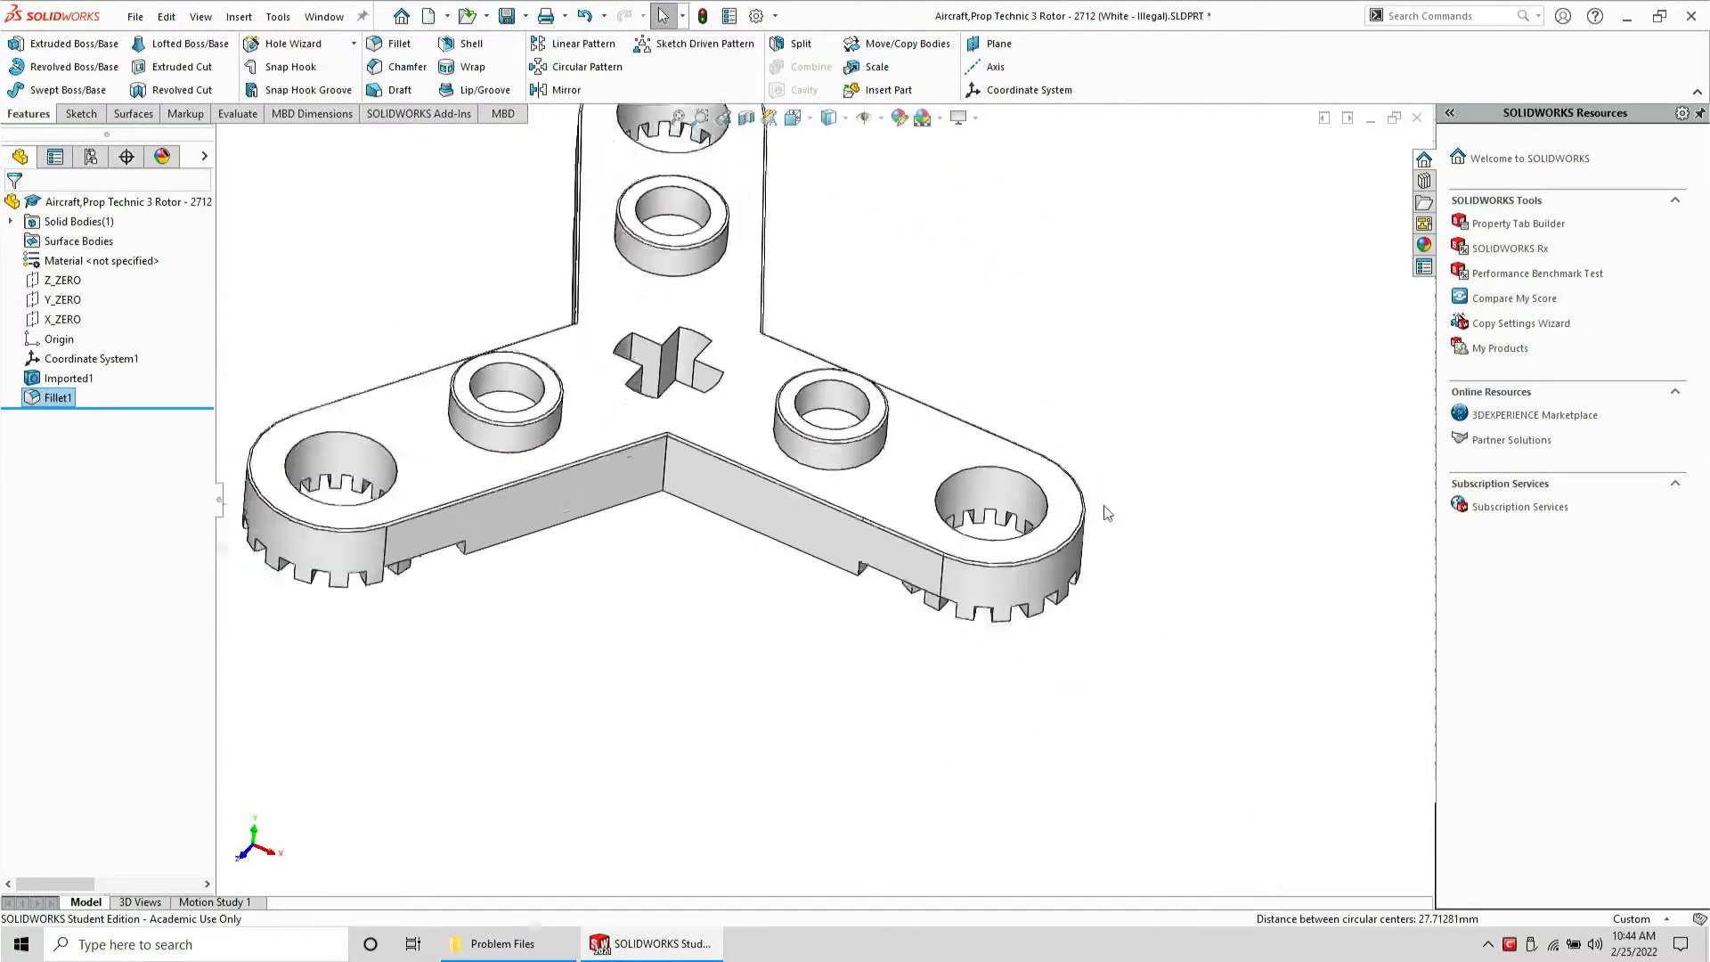
Save and close the Aircraft, Prop Technic 3 Rotor part
left_click(509, 16)
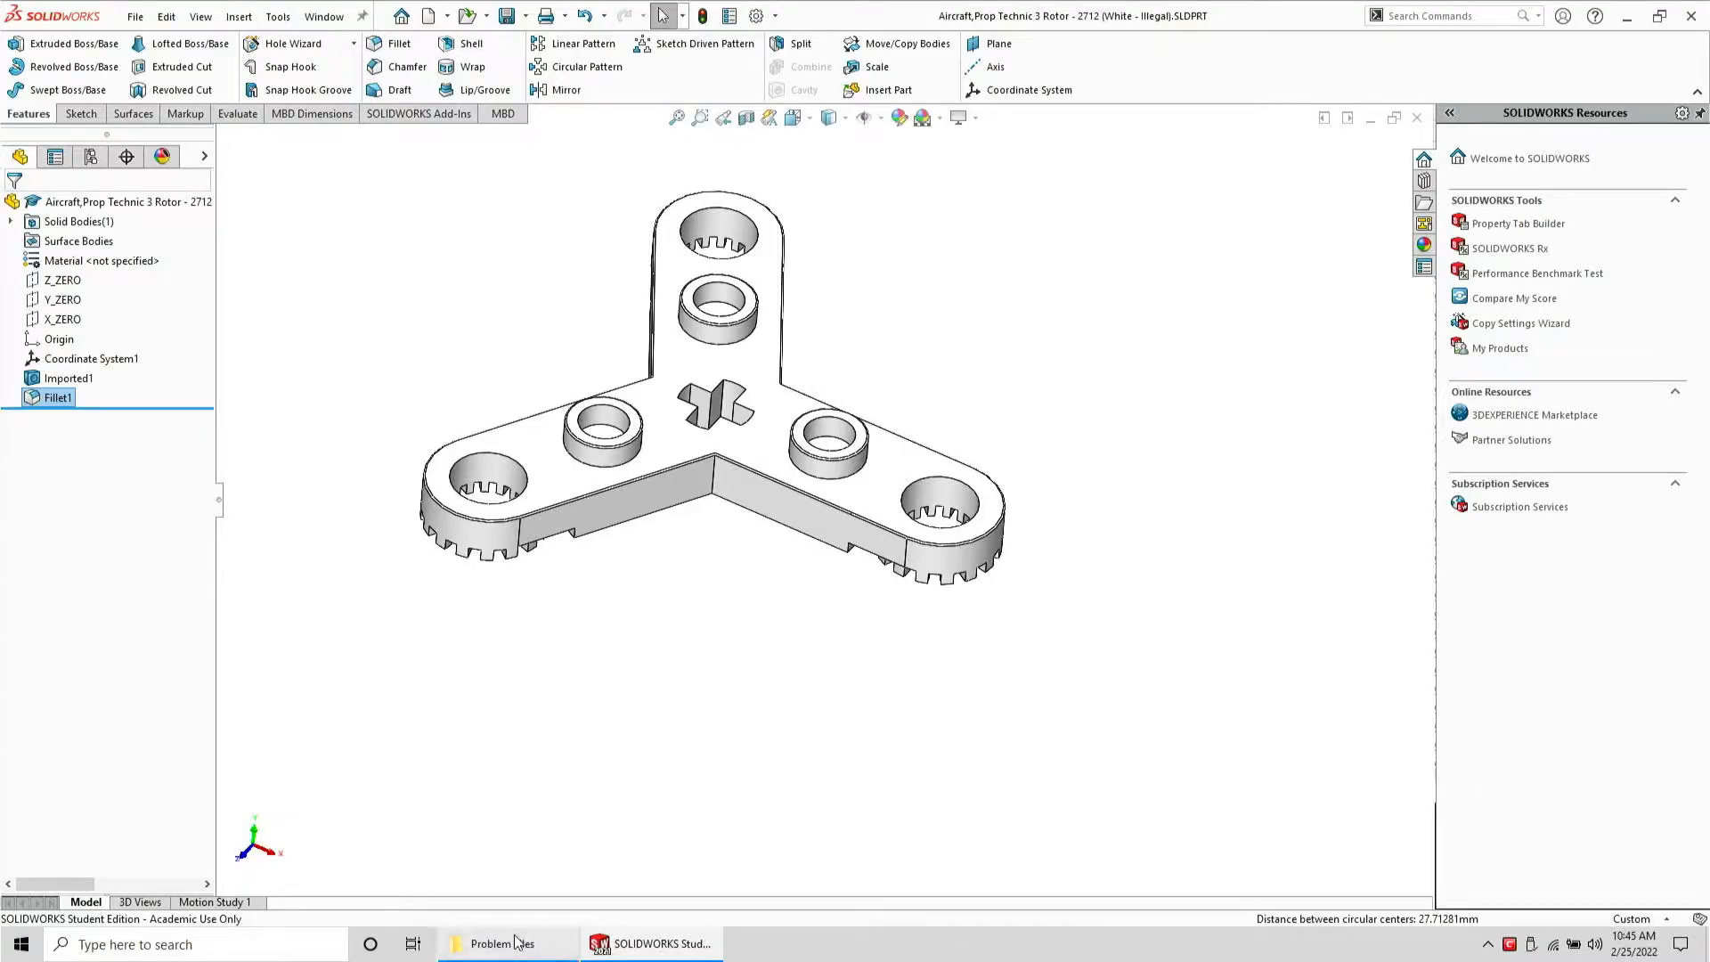
key("ctrl+w")
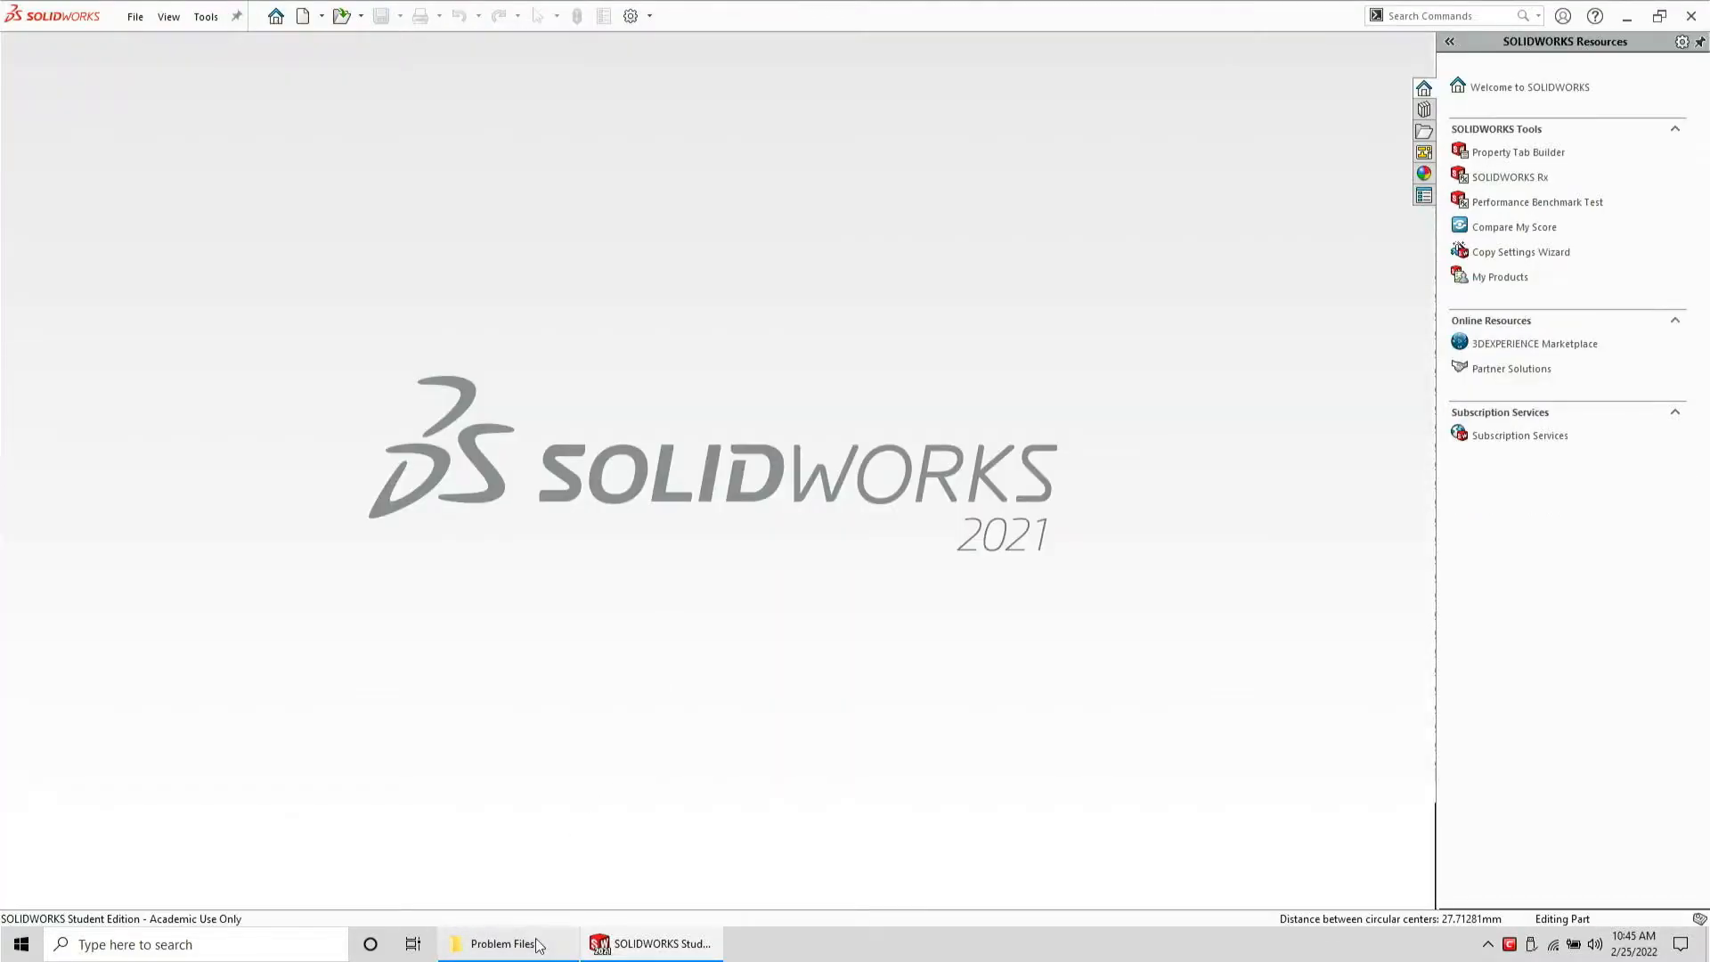
Open the Problem Files folder window and autofit the width of its Name column
left_click(469, 942)
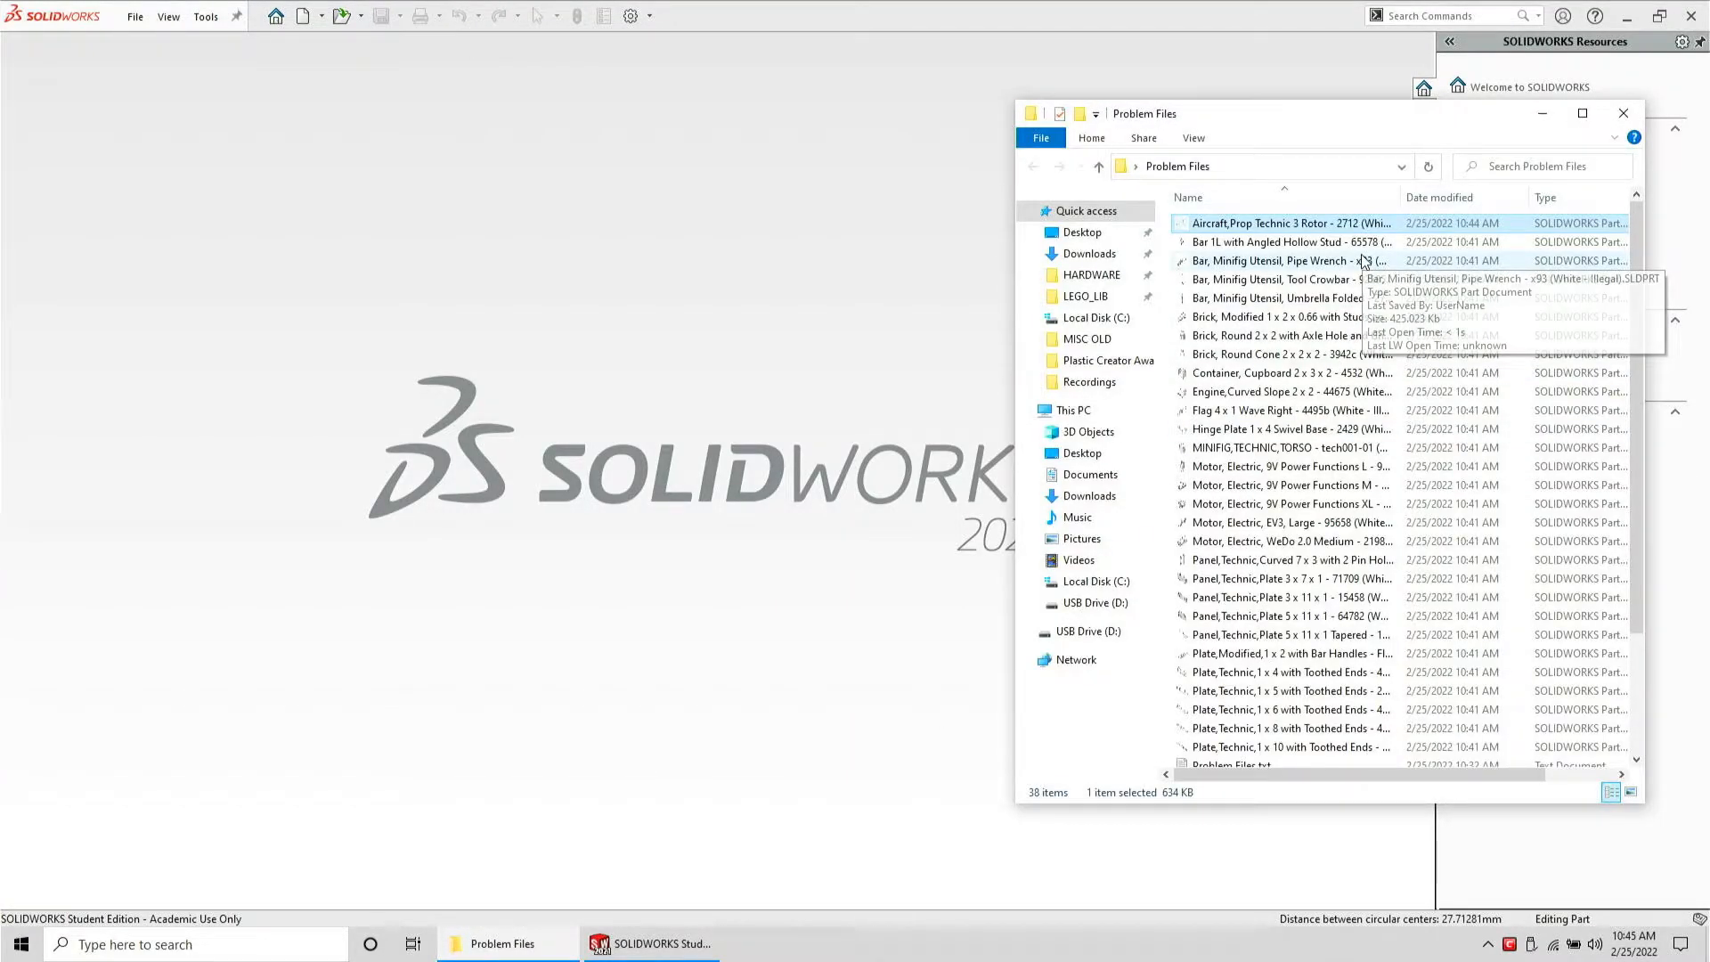
left_click(1397, 200)
left_click(1397, 199)
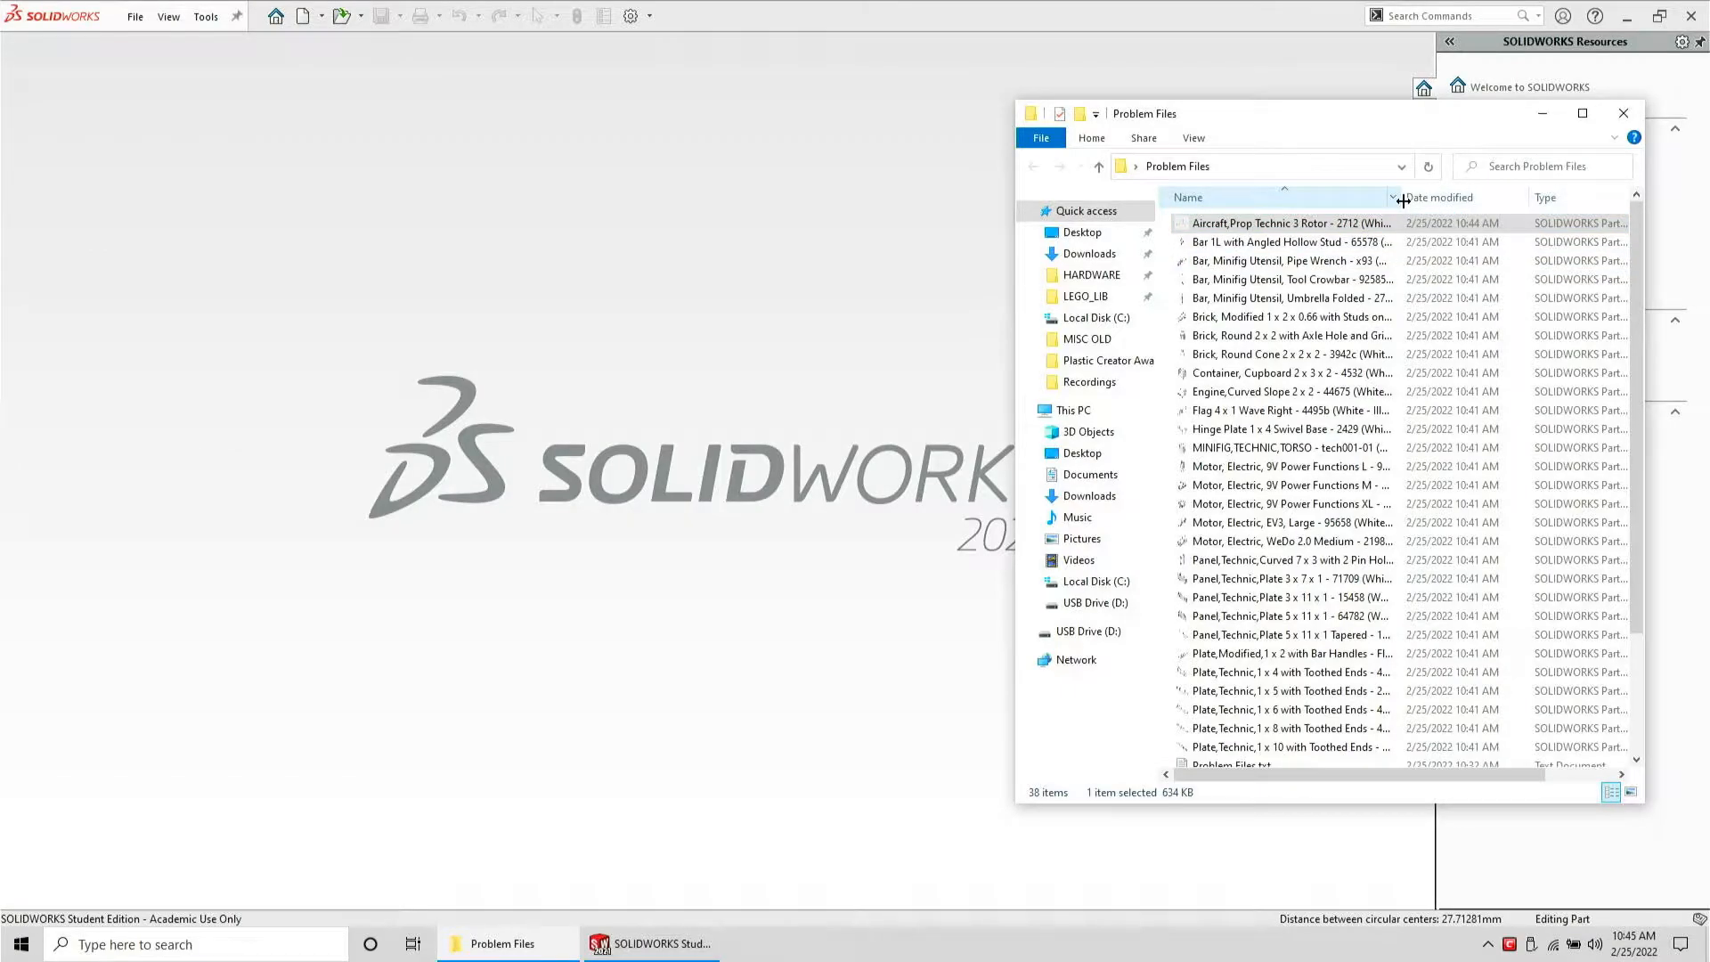
double_click(1402, 201)
Create a new folder named done inside Problem Files and paste the rotor part file into it
right_click(1573, 280)
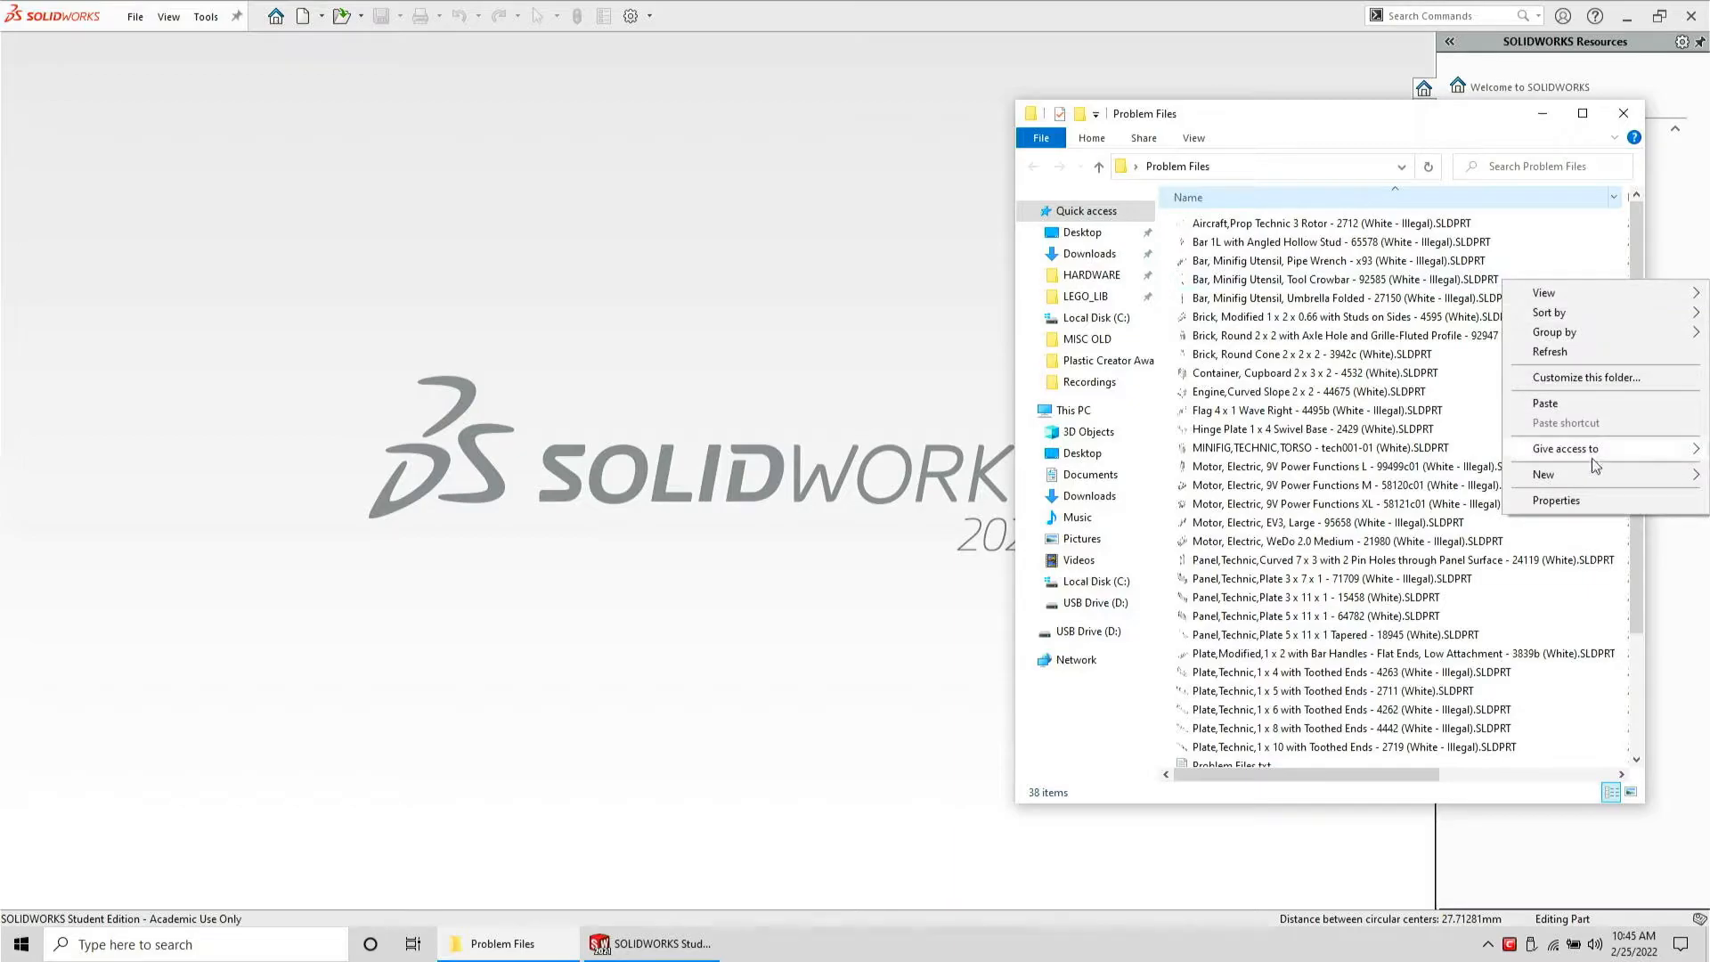
mouse_move(1568, 472)
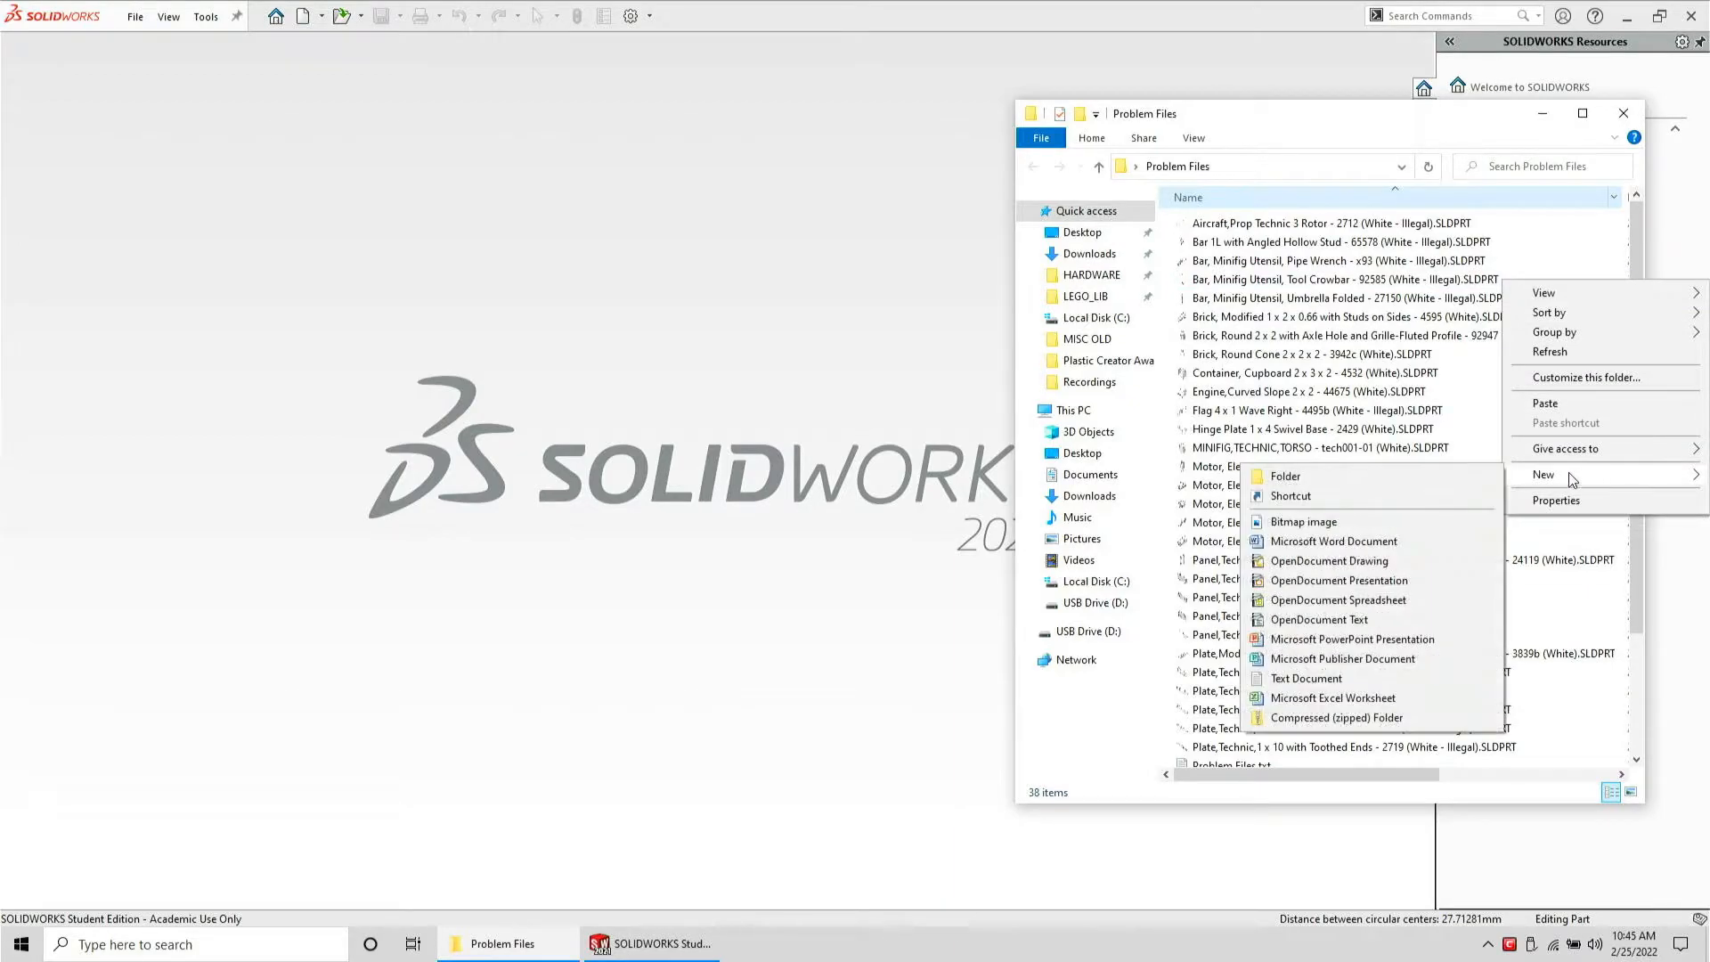
left_click(1488, 473)
type("done")
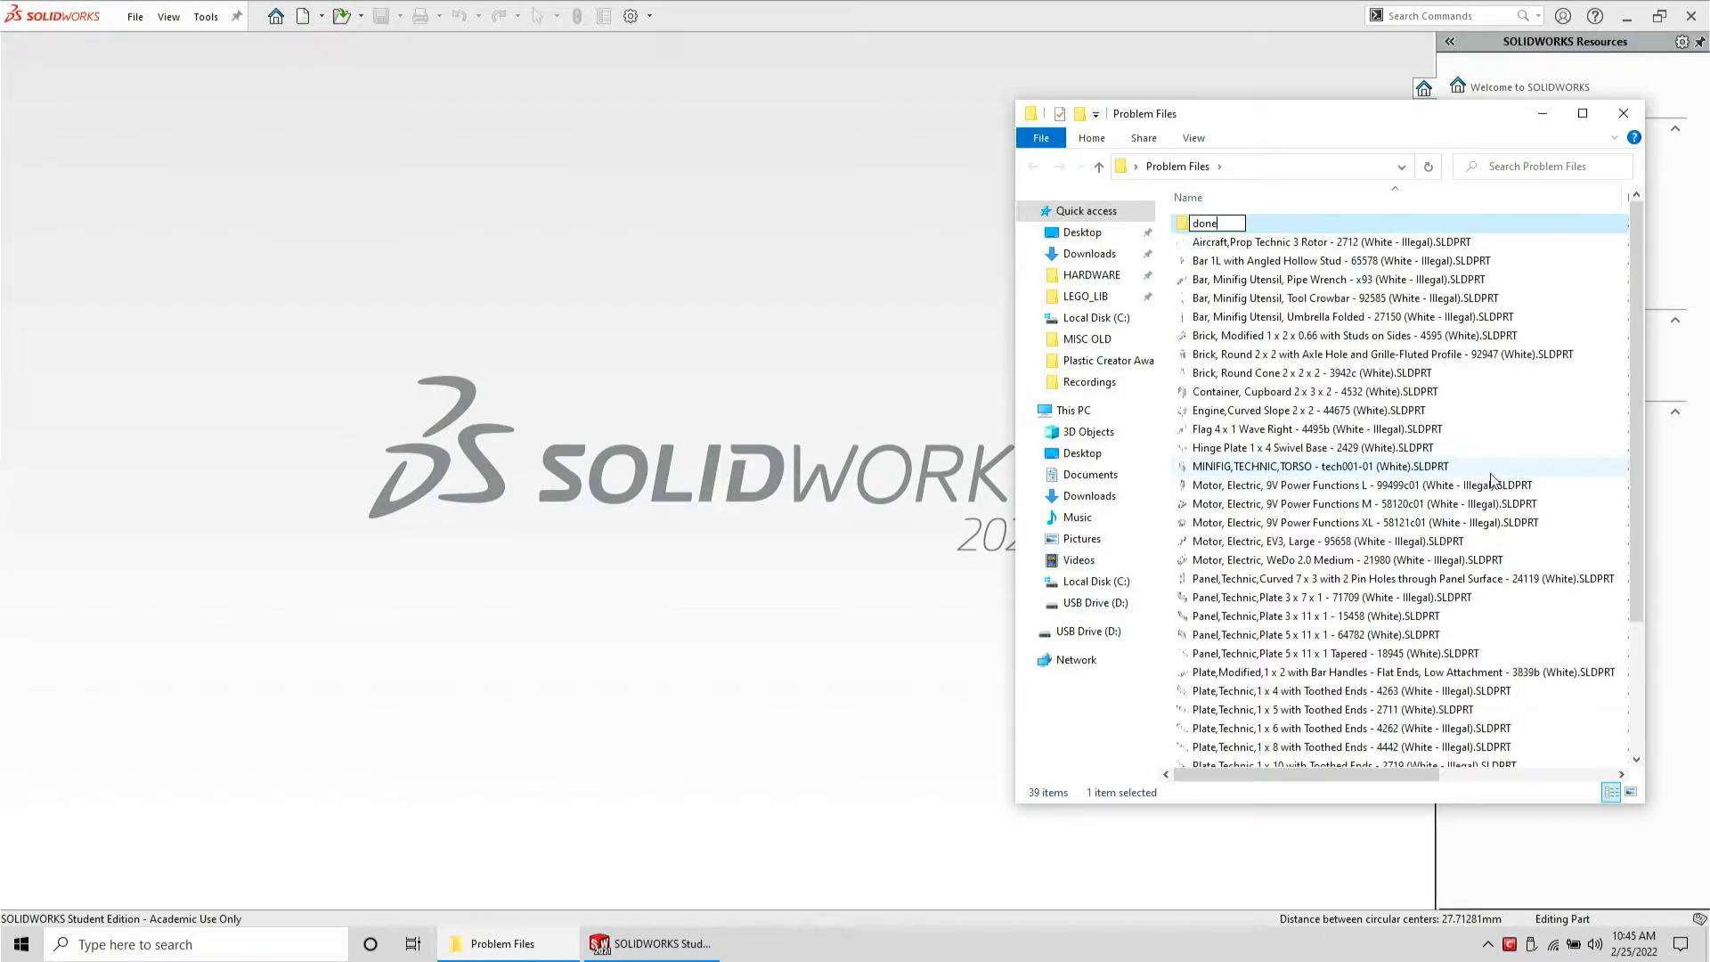
key("Return")
key("Return")
key("ctrl+v")
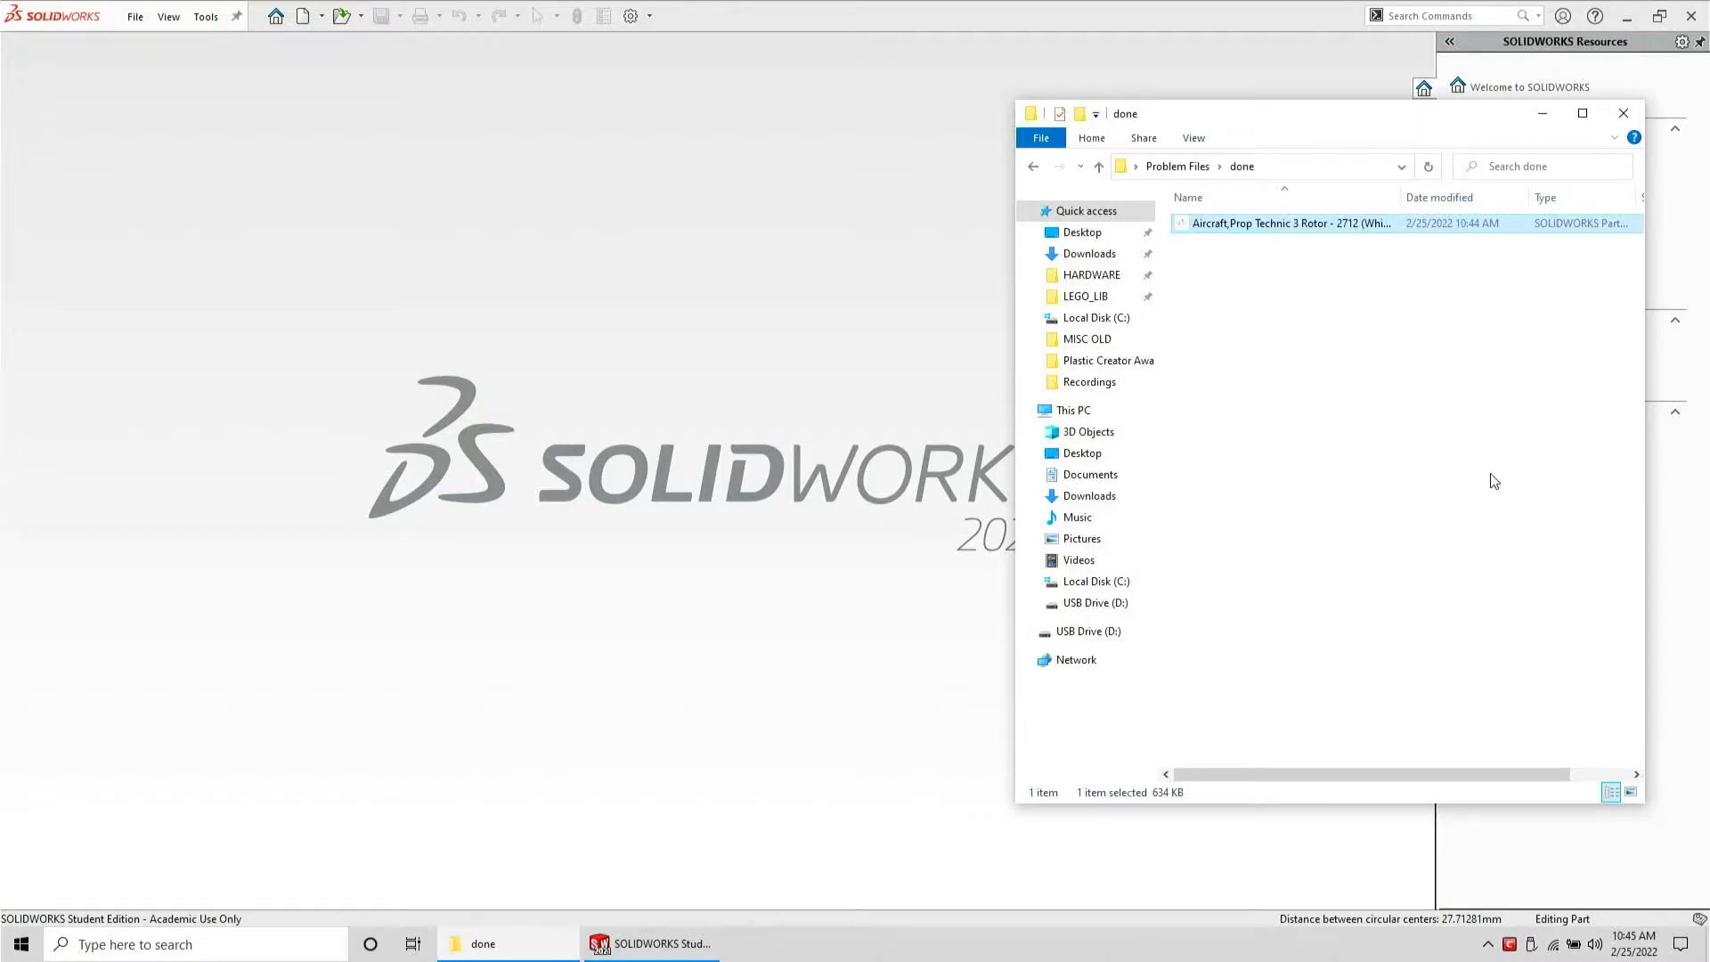
Return to Problem Files and open the Bar 1L with Angled Hollow Stud part in the modeling window
key("alt+Left")
left_click(1233, 242)
left_click_drag(1233, 252, 814, 289)
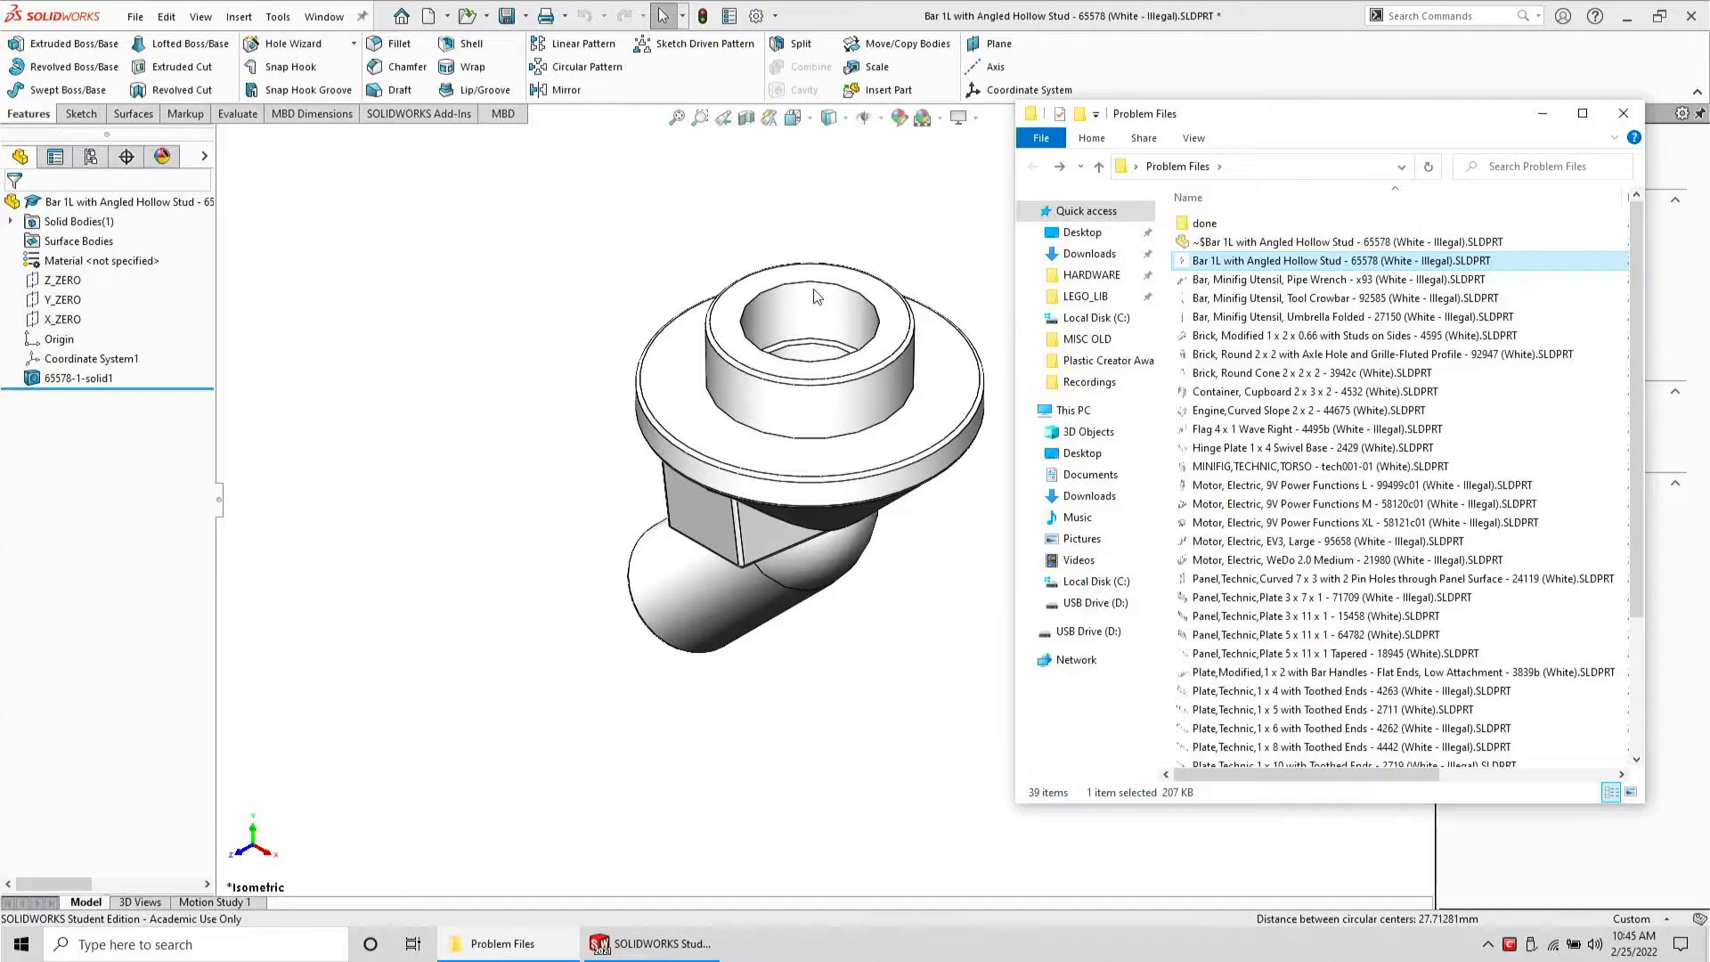
Inspect the junction between the stud's base and the angled cylinder up close
middle_click_drag(814, 289, 909, 450)
scroll(737, 507, "down", 6)
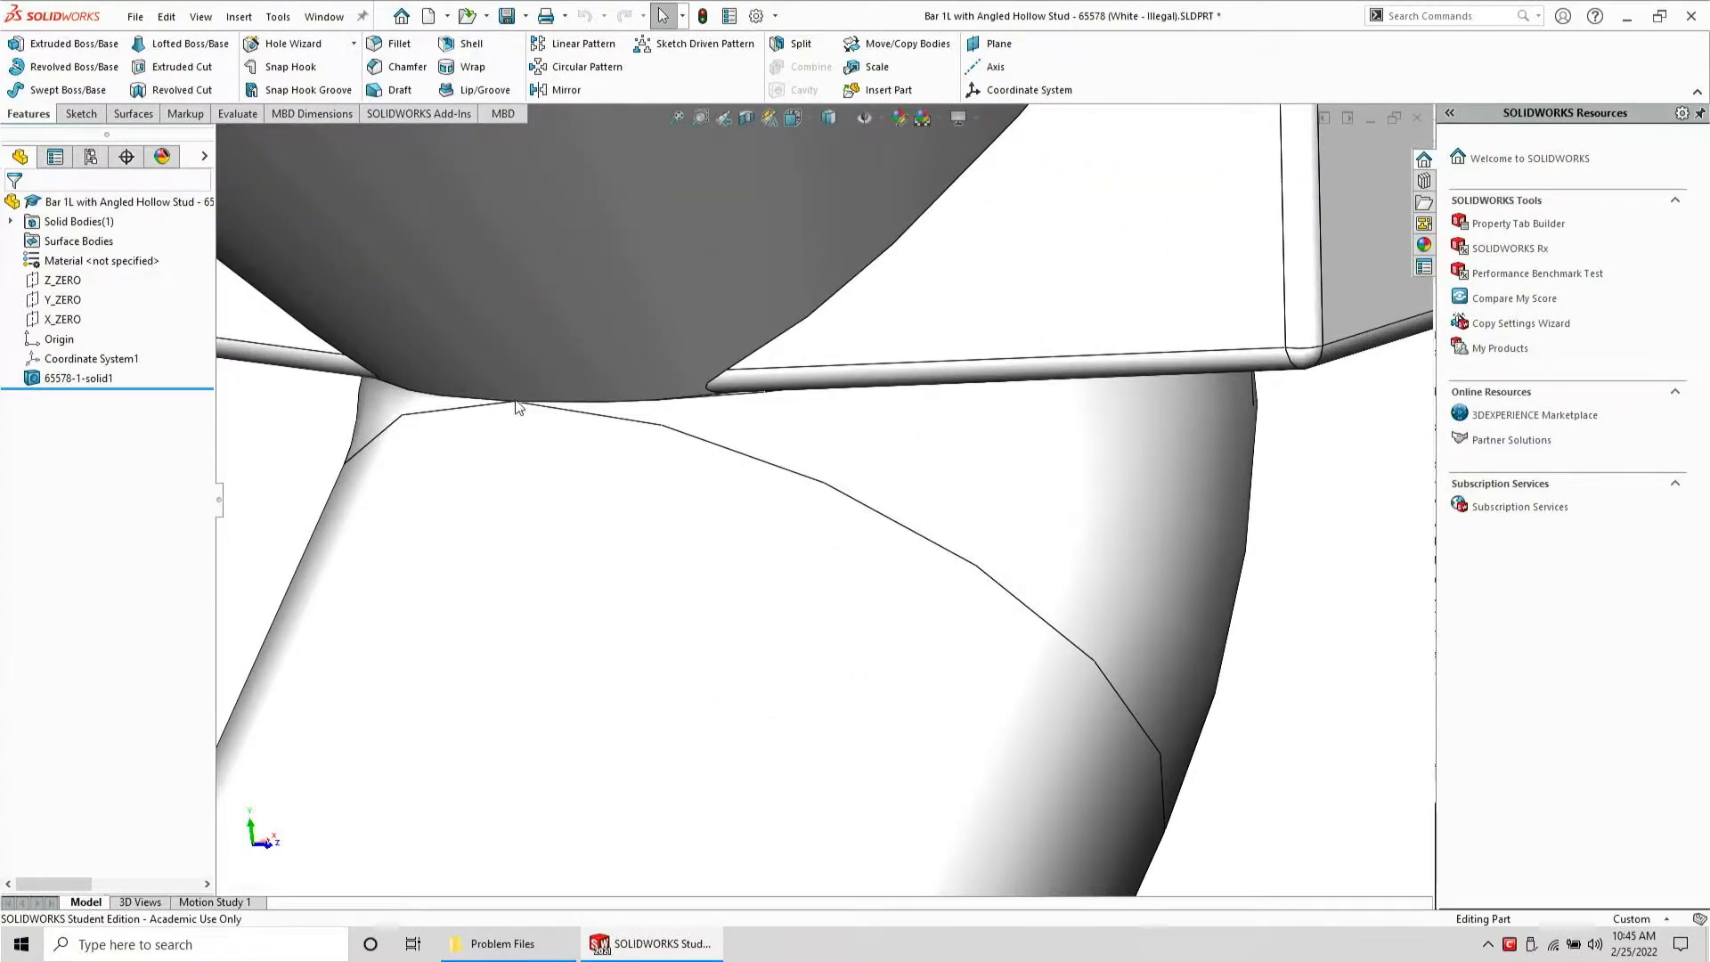
left_click(718, 424)
middle_click_drag(518, 429, 613, 590)
scroll(592, 383, "up", 6)
scroll(736, 490, "down", 3)
left_click(443, 668)
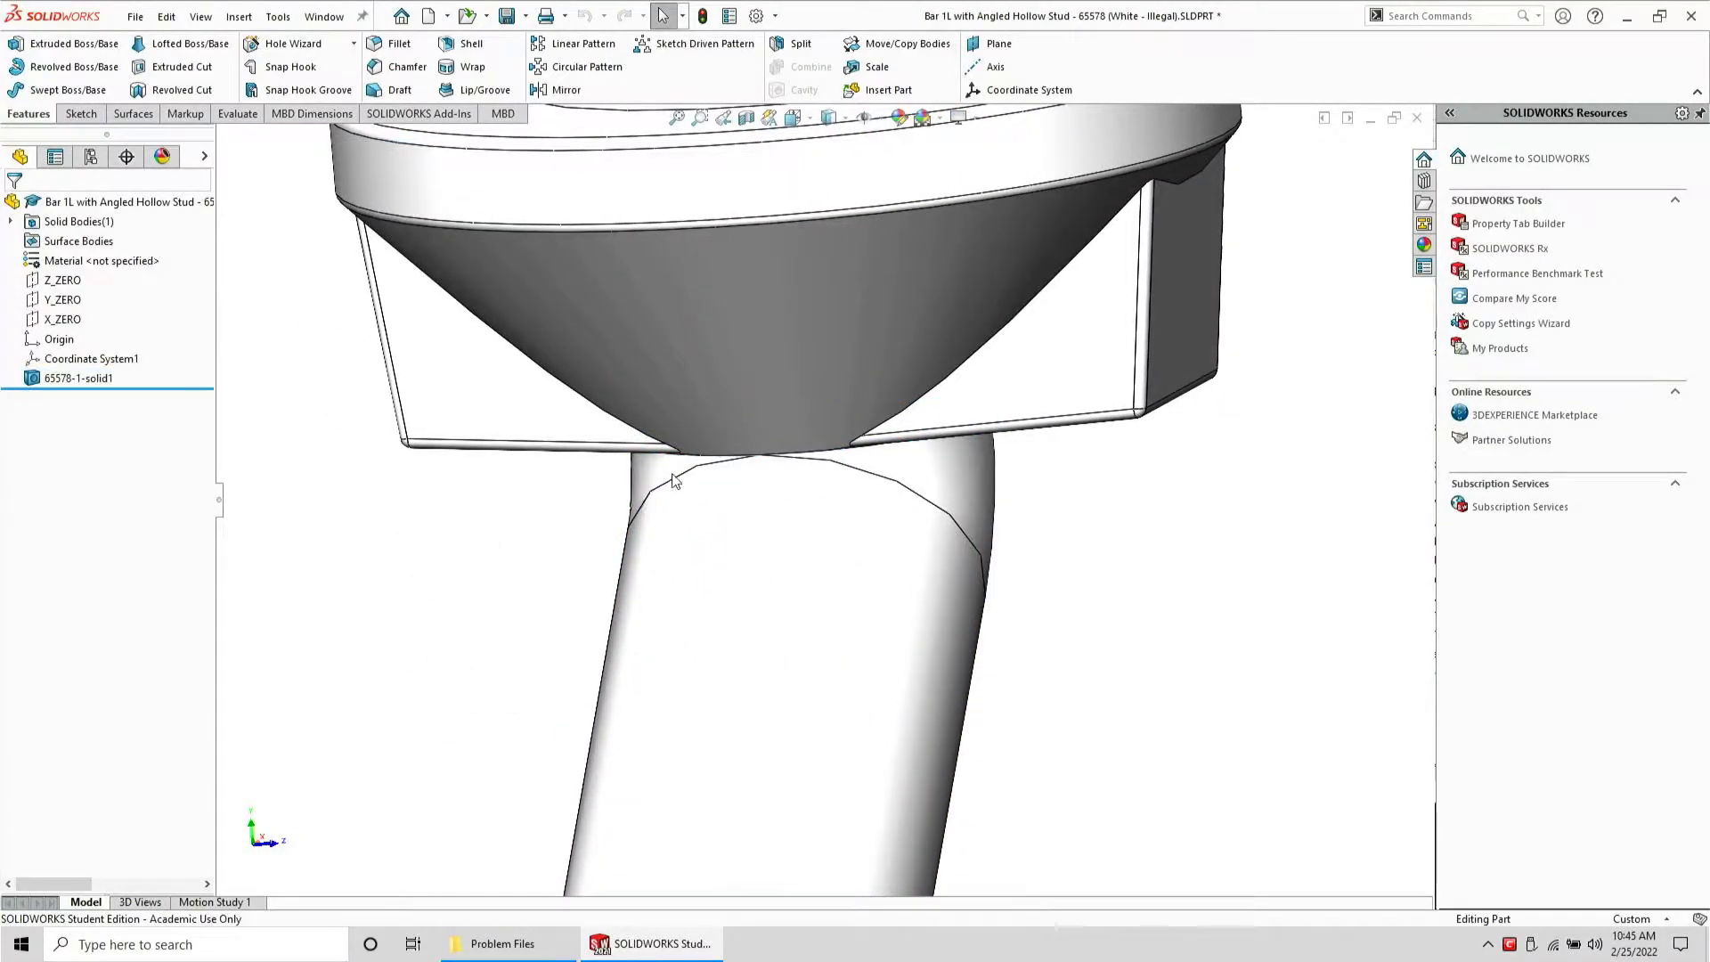
Try to fillet the edge where the angled cylinder meets the base, with tangent propagation turned off
left_click(400, 44)
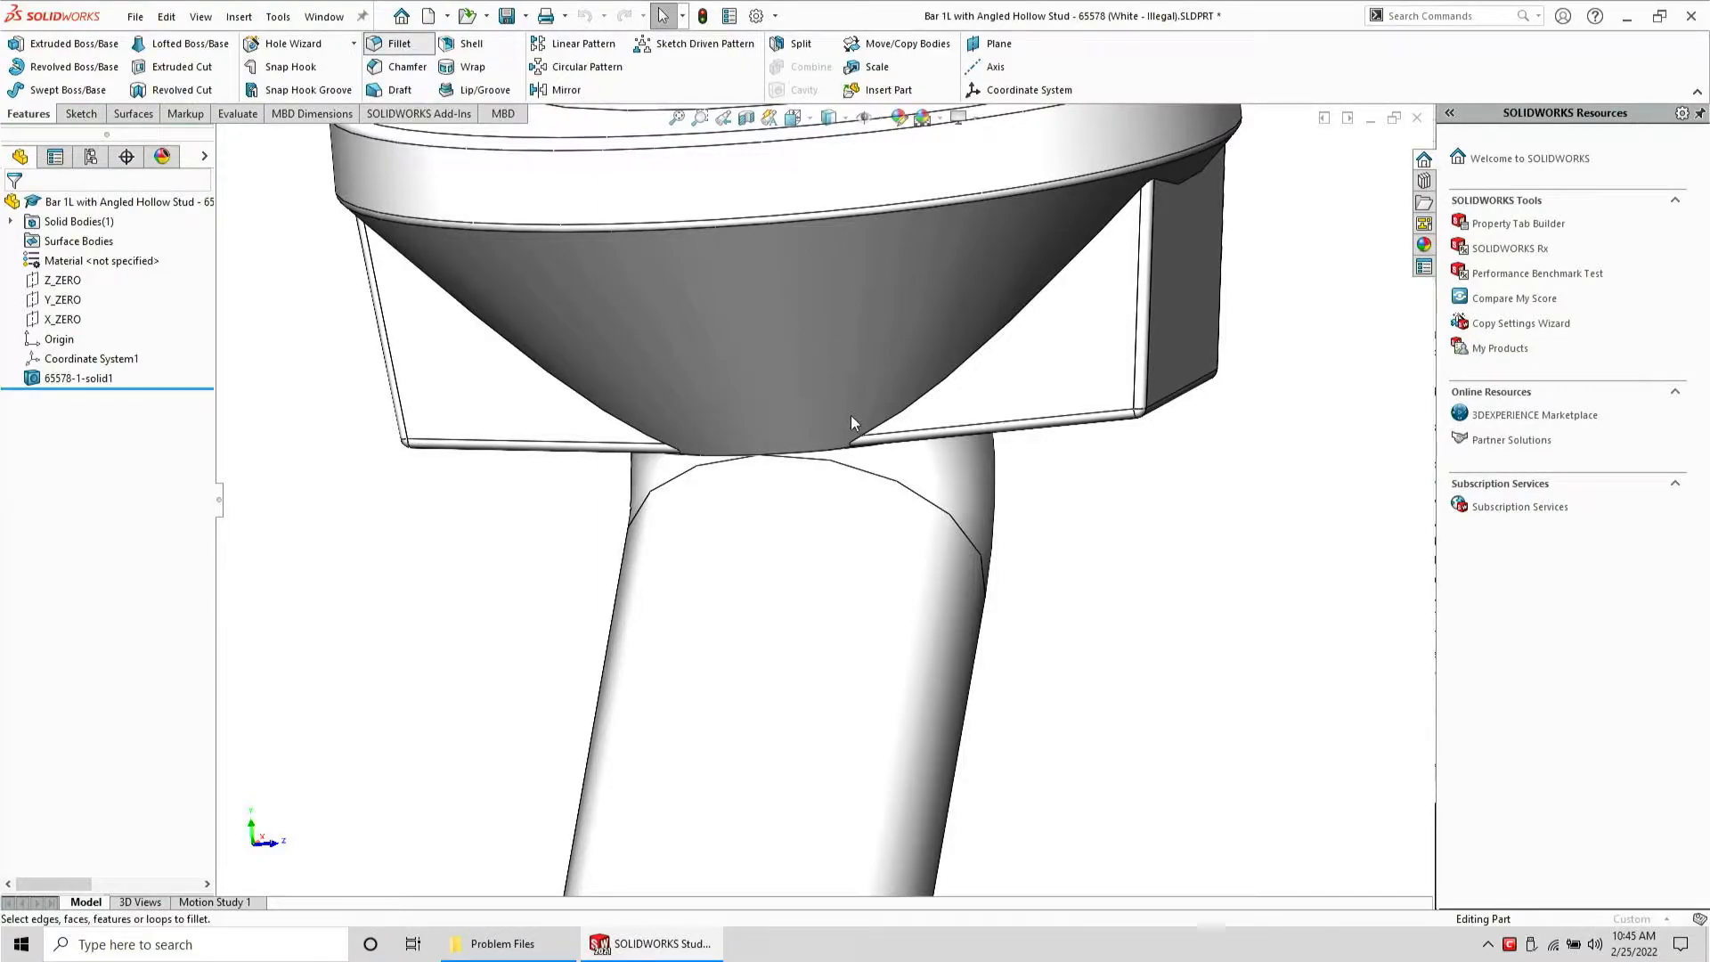
scroll(799, 470, "down", 5)
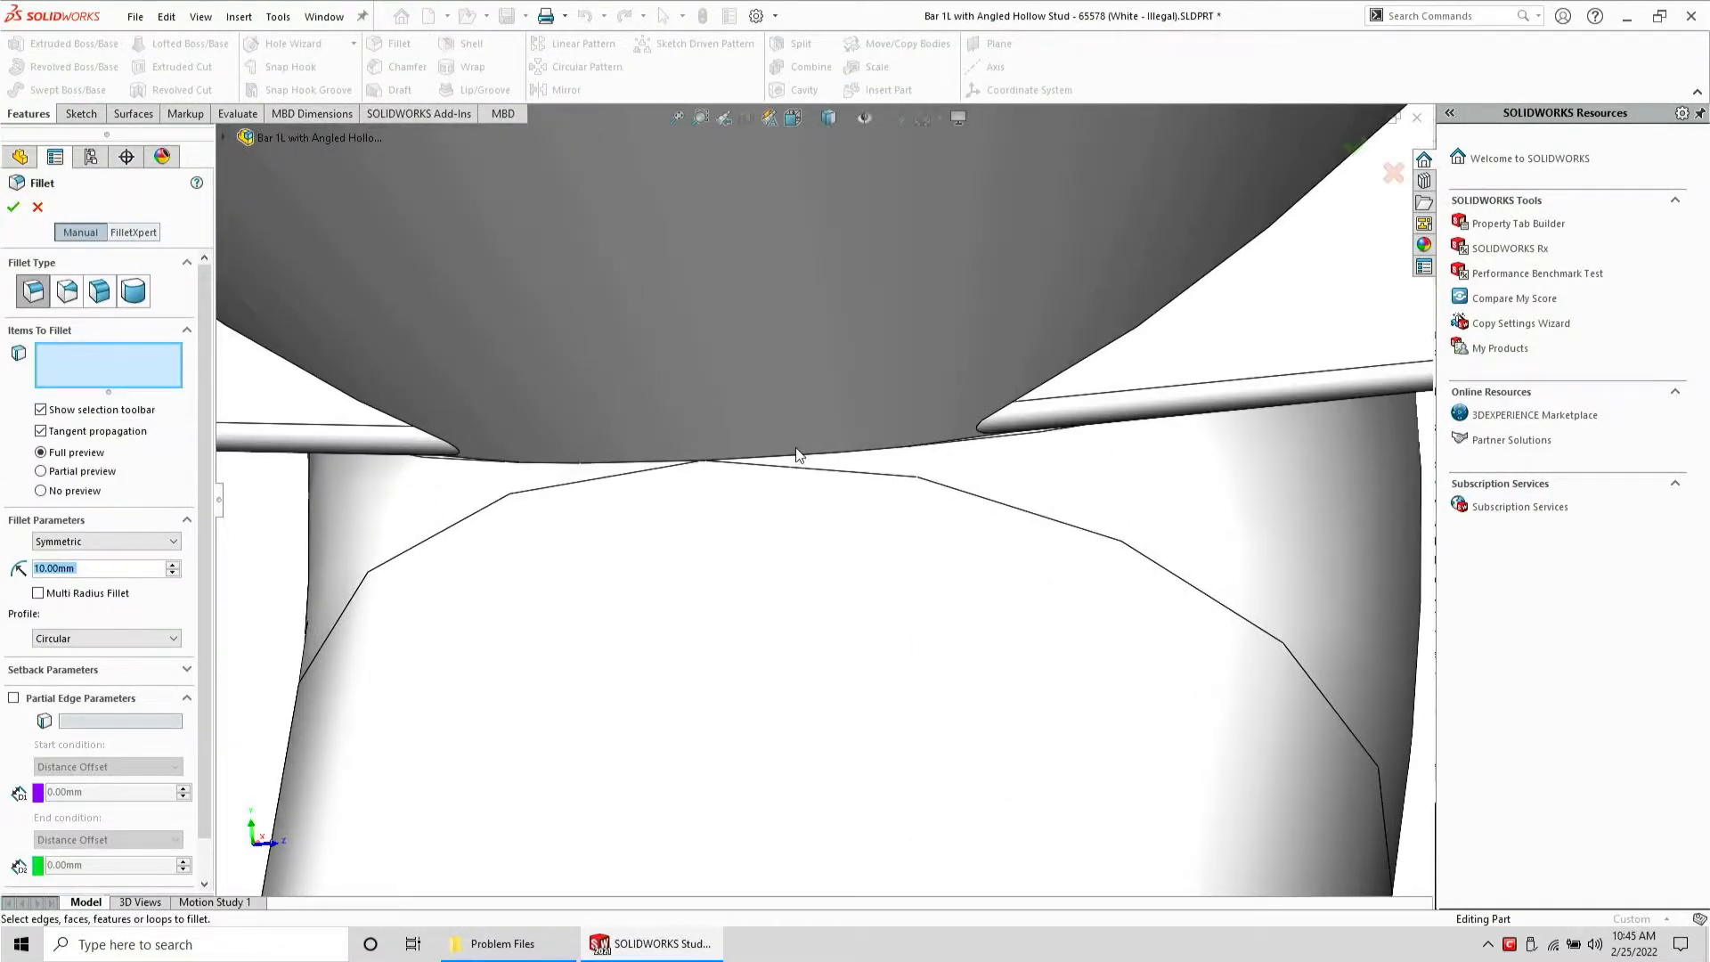
left_click(812, 460)
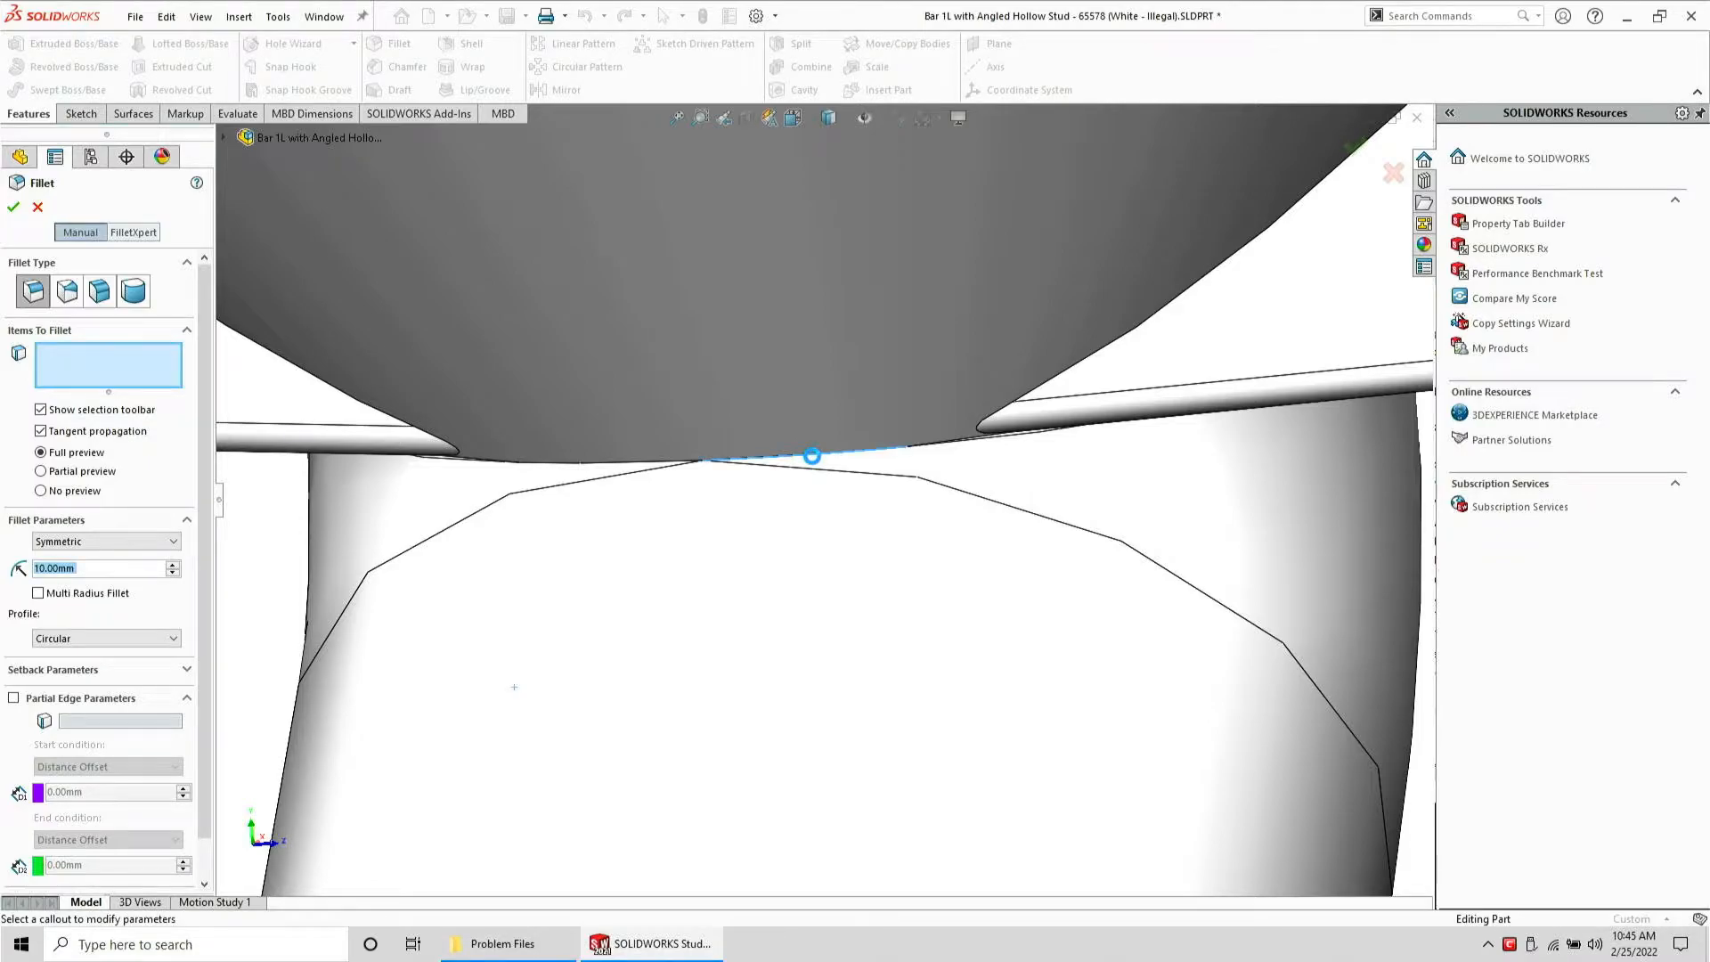
left_click(811, 457)
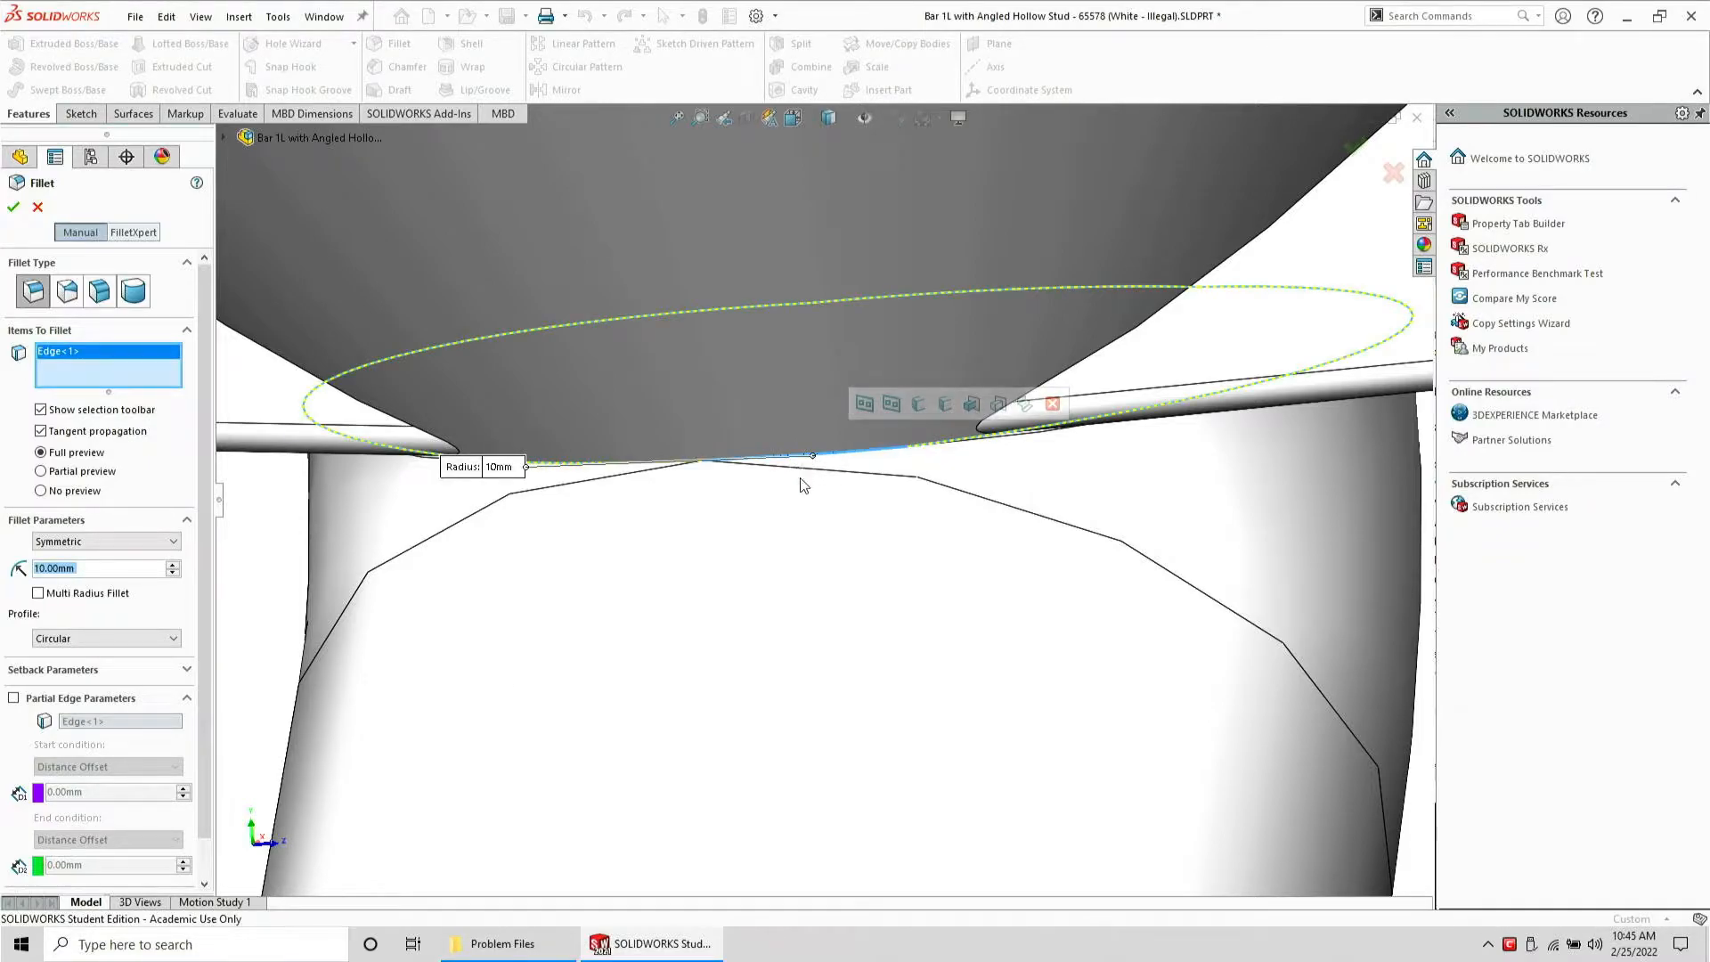
left_click(805, 475)
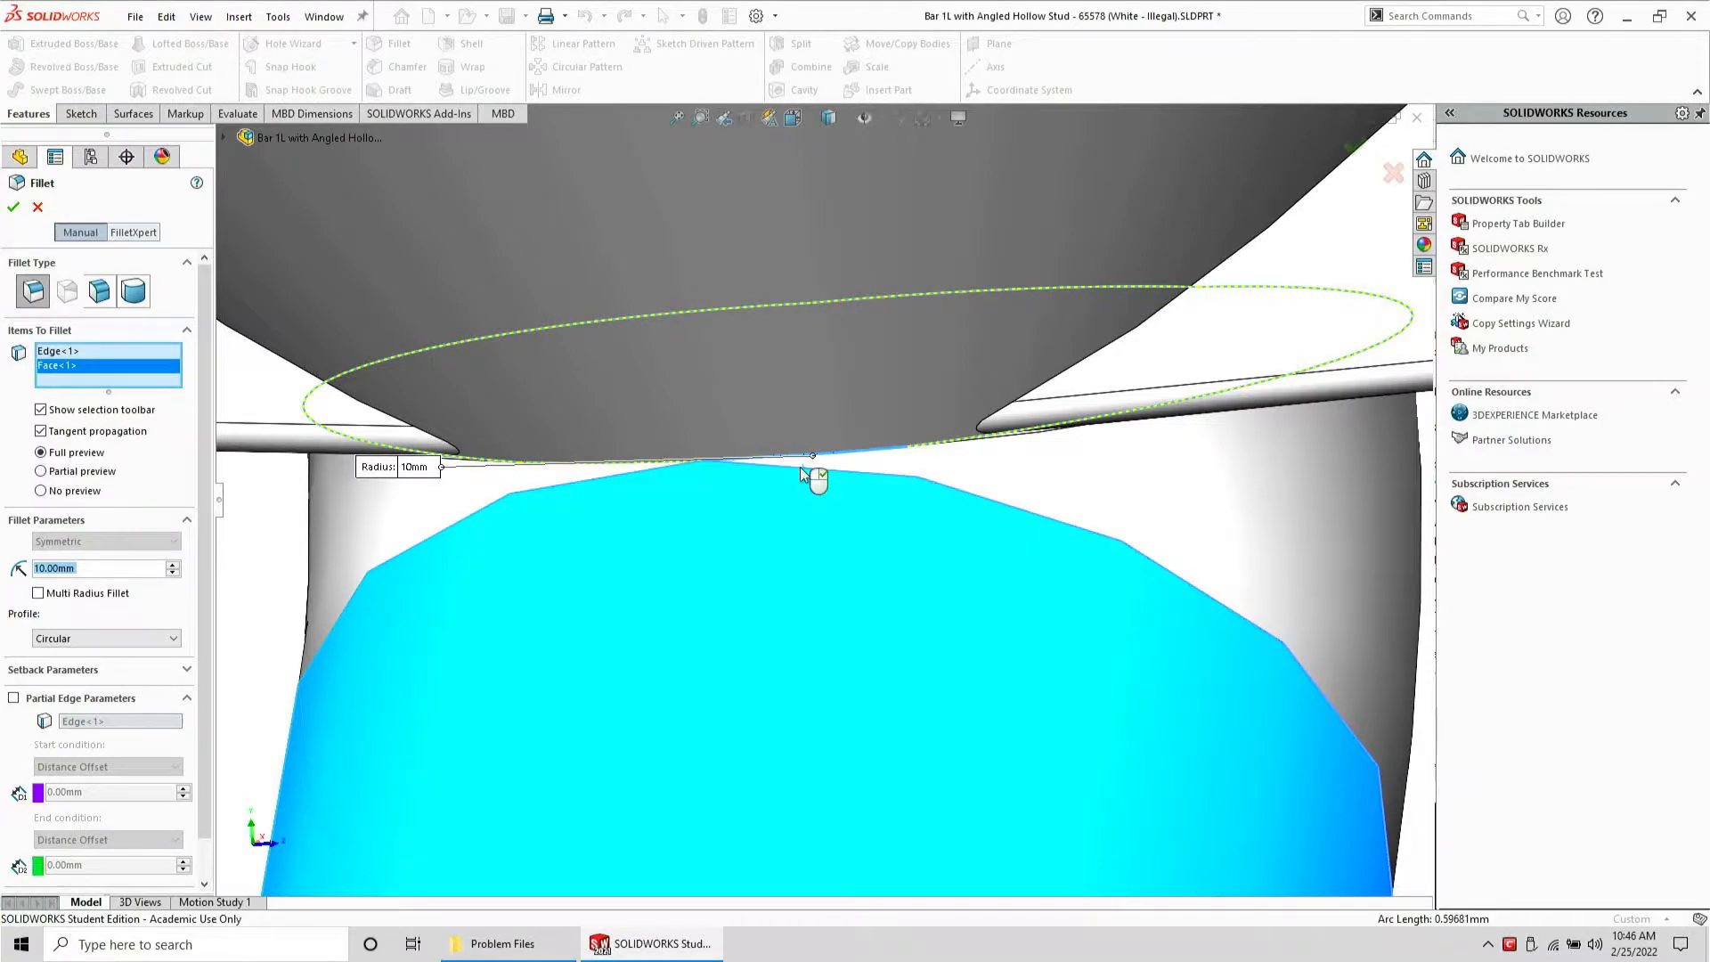
left_click(797, 469)
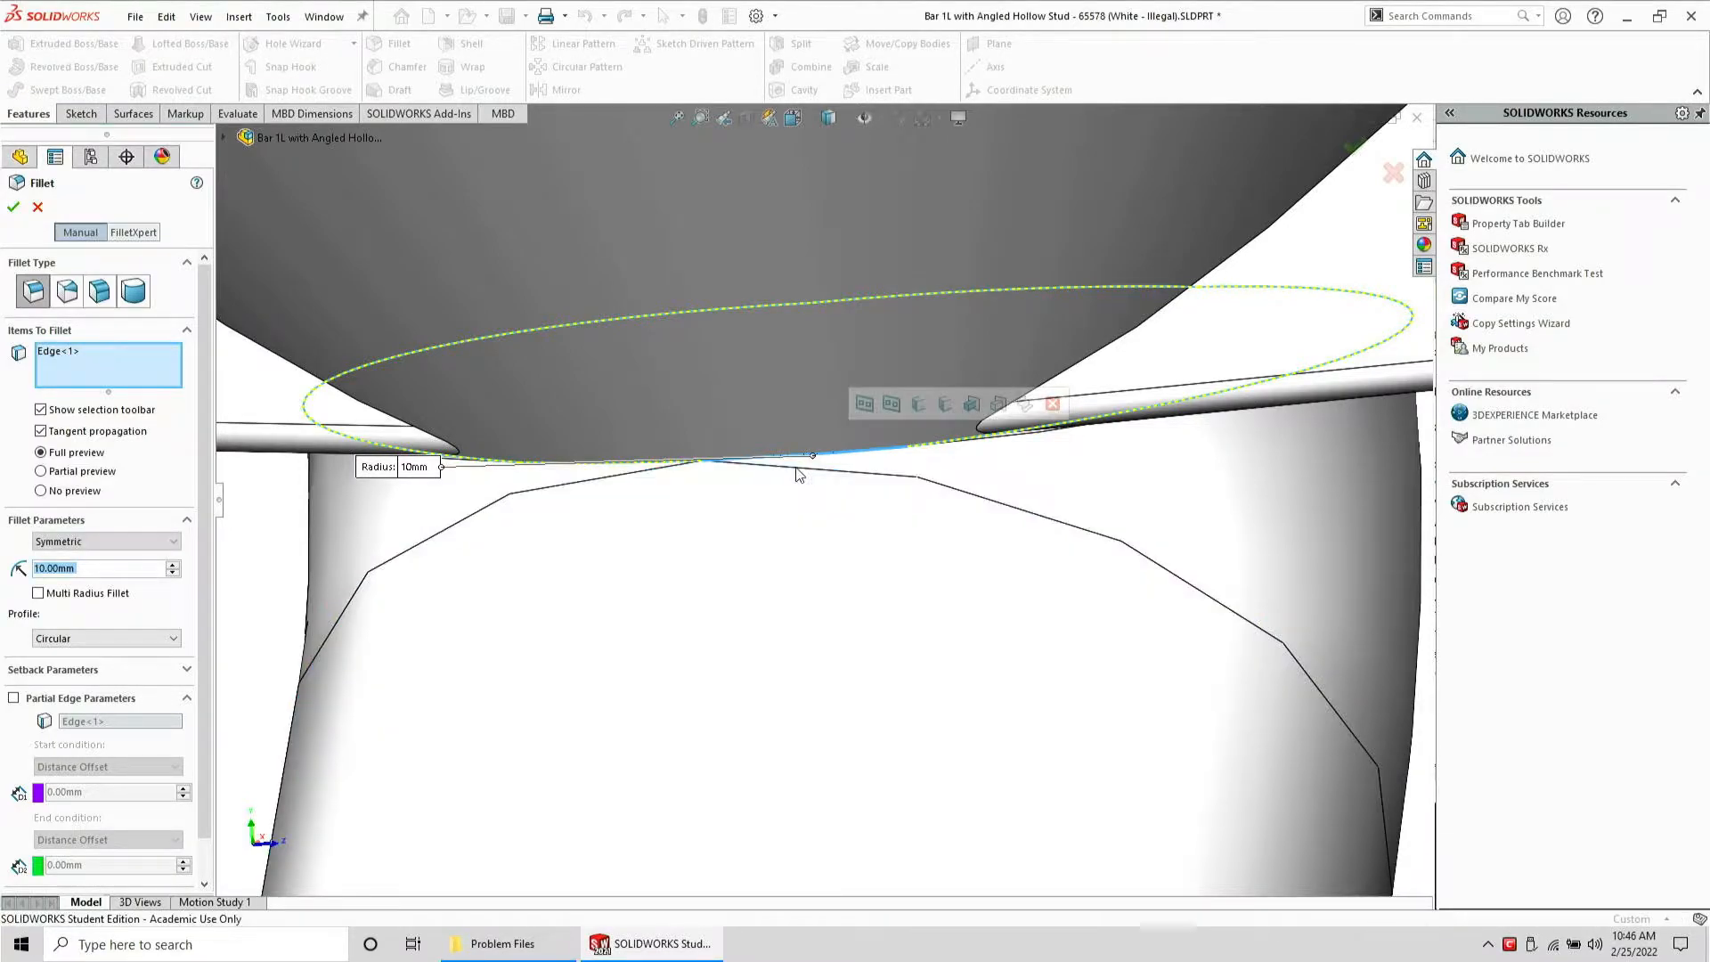
mouse_move(629, 472)
middle_mouse_down()
mouse_move(641, 393)
mouse_move(653, 455)
middle_mouse_up()
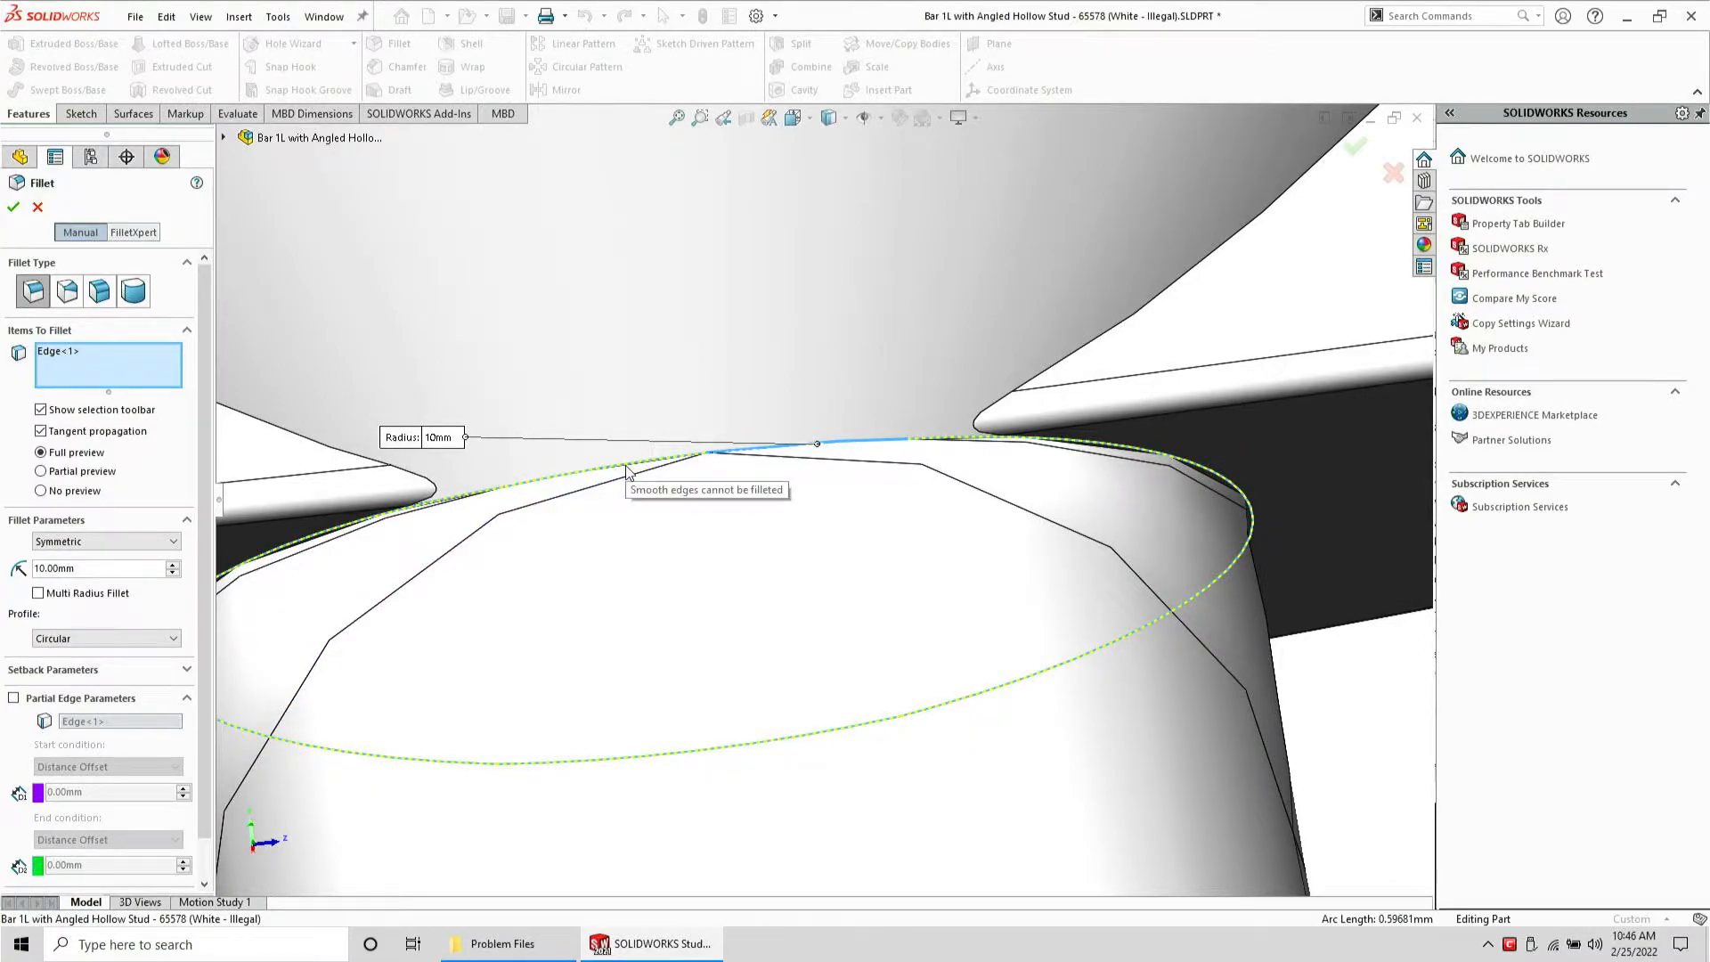
left_click(117, 432)
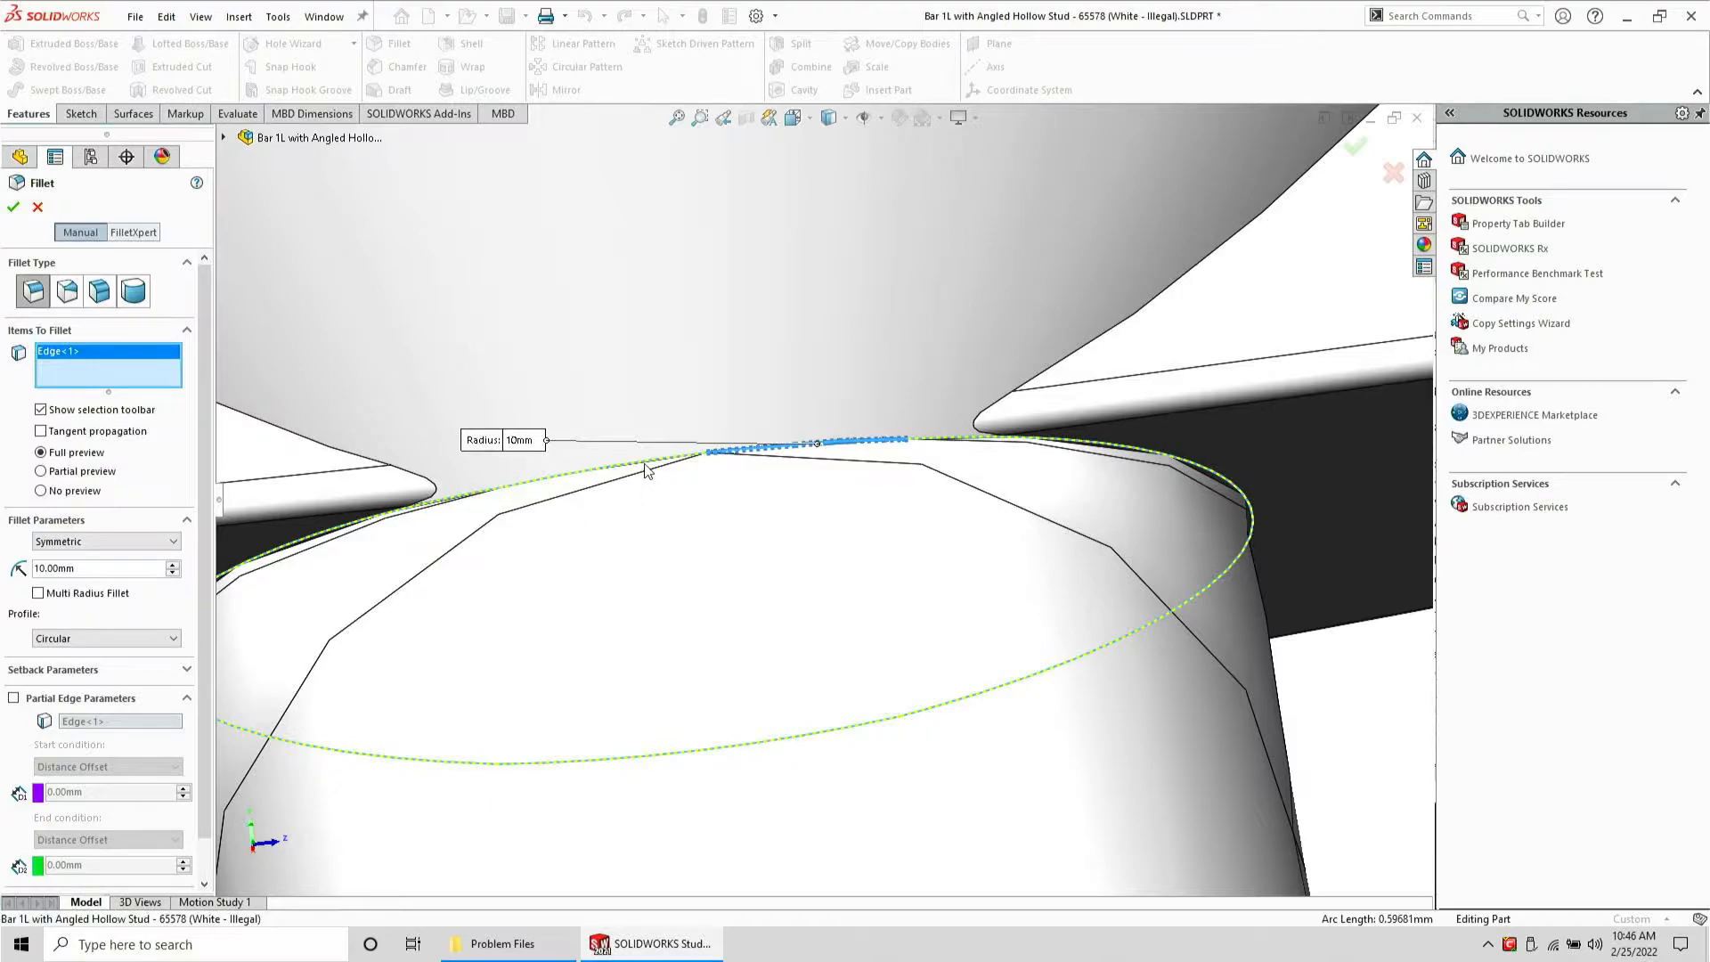
middle_click_drag(650, 465, 606, 481)
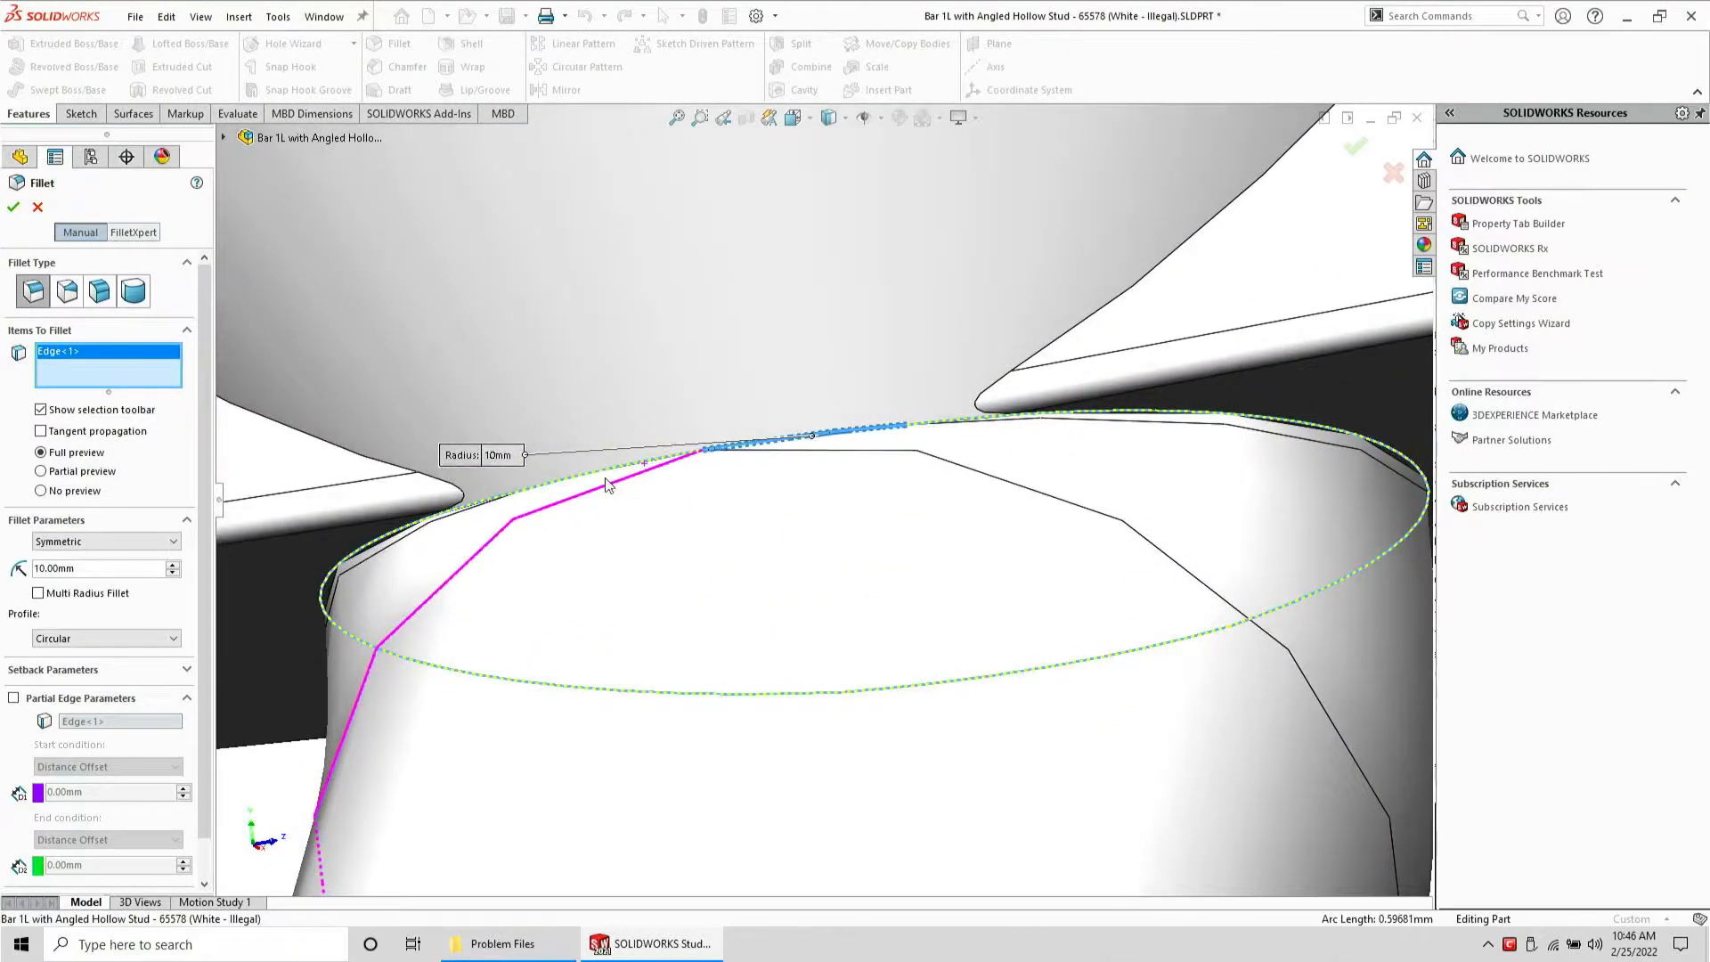
left_click(37, 208)
Create a reference axis through the angled cylinder's outer face
middle_click_drag(818, 434, 860, 357)
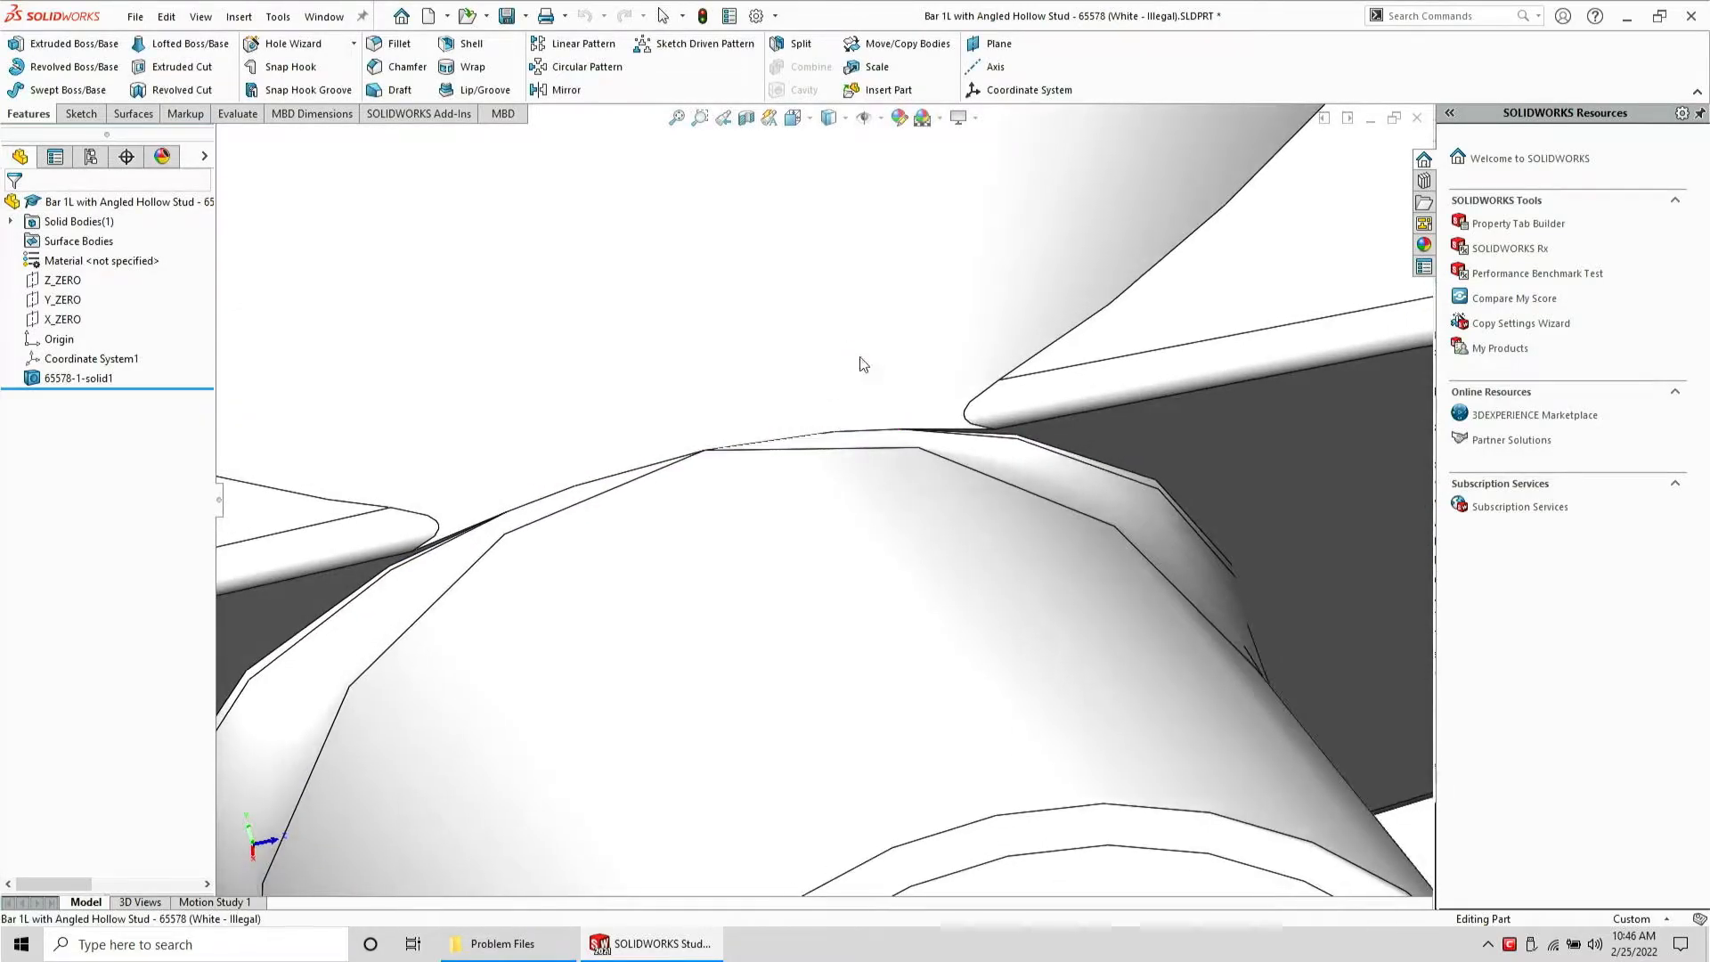
scroll(722, 483, "up", 5)
middle_click_drag(791, 475, 836, 457)
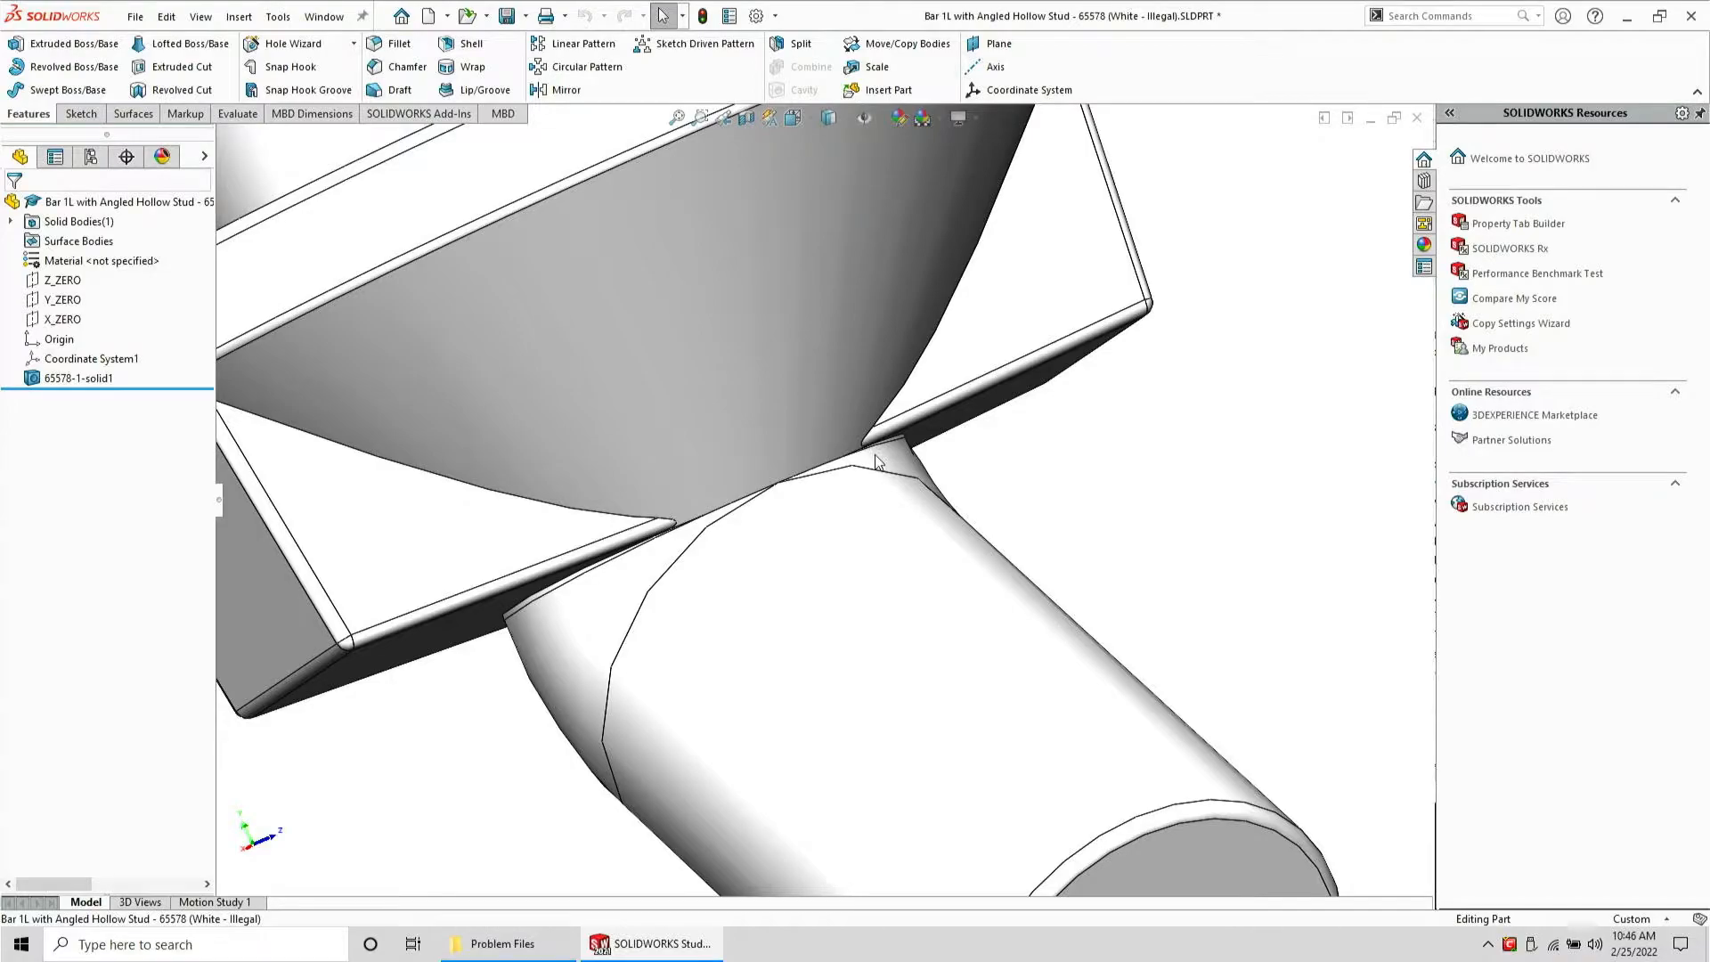
scroll(781, 499, "down", 2)
mouse_move(781, 496)
middle_mouse_down()
mouse_move(713, 461)
mouse_move(783, 522)
middle_mouse_up()
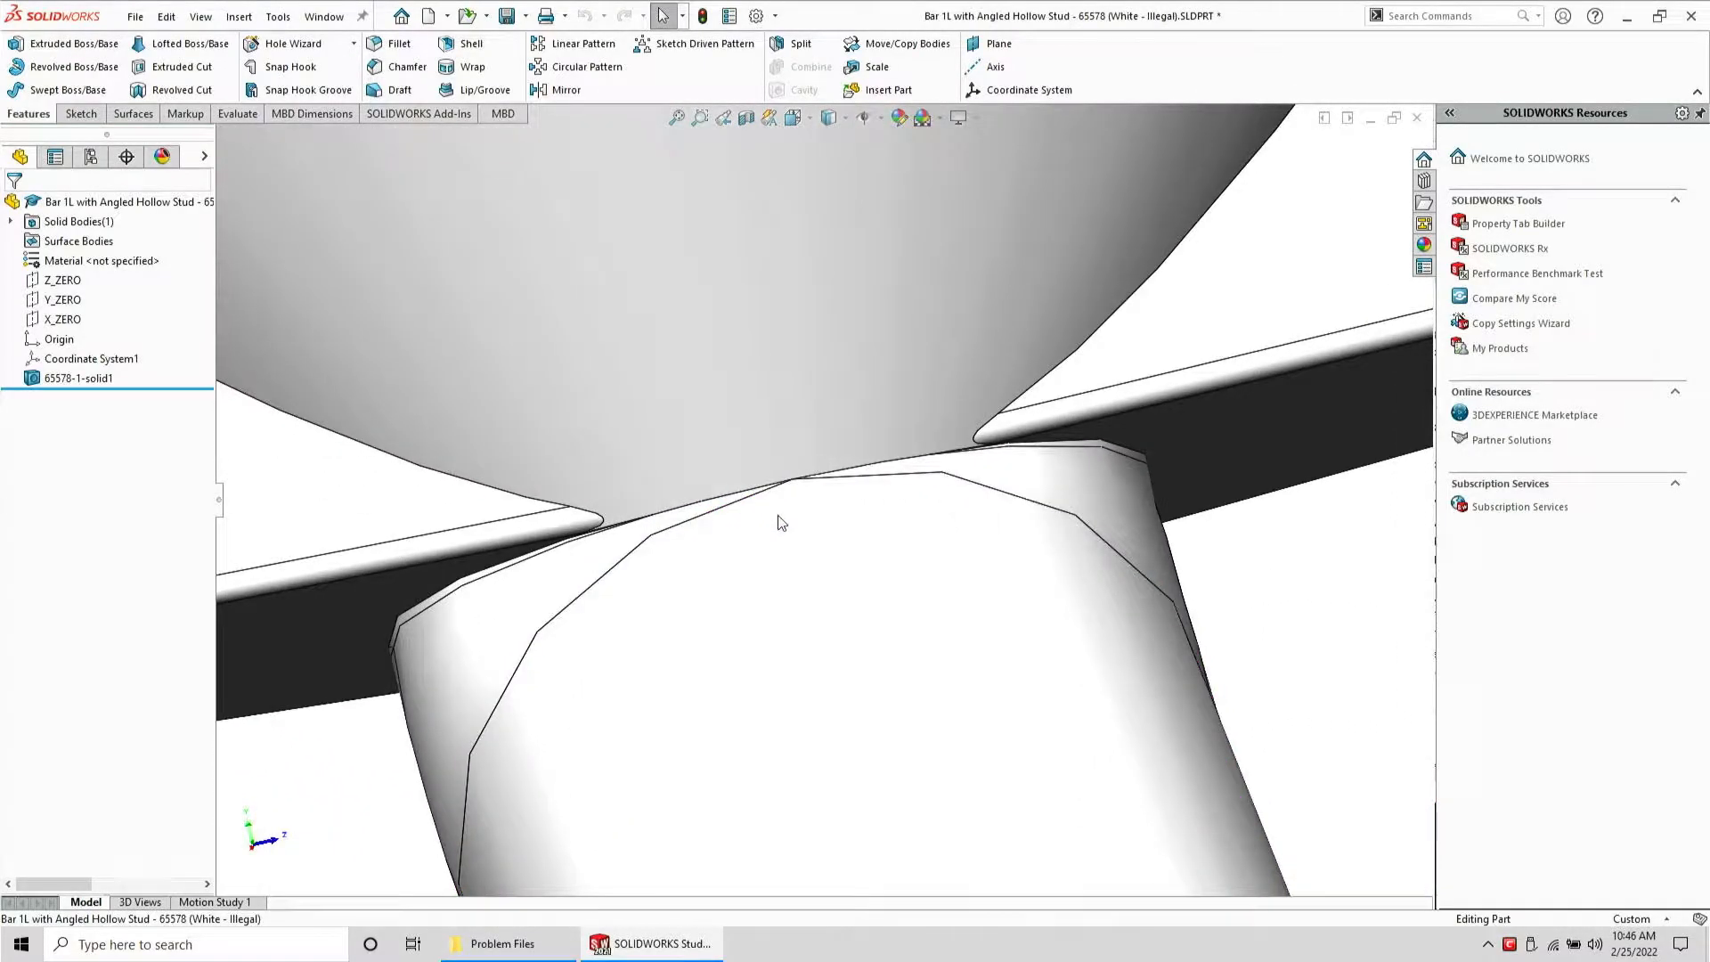
scroll(838, 515, "up", 1)
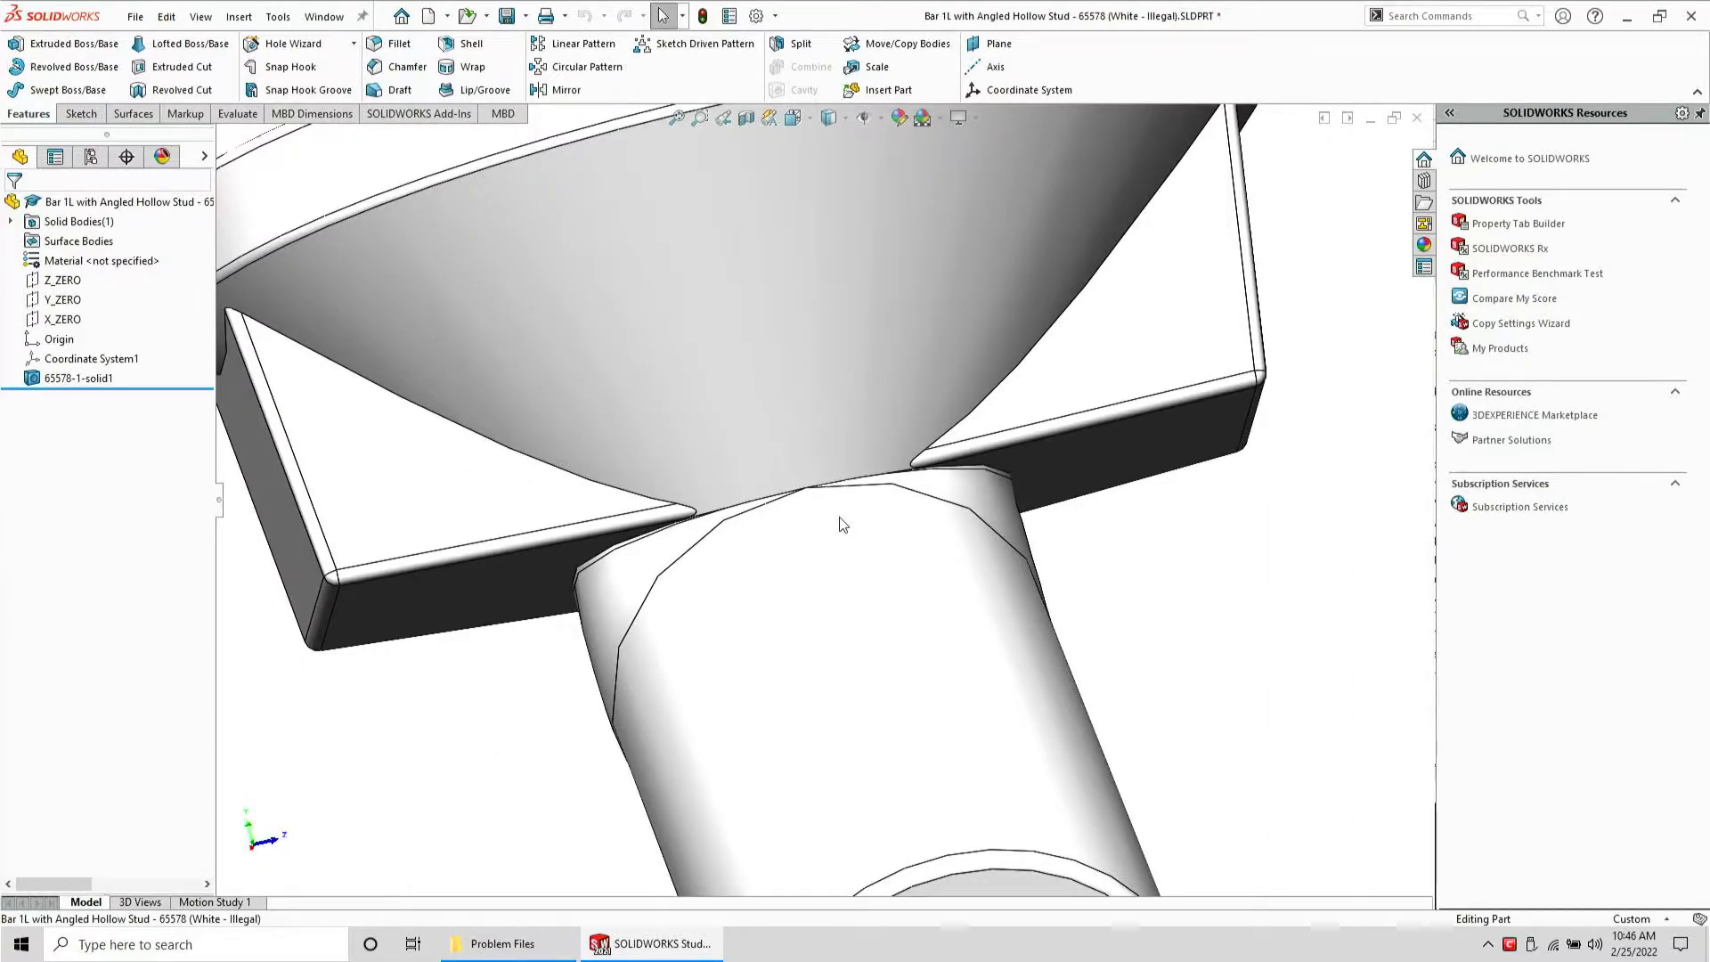
middle_click_drag(811, 526, 850, 461)
scroll(1053, 835, "up", 2)
middle_click_drag(1053, 834, 998, 759, "ctrl")
left_click(798, 542)
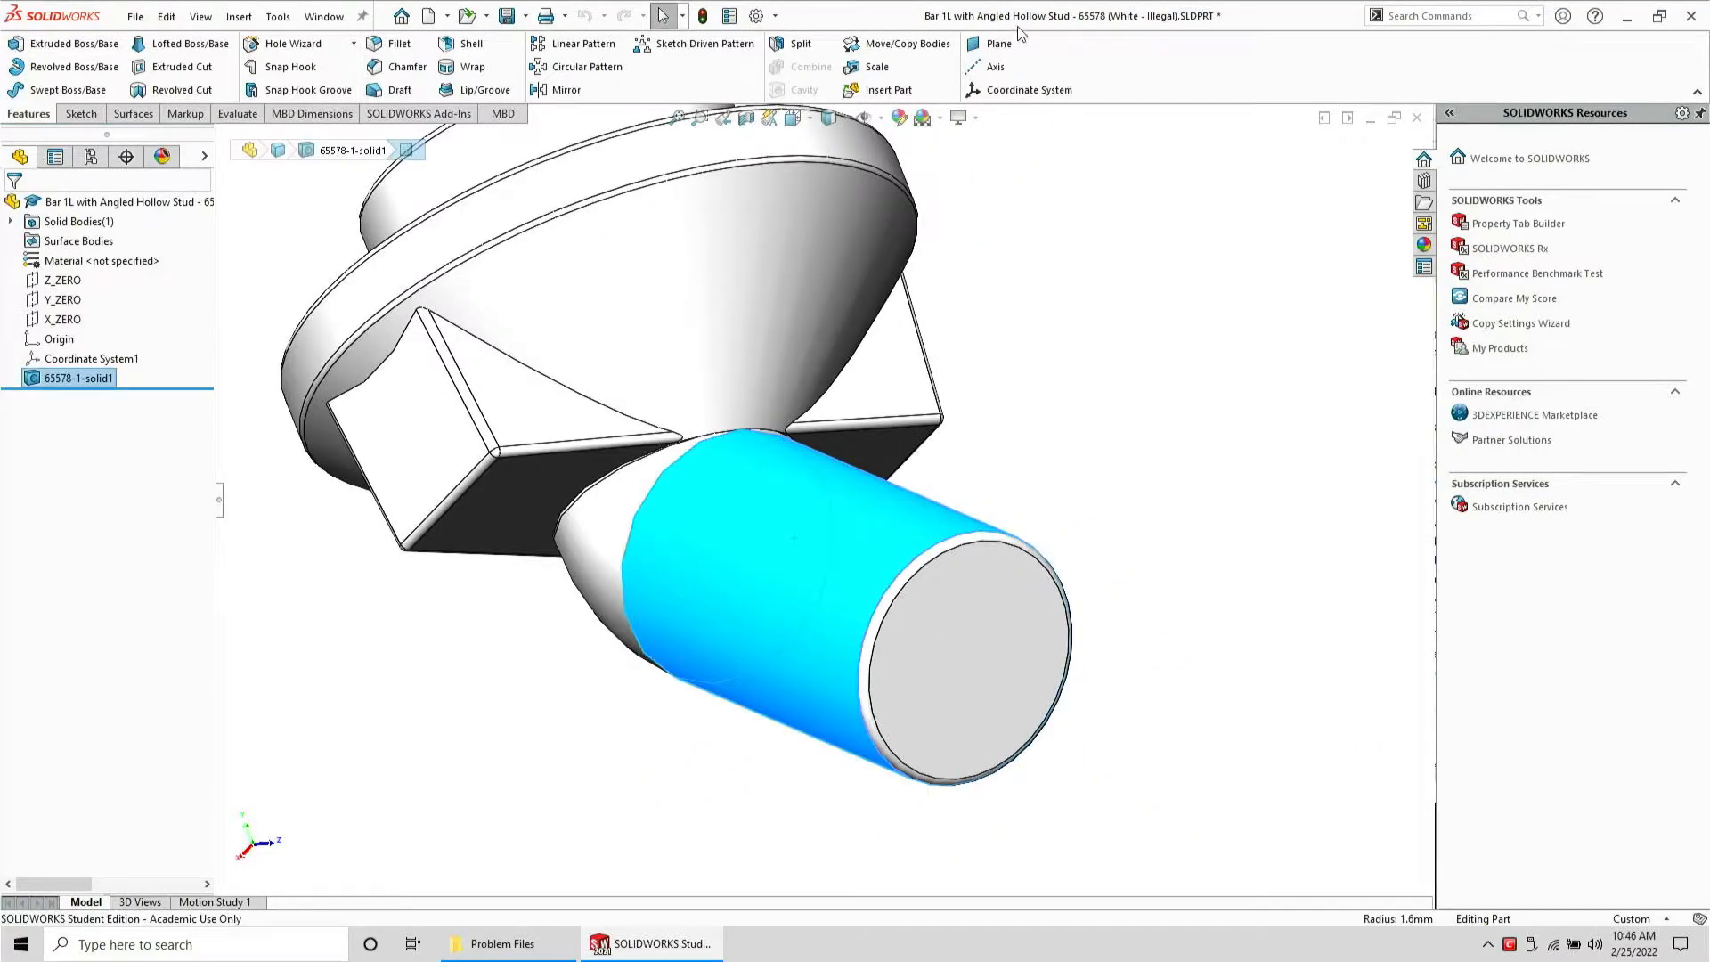
left_click(995, 66)
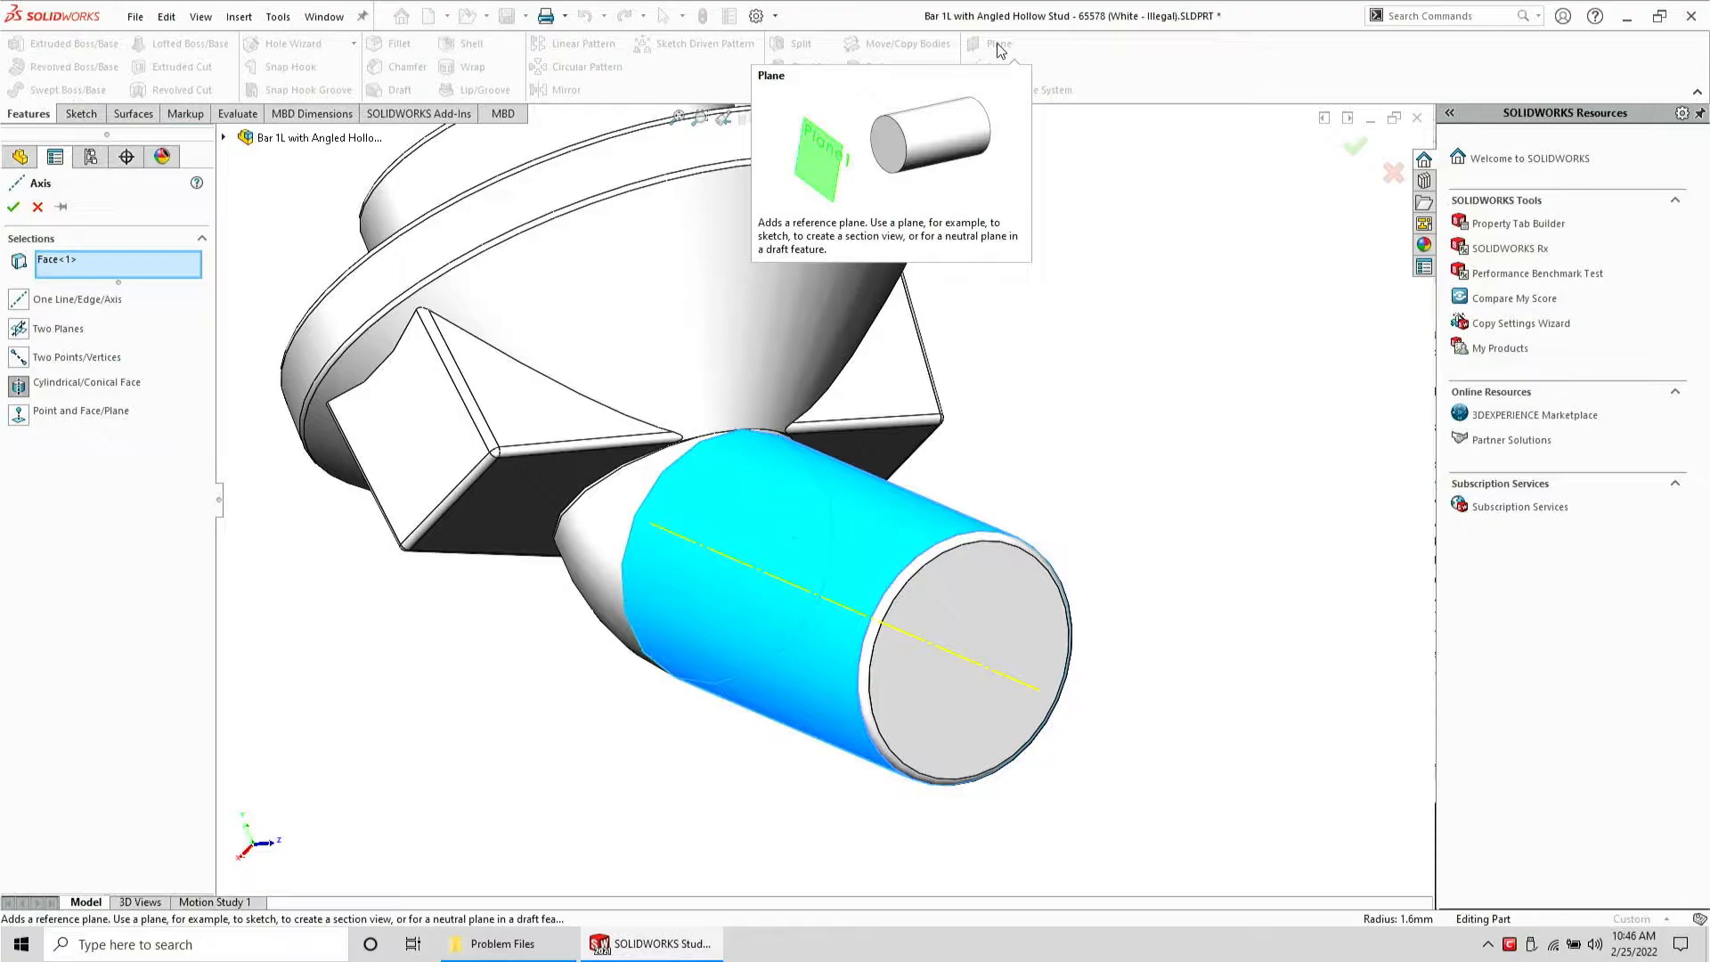
left_click(14, 207)
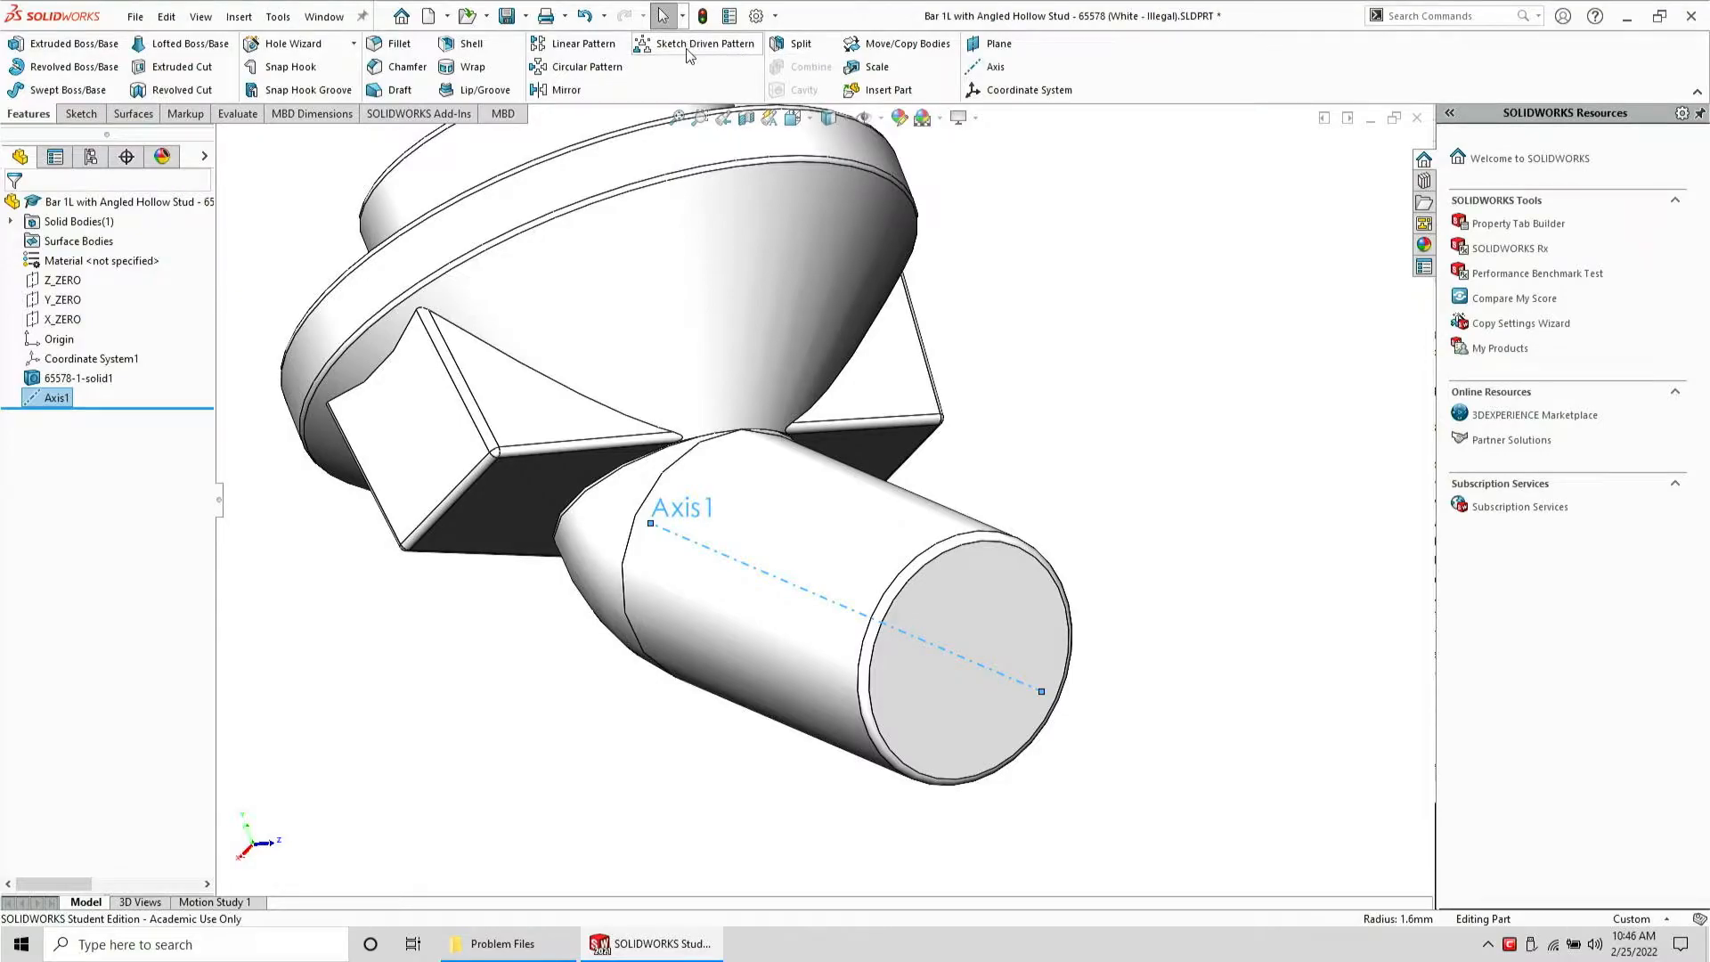
Try to create a reference plane through Axis1, using a base side face and then the cylinder end face as second reference
left_click(989, 43)
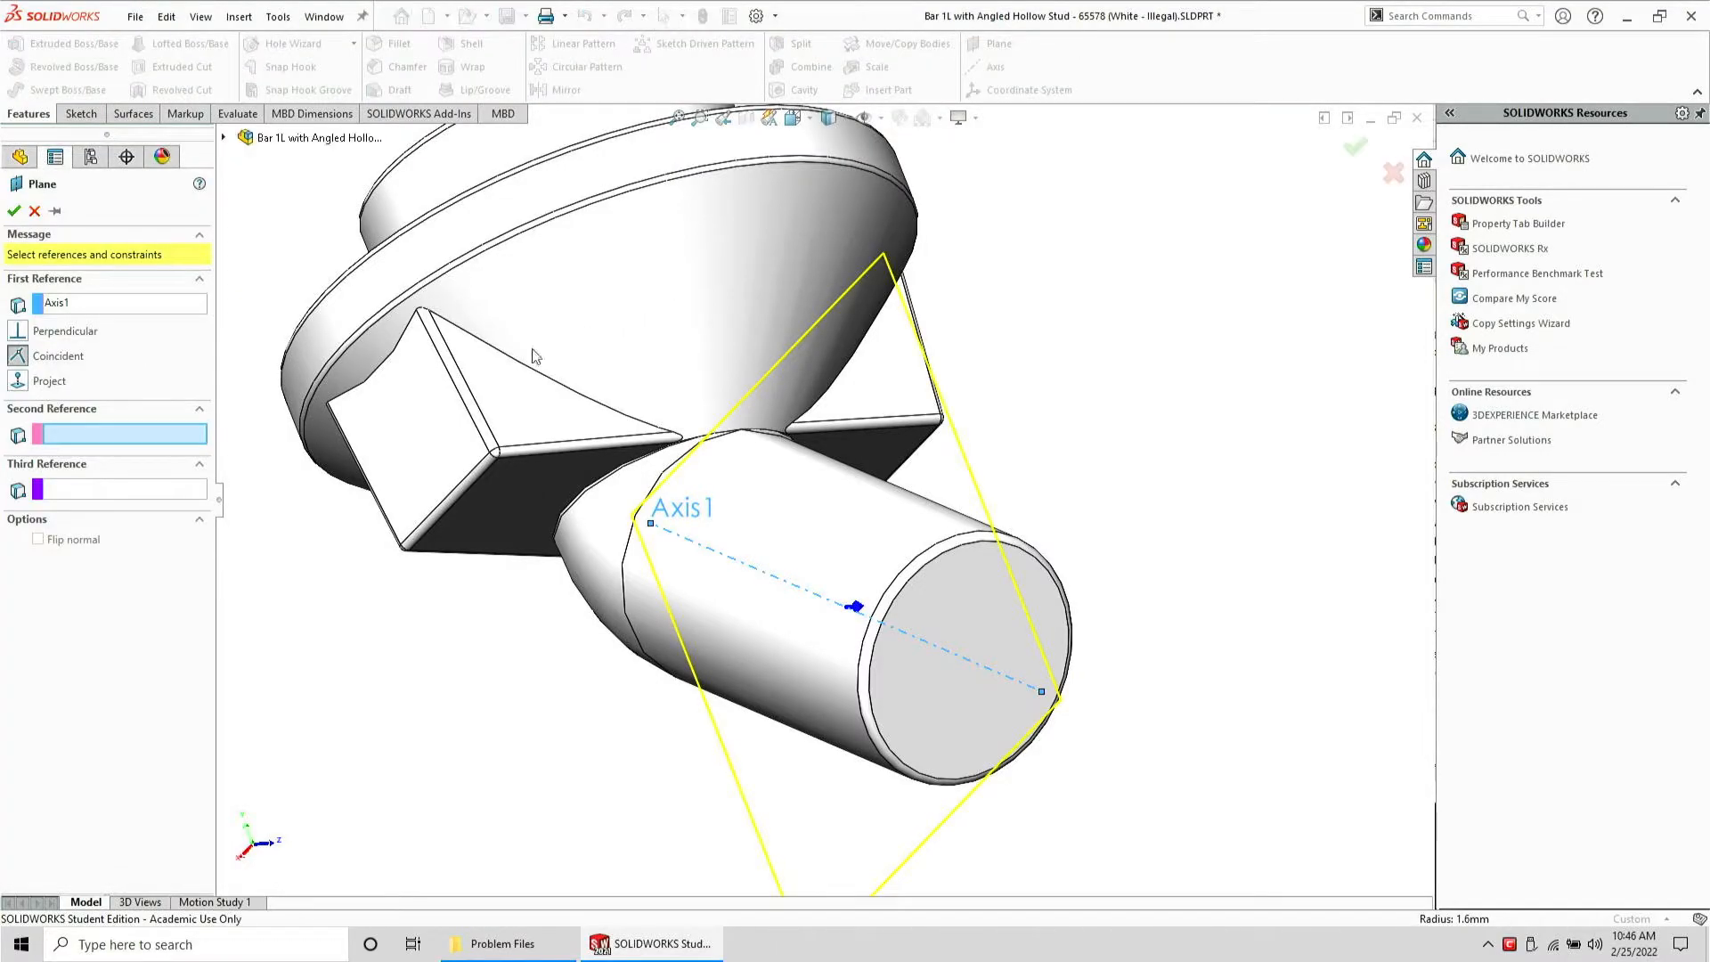
left_click(394, 408)
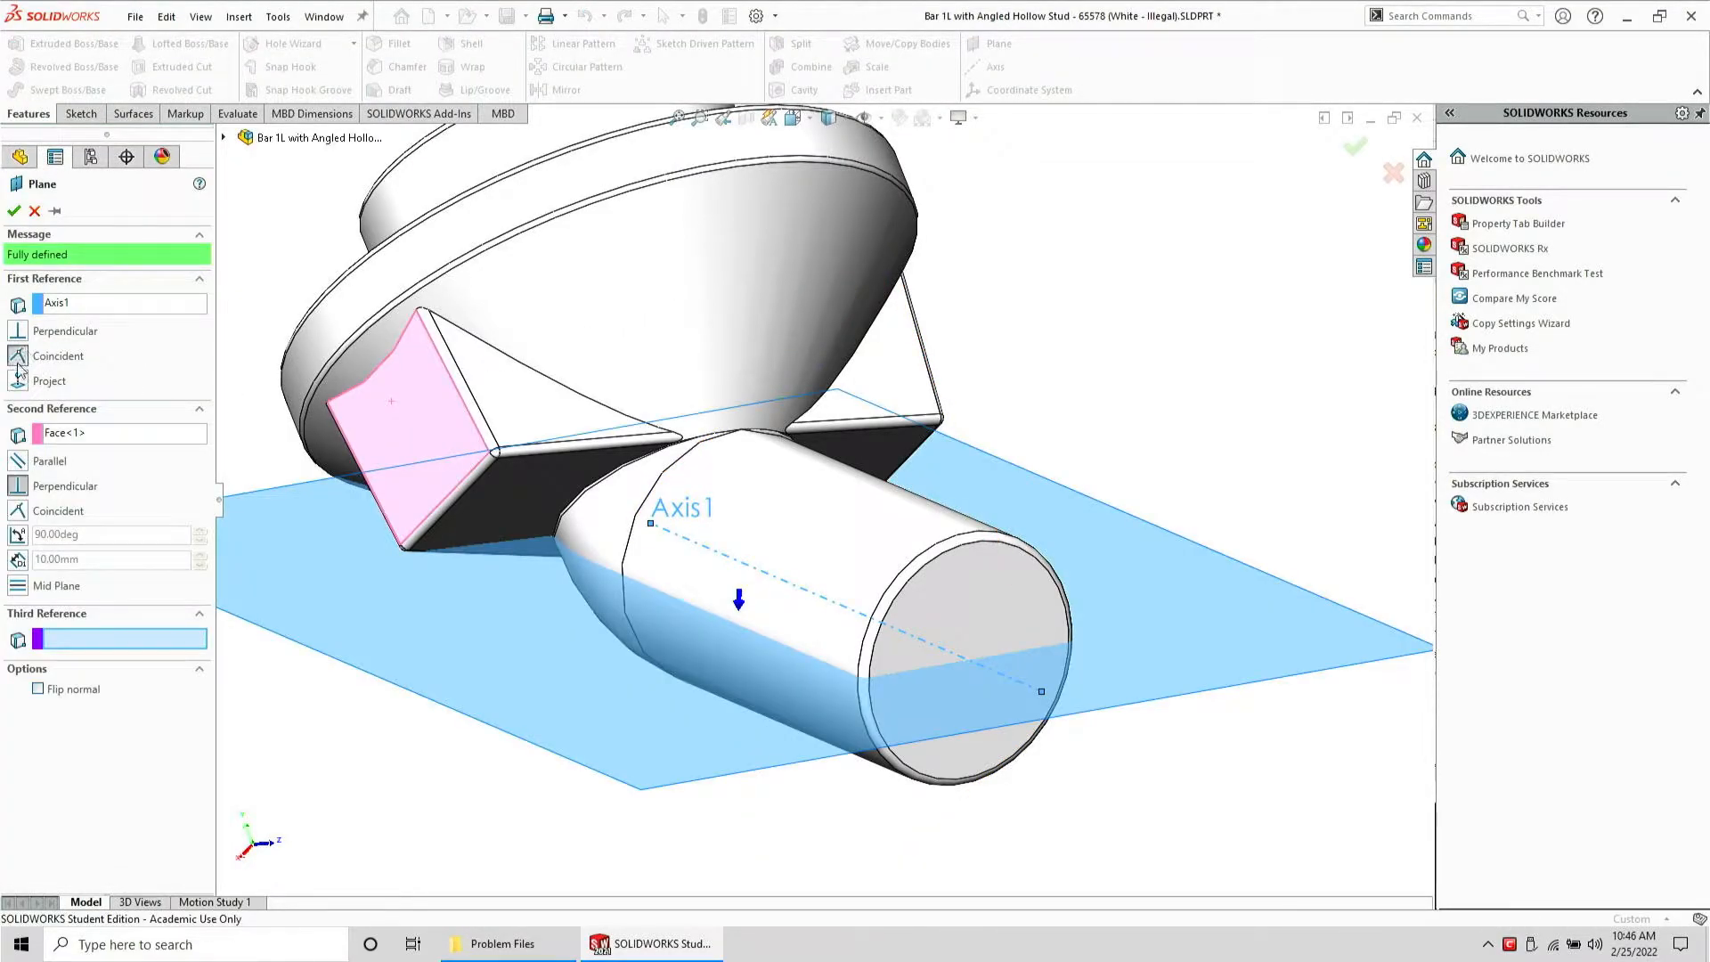
left_click(15, 461)
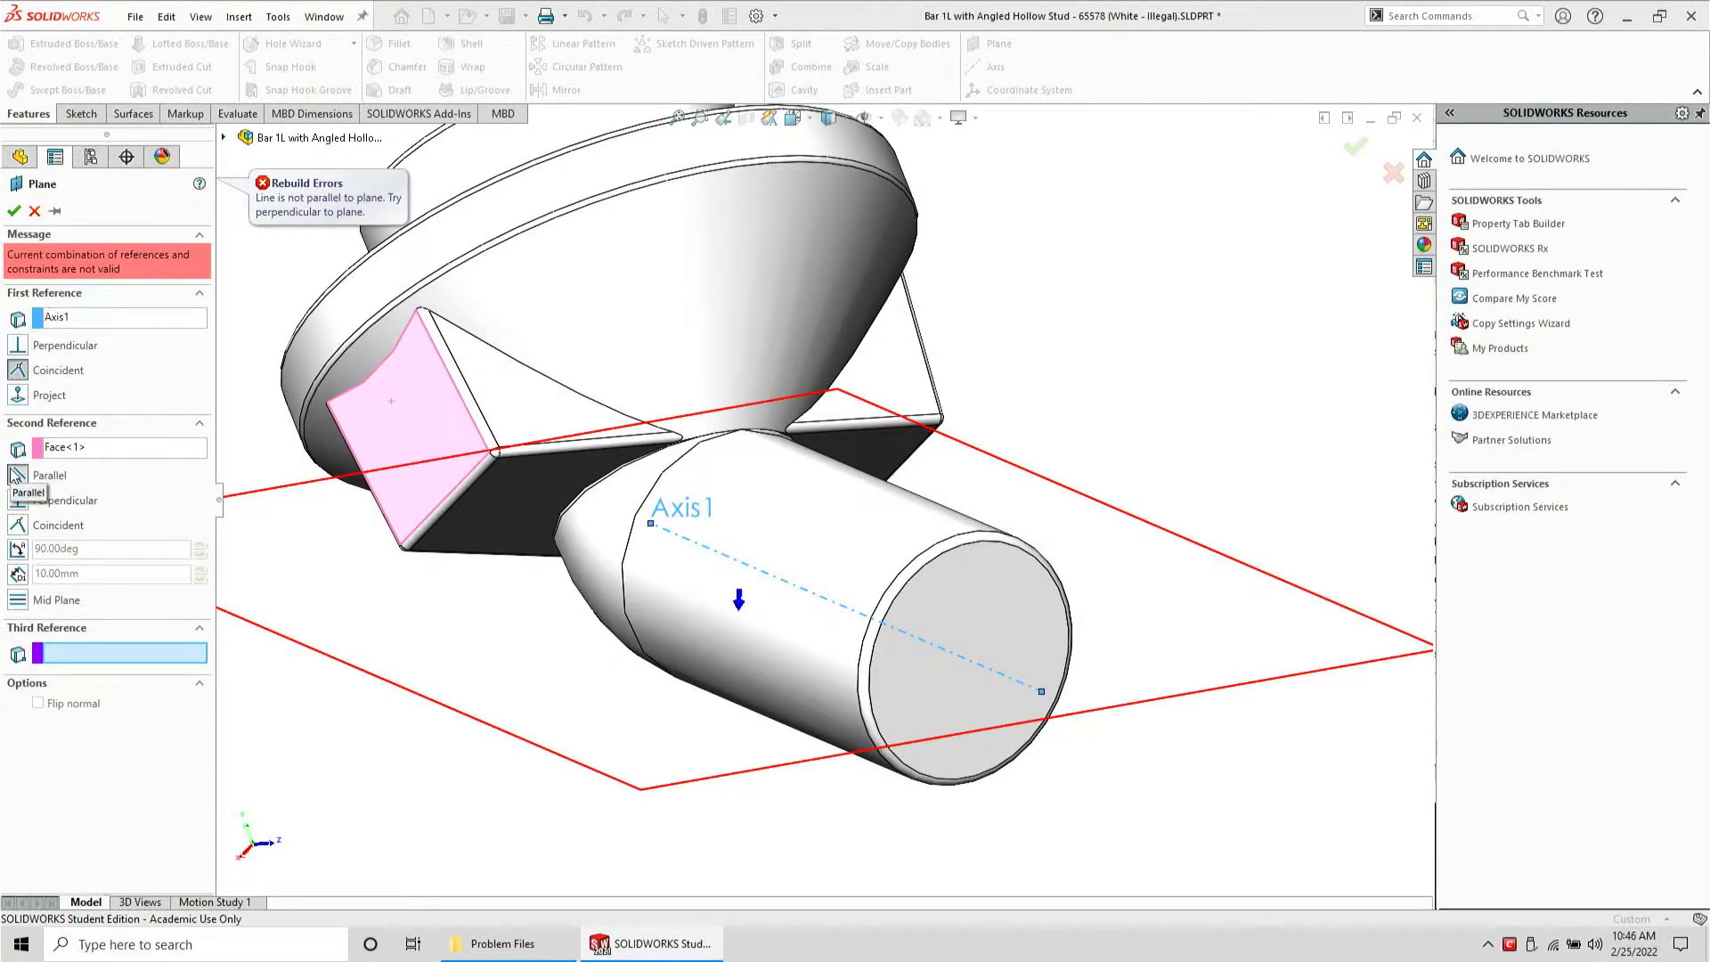
left_click(97, 446)
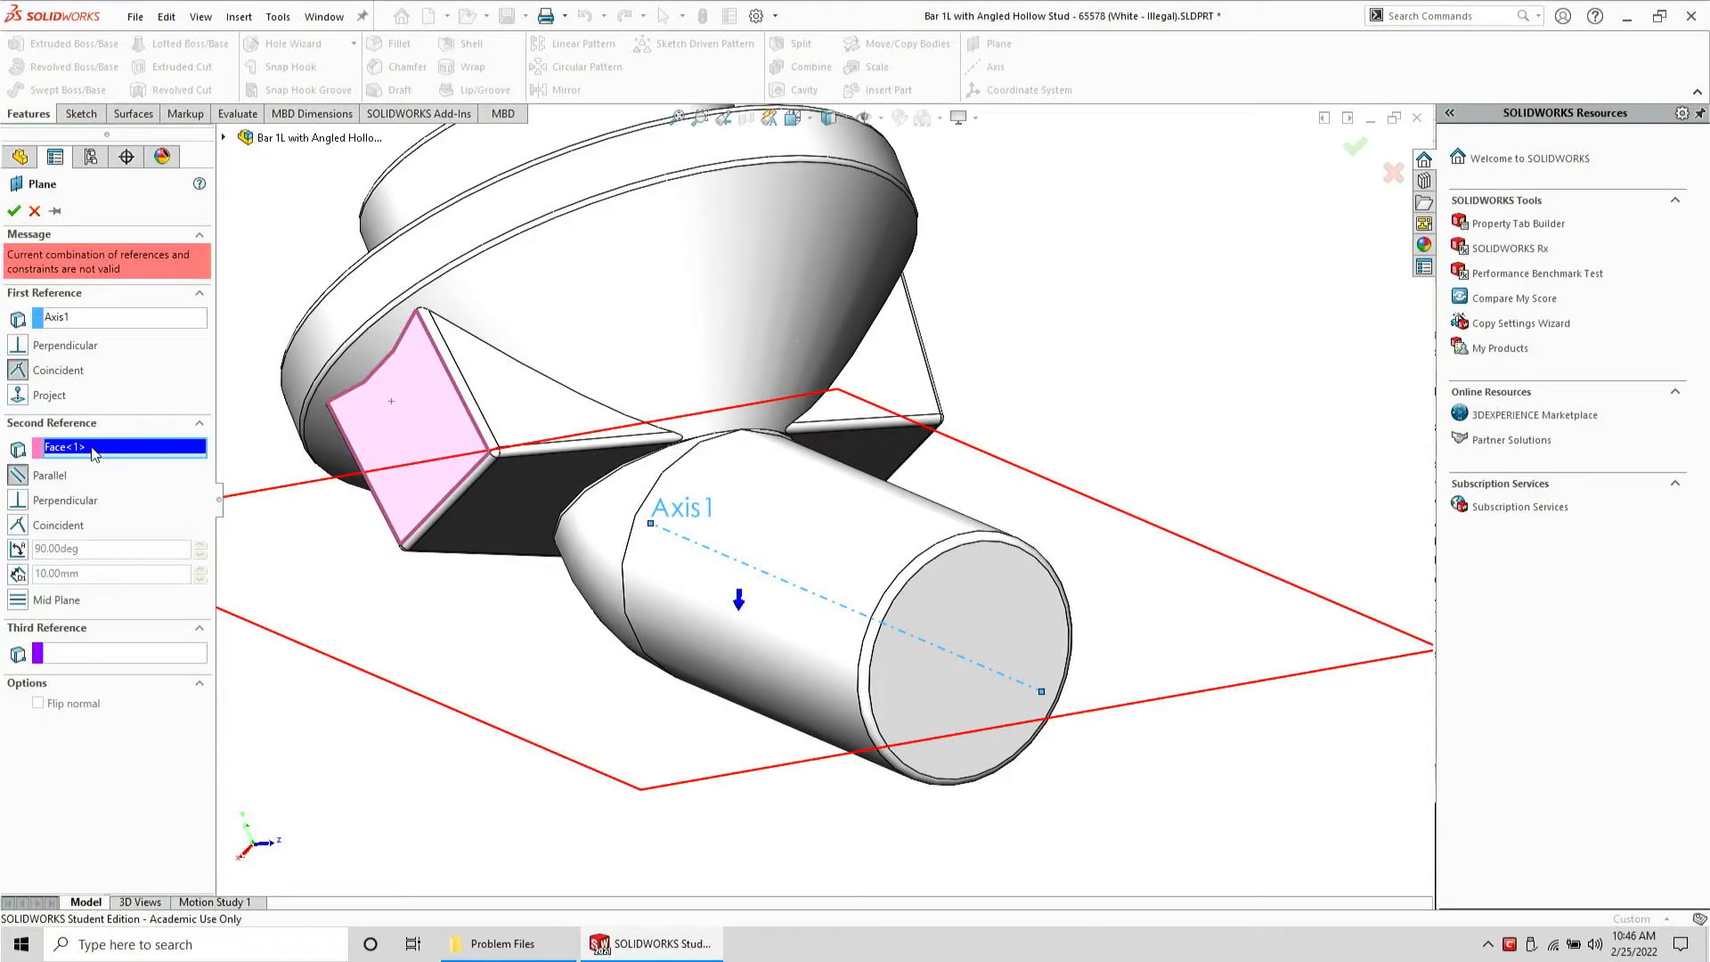
key("Delete")
middle_click_drag(451, 322, 410, 377)
left_click(937, 438)
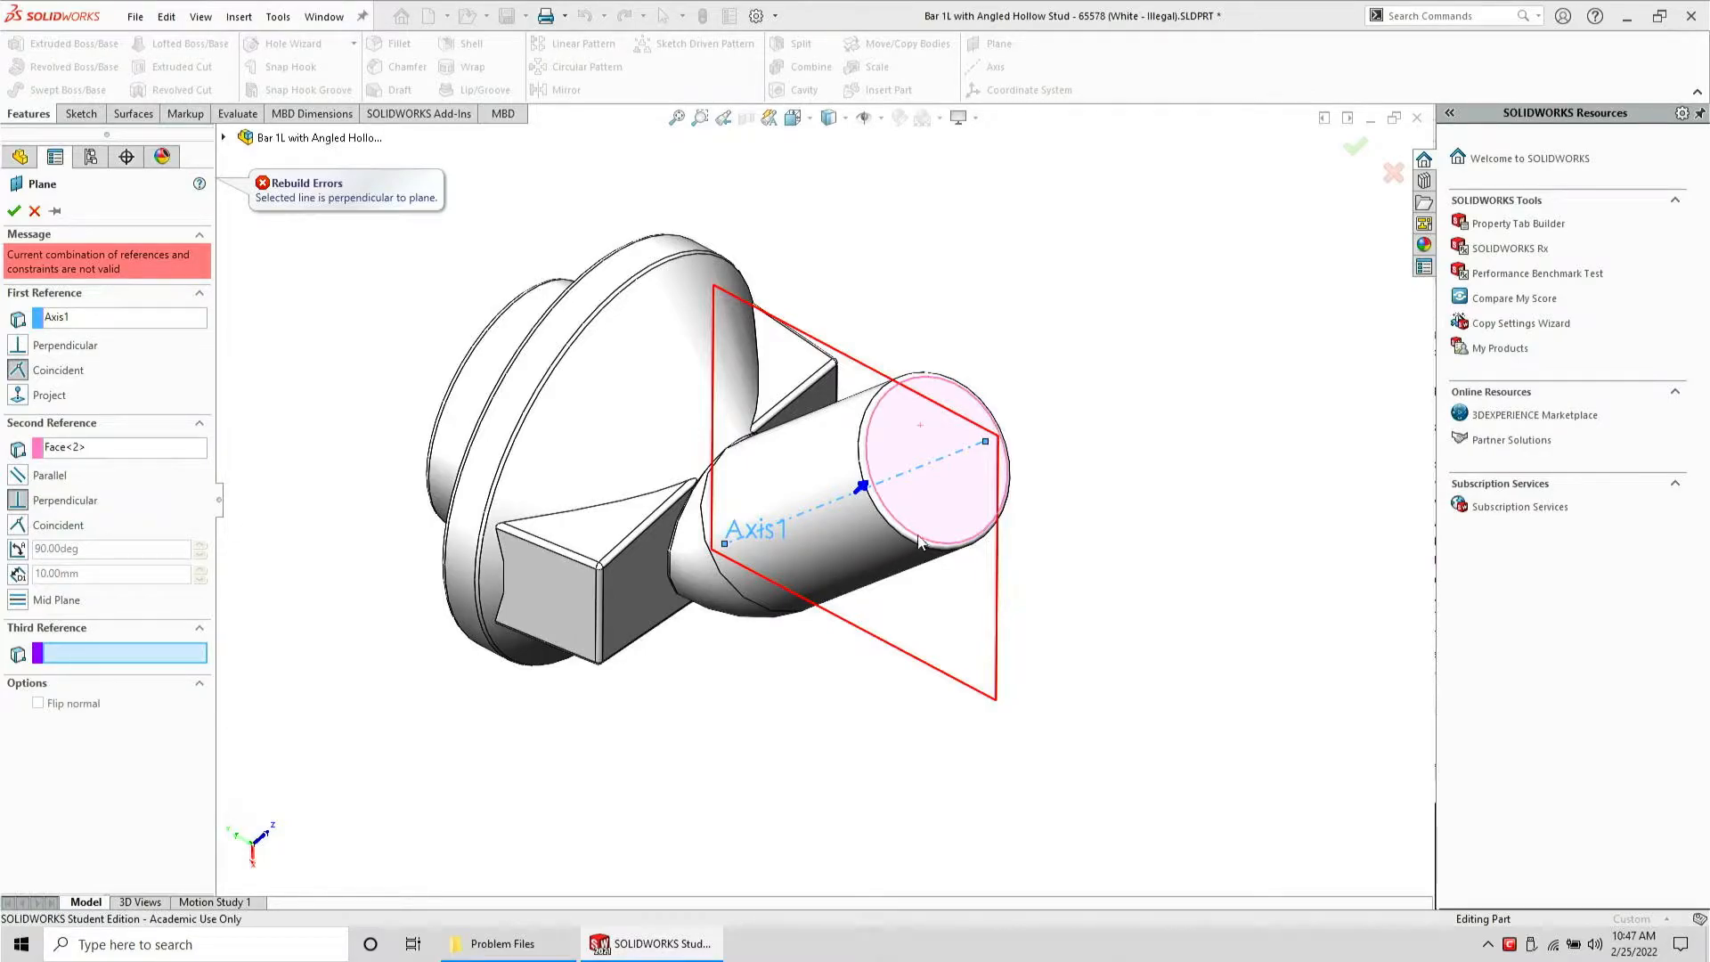
left_click(957, 495)
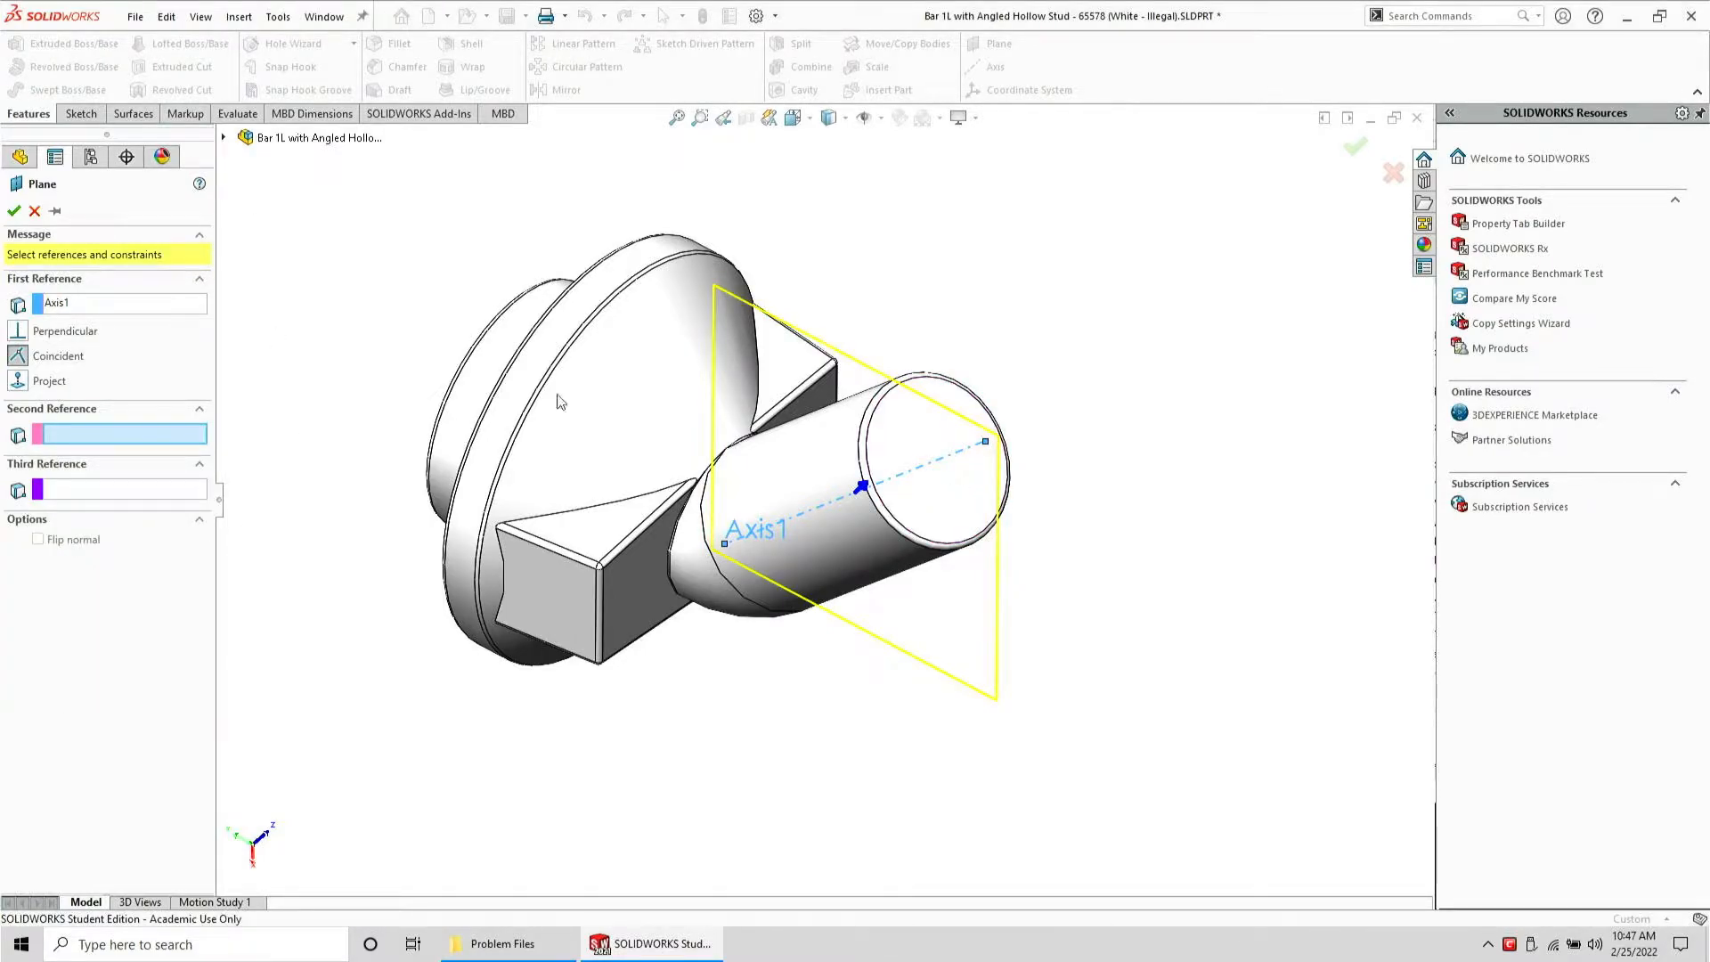
scroll(1050, 565, "down", 2)
mouse_move(596, 527)
middle_mouse_down()
mouse_move(650, 552)
mouse_move(621, 524)
middle_mouse_up()
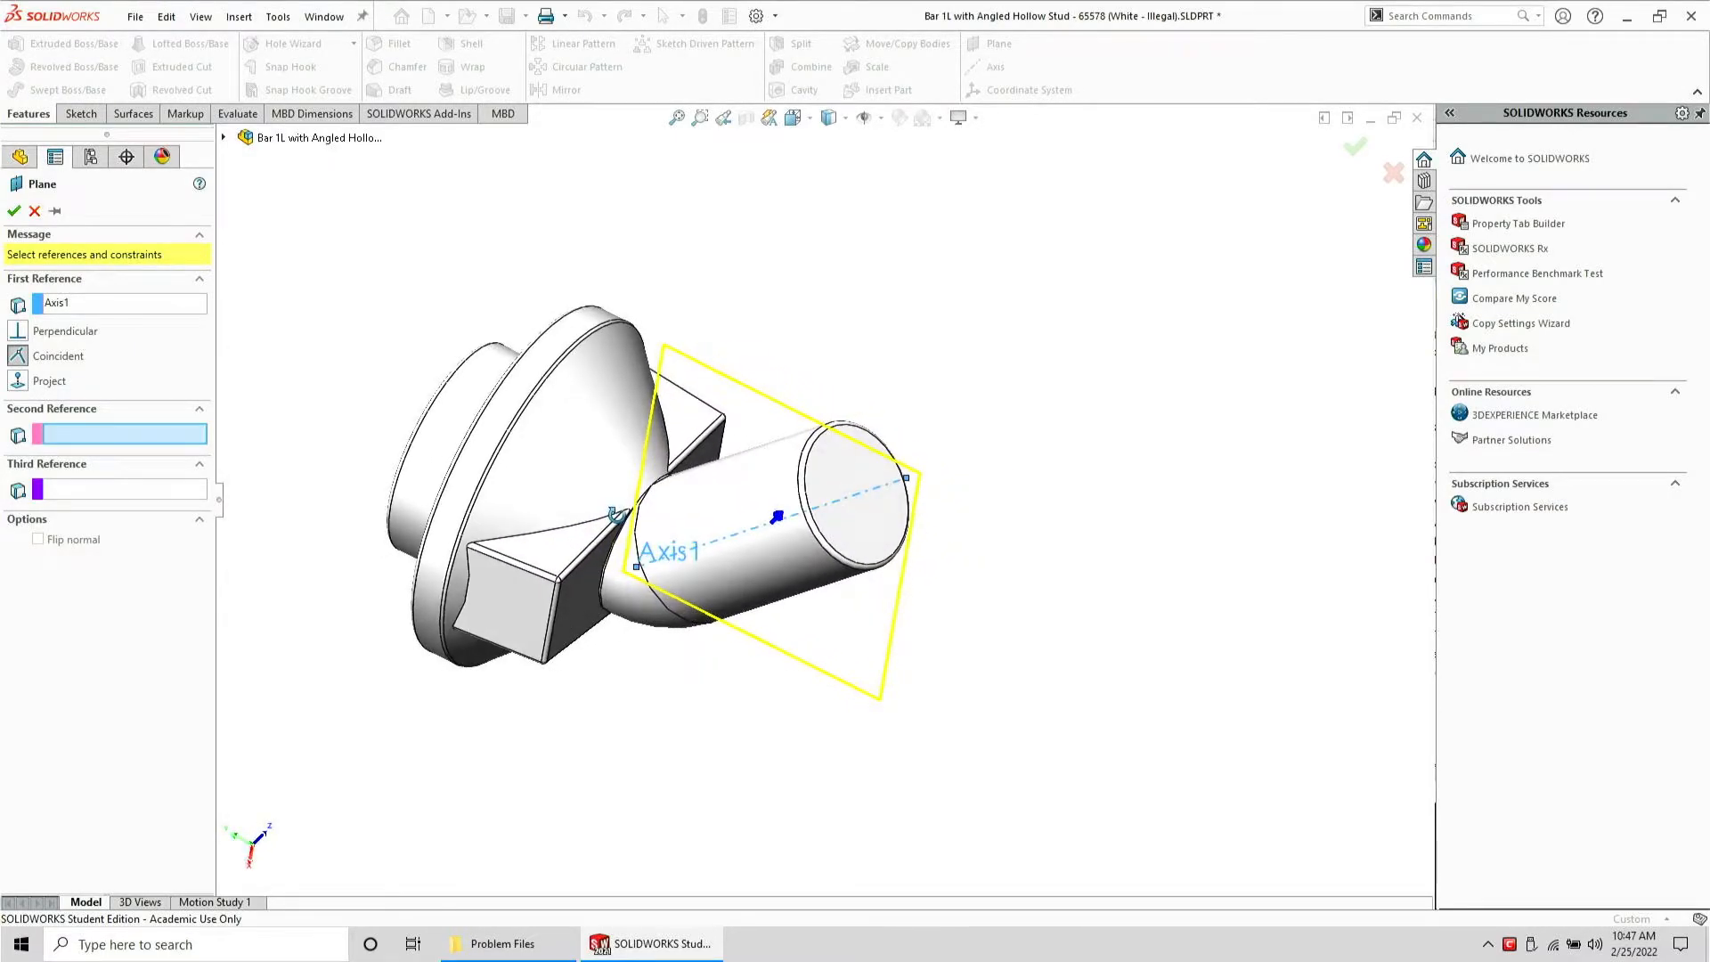
left_click(36, 211)
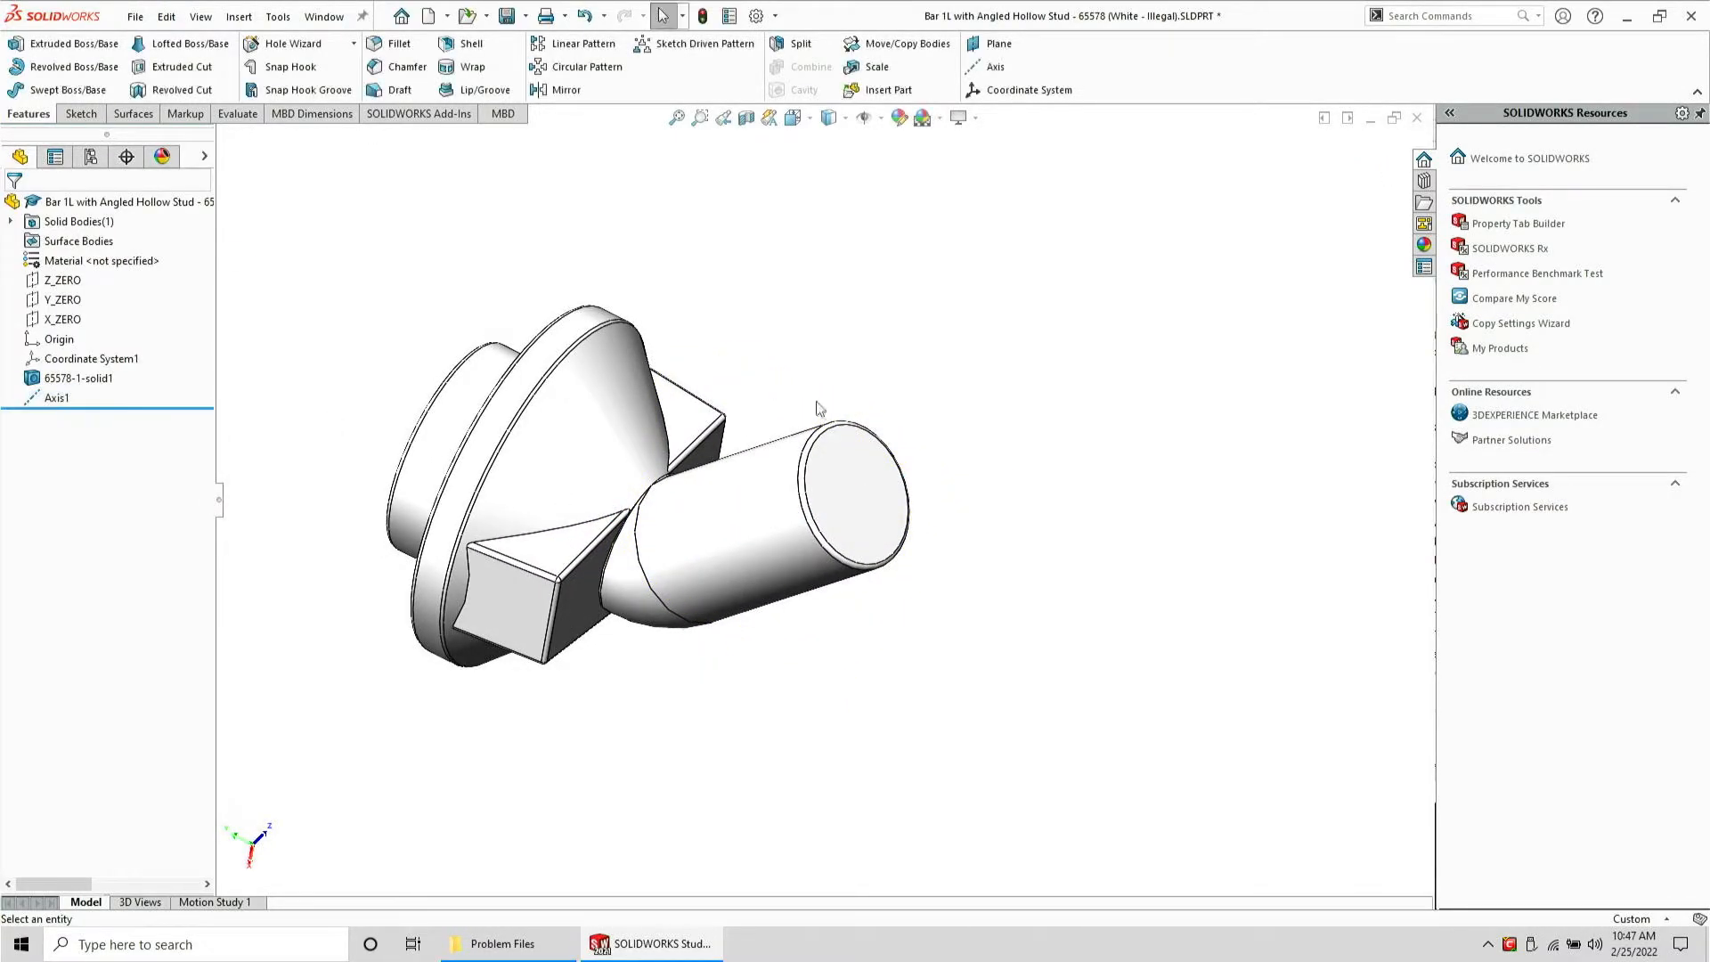
Create a reference plane at the angled cylinder's circular end edge
left_click(844, 425)
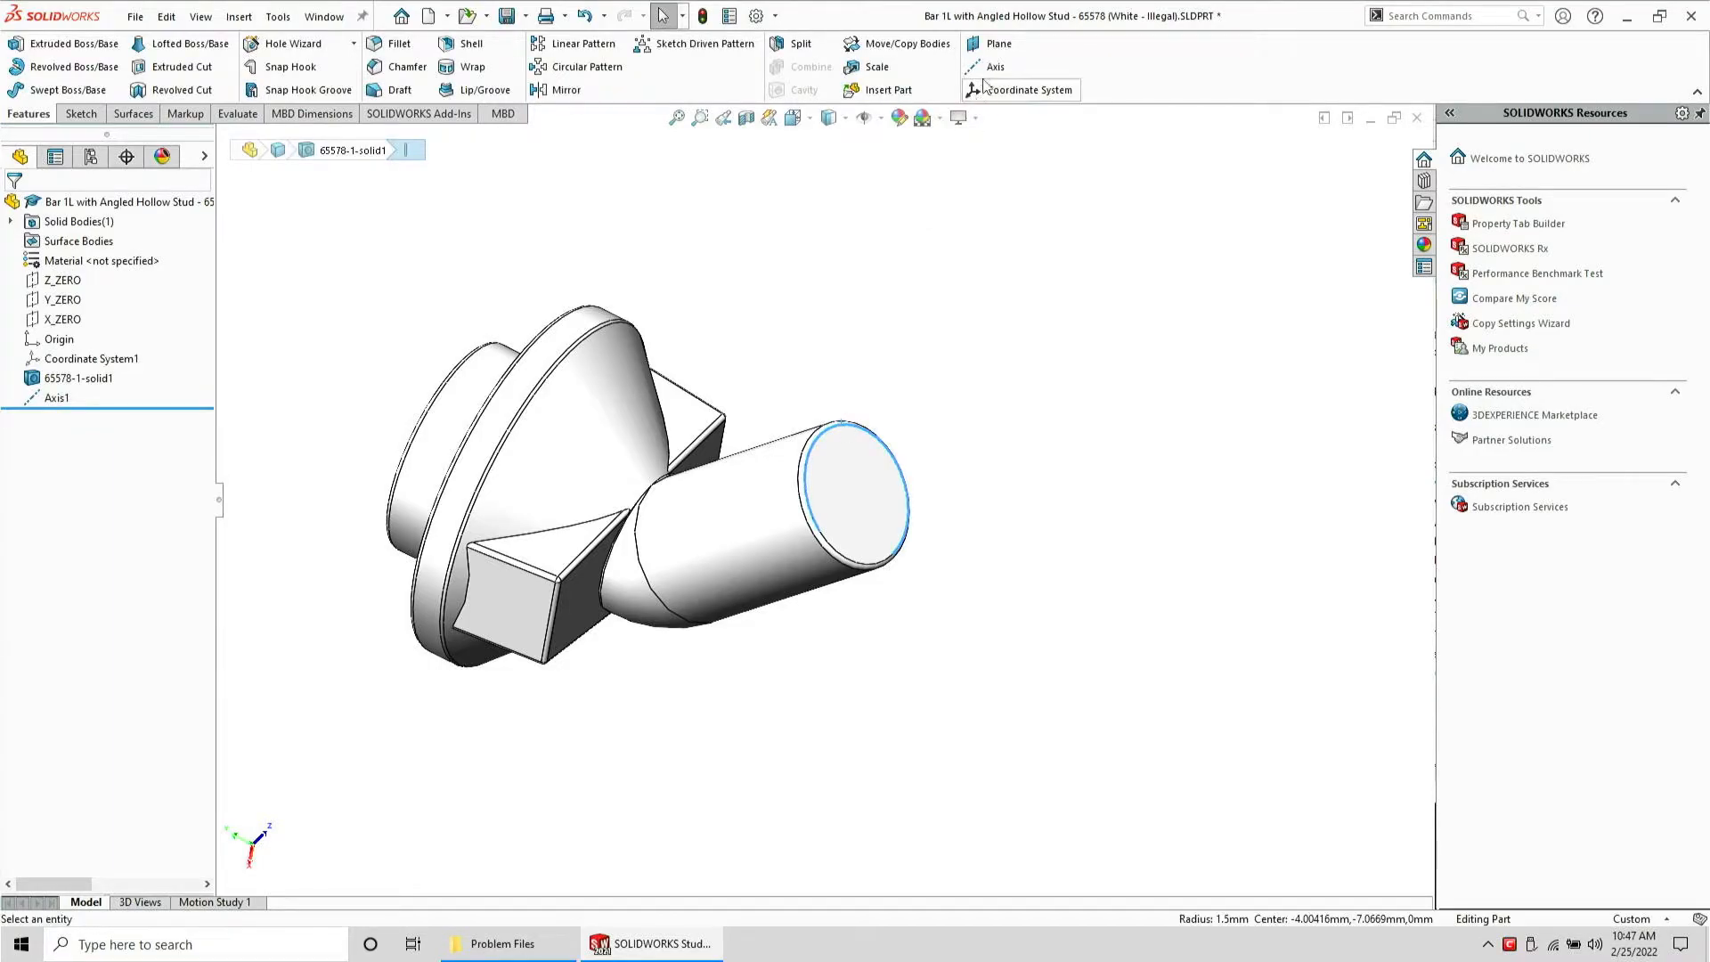
left_click(988, 44)
key("Return")
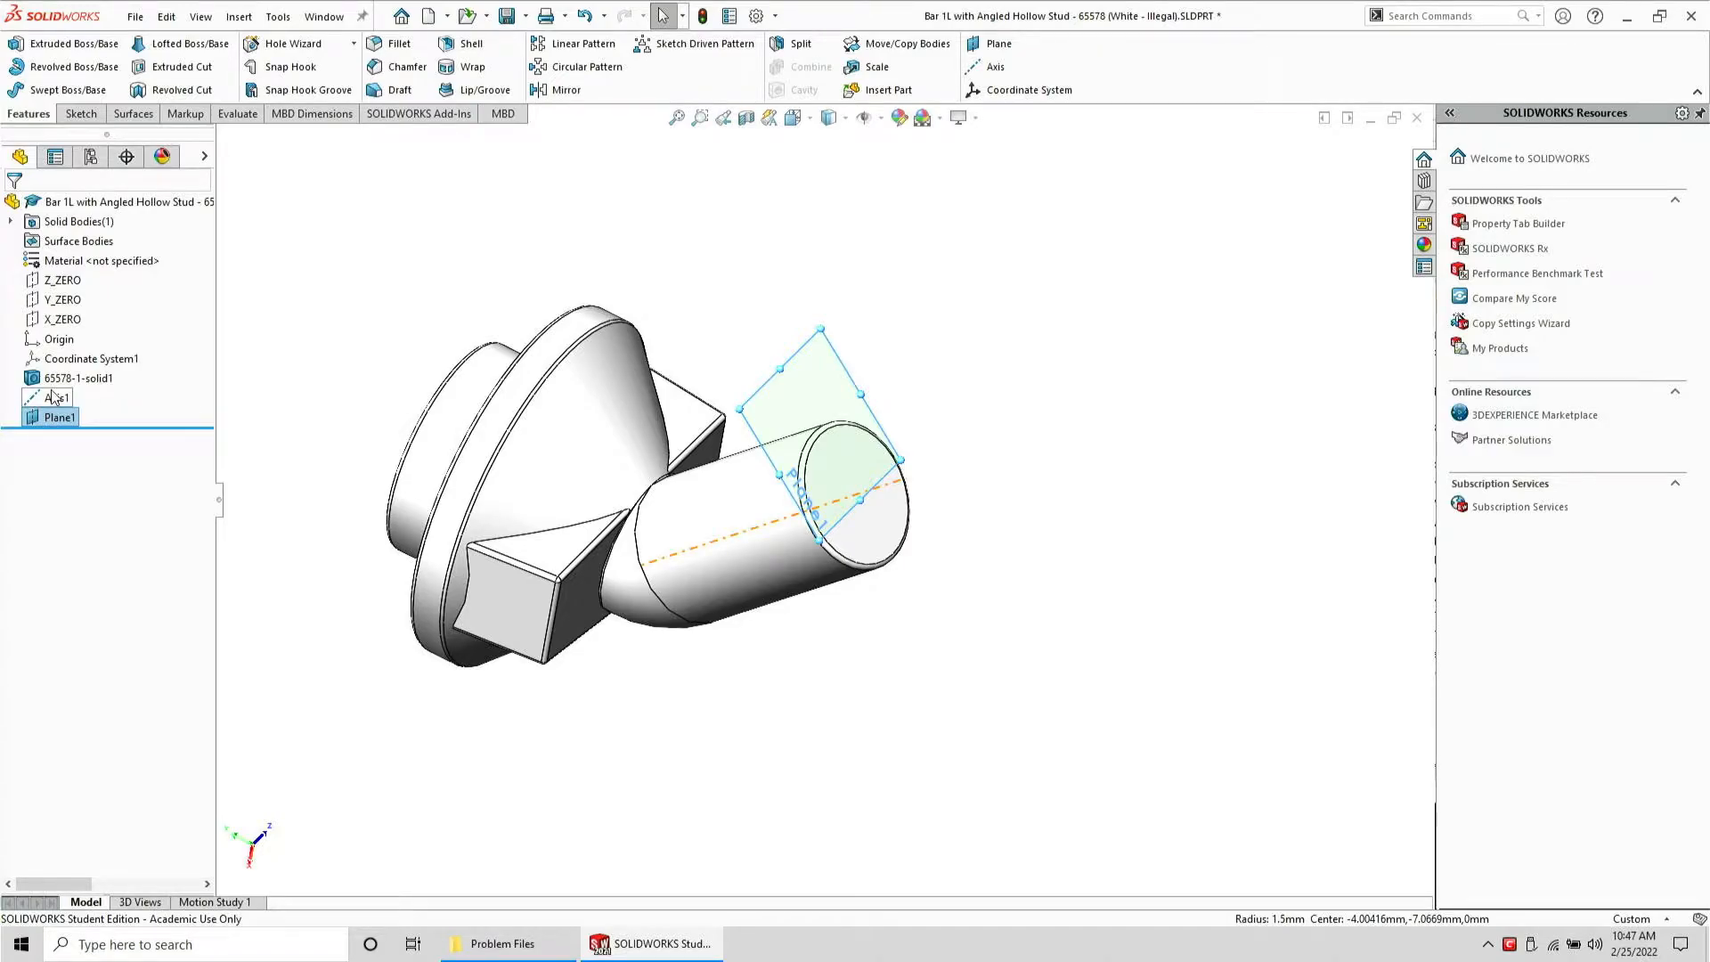
Delete the Axis1 and Plane1 reference features from the part
left_click(53, 397)
key("Delete")
key("Return")
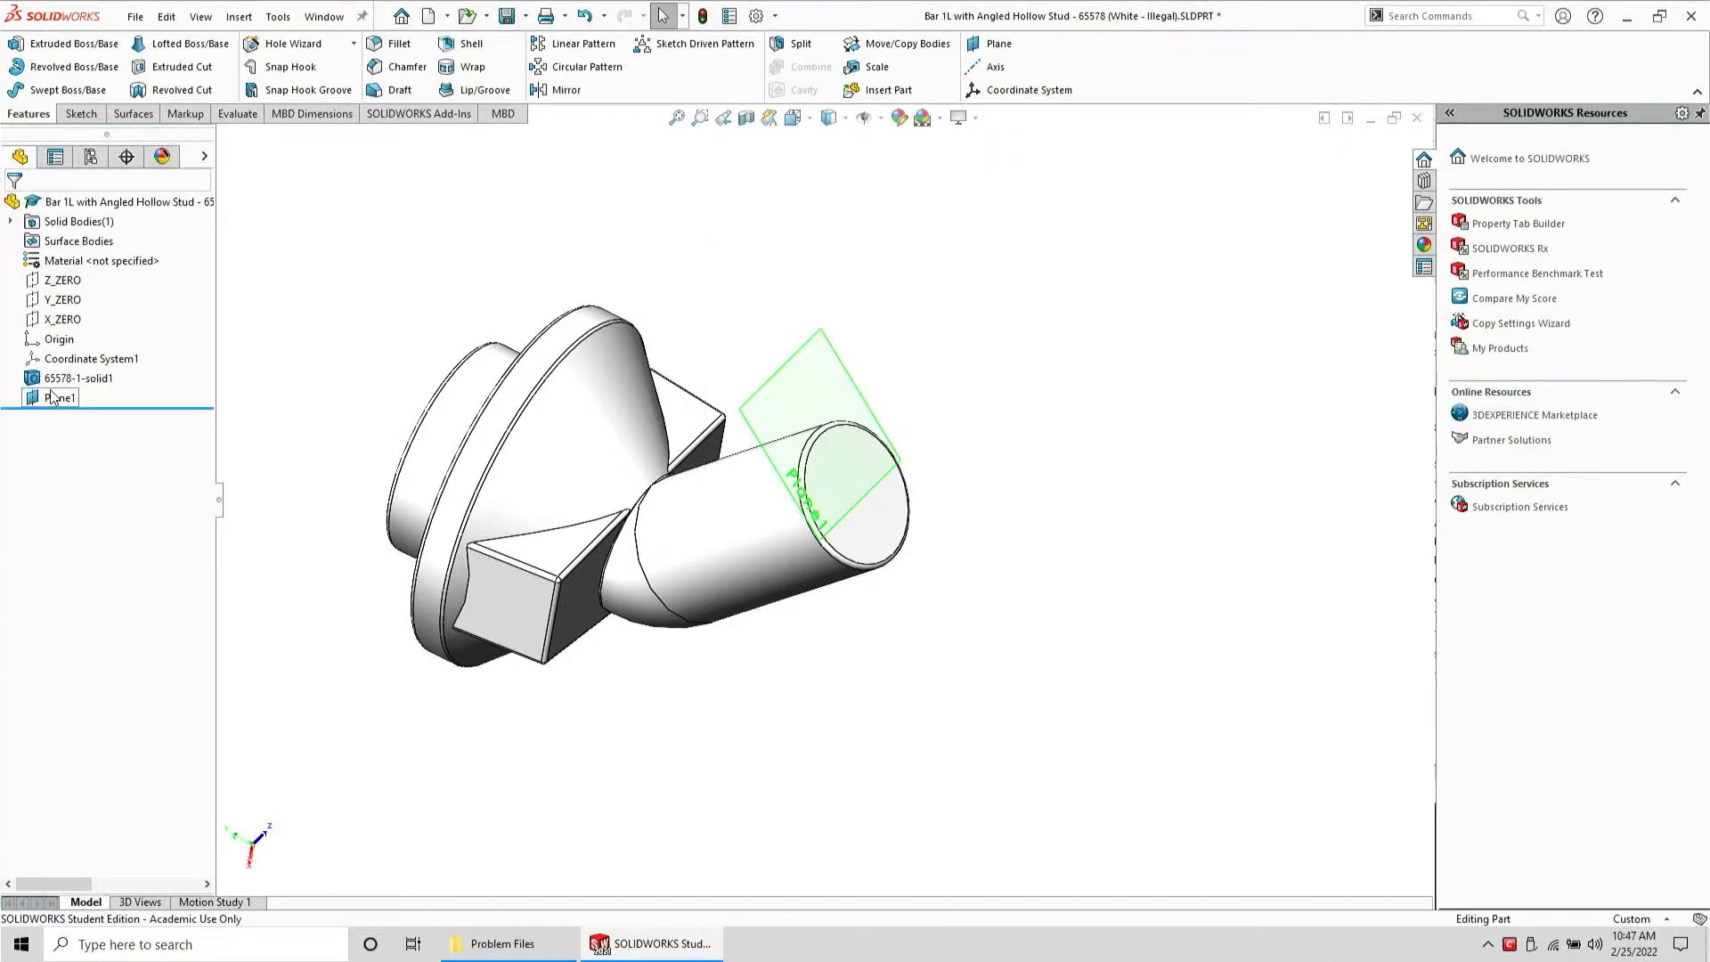
left_click(61, 397)
key("Delete")
key("Return")
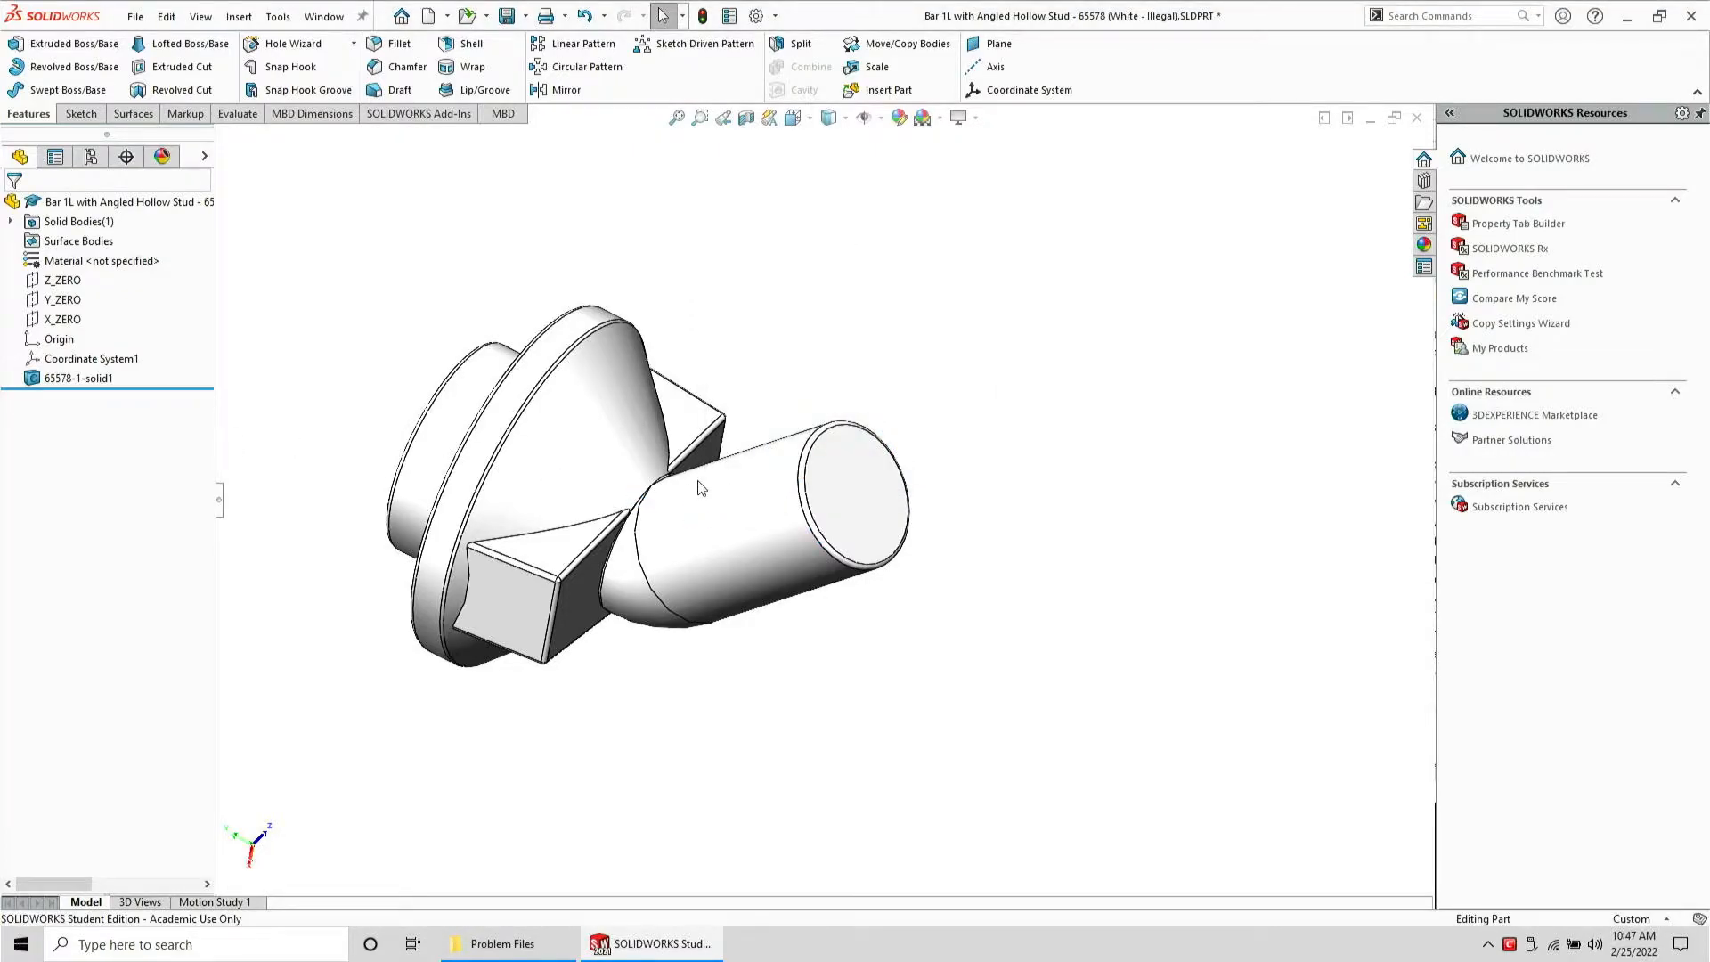
Close the Bar 1L with Angled Hollow Stud part without saving changes
scroll(699, 487, "down", 3)
middle_click_drag(680, 489, 603, 759)
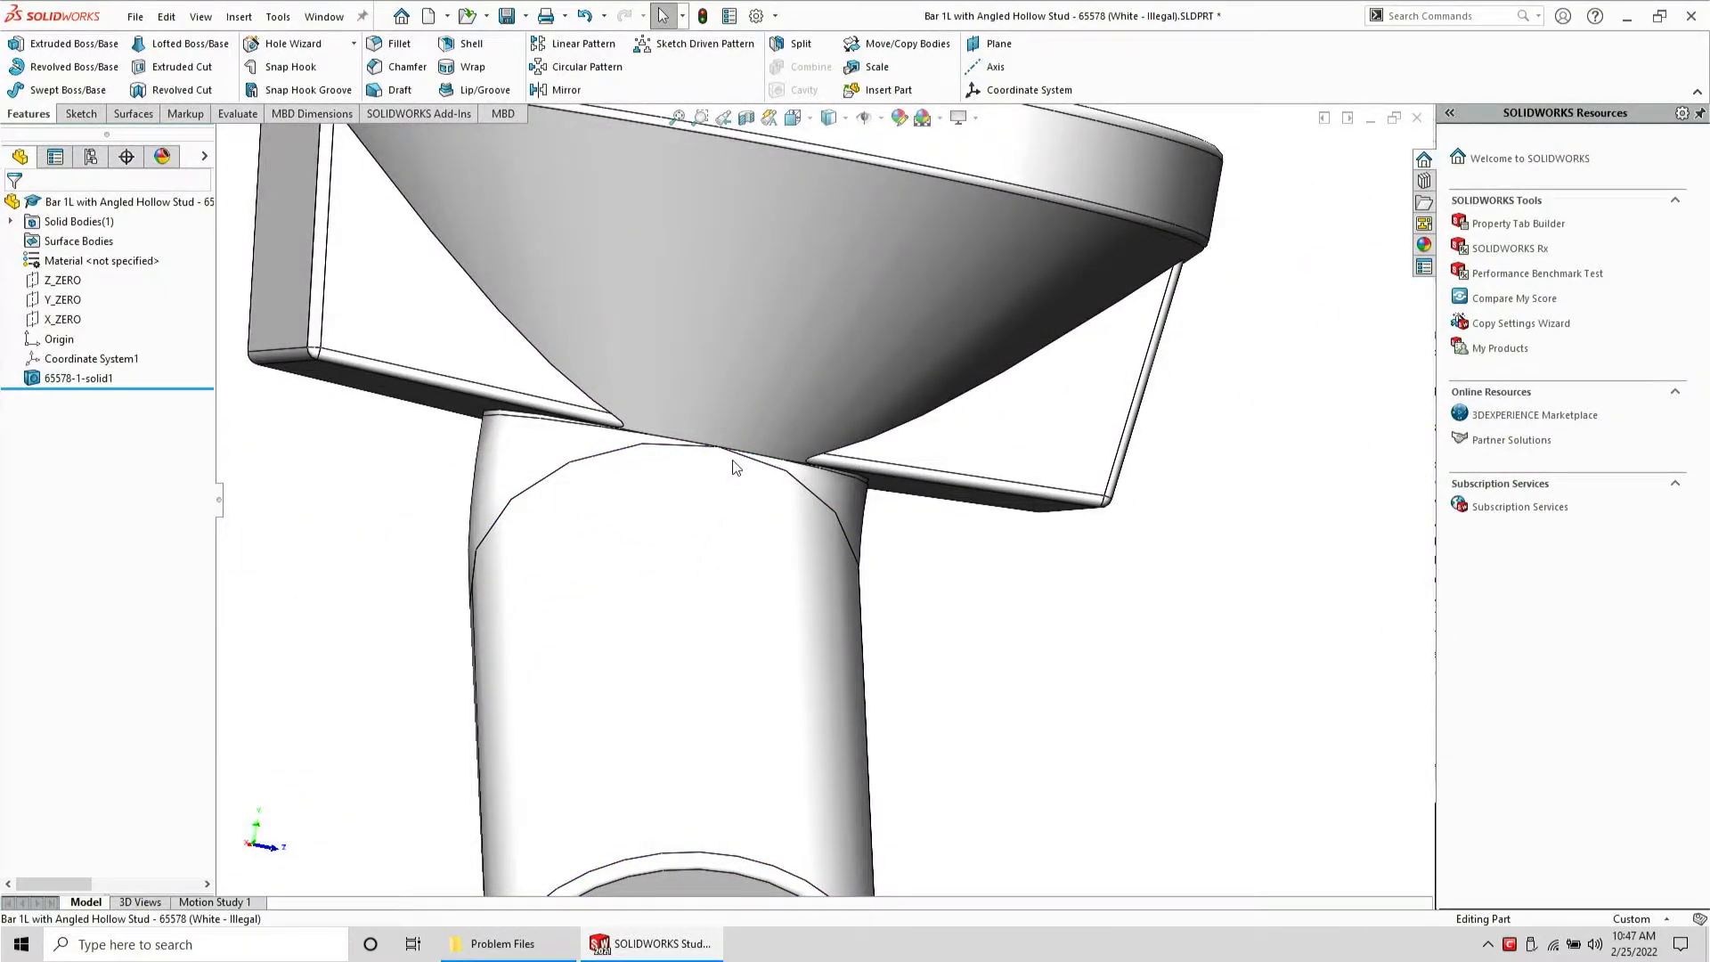
scroll(744, 637, "up", 5)
middle_click_drag(733, 535, 812, 652)
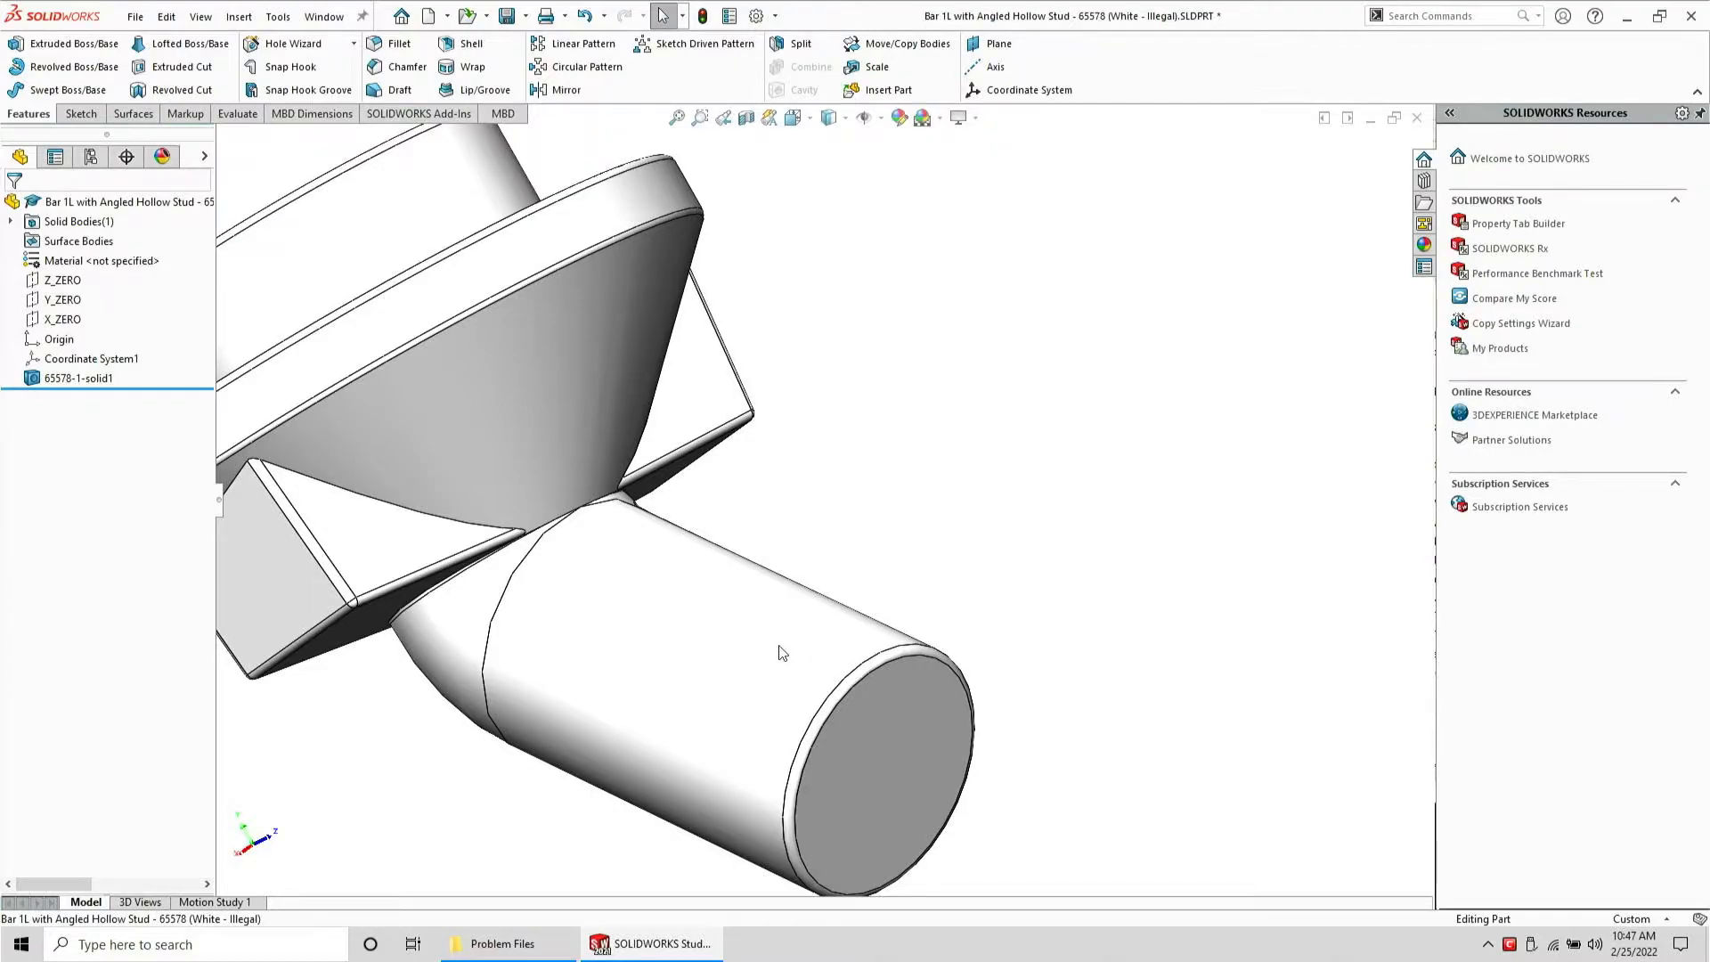
scroll(781, 653, "up", 3)
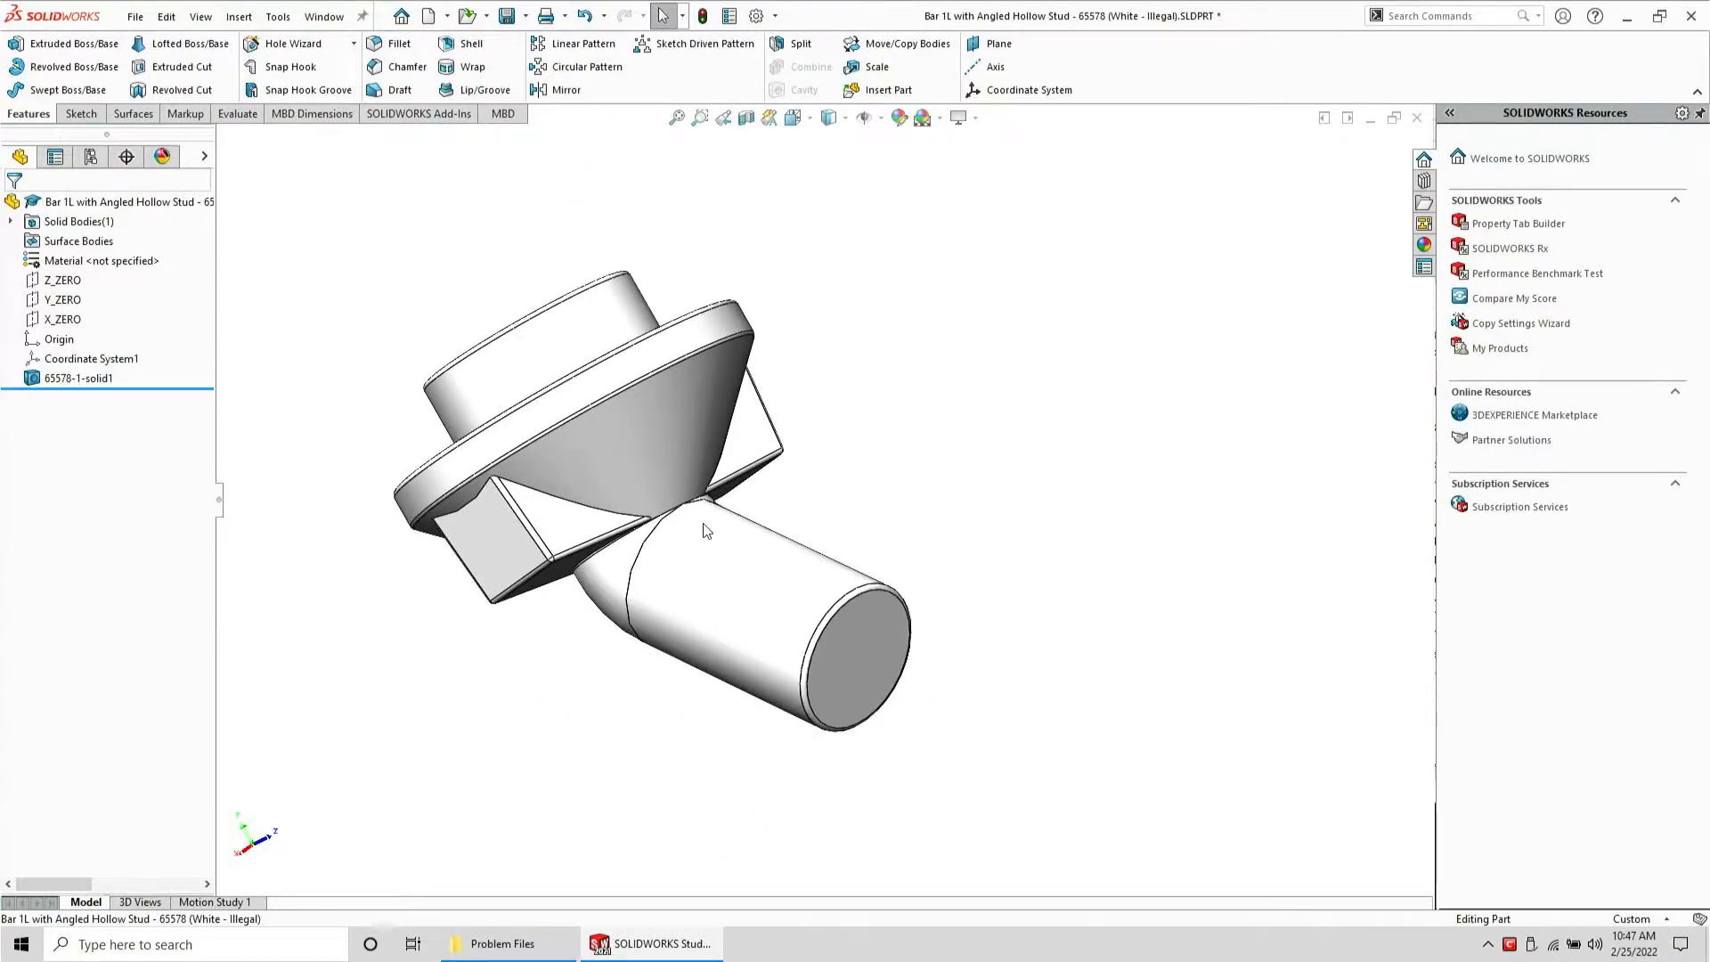
key("ctrl+w")
left_click(800, 485)
Open the Bar, Minifig Utensil, Pipe Wrench - x93 part from the Problem Files folder
left_click(492, 946)
left_click(1256, 261)
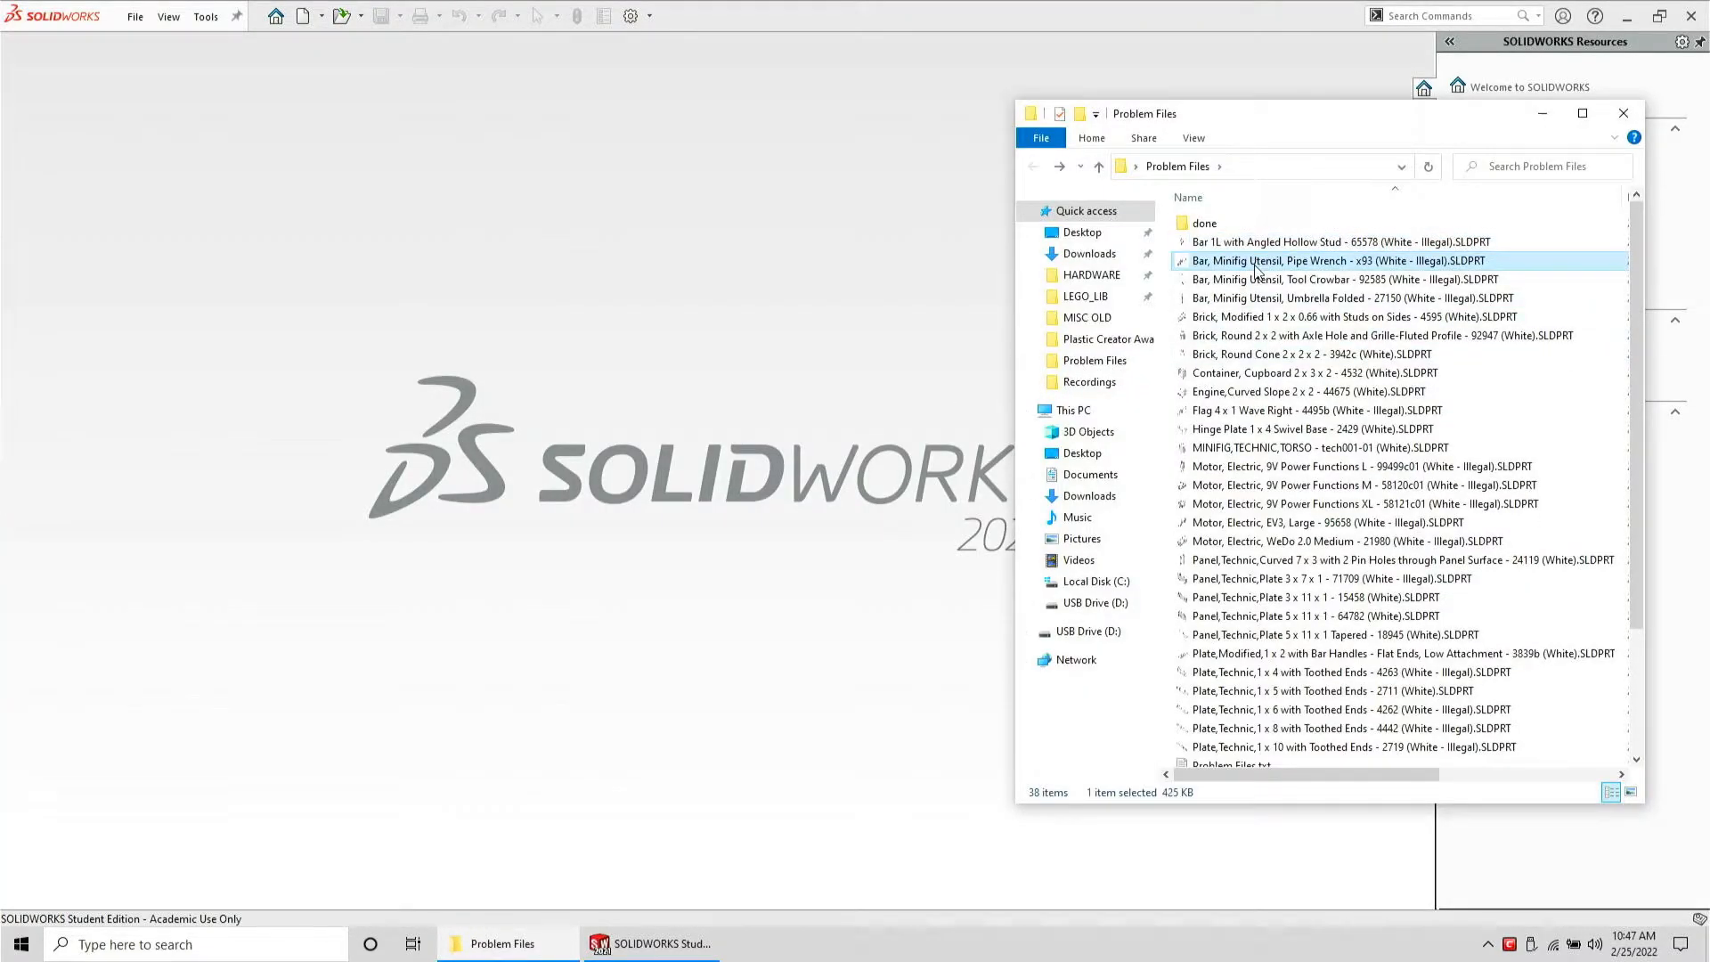
left_click_drag(627, 294, 625, 296)
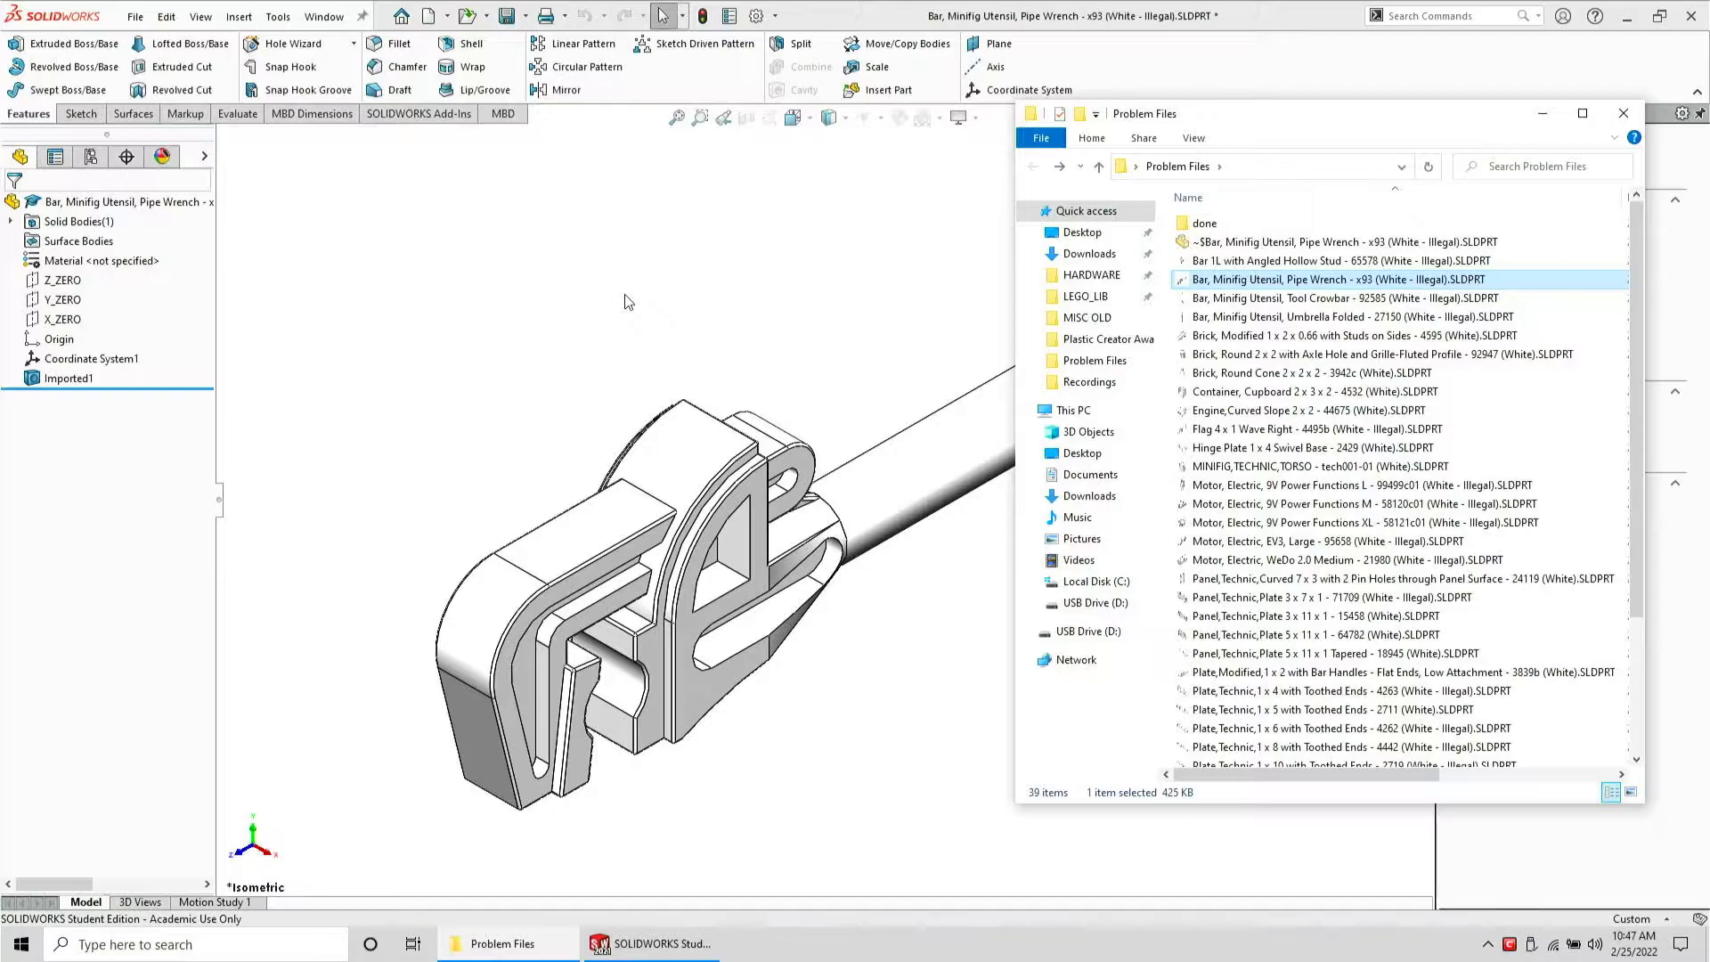
Save the Pipe Wrench part as a STEP AP203 file in Problem Files, discarding changes to the part
middle_click_drag(673, 615, 615, 601)
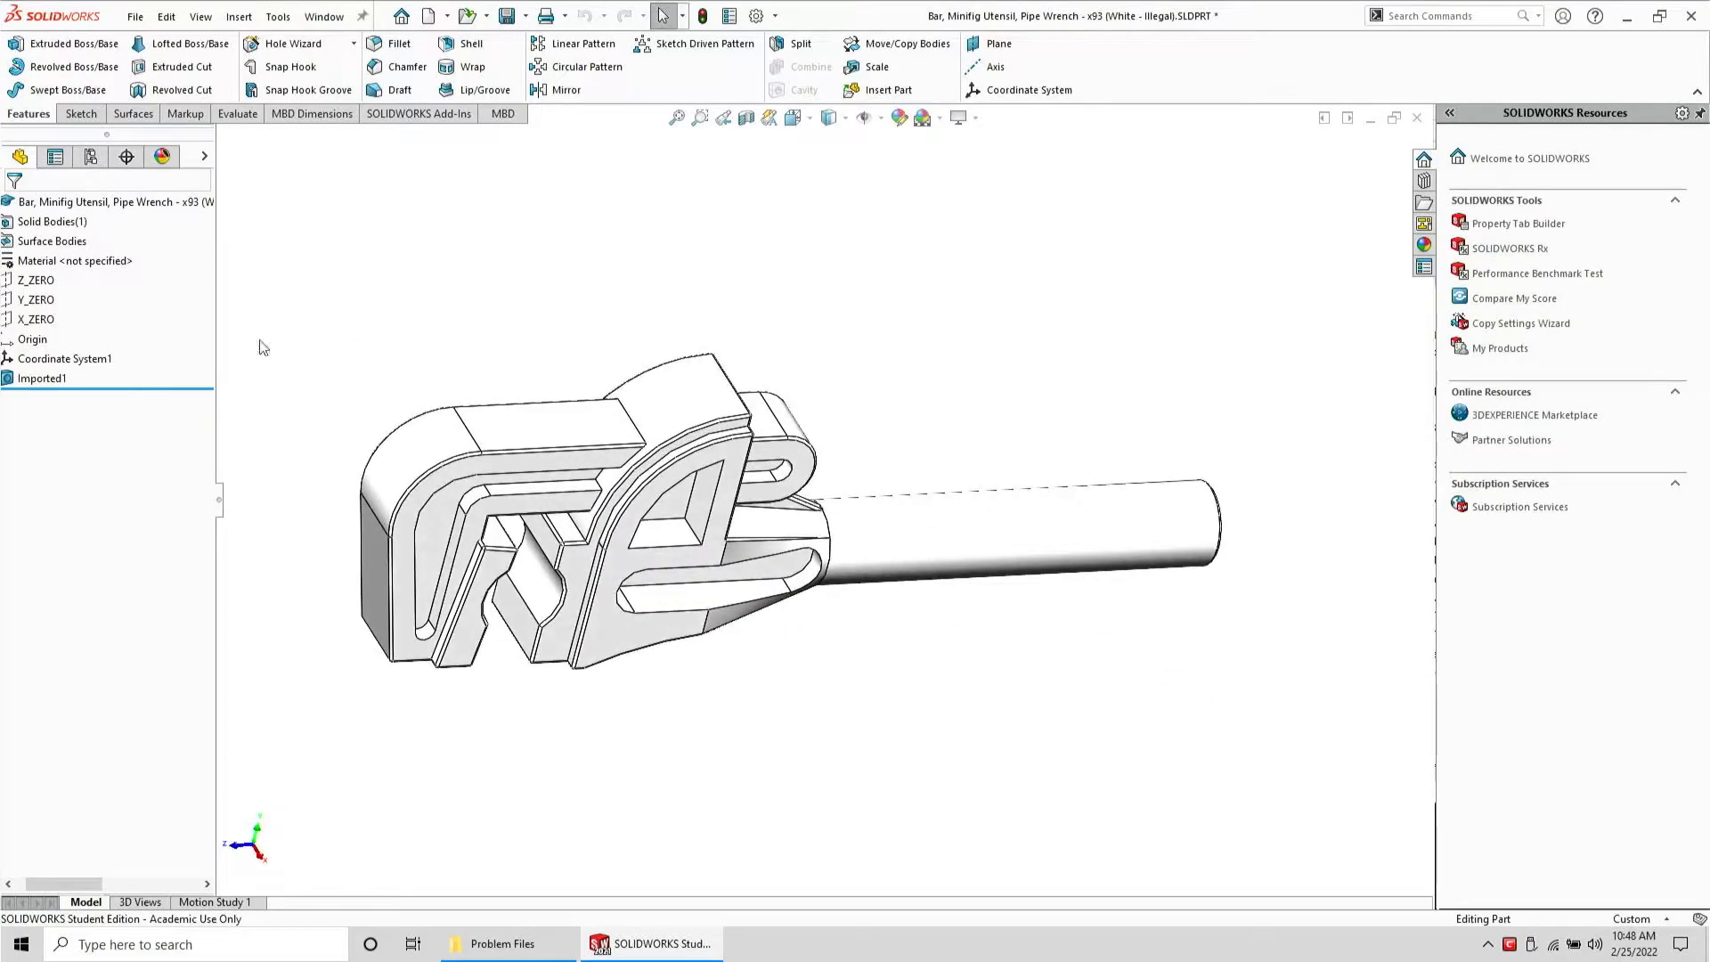
left_click(135, 16)
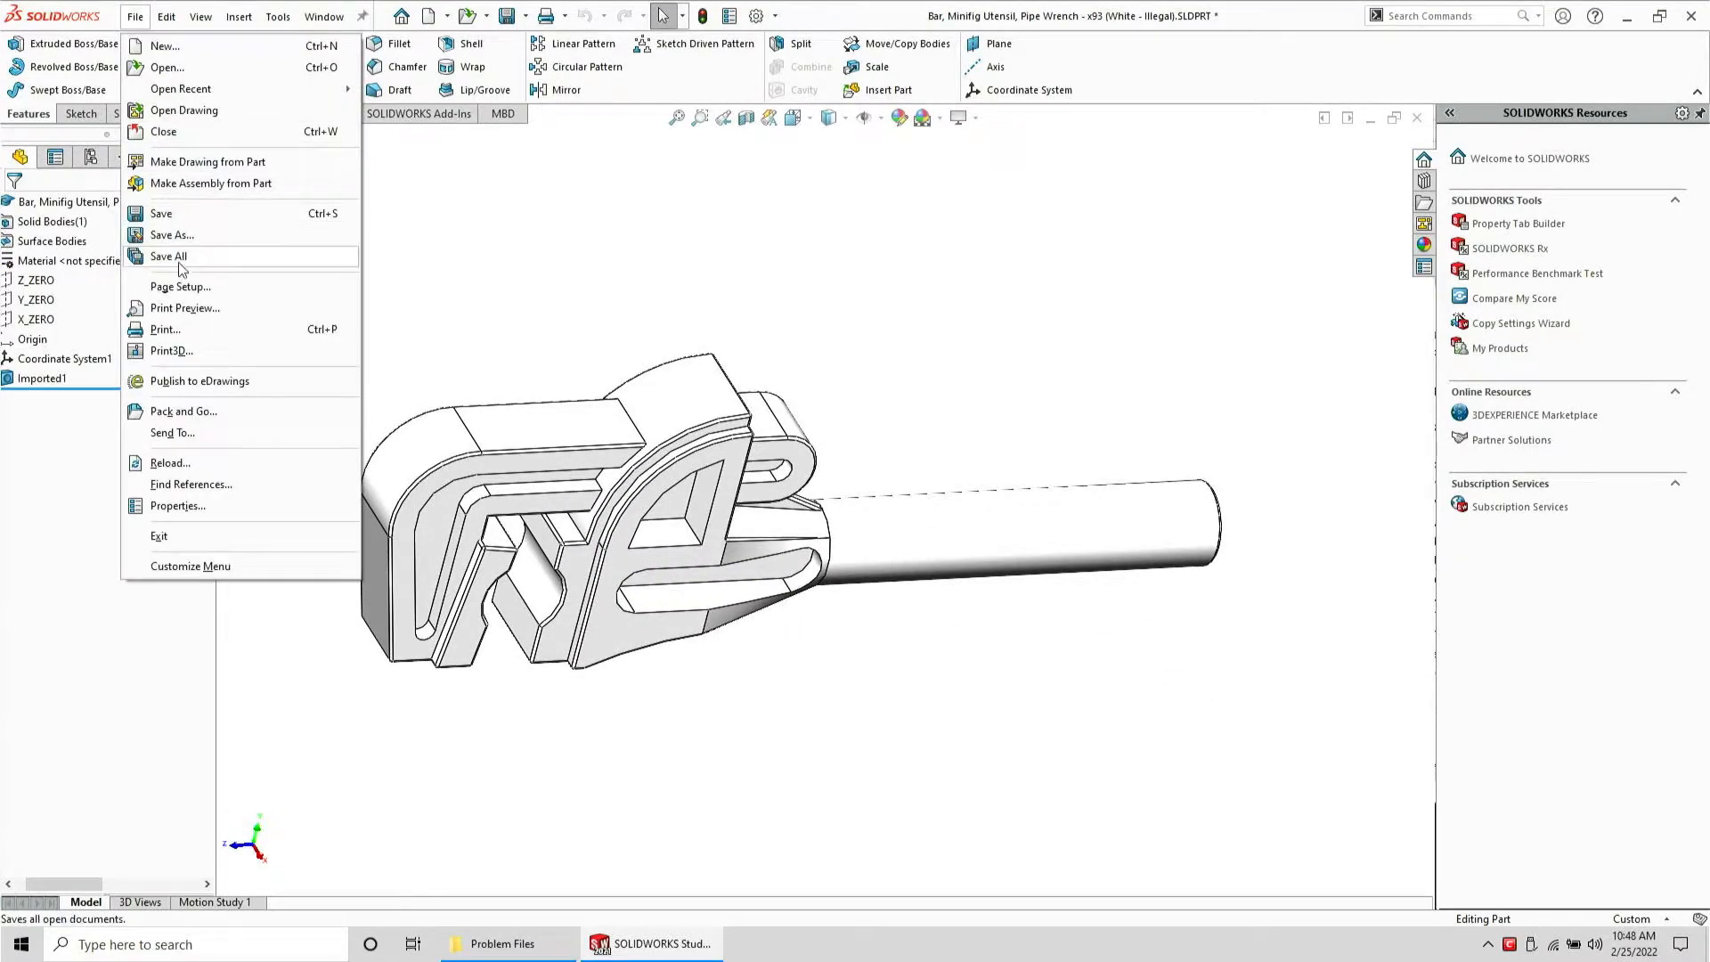
left_click(183, 234)
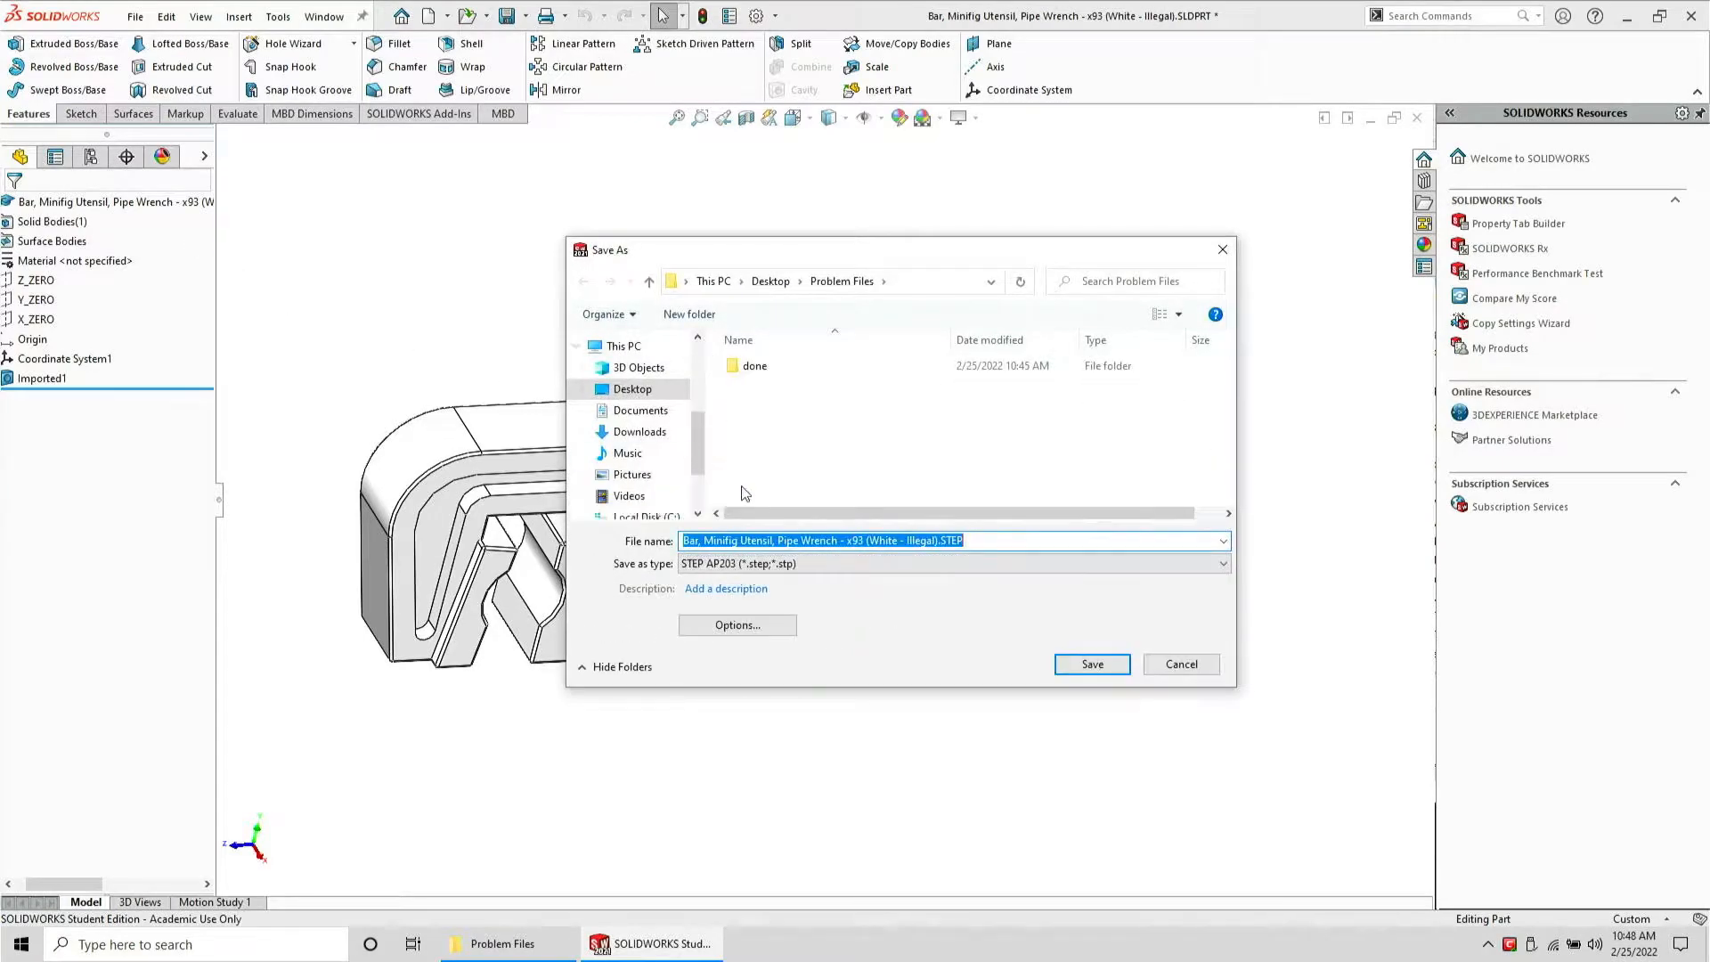
left_click(1069, 659)
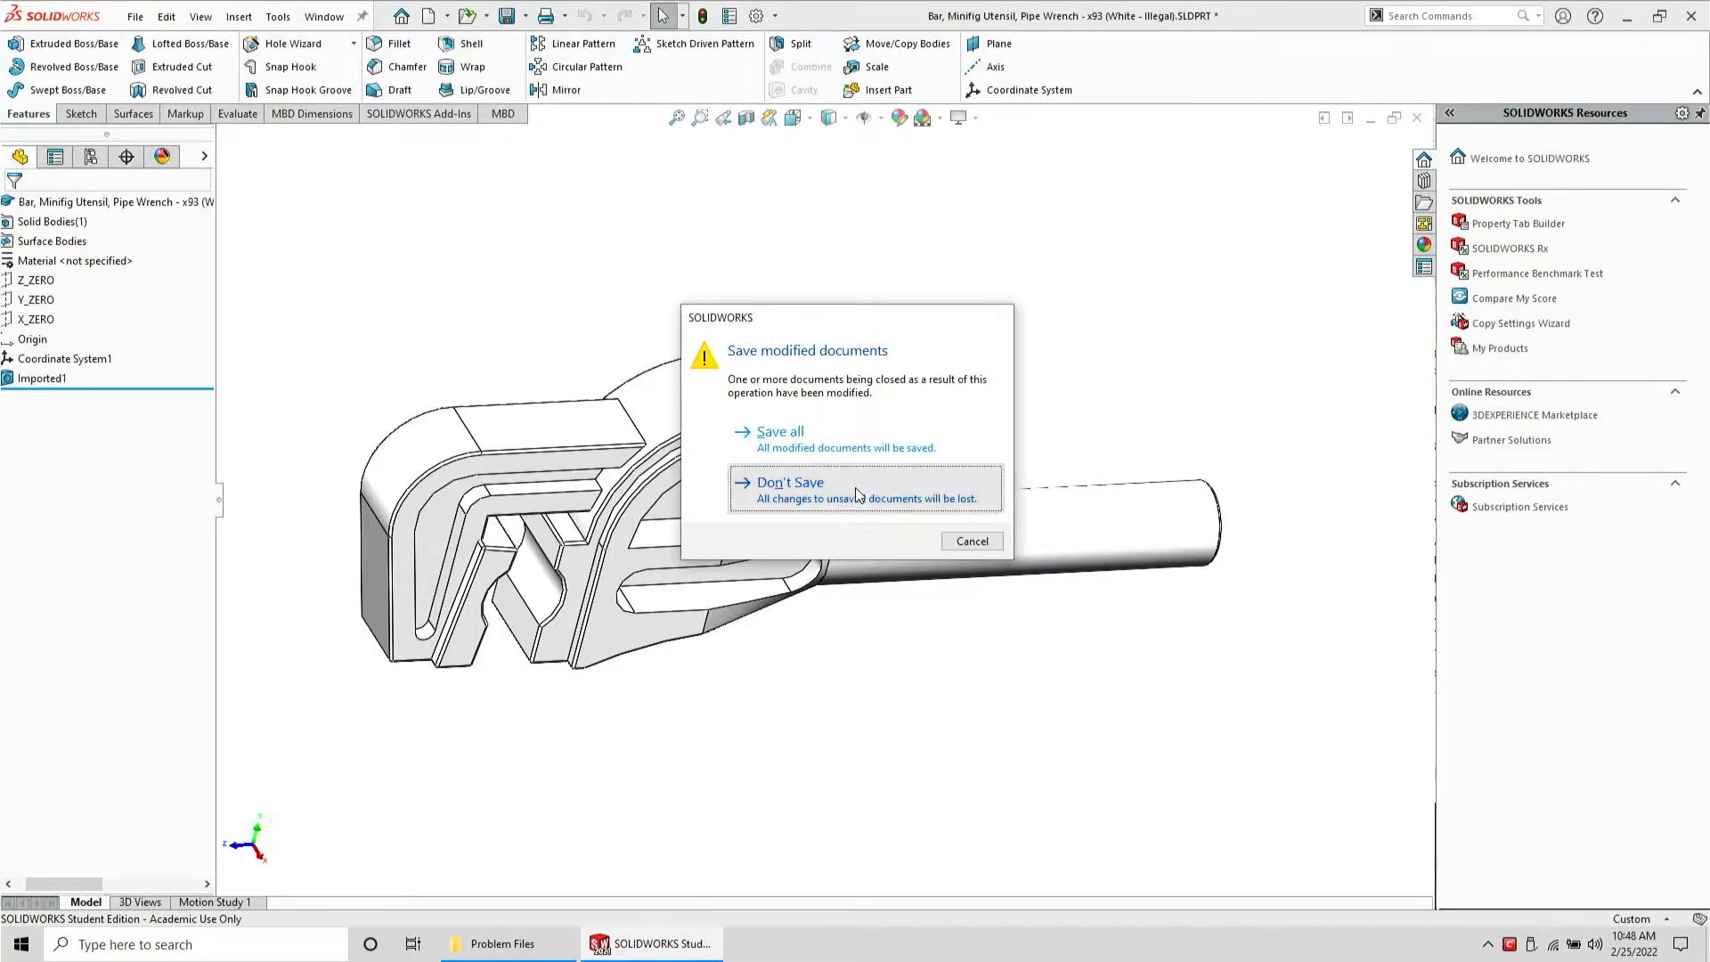
left_click(790, 485)
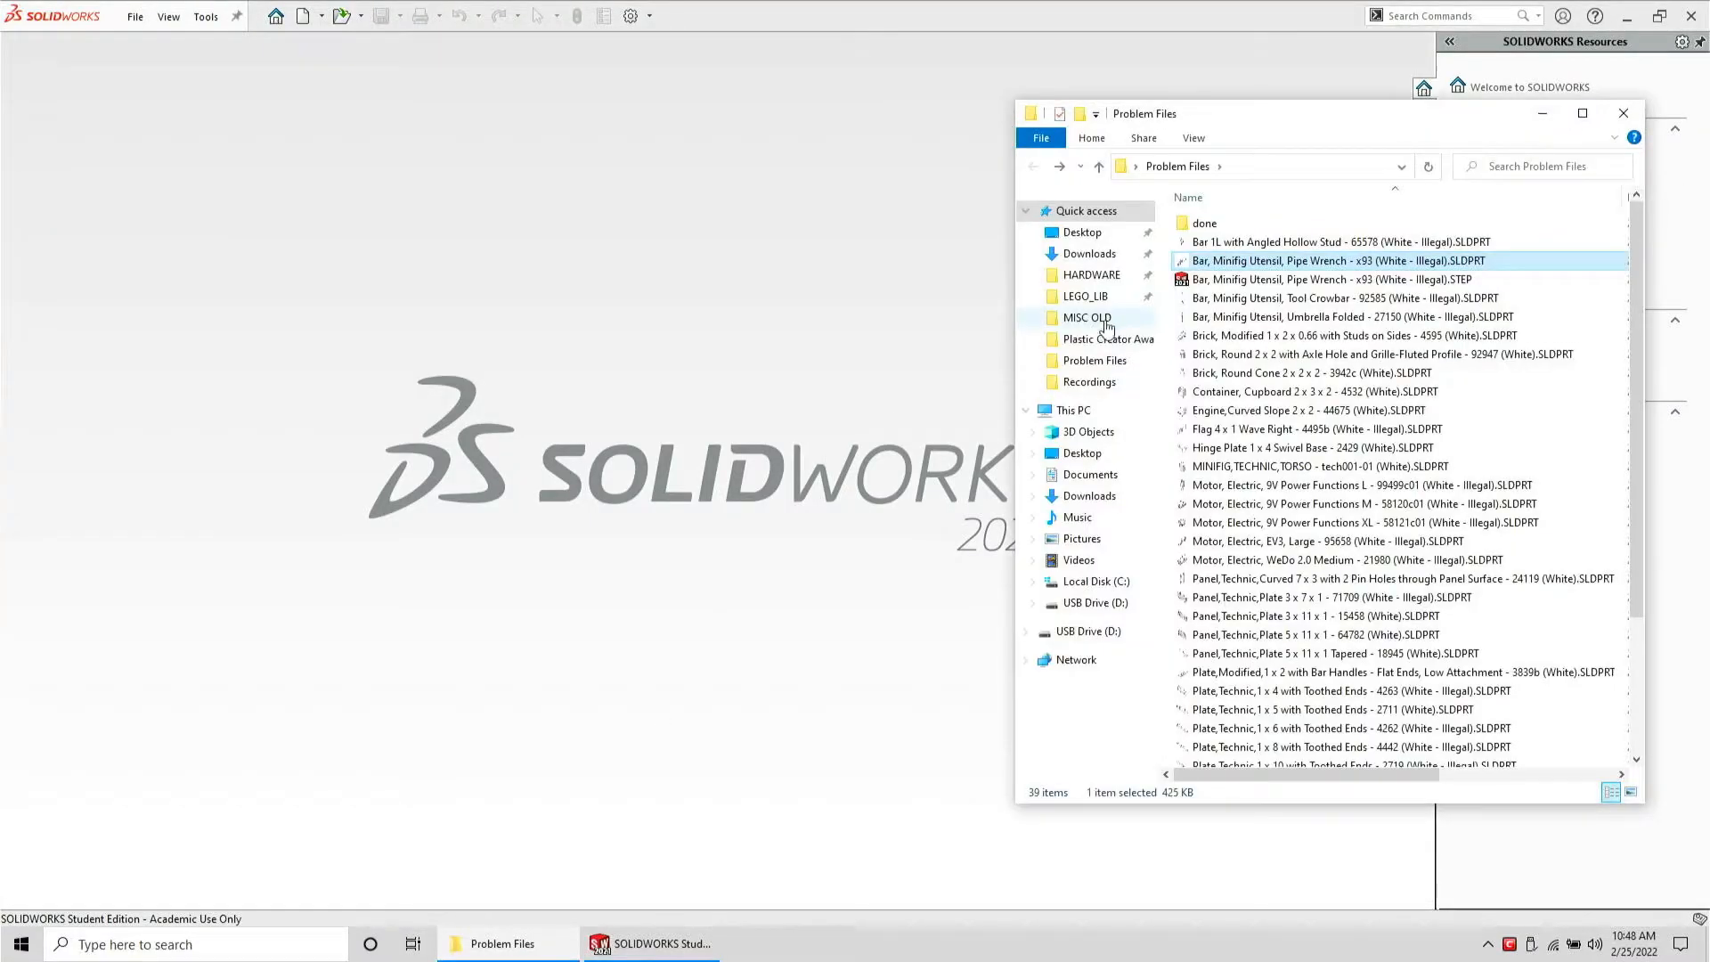
Open the exported Pipe Wrench STEP file in SolidWorks
left_click(1242, 281)
left_click_drag(710, 334, 709, 333)
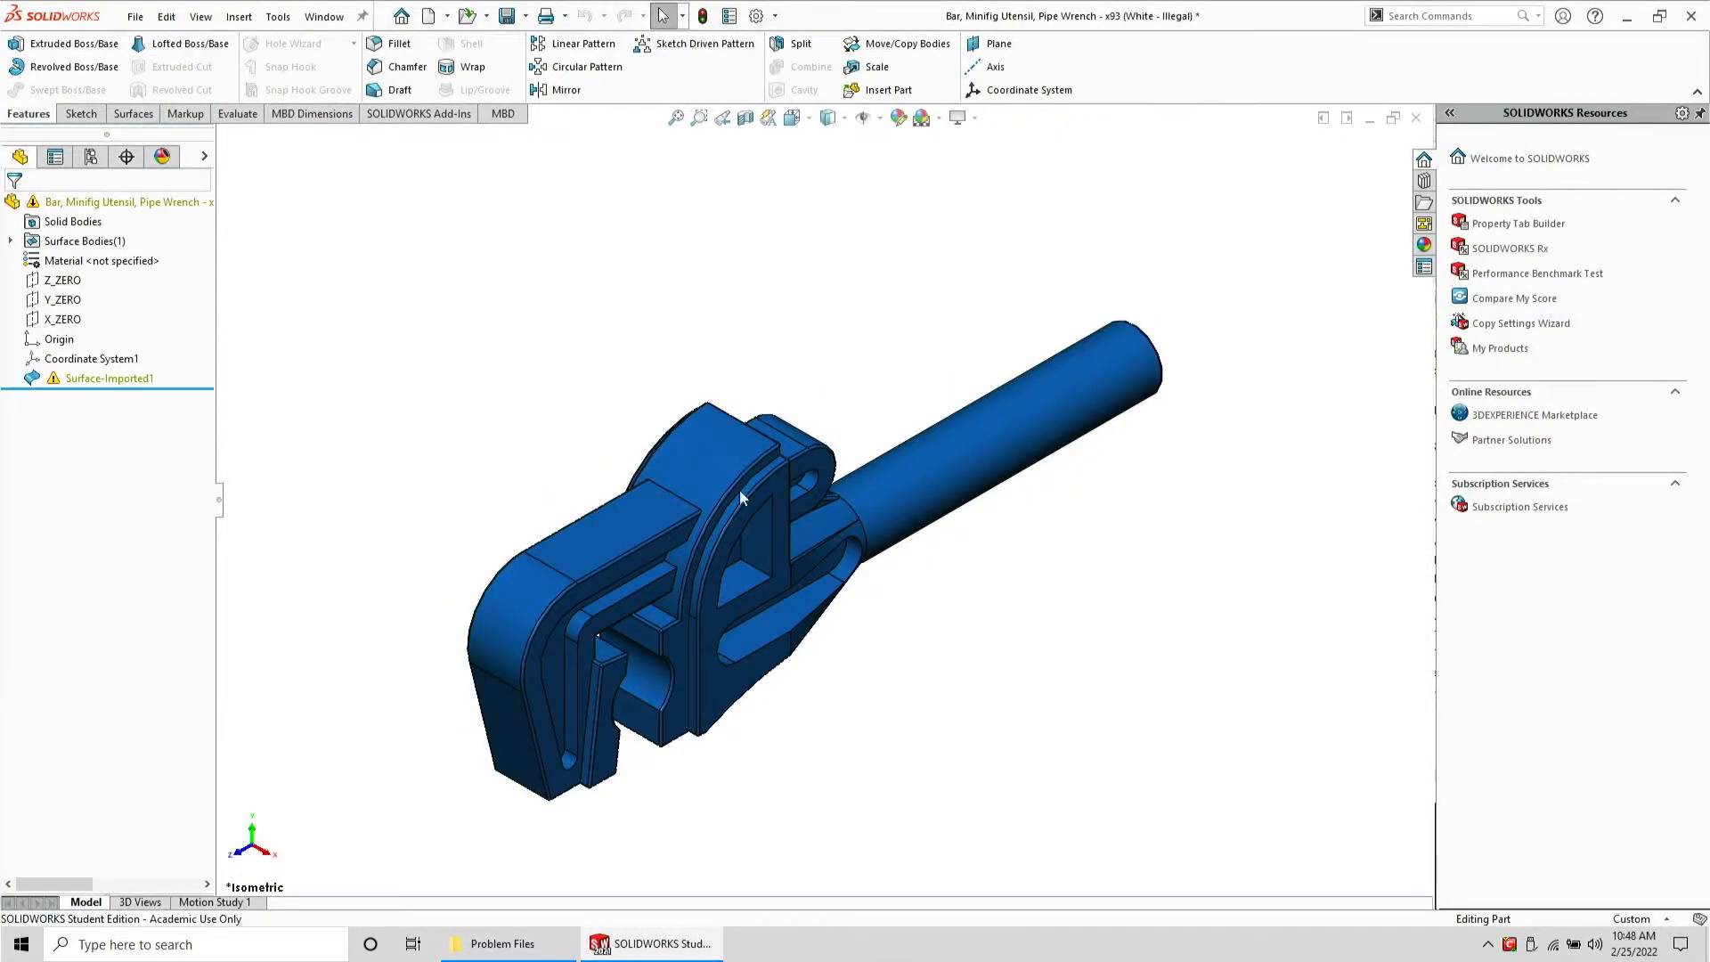
middle_click_drag(673, 682, 705, 285)
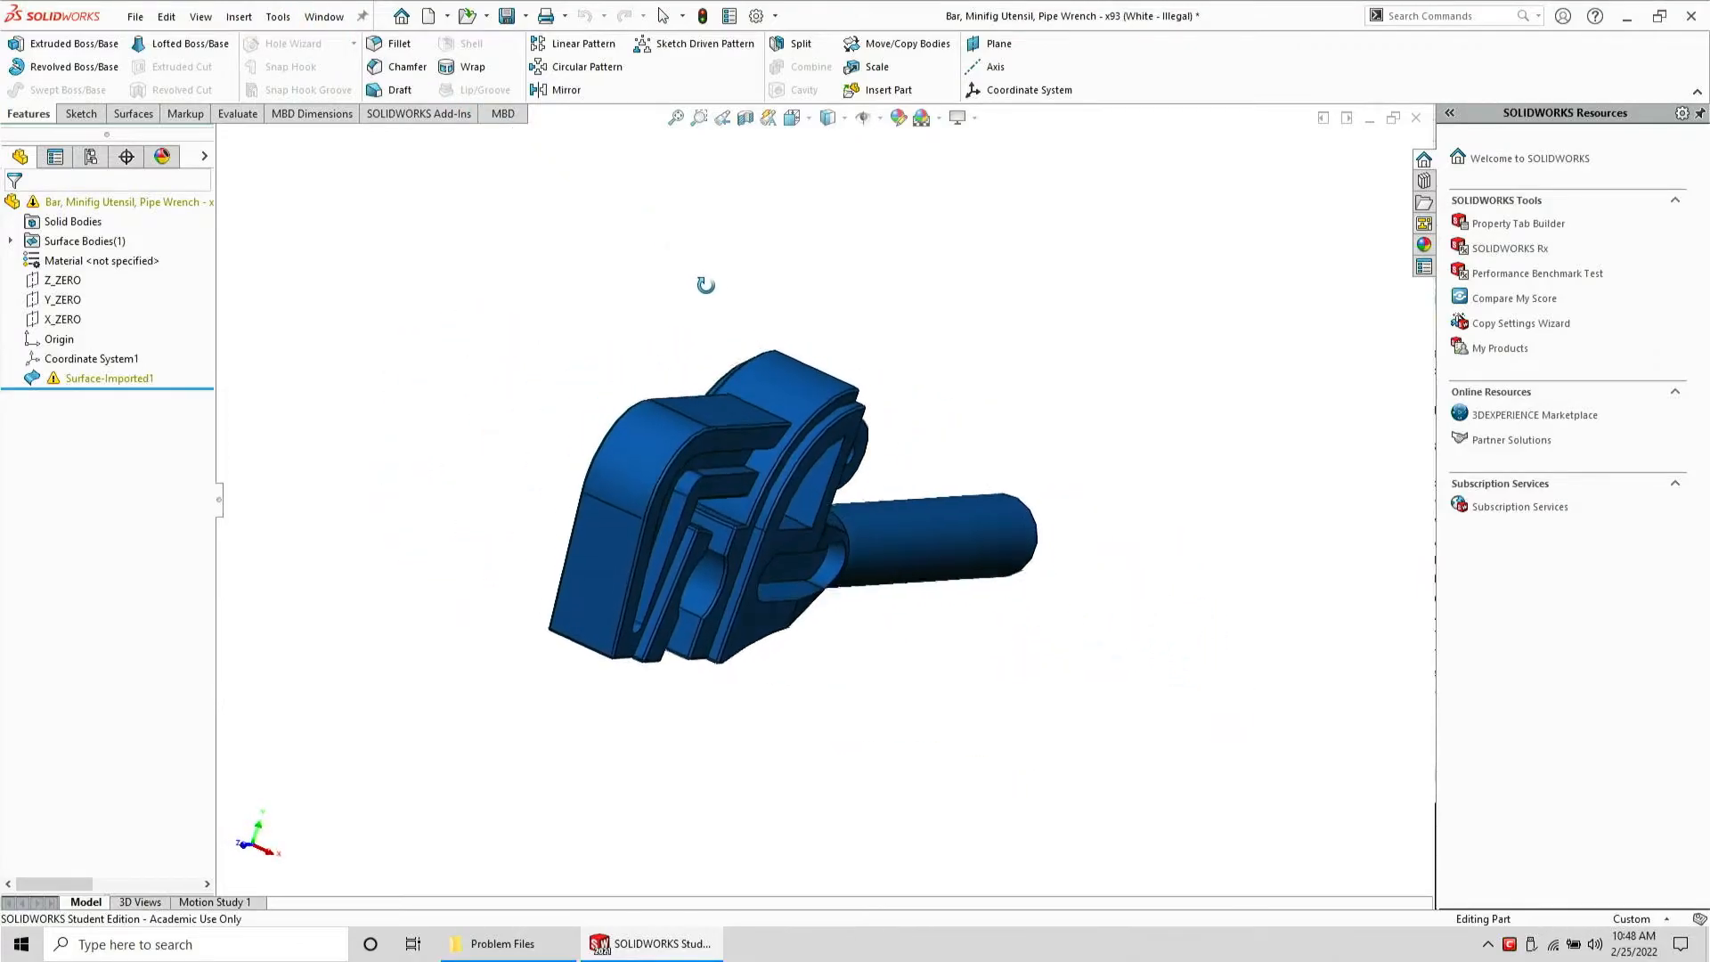
Run Import Diagnostics on the imported surface and examine each listed faulty face before cancelling
left_click(94, 379)
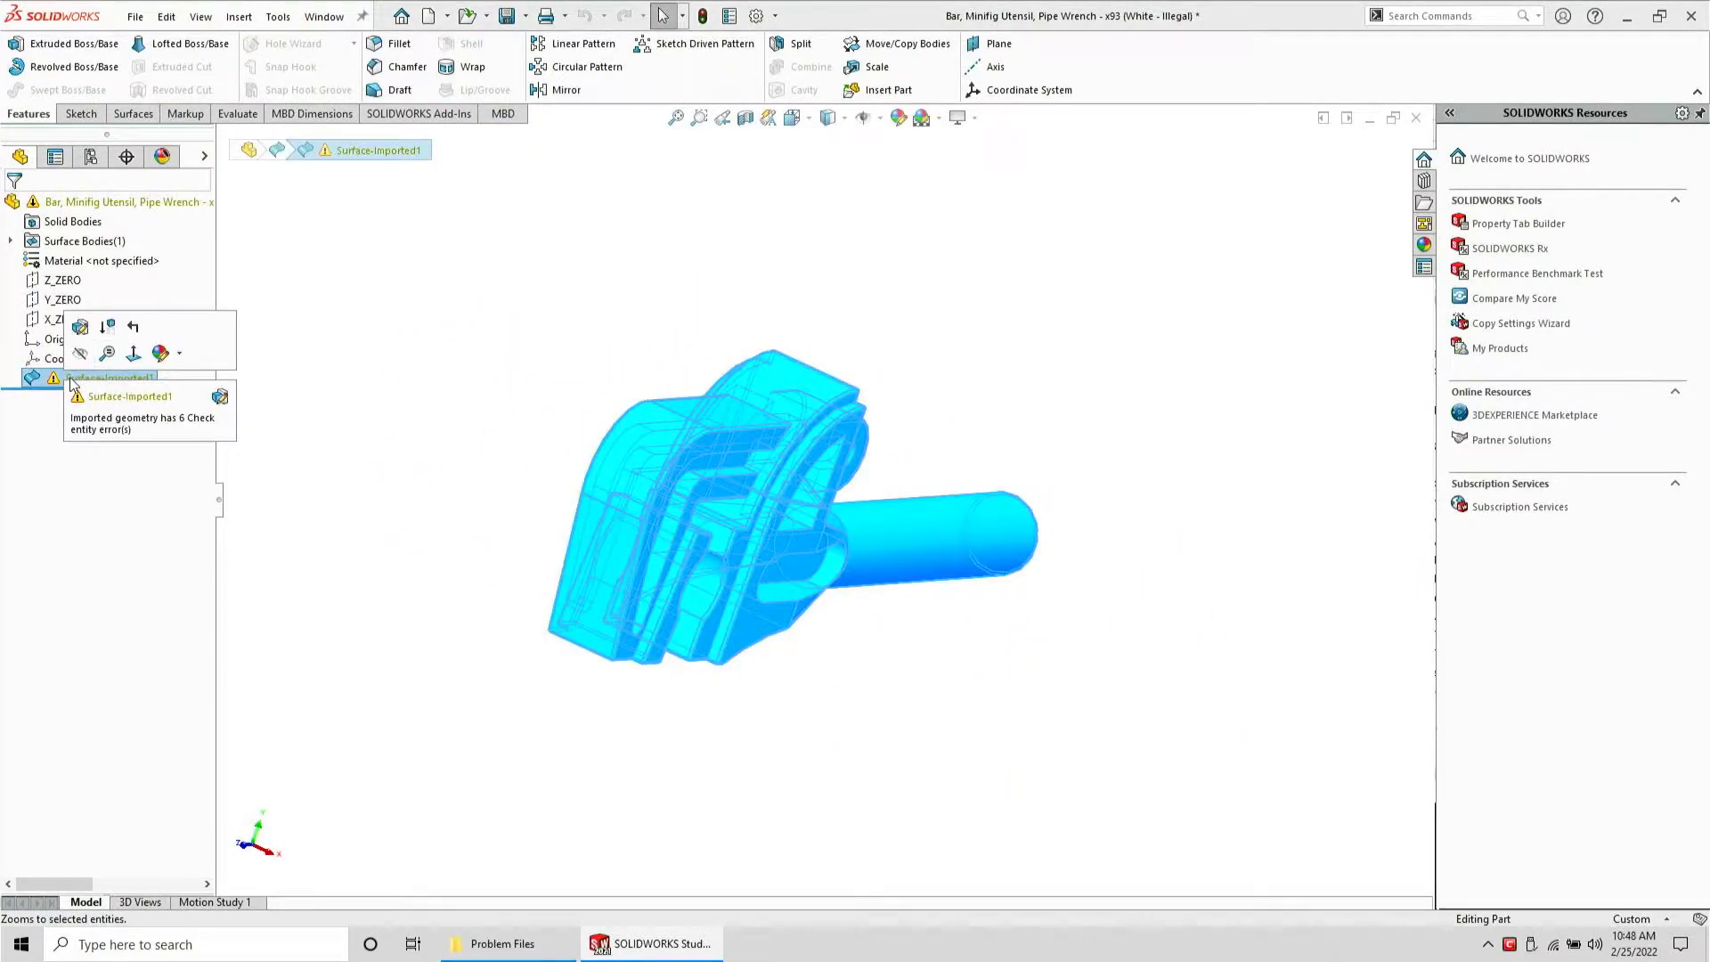
right_click(76, 384)
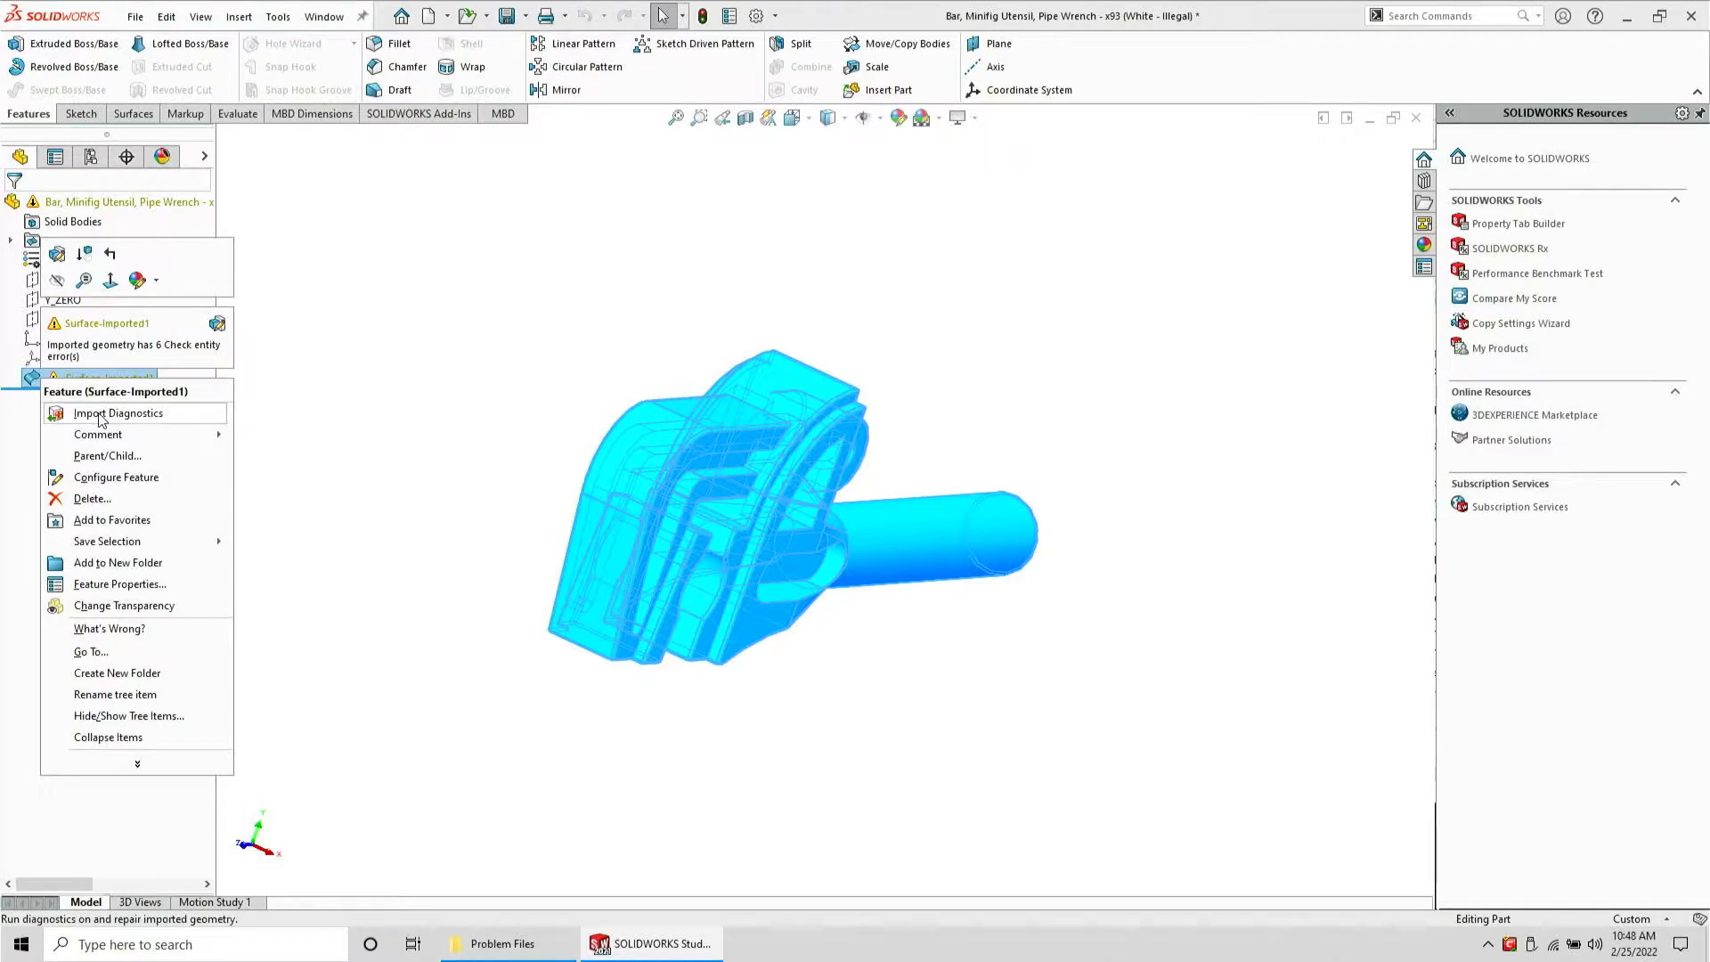
left_click(101, 415)
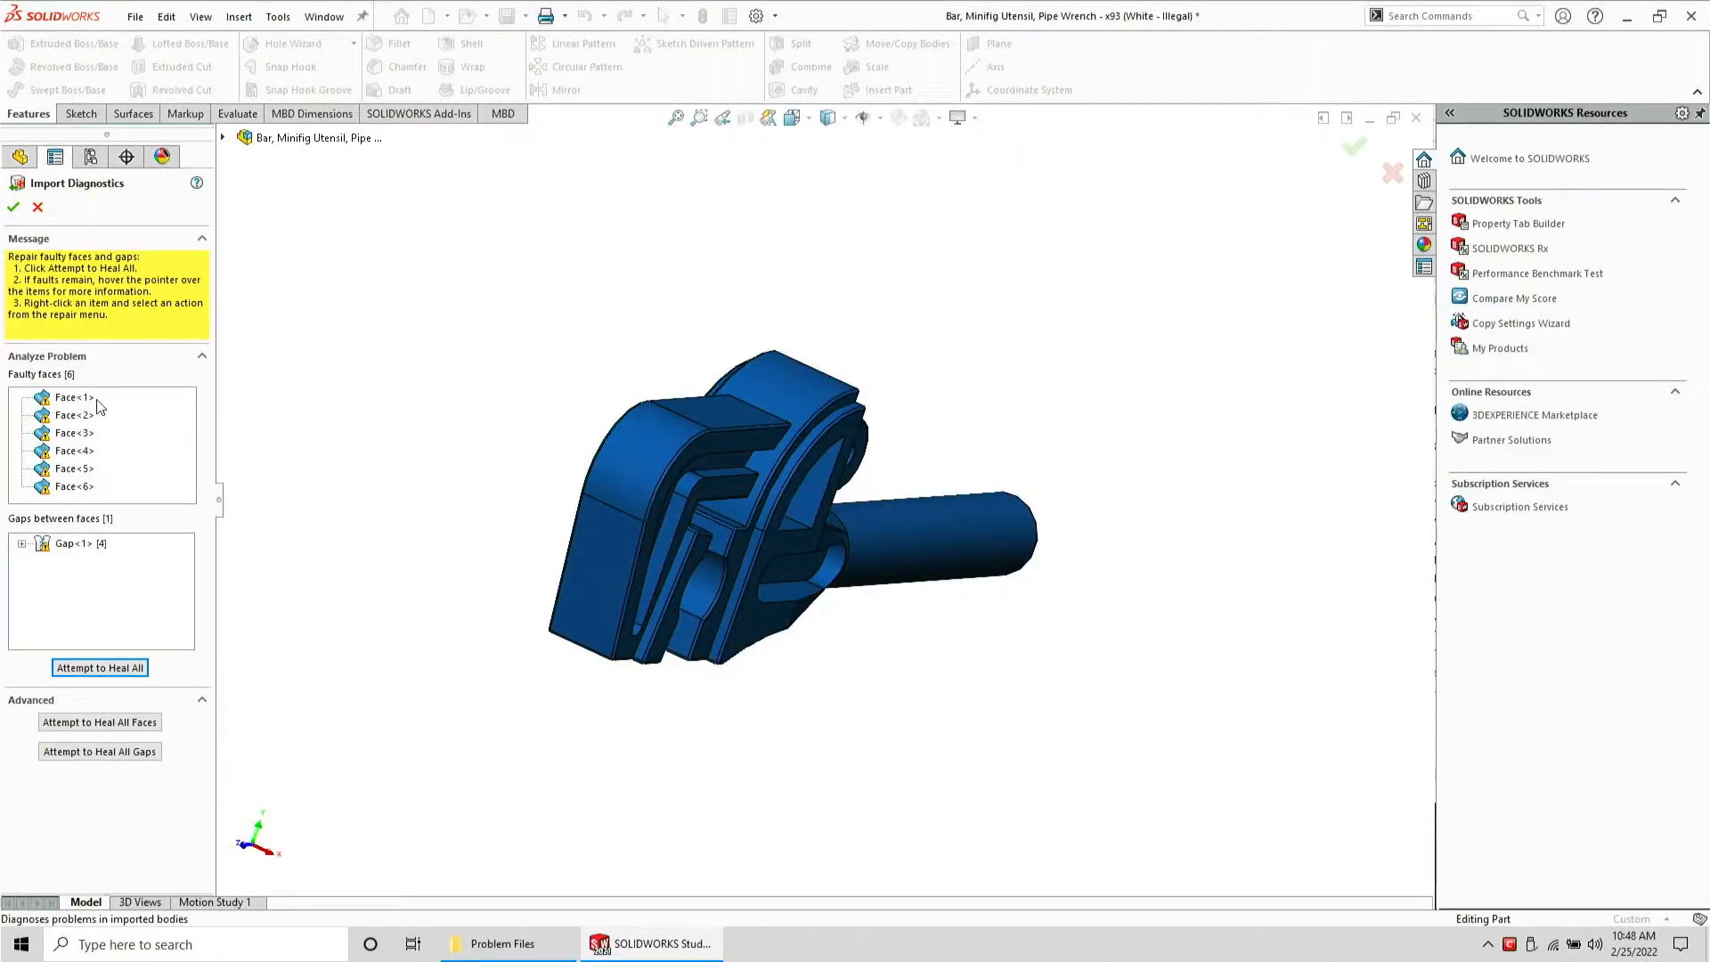
left_click(95, 397)
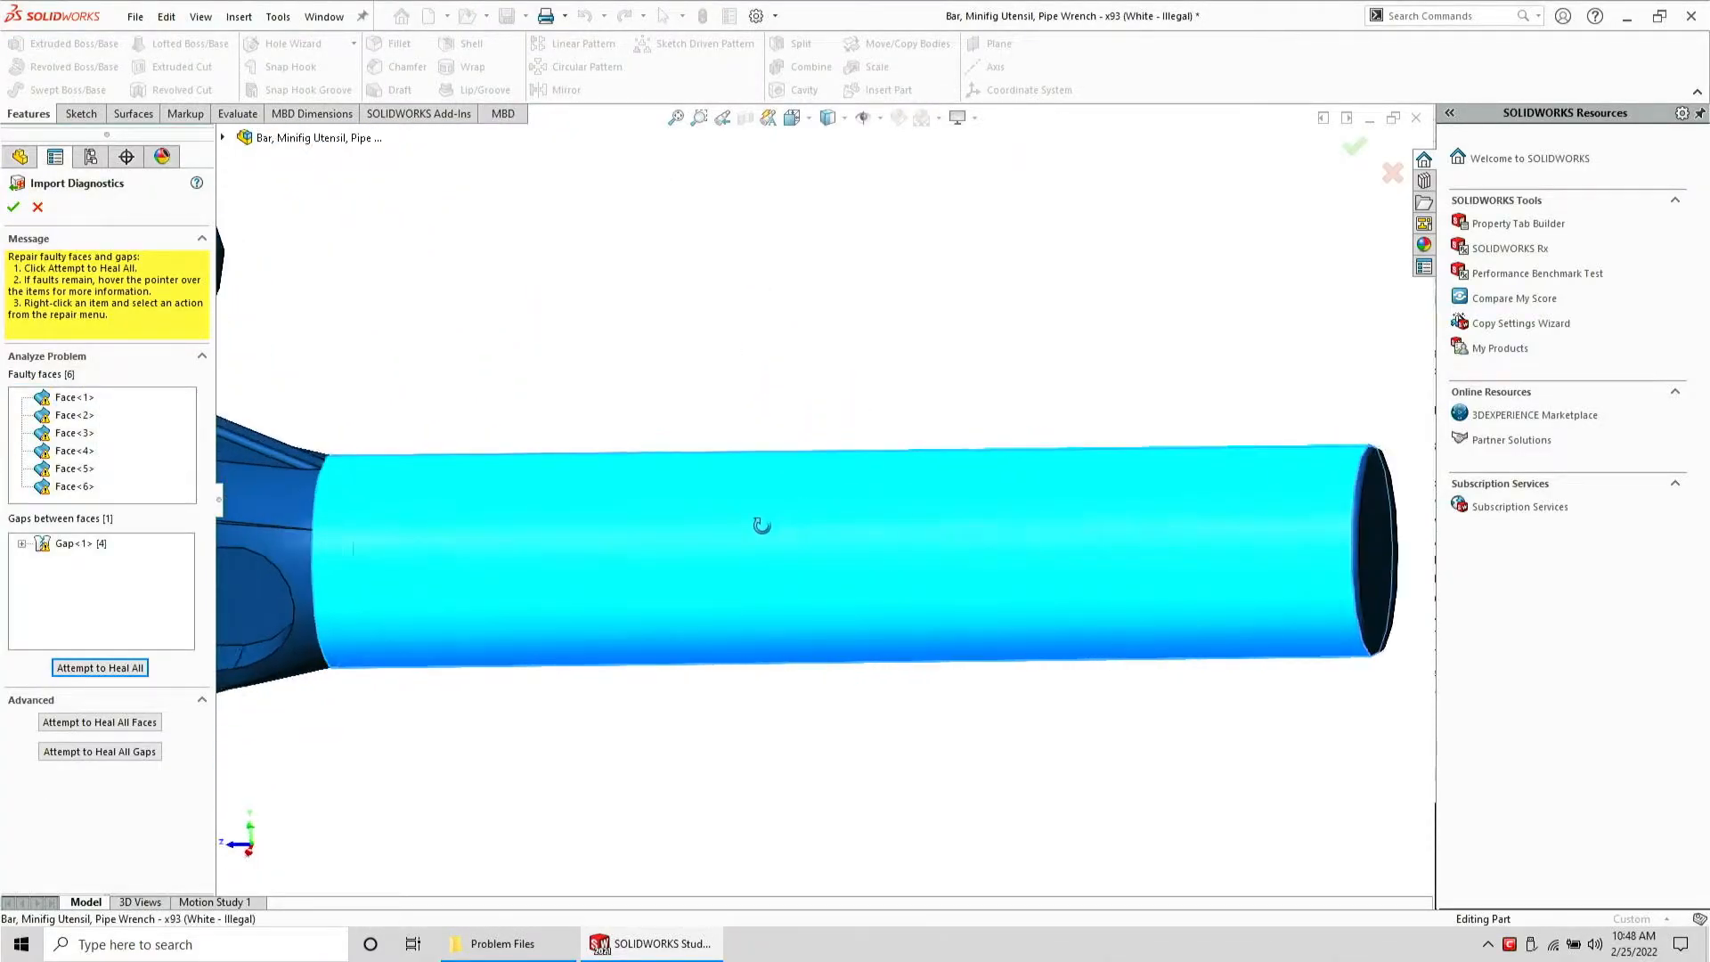
scroll(596, 532, "up", 1)
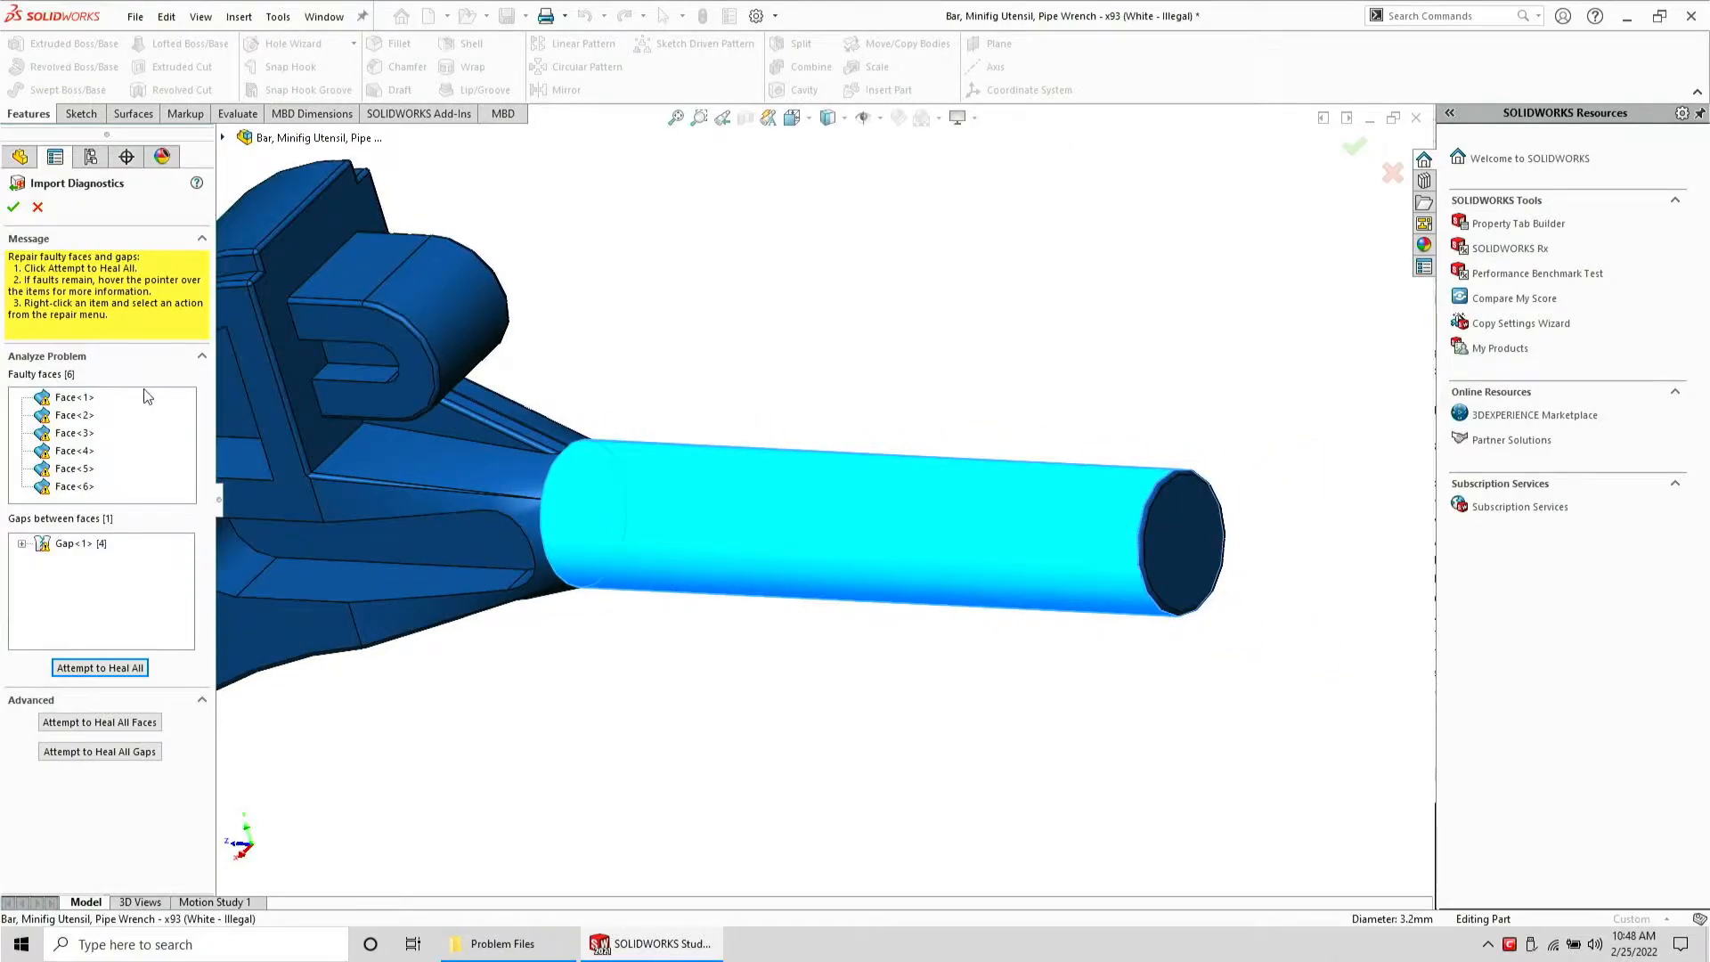
left_click(66, 415)
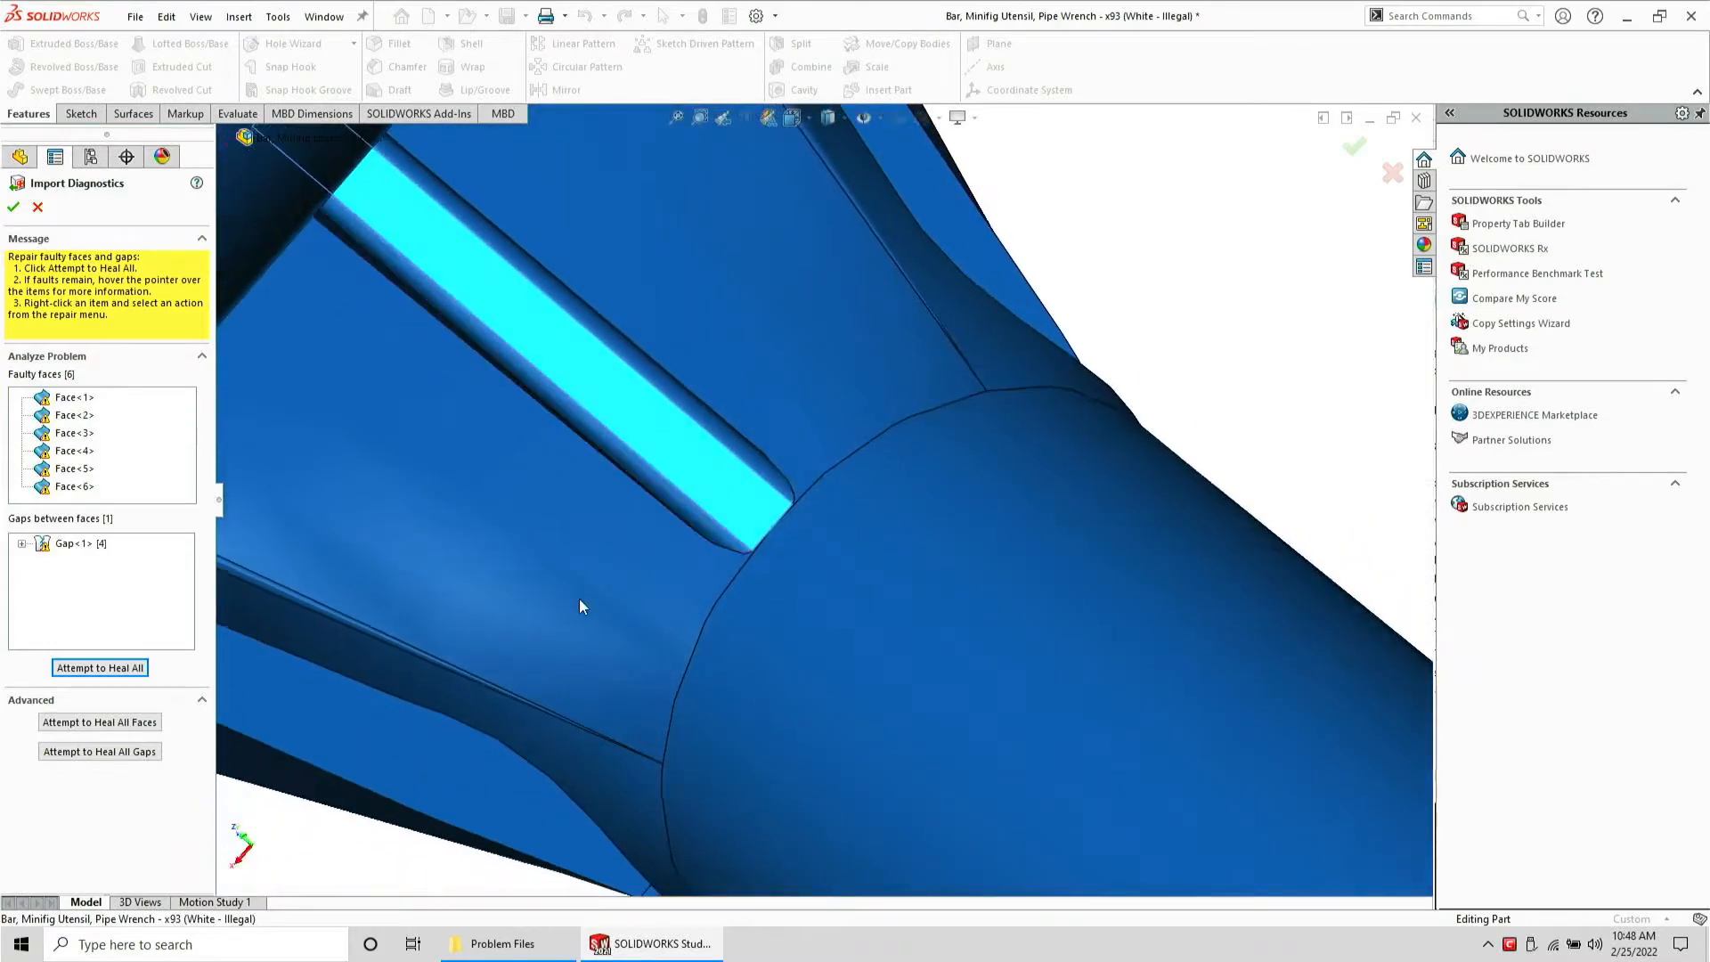
scroll(726, 537, "up", 5)
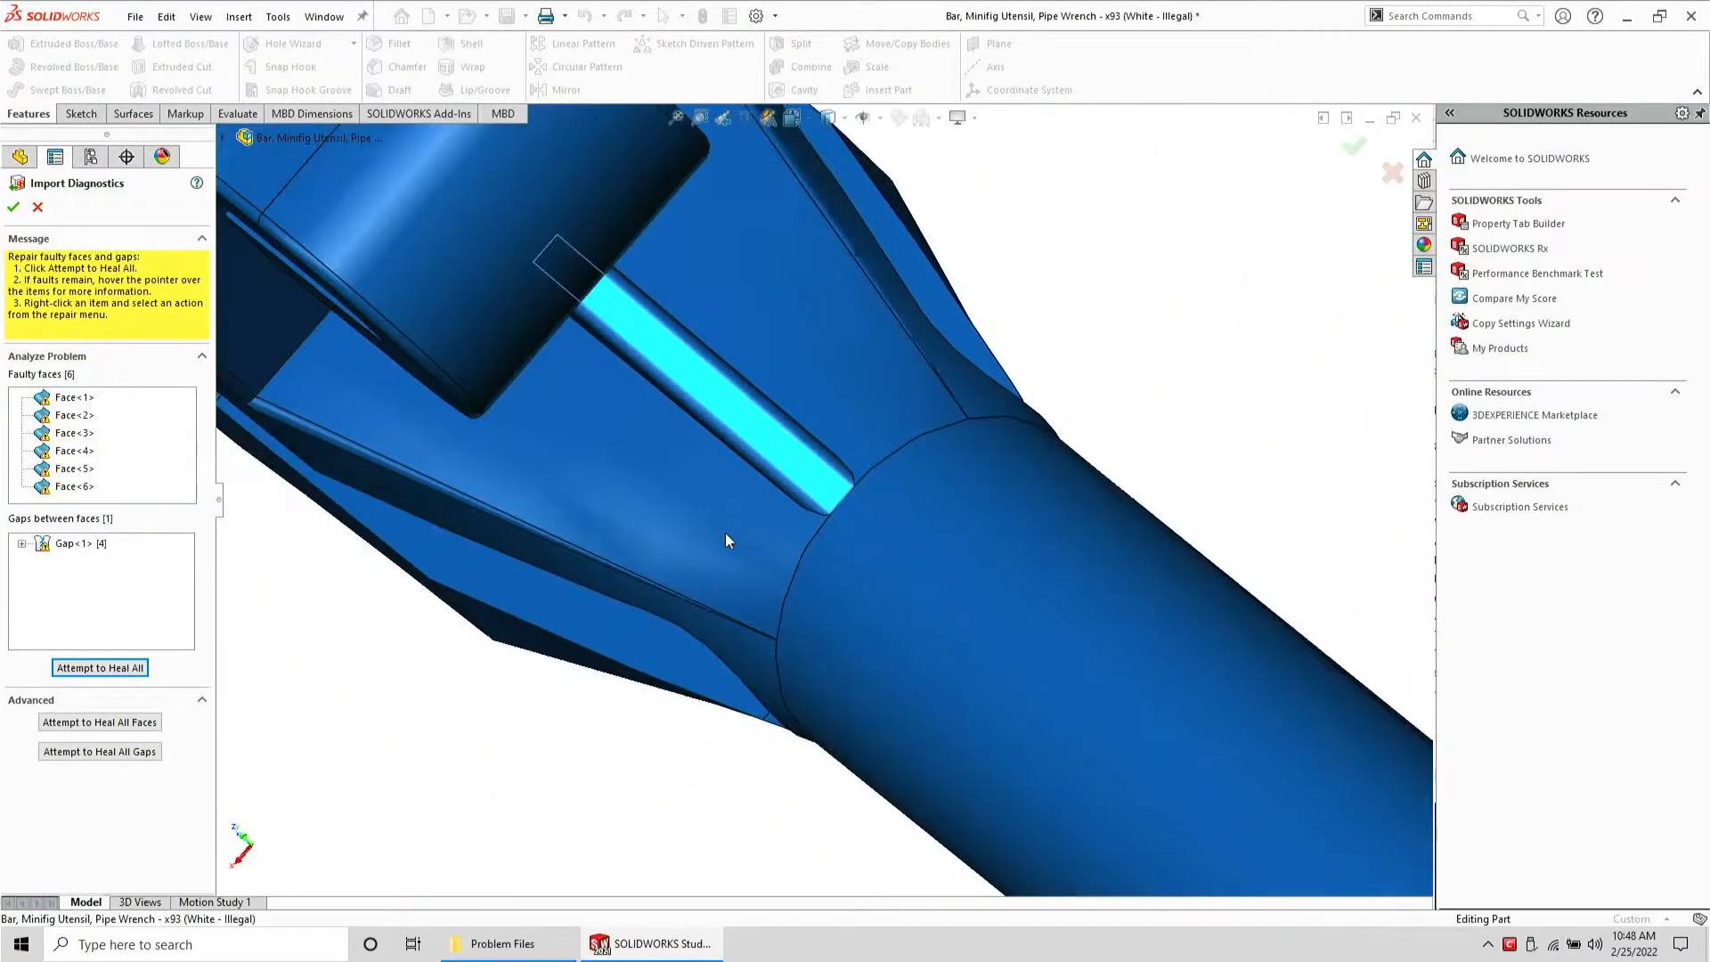
left_click(75, 433)
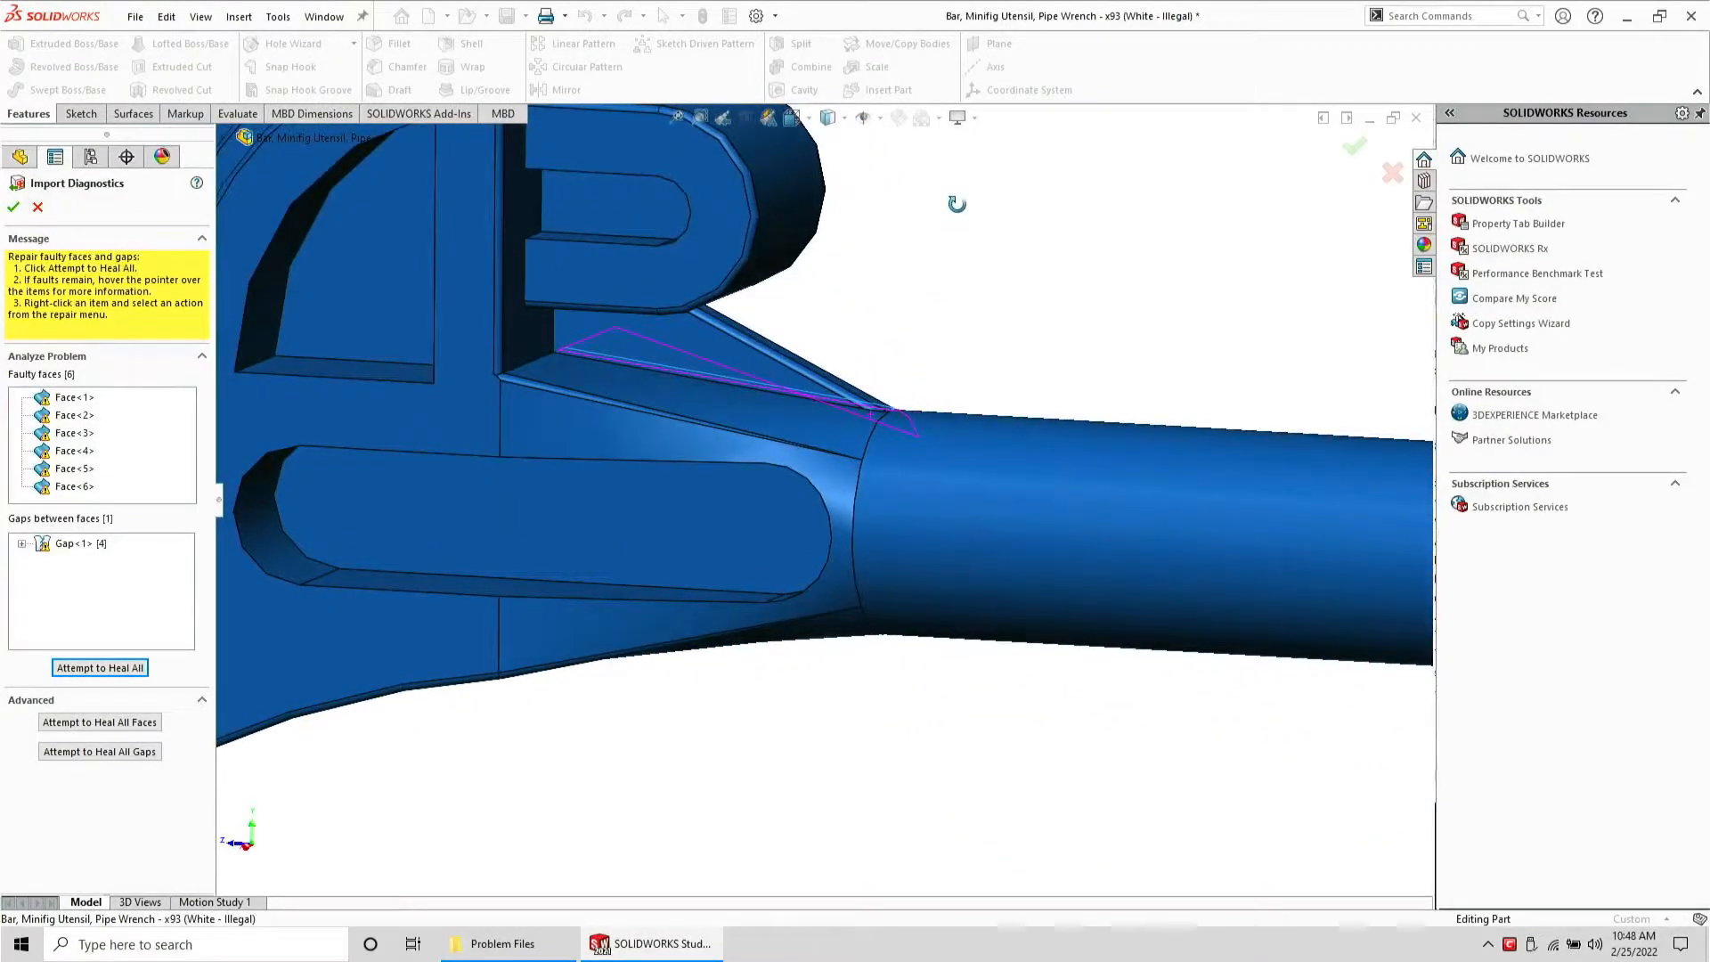
scroll(864, 428, "down", 4)
scroll(850, 411, "down", 1)
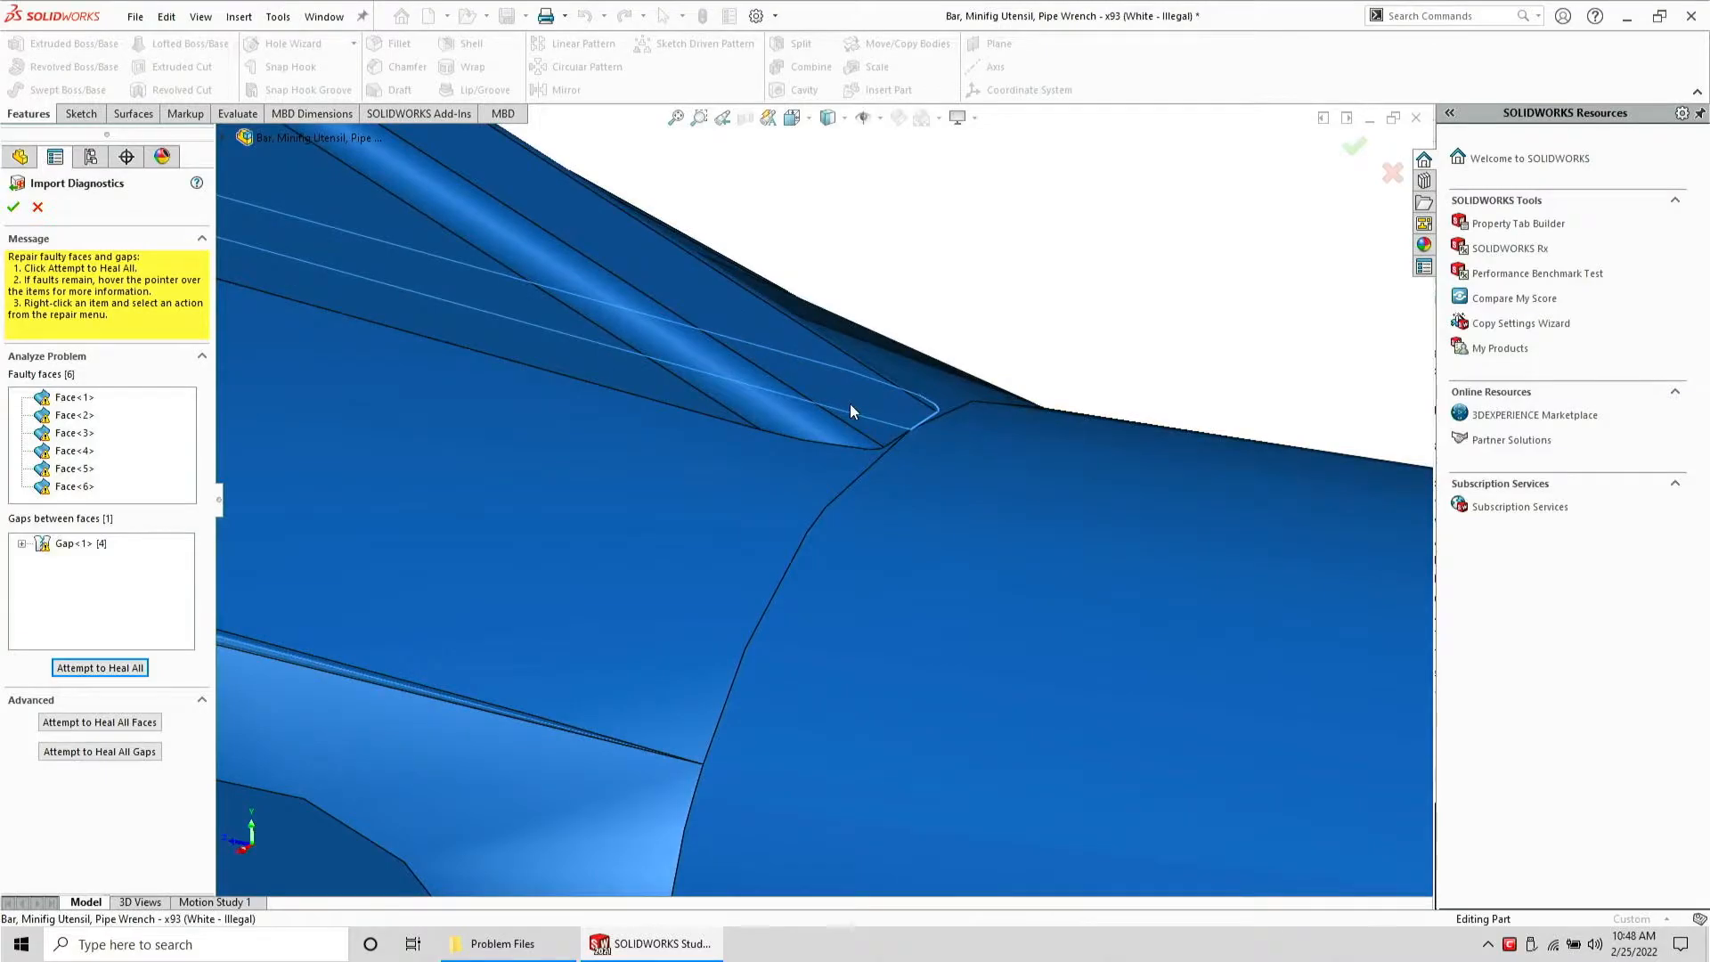
middle_click_drag(848, 408, 823, 501)
scroll(1092, 463, "up", 5)
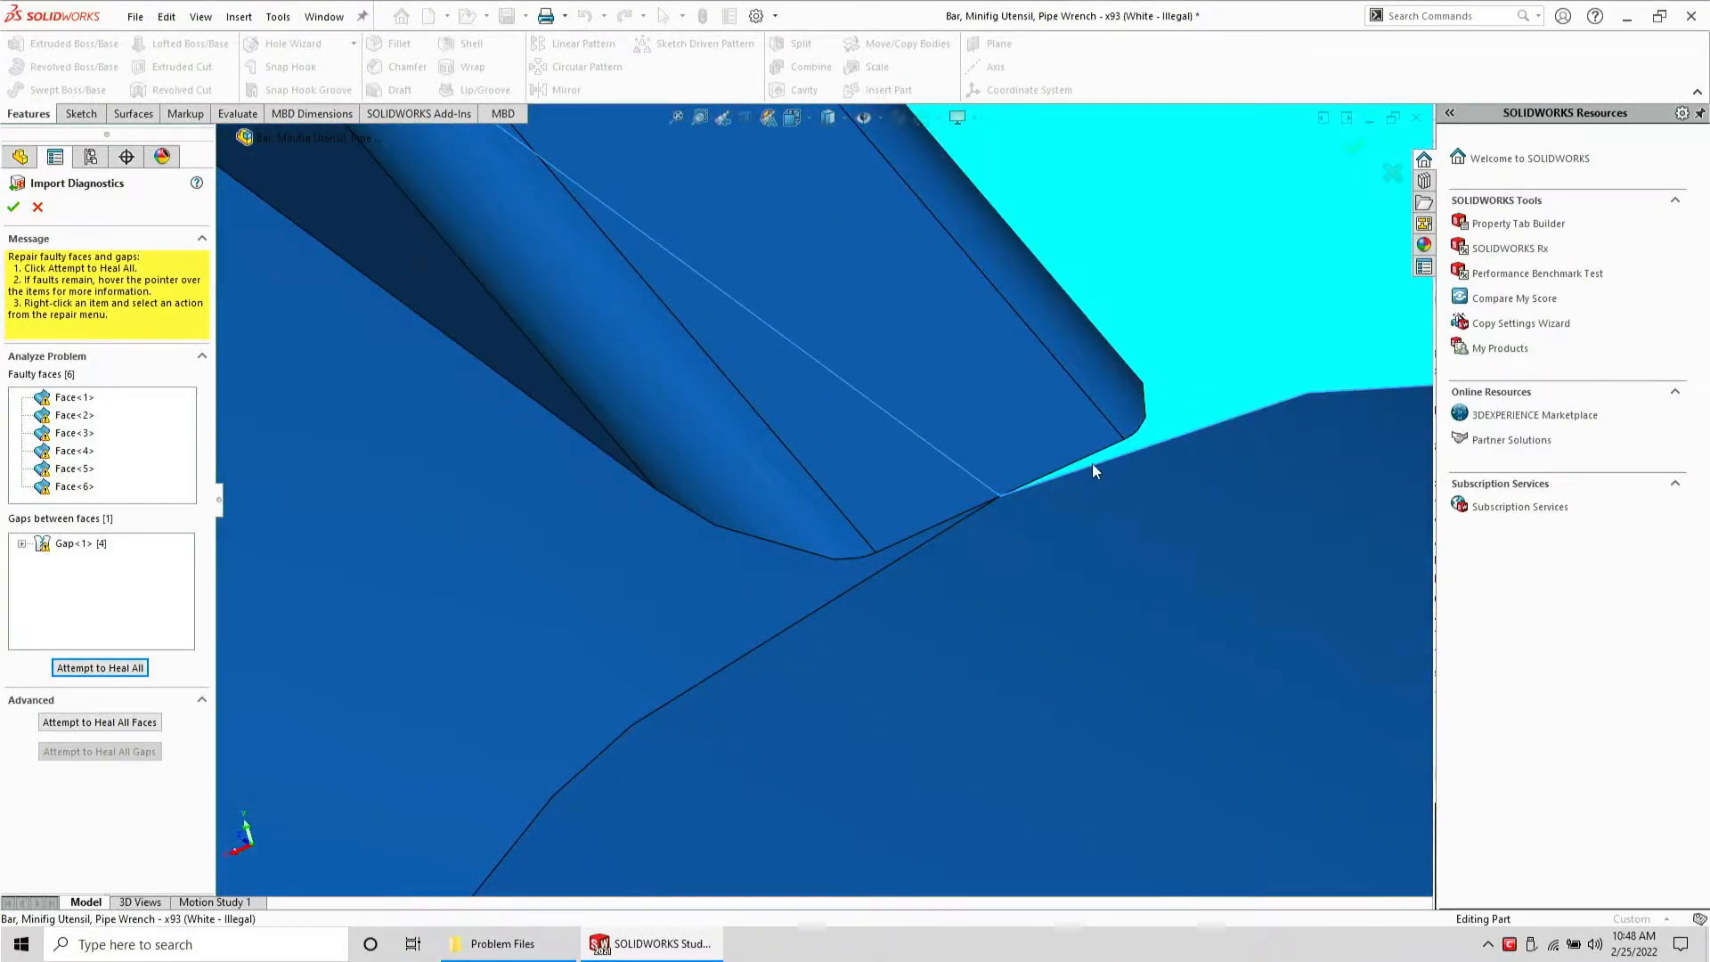
scroll(855, 515, "up", 5)
middle_click_drag(714, 509, 692, 443)
scroll(894, 510, "down", 8)
middle_click_drag(573, 553, 818, 634)
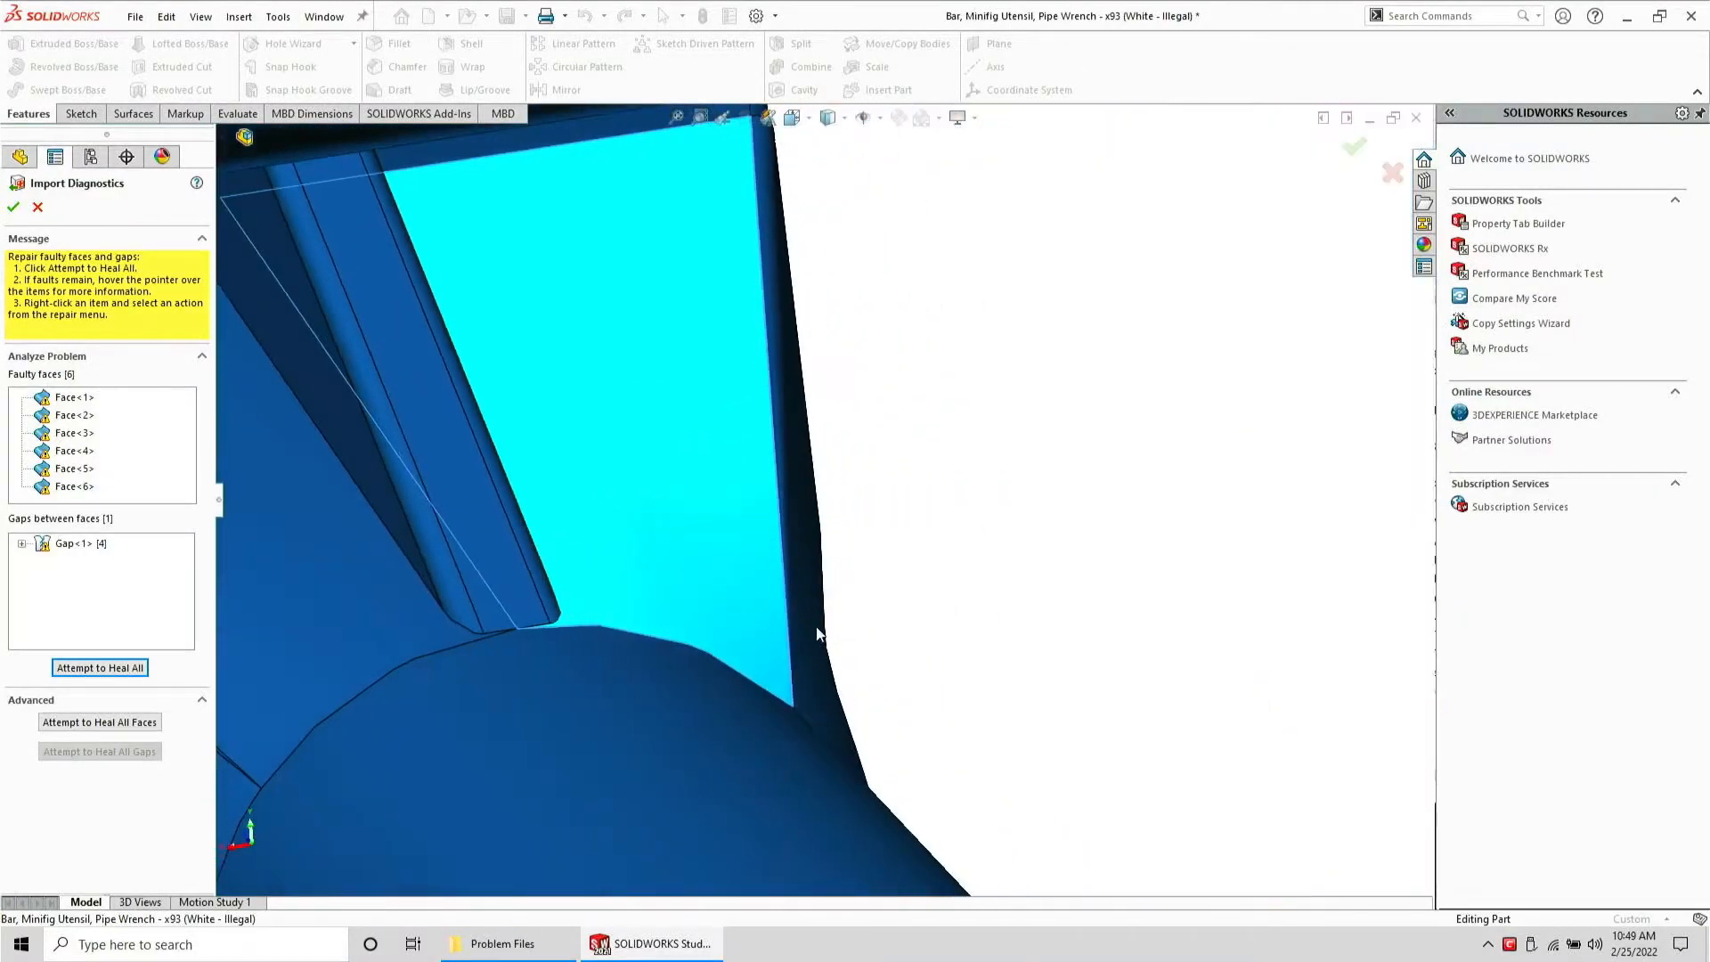
left_click(445, 574)
scroll(437, 588, "up", 6)
middle_click_drag(561, 487, 636, 454)
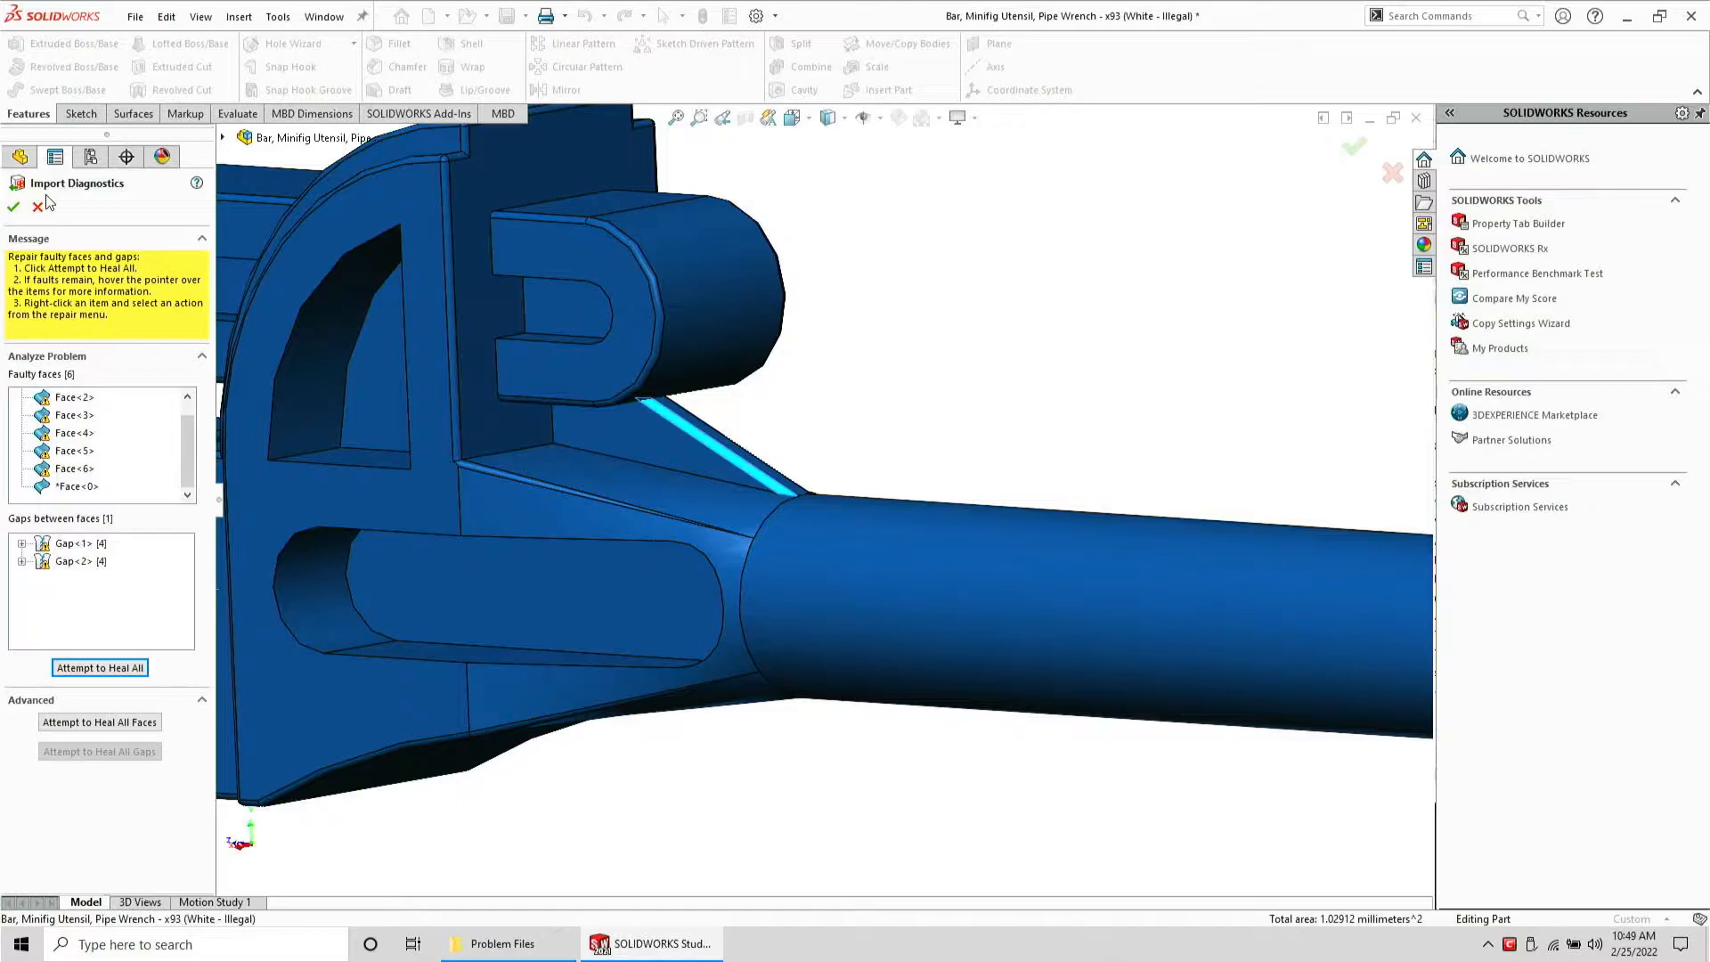
left_click(42, 208)
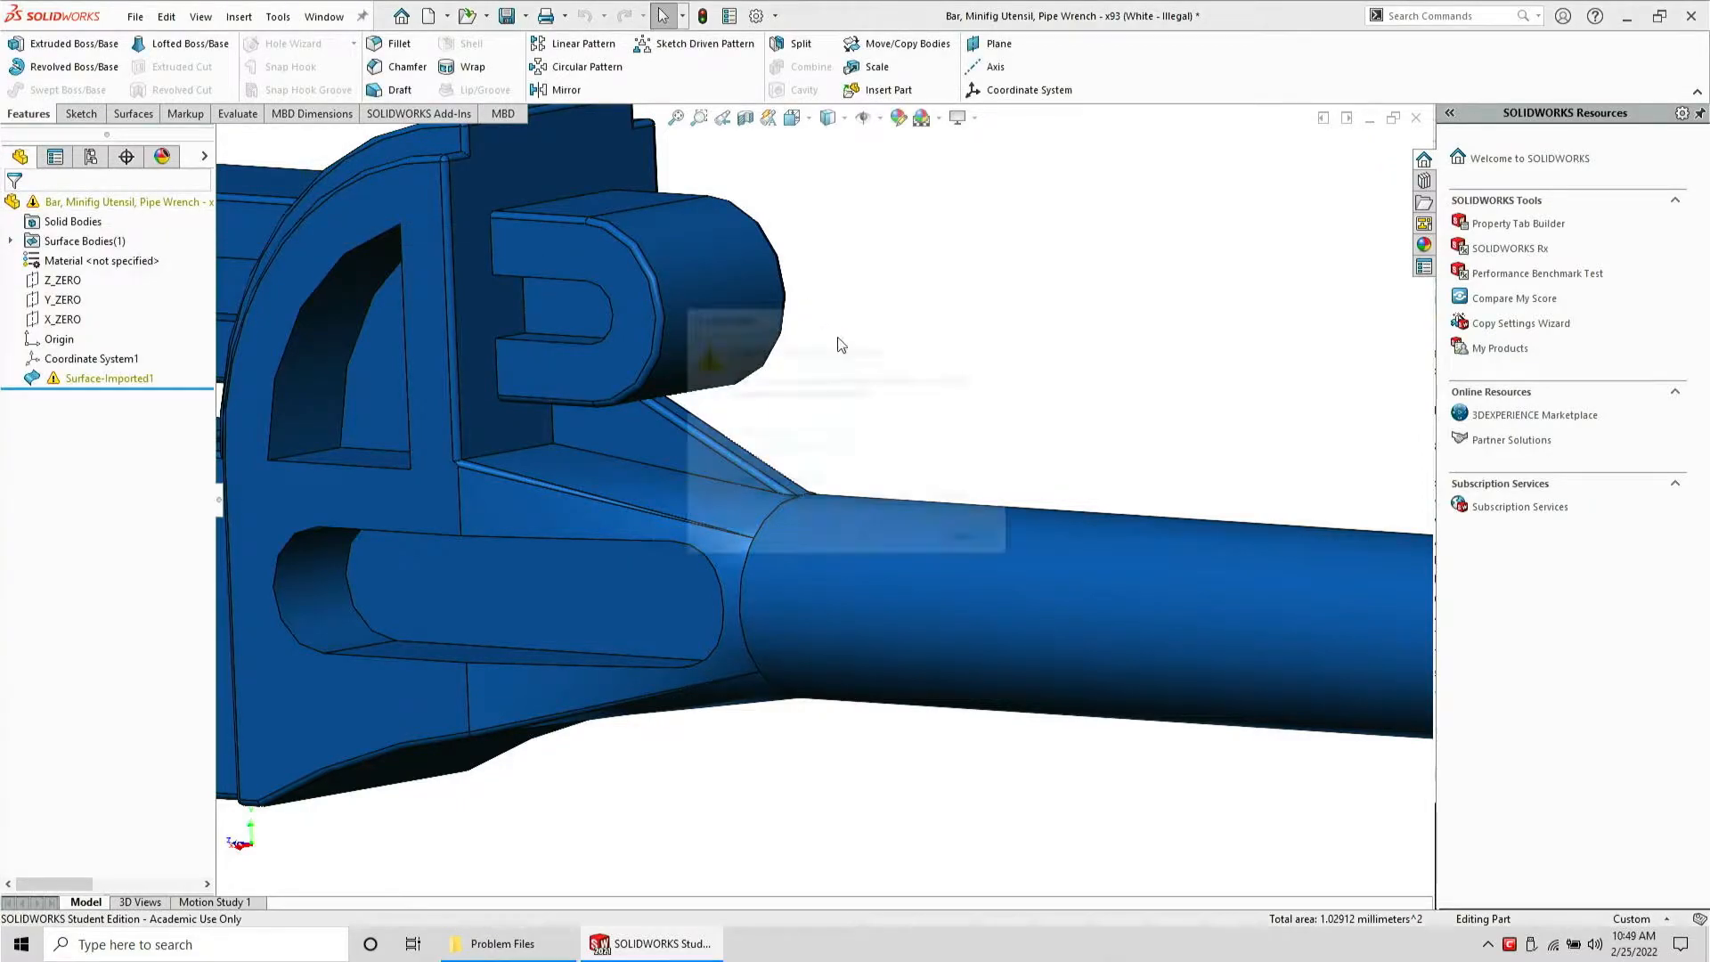
Close the imported STEP part without saving and reopen the Pipe Wrench part file
left_click(808, 495)
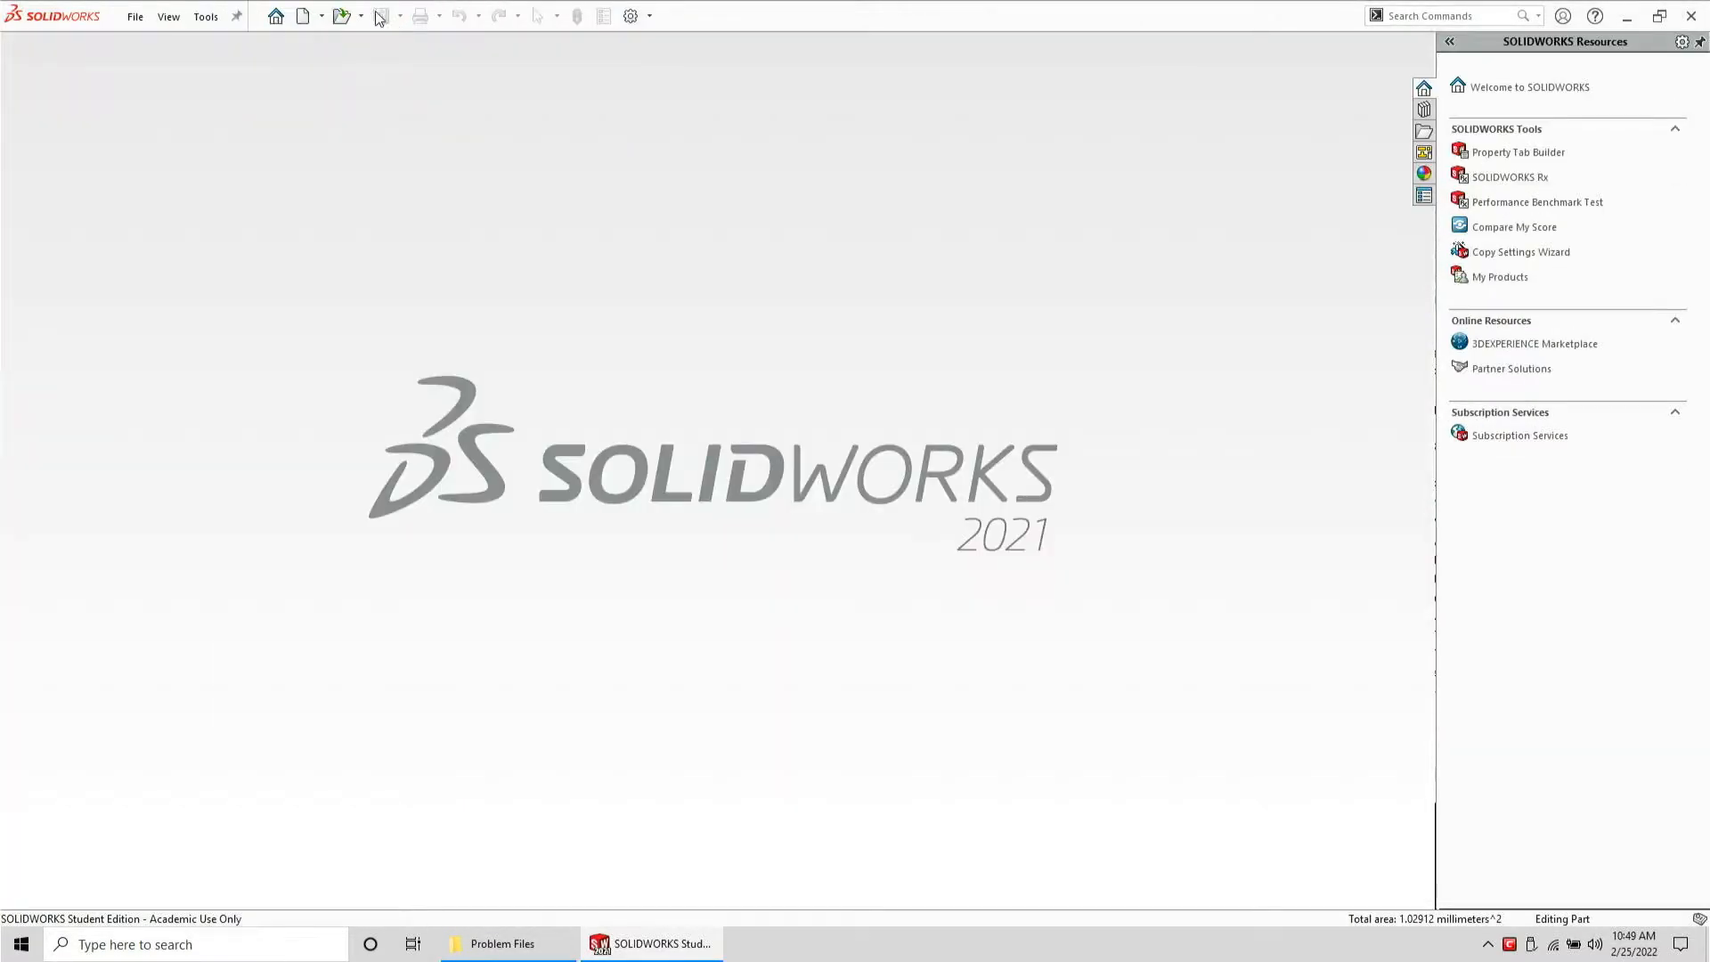
left_click(343, 15)
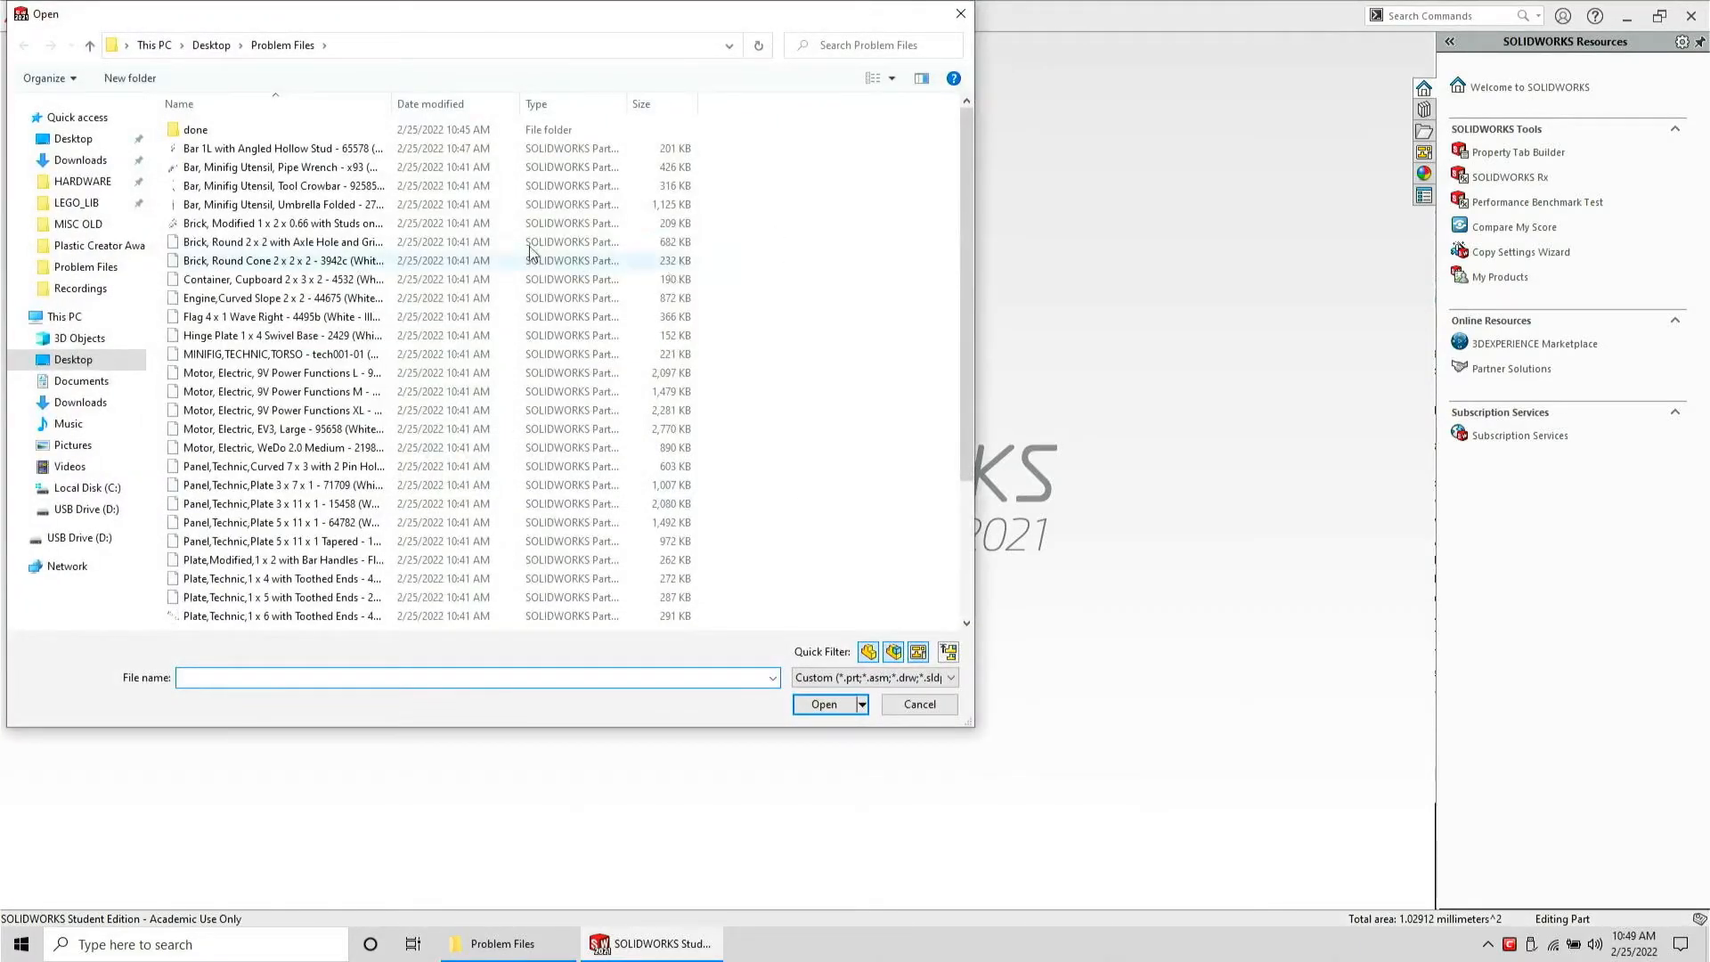
double_click(300, 165)
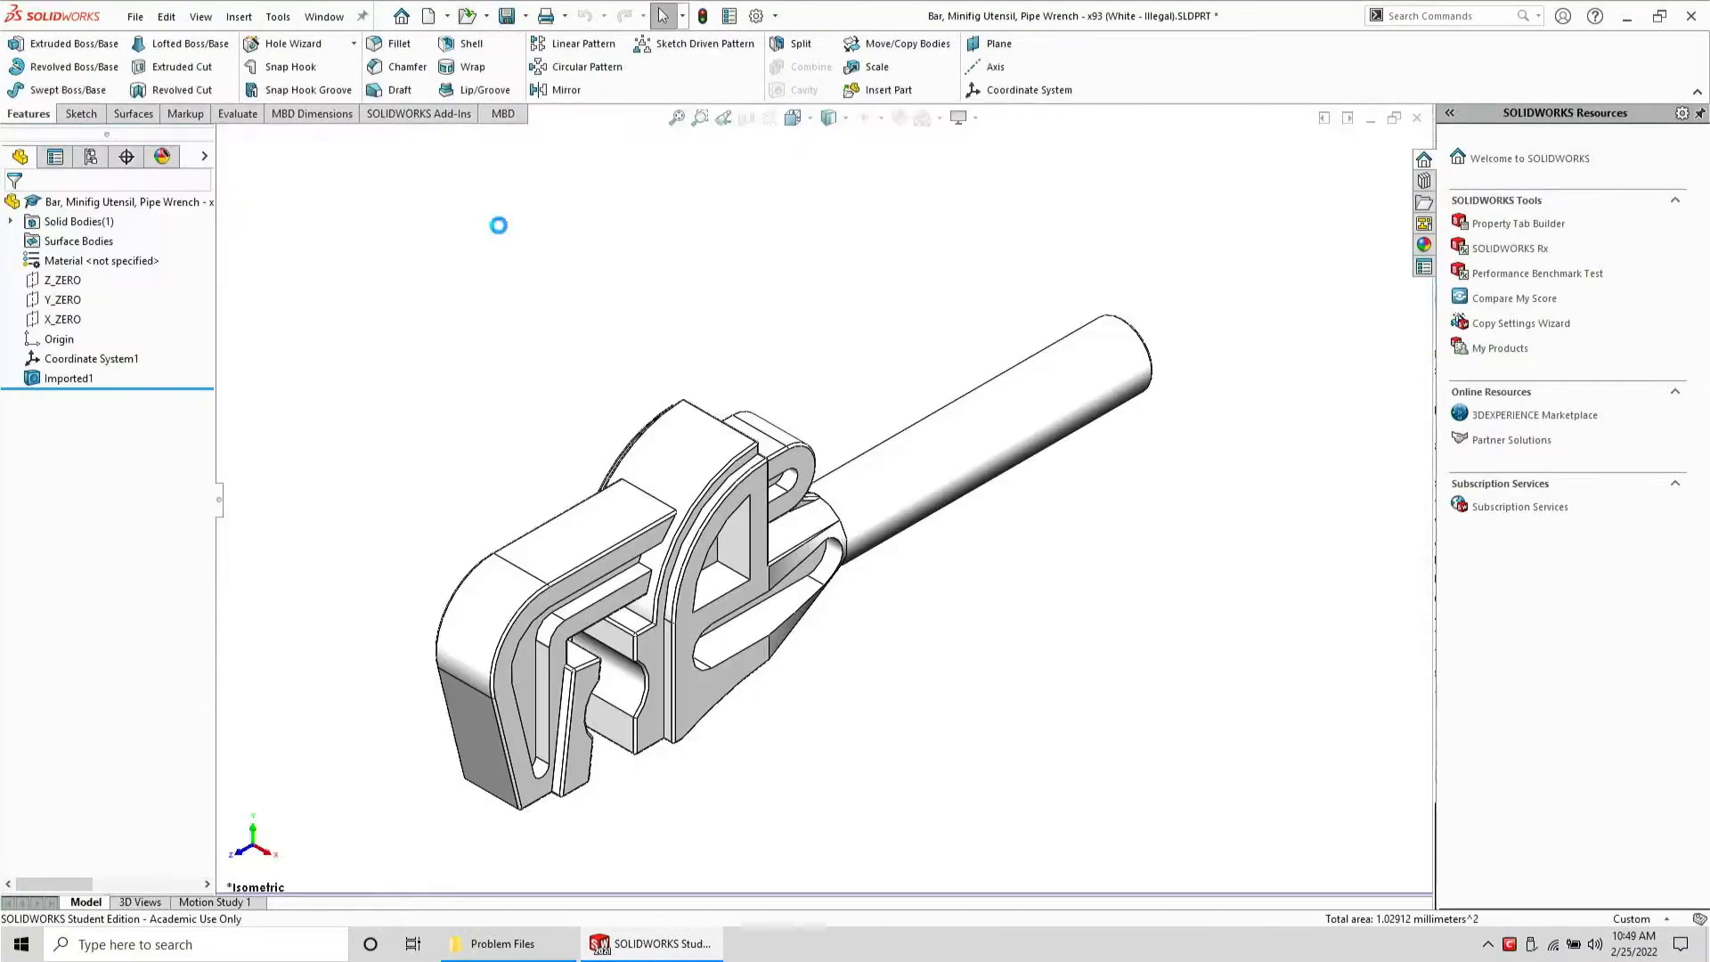
Zoom and rotate in to examine the faulty faces where the wrench jaw meets the handle
scroll(833, 554, "down", 5)
middle_click_drag(834, 554, 799, 443)
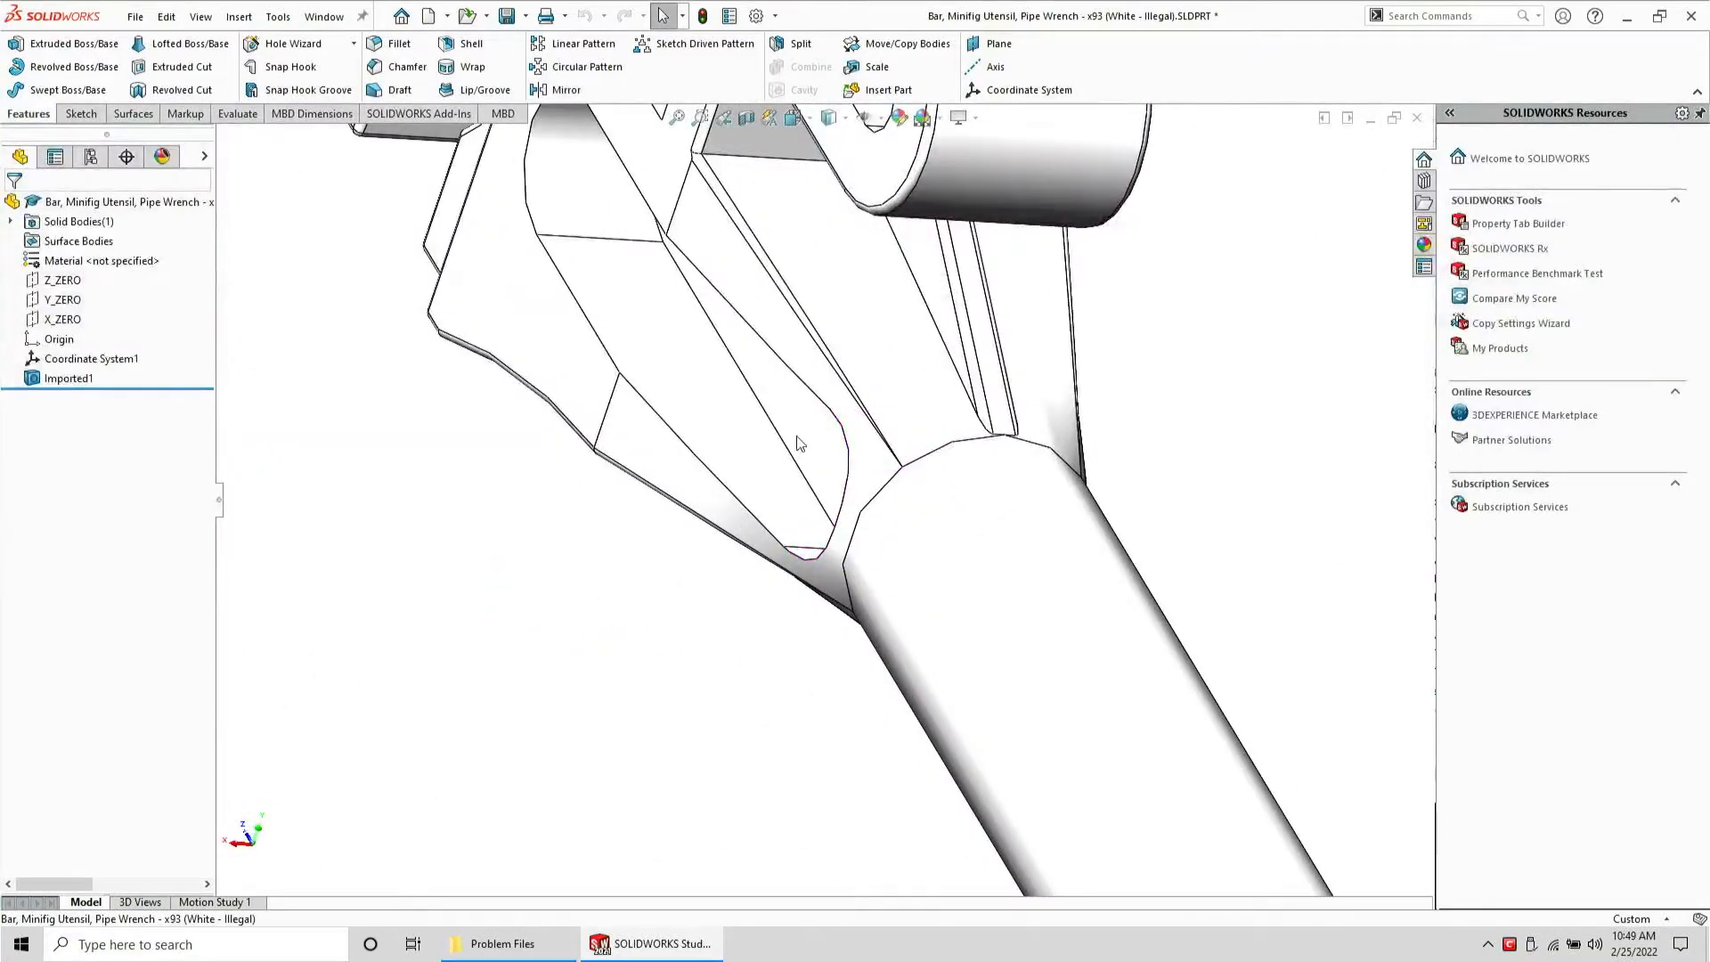
left_click(914, 410)
scroll(917, 392, "down", 6)
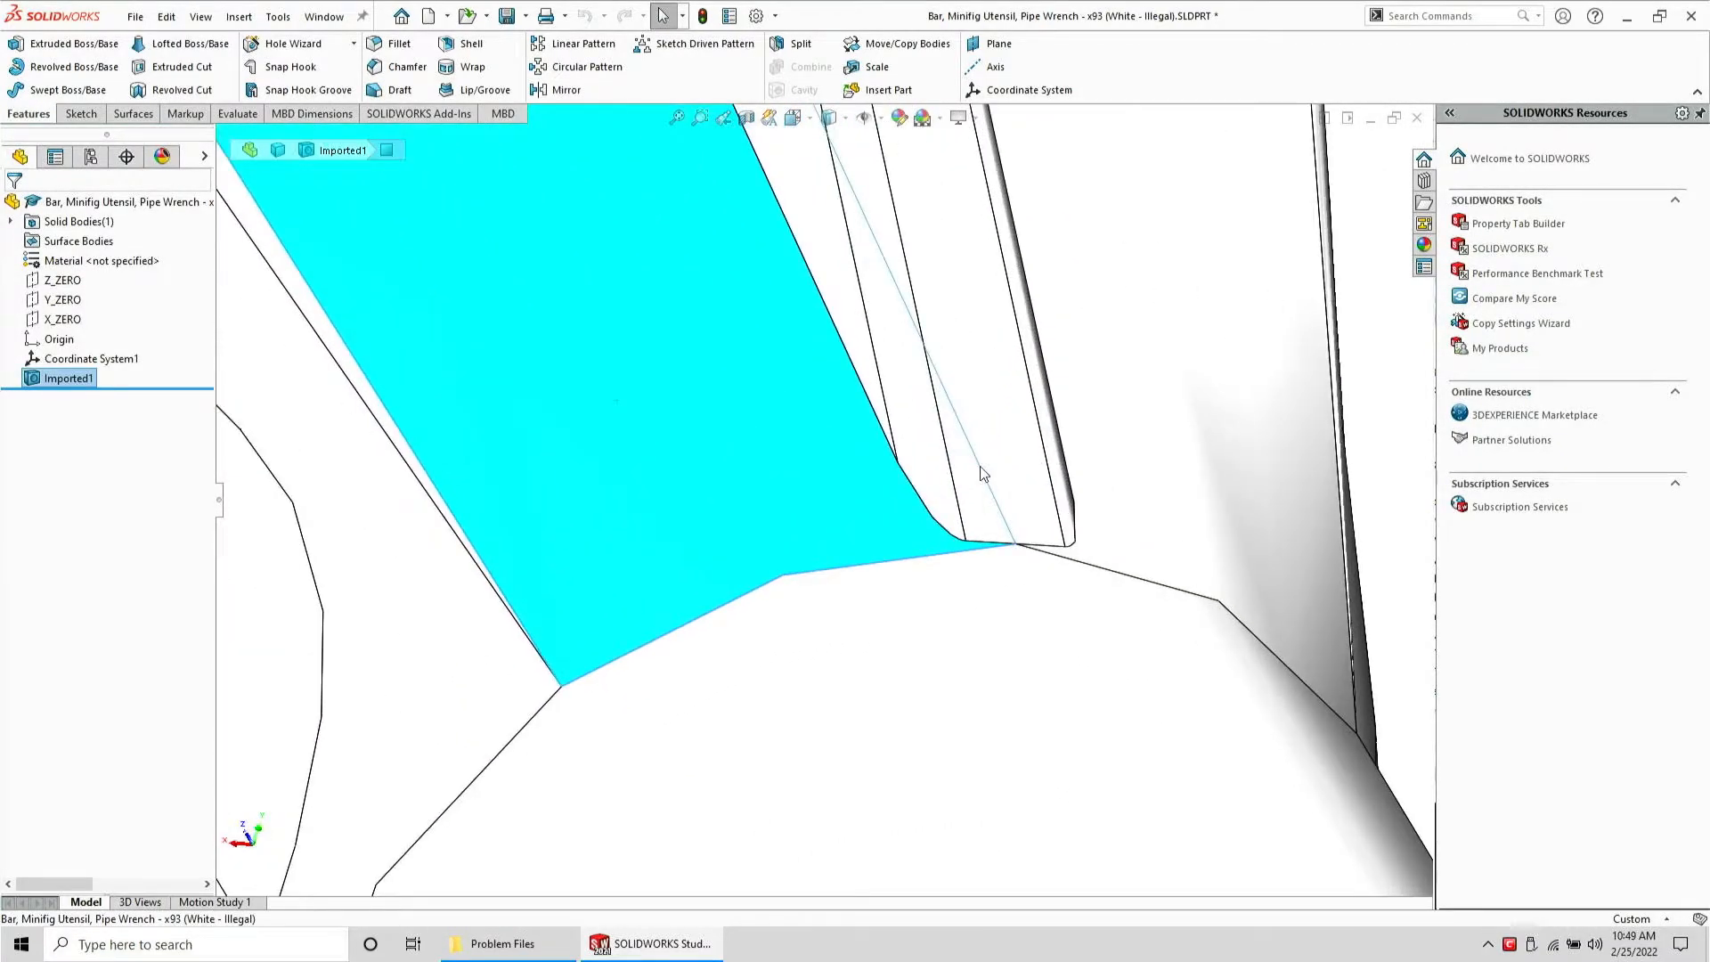
middle_click_drag(926, 365, 887, 426)
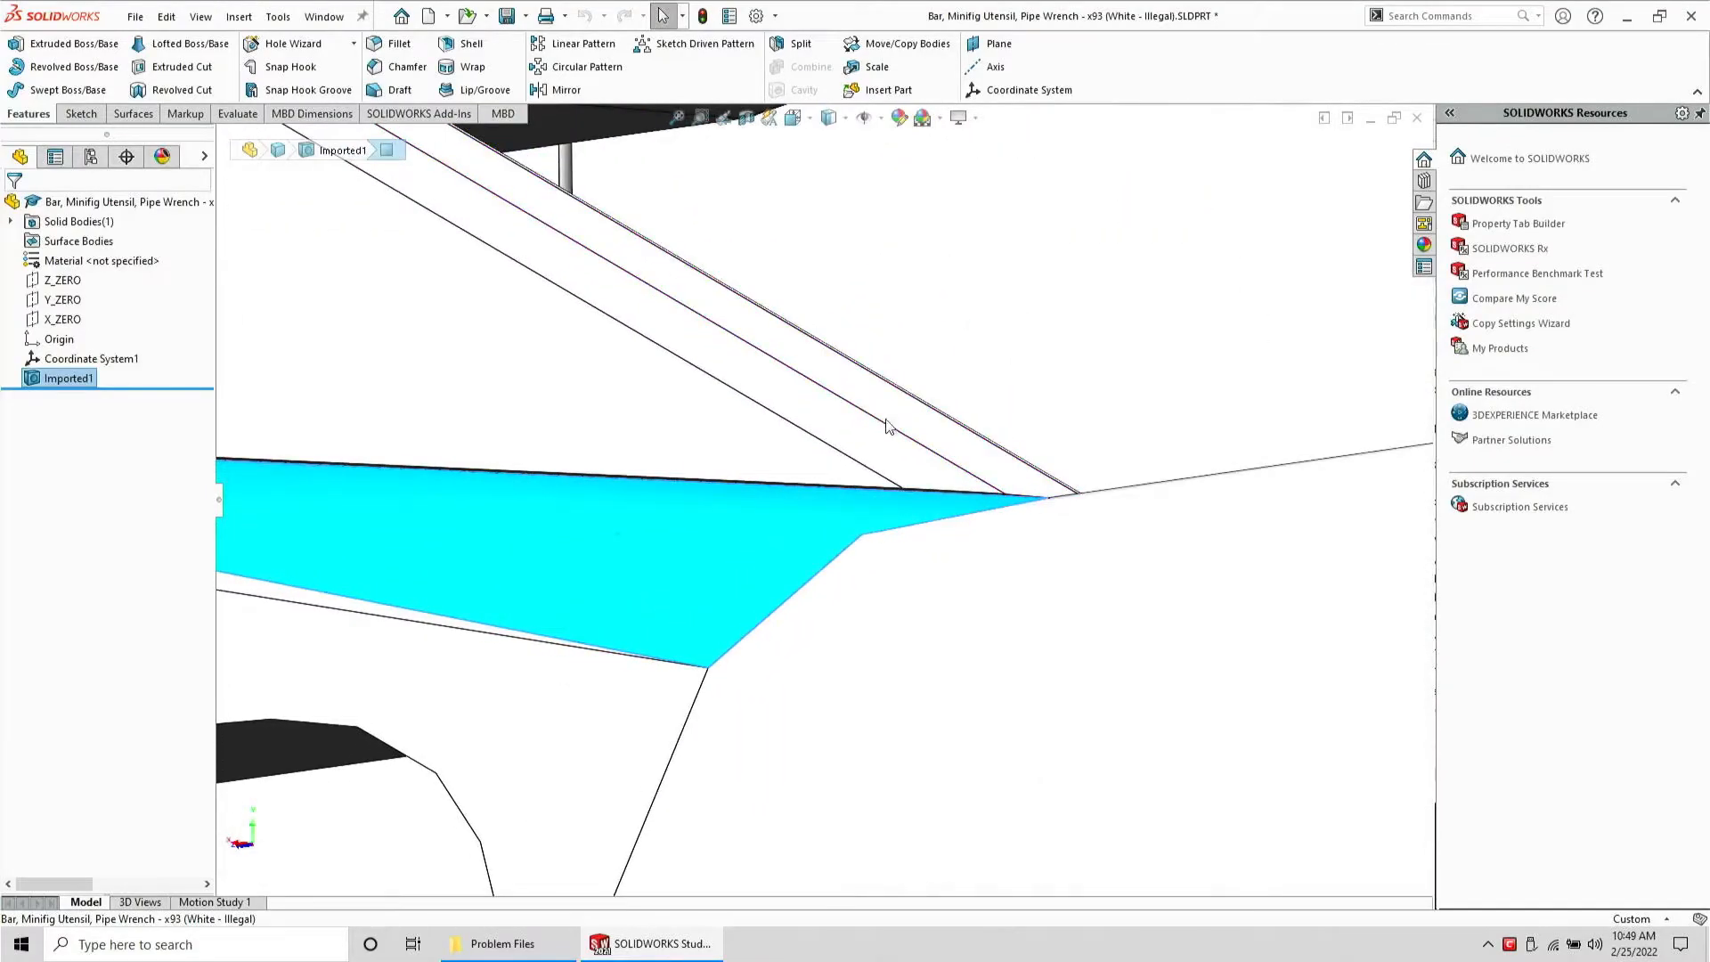
middle_click_drag(675, 354, 705, 518)
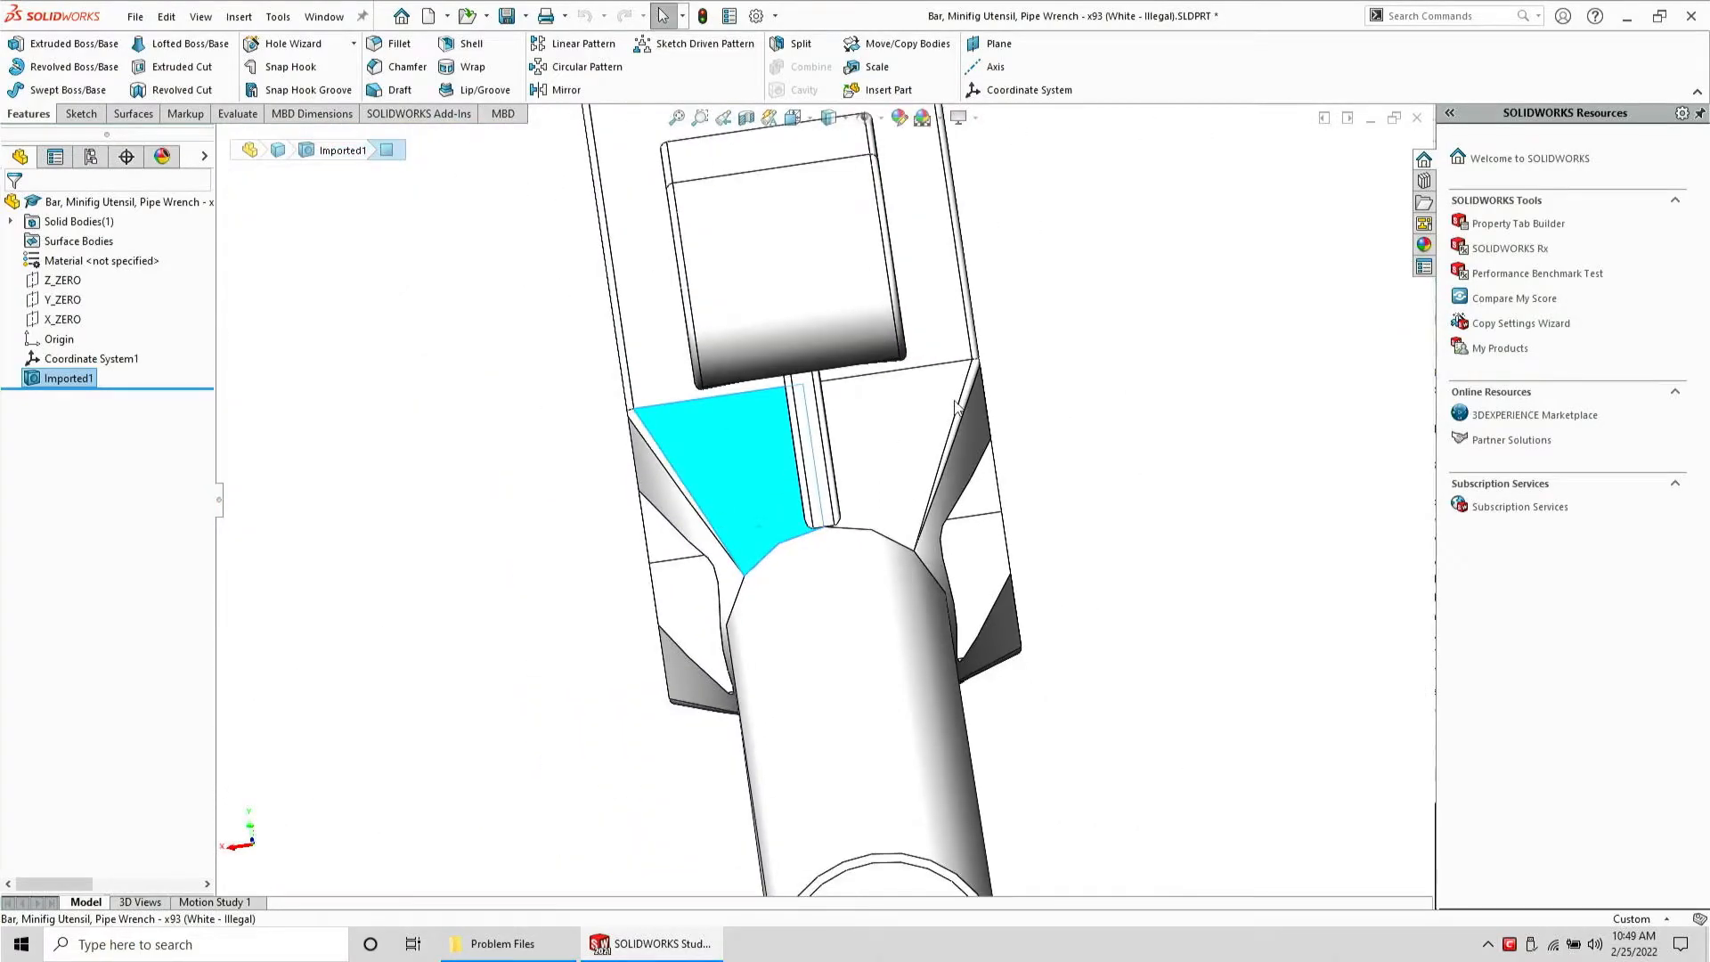
scroll(857, 486, "down", 3)
middle_click_drag(847, 508, 946, 421)
scroll(1013, 583, "down", 5)
middle_click_drag(761, 501, 814, 342)
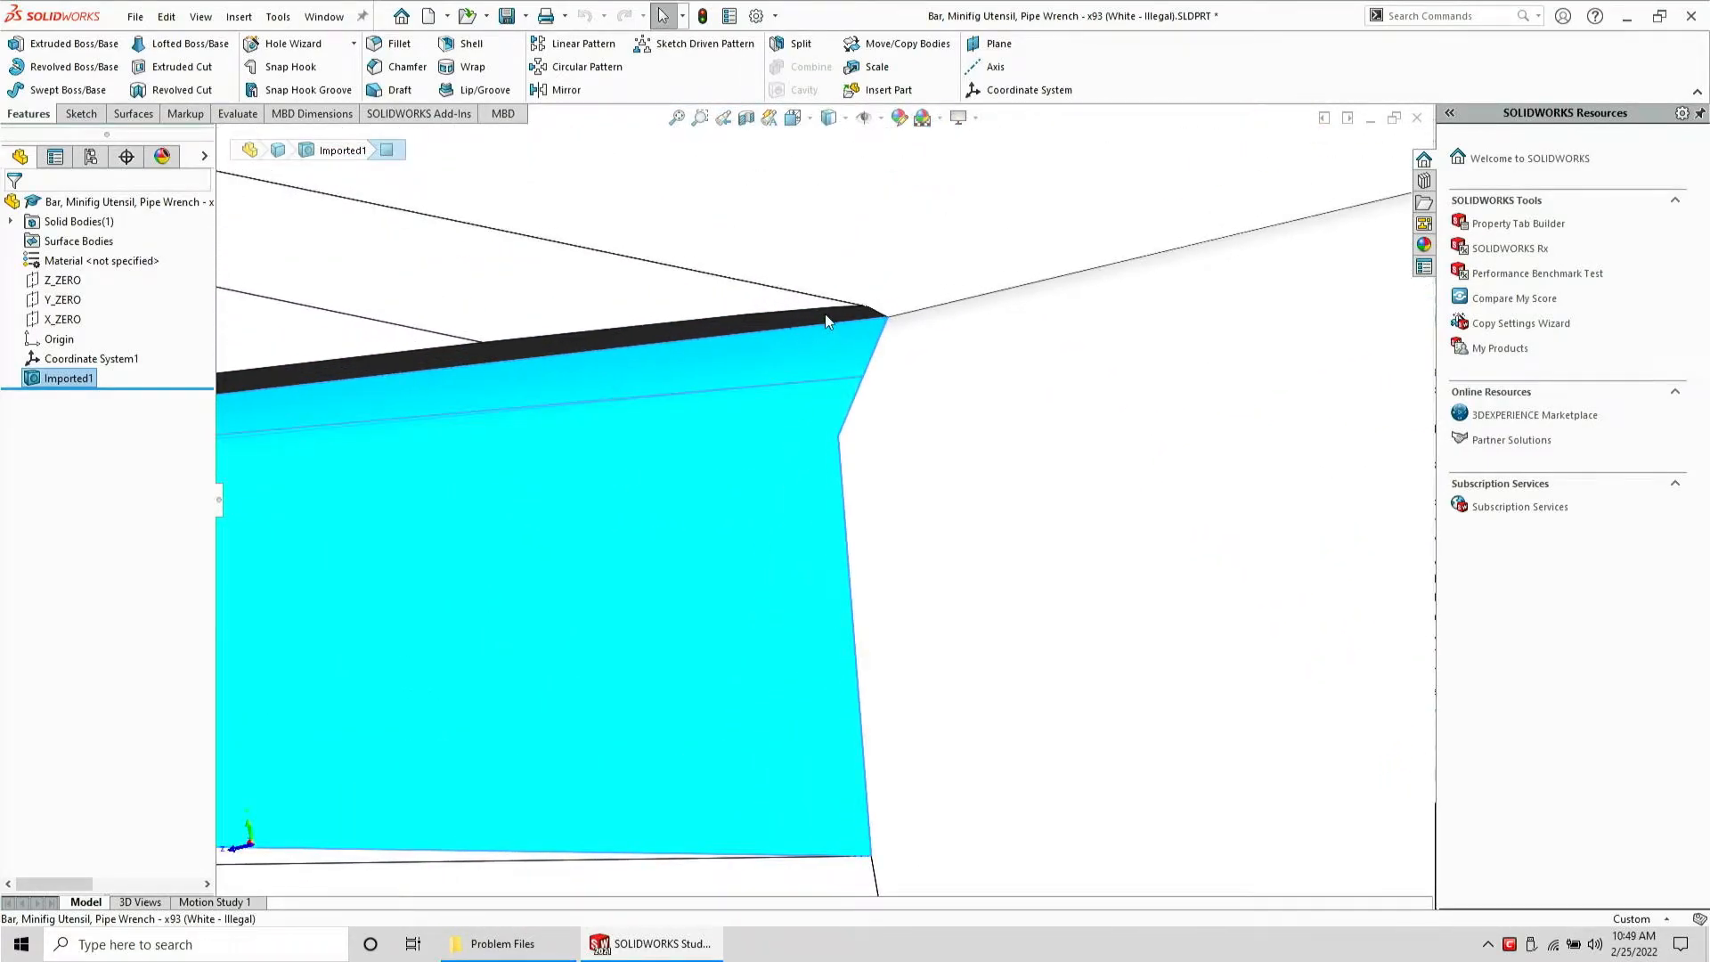
Start a sketch on the thin sliver face and convert its edges into sketch entities
left_click(825, 313)
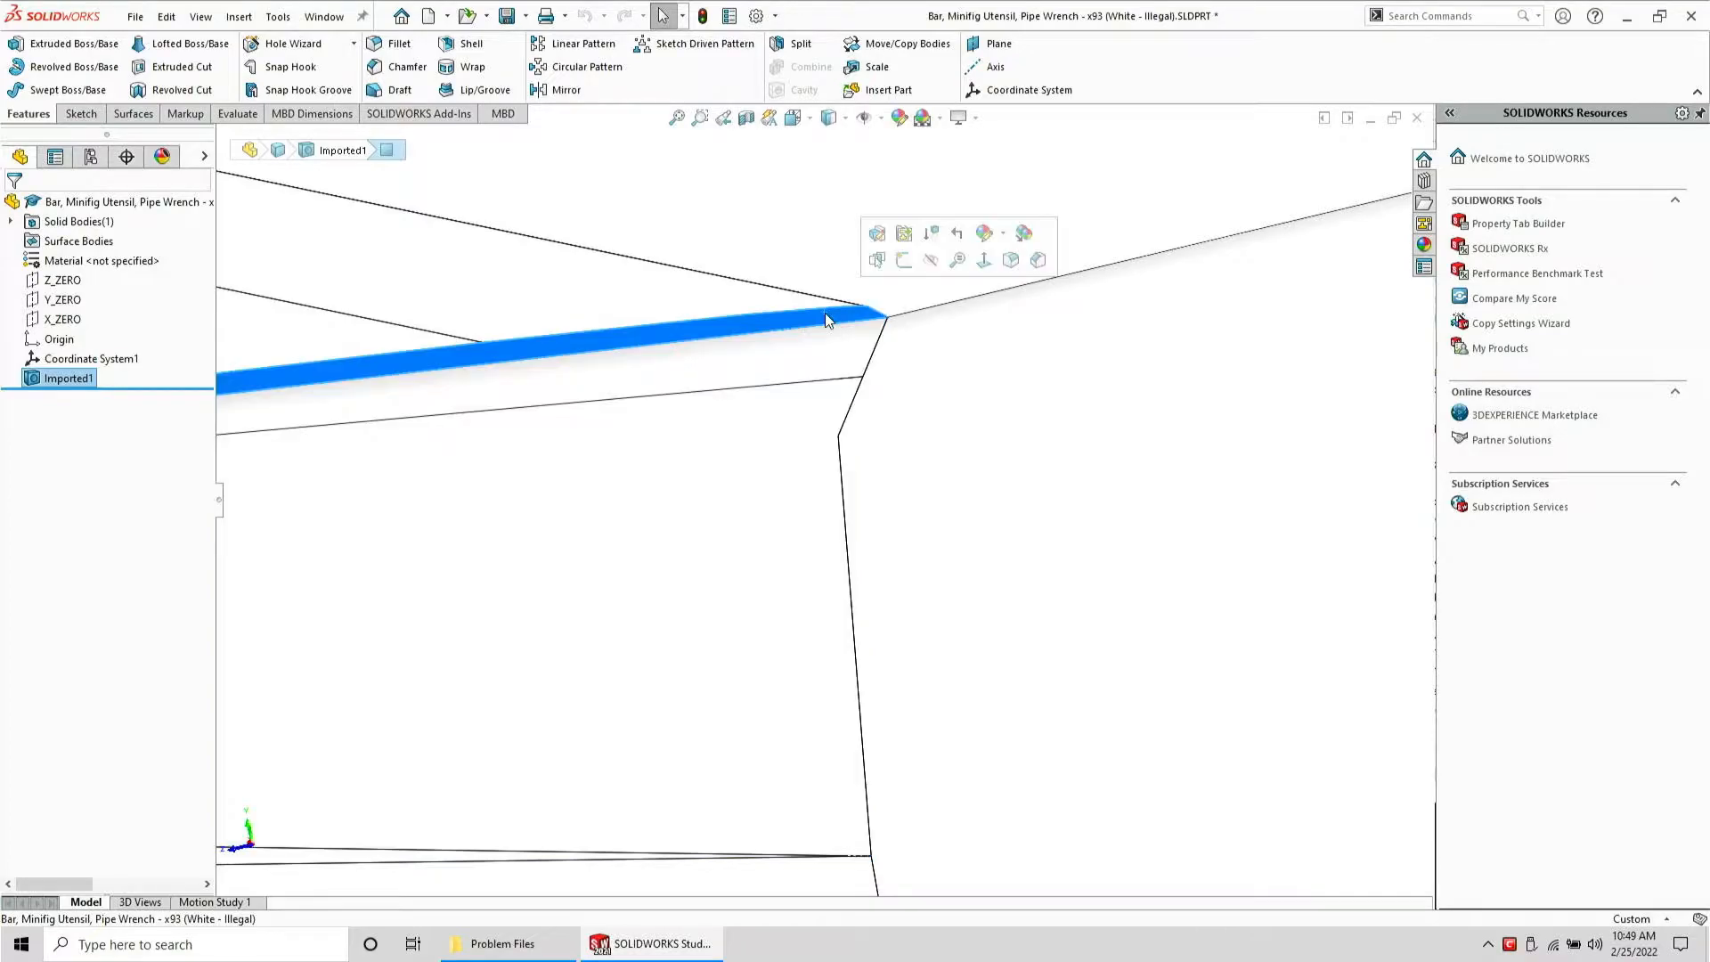
left_click(80, 114)
left_click(47, 42)
mouse_move(828, 249)
middle_mouse_down()
mouse_move(603, 279)
mouse_move(386, 344)
mouse_move(412, 314)
middle_mouse_up()
scroll(739, 308, "down", 3)
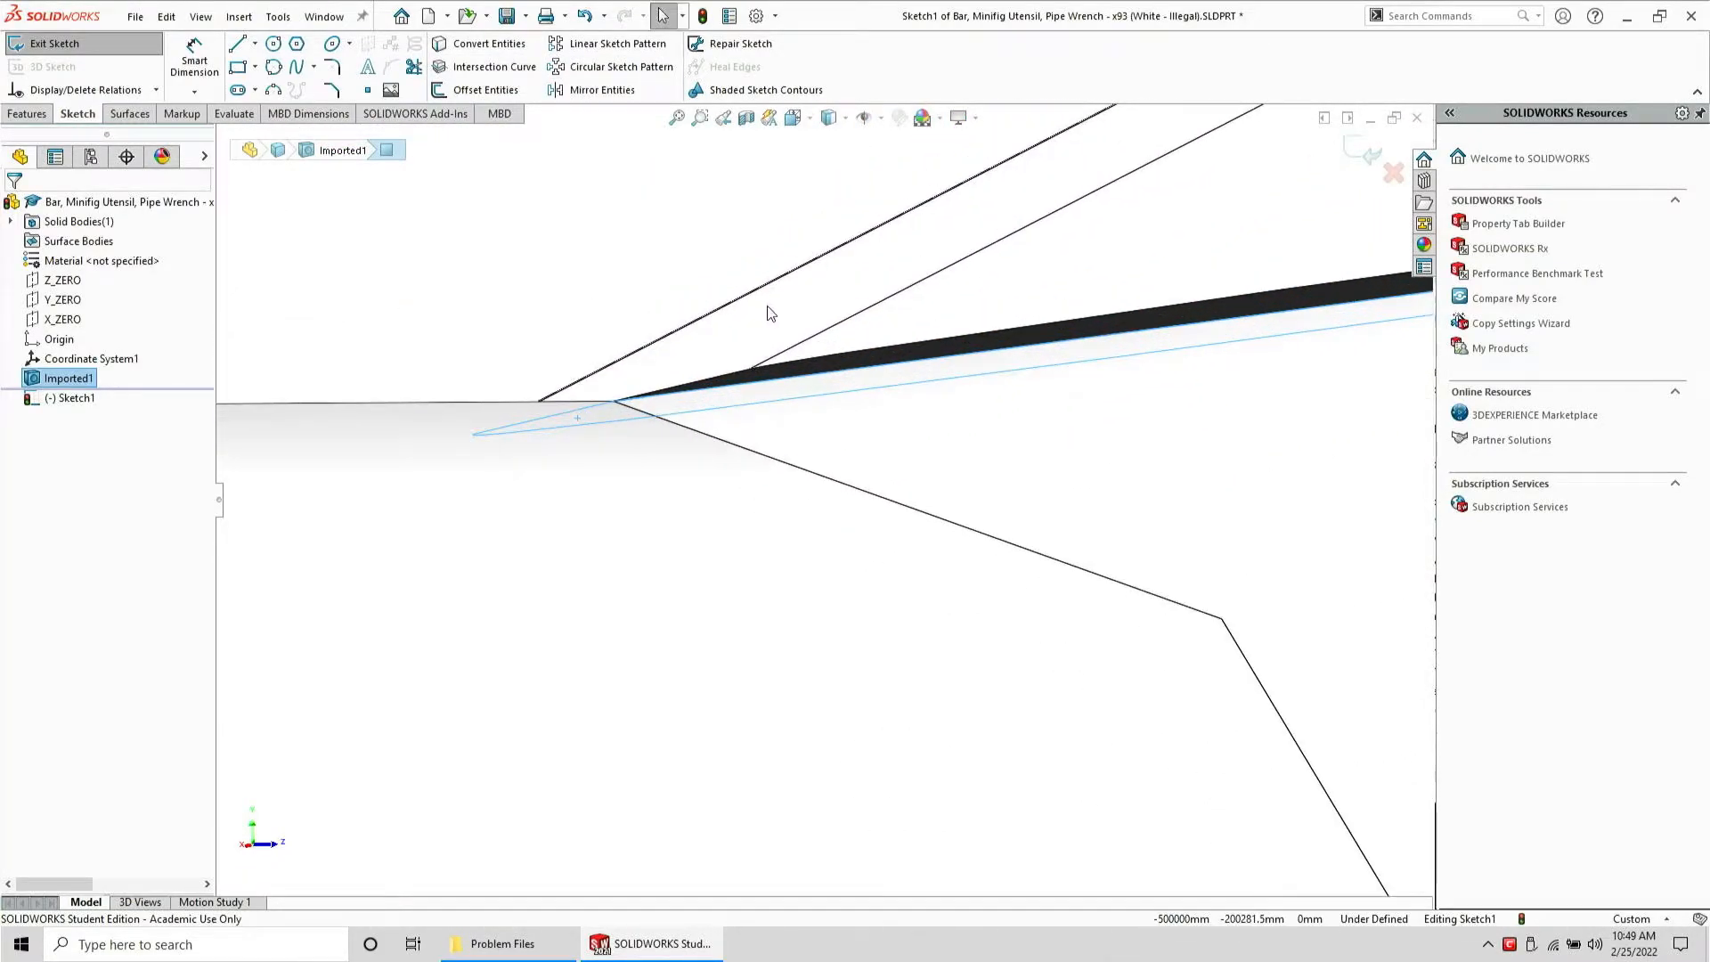
left_click(781, 381)
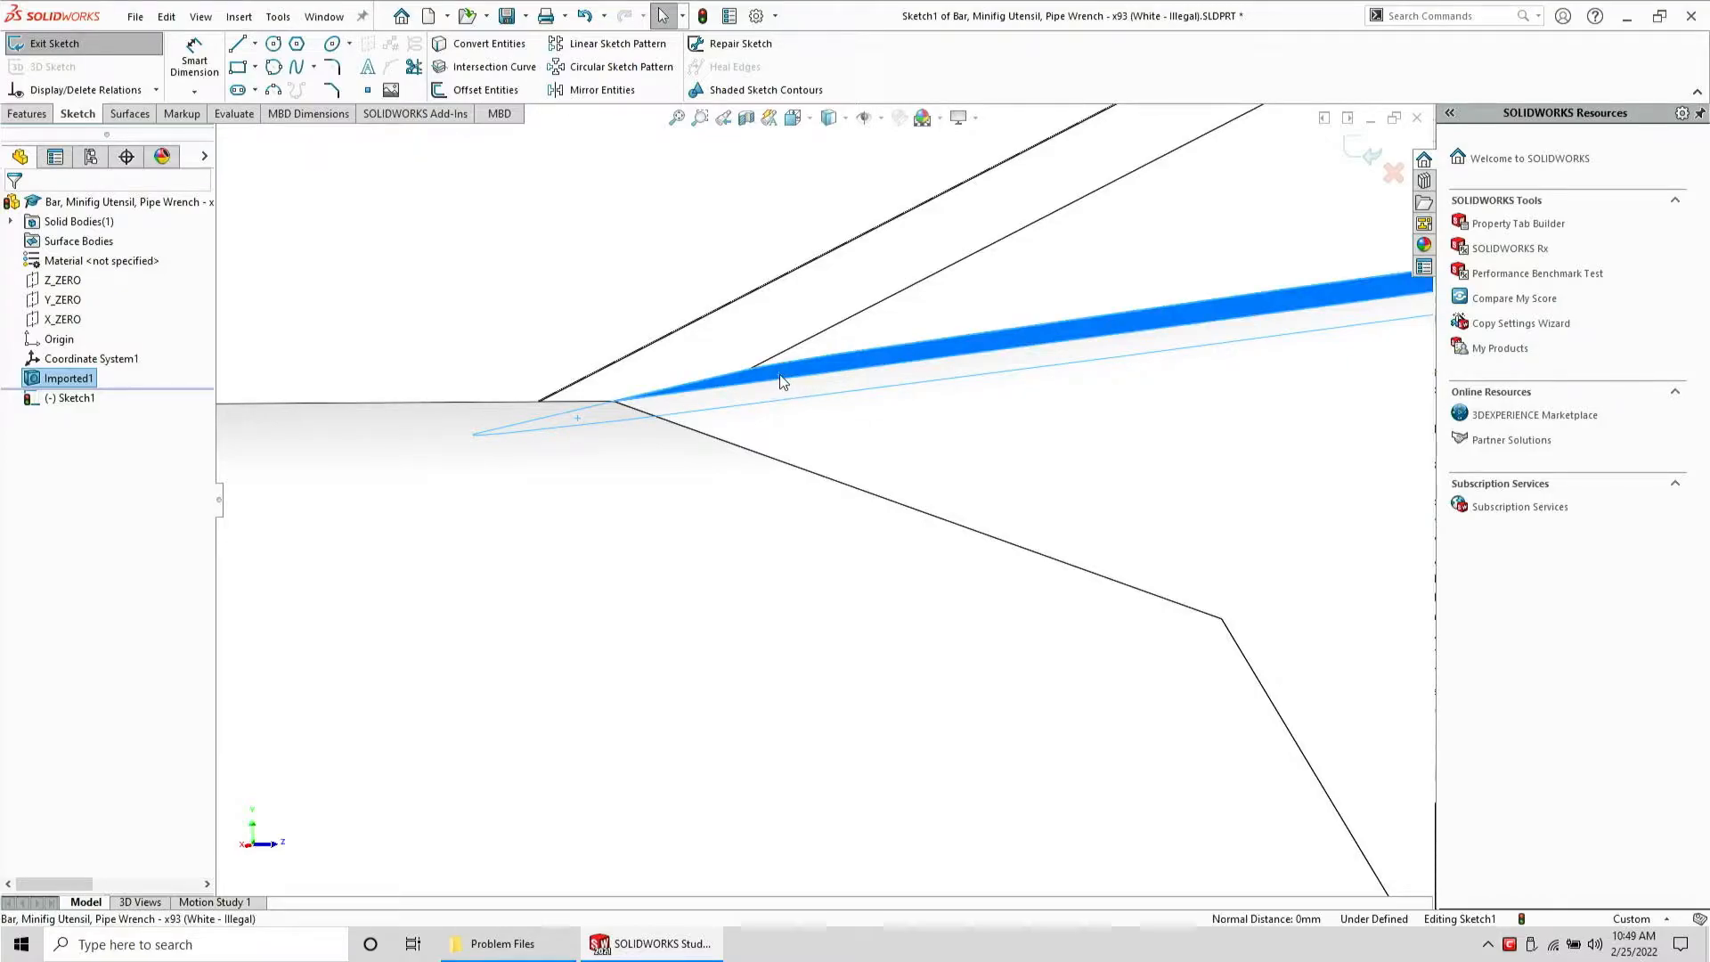
left_click(498, 52)
Extrude the converted sketch profile 0.5 mm as a separate body
mouse_move(579, 213)
middle_mouse_down()
mouse_move(749, 254)
mouse_move(801, 299)
middle_mouse_up()
scroll(870, 432, "up", 4)
scroll(873, 433, "up", 5)
mouse_move(935, 576)
middle_mouse_down()
mouse_move(1011, 446)
mouse_move(1019, 521)
mouse_move(818, 532)
mouse_move(820, 485)
mouse_move(851, 473)
mouse_move(842, 500)
middle_mouse_up()
left_click(25, 113)
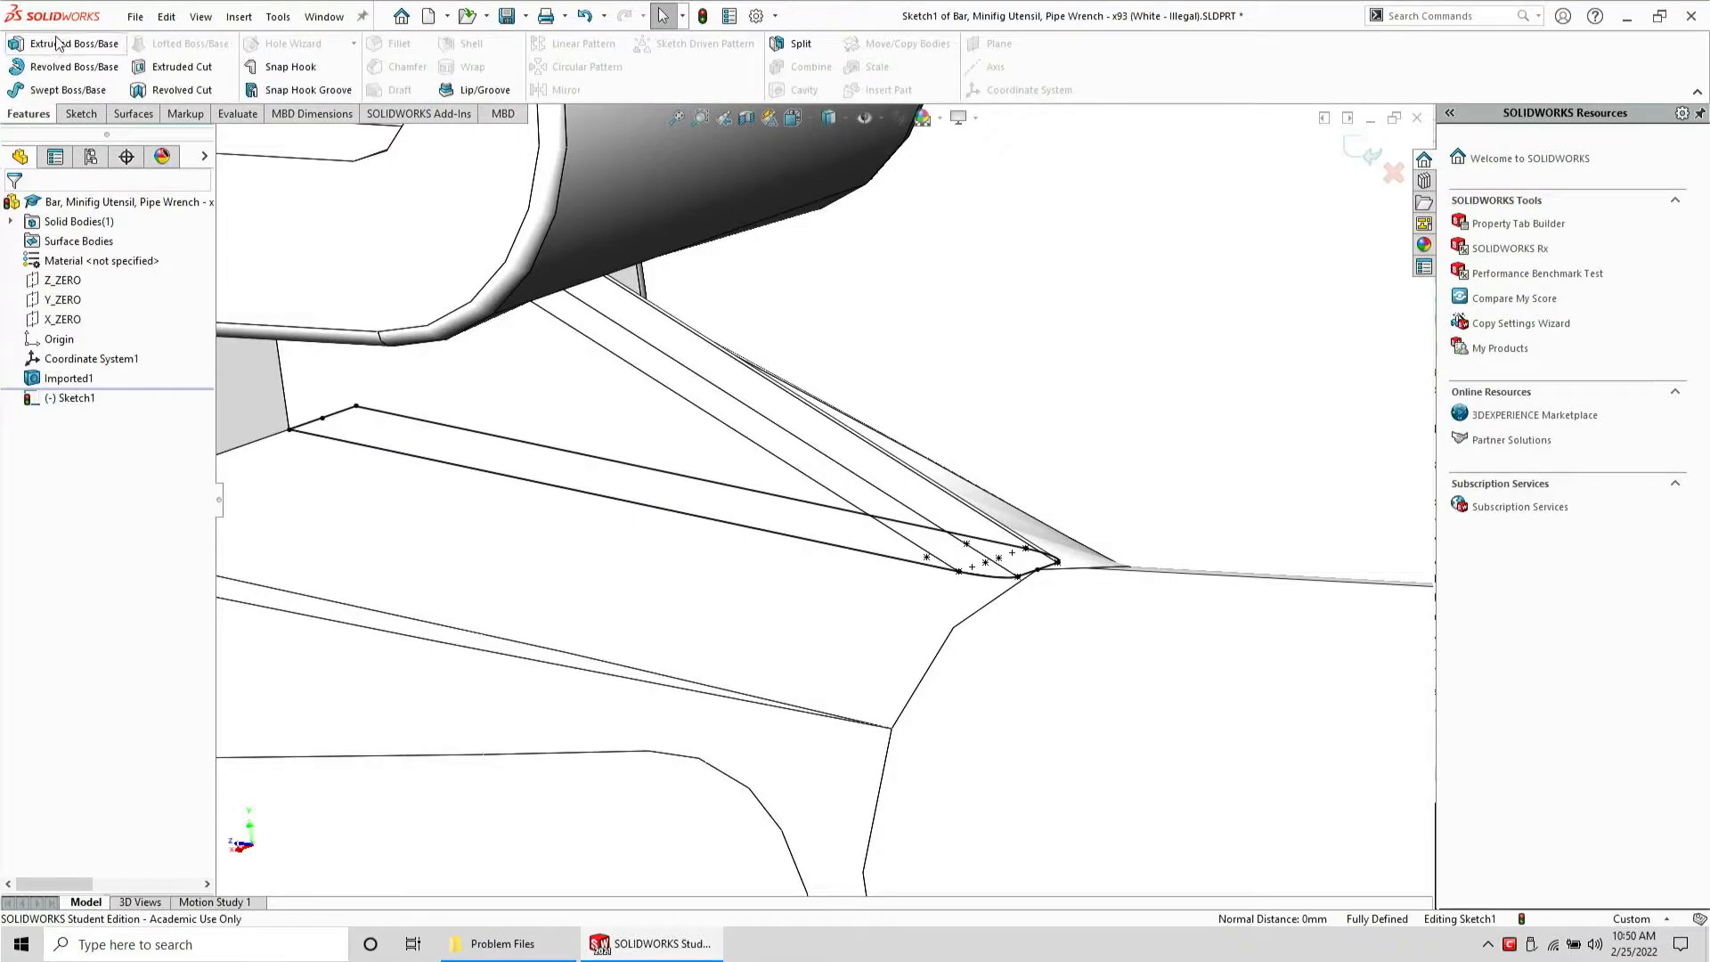
left_click(55, 37)
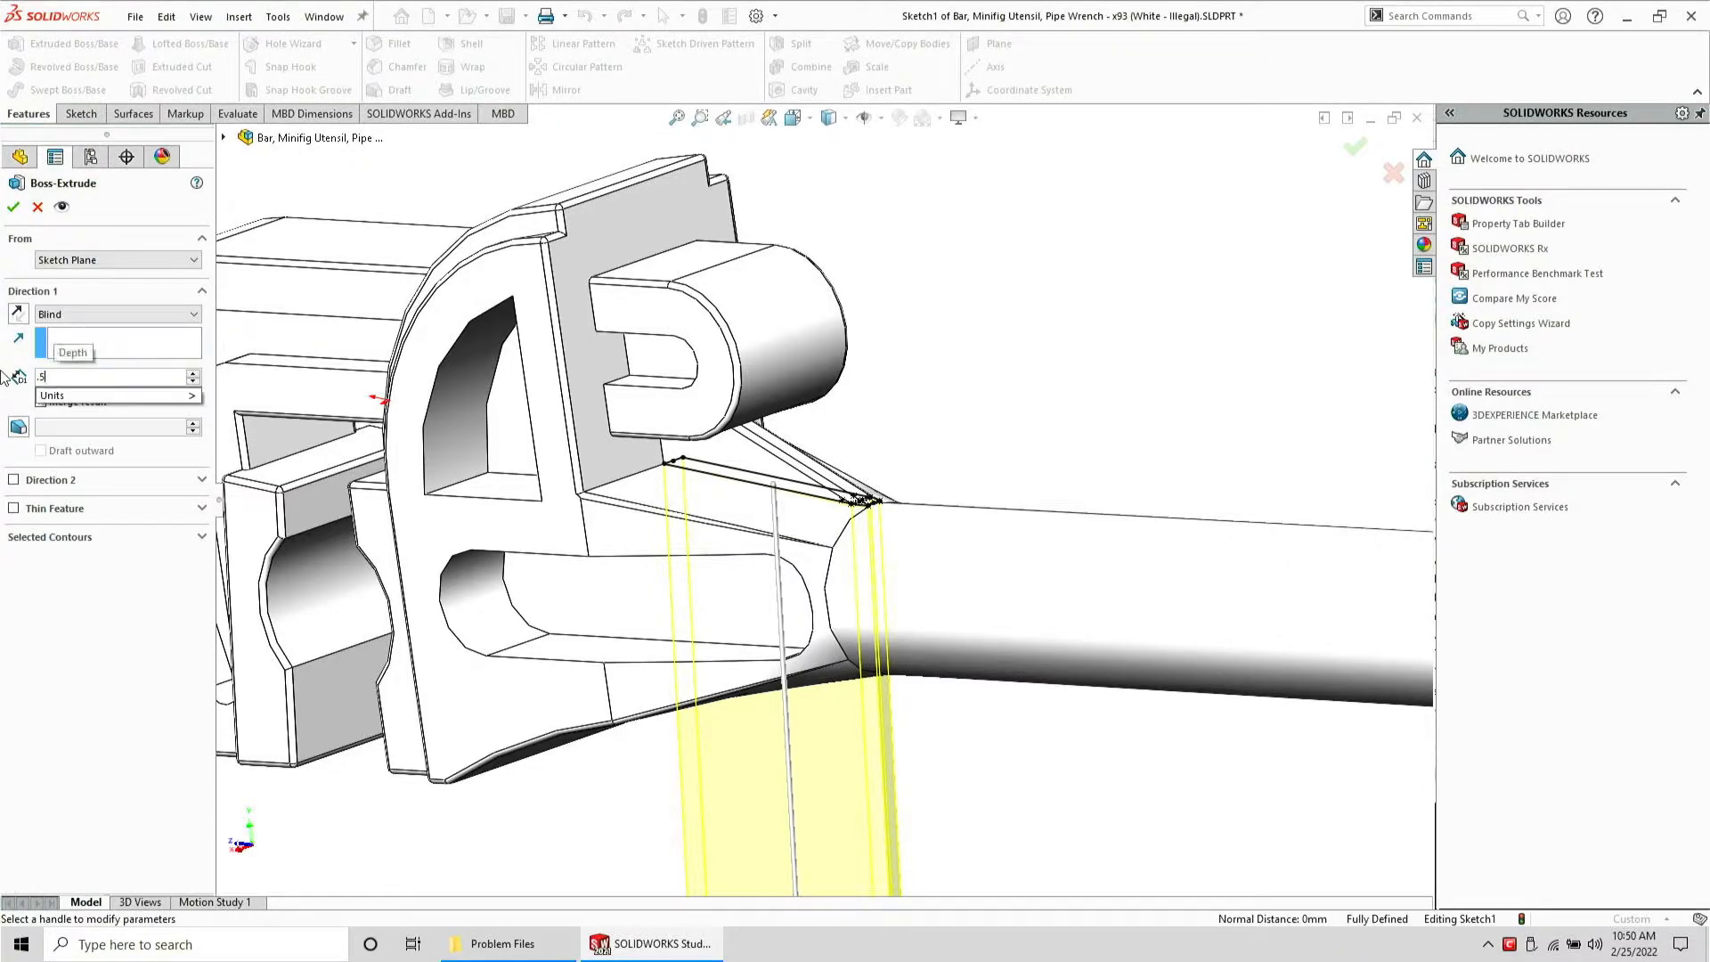
key("Return")
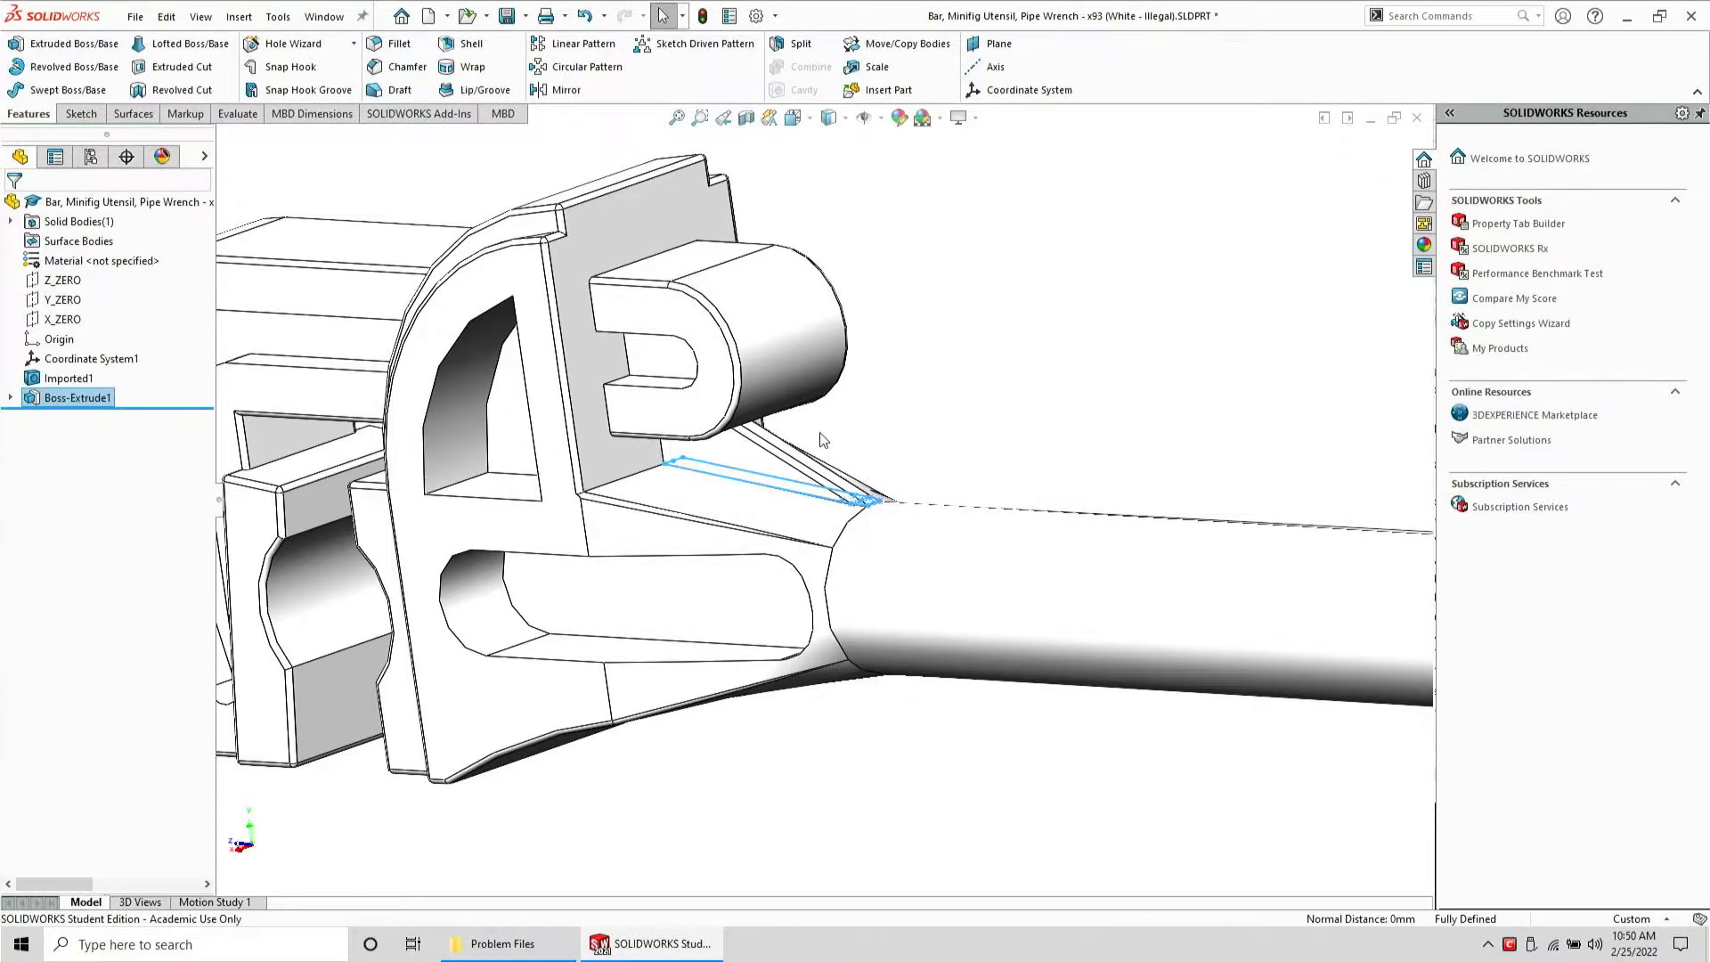
Inspect the new extrusion and review its feature definition, closing it without changes
left_click(873, 464)
scroll(852, 496, "down", 5)
mouse_move(894, 564)
middle_mouse_down()
mouse_move(959, 512)
mouse_move(825, 528)
mouse_move(855, 538)
middle_mouse_up()
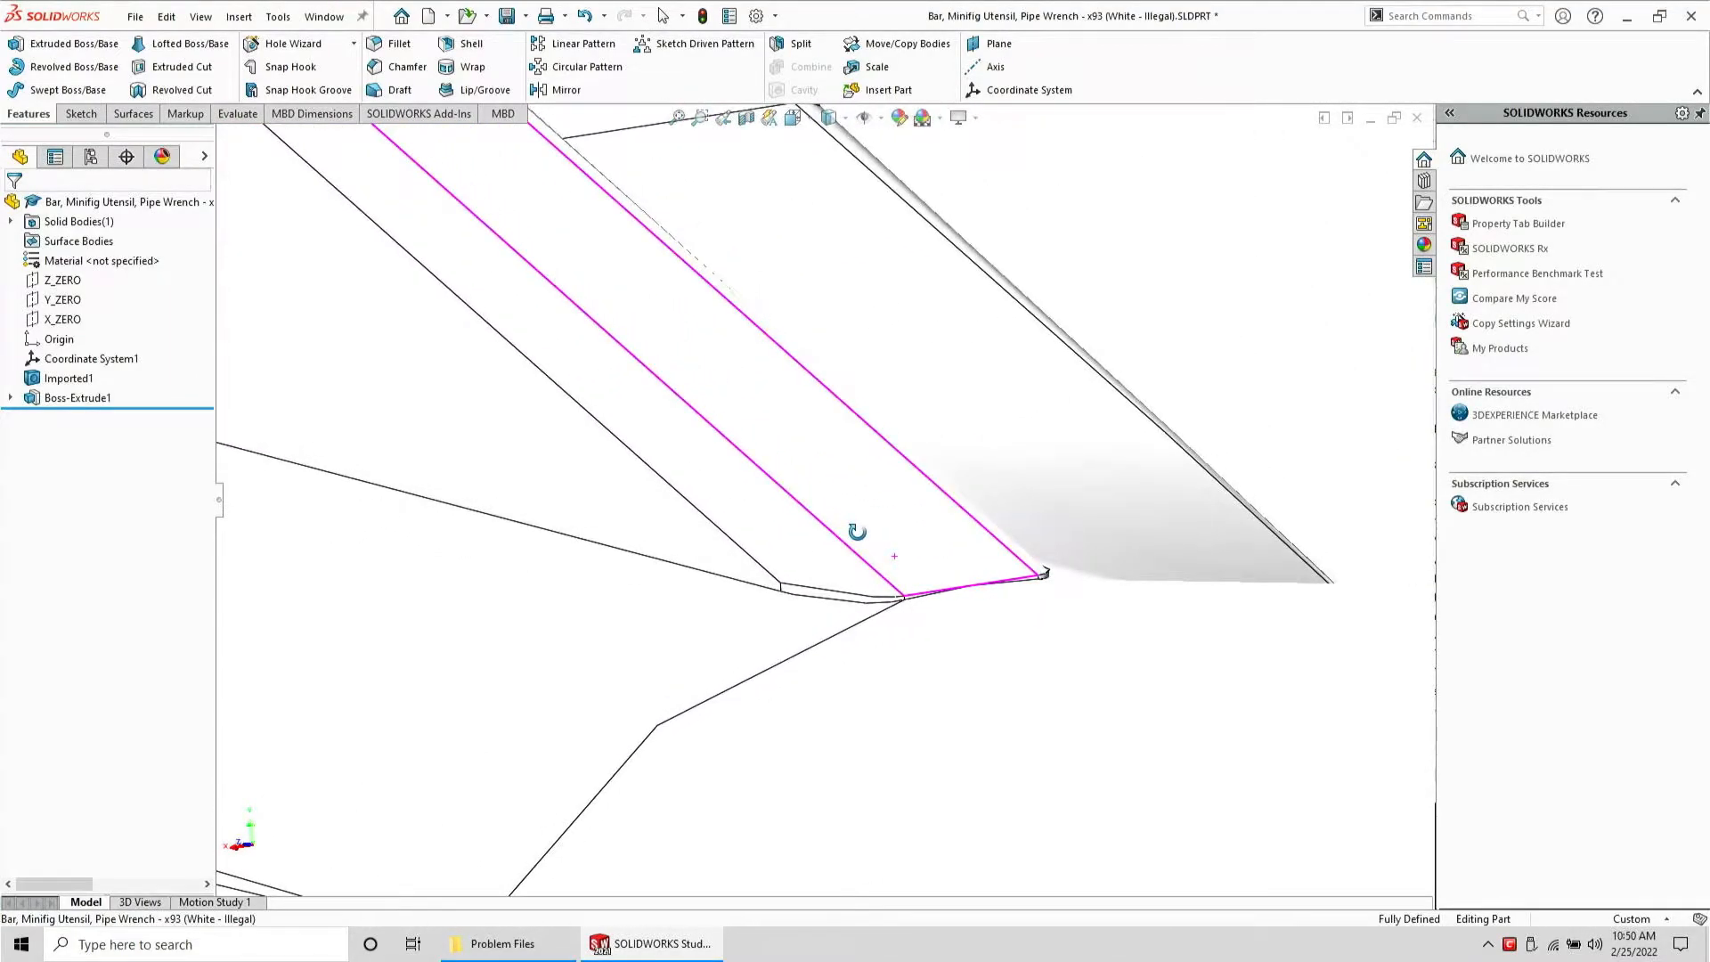
left_click(72, 398)
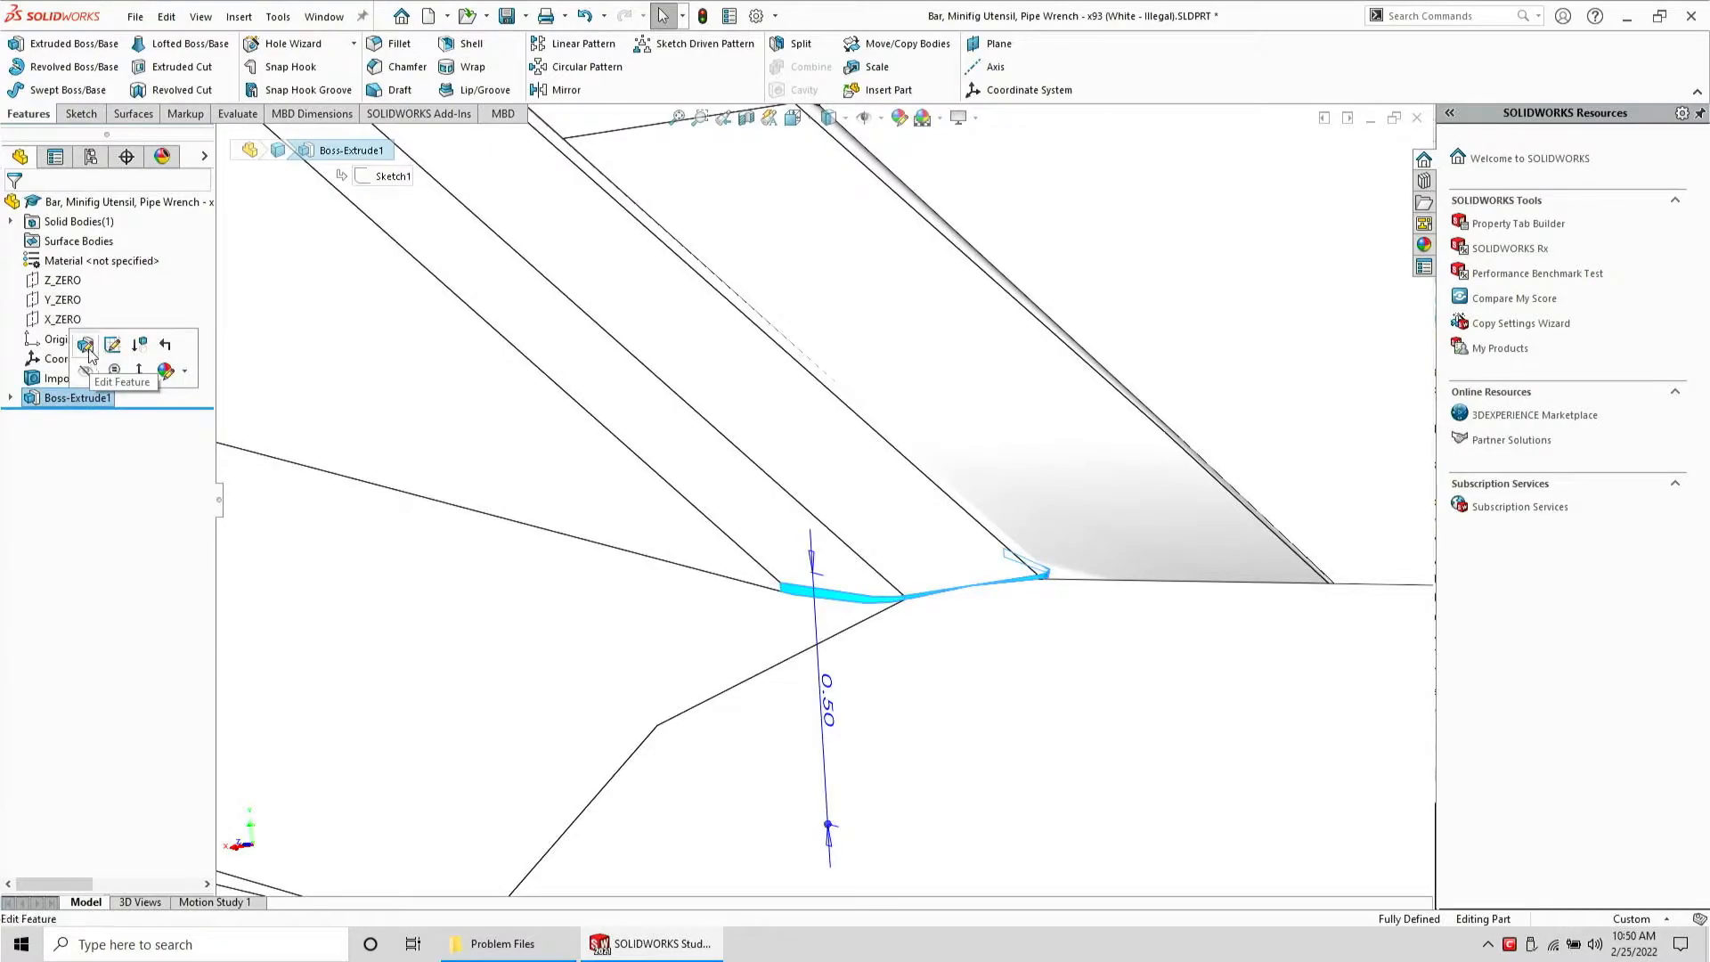
left_click(88, 352)
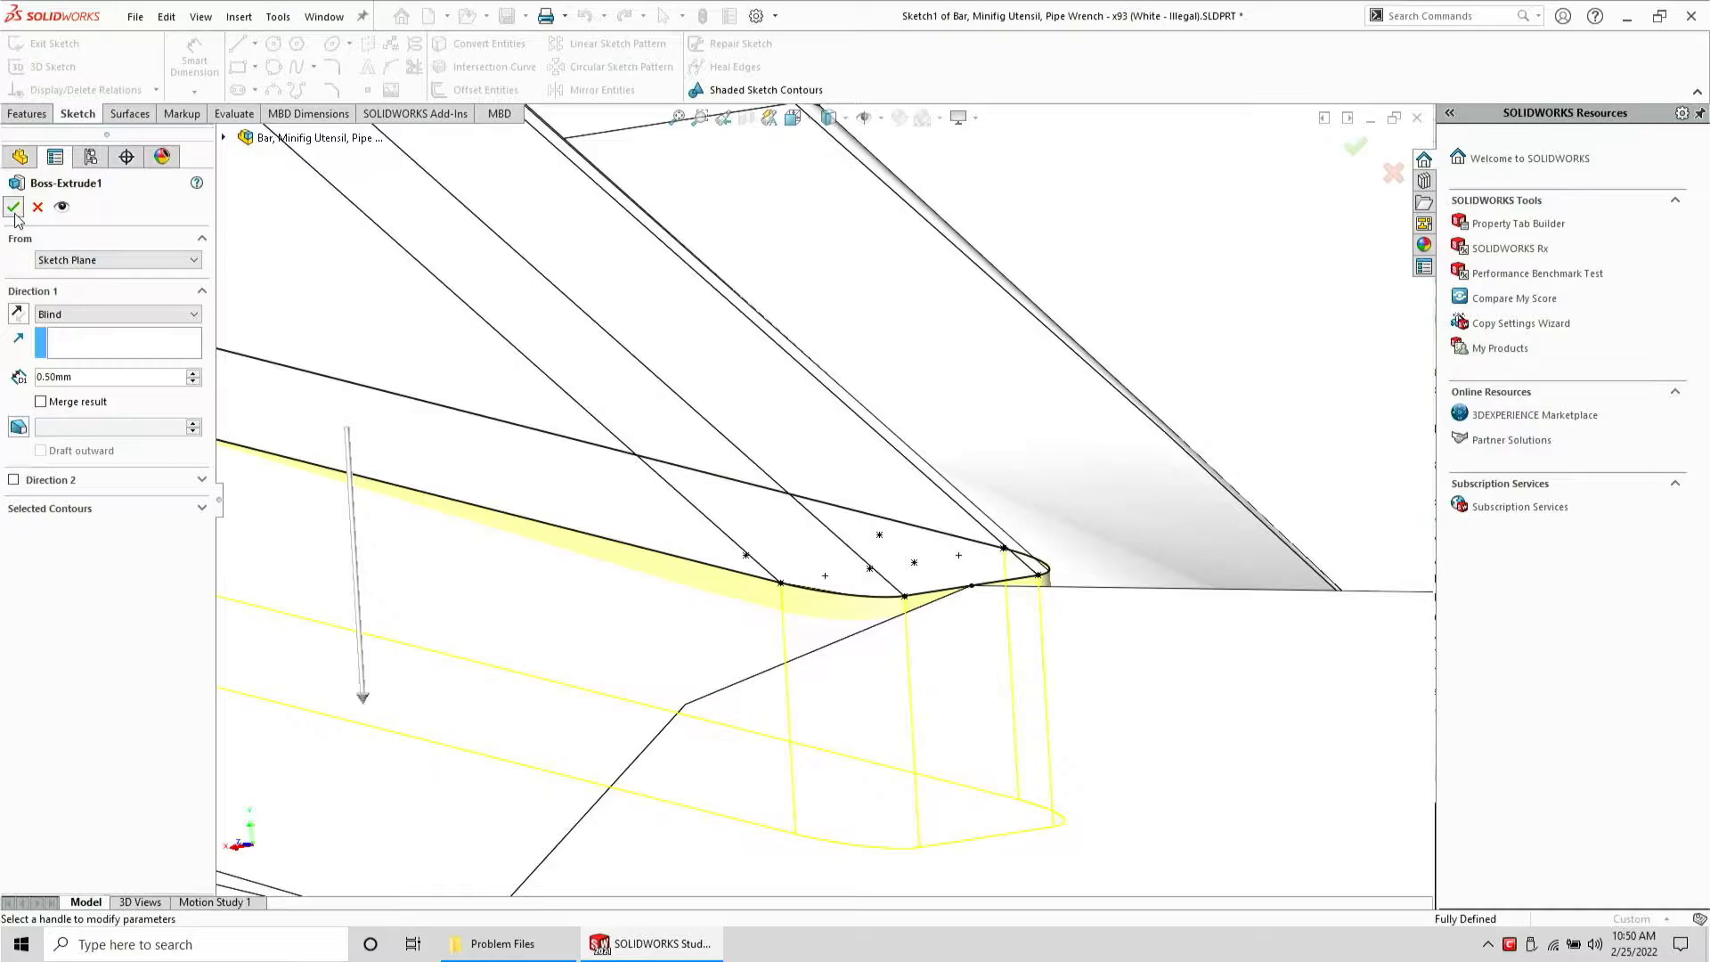
left_click(14, 209)
Start a new sketch on the sliver face and convert Sketch1's profile into it
left_click(89, 396)
left_click(94, 374)
mouse_move(800, 634)
middle_mouse_down()
mouse_move(859, 531)
mouse_move(819, 625)
mouse_move(706, 644)
middle_mouse_up()
left_click(709, 687)
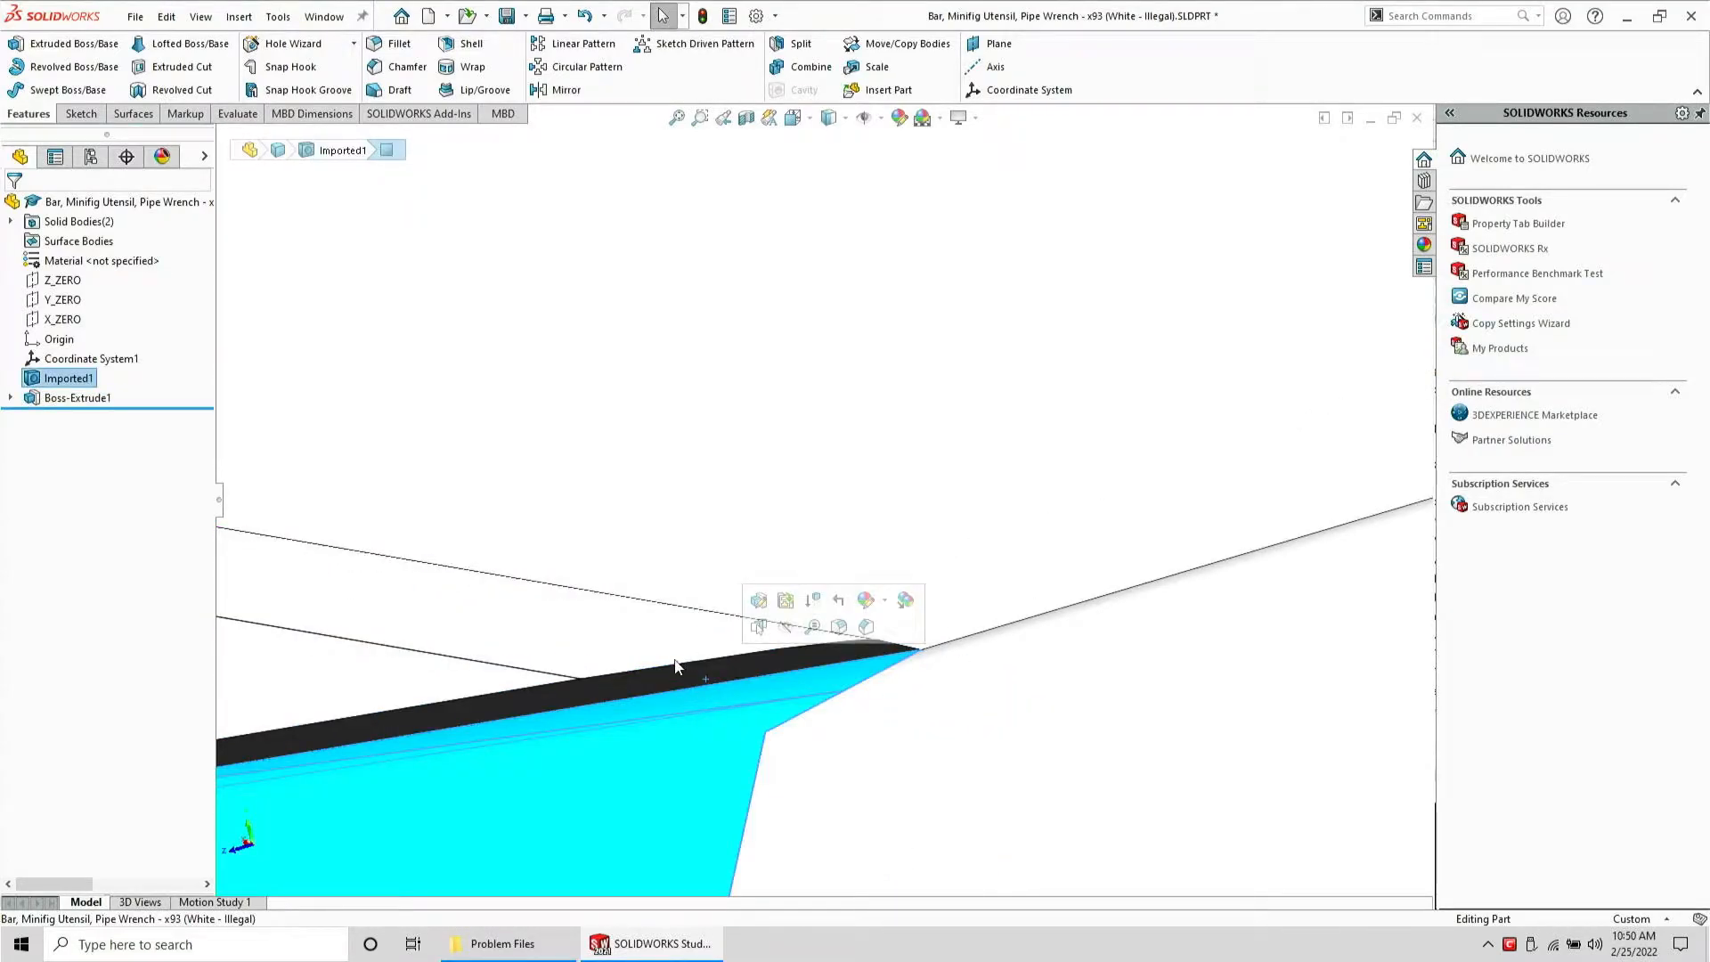
left_click(735, 661)
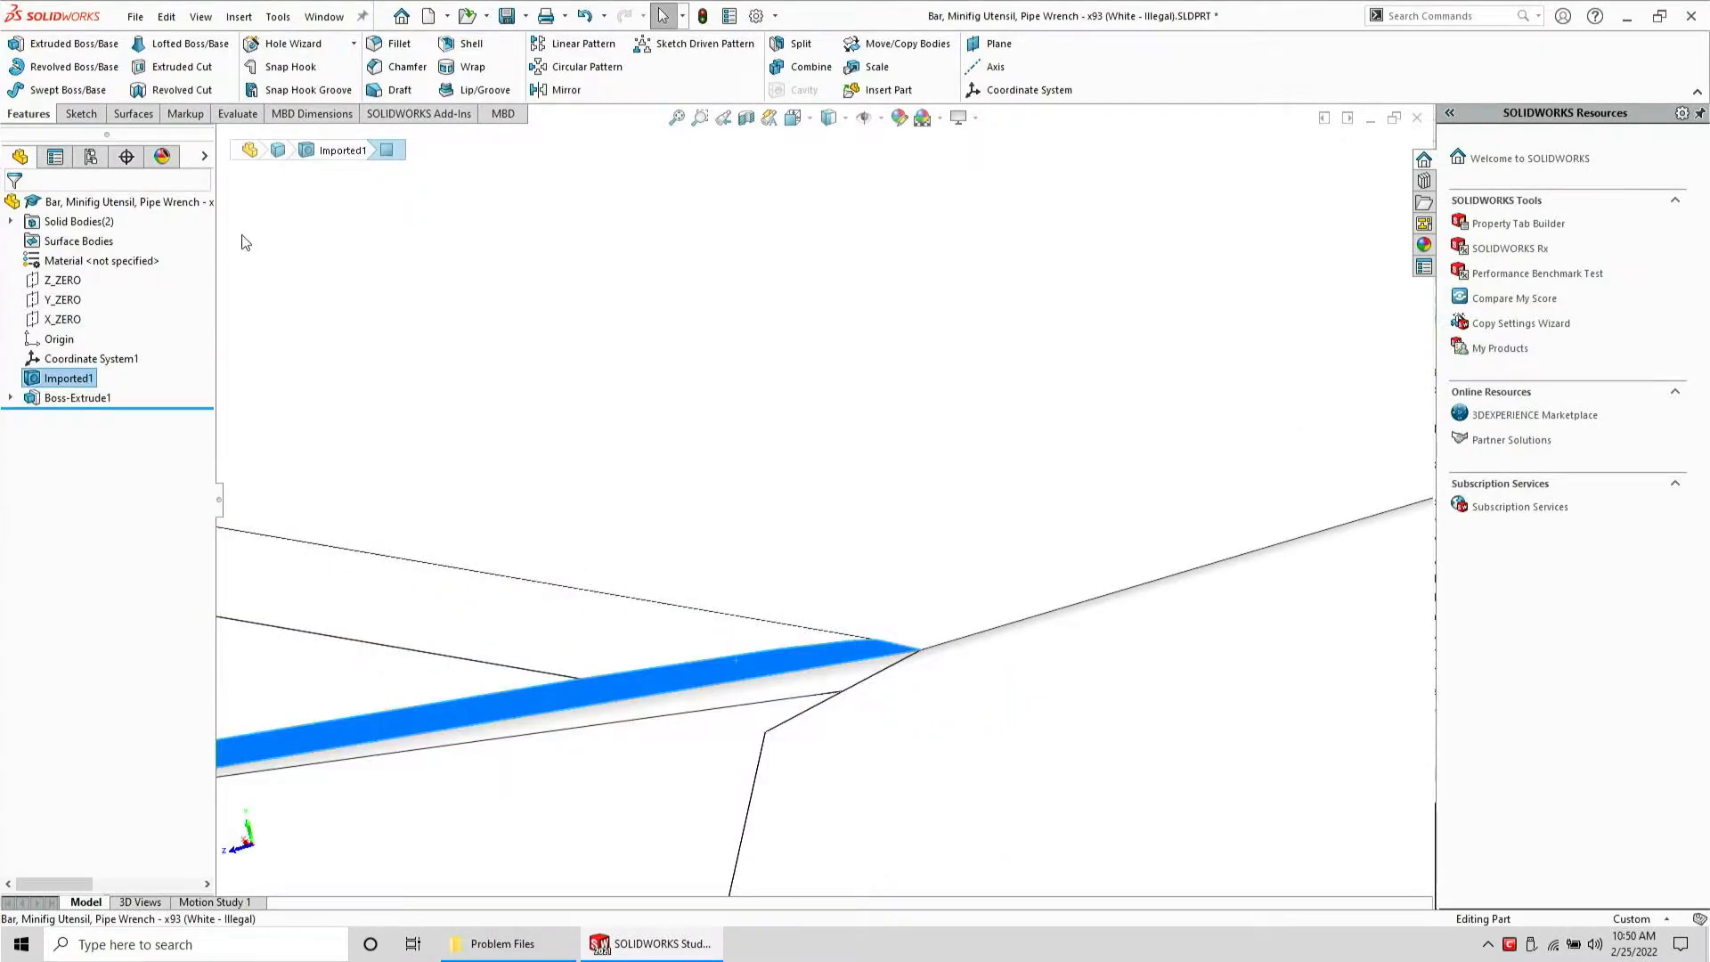
left_click(80, 113)
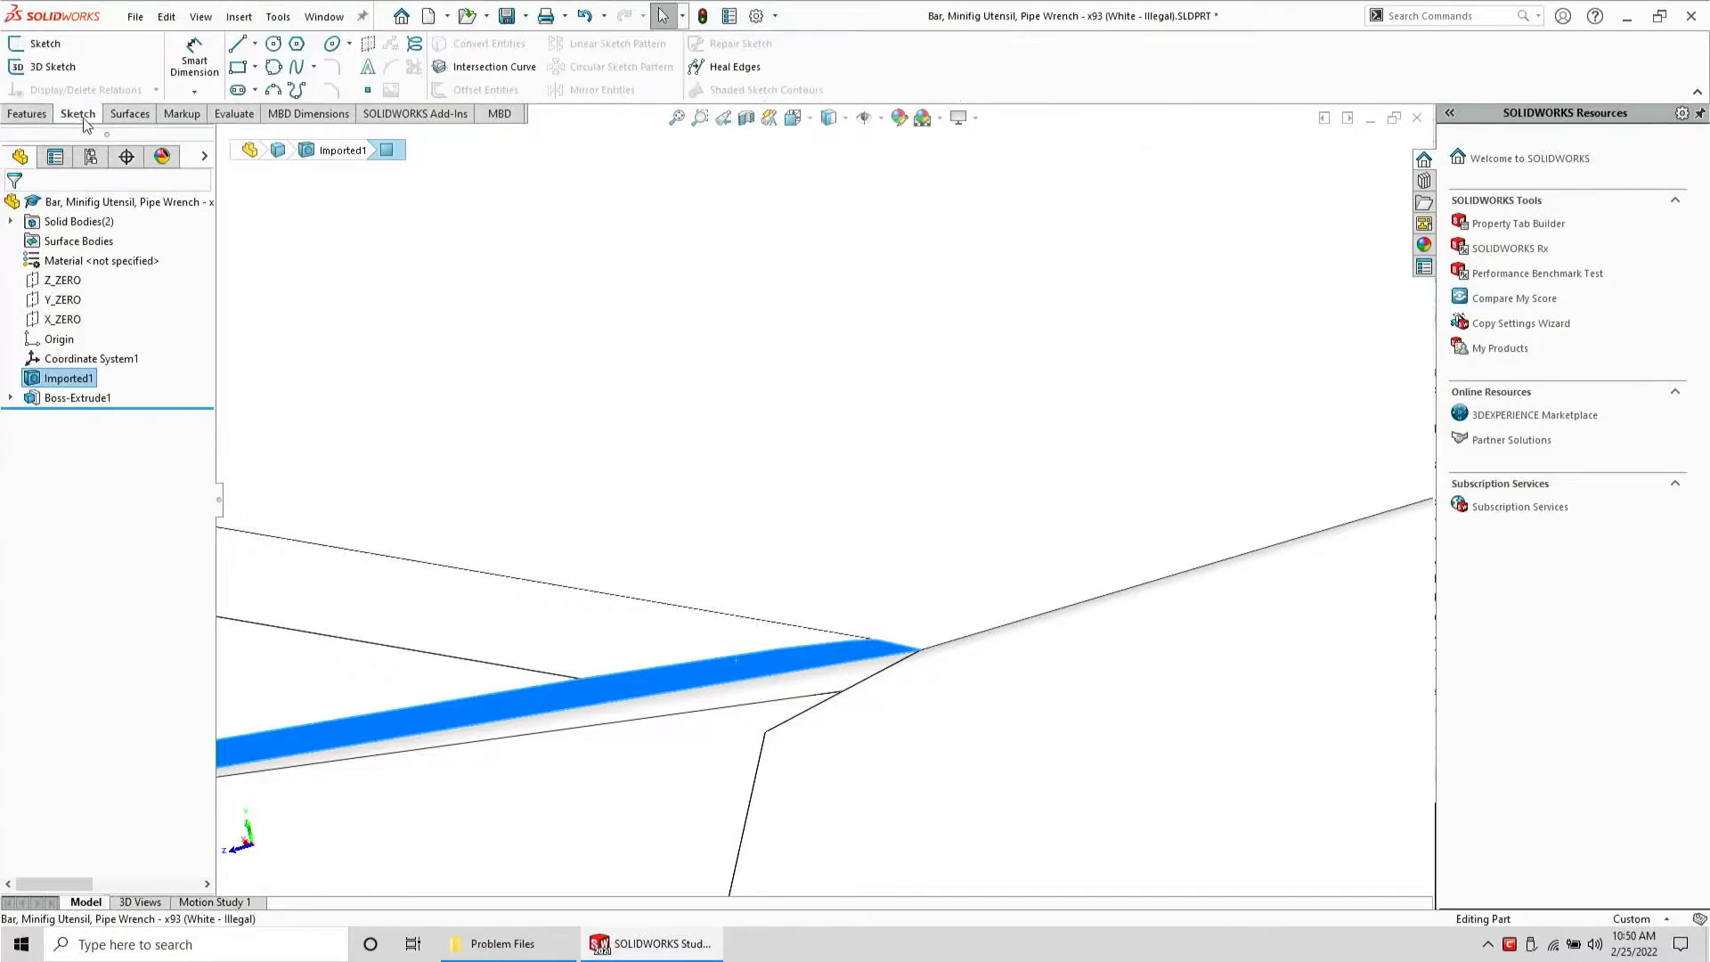
left_click(41, 47)
left_click(10, 397)
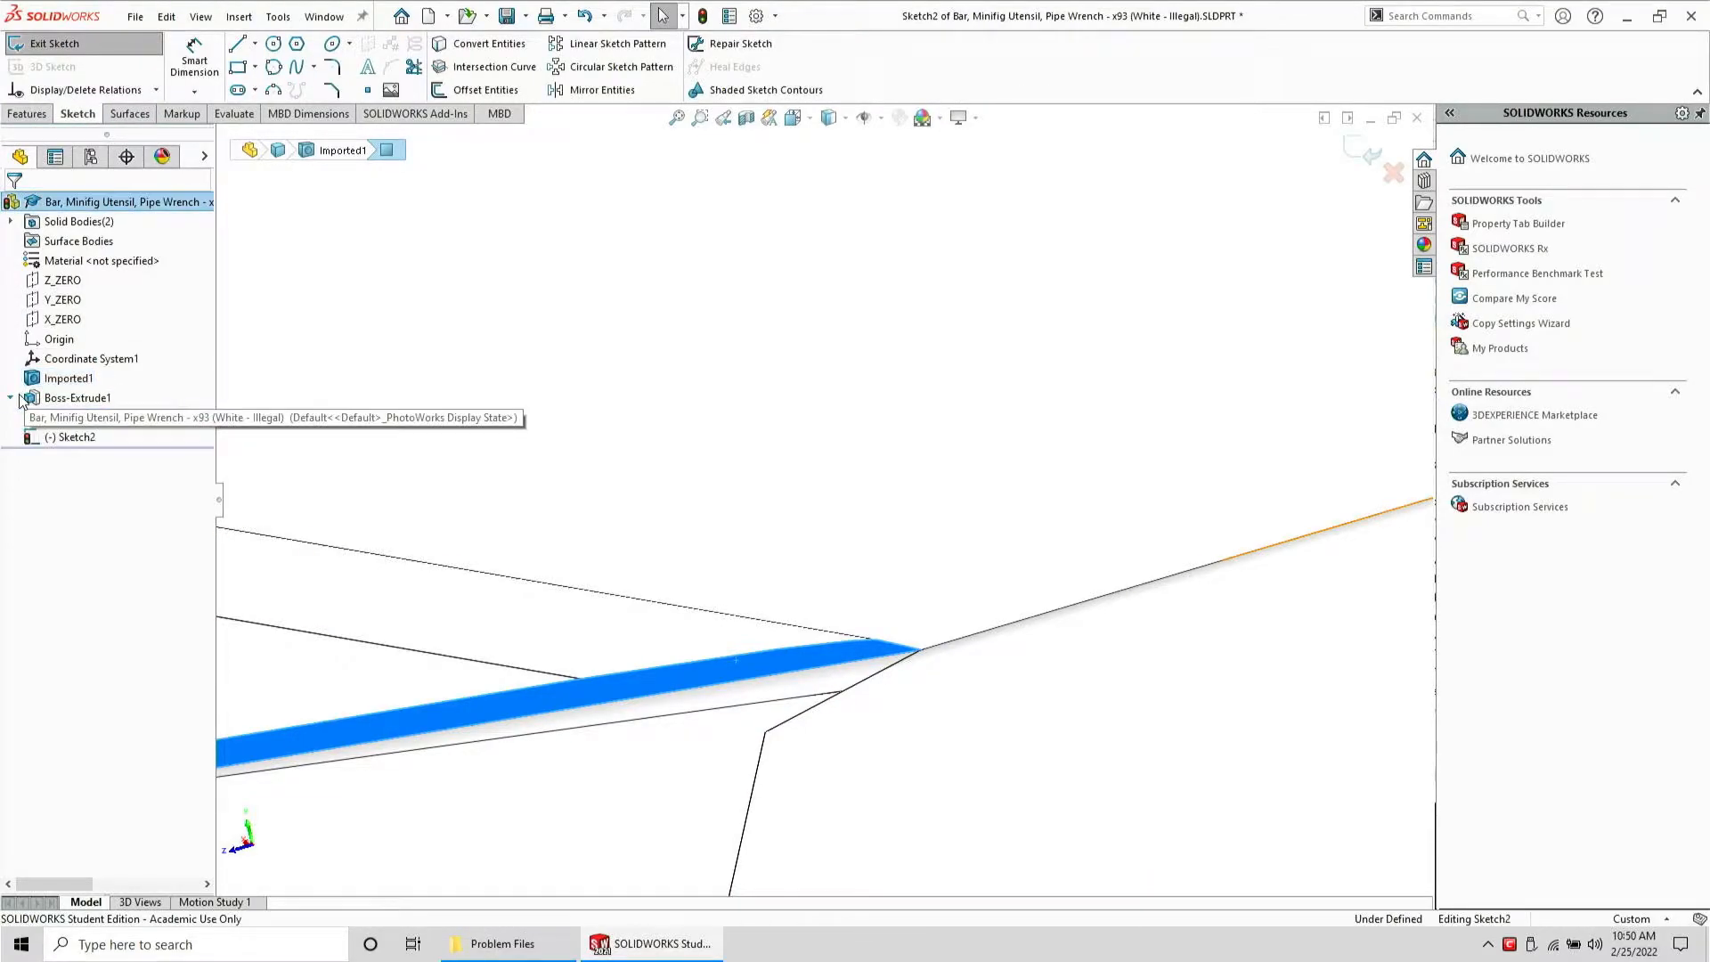
left_click(81, 417)
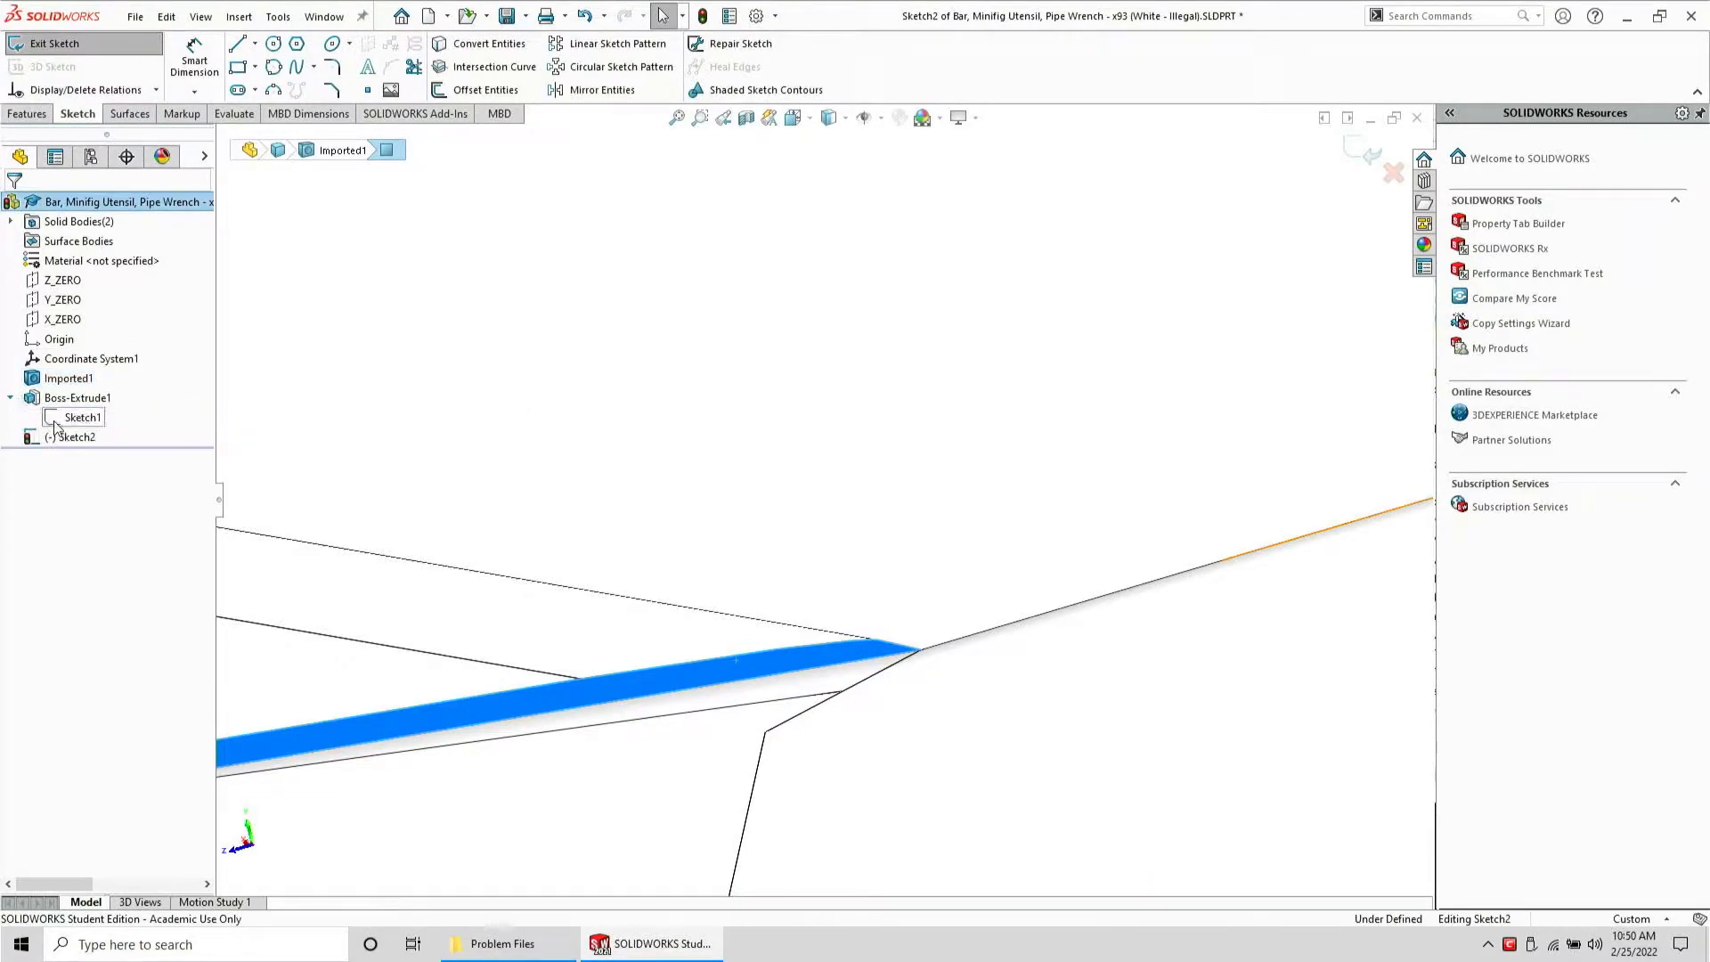
left_click(452, 53)
middle_click_drag(558, 485, 557, 563)
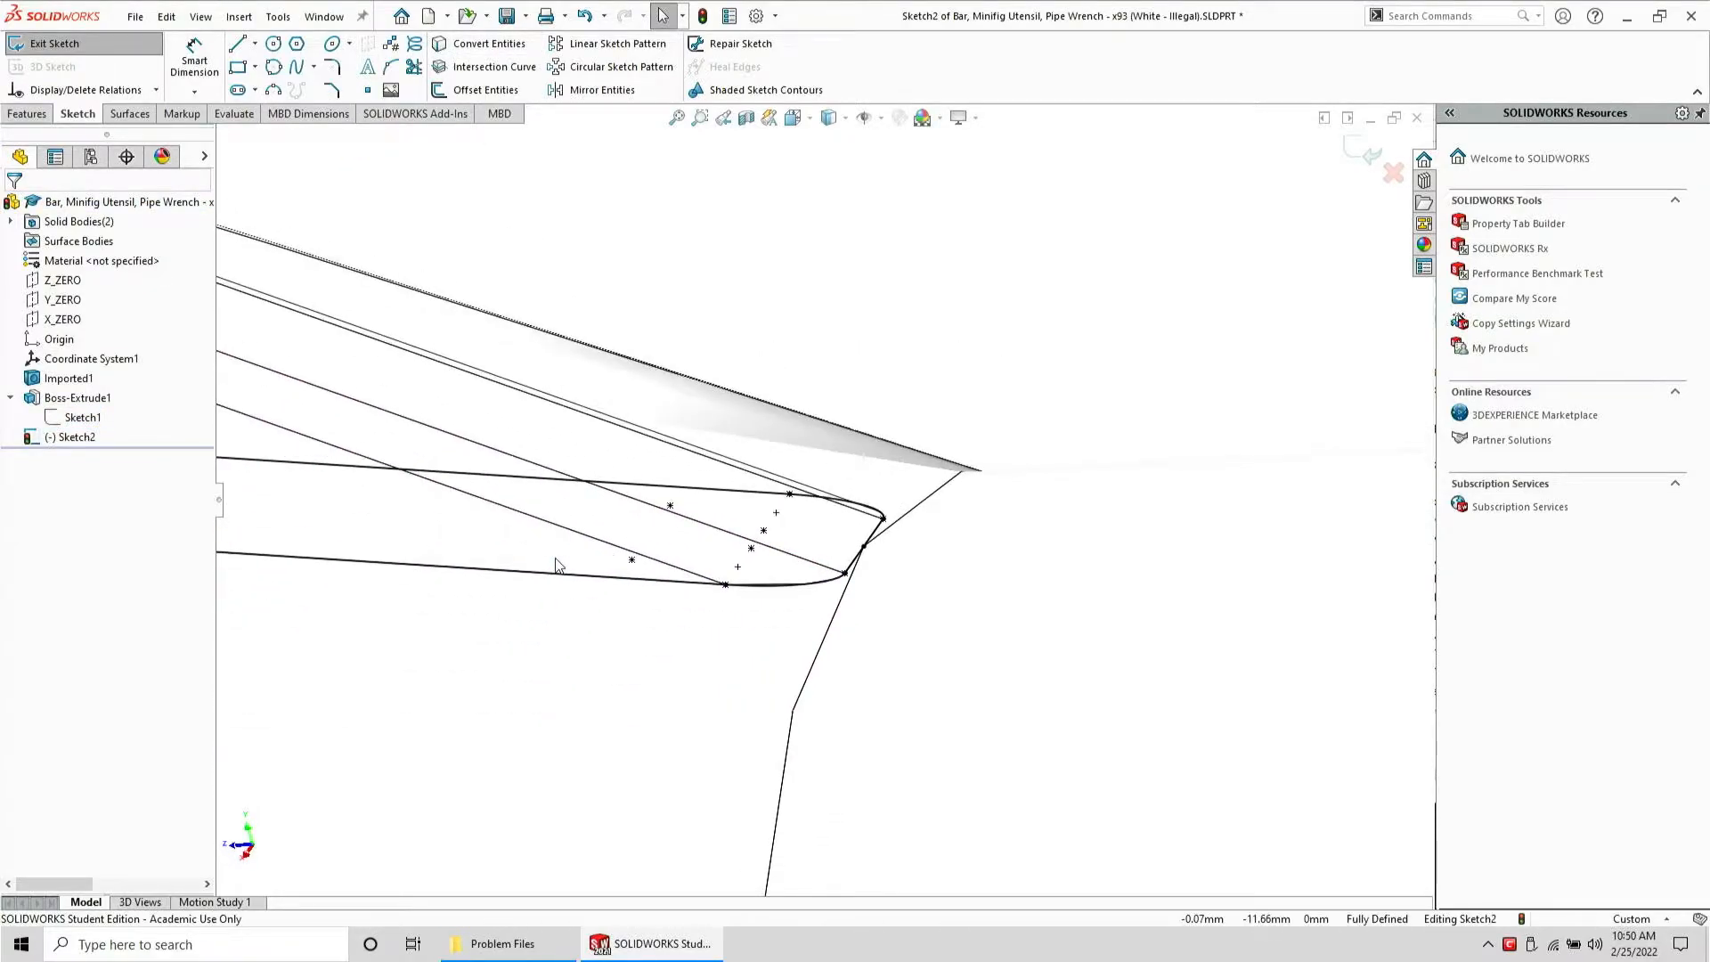
Extrude the new sketch 0.5 mm along the adjacent model edge direction, merging the result
left_click(28, 114)
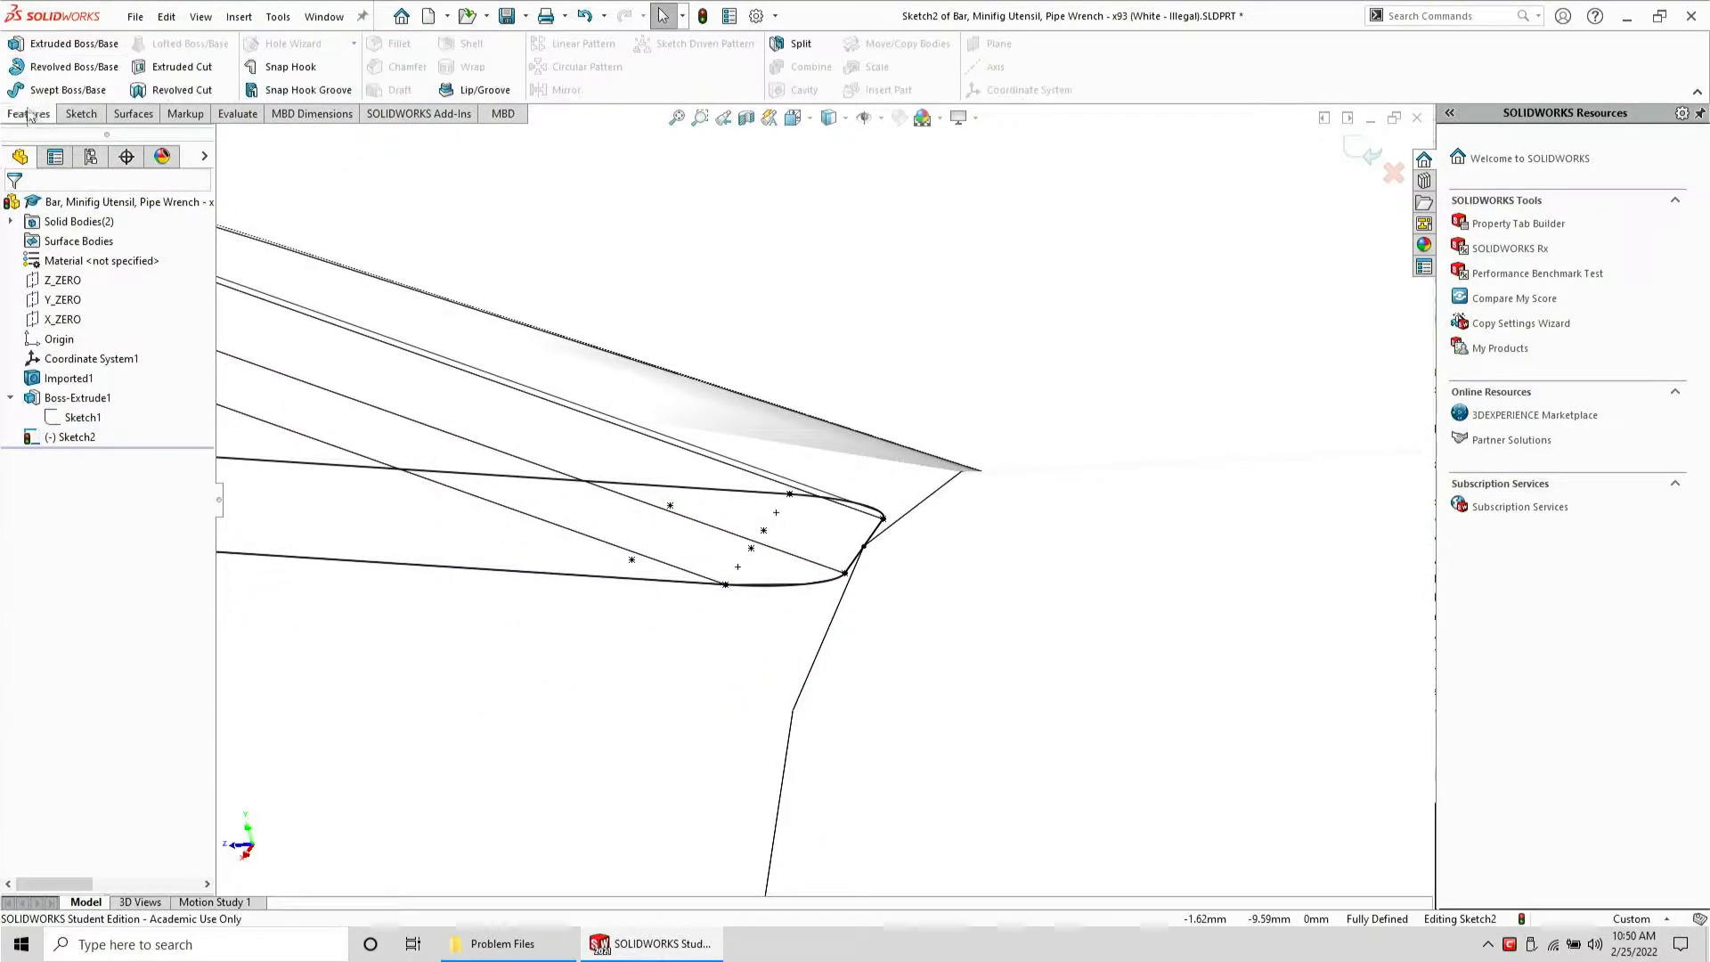
left_click(39, 47)
left_click(82, 343)
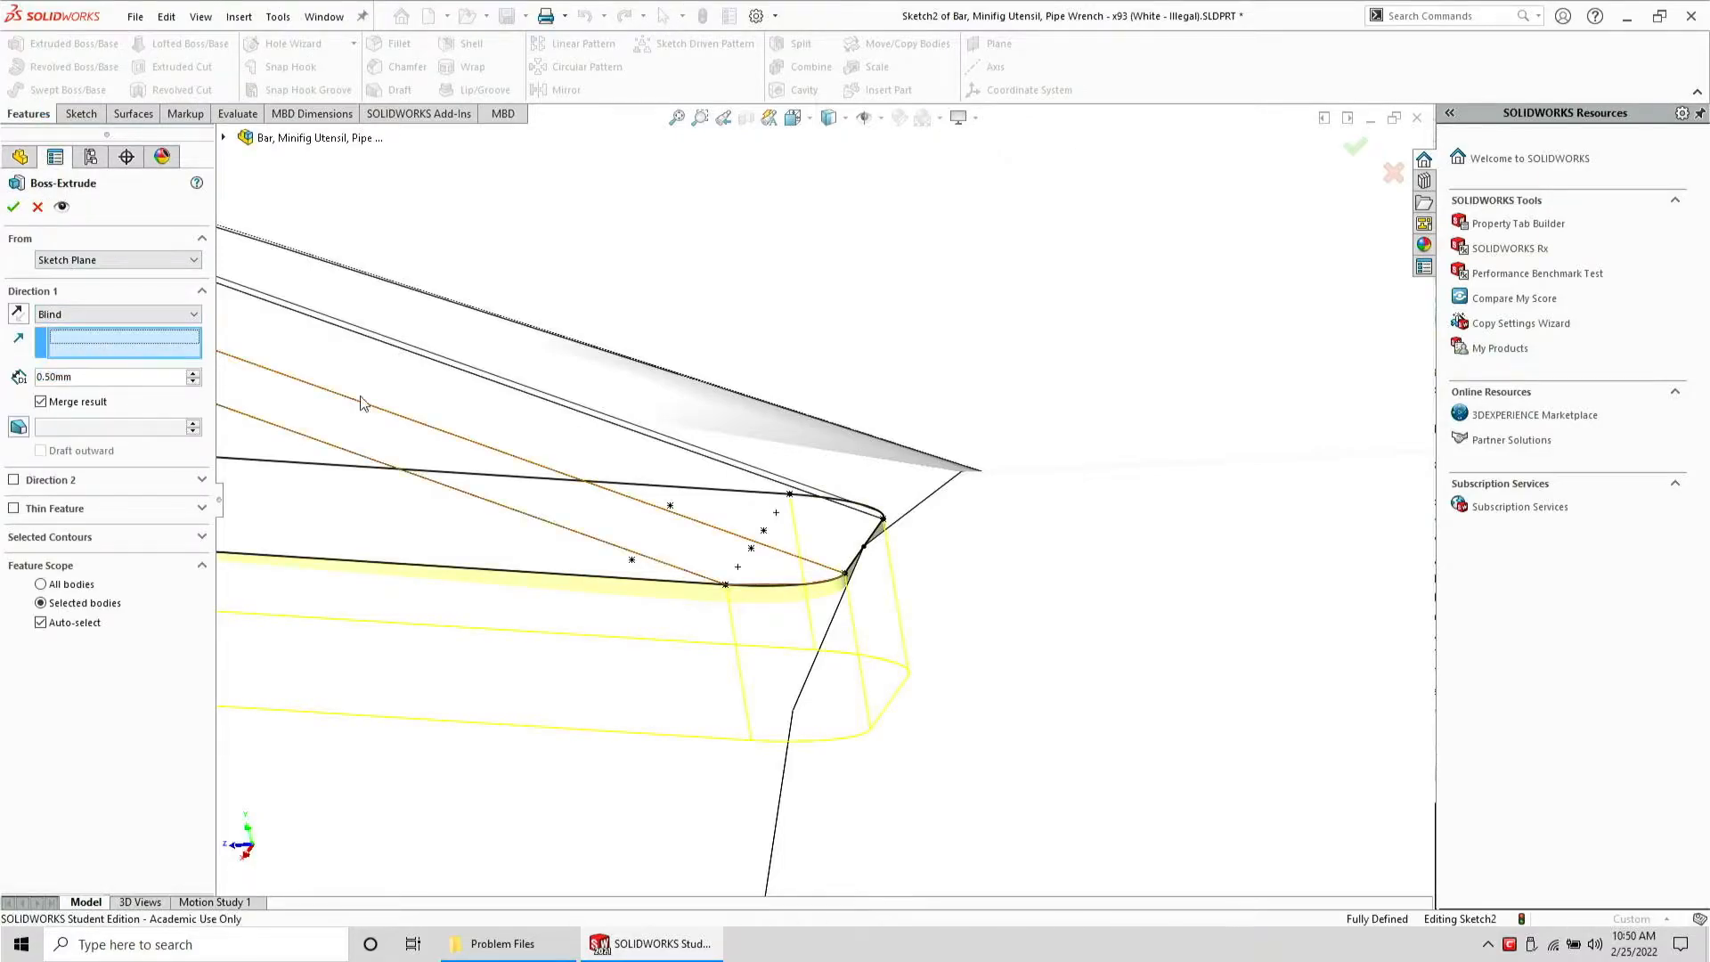
left_click(655, 508)
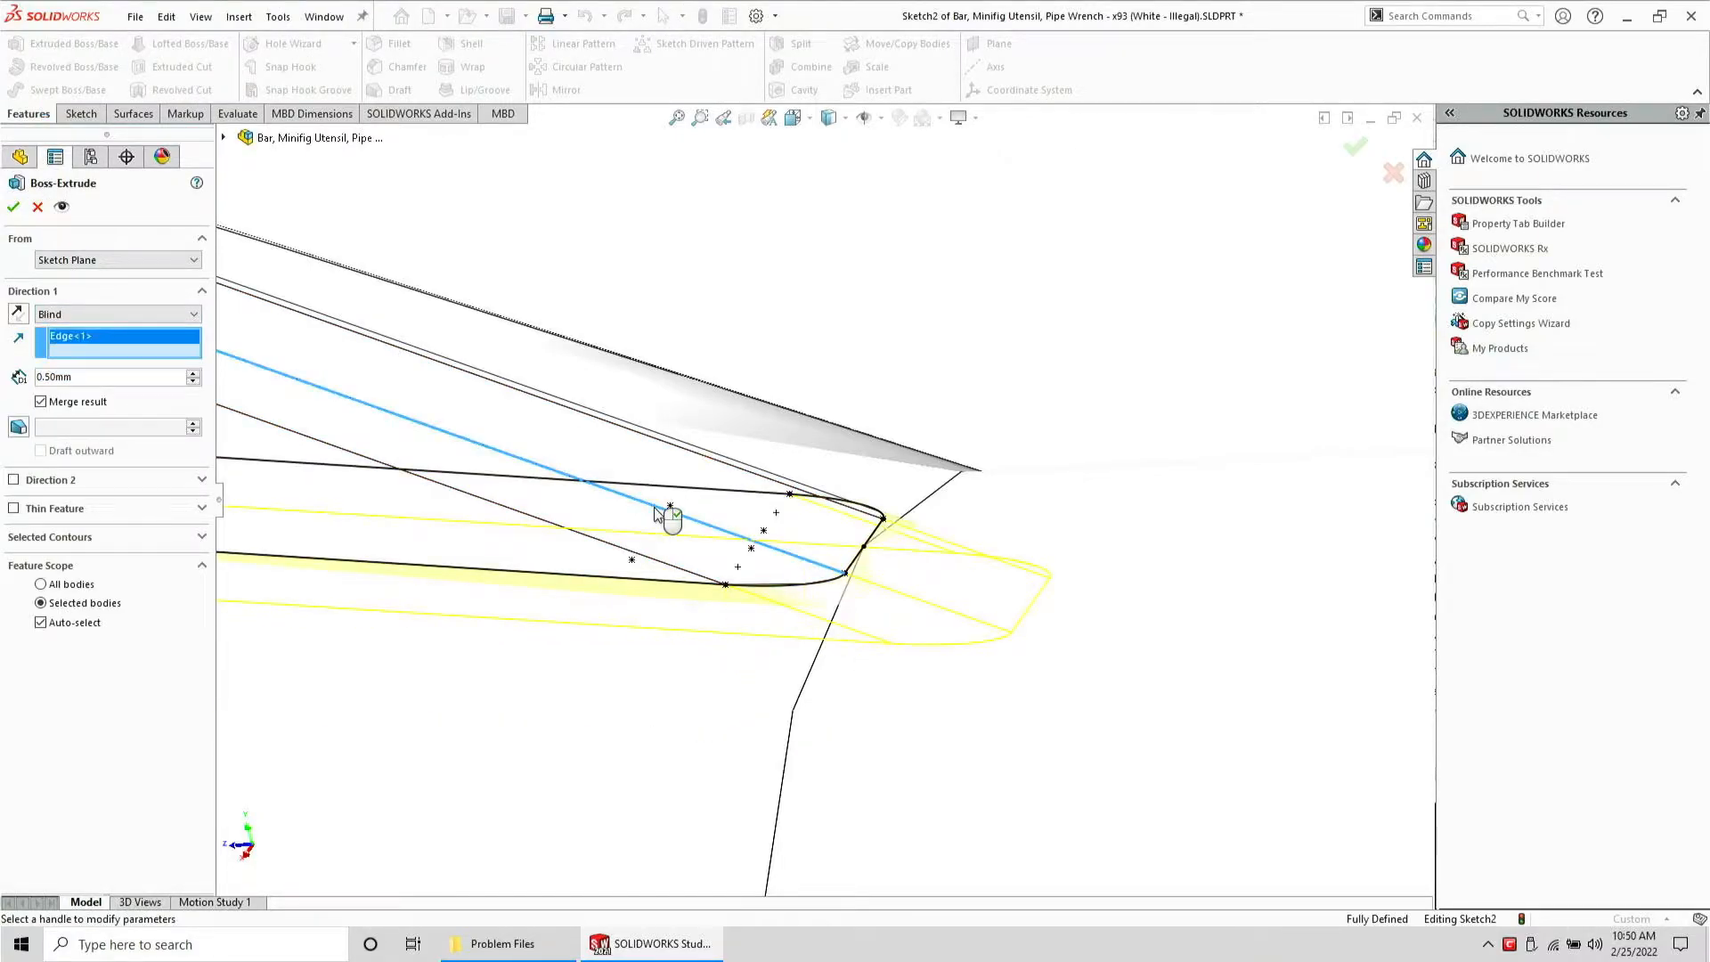
scroll(405, 496, "up", 3)
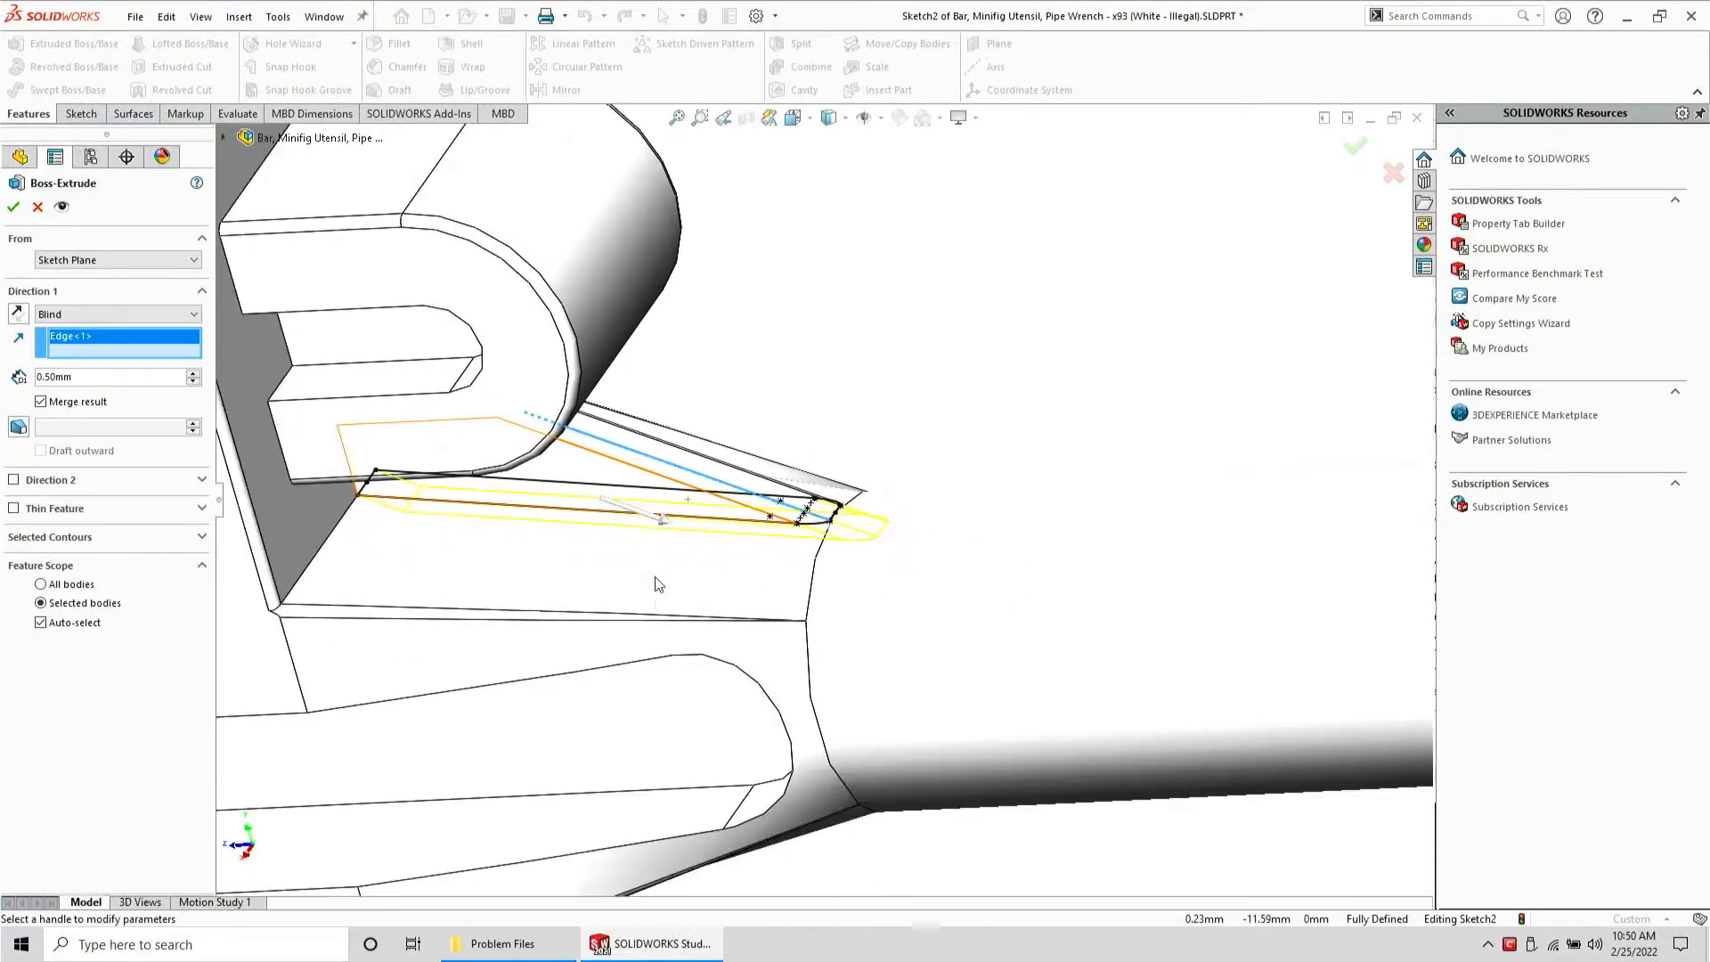
left_click(12, 204)
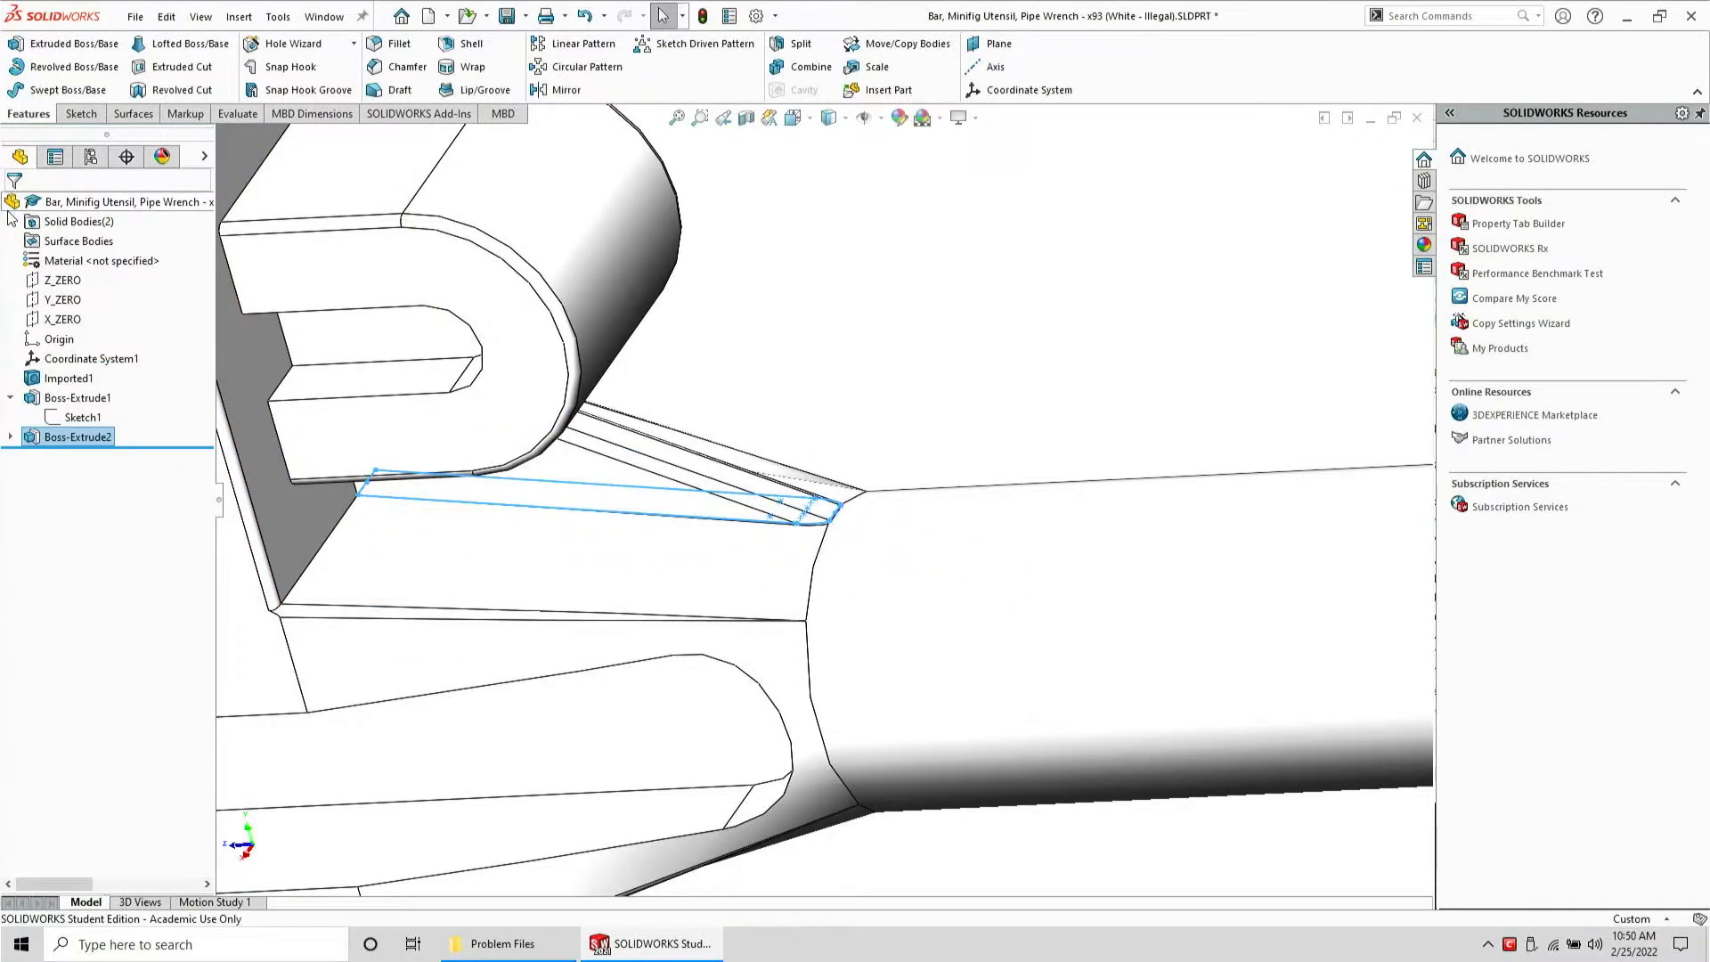
Combine all solid bodies into one using the Add operation
left_click(11, 222)
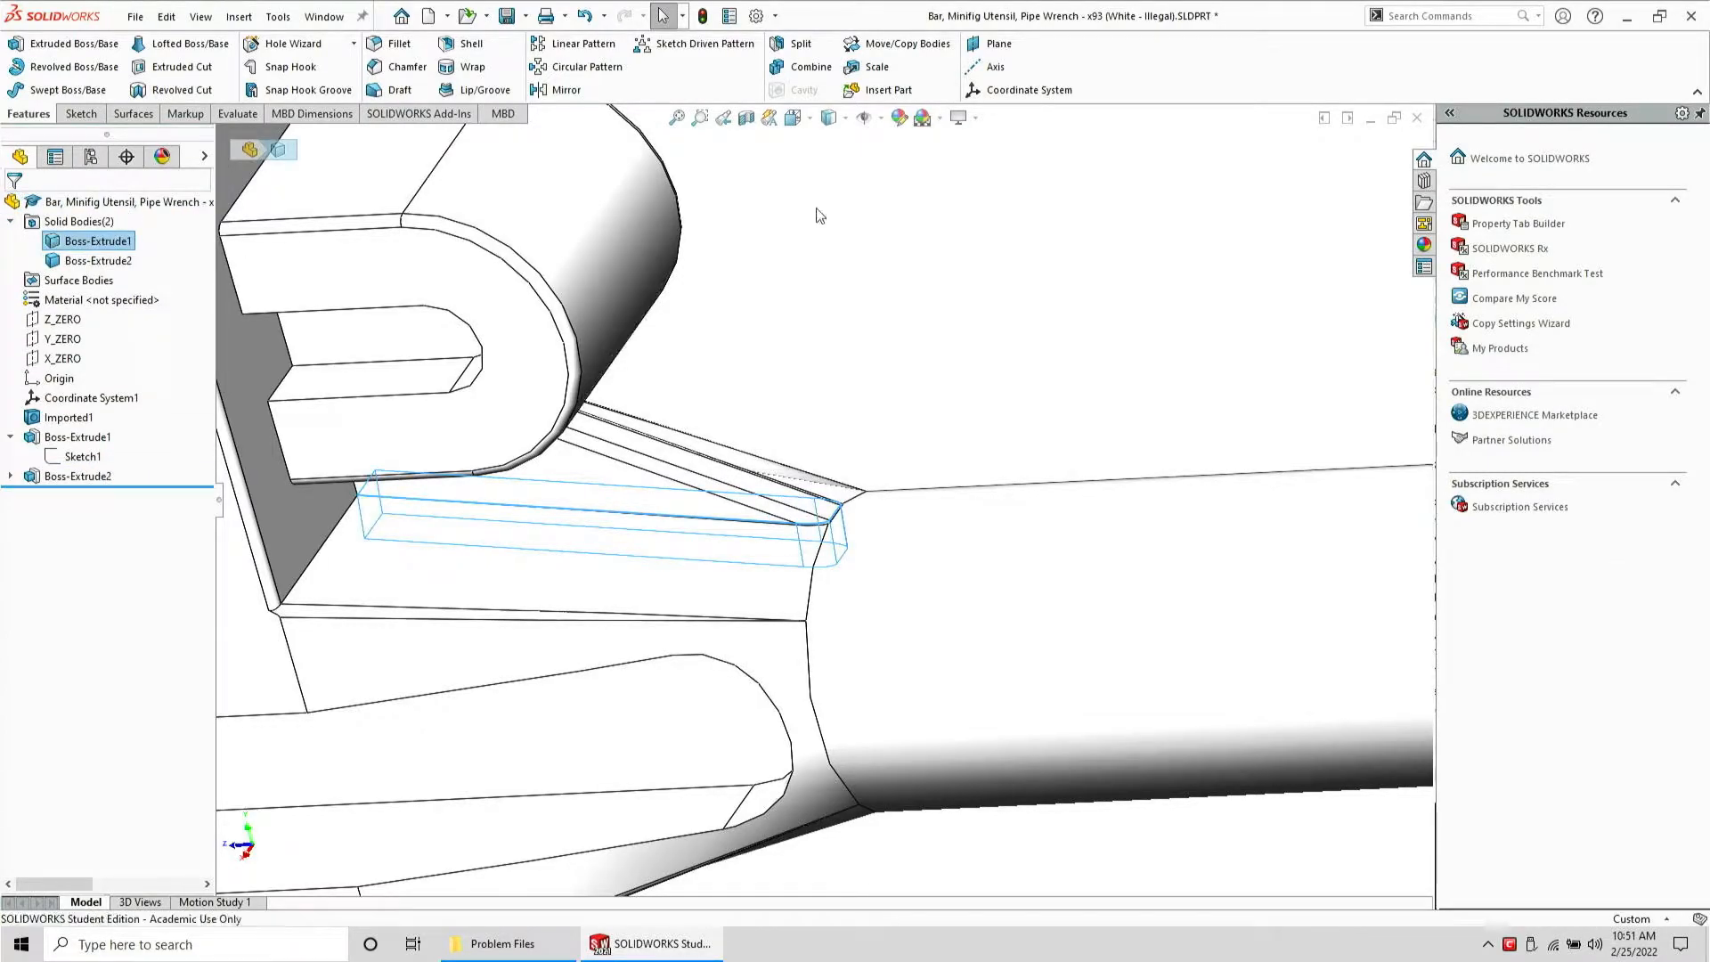
key("Escape")
left_click(829, 66)
left_click_drag(1109, 387, 173, 292)
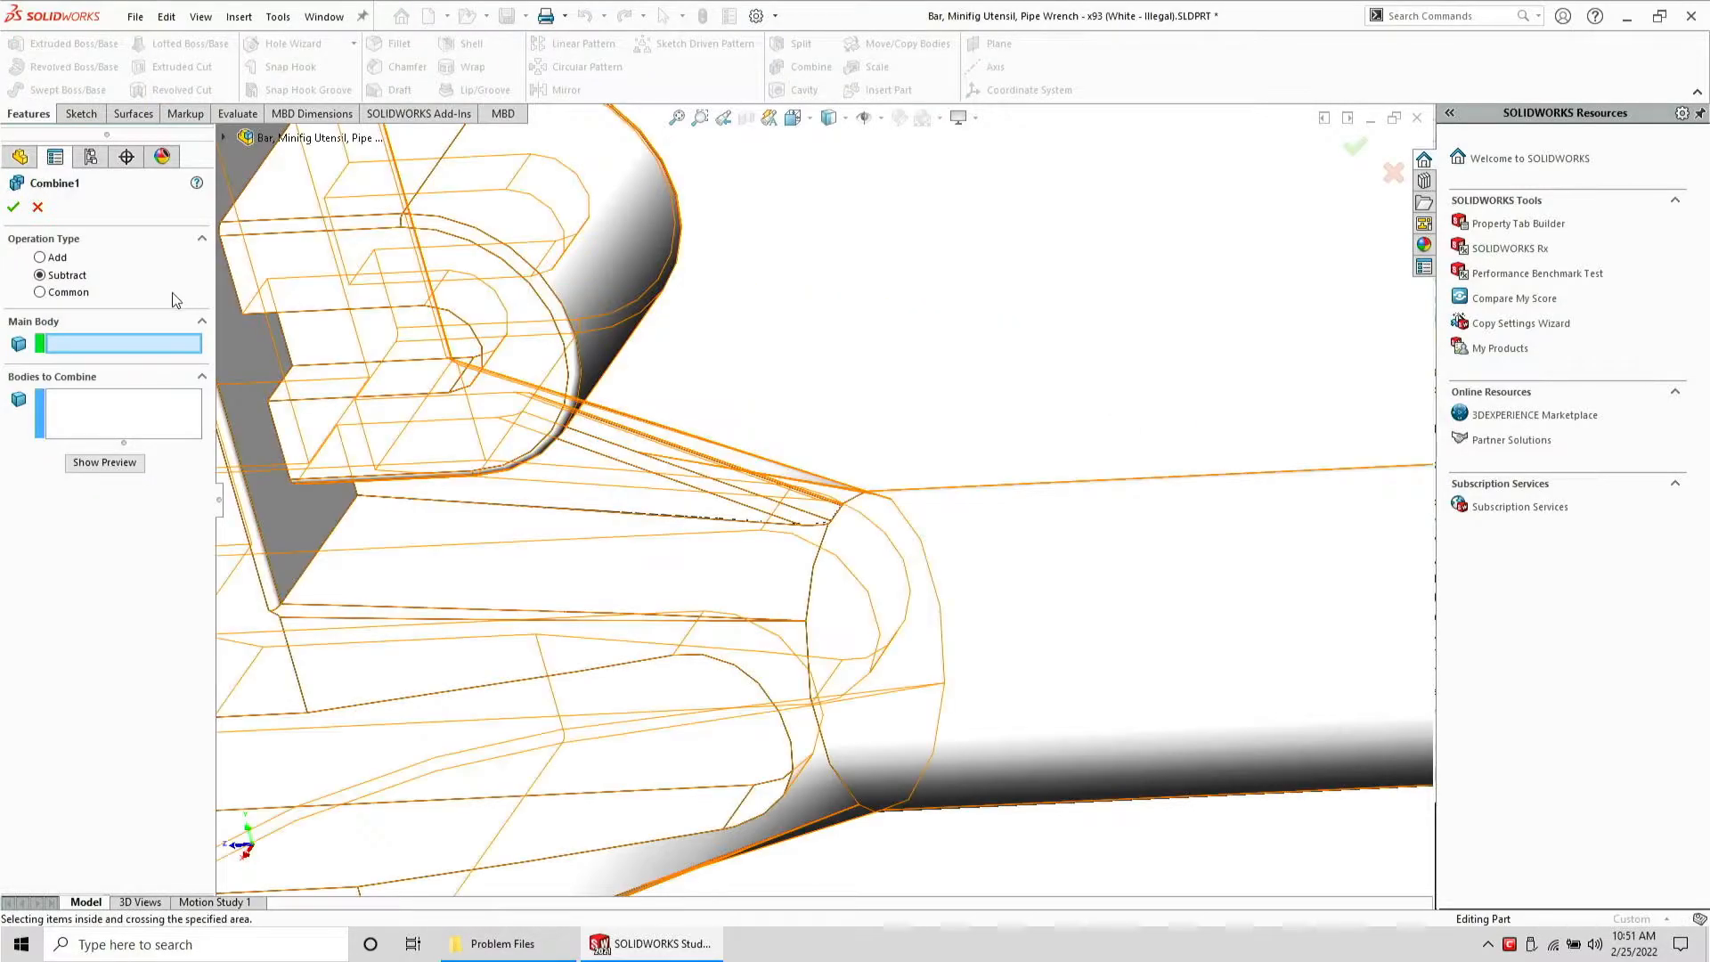
left_click(52, 260)
mouse_move(1184, 432)
left_mouse_down()
mouse_move(234, 338)
mouse_move(859, 900)
mouse_move(1030, 801)
left_mouse_up()
key("Return")
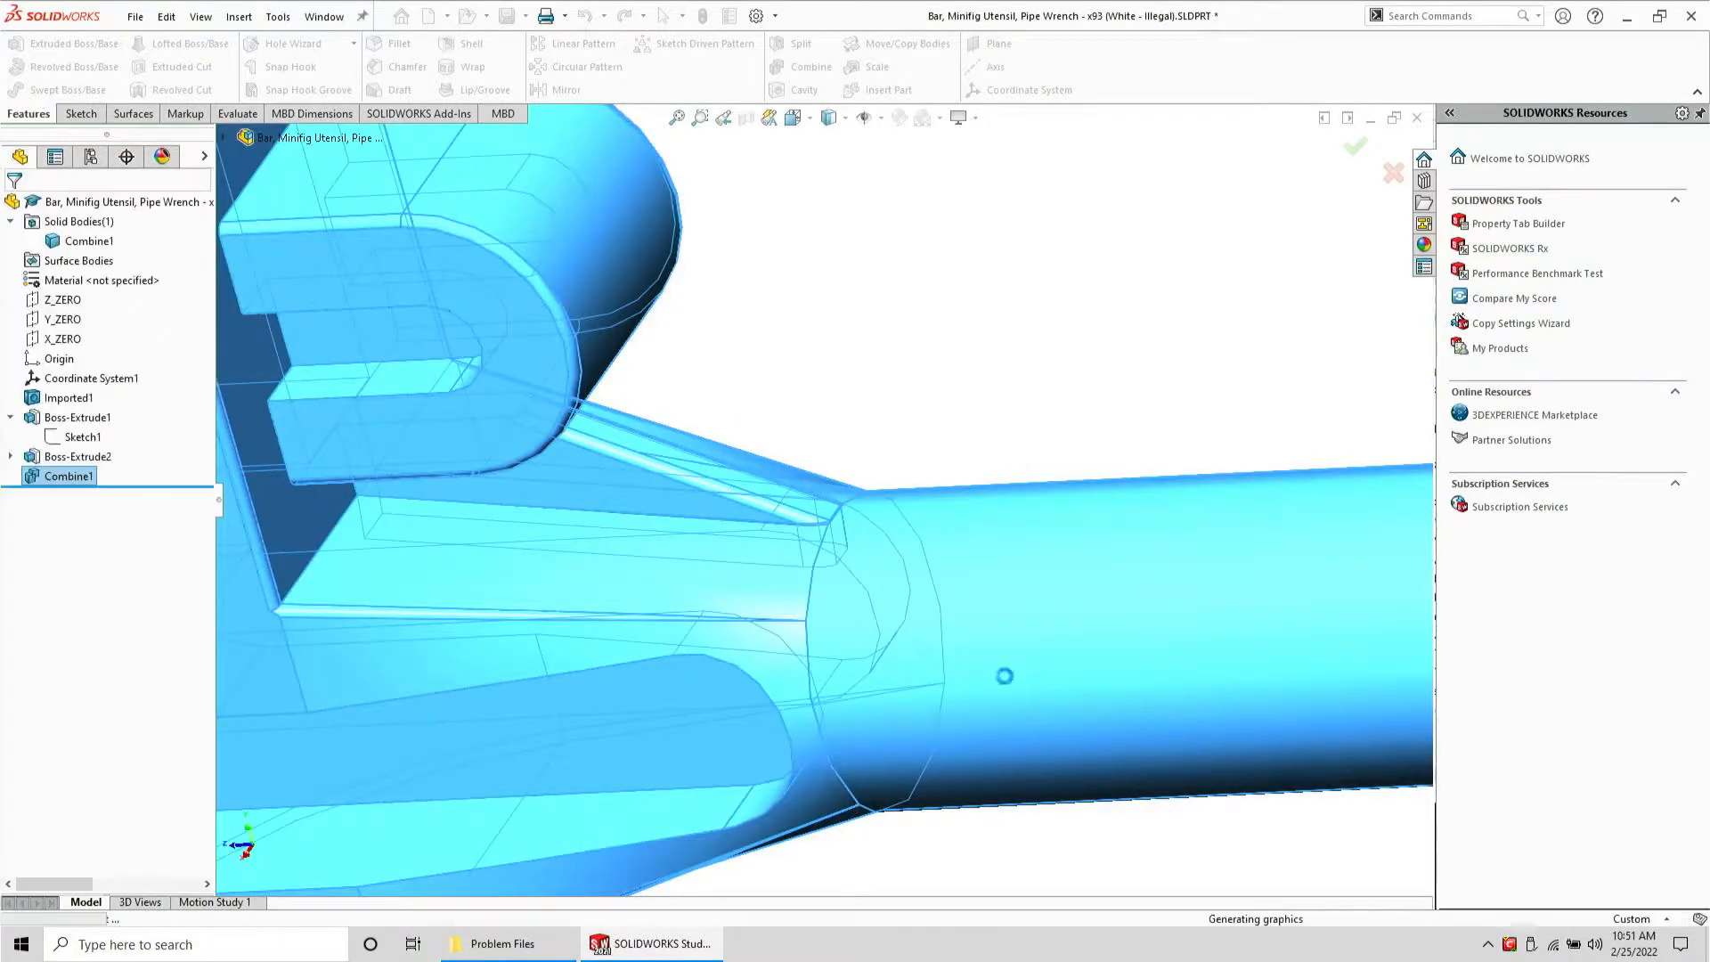
Zoom to fit the whole wrench and save the part
mouse_move(857, 351)
middle_mouse_down()
mouse_move(671, 534)
mouse_move(630, 364)
mouse_move(745, 581)
mouse_move(808, 398)
mouse_move(933, 419)
middle_mouse_up()
key("f")
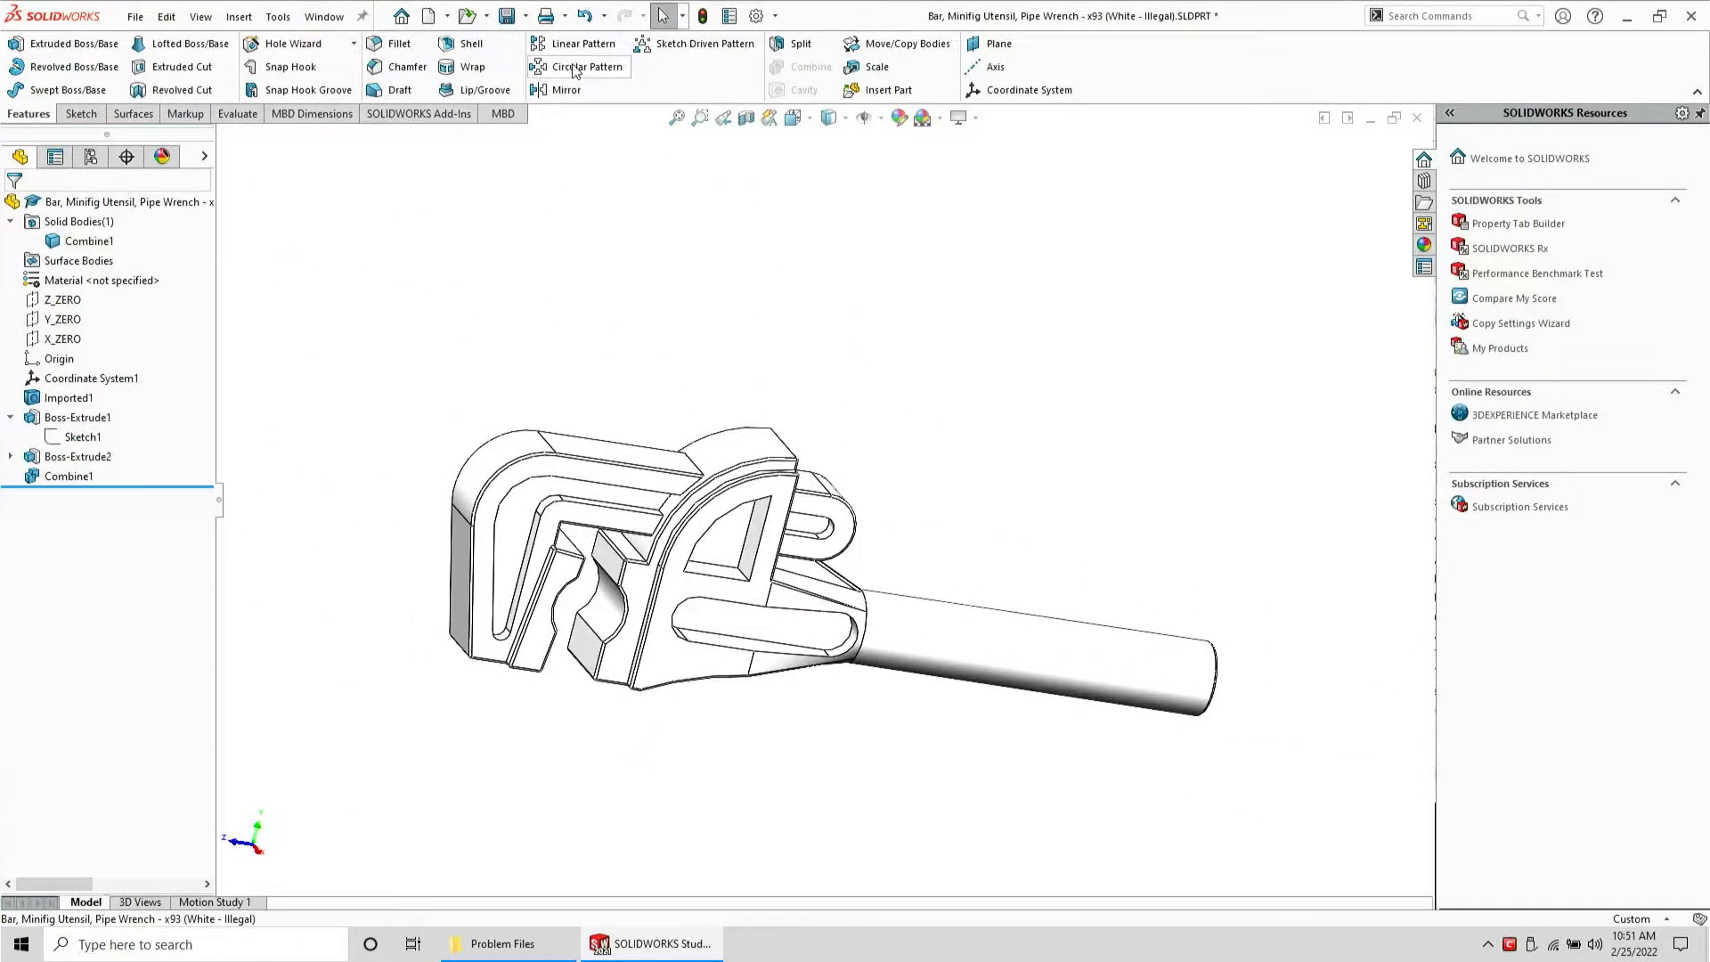
left_click(506, 16)
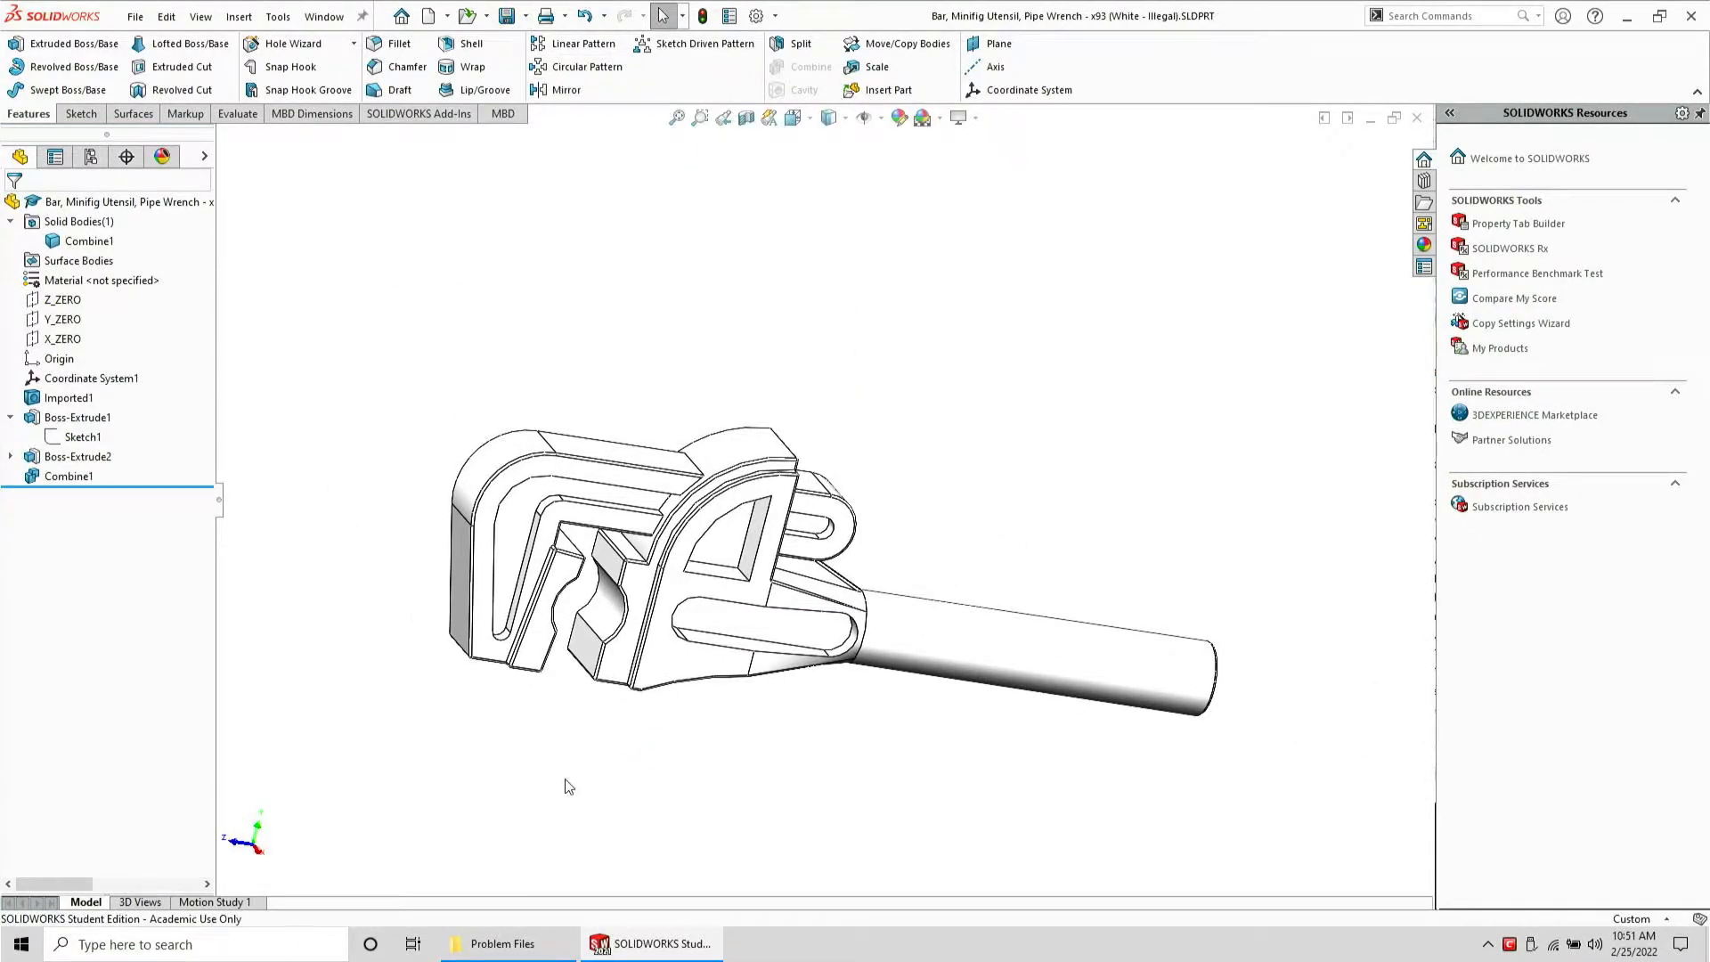
Delete the old Pipe Wrench STEP file in Problem Files, save the part as STEP AP203, and close it
left_click(503, 943)
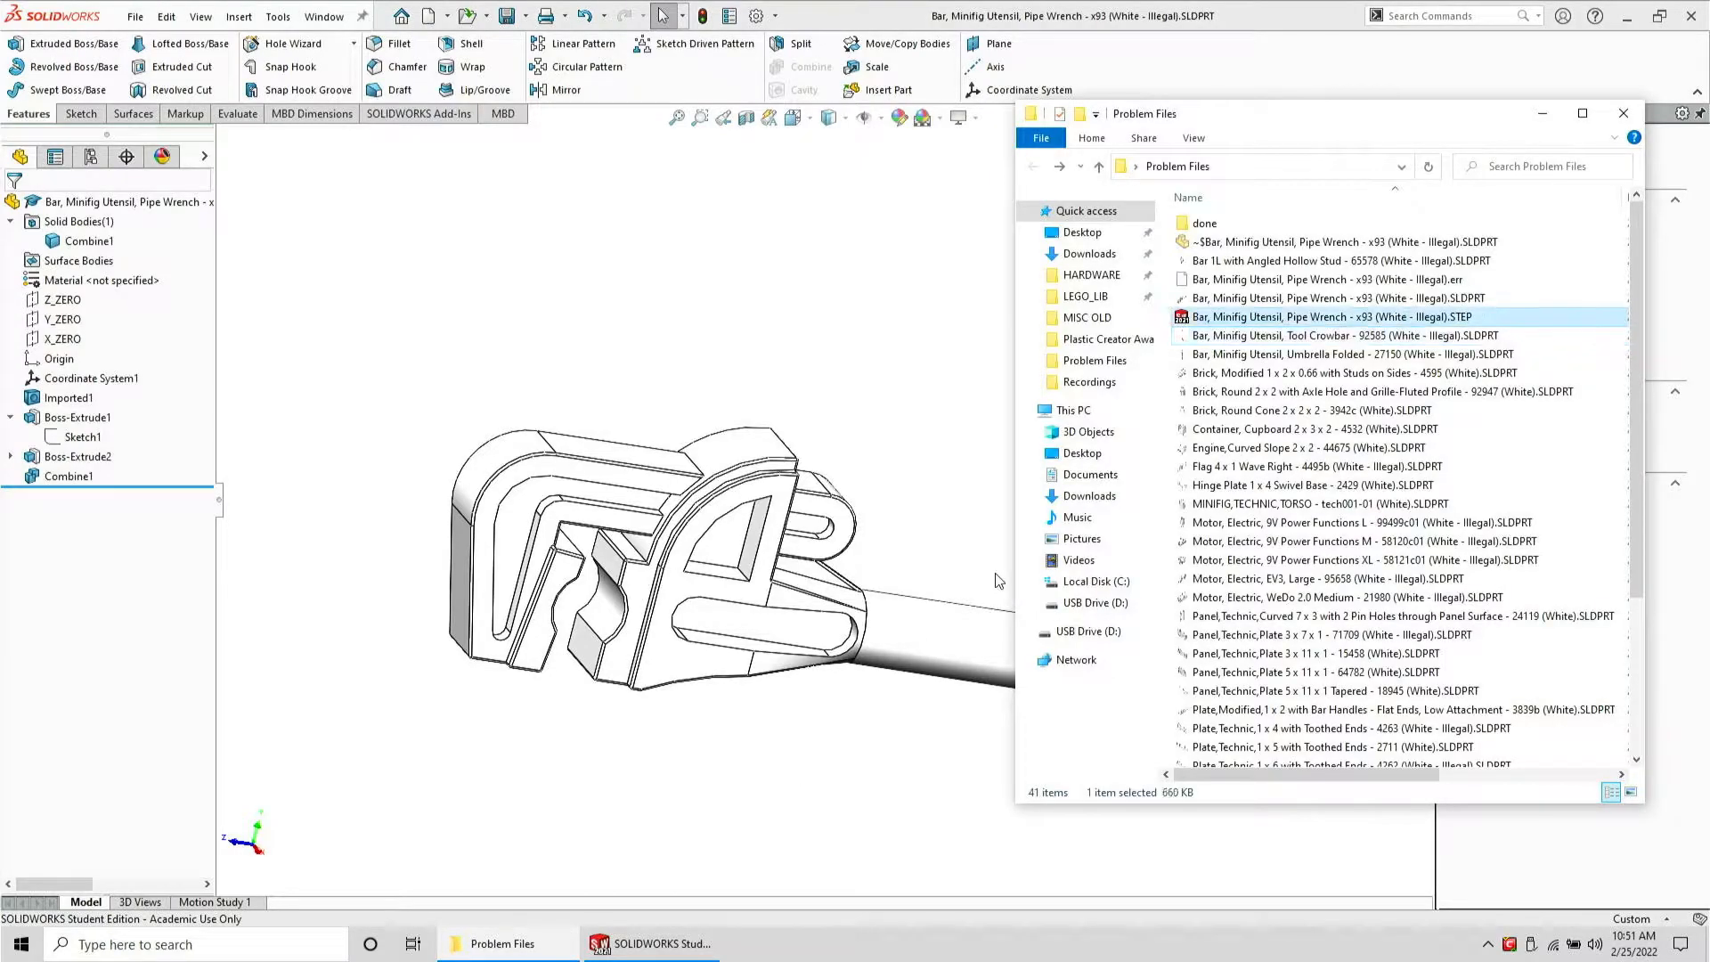
key("Delete")
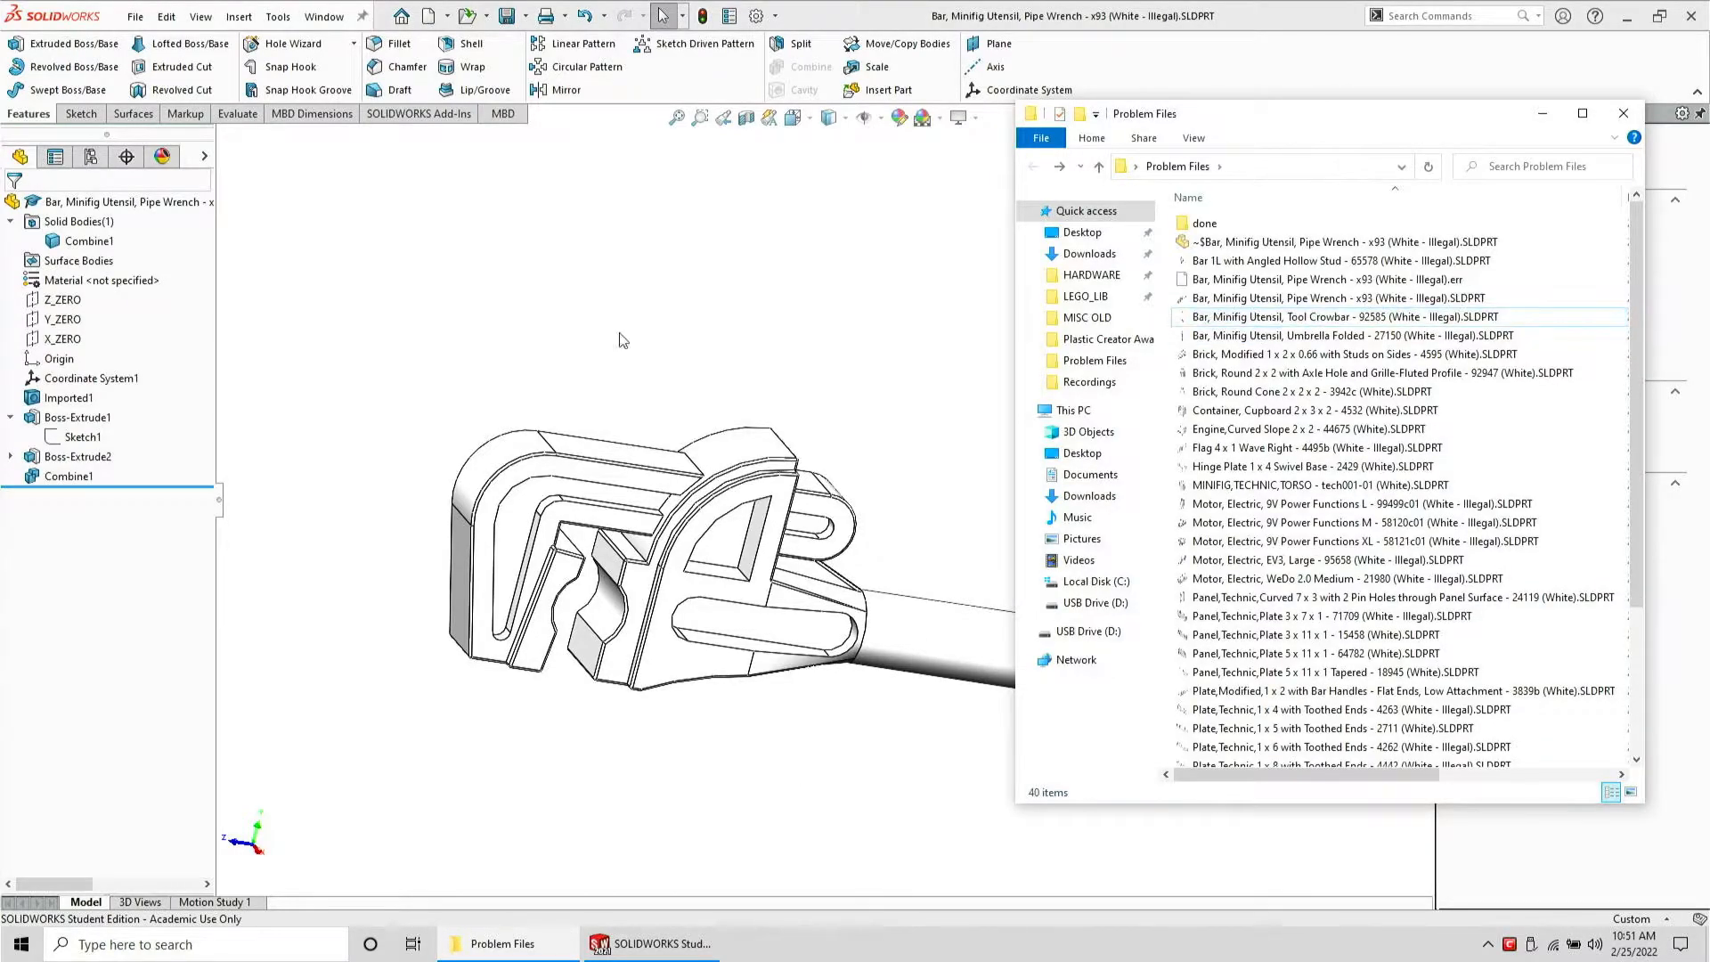
left_click(140, 21)
left_click(171, 237)
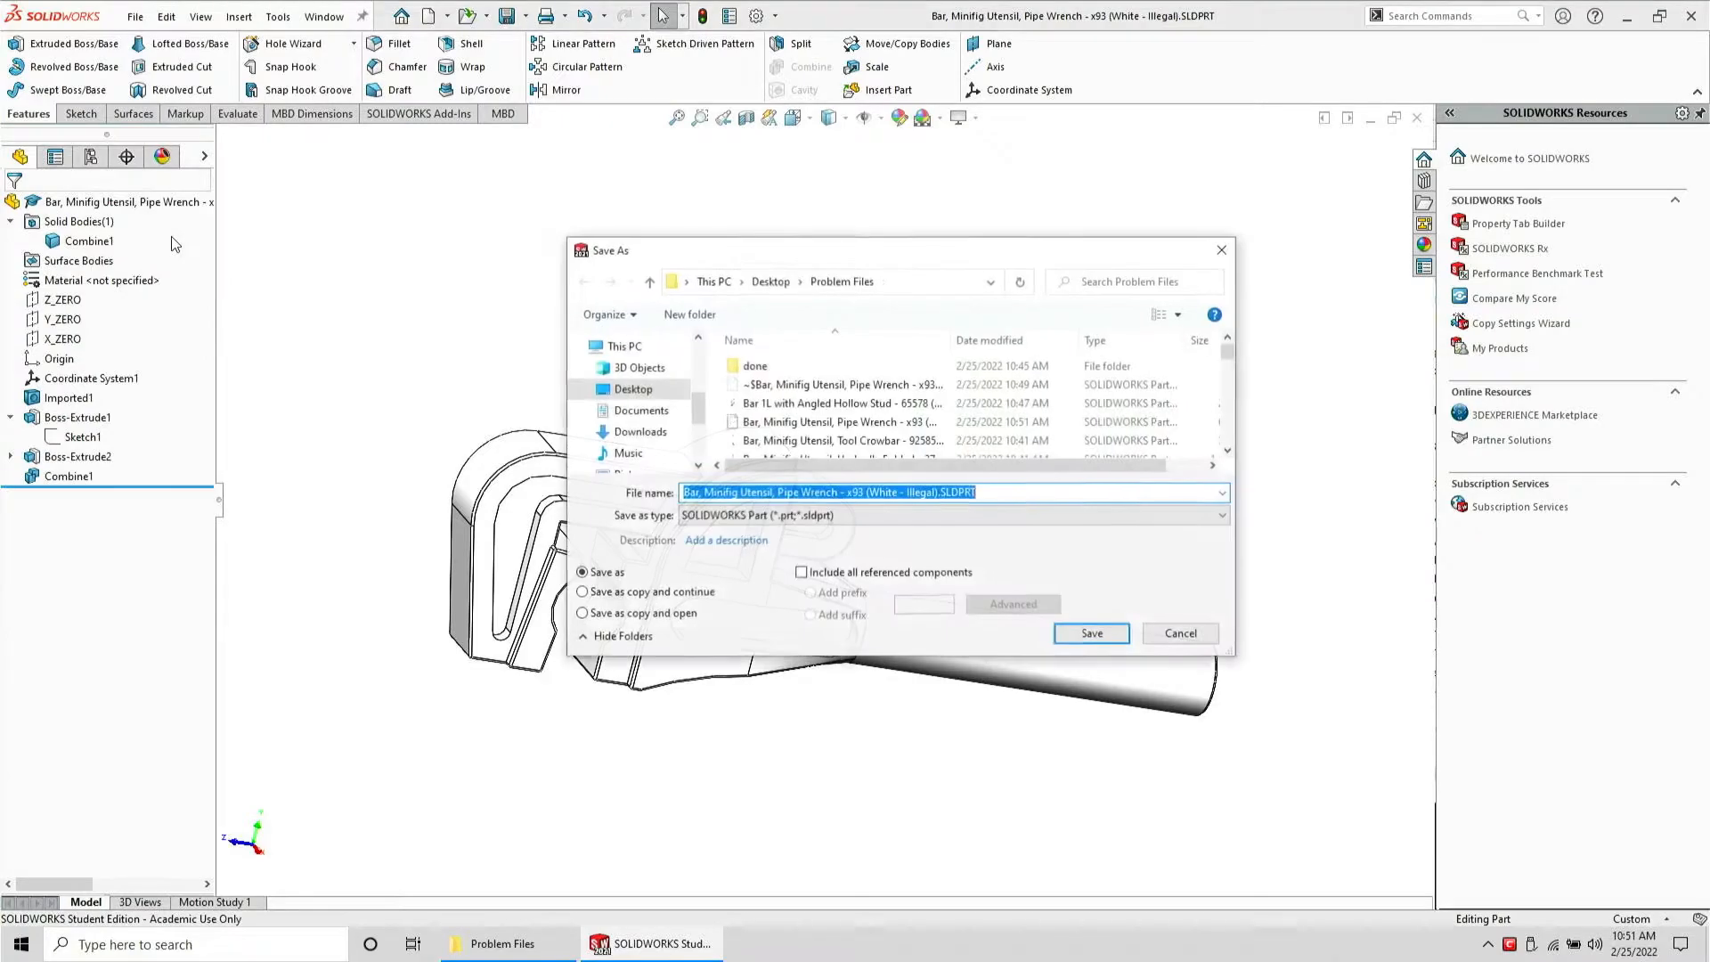
left_click(952, 514)
left_click(1044, 659)
left_click(1092, 666)
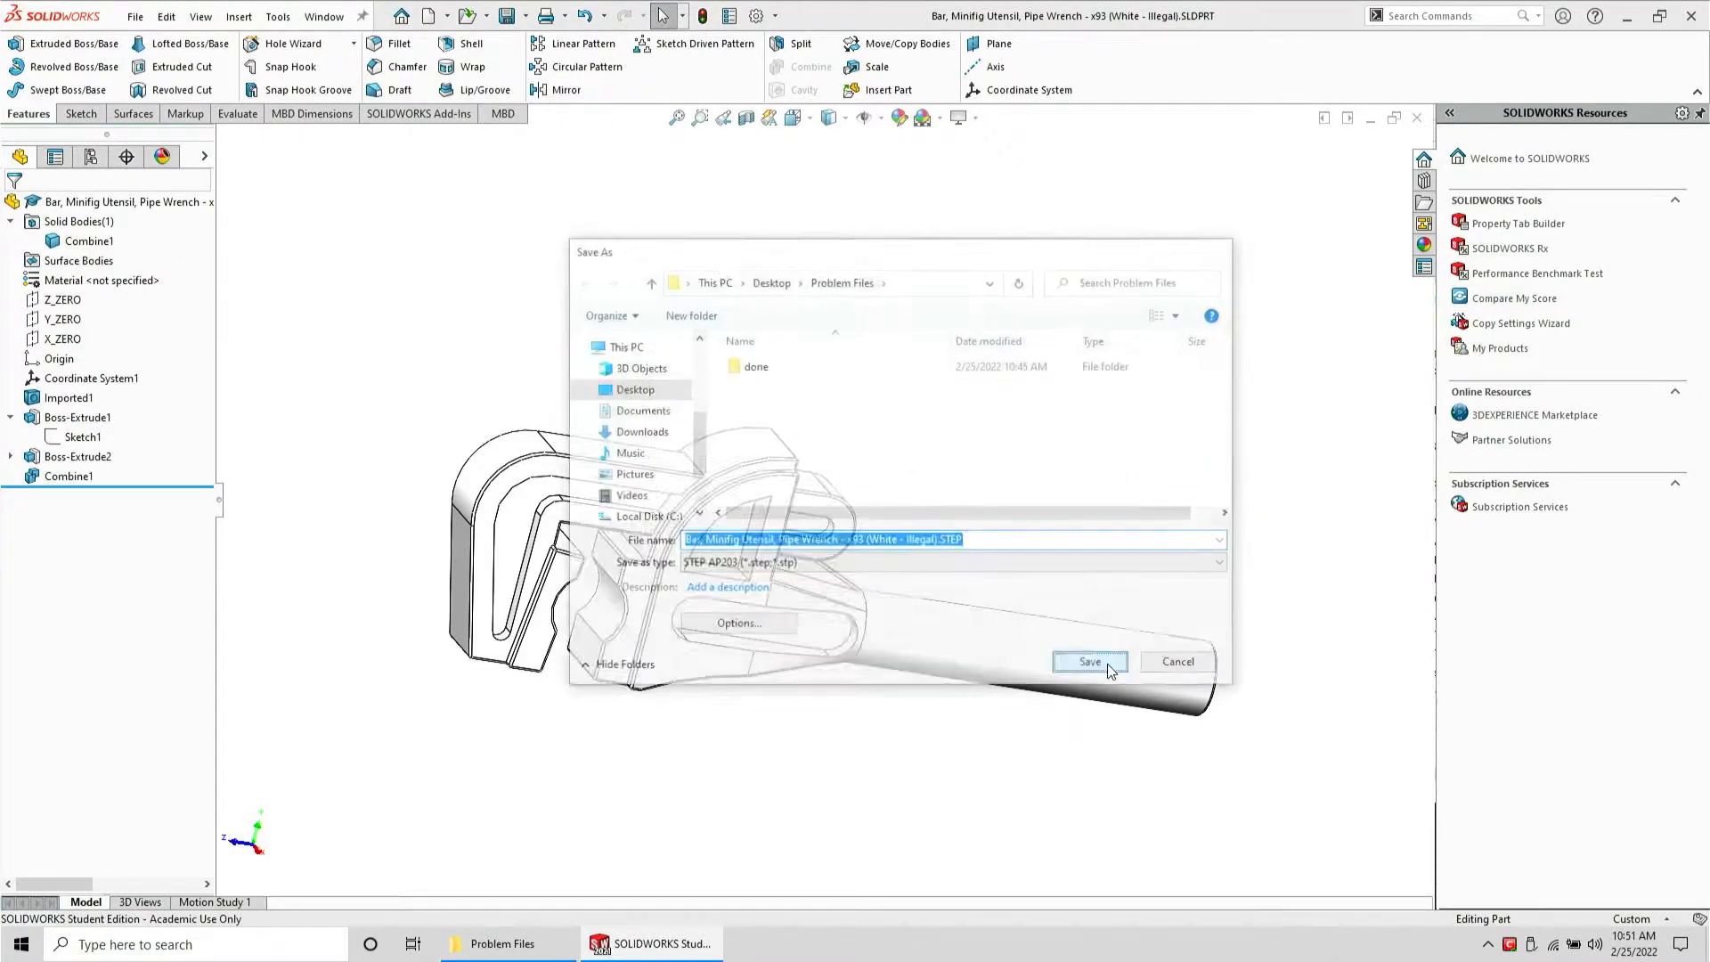
key("ctrl+w")
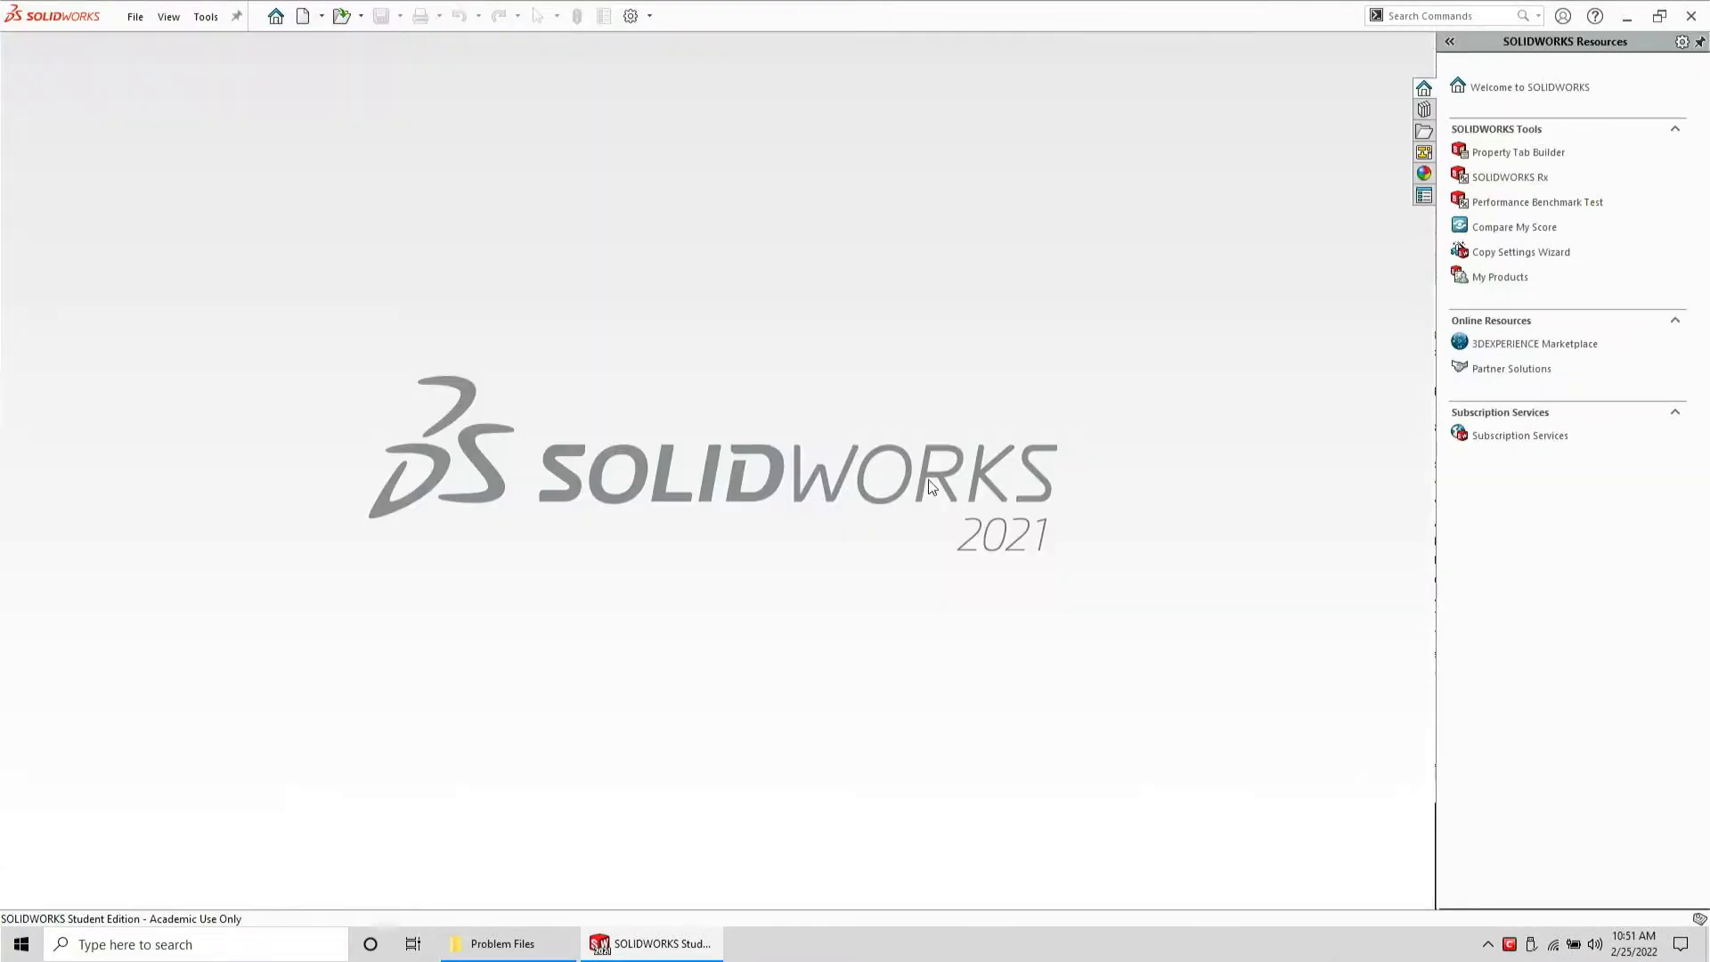
Open the exported Pipe Wrench STEP file in SolidWorks to check it, then close it without saving
left_click(521, 937)
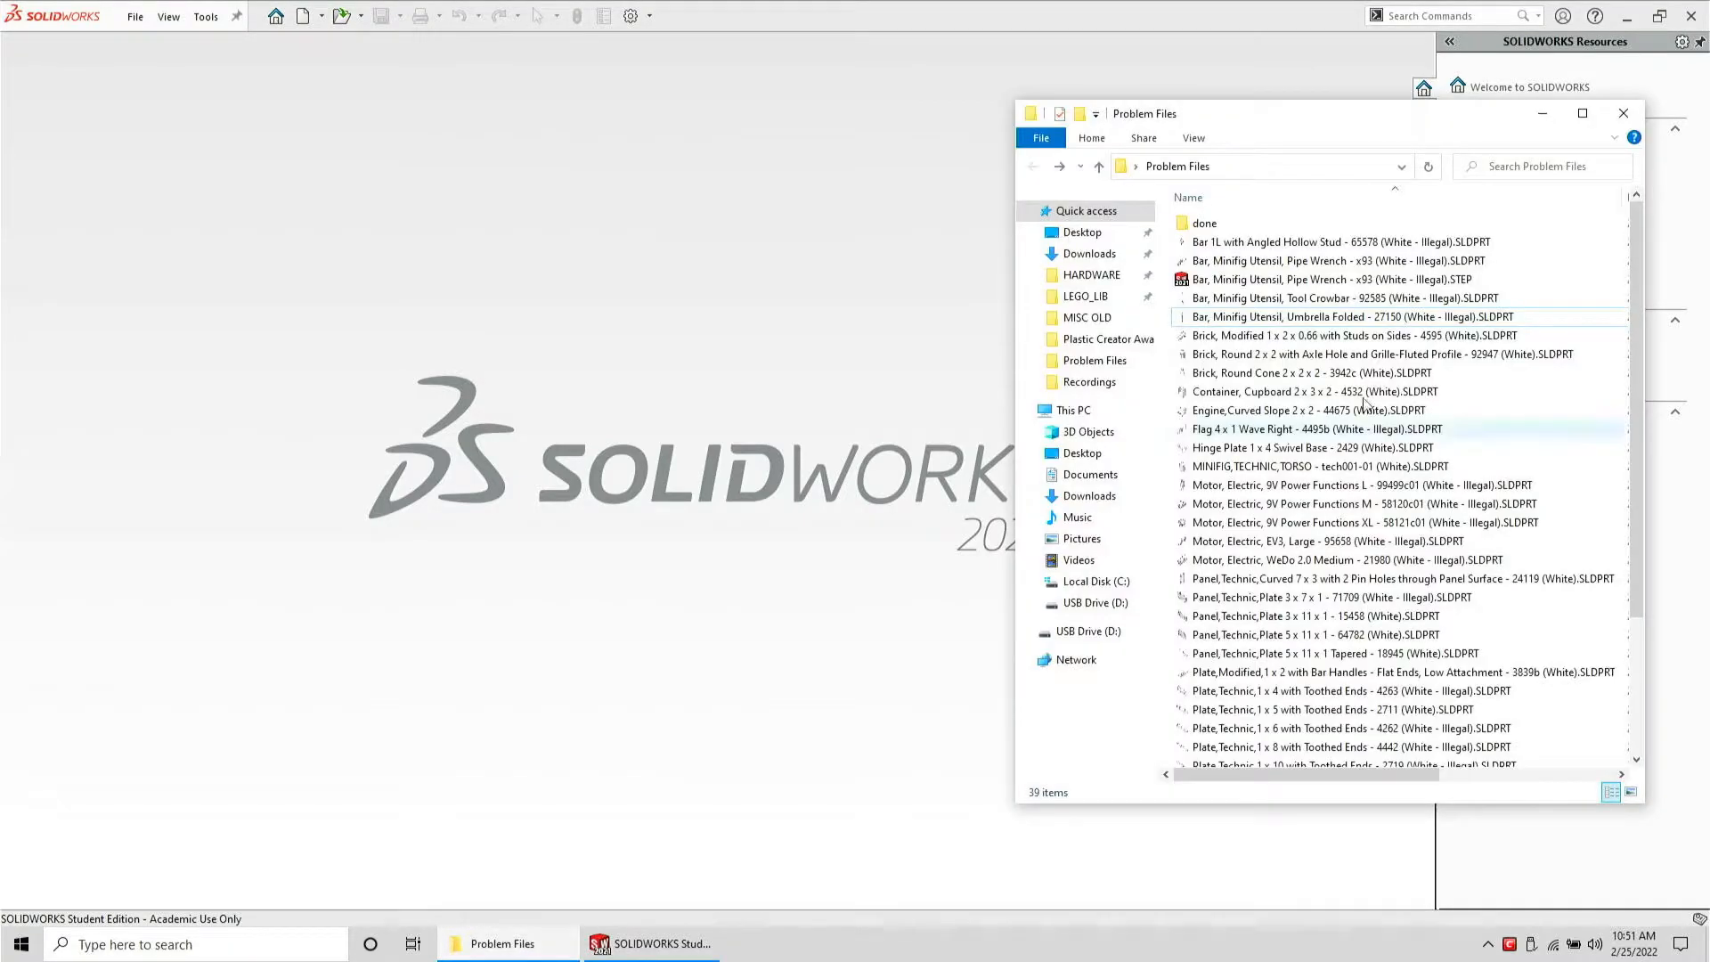
left_click_drag(1381, 280, 664, 321)
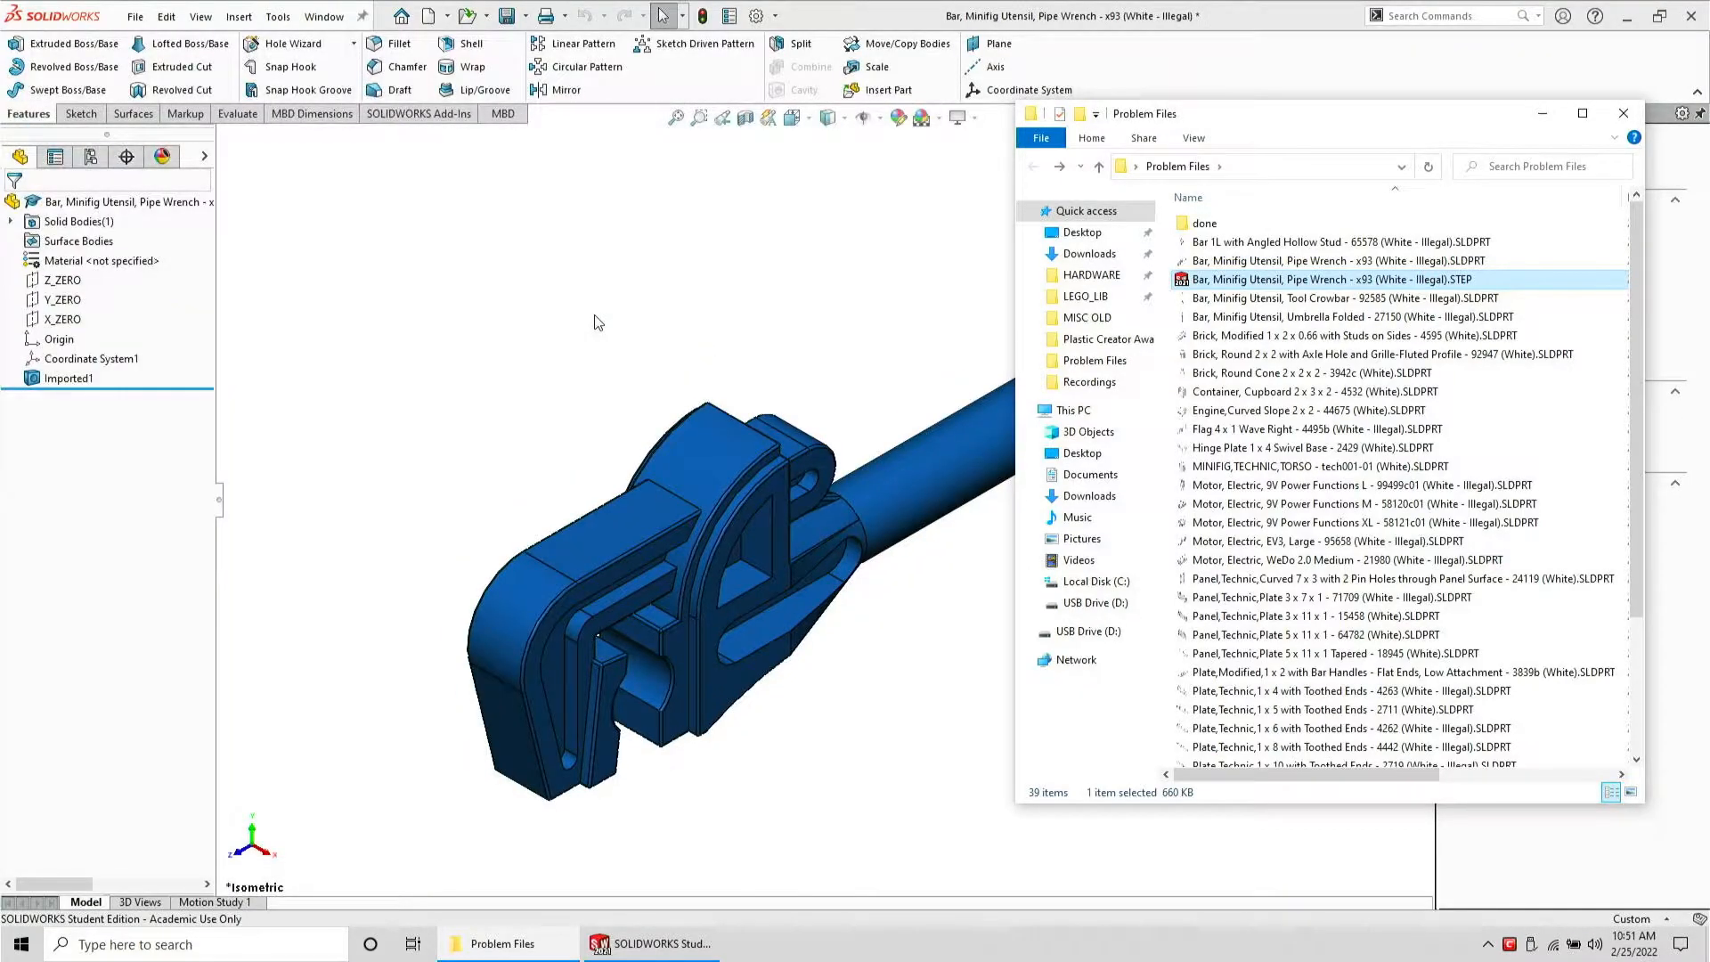
left_click(594, 322)
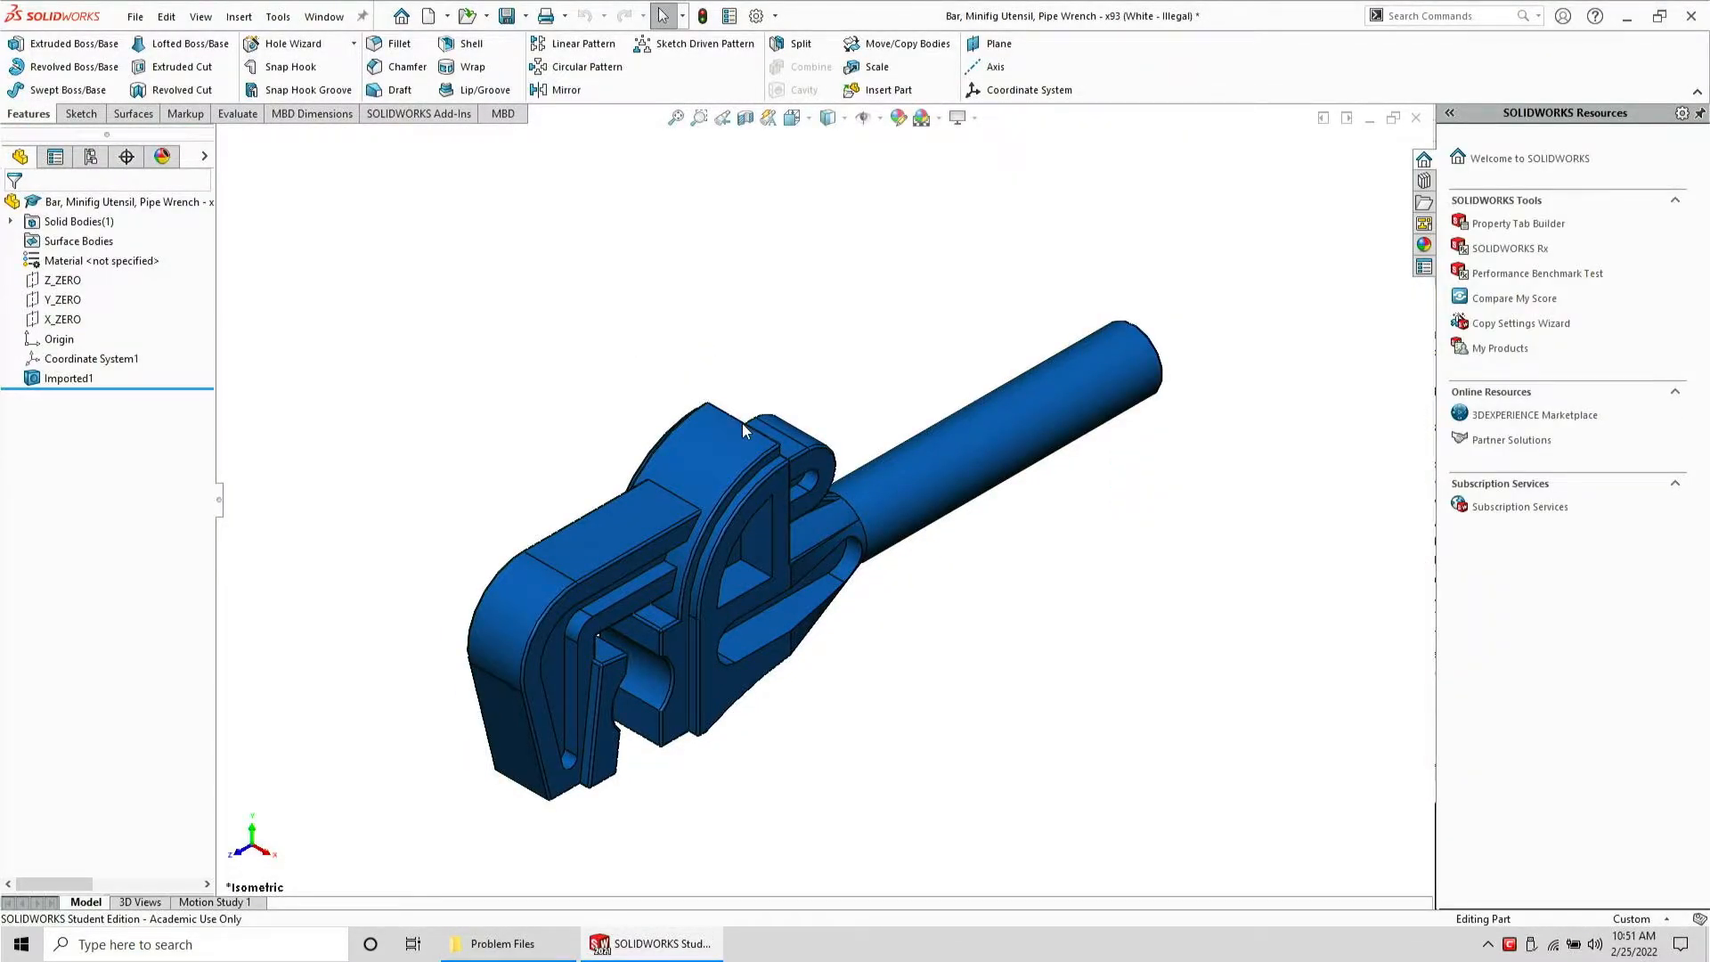
key("ctrl+w")
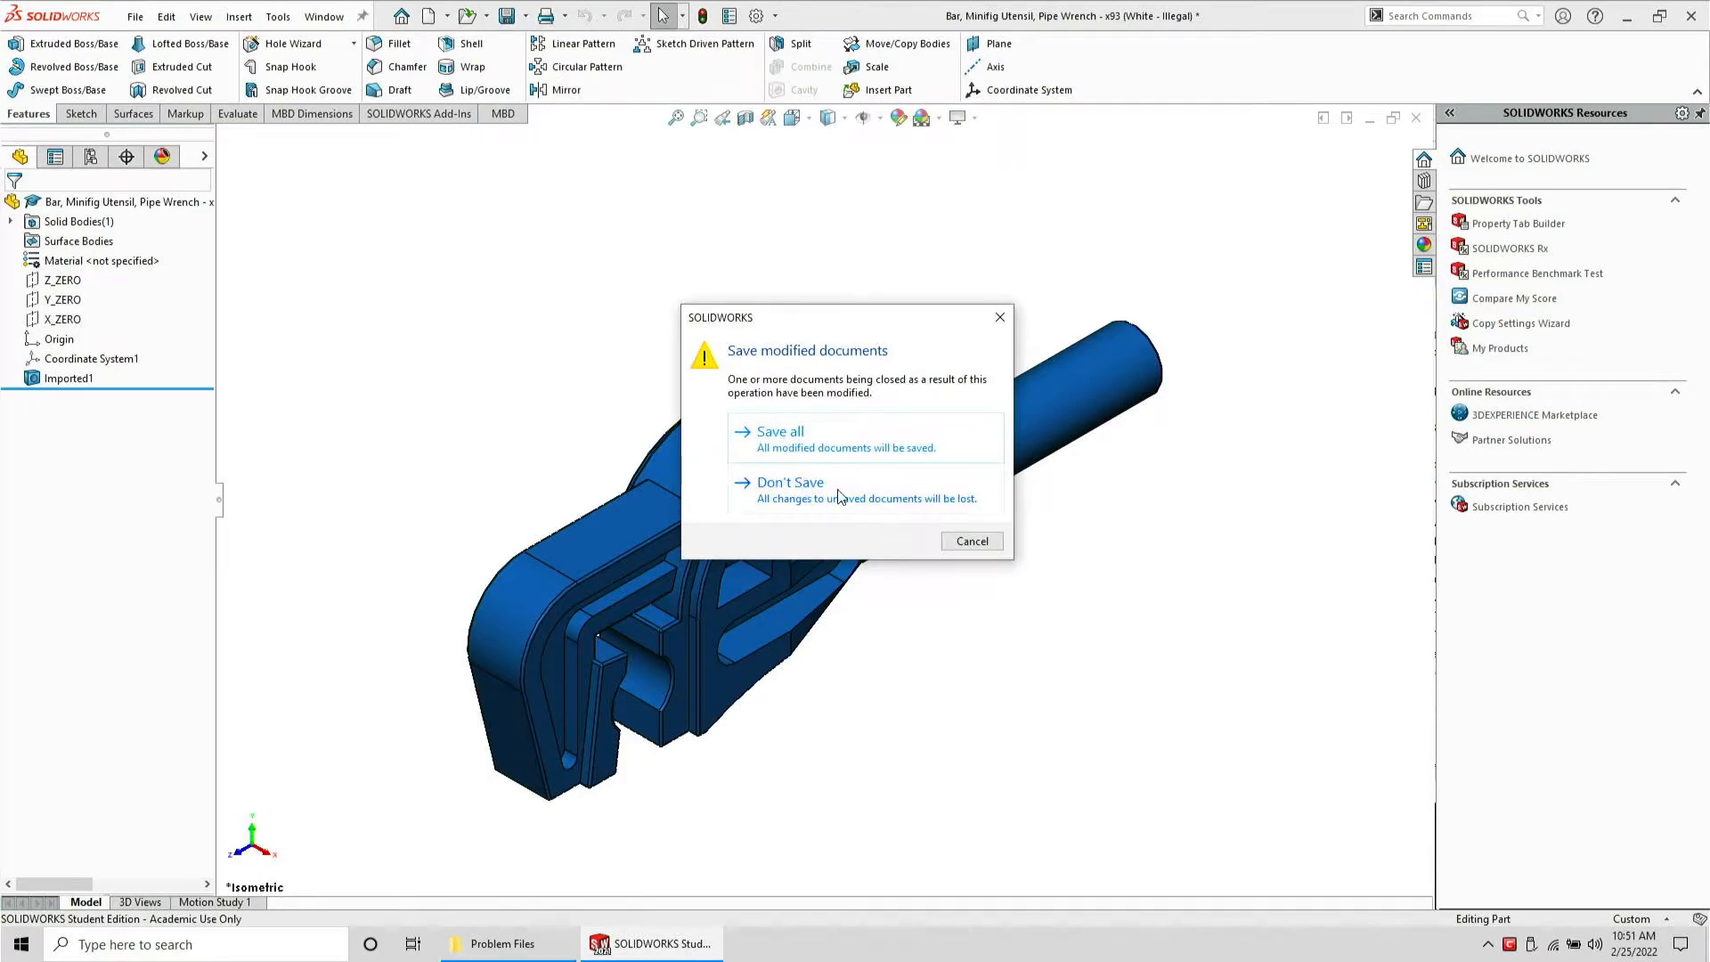
left_click(839, 496)
Delete the Pipe Wrench STEP file from Problem Files and open the Tool Crowbar part in SolidWorks
left_click(503, 943)
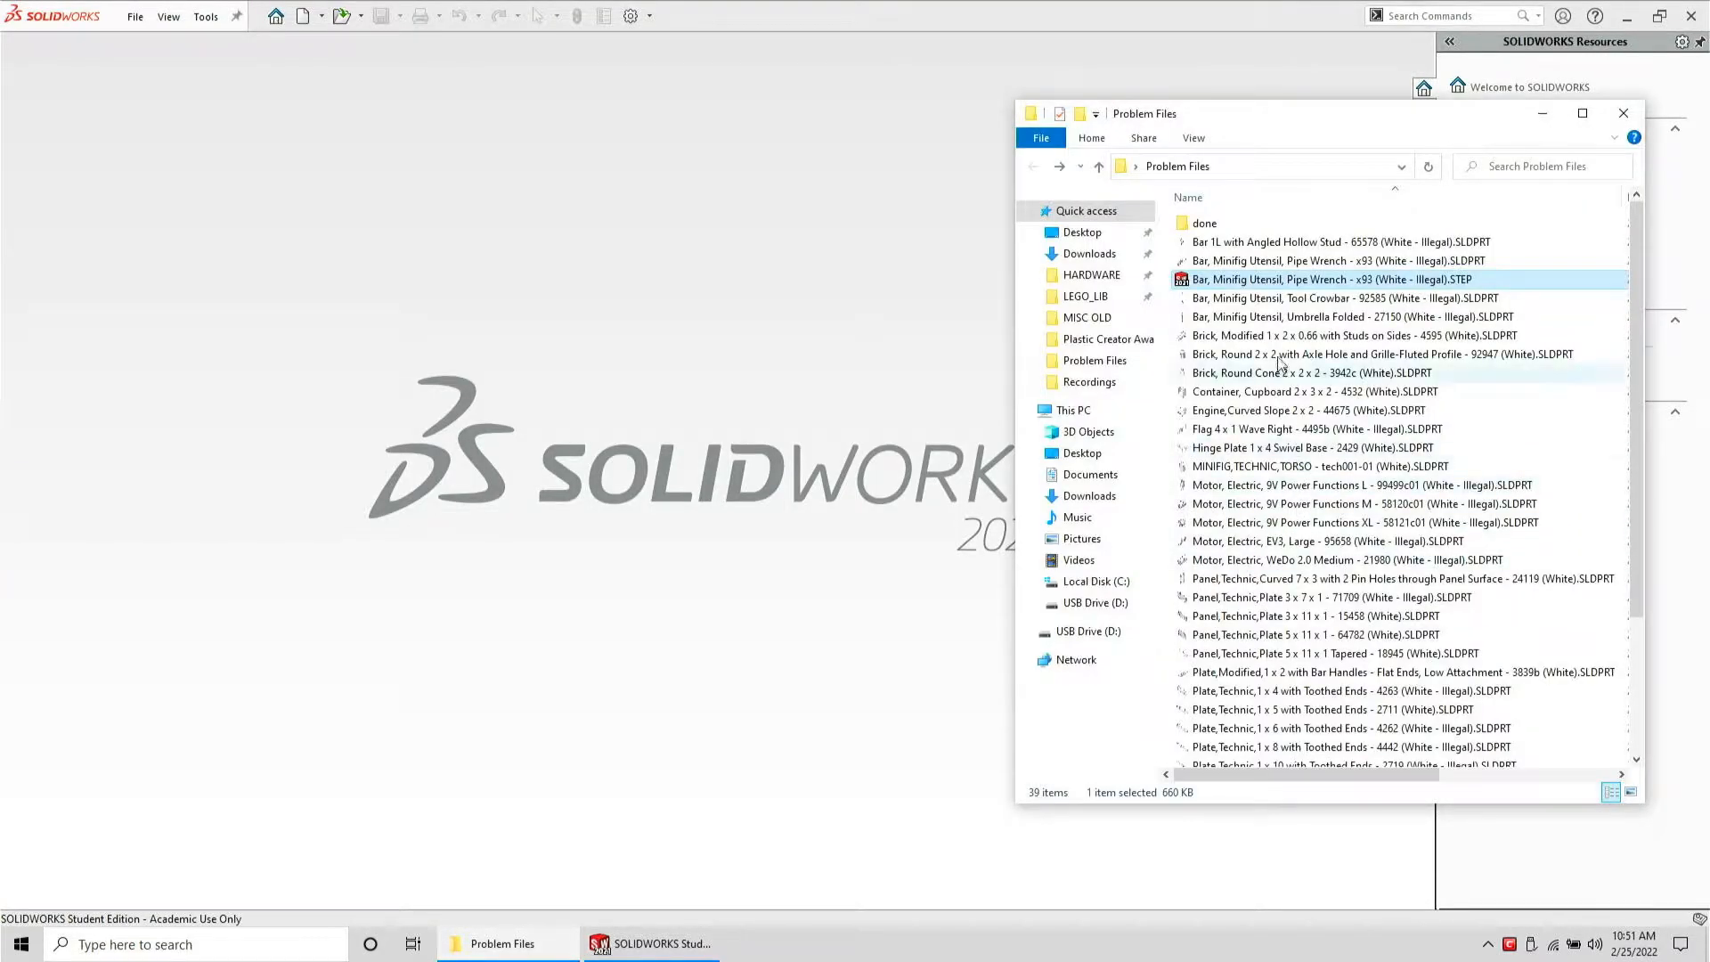
key("Delete")
left_click(1297, 264)
left_click_drag(1297, 264, 830, 306)
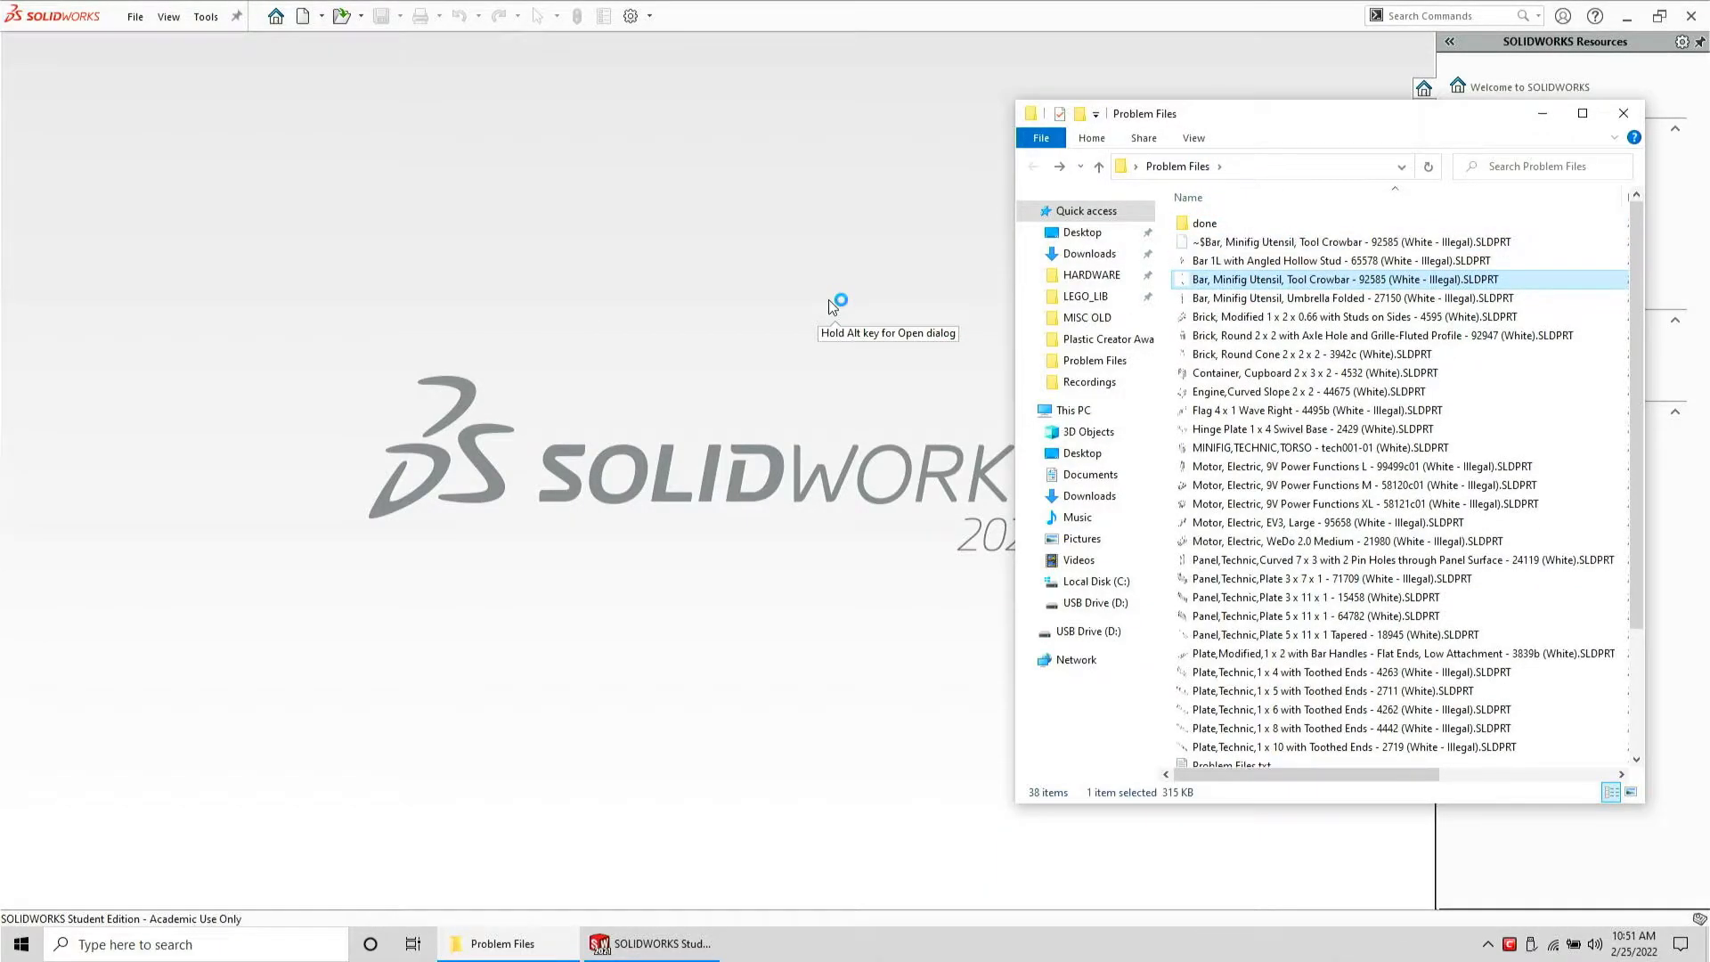
left_click(894, 384)
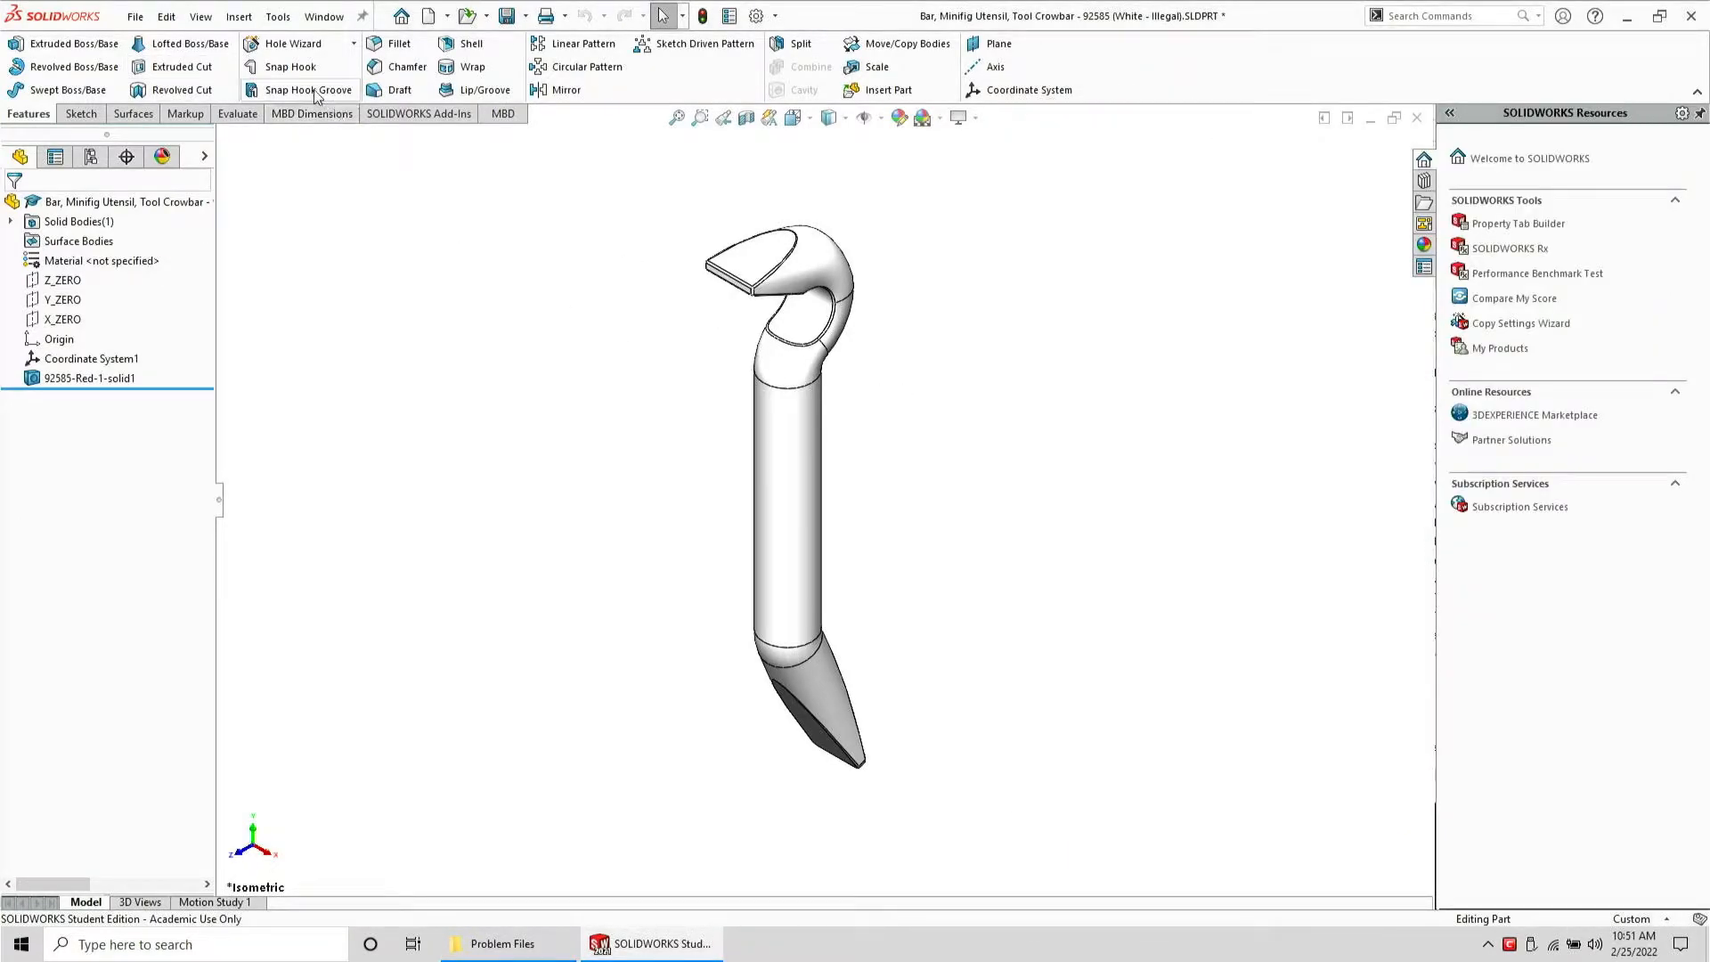
Save the Tool Crowbar part as a STEP AP203 file in Problem Files and close it
left_click(135, 16)
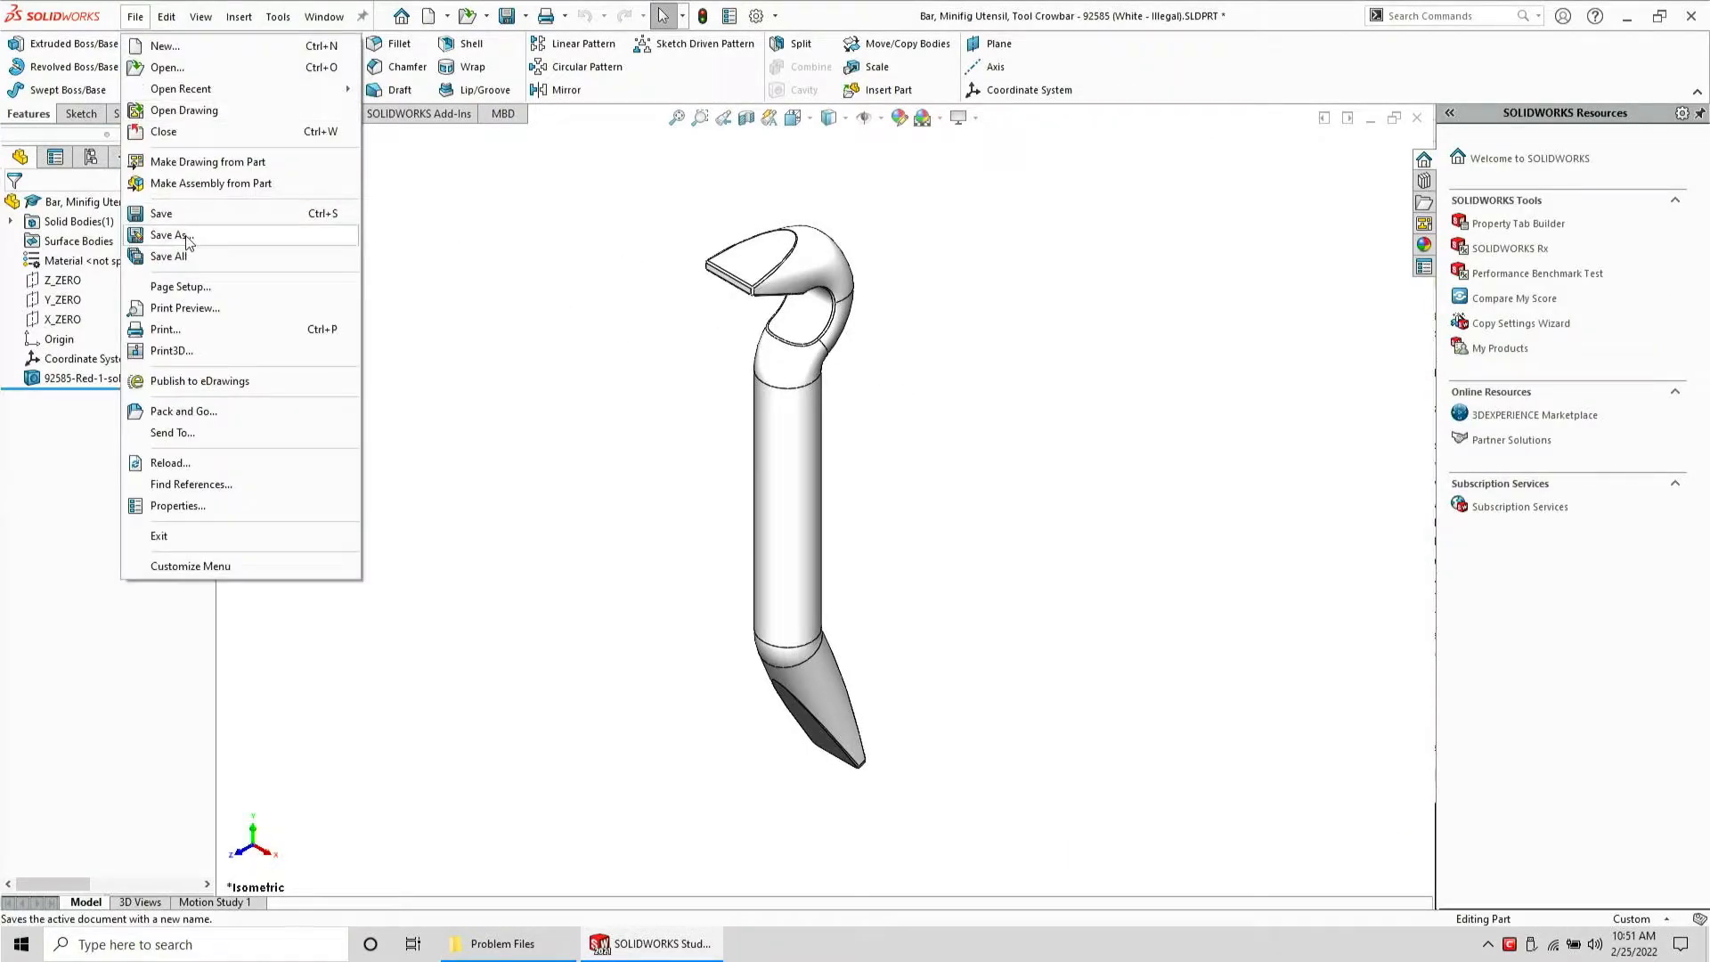
left_click(186, 234)
key("Tab")
key("s")
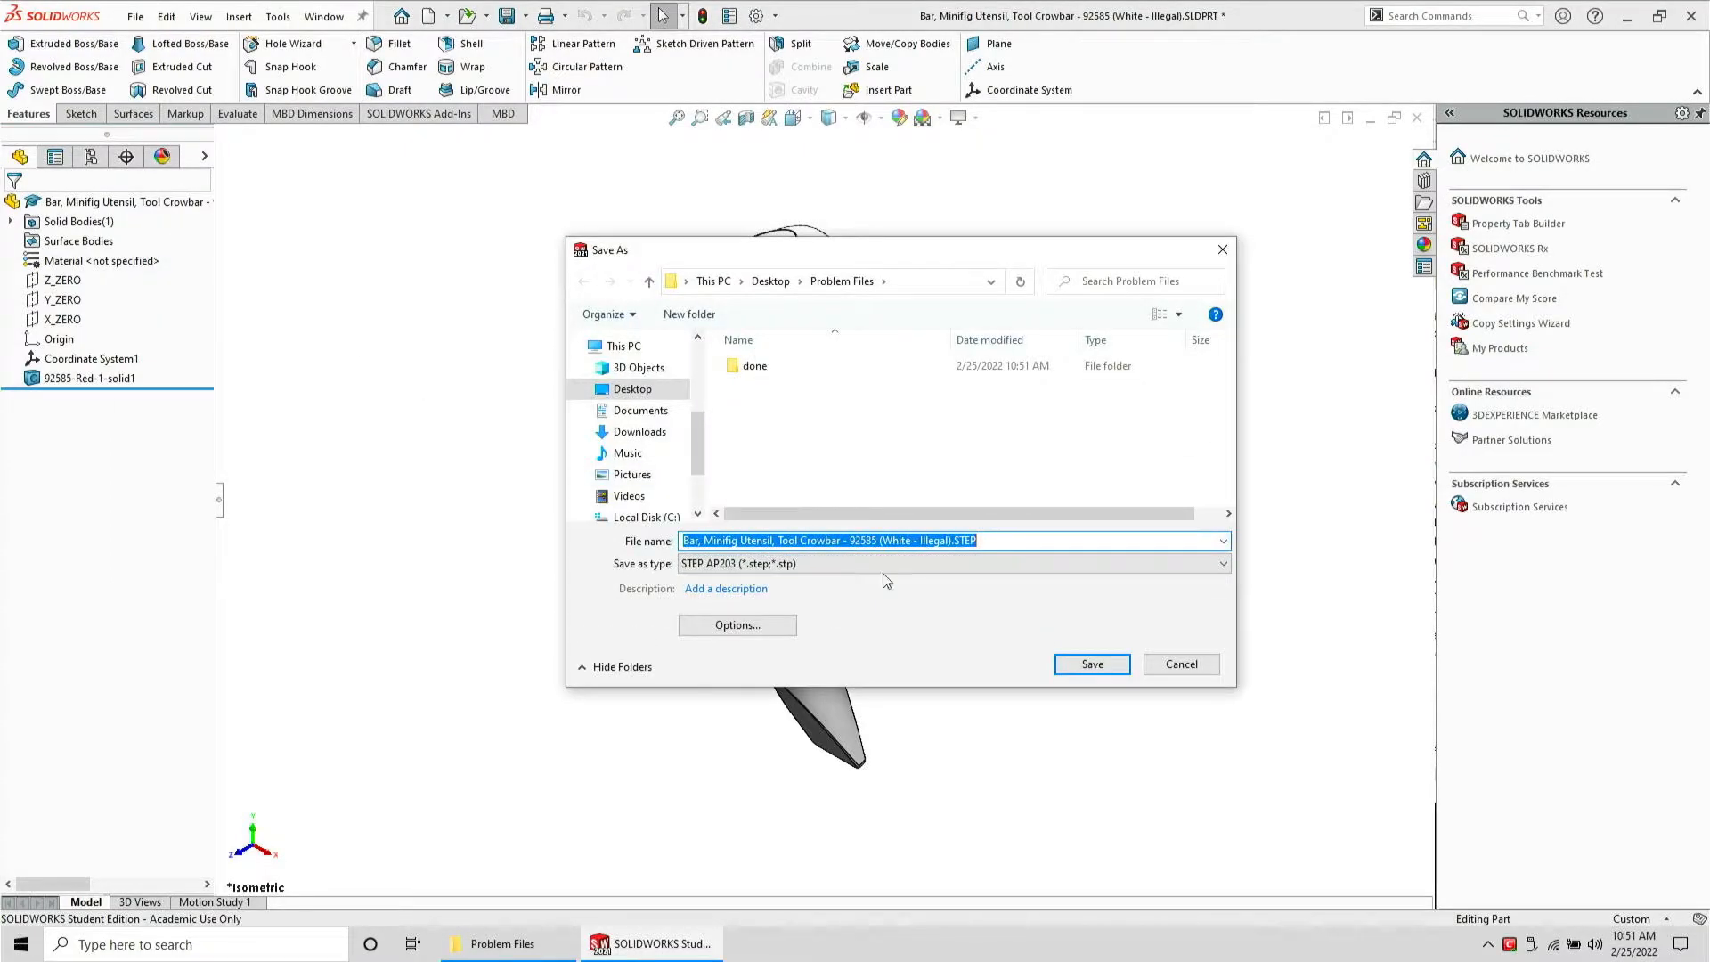
left_click(1092, 664)
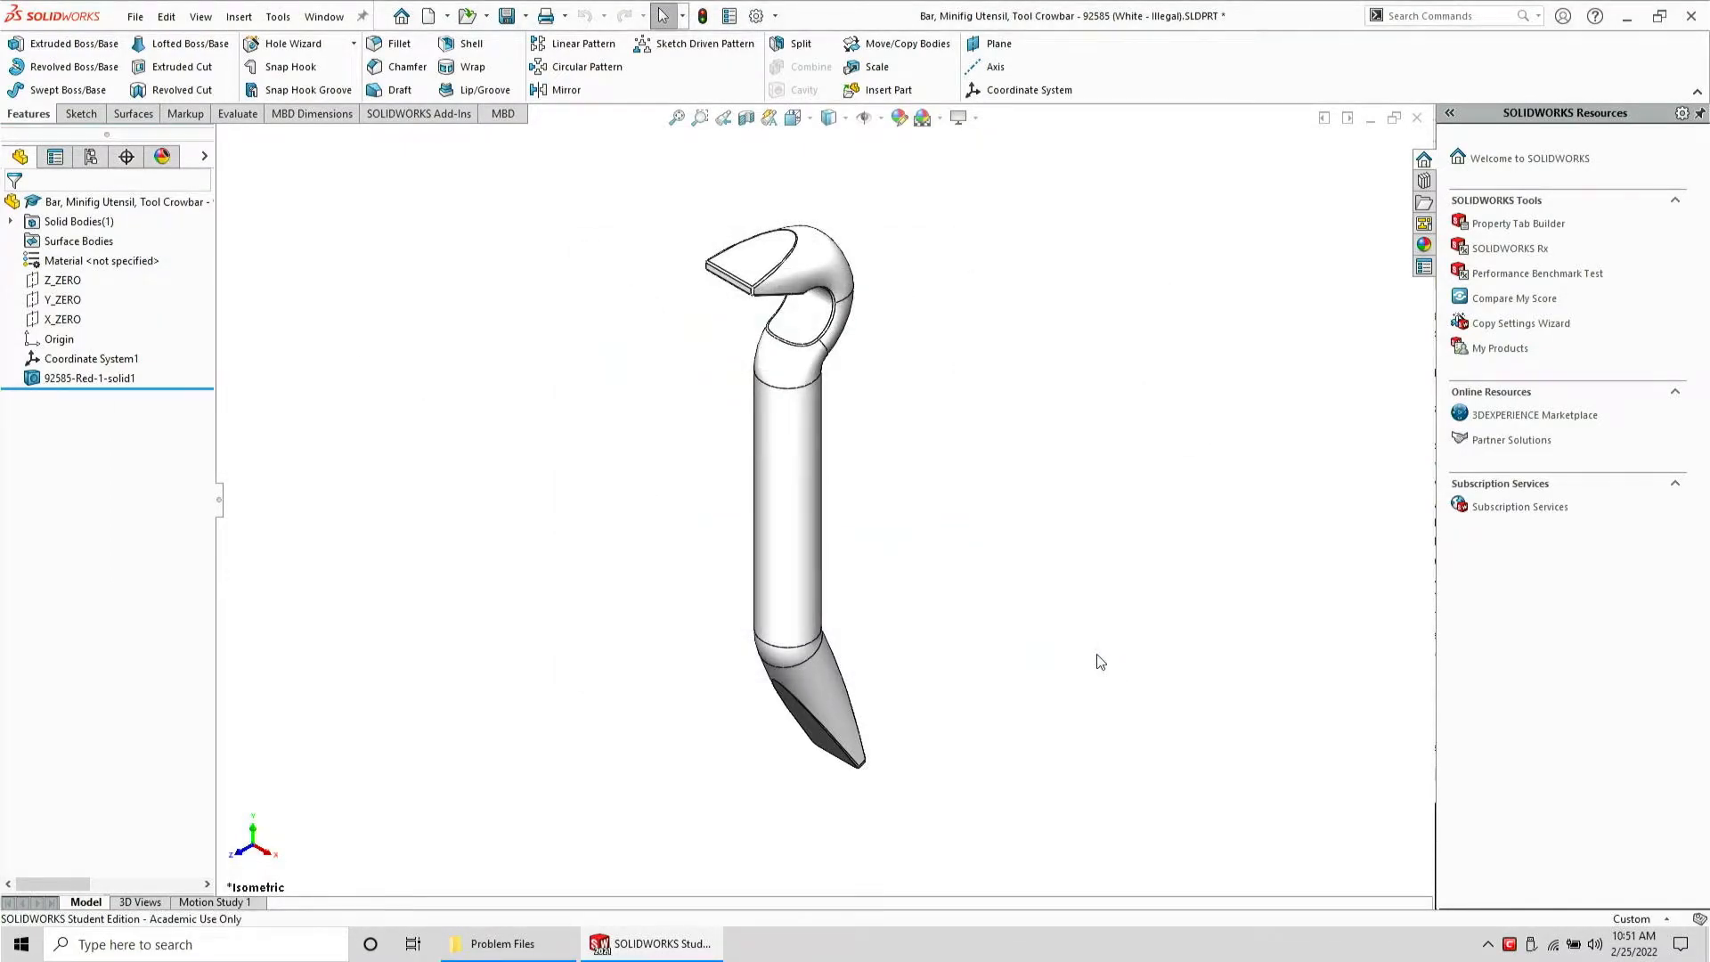
left_click(790, 485)
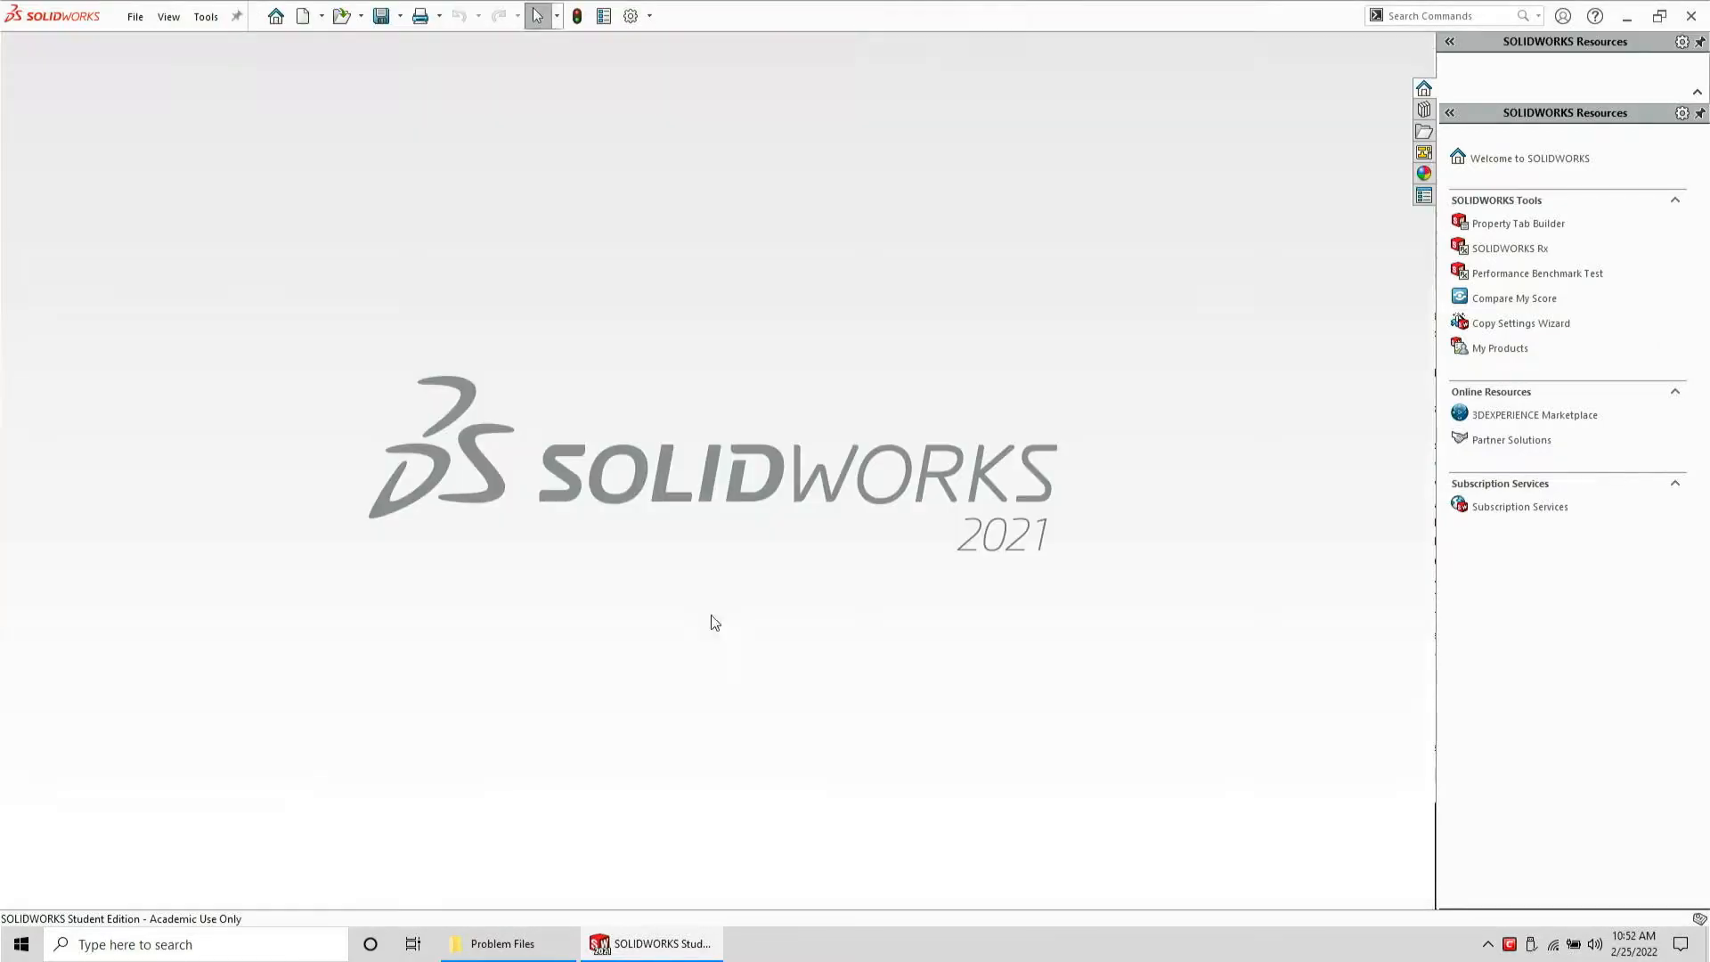
Open the Tool Crowbar STEP file in SolidWorks and orbit around the model to inspect it
left_click(504, 943)
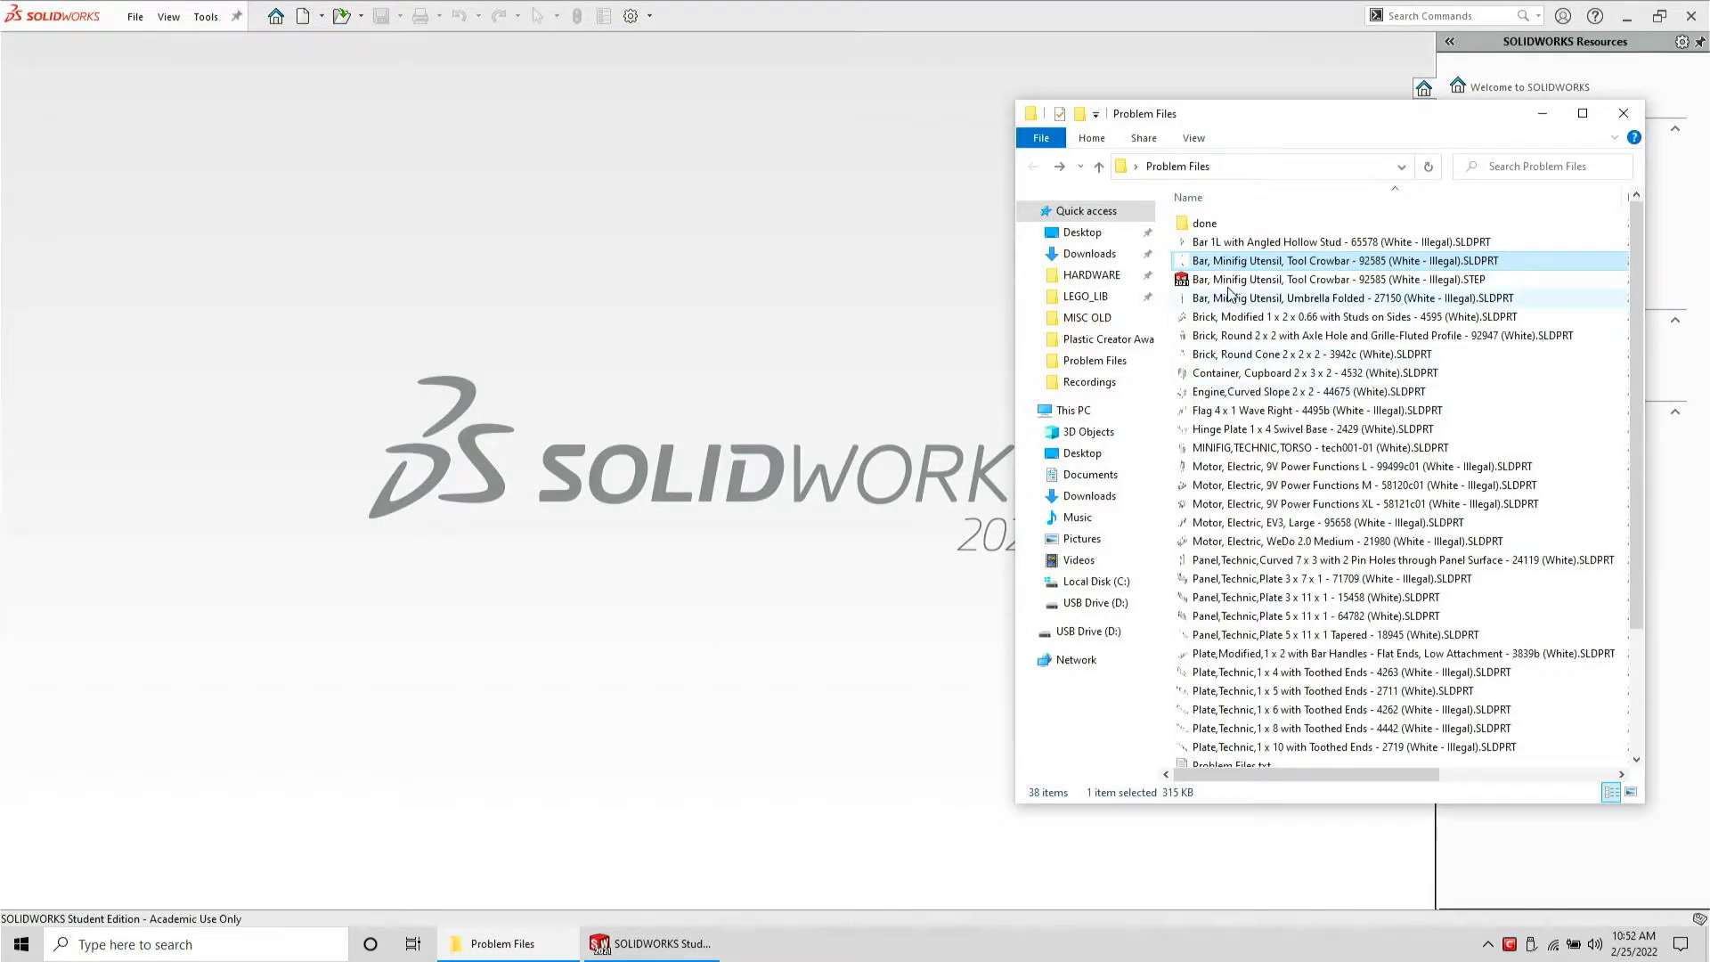
left_click_drag(1390, 278, 917, 324)
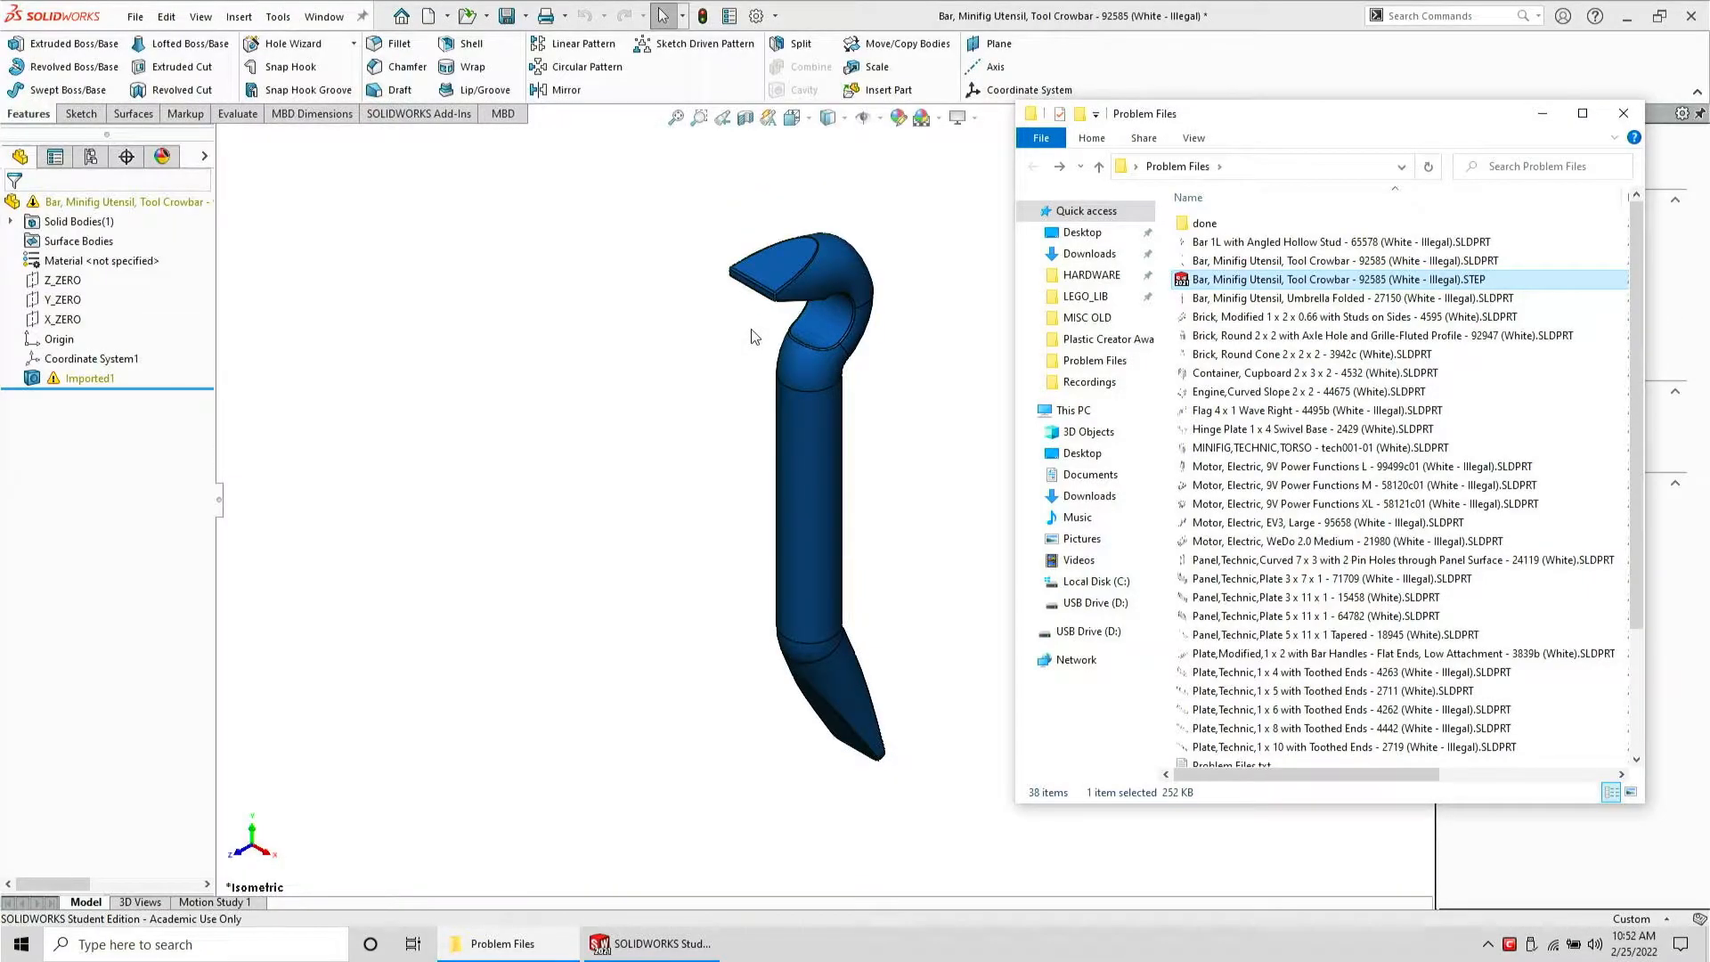
left_click(751, 329)
scroll(789, 447, "down", 5)
middle_click_drag(792, 312, 433, 401)
scroll(1004, 641, "up", 4)
middle_click_drag(1003, 641, 1075, 633)
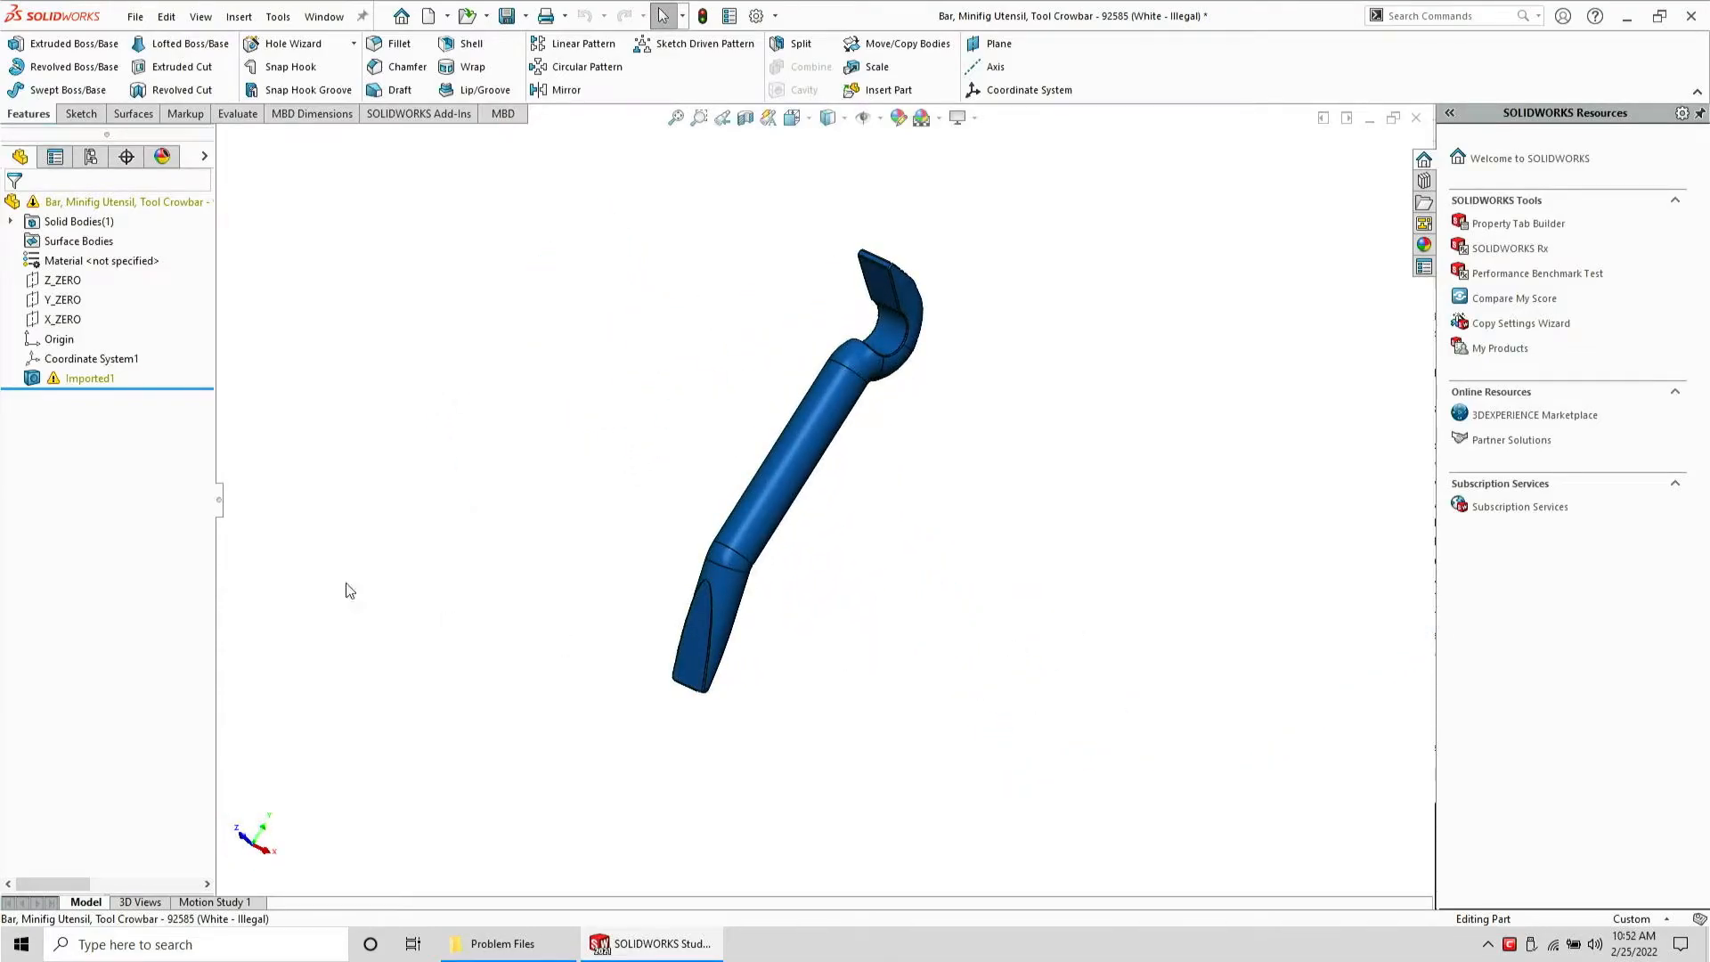
Run Import Diagnostics on the Imported1 feature
right_click(106, 380)
left_click(91, 375)
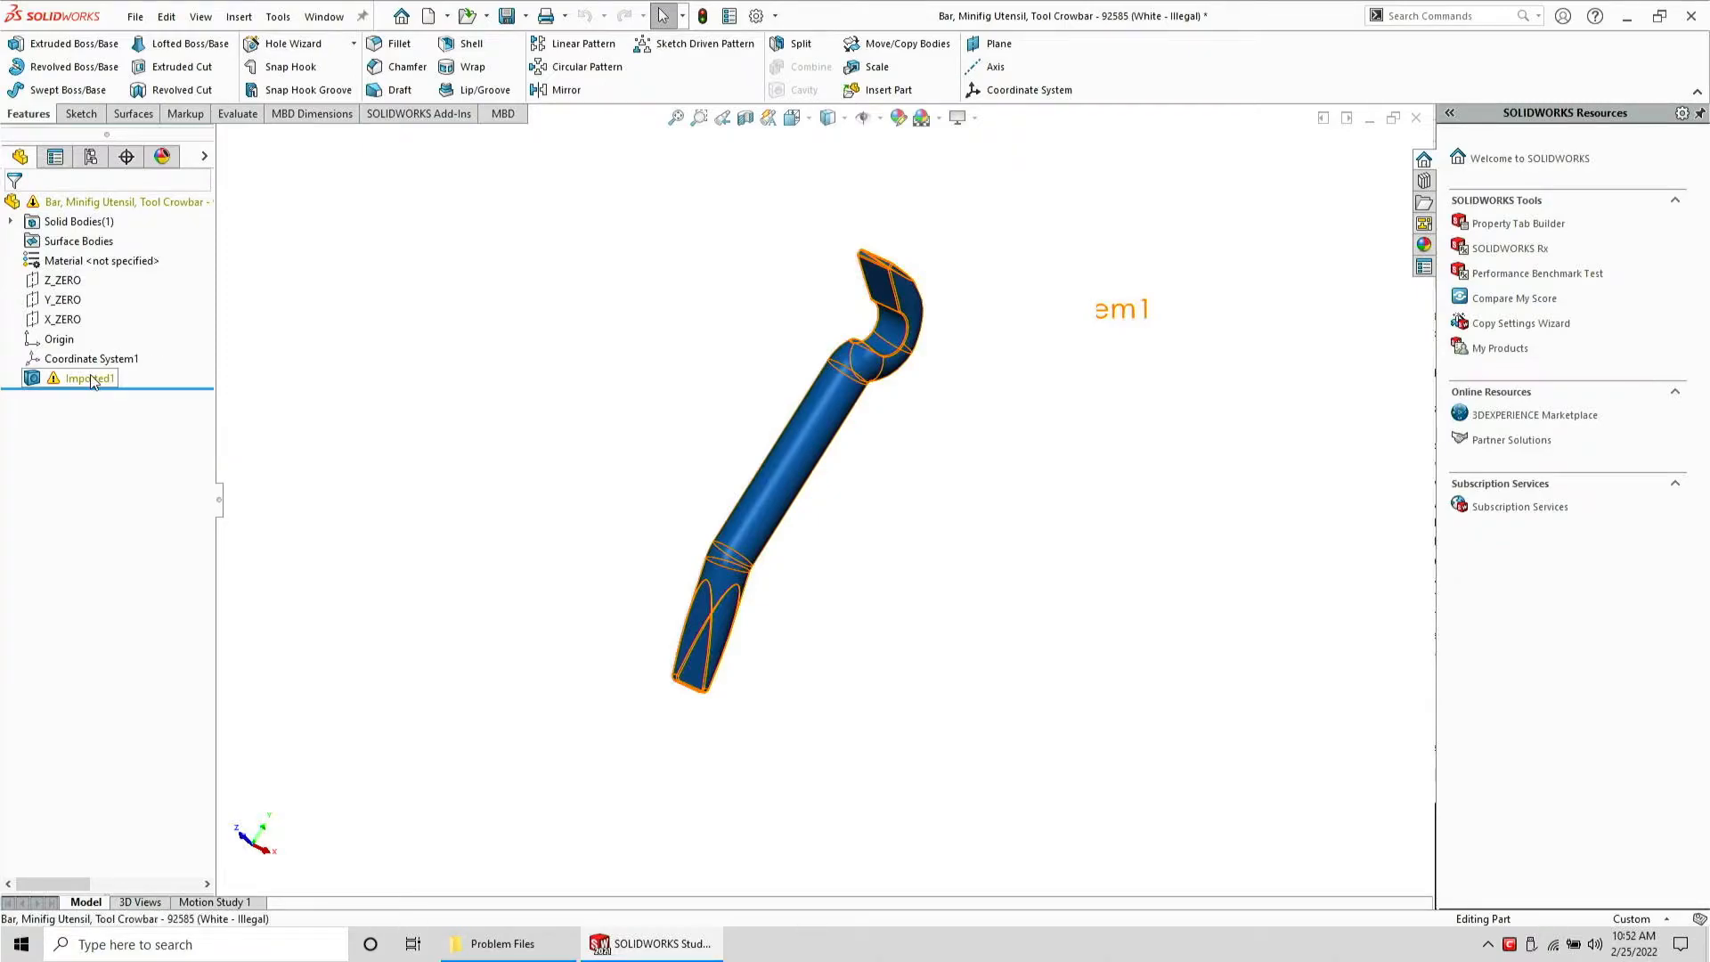
right_click(91, 381)
left_click(143, 409)
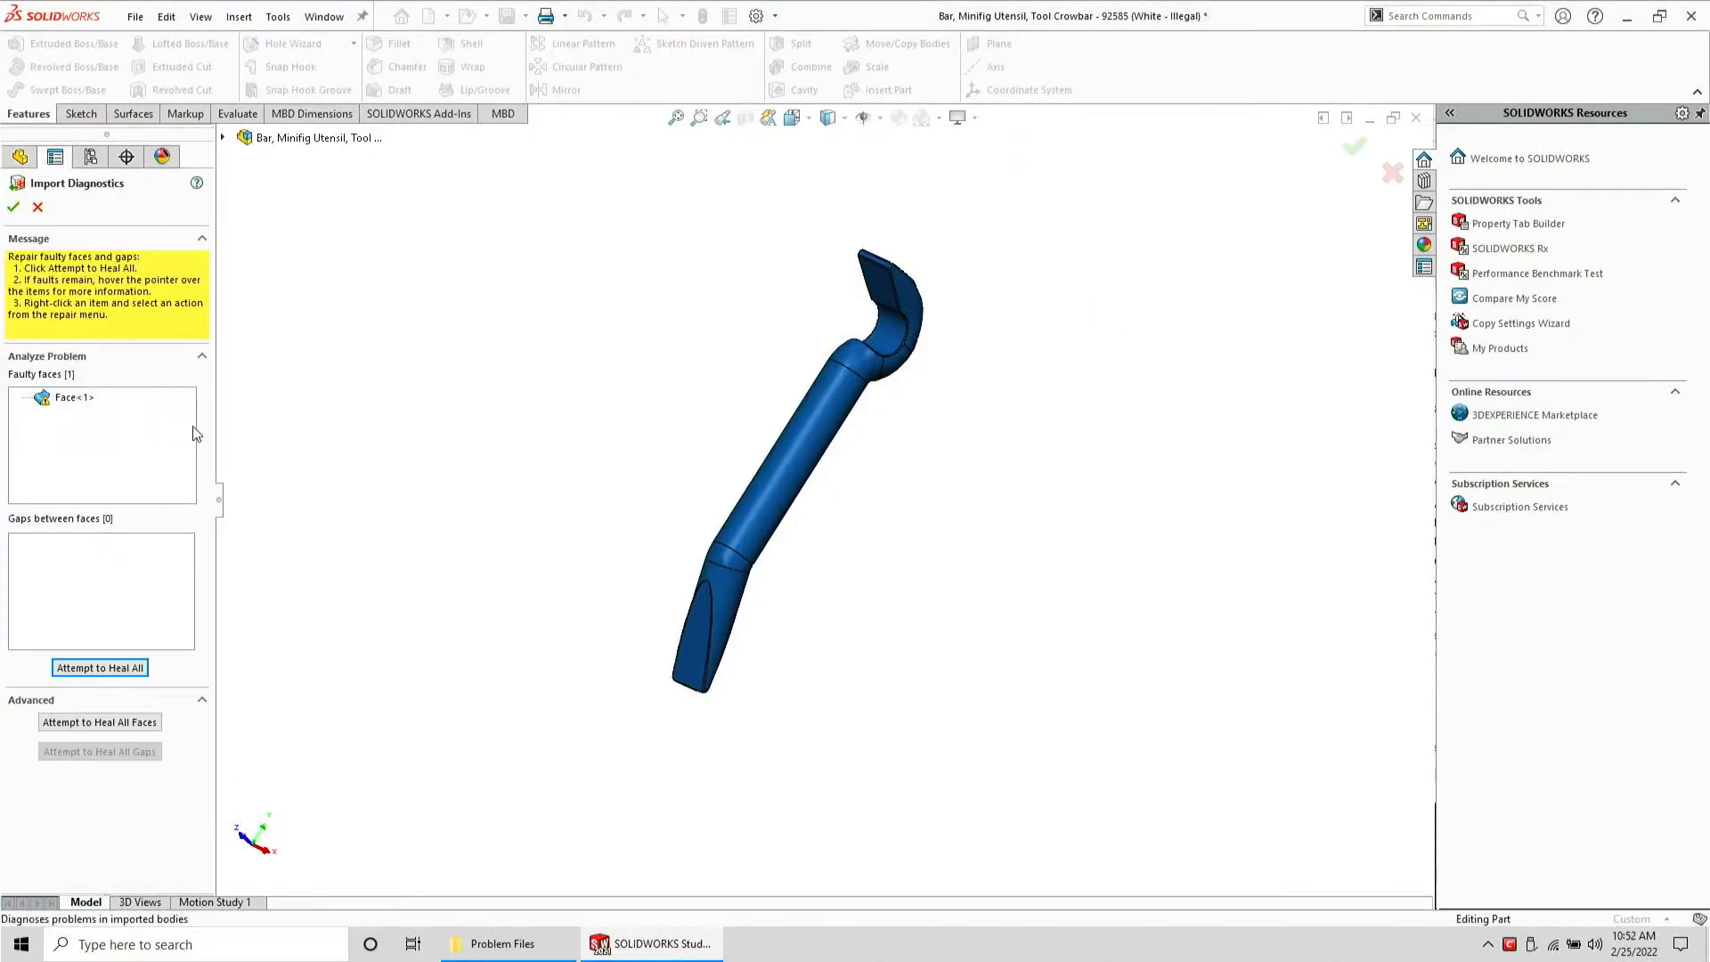
Examine the faulty face on the crowbar's tip, then heal all faults and accept Import Diagnostics
left_click(71, 399)
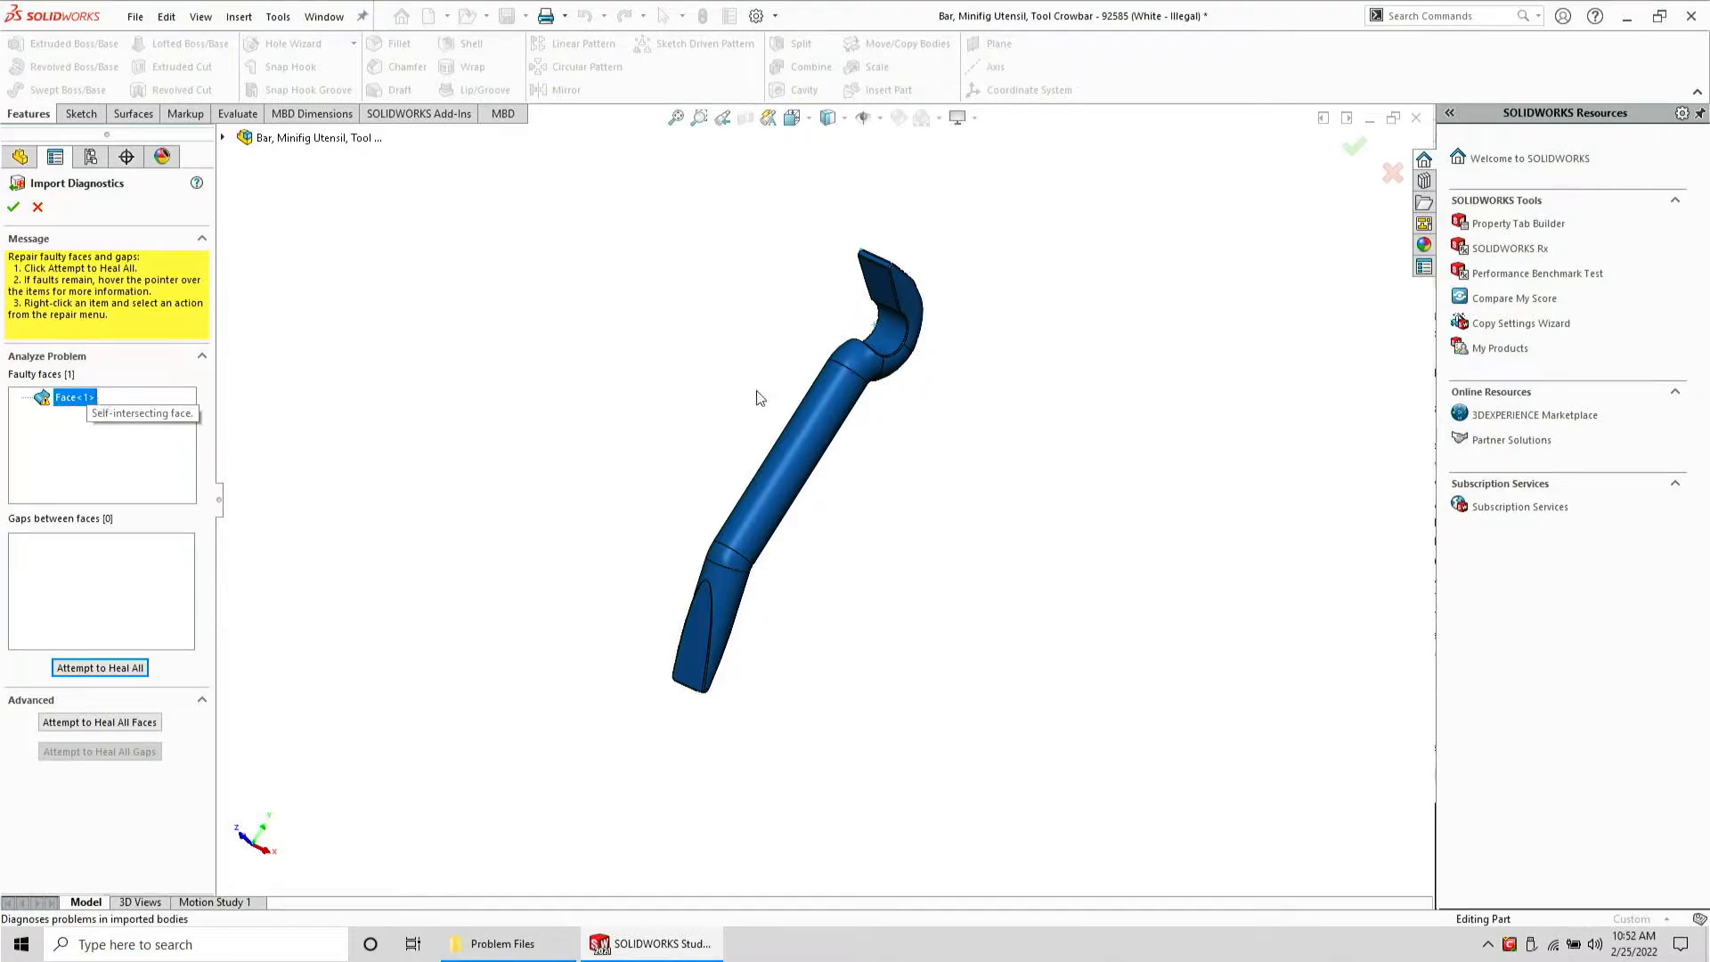
scroll(940, 351, "down", 5)
middle_click_drag(785, 328, 1067, 544)
scroll(979, 532, "up", 4)
scroll(888, 373, "down", 7)
scroll(767, 548, "down", 2)
middle_click_drag(766, 547, 753, 583)
scroll(886, 514, "down", 3)
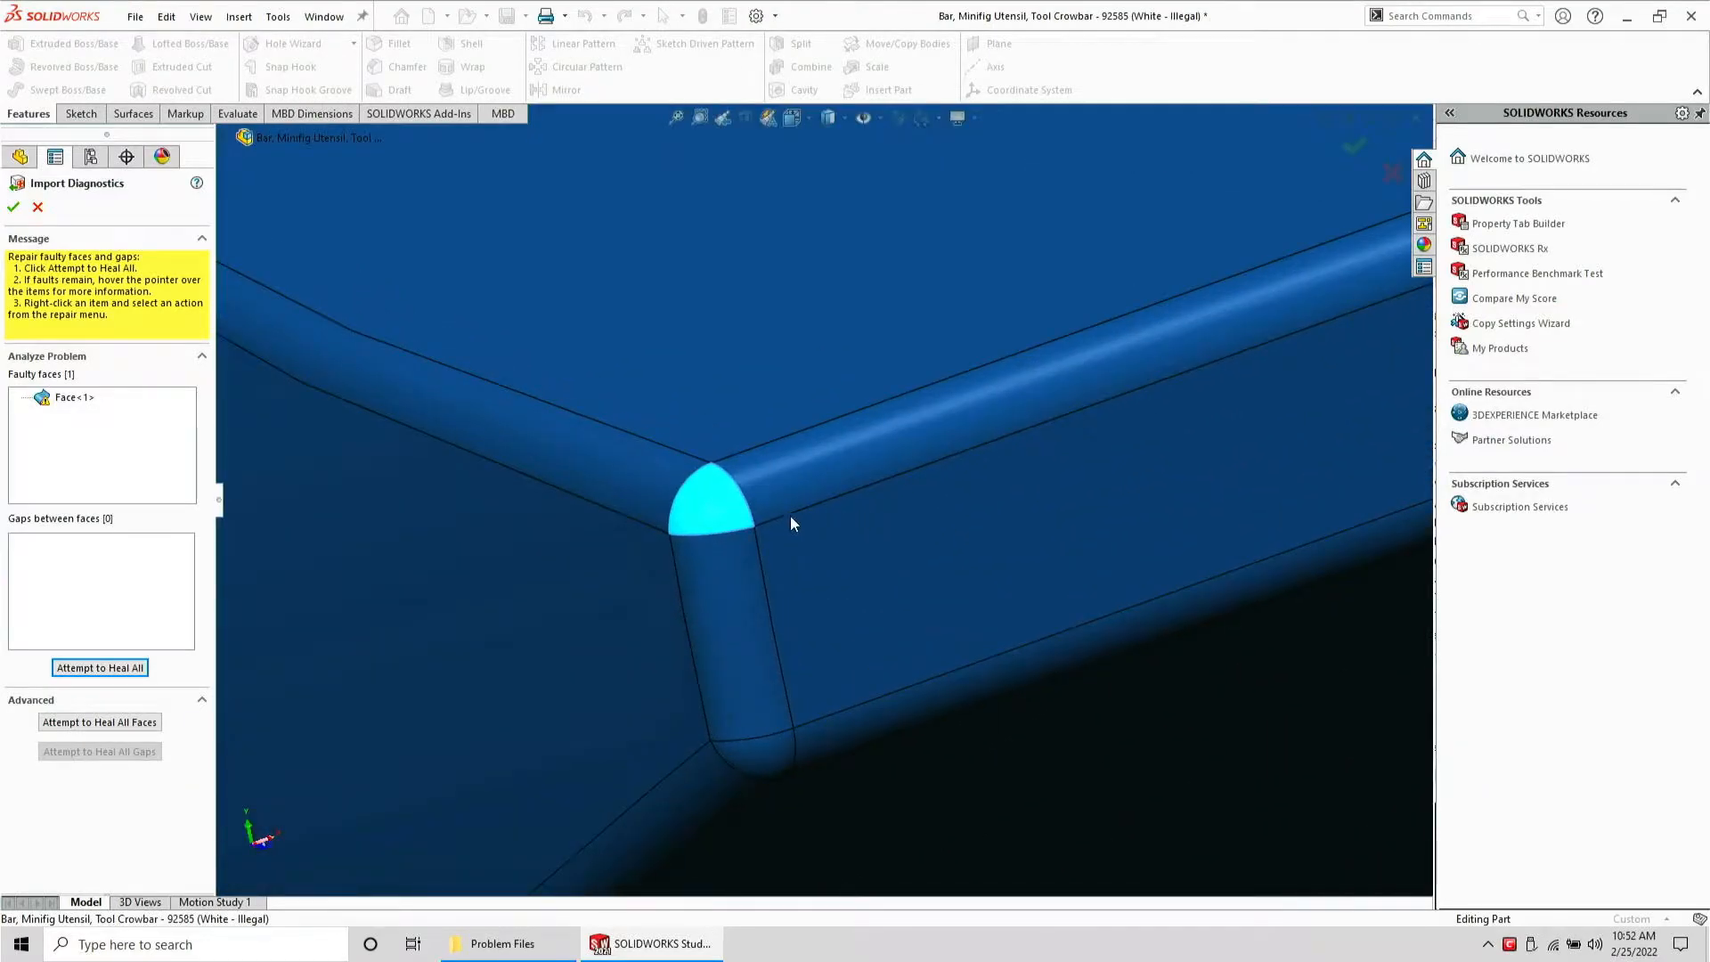
scroll(807, 511, "up", 5)
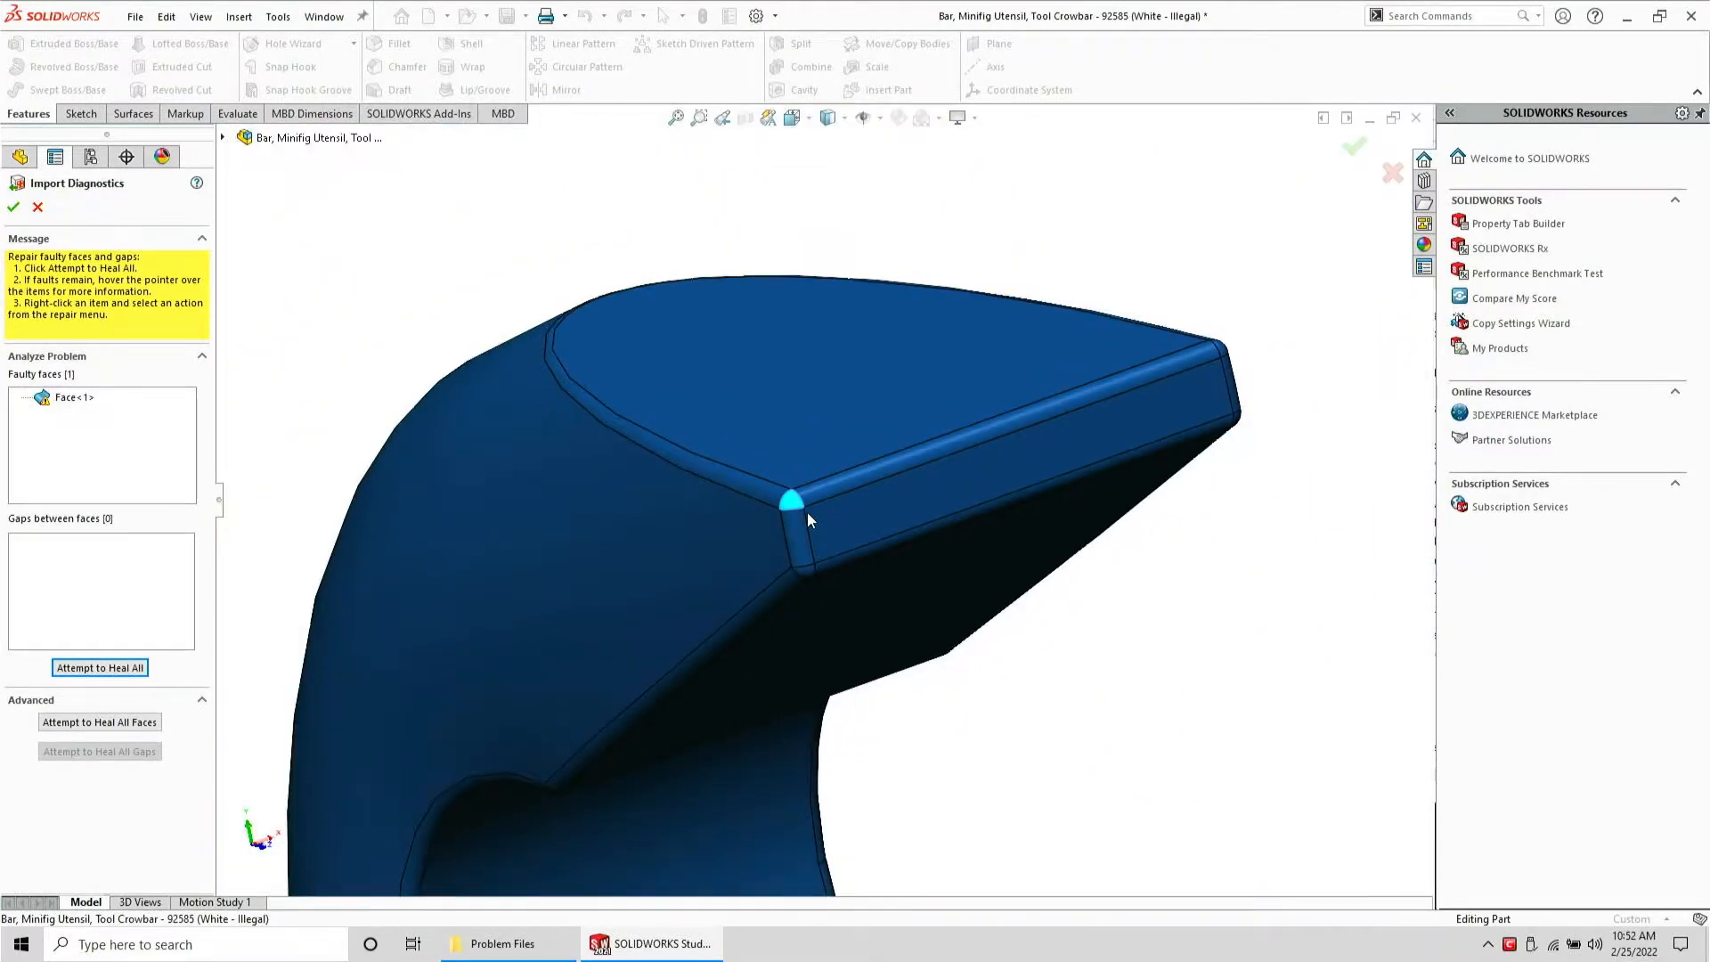
left_click(136, 669)
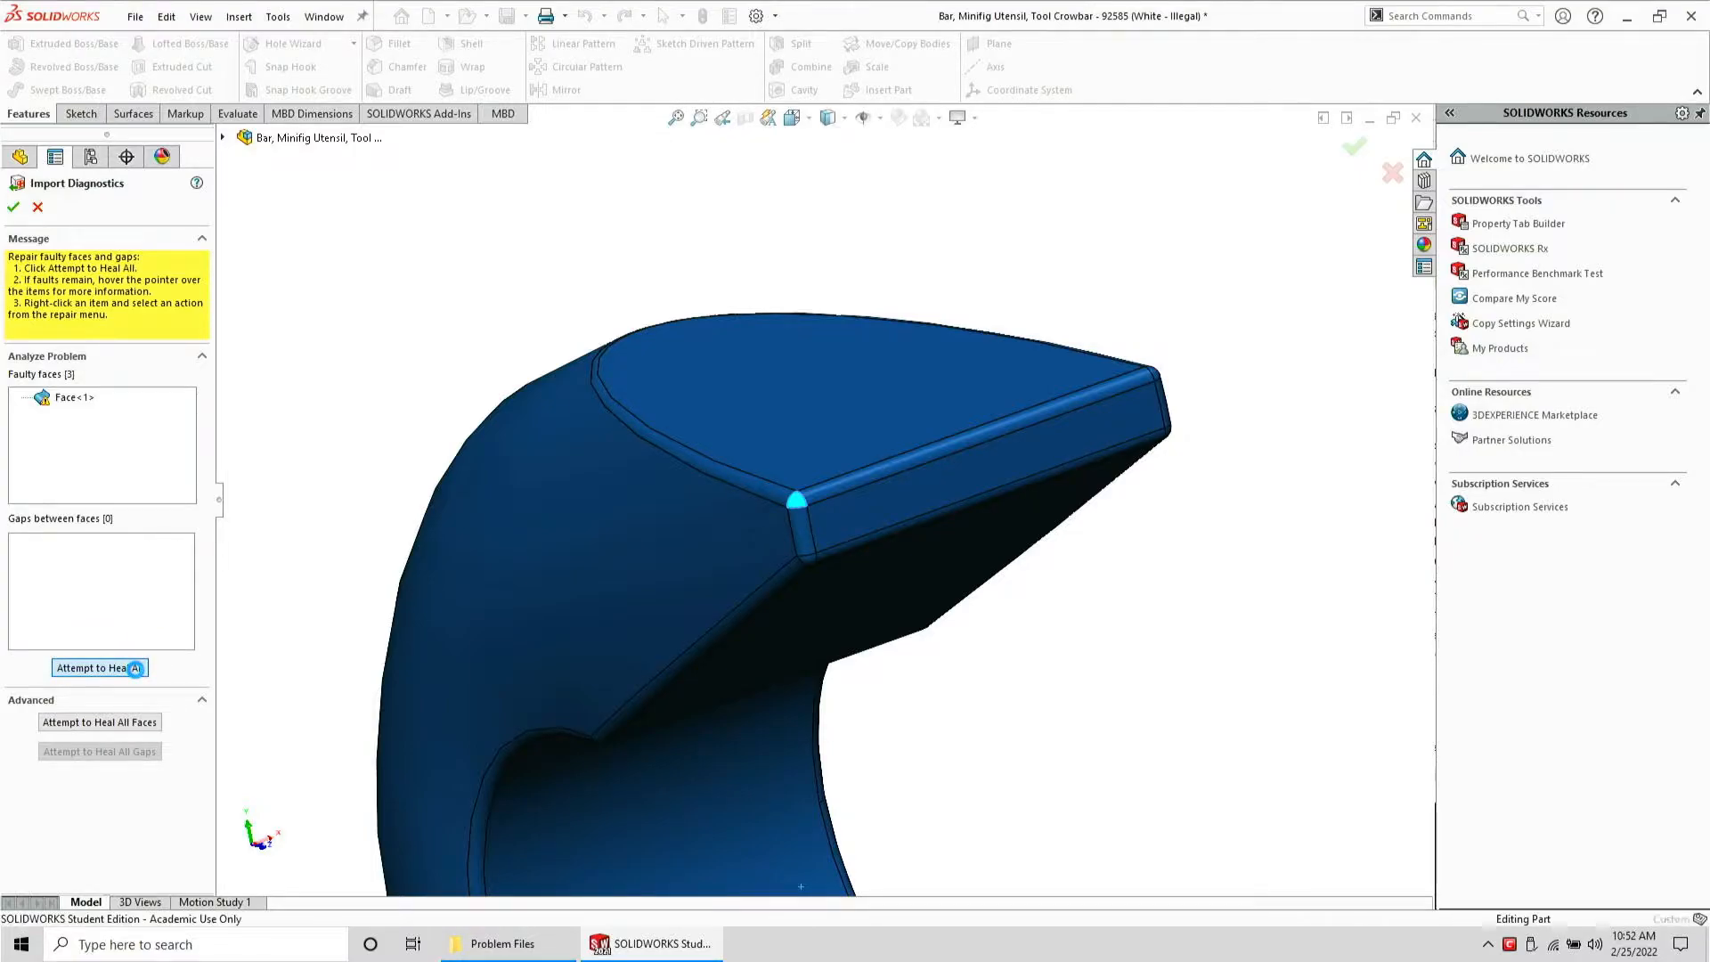
left_click(13, 207)
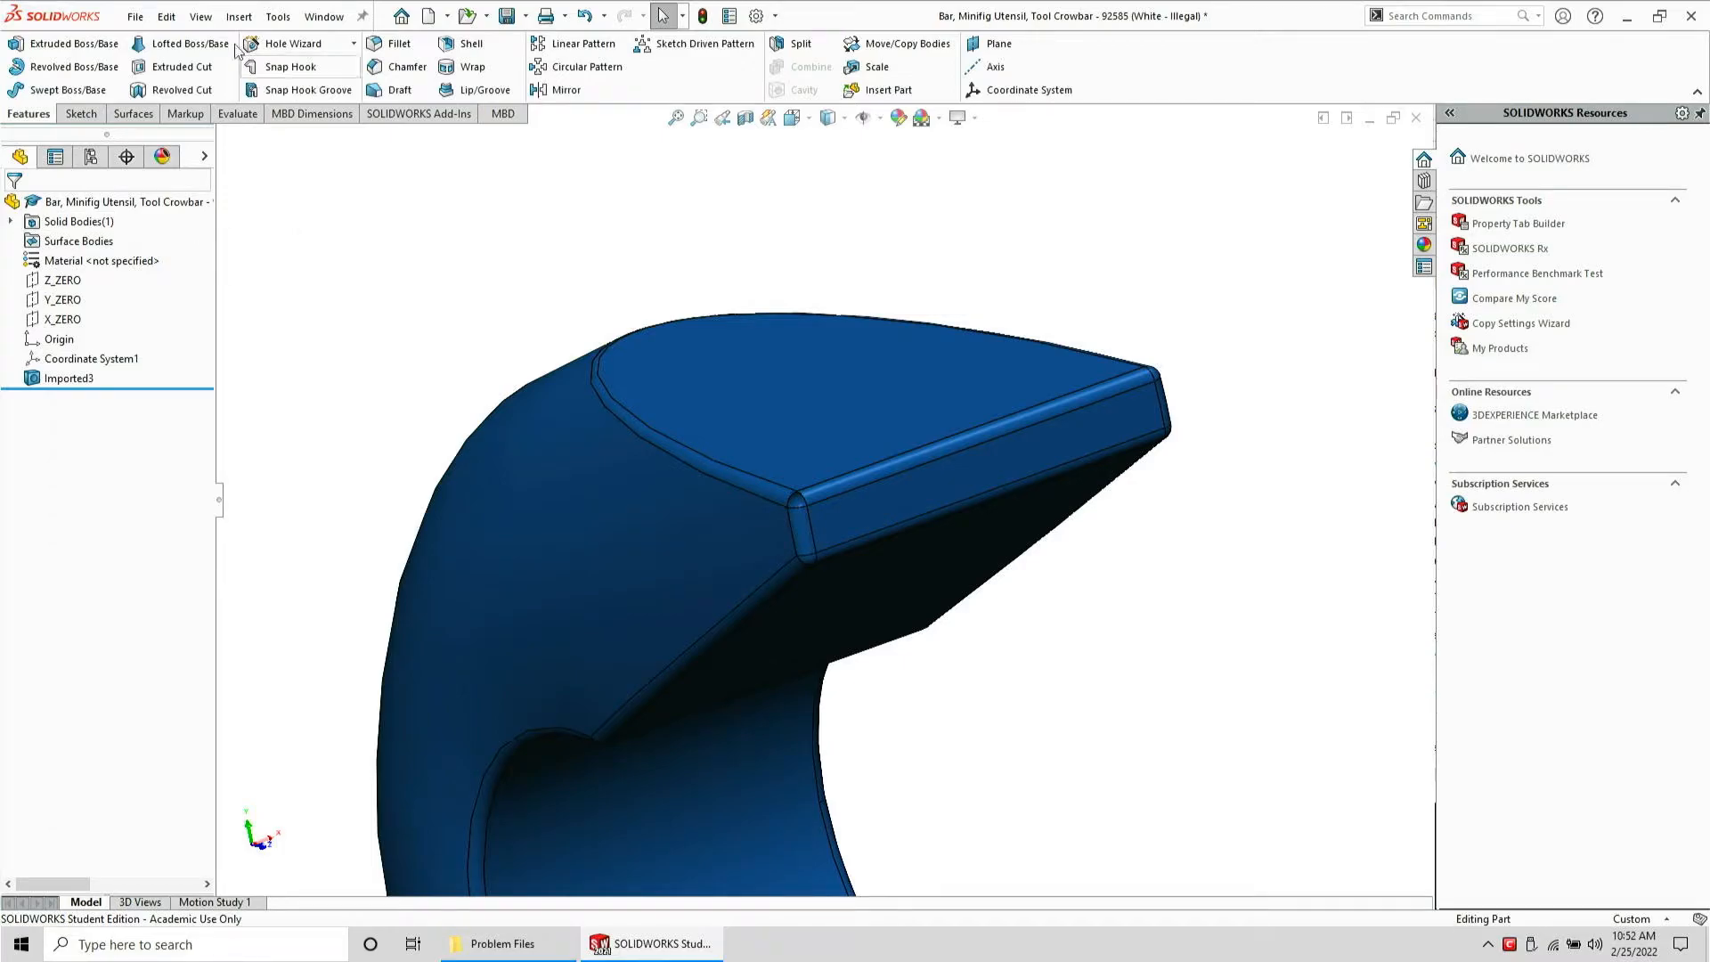
Save the healed part as STEP AP203, replacing the existing file, and close the part without saving
left_click(136, 16)
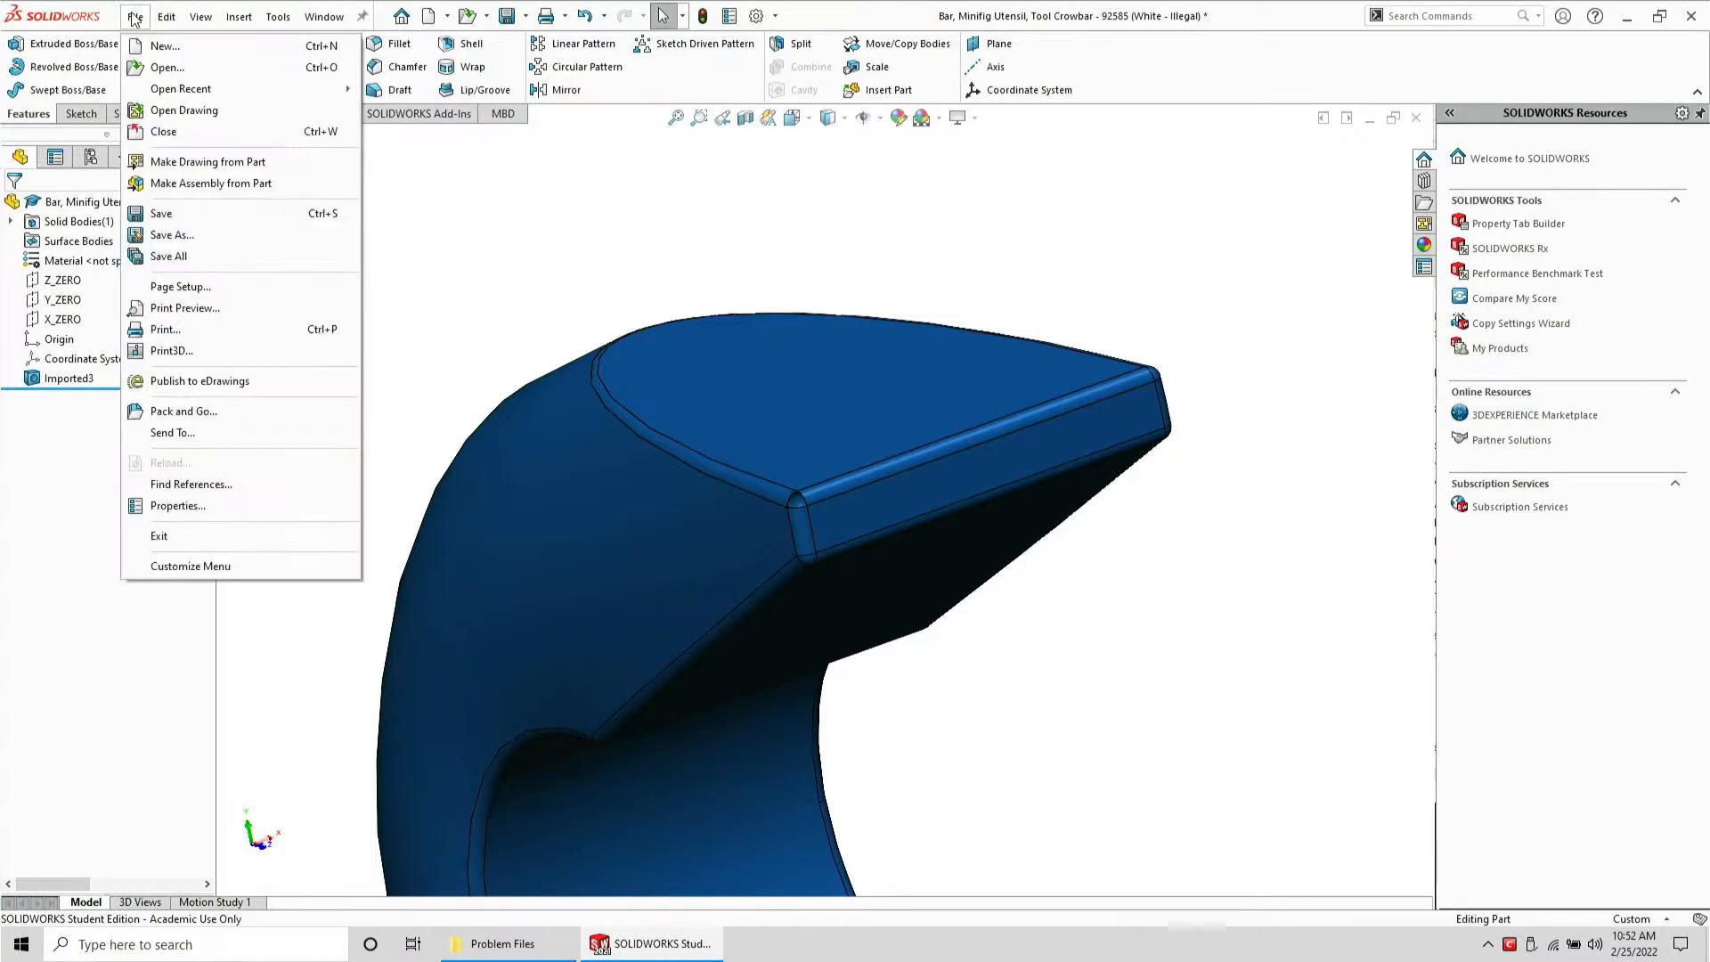
left_click(211, 239)
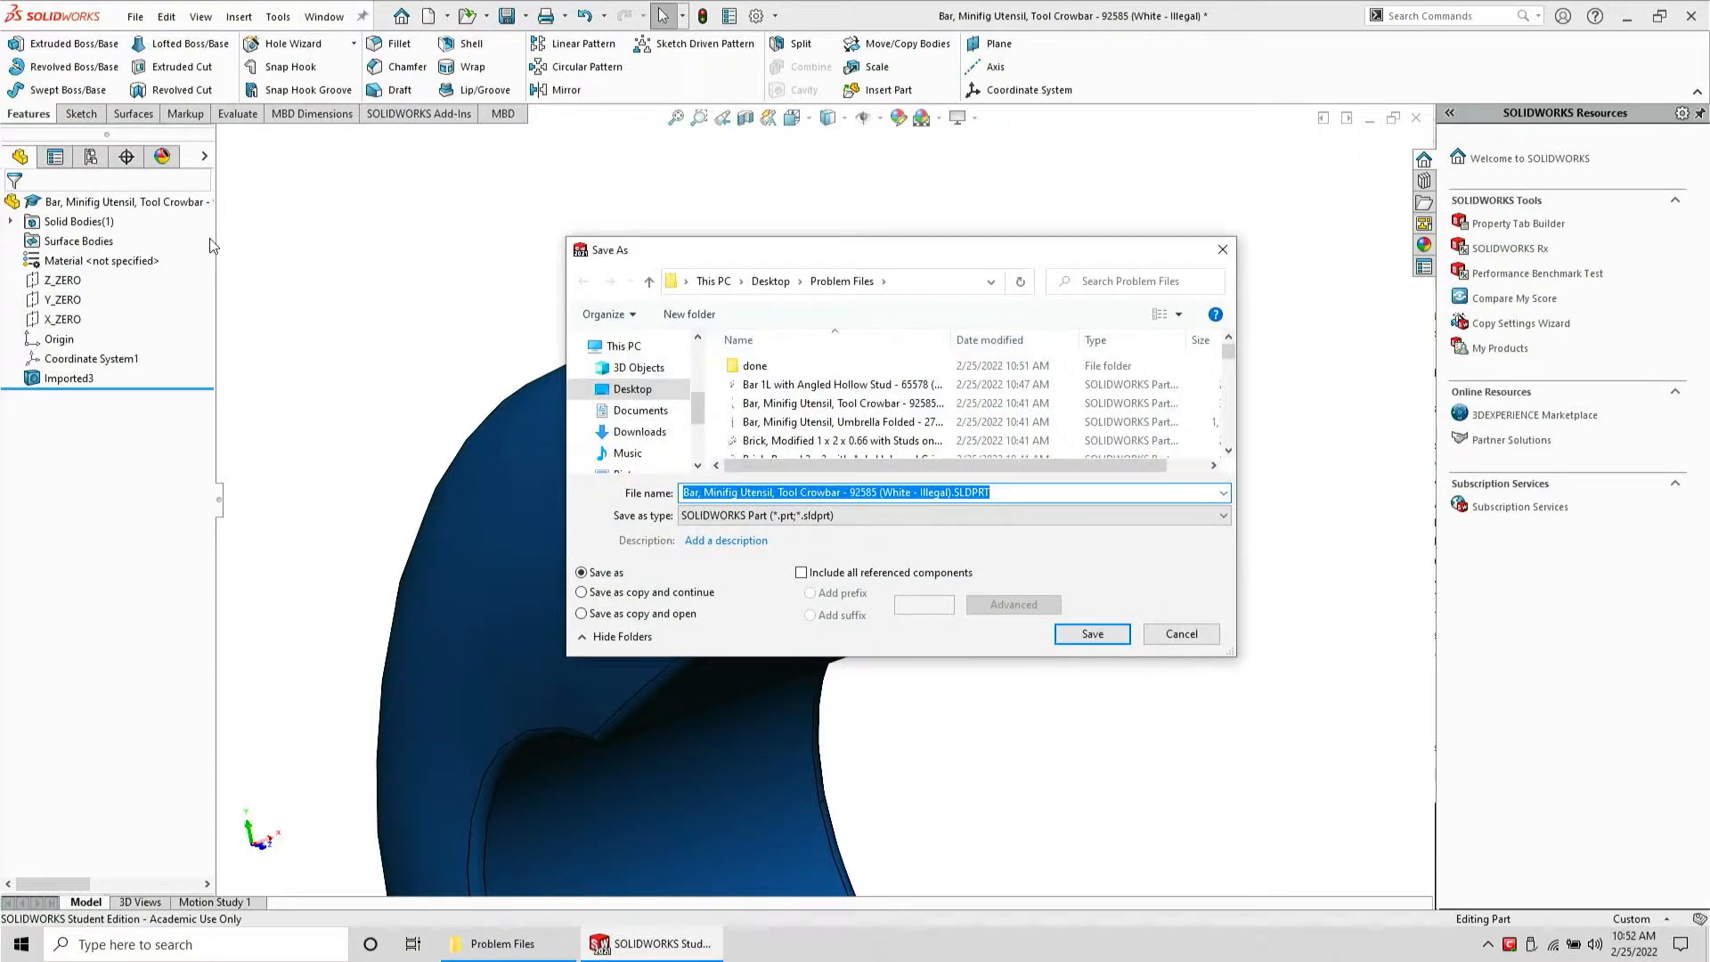
key("Tab")
key("s")
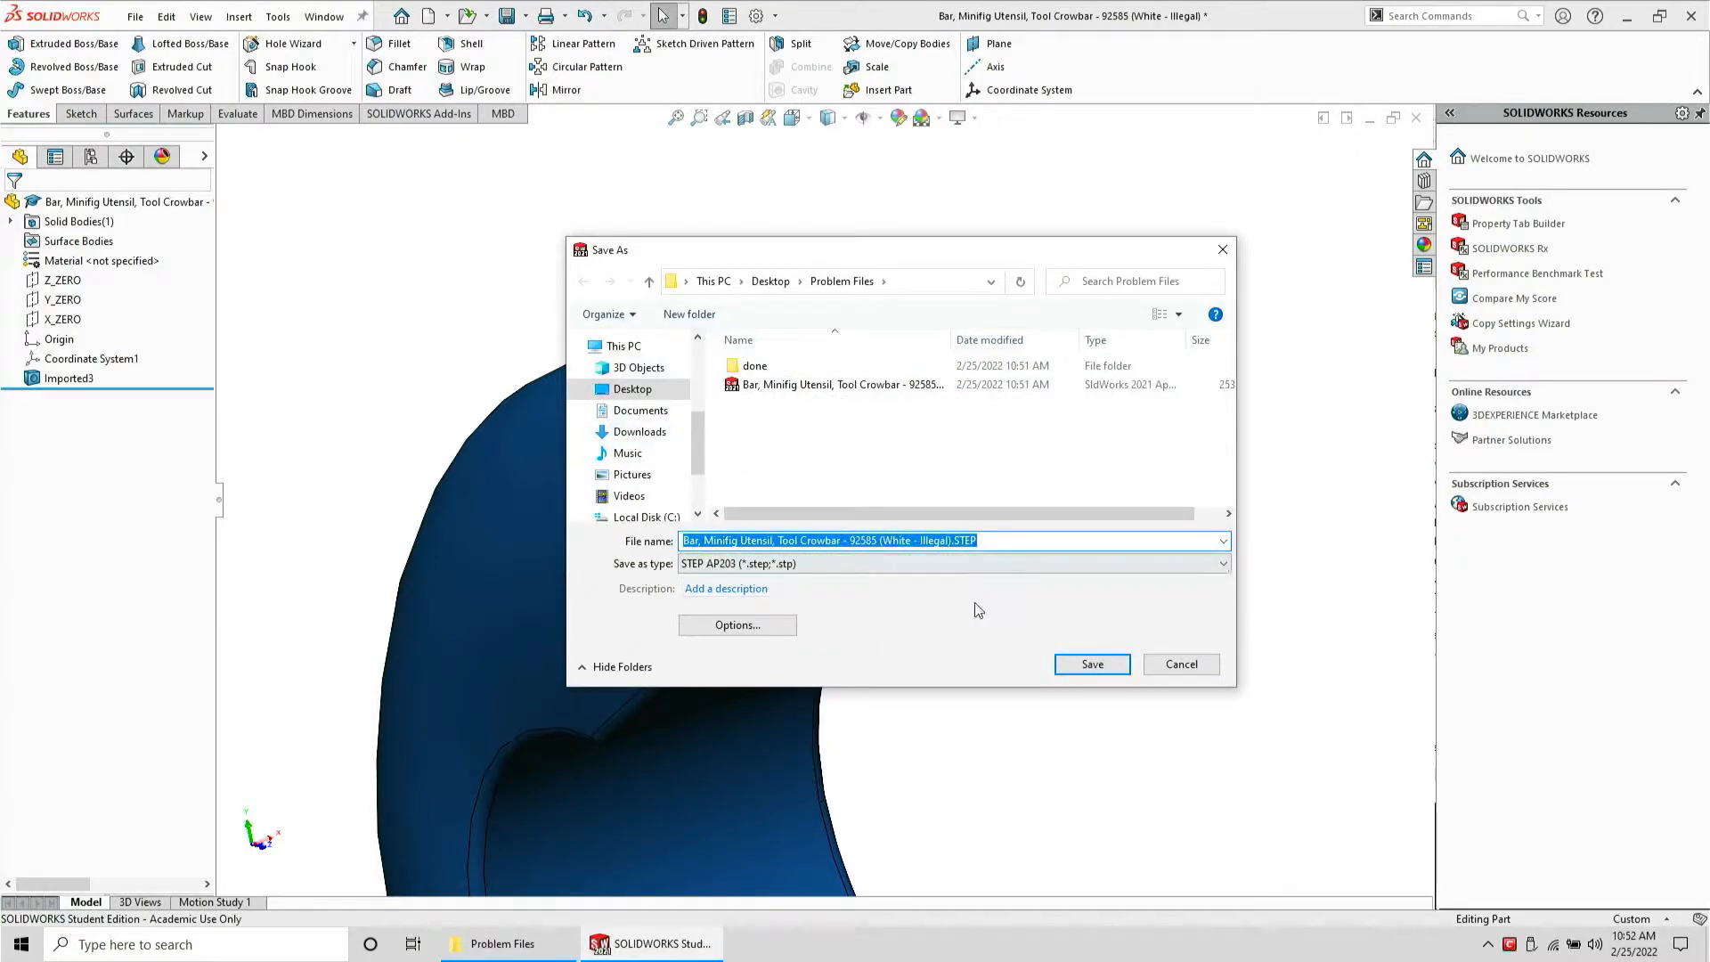
left_click(1081, 664)
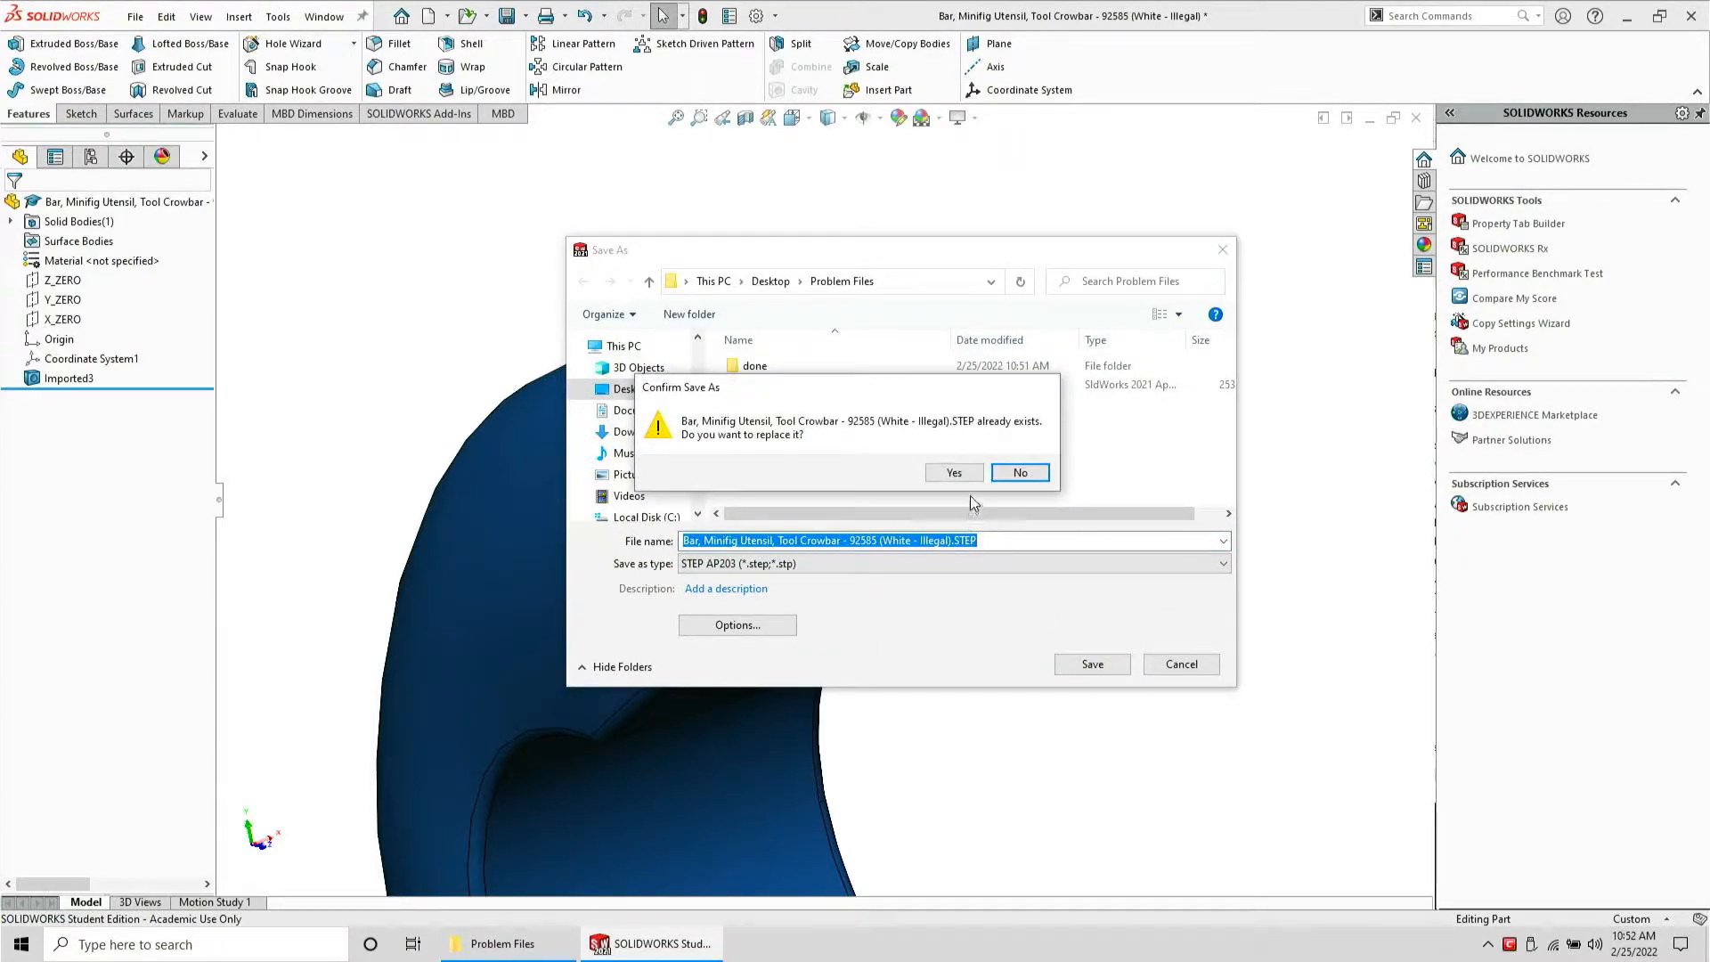
left_click(953, 472)
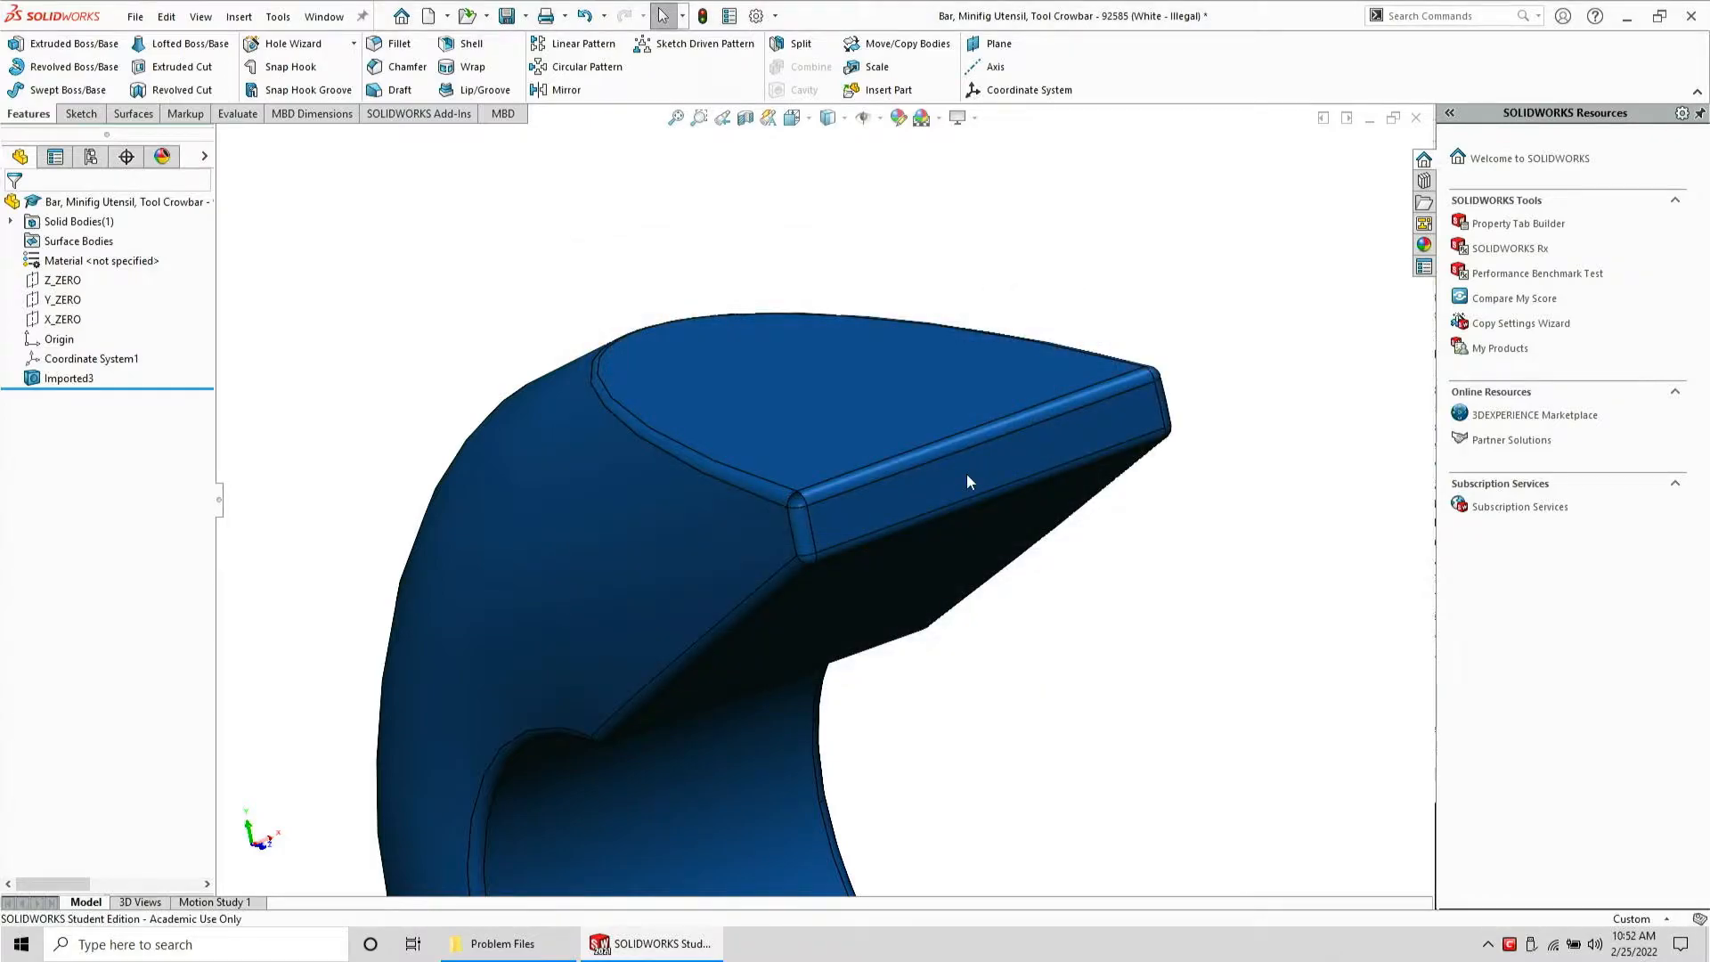
key("ctrl+w")
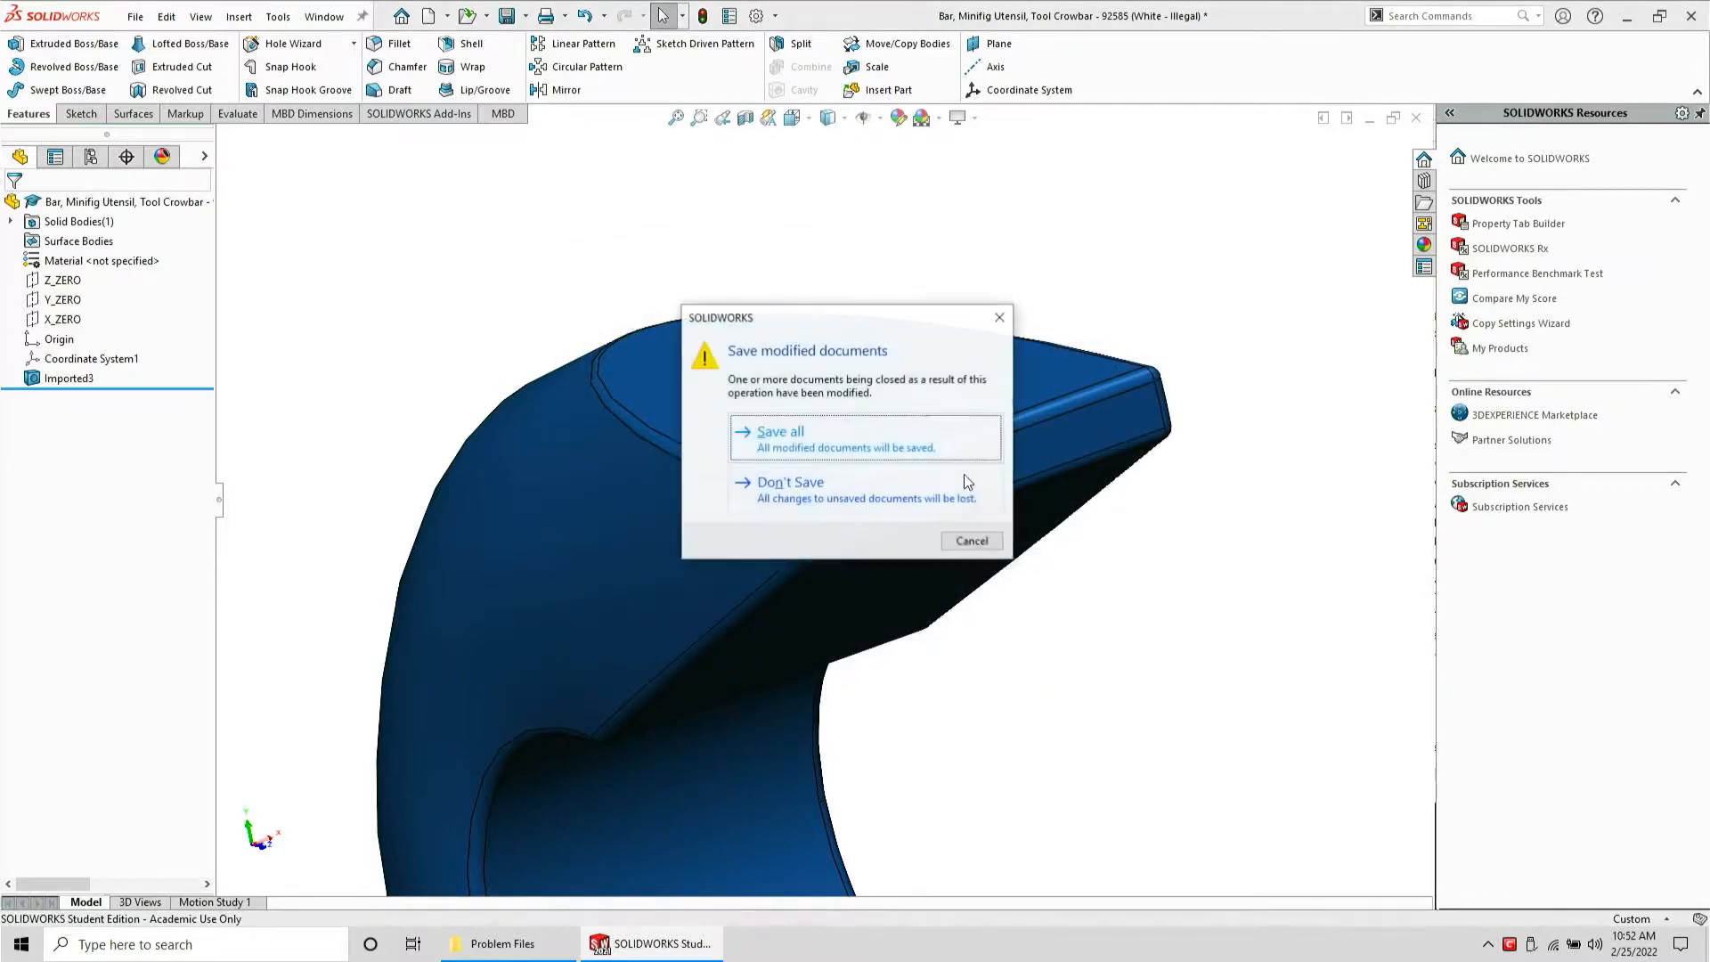
left_click(788, 488)
Reopen the Tool Crowbar STEP file in SolidWorks and run Import Diagnostics on its imported feature
left_click(534, 945)
left_click_drag(1229, 280, 737, 313)
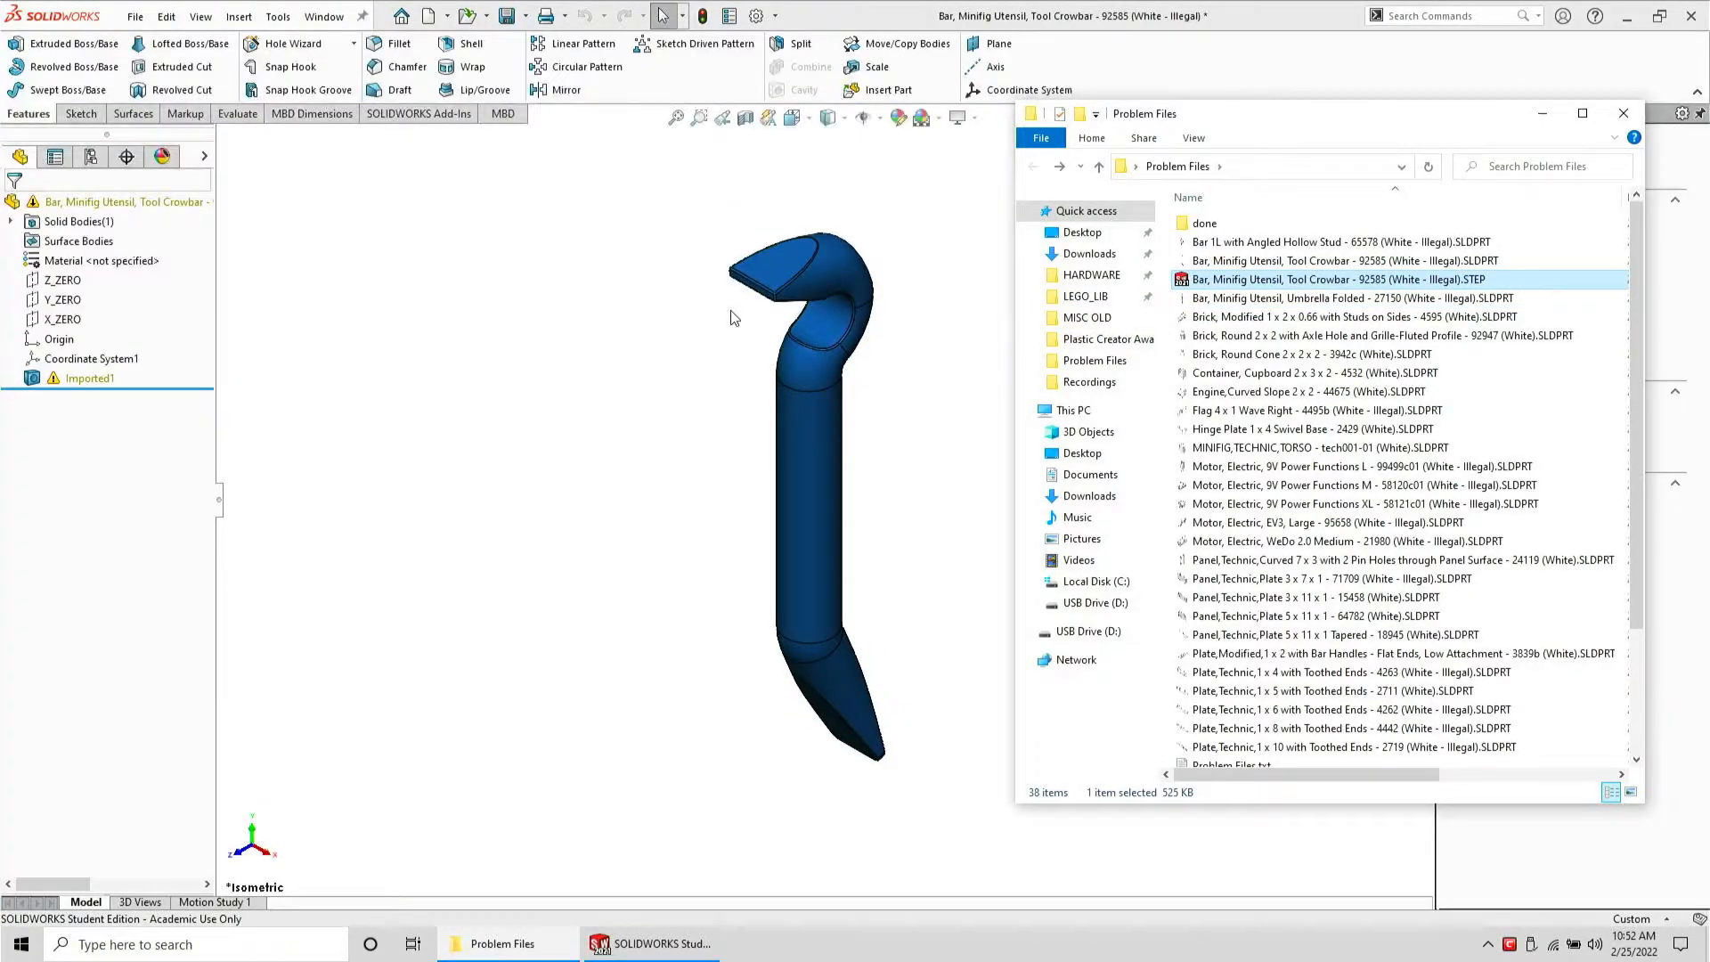
left_click(731, 318)
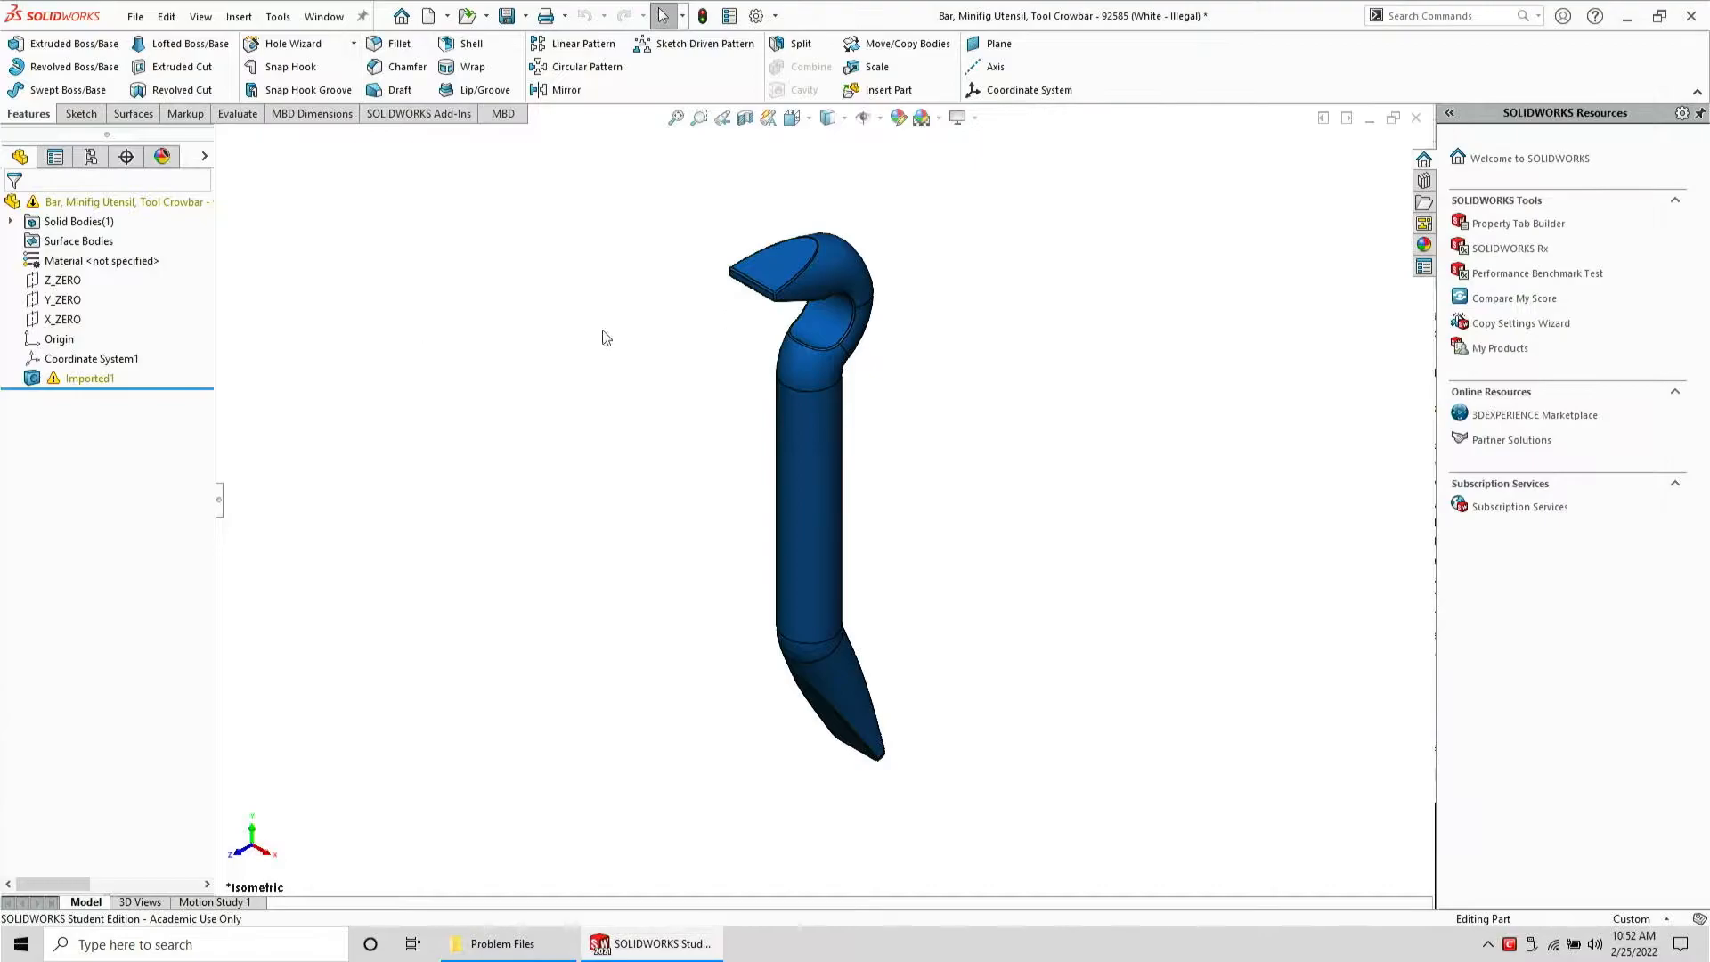
left_click(80, 379)
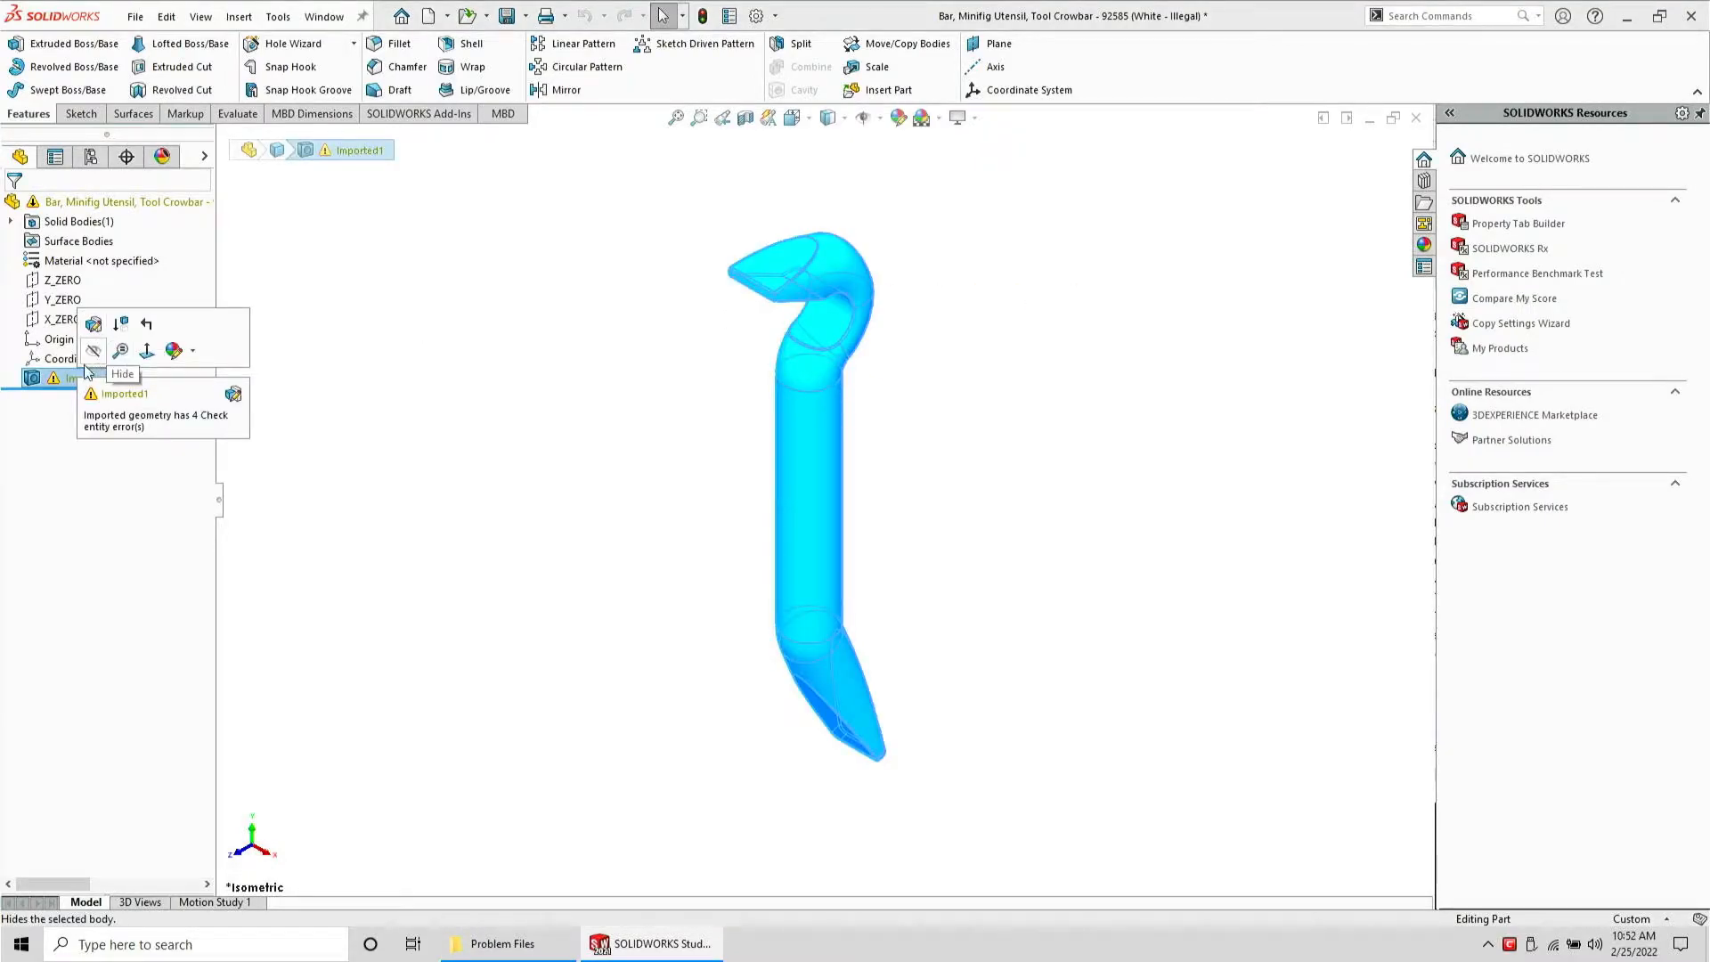
right_click(72, 379)
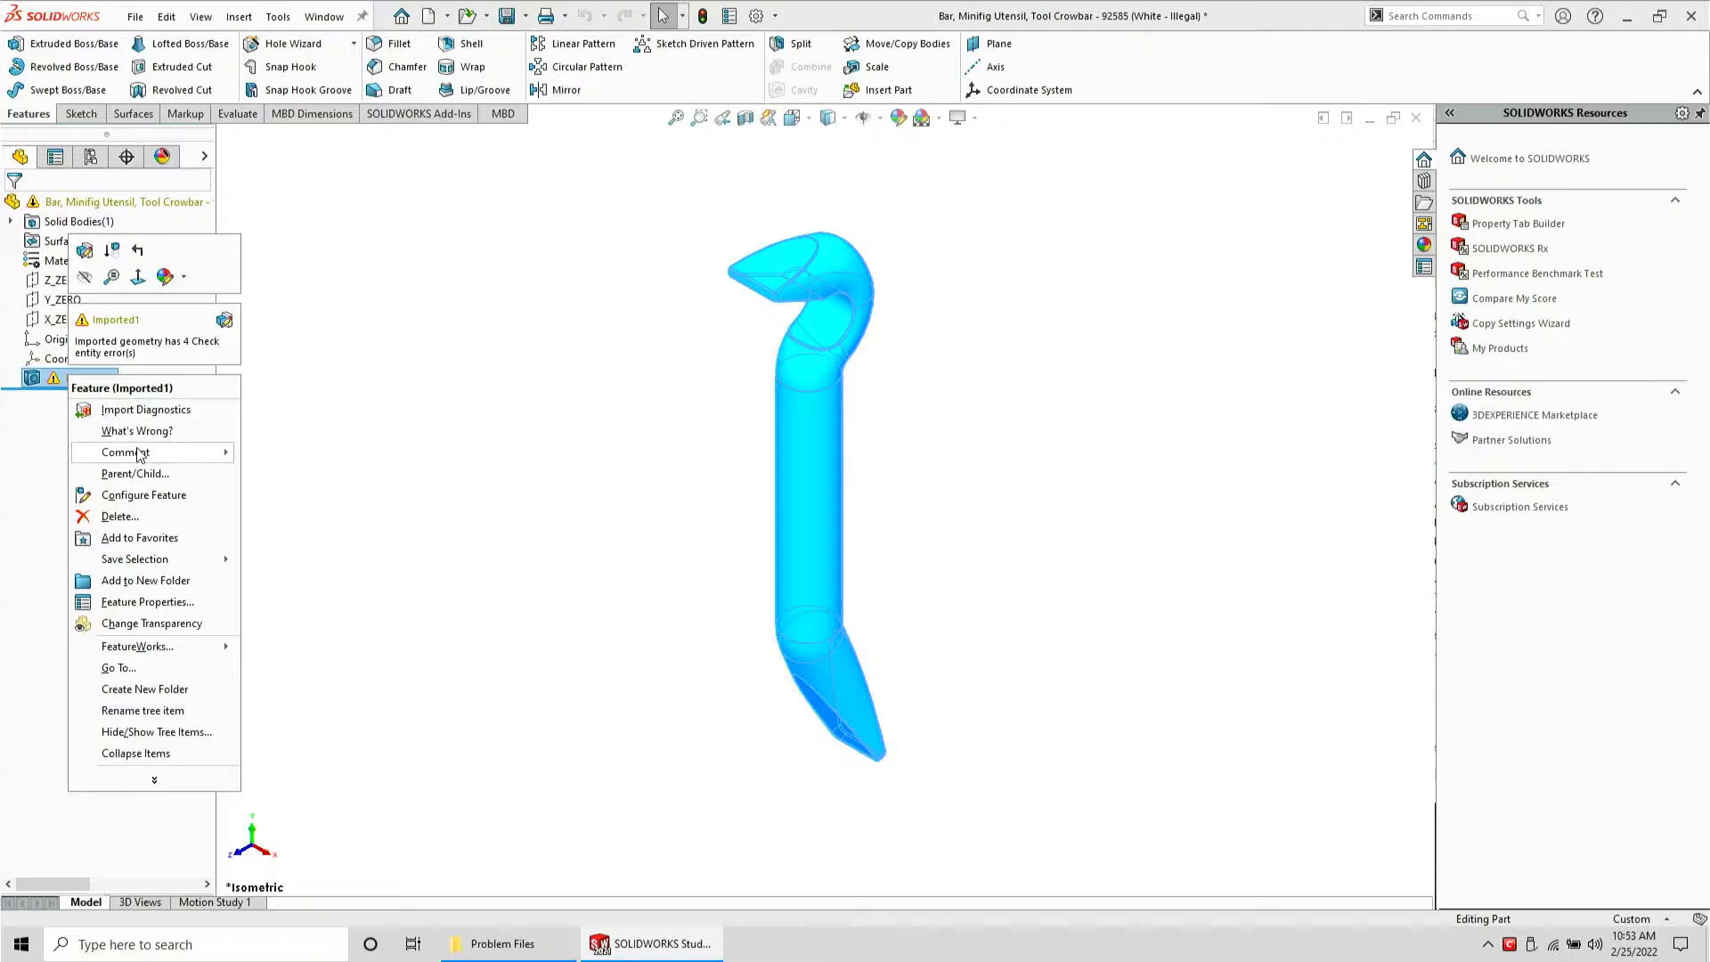
left_click(143, 412)
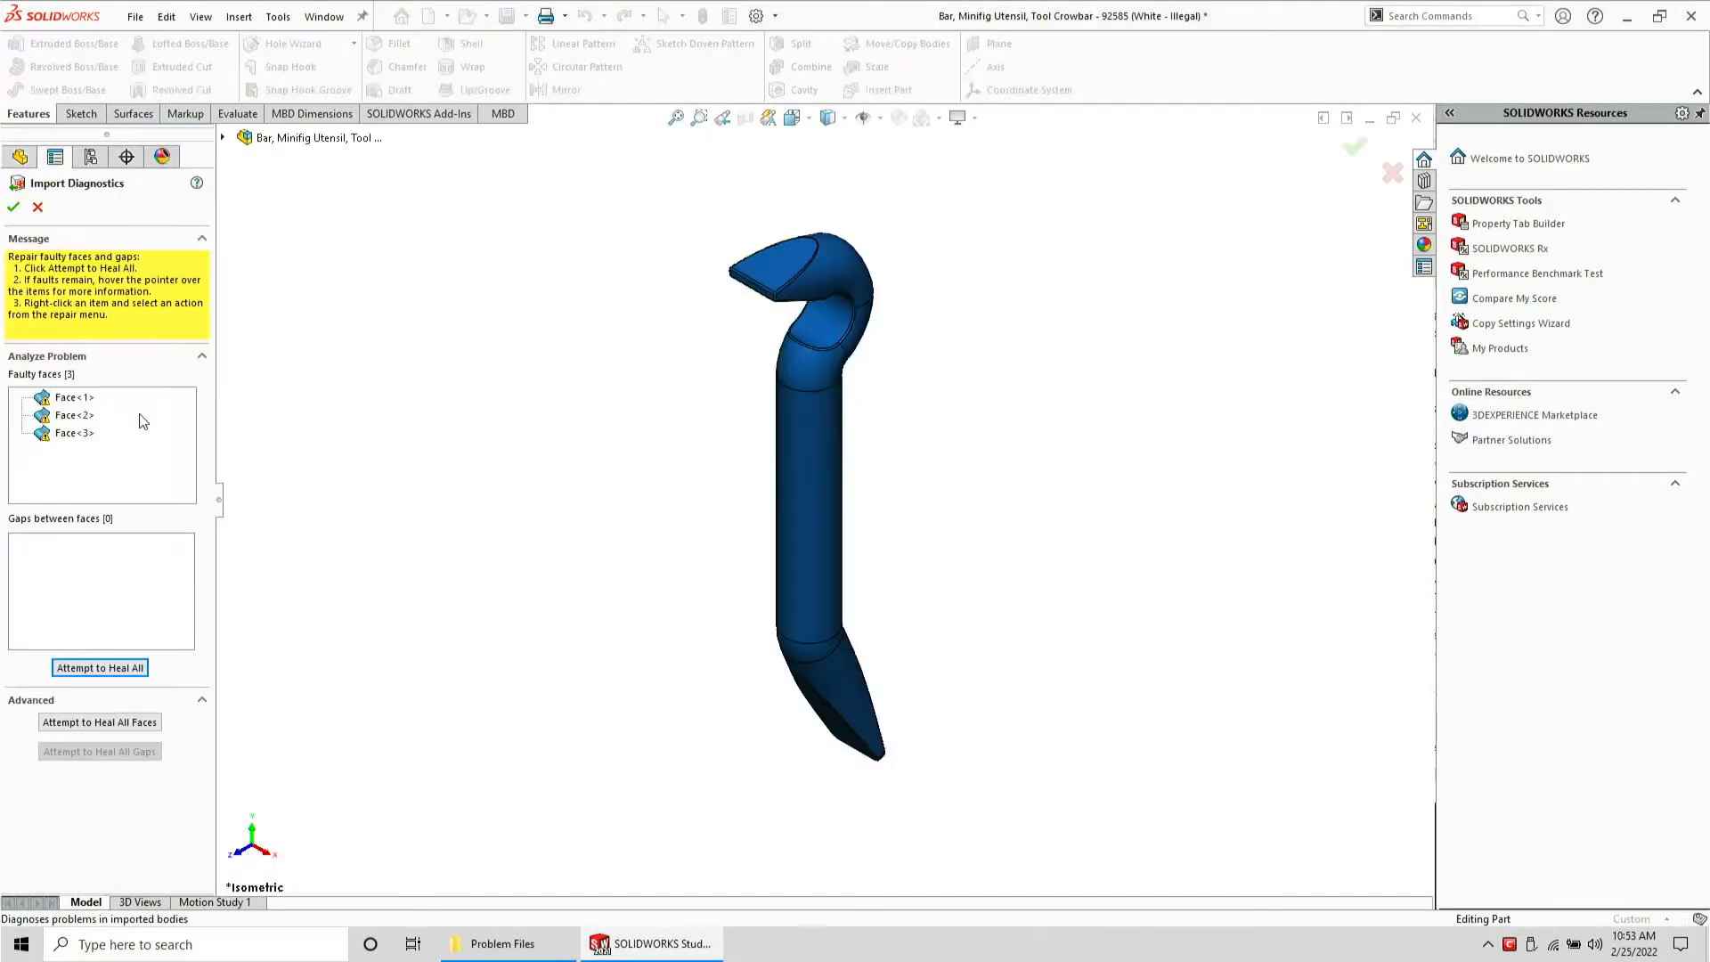
Delete the faulty face at the crowbar's tip in Import Diagnostics and accept the diagnostics
left_click(75, 397)
middle_click_drag(828, 328, 450, 521)
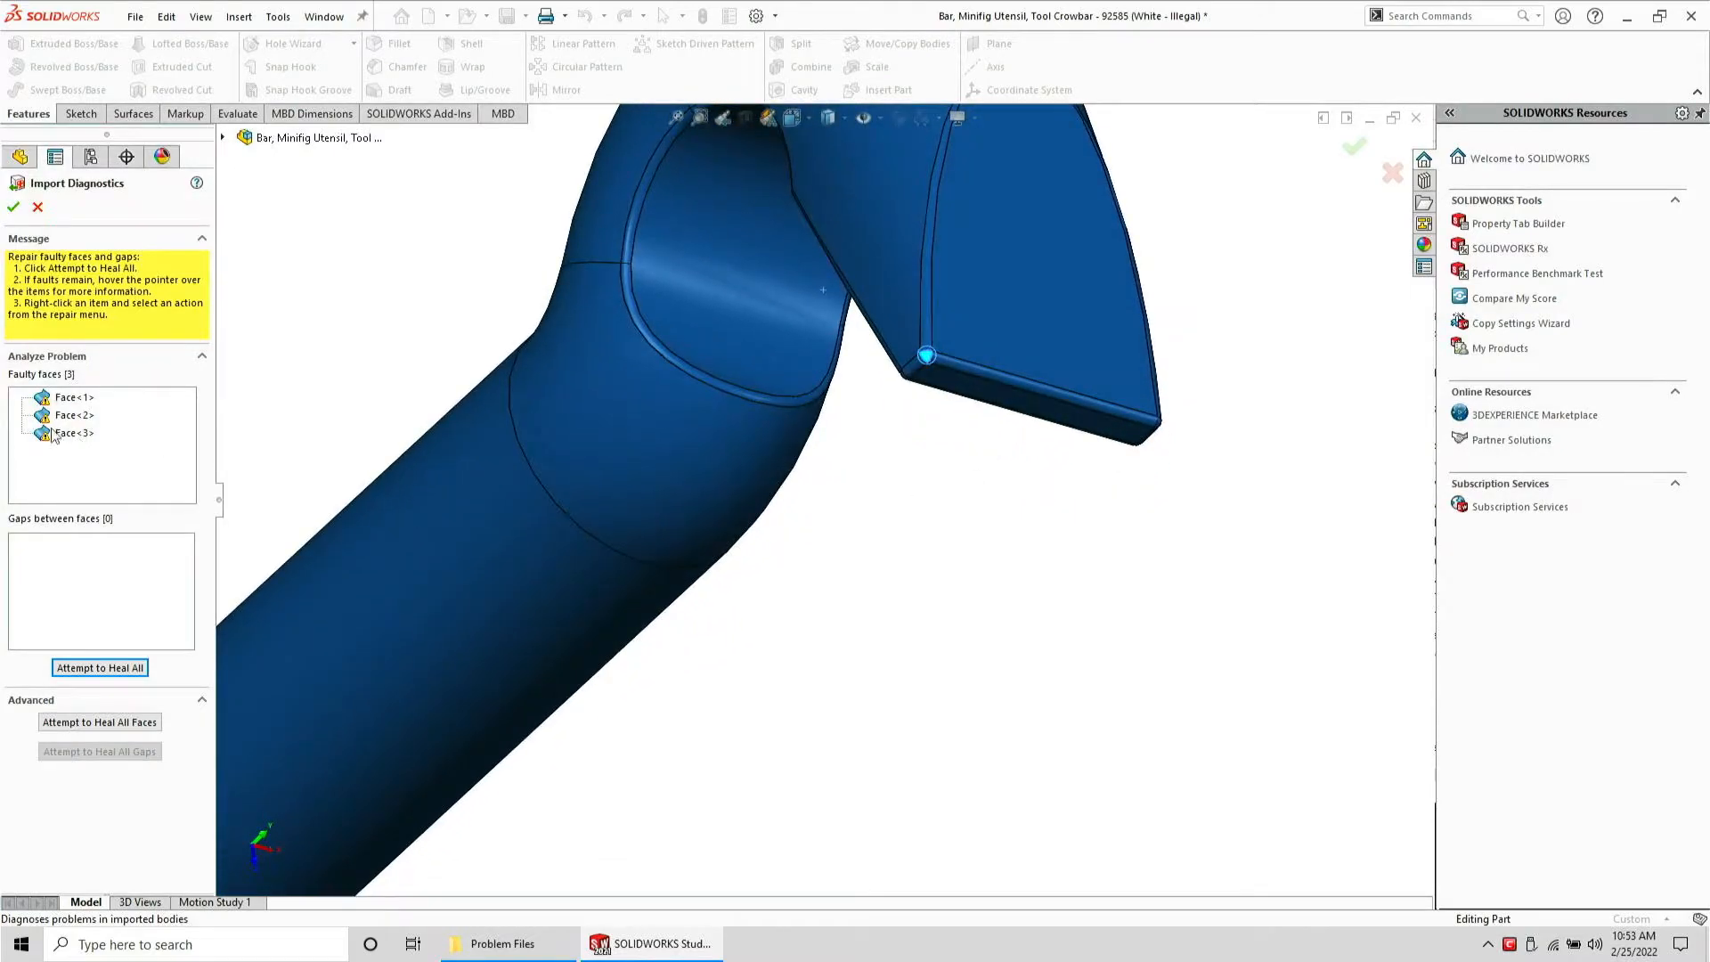
left_click(71, 403)
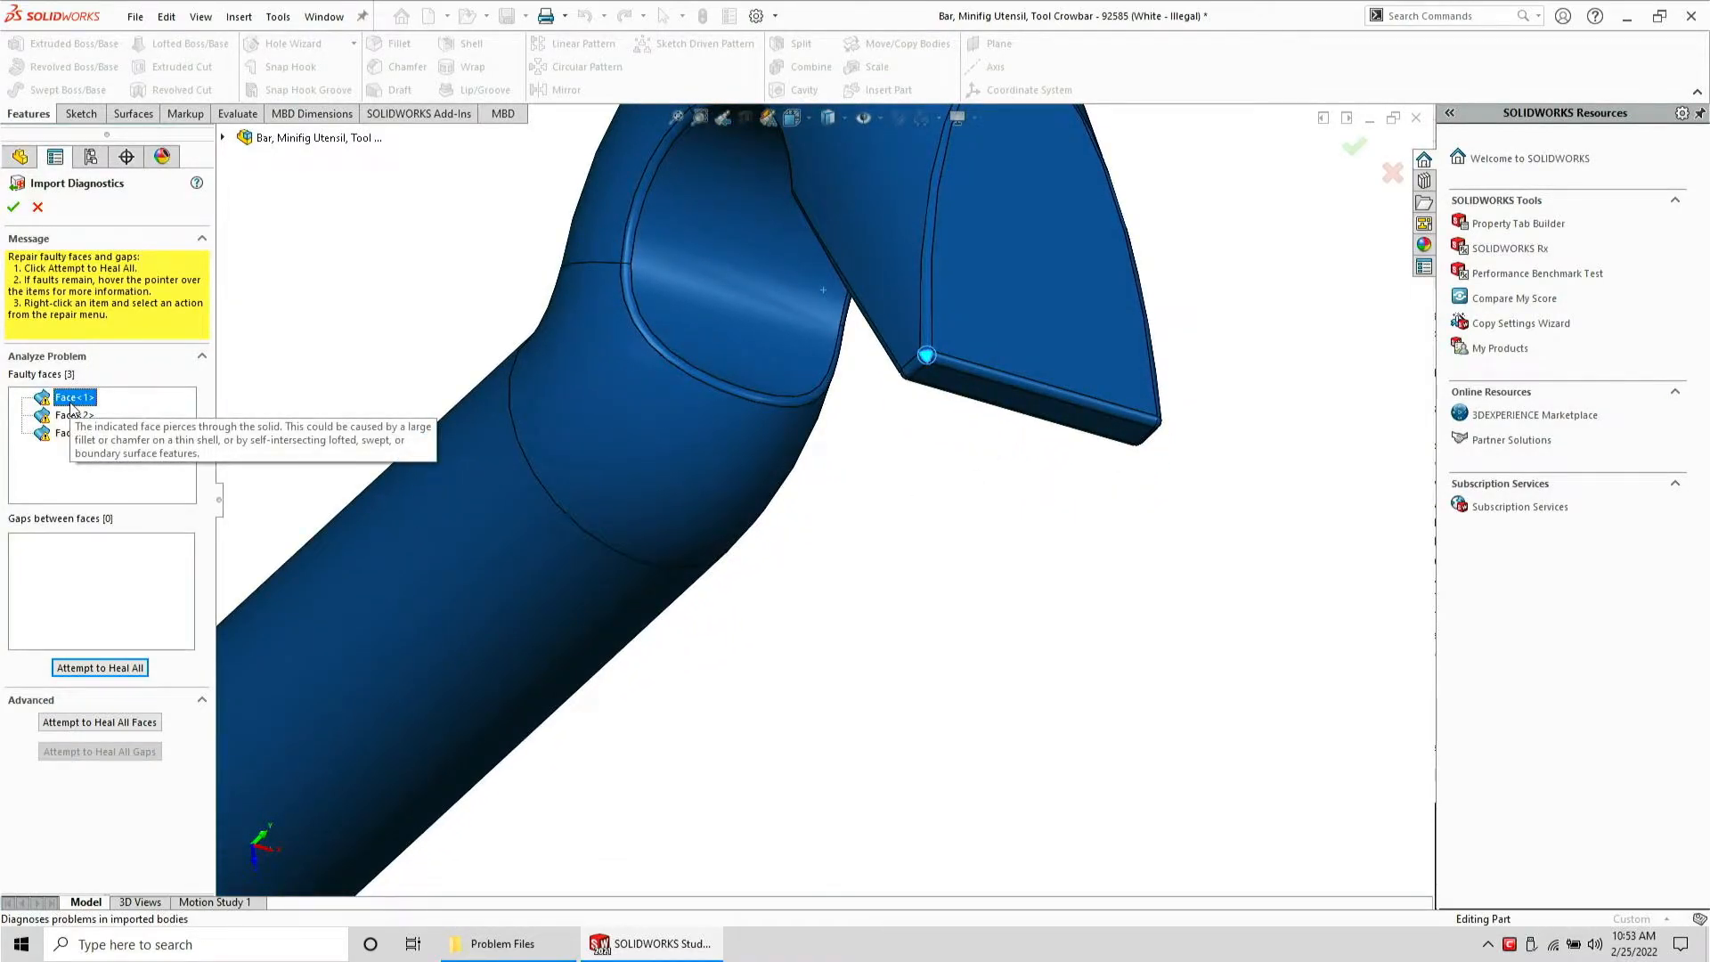
right_click(71, 404)
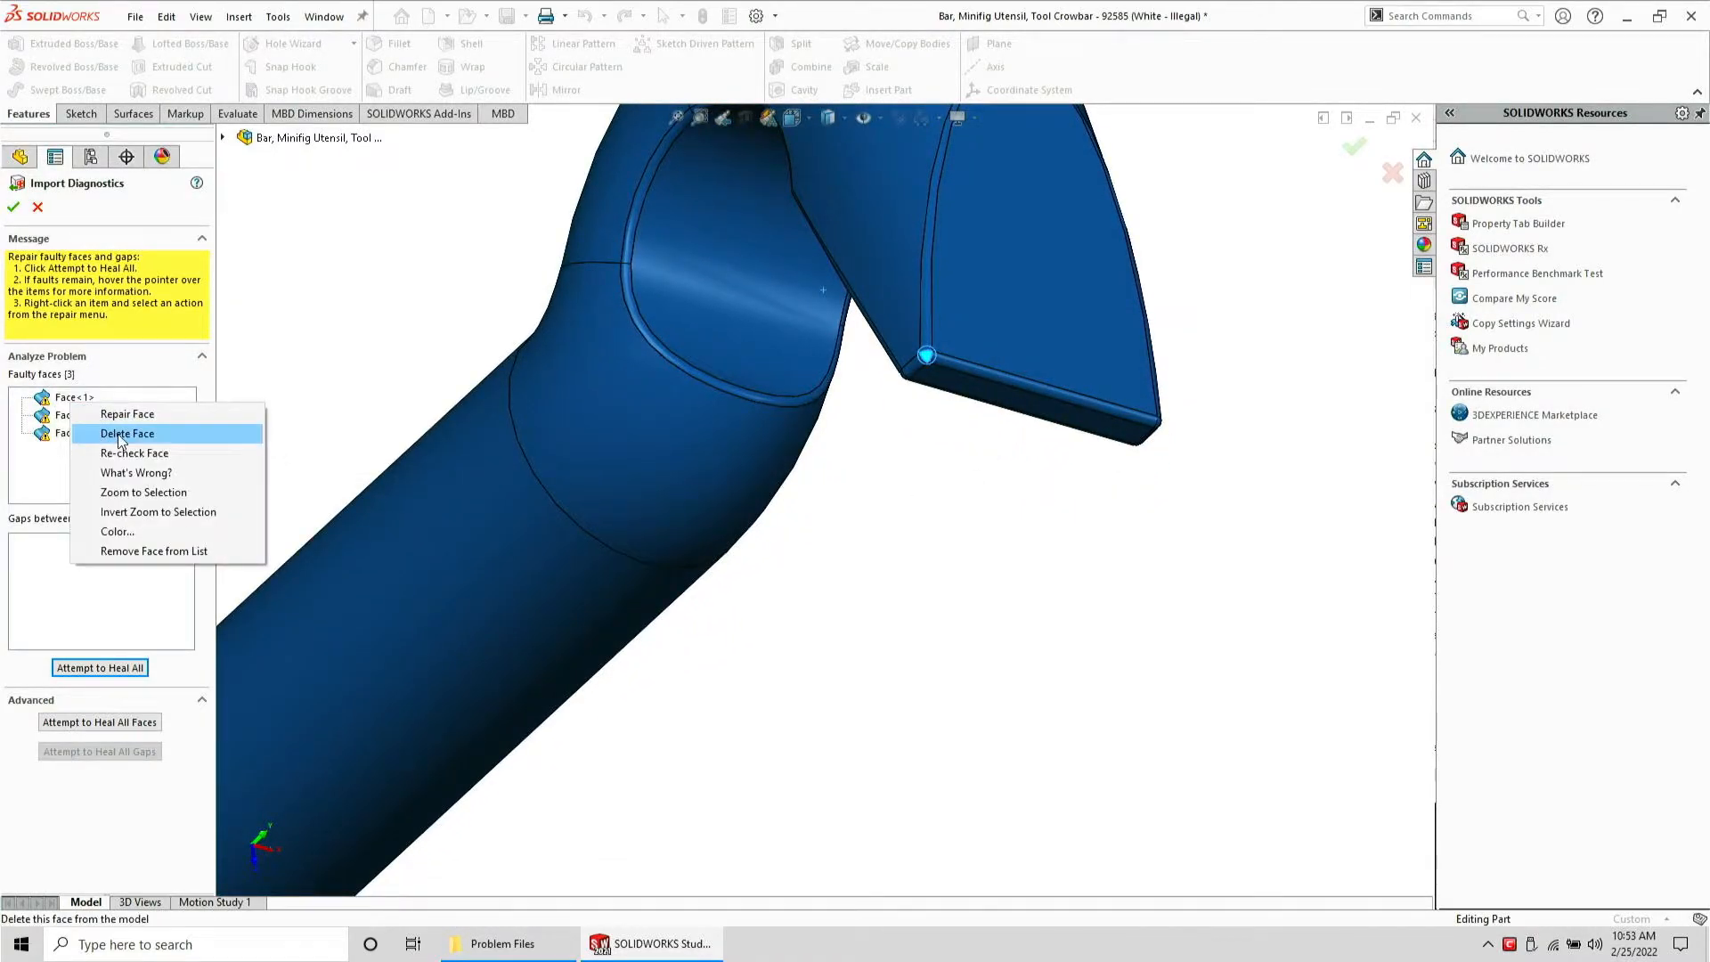
left_click(116, 431)
right_click(73, 400)
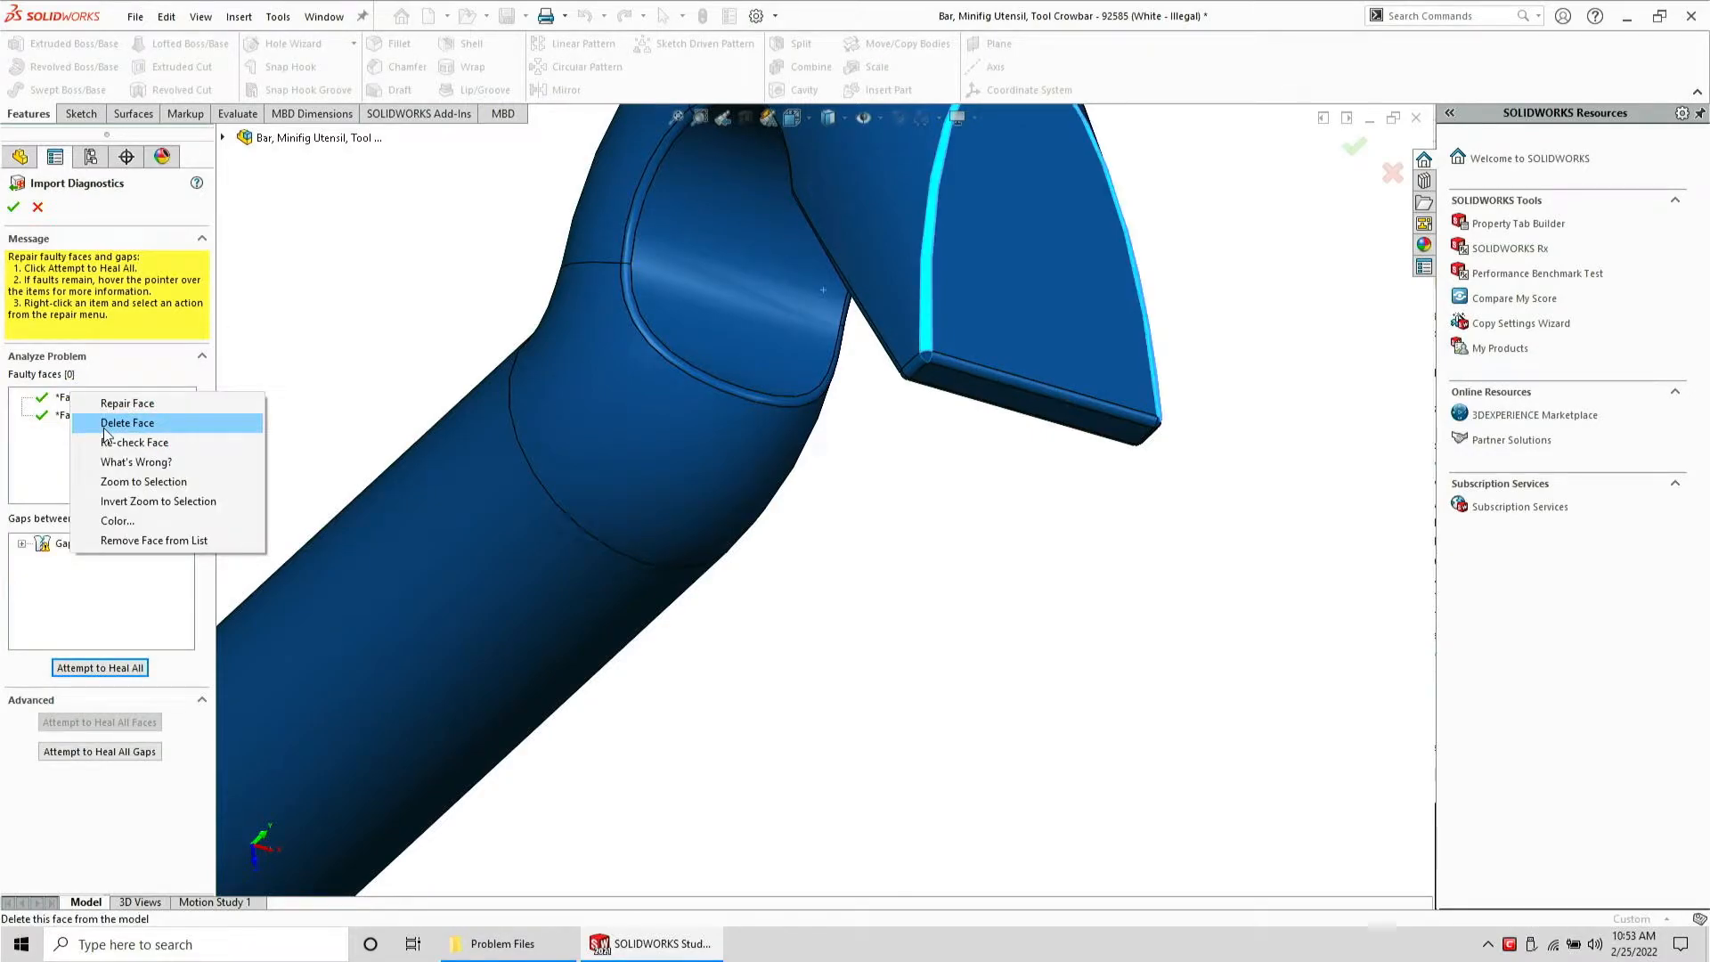
left_click(51, 427)
left_click(49, 418)
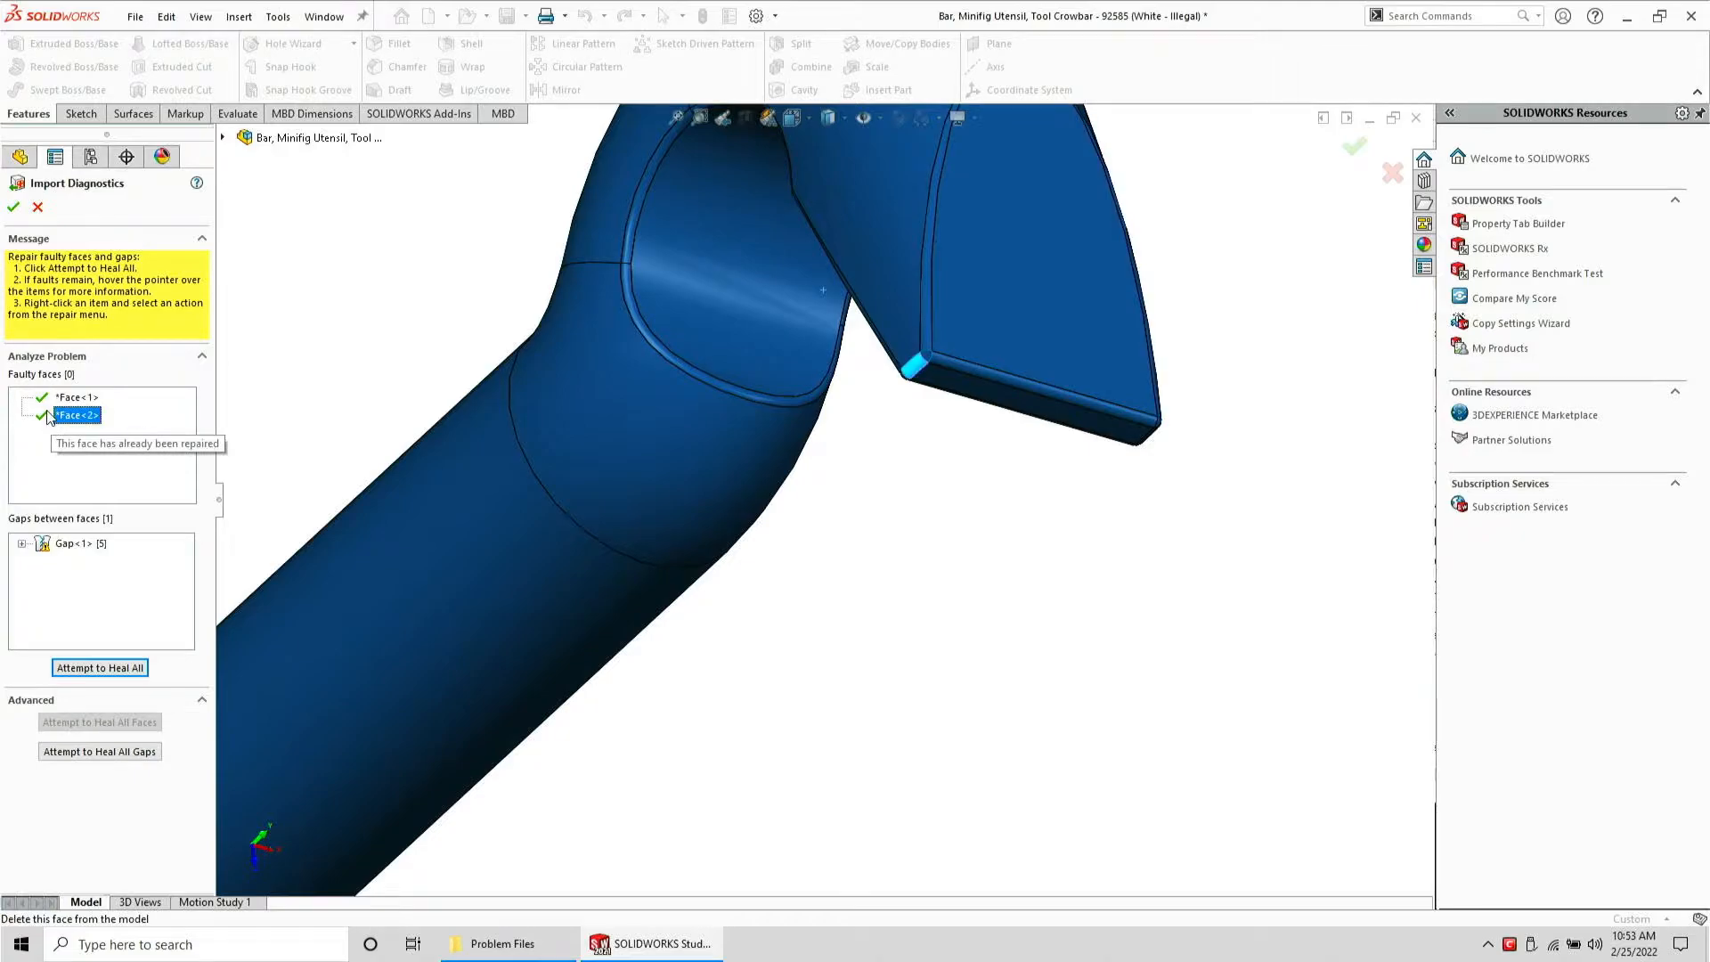
left_click(14, 209)
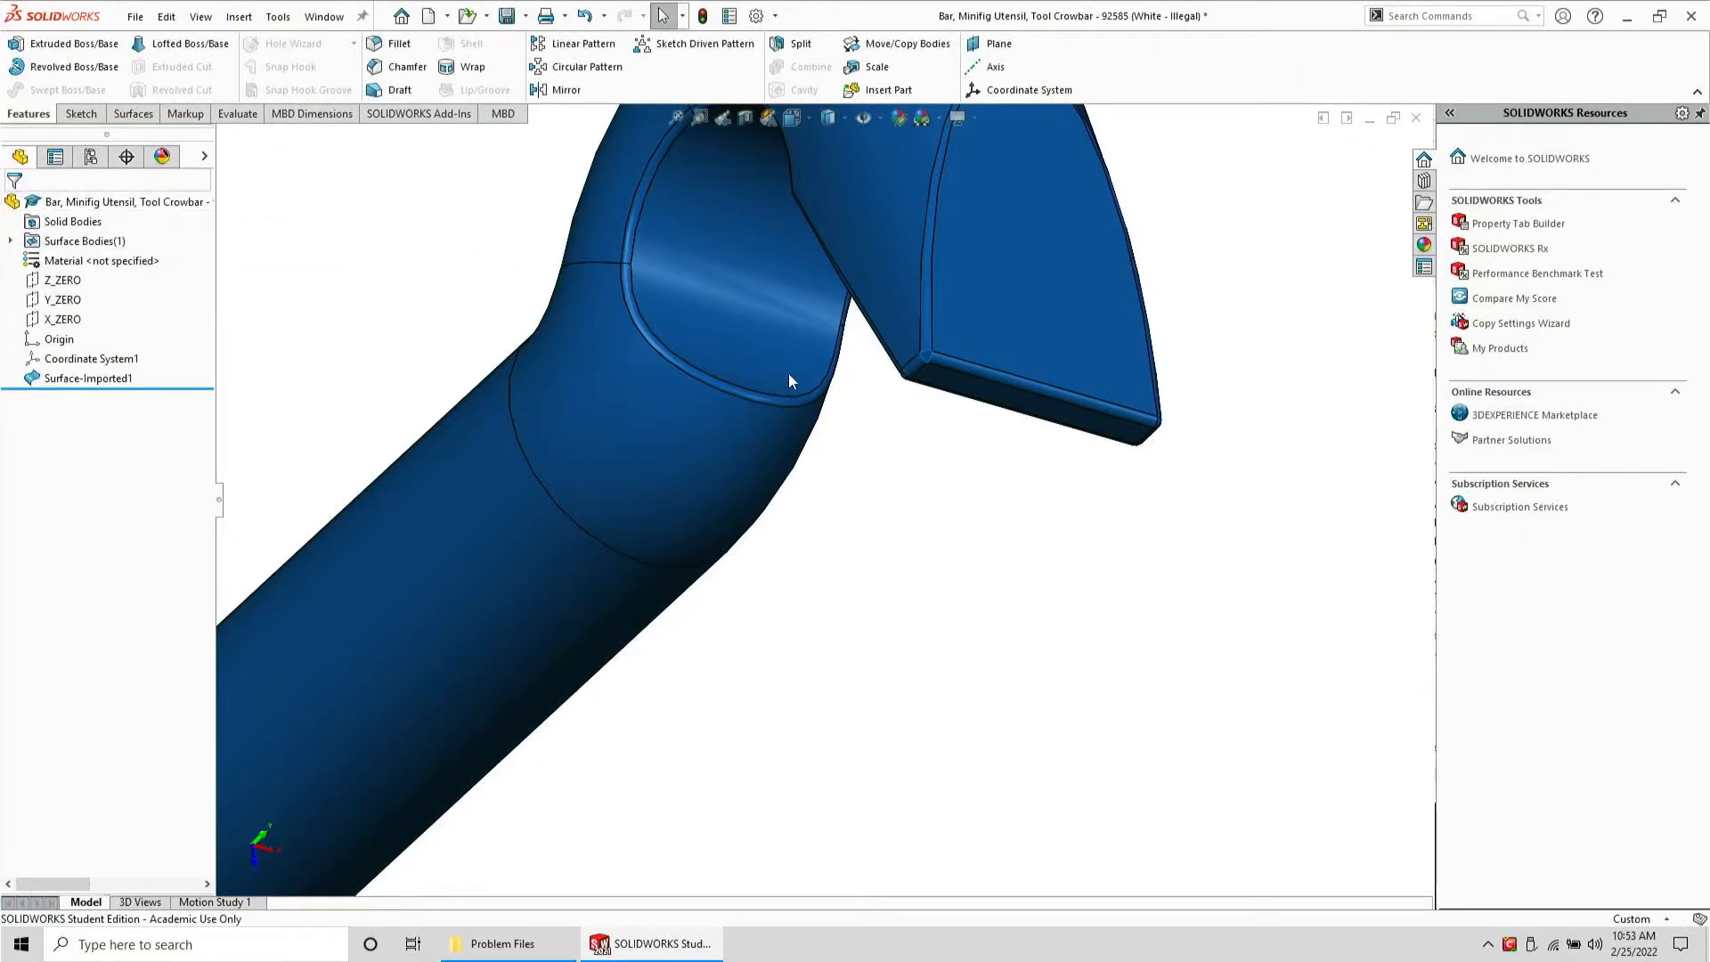
Patch the hole at the tip's corner with a Filled Surface bounded by its open edge loop
scroll(951, 356, "down", 5)
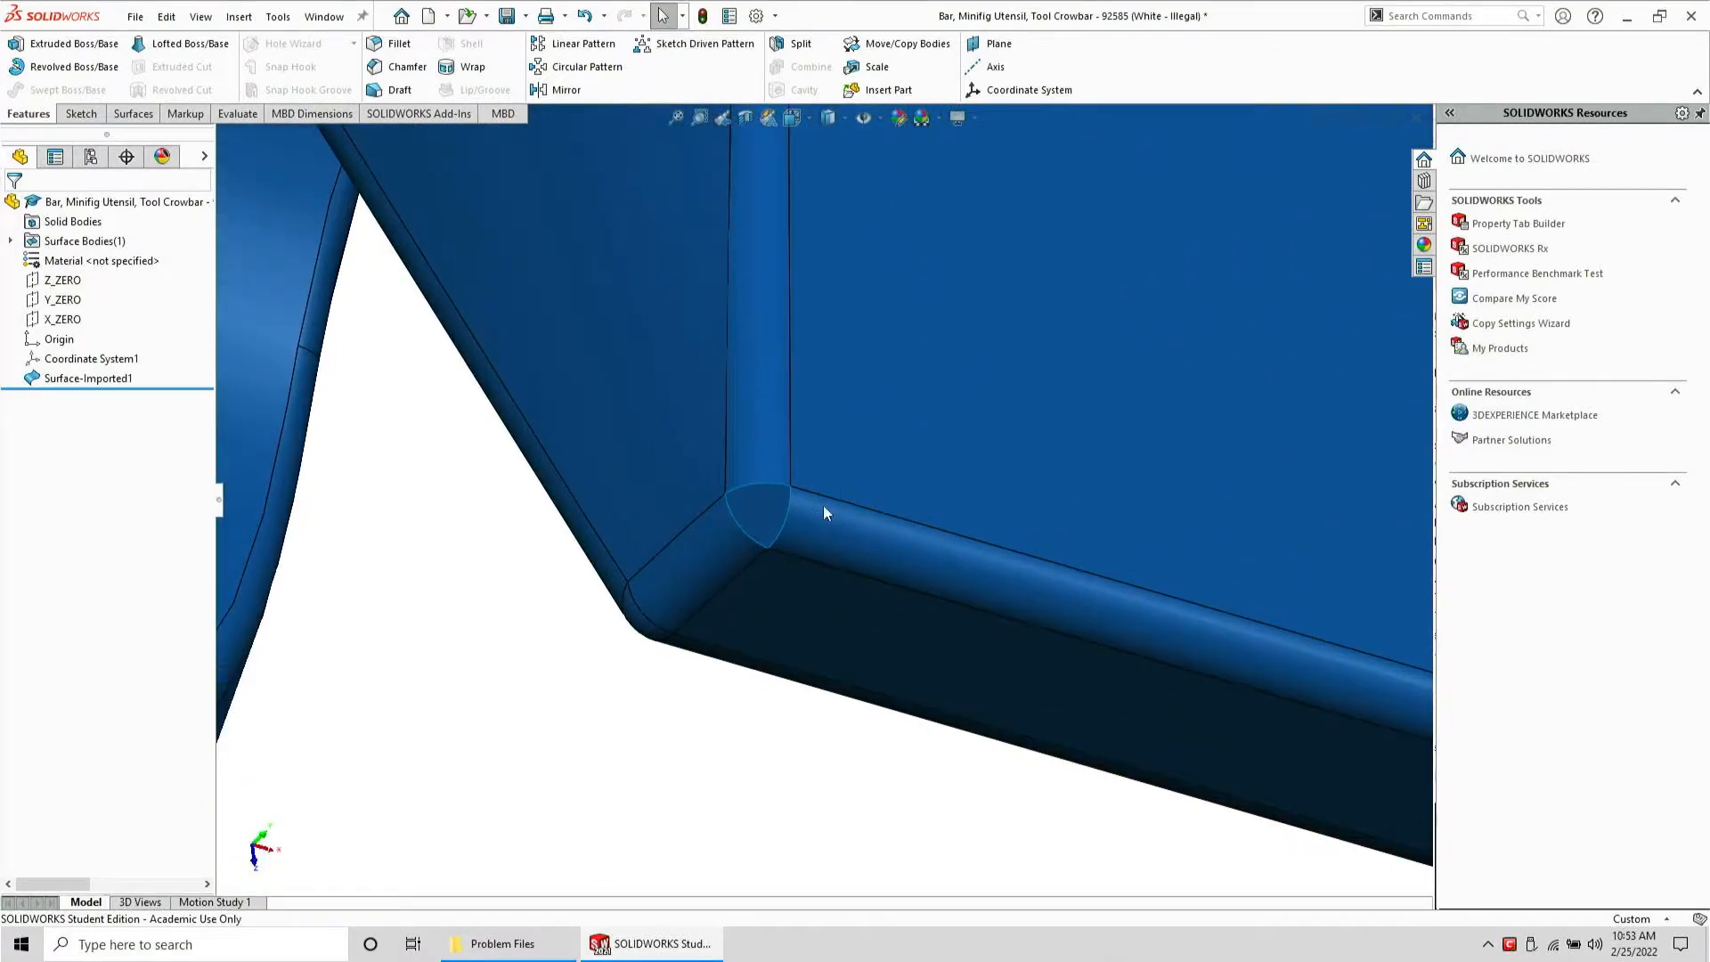
scroll(831, 501, "down", 3)
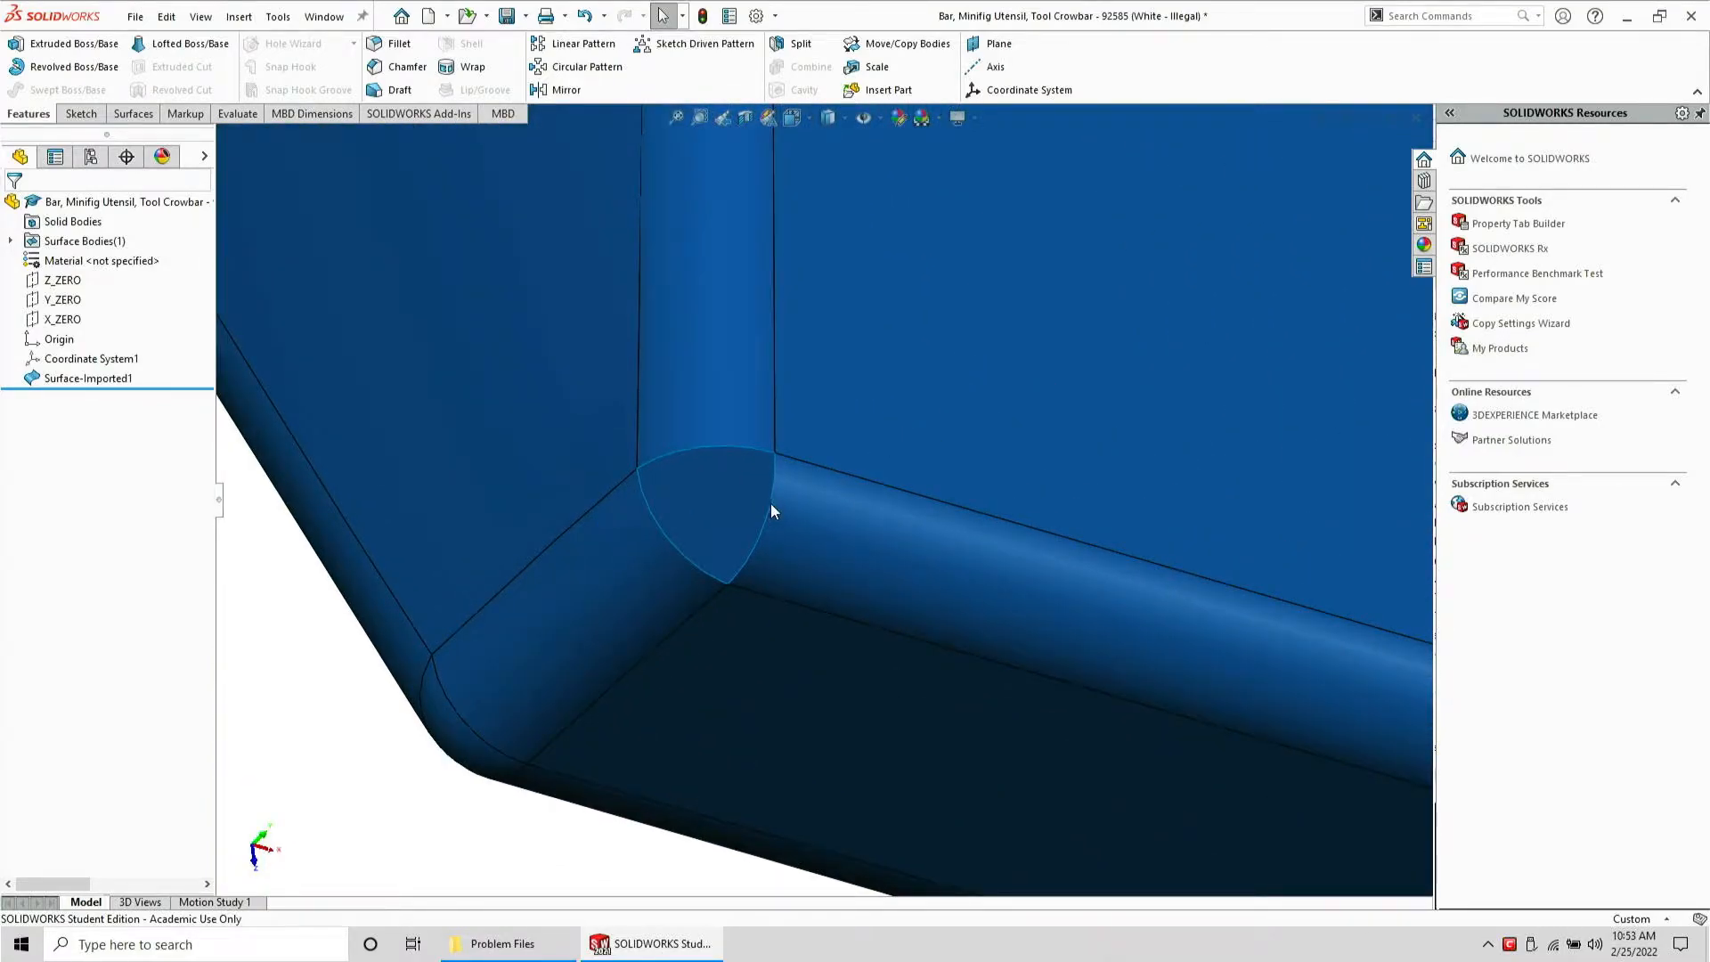
left_click(771, 504)
right_click(771, 505)
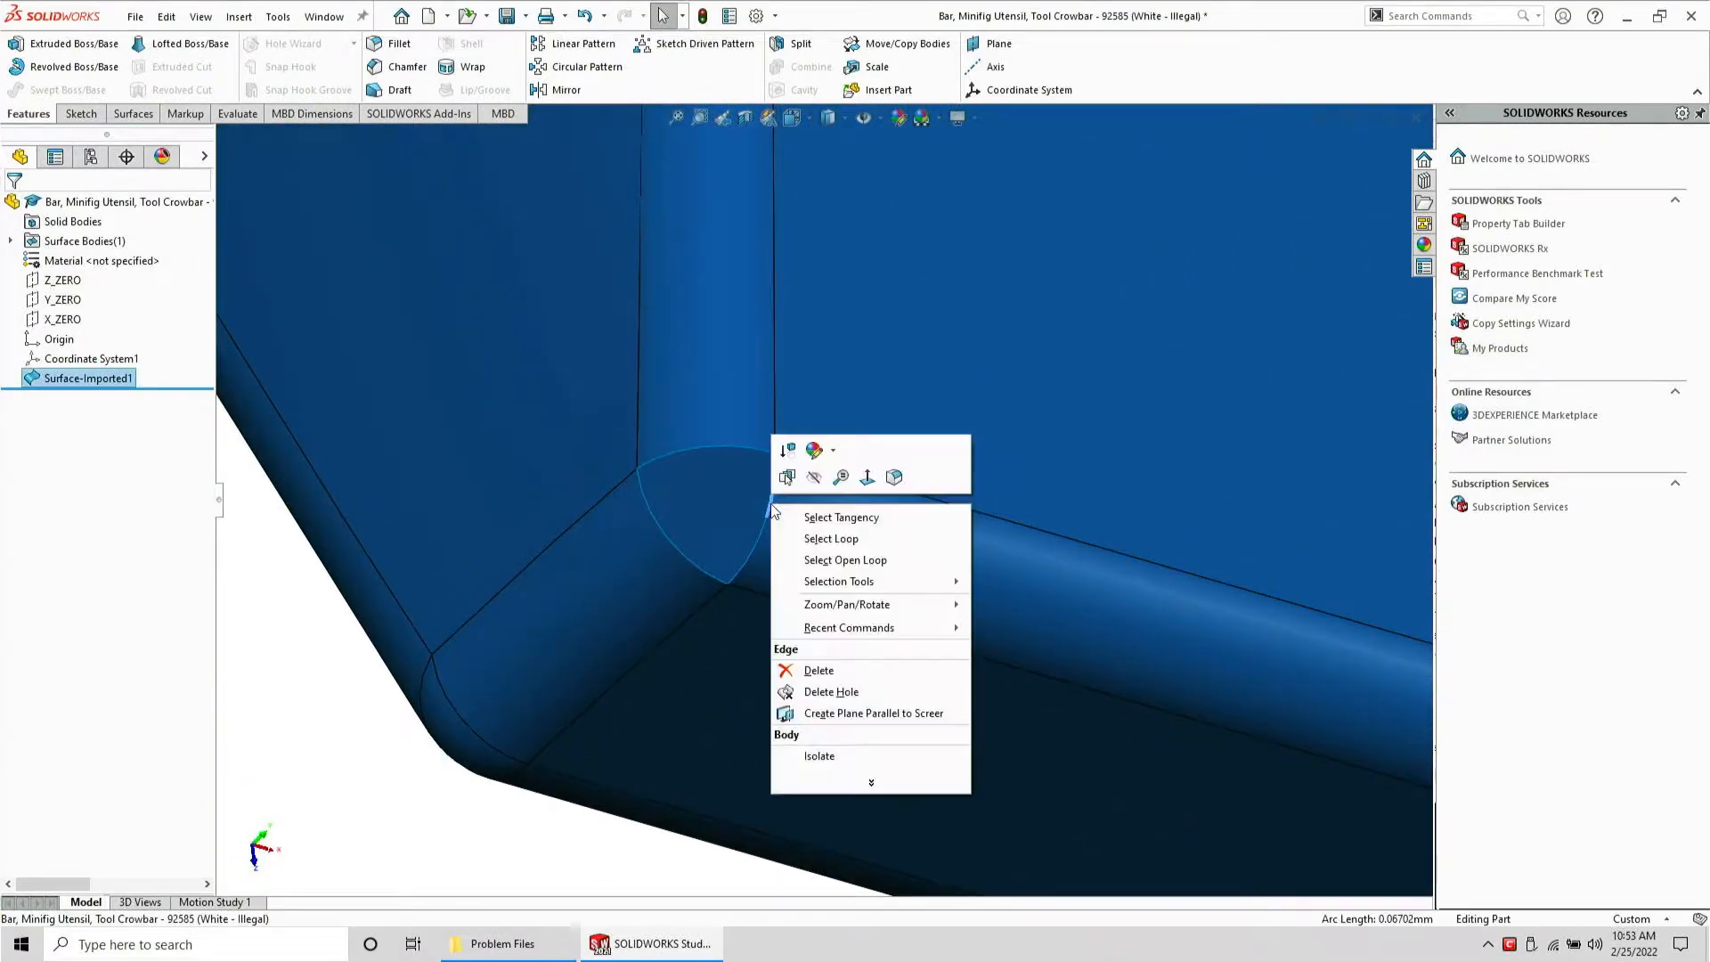
left_click(825, 561)
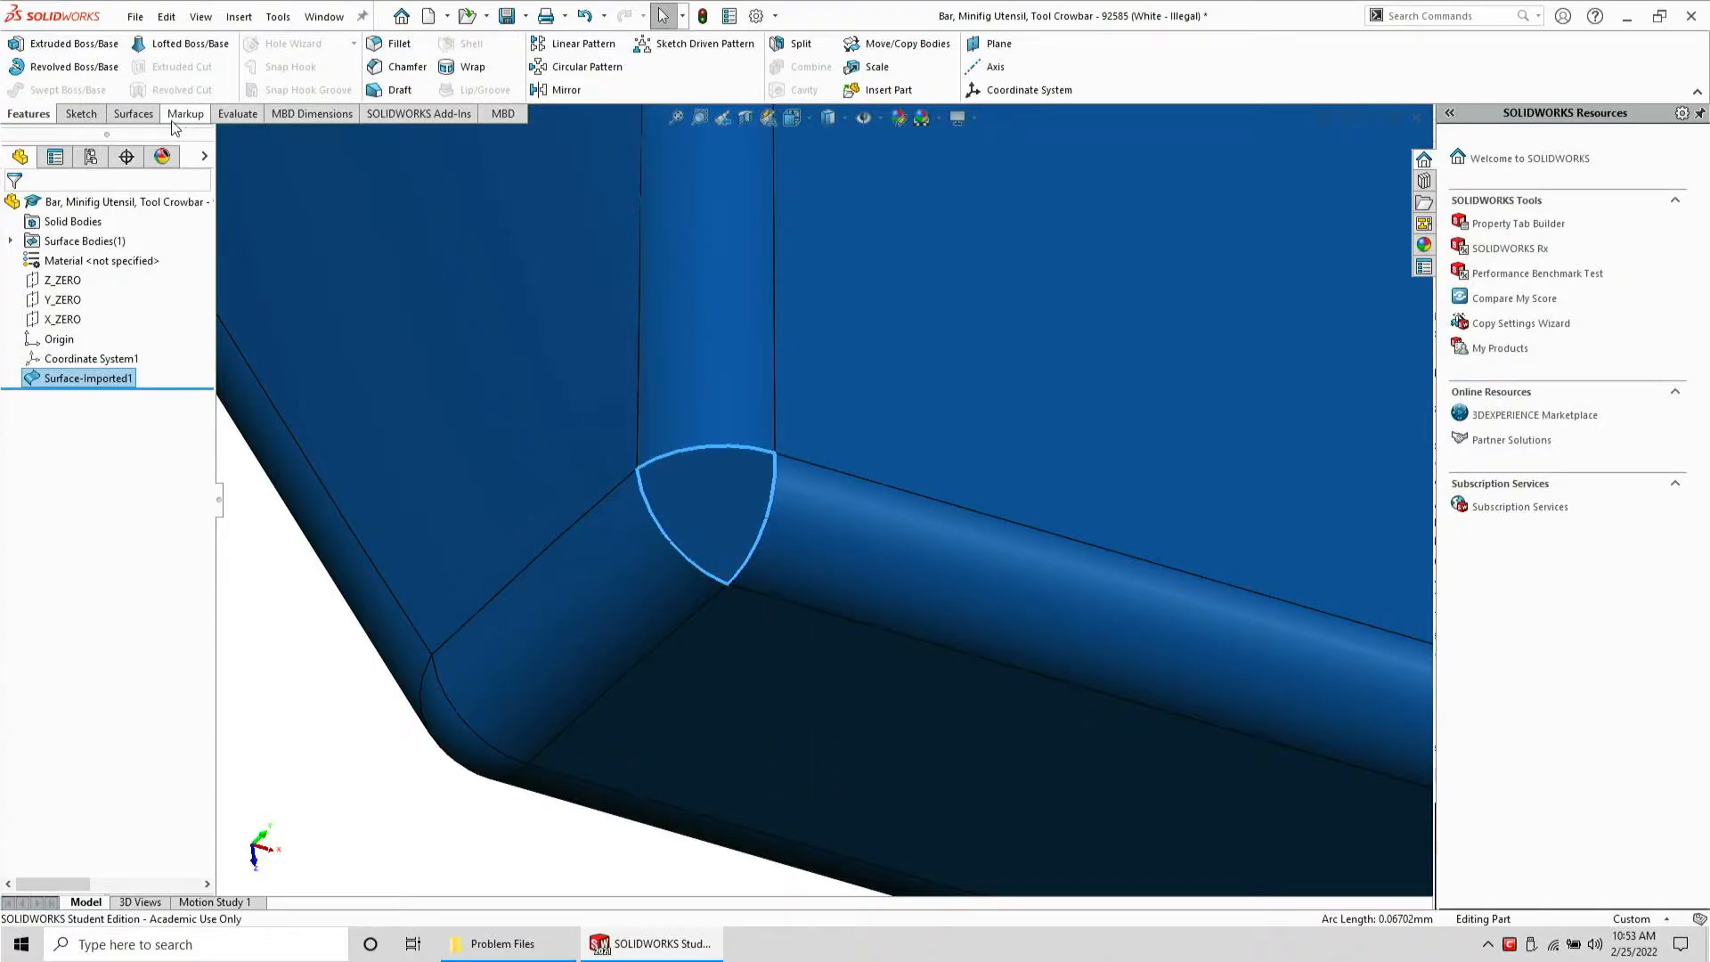
left_click(133, 113)
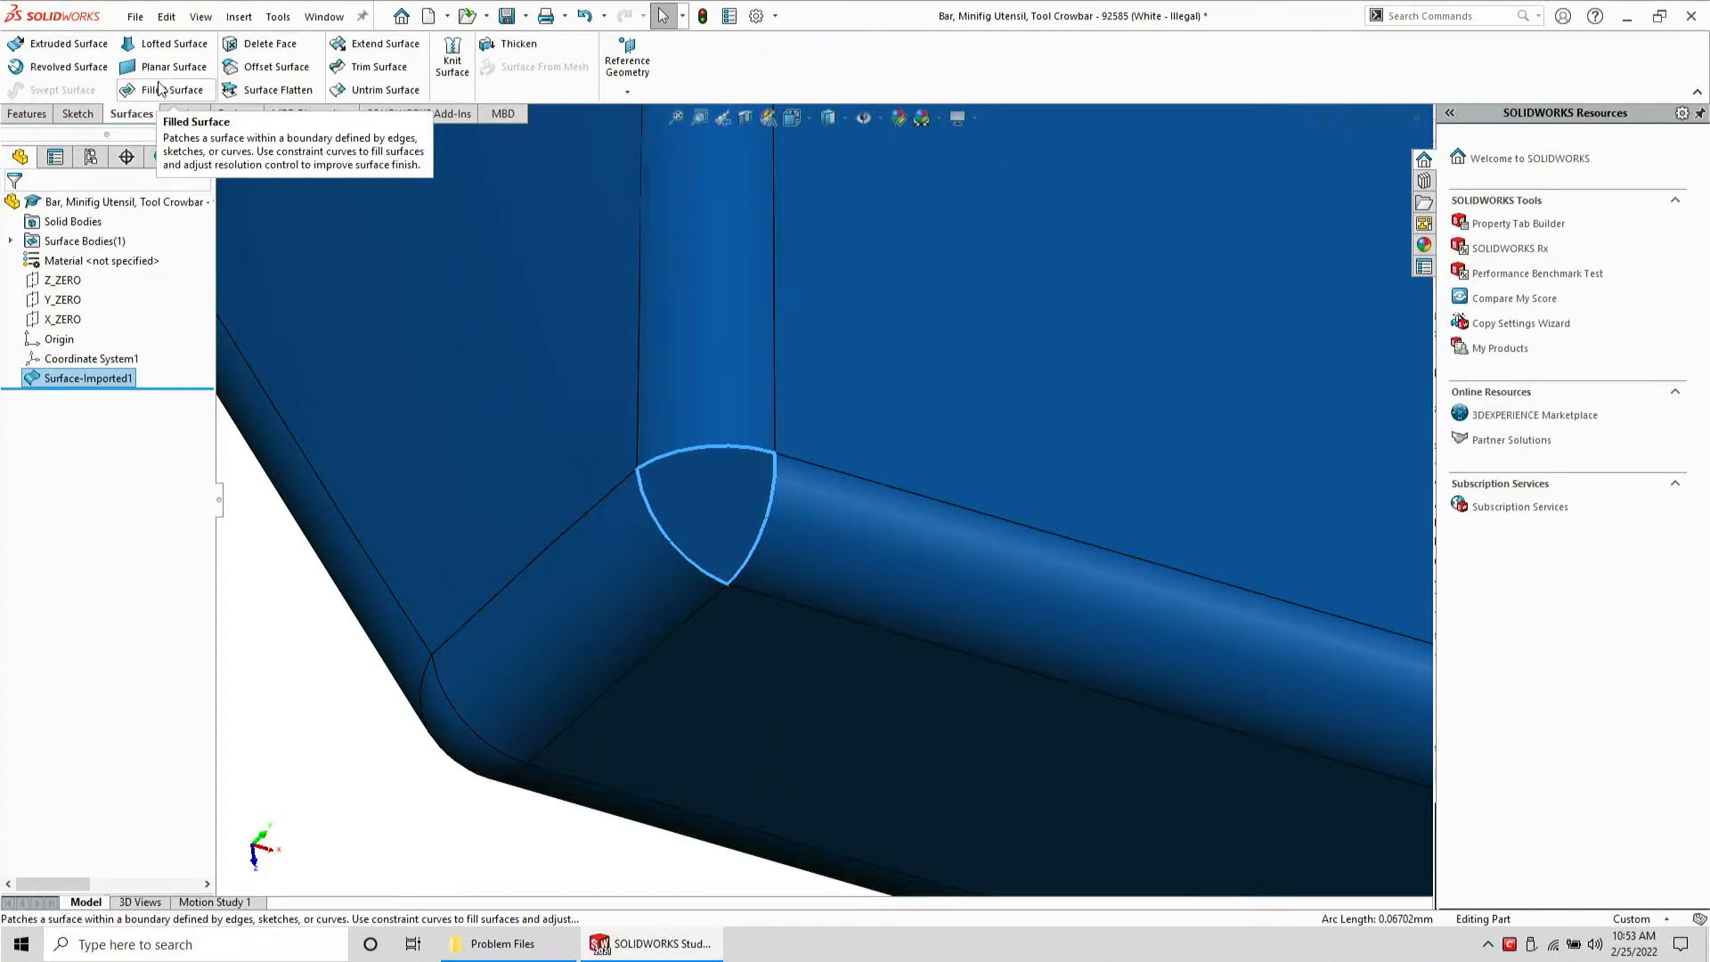
left_click(157, 89)
key("Return")
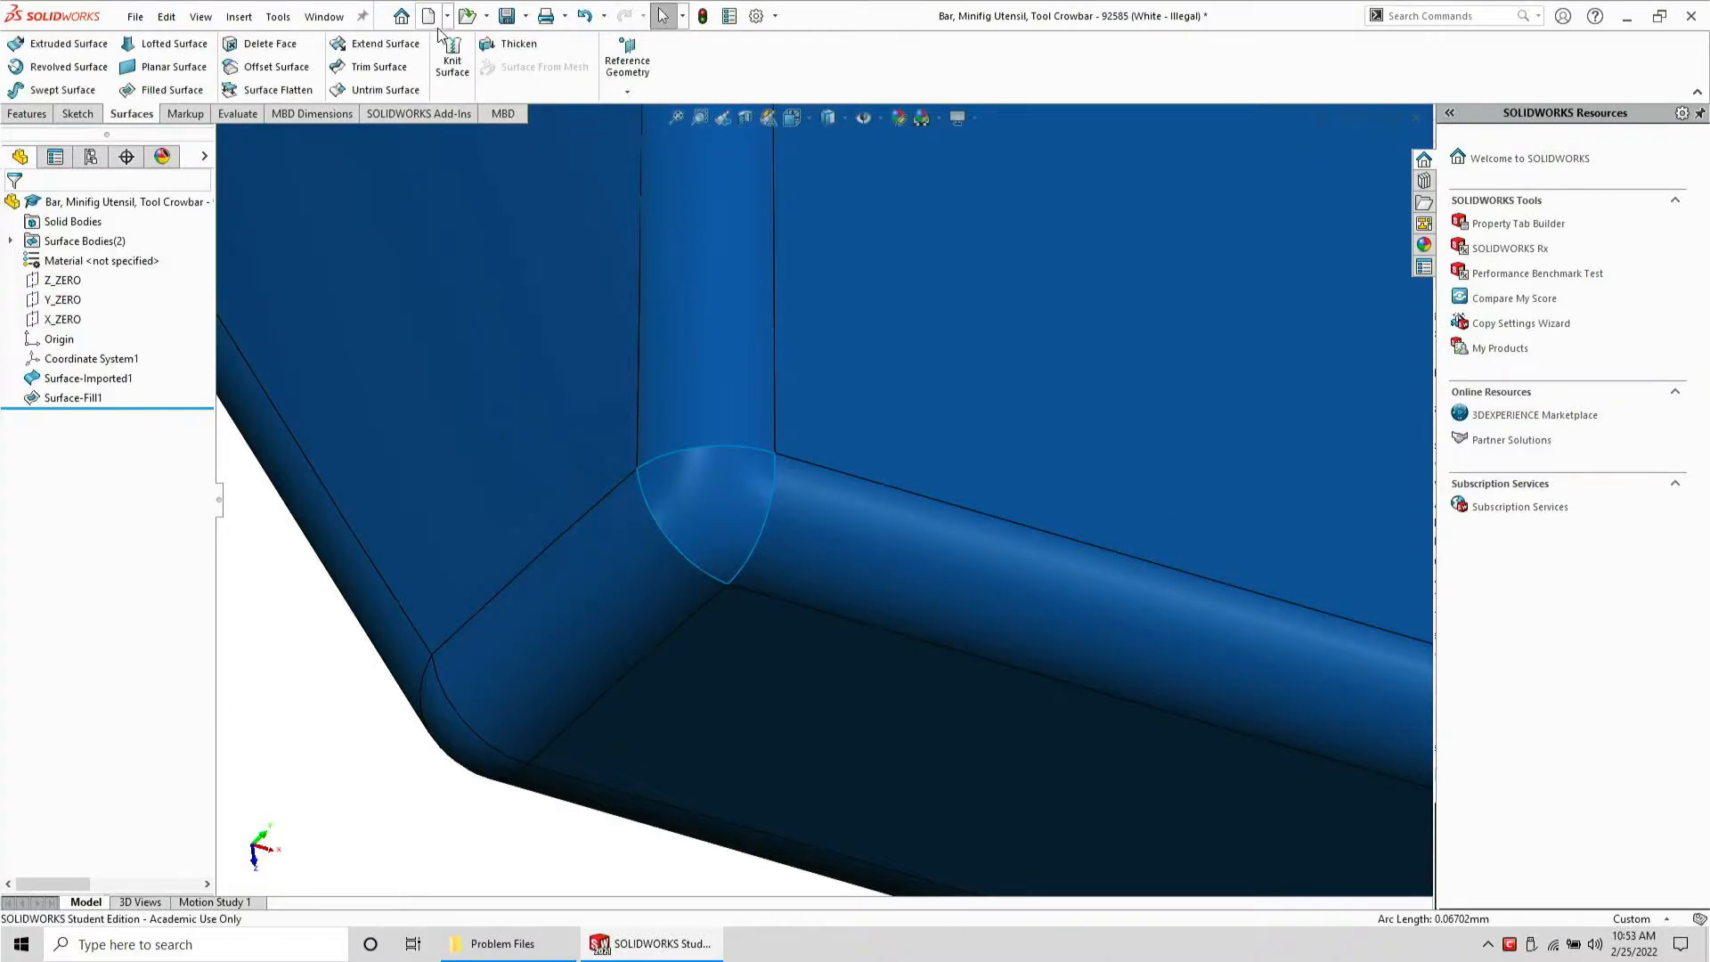
Knit the filled surface and the imported surface together into a solid
left_click(452, 55)
left_click(702, 480)
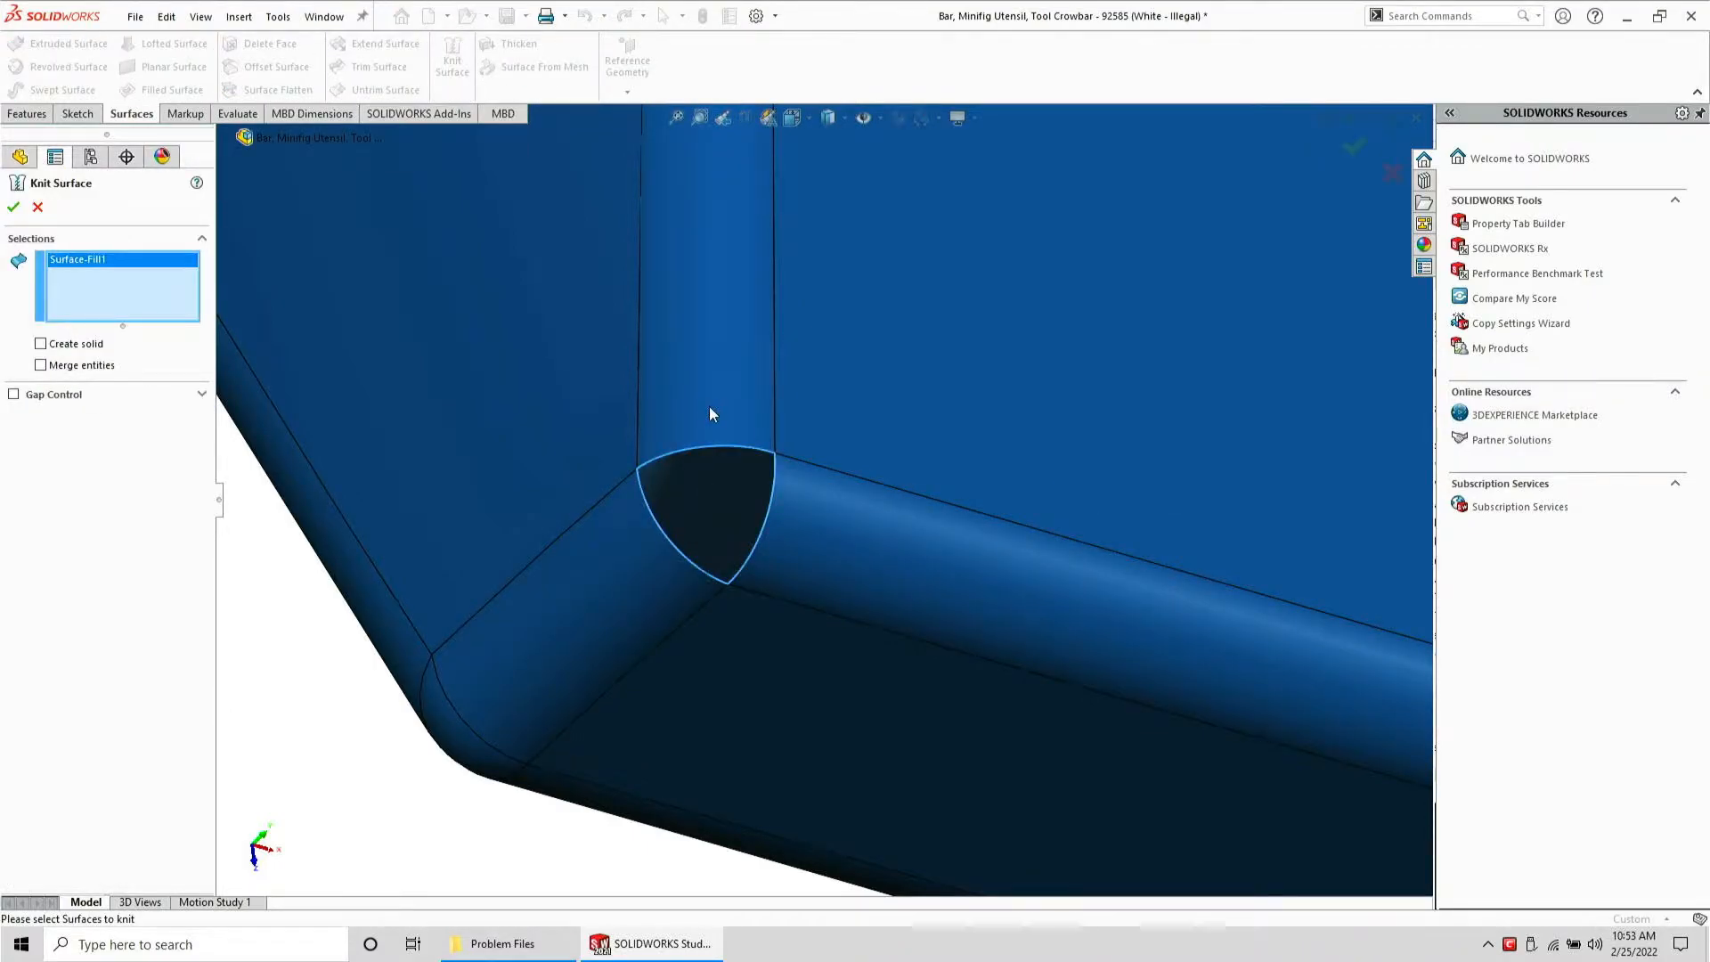
left_click(711, 413)
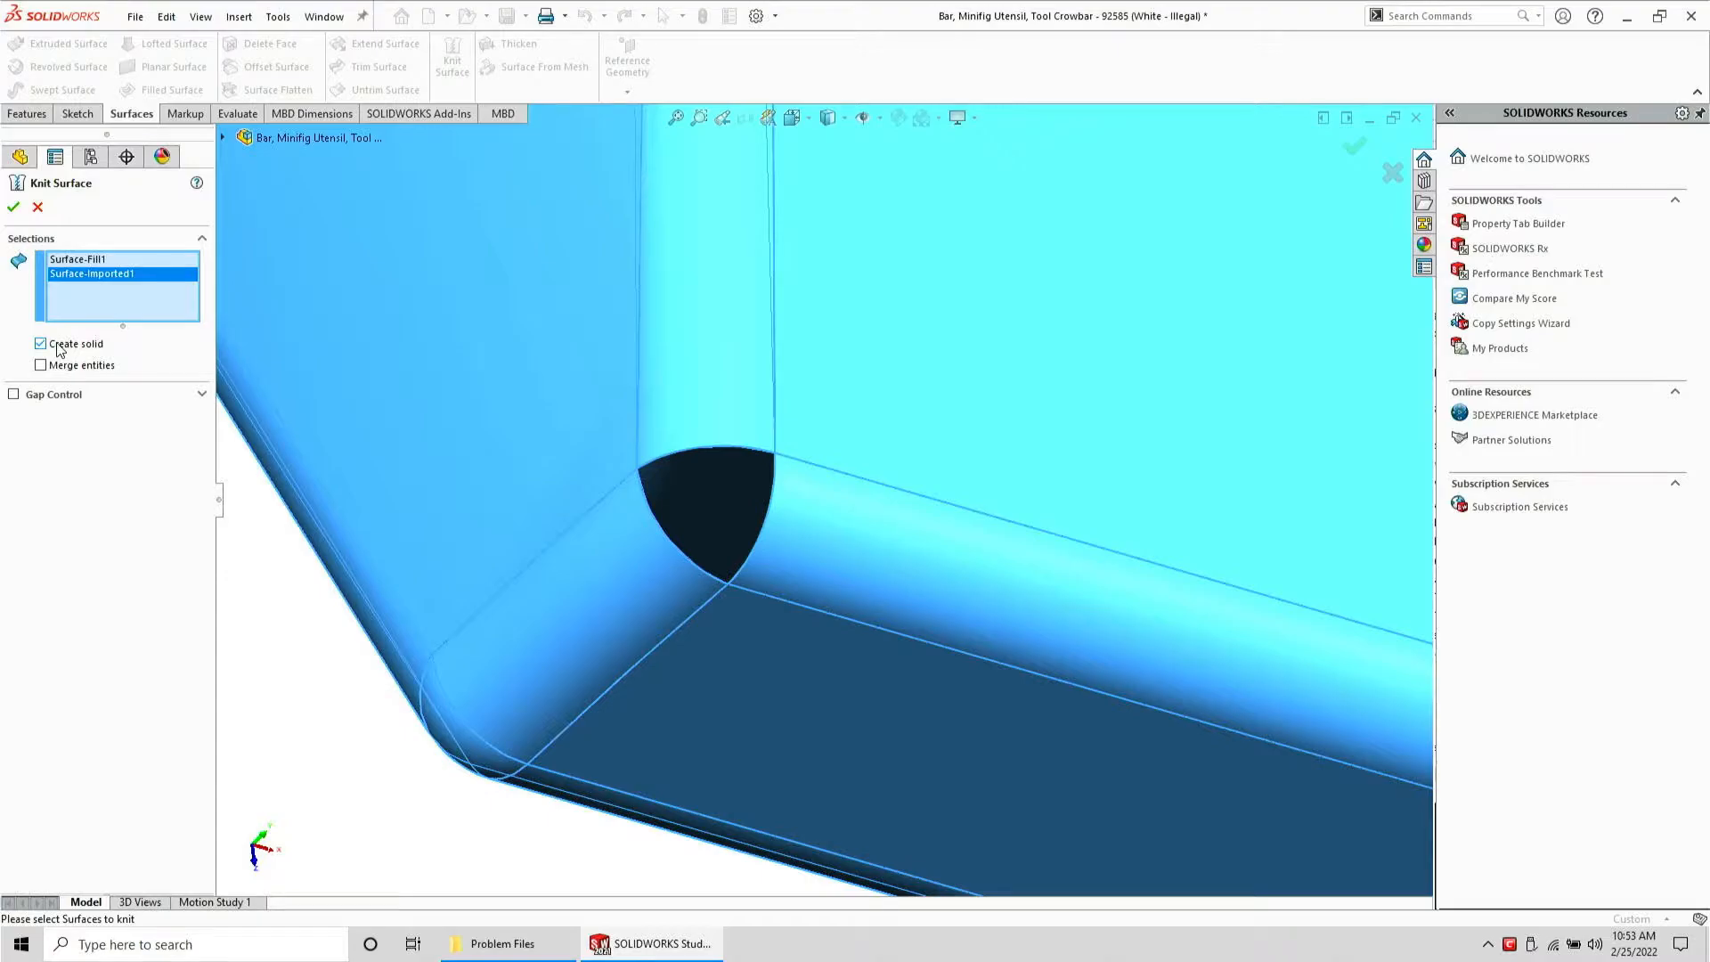
key("Return")
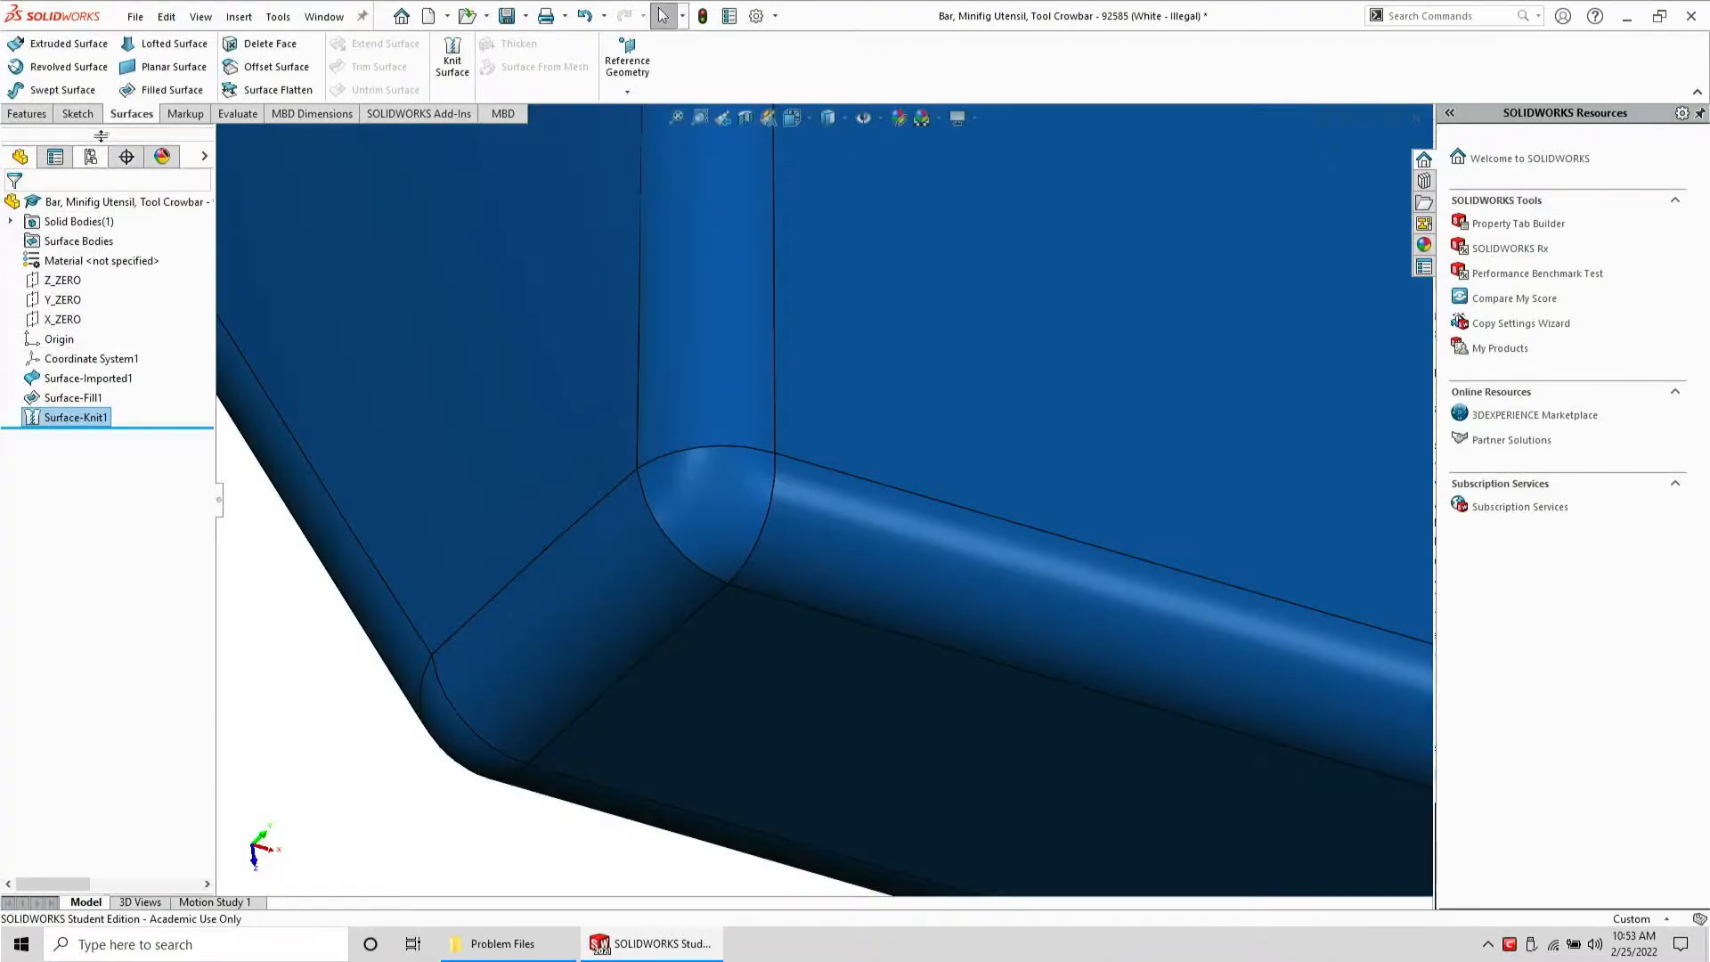
Save the repaired part as STEP AP203, replacing the existing crowbar STEP file
left_click(136, 17)
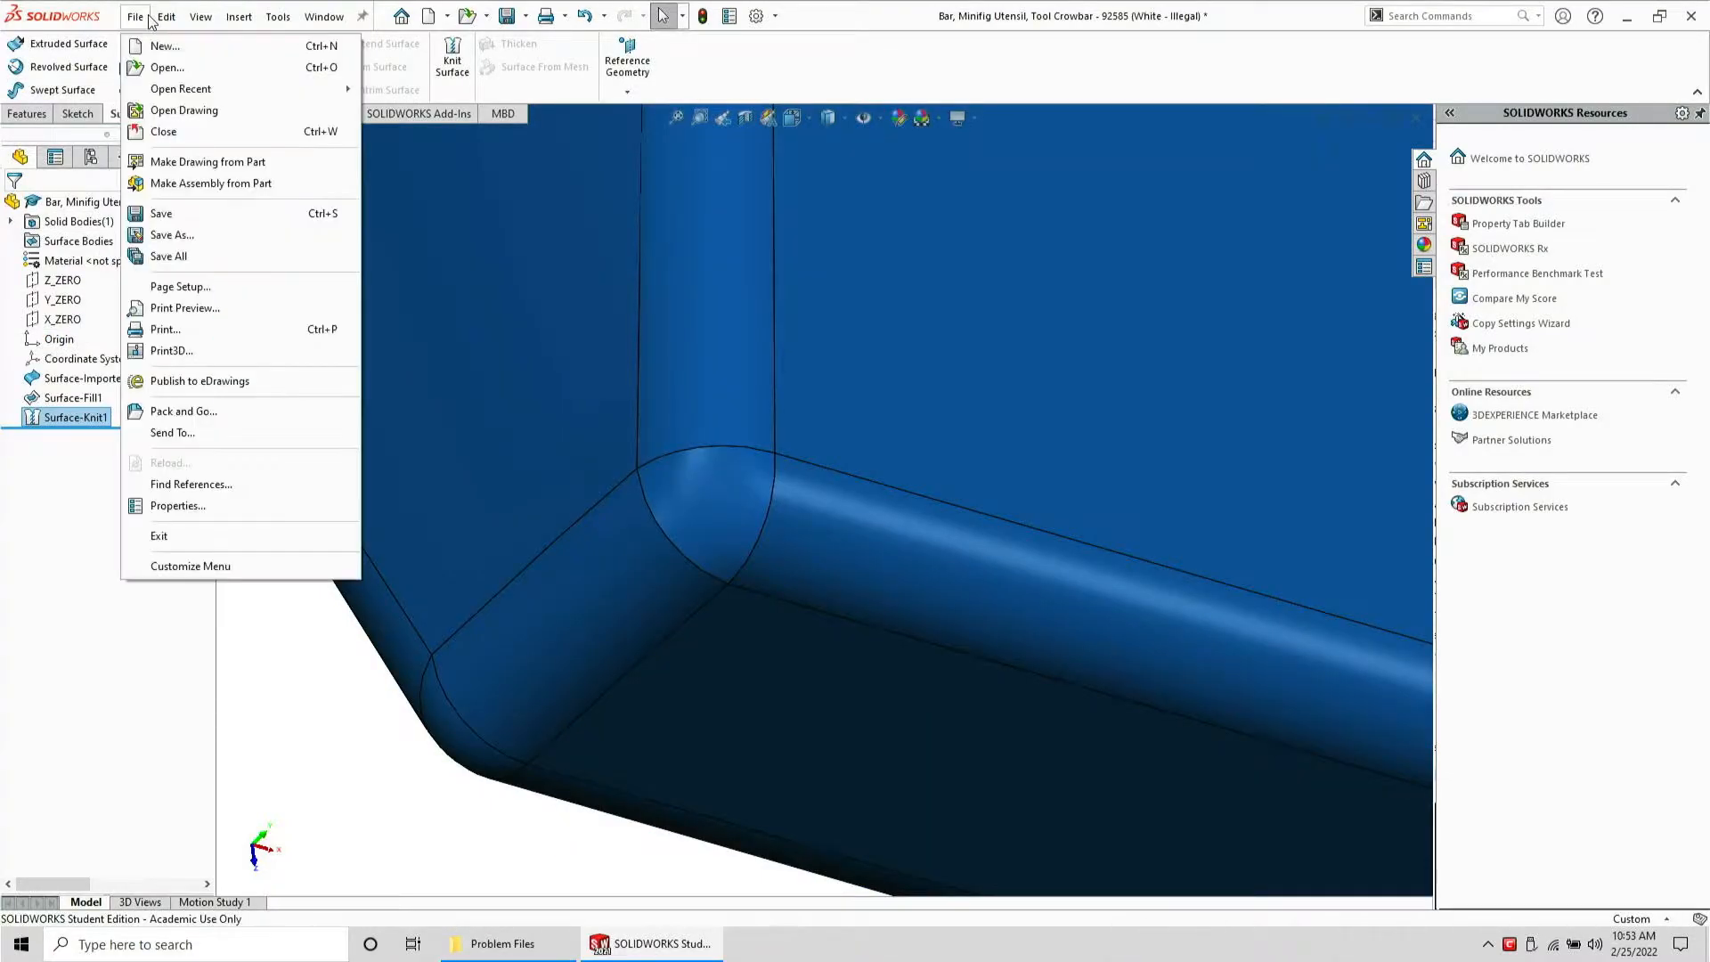
left_click(189, 231)
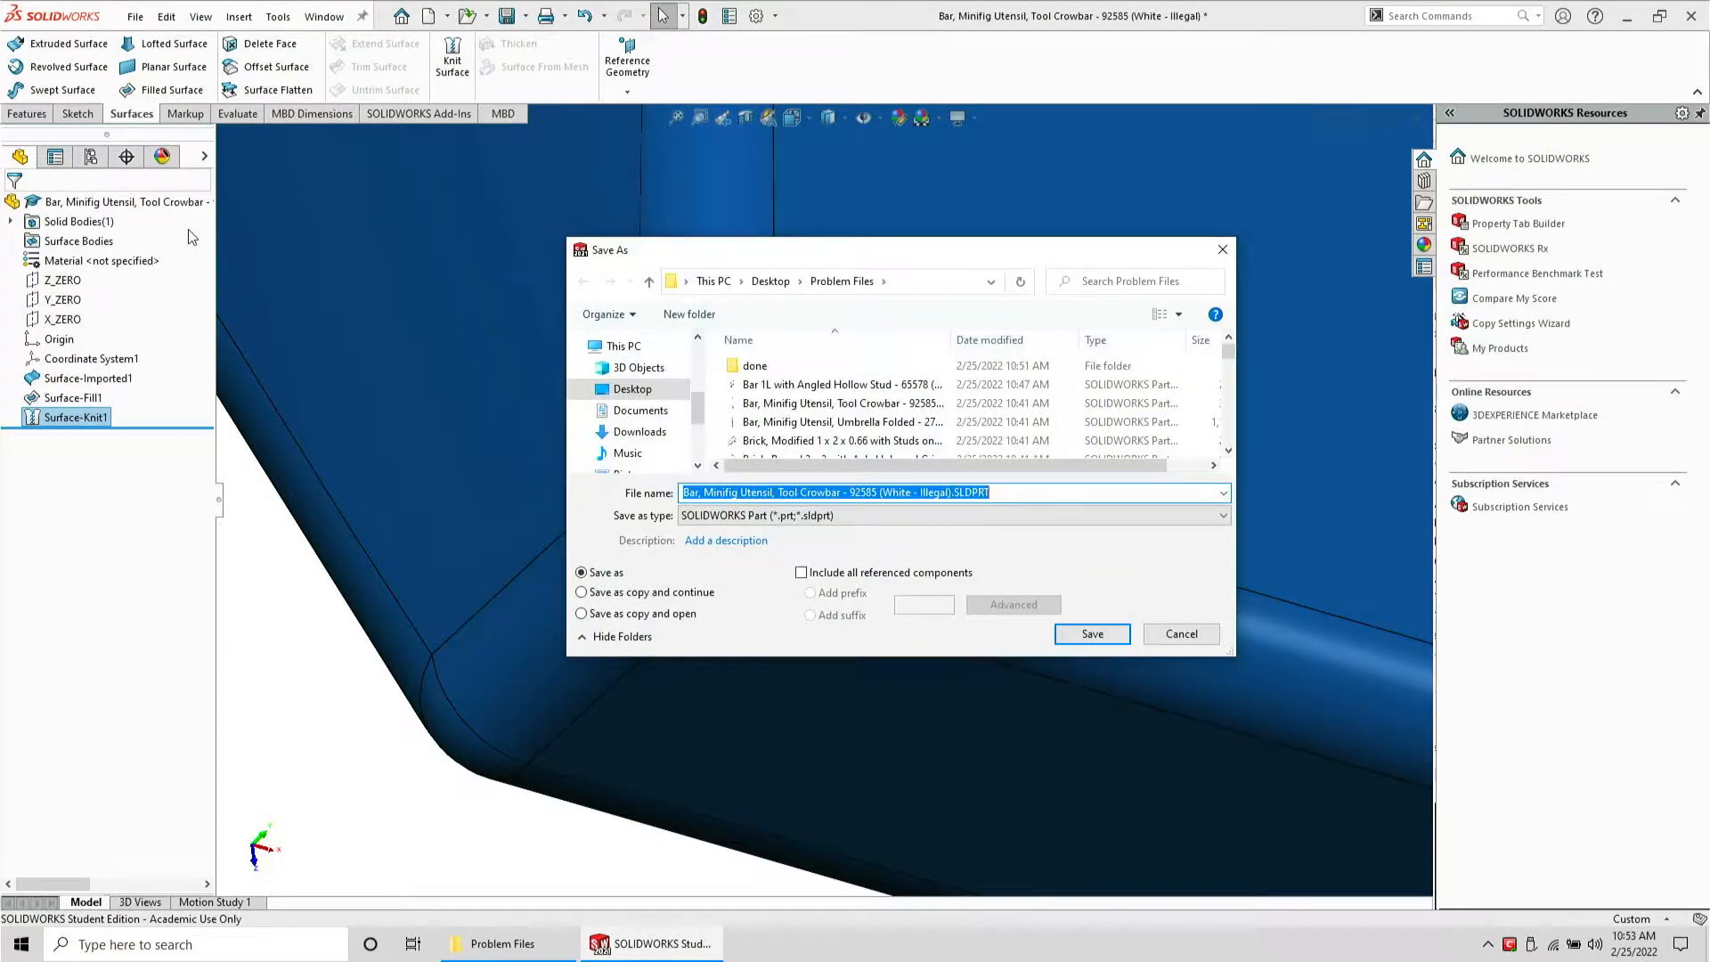
key("Tab")
key("s")
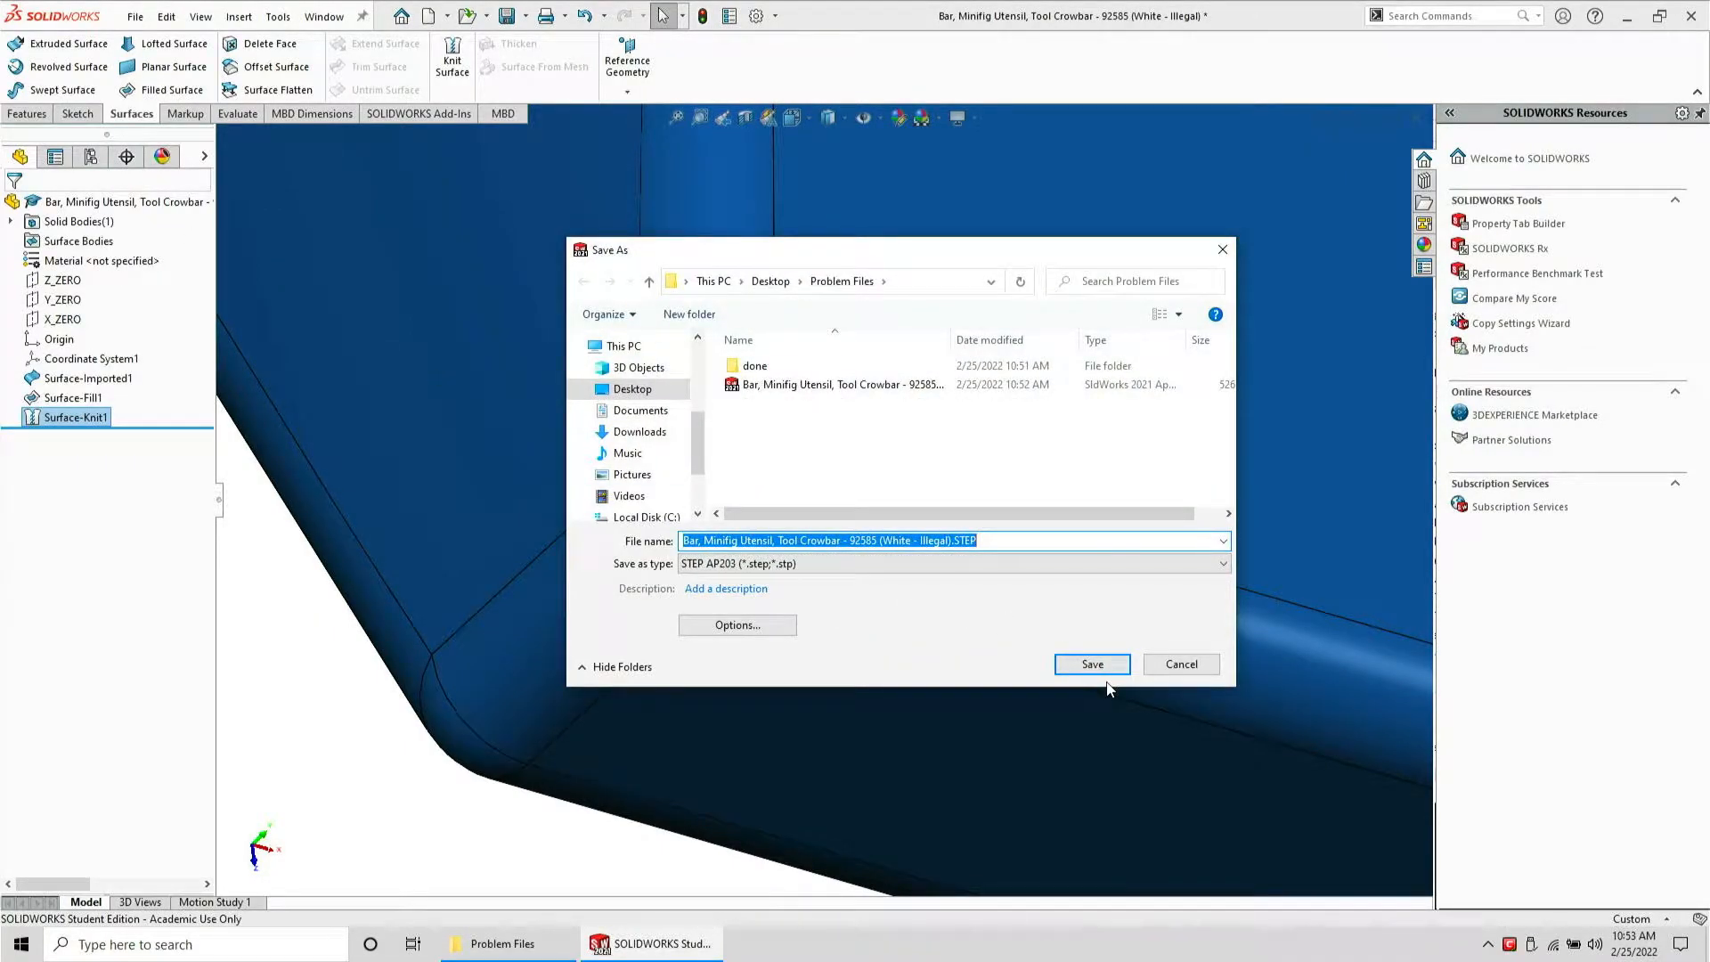
left_click(1102, 671)
left_click(959, 478)
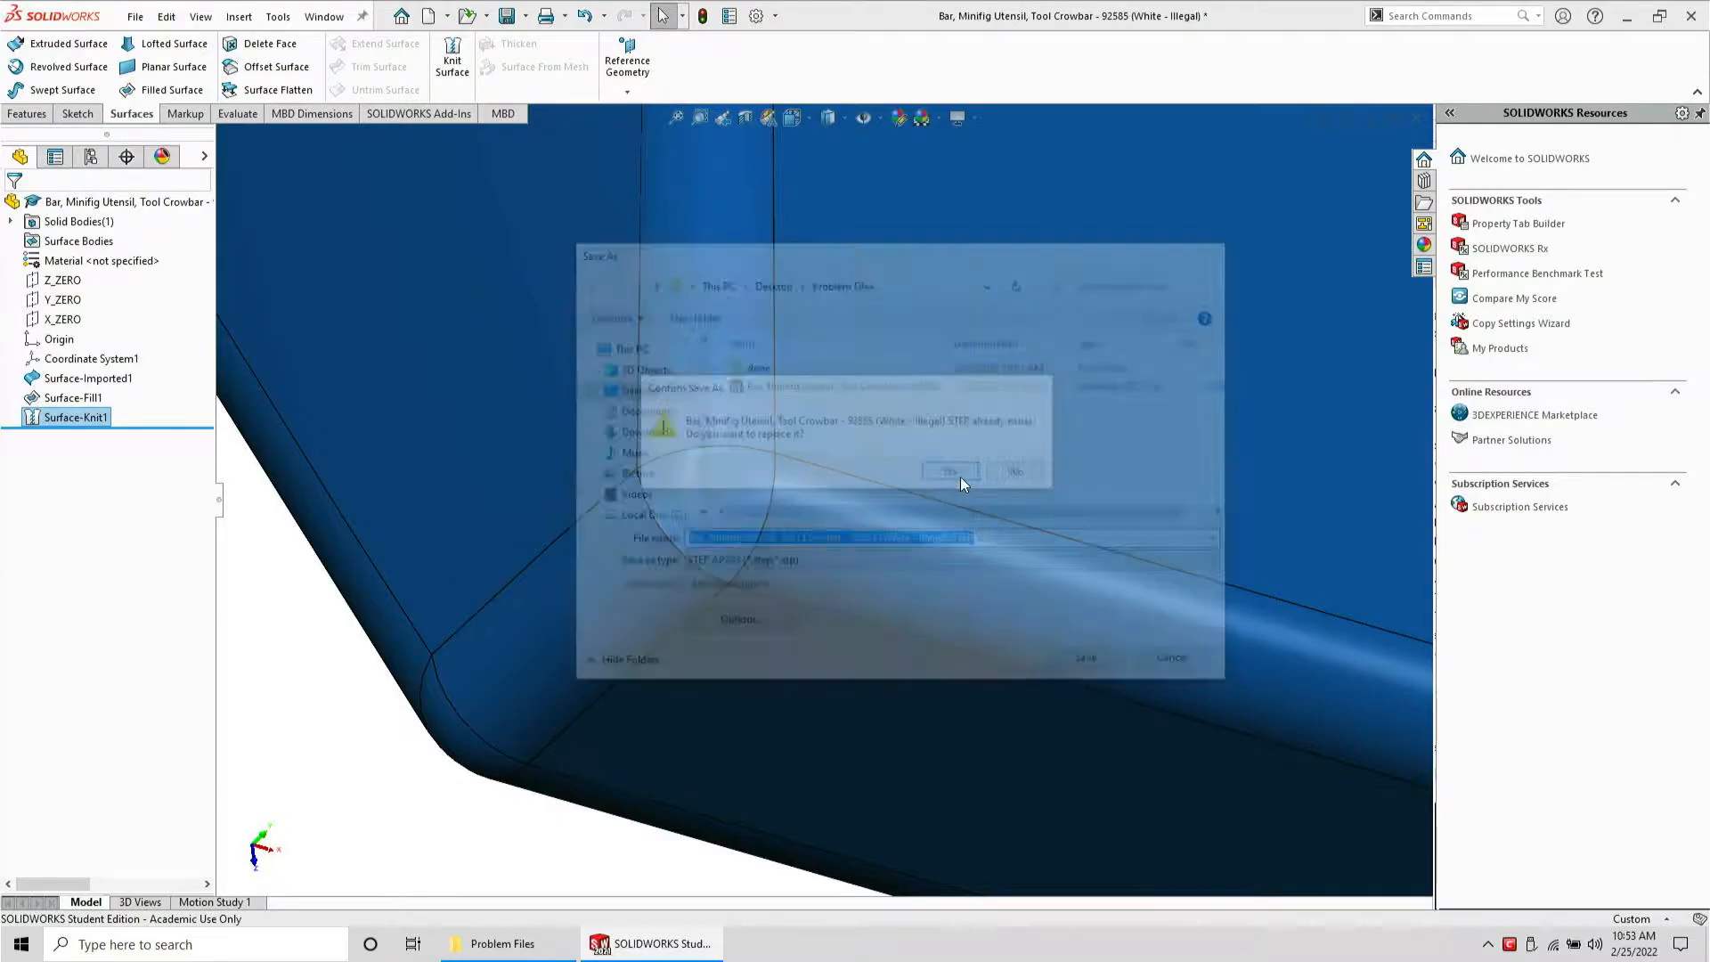
left_click(930, 448)
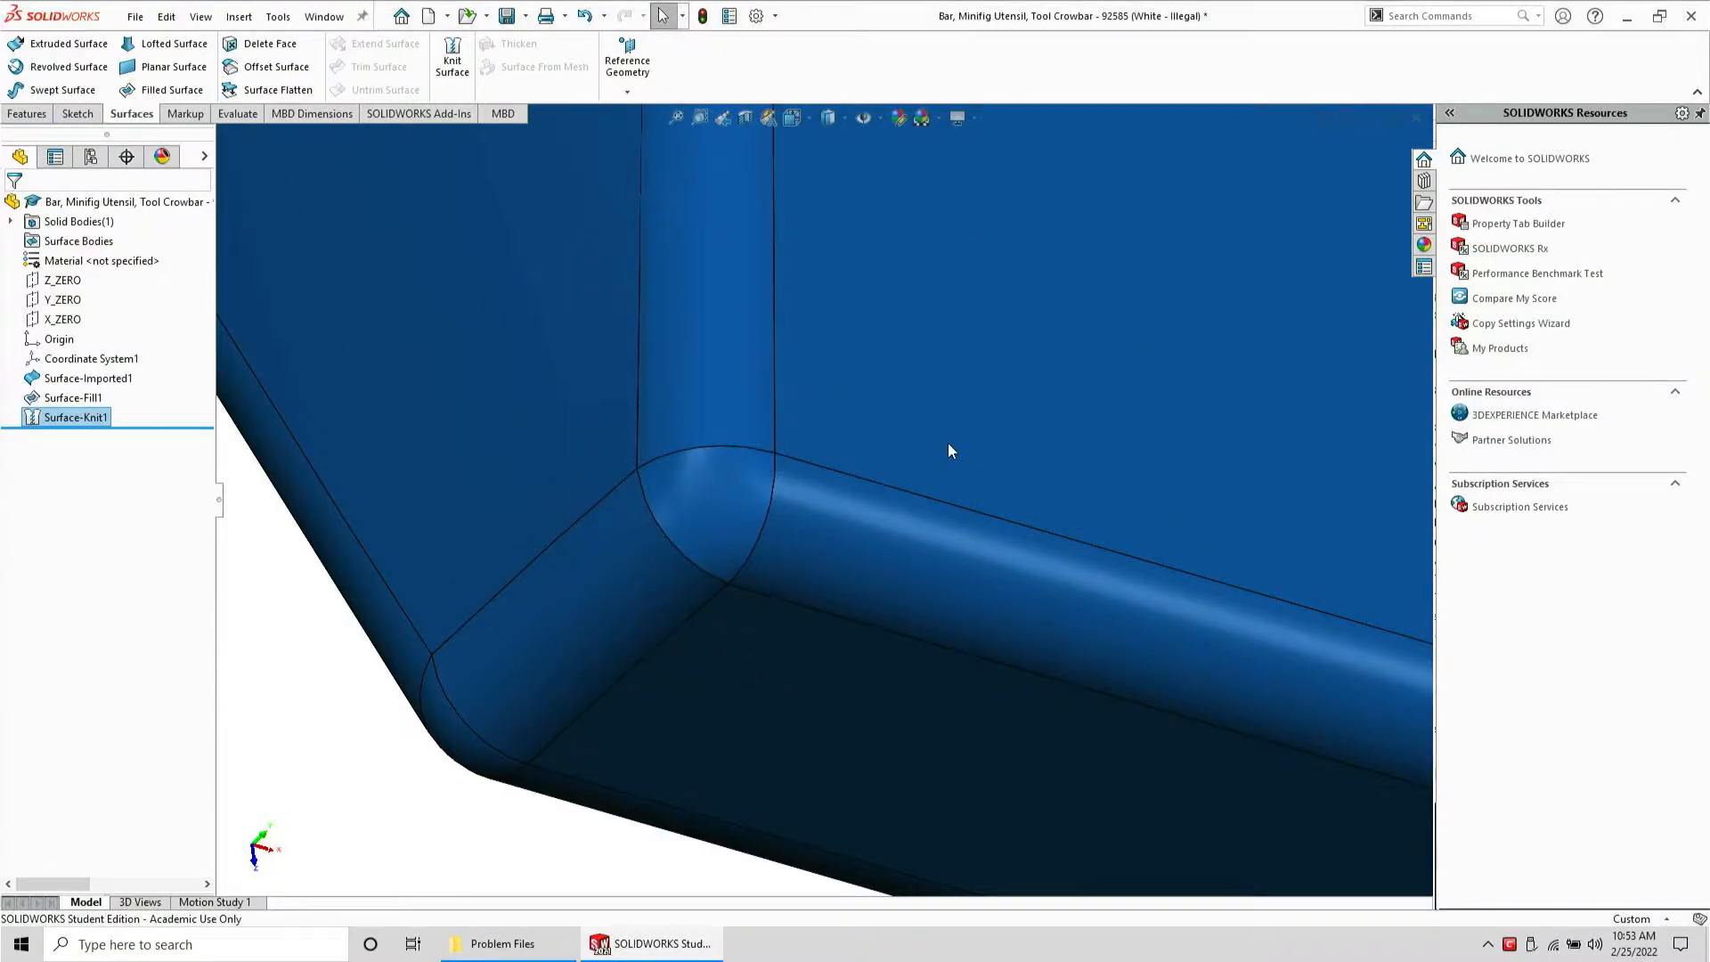
Close the part without saving and switch to the Problem Files folder
key("ctrl+w")
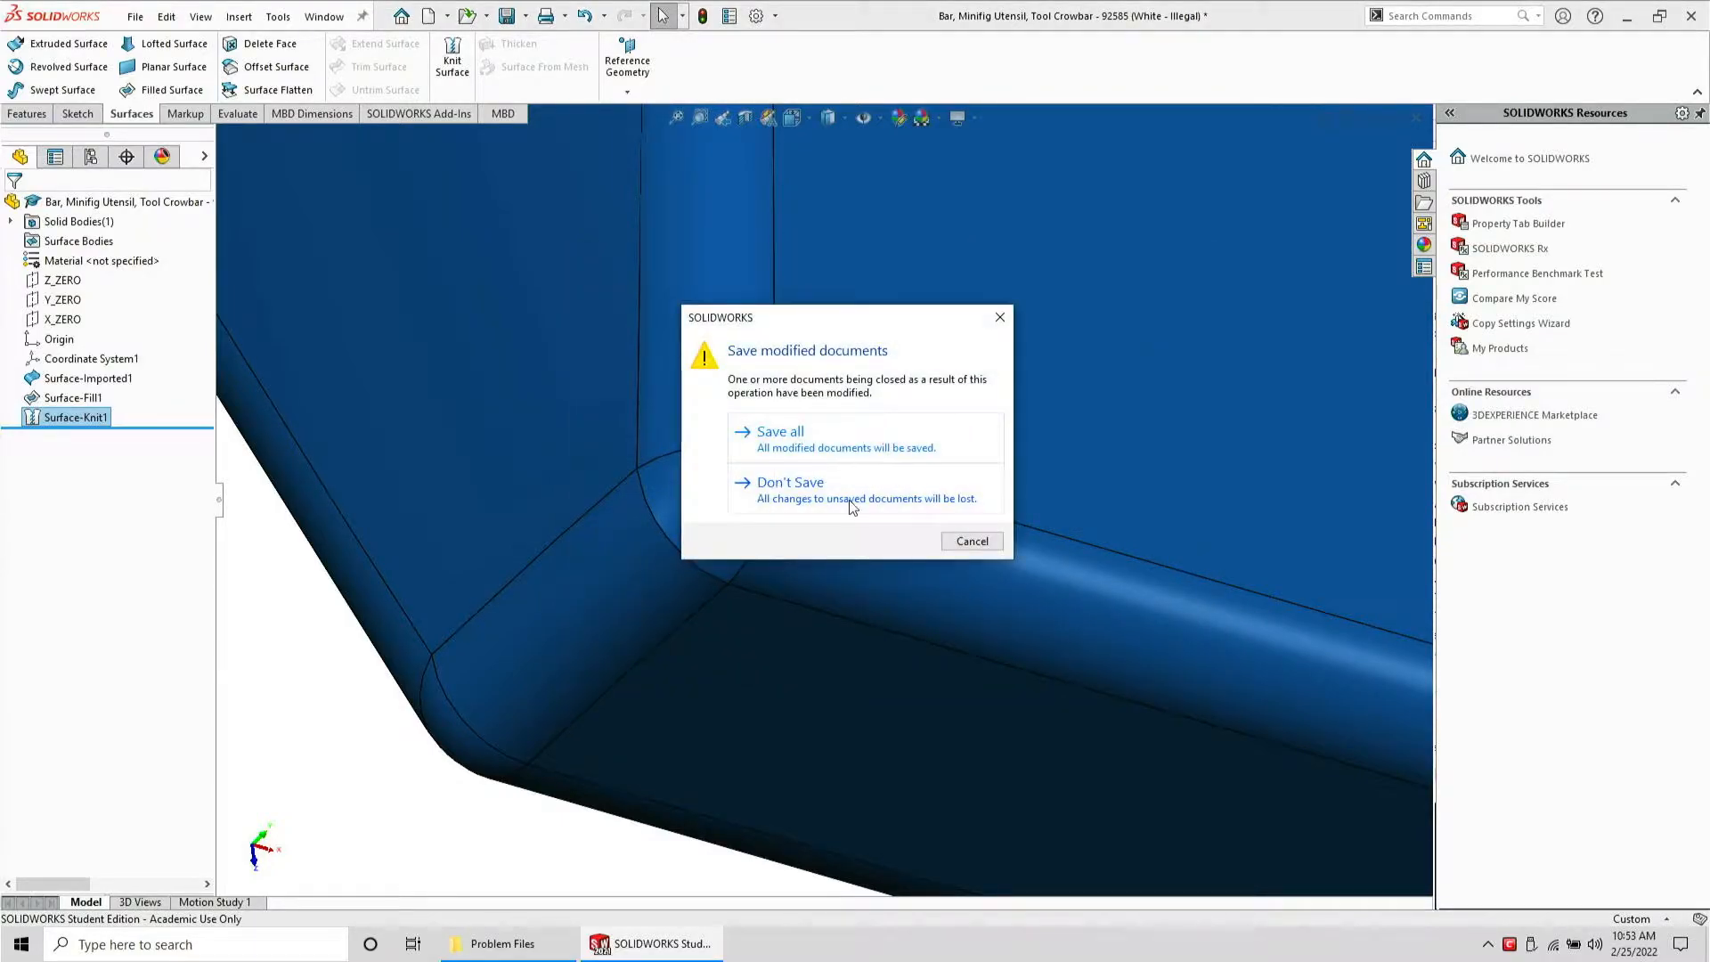
left_click(846, 502)
left_click(496, 940)
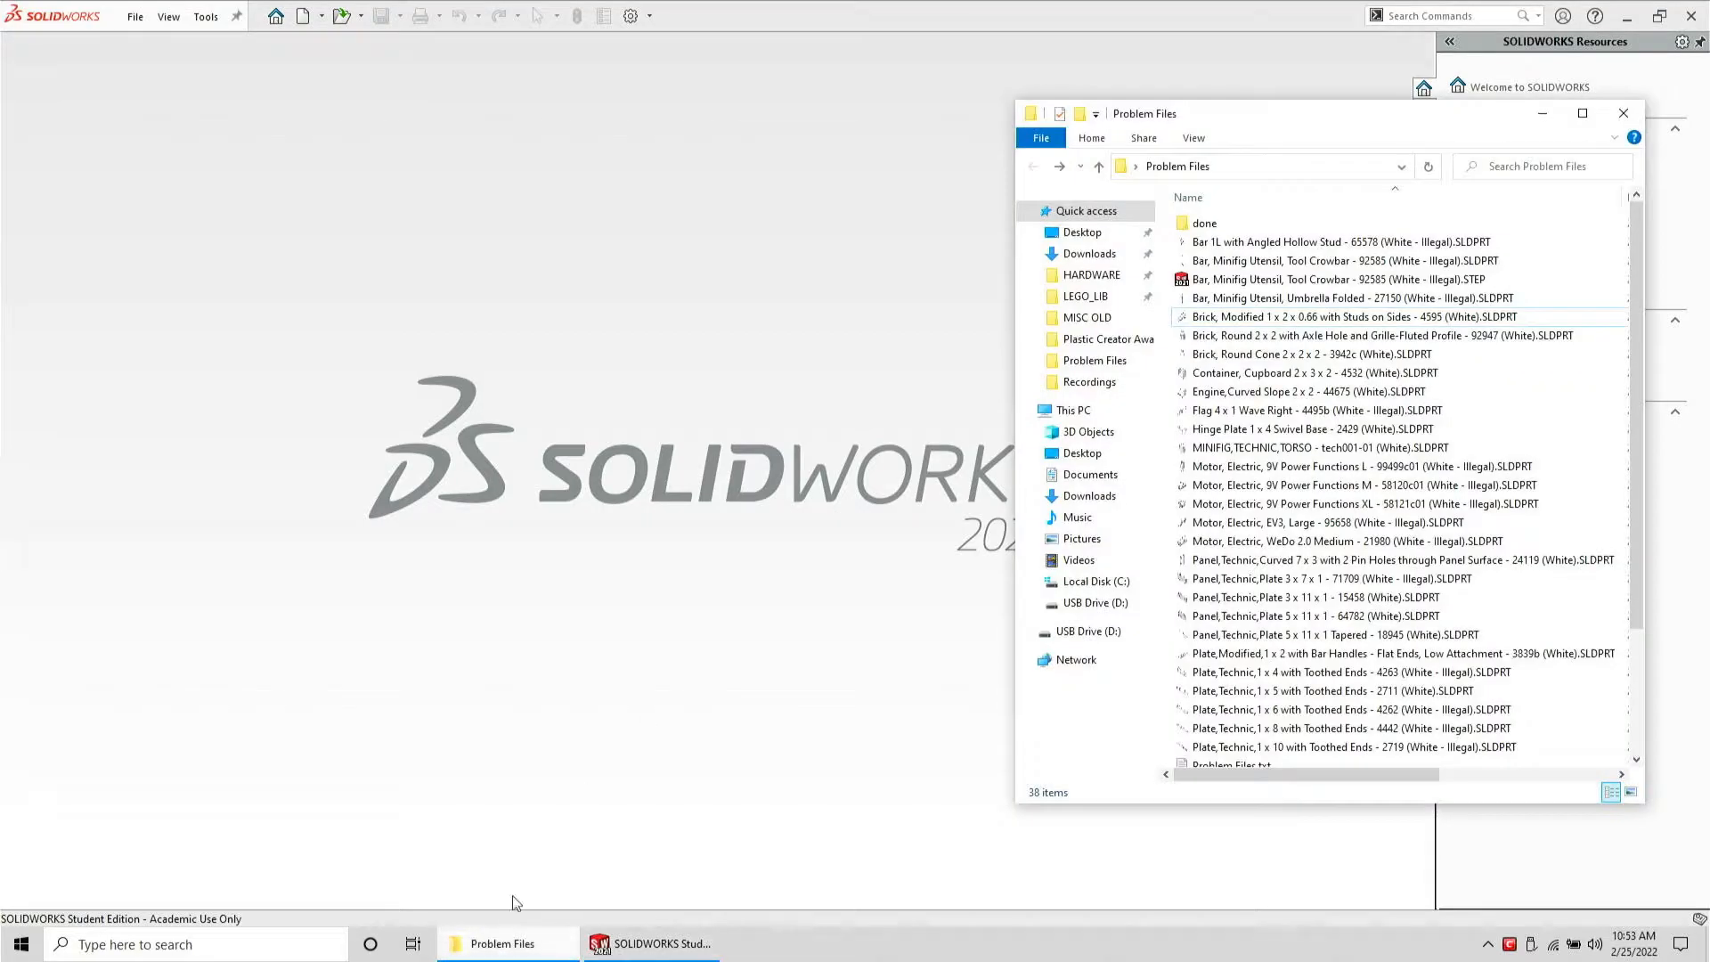
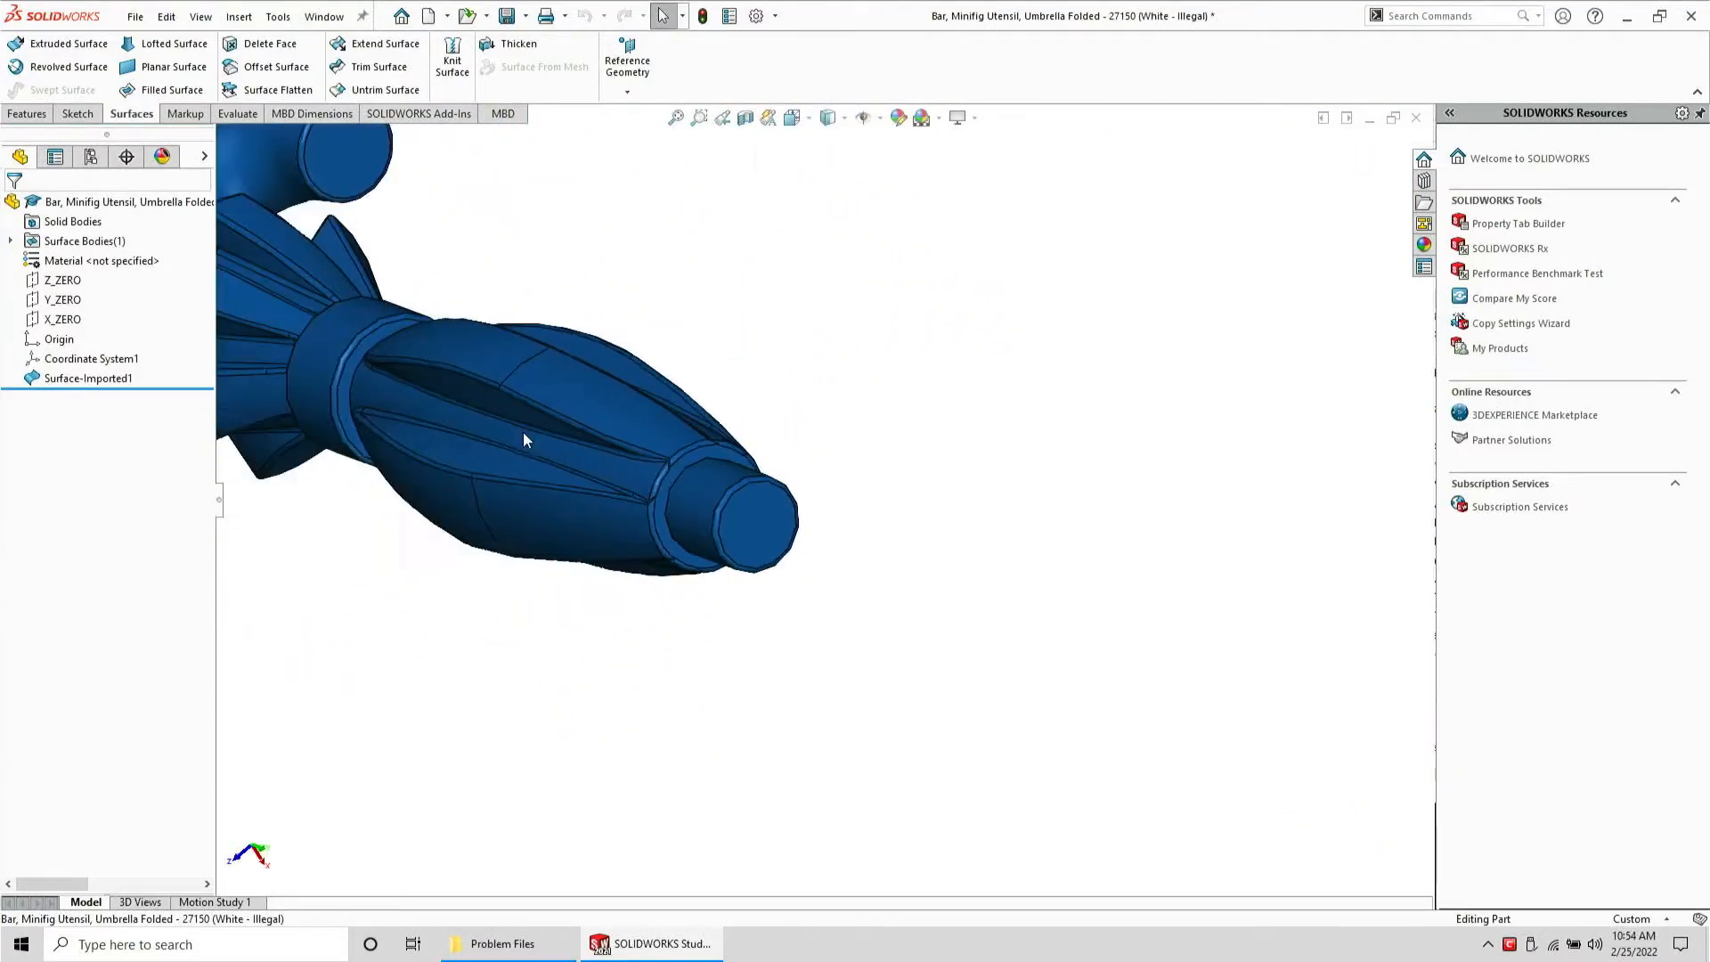
Inspect the imported umbrella surface from all sides by rotating and zooming around the handle, ribs and tip
scroll(496, 402, "down", 2)
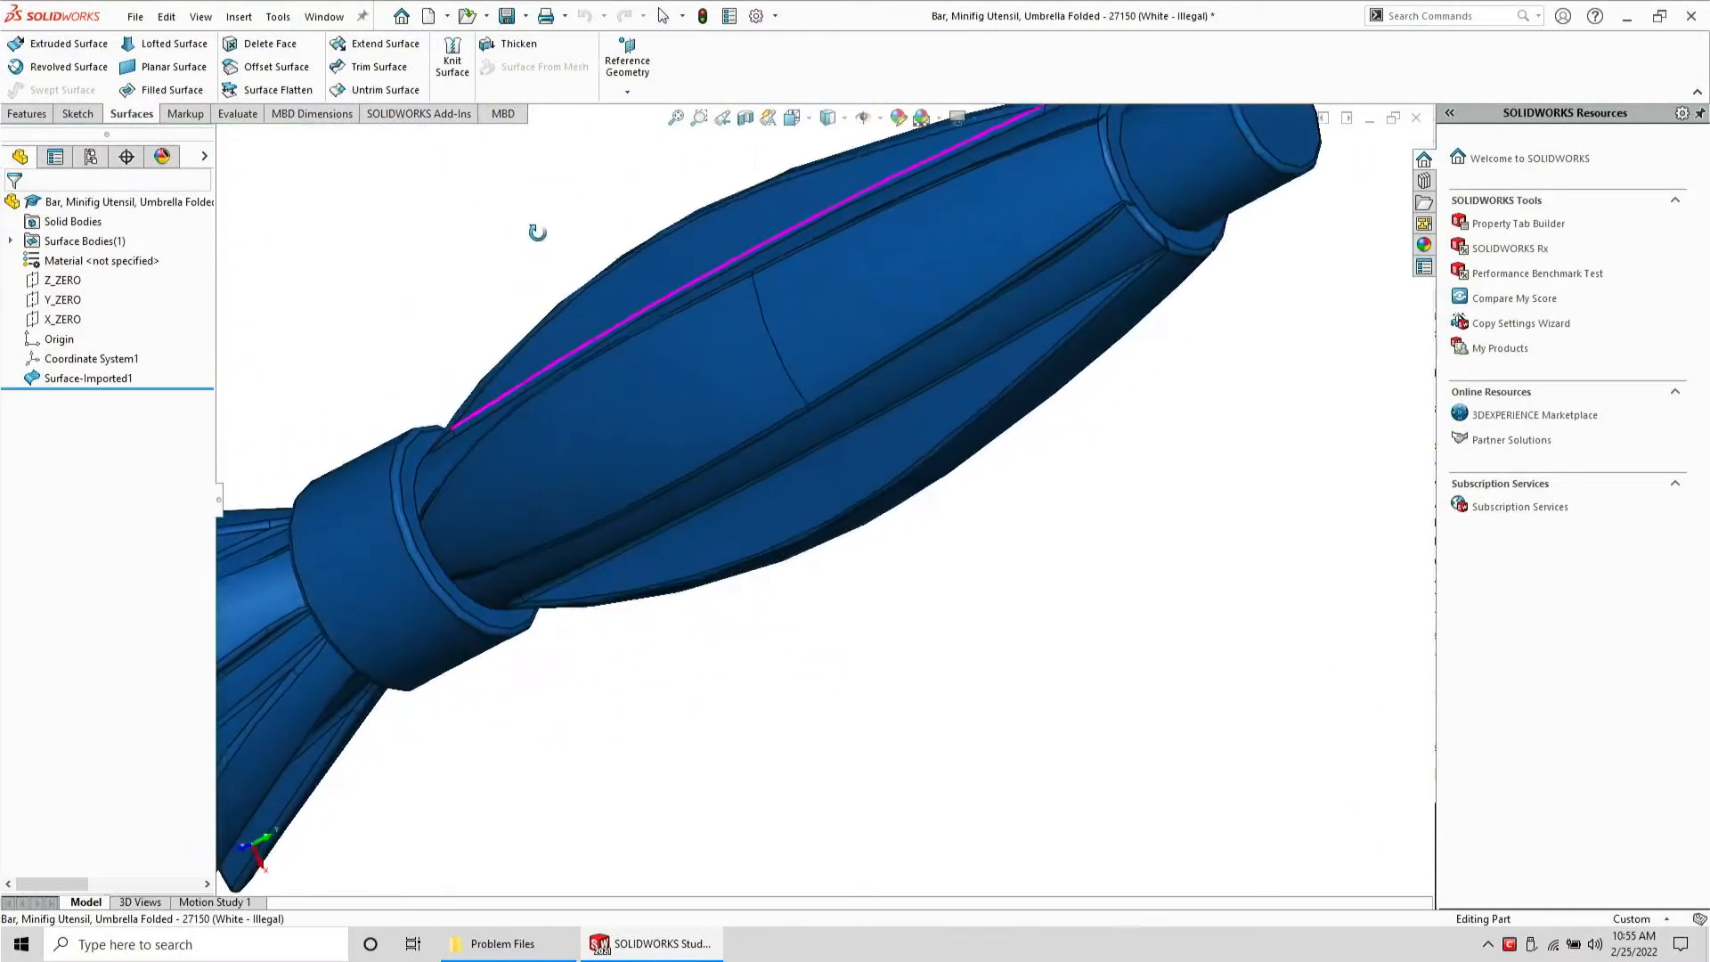
scroll(290, 385, "up", 2)
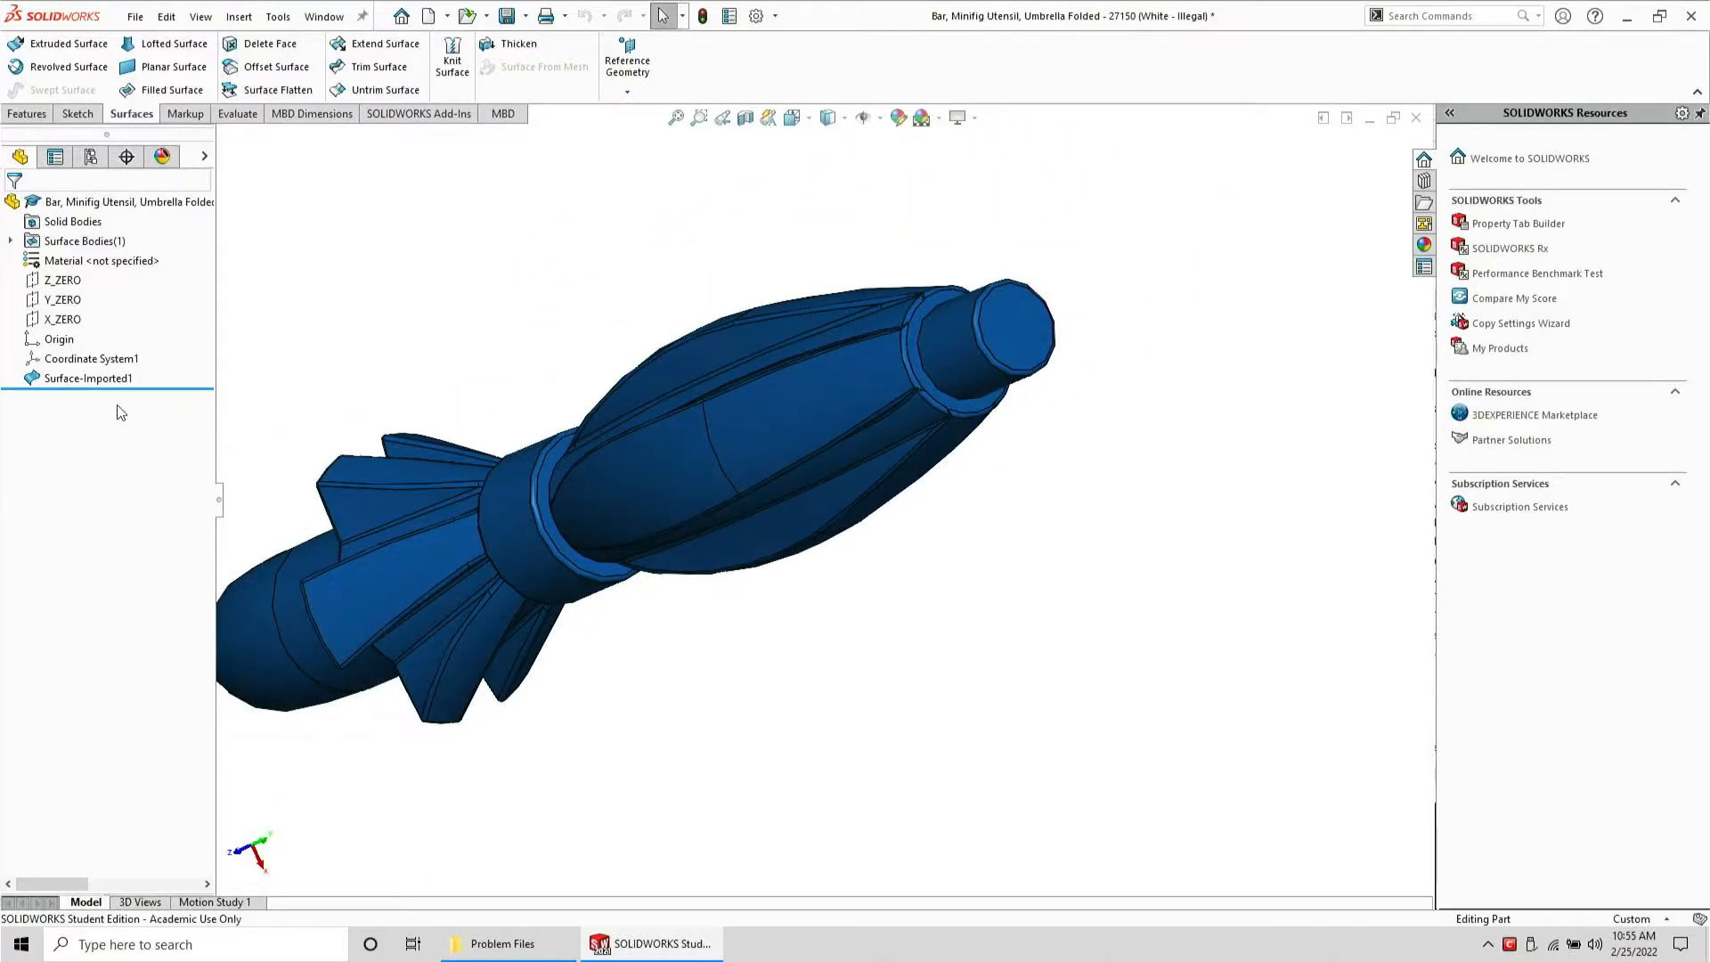
left_click(88, 377)
middle_click_drag(524, 573, 666, 78)
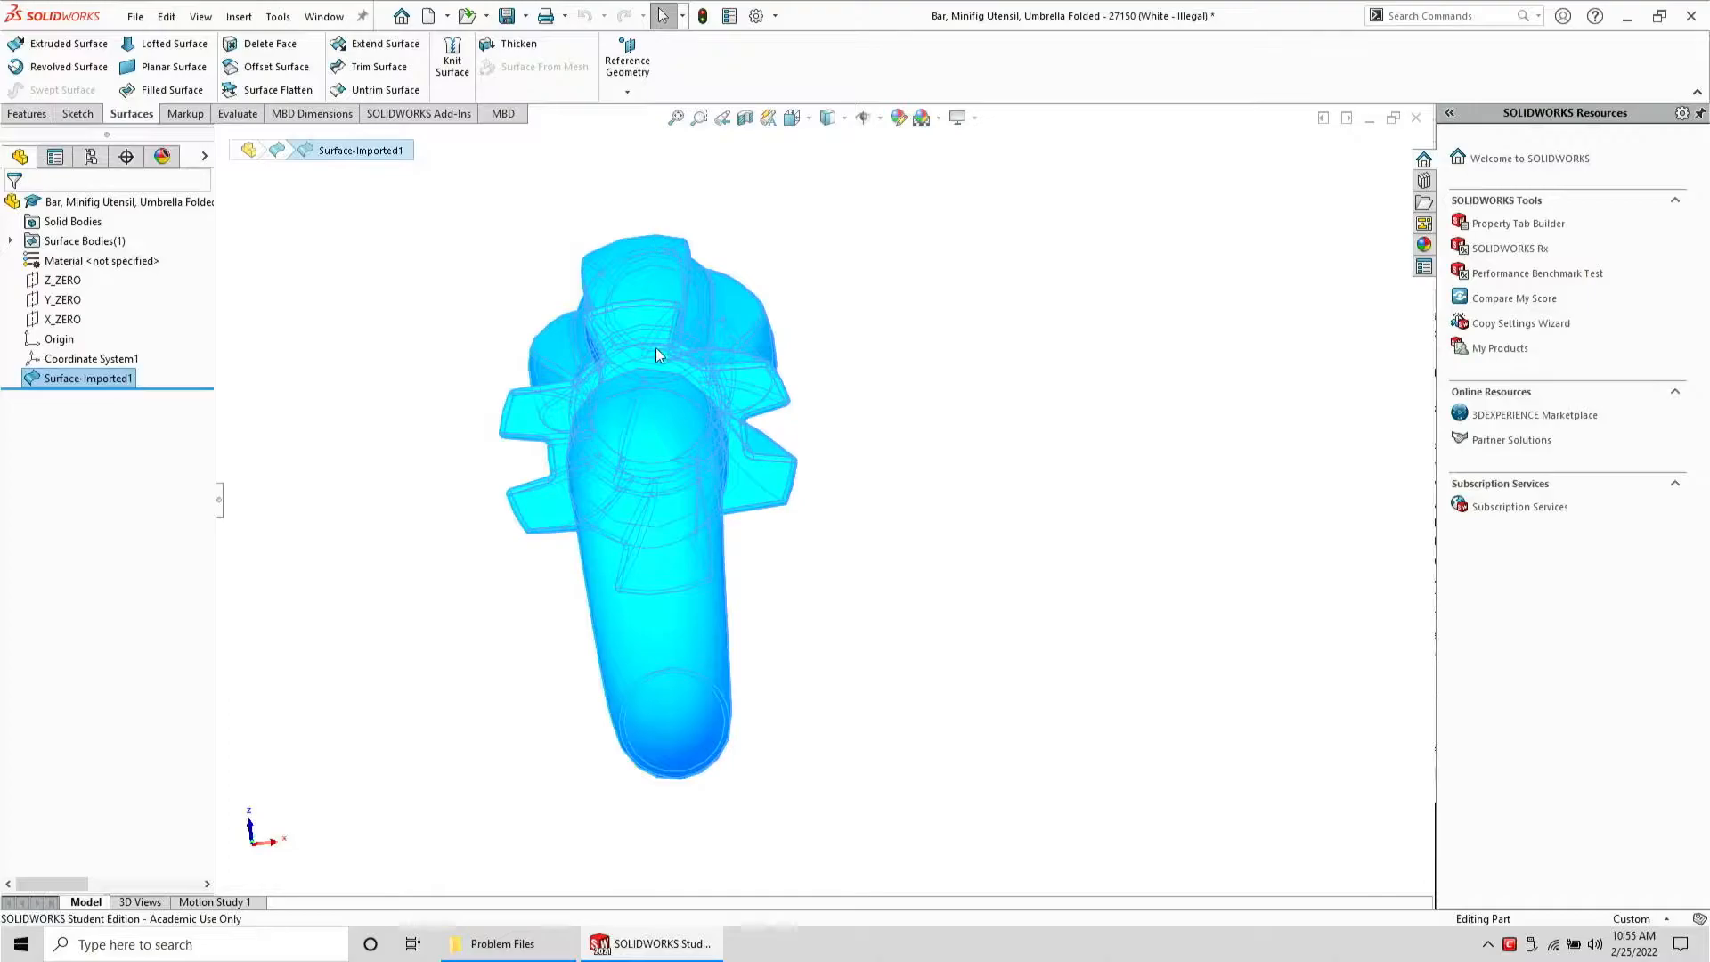
middle_click_drag(657, 354, 1078, 447)
scroll(677, 515, "up", 2)
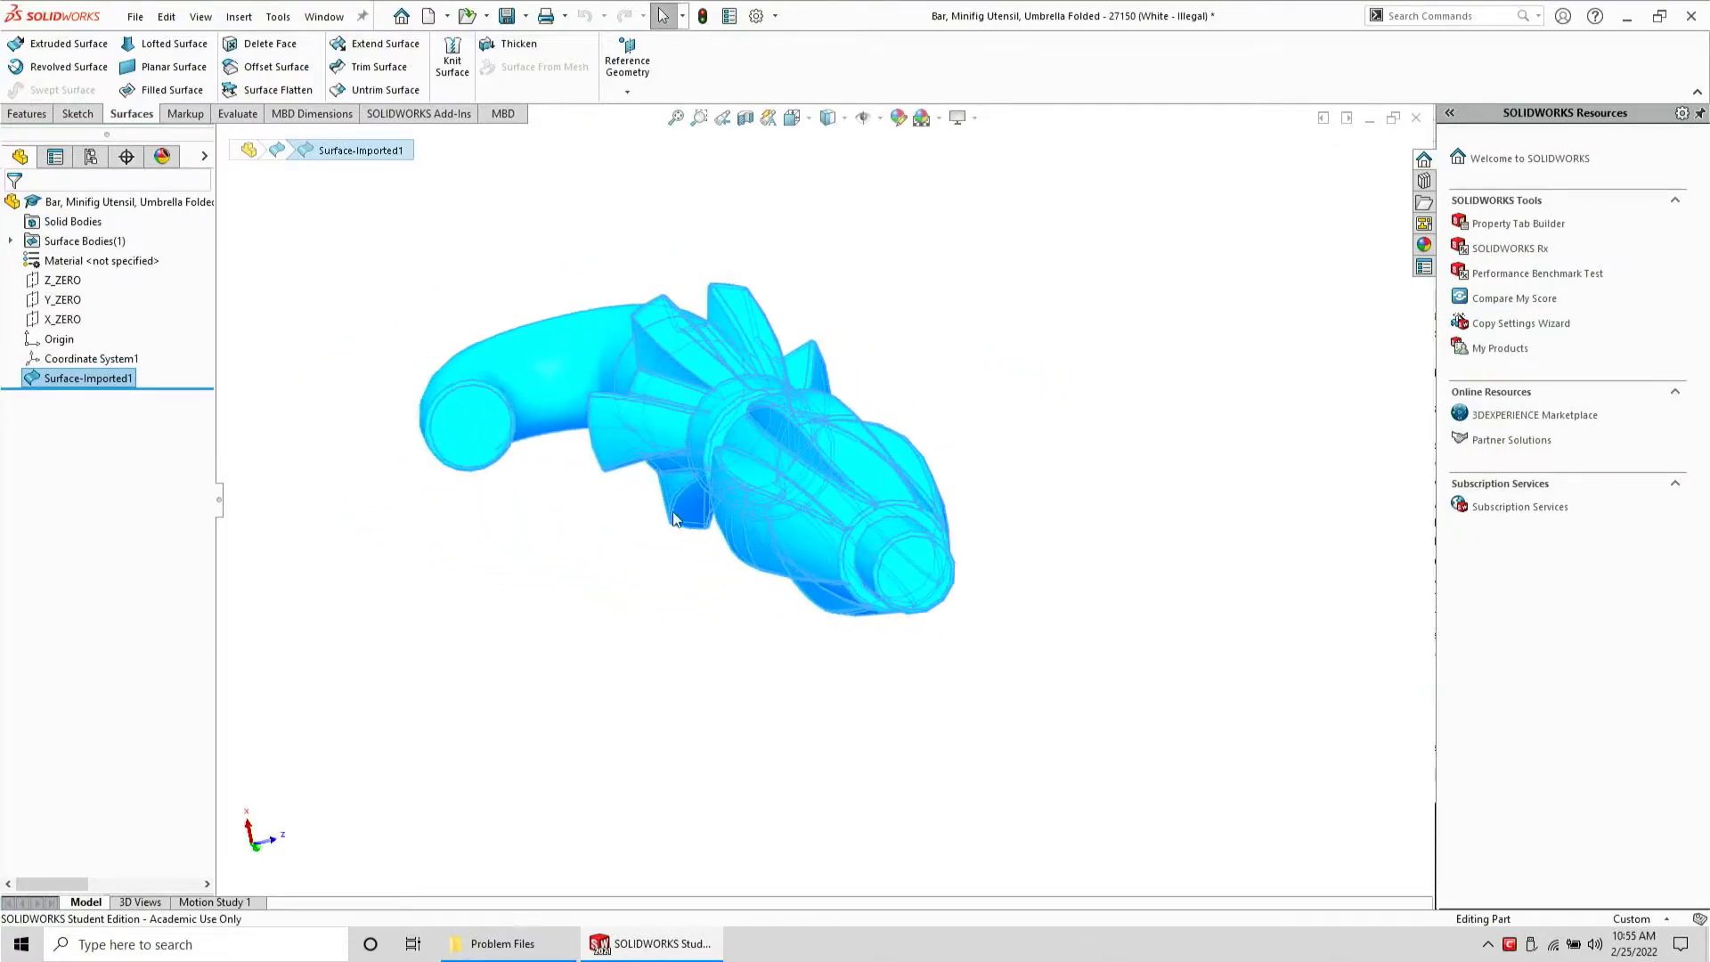
left_click(487, 550)
middle_click_drag(524, 452, 643, 534)
scroll(633, 399, "up", 3)
scroll(634, 399, "down", 1)
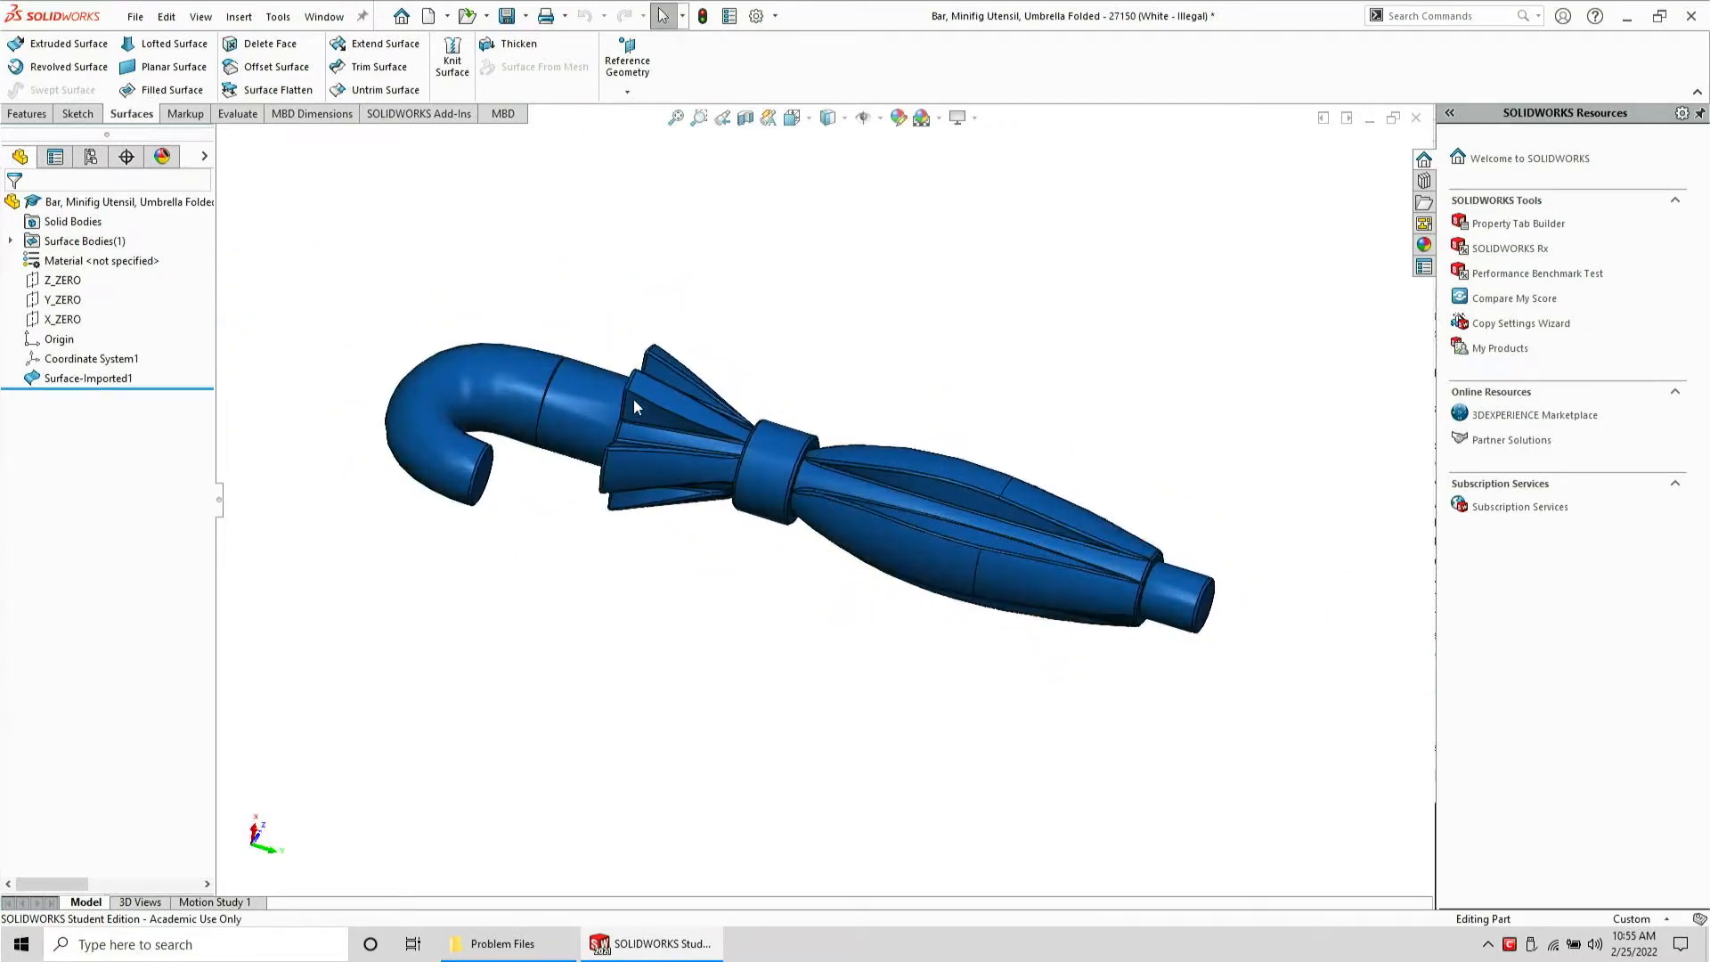
middle_click_drag(537, 481, 489, 471)
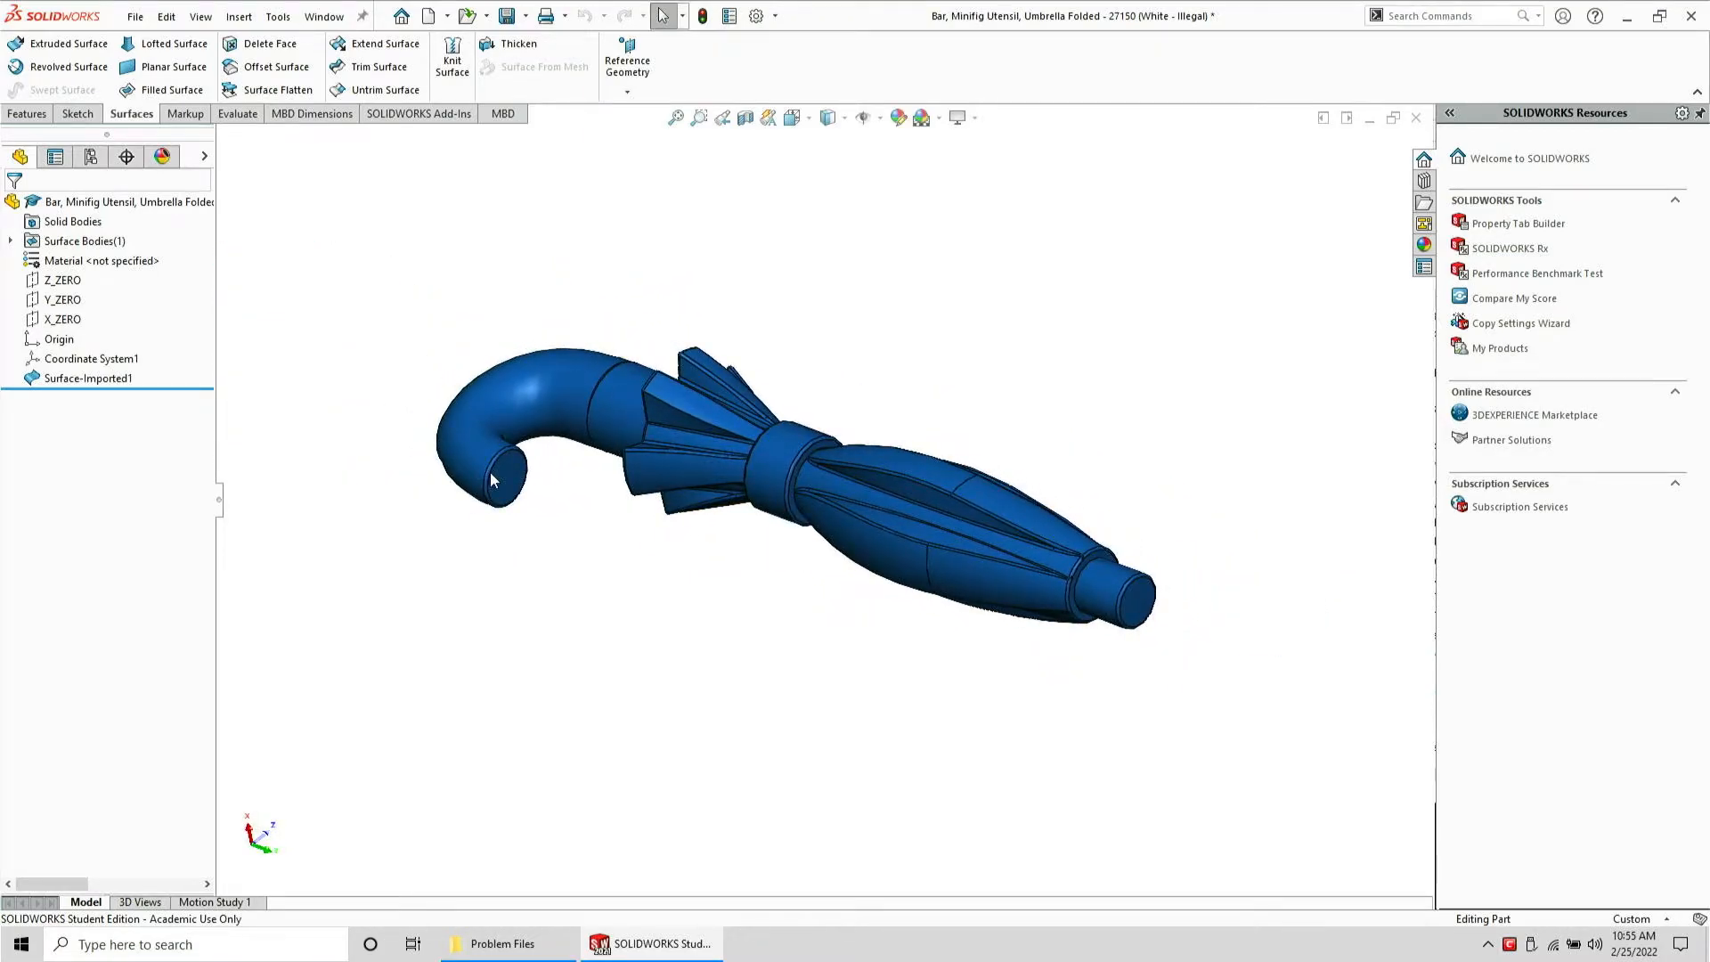
scroll(571, 390, "down", 6)
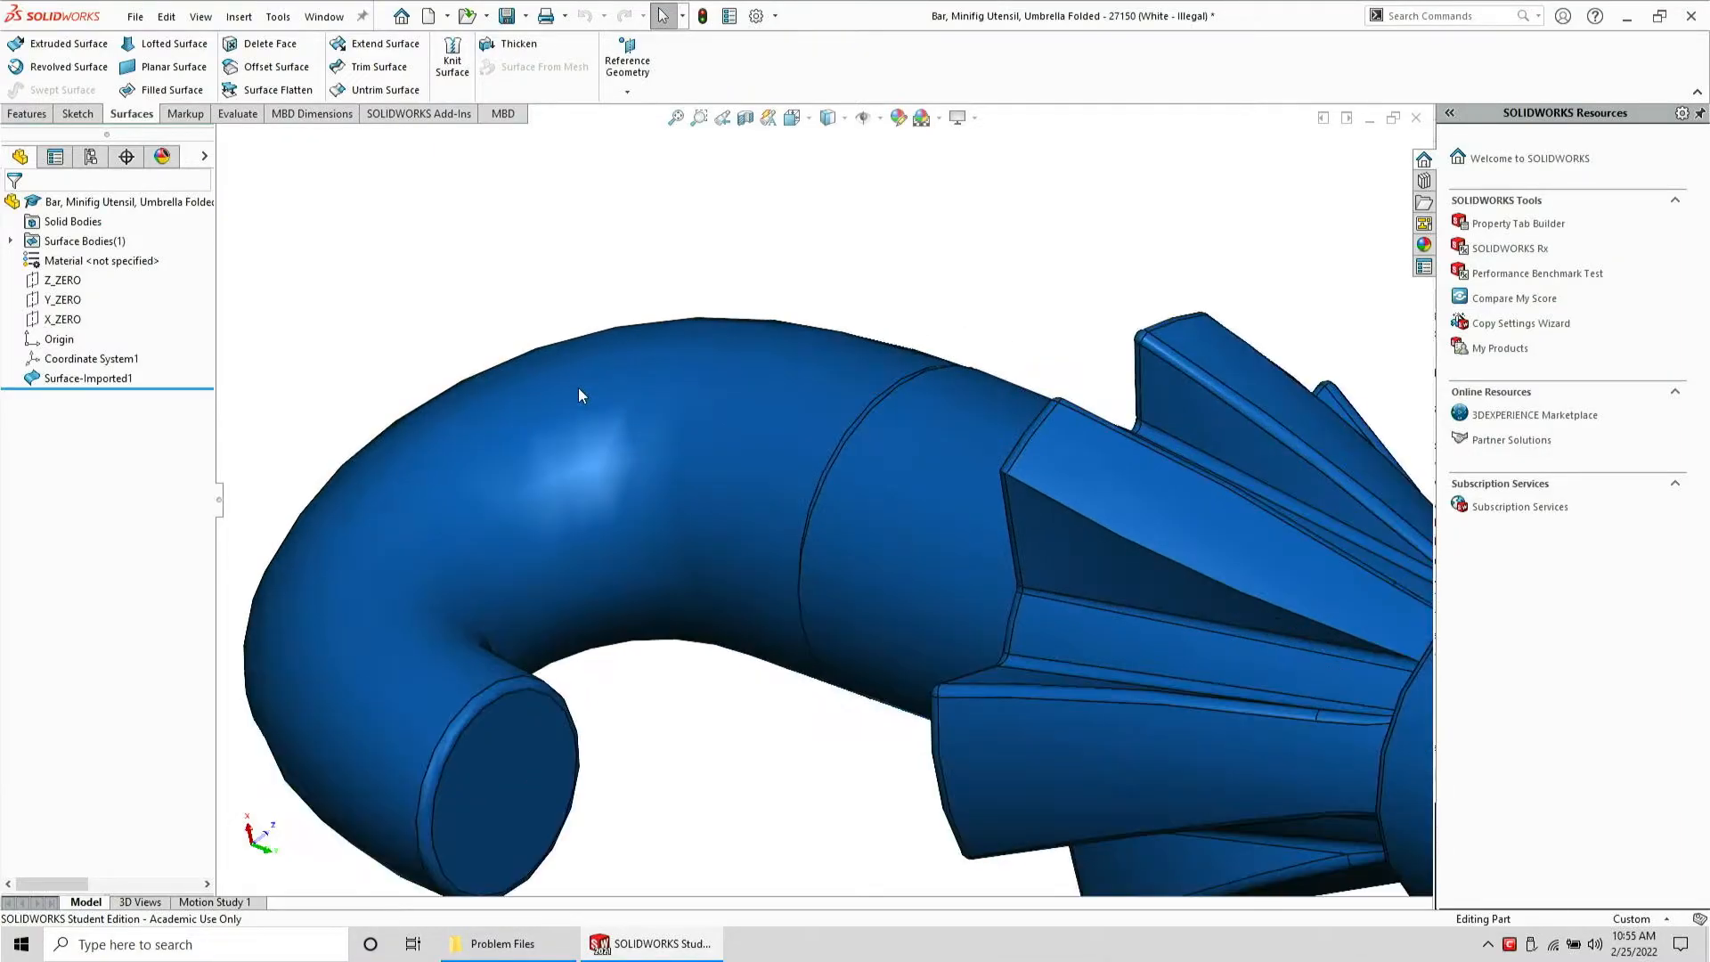
scroll(786, 415, "down", 4)
middle_click_drag(803, 425, 929, 531)
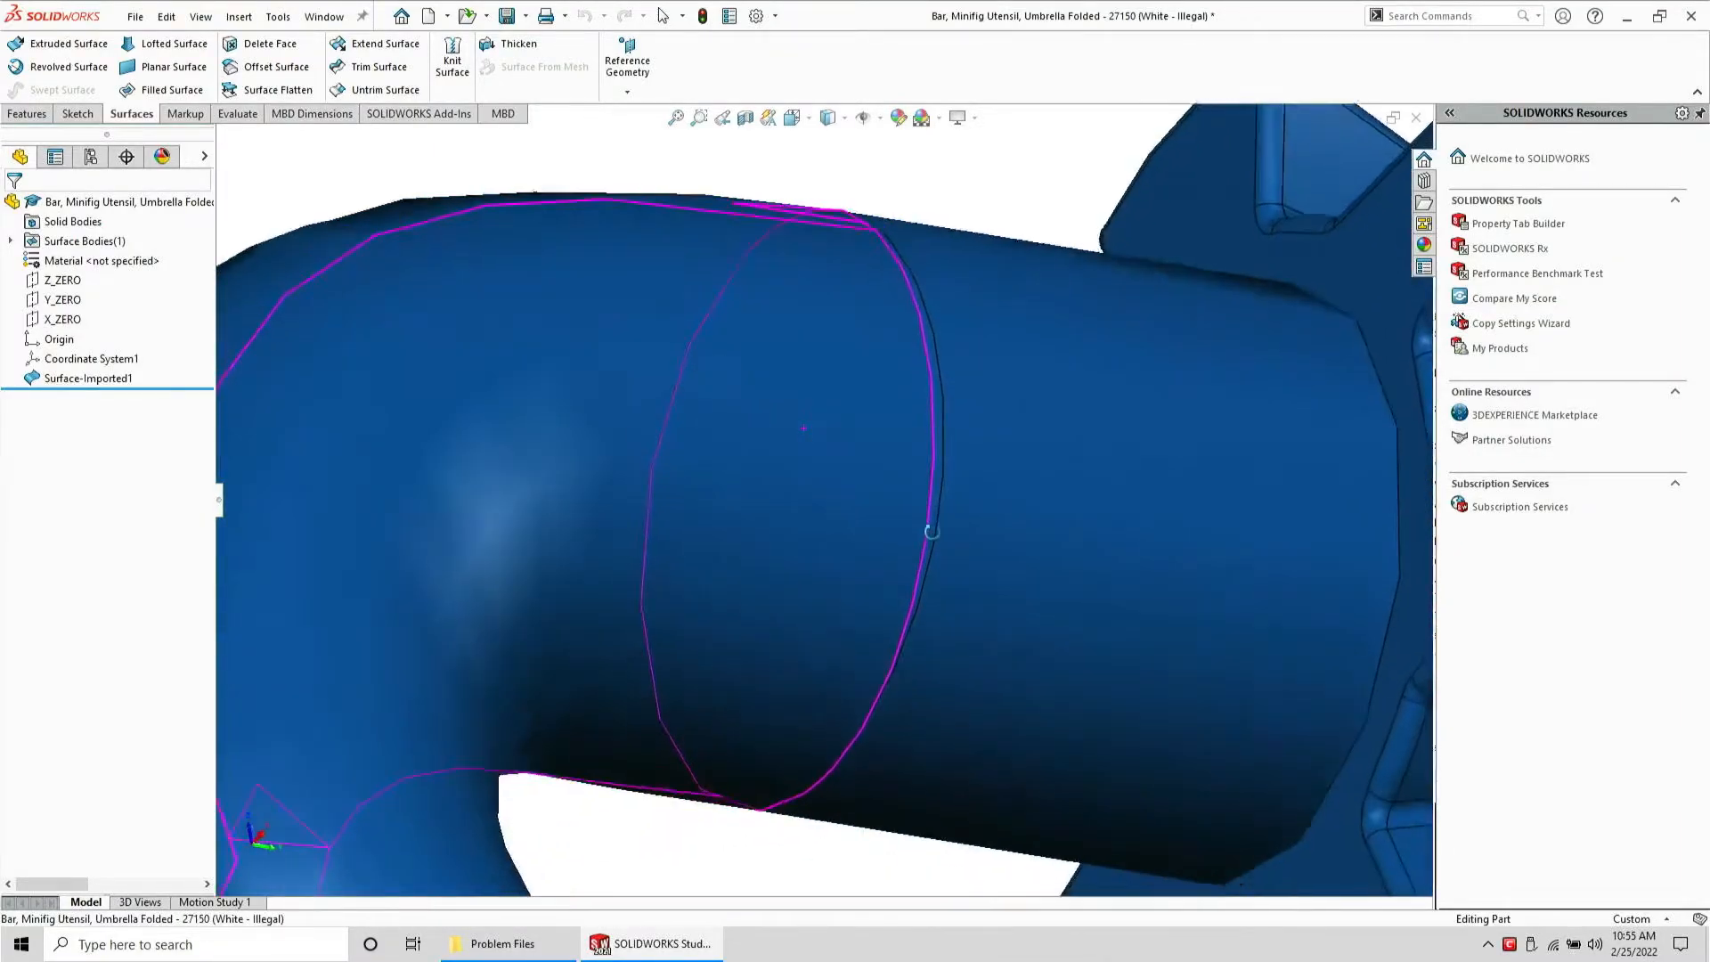
middle_click_drag(880, 292, 924, 383)
scroll(926, 382, "up", 7)
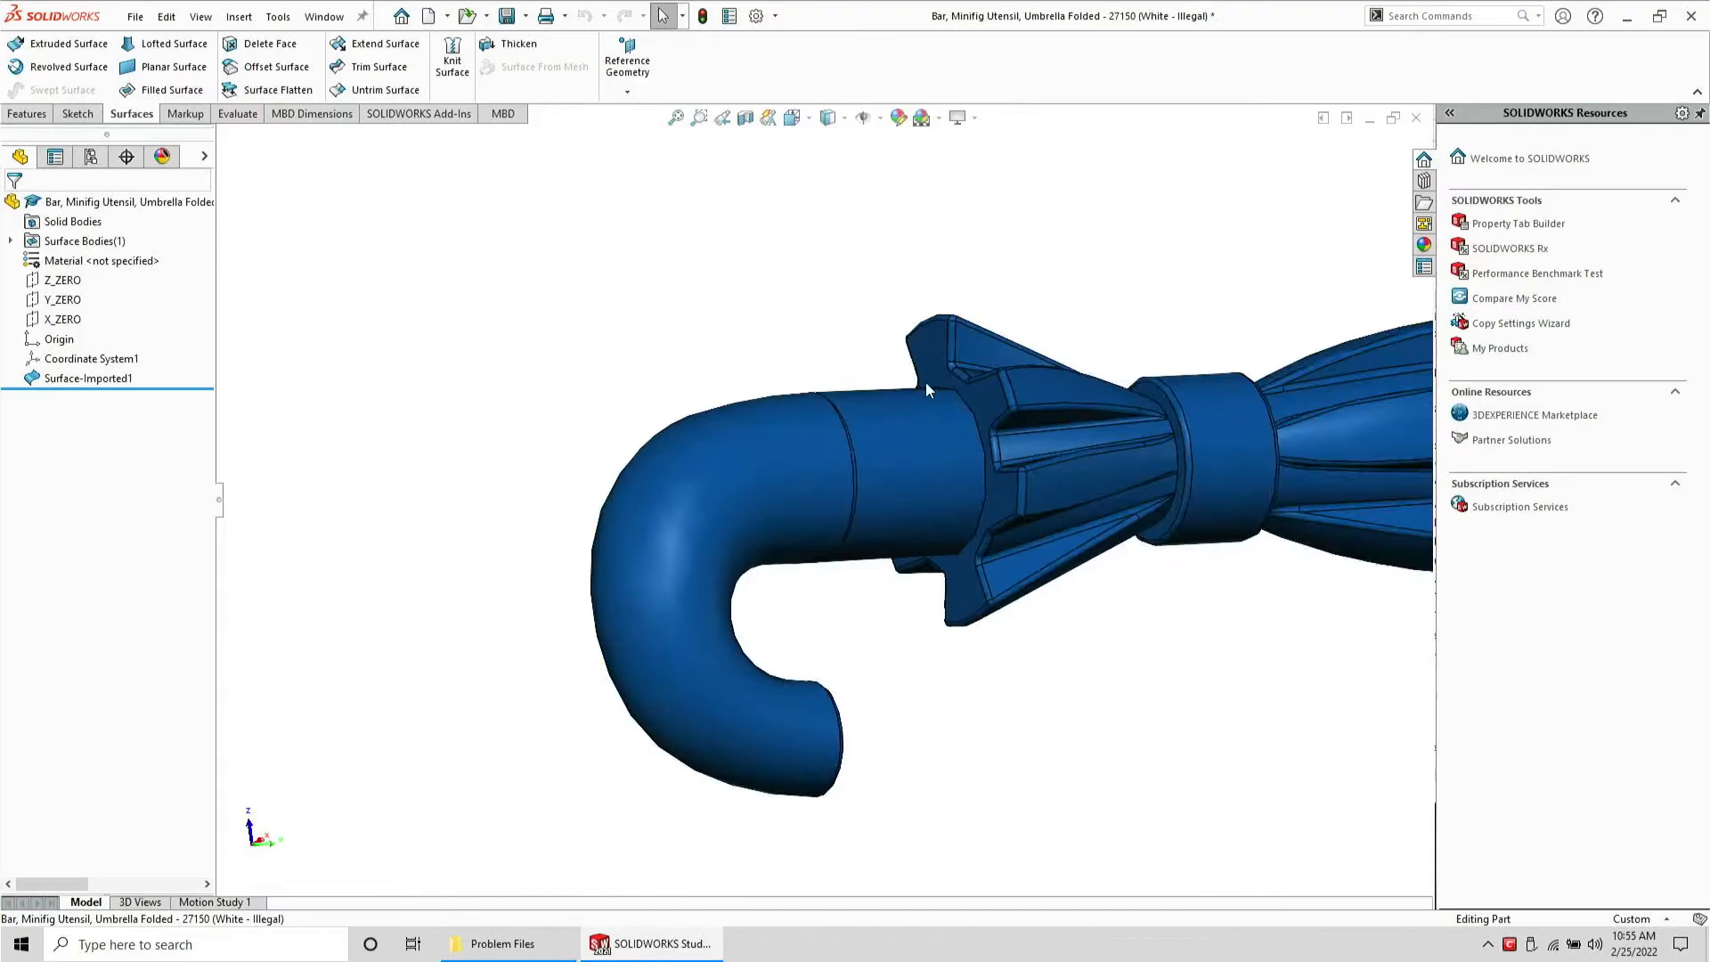
scroll(1344, 437, "up", 3)
scroll(1082, 479, "down", 5)
middle_click_drag(679, 432, 659, 541)
middle_click_drag(669, 338, 684, 529)
scroll(717, 361, "up", 5)
scroll(702, 277, "down", 5)
middle_click_drag(733, 365, 811, 606)
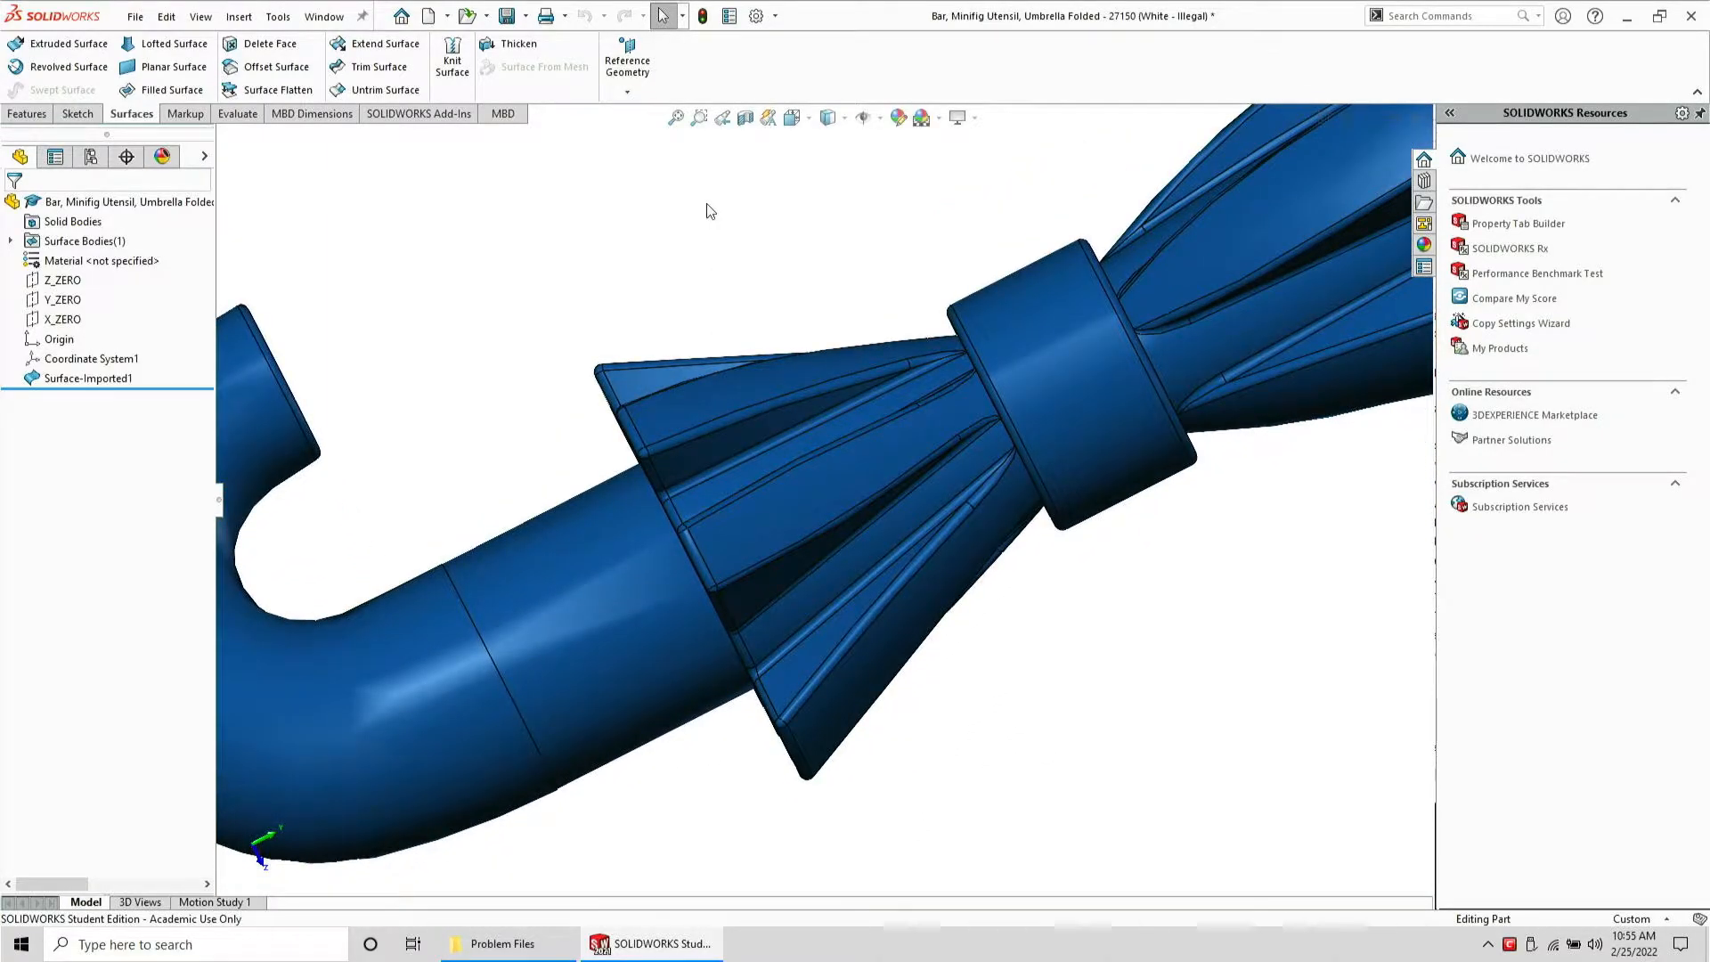
middle_click_drag(710, 211, 831, 478)
middle_click_drag(704, 230, 893, 538)
scroll(893, 538, "up", 5)
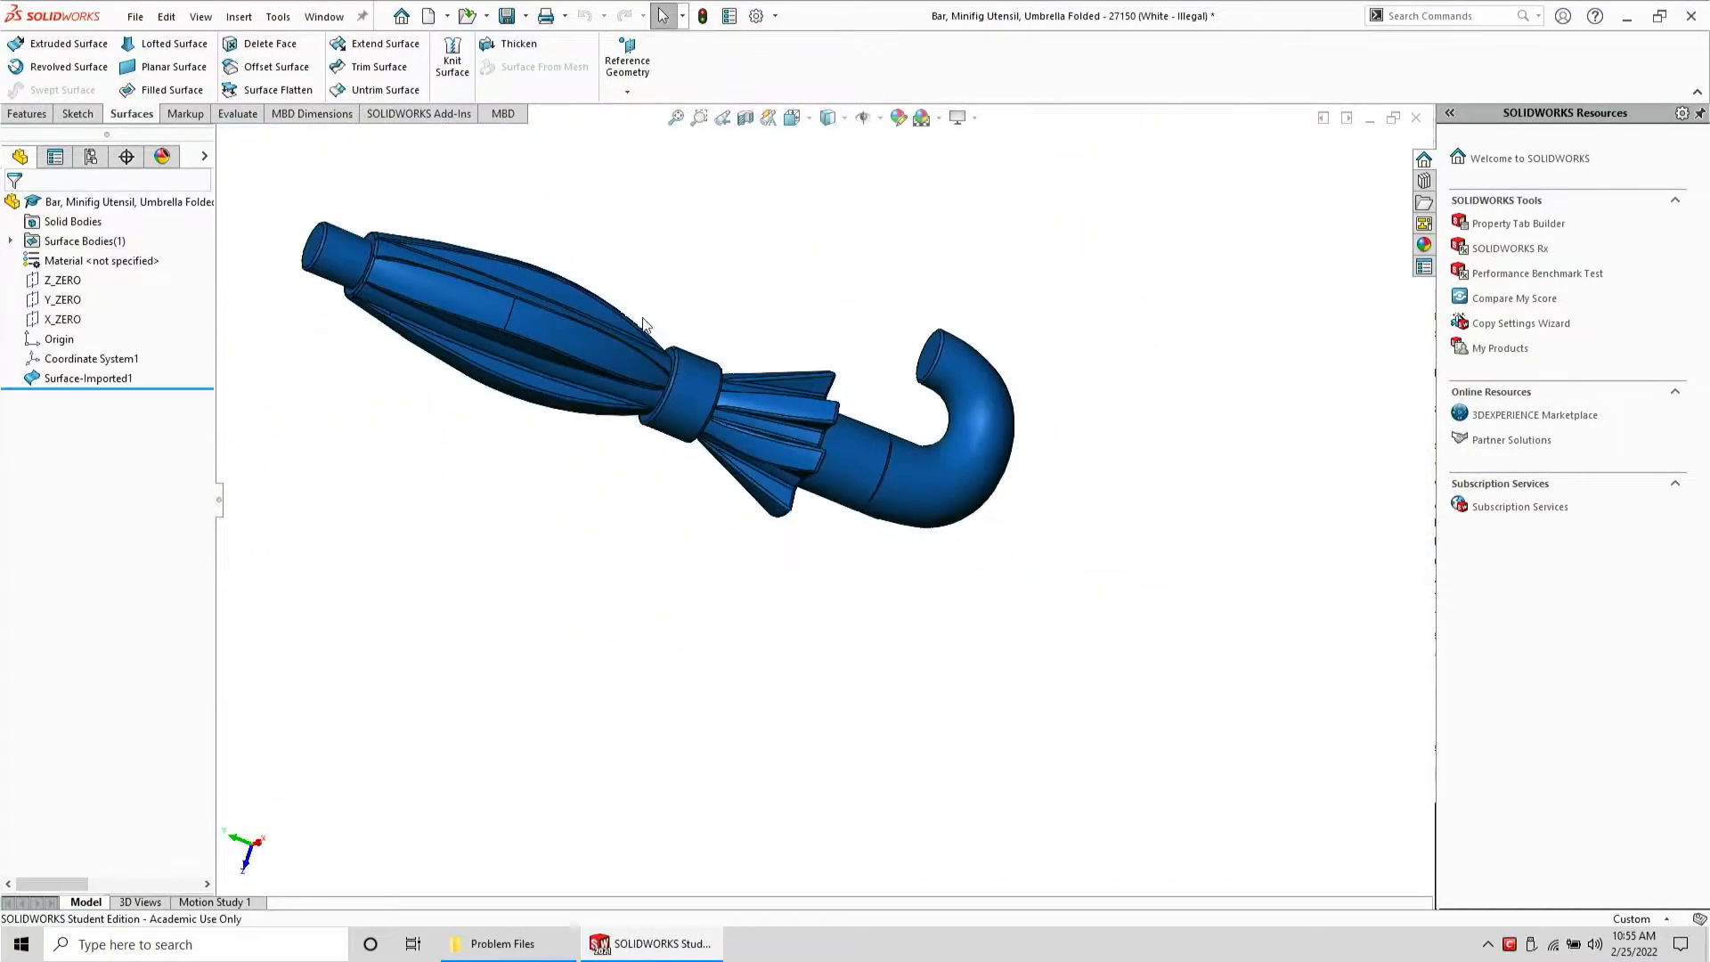
scroll(643, 317, "down", 5)
middle_click_drag(558, 359, 546, 679)
middle_click_drag(620, 250, 661, 414)
scroll(661, 411, "up", 6)
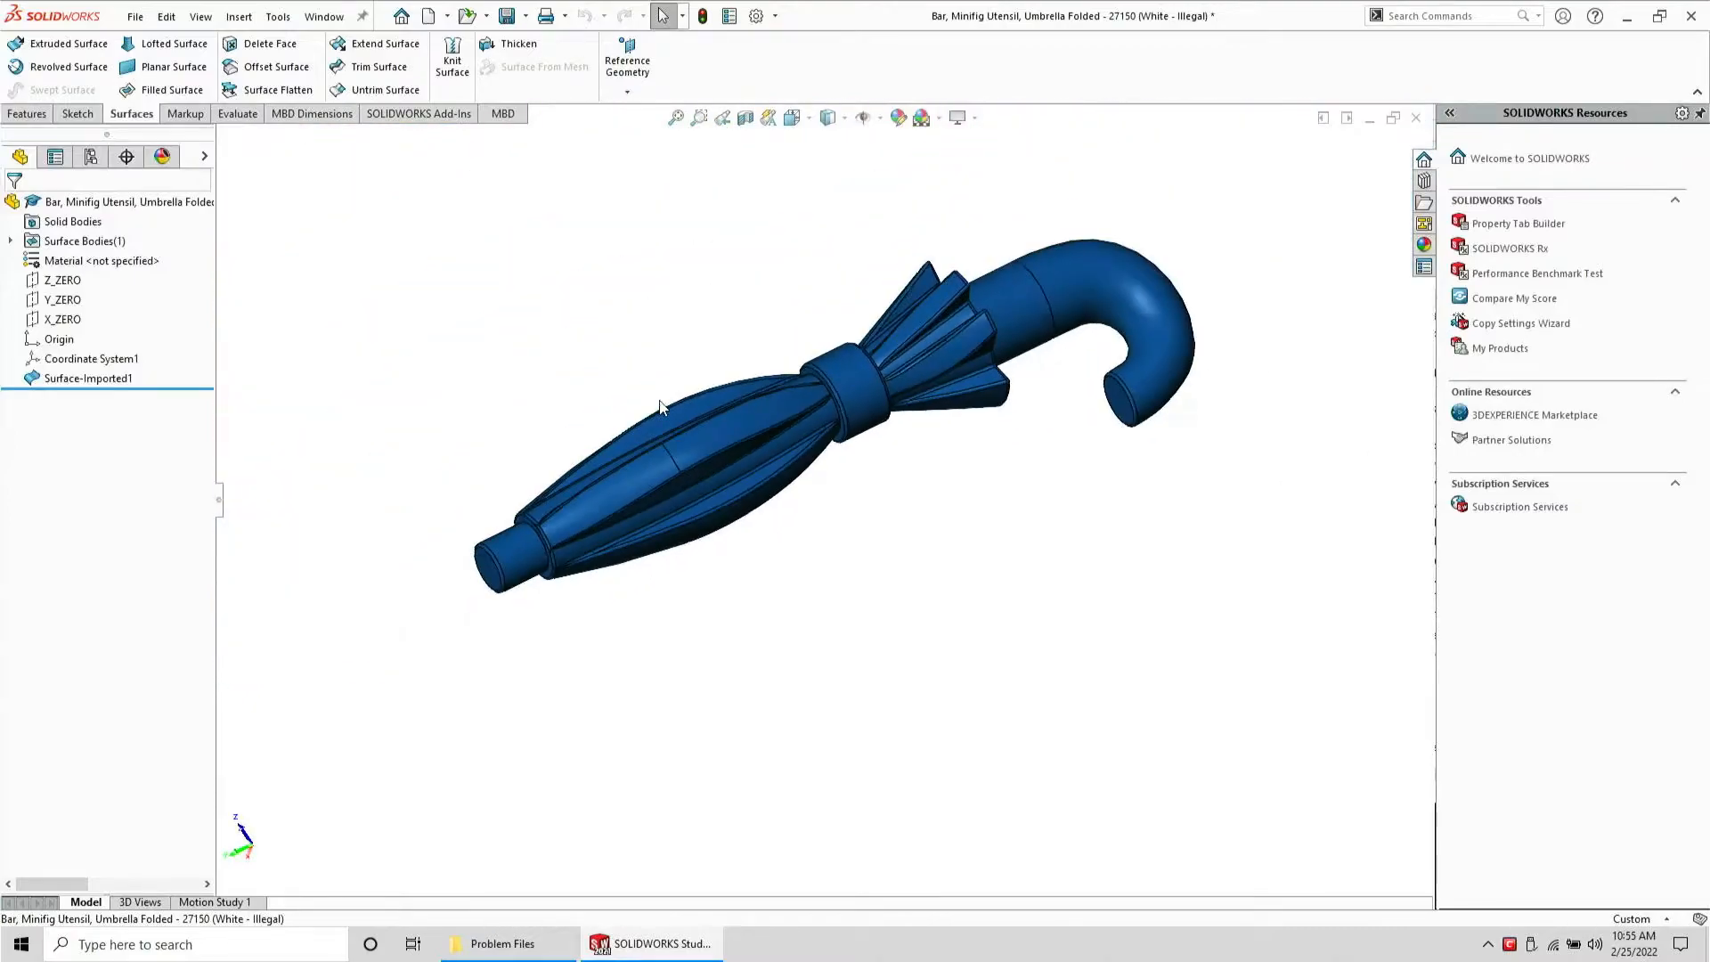
scroll(657, 410, "down", 3)
middle_click_drag(699, 492, 697, 185)
scroll(647, 522, "down", 3)
scroll(623, 459, "up", 6)
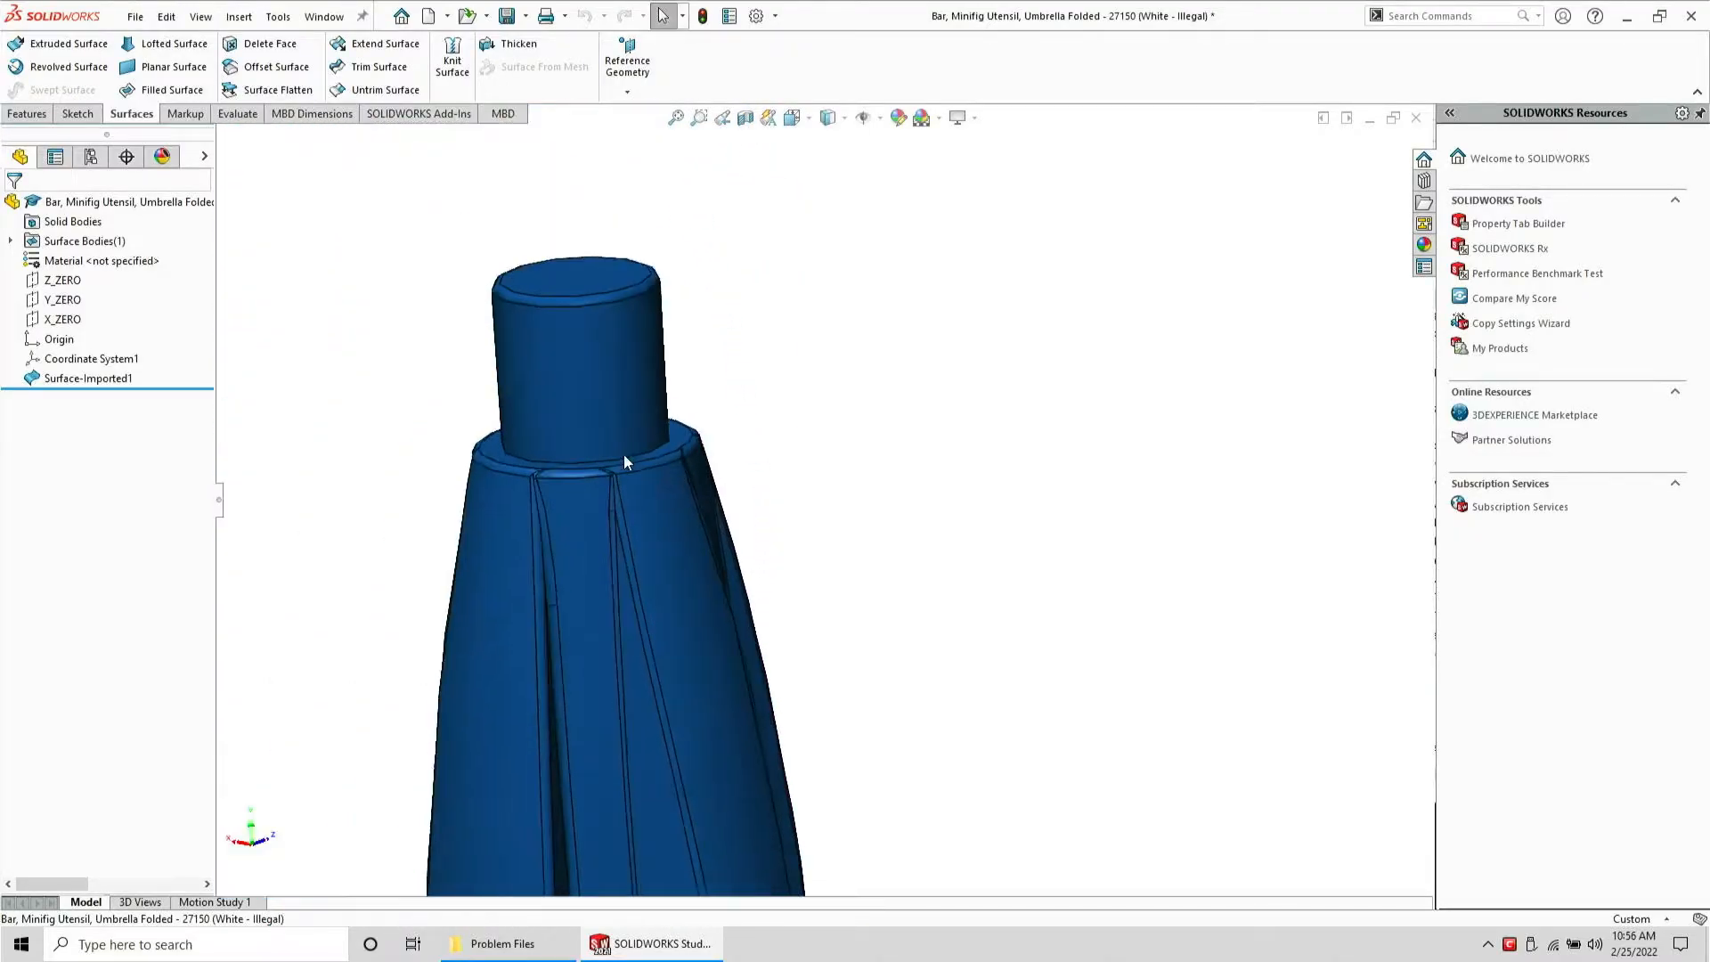
Create a reference plane defined by the umbrella's two circular end faces at the handle and the tip
left_click(88, 378)
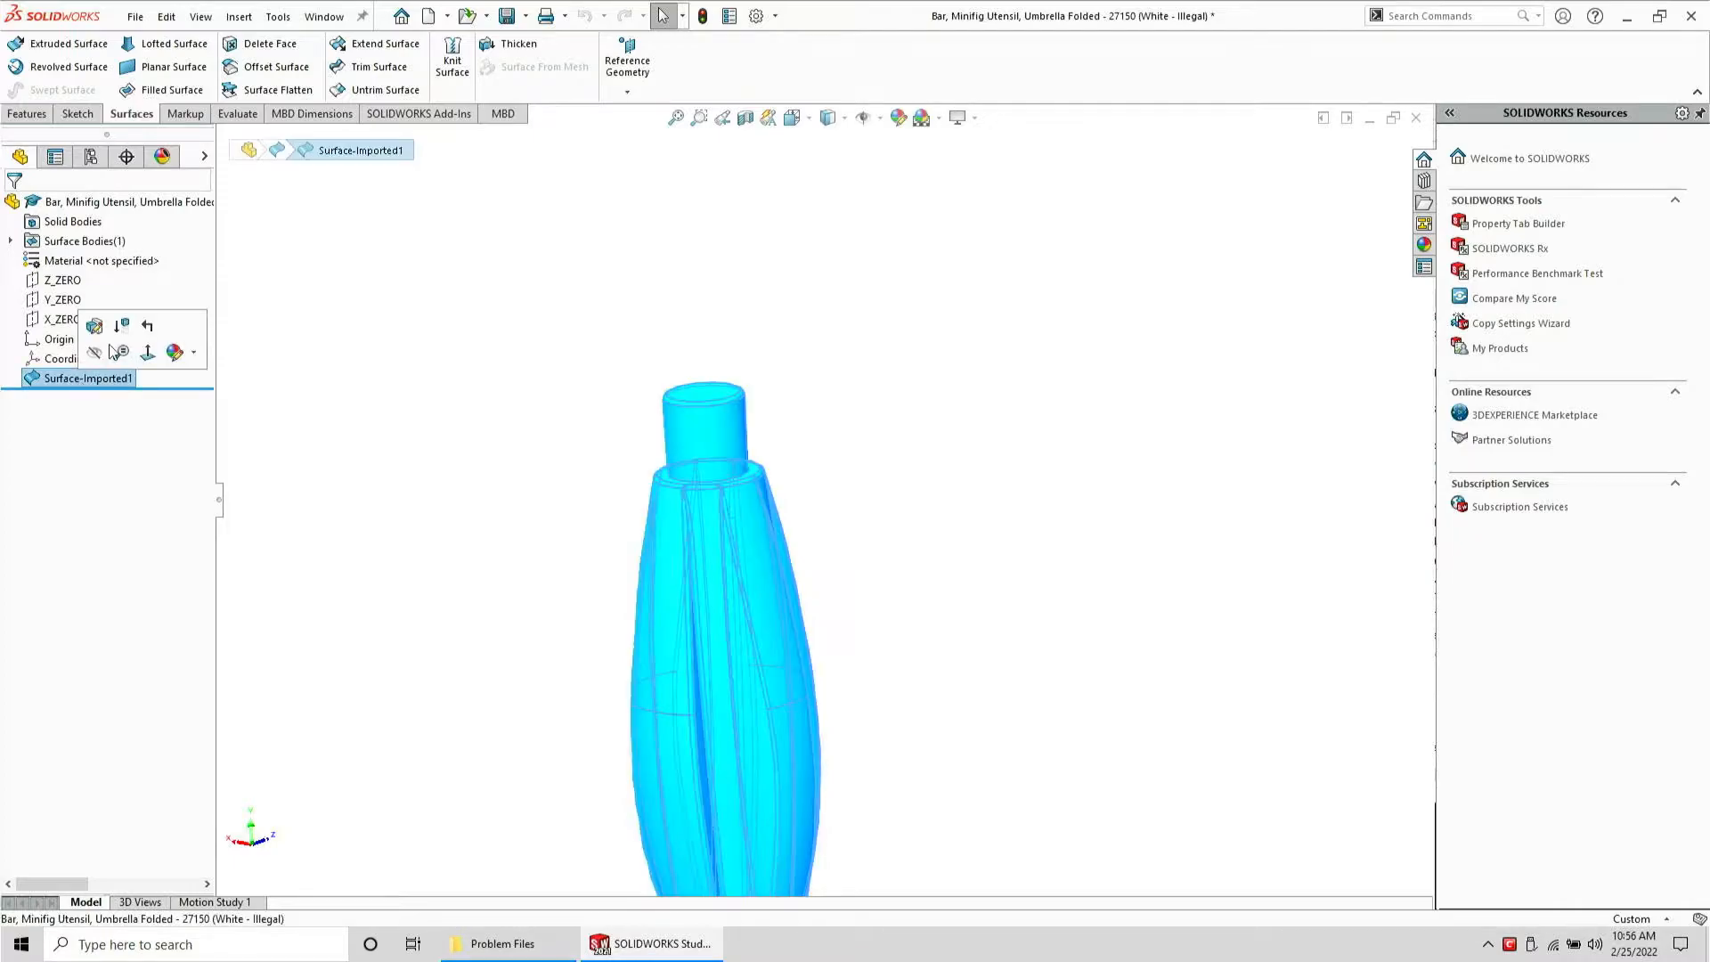
scroll(845, 529, "up", 3)
middle_click_drag(844, 529, 867, 676)
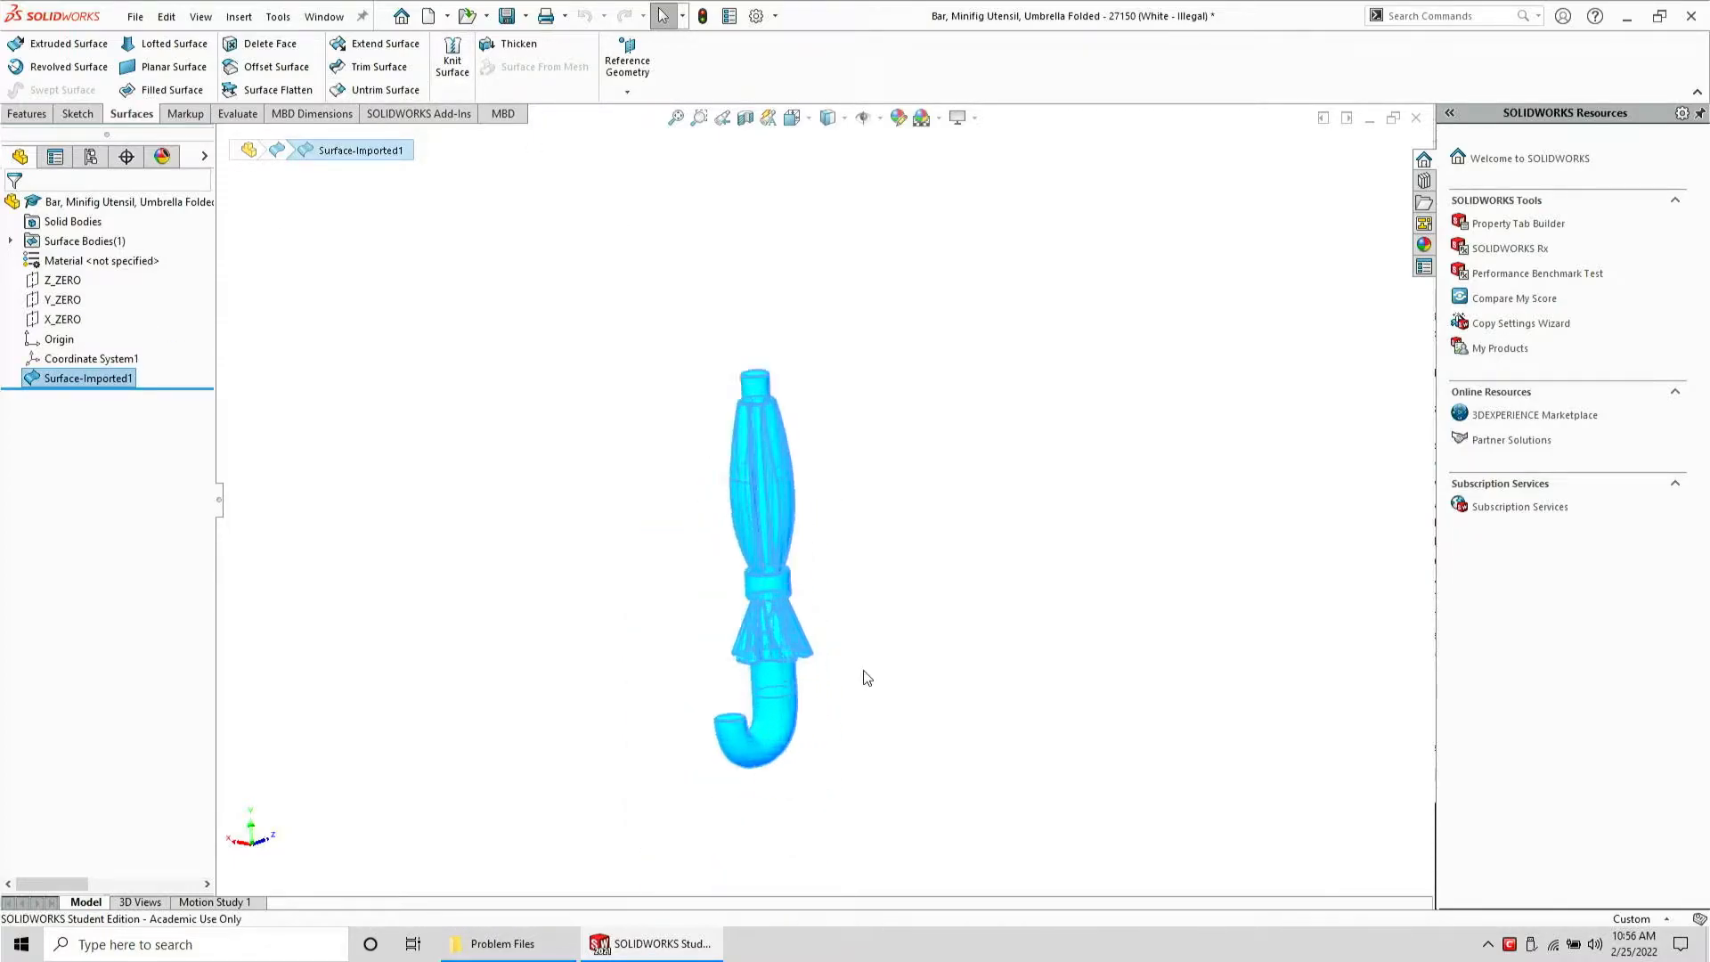
scroll(644, 642, "down", 3)
middle_click_drag(645, 641, 692, 728)
left_click(700, 712)
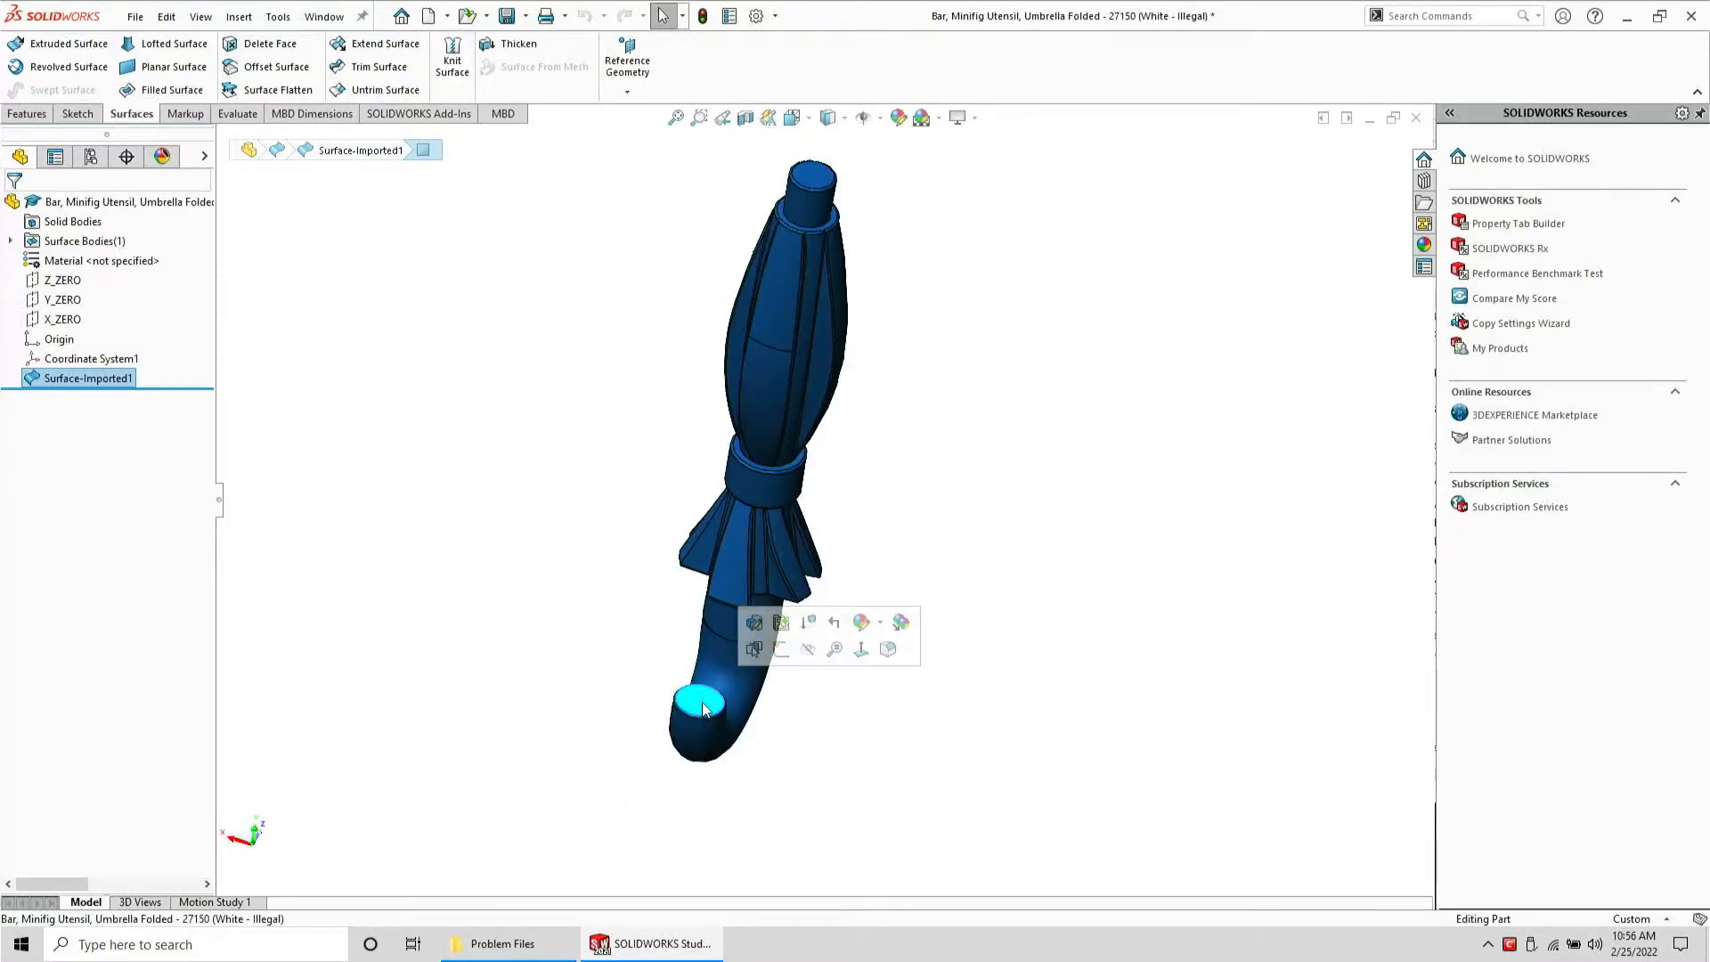
left_click(820, 180, "ctrl")
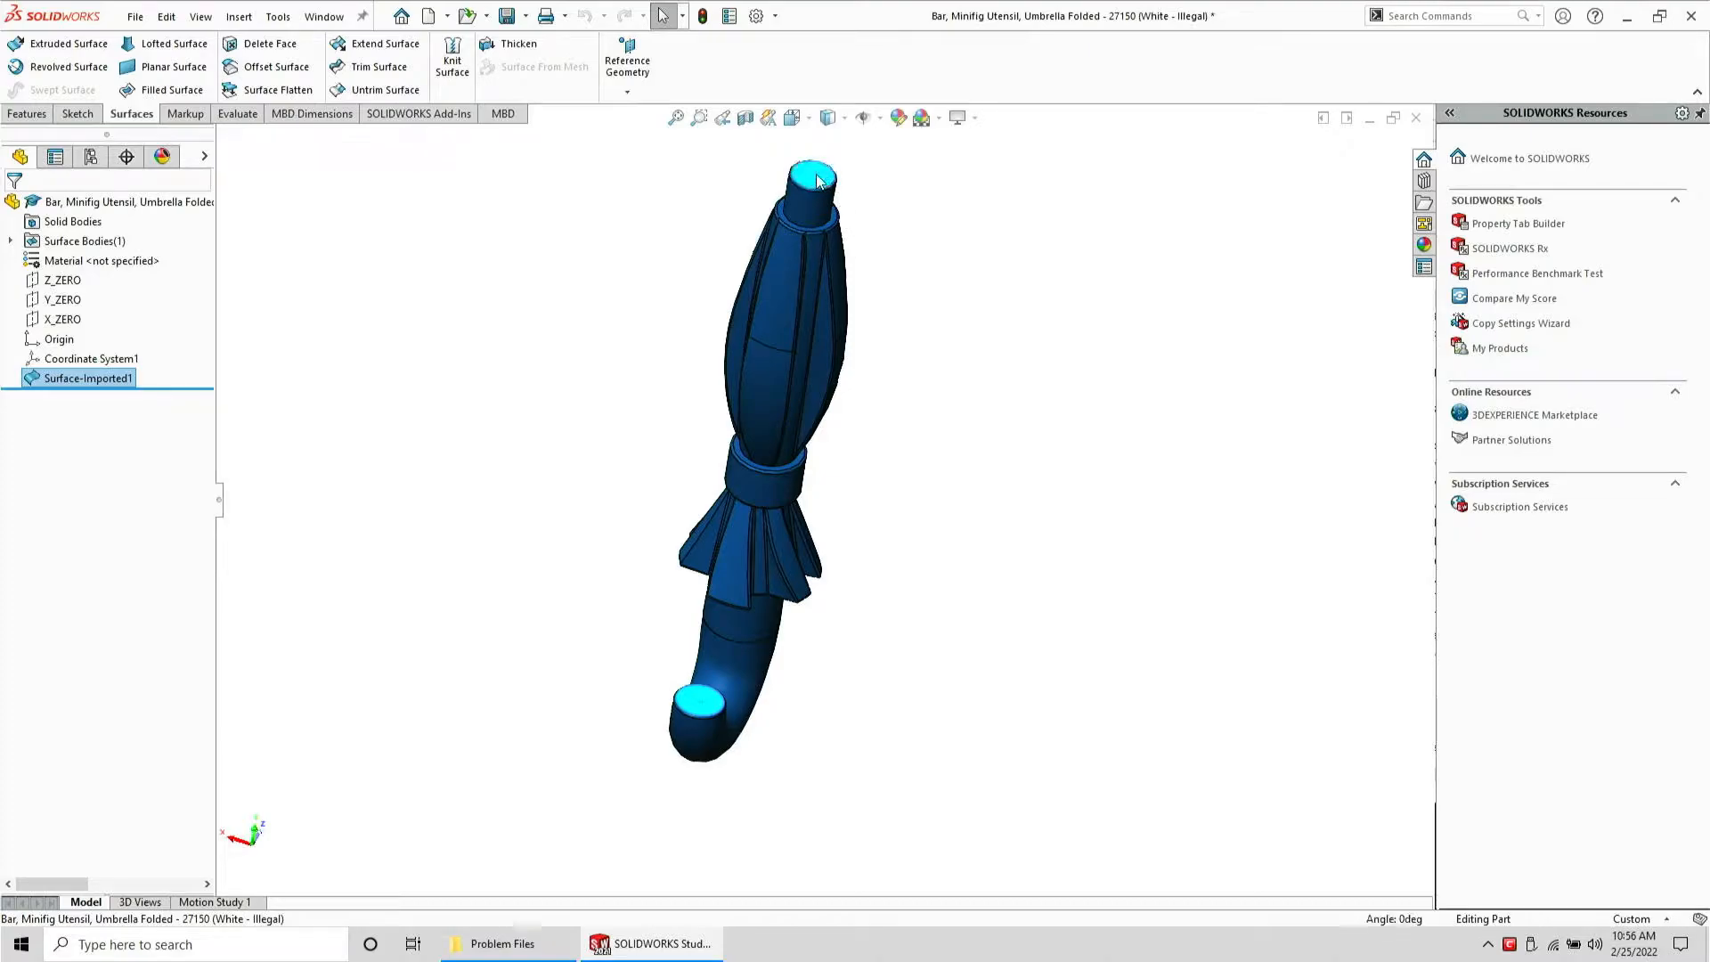
left_click(627, 59)
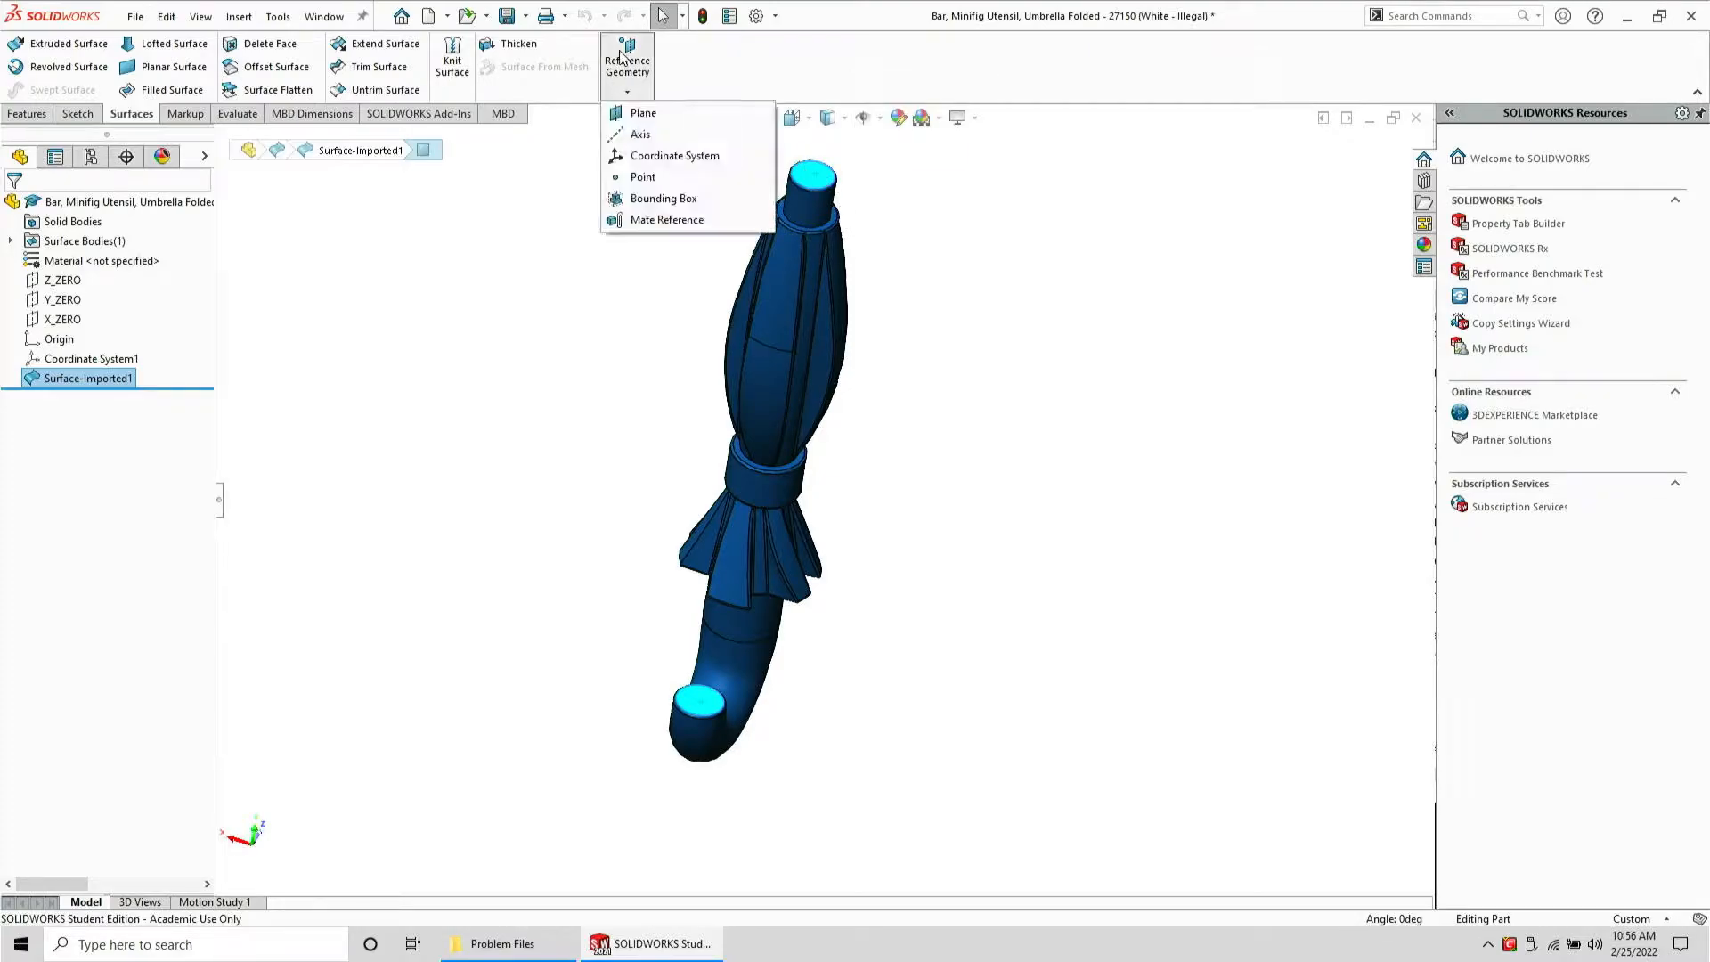
left_click(642, 114)
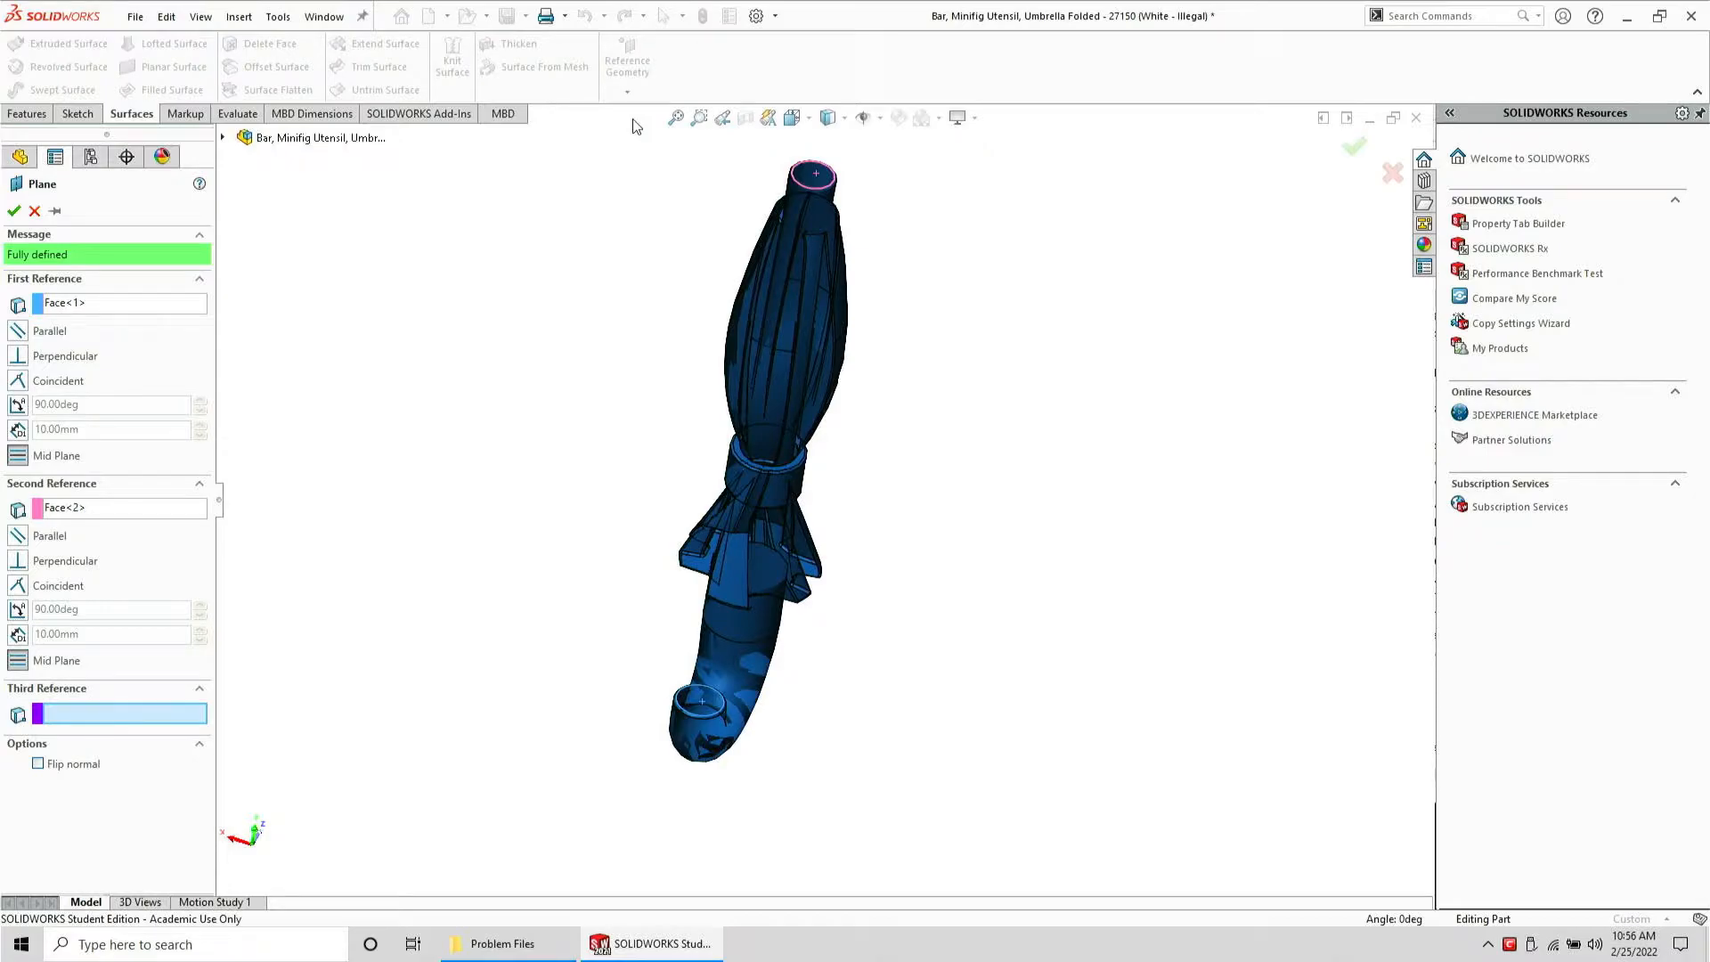
key("Return")
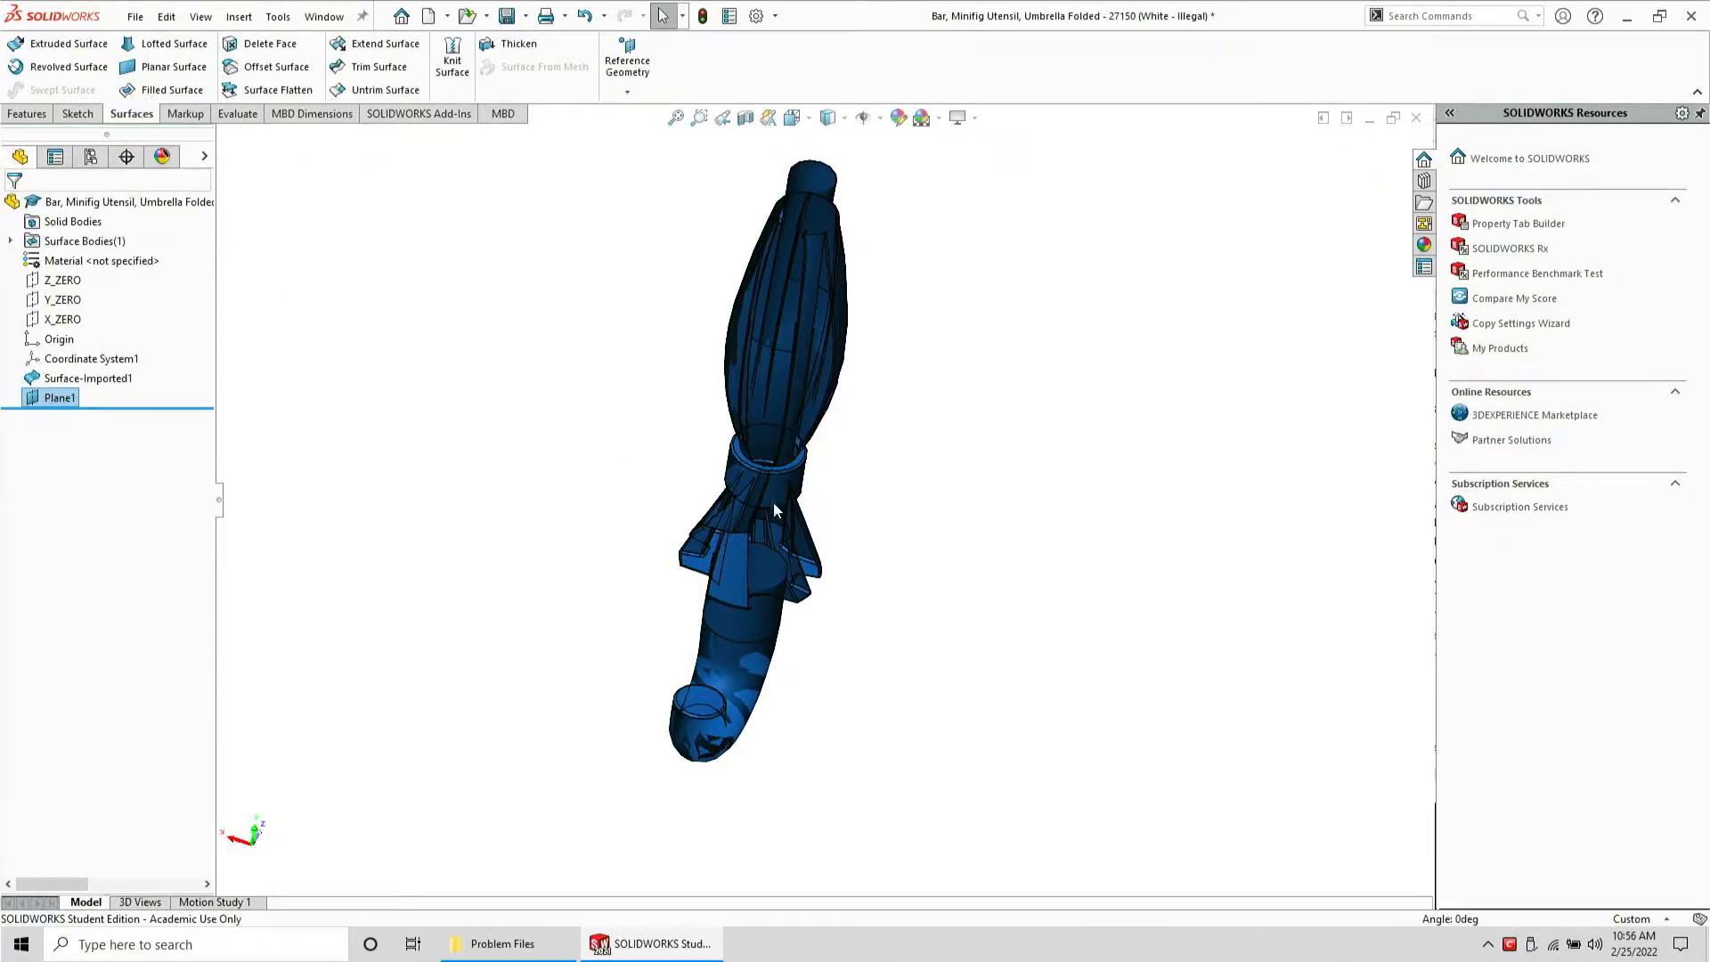
Try to split the part along Plane1 with the Split feature, then cancel it
middle_click_drag(773, 509, 668, 353)
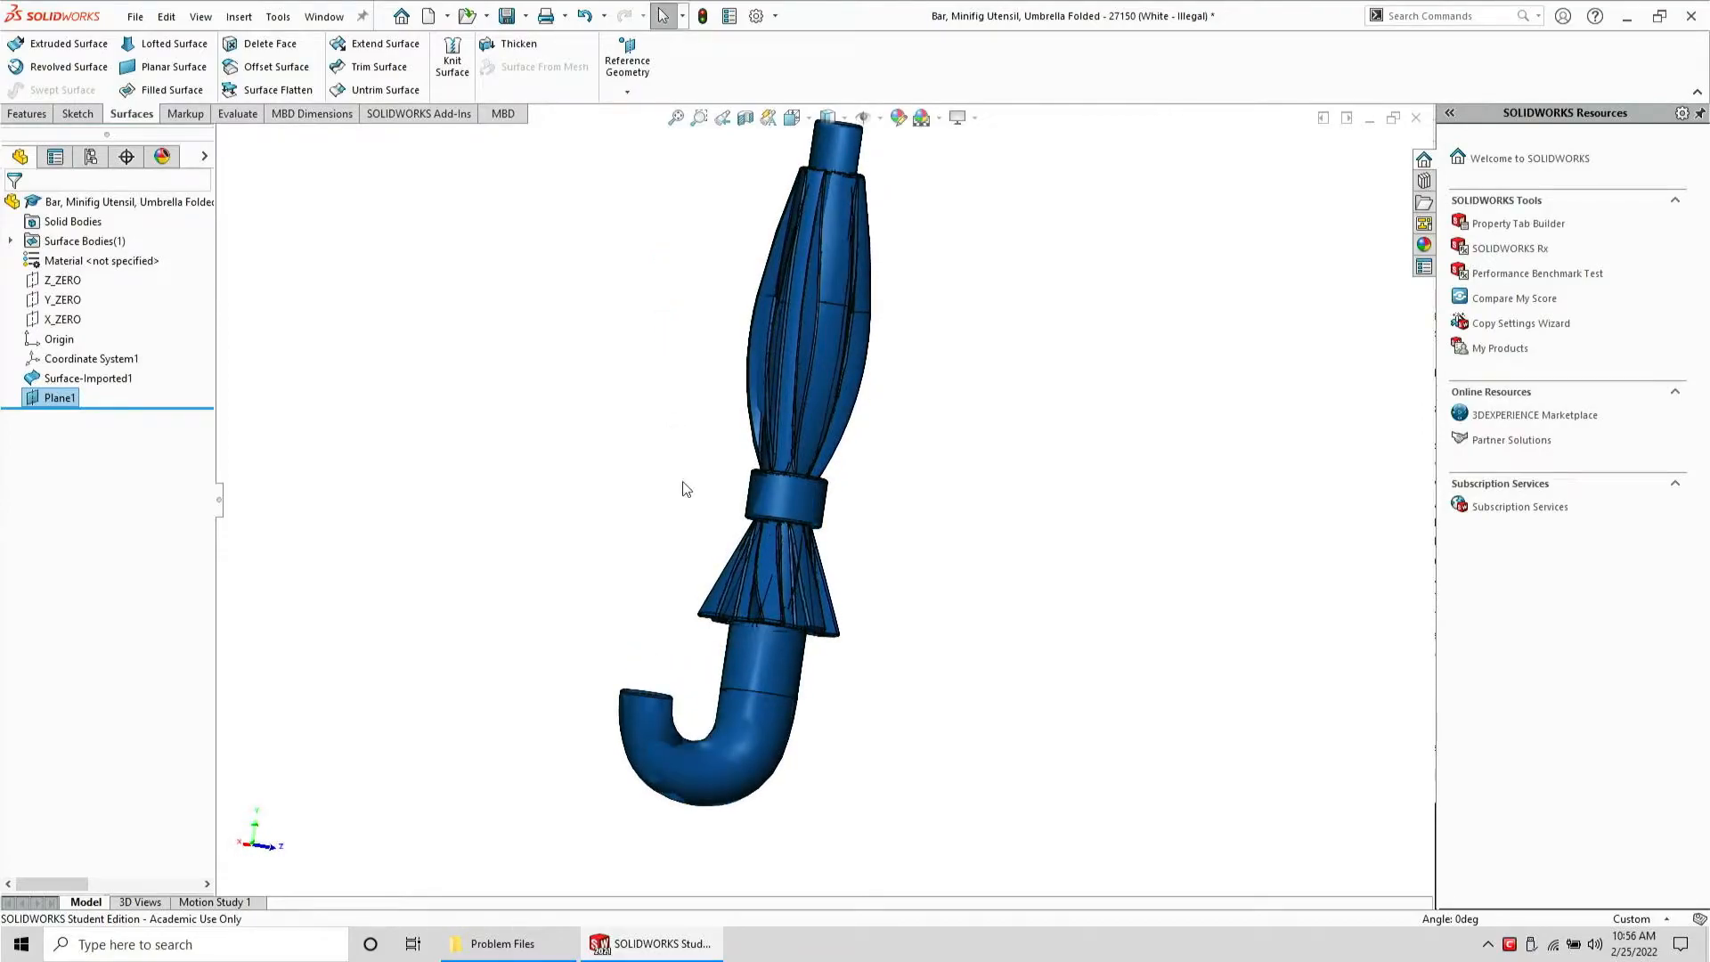
scroll(738, 442, "down", 2)
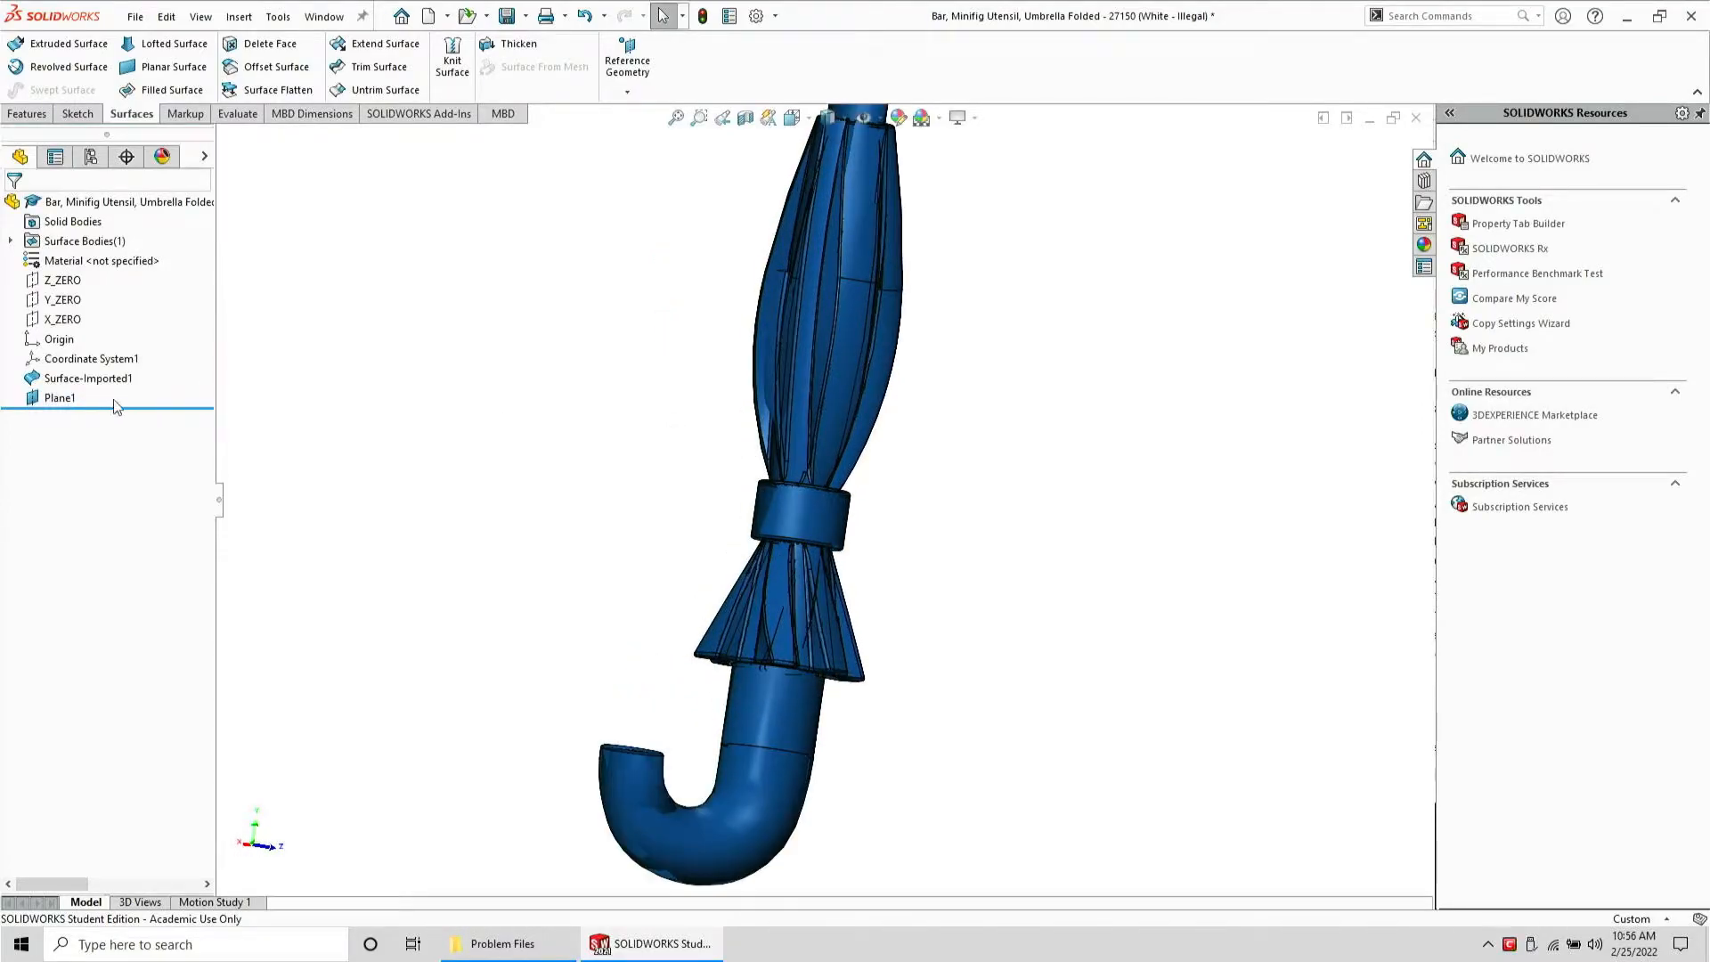
left_click(75, 406)
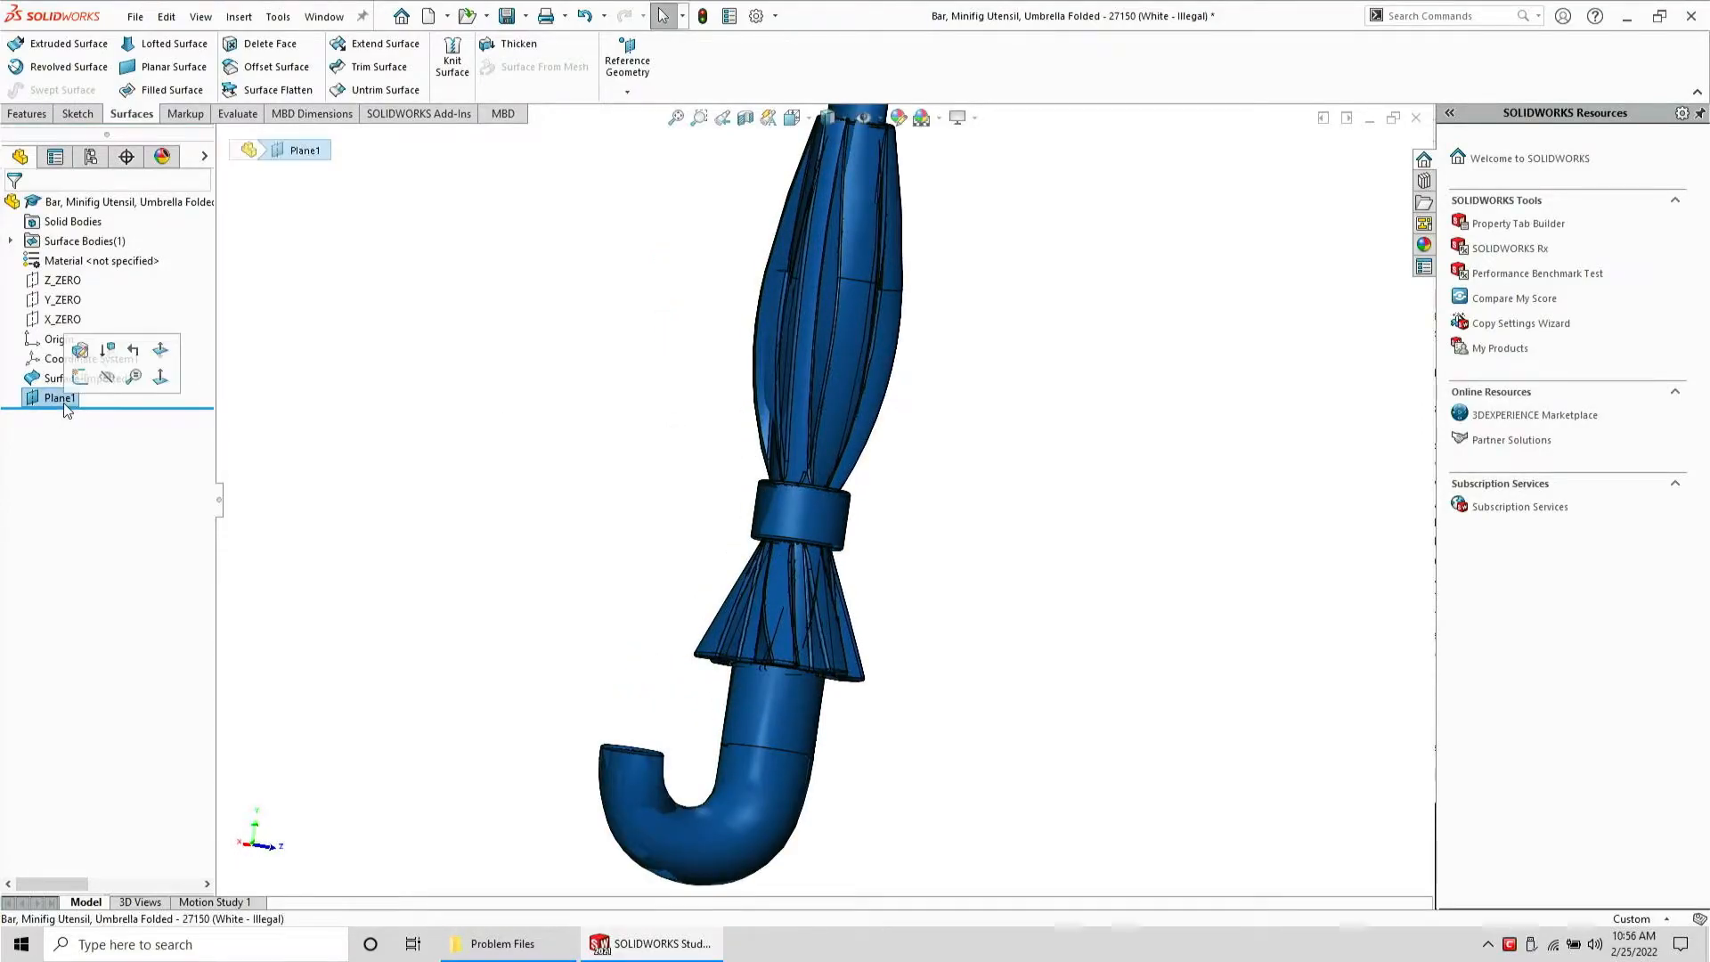
left_click(28, 114)
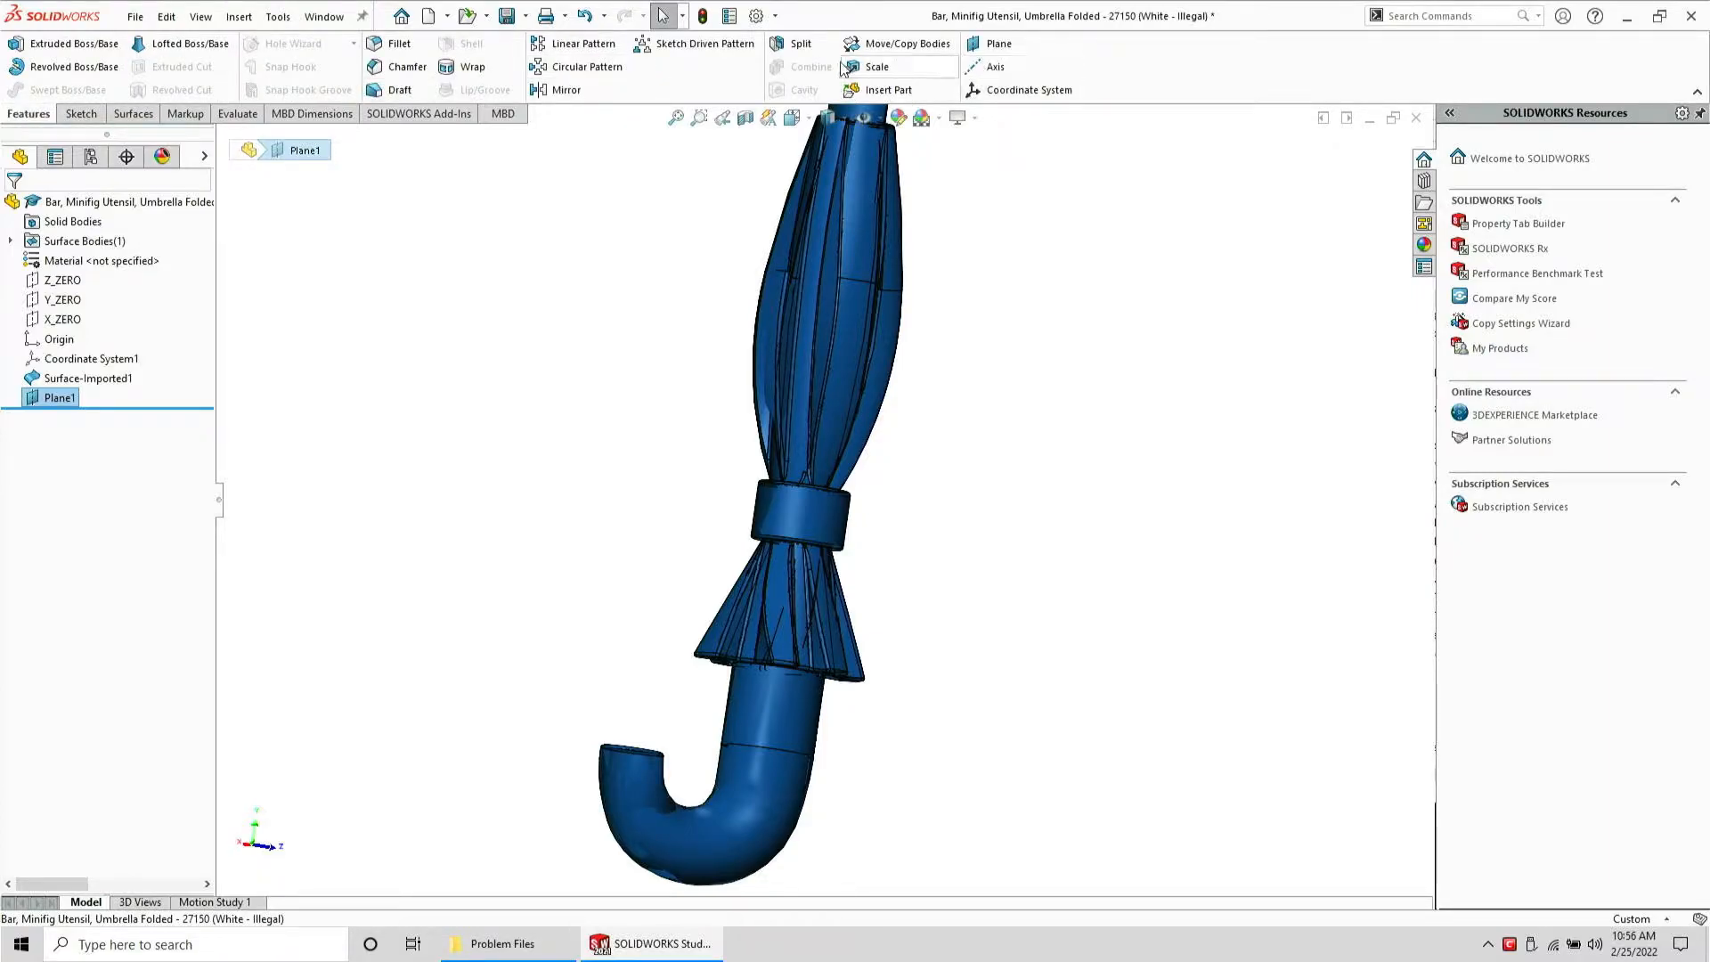
left_click(800, 44)
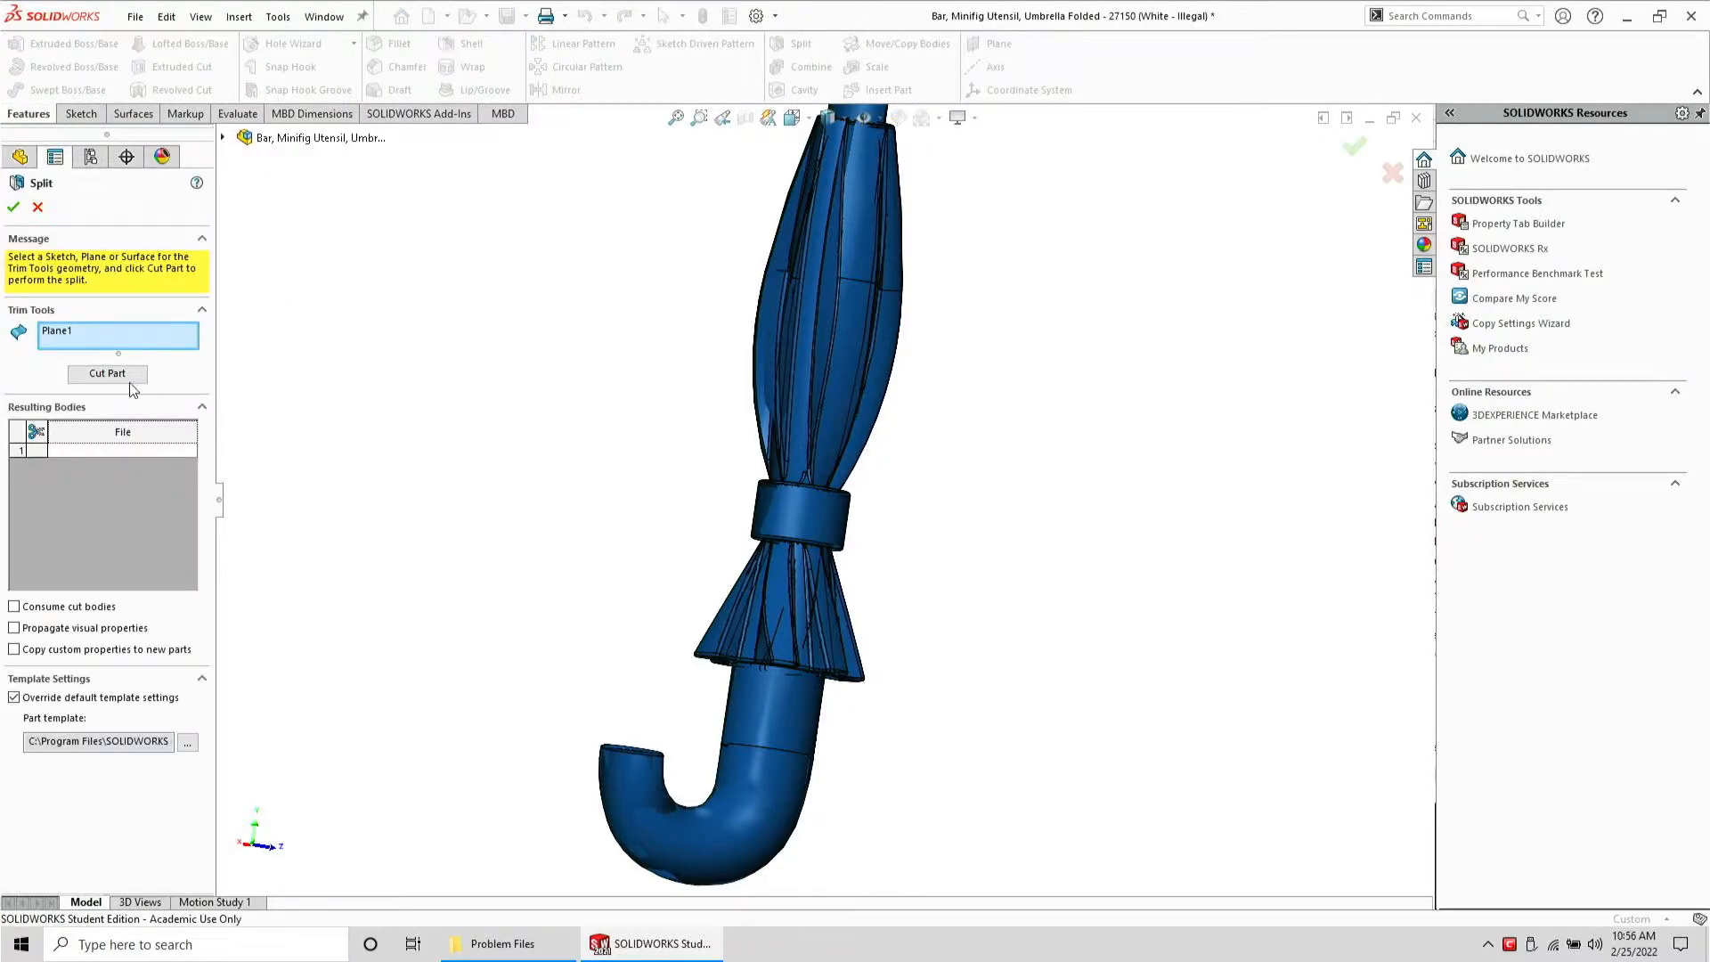
left_click(107, 374)
key("Return")
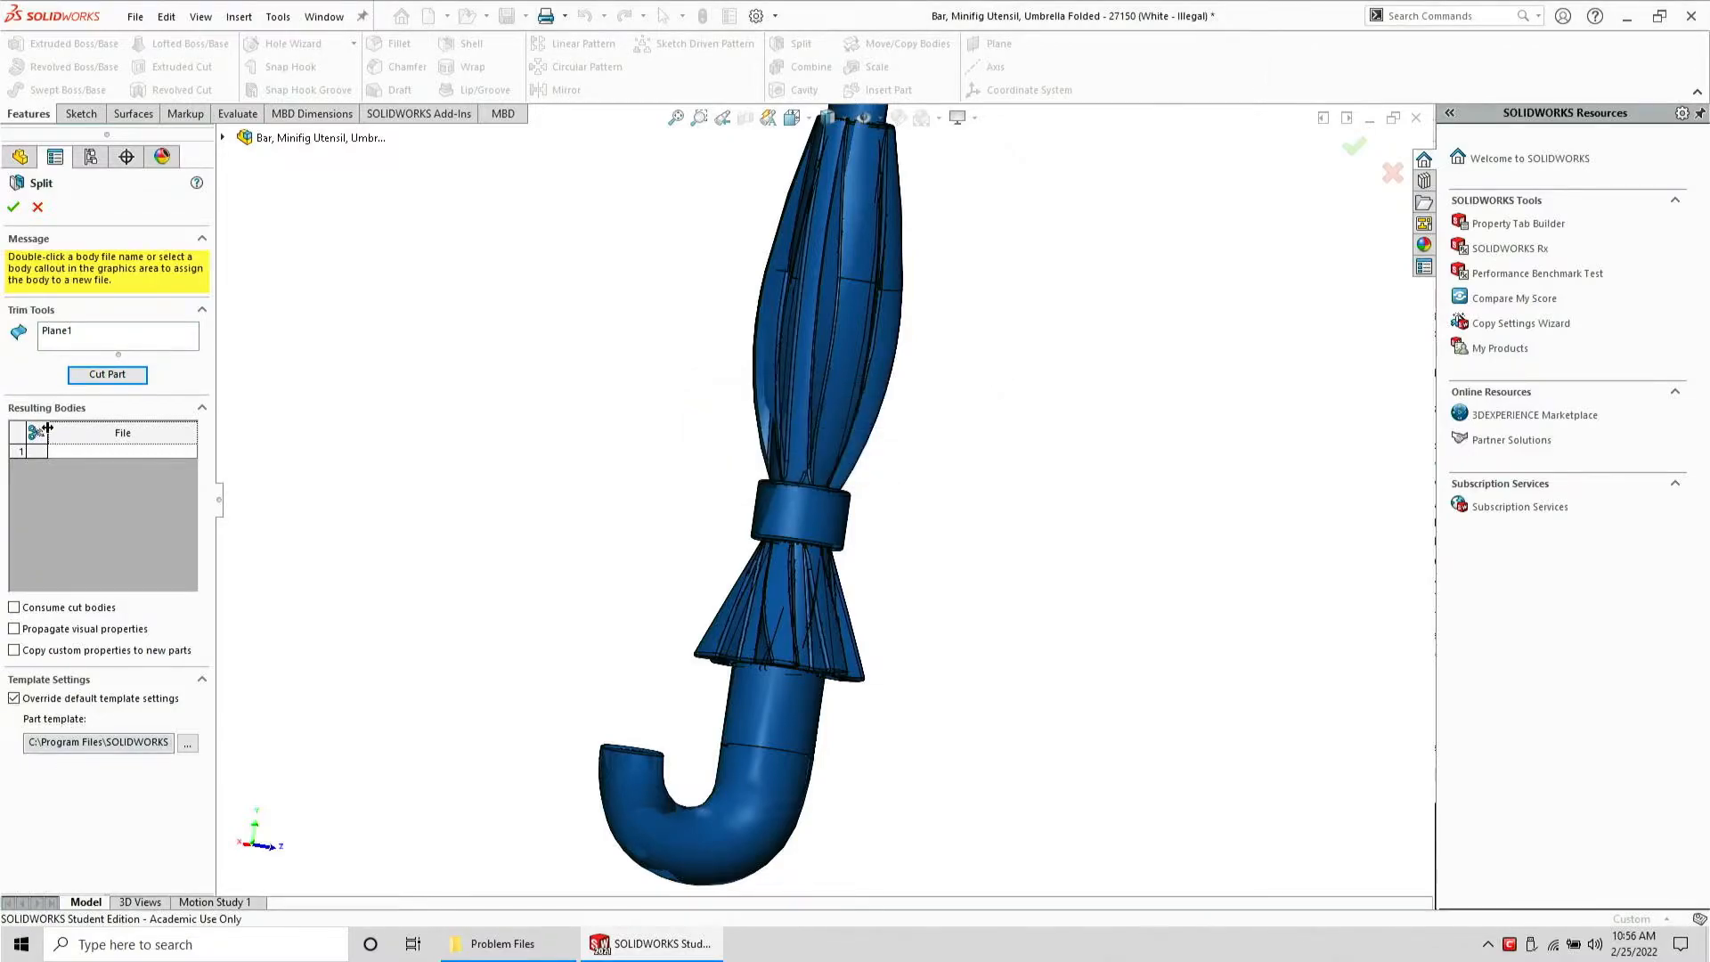
left_click(37, 208)
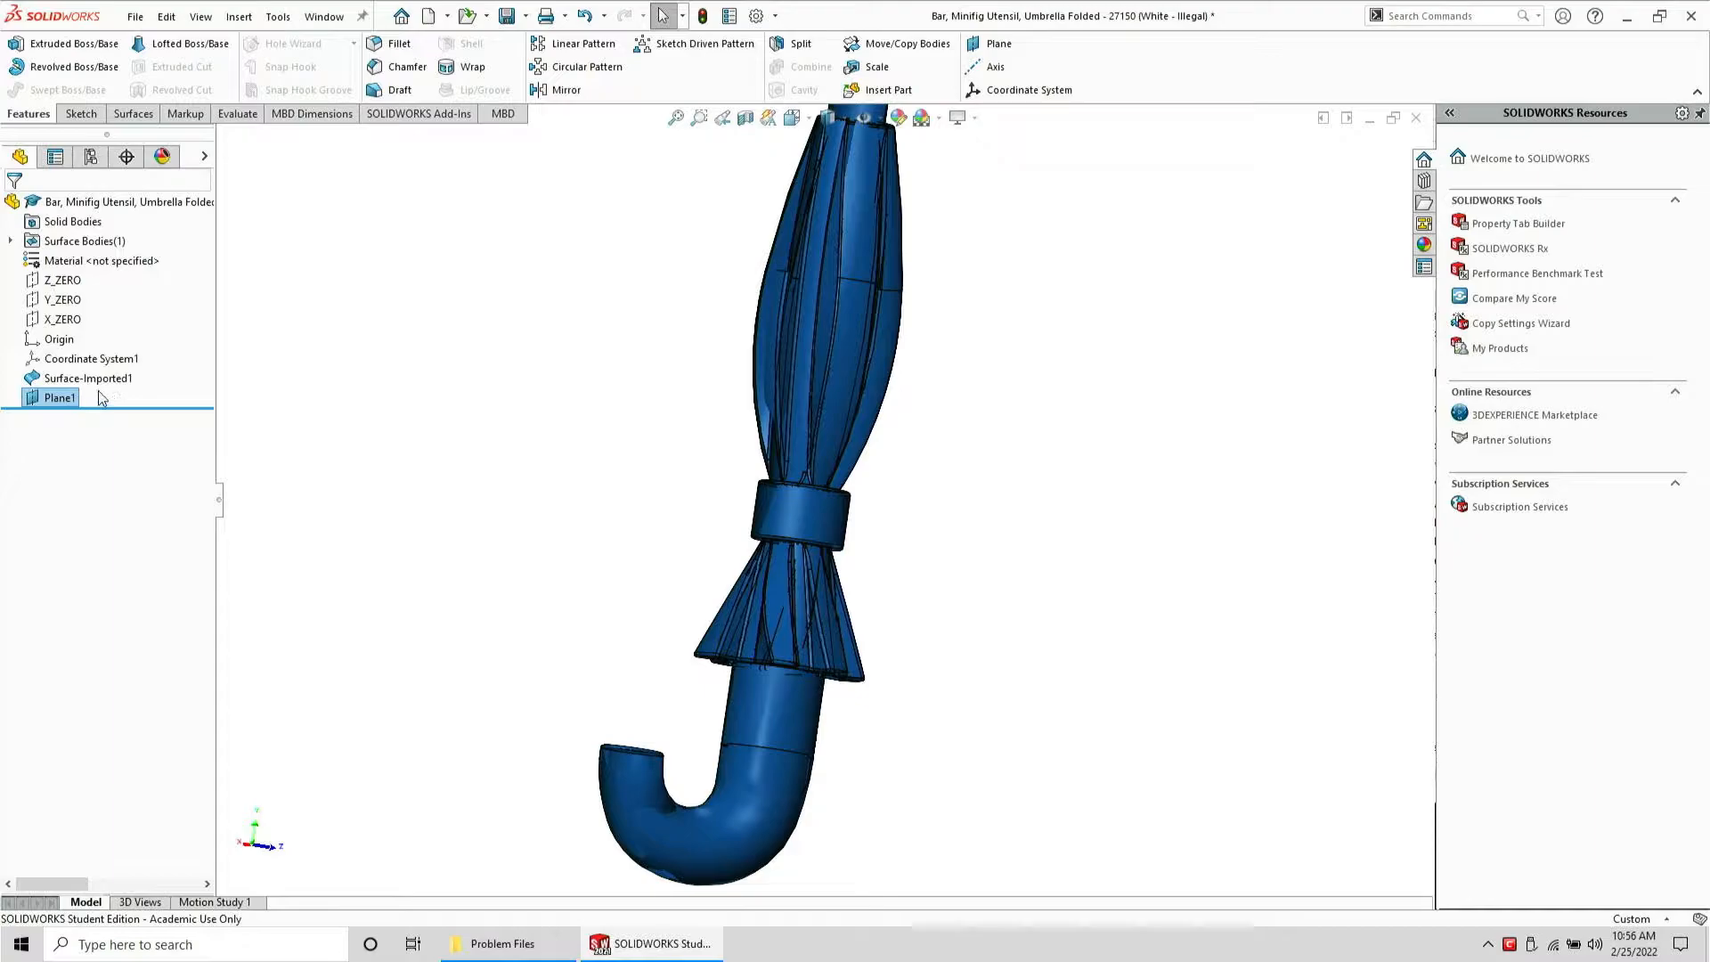
Close the umbrella part without saving the changes
left_click(71, 378)
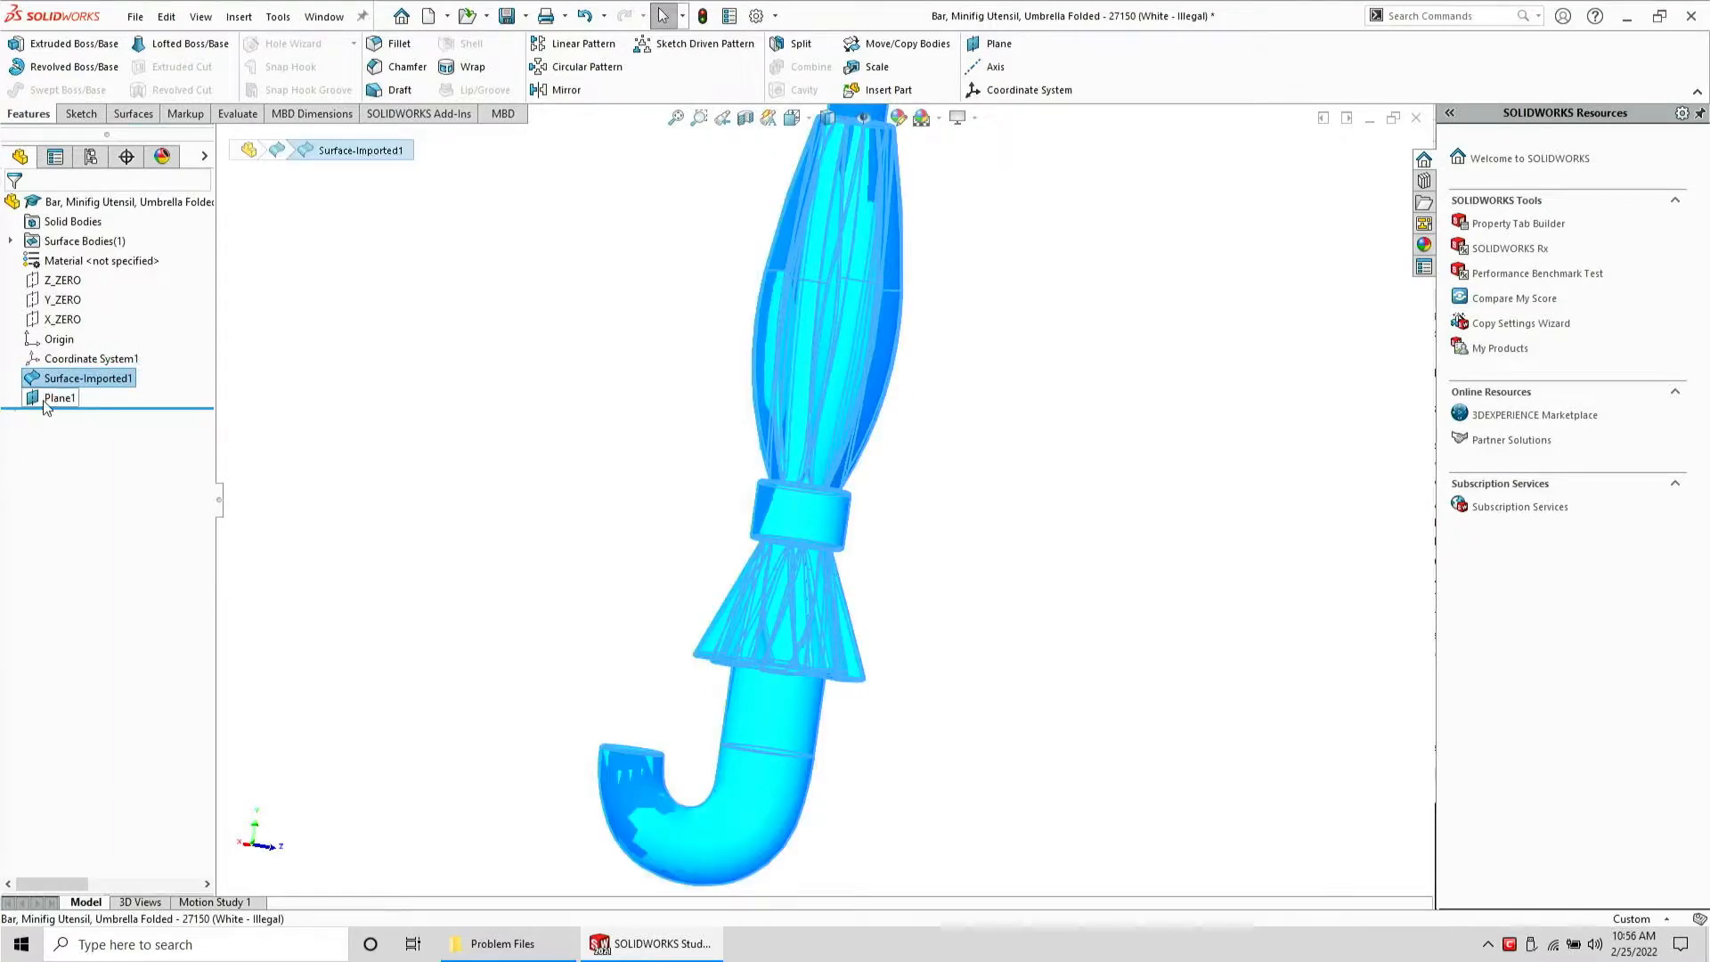
left_click(47, 403)
middle_click_drag(698, 447, 630, 638)
left_click(629, 641)
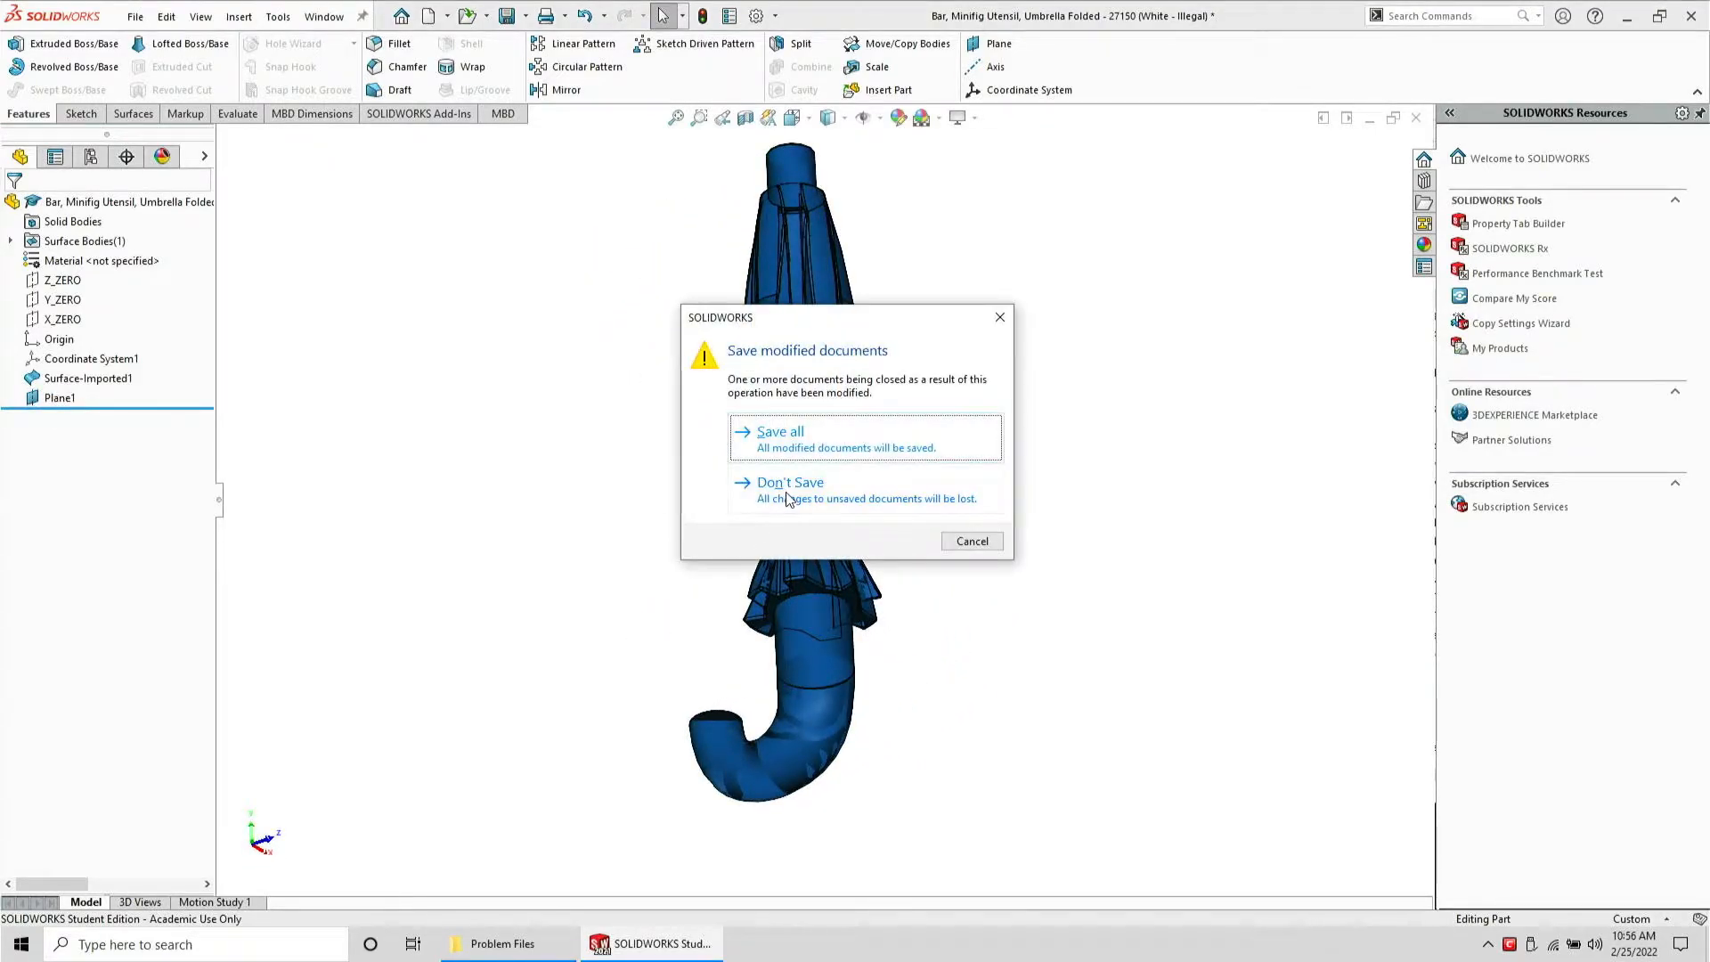
left_click(787, 494)
Delete the umbrella's STEP file from the Problem Files folder
left_click(557, 942)
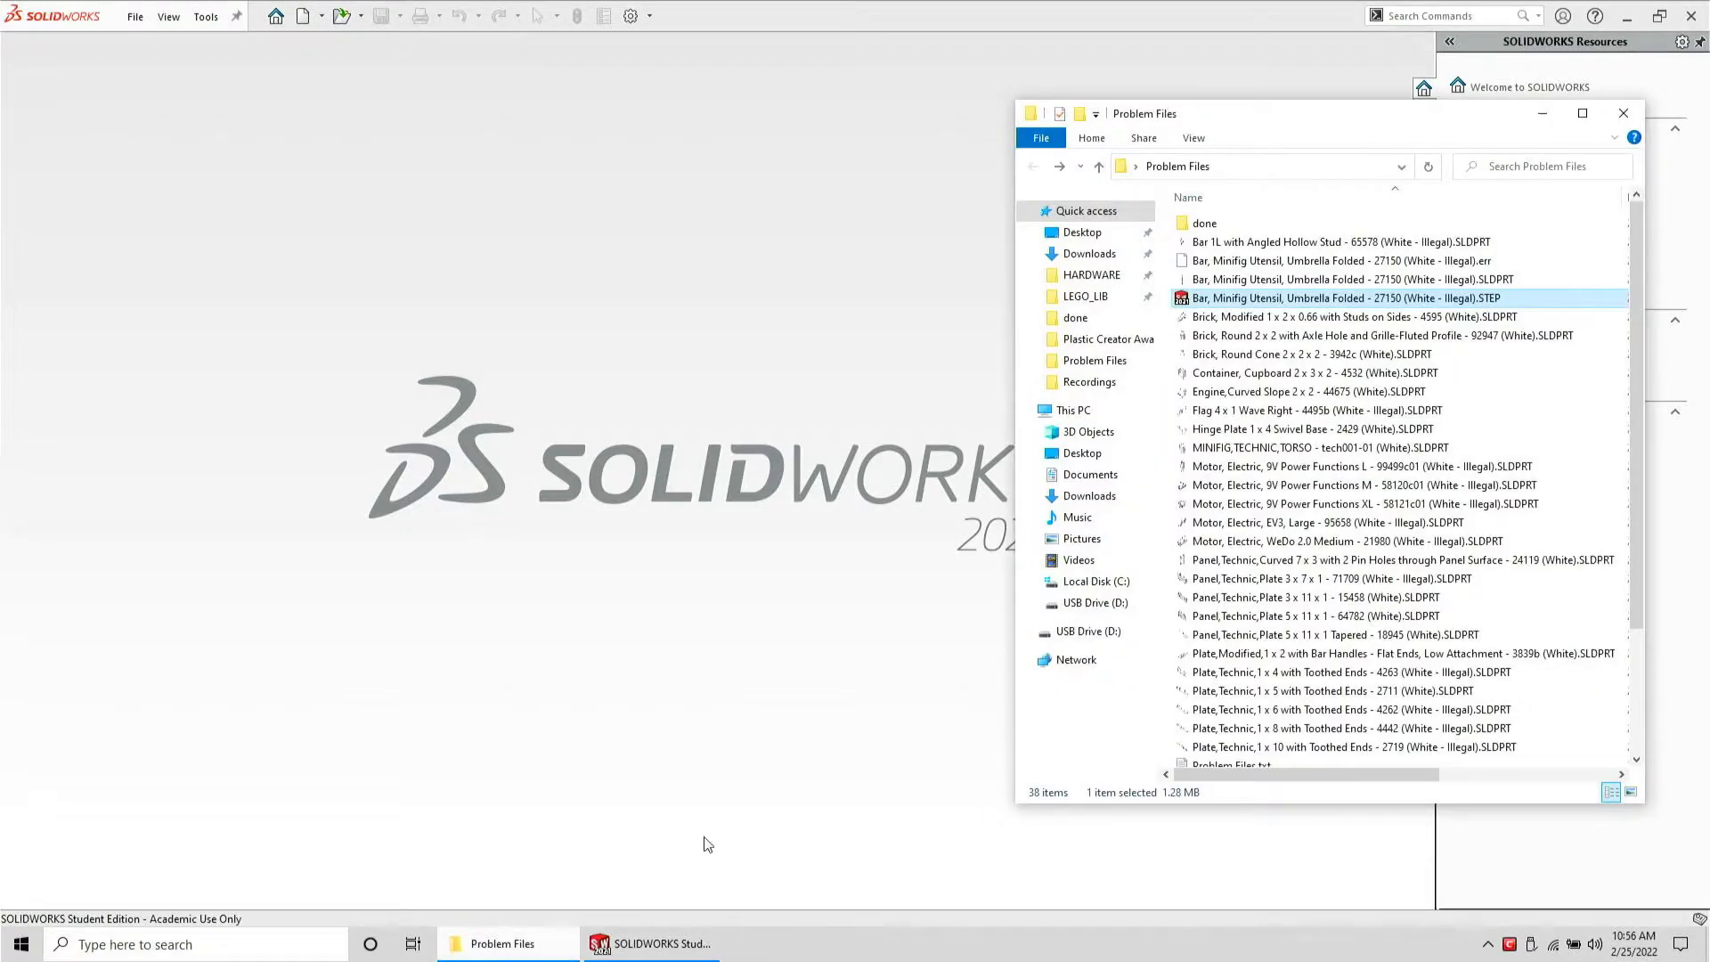
key("Delete")
left_click(1206, 284)
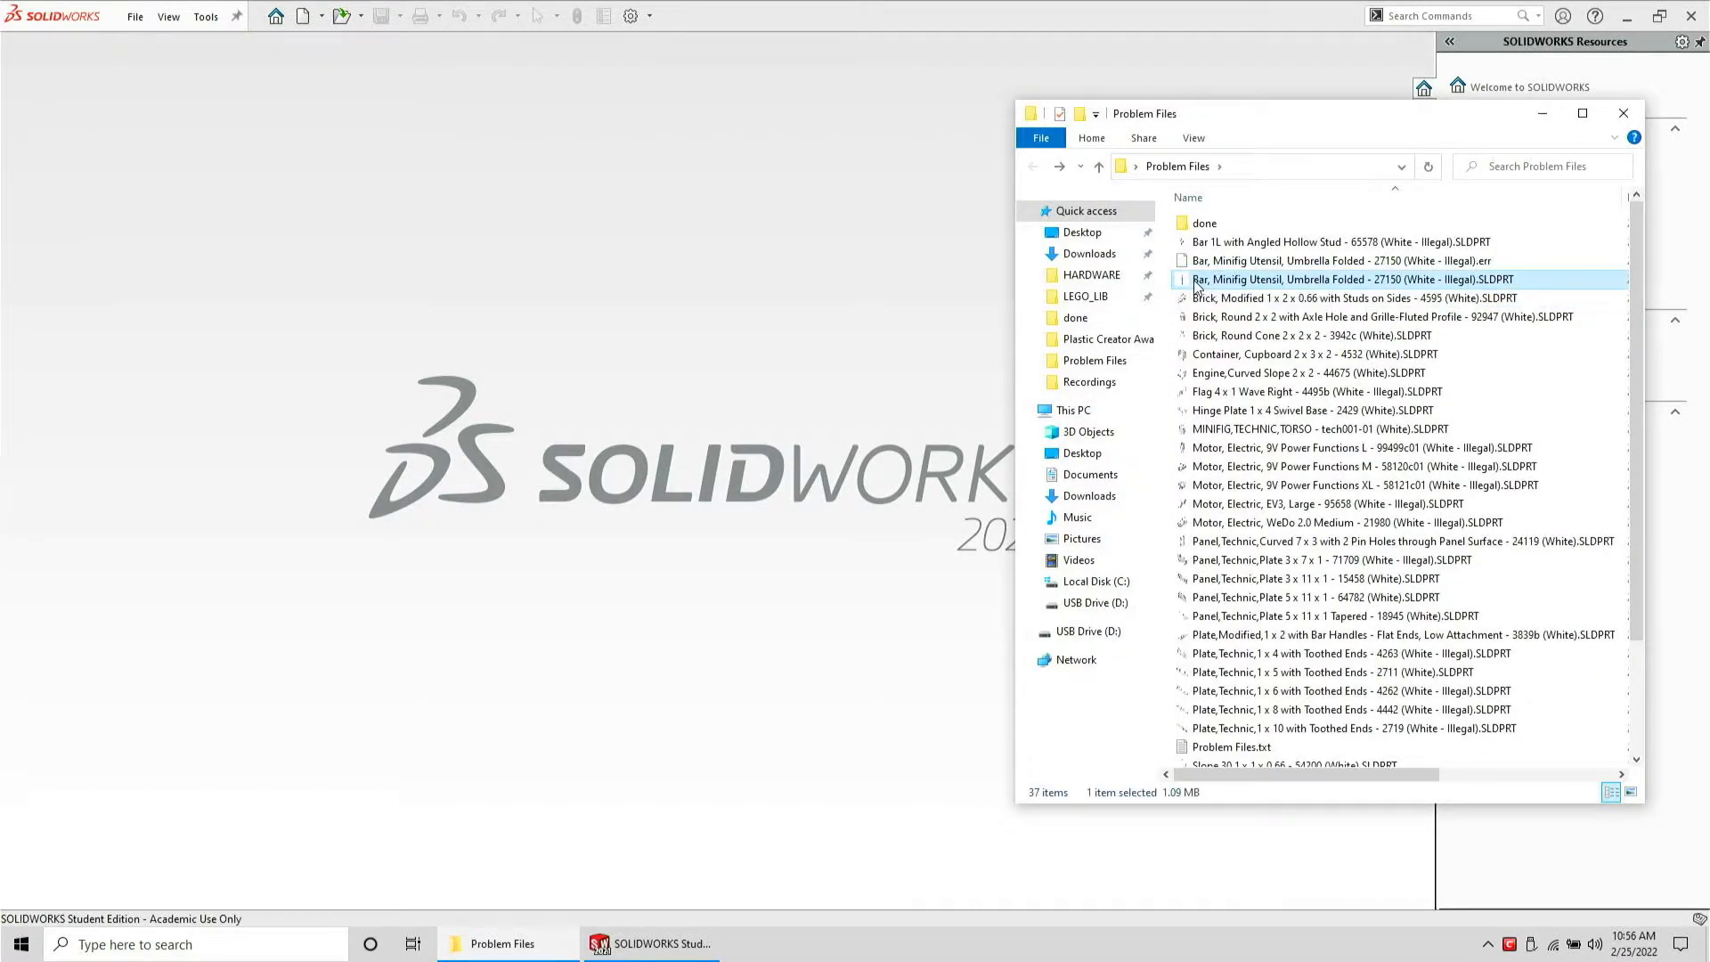
left_click(1198, 281)
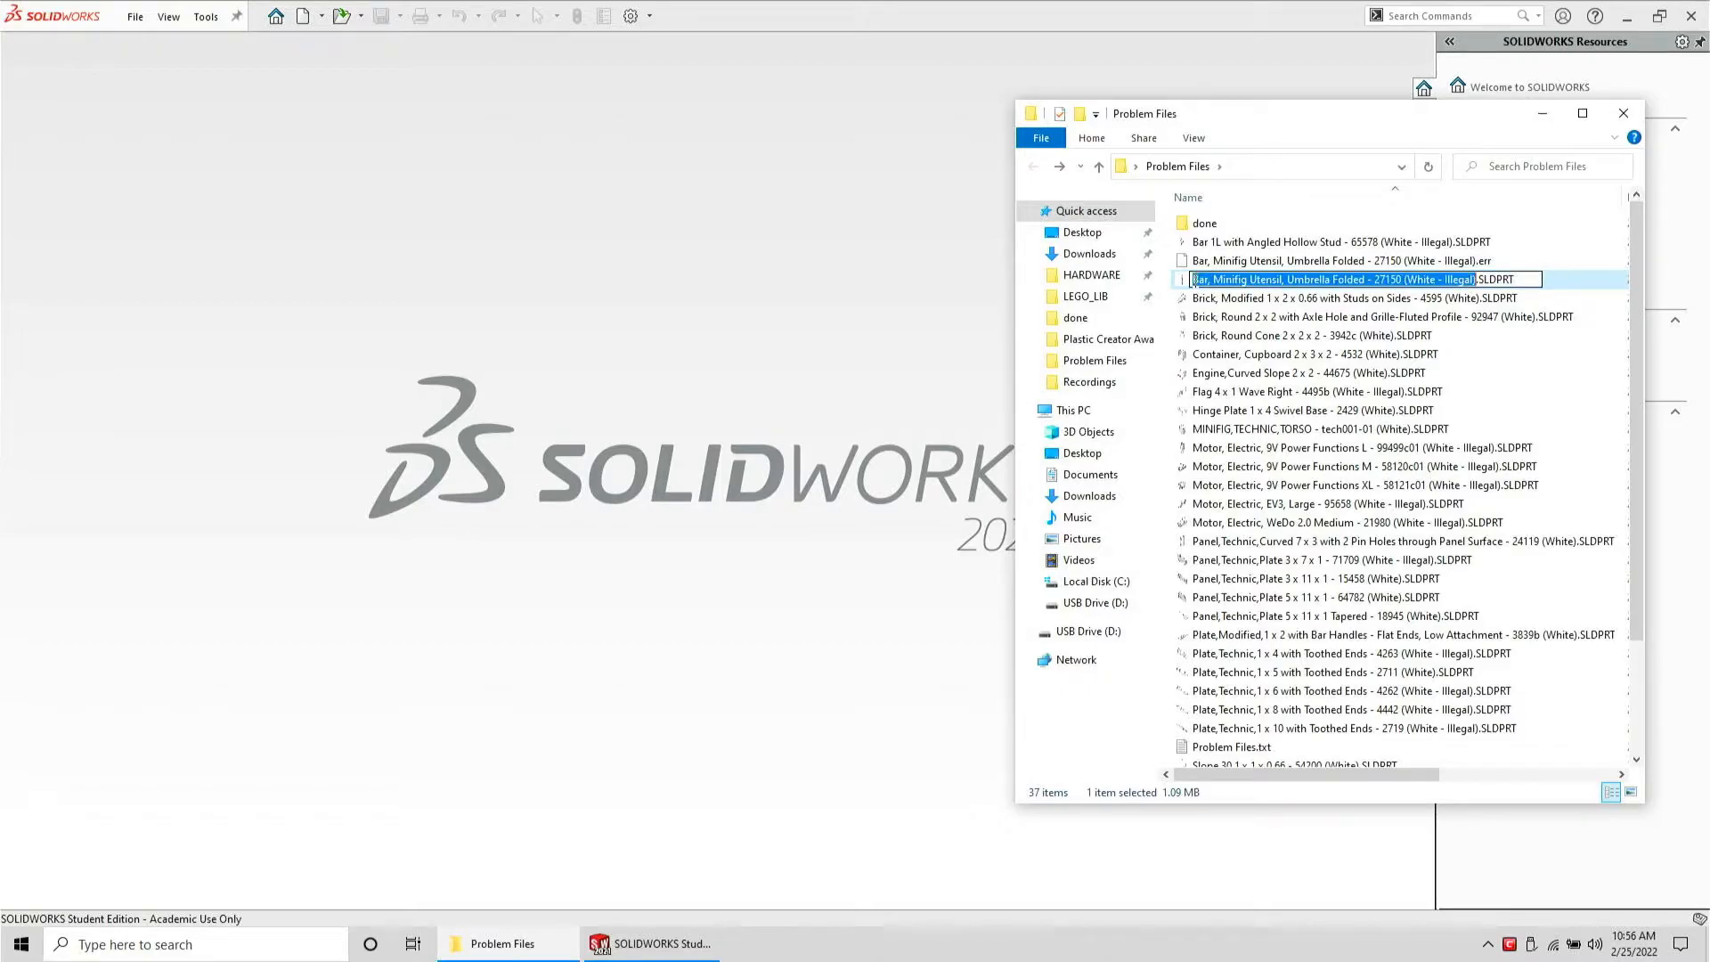
key("BackSpace")
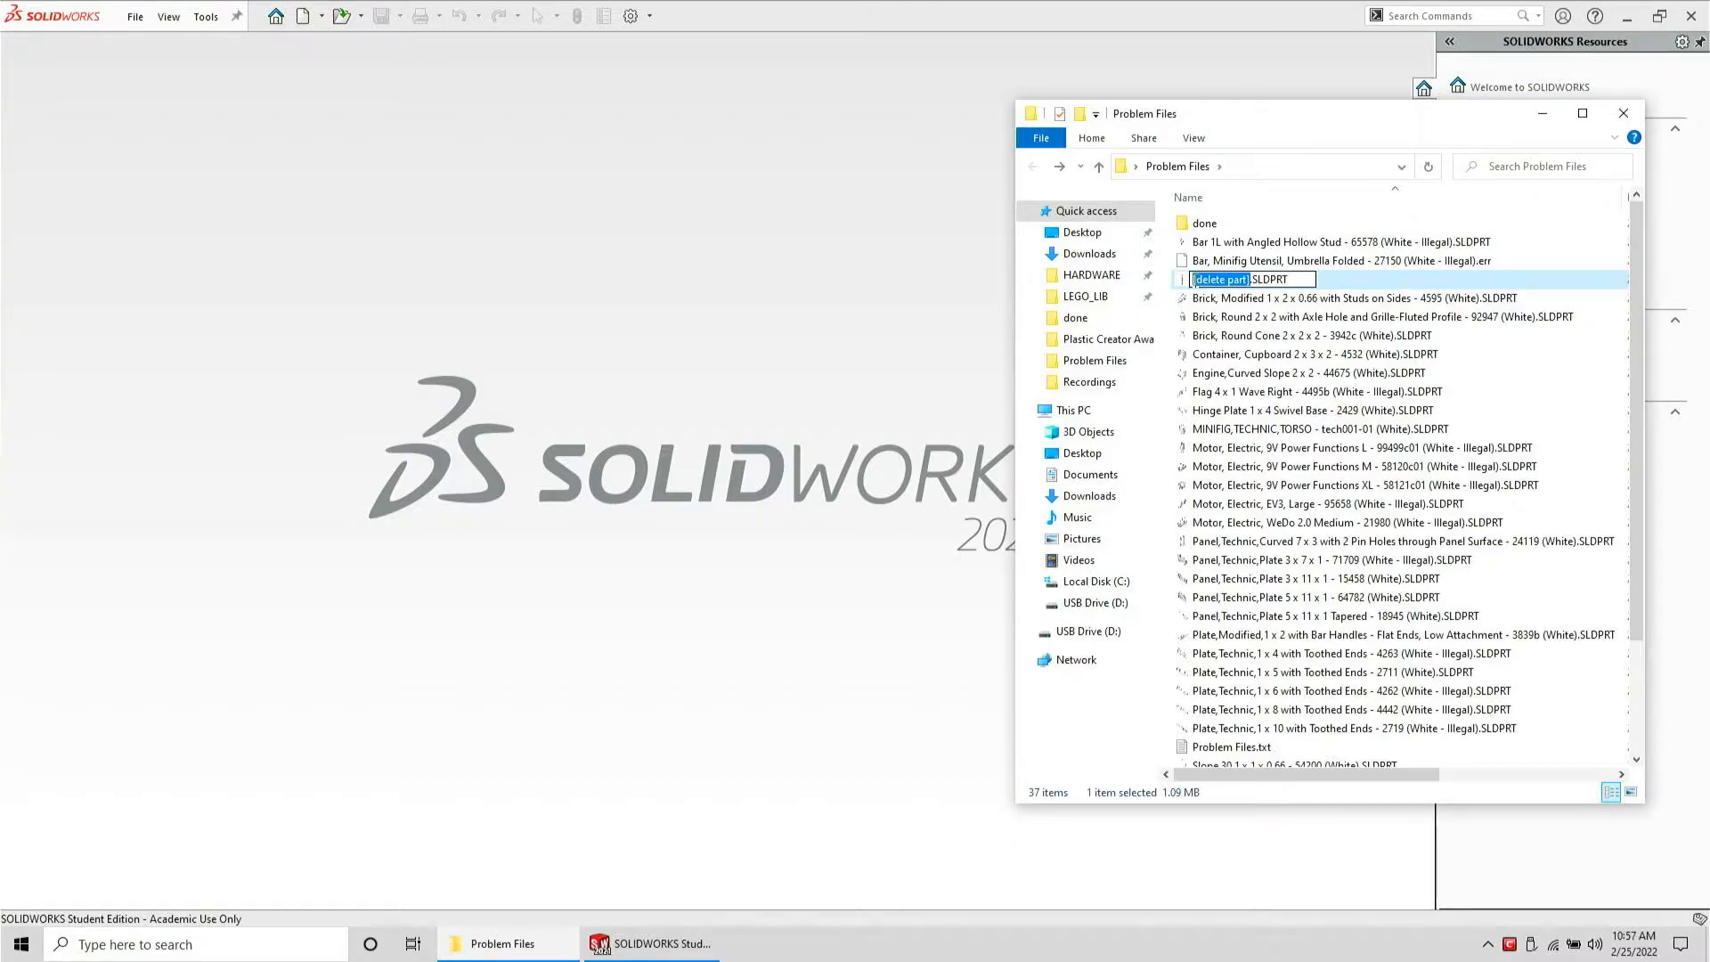
key("ctrl+v")
key("Return")
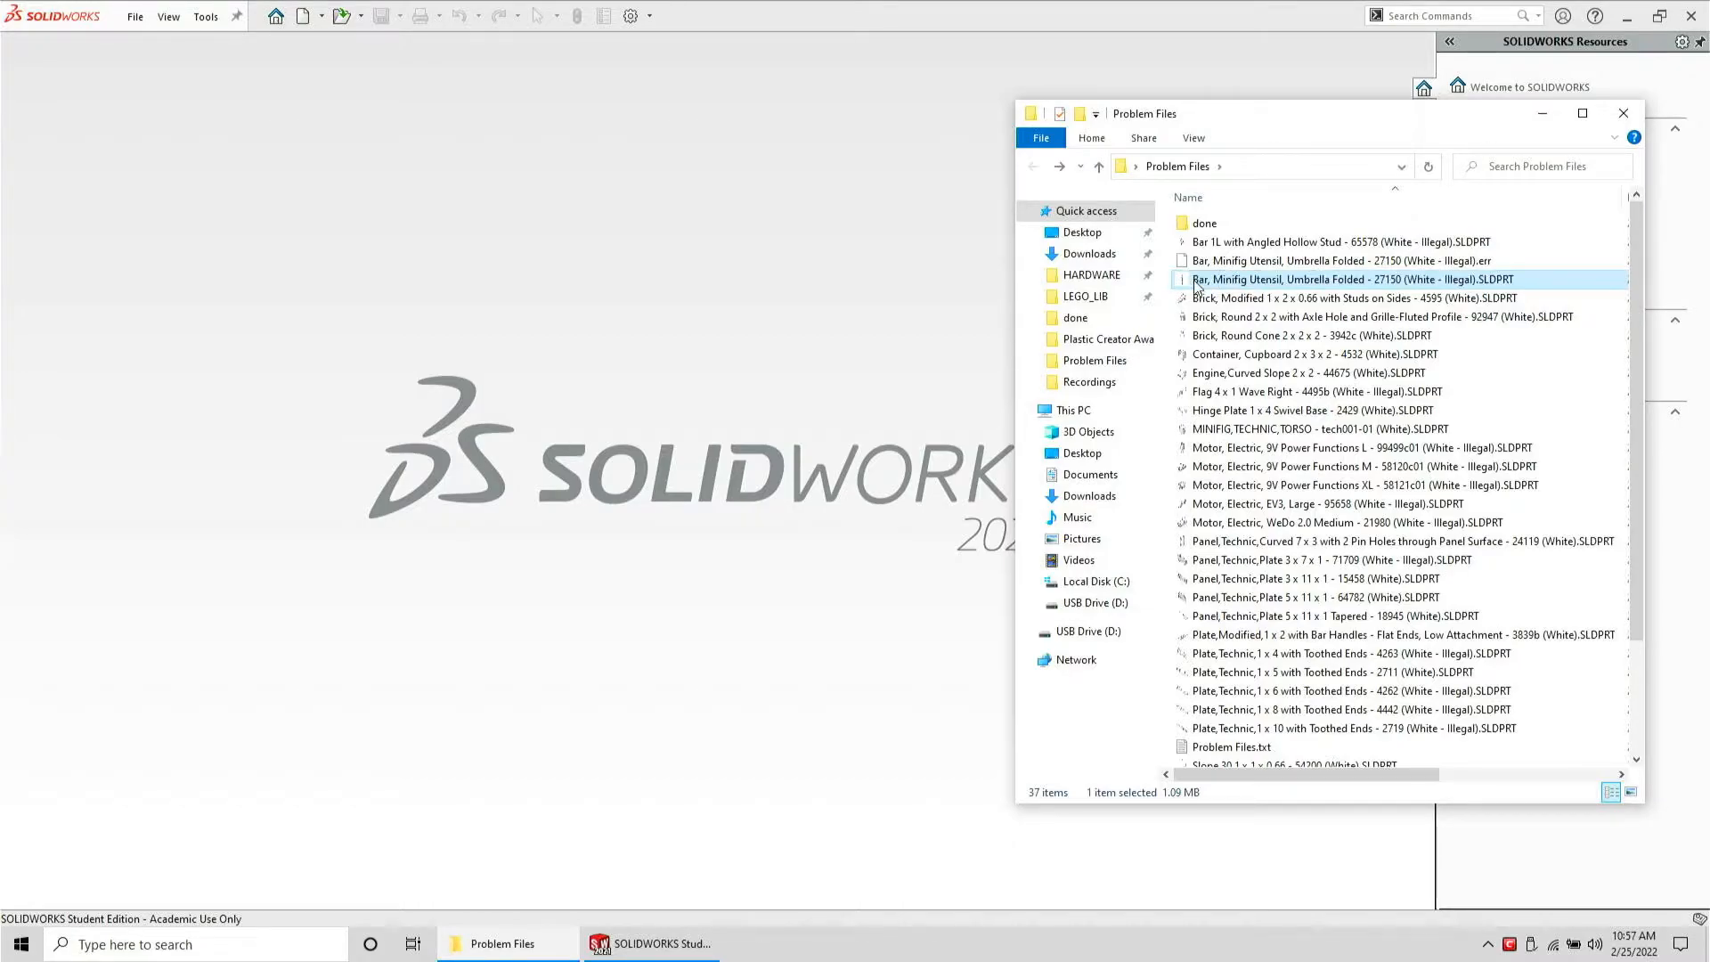
Prefix the umbrella part's file name with [delete part] and delete the umbrella's .err file
left_click(1198, 281)
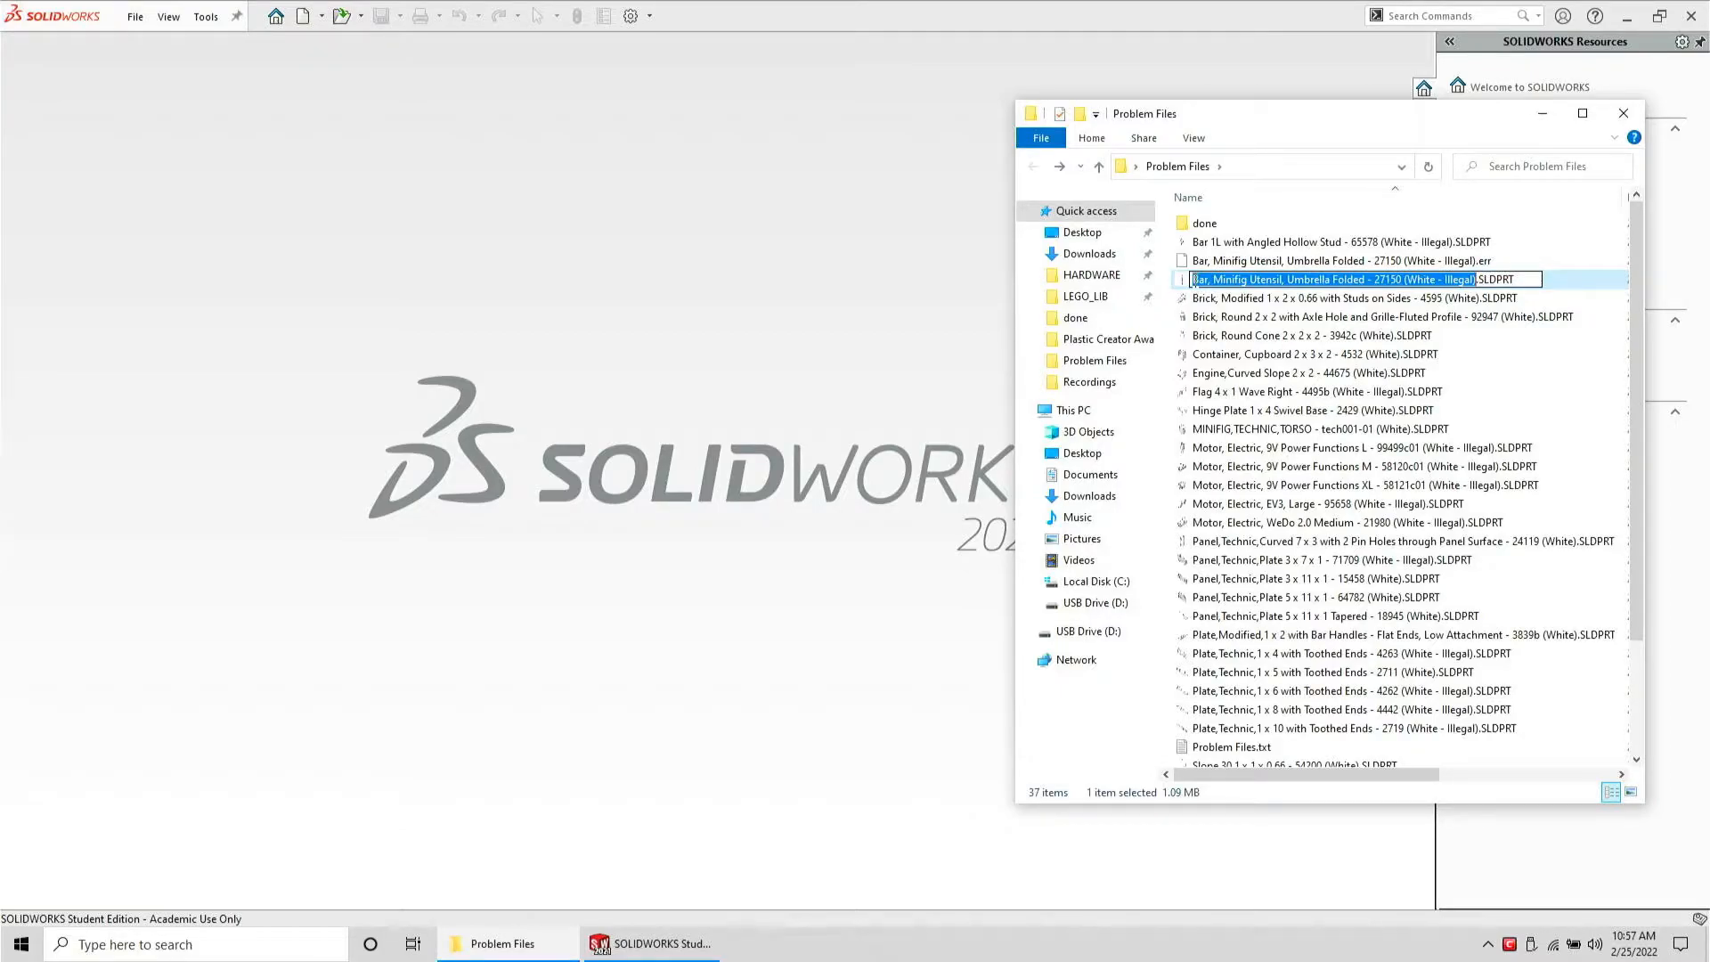
left_click(1194, 280)
key("ctrl+v")
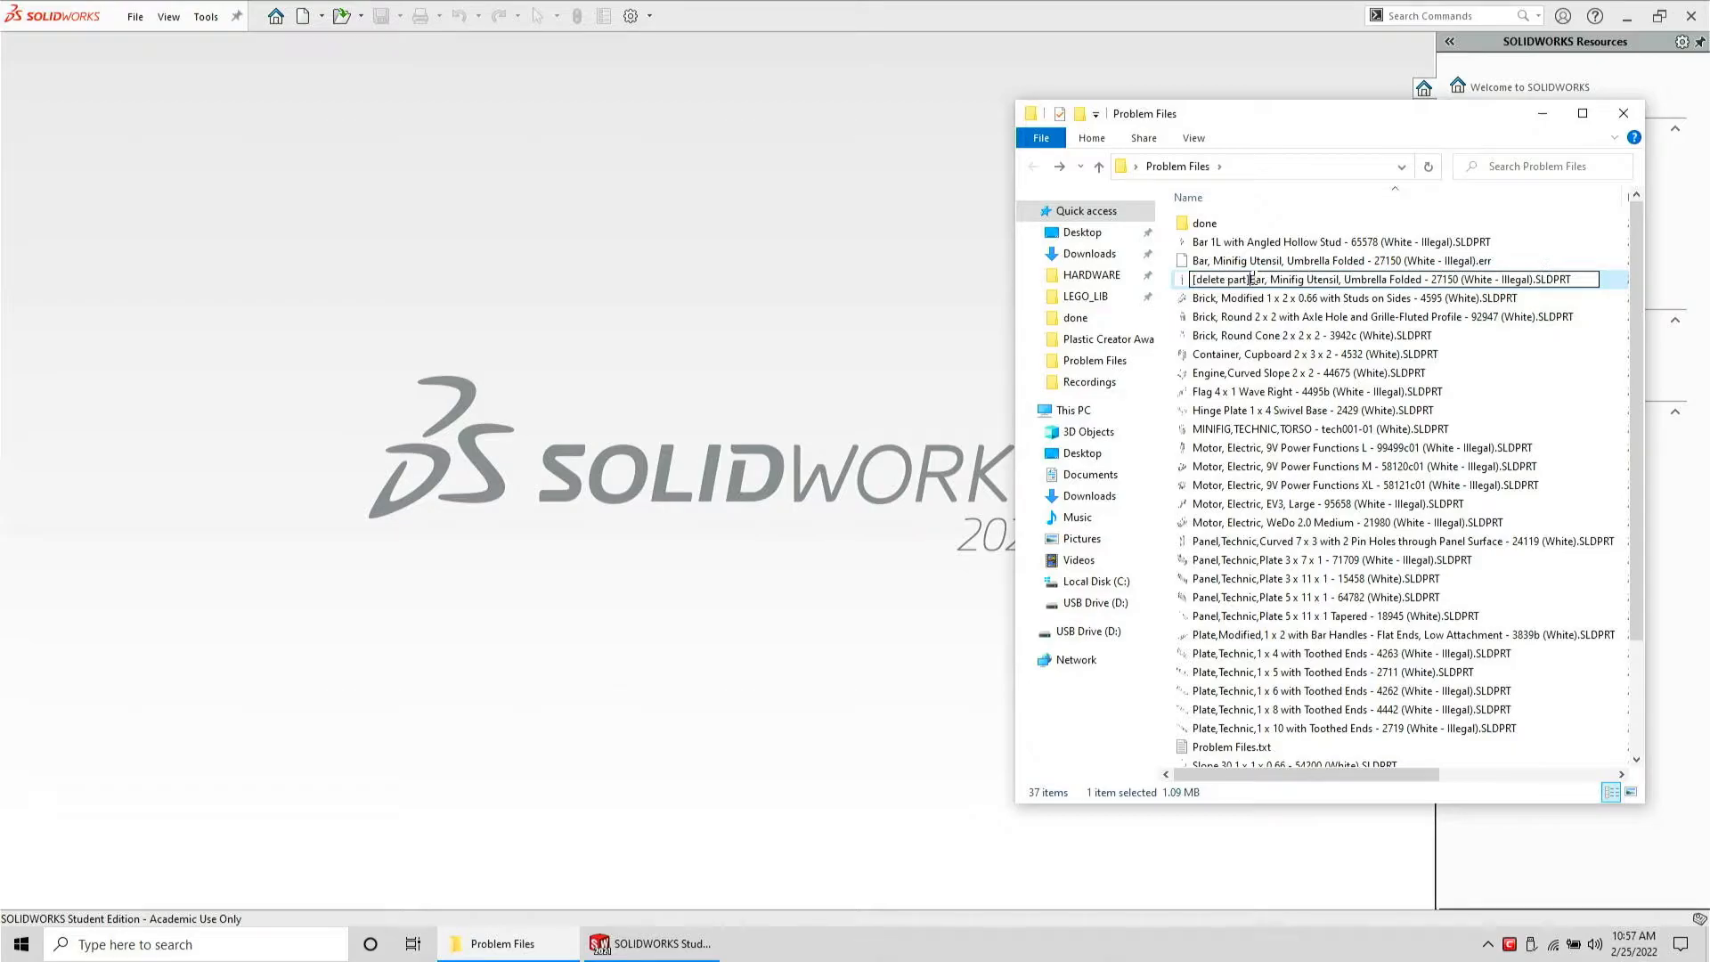
left_click(1254, 263)
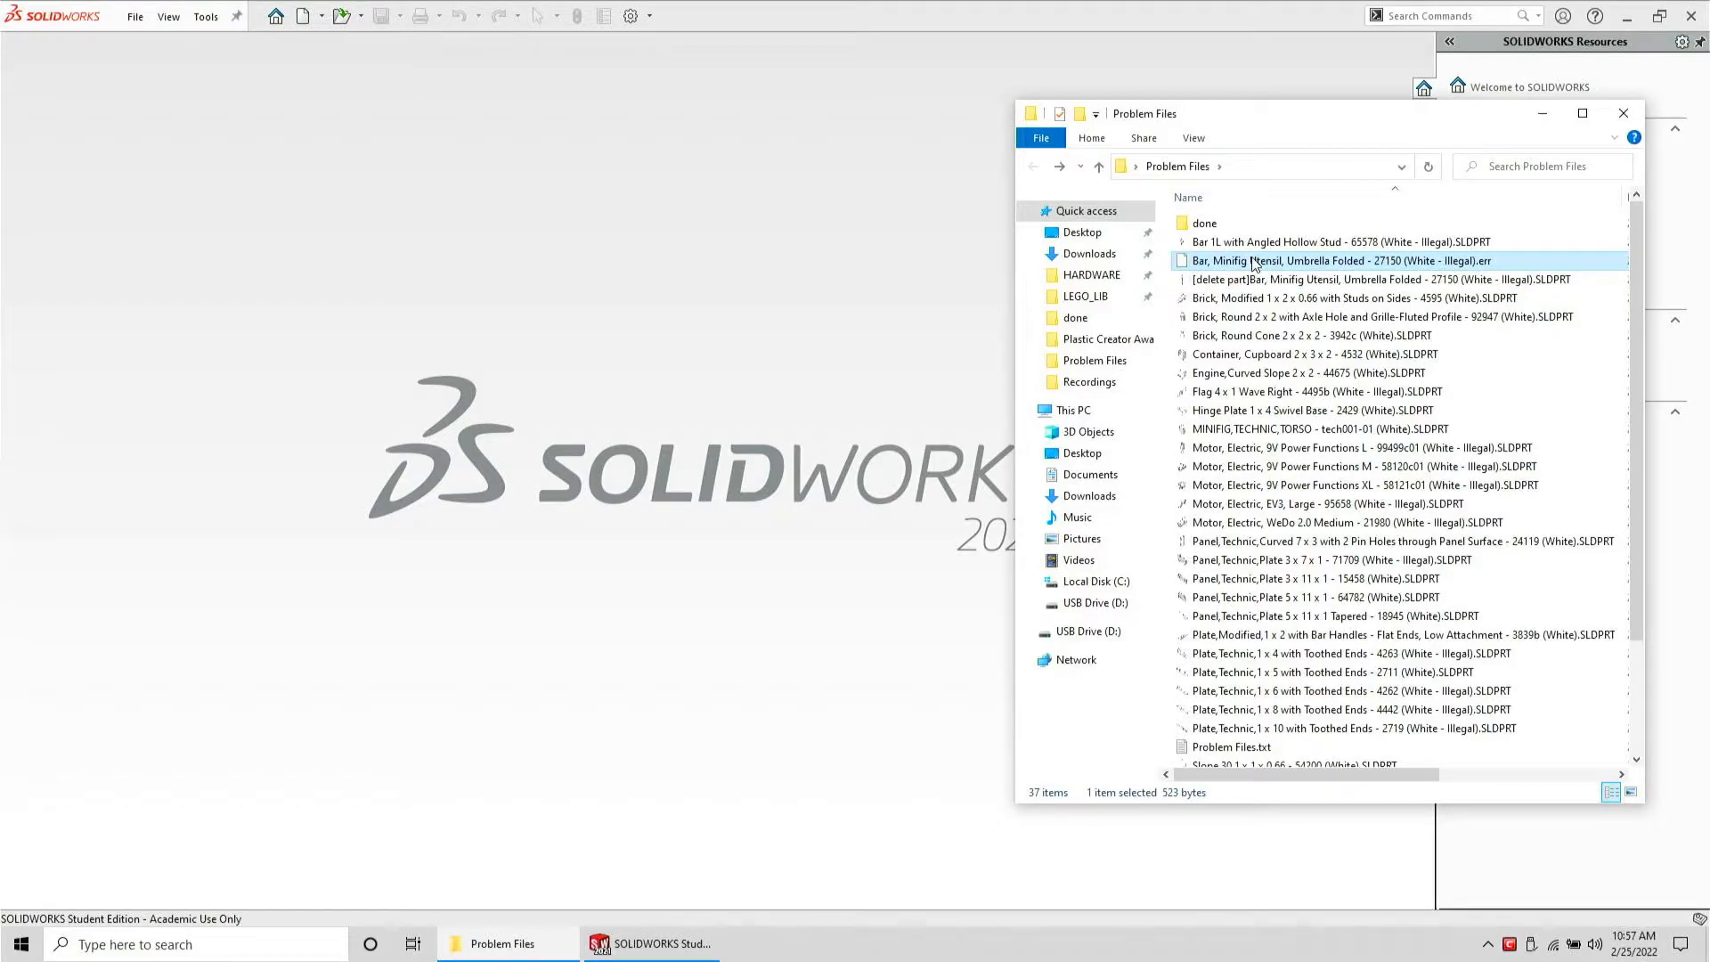
key("Delete")
Open the Brick, Modified 1 x 2 x 0.66 with Studs on Sides - 4595 part in SolidWorks
left_click_drag(1254, 263, 1224, 219)
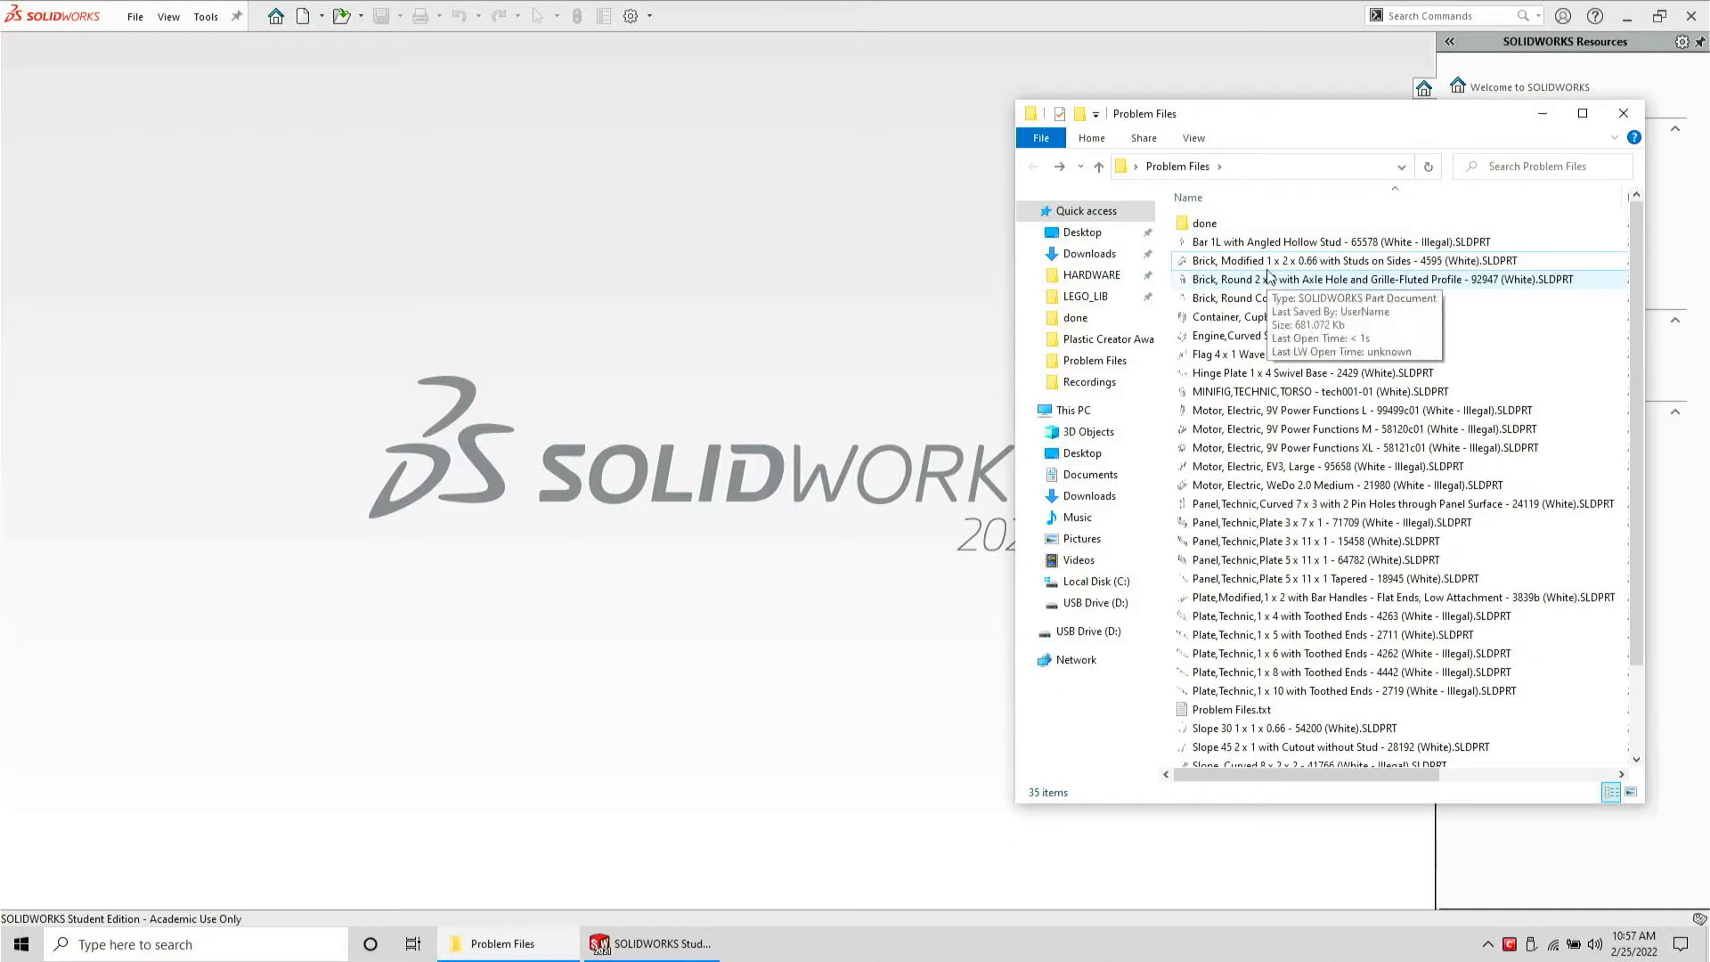
left_click_drag(815, 294, 815, 292)
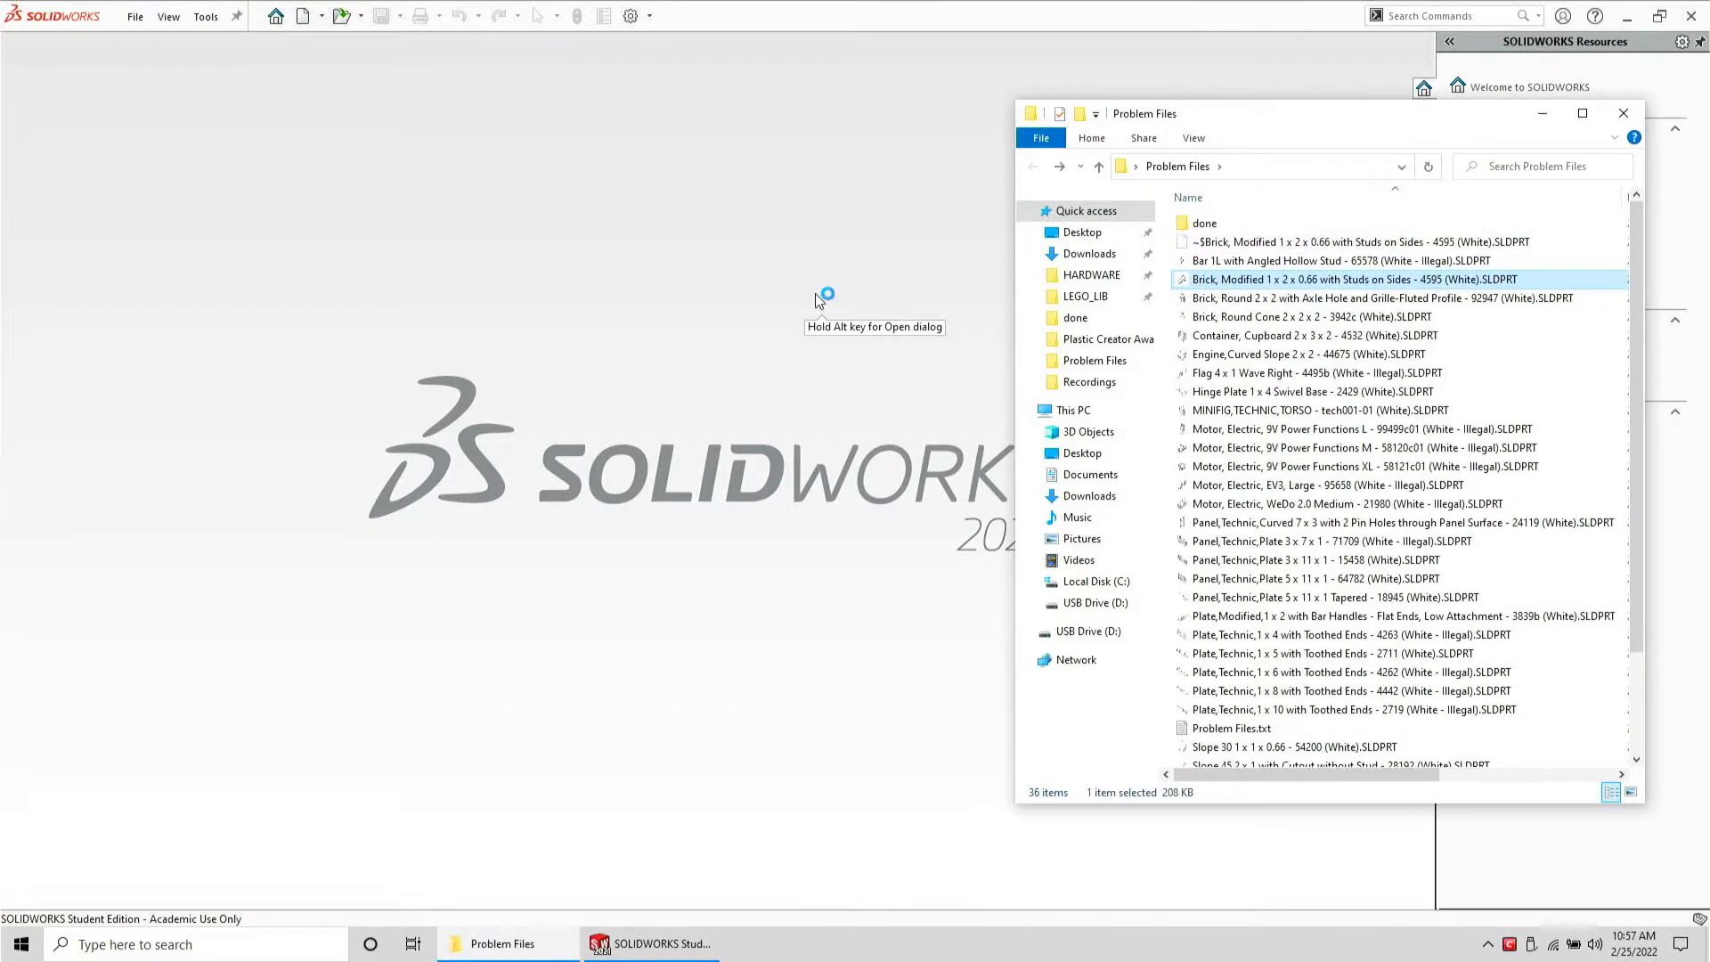
left_click(441, 309)
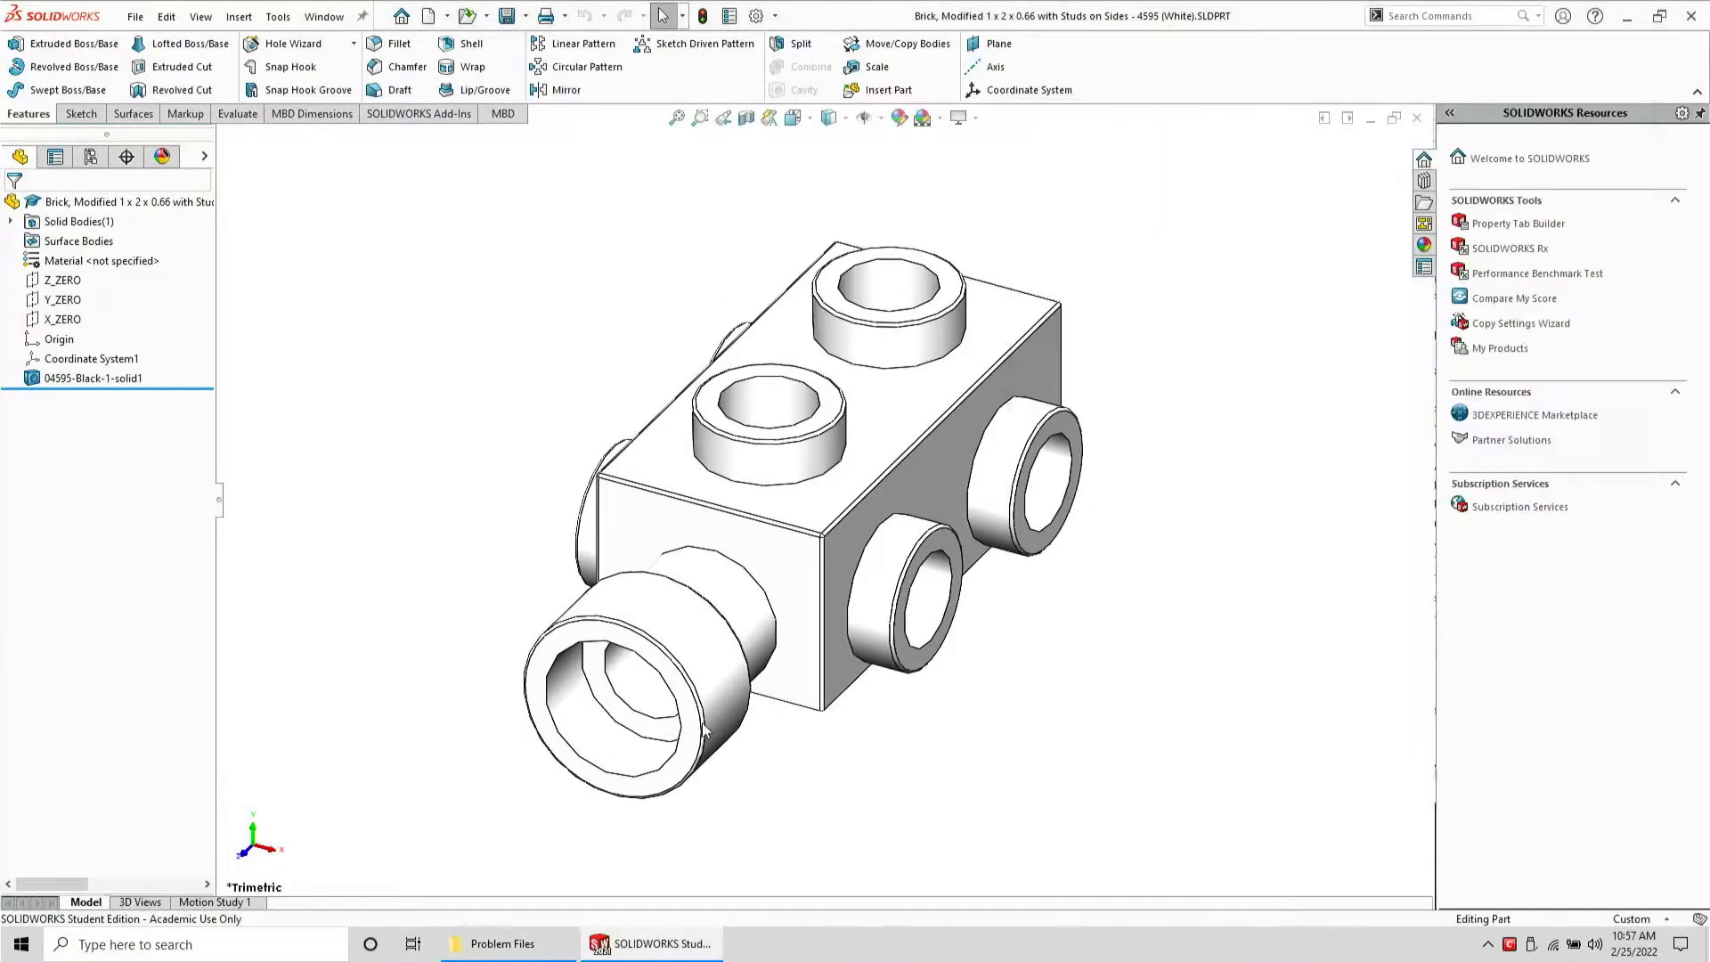
Create an axis through the cylindrical neck face of the brick's angled stud
middle_click_drag(708, 728, 923, 482)
scroll(927, 415, "down", 5)
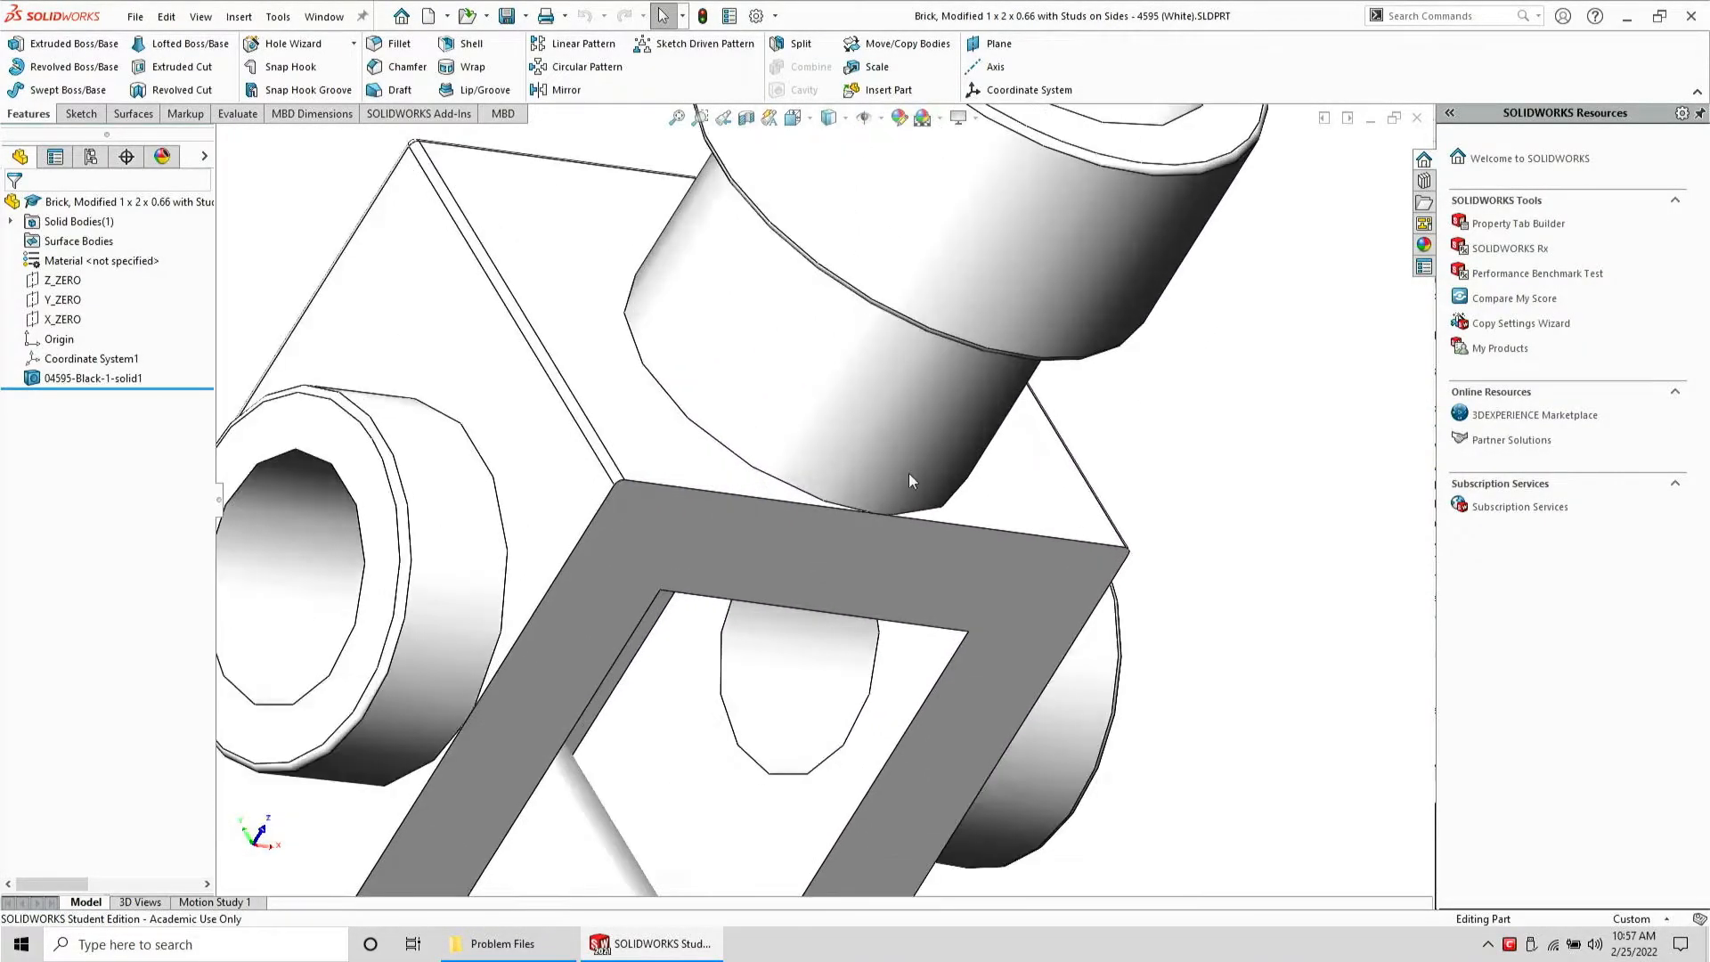
scroll(882, 510, "up", 5)
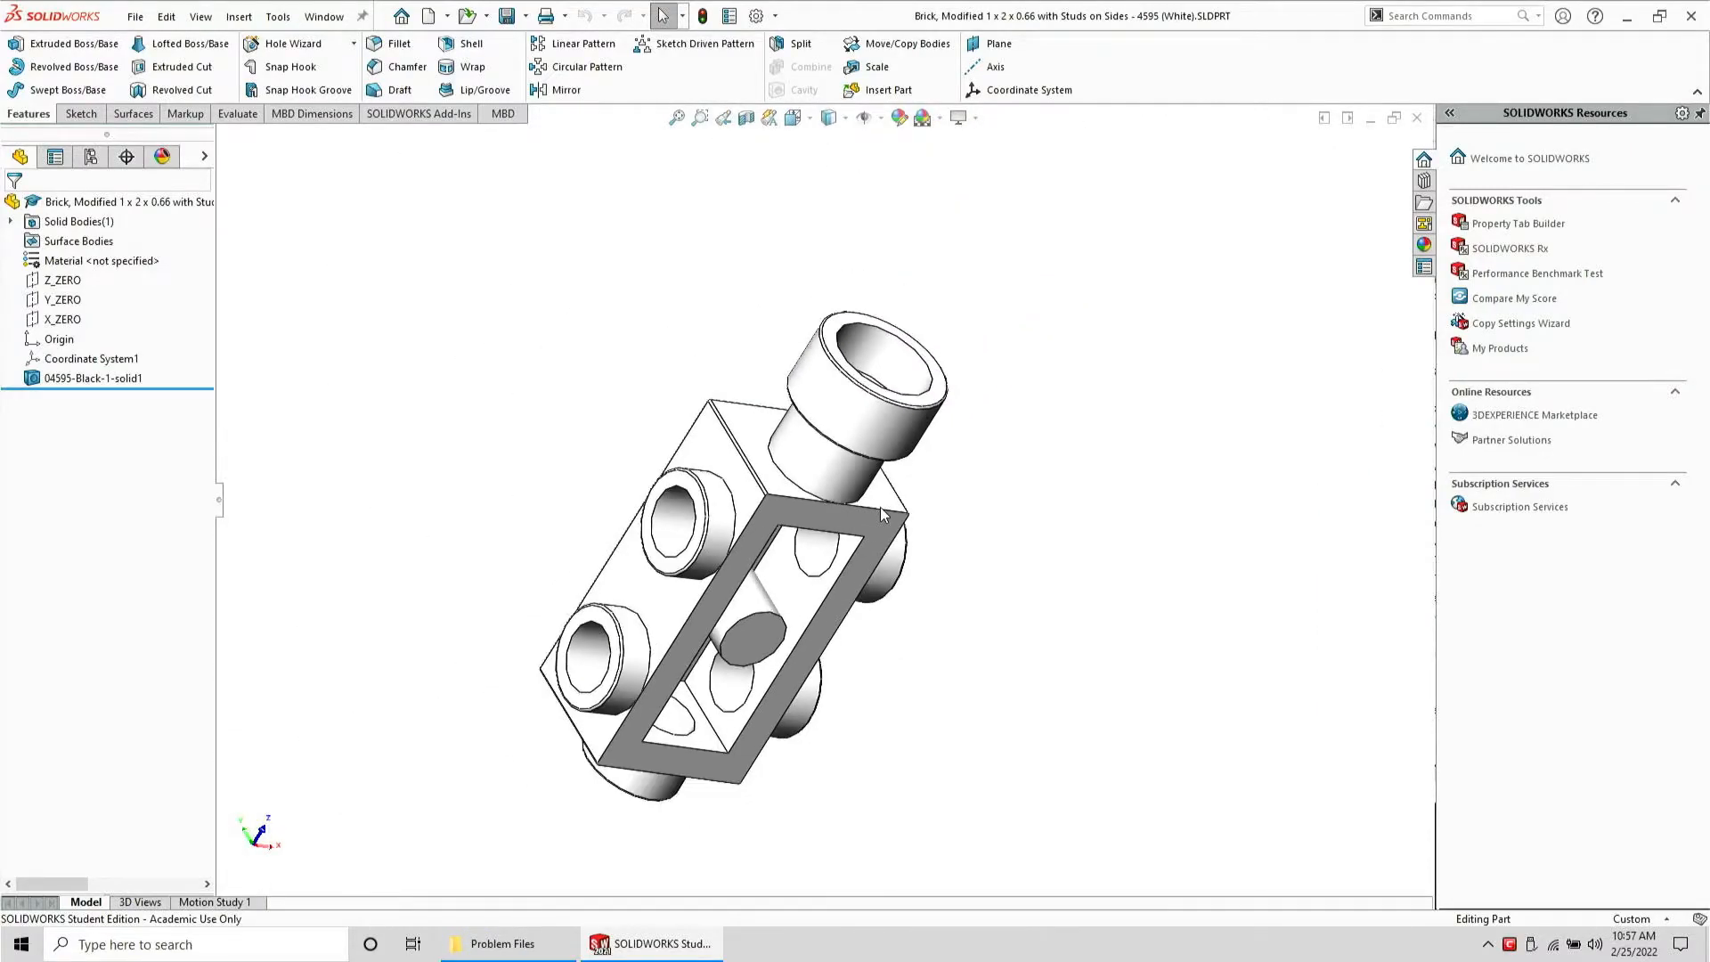
scroll(844, 410, "down", 5)
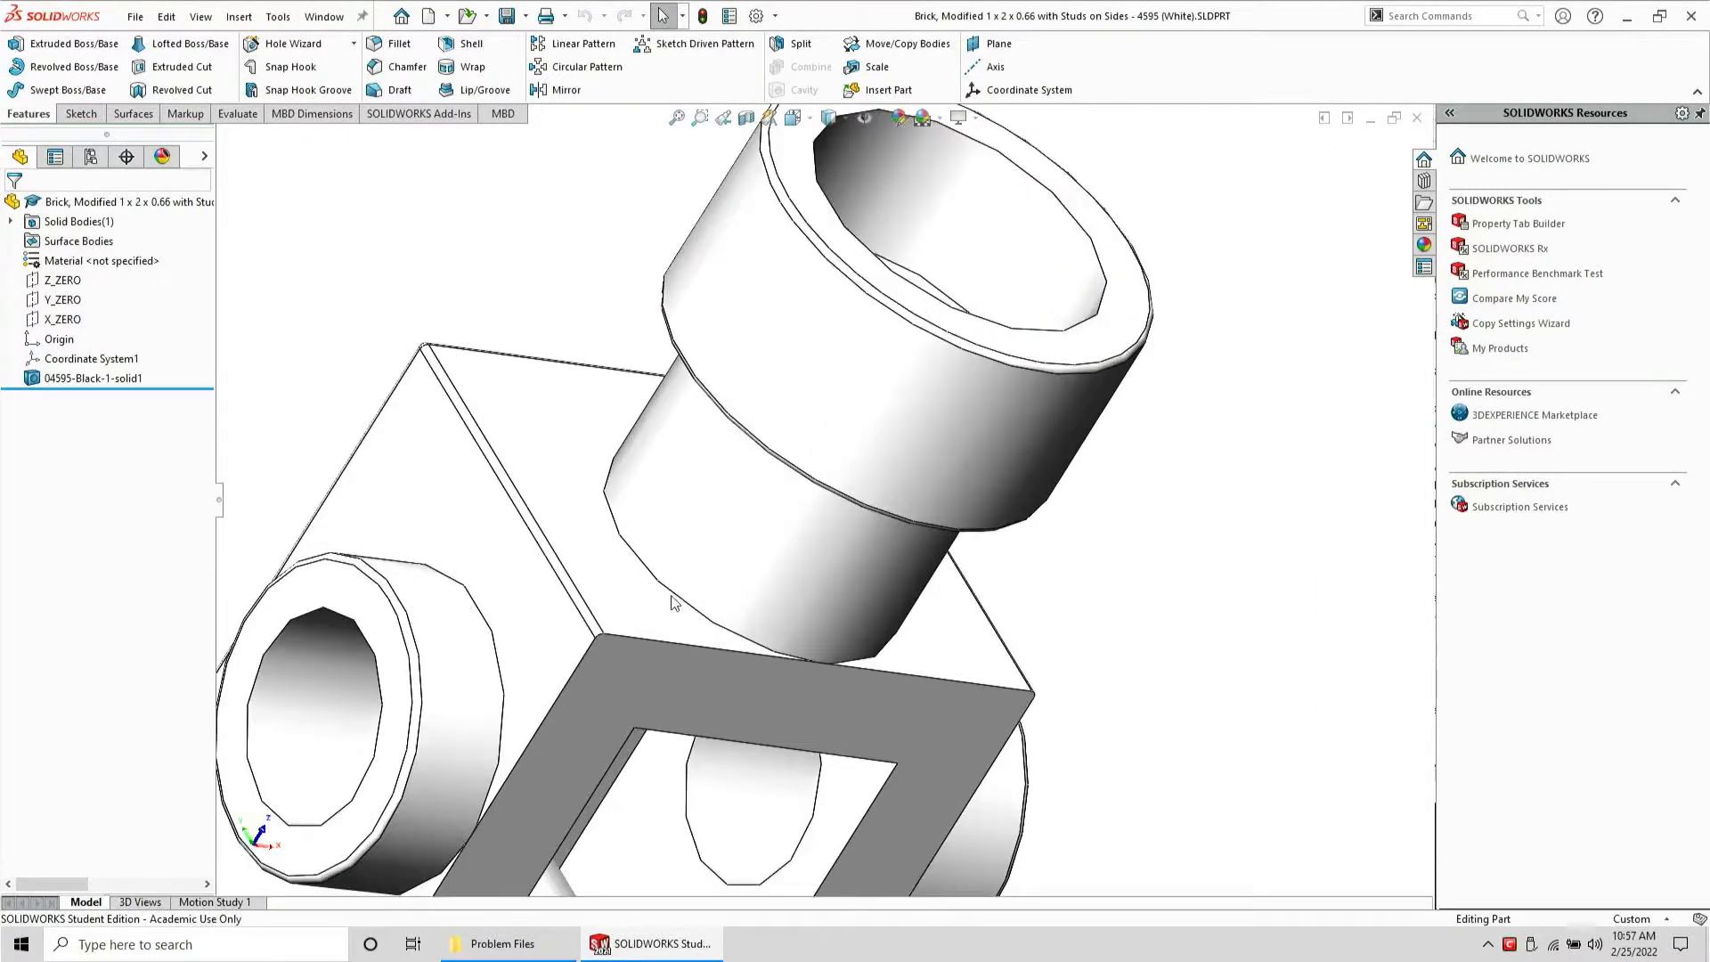
left_click(636, 614)
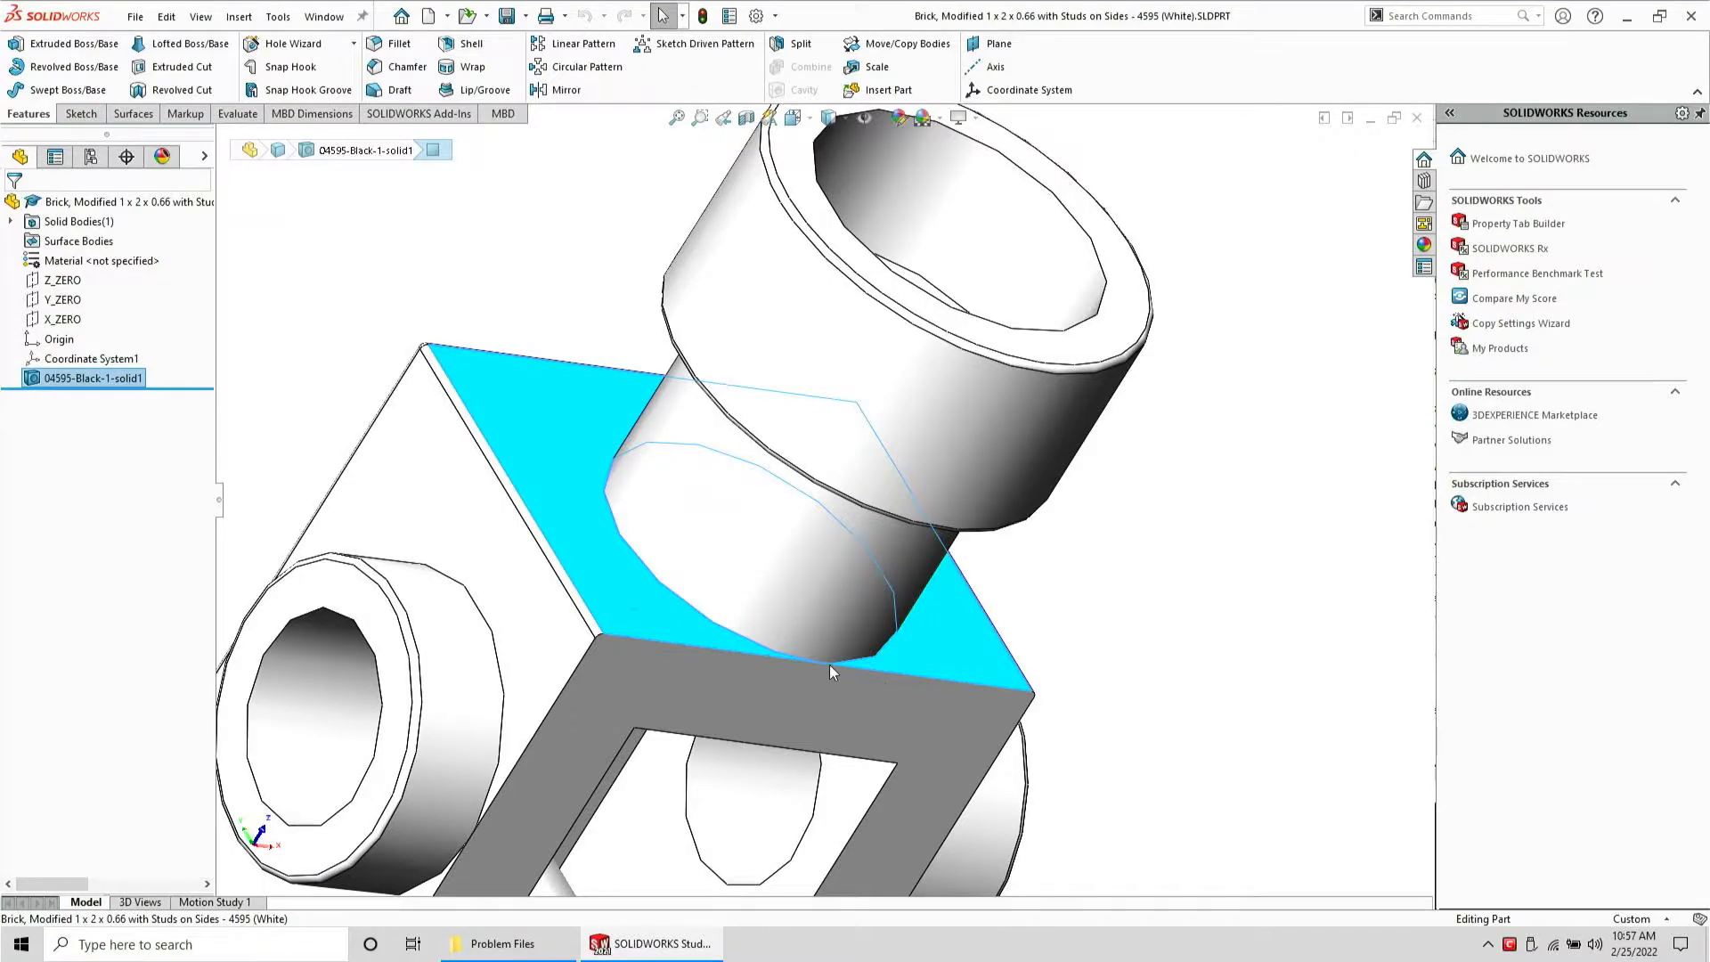
scroll(819, 662, "down", 8)
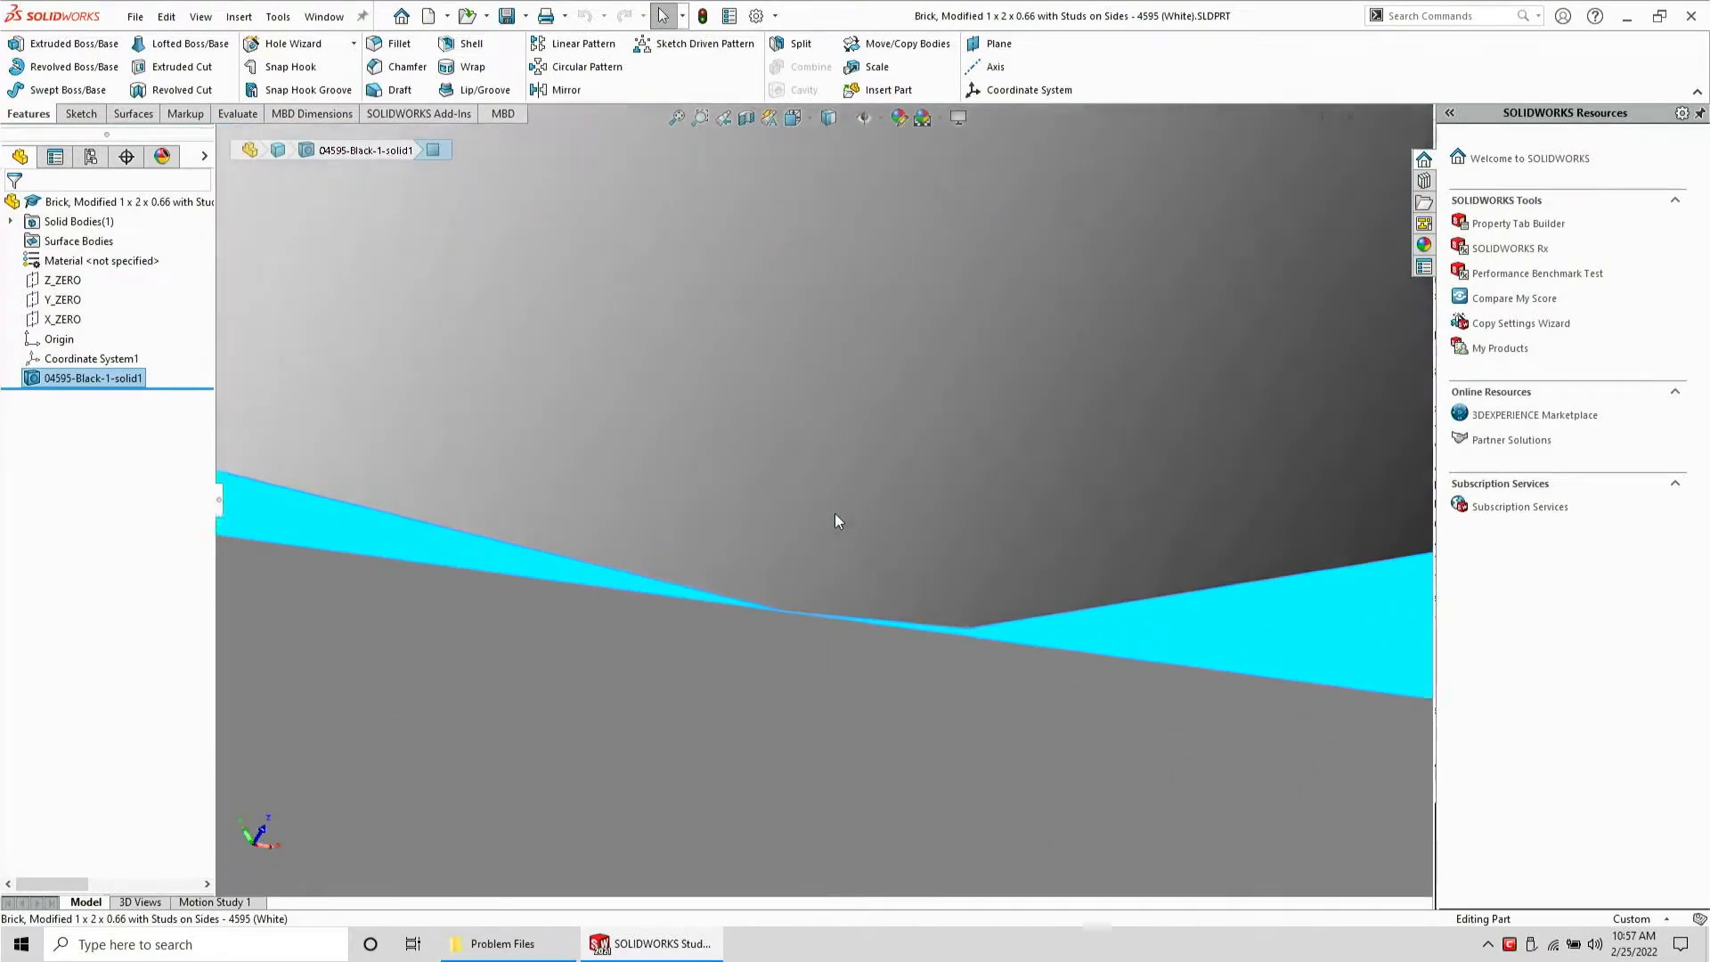
scroll(823, 569, "up", 10)
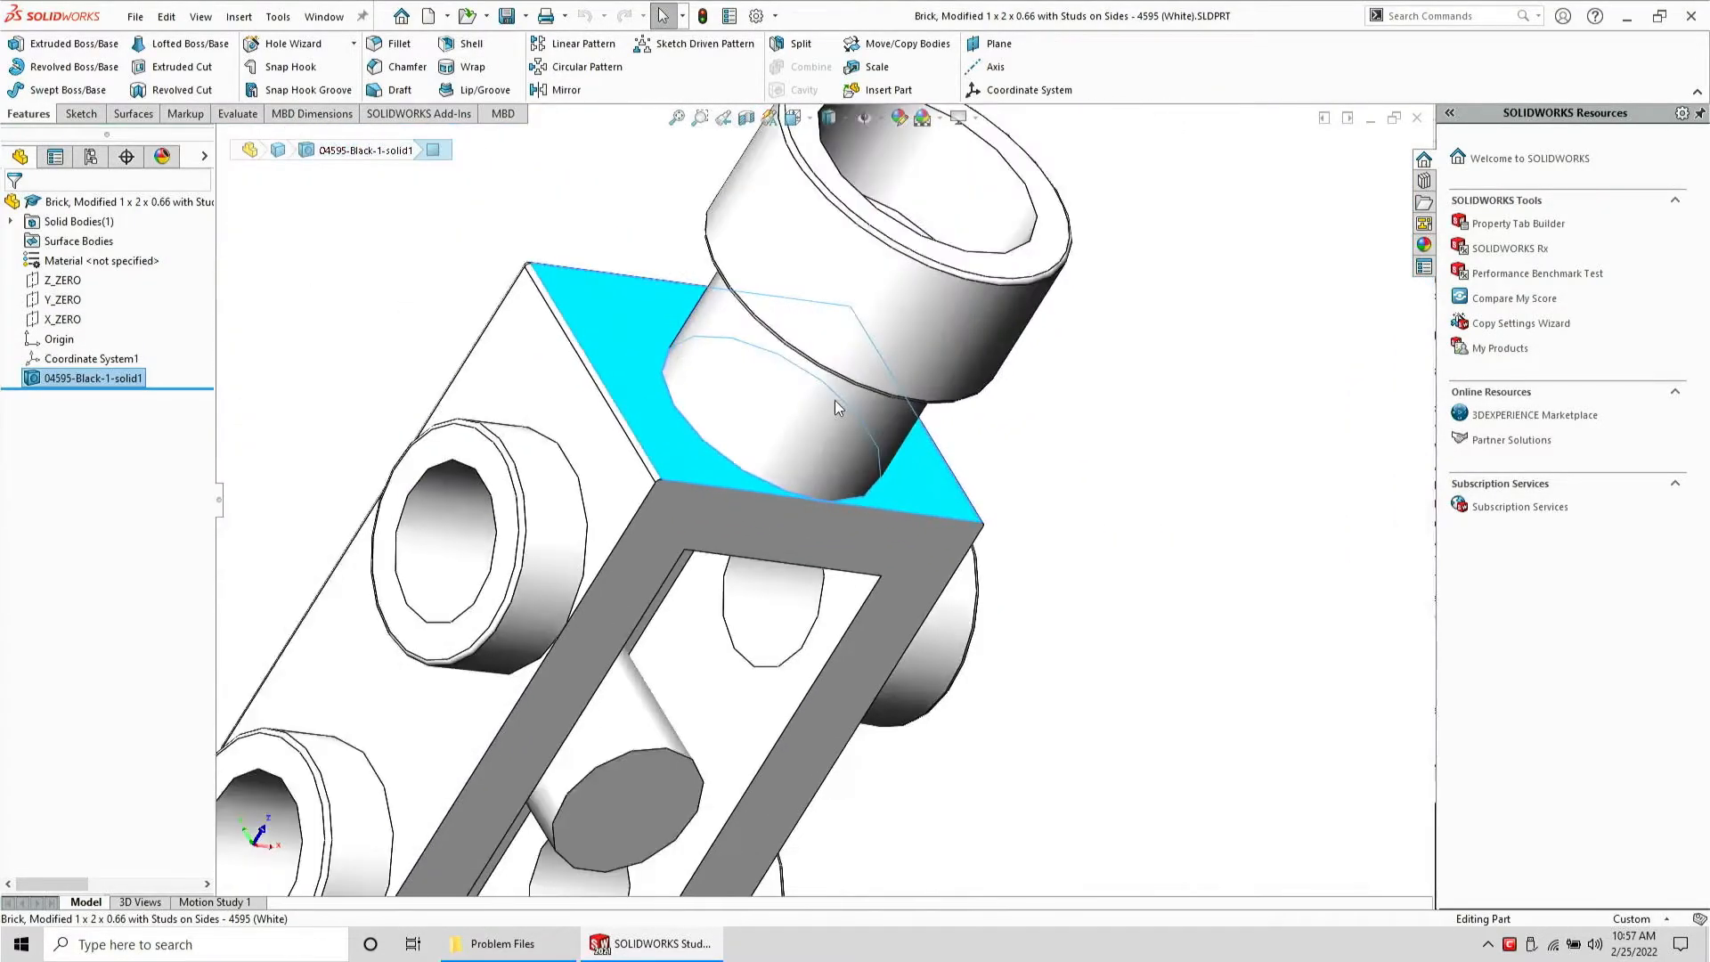
middle_click_drag(859, 398, 808, 417)
scroll(811, 419, "down", 3)
left_click(823, 424)
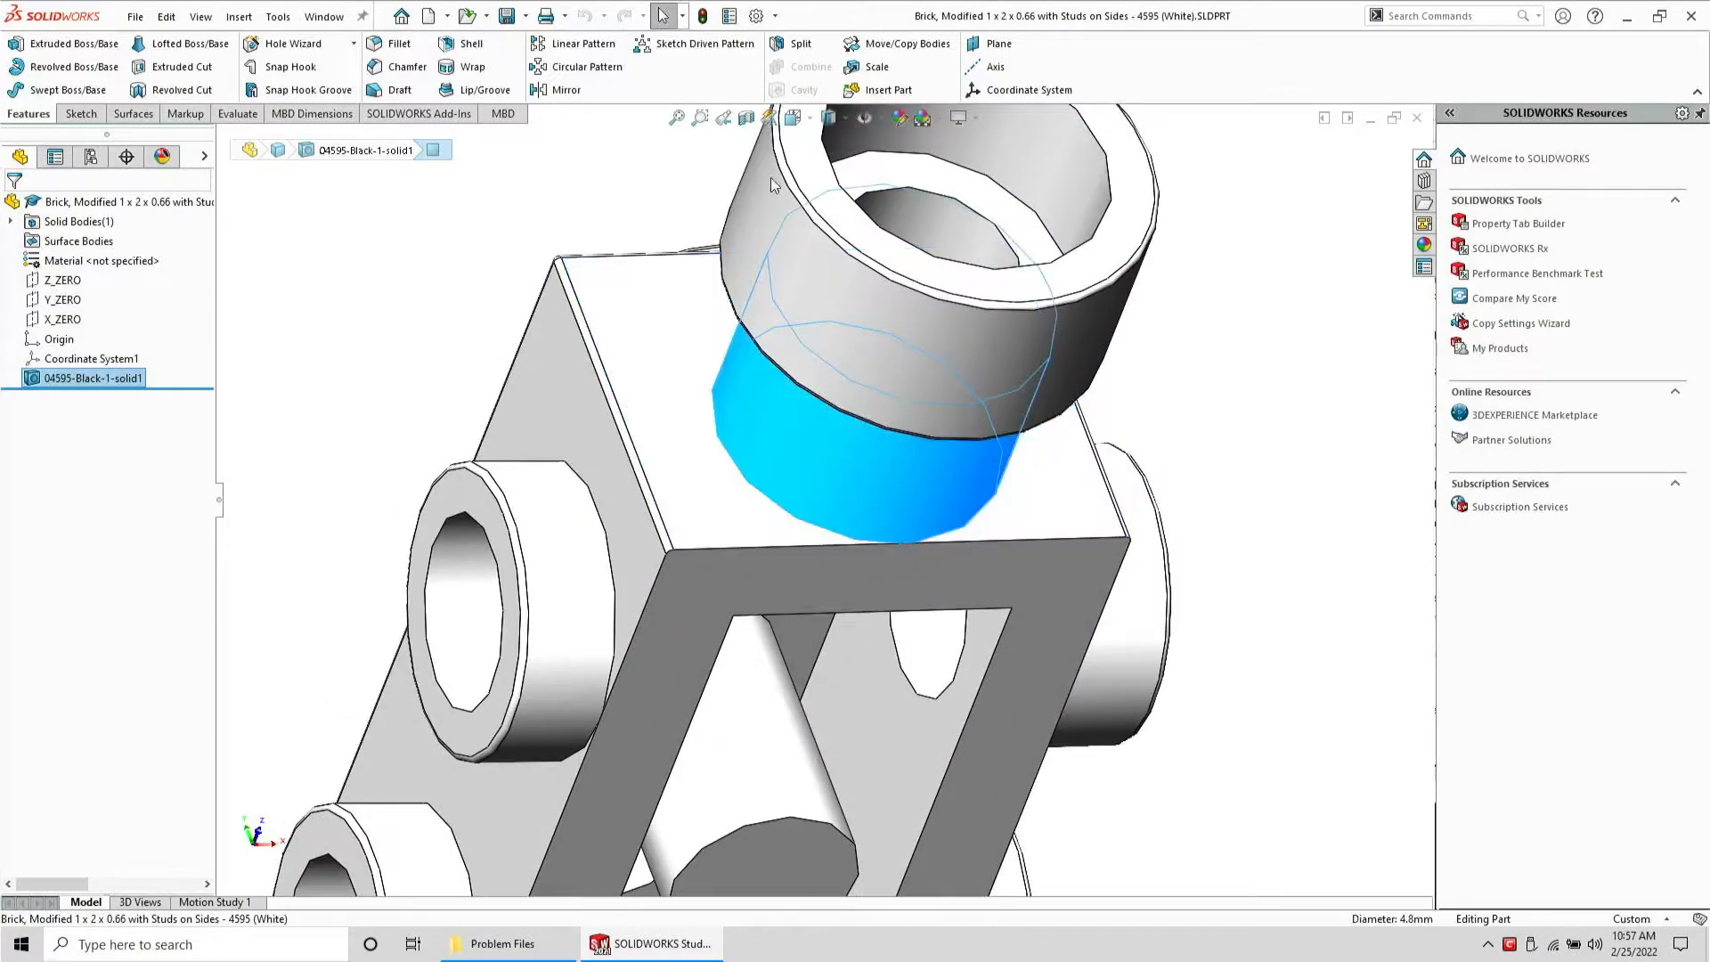
left_click(994, 66)
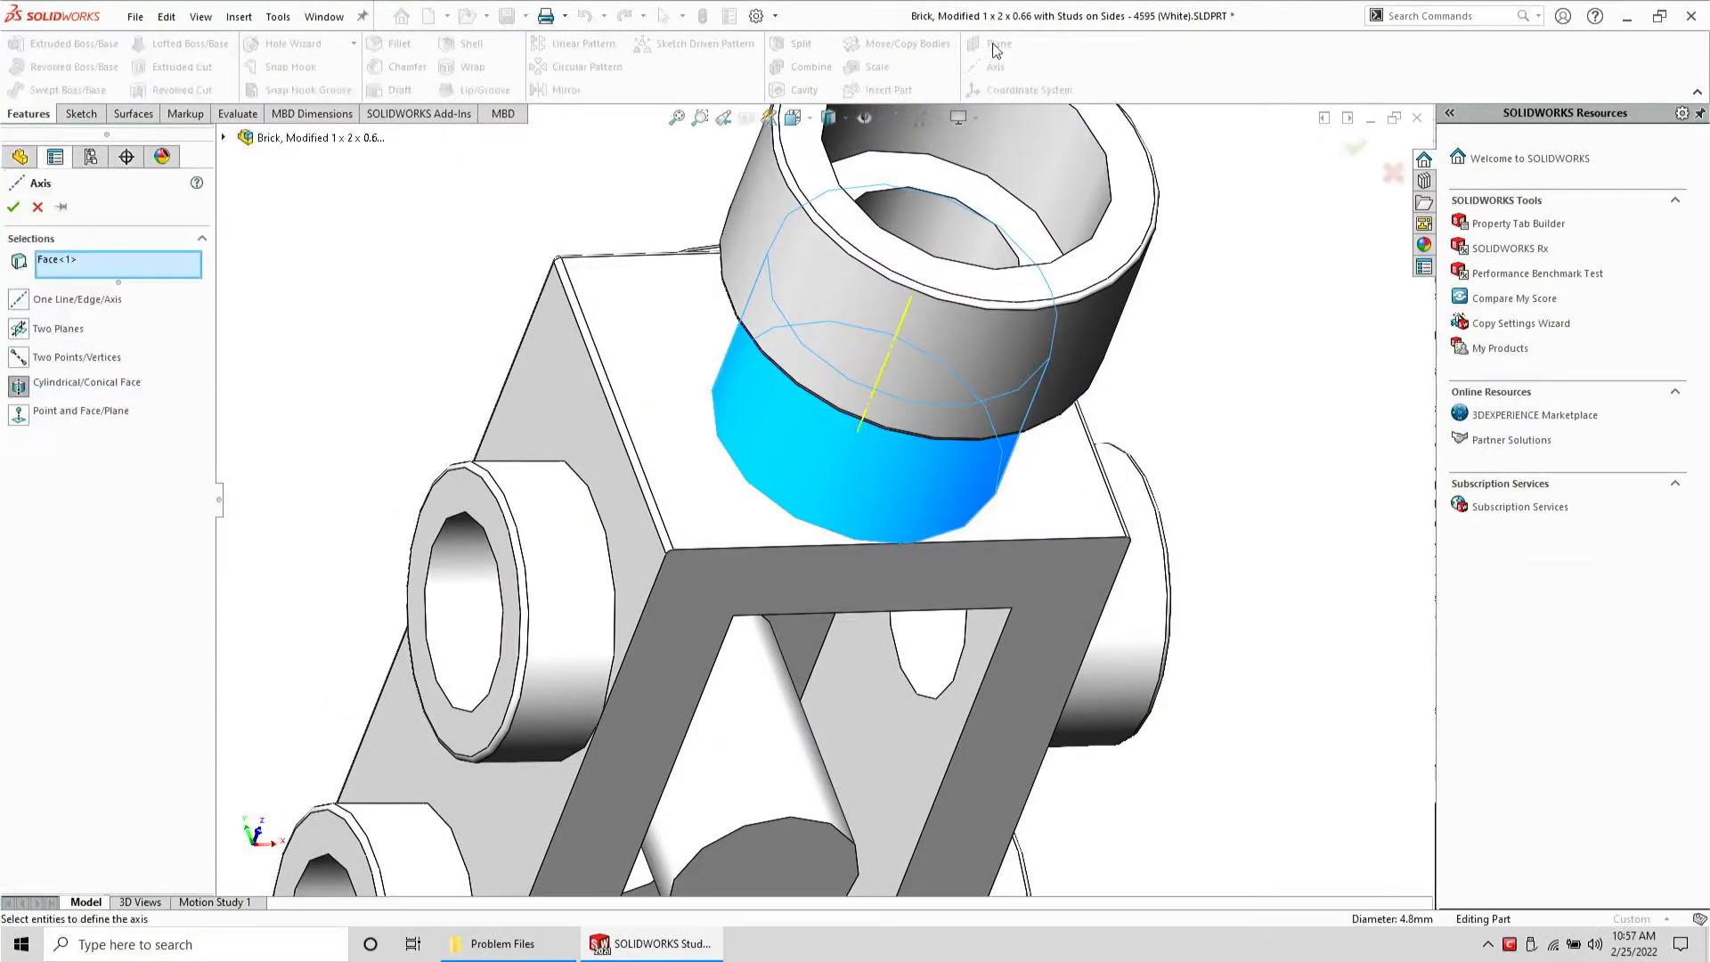
key("Return")
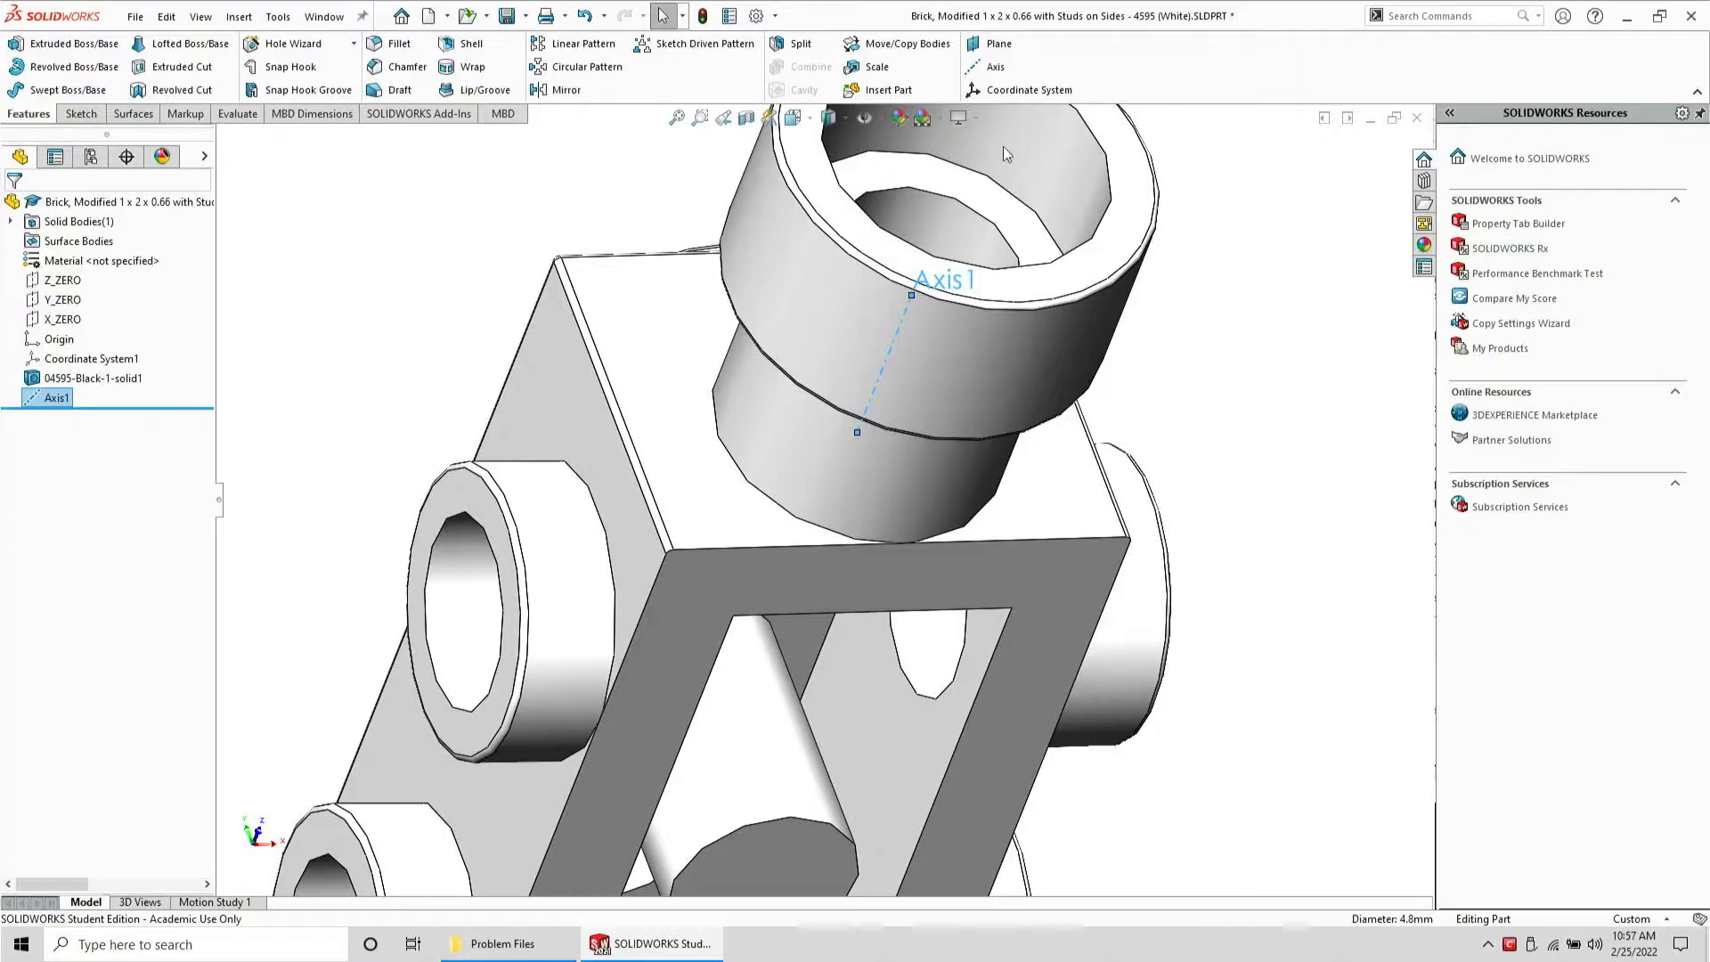
Create a reference plane through Axis1 and a selected face of the brick
left_click(991, 47)
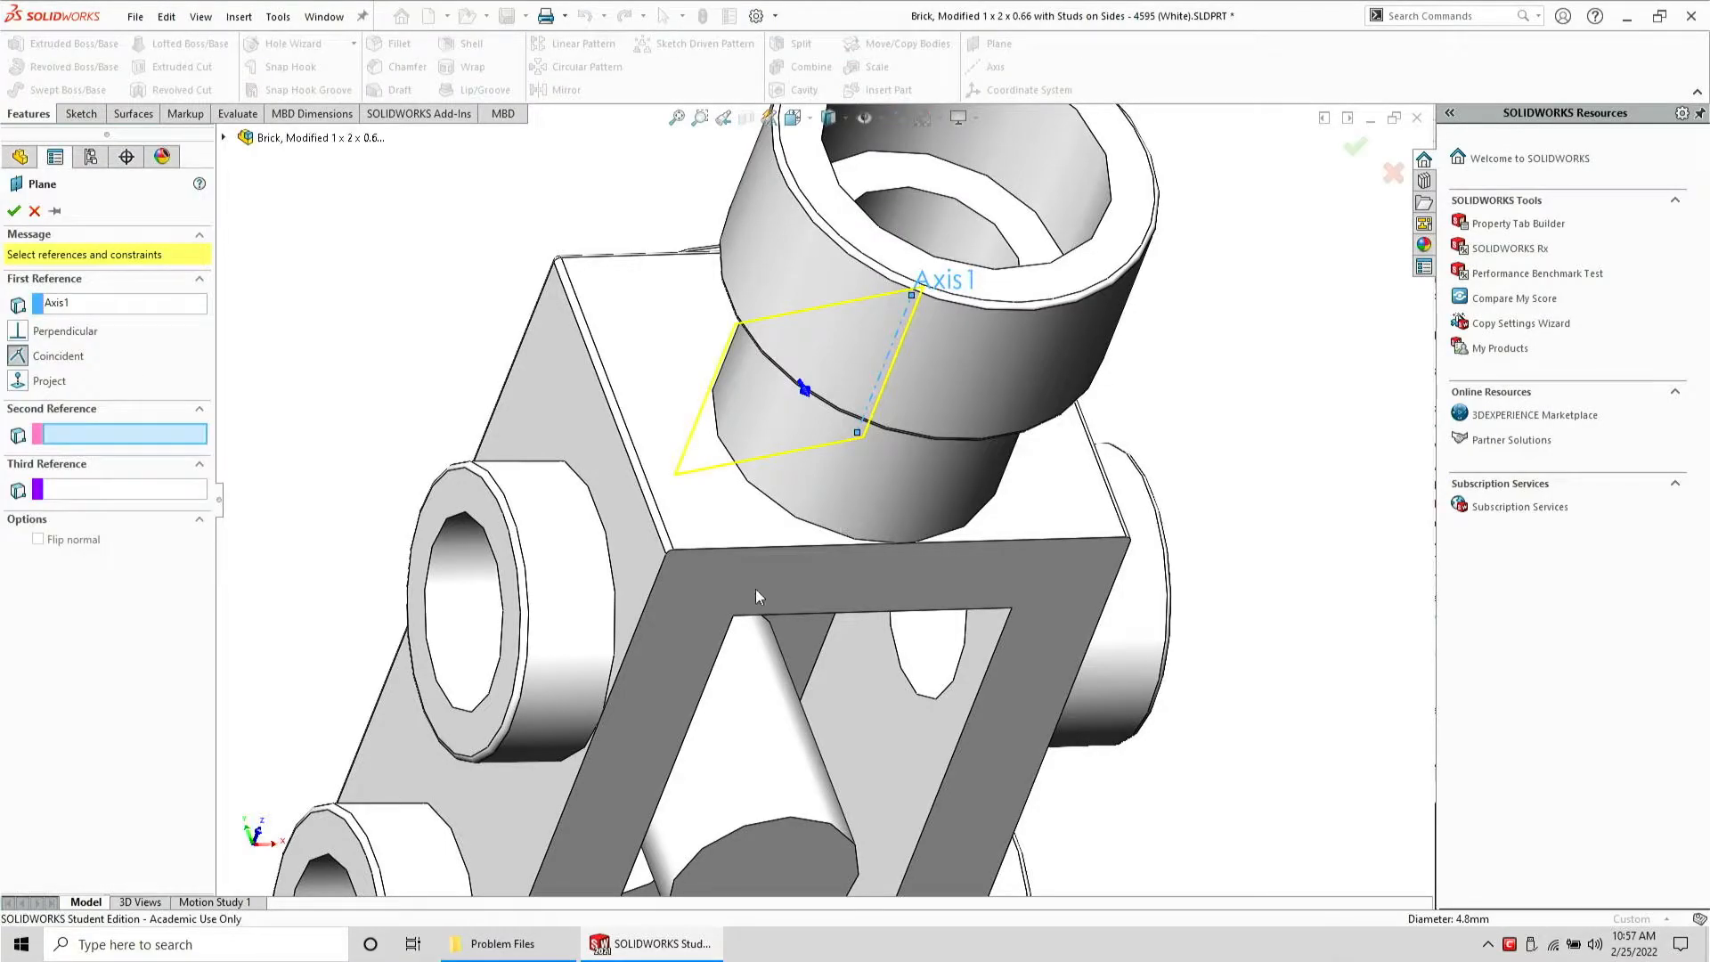
left_click(758, 597)
key("Return")
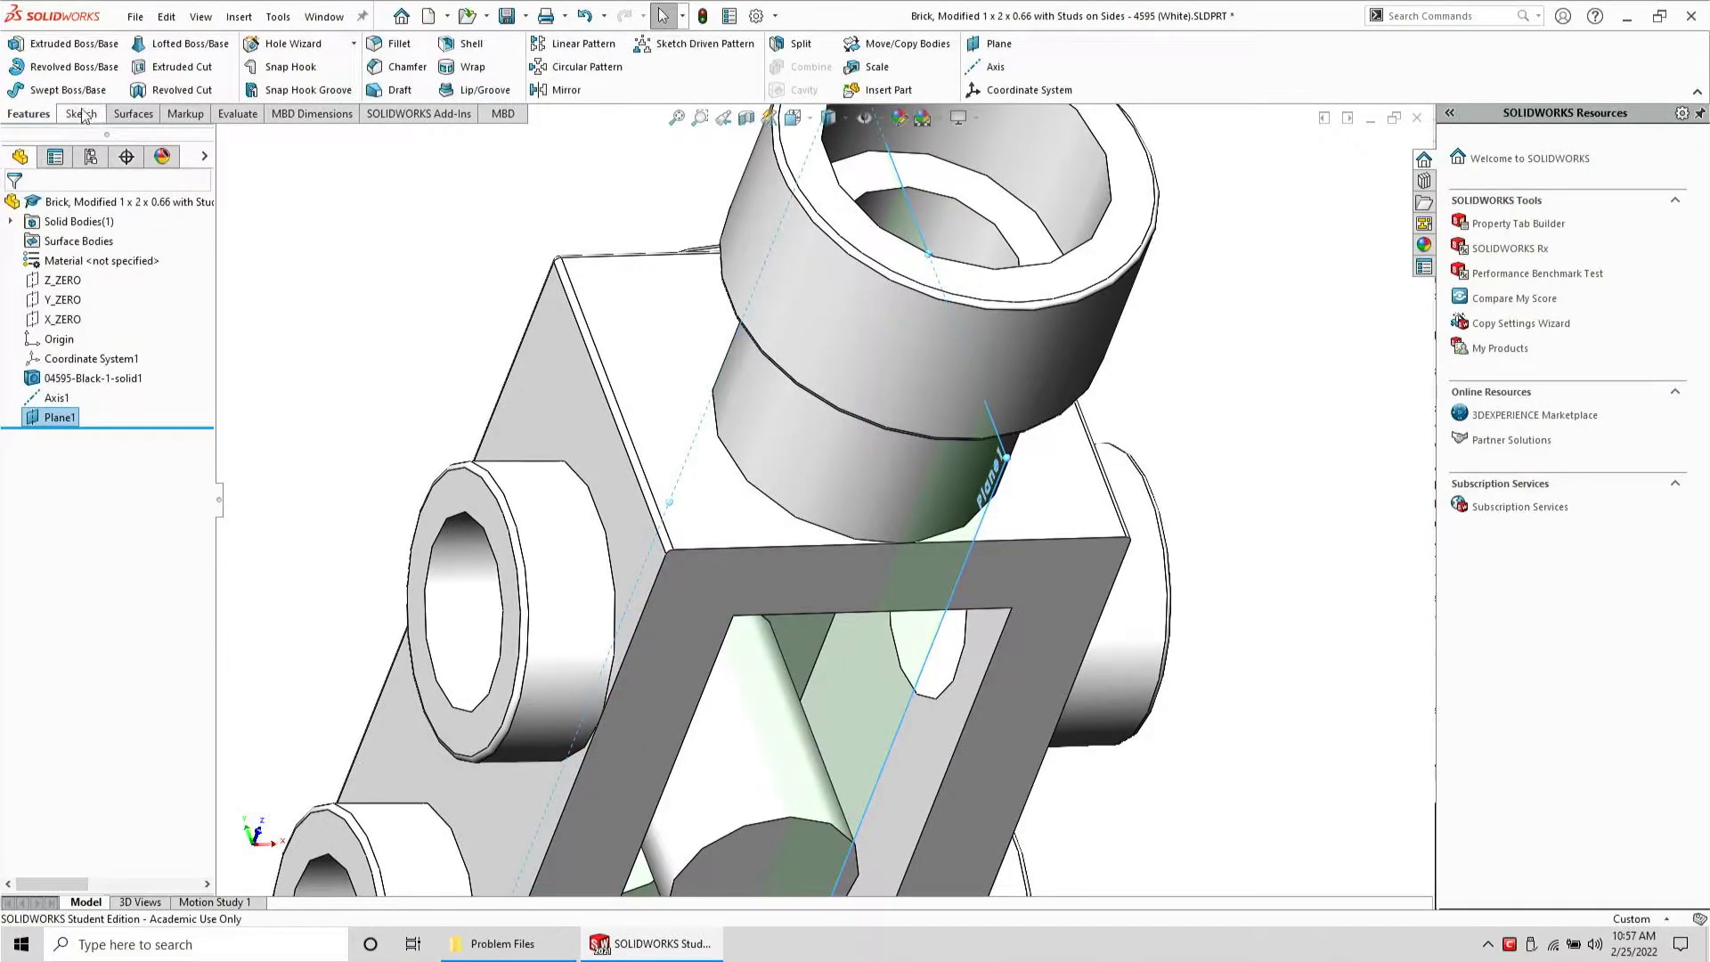
Start a sketch on Plane1 and create the intersection curve with the stud's cylindrical neck face
left_click(81, 114)
left_click(40, 47)
left_click(880, 509)
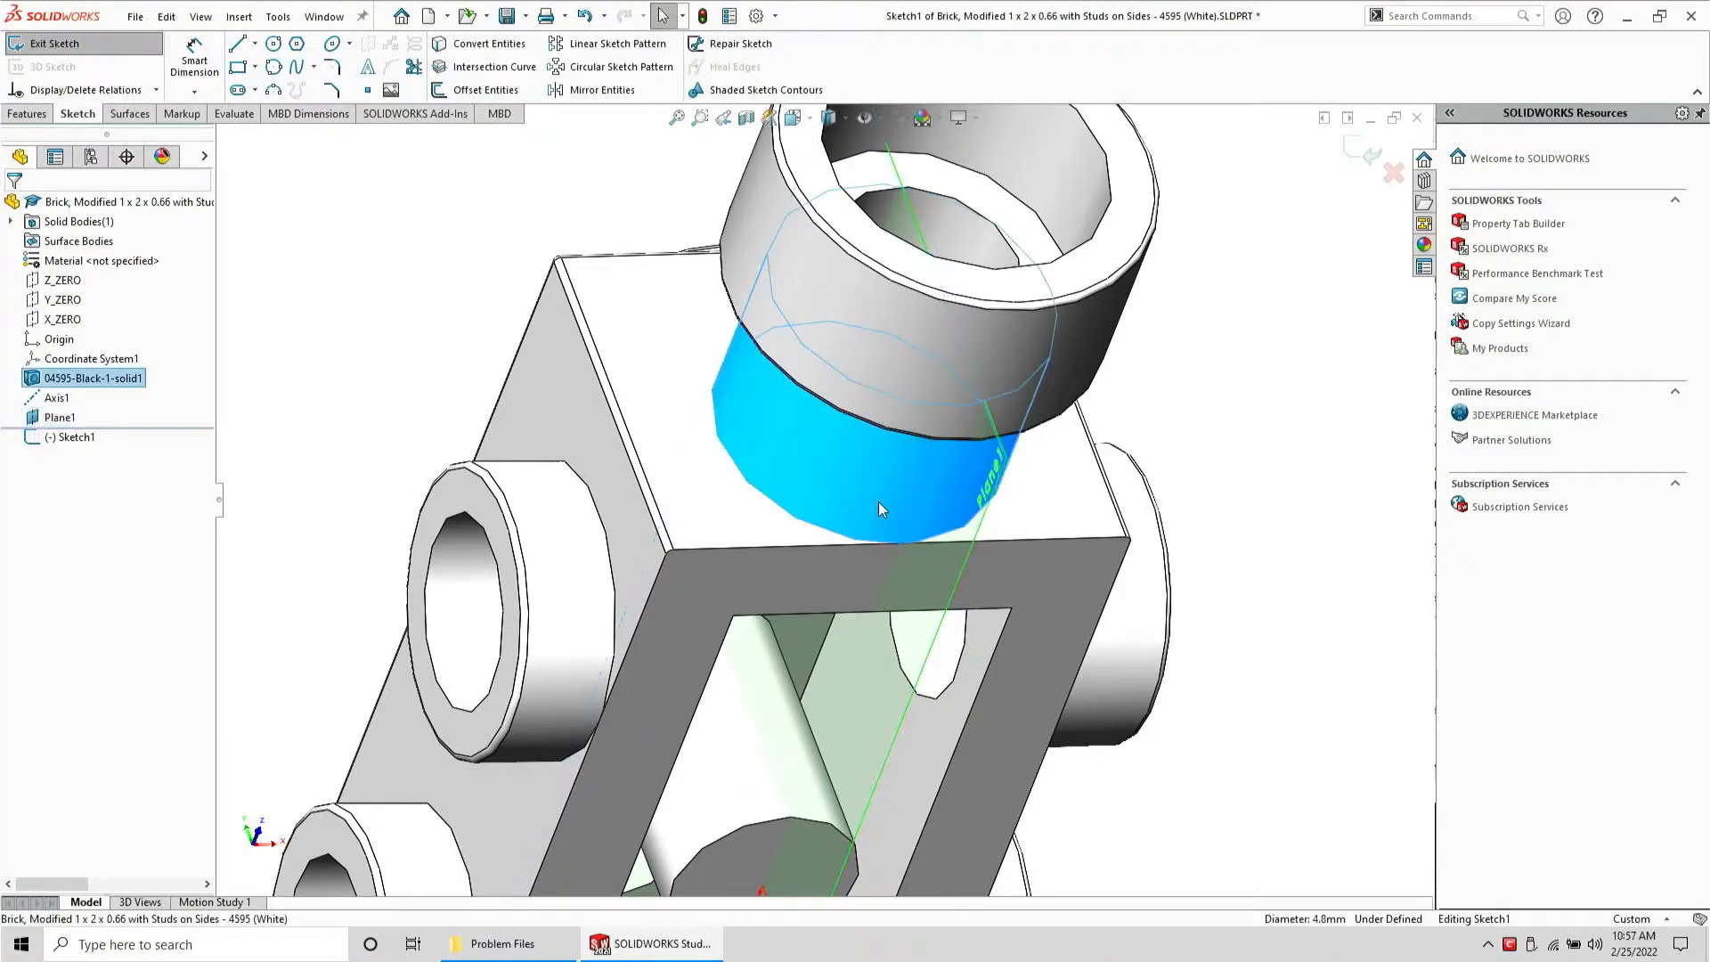
left_click(510, 68)
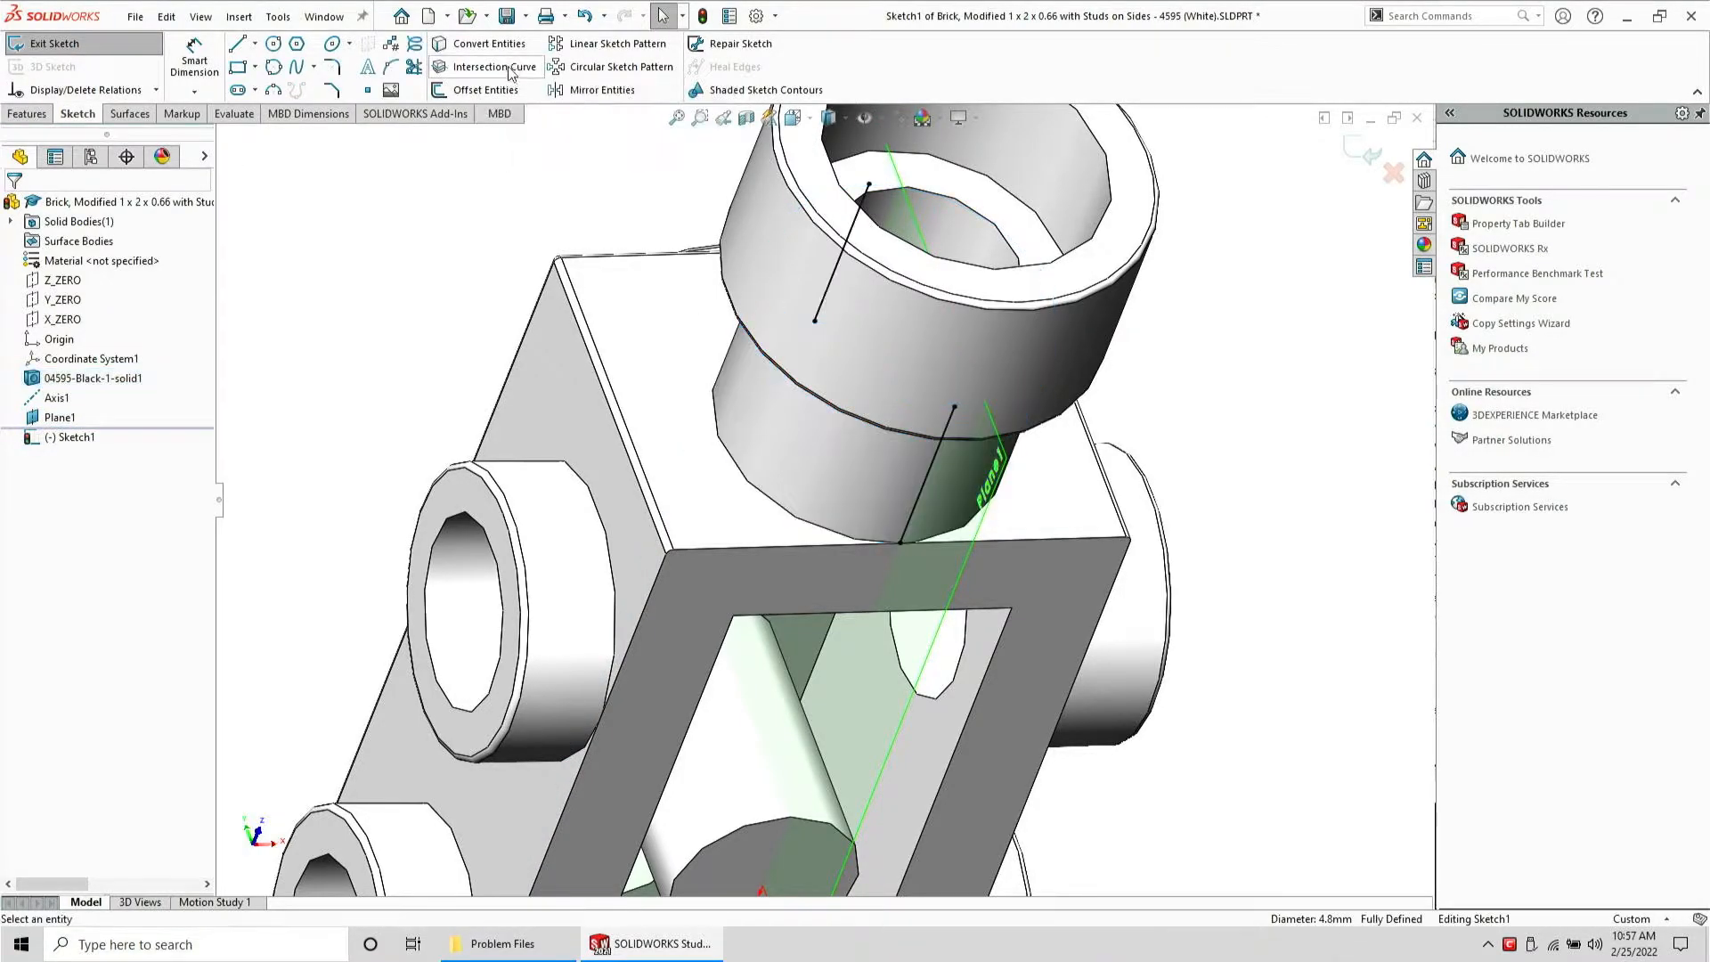
middle_click_drag(872, 401, 1013, 365)
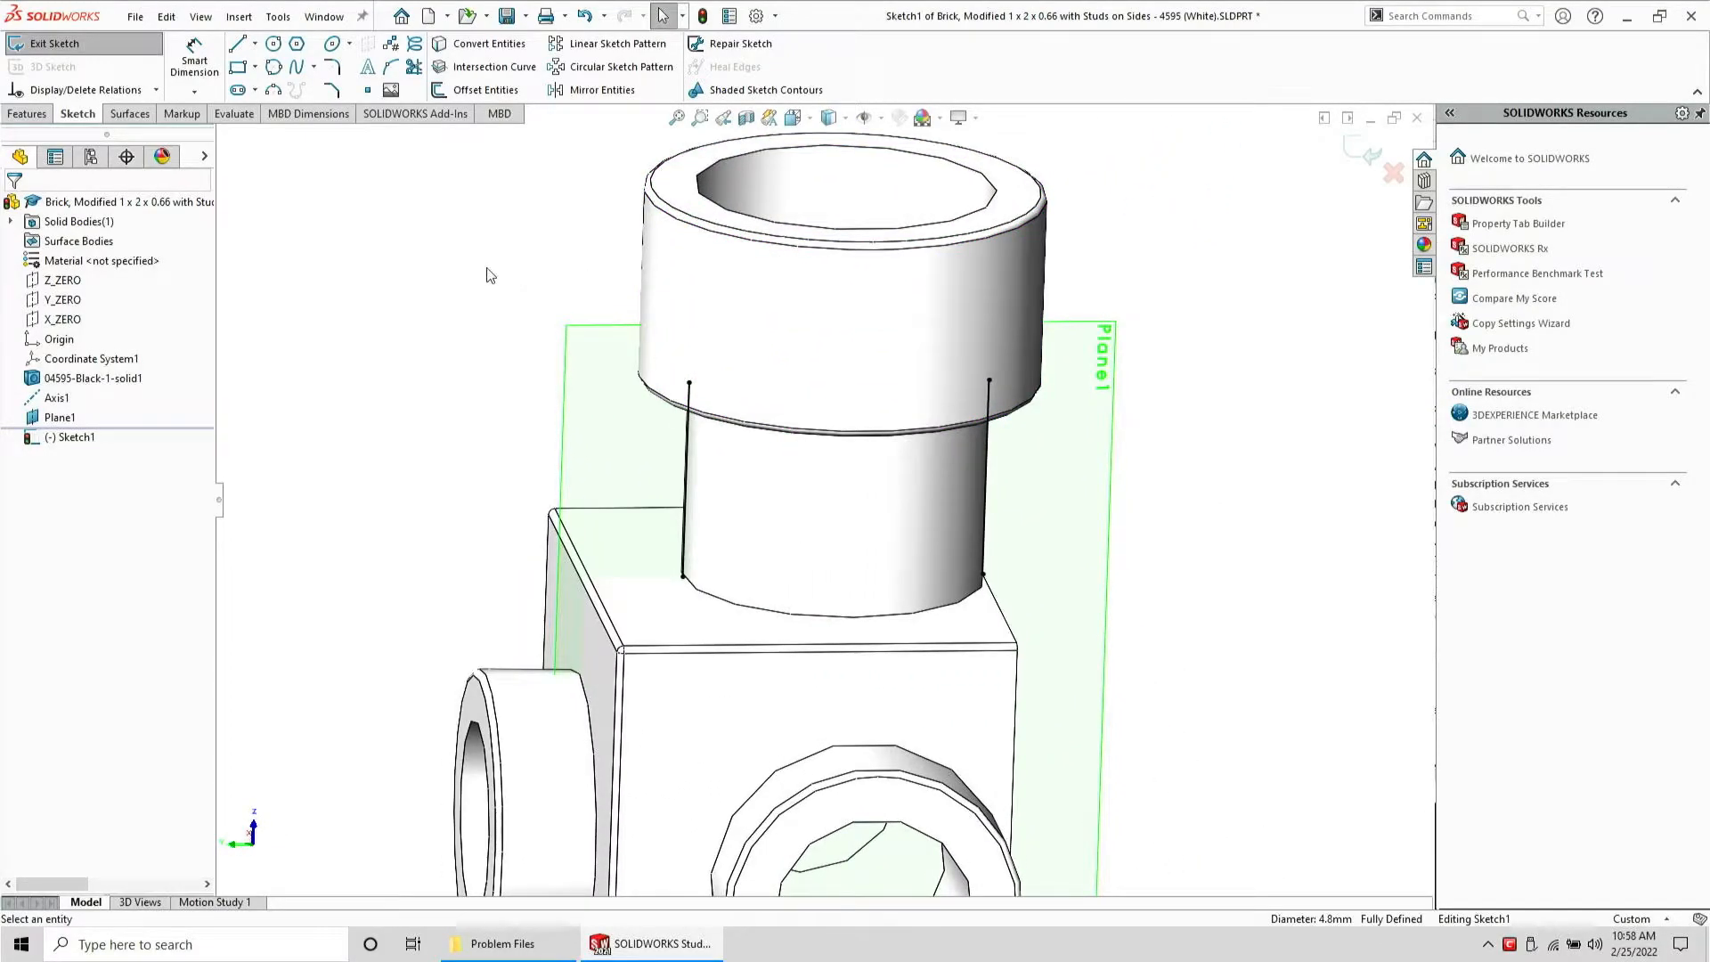
Sketch a closed triangle at the stud's base, using the left intersection line's lower end
key("ctrl+a")
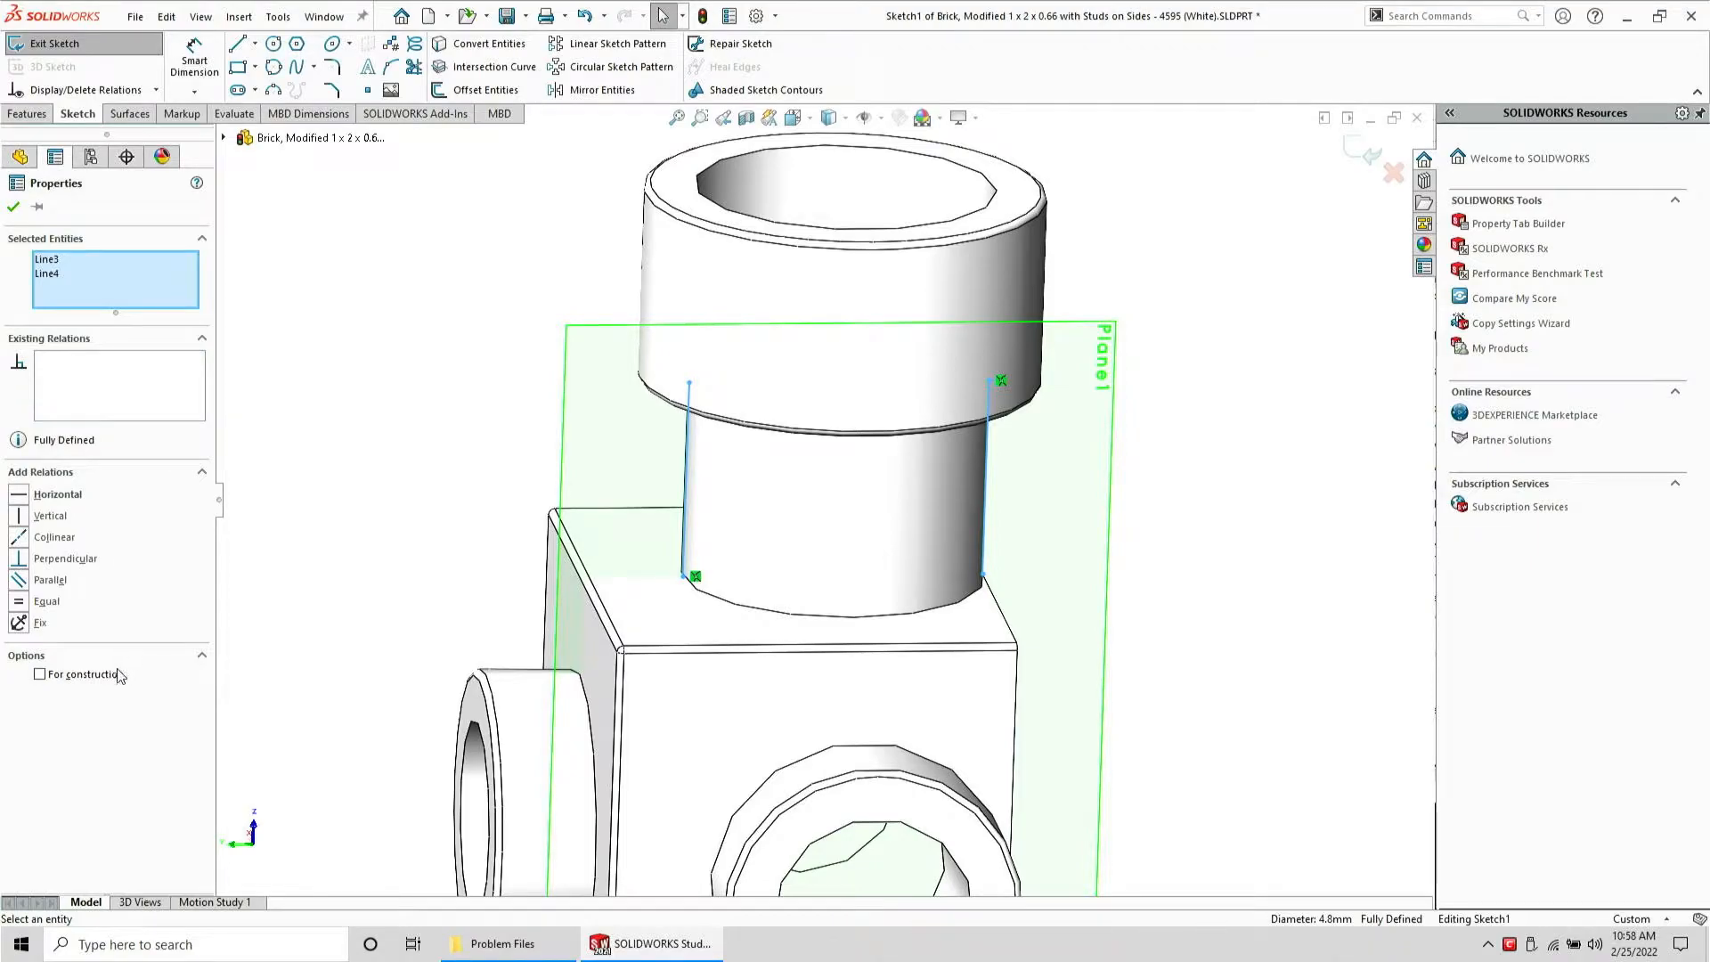
left_click(303, 500)
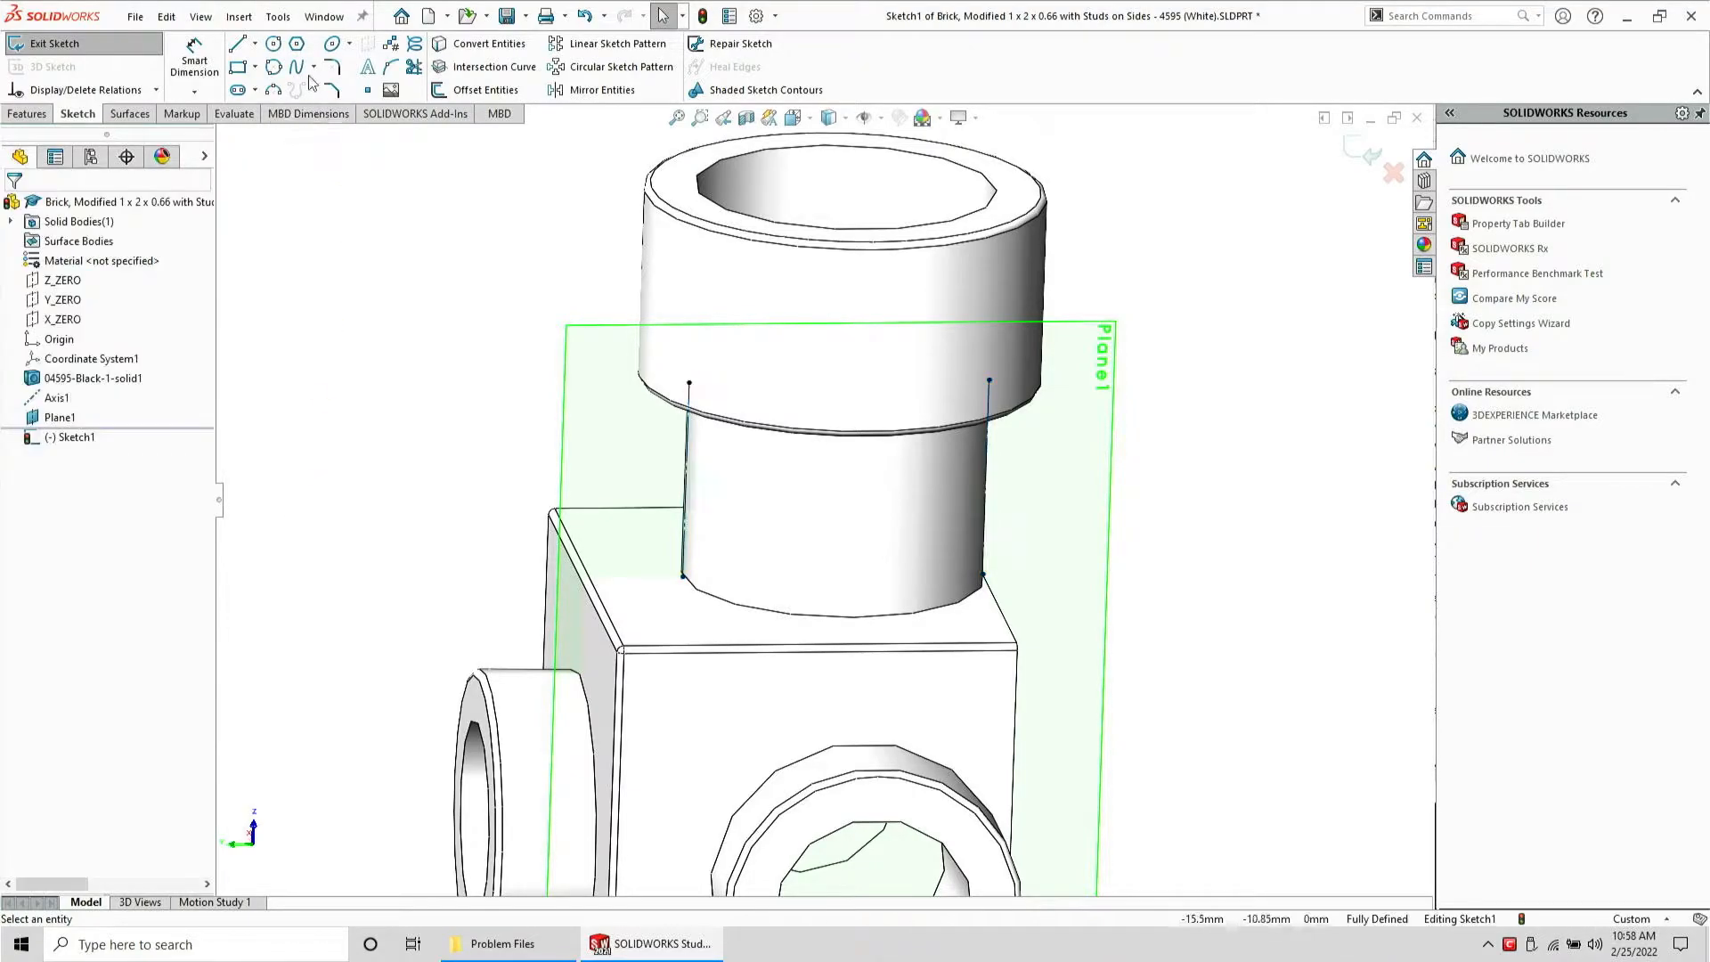
left_click(237, 43)
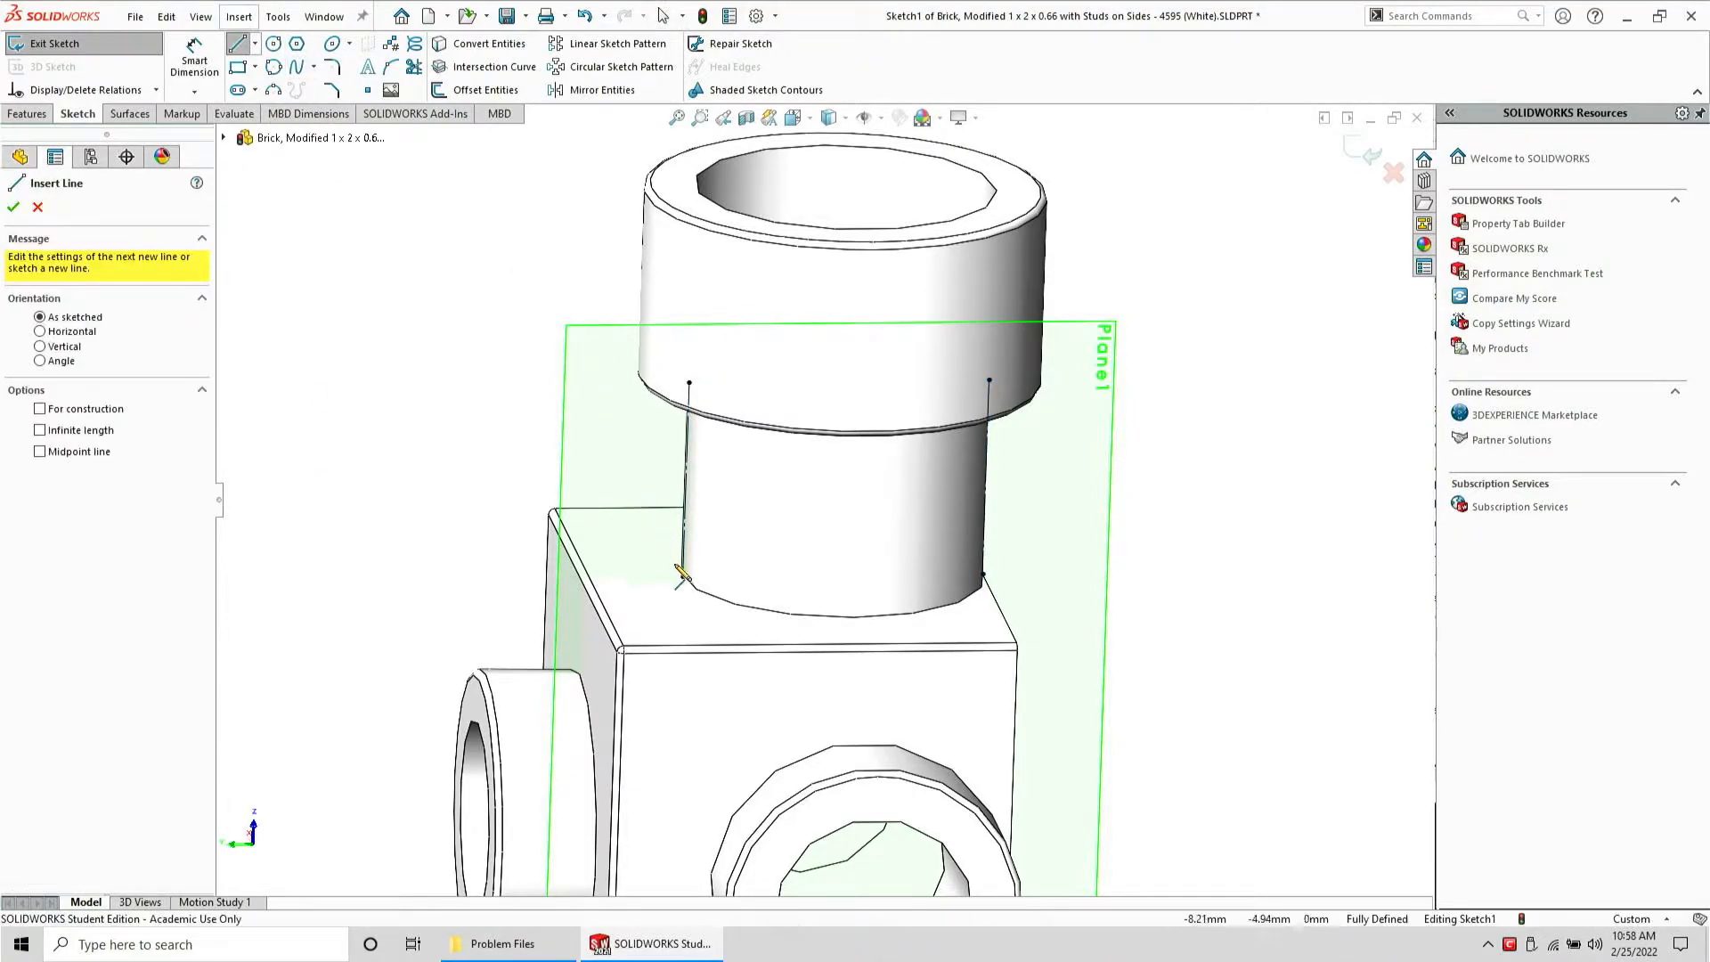
left_click(682, 577)
left_click(792, 598)
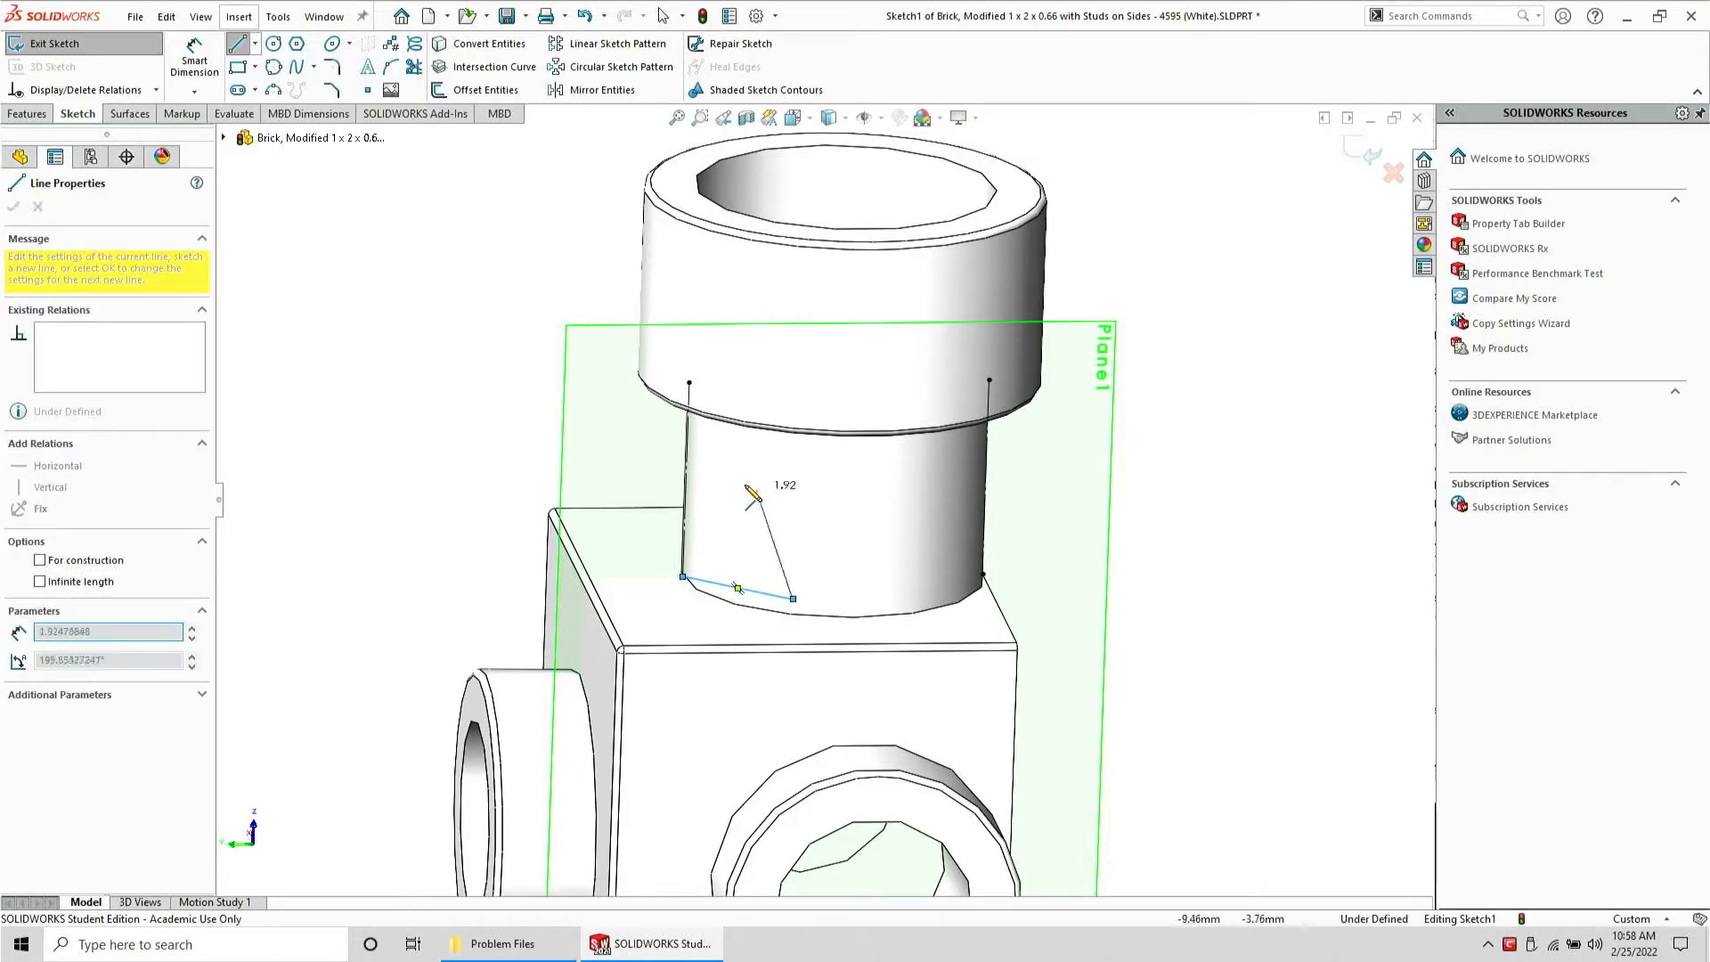
left_click(687, 454)
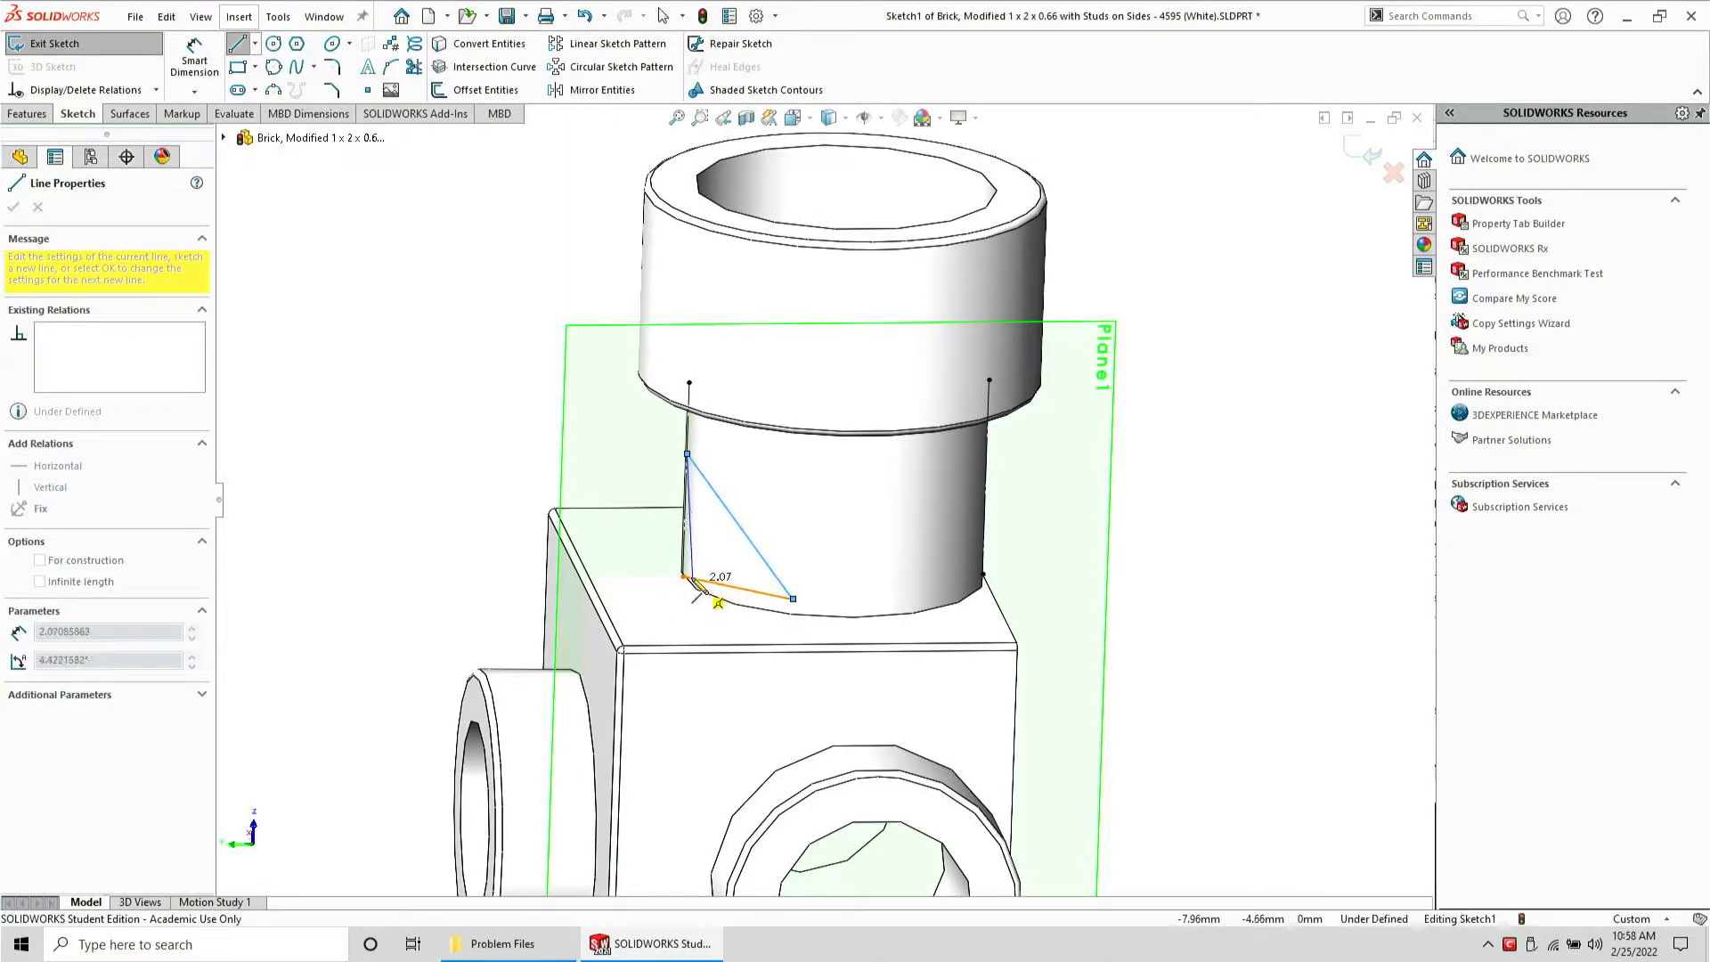
left_click(682, 577)
key("Escape")
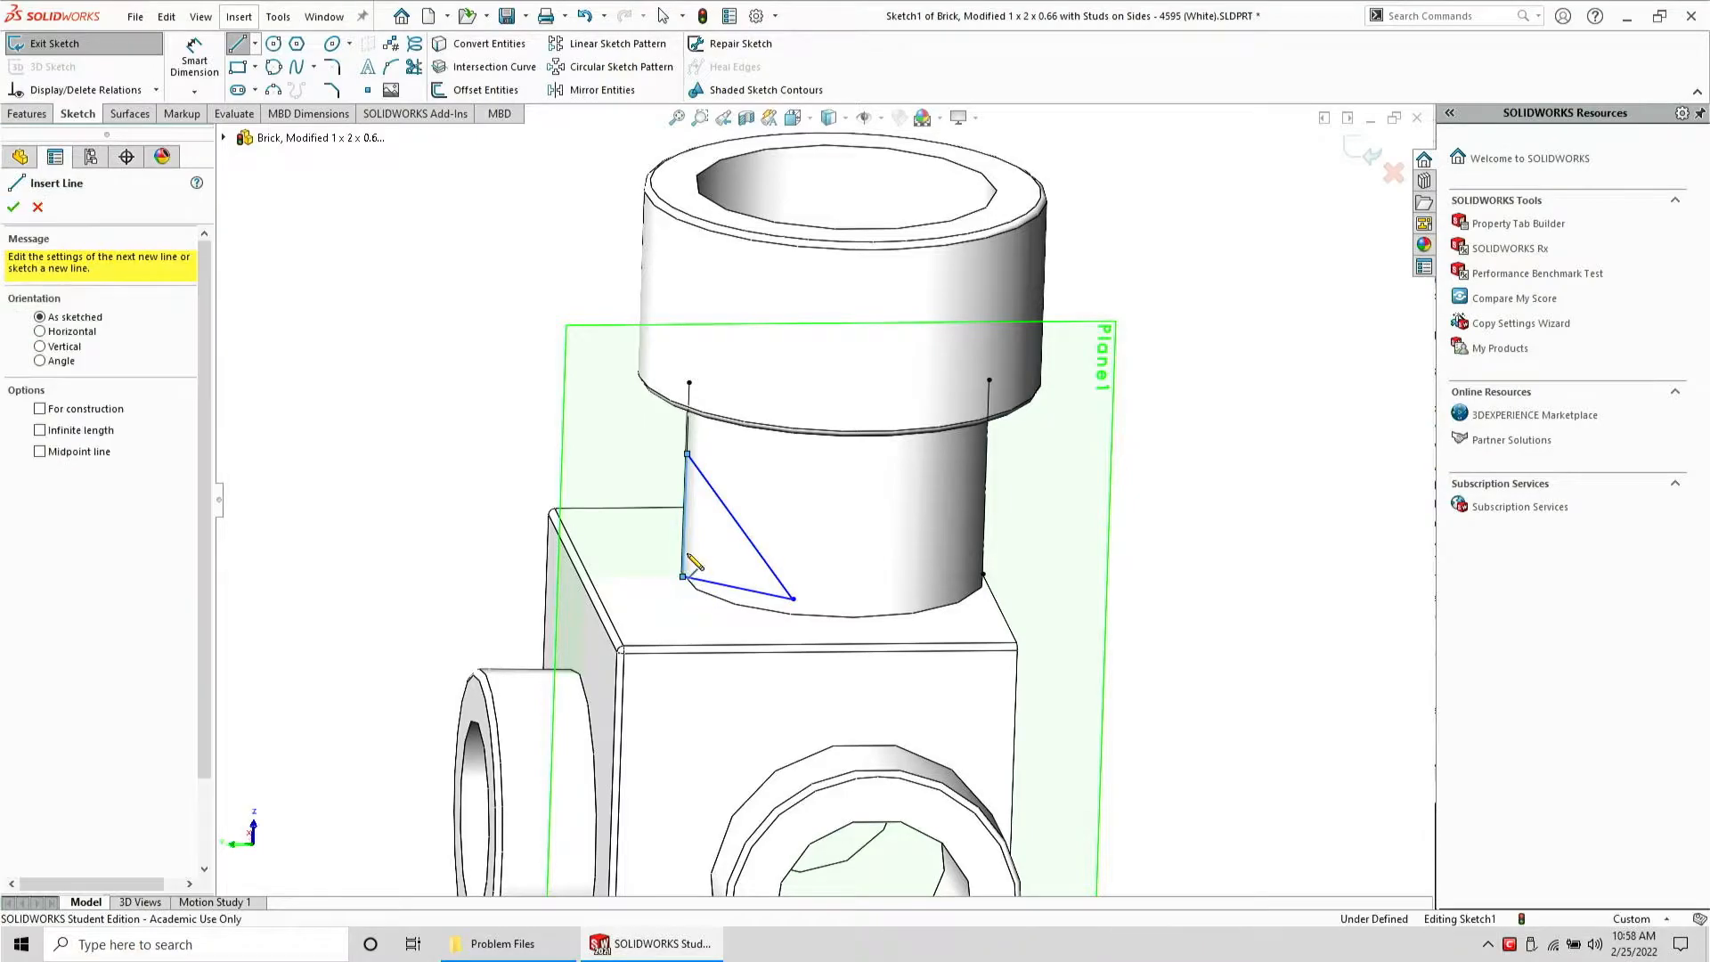
key("Escape")
Make the triangle's bottom edge perpendicular to its vertical edge
left_click(684, 552)
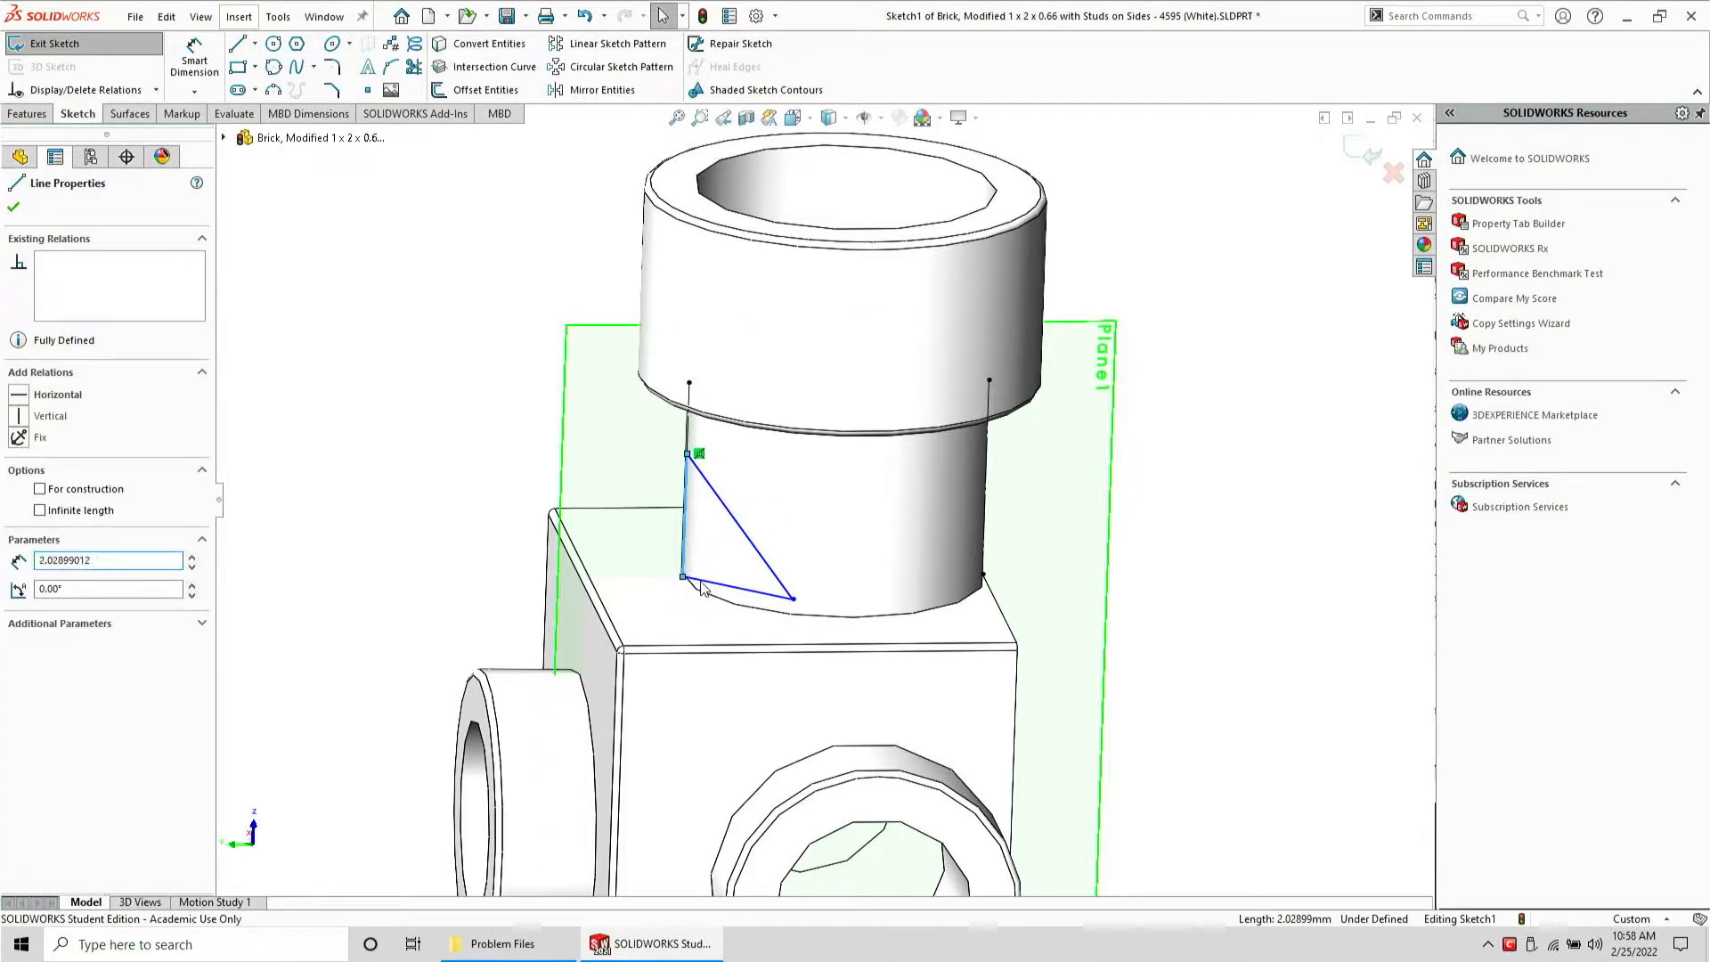
left_click(703, 587, "ctrl")
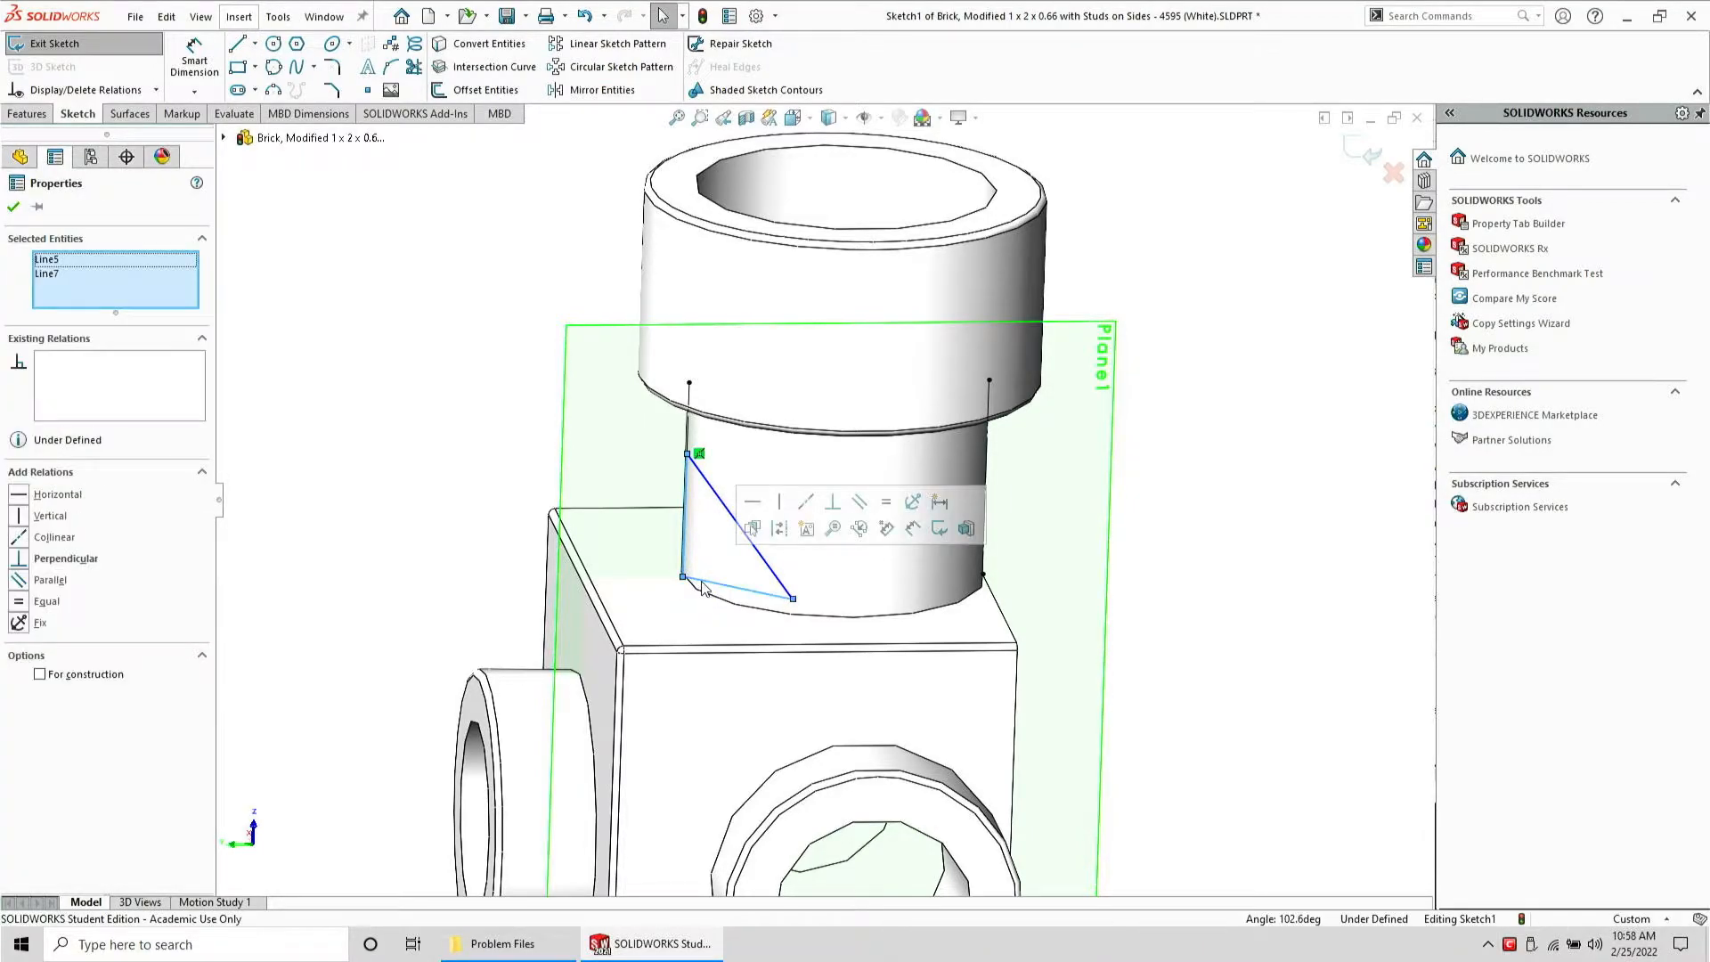
left_click(832, 502)
left_click(885, 502)
key("Escape")
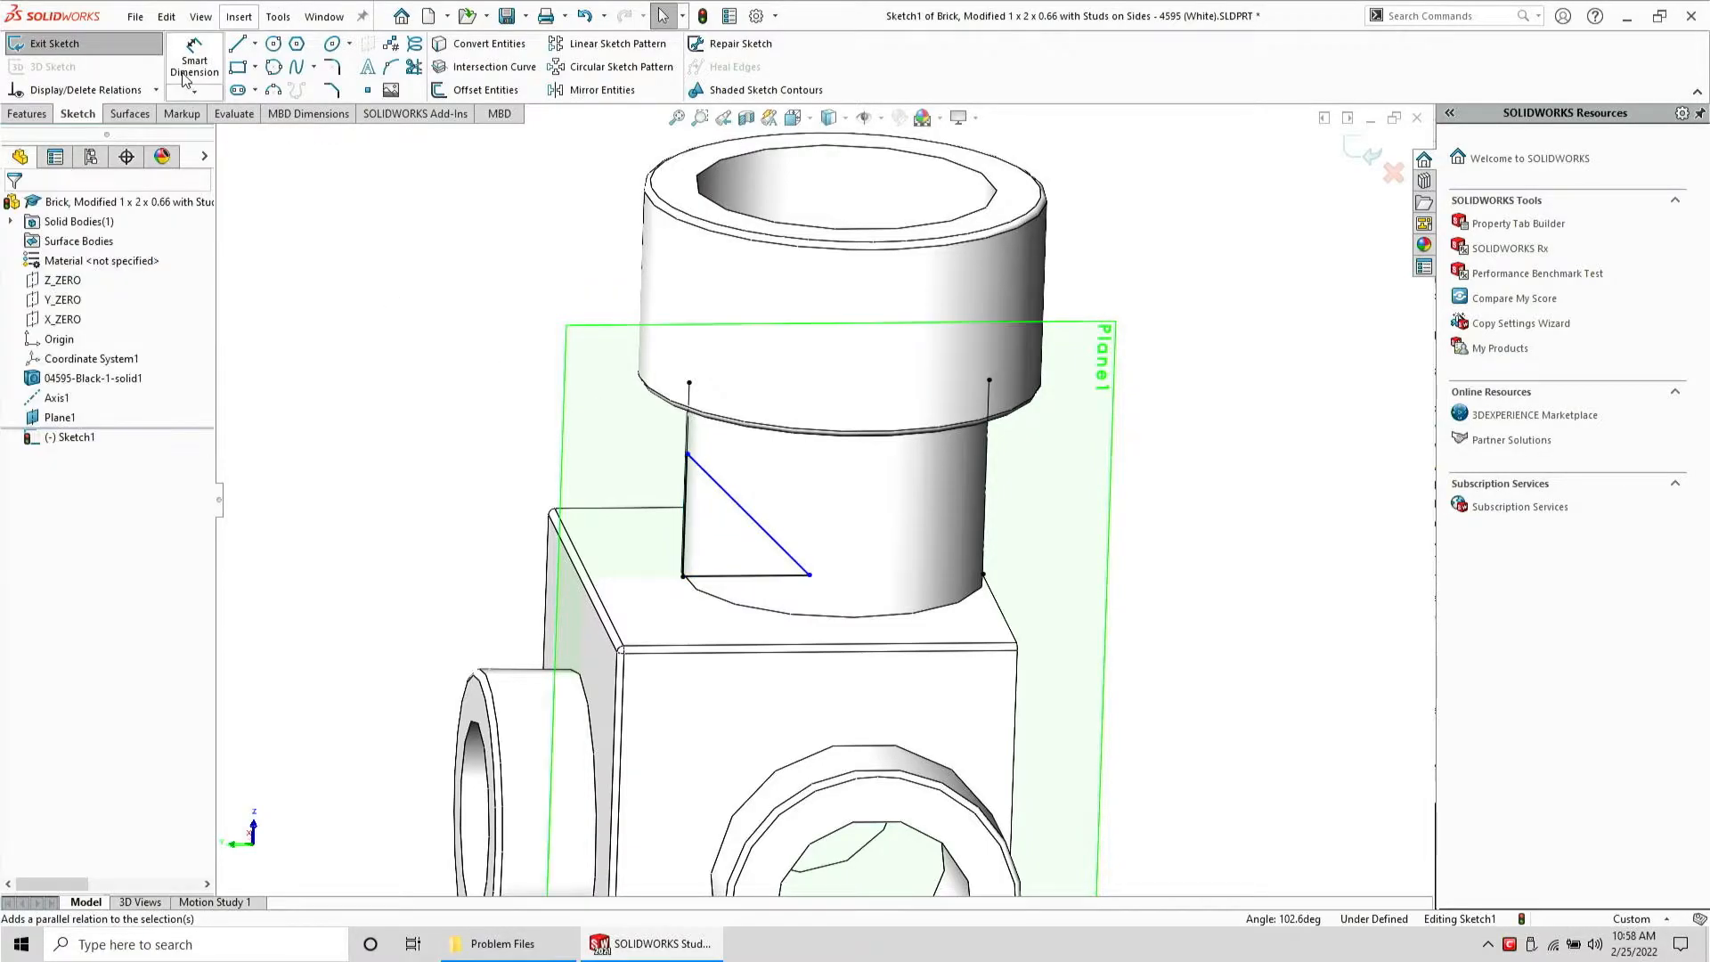
Set the triangle's bottom edge length to 0.05 with Smart Dimension
left_click(189, 76)
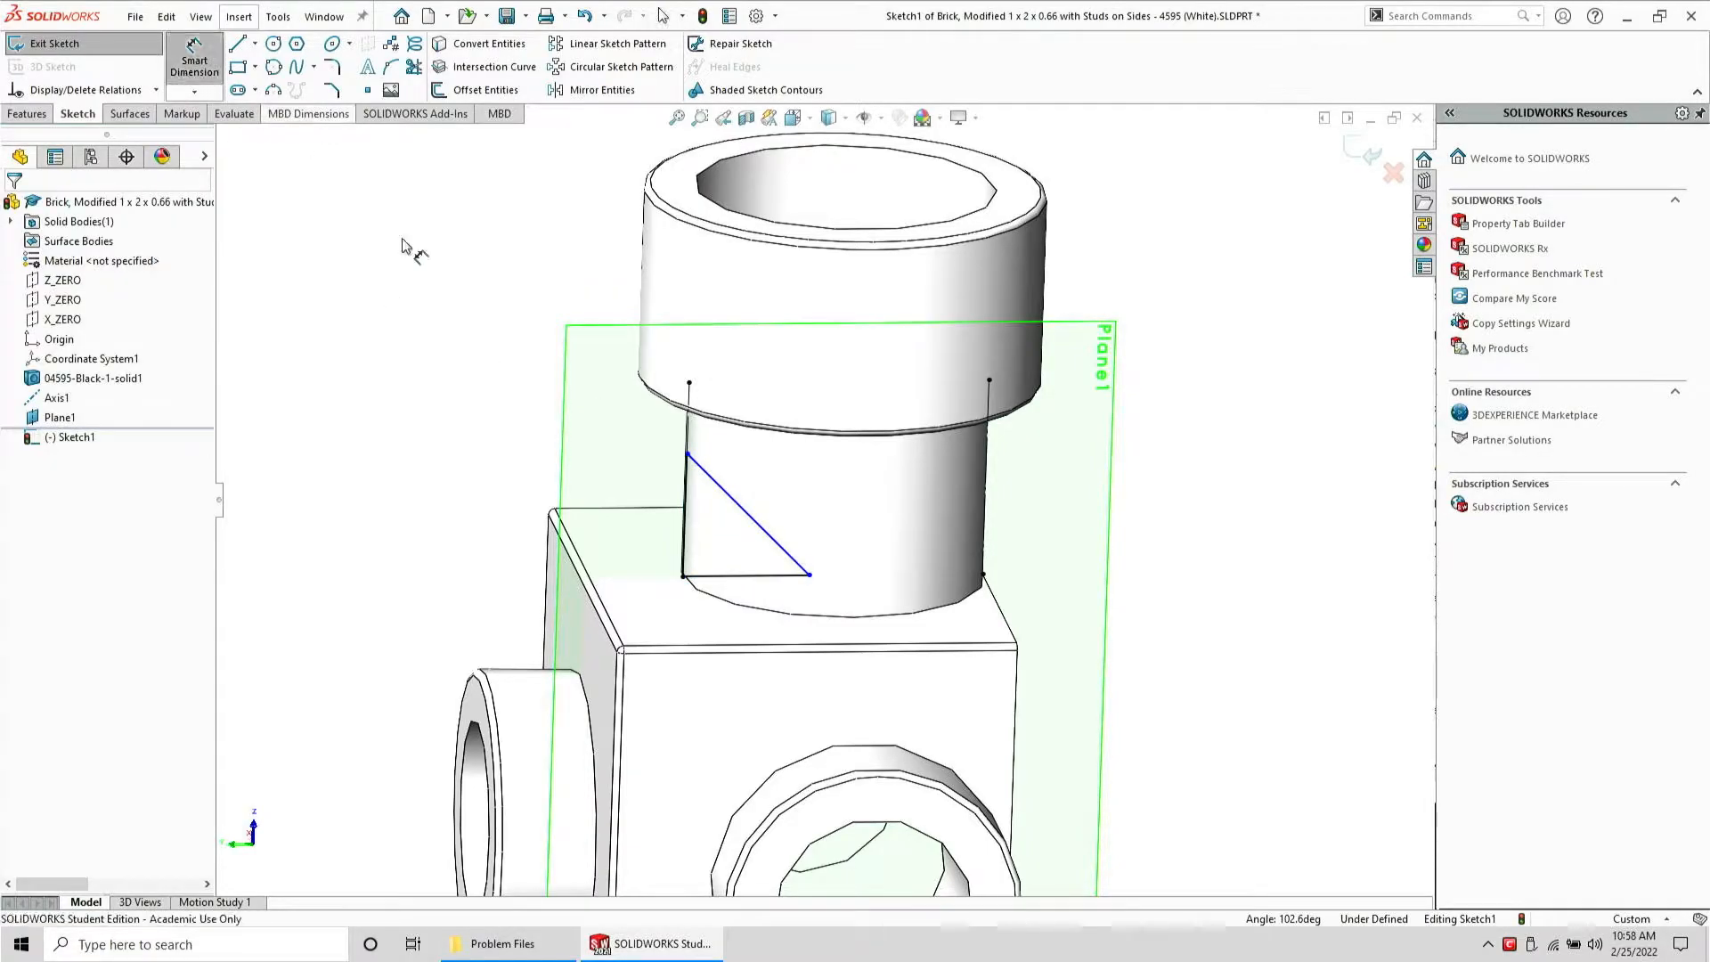
left_click(756, 576)
left_click(736, 666)
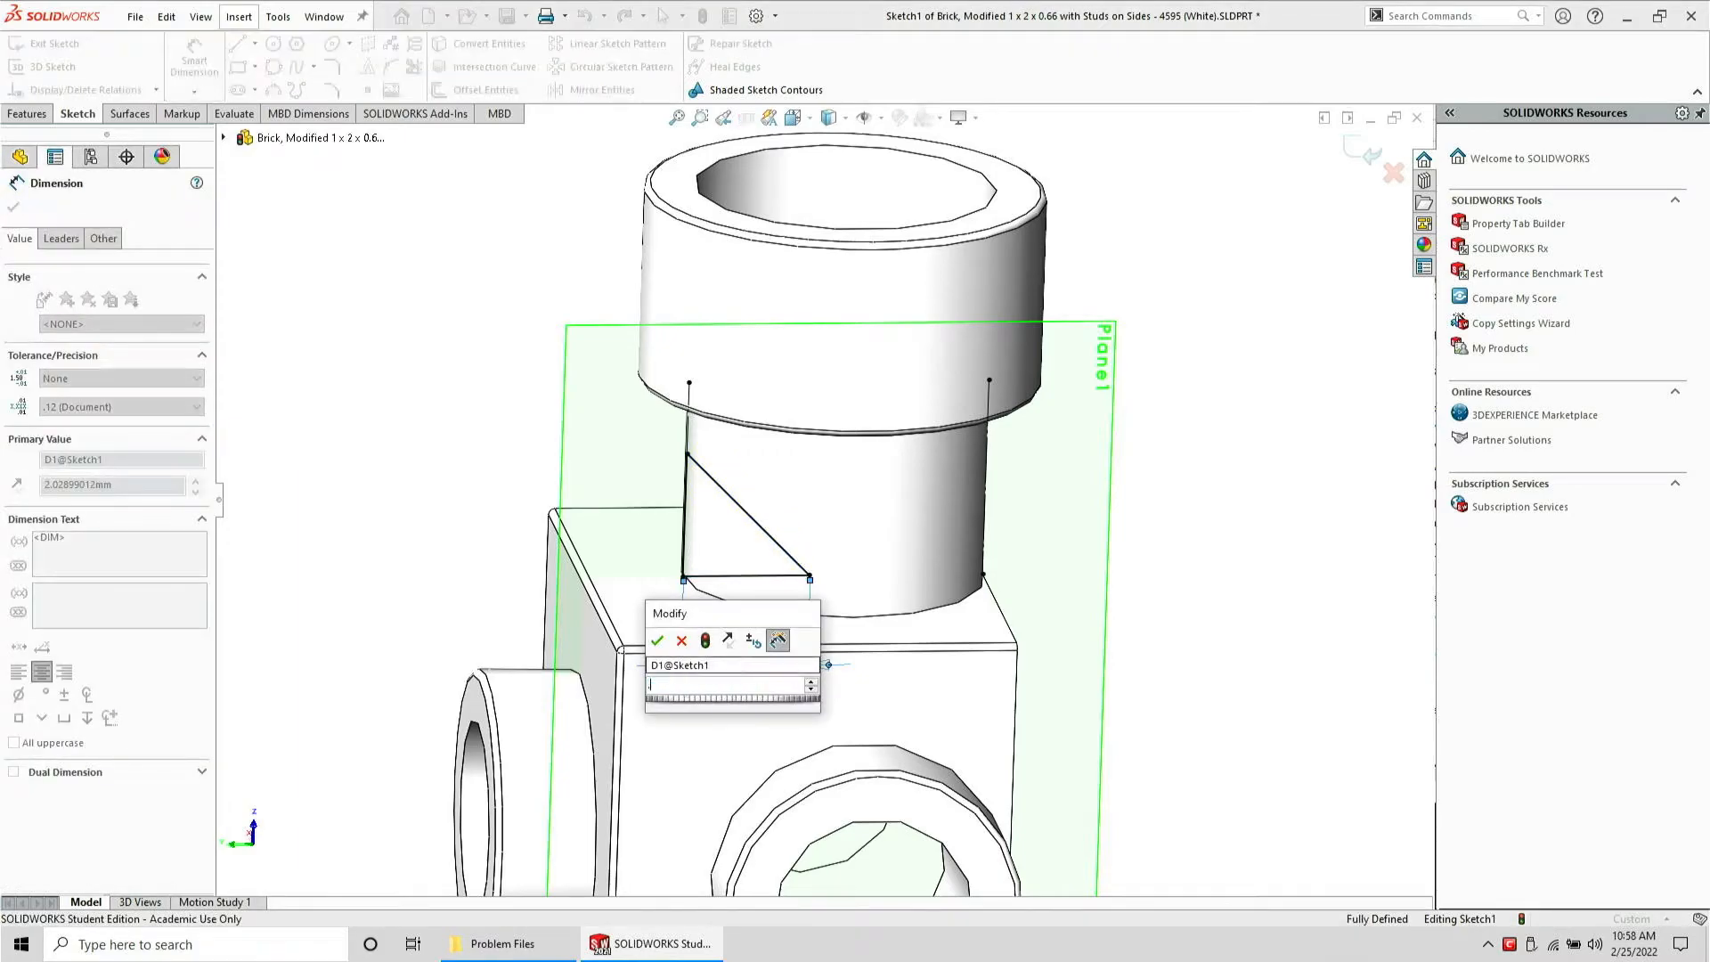
type("0.05")
key("Return")
key("Escape")
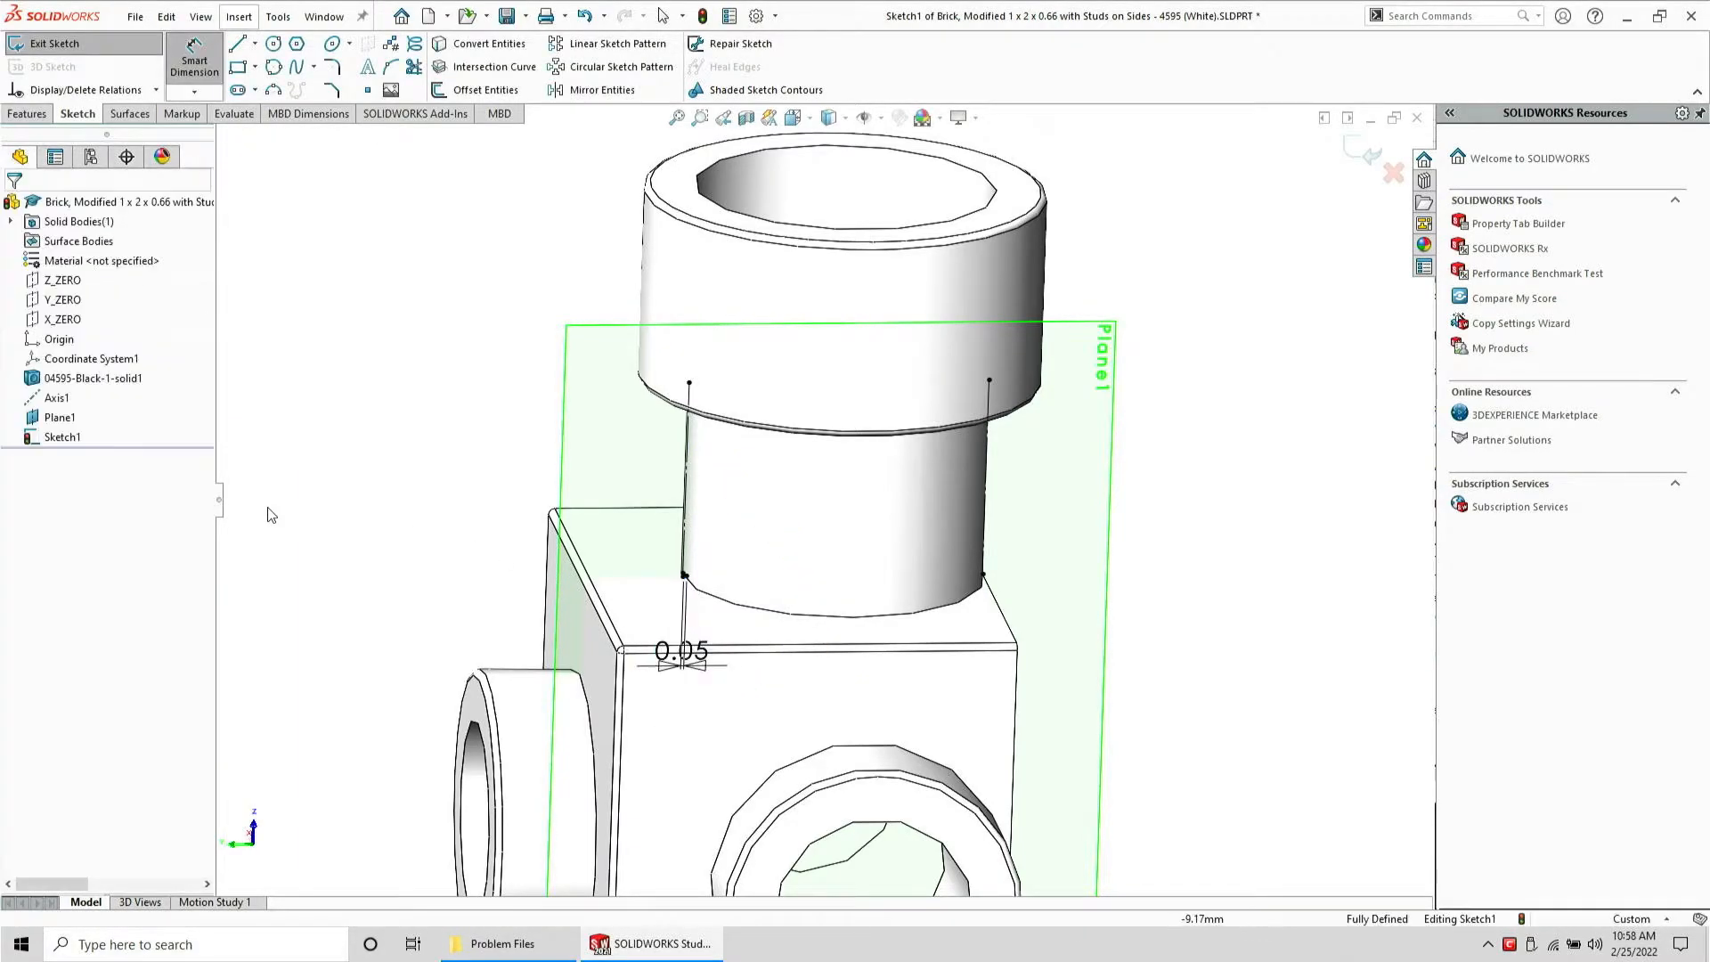
Revolve-cut the triangle sketch 360 degrees around Axis1 to trim the stud's base
left_click(33, 398)
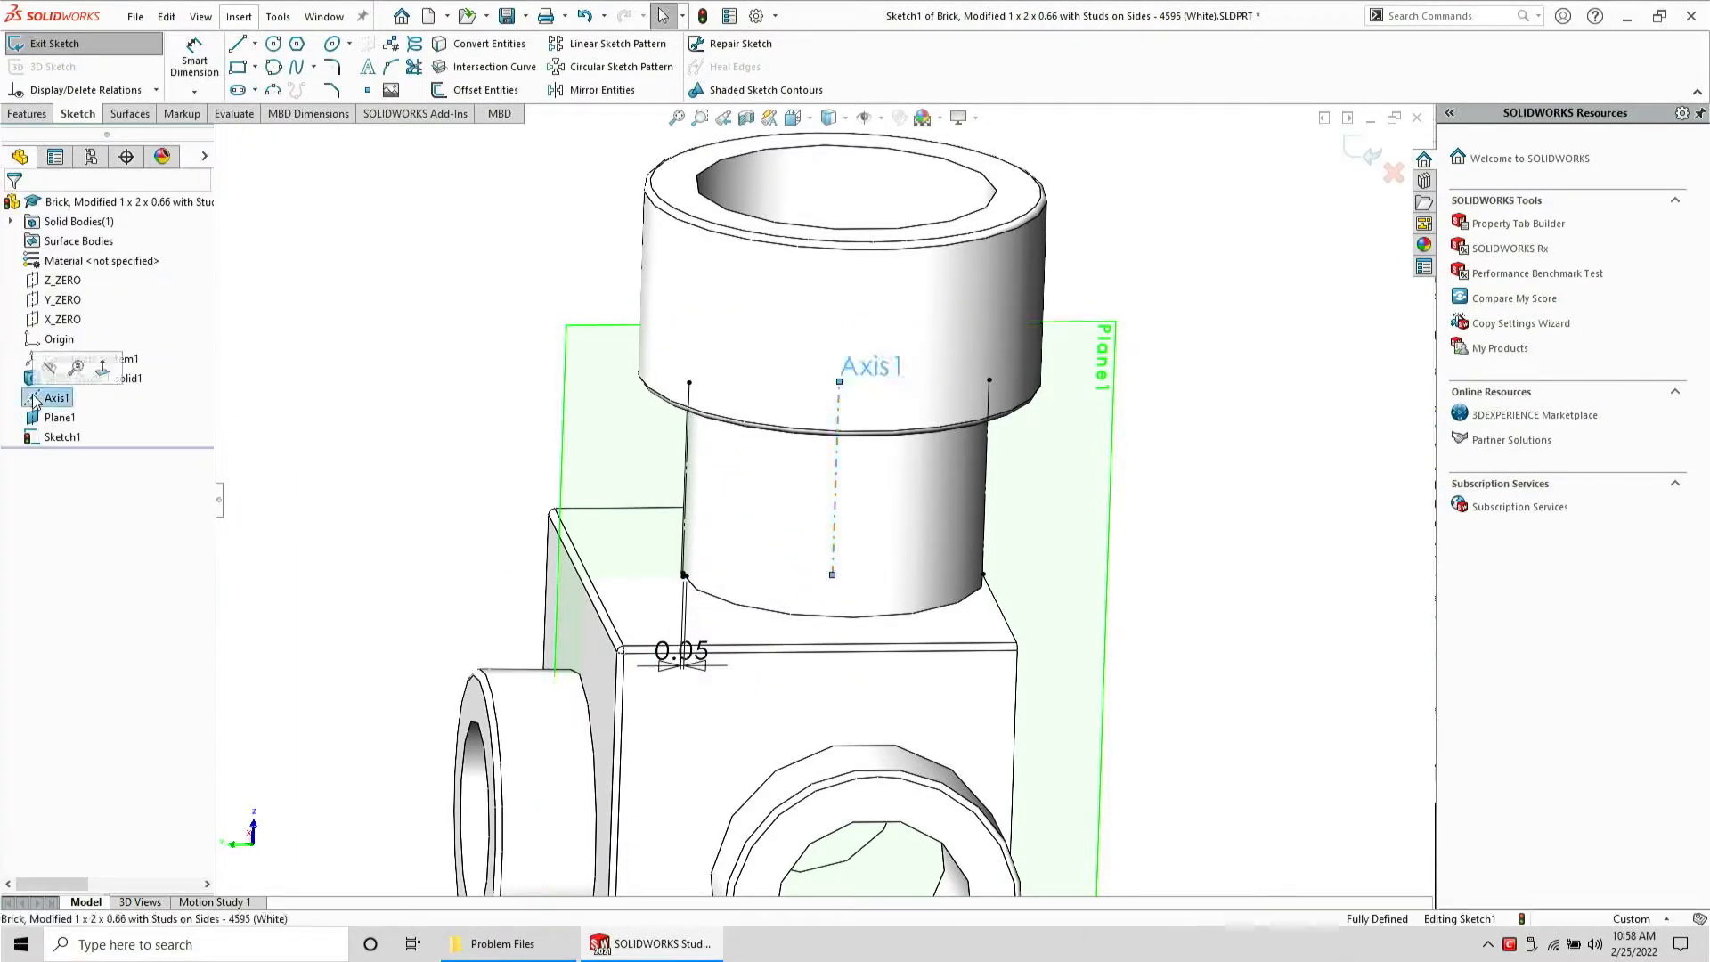
left_click(25, 114)
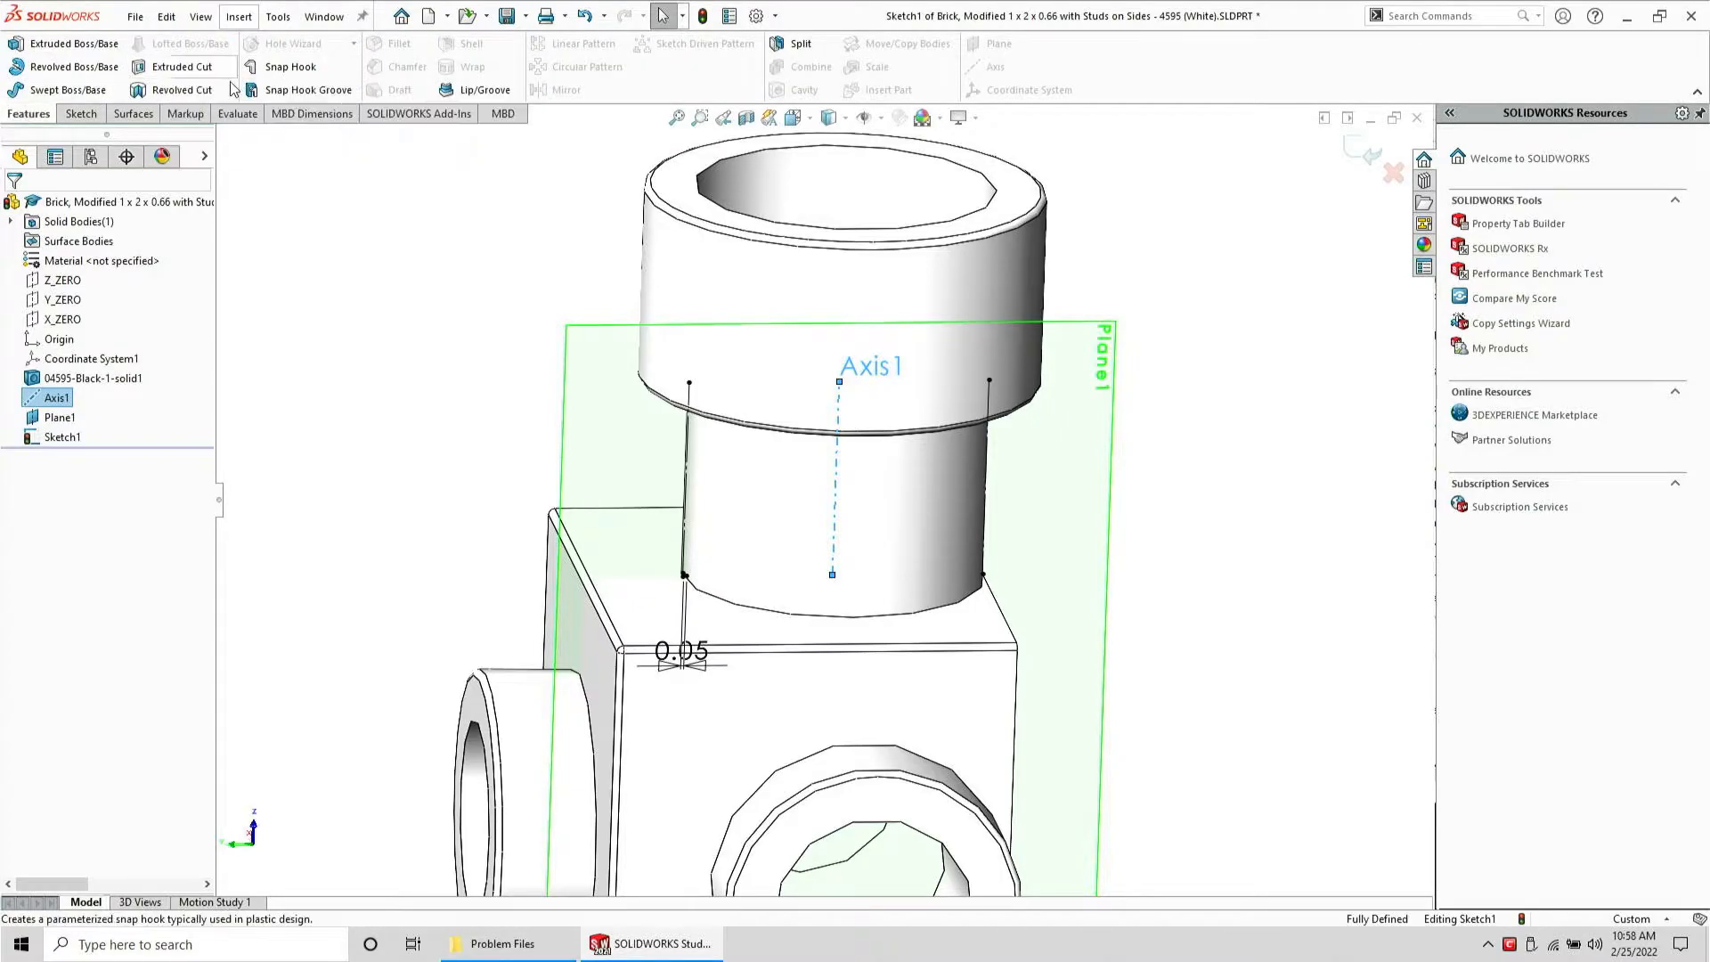
left_click(181, 90)
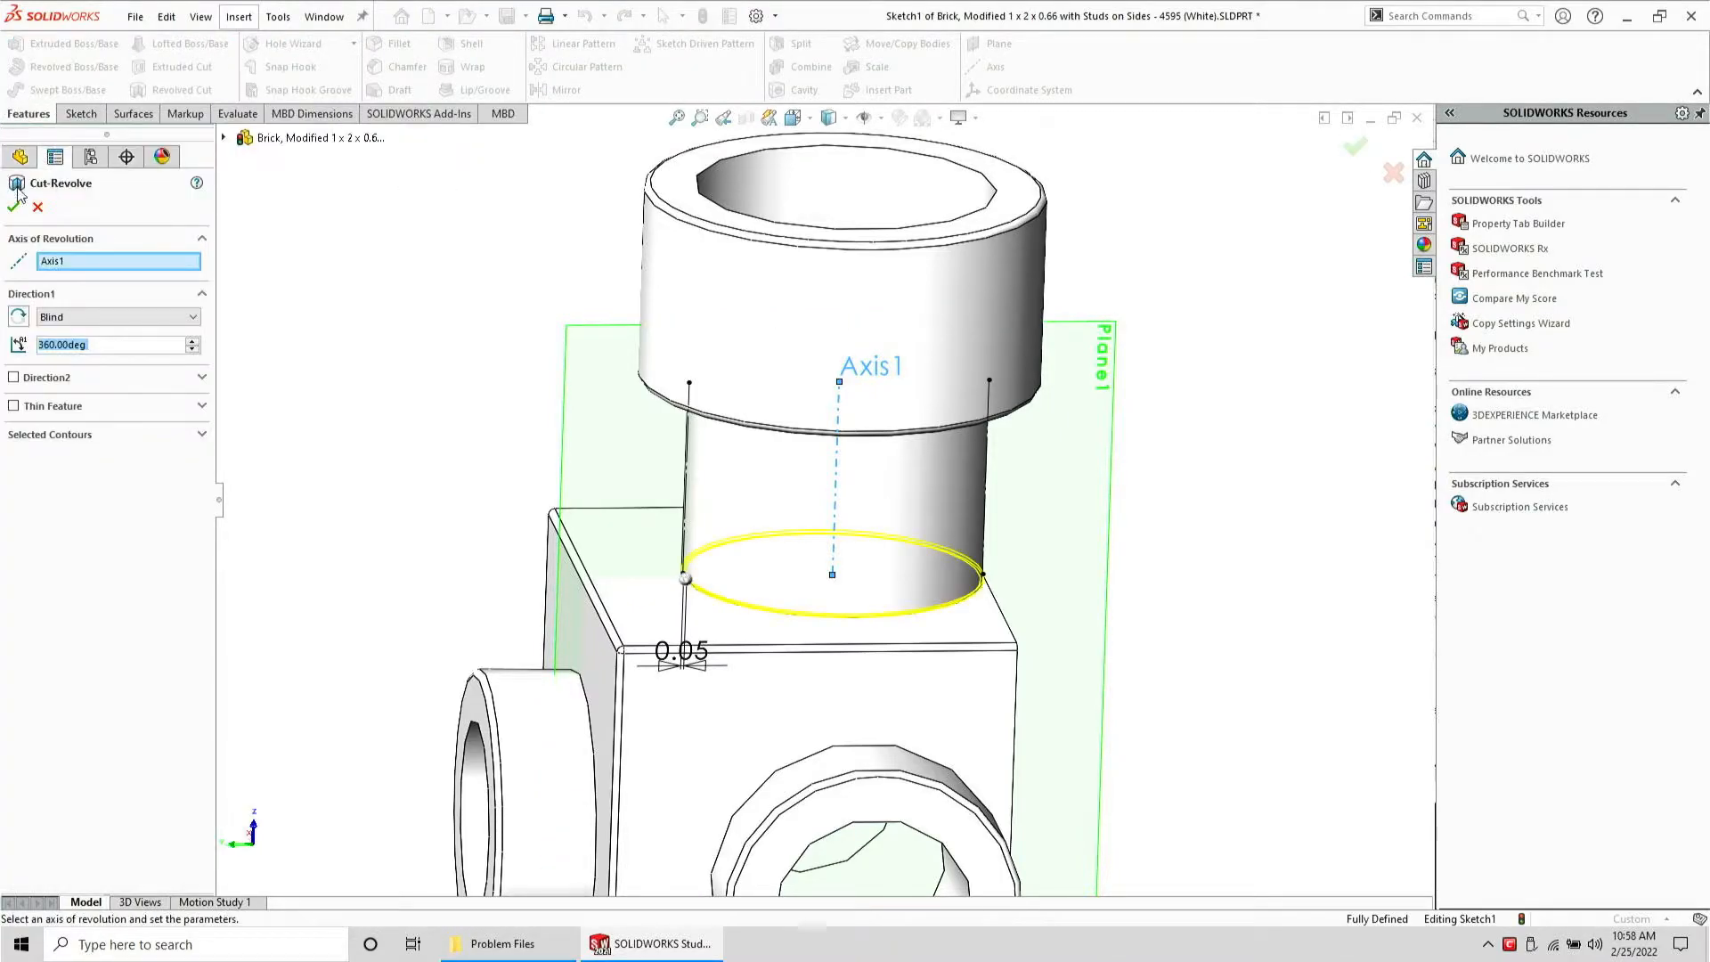
left_click(14, 209)
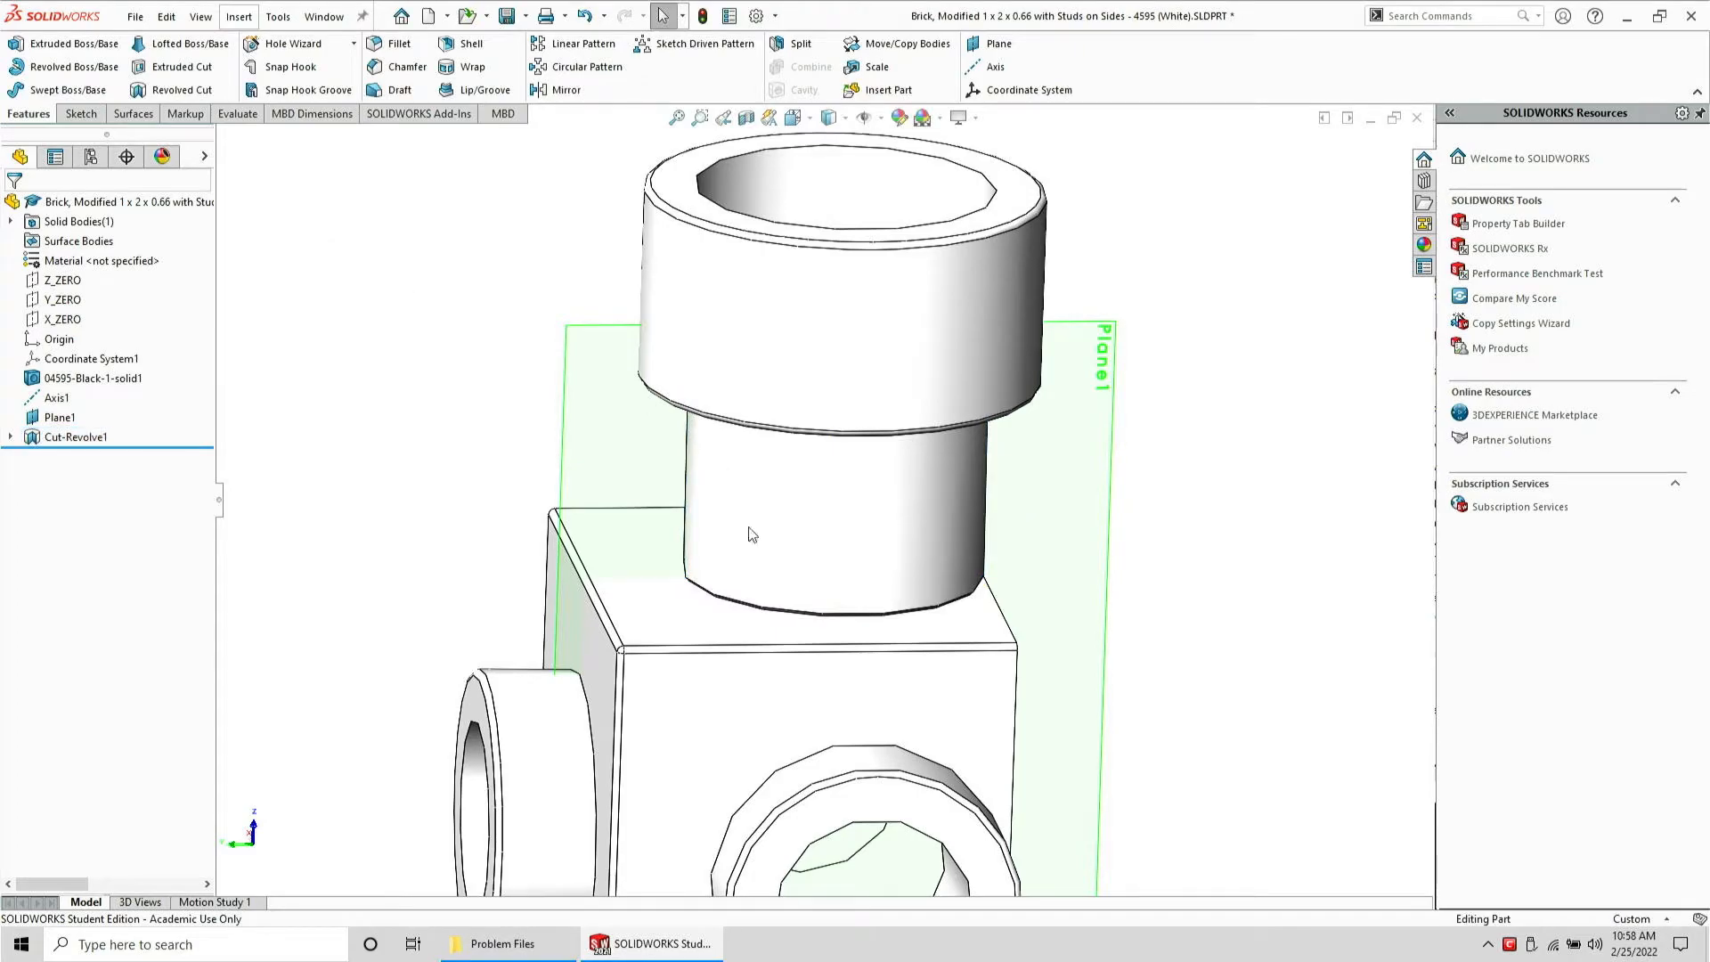
Hide Plane1 and Axis1 in the model
middle_click_drag(882, 573, 795, 557)
scroll(795, 556, "up", 3)
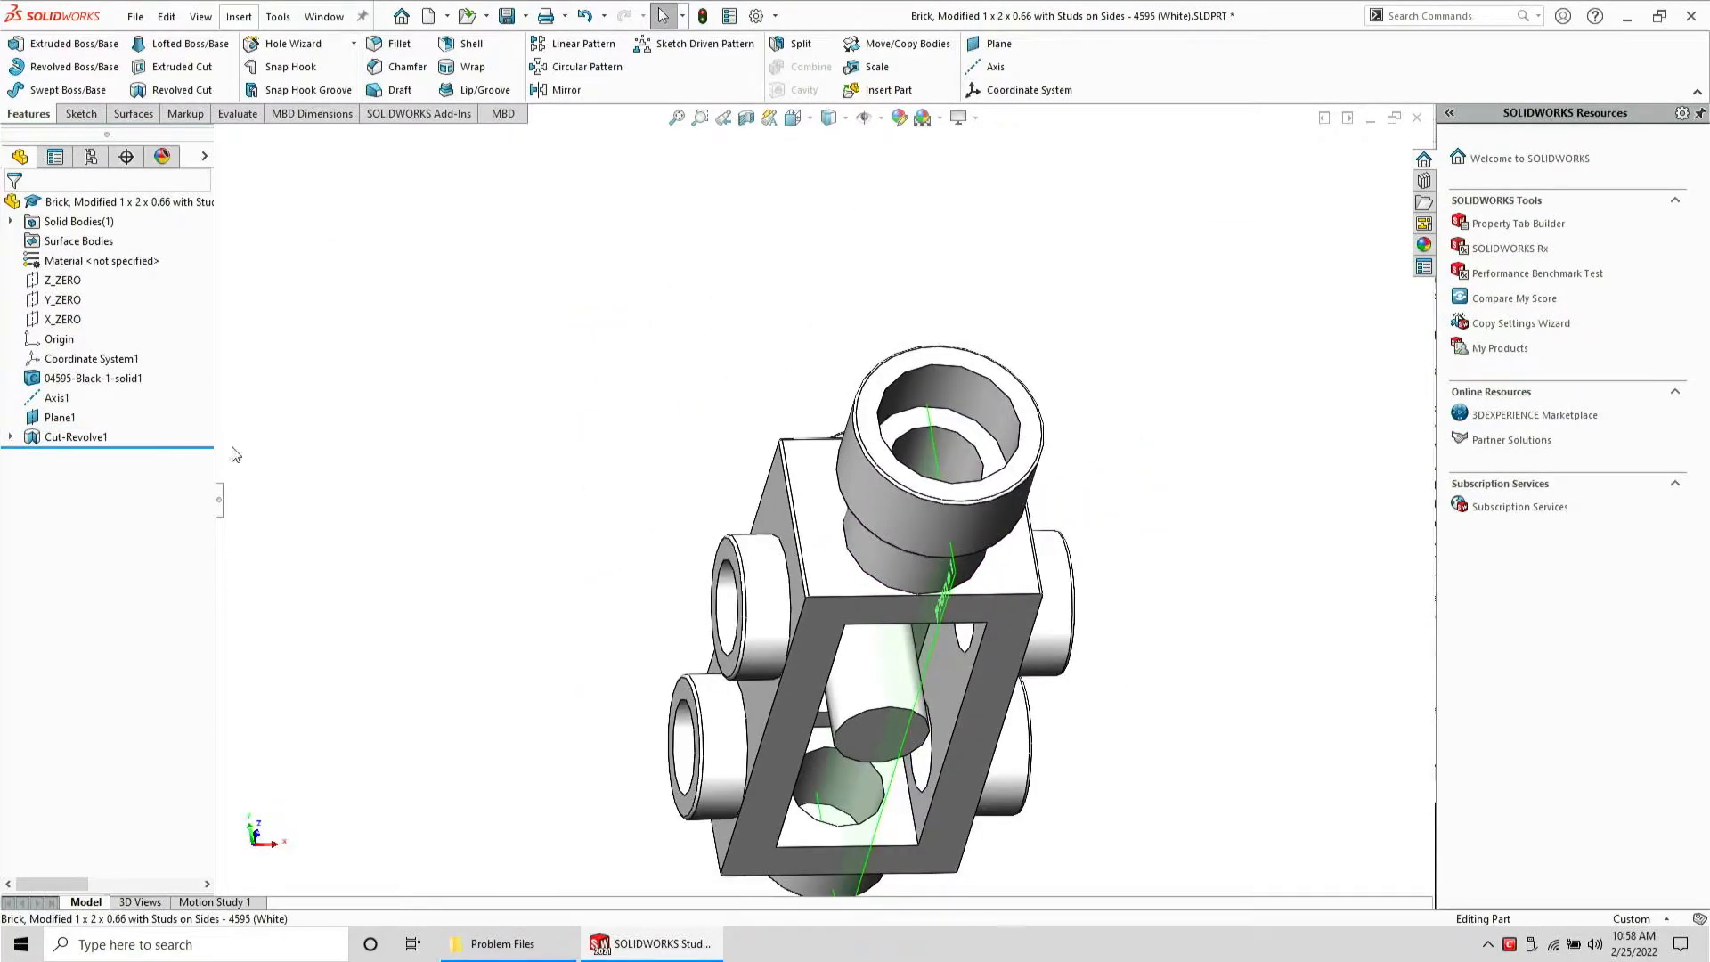
left_click(55, 418)
left_click(98, 392)
left_click(39, 403)
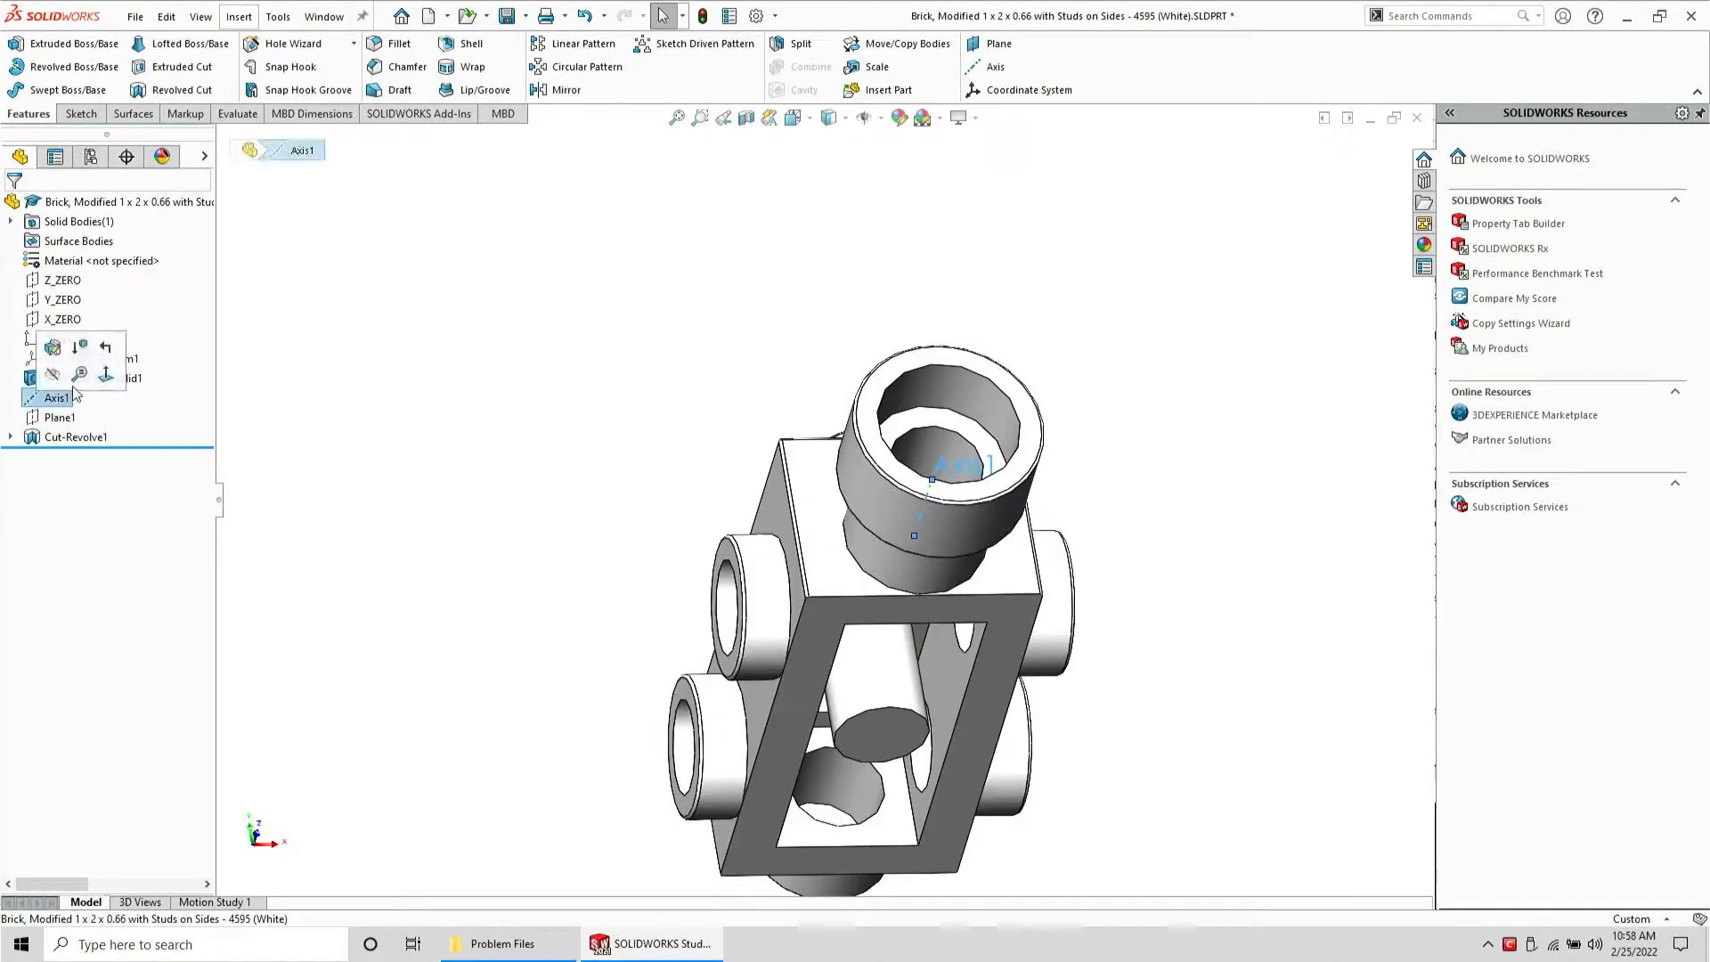
left_click(80, 374)
middle_click_drag(692, 392, 840, 597)
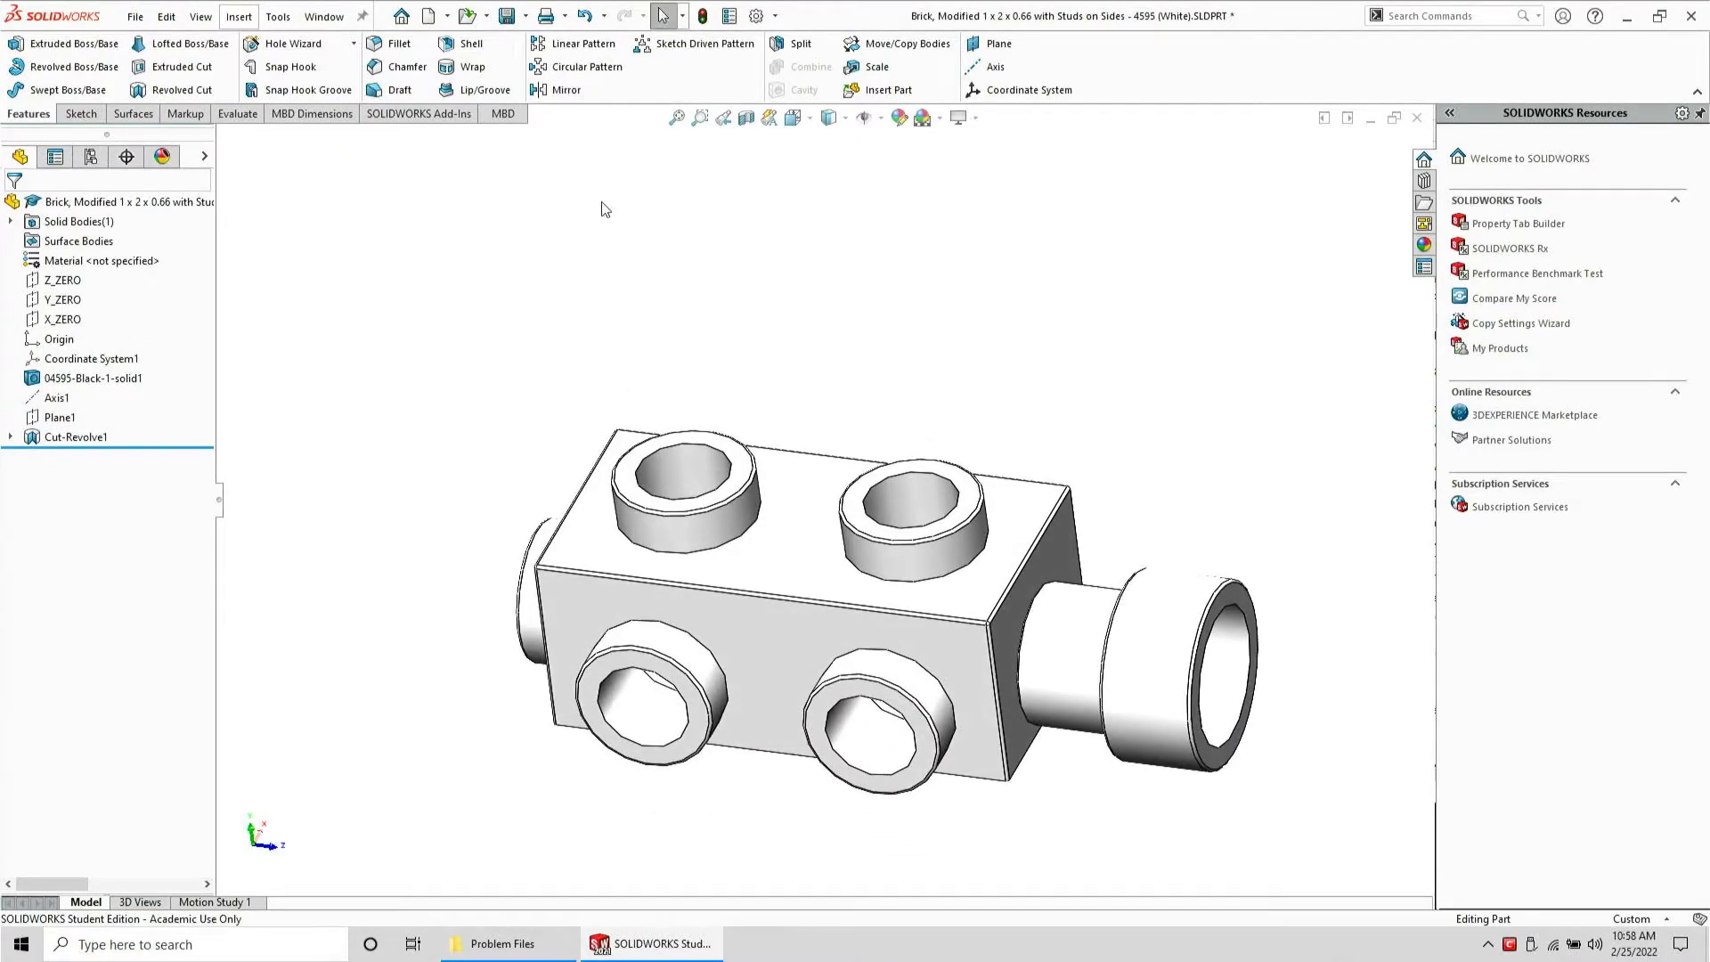
Save the part over its existing file name Brick, Modified 1 x 2 x 0.66 with Studs on Sides - 4595 (White).SLDPRT and close it
left_click(504, 15)
left_click(145, 20)
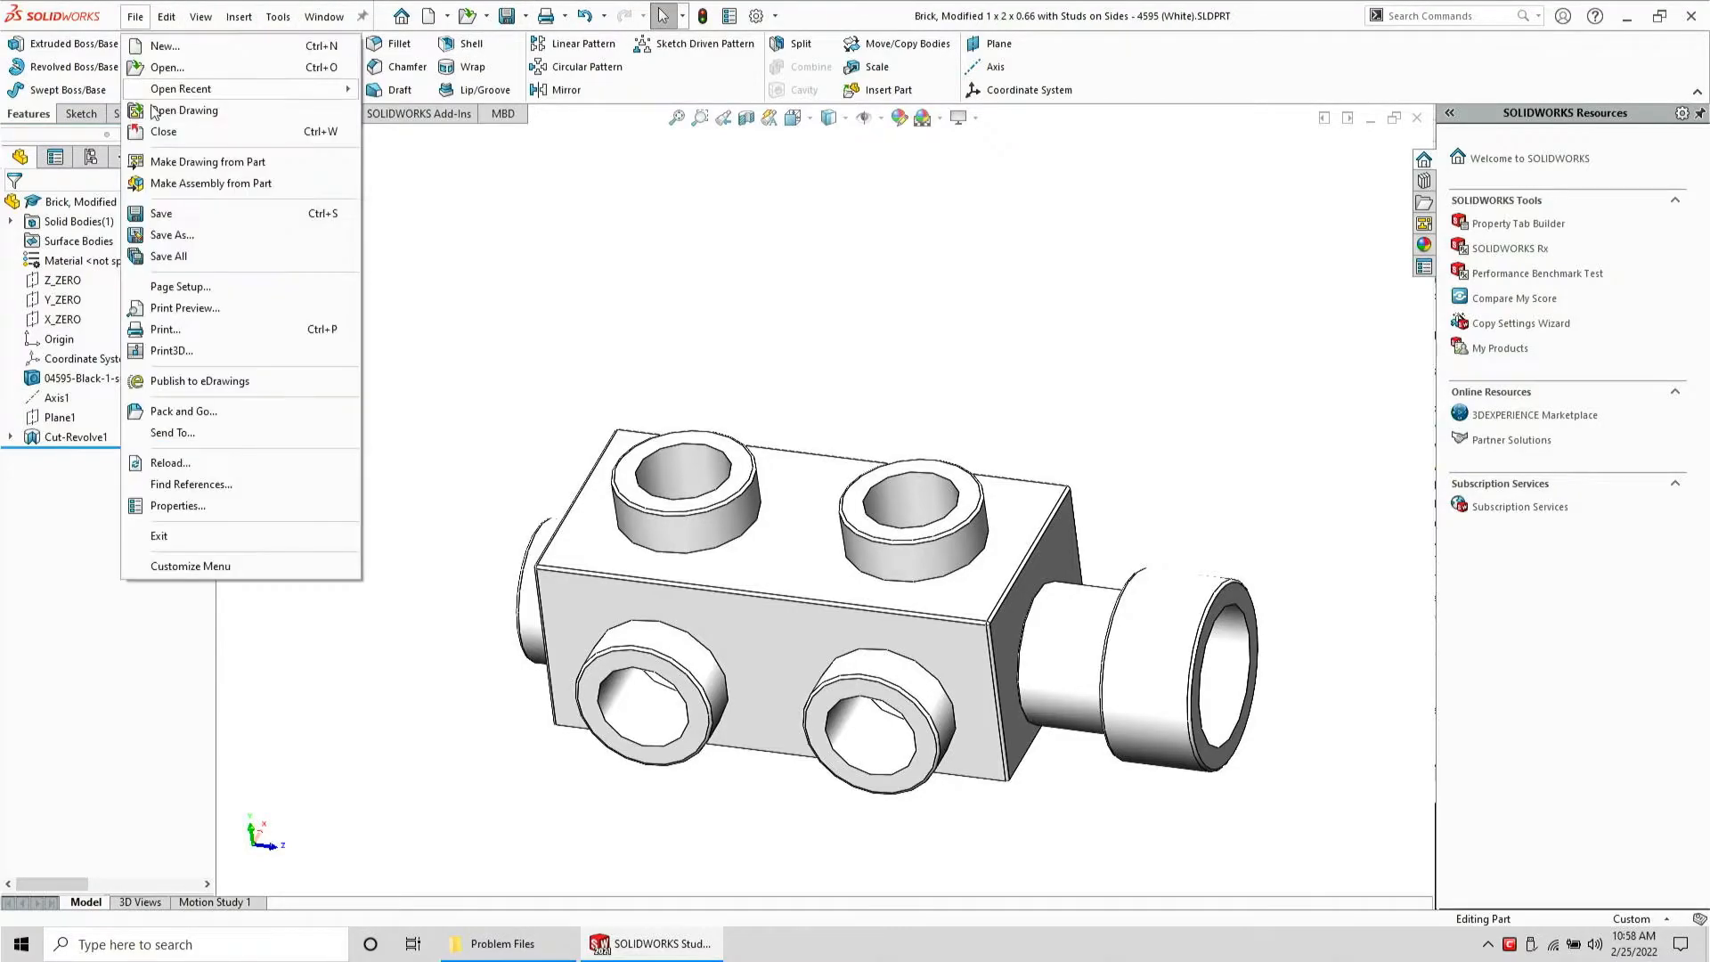
left_click(179, 242)
key("Tab")
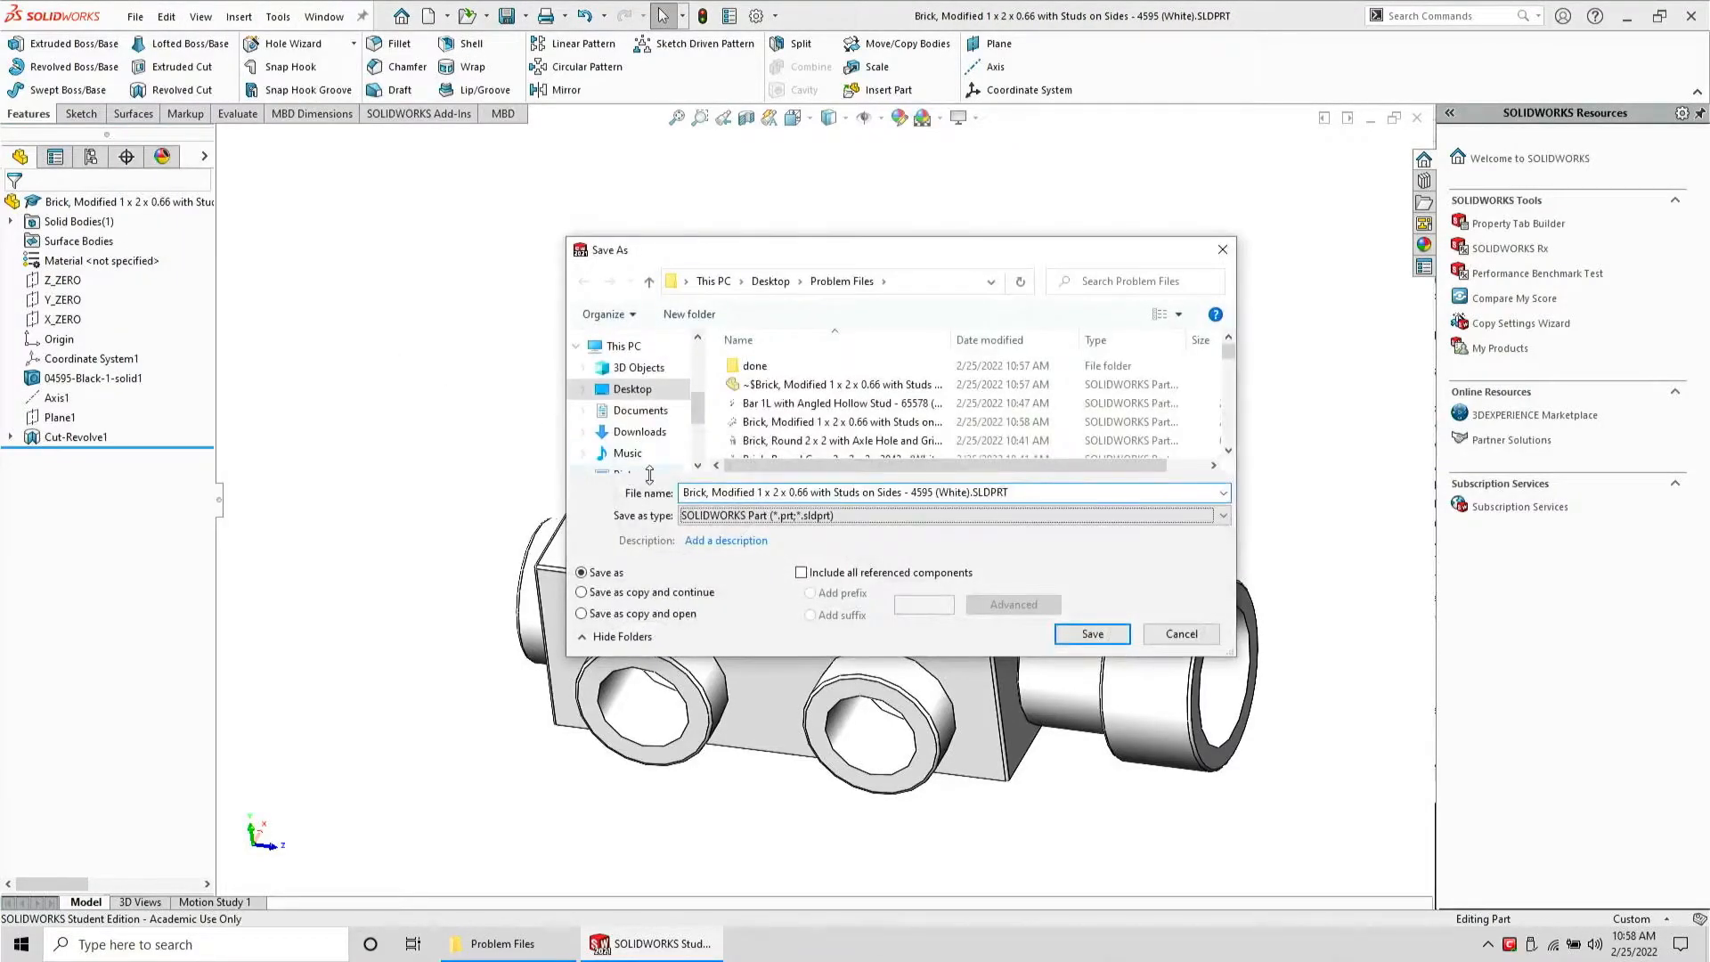
key("s")
left_click(1093, 664)
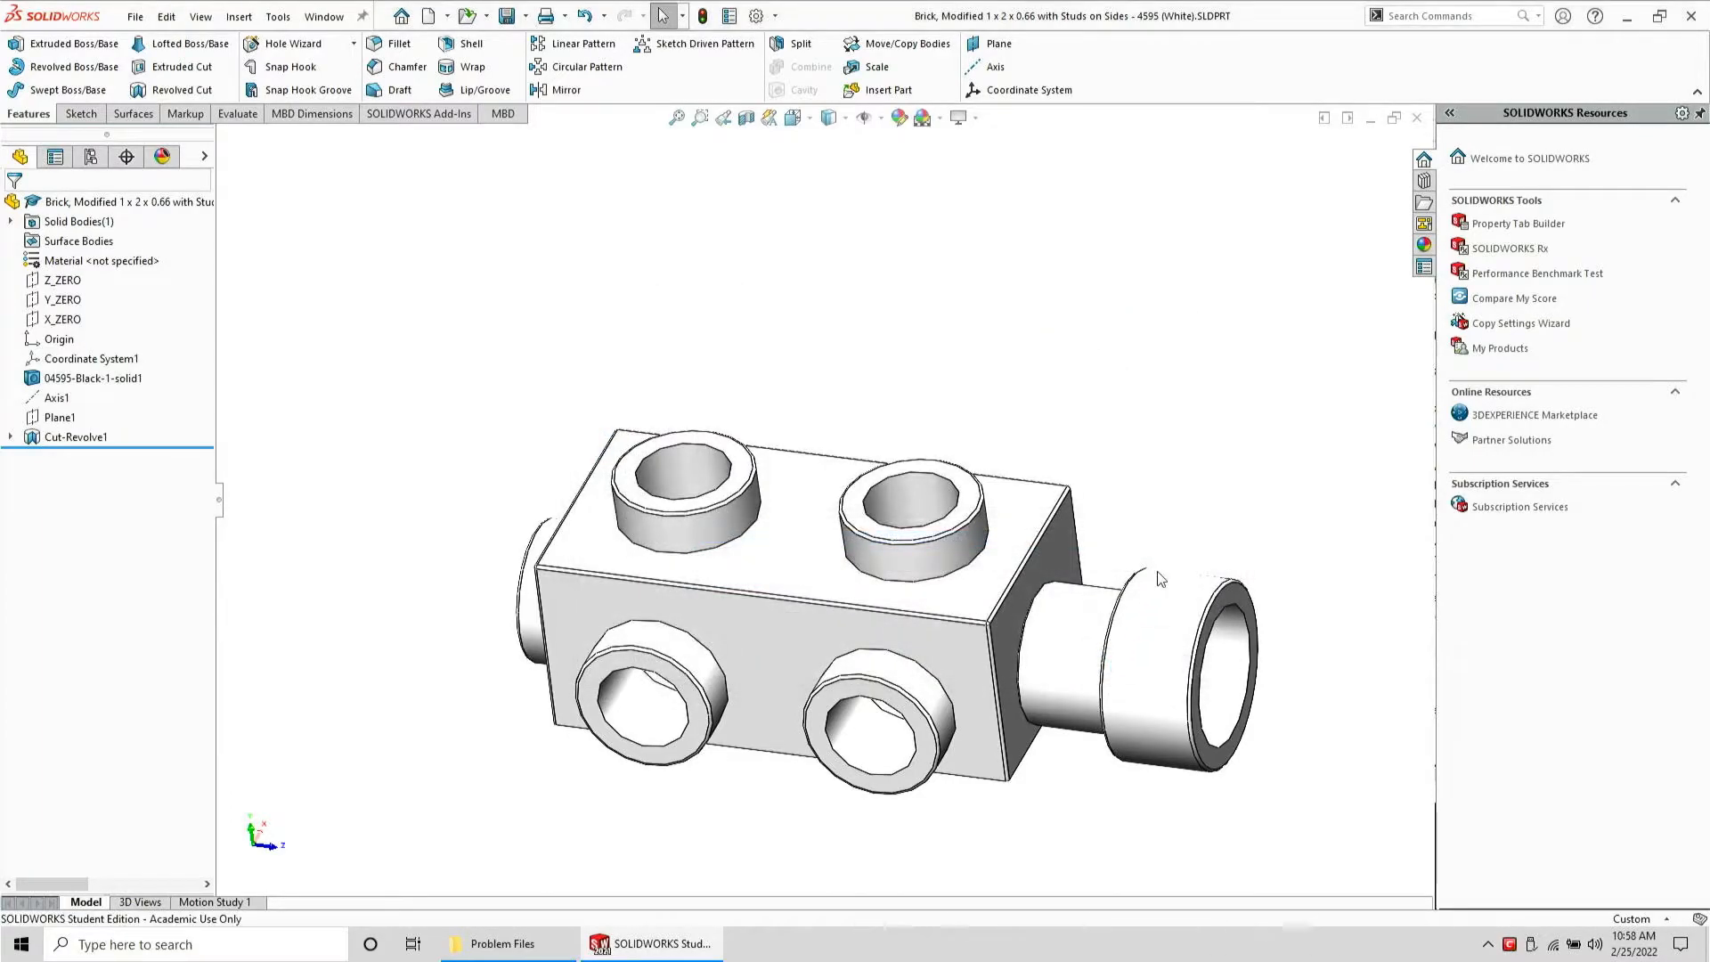
key("ctrl+w")
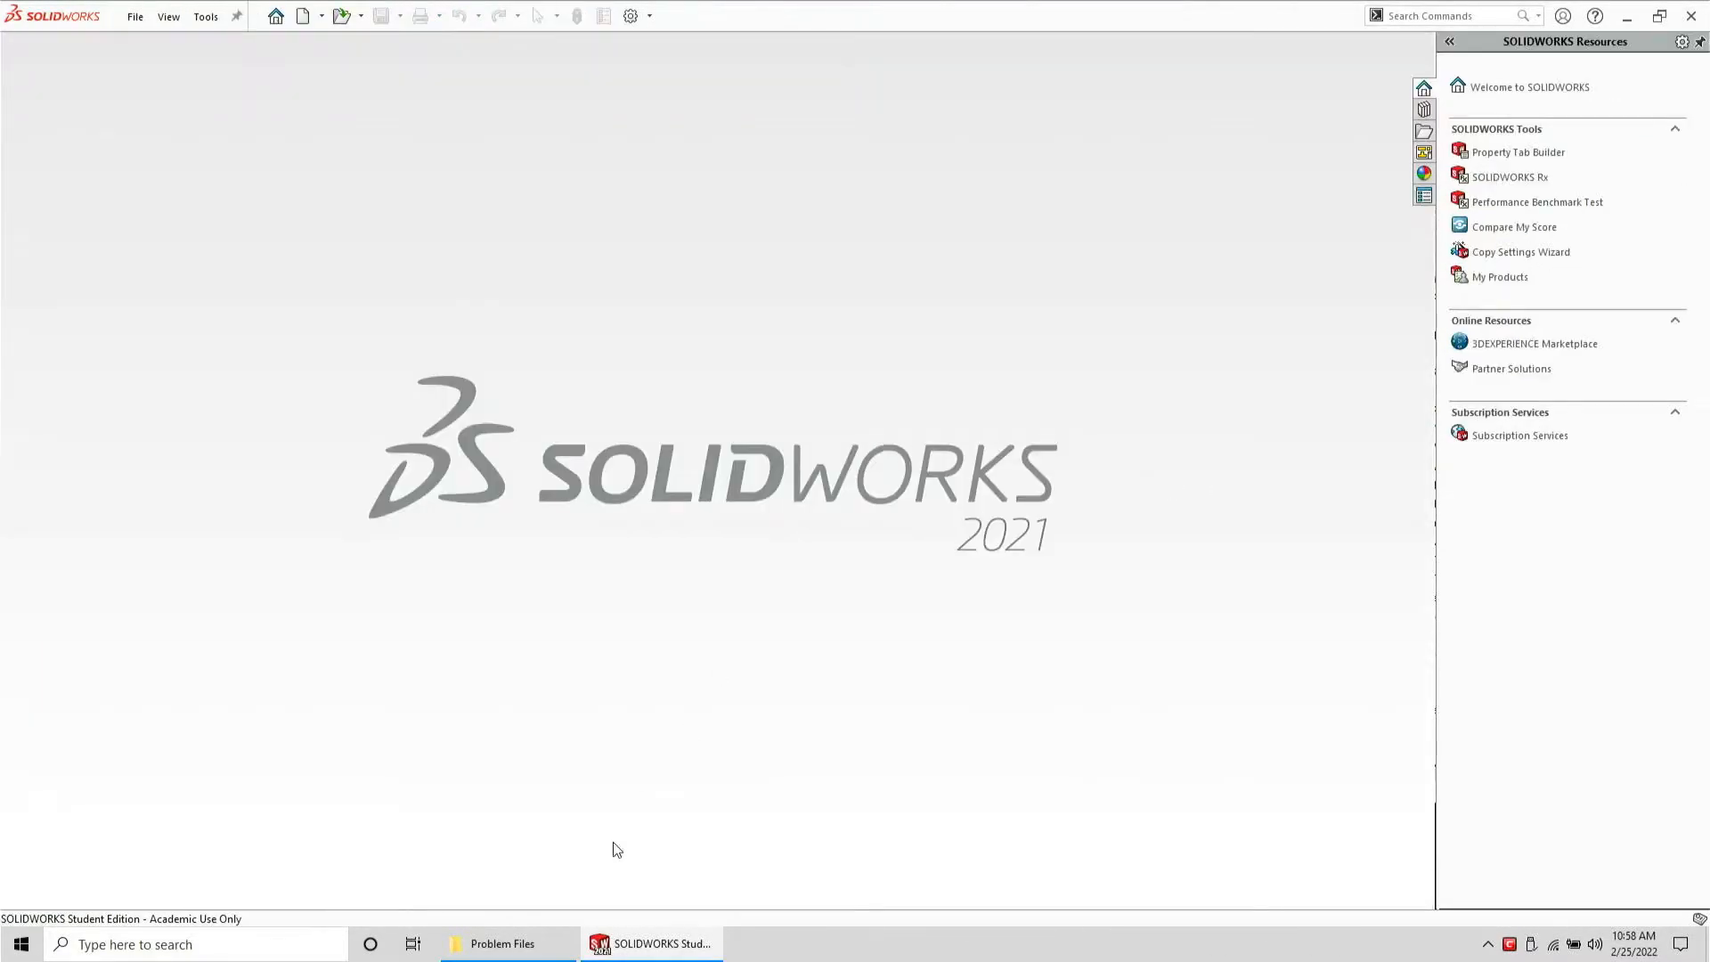
Open the brick's STEP file from the Problem Files folder in SOLIDWORKS
left_click(533, 943)
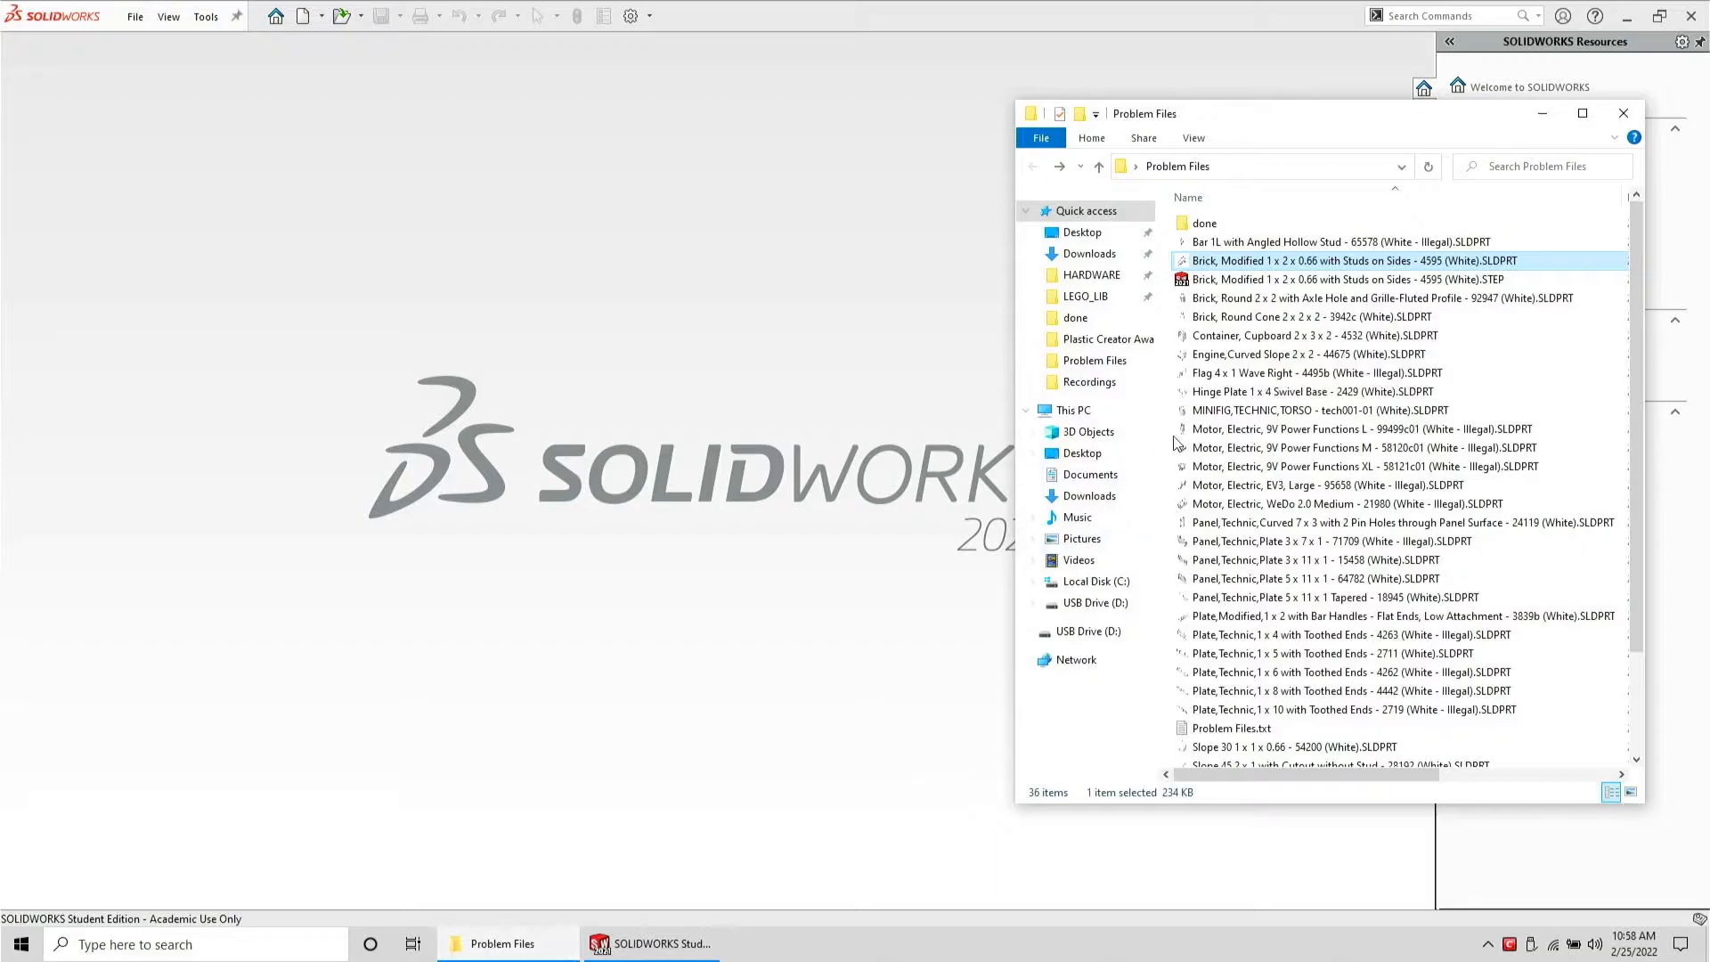
left_click(1291, 284)
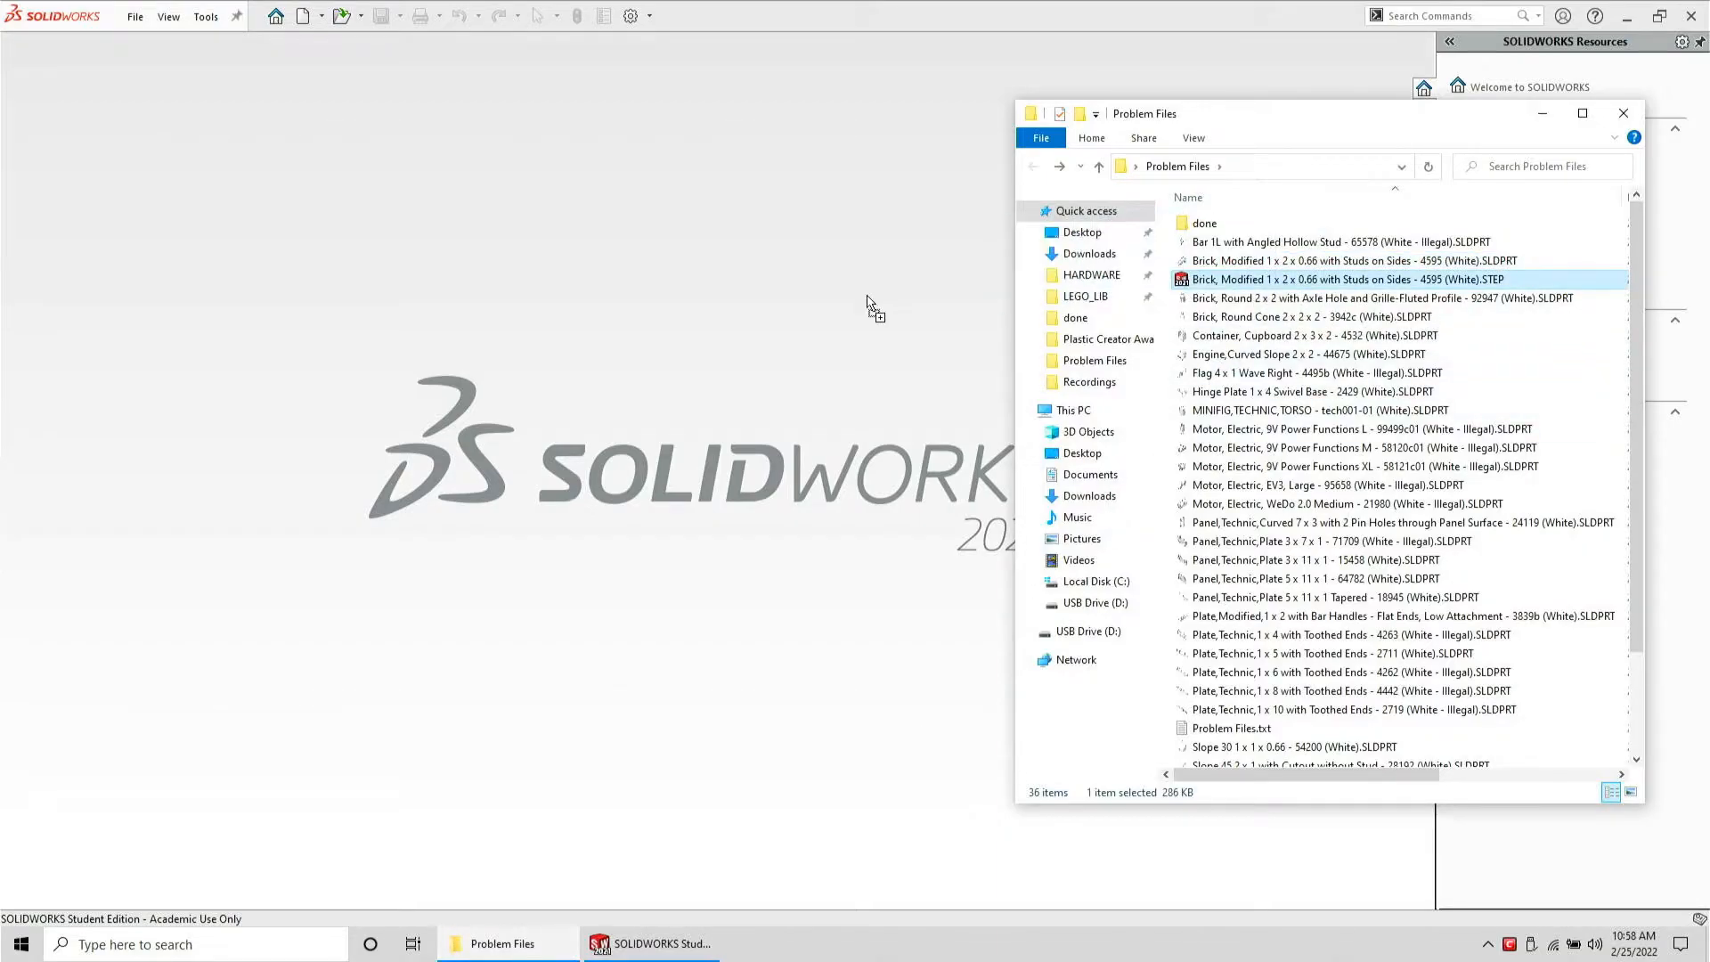
left_click_drag(867, 296, 868, 294)
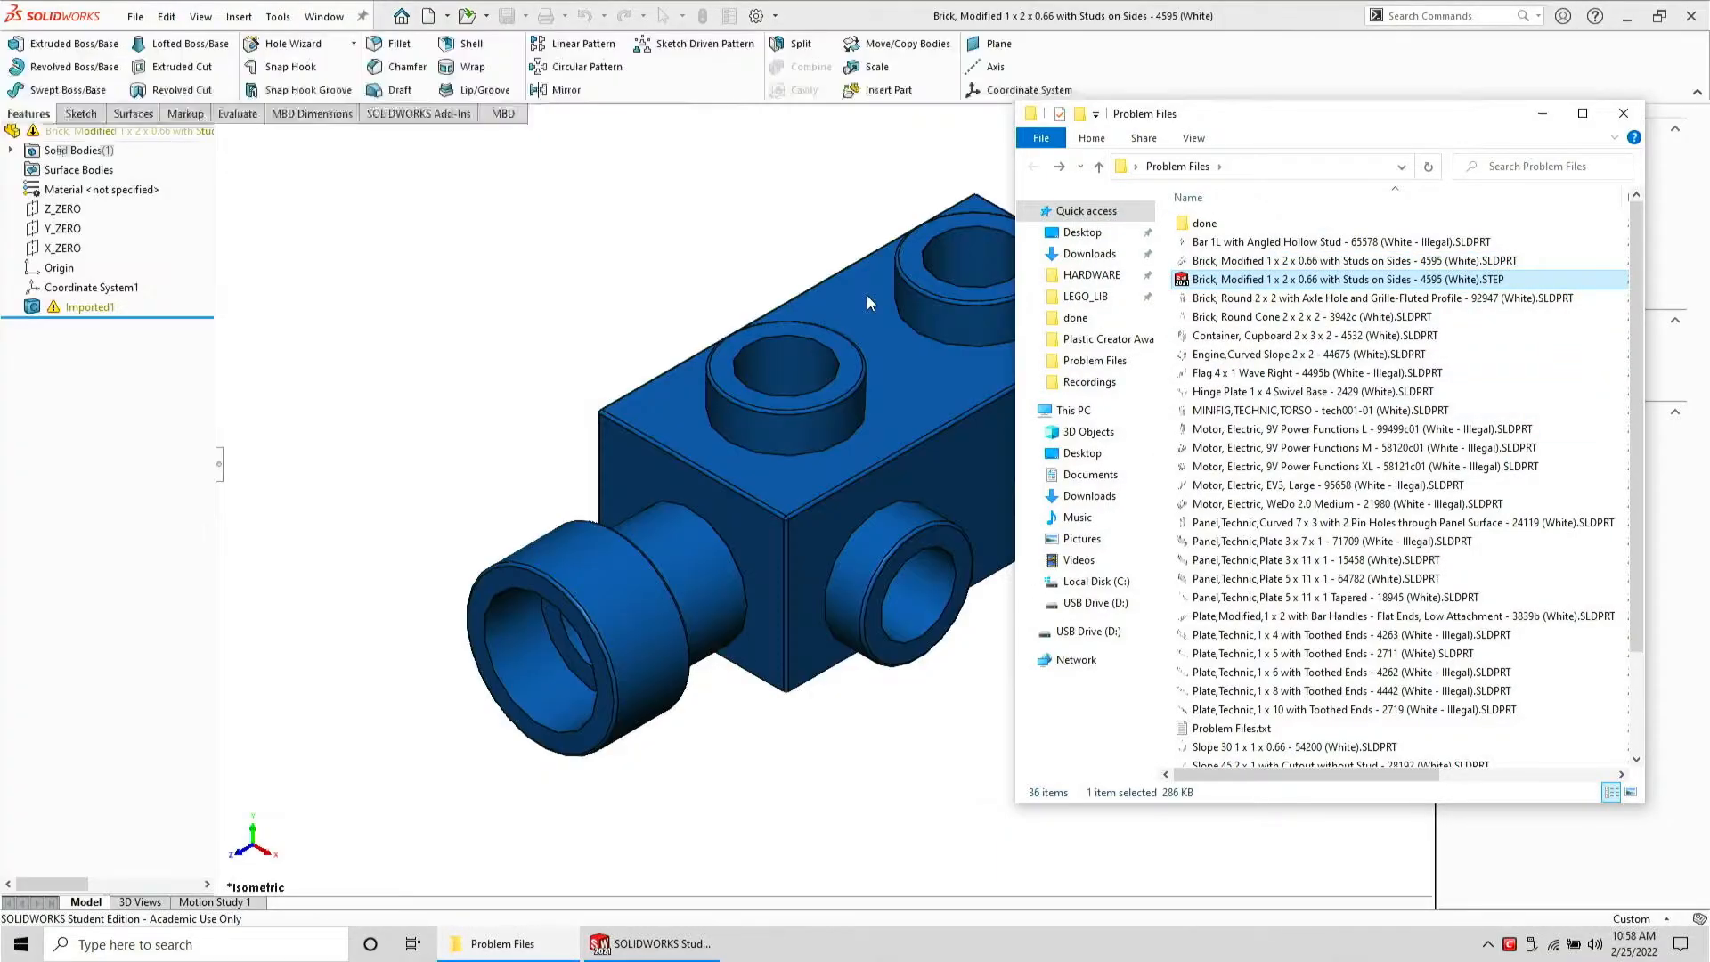
left_click(681, 306)
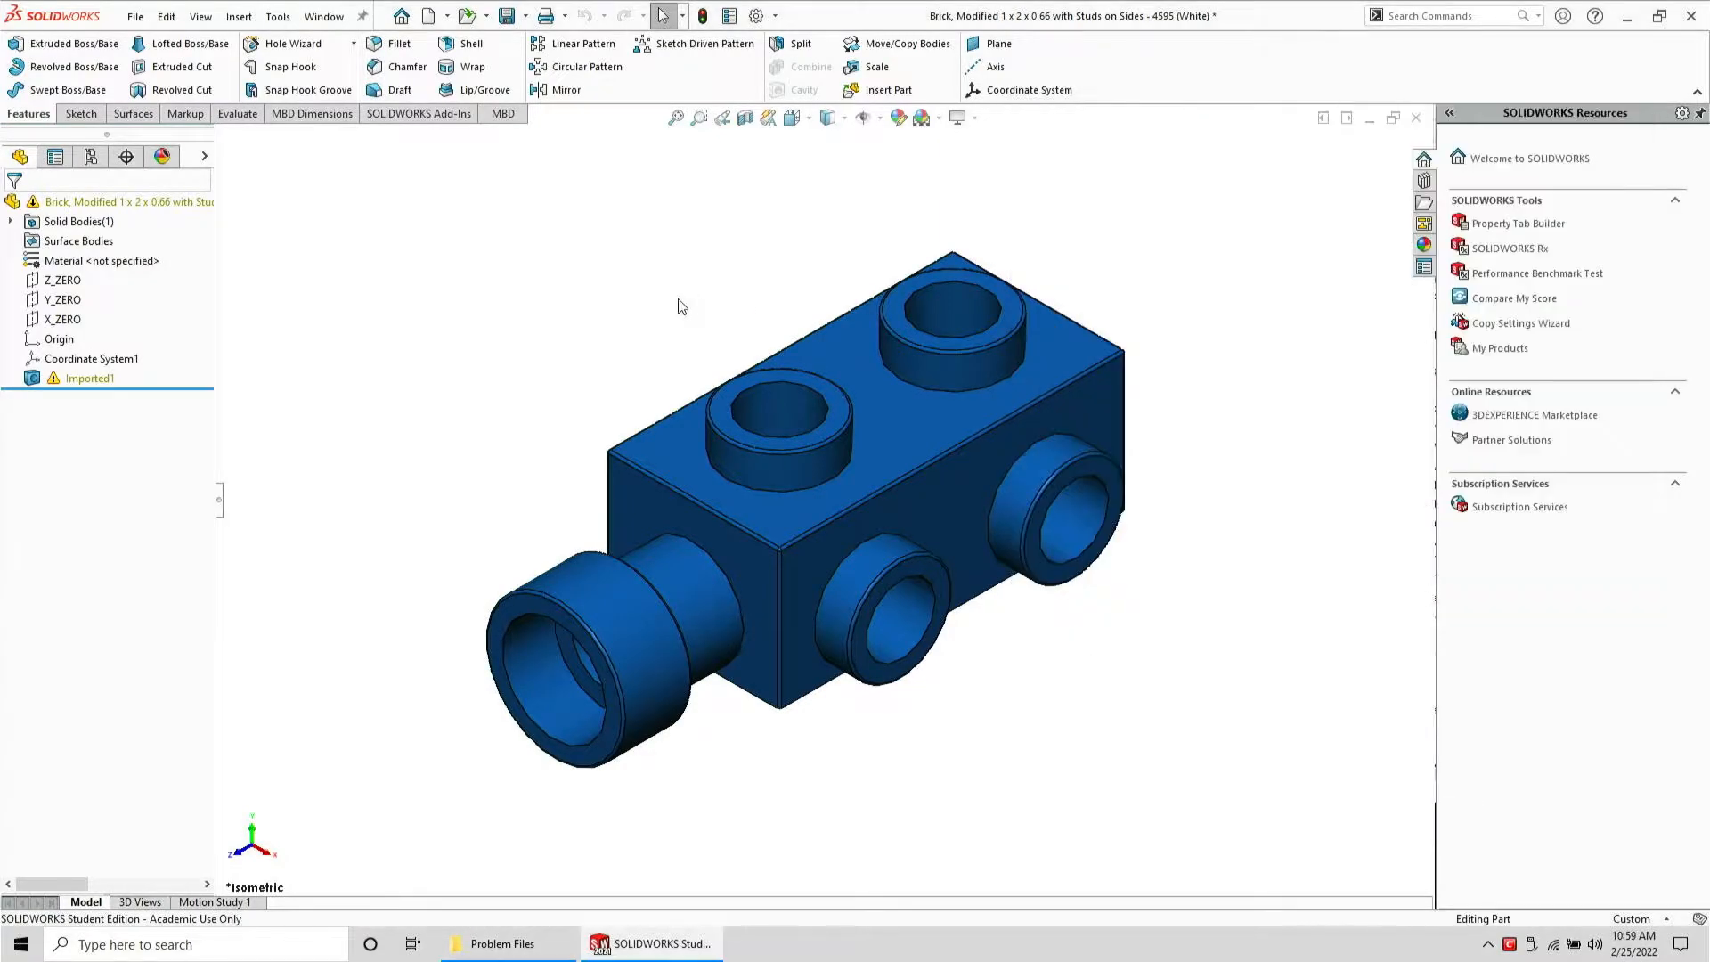
Run Import Diagnostics on the imported feature to inspect its faulty faces, then close the file without saving
left_click(80, 378)
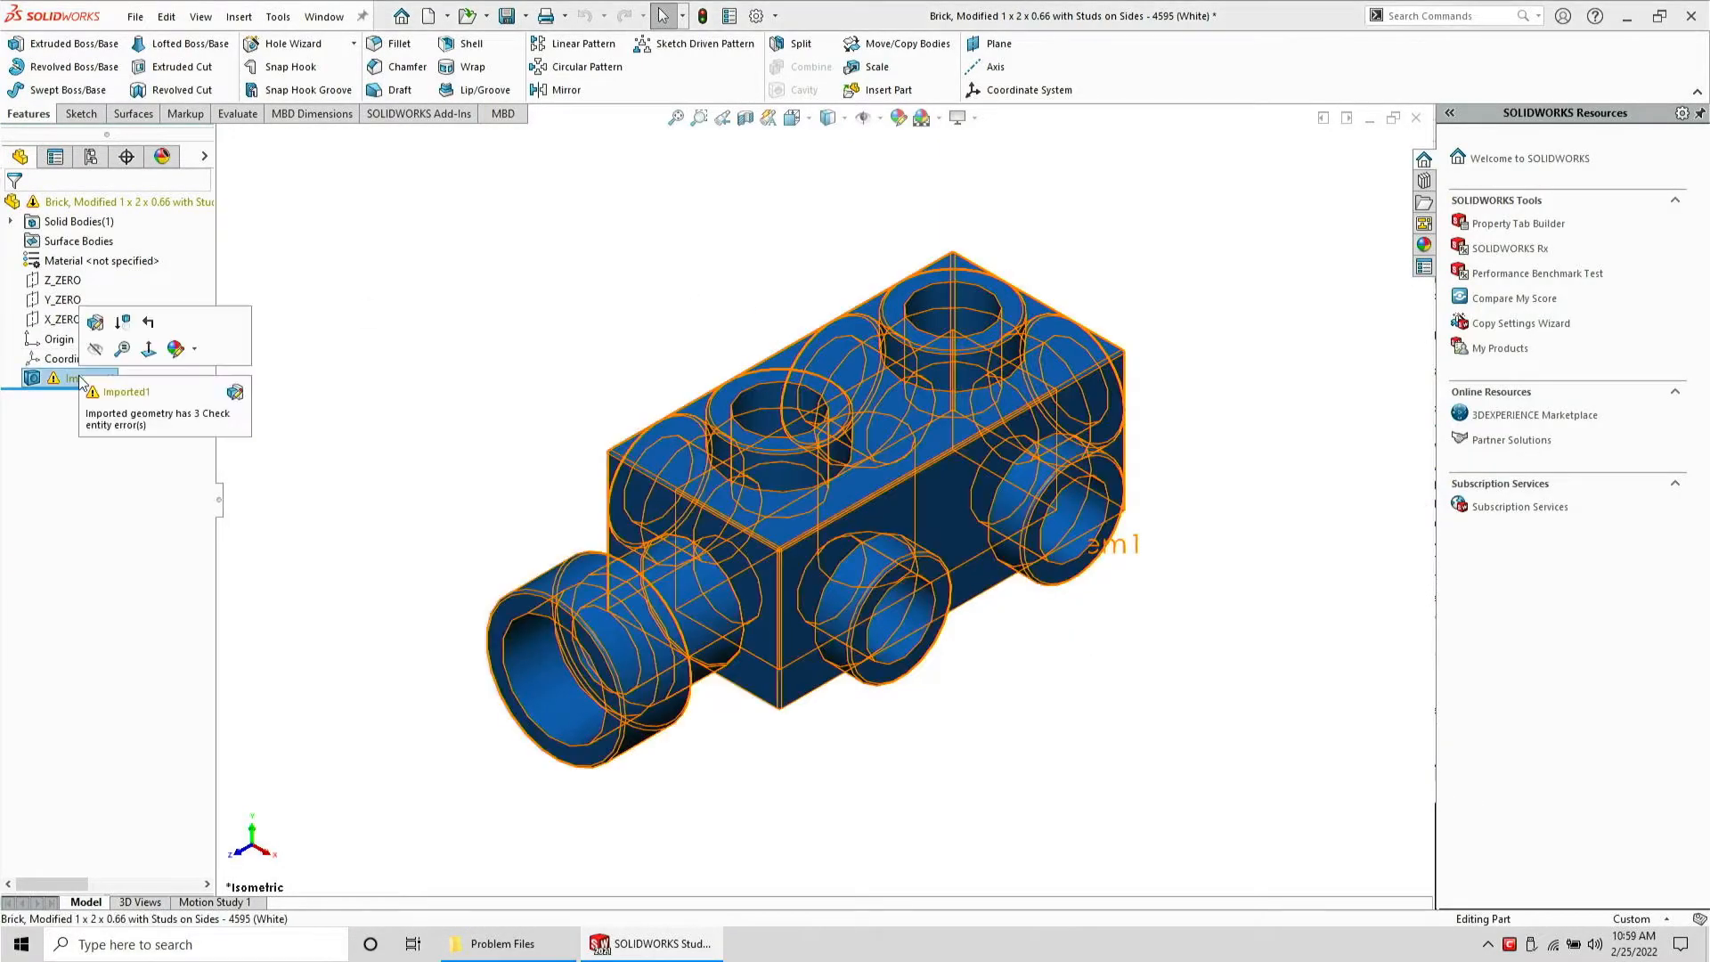
right_click(72, 381)
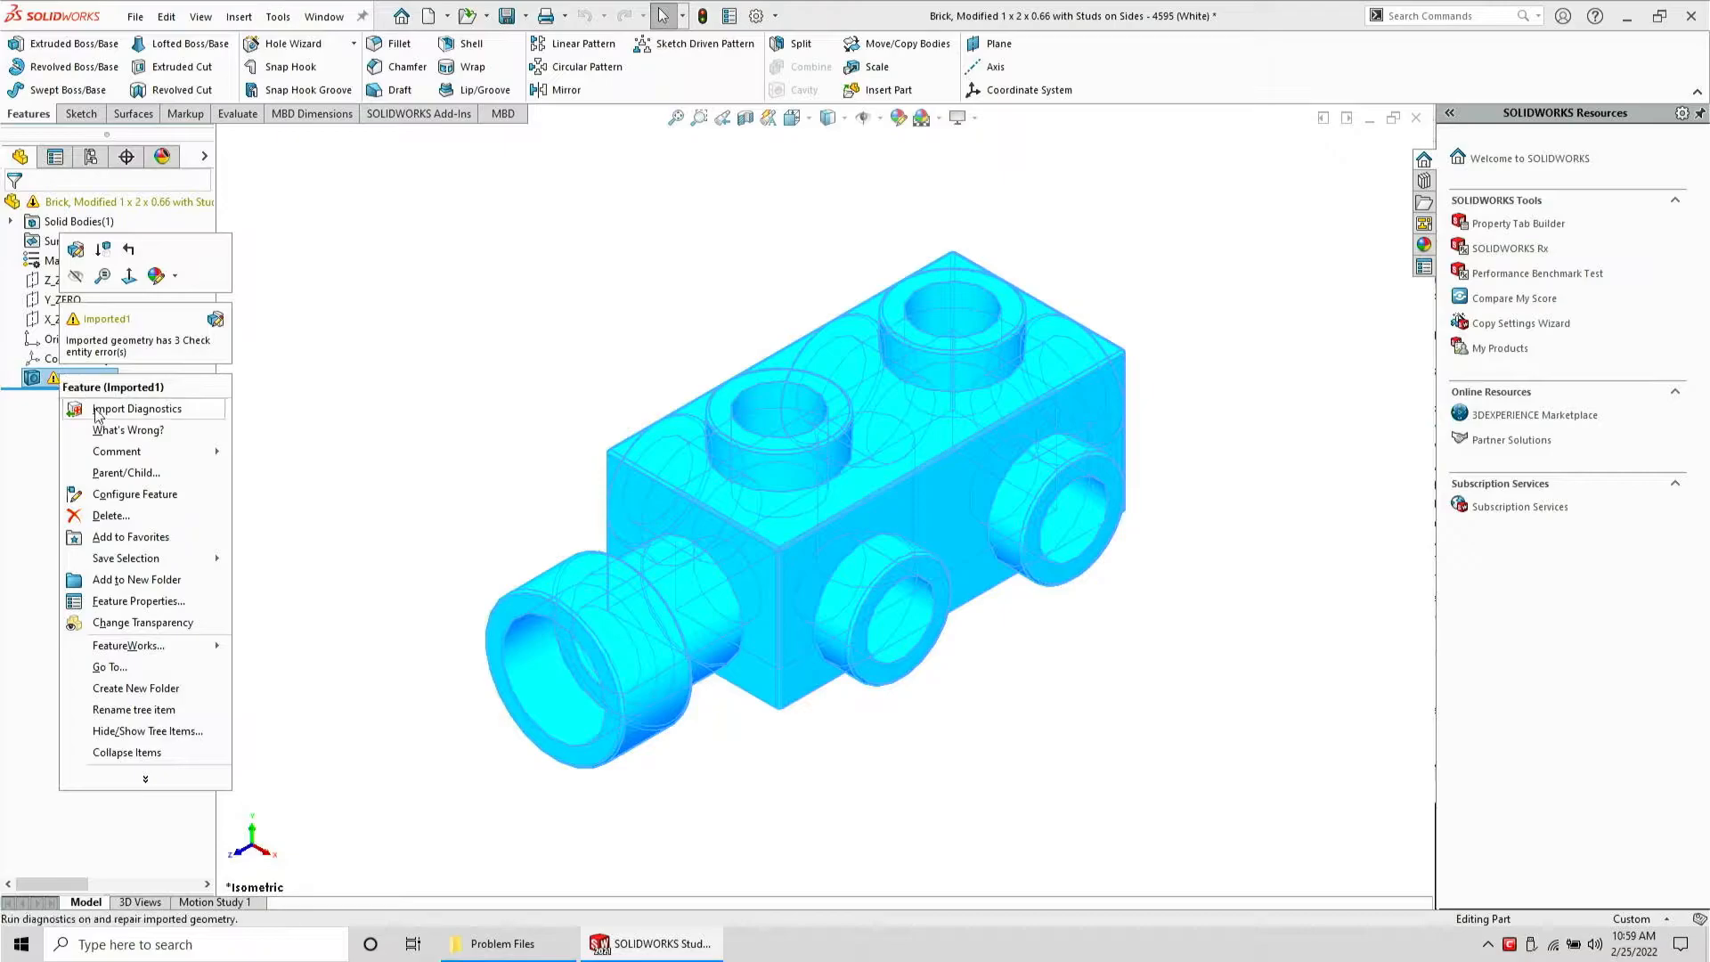
left_click(100, 411)
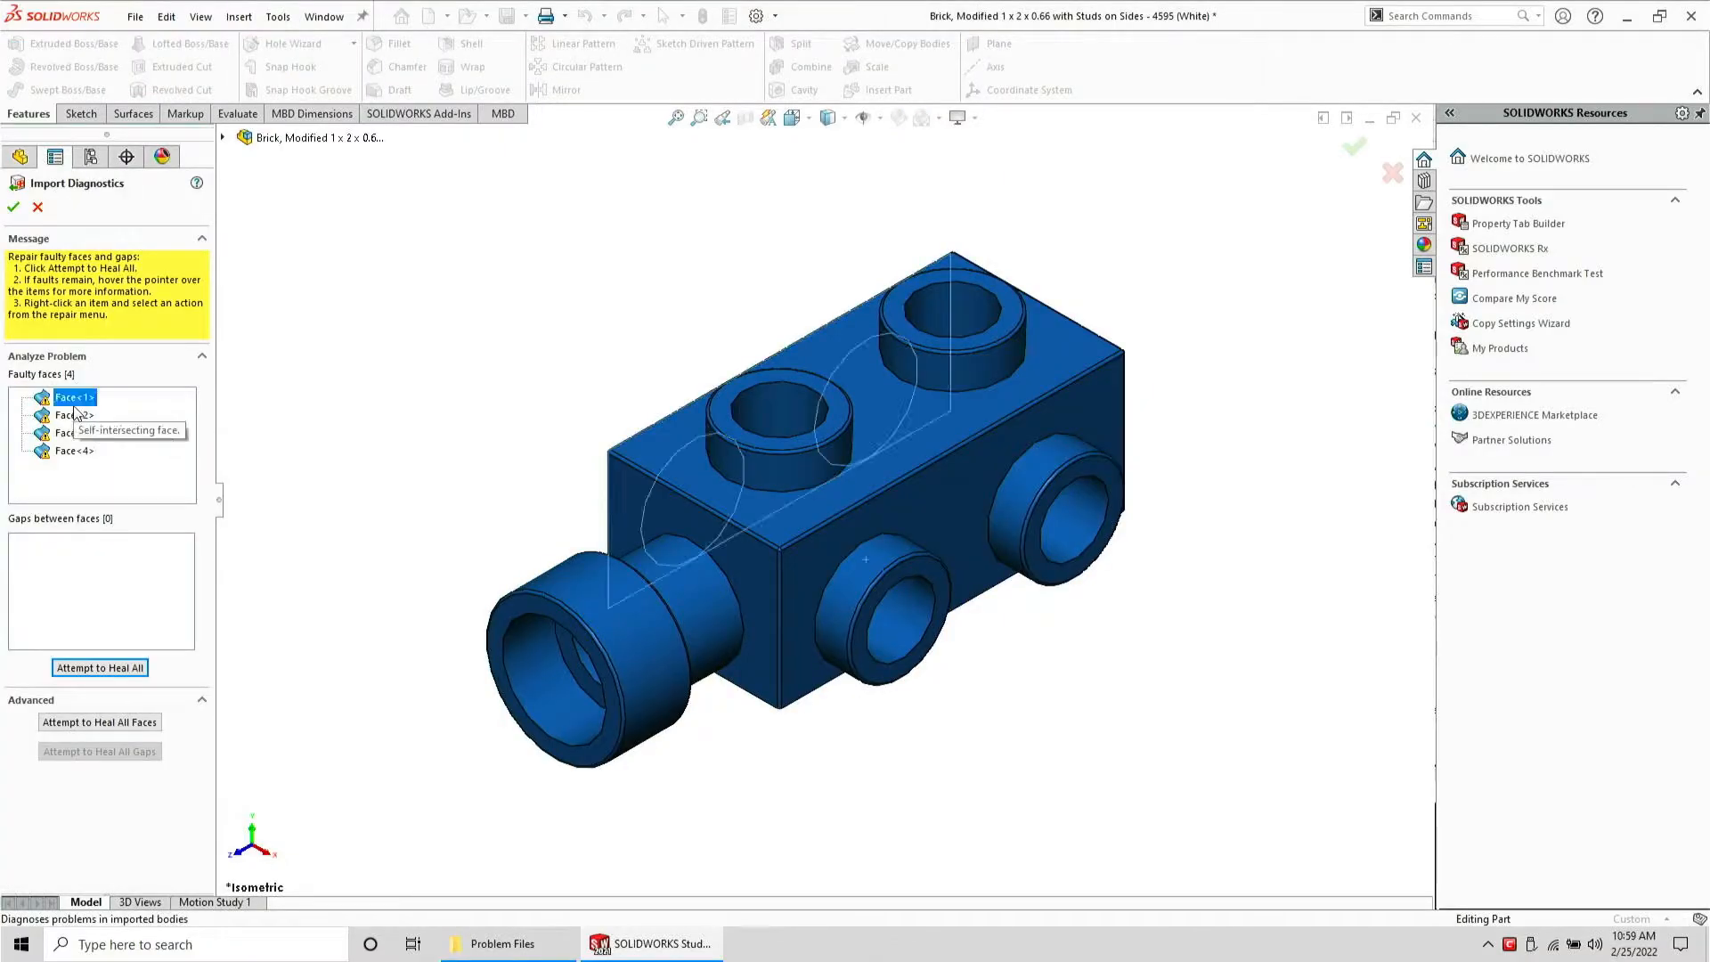
scroll(437, 529, "down", 2)
middle_click_drag(667, 585, 663, 389)
scroll(953, 591, "up", 3)
middle_click_drag(952, 592, 1135, 812)
key("Escape")
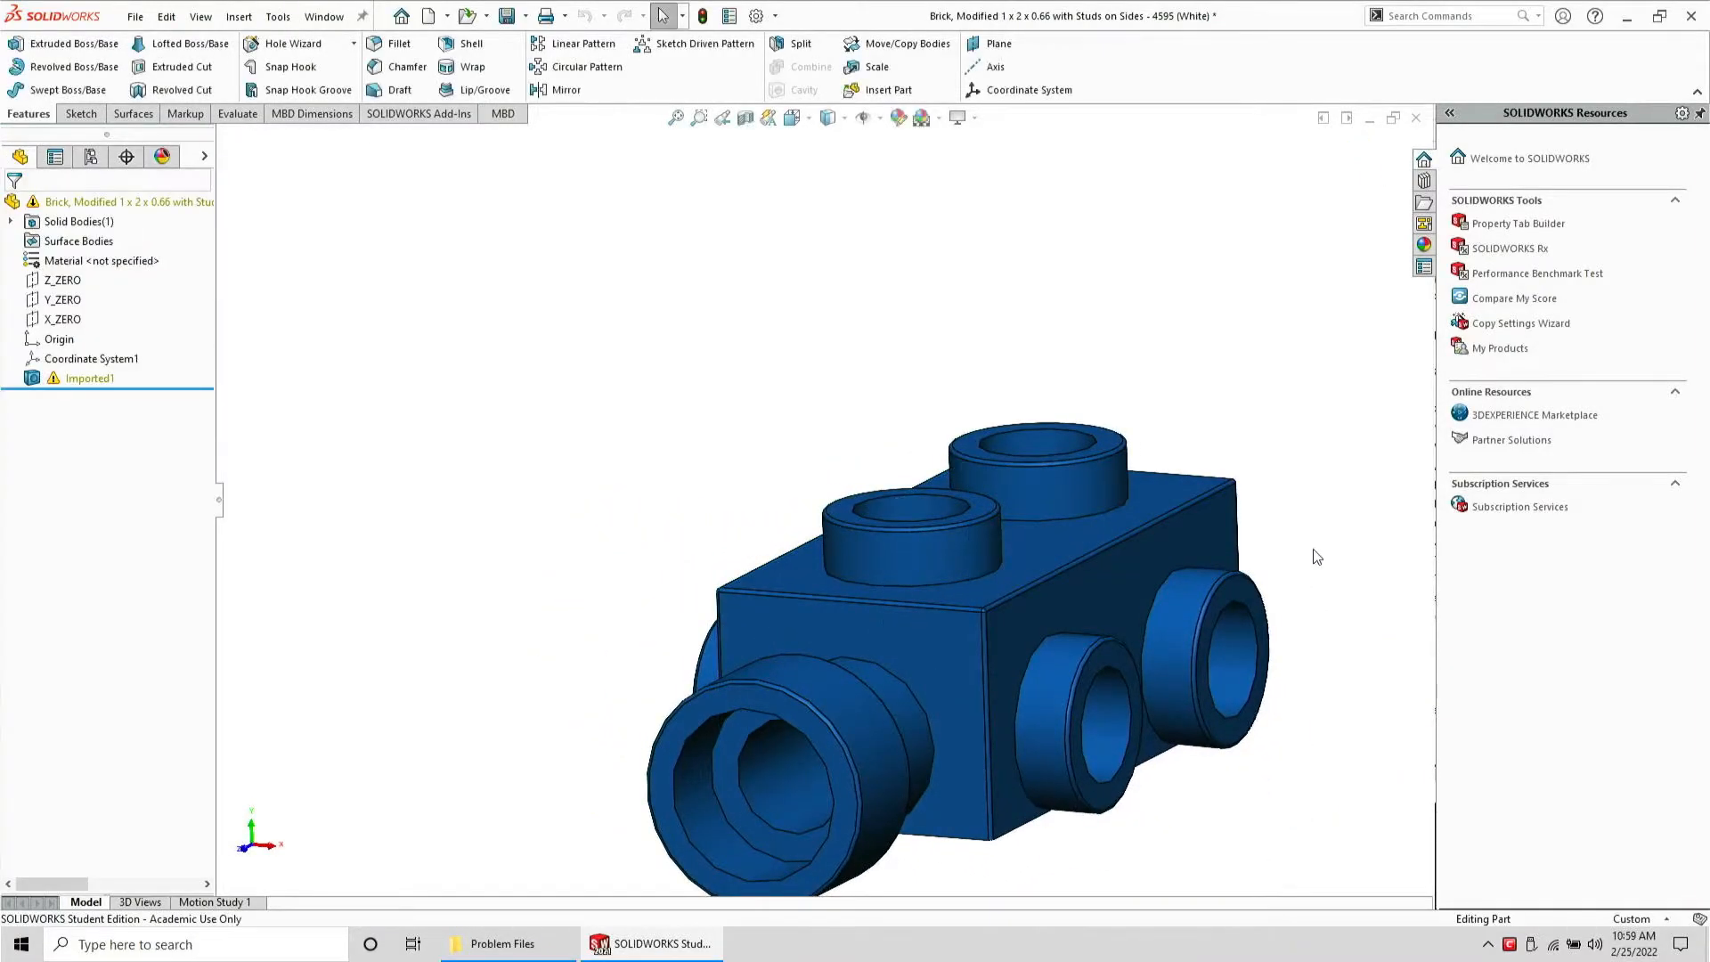
key("ctrl+w")
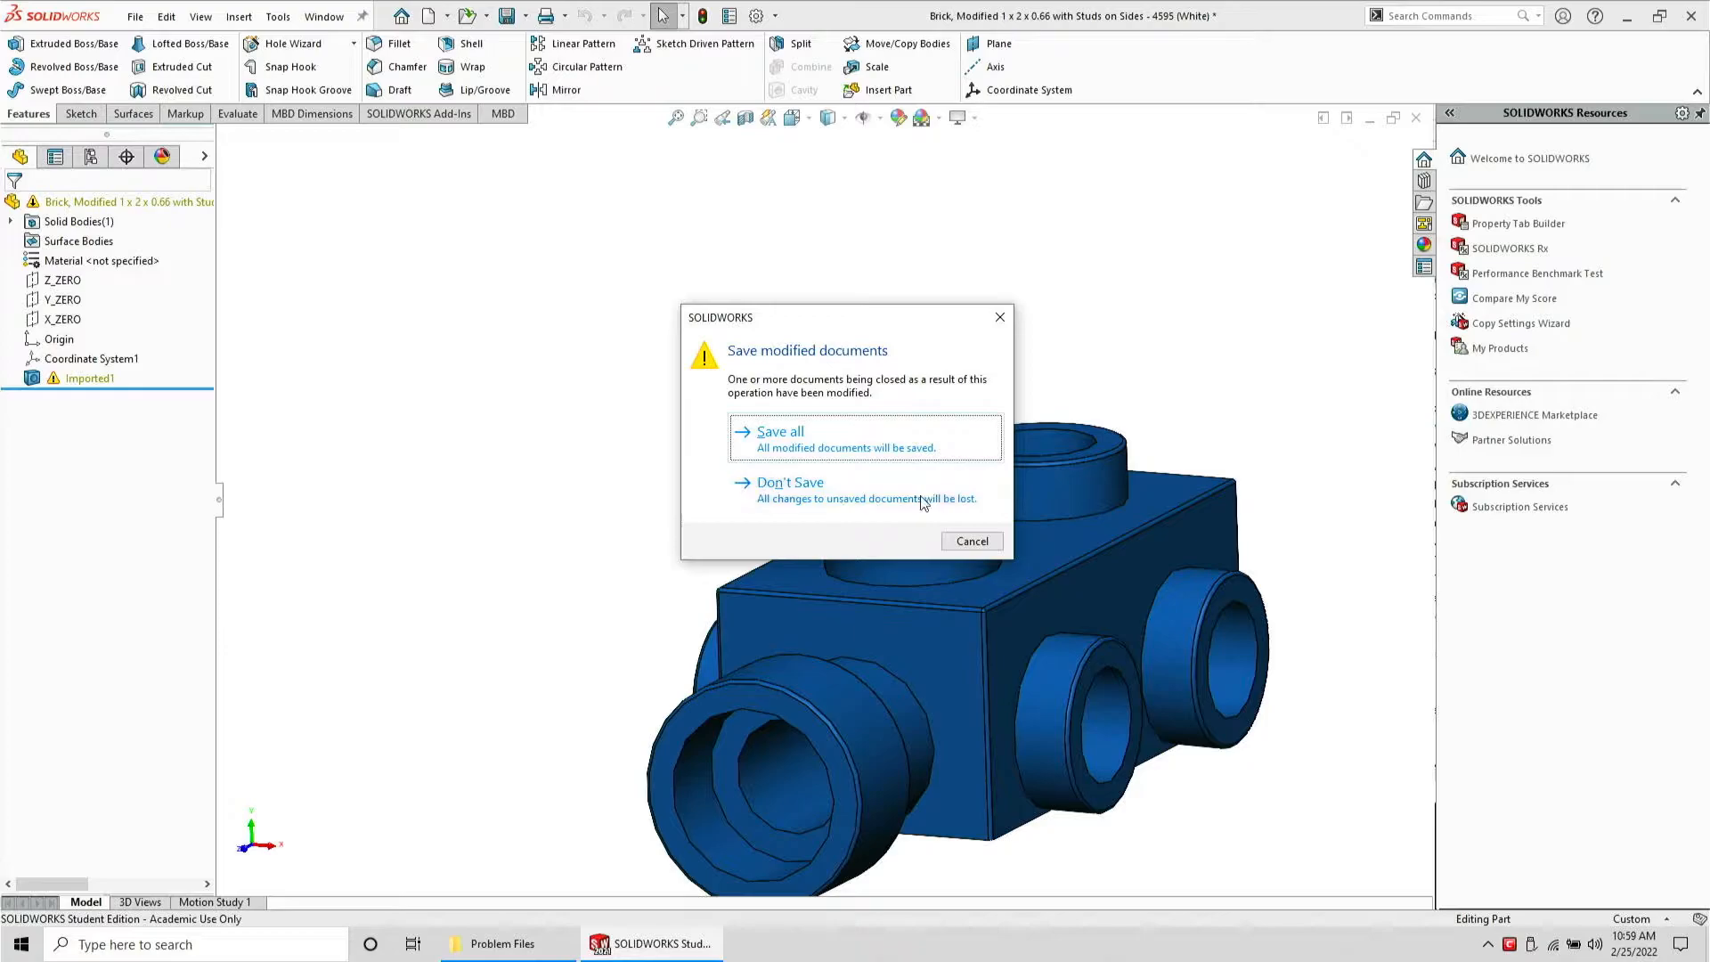
left_click(922, 501)
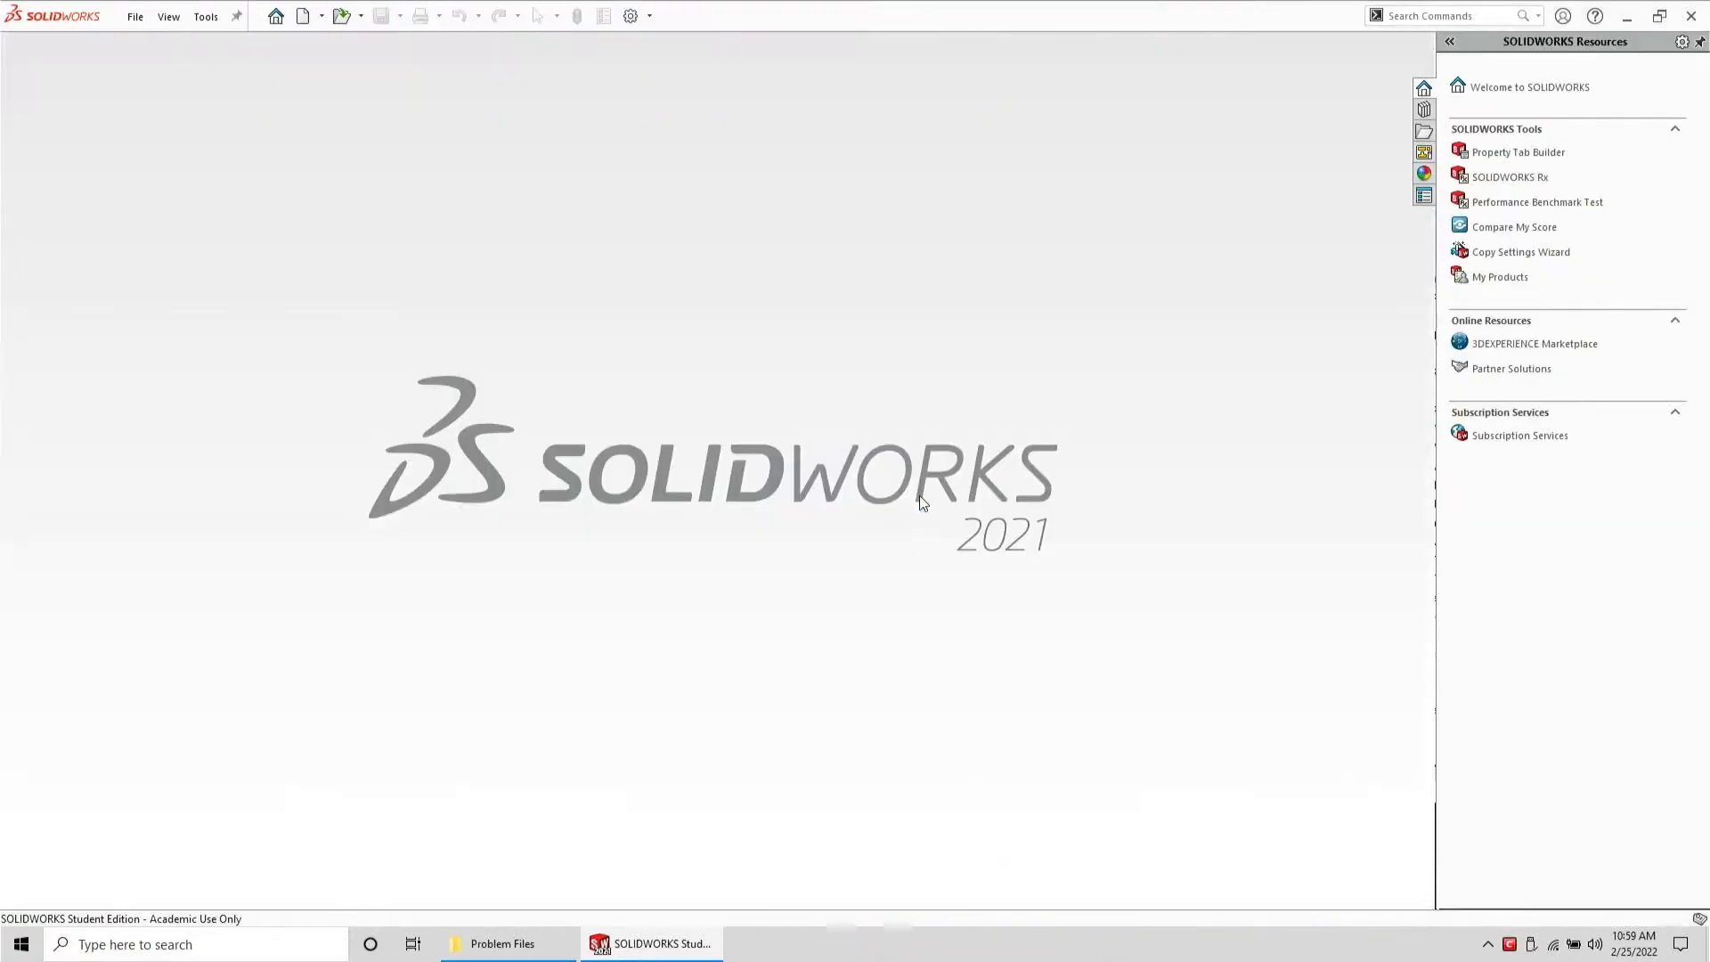
Reopen the repaired brick SLDPRT part from the Problem Files folder and orient it to show the top studs
left_click(502, 943)
left_click_drag(1256, 266, 739, 285)
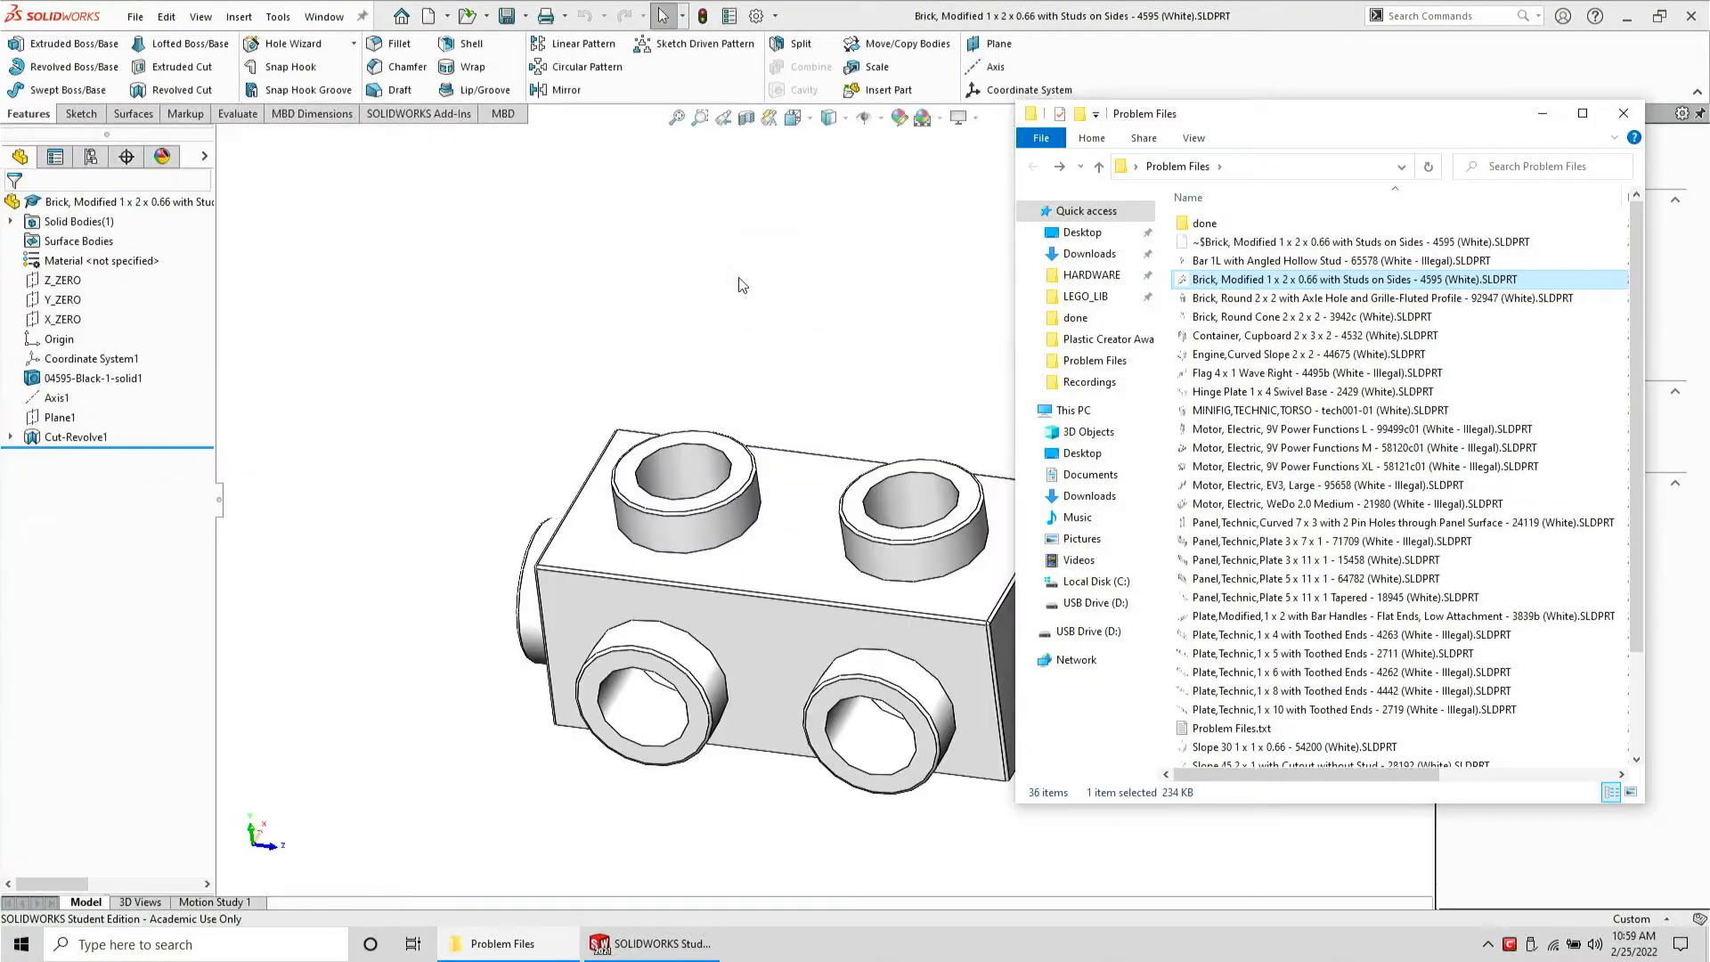
middle_click_drag(763, 805, 778, 550)
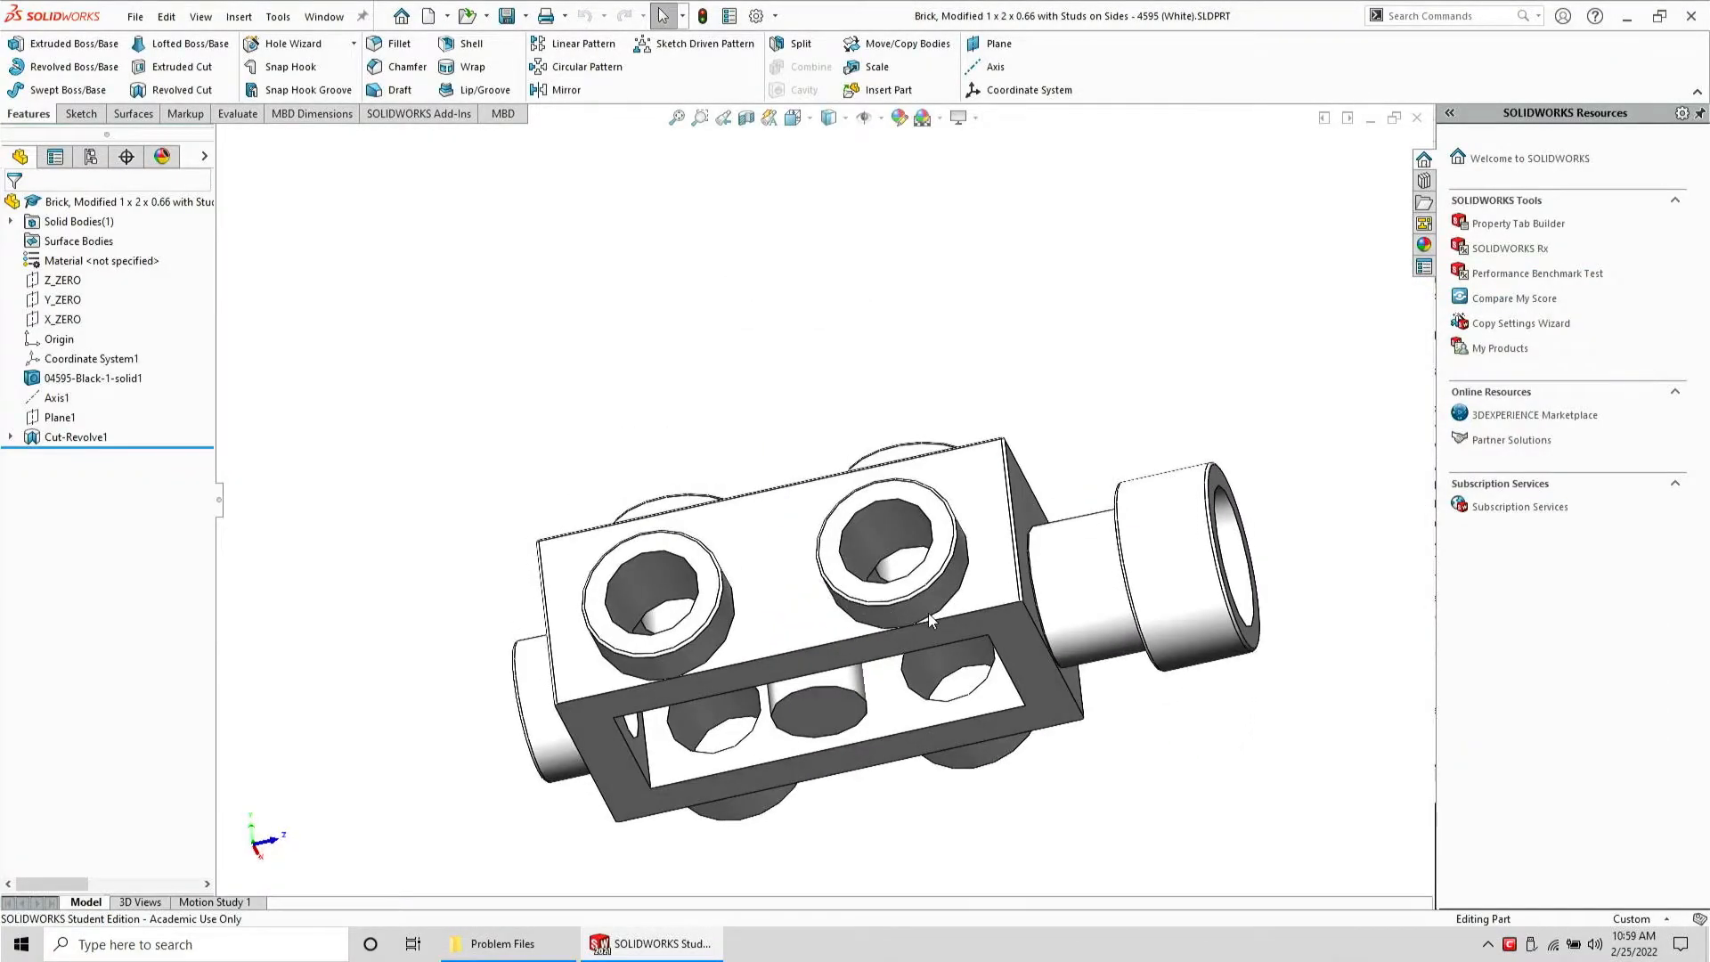
scroll(928, 613, "down", 3)
middle_click_drag(800, 628, 830, 539)
scroll(830, 548, "up", 2)
Create reference axes through the cylindrical faces of both top studs
left_click(548, 606)
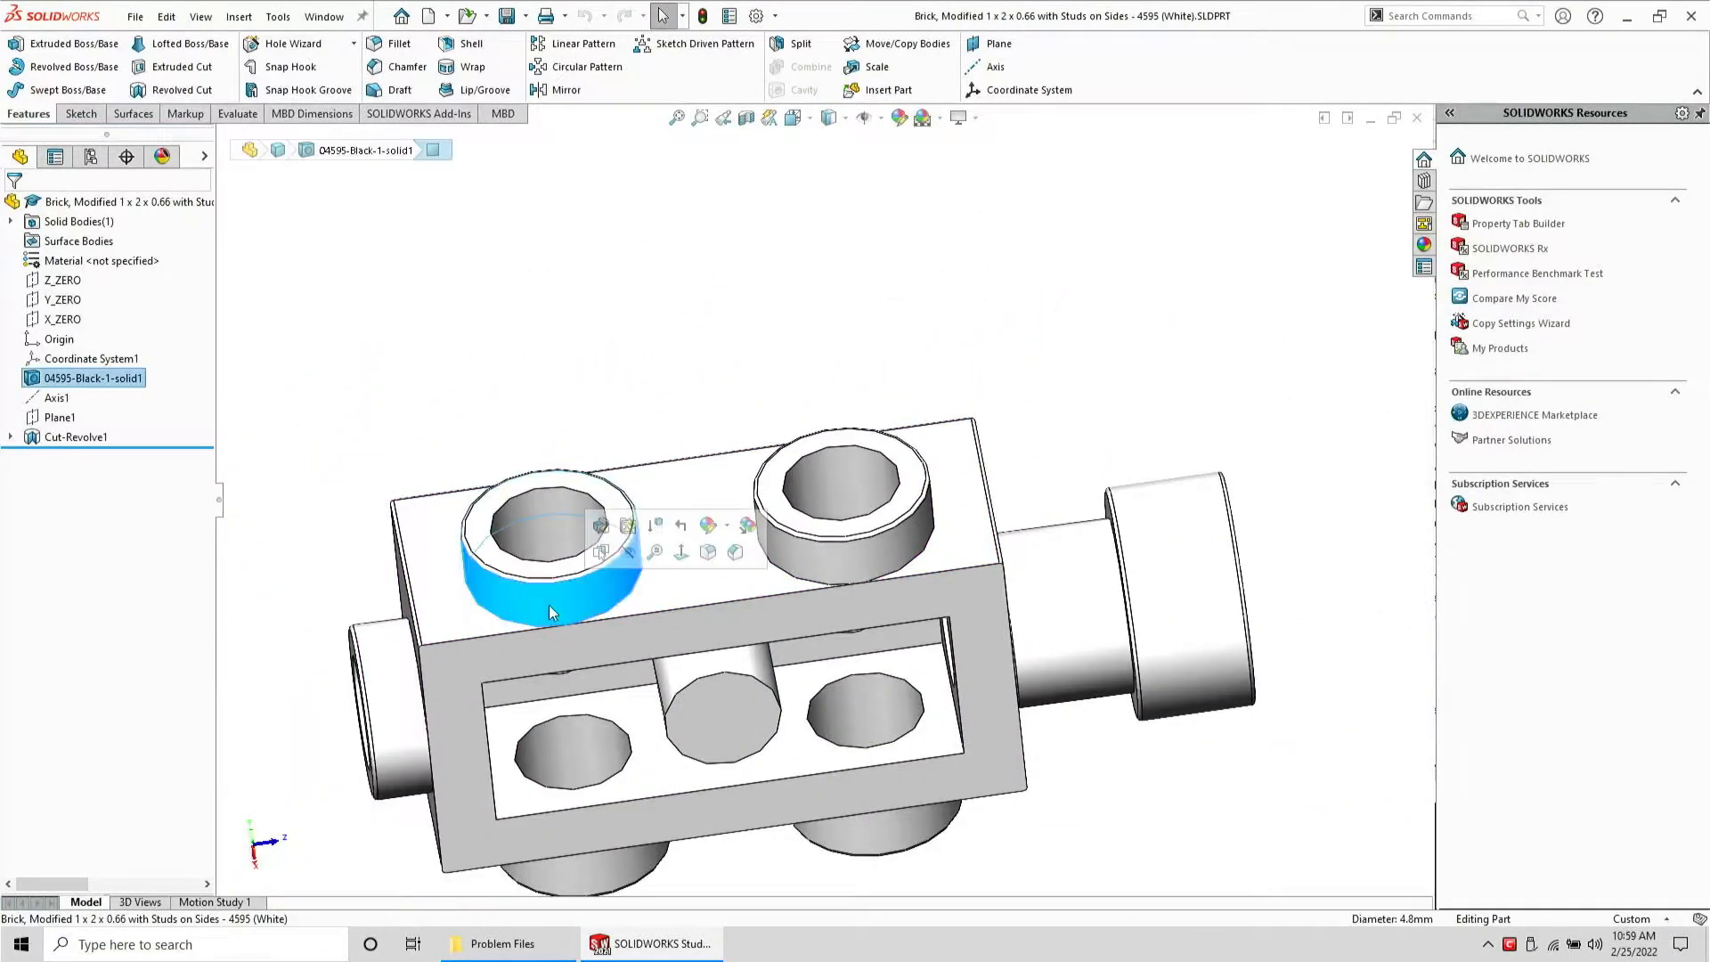
left_click(981, 69)
key("Return")
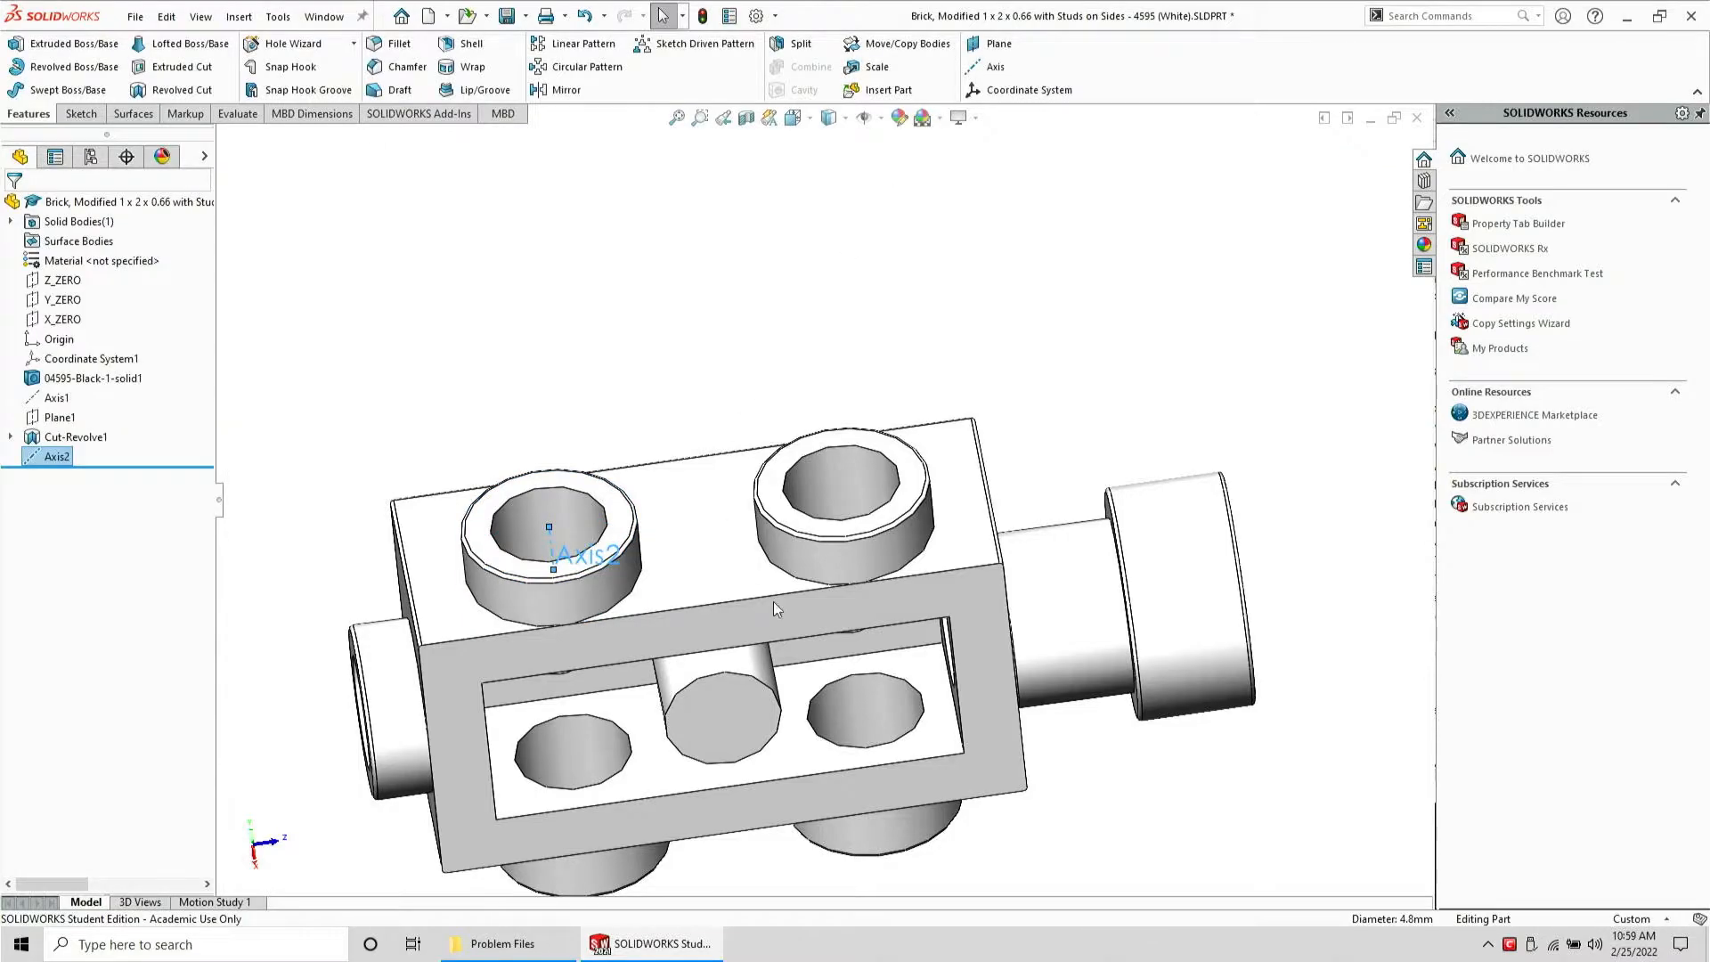
left_click(810, 568)
left_click(988, 67)
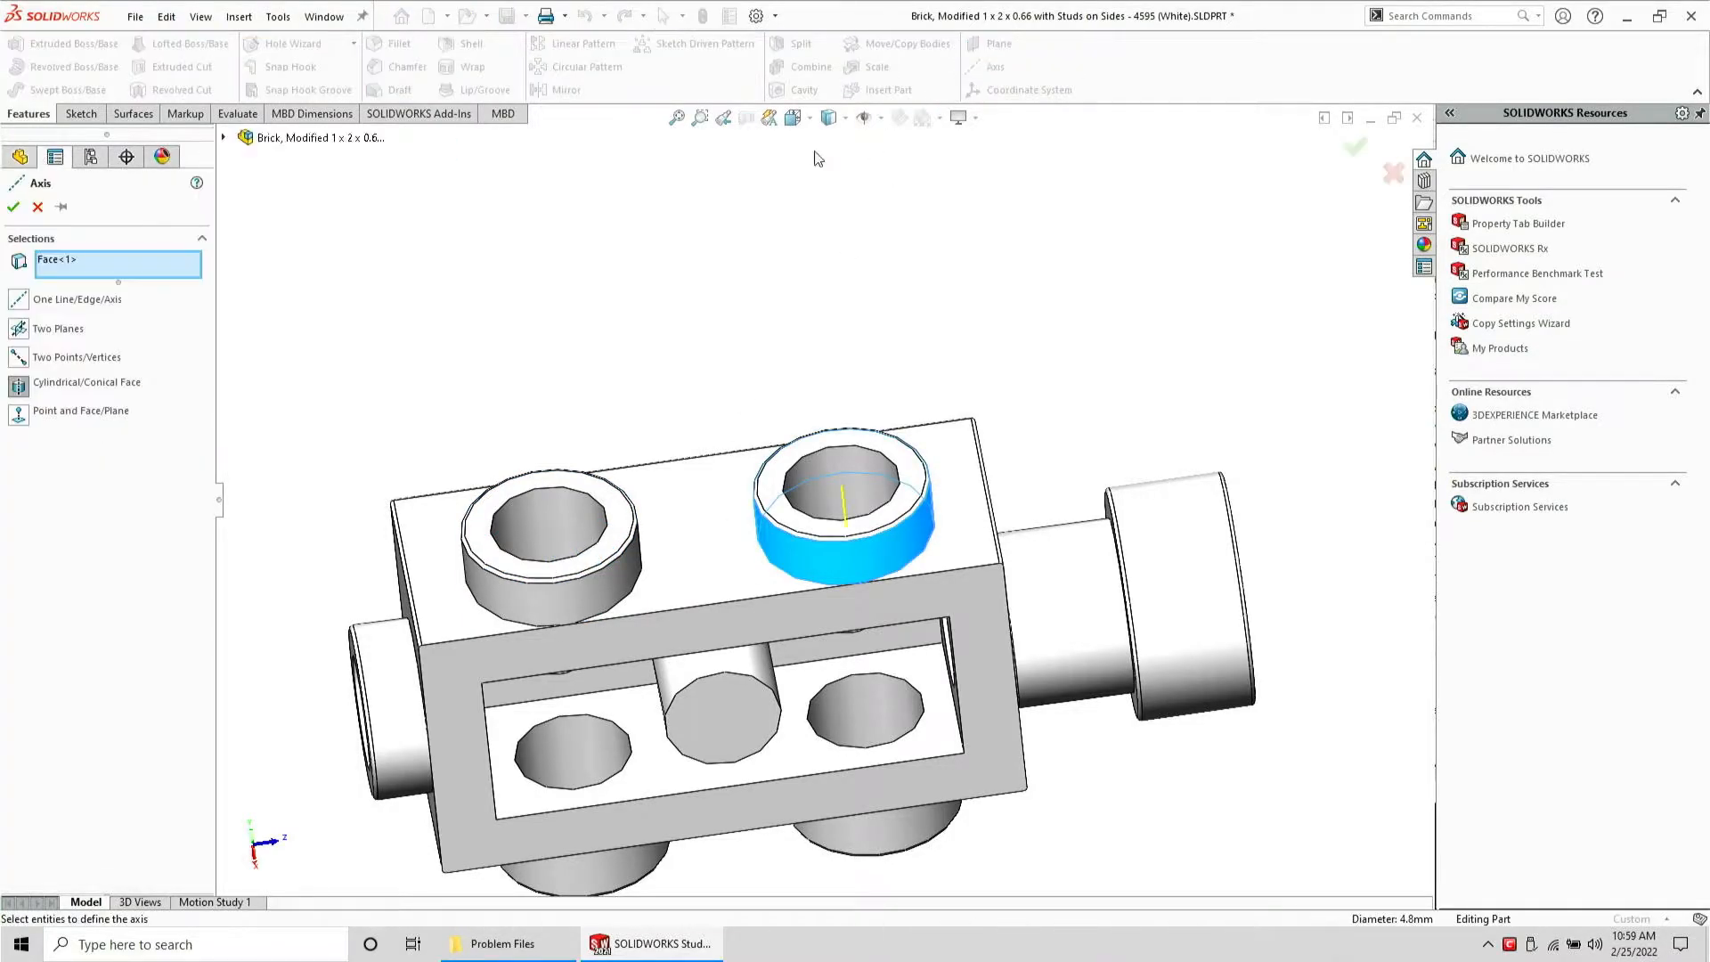
key("Return")
Create a plane through the two stud axes and start a sketch on it
left_click(56, 457, "ctrl")
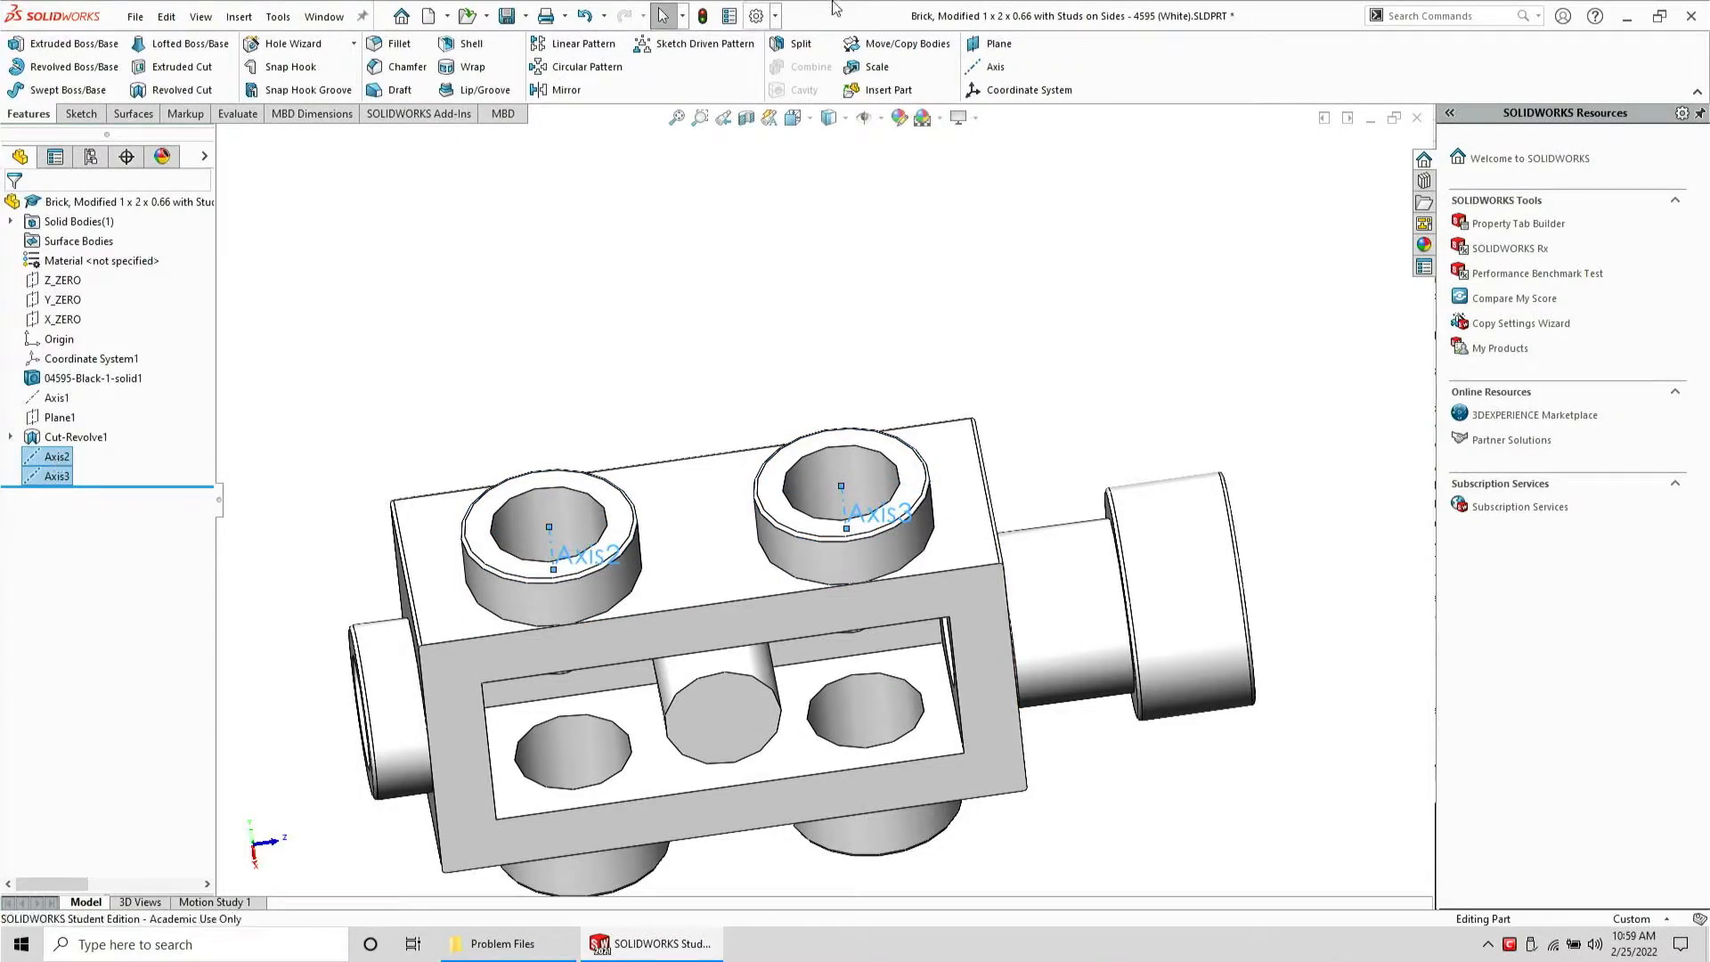
left_click(997, 44)
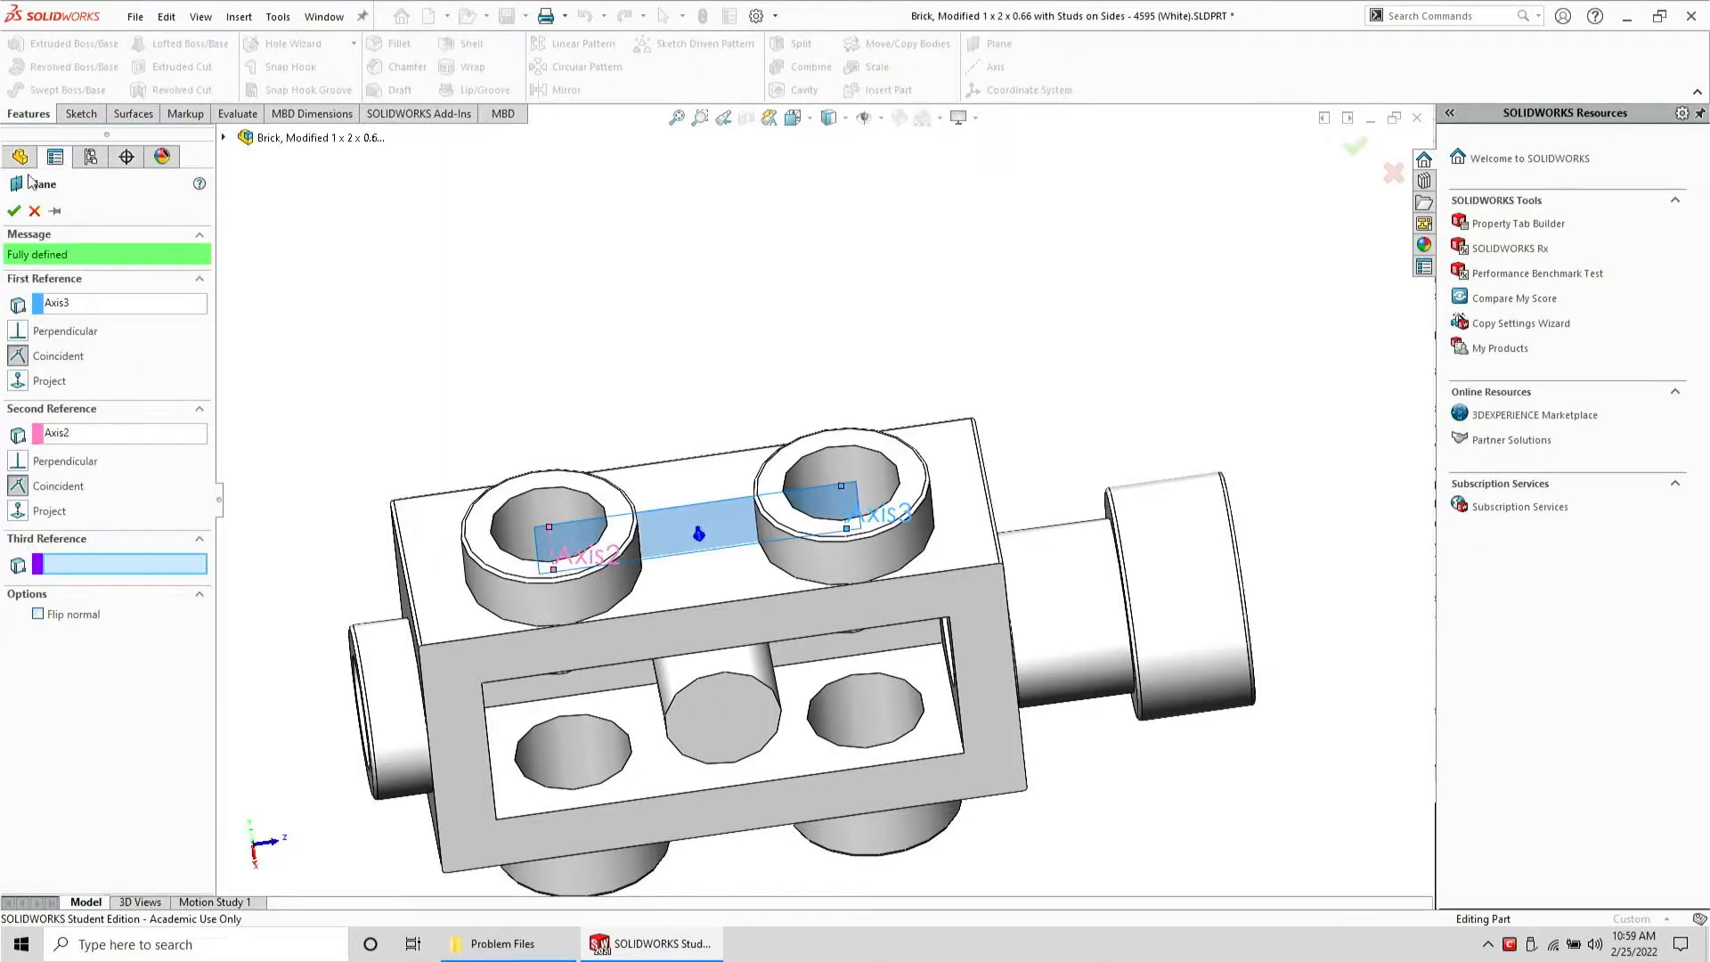
left_click(14, 210)
left_click(81, 113)
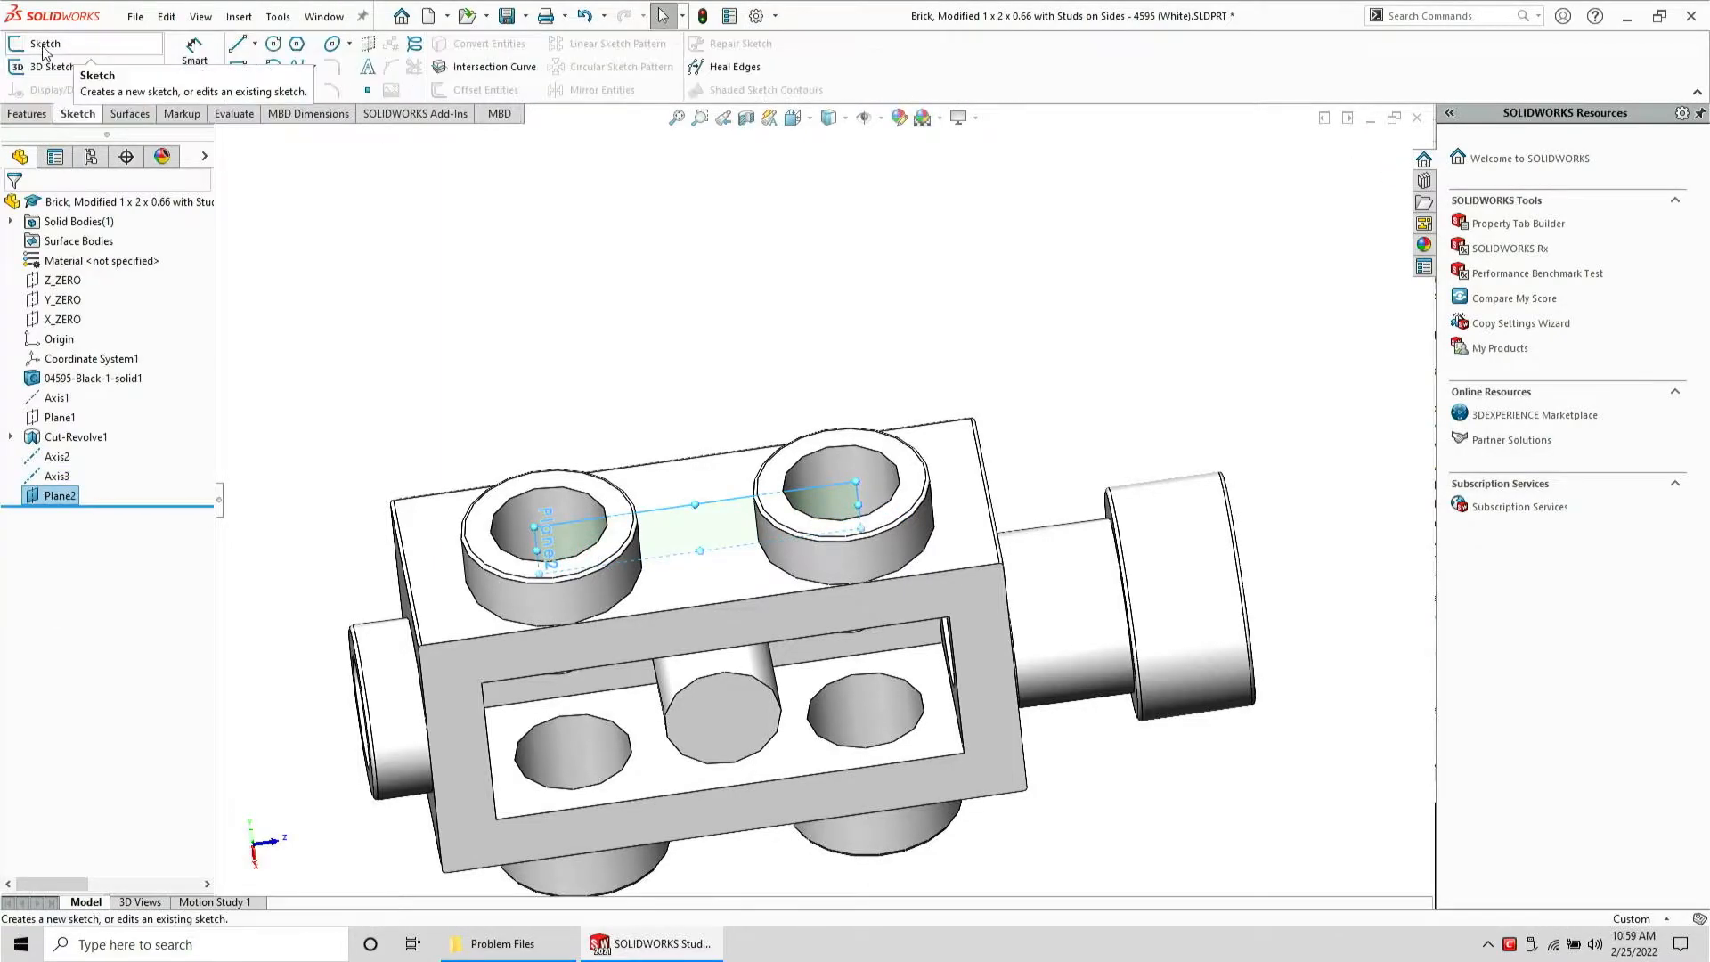
left_click(51, 57)
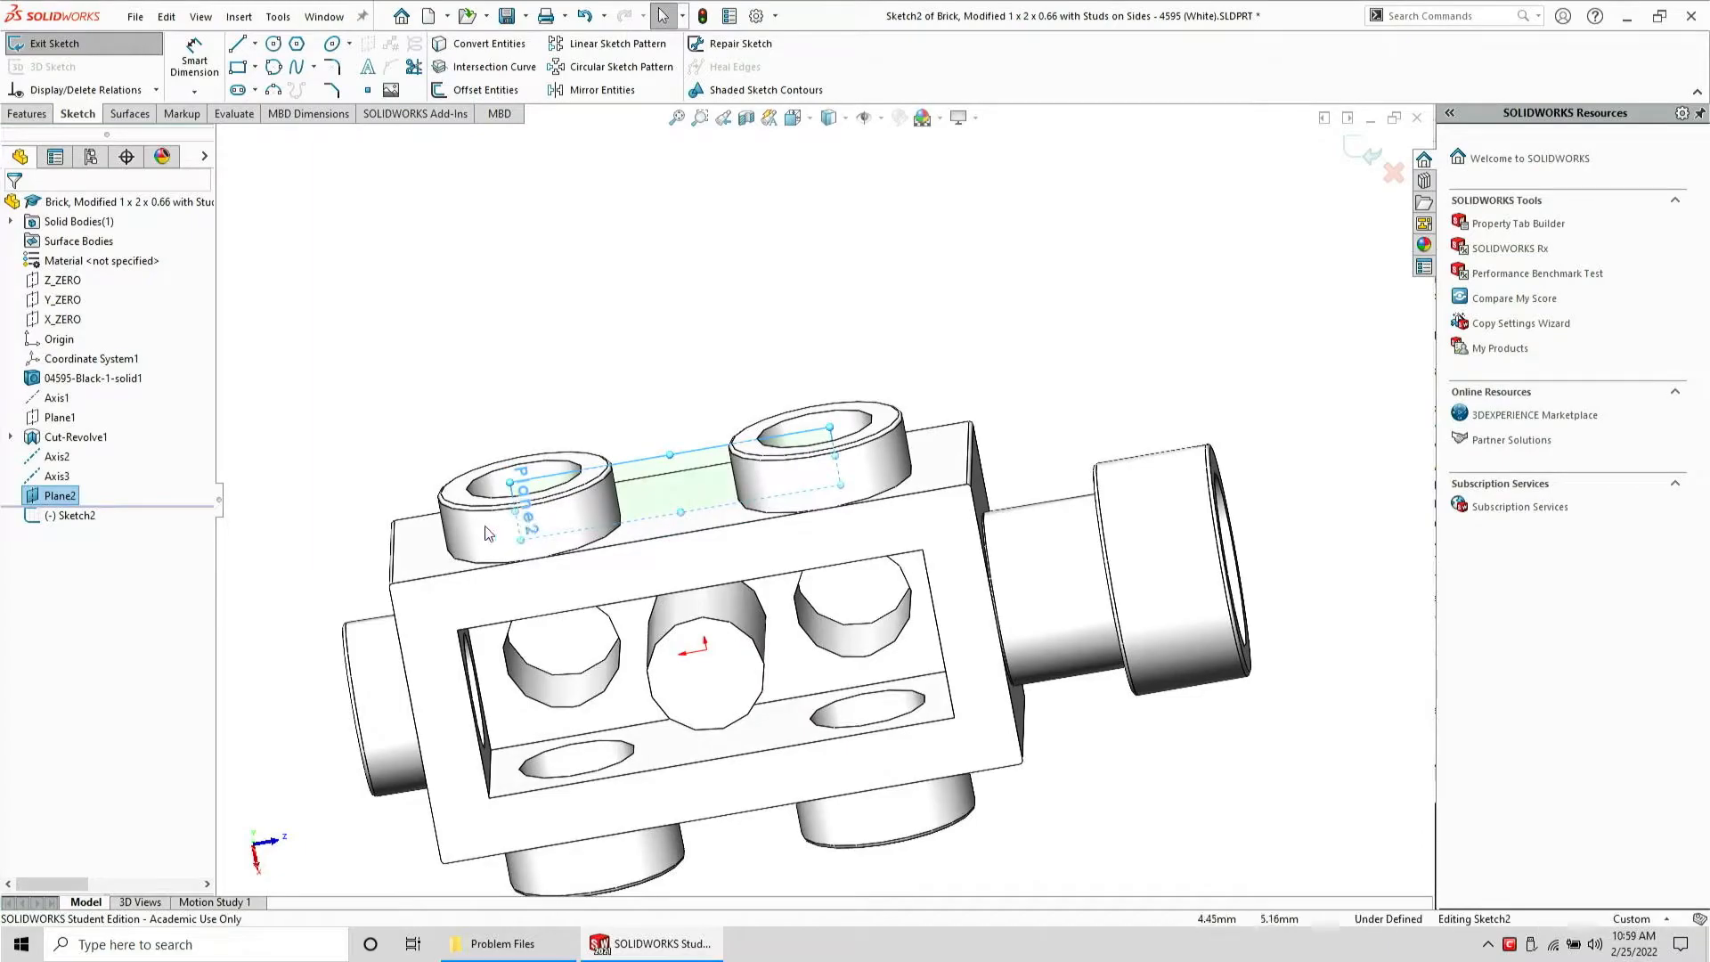
Try to convert the edges of the selected stud faces into the sketch
left_click(853, 495, "ctrl")
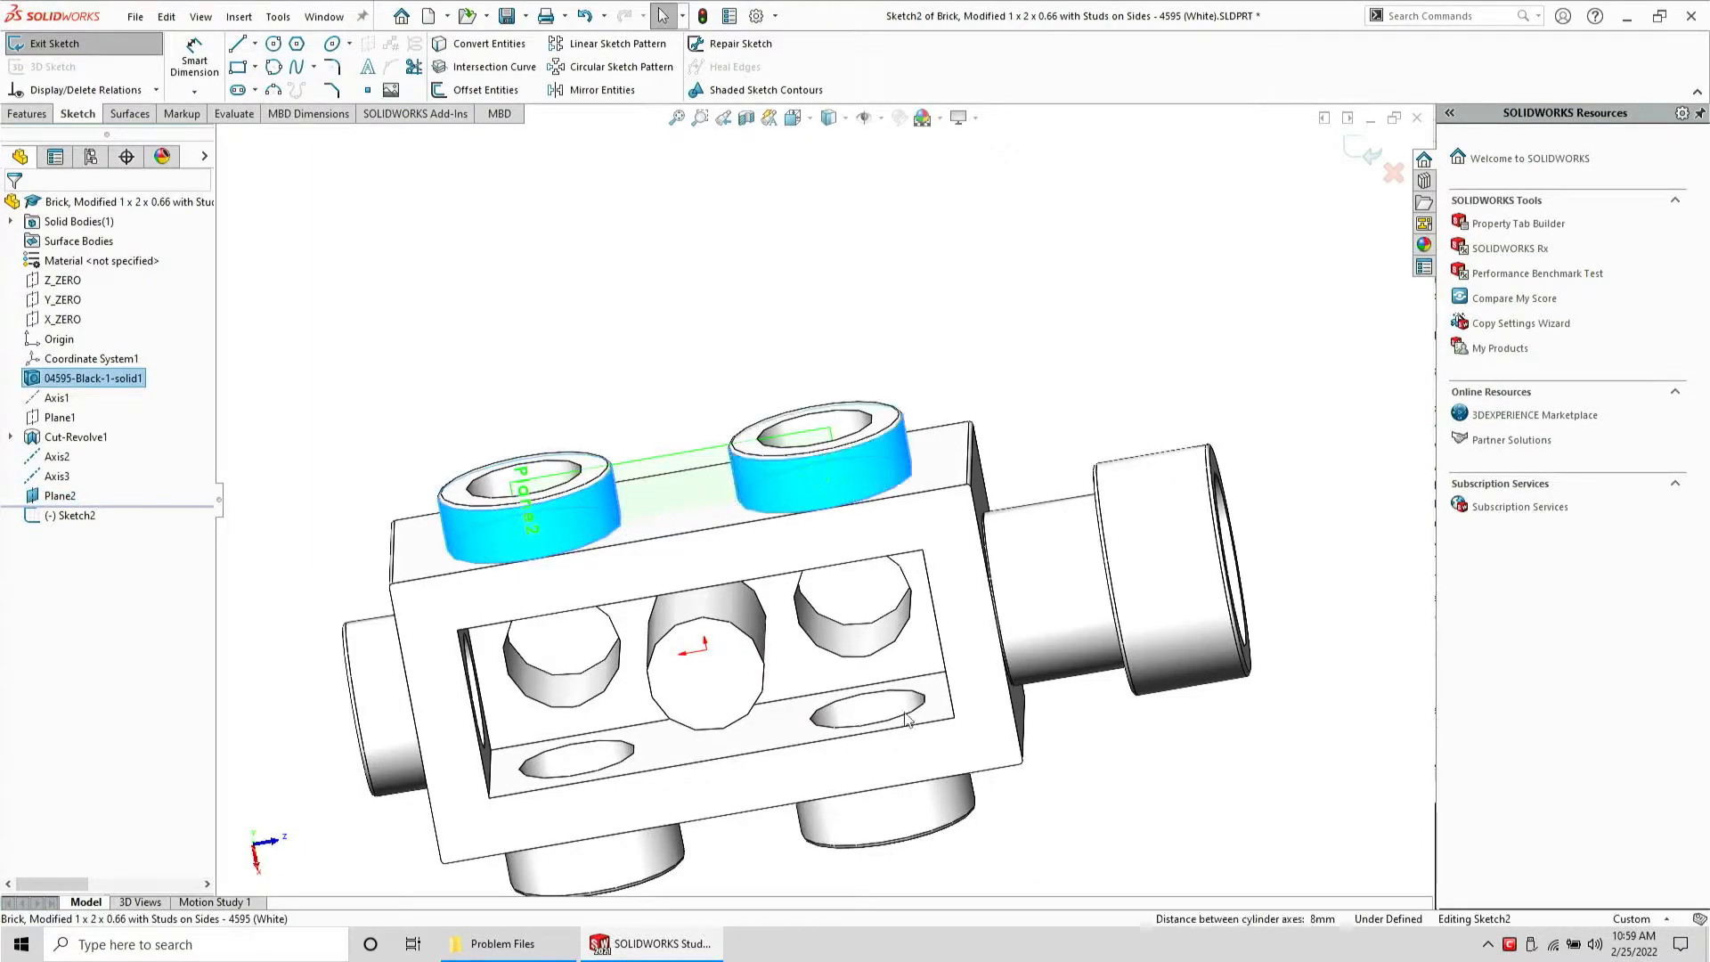
left_click(904, 817, "ctrl")
left_click(604, 864, "ctrl")
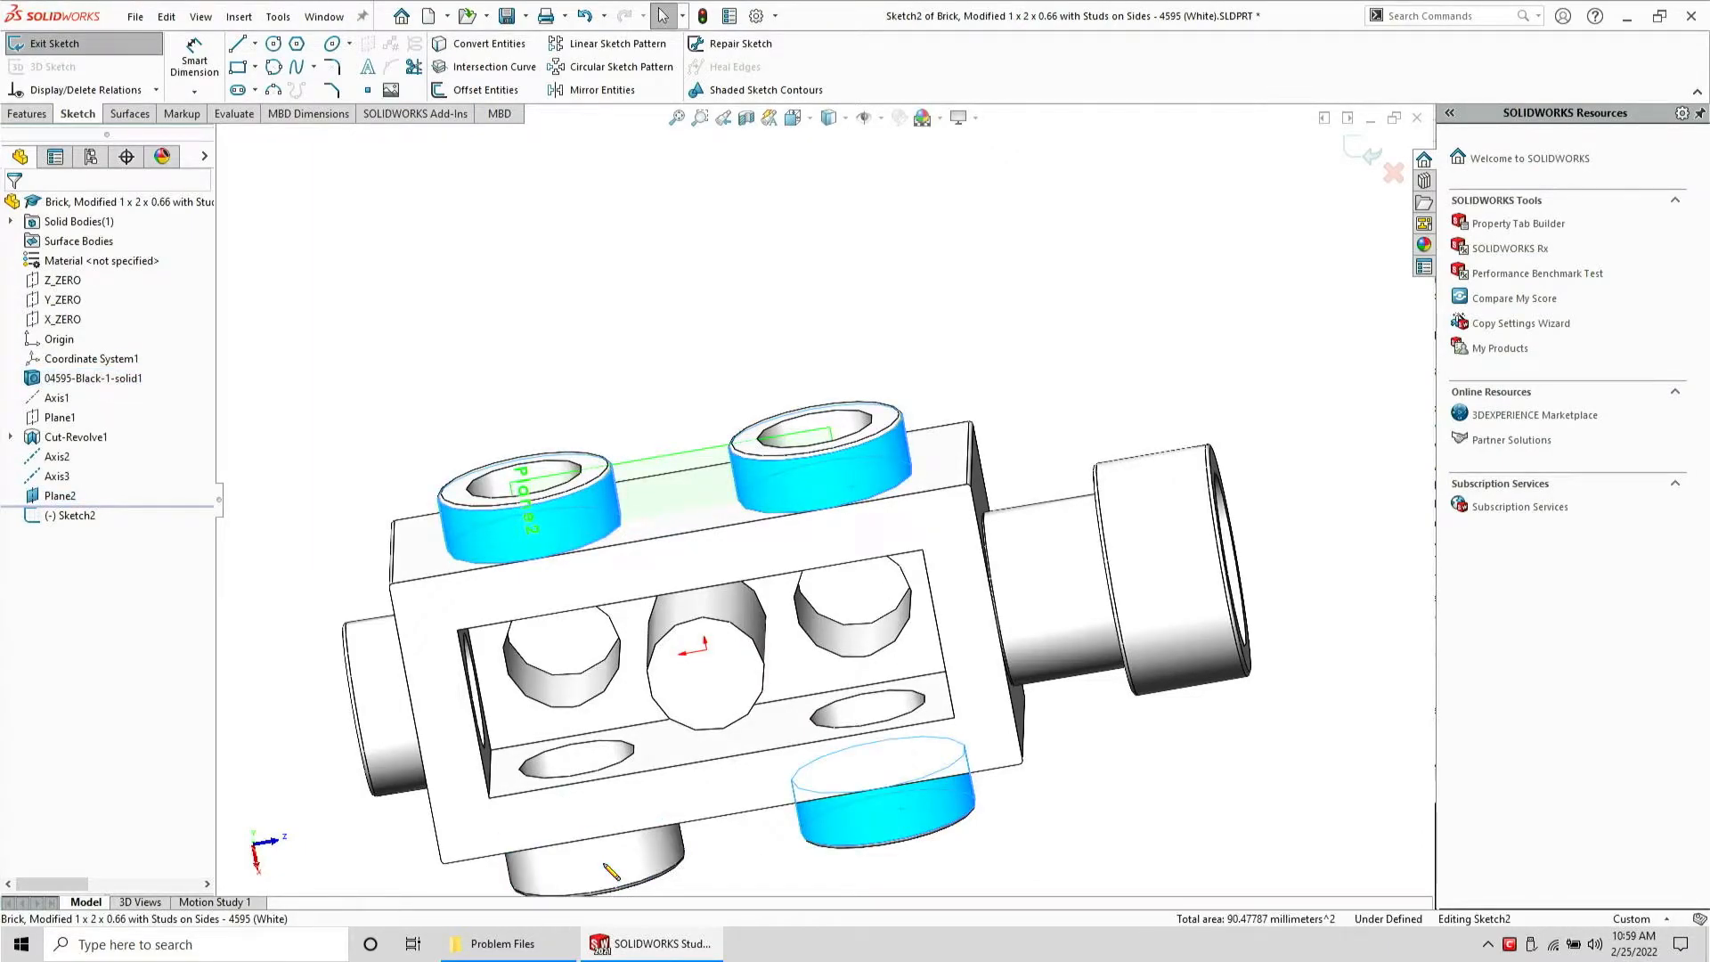
left_click(494, 46)
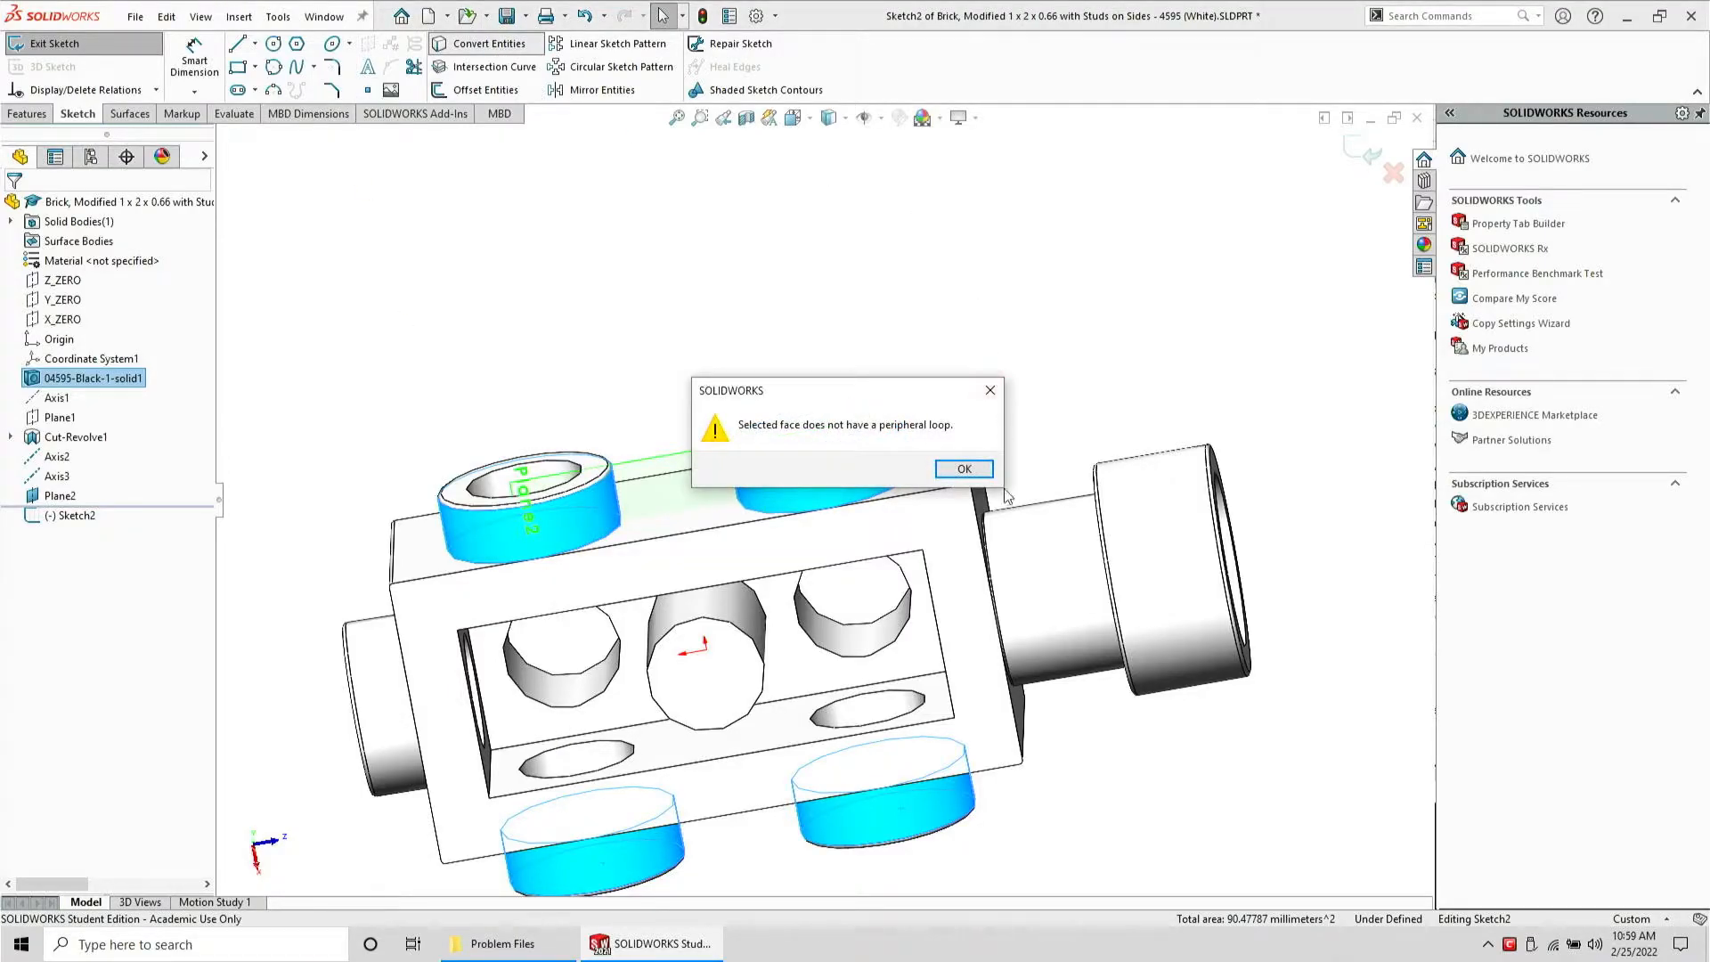
left_click(964, 470)
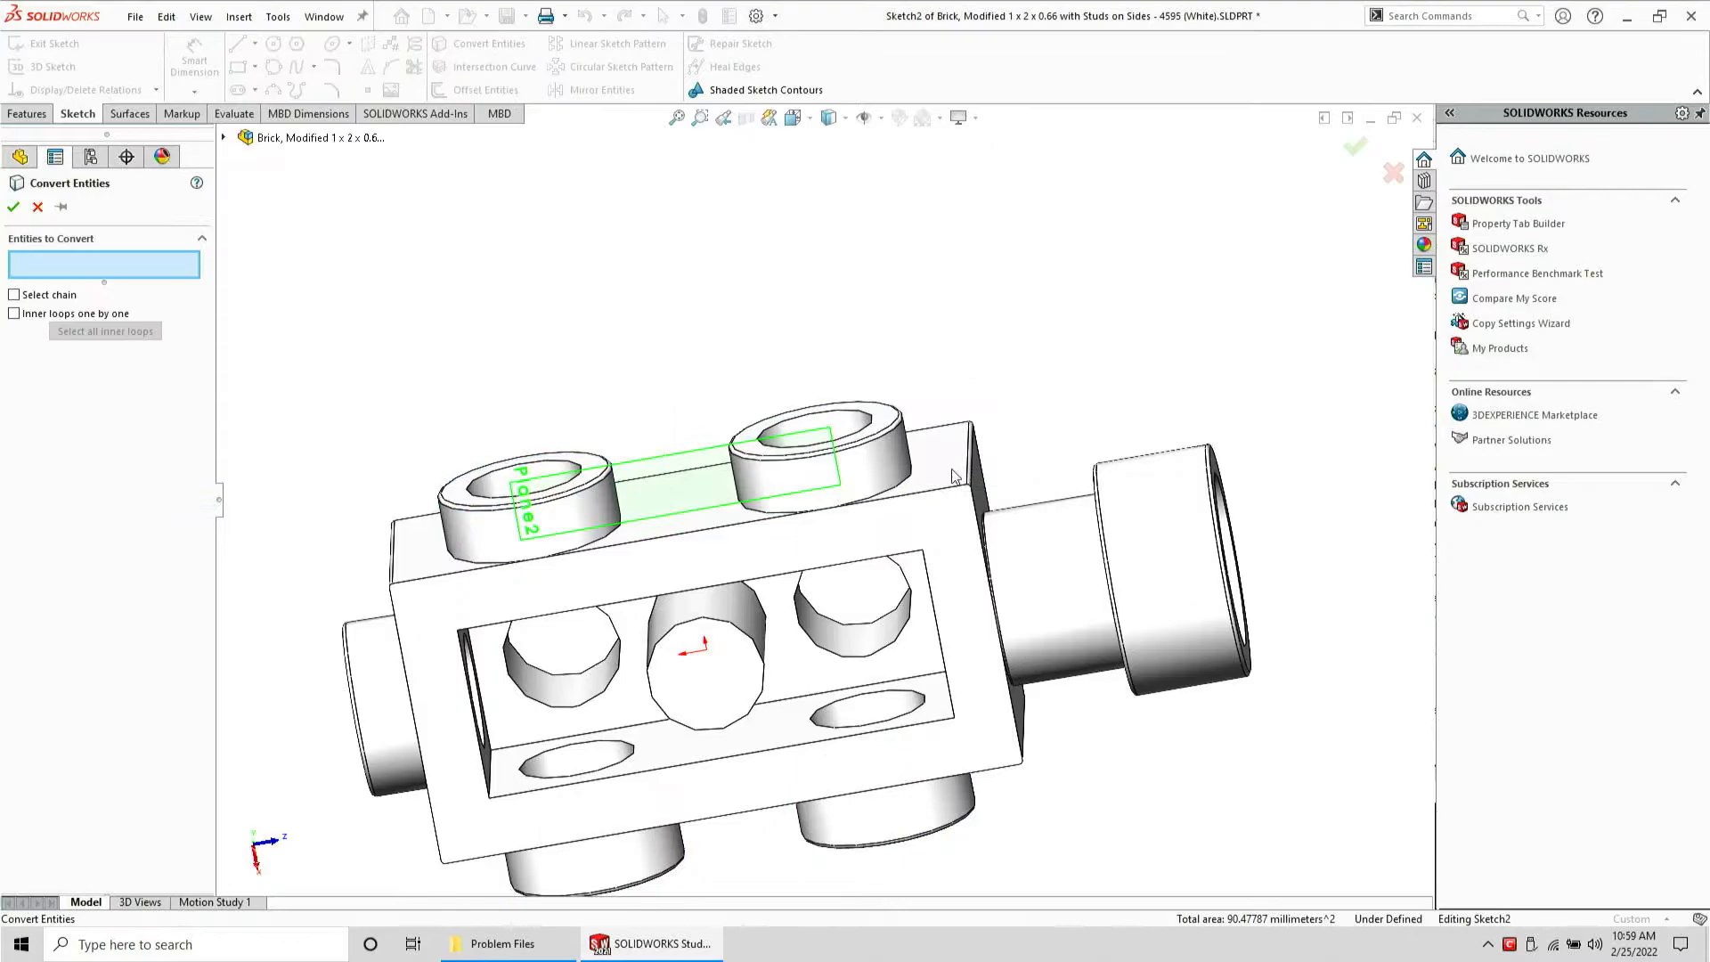
Select both top stud faces and confirm the conversion of their edges into the sketch
left_click(862, 488)
left_click(571, 535)
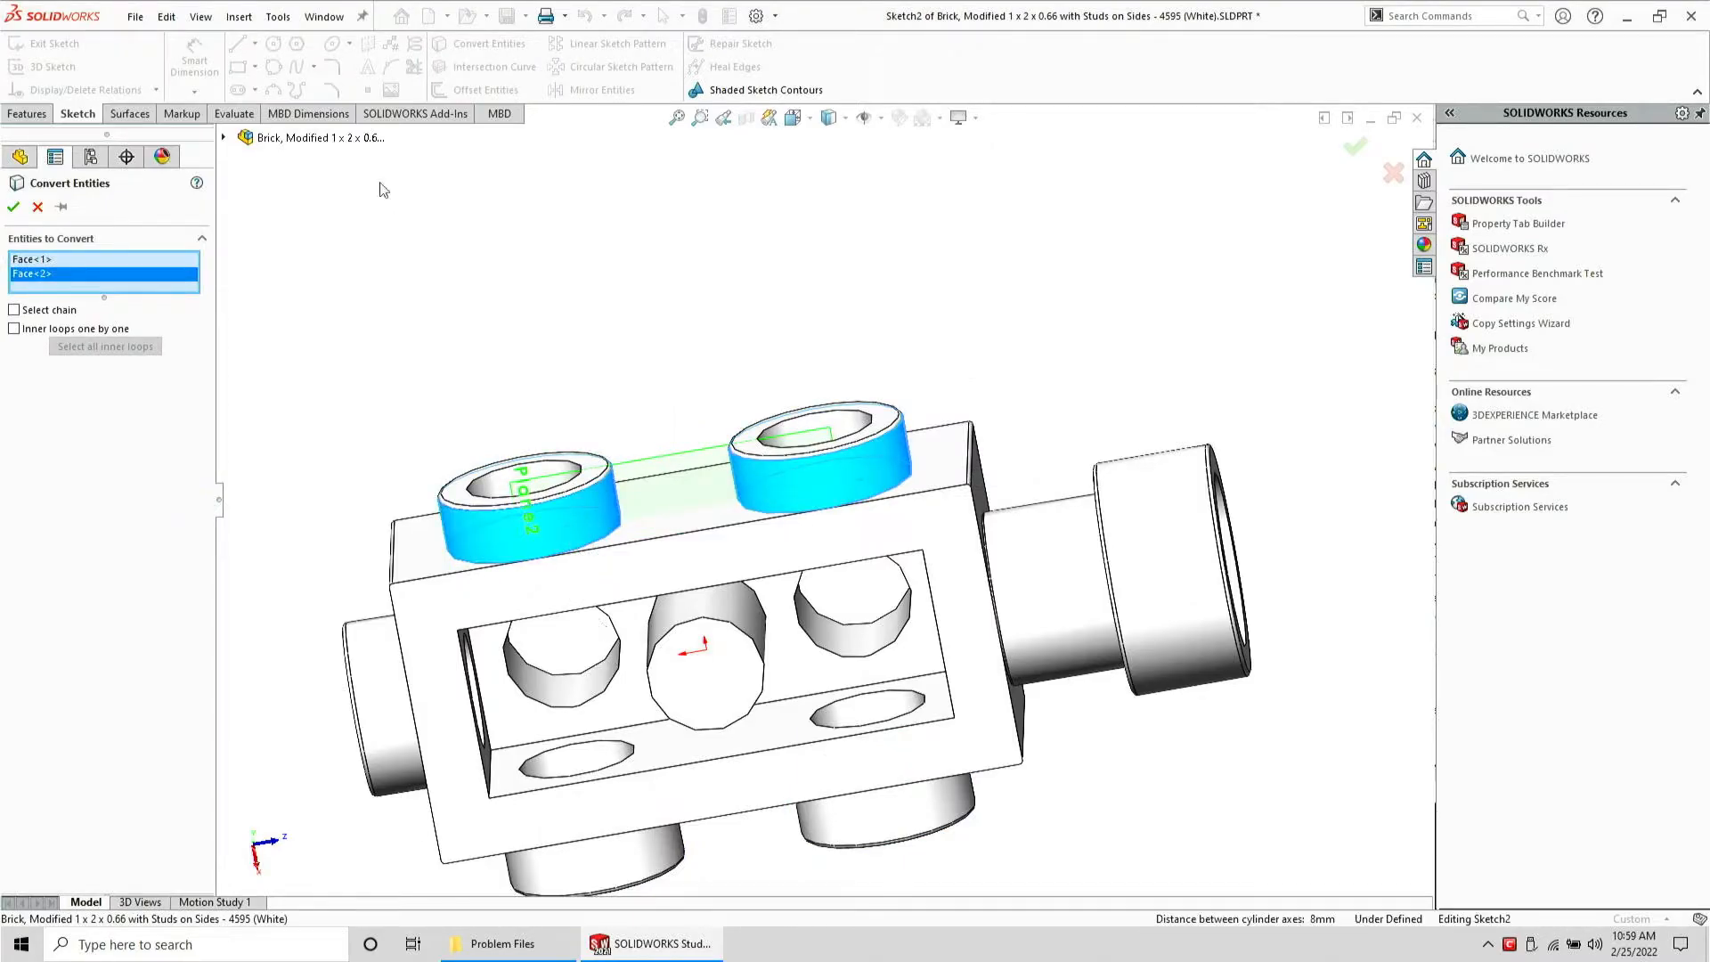
key("Return")
Create intersection curves between the sketch plane and the four stud faces
left_click(488, 67)
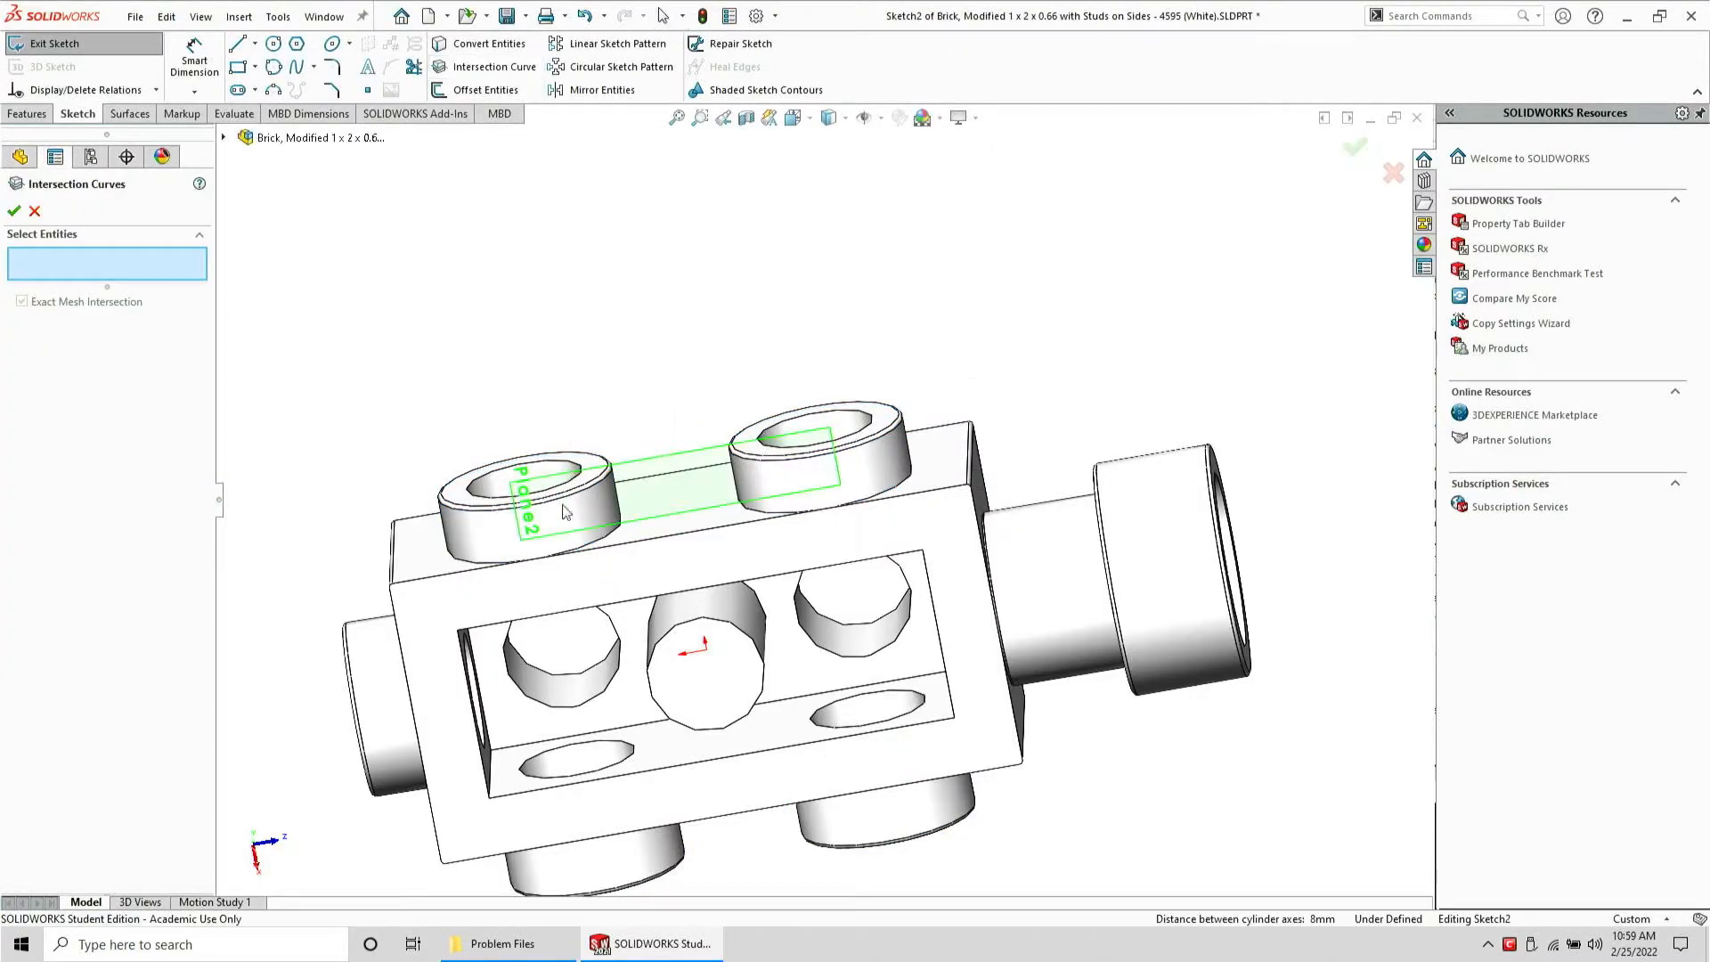
left_click(584, 545)
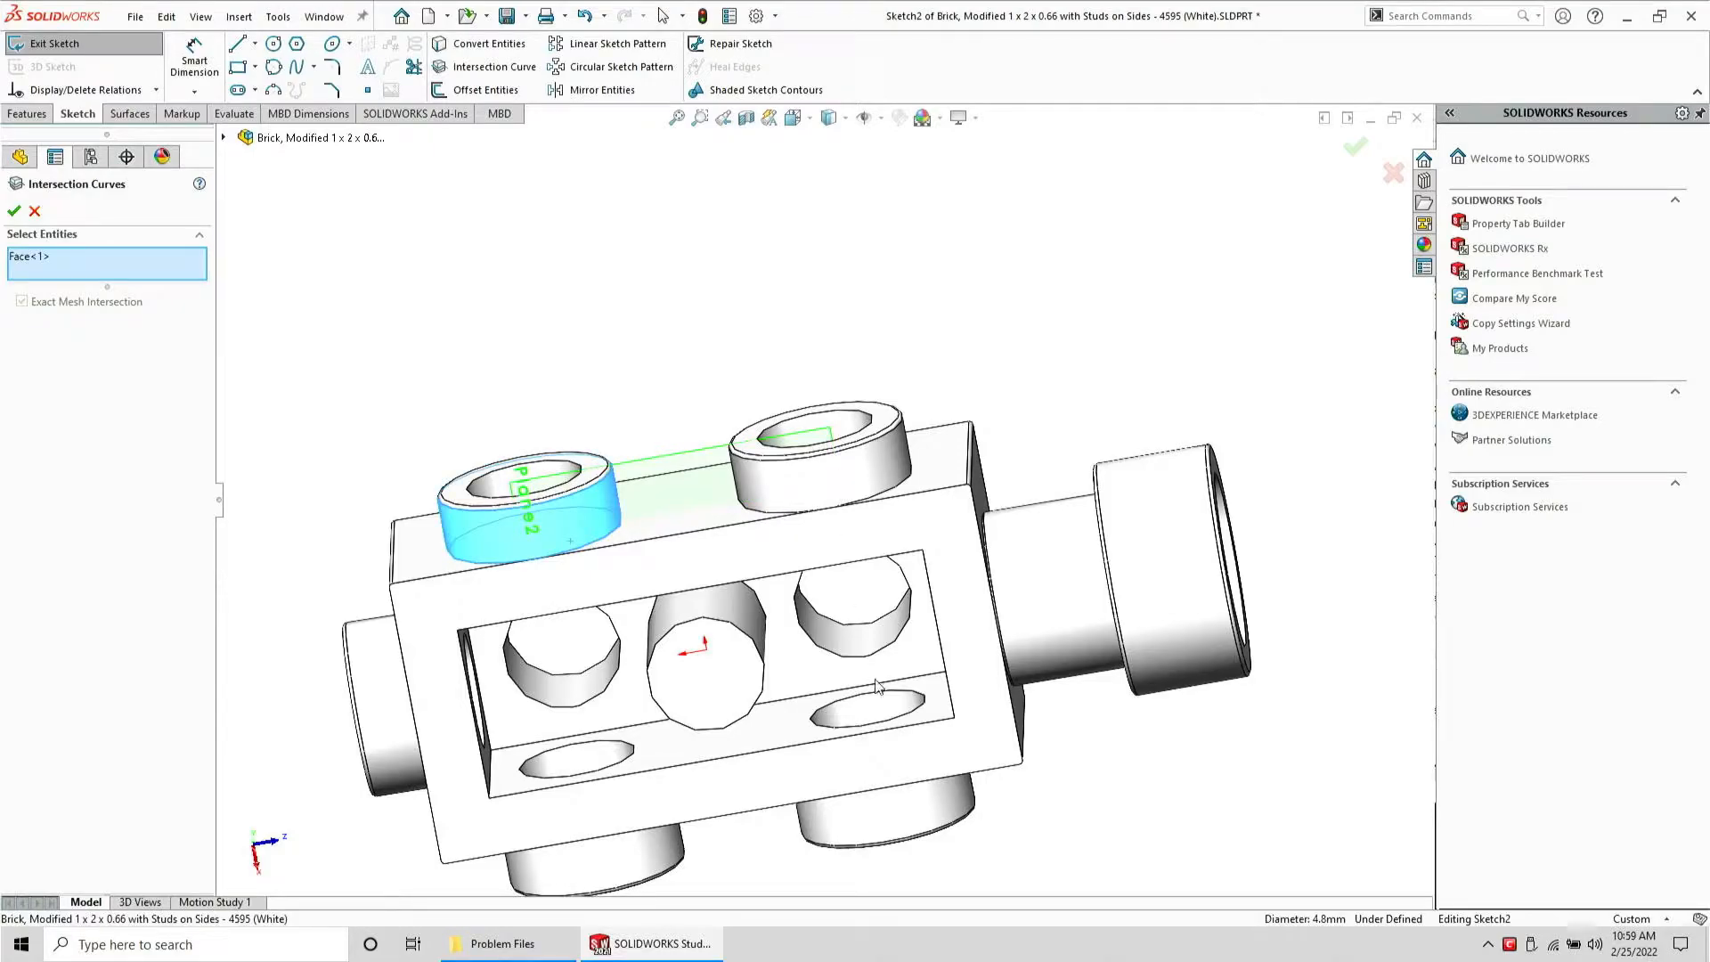
left_click(875, 461)
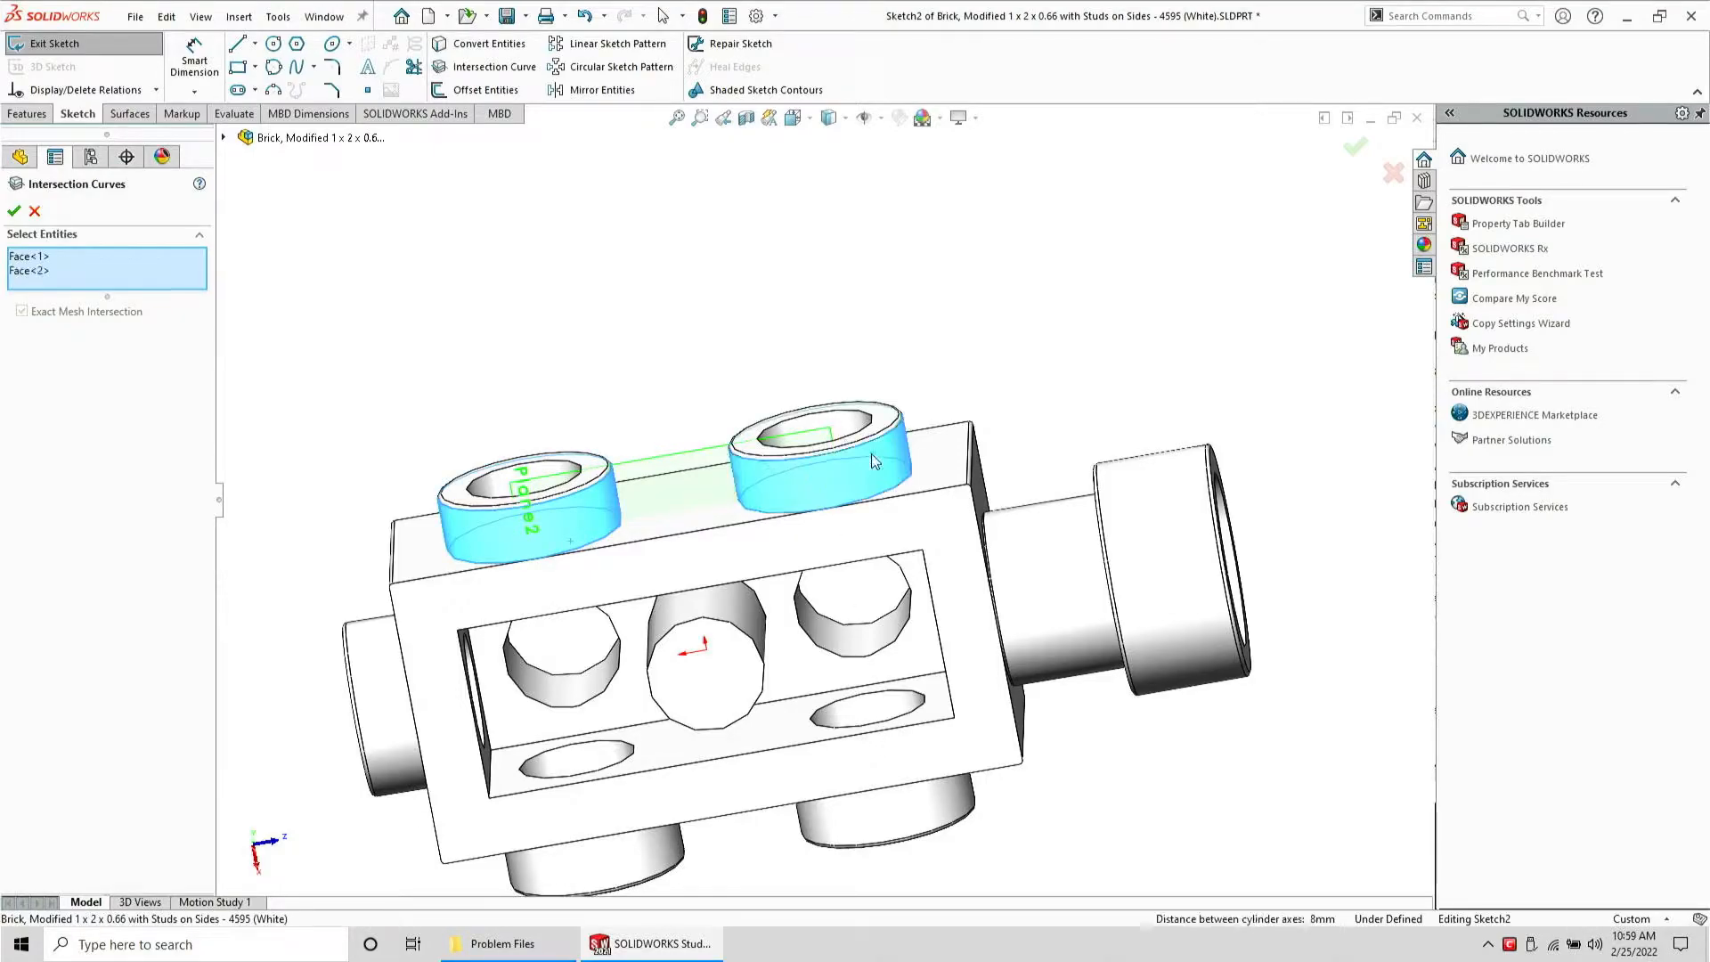
left_click(905, 811)
left_click(635, 871)
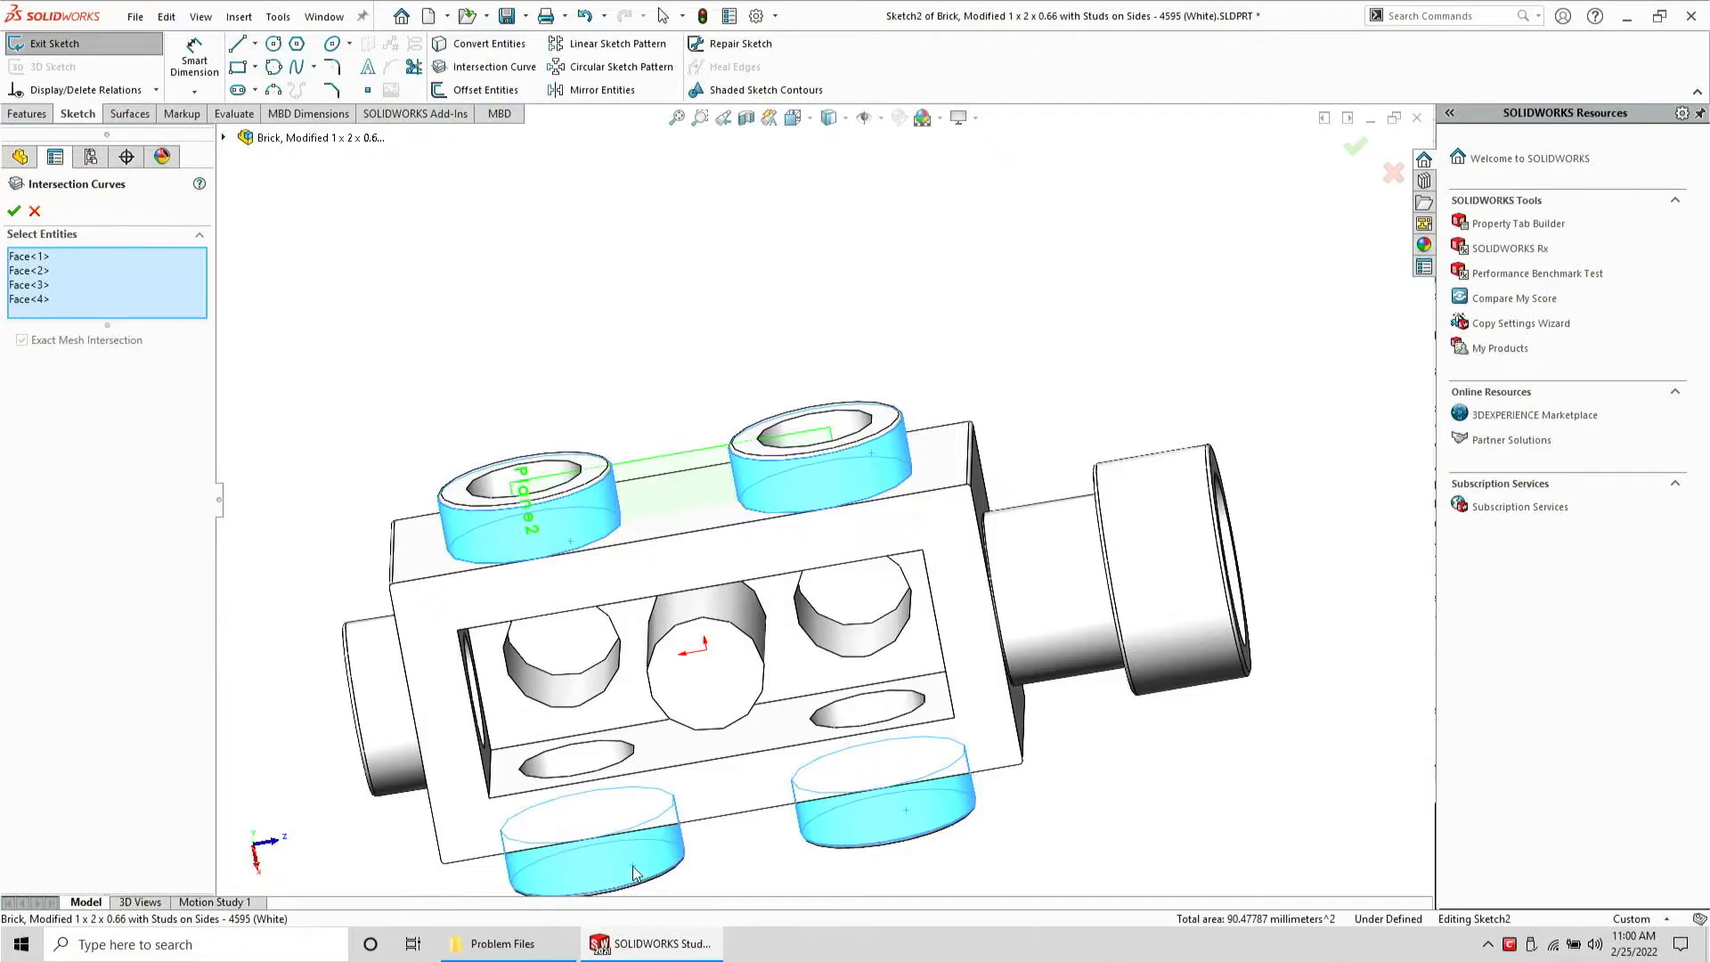
key("Return")
scroll(699, 676, "up", 1)
scroll(699, 675, "down", 2)
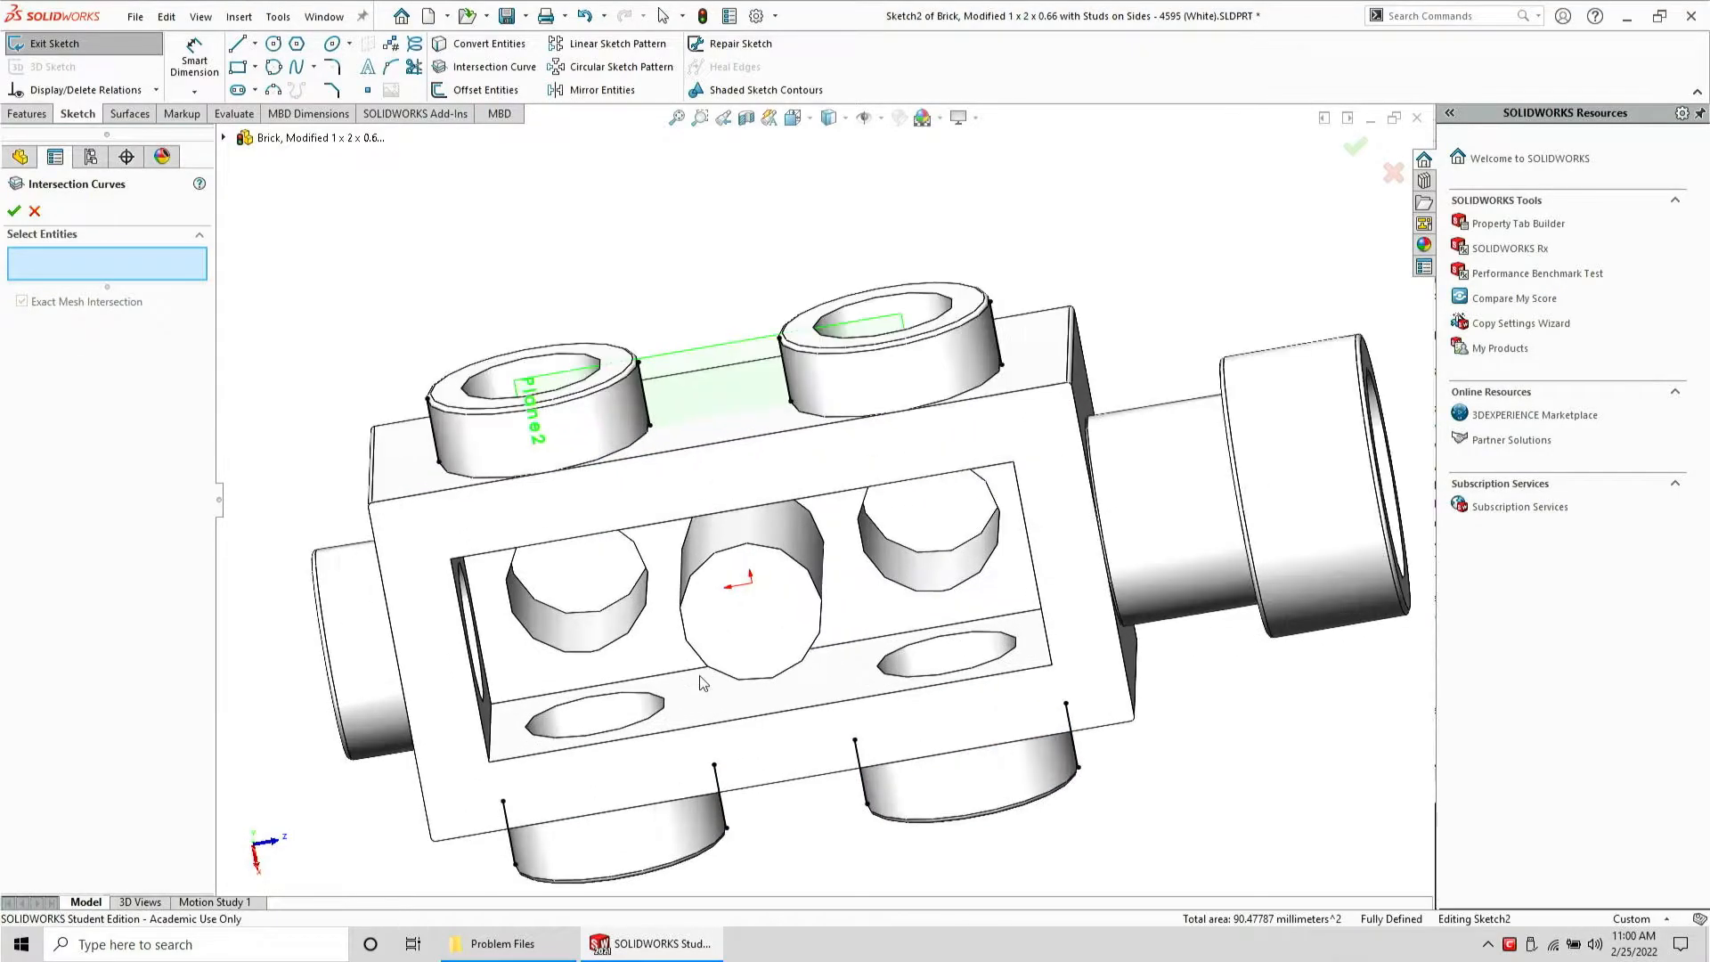
Turn all sketch entities into construction geometry
key("Escape")
key("ctrl+a")
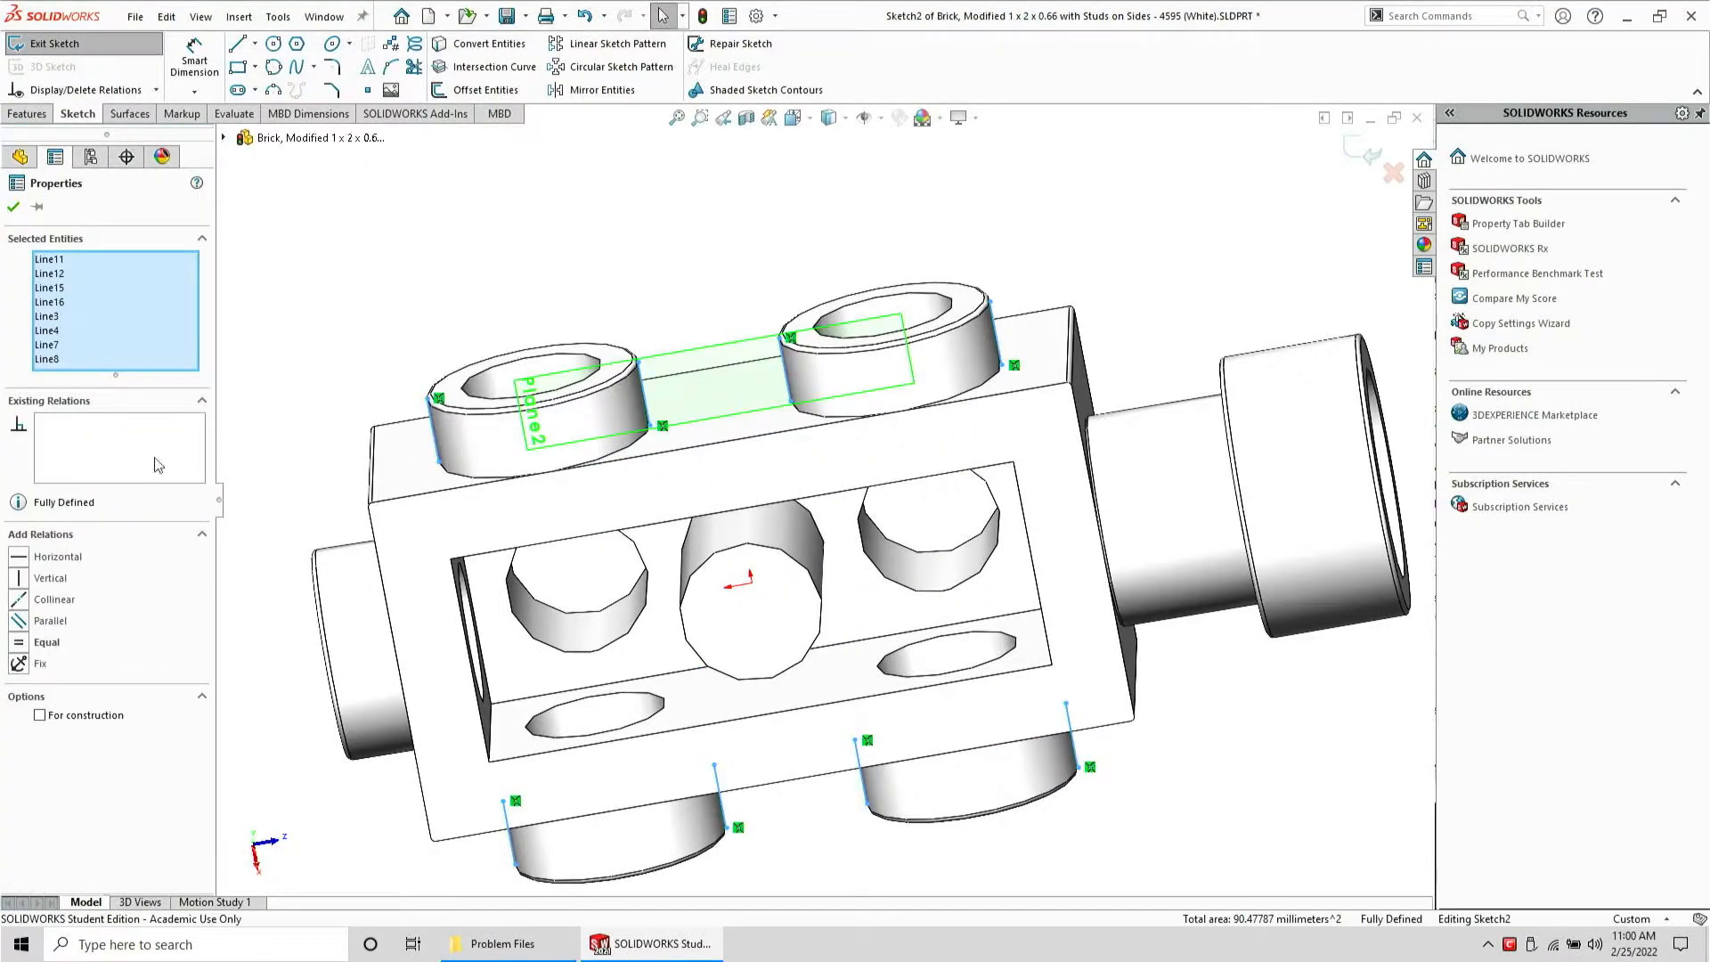
left_click(40, 715)
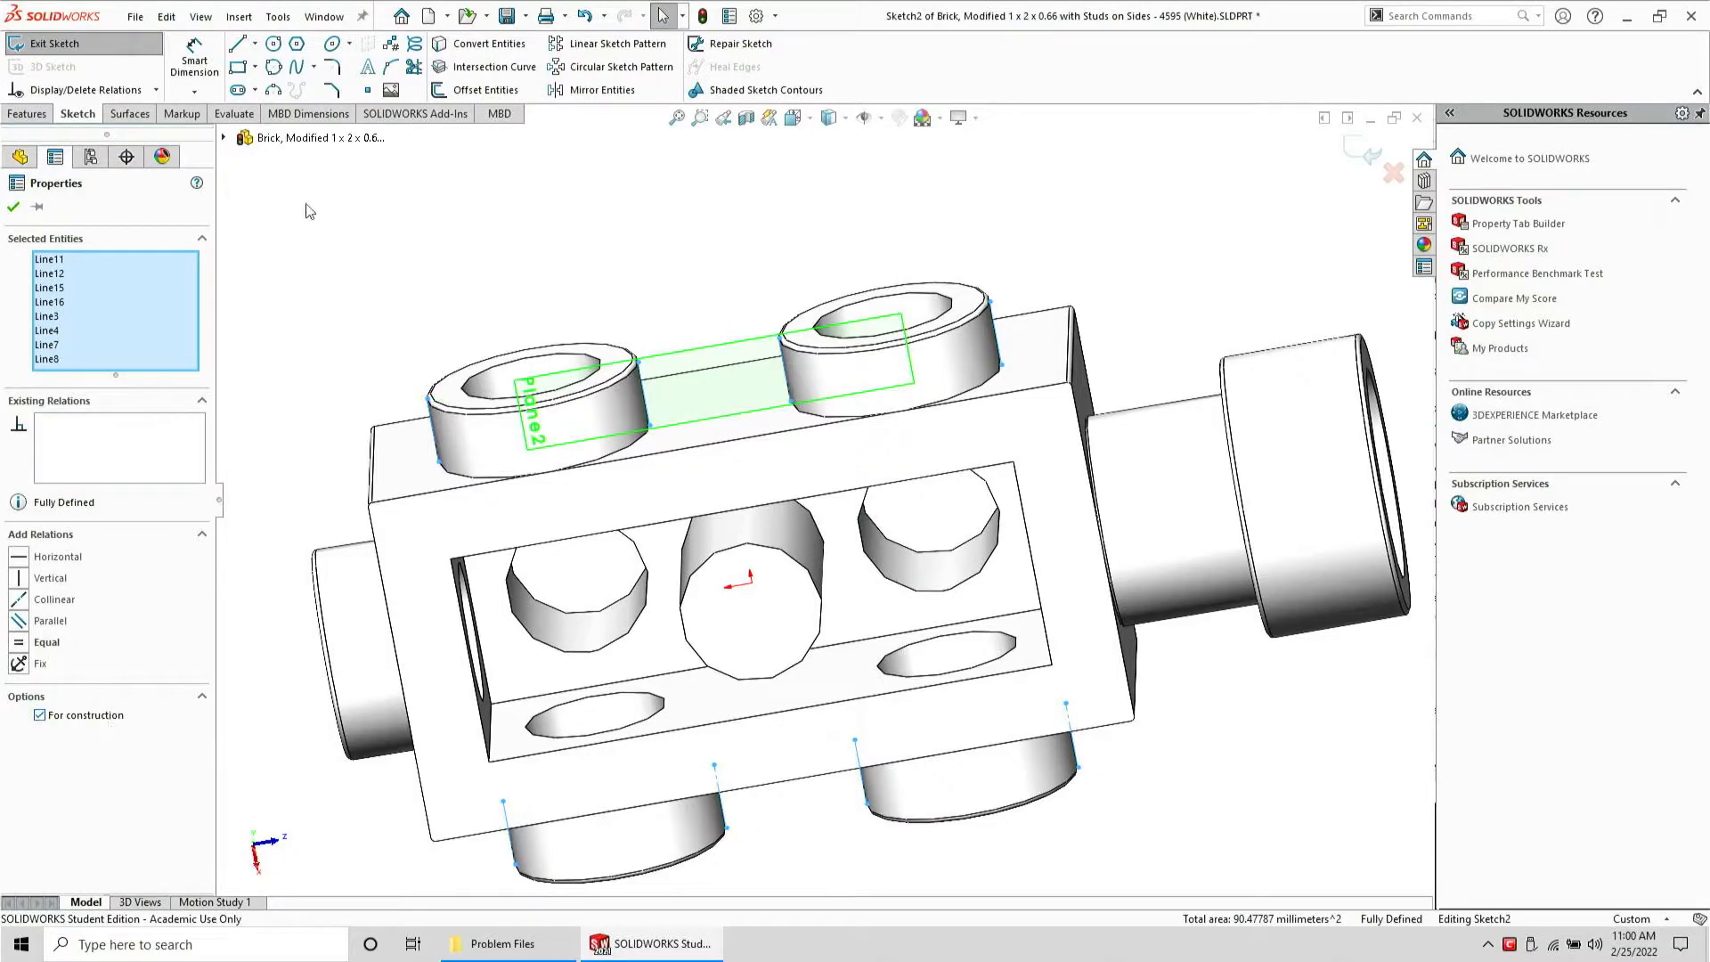
key("Escape")
Sketch a small triangle against the intersection line on the near top stud
left_click(238, 45)
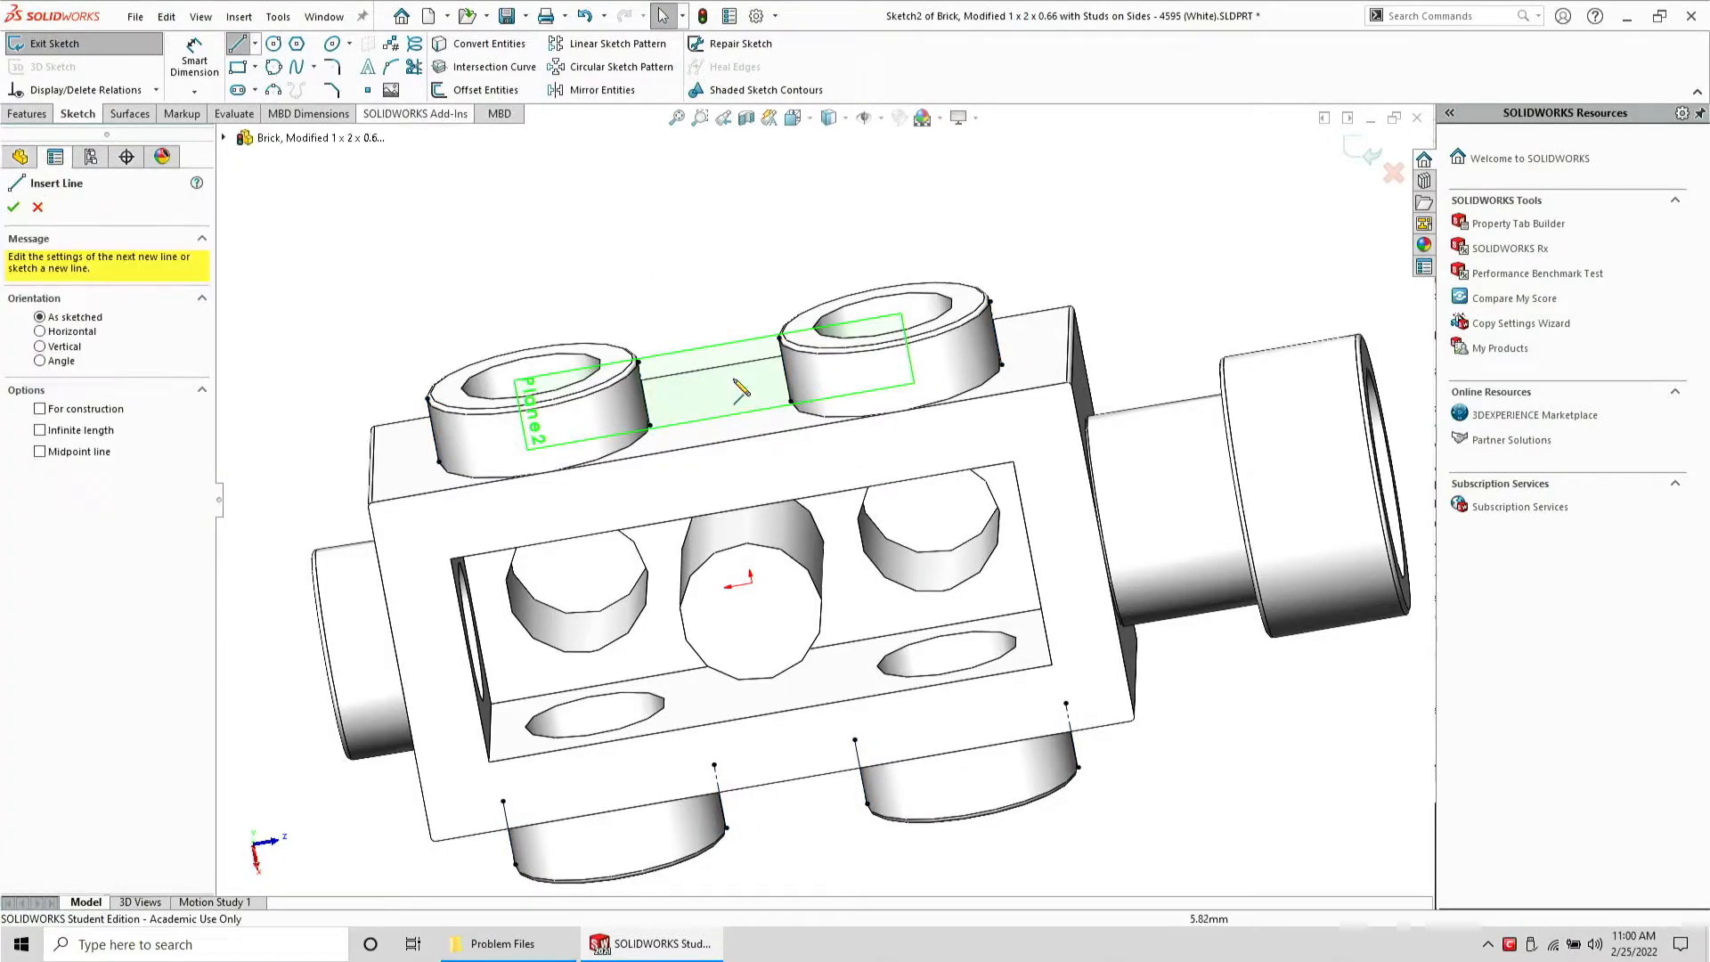
left_click(650, 426)
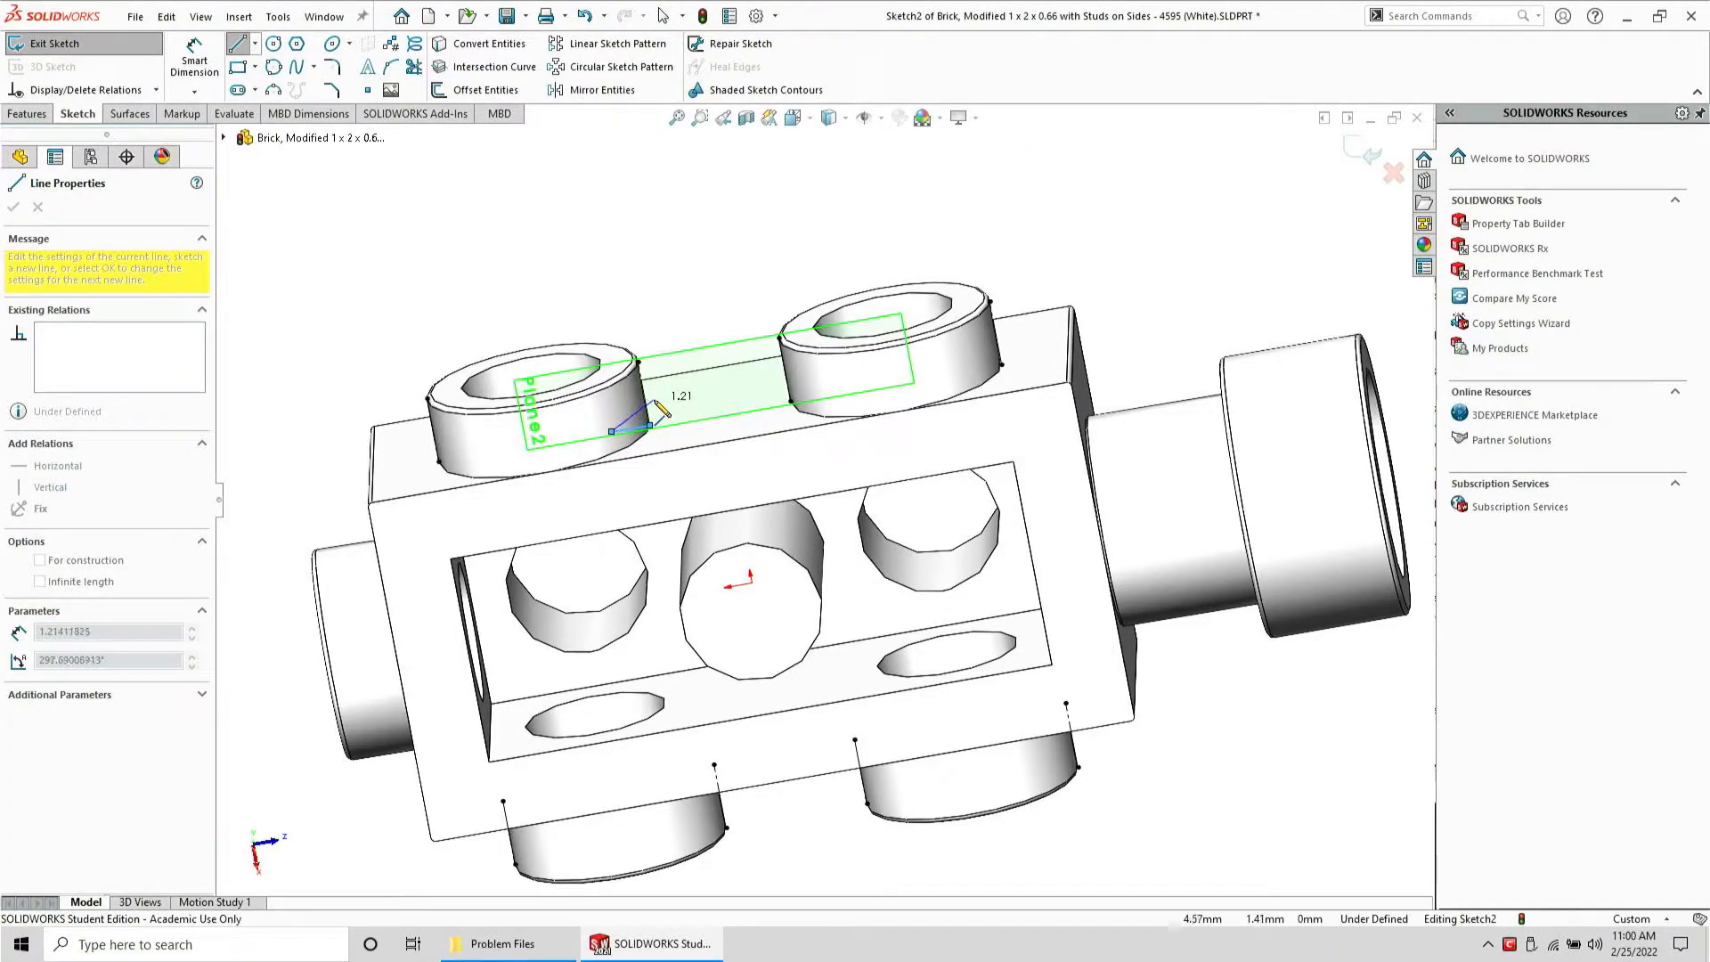
left_click(643, 377)
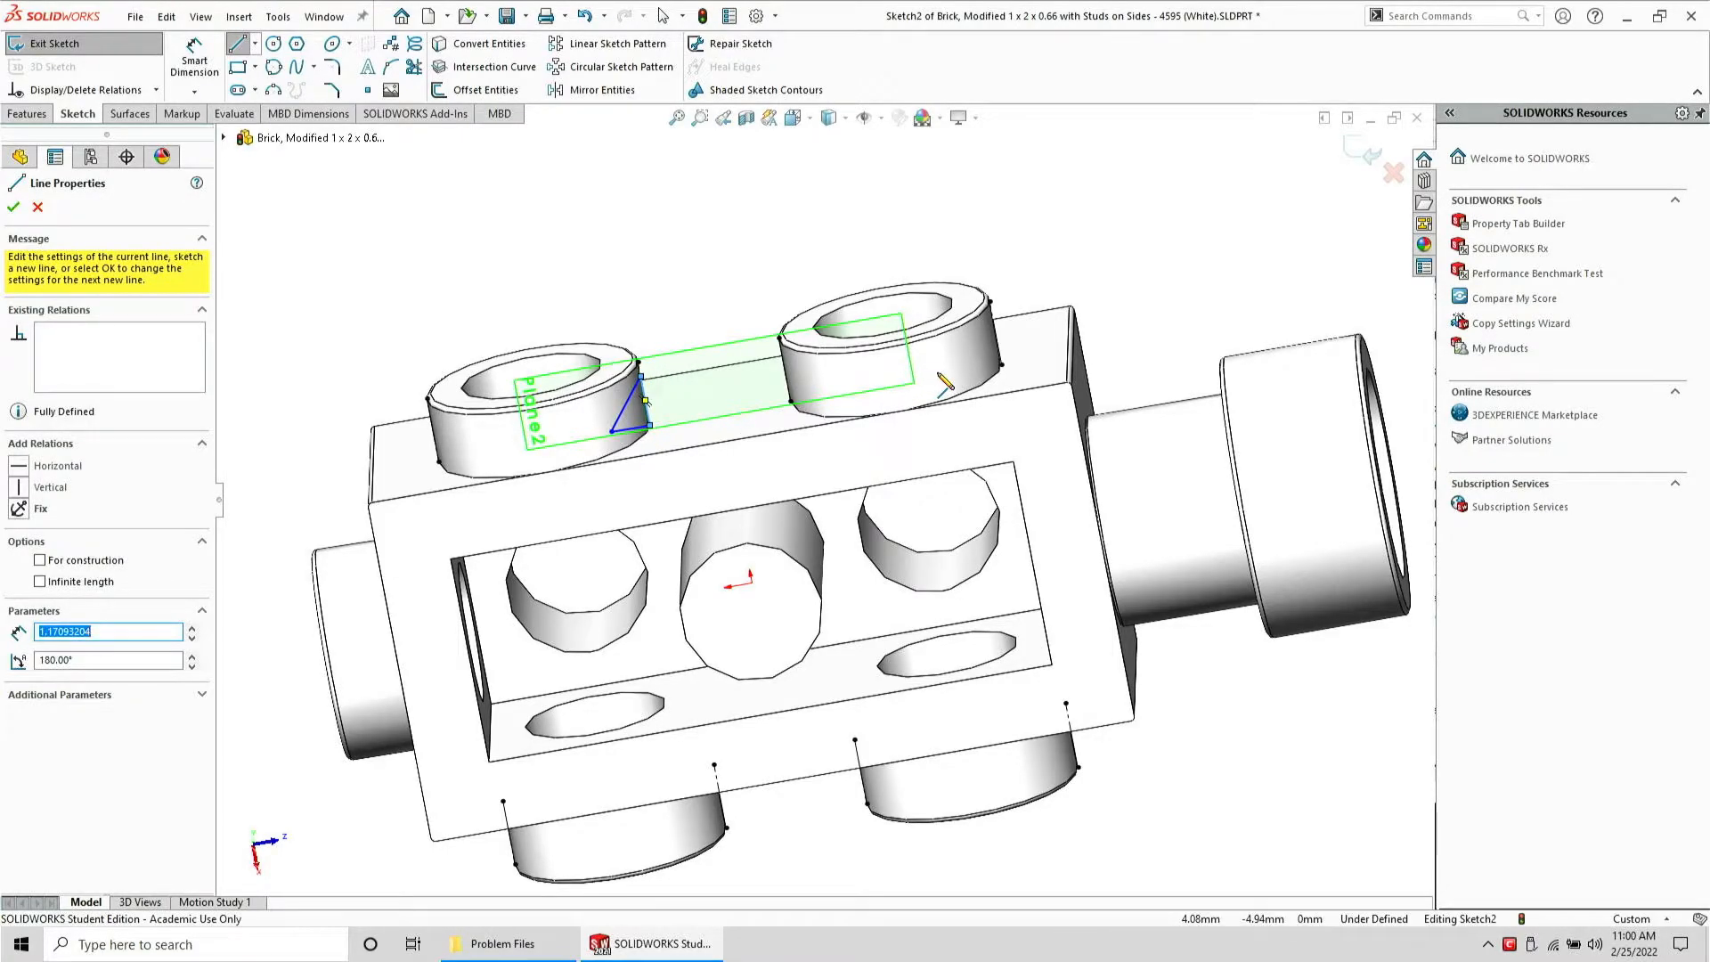
Sketch a similar small triangle against the intersection line on the near bottom stud
left_click(714, 766)
left_click(655, 776)
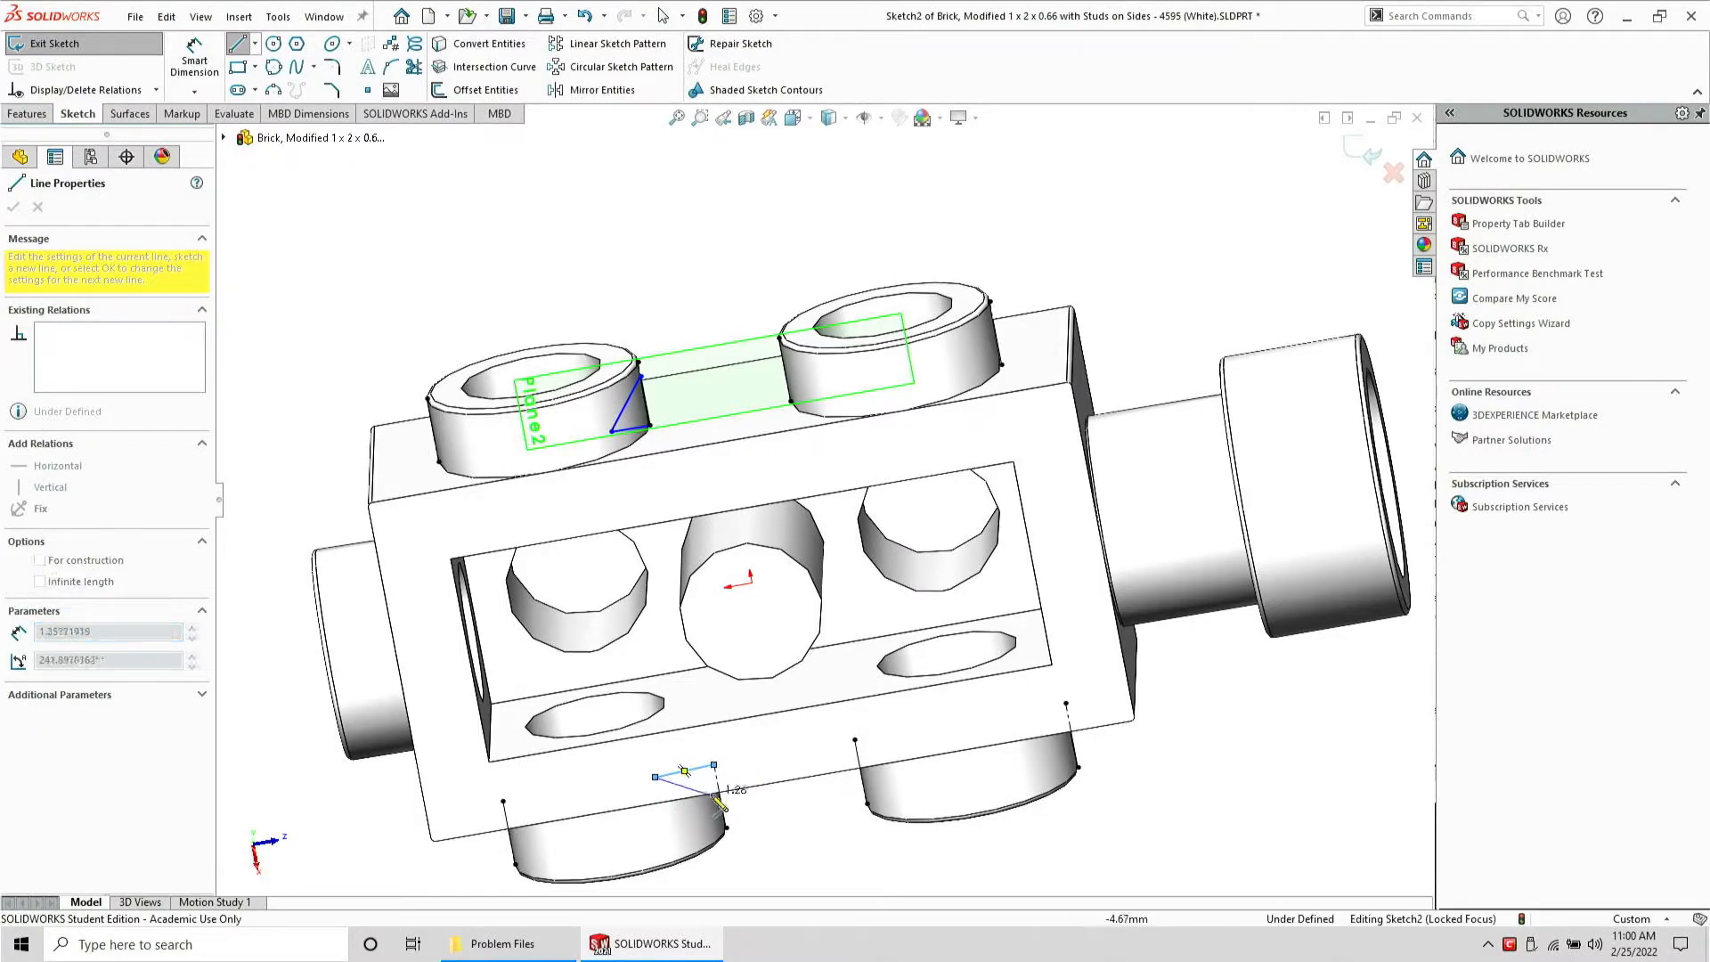
left_click(717, 781)
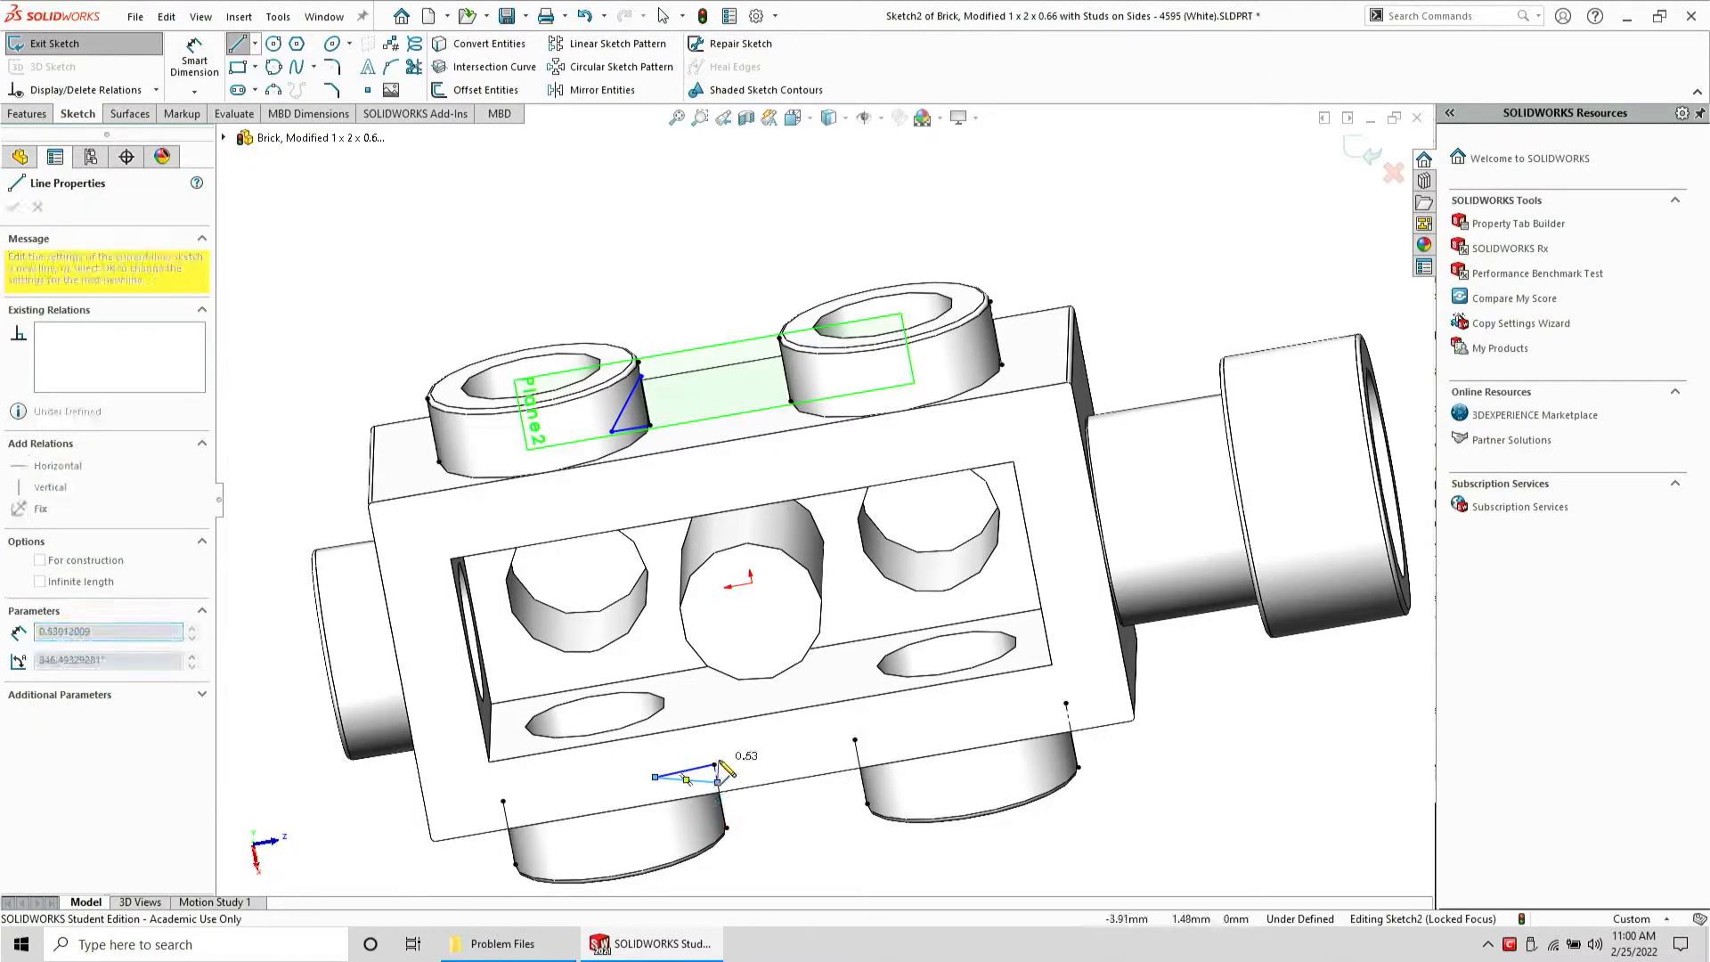
left_click(714, 764)
key("Escape")
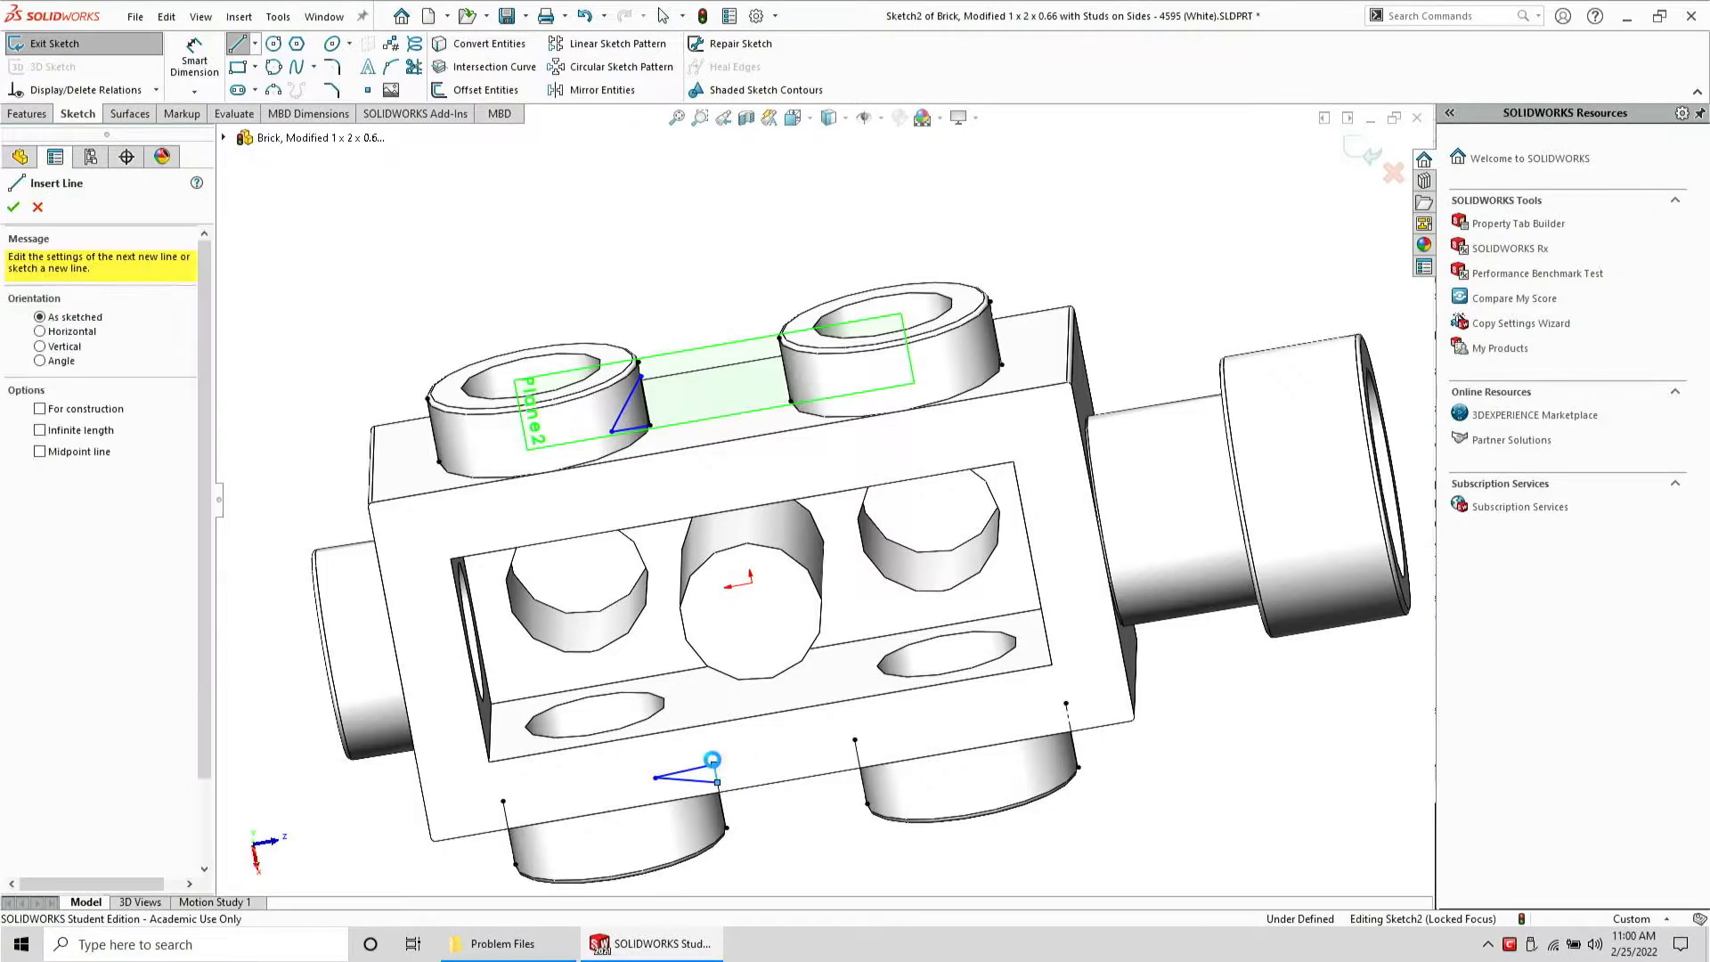
Make the bottom triangle's two legs perpendicular and equal in length
scroll(715, 767, "down", 5)
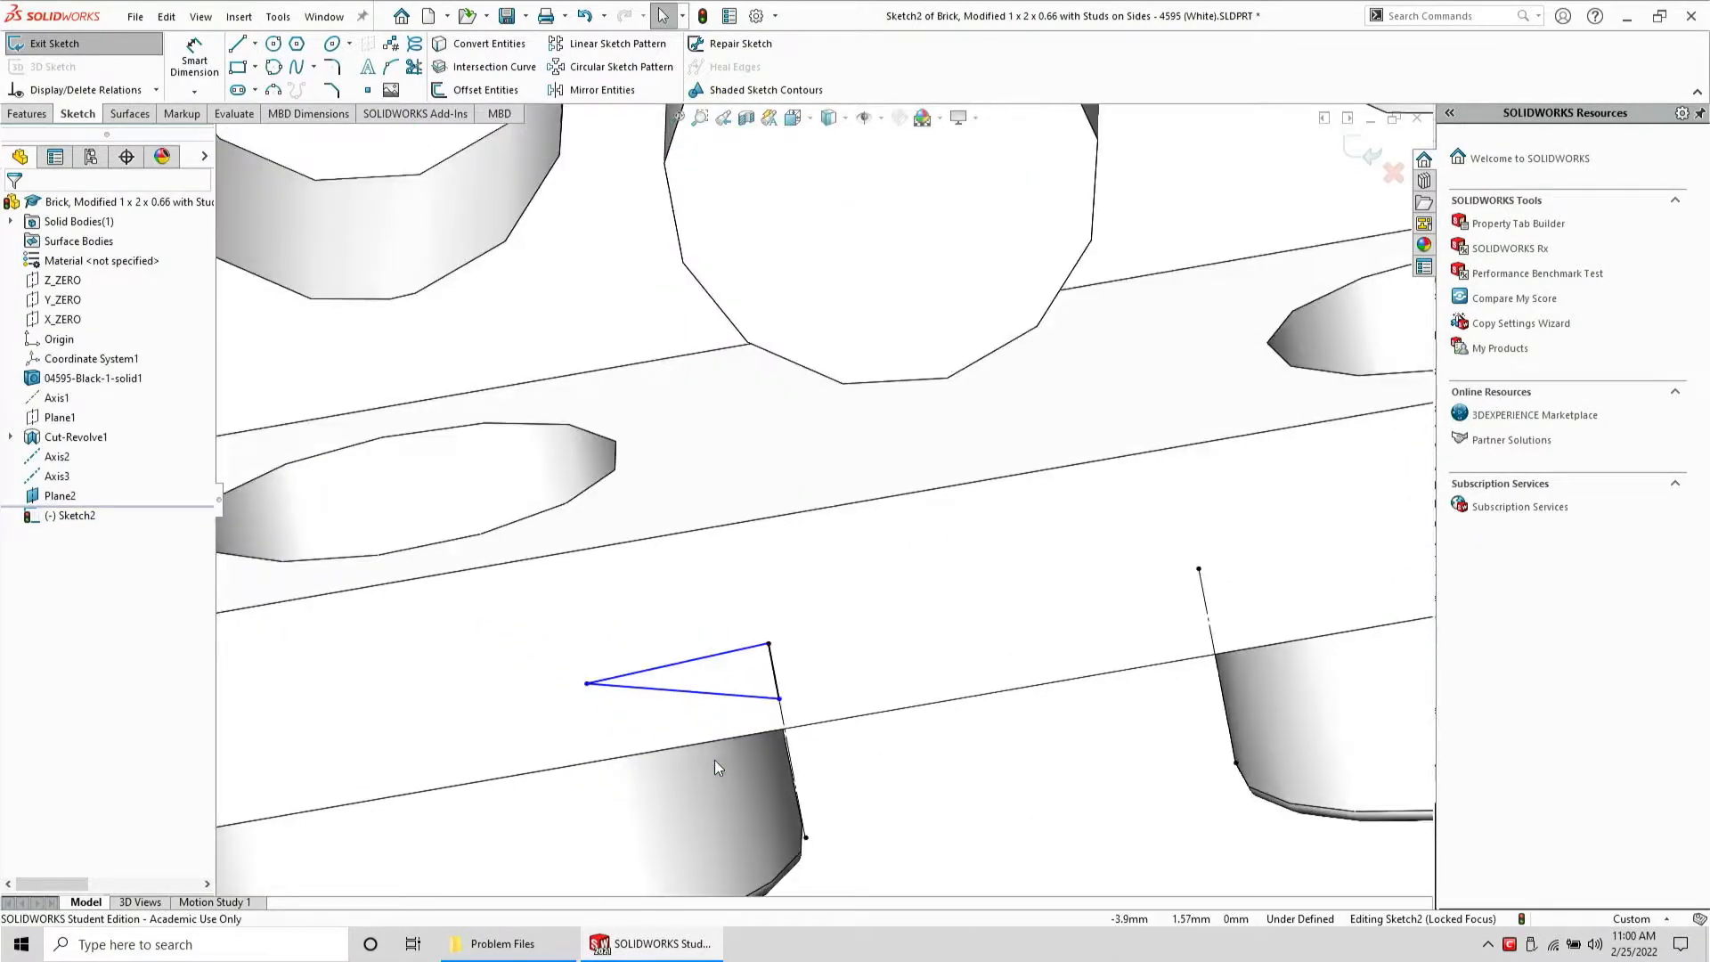
left_click(772, 670)
left_click(754, 648, "ctrl")
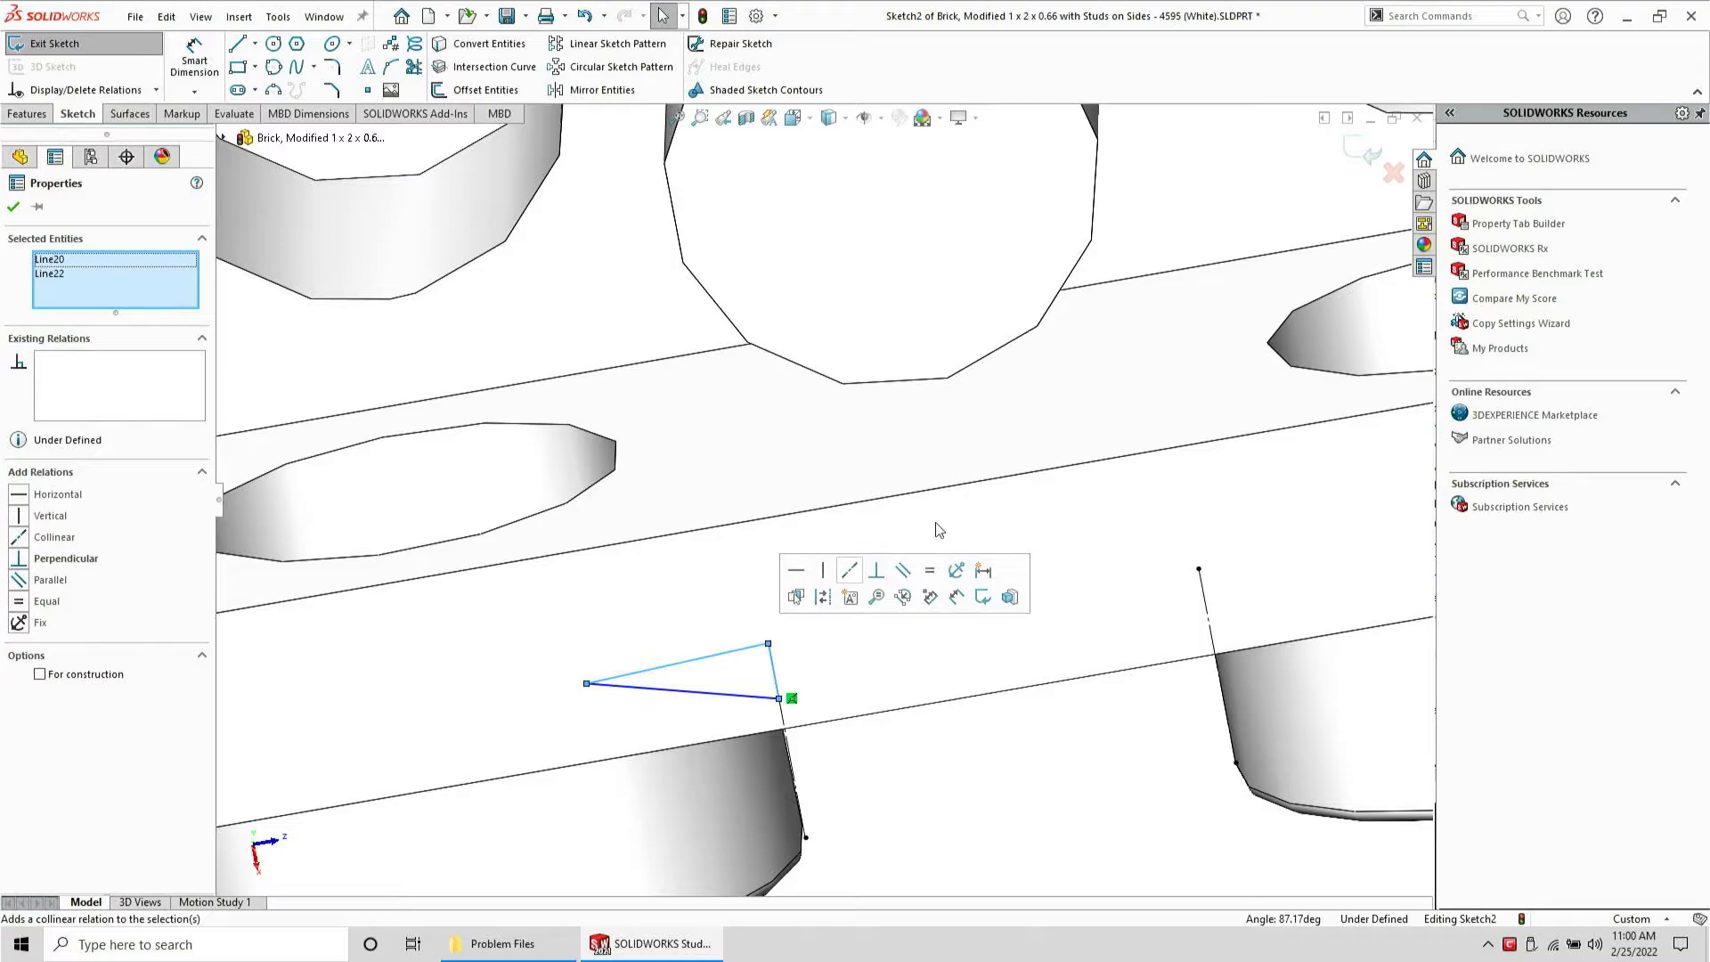
left_click(876, 569)
left_click(929, 572)
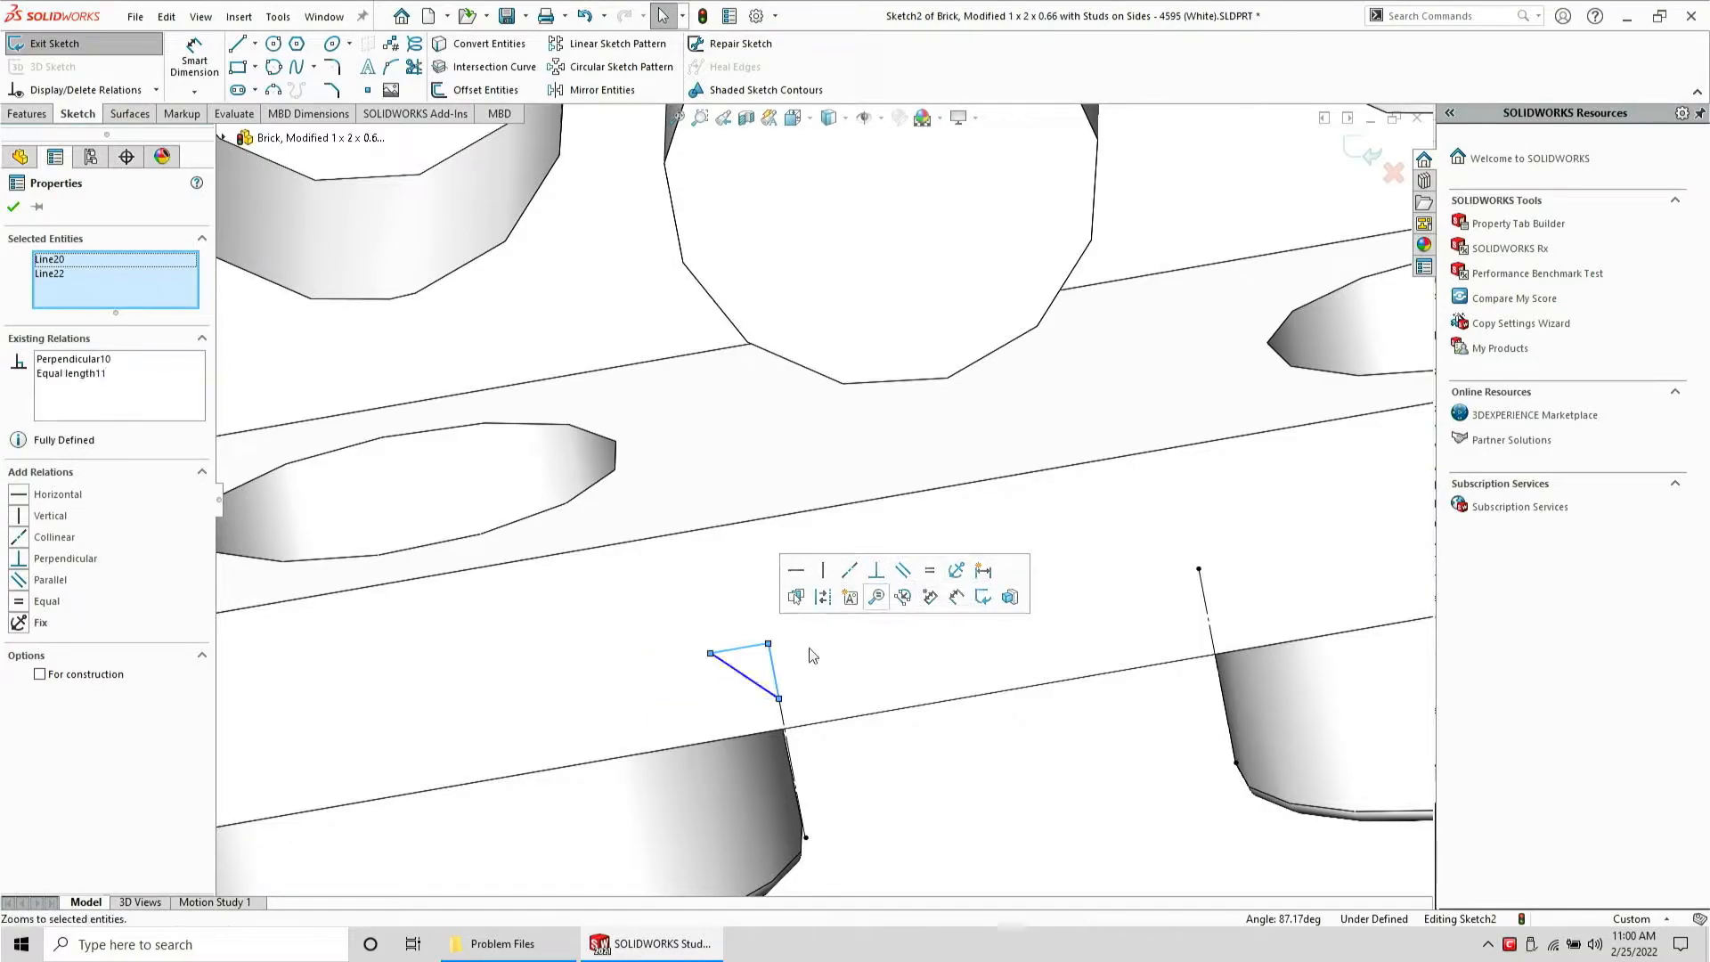
Make two legs of the top triangle perpendicular to each other
left_click(772, 668)
scroll(655, 457, "up", 9)
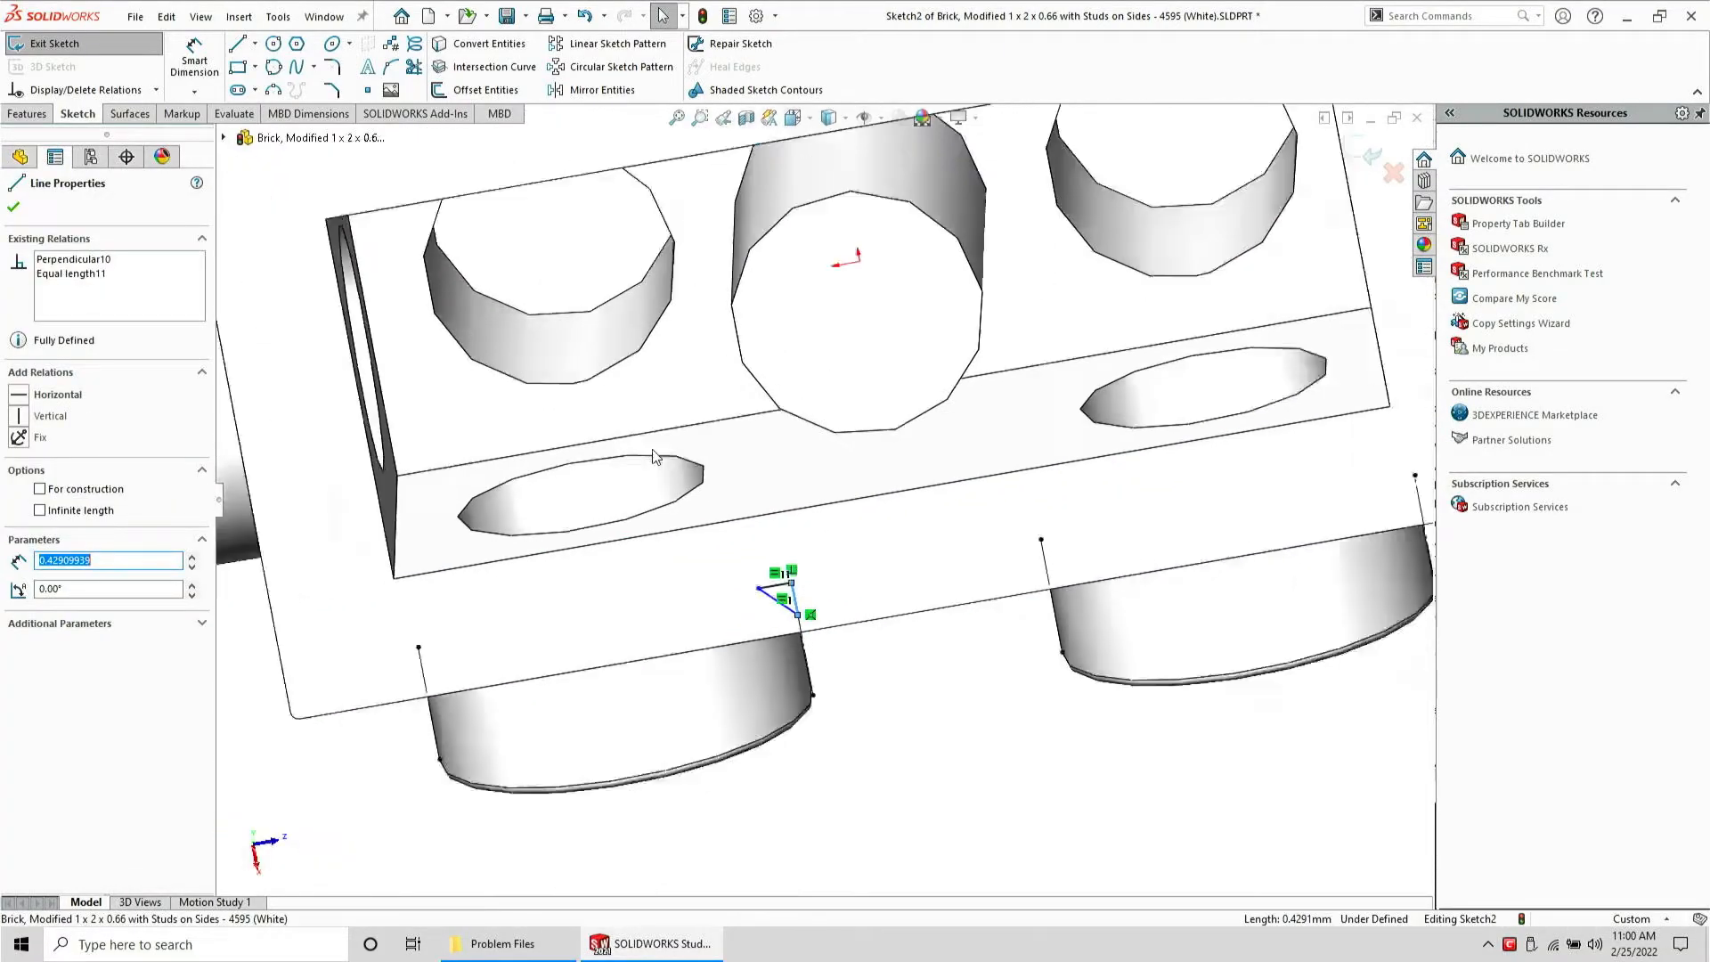
scroll(766, 271, "down", 8)
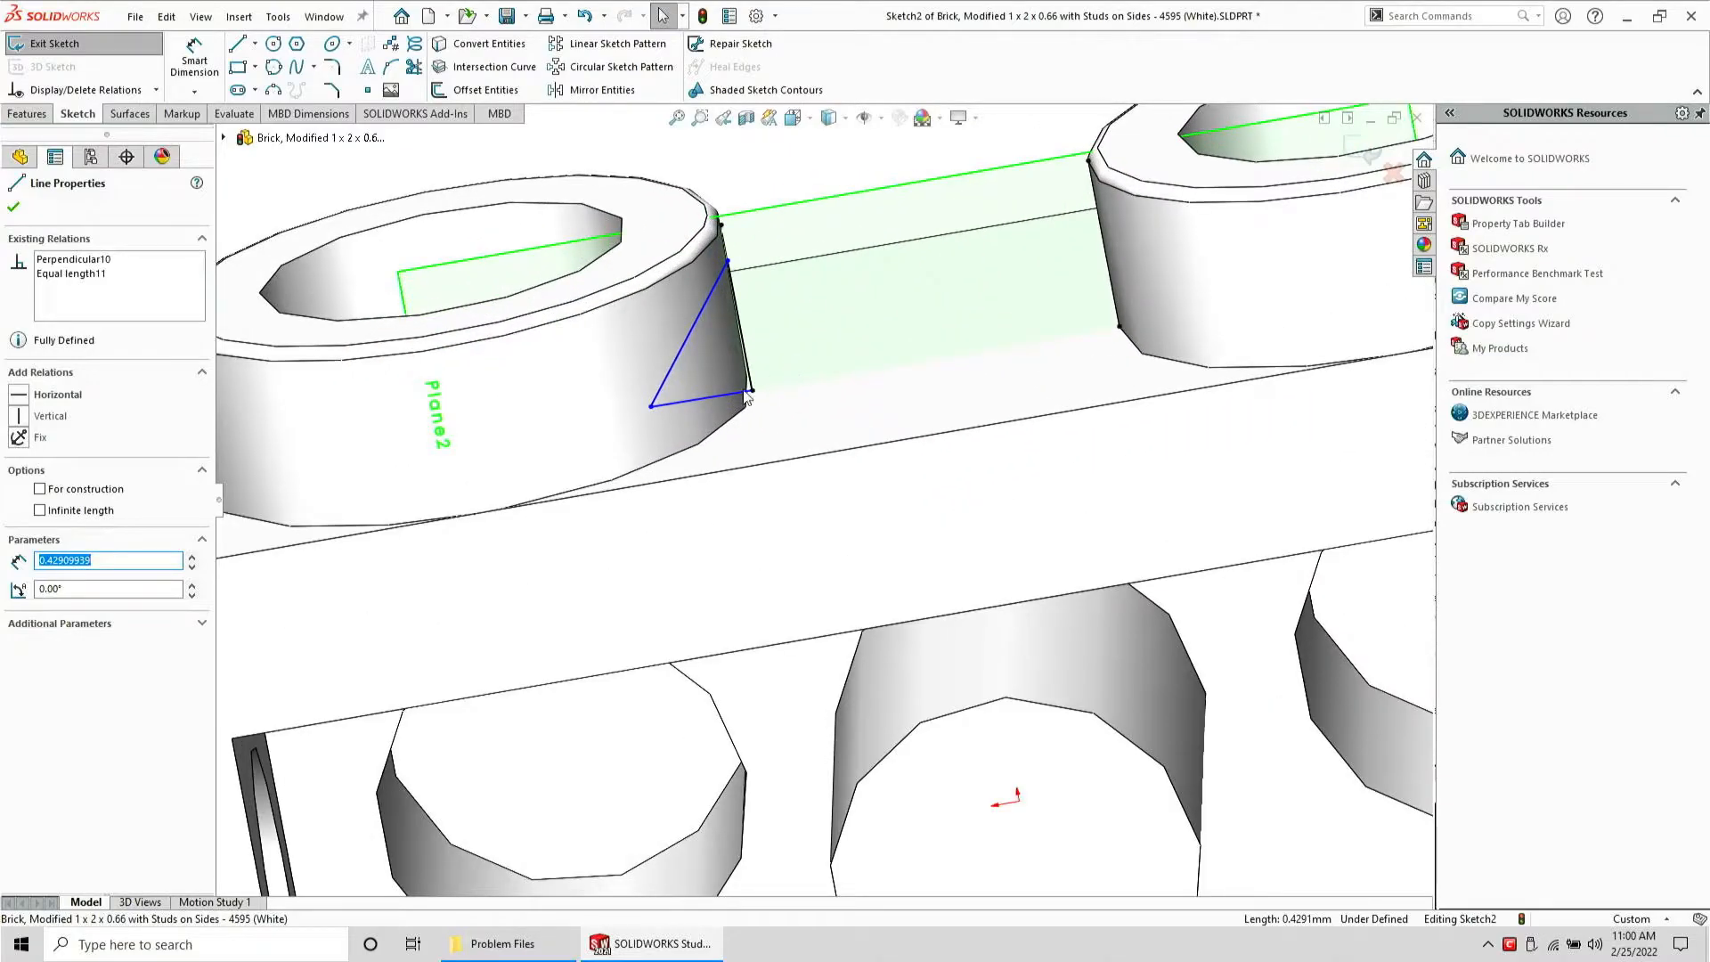
left_click(738, 392, "ctrl")
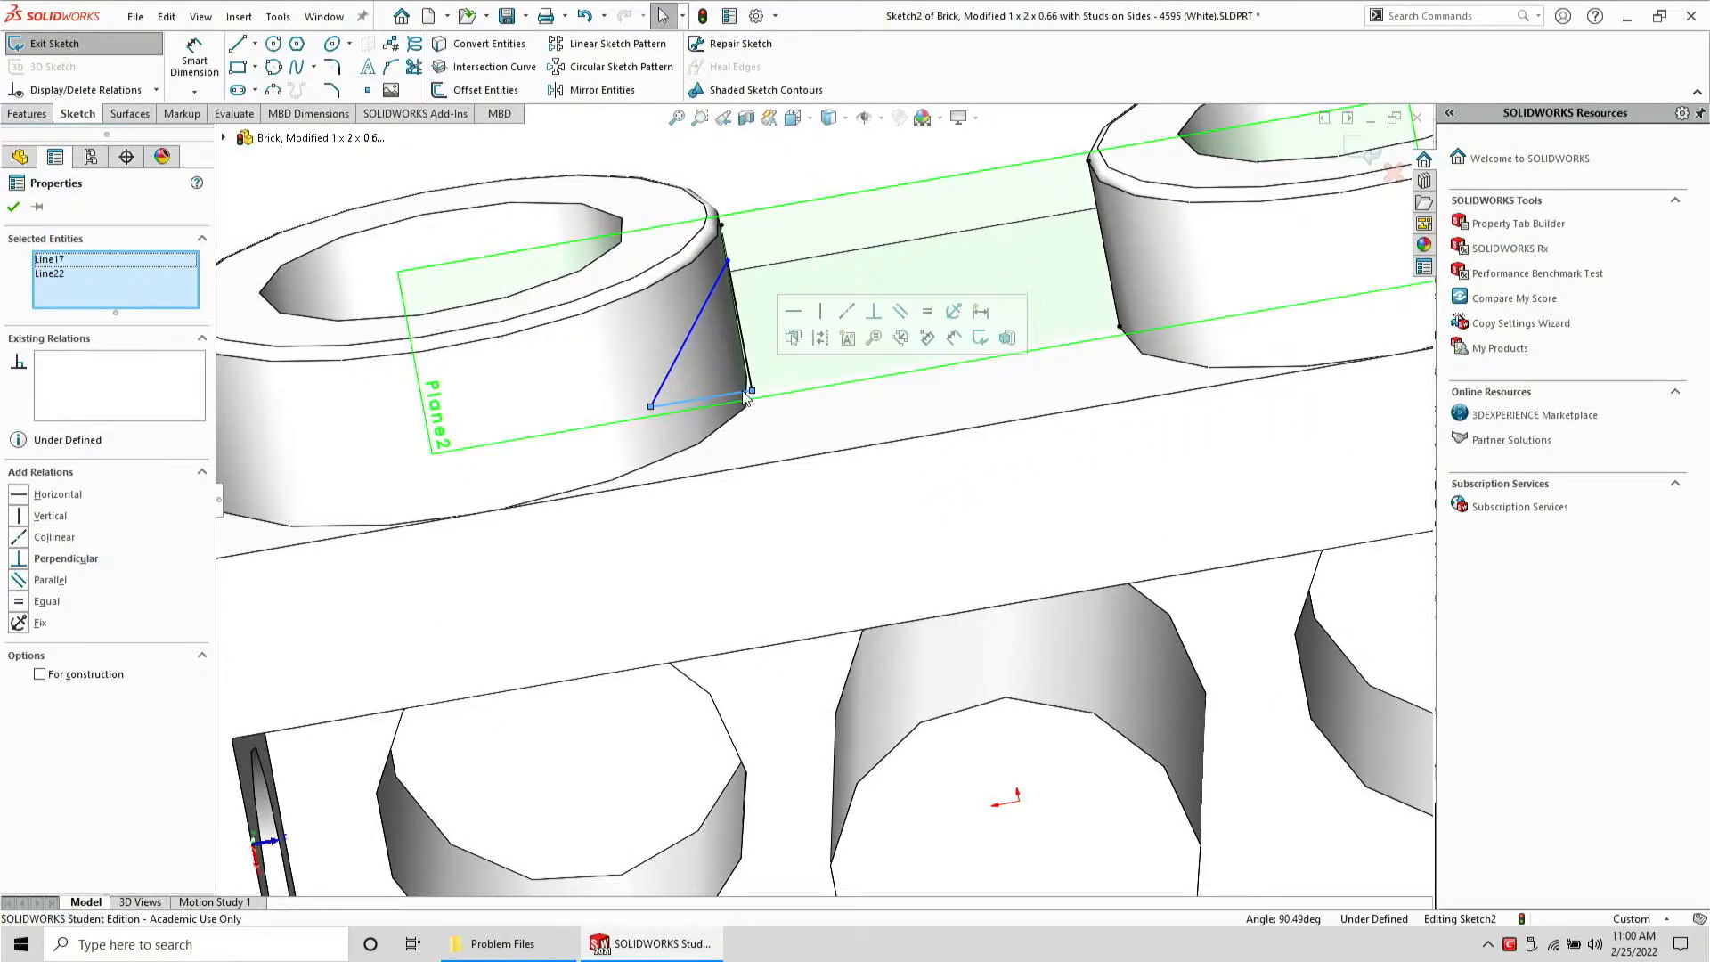
left_click(872, 310)
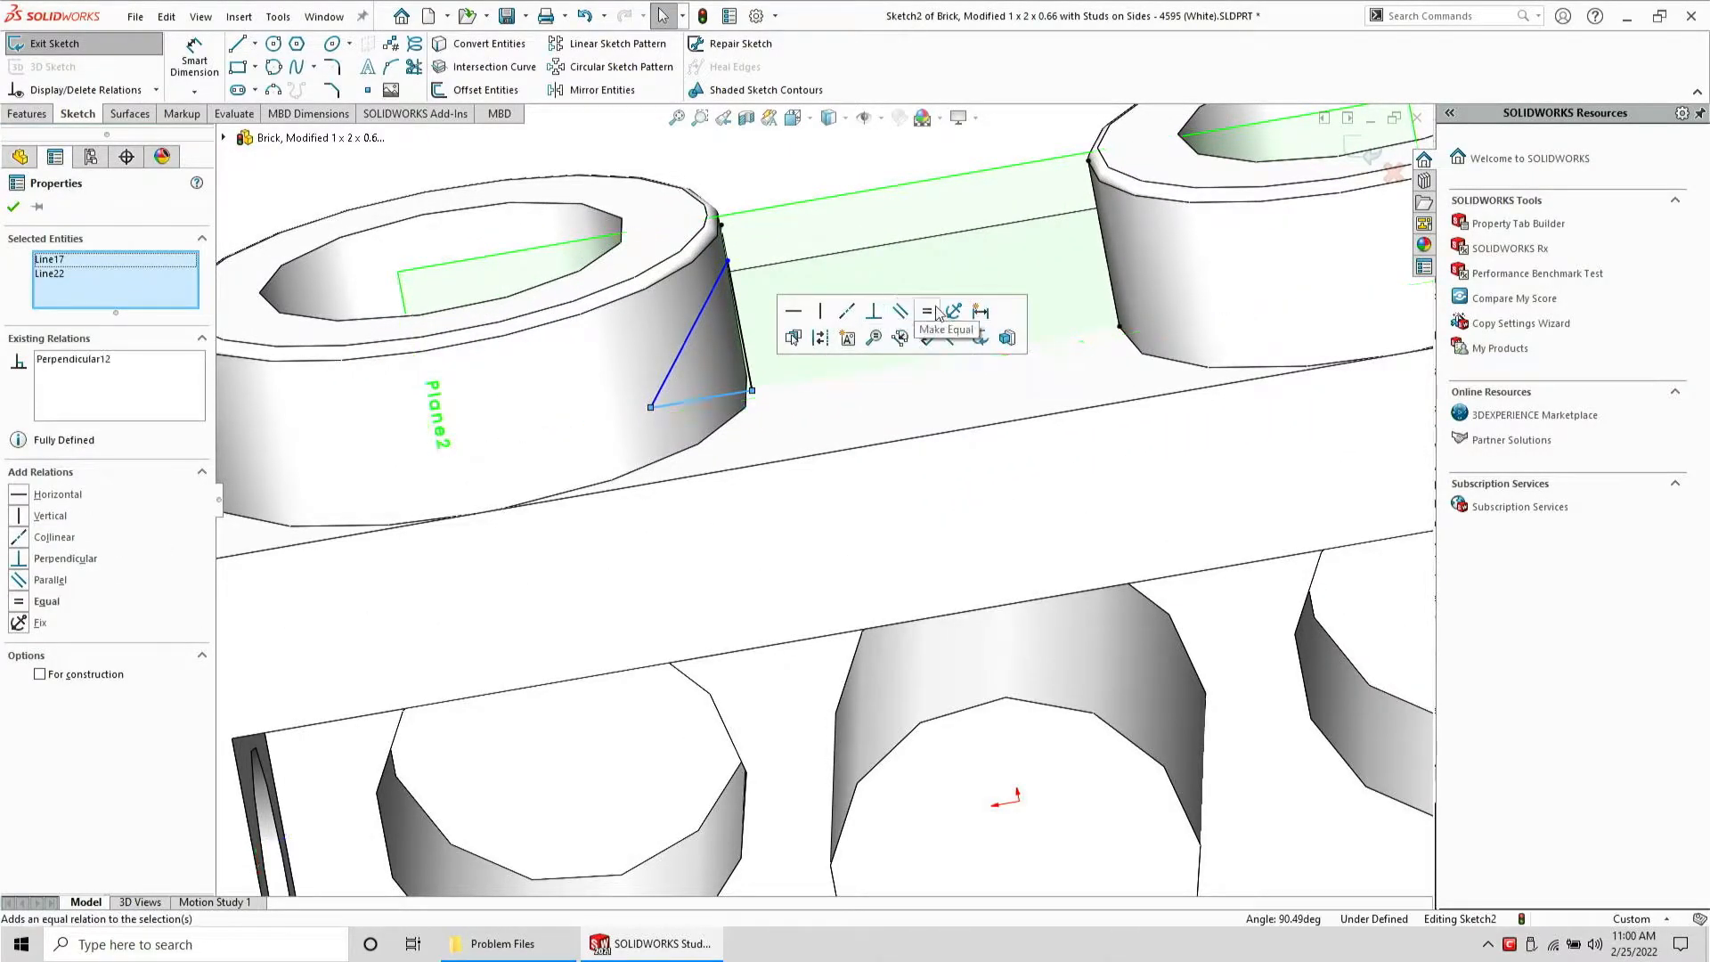
left_click(927, 311)
Make the top triangle's two legs equal in length
left_click(750, 377)
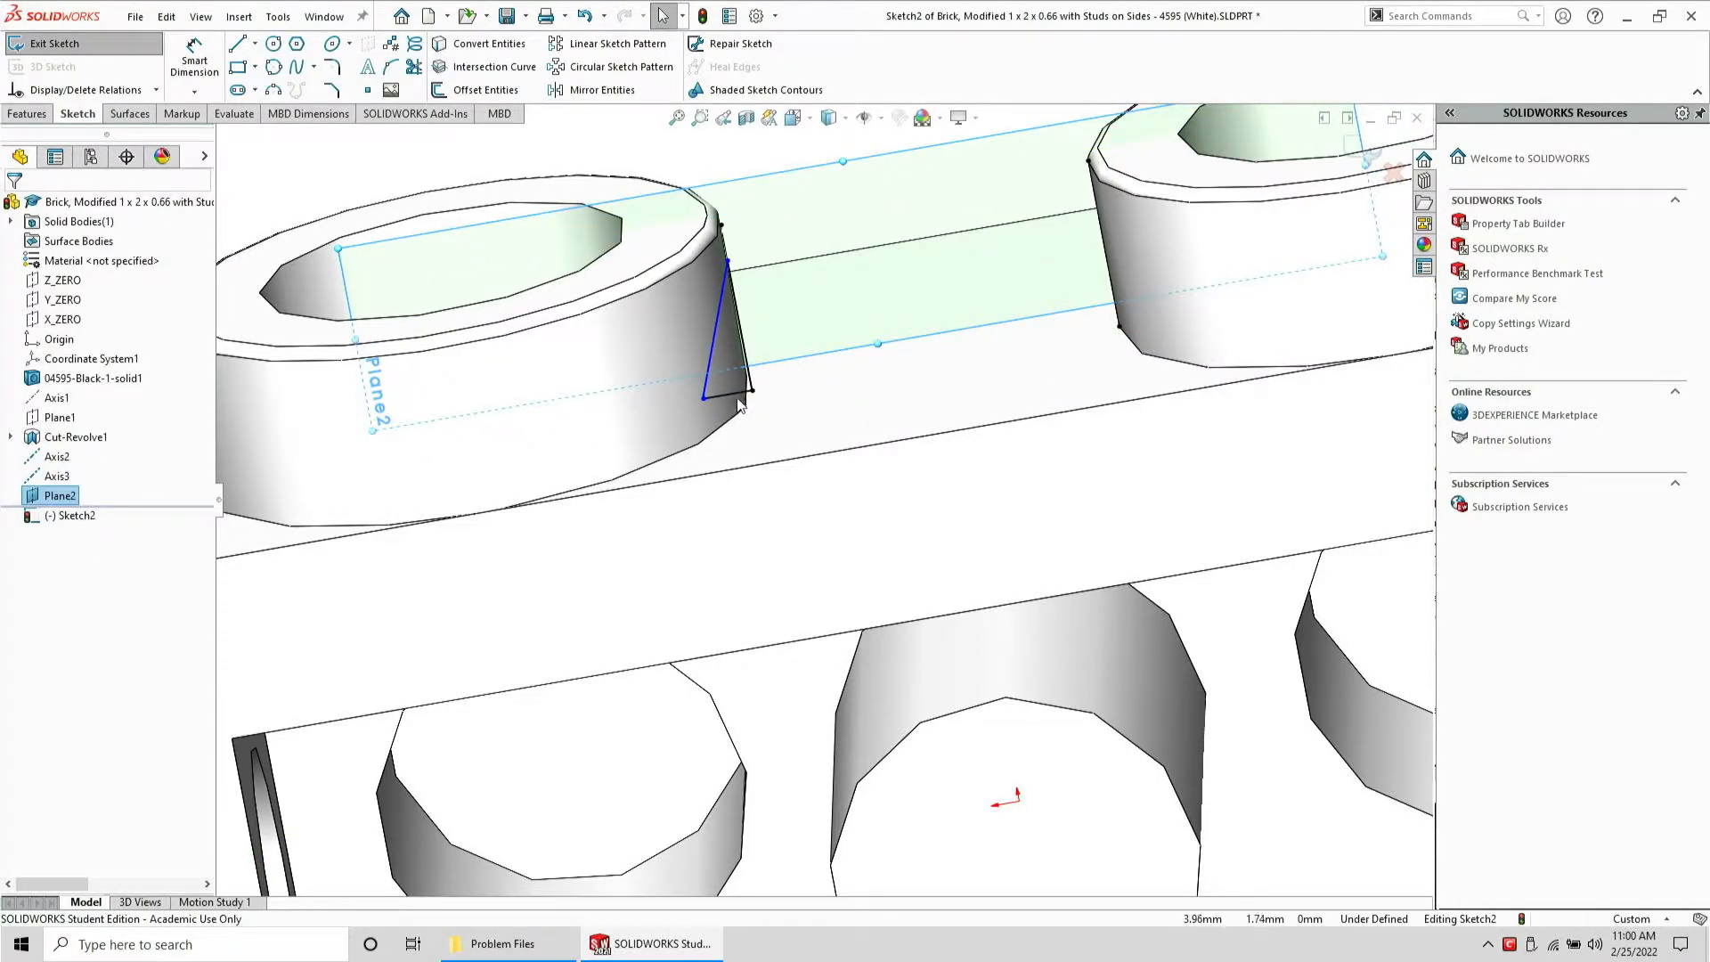
left_click(741, 394, "ctrl")
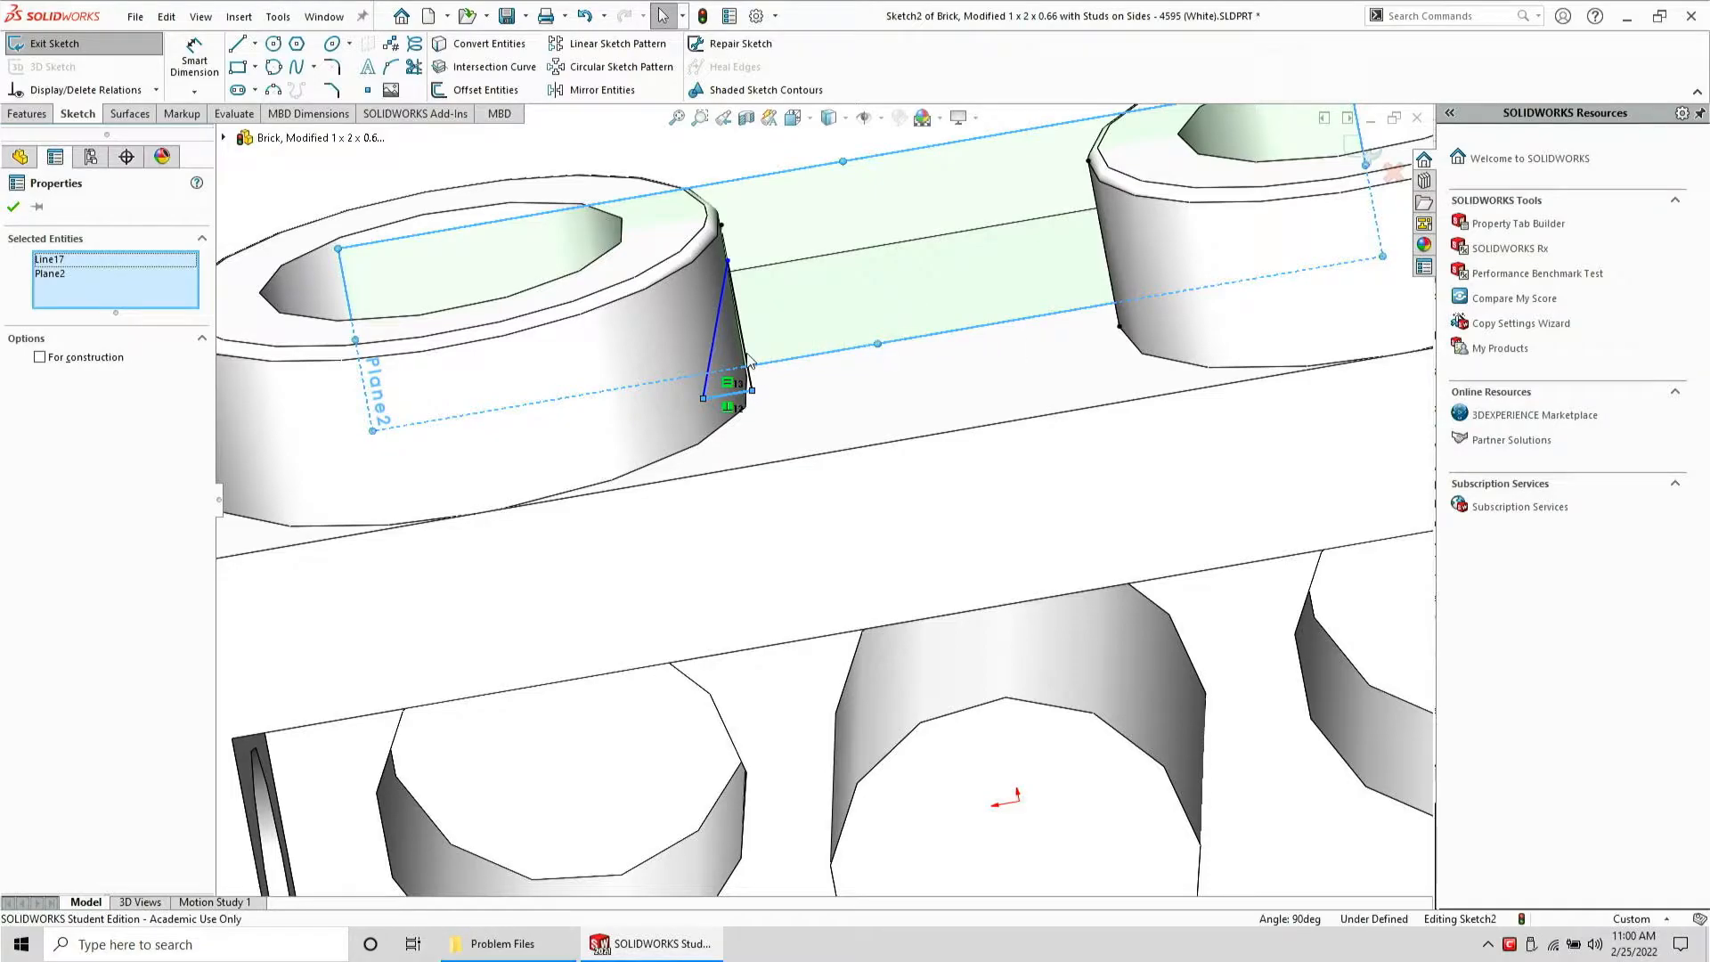
left_click(750, 360, "ctrl")
key("Escape")
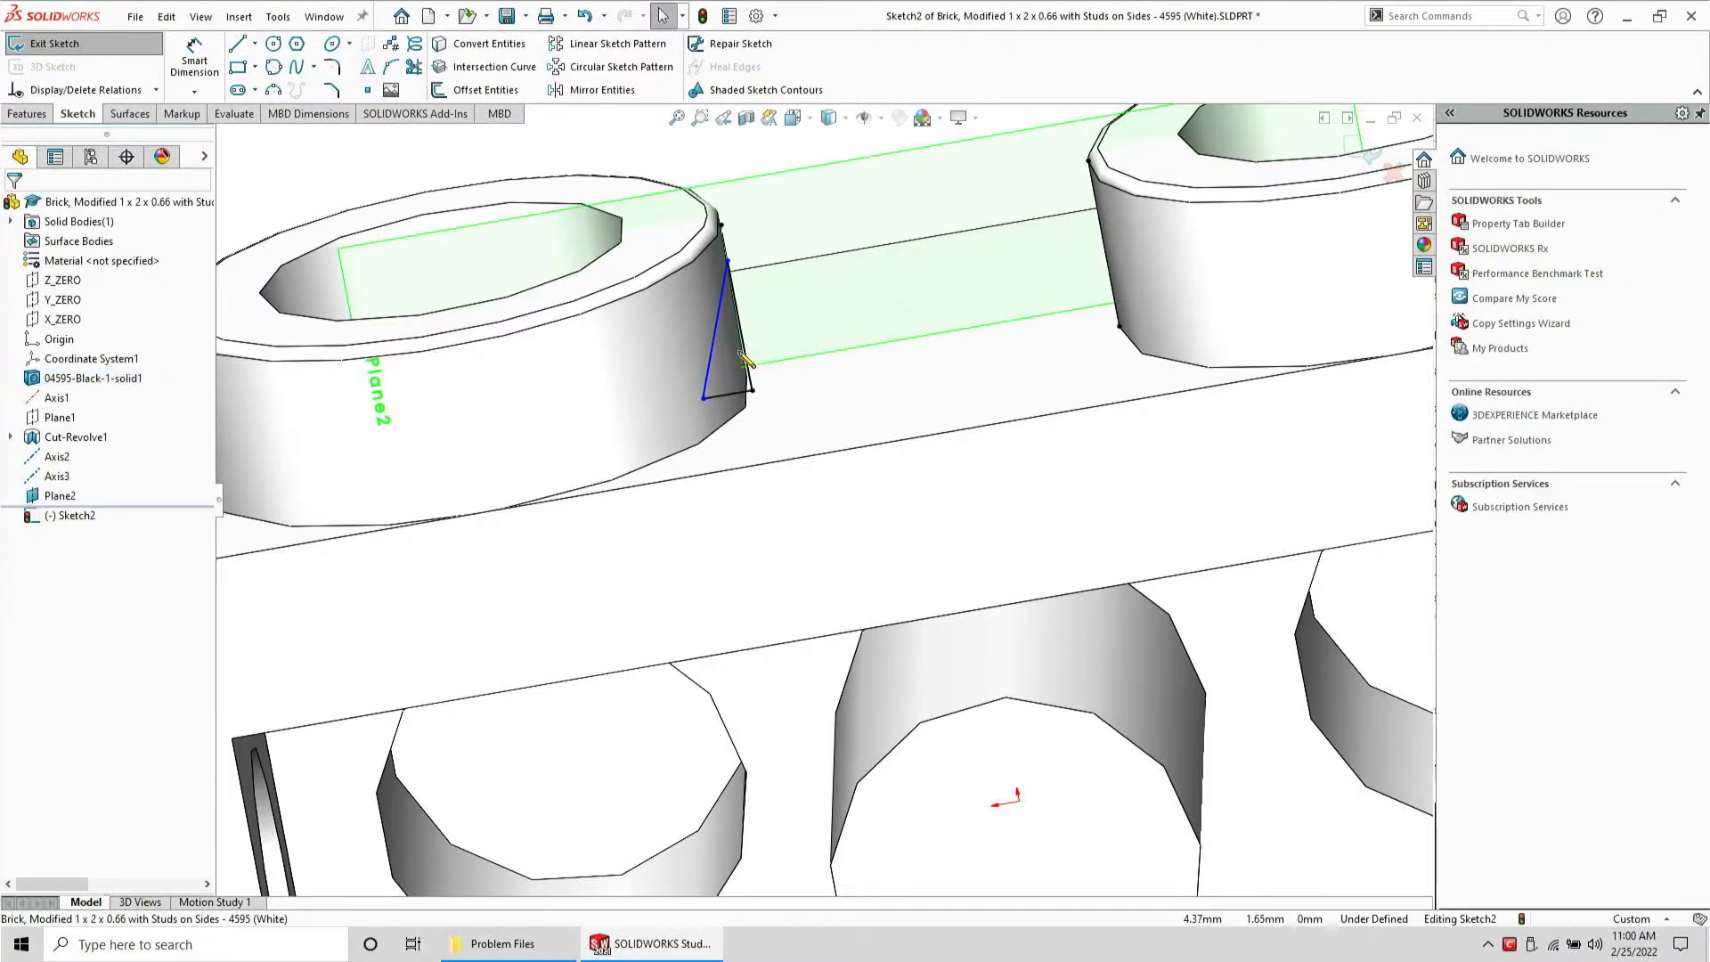
left_click(740, 358)
left_click(746, 359)
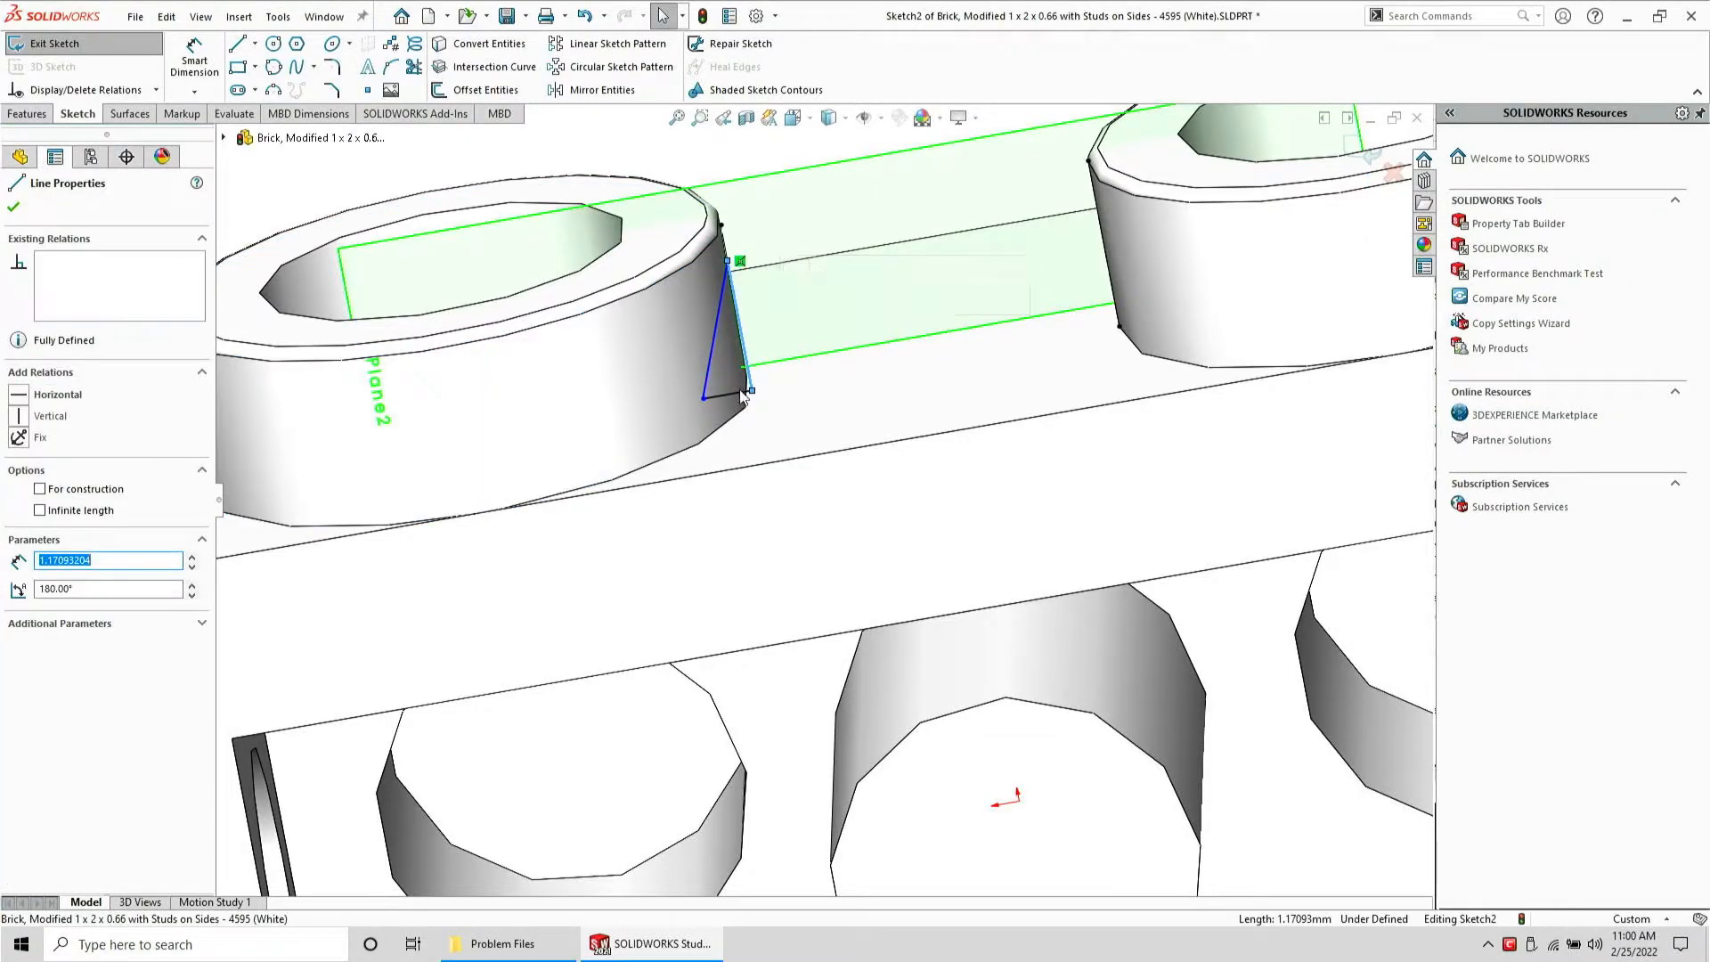
left_click(741, 396, "ctrl")
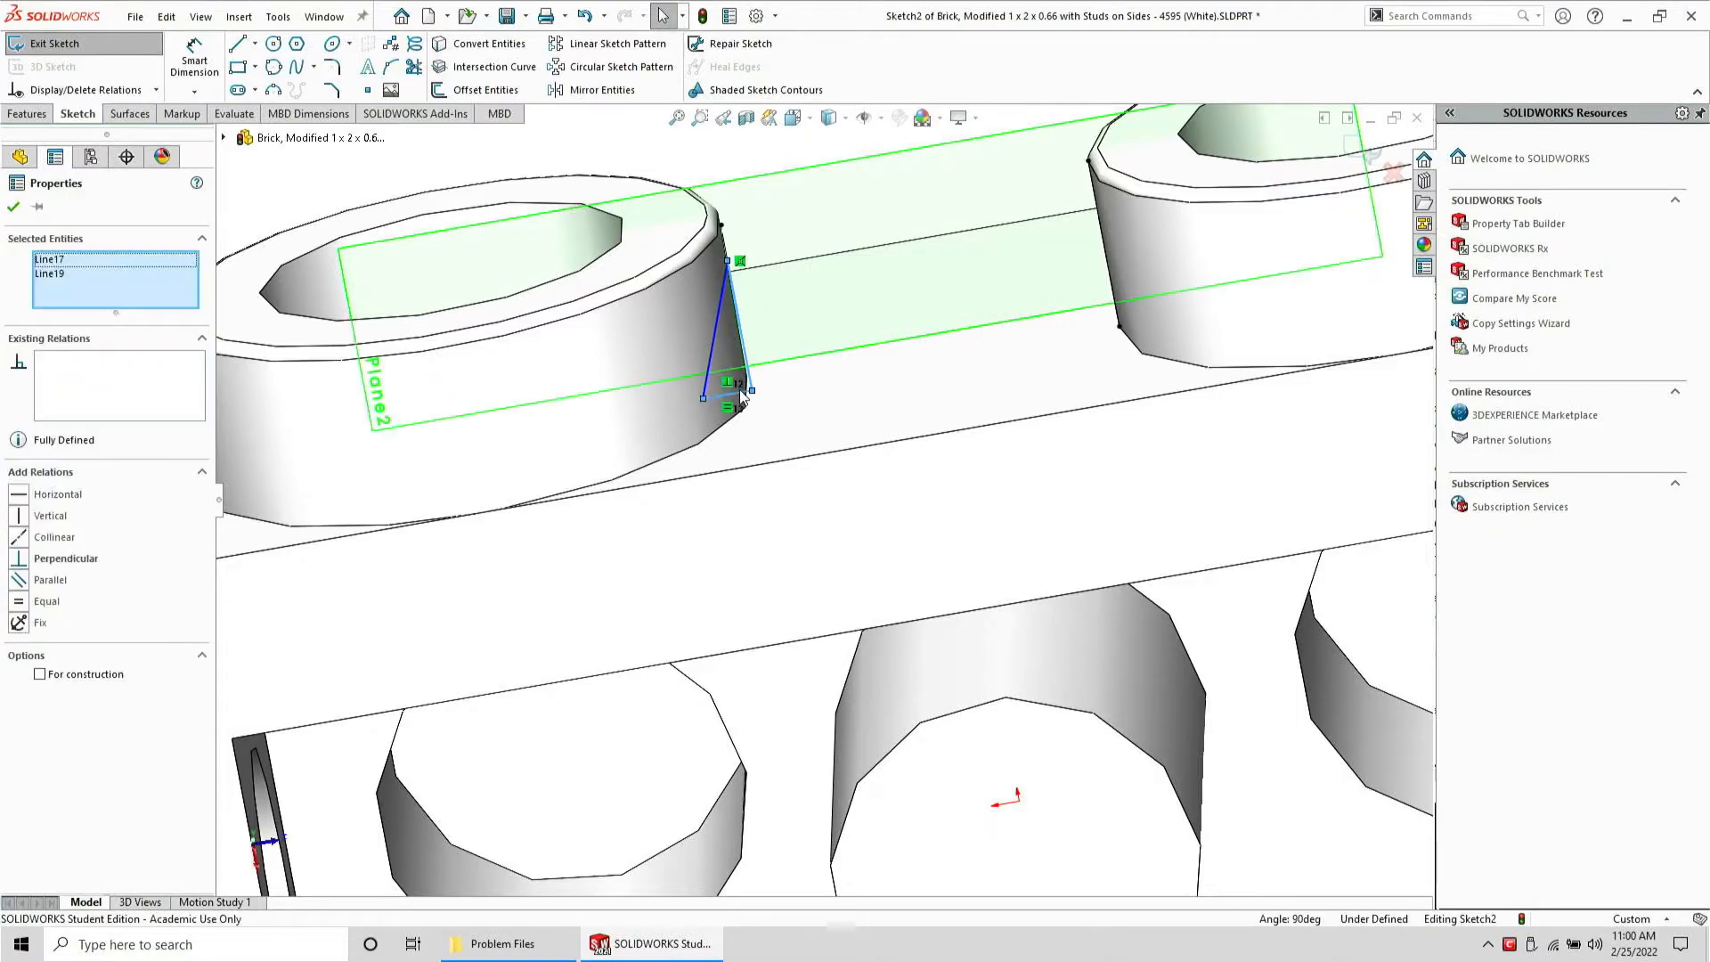
left_click(37, 604)
Hide Plane2
left_click(408, 495)
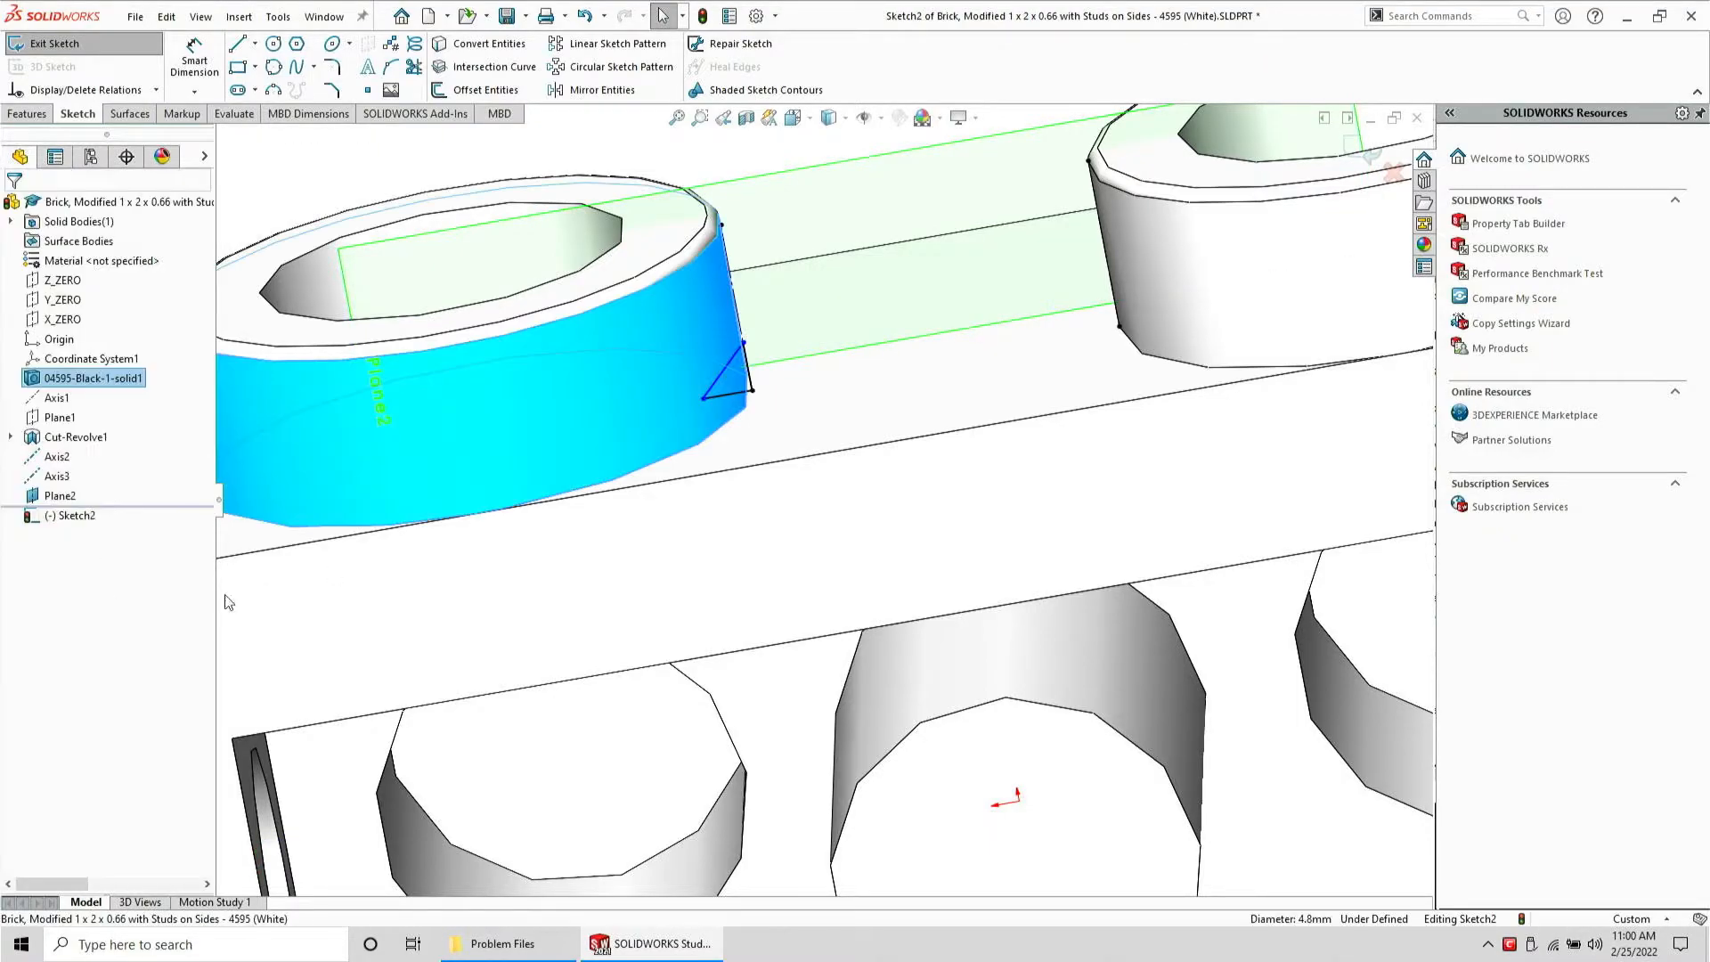
right_click(59, 496)
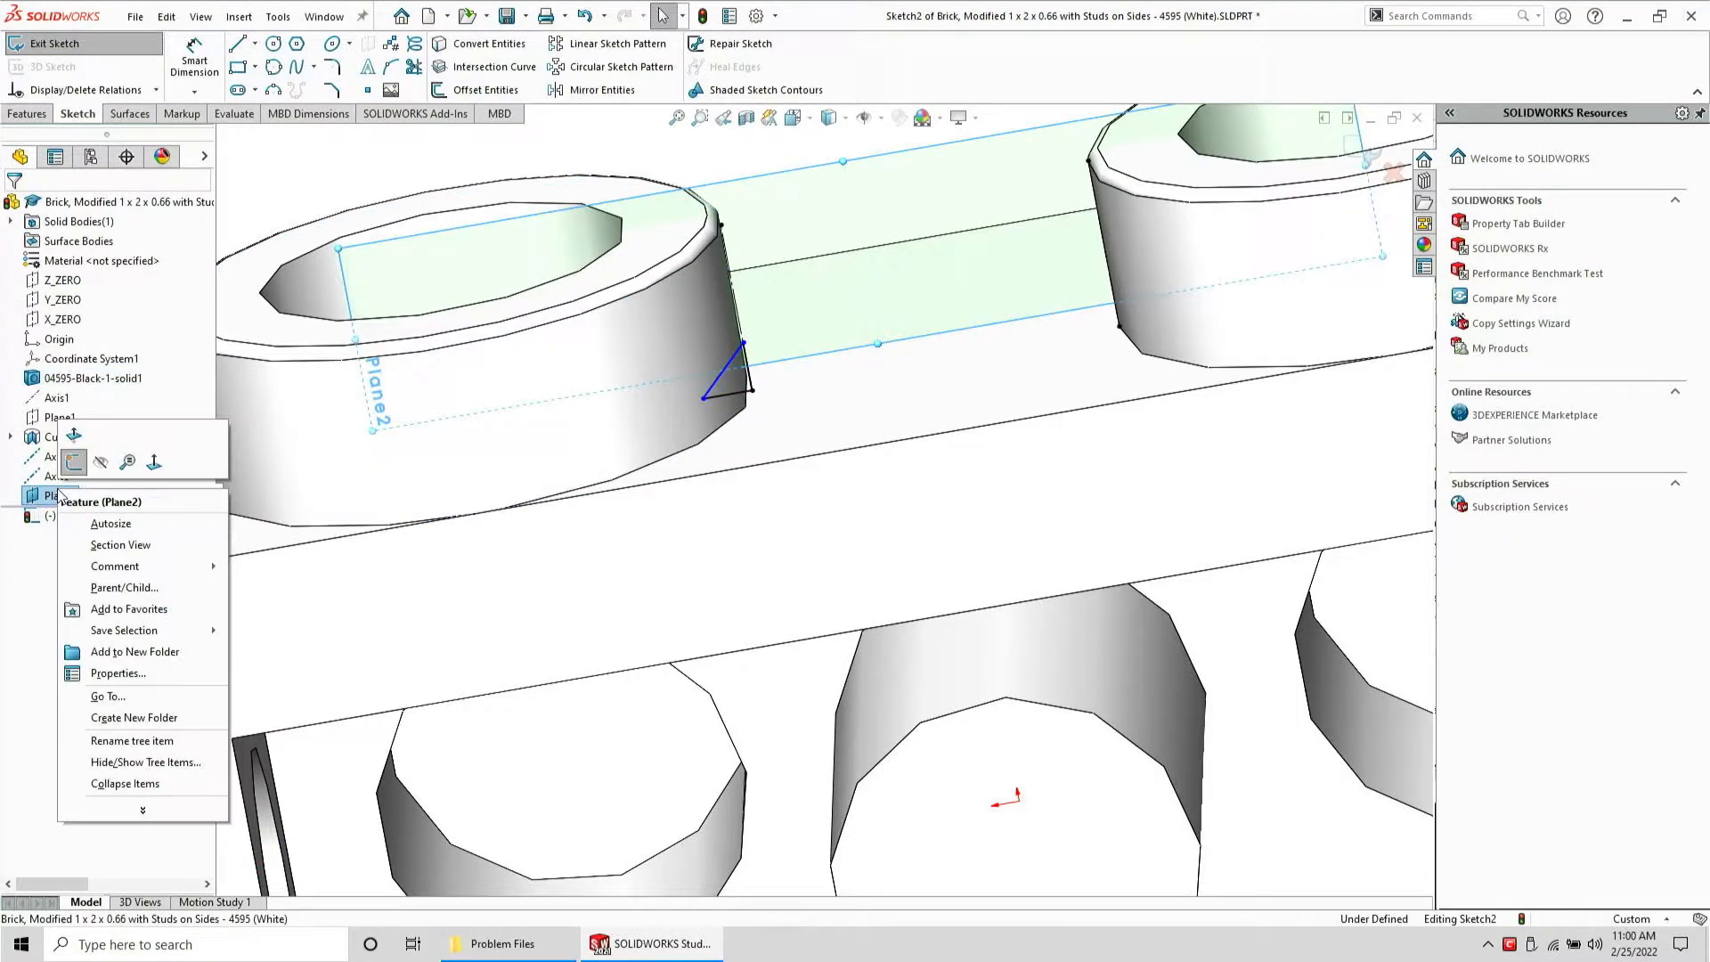
left_click(104, 462)
scroll(814, 478, "up", 5)
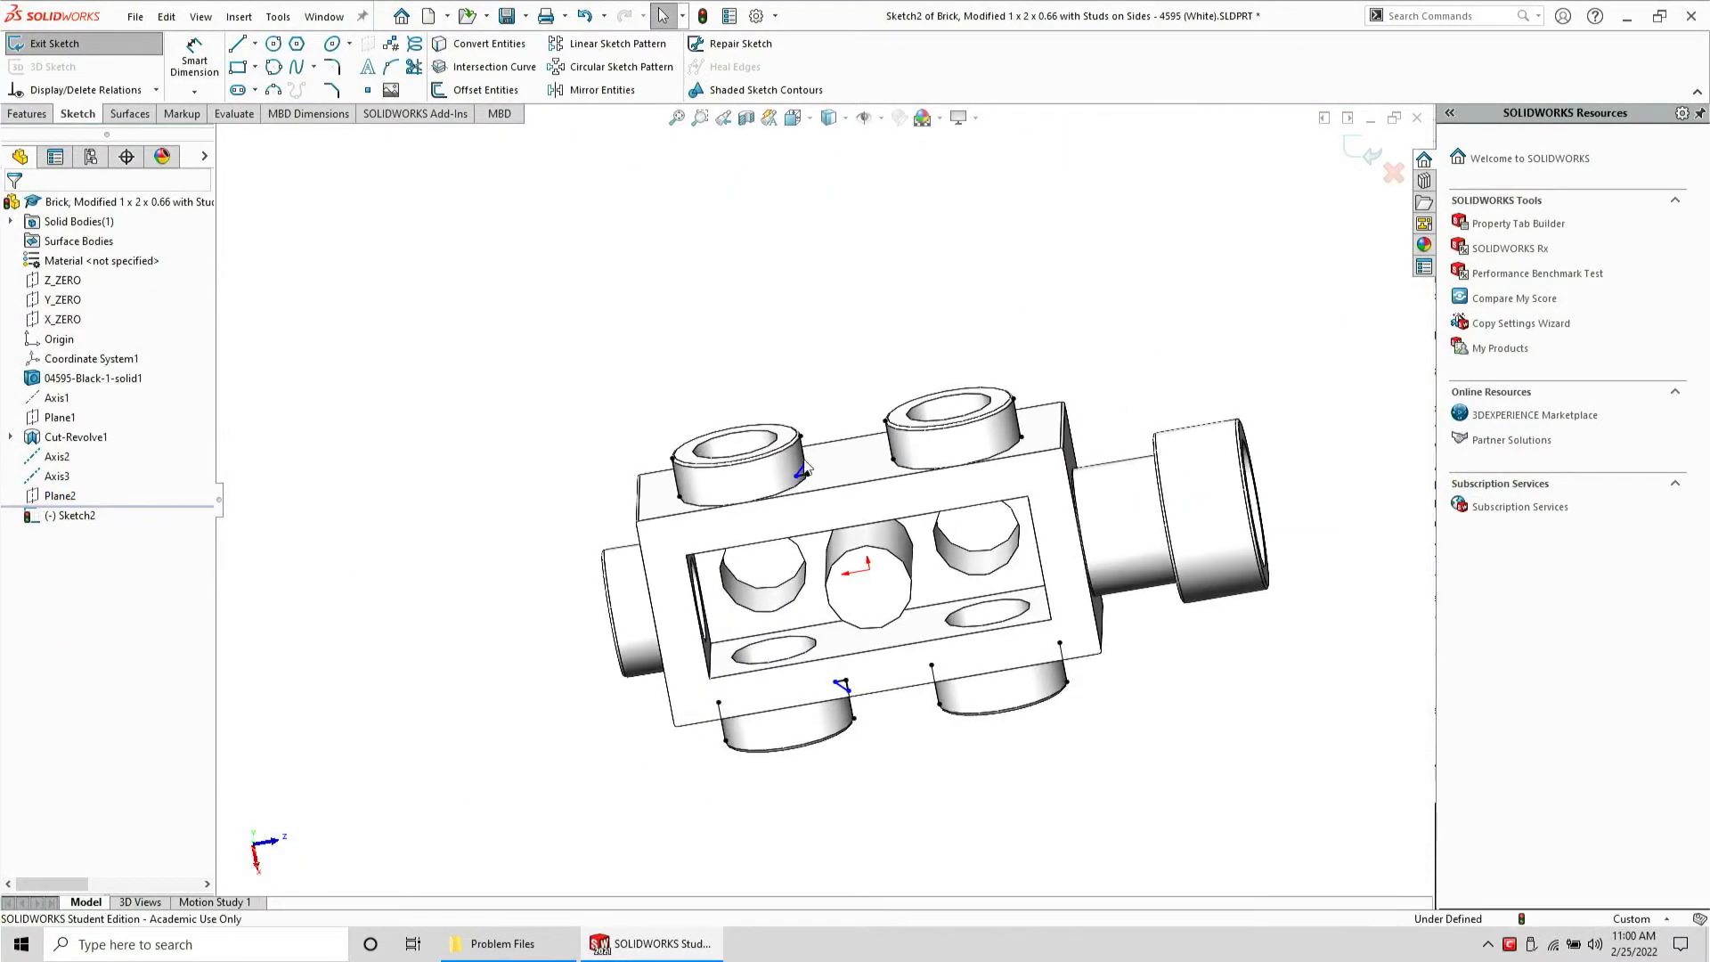
scroll(814, 478, "down", 2)
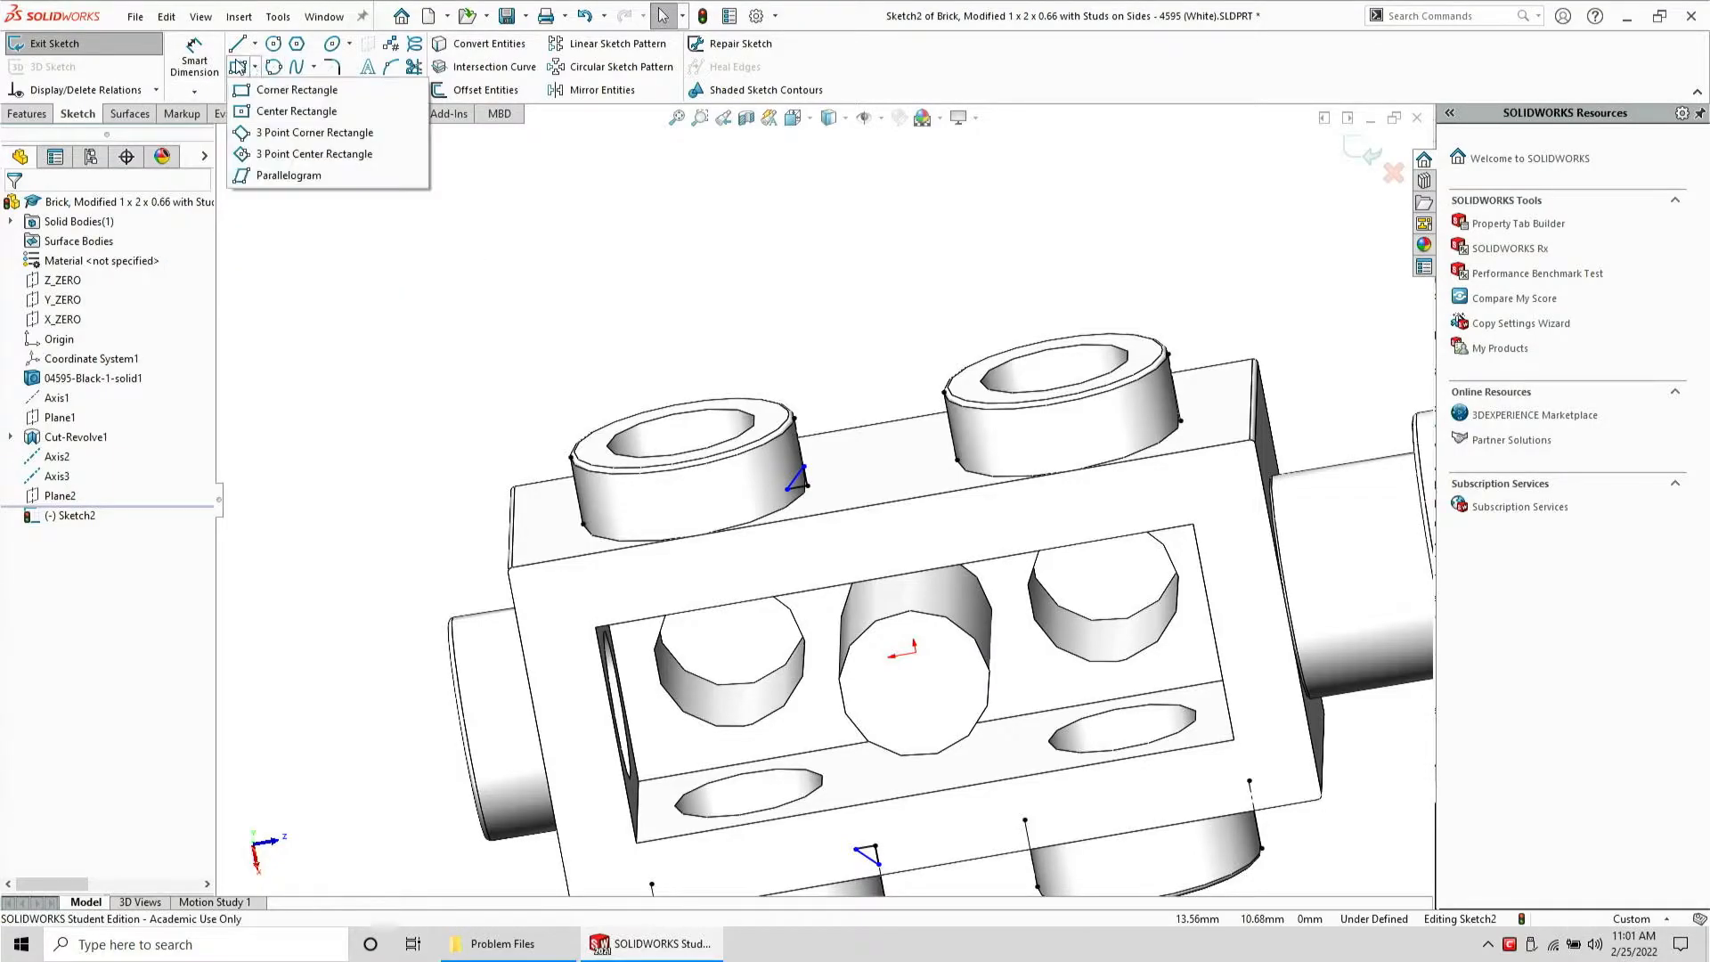
Dimension a leg of the top triangle as 0.05
left_click(195, 64)
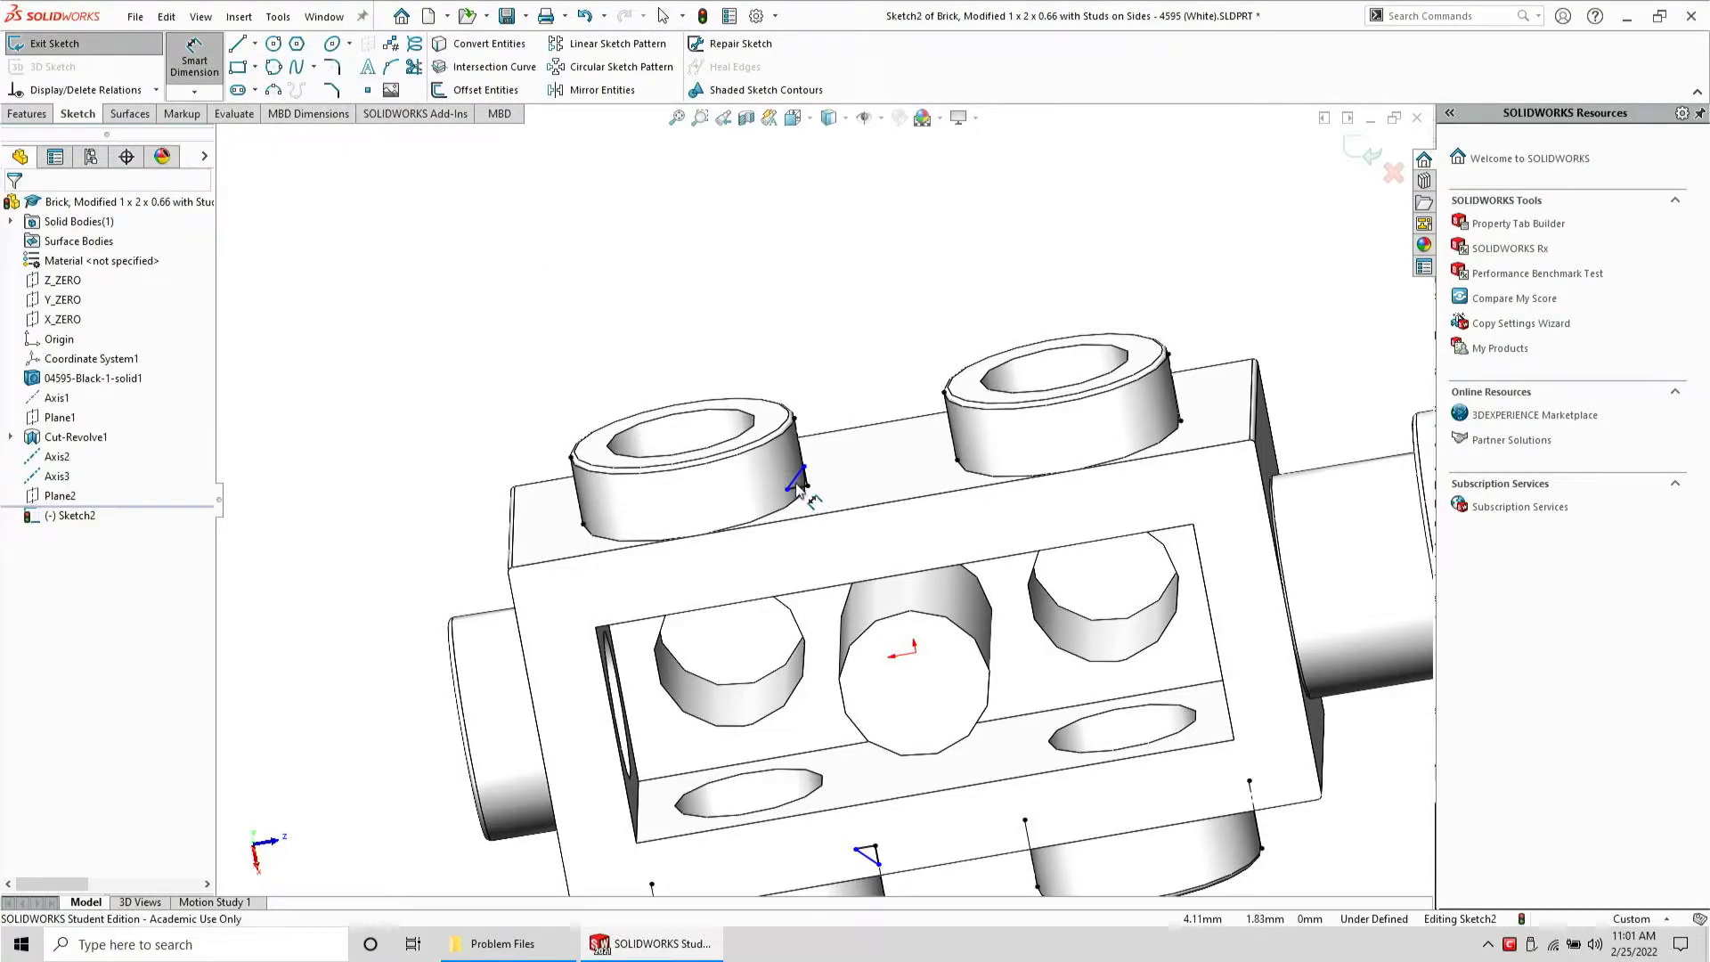
left_click(798, 476)
left_click(771, 283)
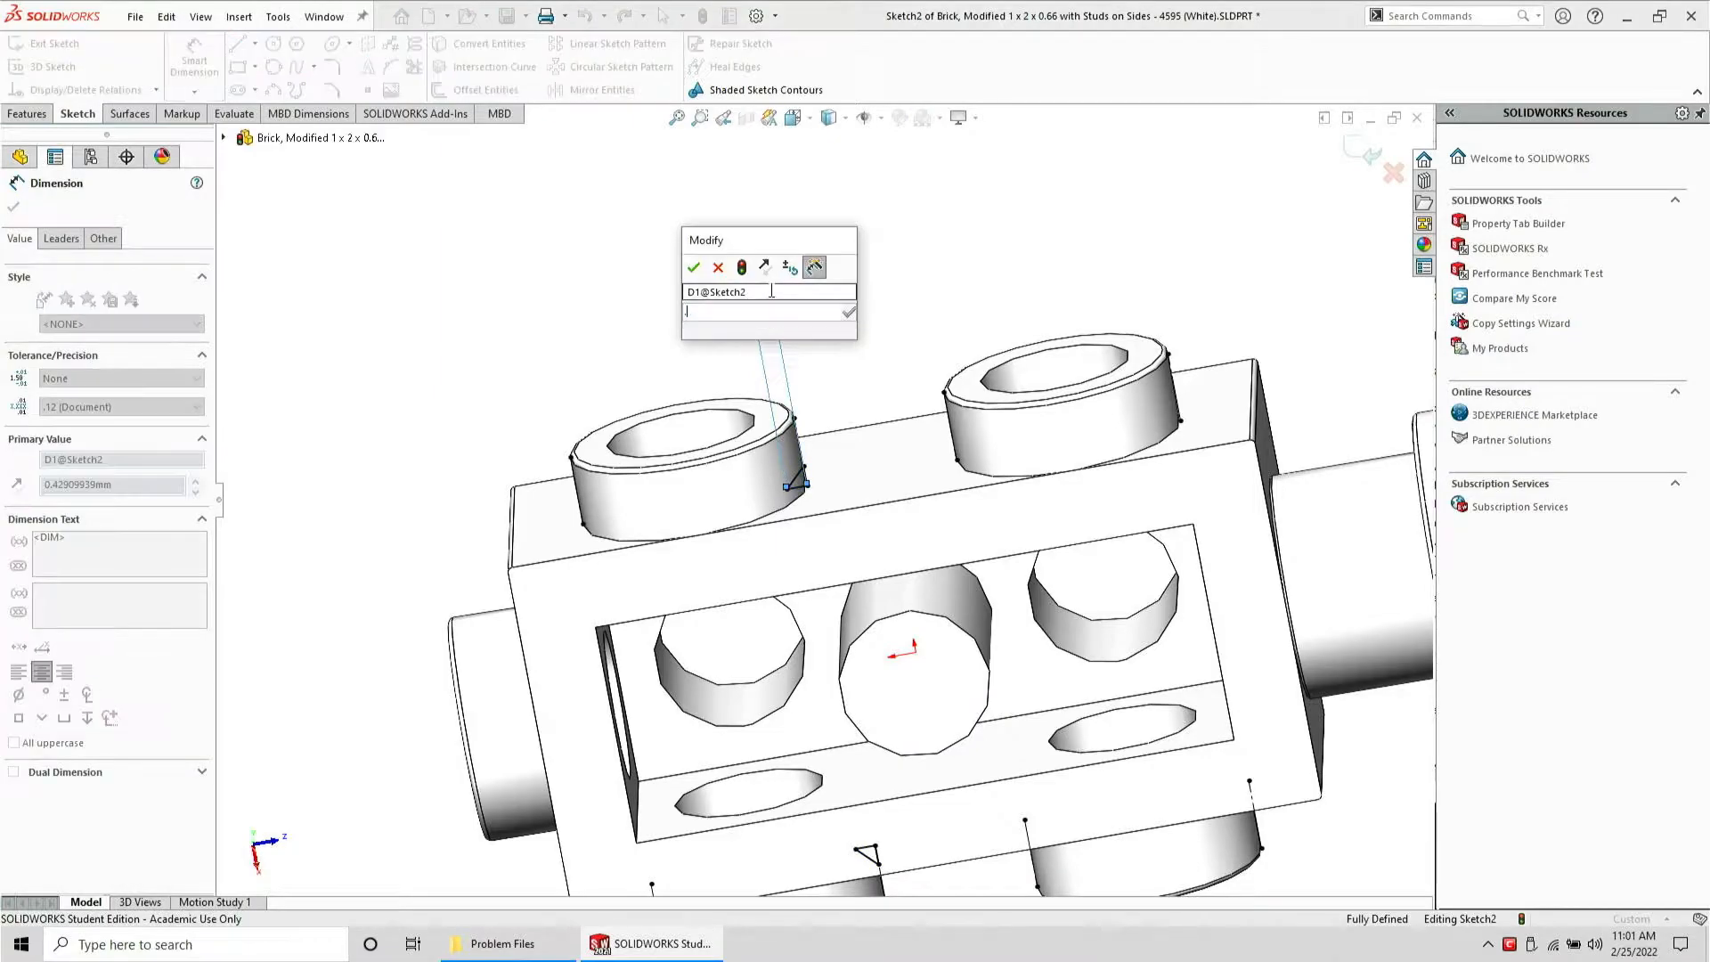
type(".05")
key("Return")
scroll(642, 494, "up", 2)
key("Escape")
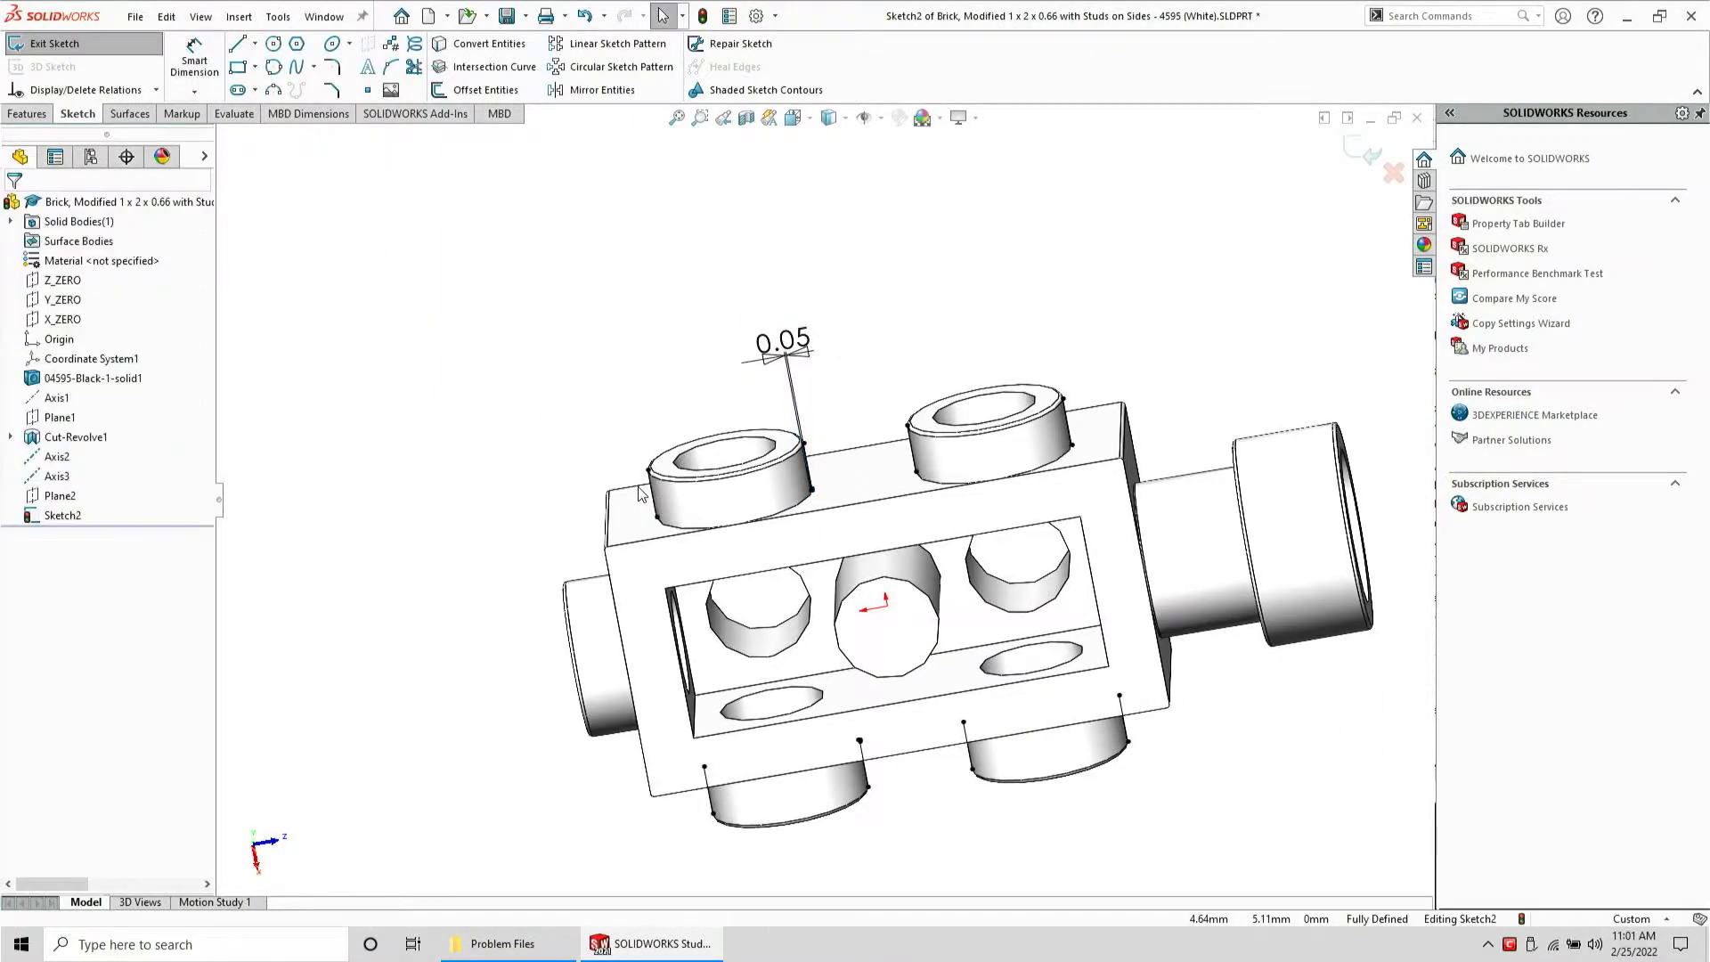
Revolve-cut the triangle sketch 360 degrees around Axis2
left_click(53, 457)
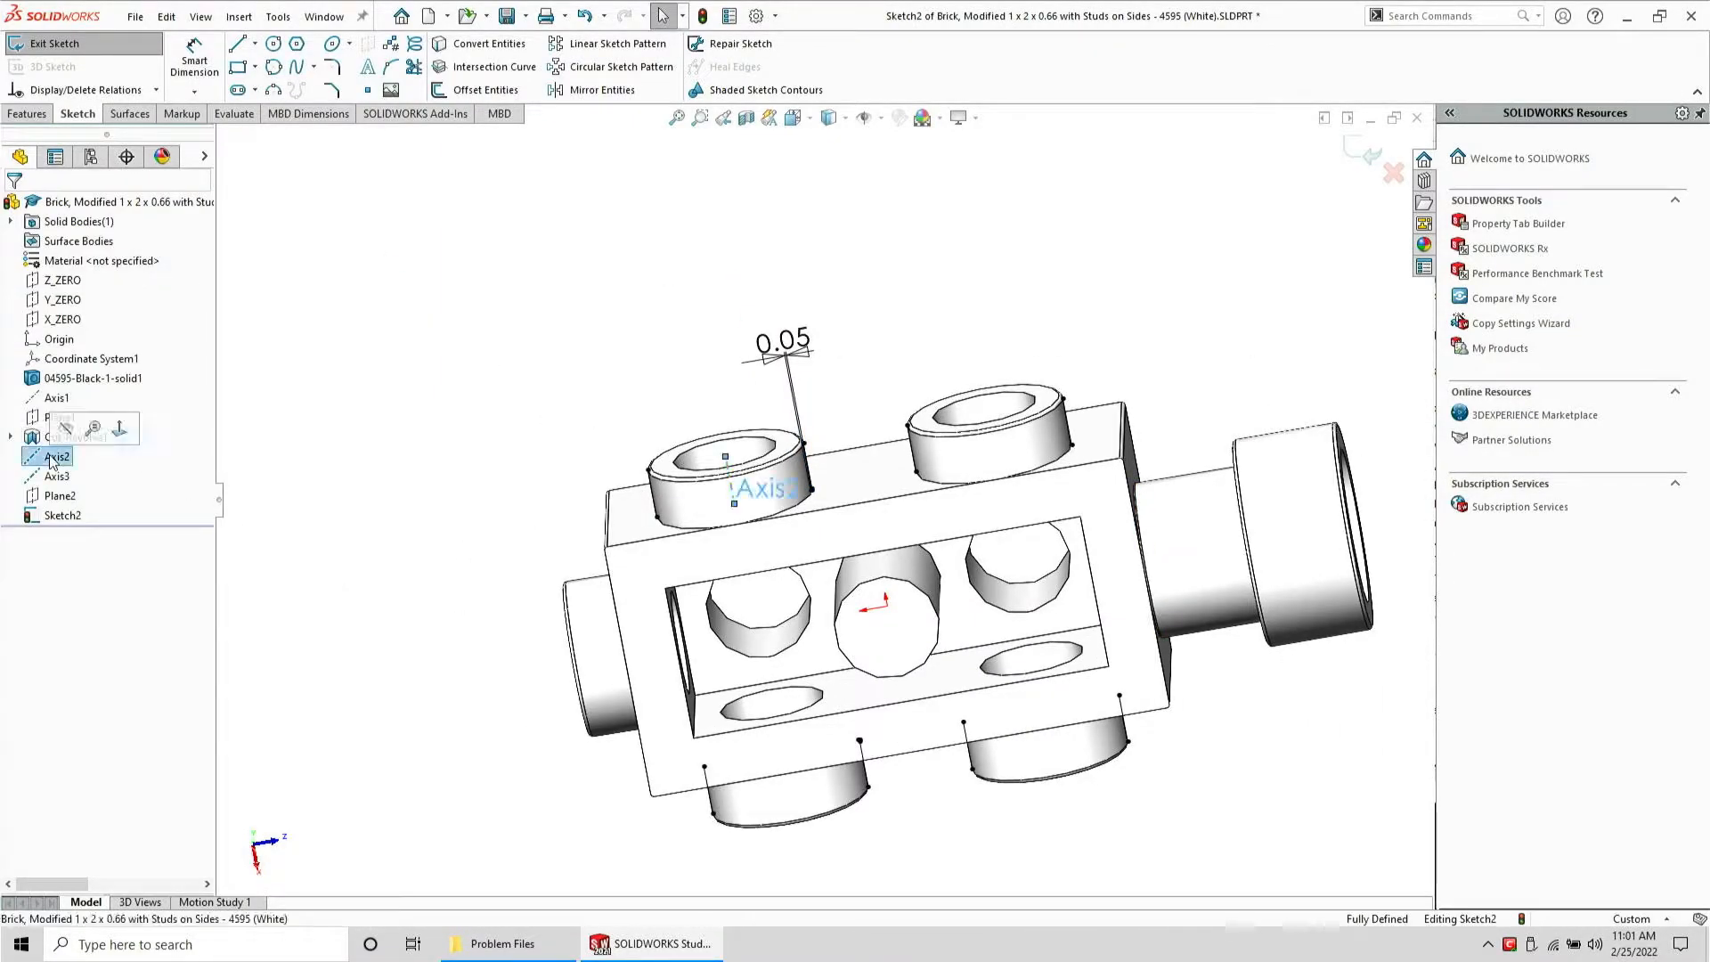
left_click(40, 114)
left_click(202, 89)
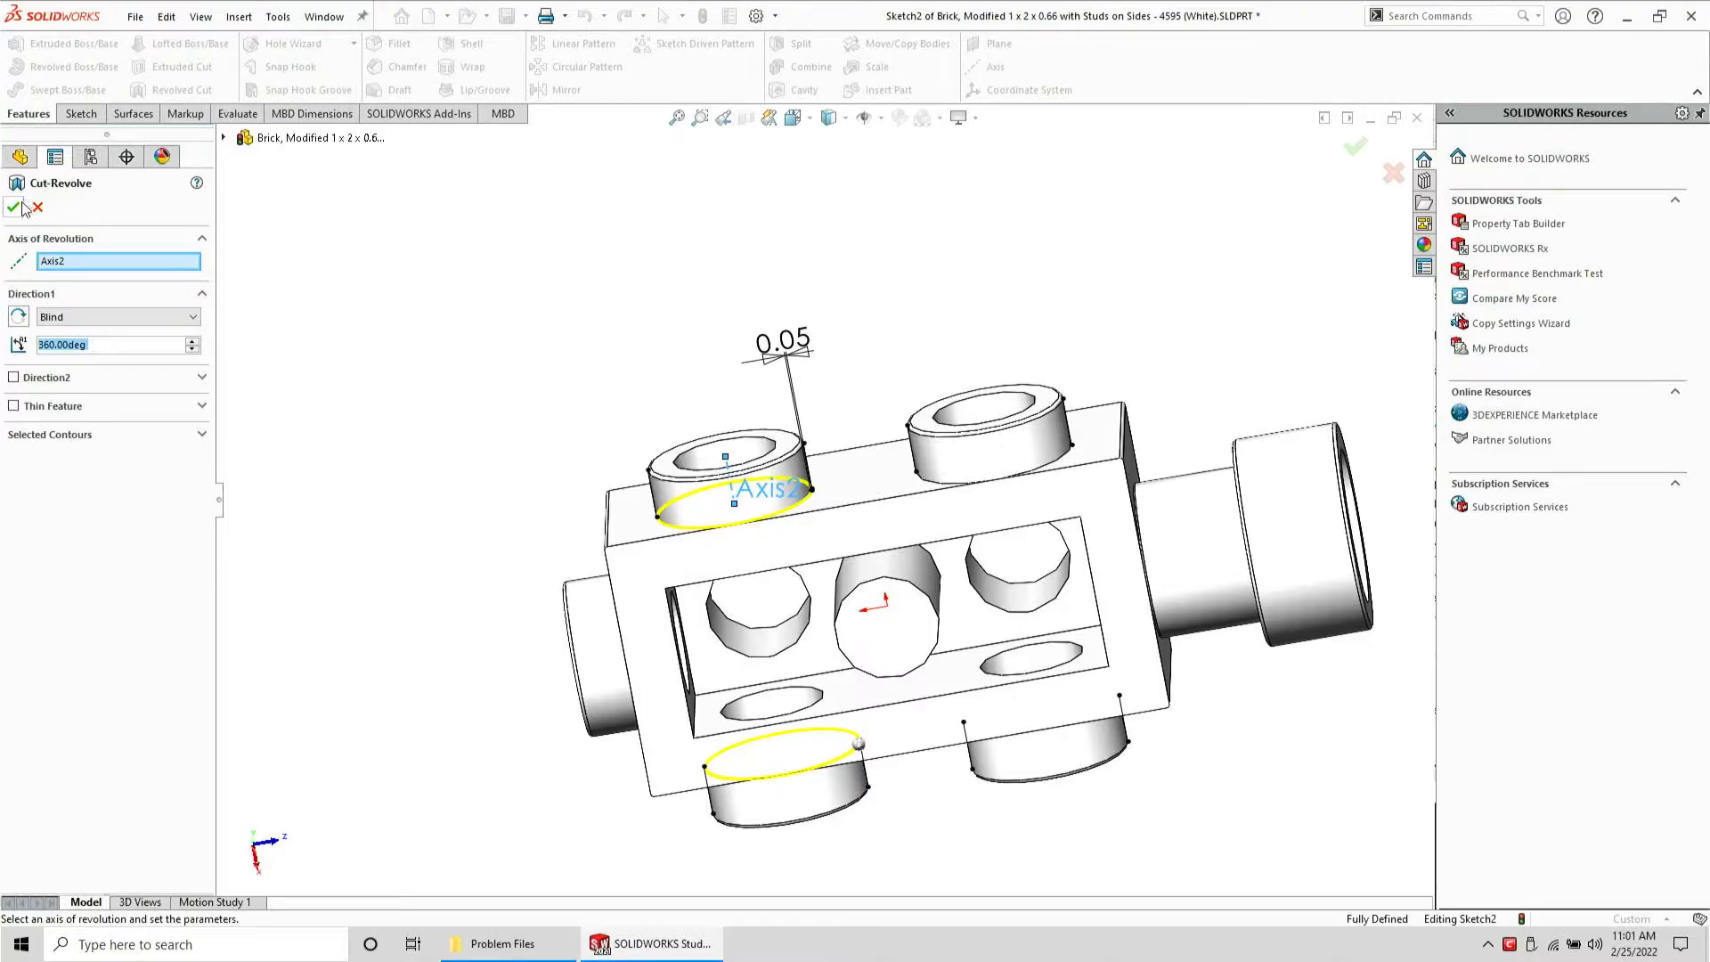
left_click(19, 207)
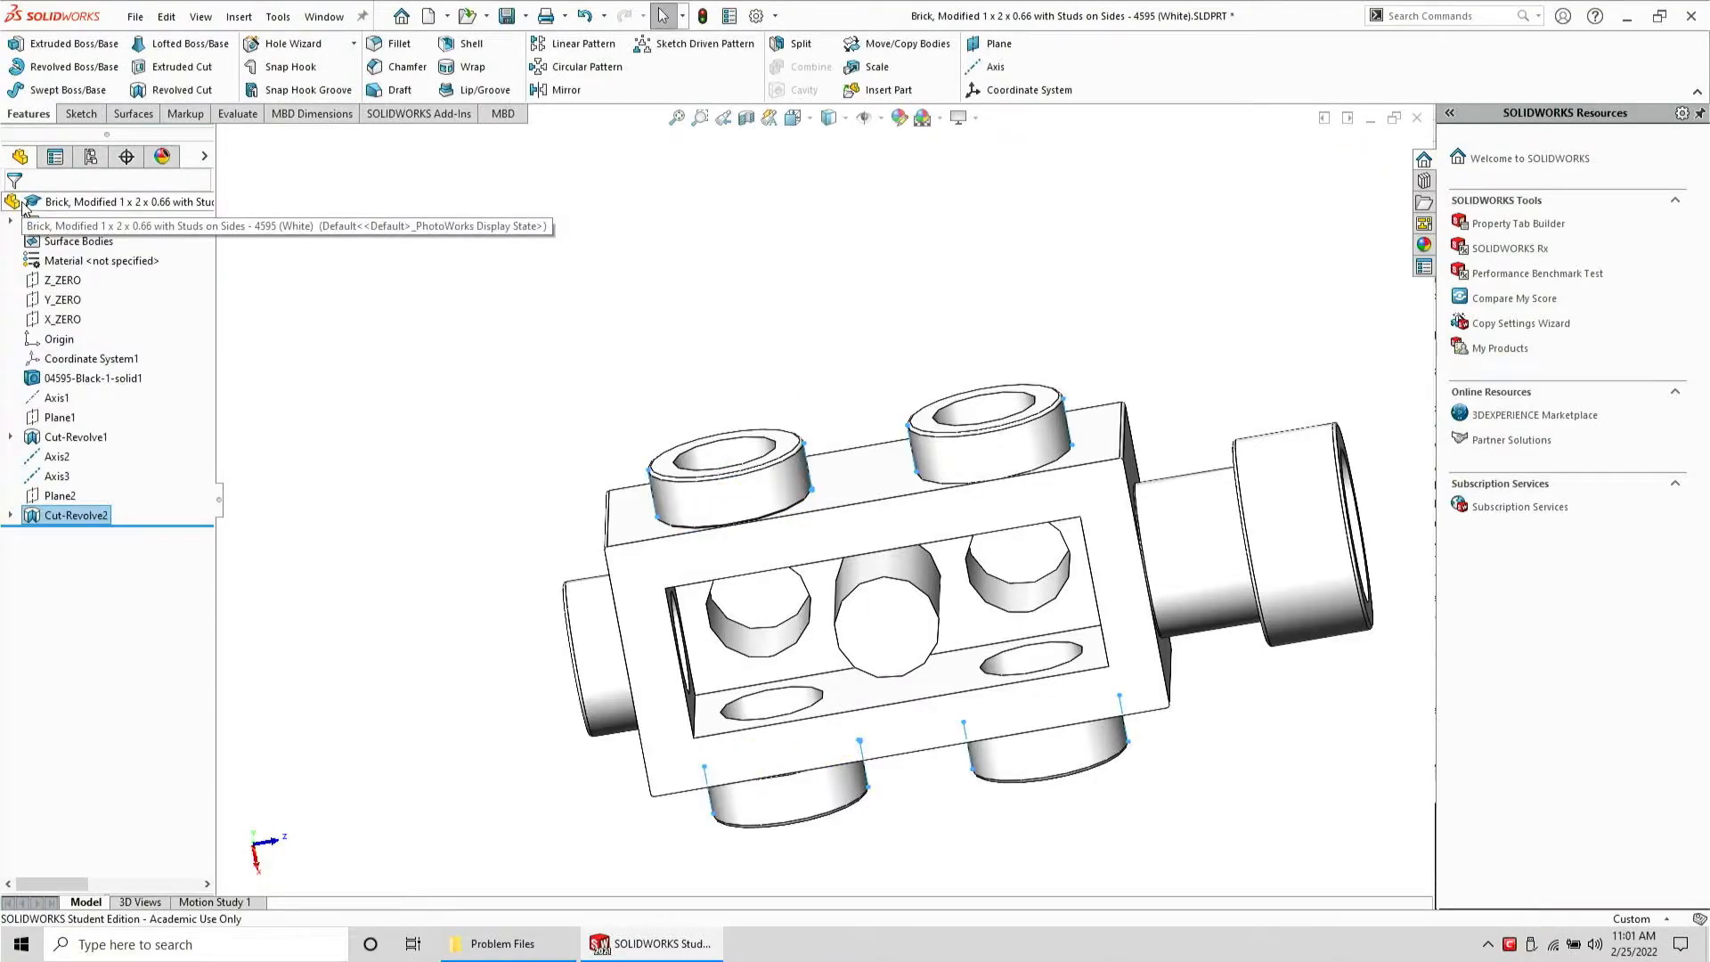
Start a new sketch on Plane2
left_click(57, 476)
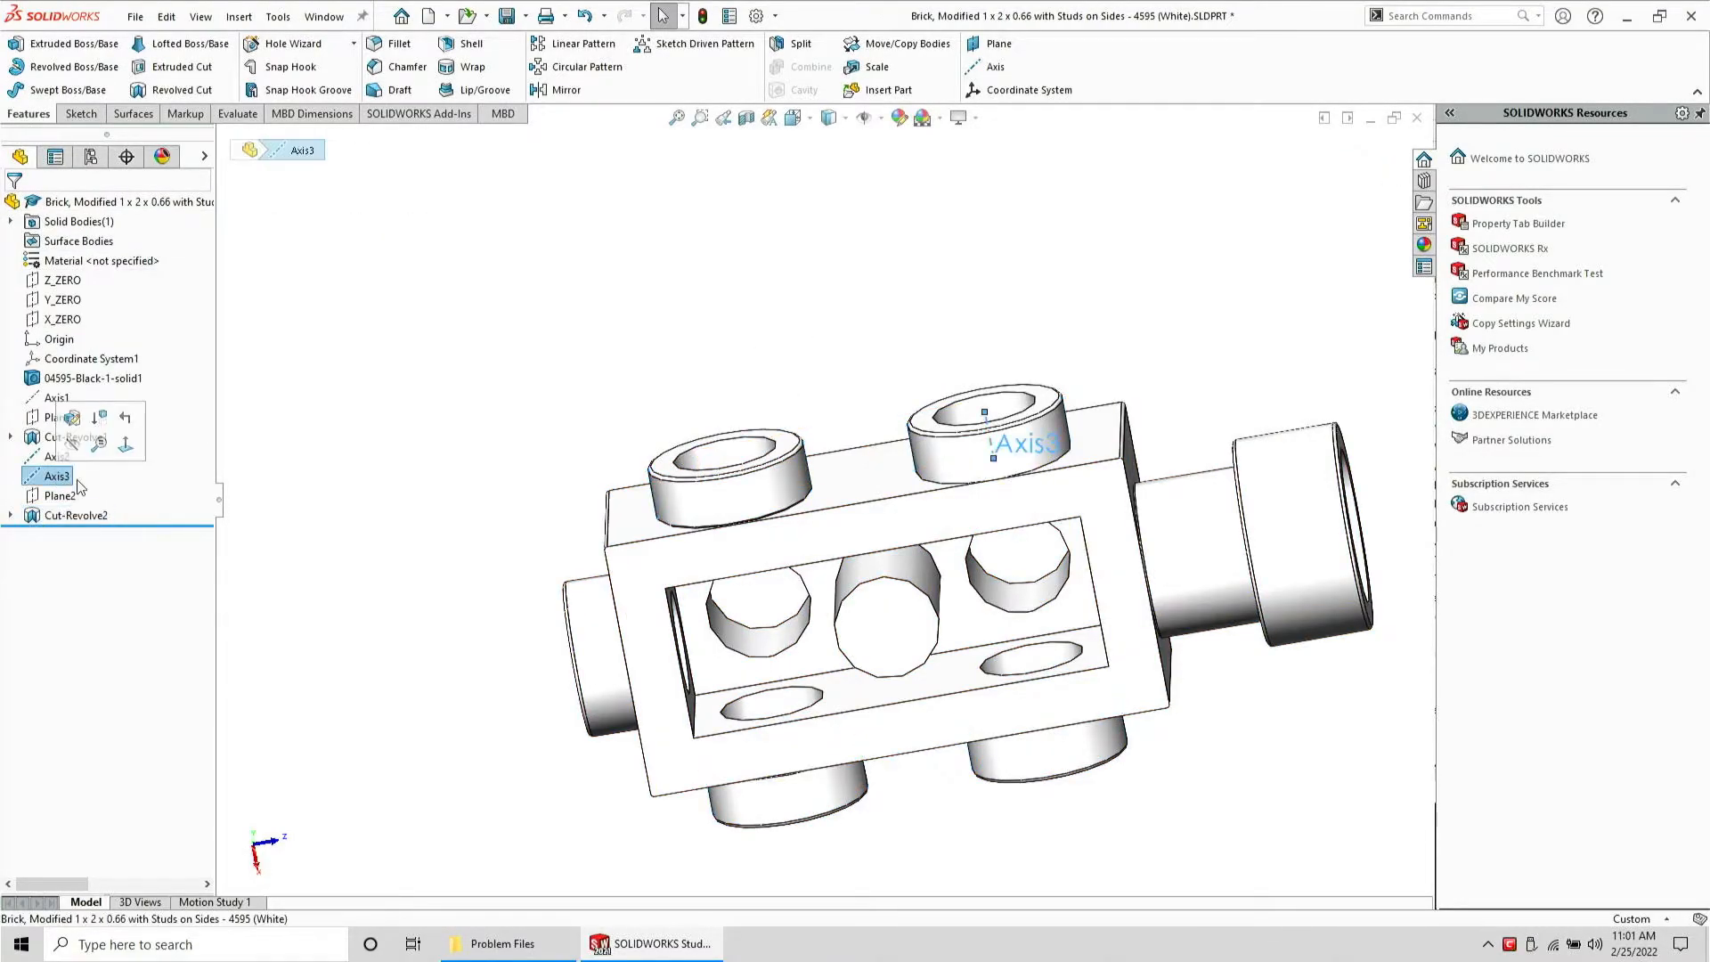
left_click(87, 496)
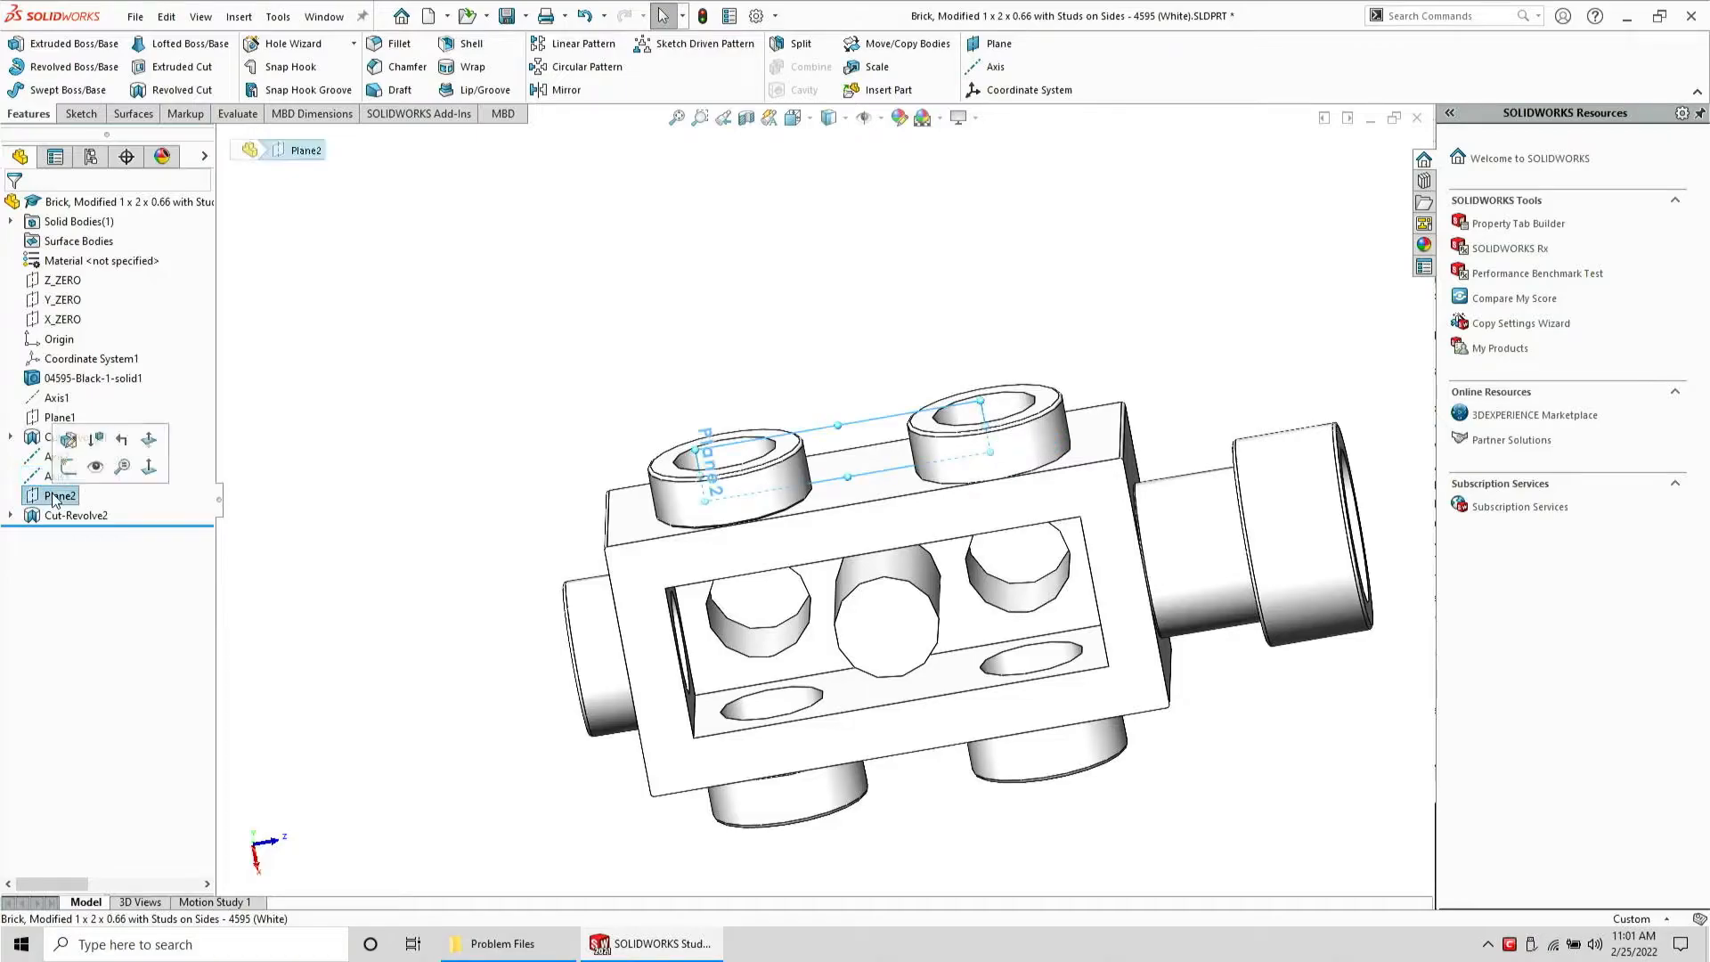
left_click(92, 116)
left_click(36, 43)
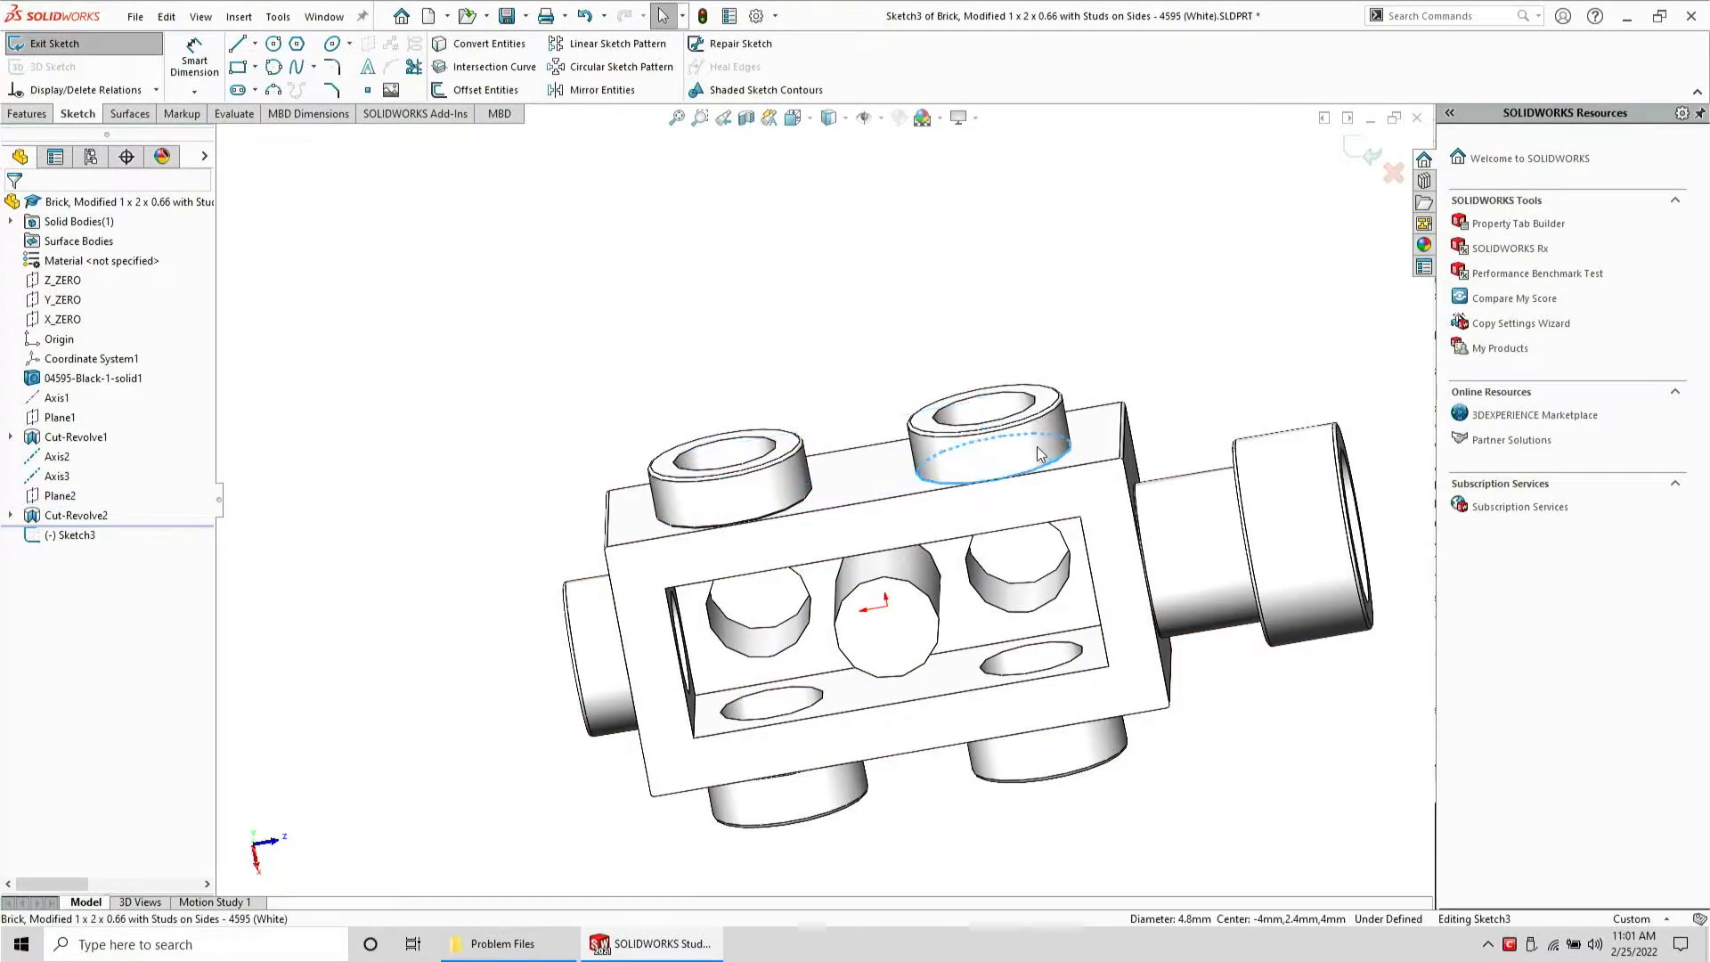
Create intersection curves of the sketch plane with both stud cylinders on the right
left_click(1039, 454)
left_click(1070, 774, "ctrl")
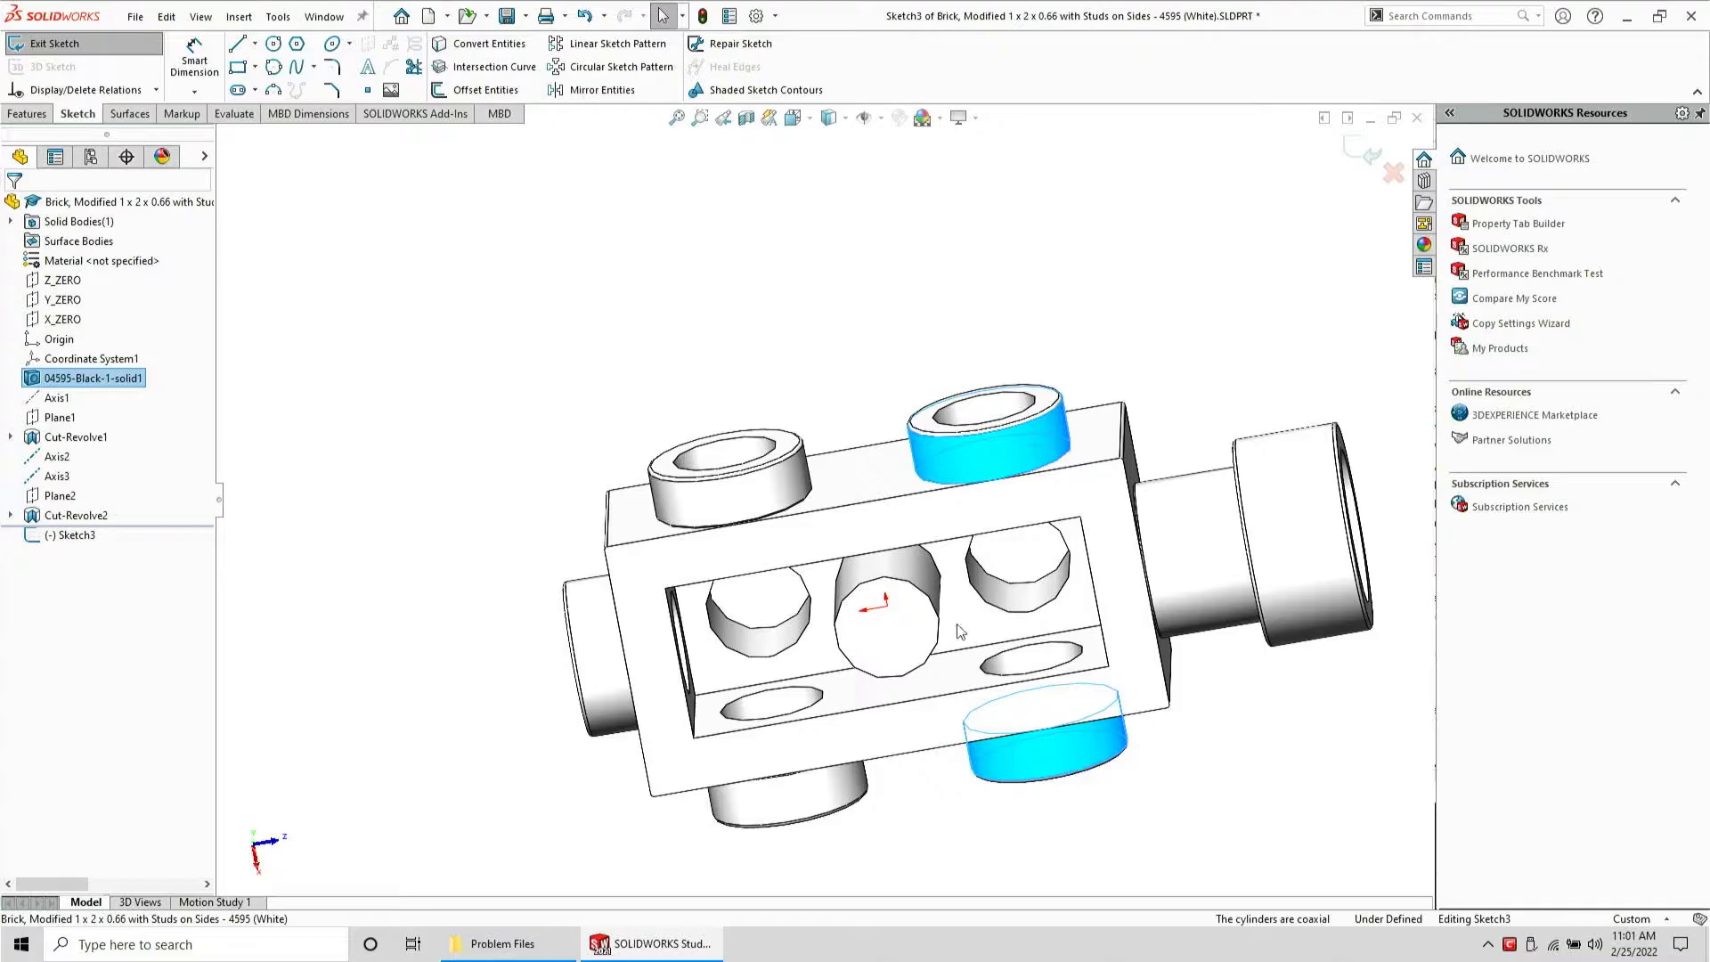
left_click(514, 72)
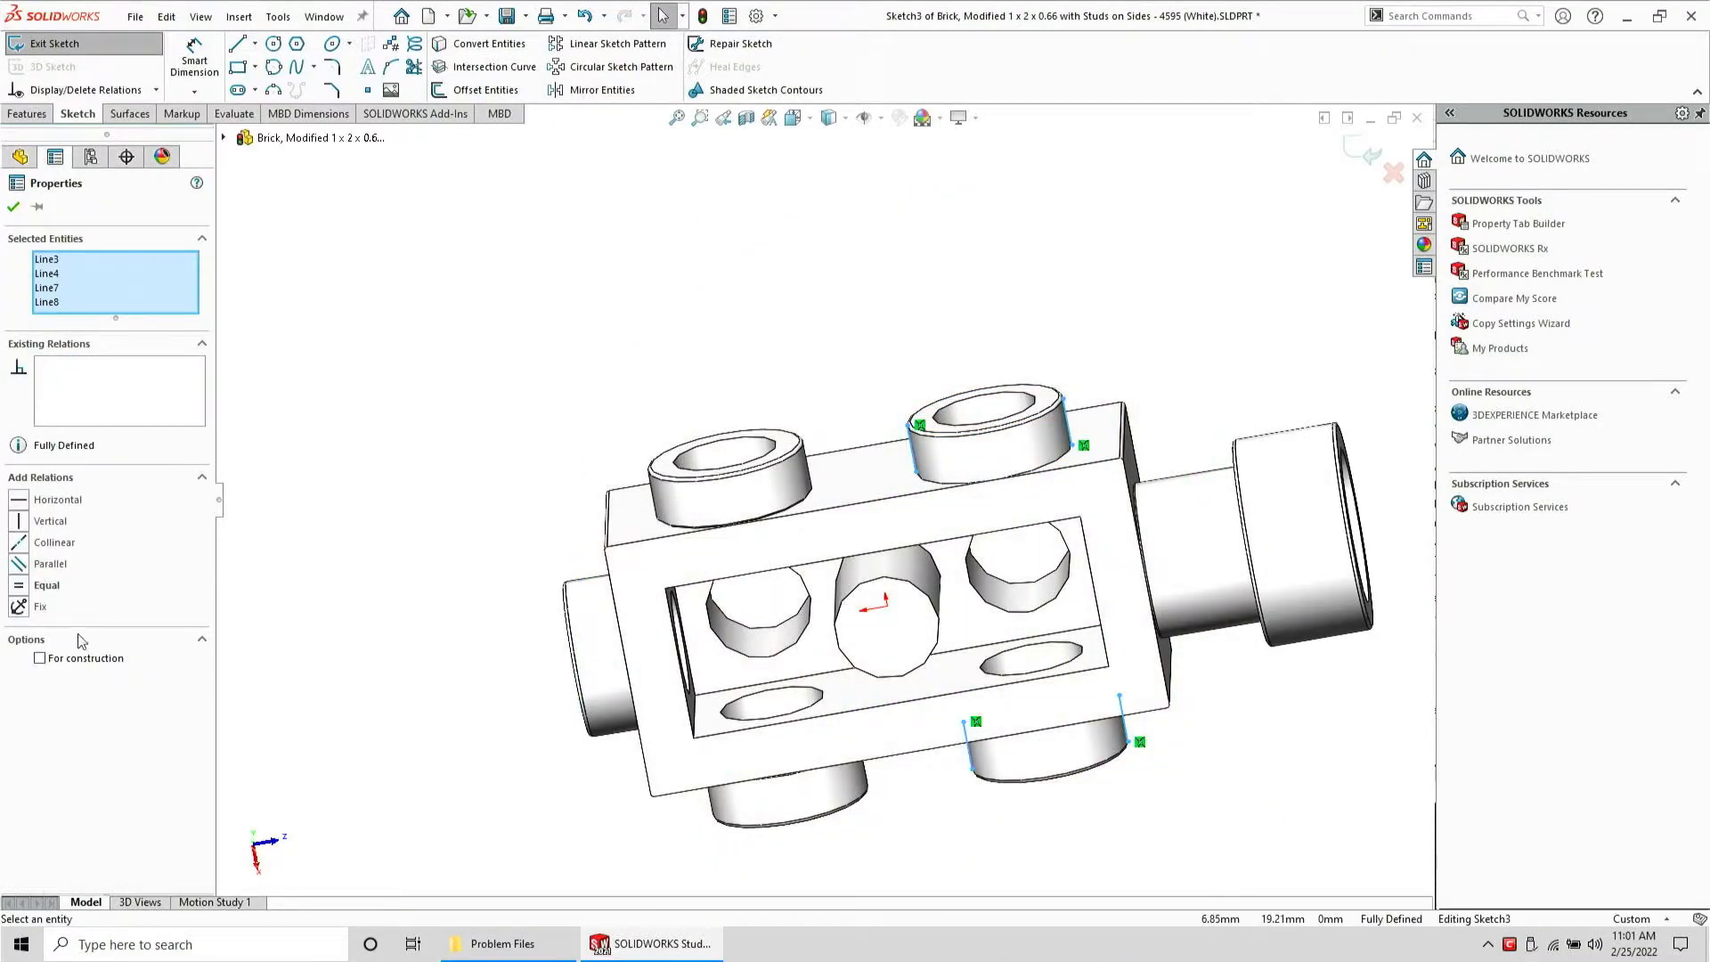
key("Escape")
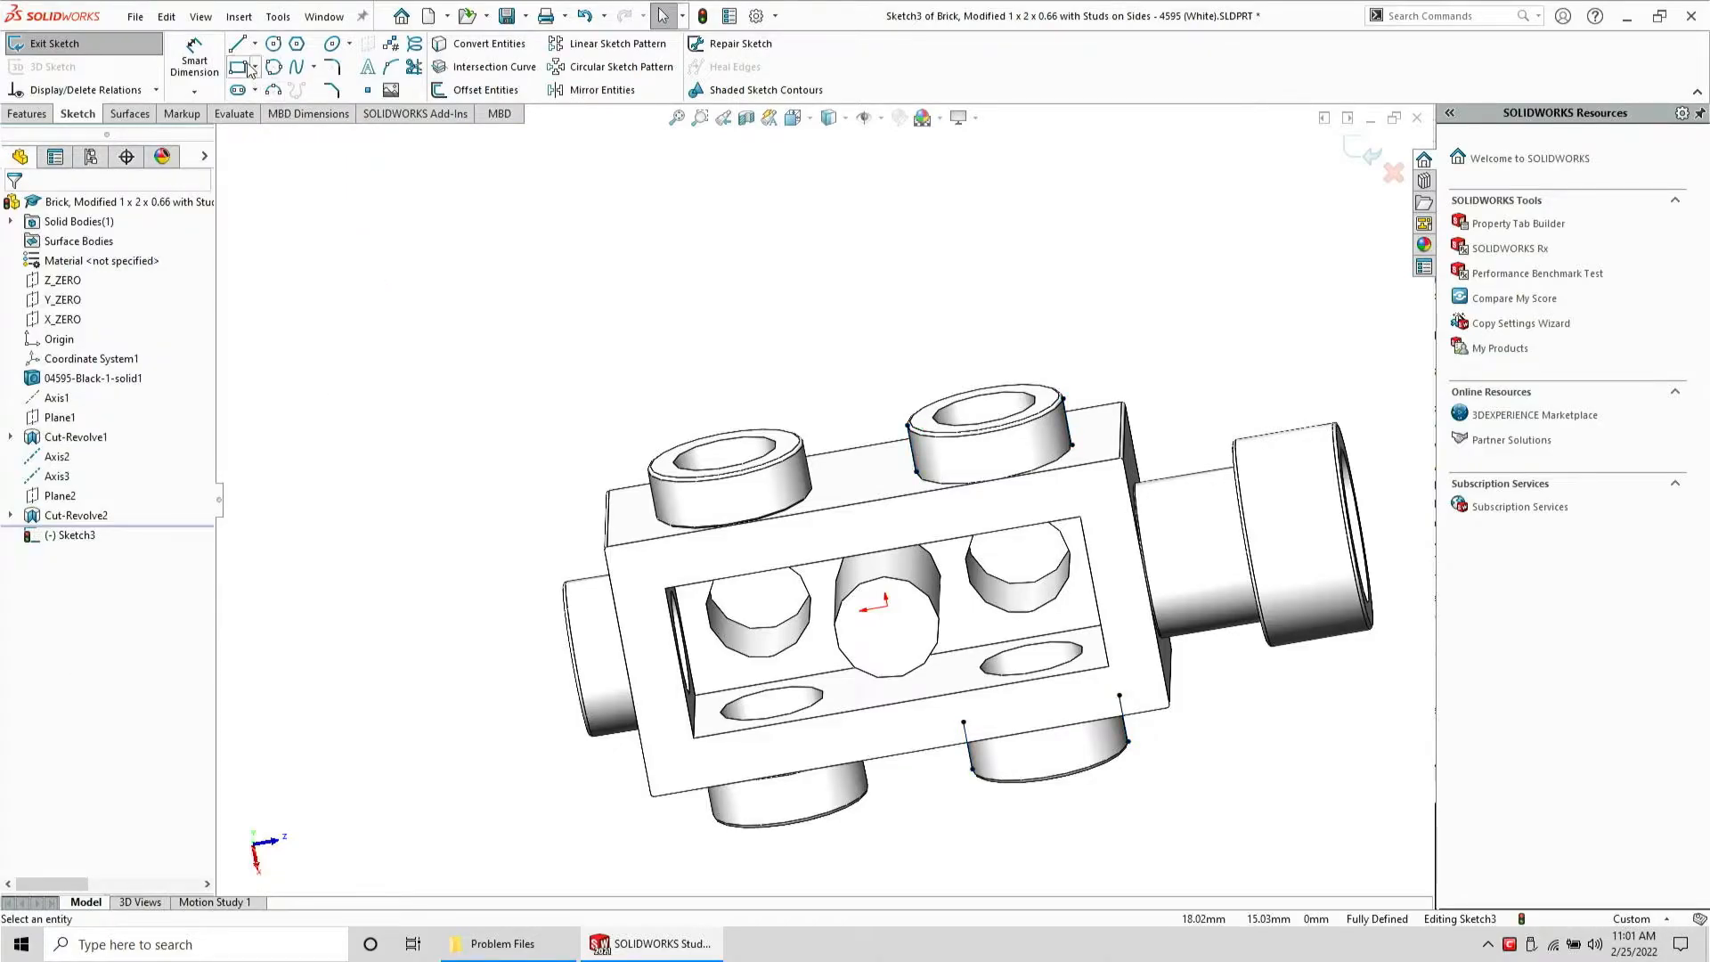
Sketch a small triangle at the outer edge of the upper right stud
left_click(237, 47)
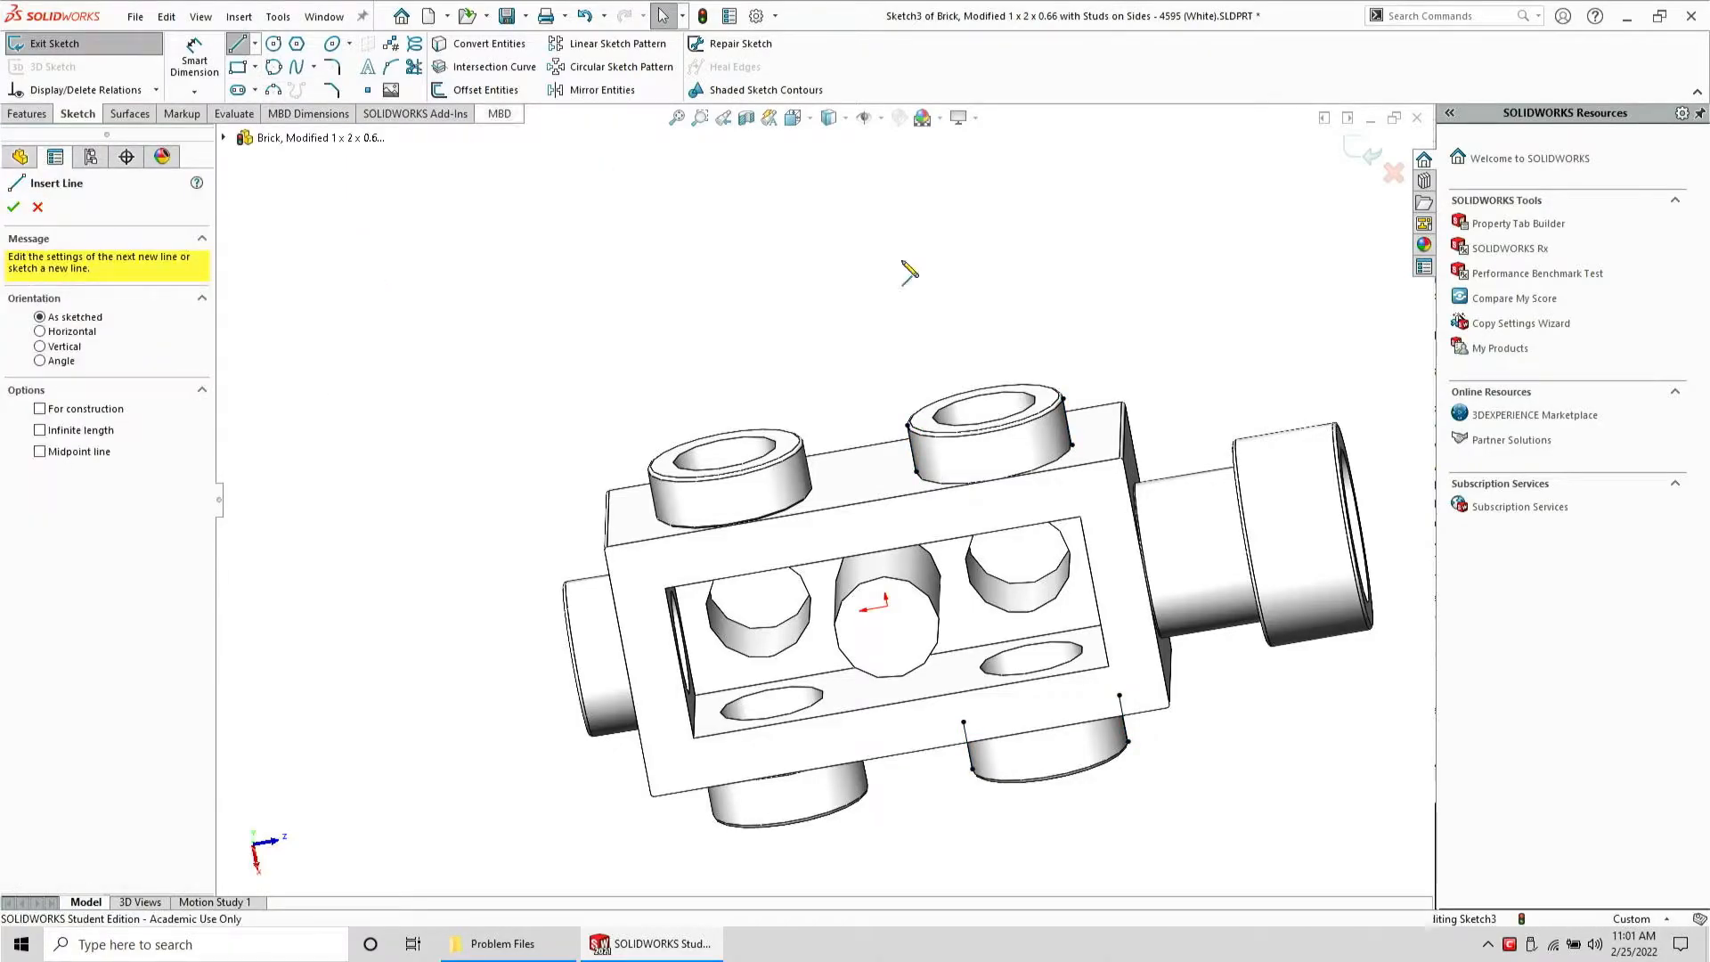
left_click(917, 474)
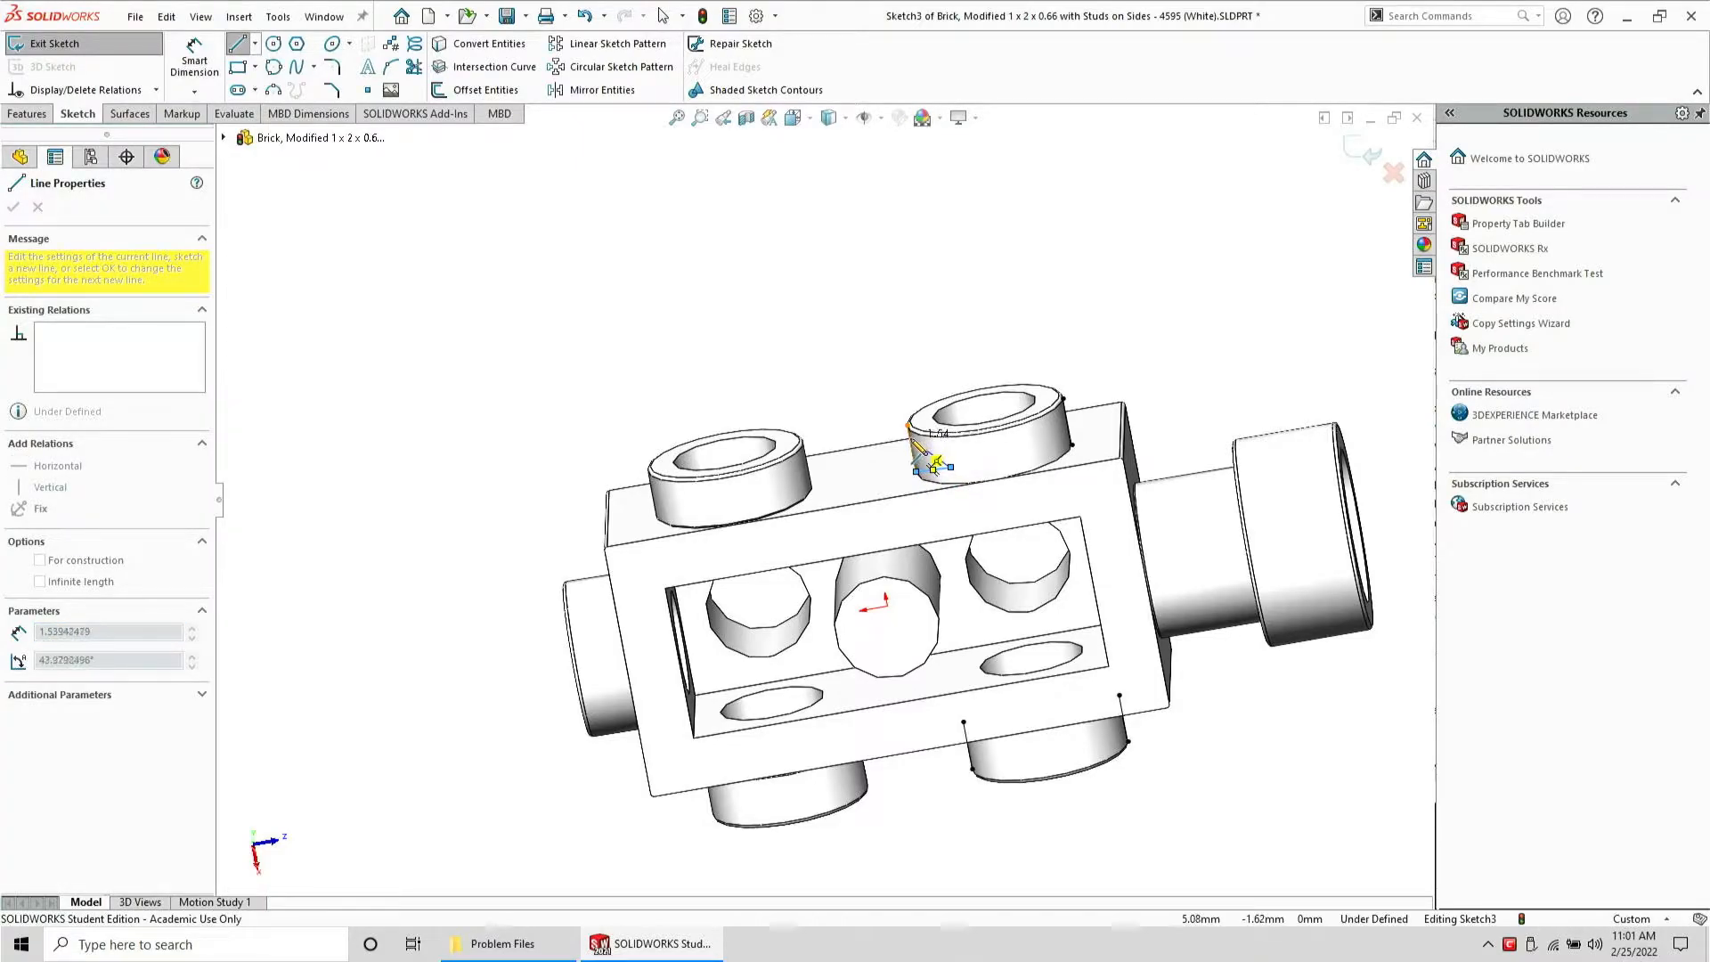
left_click(910, 439)
left_click(916, 471)
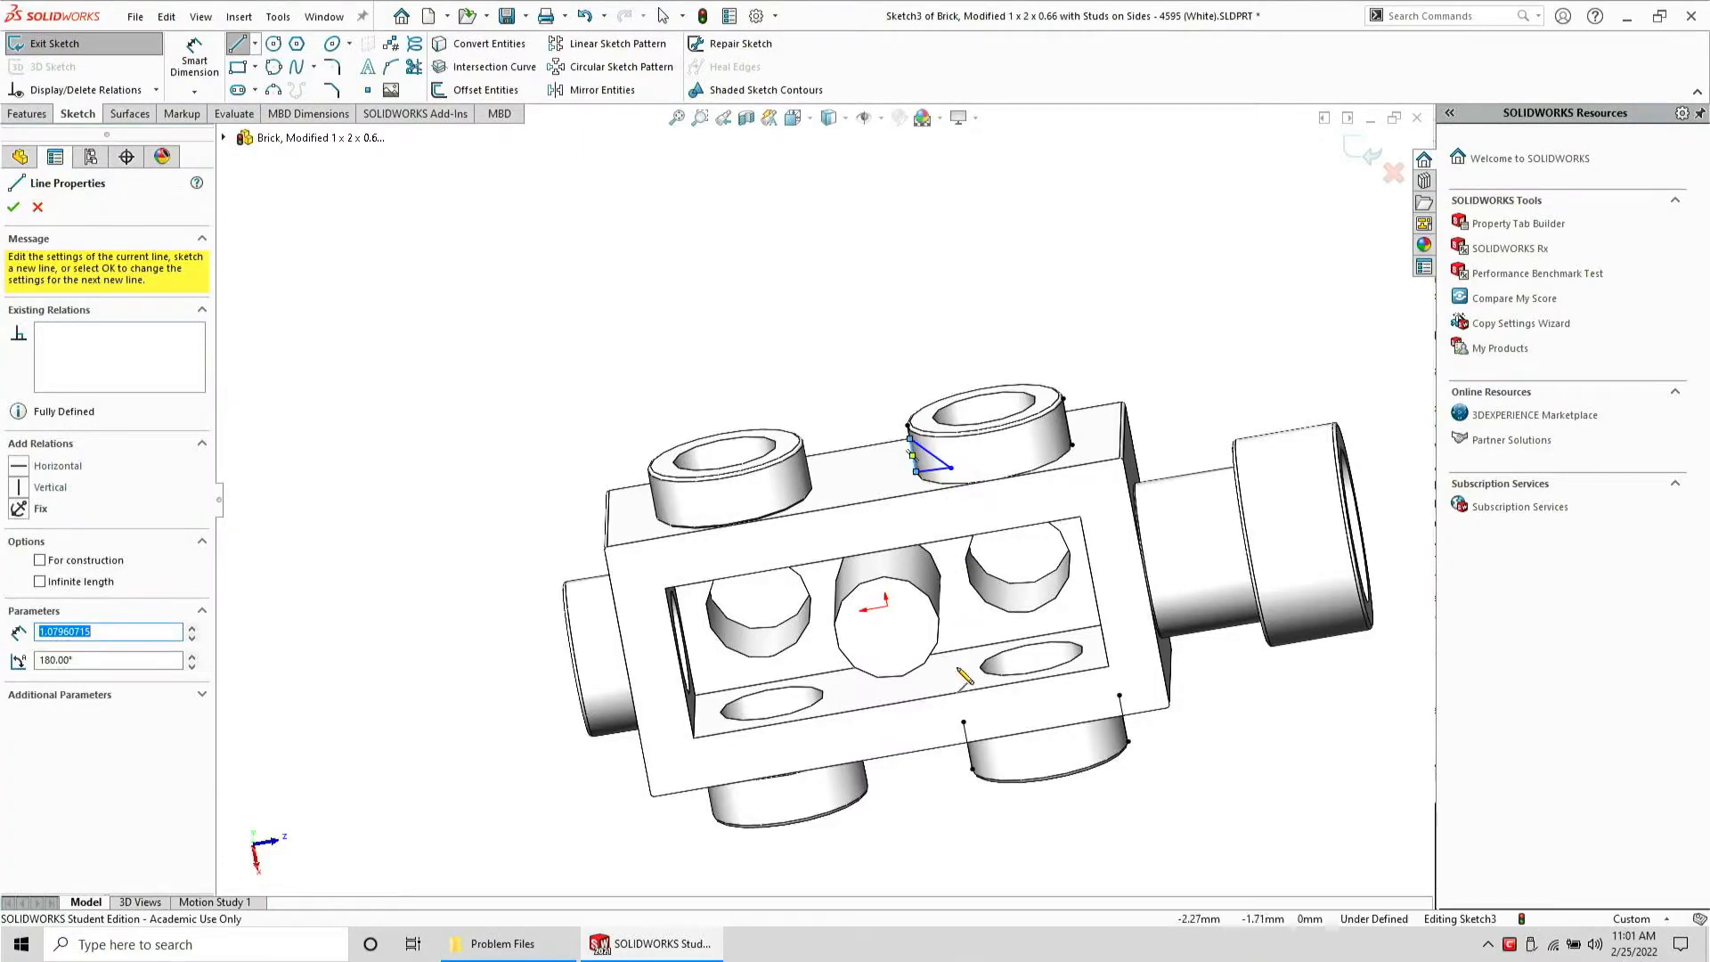
Sketch a small triangle at the outer edge of the lower right stud
left_click(965, 723)
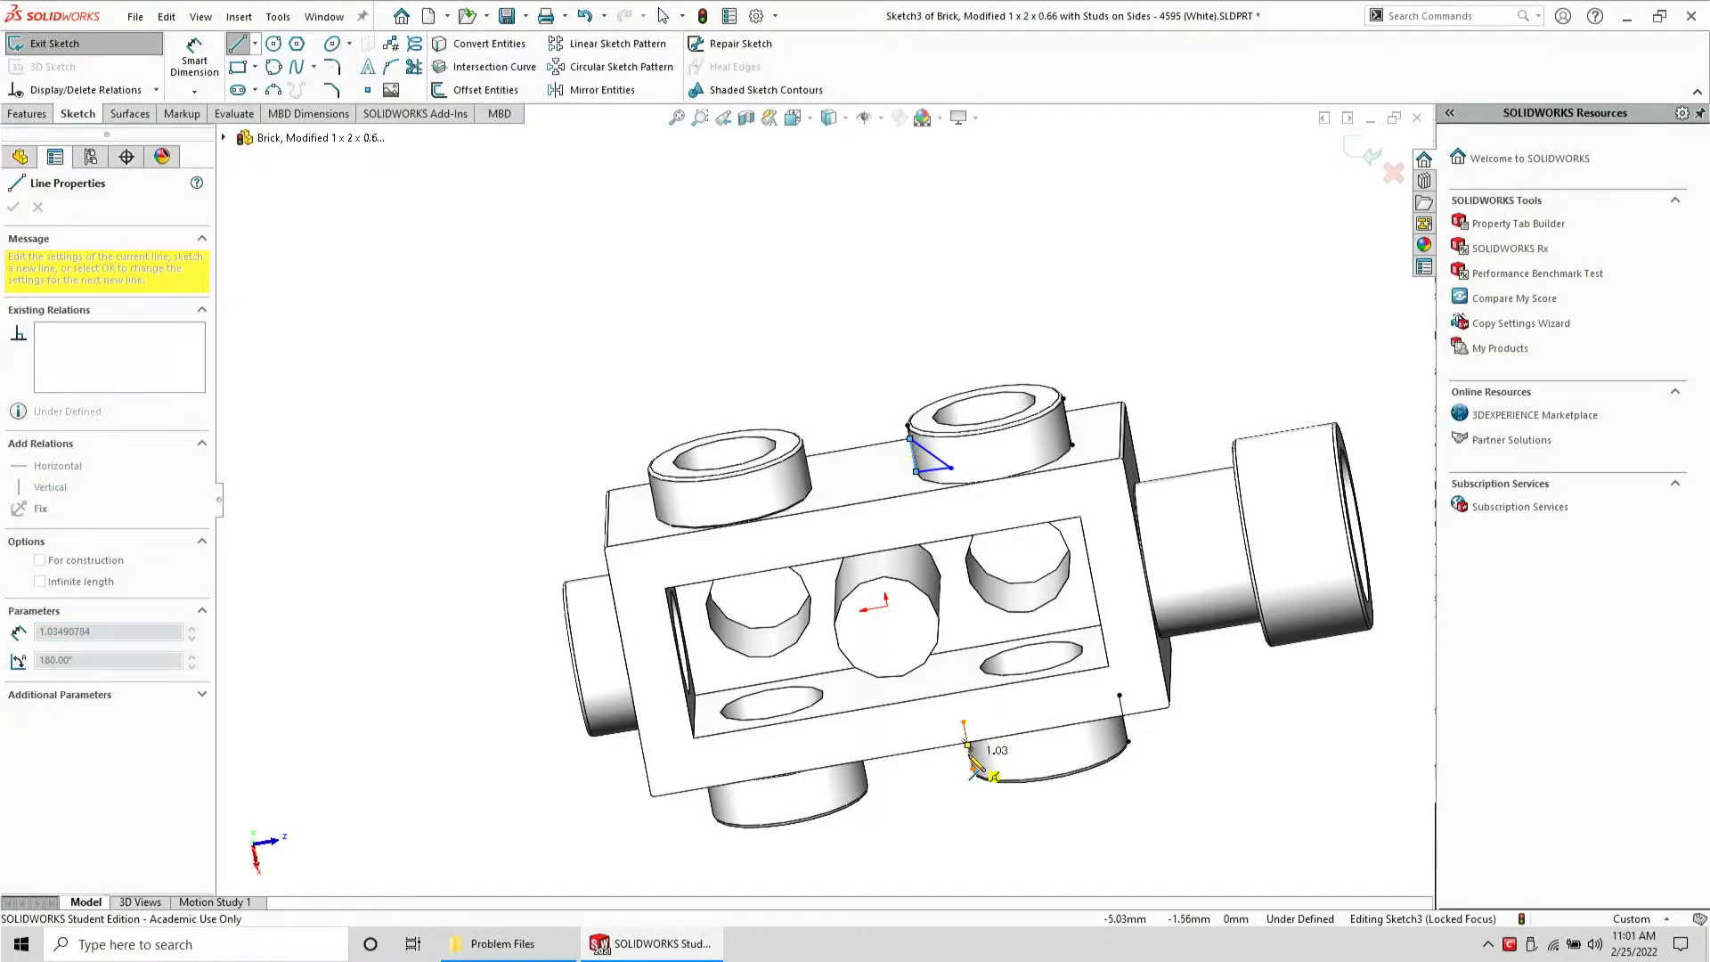
left_click(970, 752)
left_click(999, 712)
left_click(963, 723)
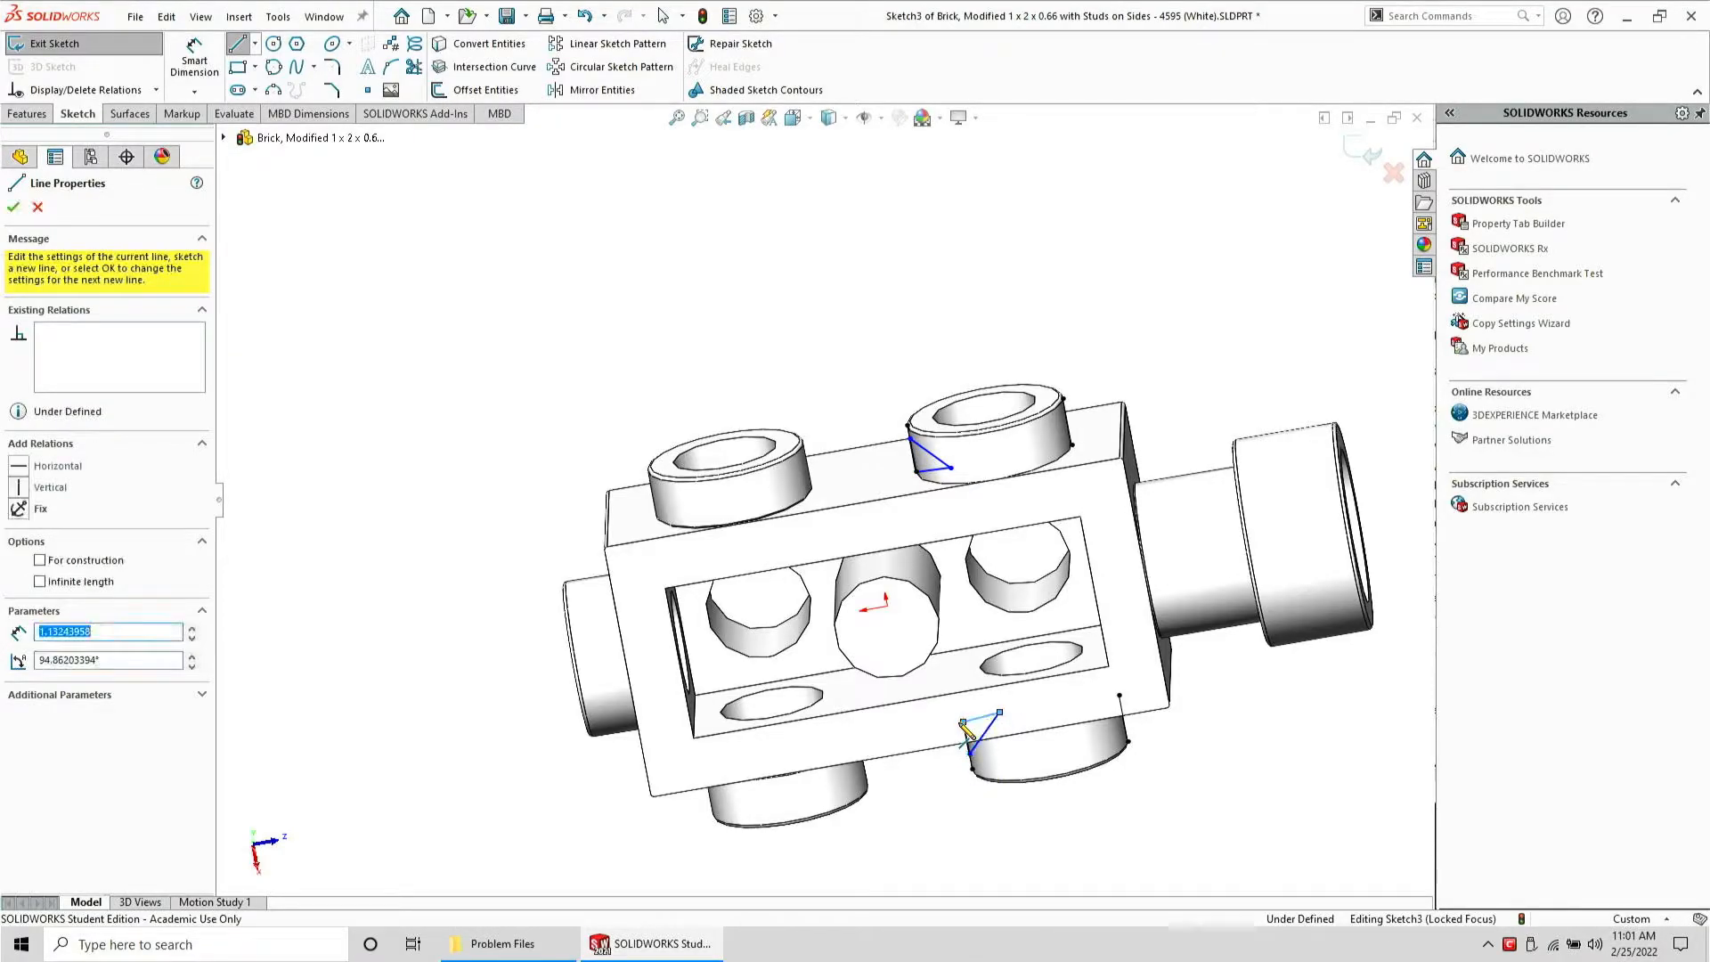
key("Escape")
Make the lower triangle's two legs perpendicular and equal in length
scroll(966, 730, "down", 5)
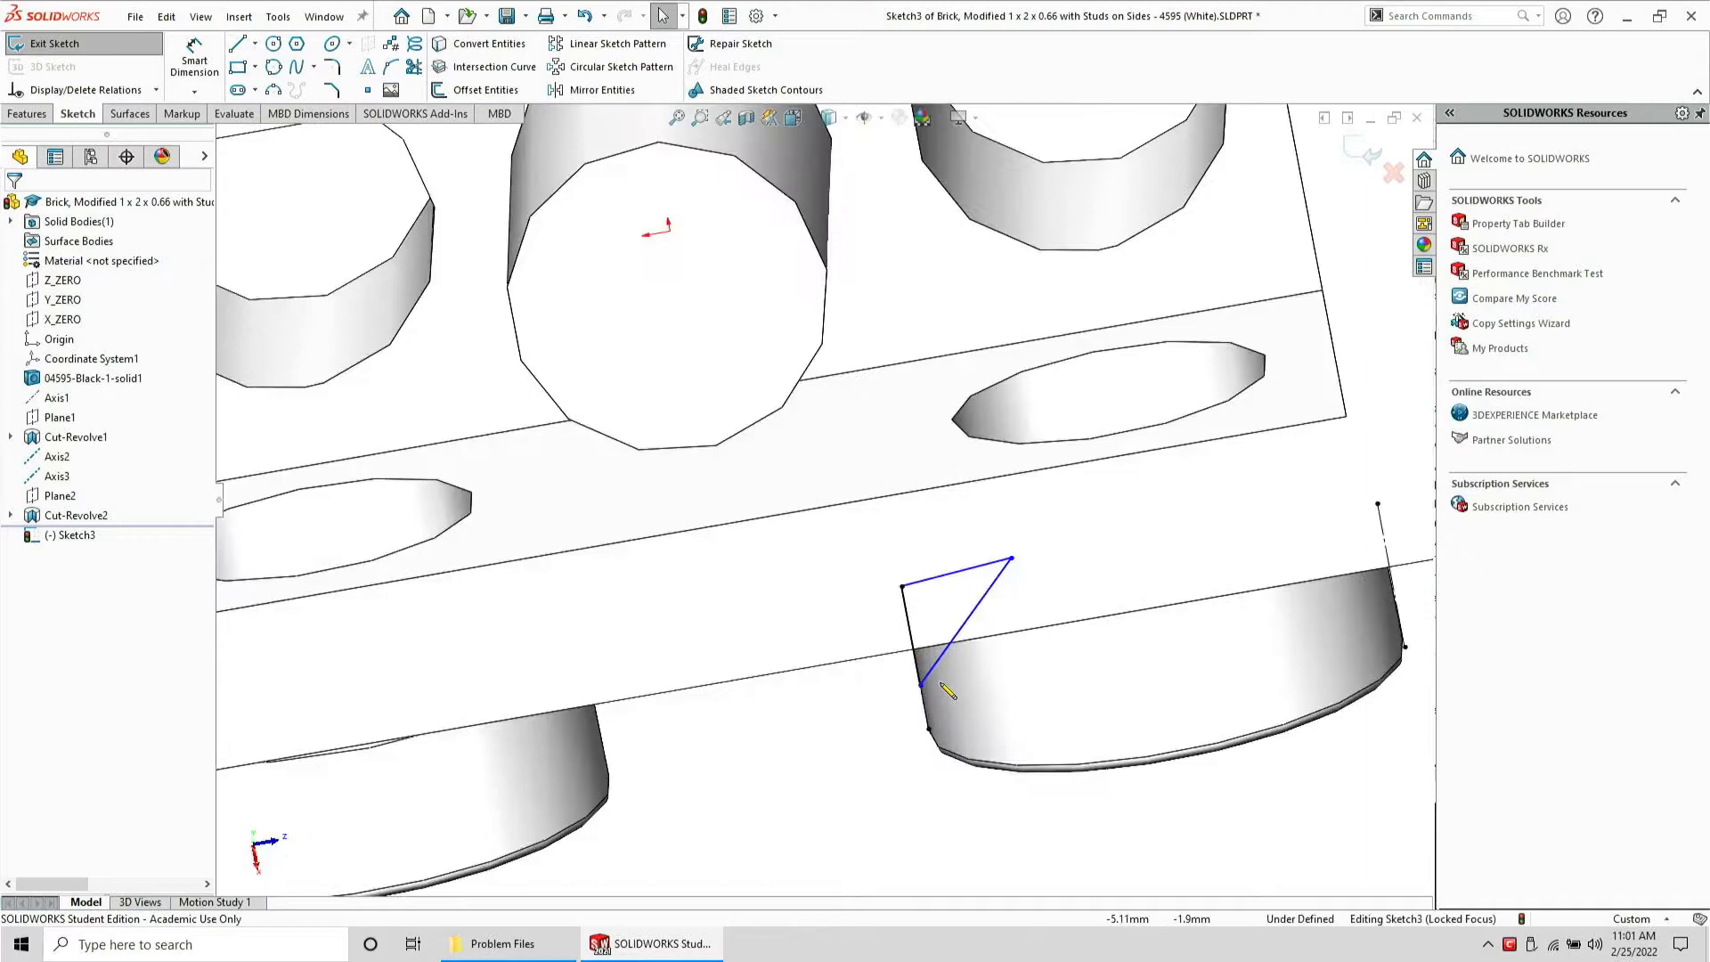
left_click(907, 606)
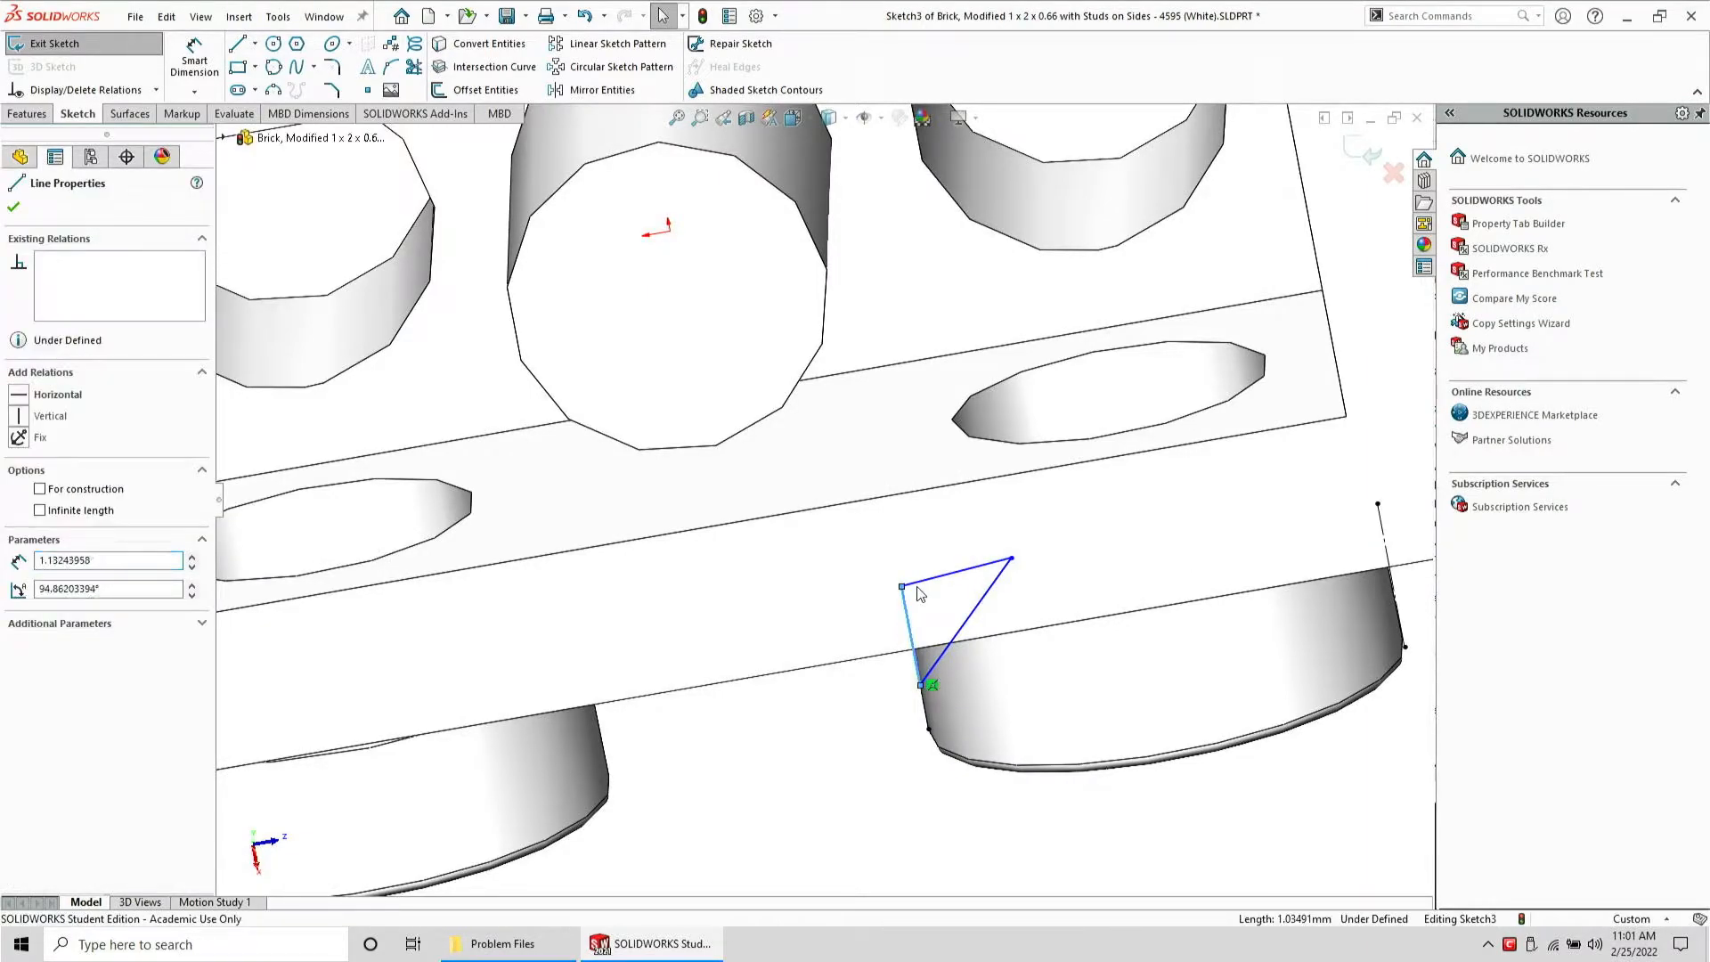
left_click(917, 584, "ctrl")
left_click(1049, 506)
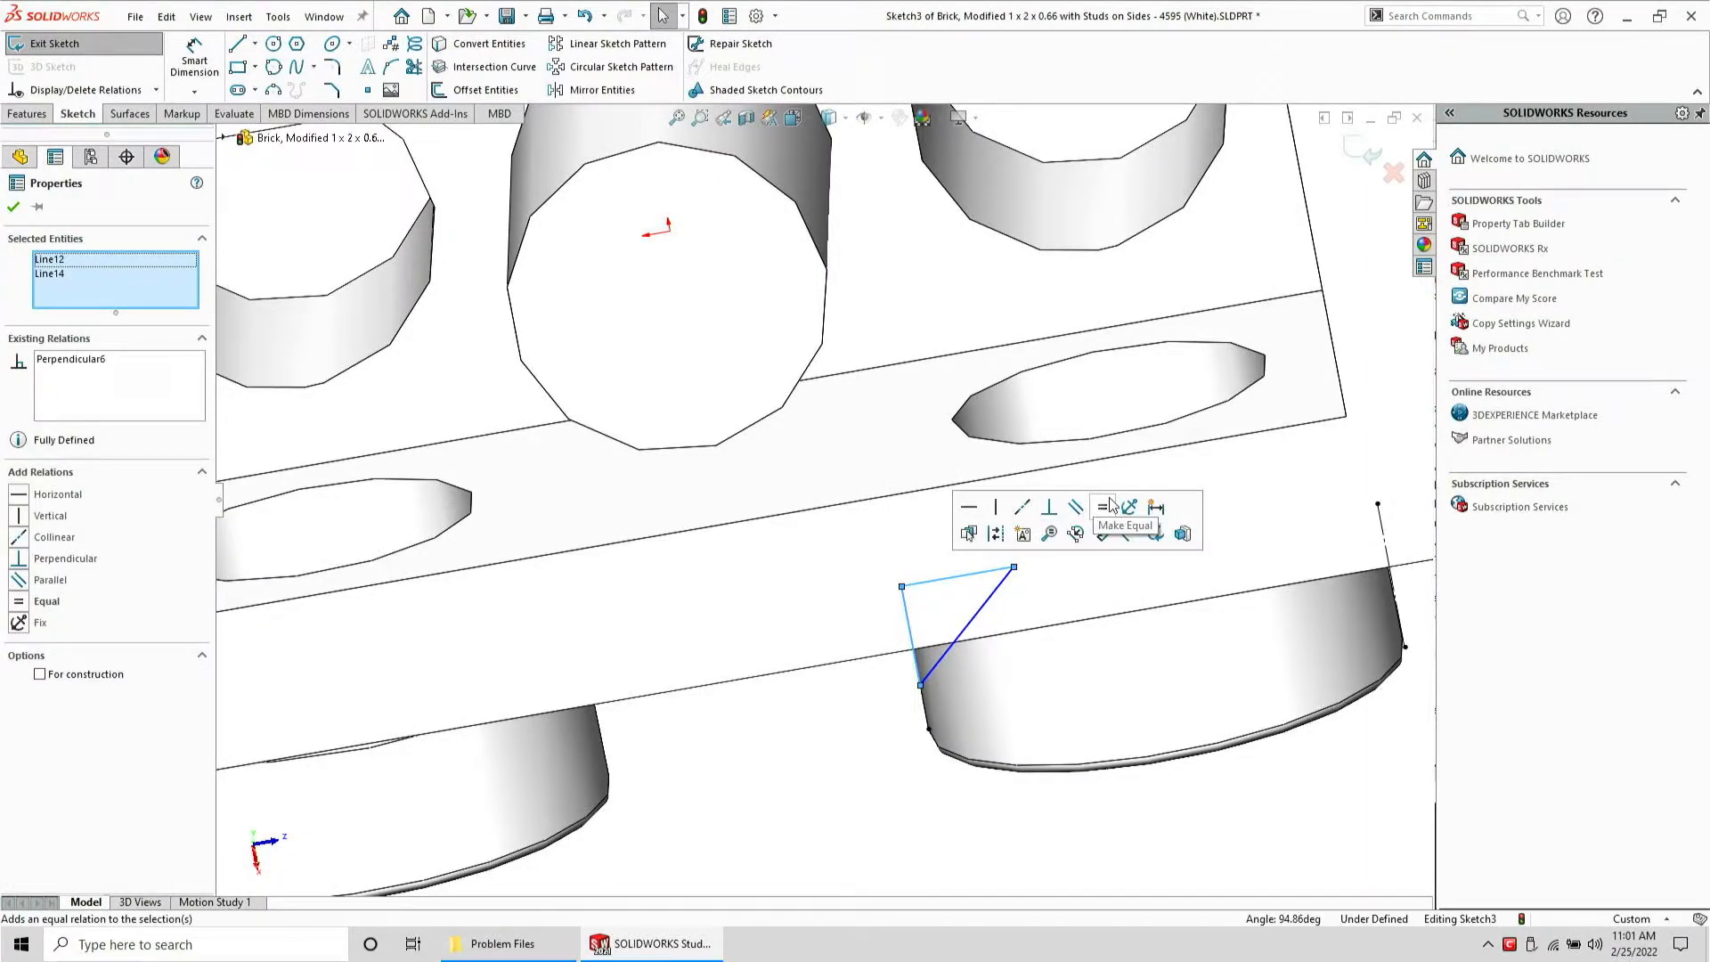
left_click(1102, 507)
Make a leg of the upper triangle parallel and equal to the matching leg of the lower triangle
left_click(966, 592)
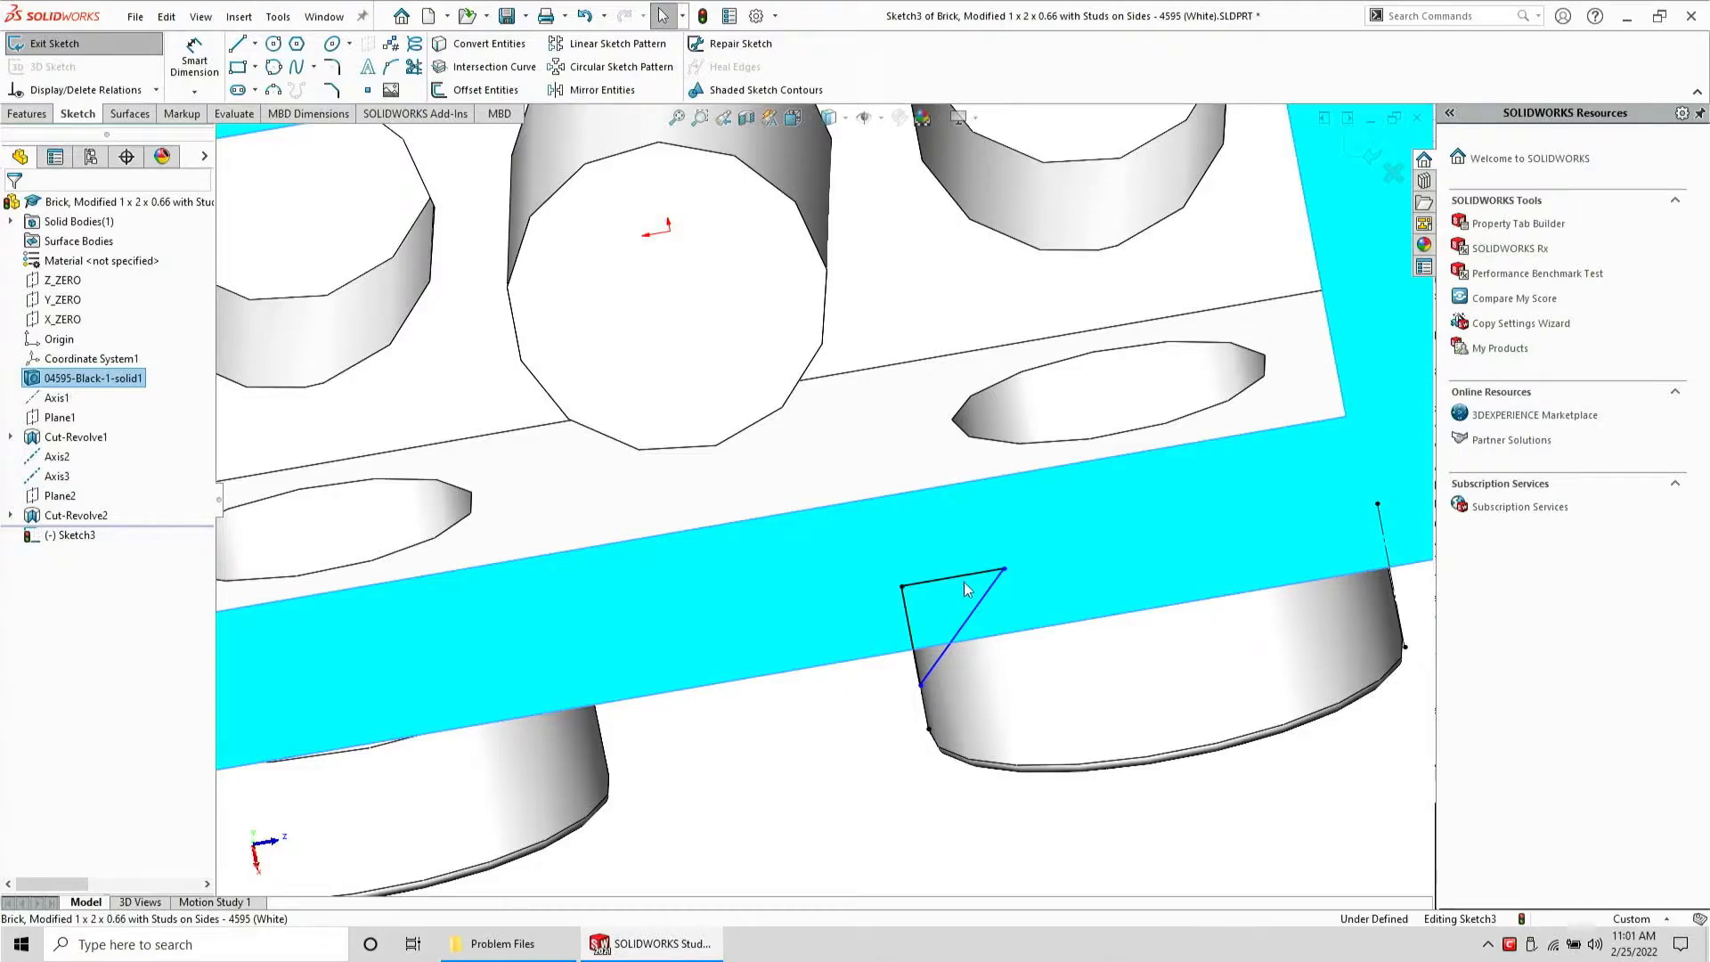
left_click(964, 578)
scroll(965, 579, "up", 5)
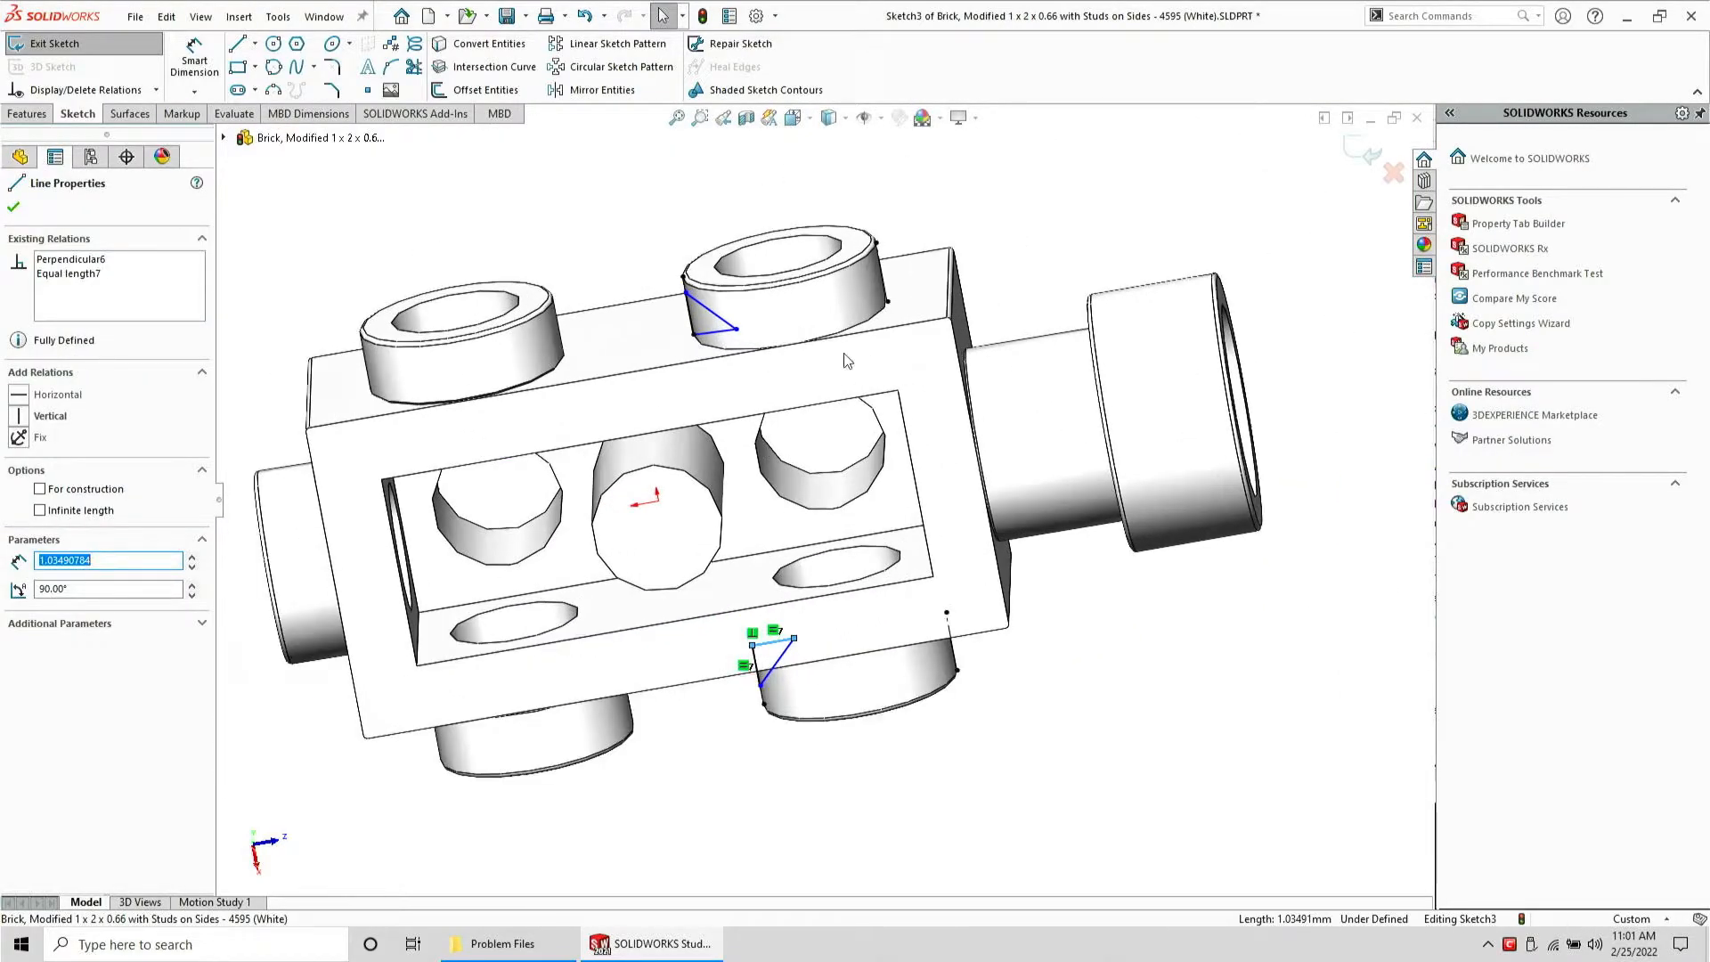
scroll(803, 343, "down", 4)
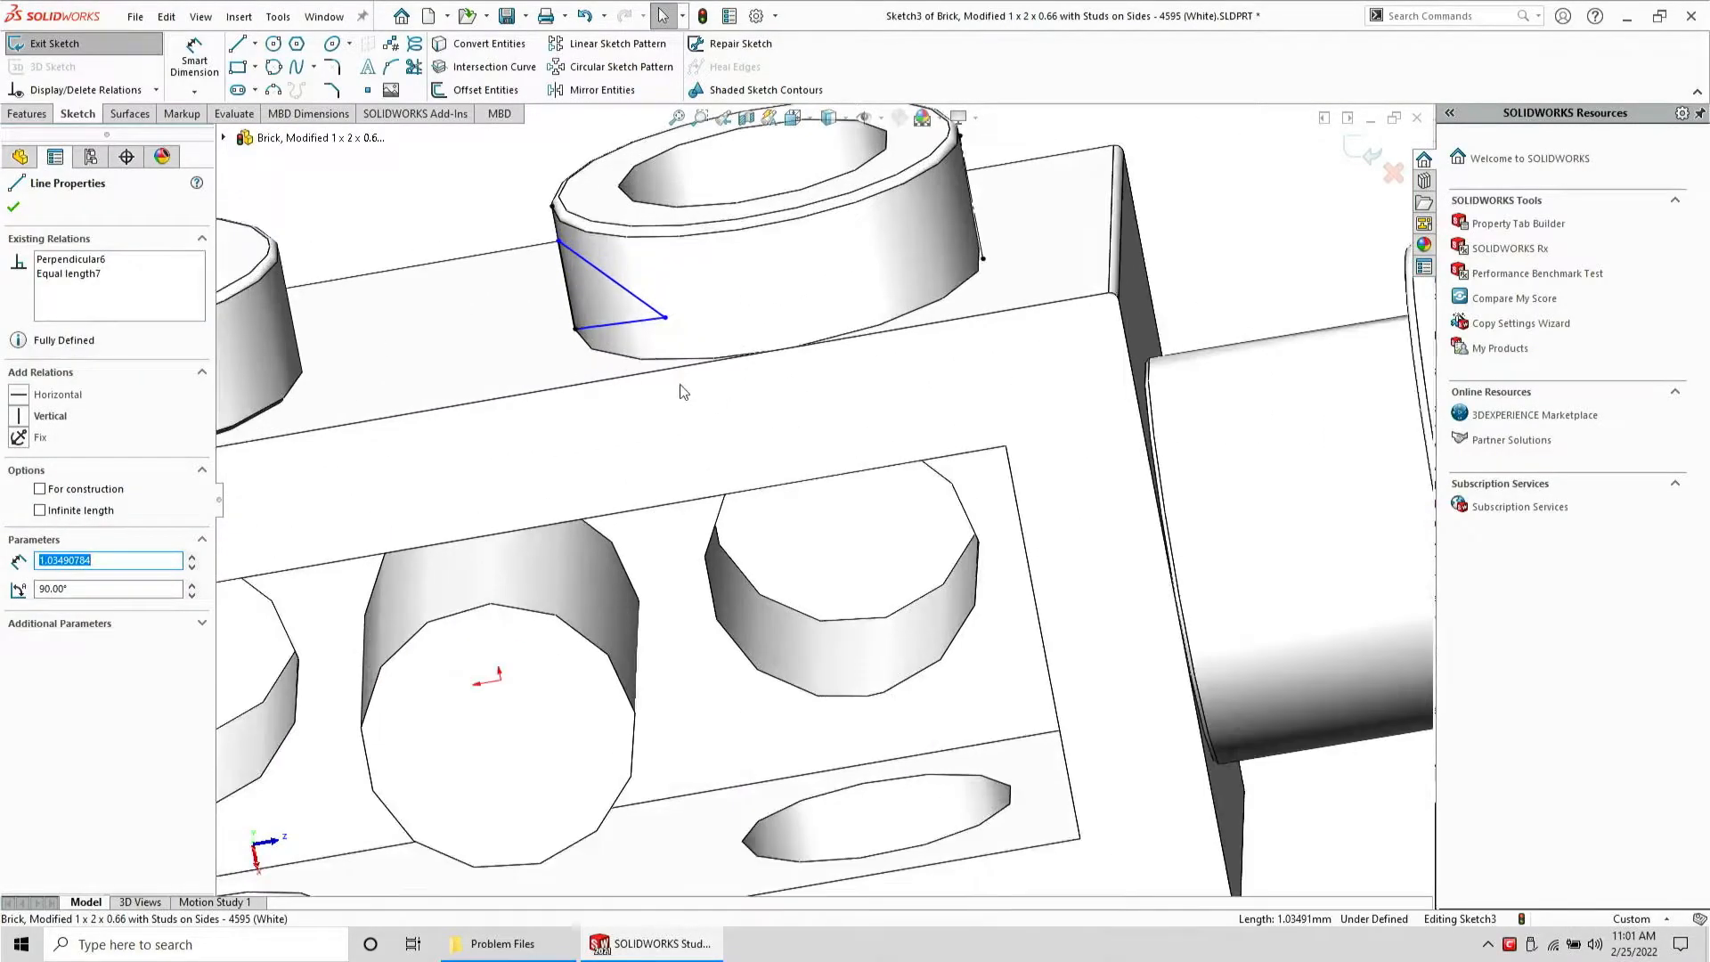
left_click(643, 322, "ctrl")
left_click(801, 243)
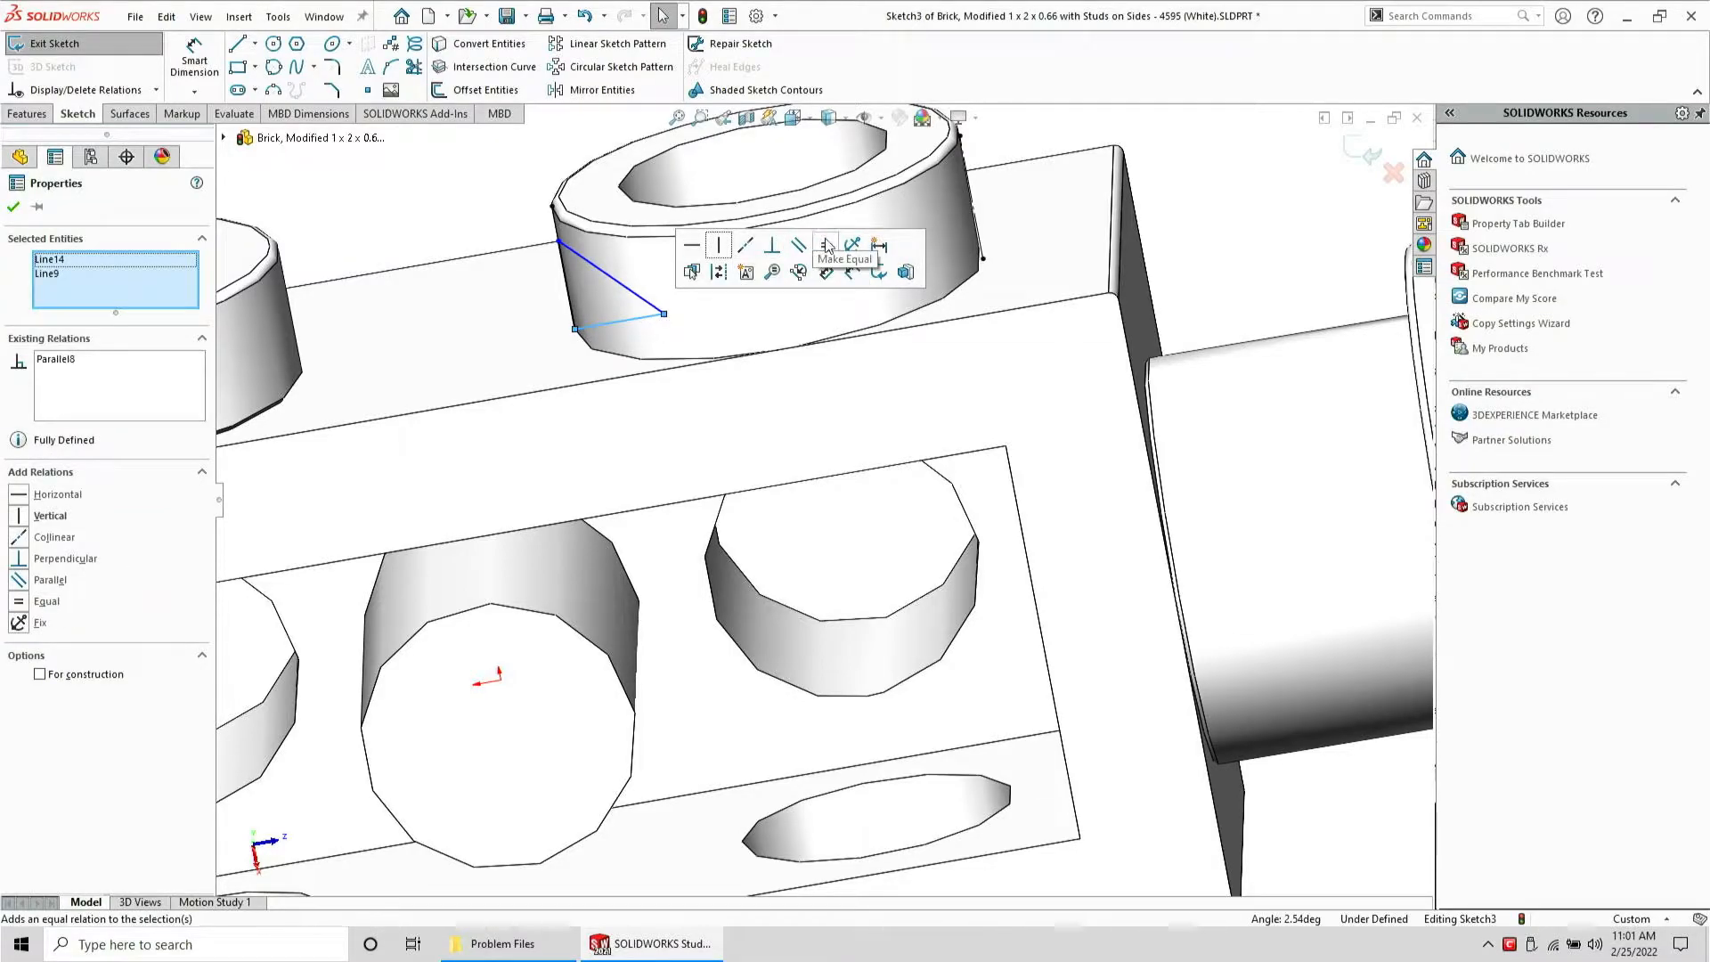
left_click(826, 245)
Make the upper triangle's legs equal to the stud's intersection line
mouse_move(584, 342)
left_mouse_down()
mouse_move(556, 311)
mouse_move(535, 314)
left_mouse_up()
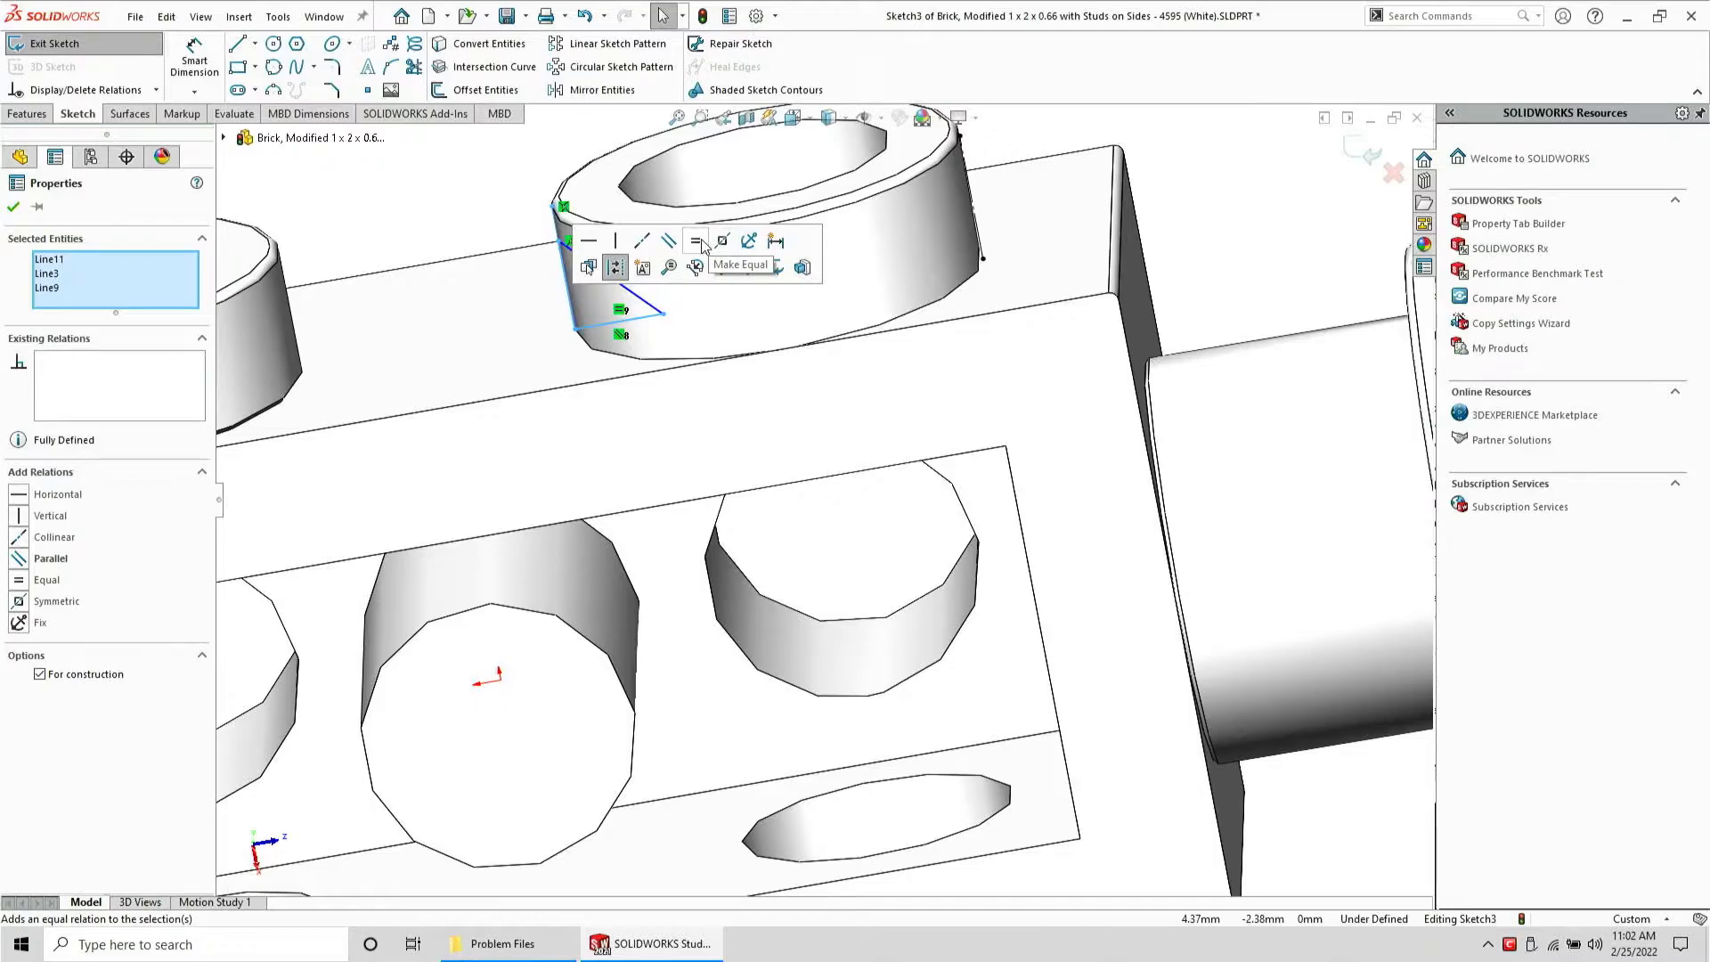
left_click(699, 243)
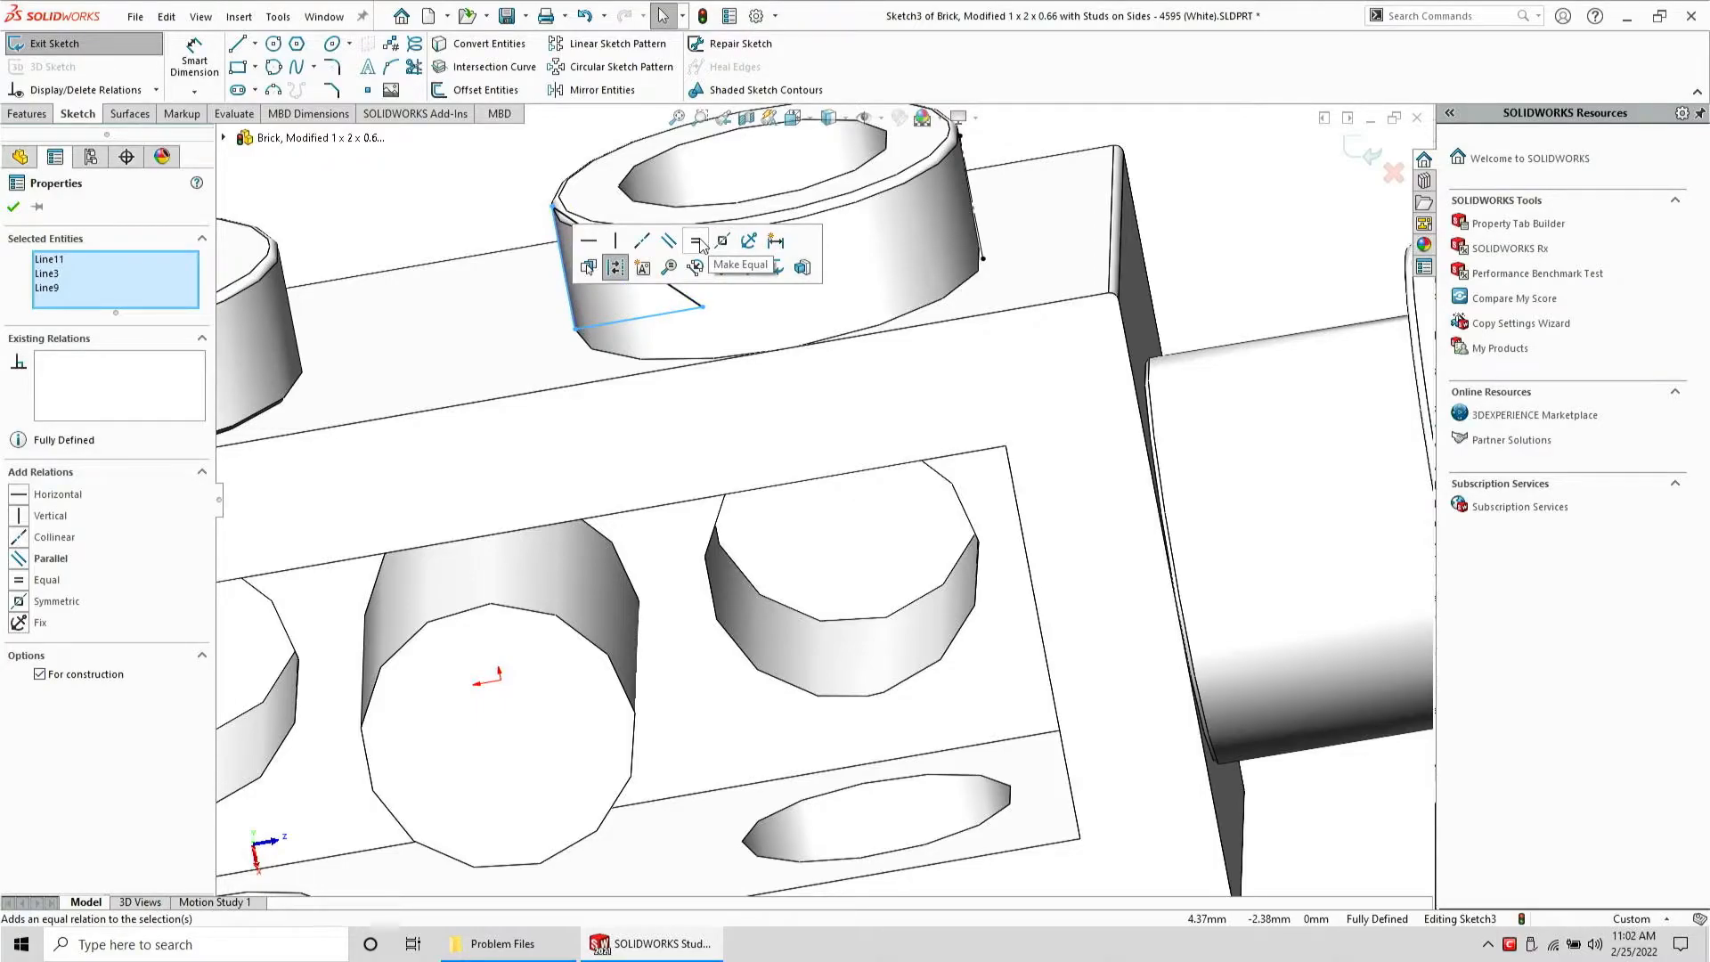
left_click(342, 197)
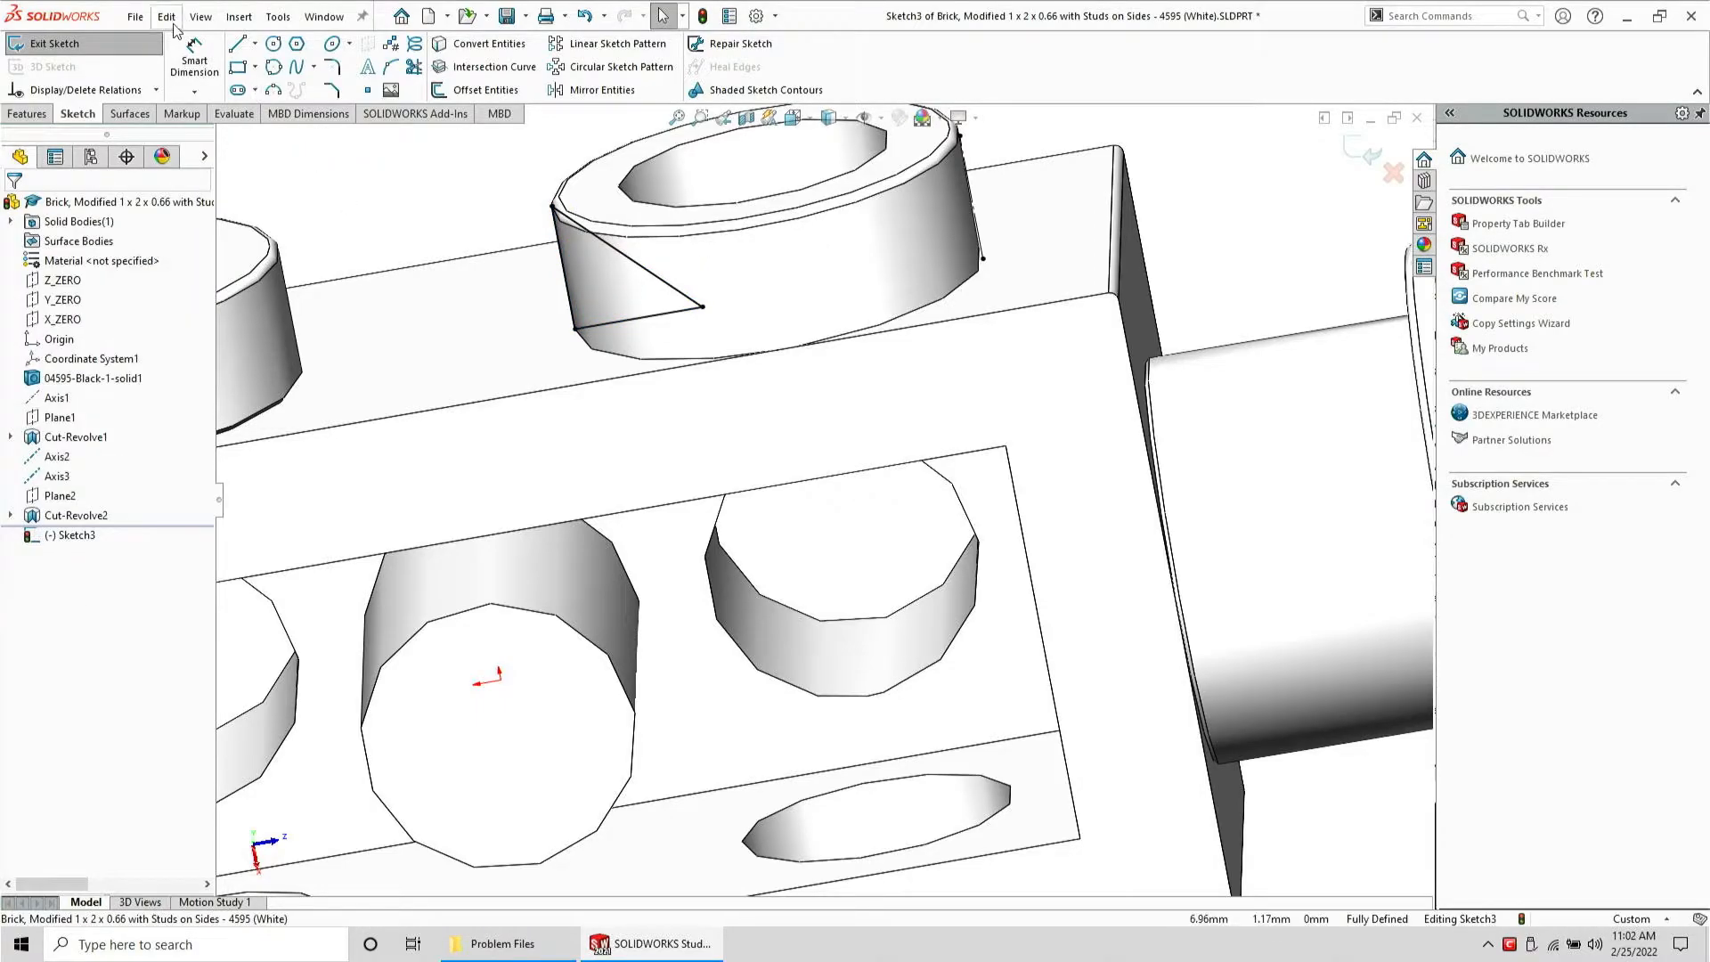
Try to dimension the upper triangle's vertical leg, then undo the last two changes
left_click(194, 57)
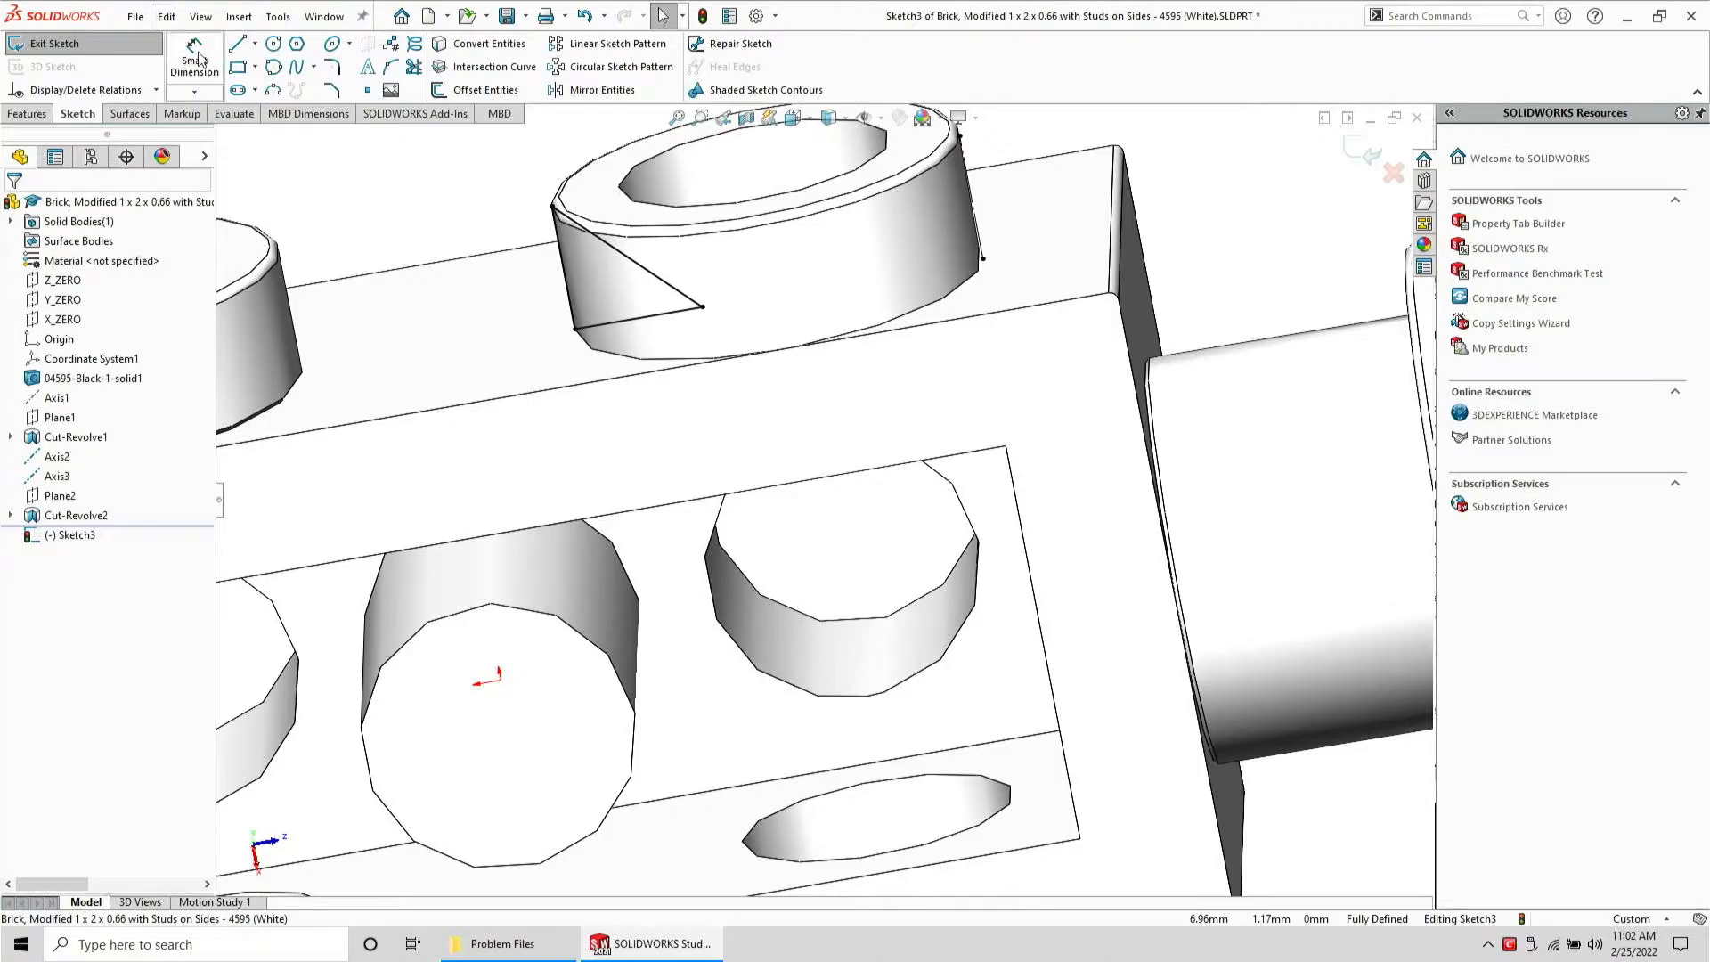
left_click(615, 327)
left_click(613, 283)
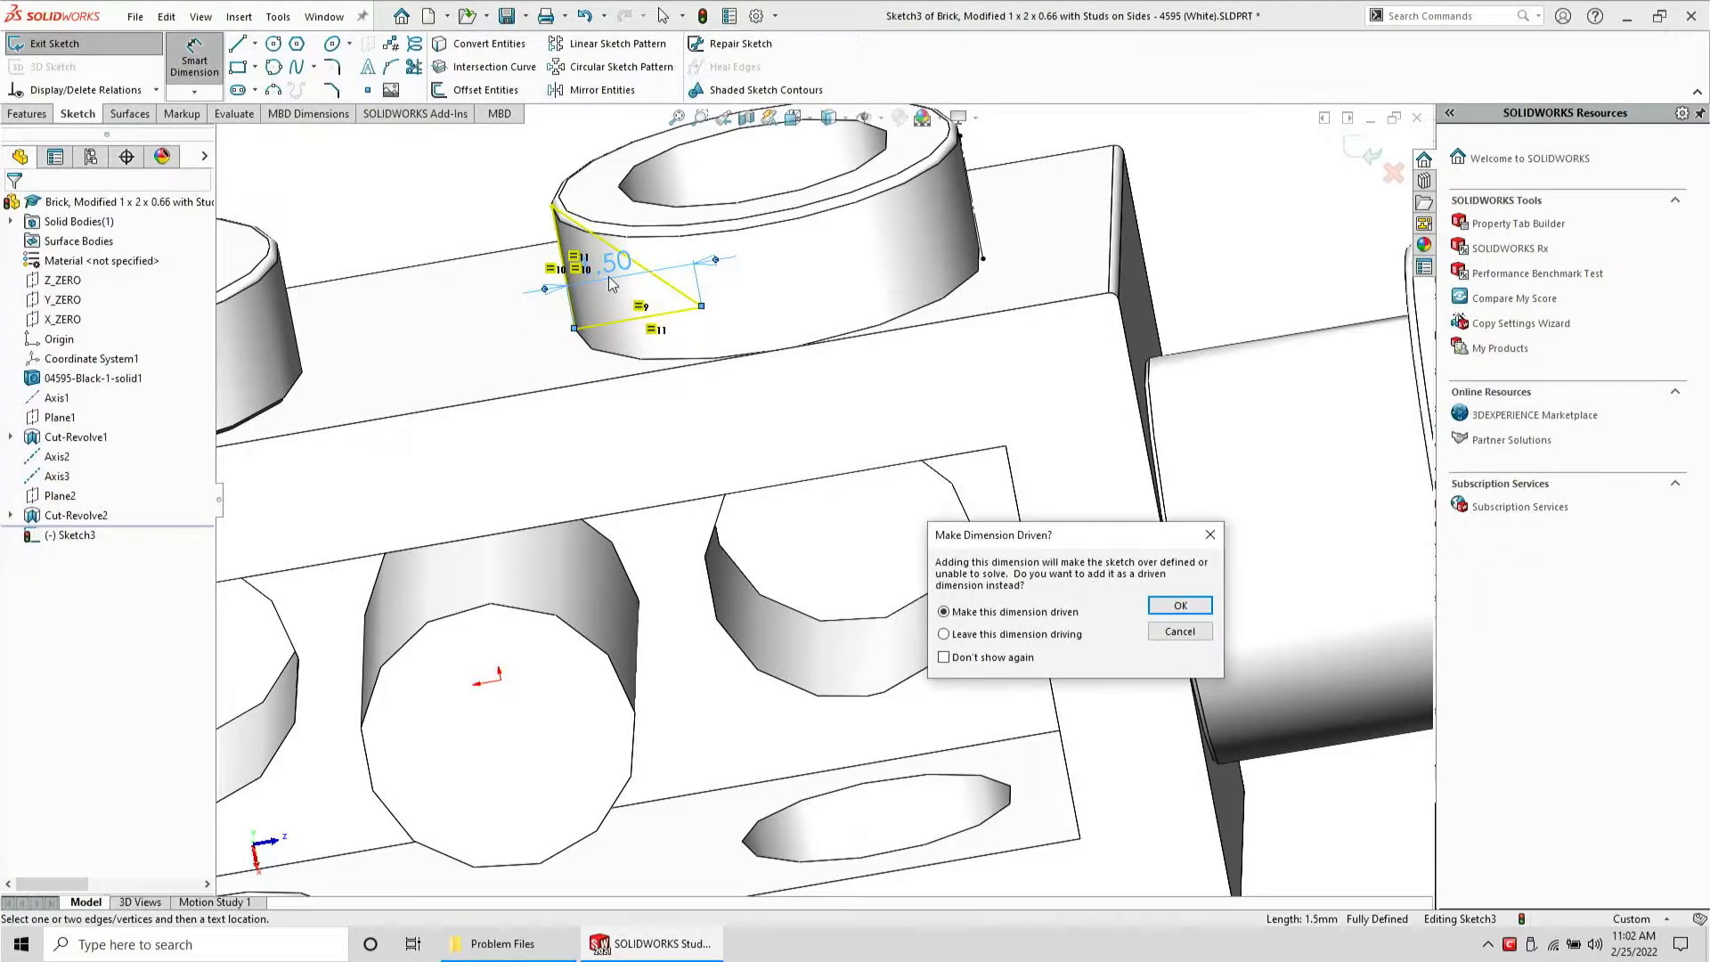
key("Return")
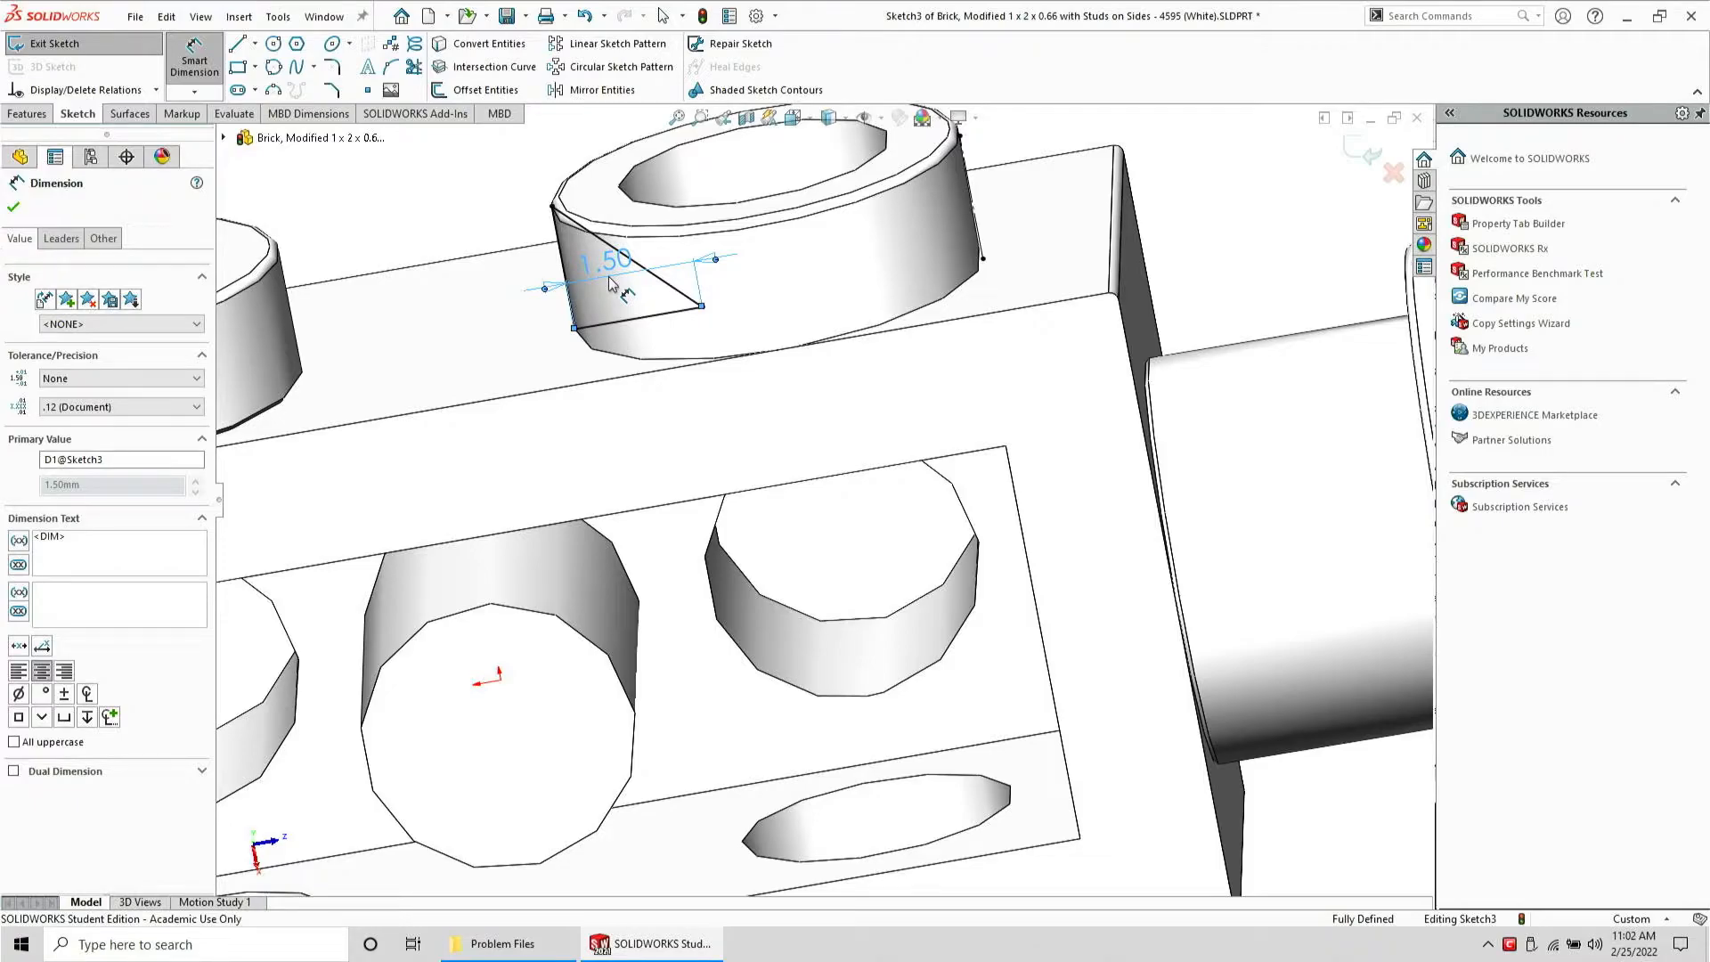
key("Escape")
key("ctrl+z")
key("ctrl+z")
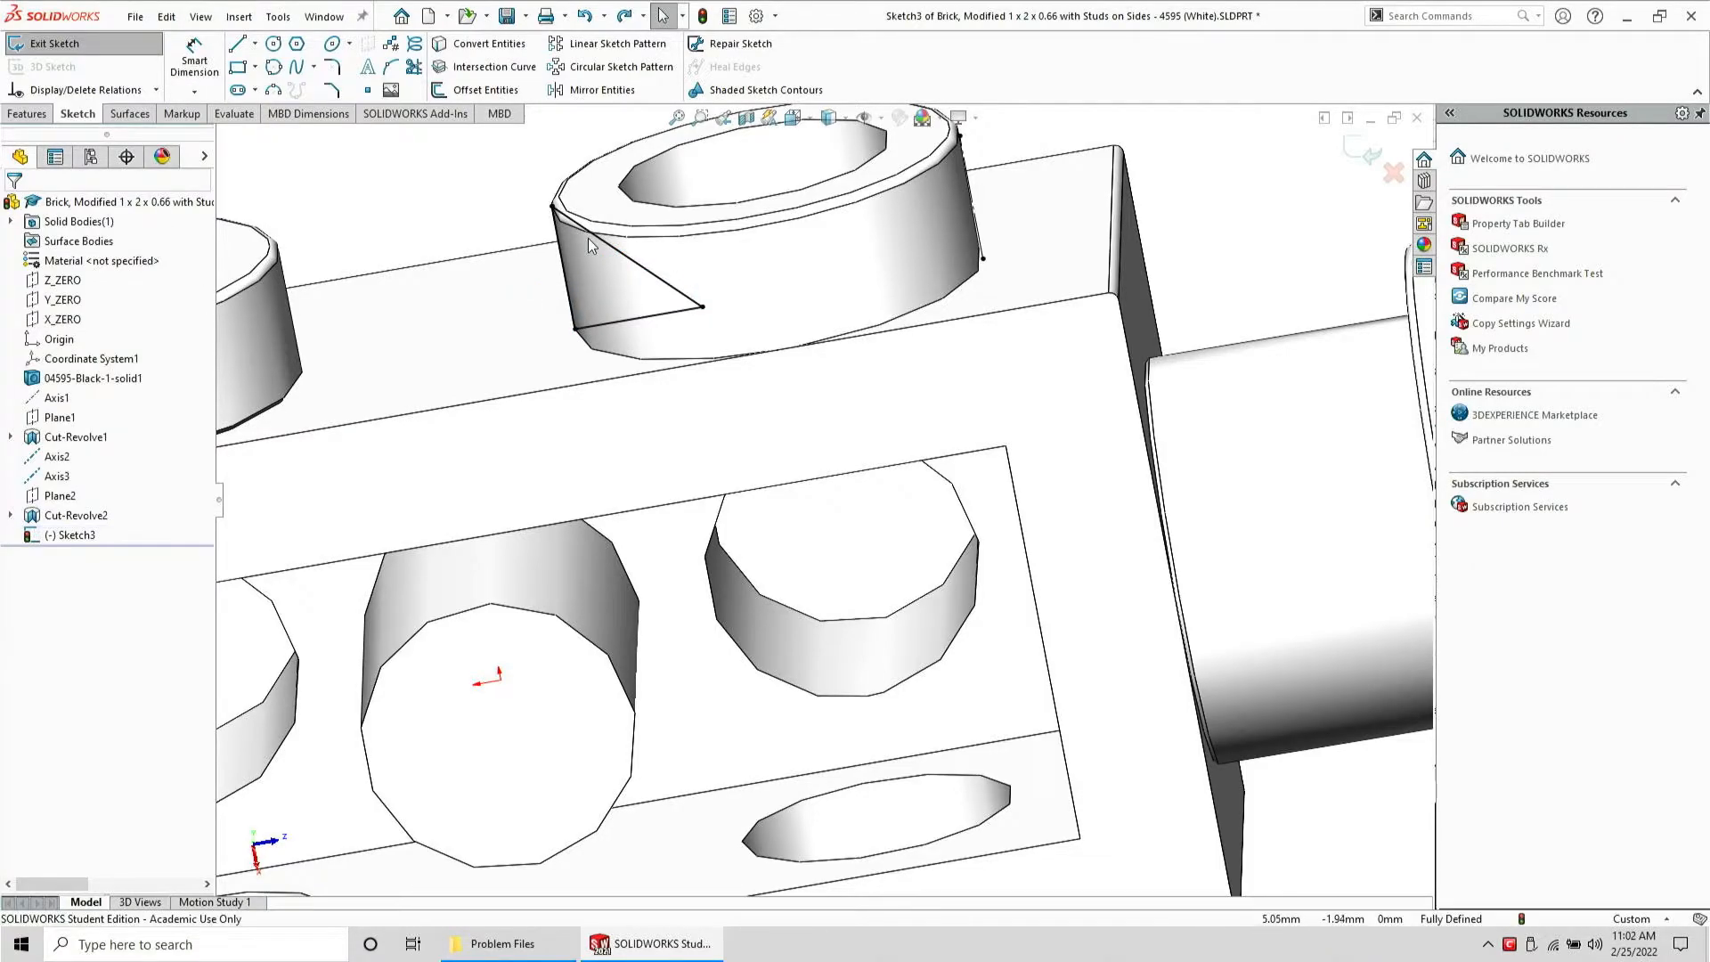
key("Escape")
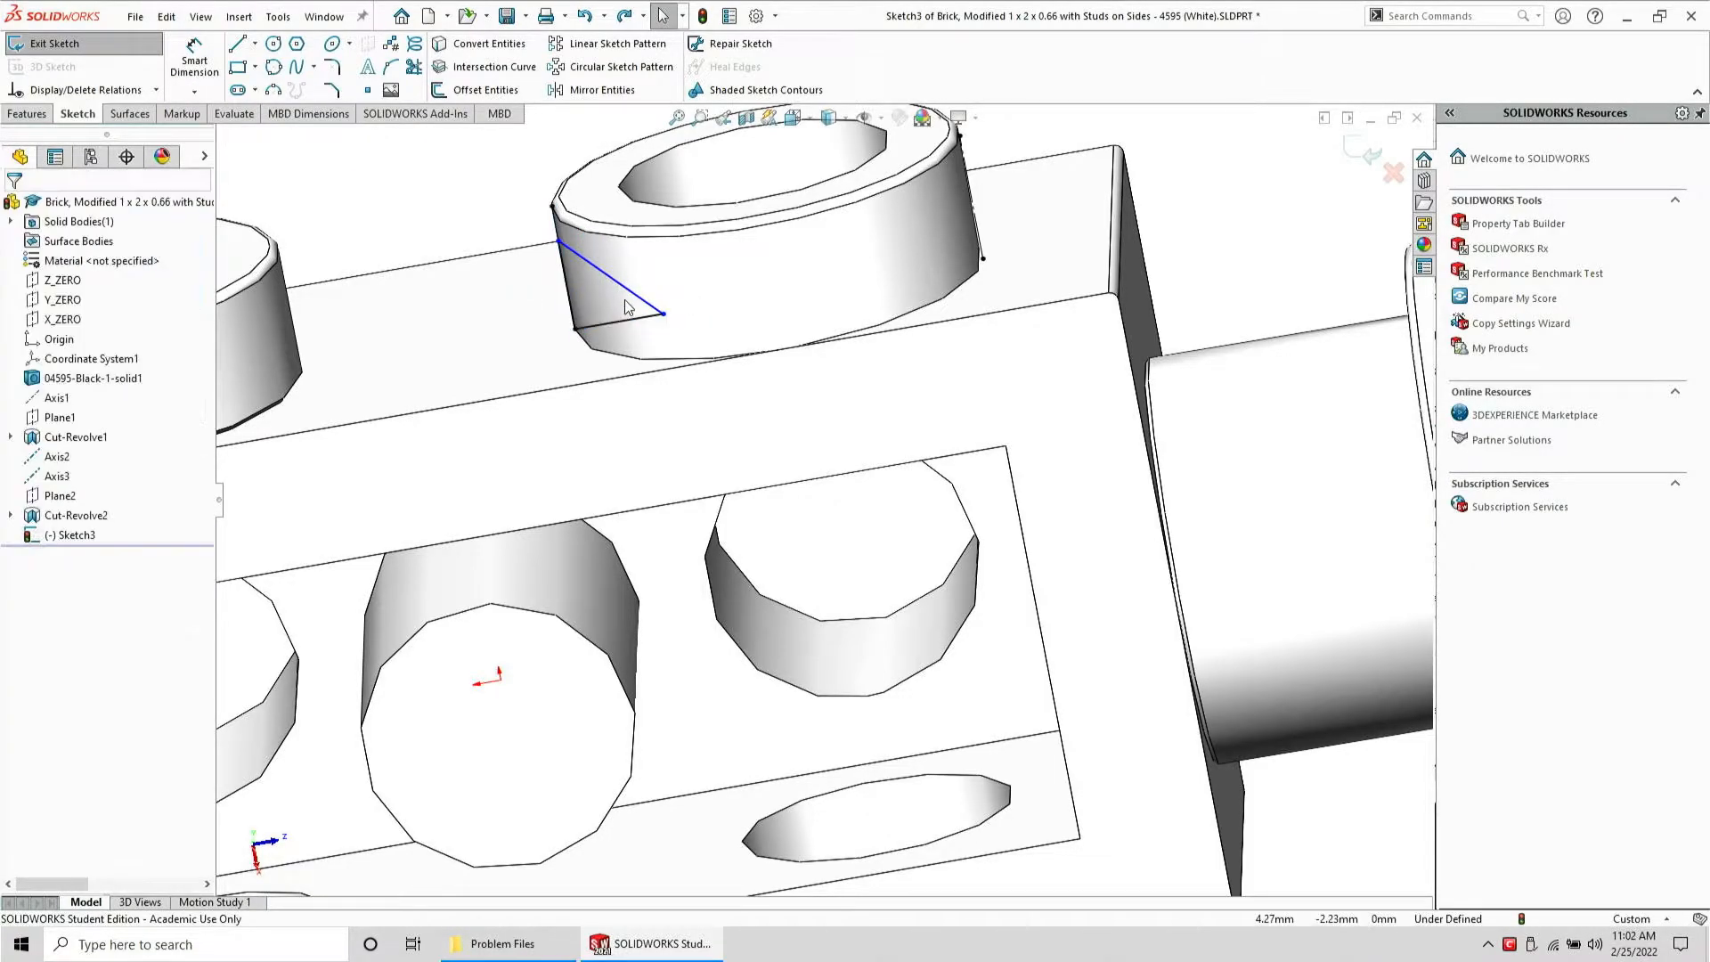
Make the upper triangle's vertical and horizontal legs equal in length
left_click(561, 257)
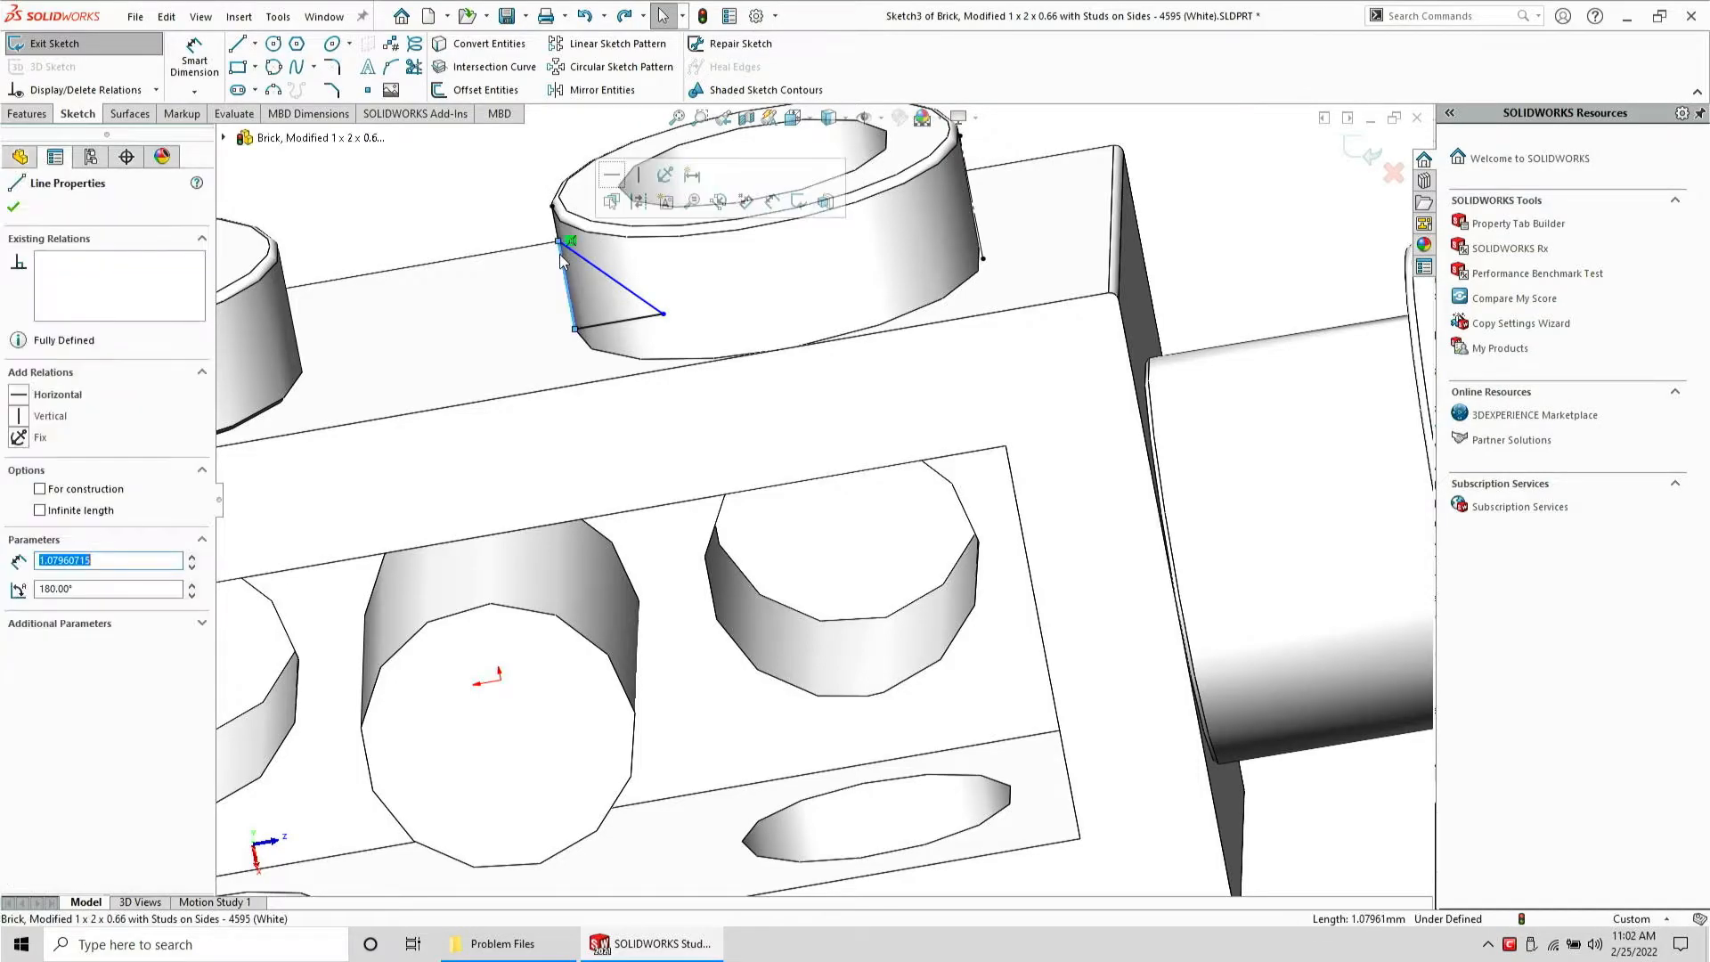
left_click(601, 324, "ctrl")
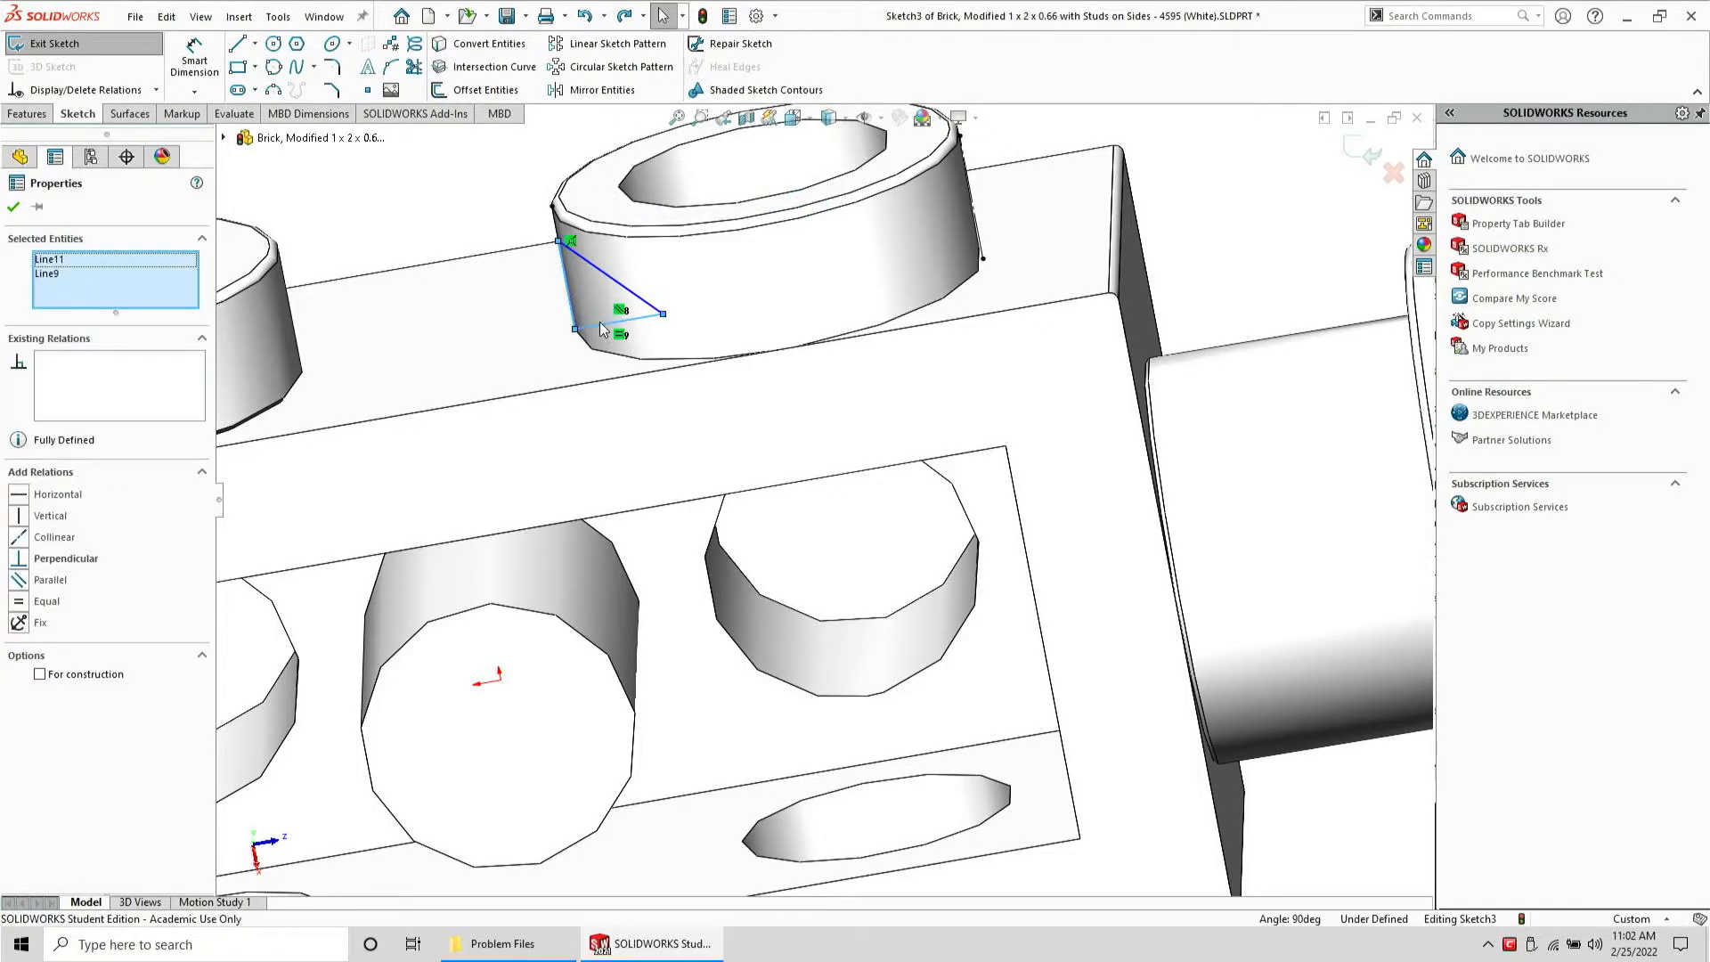
left_click(20, 601)
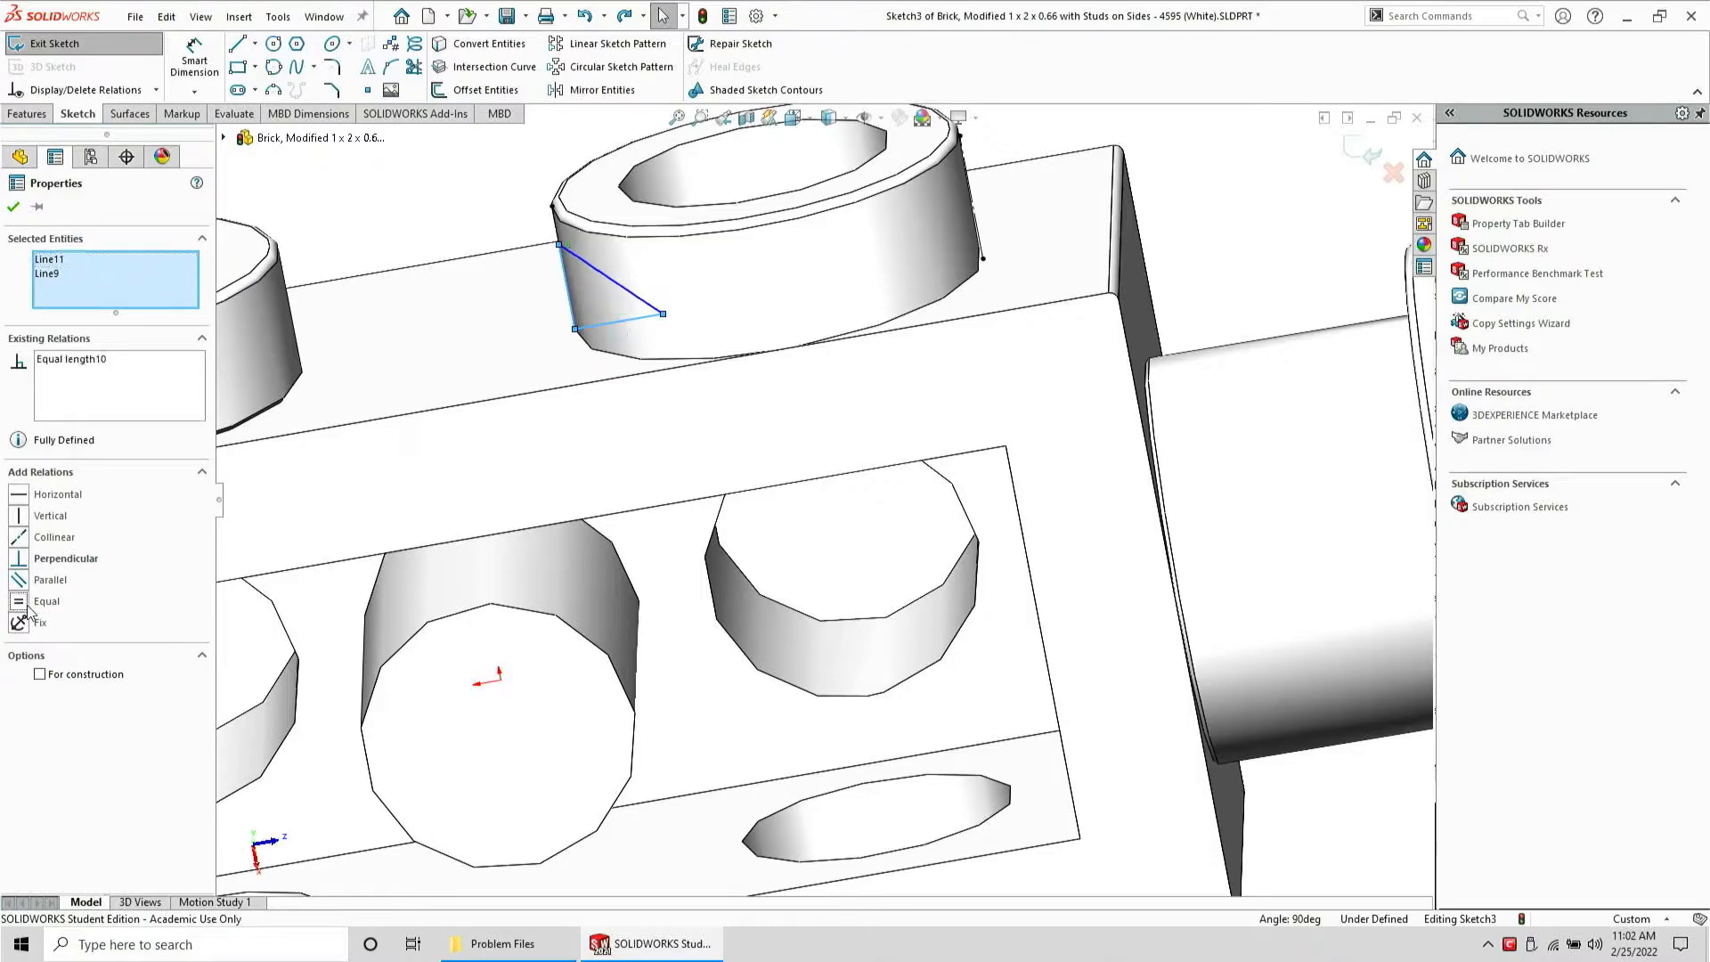
key("Escape")
Dimension the upper triangle's horizontal leg as 0.05
left_click(194, 61)
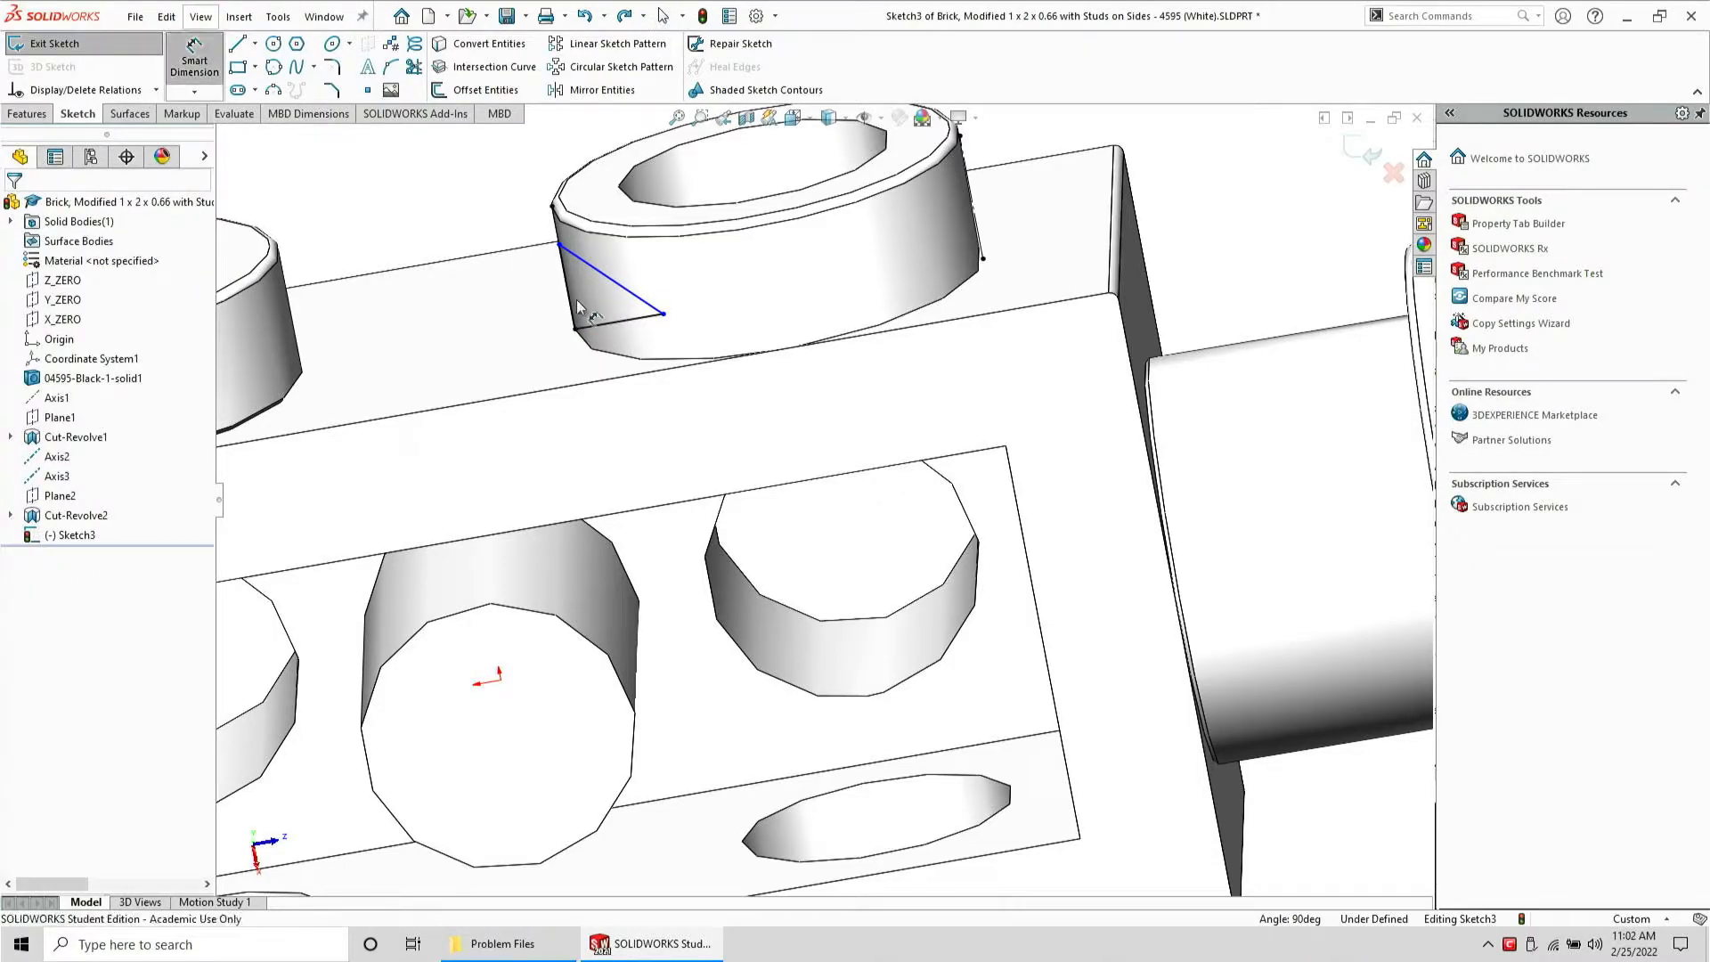
left_click(597, 328)
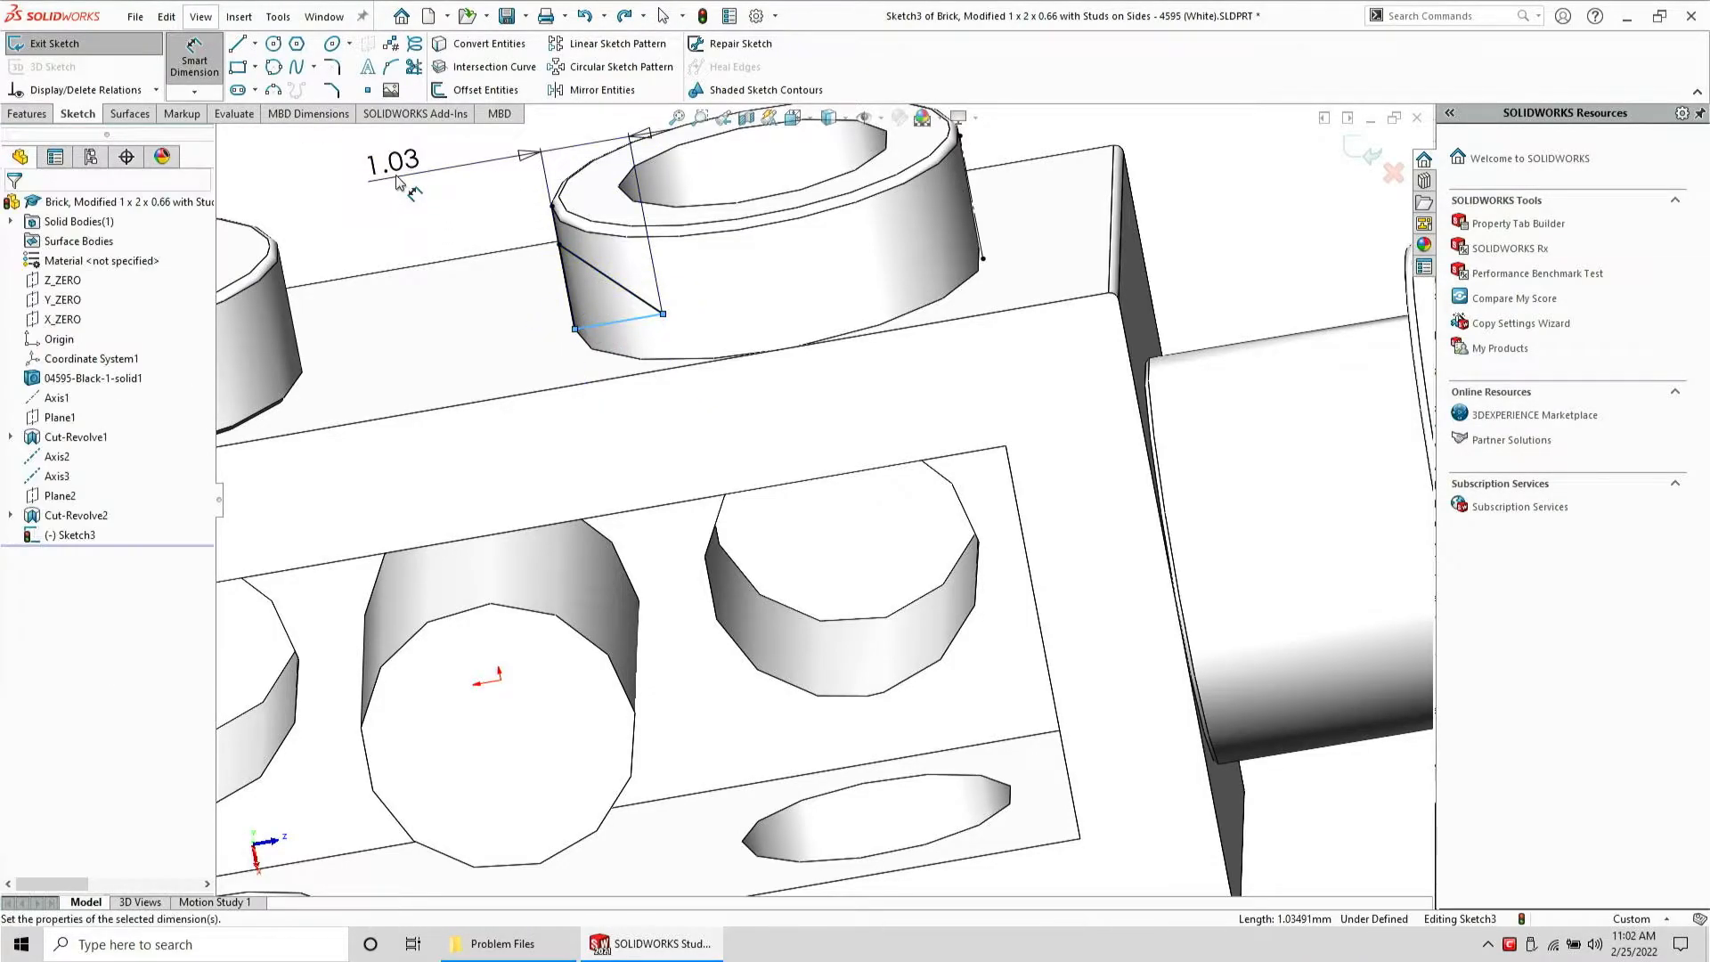
left_click(445, 158)
type("0.05")
key("Return")
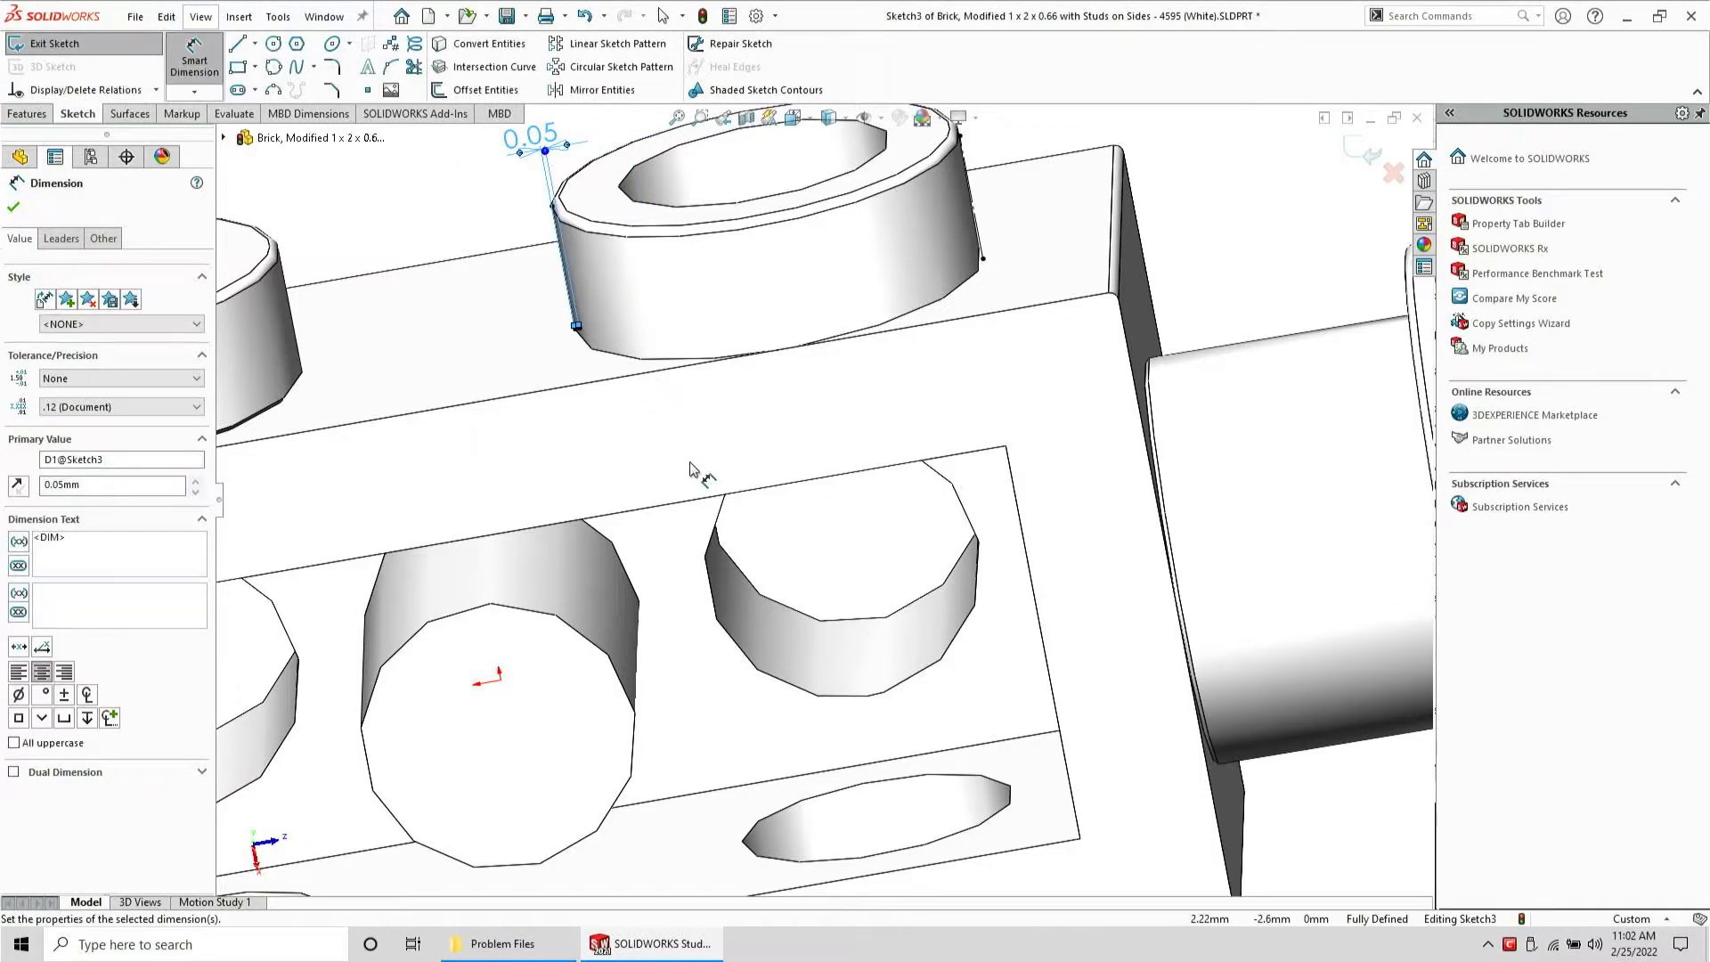
Revolve-cut the upper triangle sketch around Axis3
scroll(699, 469, "up", 5)
key("Escape")
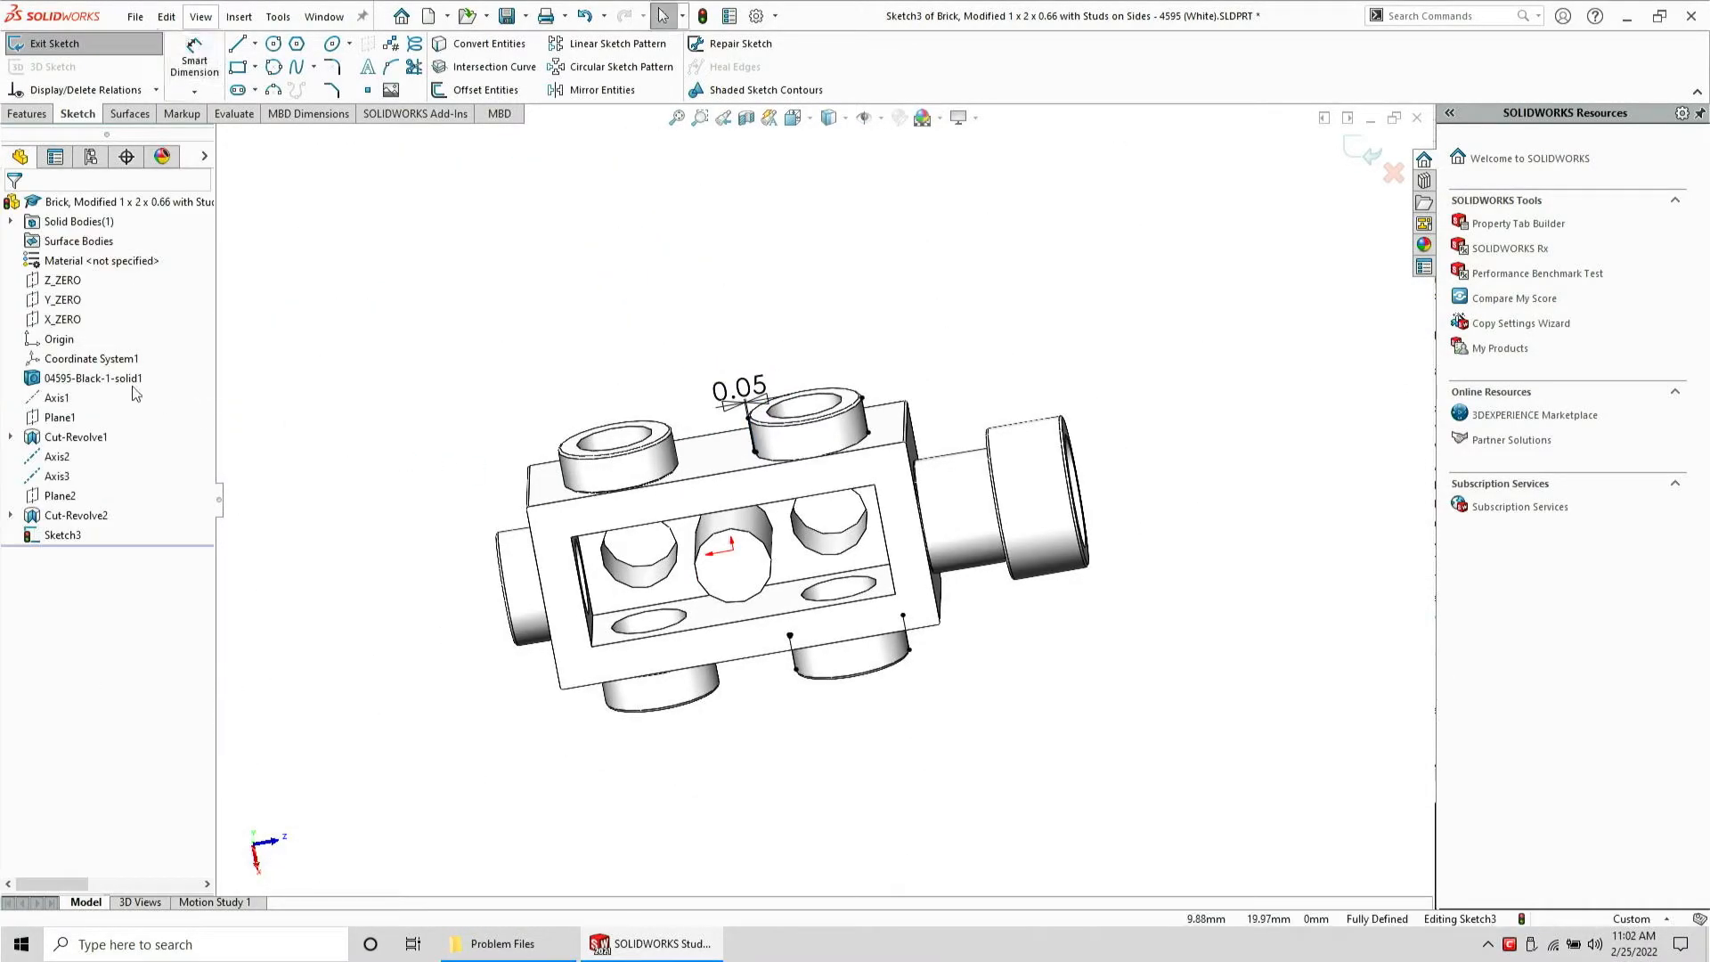
left_click(57, 476)
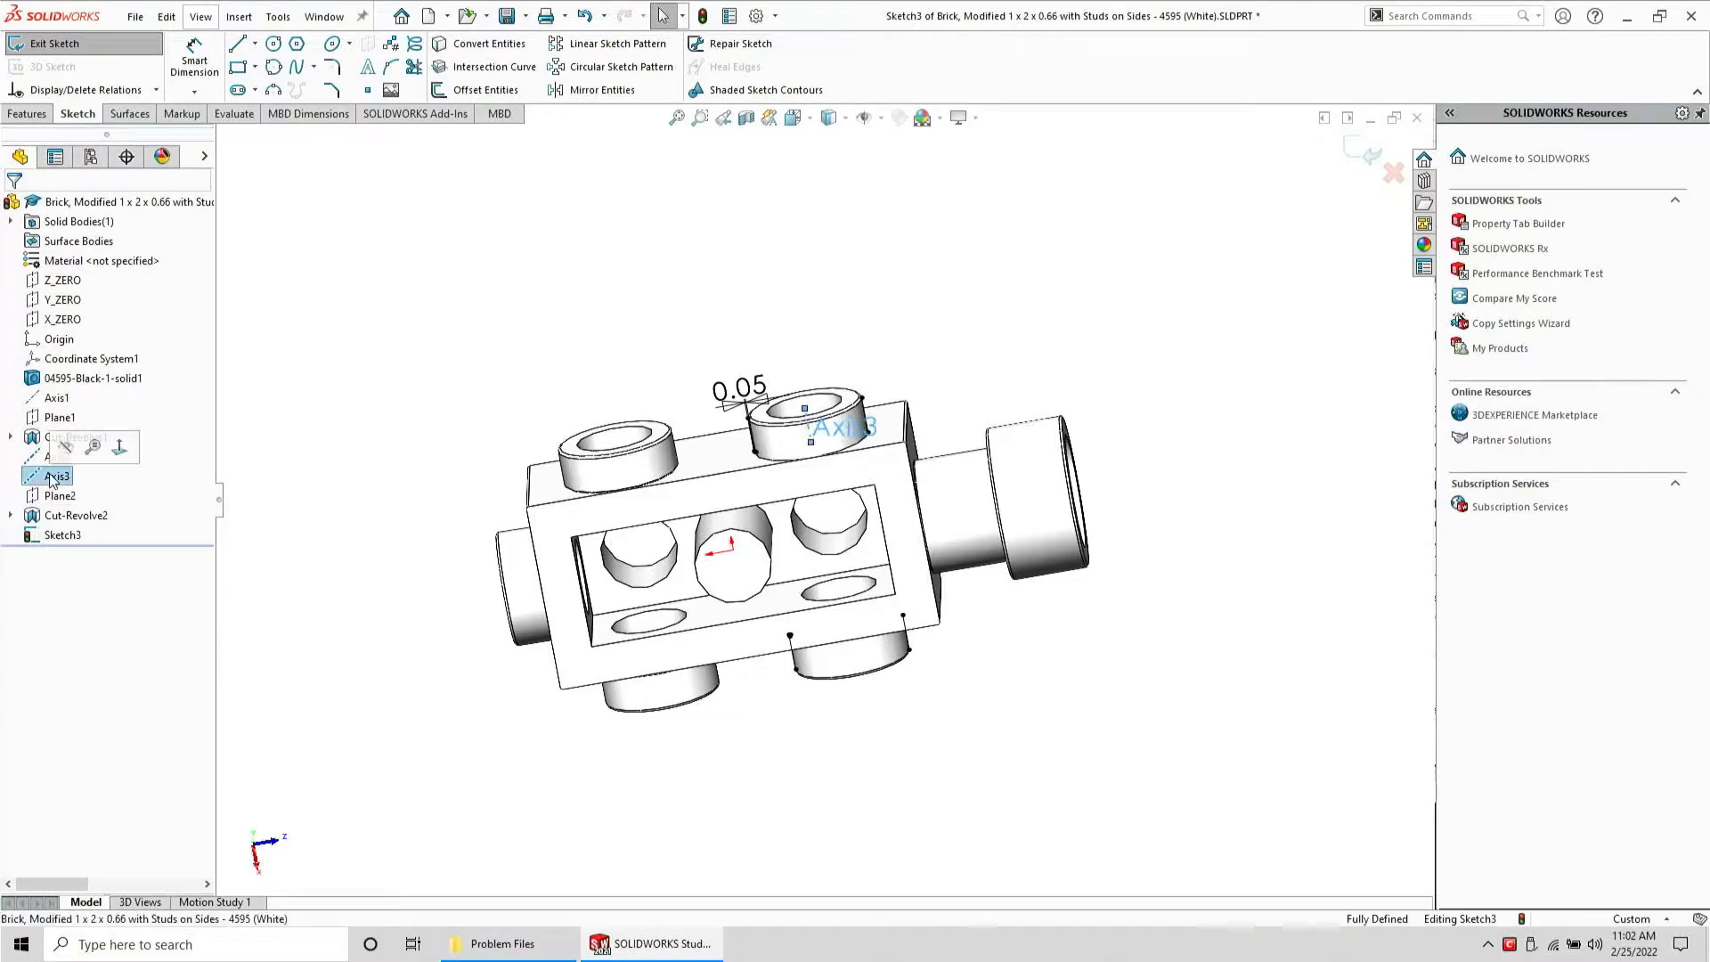
left_click(39, 111)
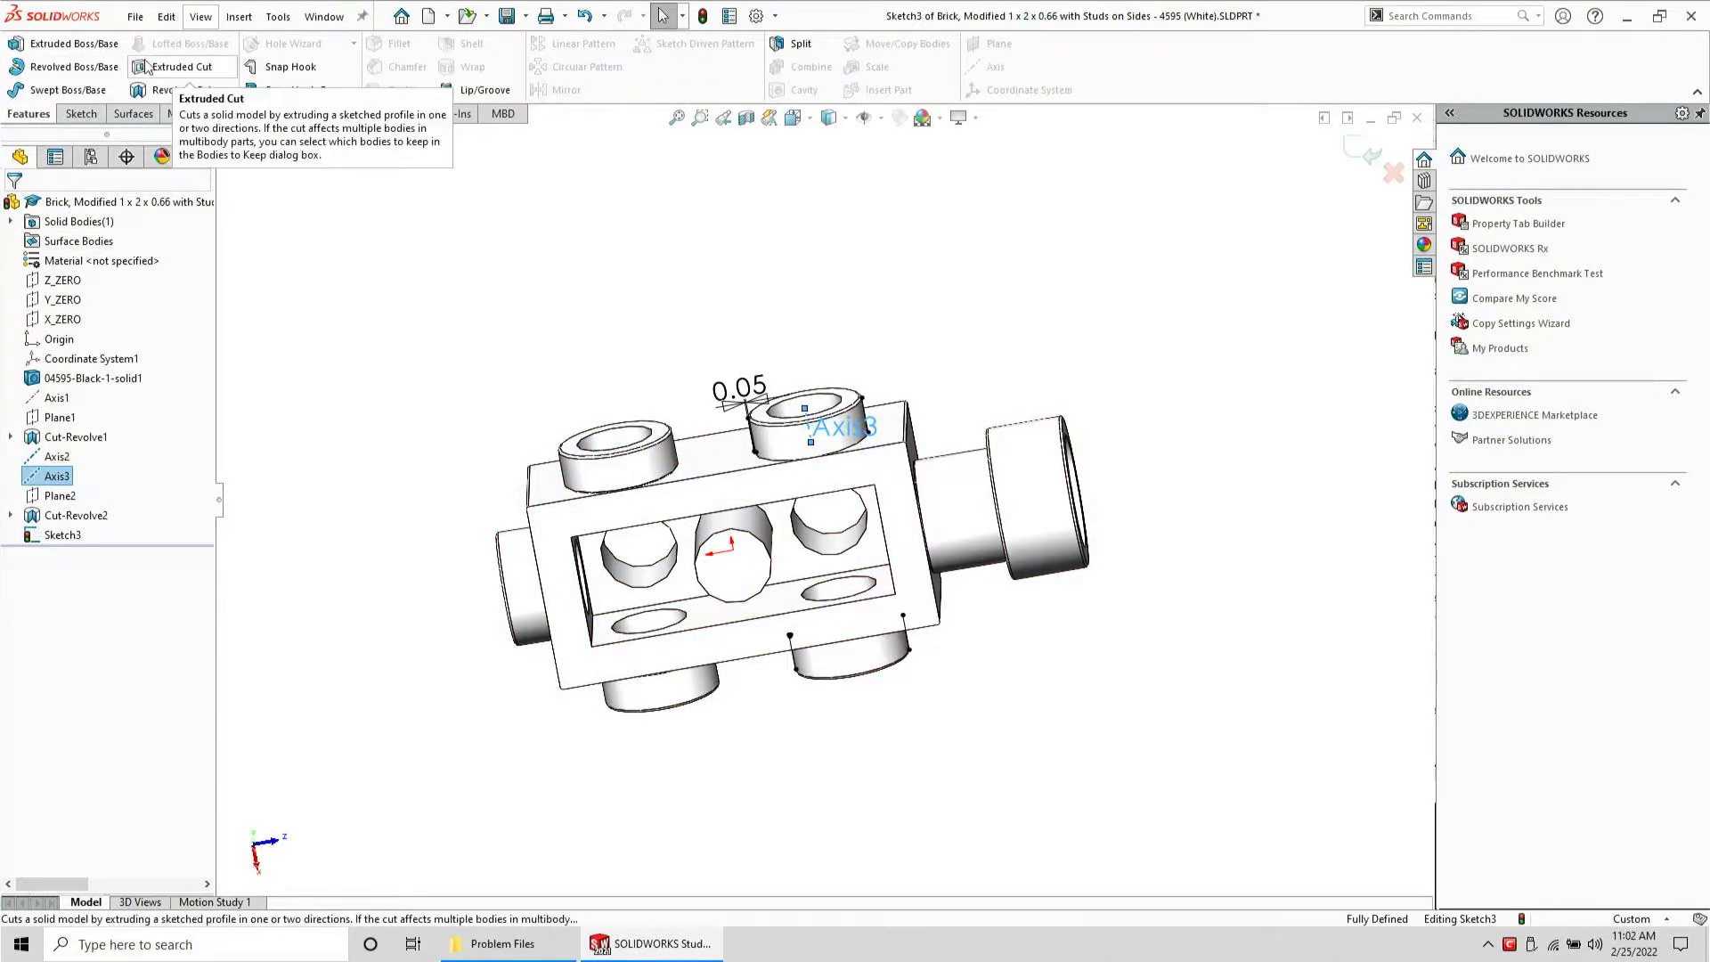
left_click(183, 92)
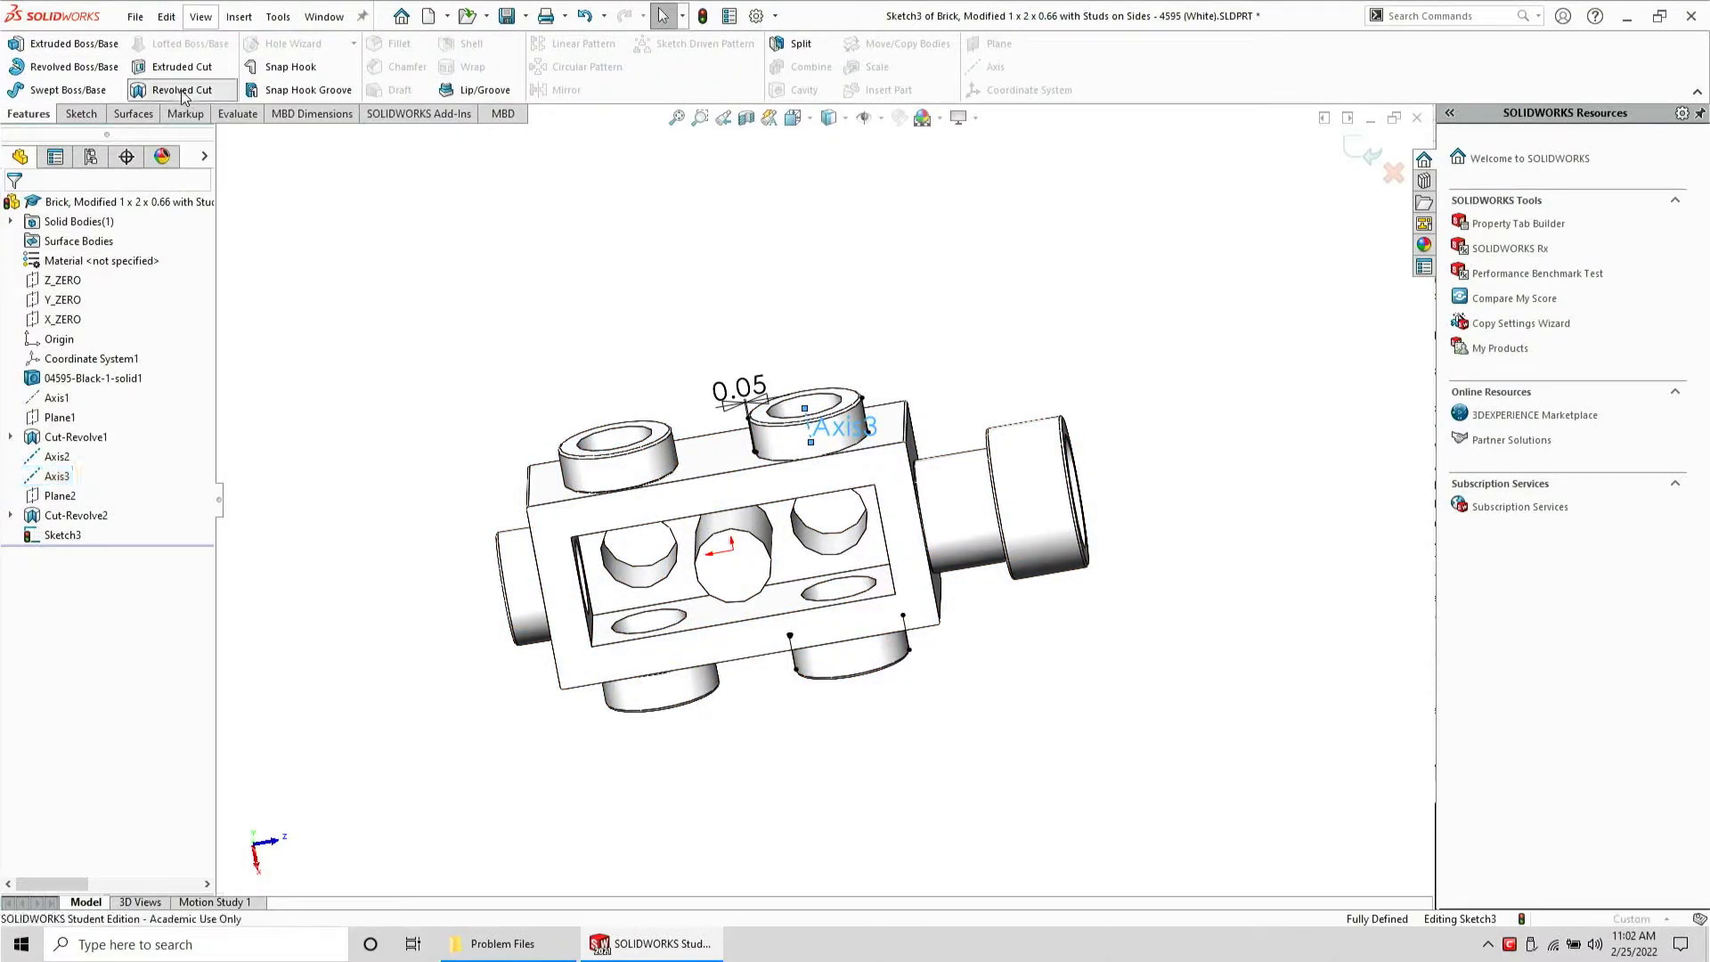
left_click(13, 203)
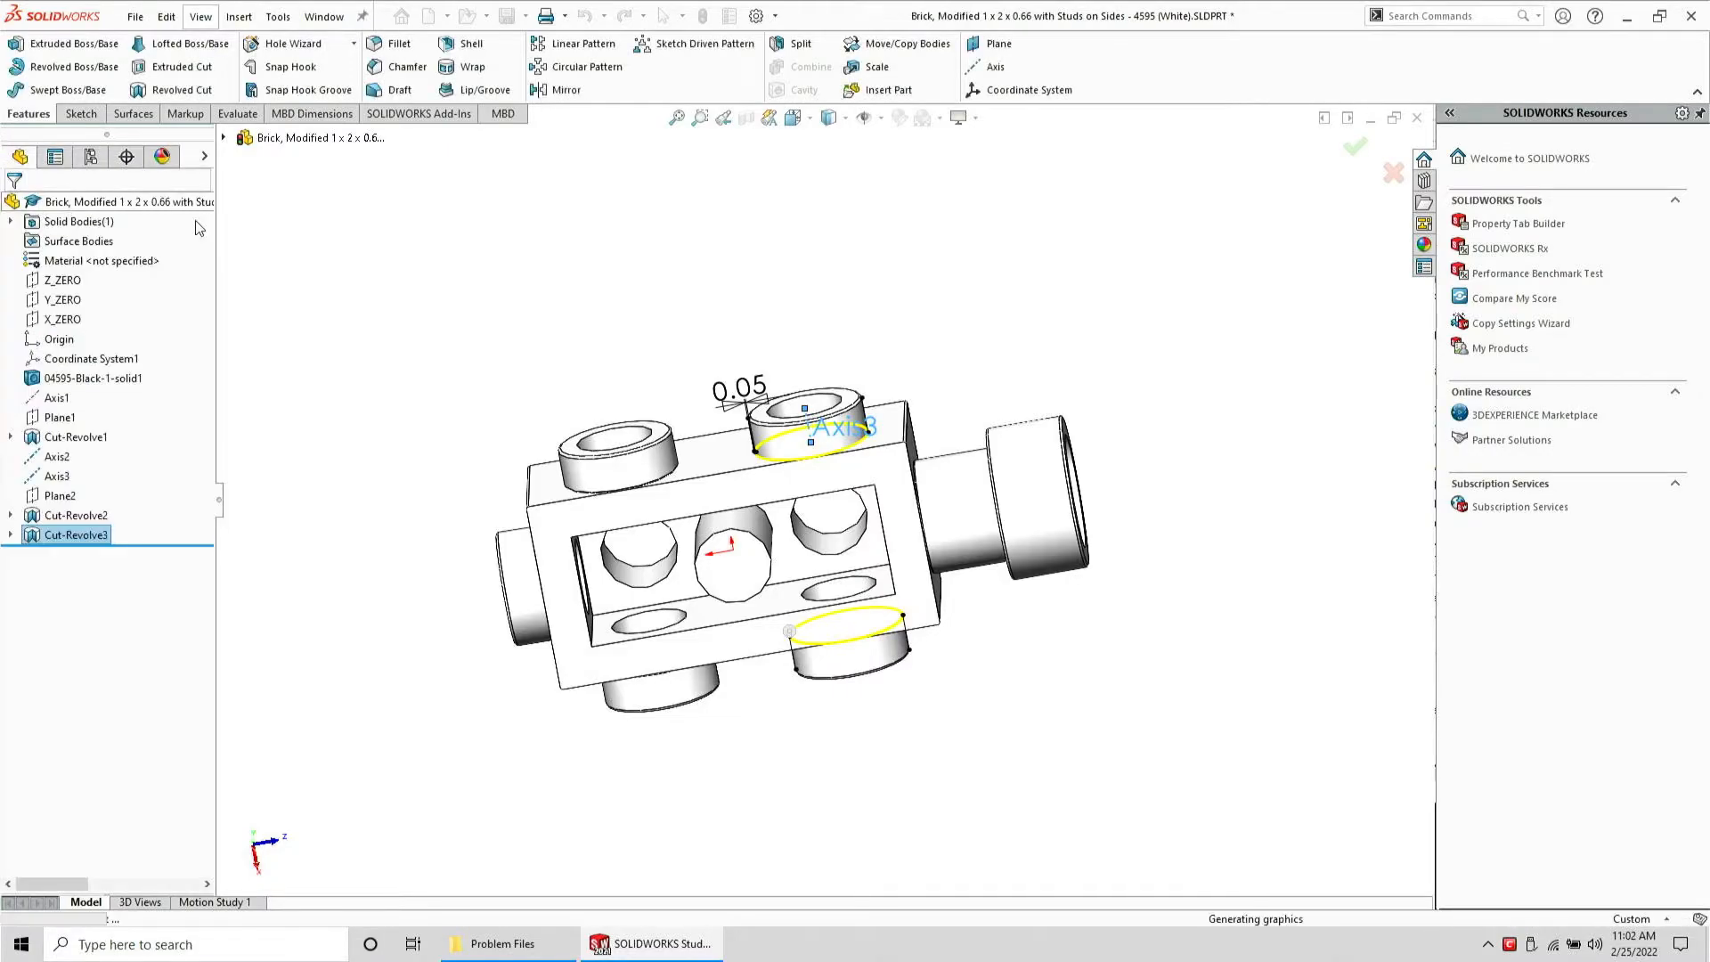
Save the part under its existing file name and close it
left_click(508, 18)
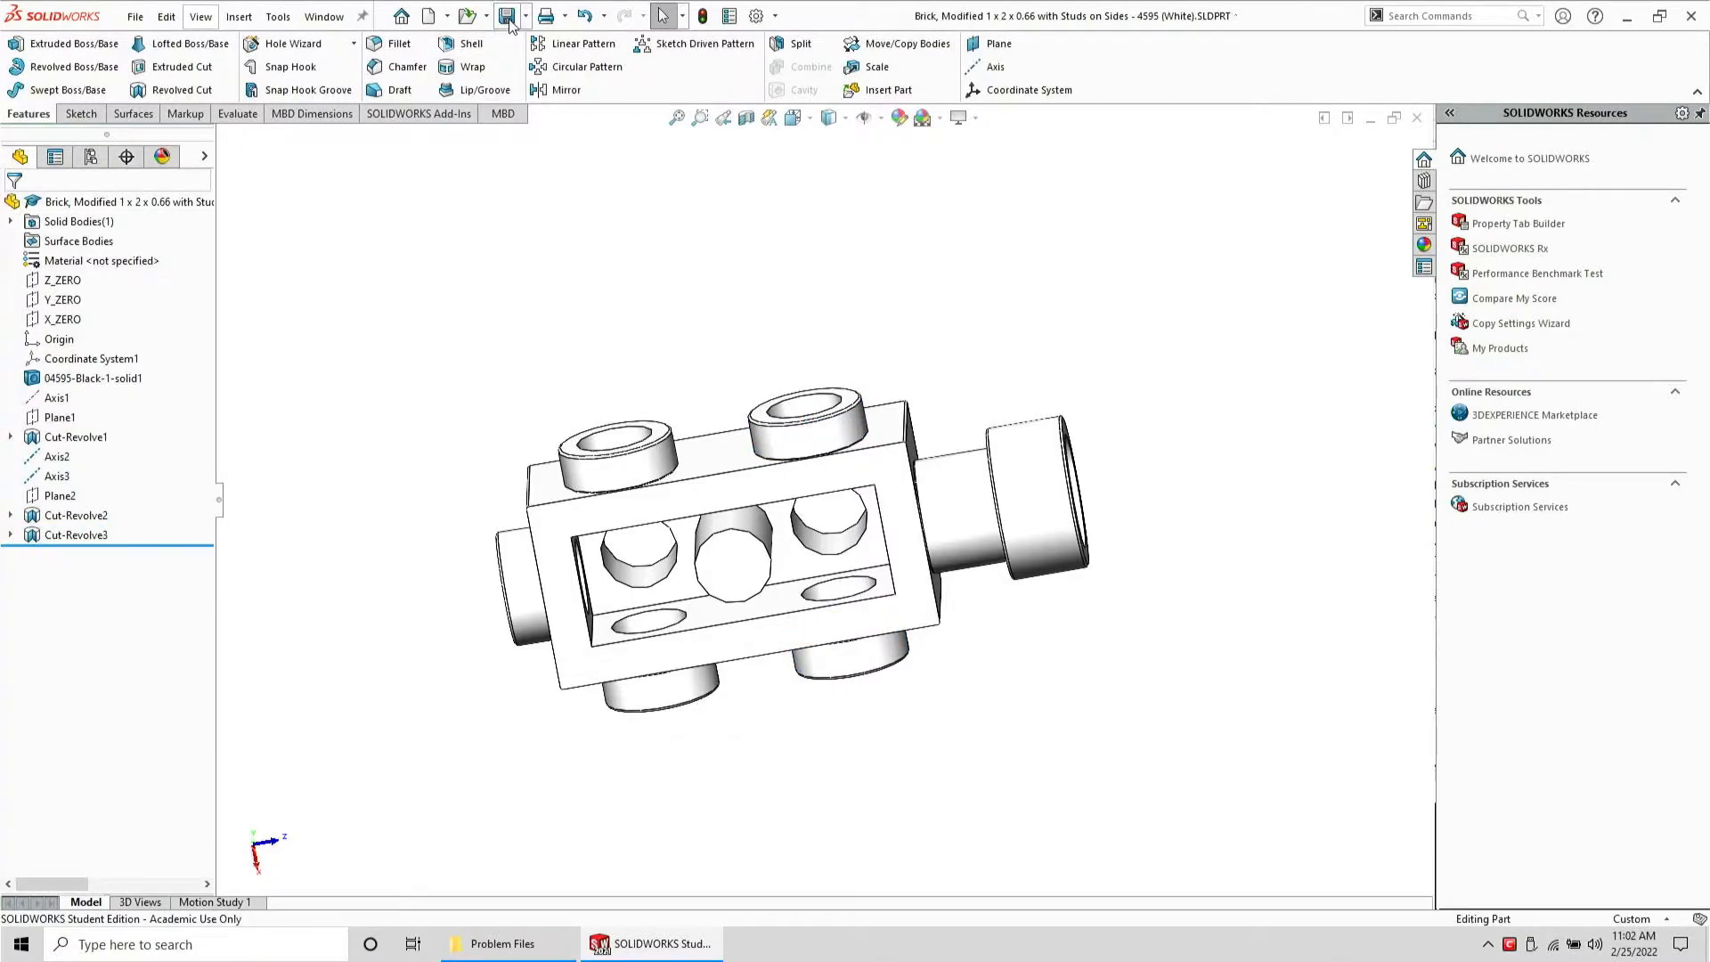
left_click(136, 16)
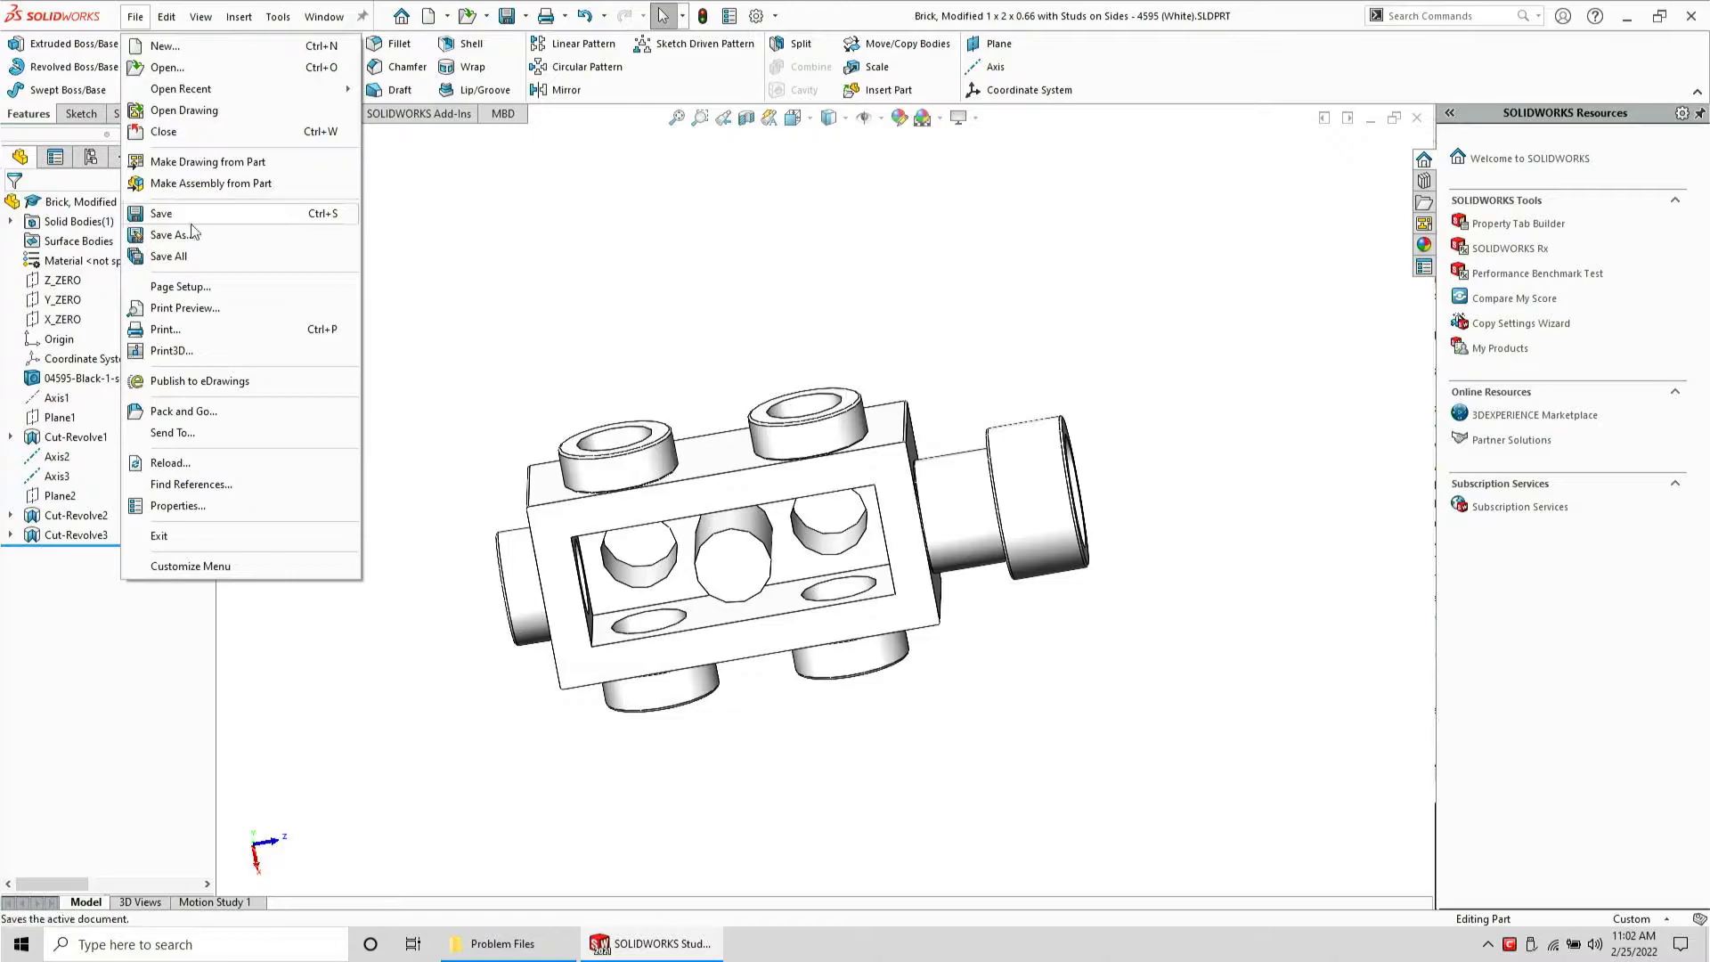
left_click(214, 236)
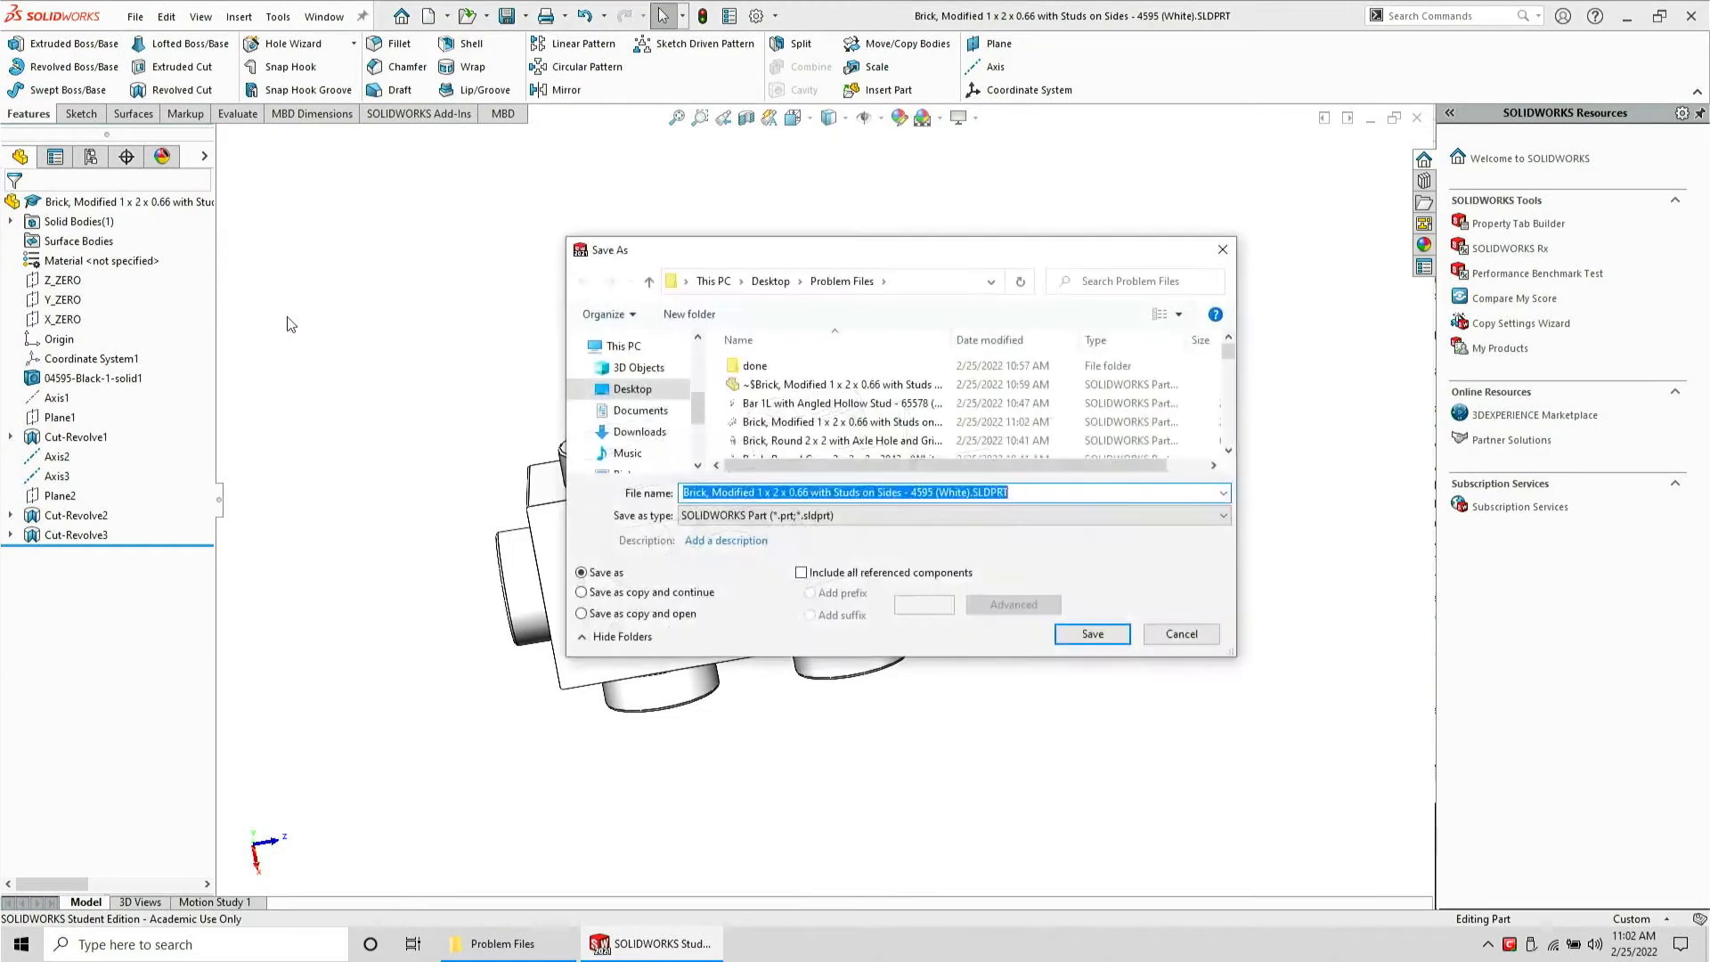
left_click(1056, 664)
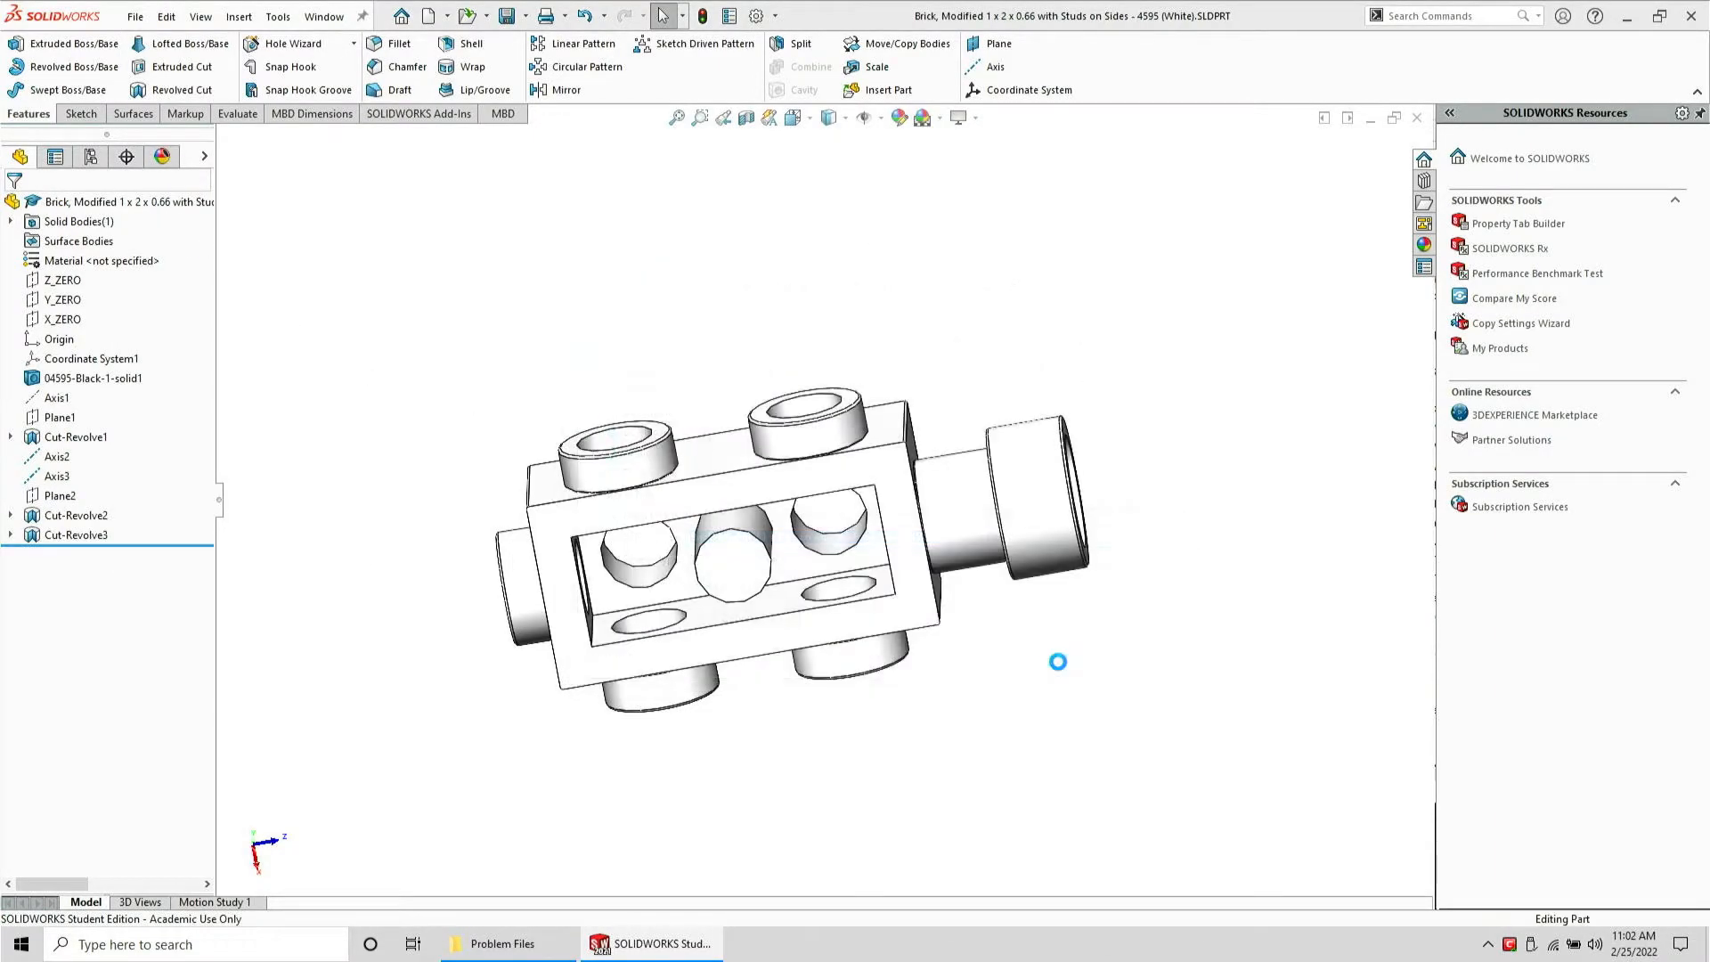
key("ctrl+w")
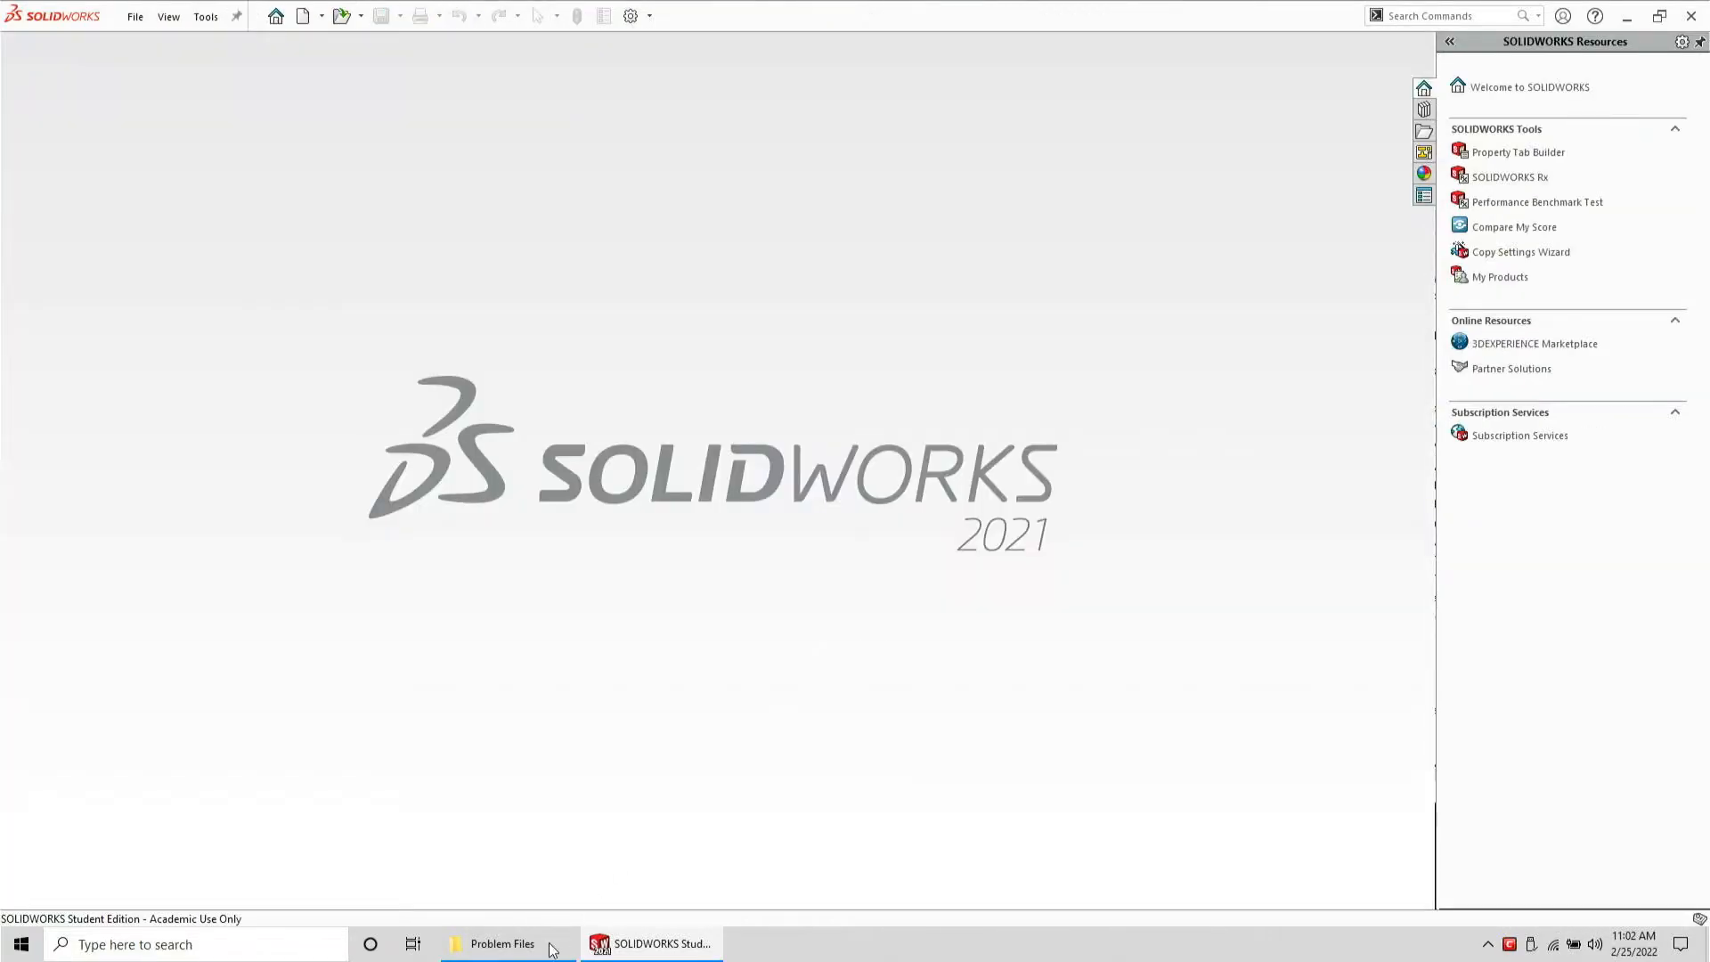
Open the Brick, Modified 1 x 2 x 0.66 with Studs on Sides STEP file from the Problem Files folder
left_click(504, 944)
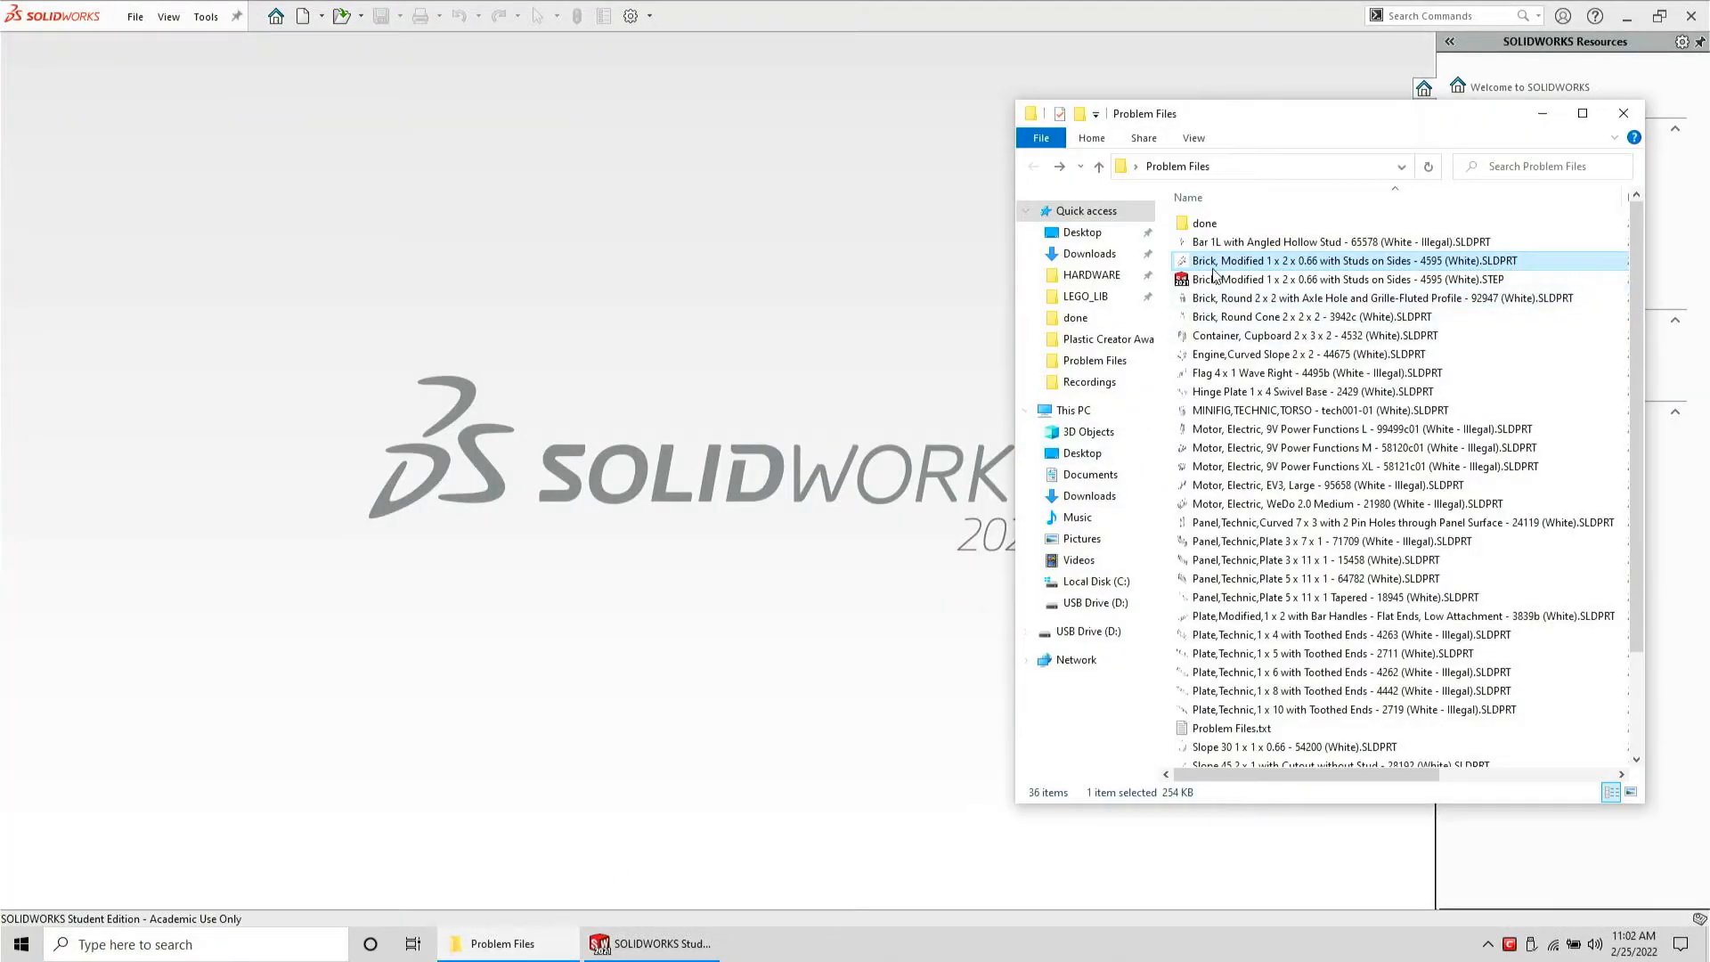
left_click(1231, 280)
left_click_drag(837, 316, 836, 313)
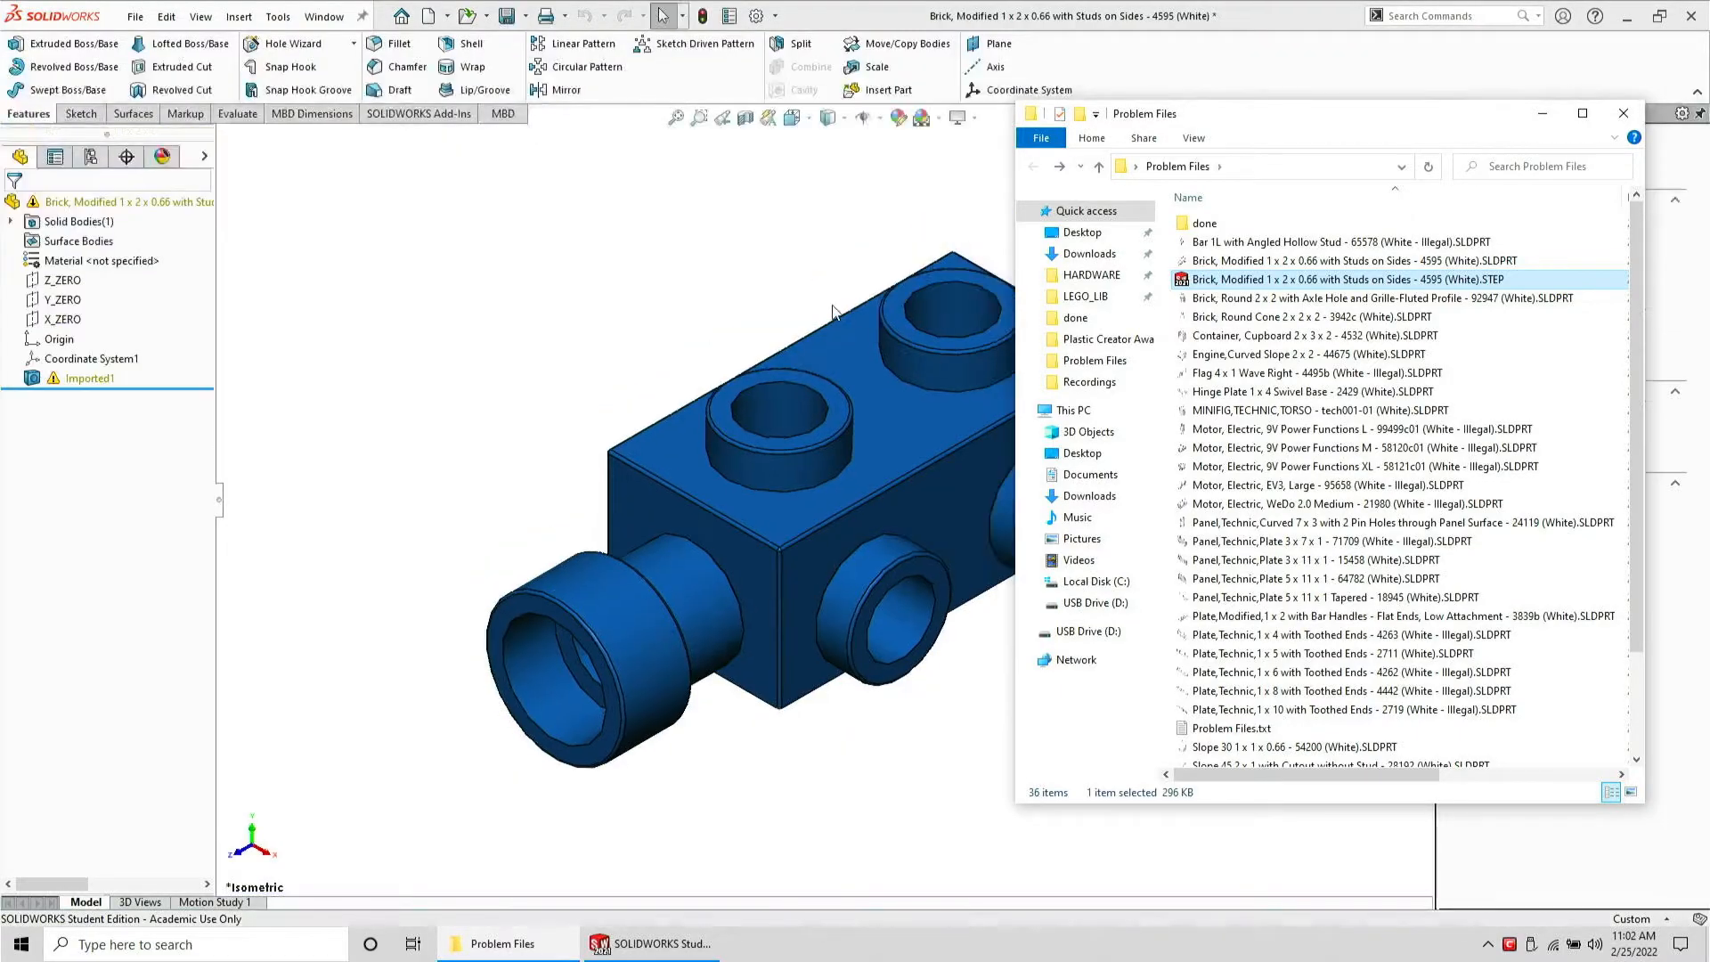
left_click(672, 278)
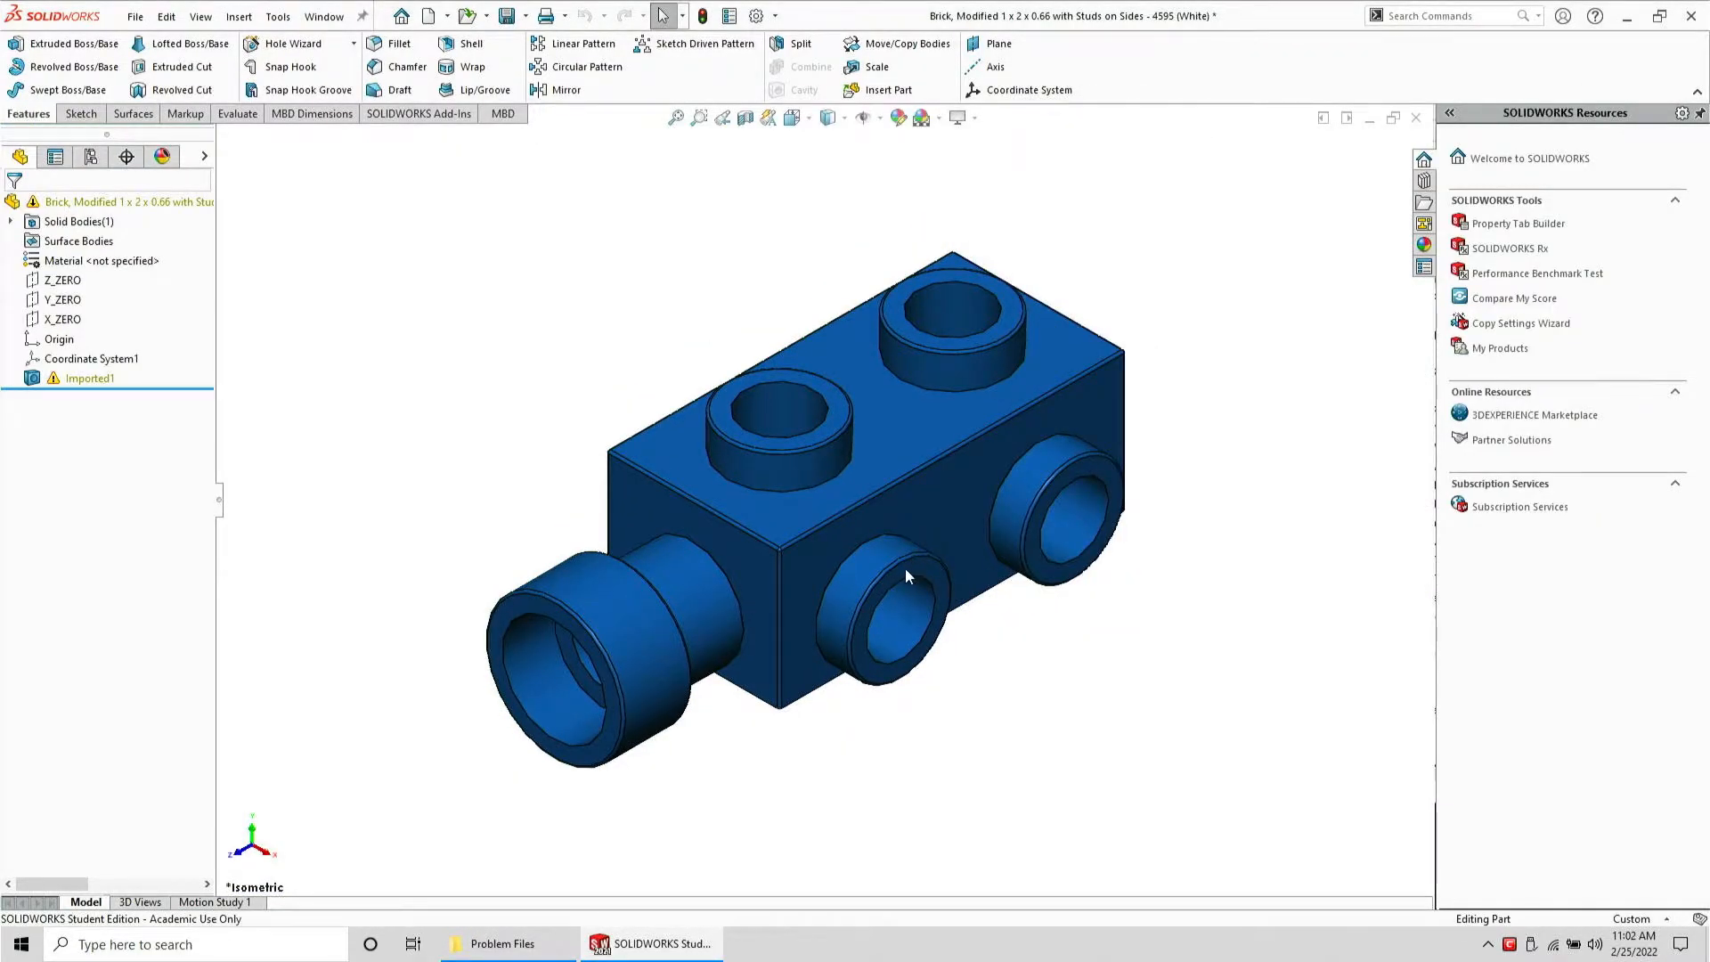
Open Import Diagnostics for the imported STEP body
scroll(905, 568, "down", 5)
middle_click_drag(893, 586, 839, 523)
scroll(839, 523, "up", 6)
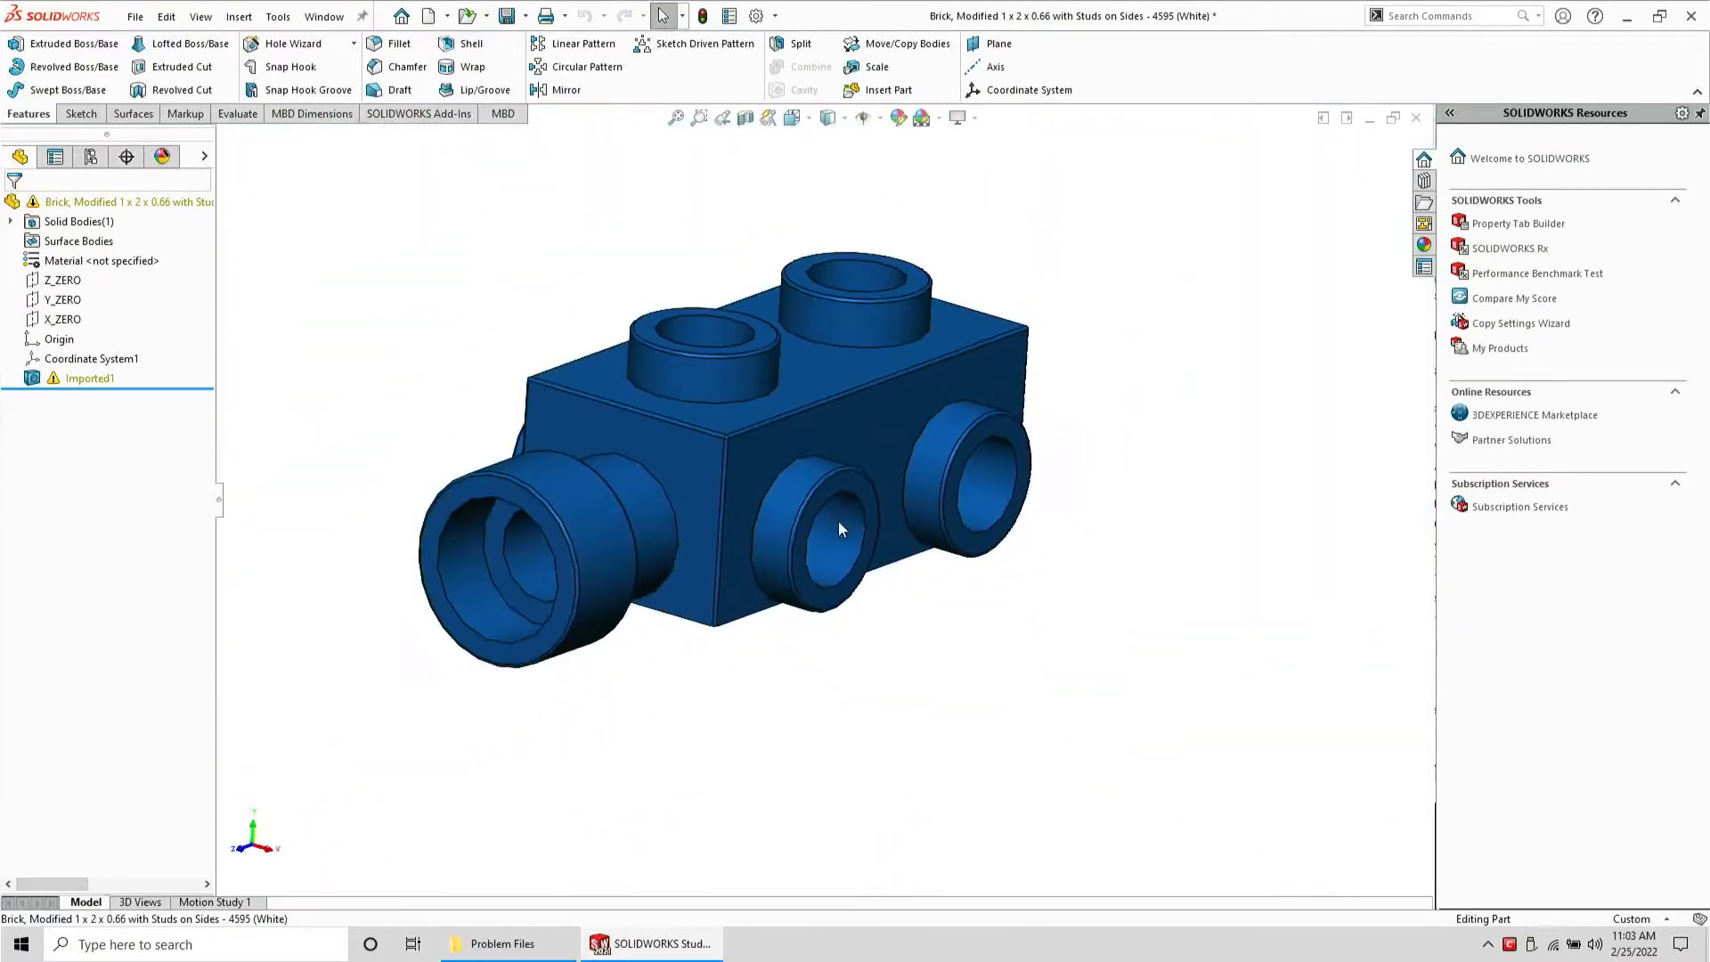
left_click(78, 379)
left_click(93, 322)
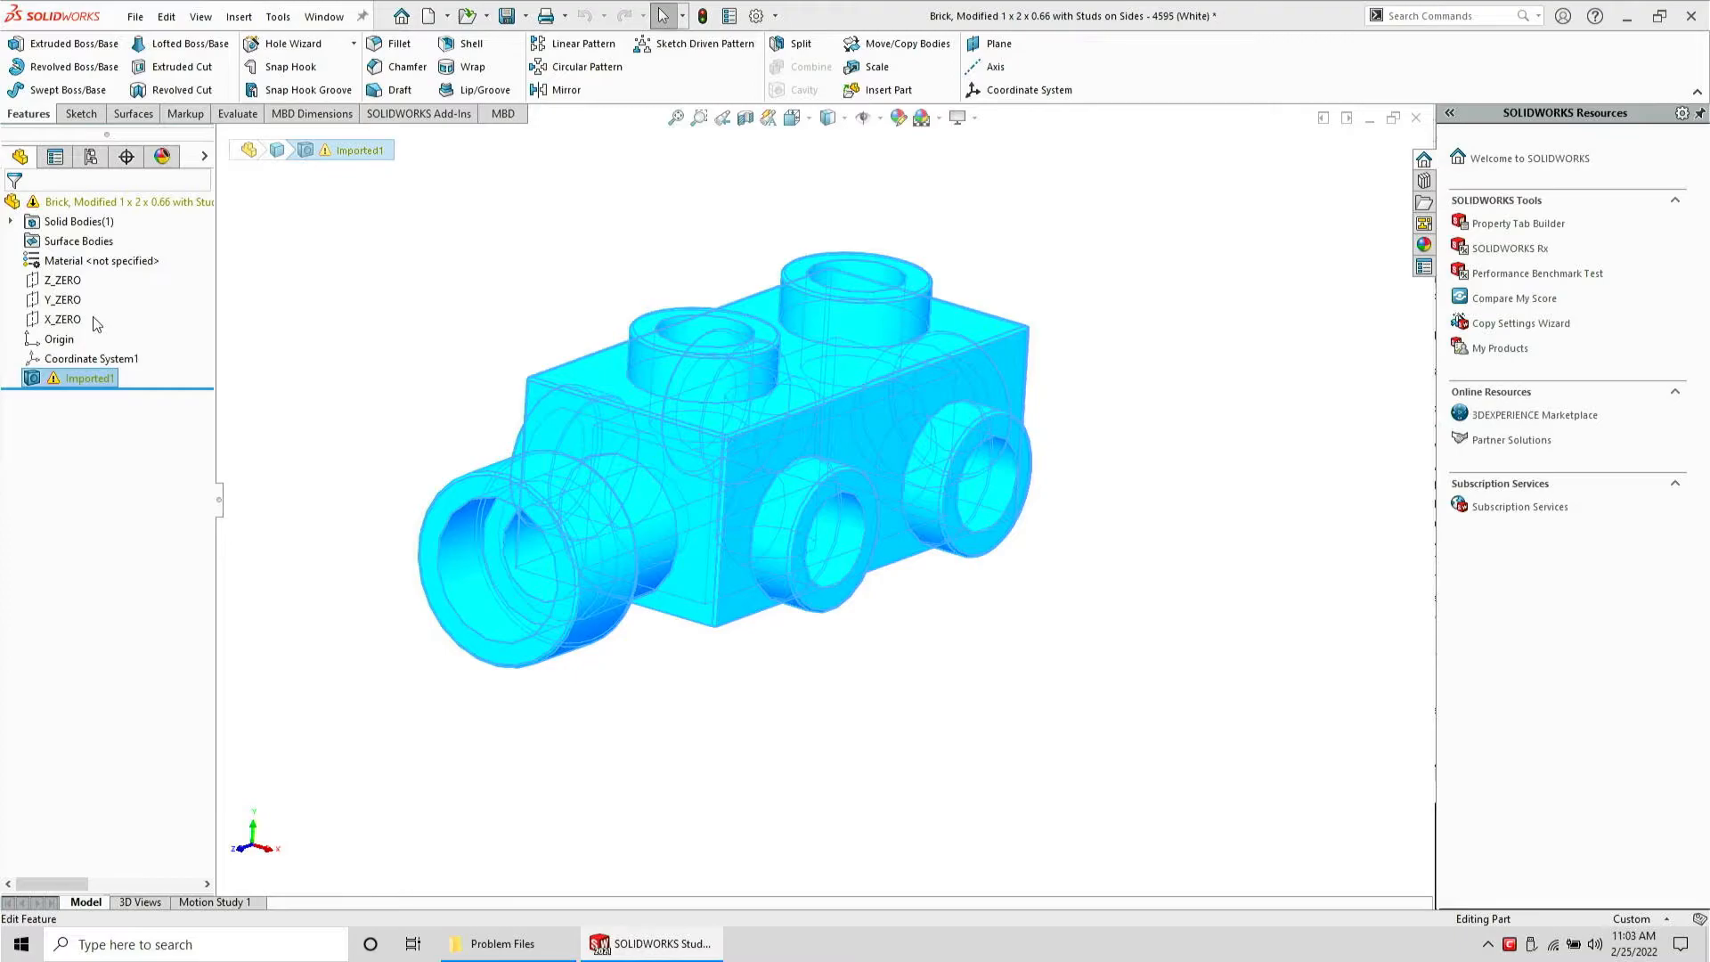
key("Escape")
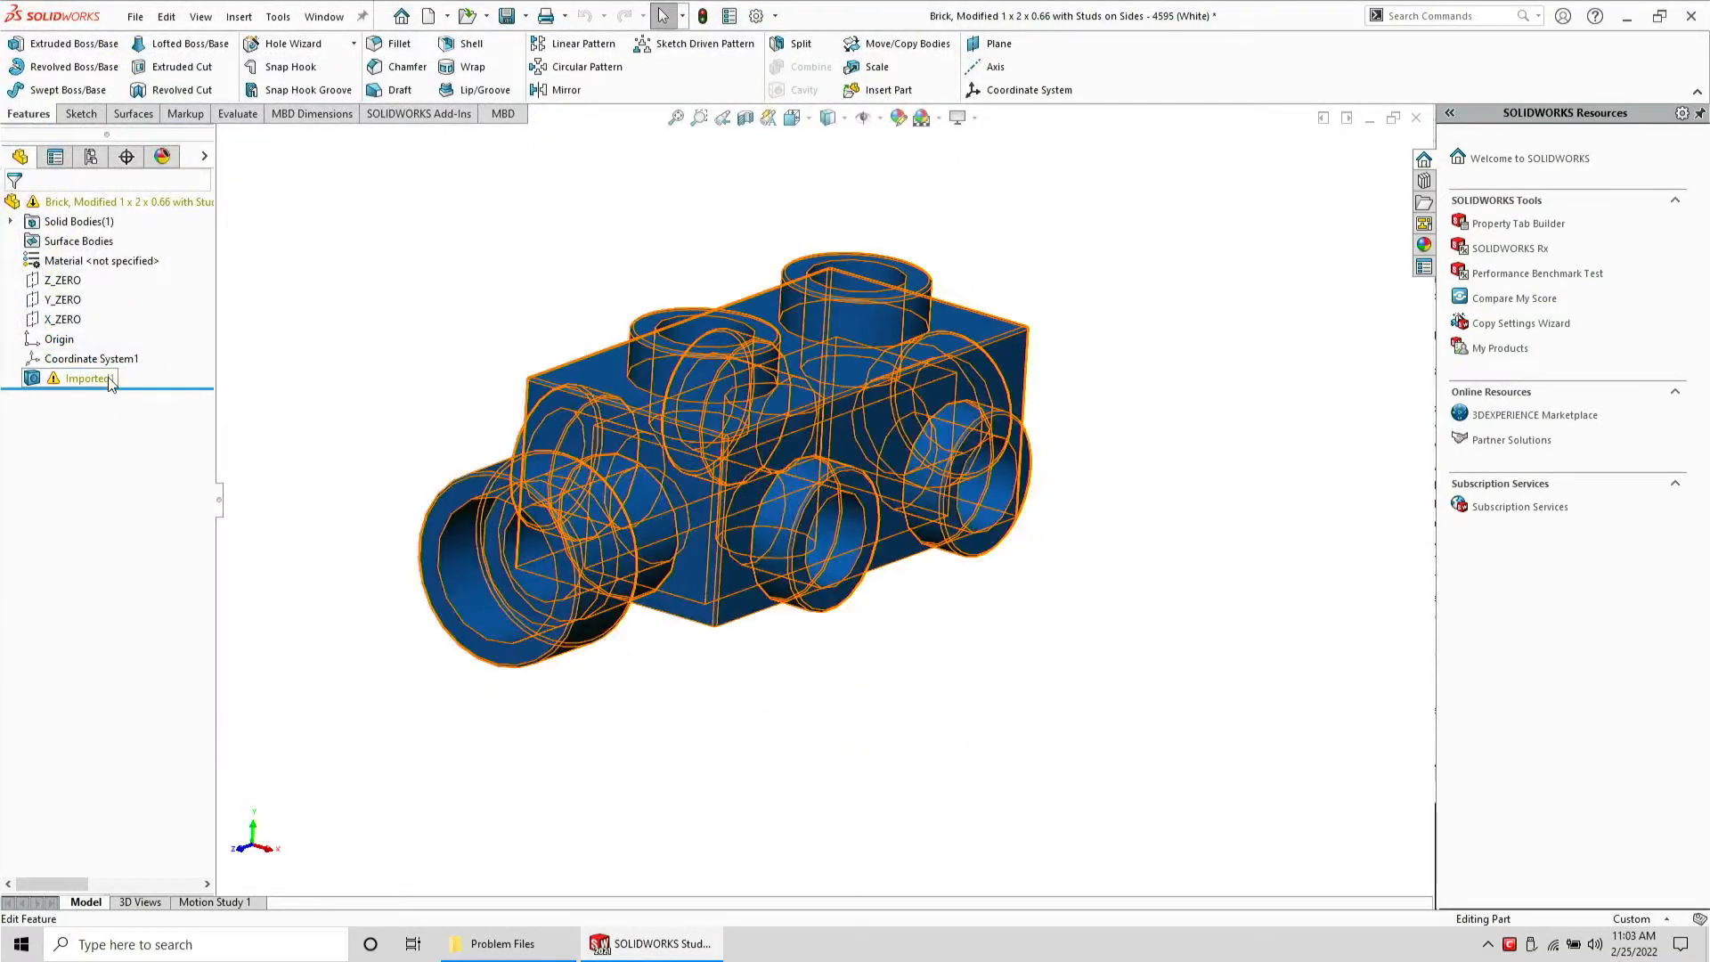
right_click(108, 377)
right_click(72, 390)
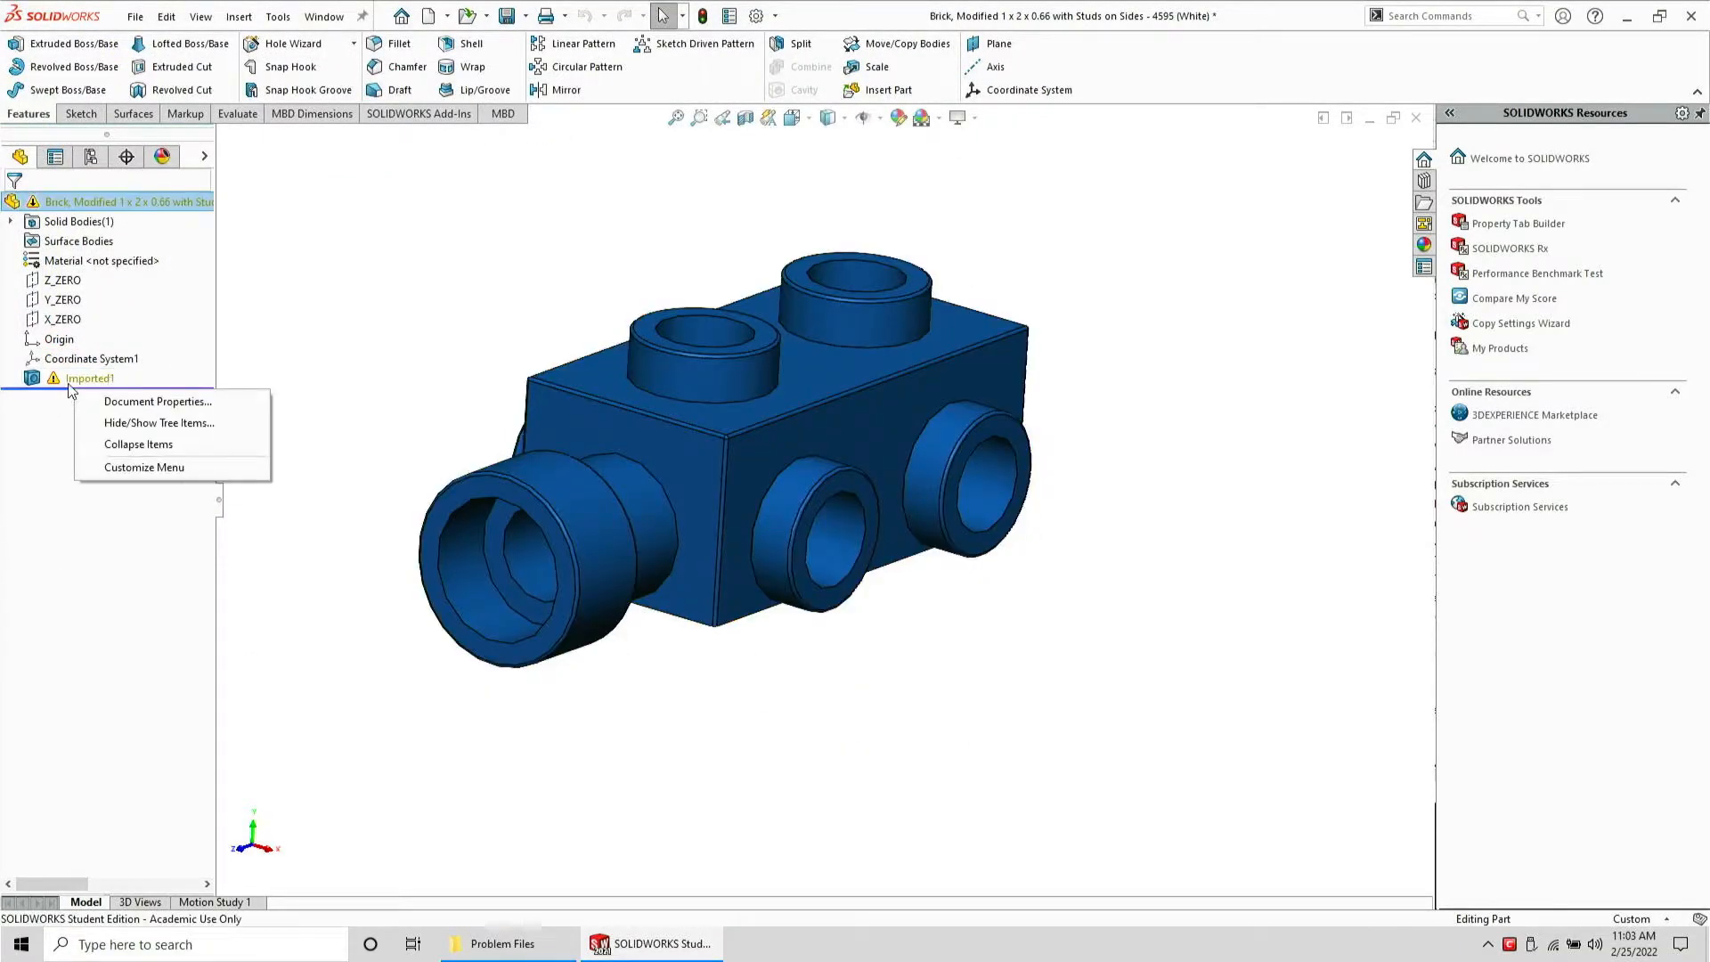
right_click(70, 383)
left_click(120, 418)
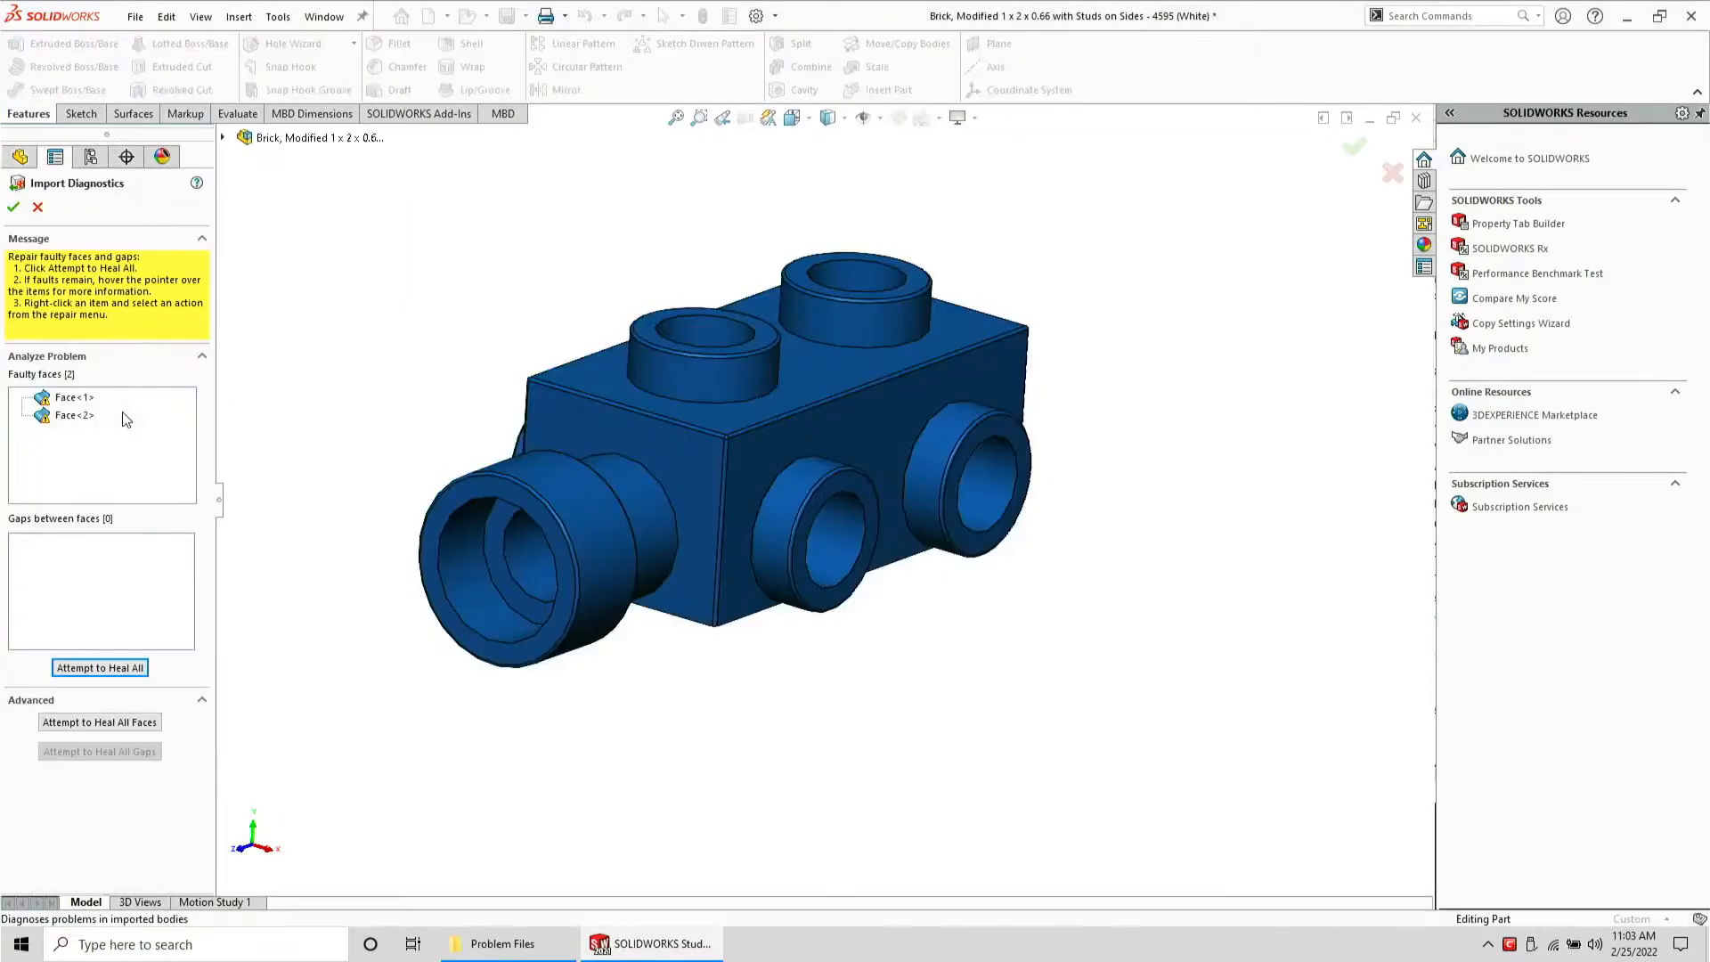
Inspect the first faulty face, then close the STEP document without saving
left_click(75, 398)
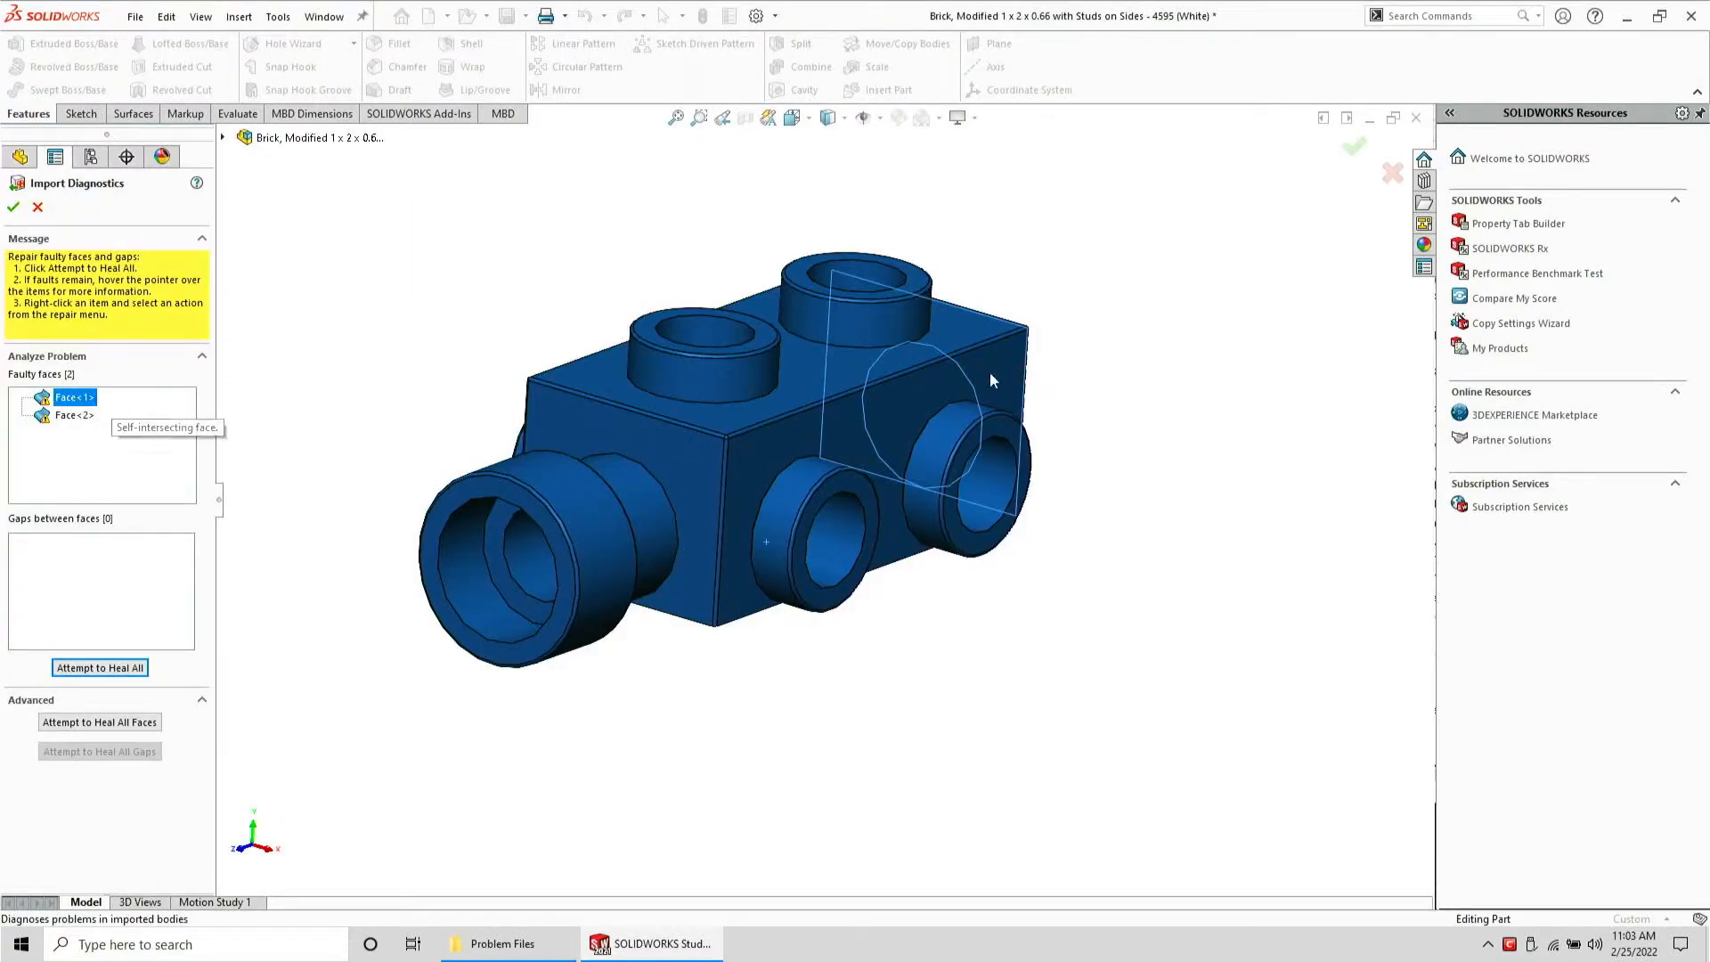
middle_click_drag(994, 381, 844, 374)
key("Escape")
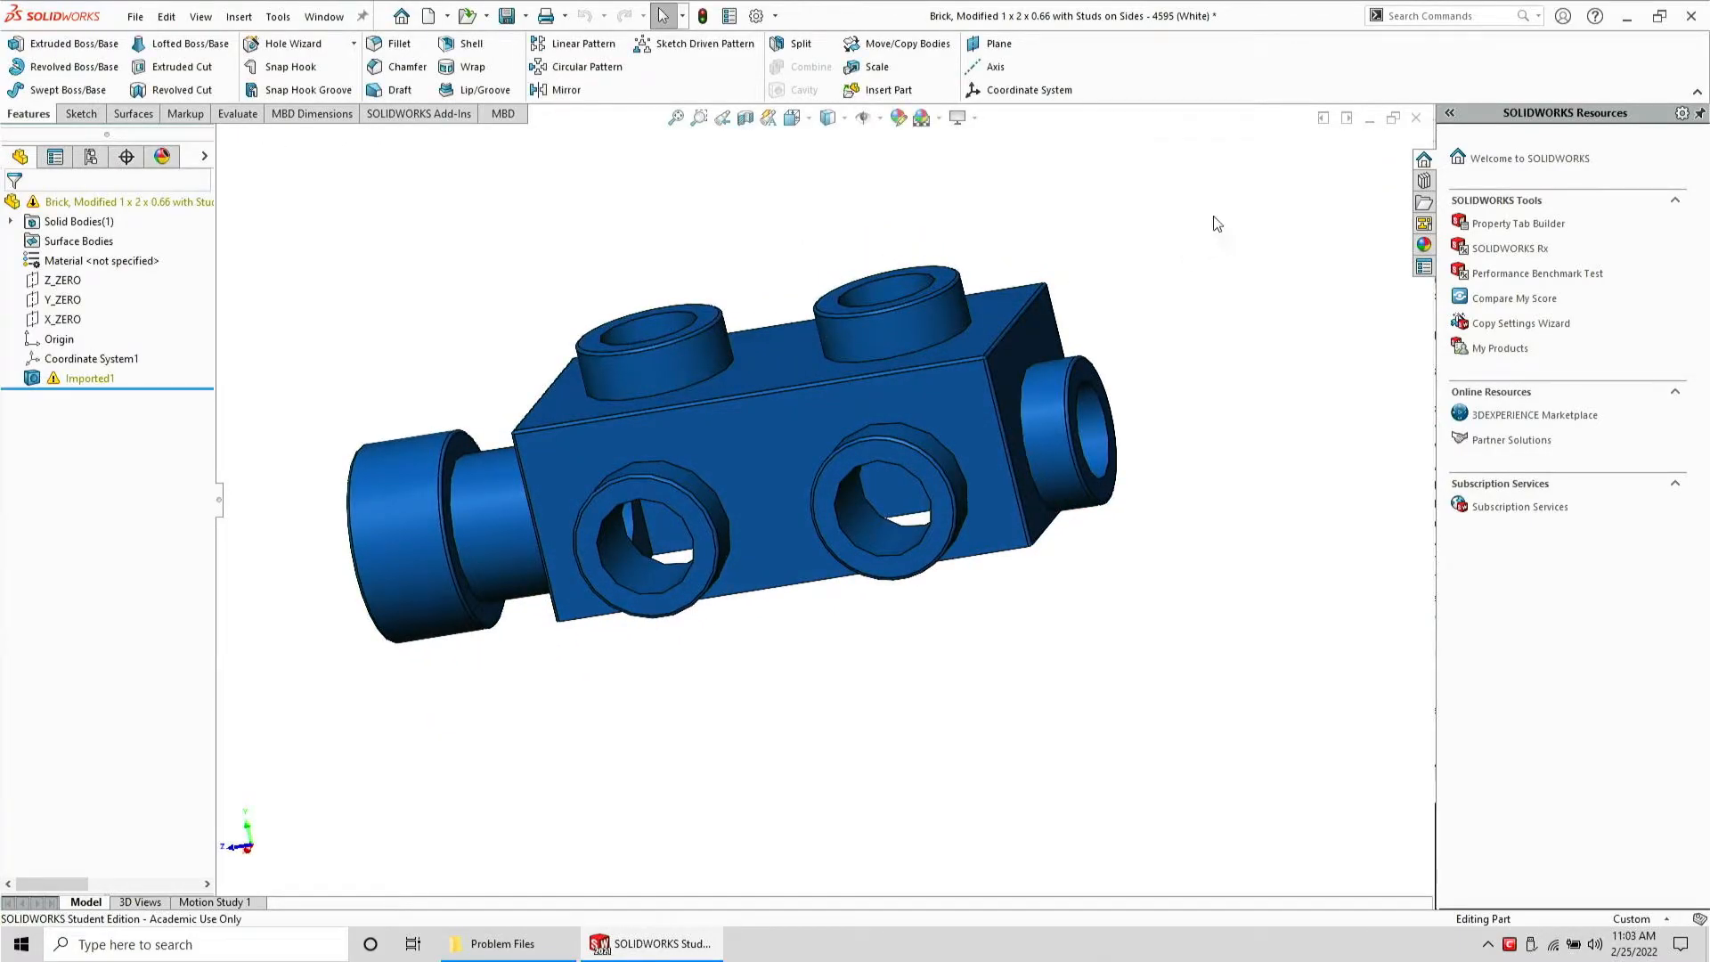
left_click(891, 505)
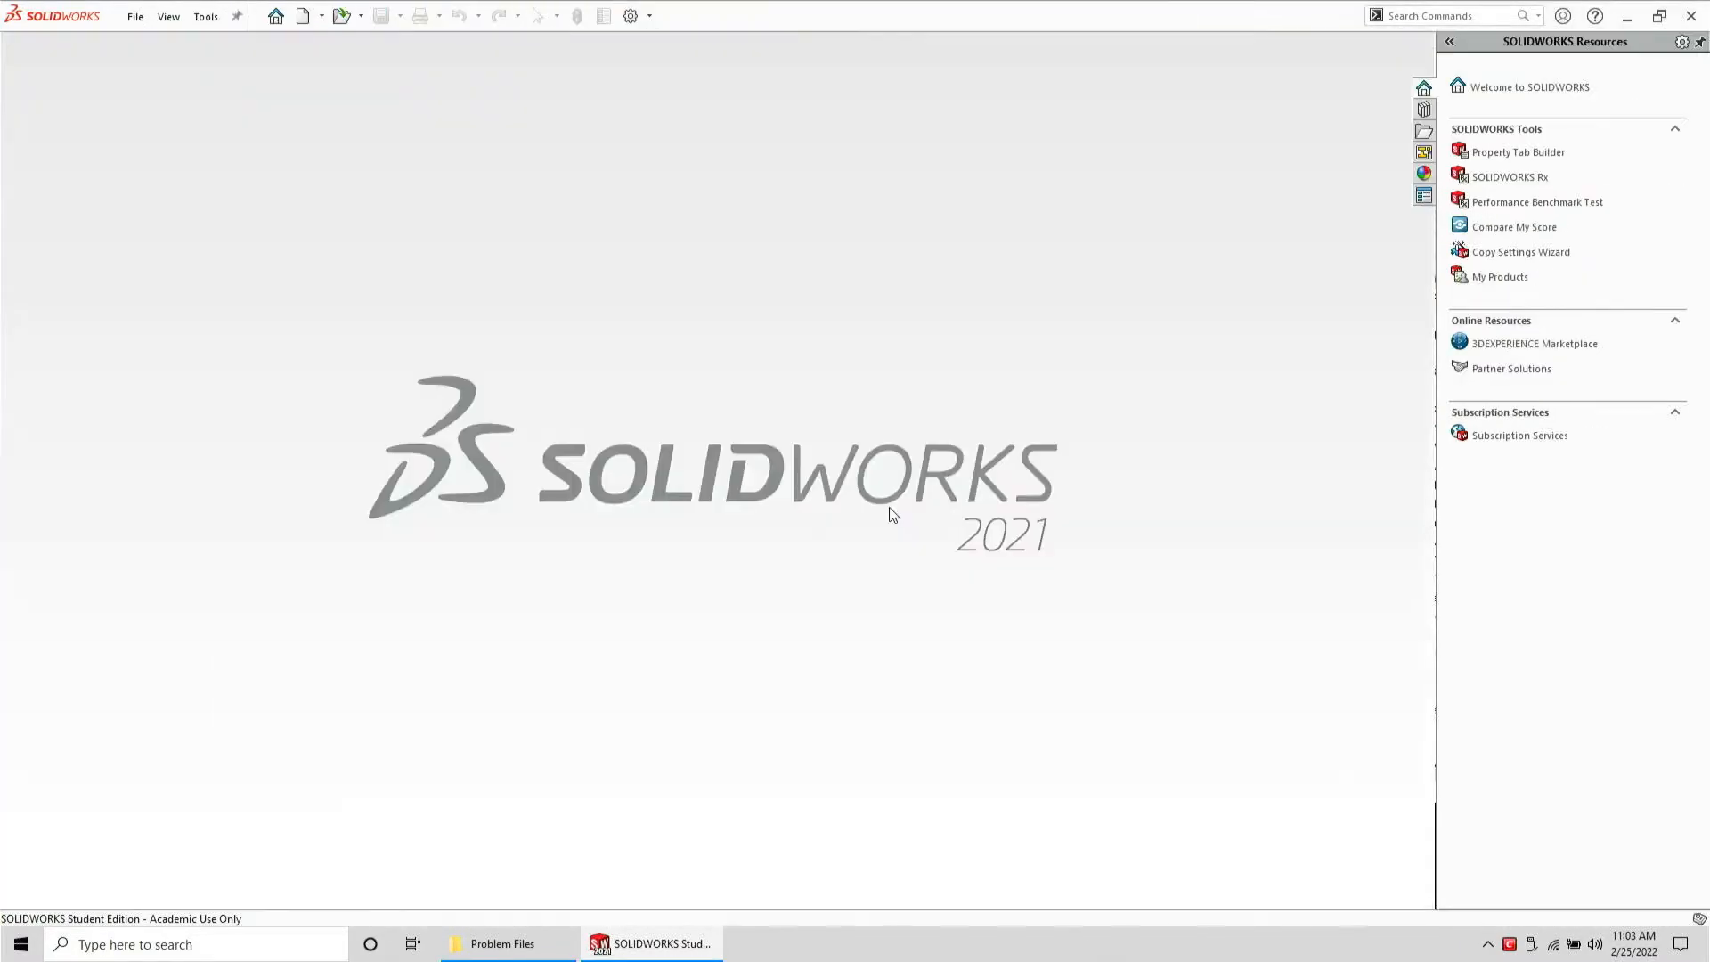
Reopen the saved Brick, Modified 1 x 2 x 0.66 with Studs on Sides SLDPRT part
left_click(501, 943)
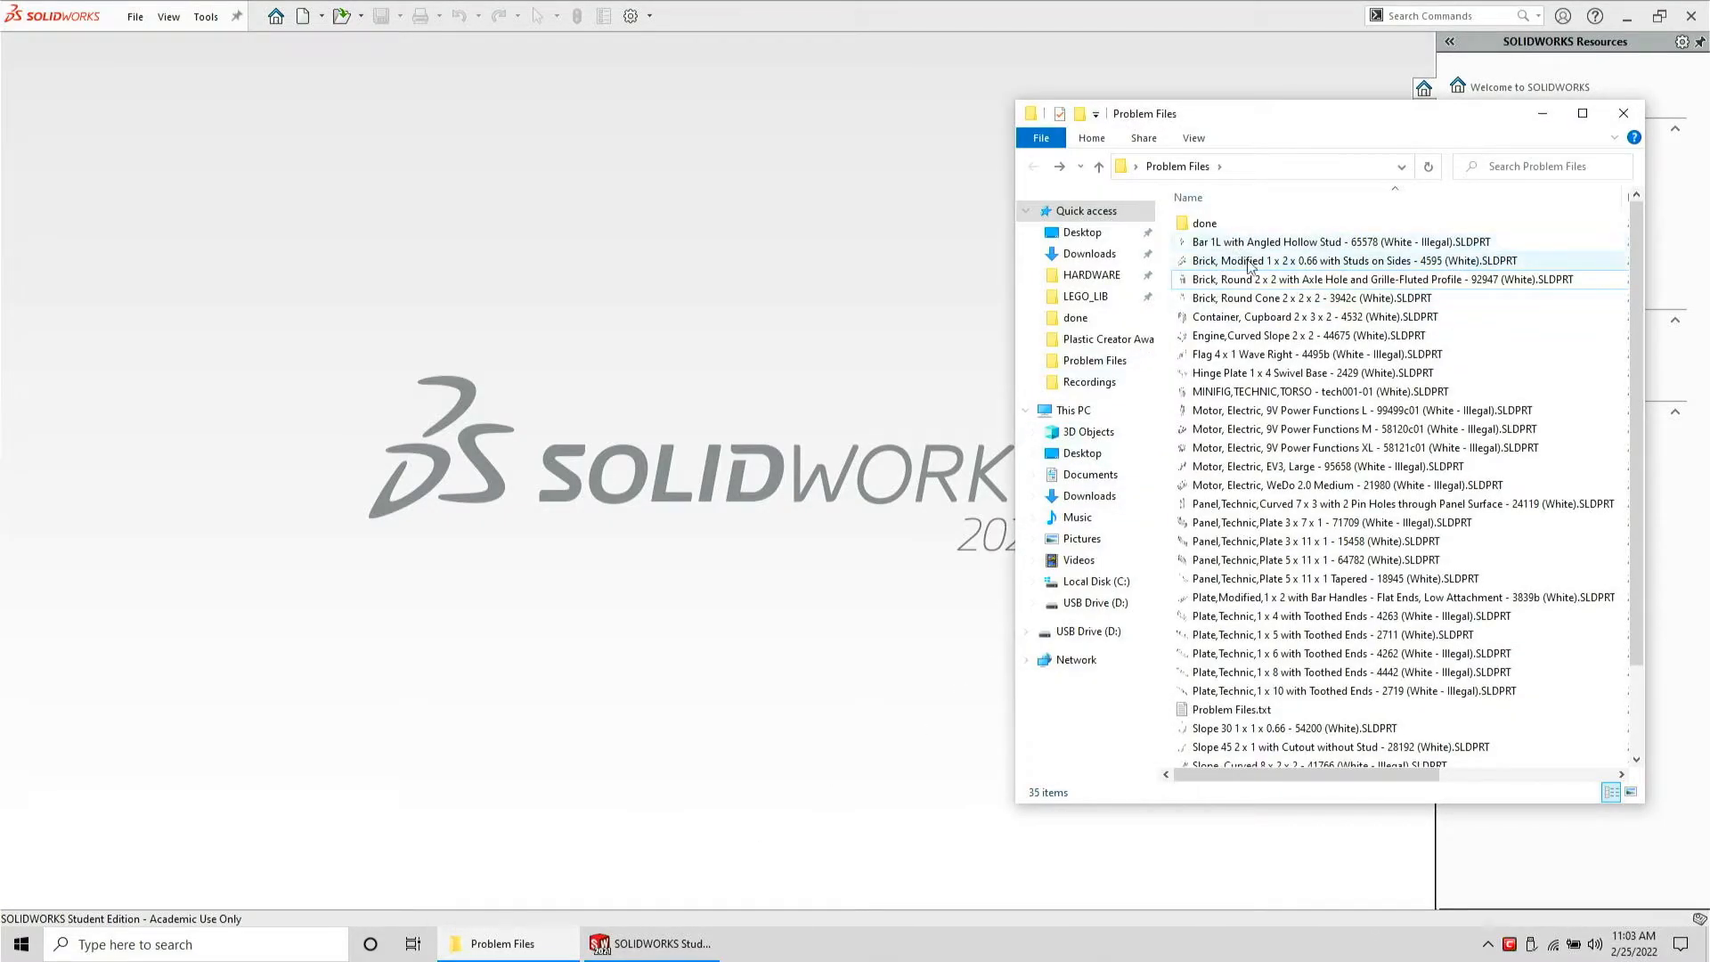
left_click_drag(1247, 261, 837, 302)
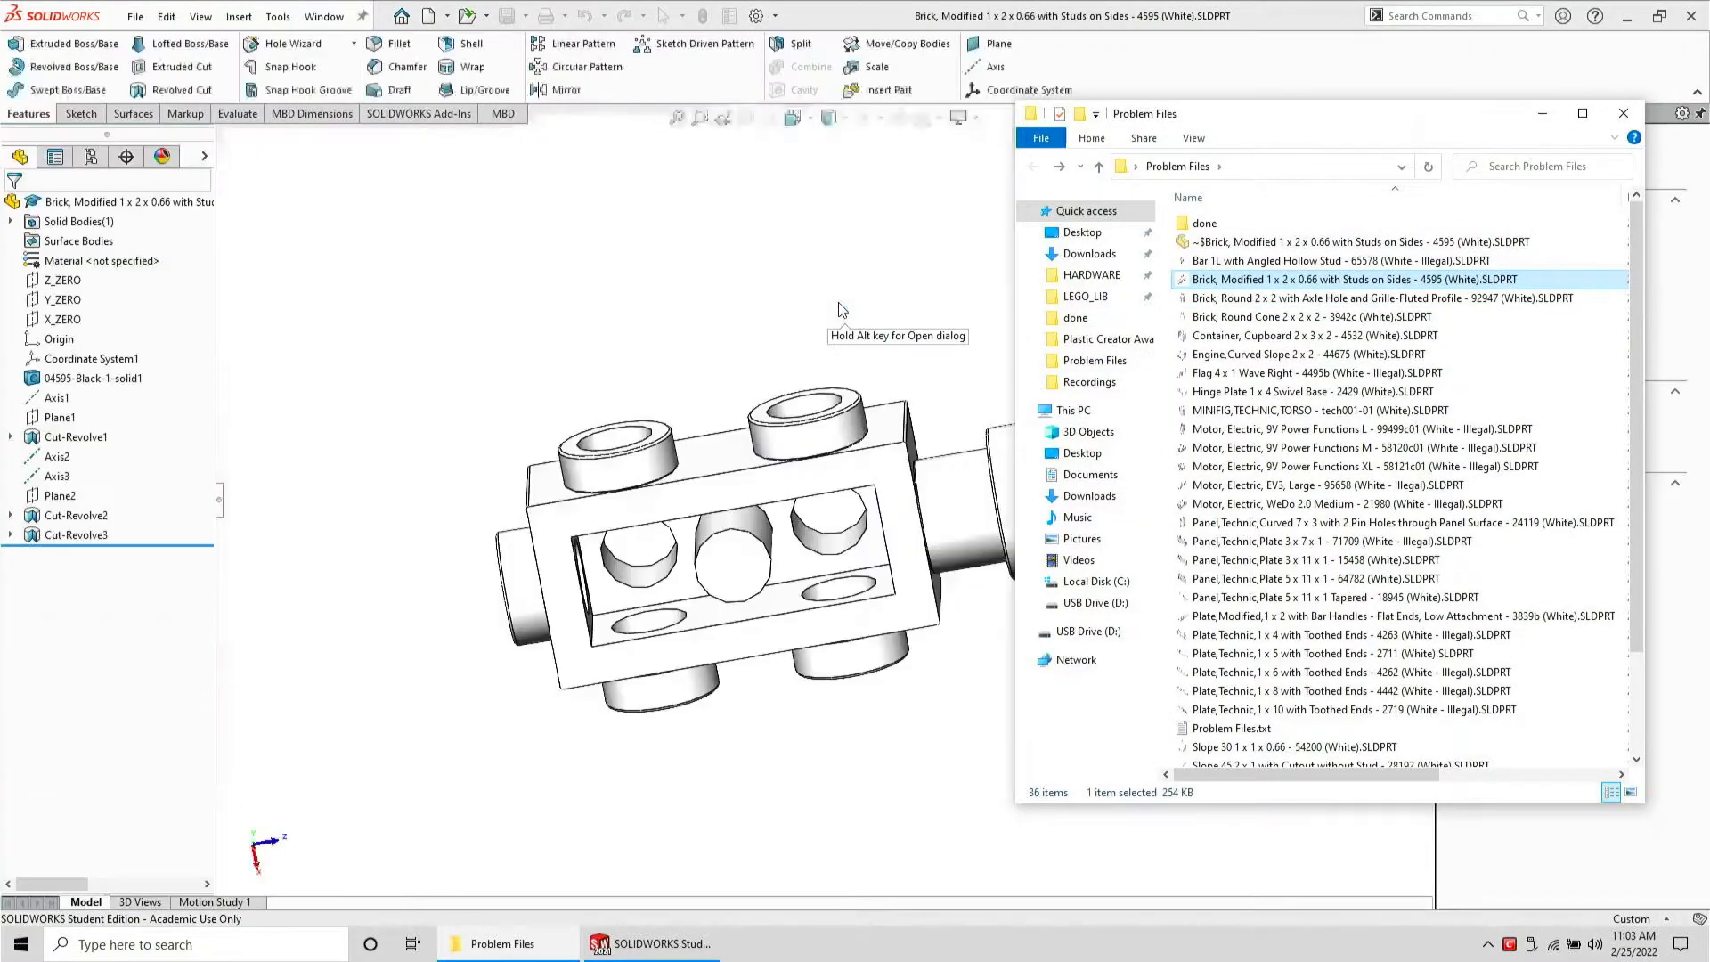
Create an axis through the cylindrical face of a side stud
scroll(541, 590, "down", 1)
middle_click_drag(541, 590, 608, 688)
left_click(639, 649)
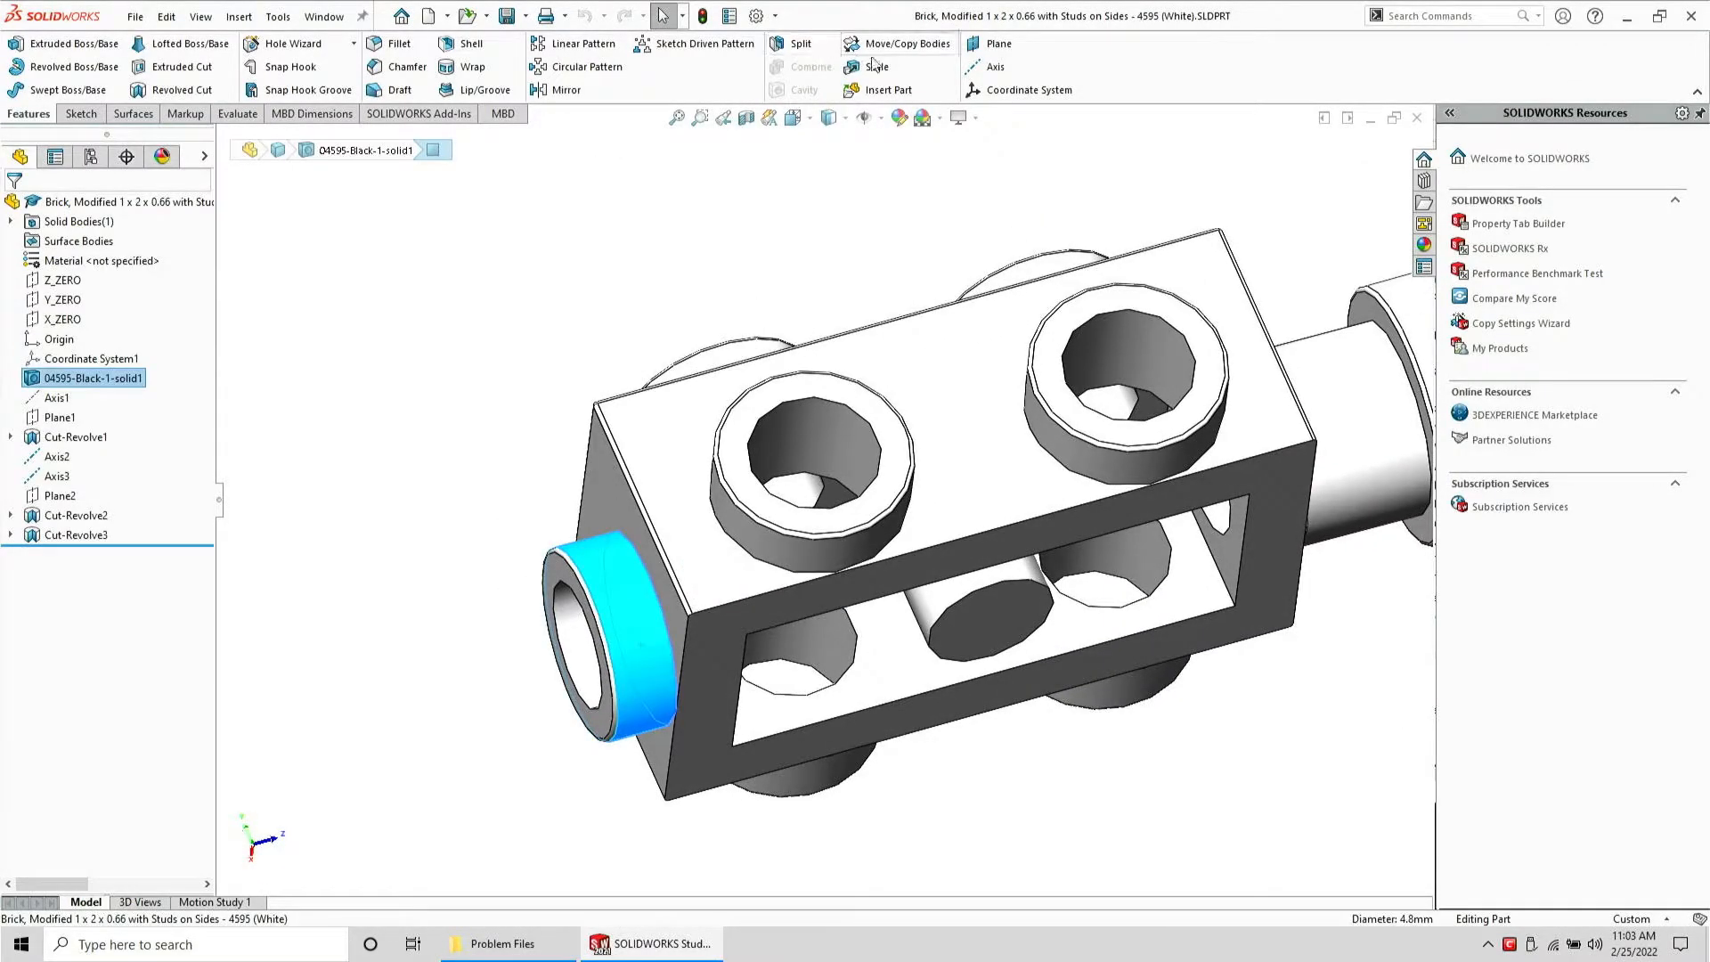
left_click(993, 66)
key("Return")
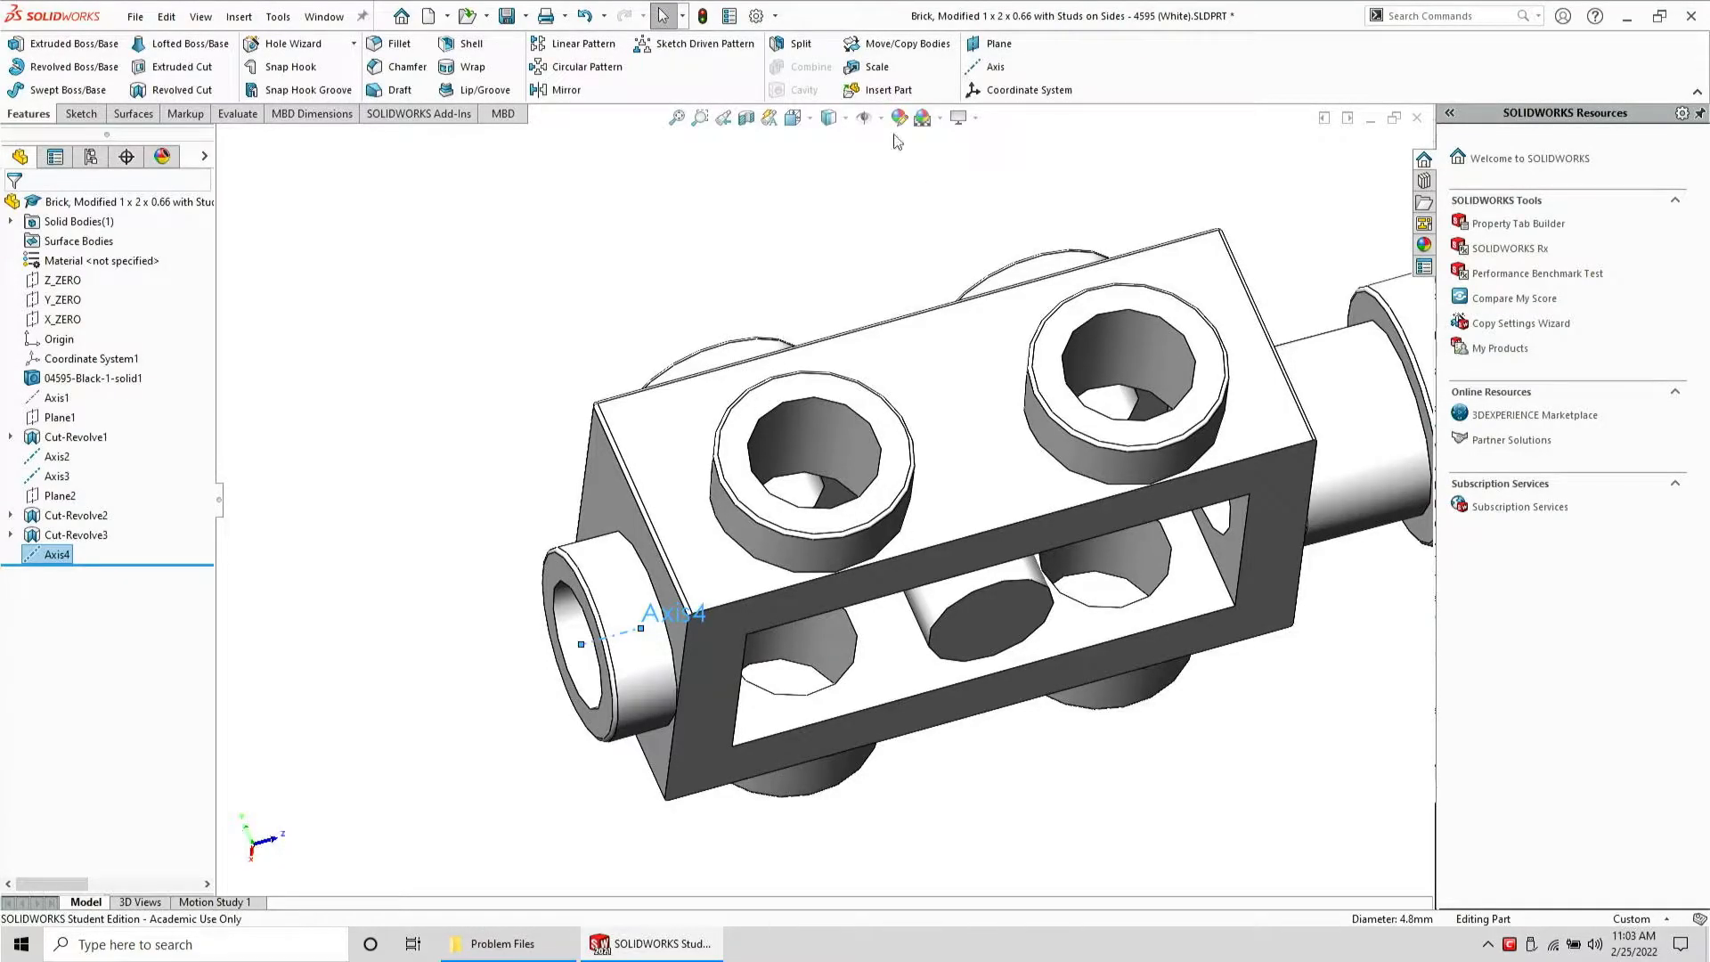
Create a plane through the new axis and the brick's side face
left_click(997, 44)
left_click(719, 667)
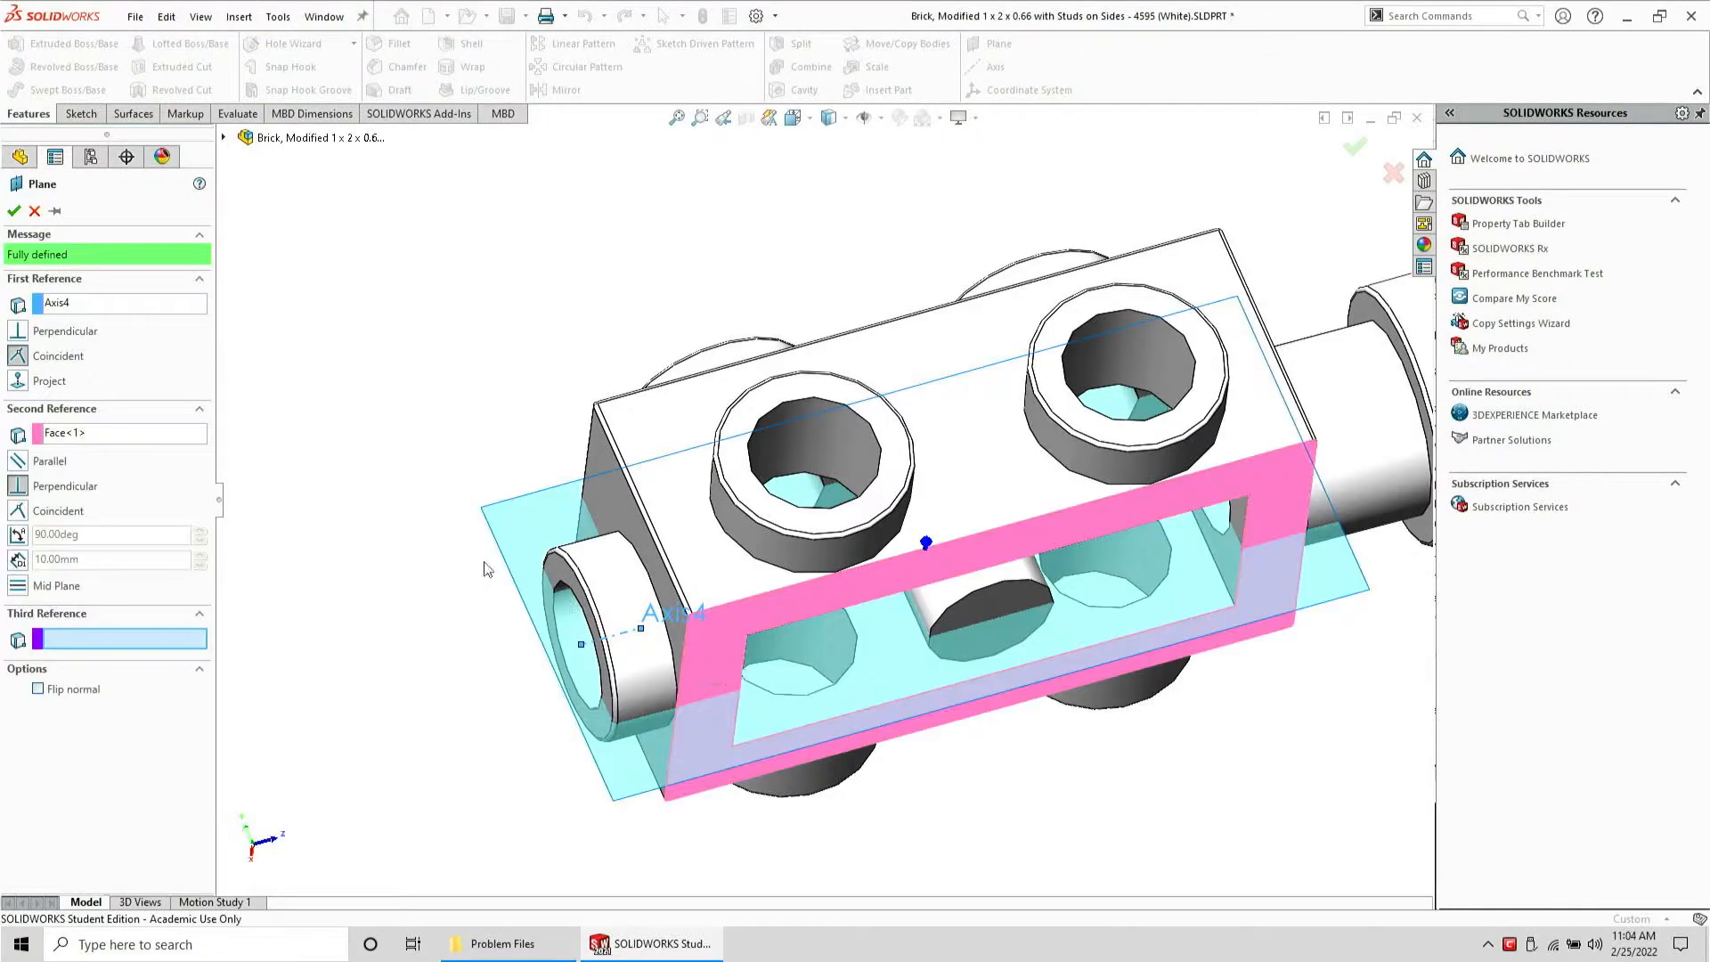
left_click(13, 211)
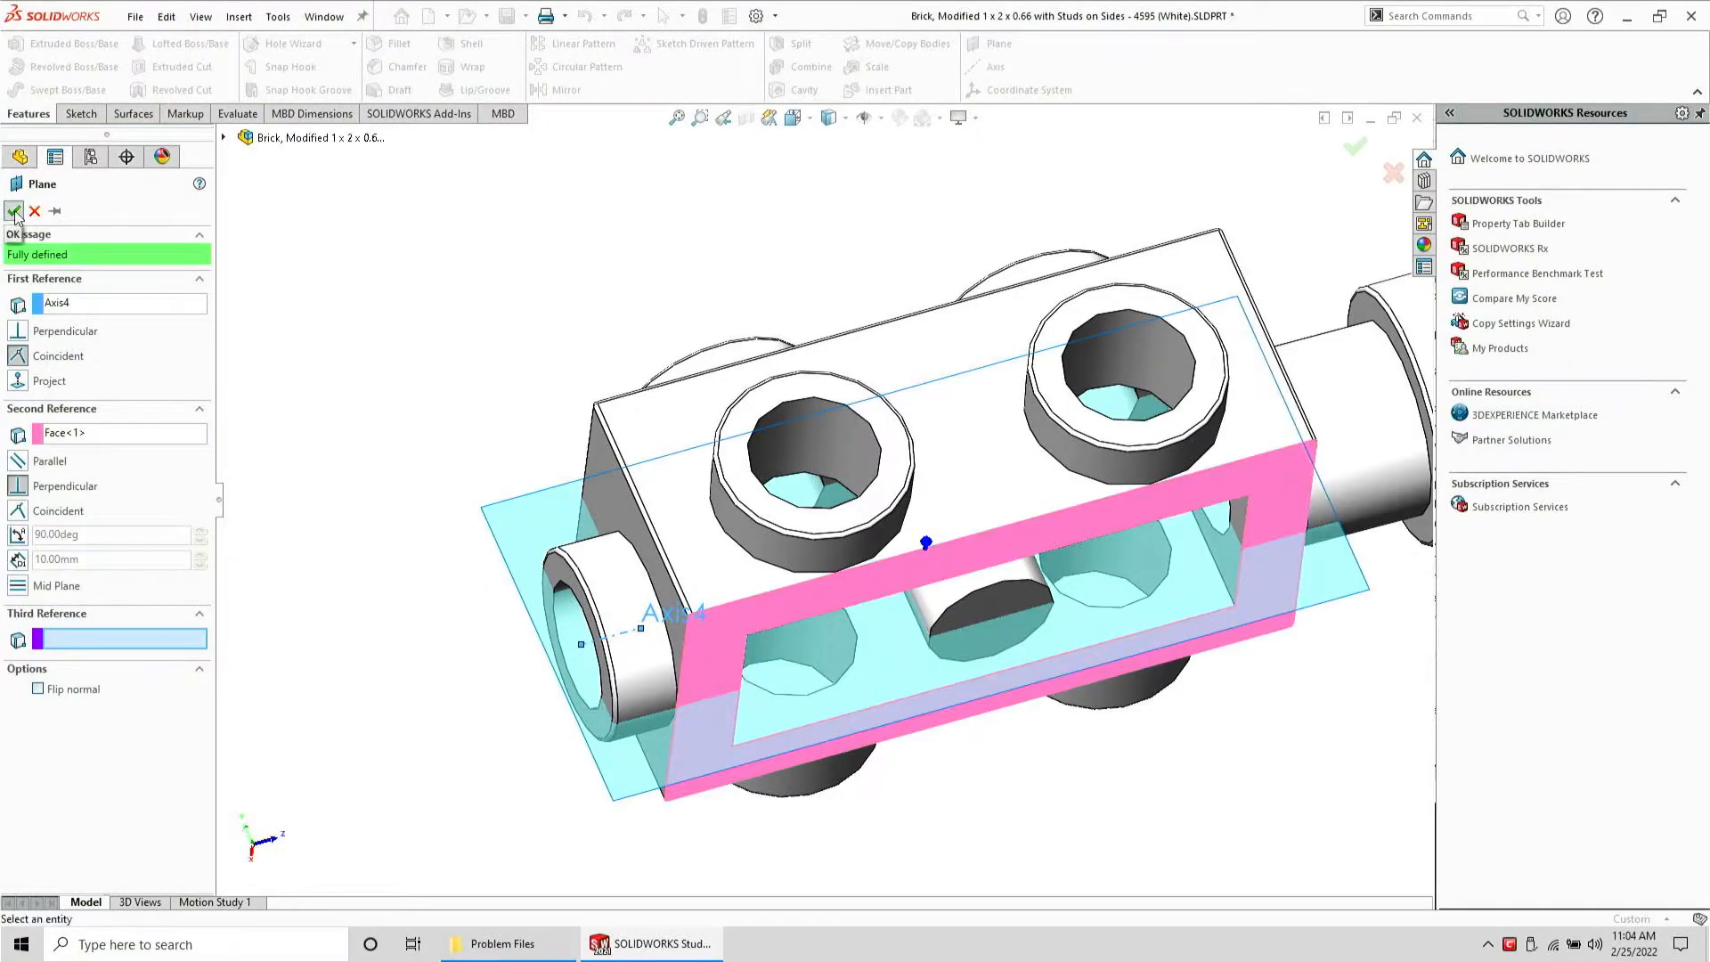
Start a sketch on the new plane and add intersection curves with the stud
left_click(81, 113)
left_click(49, 44)
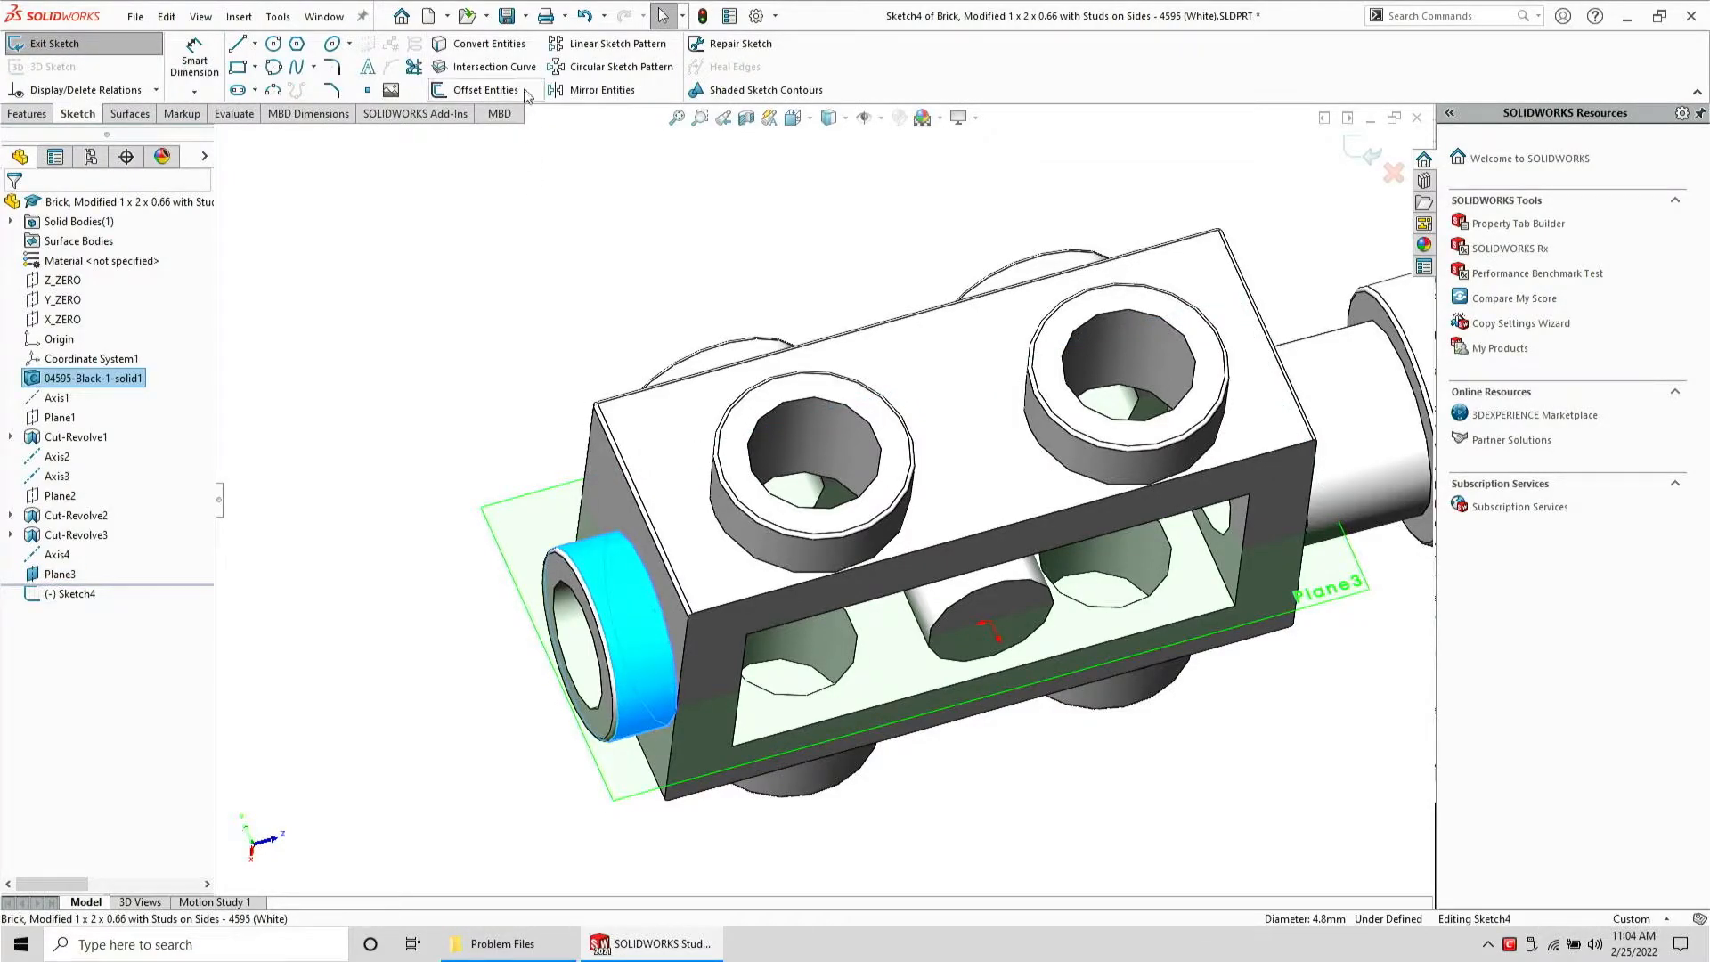
left_click(495, 67)
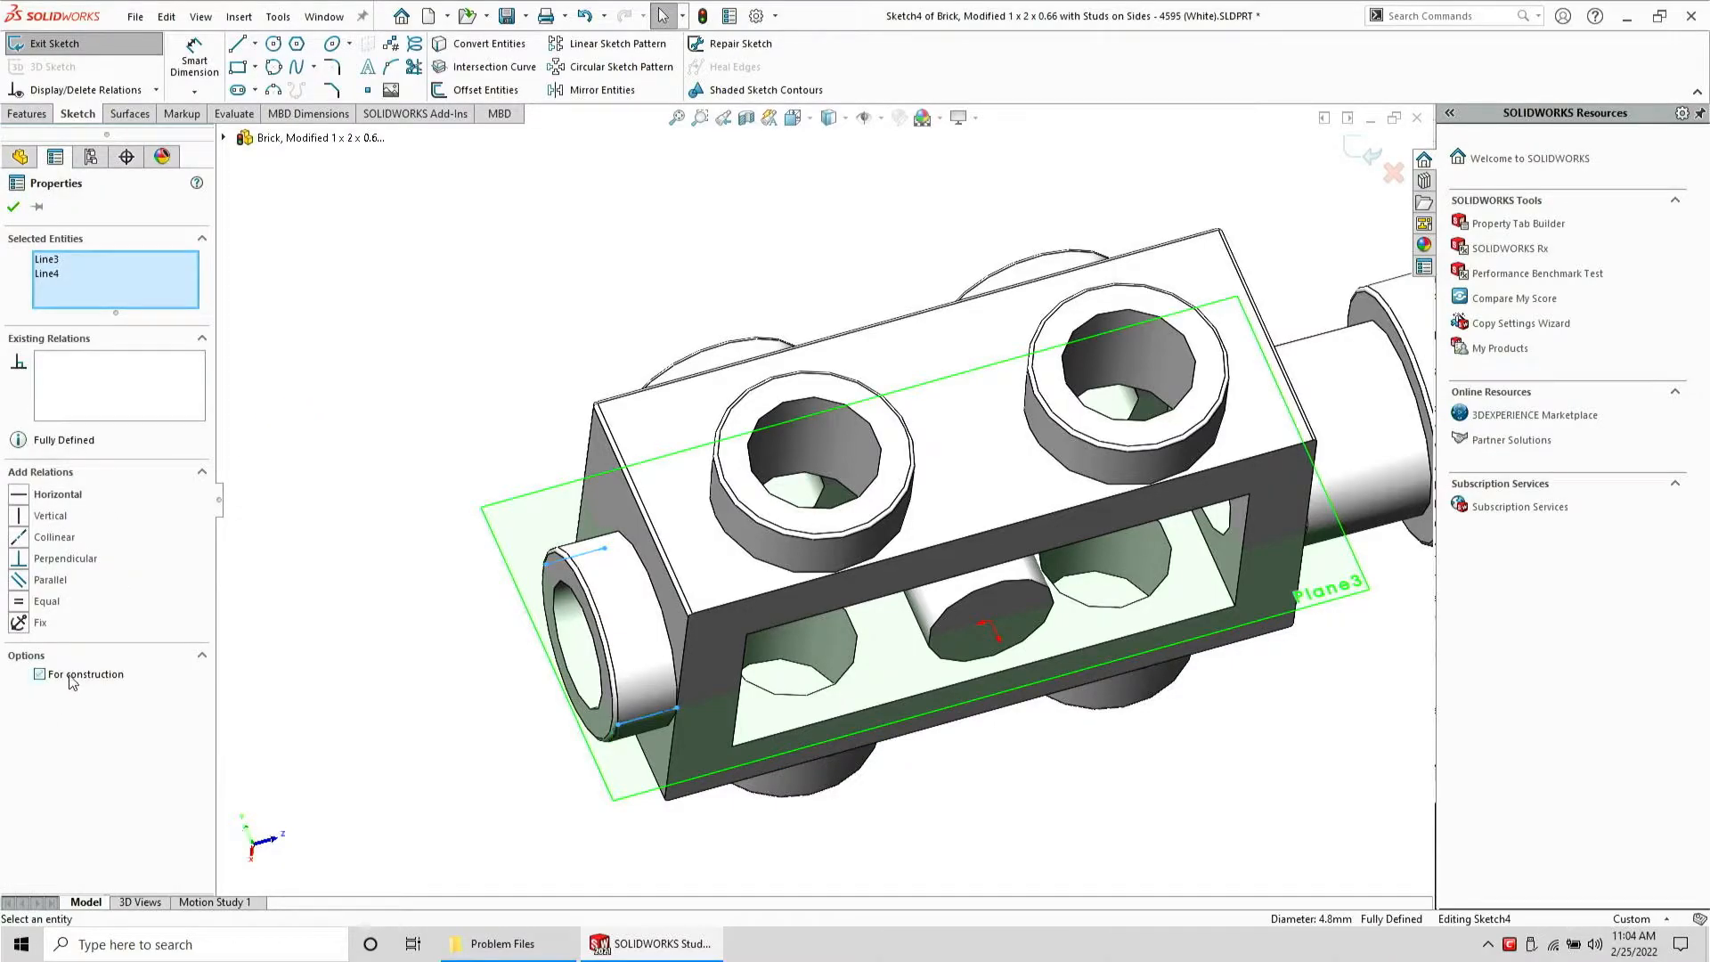
left_click(274, 367)
Sketch a small triangle at the side stud's edge using the intersection line
key("l")
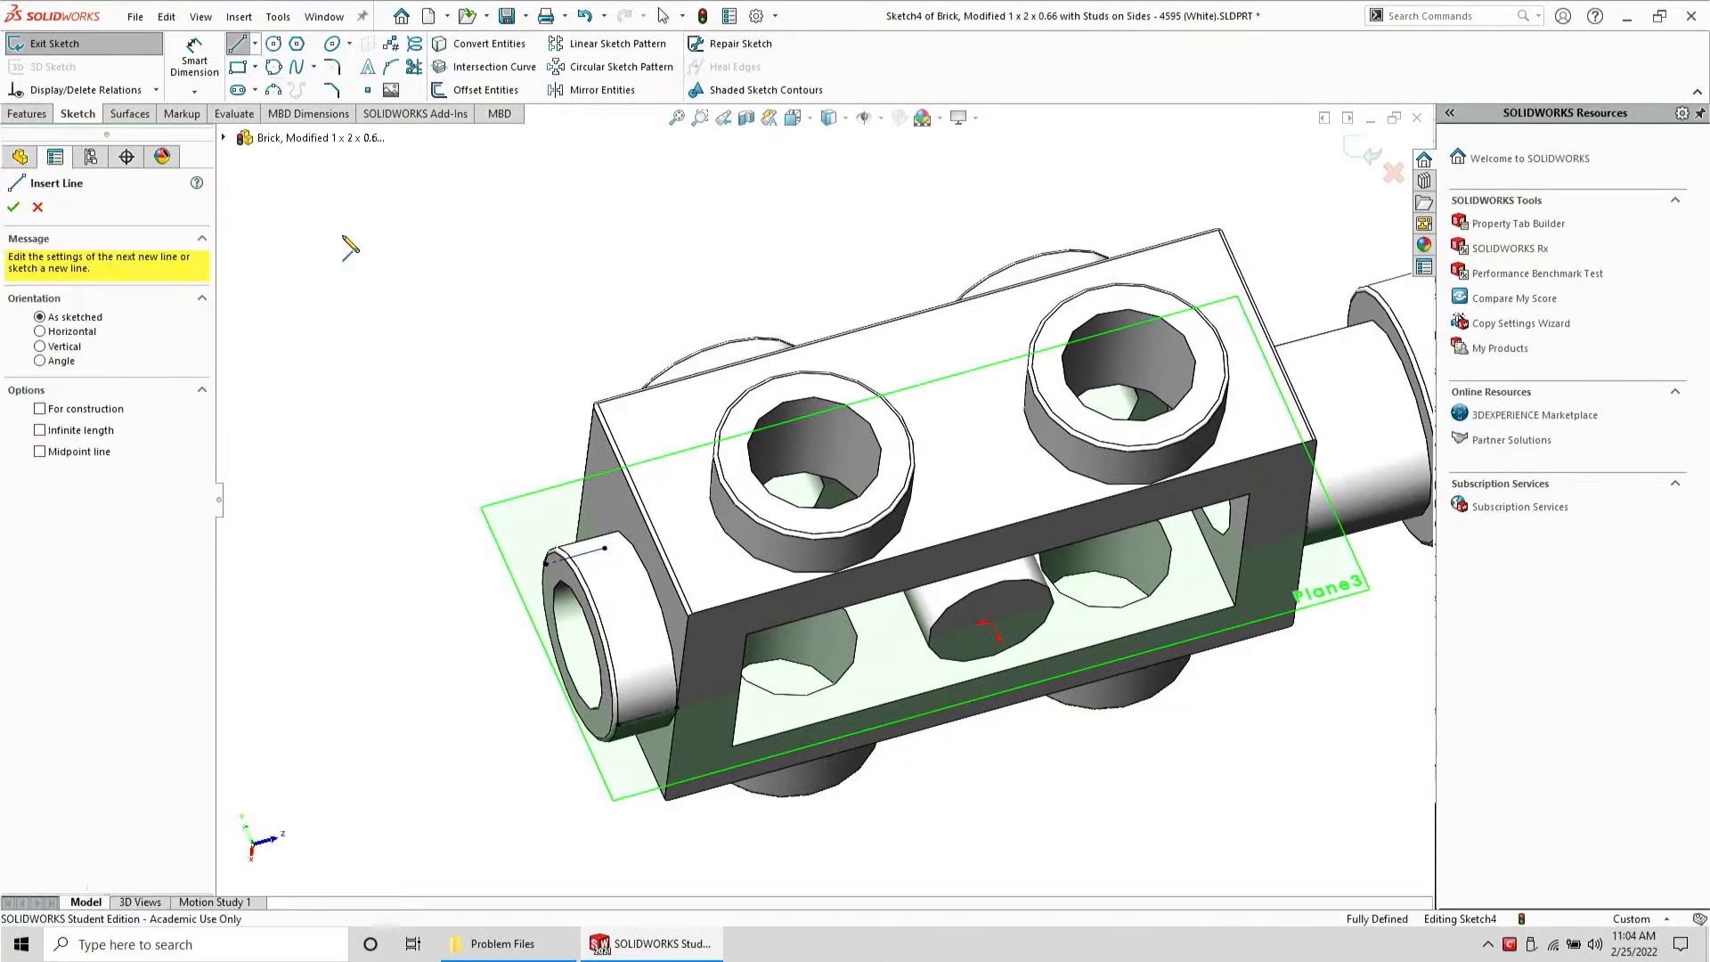
left_click(623, 590)
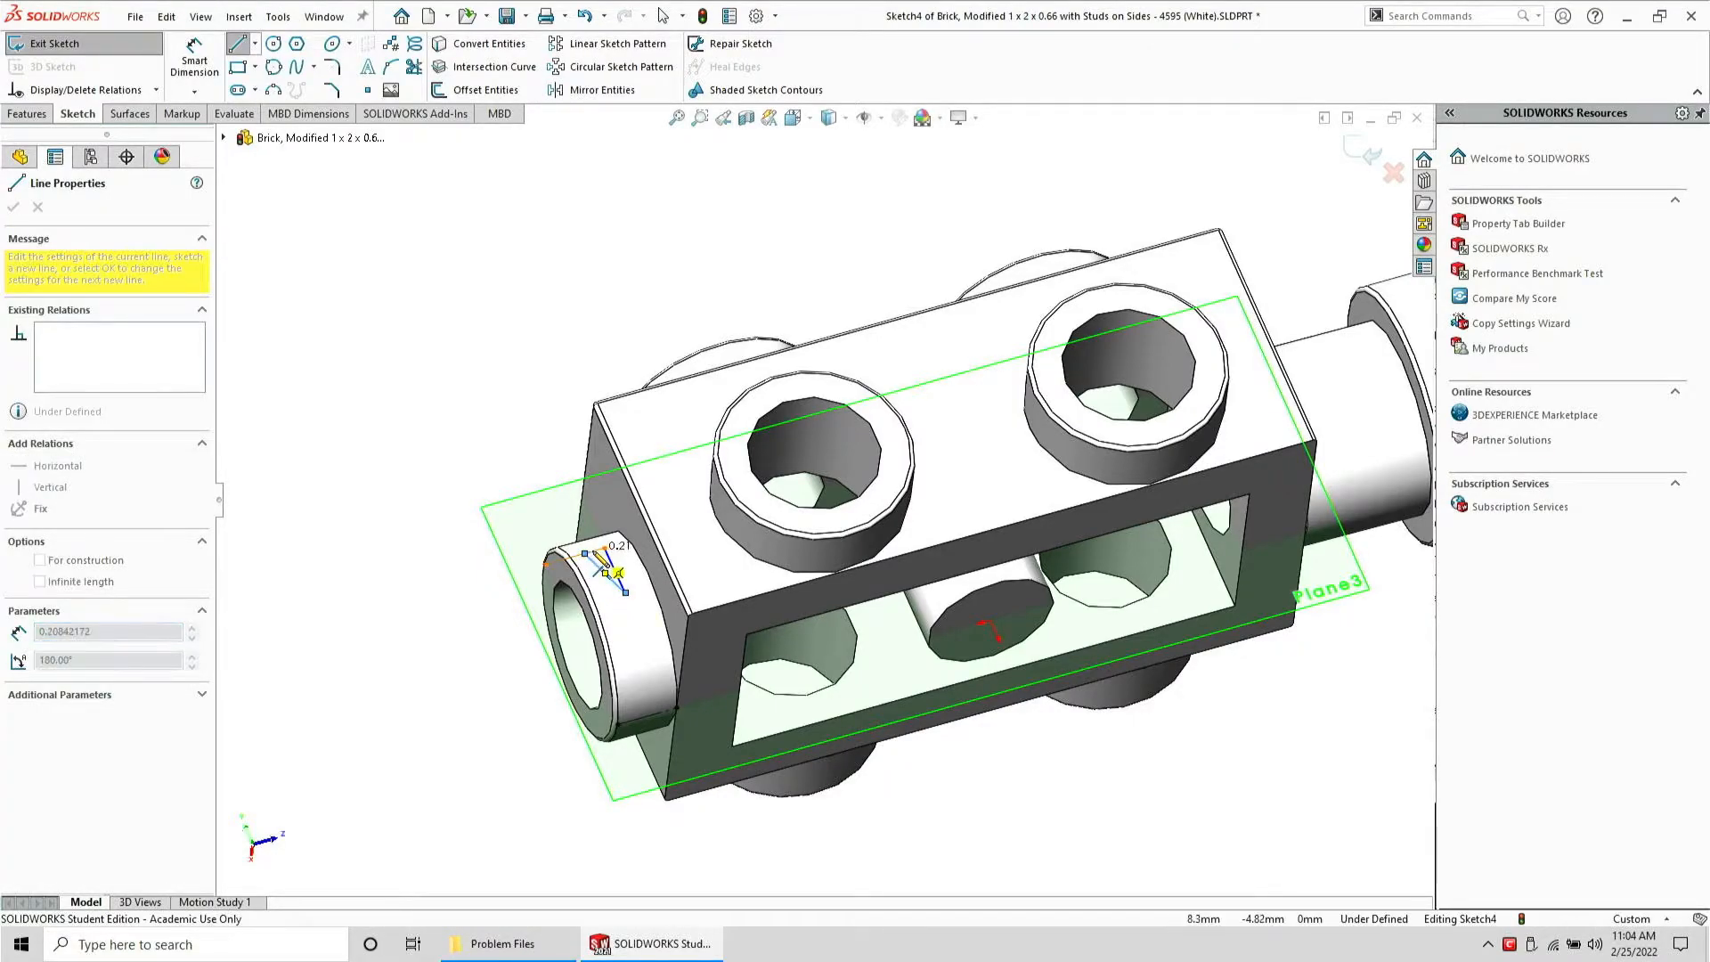
left_click(603, 550)
key("Escape")
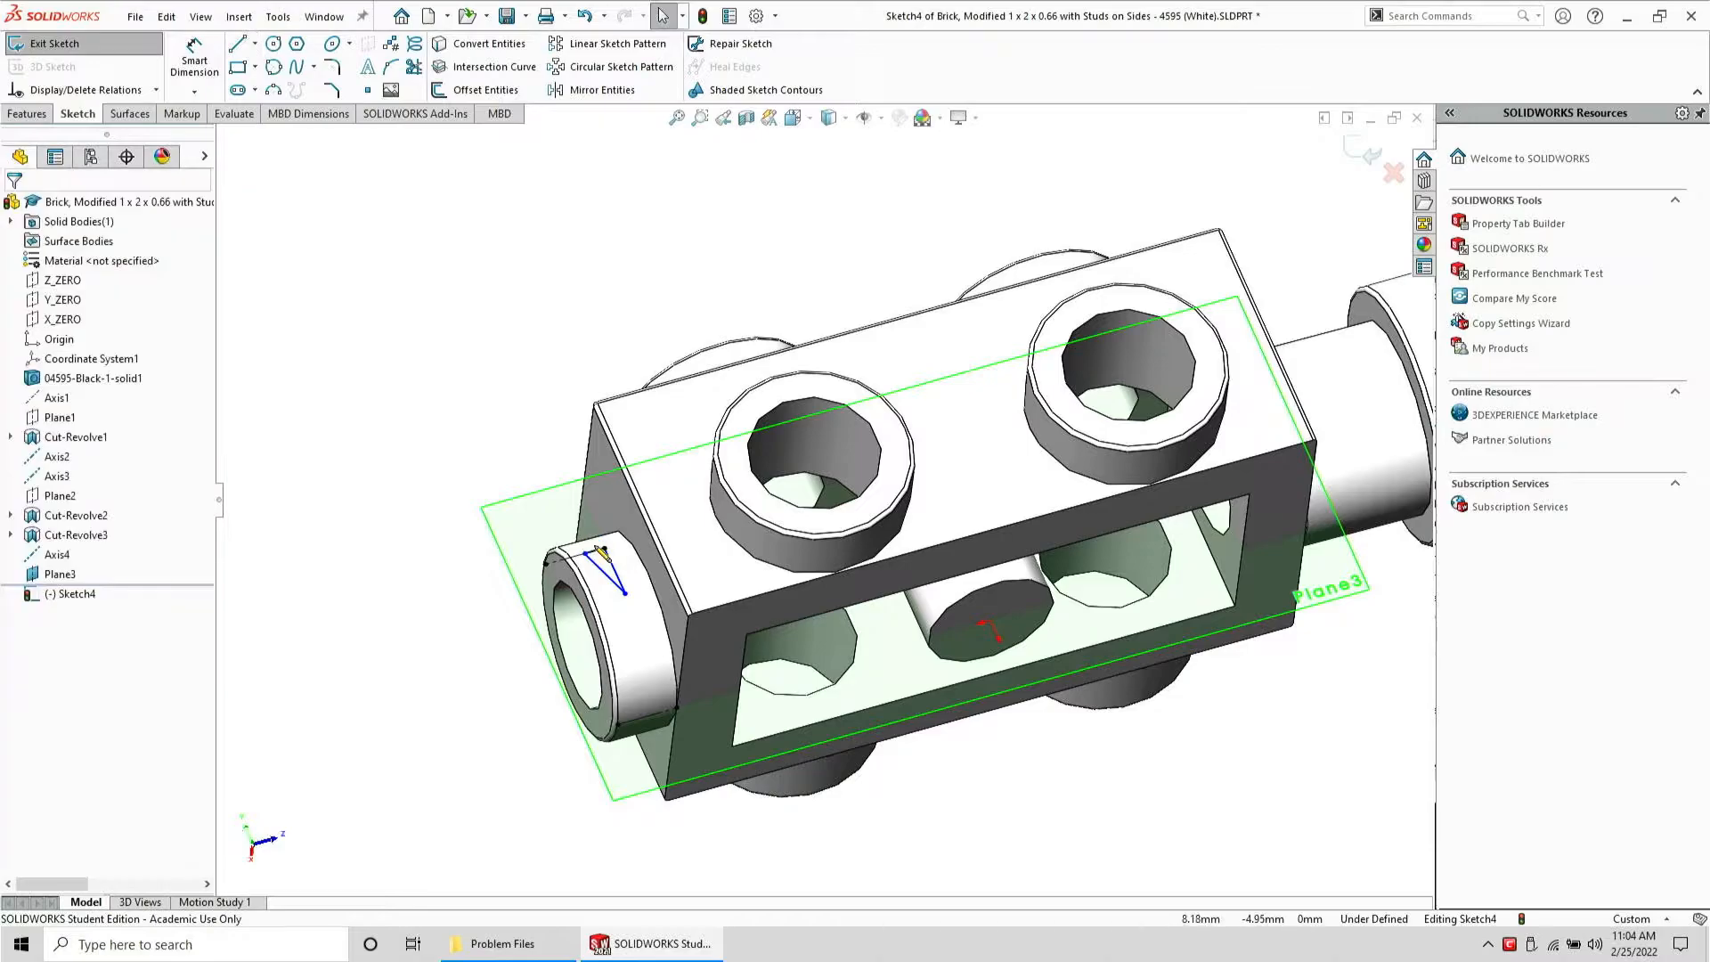
Make the triangle's two short sides perpendicular and equal in length
scroll(591, 545, "down", 5)
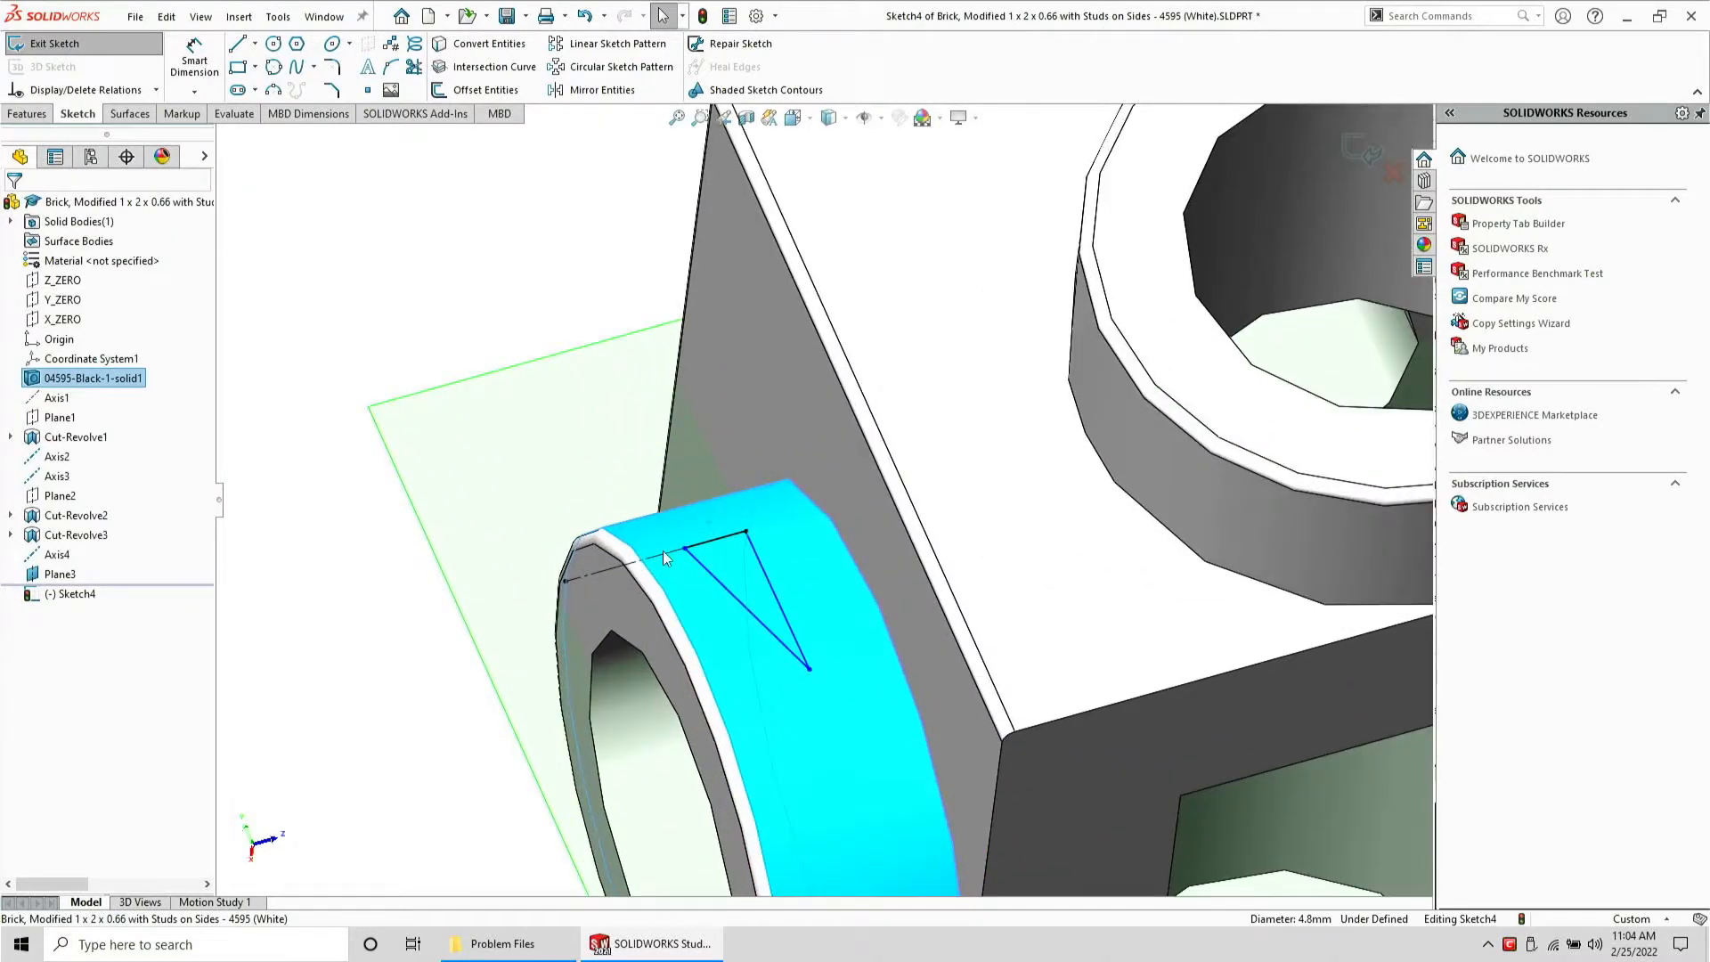
left_click(698, 552)
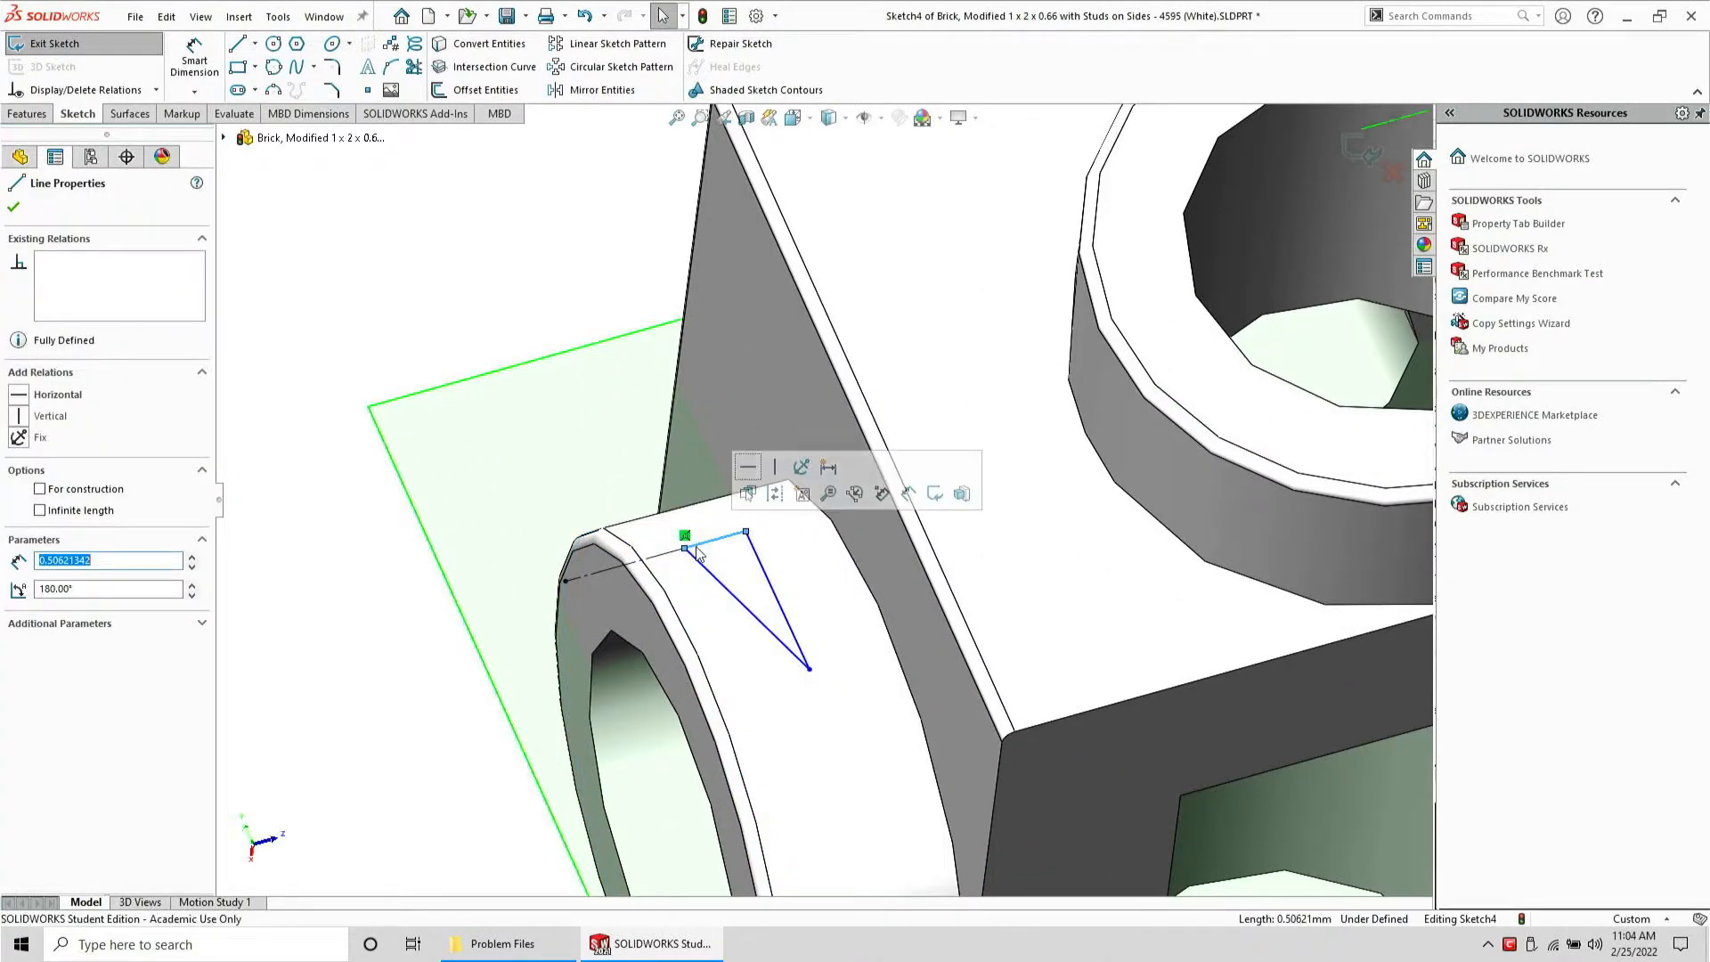
left_click(773, 592, "ctrl")
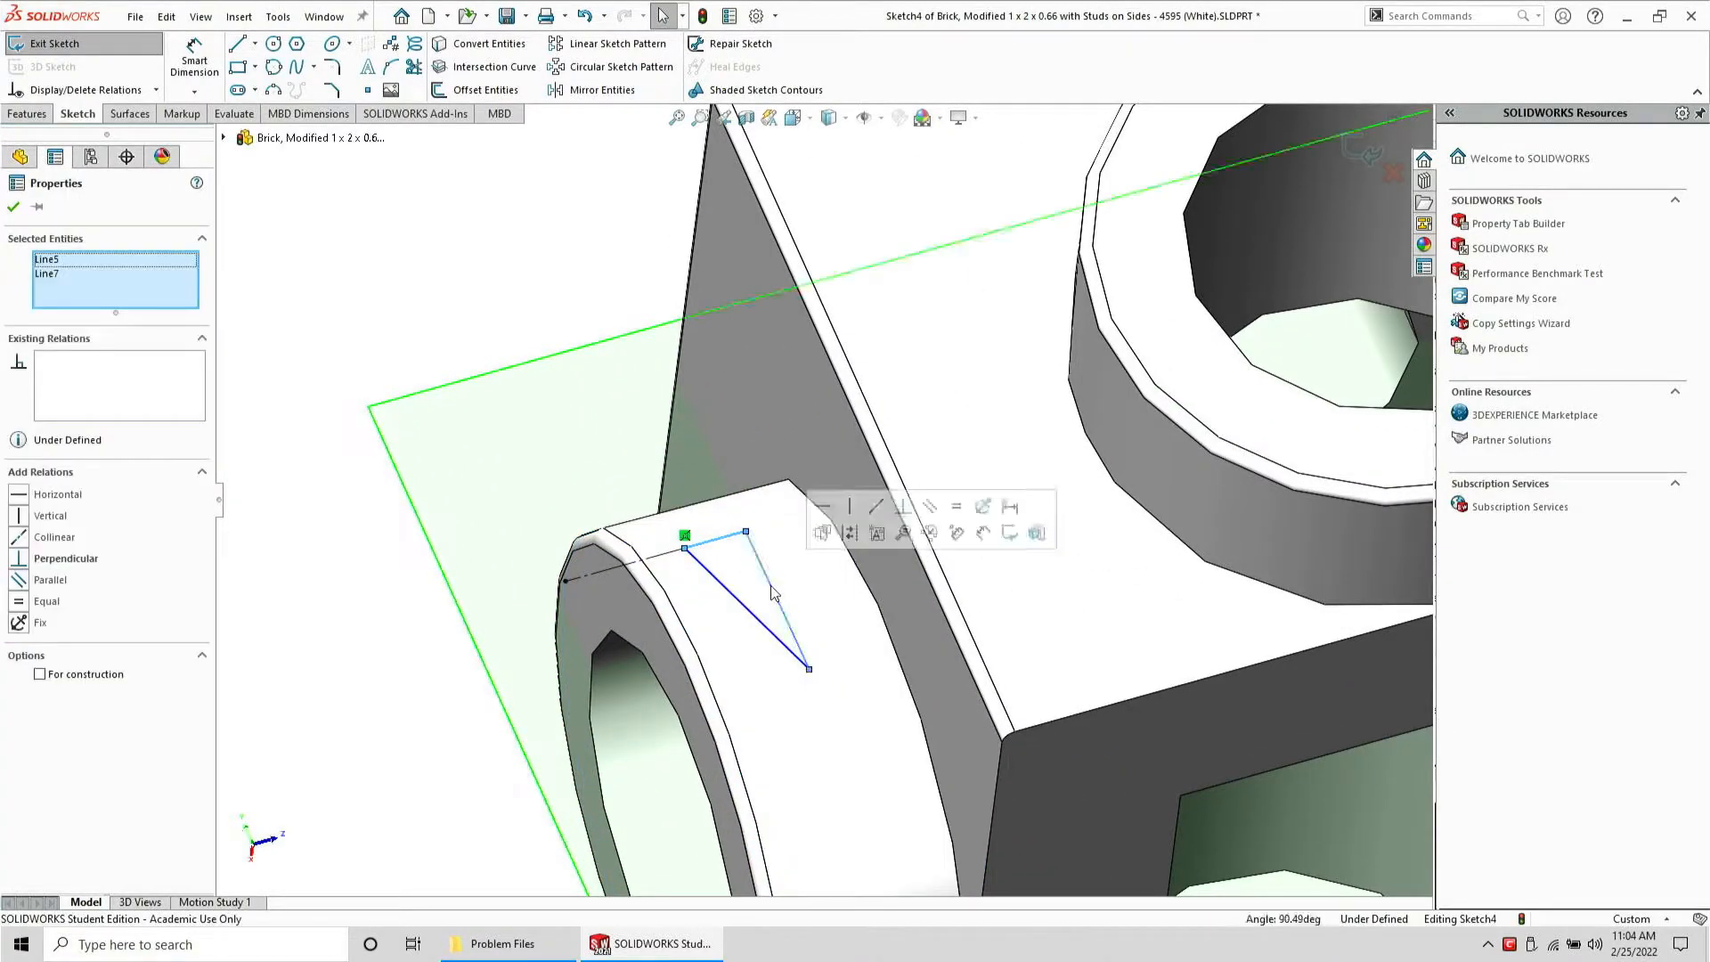
left_click(902, 505)
left_click(964, 509)
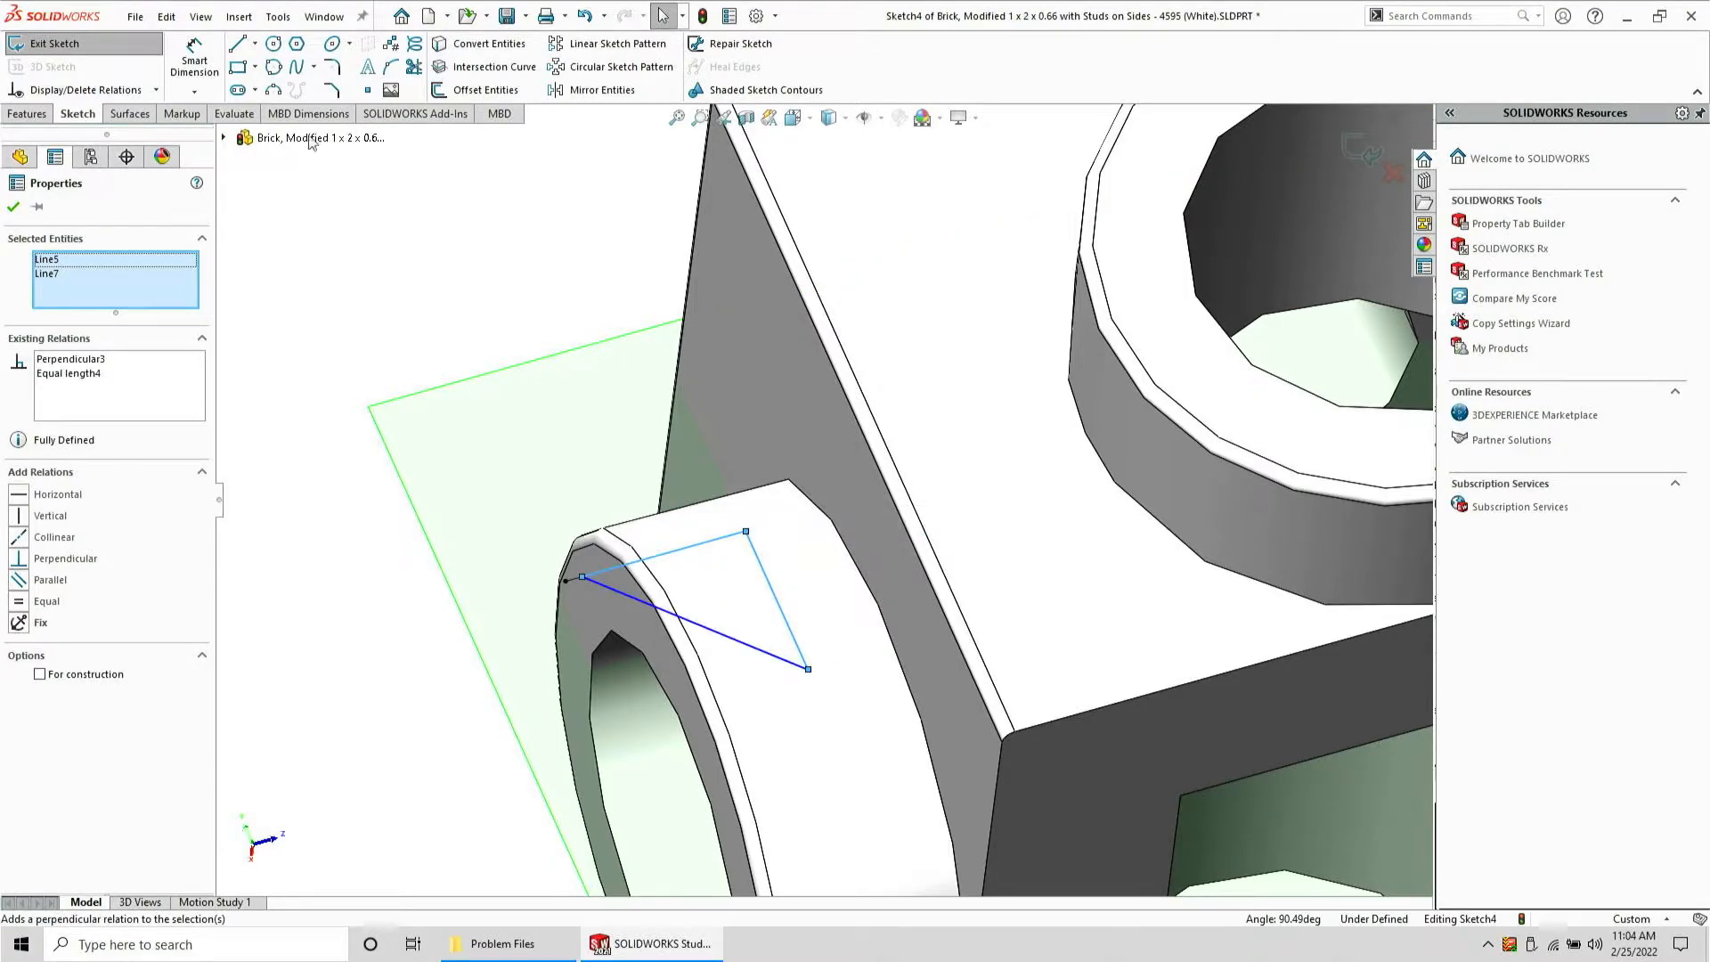
key("Escape")
Dimension the triangle's hypotenuse-side line as 0.05 mm with Smart Dimension
left_click(190, 56)
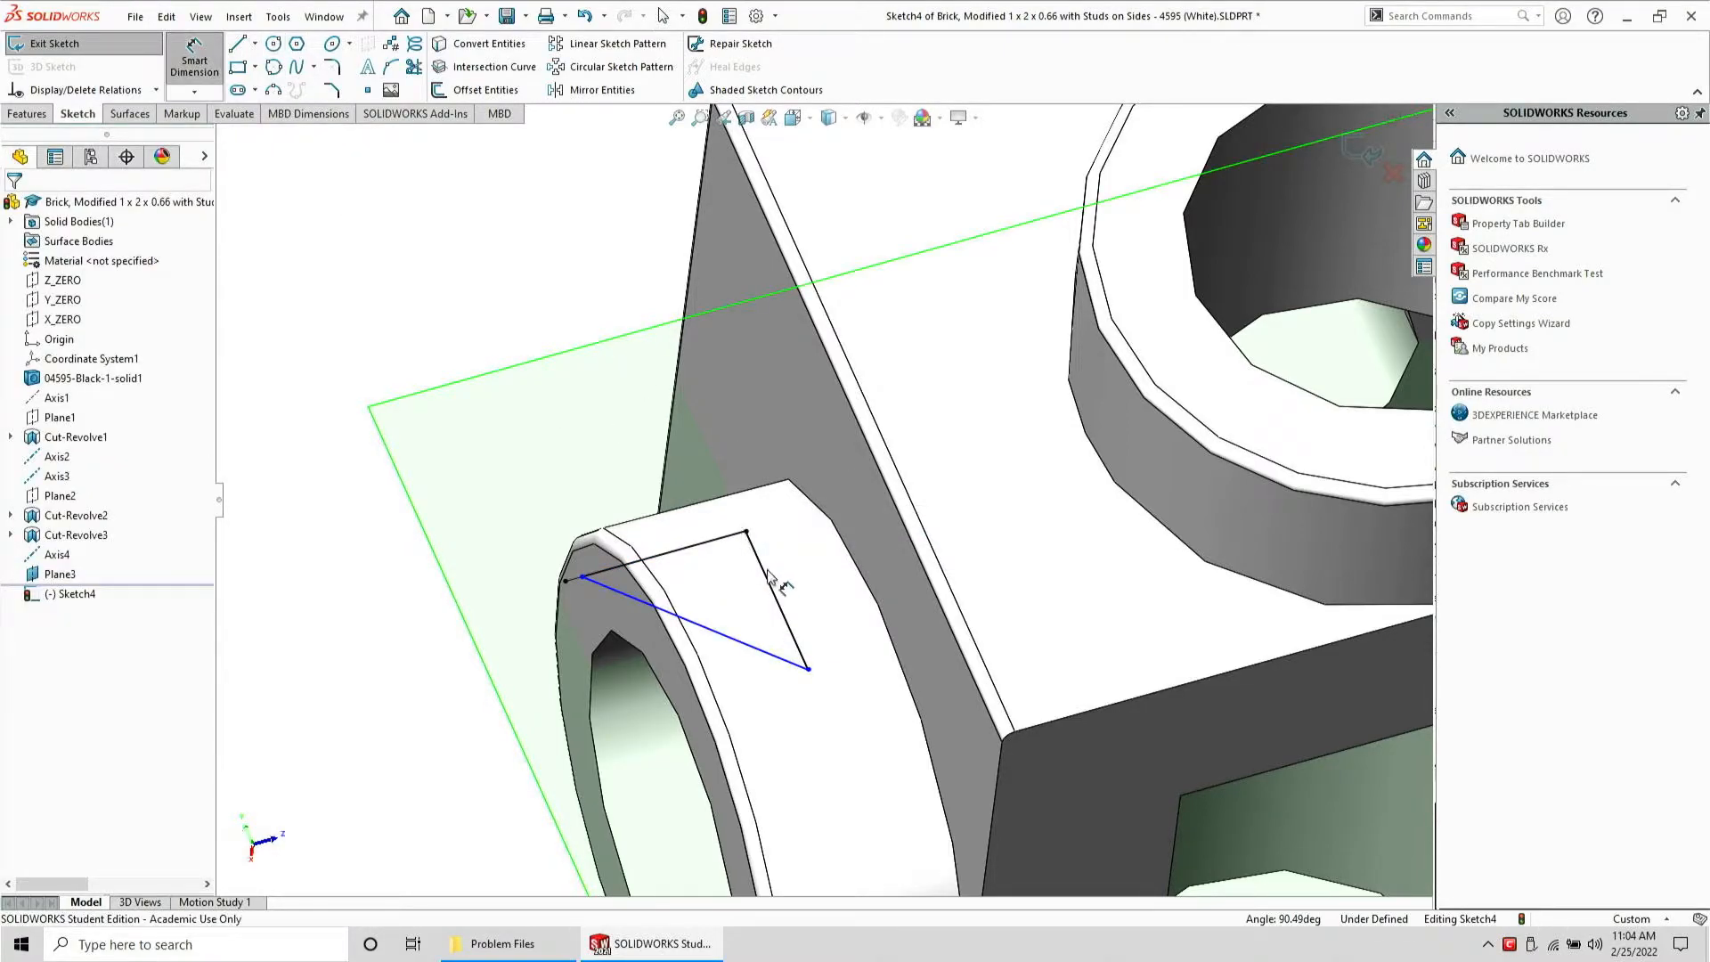
left_click(771, 587)
left_click(341, 703)
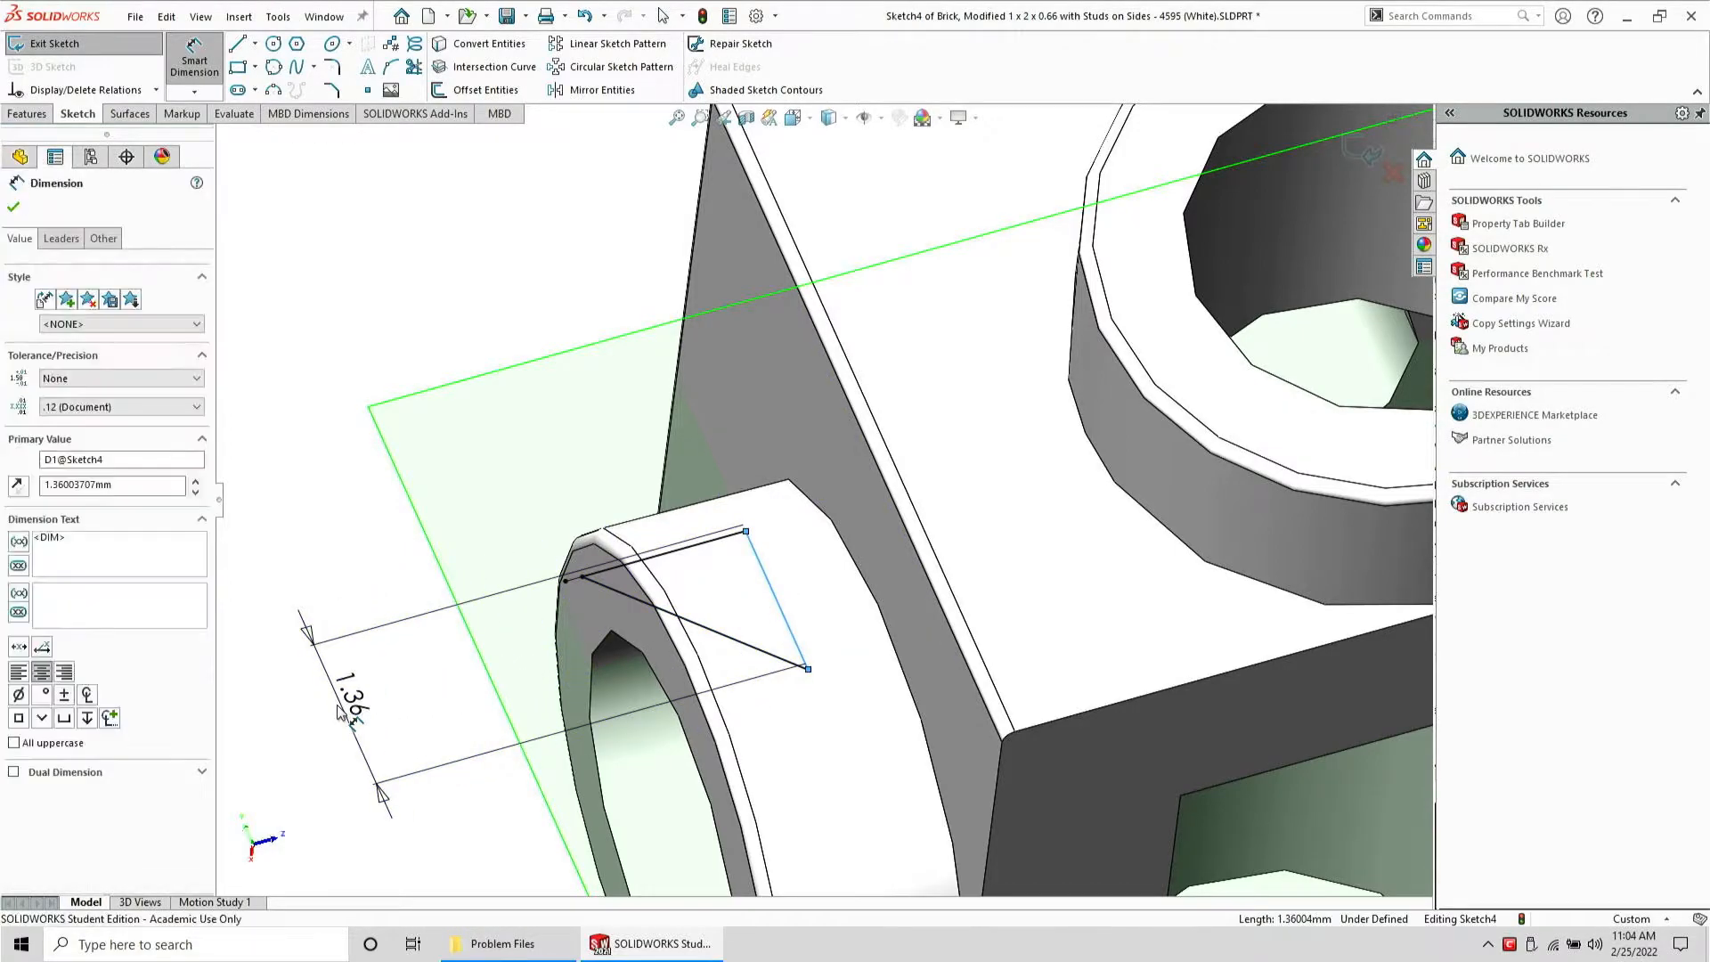
type(".05")
key("Return")
scroll(696, 595, "up", 7)
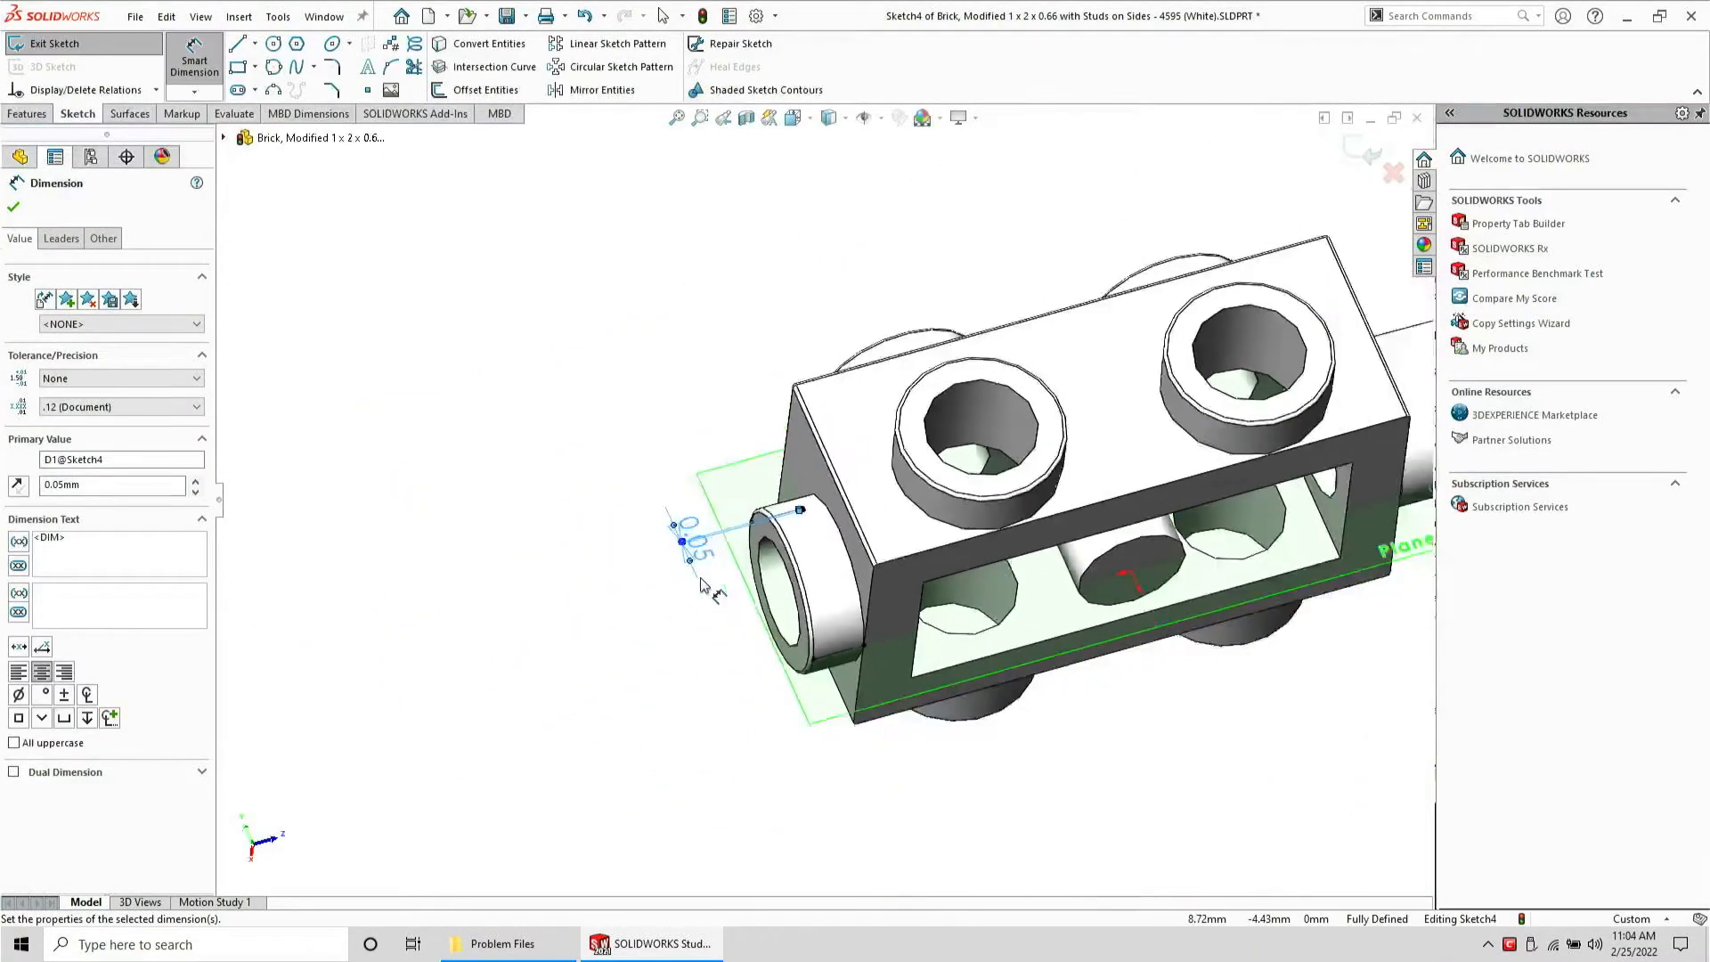
key("Escape")
Revolve-cut the triangle sketch around the side stud's axis Axis4
left_click(57, 554)
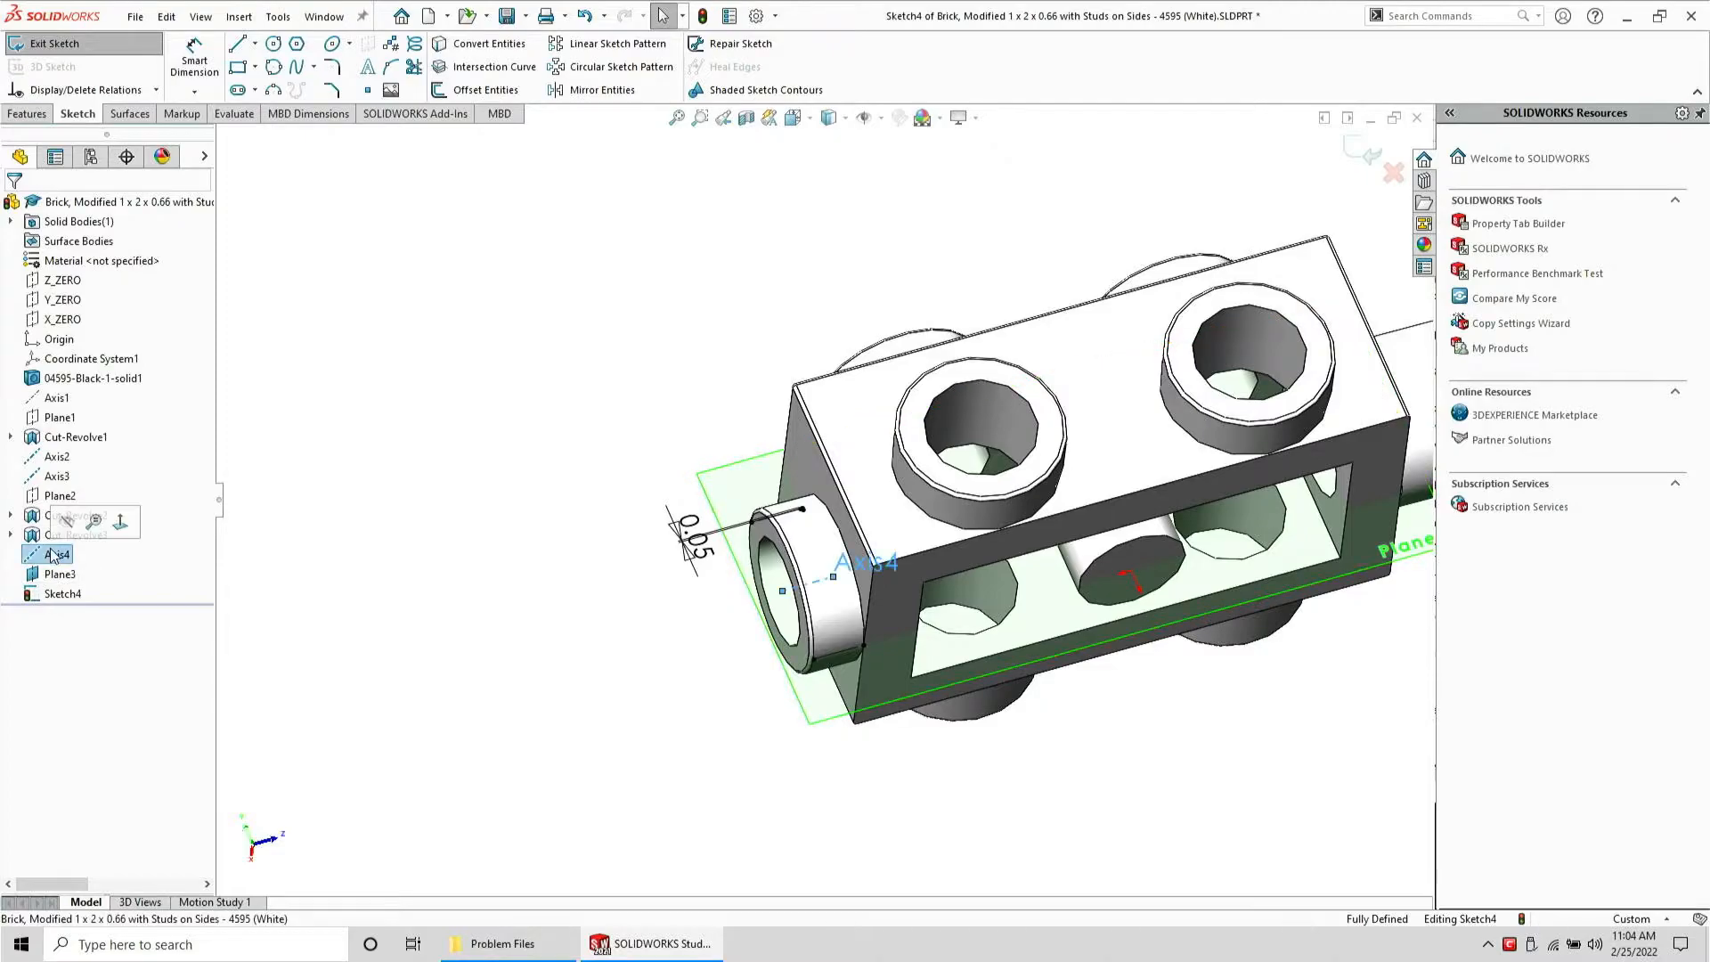
left_click(27, 113)
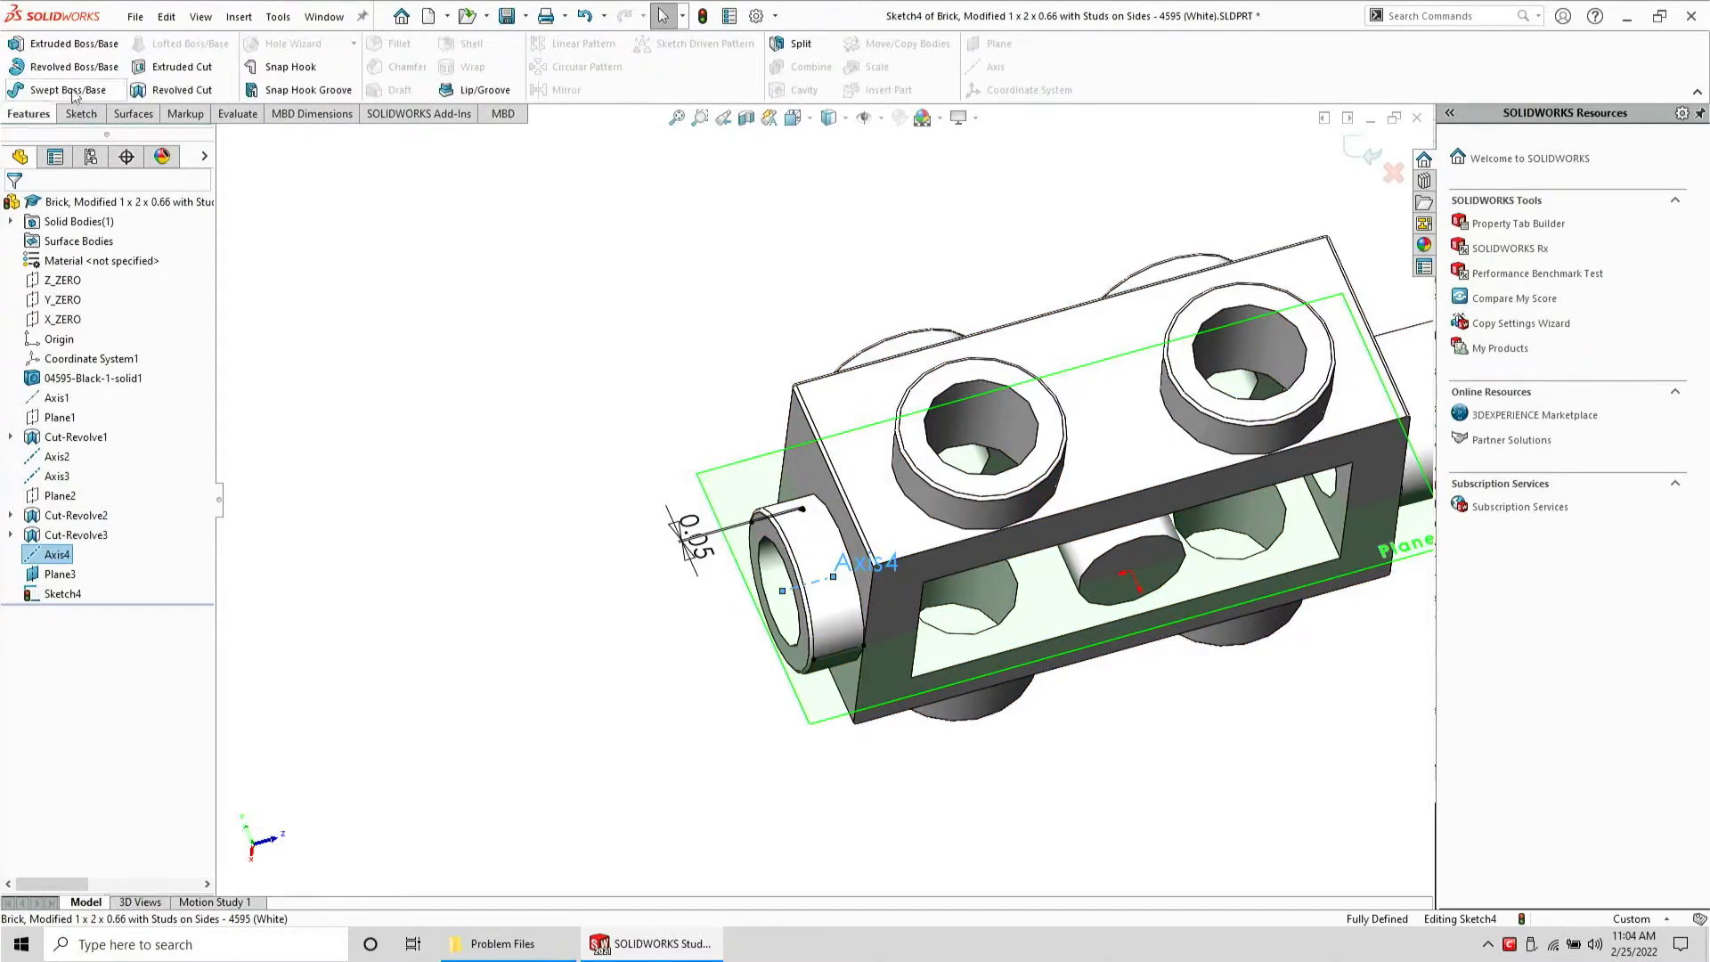
left_click(180, 95)
left_click(14, 208)
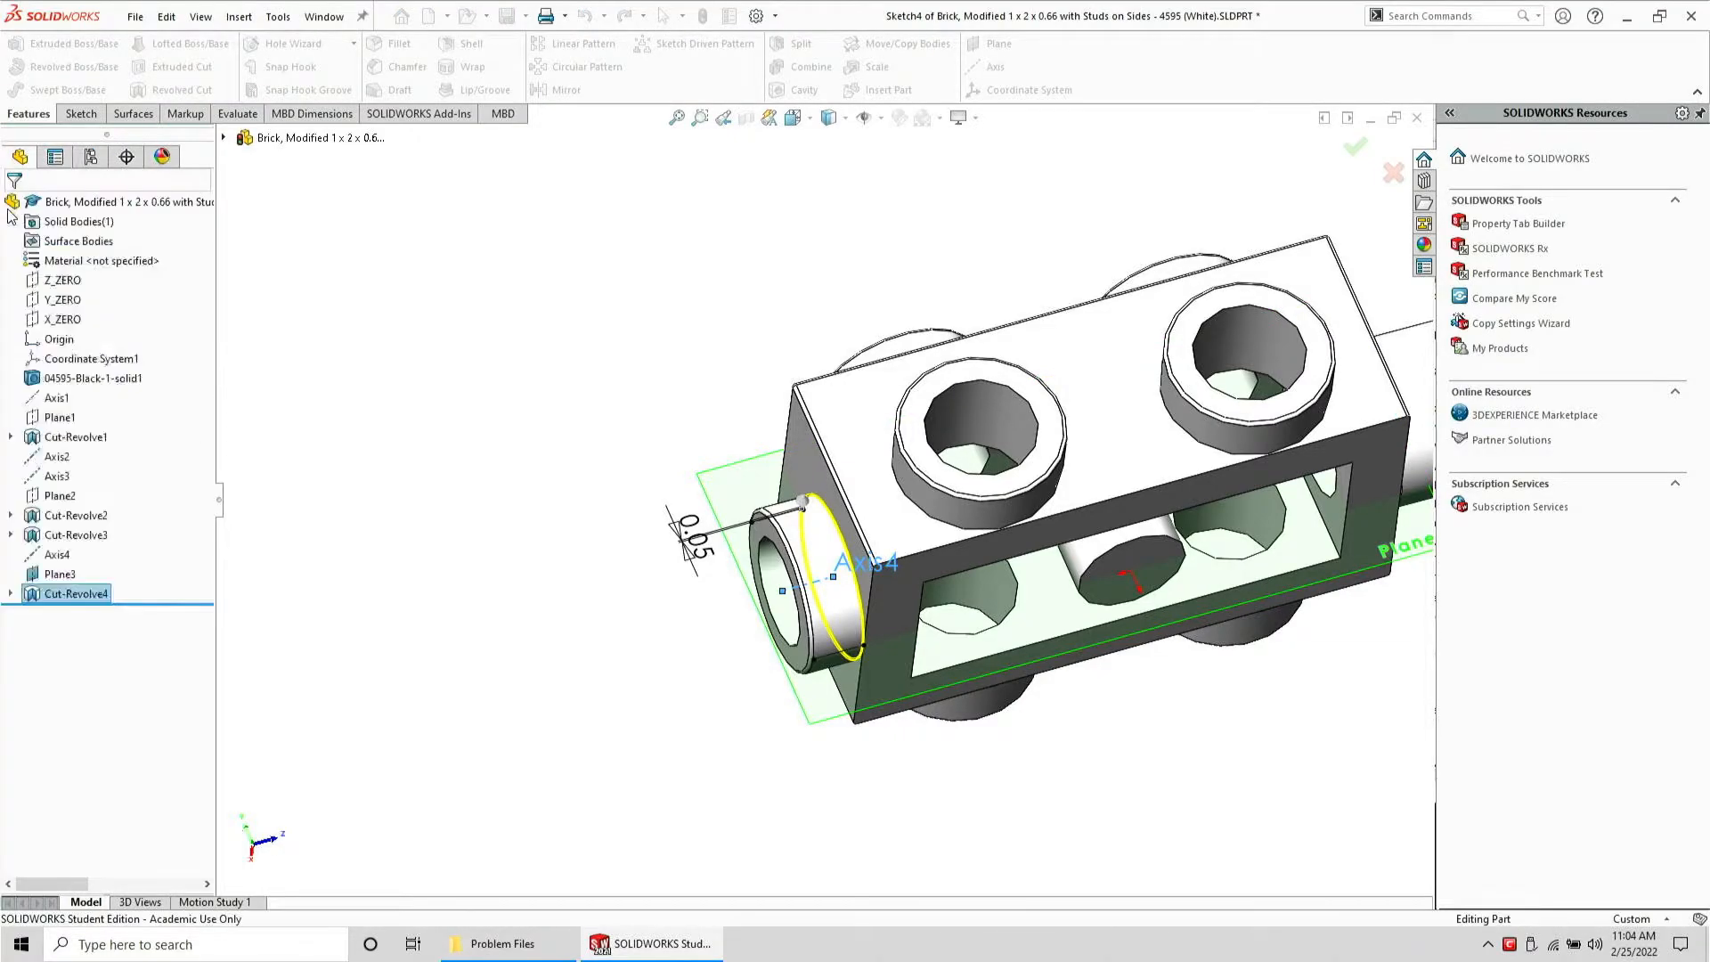
Hide Plane3, Axis4 and Axis2 in the model
left_click(59, 574)
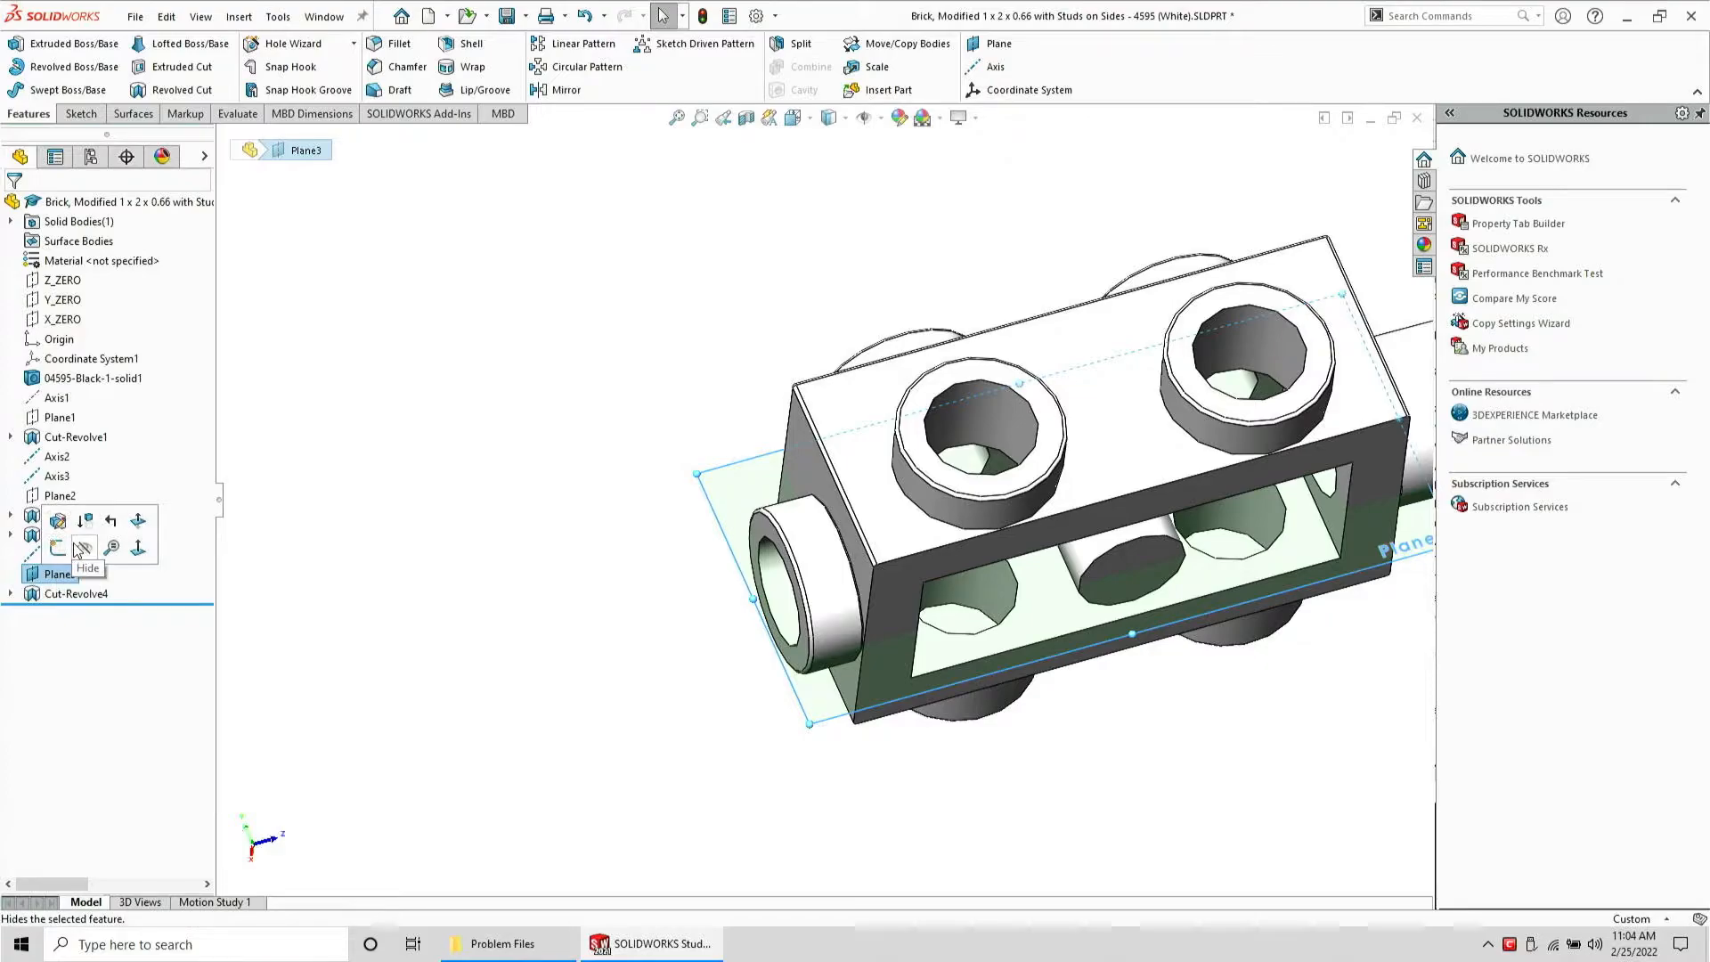
left_click(81, 549)
left_click(57, 554)
left_click(67, 525)
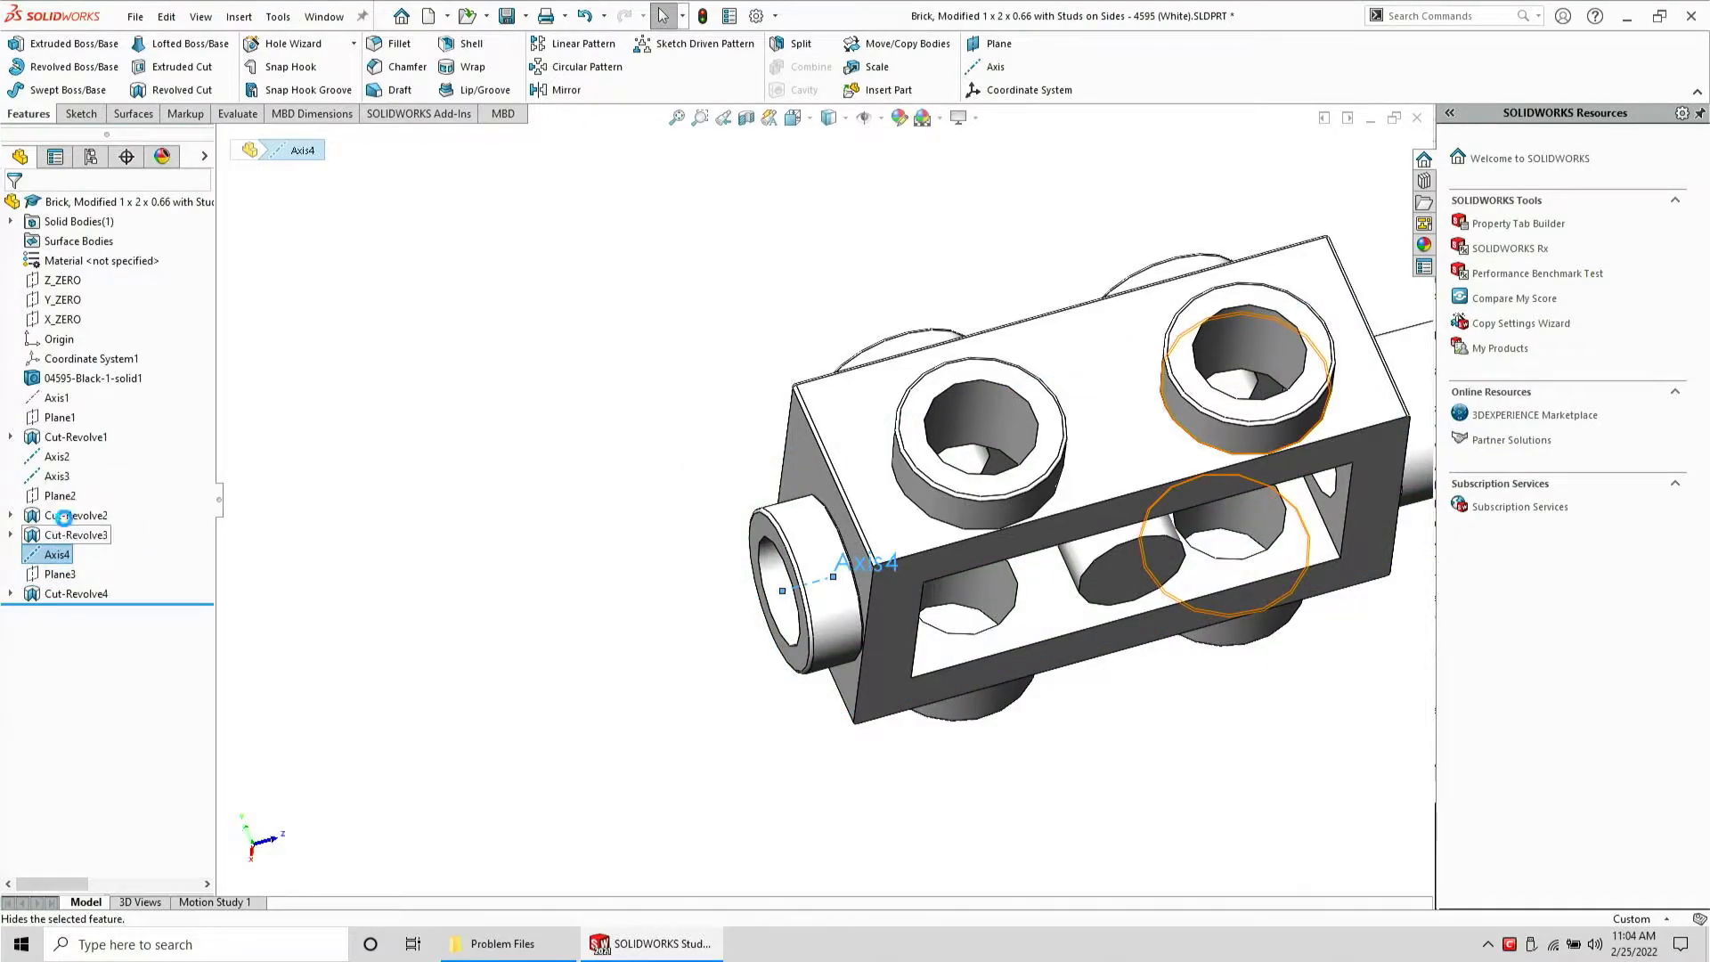
left_click(60, 457)
left_click(67, 425)
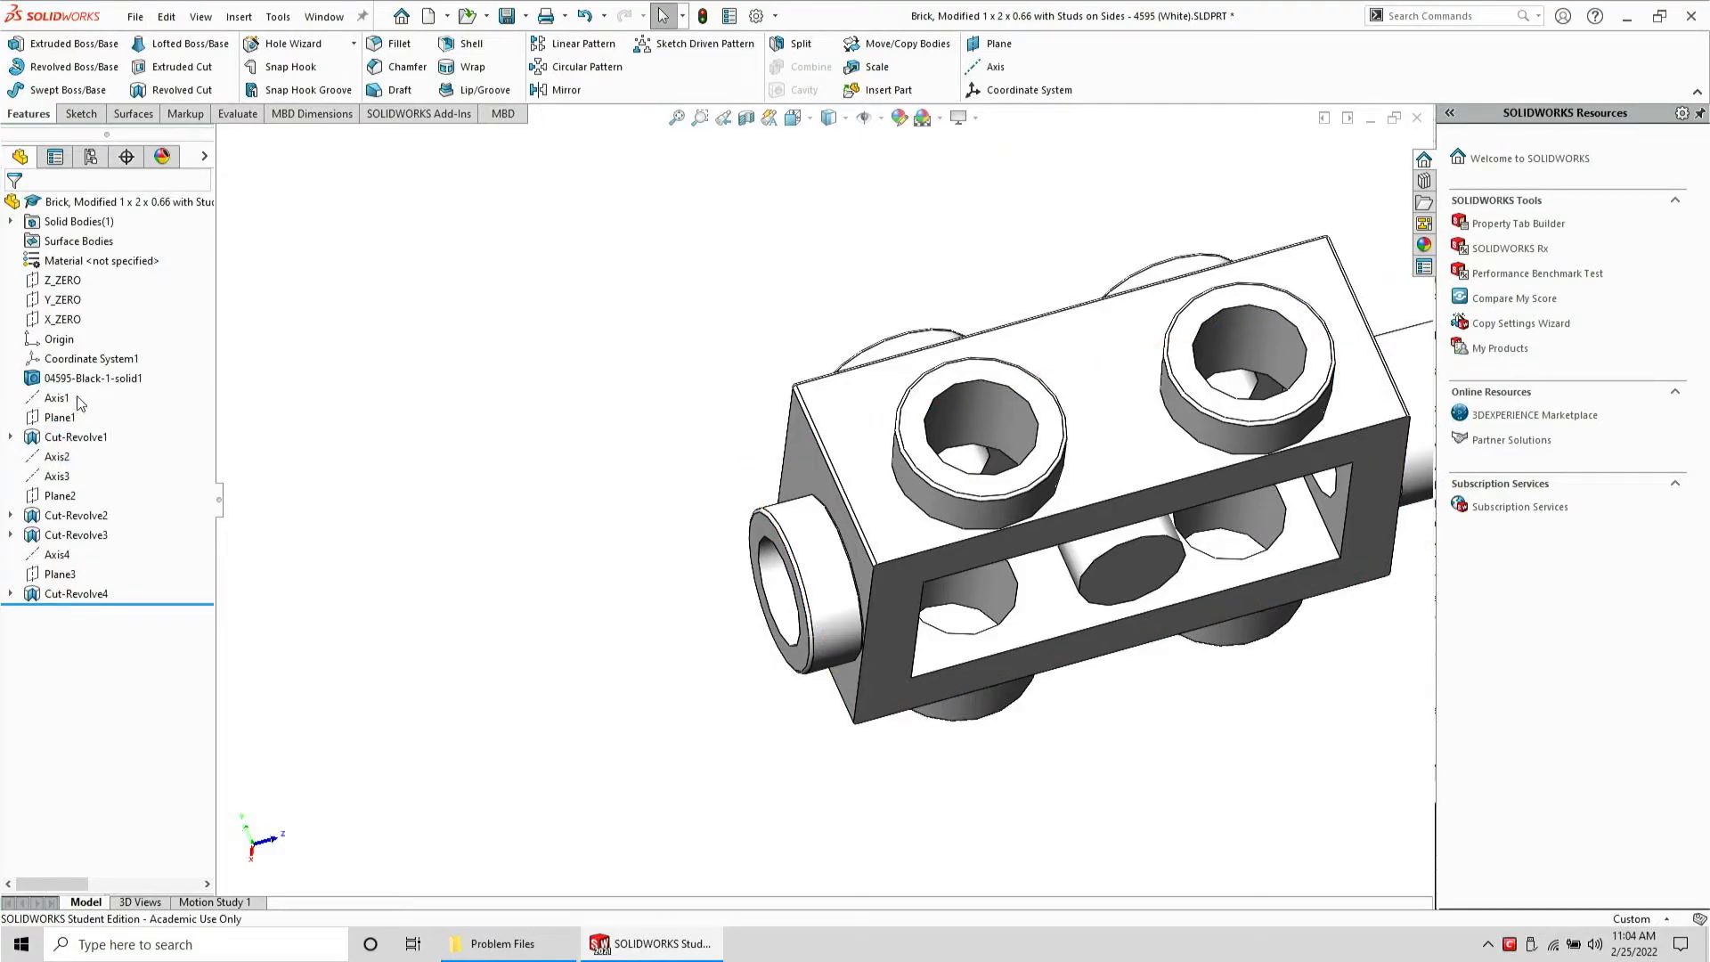
Save the part and export it as a STEP AP203 file in the Problem Files folder
left_click(506, 20)
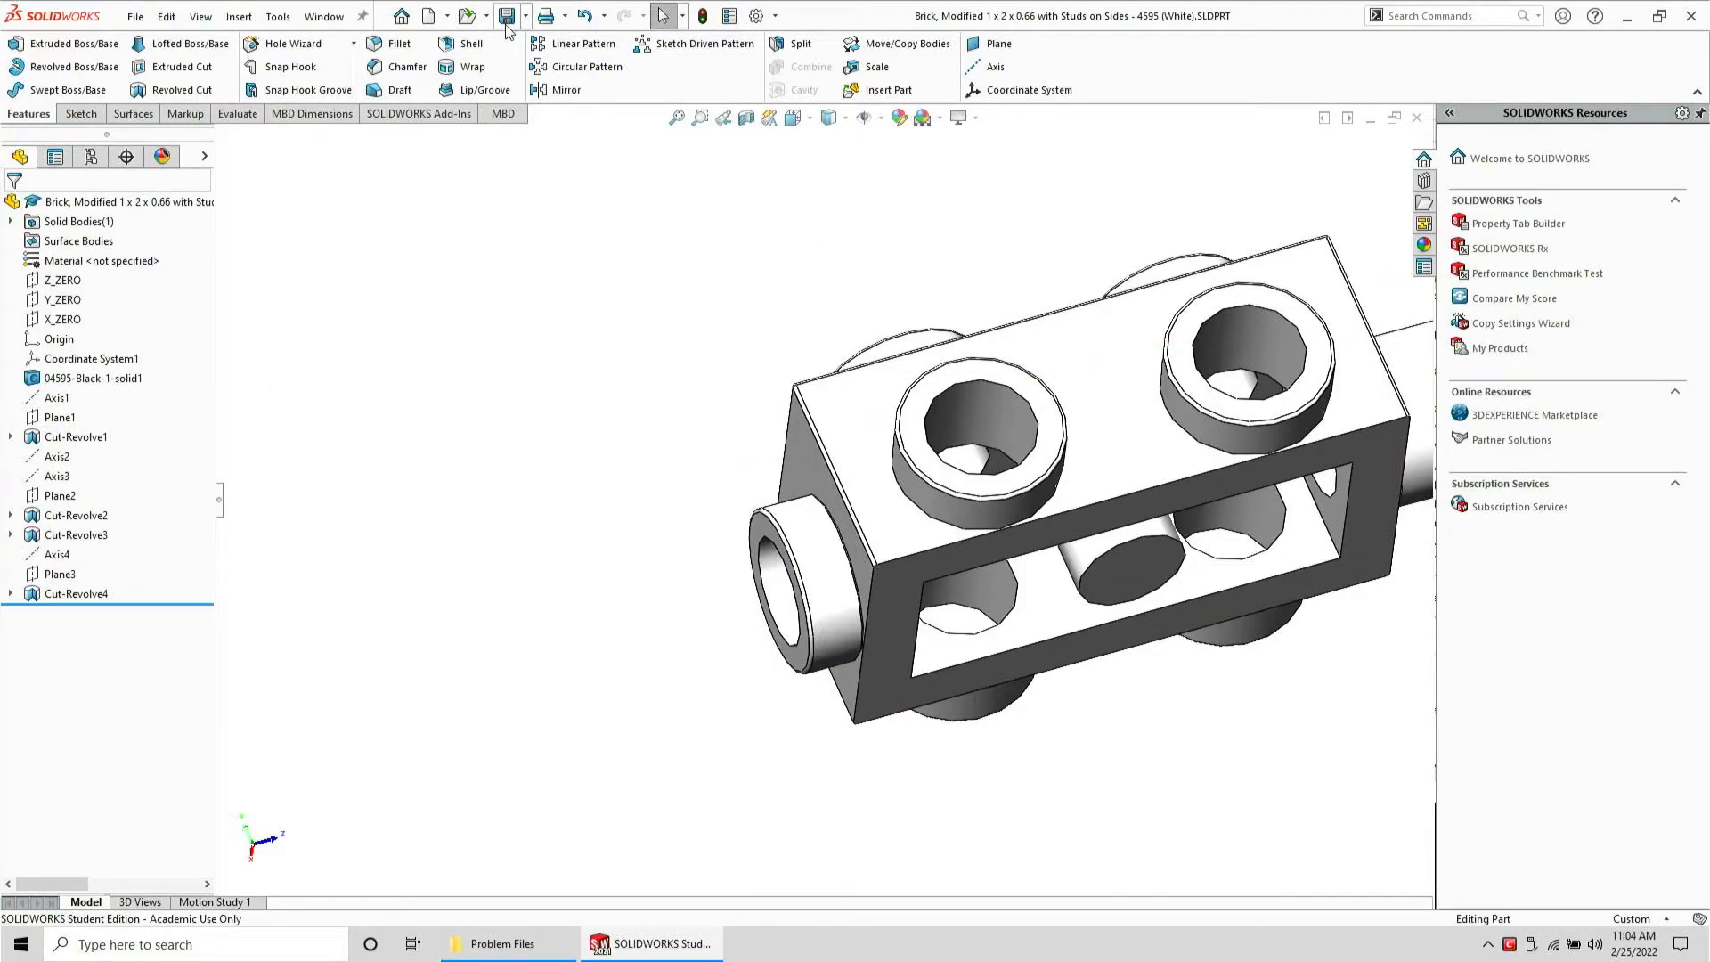
left_click(141, 18)
left_click(172, 234)
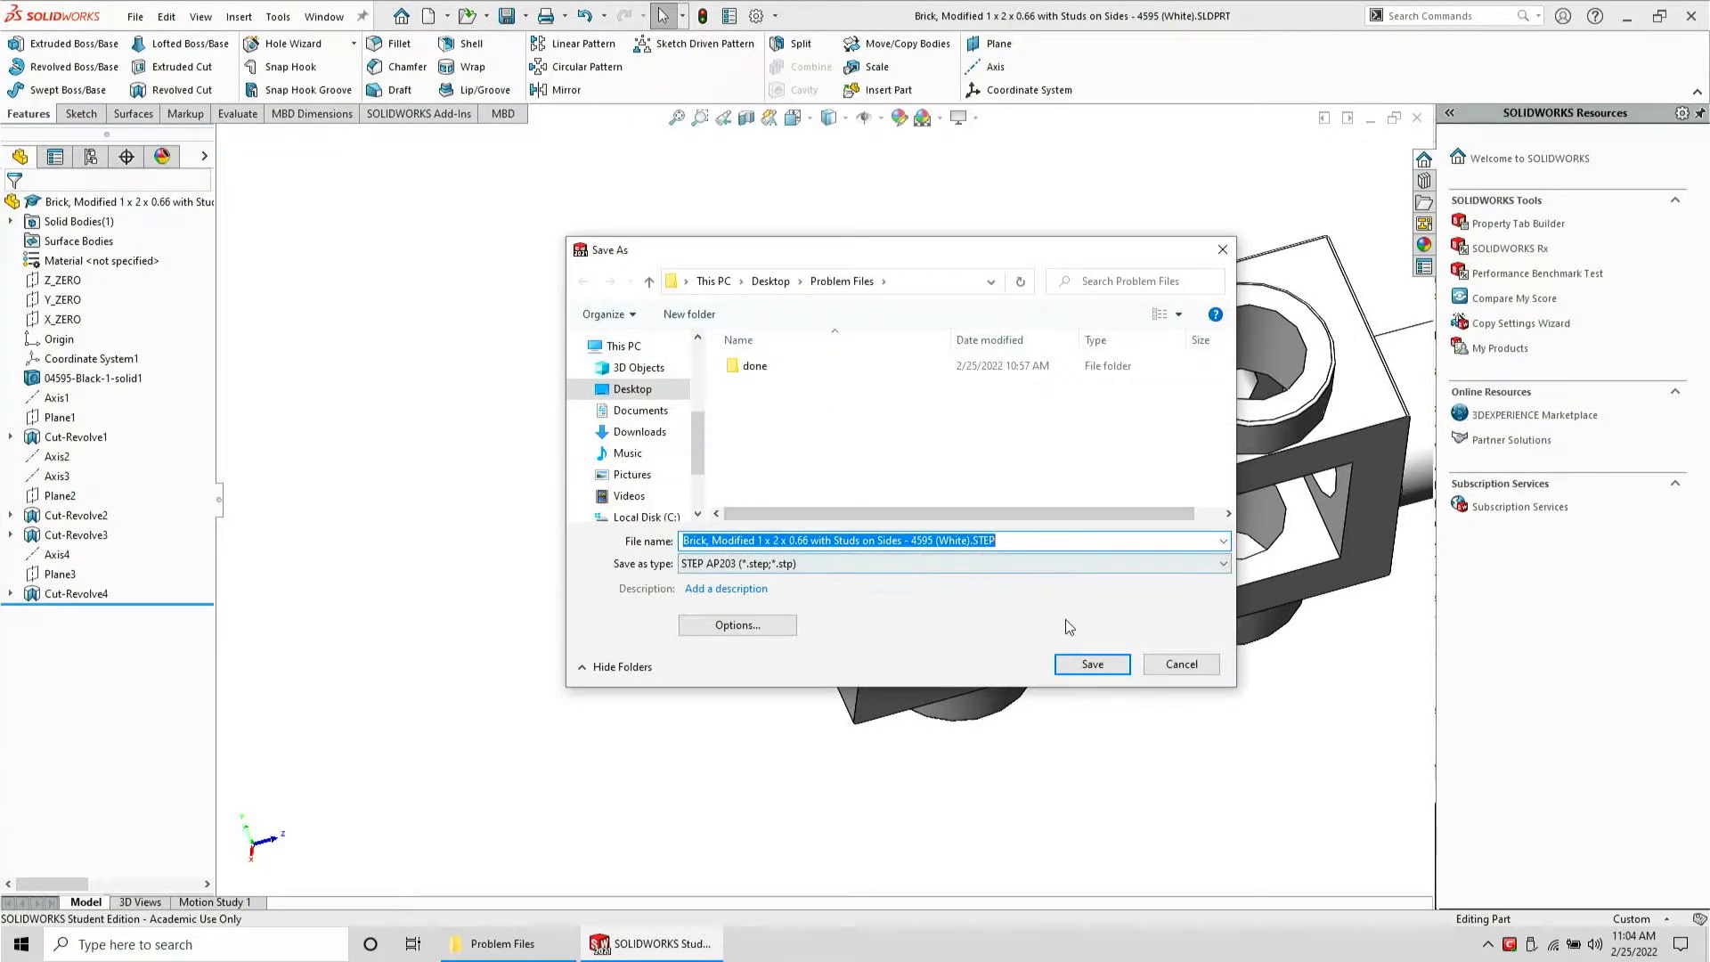
left_click(1097, 663)
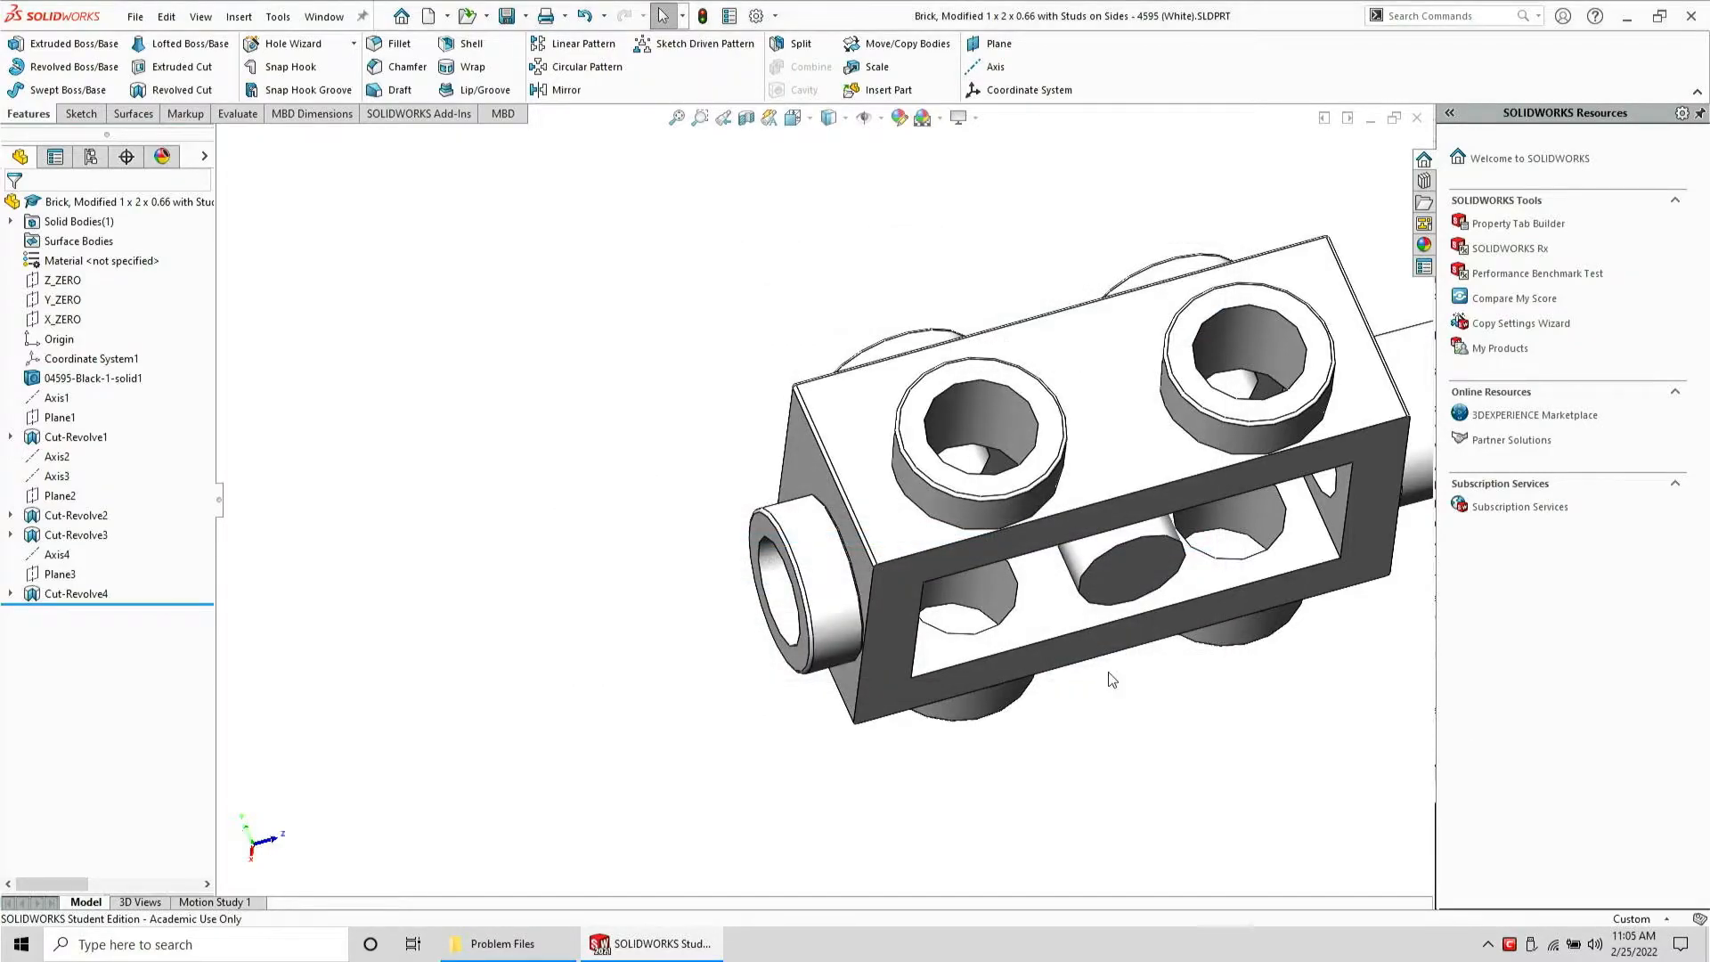
Close the part and open the exported brick STEP file to check it
key("ctrl+w")
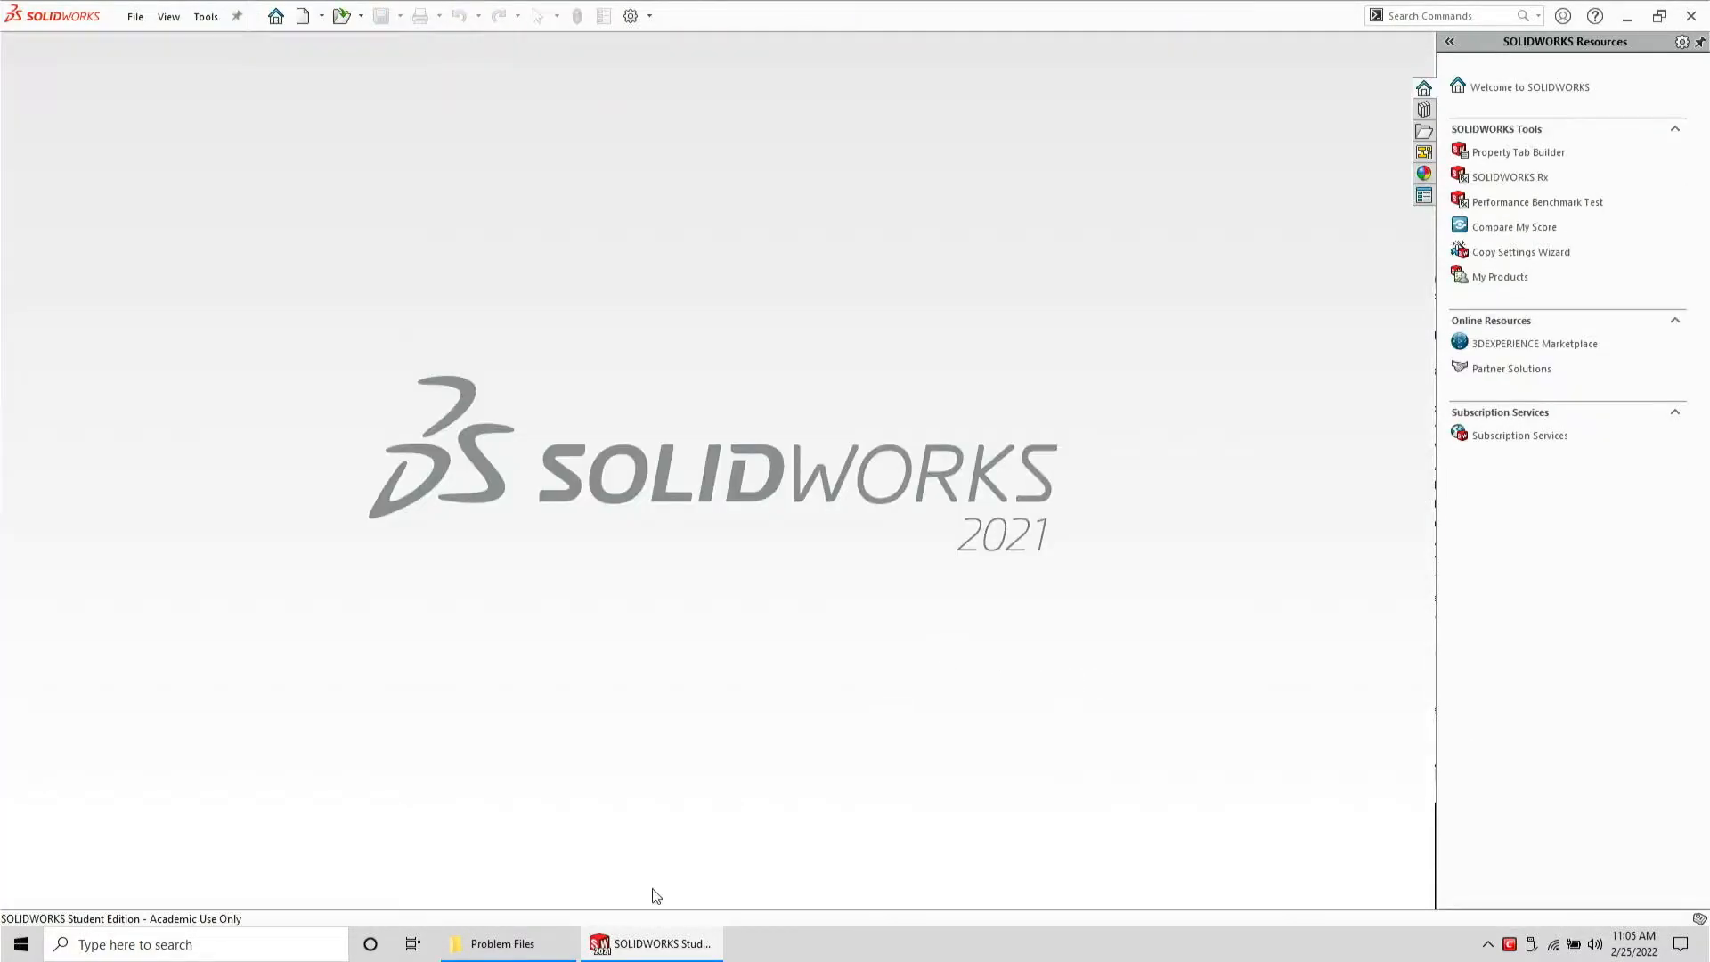
left_click(504, 943)
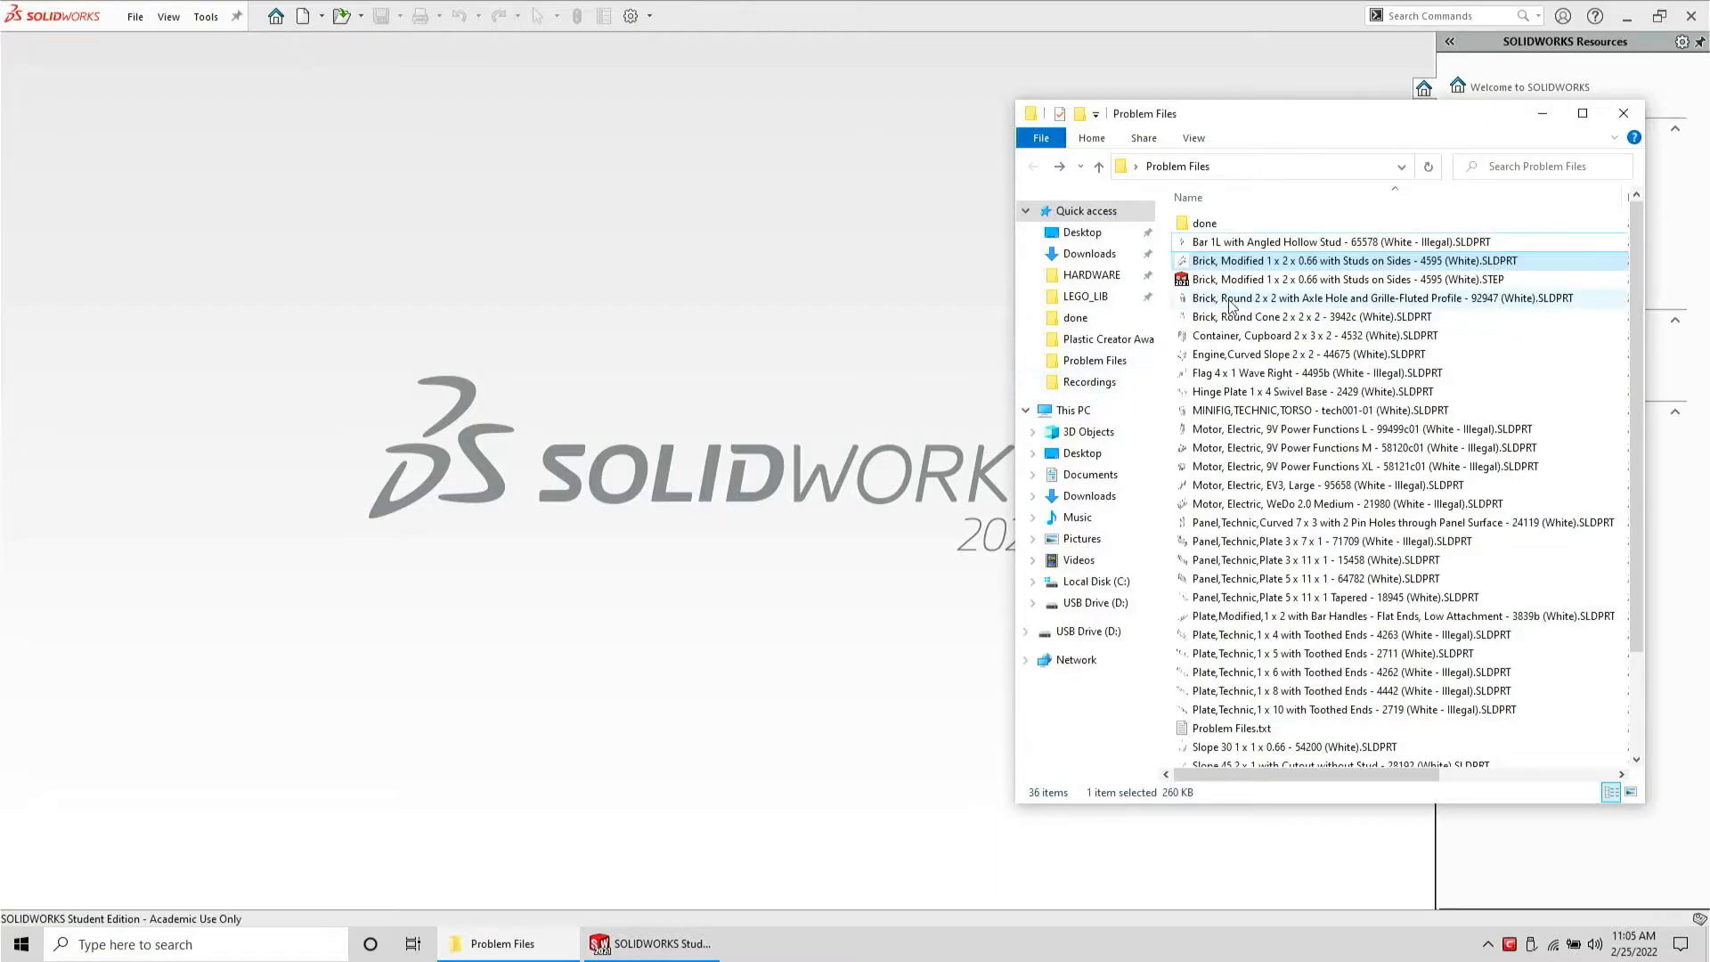
left_click(1230, 282)
left_click_drag(776, 339, 776, 340)
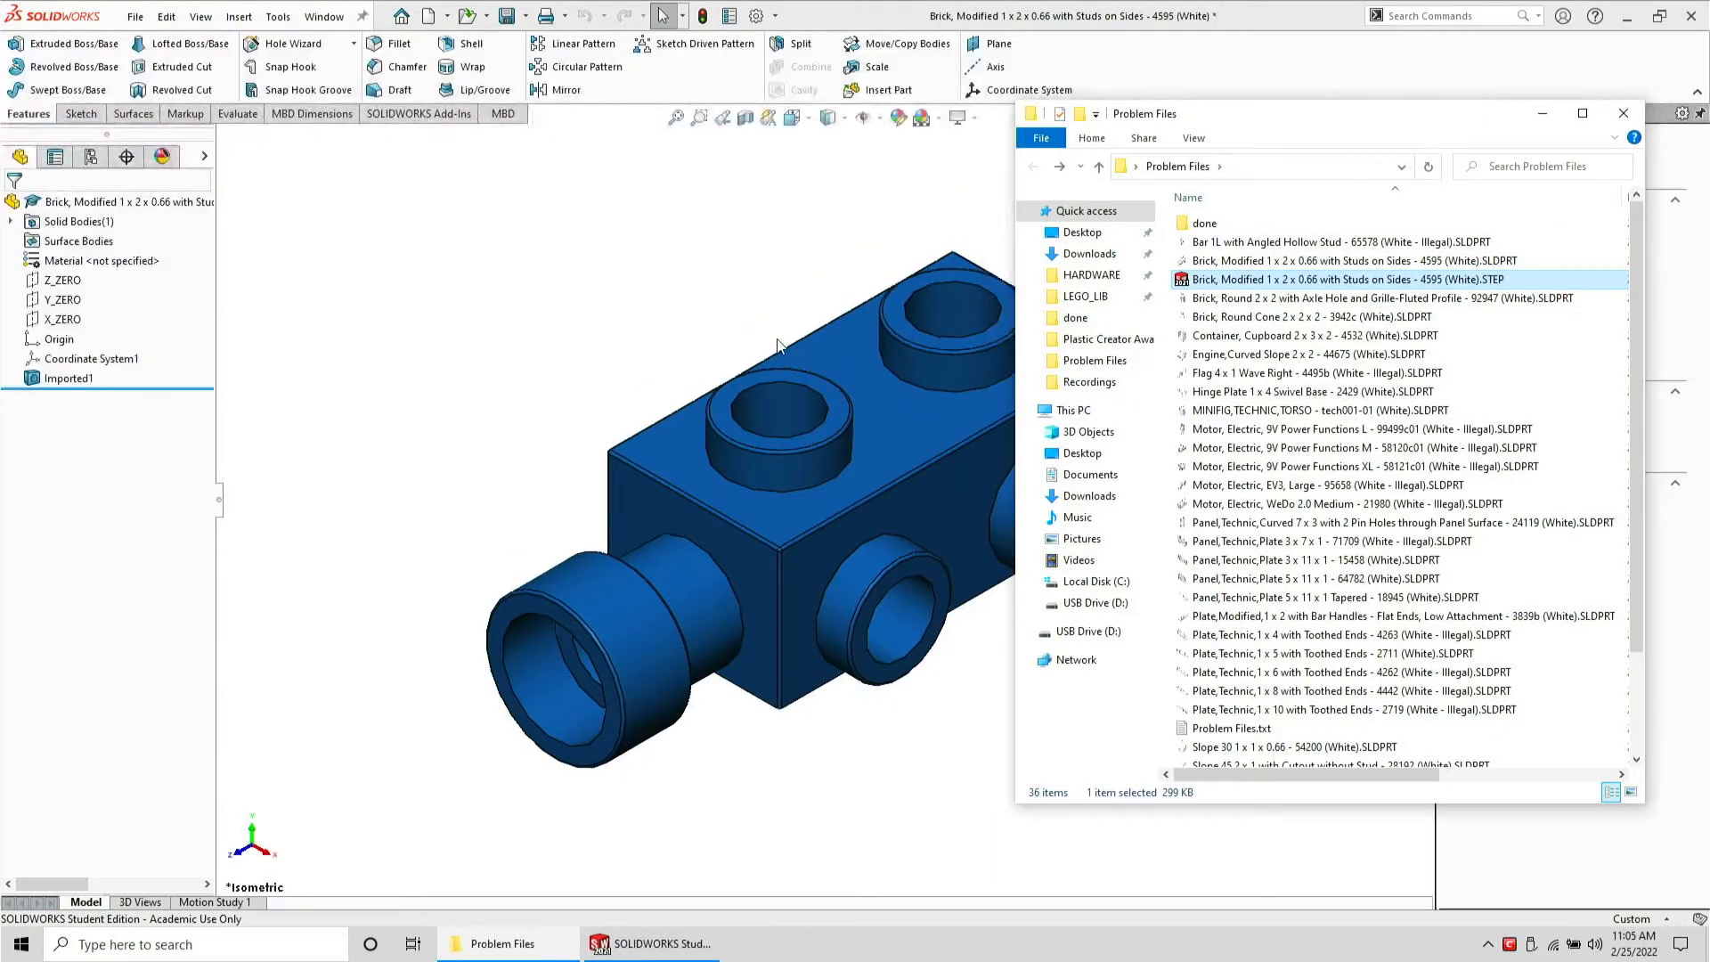
Close the STEP model without saving and move the STEP file into the done folder
key("ctrl+w")
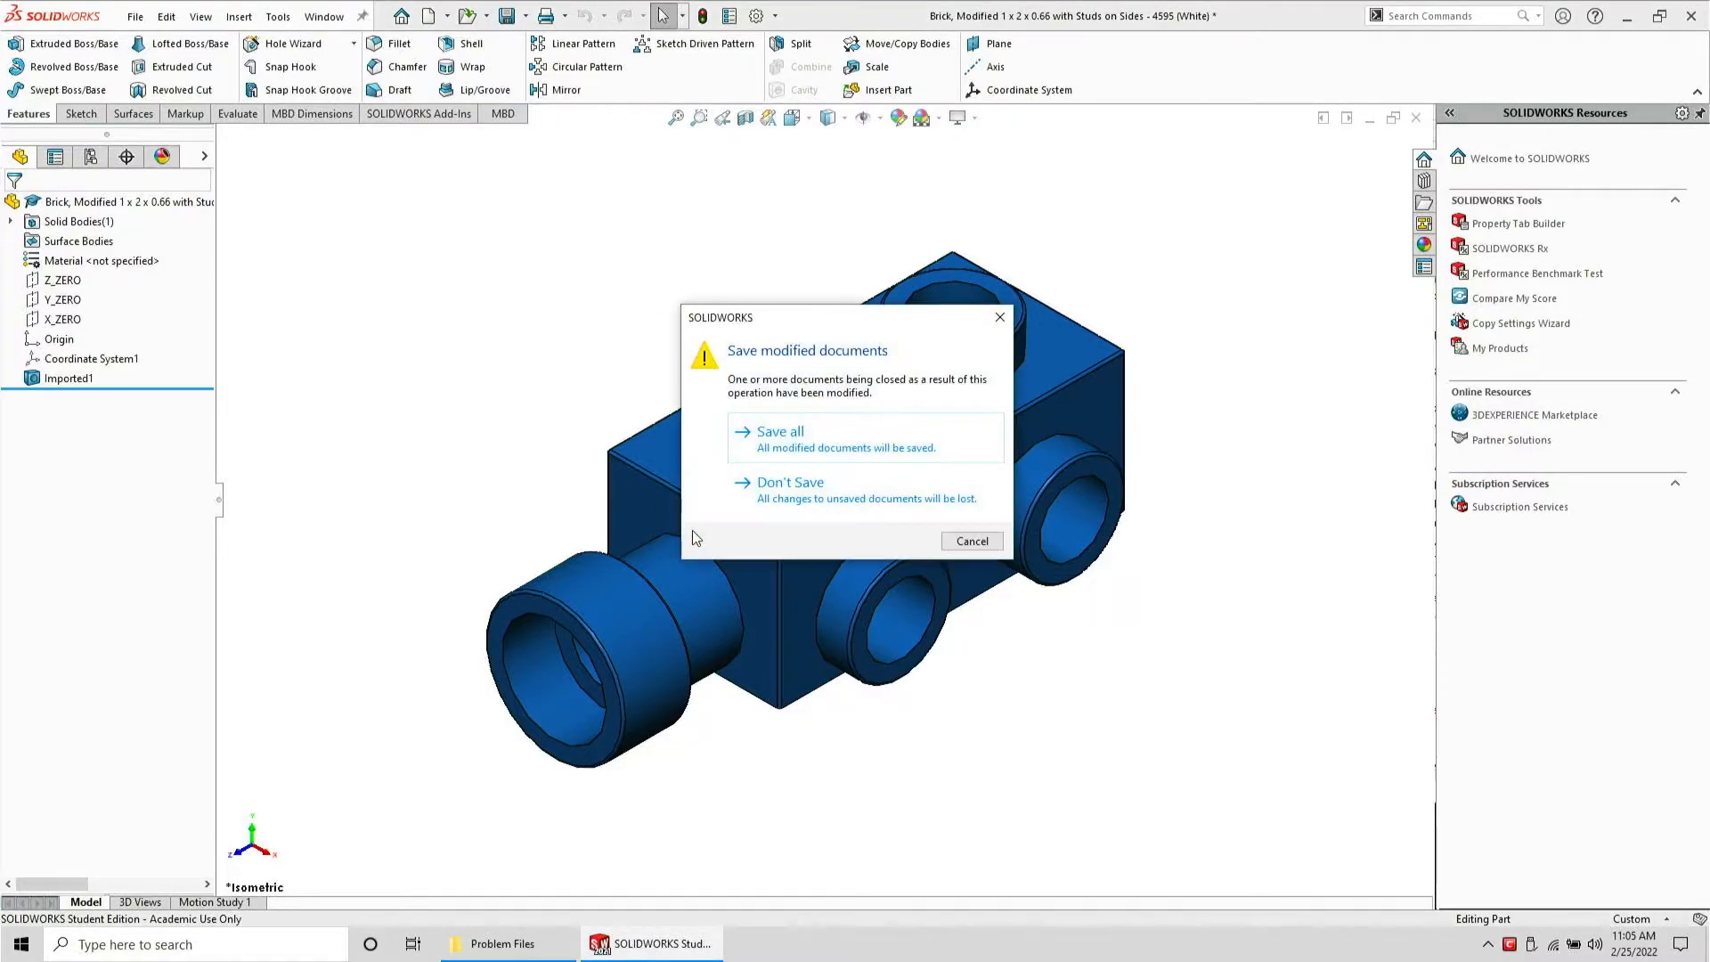
left_click(789, 488)
left_click(568, 950)
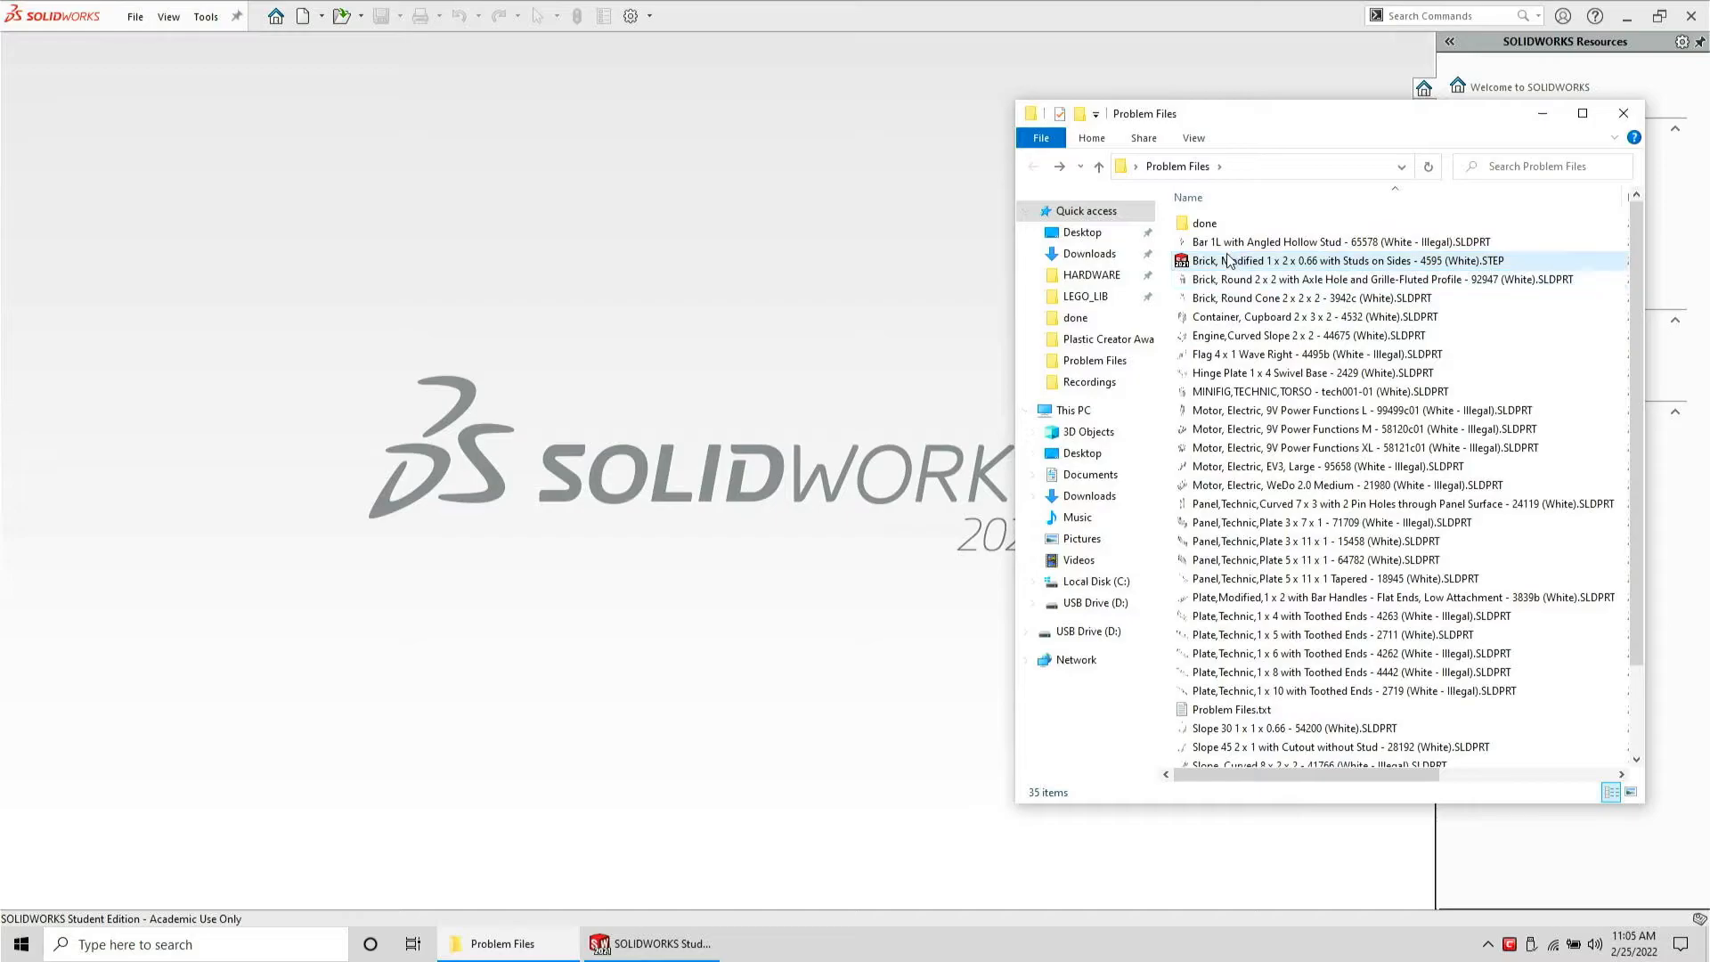
left_click_drag(1221, 250, 1207, 224)
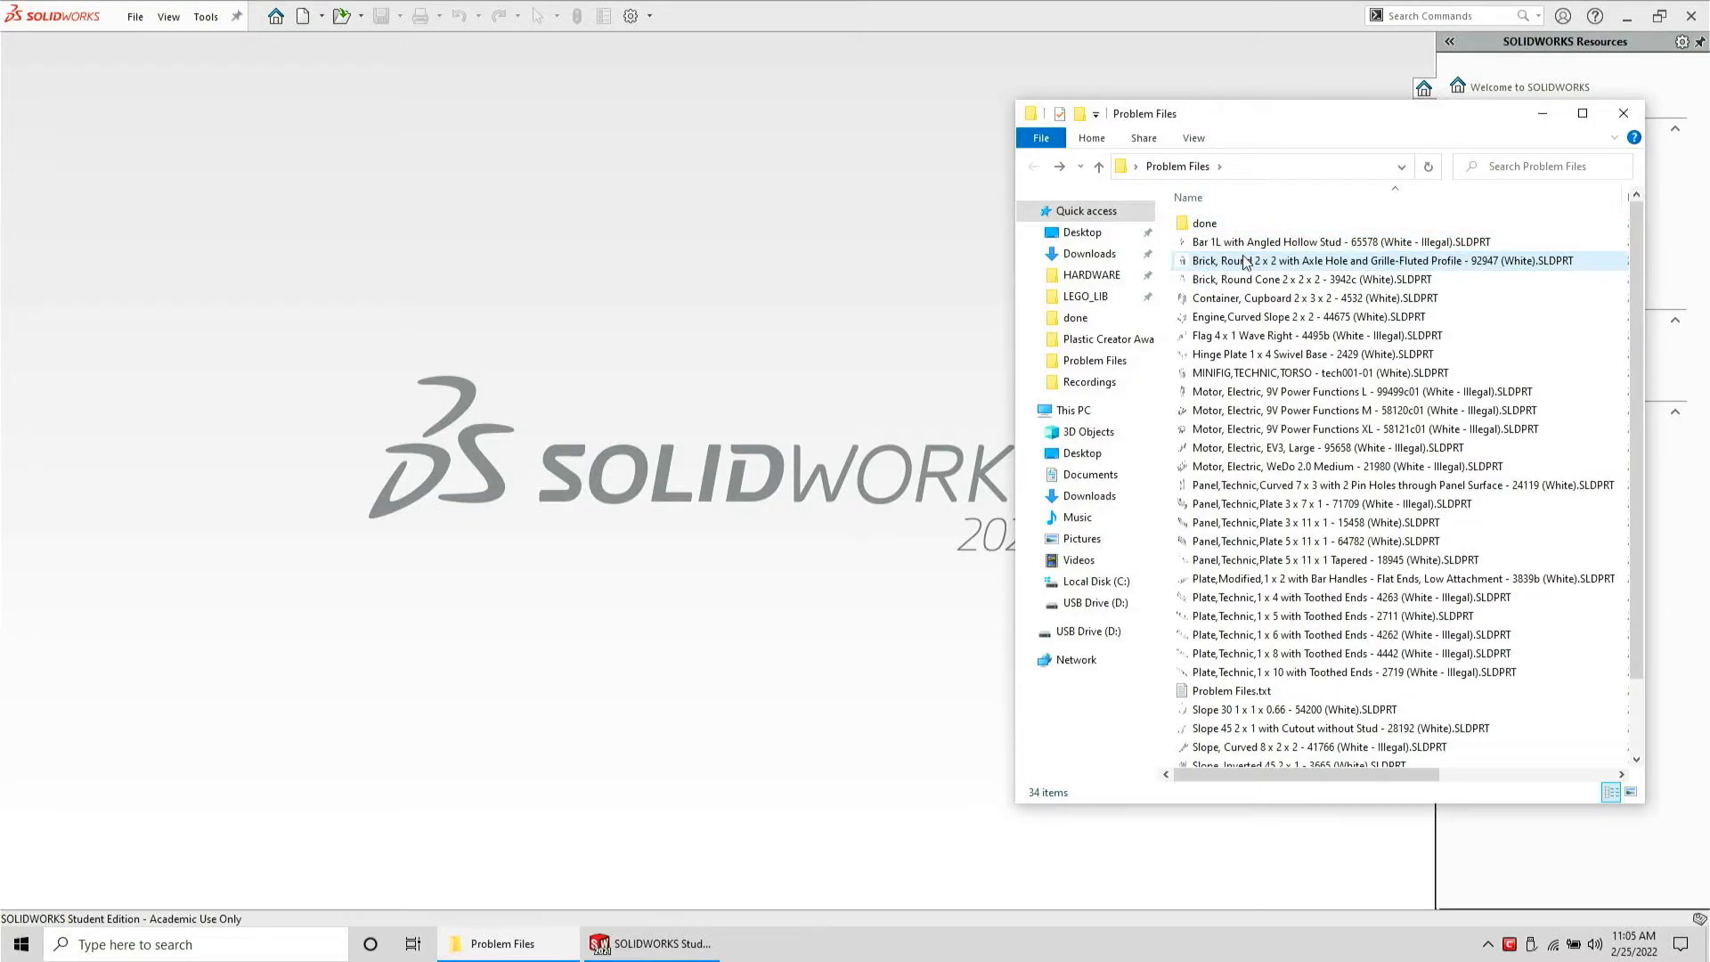
Open the Brick, Round 2 x 2 with Axle Hole and Grille-Fluted Profile part and orbit to inspect it
left_click_drag(737, 307, 739, 309)
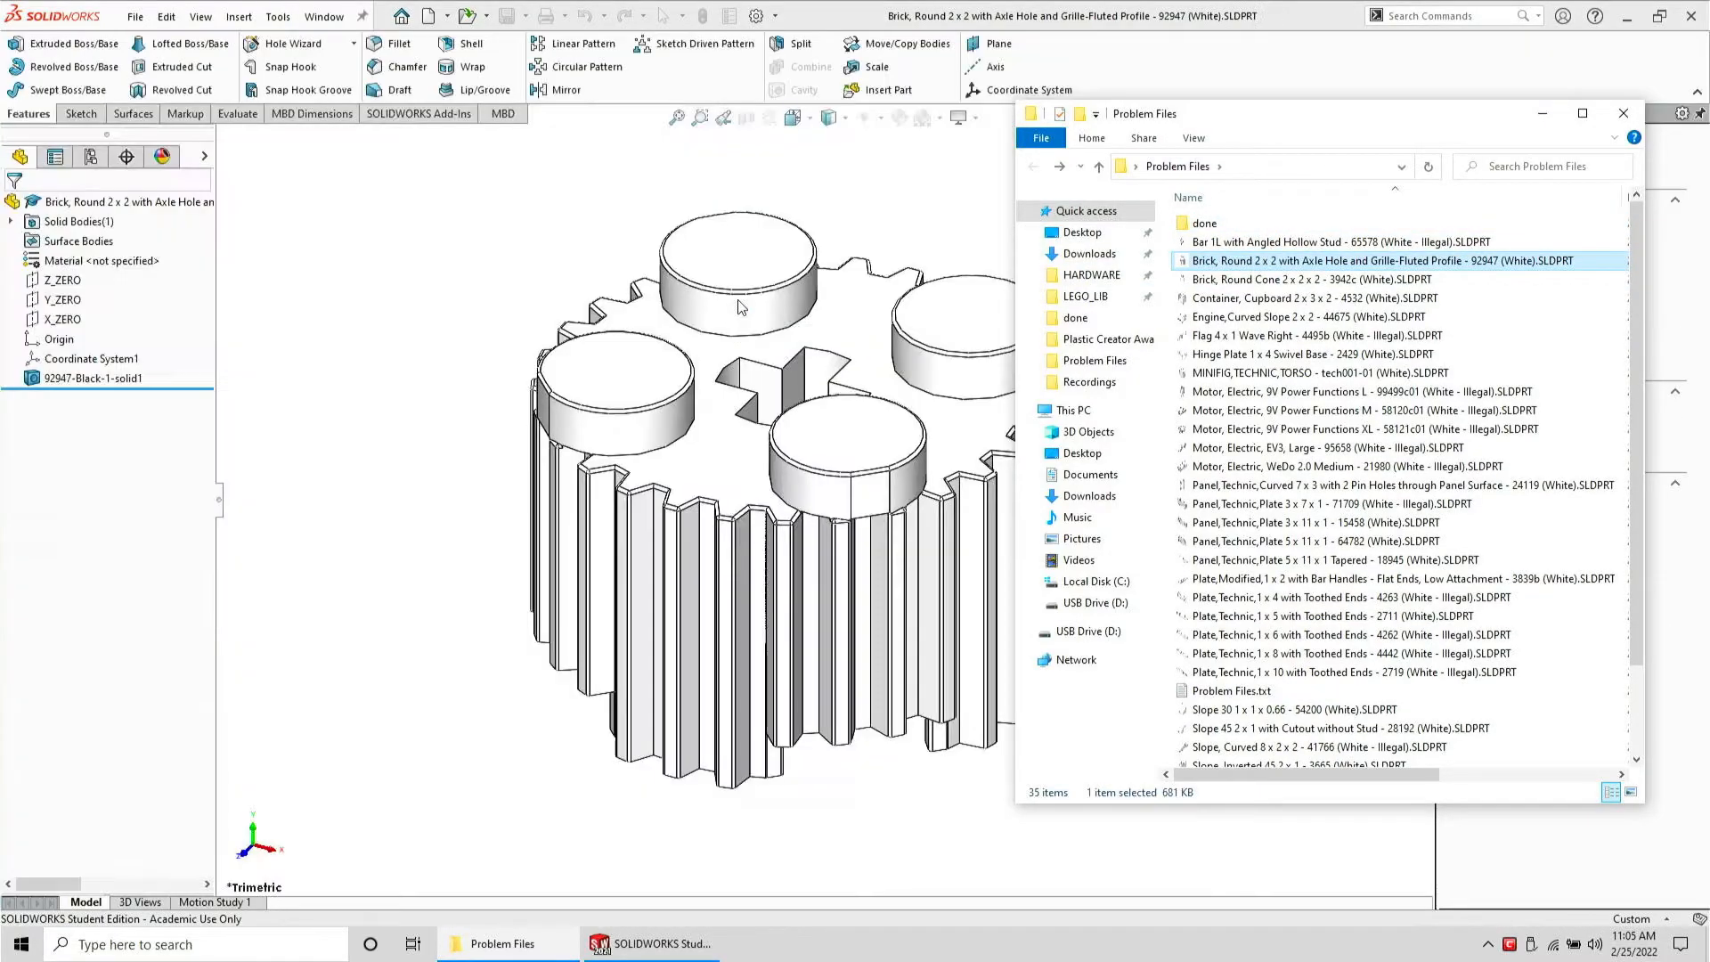
left_click(483, 300)
middle_click_drag(824, 534, 644, 469)
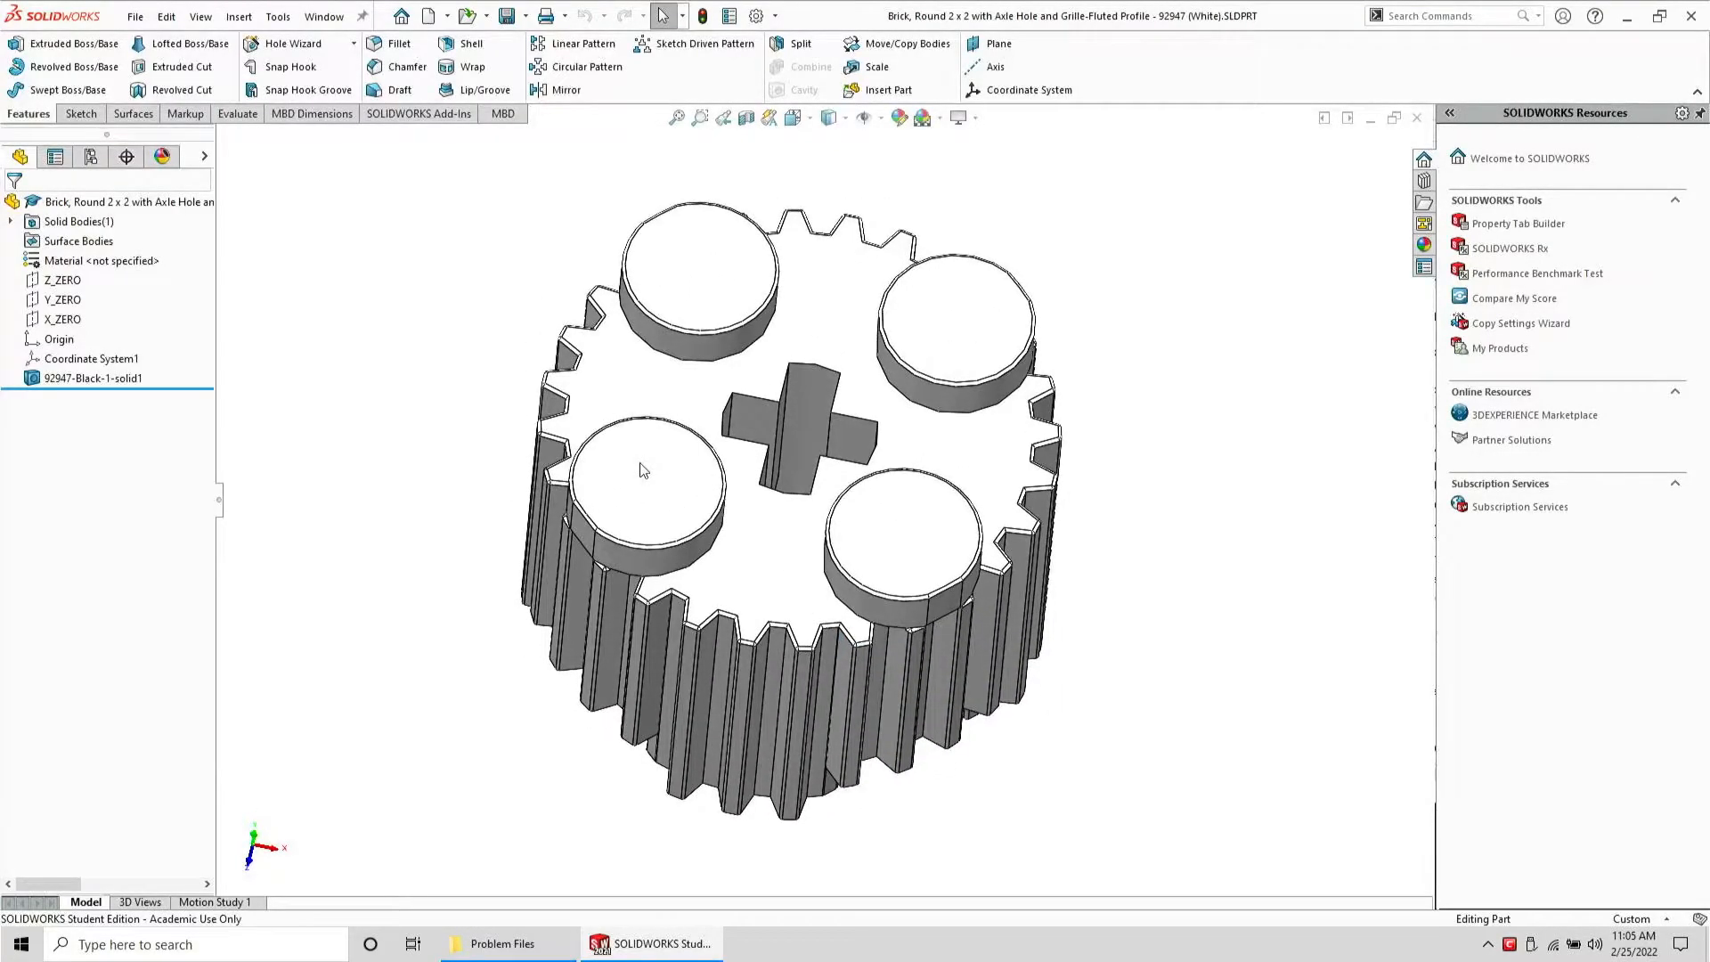
scroll(643, 469, "down", 2)
Export the round brick as a STEP AP203 file in the Problem Files folder
left_click(134, 16)
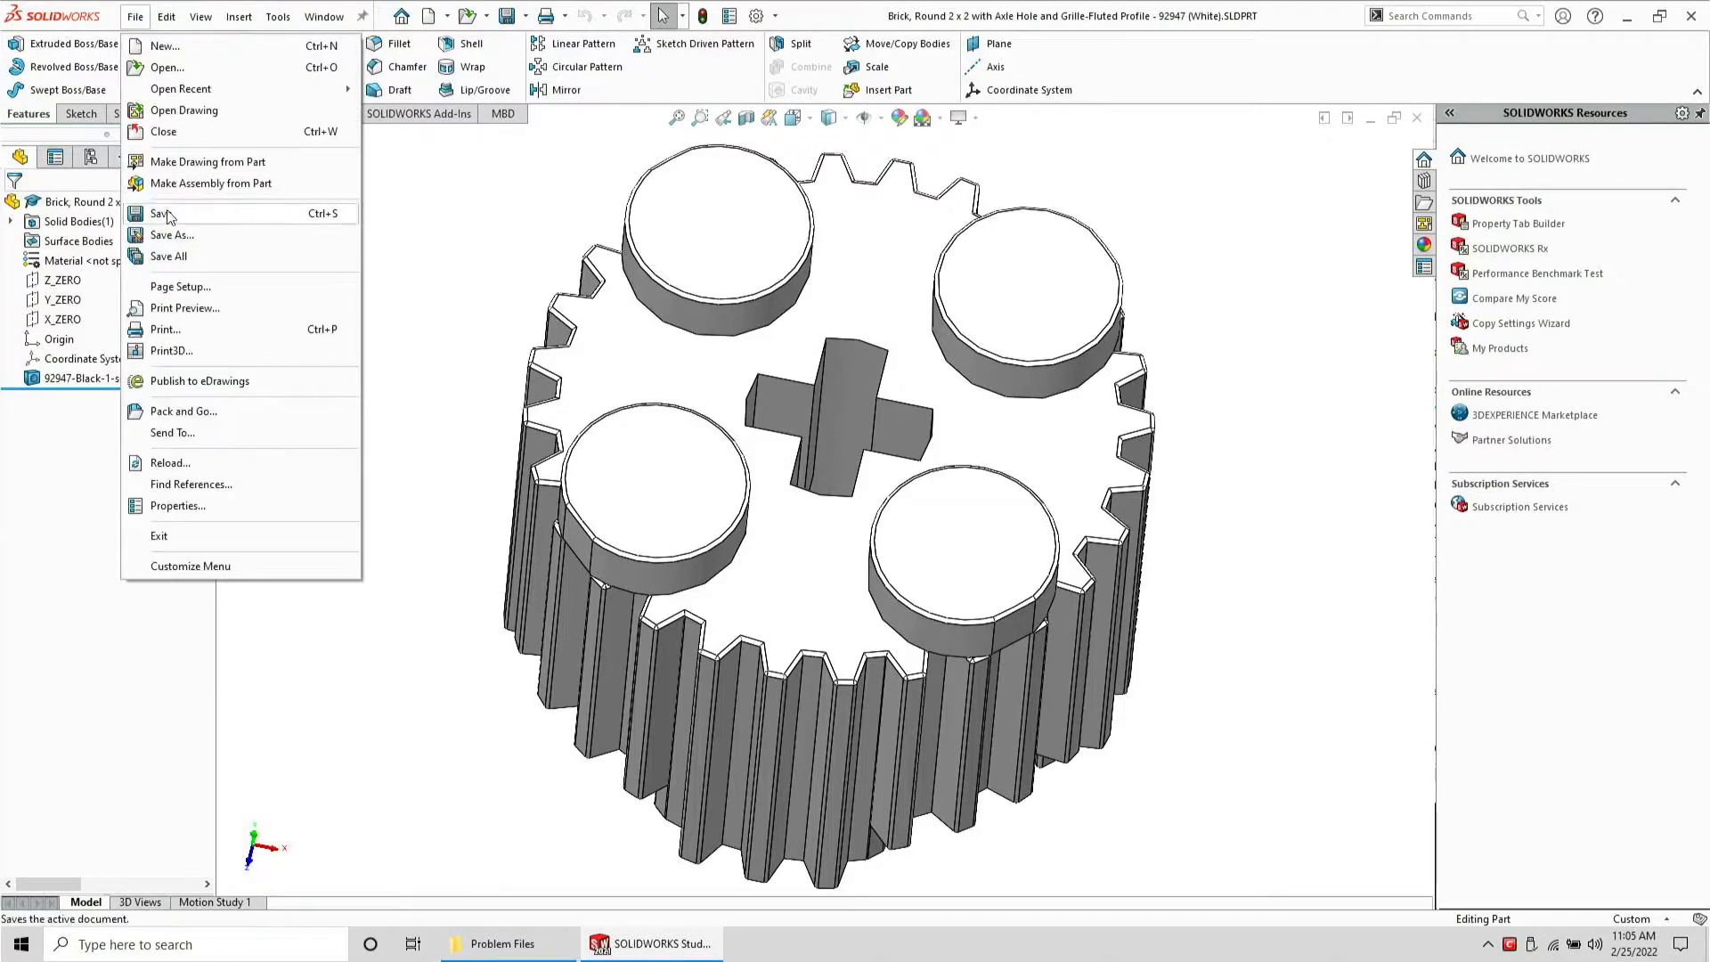
left_click(177, 235)
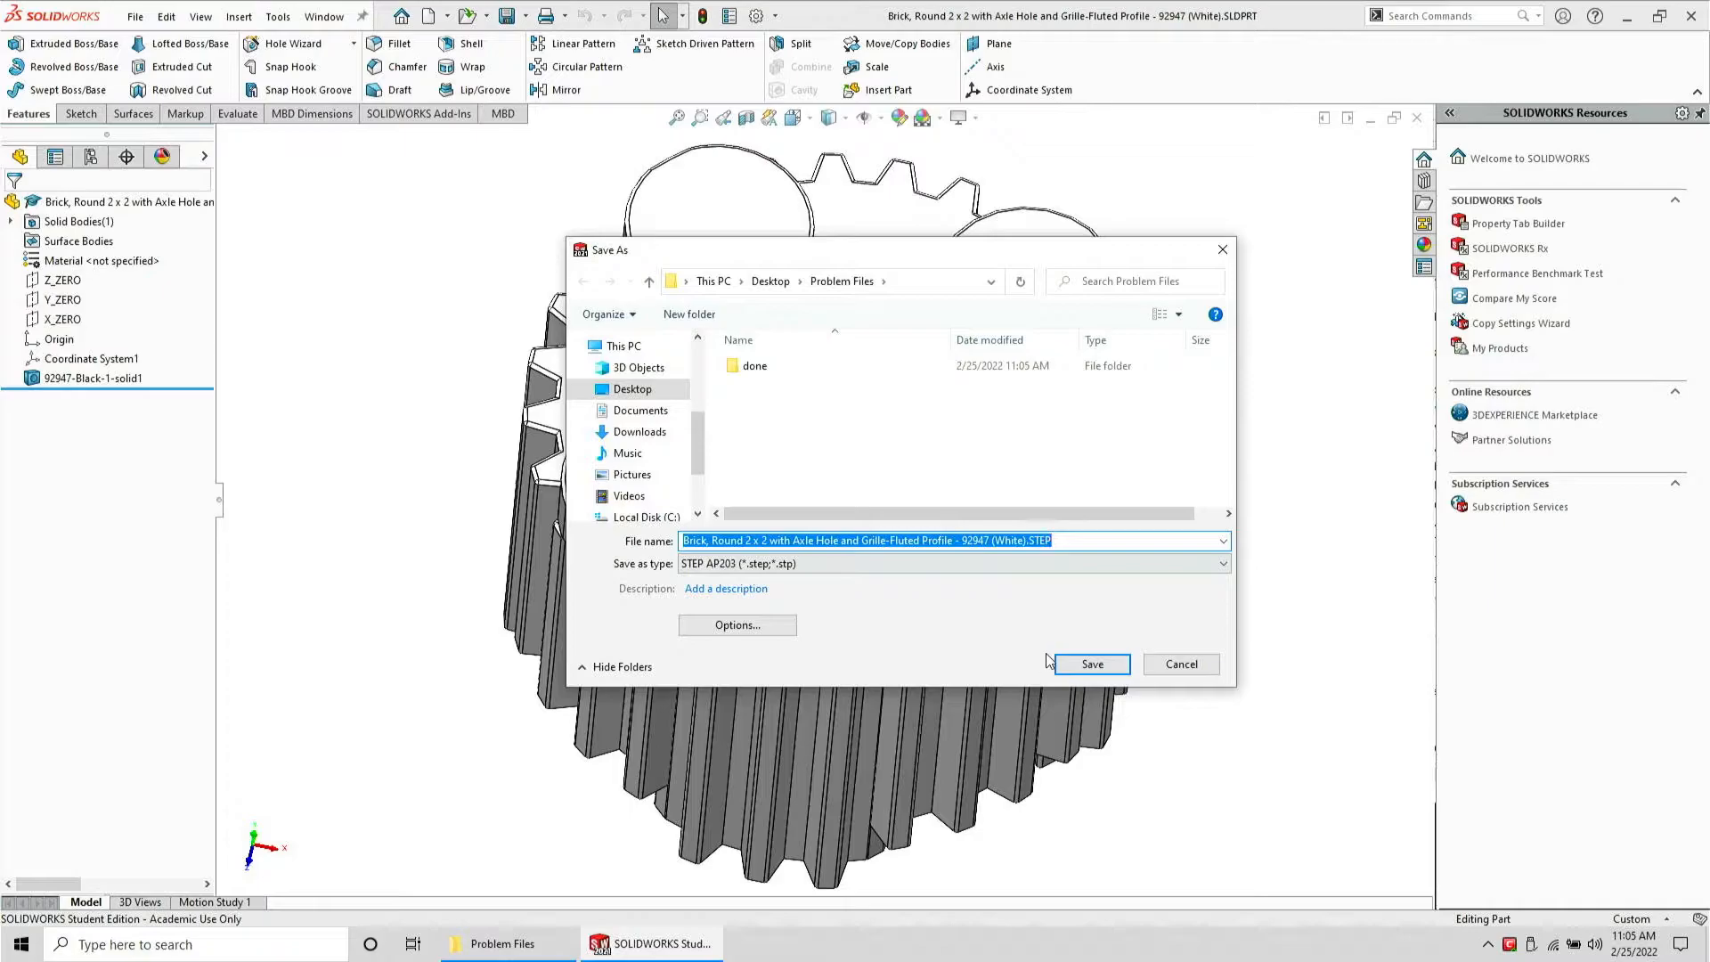
left_click(1059, 660)
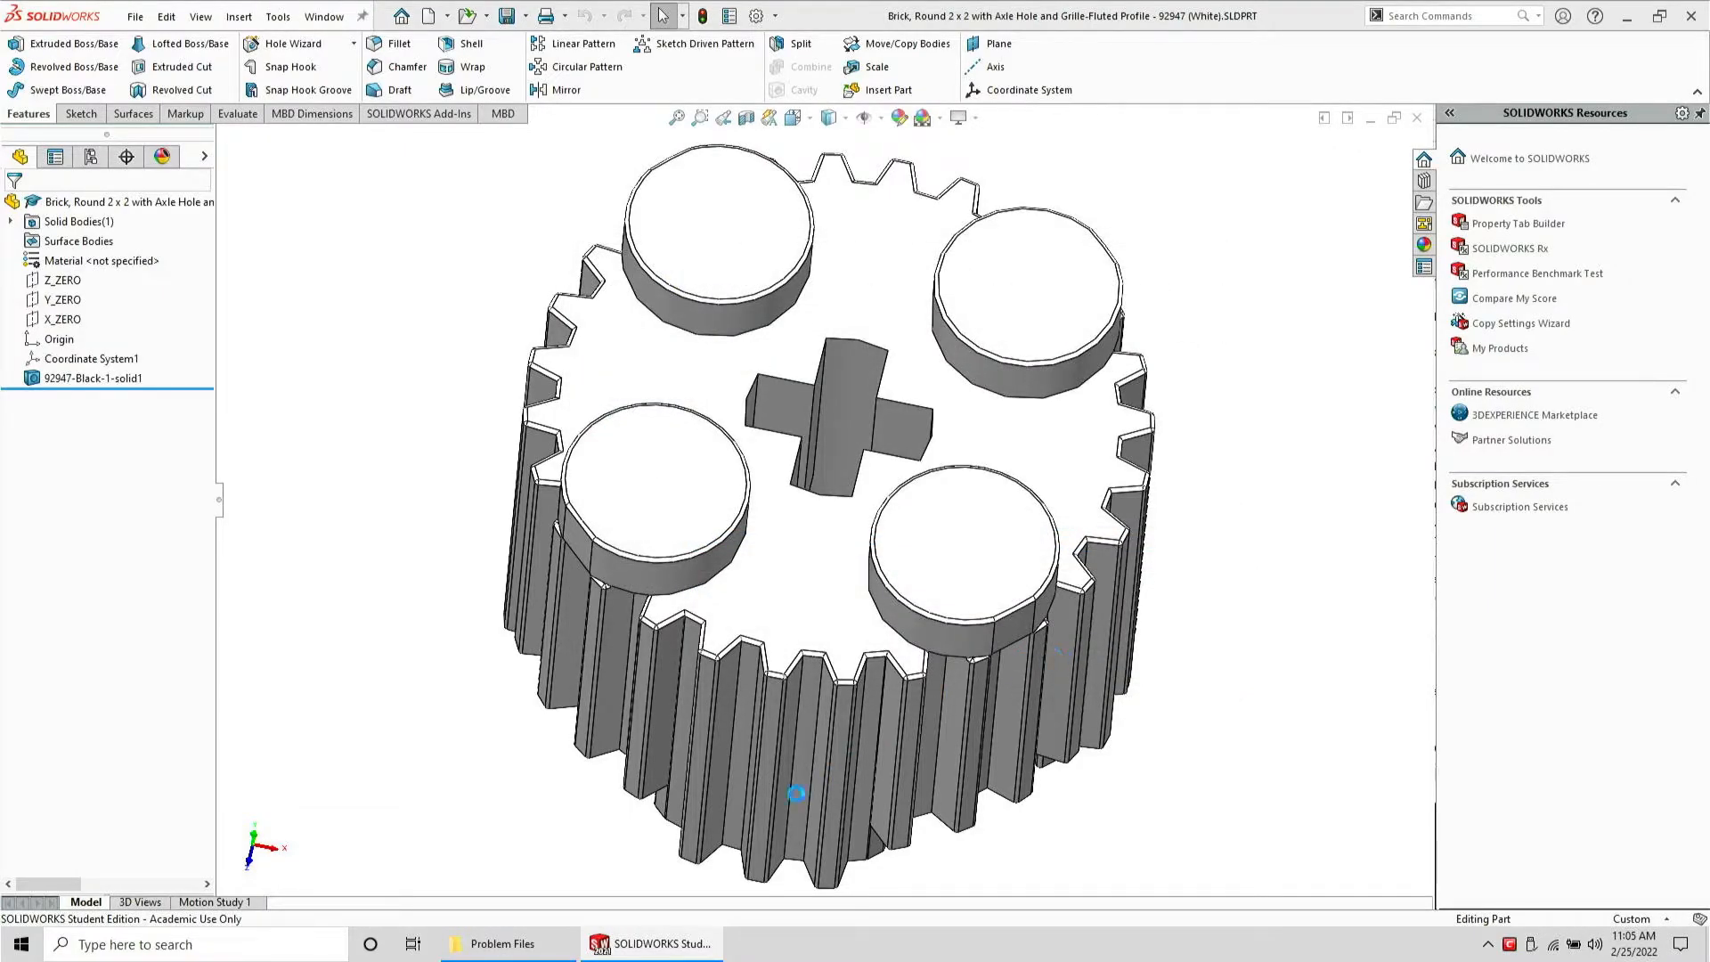
Close the round brick part and open its exported STEP file
key("ctrl+w")
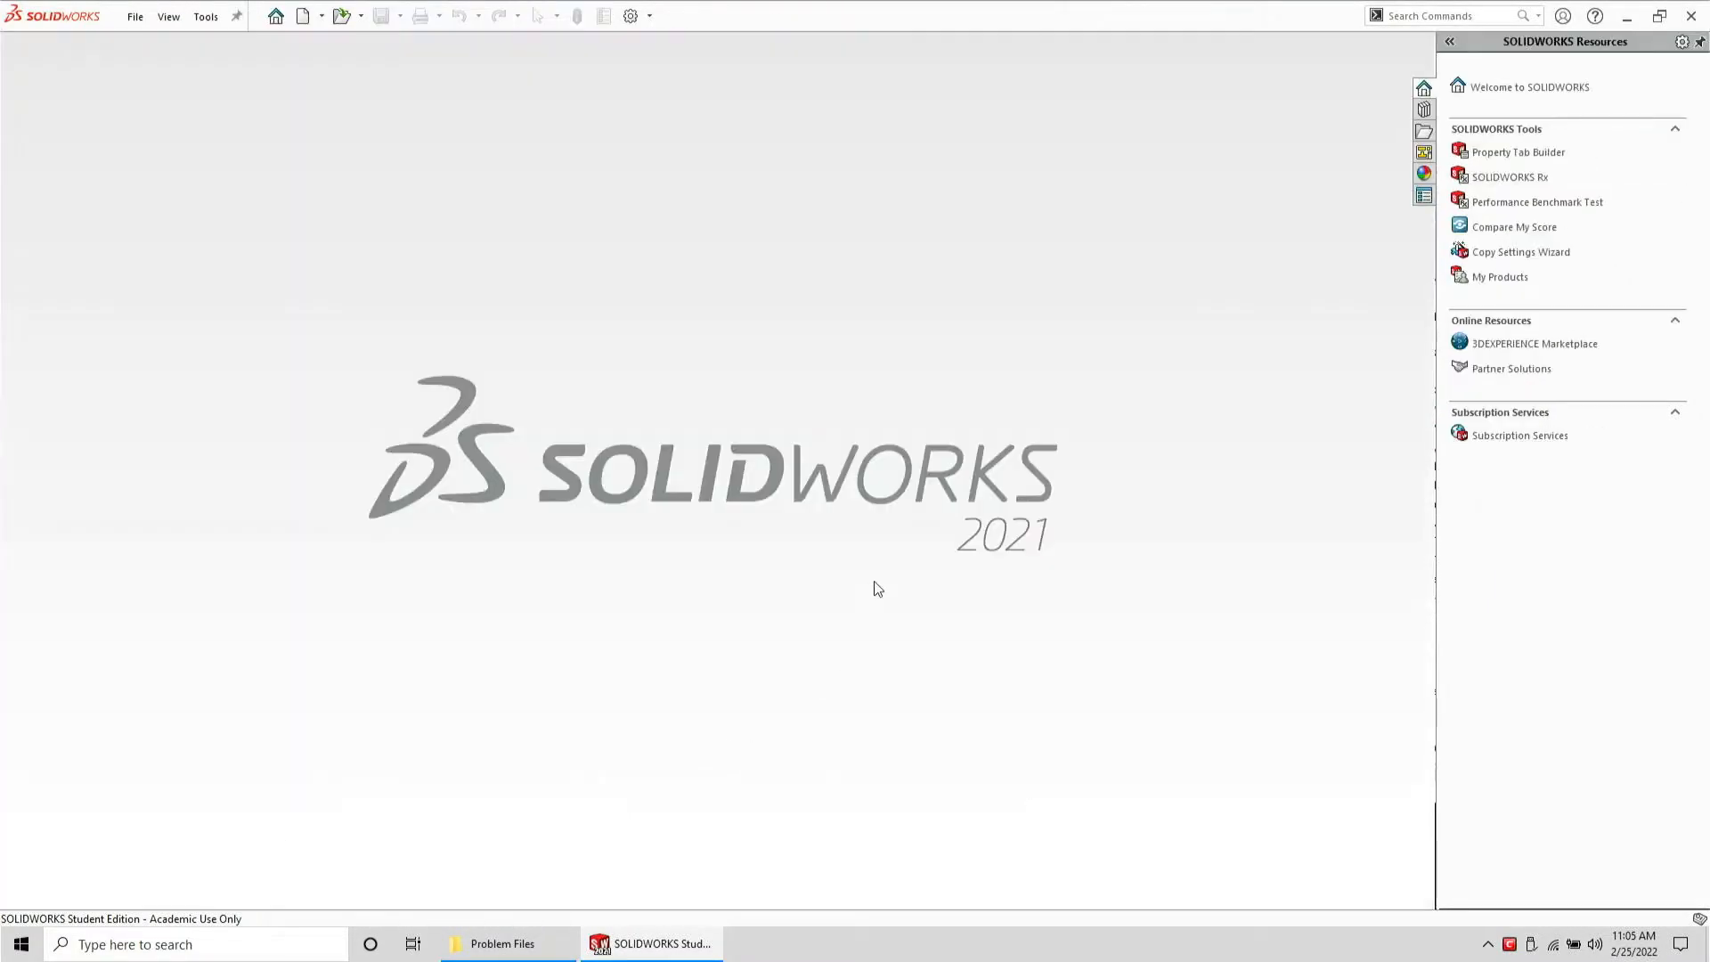
left_click(561, 942)
left_click_drag(1271, 274, 681, 359)
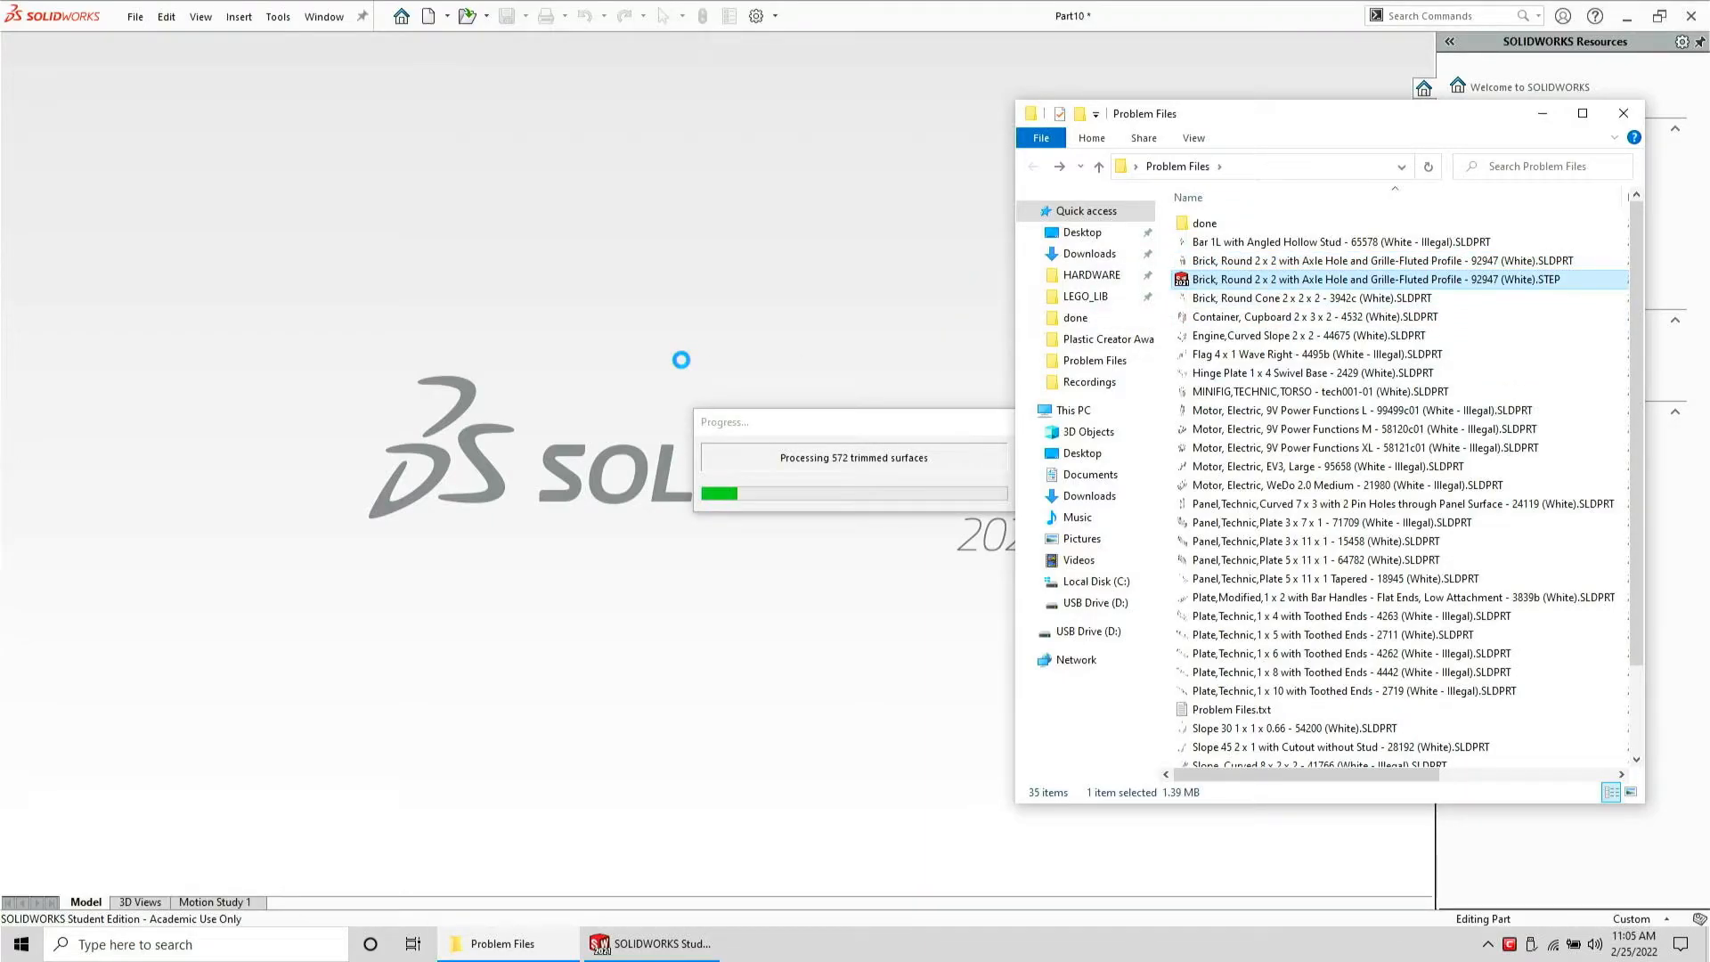
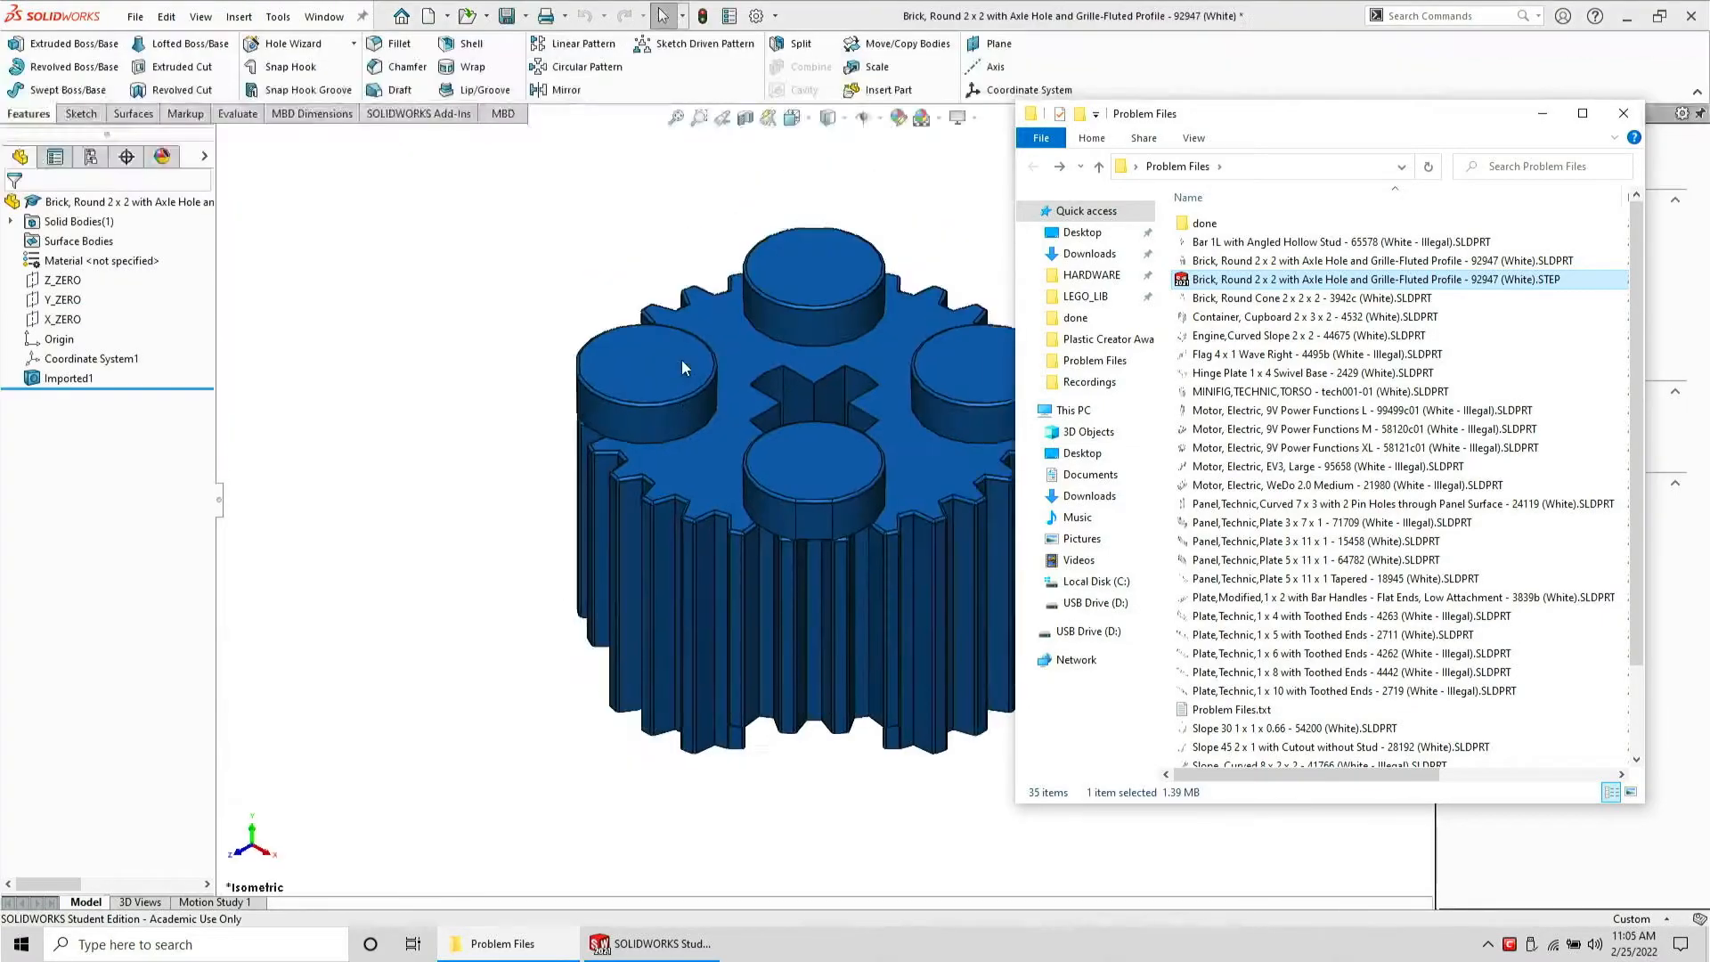
Inspect the imported round brick STEP model and close it without saving
left_click(405, 236)
middle_click_drag(762, 493, 796, 676)
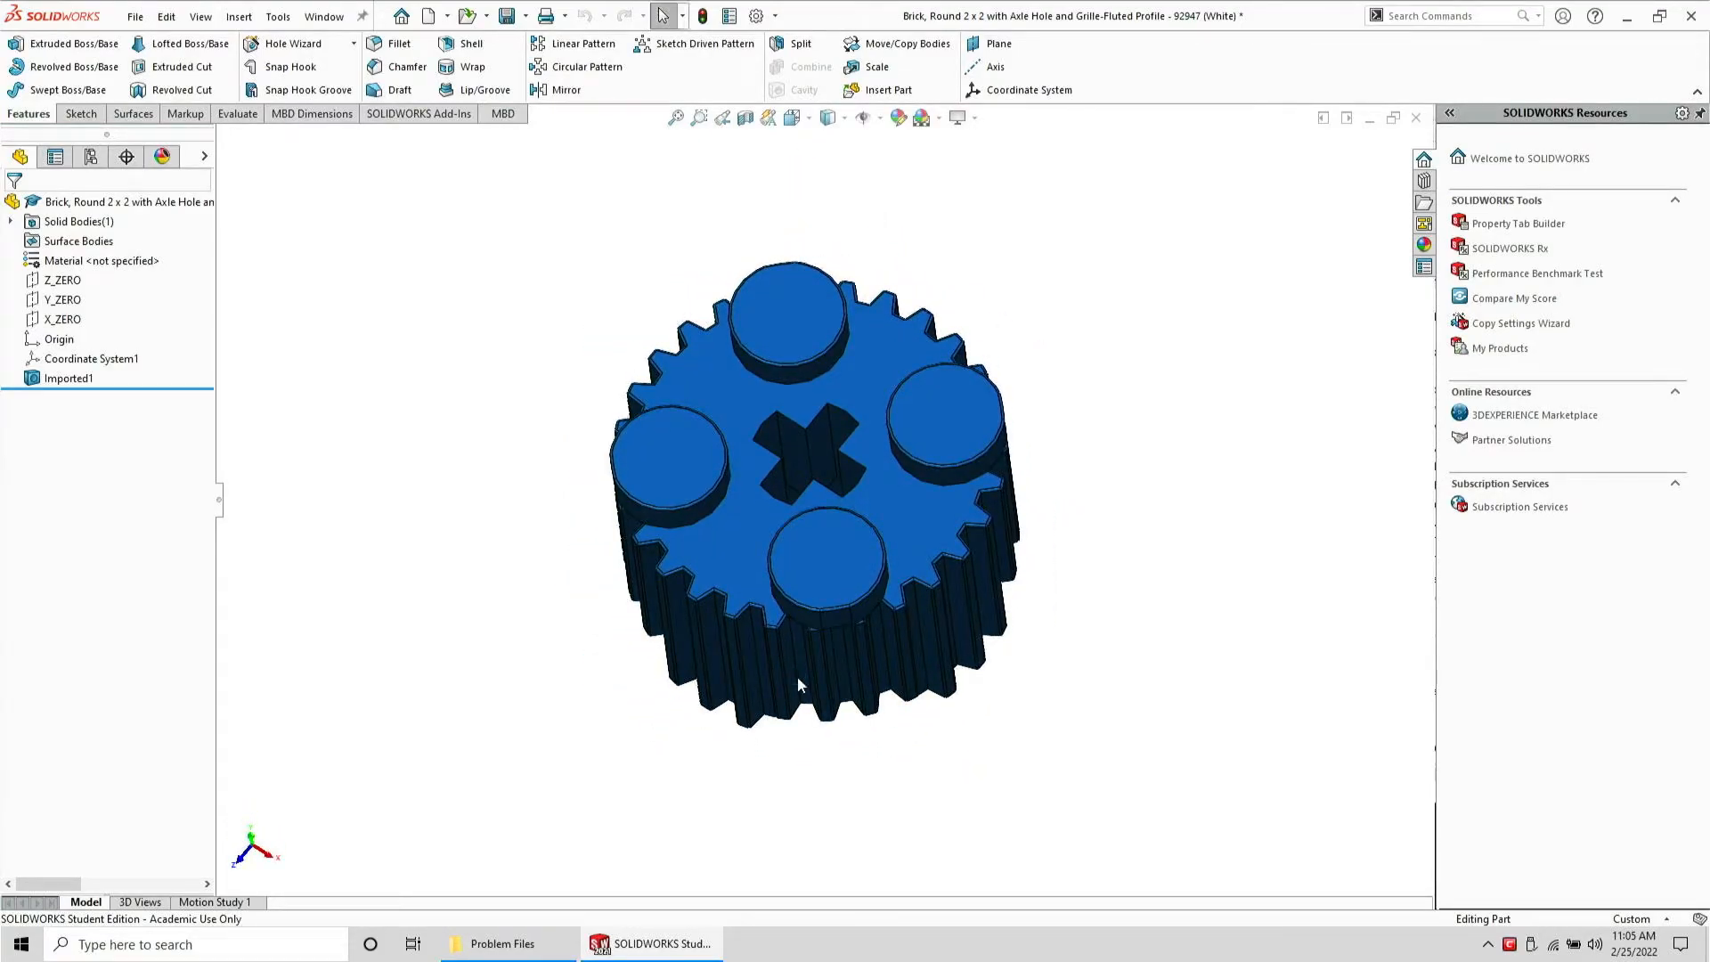
middle_click_drag(783, 565, 784, 479)
key("ctrl+w")
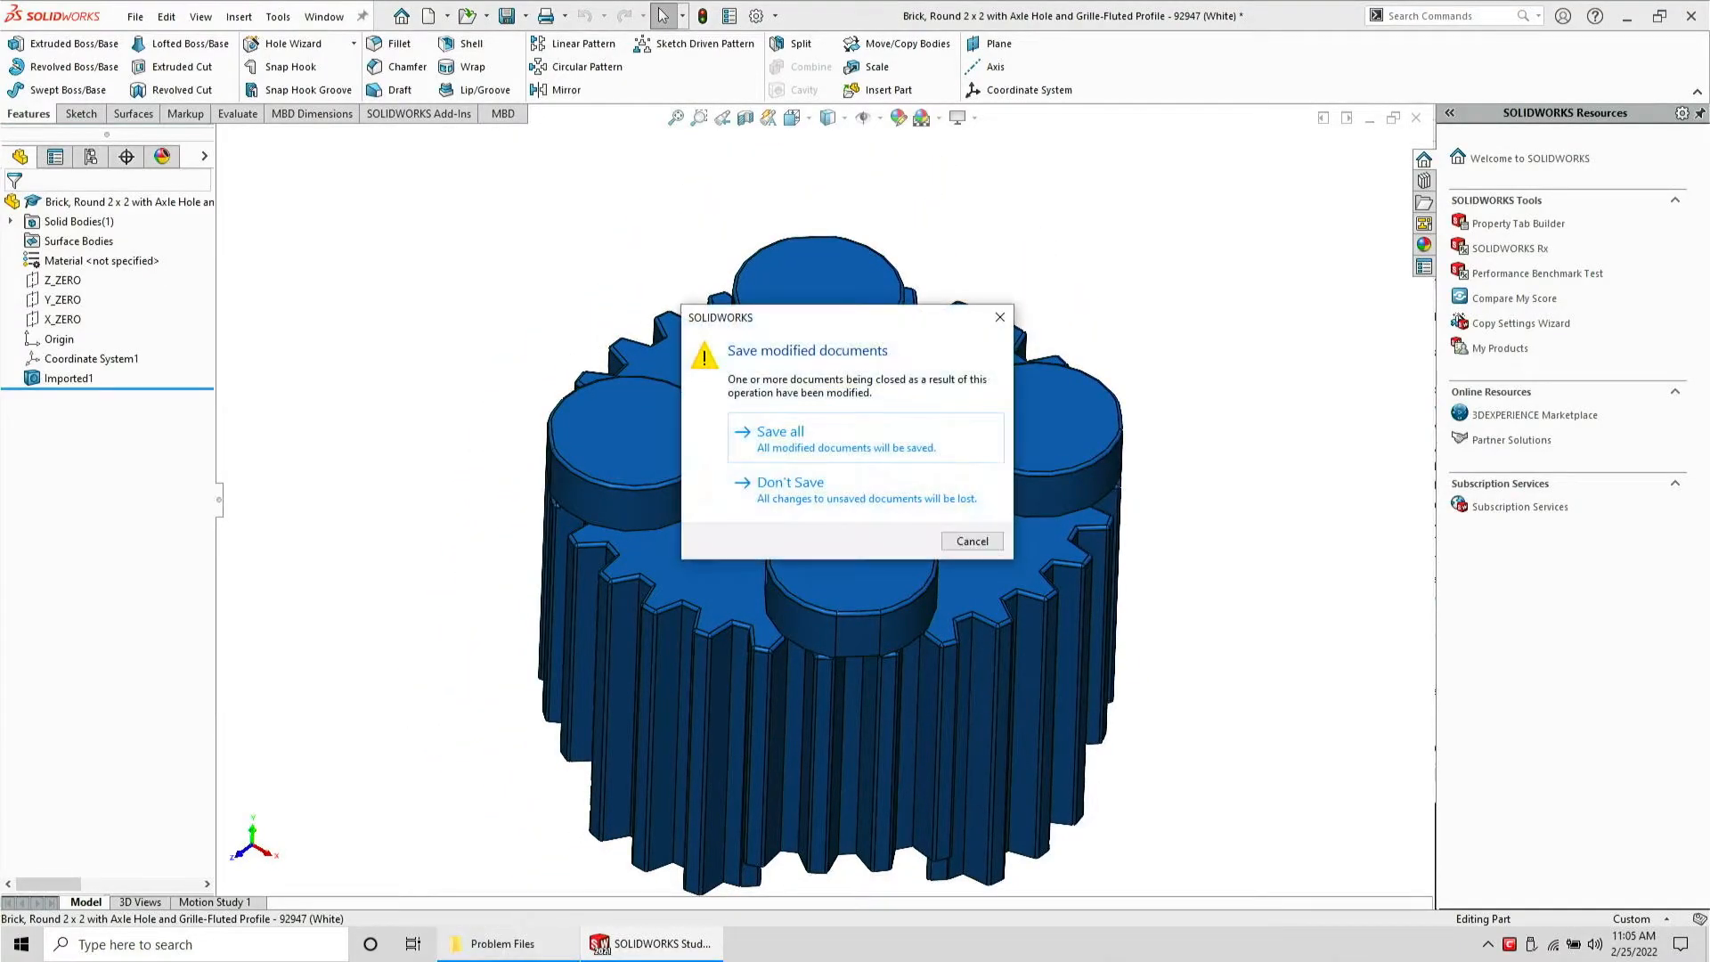
left_click(871, 483)
Move the round brick SLDPRT part file into the done folder
left_click(532, 942)
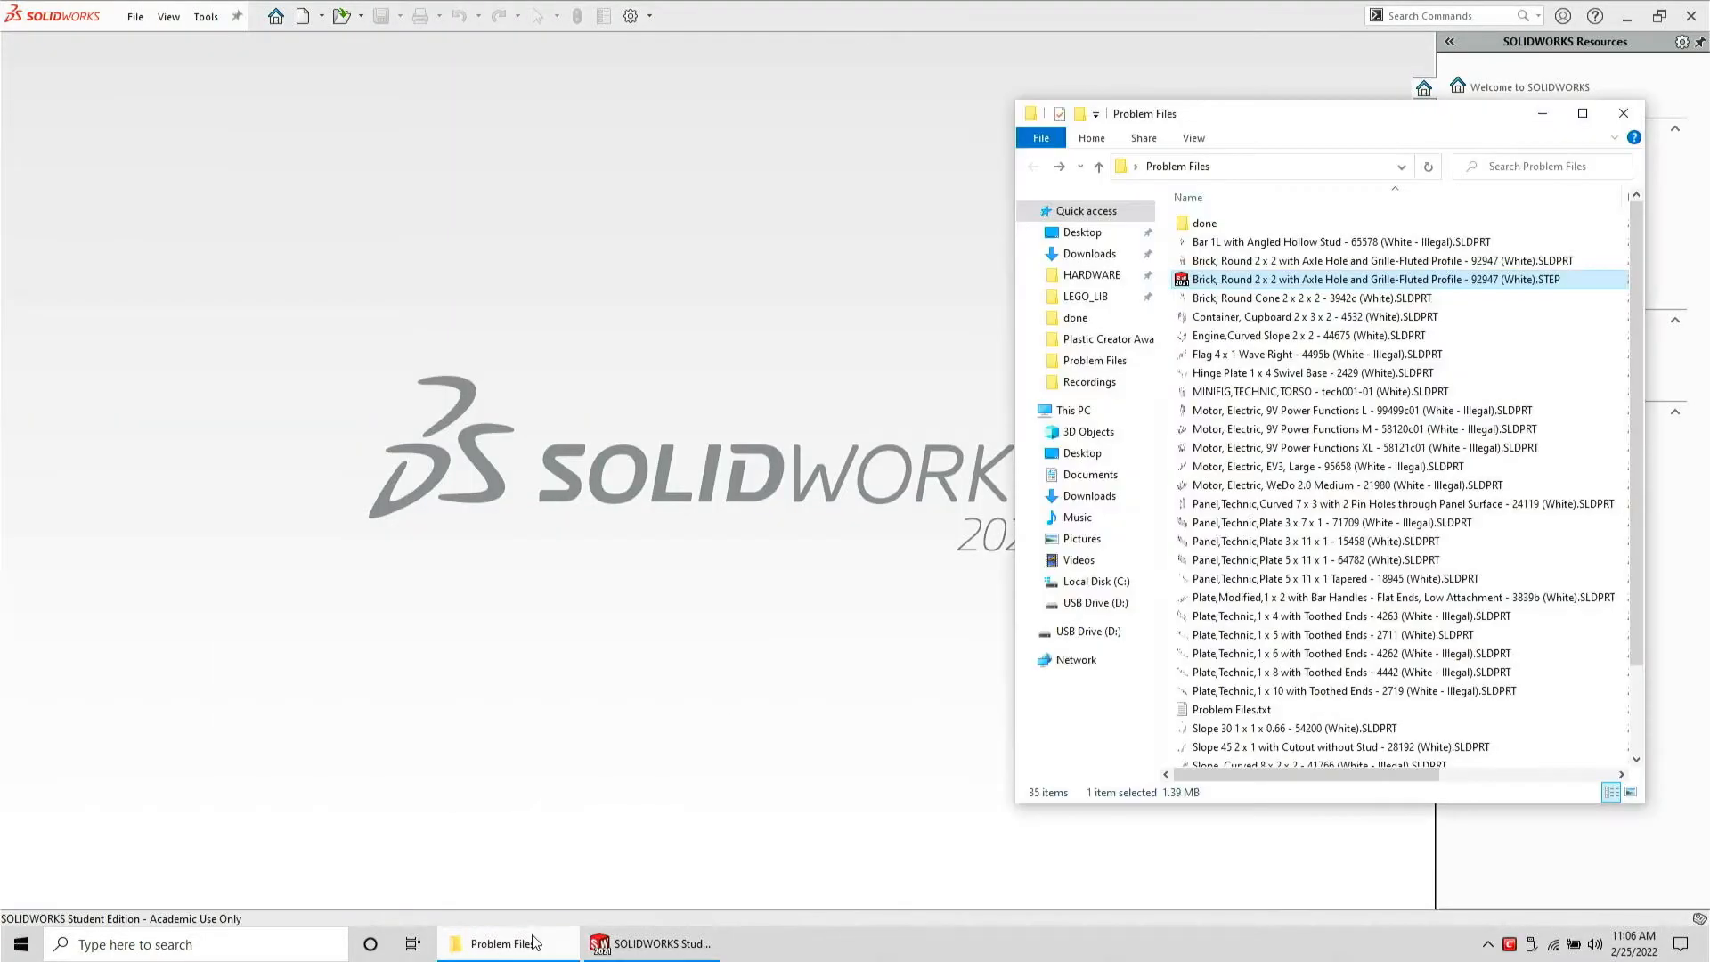
key("Up")
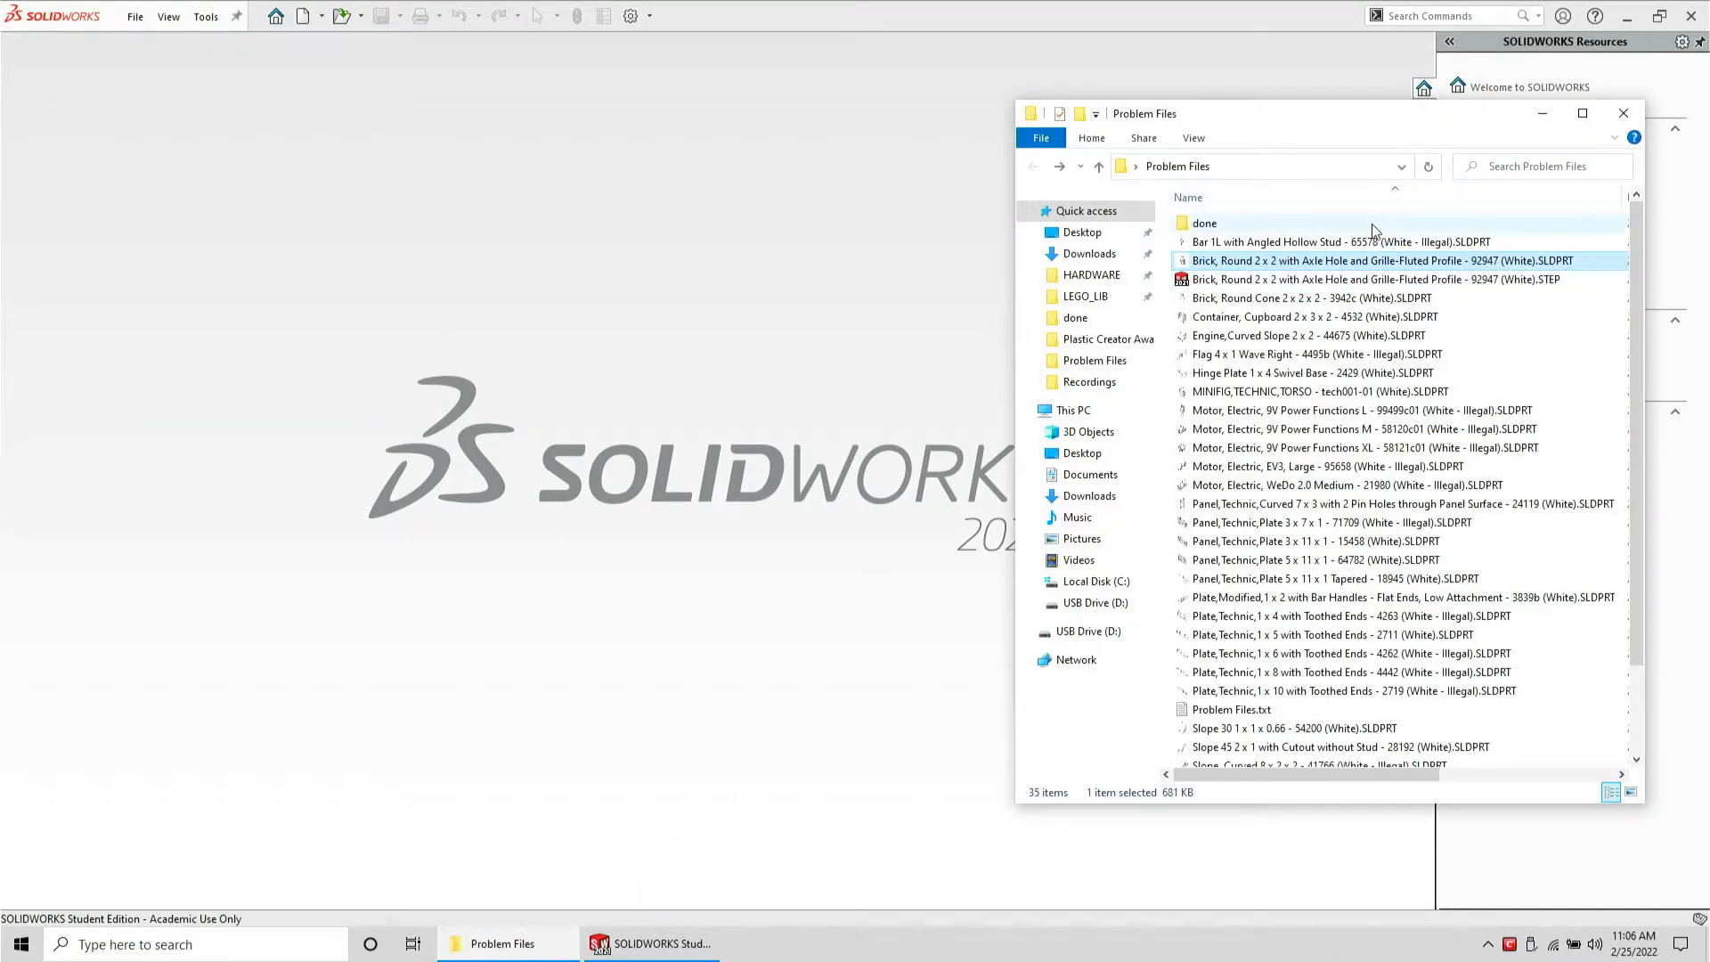
left_click_drag(1229, 260, 1223, 224)
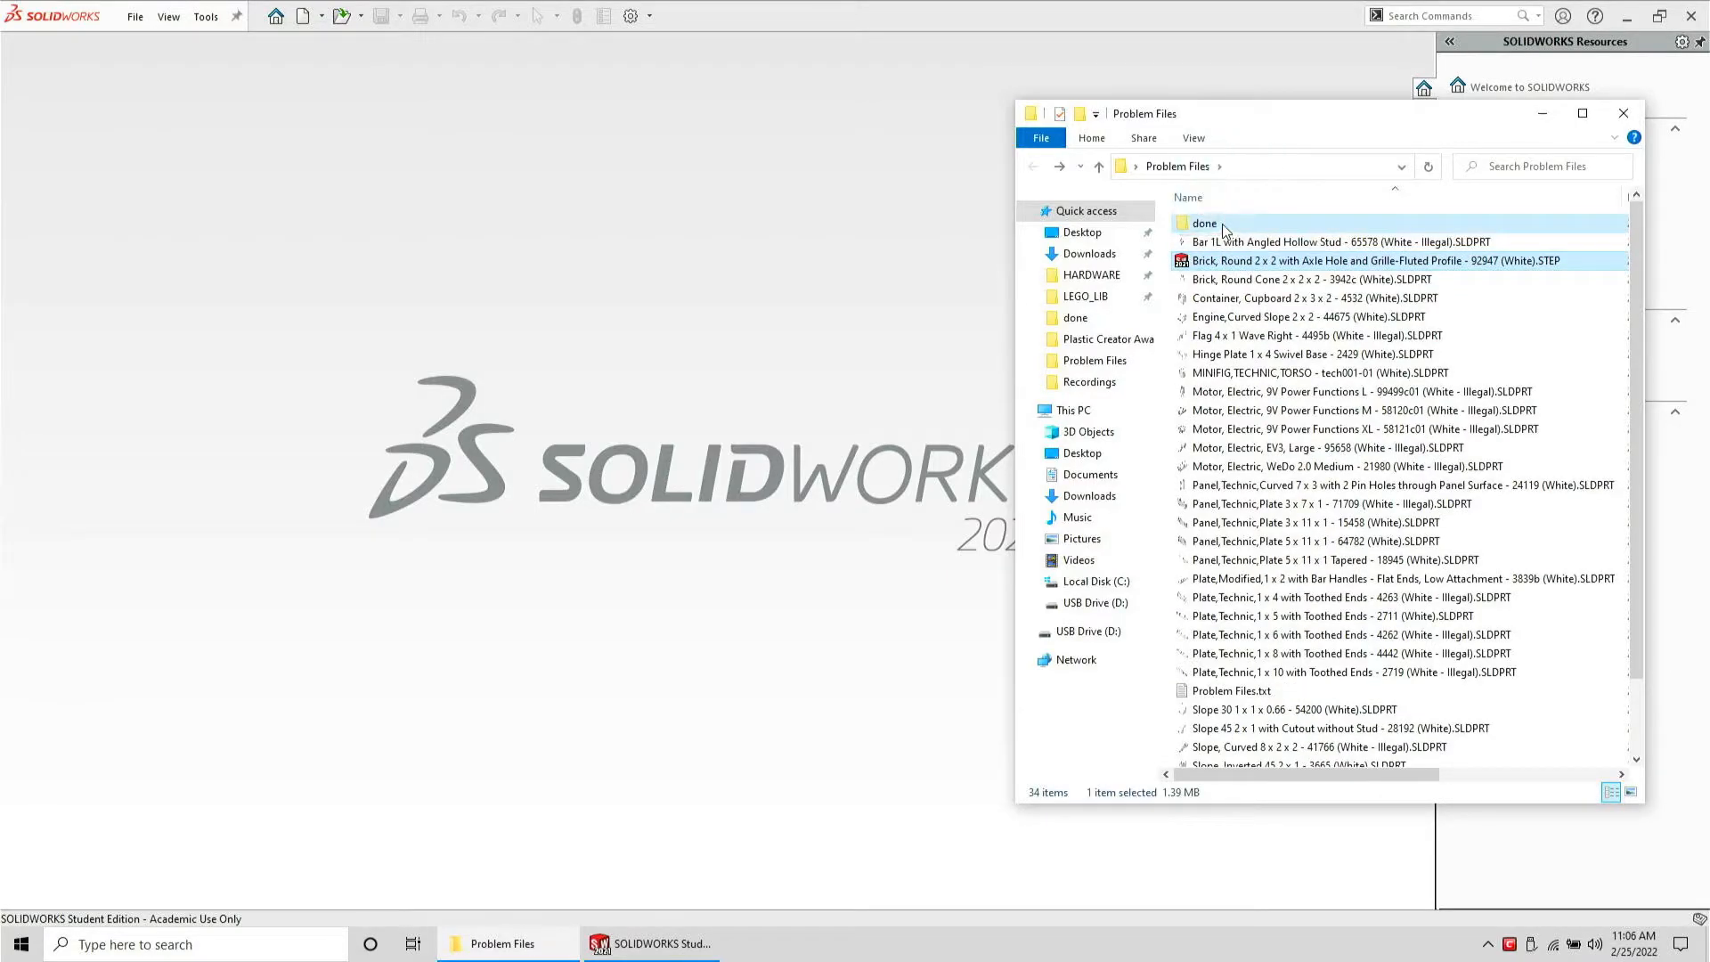
Open the Brick, Round Cone 2 x 2 x 2 part and save it as a STEP AP203 file in Problem Files
left_click_drag(766, 303, 766, 303)
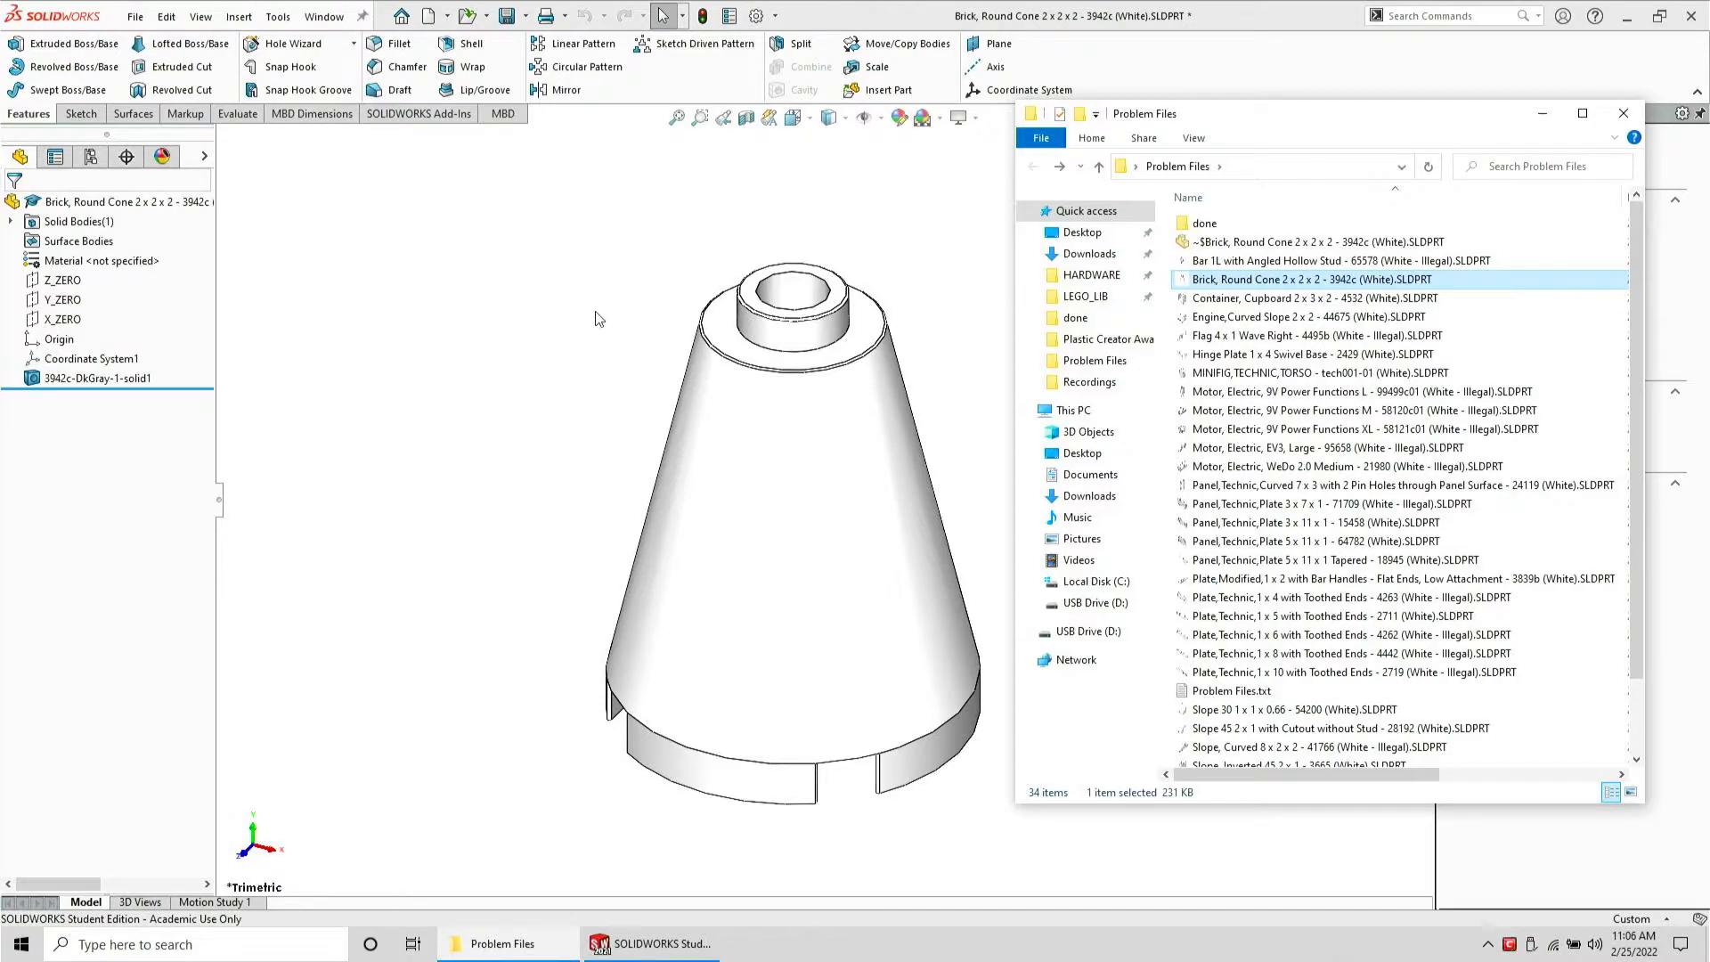
left_click(136, 18)
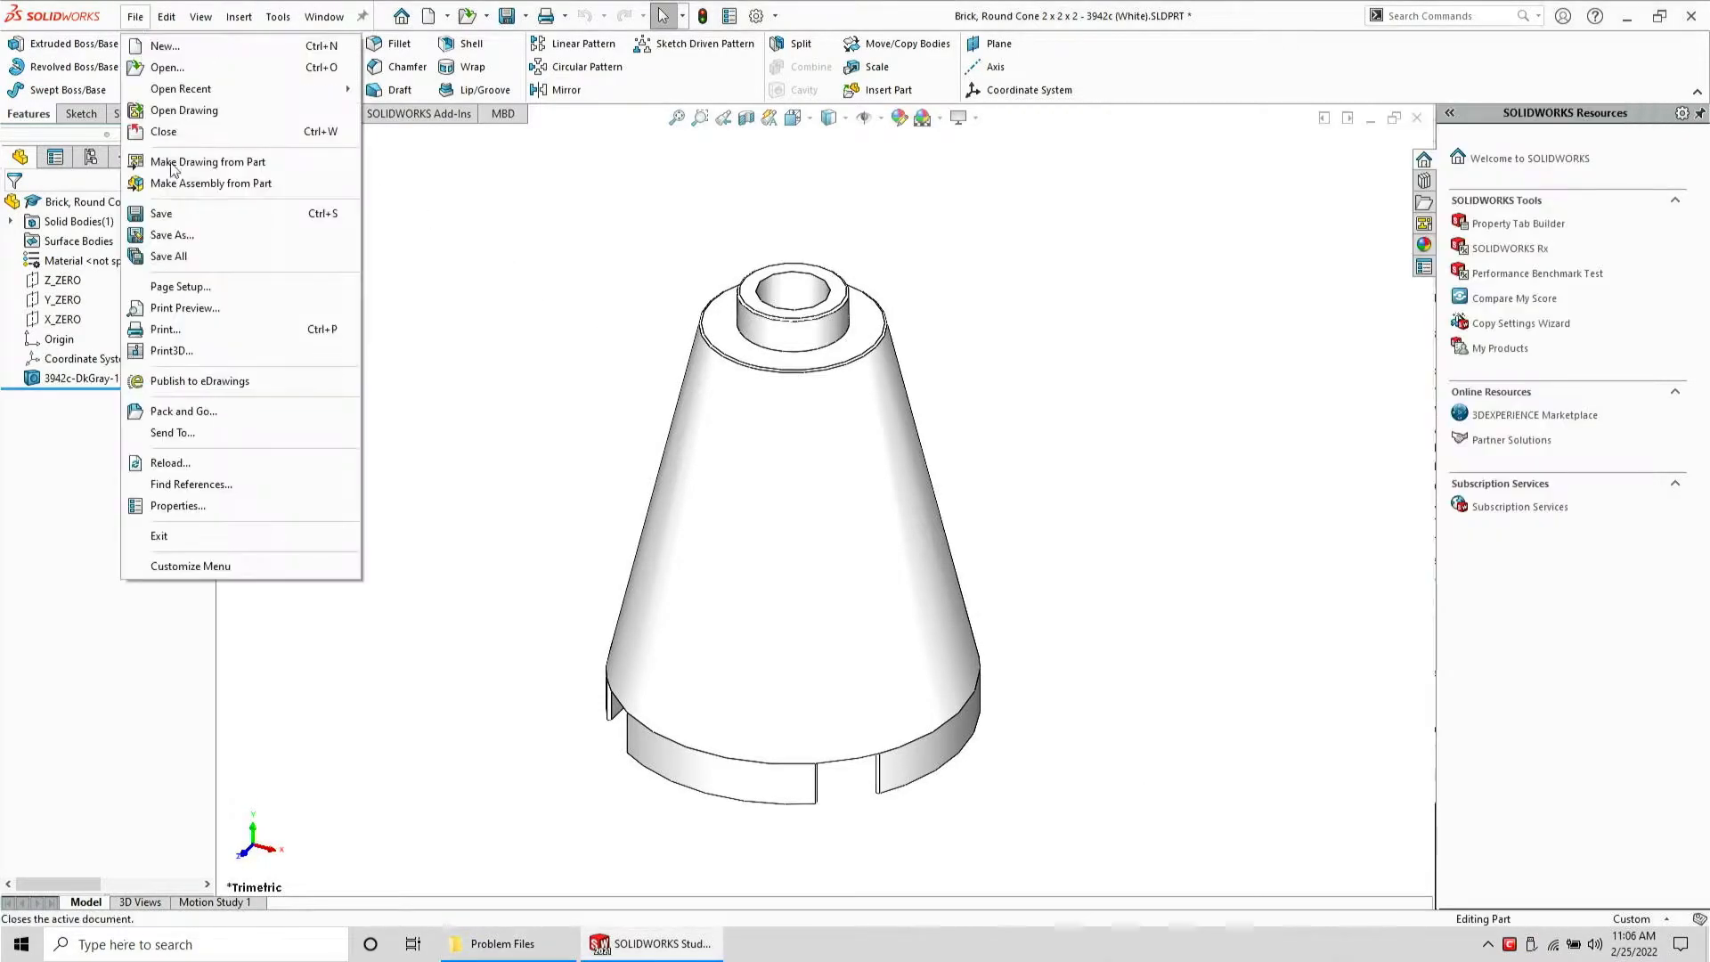
left_click(190, 233)
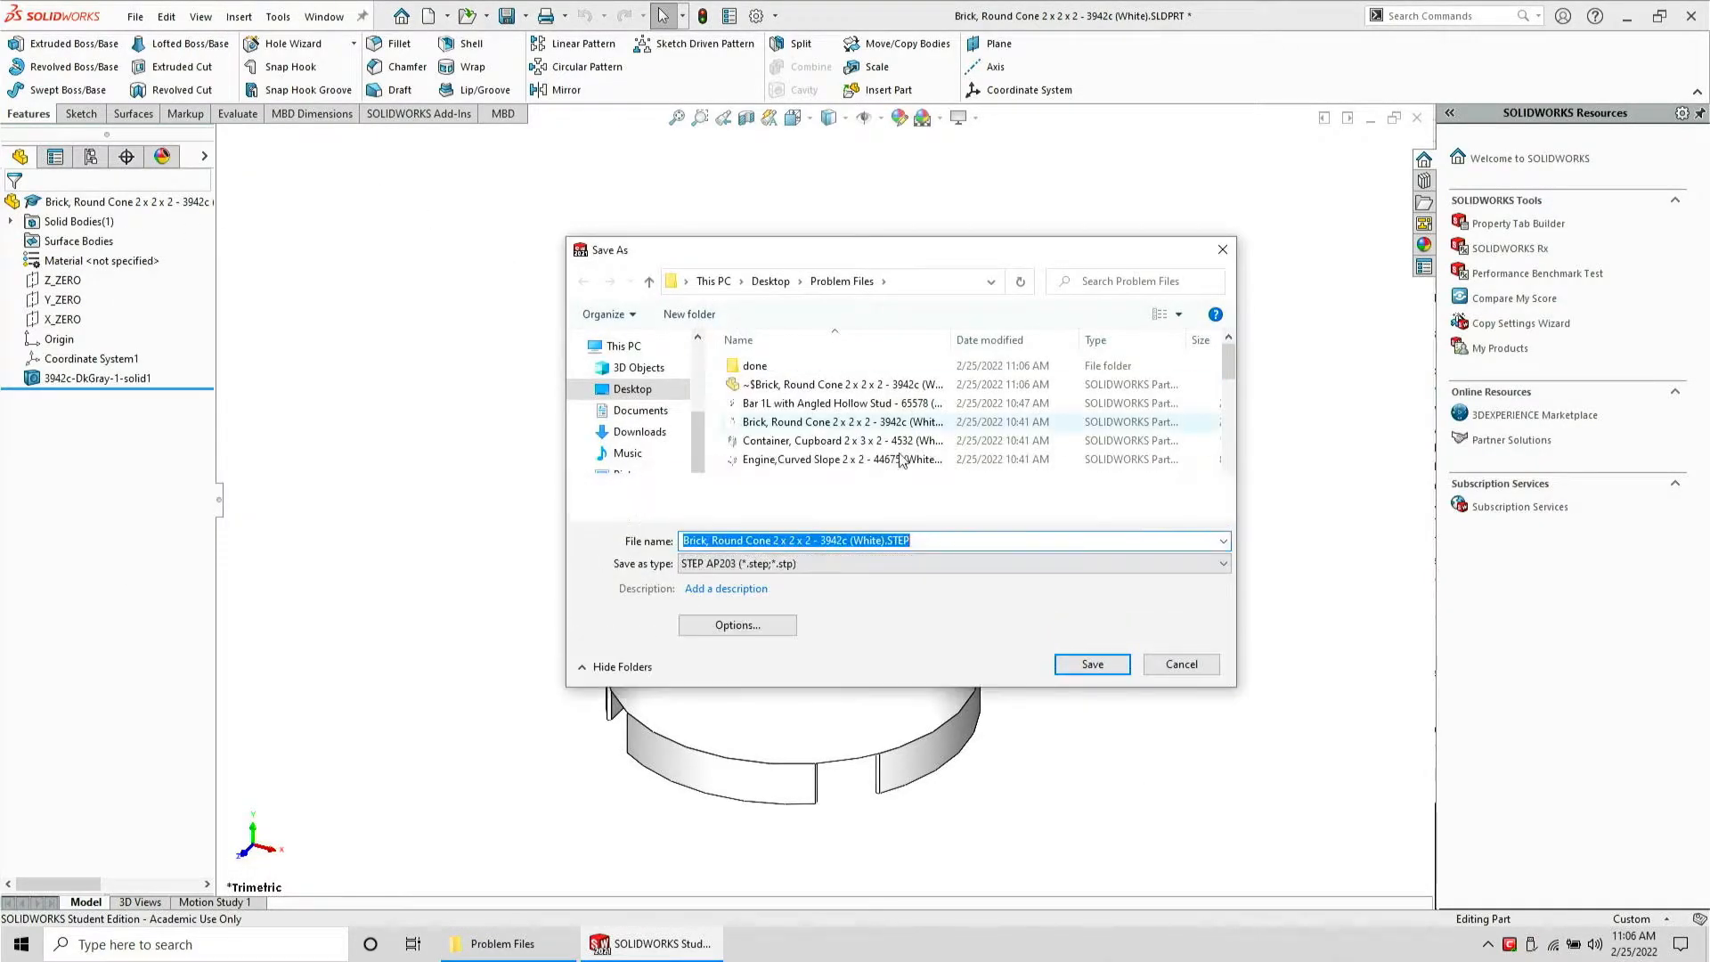
left_click(1089, 665)
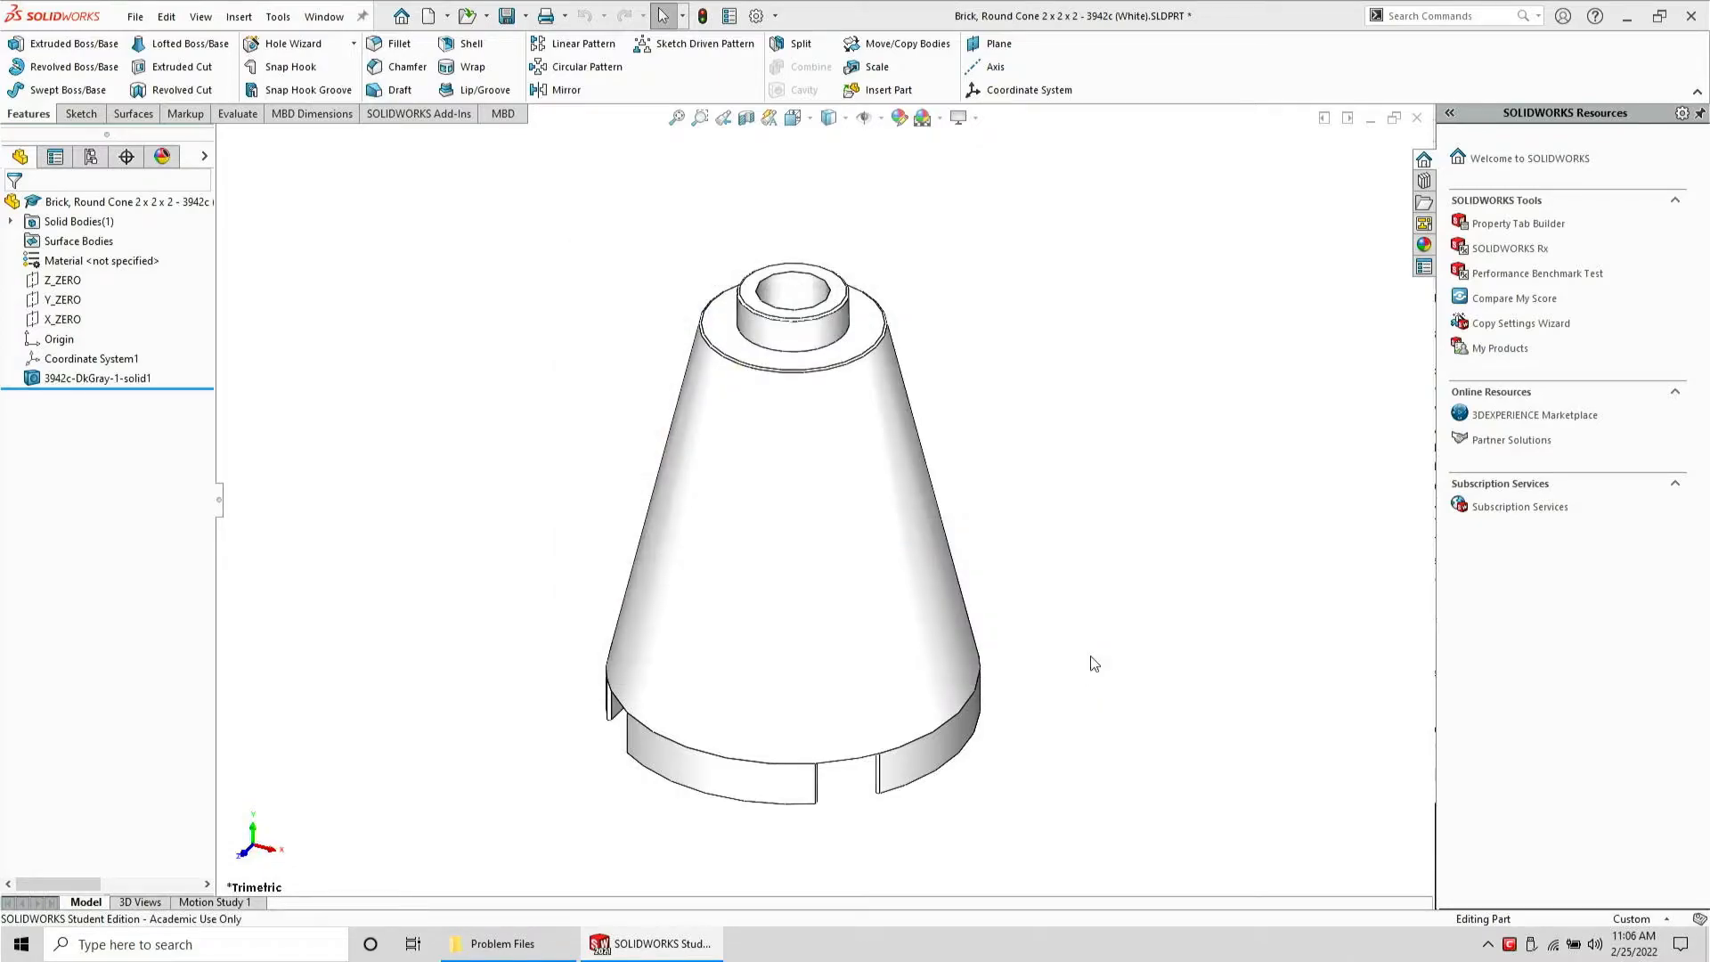
Close the cone part without saving and open its exported STEP file
key("ctrl+w")
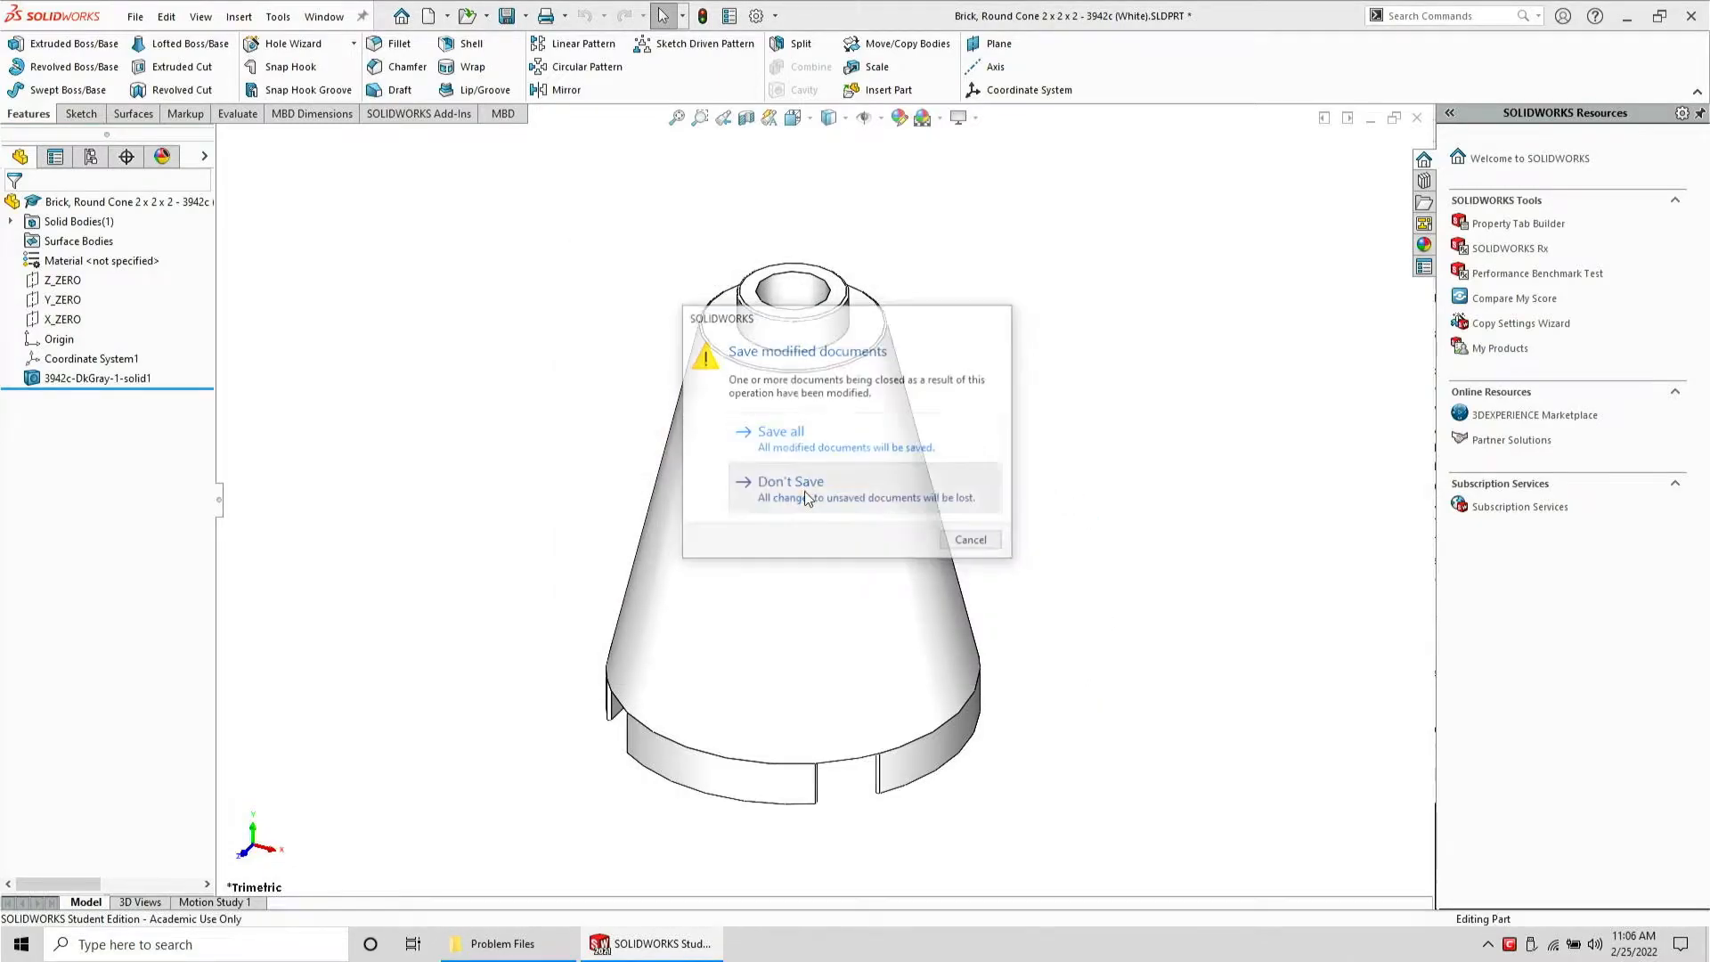
left_click(804, 489)
left_click(538, 958)
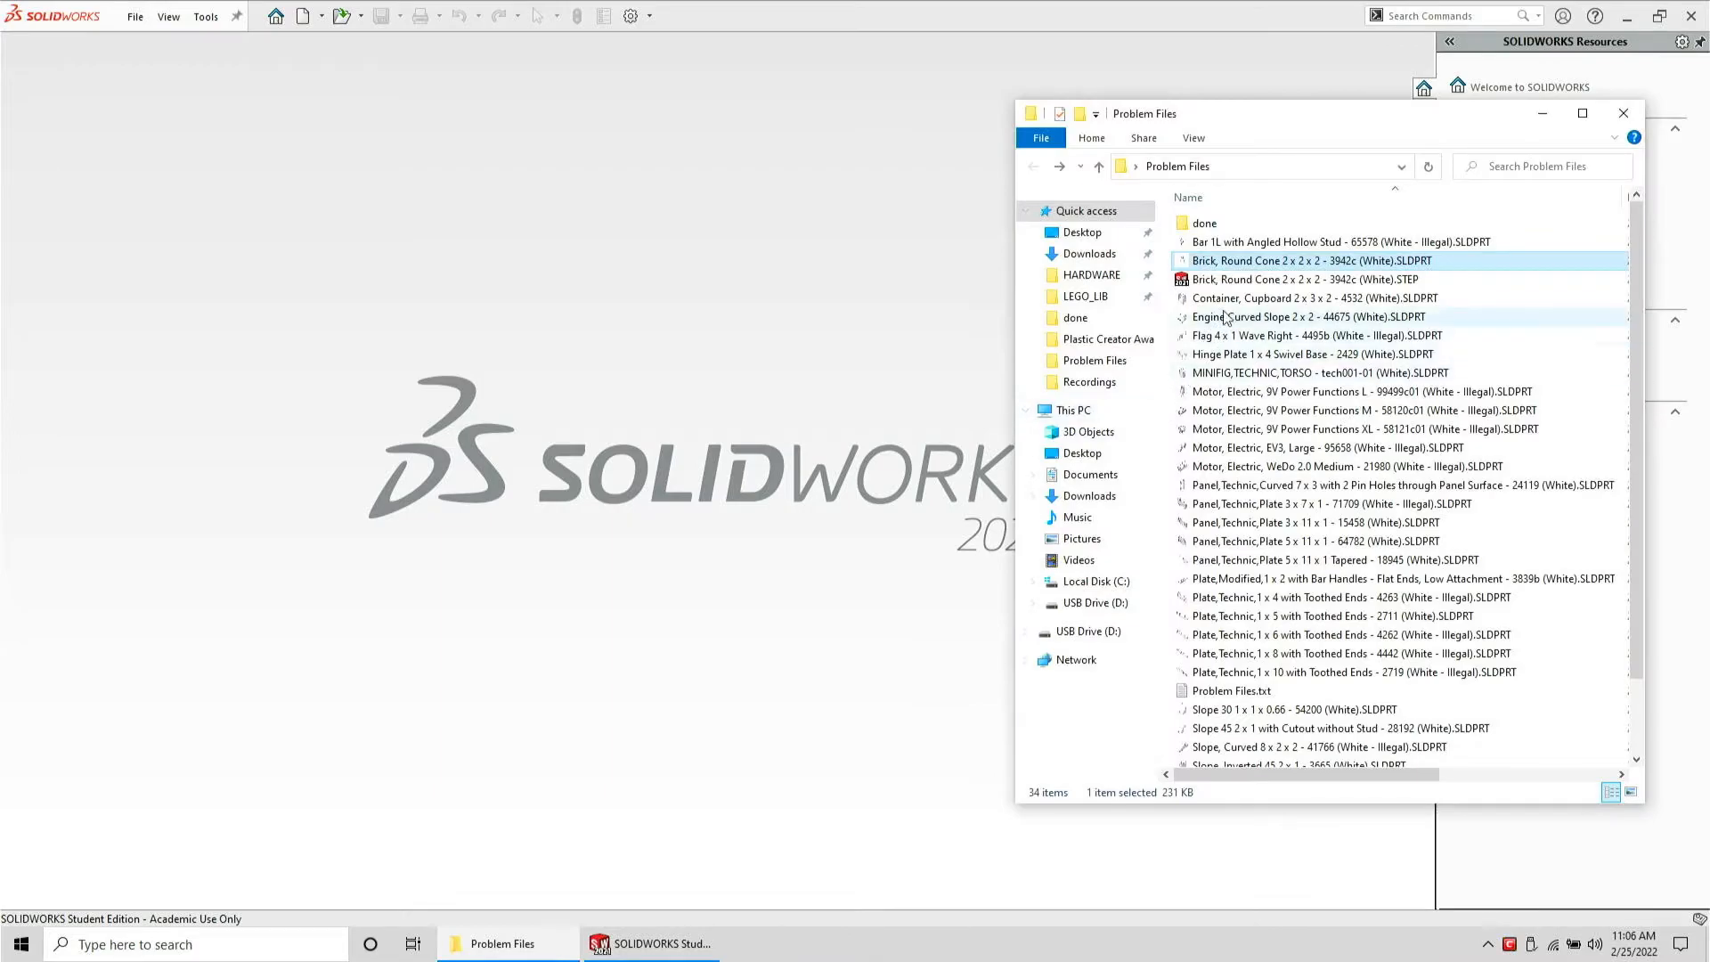
left_click_drag(1305, 278, 945, 320)
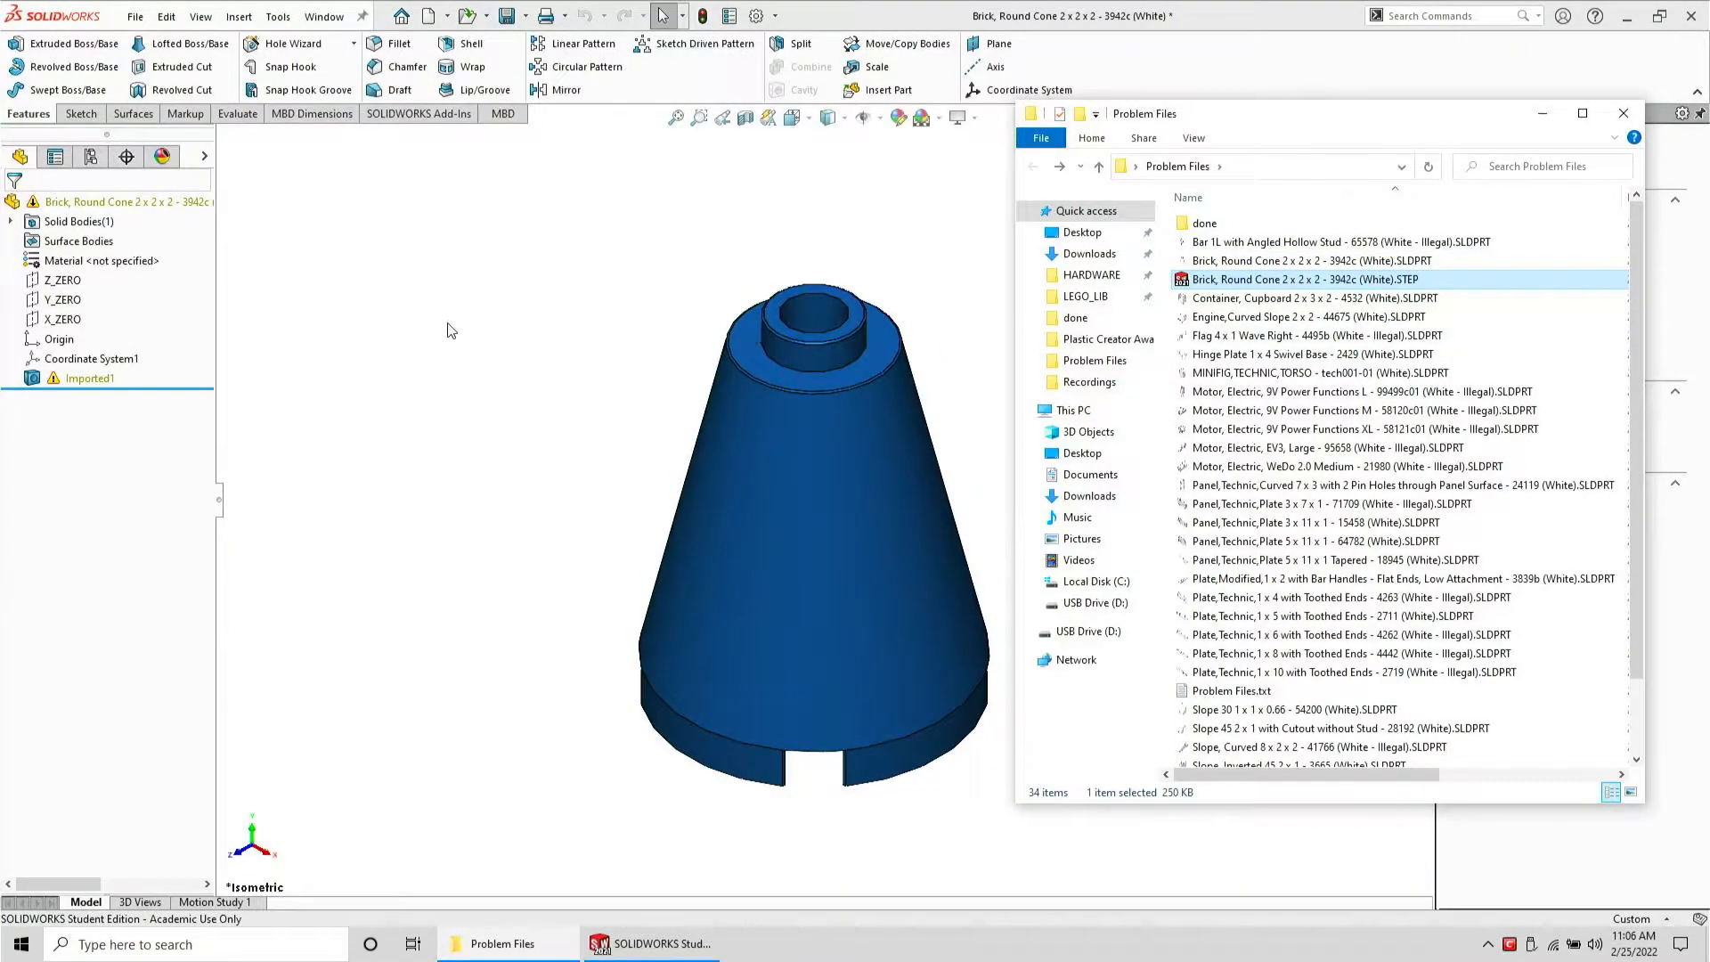
Orbit and zoom into the cone's underside, then run Import Diagnostics on the Imported1 feature
left_click(453, 331)
middle_click_drag(632, 501, 625, 13)
scroll(665, 392, "down", 6)
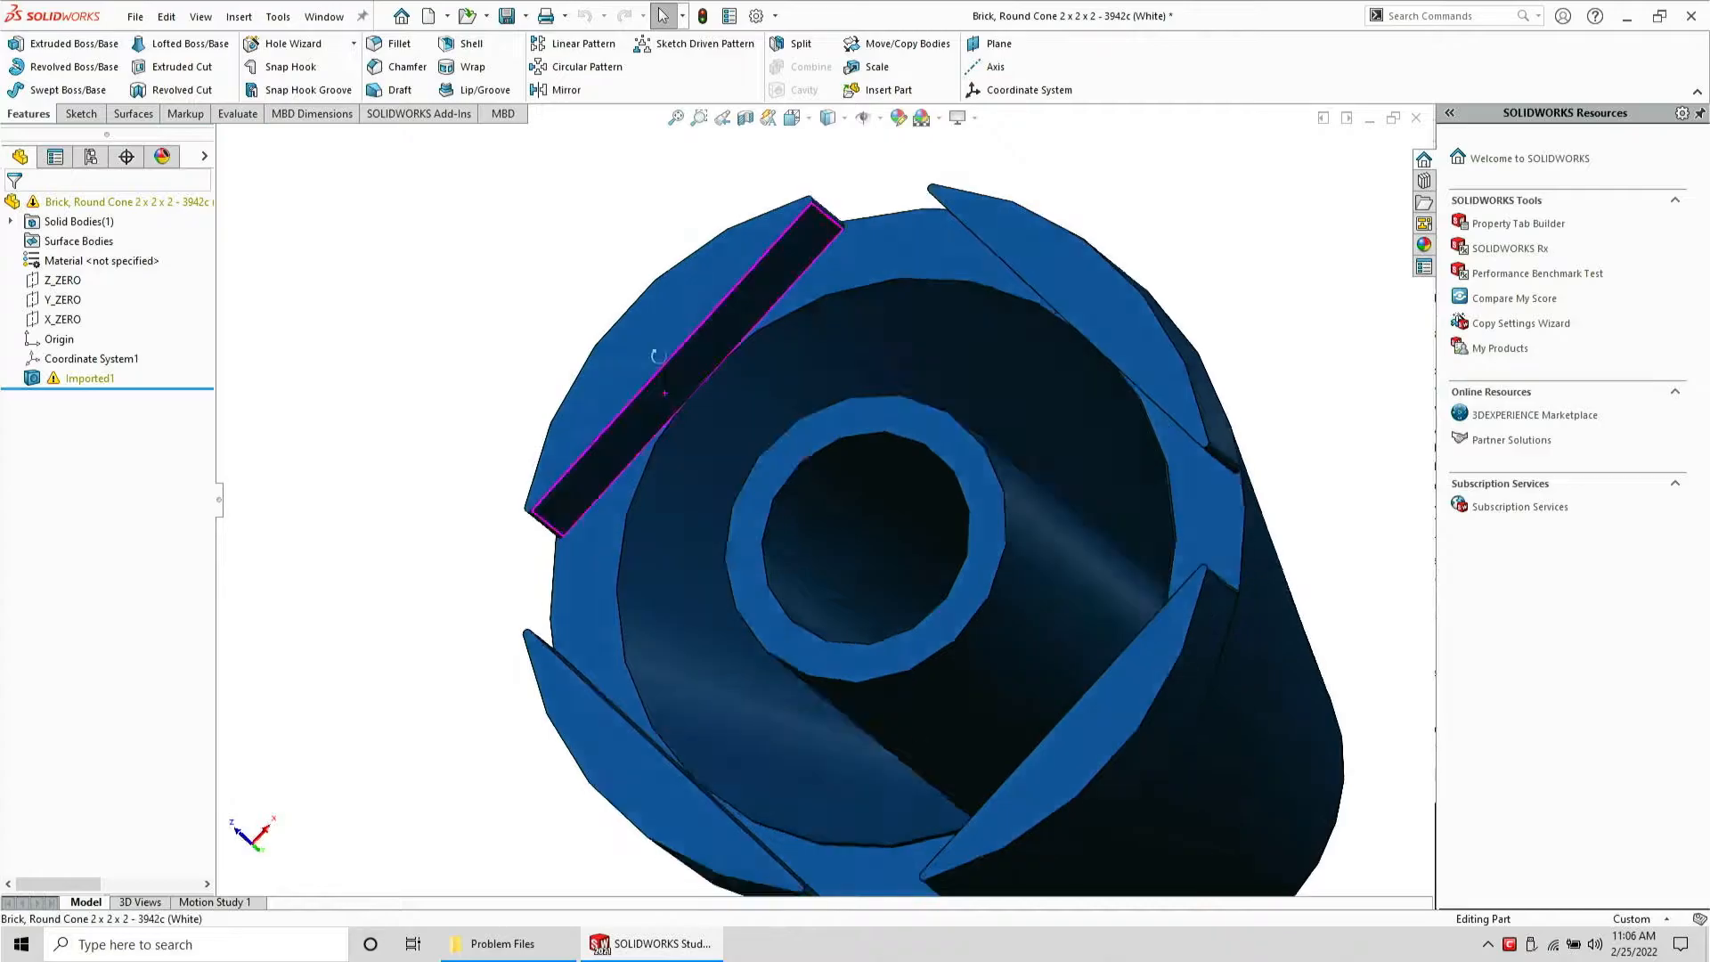
left_click(40, 383)
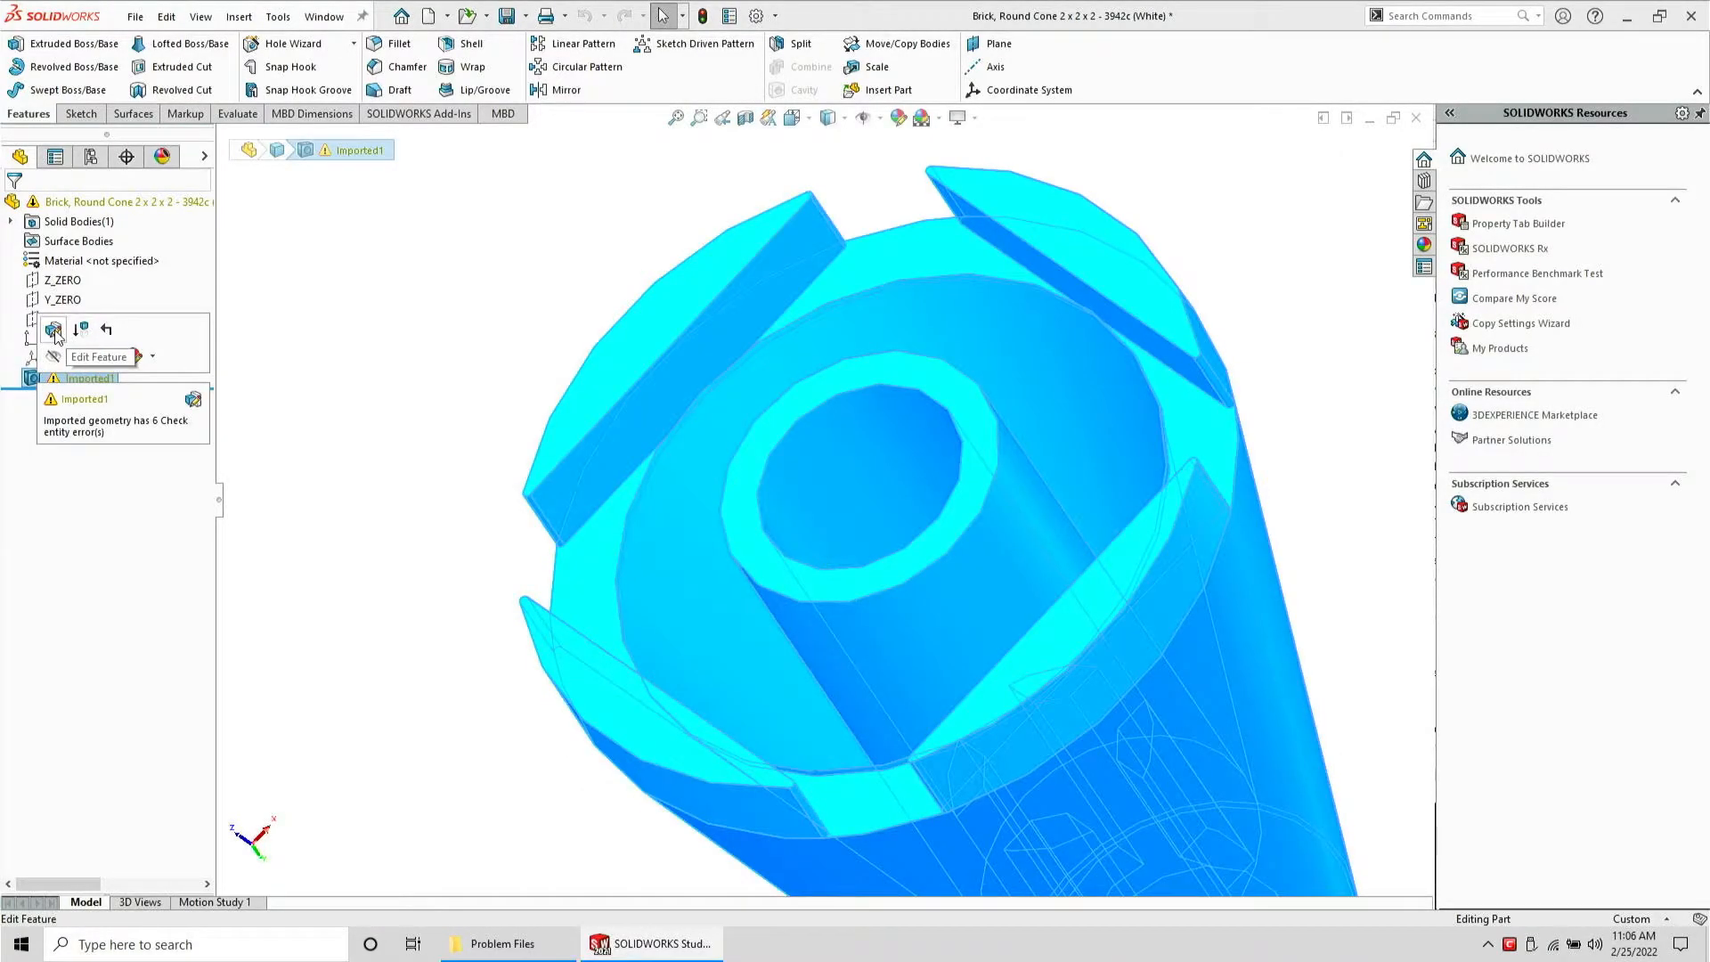
right_click(34, 383)
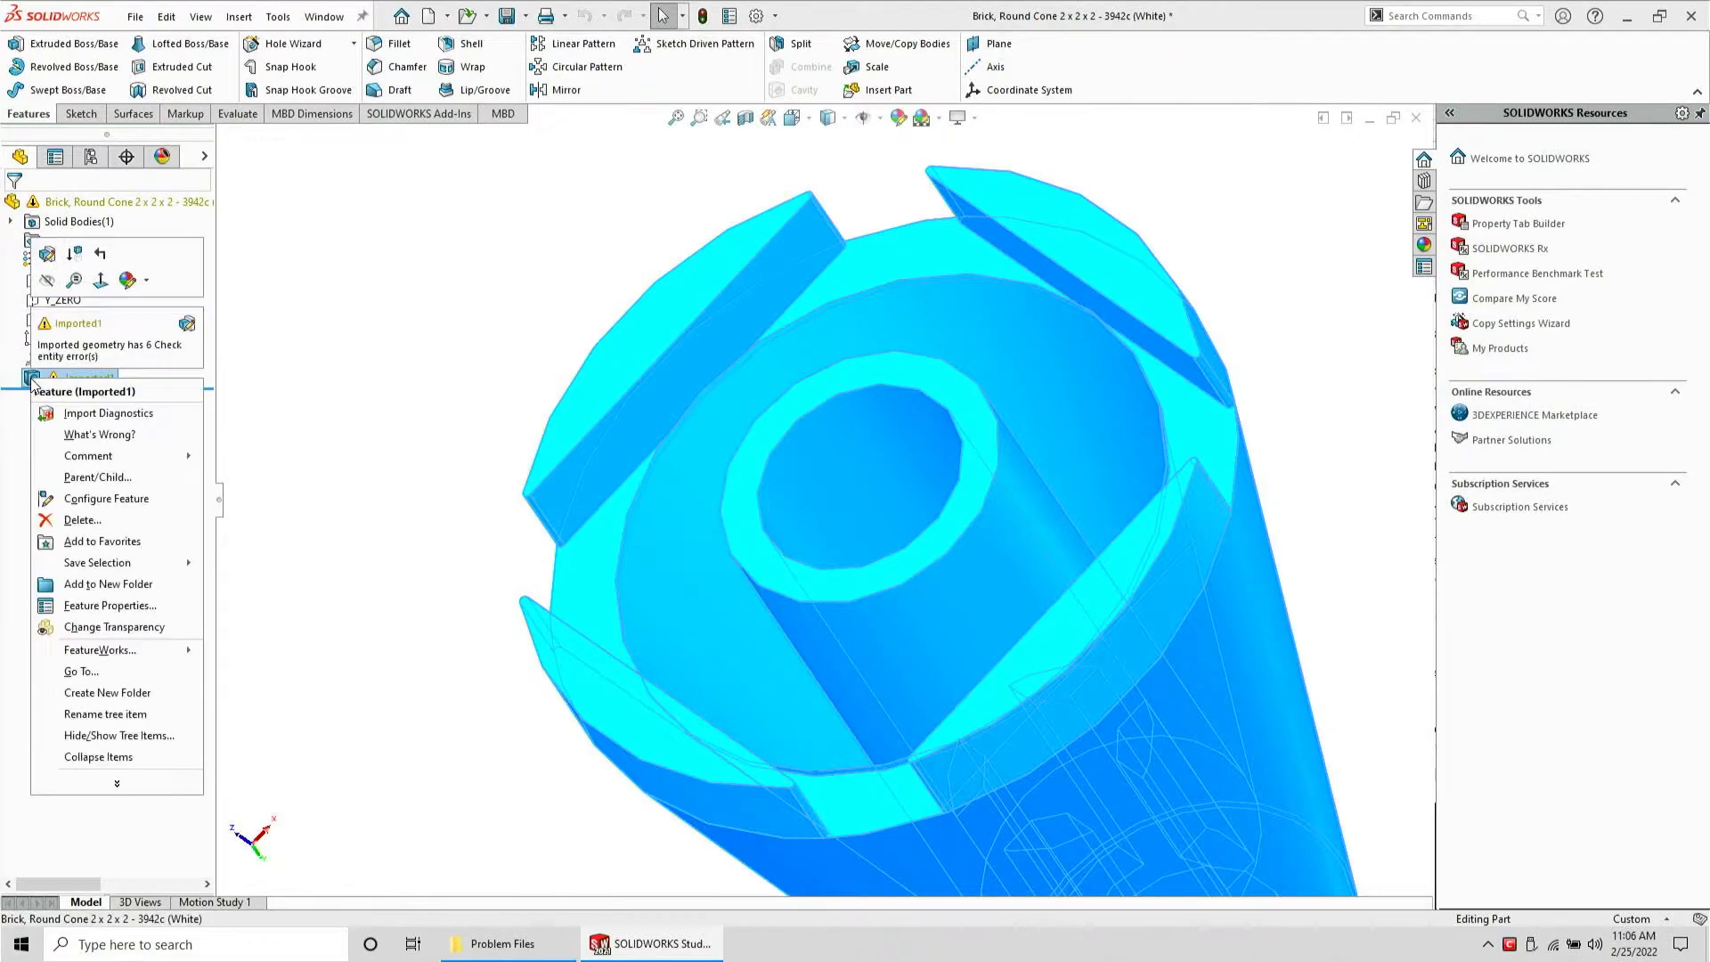
left_click(90, 414)
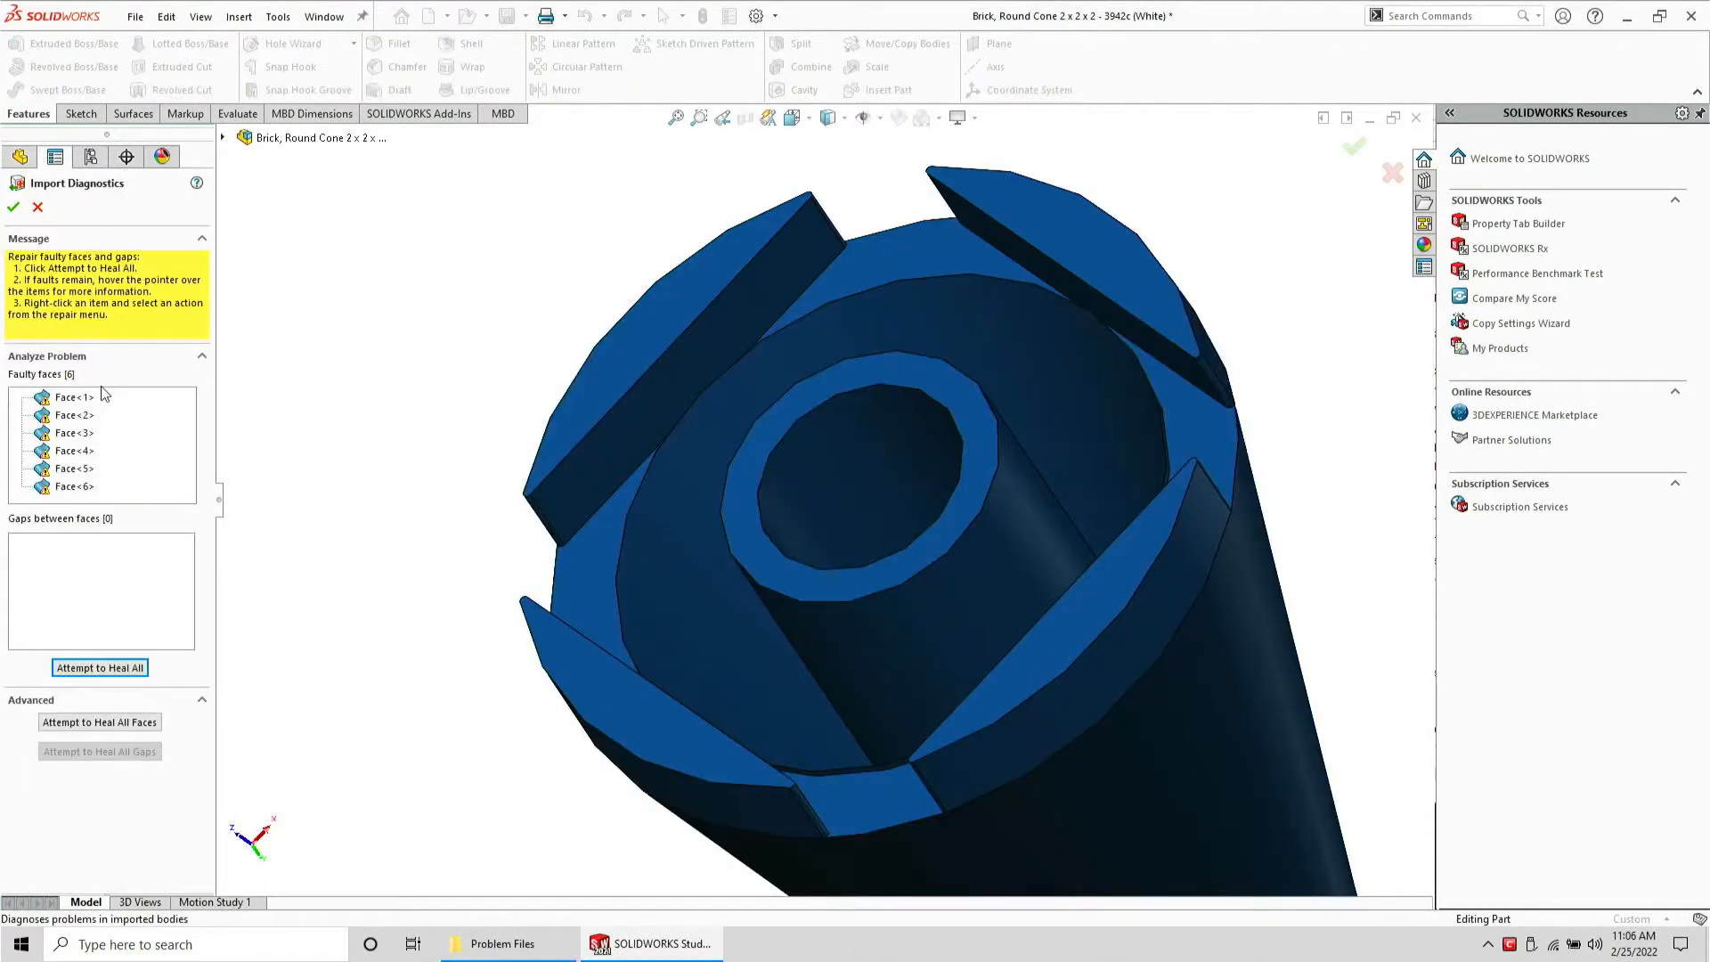
Examine each of the faulty faces listed in Import Diagnostics on the cone model
left_click(89, 398)
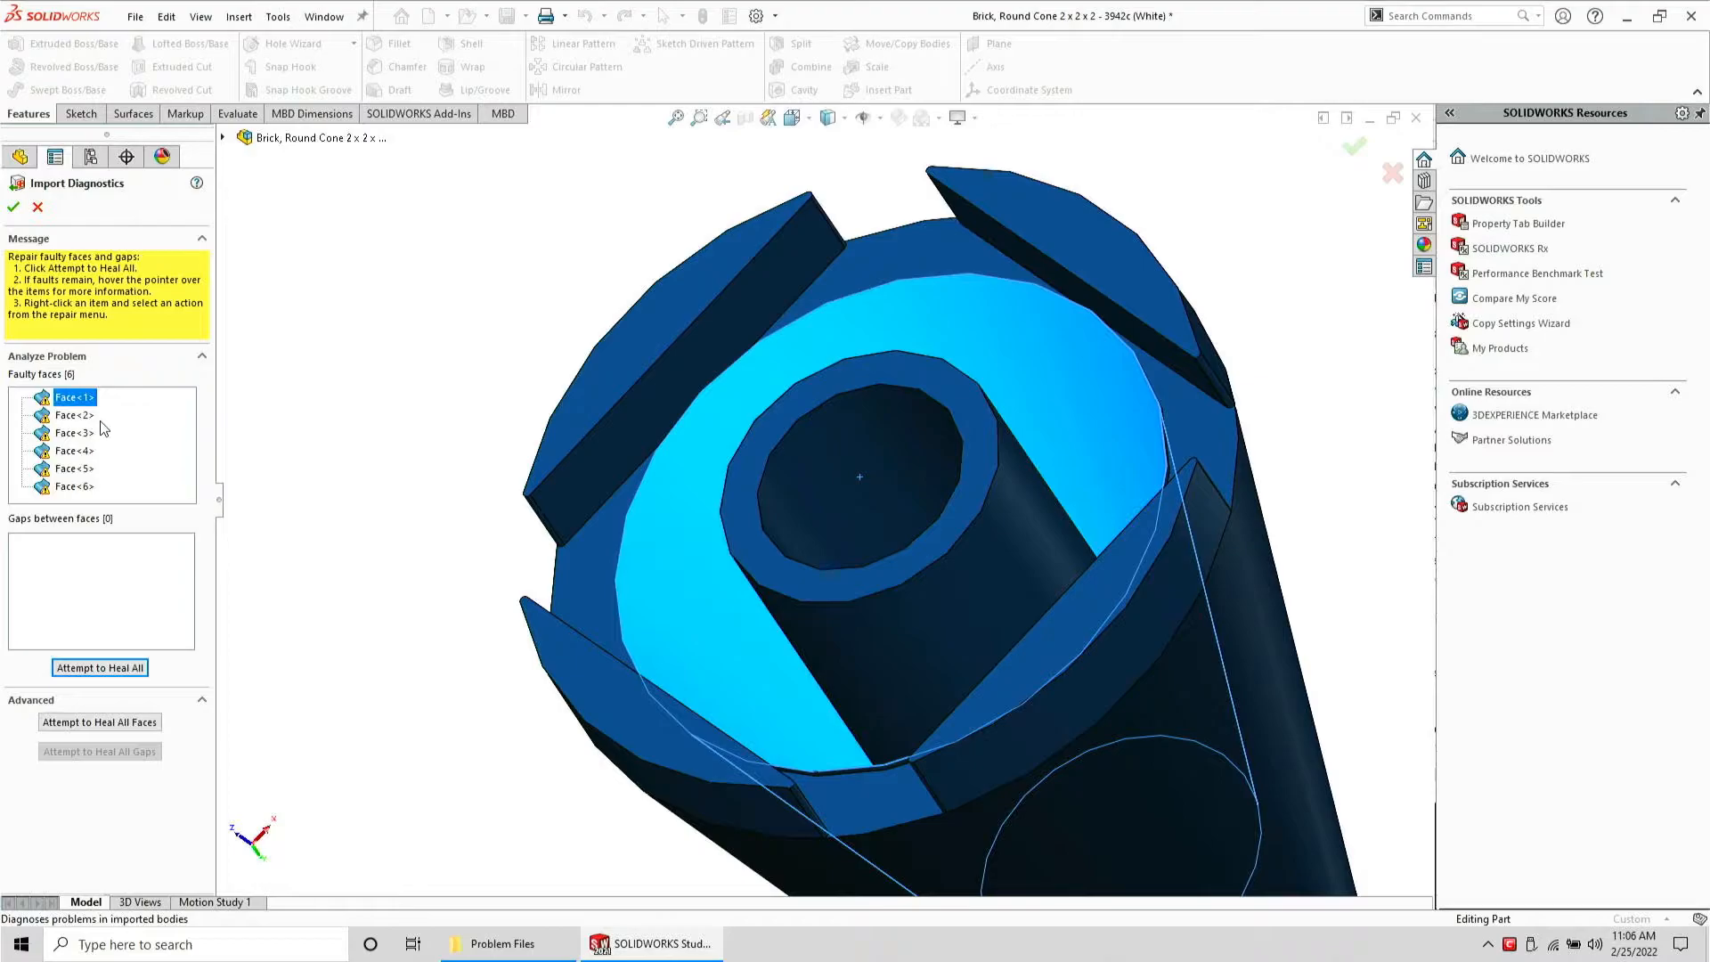
left_click(88, 416)
middle_click_drag(1092, 527, 1065, 649)
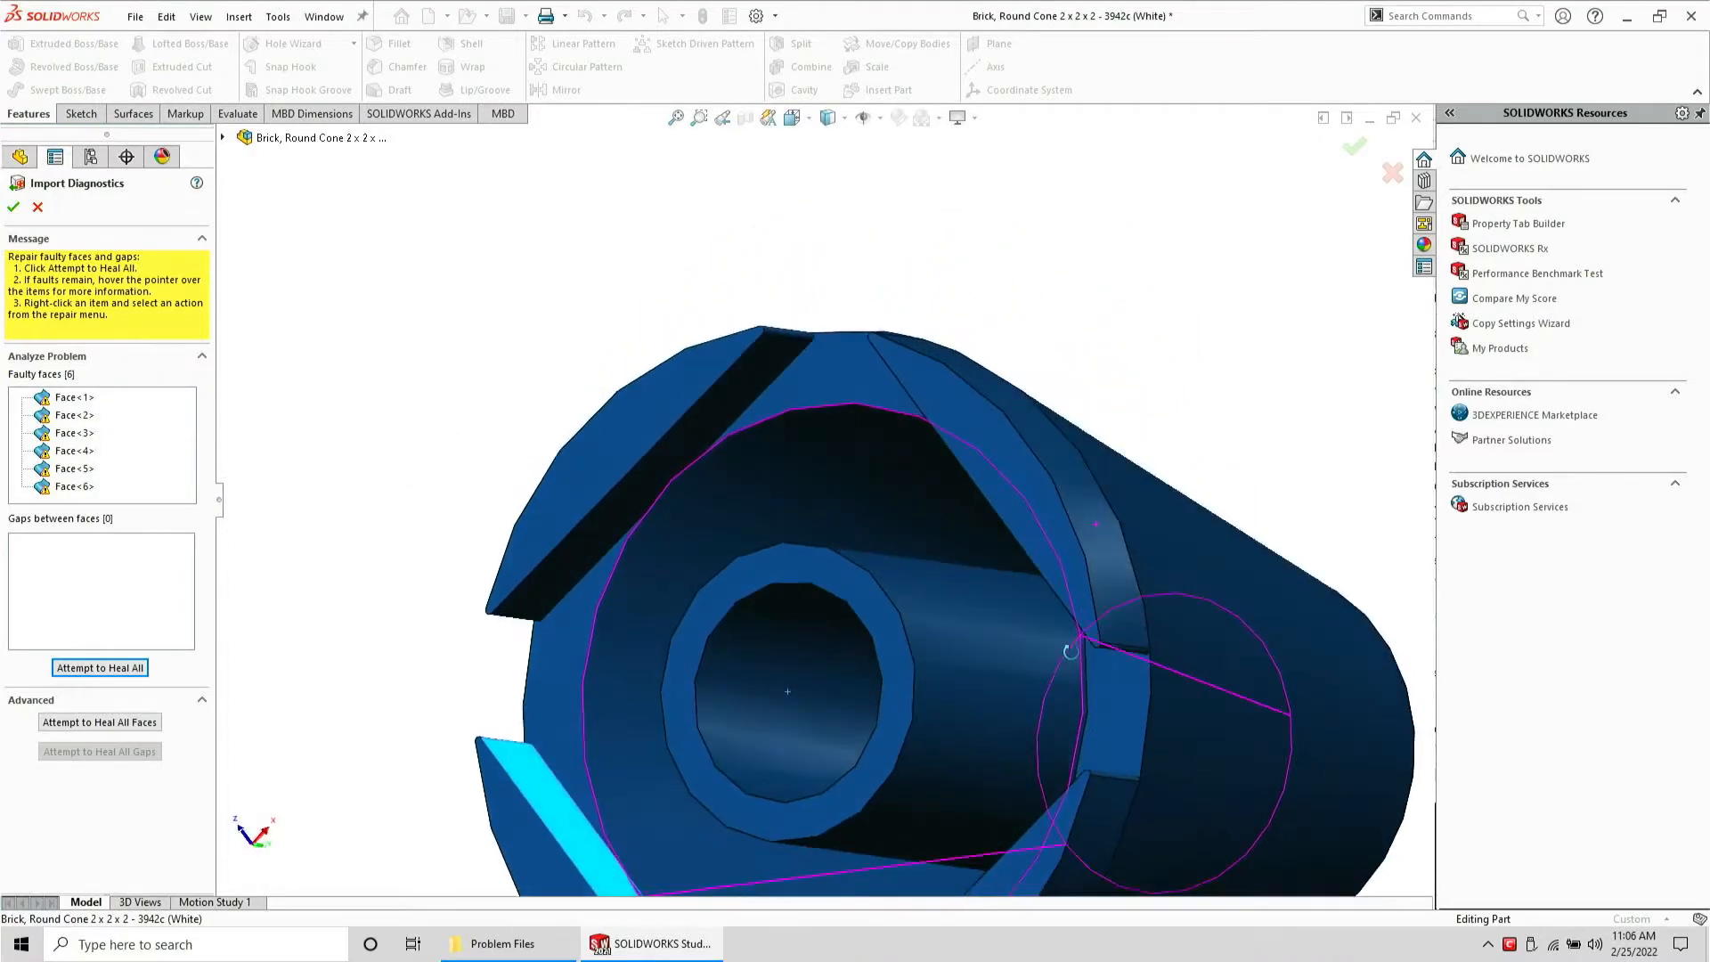
scroll(971, 709, "up", 2)
scroll(965, 709, "up", 1)
scroll(963, 709, "down", 1)
middle_click_drag(844, 707, 688, 688)
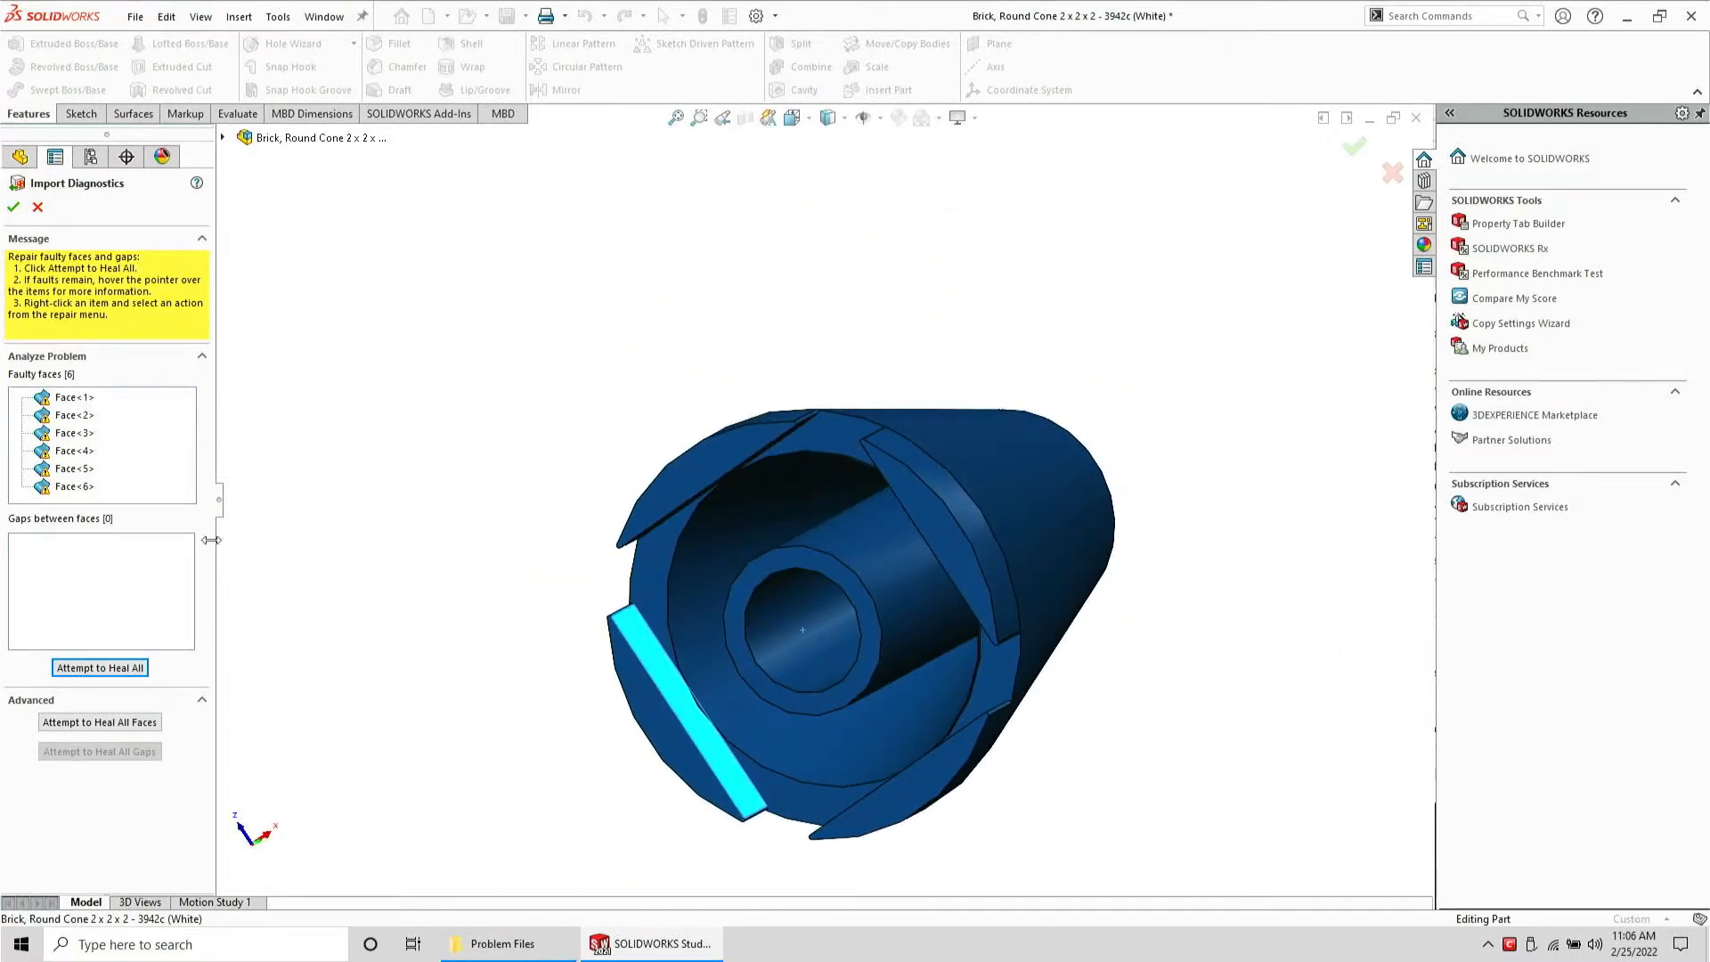
mouse_move(88, 485)
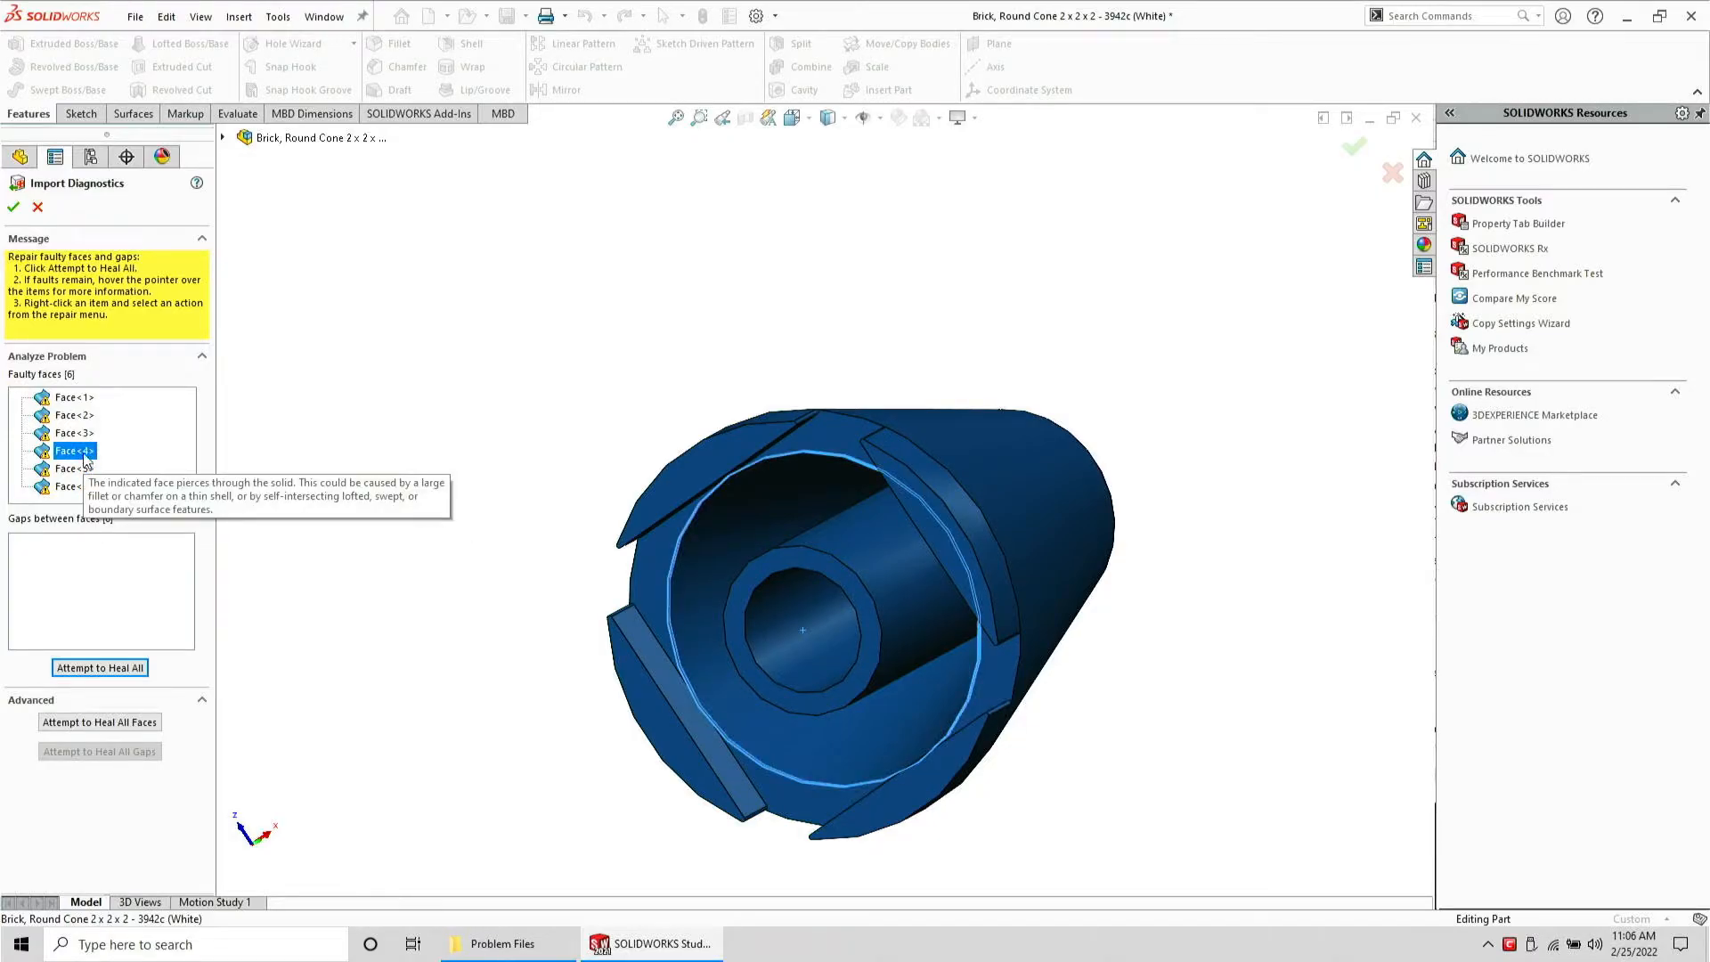
scroll(709, 646, "down", 6)
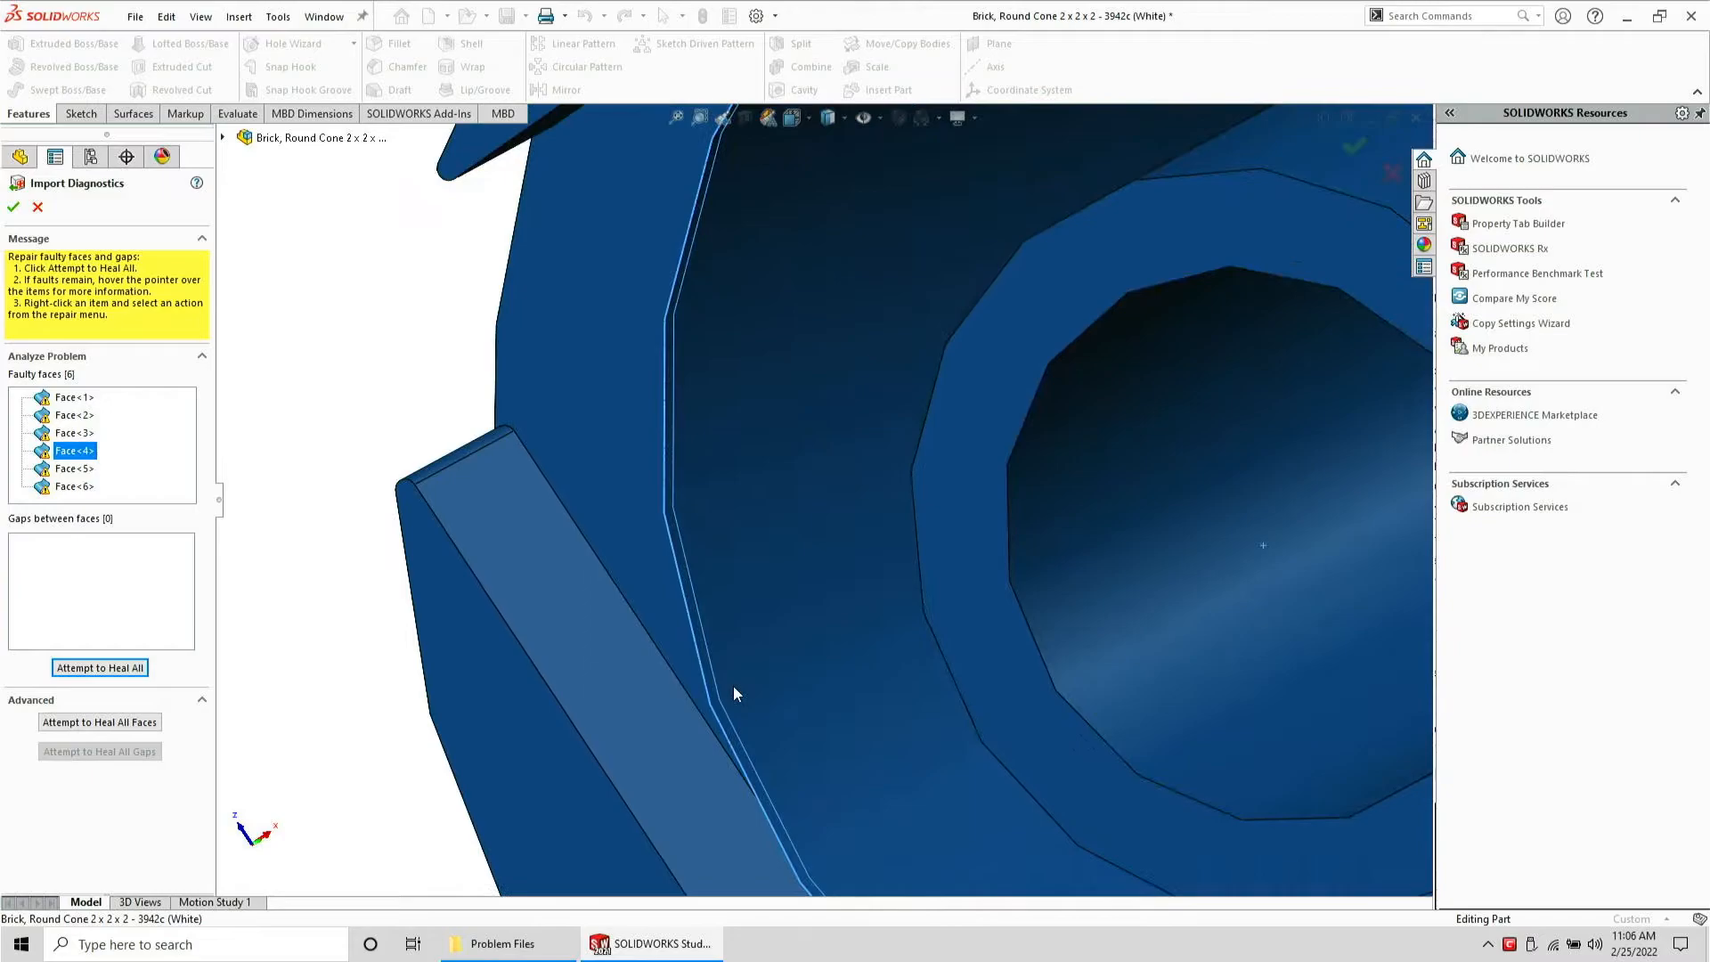
scroll(798, 739, "up", 2)
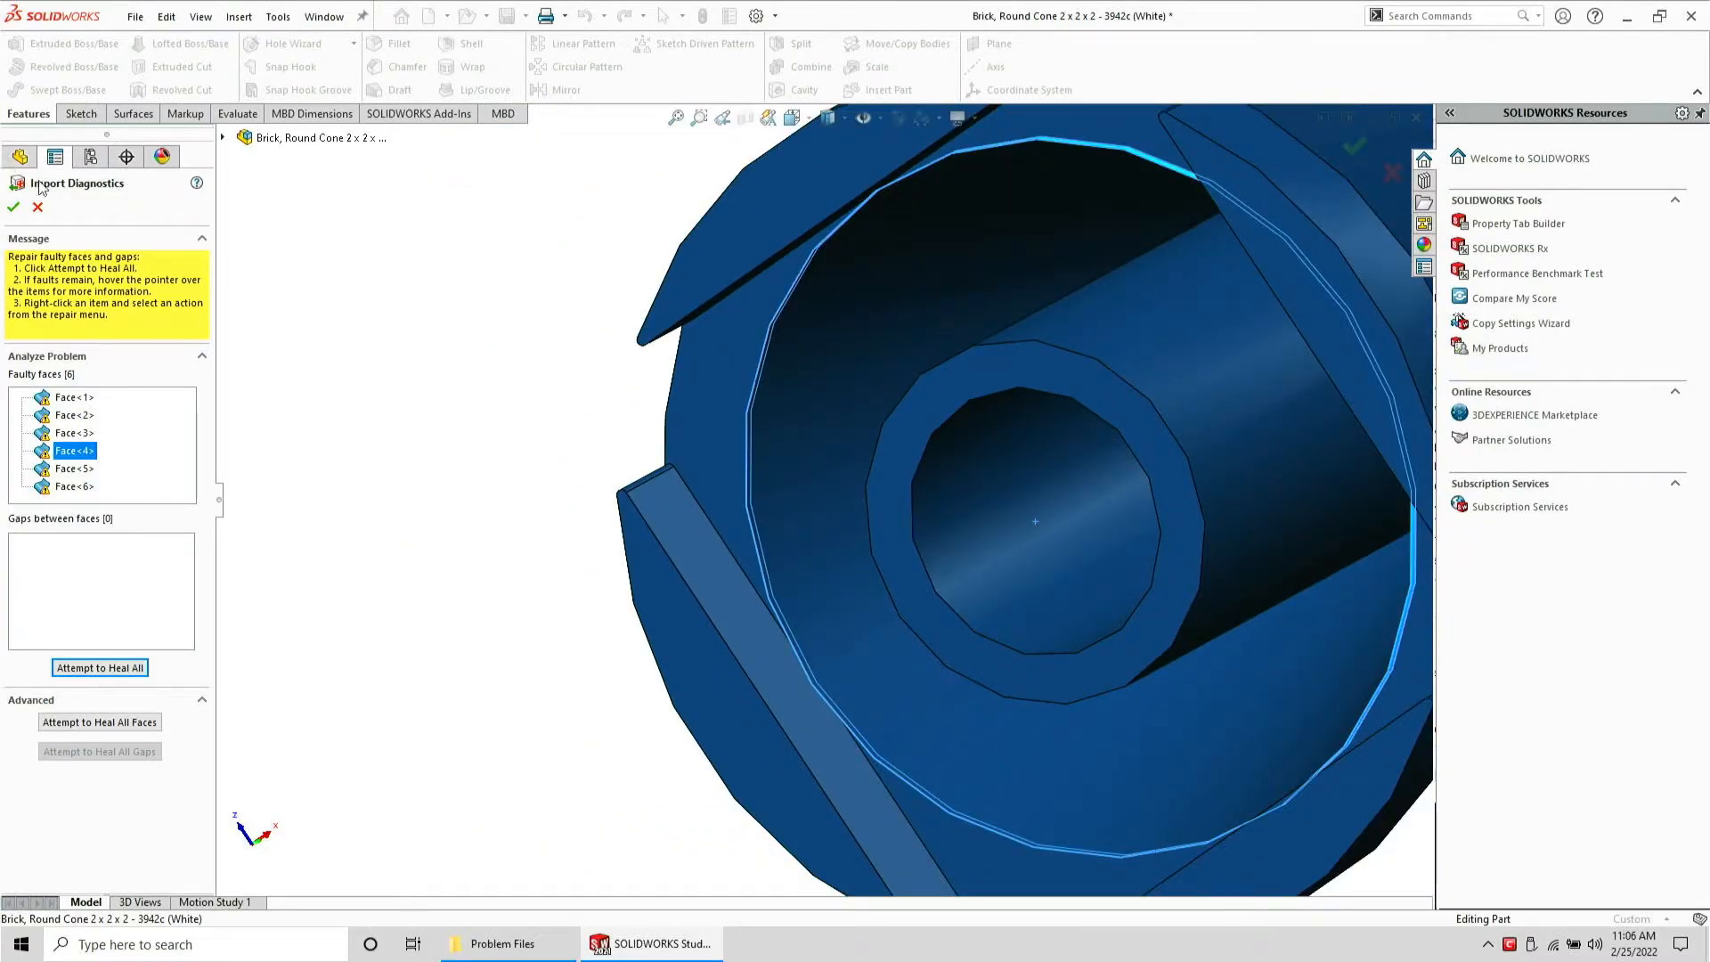
Cancel Import Diagnostics and close the cone STEP model without saving
left_click(38, 207)
scroll(729, 542, "up", 5)
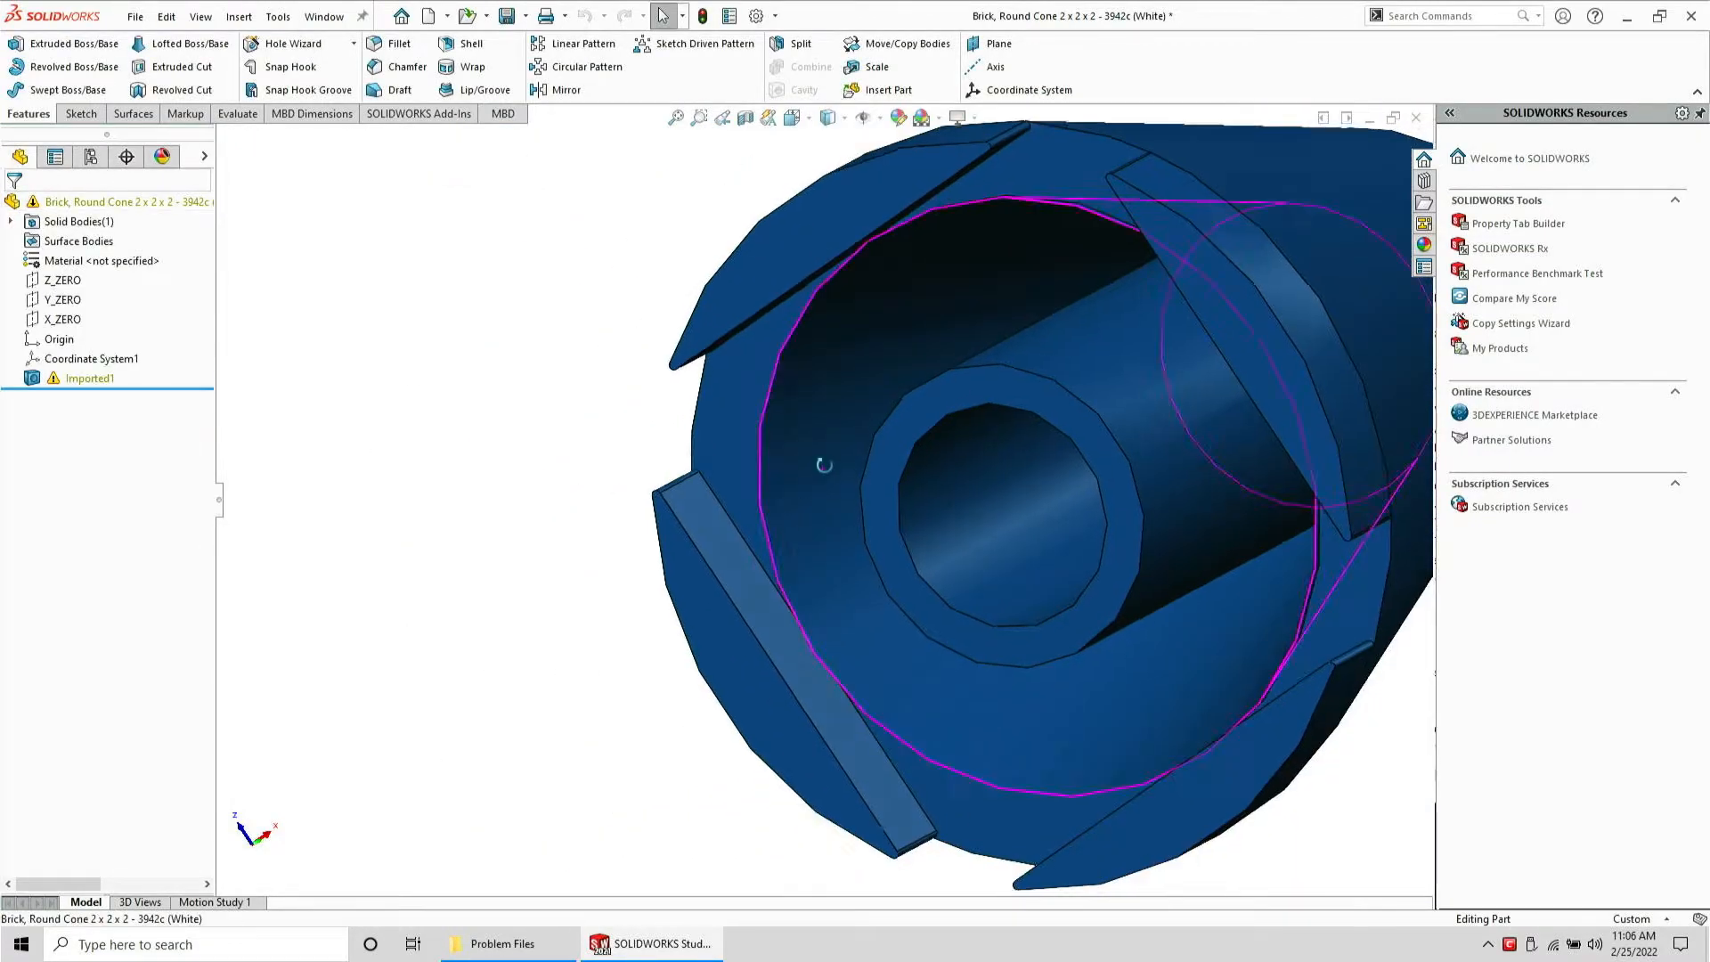
key("ctrl+w")
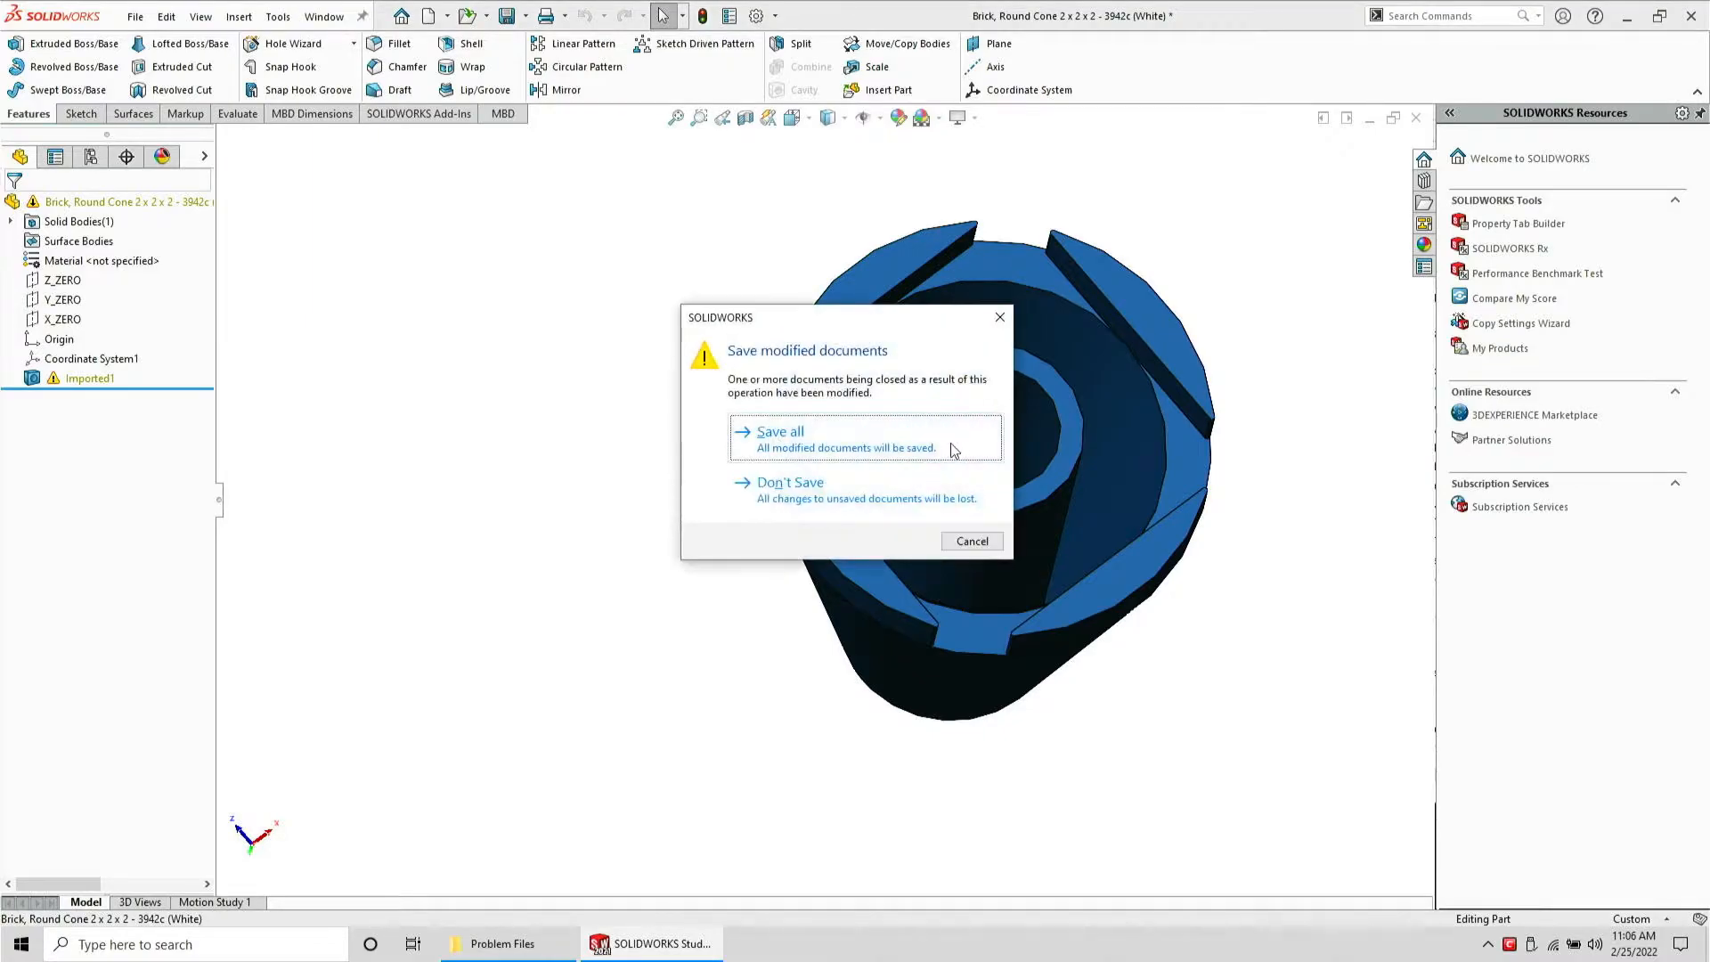
left_click(912, 506)
Reopen the cone SLDPRT part and inspect the inner wall and slot edges up close
left_click(503, 943)
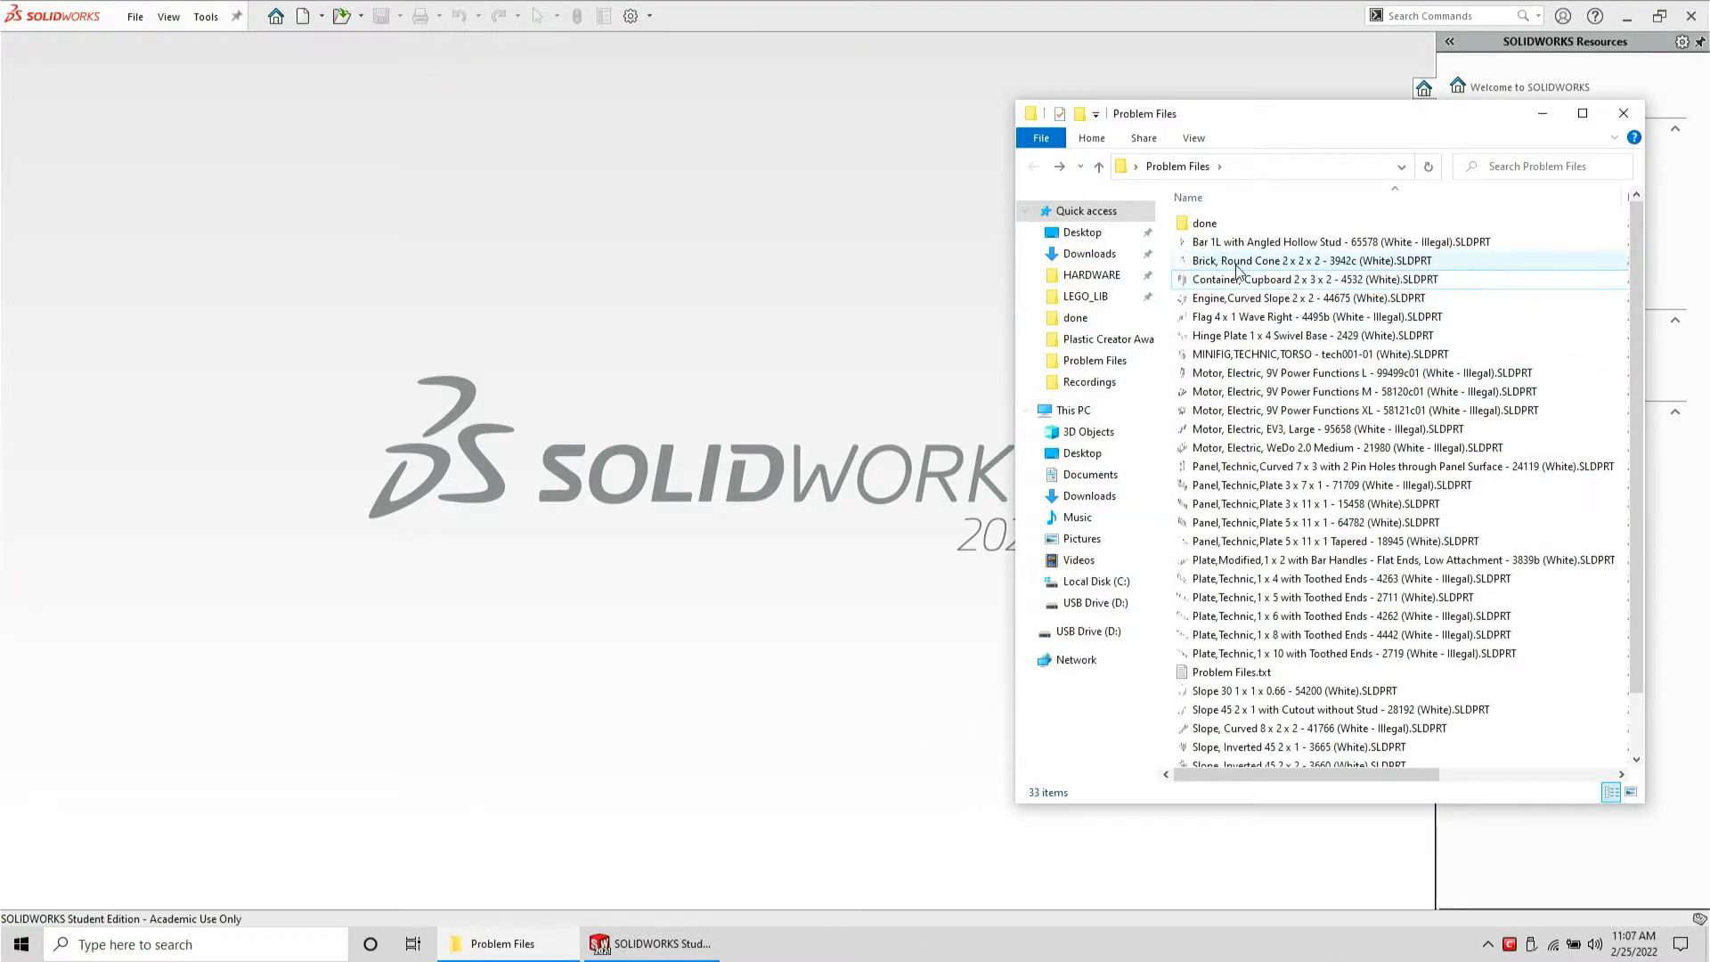
left_click_drag(1238, 261, 688, 295)
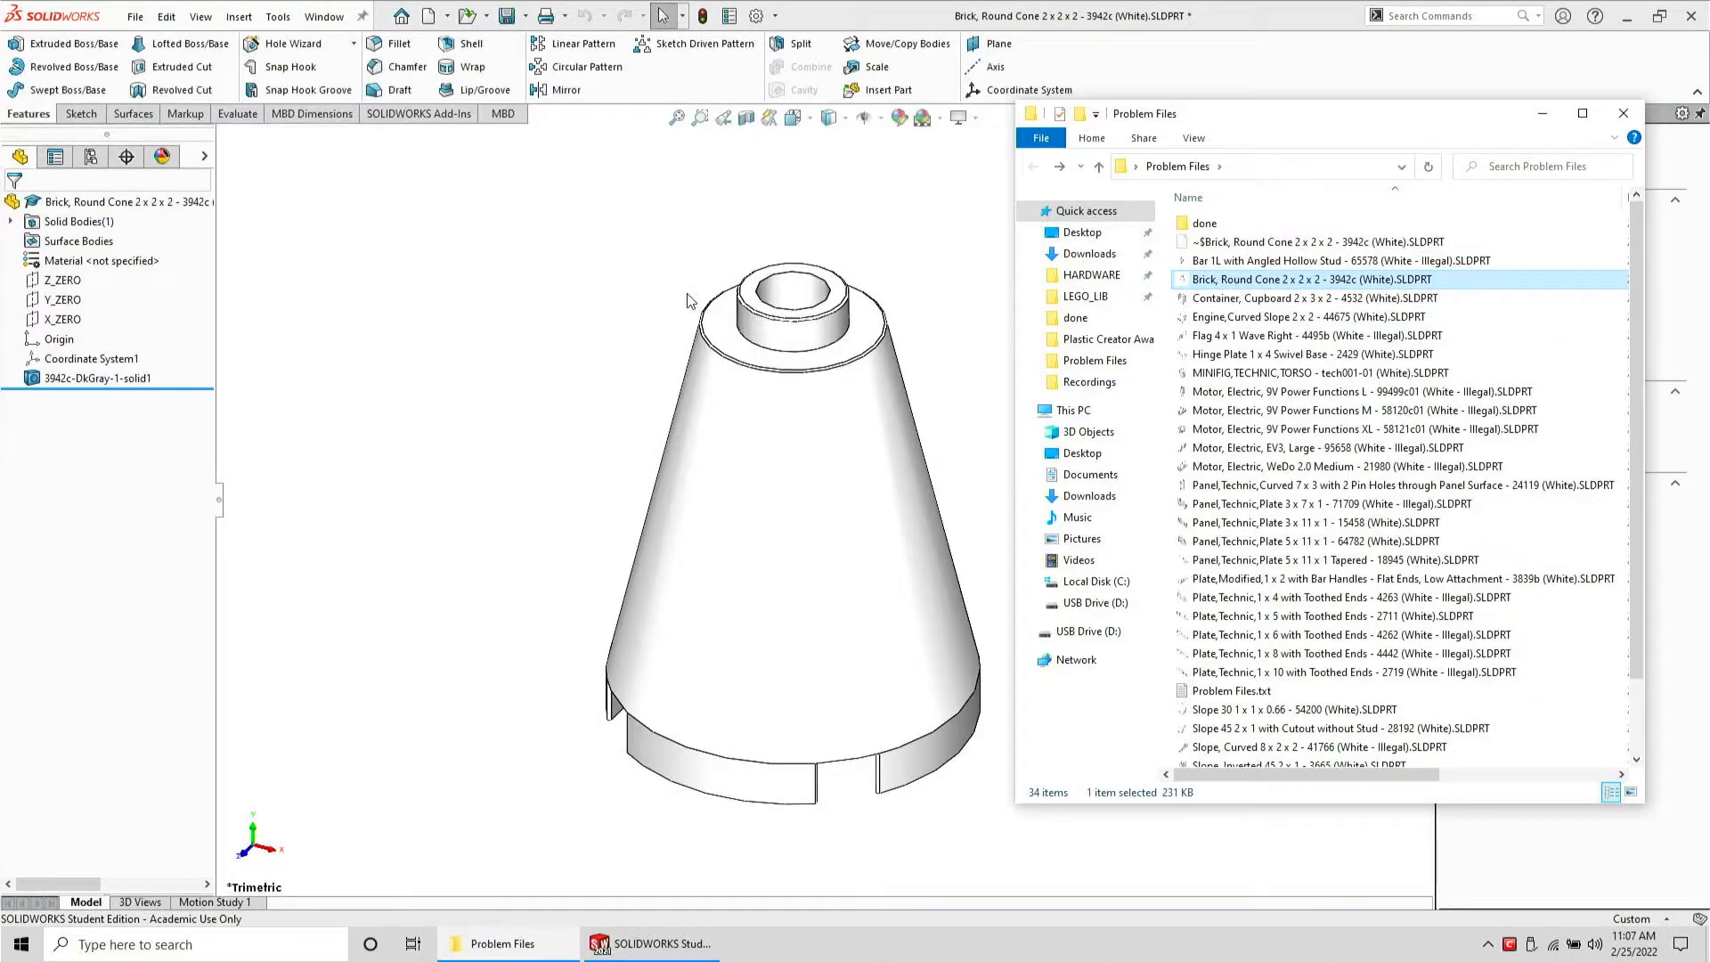
left_click(575, 507)
middle_click_drag(675, 681, 900, 638)
scroll(891, 703, "down", 6)
scroll(870, 703, "down", 5)
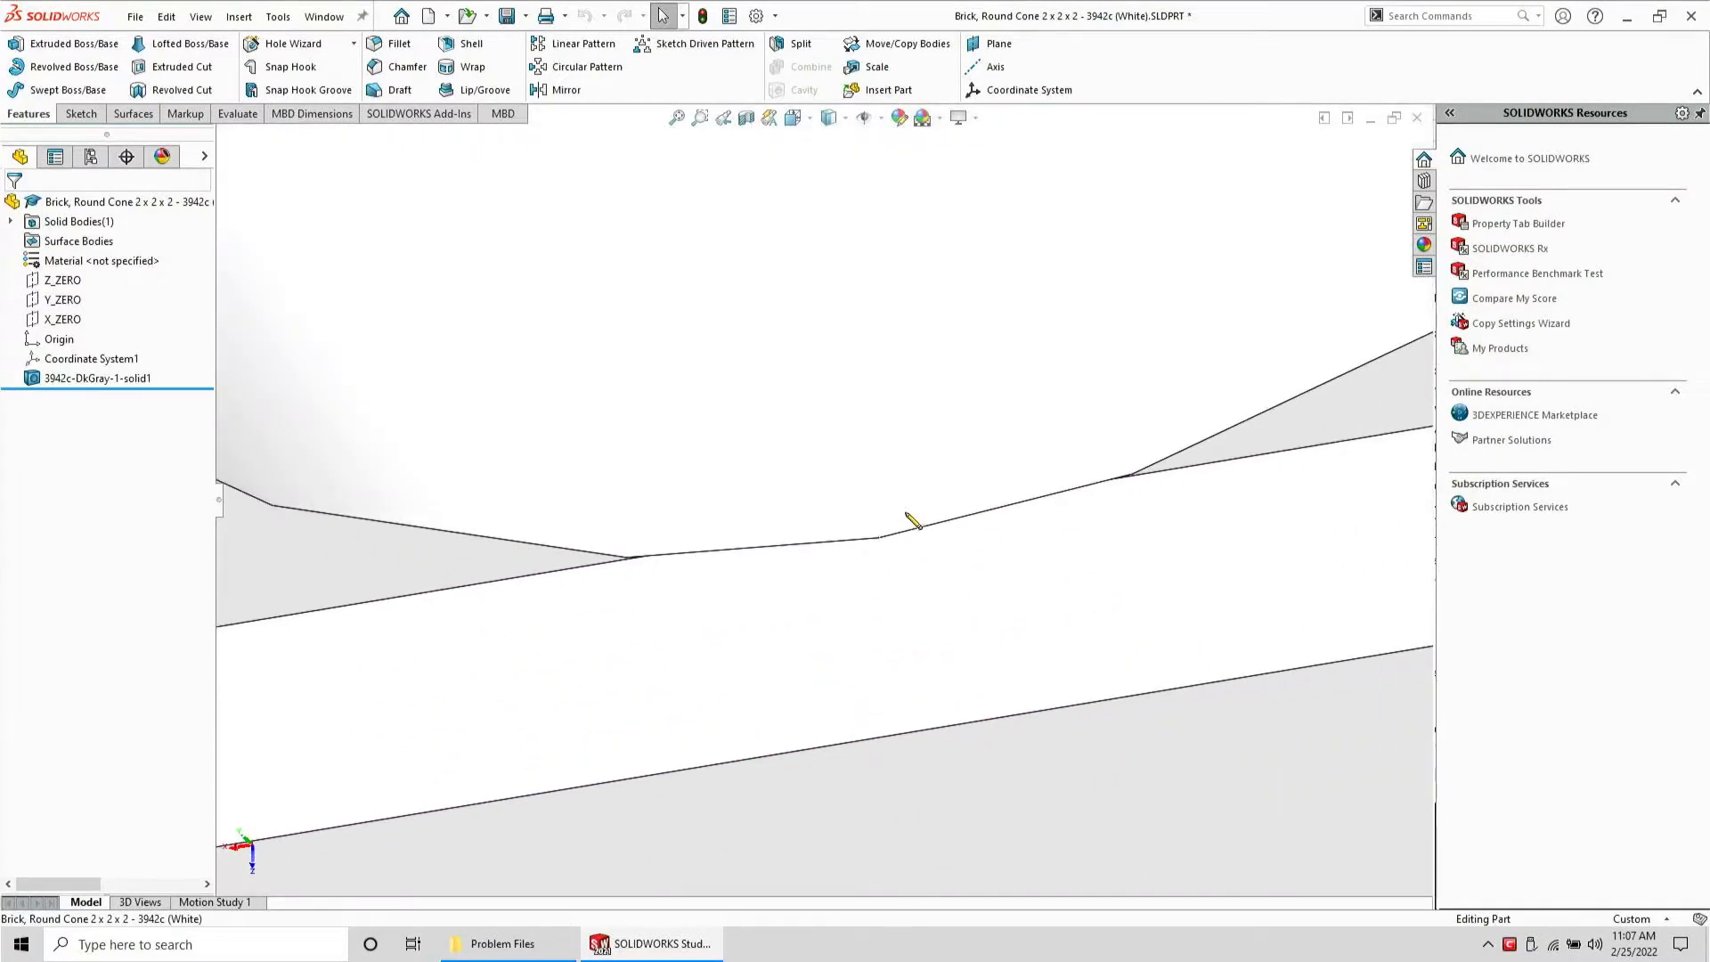
mouse_move(891, 532)
middle_mouse_down()
mouse_move(893, 633)
mouse_move(890, 531)
mouse_move(938, 484)
mouse_move(1000, 466)
mouse_move(1004, 507)
mouse_move(860, 492)
mouse_move(831, 392)
mouse_move(874, 370)
mouse_move(814, 447)
middle_mouse_up()
left_click(890, 637)
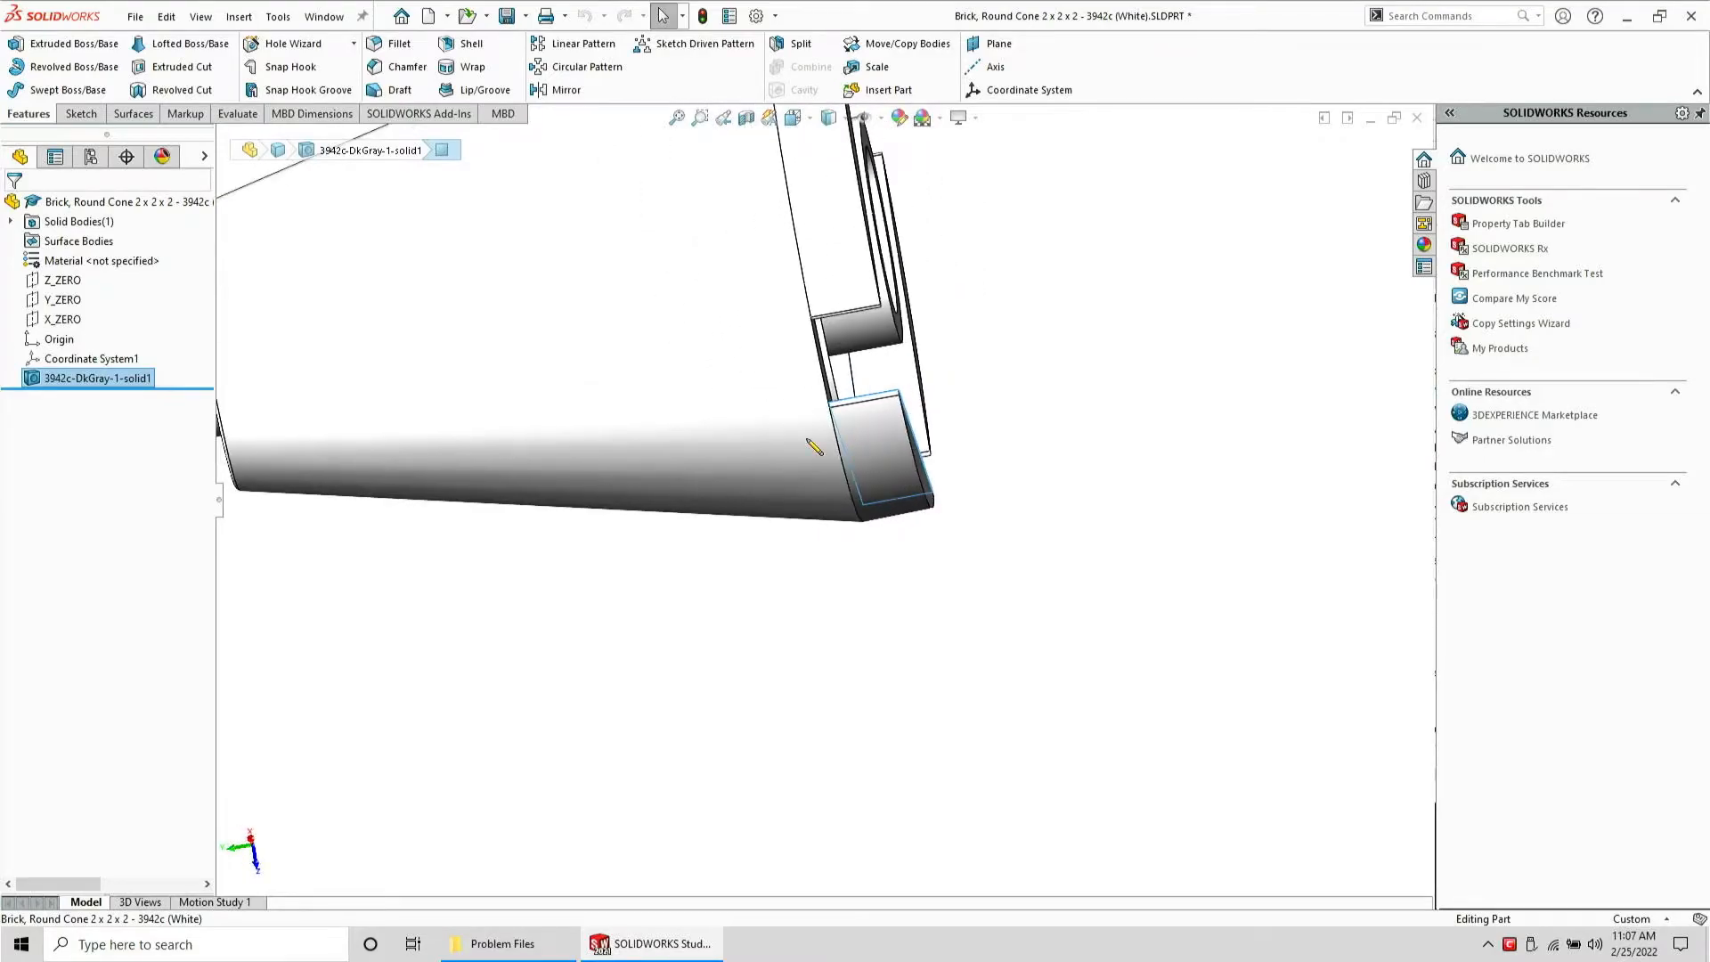
scroll(820, 370, "down", 5)
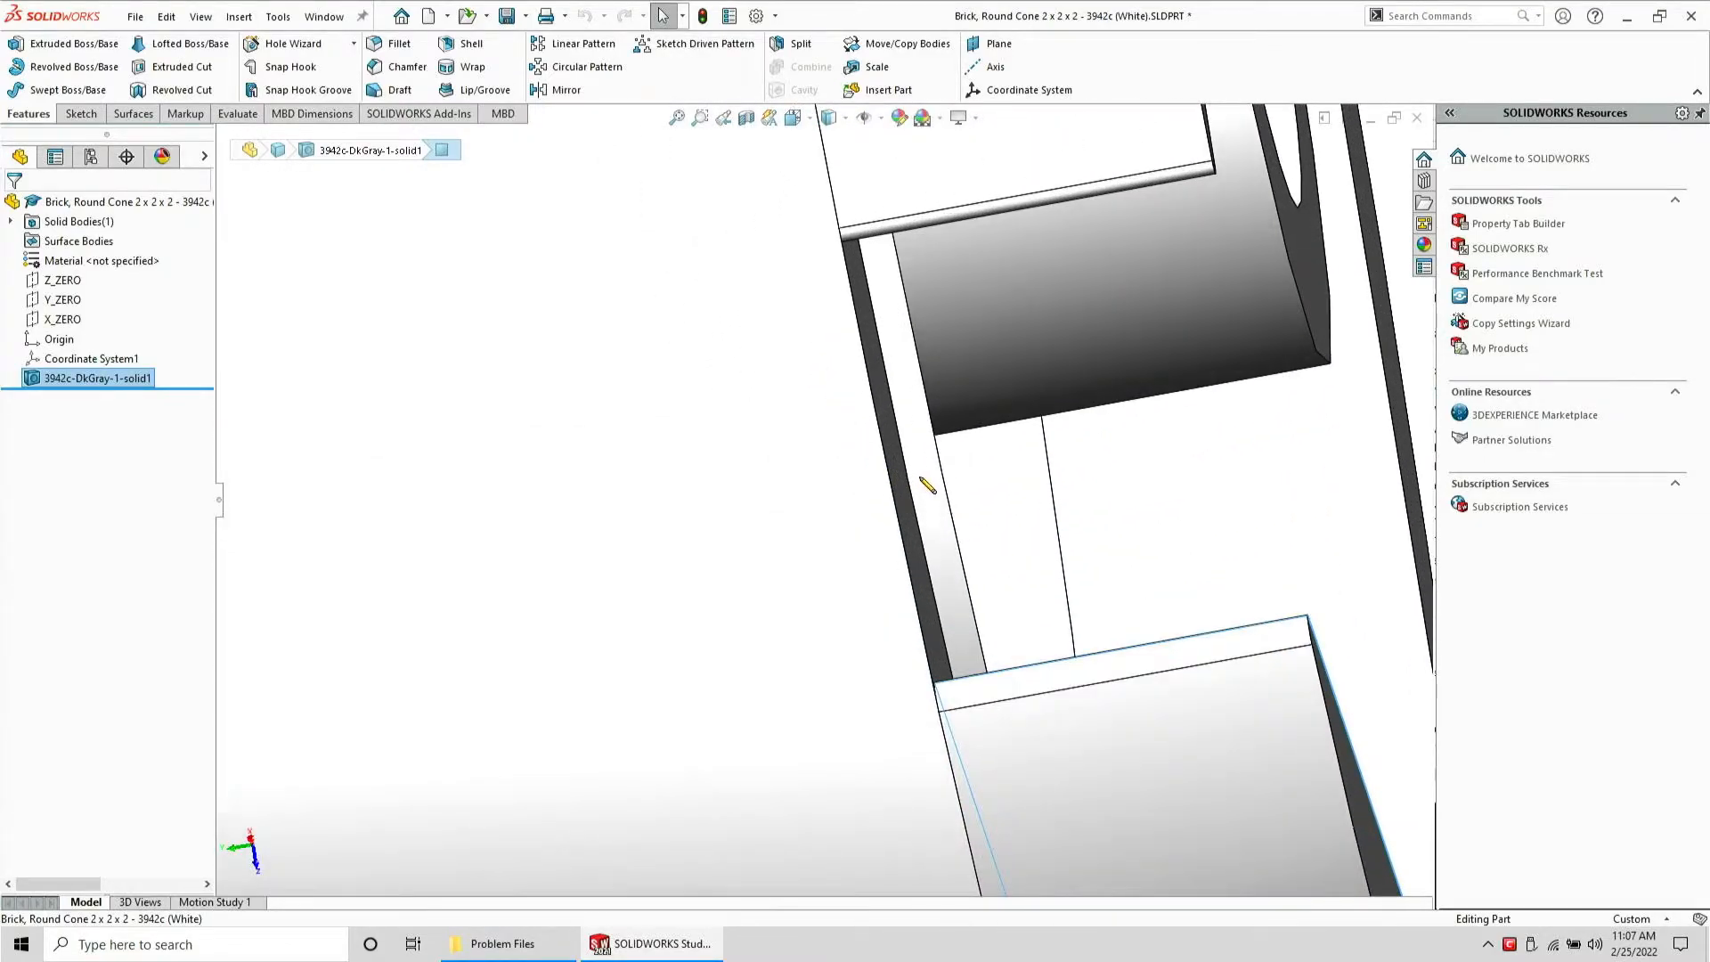
middle_click_drag(927, 485, 711, 383)
scroll(722, 382, "up", 5)
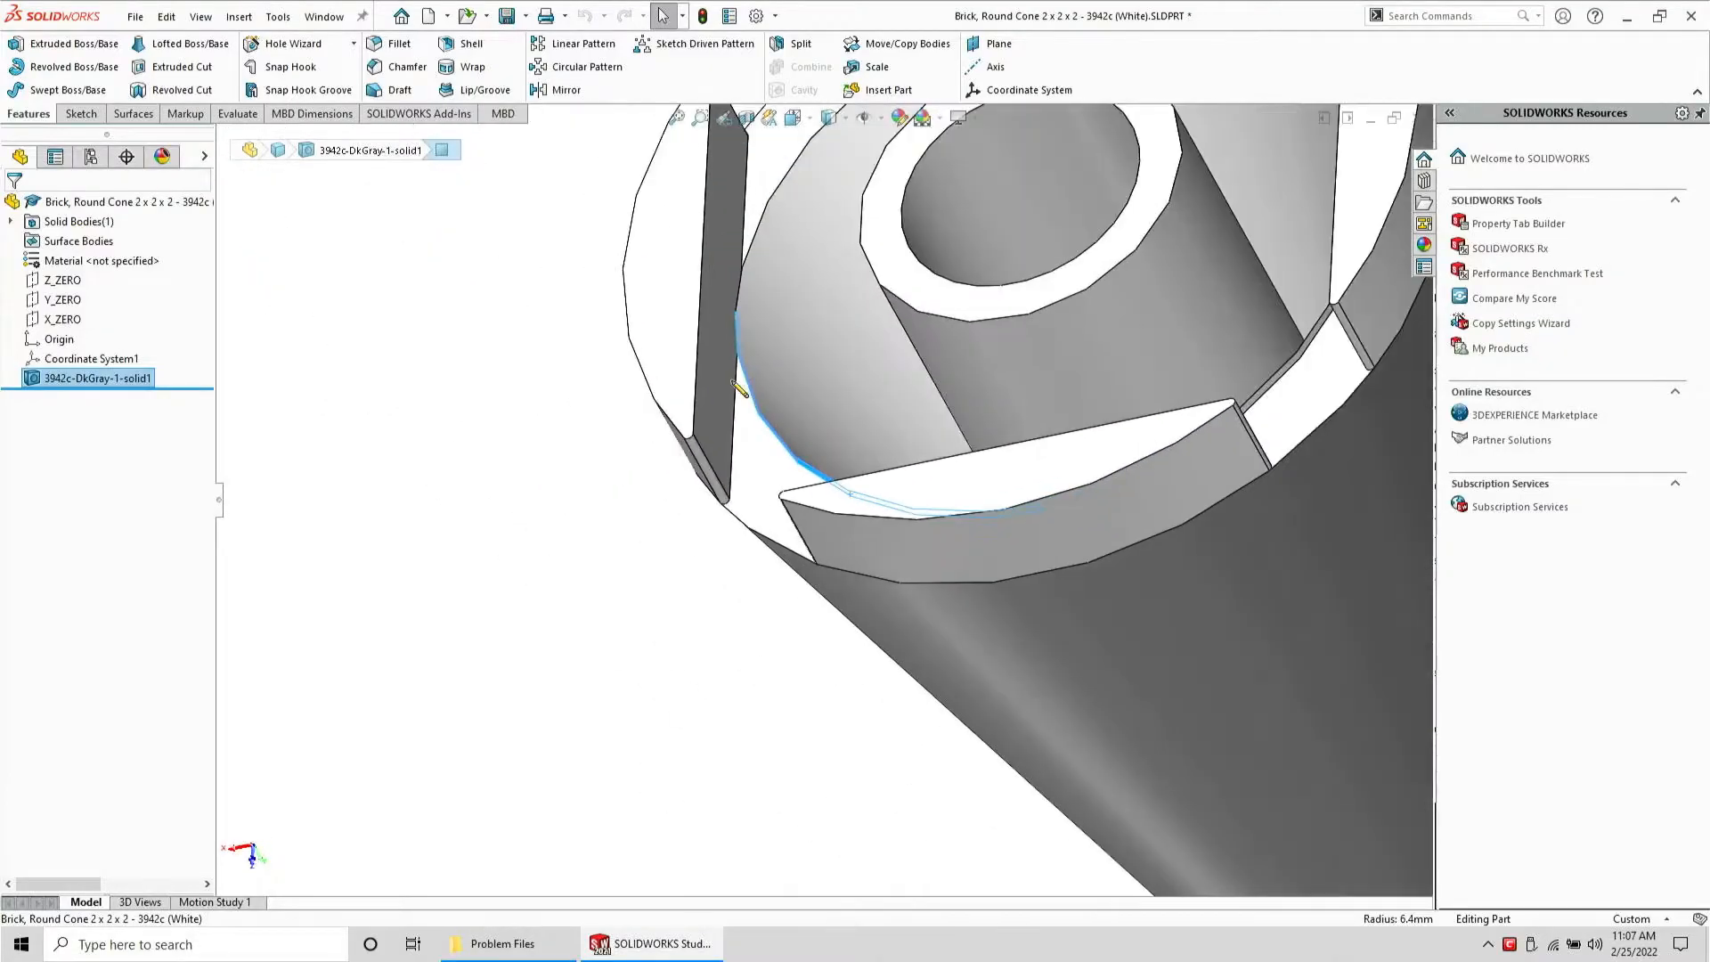
scroll(741, 383, "up", 2)
scroll(817, 302, "down", 3)
mouse_move(815, 351)
middle_mouse_down()
mouse_move(830, 218)
mouse_move(813, 344)
middle_mouse_up()
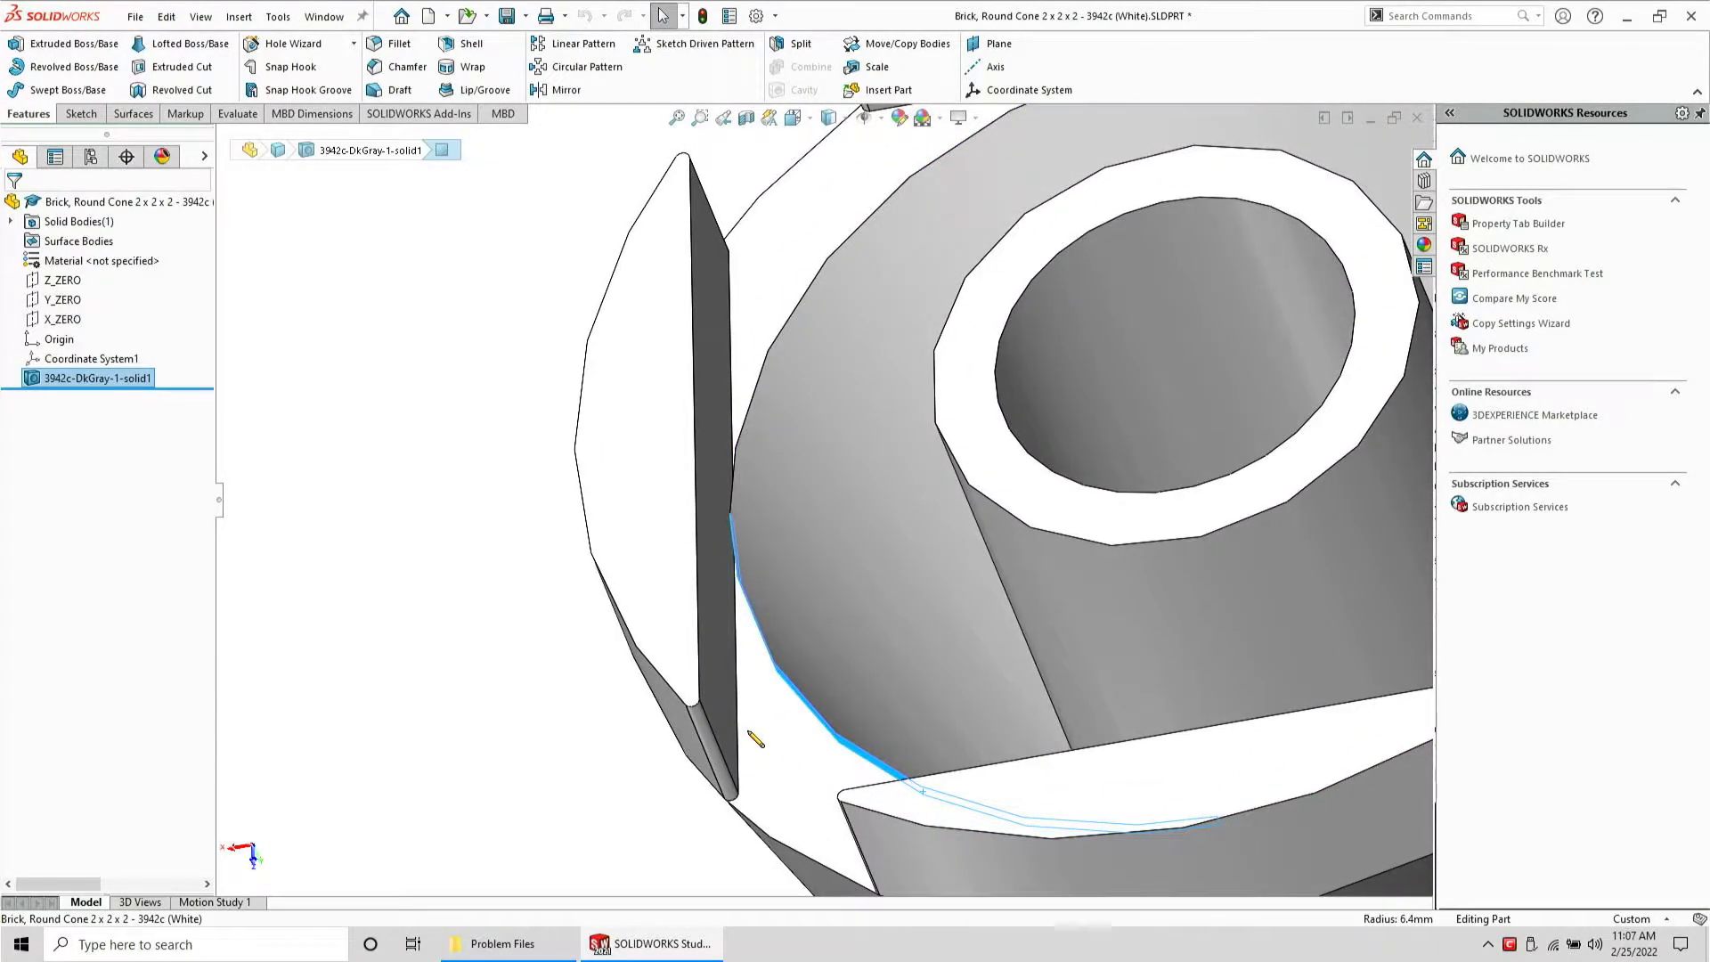
Select the inner face beside the slot and try the Swept Boss/Base command on it
left_click(750, 735)
middle_click_drag(746, 730, 768, 651)
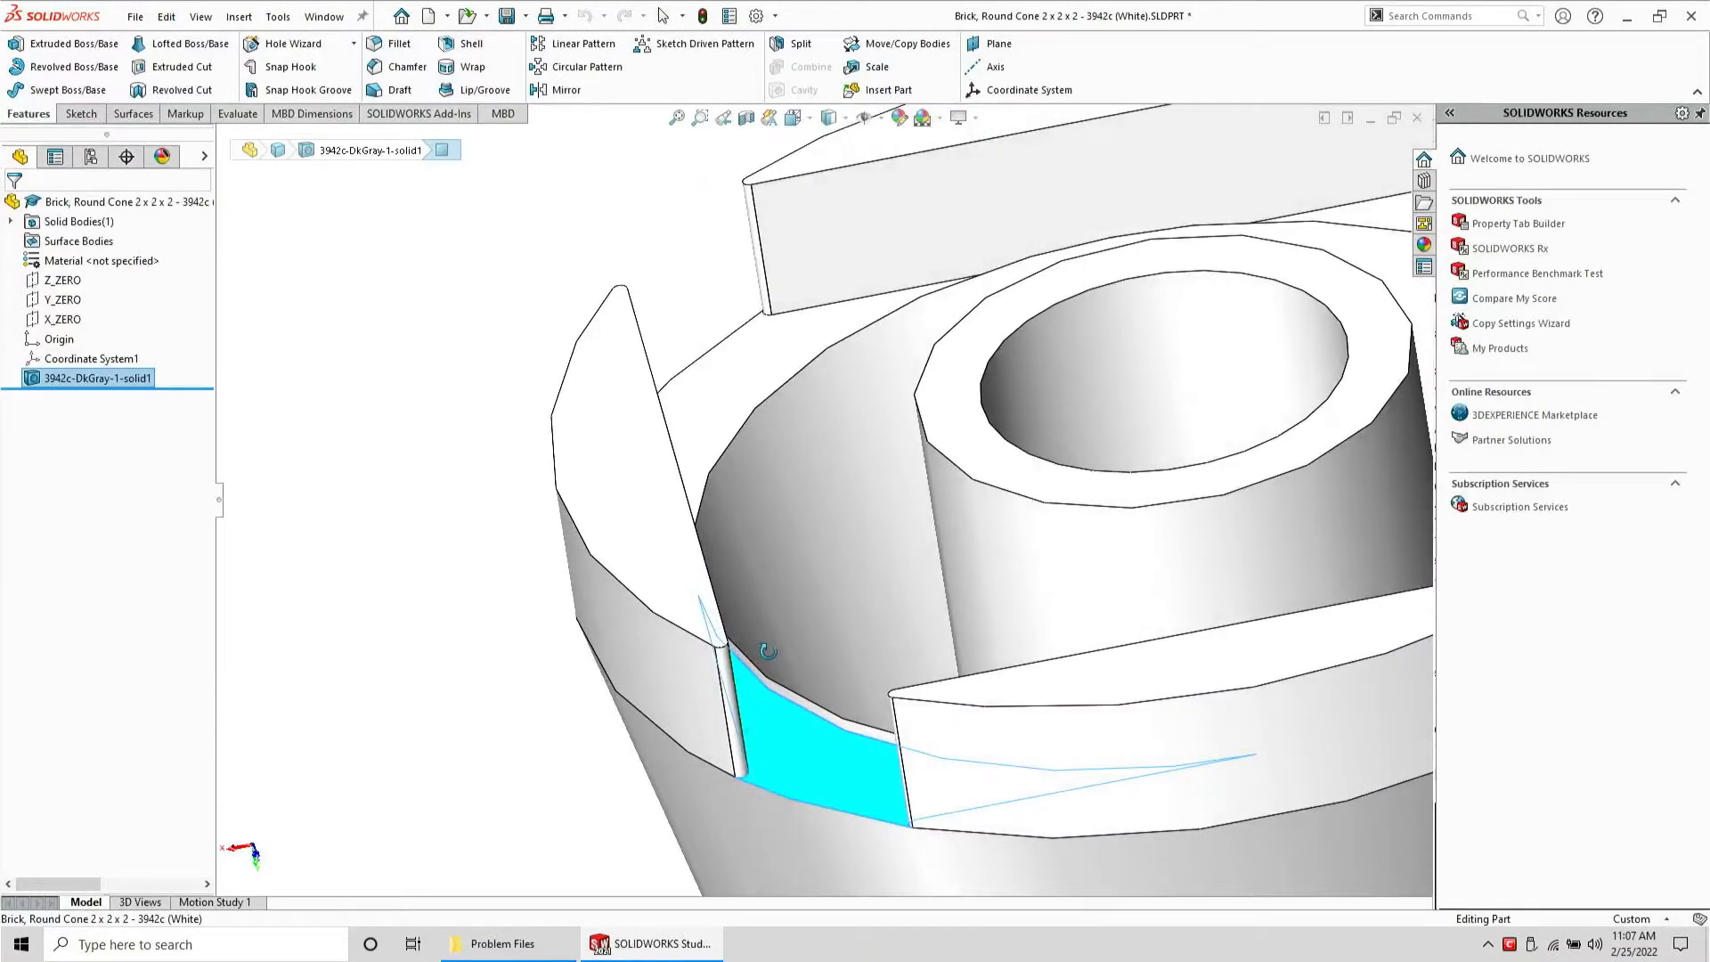
left_click(84, 97)
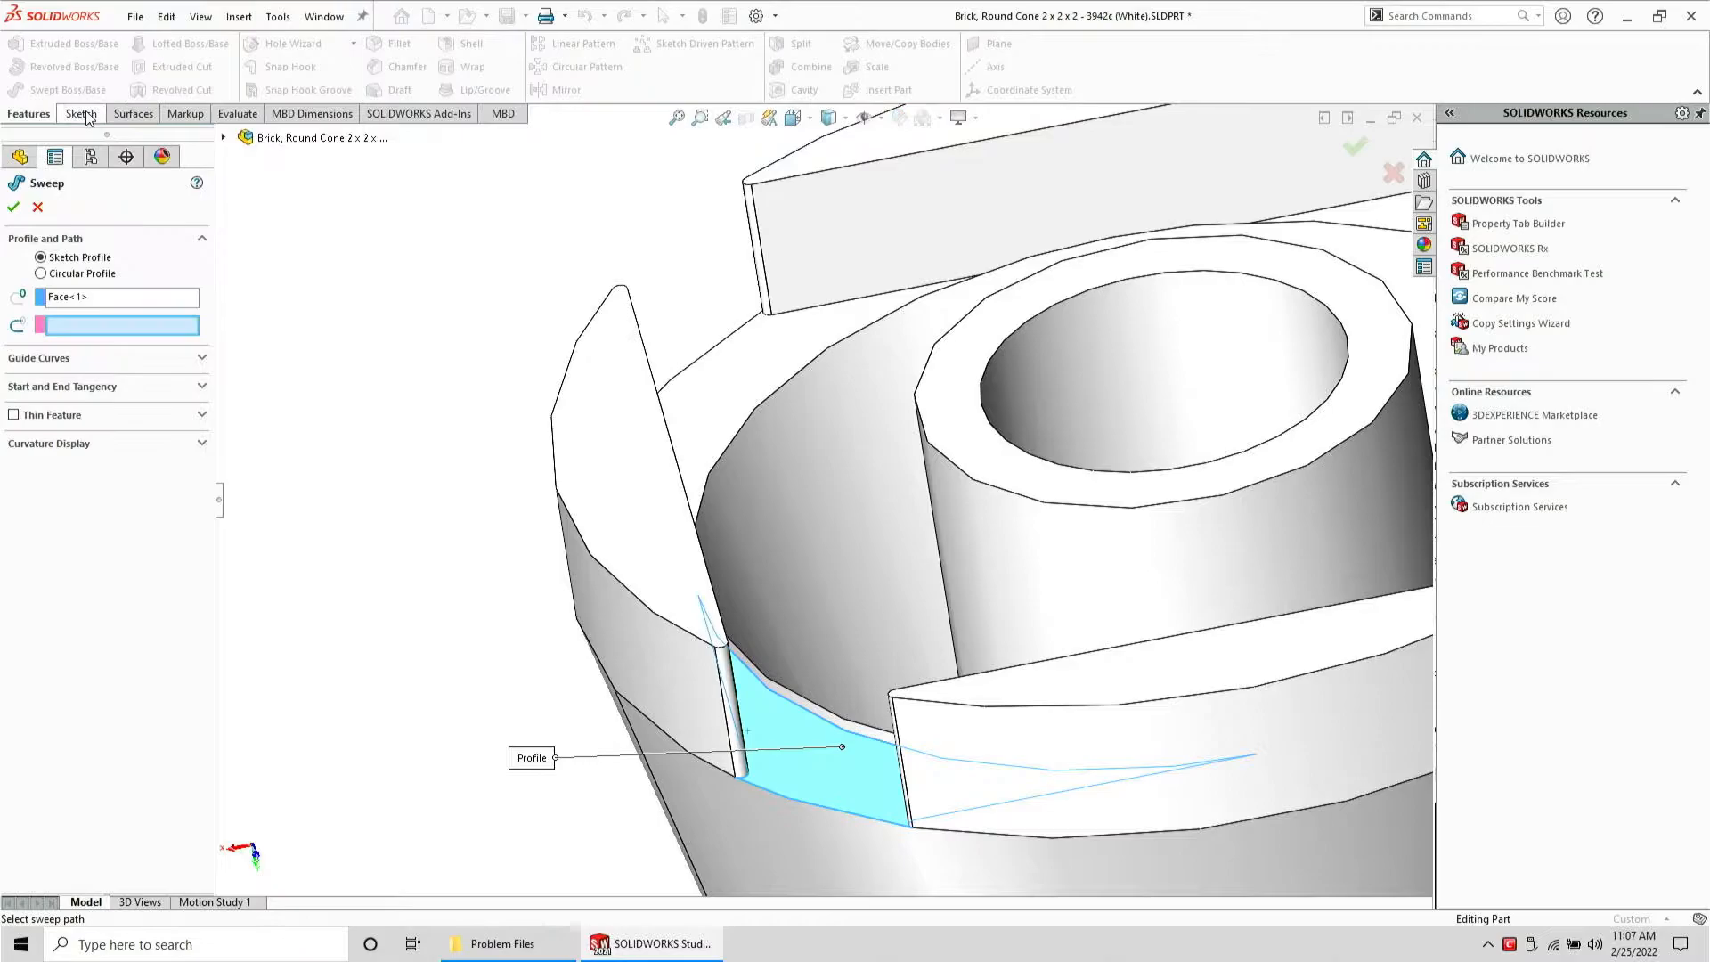
left_click(37, 207)
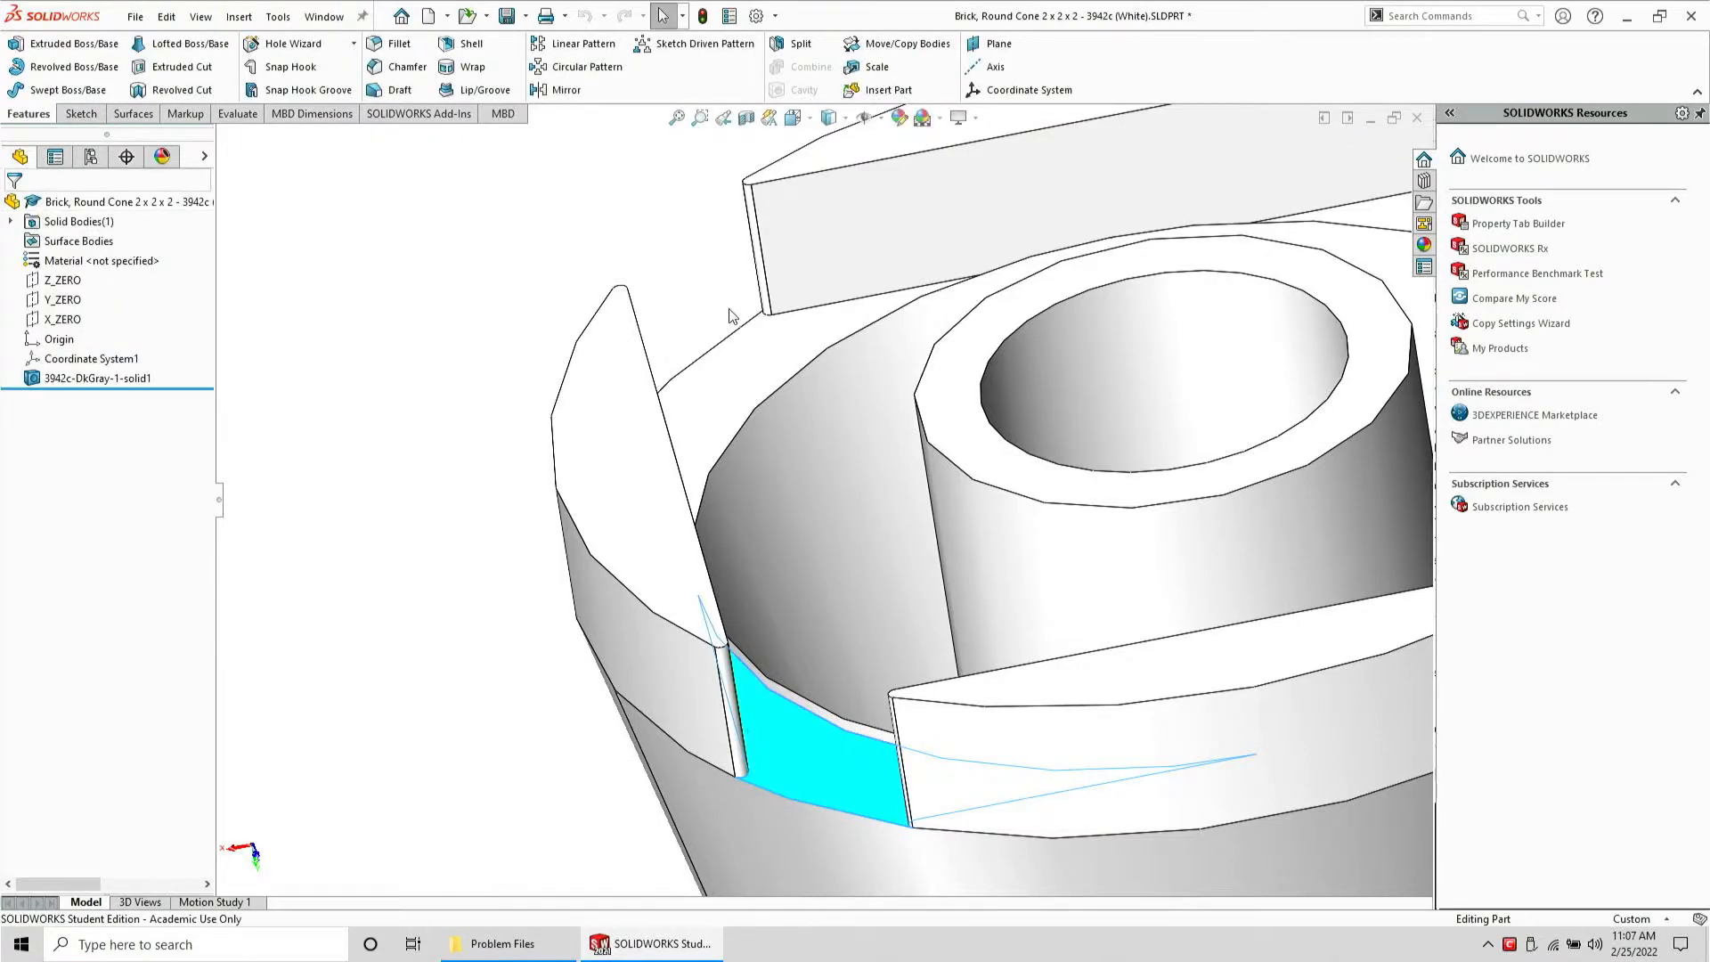
Examine the cone's inner wall edge next to the slot from another angle
middle_click_drag(778, 441, 645, 385)
left_click(746, 398)
scroll(685, 419, "up", 8)
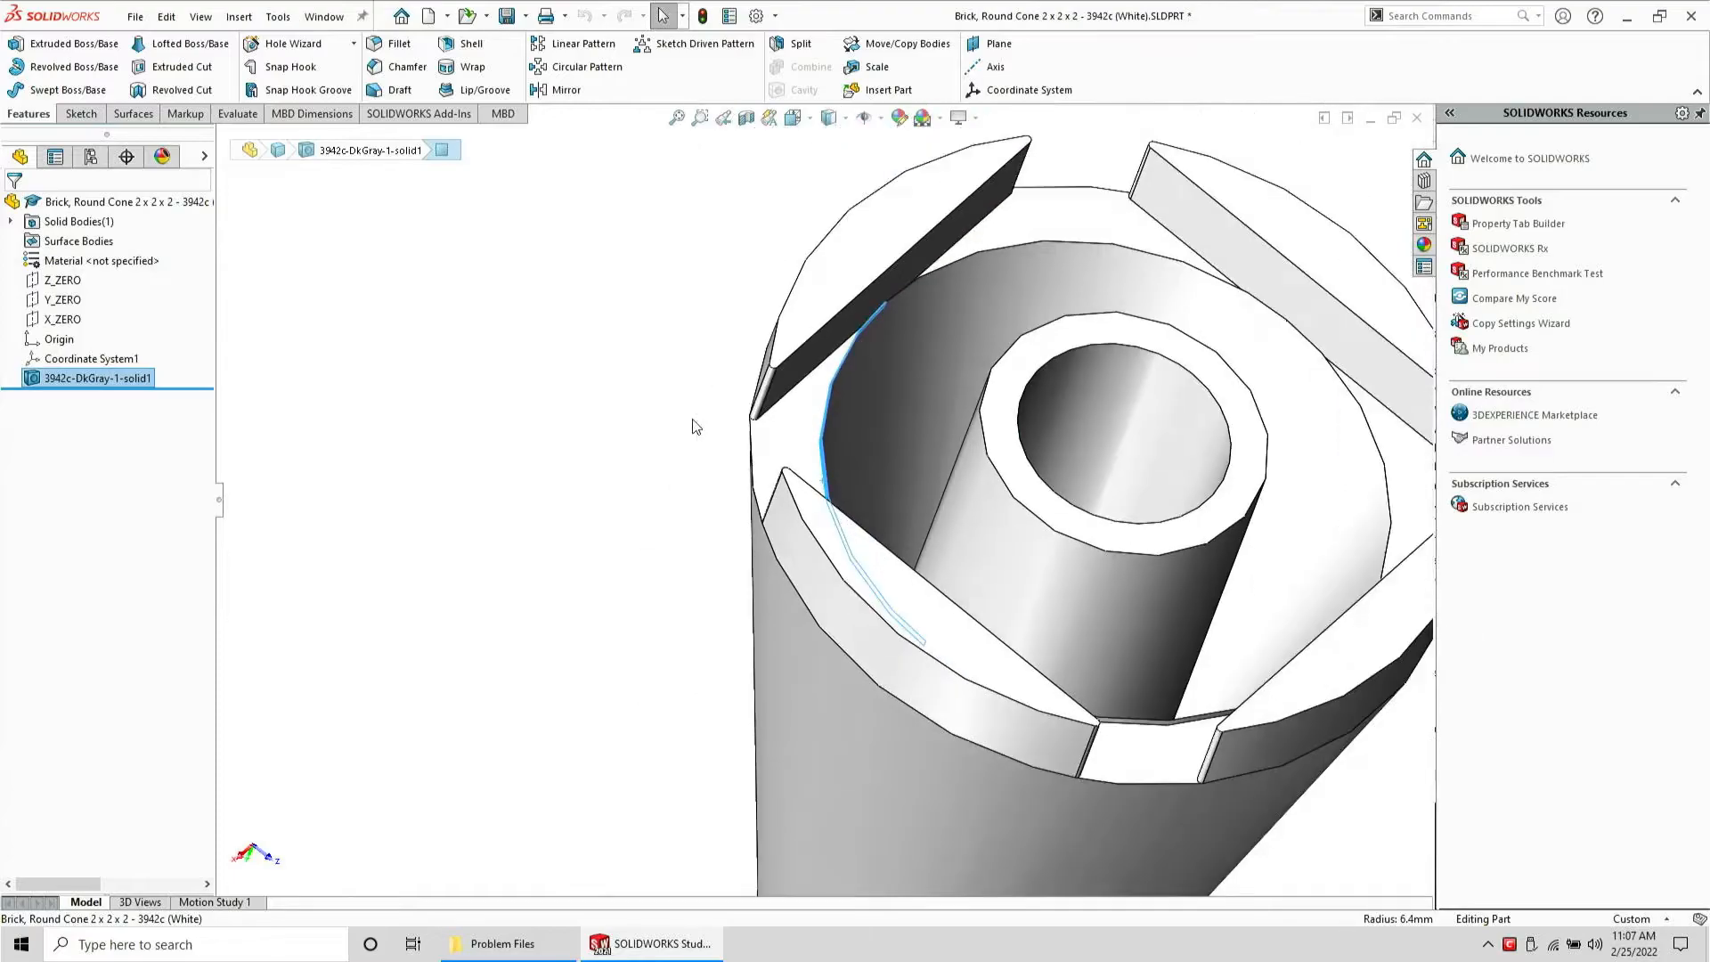
Start a sketch on the cone's inner wall face and draw a corner rectangle spanning between the side tabs
middle_click_drag(1135, 334, 987, 352)
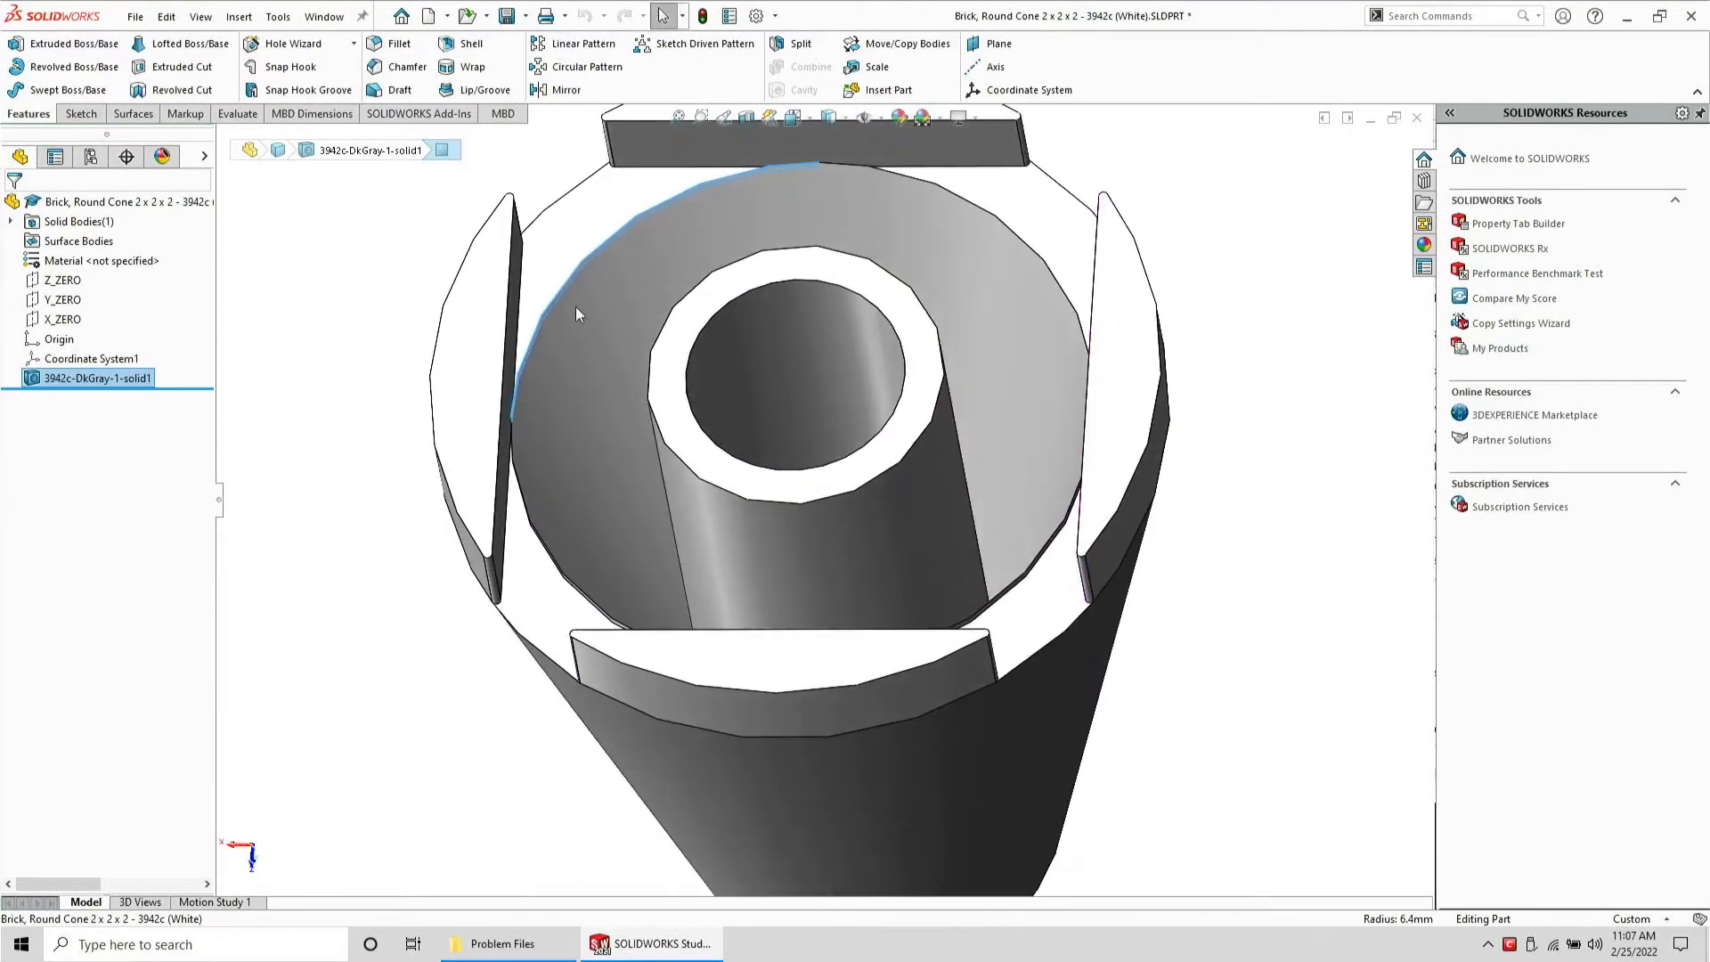
left_click(559, 220)
left_click(79, 116)
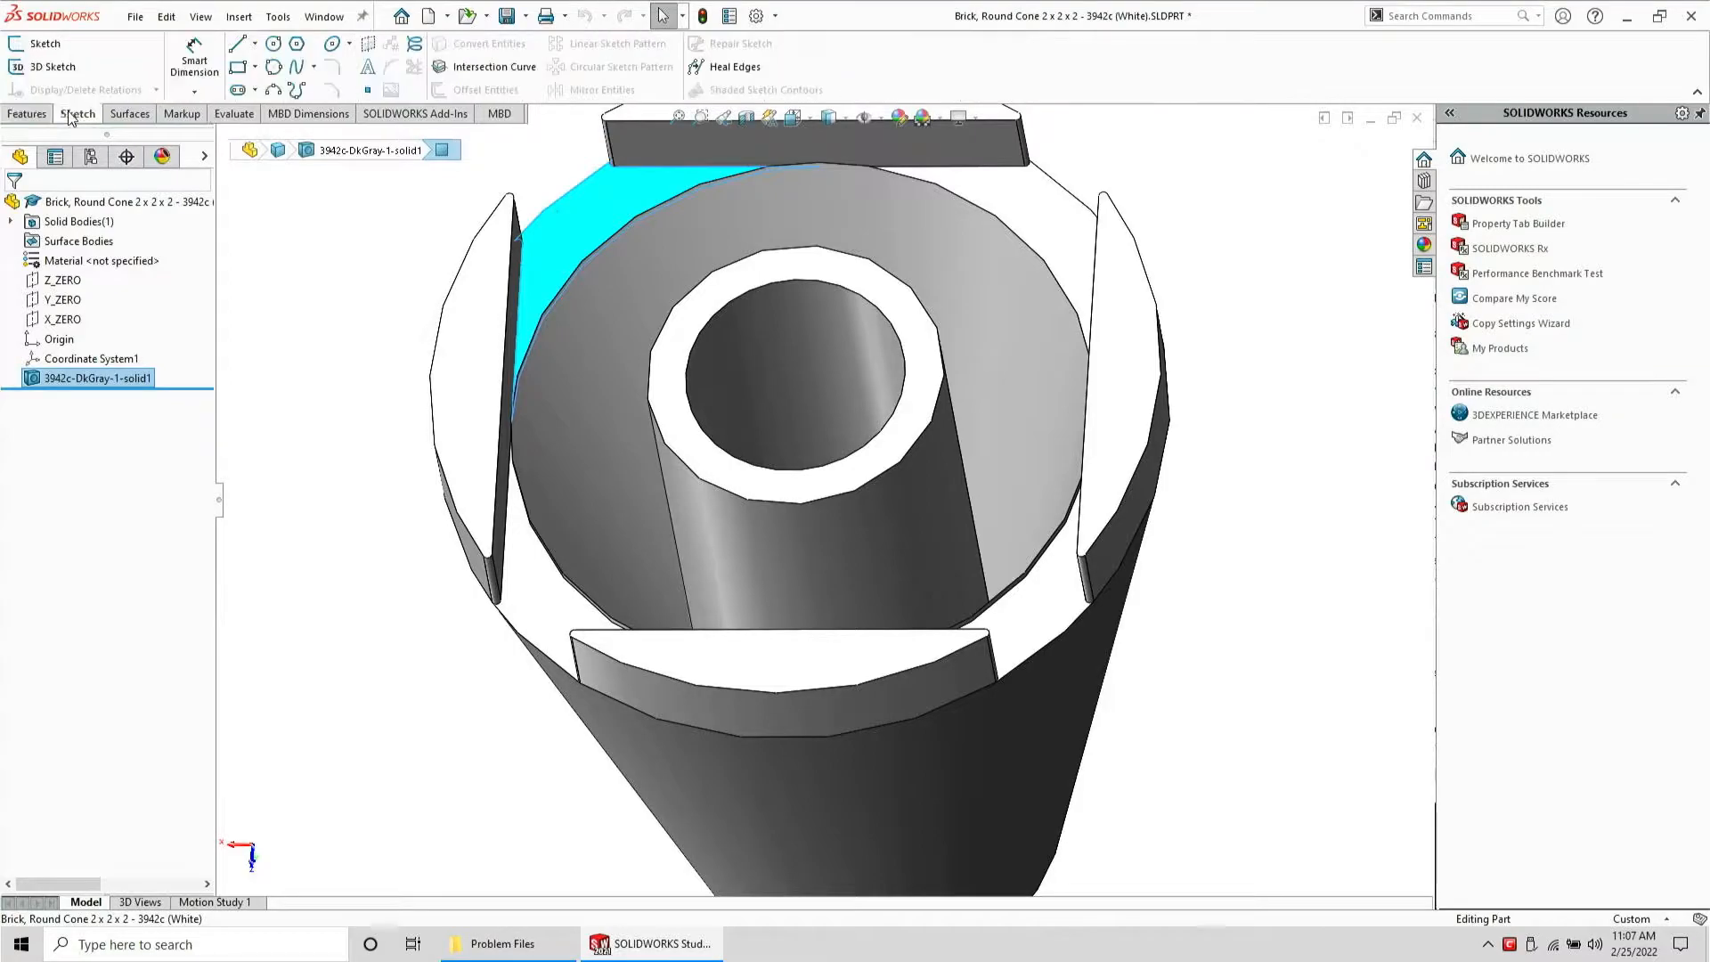
left_click(26, 45)
left_click(237, 68)
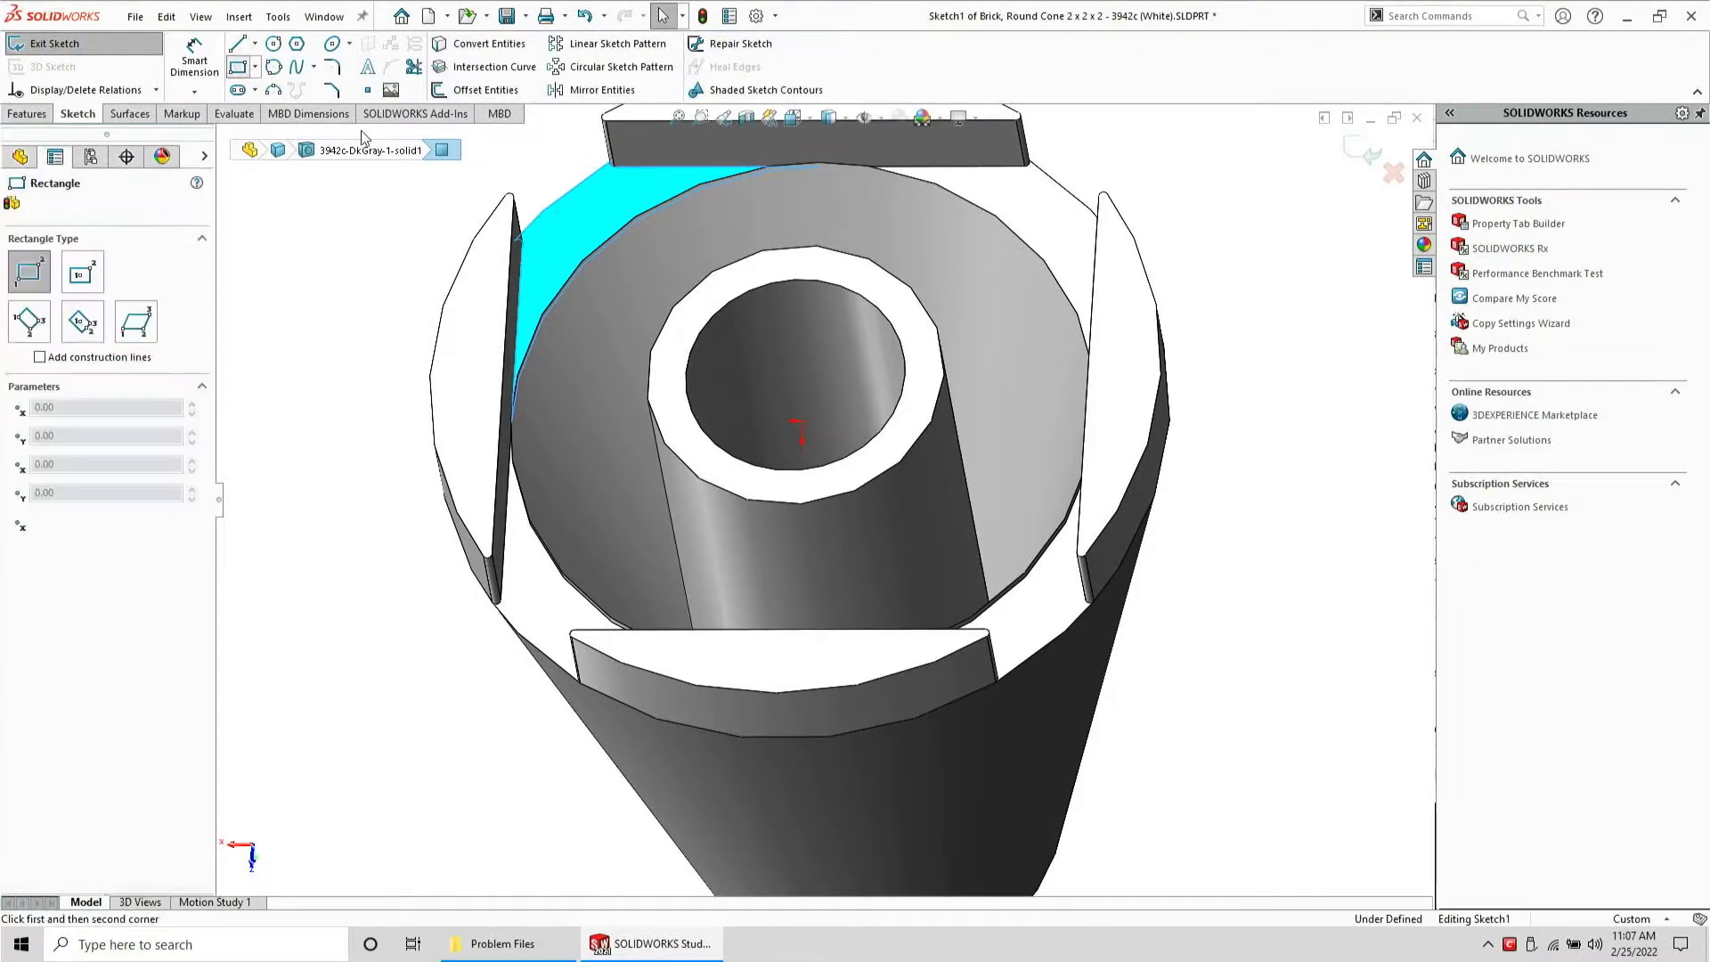
left_click(525, 264)
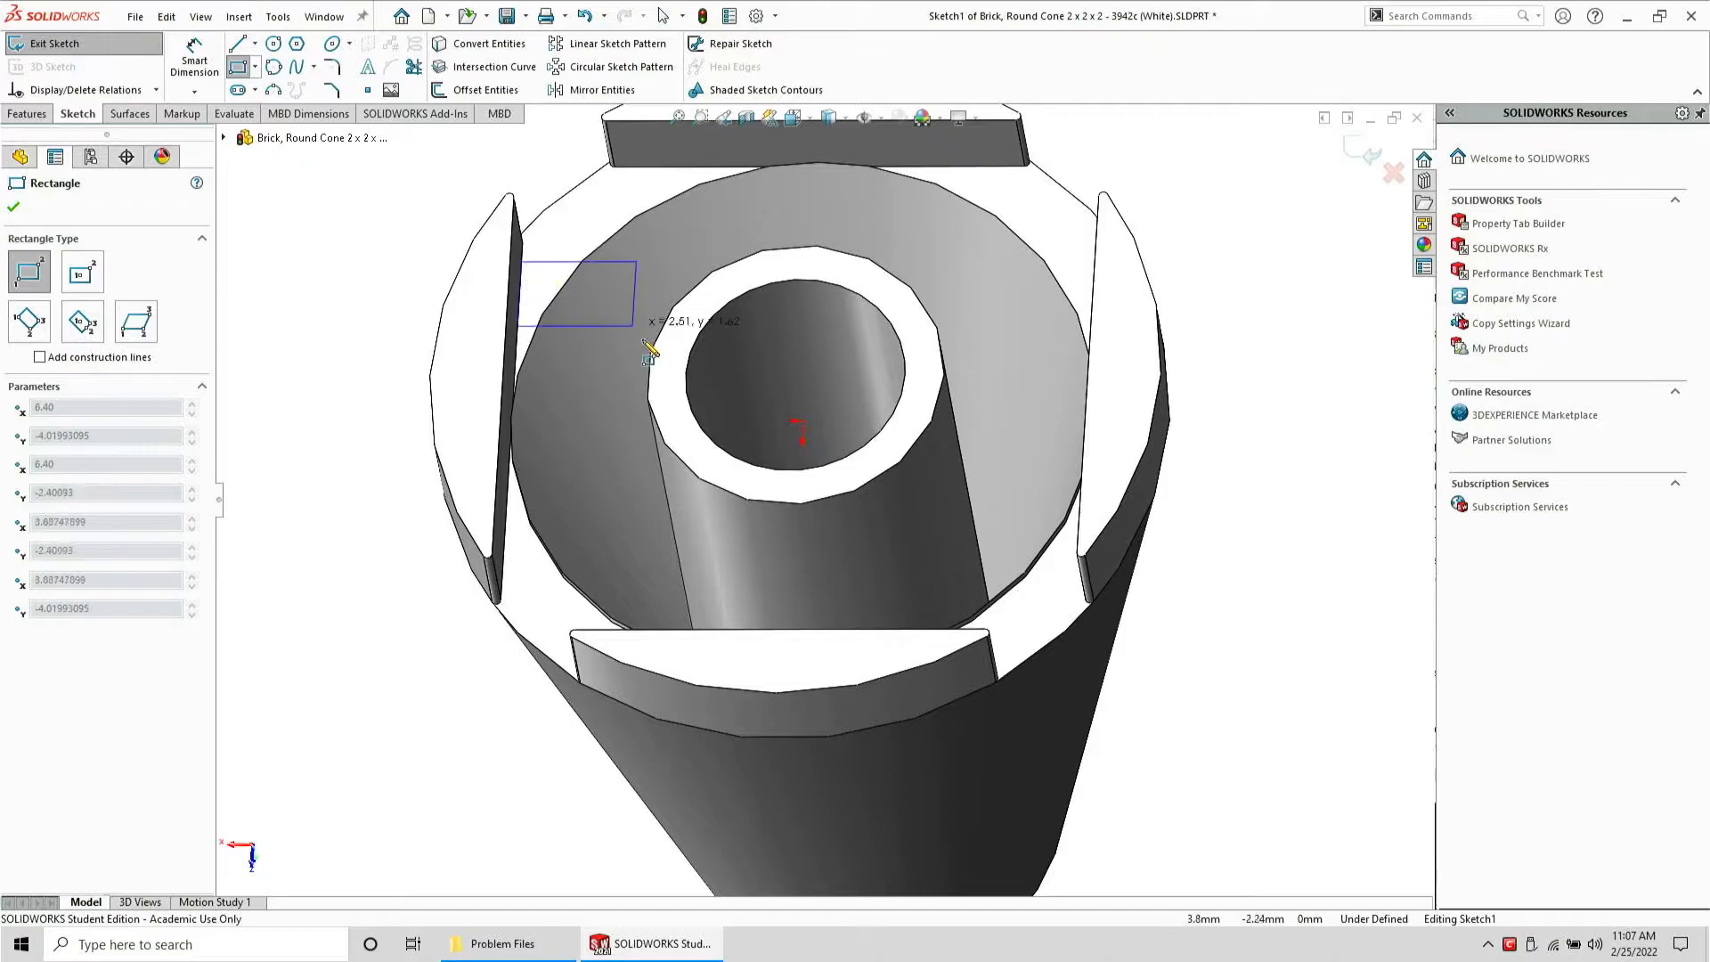
middle_click_drag(659, 345, 715, 401)
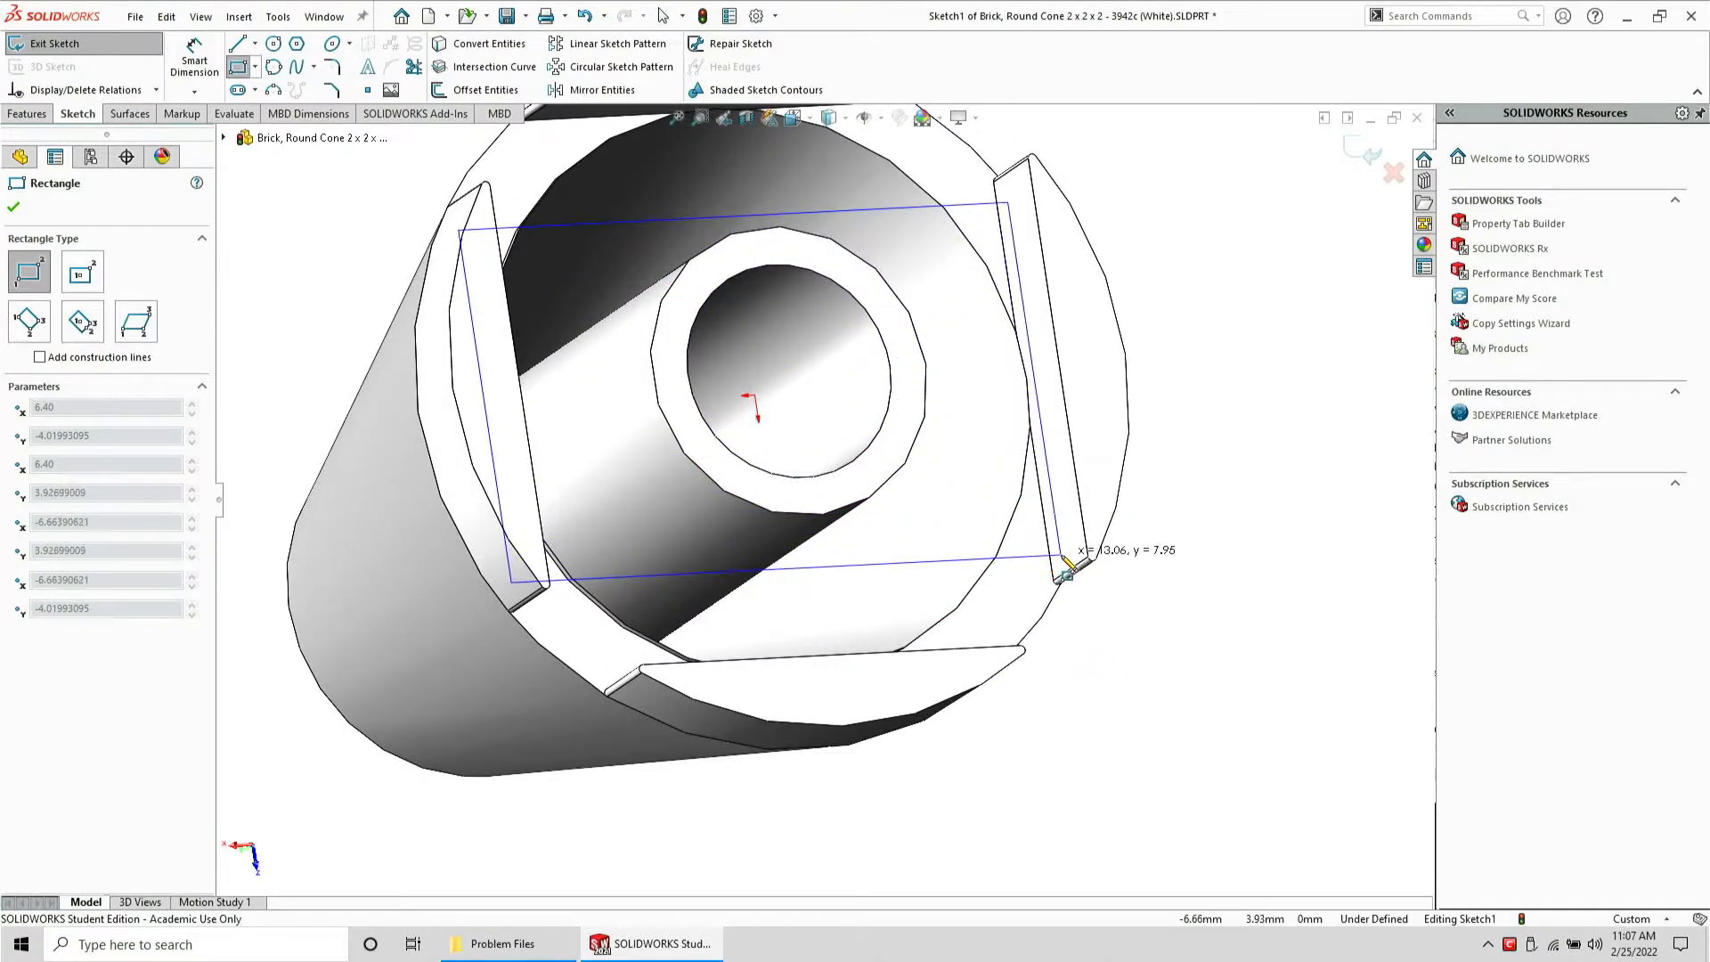
left_click(1052, 558)
key("Escape")
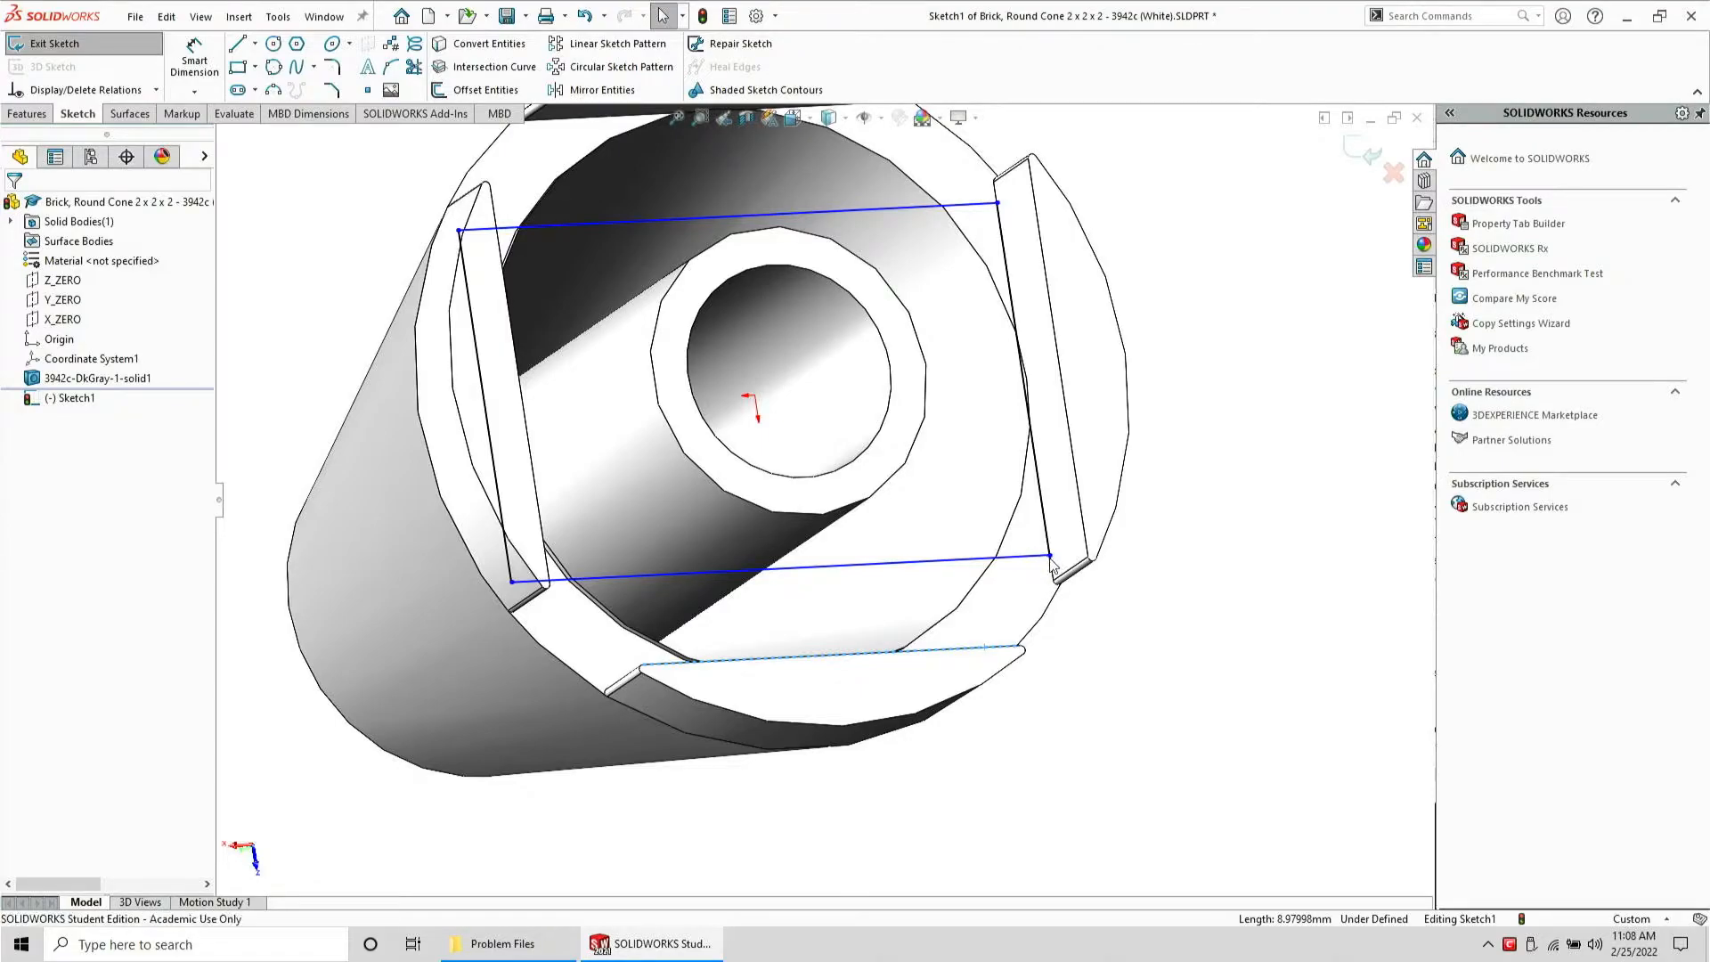
Make the rectangle's lower-right corner coincident with the bottom tab's inner edge
left_click(1051, 559, "ctrl")
left_click(1127, 479)
scroll(978, 349, "up", 1)
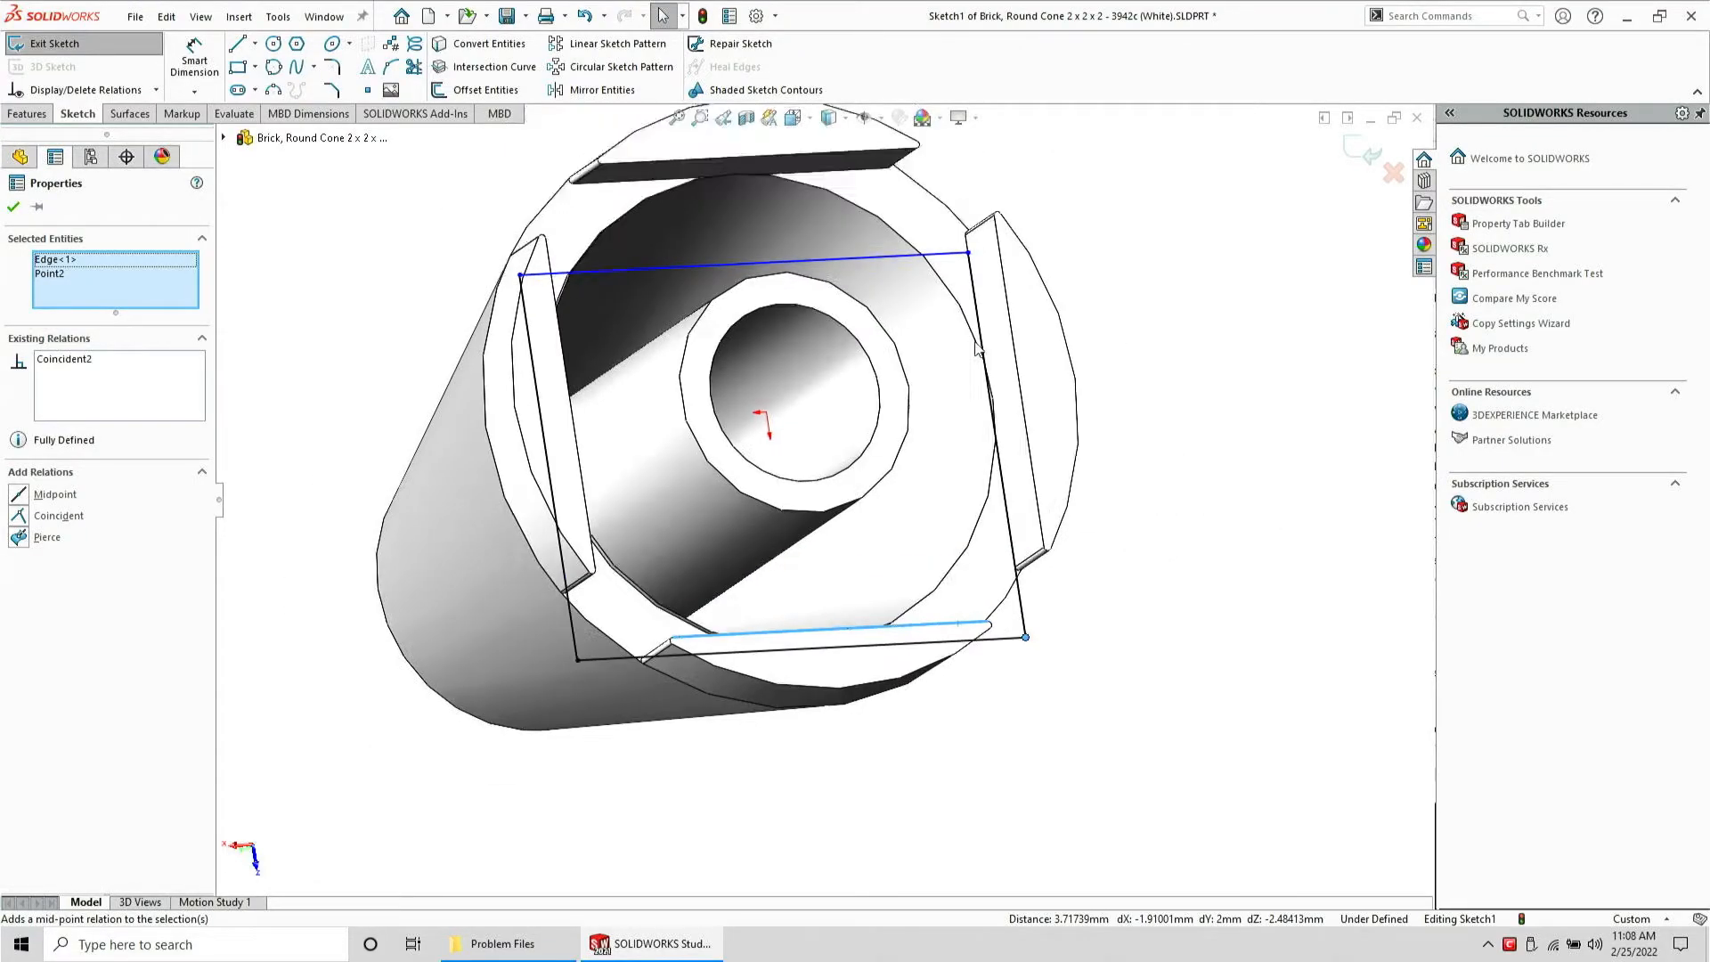
scroll(977, 349, "up", 4)
scroll(927, 299, "down", 5)
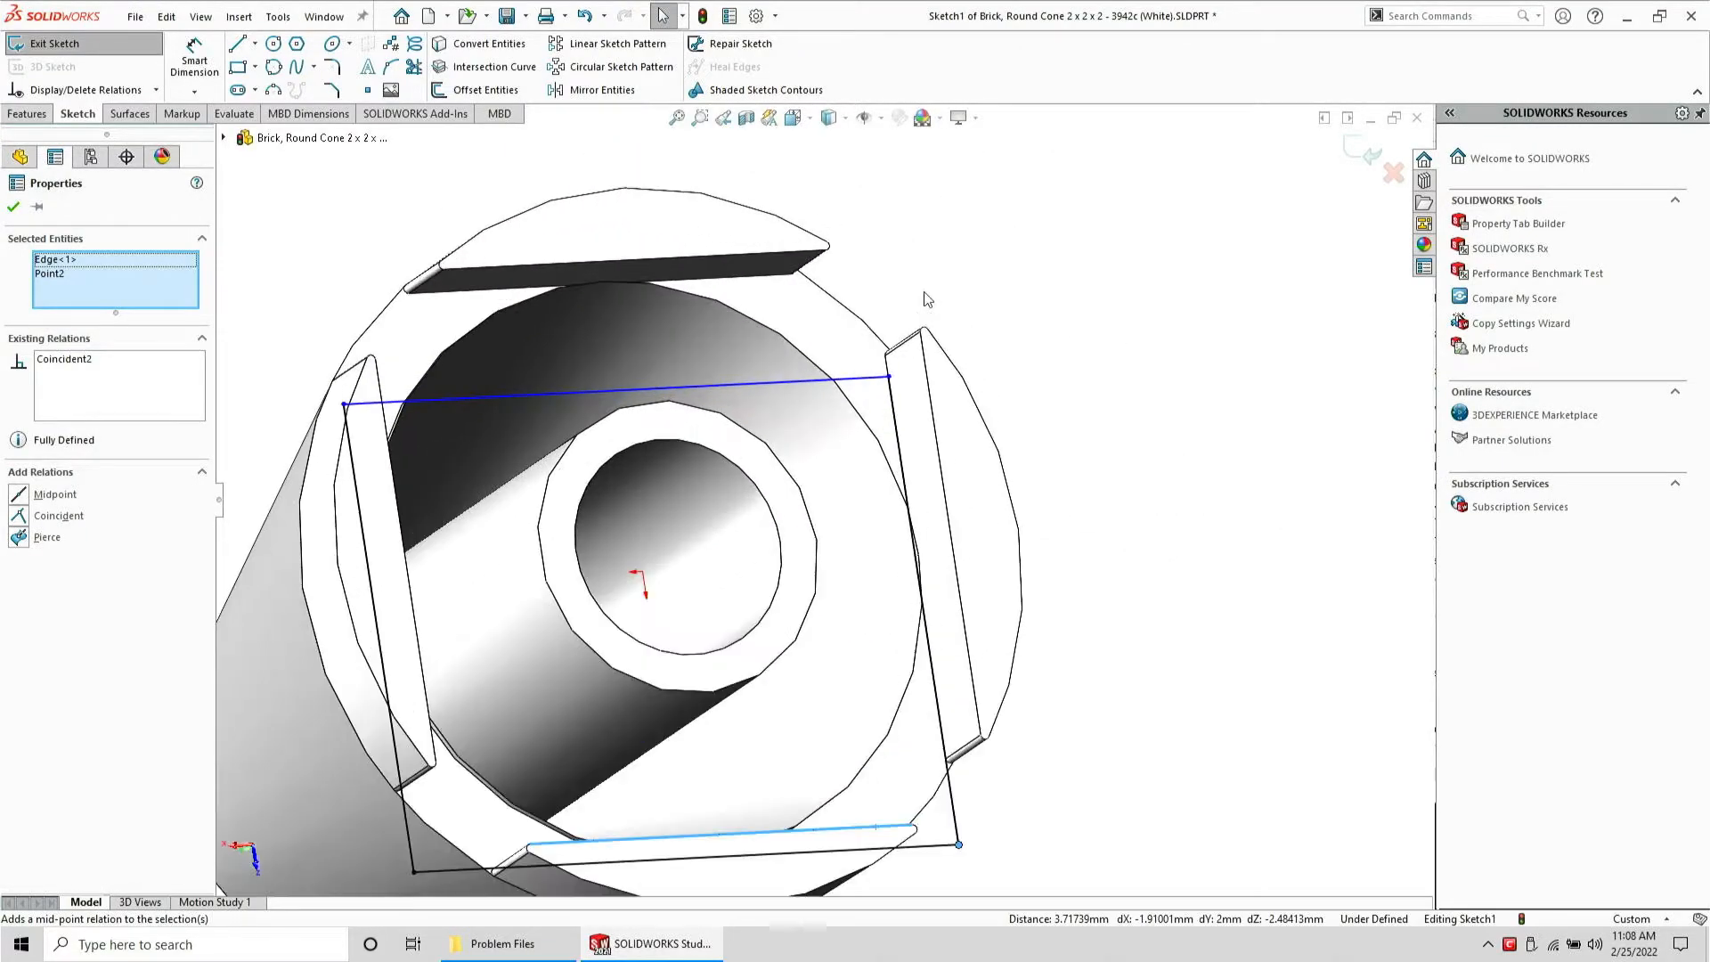
Try a Pierce relation, then make the rectangle's upper-right corner coincident with the top tab's edge
left_click(741, 253)
left_click(887, 377, "ctrl")
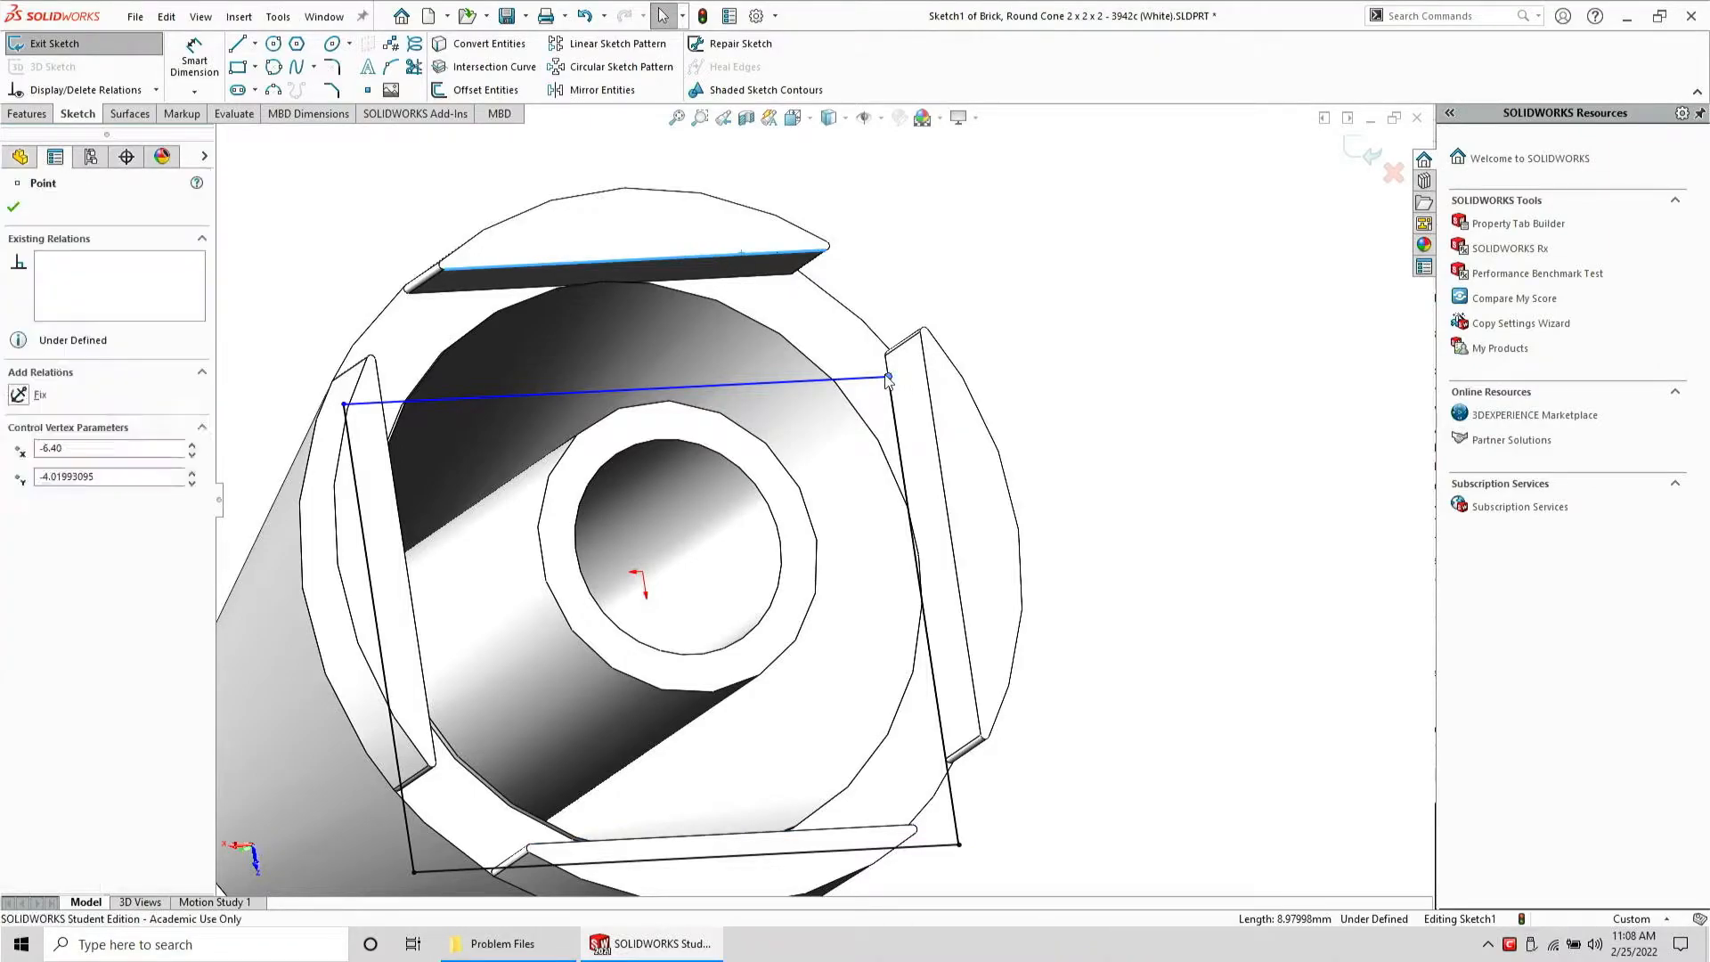
left_click(983, 294)
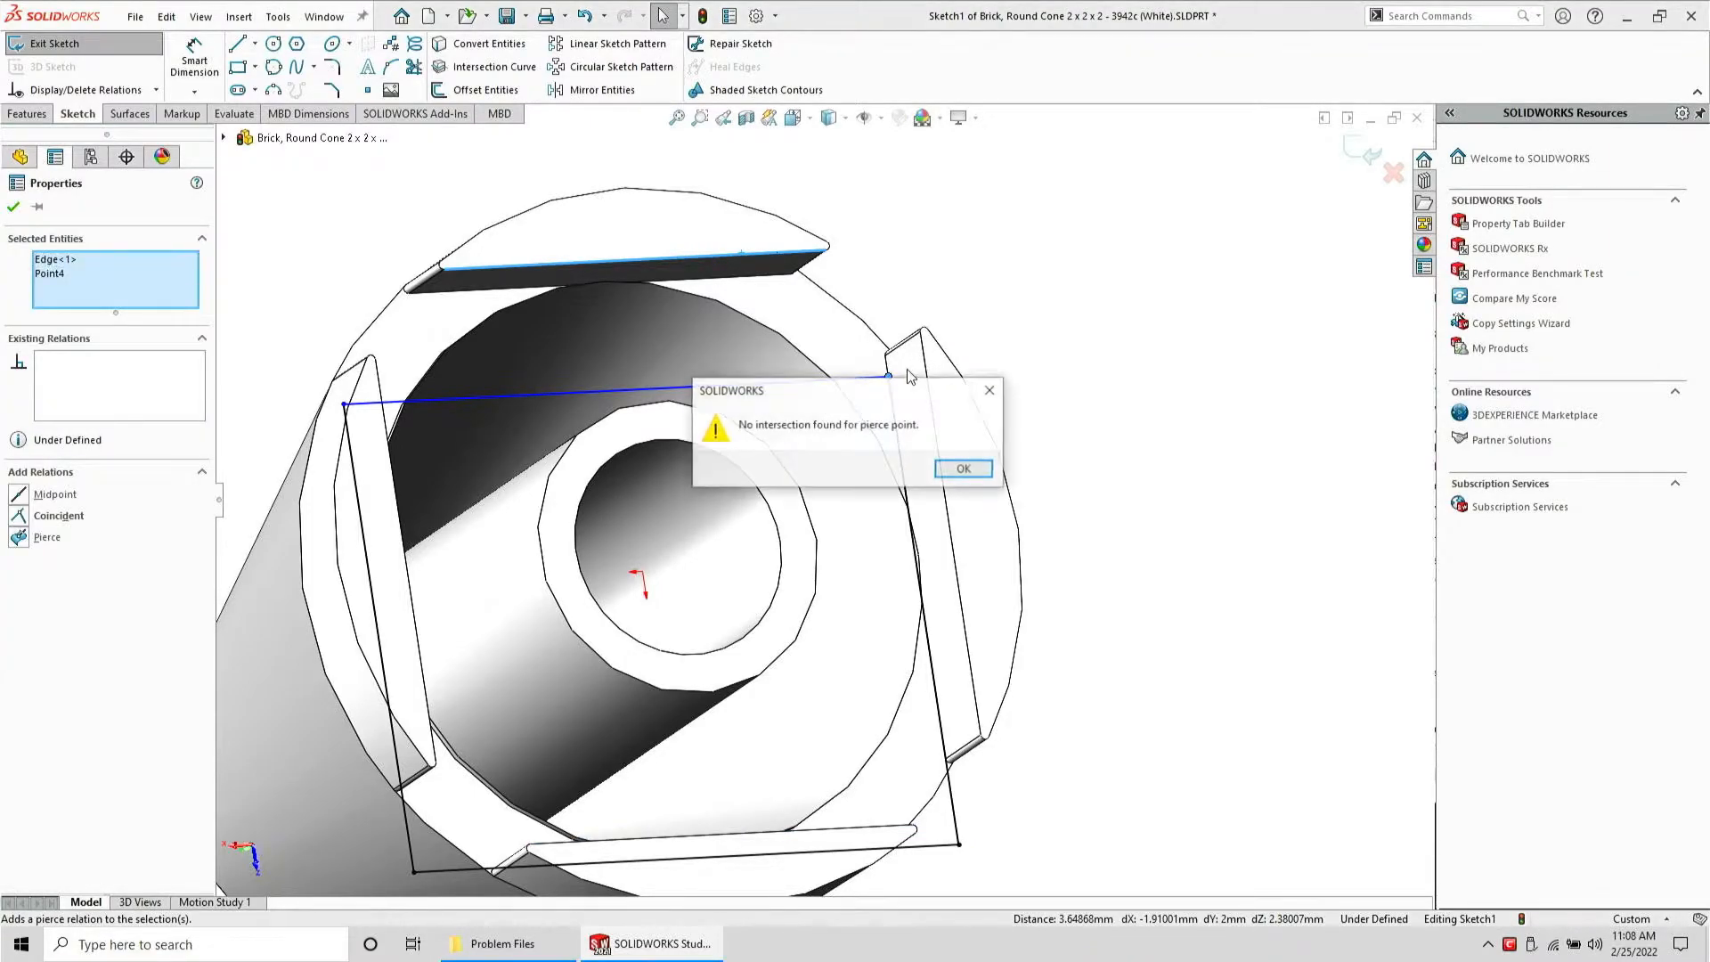
left_click(964, 469)
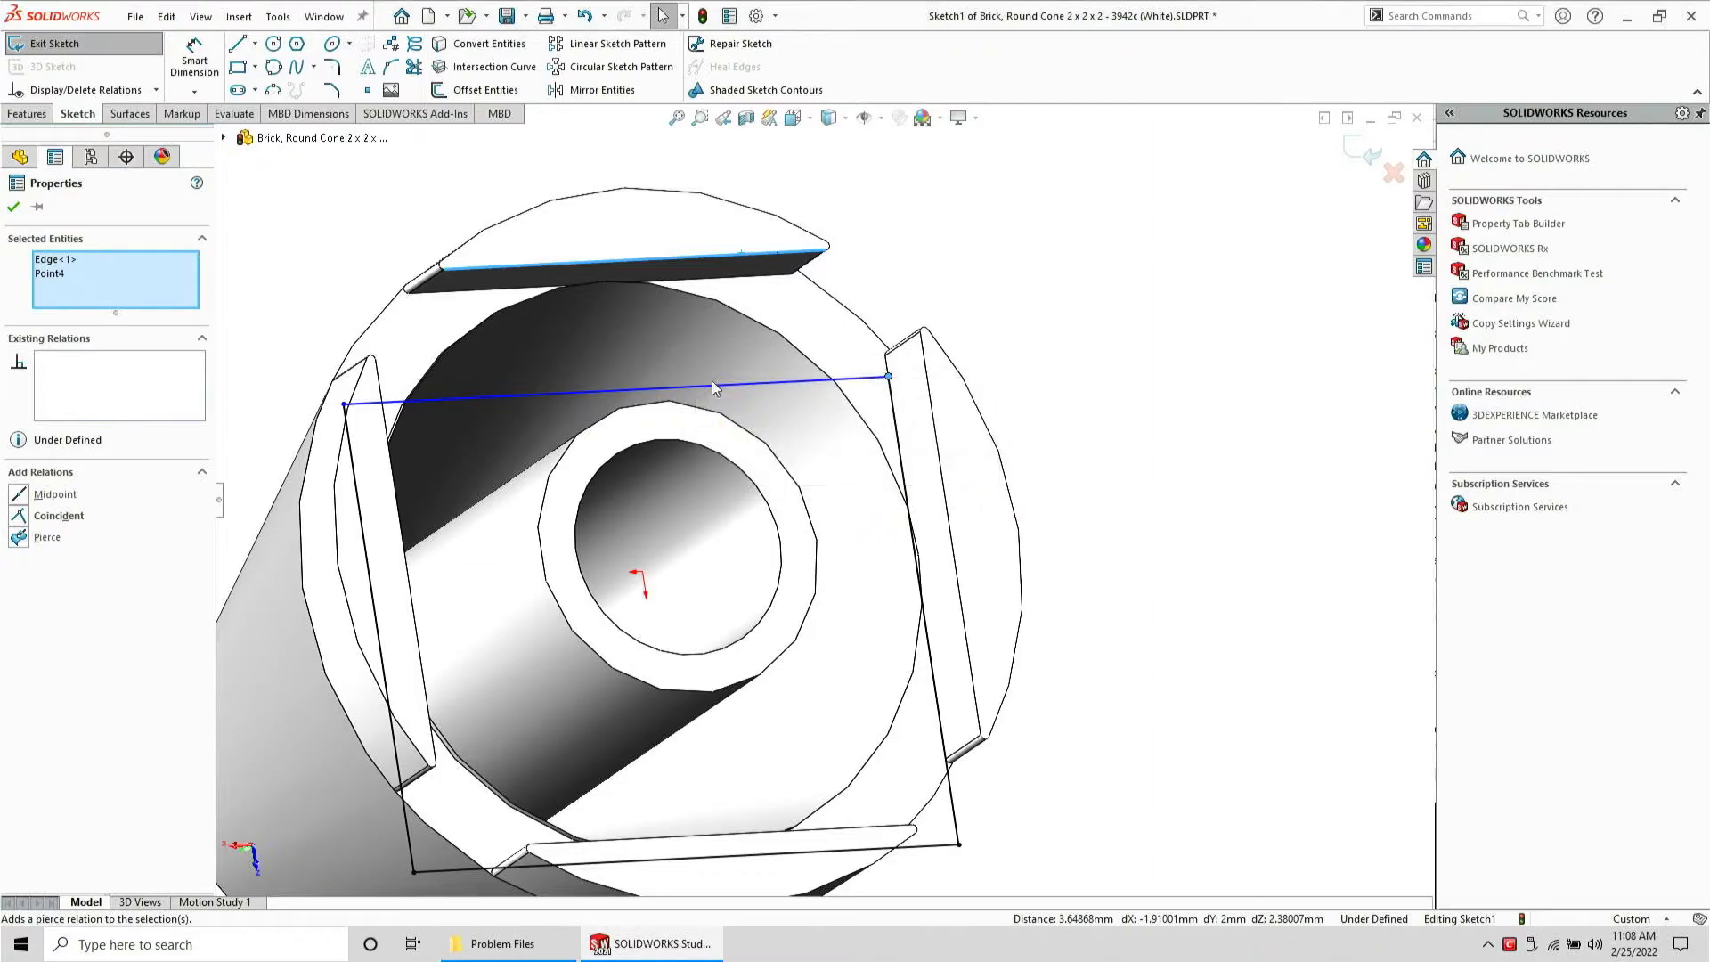
left_click(32, 525)
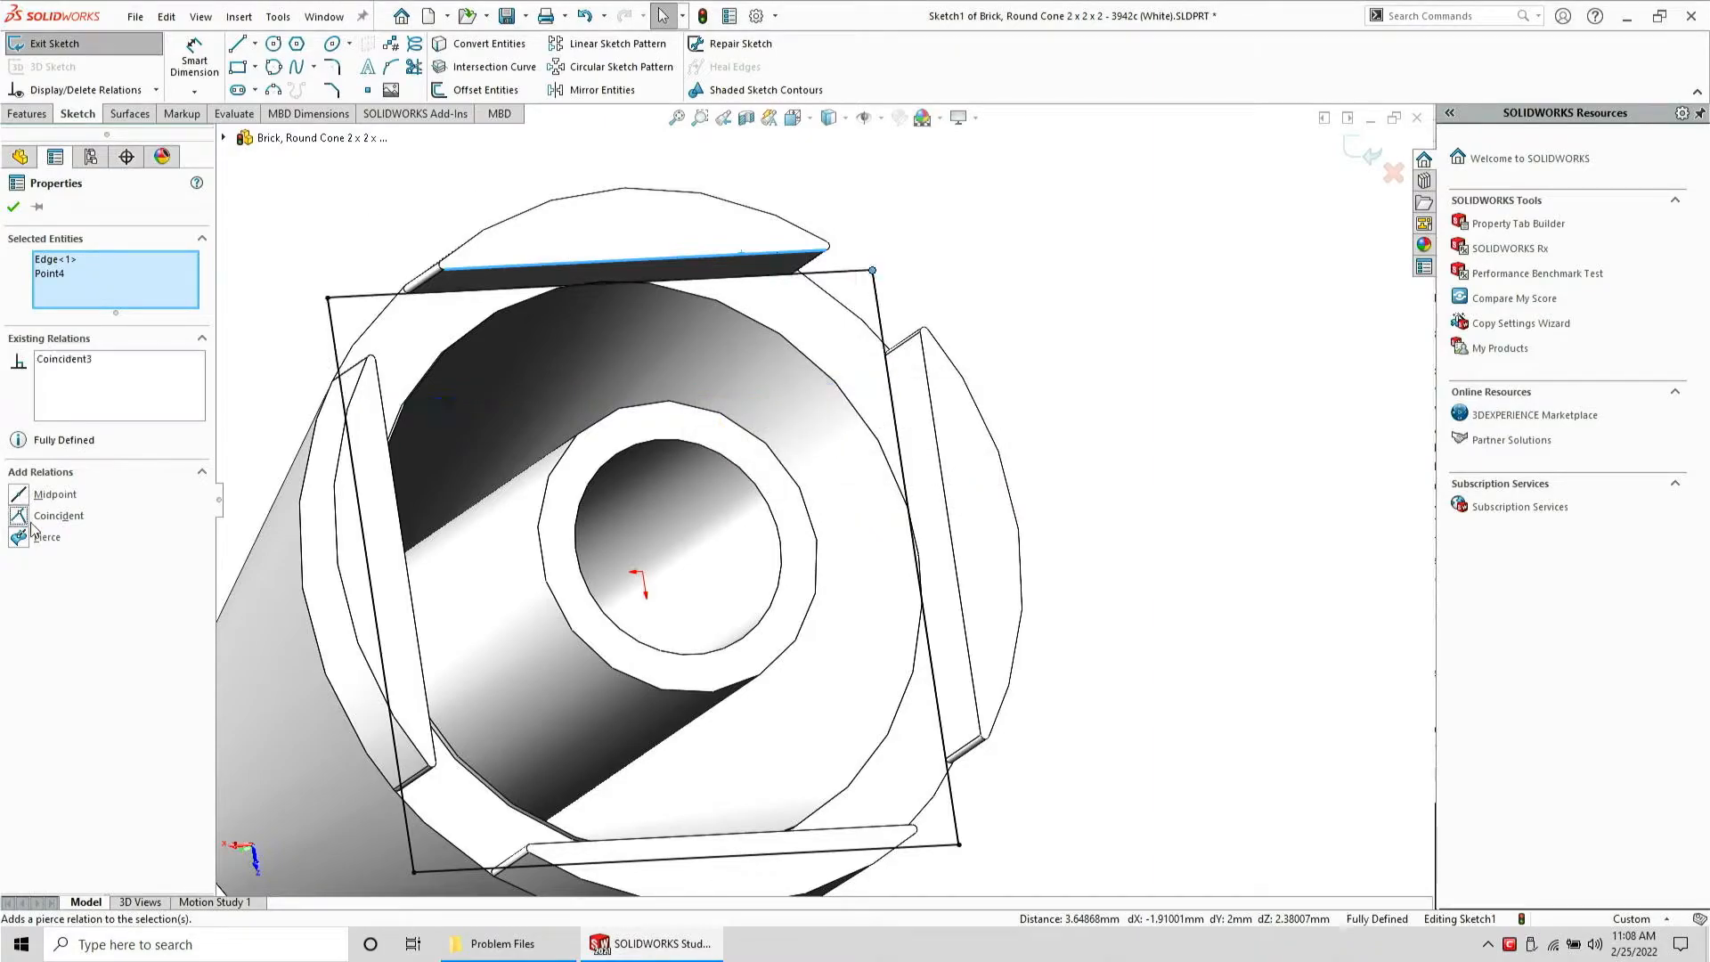
Create an Intersection Curve between the sketch plane and the inner cylinder face
left_click(517, 614)
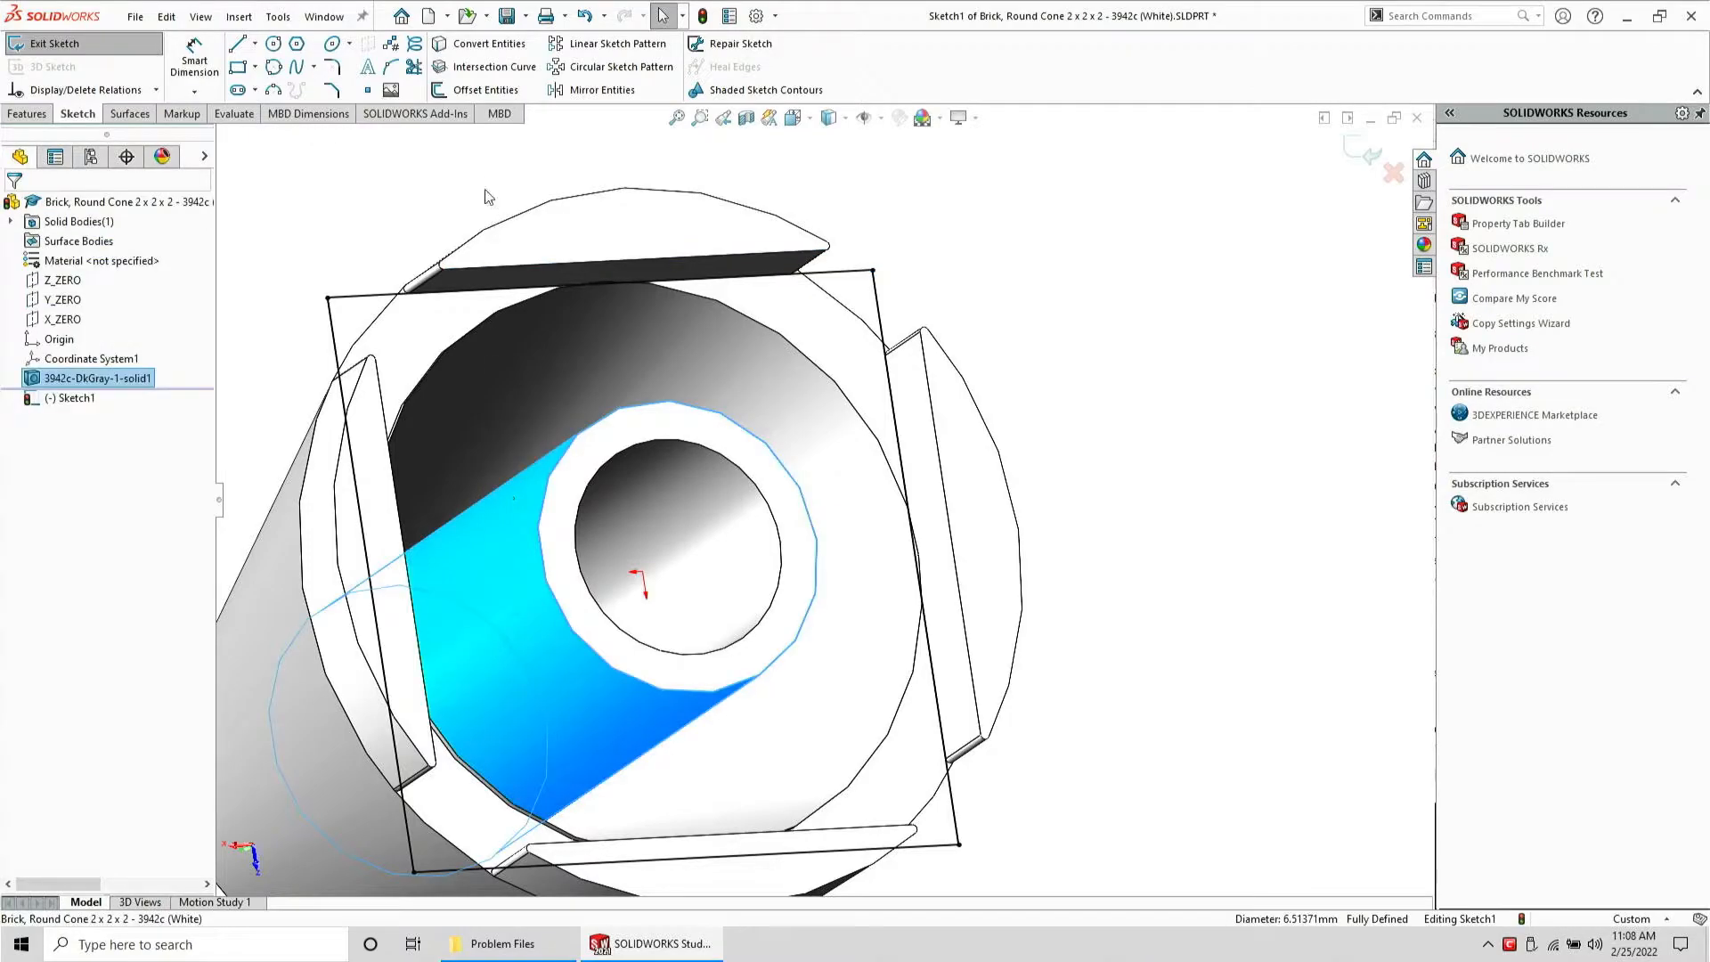
left_click(477, 71)
mouse_move(607, 411)
middle_mouse_down()
mouse_move(533, 366)
mouse_move(493, 377)
middle_mouse_up()
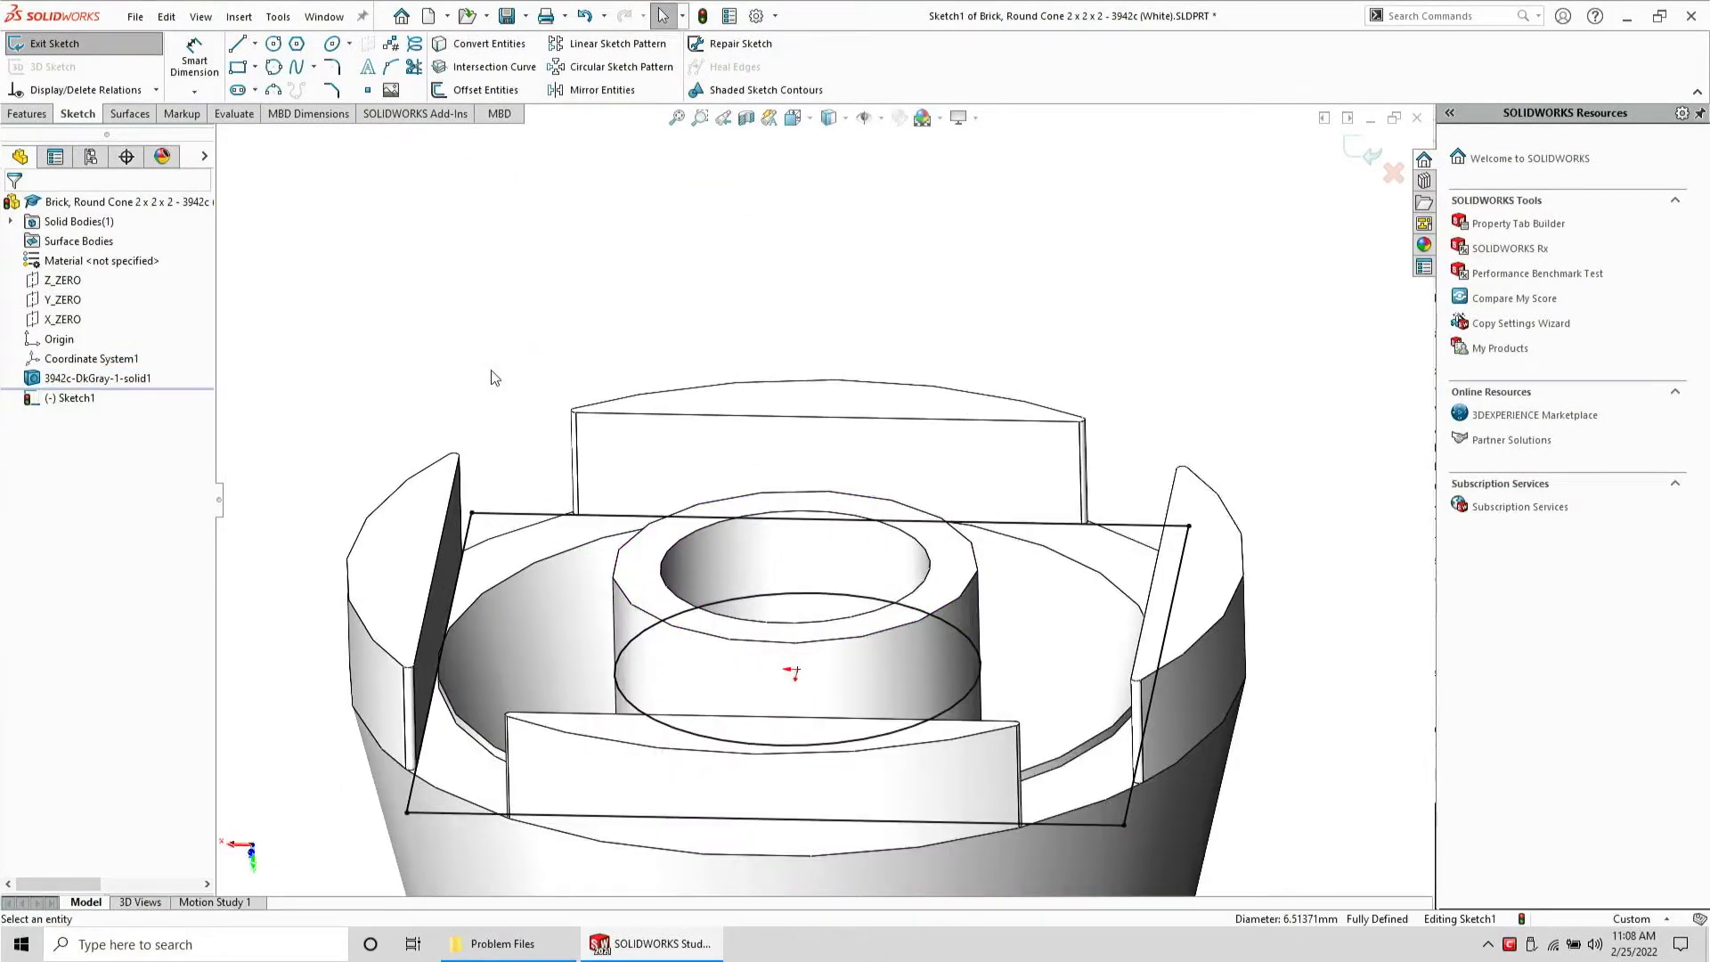
Cut-extrude the sketch 10 mm blind with the direction reversed
left_click(29, 114)
left_click(214, 66)
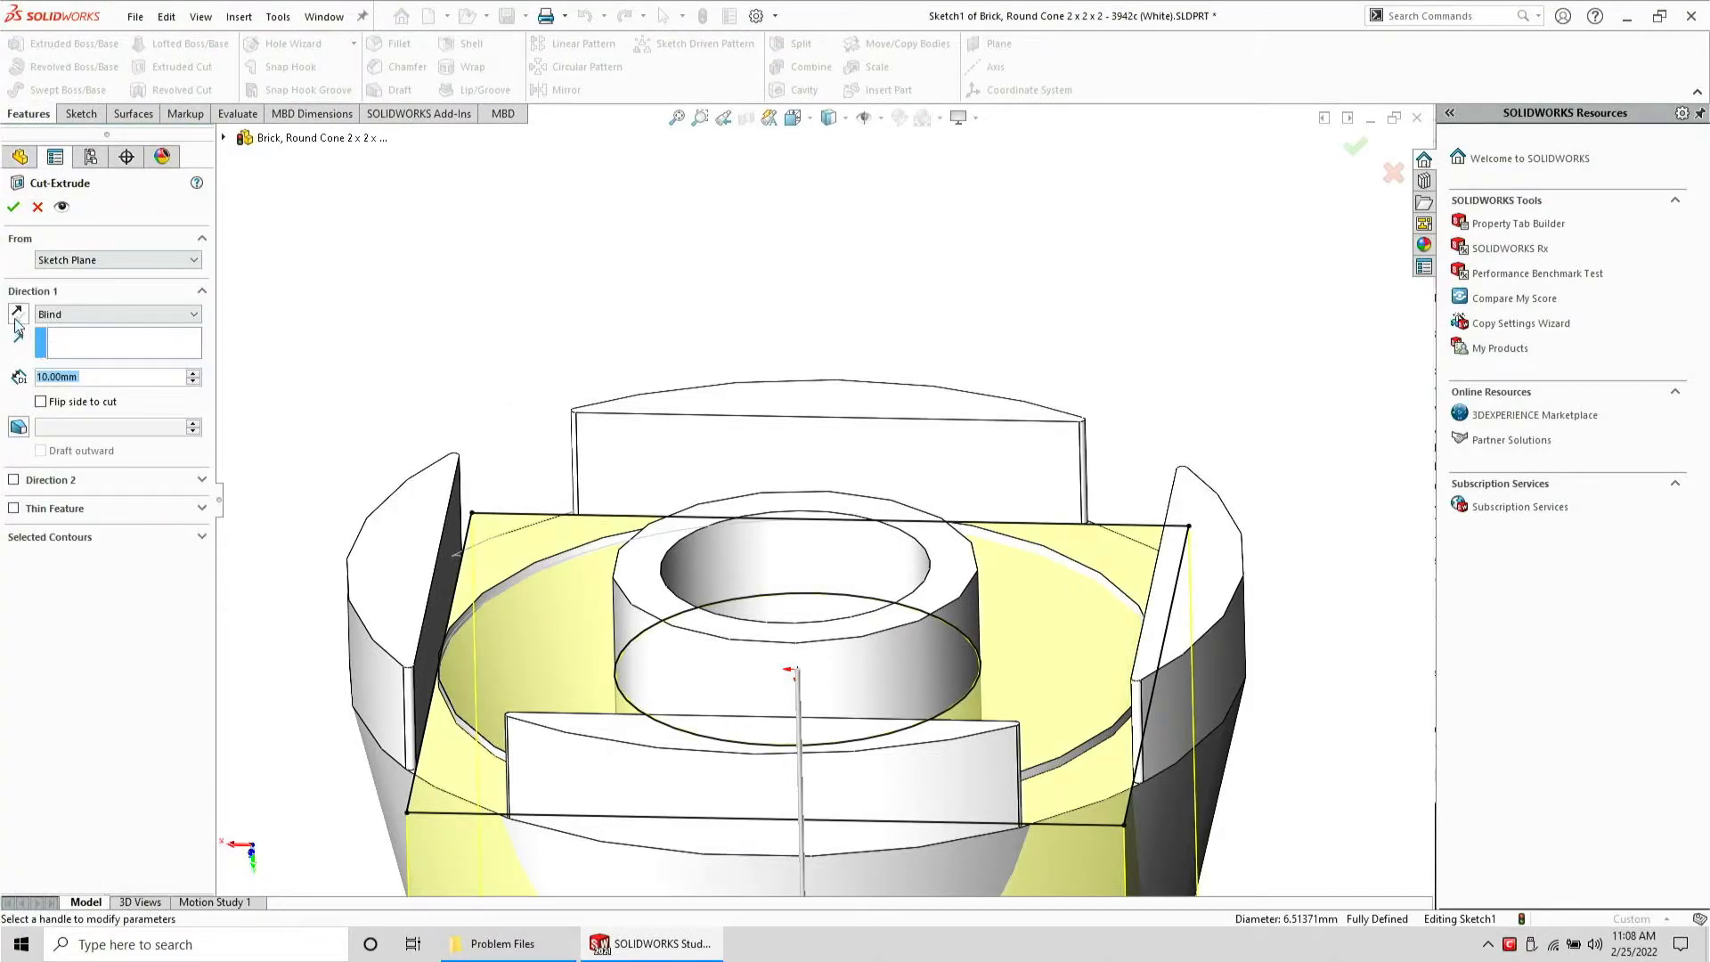
left_click(15, 312)
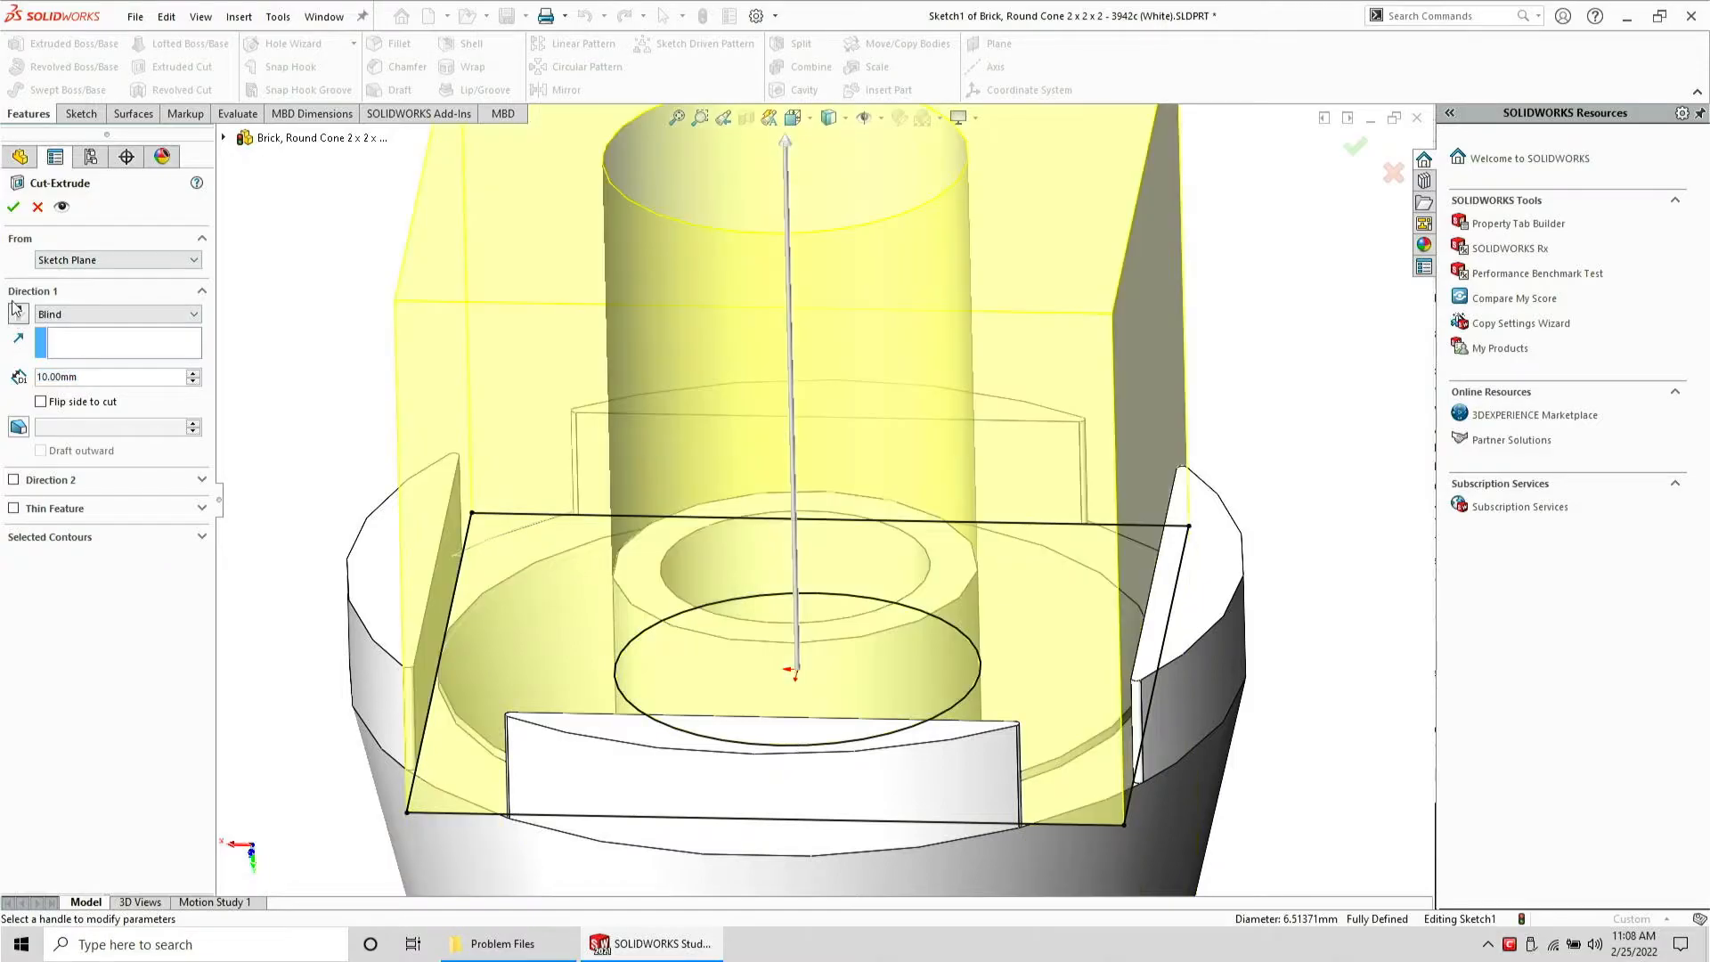
left_click(13, 208)
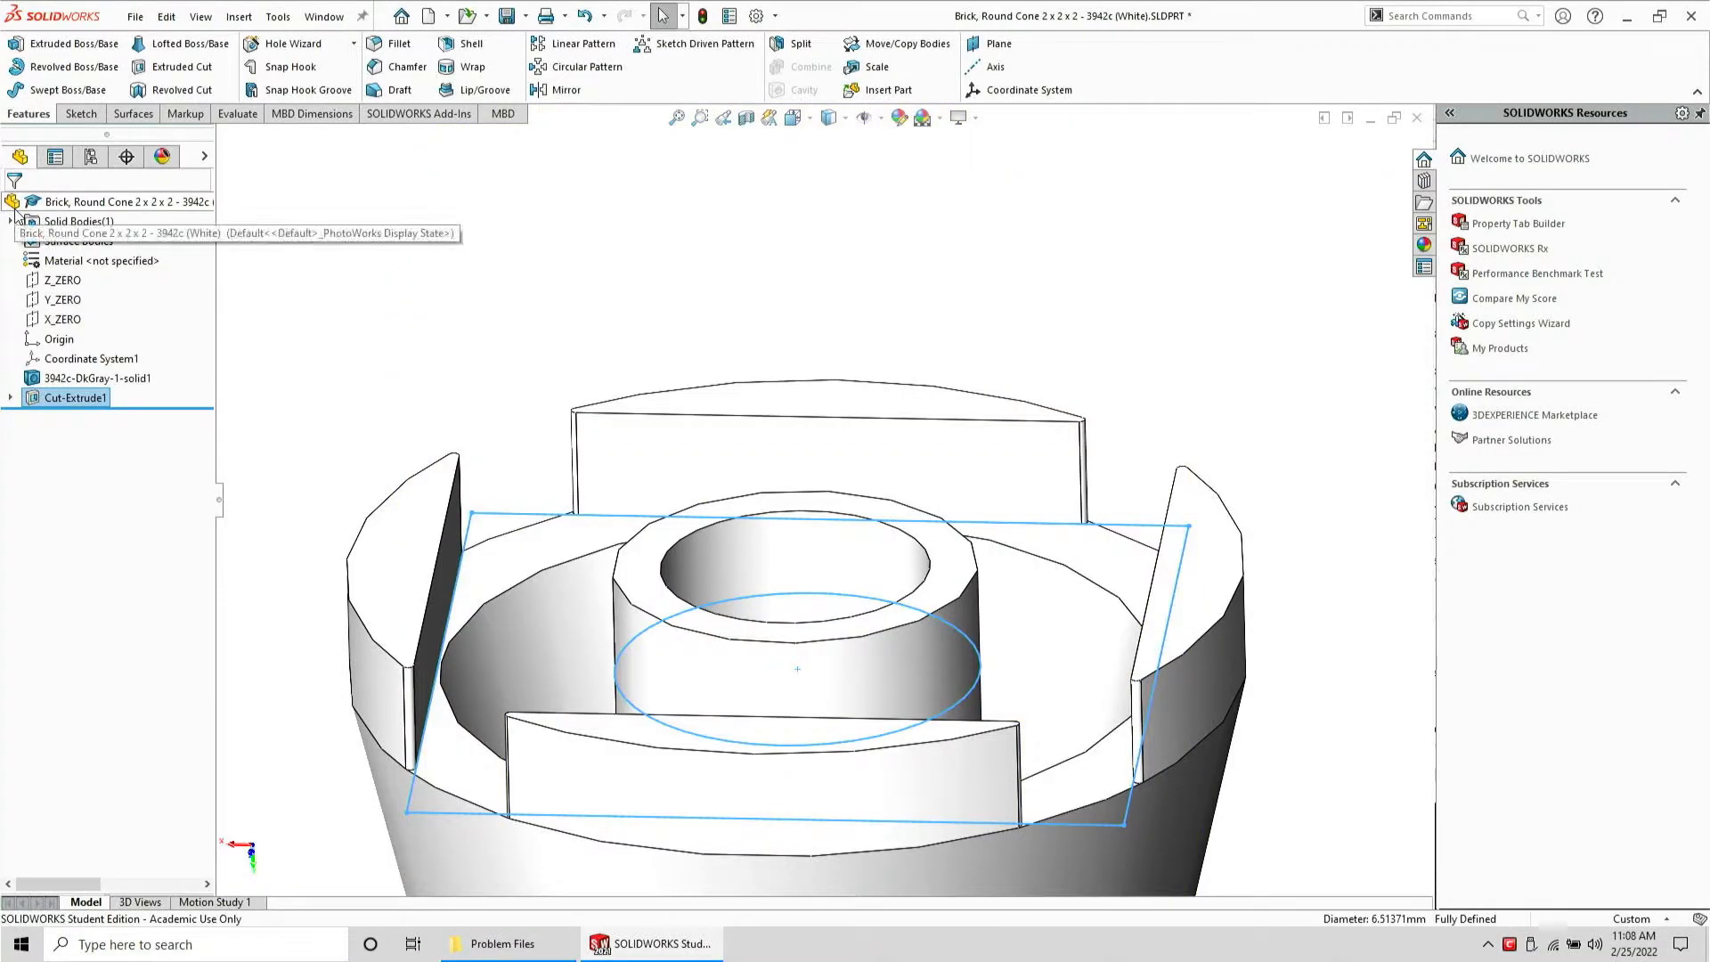
Orbit and zoom around the cone to examine the cut inner wall
scroll(518, 681, "down", 4)
middle_click_drag(512, 709, 520, 779)
scroll(853, 584, "up", 5)
middle_click_drag(859, 591, 987, 718)
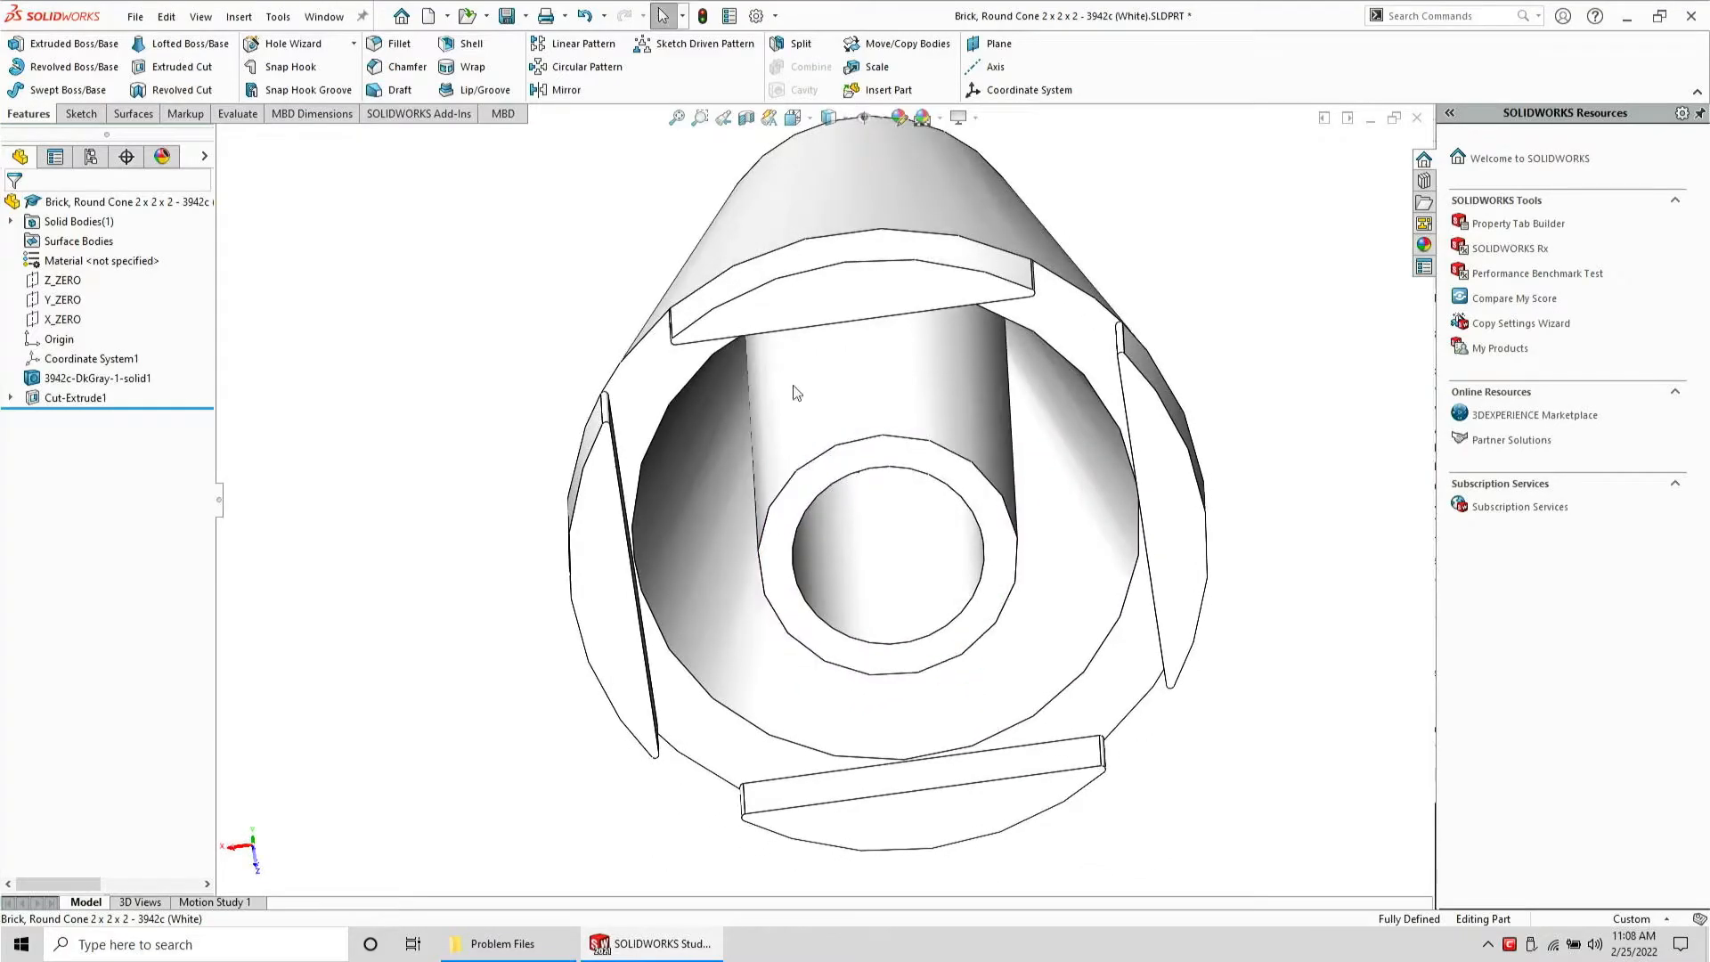
middle_click_drag(805, 490, 800, 308)
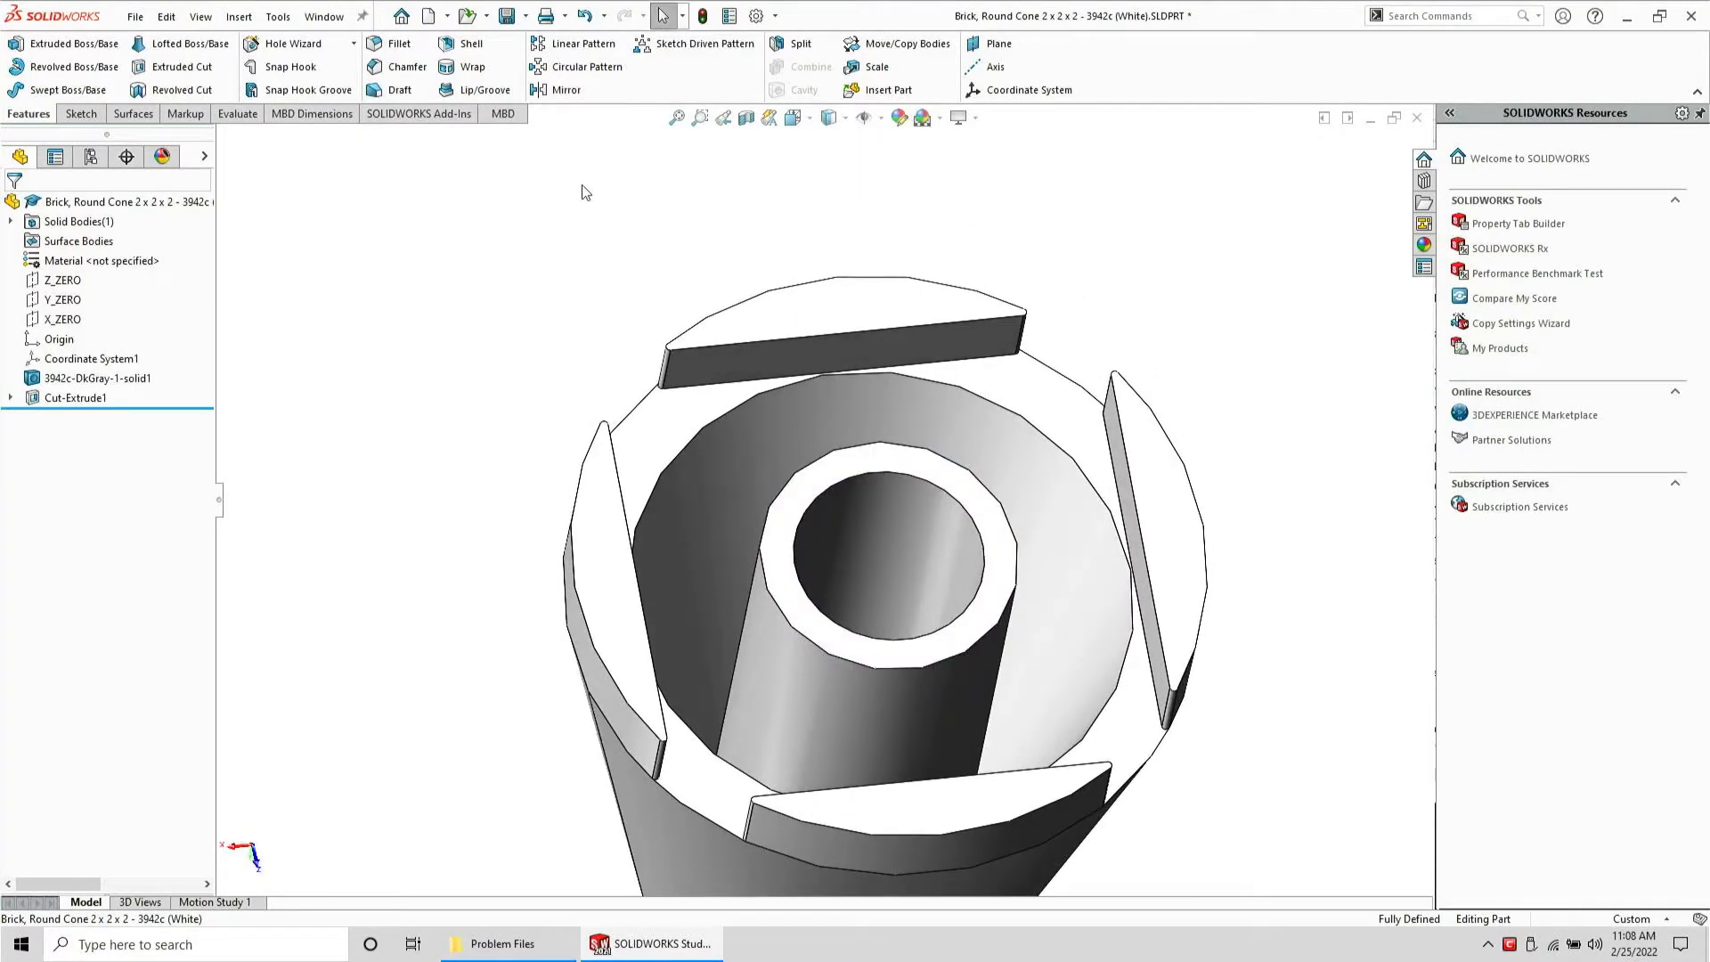
Save the part and save a copy of it as a STEP file in Problem Files
left_click(504, 20)
left_click(133, 17)
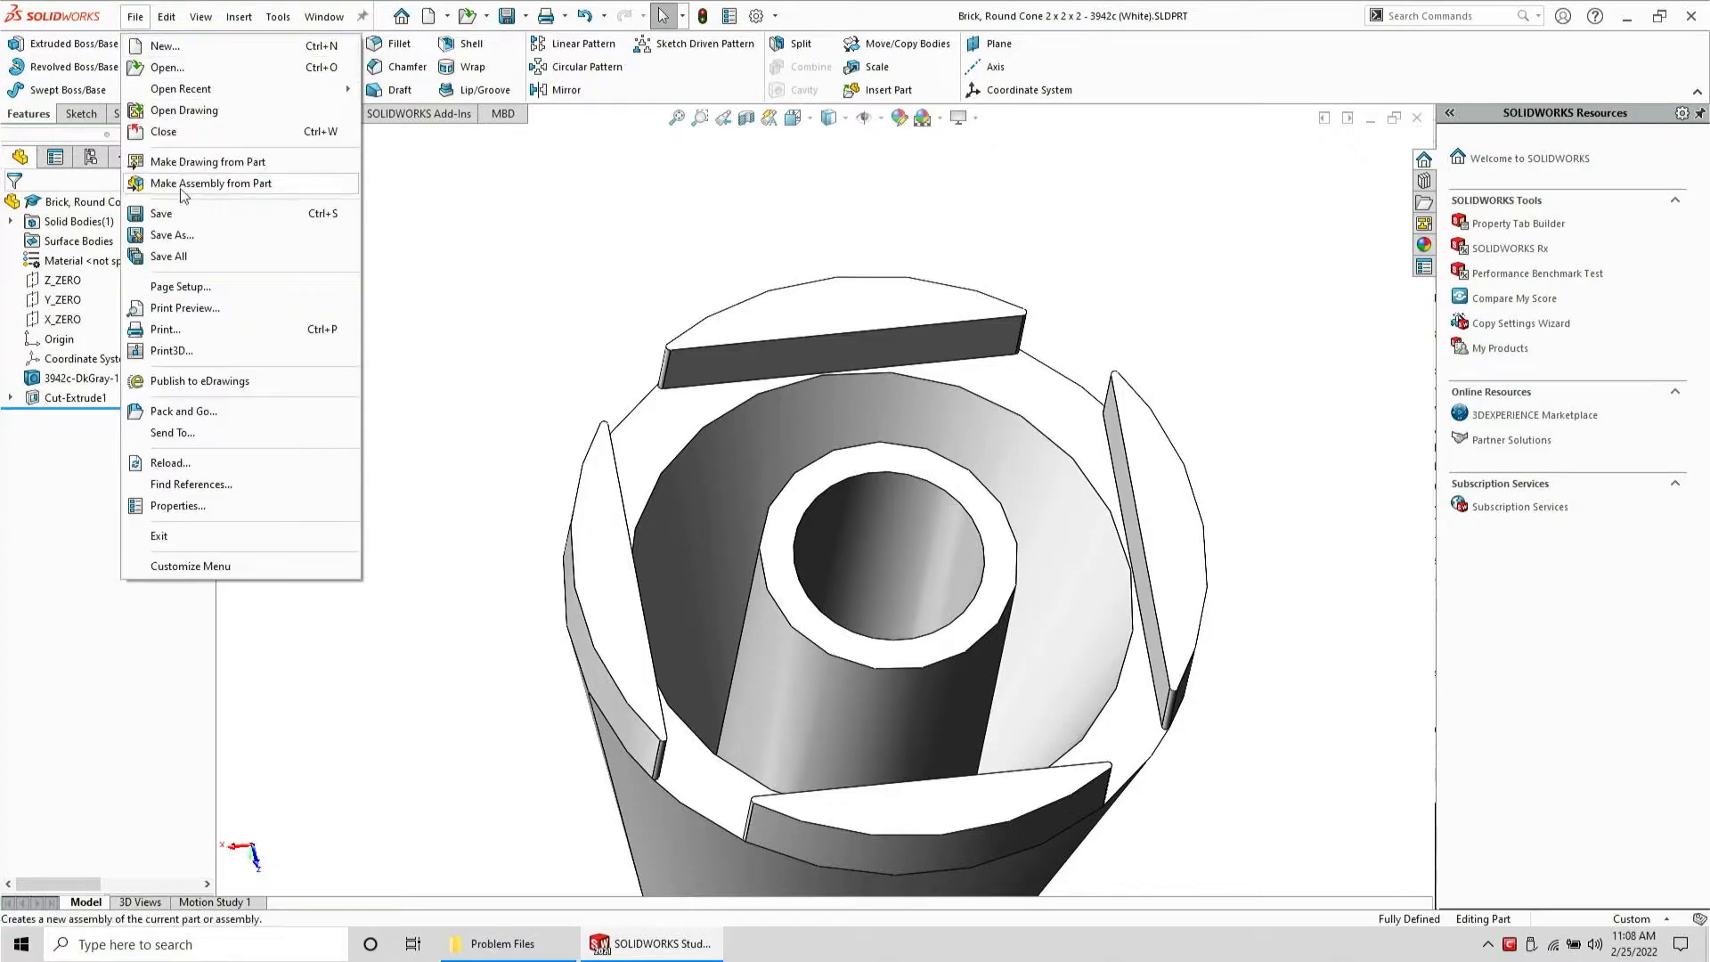
left_click(173, 234)
left_click(746, 519)
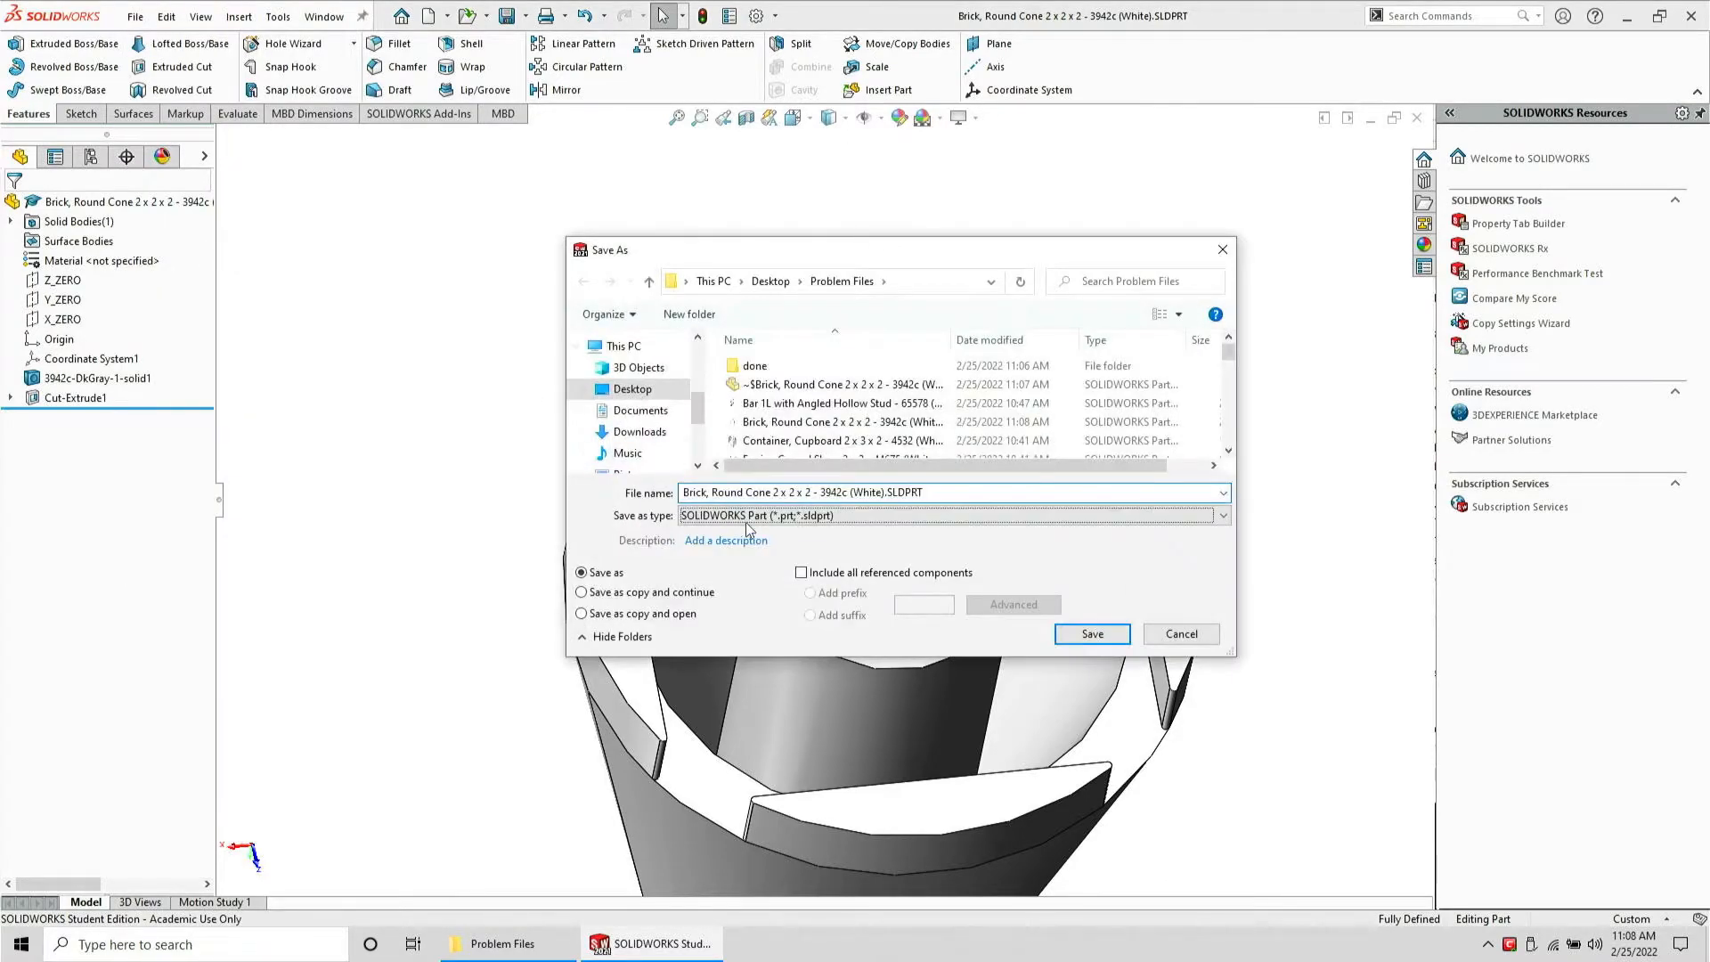
key("s")
key("Return")
left_click(1089, 664)
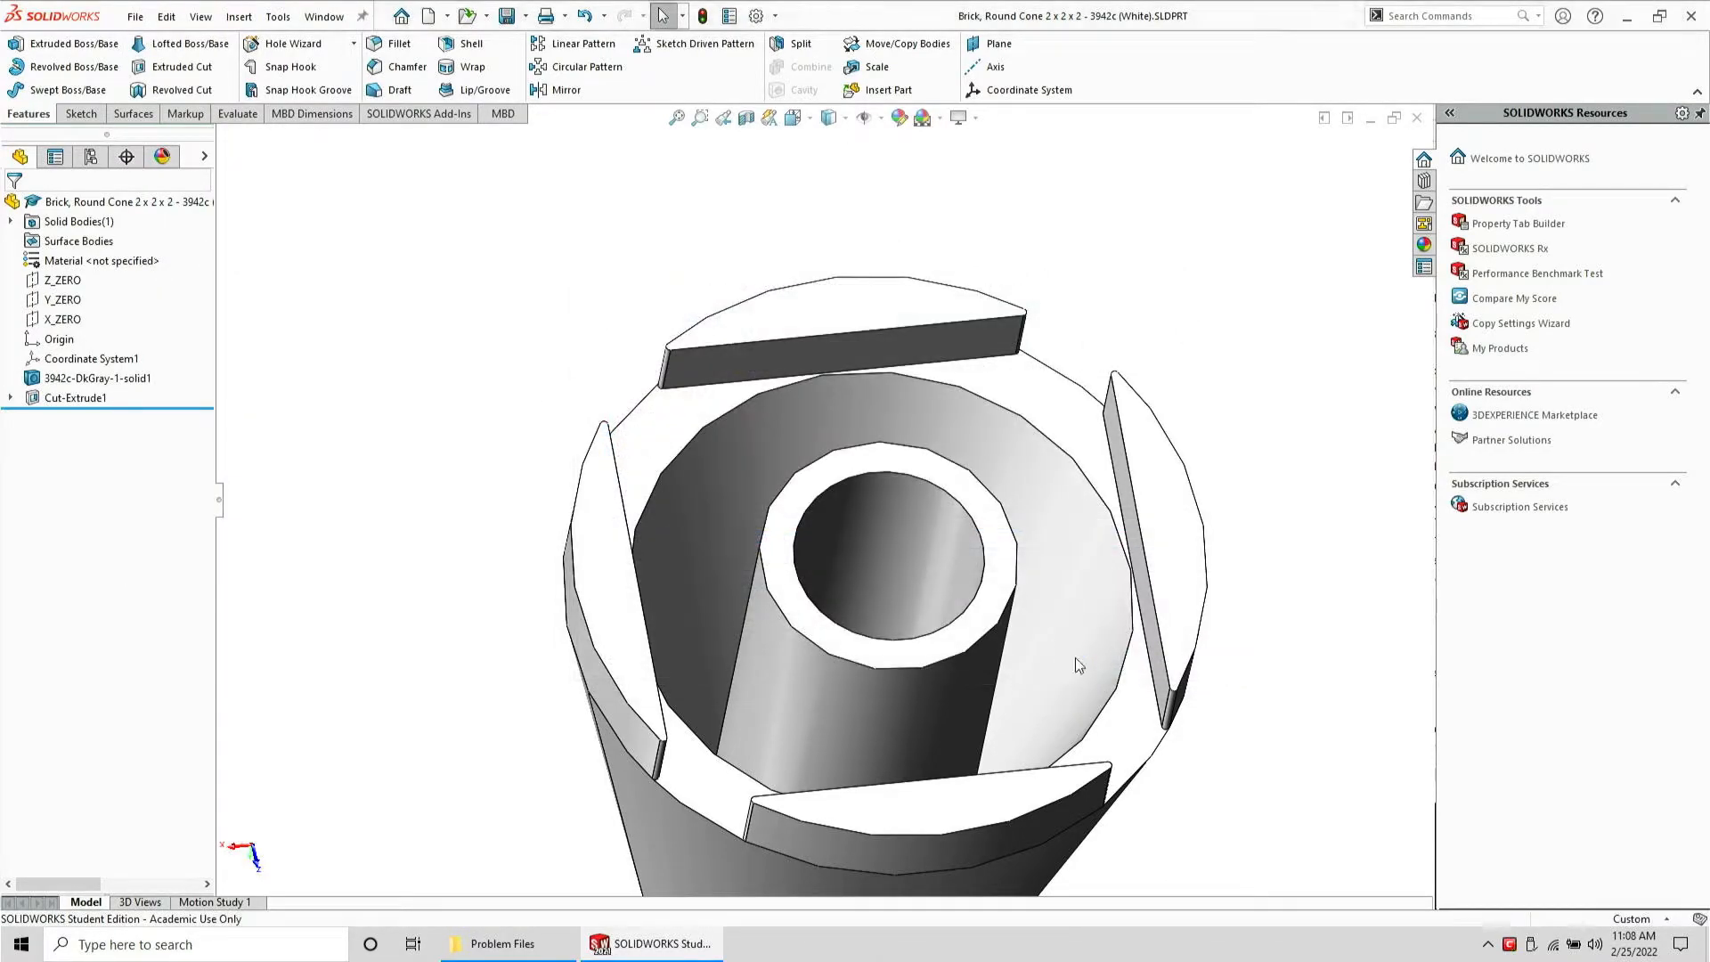
Close the part, open the exported cone STEP file to check it, and close it without saving
key("ctrl+w")
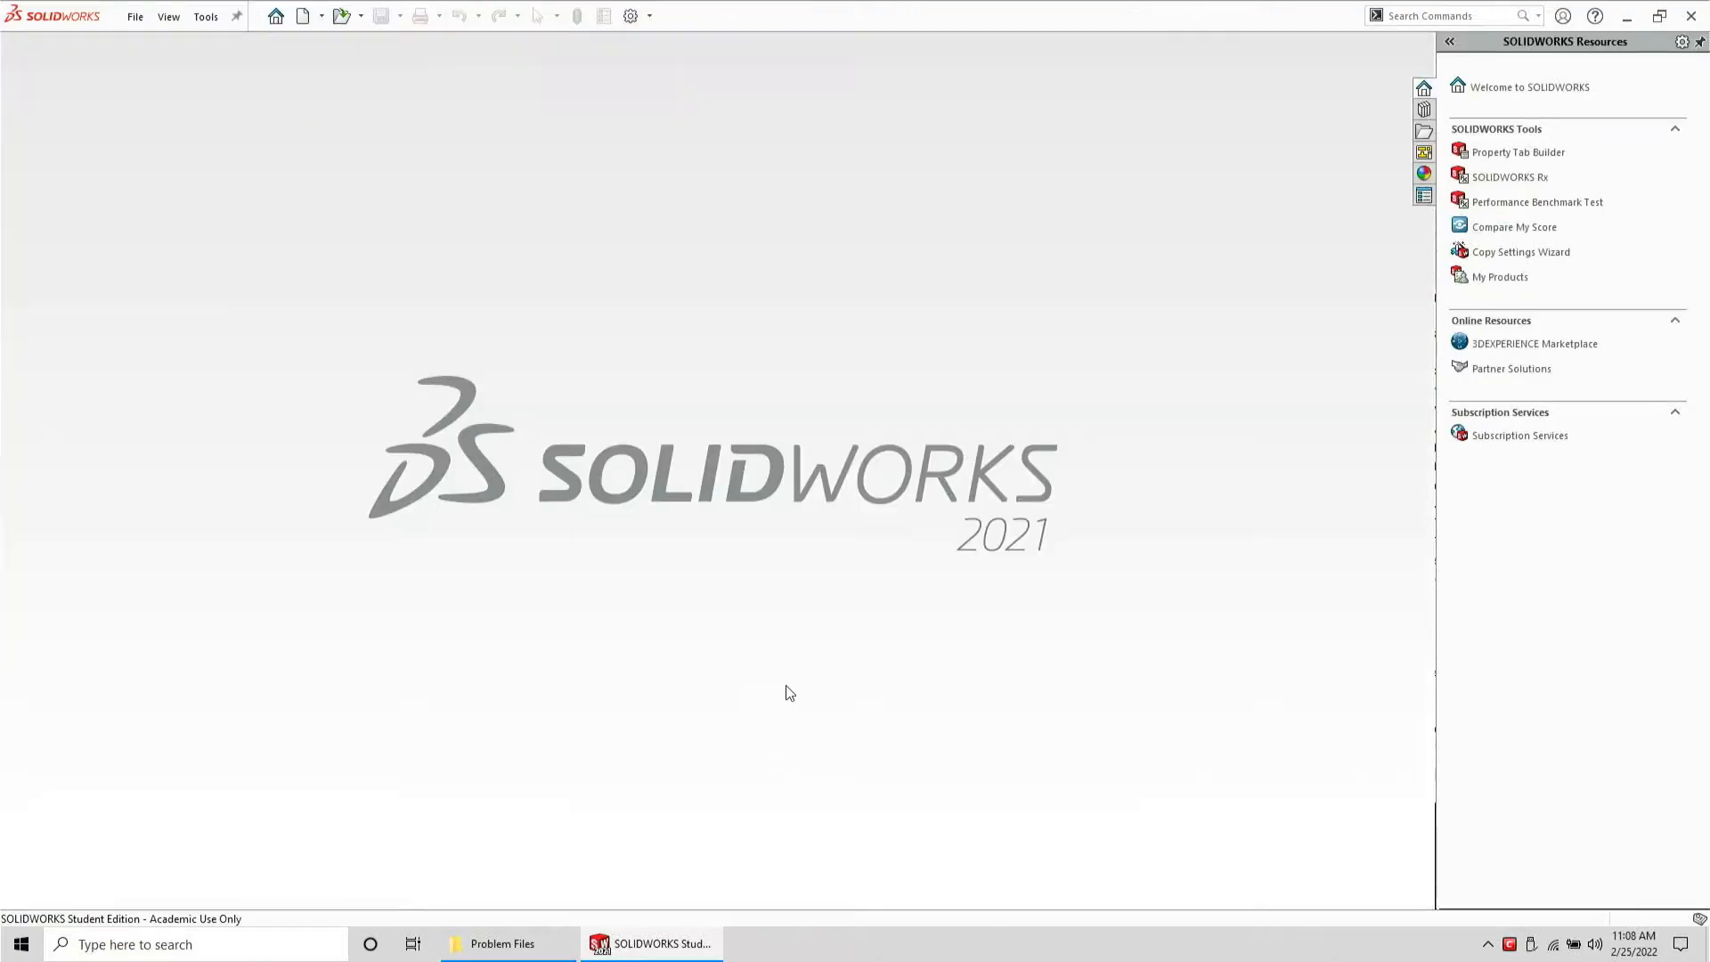
left_click(548, 943)
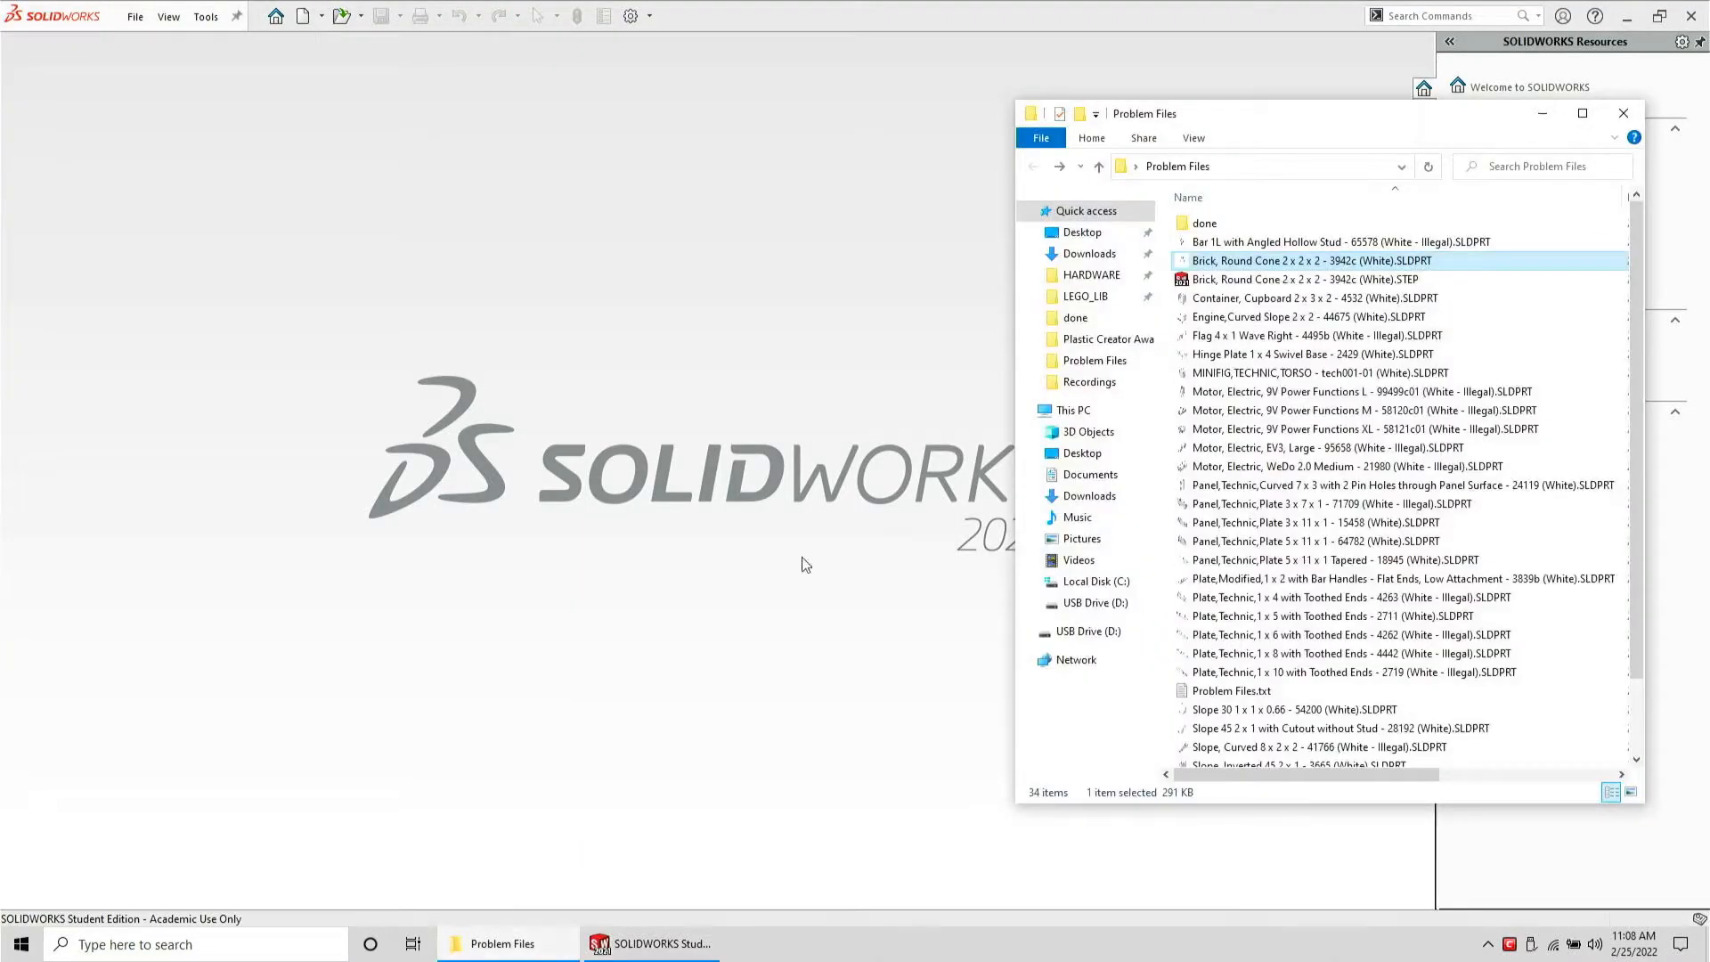
double_click(1244, 280)
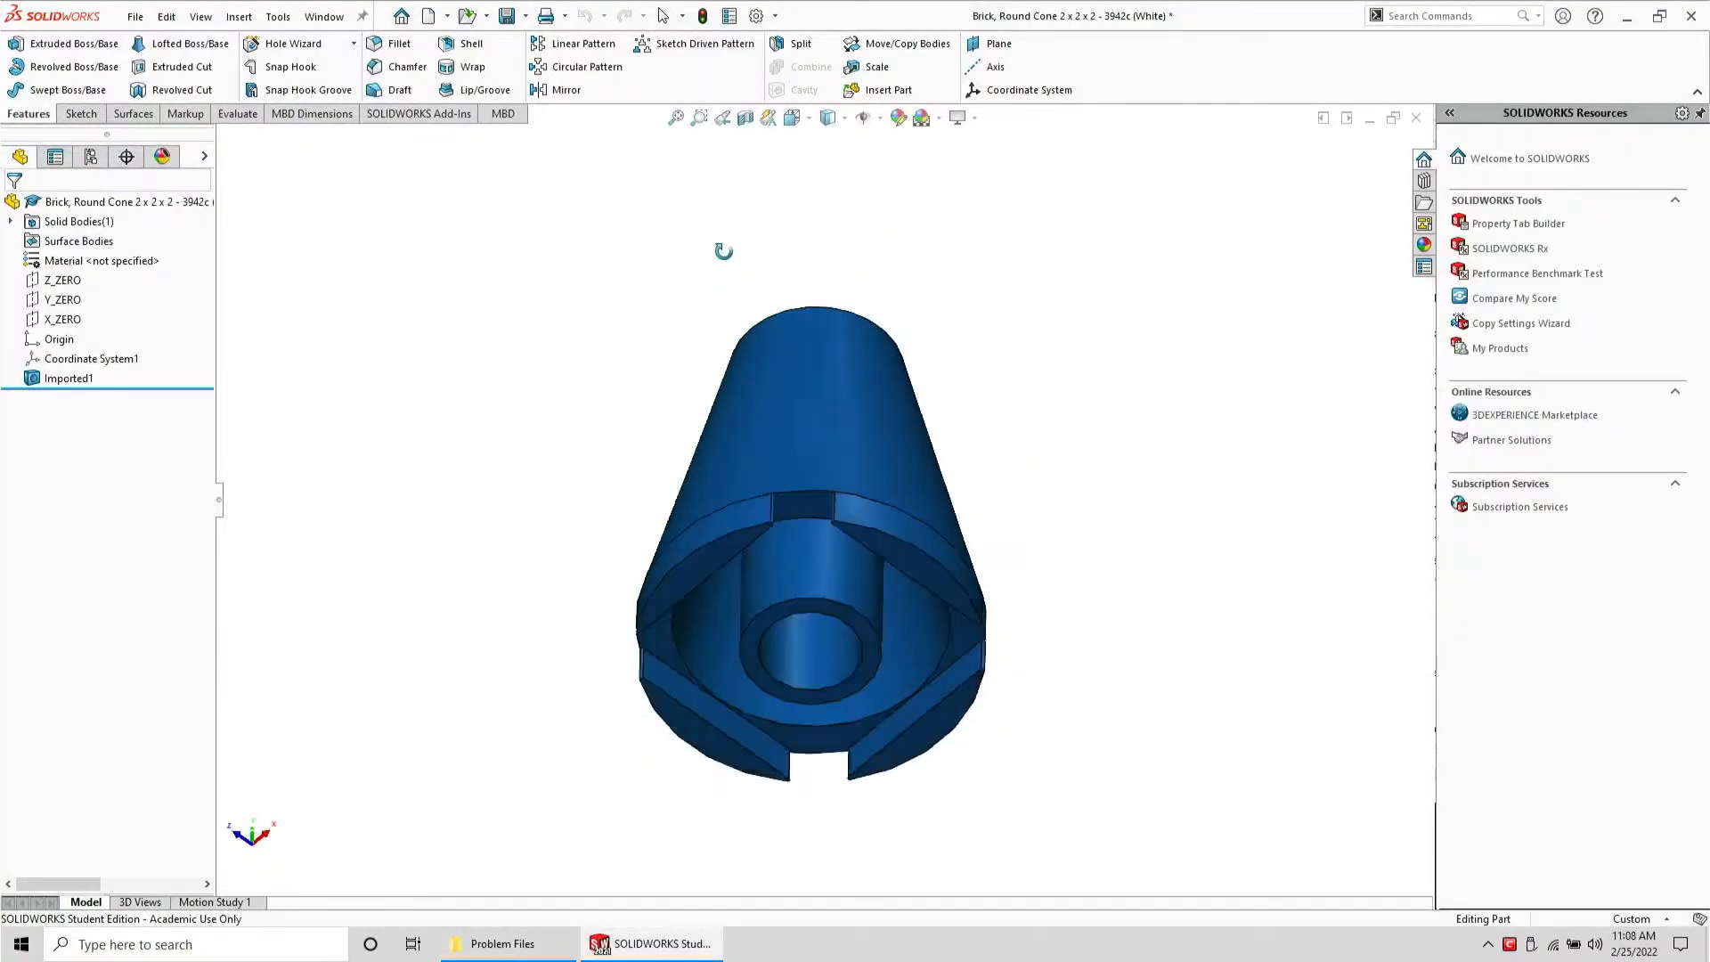
middle_click_drag(723, 251, 737, 658)
key("ctrl+w")
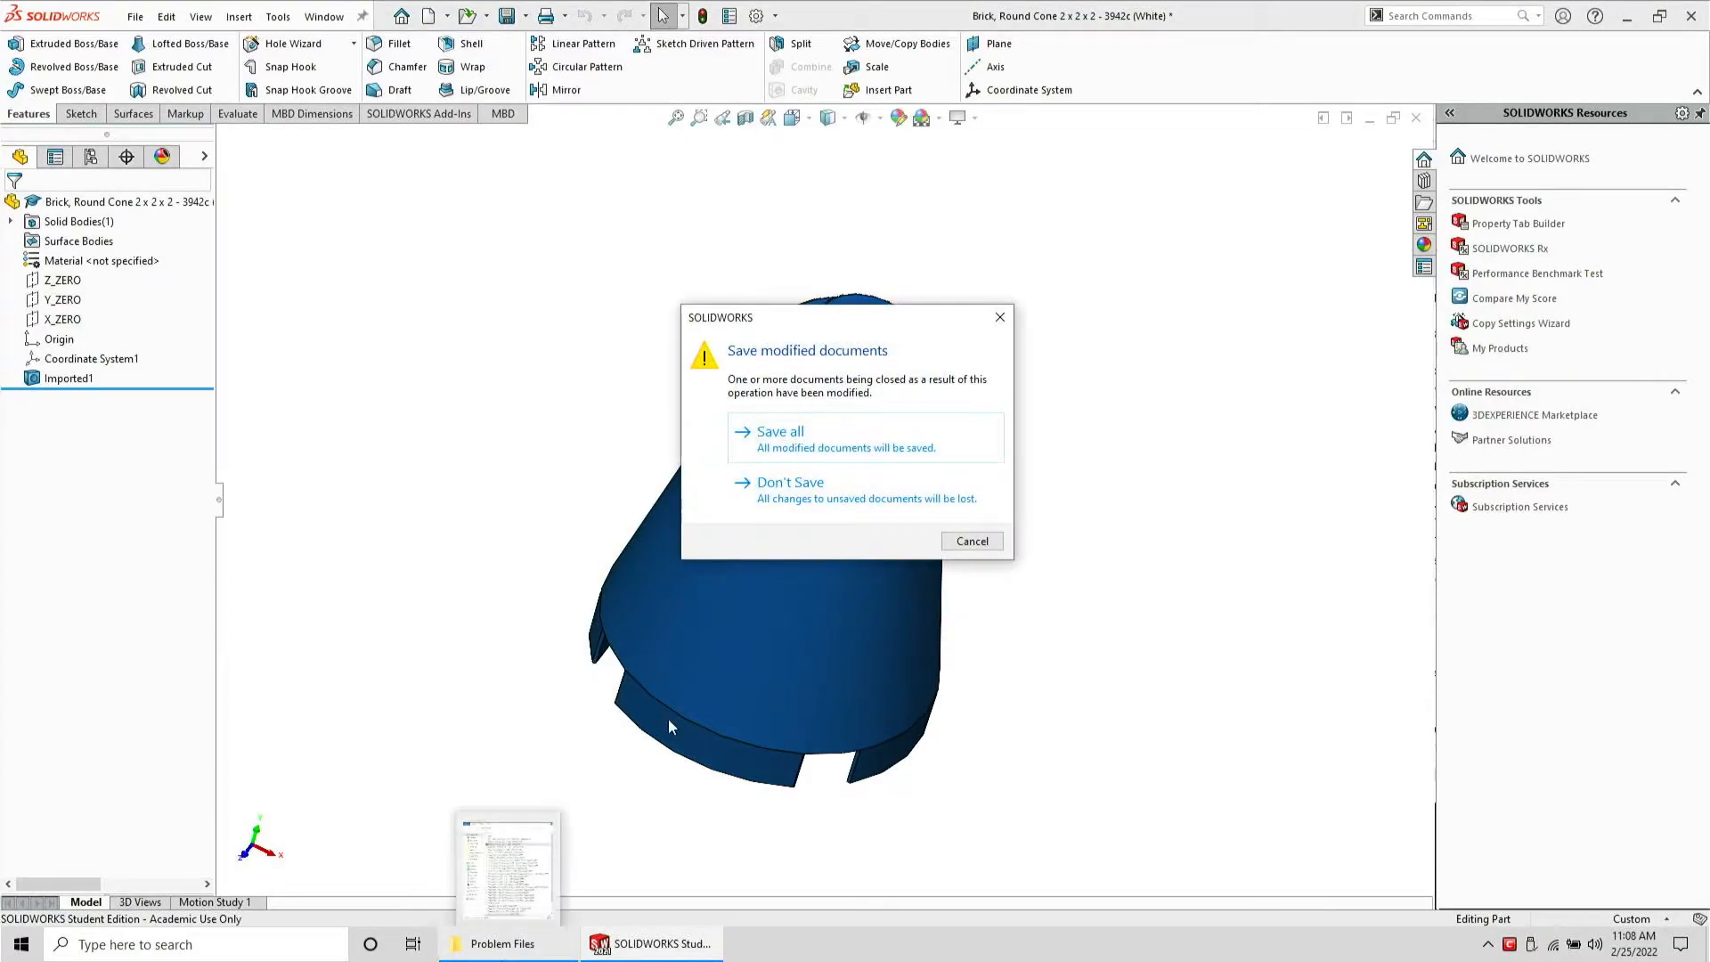
left_click(801, 488)
Delete the cone SLDPRT file from Problem Files and move its STEP file into the done folder
left_click(503, 943)
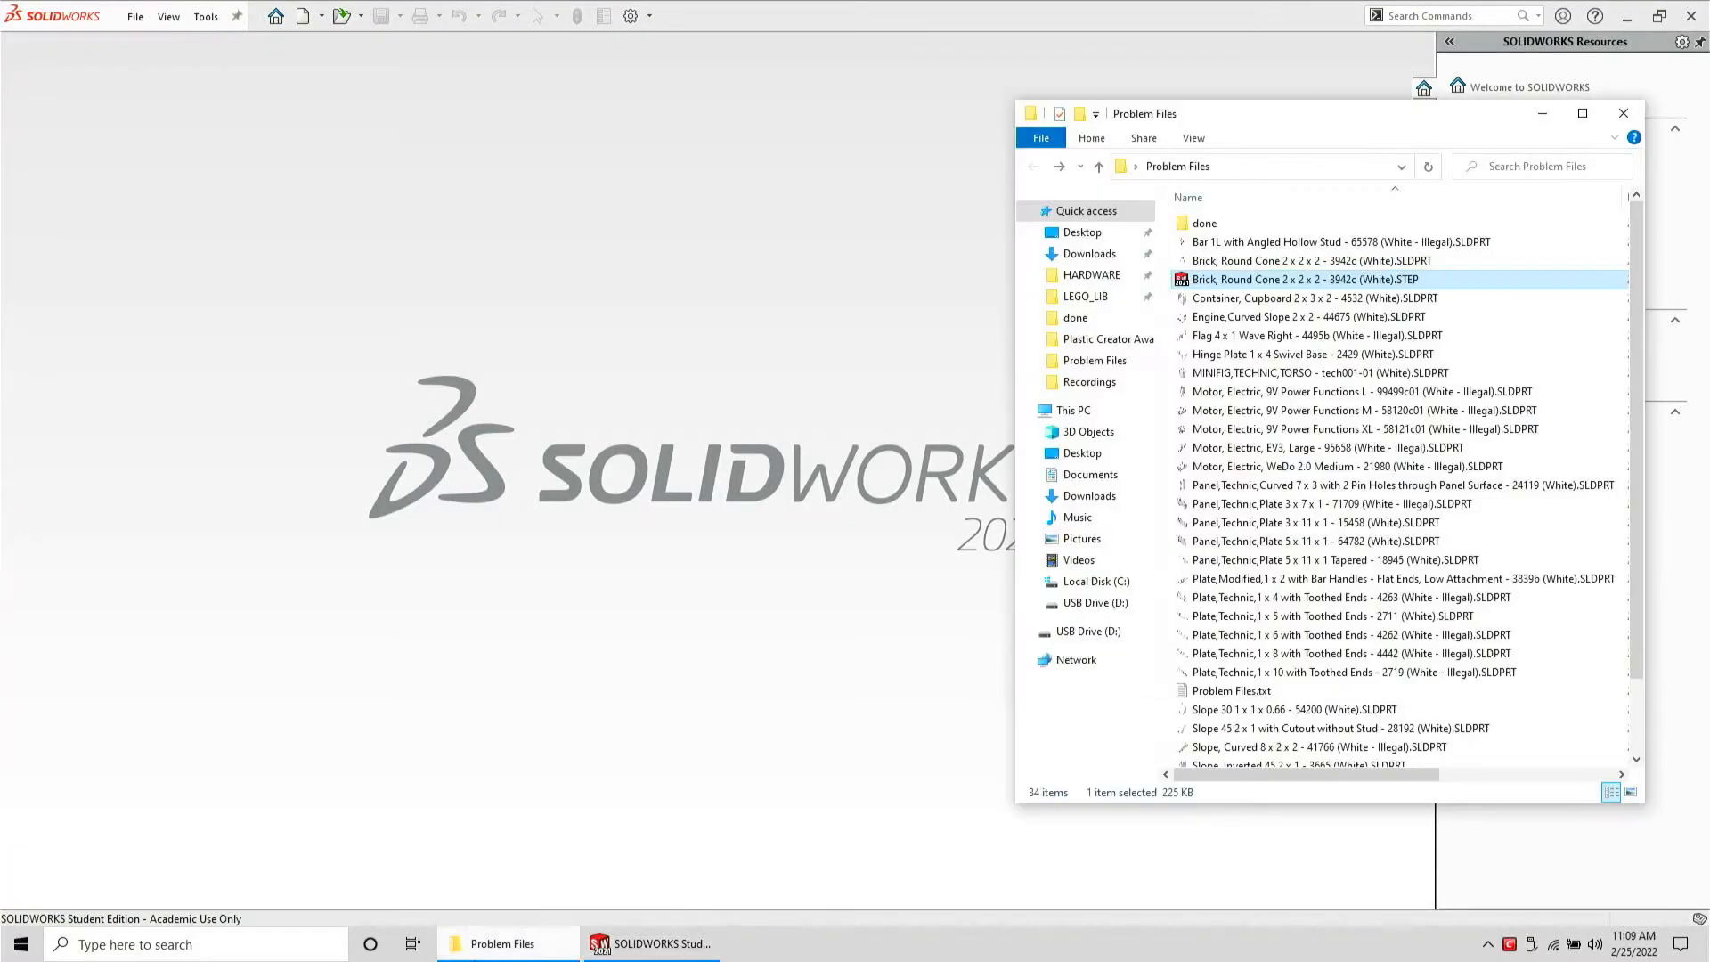
left_click(1274, 260)
key("Delete")
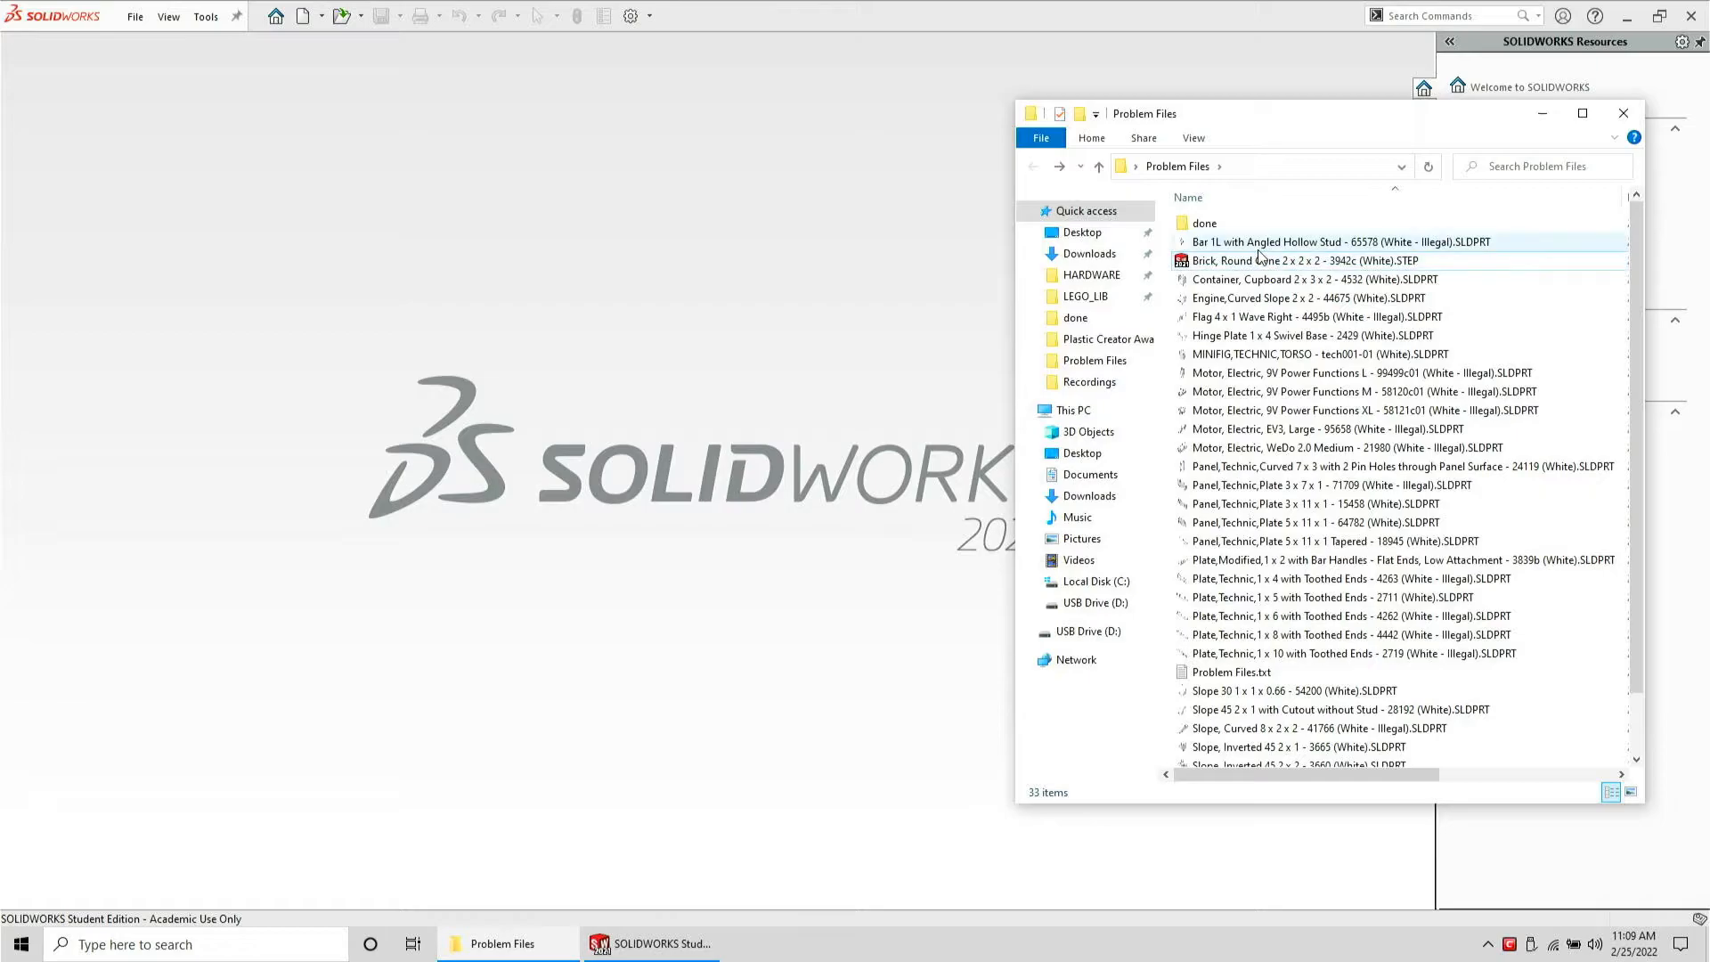
left_click_drag(1271, 265, 1164, 281)
Open the Container, Cupboard 2 x 3 x 2 - 4532 part and zoom in to inspect its inner holes
left_click_drag(812, 308, 804, 295)
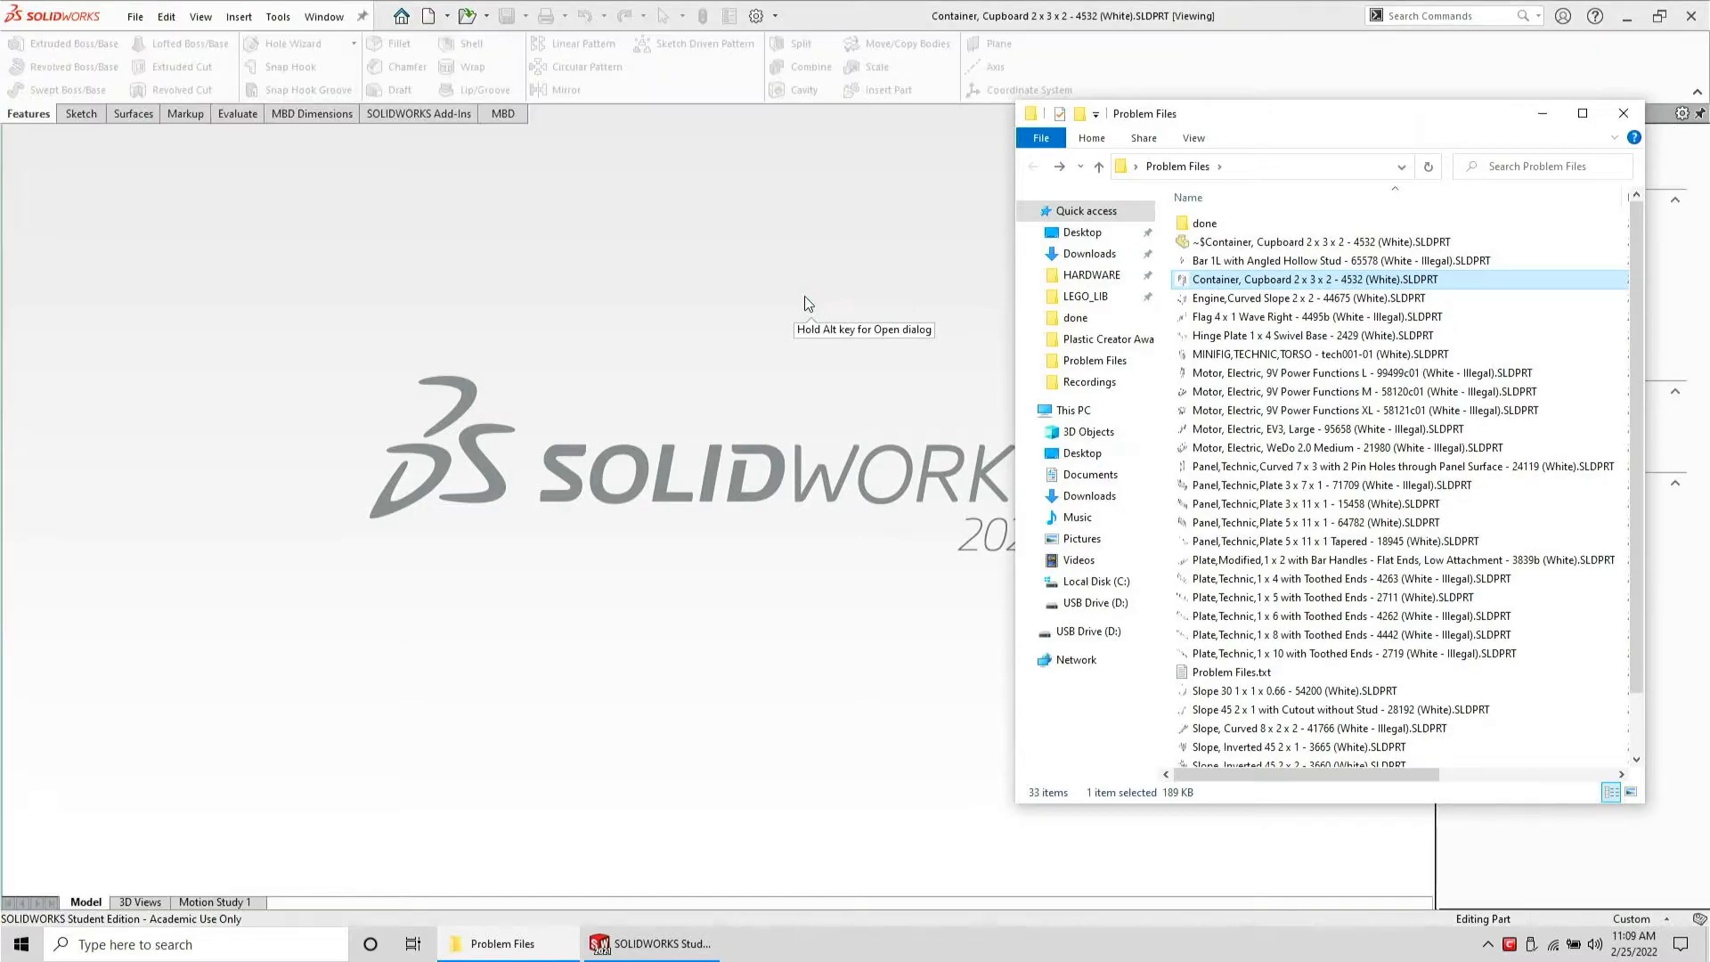
left_click(342, 579)
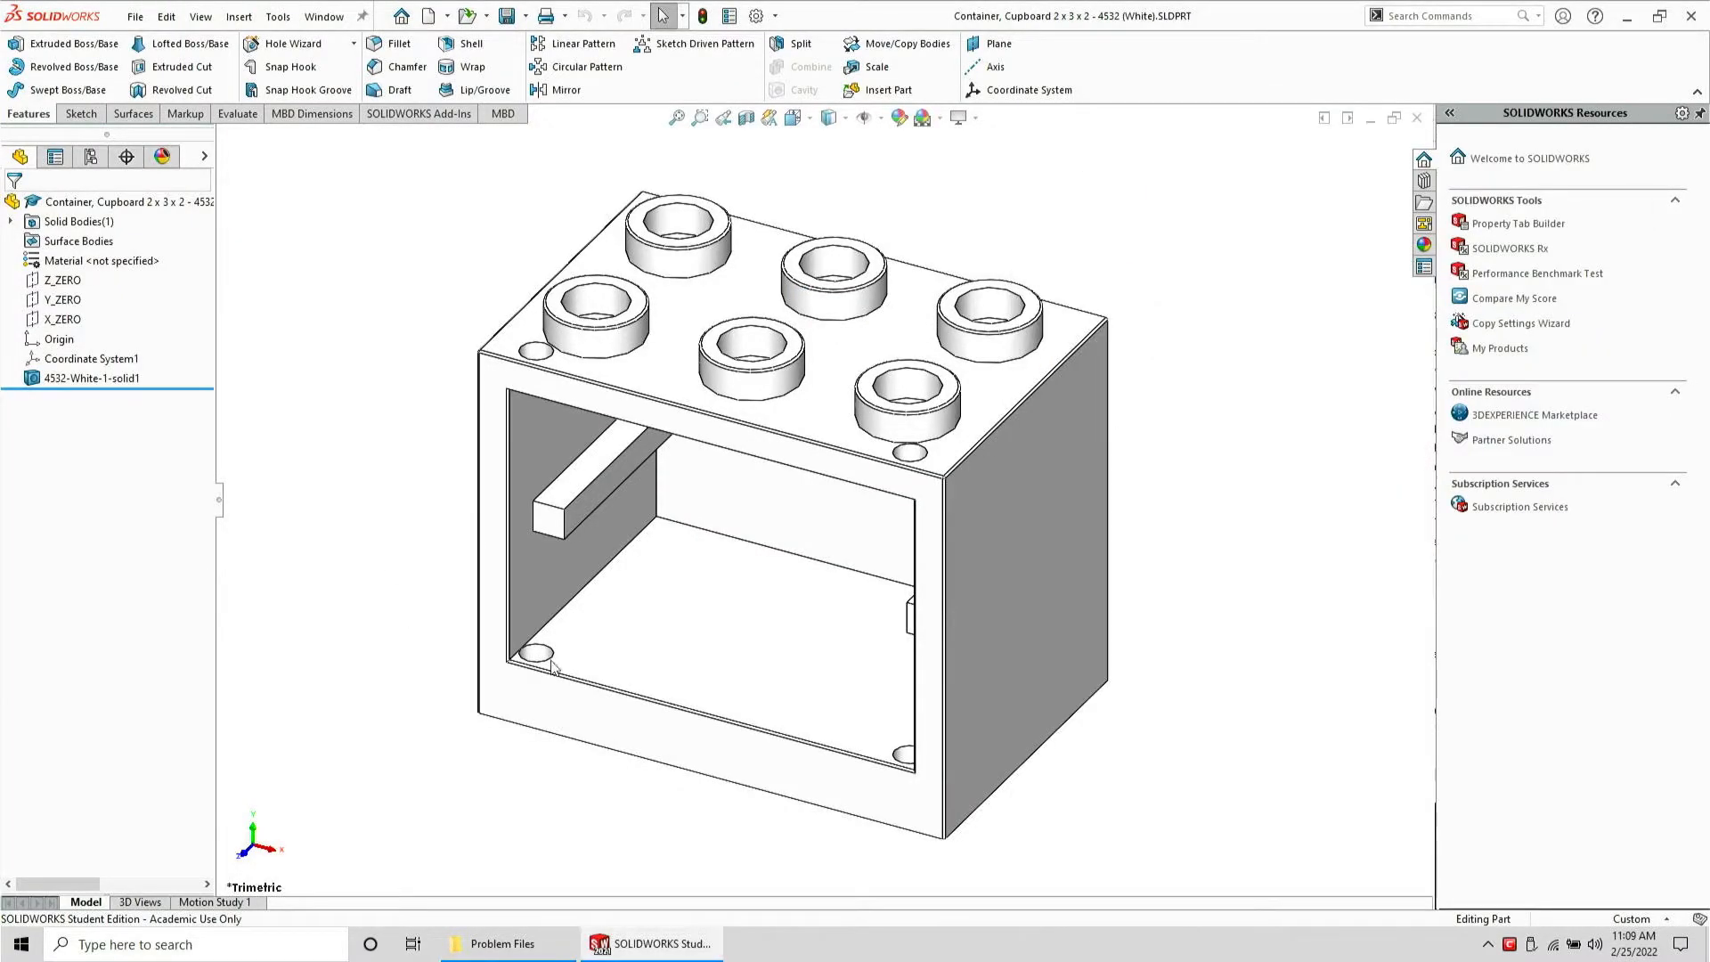
scroll(553, 668, "down", 5)
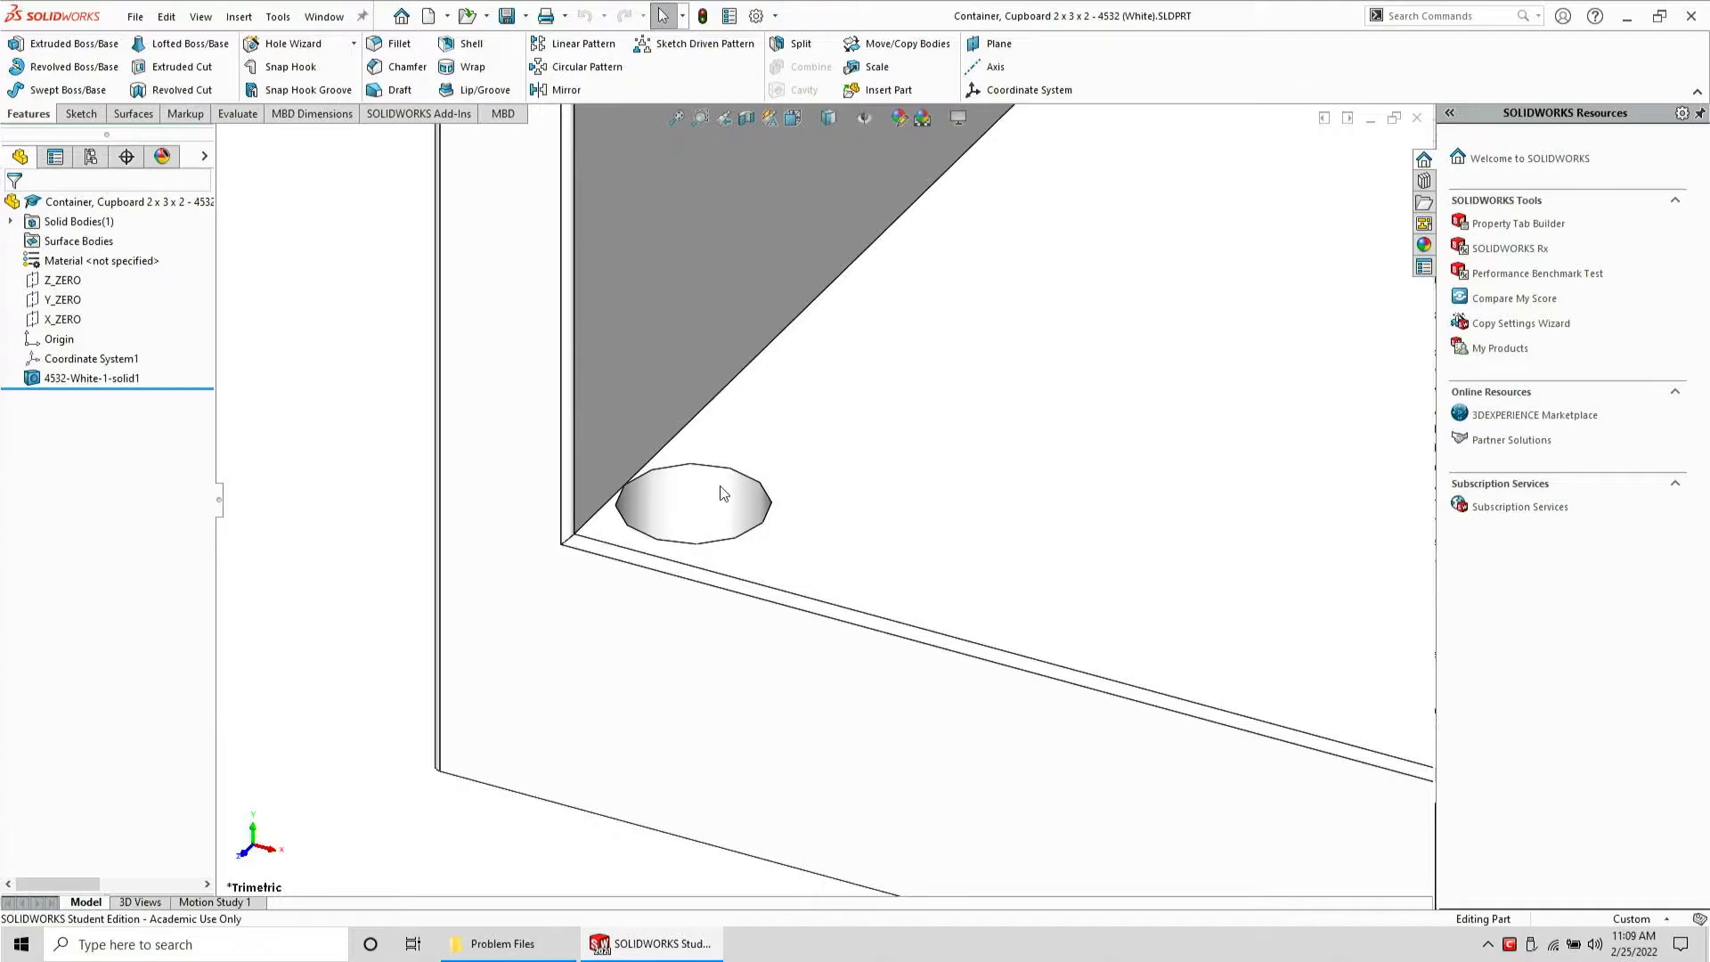
scroll(723, 491, "up", 8)
scroll(1029, 470, "down", 2)
middle_click_drag(1121, 657, 1147, 697)
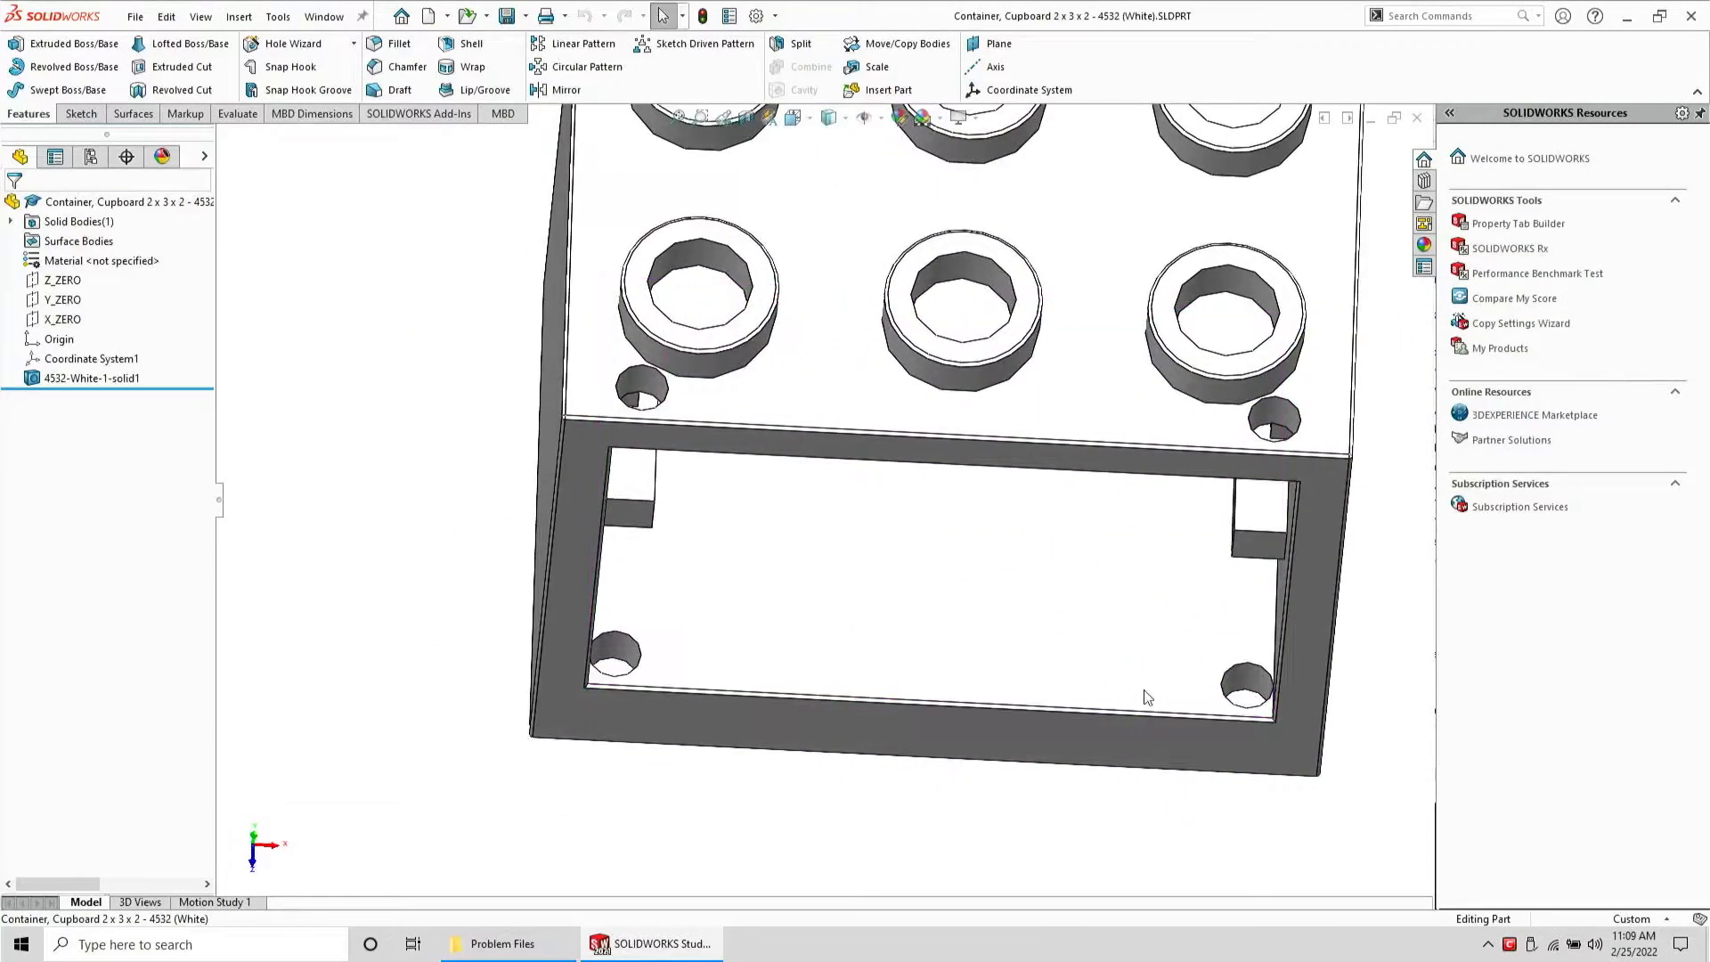
Start a new sketch on the inner floor face of the container
left_click(1146, 696)
left_click(68, 89)
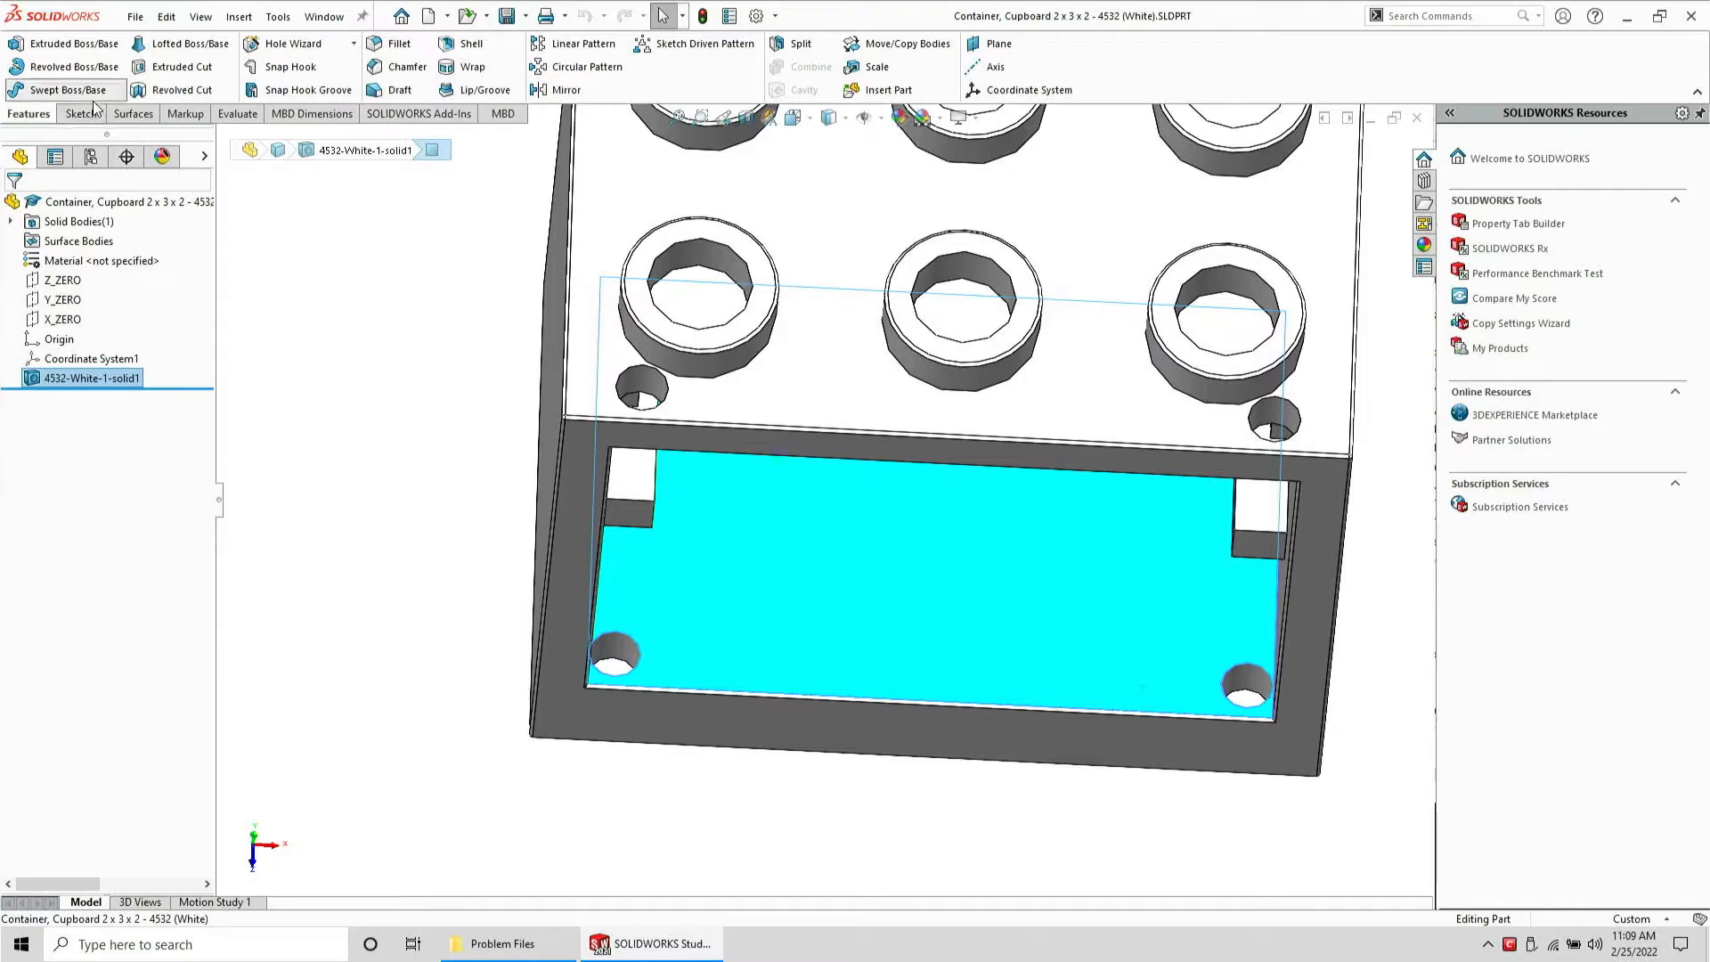
key("Return")
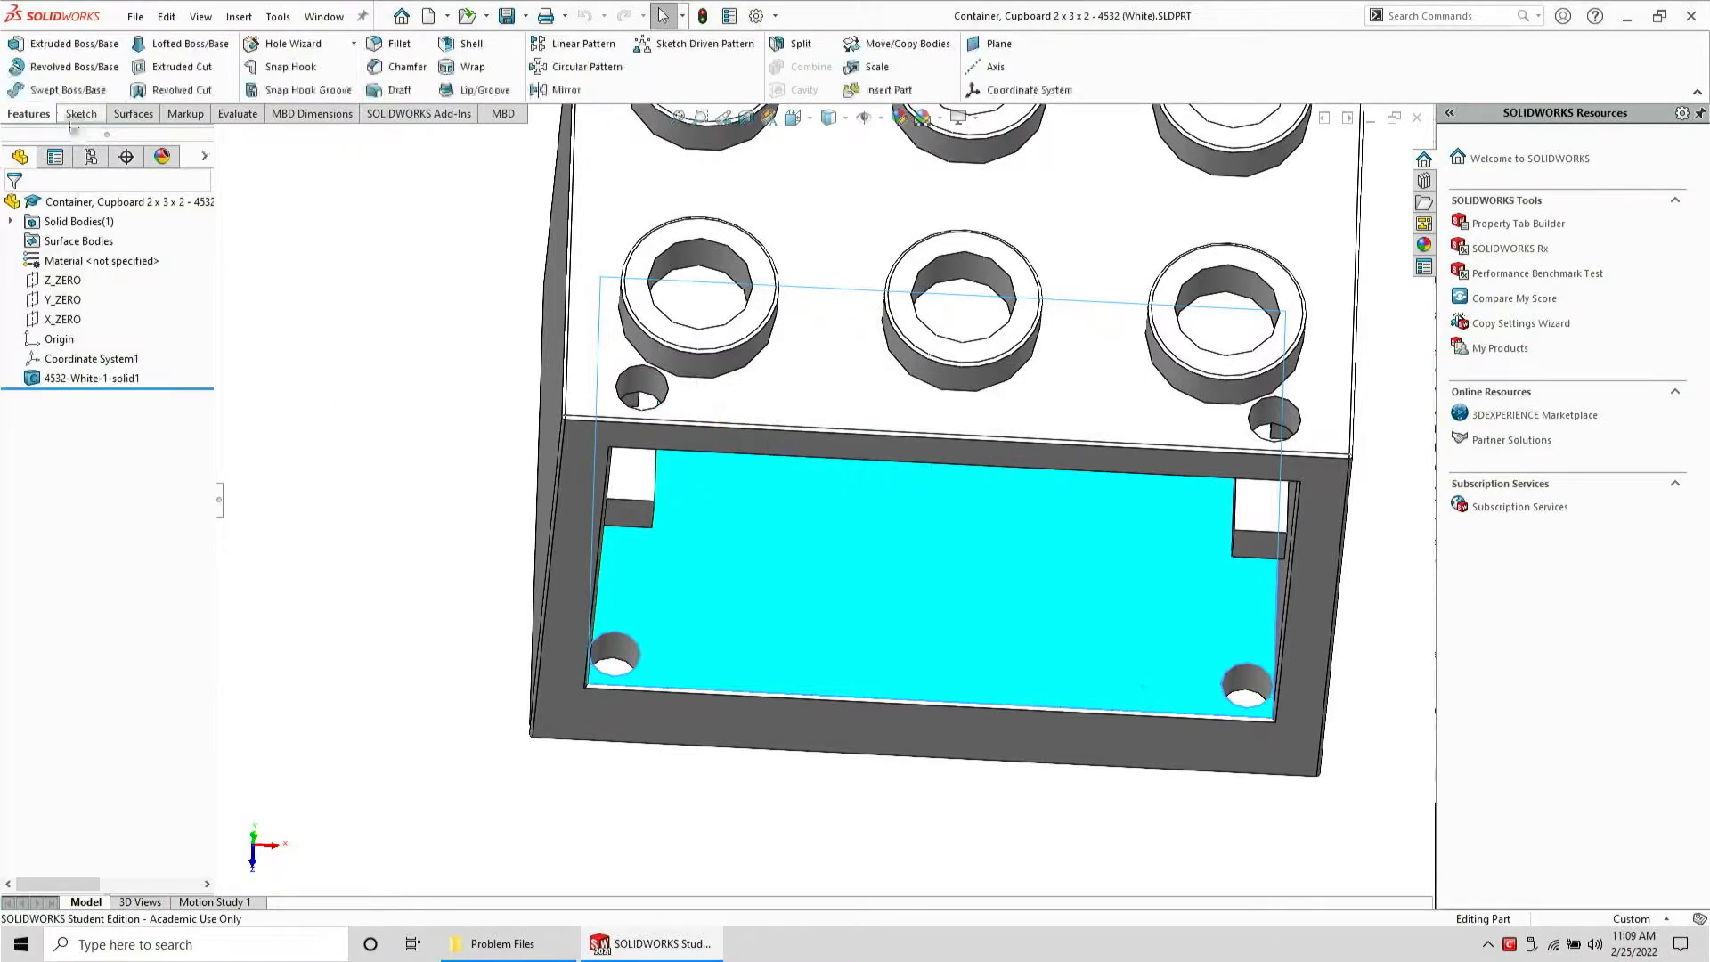
left_click(70, 122)
left_click(27, 49)
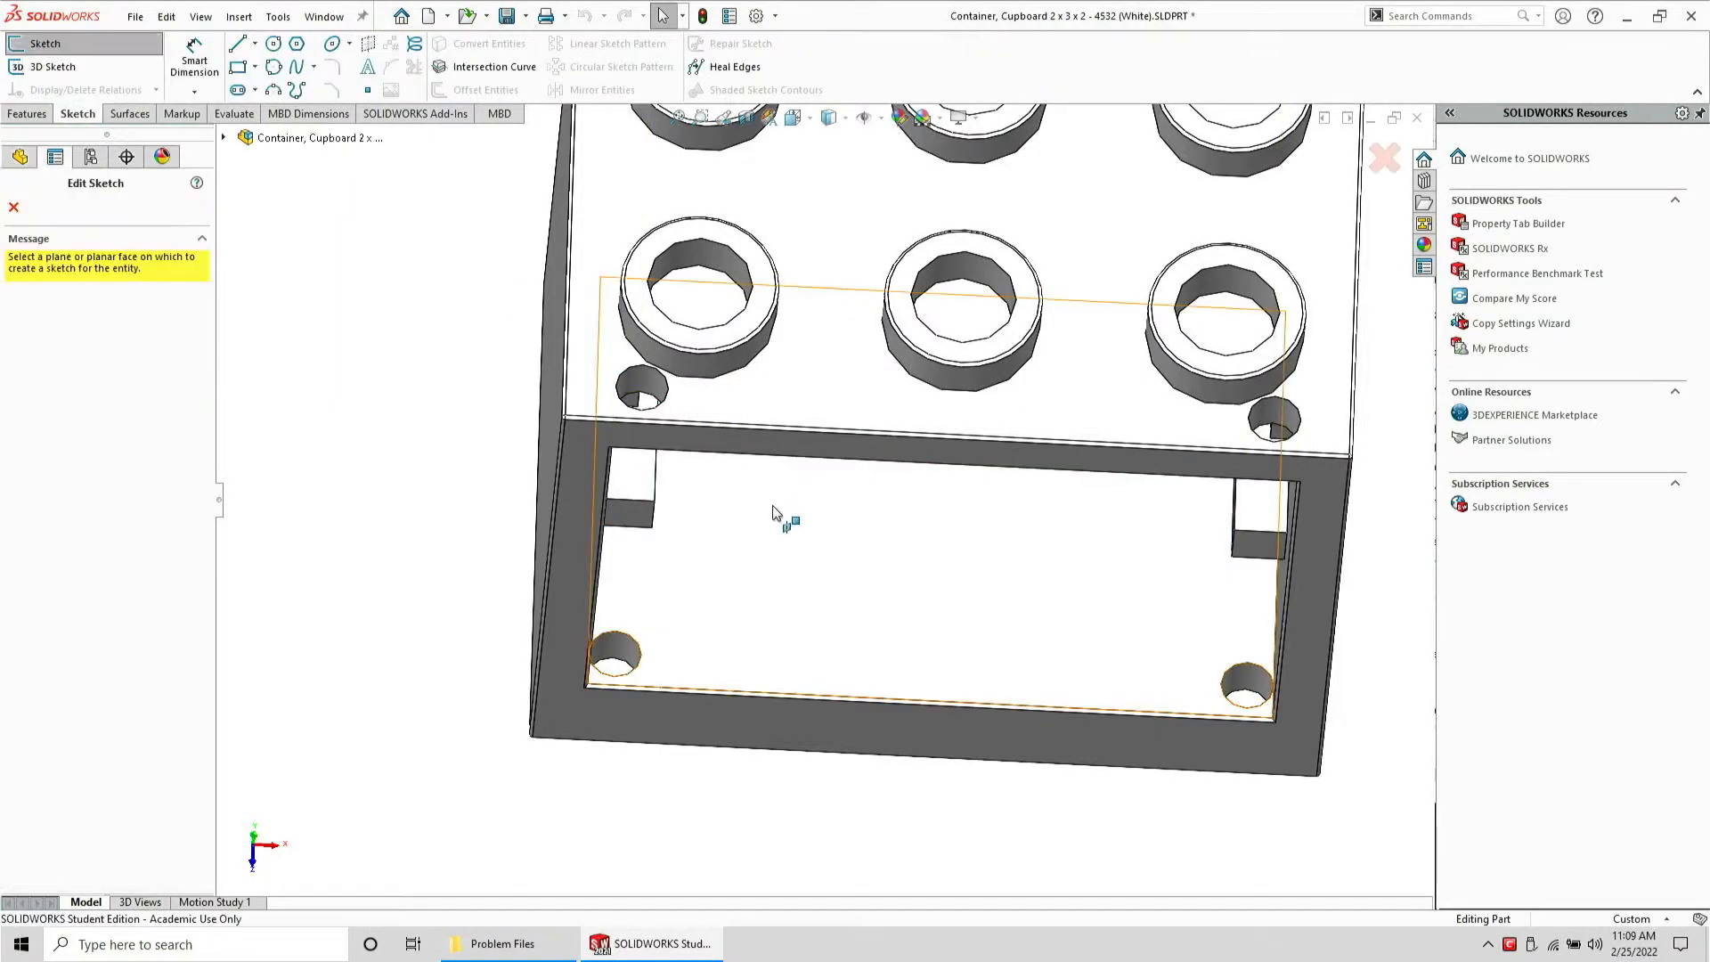
left_click(783, 521)
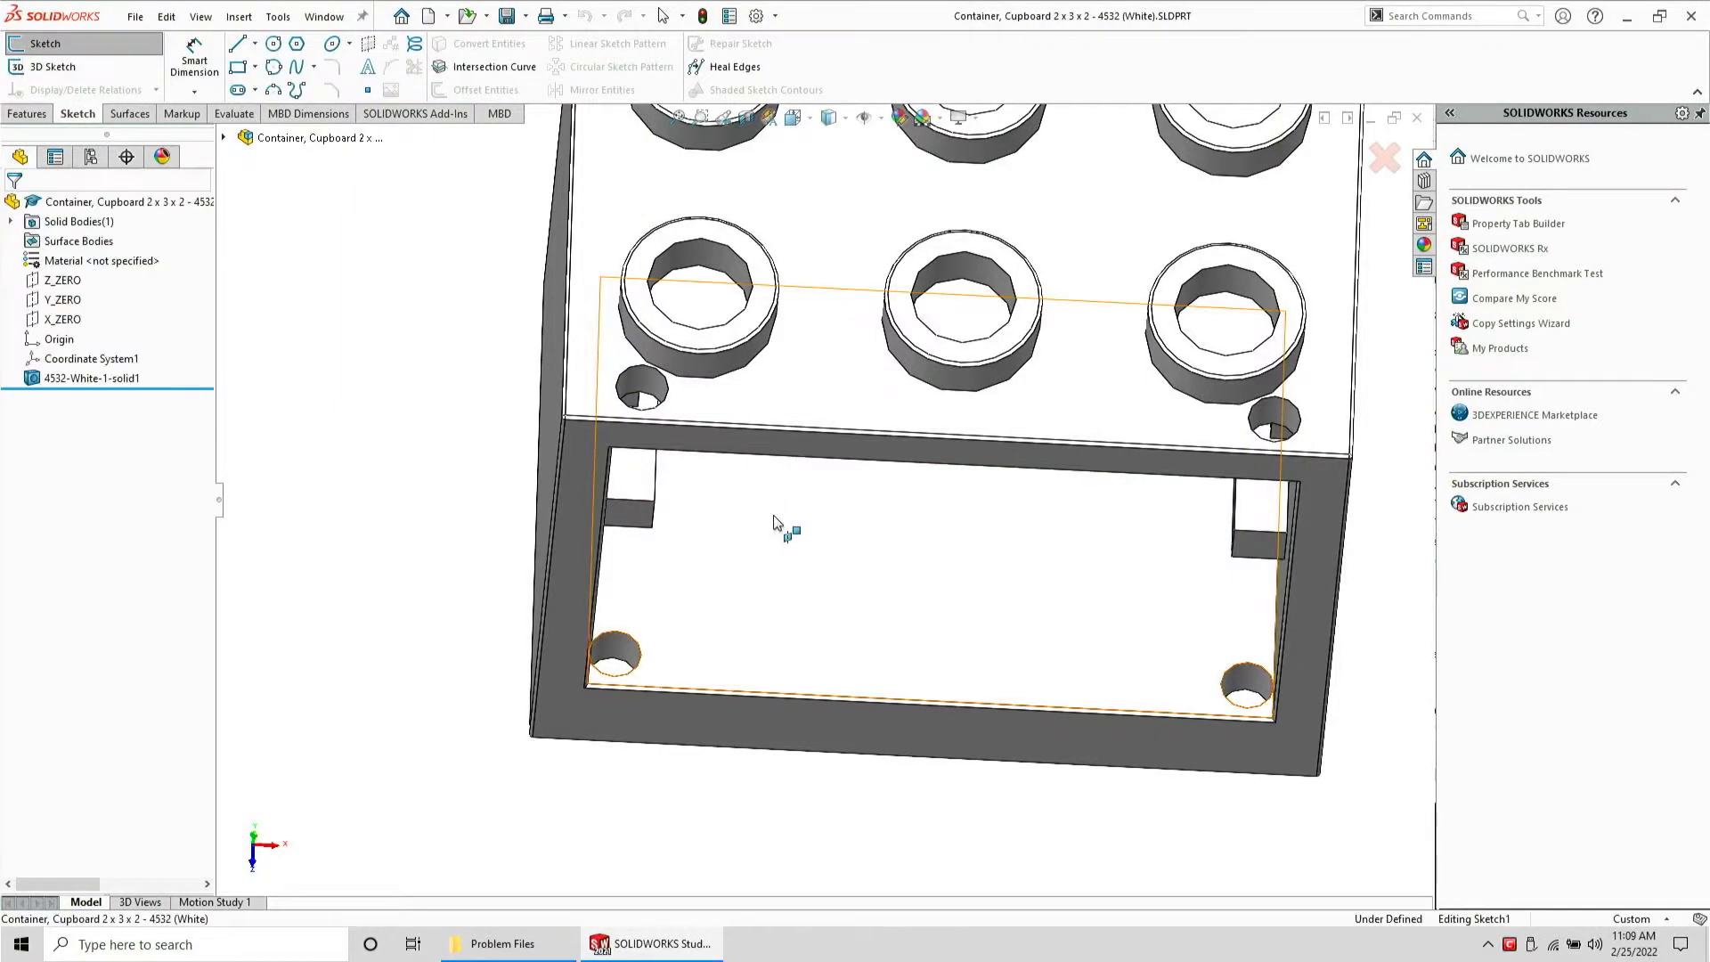
Sketch two circles on the inner floor face near the corner holes
left_click(276, 46)
middle_click_drag(813, 726, 799, 677)
left_click(725, 633)
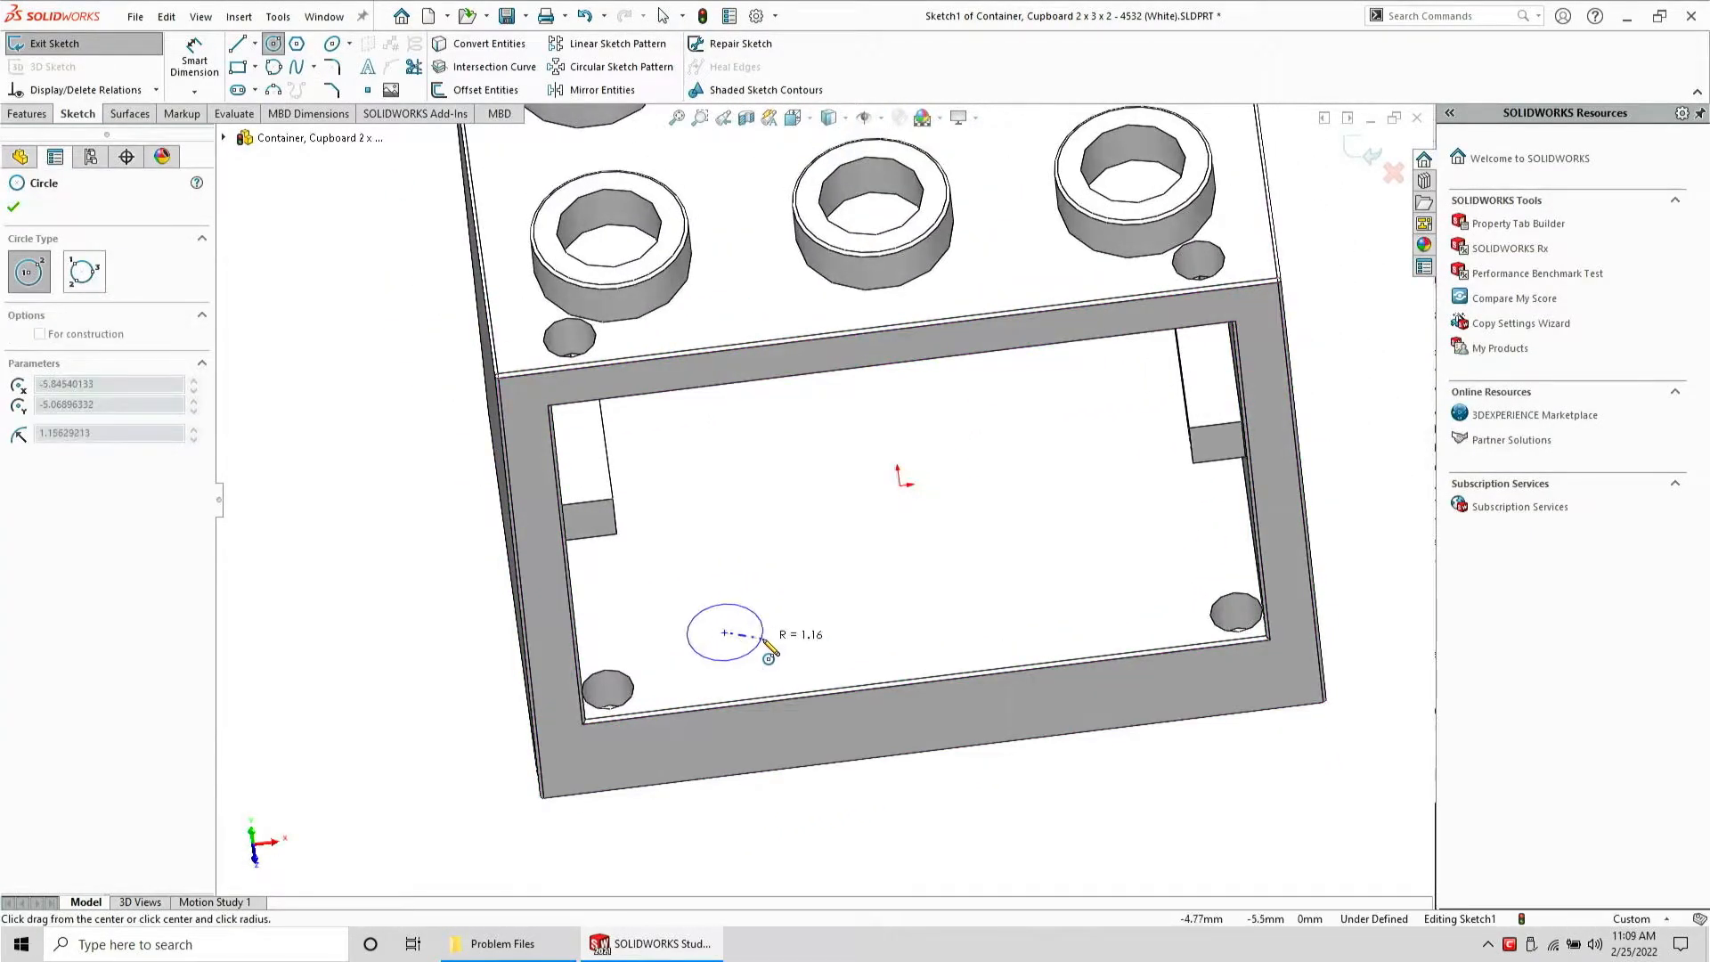
left_click(765, 639)
left_click(899, 580)
left_click(937, 584)
key("Escape")
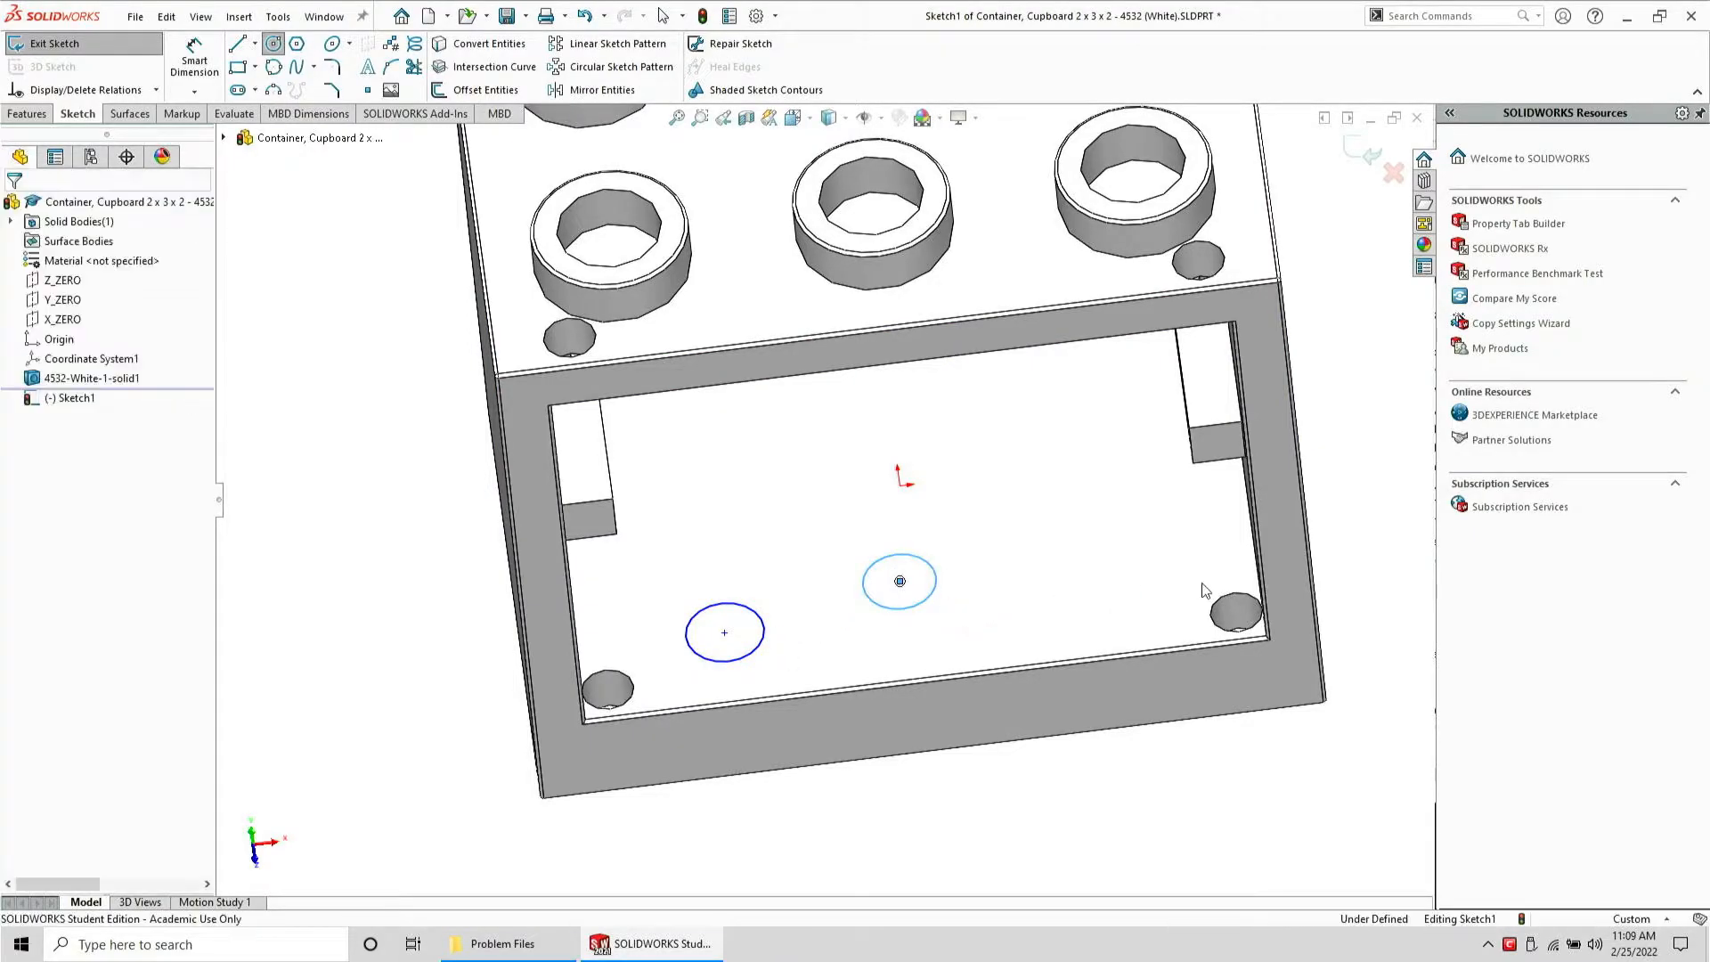
Make one sketched circle coradial with the hole edge in the right corner
left_click(1237, 590, "ctrl")
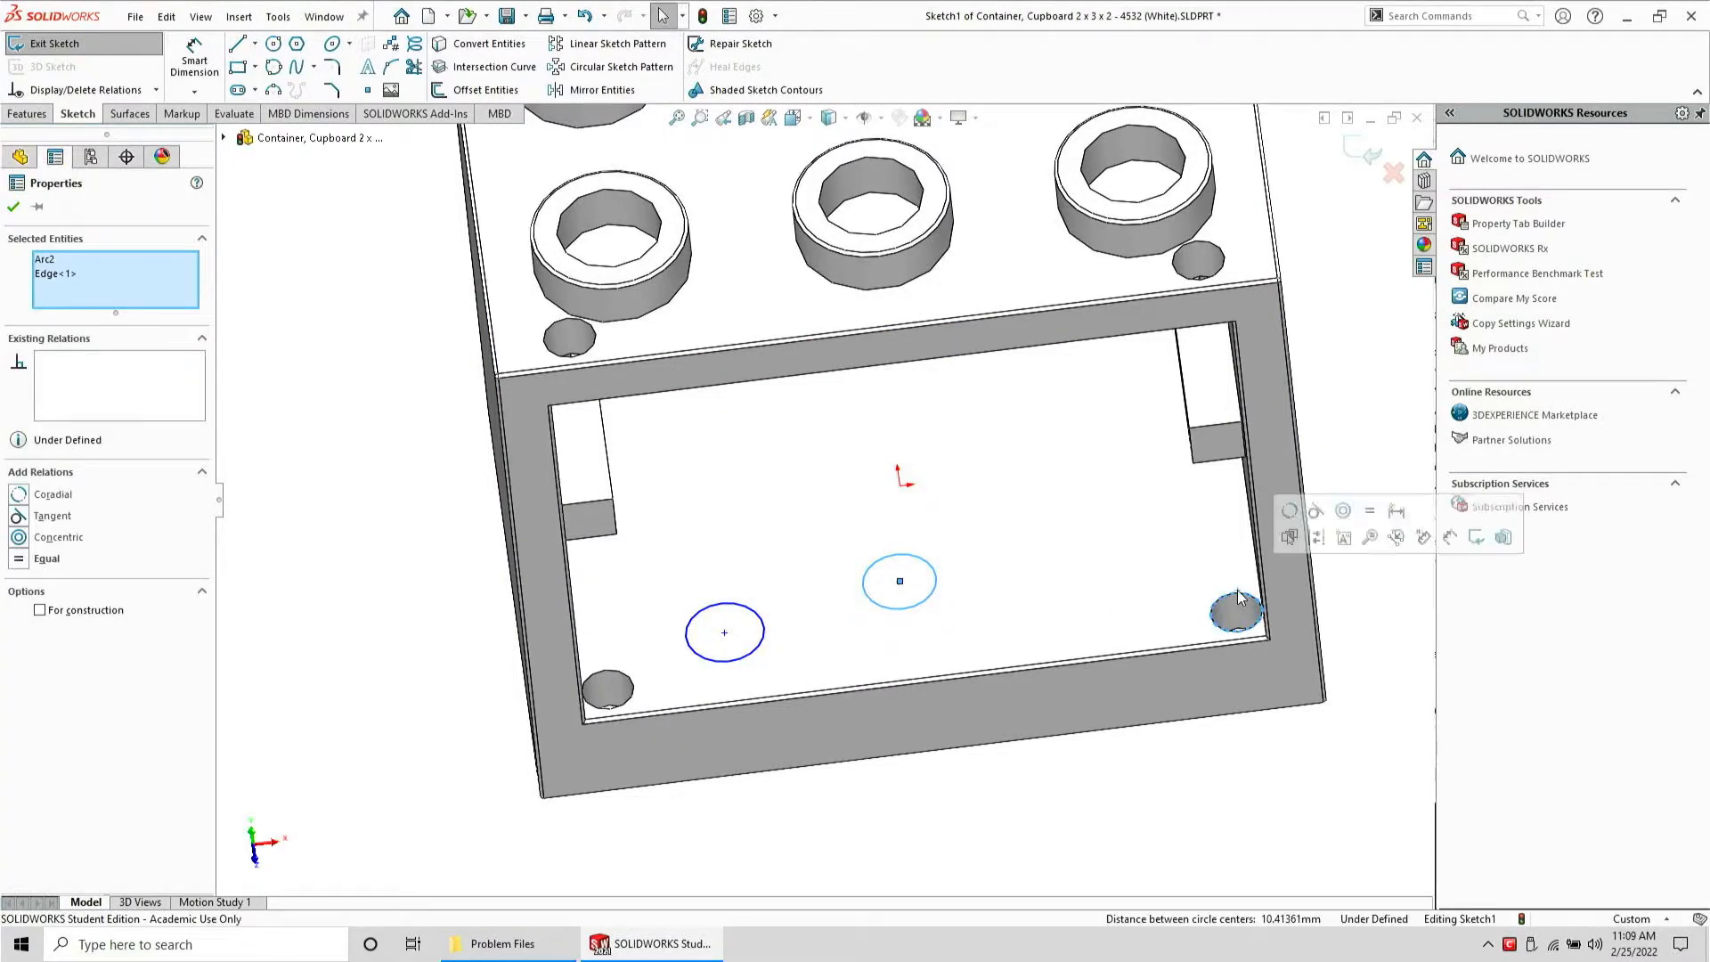
left_click(1289, 510)
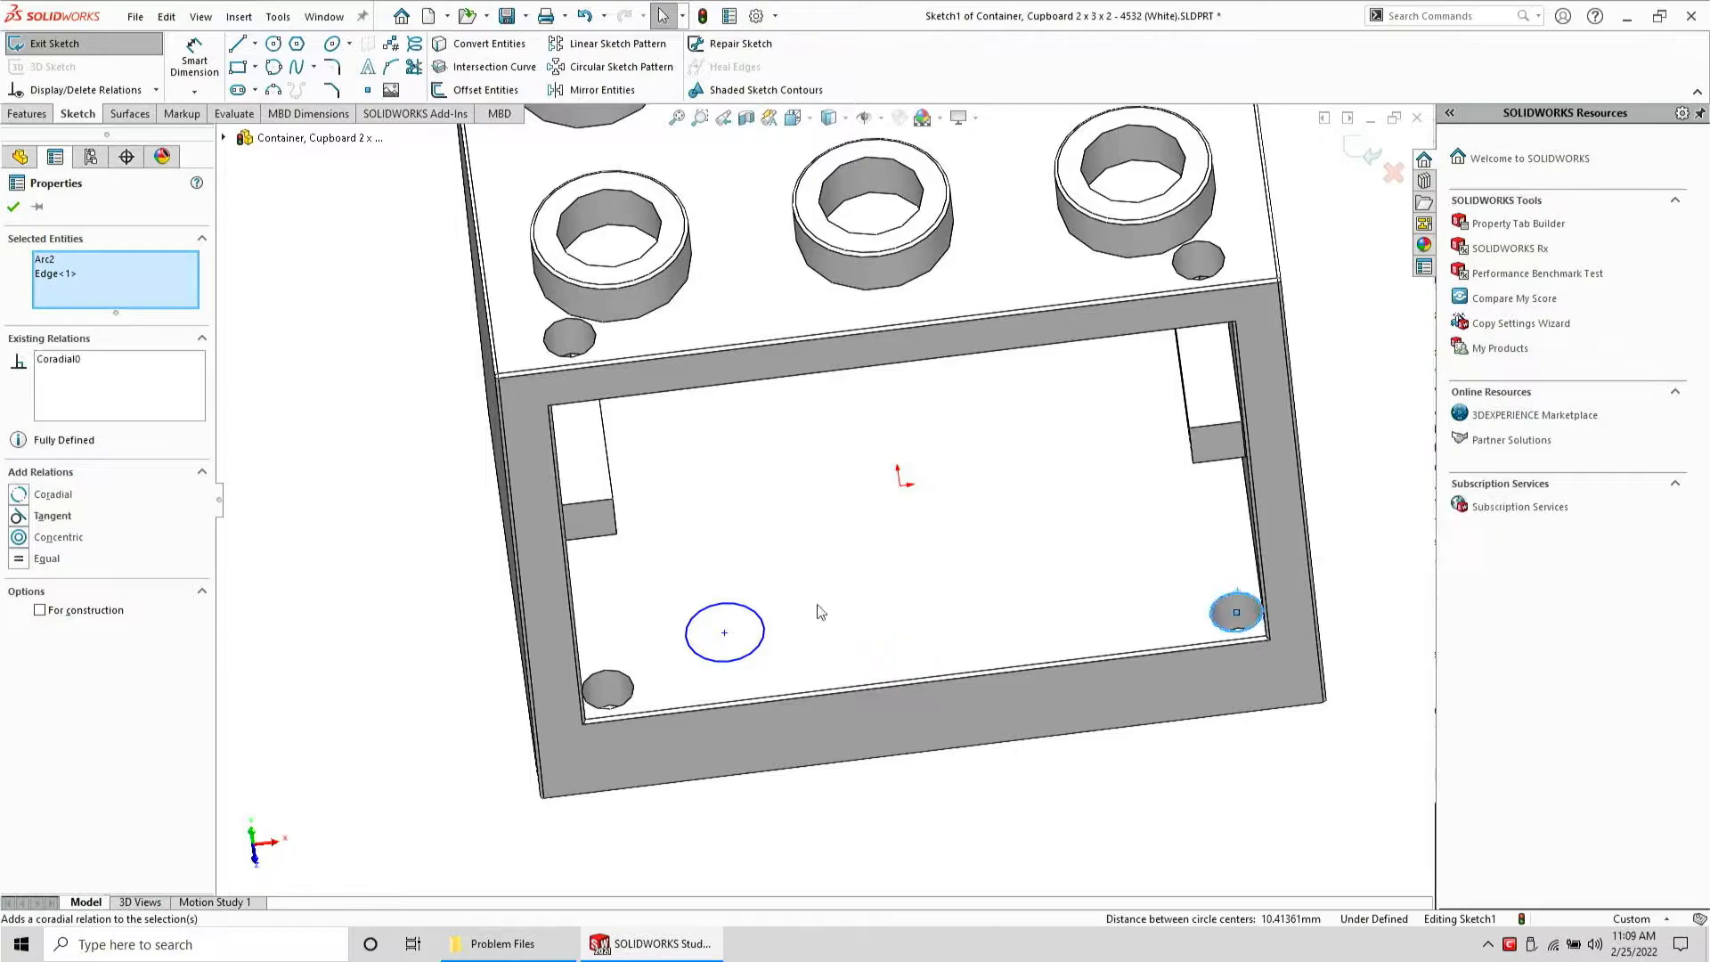
Make the other sketched circle coradial with the hole edge in the left corner
left_click(751, 609)
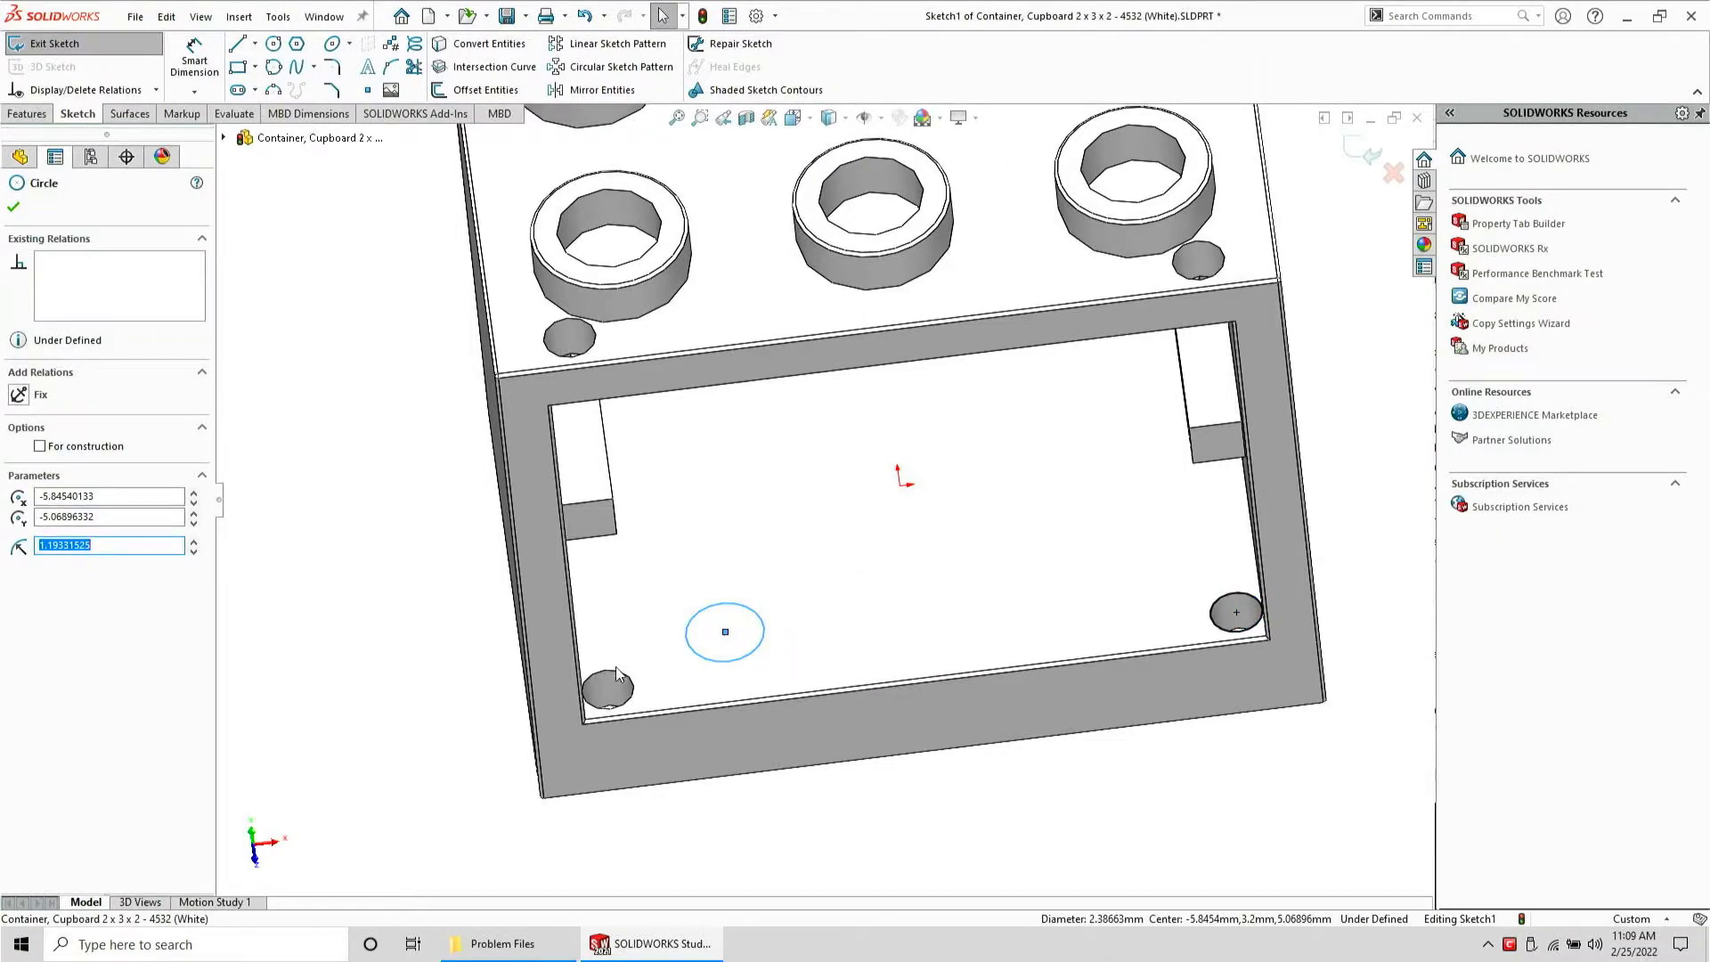
left_click(617, 666, "ctrl")
left_click(625, 638, "ctrl")
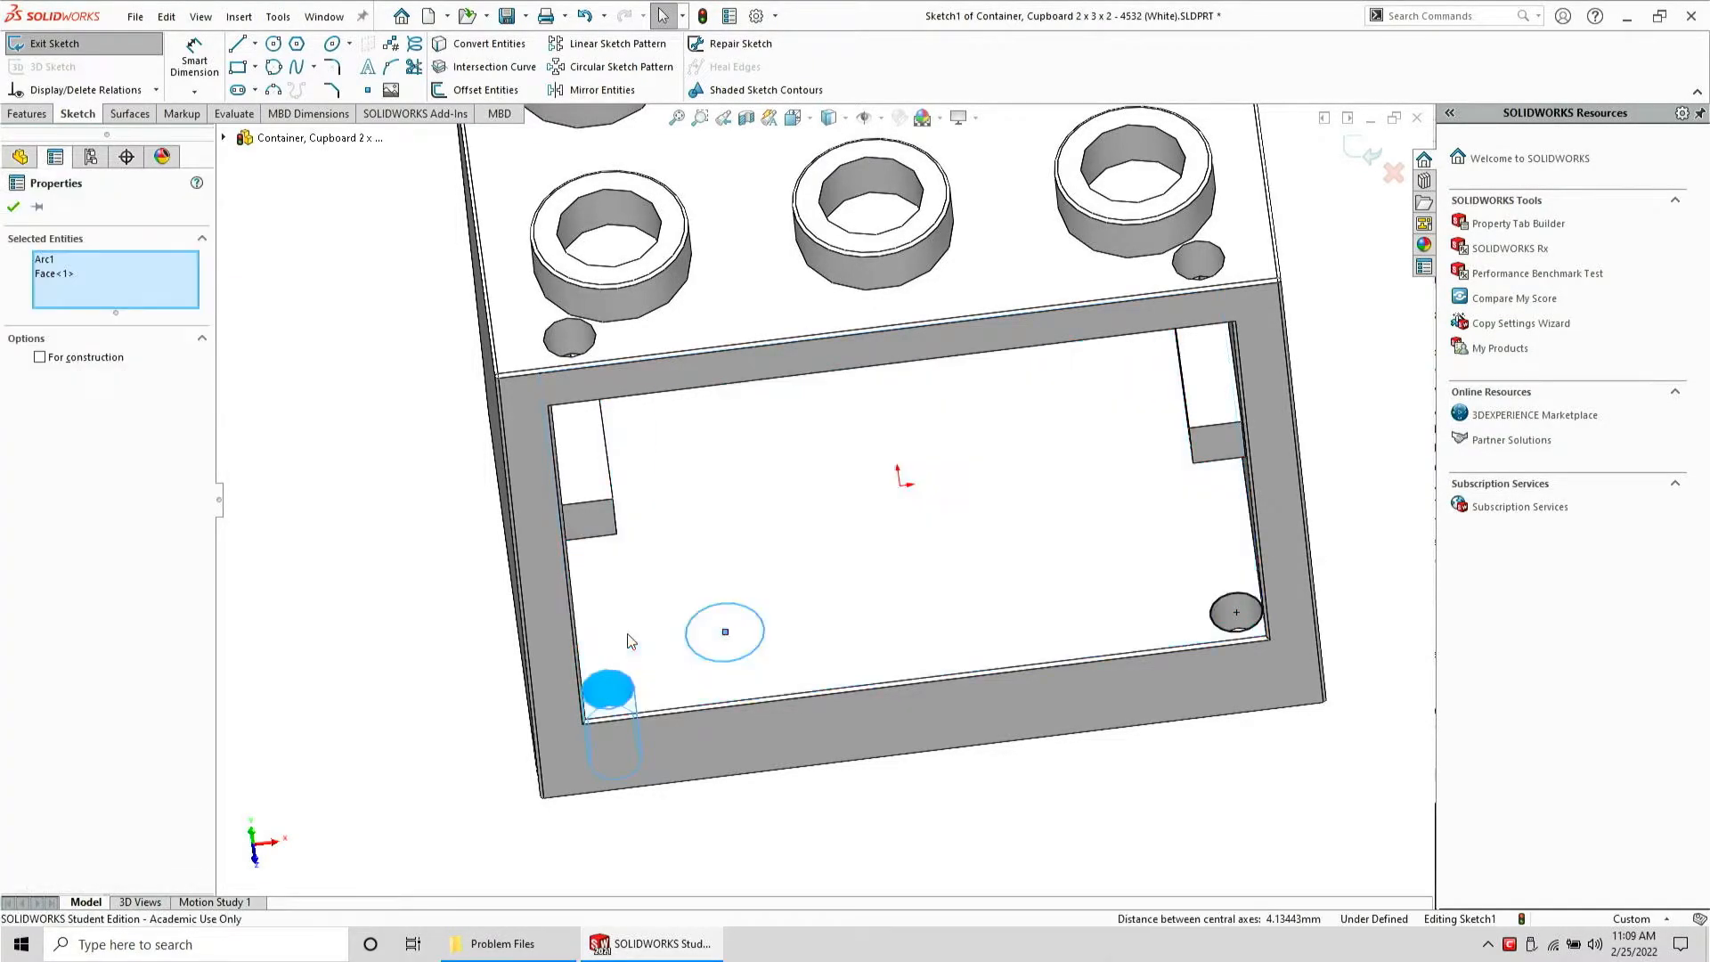
left_click(613, 681, "ctrl")
left_click(606, 666, "ctrl")
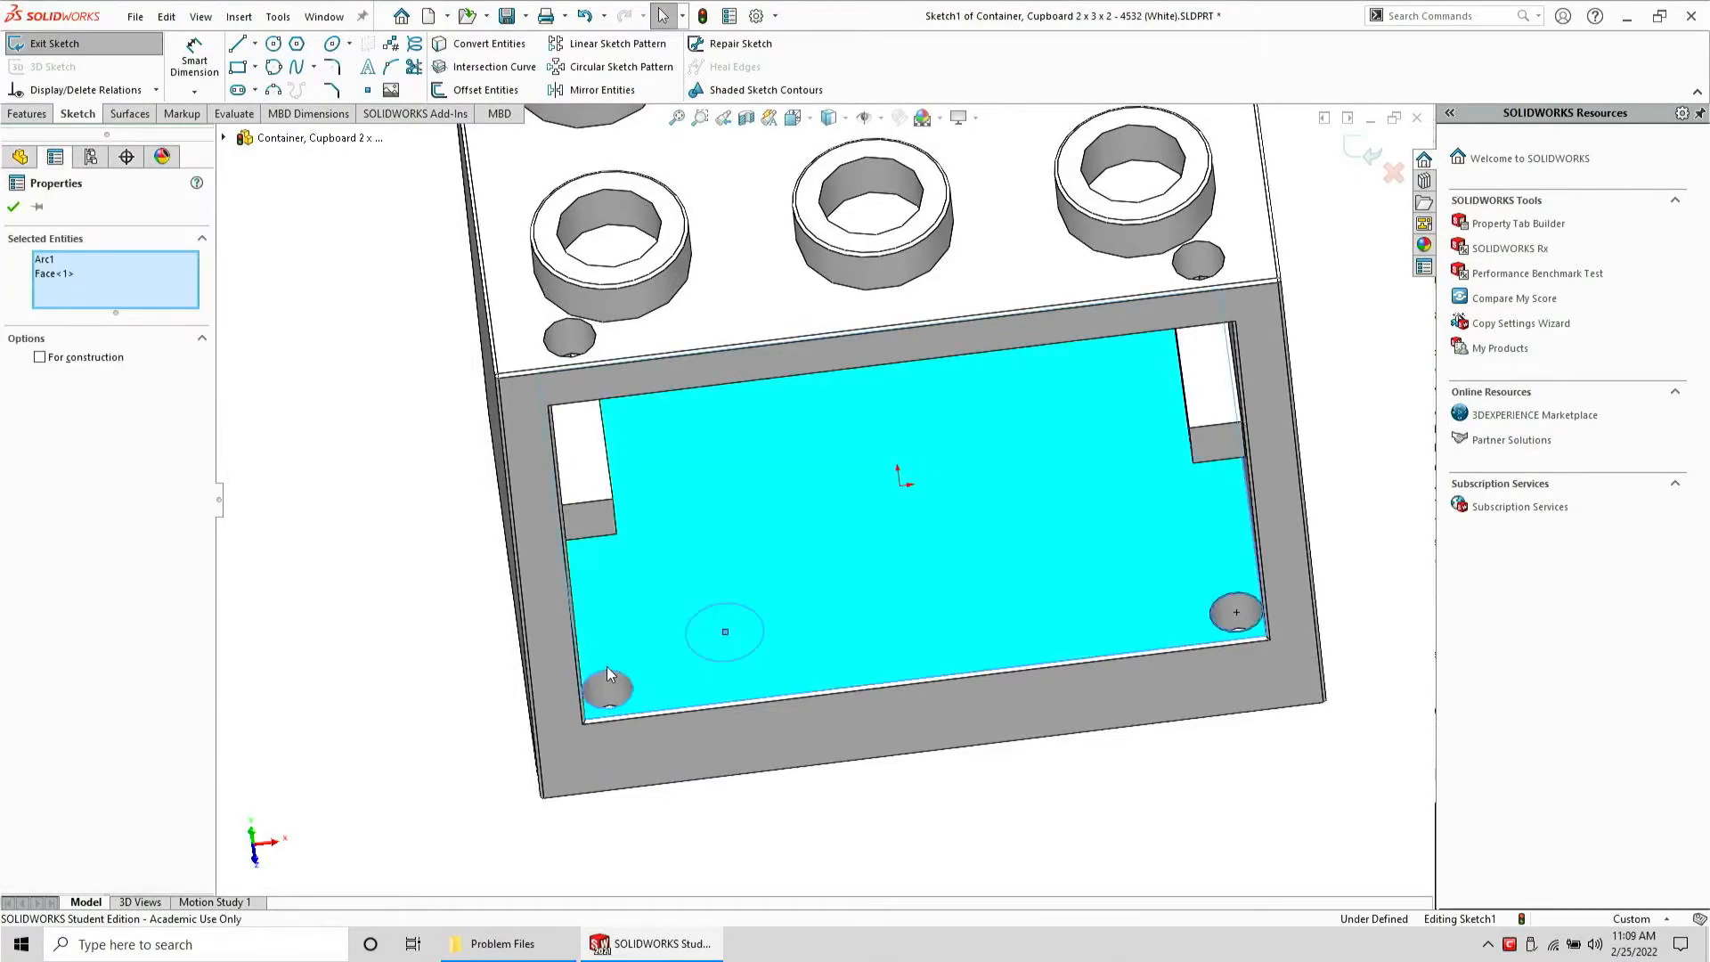
left_click(607, 666, "ctrl")
left_click(620, 670, "ctrl")
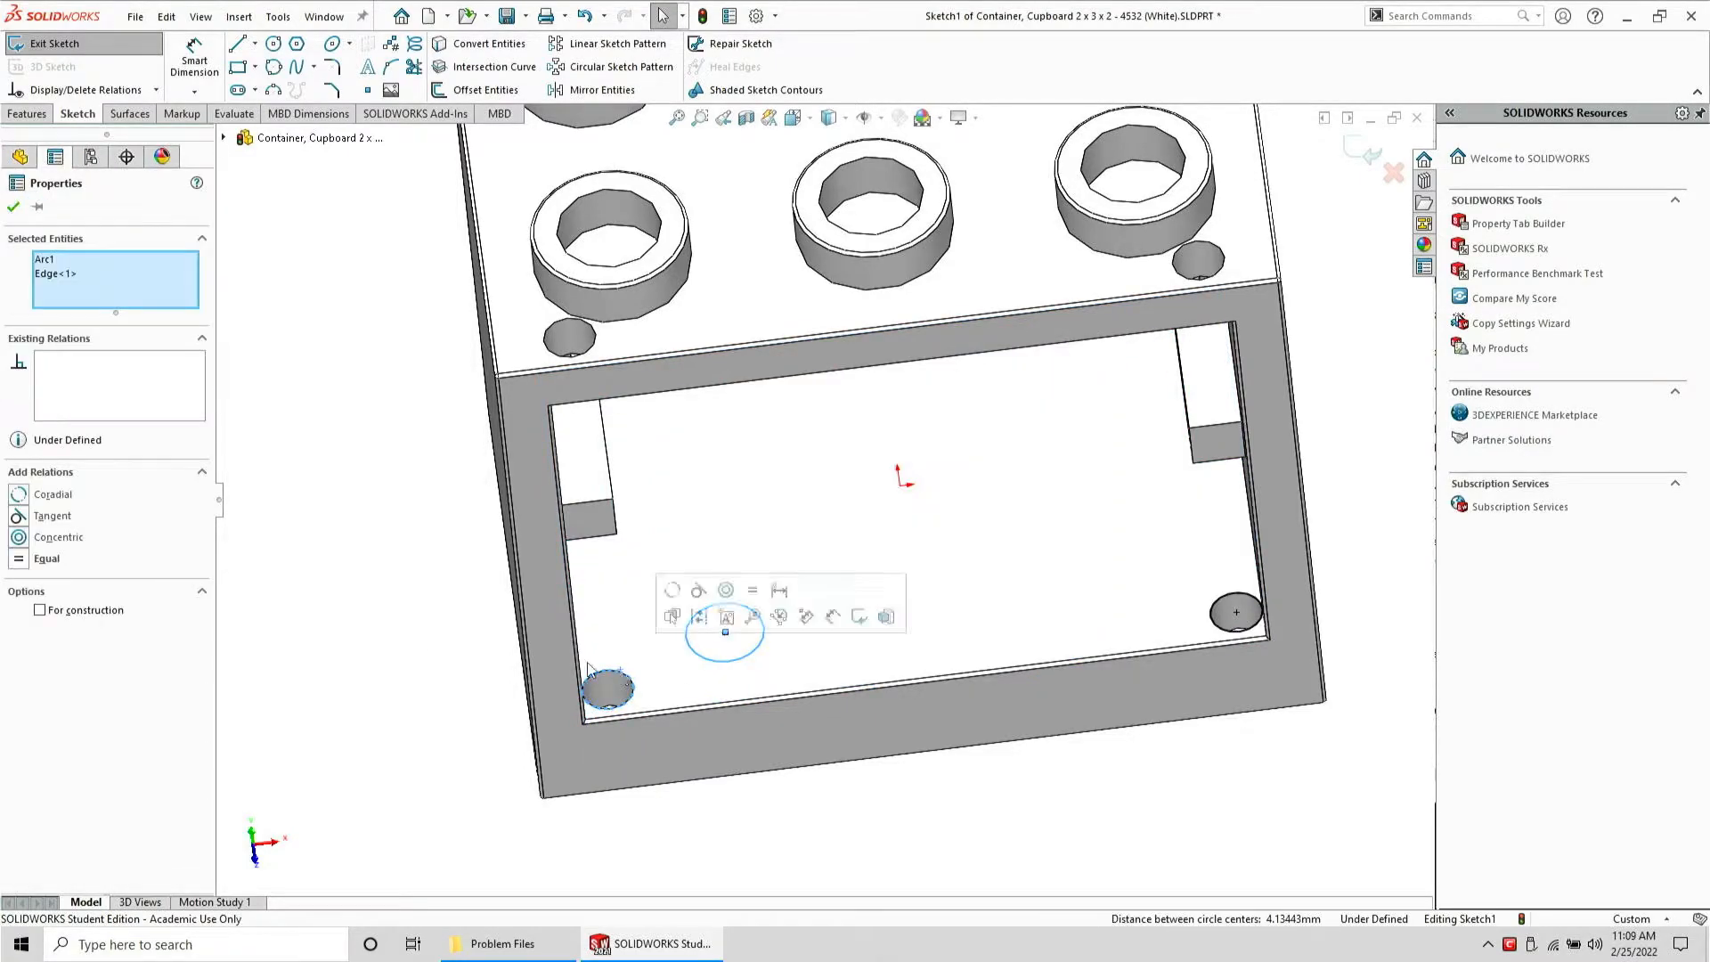
left_click(36, 495)
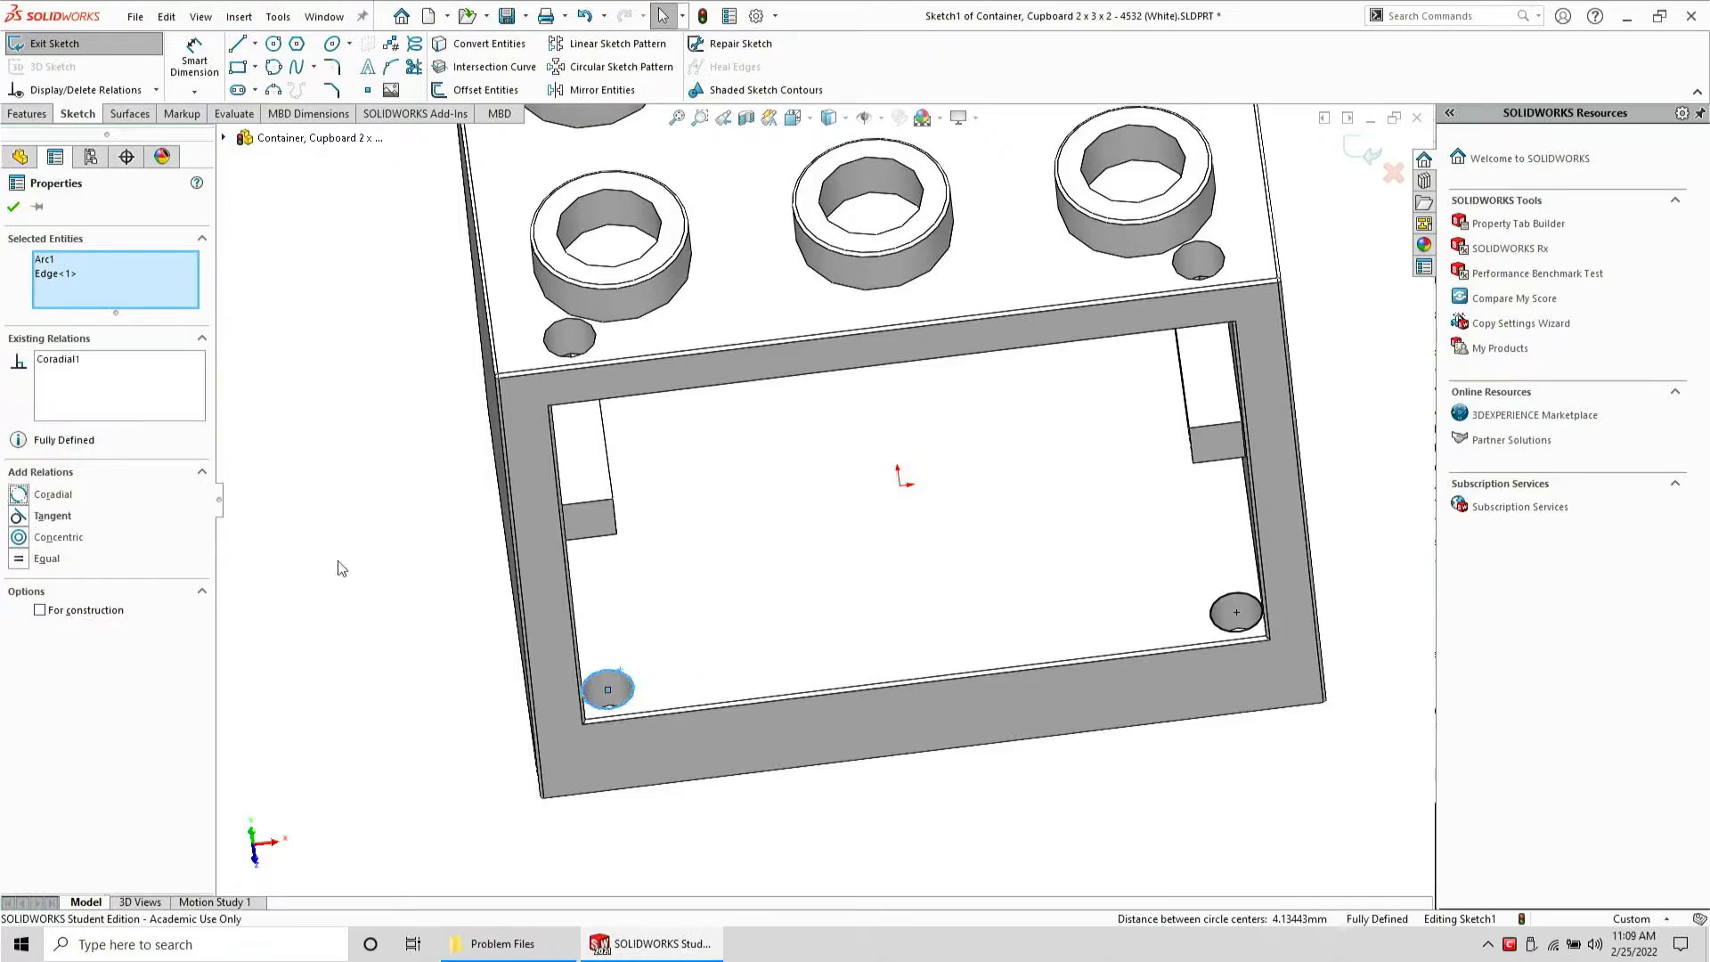
Select both circles and offset them by 0.05 mm
left_click(407, 605)
key("ctrl+a")
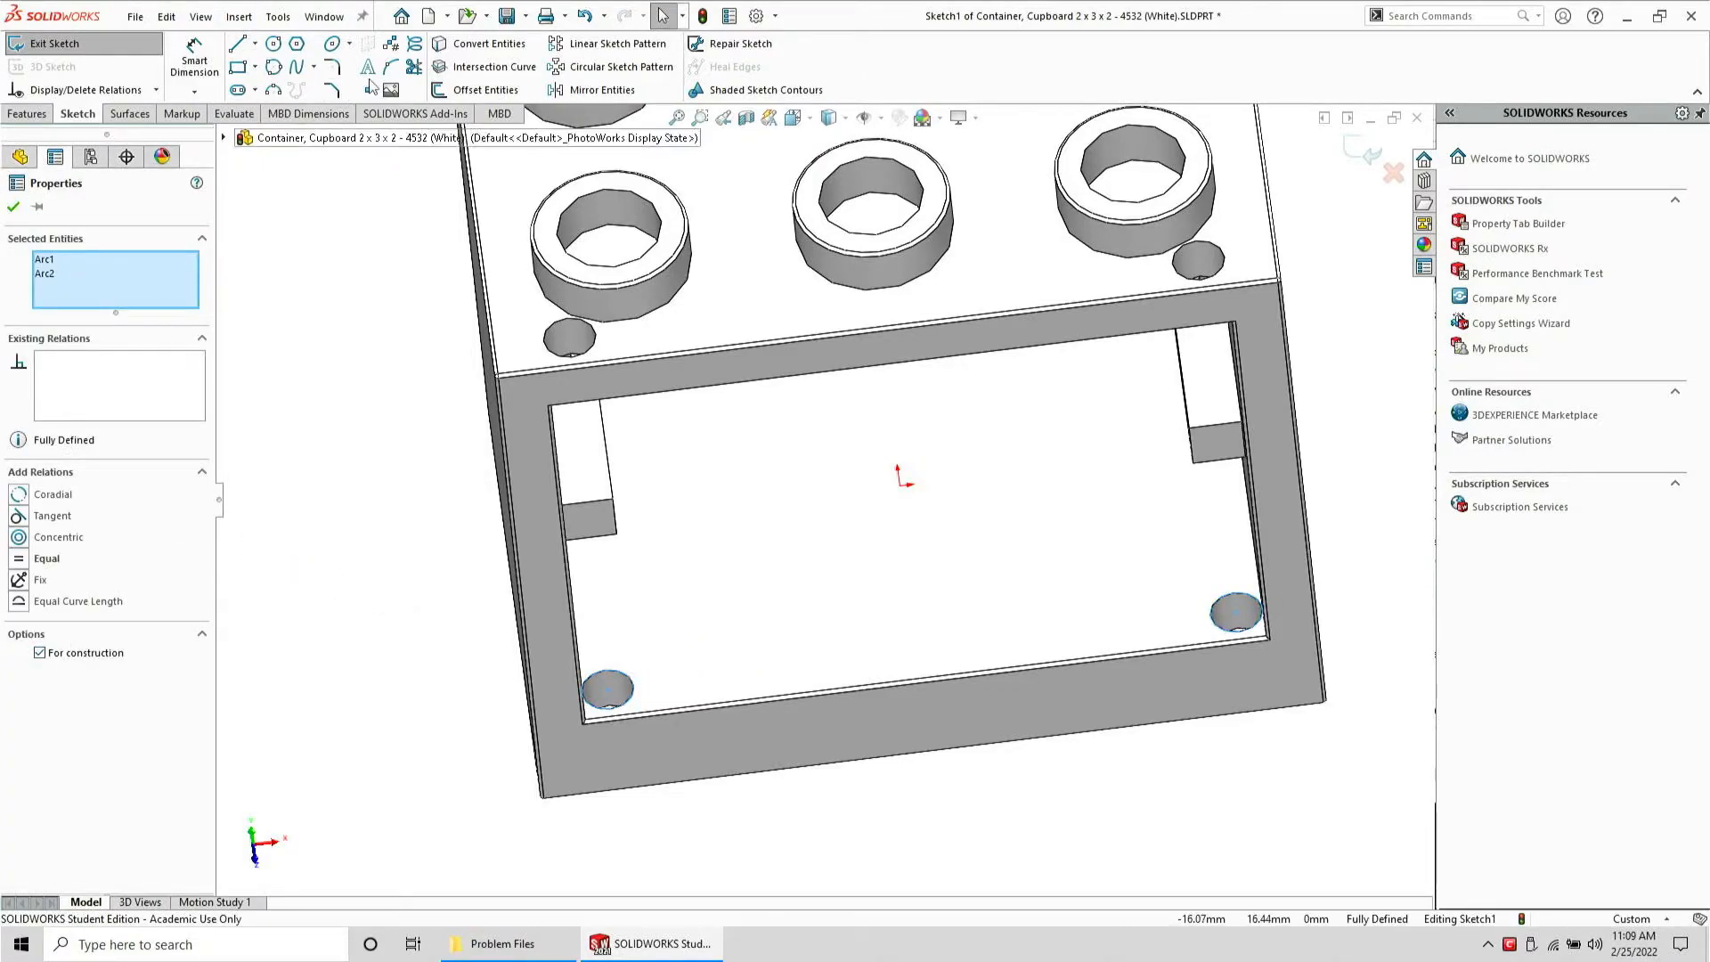
left_click(488, 90)
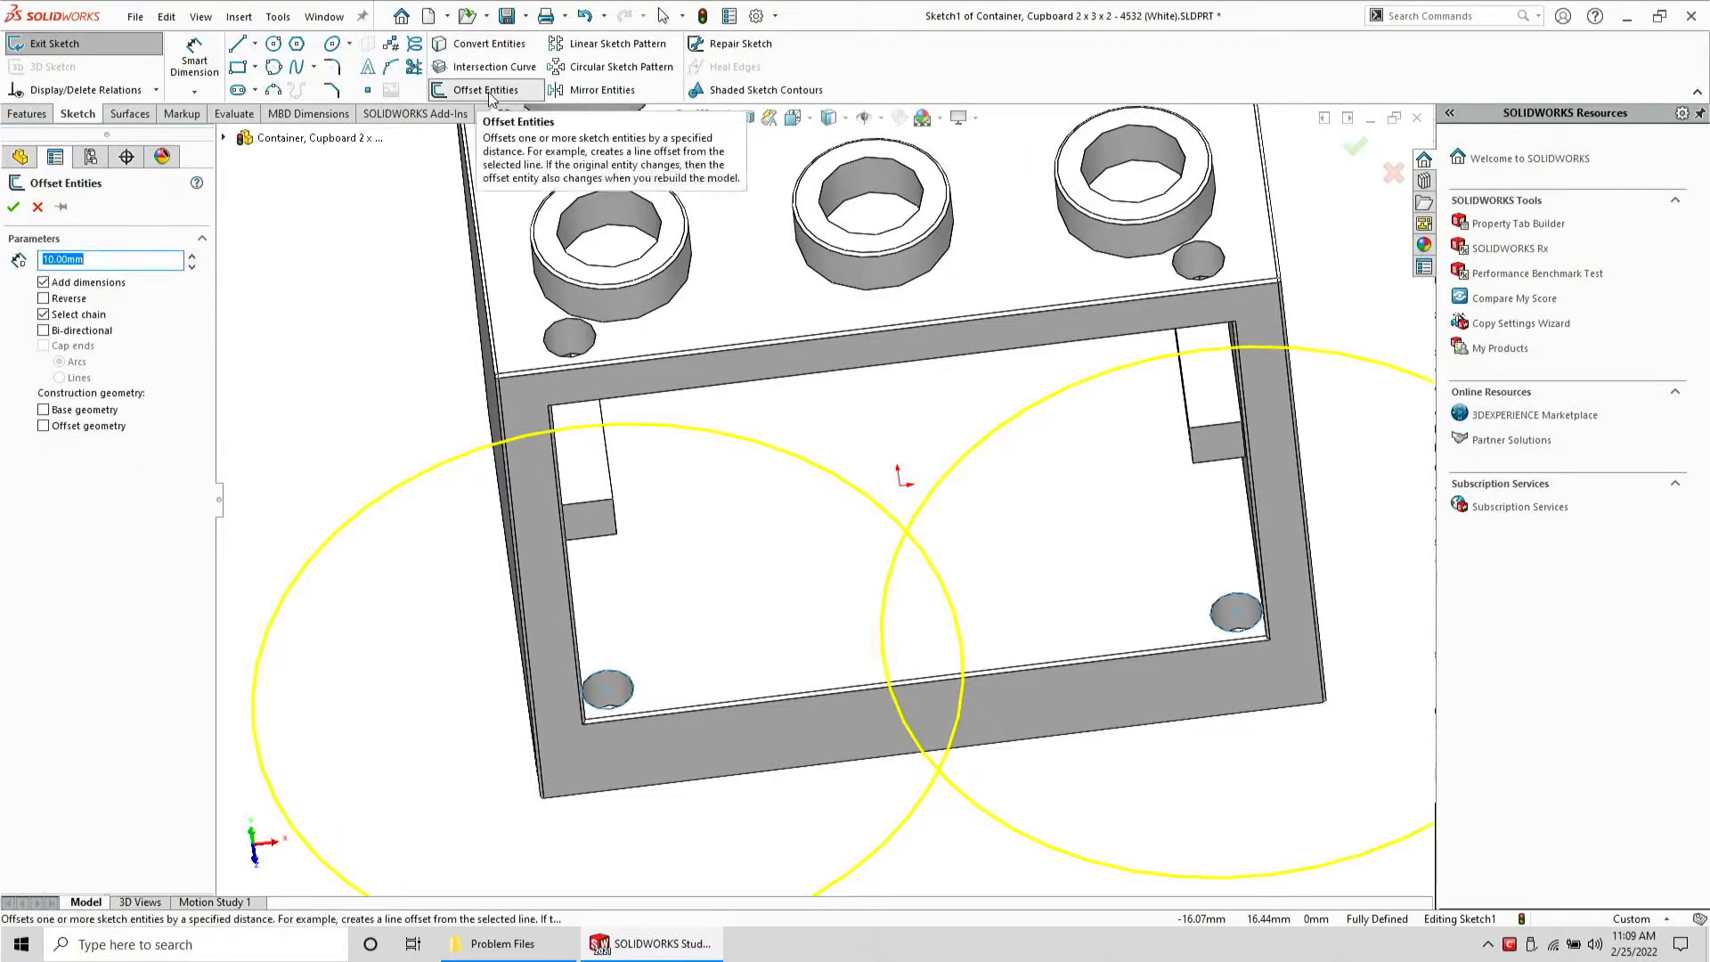
type(".05")
key("Return")
key("Return")
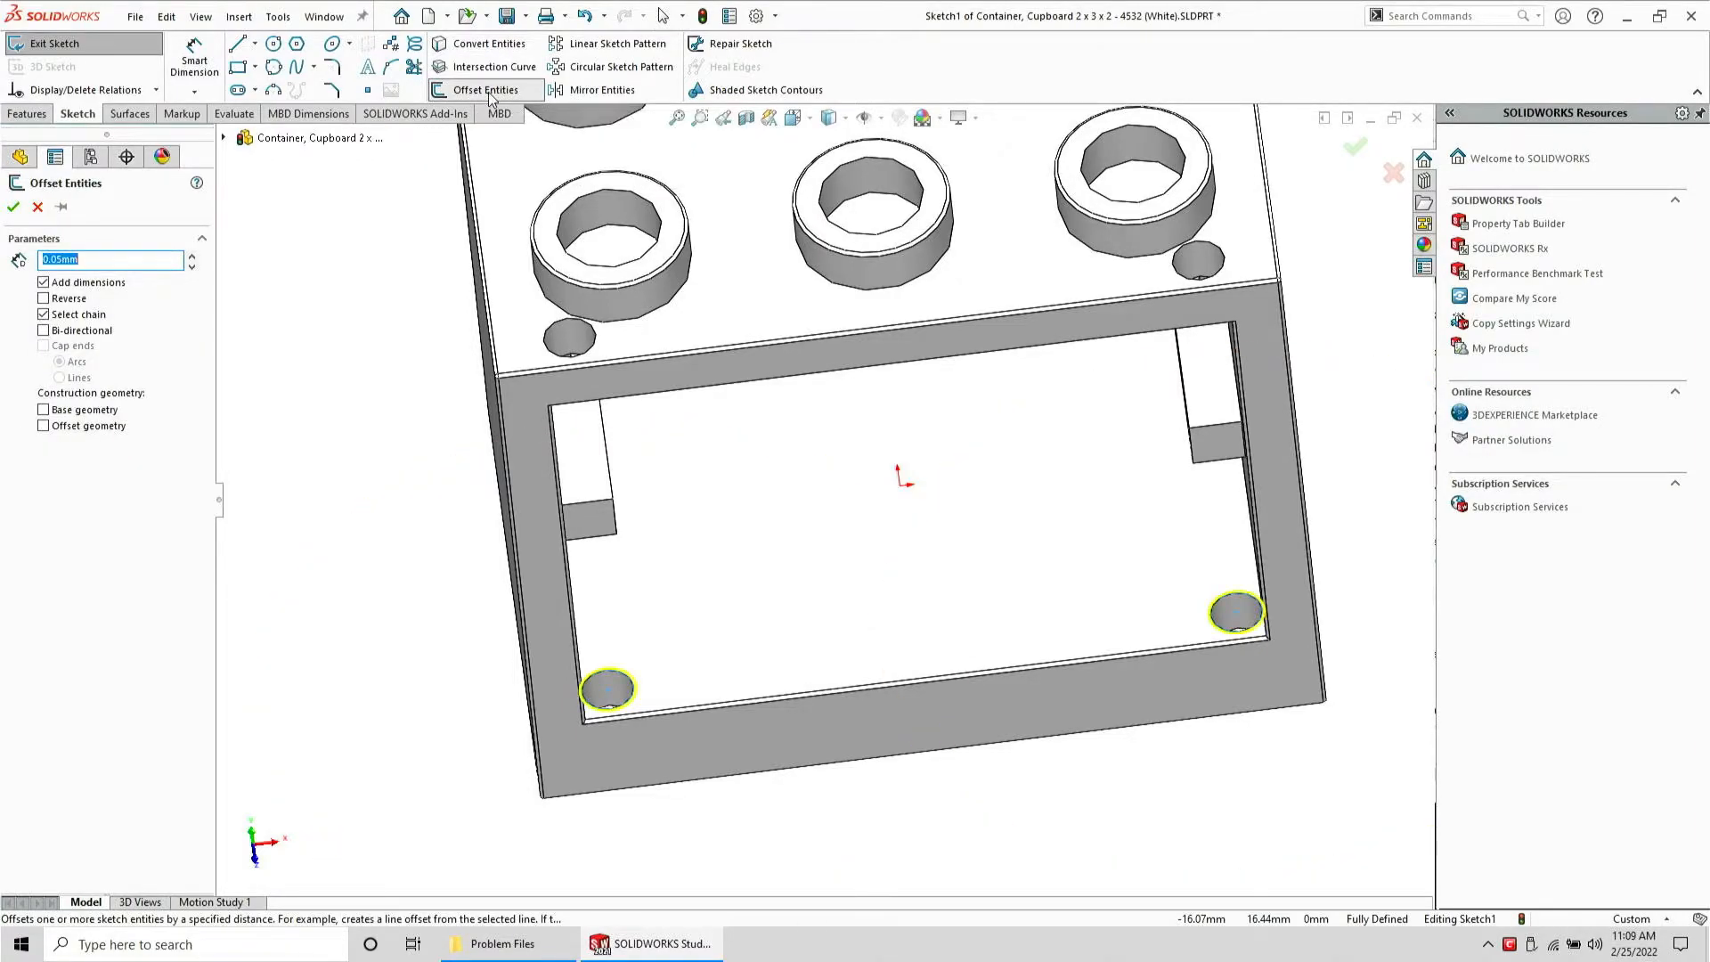
Cut-extrude the sketch 0.05 mm with the direction reversed
left_click(42, 119)
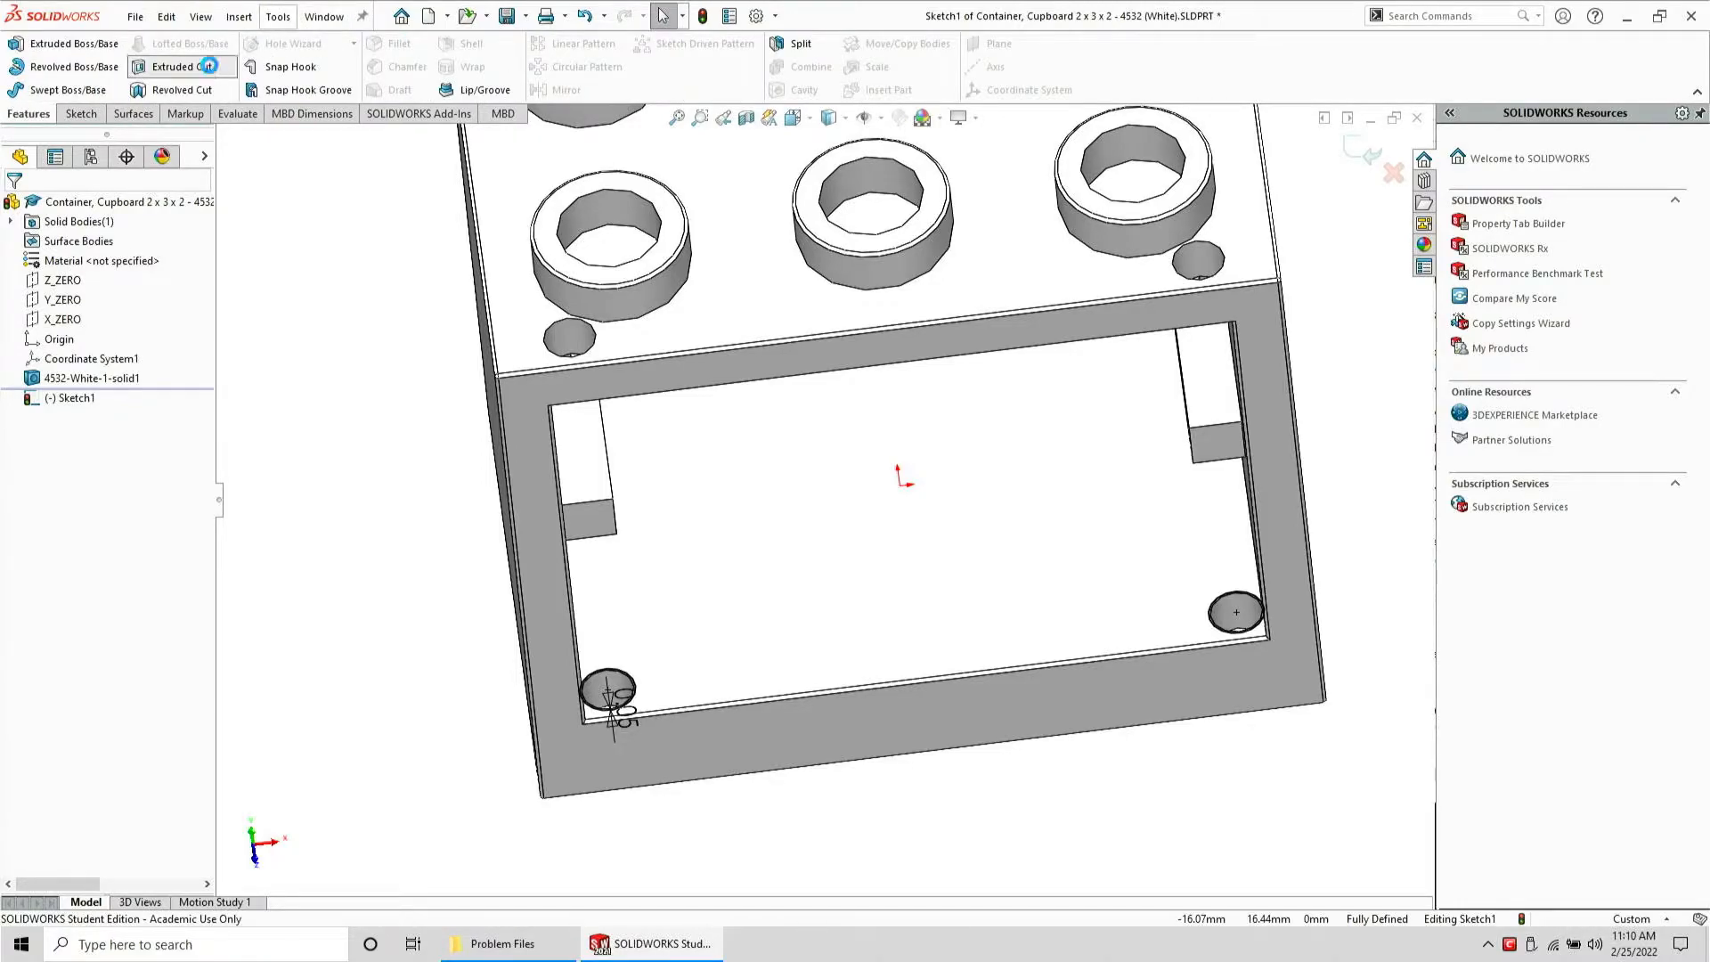
left_click(214, 70)
type("0.05")
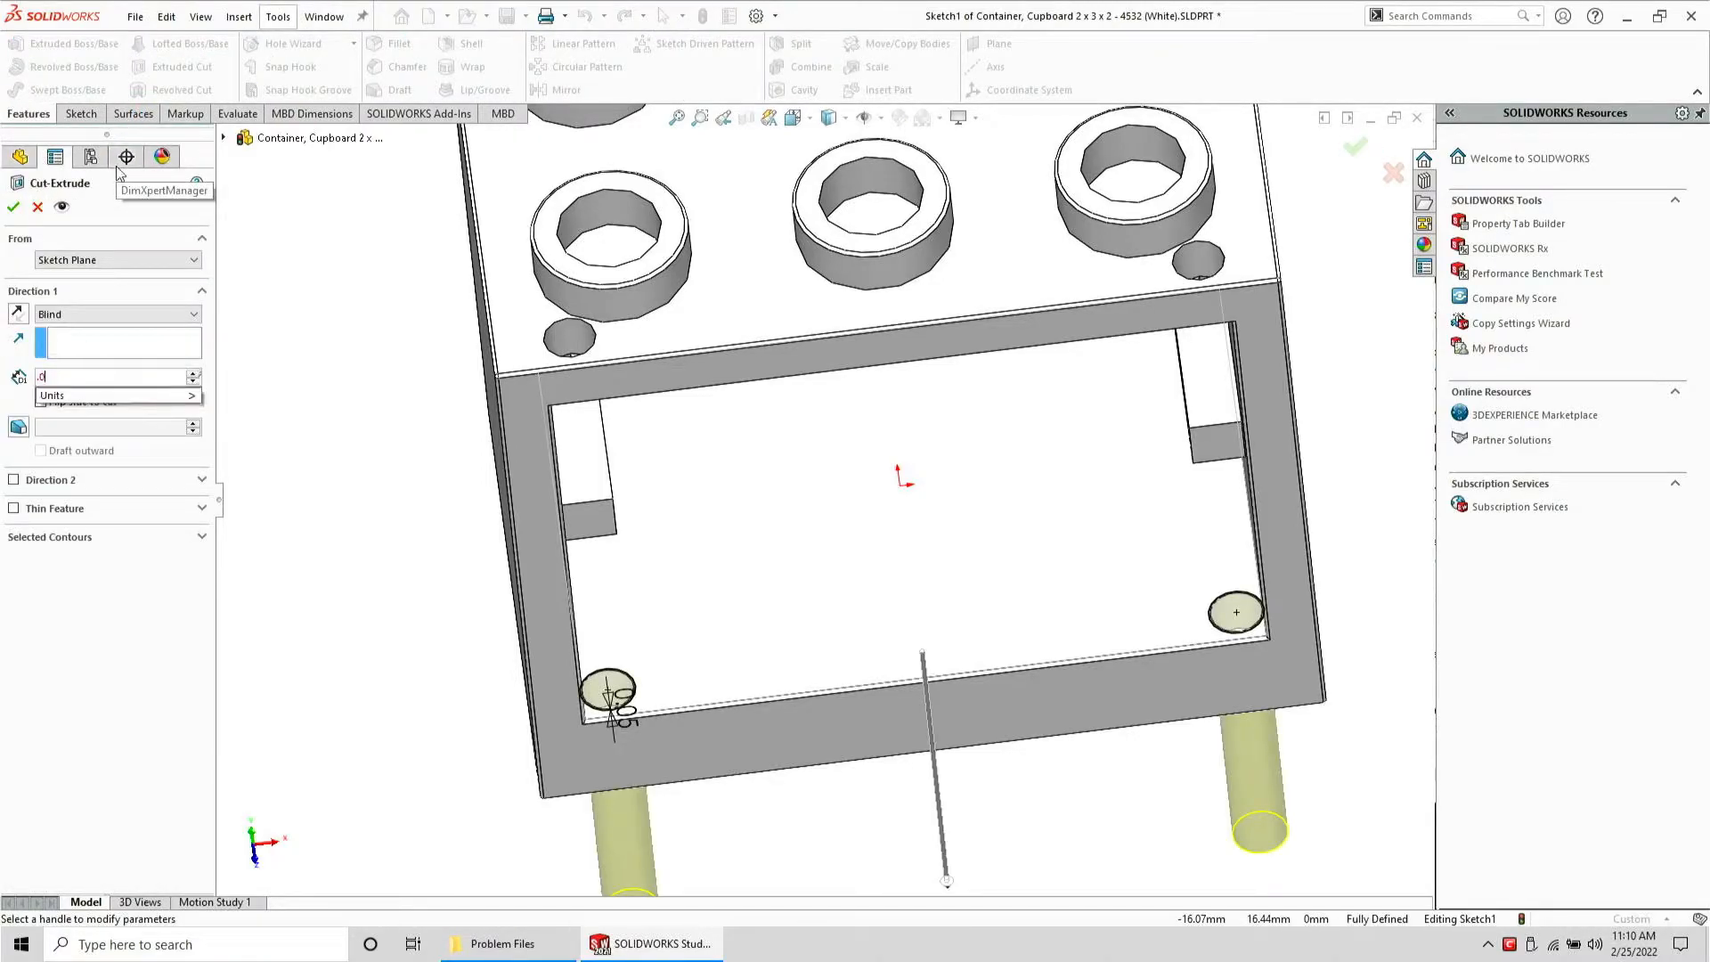
key("Return")
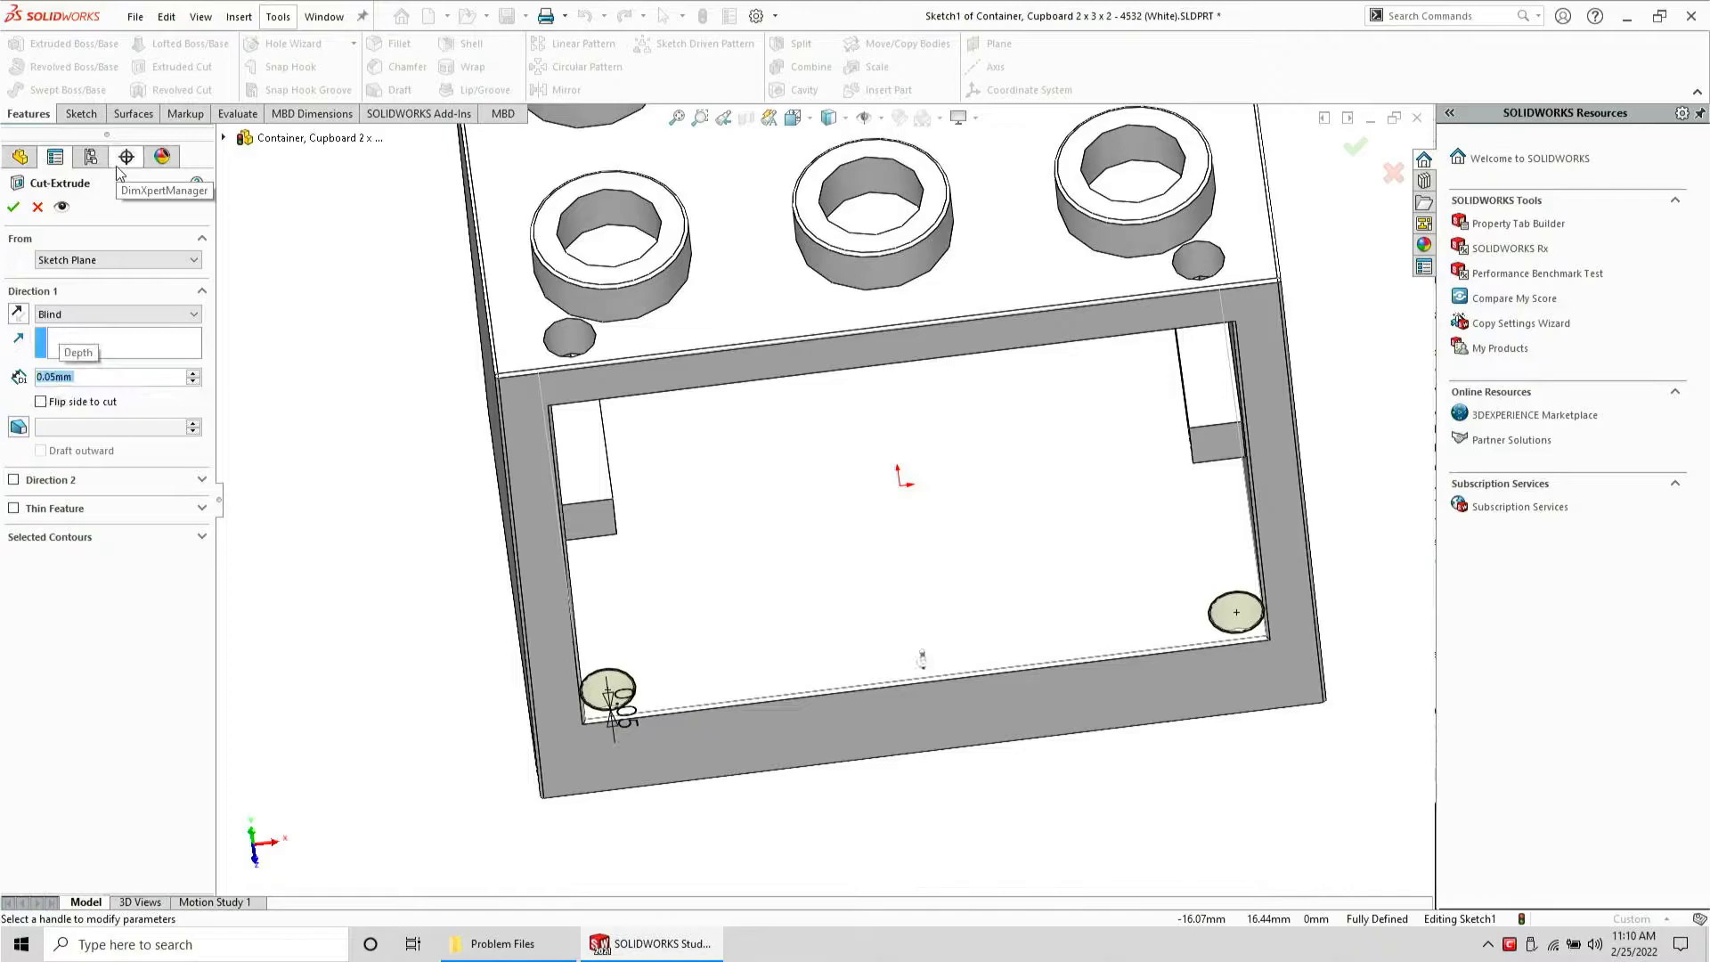
left_click(19, 309)
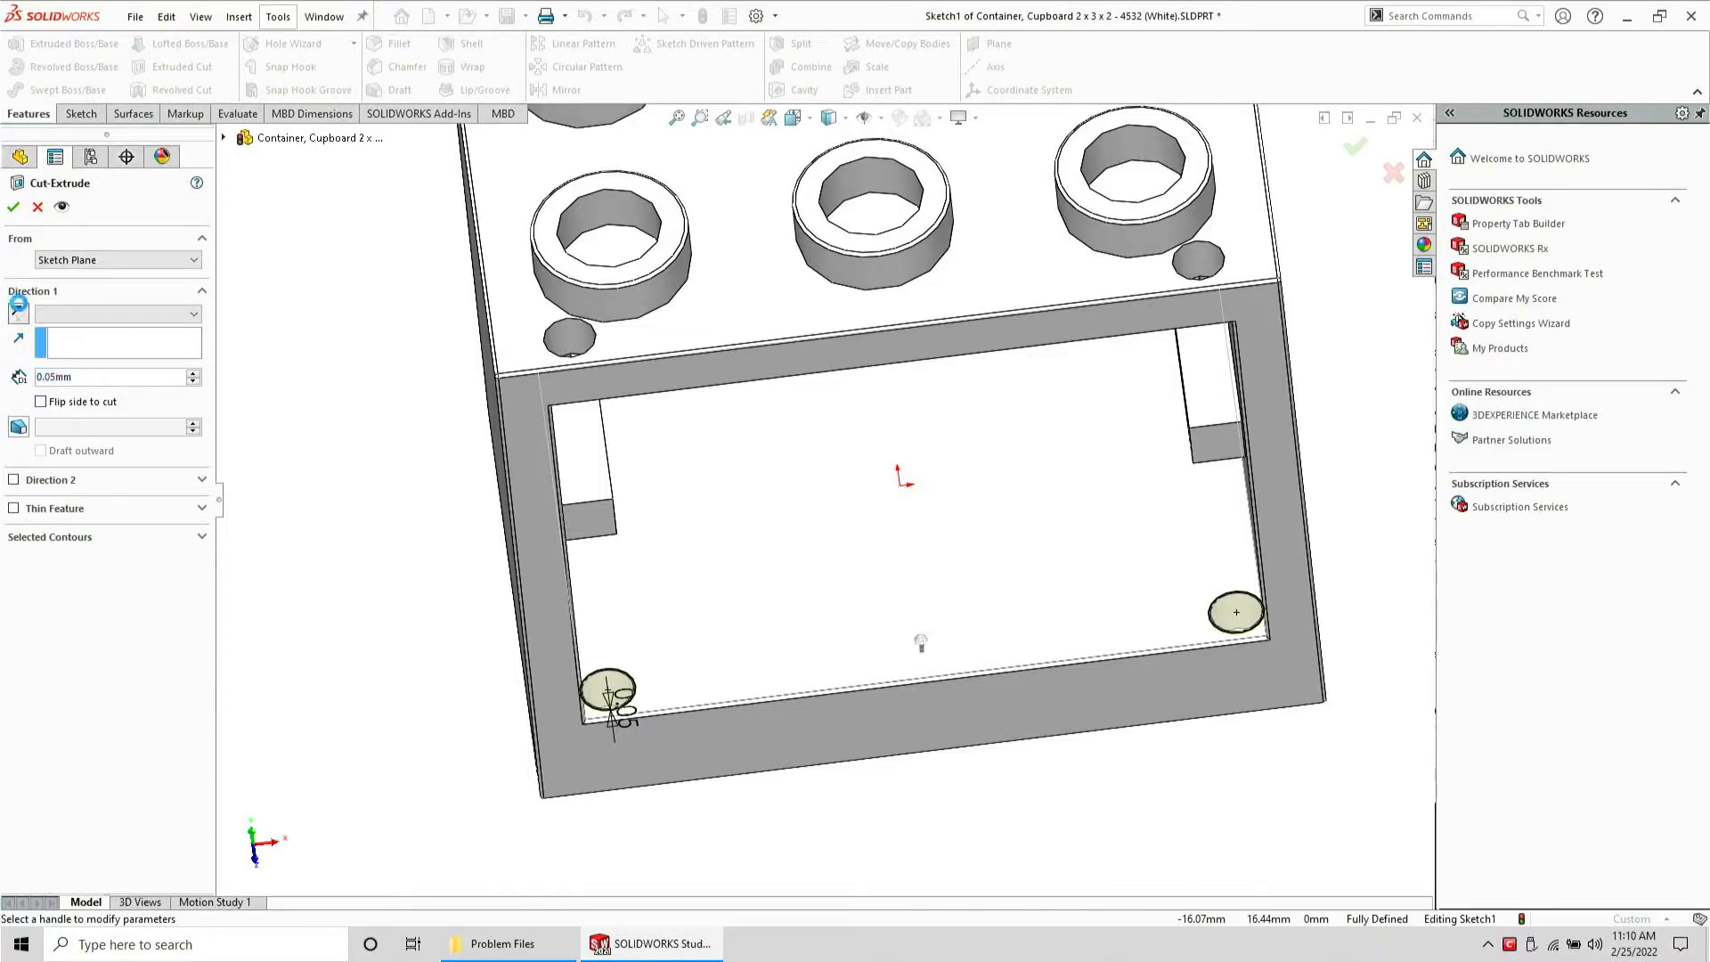
left_click(13, 208)
left_click(321, 550)
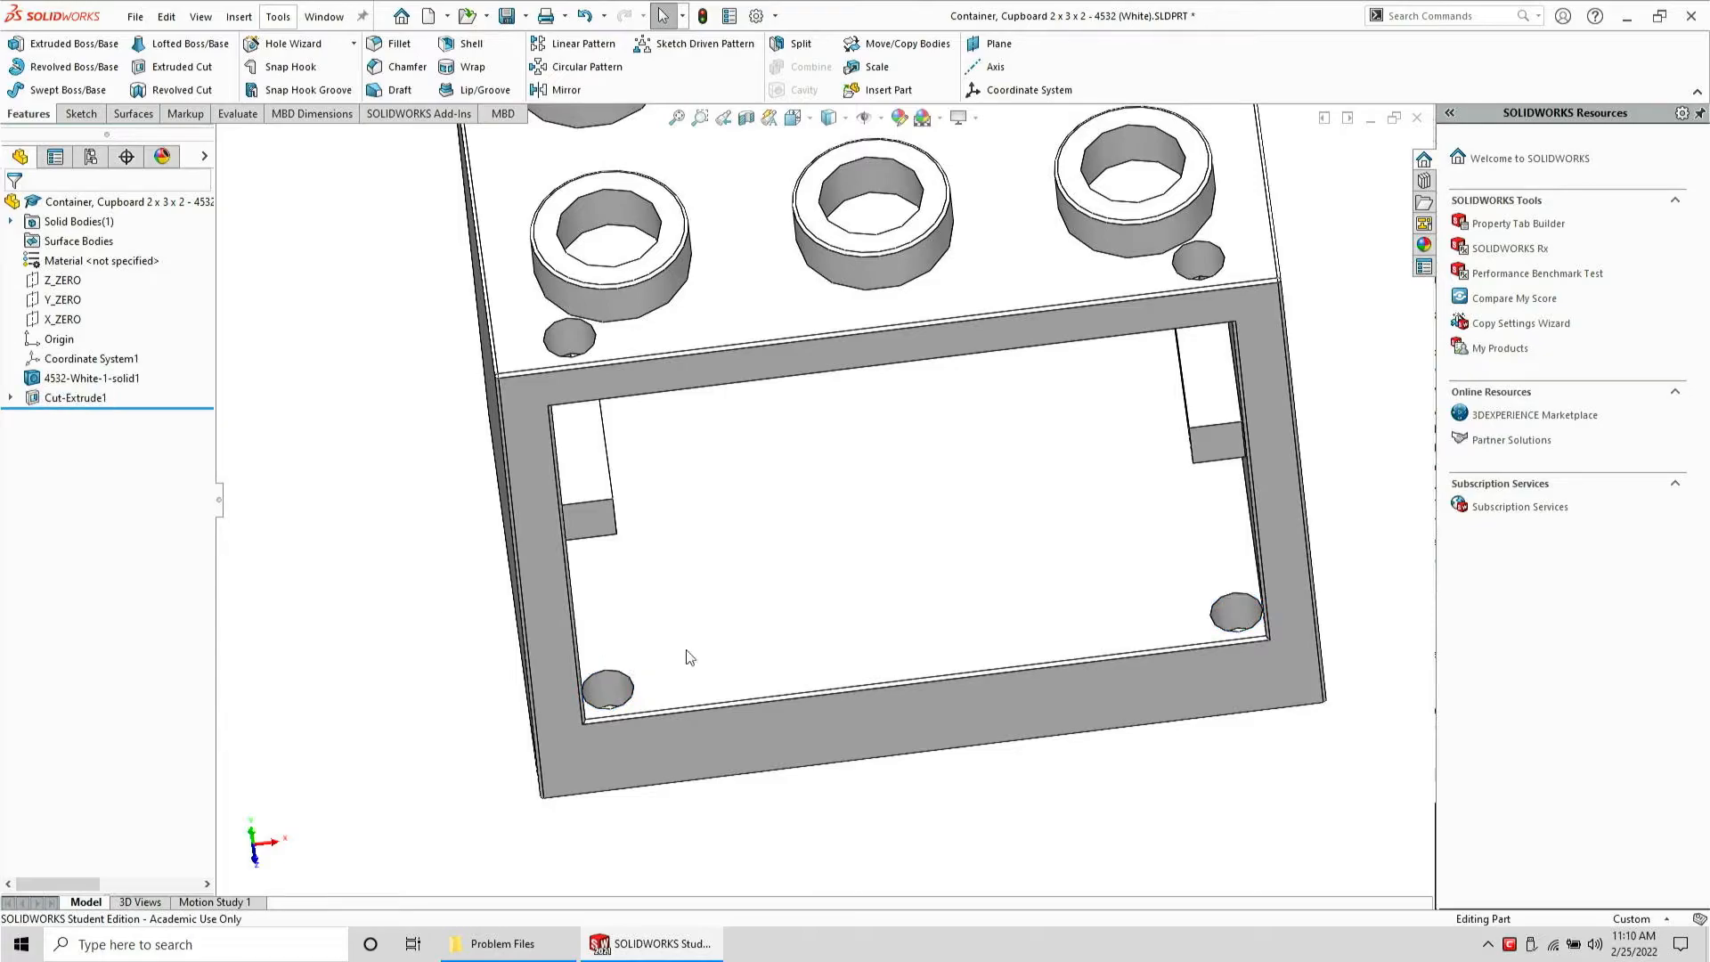
Create another extruded cut from Sketch1 starting from the inner floor face, 0.05 mm deep
middle_click_drag(687, 652, 794, 389)
scroll(900, 484, "down", 3)
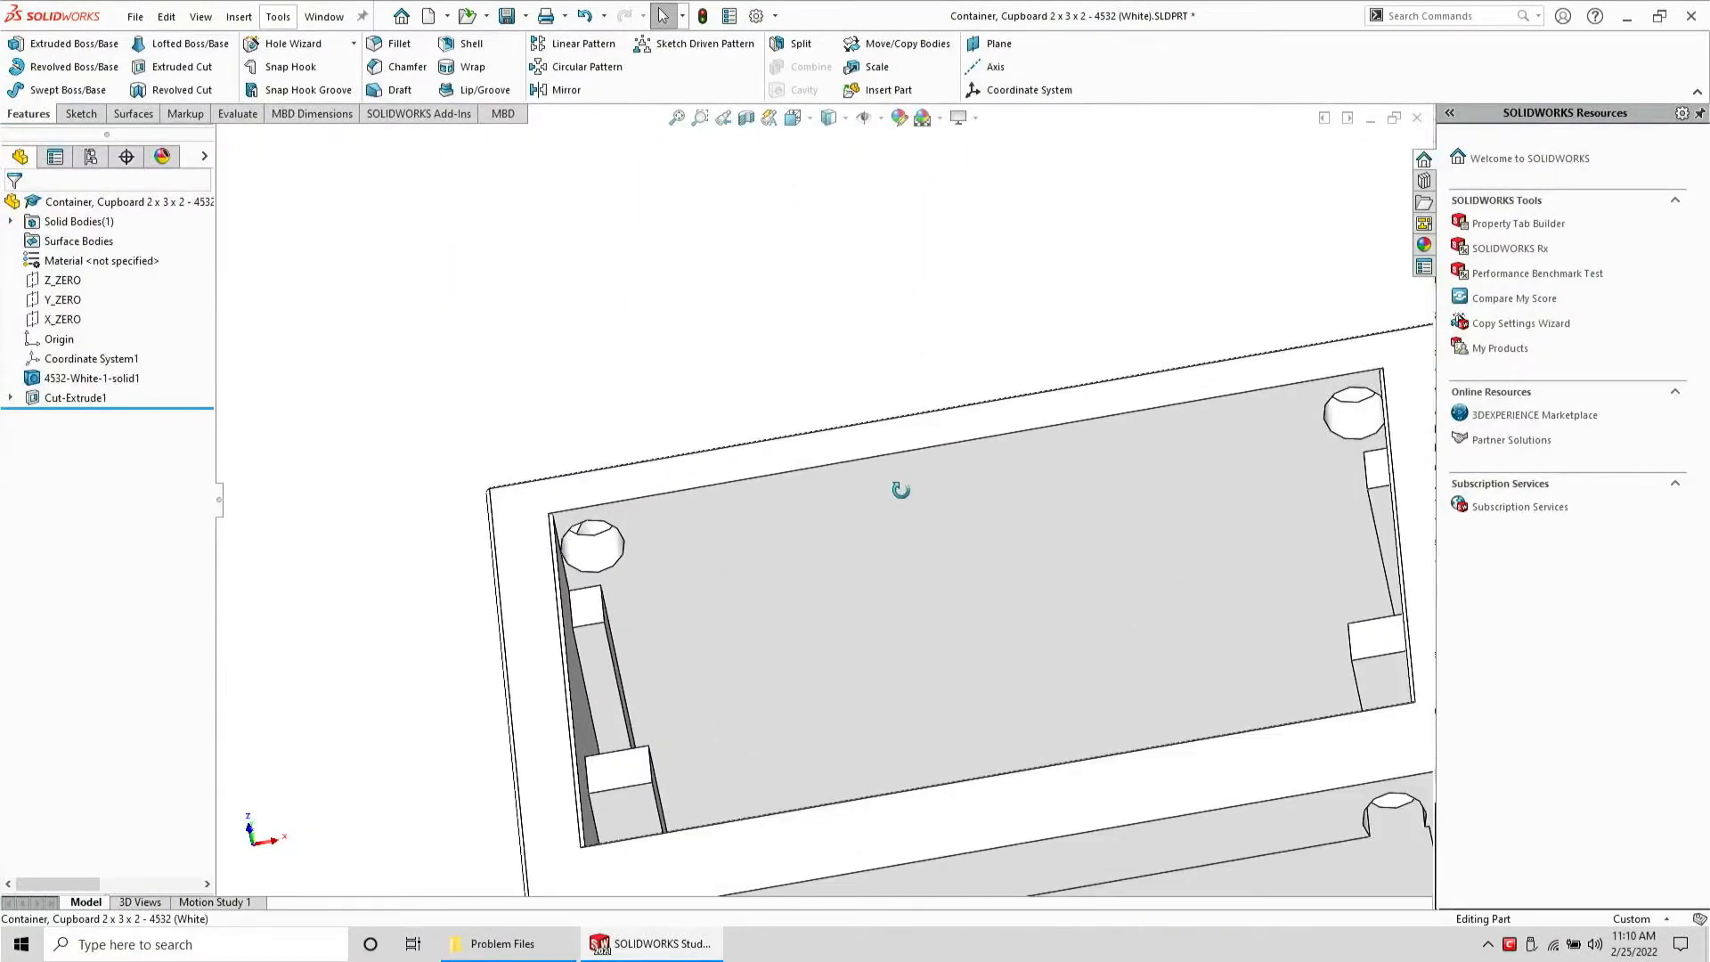
left_click(874, 538)
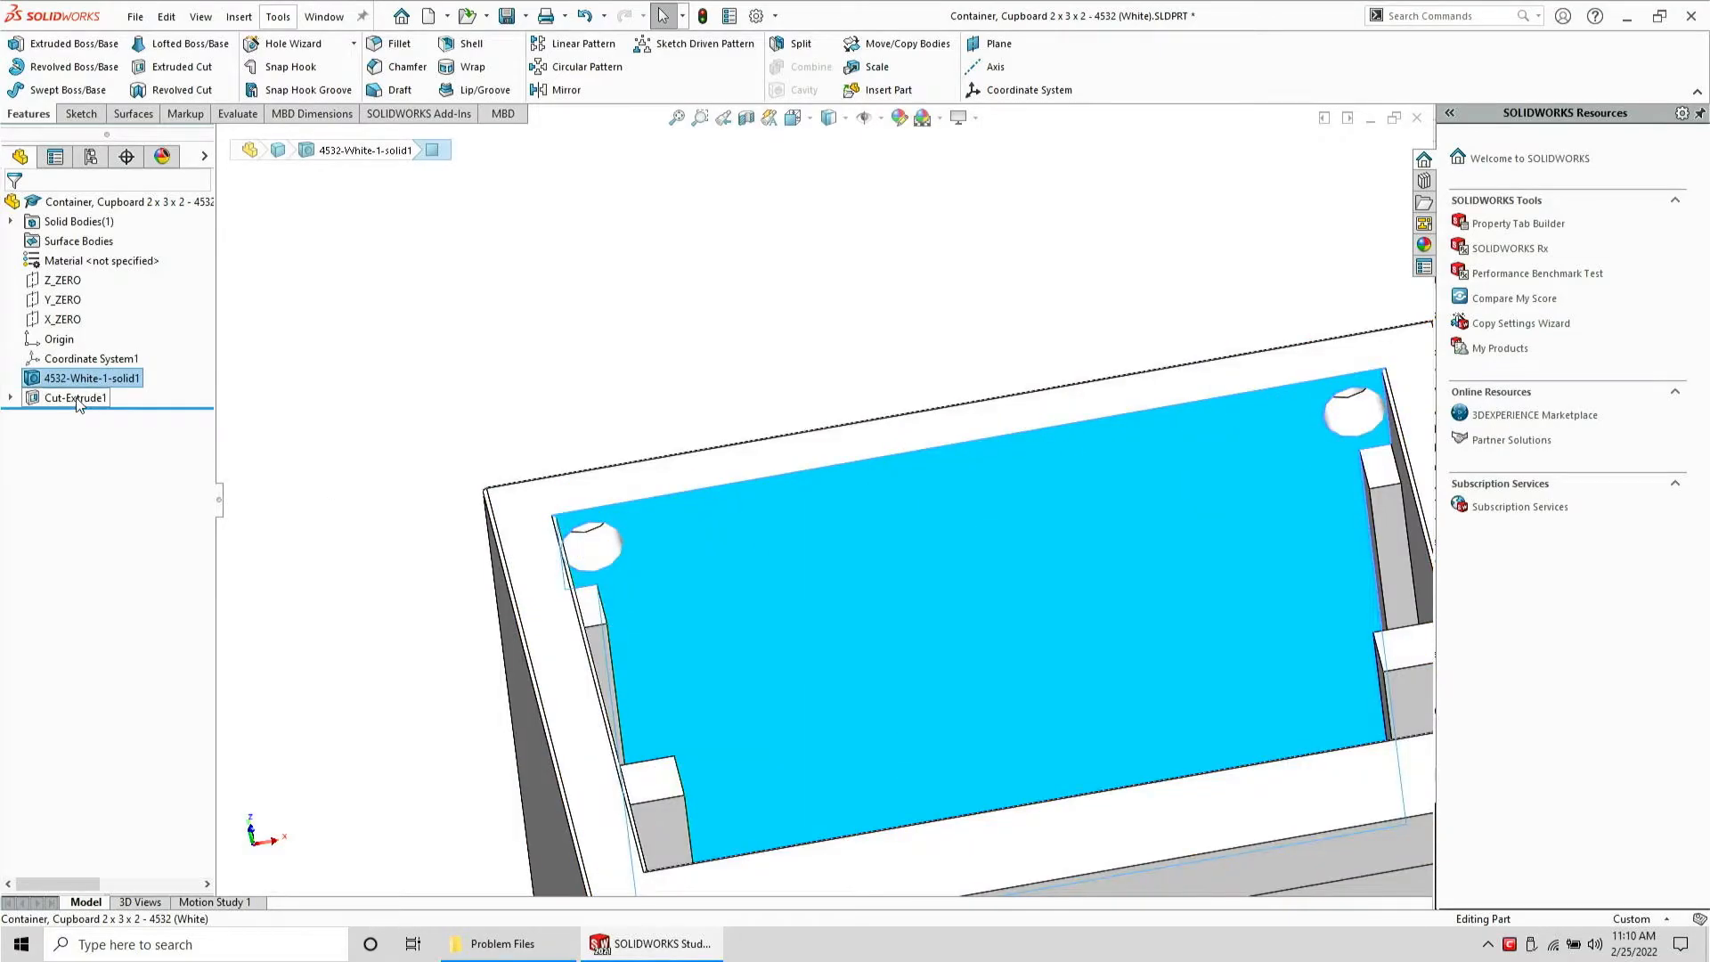
left_click(77, 398)
left_click(71, 398)
left_click(11, 397)
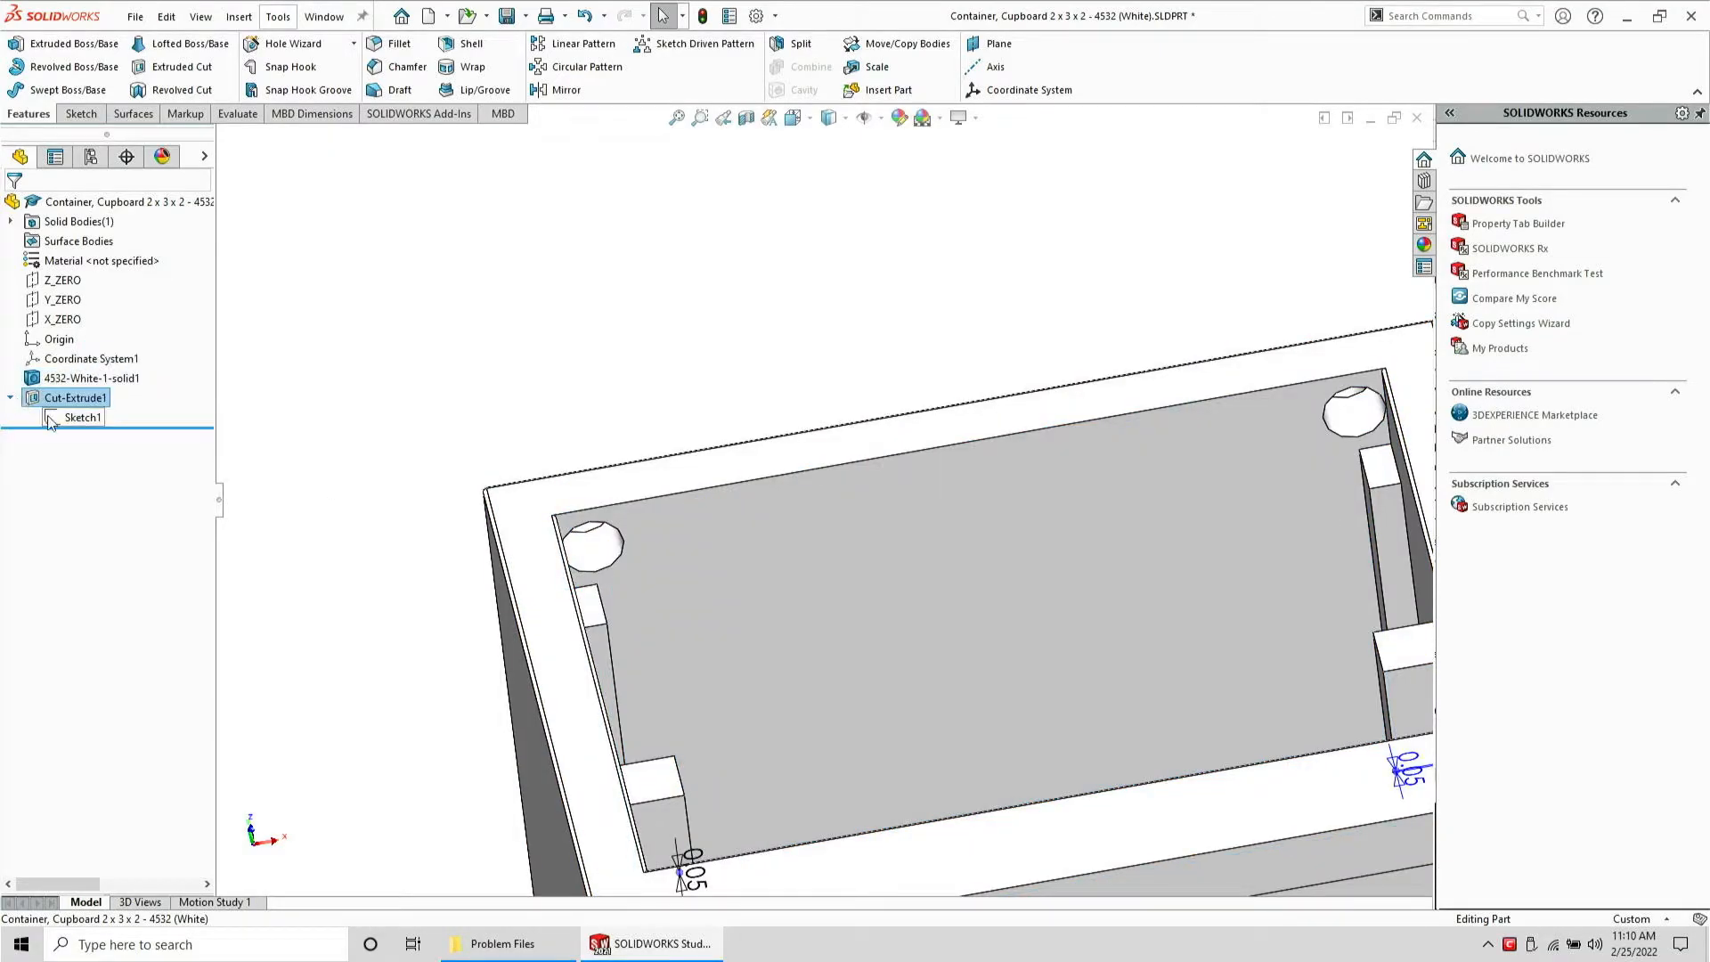
left_click(56, 421)
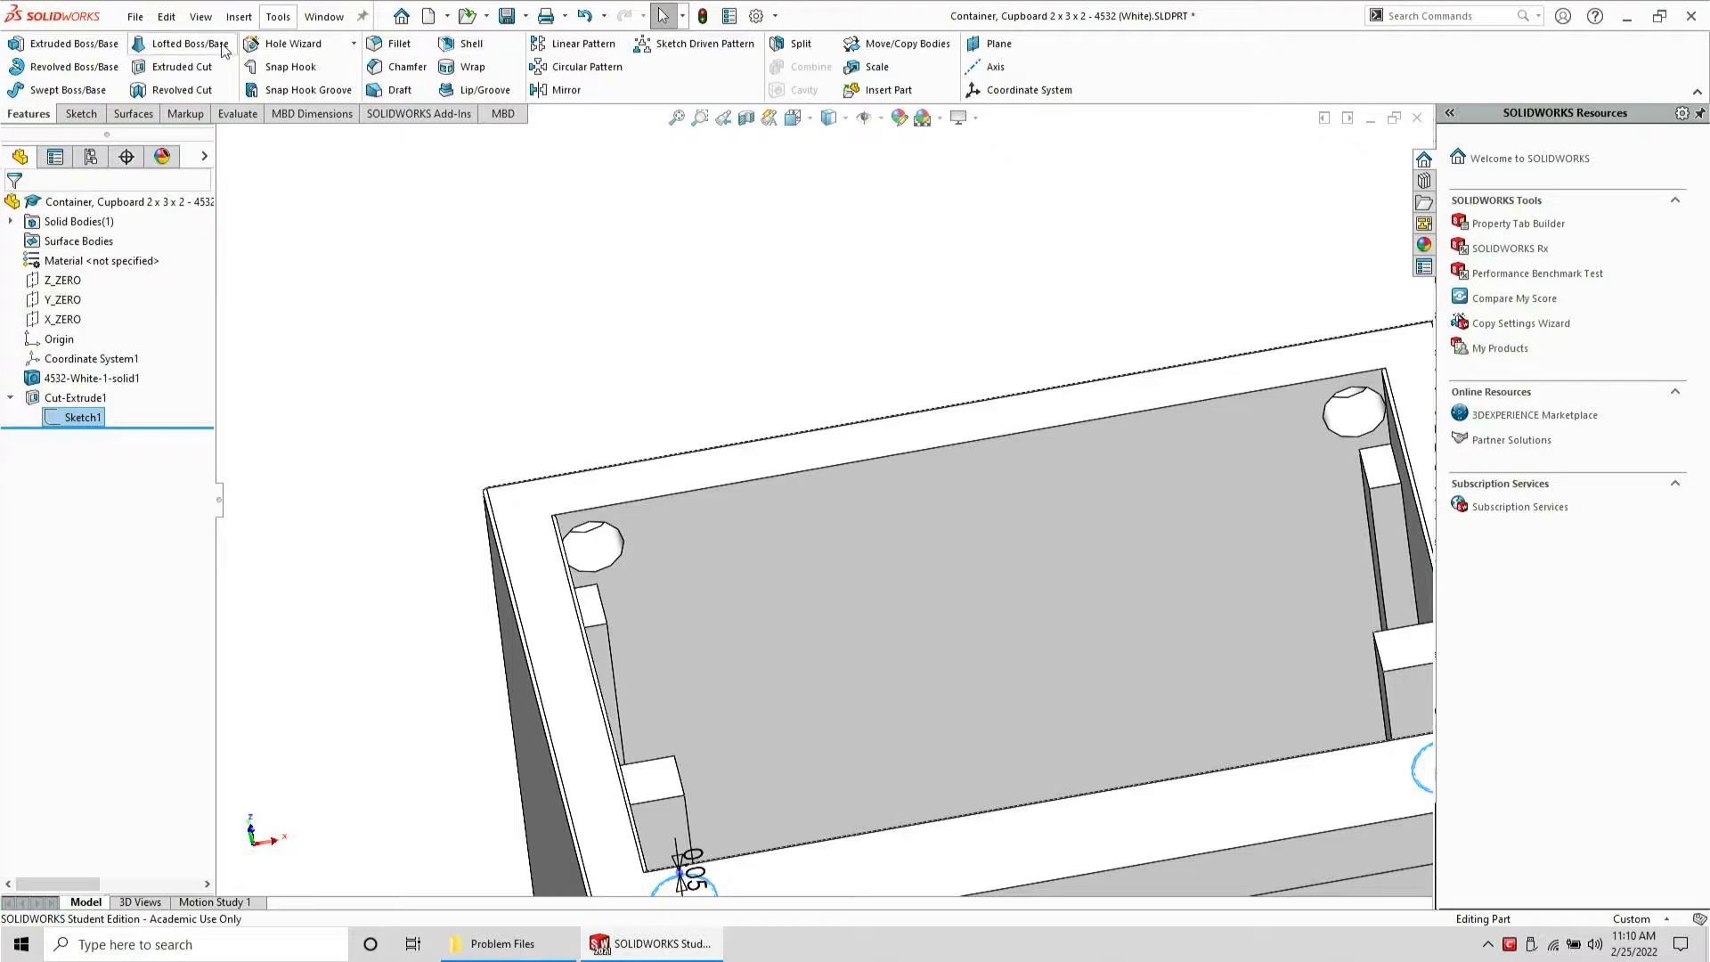
left_click(171, 68)
left_click(53, 260)
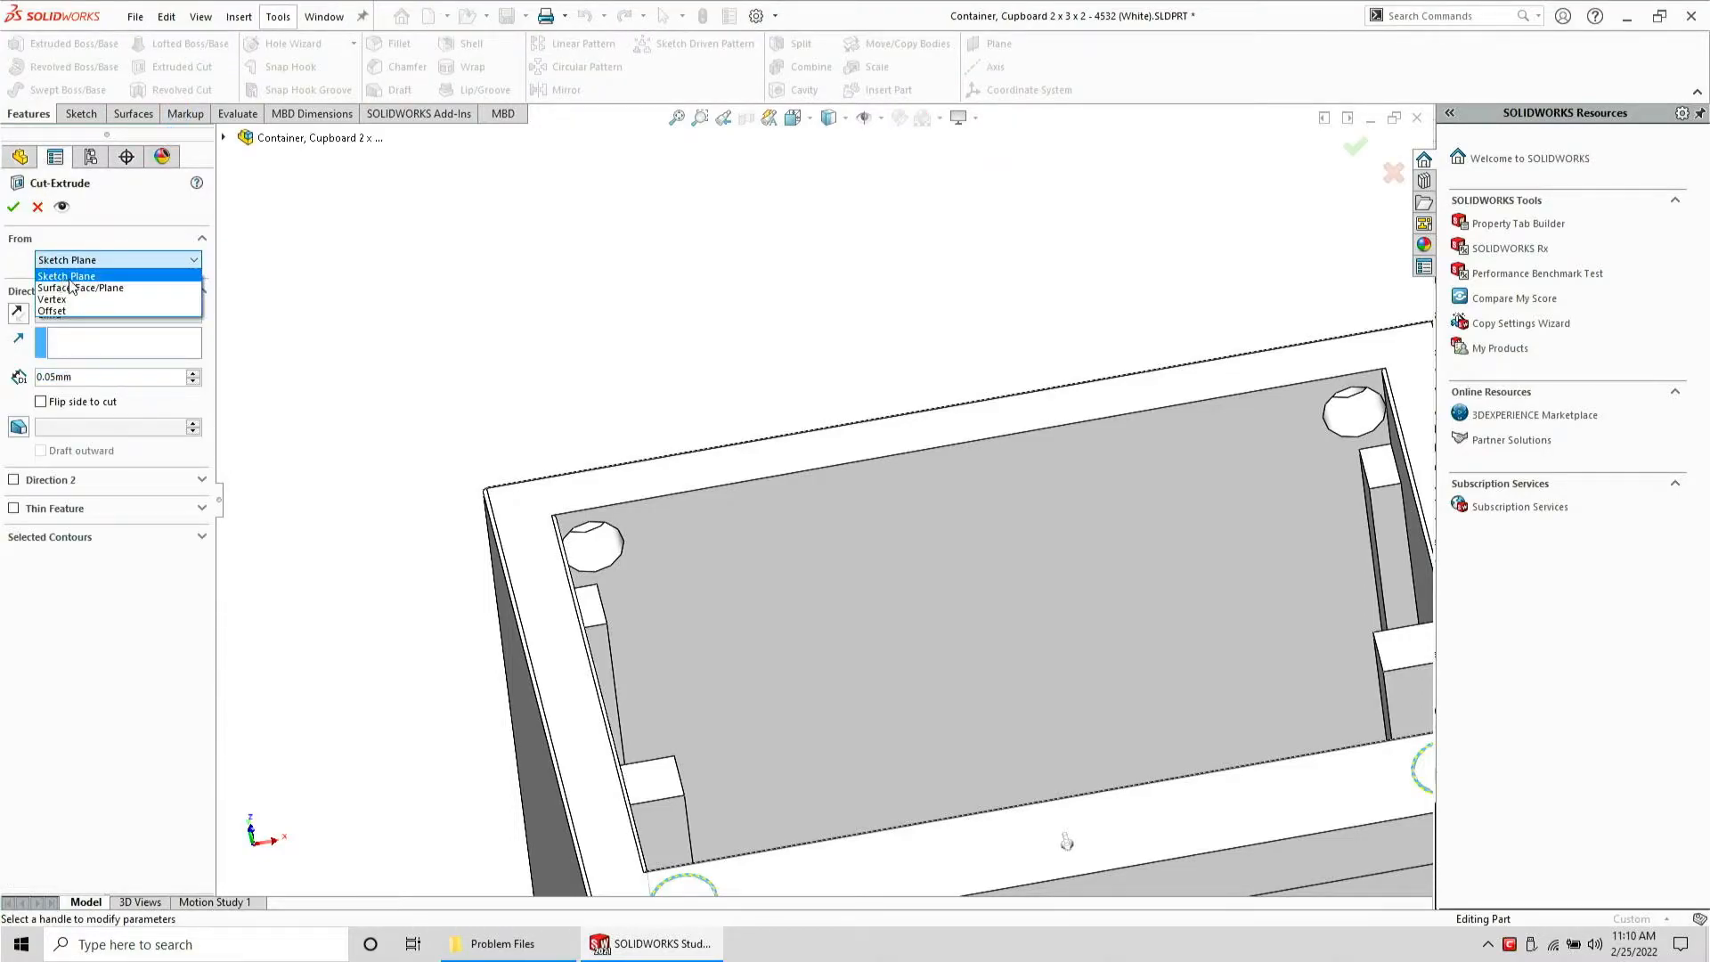
left_click(75, 289)
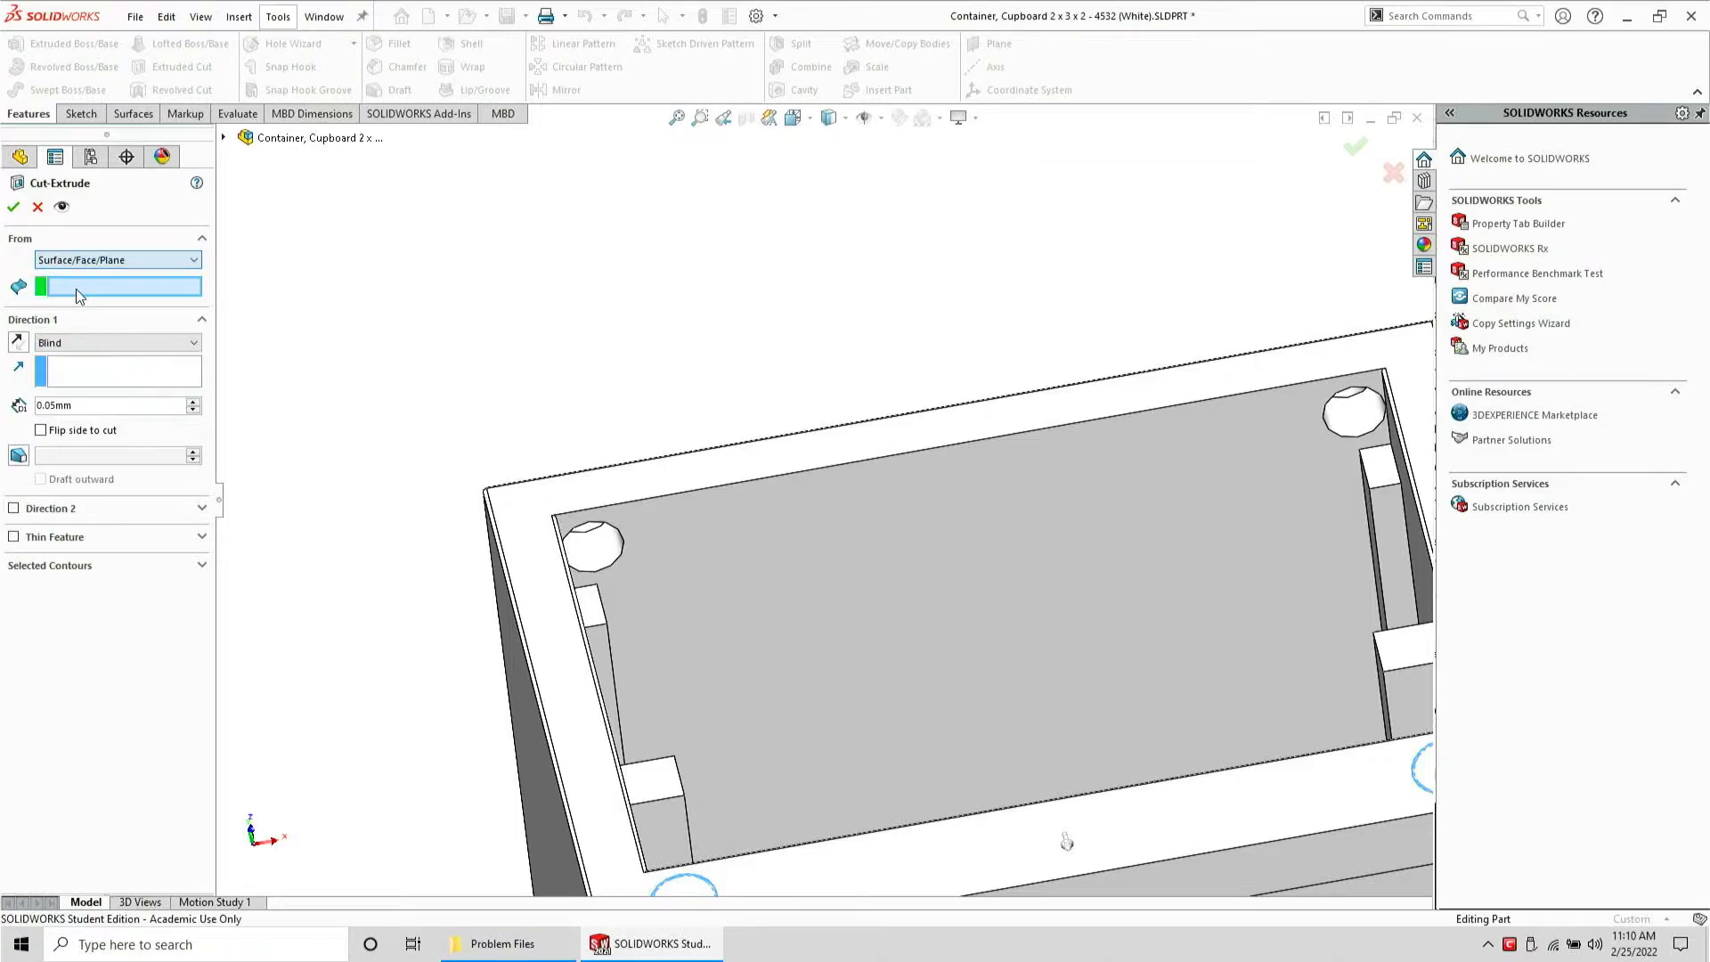
left_click(719, 510)
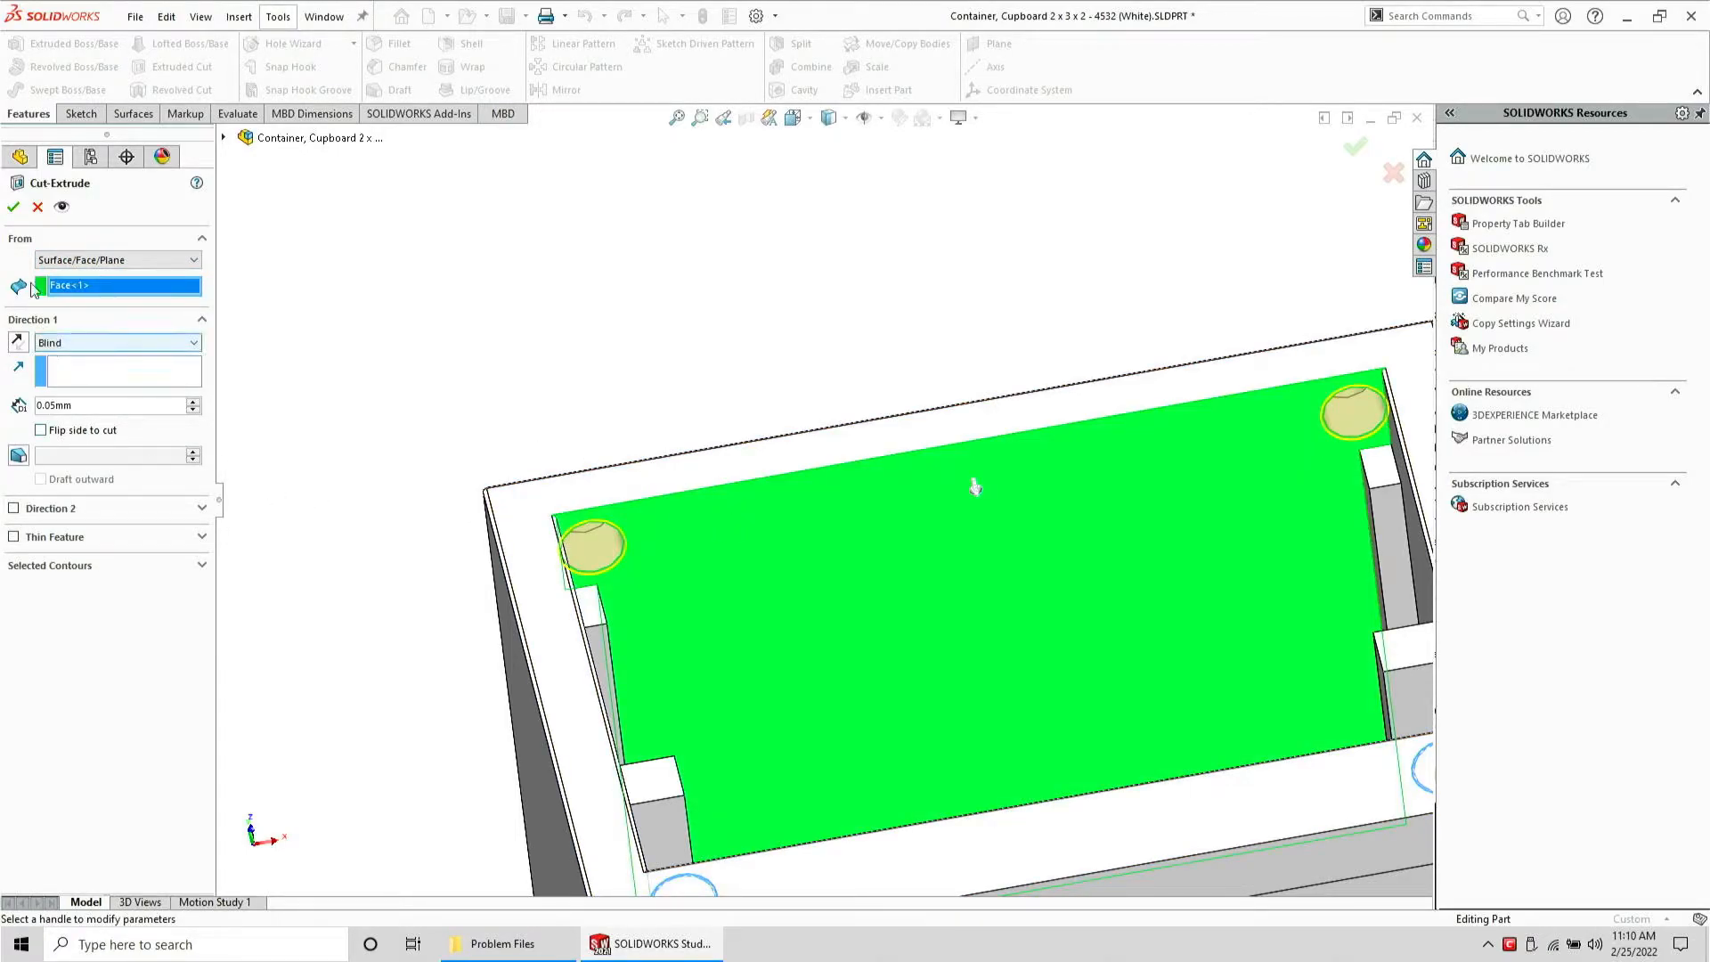
left_click(13, 208)
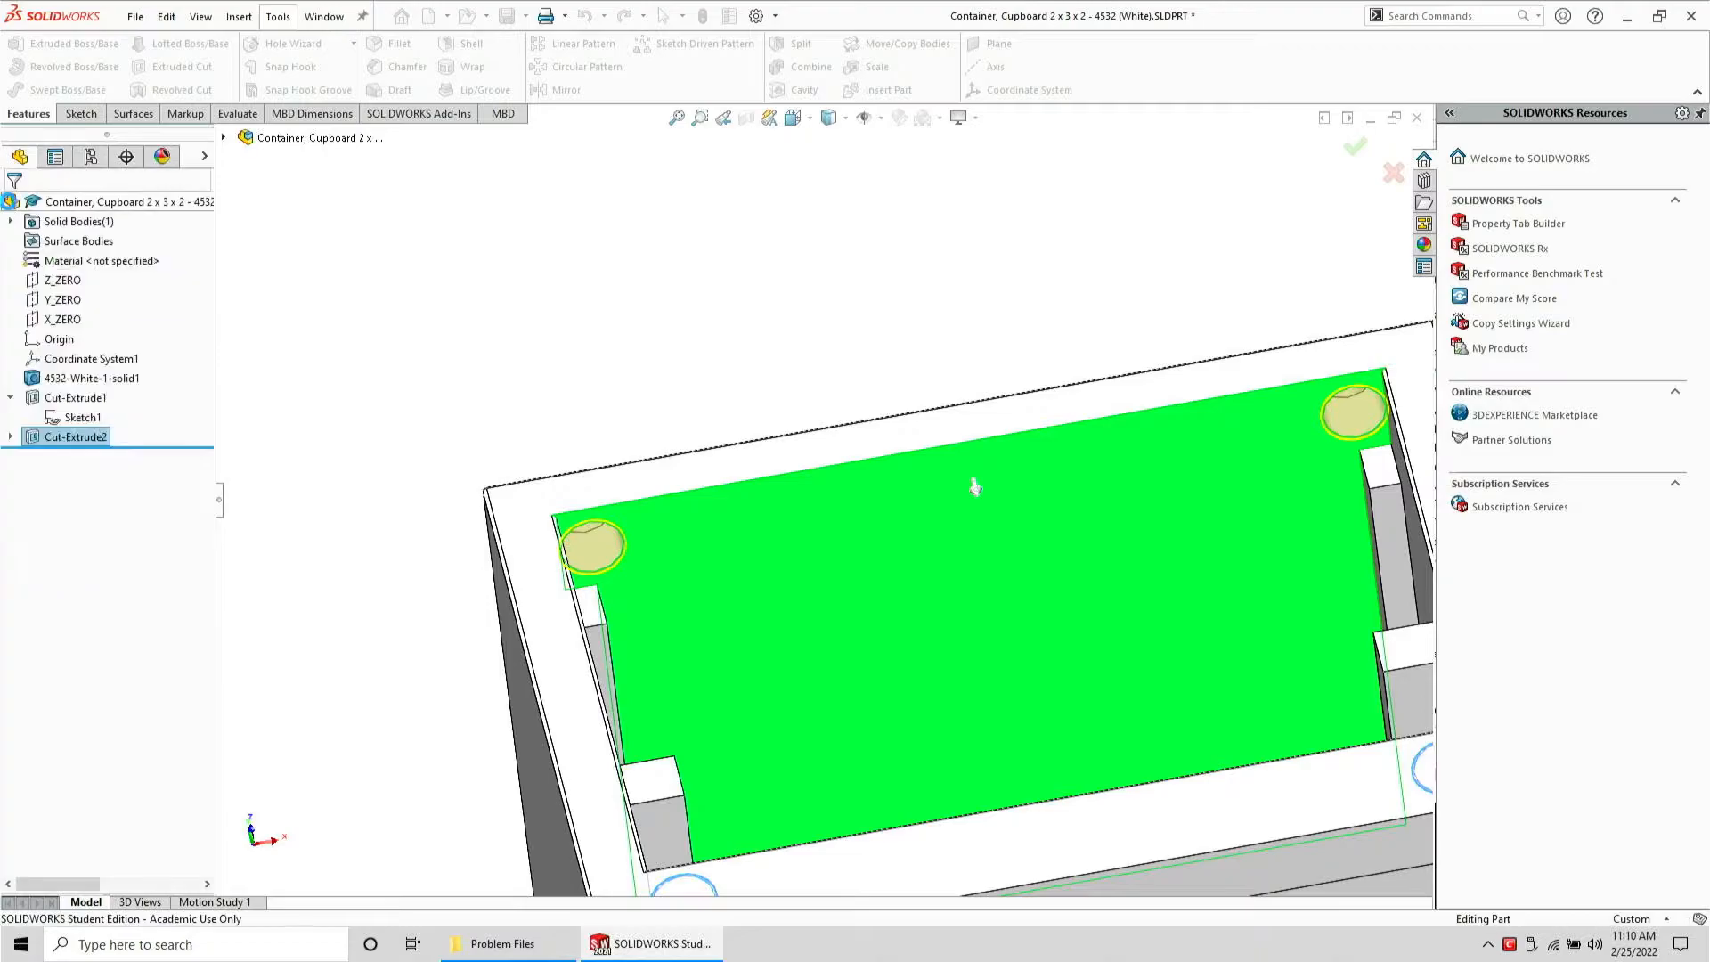
Save a copy of the part as a STEP AP203 file in Problem Files, exporting all bodies
middle_click_drag(693, 371, 708, 802)
scroll(637, 519, "down", 4)
scroll(637, 521, "up", 8)
scroll(1175, 627, "up", 3)
scroll(1174, 623, "up", 4)
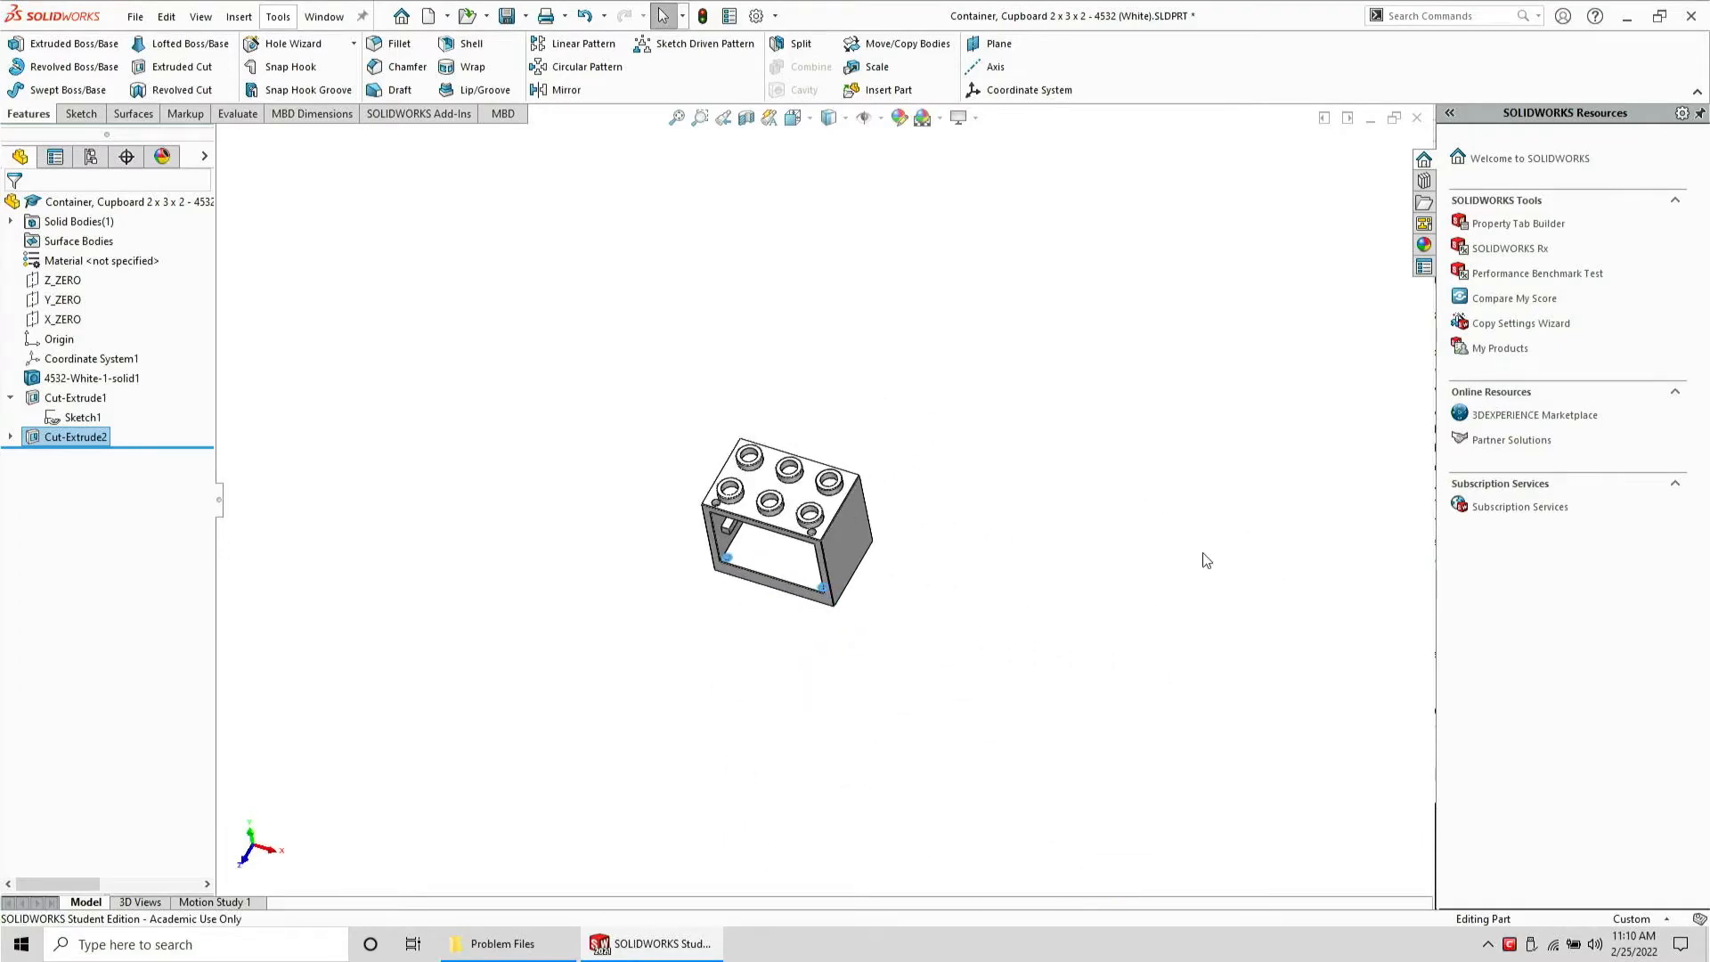
scroll(1204, 553, "down", 2)
scroll(480, 348, "down", 2)
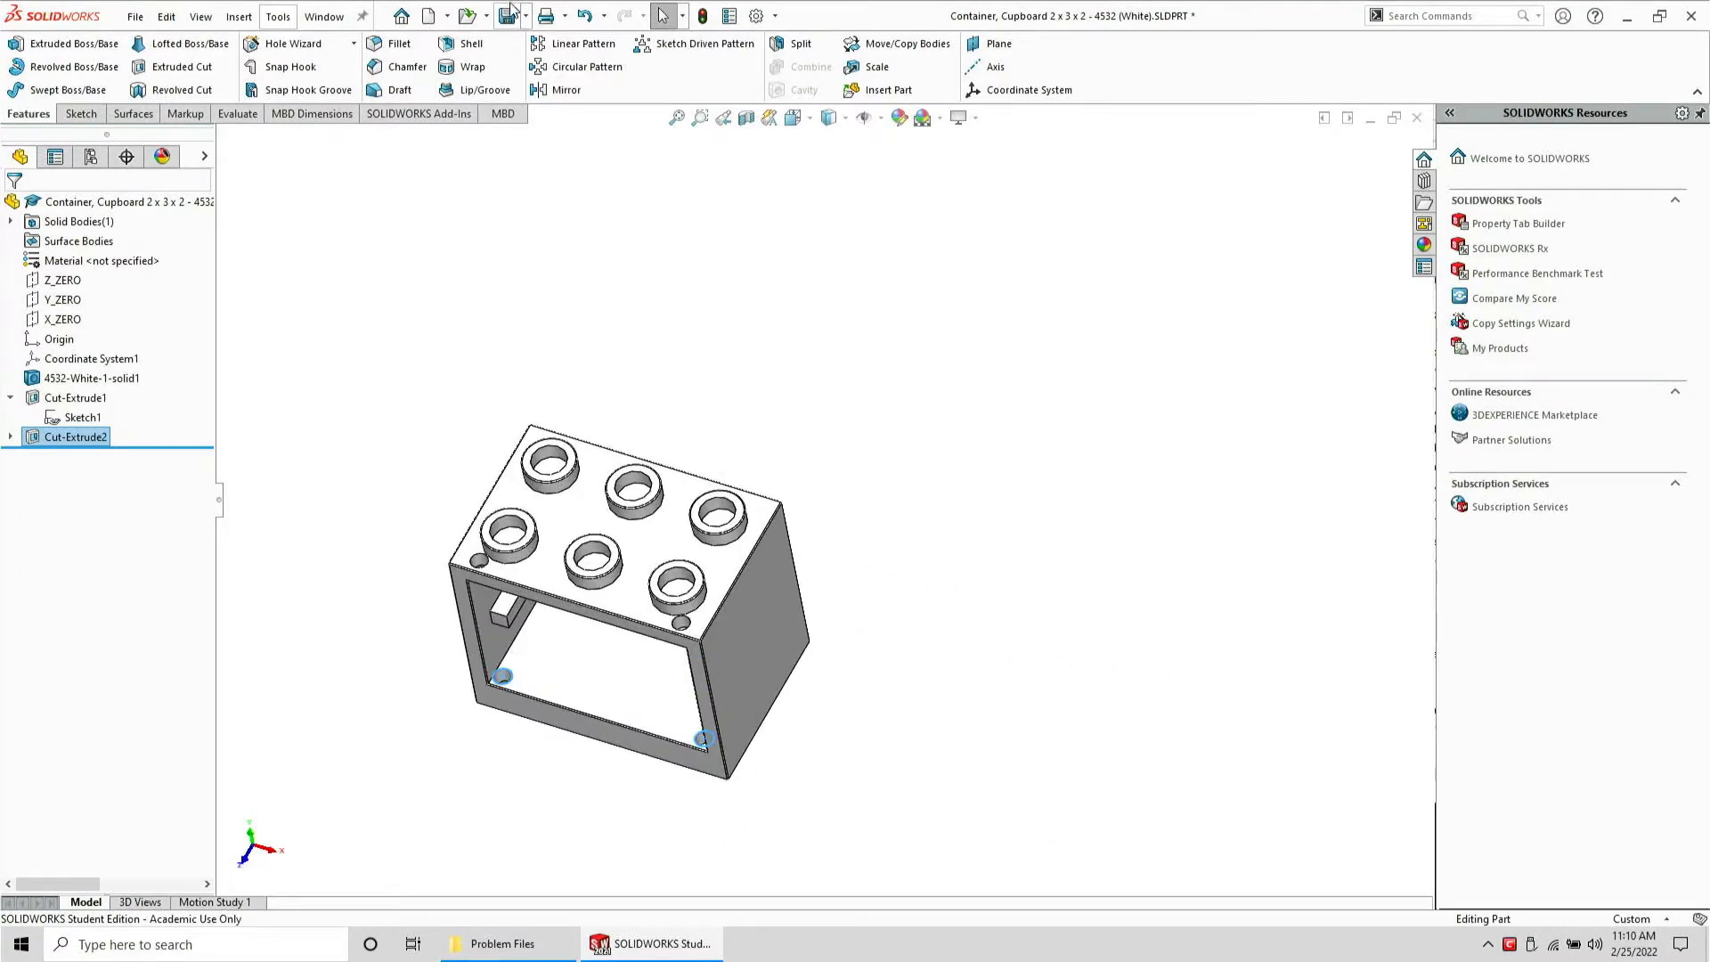
left_click(136, 17)
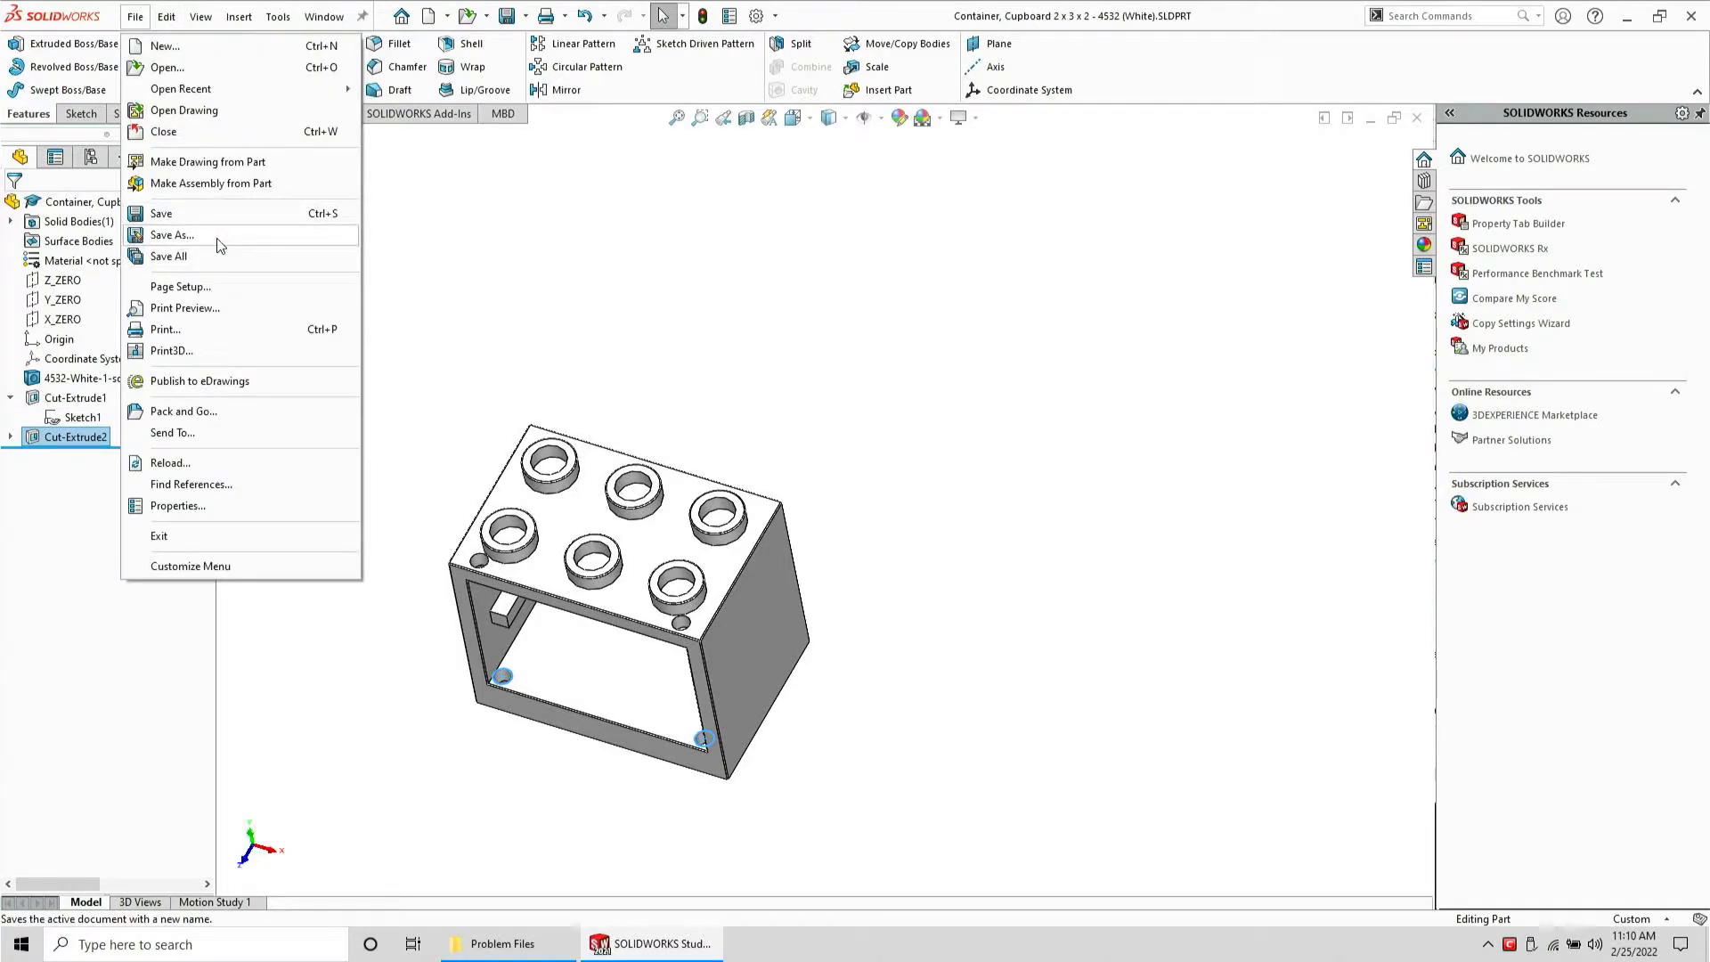
left_click(172, 235)
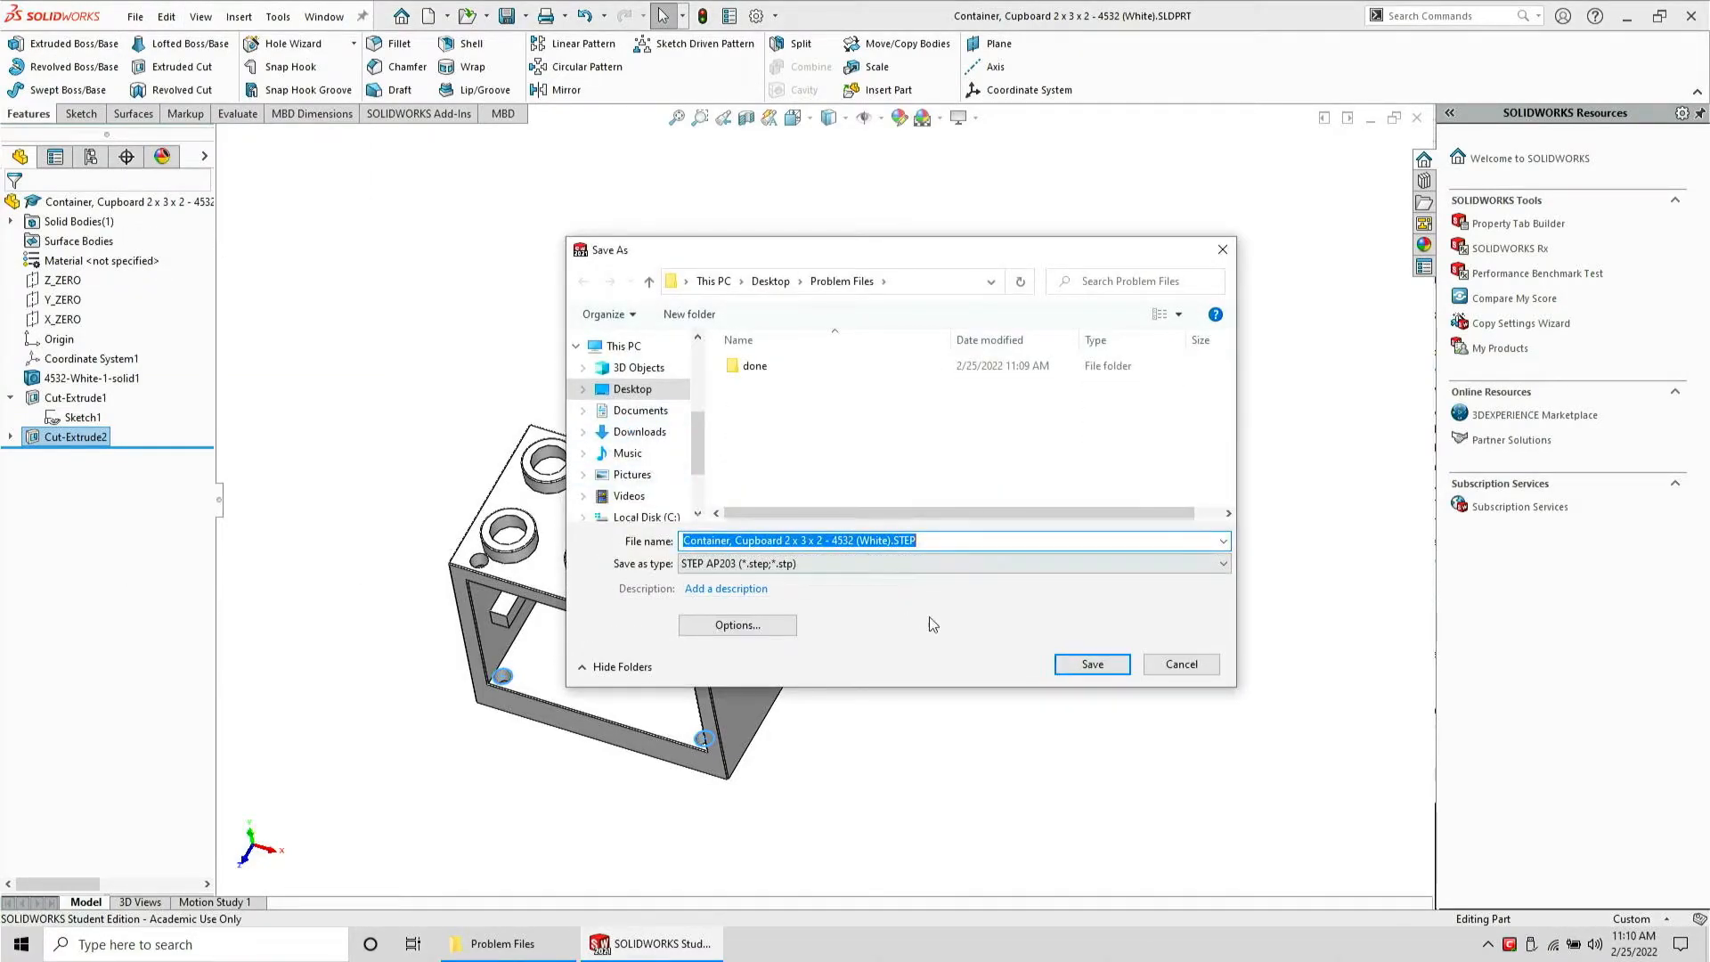
left_click(1073, 664)
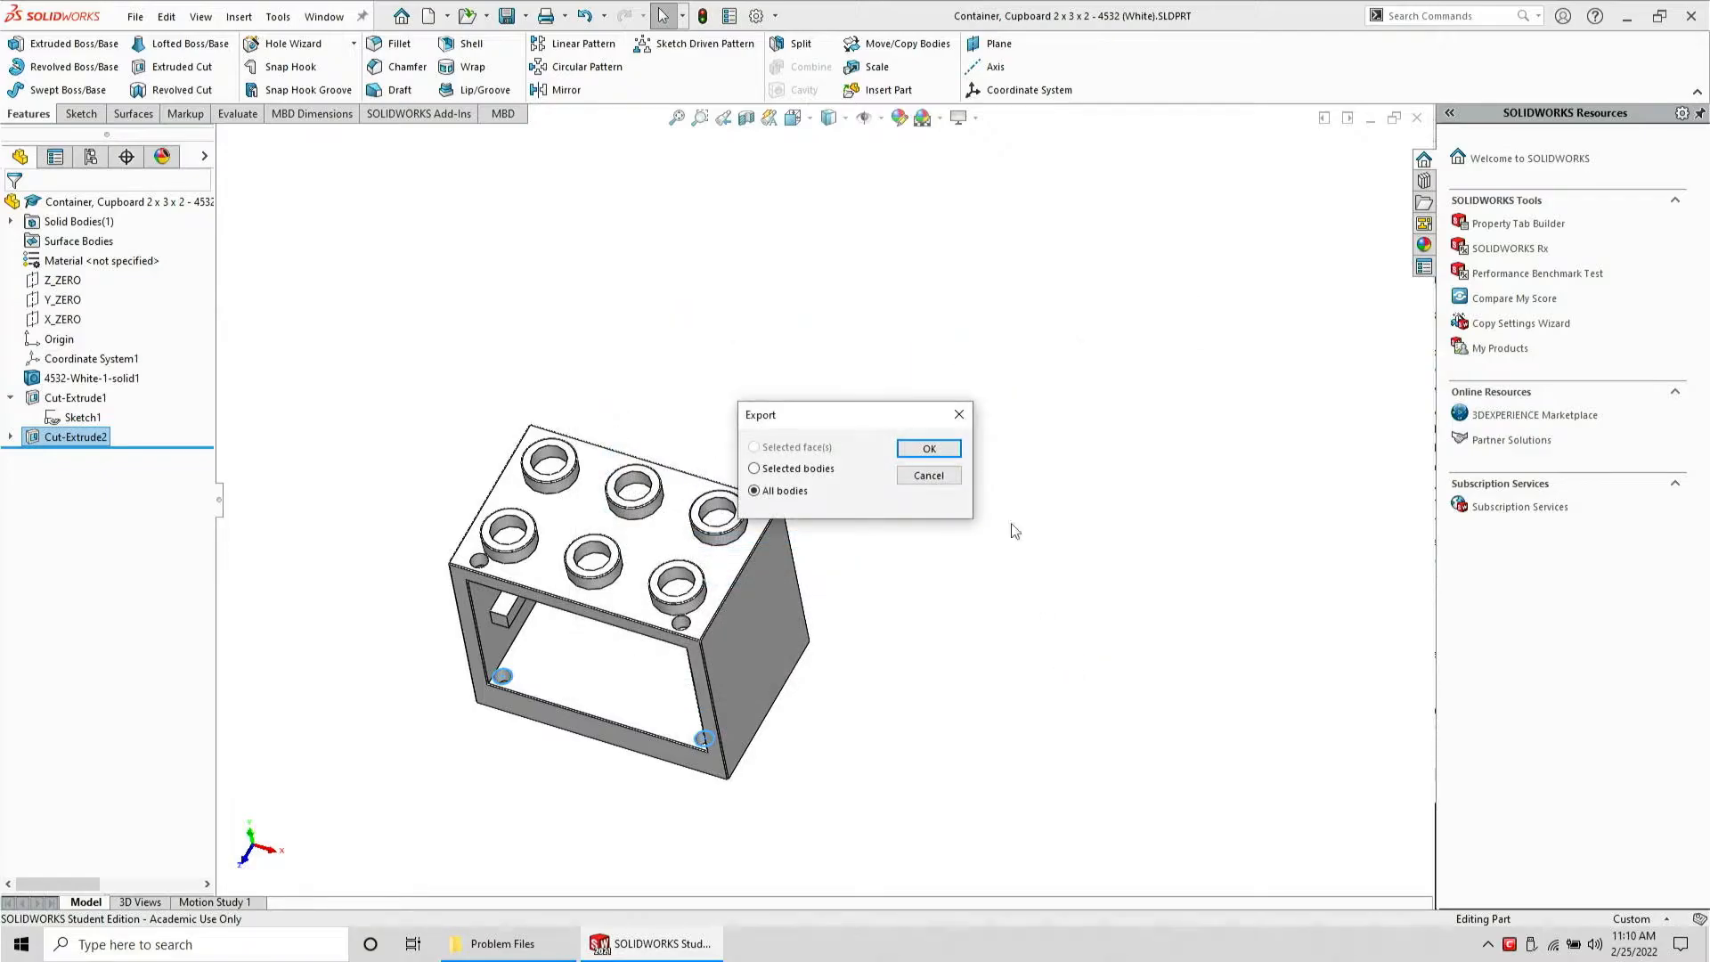
left_click(929, 449)
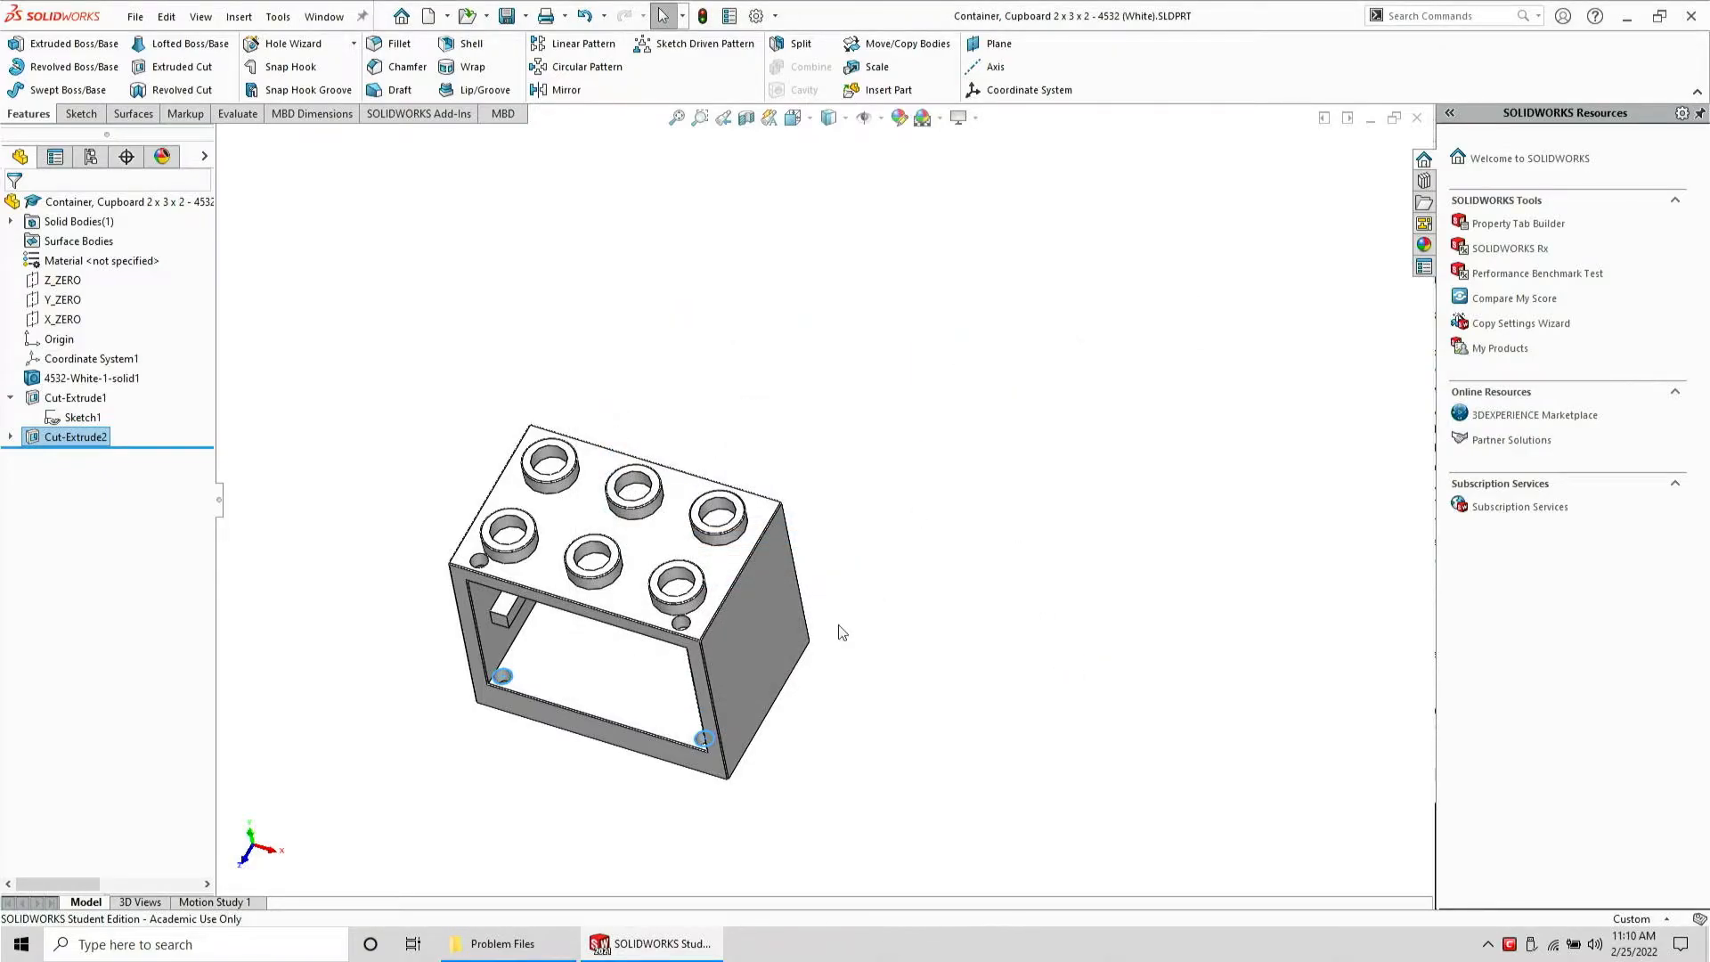
Close the Container part and open its exported STEP file from Problem Files to check it
key("ctrl+w")
left_click(506, 943)
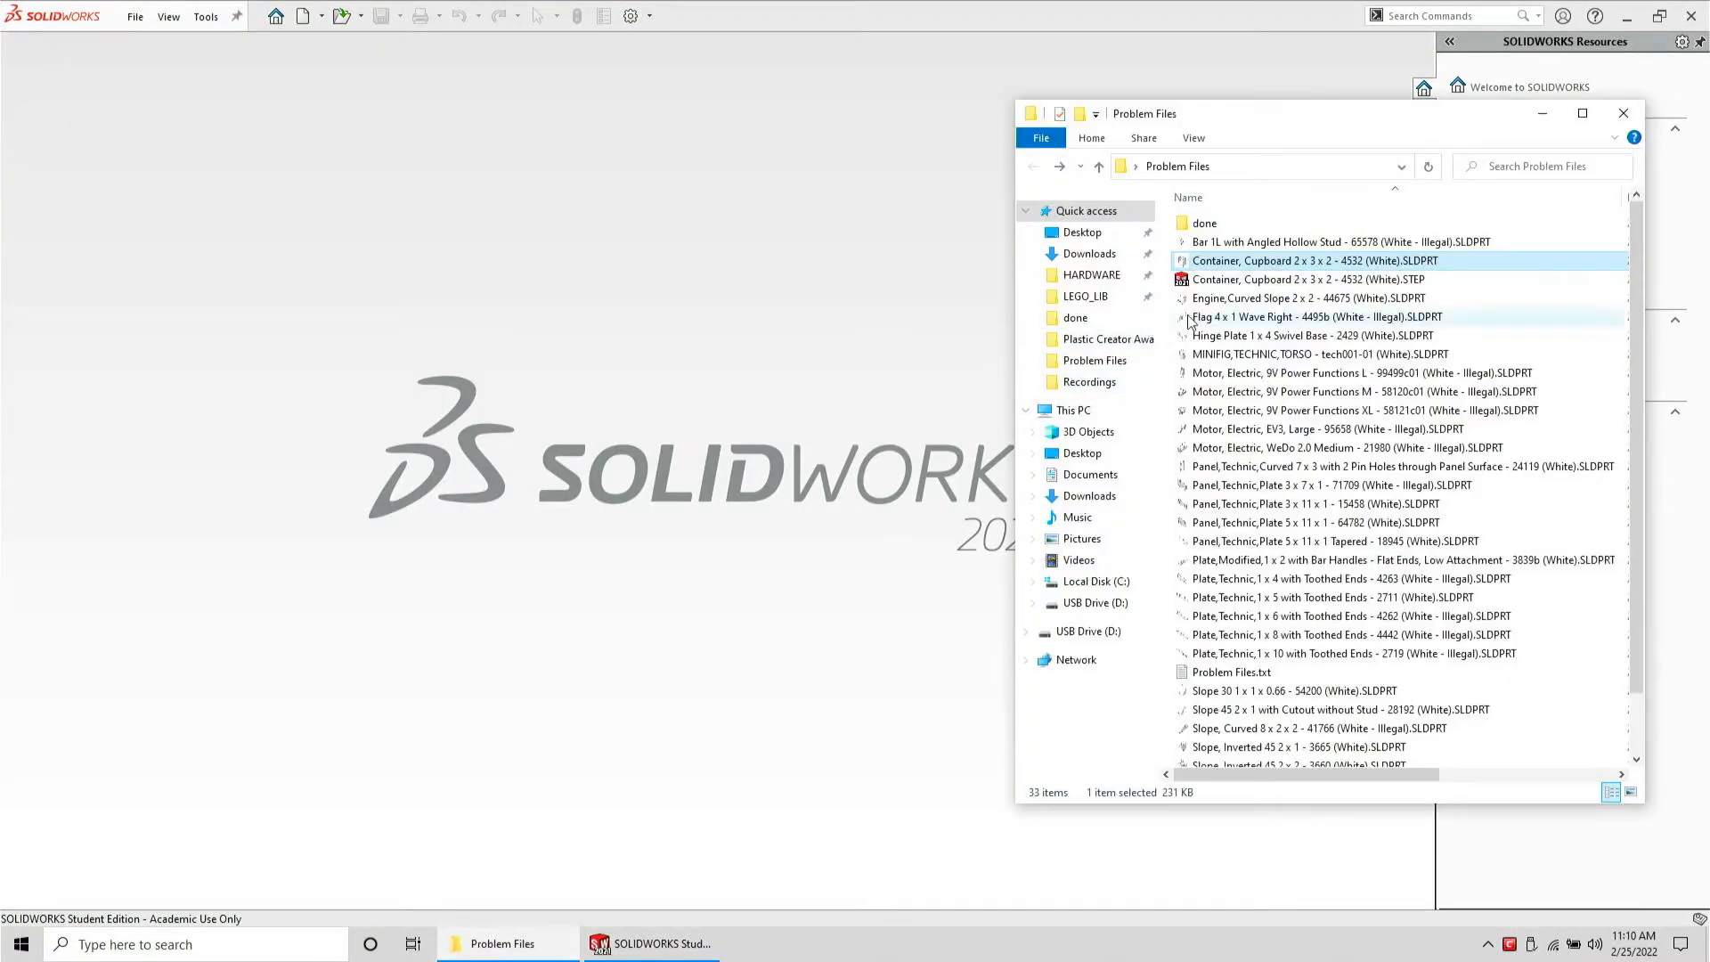
left_click_drag(1188, 278, 633, 344)
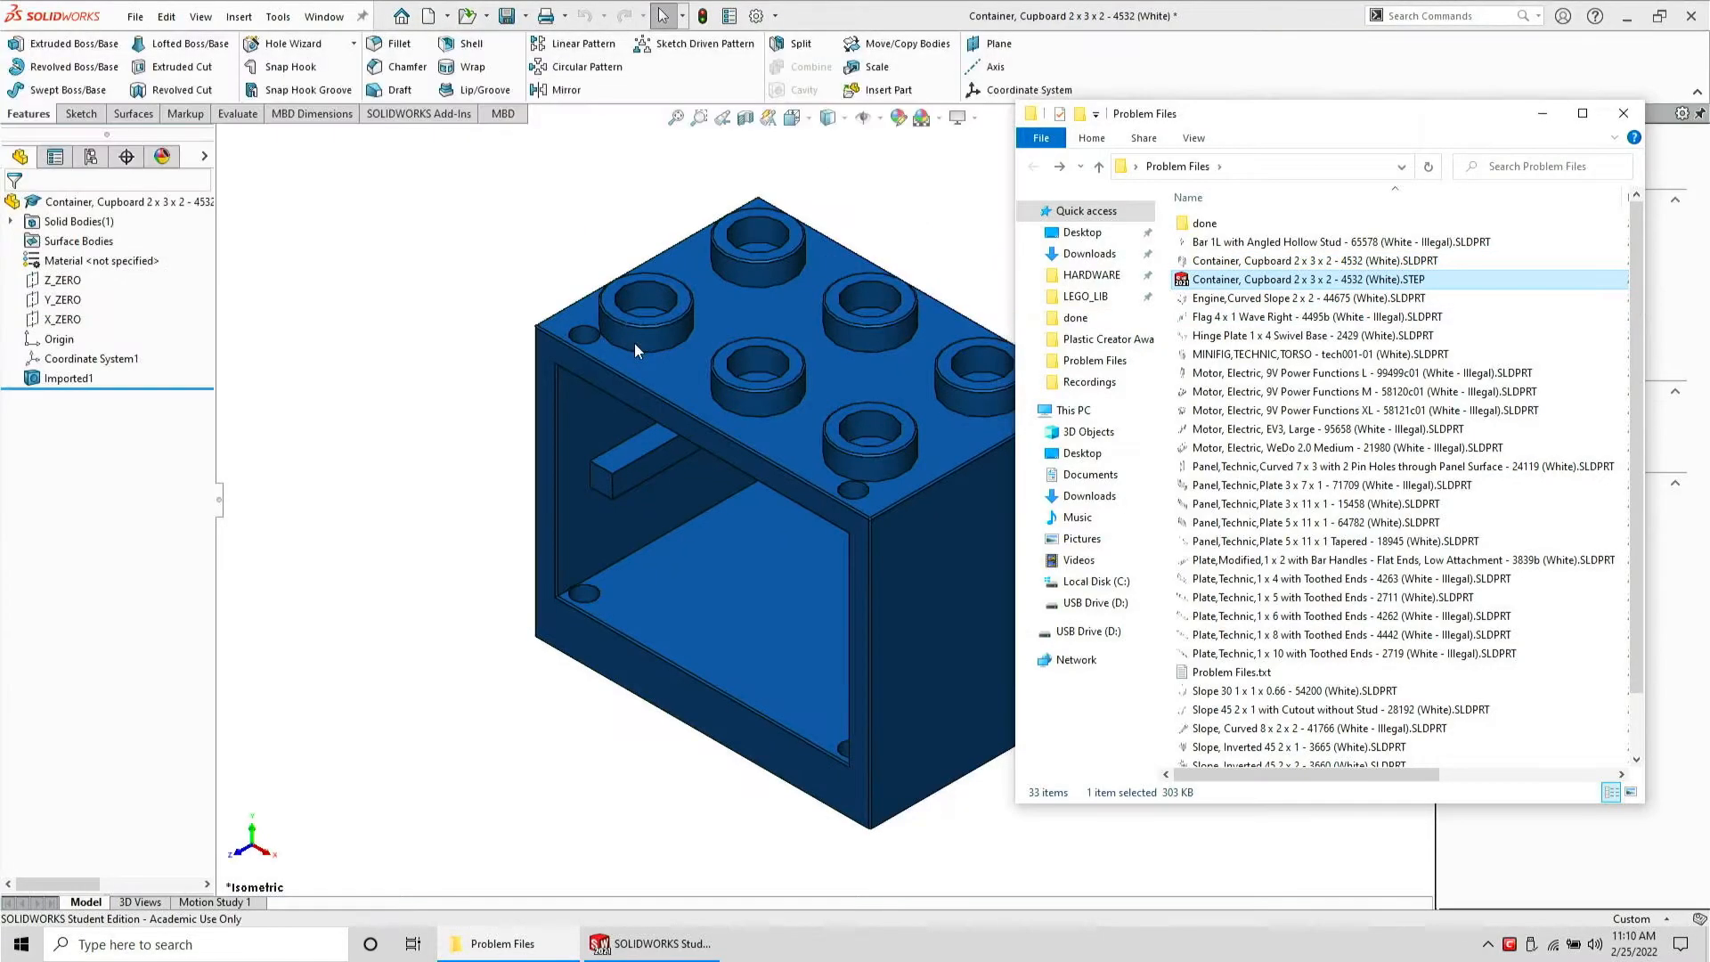
Close the STEP file without saving and move it into the done folder
left_click(424, 335)
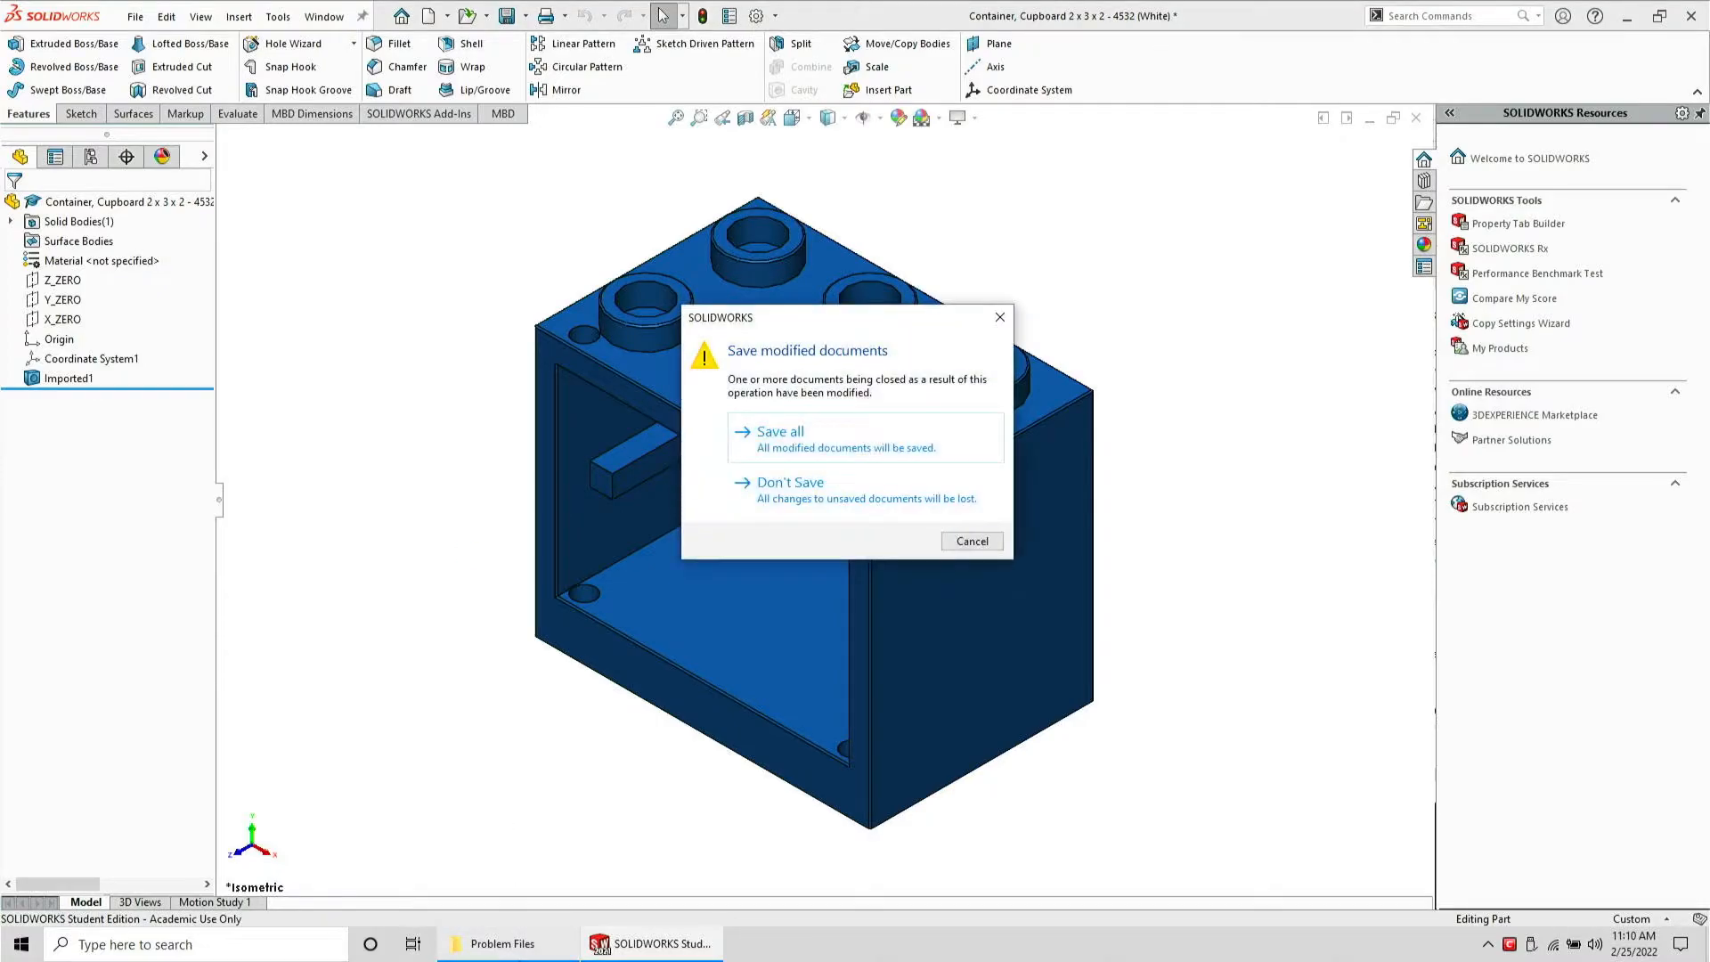
left_click(888, 481)
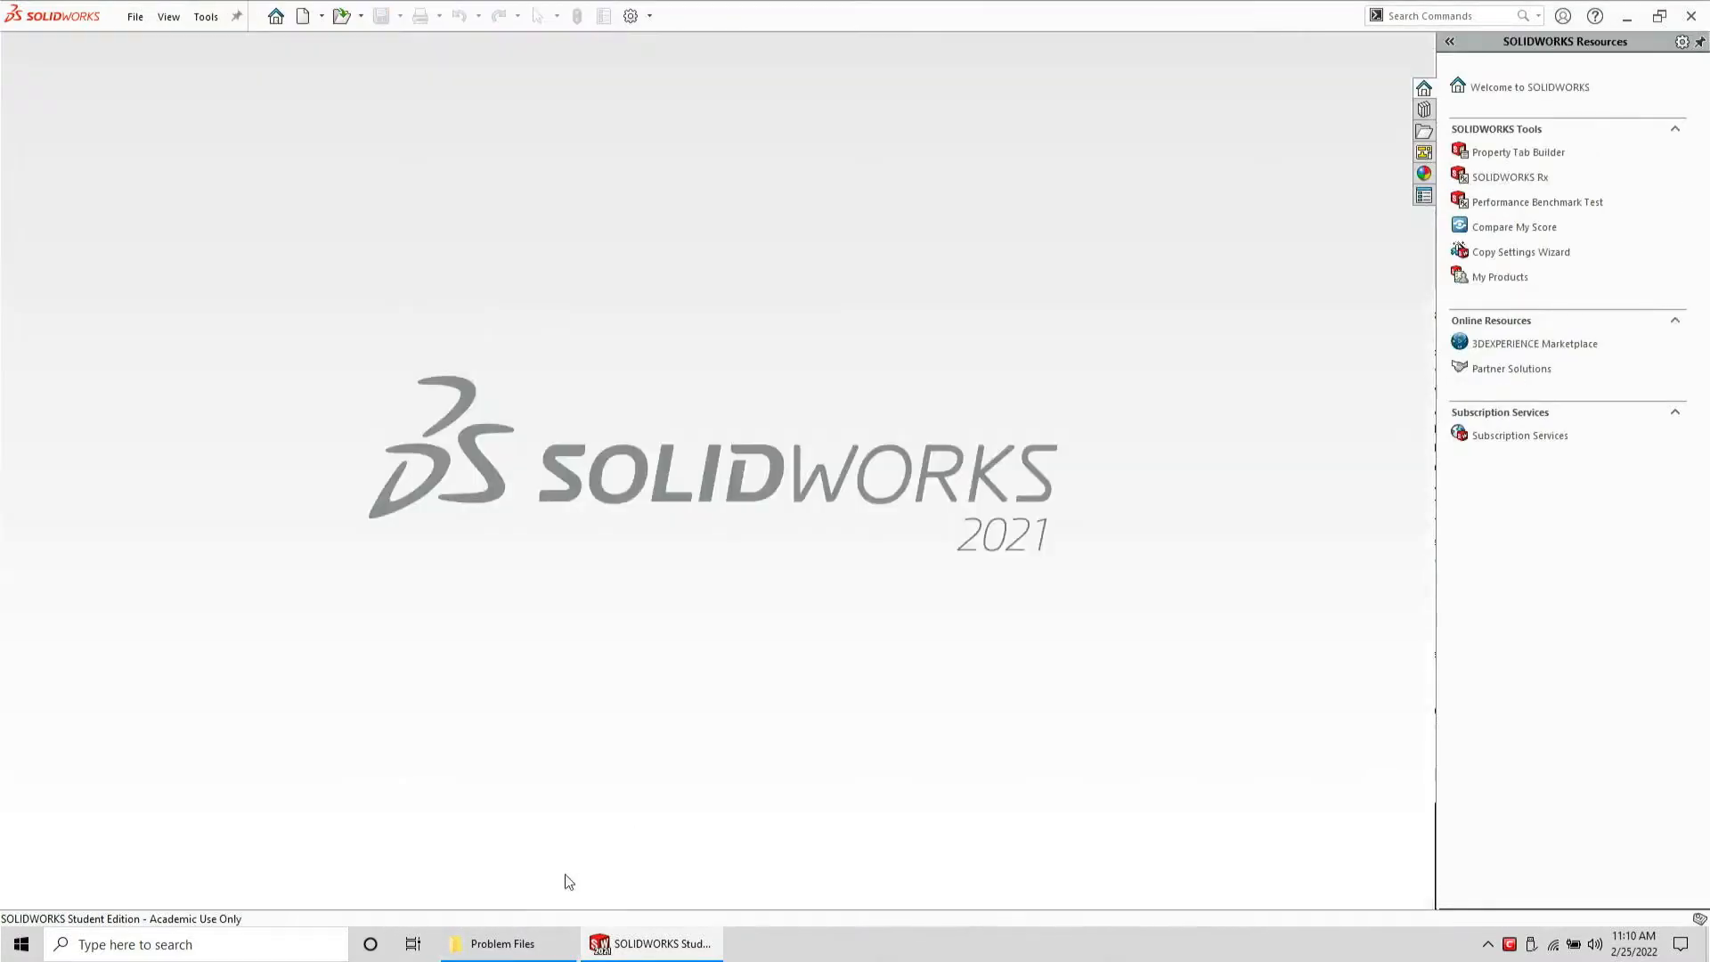
left_click(531, 935)
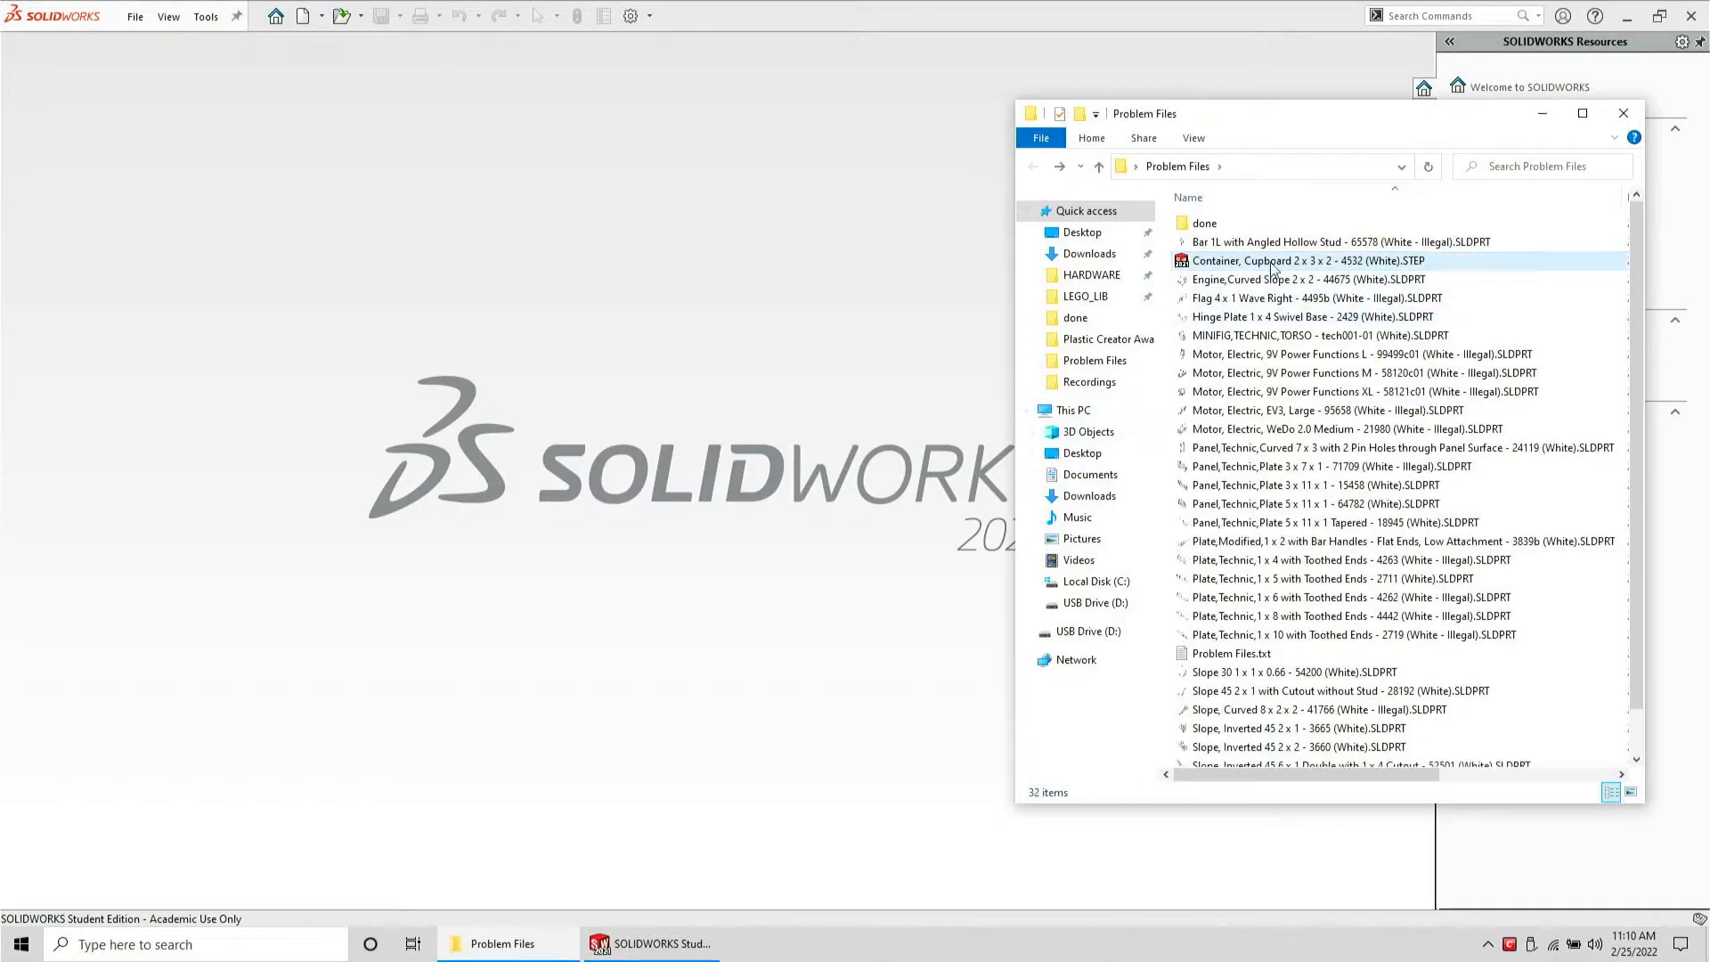
left_click_drag(1294, 263, 1230, 223)
double_click(1207, 223)
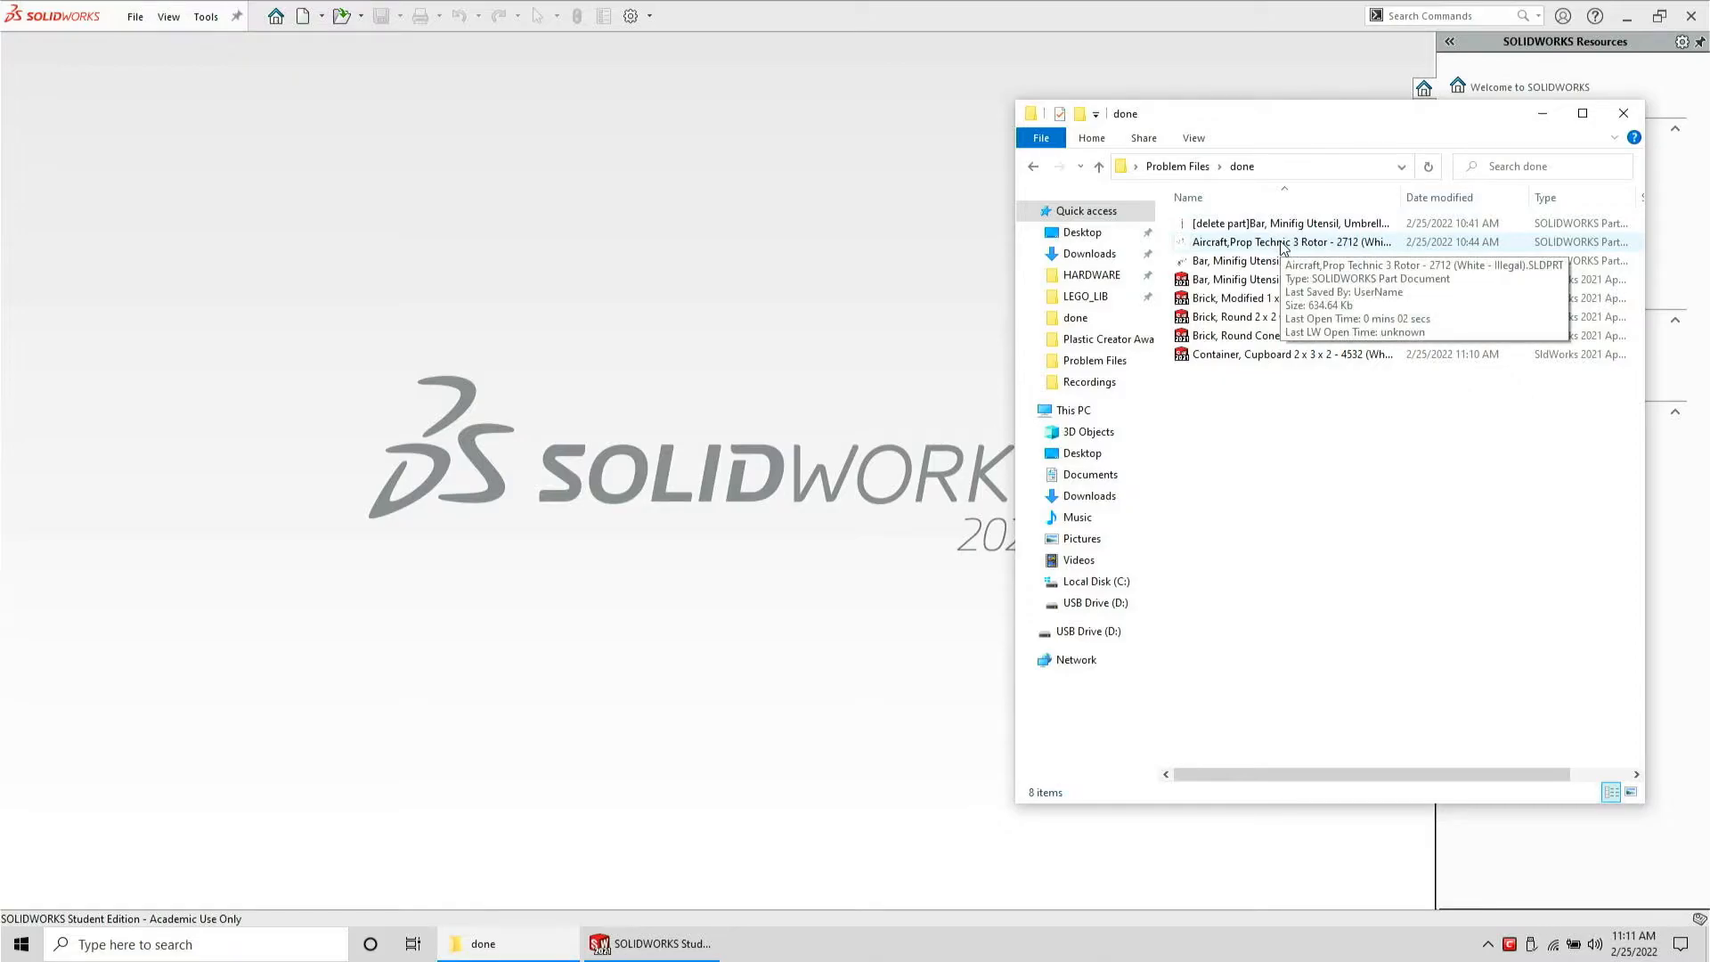
key("alt+Left")
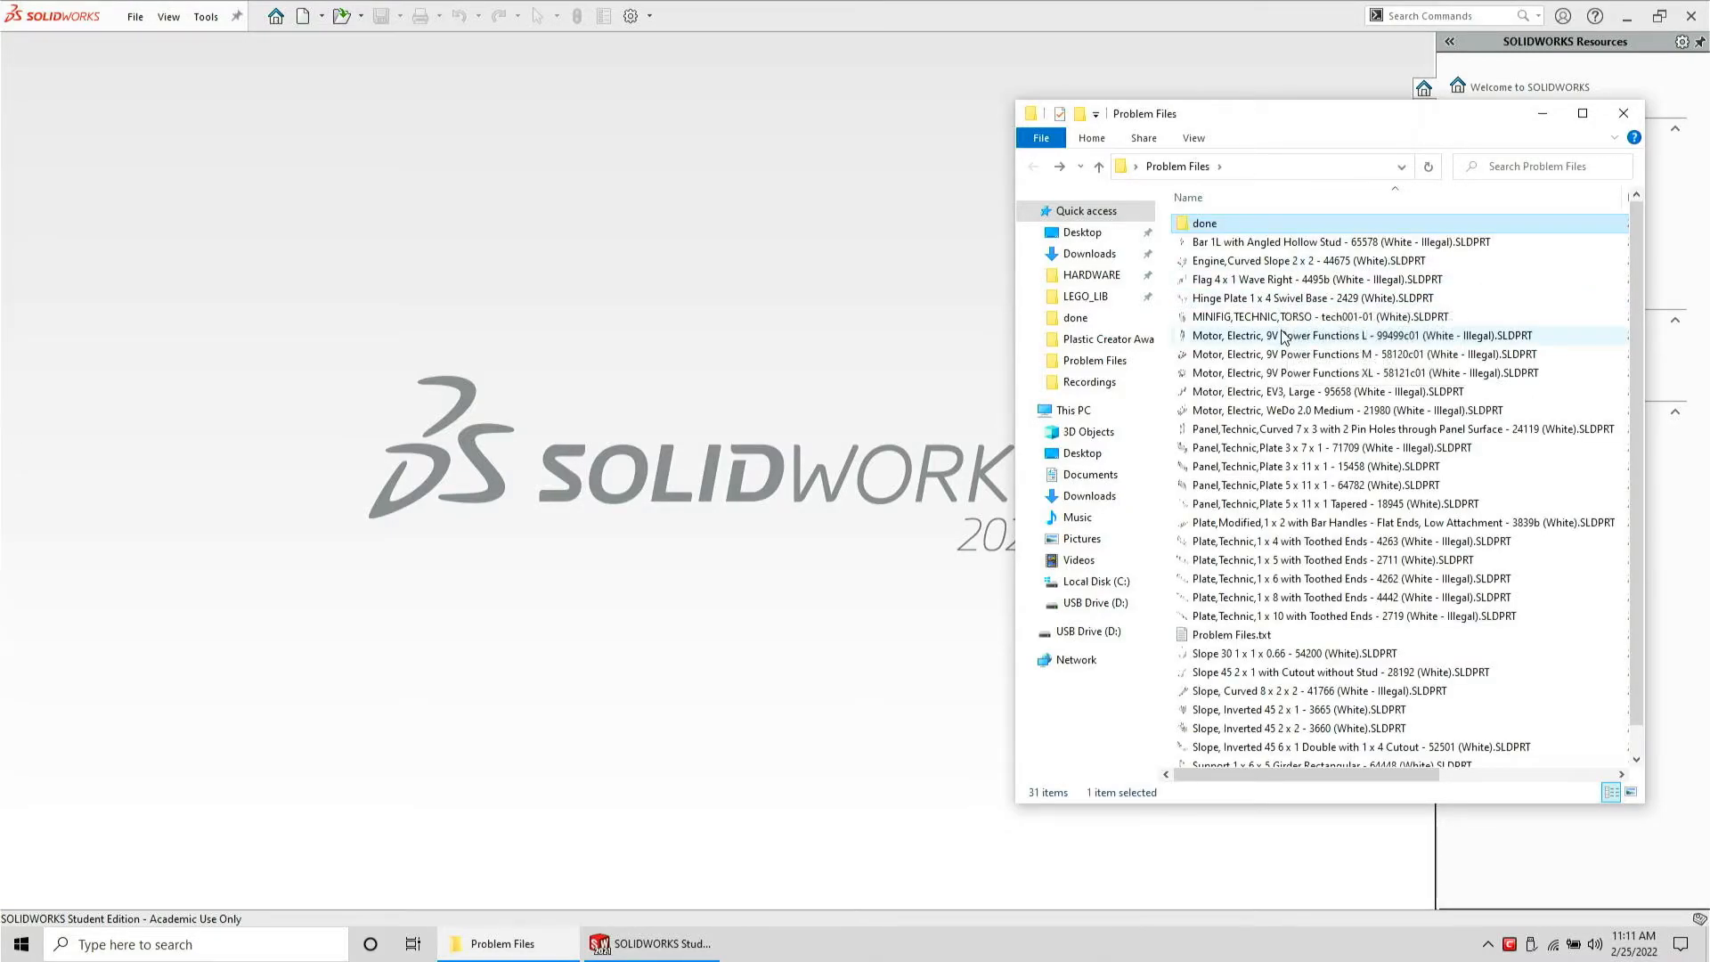
Open the Motor, Electric, 9V Power Functions L part and save it as a STEP AP203 file in Problem Files
double_click(1282, 336)
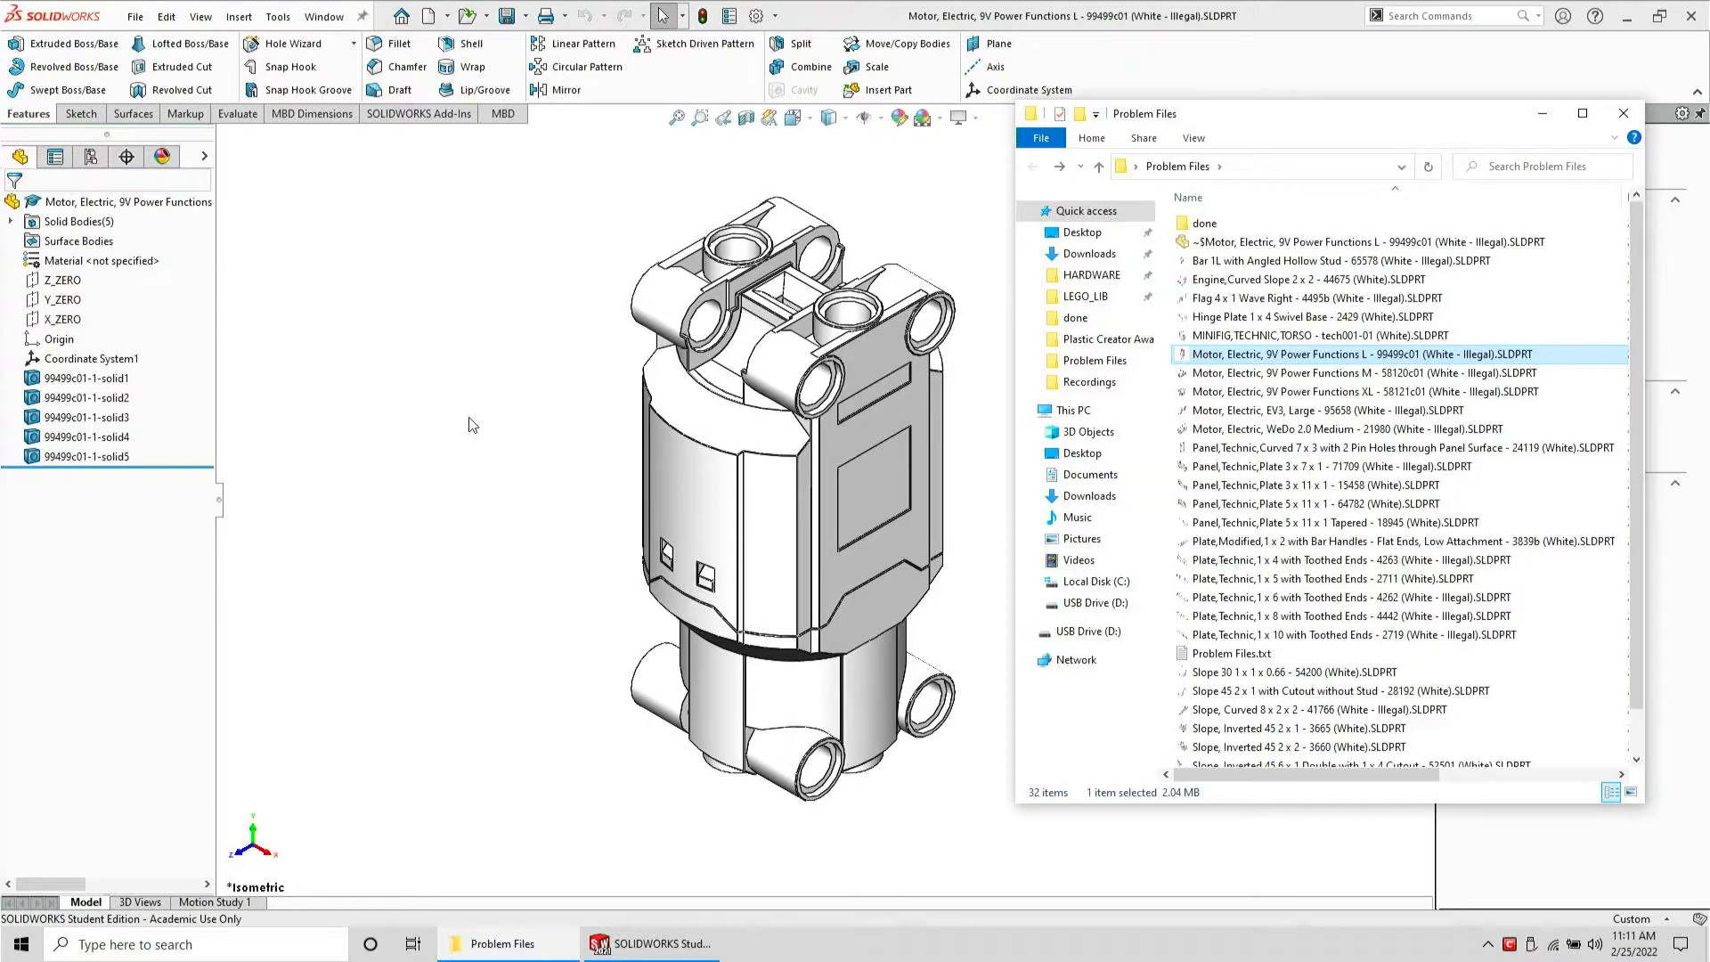
left_click(135, 16)
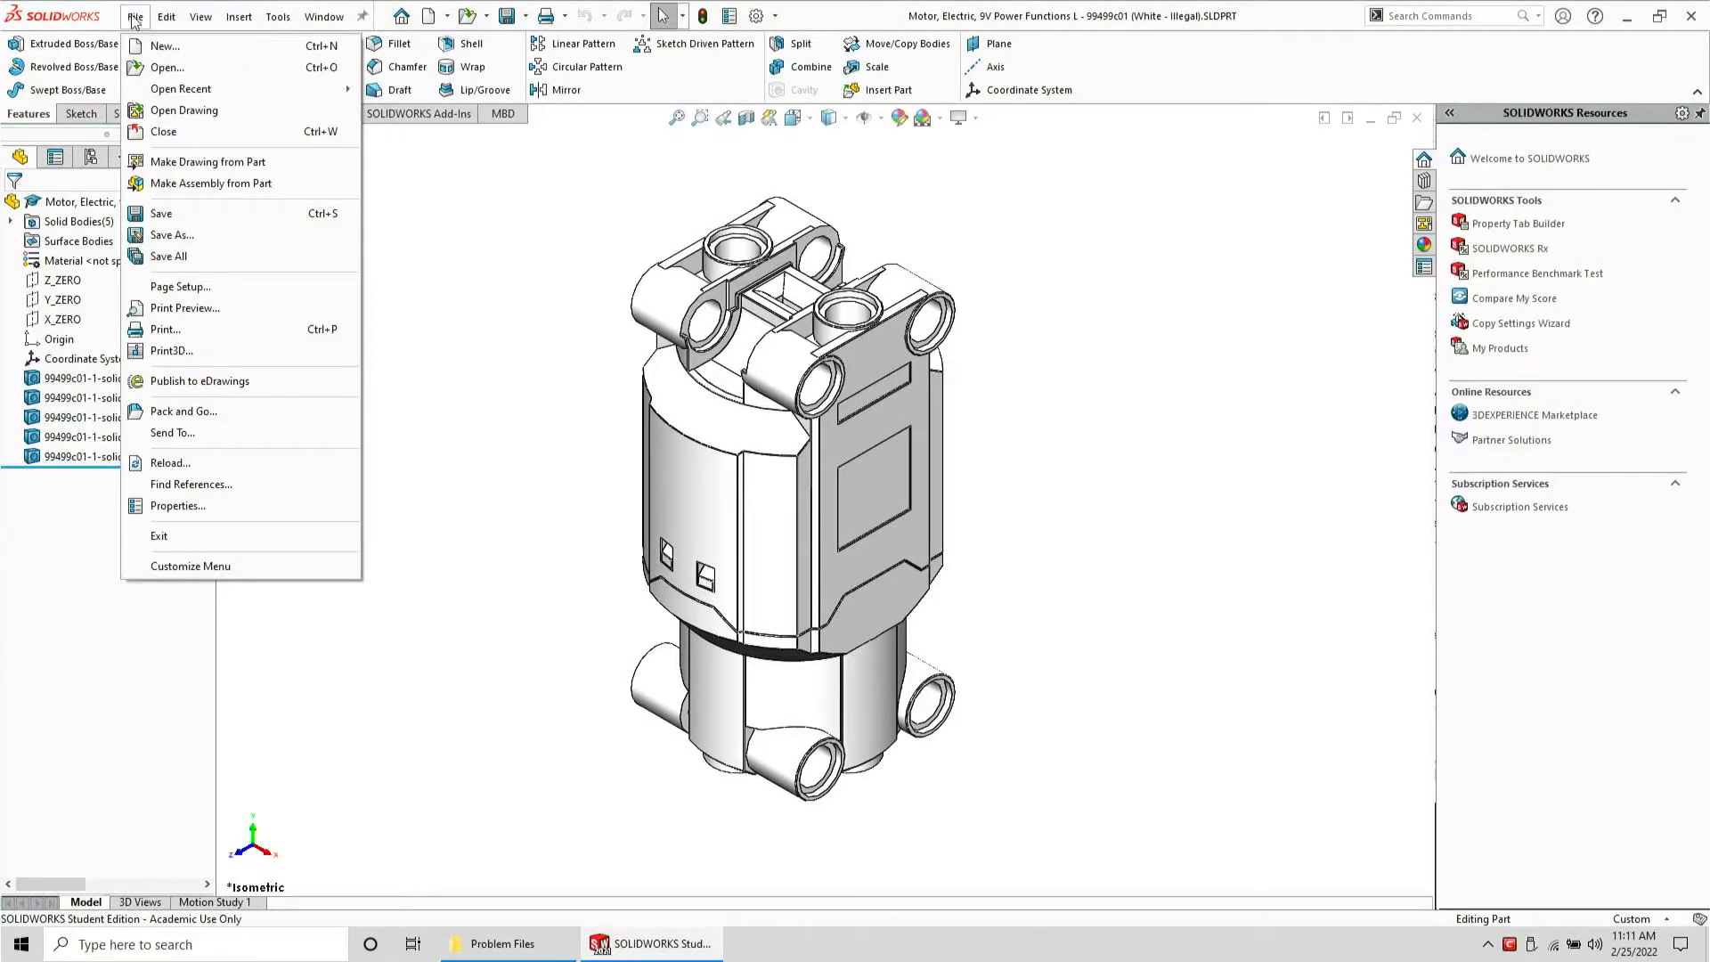
left_click(169, 235)
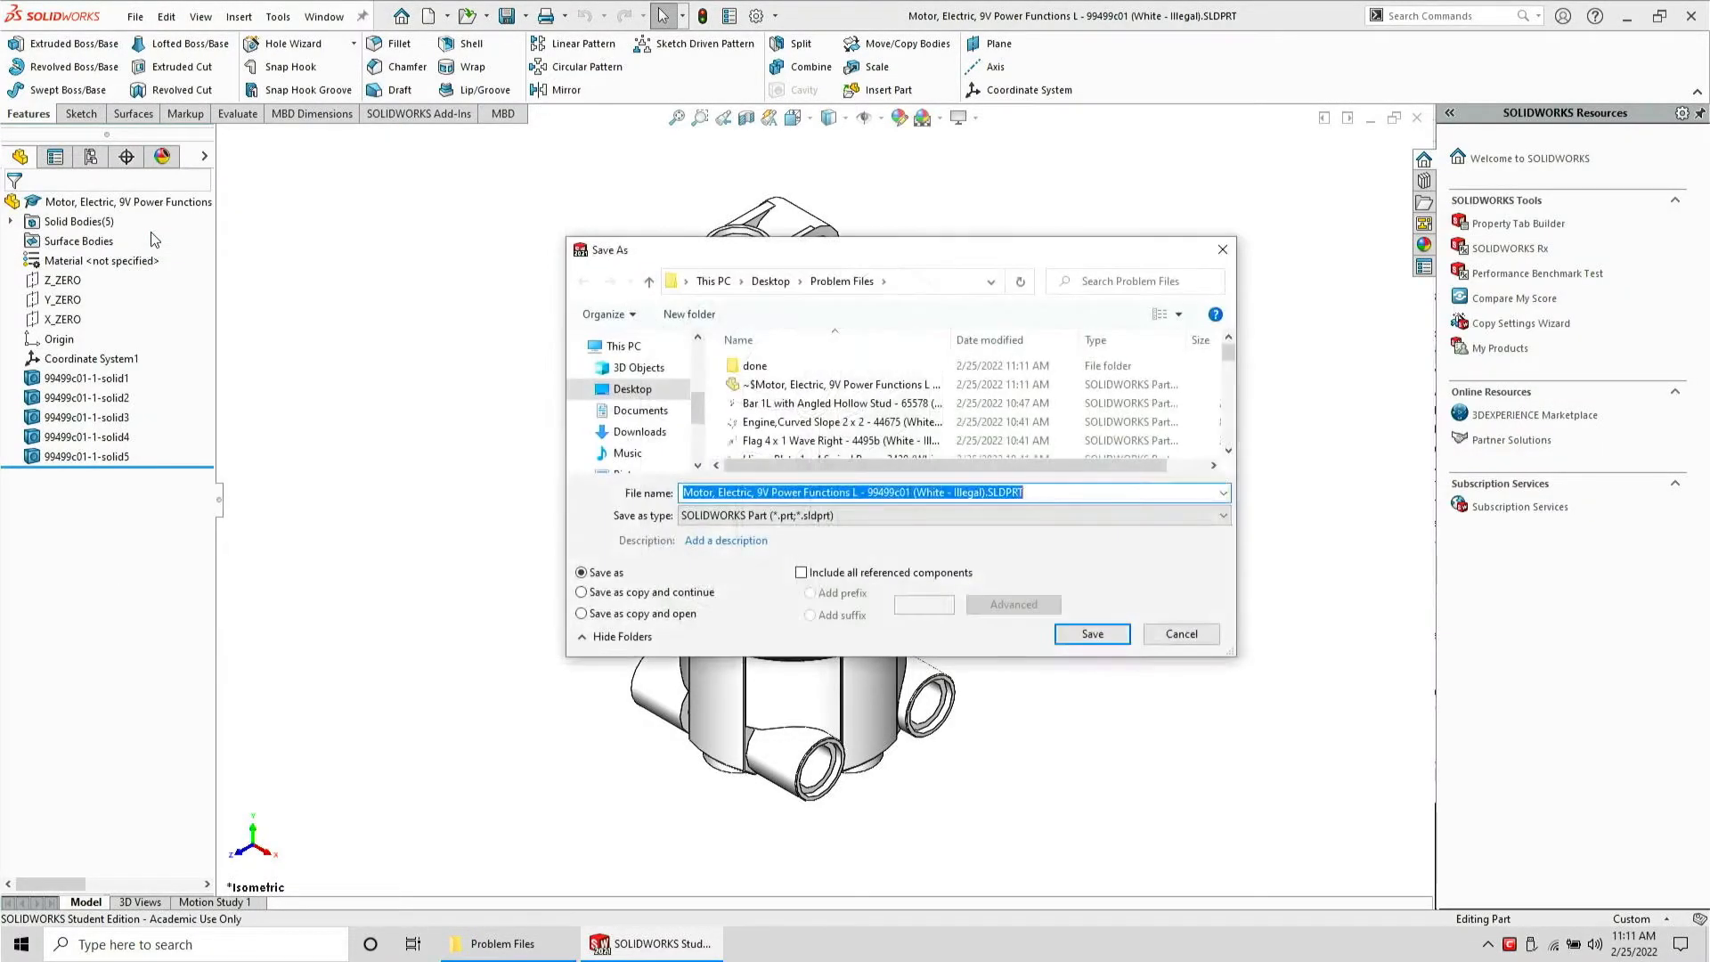
left_click(953, 514)
left_click(1003, 634)
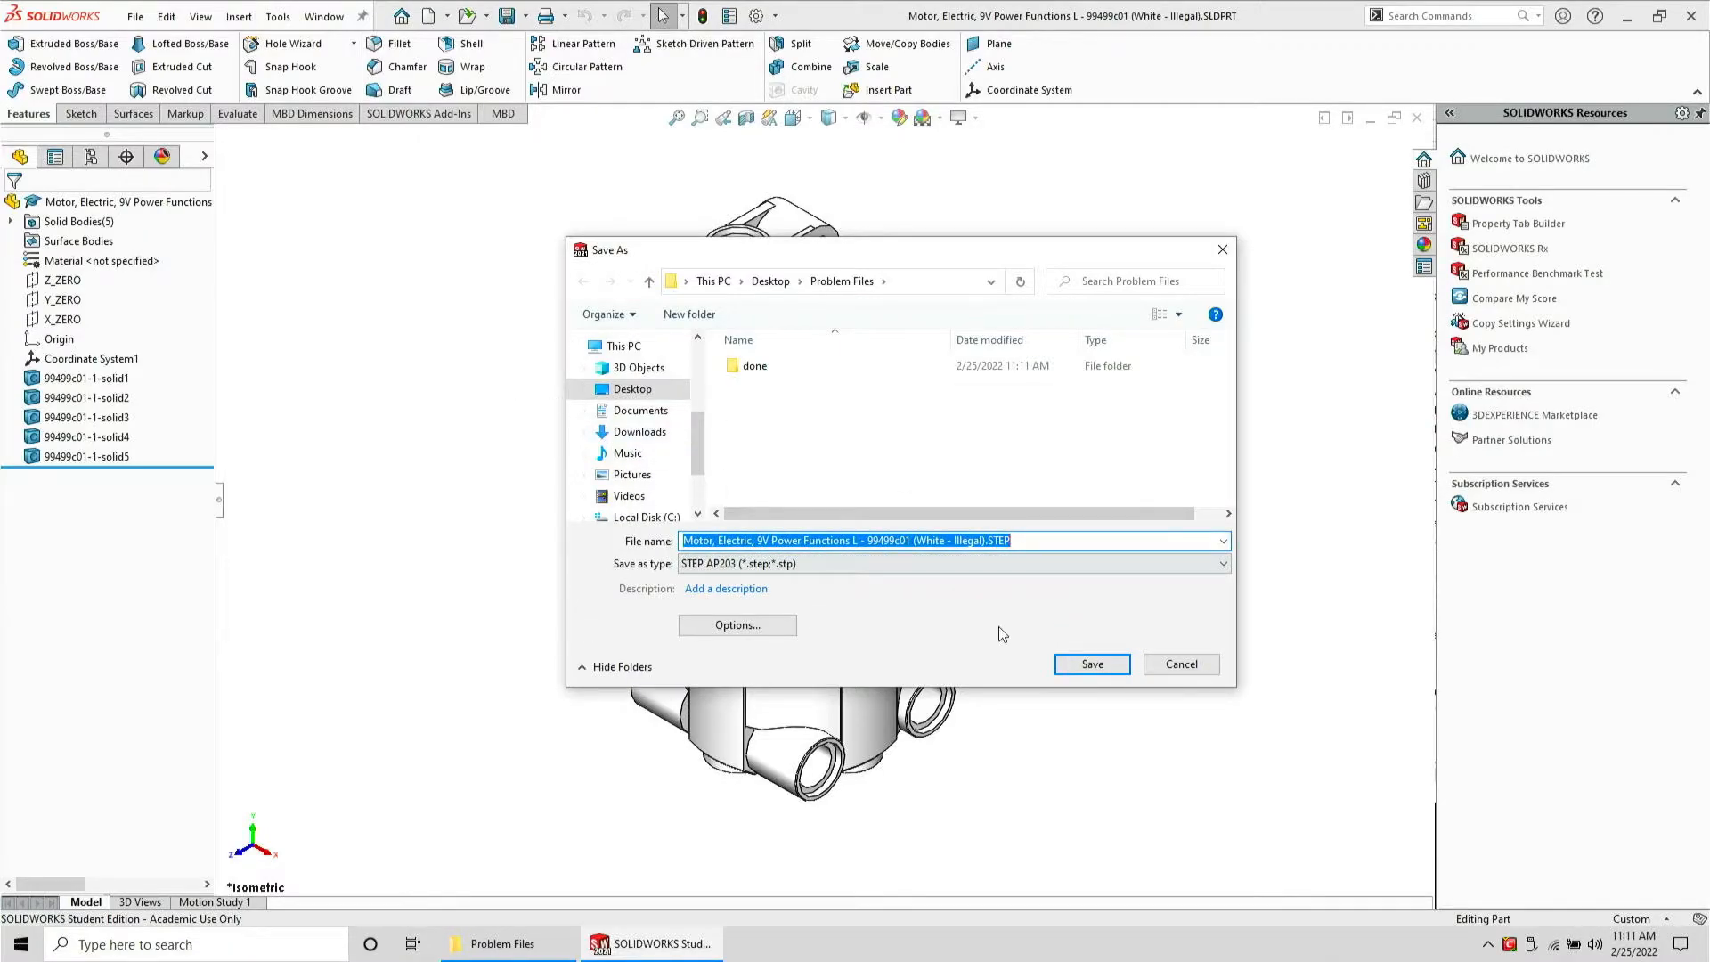
left_click(1094, 665)
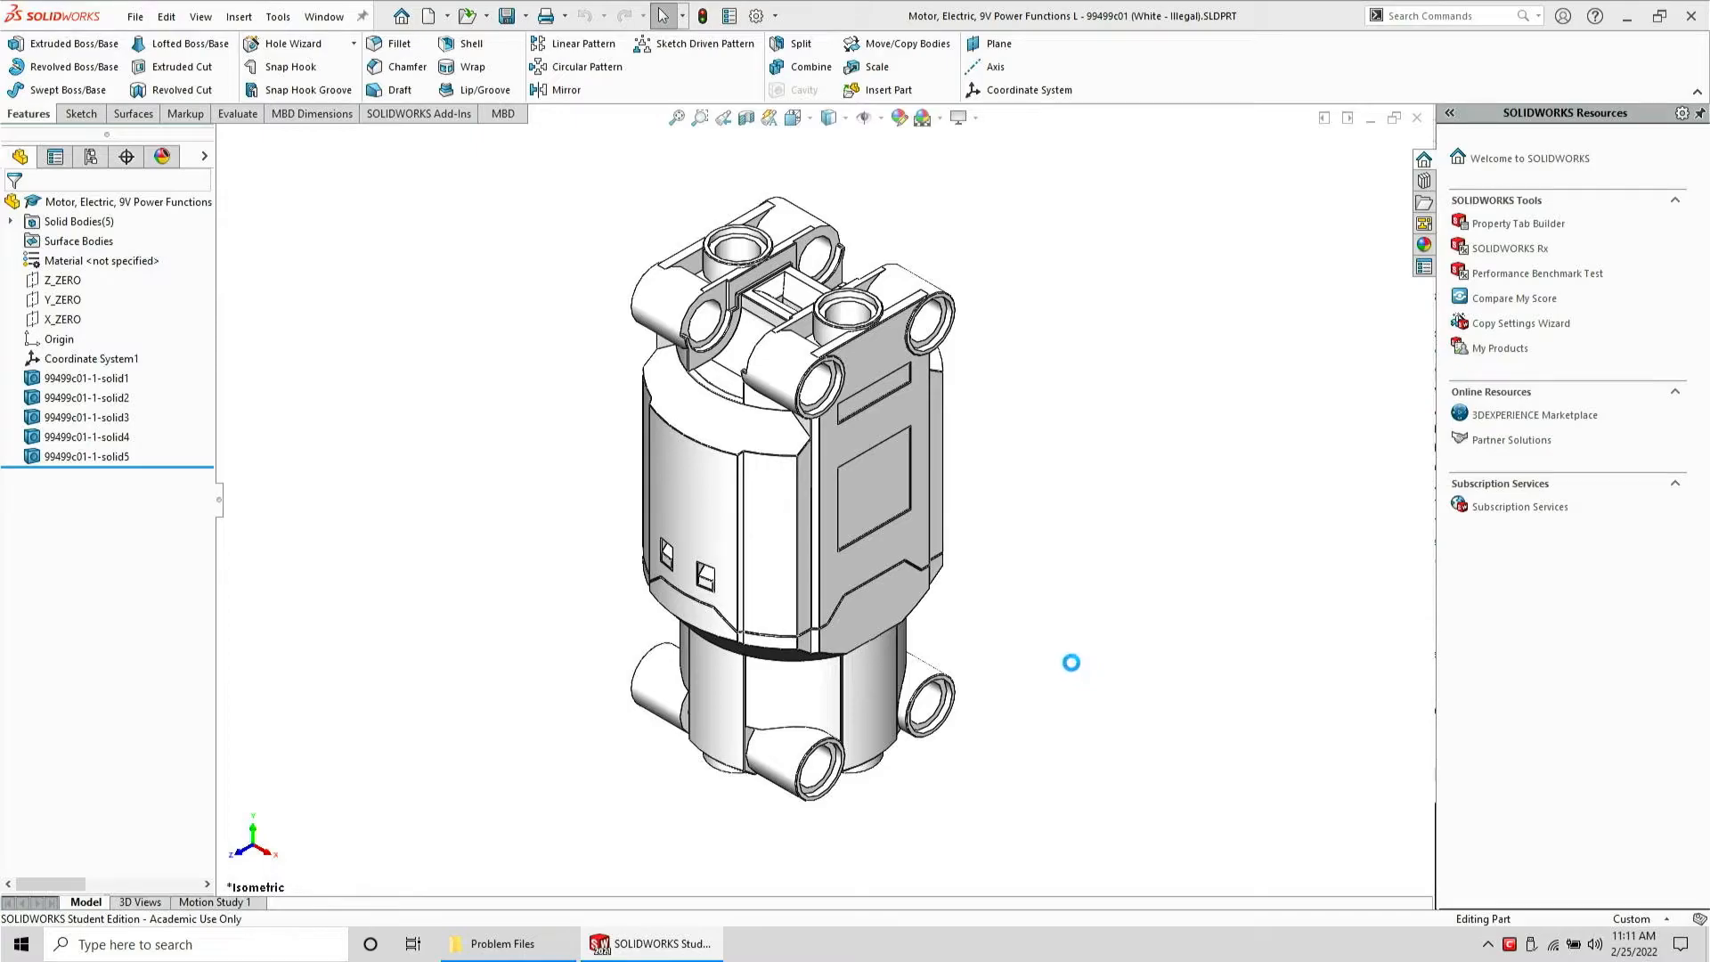
Close the part and open its exported STEP file
key("ctrl+w")
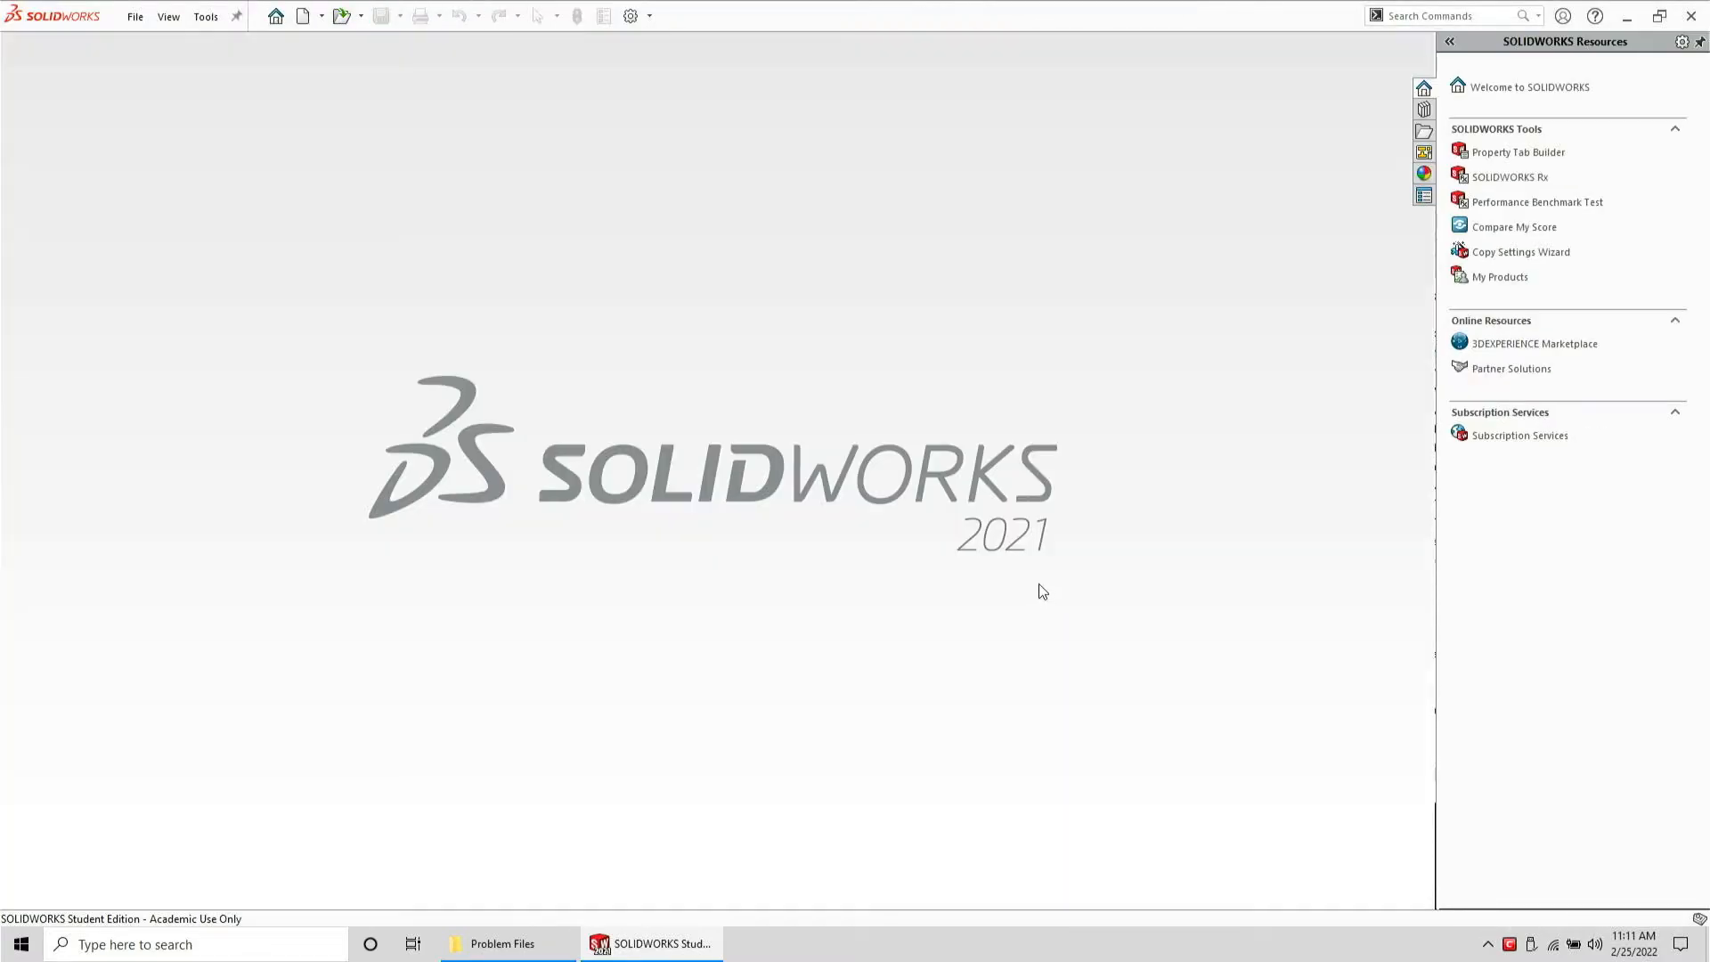
left_click(503, 944)
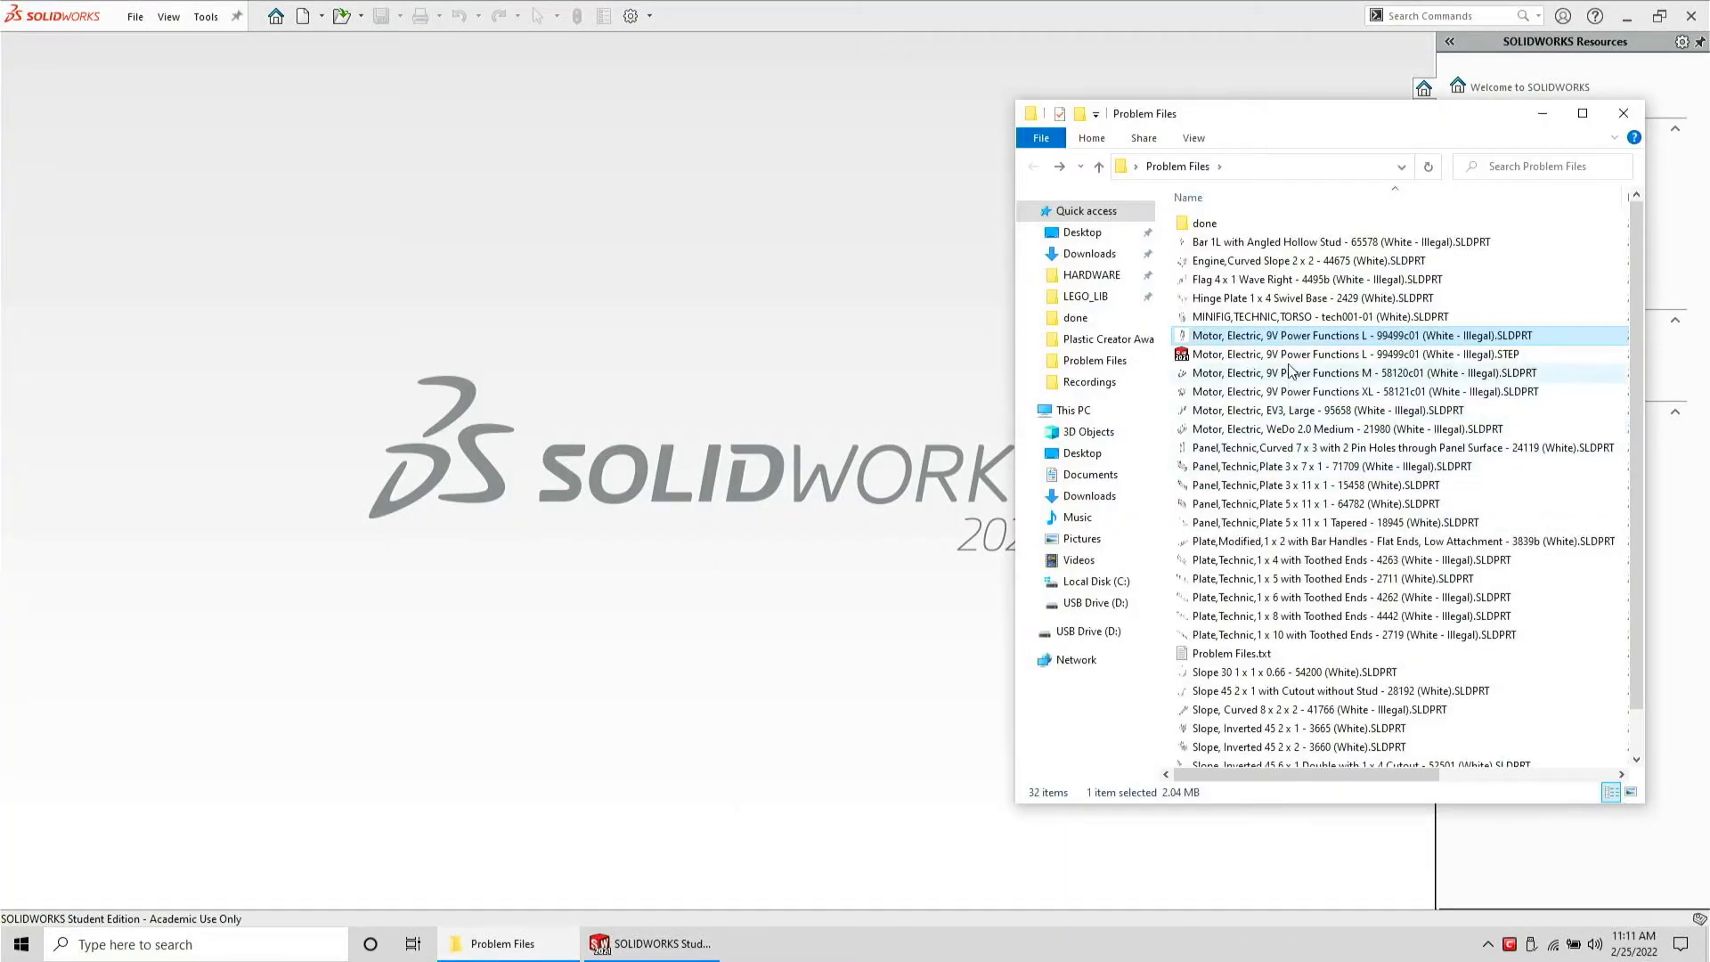
left_click_drag(1288, 361, 709, 365)
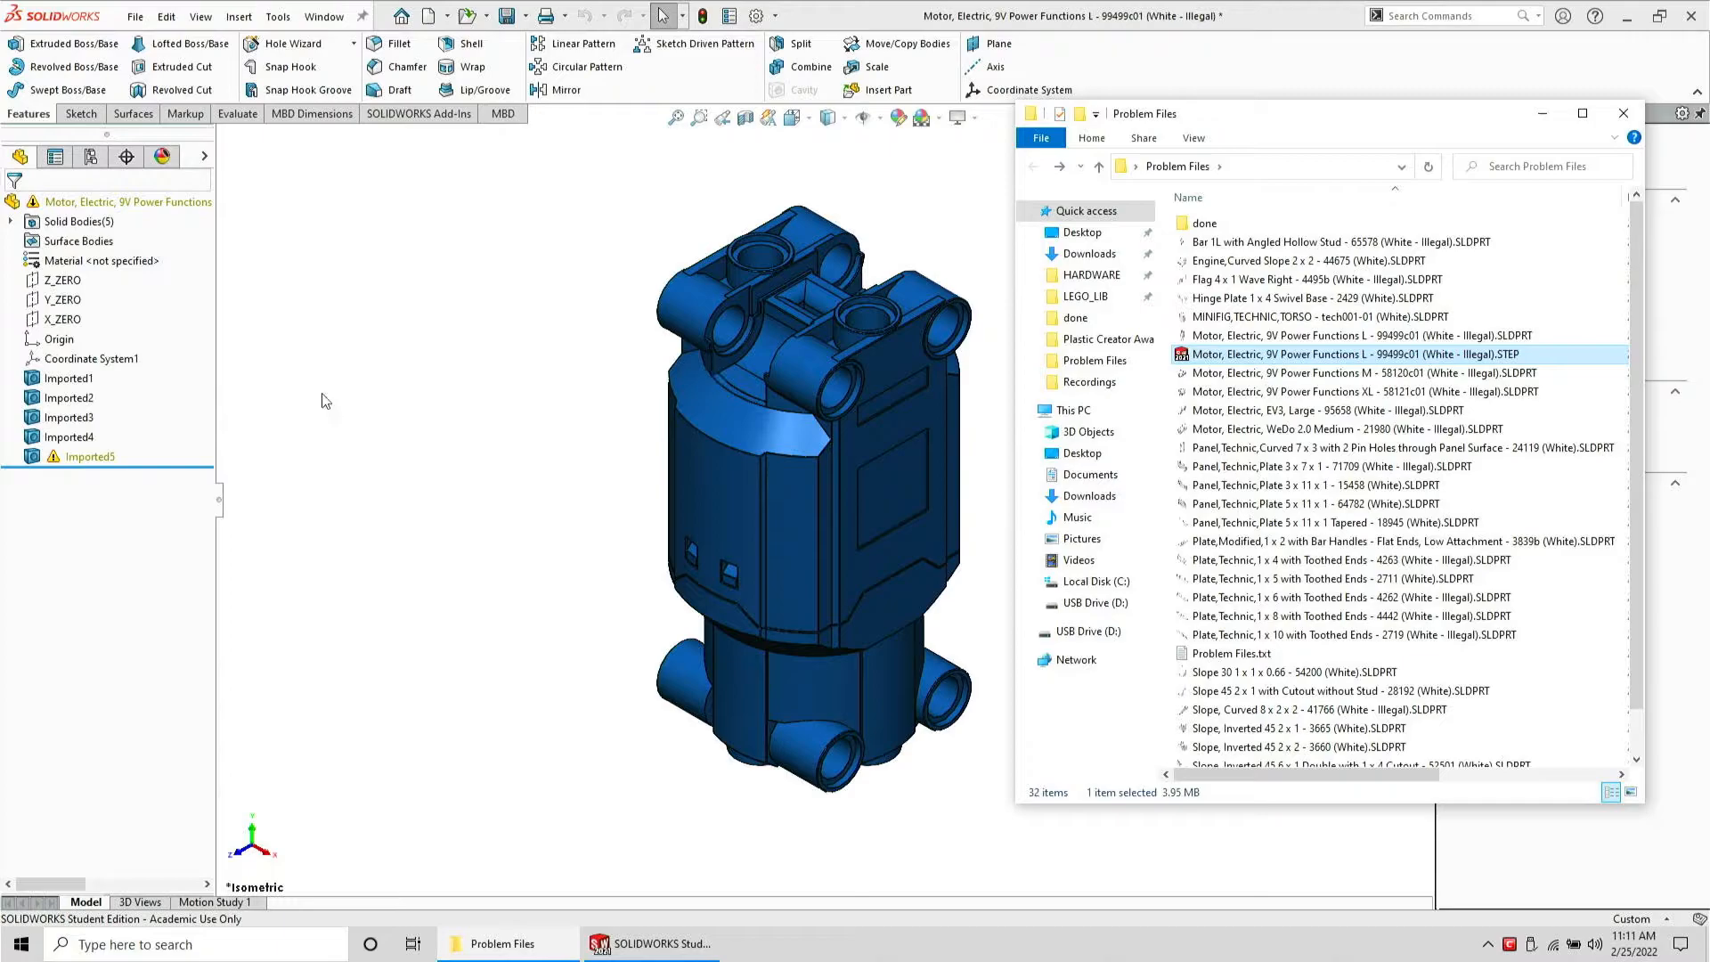
Suppress the imported bodies Imported1 through Imported4
left_click(69, 436)
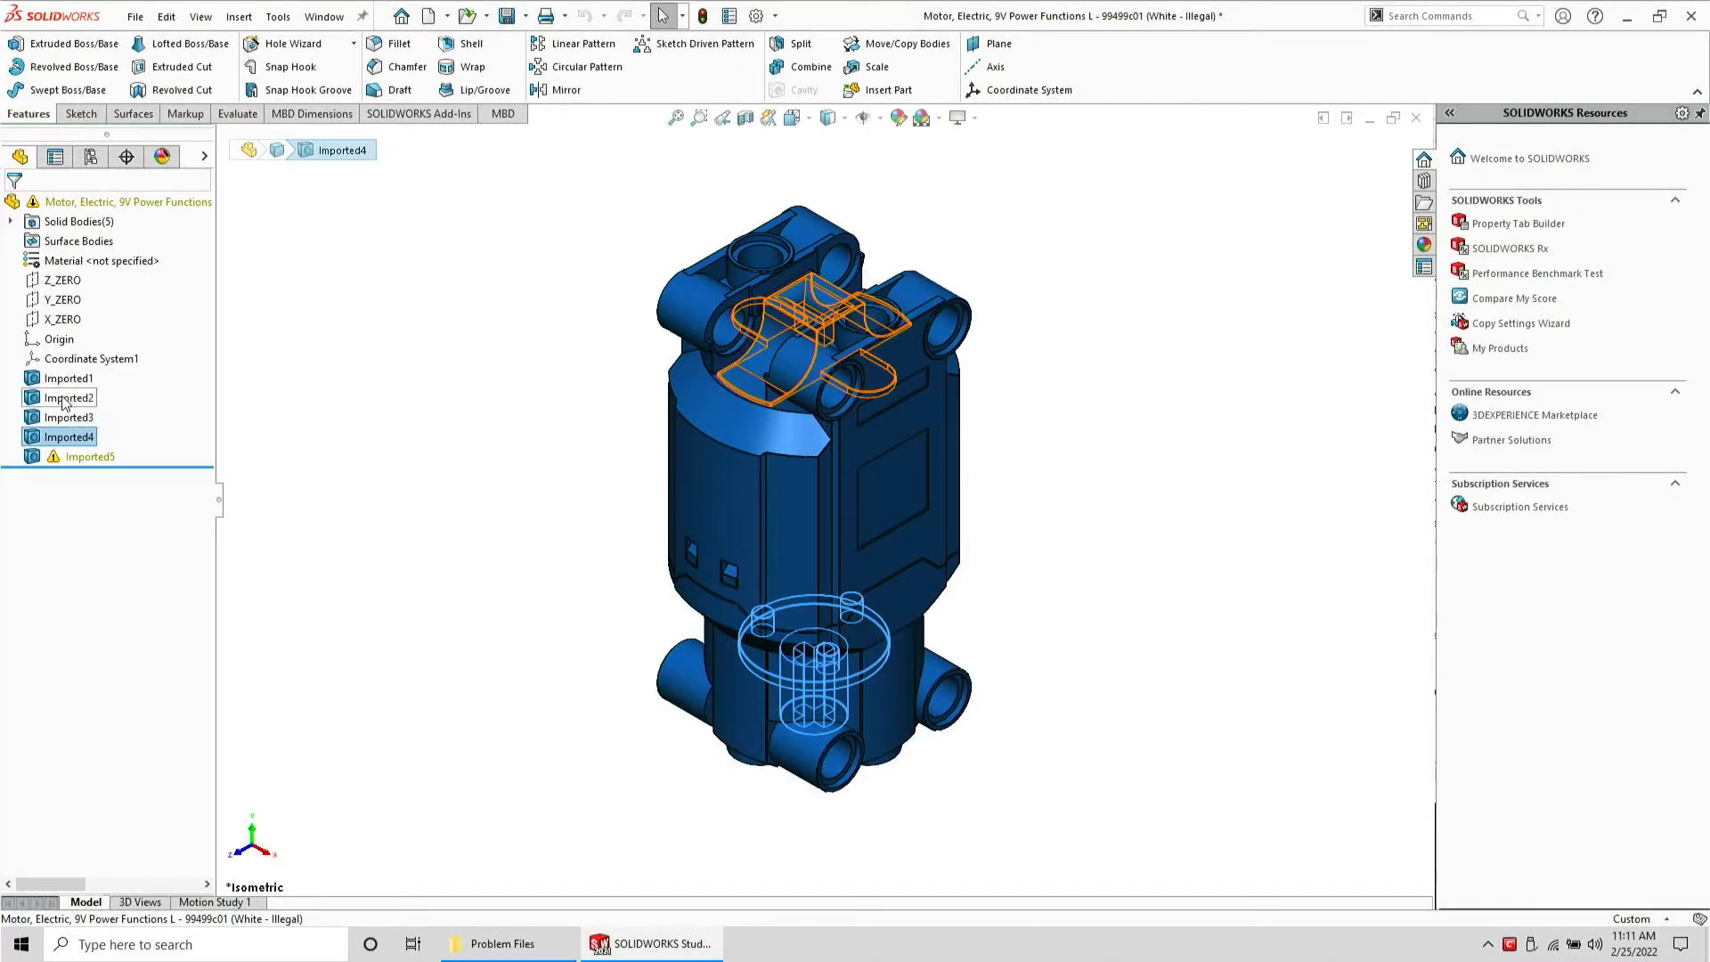
left_click(46, 383, "shift")
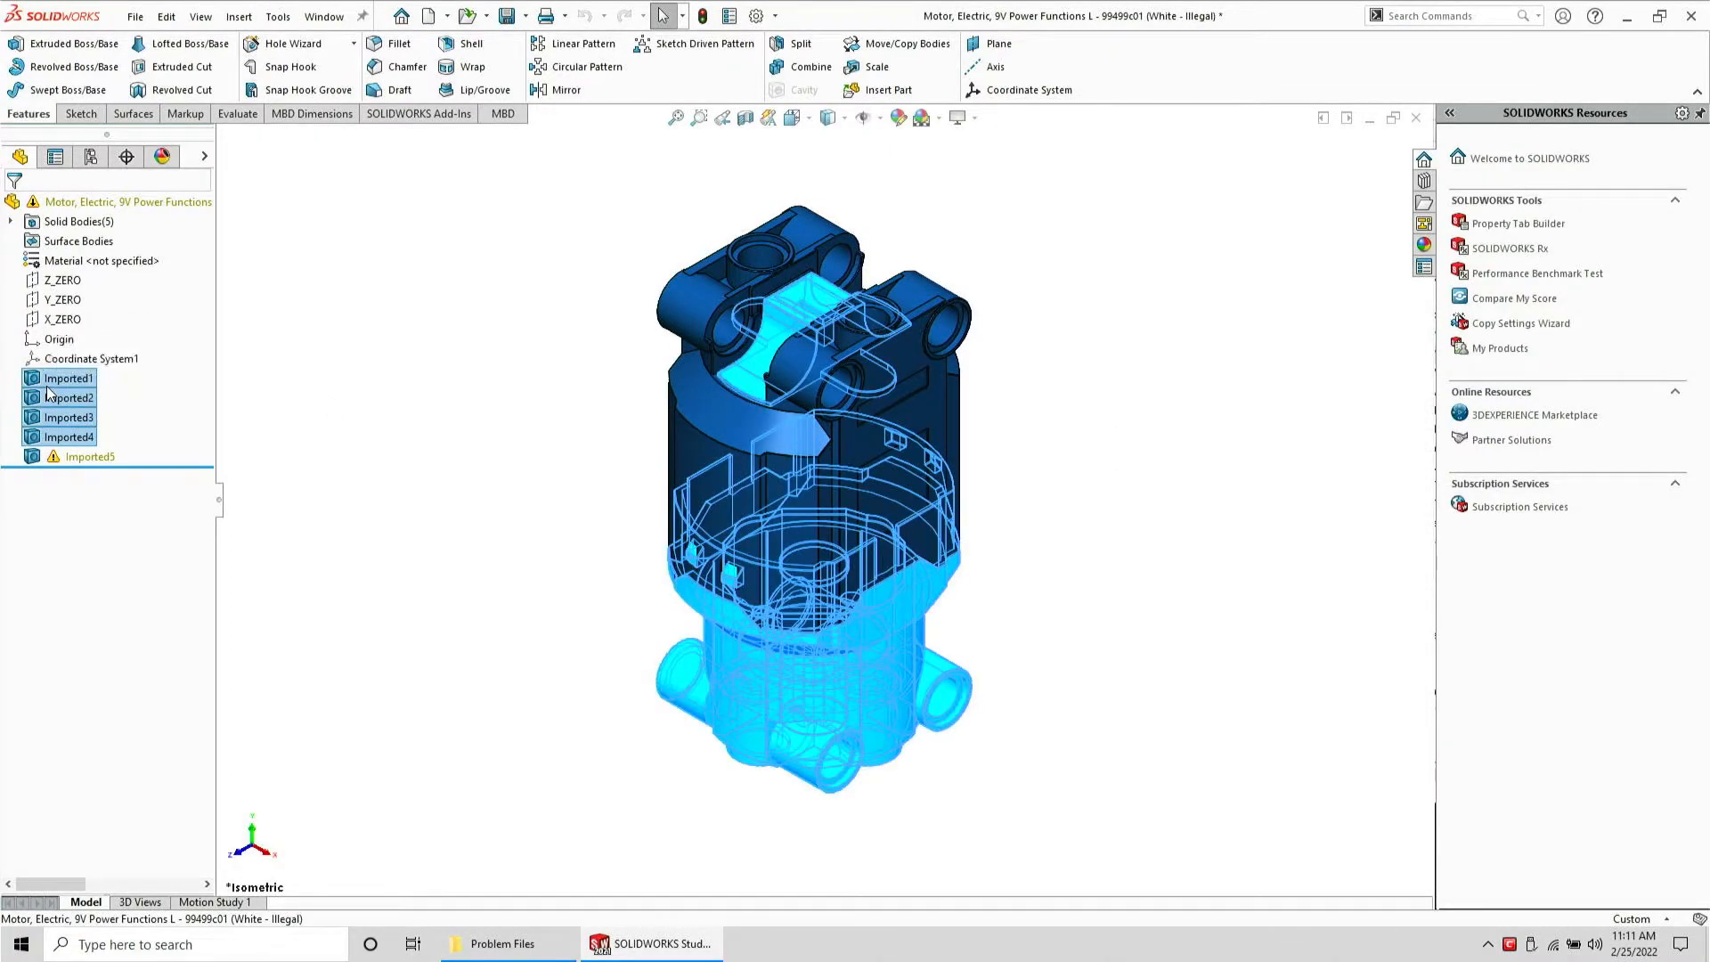
right_click(47, 386)
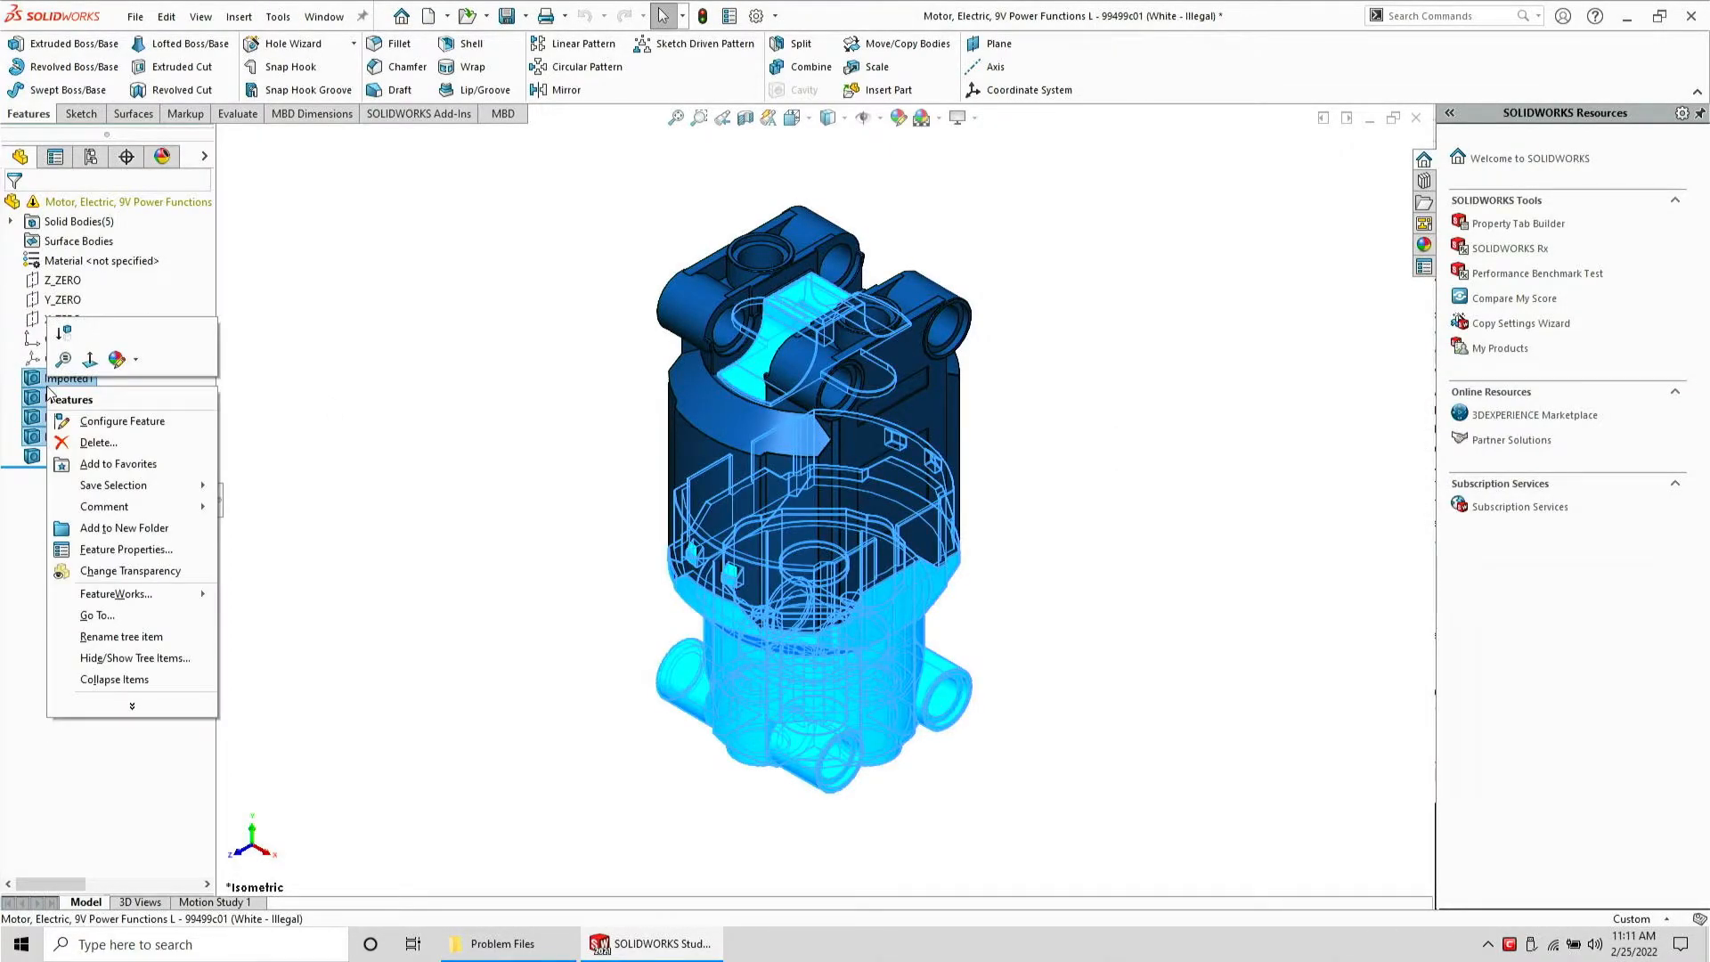
left_click(64, 339)
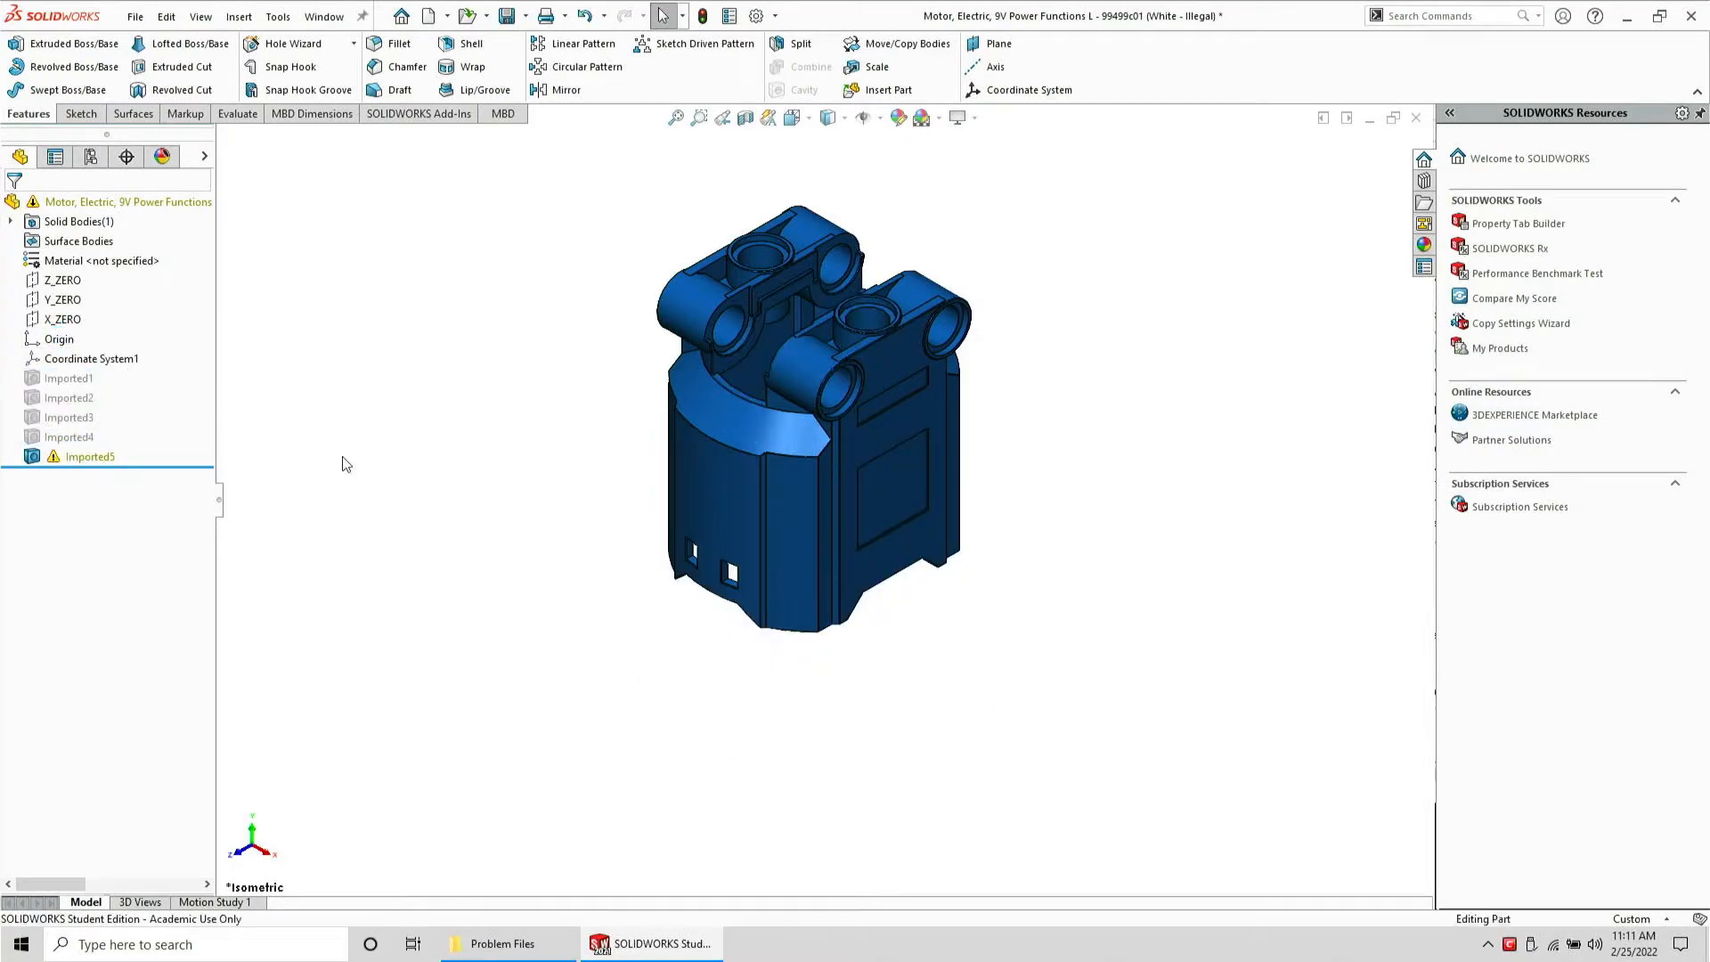
Open Import Diagnostics for the Imported5 feature
middle_click_drag(683, 659, 663, 517)
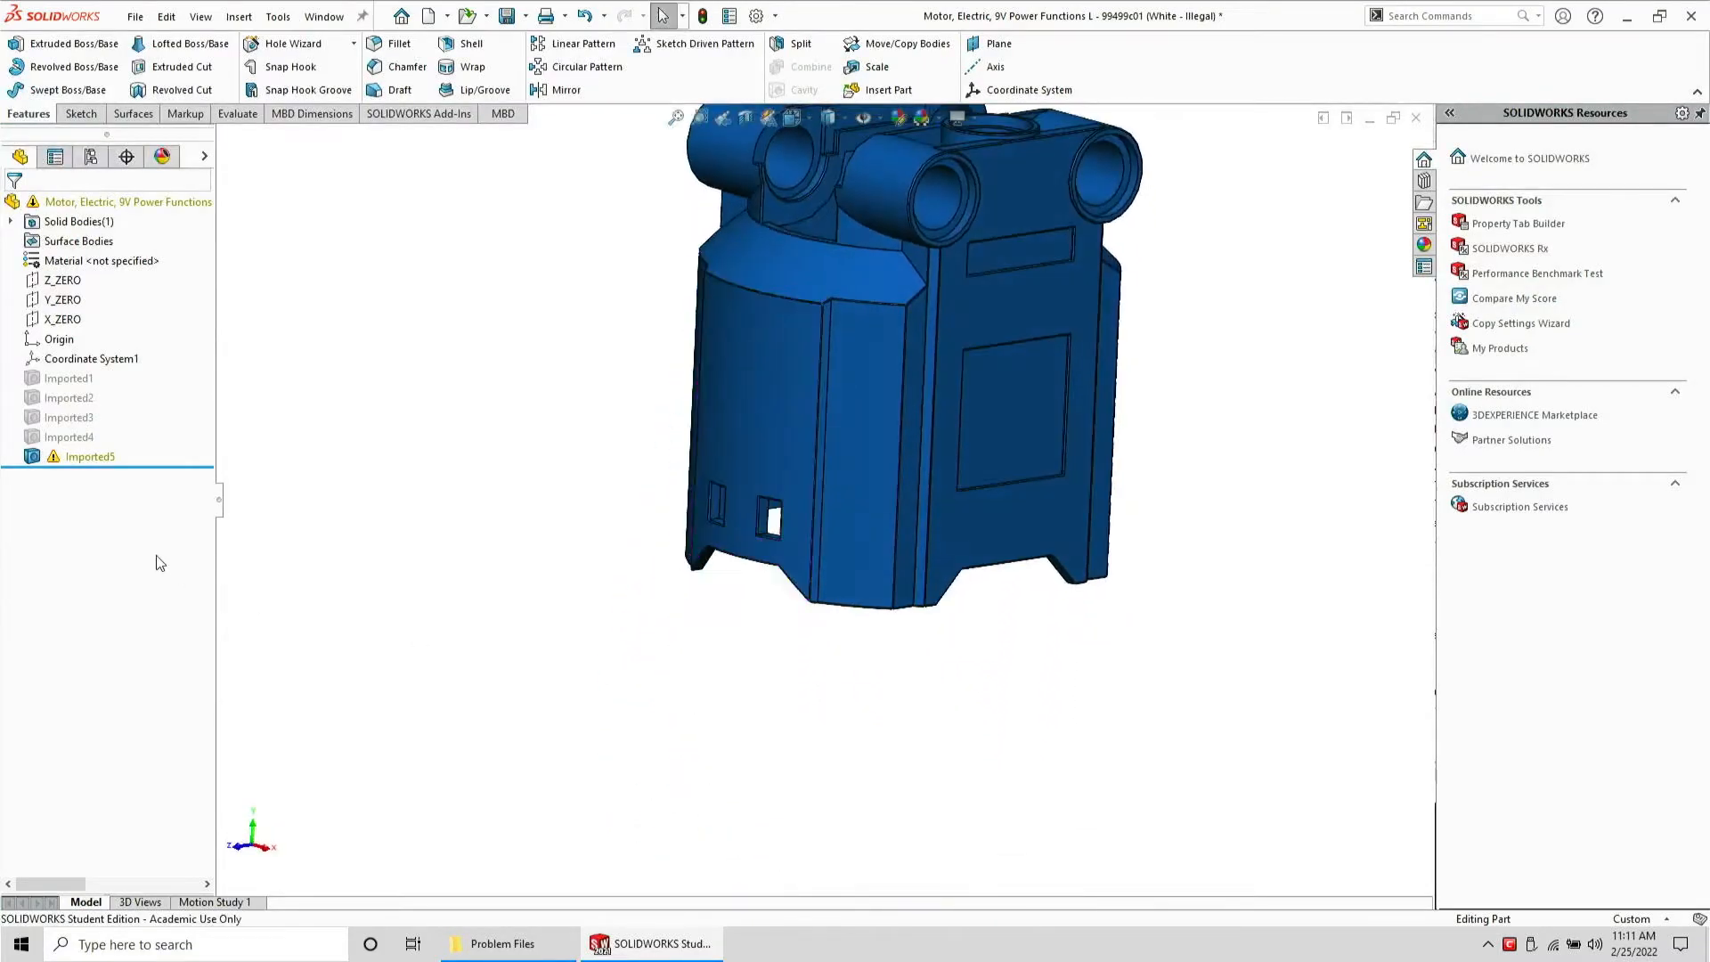
right_click(76, 459)
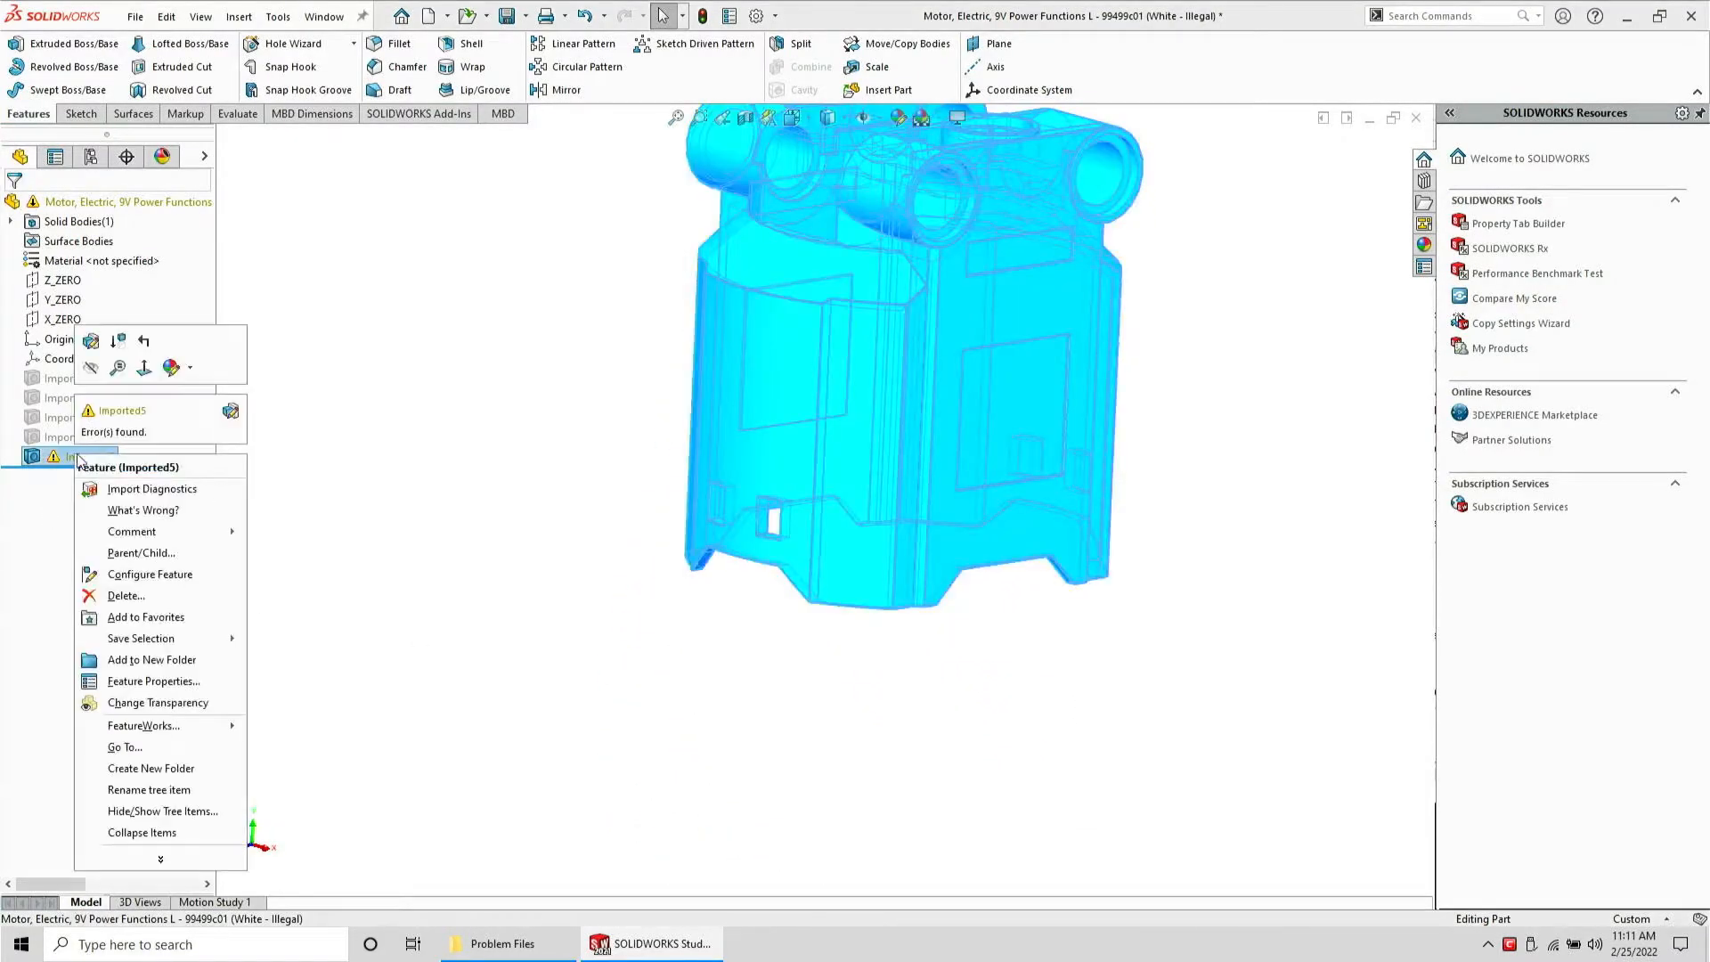
left_click(147, 489)
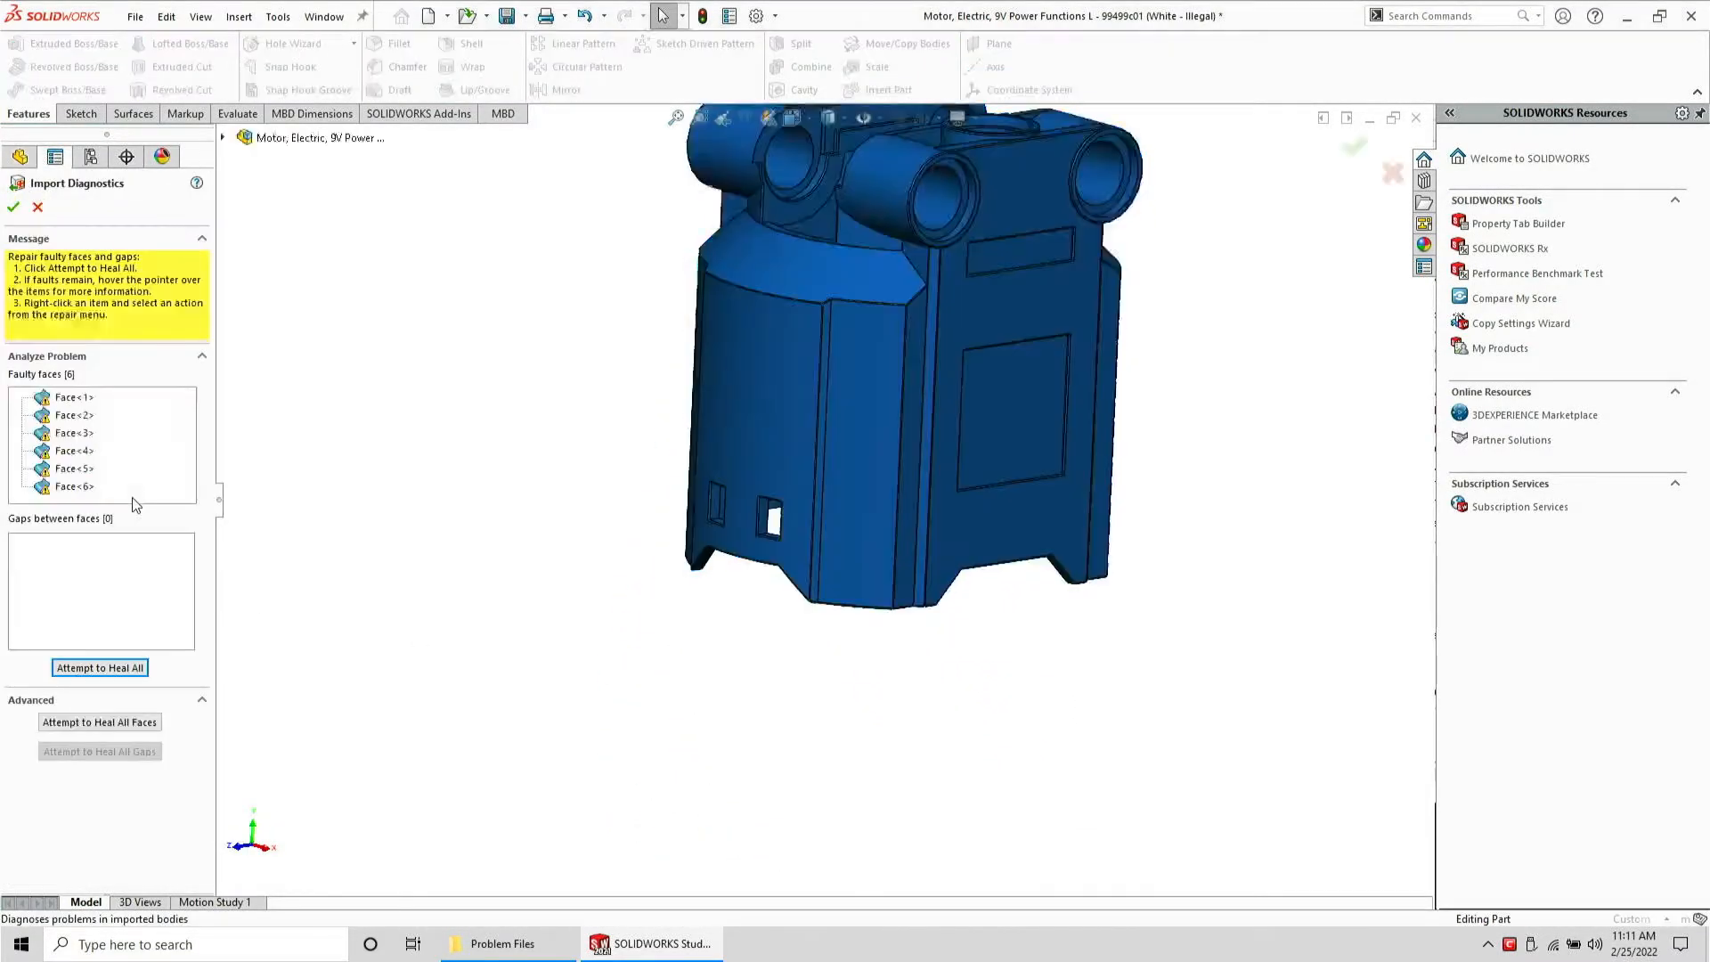
Examine the first faulty face on the motor body
left_click(73, 397)
middle_click_drag(758, 300, 688, 148)
scroll(754, 753, "down", 9)
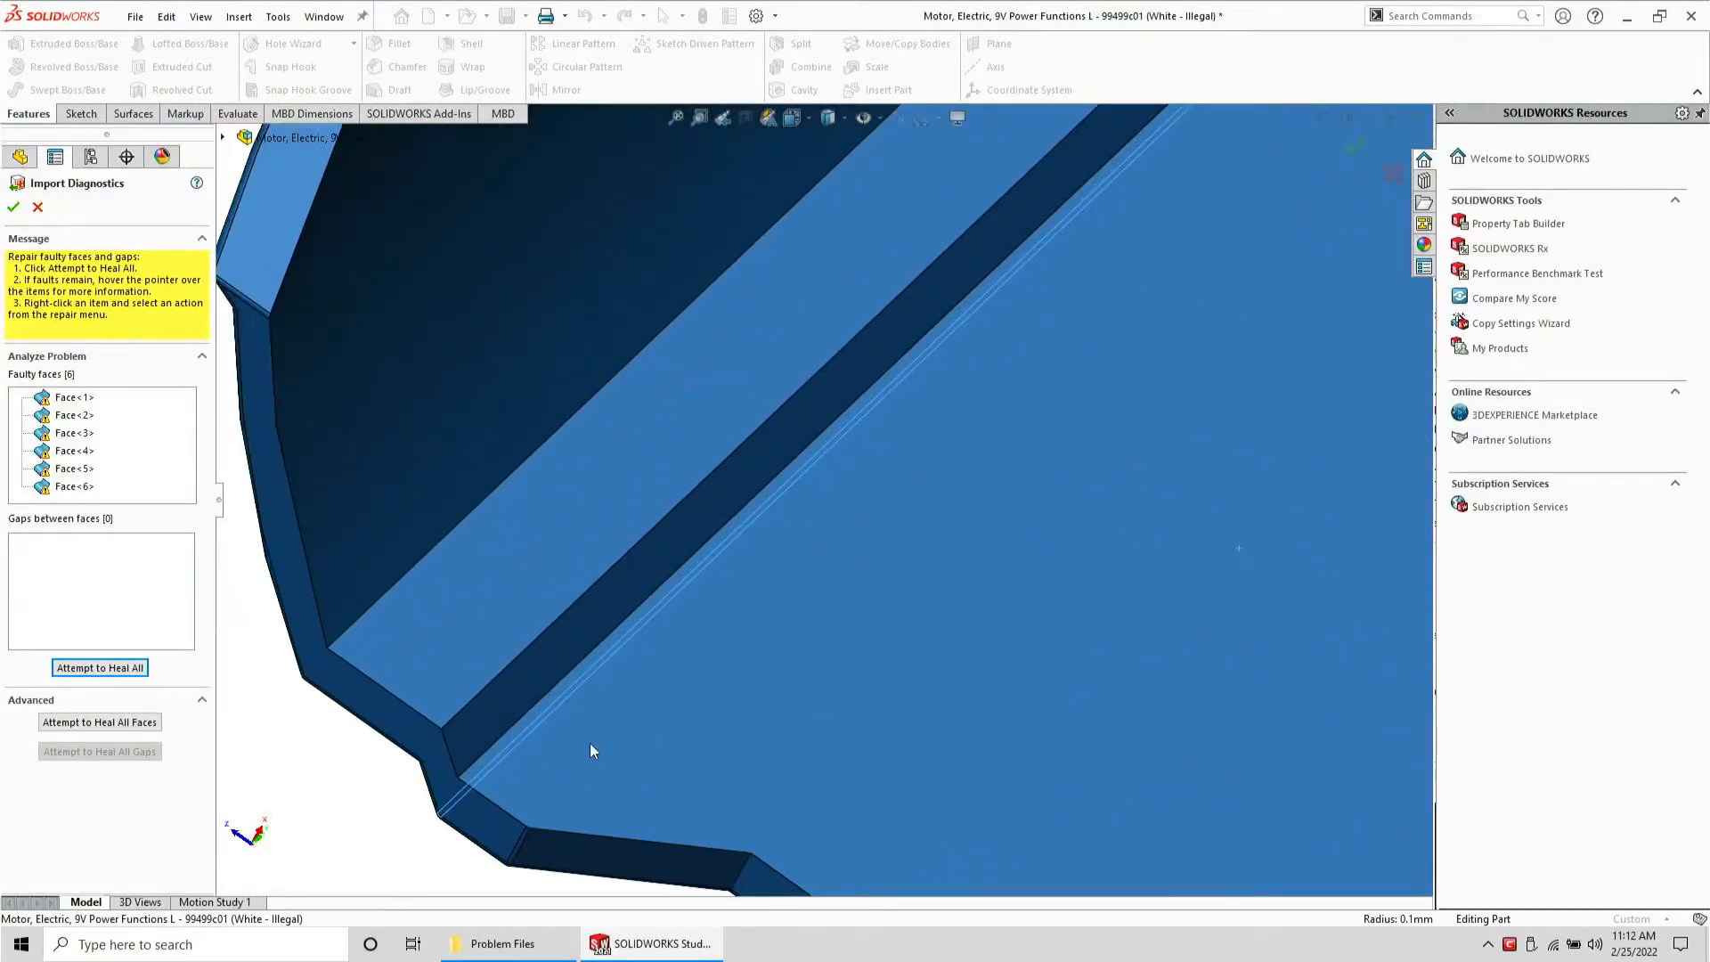
middle_click_drag(472, 734, 569, 751)
scroll(569, 751, "up", 10)
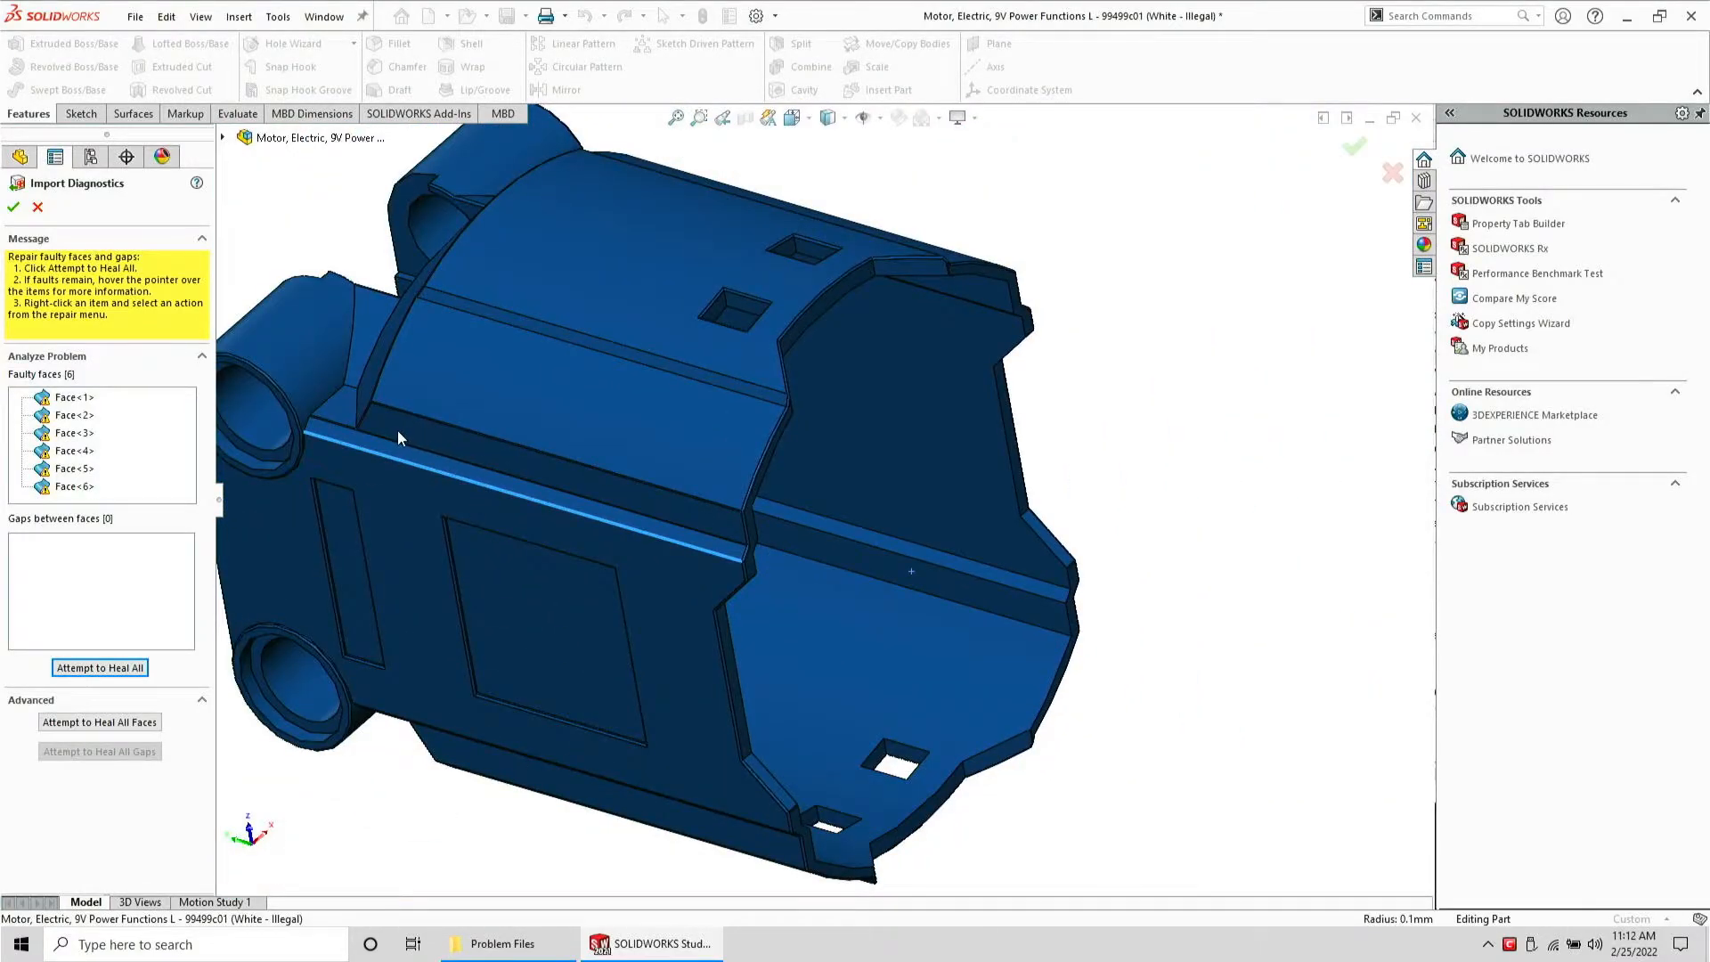
scroll(333, 432, "down", 8)
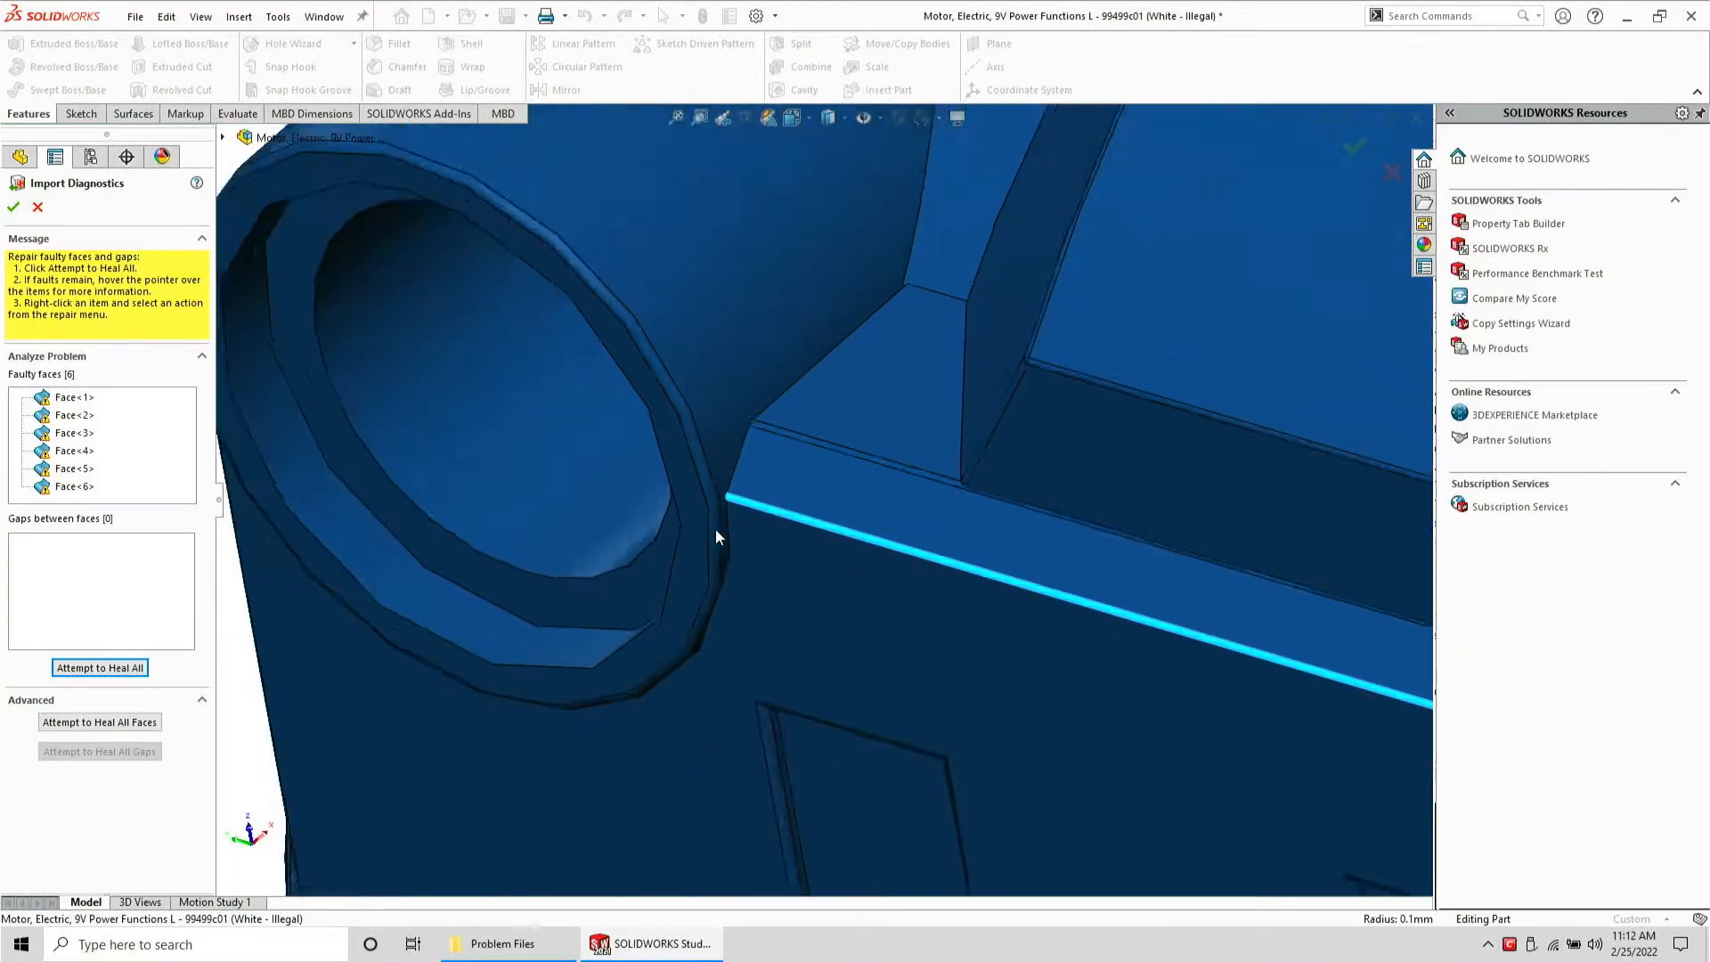
scroll(748, 538, "up", 10)
scroll(1028, 545, "down", 4)
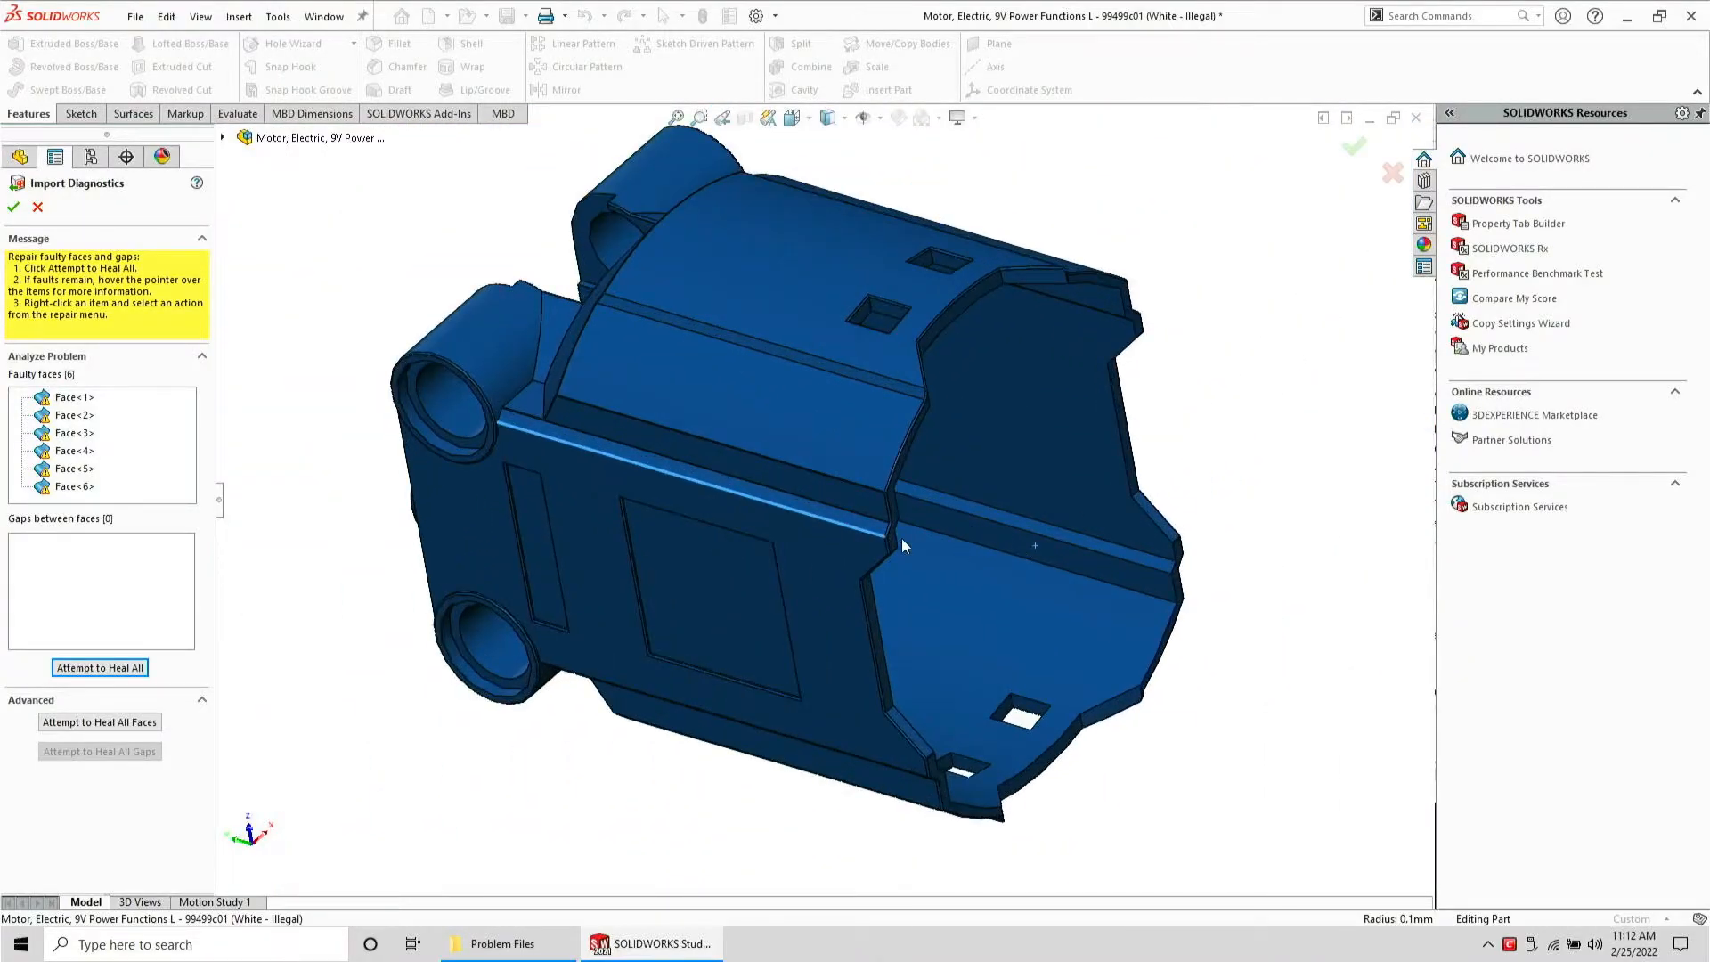
middle_click_drag(901, 545, 868, 604)
Heal all faulty faces and accept the import diagnostics
left_click(89, 668)
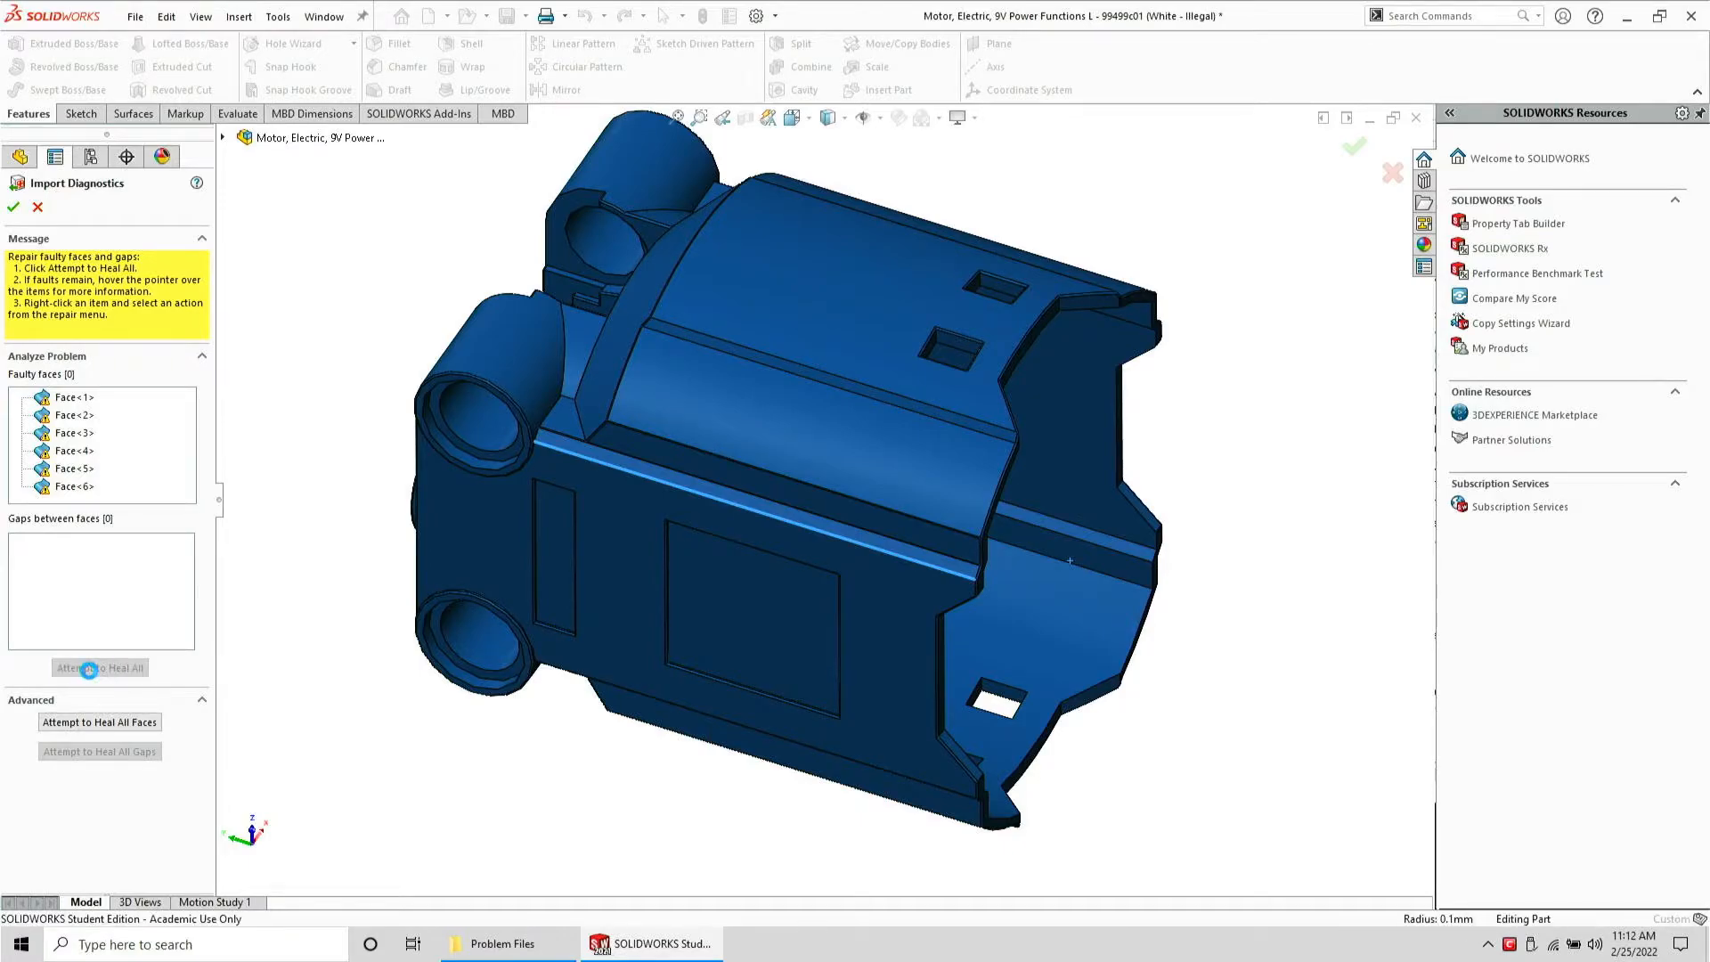
left_click(14, 204)
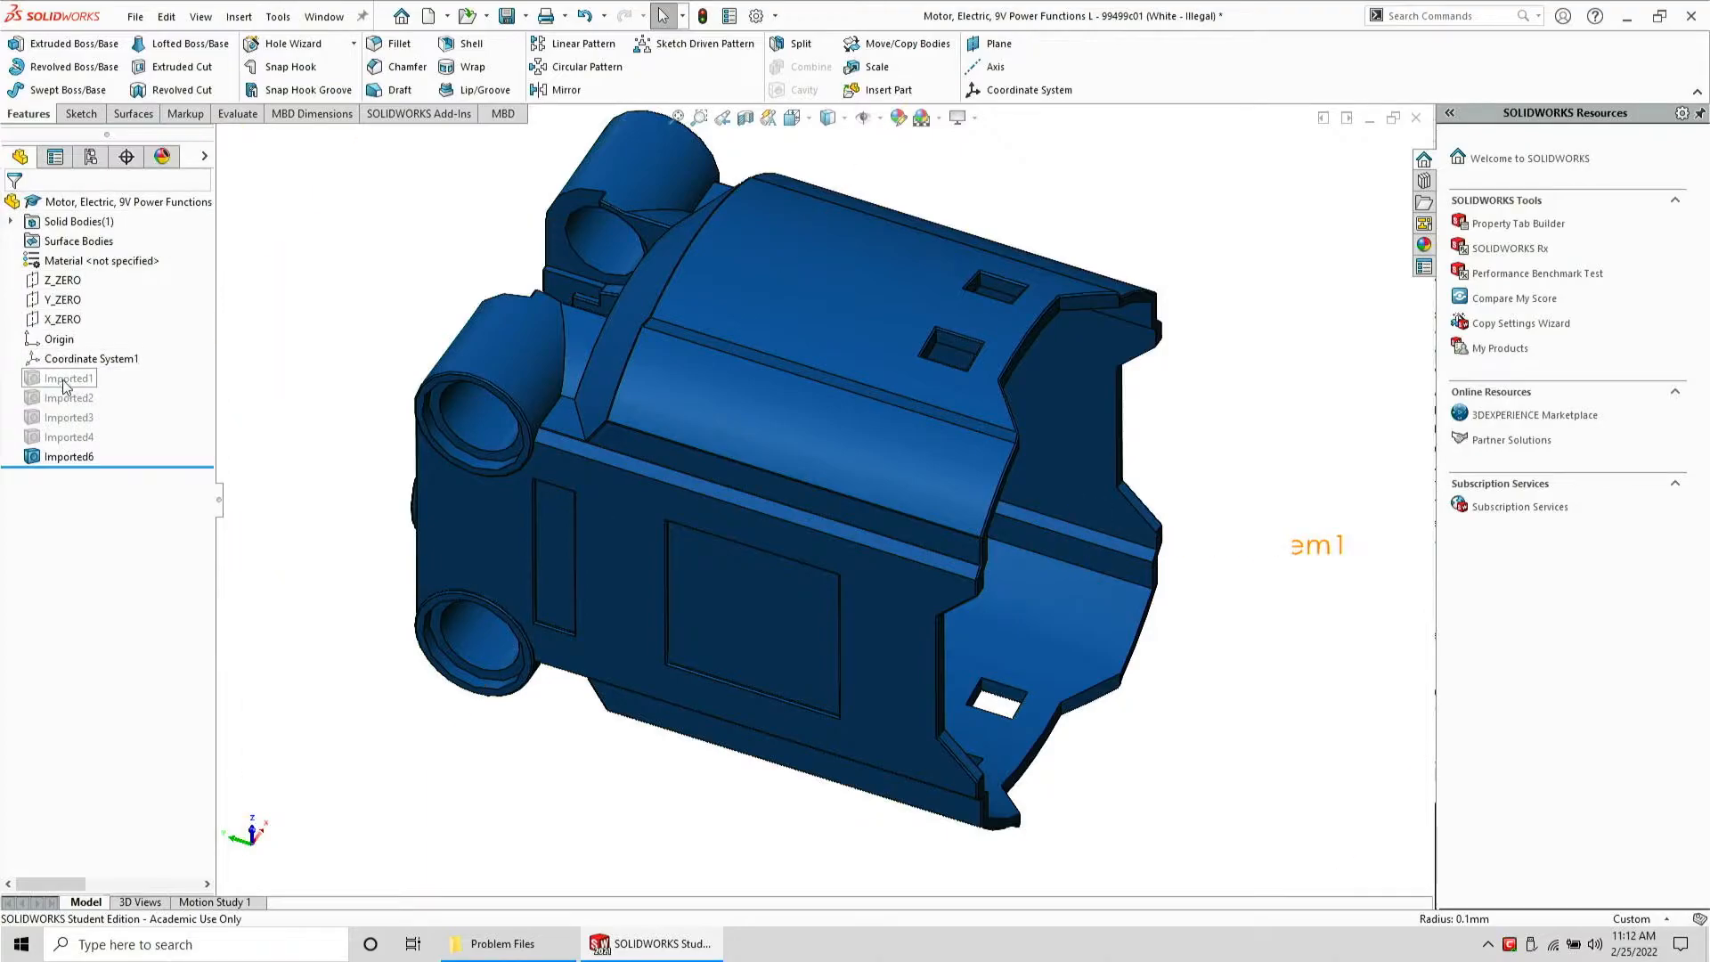
Unsuppress the imported bodies Imported1 through Imported4
left_click(66, 382)
right_click(69, 434)
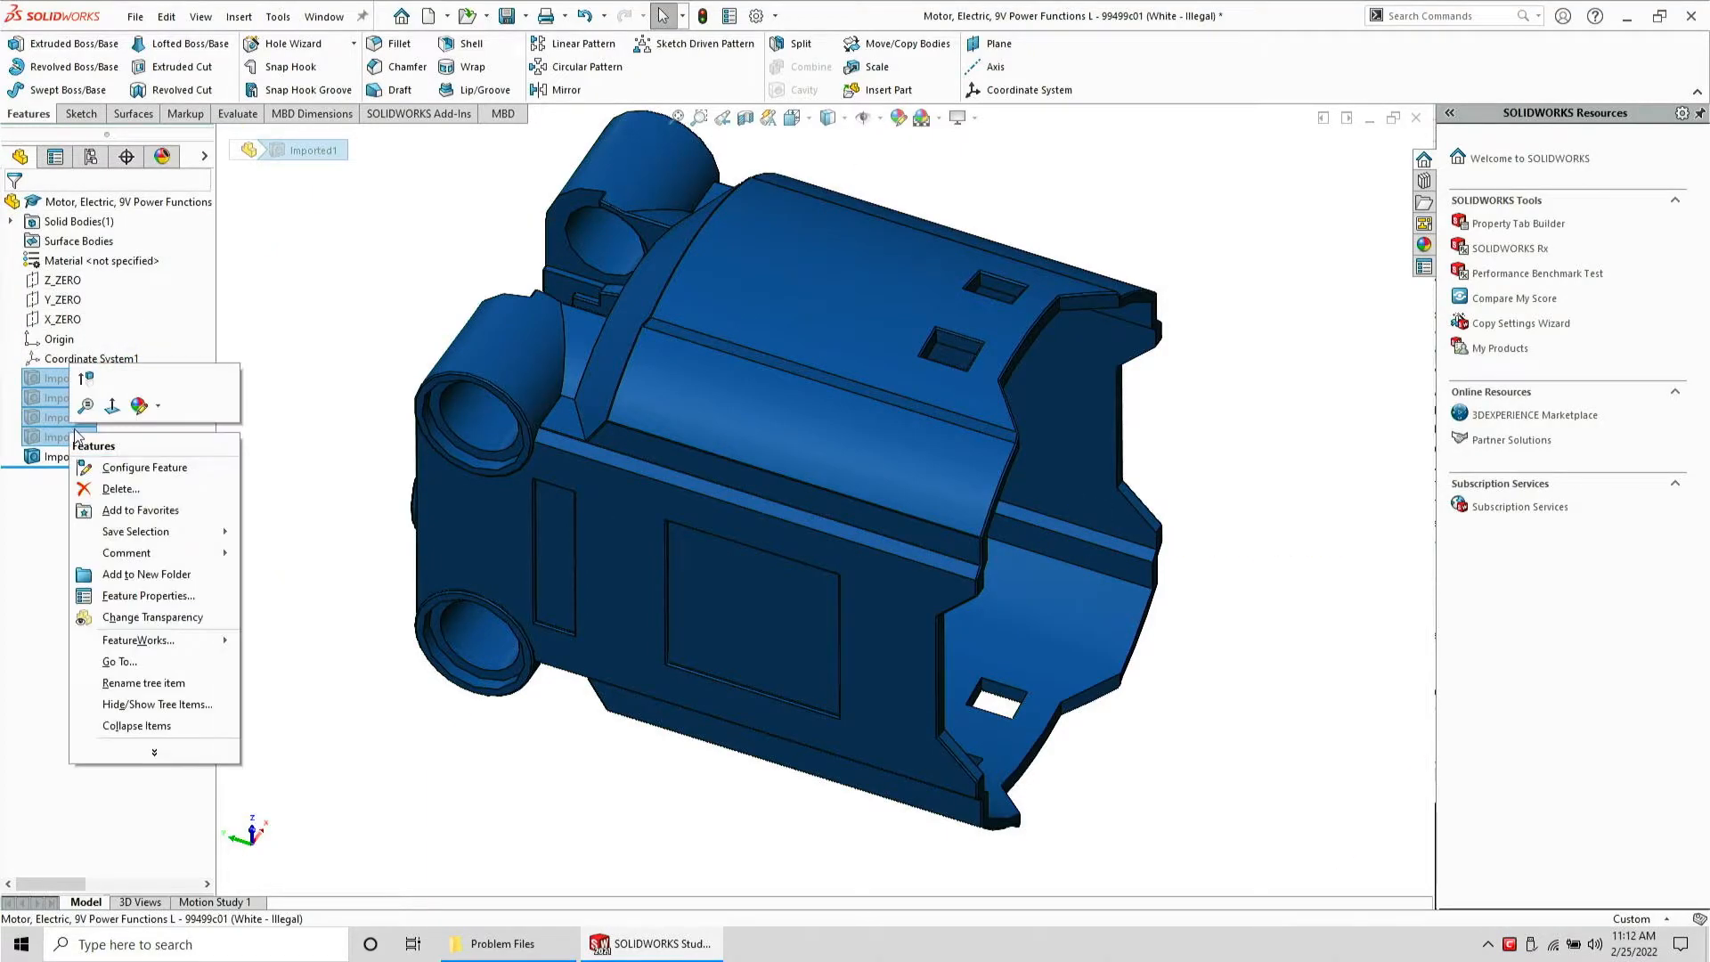
left_click(85, 381)
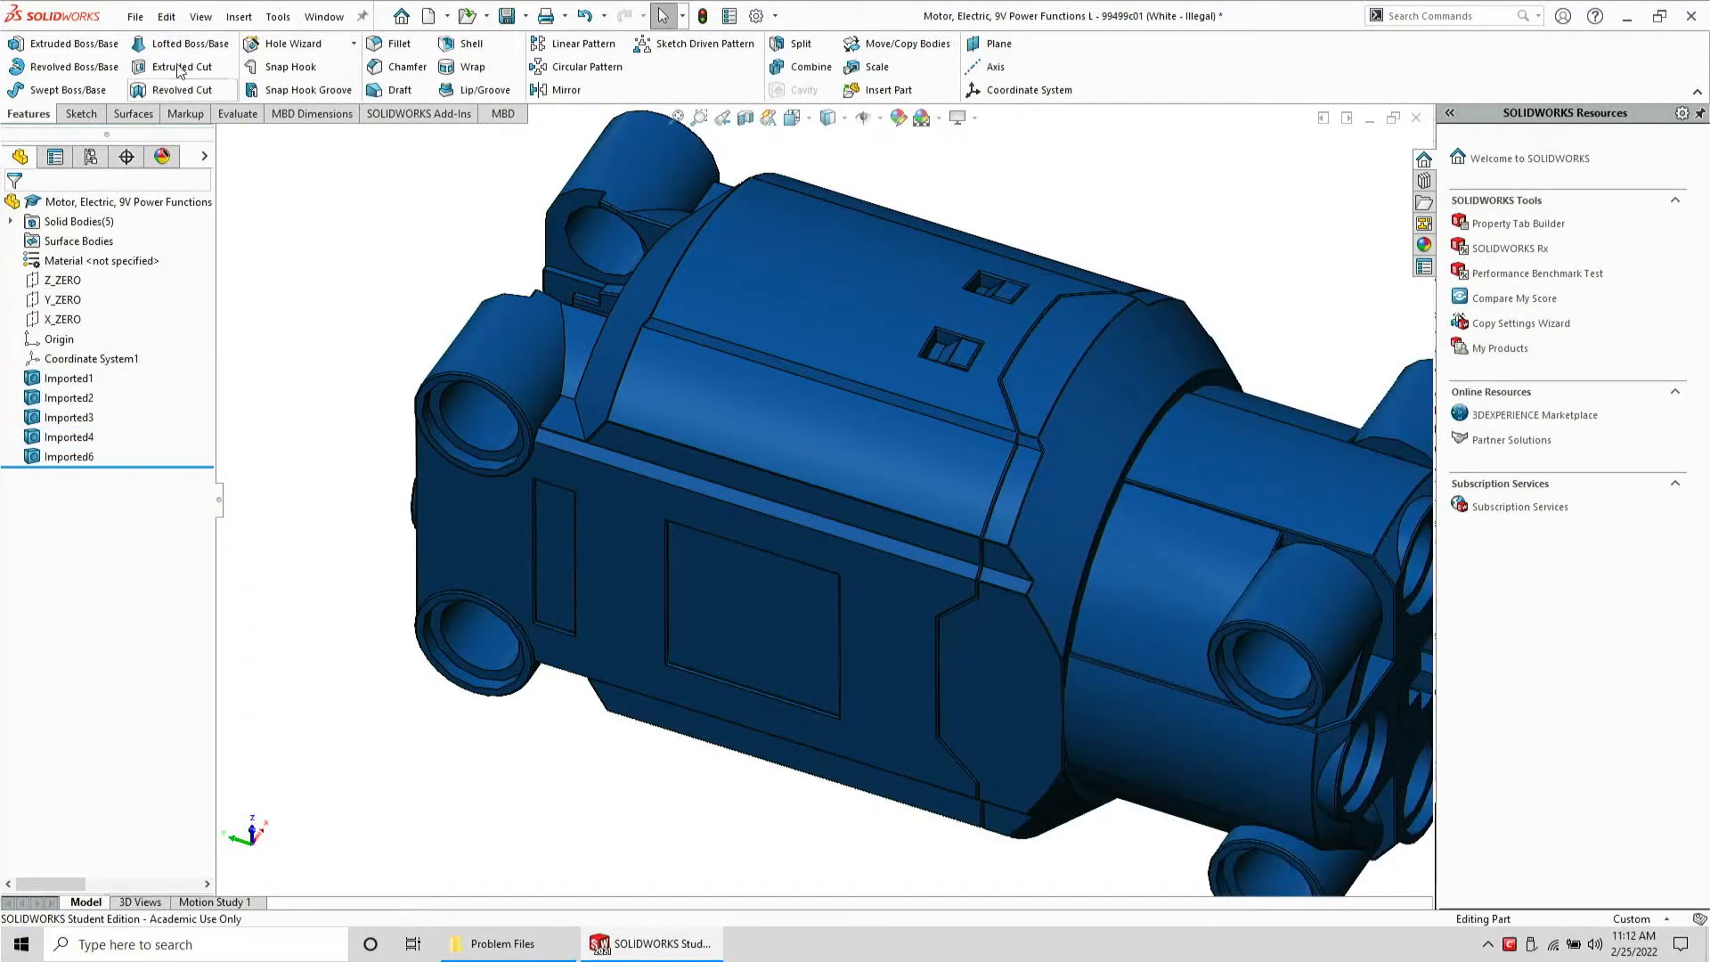
Save the part as a STEP file replacing the existing one, then close it without saving
left_click(135, 17)
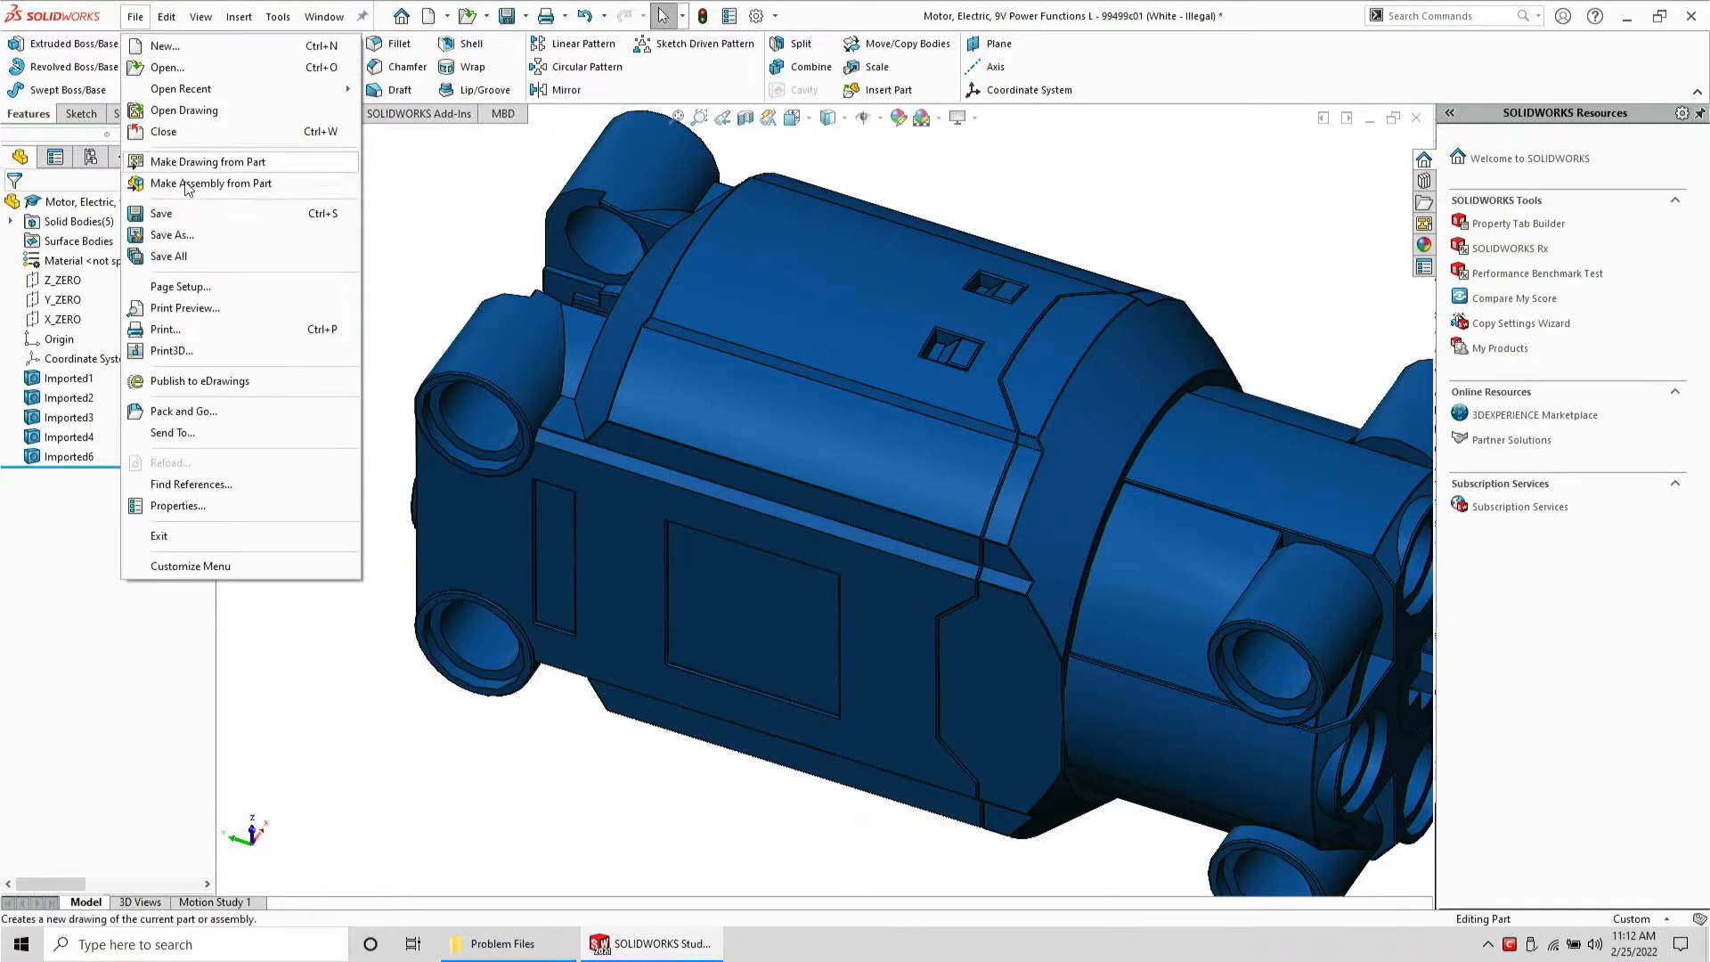
left_click(205, 234)
key("Tab")
key("s")
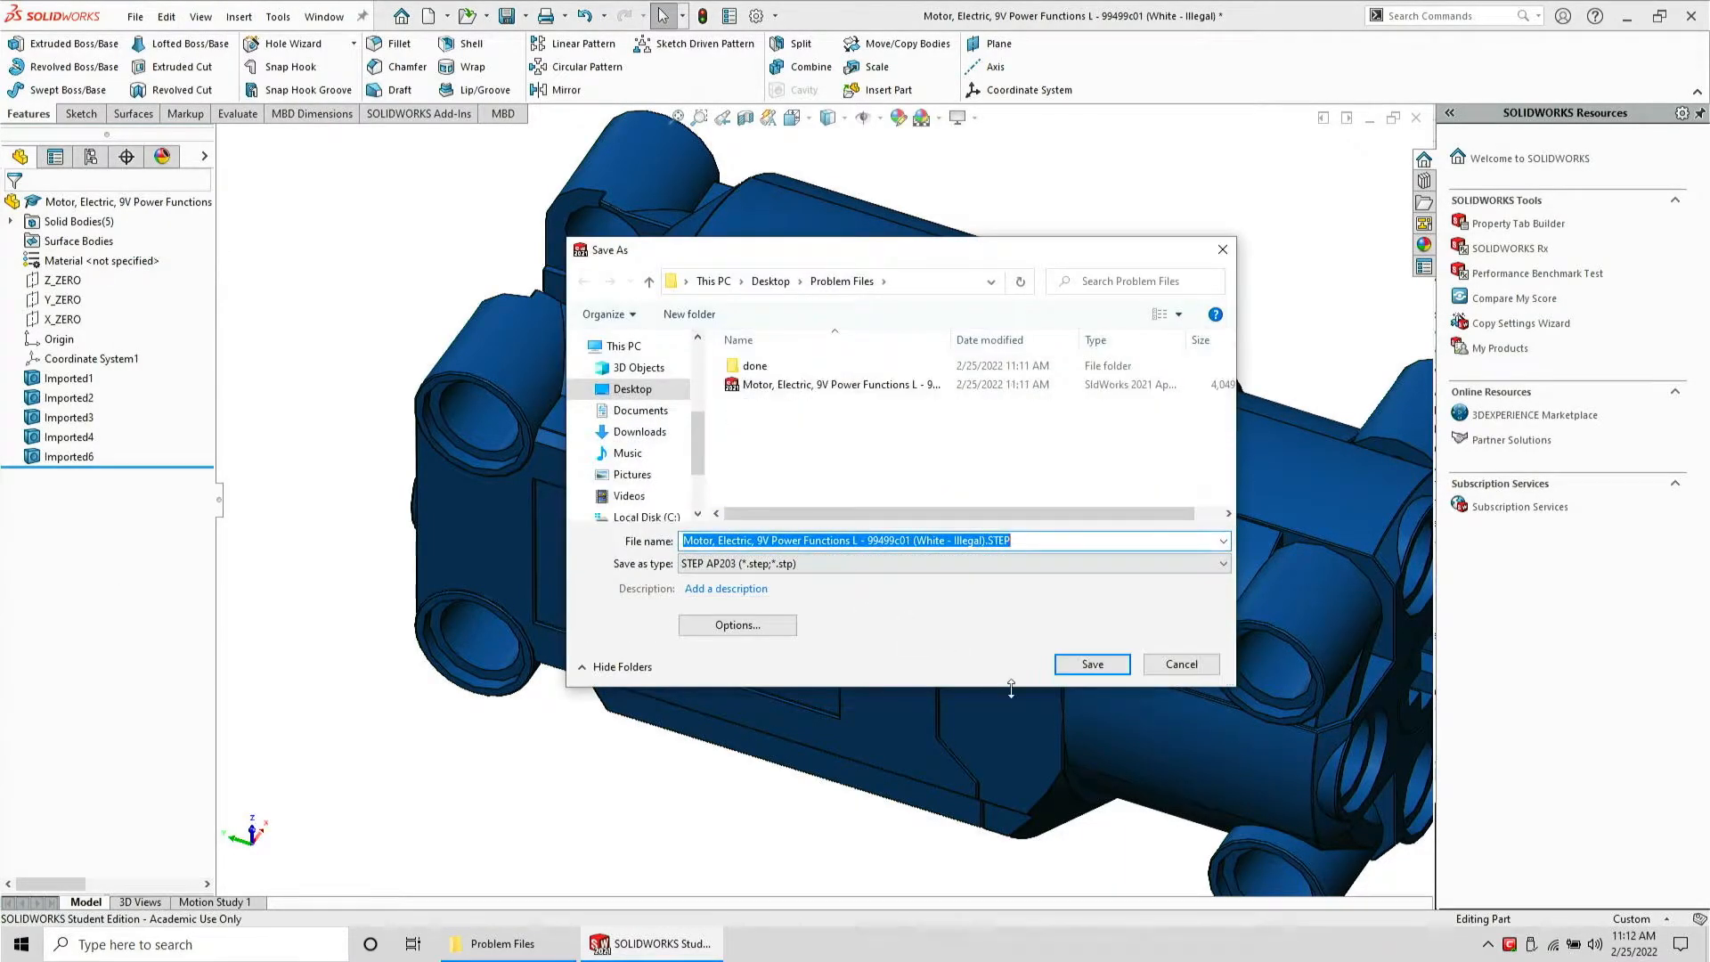
left_click(1101, 666)
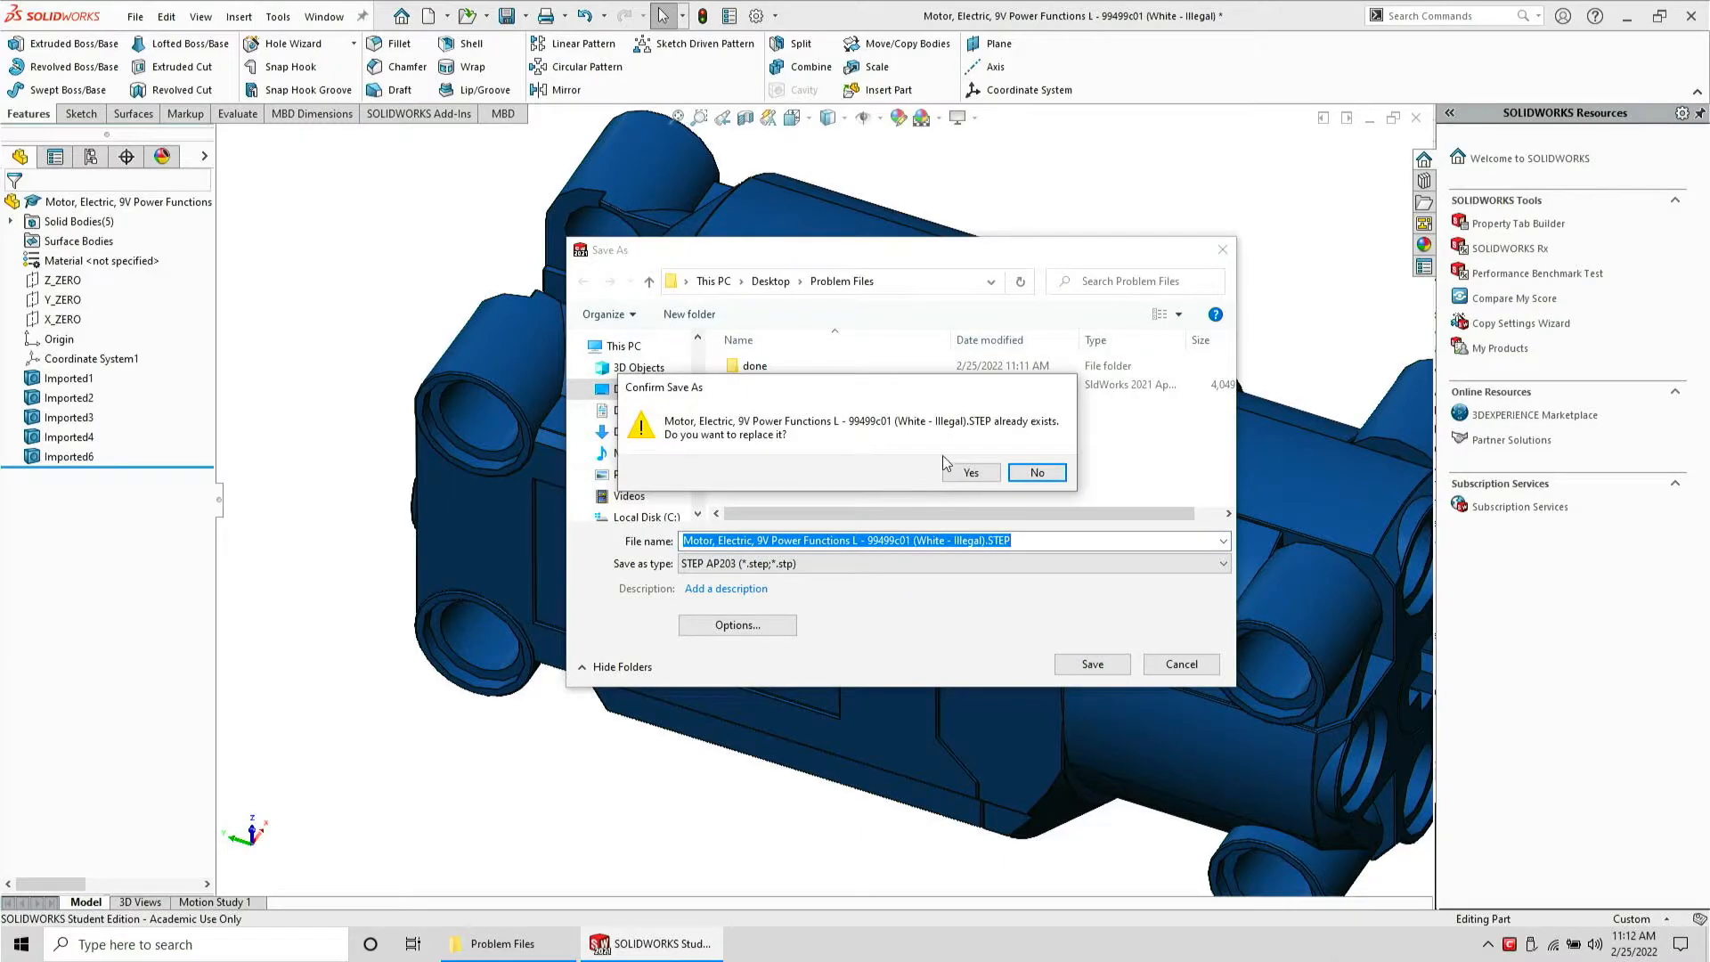
left_click(969, 472)
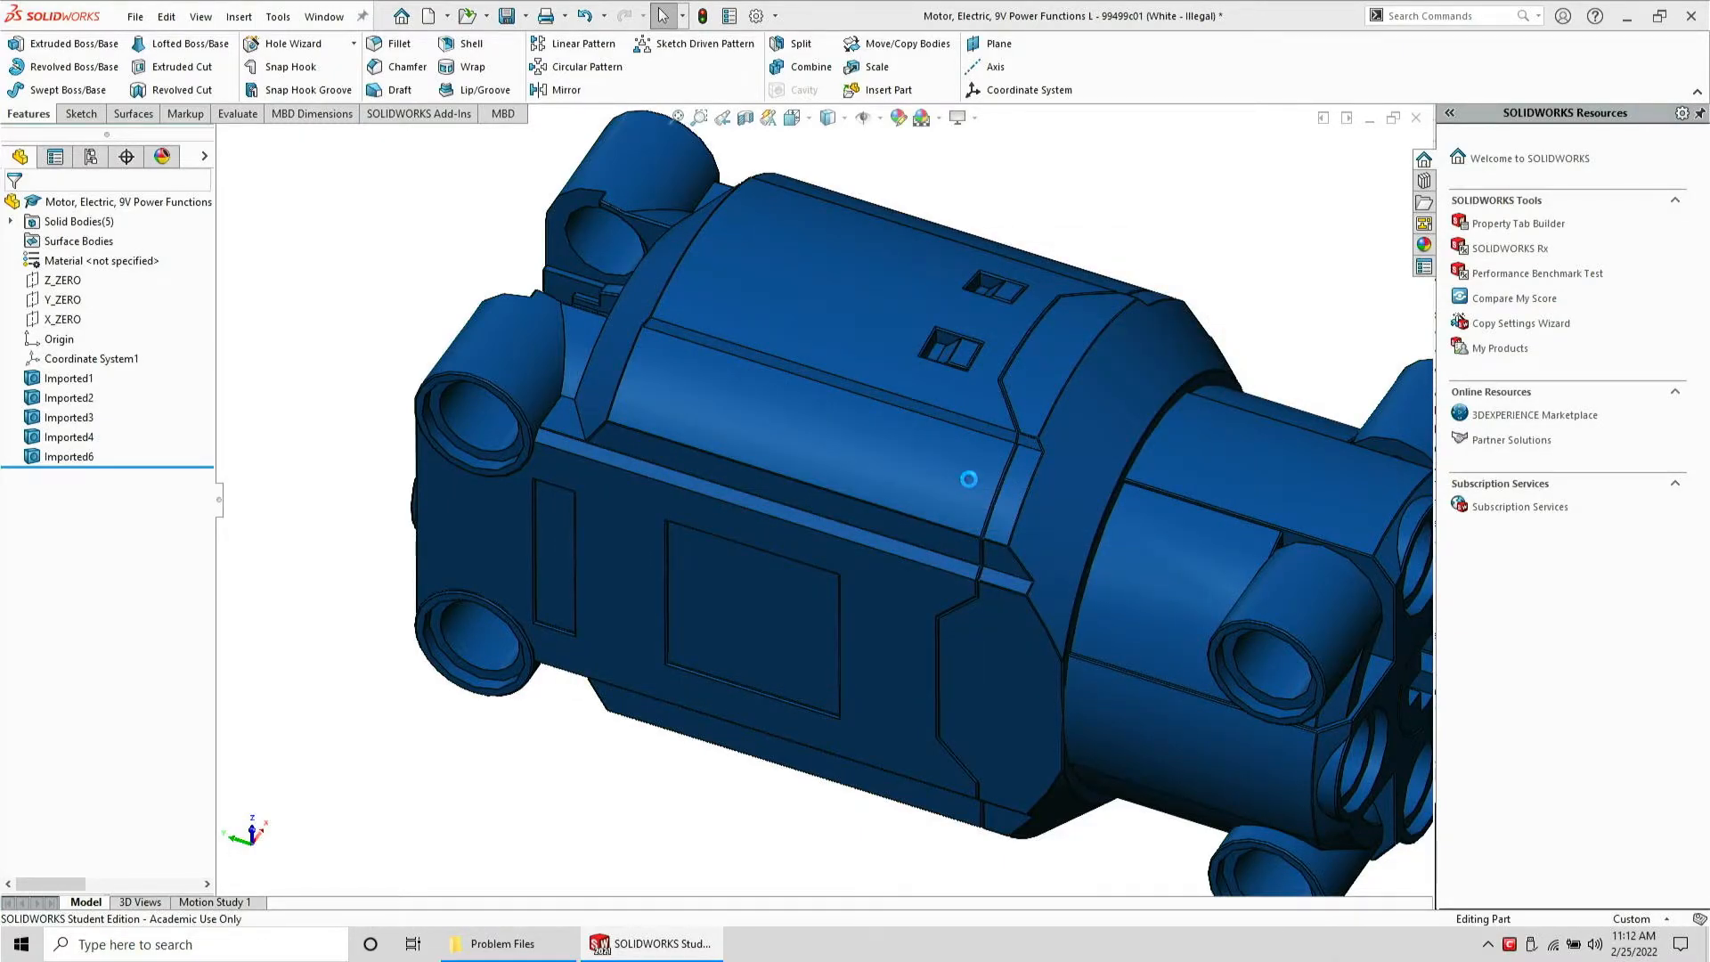
key("ctrl+w")
left_click(906, 478)
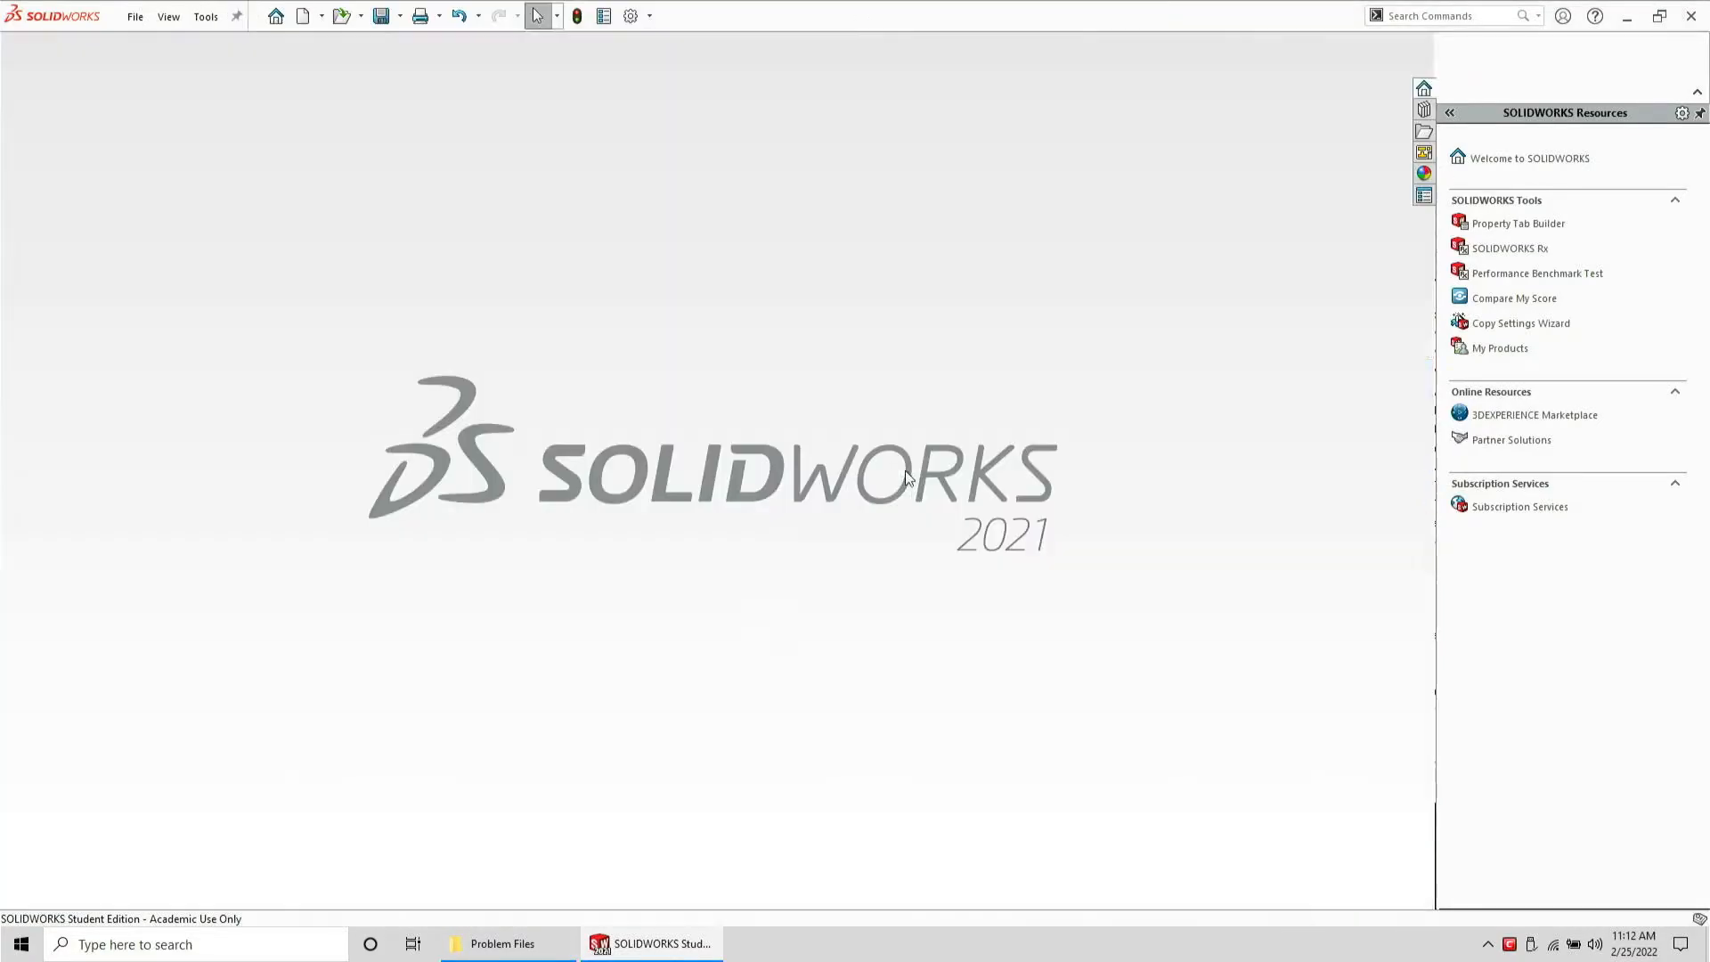
Open the Motor, Electric, 9V Power Functions L - 99499c01 (White - Illegal).STEP file from the Problem Files folder
left_click(502, 943)
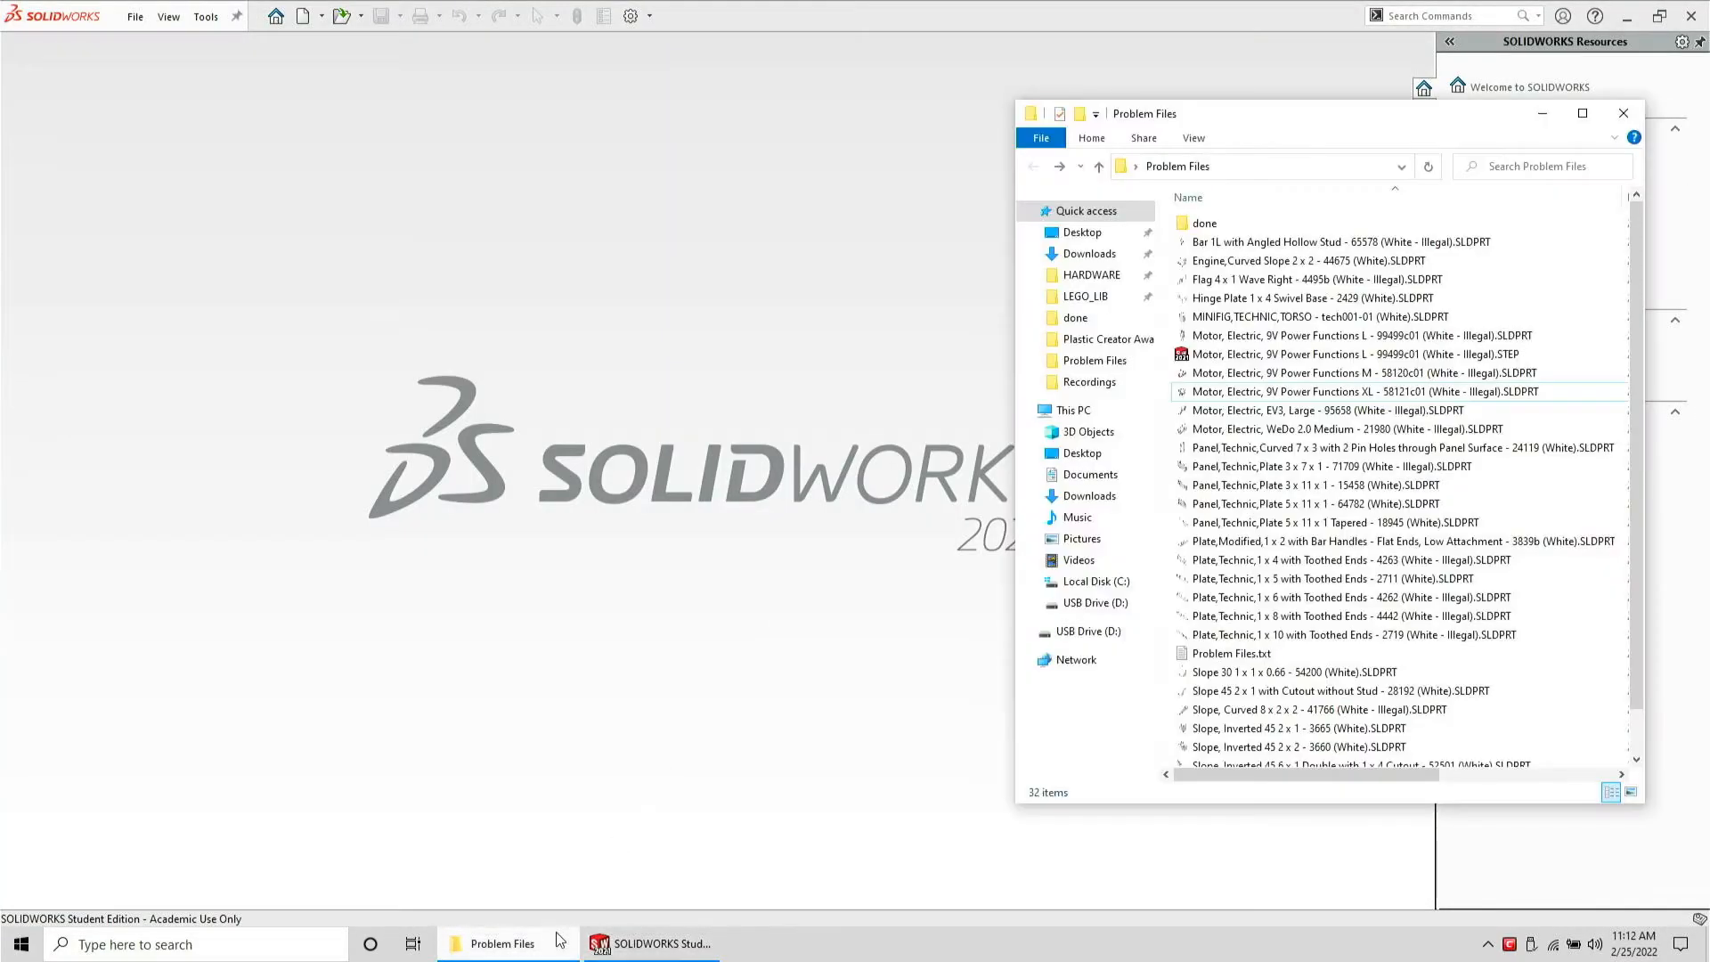
double_click(1244, 354)
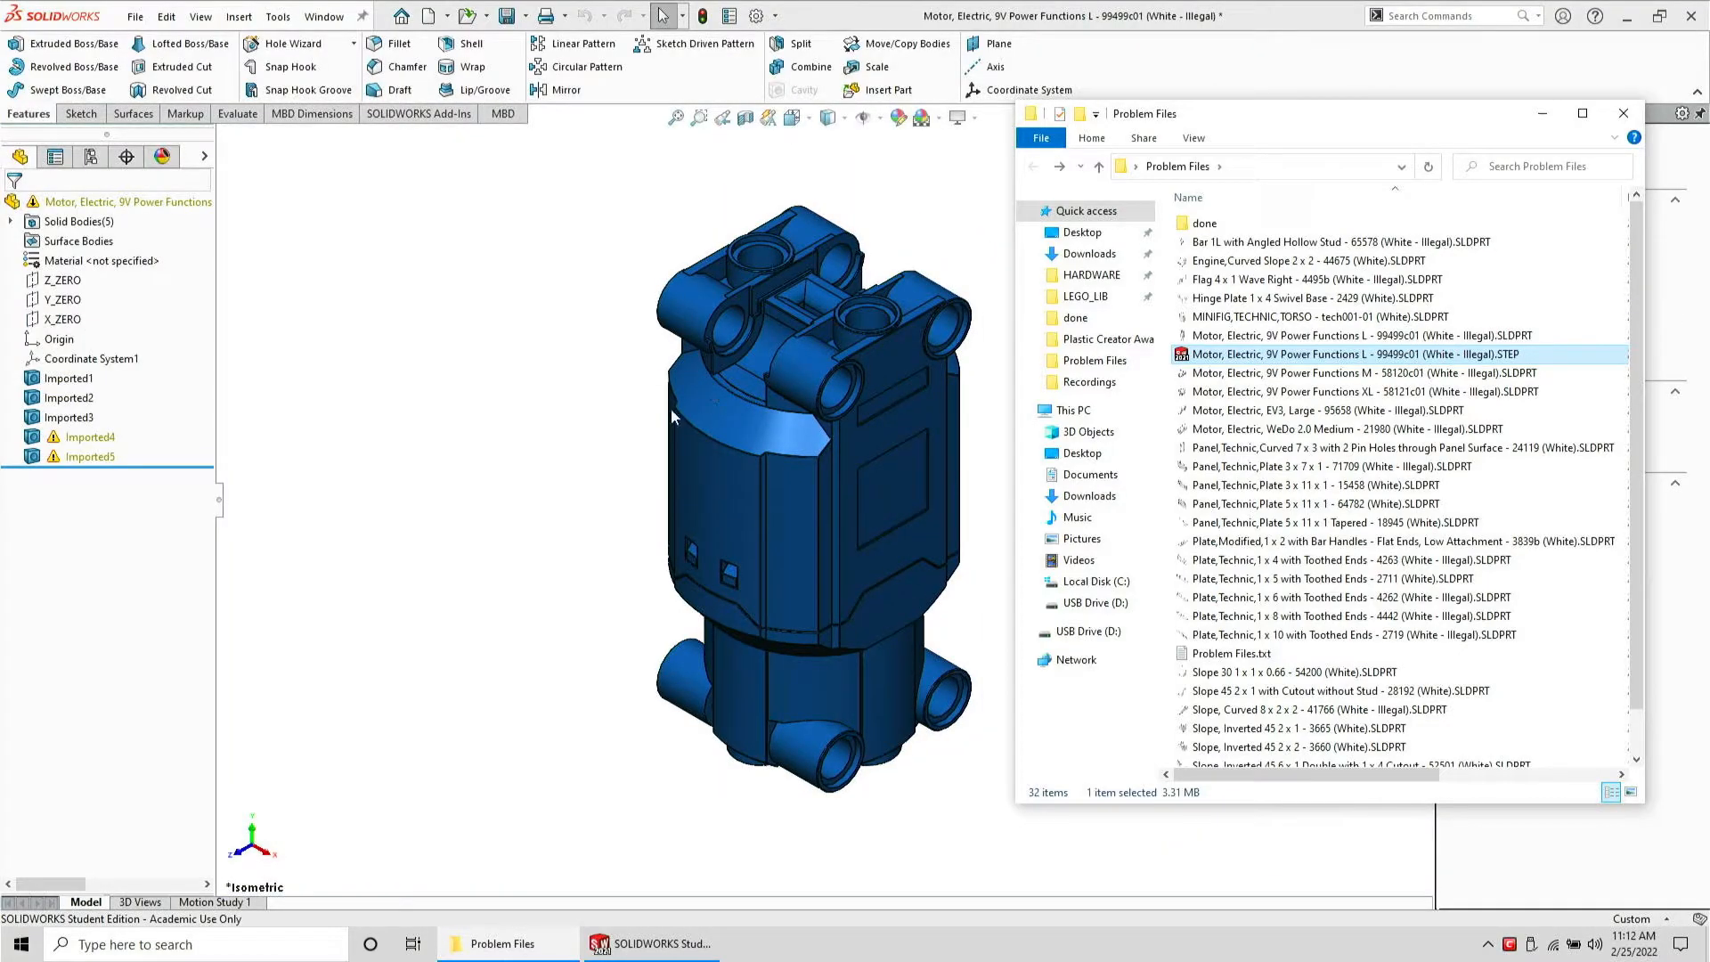
left_click(529, 452)
Run Import Diagnostics on Imported5, attempt to heal all faulty faces, and accept
mouse_move(73, 468)
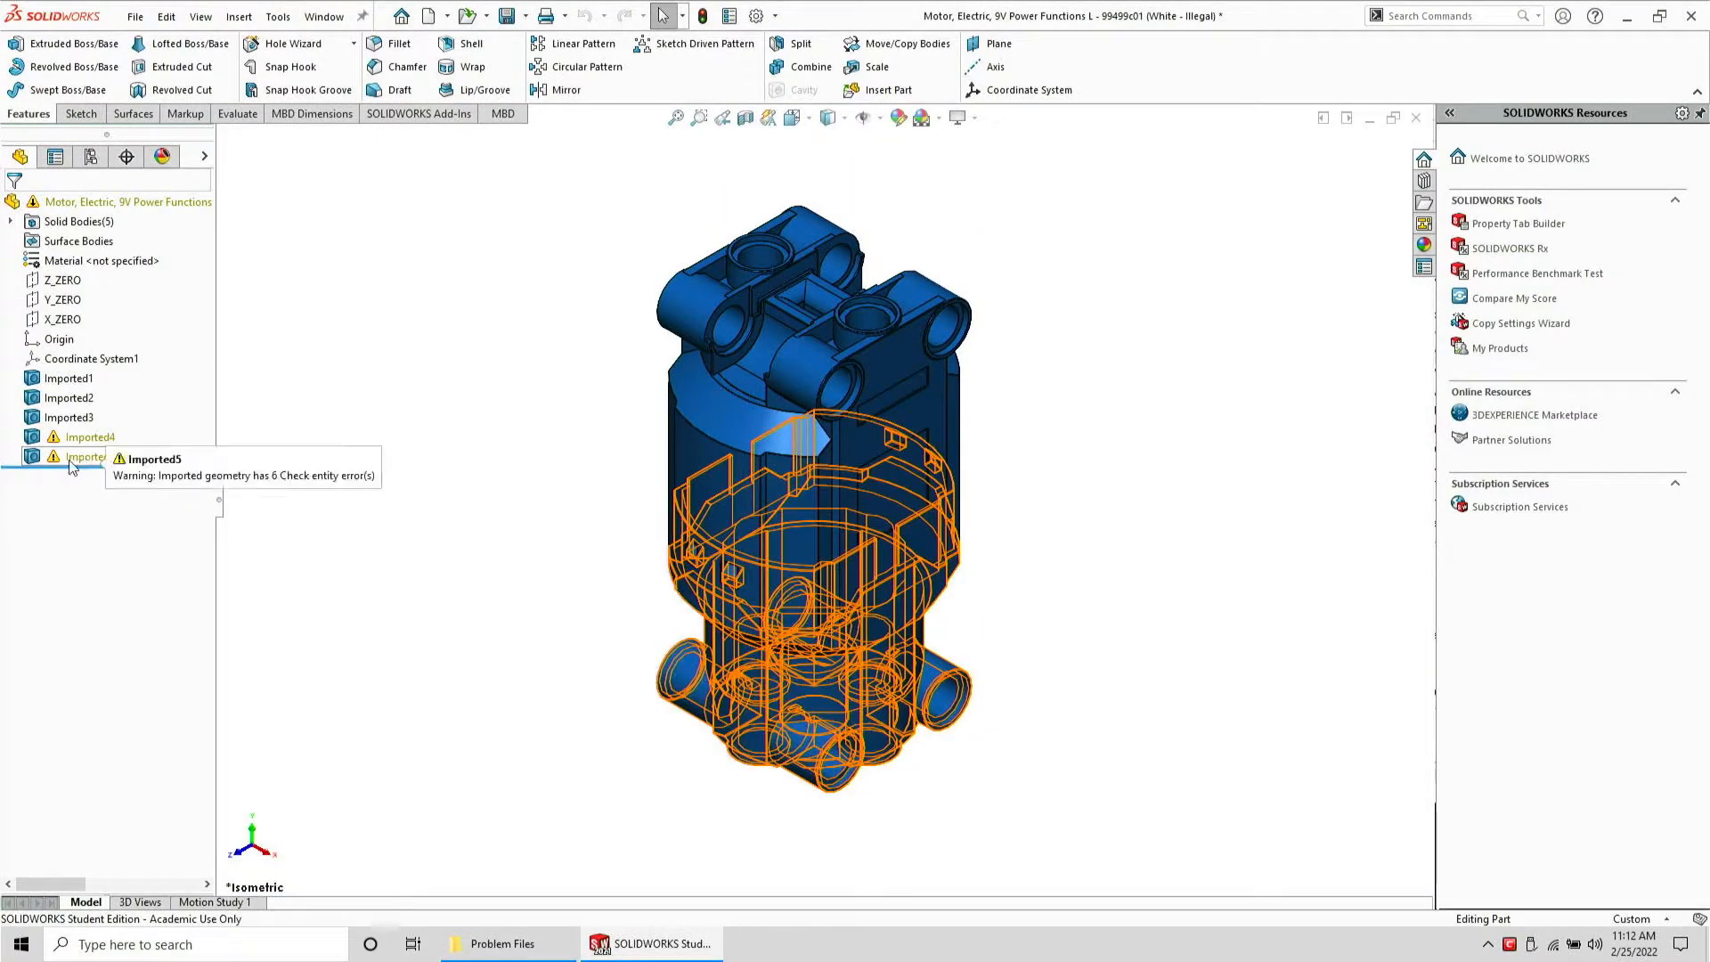
right_click(69, 461)
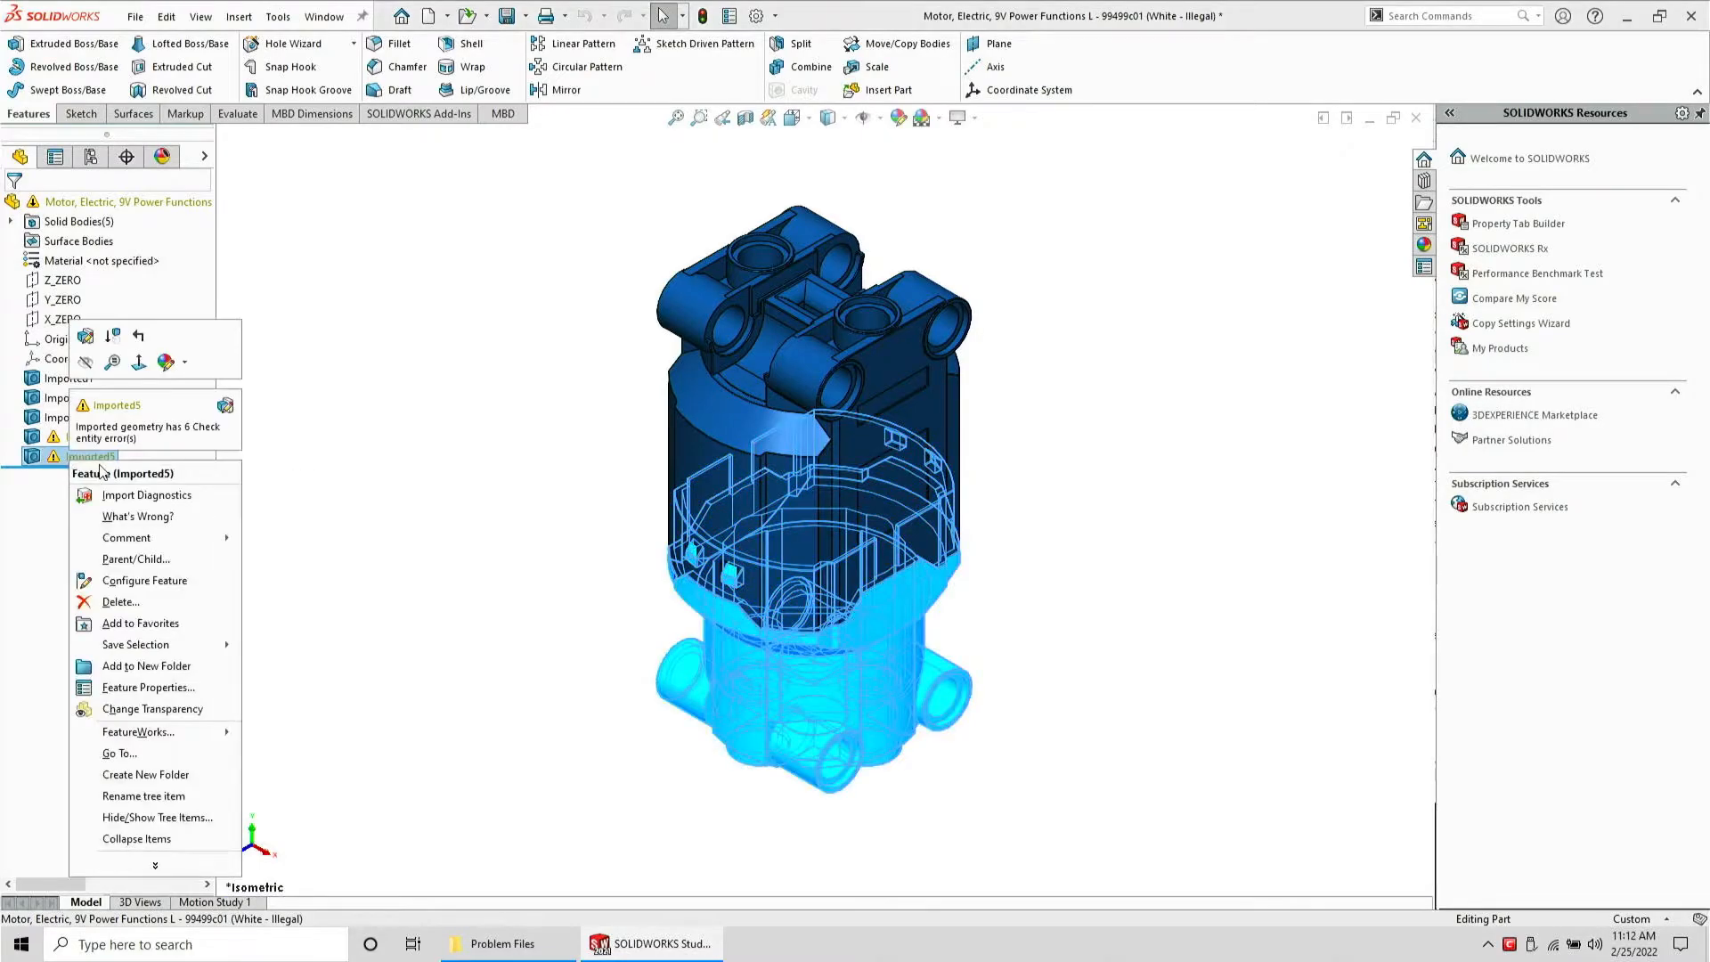
left_click(134, 494)
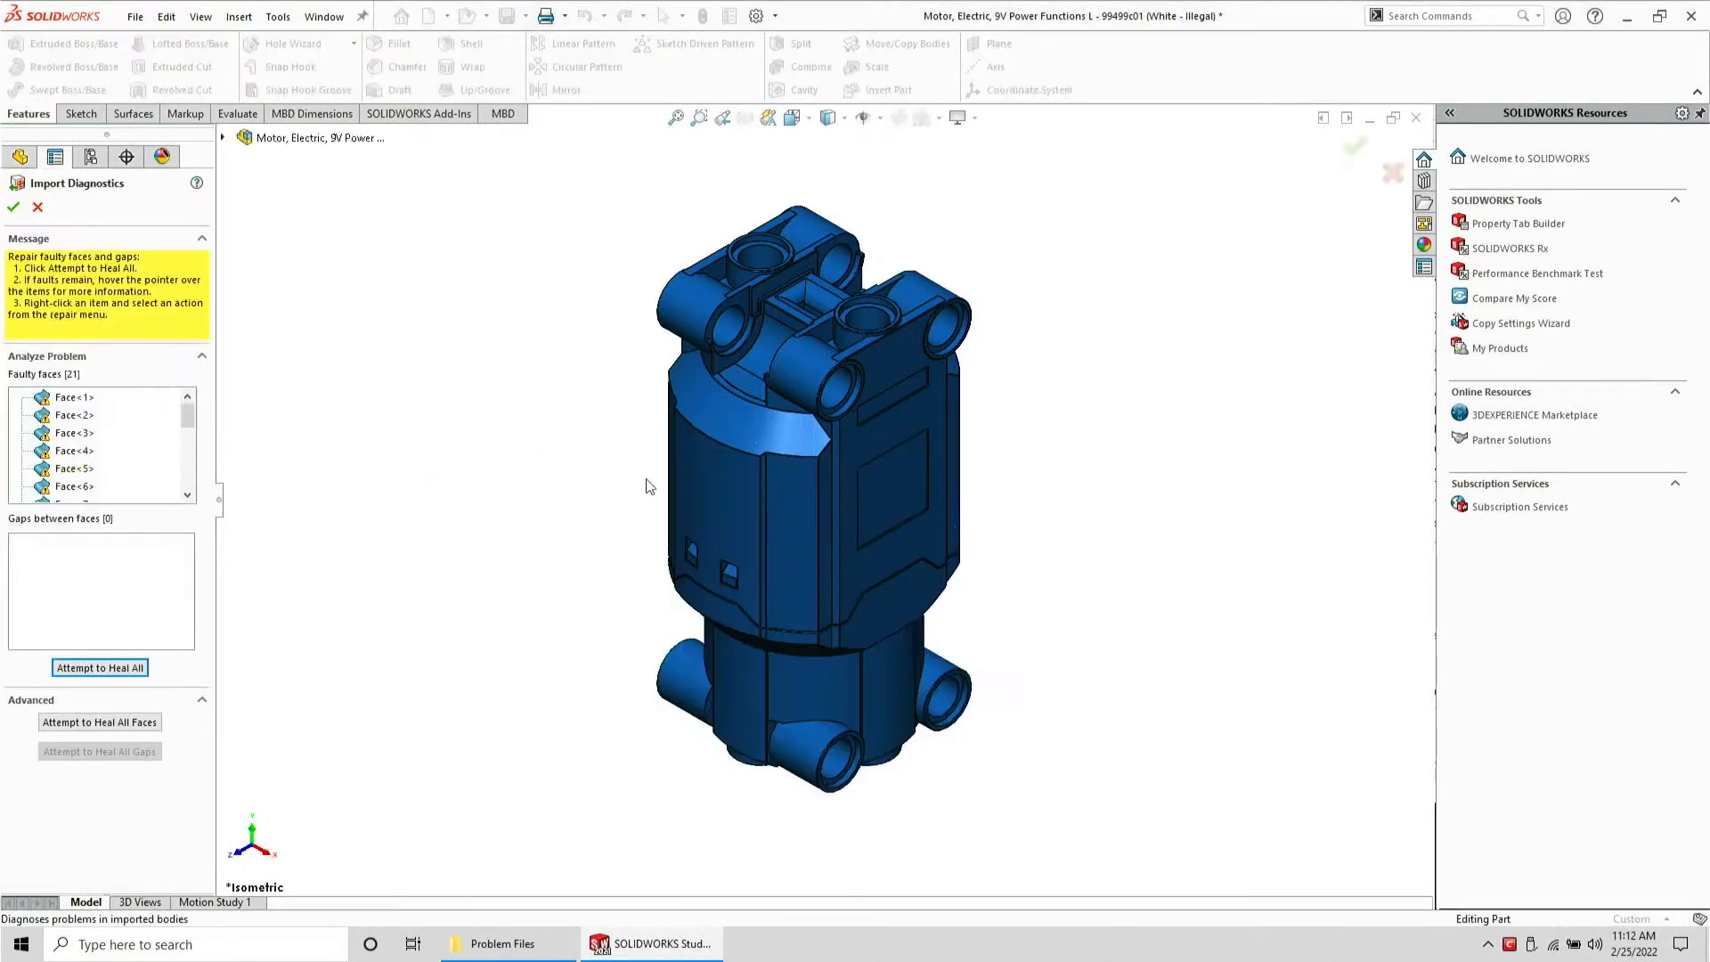
left_click(123, 668)
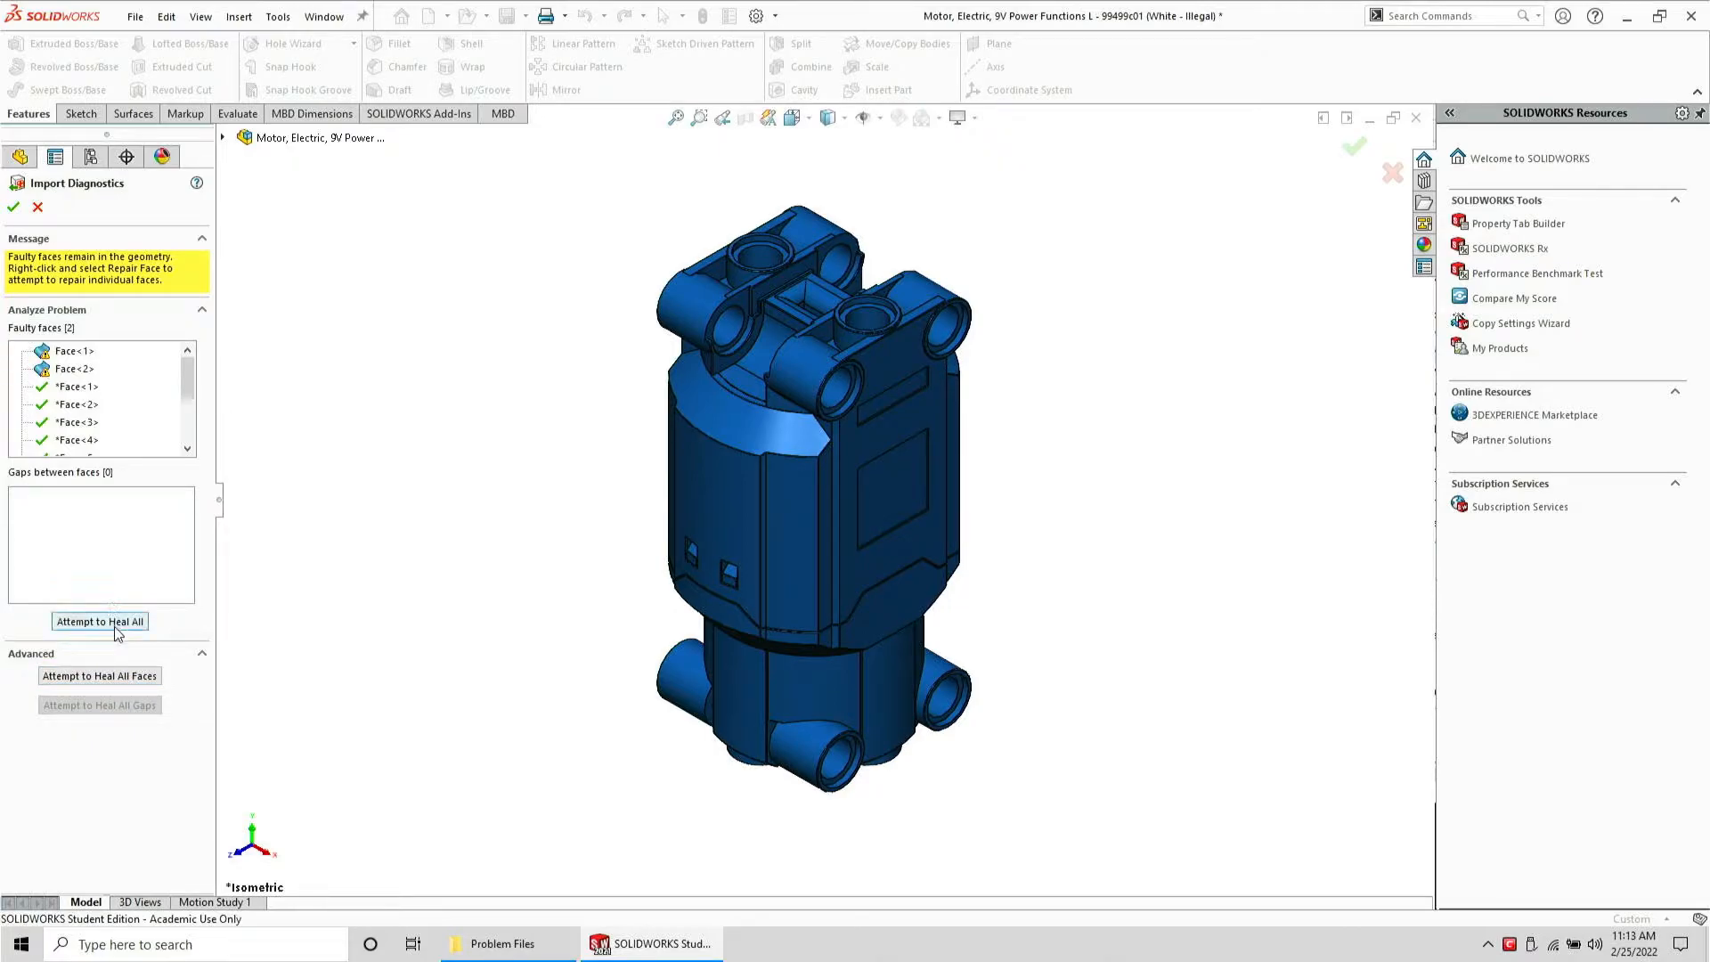
left_click(14, 208)
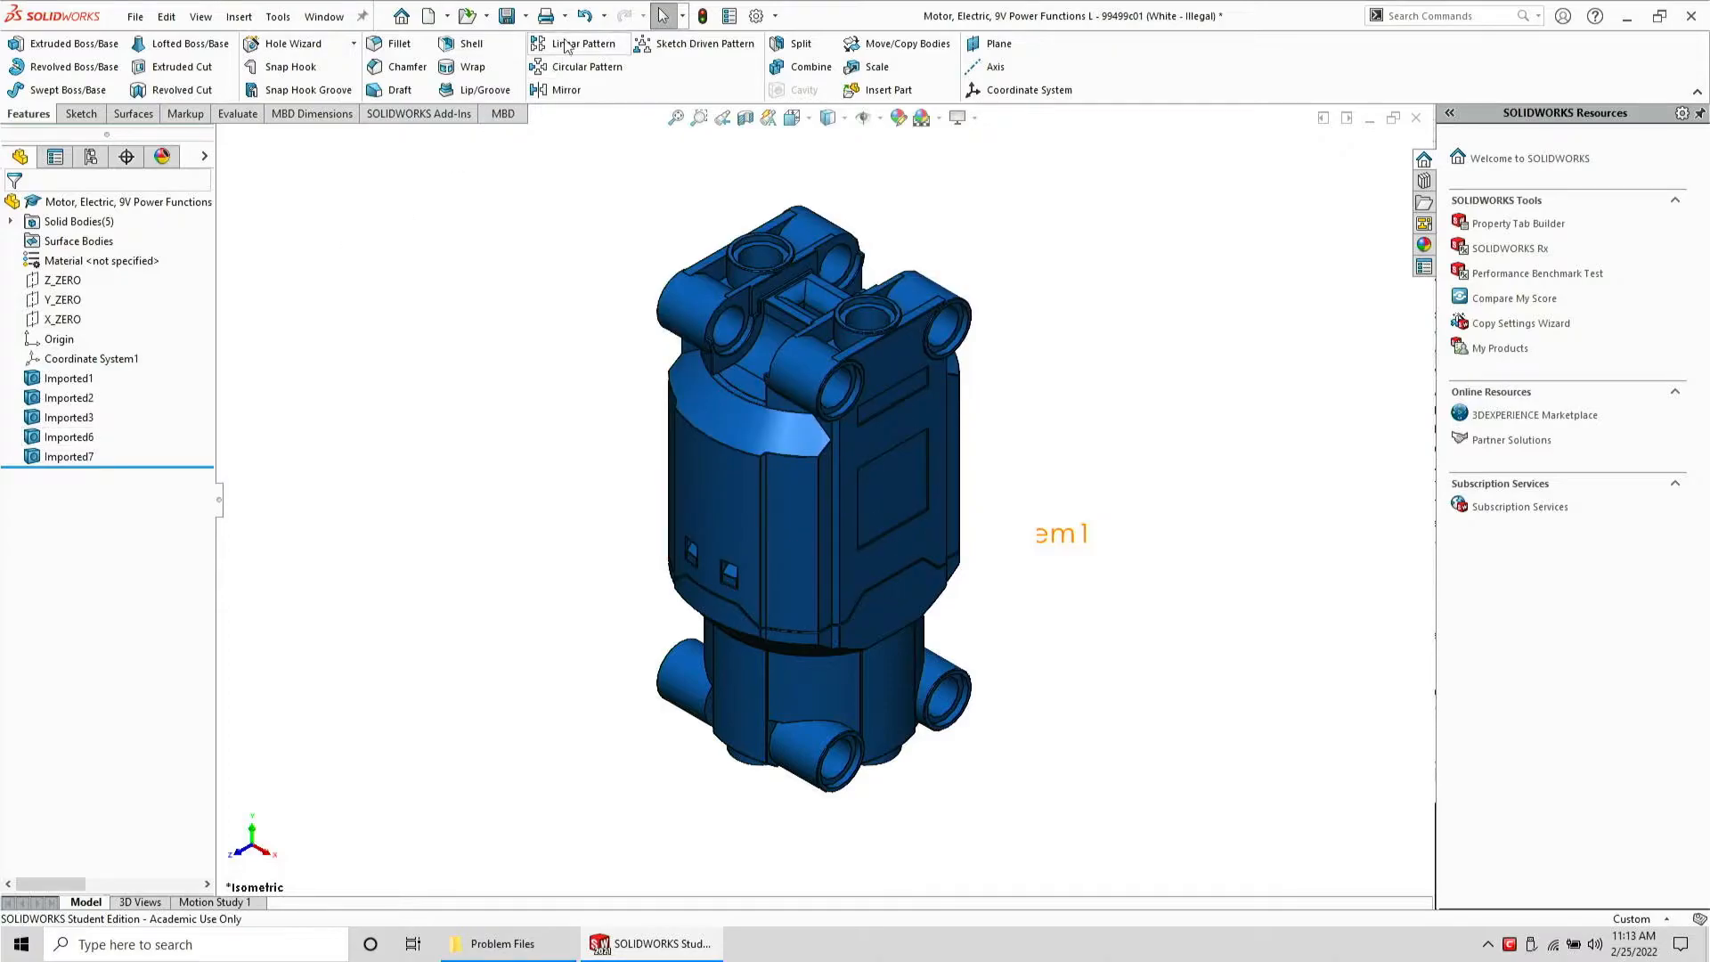
Save the part as a STEP file replacing the existing one, then close it without saving
left_click(137, 18)
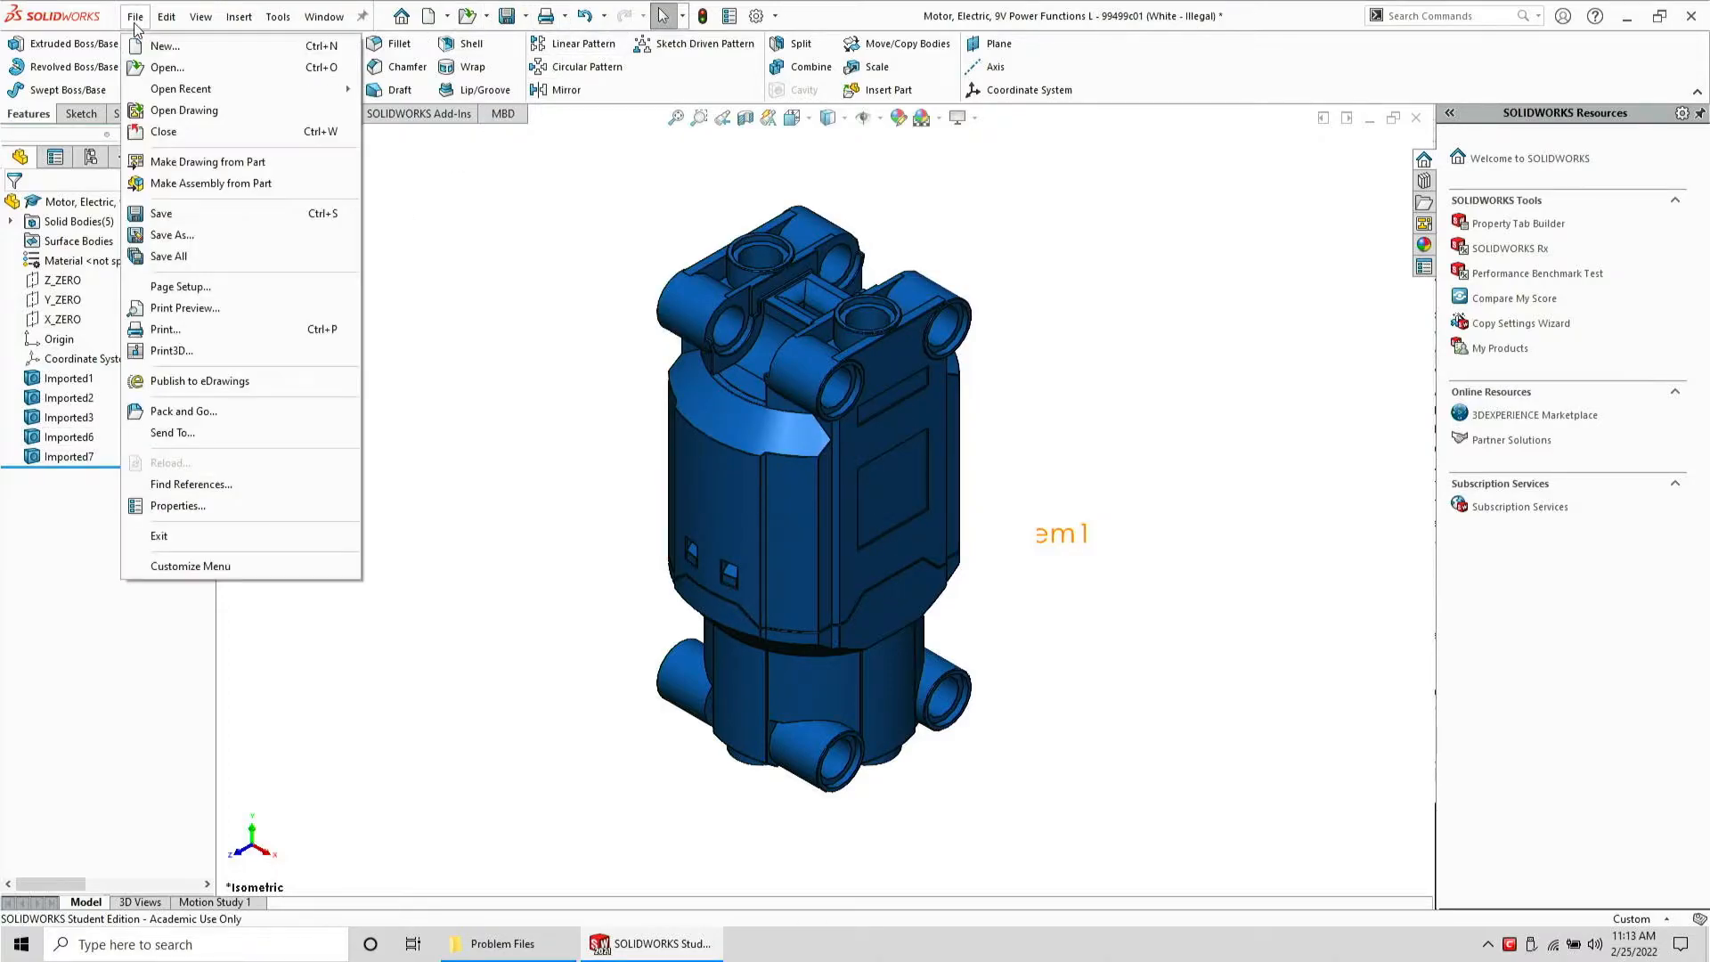
left_click(195, 238)
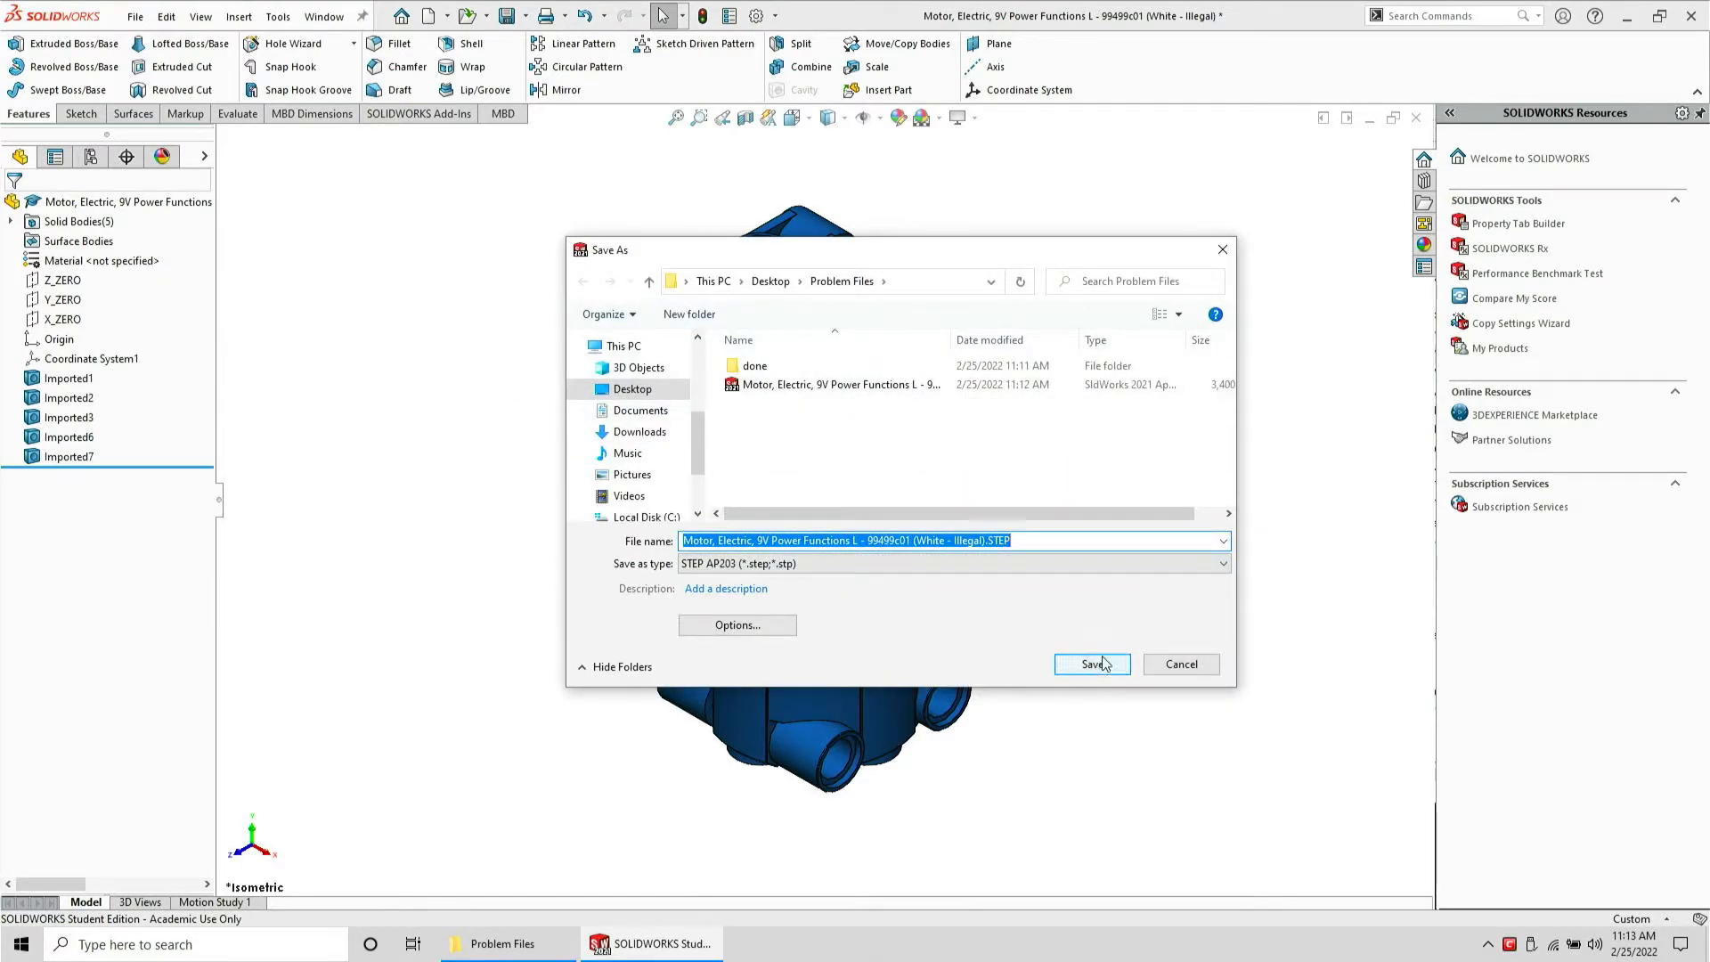
left_click(1090, 666)
left_click(970, 473)
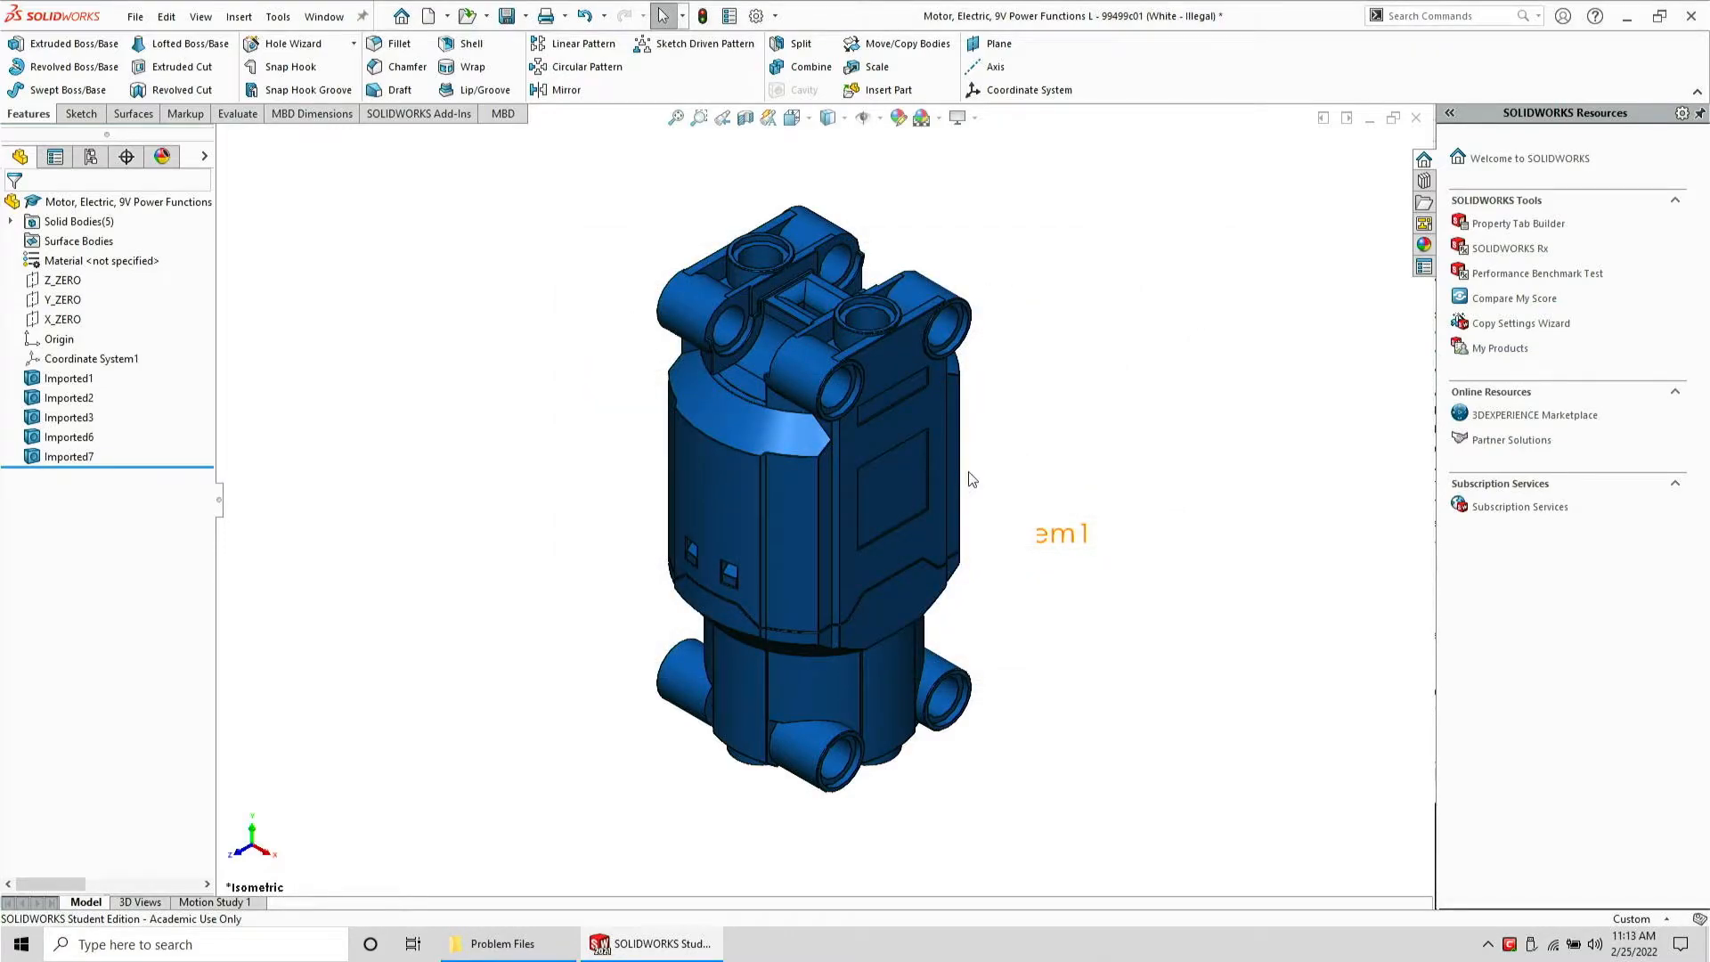
left_click(960, 492)
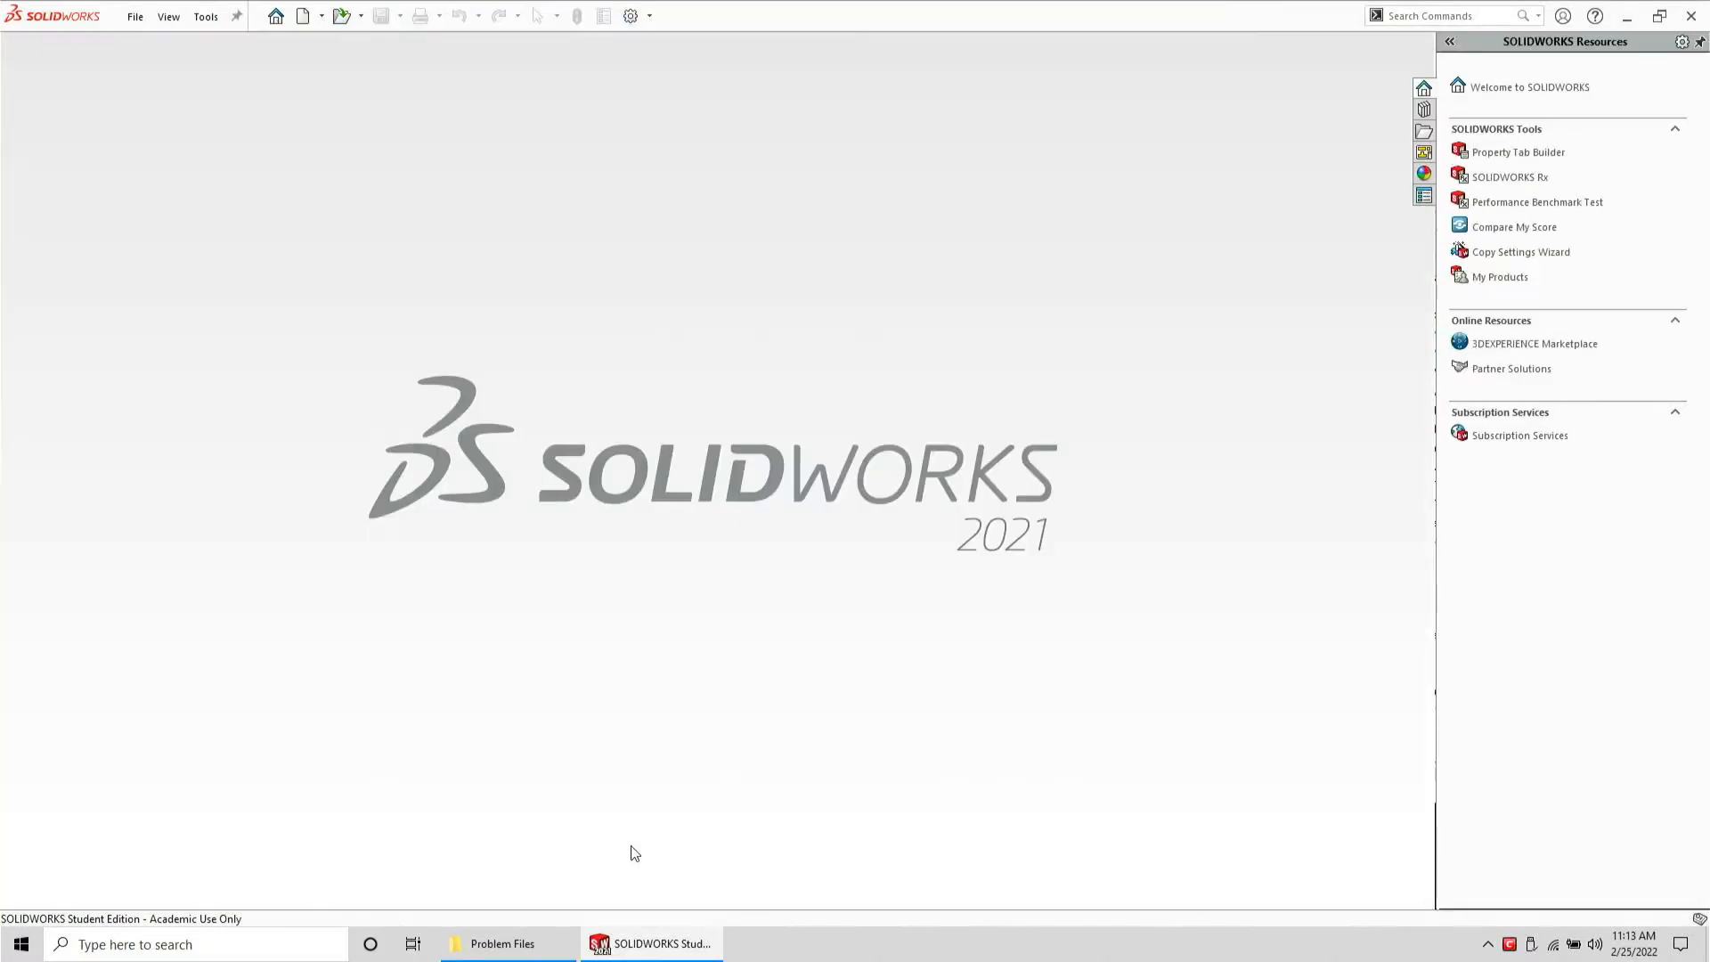
Reopen the Motor, Electric, 9V Power Functions L STEP file in SolidWorks
left_click(564, 937)
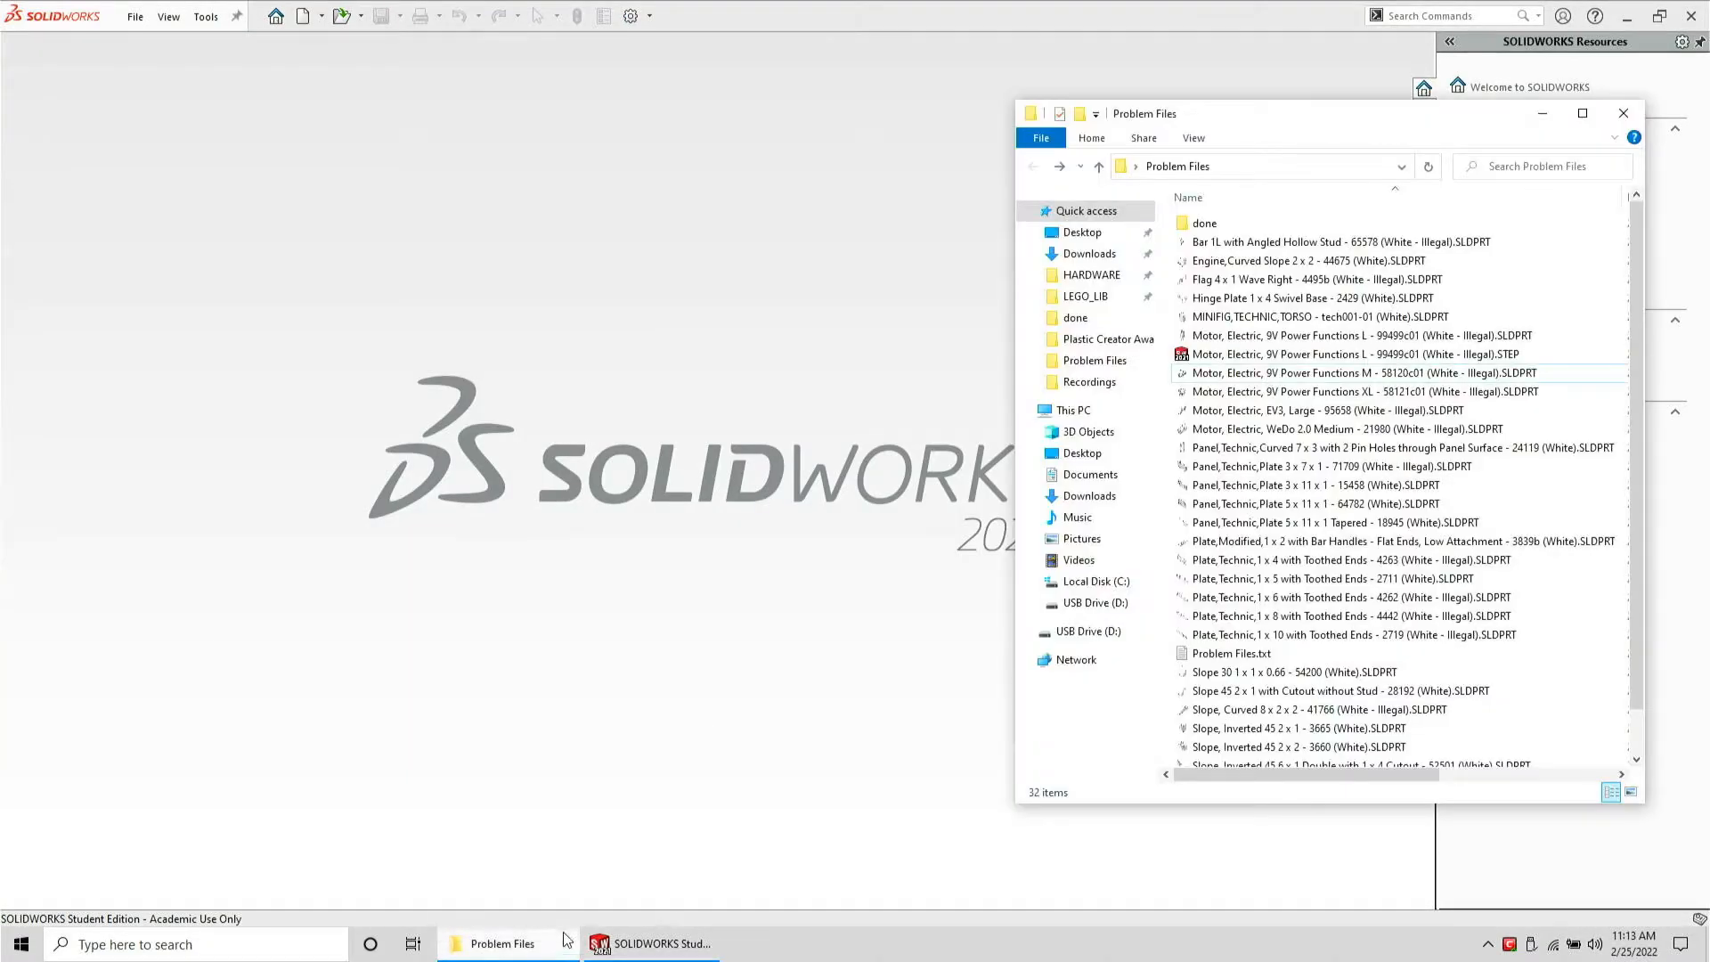
left_click(1251, 356)
left_click_drag(735, 415, 734, 408)
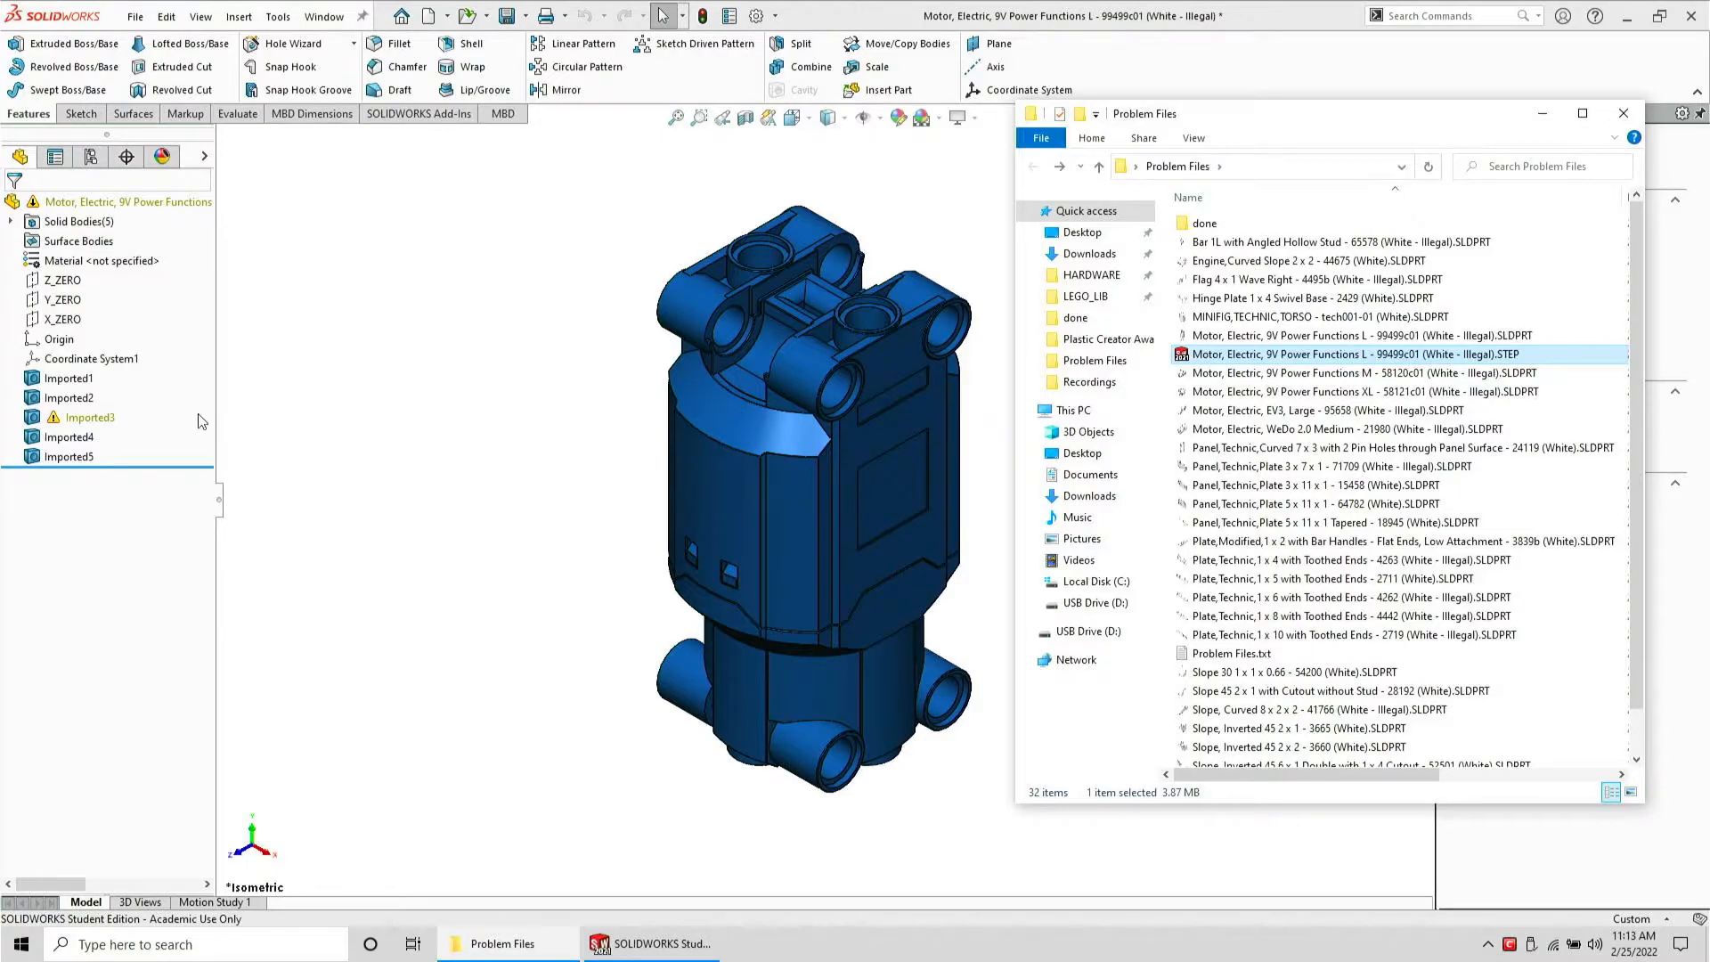
Run Import Diagnostics on Imported3, heal all faulty faces, and accept
left_click(62, 419)
right_click(63, 418)
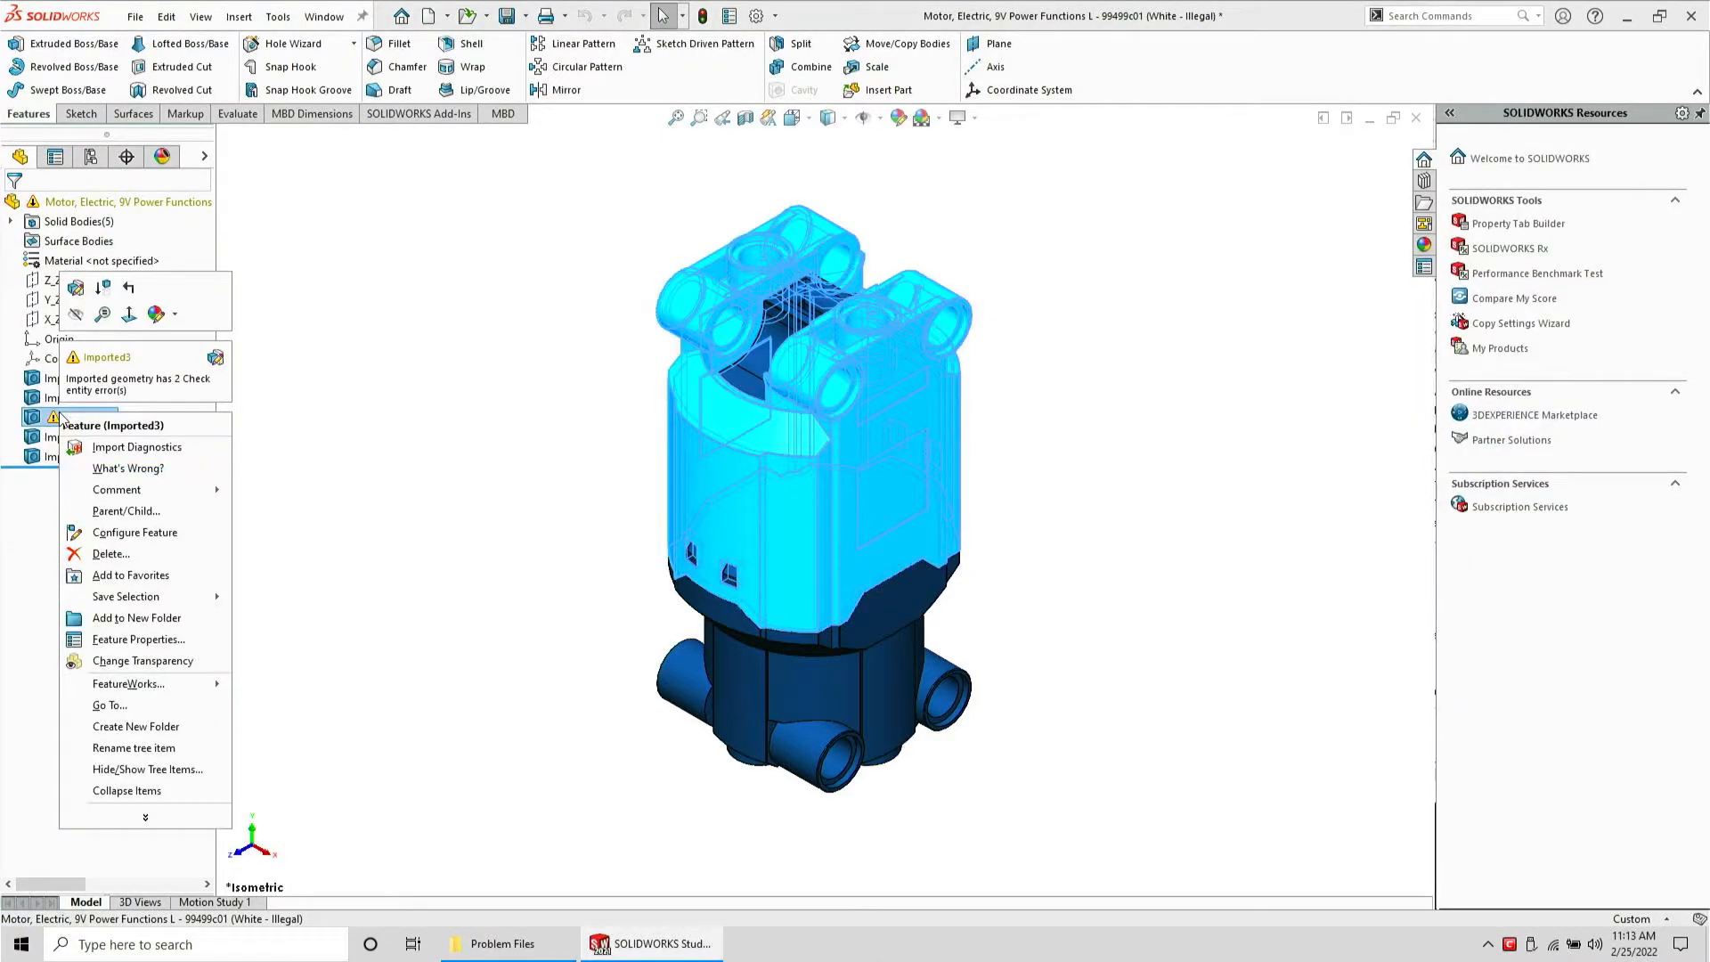
left_click(136, 447)
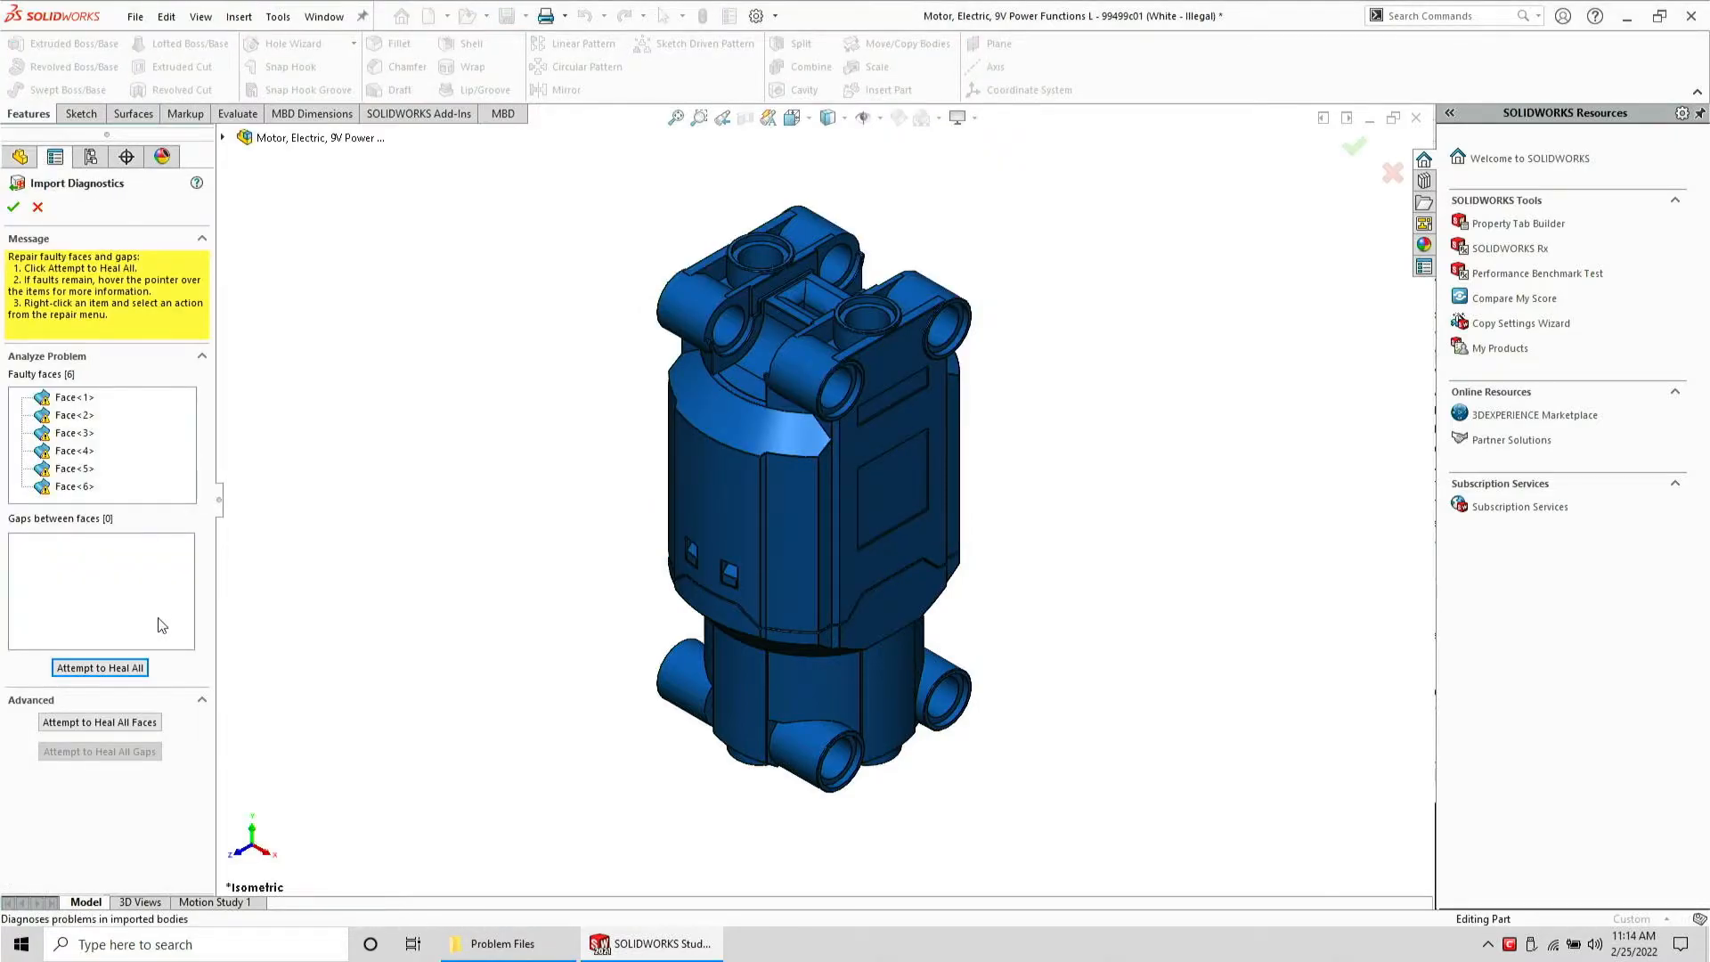
left_click(109, 667)
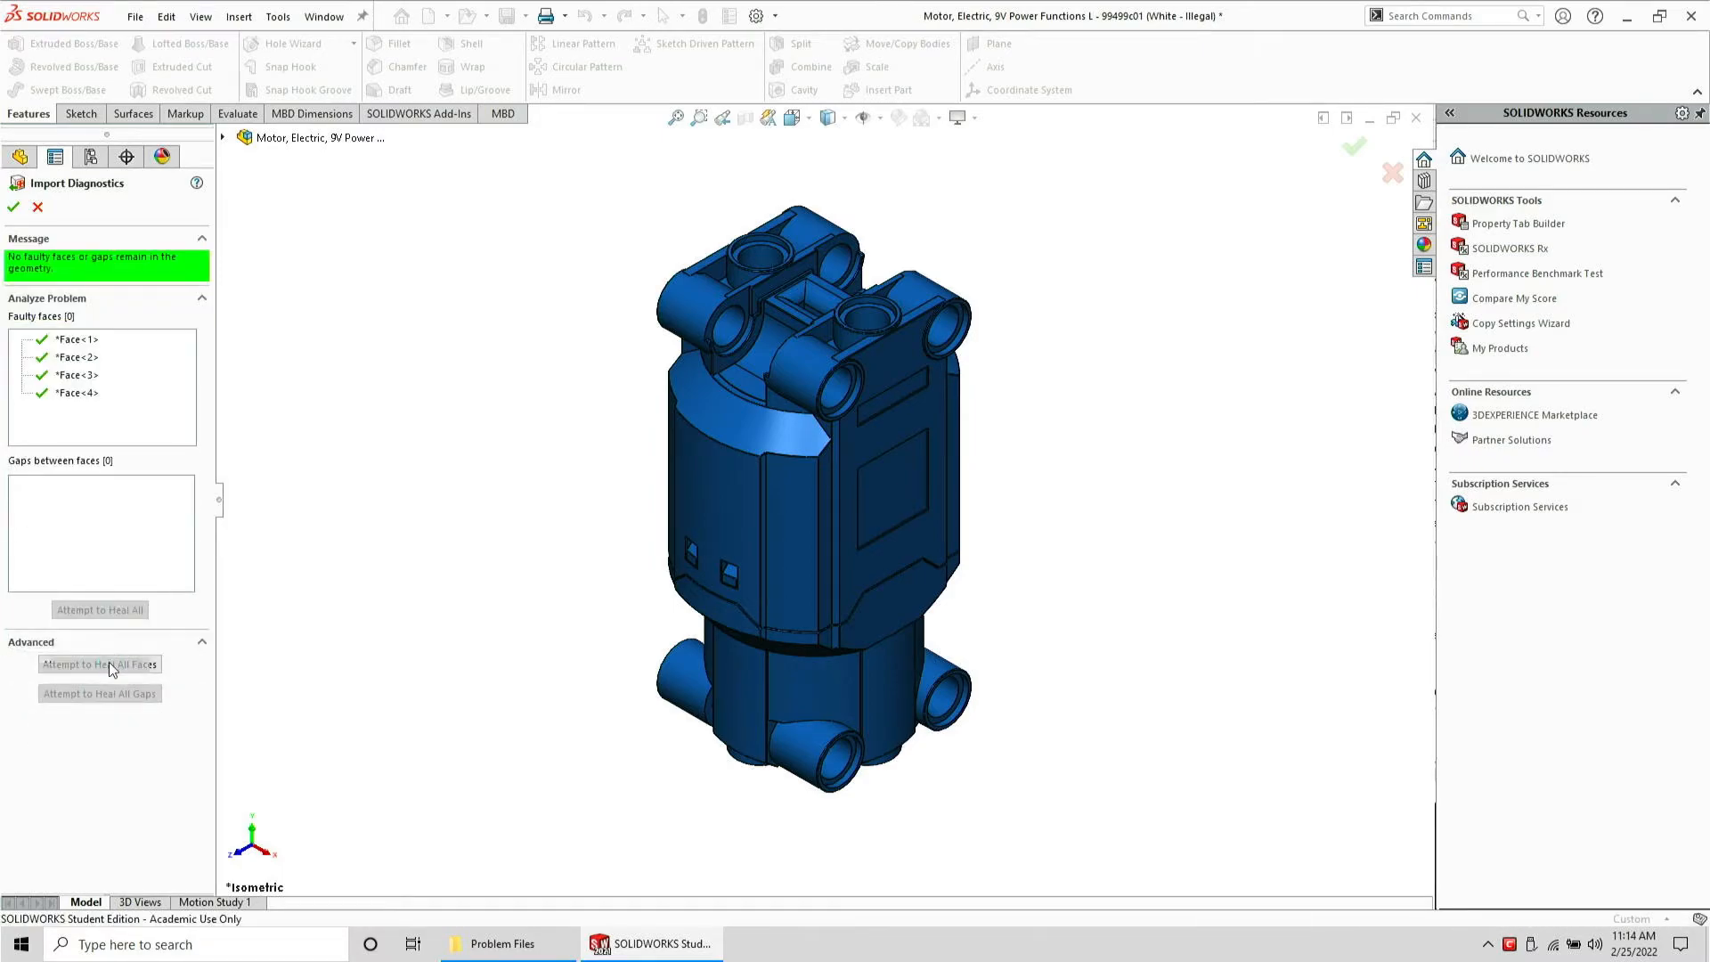
left_click(13, 207)
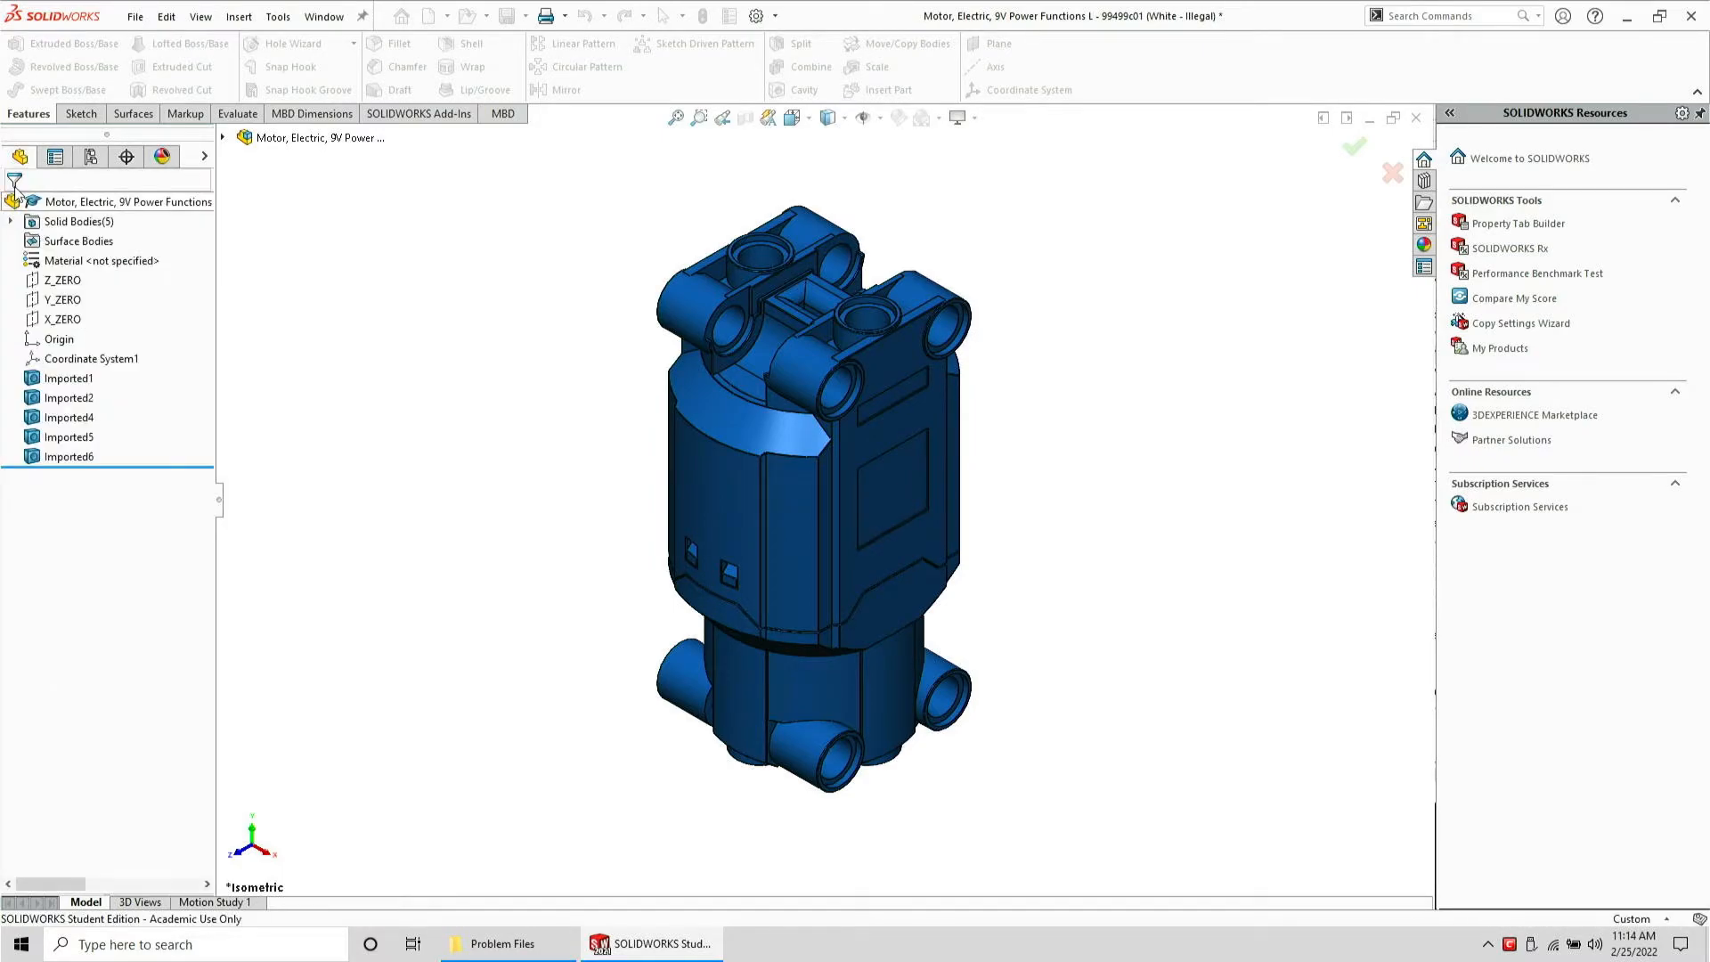
Export the repaired part over the existing STEP file and close the document without saving
left_click(138, 17)
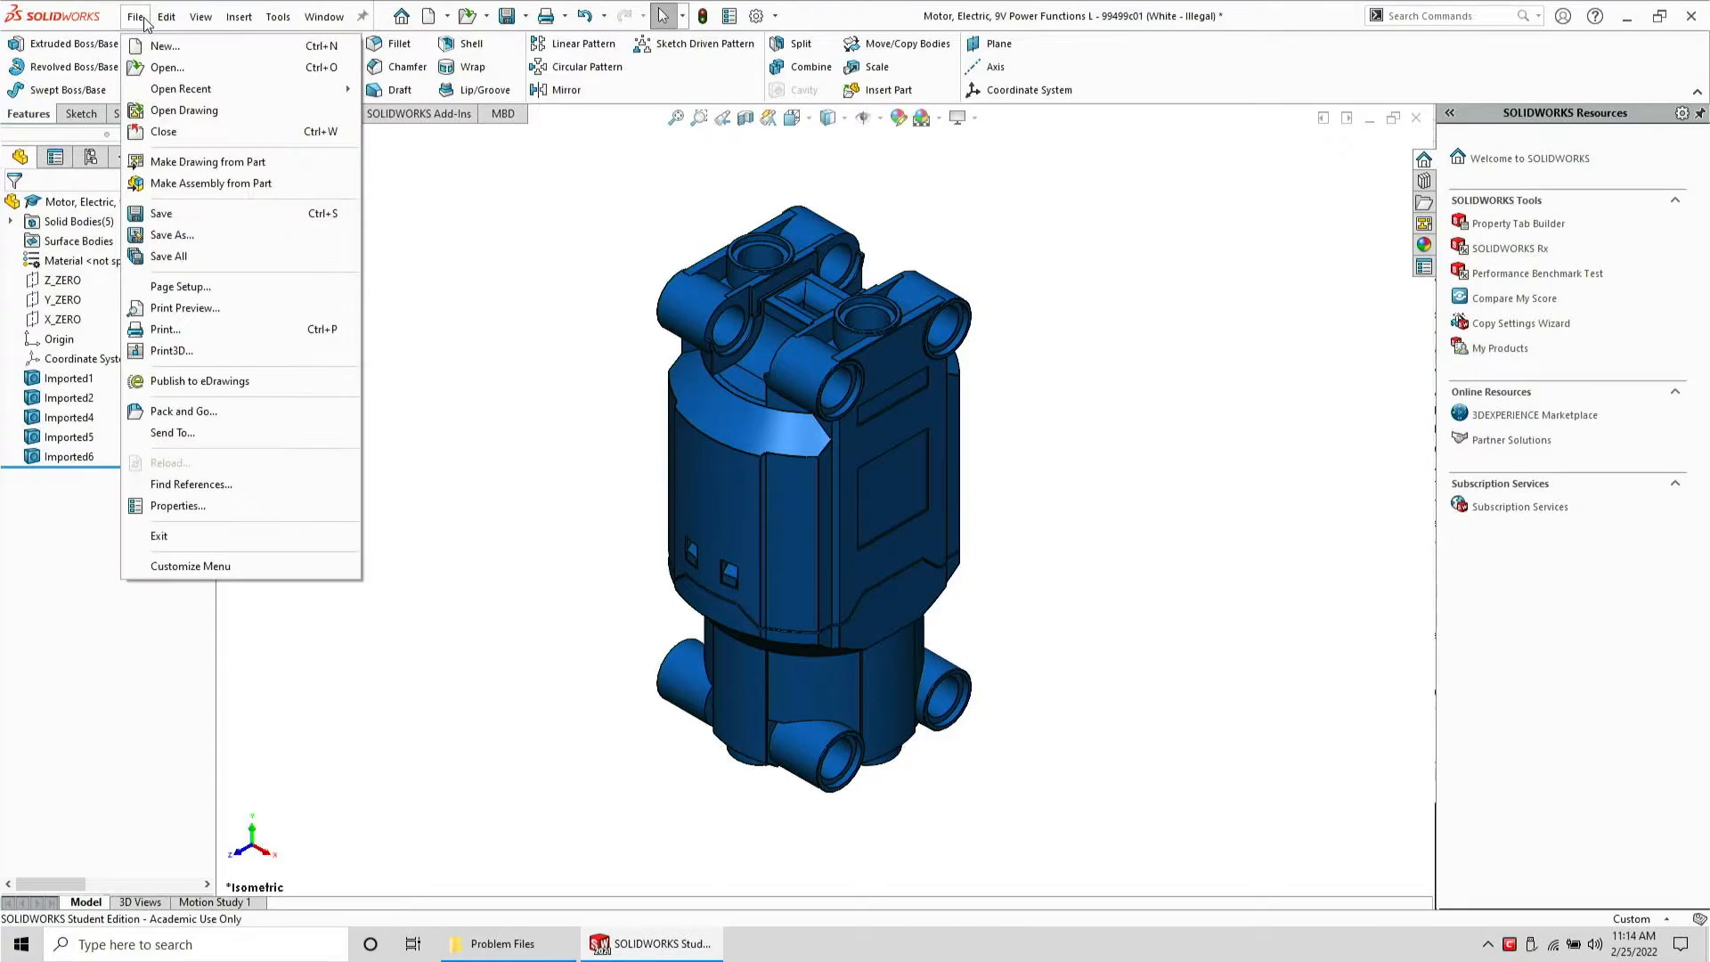
left_click(171, 234)
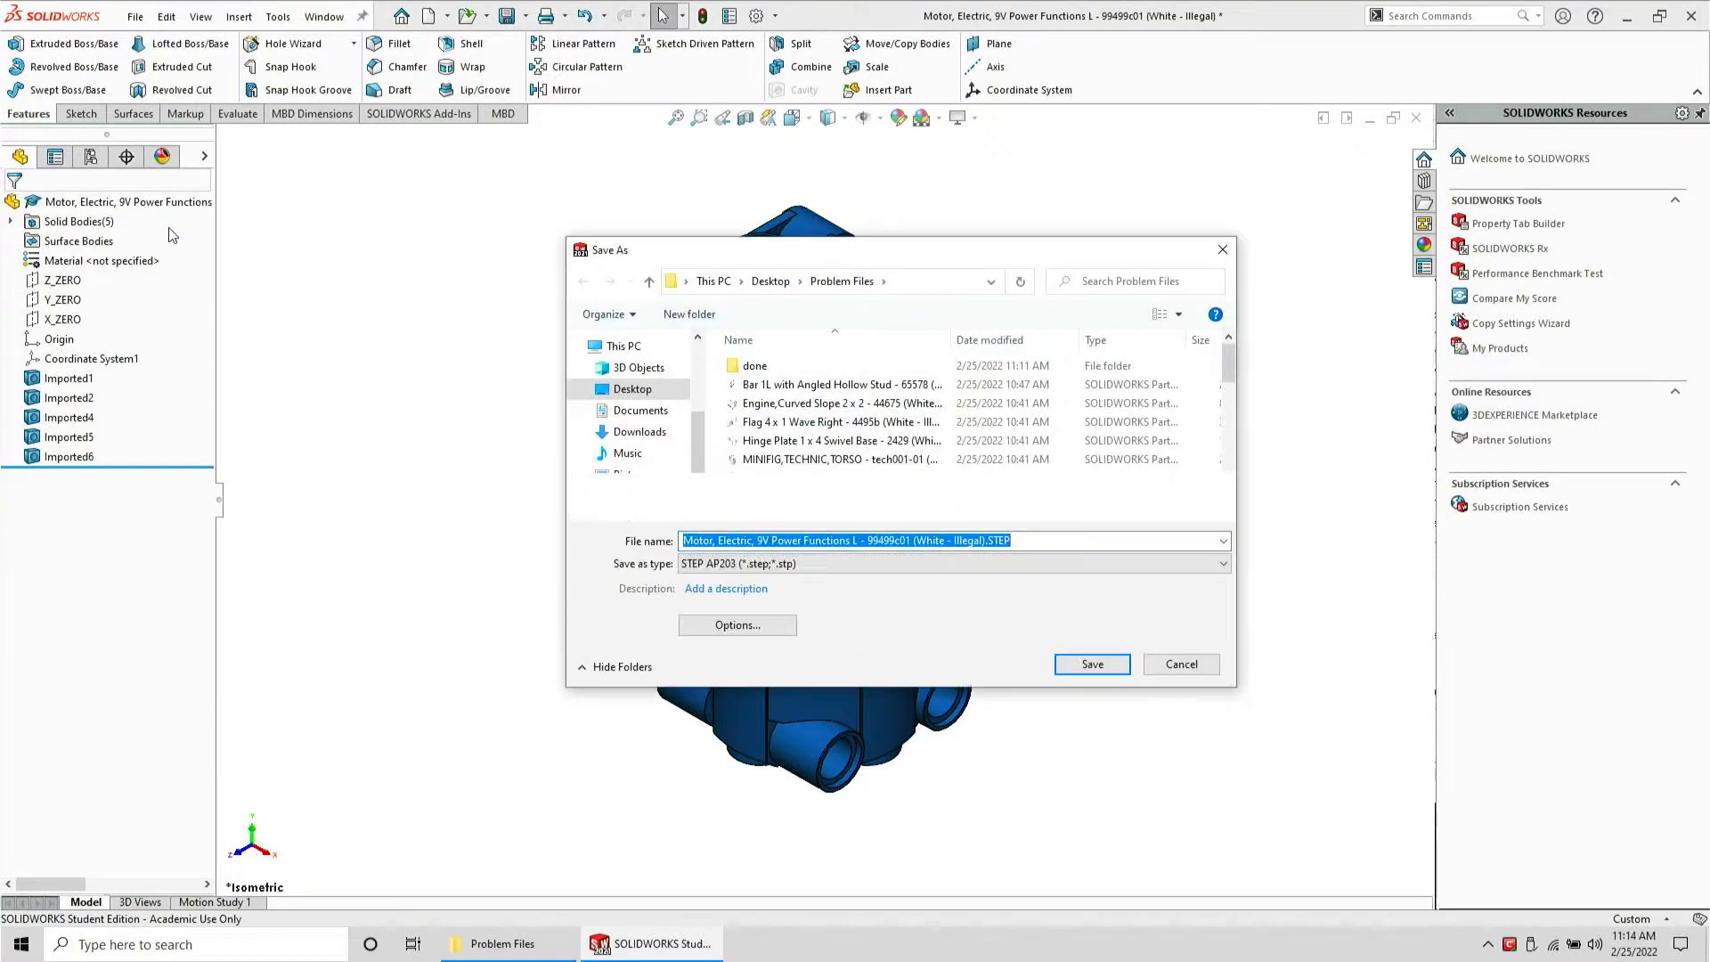
left_click(1068, 660)
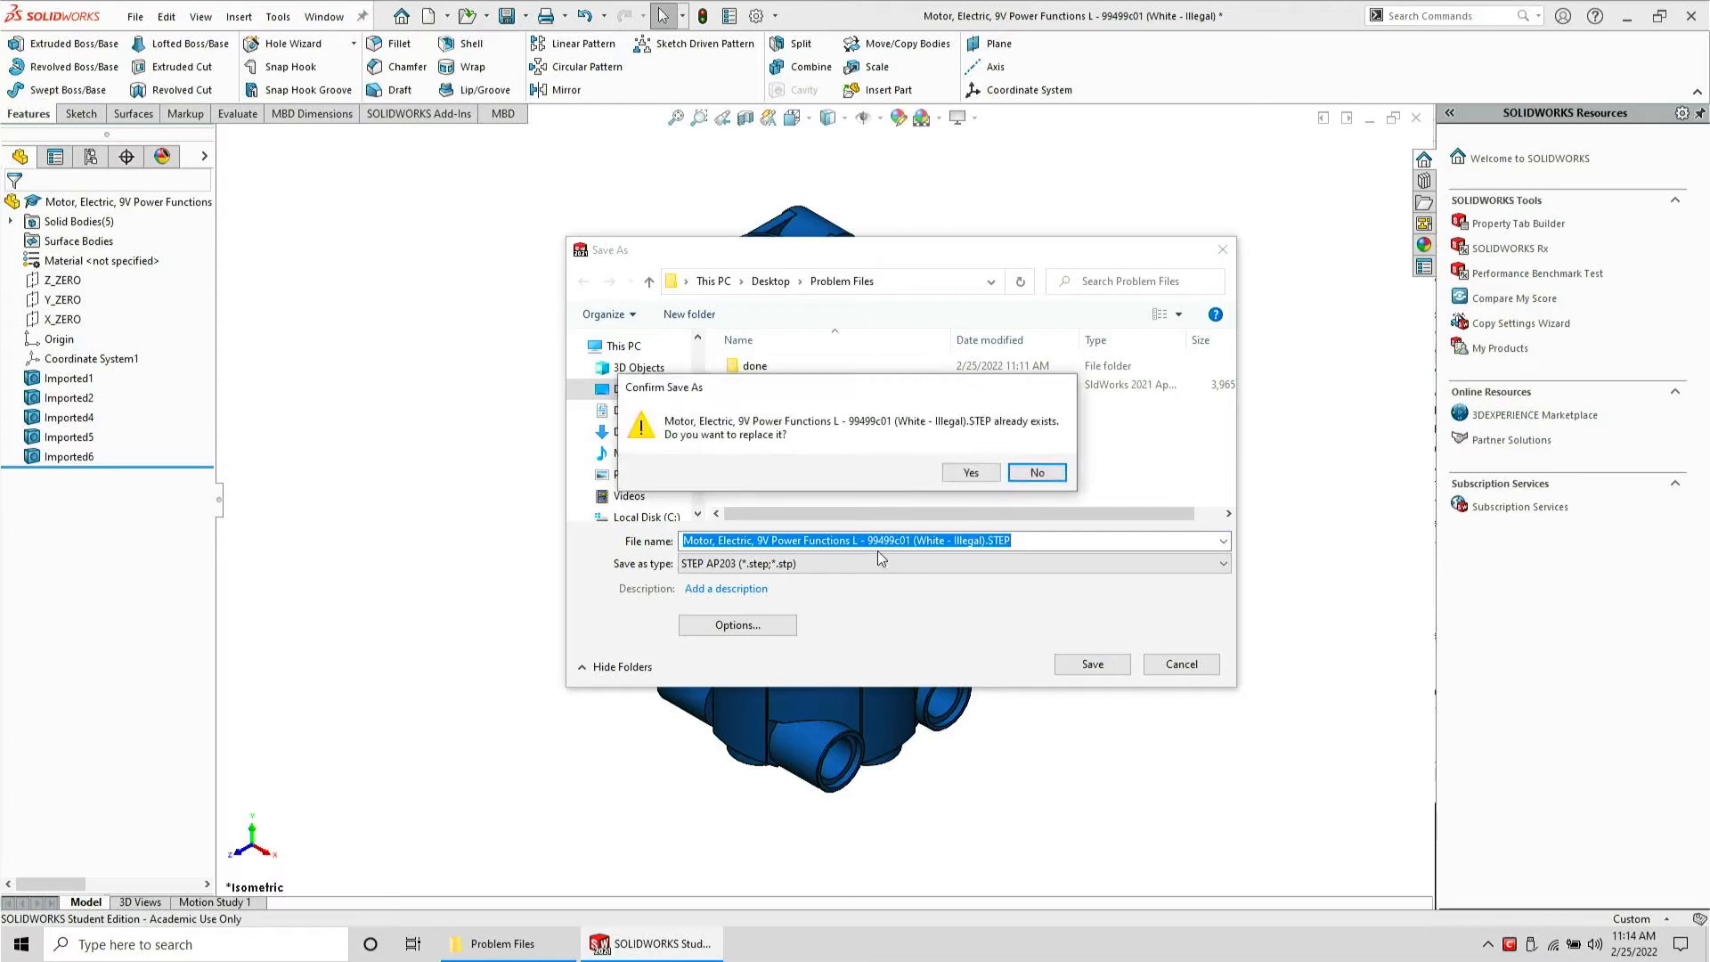
left_click(967, 475)
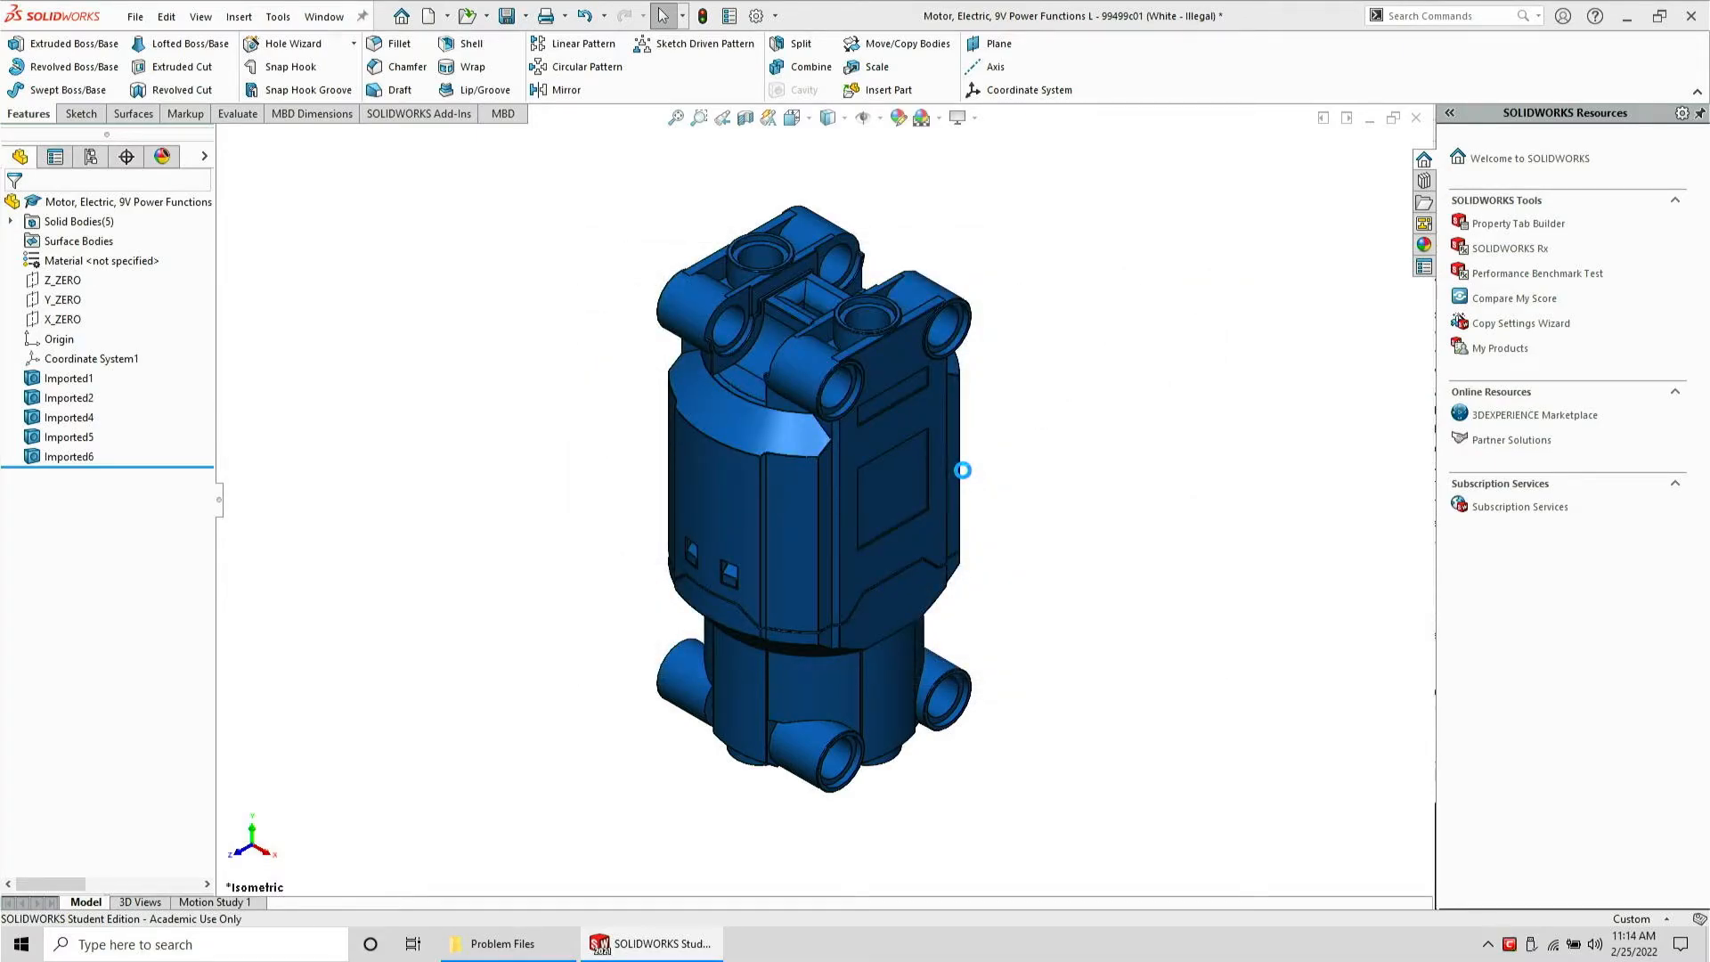
key("ctrl+w")
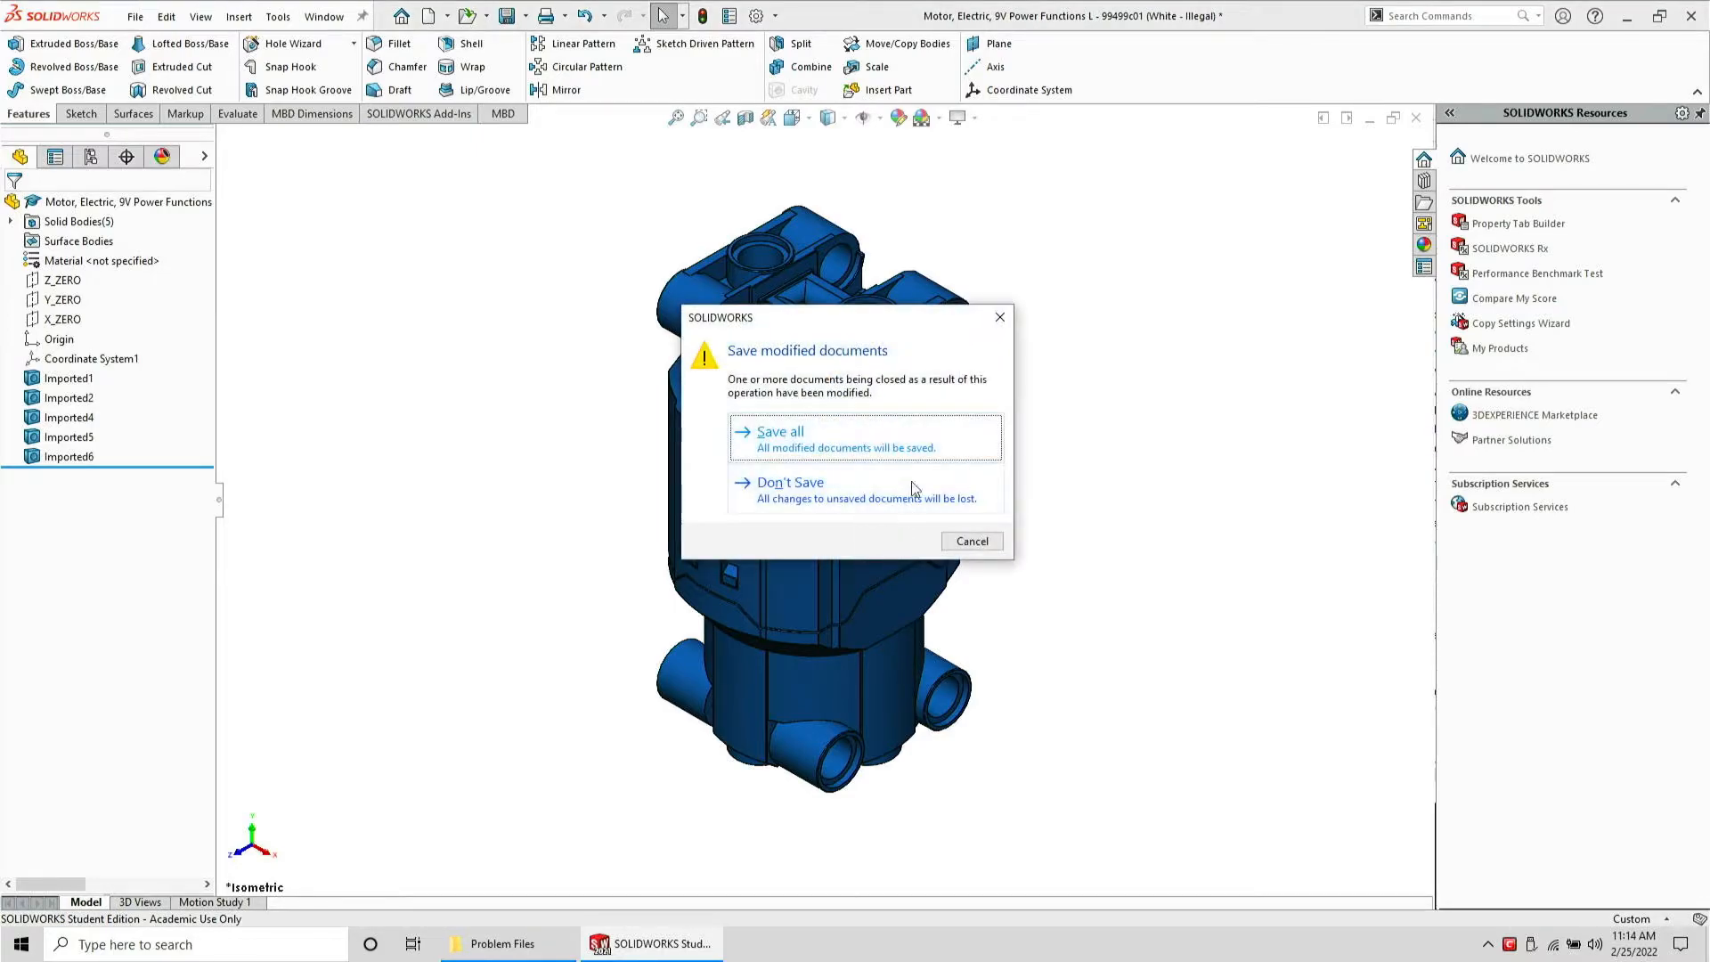
left_click(911, 481)
Reopen the STEP file to check the imported bodies for errors, then close it without saving
left_click(502, 943)
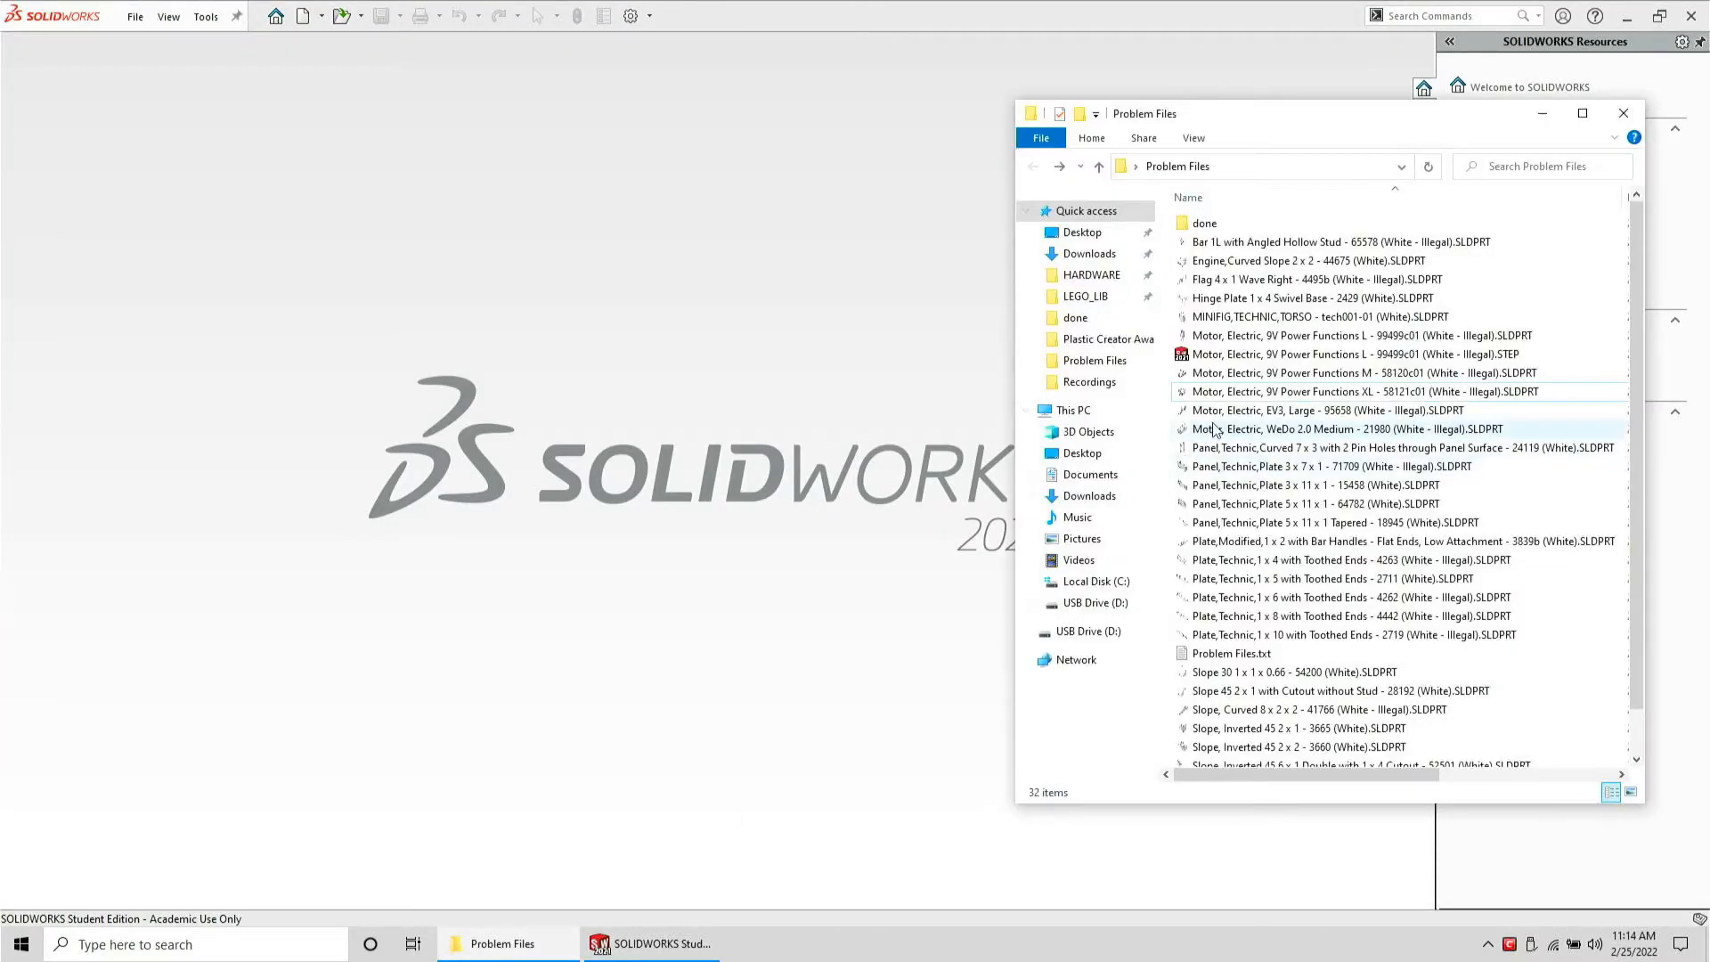
left_click_drag(1253, 355, 672, 380)
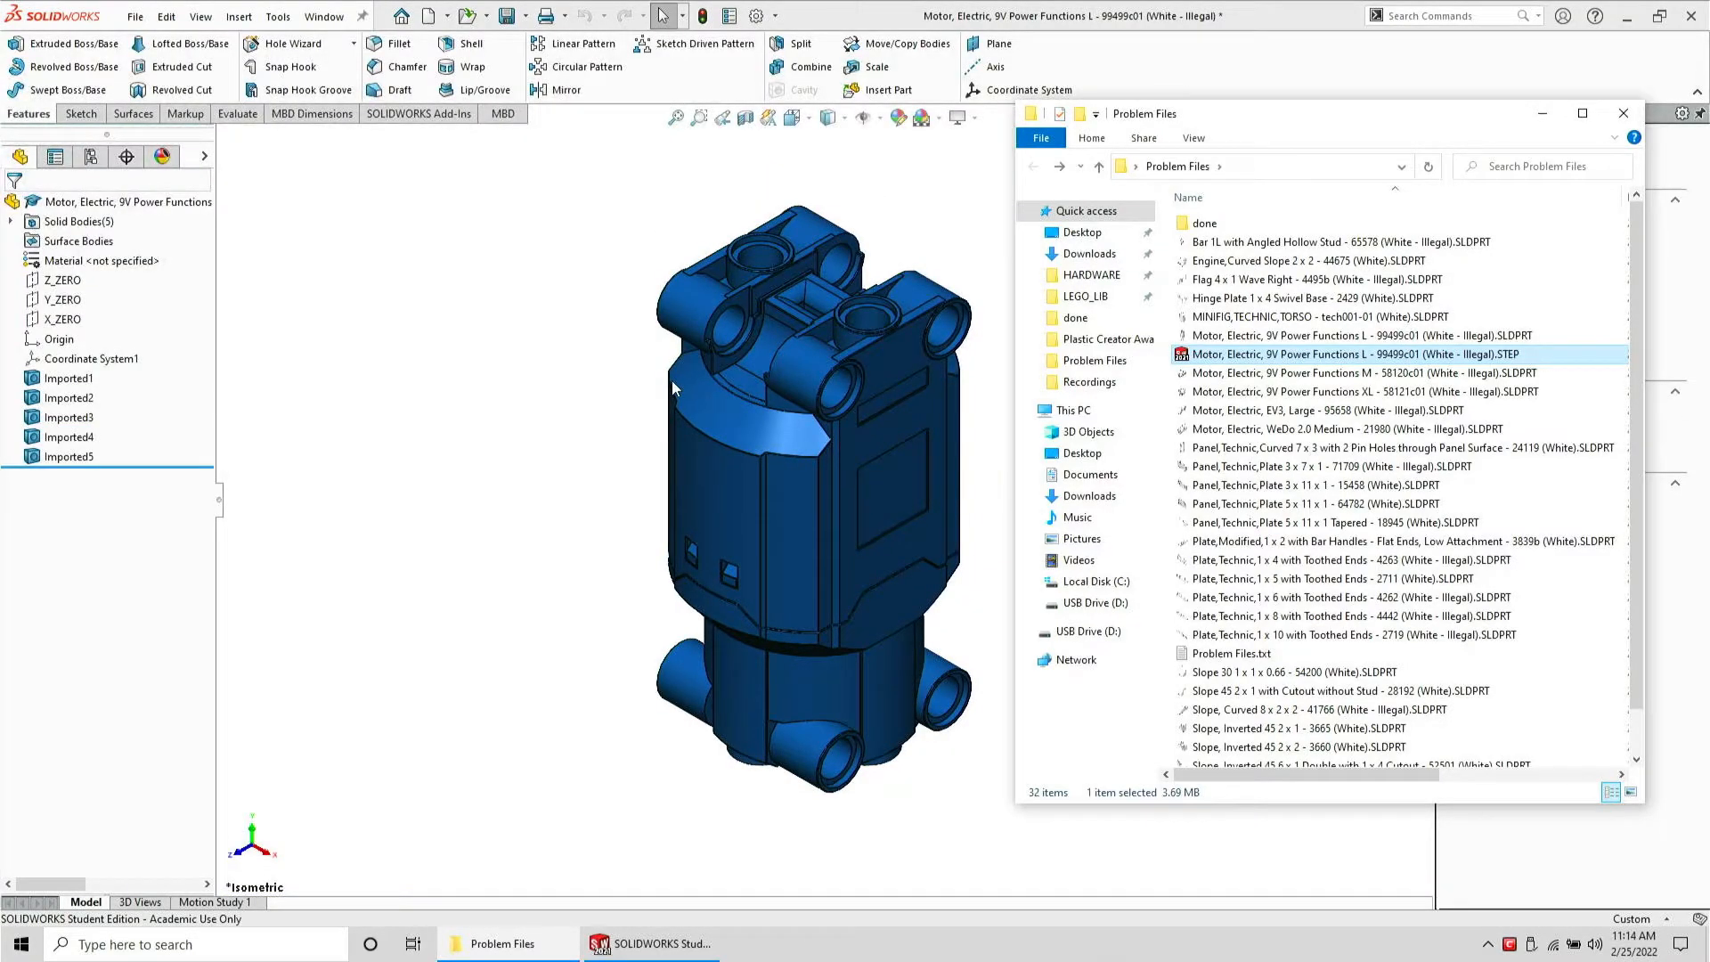
left_click(589, 376)
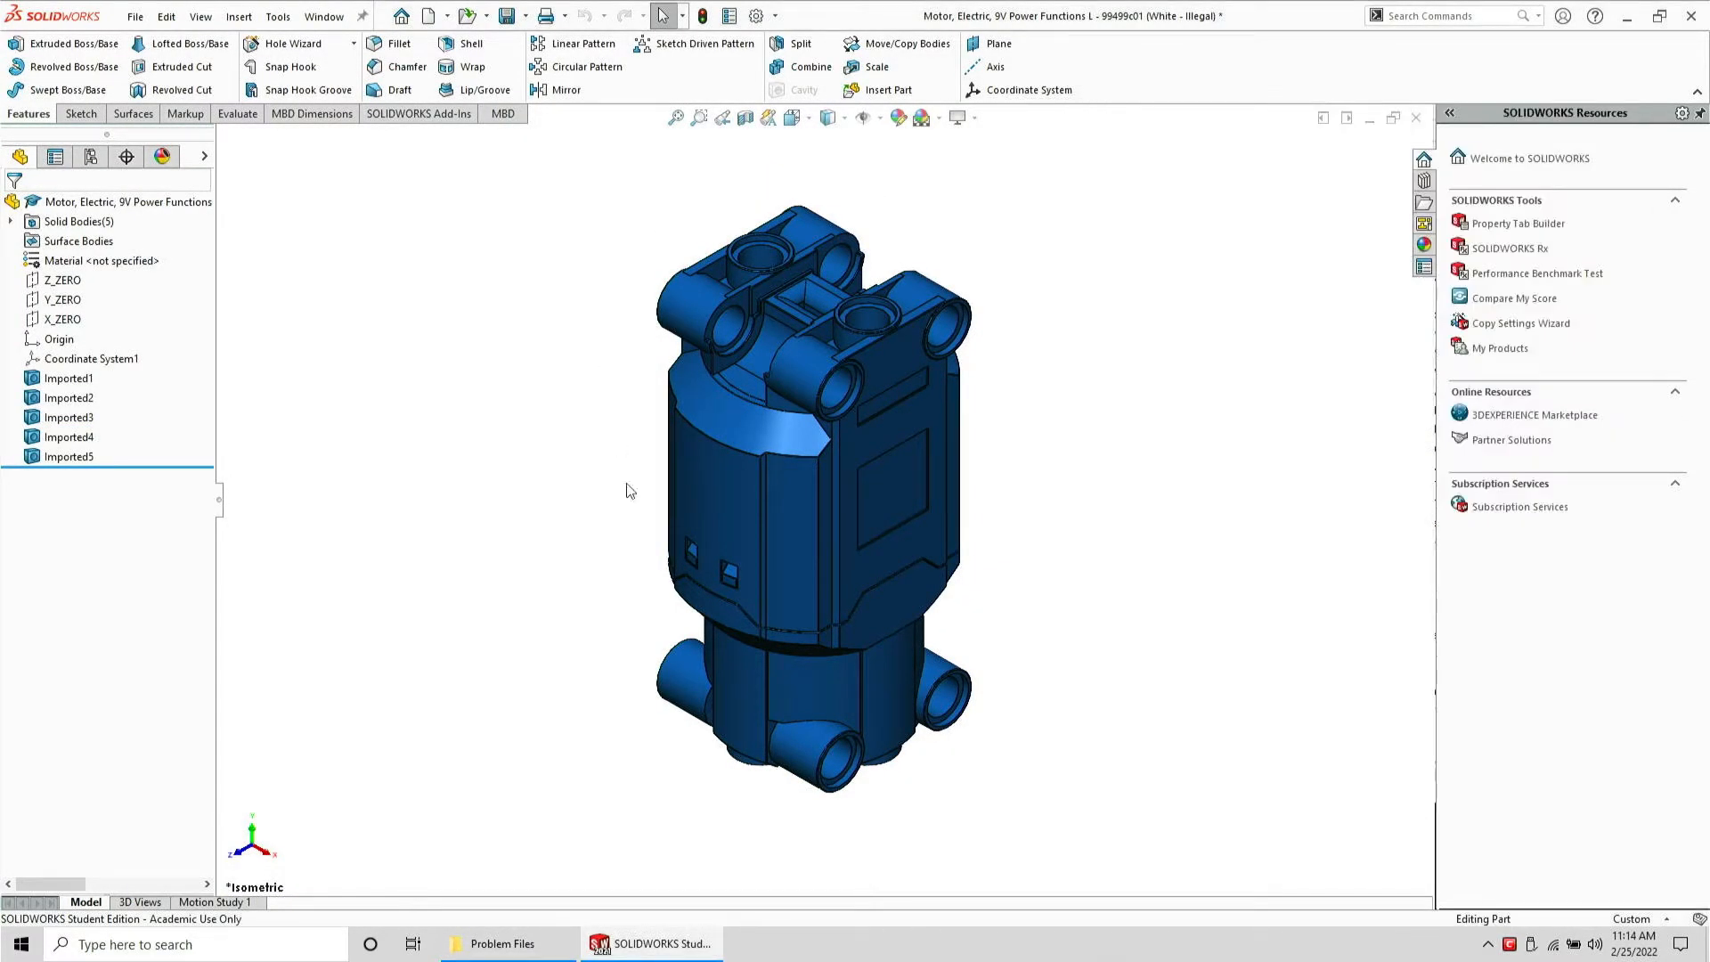
key("ctrl+w")
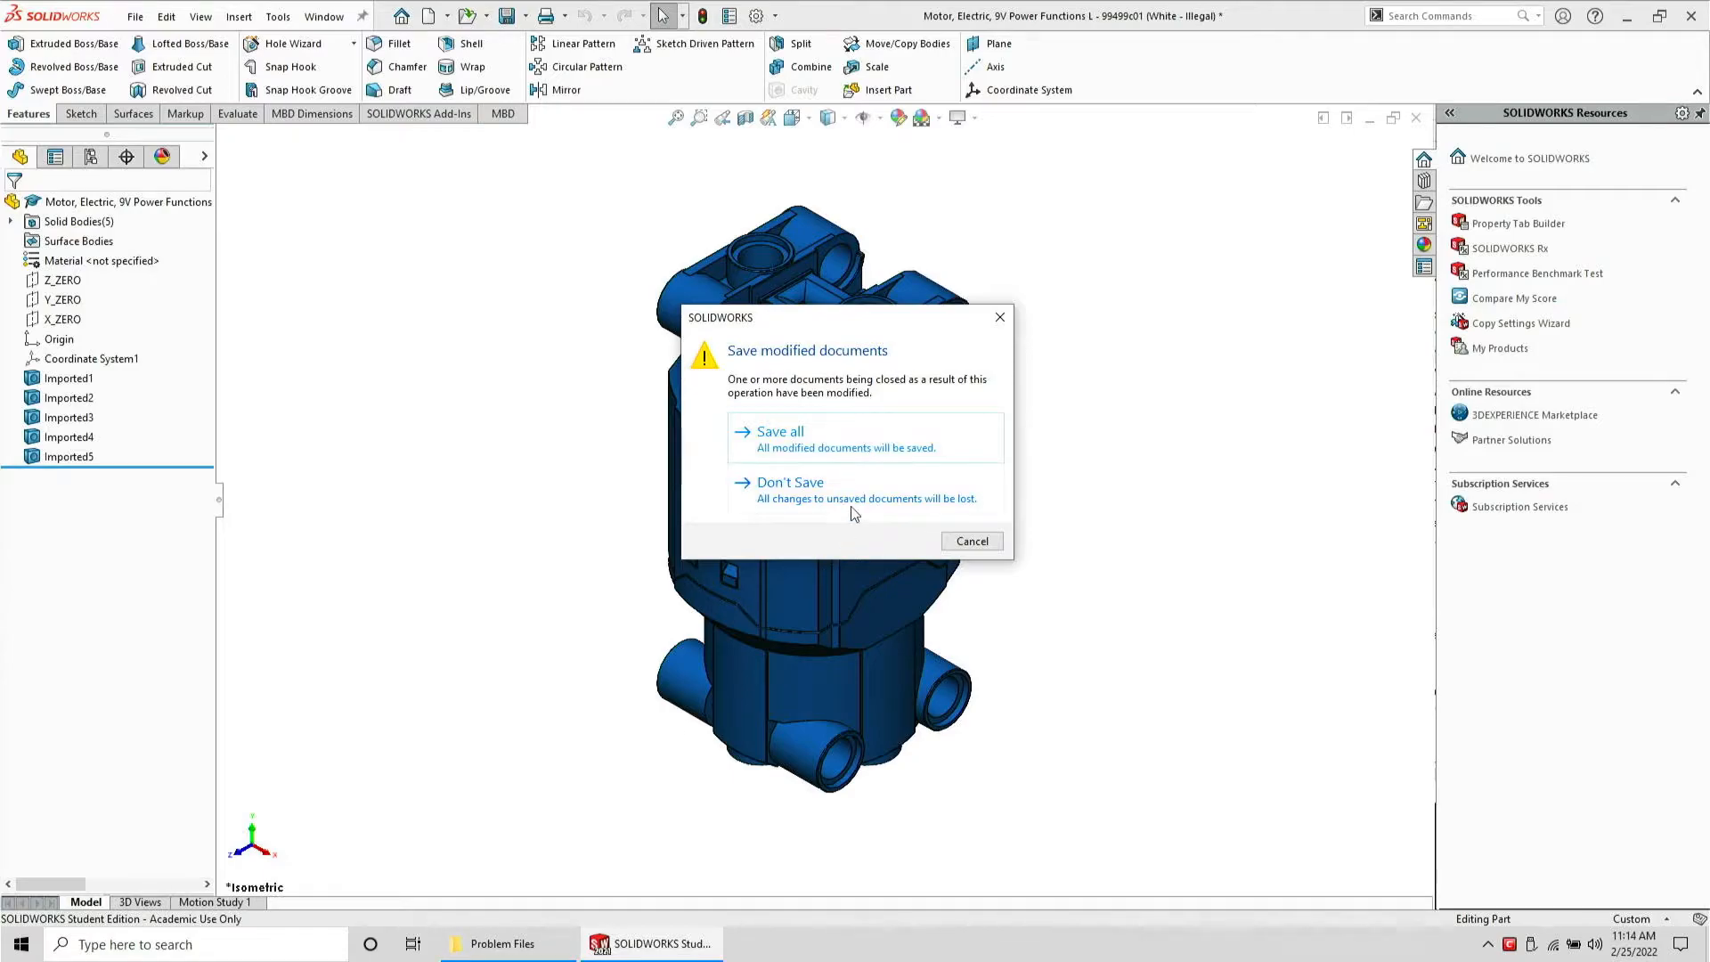
left_click(853, 512)
Open the Engine, Curved Slope 2 x 2 - 44675 (White) part and inspect its geometry up close
left_click(500, 943)
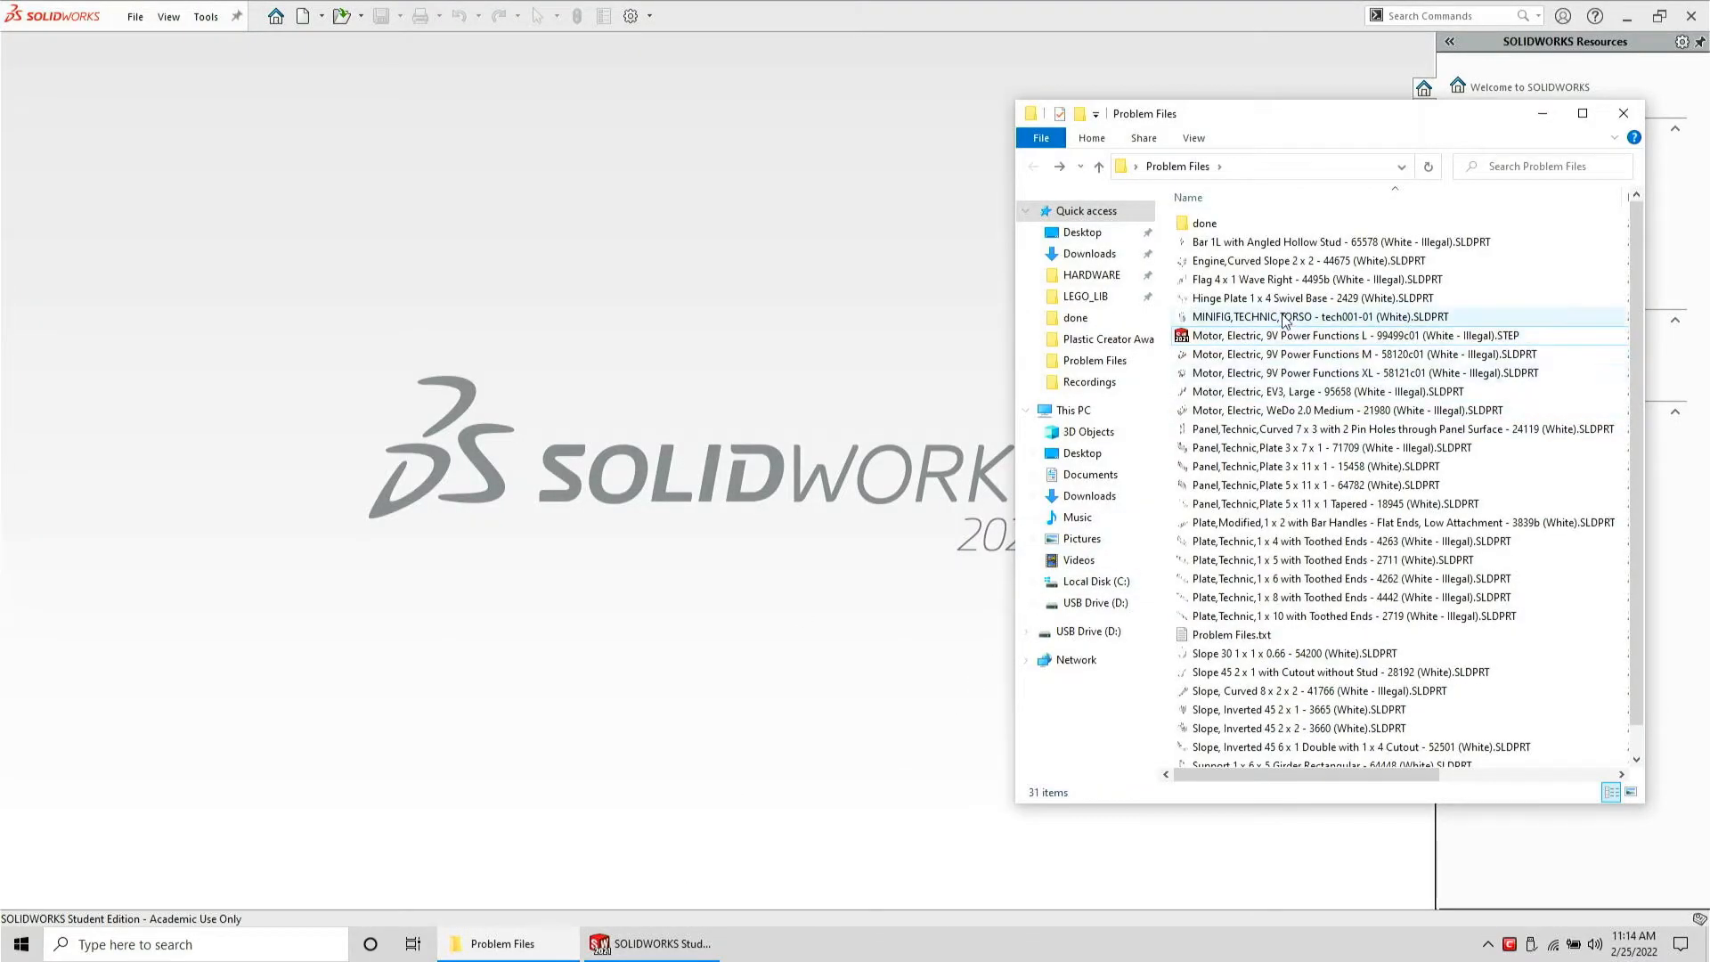
left_click_drag(1282, 336, 774, 303)
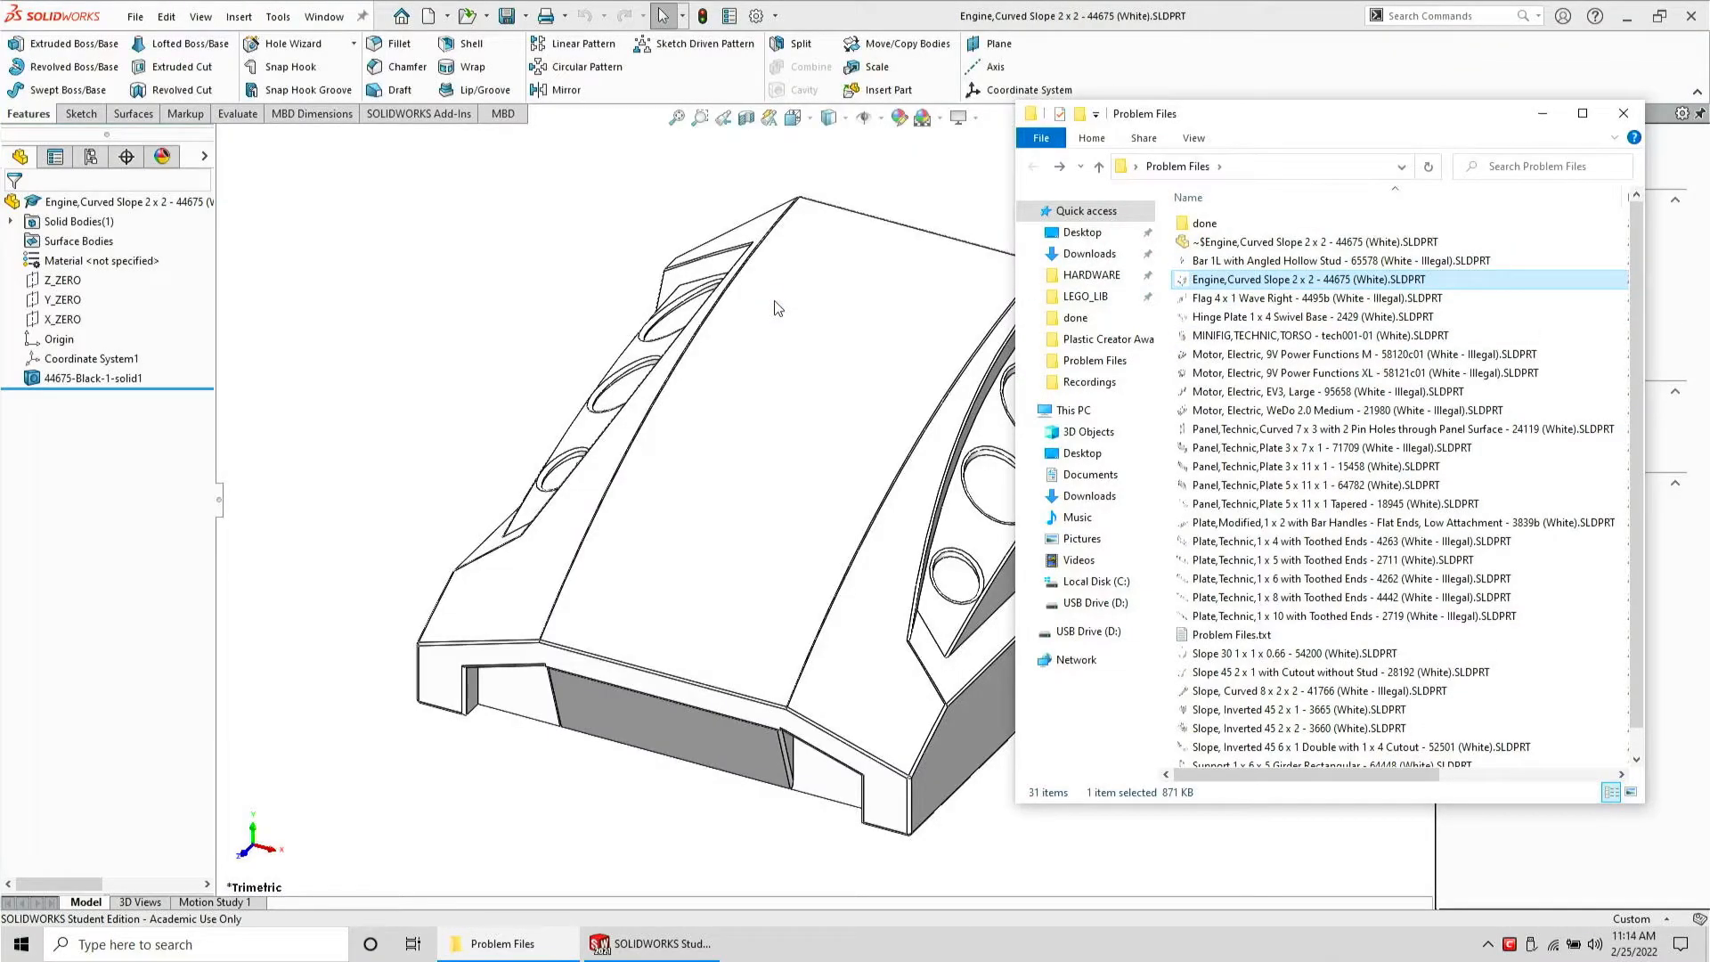
left_click(135, 17)
mouse_move(160, 25)
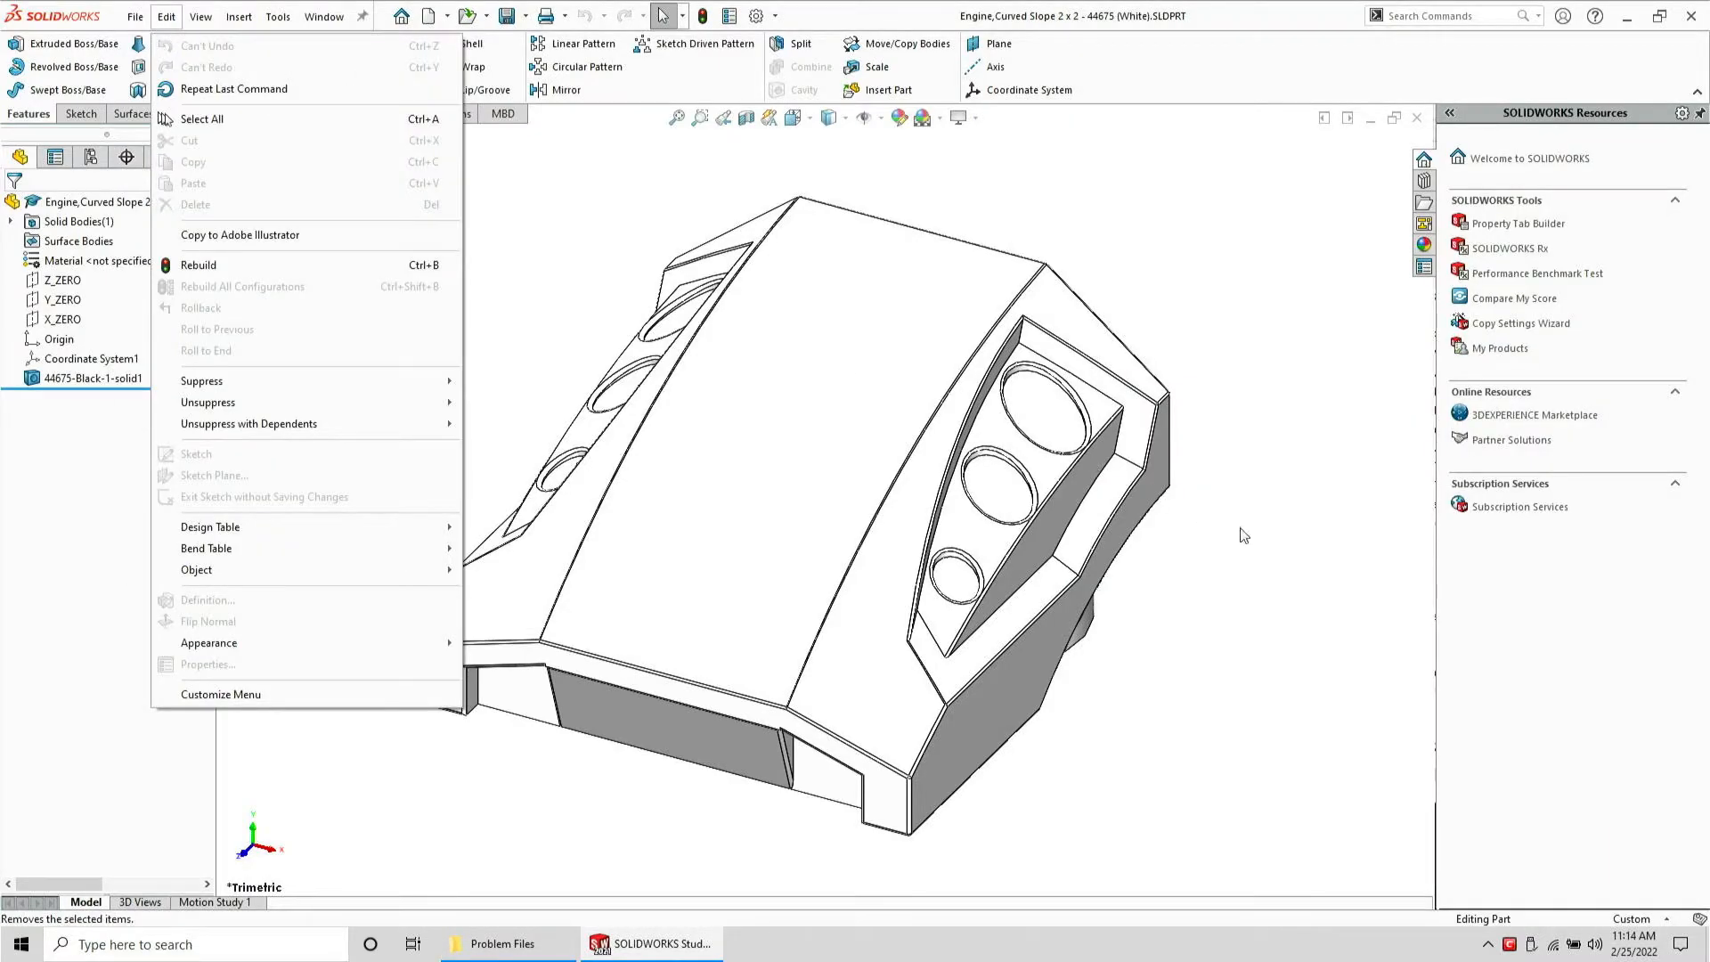
left_click(1319, 571)
scroll(1002, 509, "down", 8)
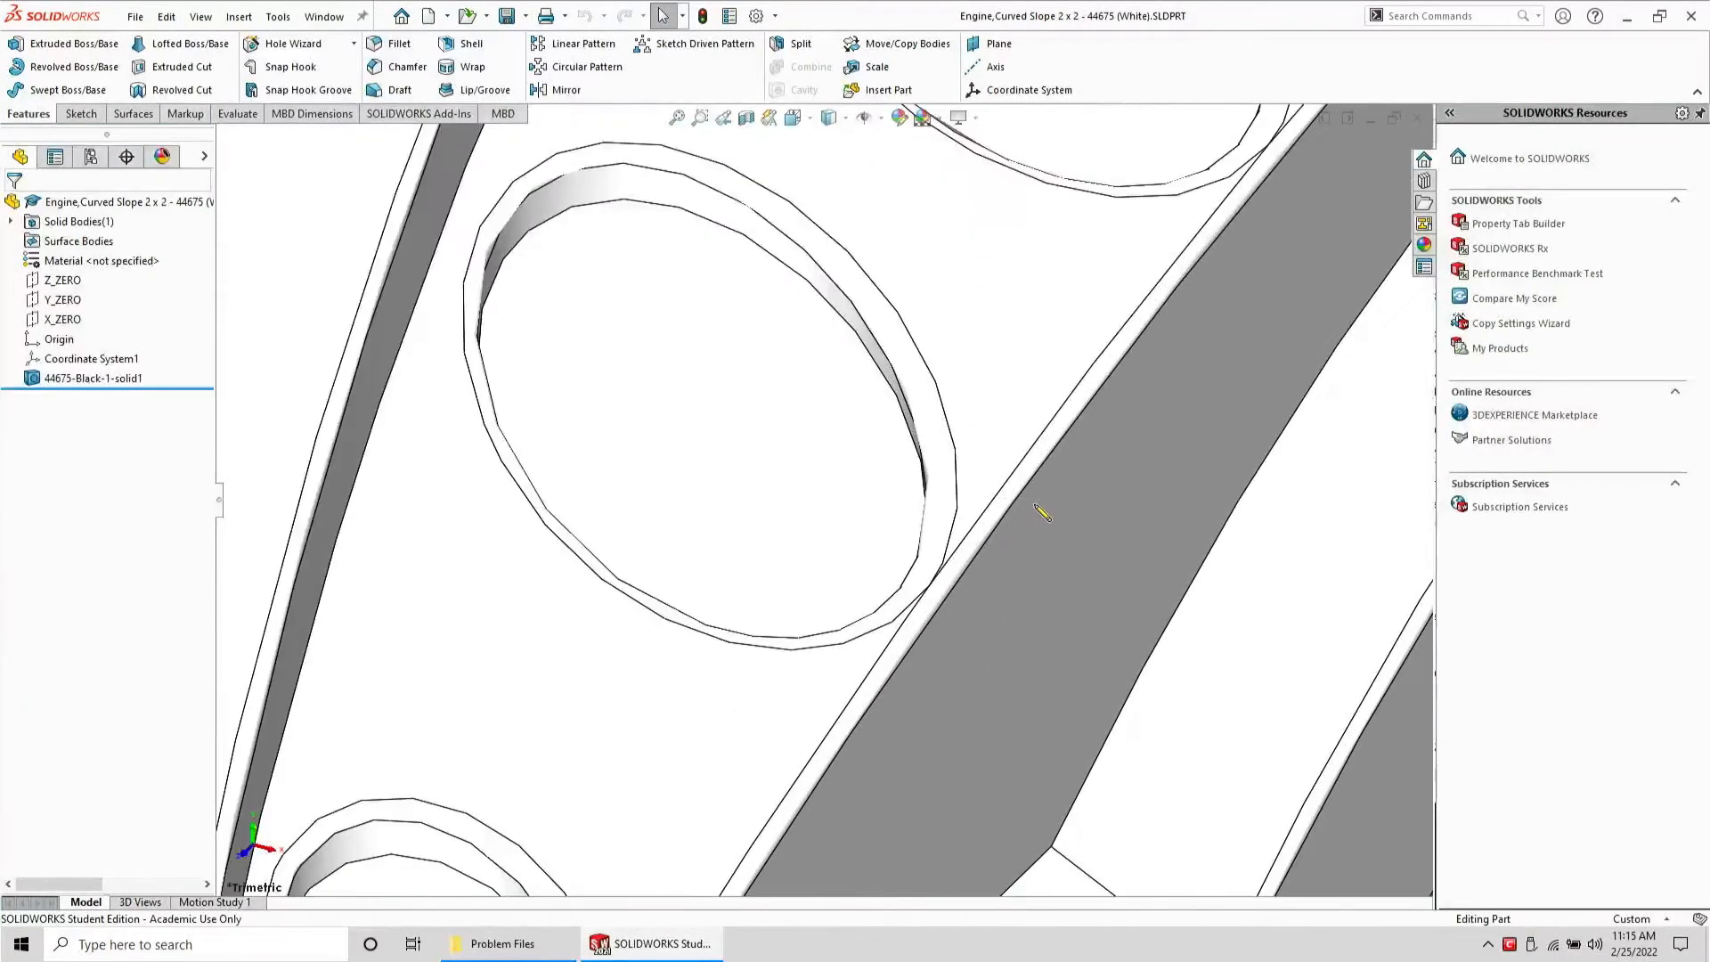
scroll(951, 566, "up", 10)
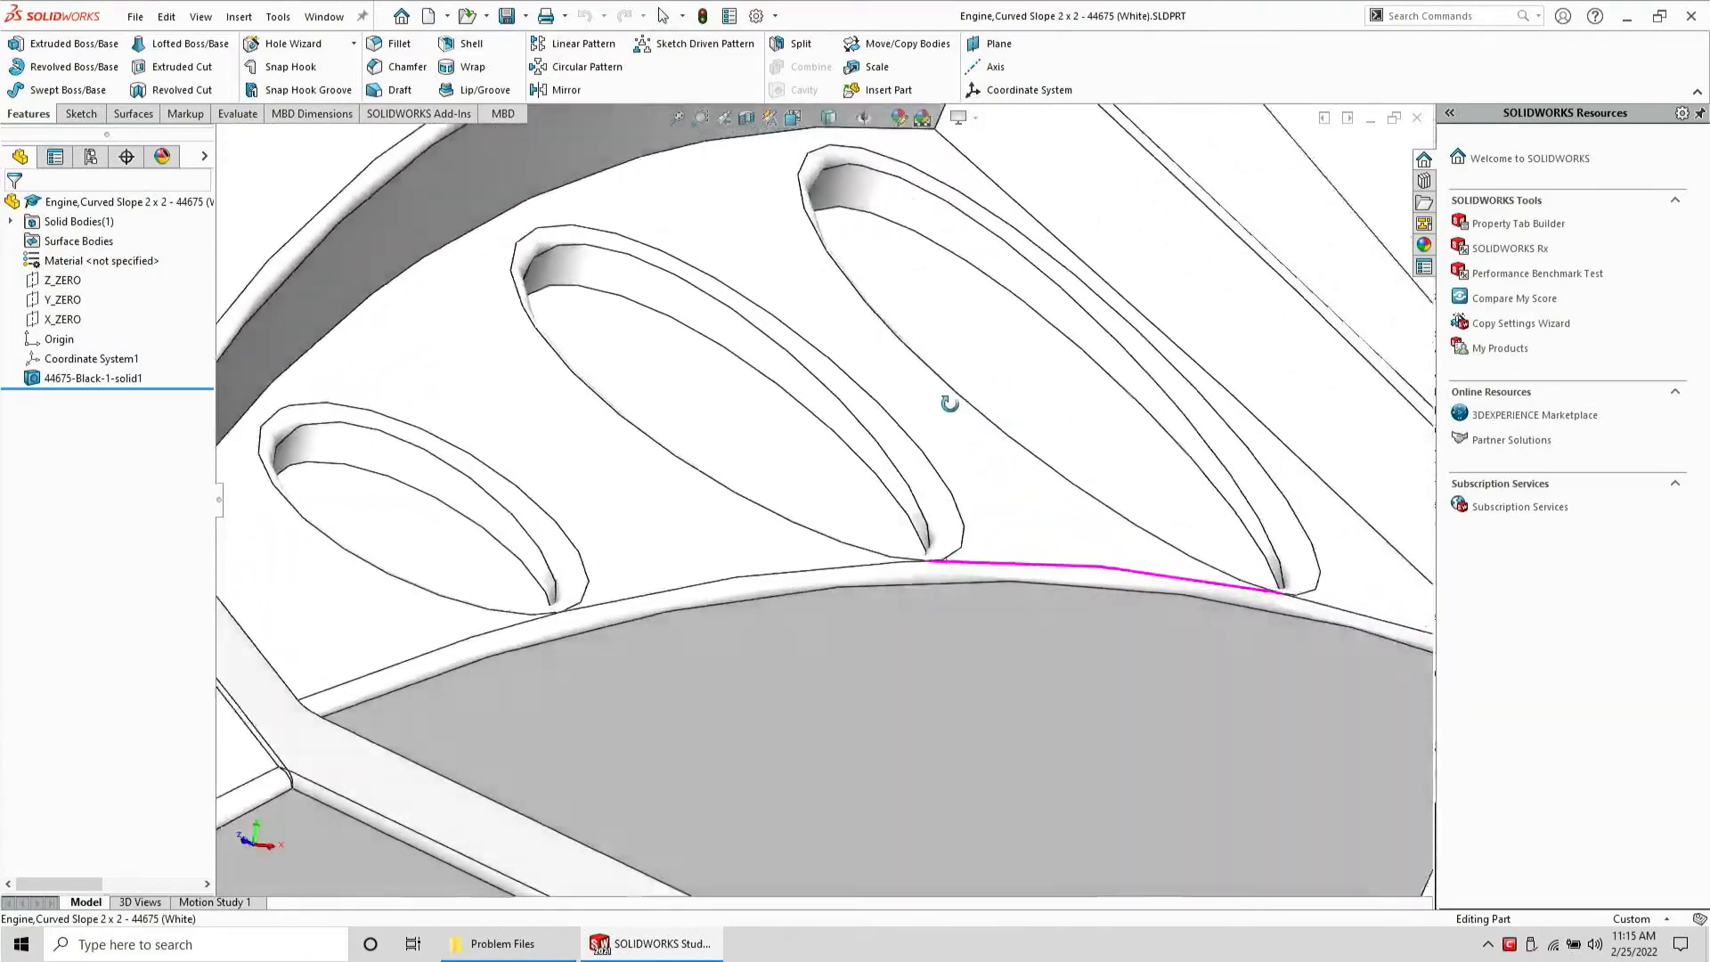
scroll(907, 506, "up", 6)
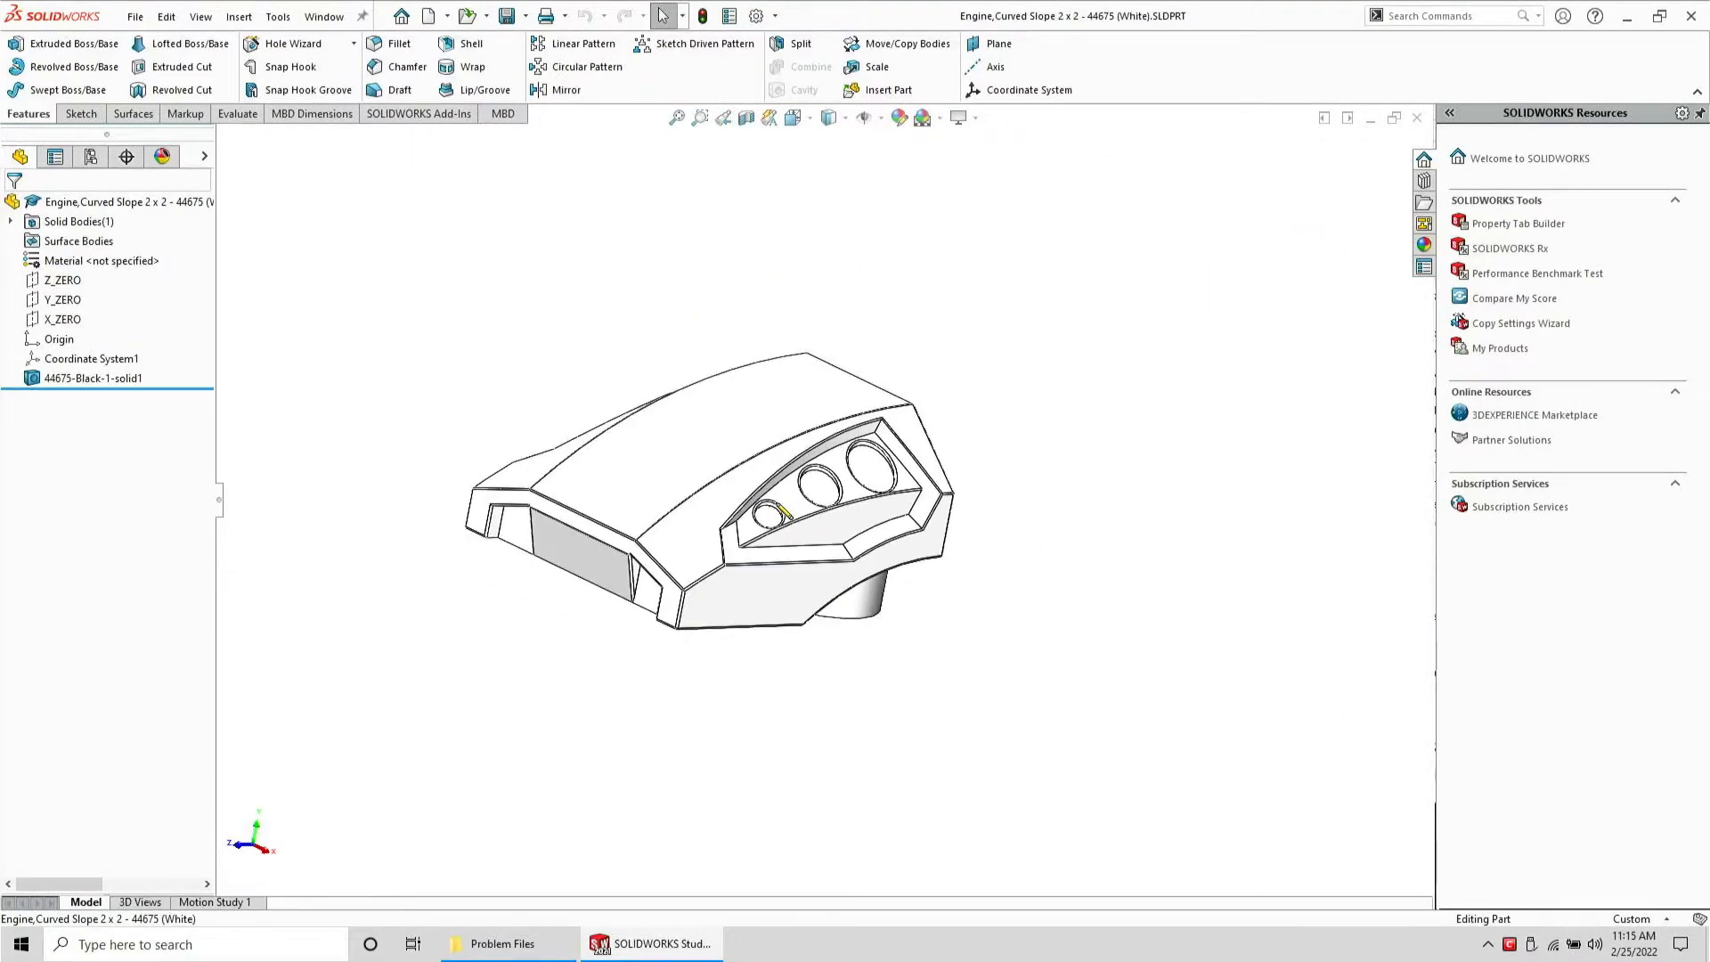
scroll(692, 498, "down", 4)
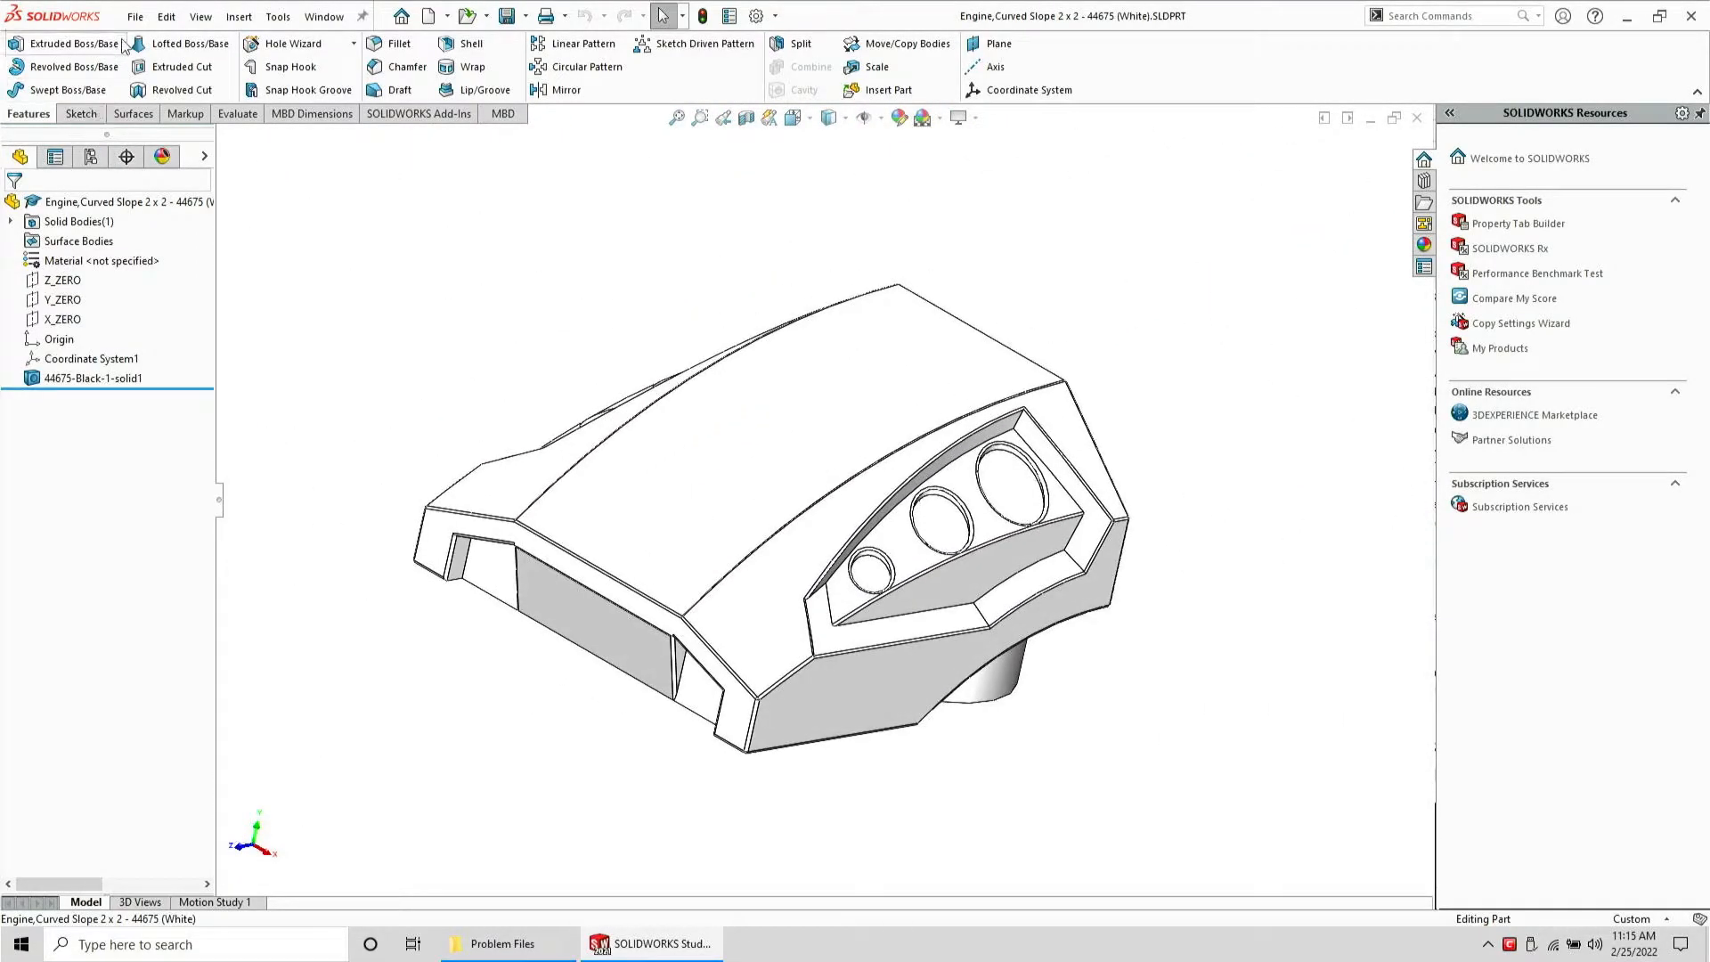
Inspect the recessed face and the three holes on the part's sloped front from several angles
left_click(134, 16)
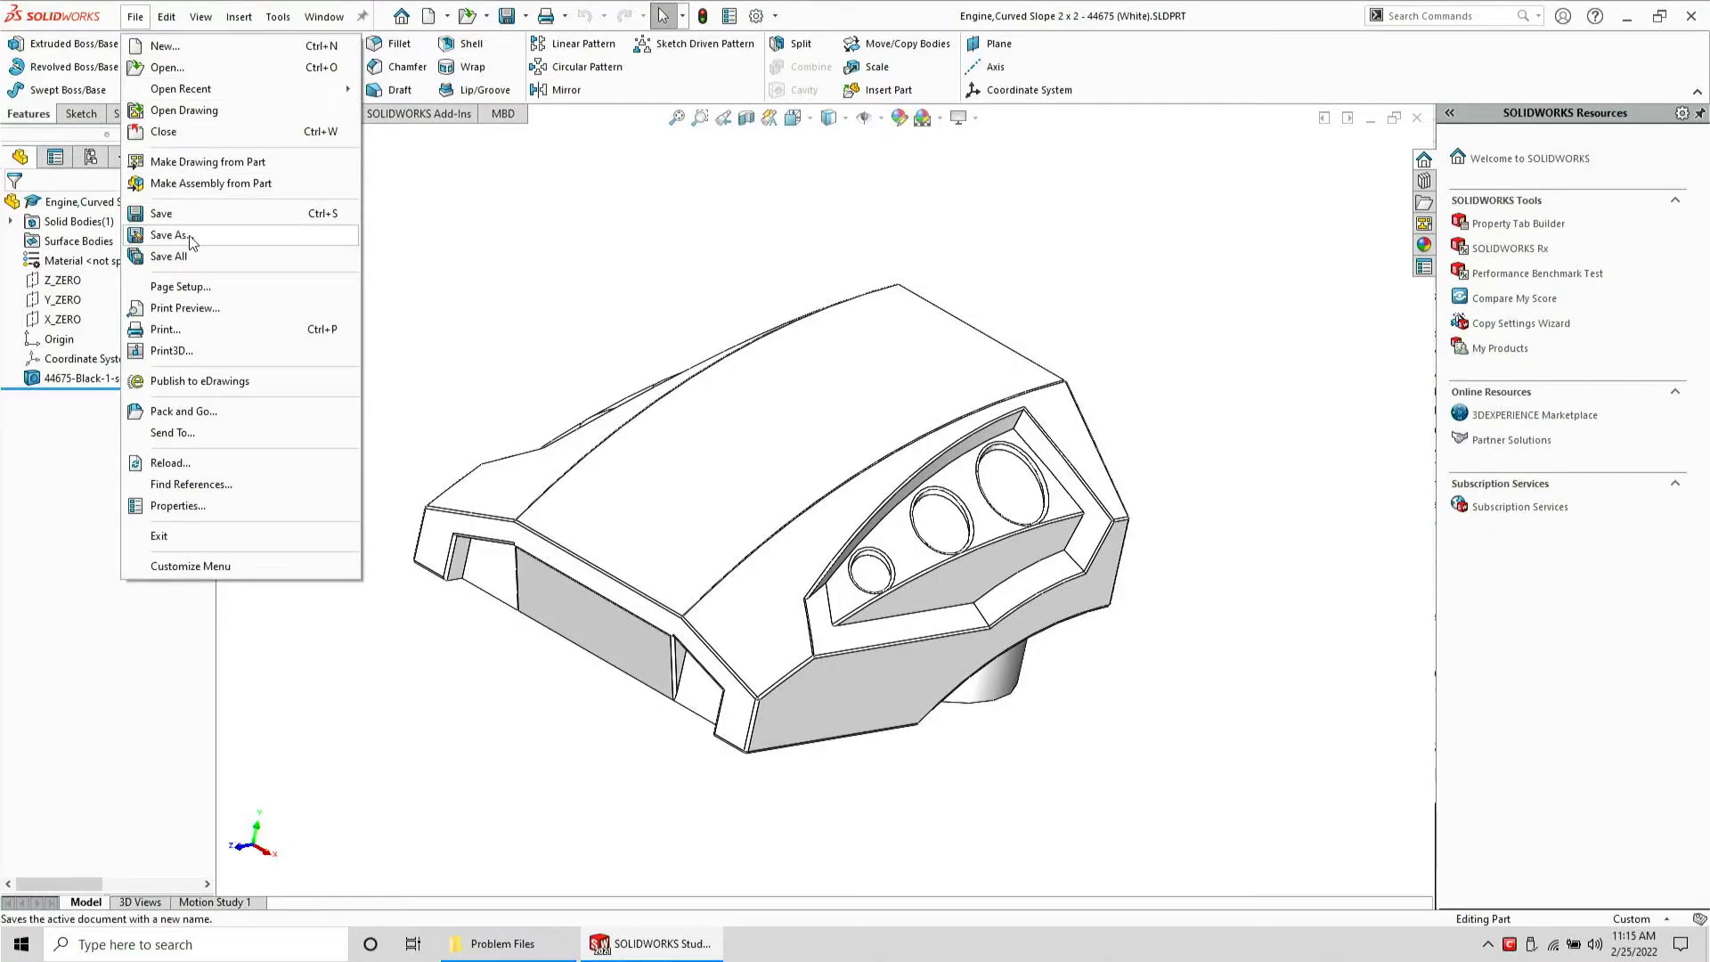
left_click(922, 587)
scroll(922, 588, "down", 8)
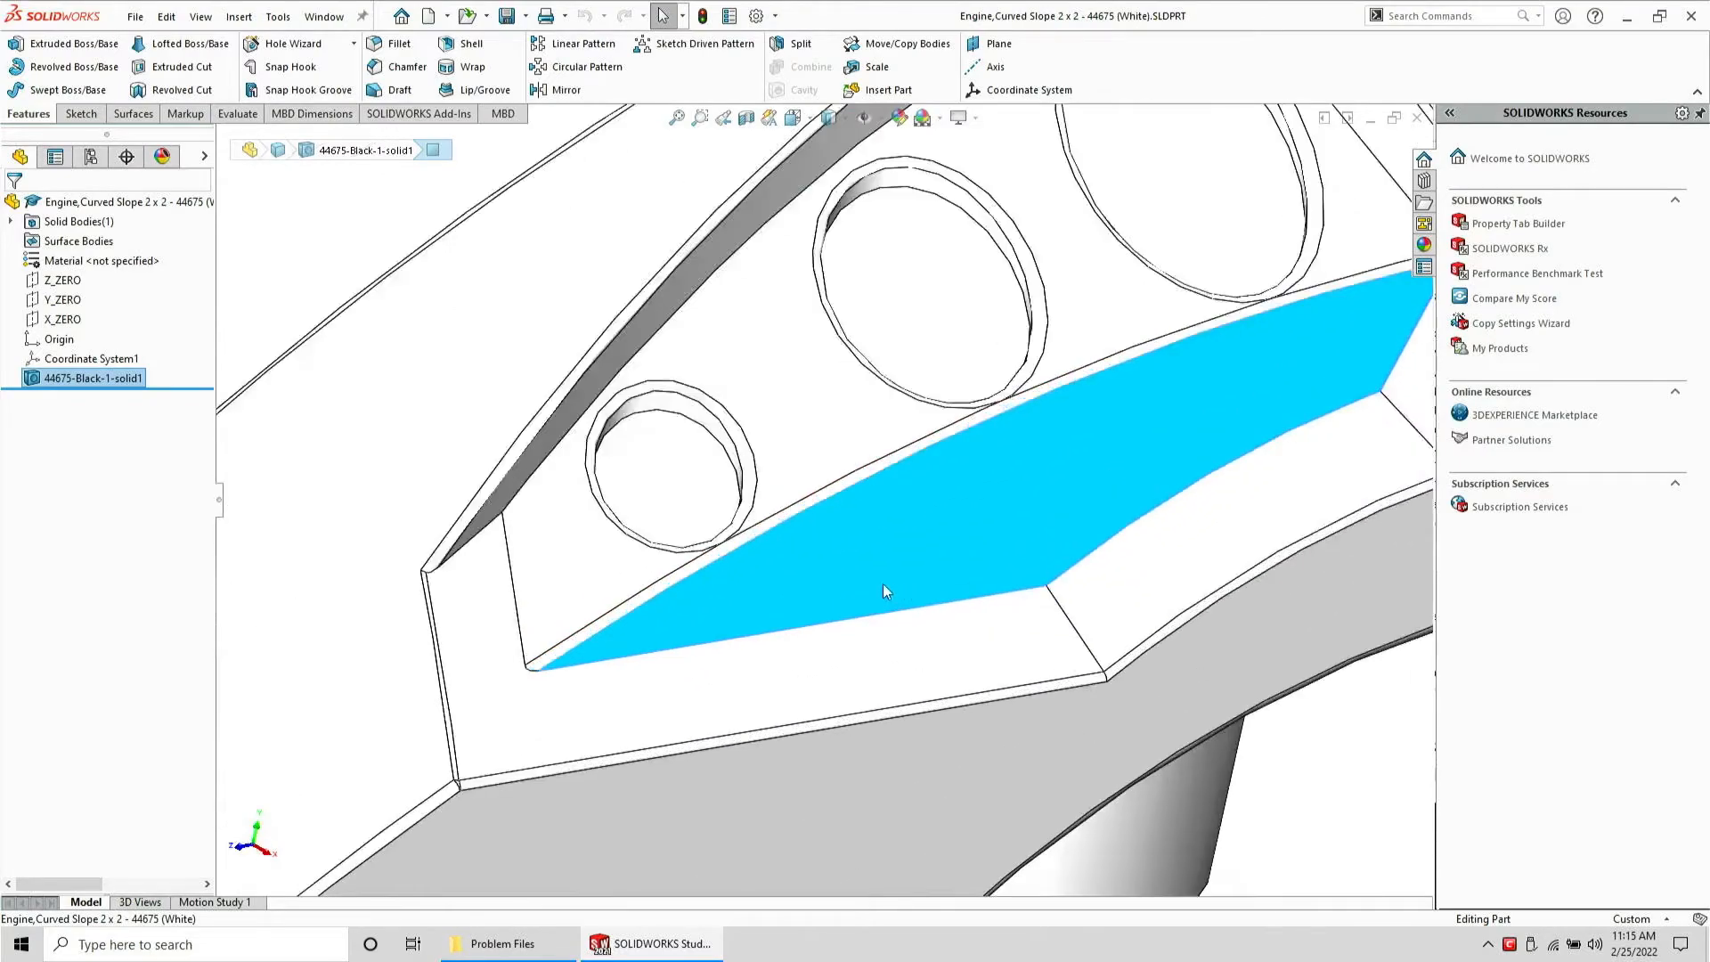
middle_click_drag(598, 534, 629, 450)
scroll(632, 454, "up", 3)
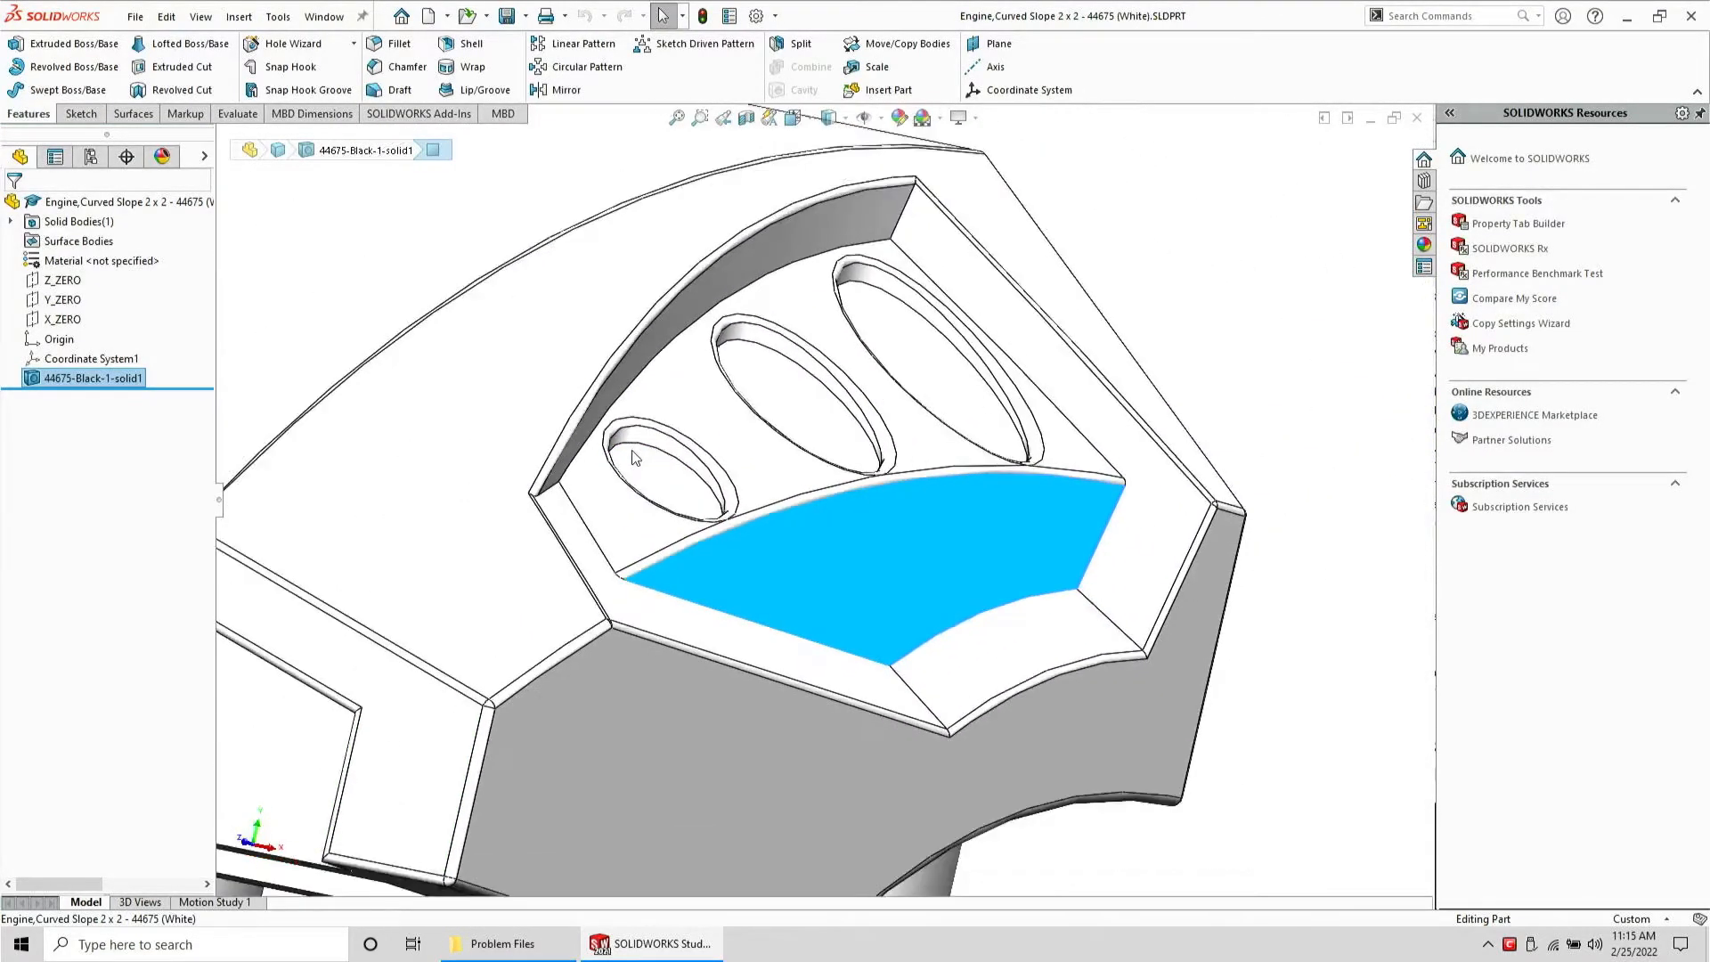
scroll(635, 457, "down", 4)
scroll(635, 458, "down", 2)
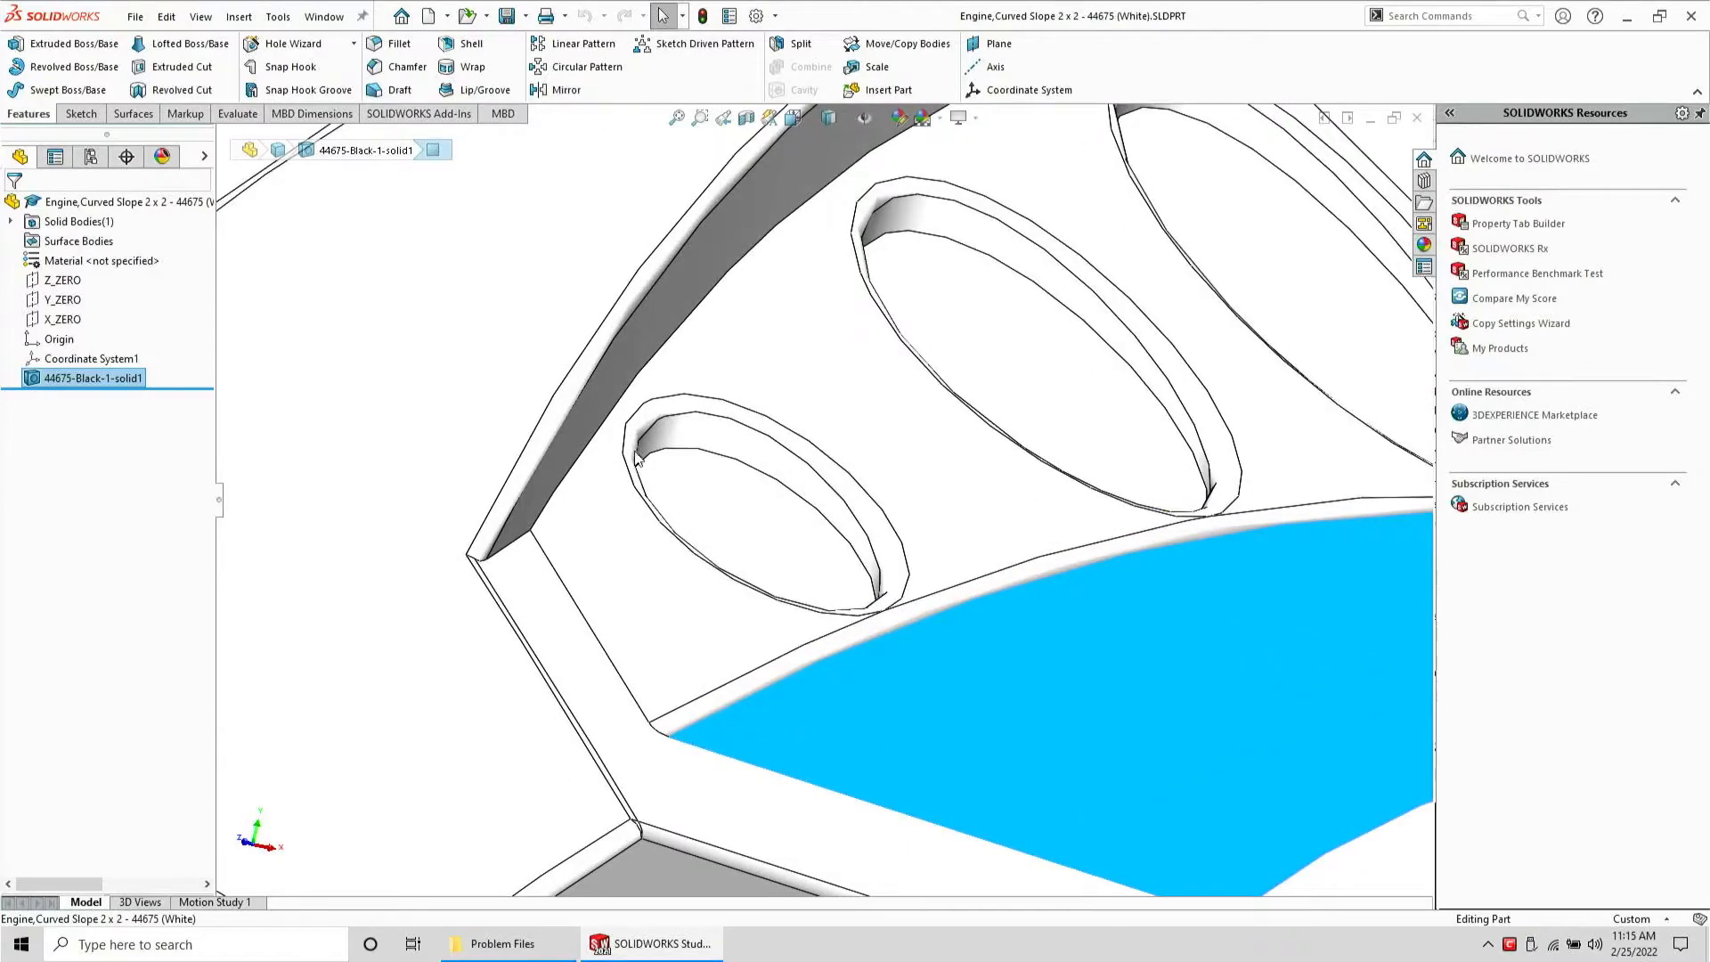
left_click(835, 514)
middle_click_drag(835, 514, 718, 548)
scroll(876, 574, "up", 3)
scroll(1045, 573, "up", 6)
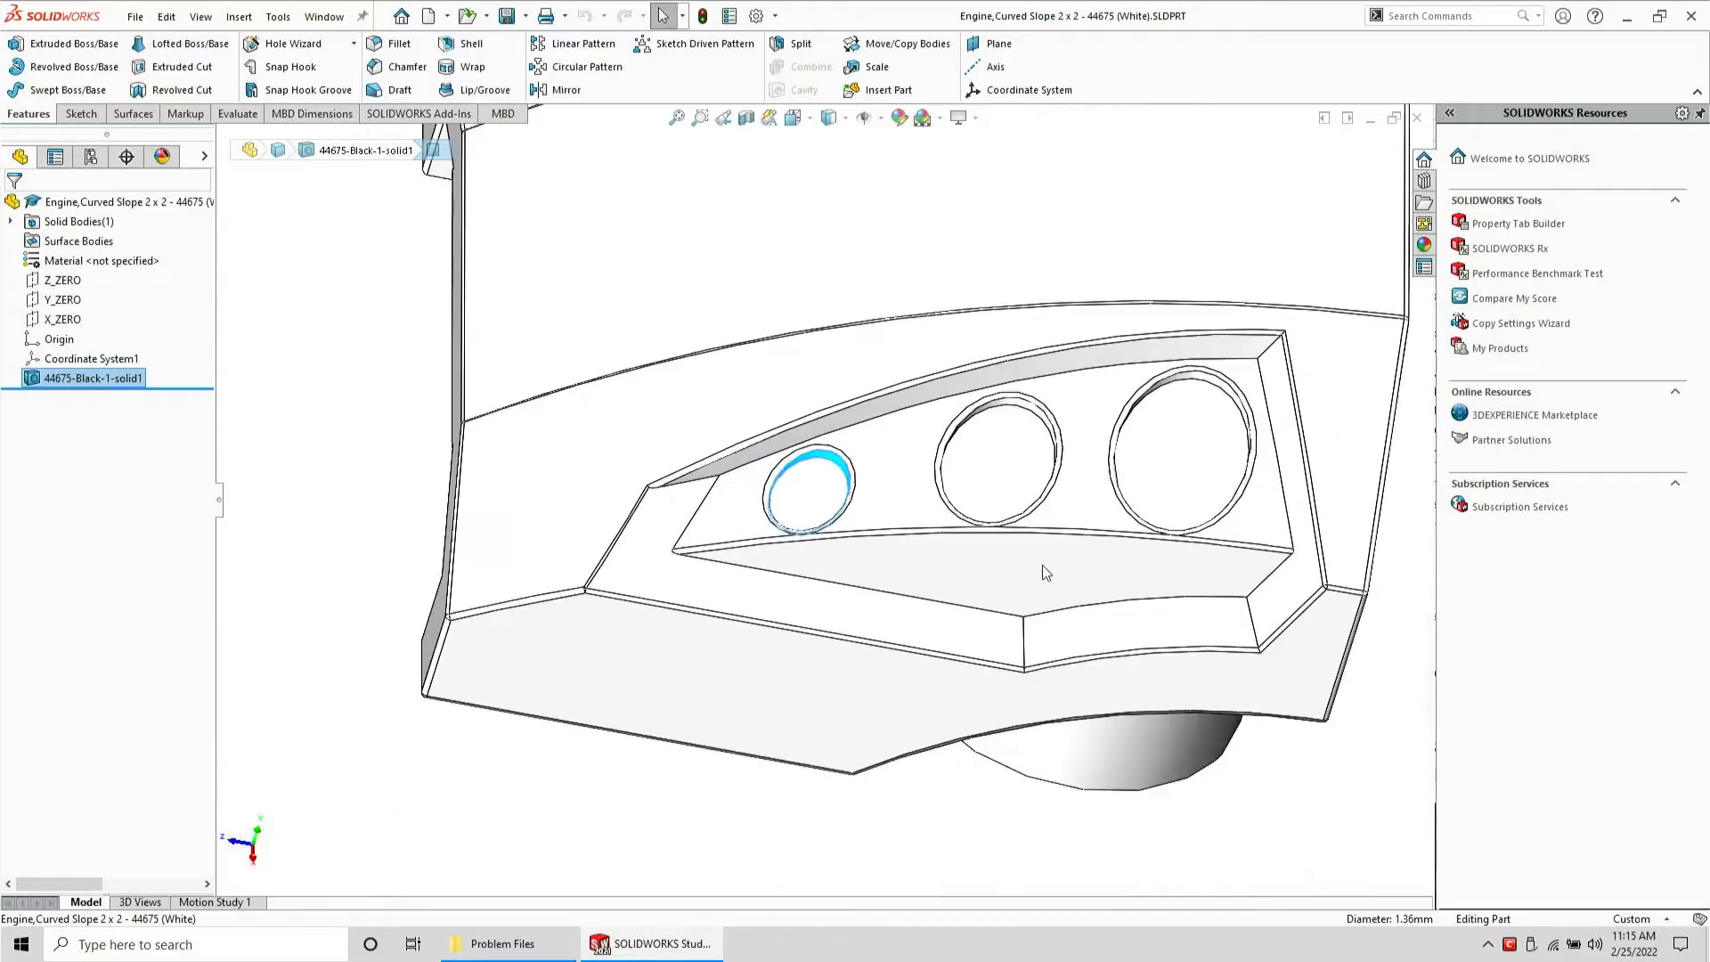
scroll(1045, 573, "up", 5)
scroll(882, 415, "down", 4)
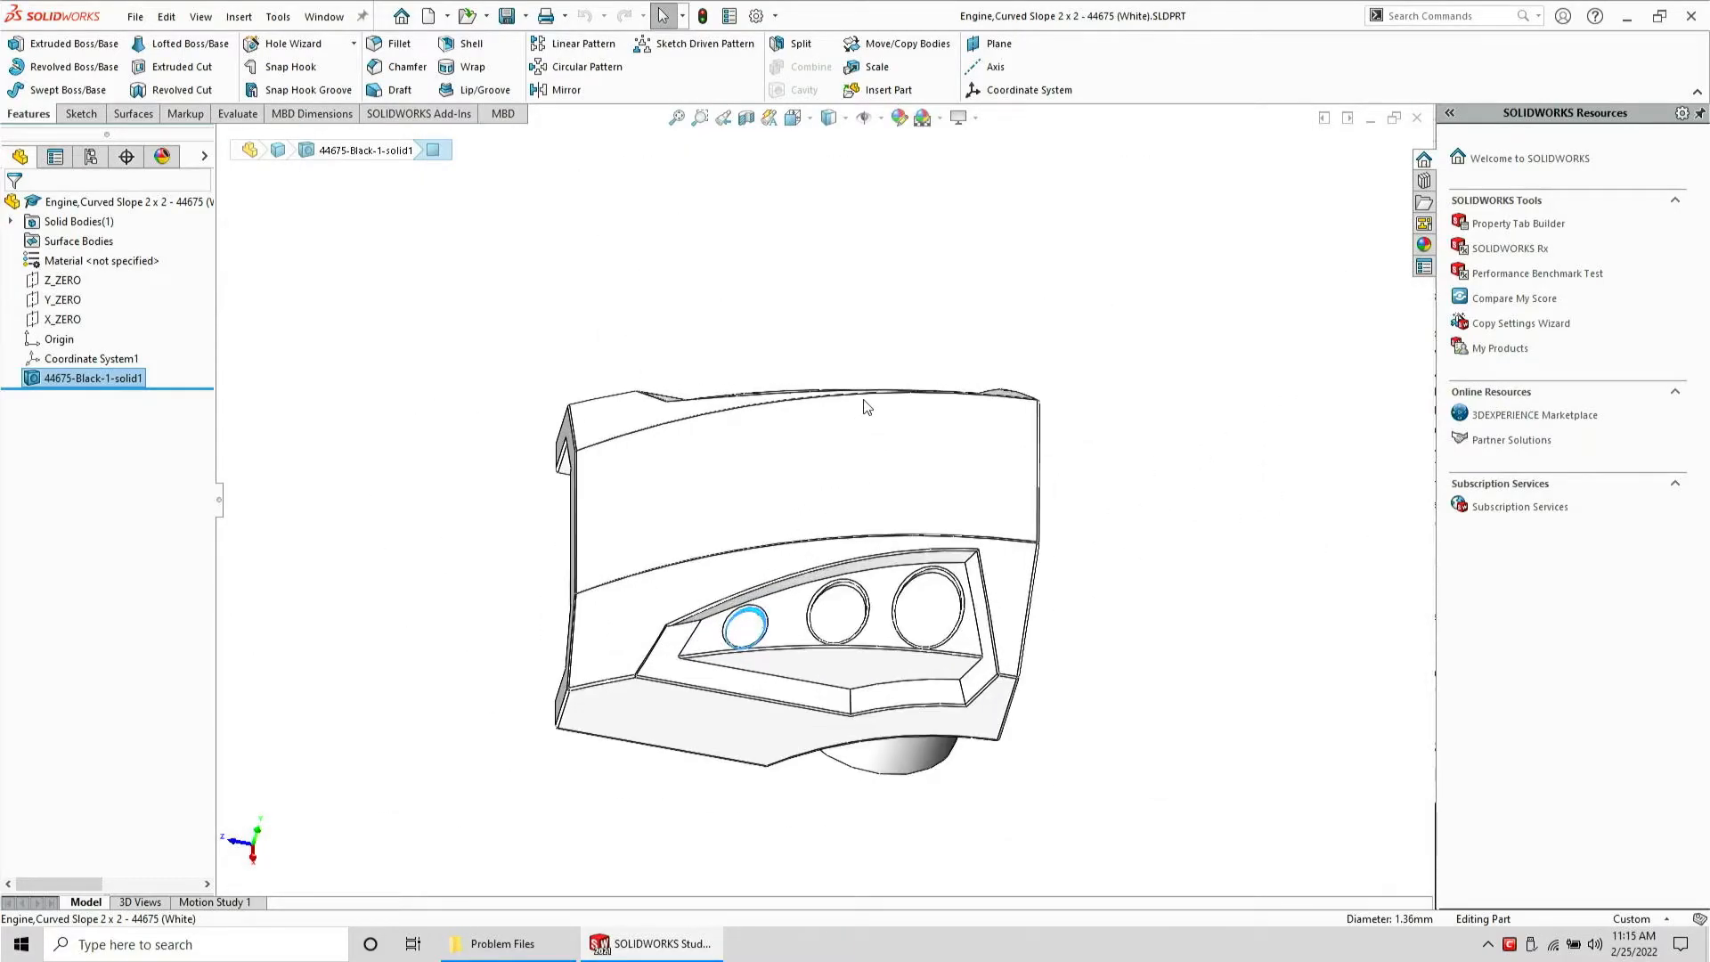
middle_click_drag(867, 404, 889, 464)
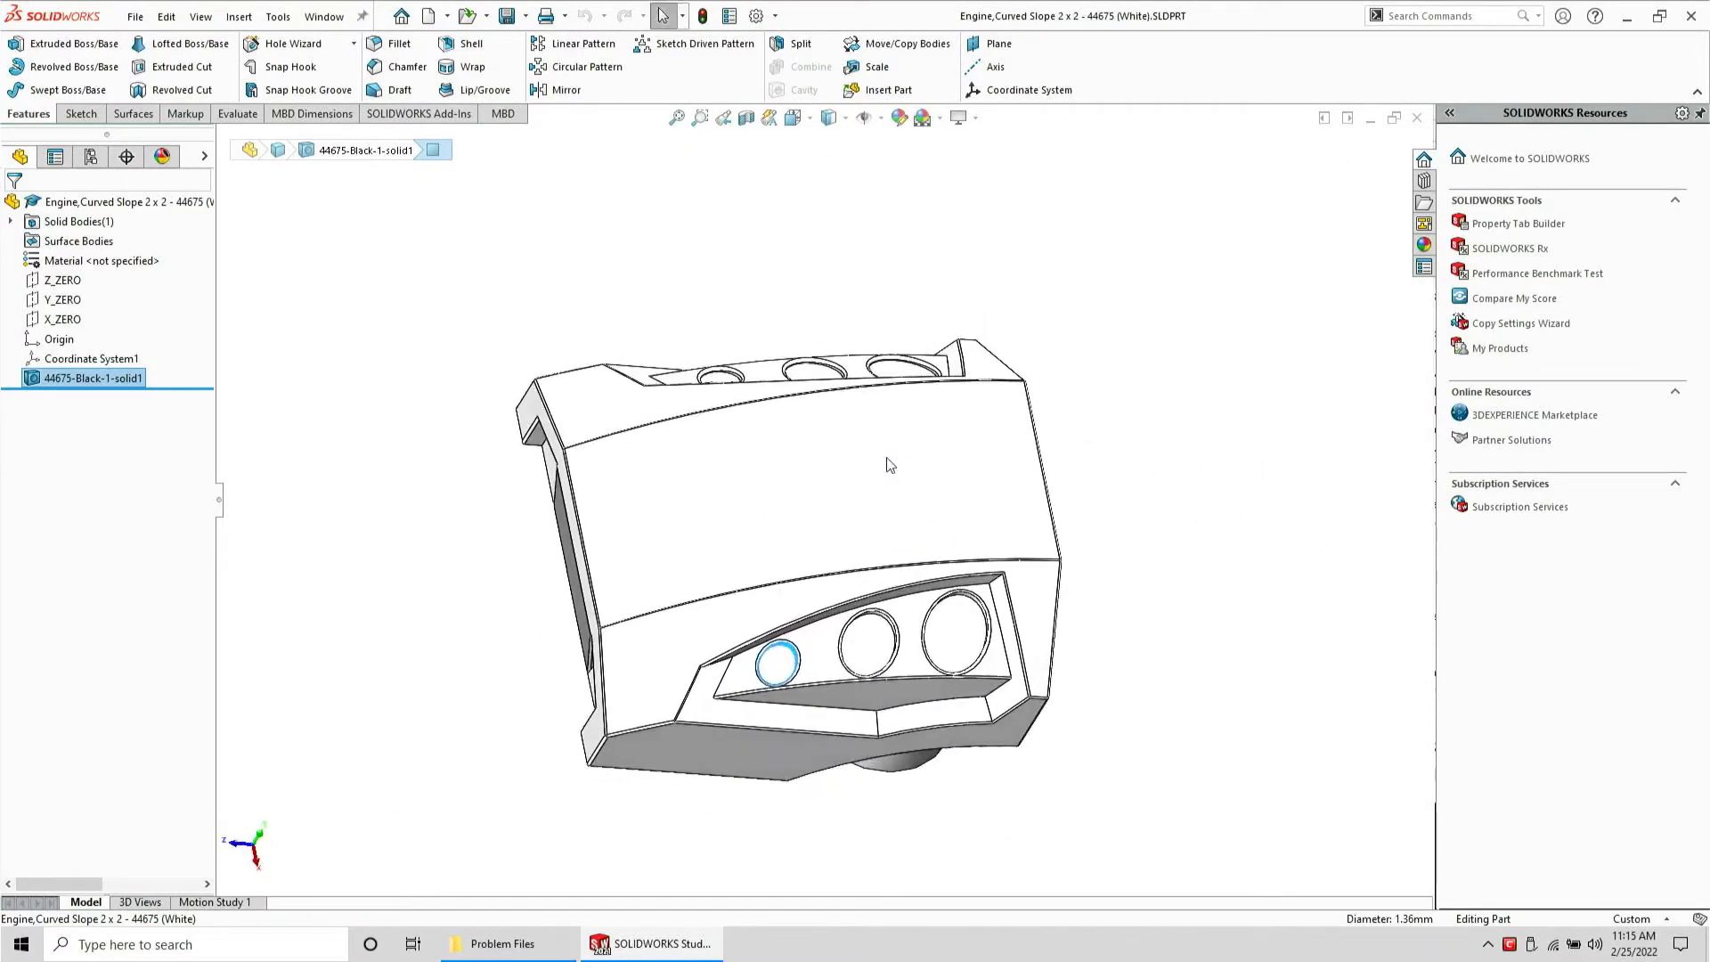
scroll(876, 767, "down", 6)
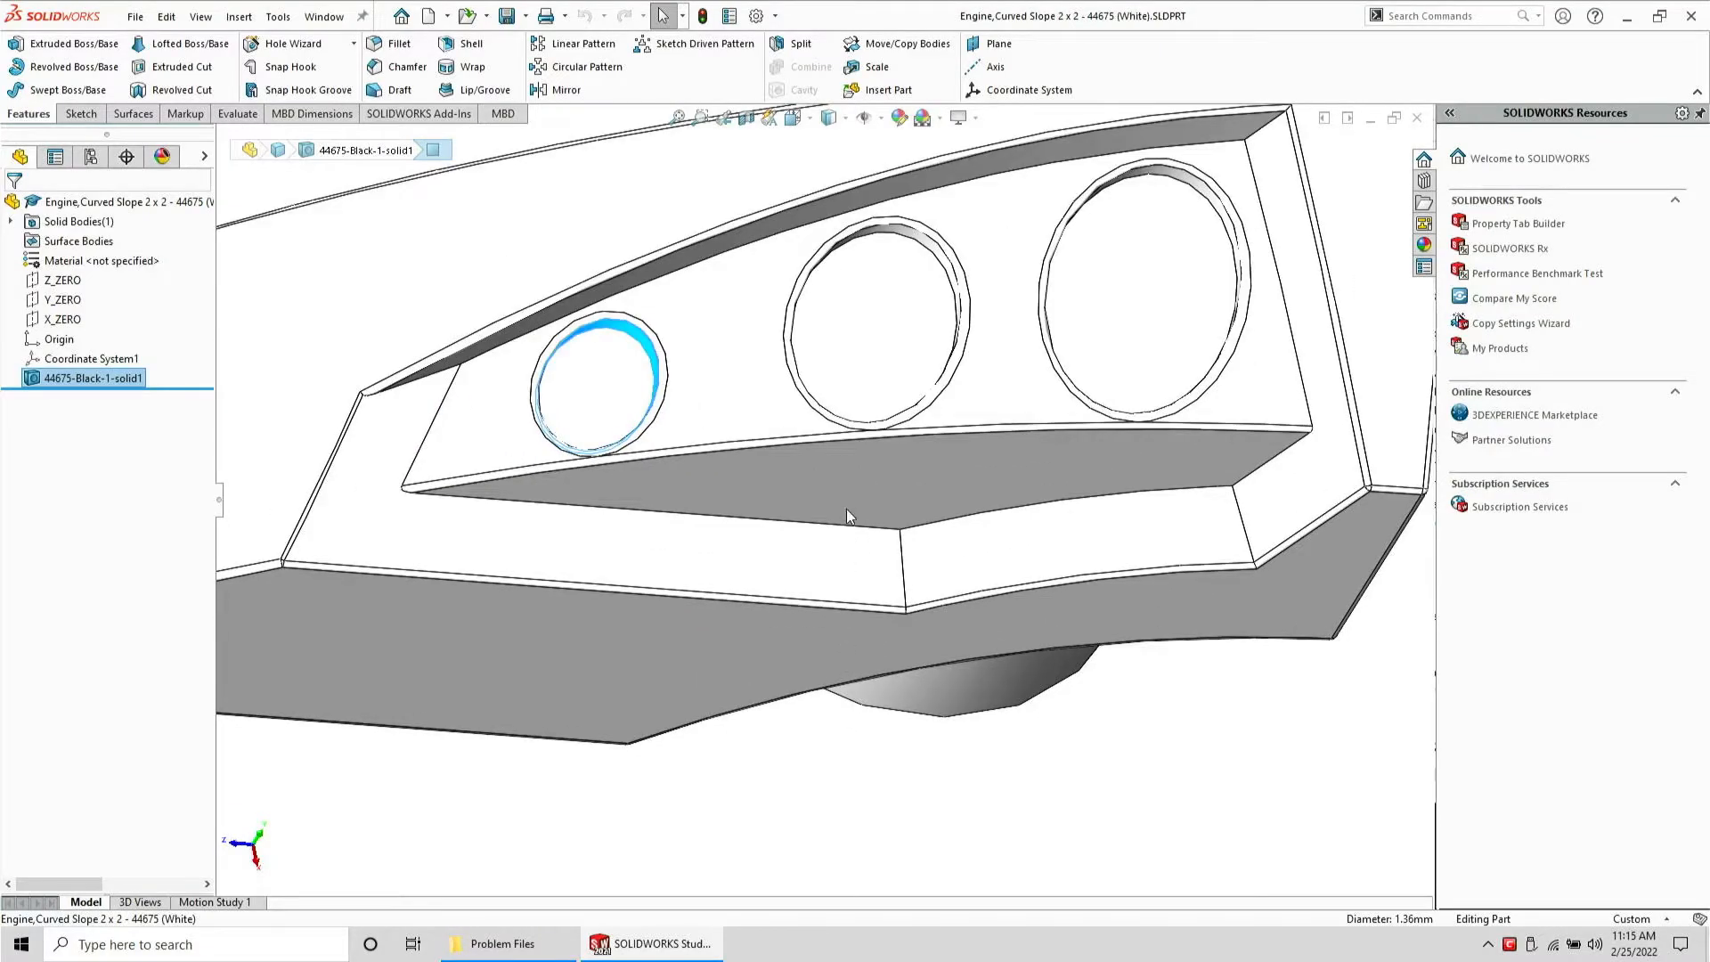
Sketch on the recess floor face, convert its upper edges into sketch entities, and exit the sketch
left_click(847, 504)
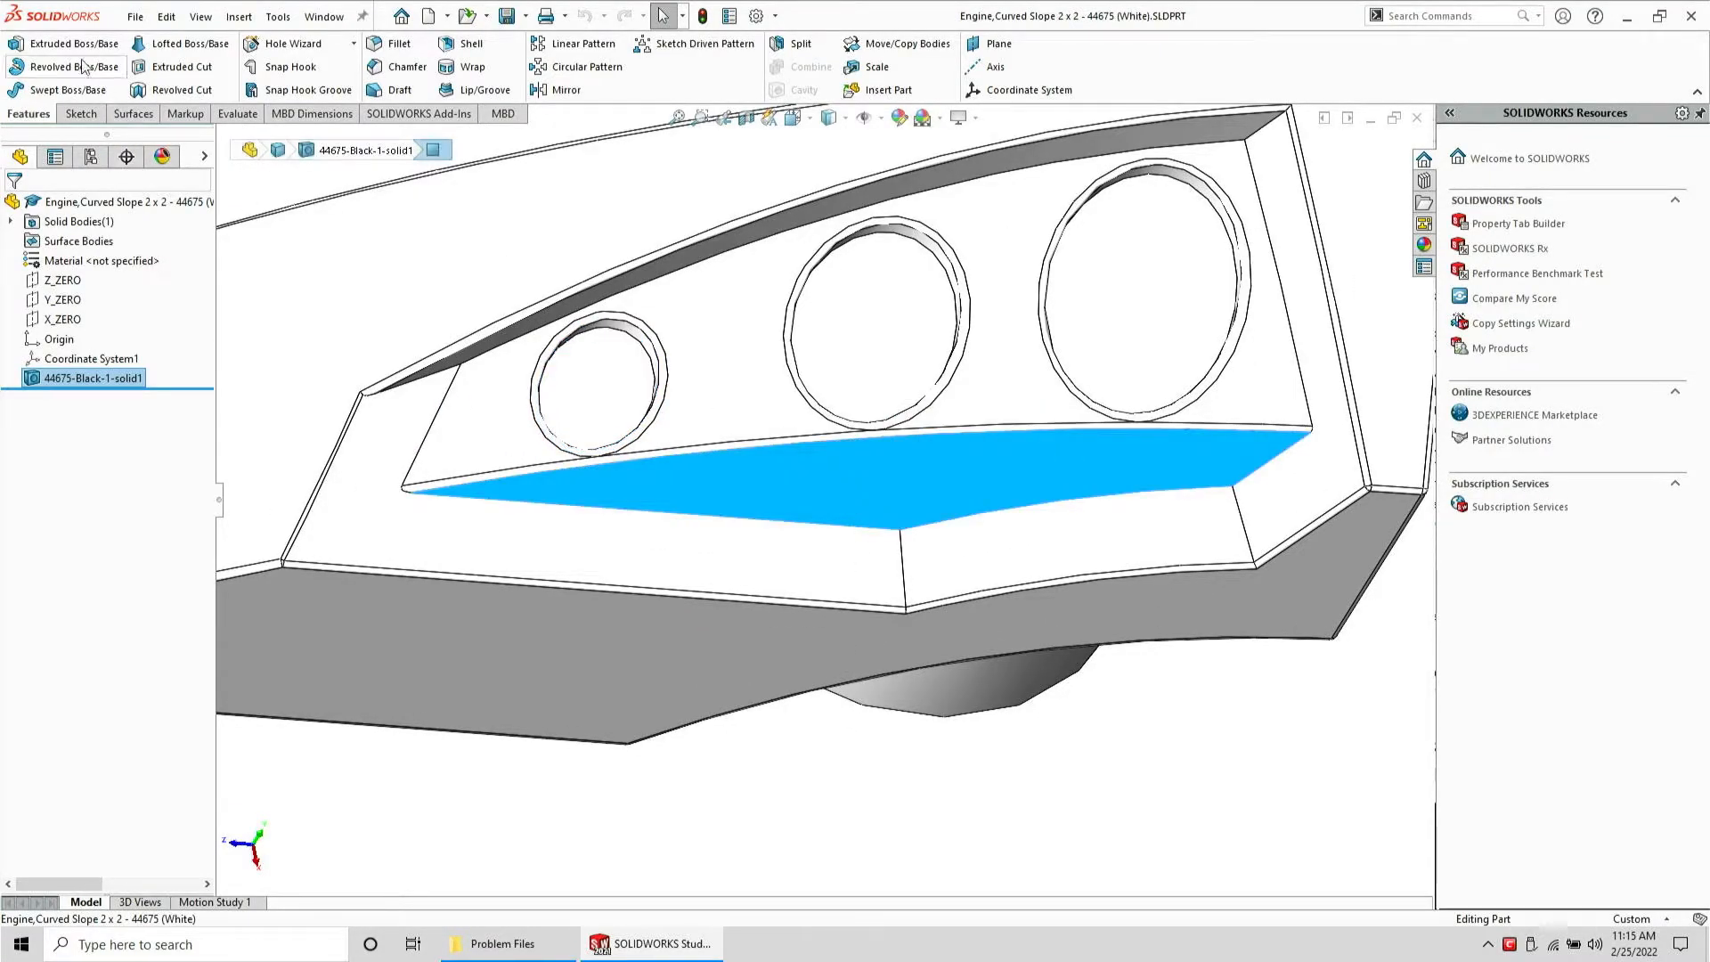
left_click(78, 113)
left_click(43, 43)
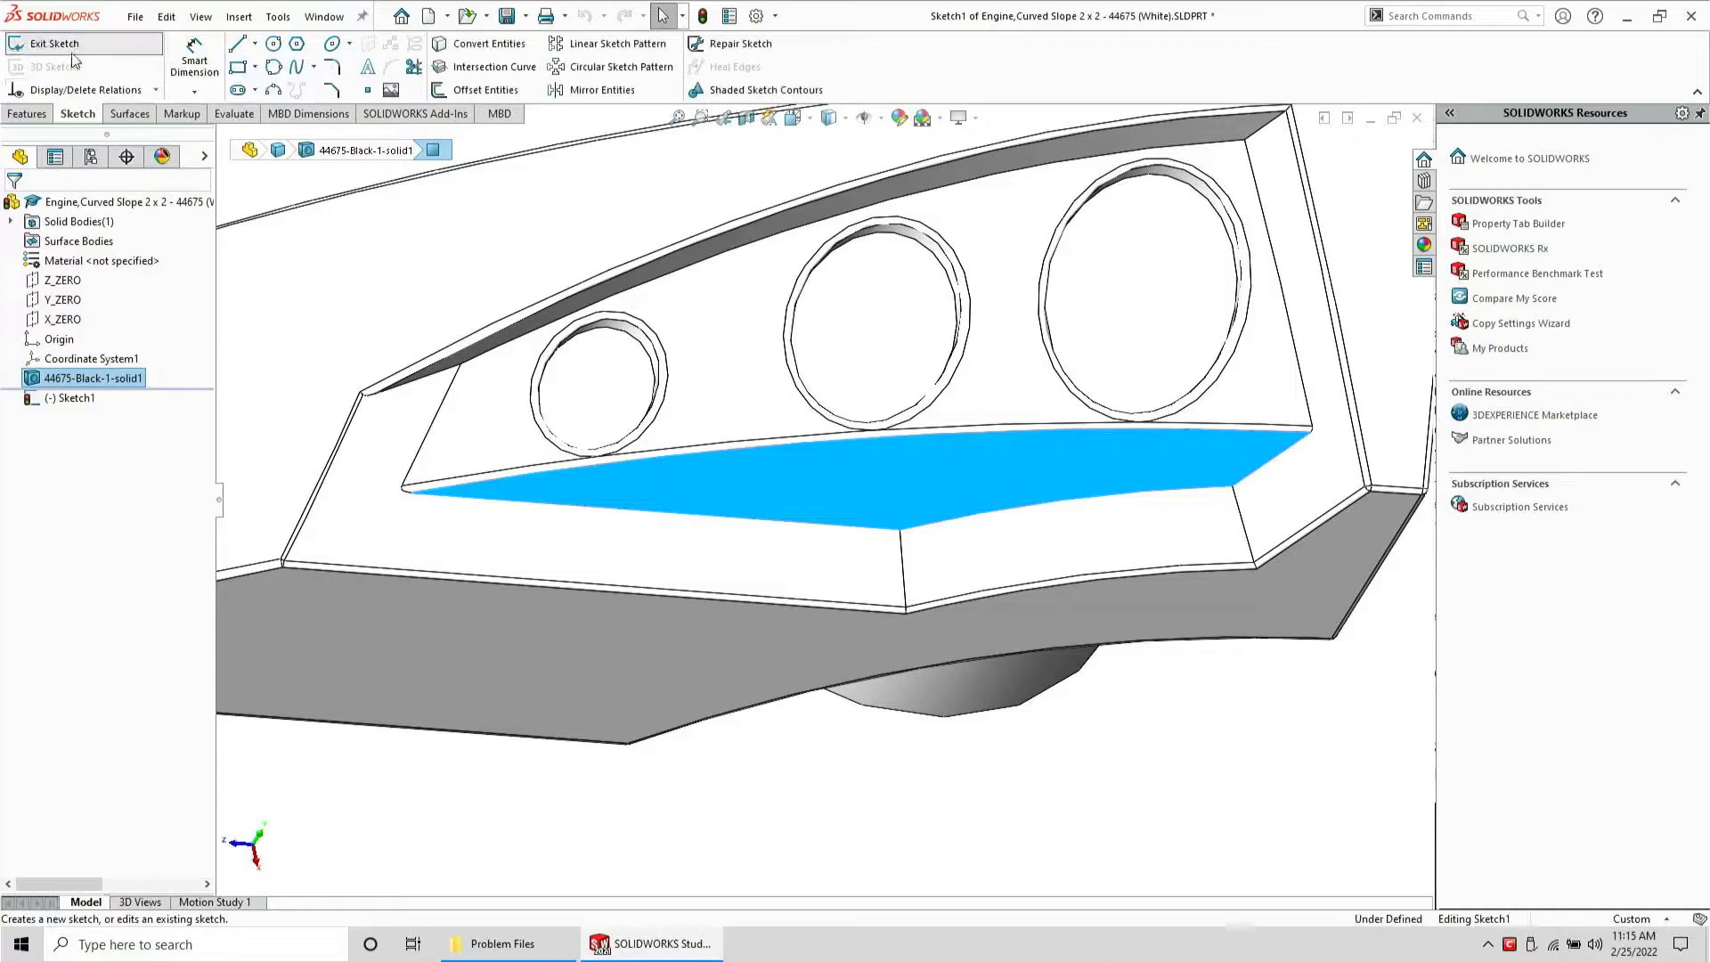
left_click(1039, 422)
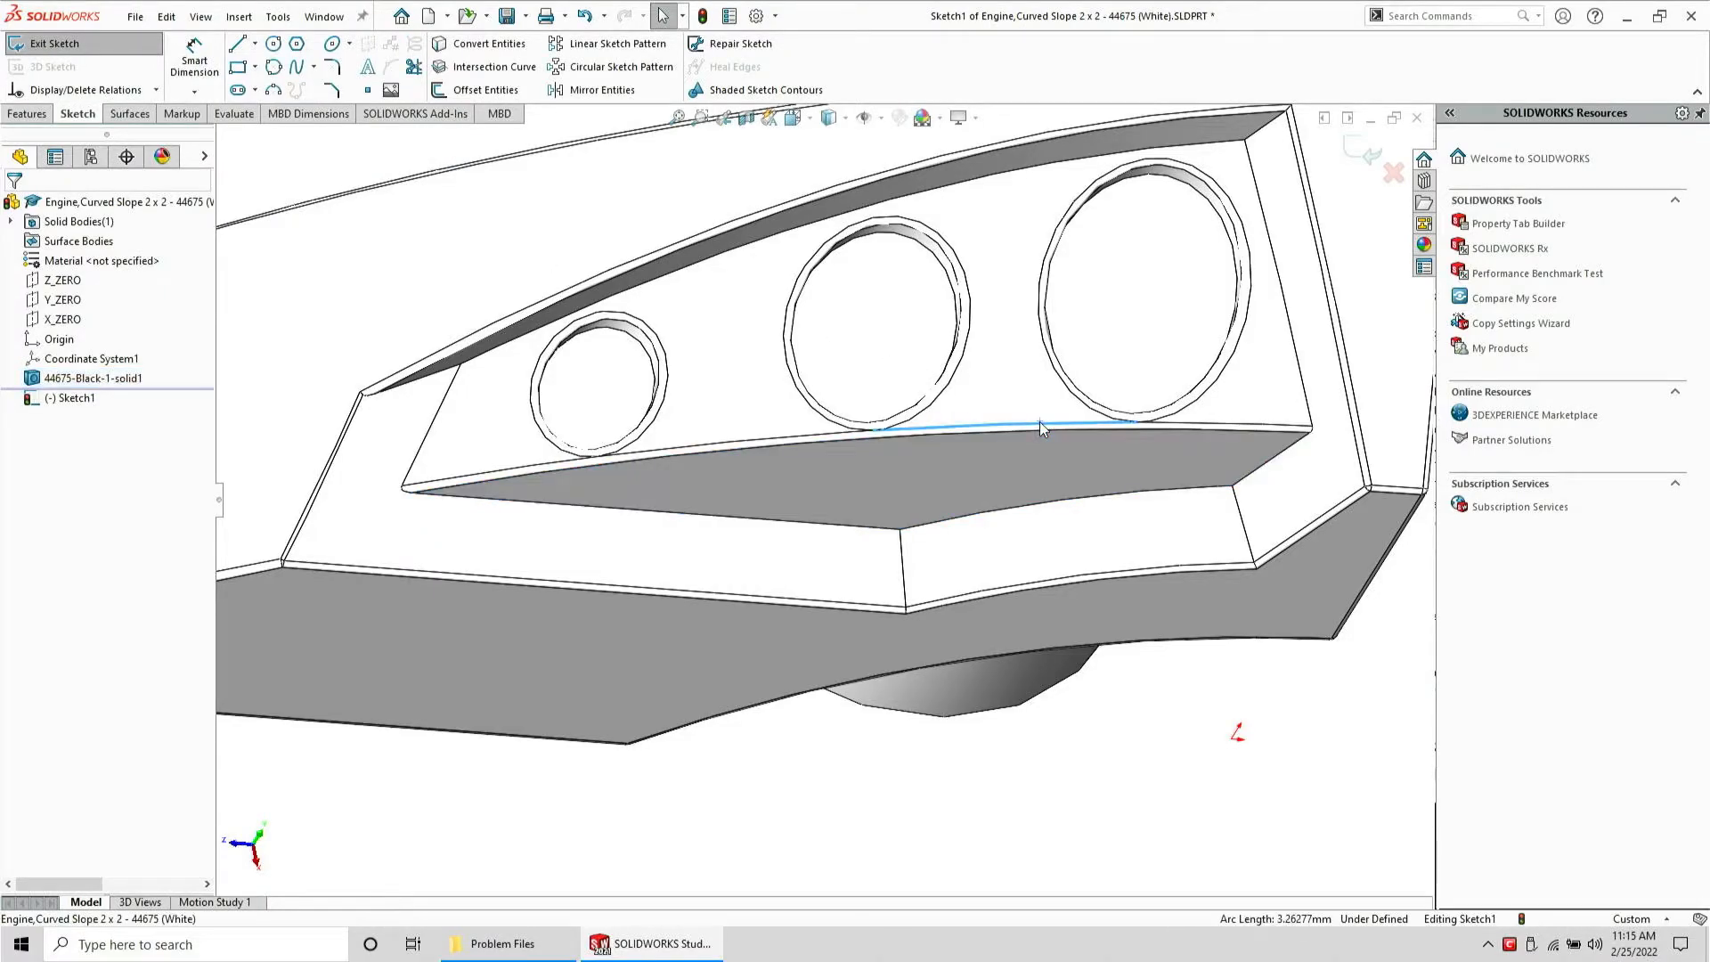
left_click(1206, 425, "ctrl")
left_click(481, 44)
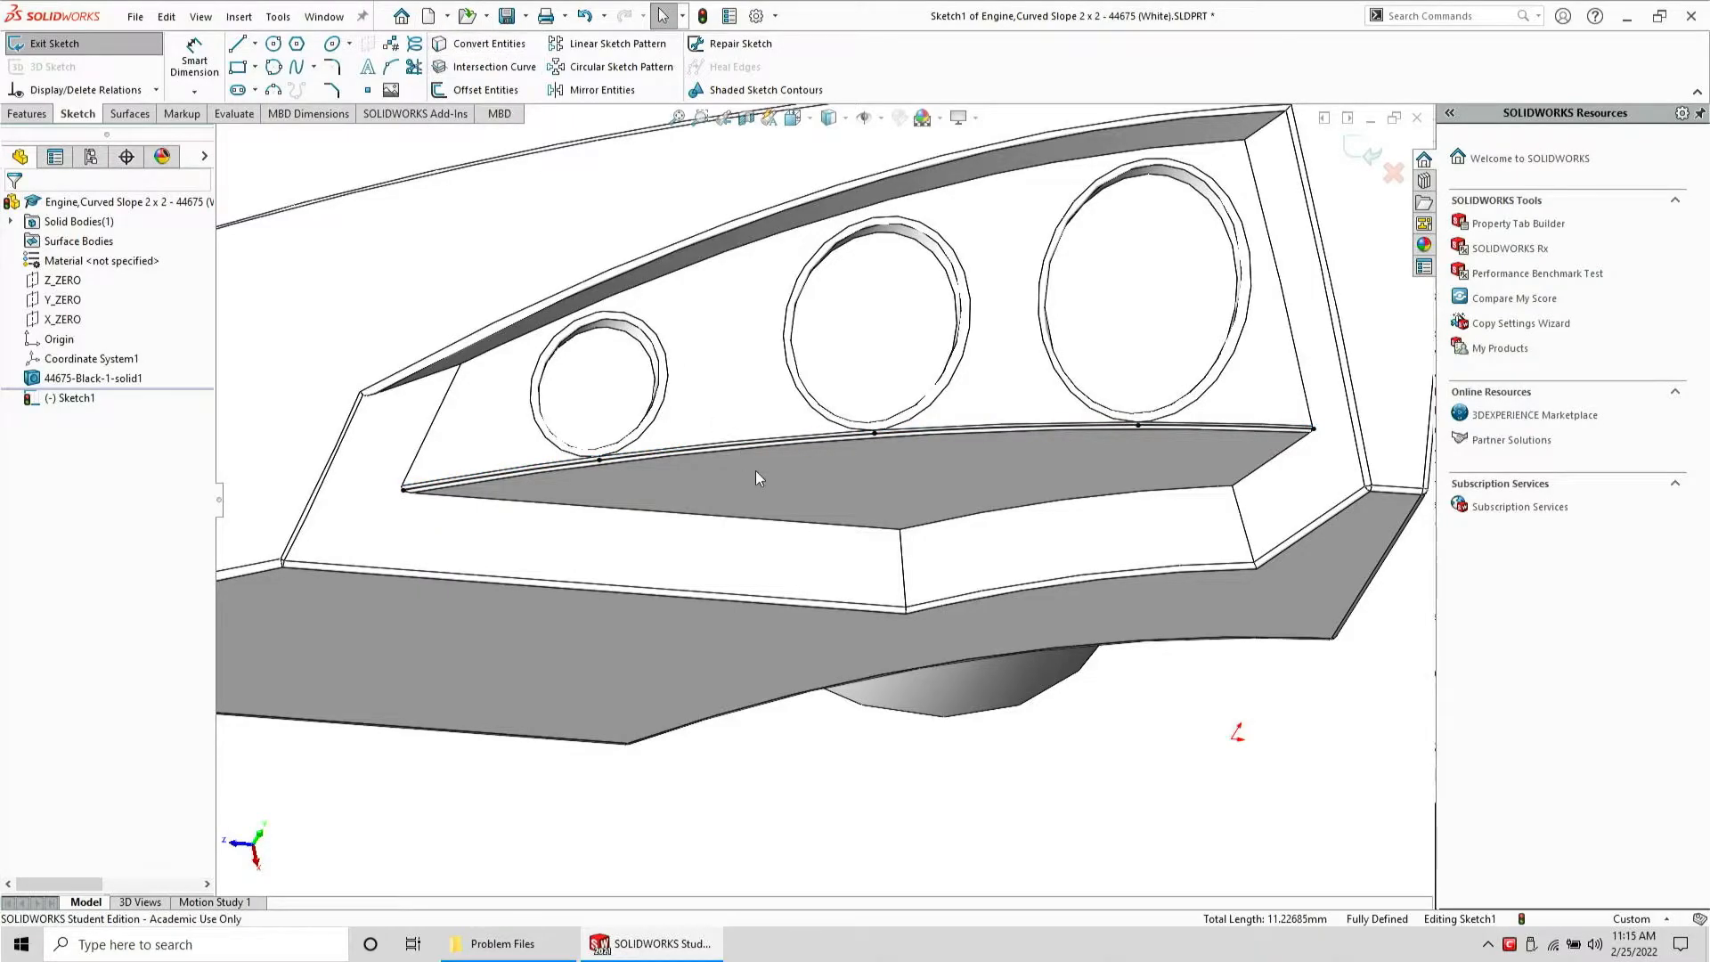
mouse_move(1193, 748)
left_mouse_down()
mouse_move(877, 374)
mouse_move(463, 424)
left_mouse_up()
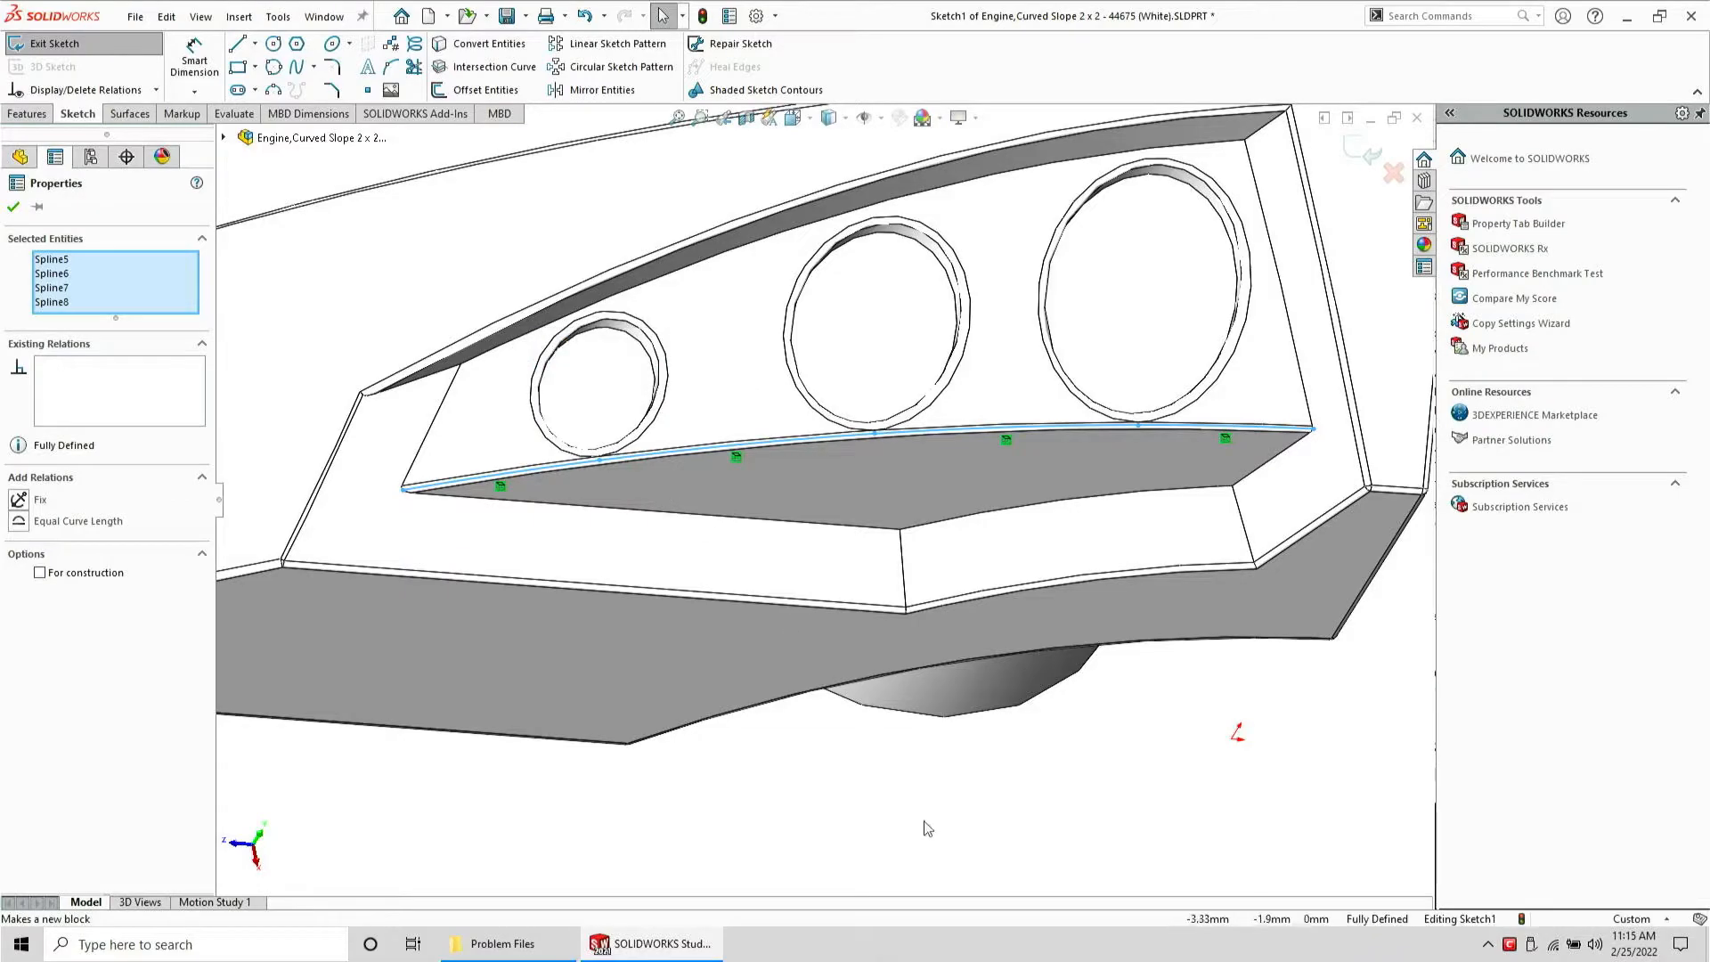
left_click(877, 766)
mouse_move(746, 604)
middle_mouse_down()
mouse_move(806, 412)
mouse_move(855, 484)
mouse_move(790, 473)
mouse_move(751, 572)
mouse_move(753, 526)
middle_mouse_up()
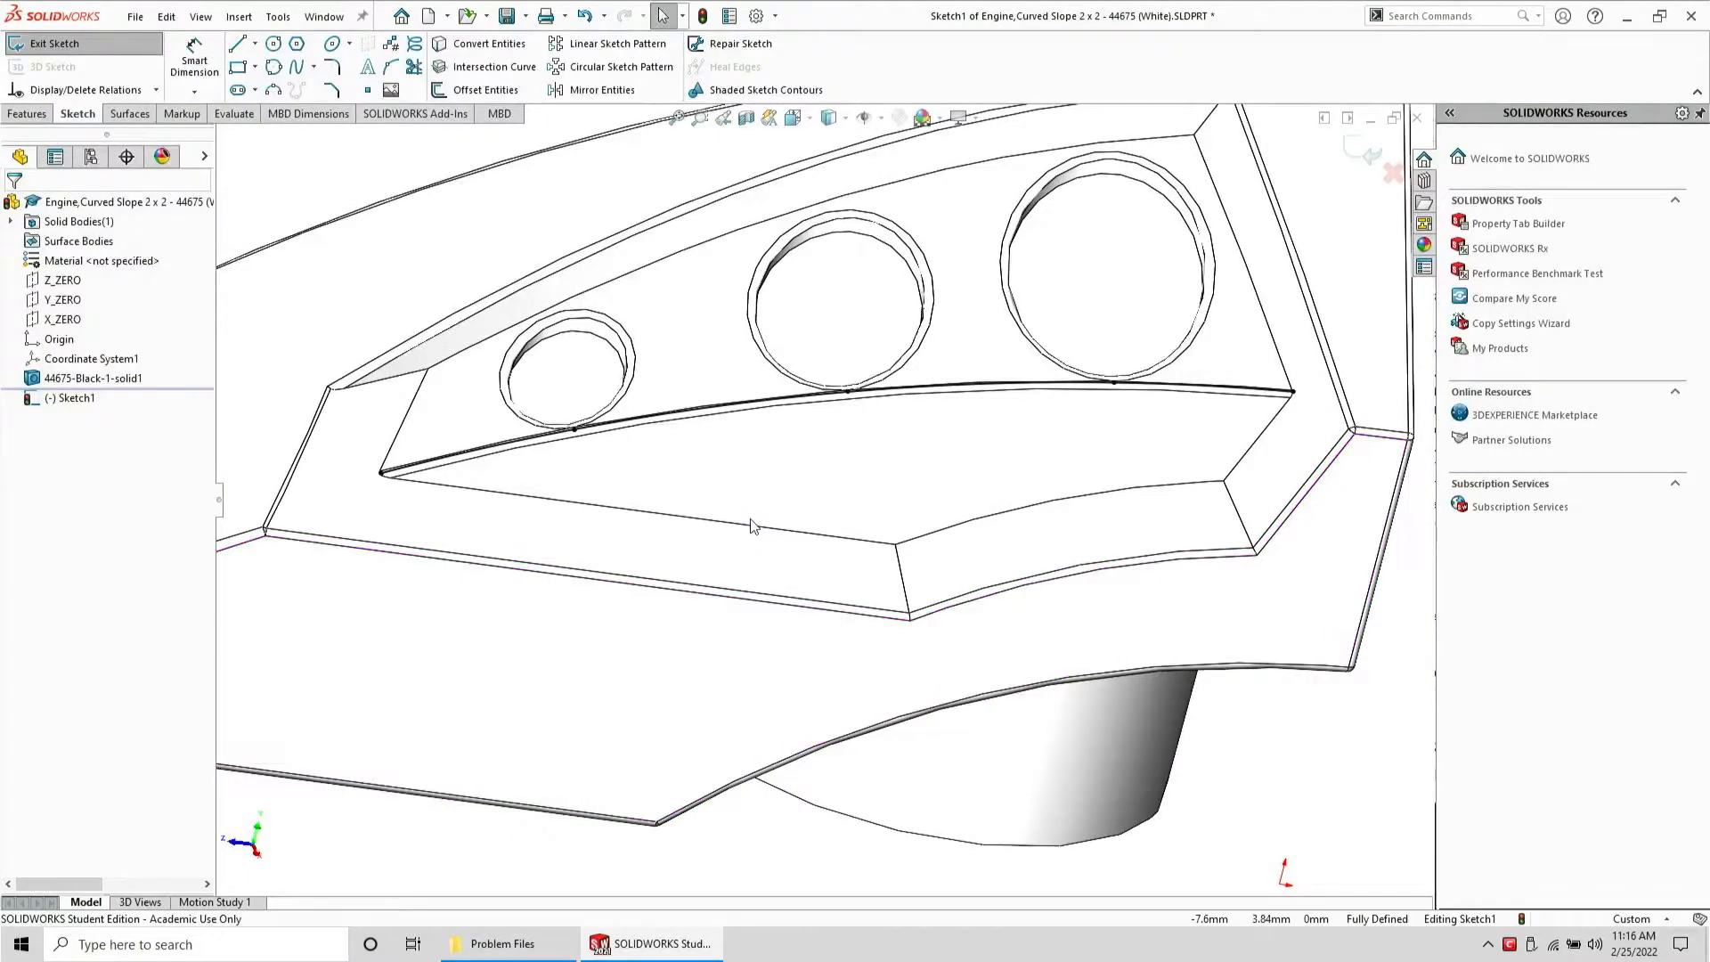
left_click(93, 44)
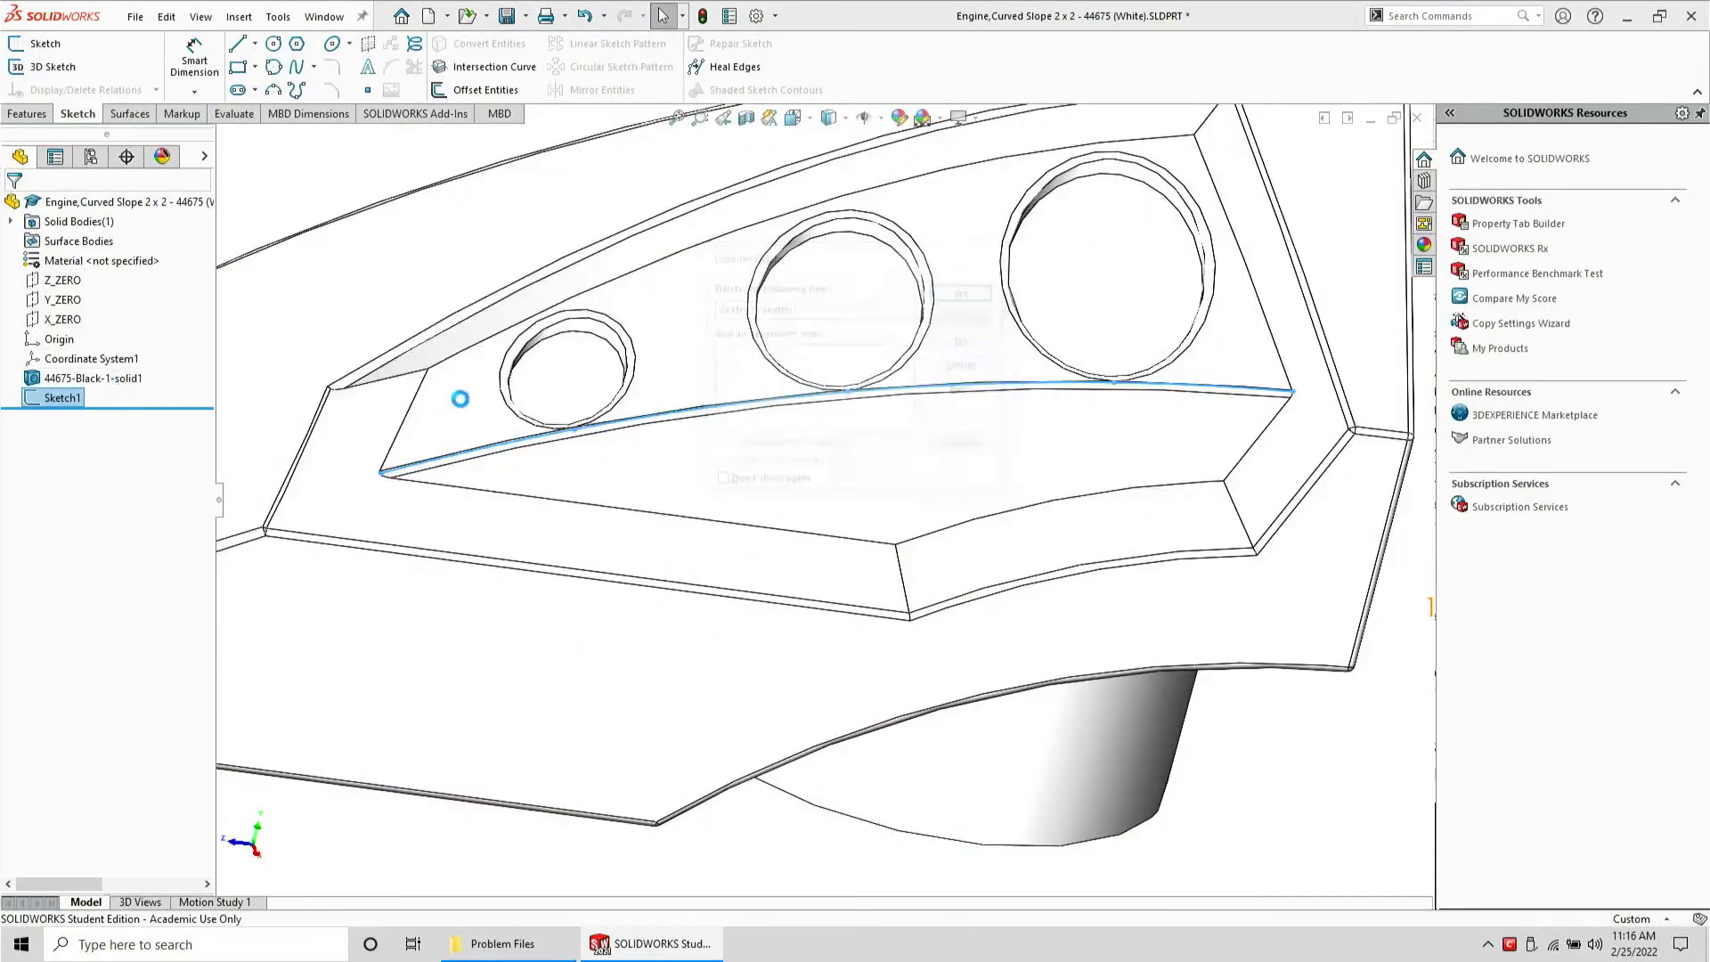
Start an Offset Surface at 0 mm and select the inner faces of the small hole
scroll(637, 384, "down", 5)
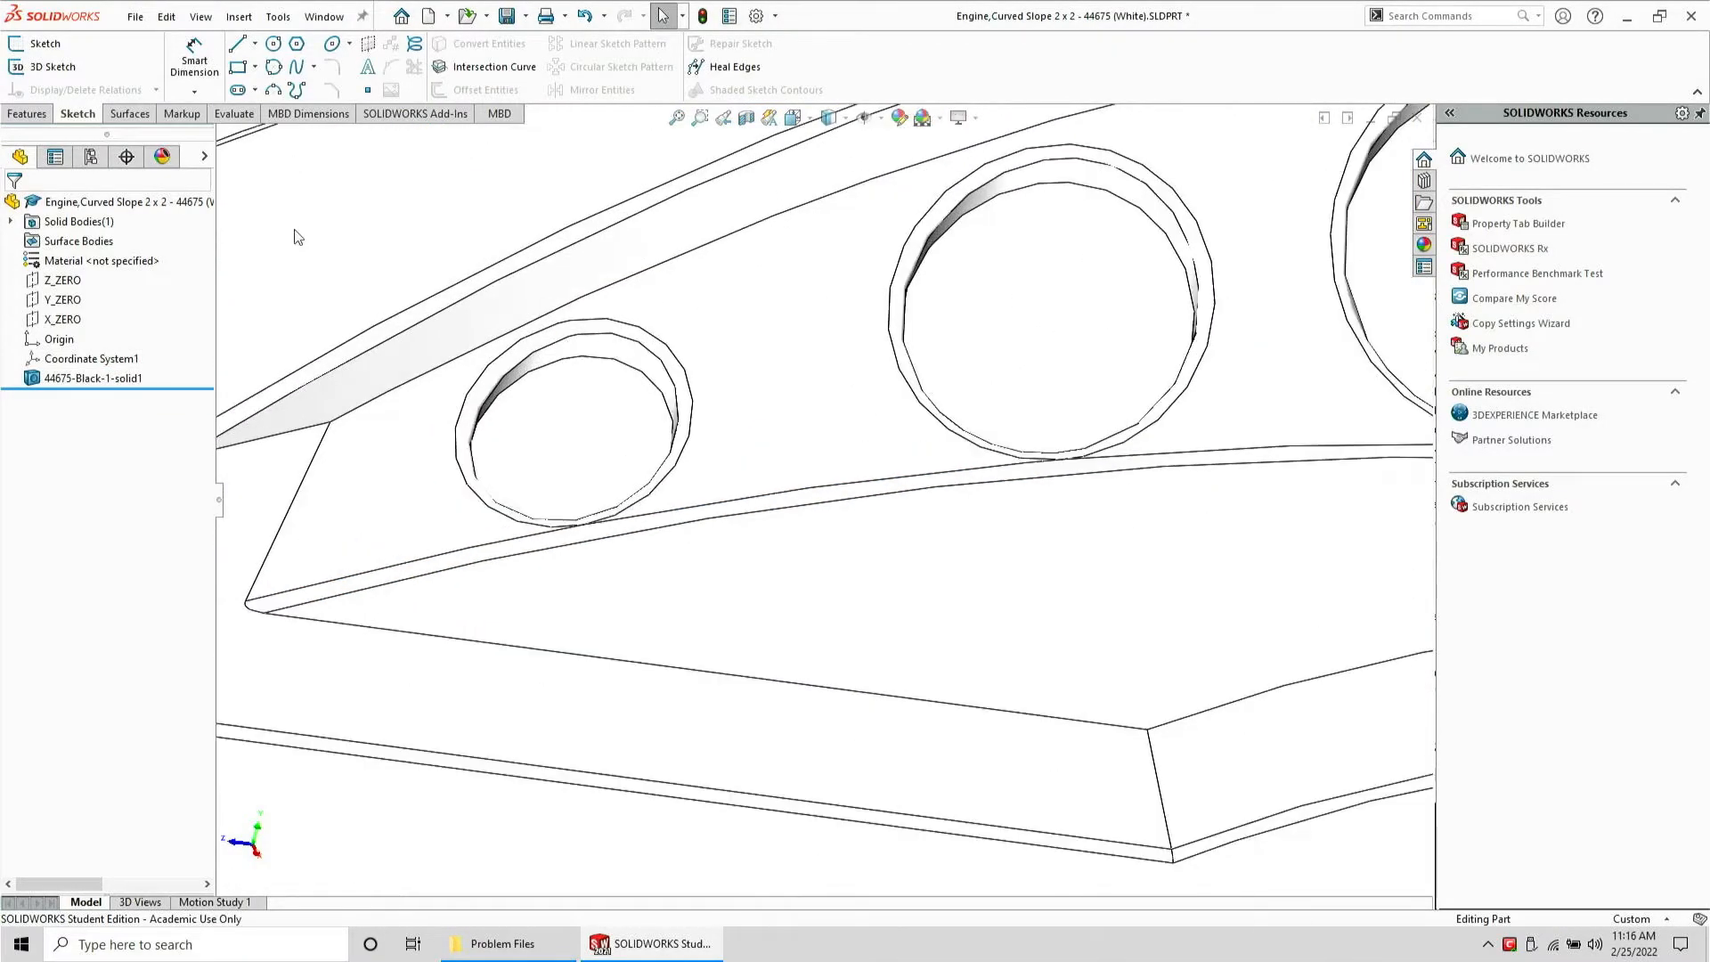
left_click(148, 115)
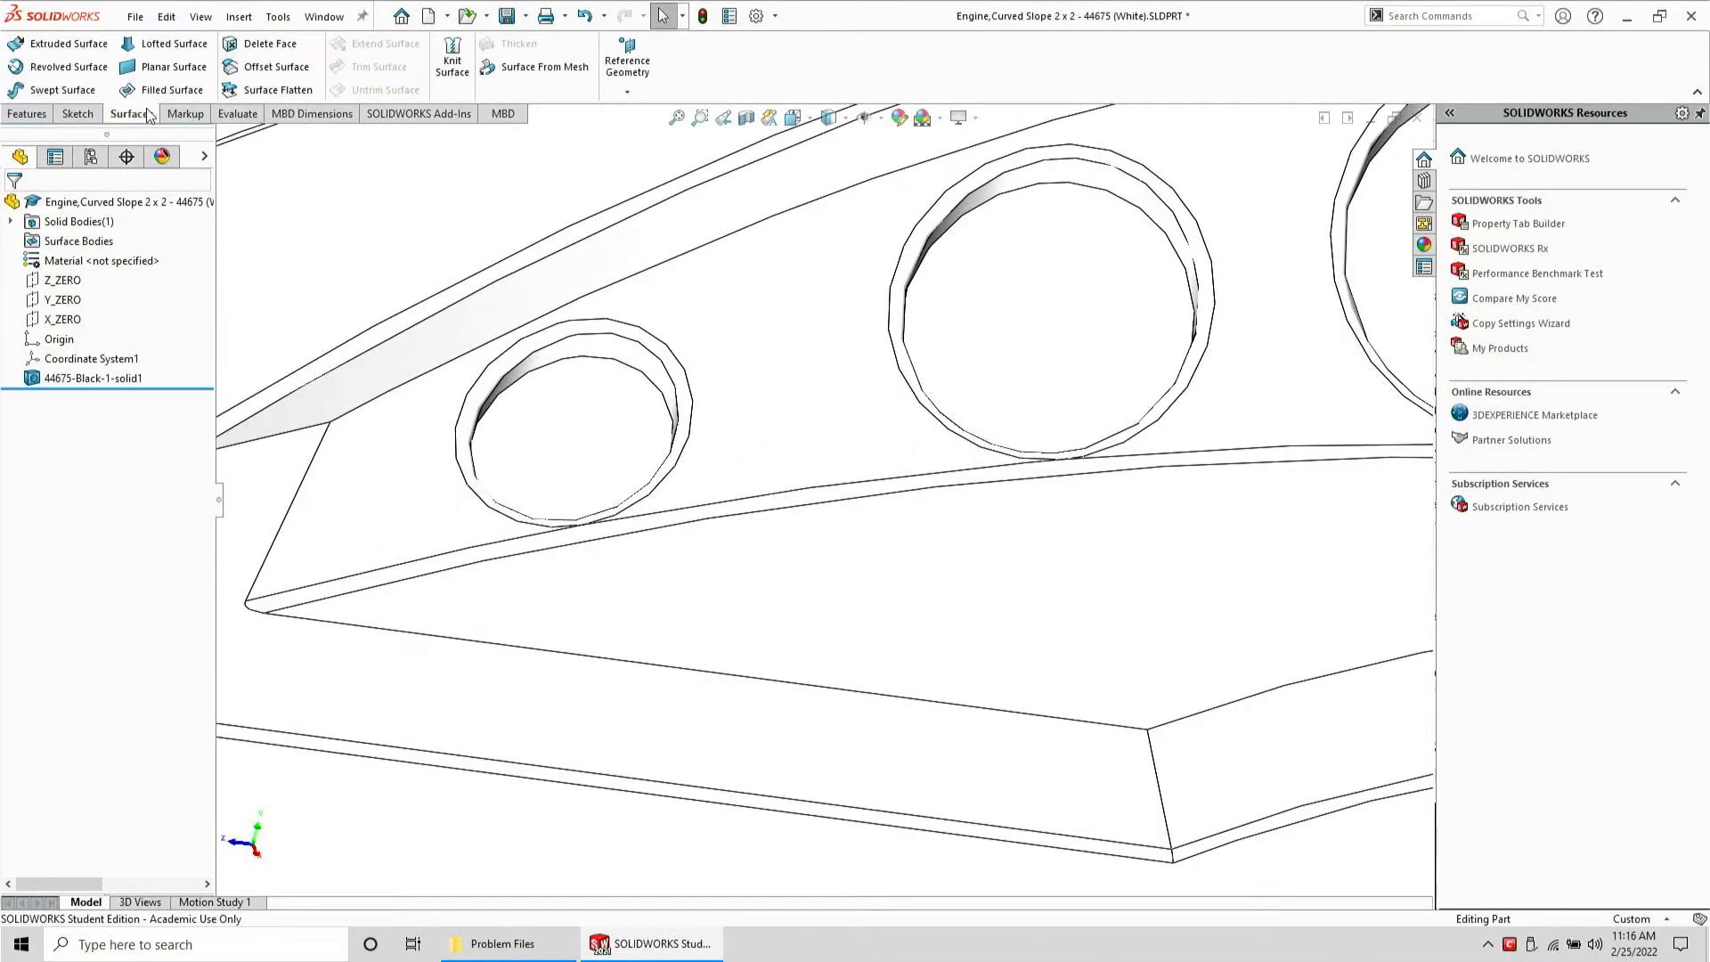
left_click(259, 75)
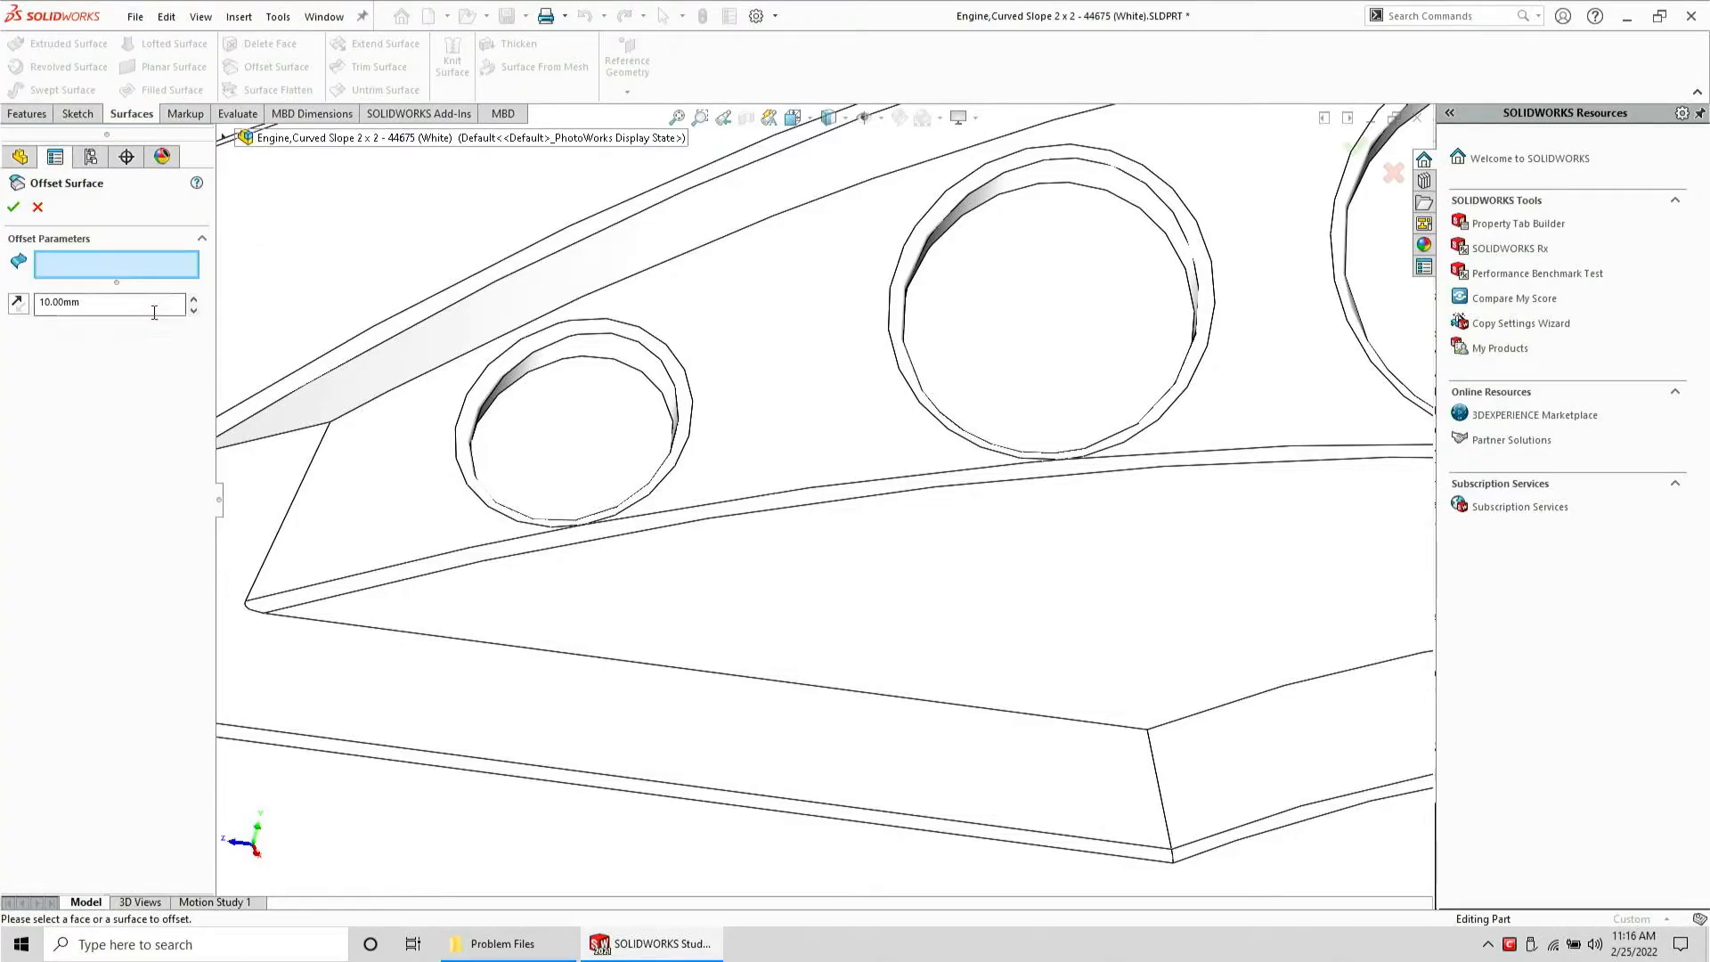
scroll(536, 418, "down", 2)
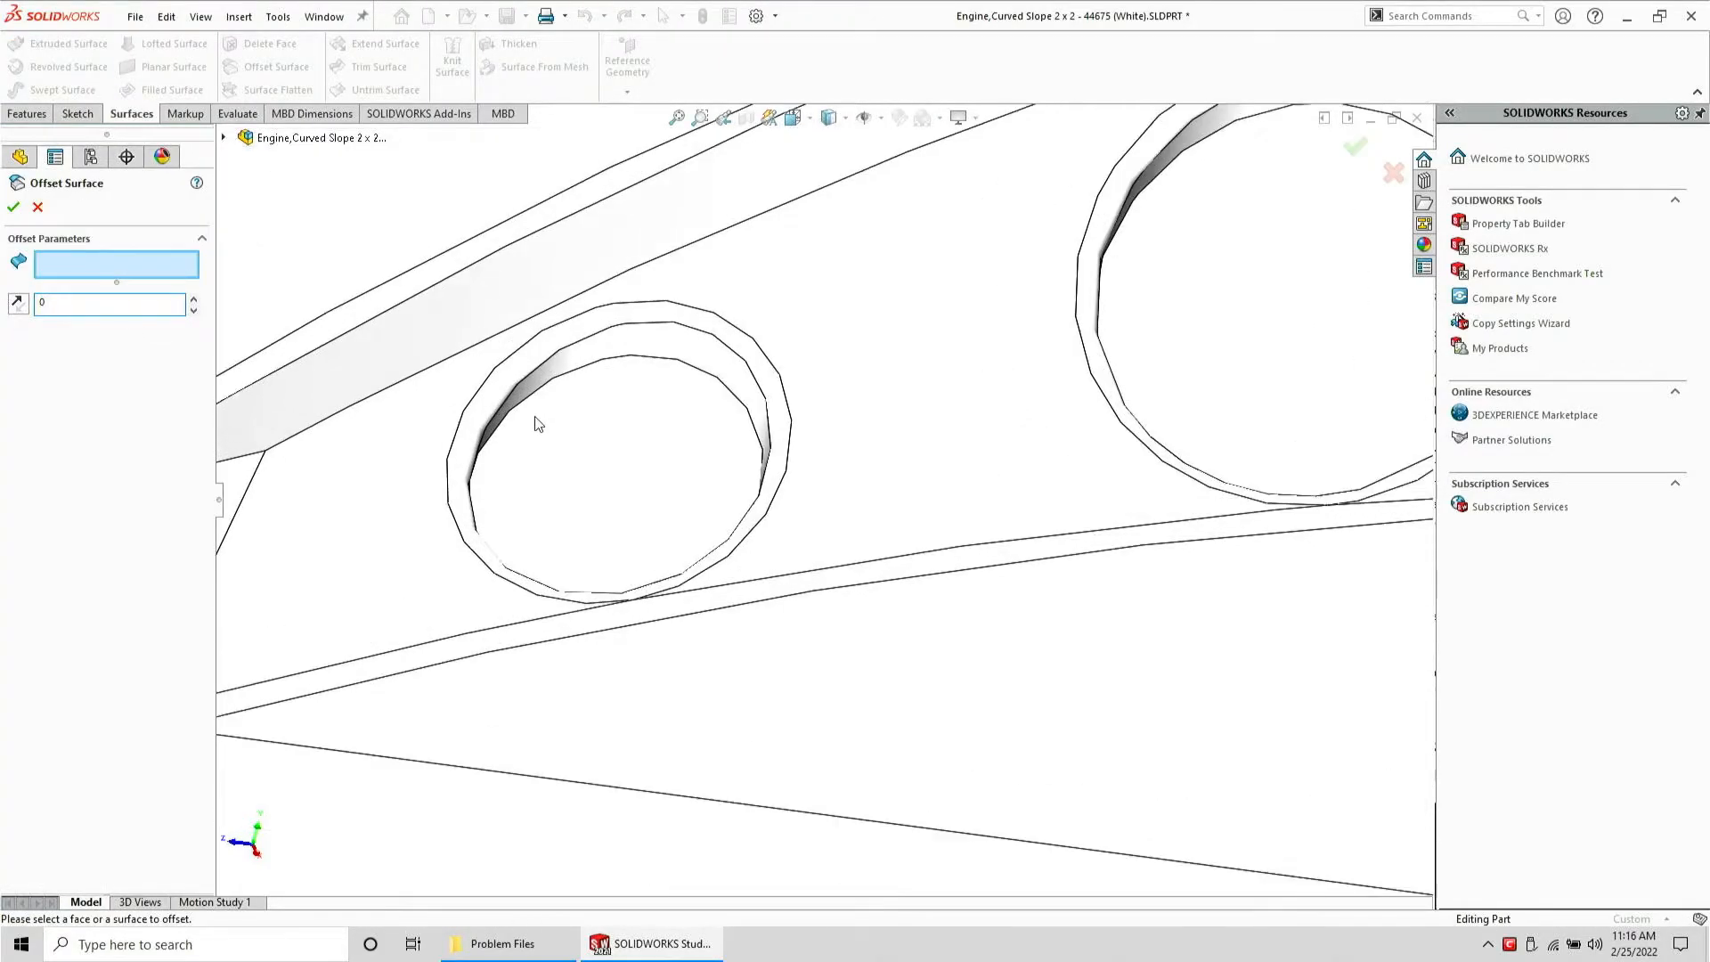
middle_click_drag(536, 418, 467, 428)
left_click(491, 430)
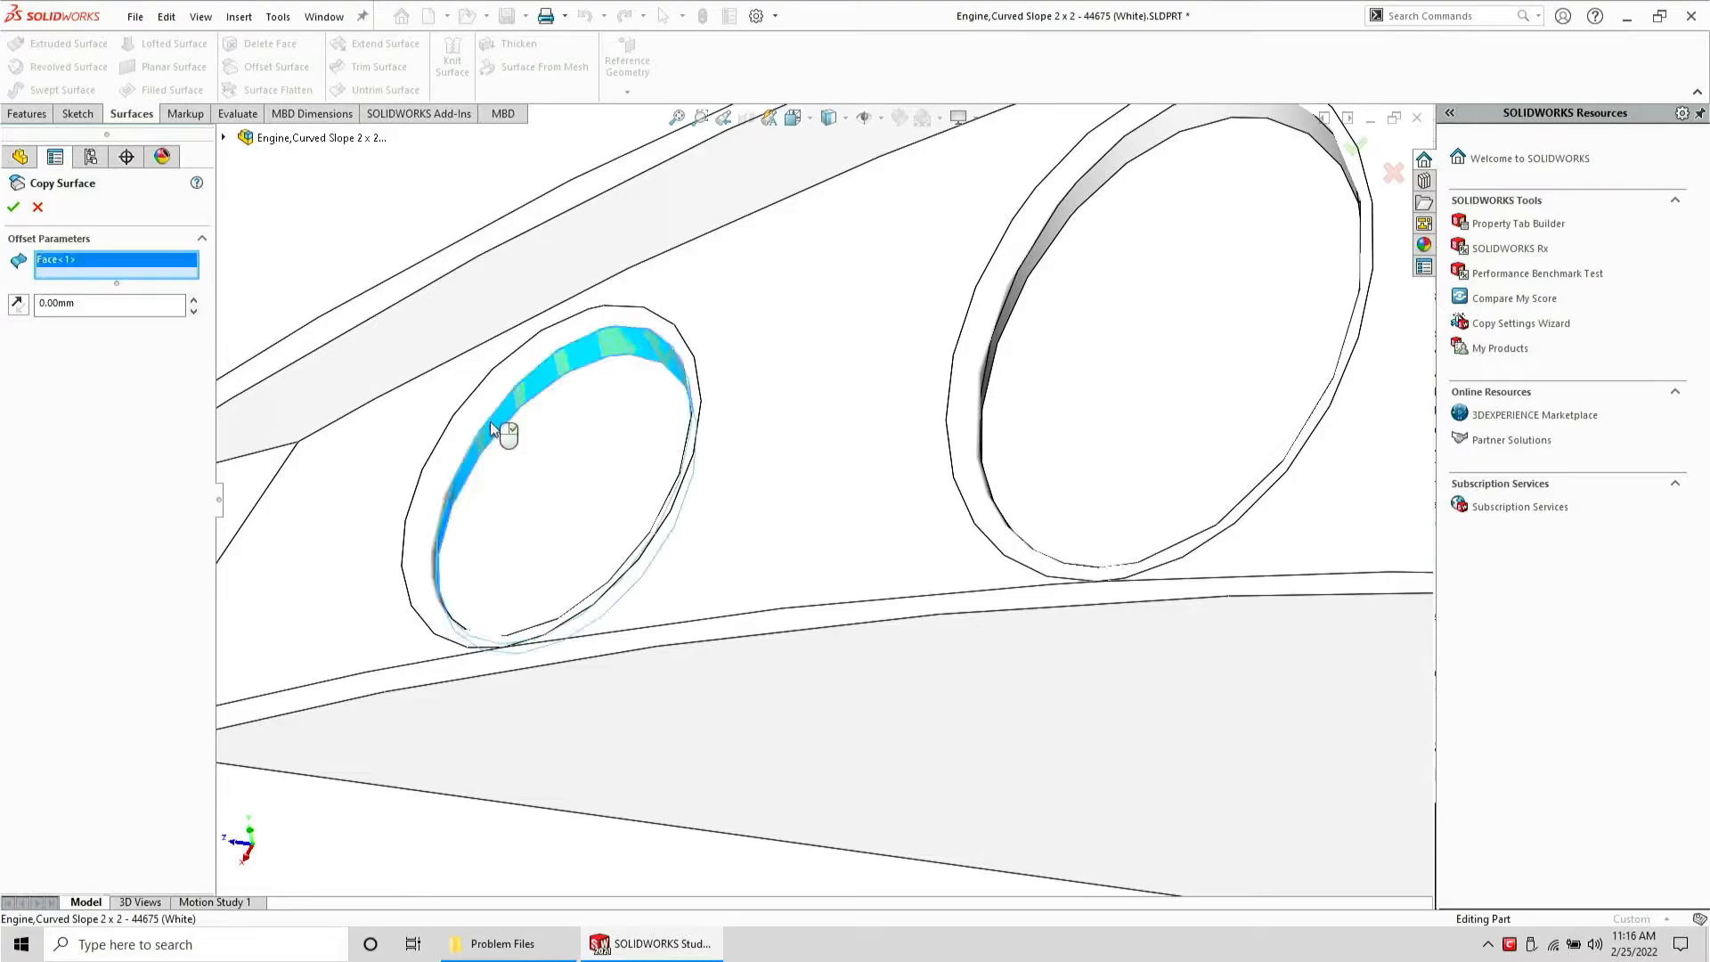
left_click(484, 400)
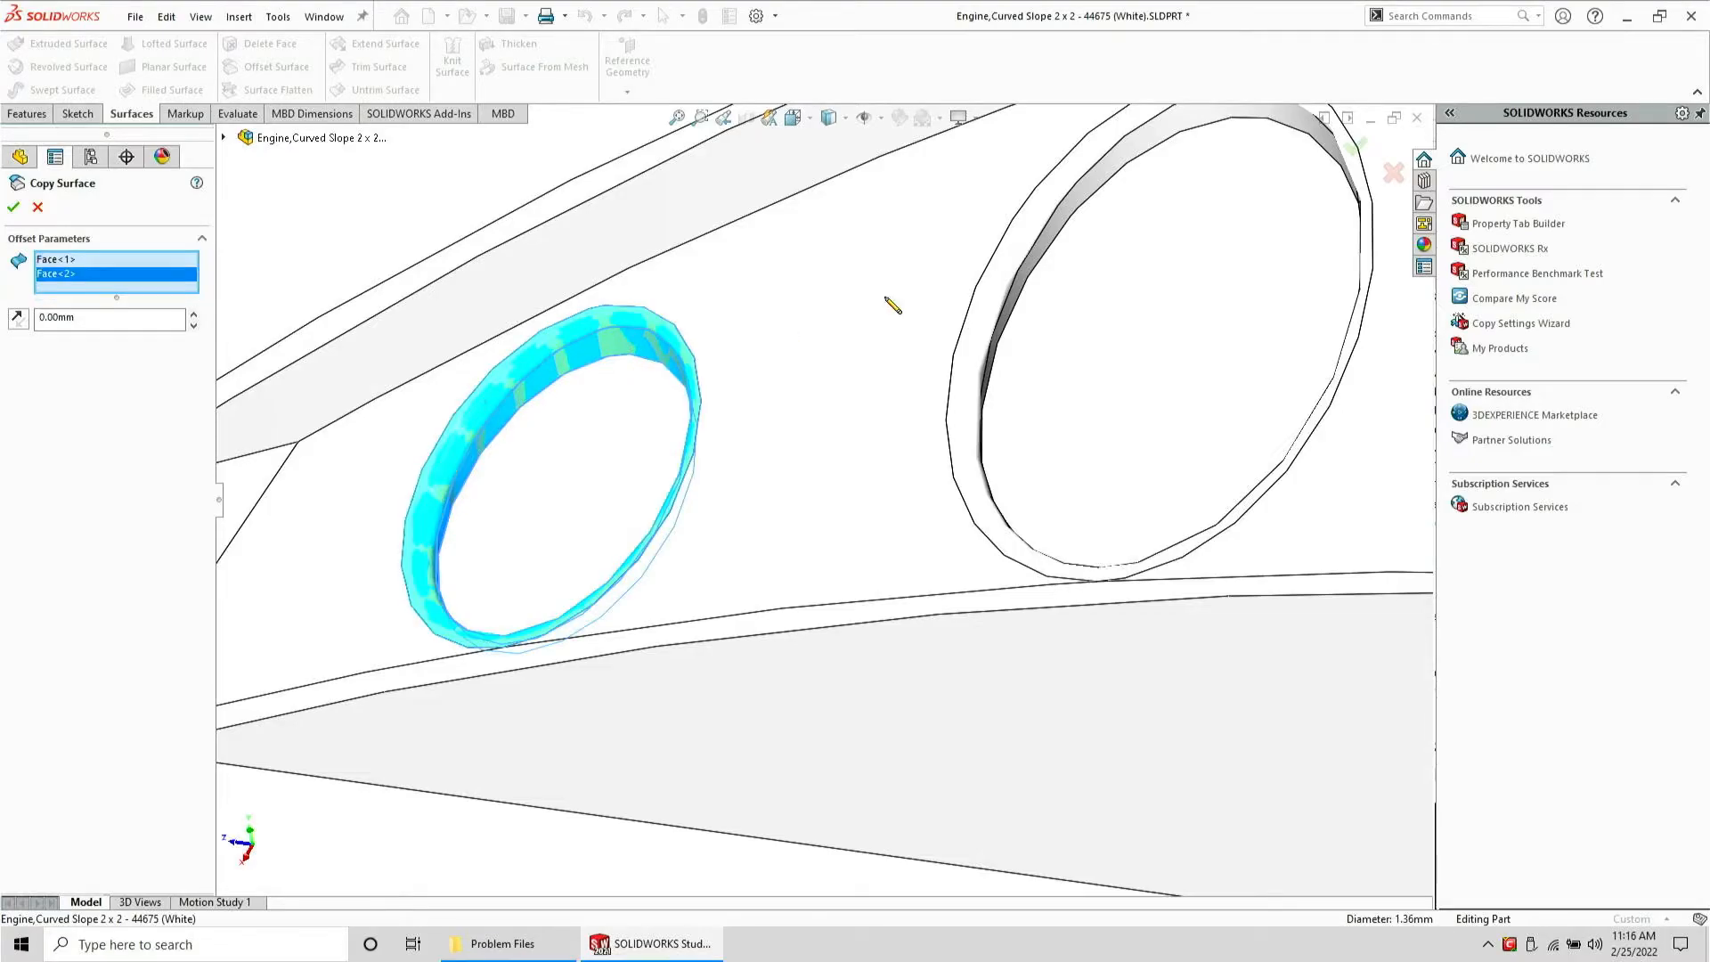
Add the inner faces of the two larger holes and accept the surface copy
left_click(1067, 227)
left_click(1040, 199)
scroll(1040, 200, "up", 5)
scroll(1018, 418, "down", 4)
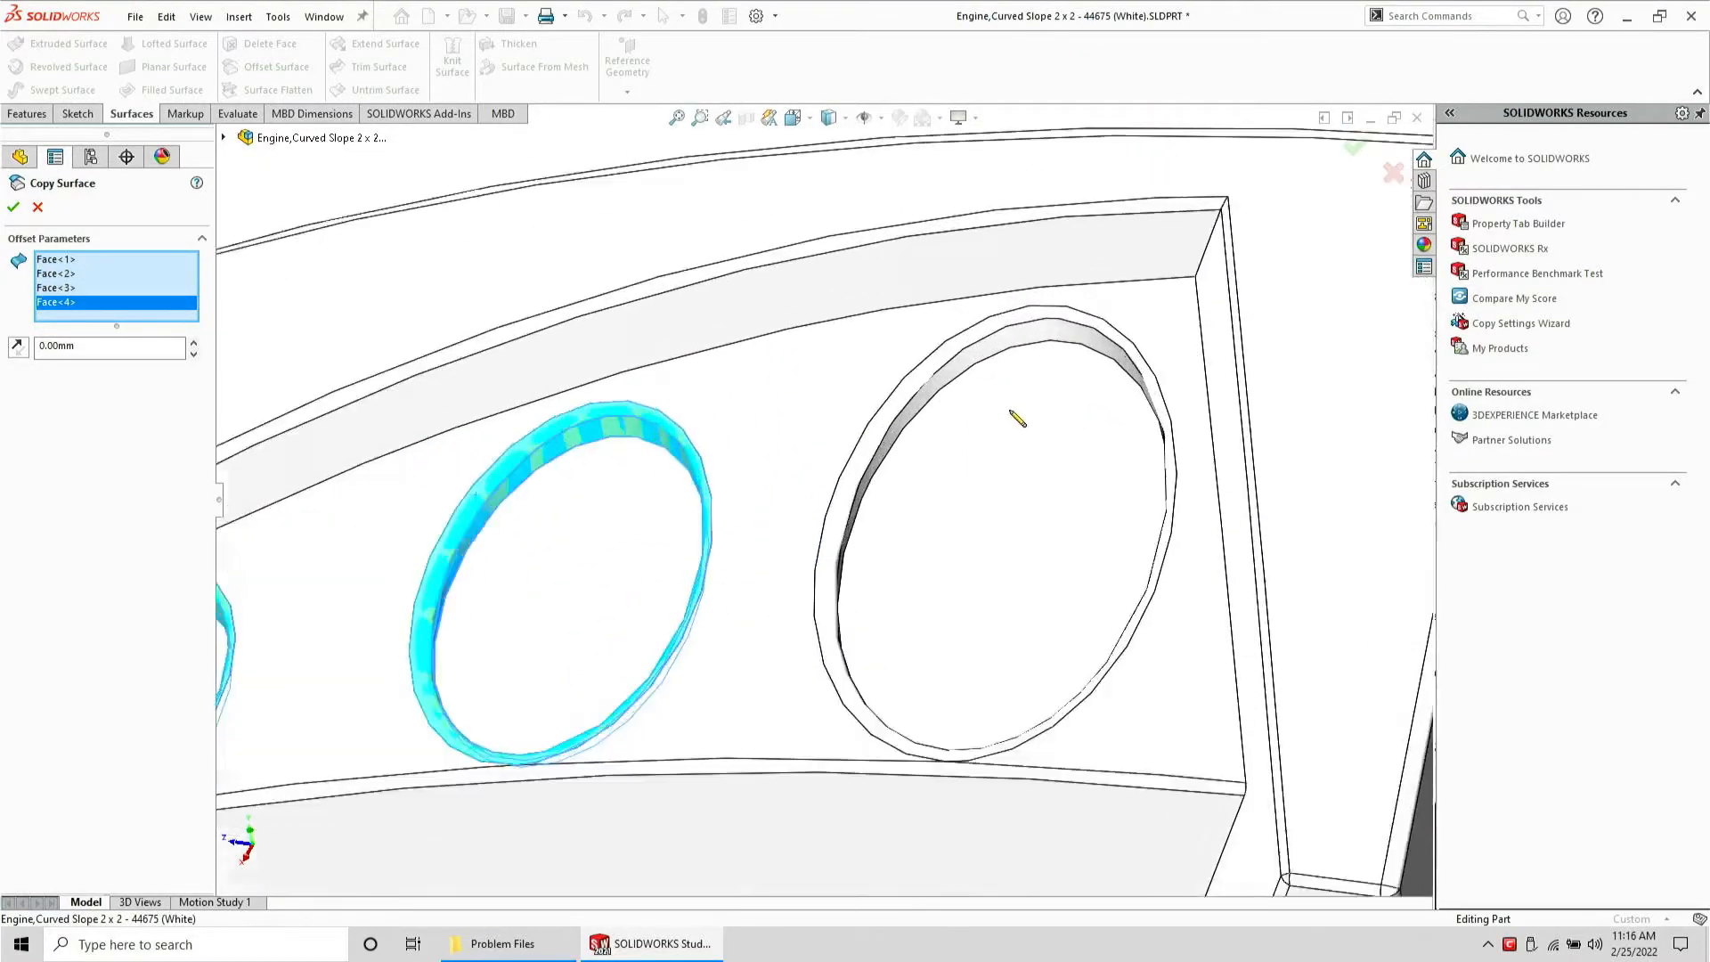
scroll(1018, 419, "down", 2)
left_click(972, 336)
left_click(960, 301)
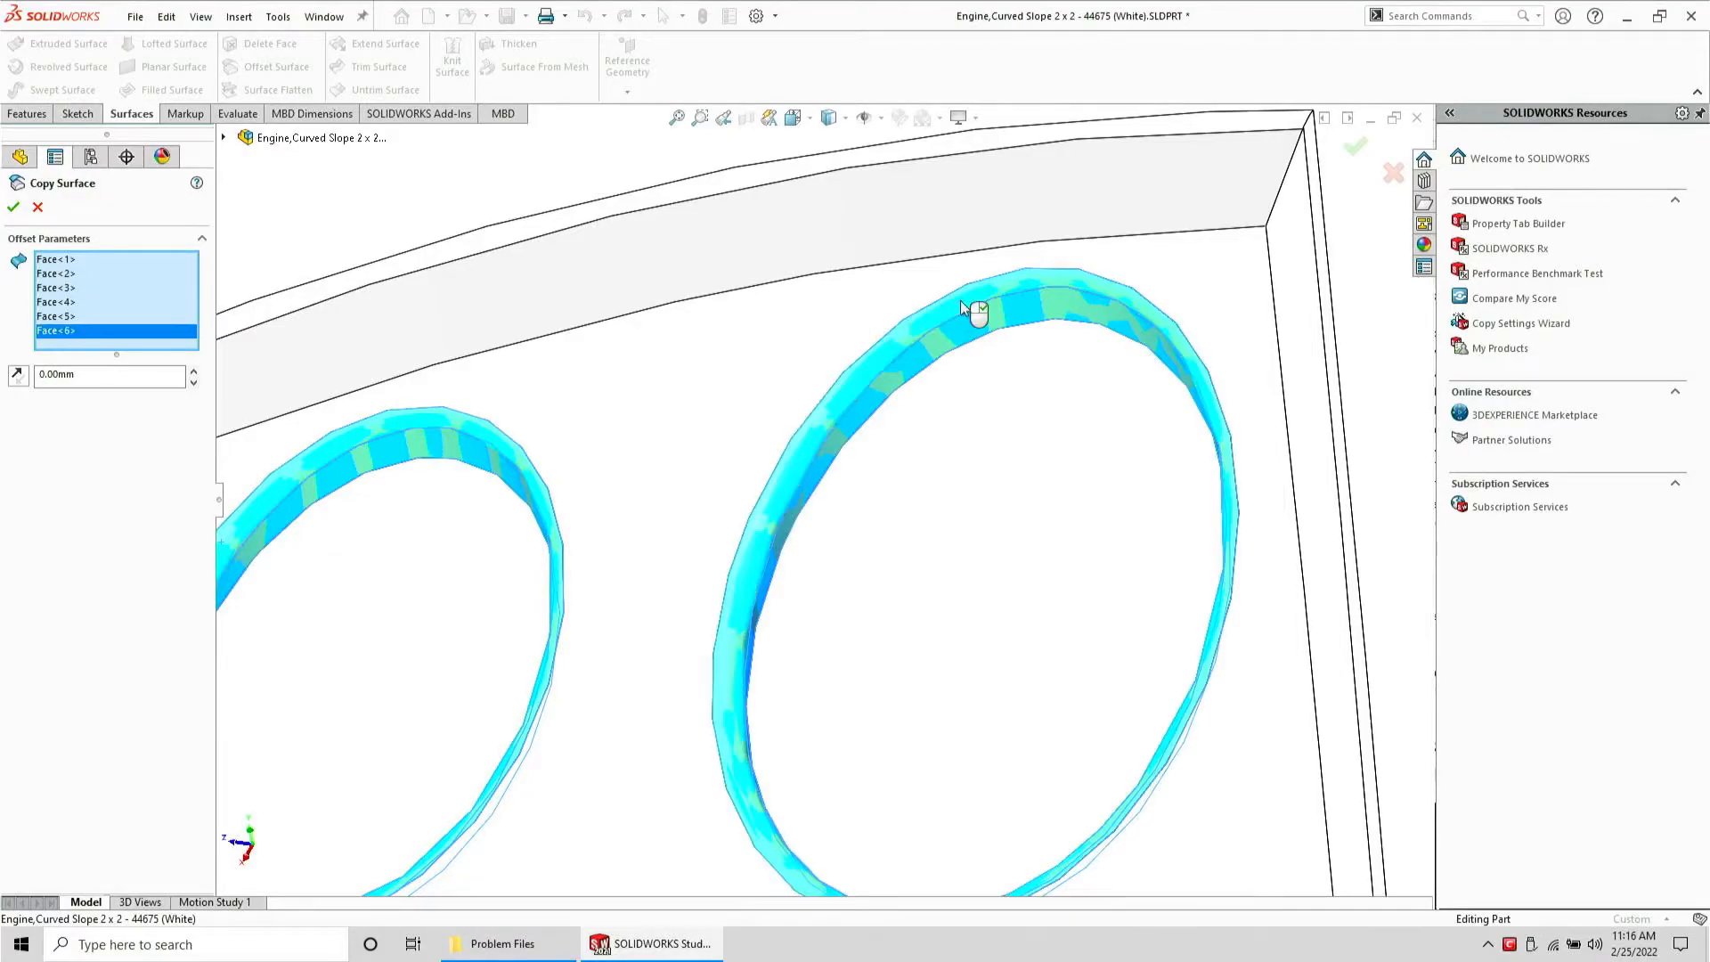
scroll(960, 301, "up", 5)
key("Return")
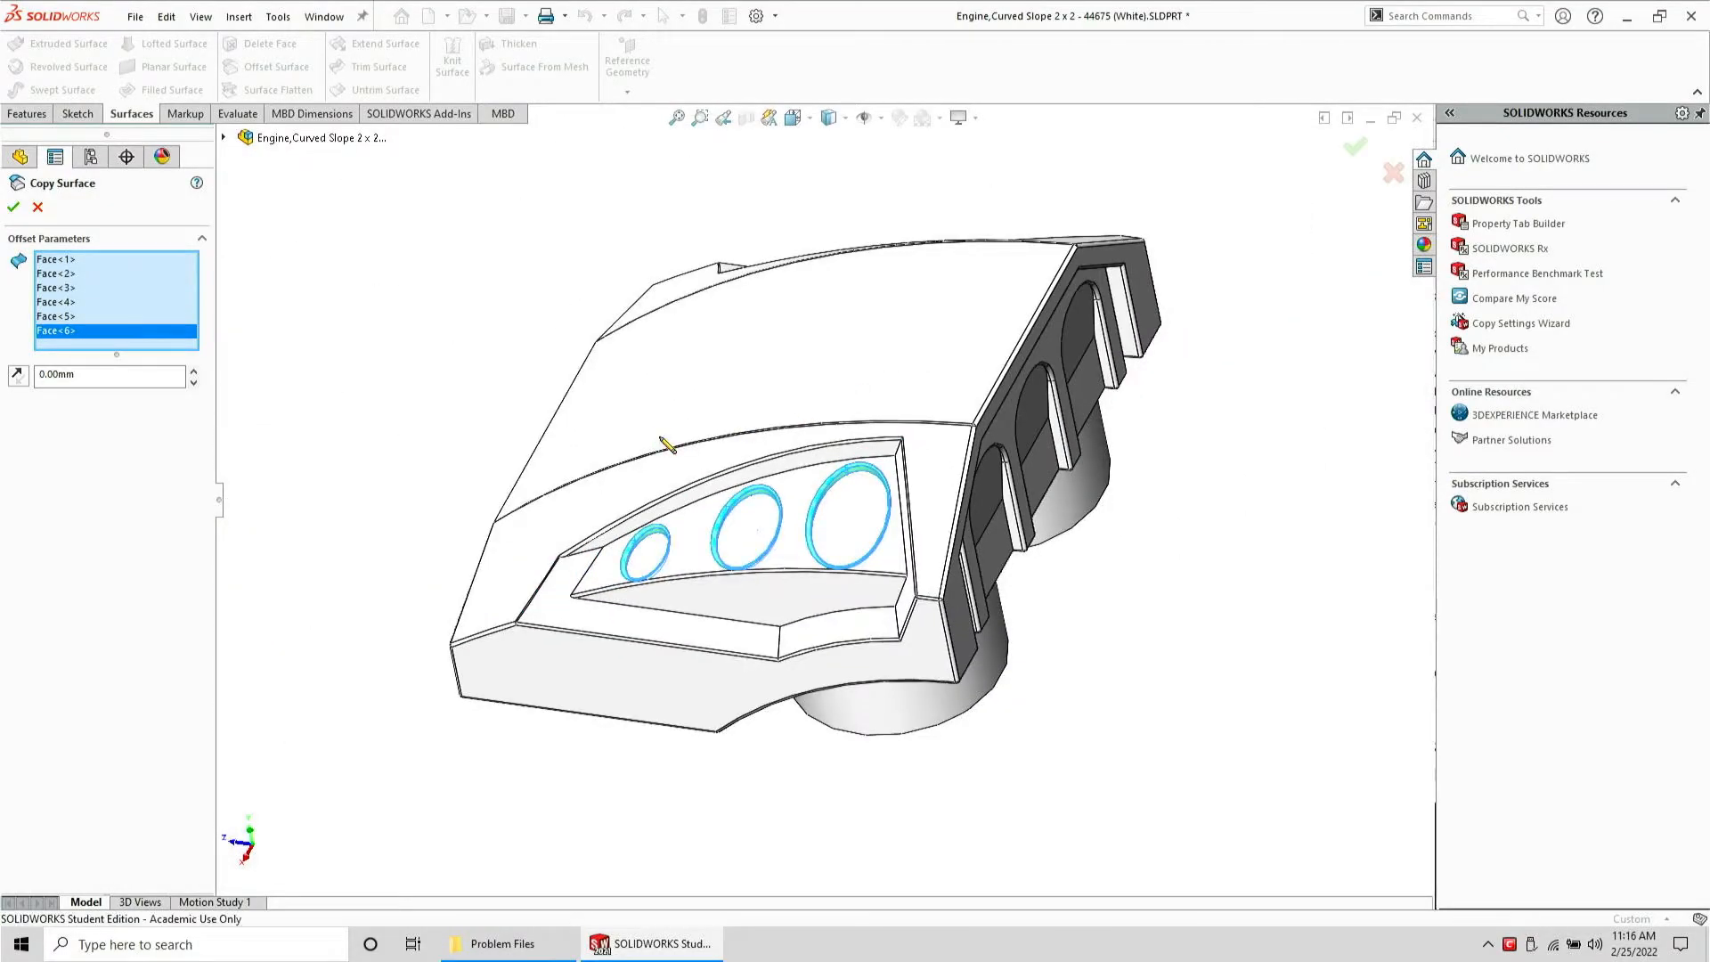
Create a reference plane based on the part's top face
left_click(879, 645)
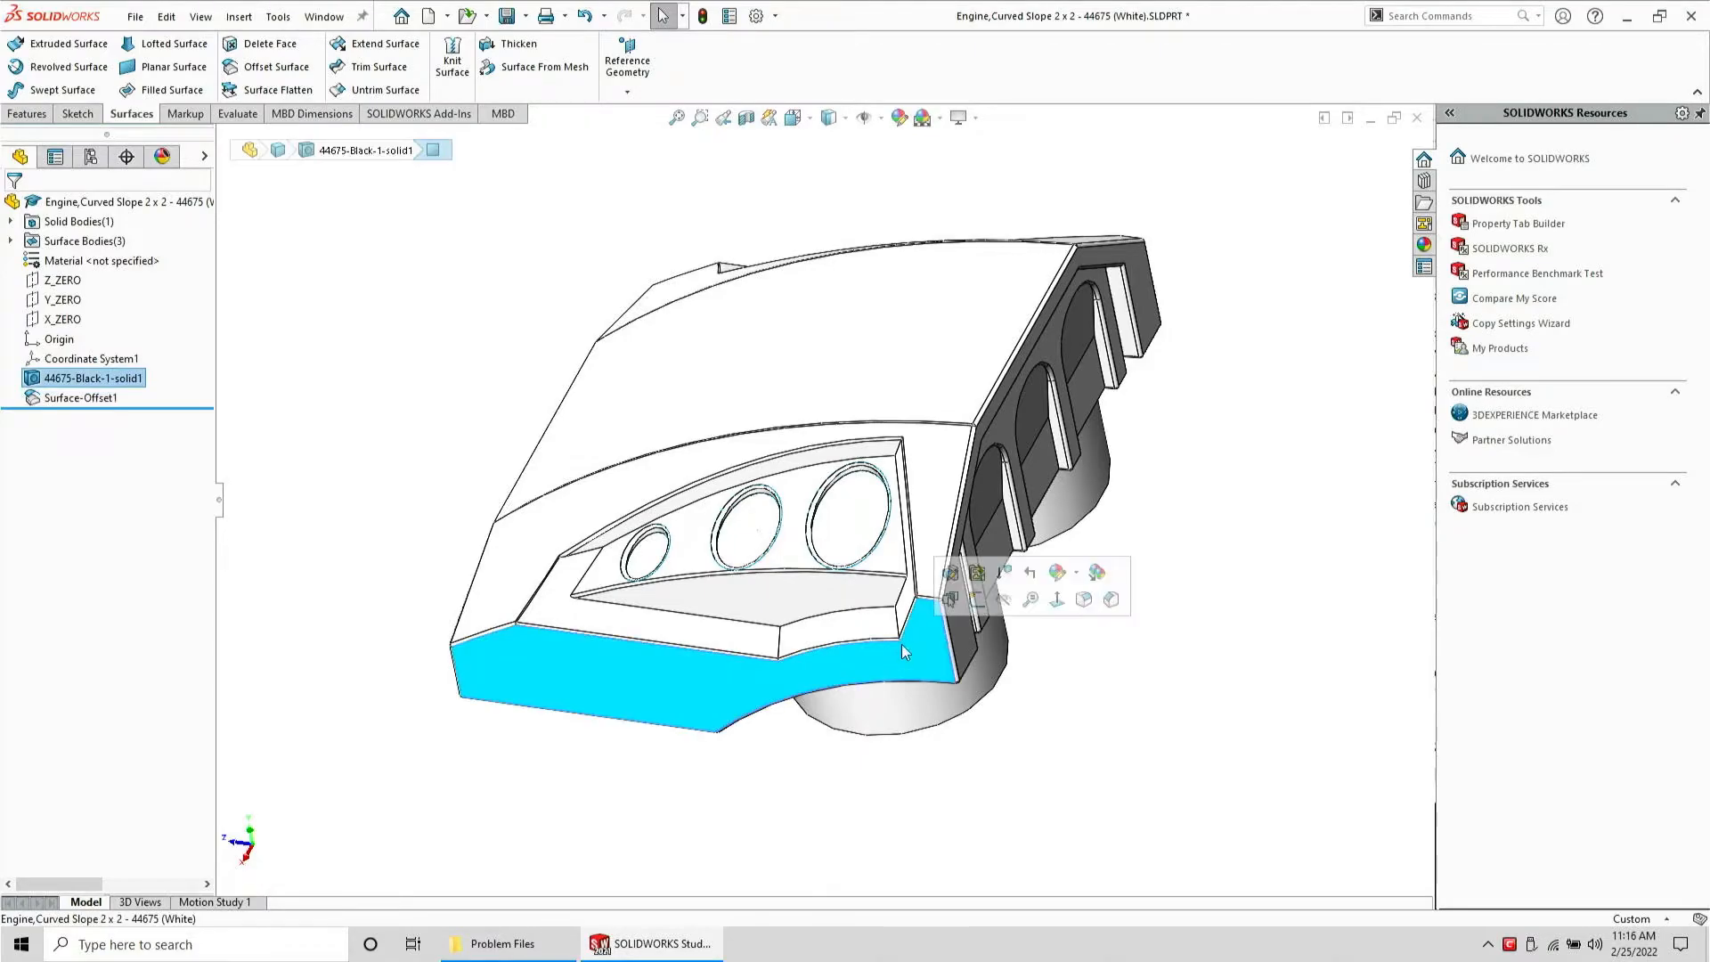
middle_click_drag(879, 644, 733, 415)
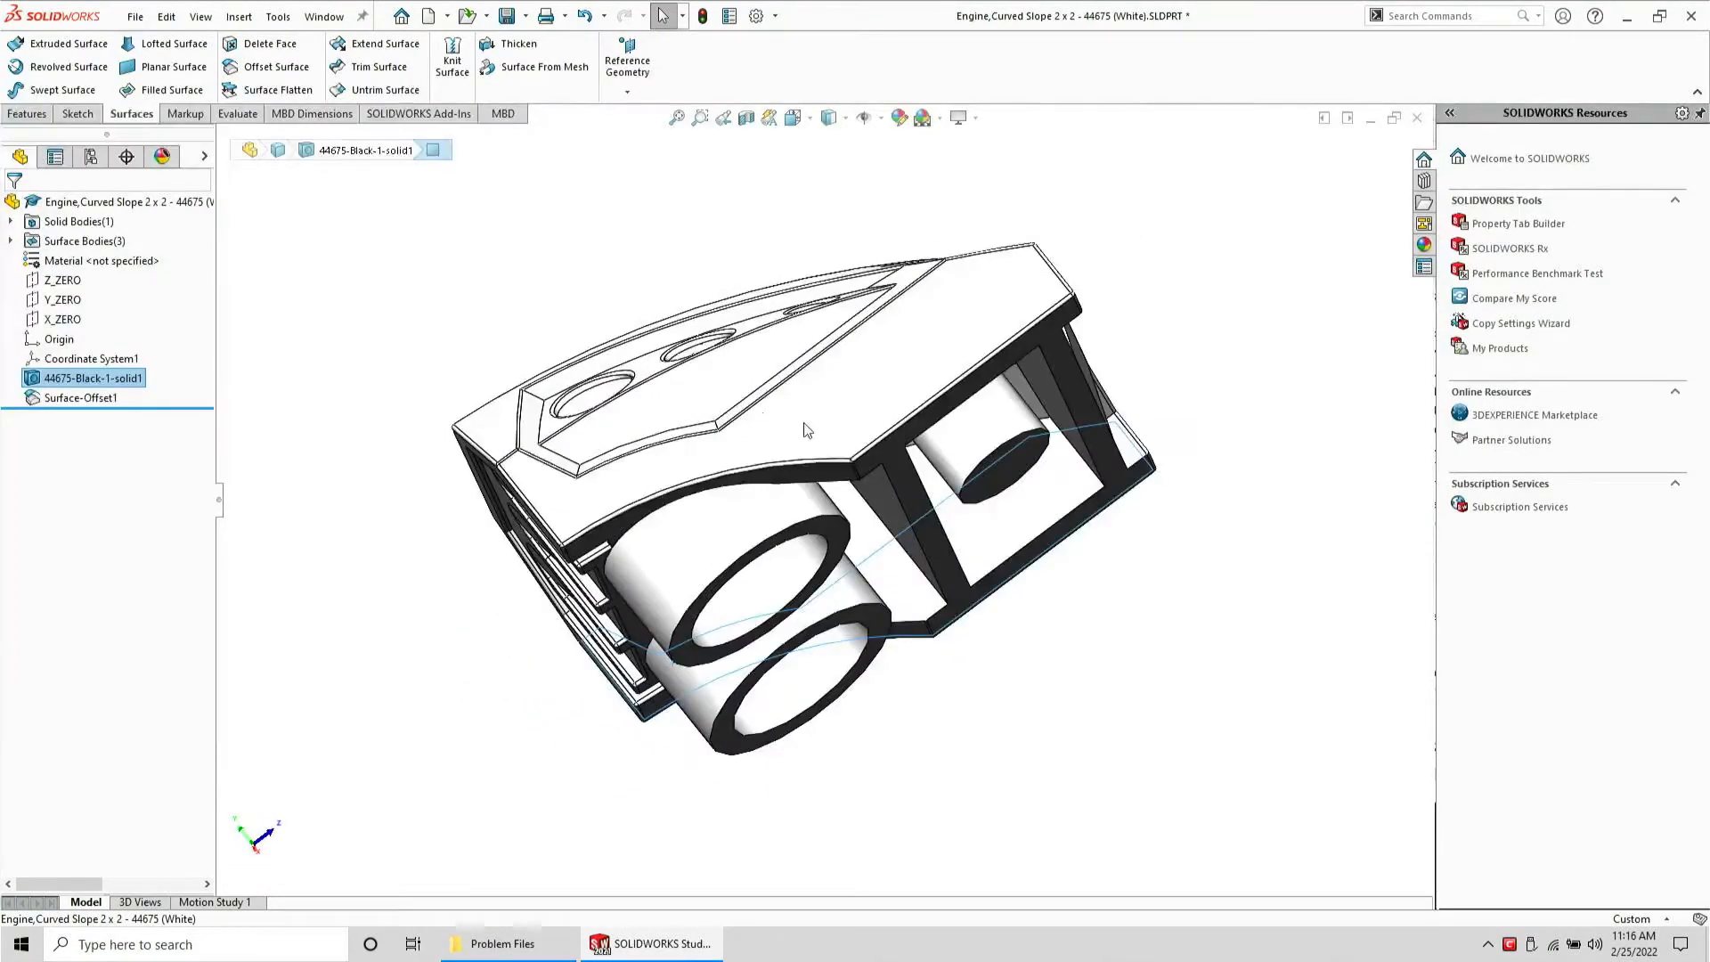
left_click(805, 430)
left_click(629, 49)
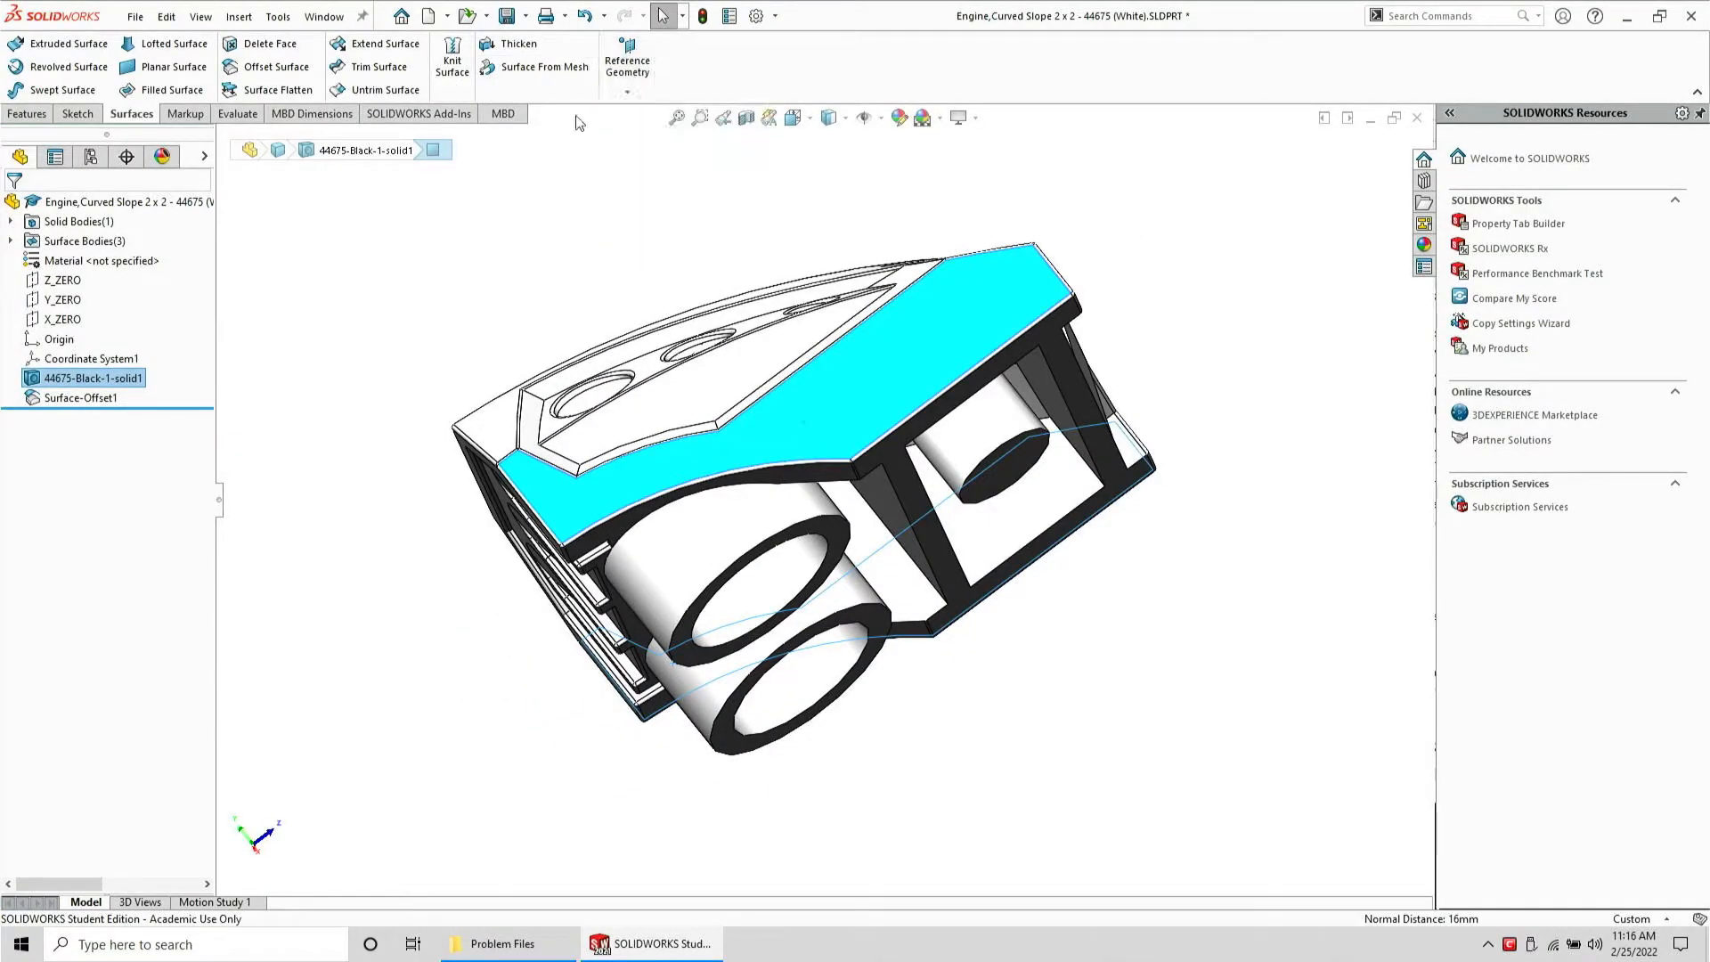
left_click(640, 67)
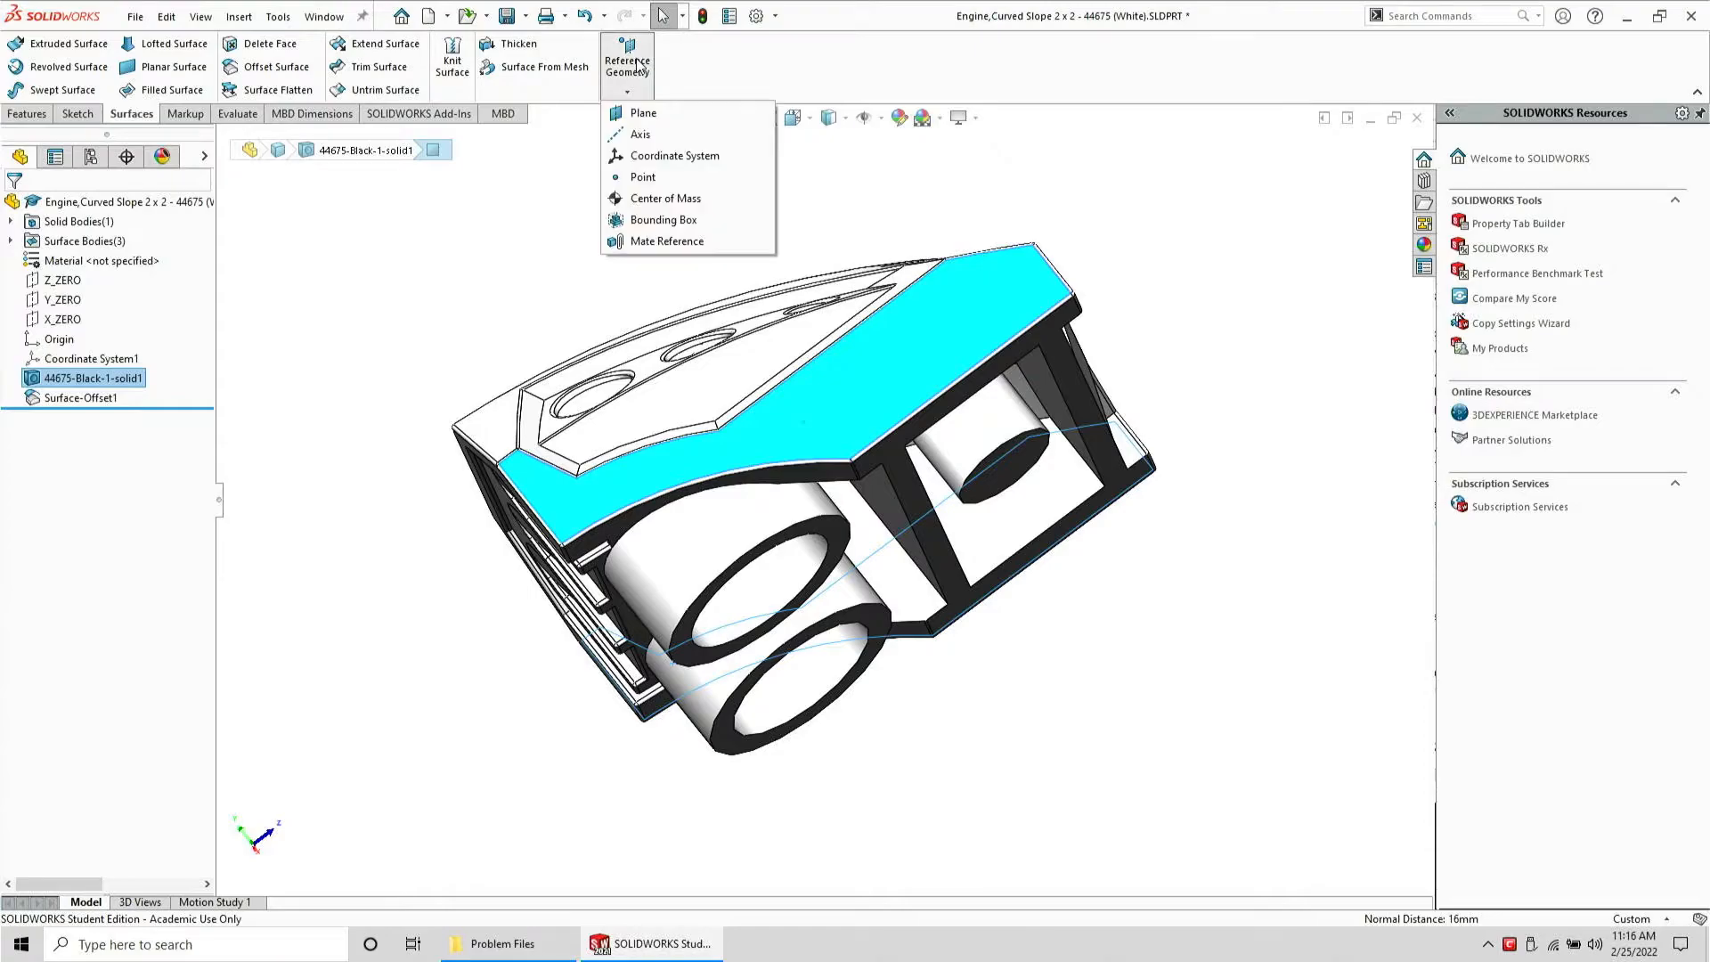
left_click(643, 112)
left_click(19, 187)
left_click(26, 114)
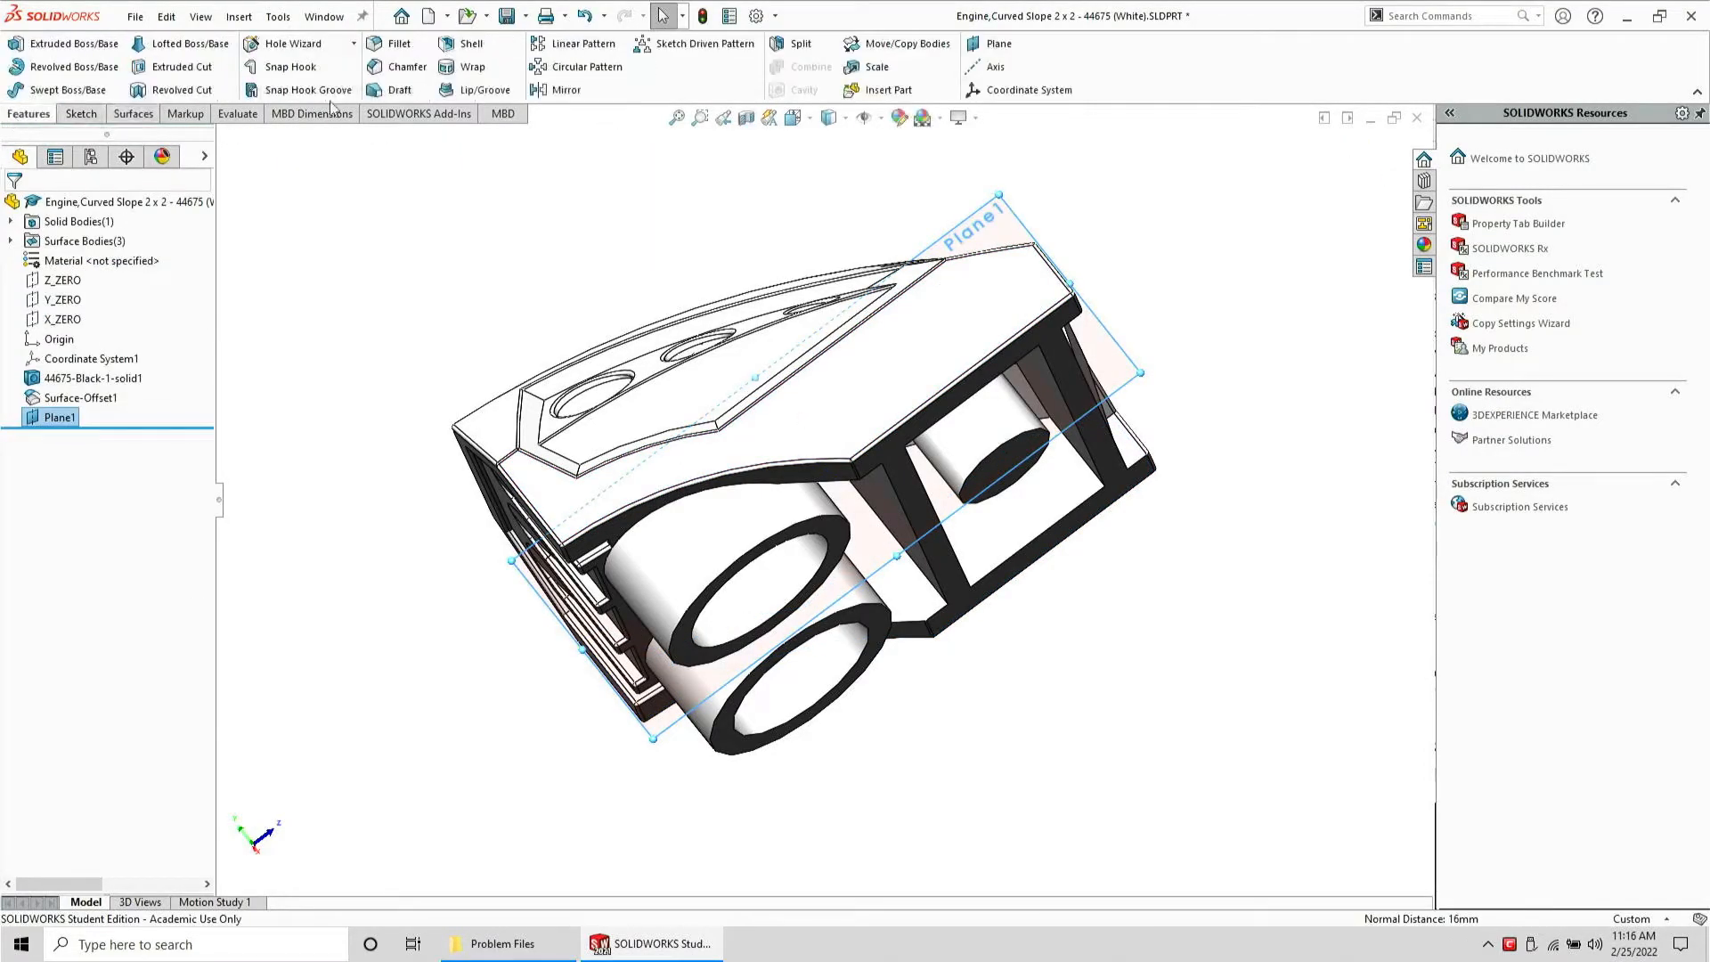
Split the solid body with Plane1, keeping both resulting bodies
left_click(795, 44)
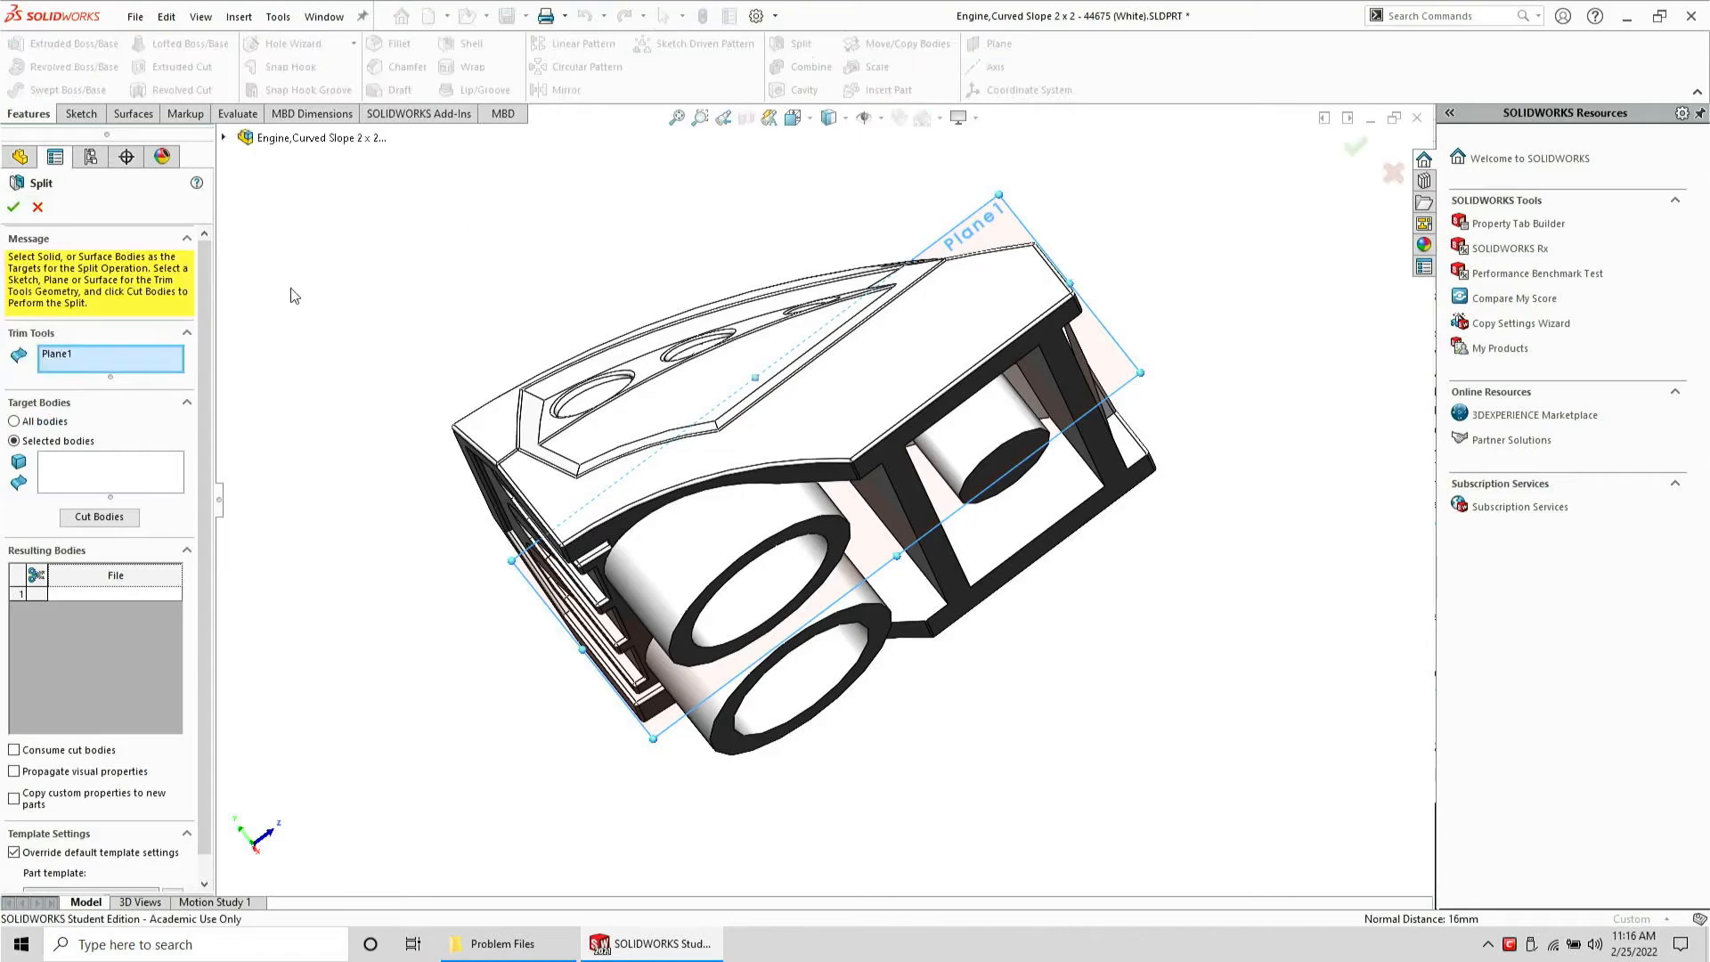
left_click(91, 484)
left_click(557, 494)
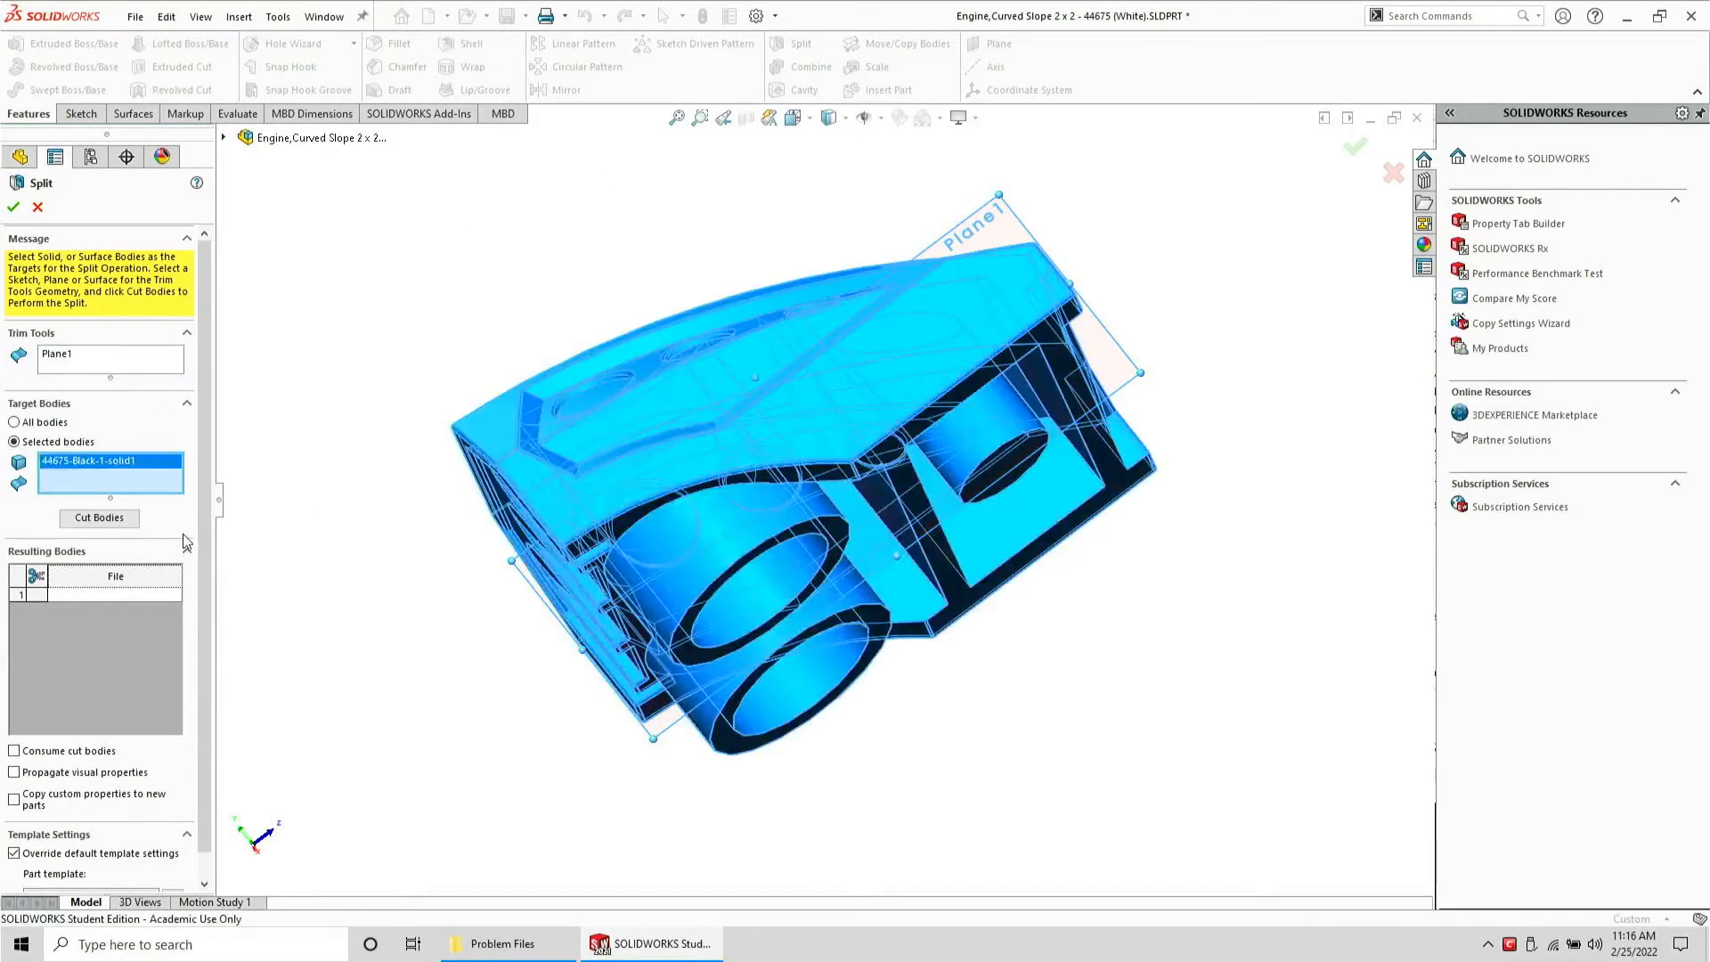
left_click(99, 518)
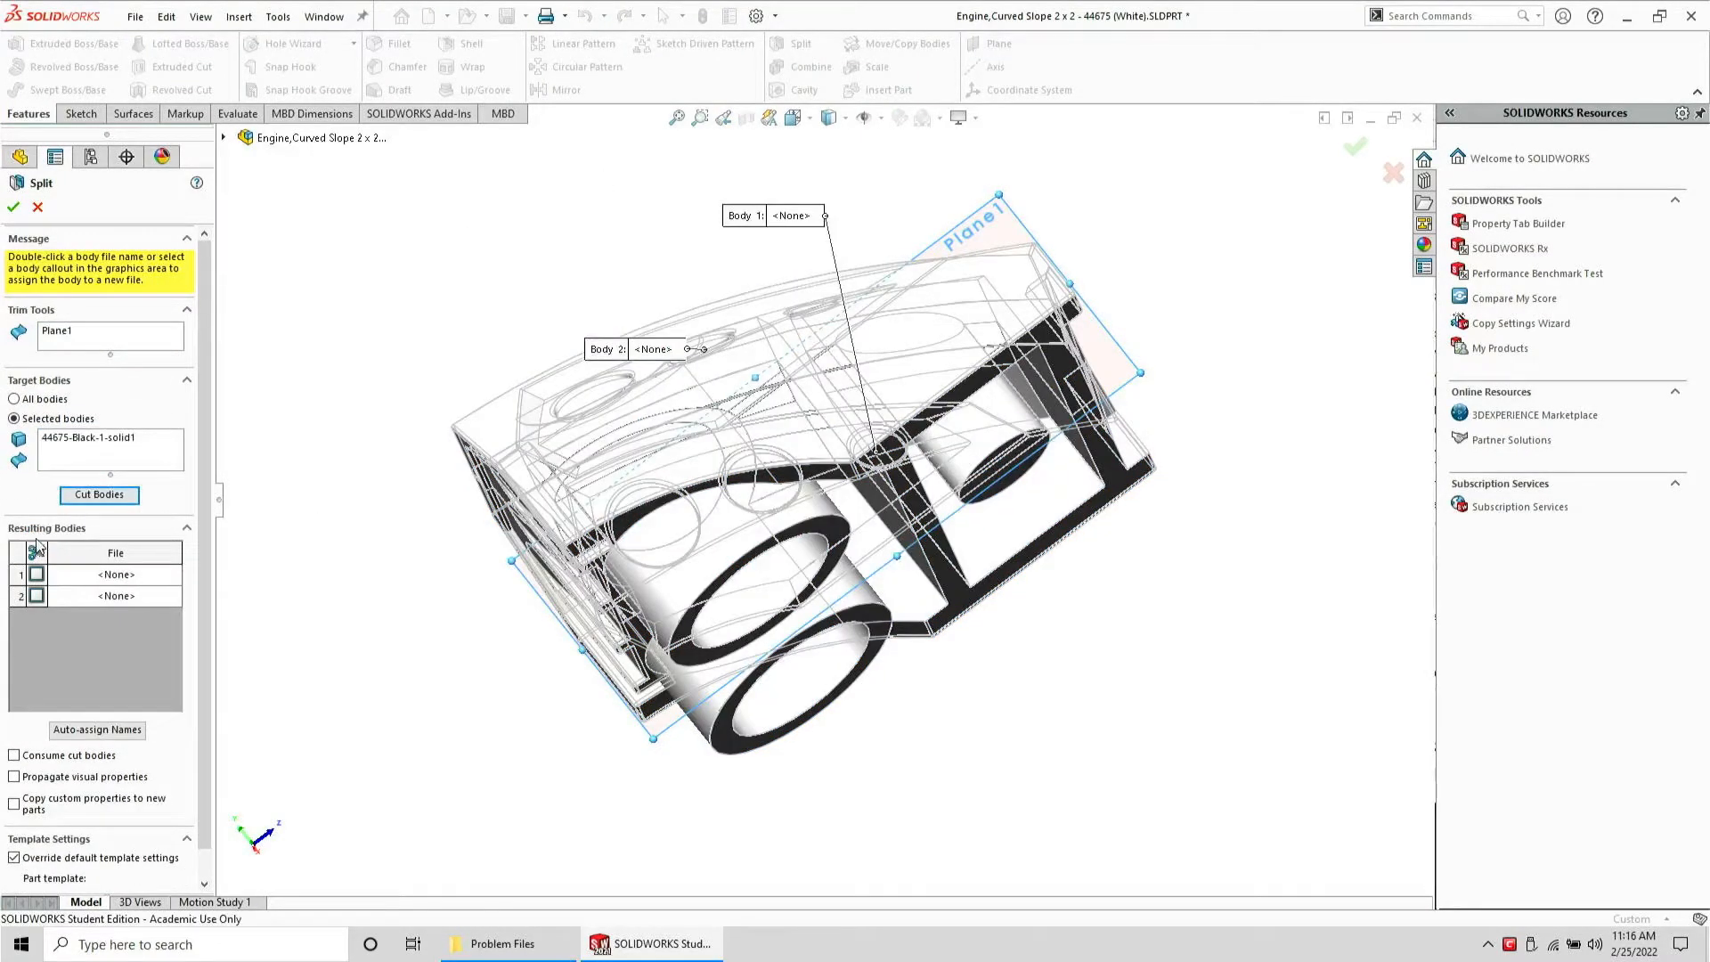
left_click(36, 552)
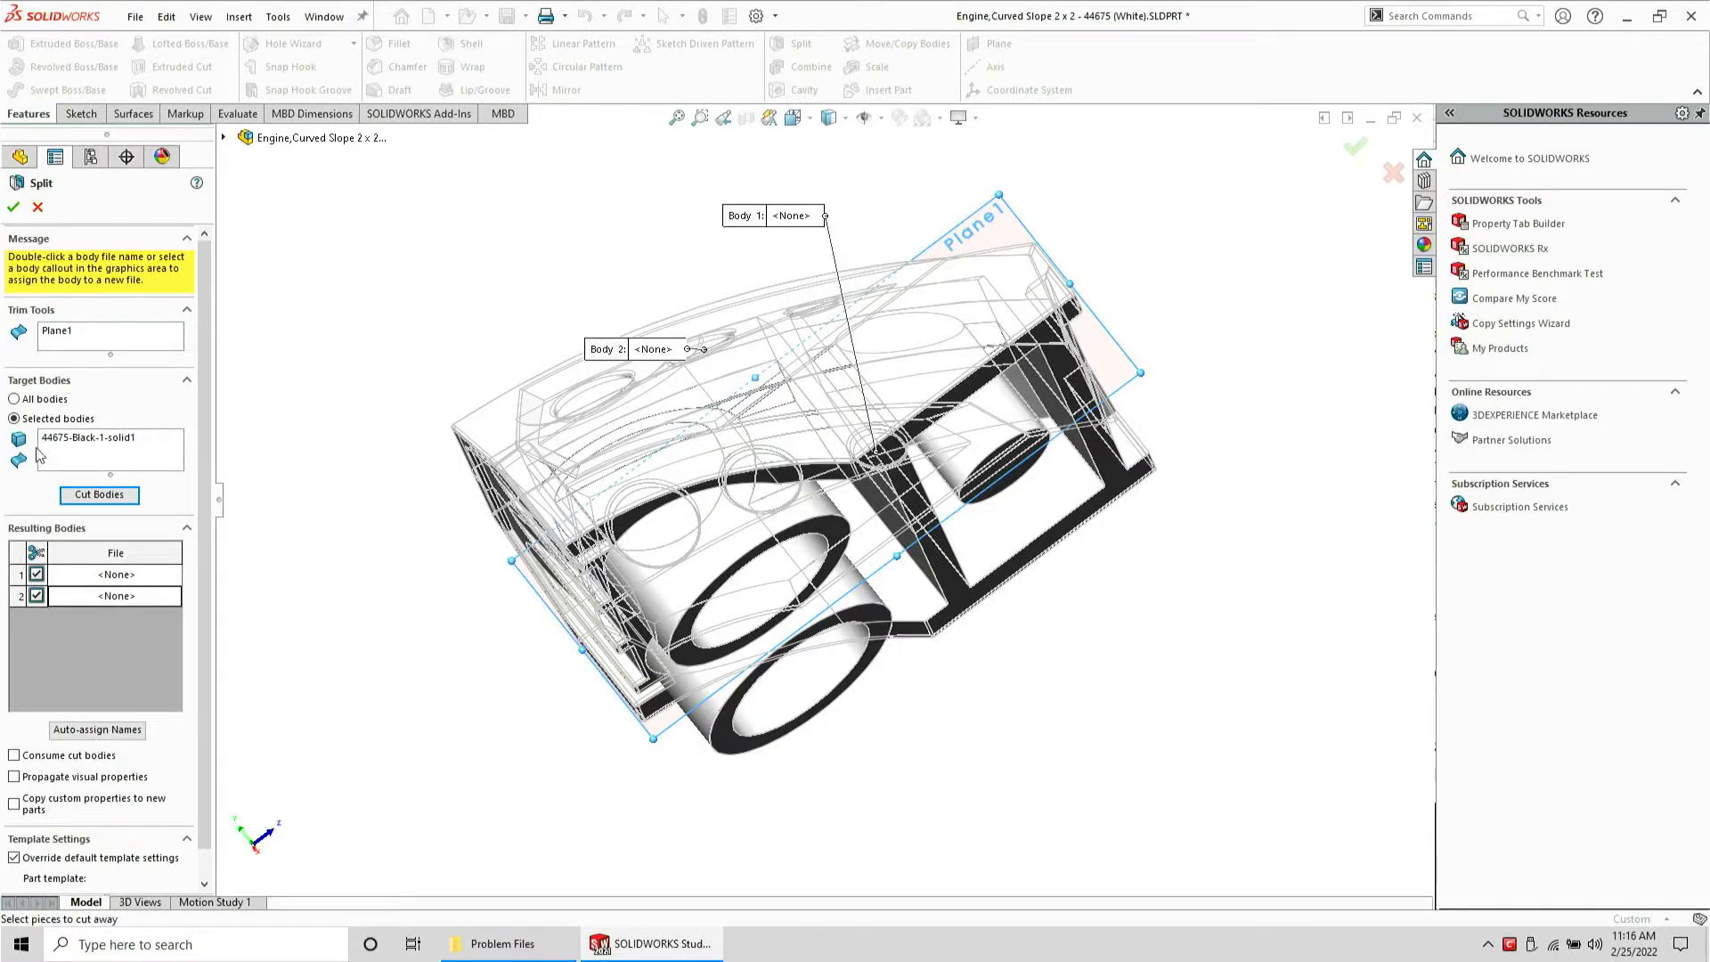
left_click(13, 210)
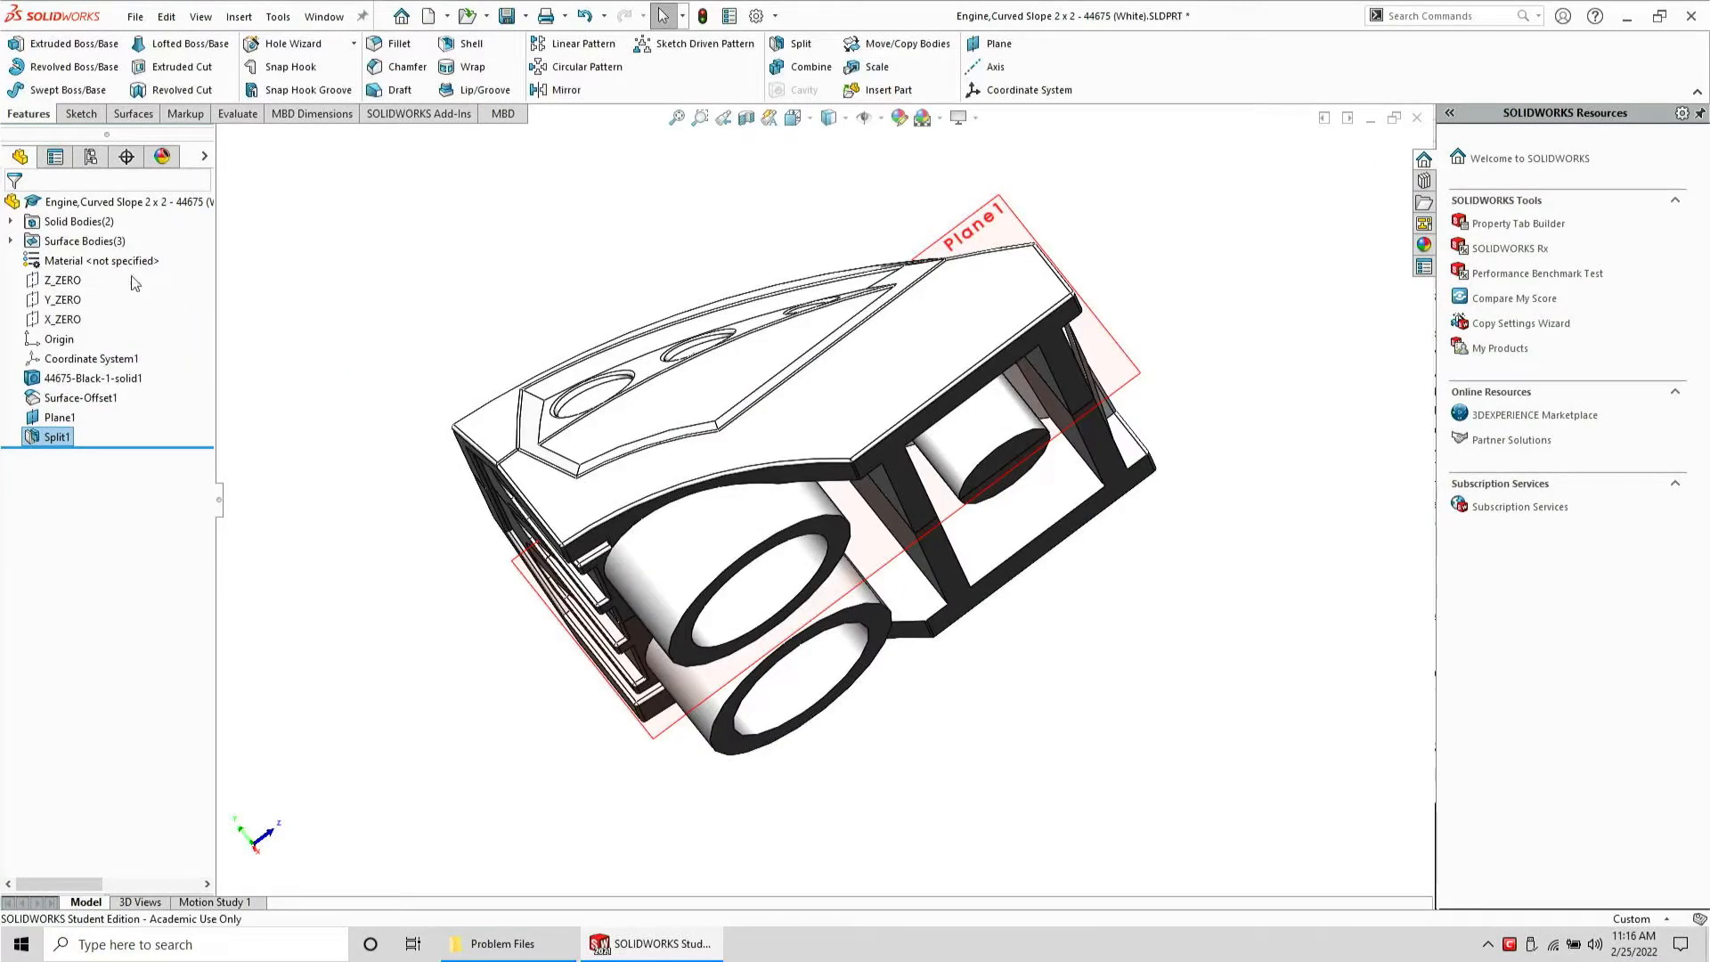
left_click(10, 221)
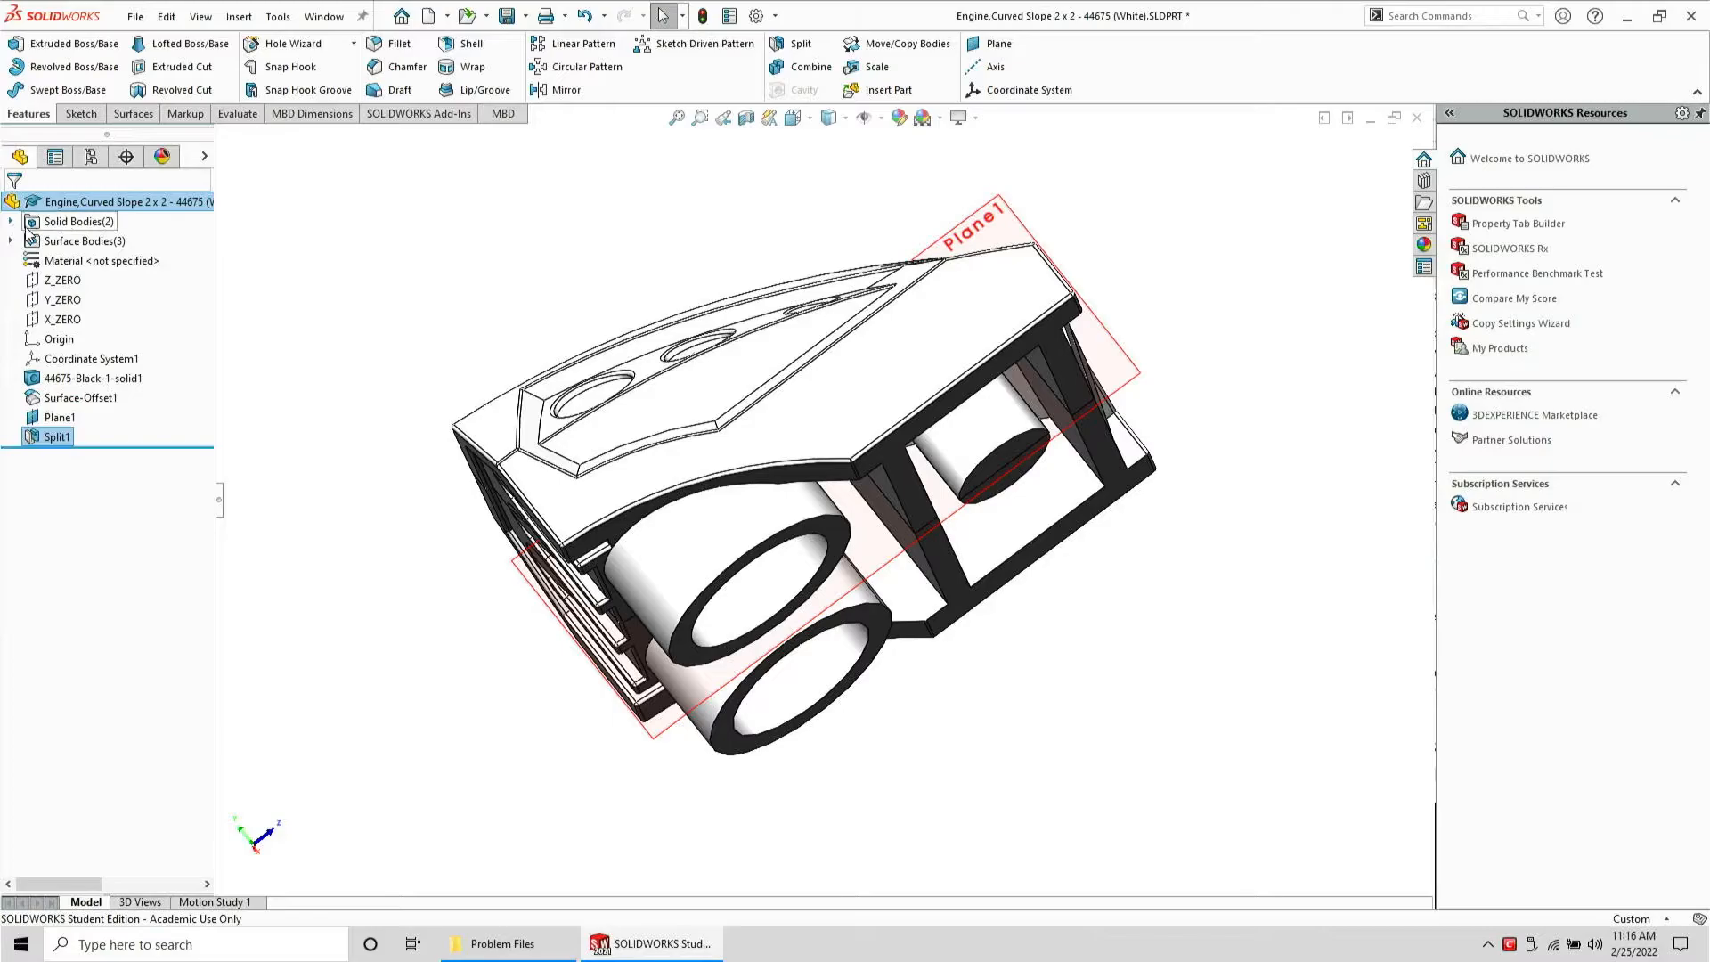
Delete the second split body, keeping only the upper part of the brick
left_click(80, 244)
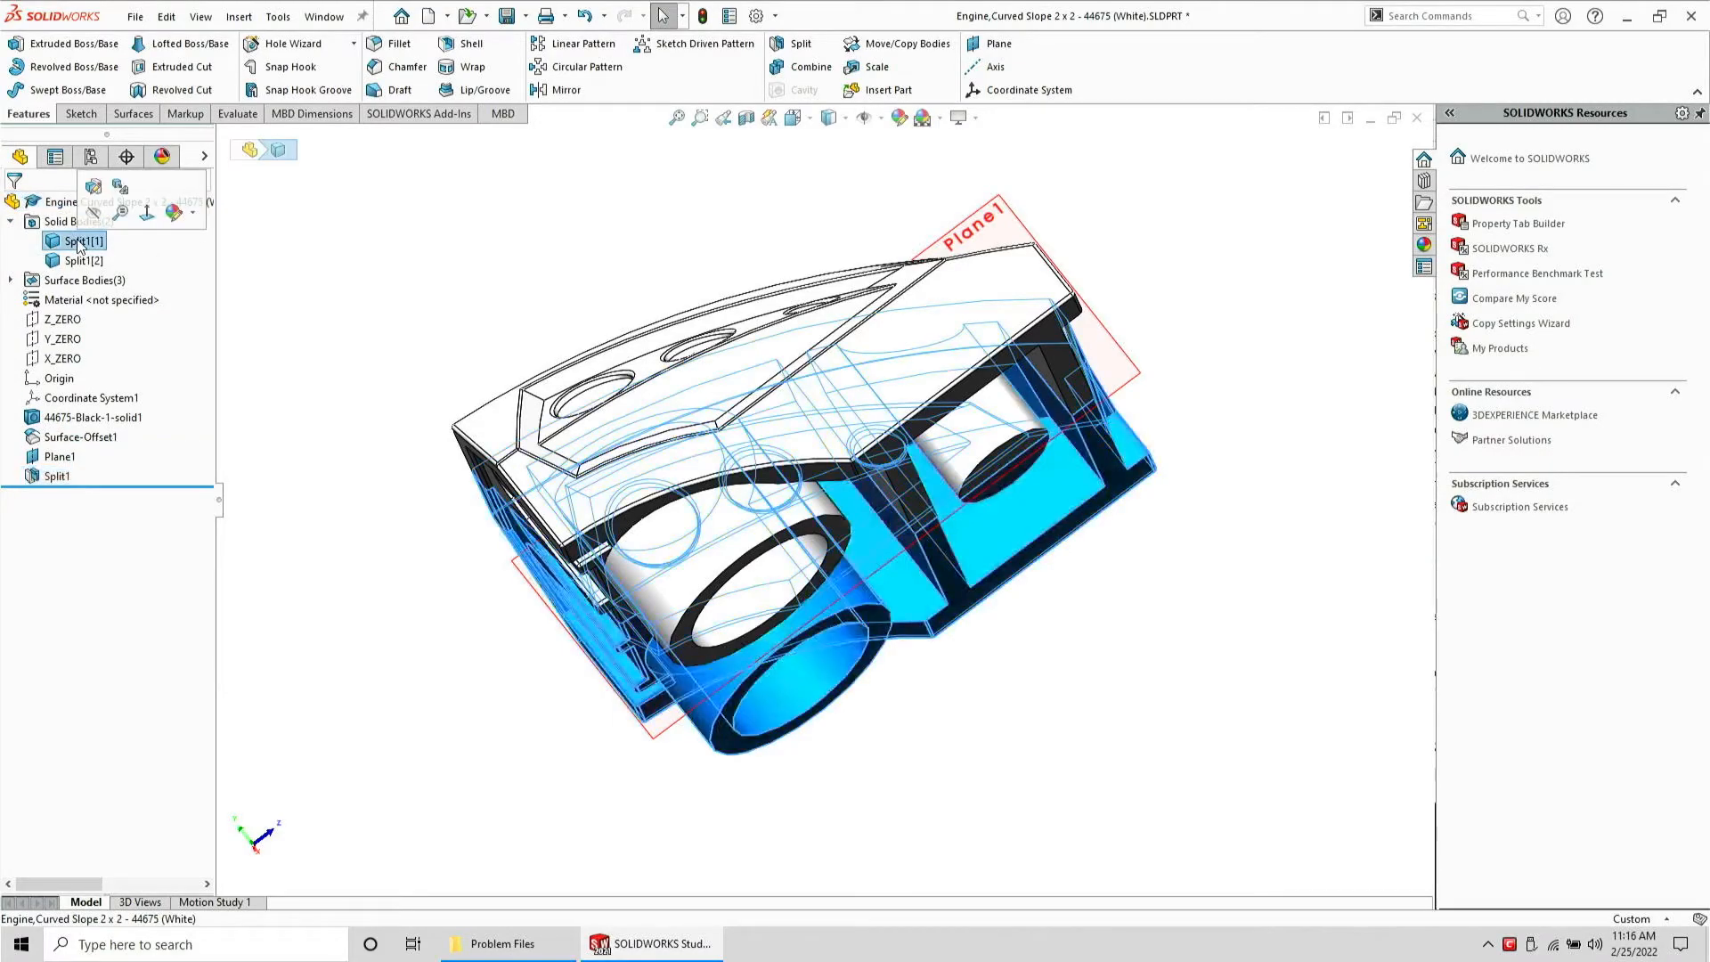
left_click(88, 264)
key("Delete")
key("Return")
Use Delete Face to remove the inner faces of the three holes from the body
middle_click_drag(613, 427, 1009, 628)
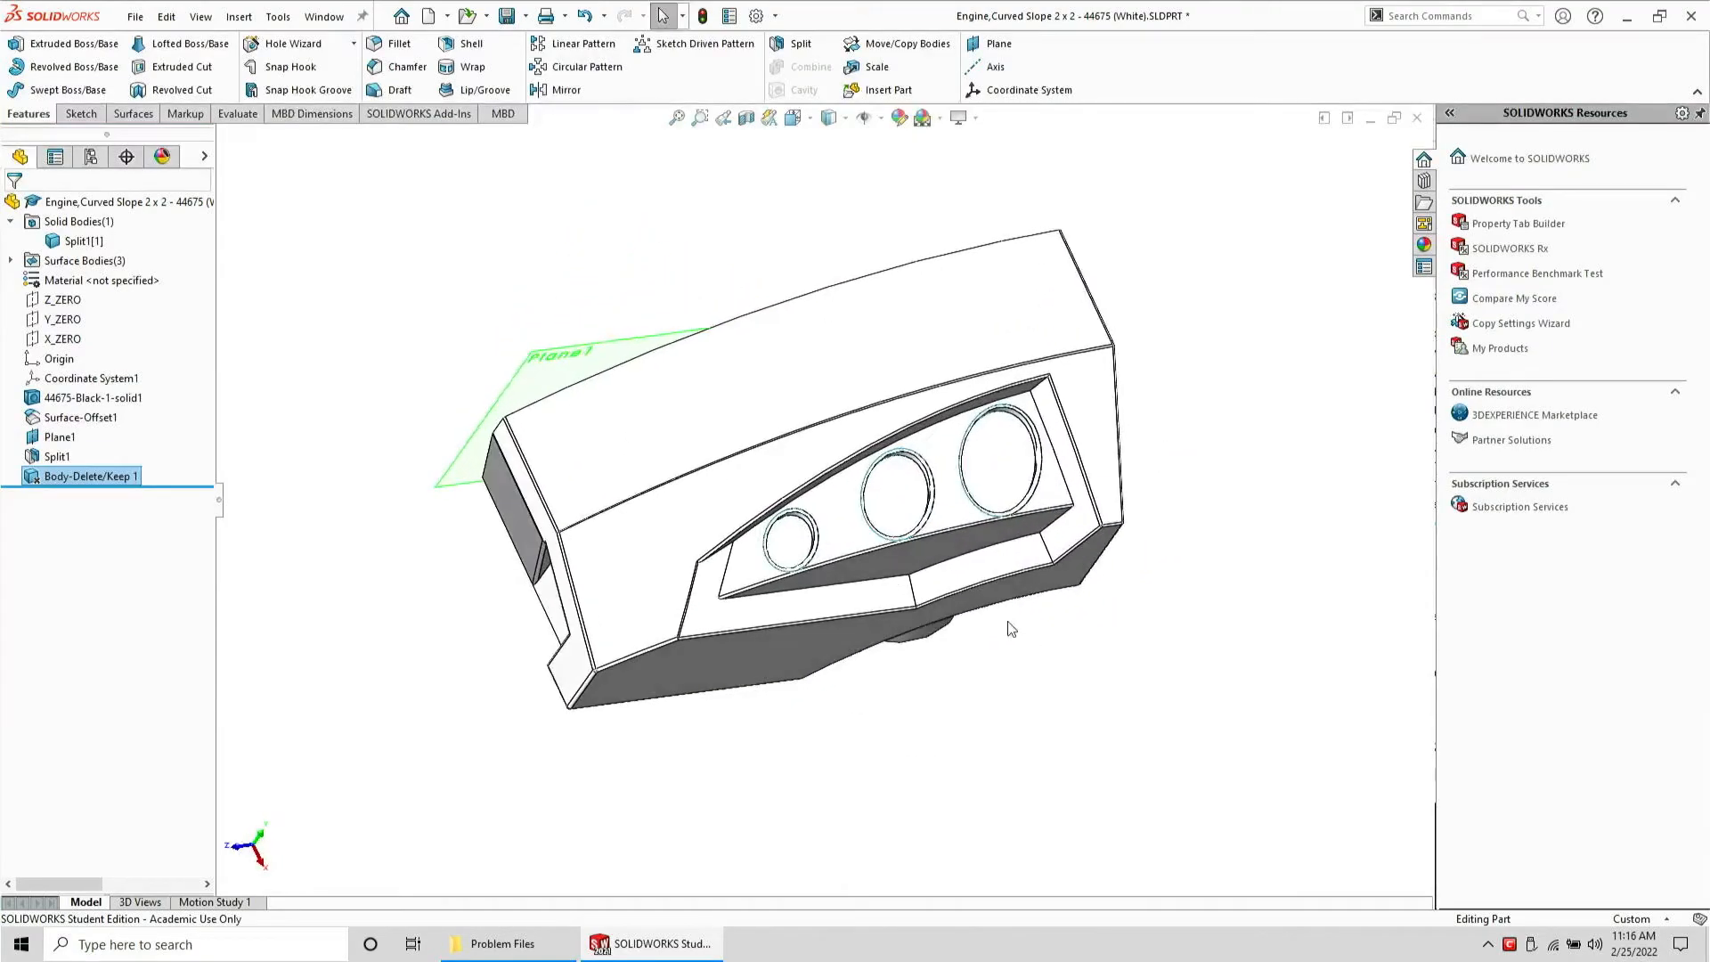
left_click(111, 261)
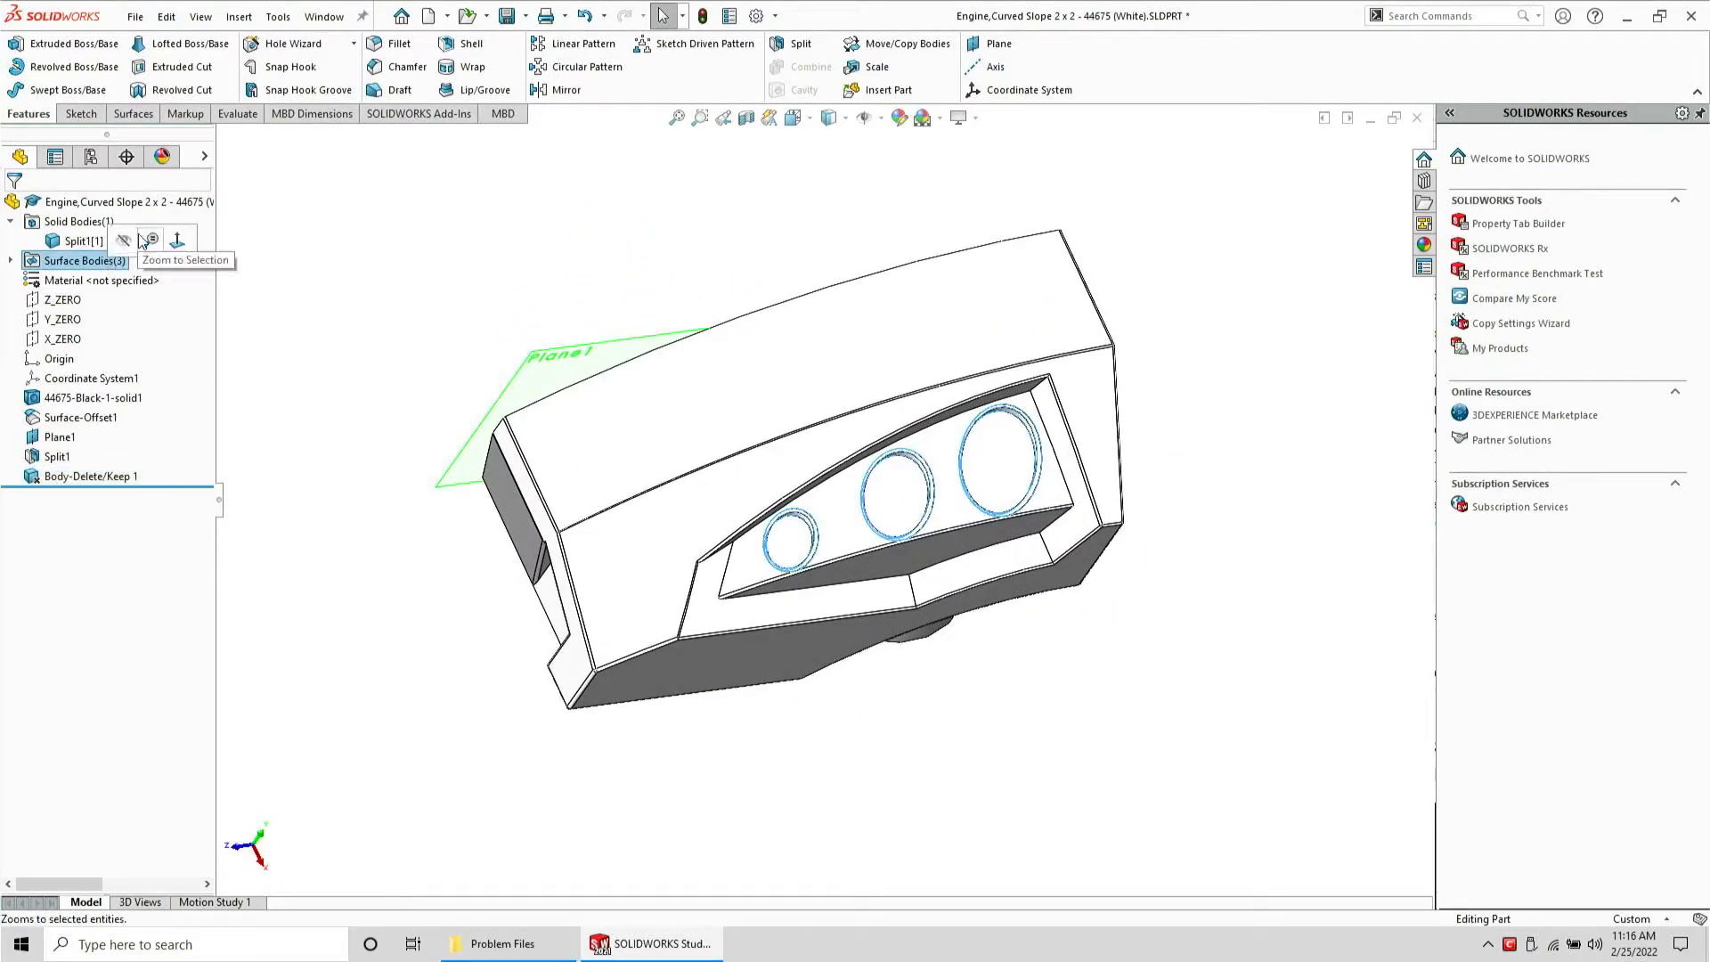
left_click(504, 210)
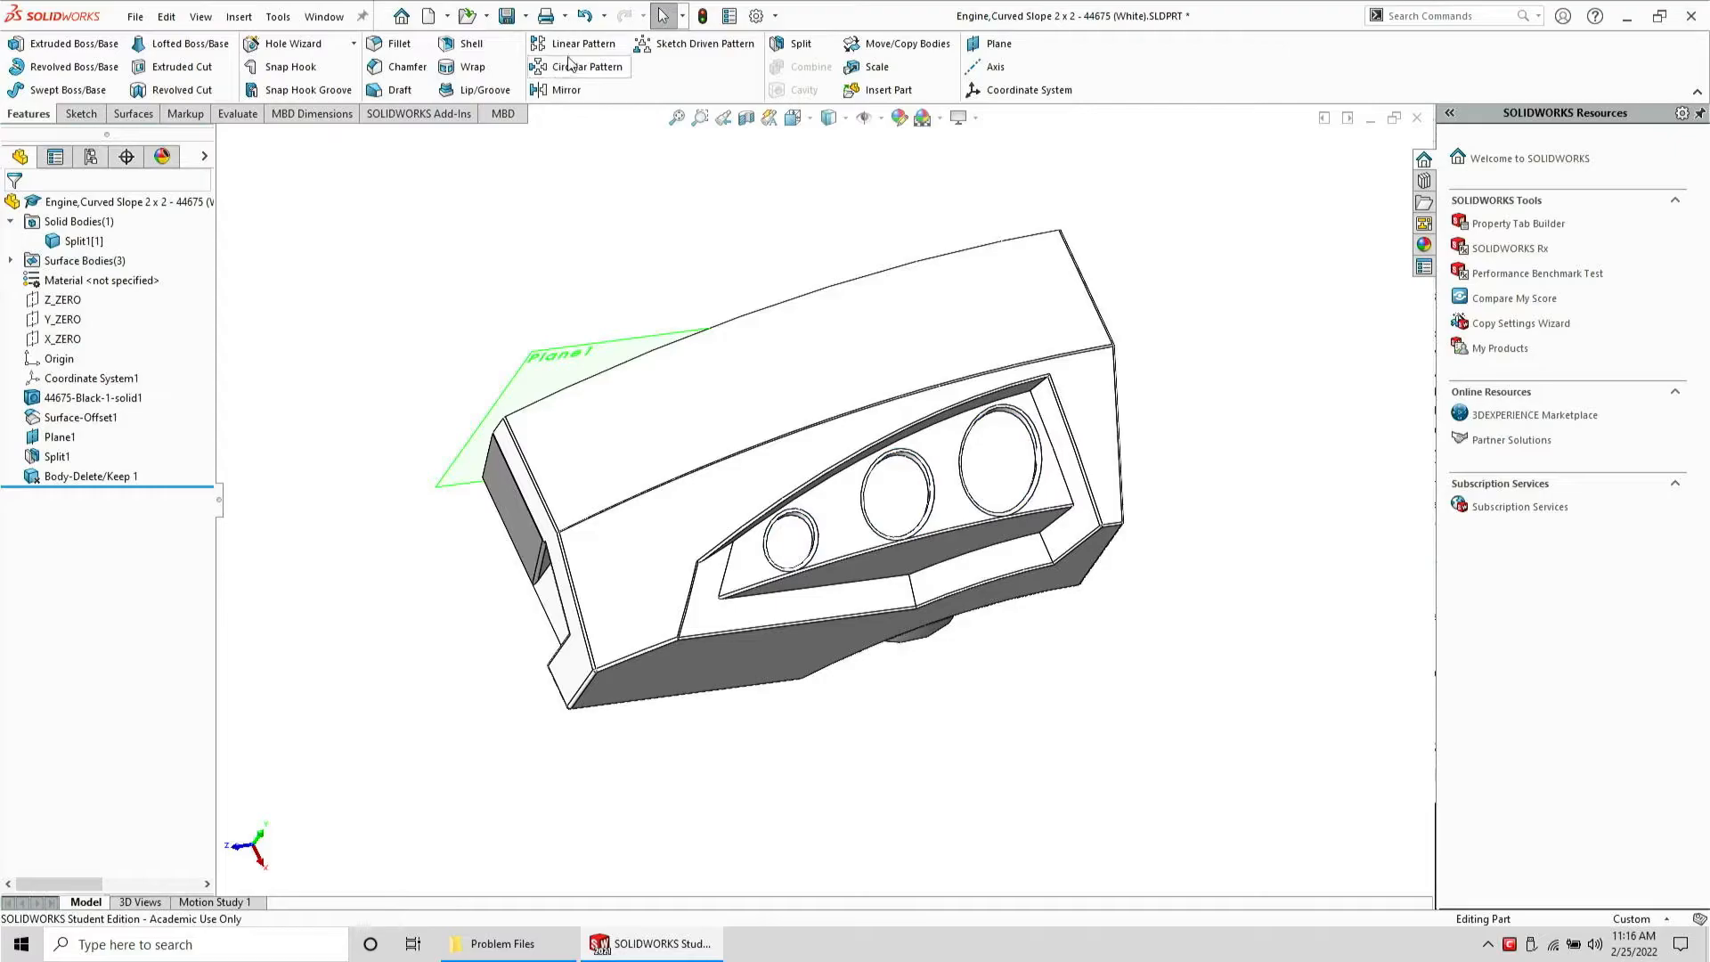
left_click(138, 116)
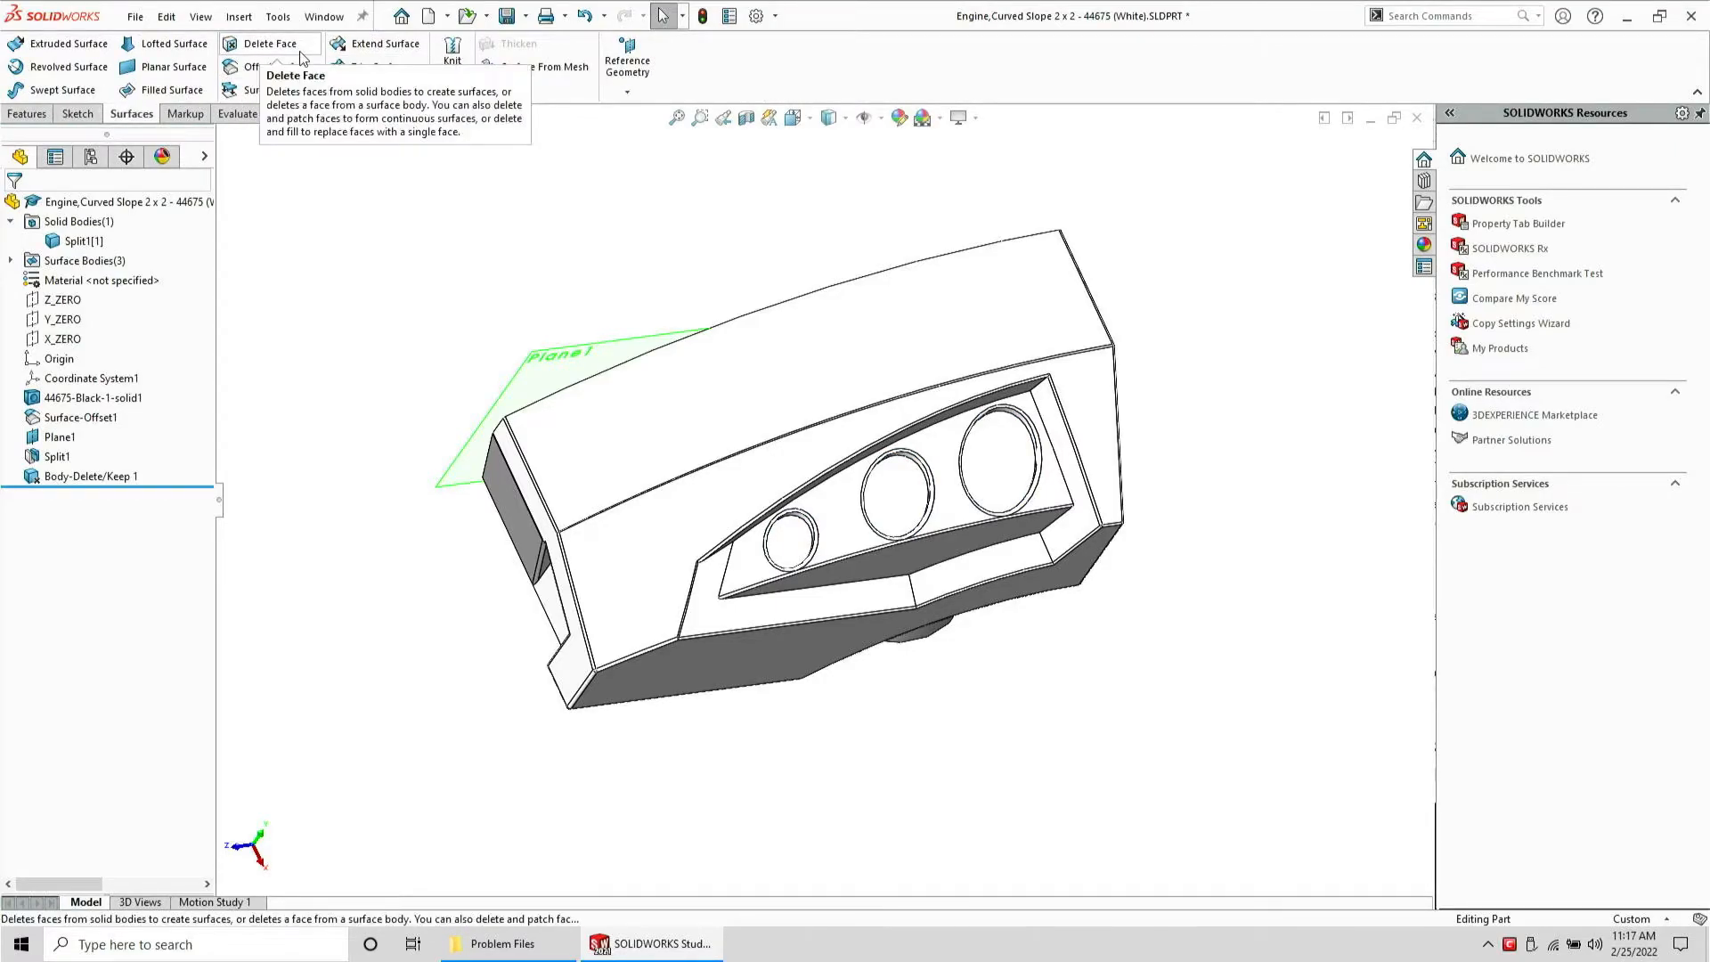
left_click(269, 43)
scroll(882, 573, "down", 2)
scroll(882, 573, "down", 3)
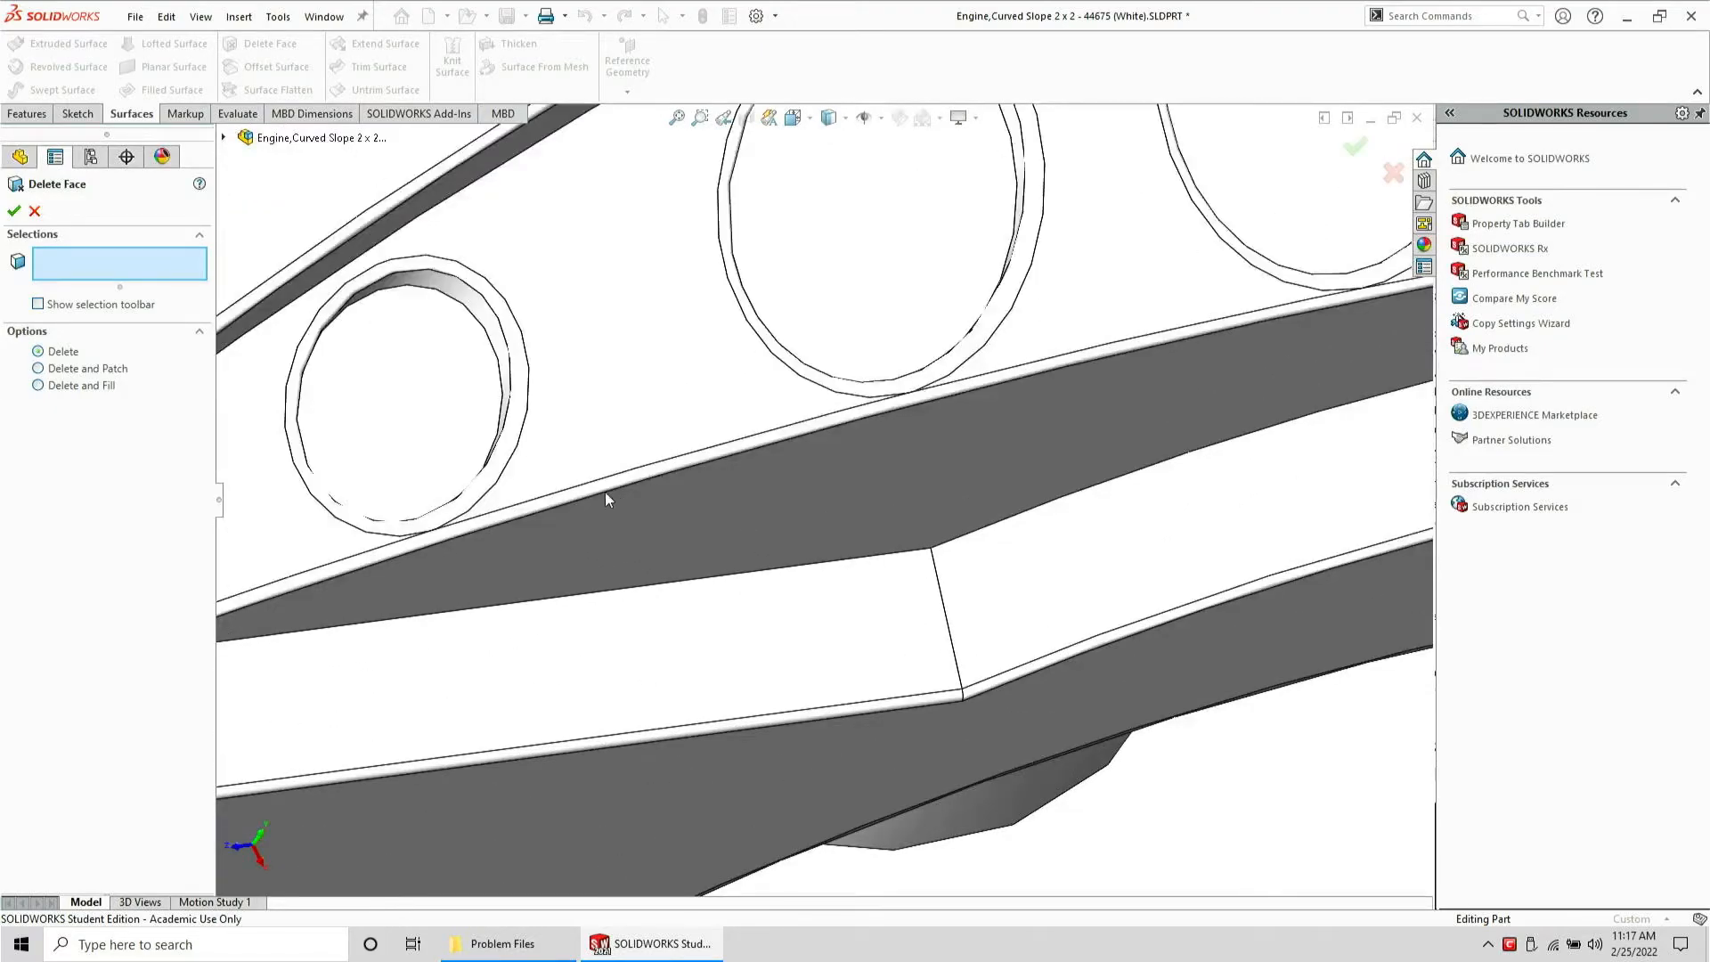
left_click(495, 482)
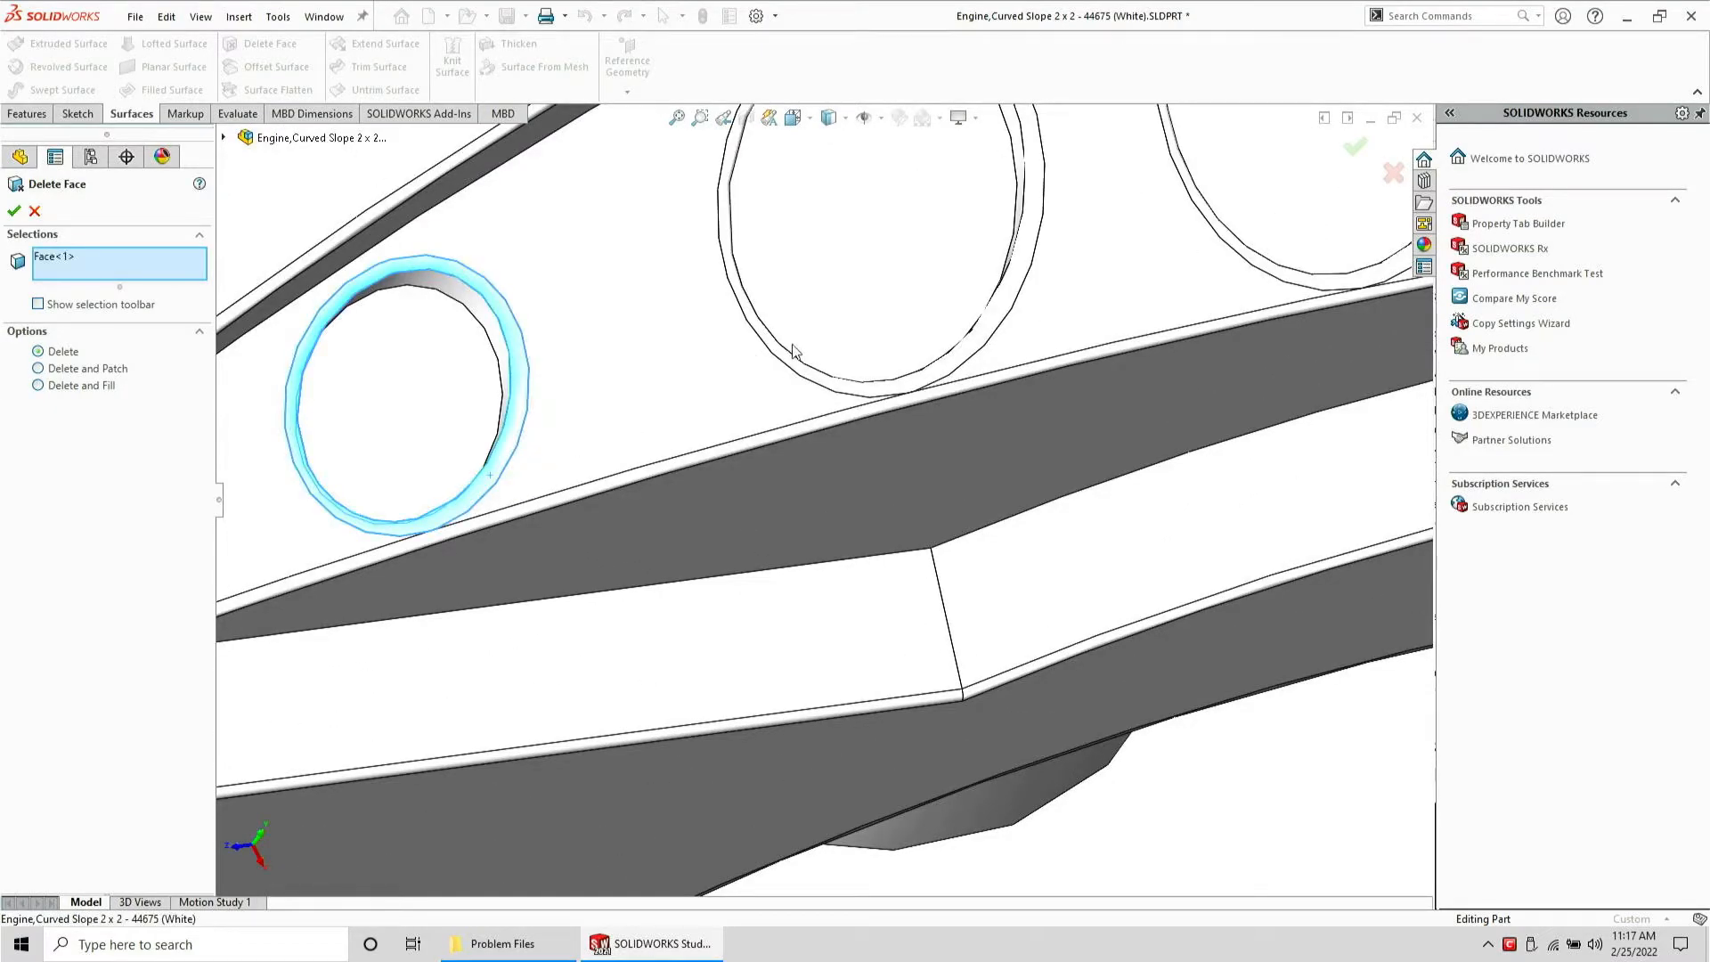
left_click(799, 365)
scroll(1139, 316, "up", 3)
scroll(1161, 330, "down", 3)
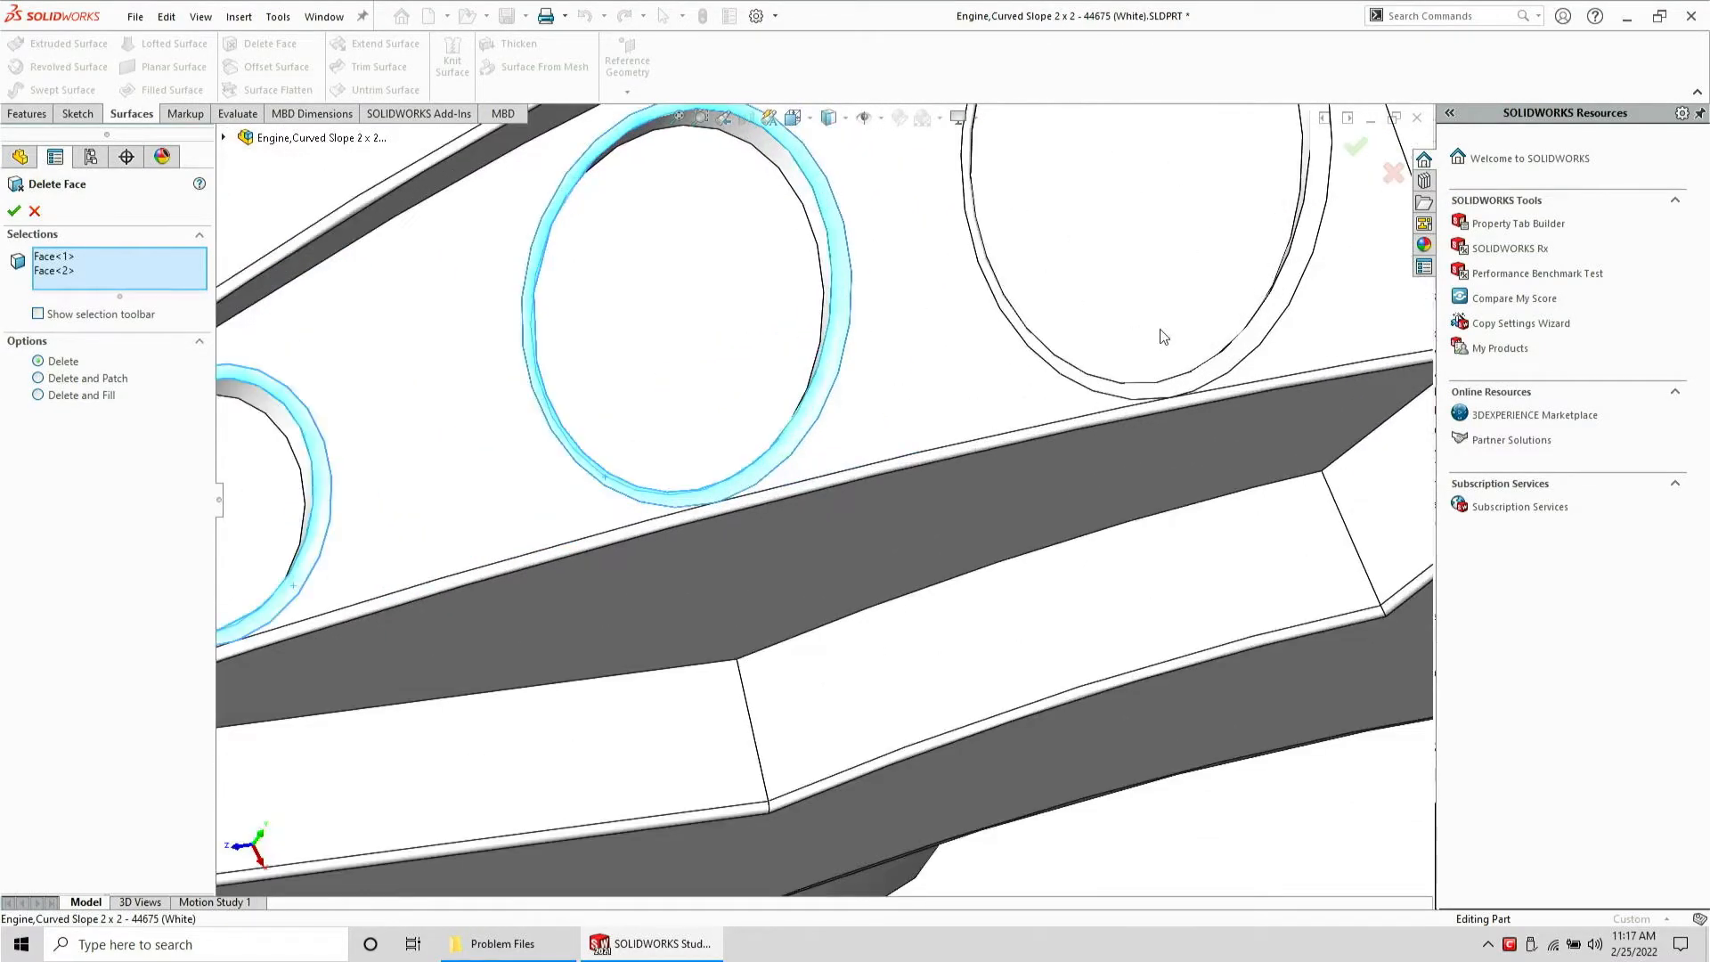
left_click(1185, 389)
scroll(1191, 391, "up", 3)
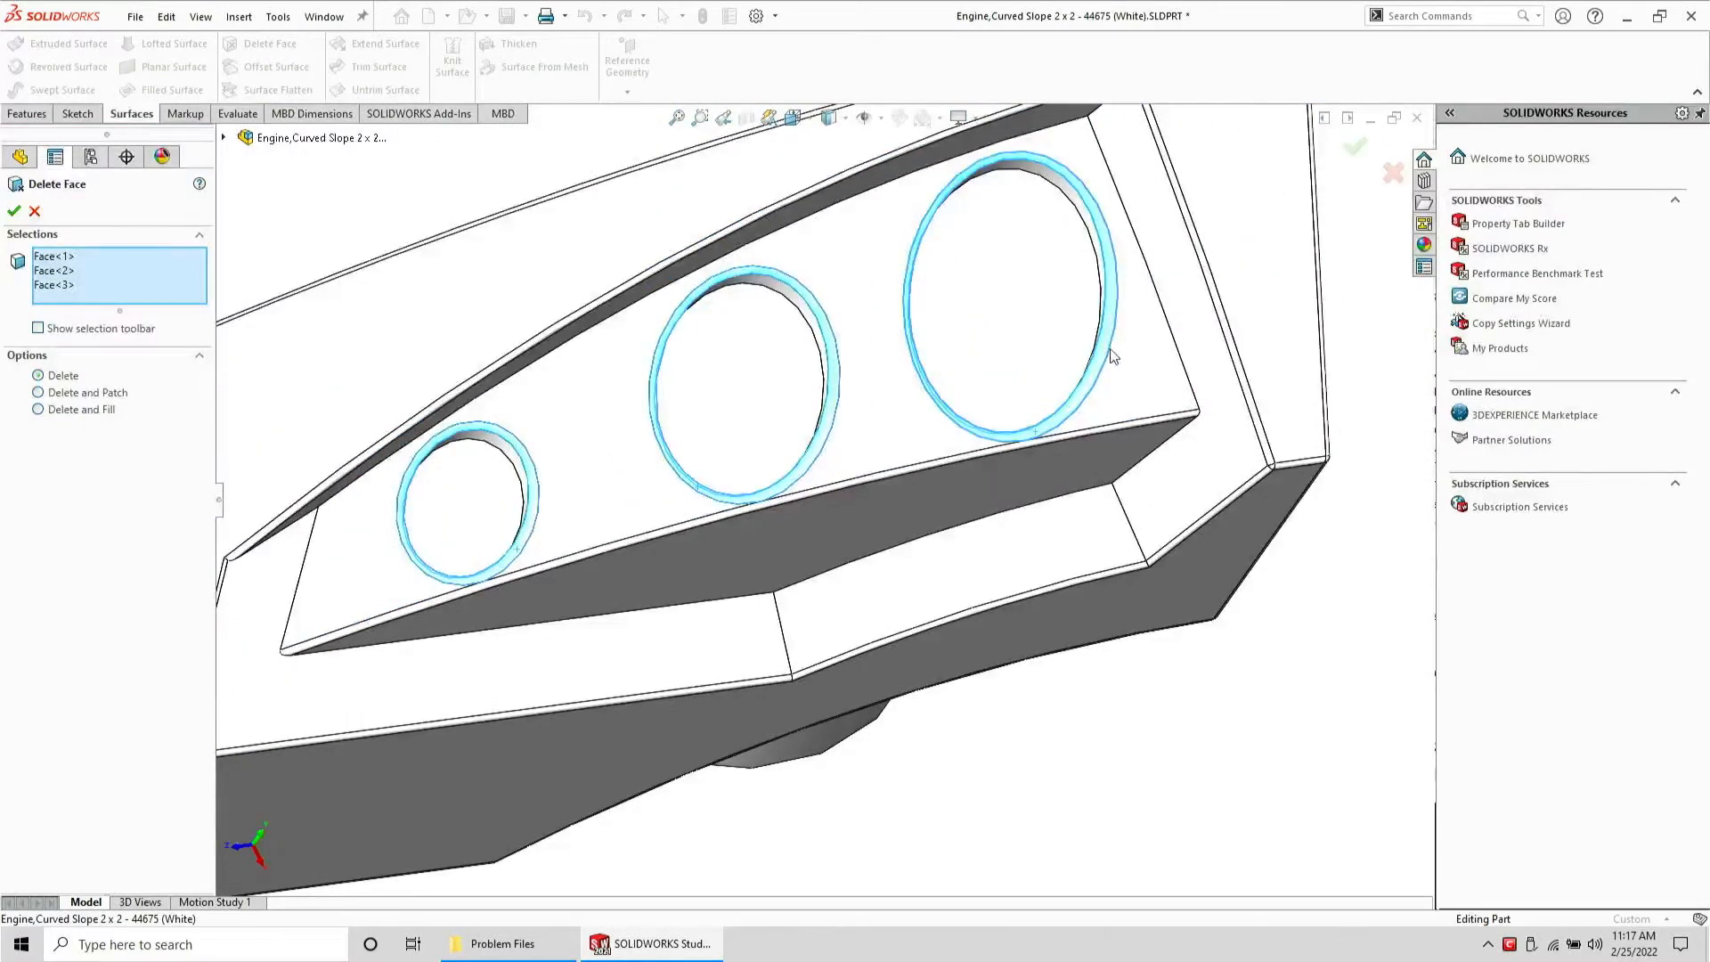
left_click(1112, 357)
right_click(1112, 357)
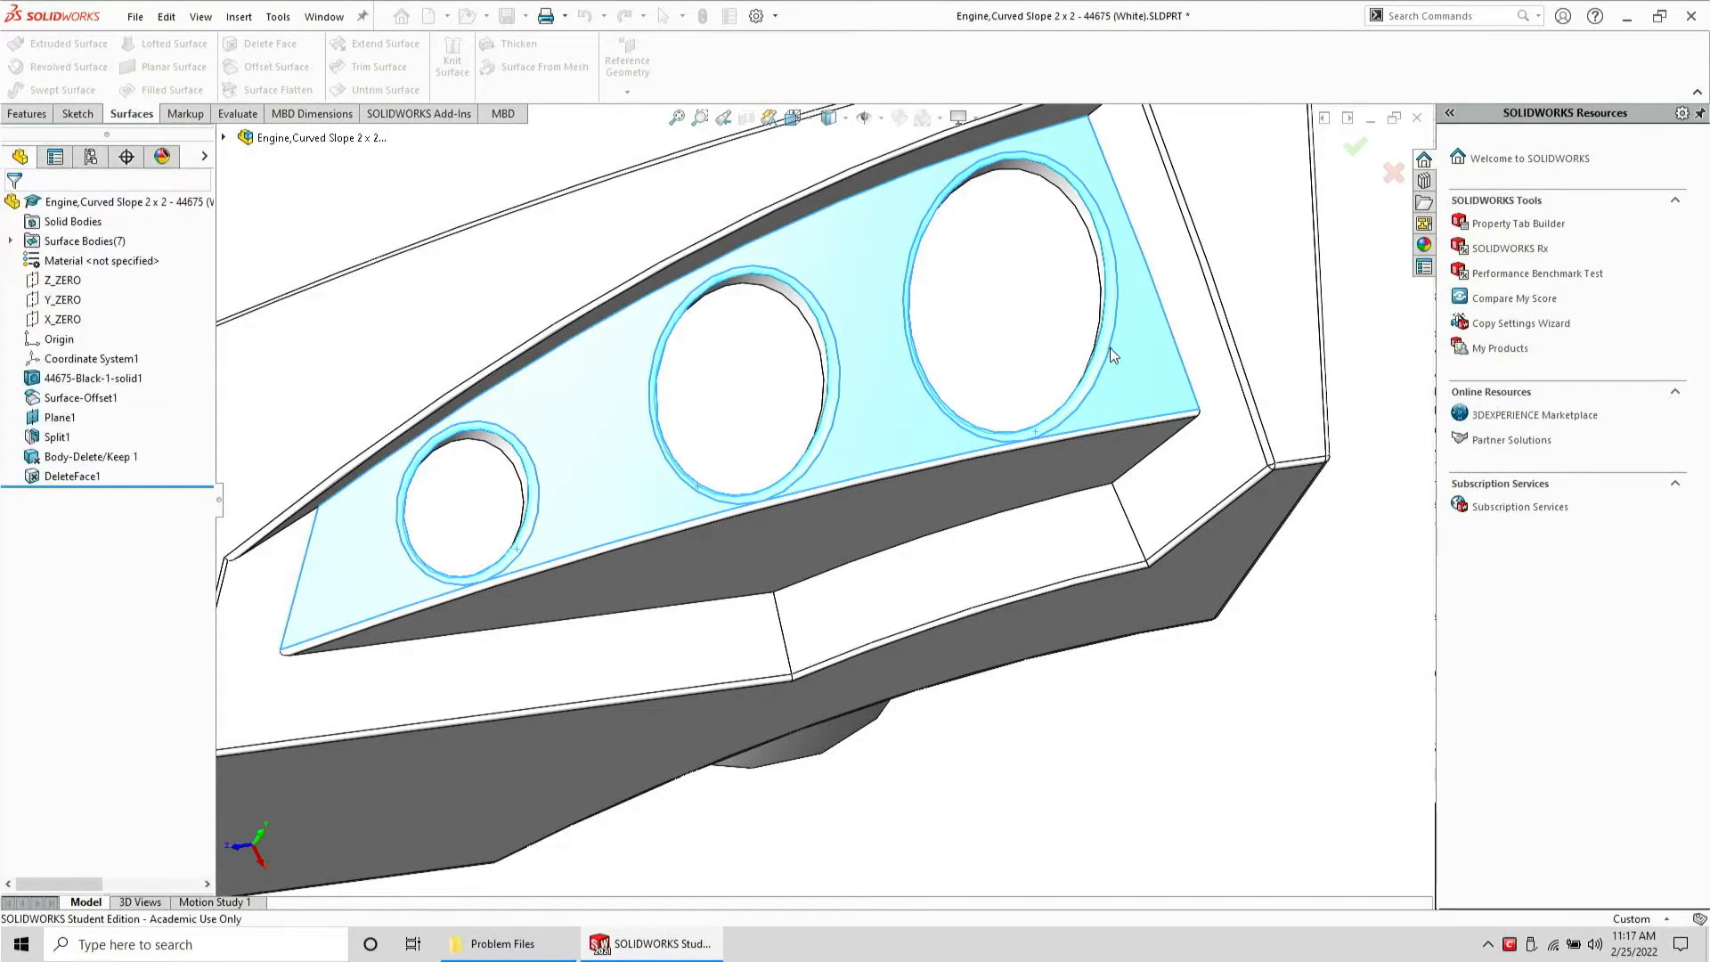
Delete the three separated hole-face surface bodies, keeping the main surface body
left_click(22, 242)
left_click(267, 357)
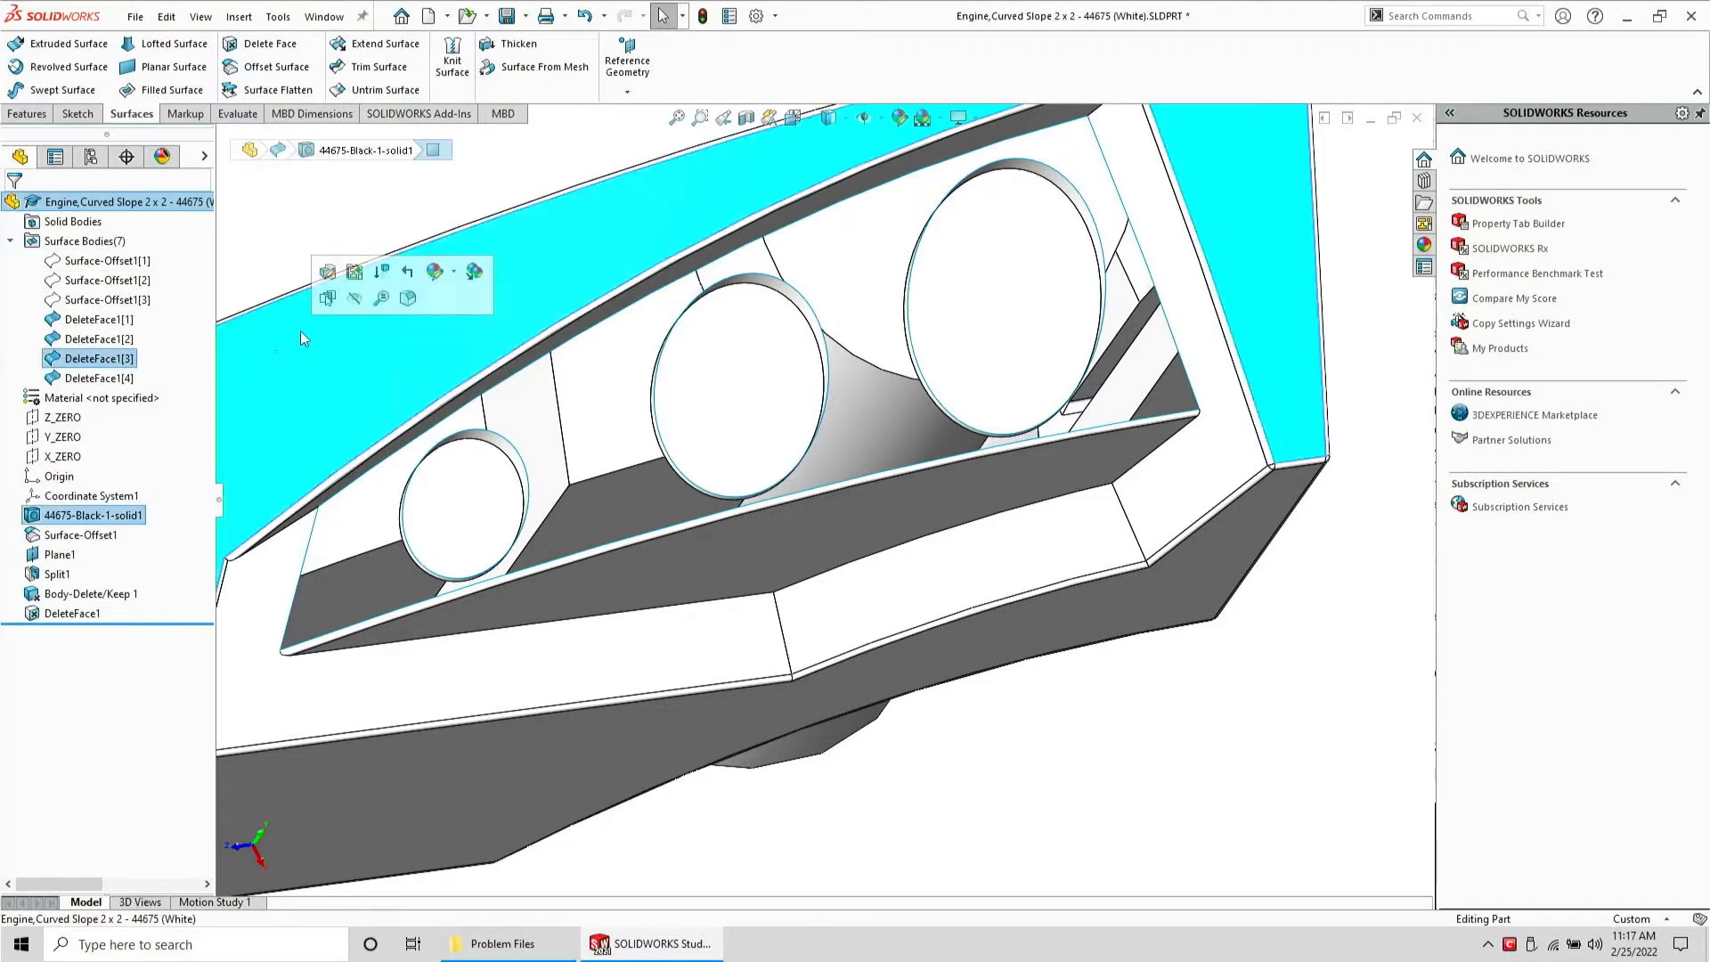
left_click(343, 297)
left_click(100, 319)
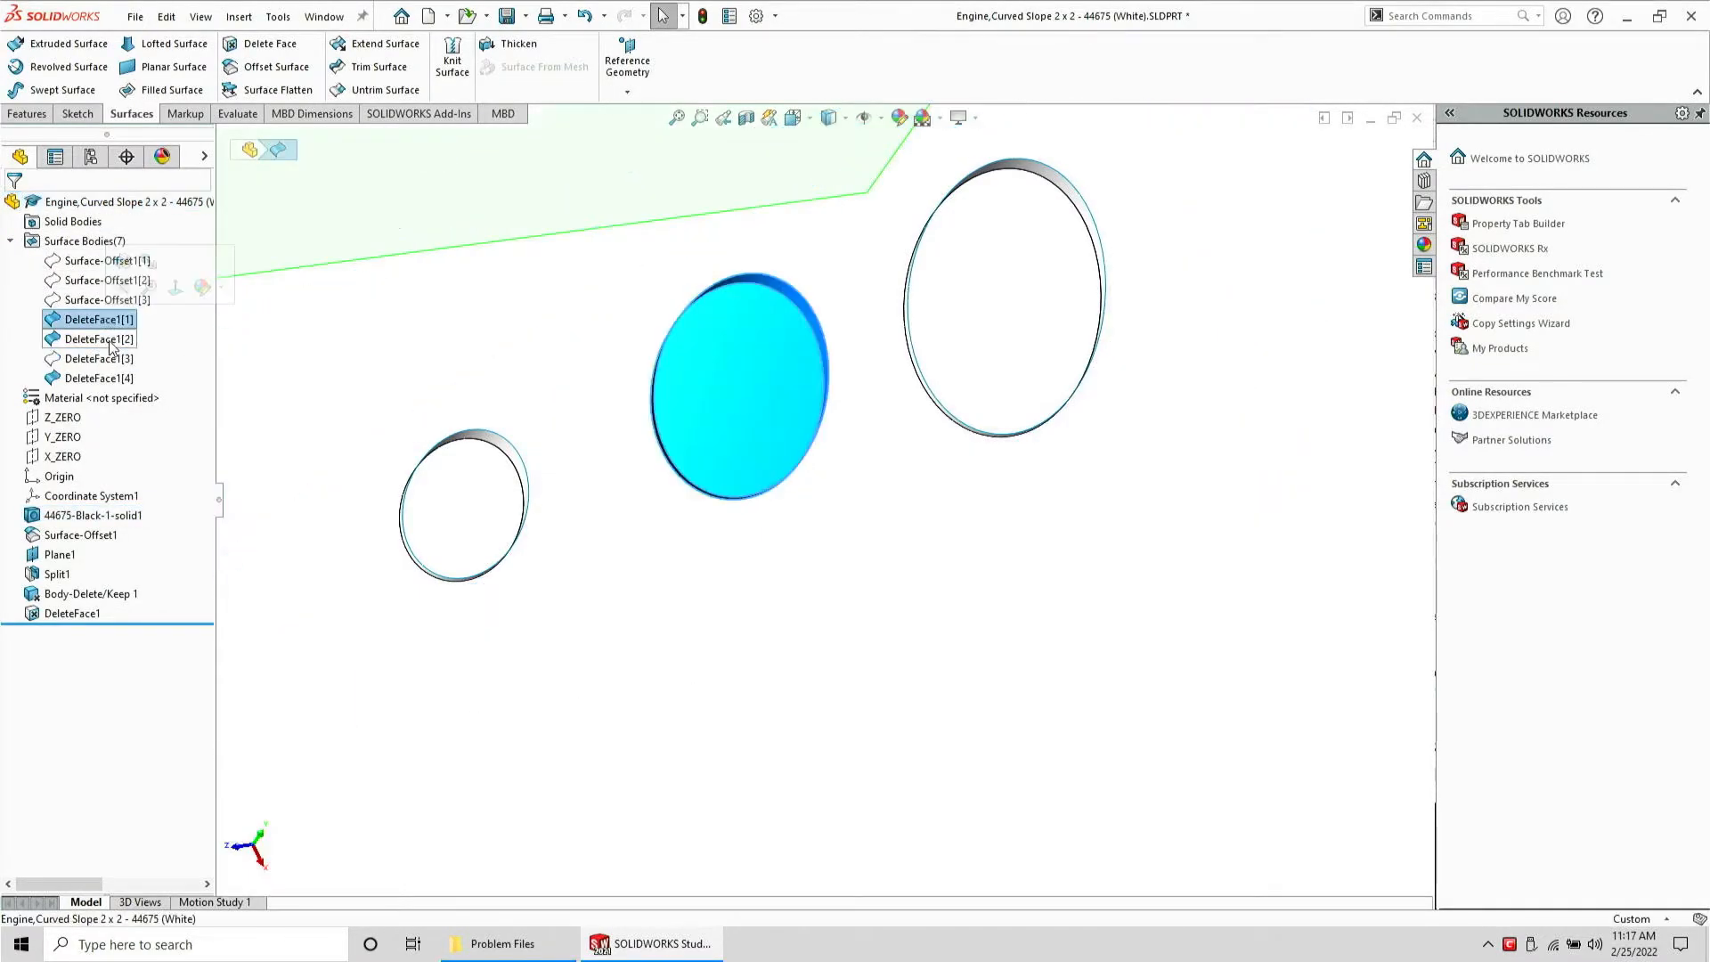
left_click(107, 341, "ctrl")
left_click(121, 380, "ctrl")
key("Delete")
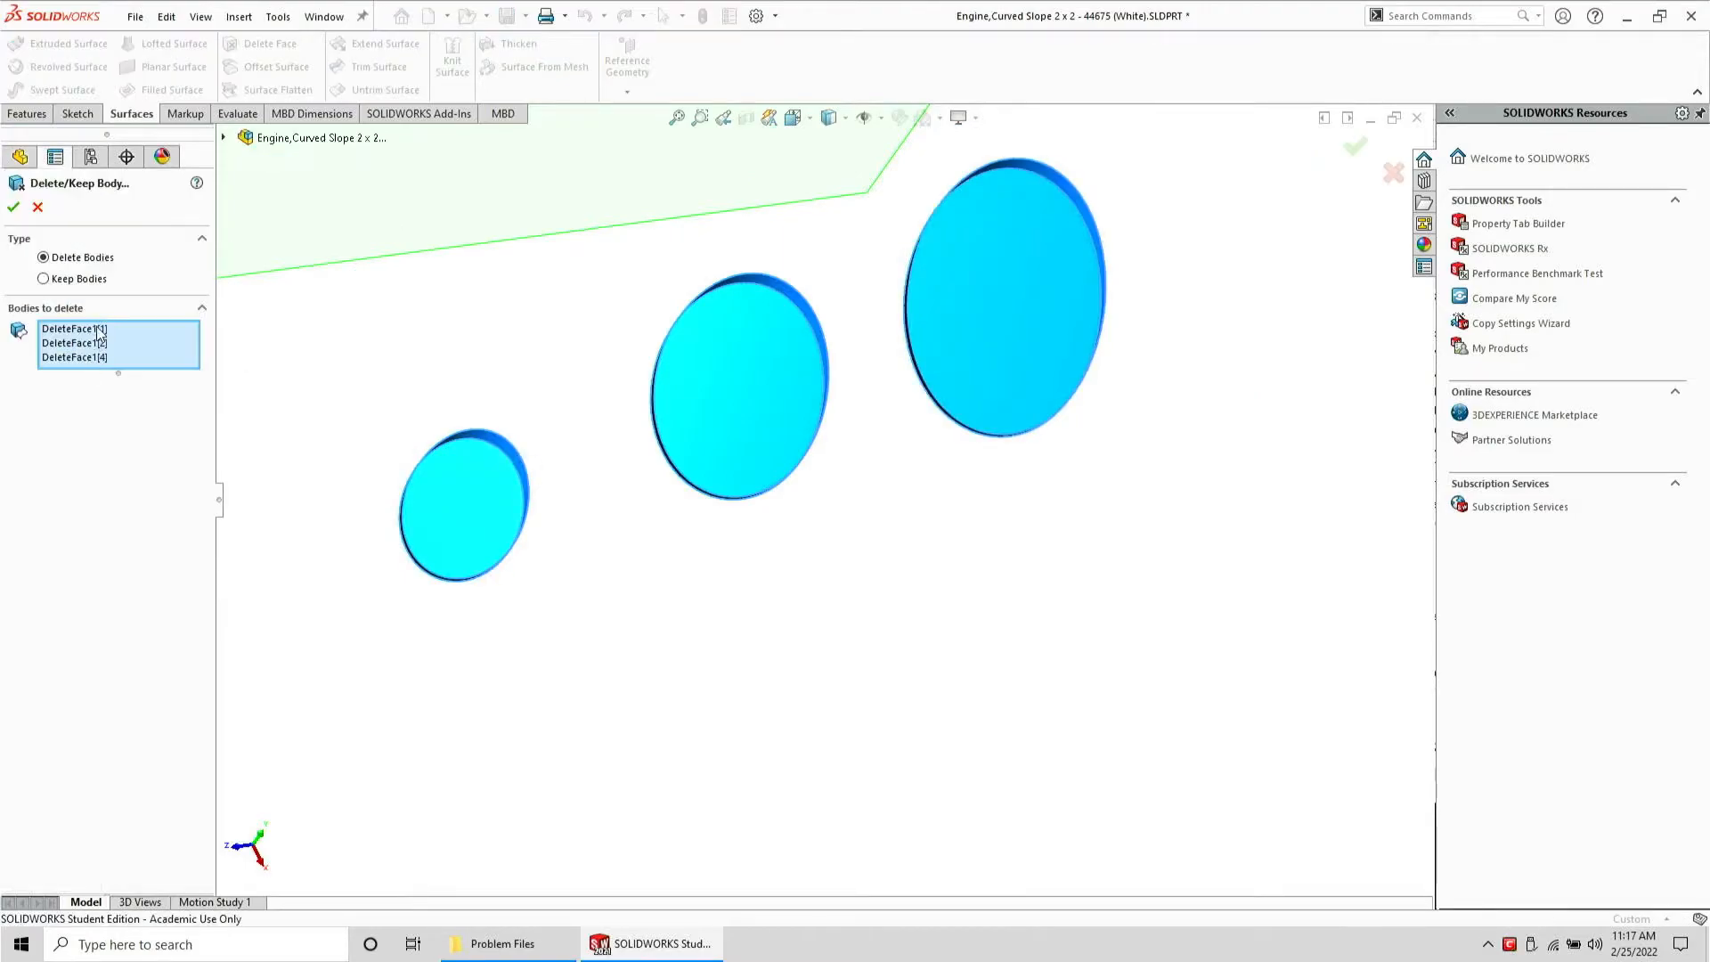
key("Return")
Select the open loop around the recessed panel and cover it with a Filled Surface
left_click(104, 322)
left_click(114, 298)
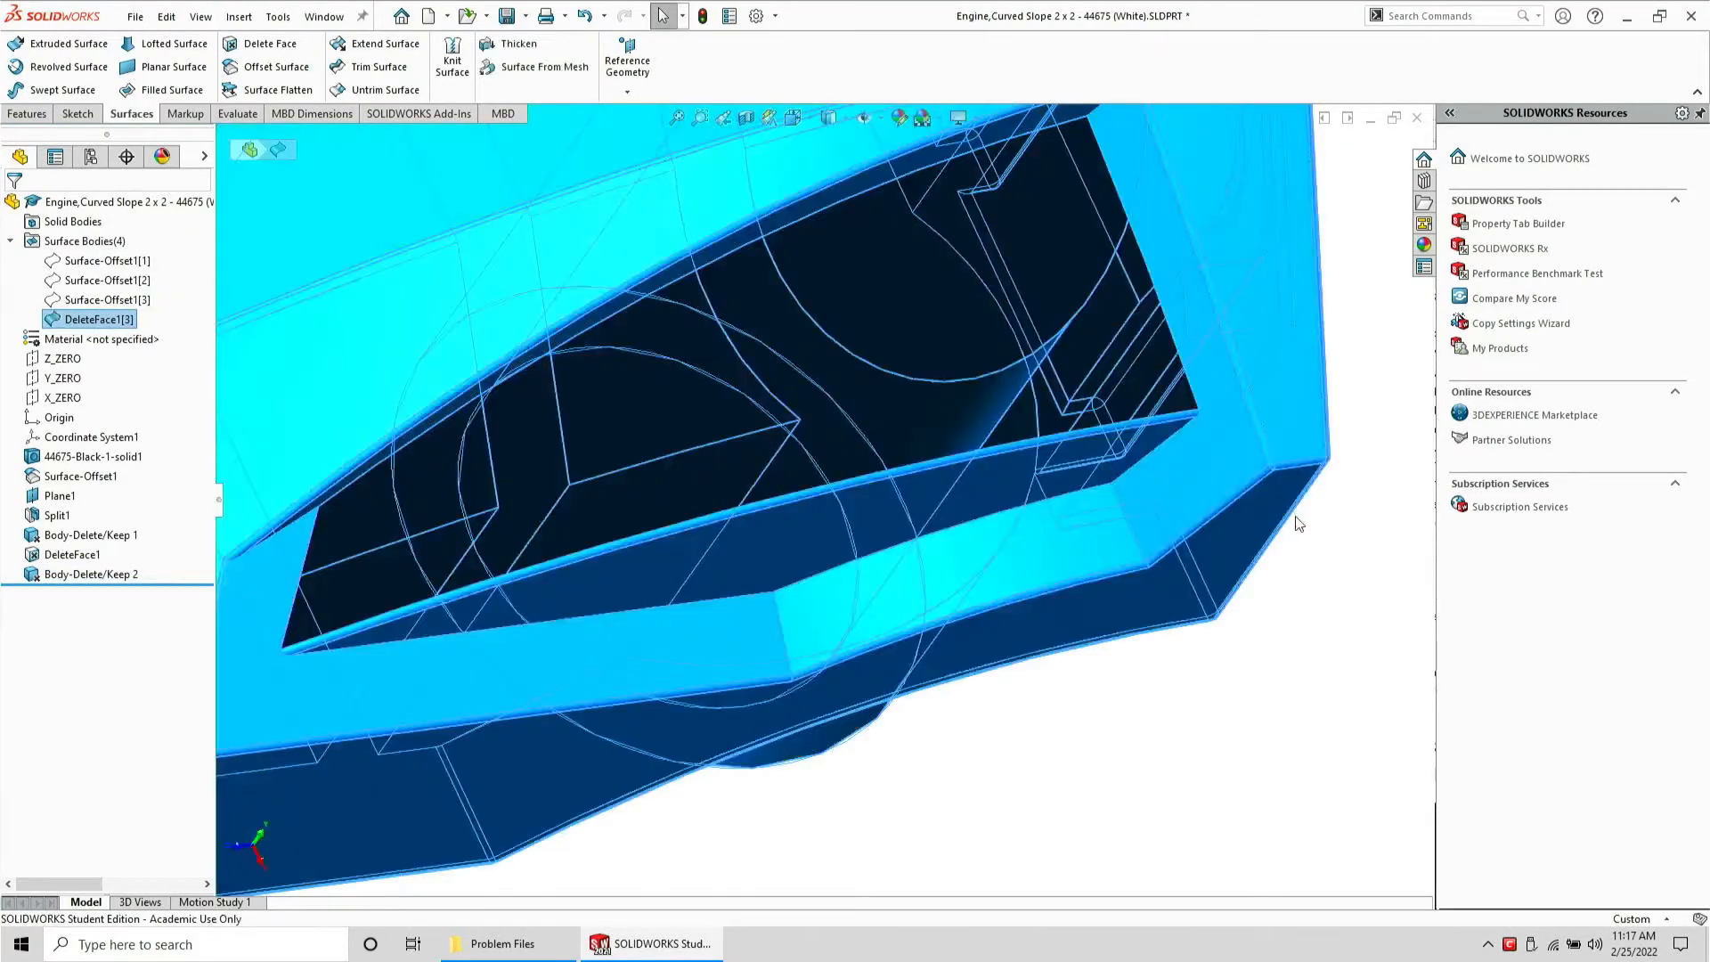
left_click(1291, 662)
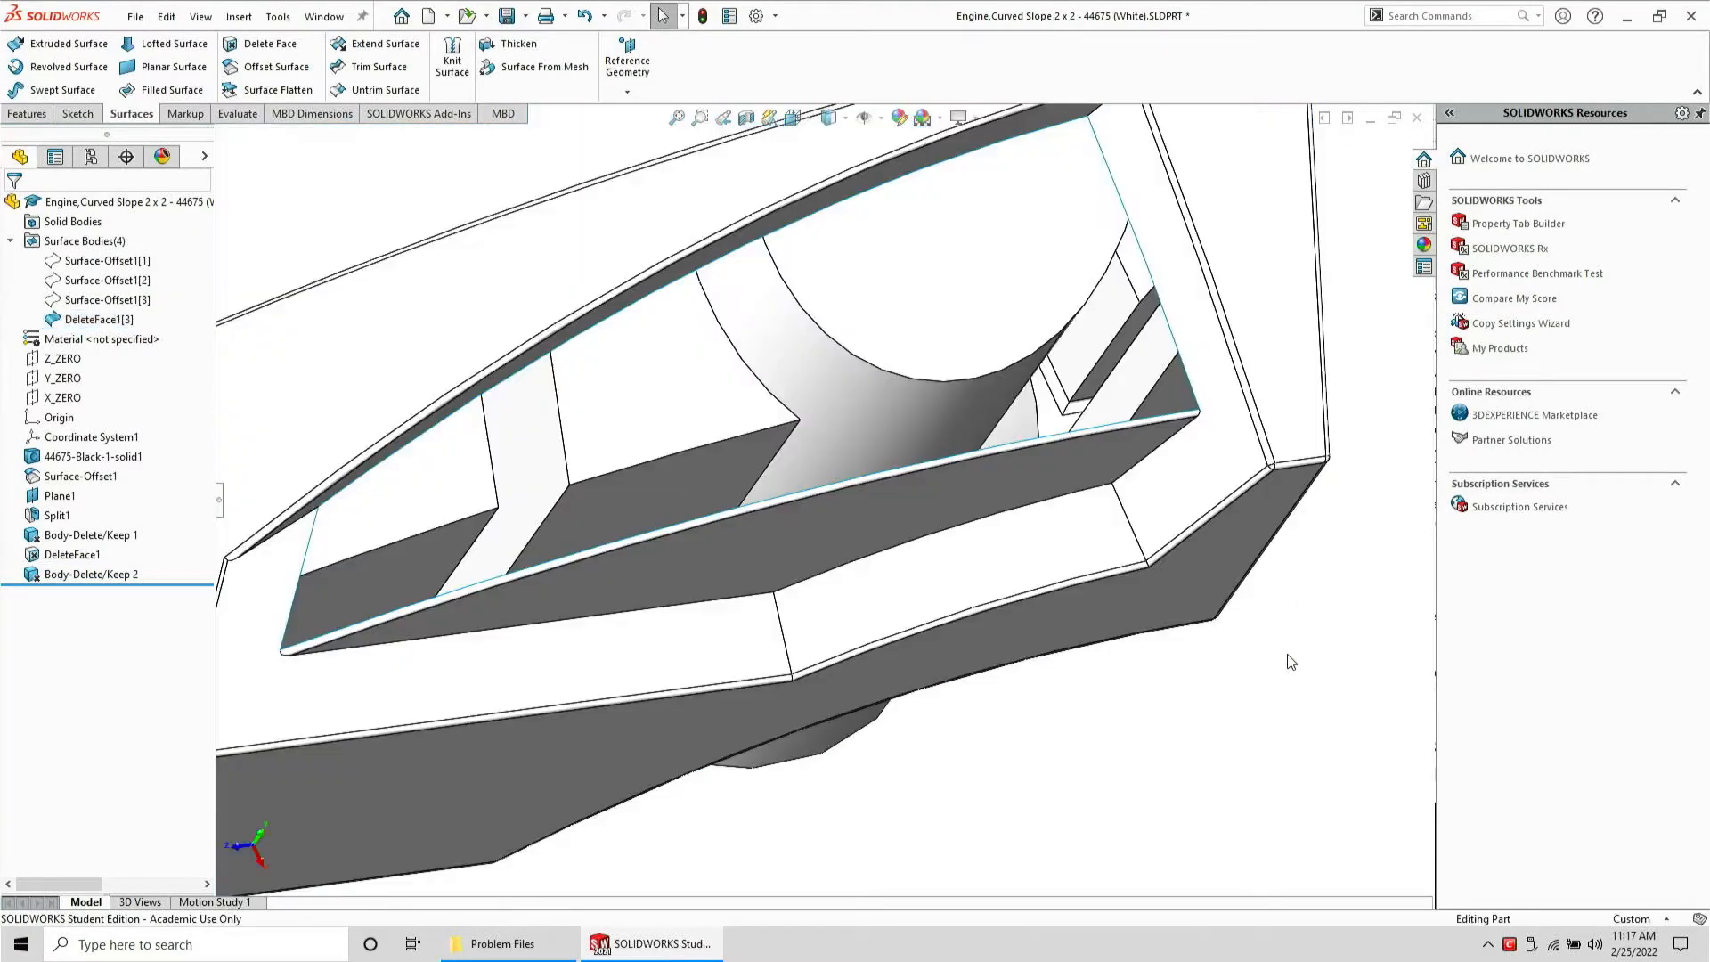
left_click(1189, 386)
right_click(1192, 384)
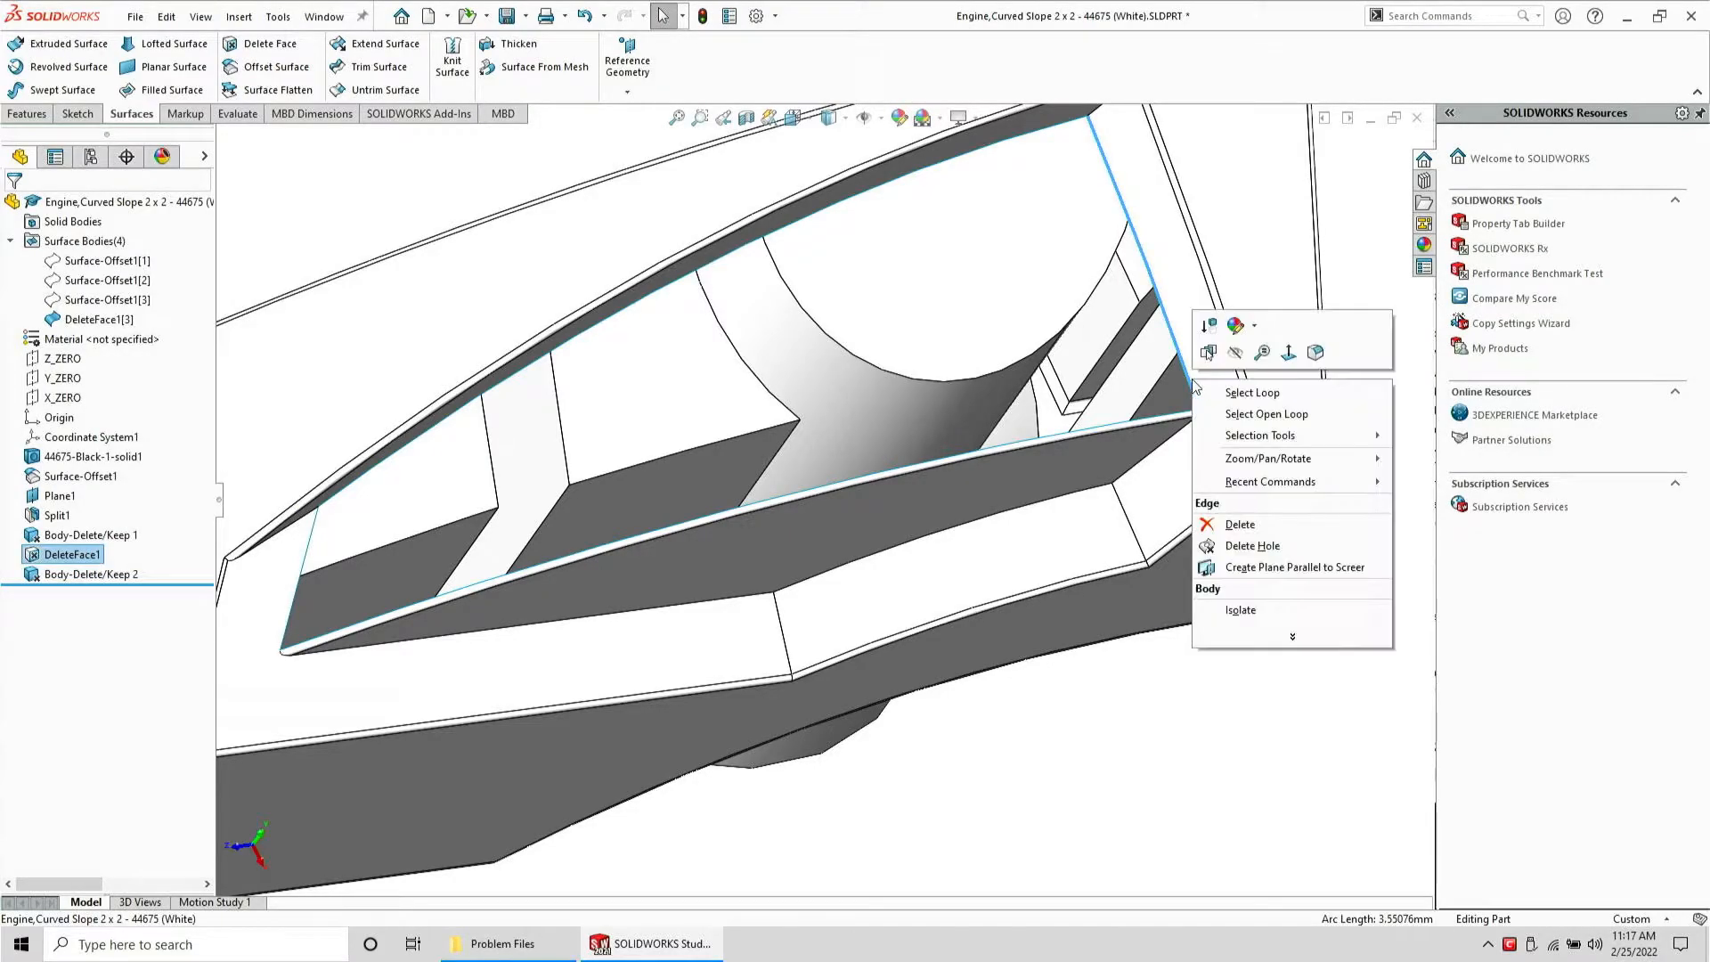
left_click(1245, 415)
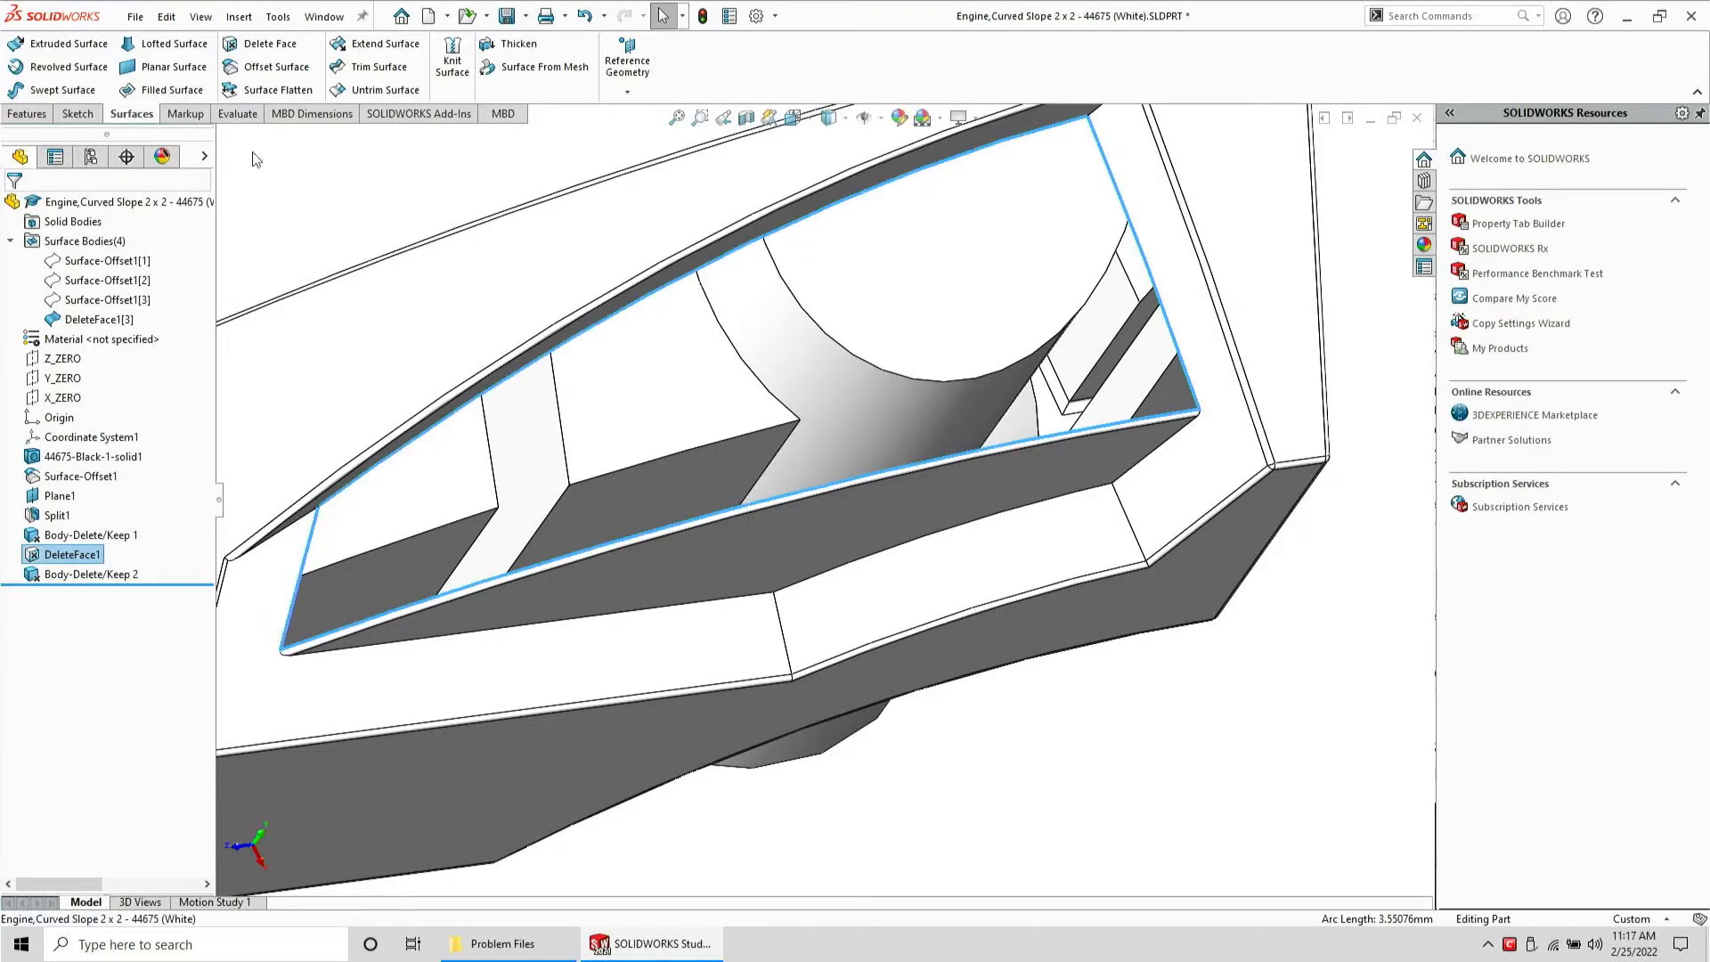
left_click(141, 92)
key("Return")
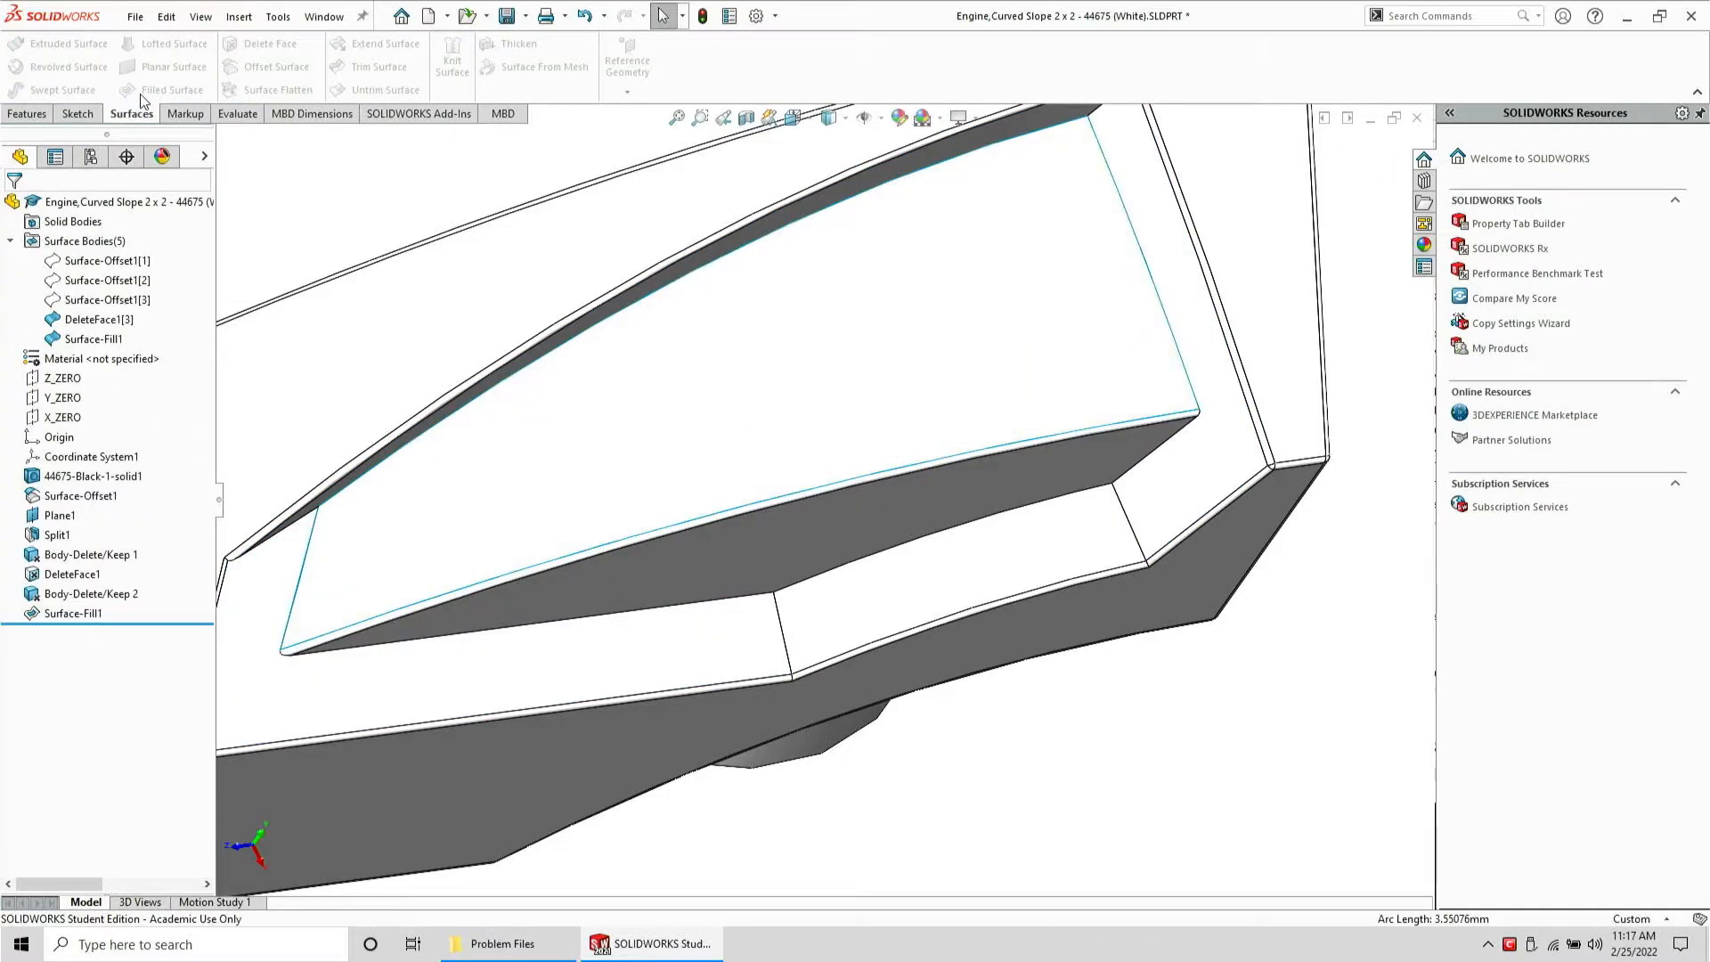
Knit the filled surface together with the main surface body
left_click(453, 55)
left_click(702, 481)
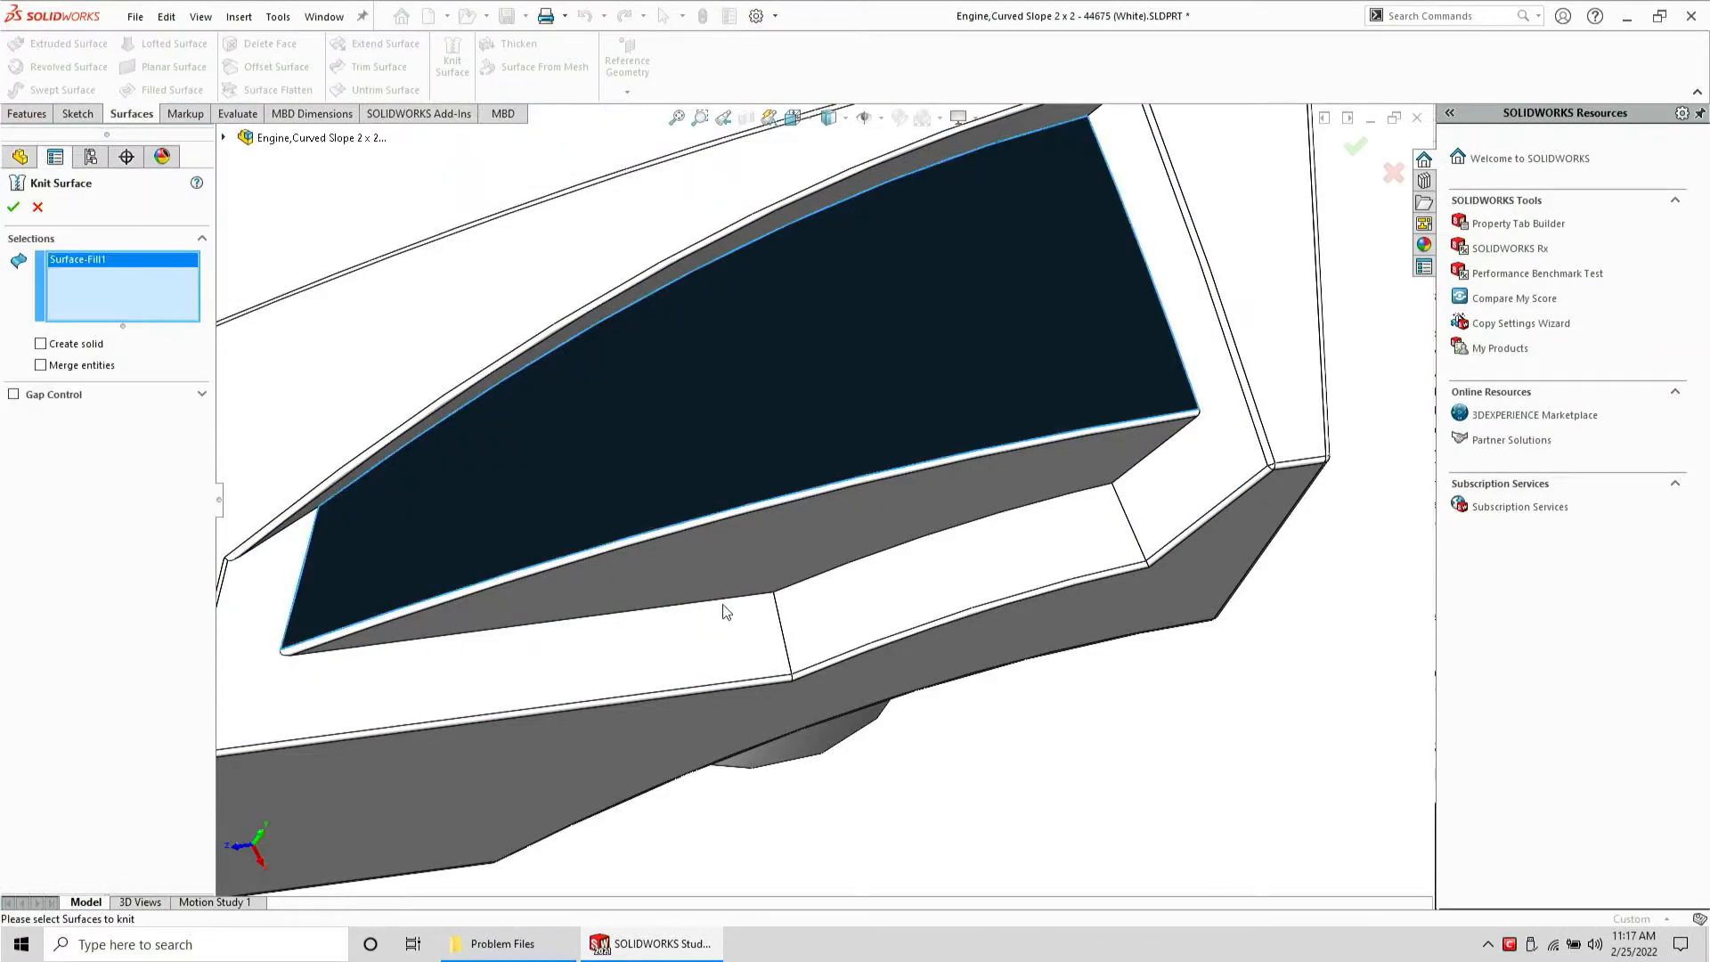
left_click(725, 605)
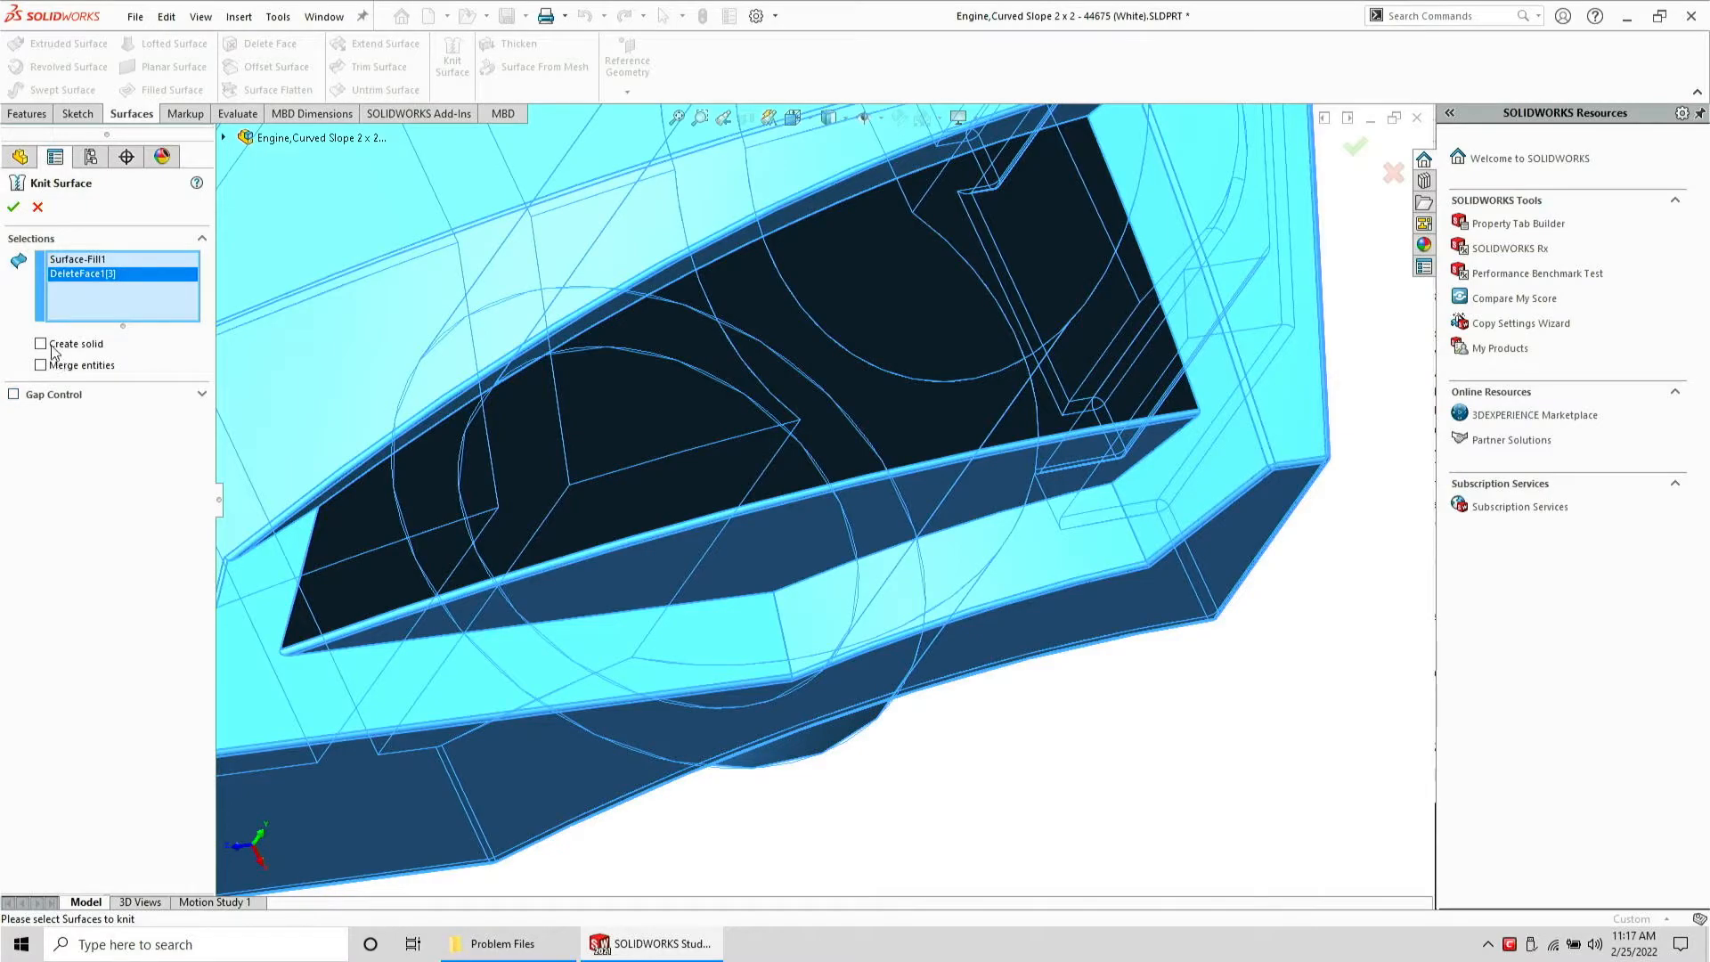
key("Return")
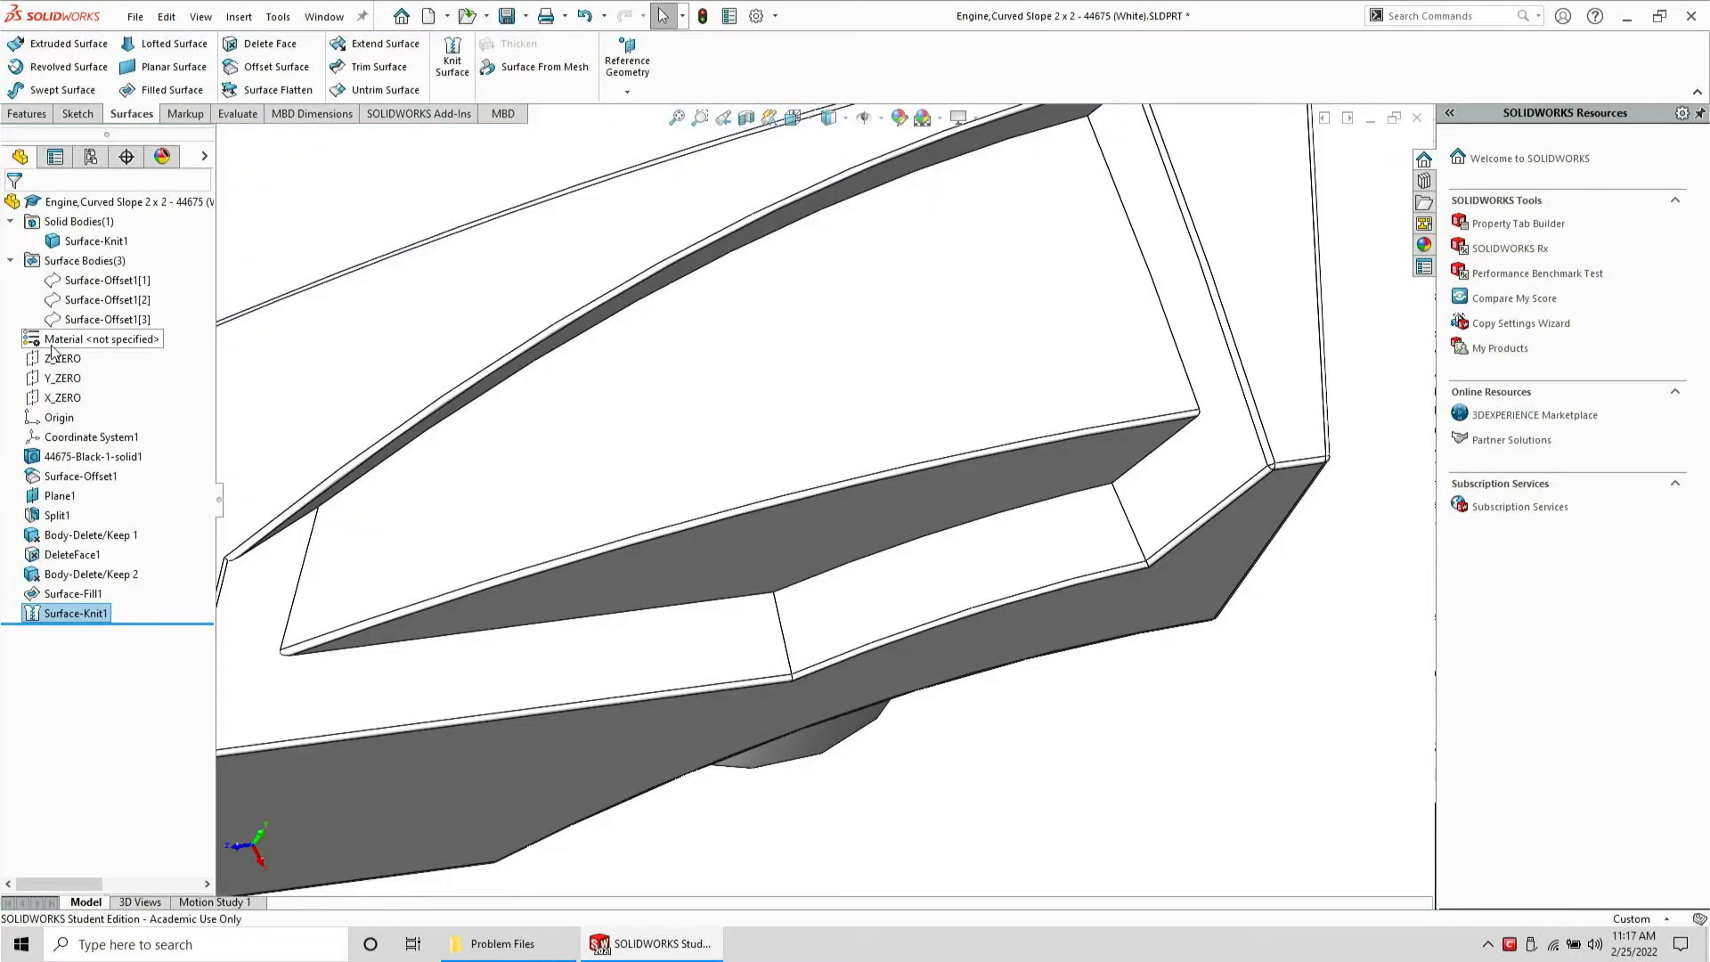
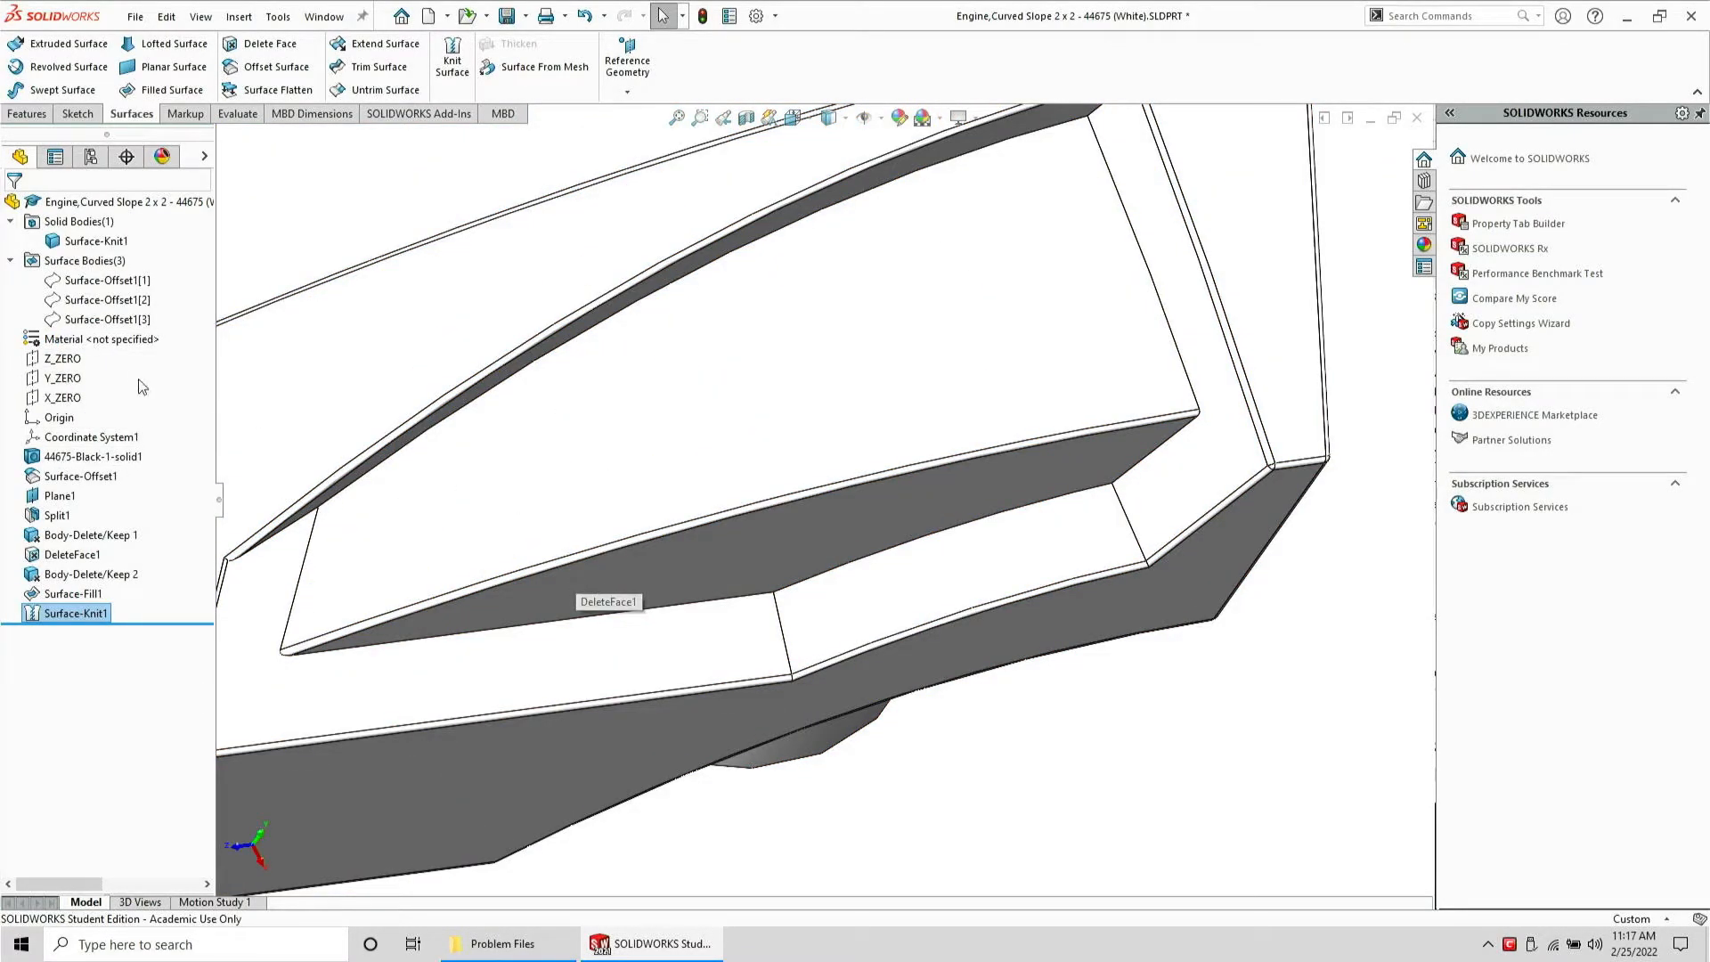
Hide the solid body and Plane1 so only the hole surfaces remain visible
left_click(73, 259)
left_click(70, 239)
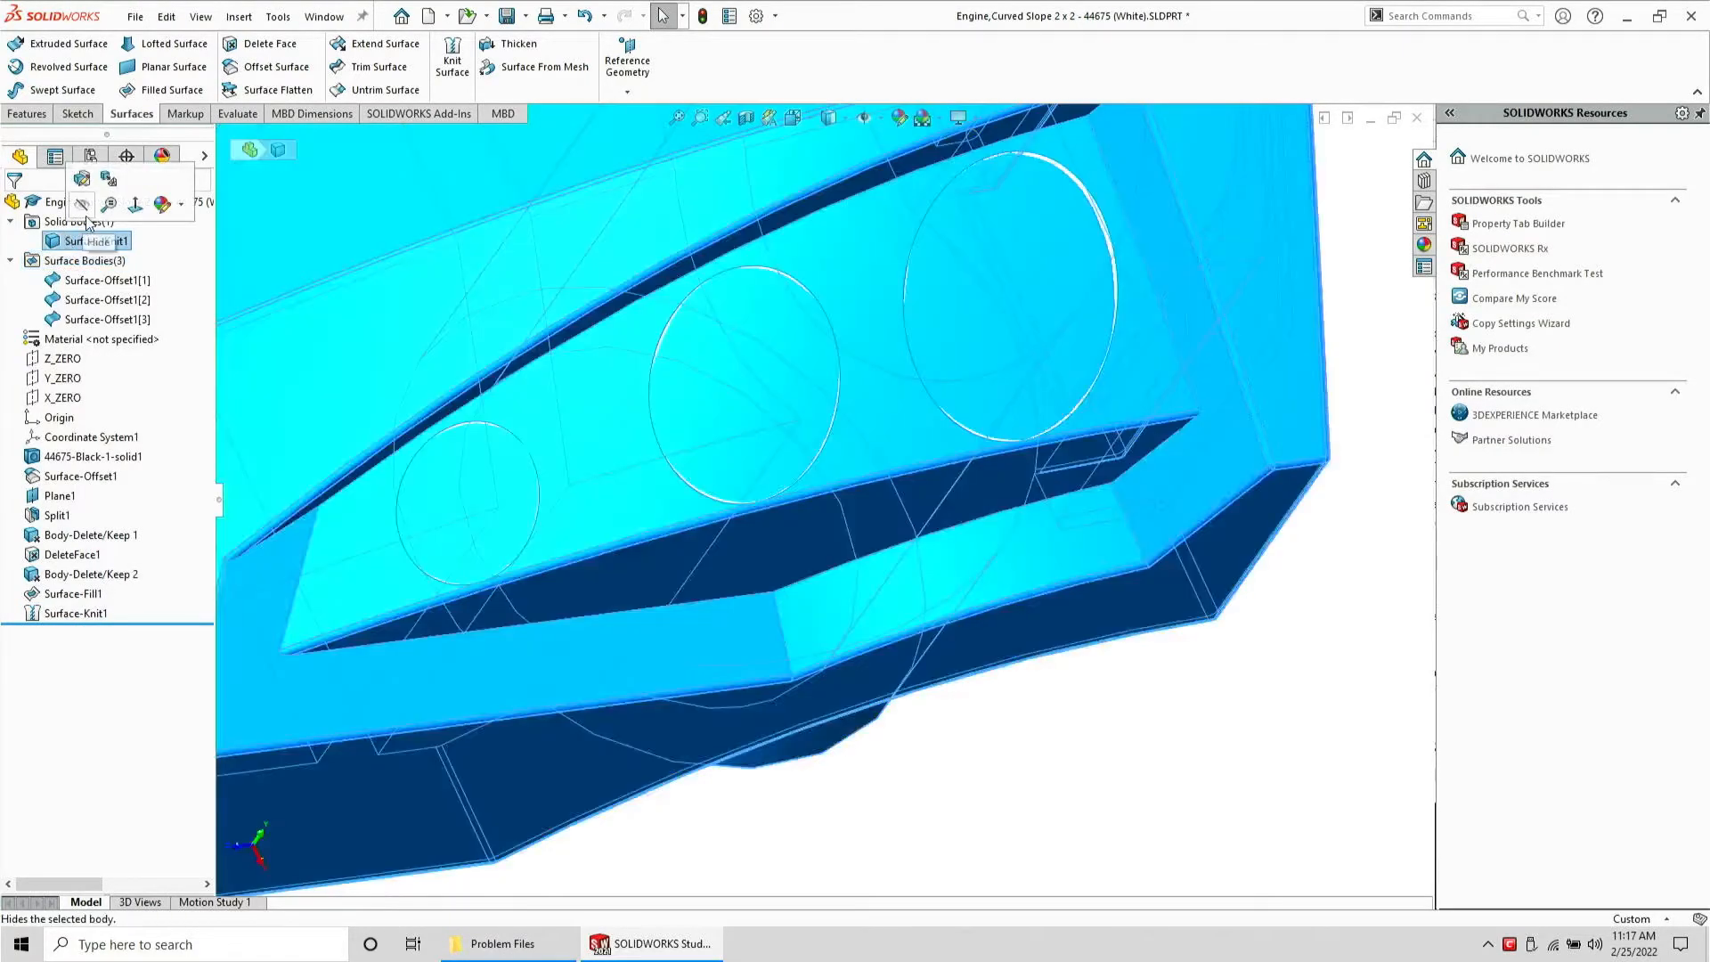
left_click(86, 217)
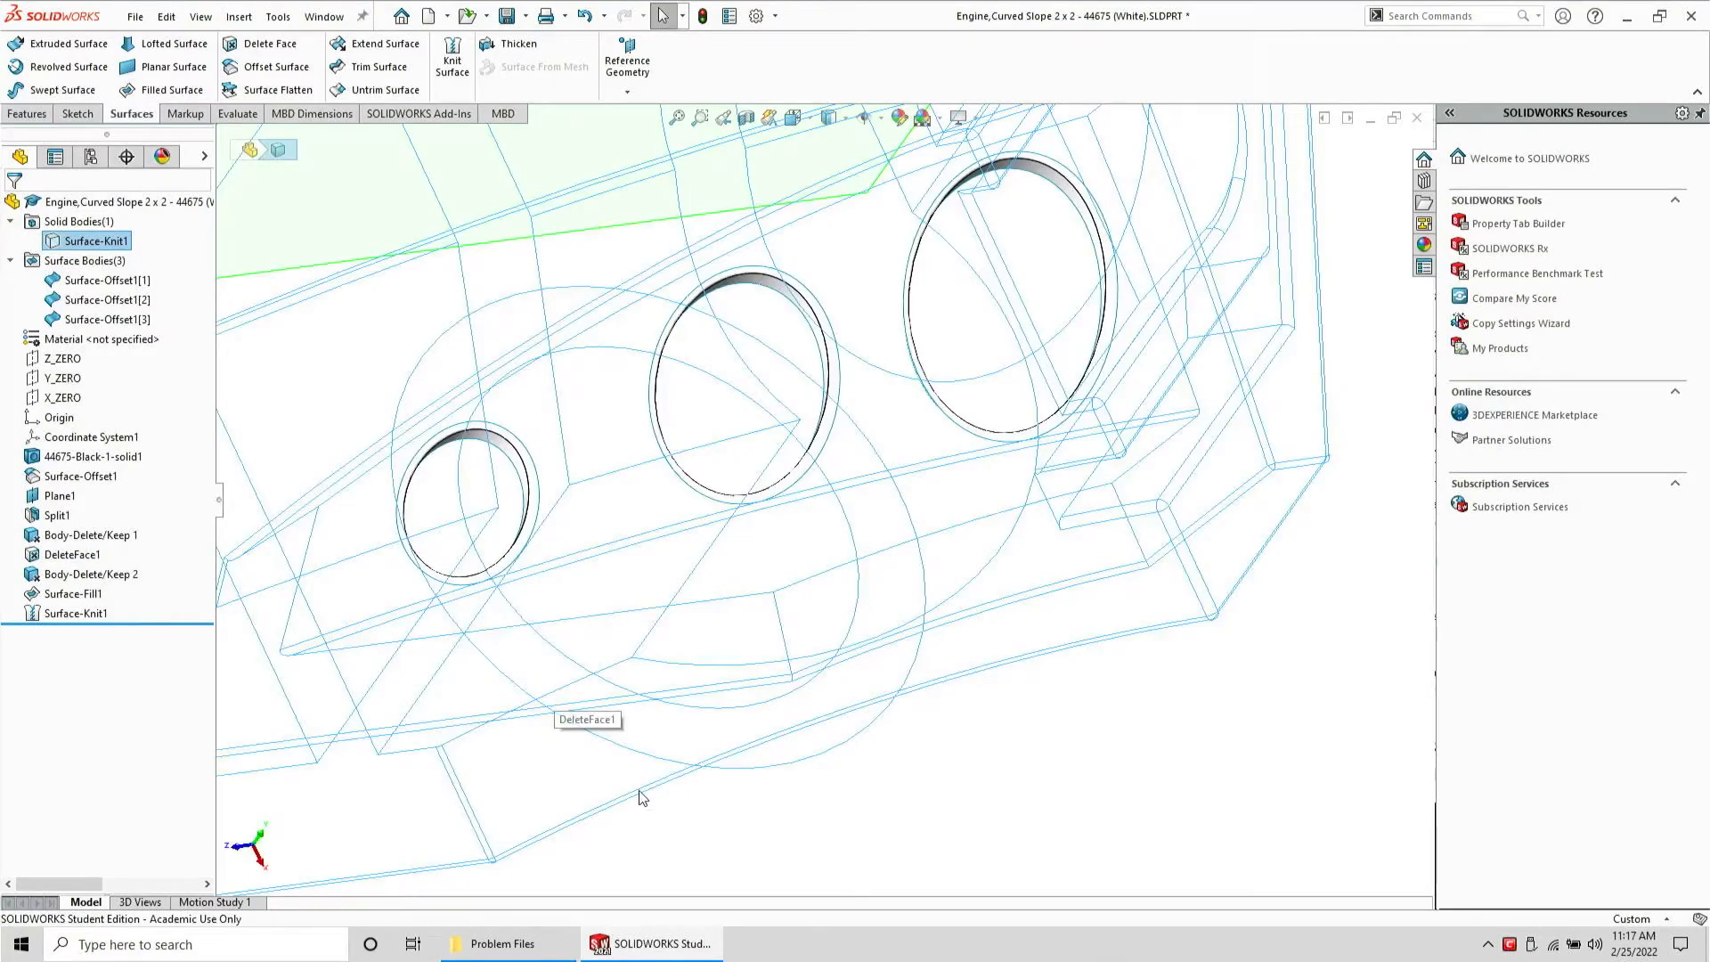
left_click(579, 693)
scroll(581, 691, "down", 3)
mouse_move(570, 624)
middle_mouse_down()
mouse_move(536, 512)
mouse_move(530, 291)
mouse_move(572, 147)
mouse_move(564, 255)
mouse_move(597, 434)
middle_mouse_up()
left_click(564, 436)
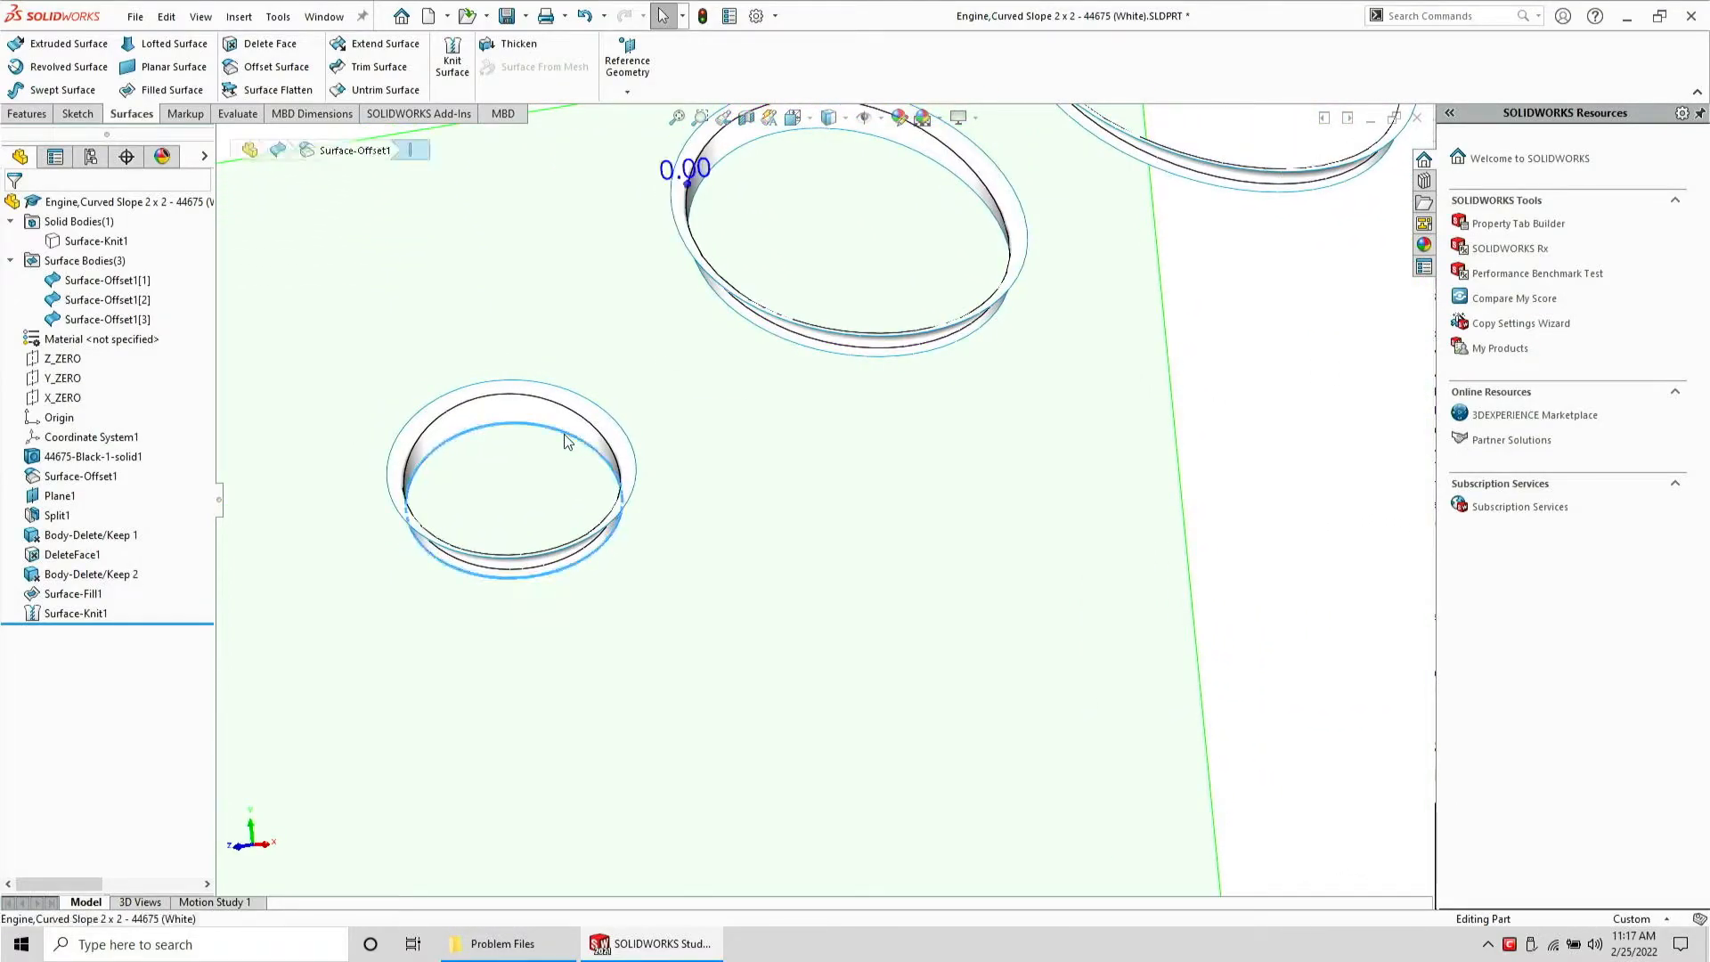
key("z")
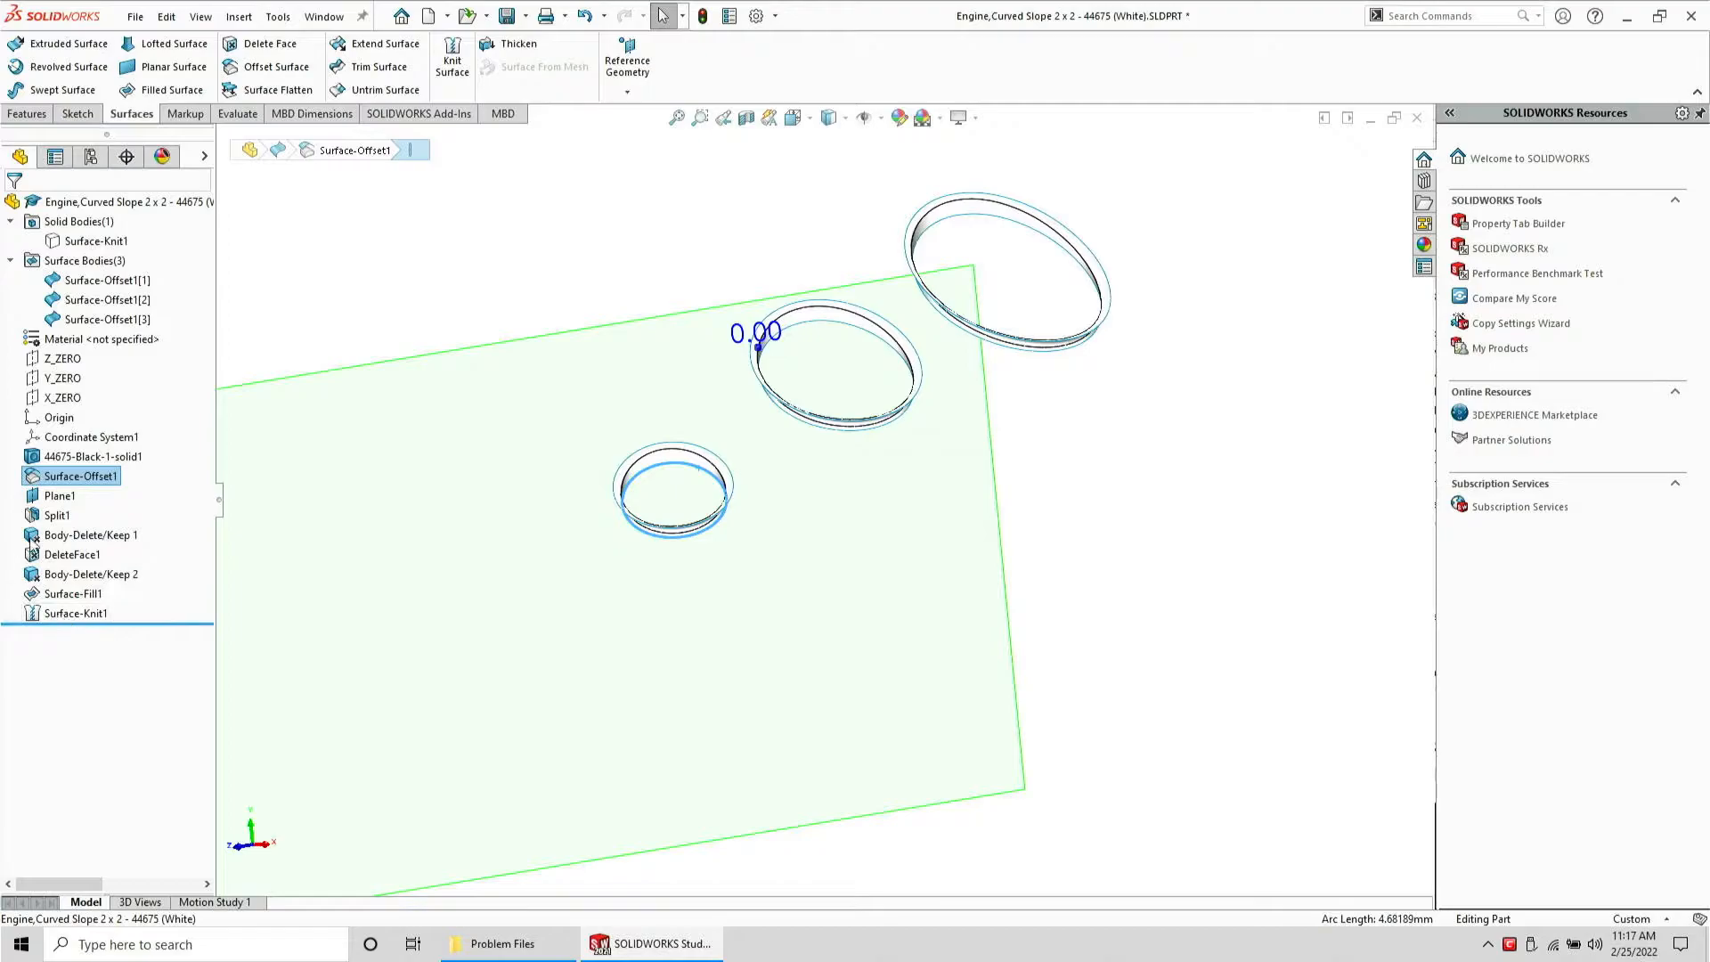
left_click(61, 495)
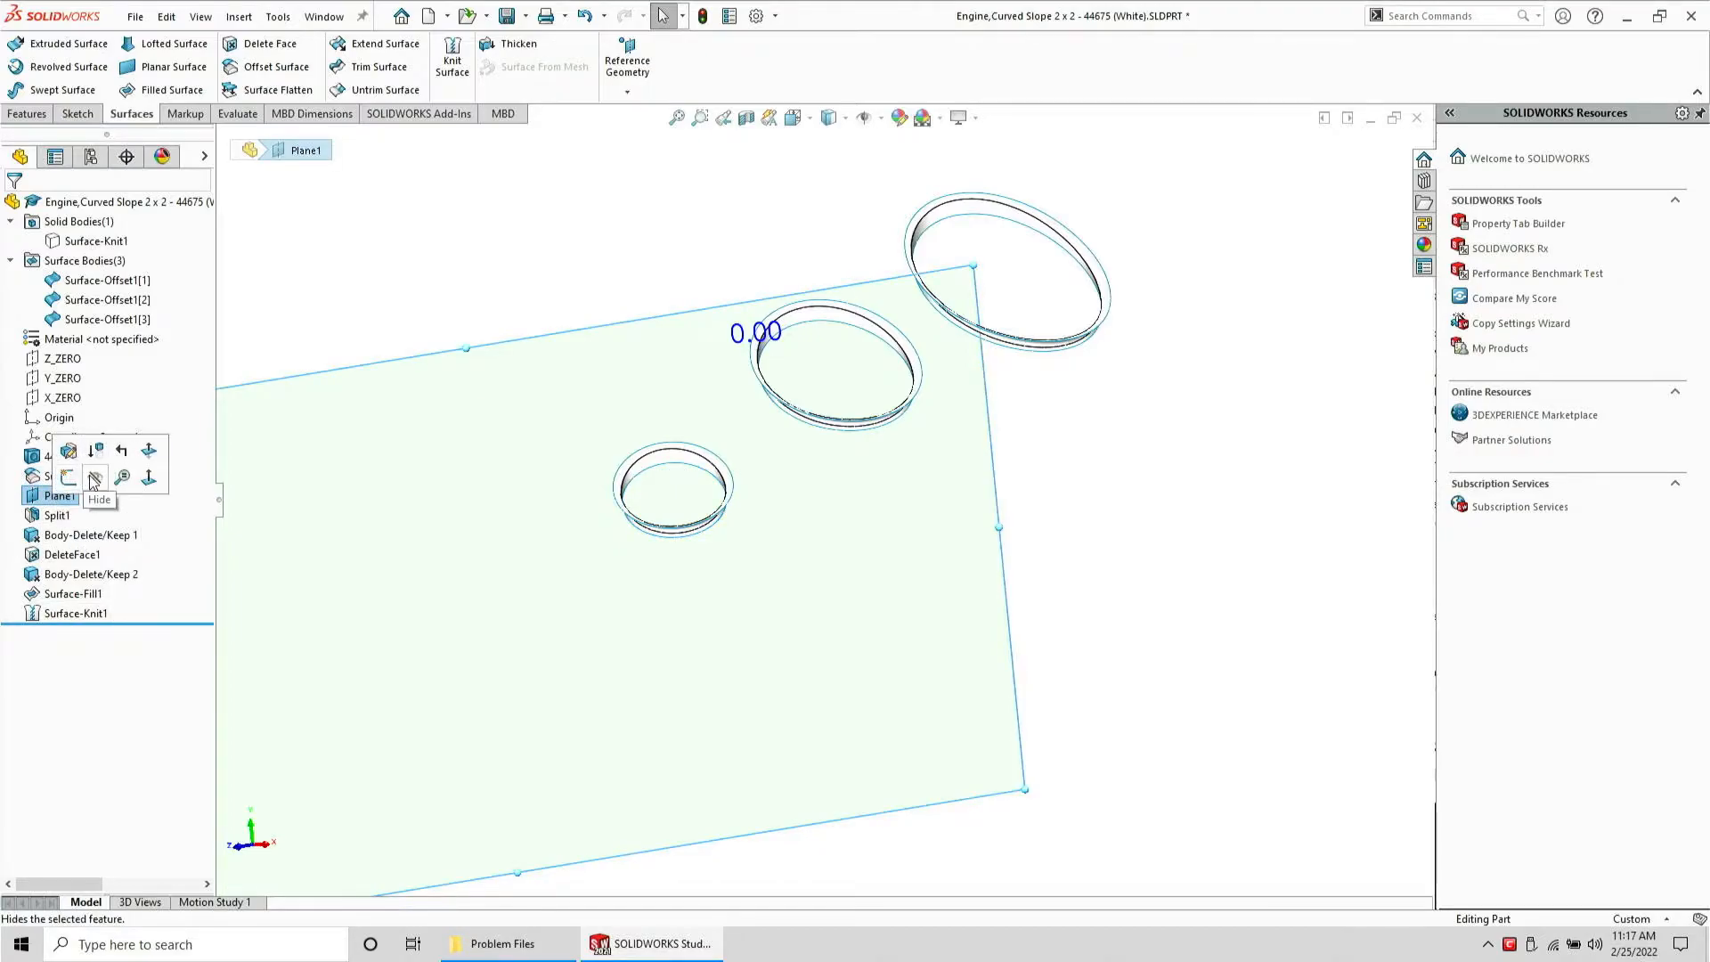
left_click(96, 478)
Try to create a Planar Surface across a hole's edge, then cancel it
left_click(690, 470)
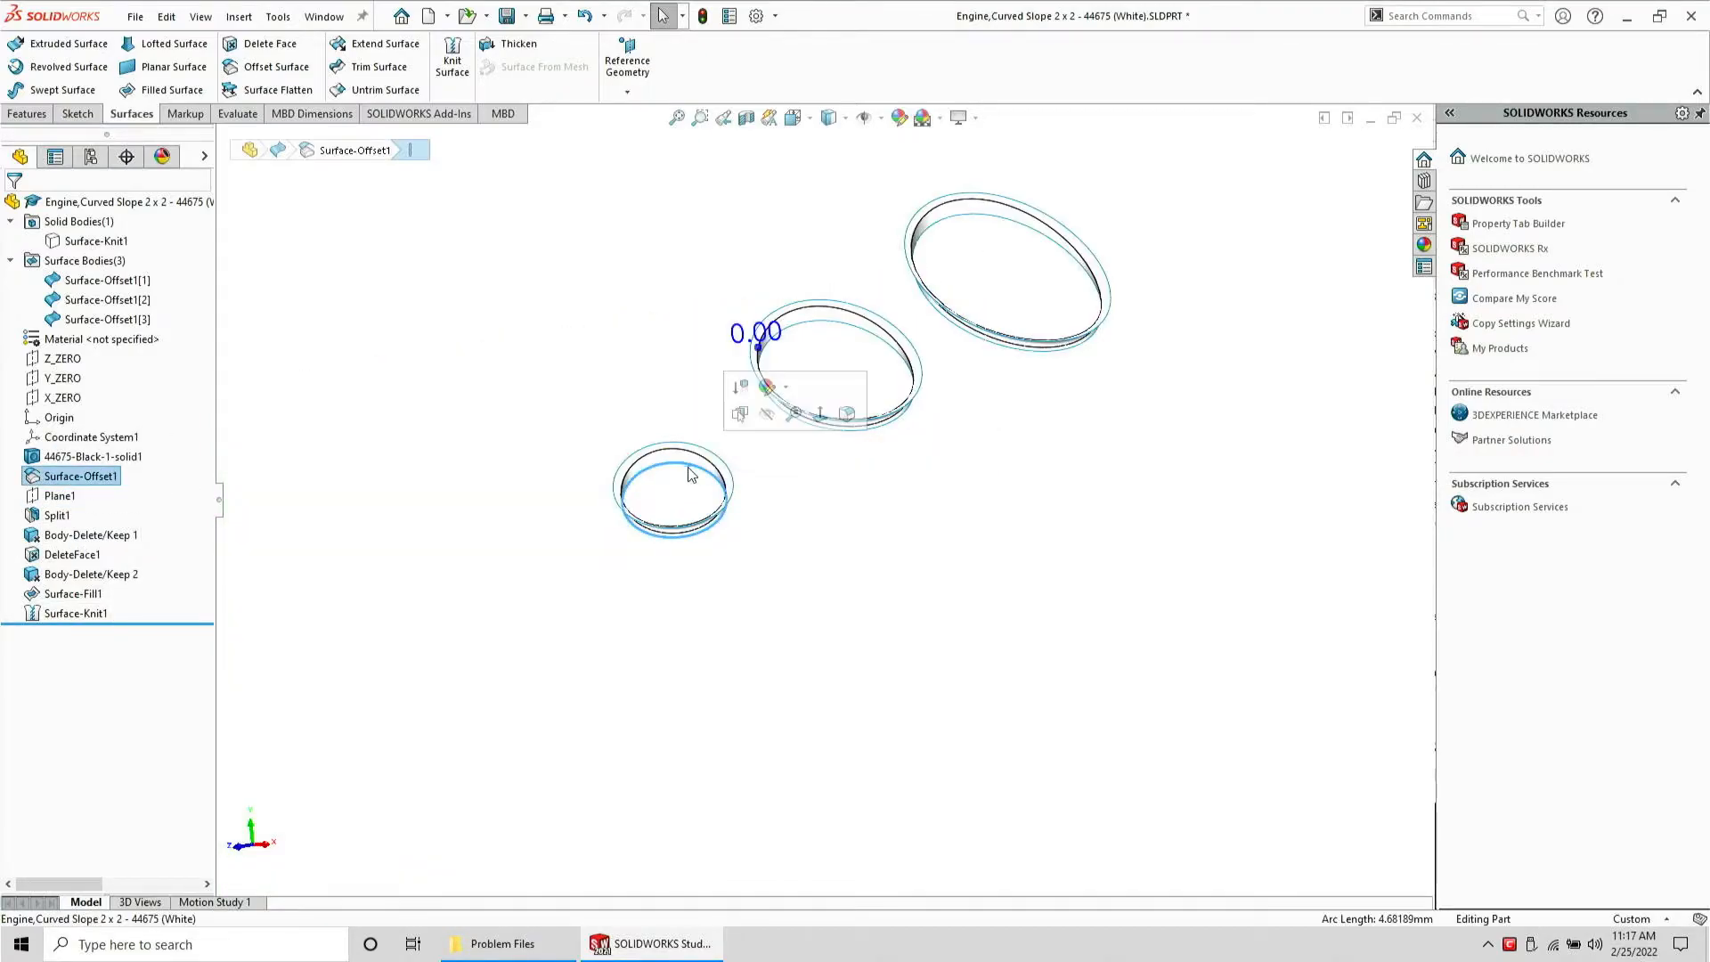
left_click(183, 69)
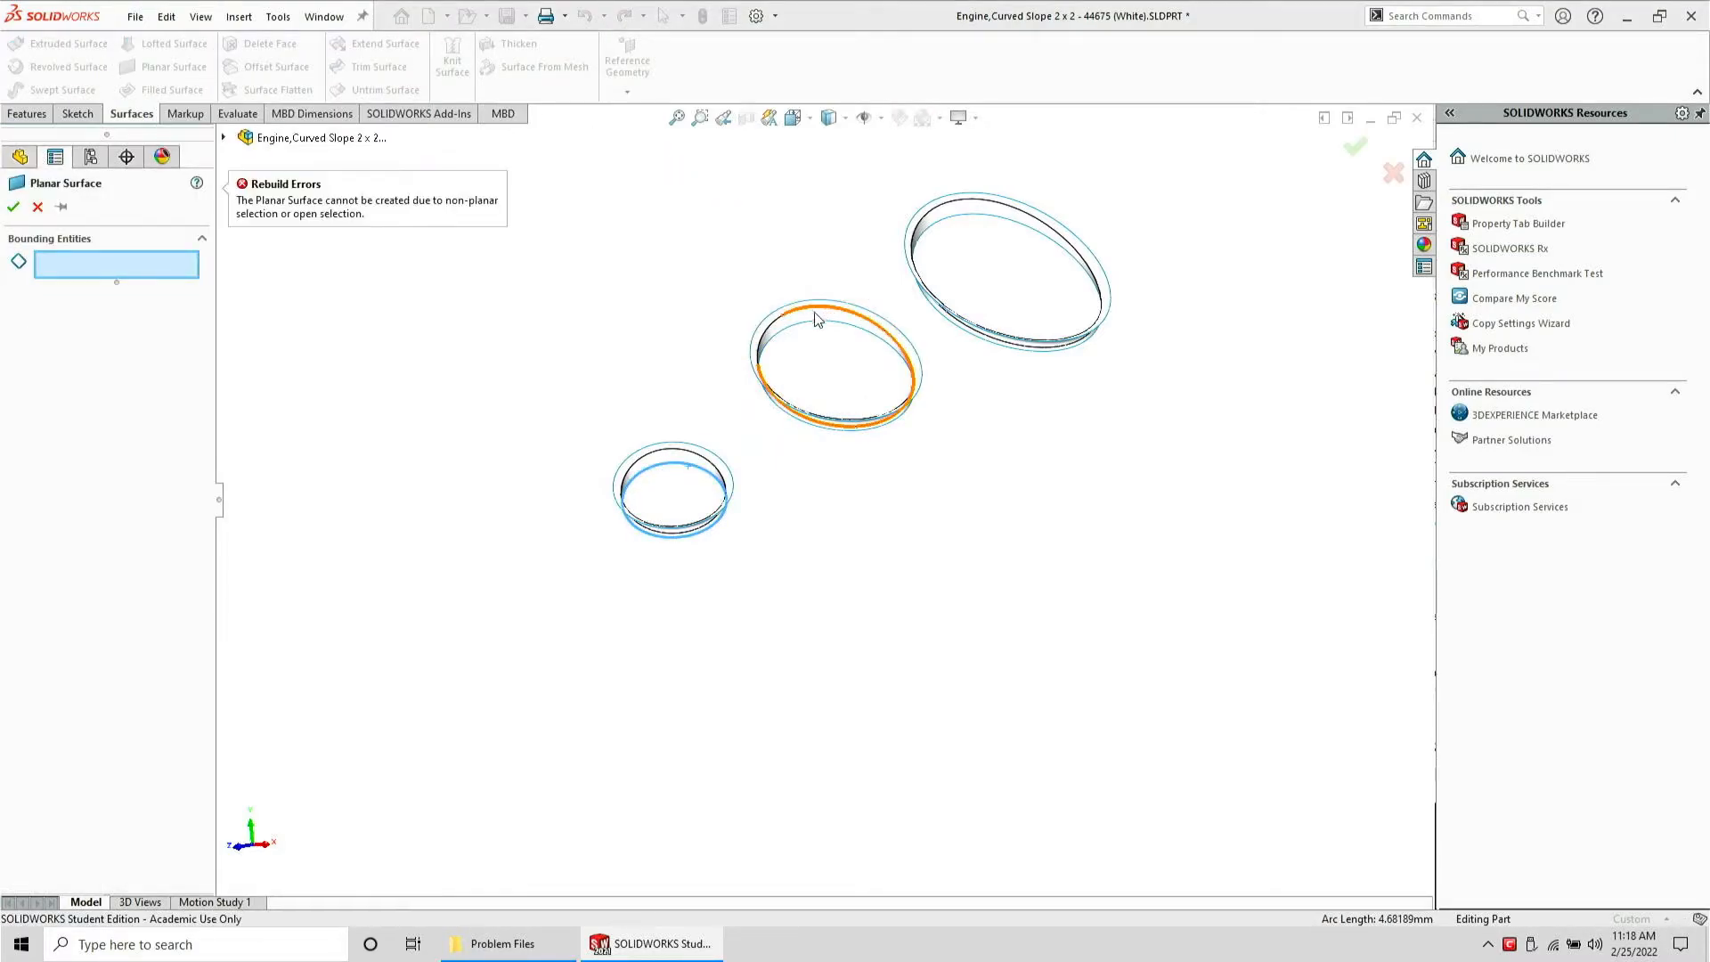
key("Escape")
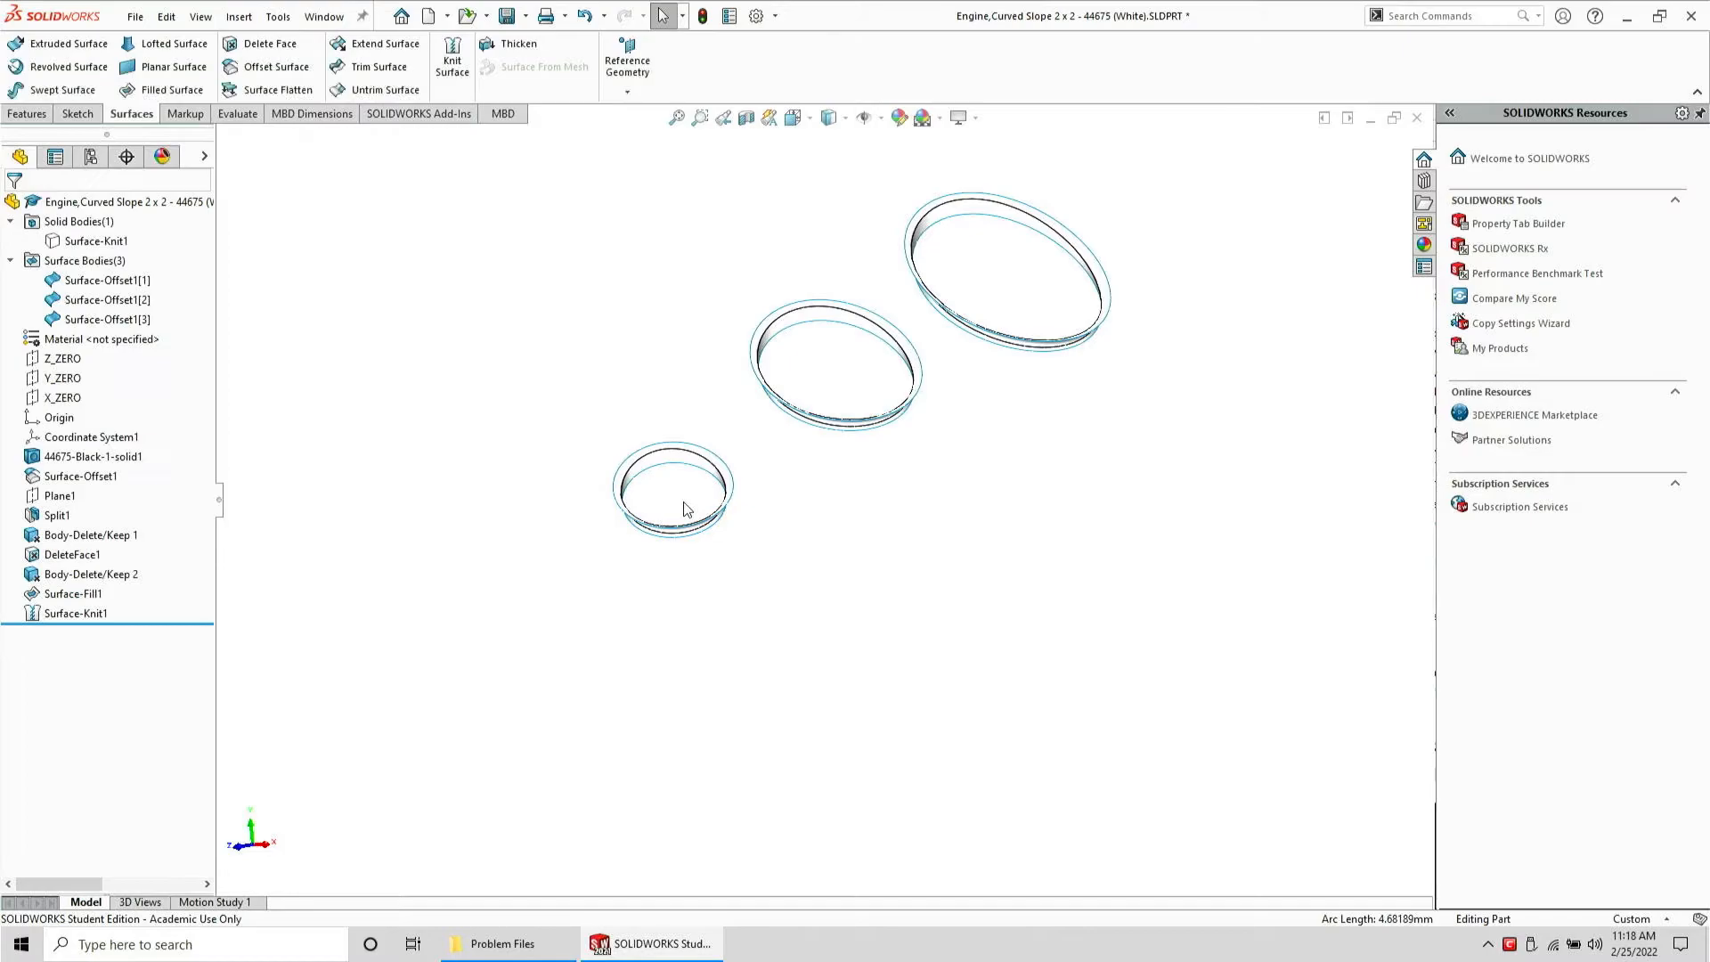
Try to patch the smallest hole's edge loop with a Filled Surface, then cancel it
left_click(670, 470)
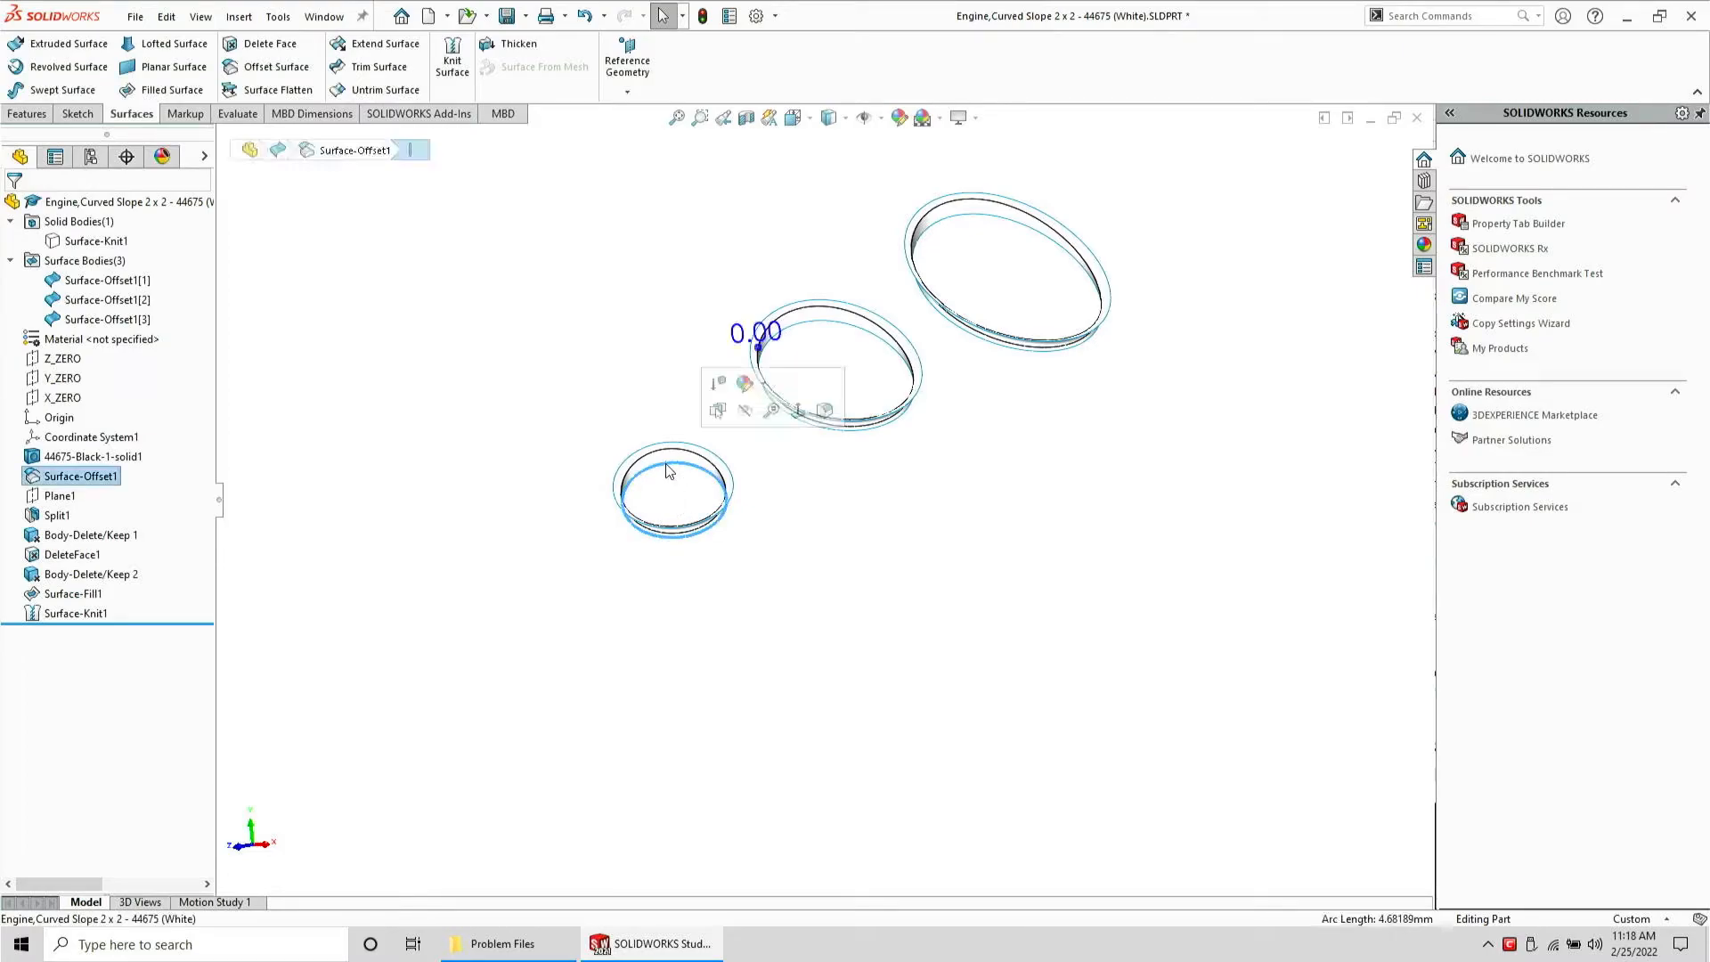
left_click(169, 90)
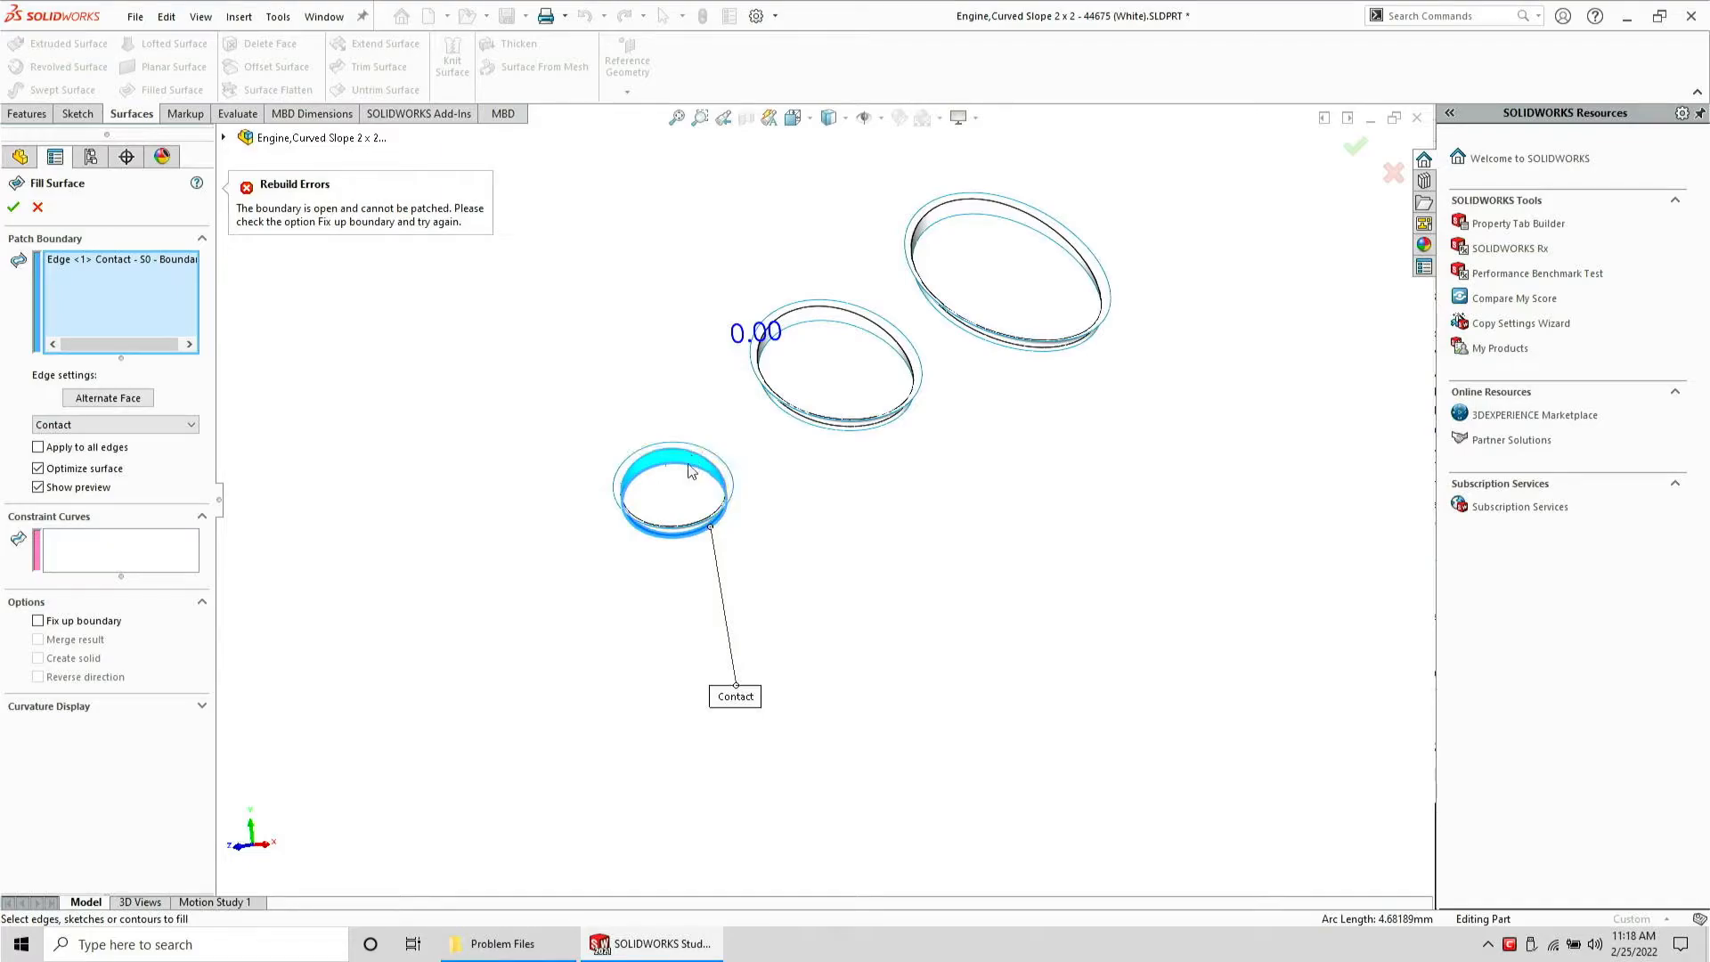
key("Return")
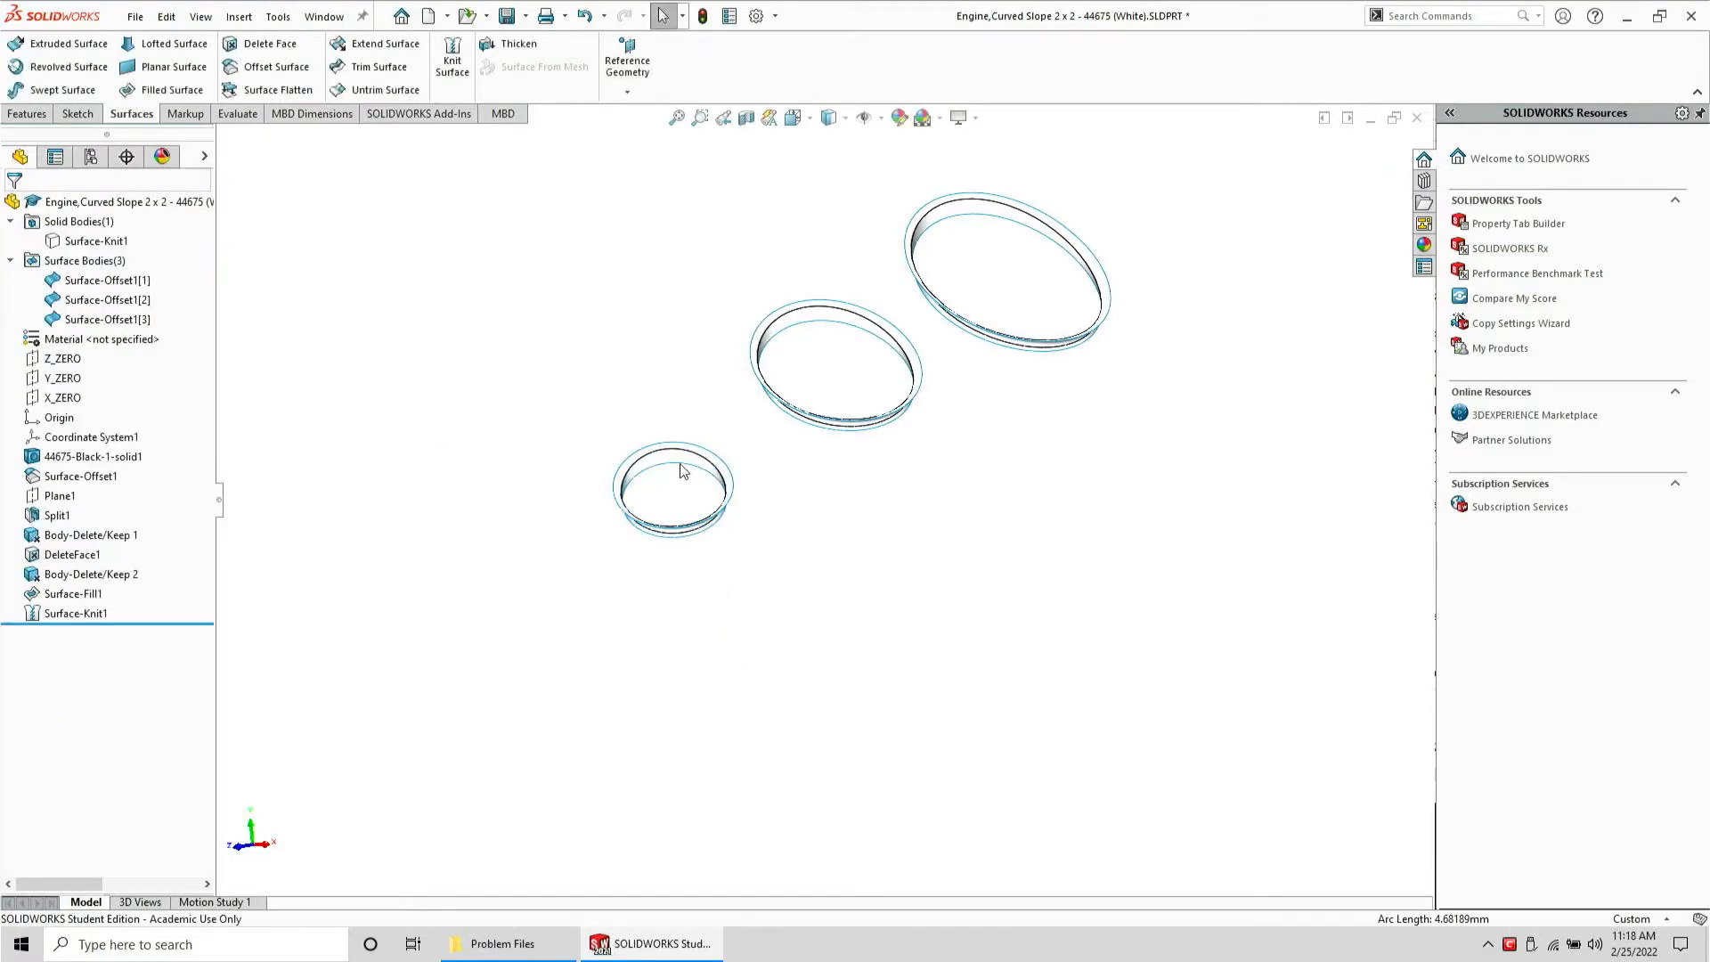
right_click(682, 471)
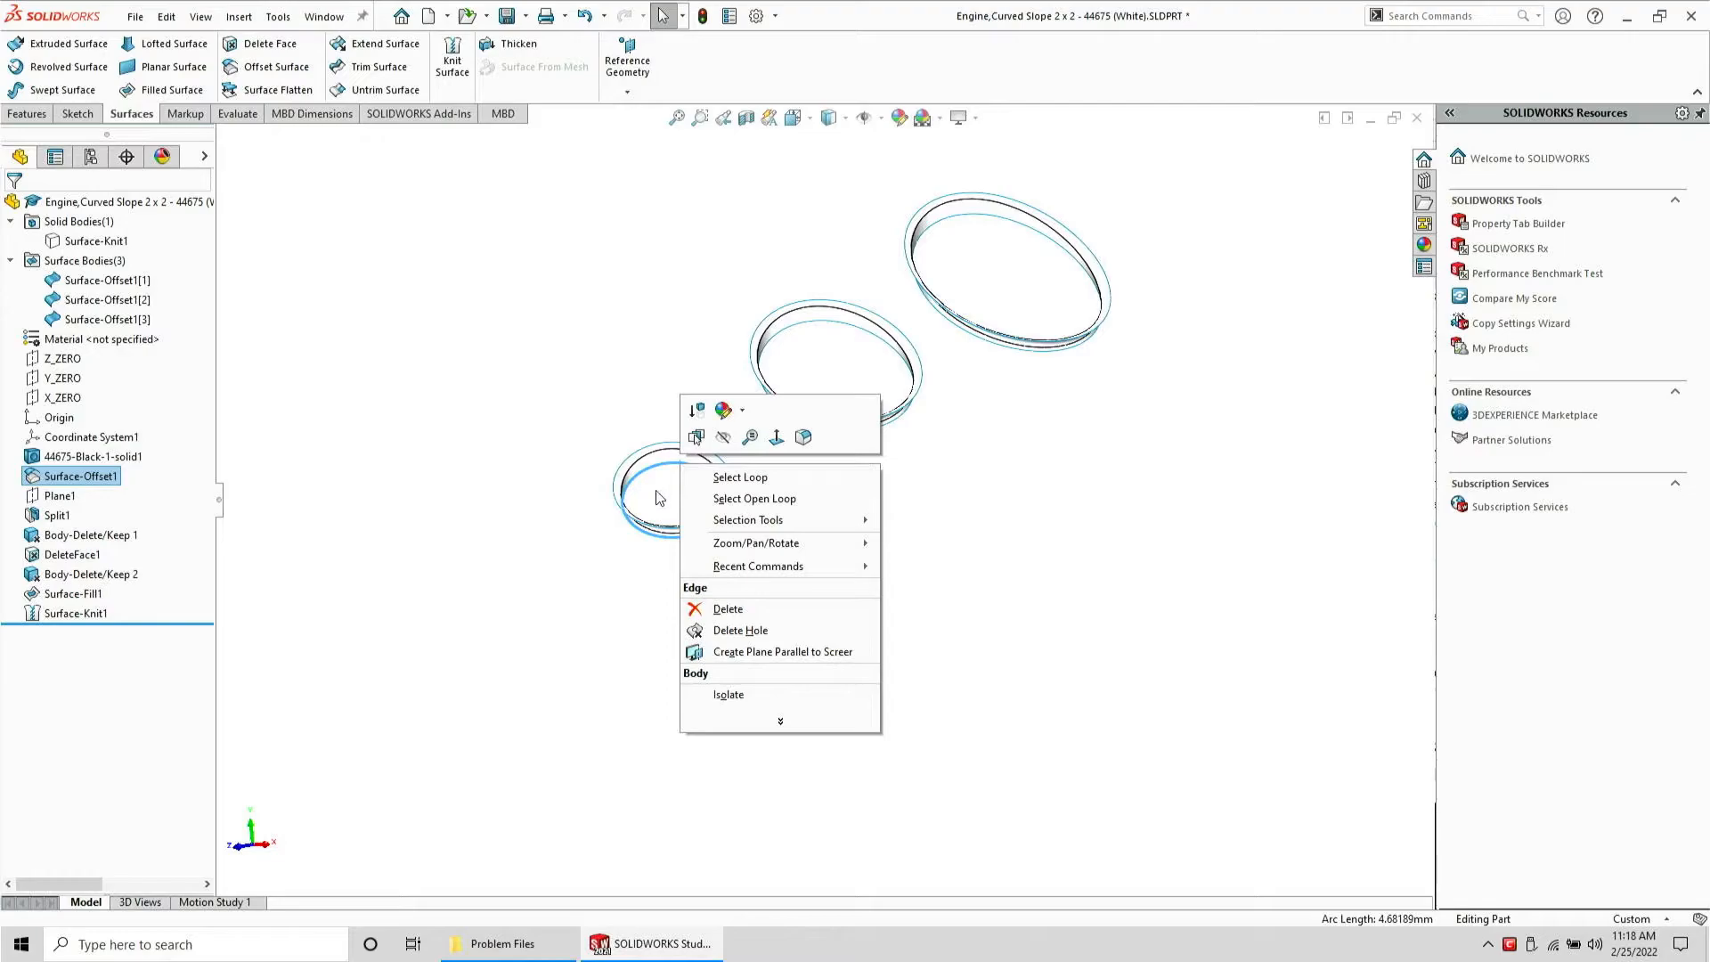
left_click(665, 497)
left_click(684, 469)
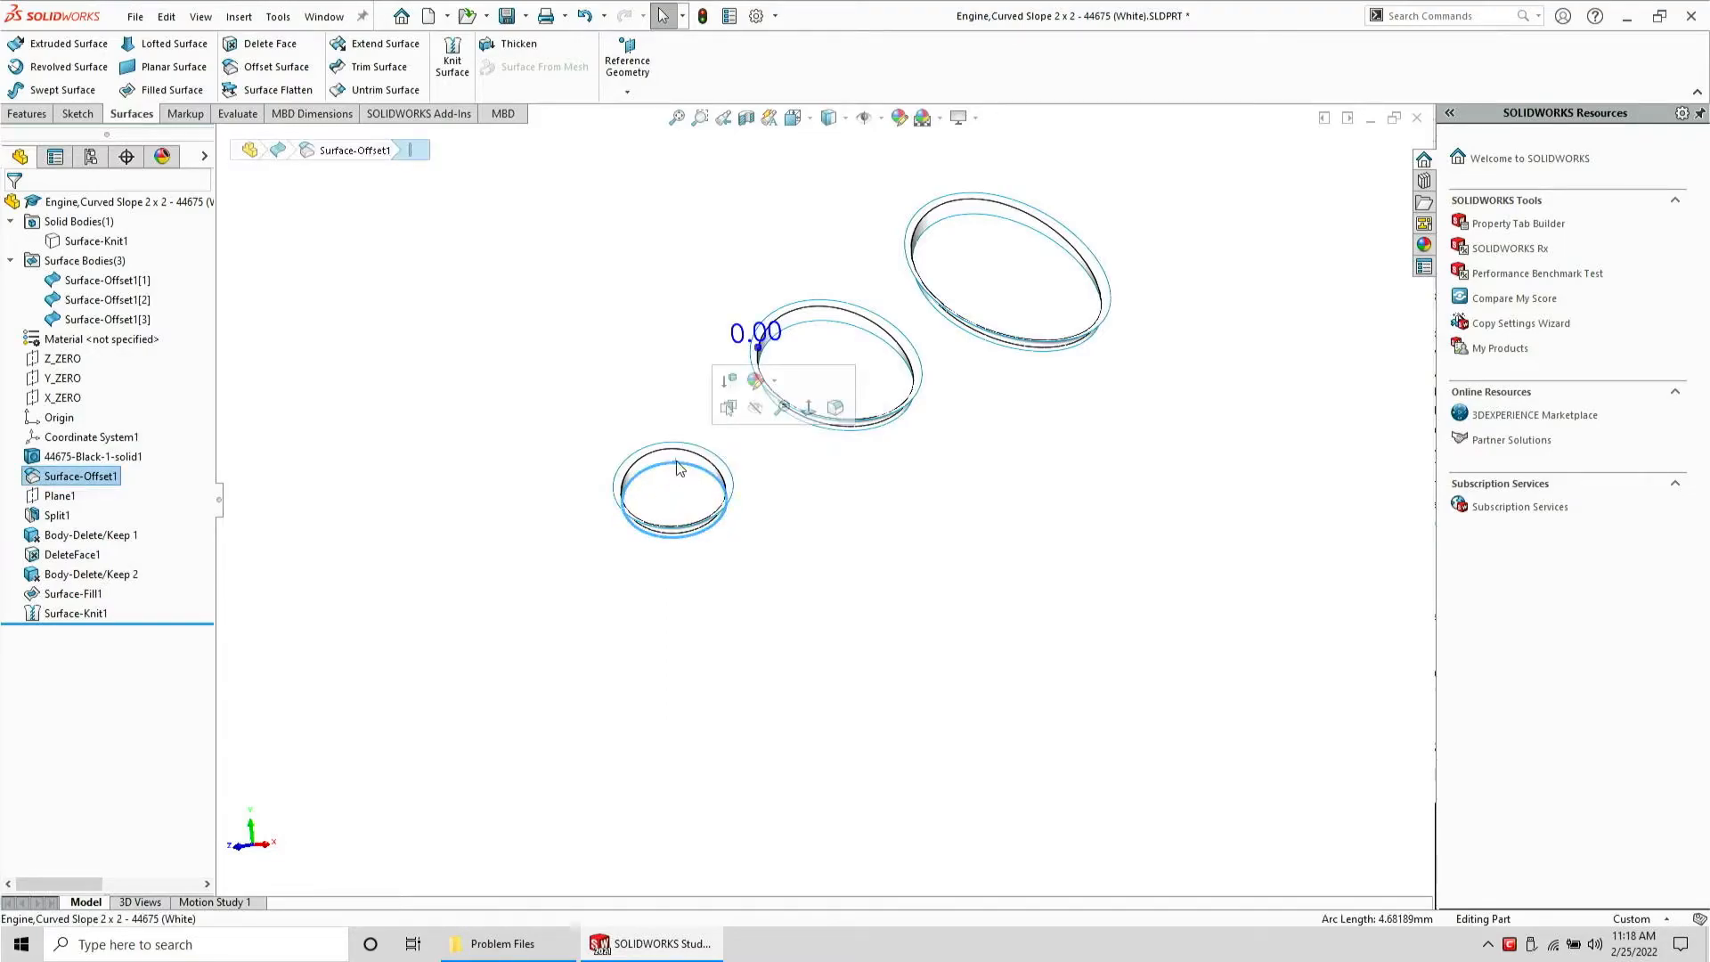
left_click(179, 89)
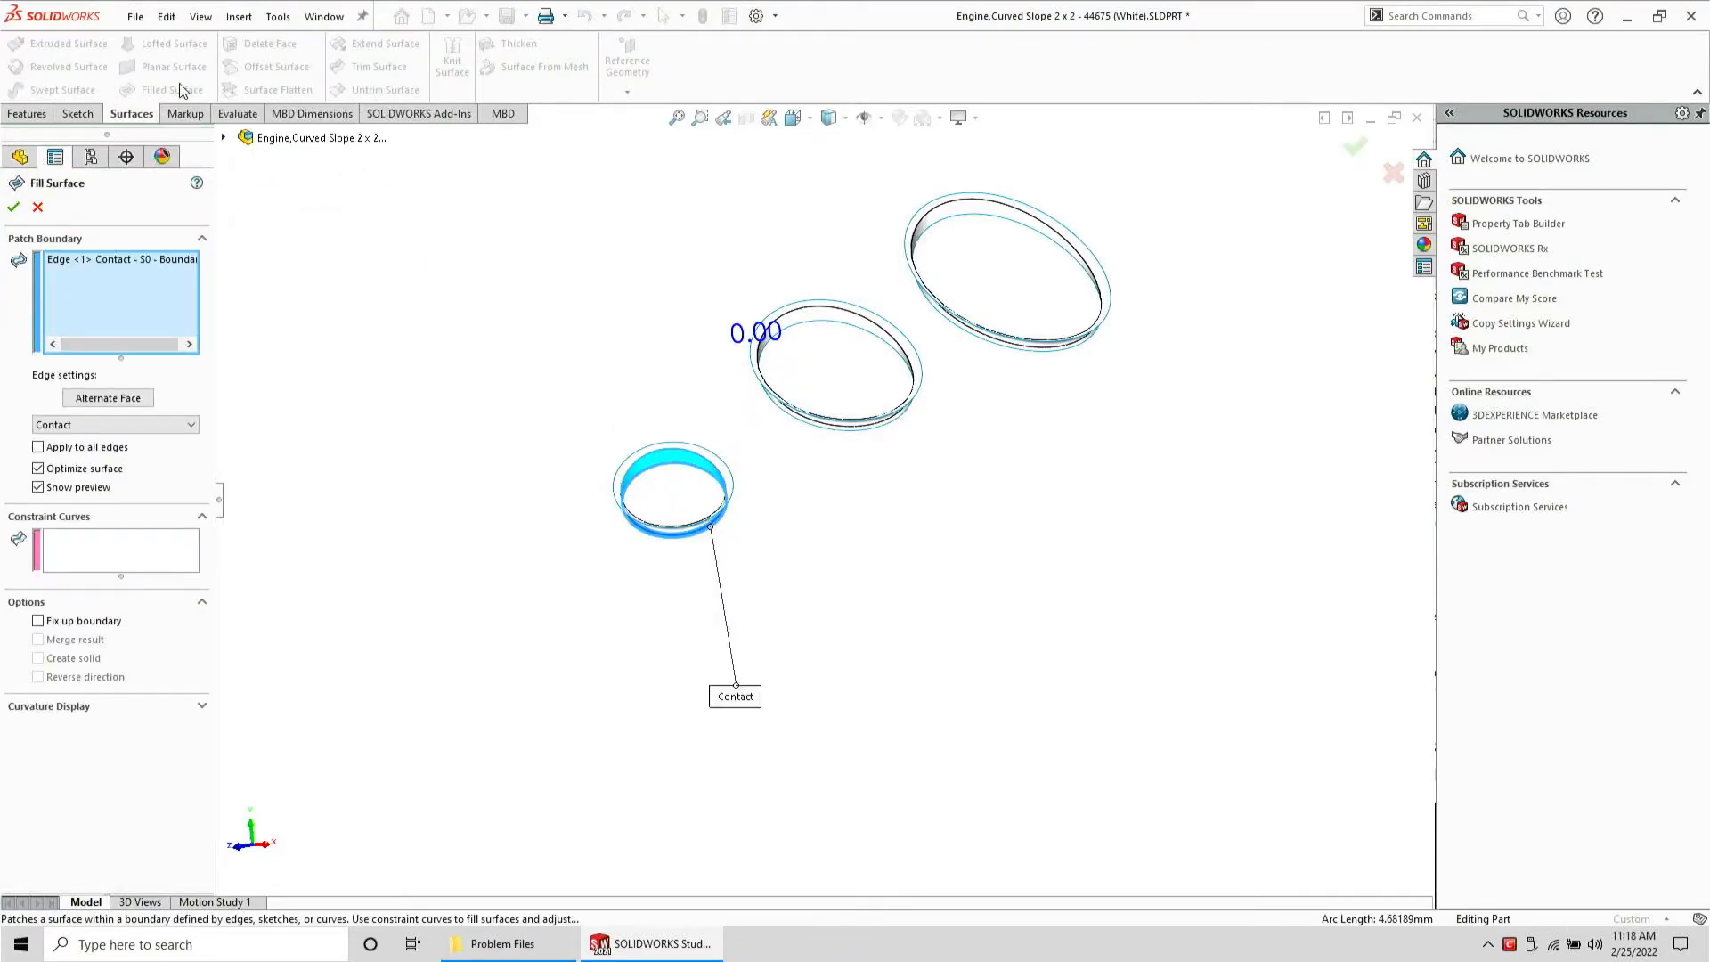
left_click(12, 208)
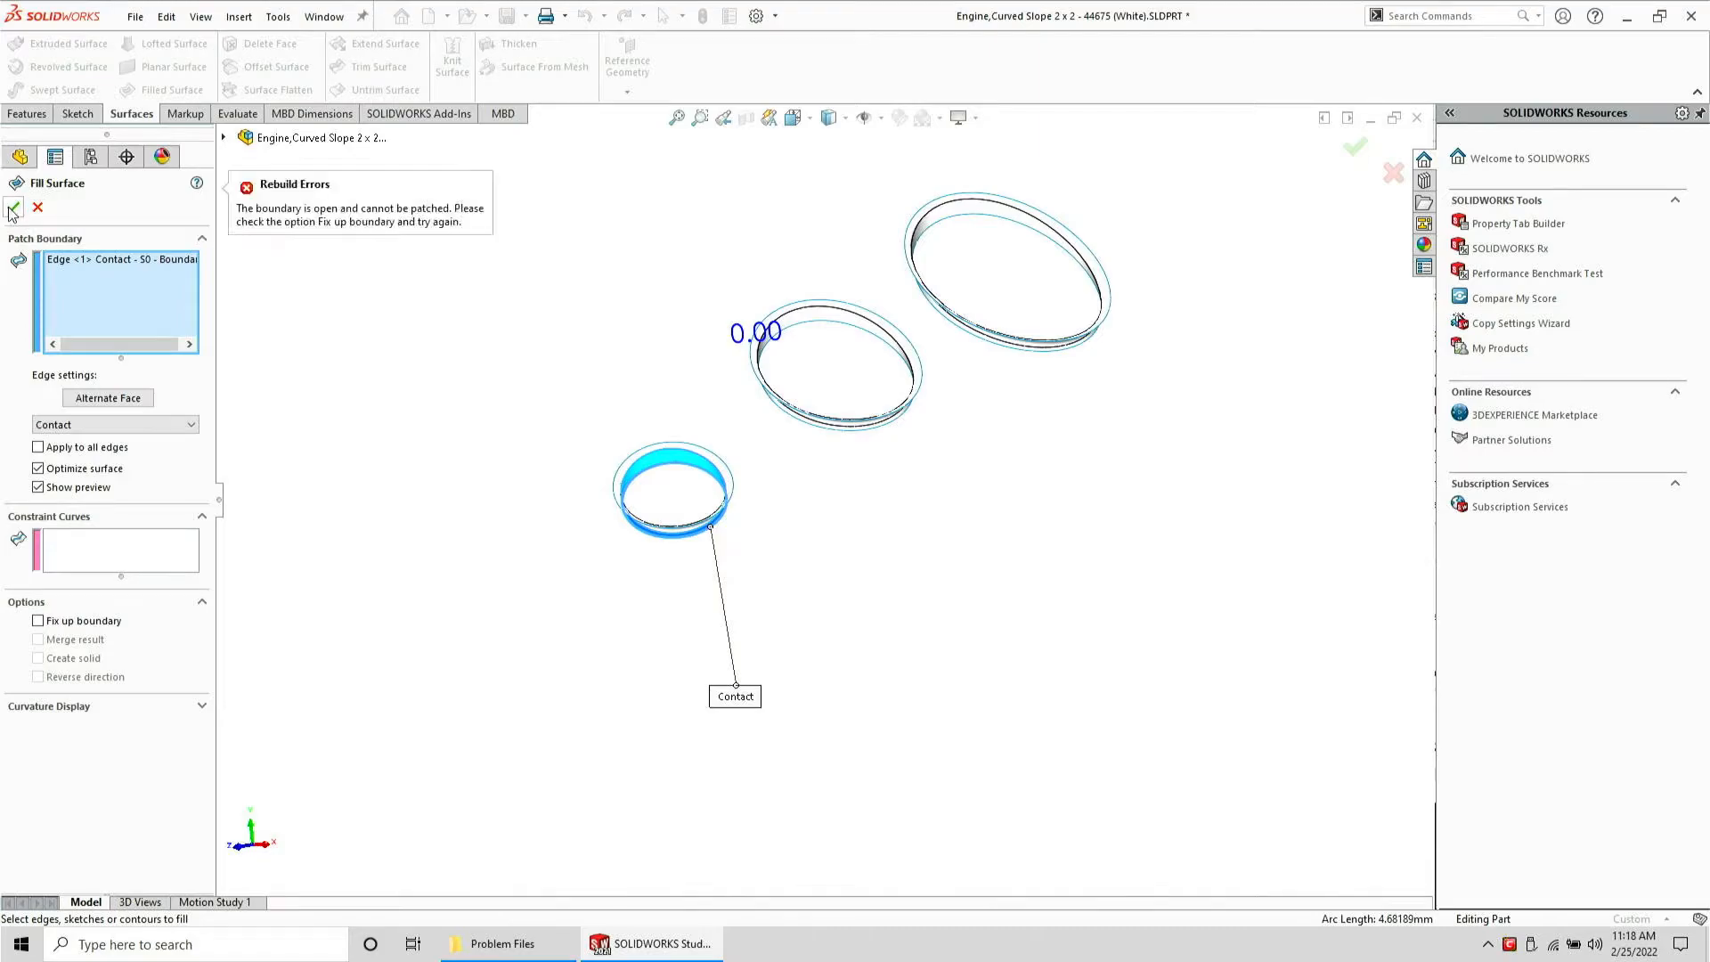
left_click(37, 208)
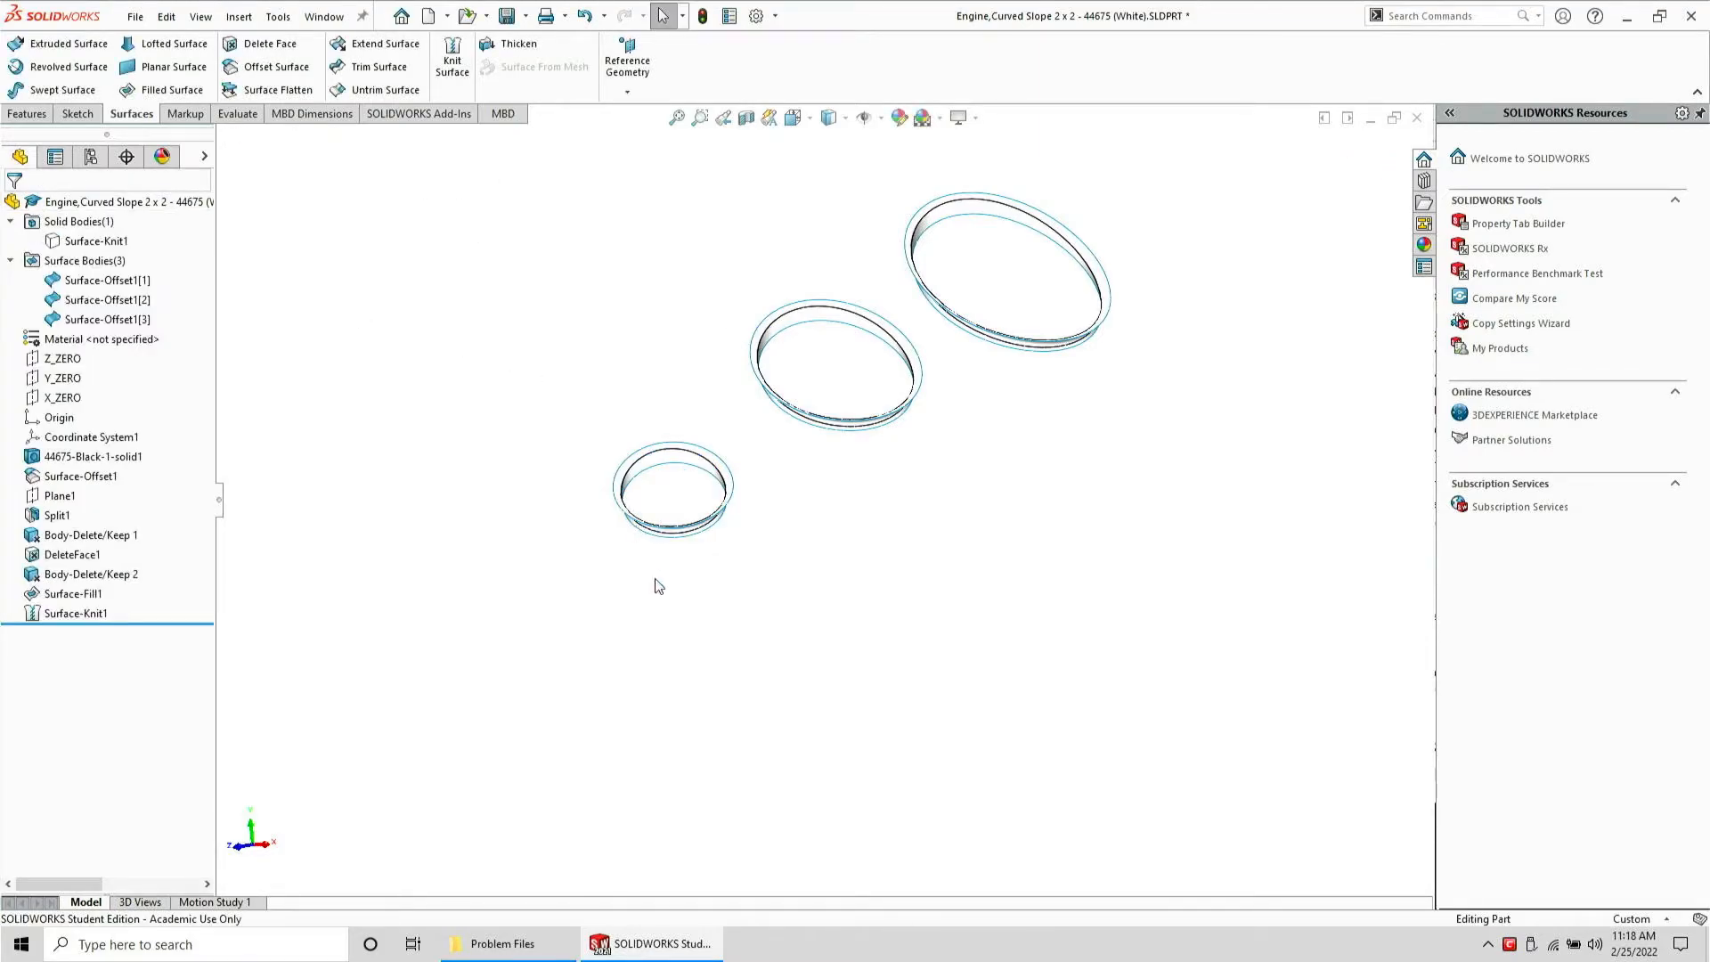
Suppress the Body-Delete/Keep 2 feature to bring back the deleted hole surface bodies
scroll(737, 538, "down", 5)
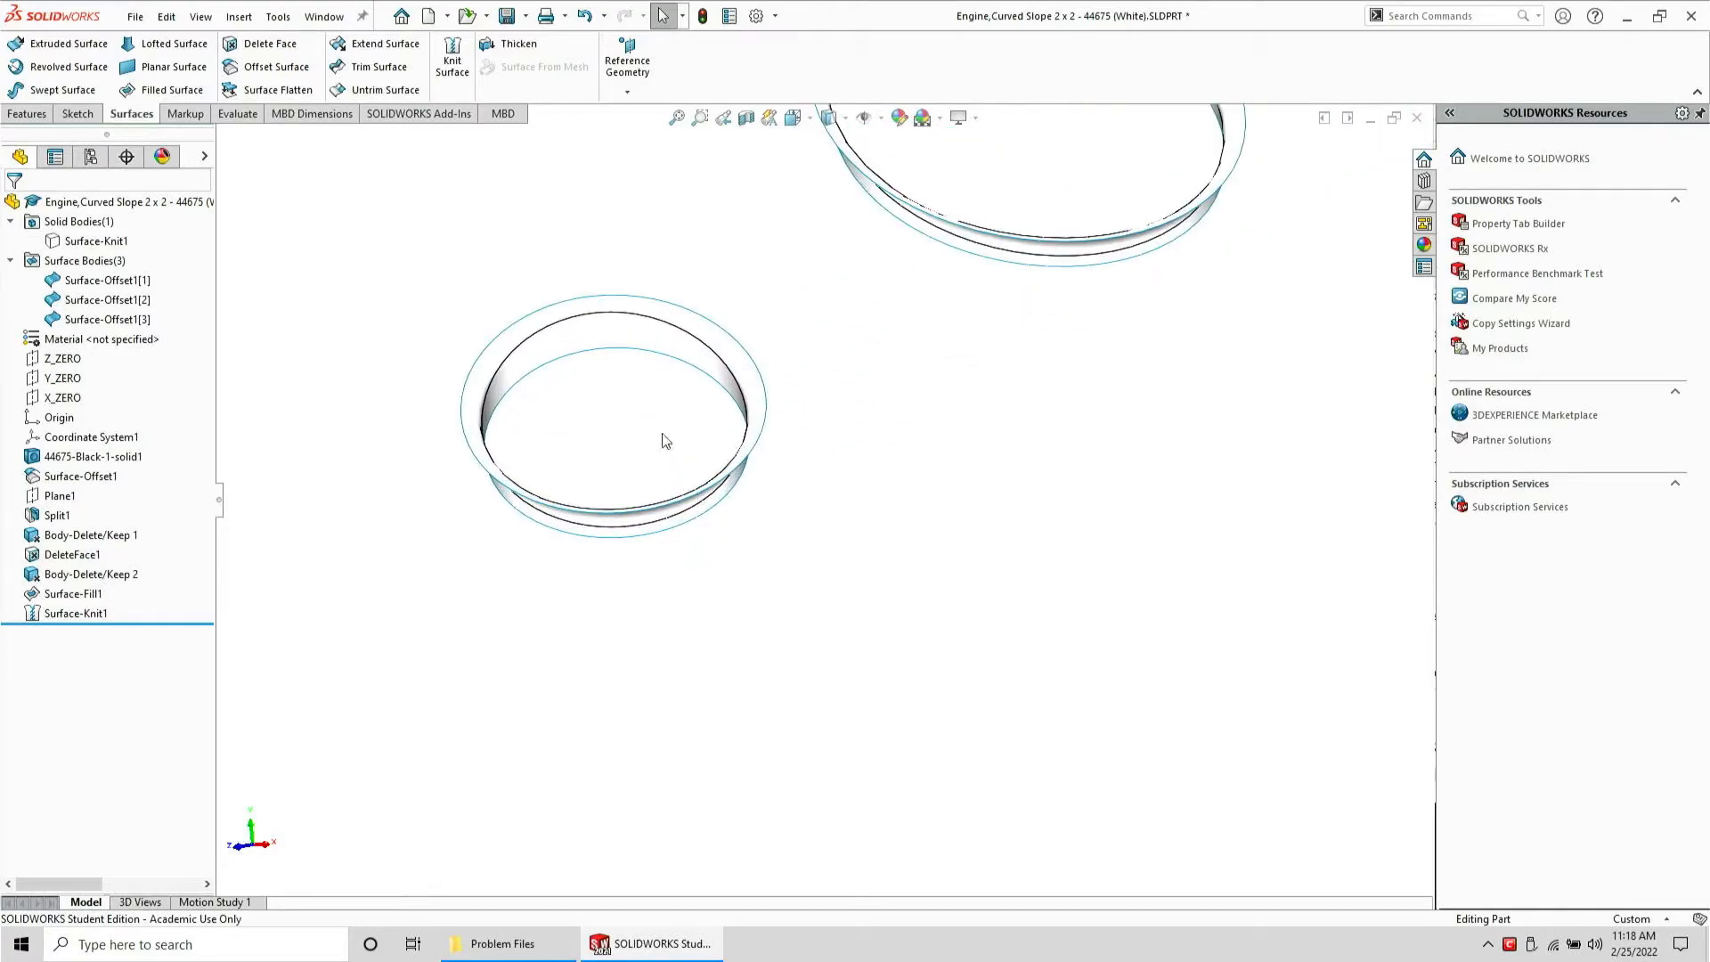
mouse_move(666, 440)
middle_mouse_down()
mouse_move(671, 168)
mouse_move(653, 434)
middle_mouse_up()
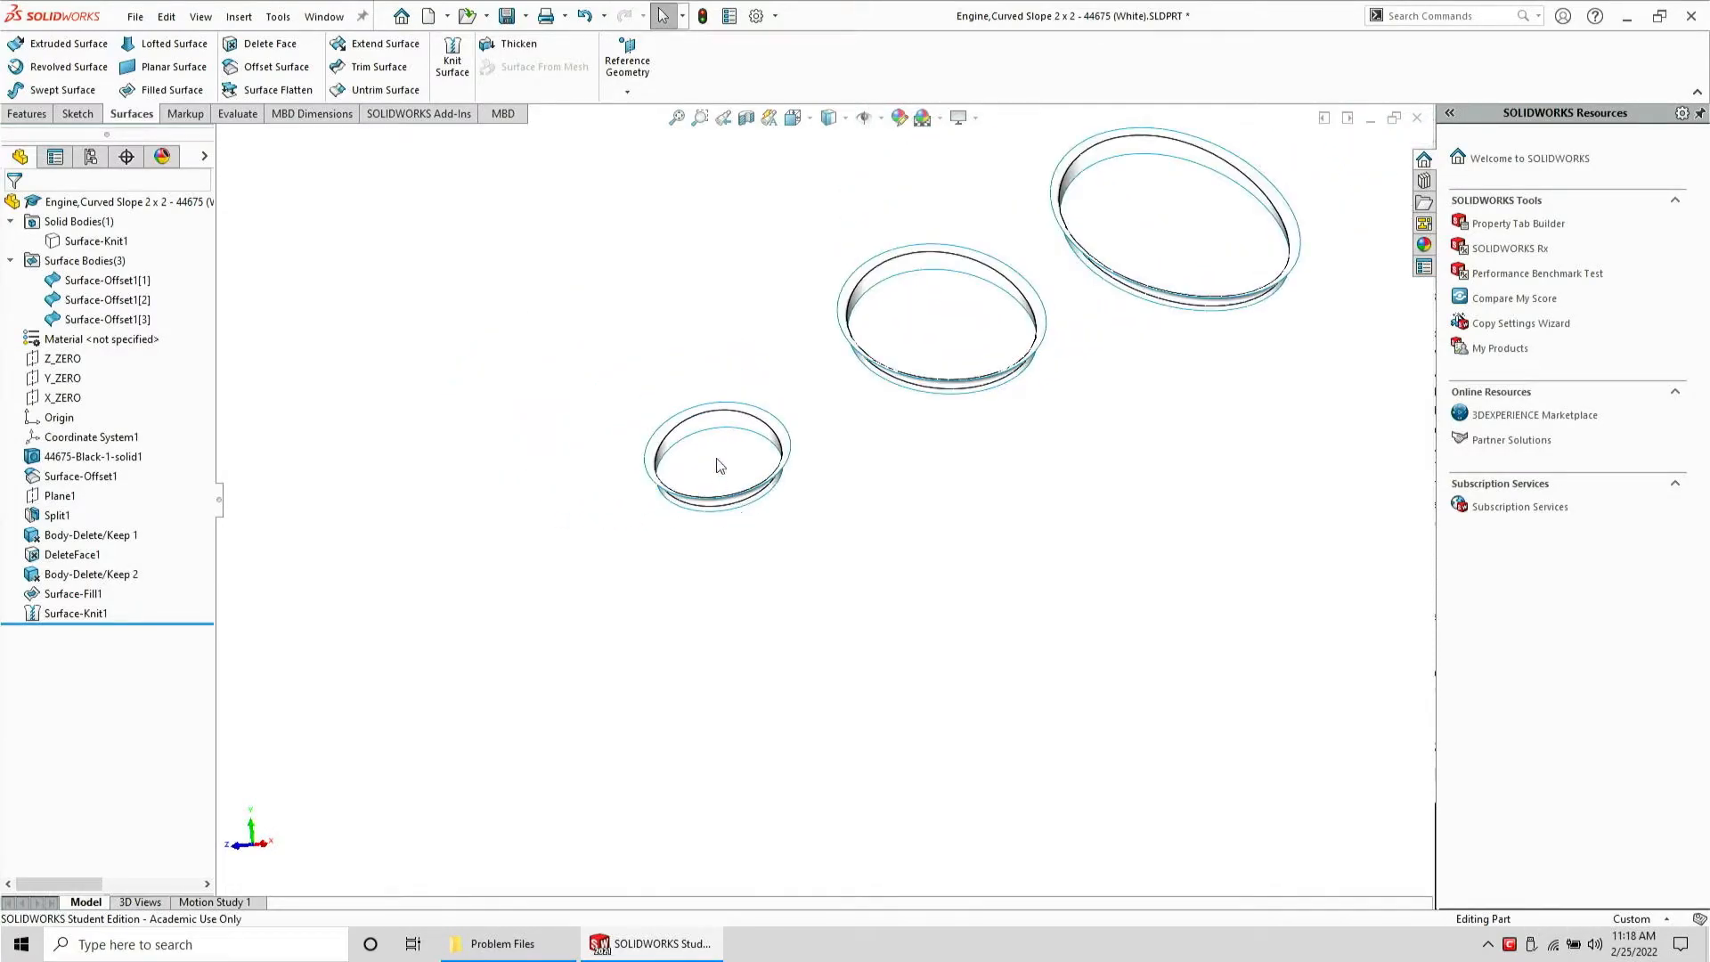
left_click(746, 437)
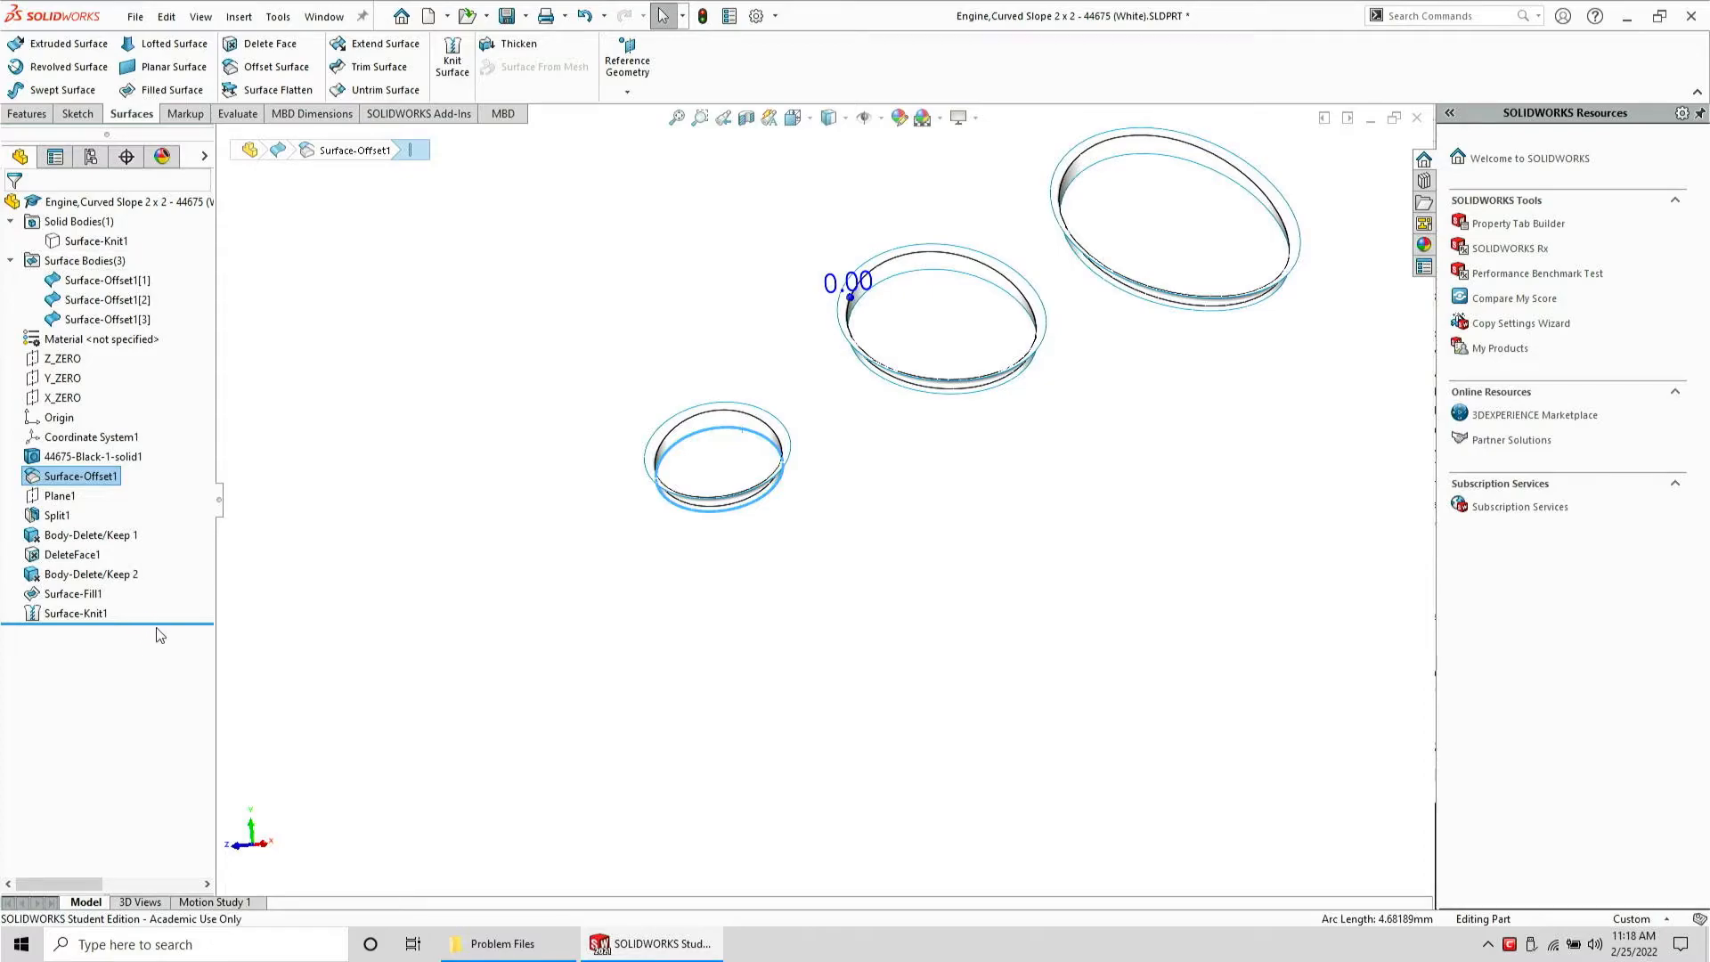
right_click(78, 579)
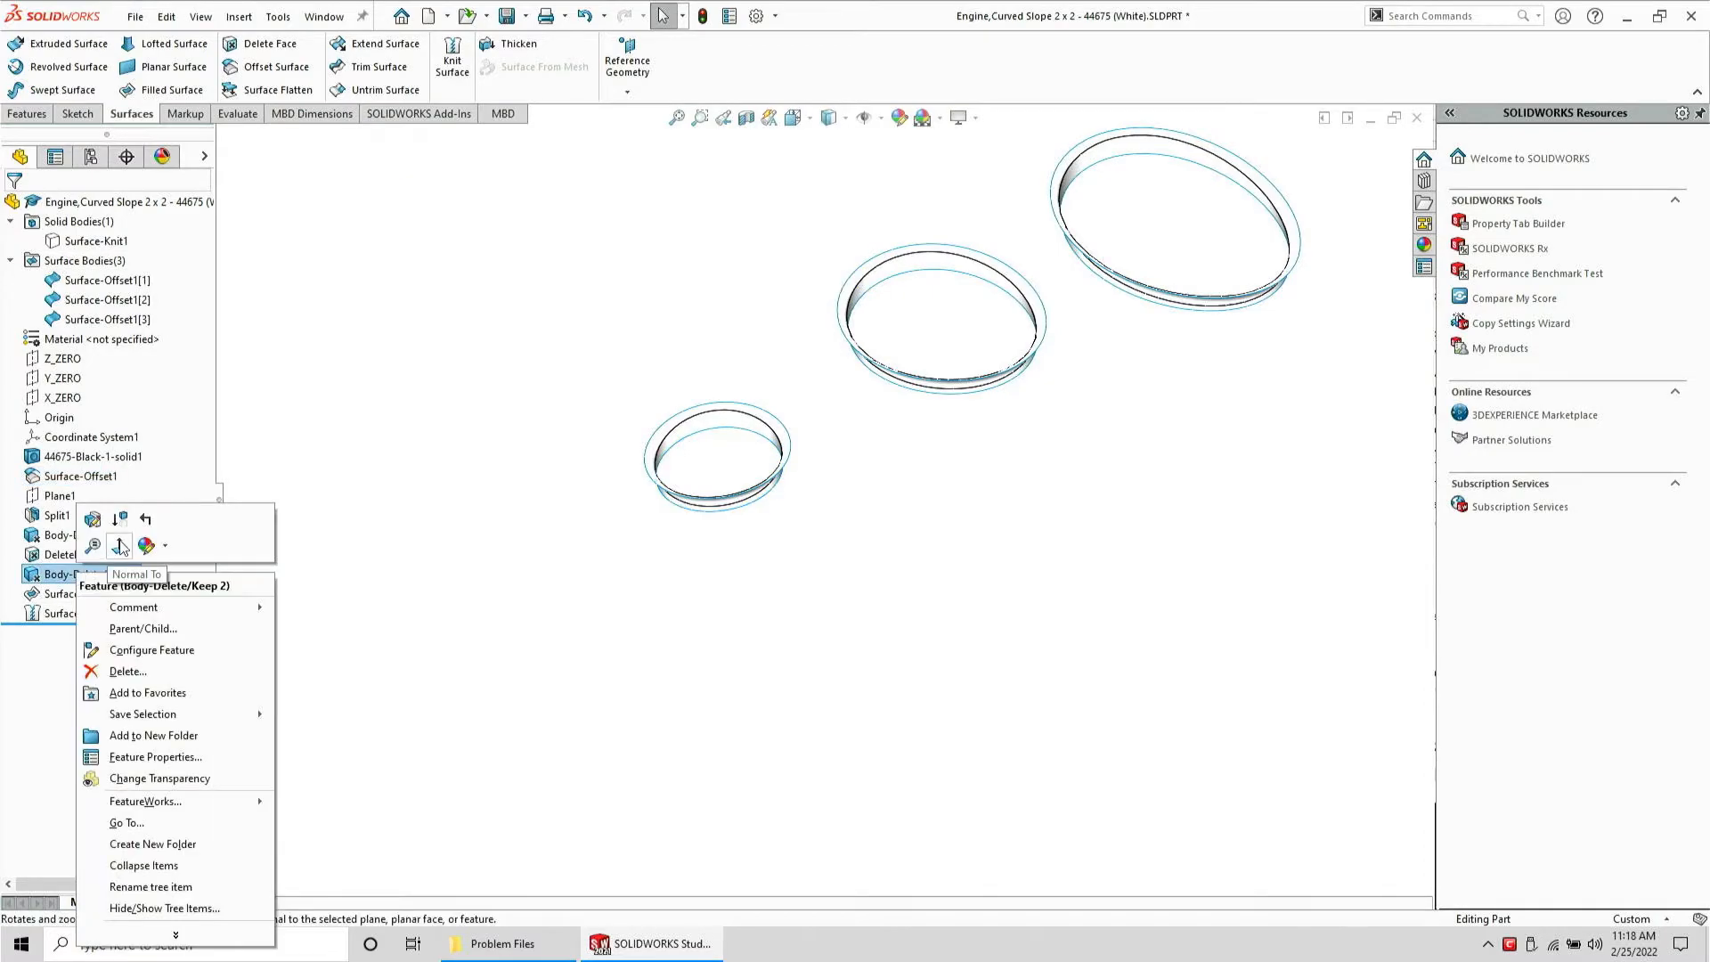
left_click(123, 507)
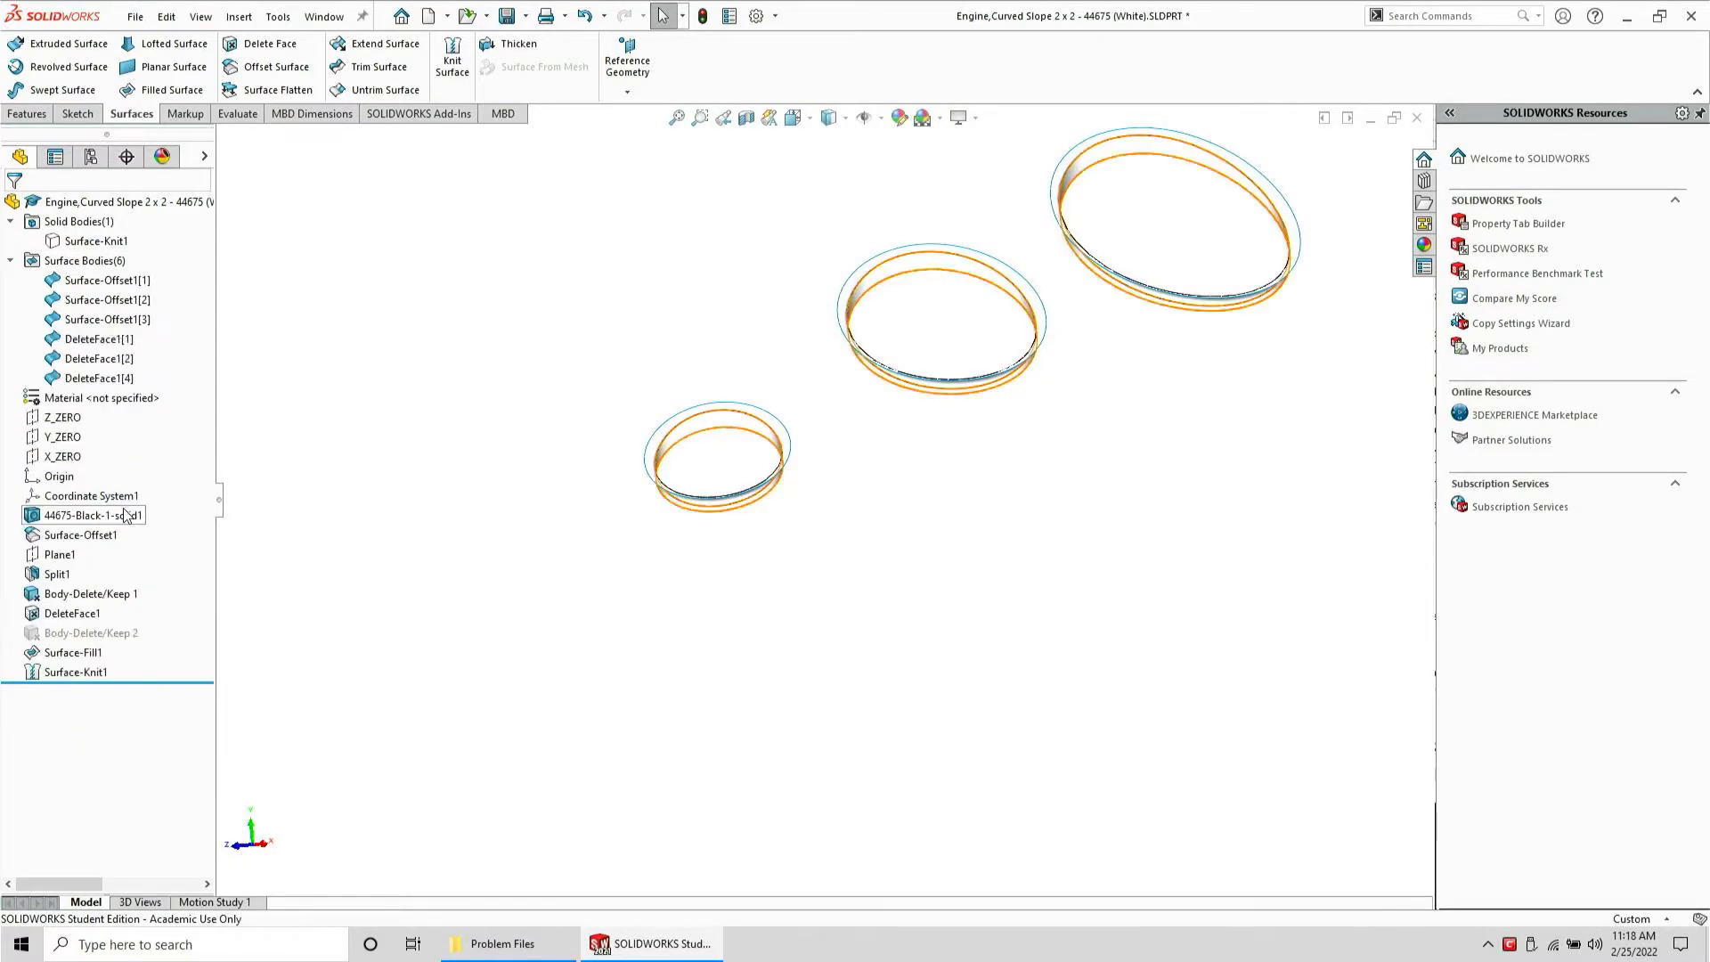
Delete the three Surface-Offset1 hole bodies, keeping the DeleteFace1 bodies
left_click(717, 455)
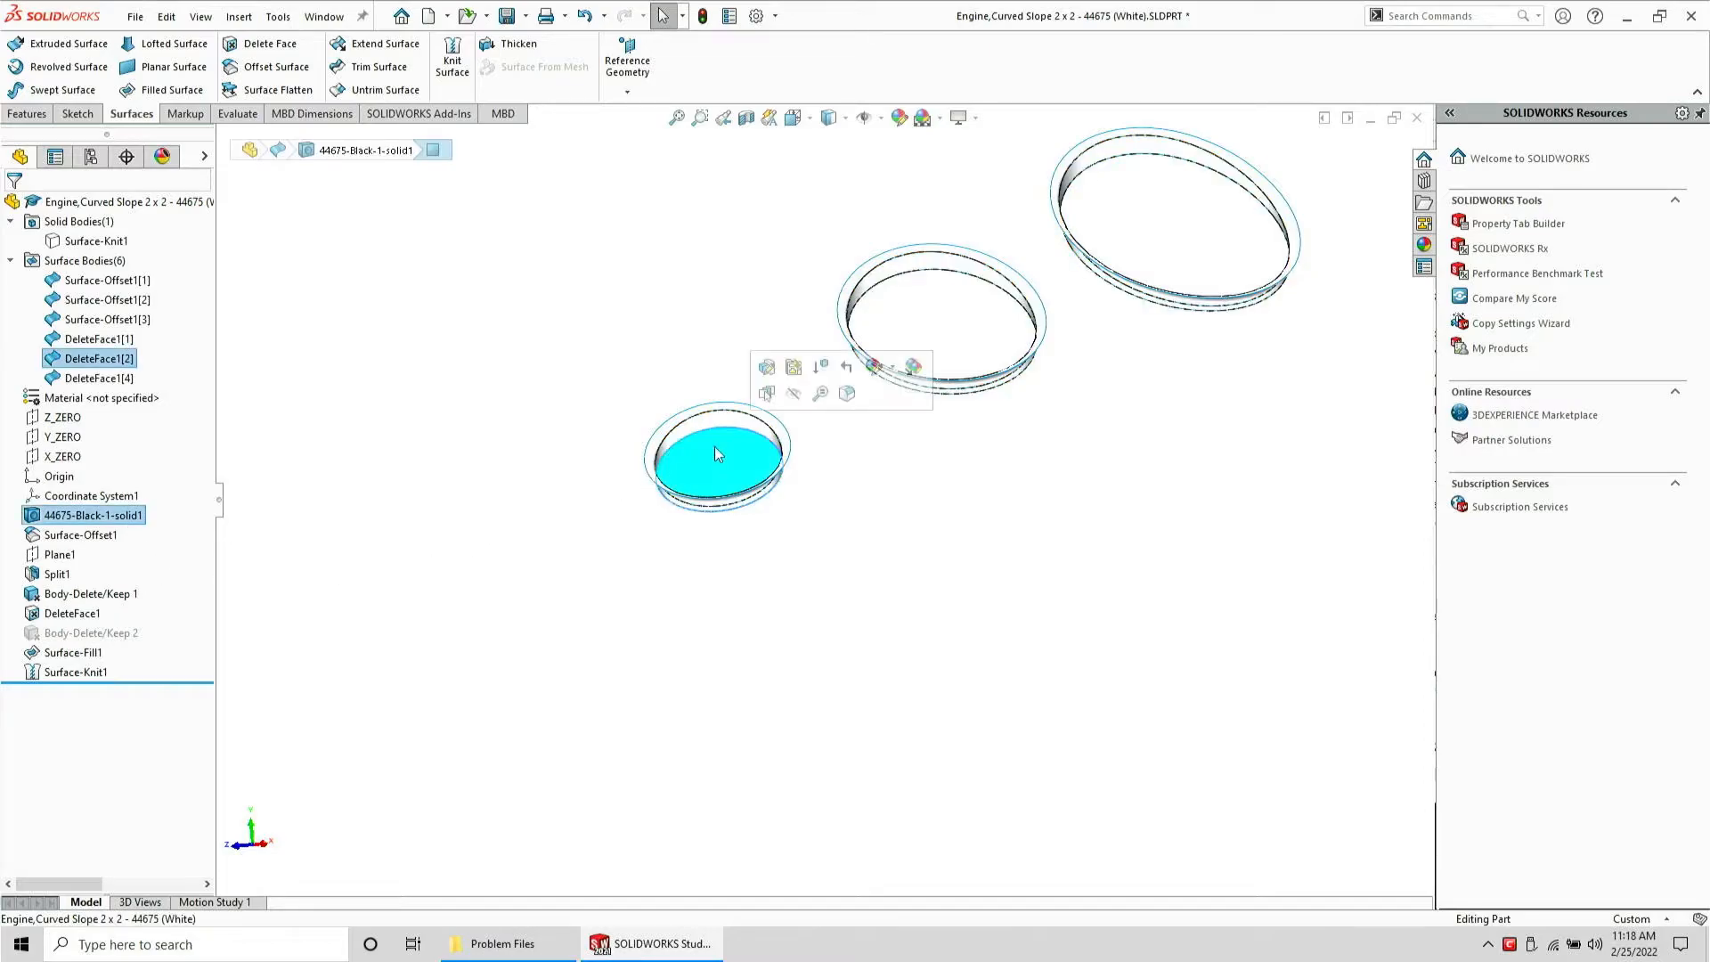
scroll(714, 446, "down", 2)
mouse_move(714, 447)
middle_mouse_down()
mouse_move(727, 343)
mouse_move(713, 434)
middle_mouse_up()
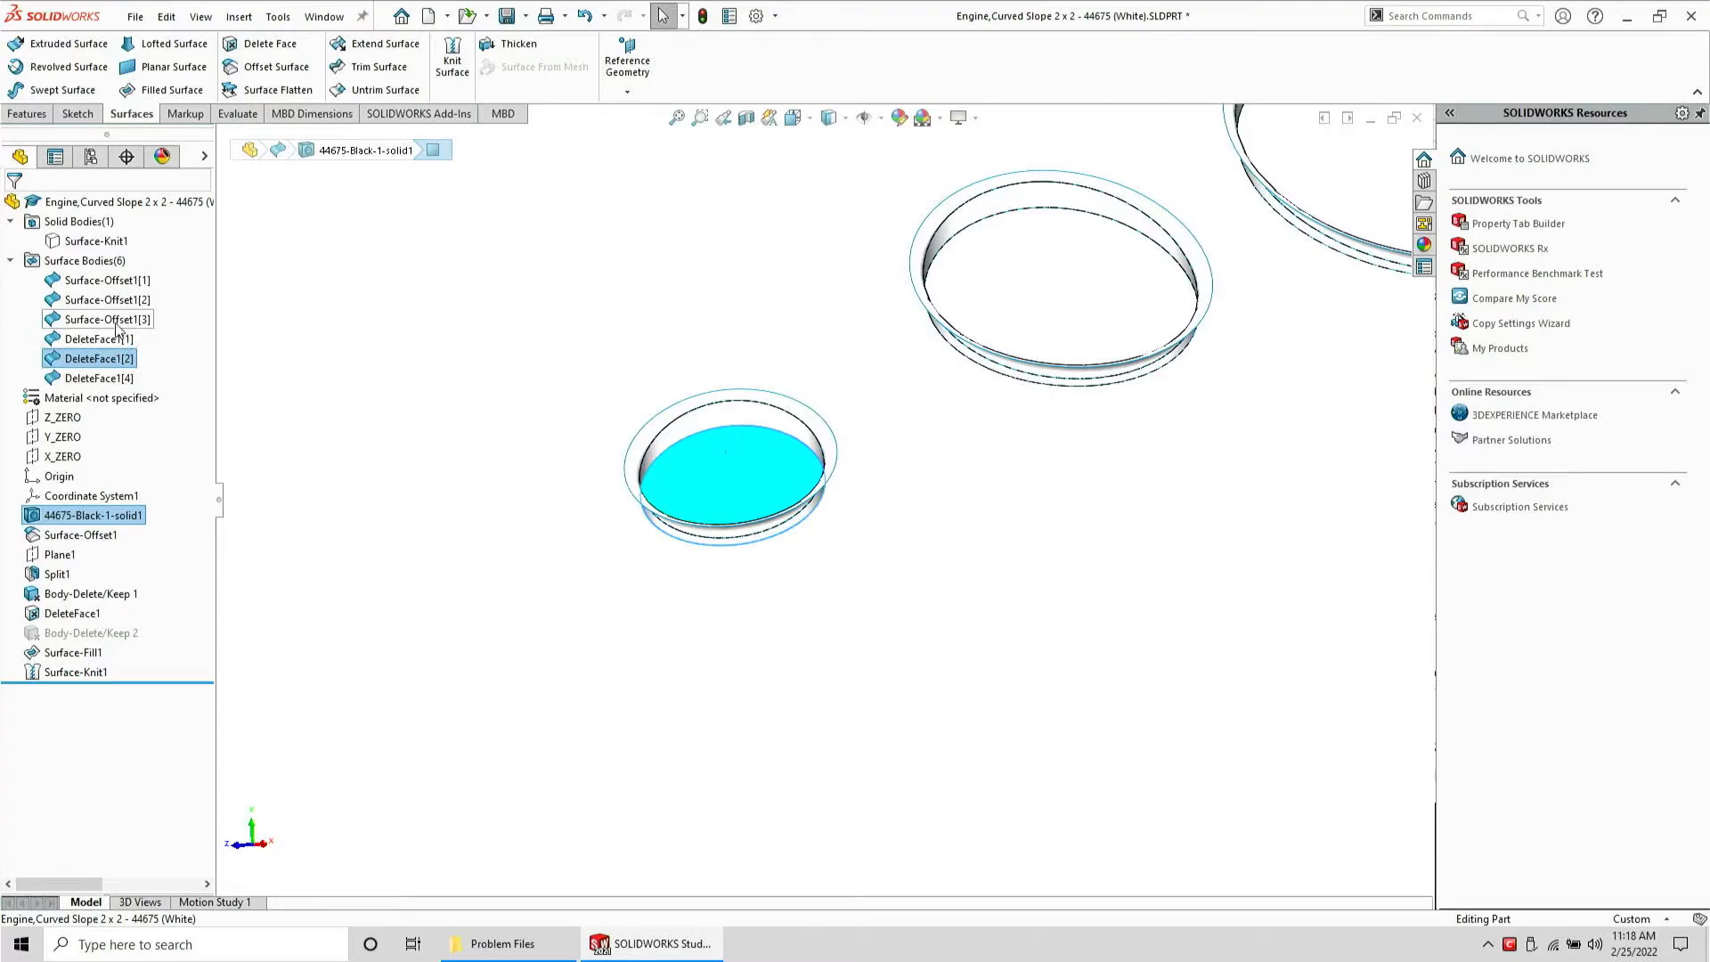
left_click(124, 319)
left_click(117, 286, "shift")
key("Delete")
key("Return")
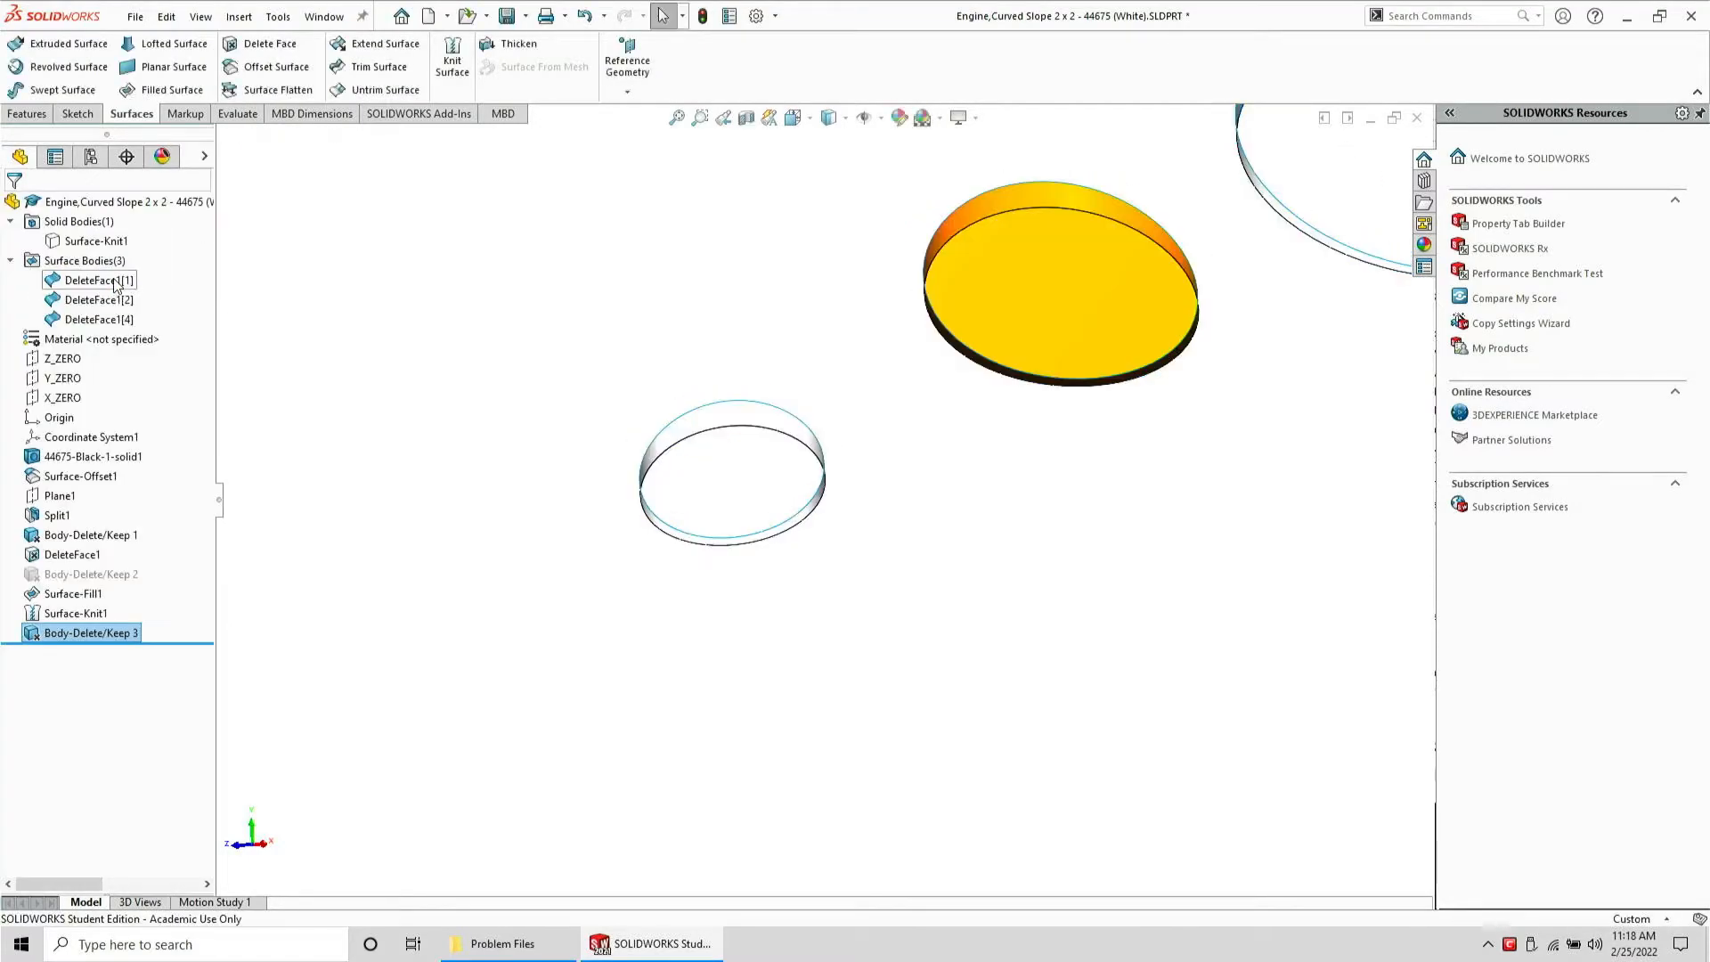
Undo the body deletion
scroll(1212, 289, "up", 3)
scroll(1226, 290, "down", 2)
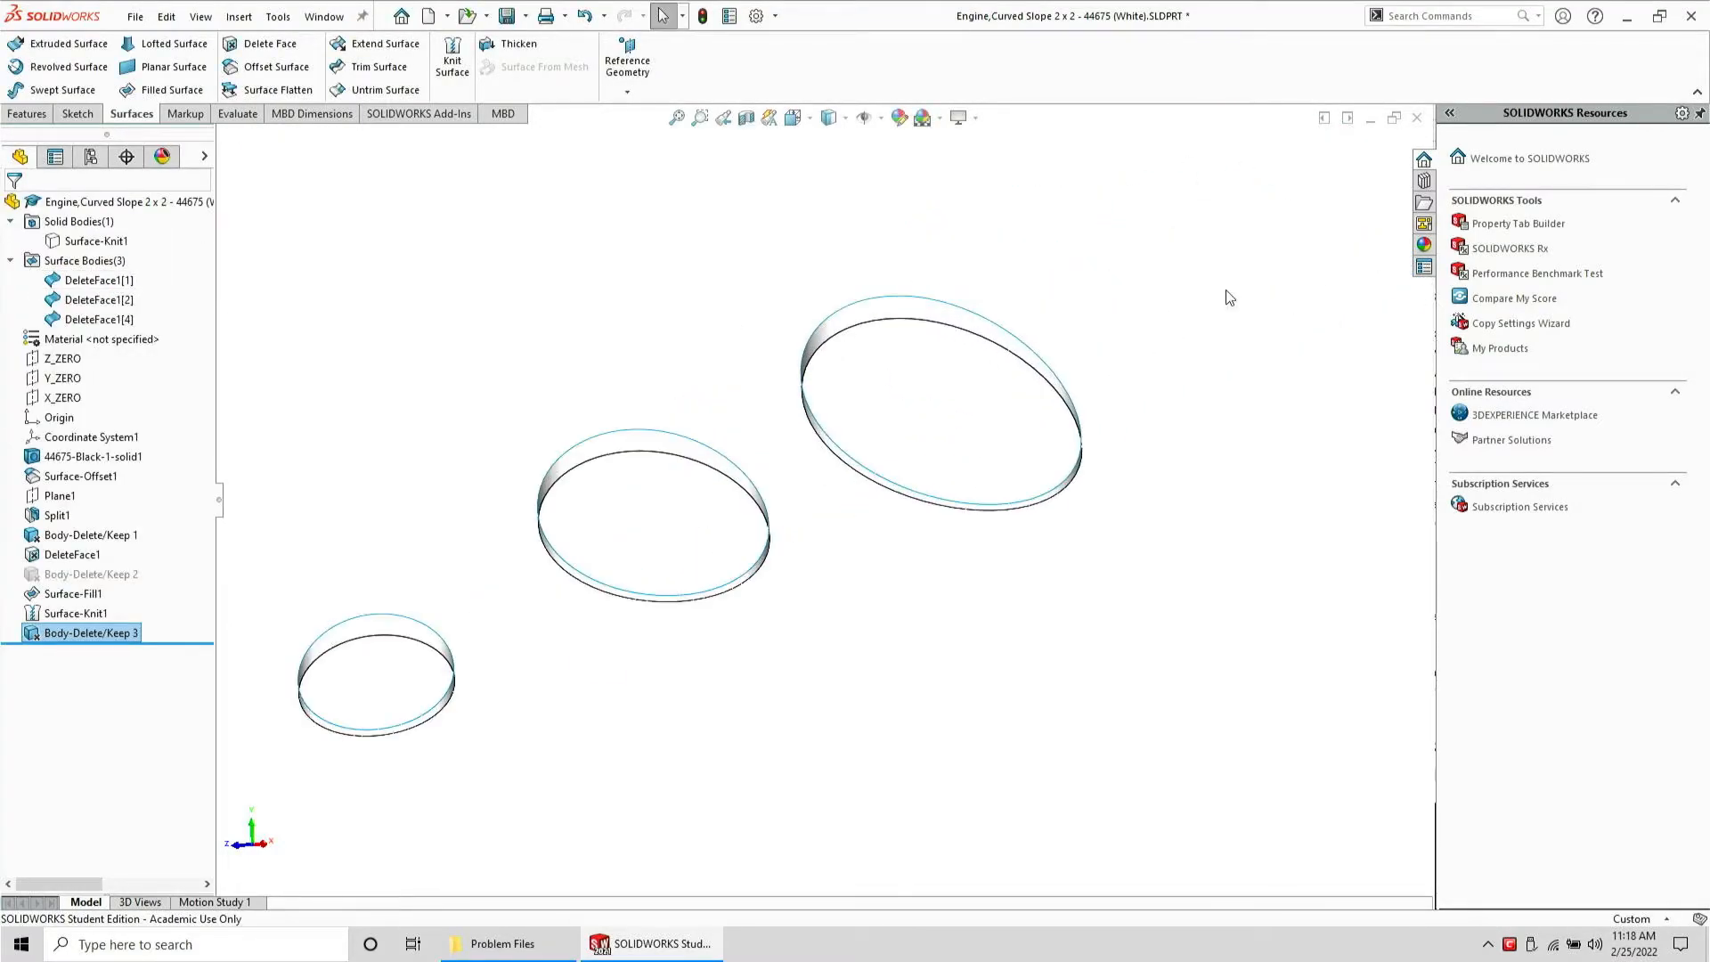
left_click(117, 632)
key("ctrl+z")
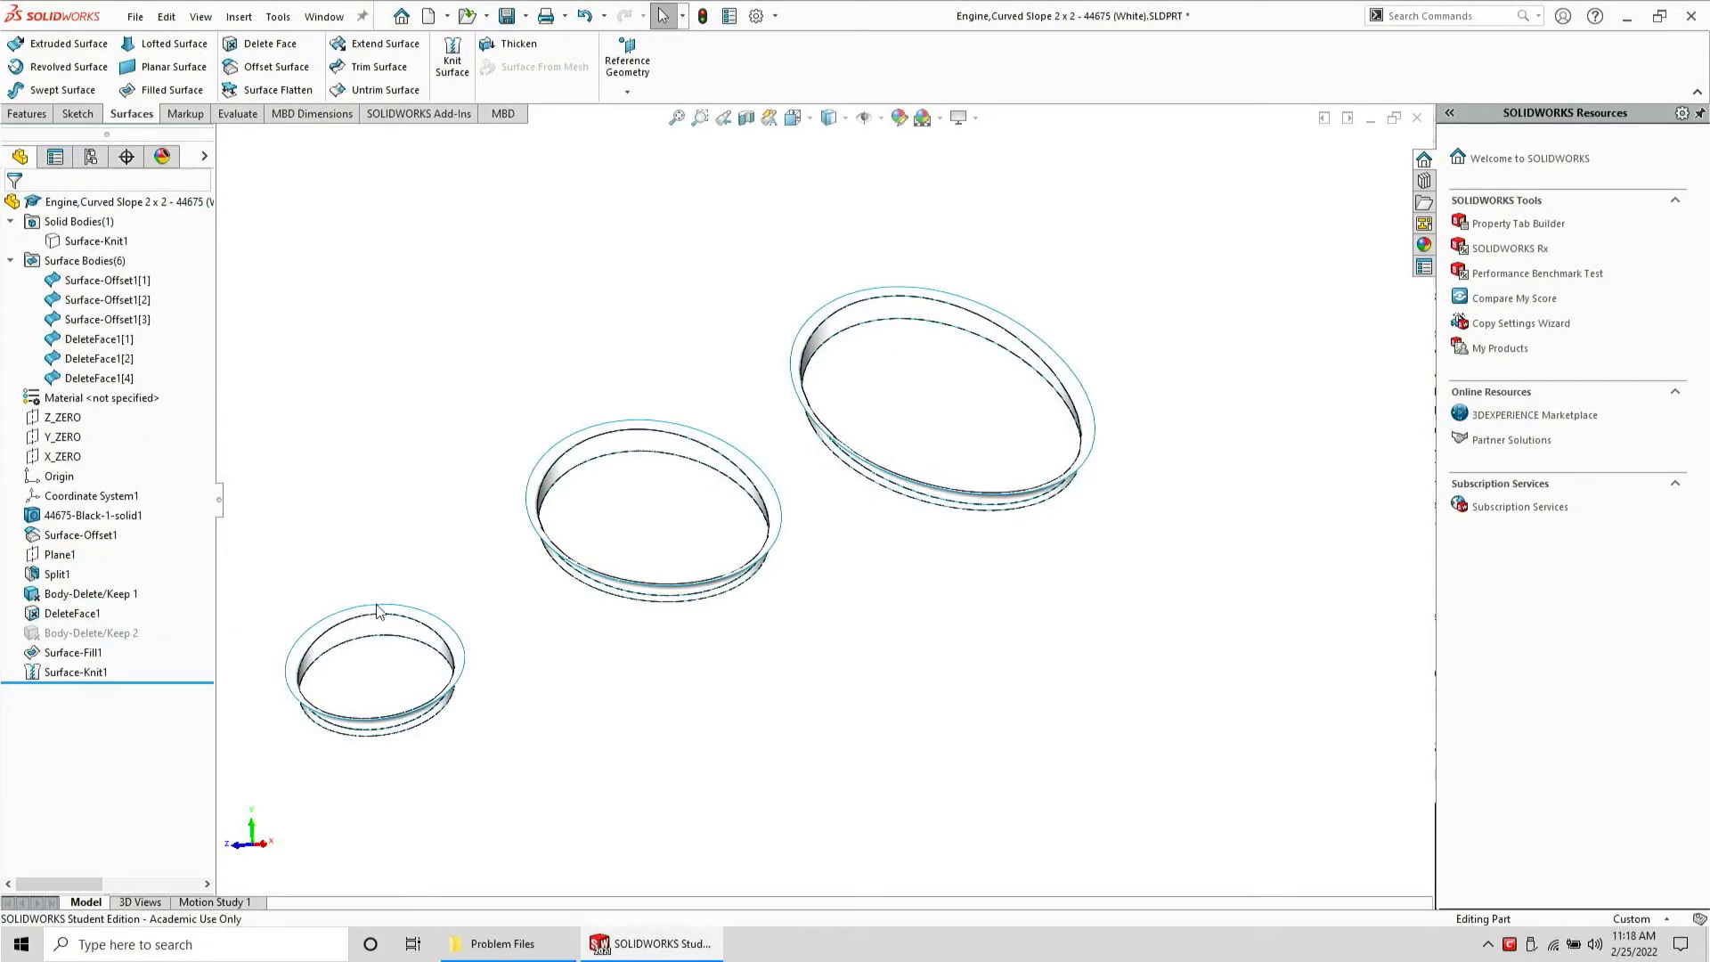
Copy the three hole ring faces with an Offset Surface at 0.00 mm
left_click(307, 649)
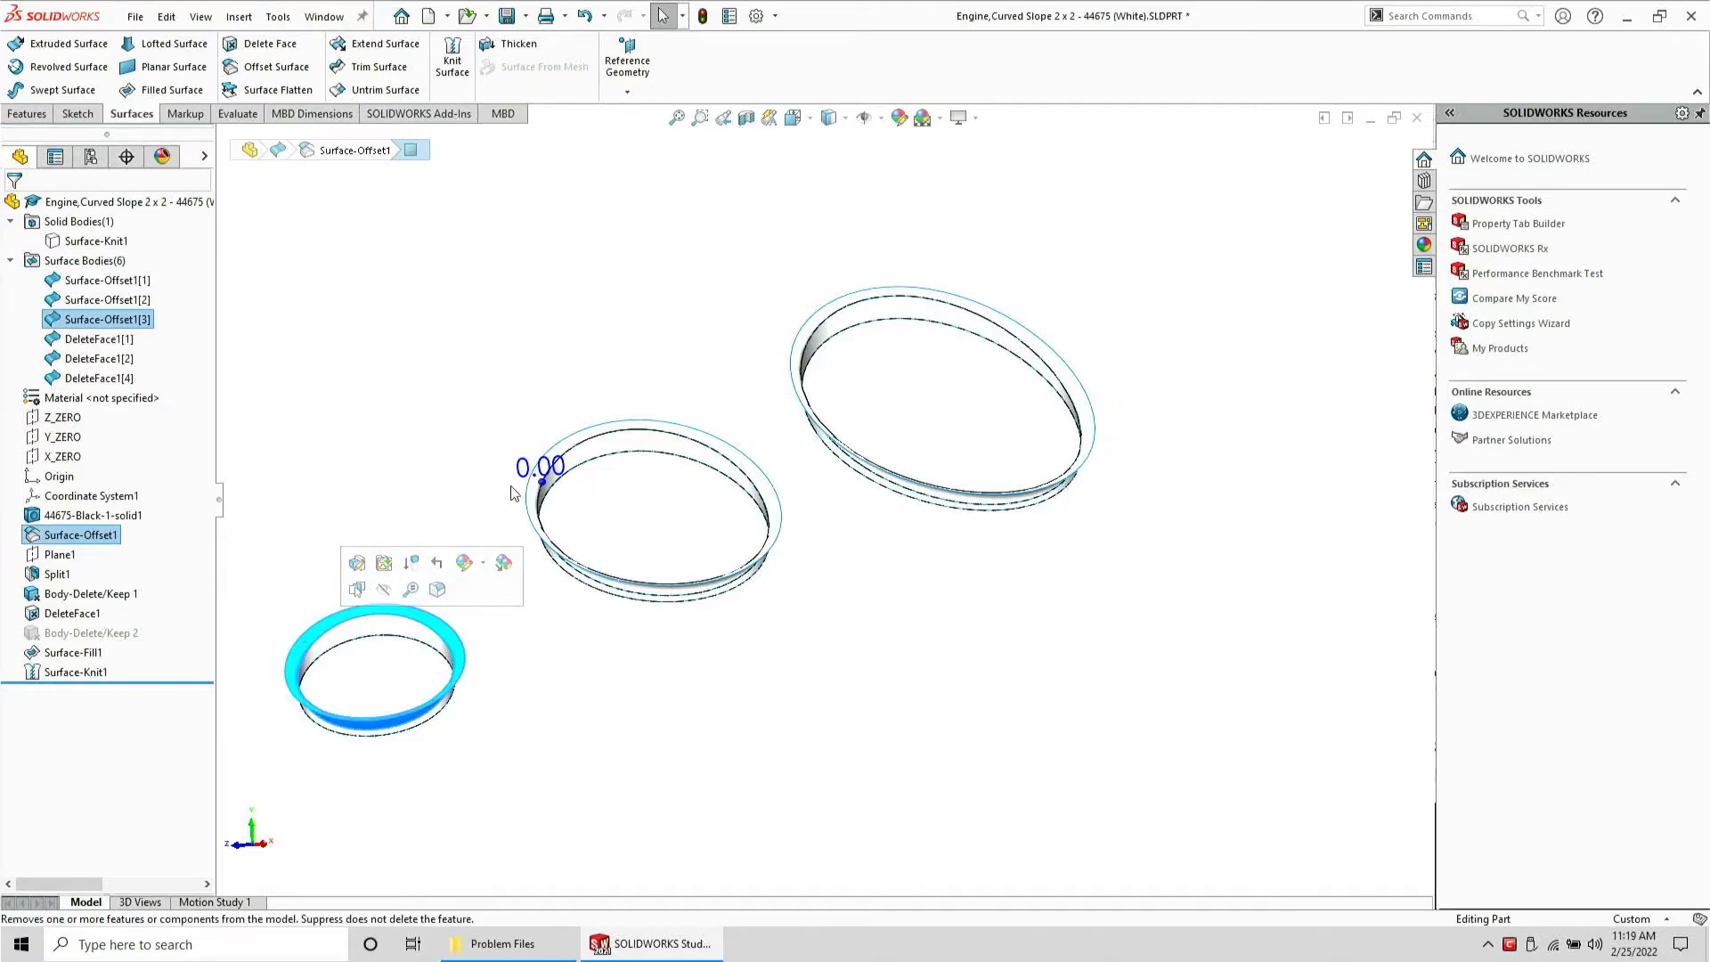
left_click(588, 442, "ctrl")
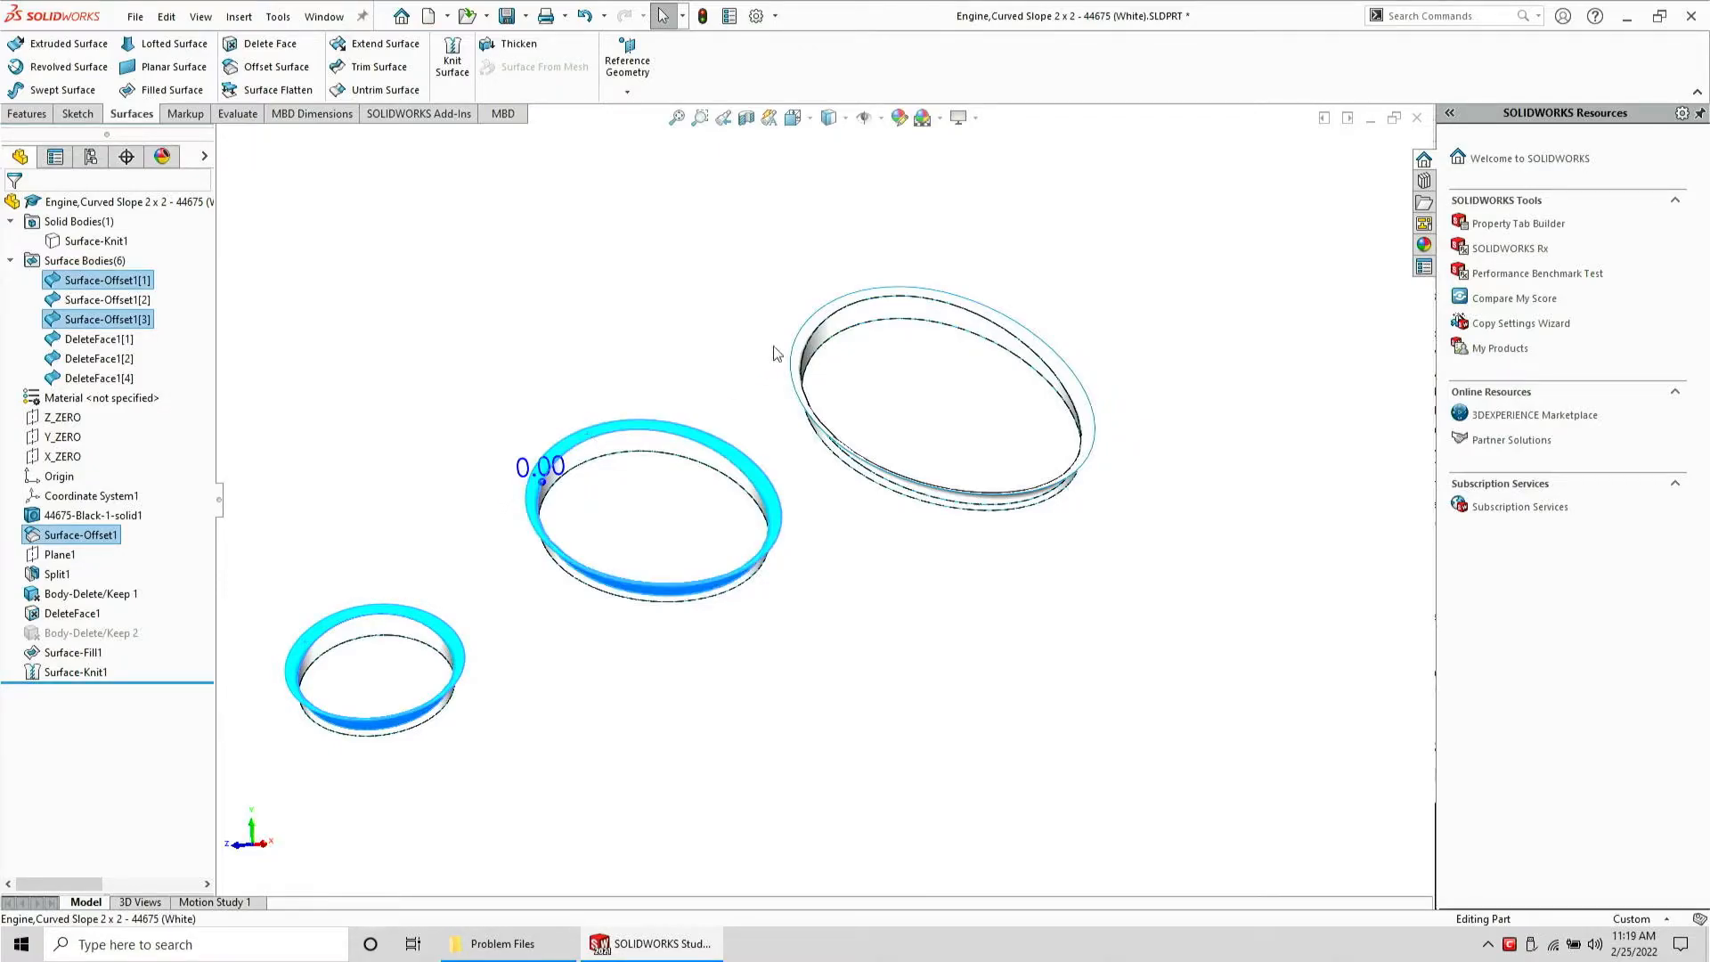
left_click(818, 329, "ctrl")
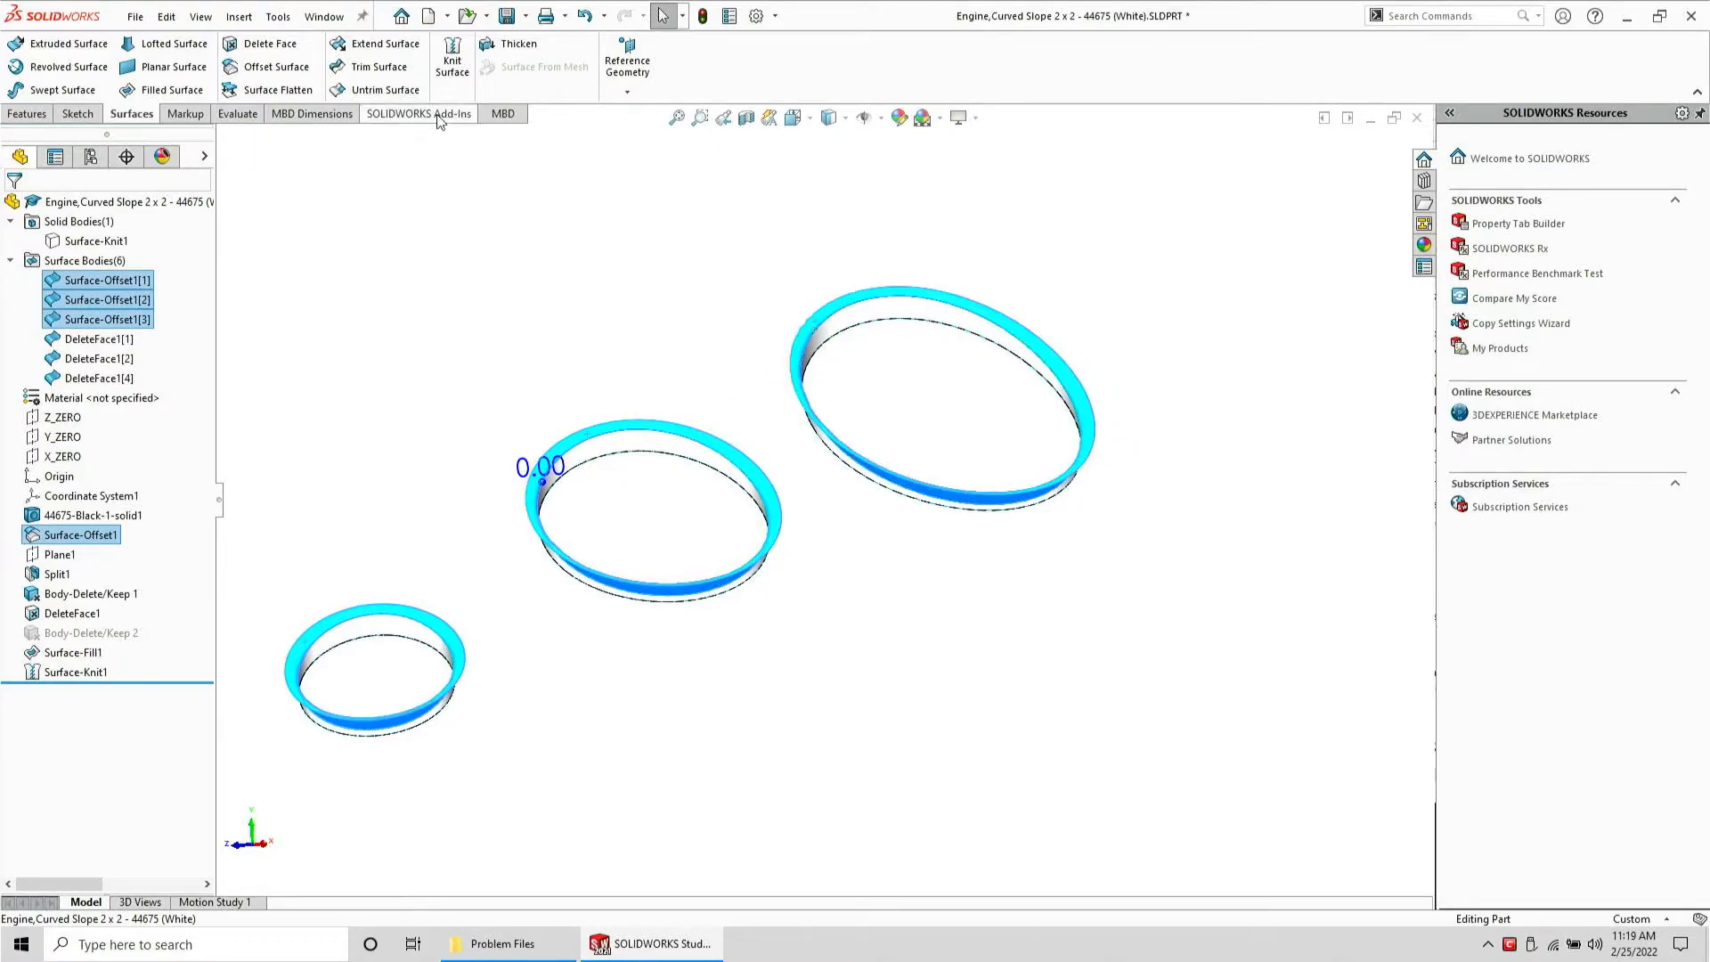
left_click(276, 67)
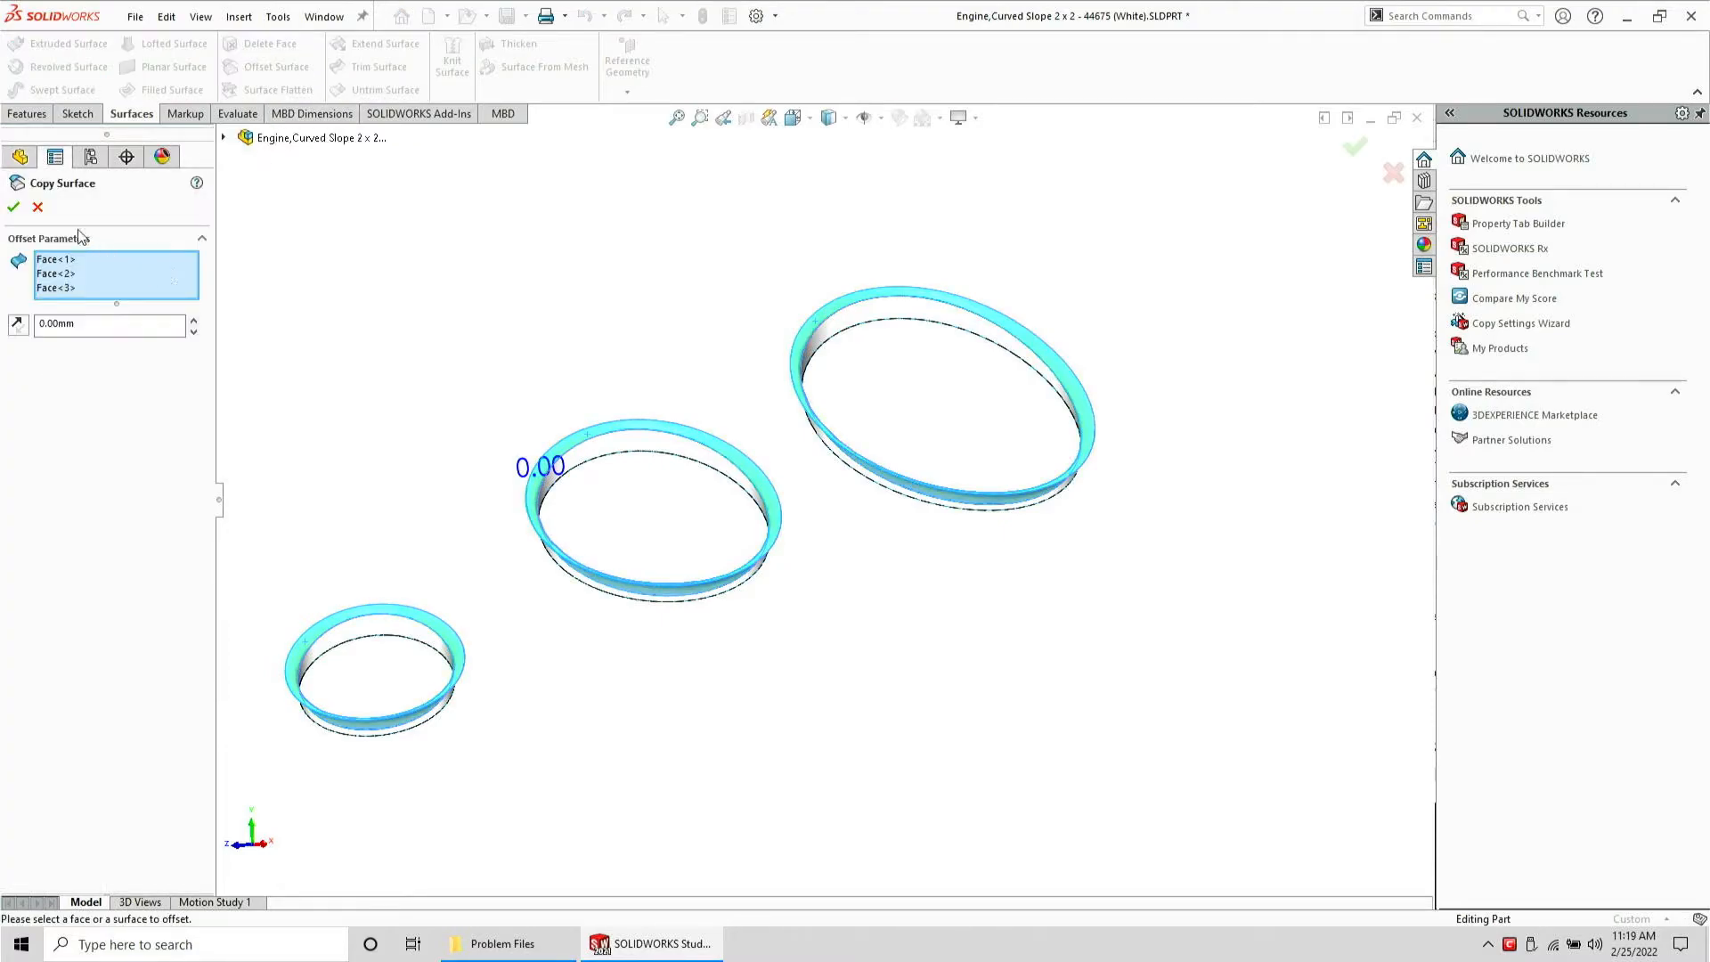
left_click(15, 207)
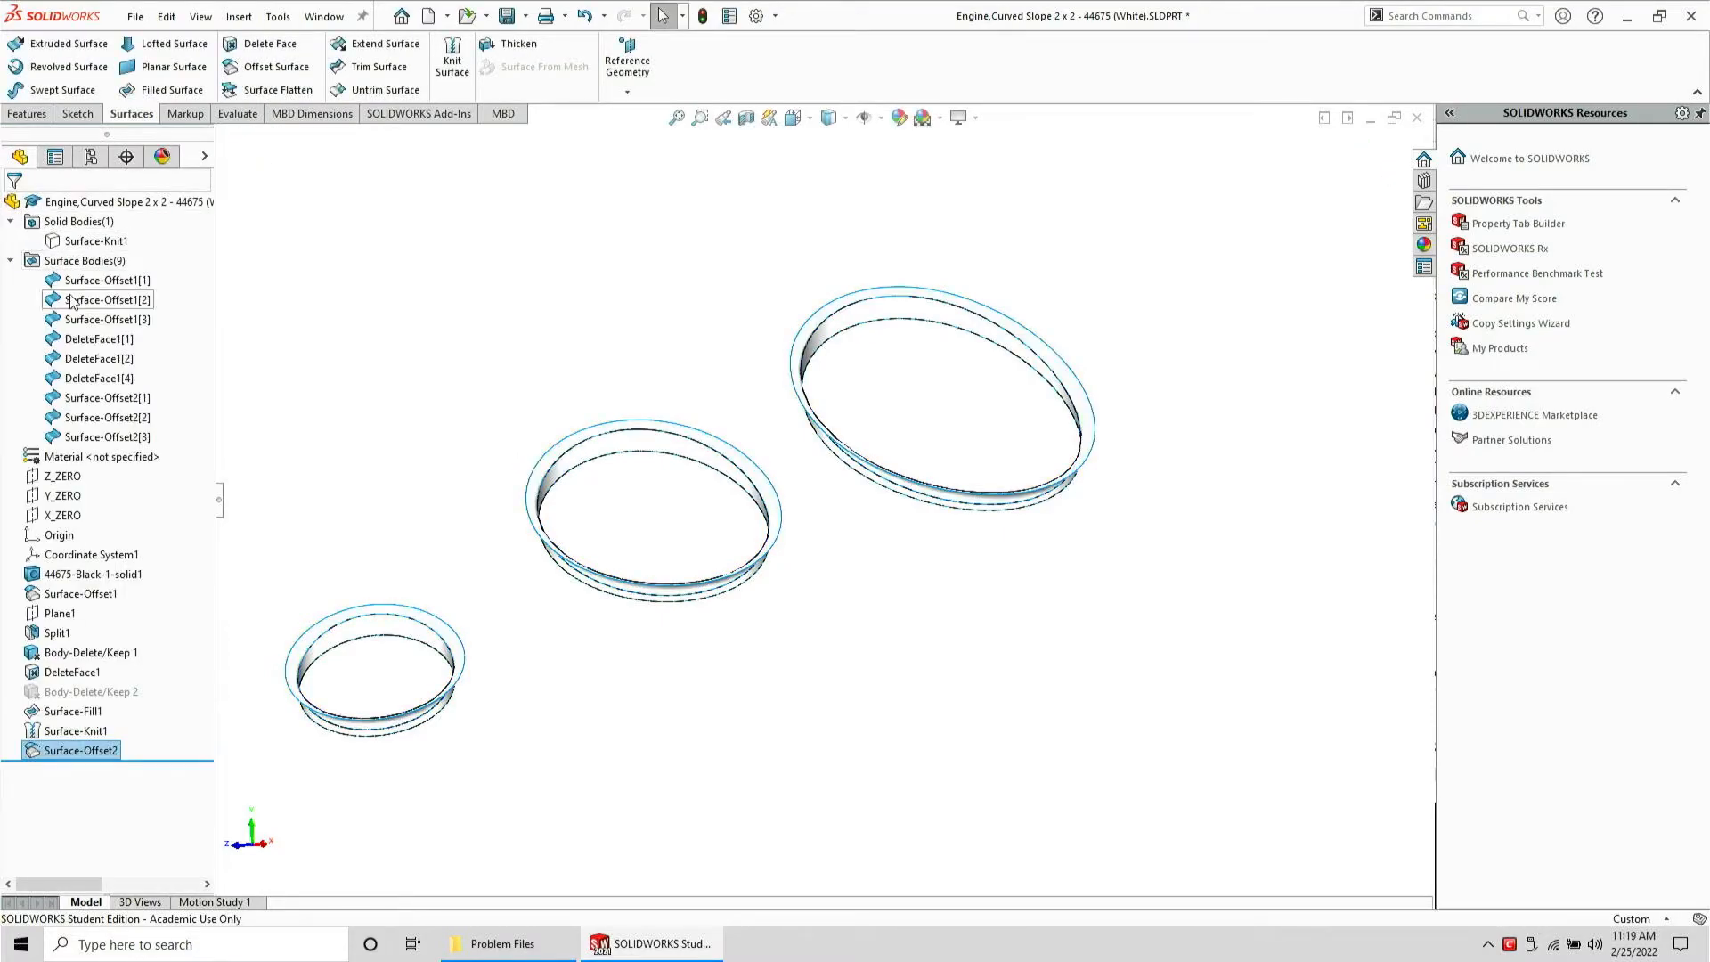
Delete the three original Surface-Offset1 bodies
left_click(89, 281)
left_click(105, 318, "shift")
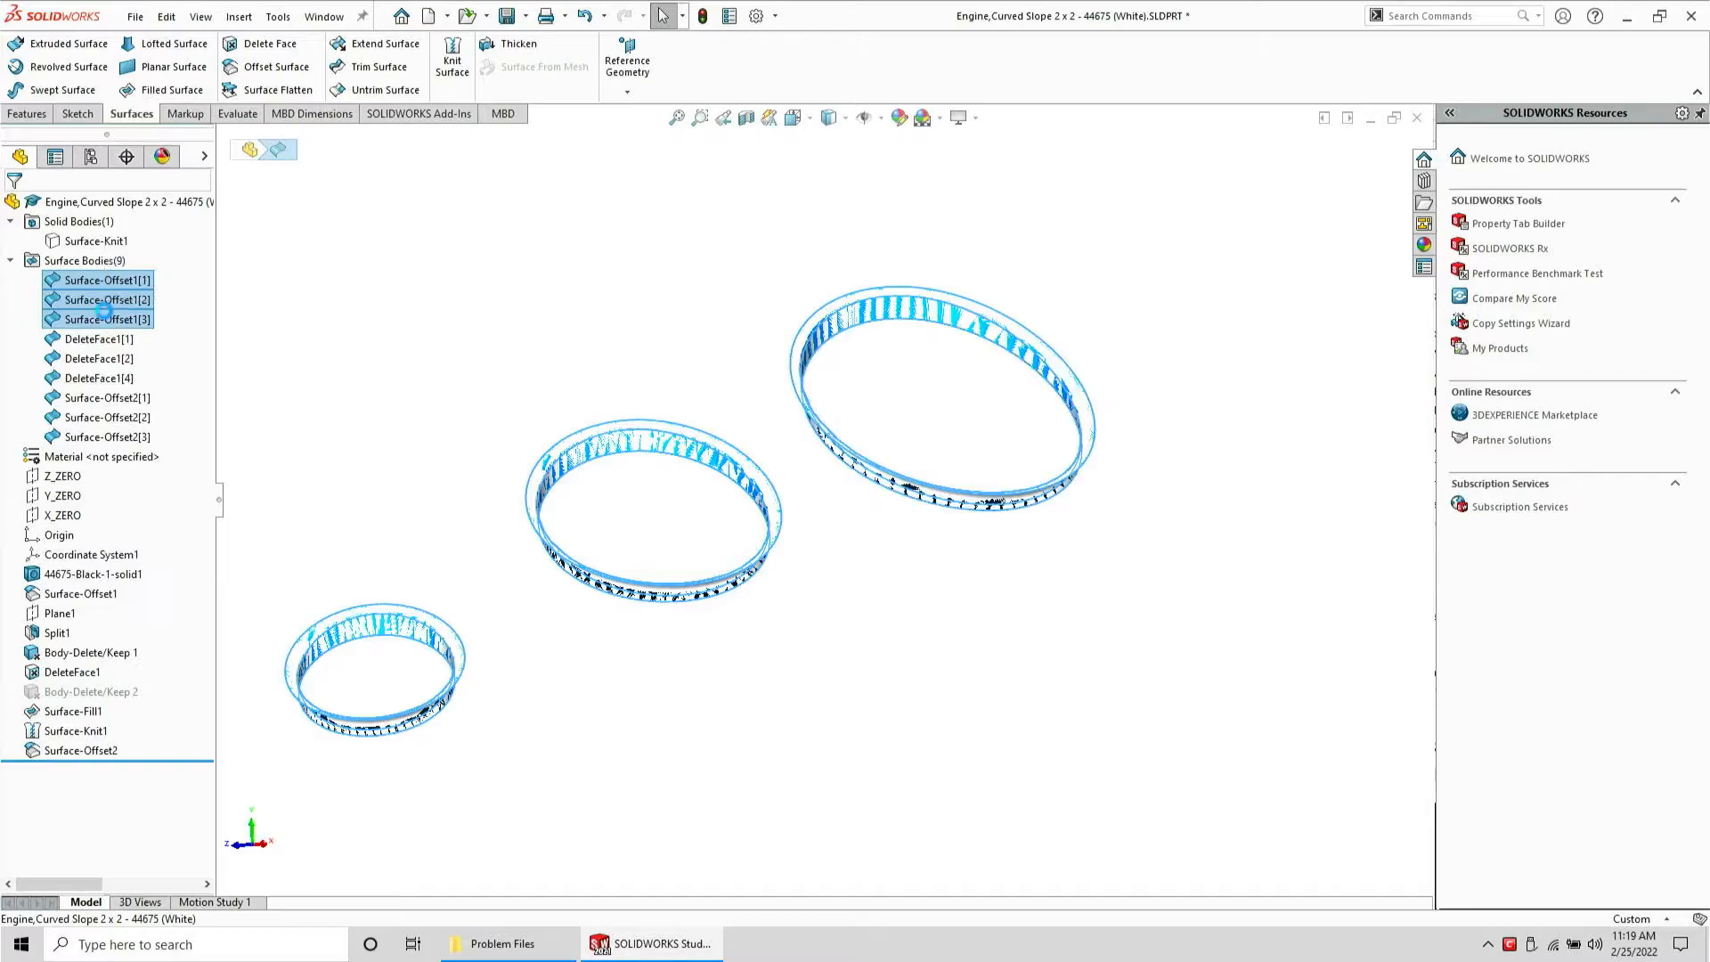
key("Delete")
key("f")
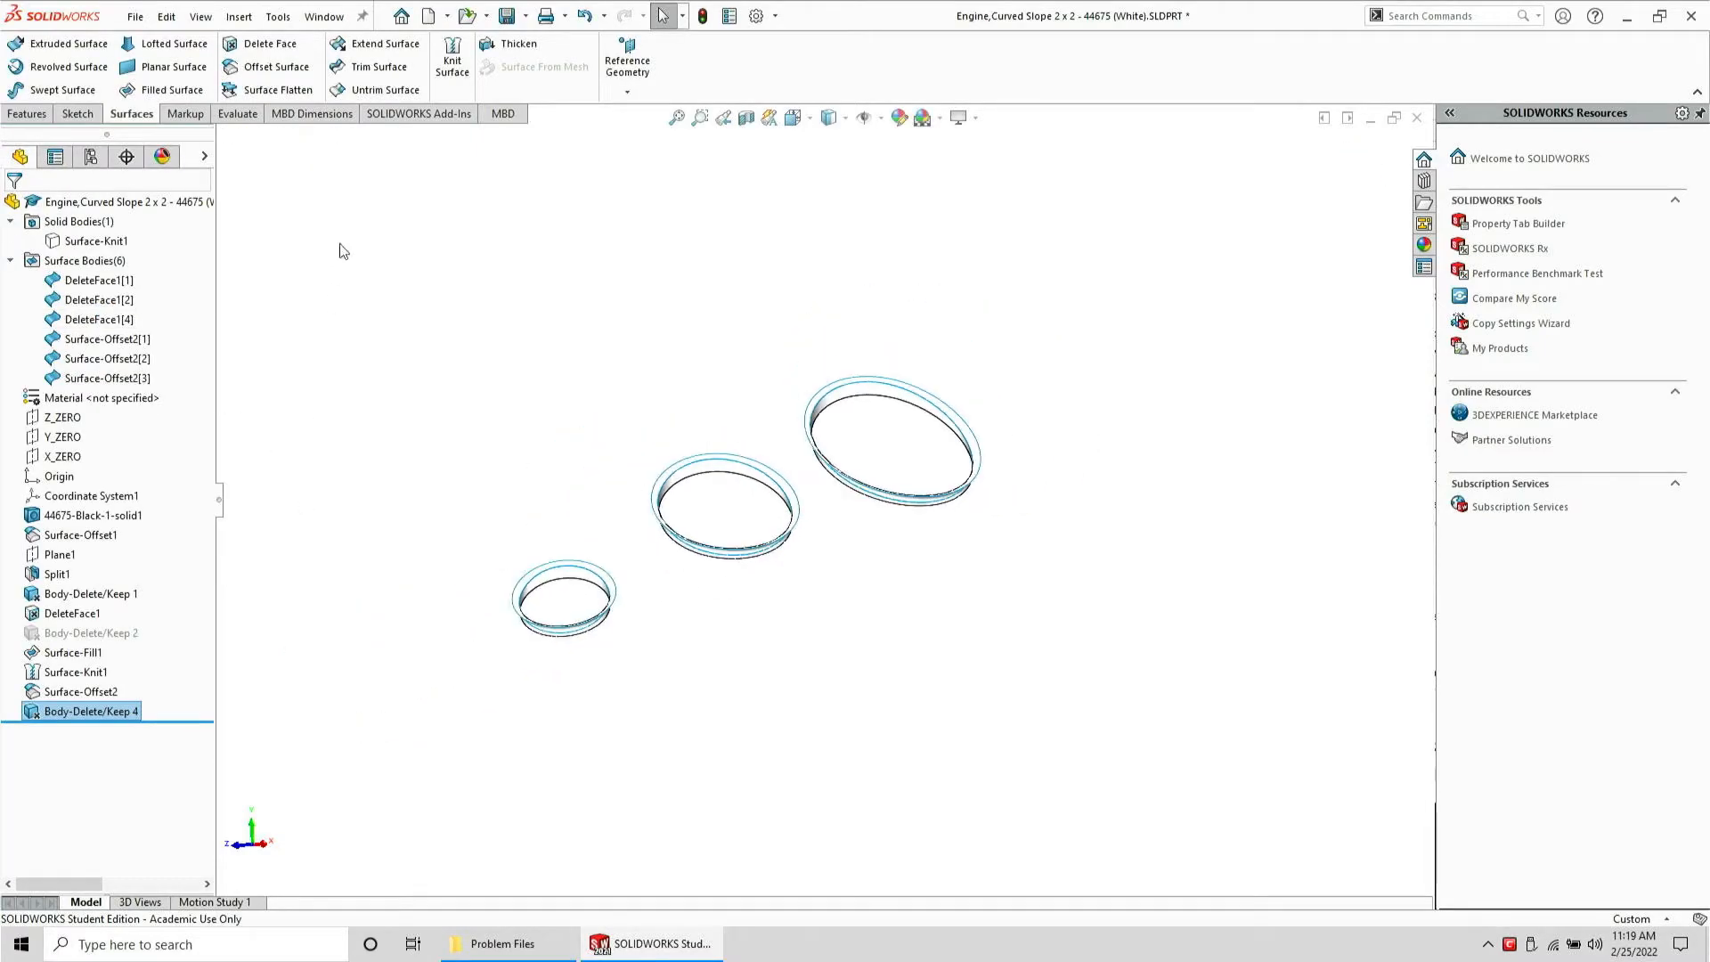
Knit the smallest hole's ring surface together with its inner face surface
left_click(452, 60)
mouse_move(580, 500)
left_mouse_down()
mouse_move(392, 649)
mouse_move(535, 775)
left_mouse_up()
key("Return")
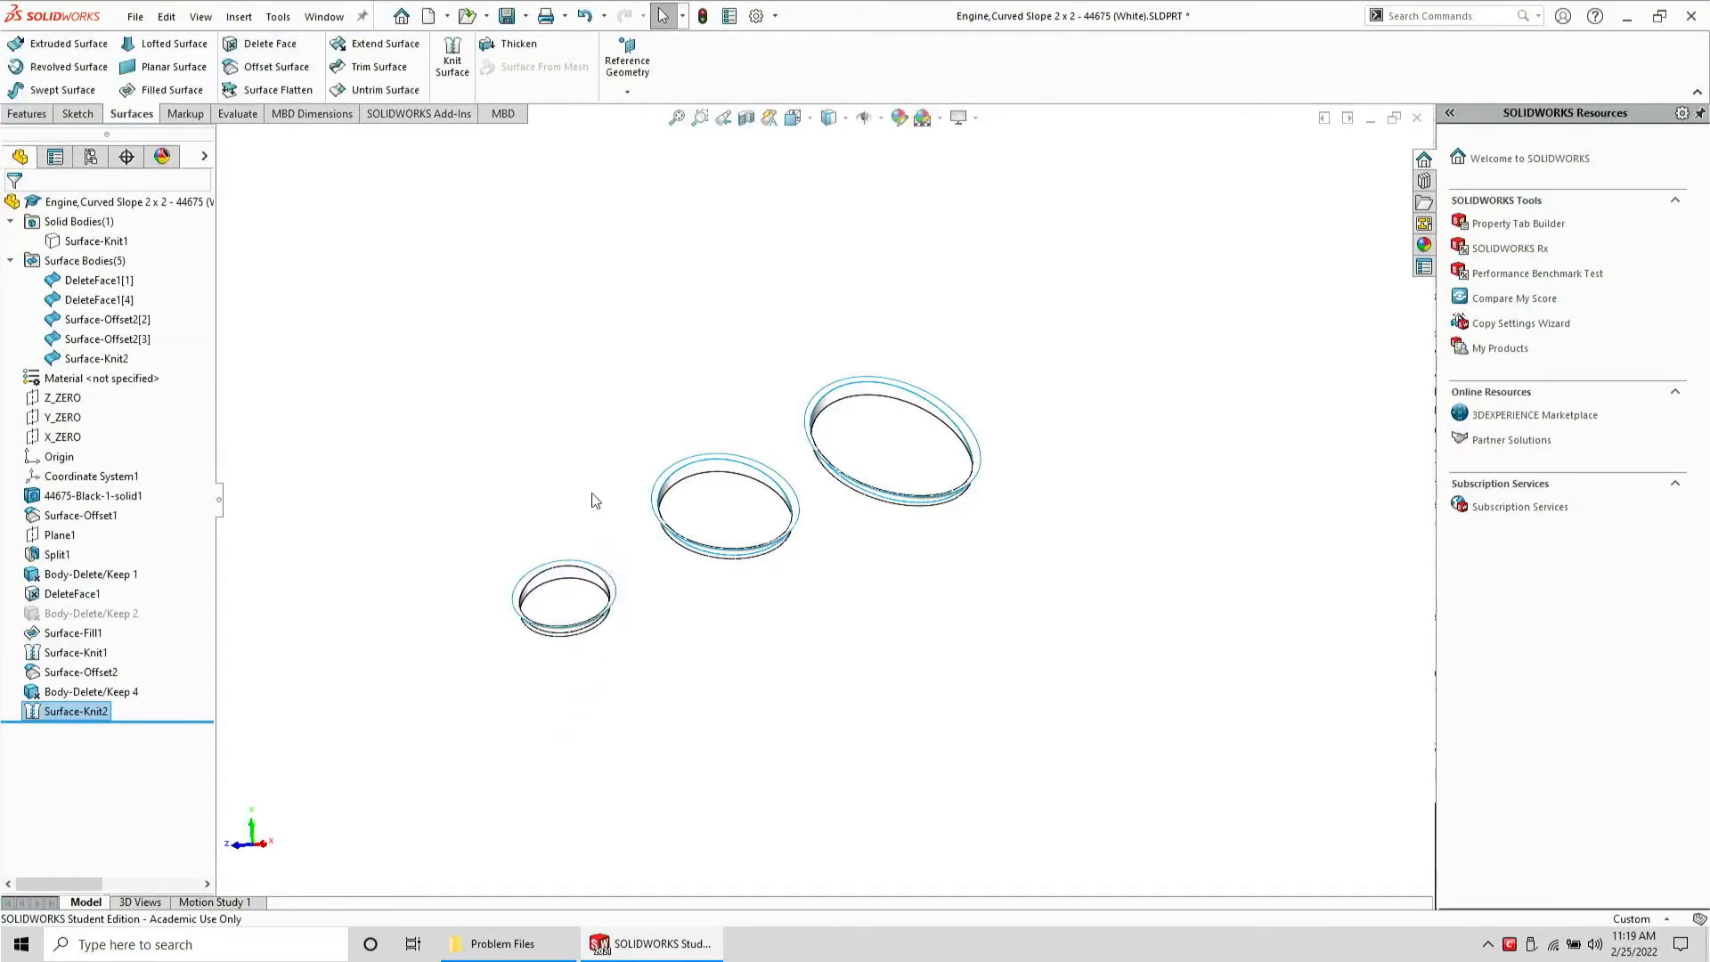
Knit the middle hole's ring surface together with its inner face surface
key("Return")
mouse_move(644, 545)
left_mouse_down()
mouse_move(782, 603)
mouse_move(878, 546)
mouse_move(700, 377)
left_mouse_up()
key("Return")
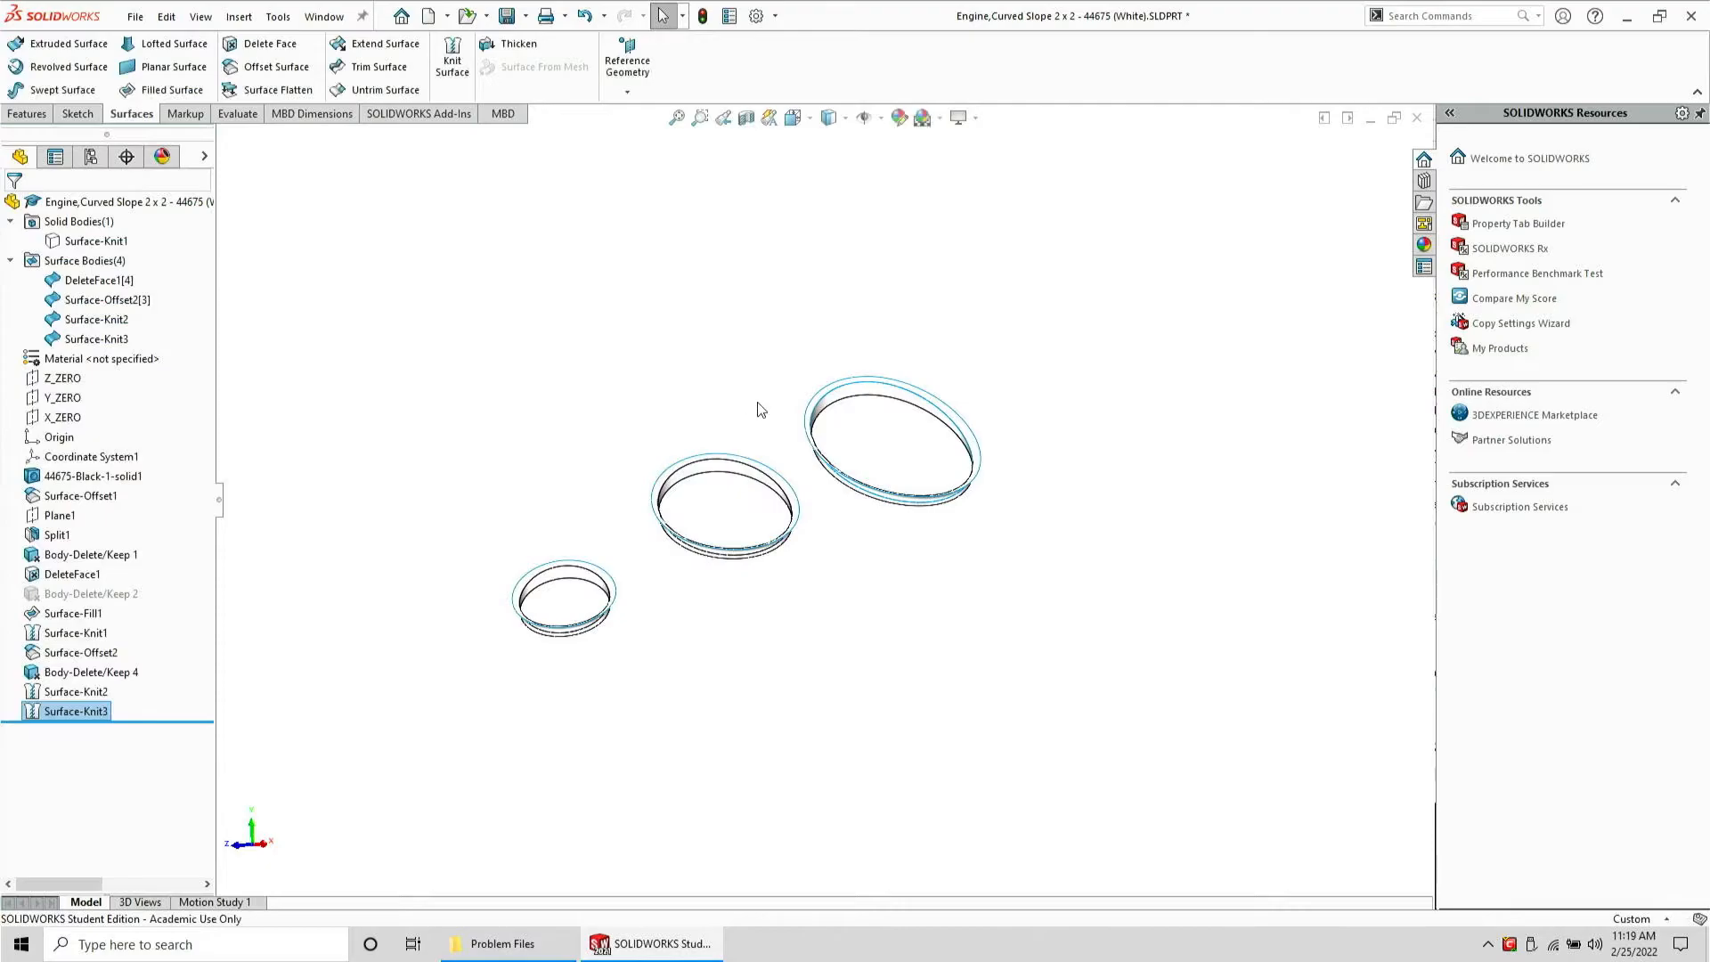
Knit the largest hole's ring surface together with its inner face surface, removing the extra Surface-Knit3 from the selection
key("Return")
mouse_move(837, 503)
left_mouse_down()
mouse_move(1015, 565)
mouse_move(890, 305)
mouse_move(698, 276)
left_mouse_up()
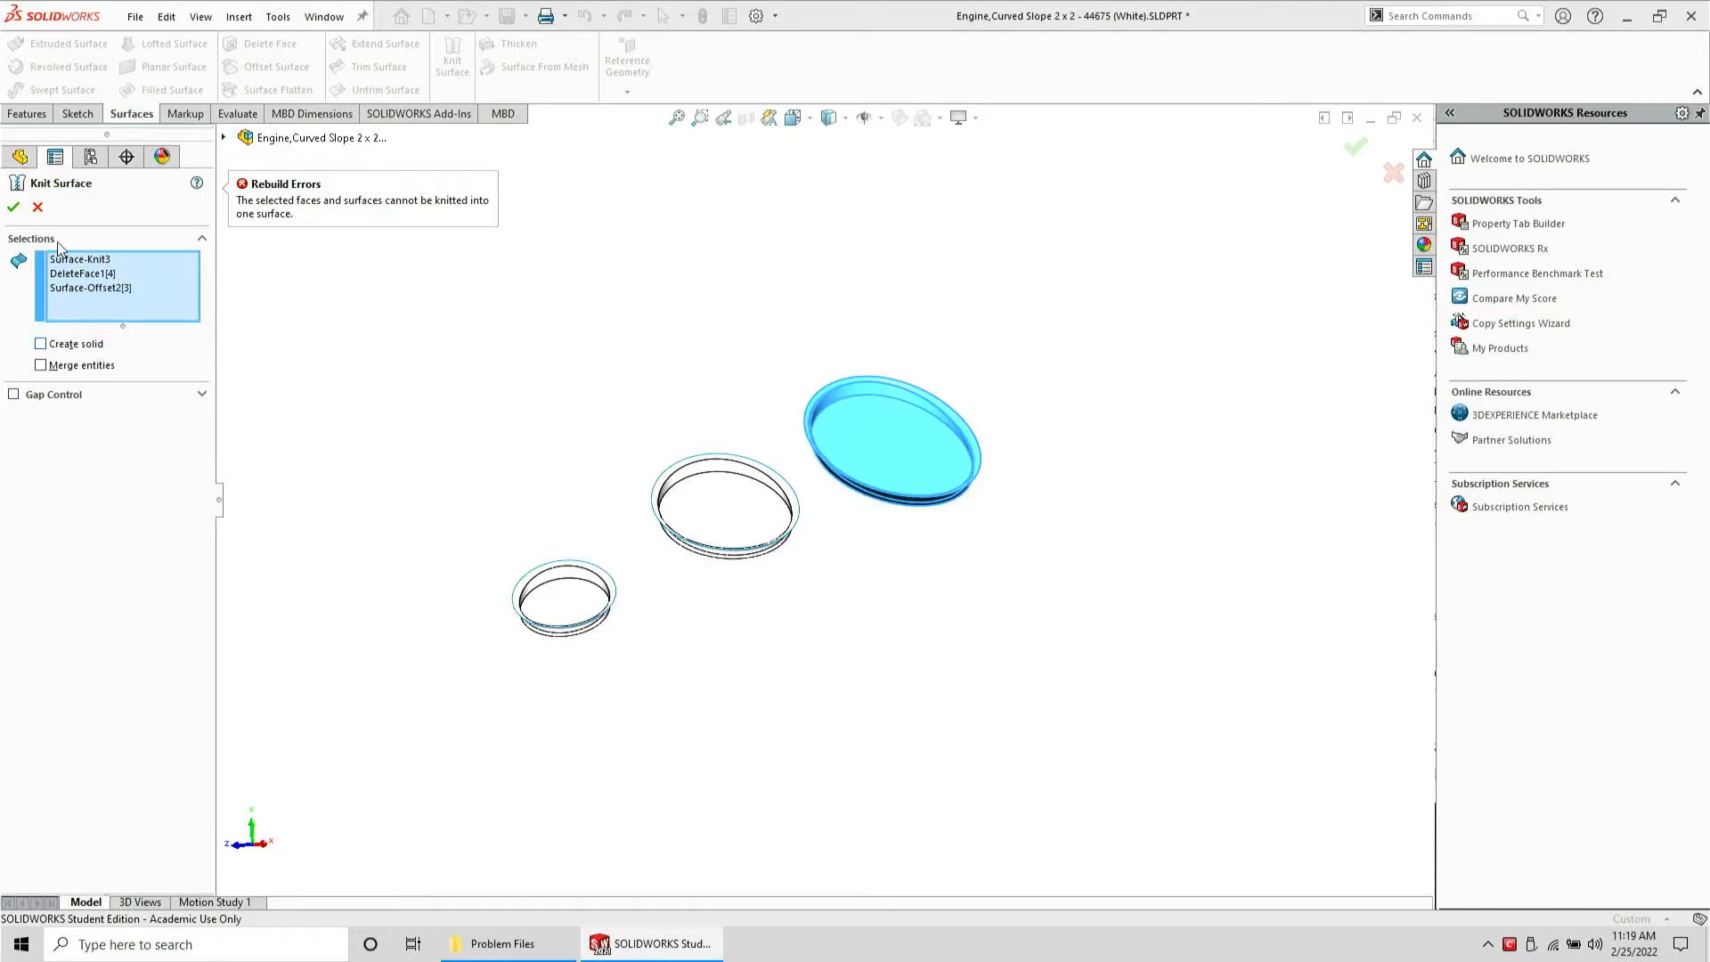
left_click(82, 261)
key("Delete")
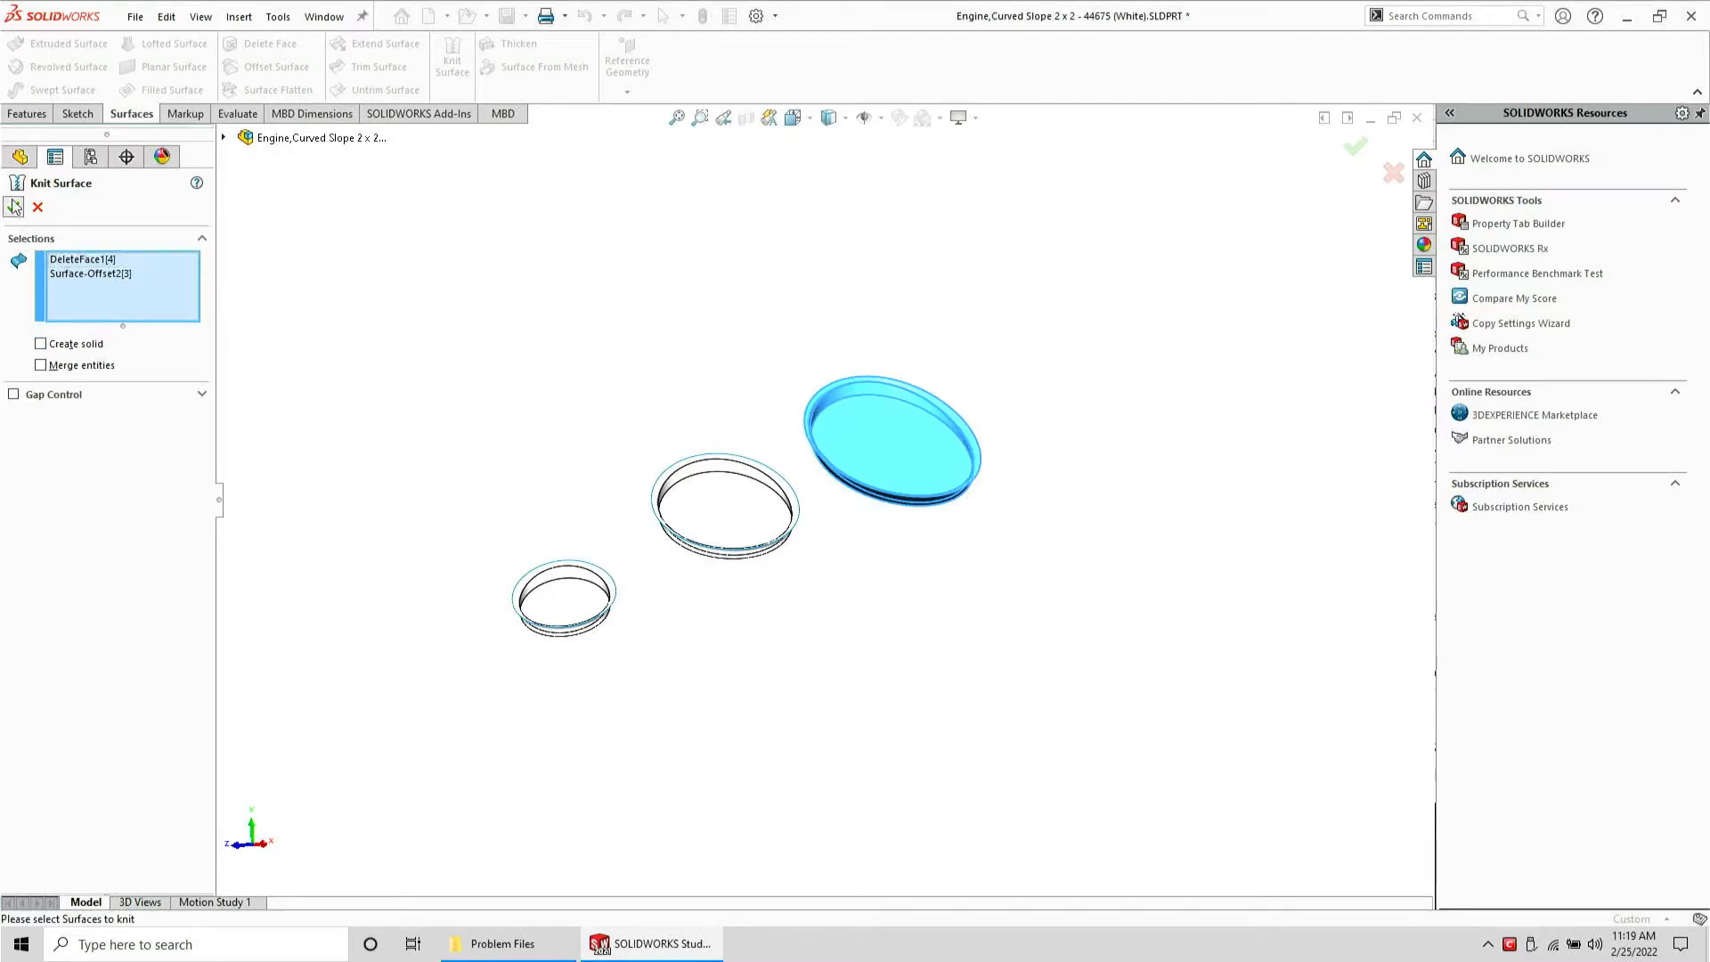
left_click(13, 205)
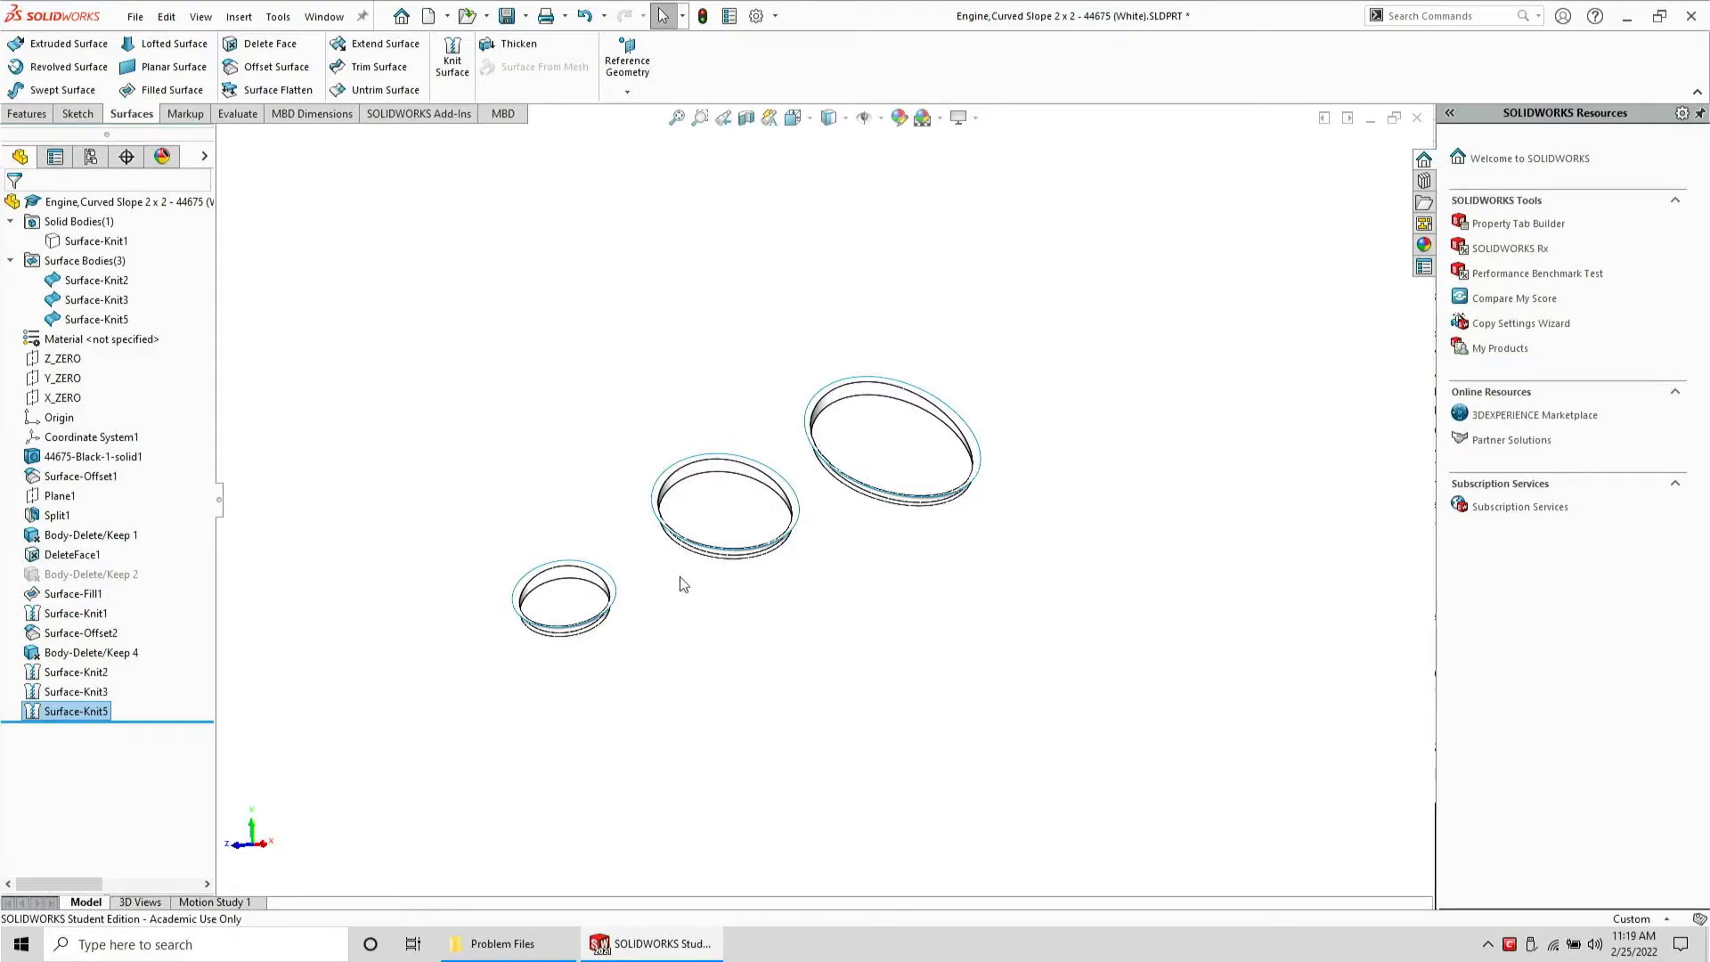
Examine the three knitted hole surfaces, selecting each one to check it
middle_click_drag(683, 583, 717, 539)
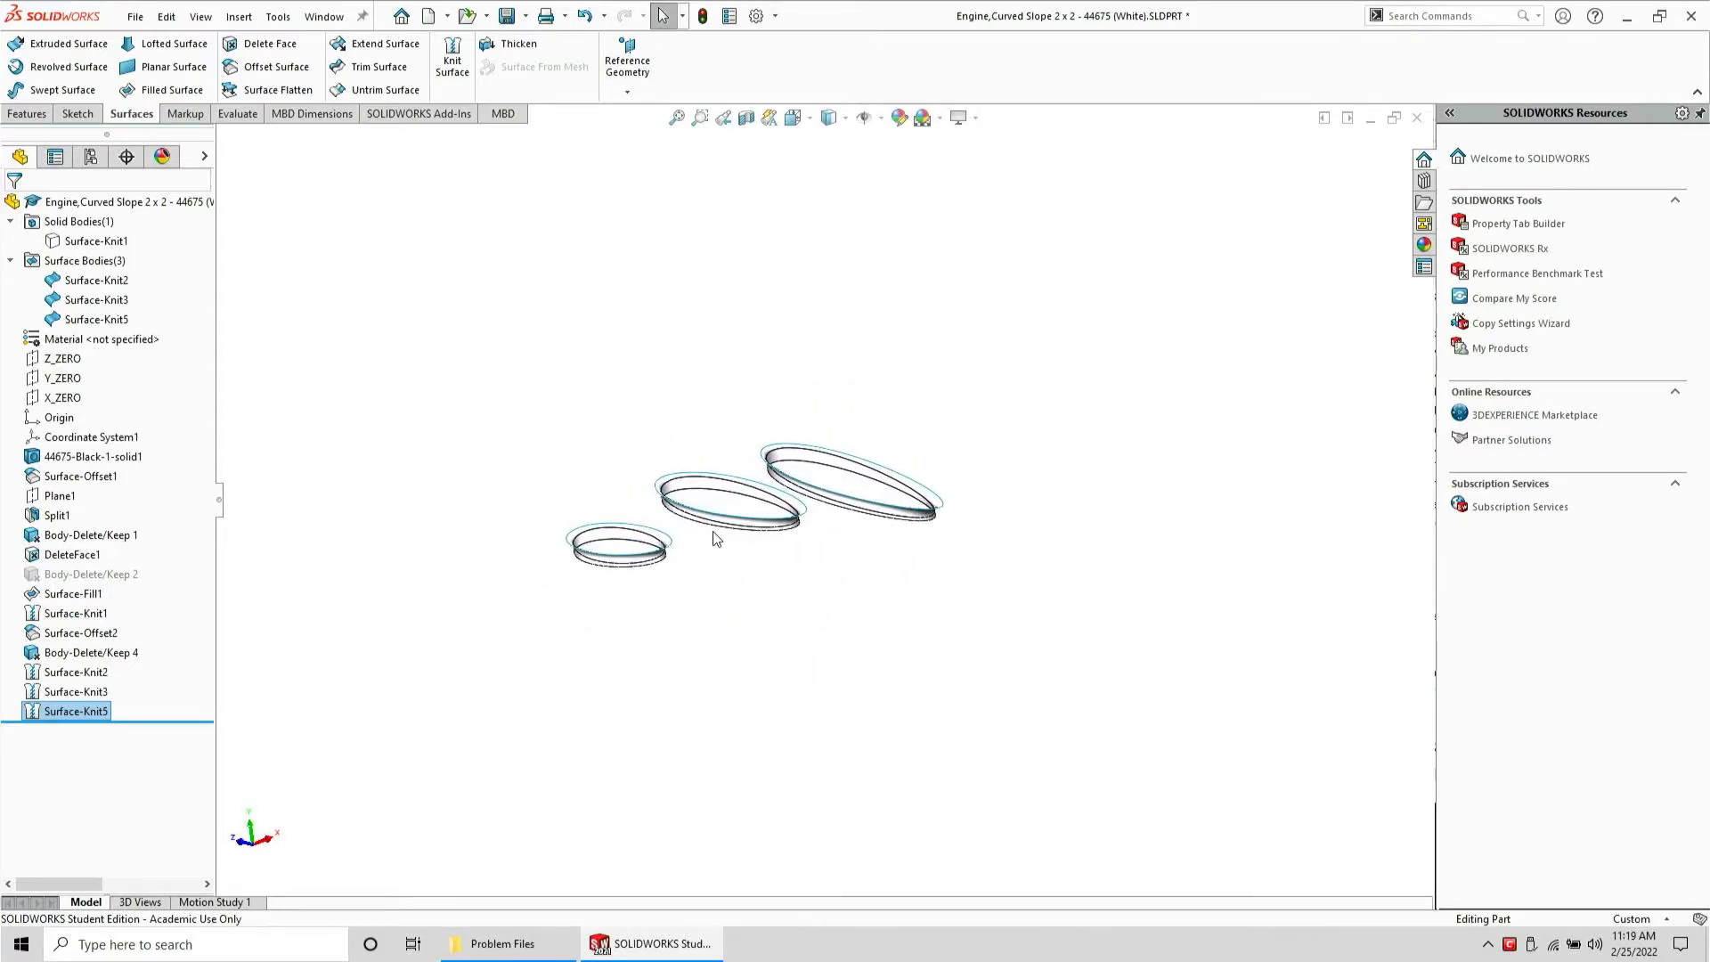
scroll(686, 481, "down", 5)
left_click(711, 475)
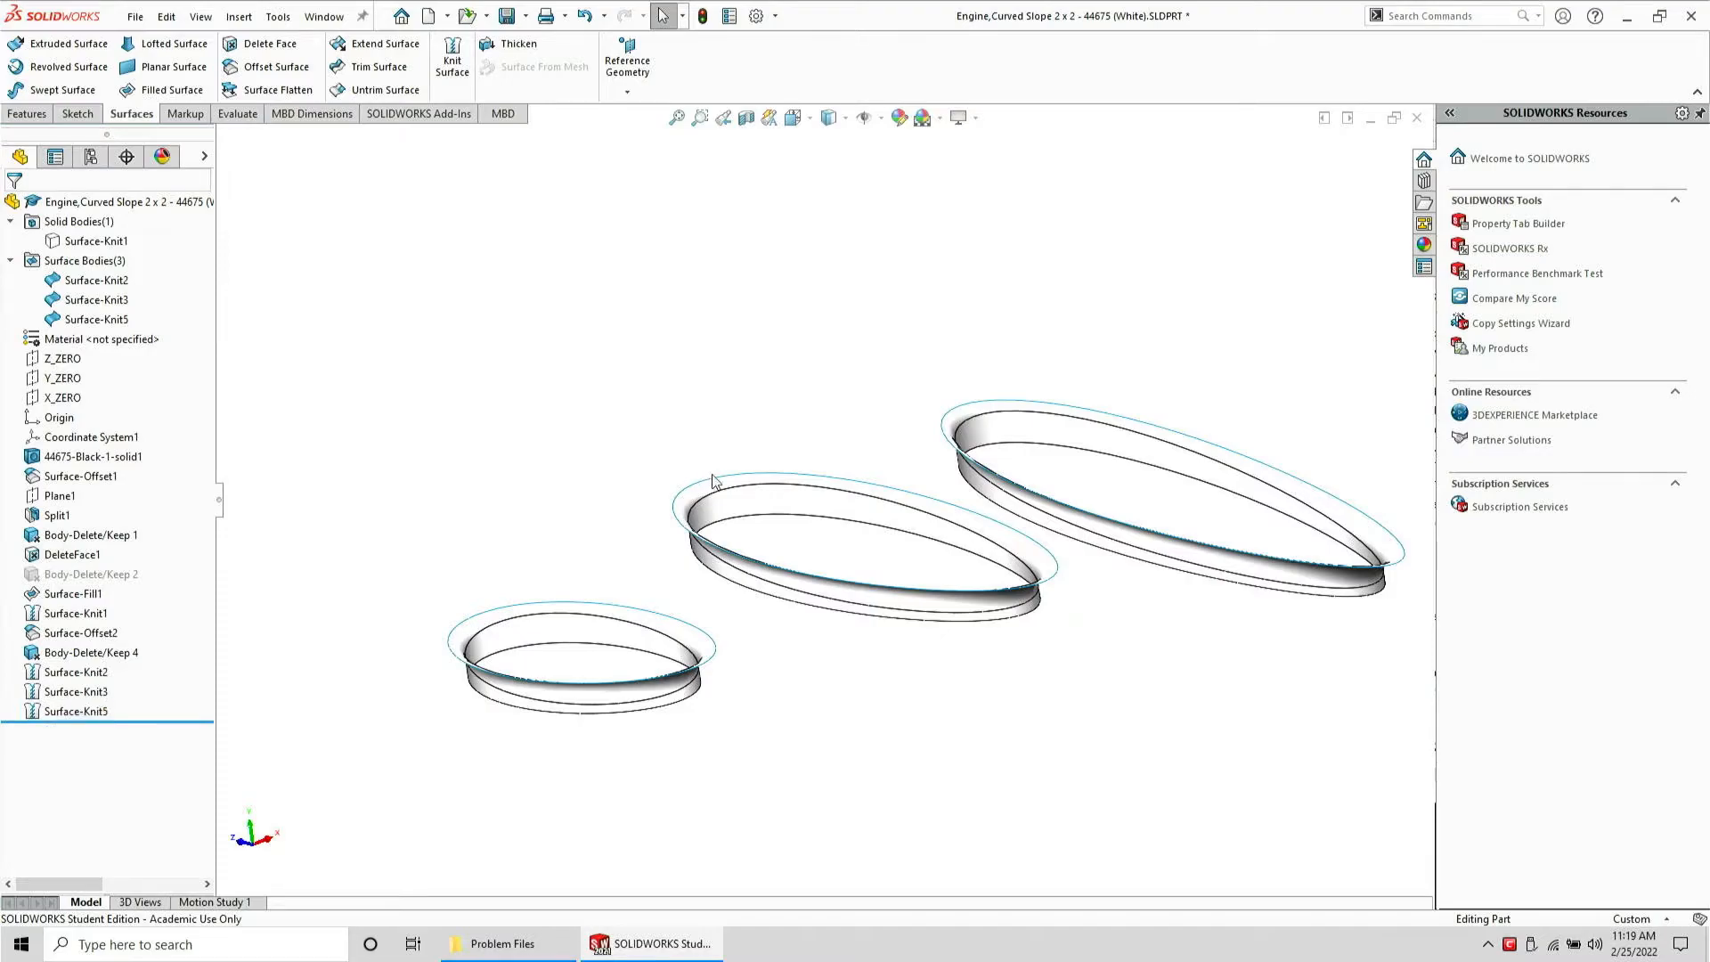
left_click(729, 480)
left_click(720, 479)
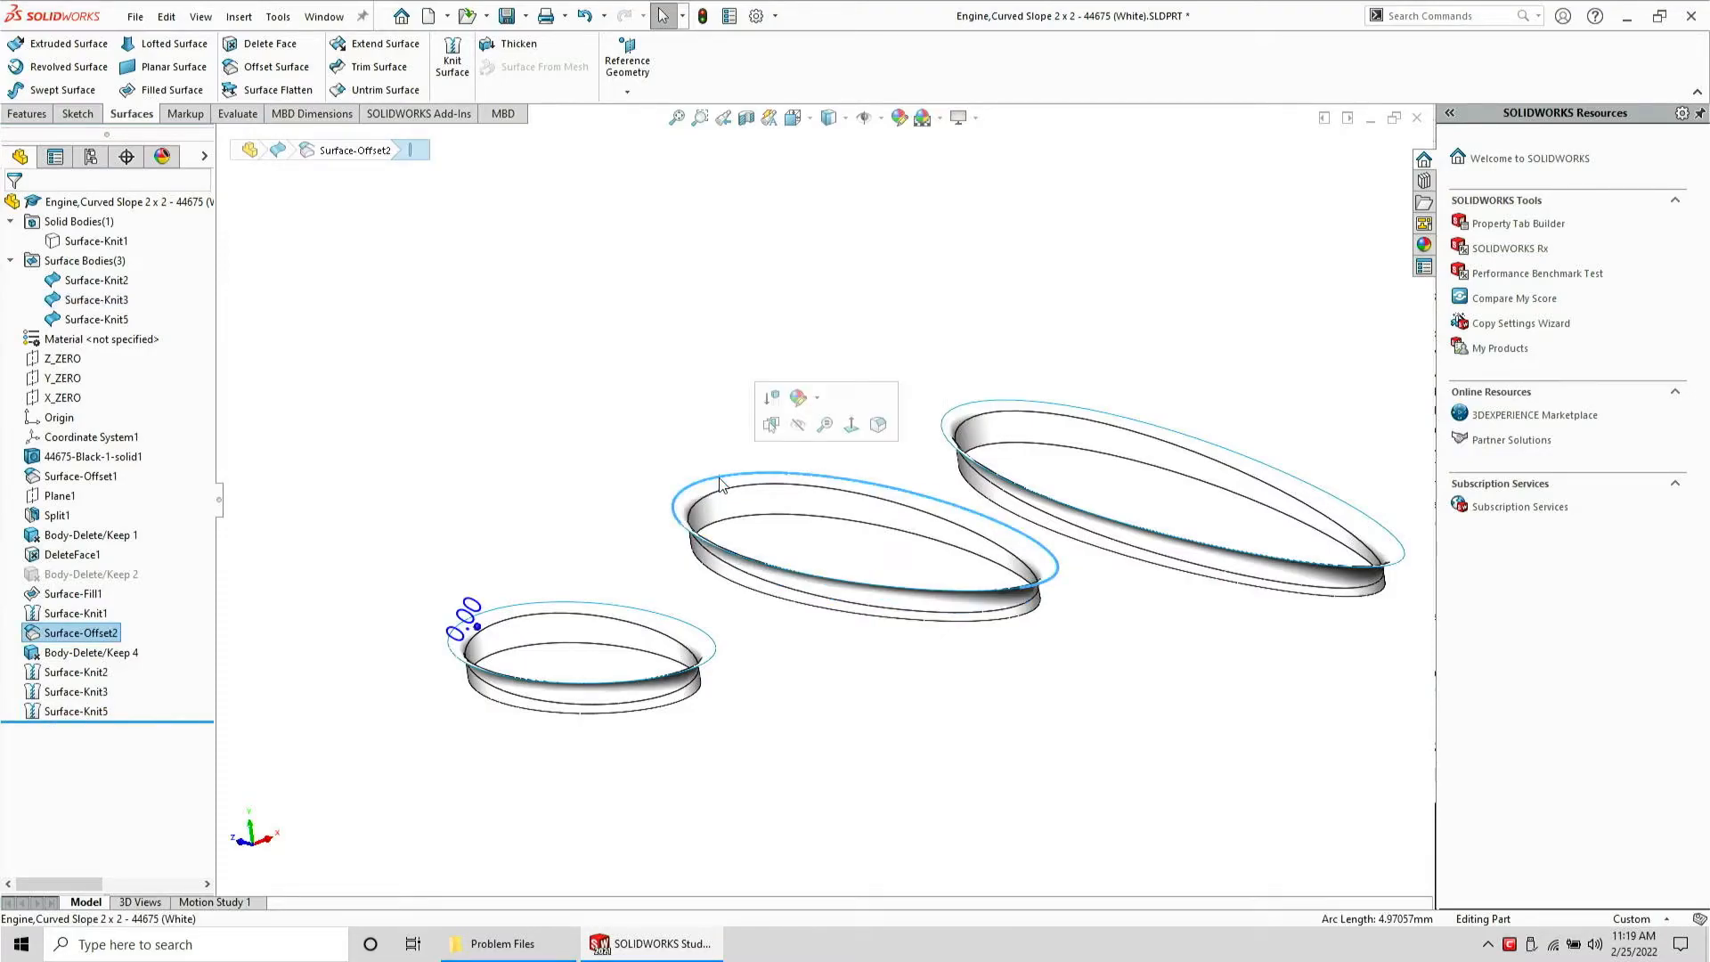
middle_click_drag(768, 494, 714, 531)
scroll(711, 599, "up", 5)
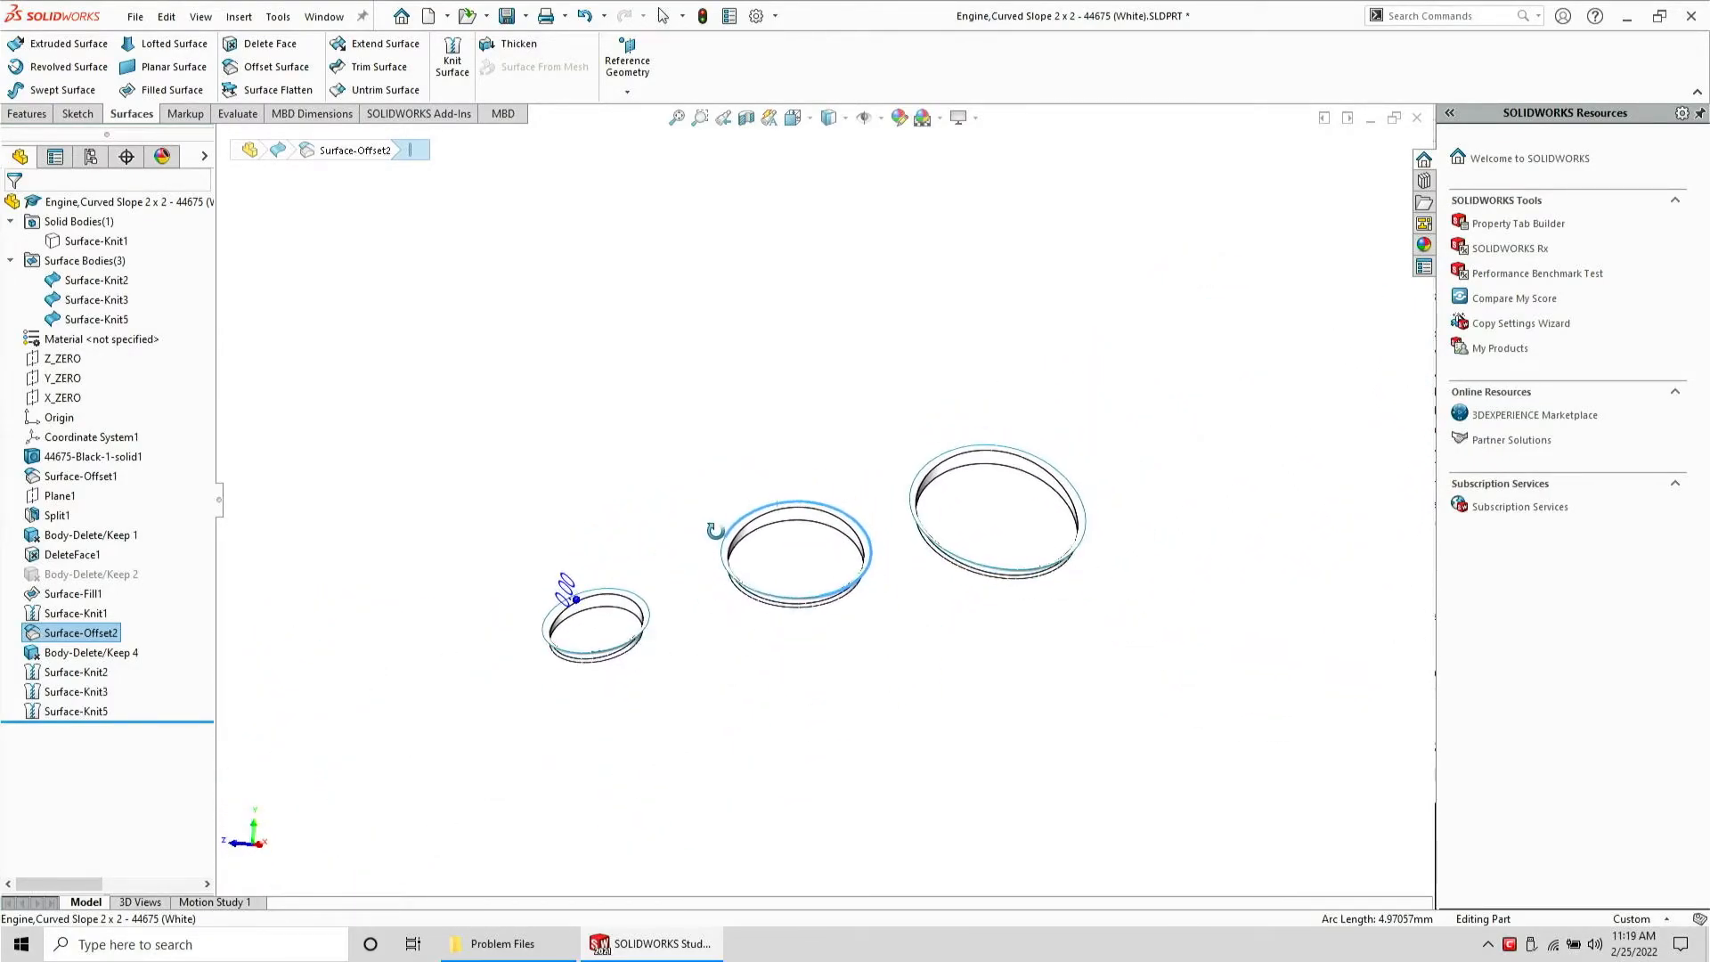
scroll(708, 554, "down", 1)
left_click(605, 643)
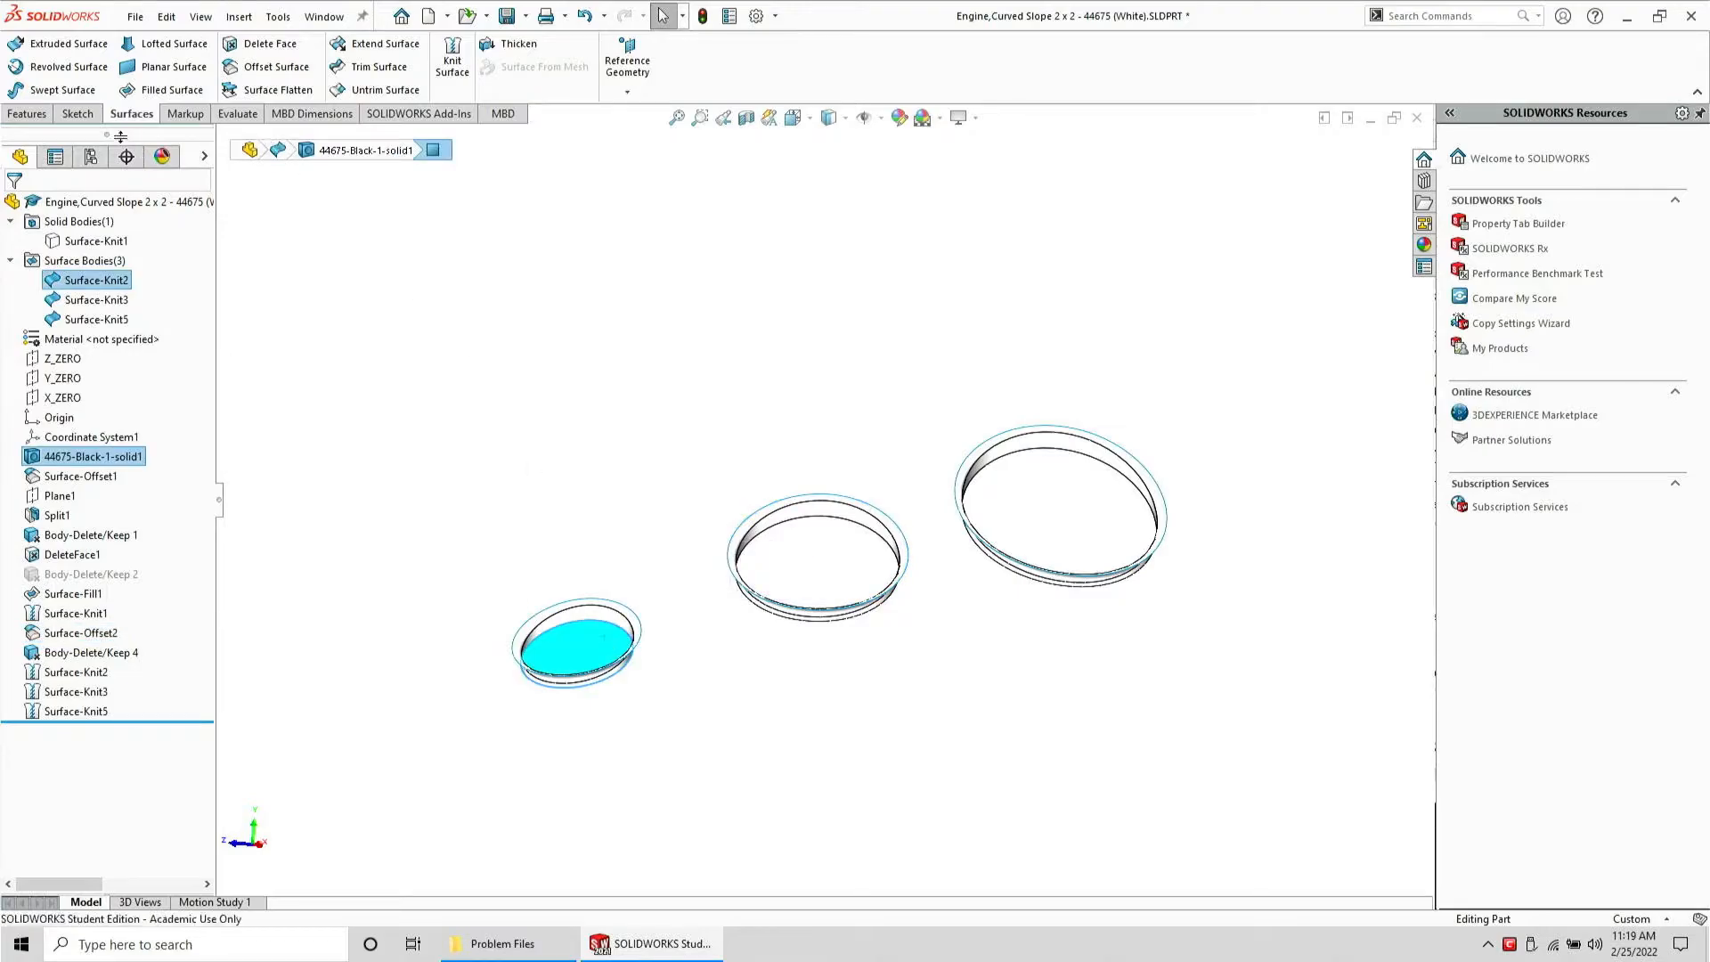
left_click(71, 116)
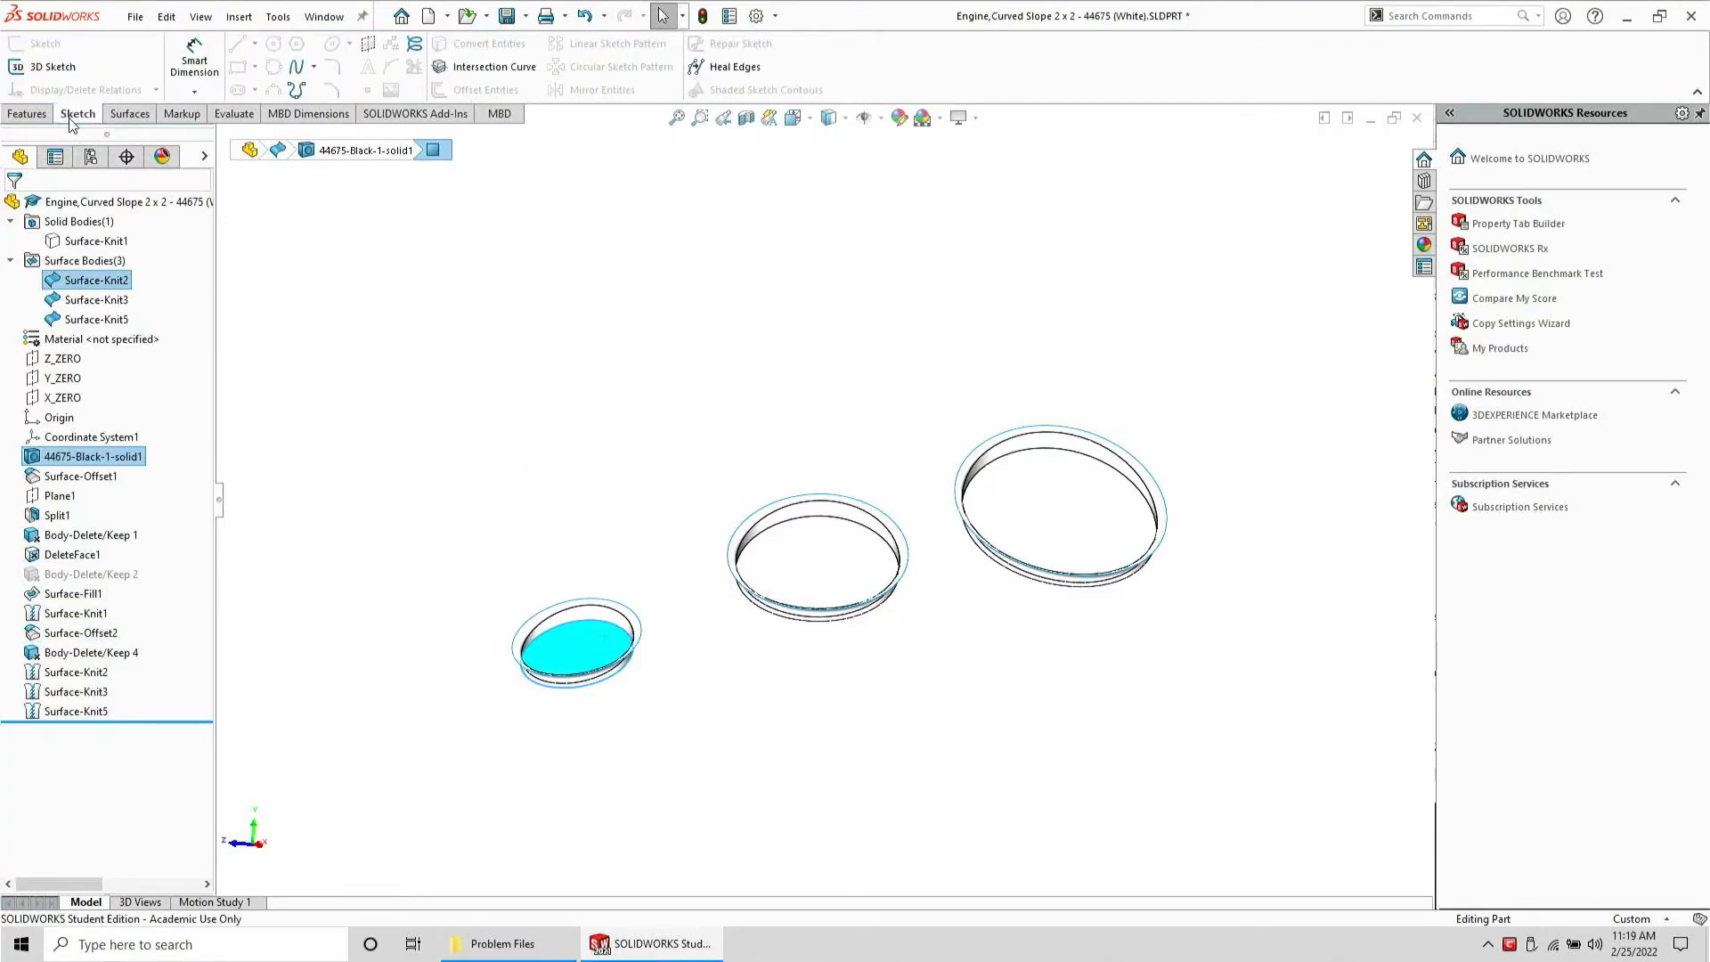
left_click(817, 537)
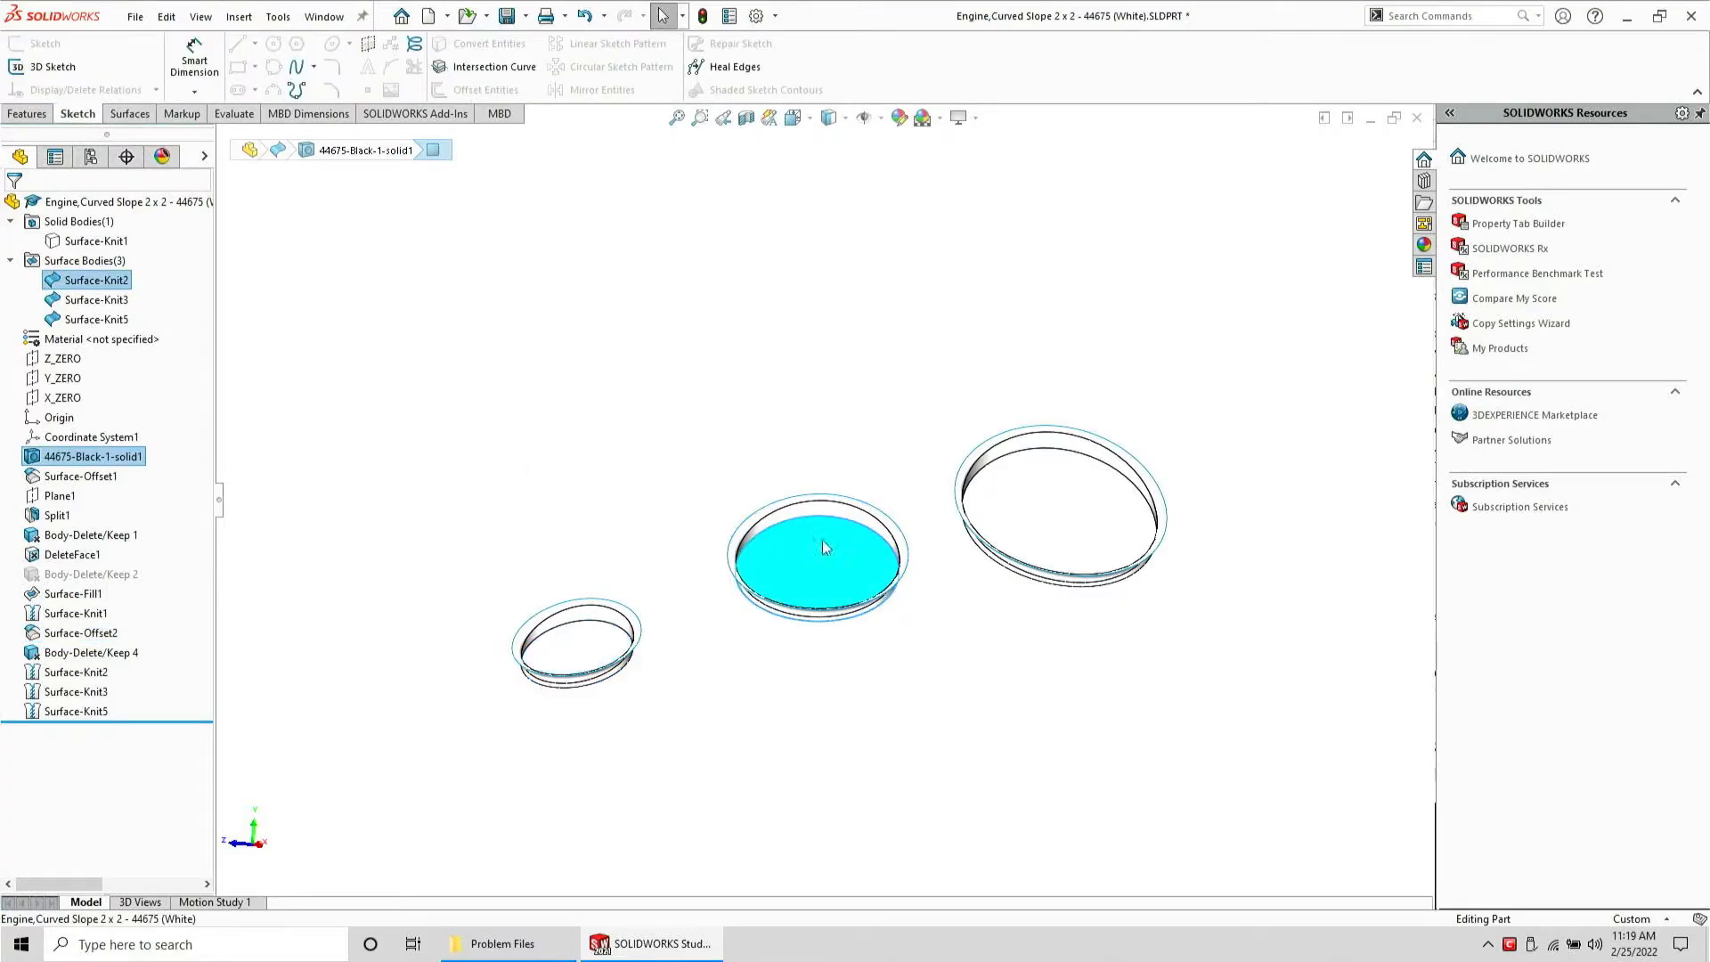
left_click(1047, 518)
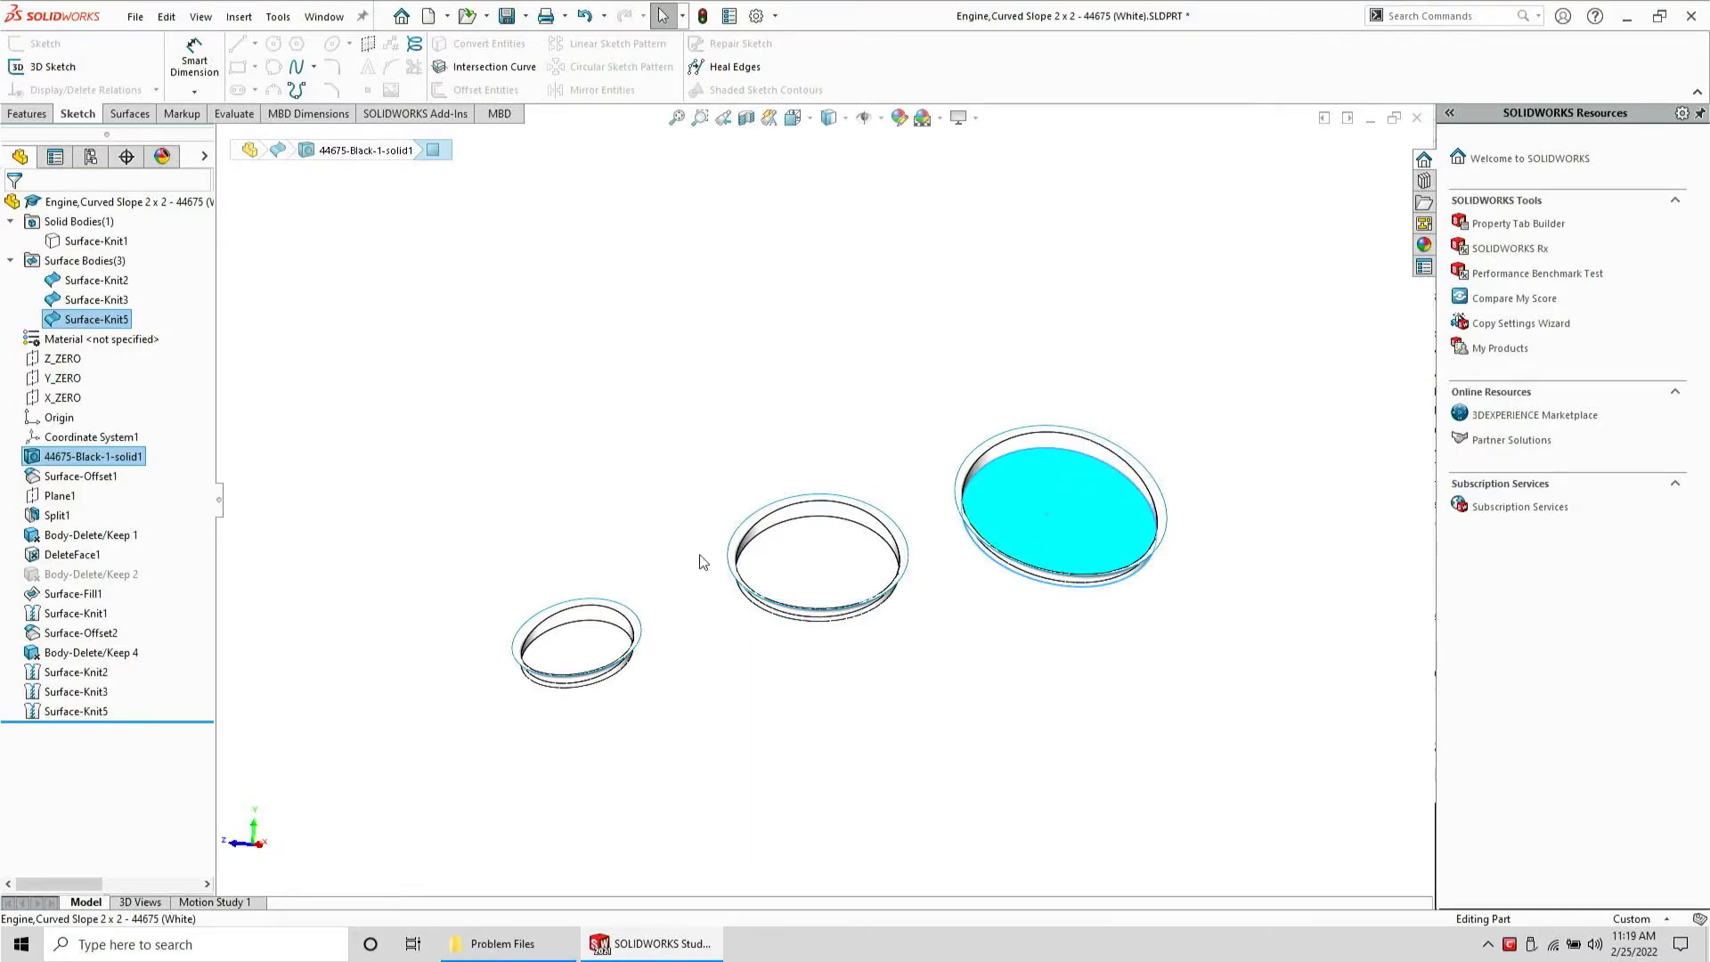
Temporarily show the Surface-Knit1 solid body to inspect the holes in the part, then hide it again
left_click(73, 242)
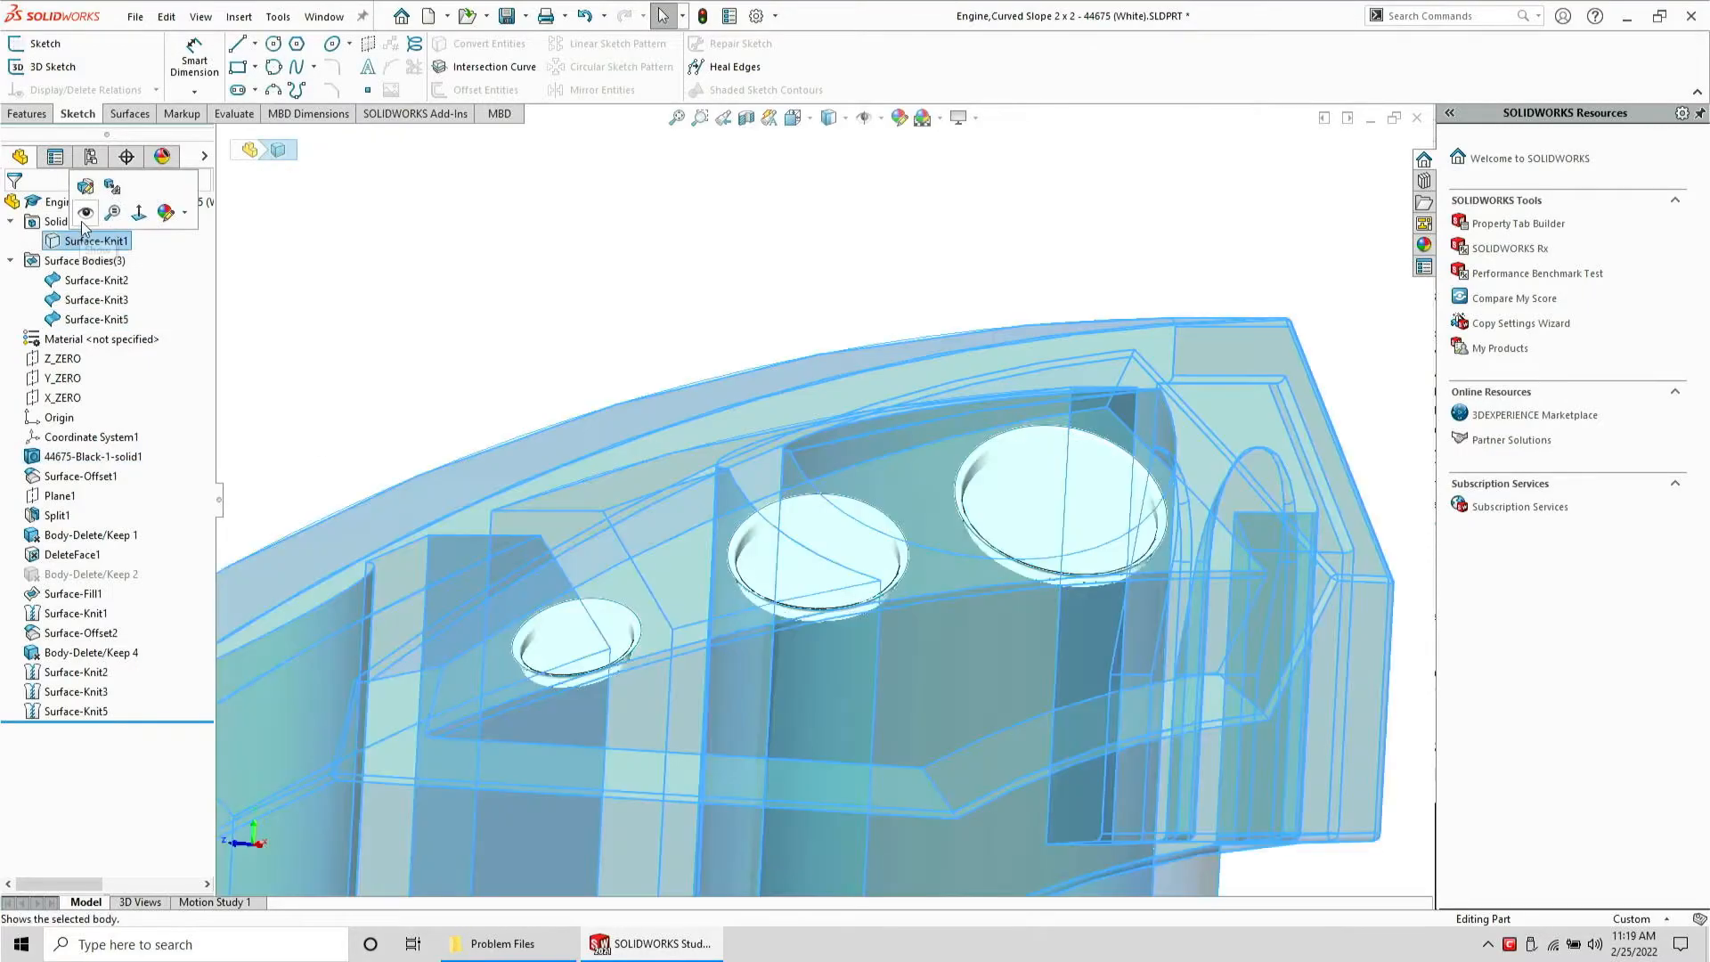
left_click(88, 214)
middle_click_drag(723, 369, 773, 481)
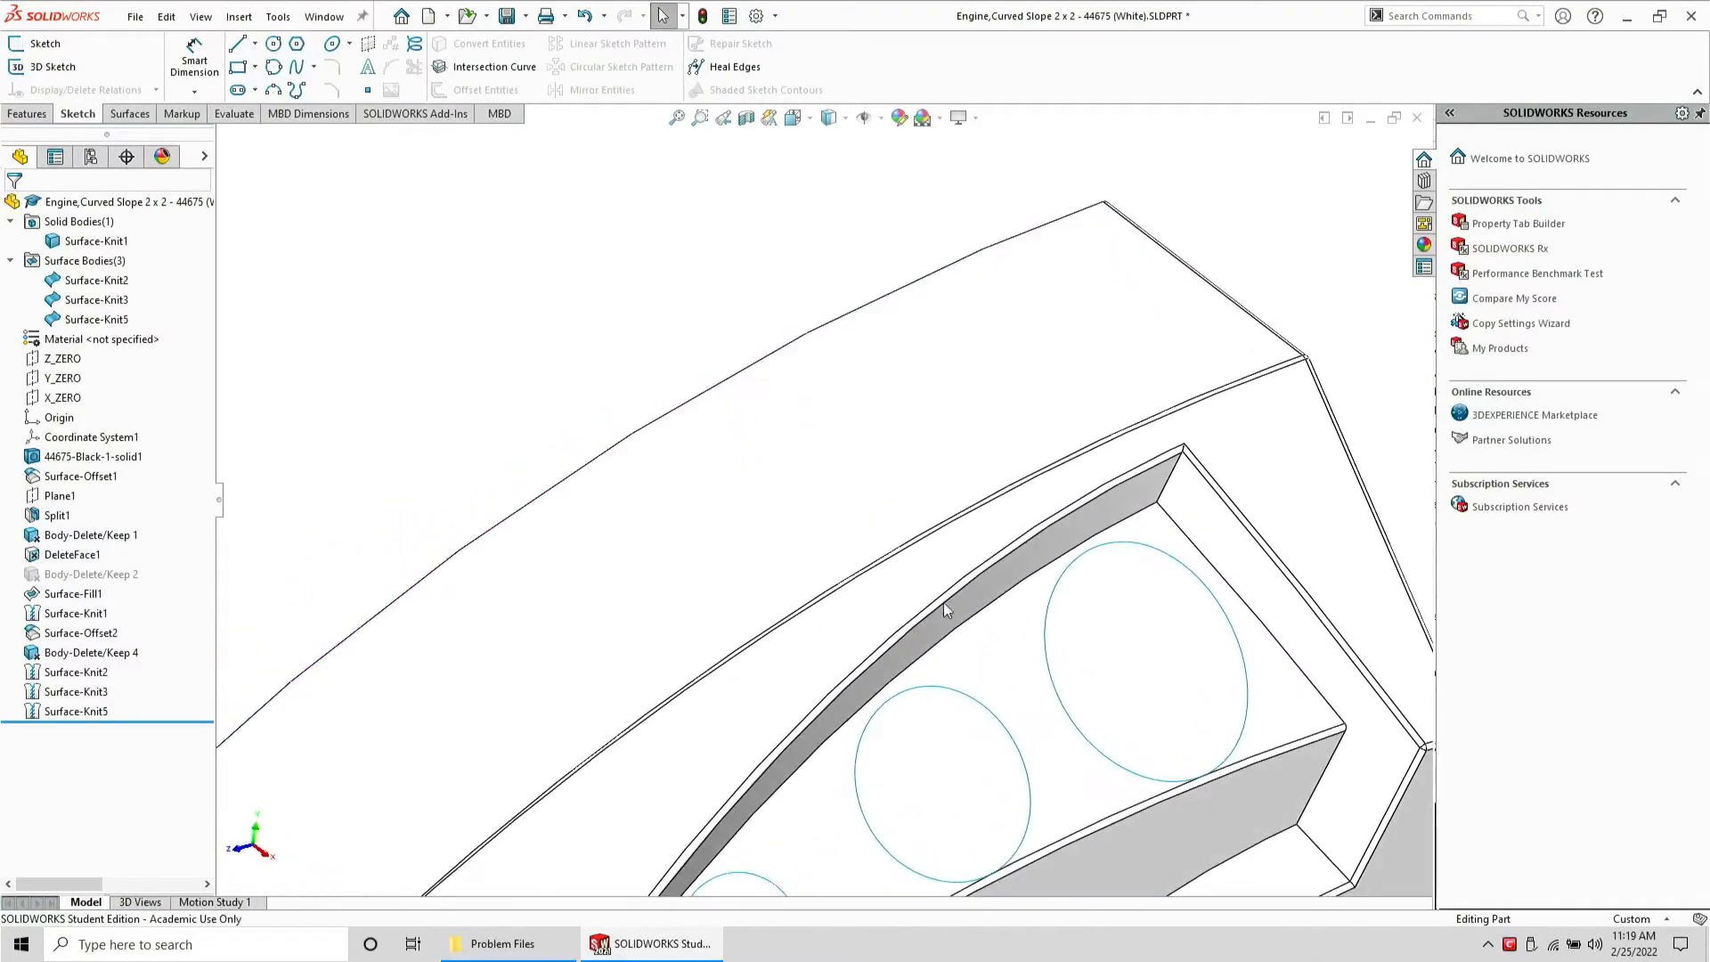
scroll(1024, 628, "up", 5)
scroll(1087, 647, "down", 2)
middle_click_drag(877, 584, 895, 631)
scroll(774, 725, "down", 2)
left_click(828, 694)
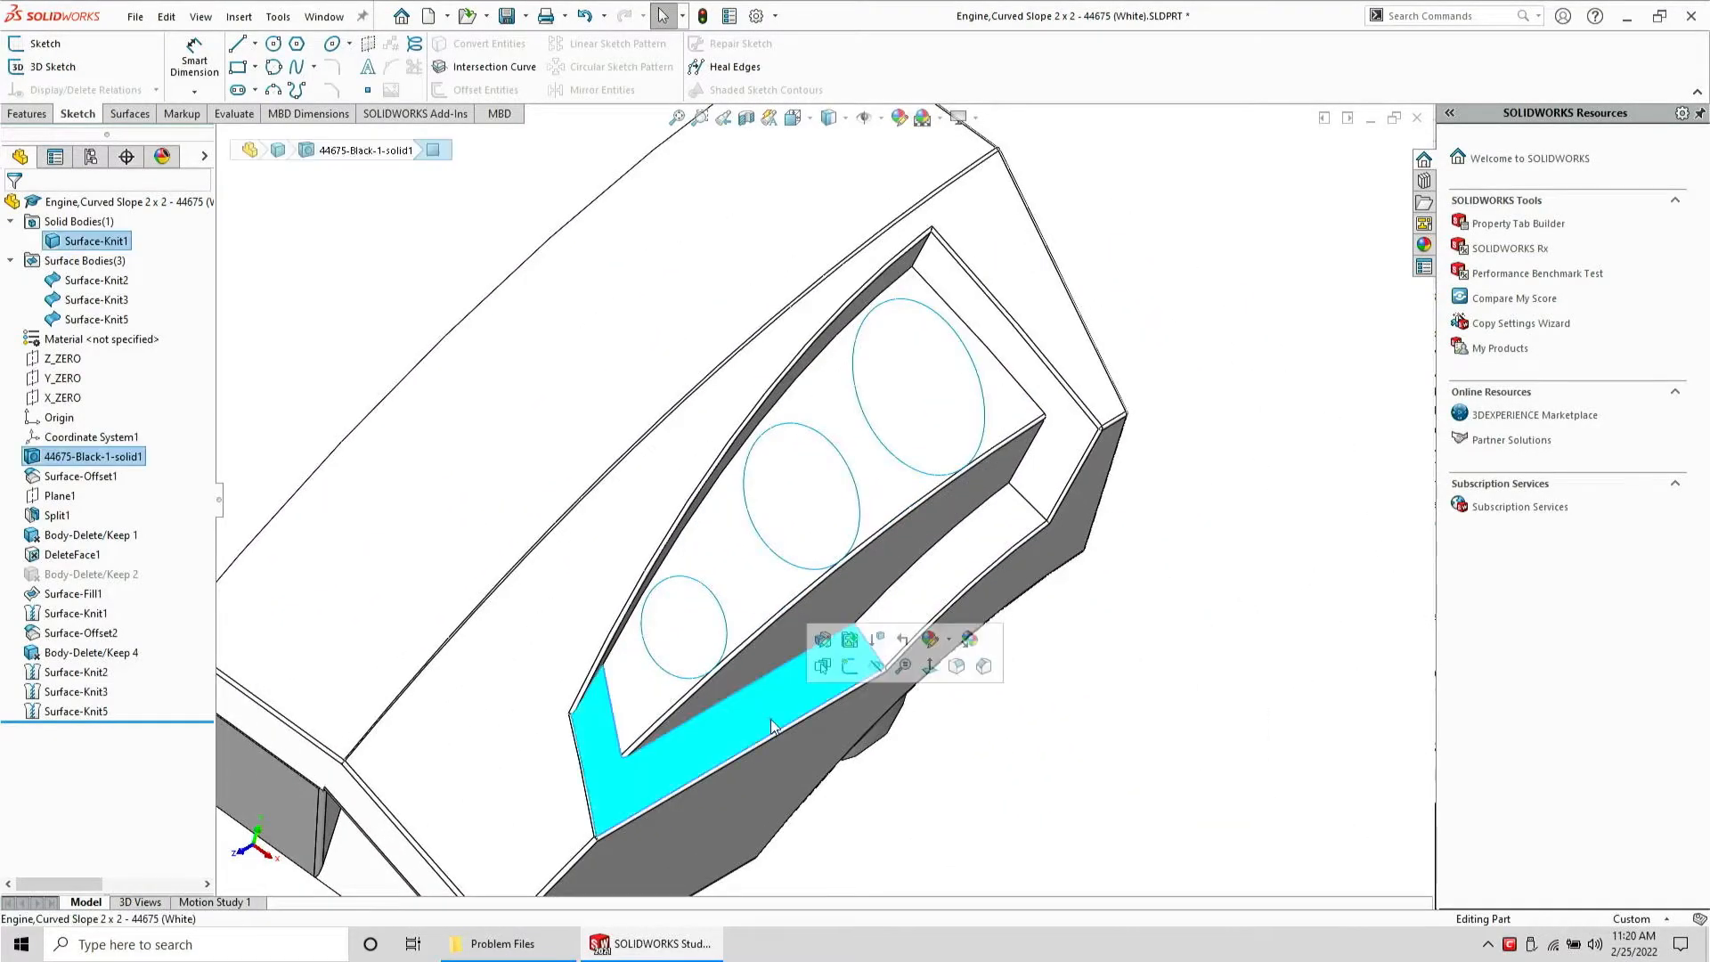
middle_click_drag(736, 669, 687, 512)
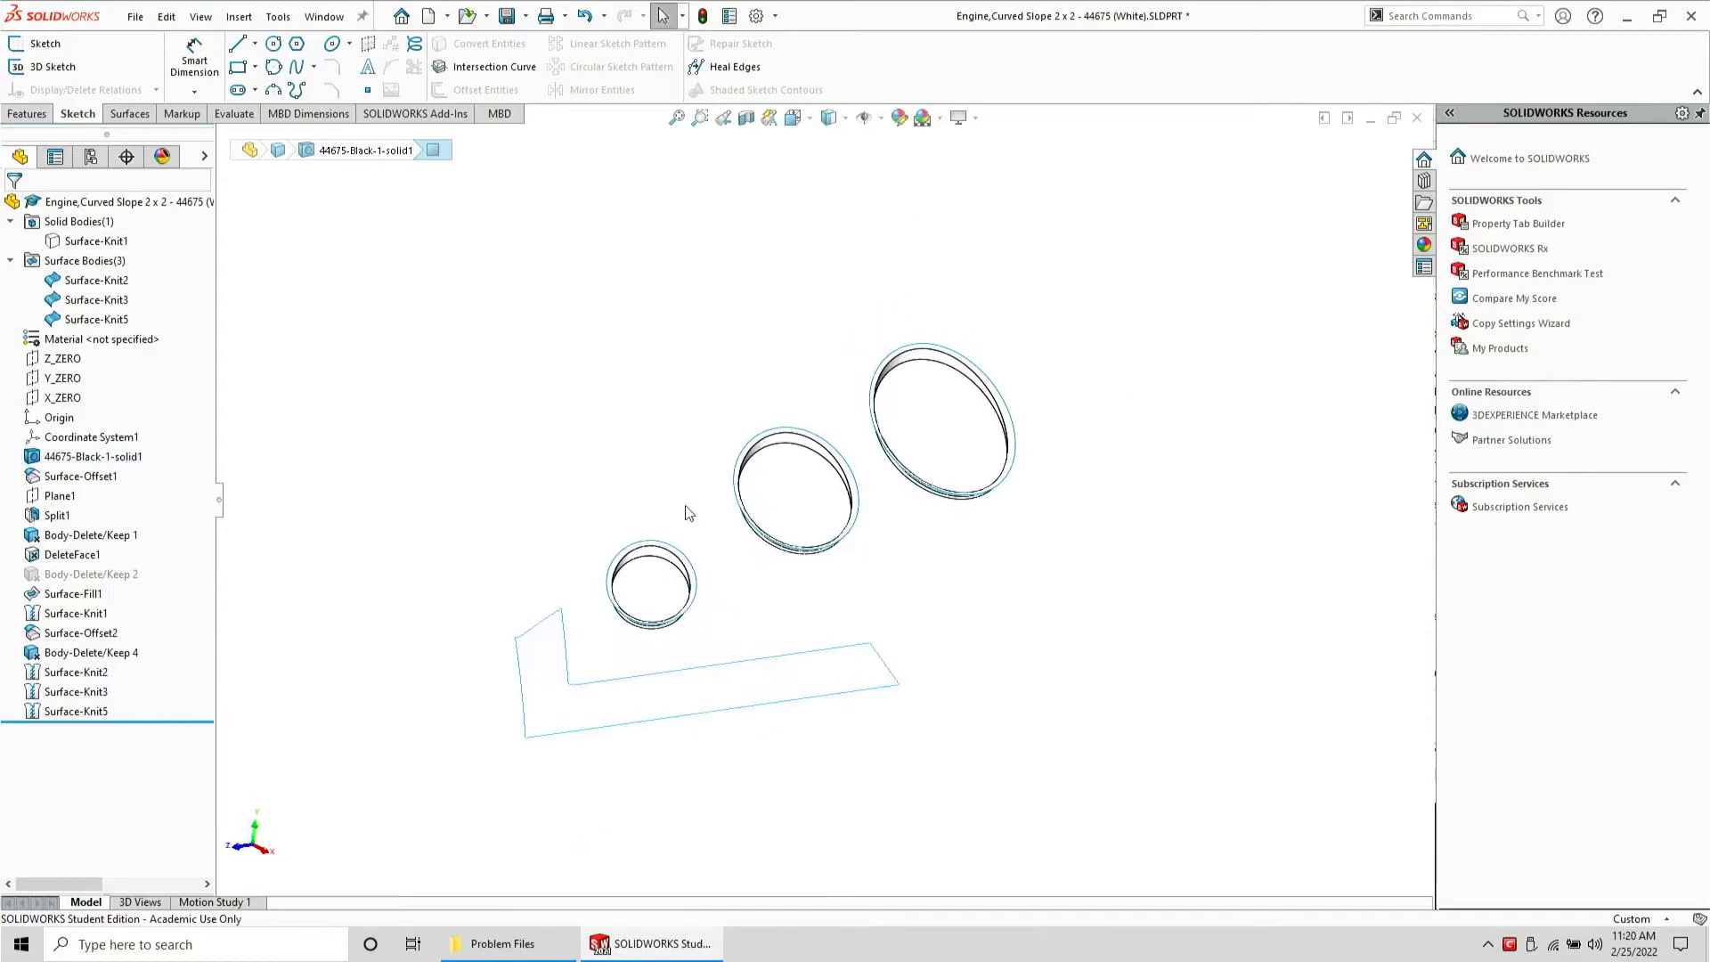
Start a 3D sketch and convert the smallest hole surface's edge loop into sketch entities
left_click(472, 339)
left_click(52, 67)
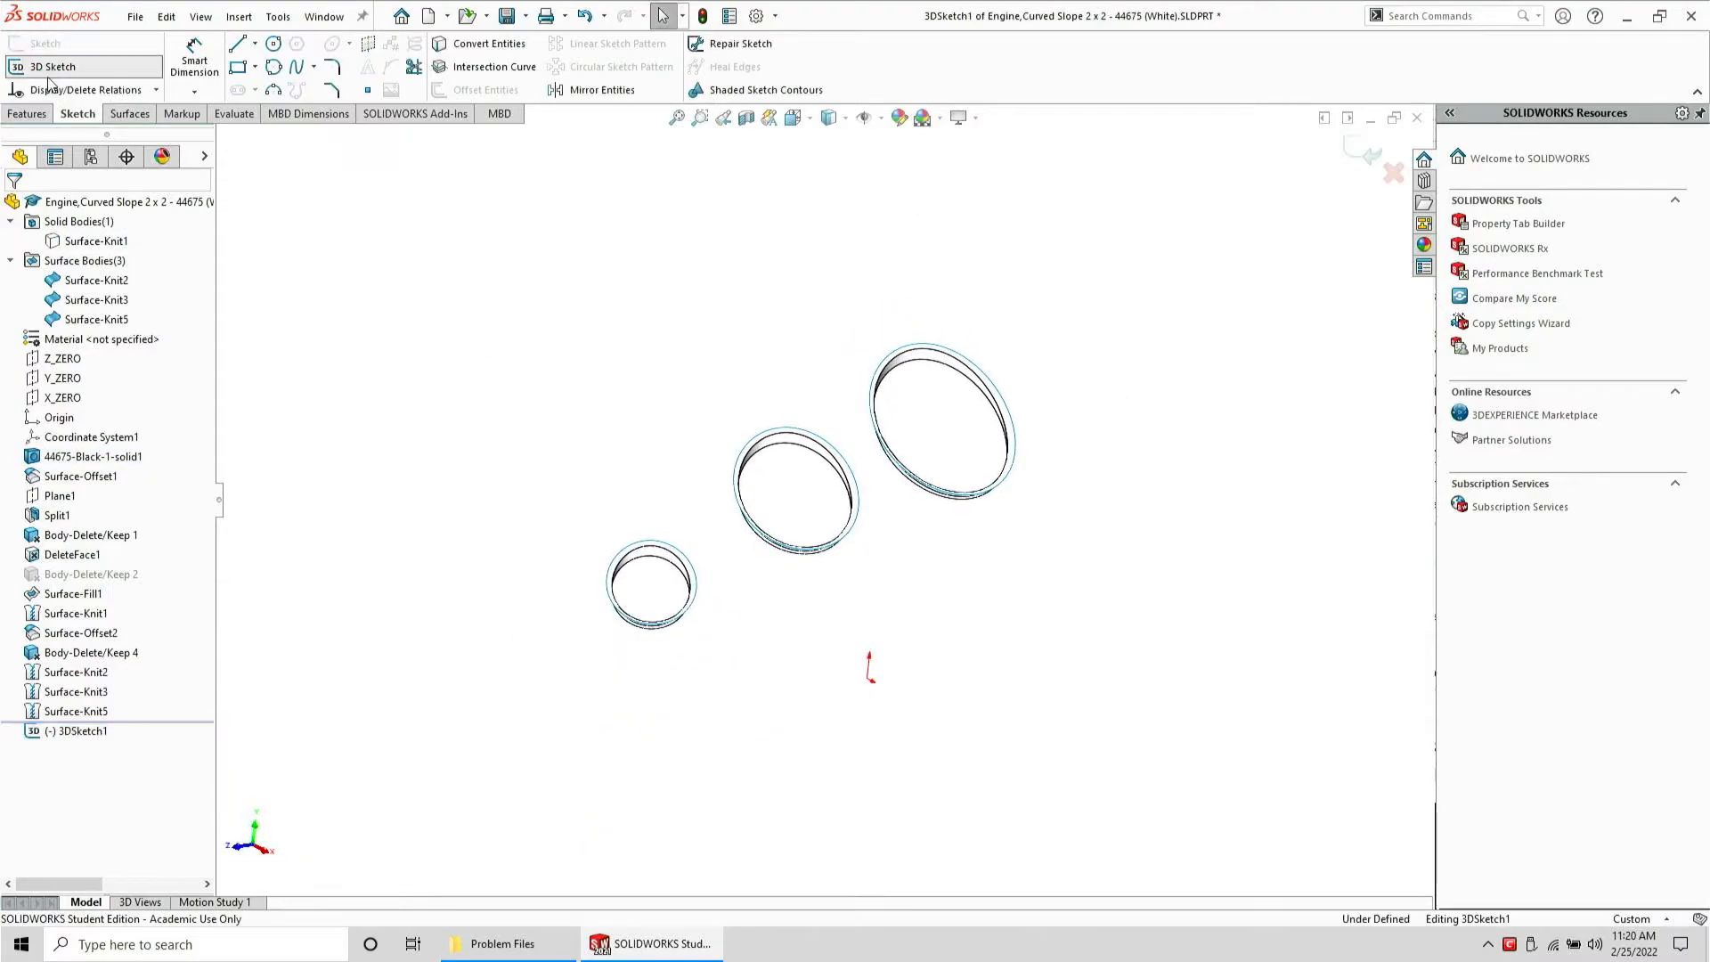
right_click(695, 580)
left_click(756, 611)
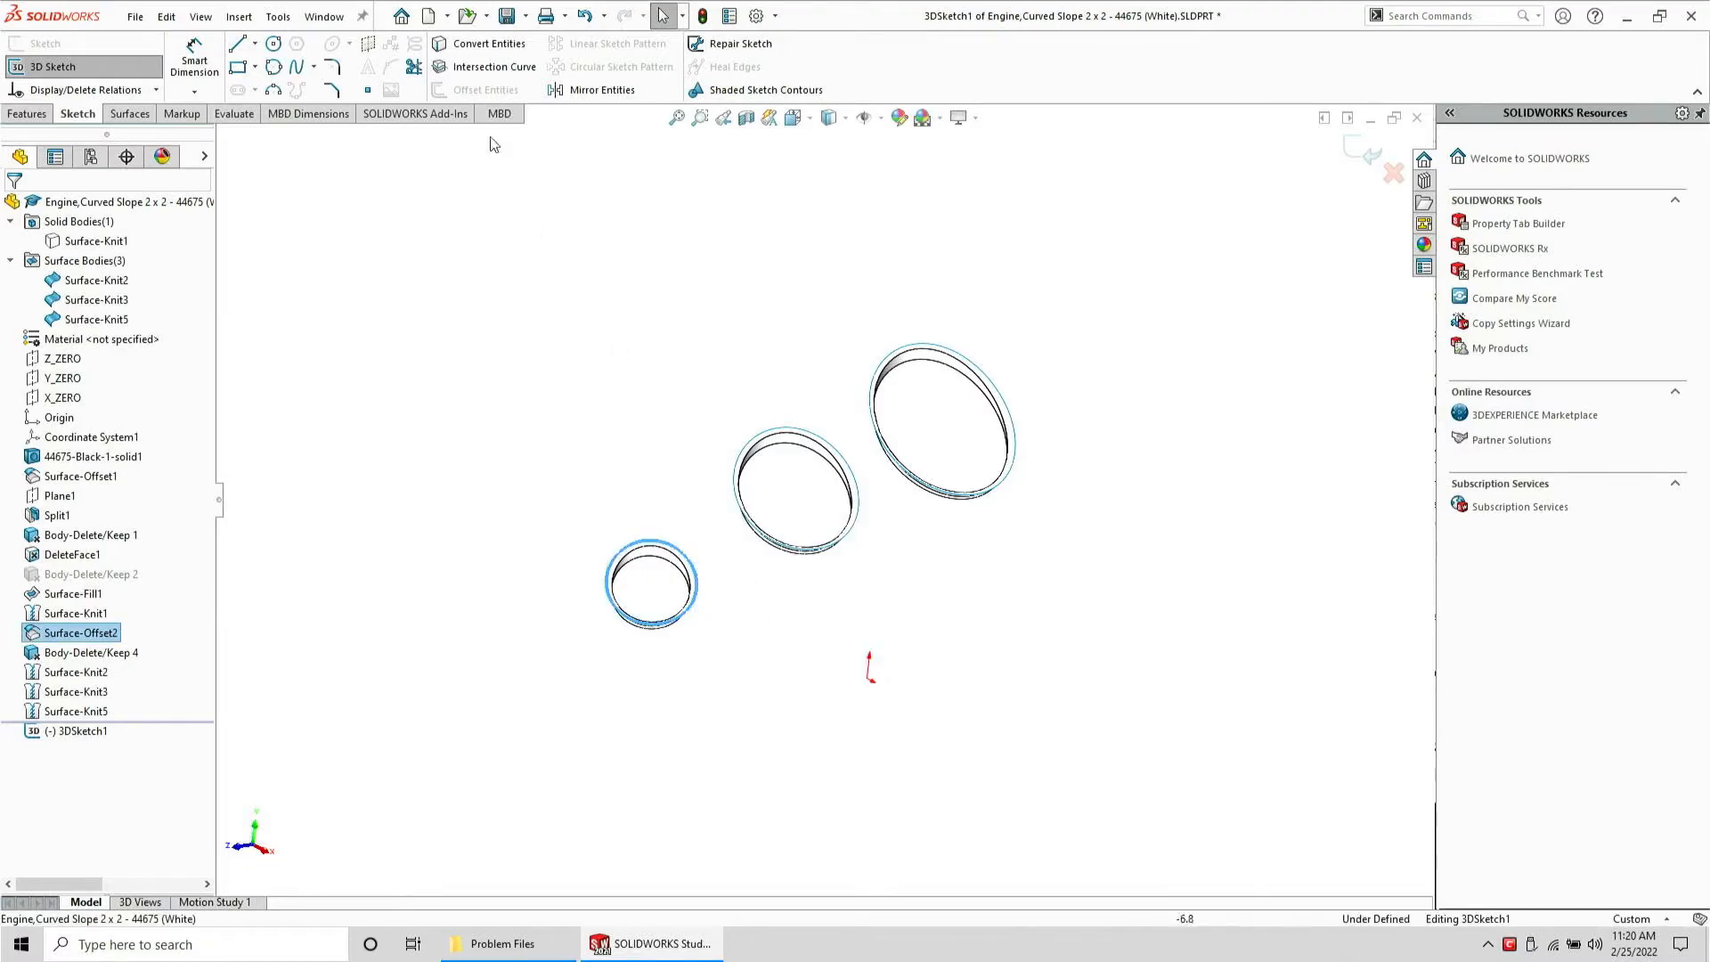
left_click(493, 51)
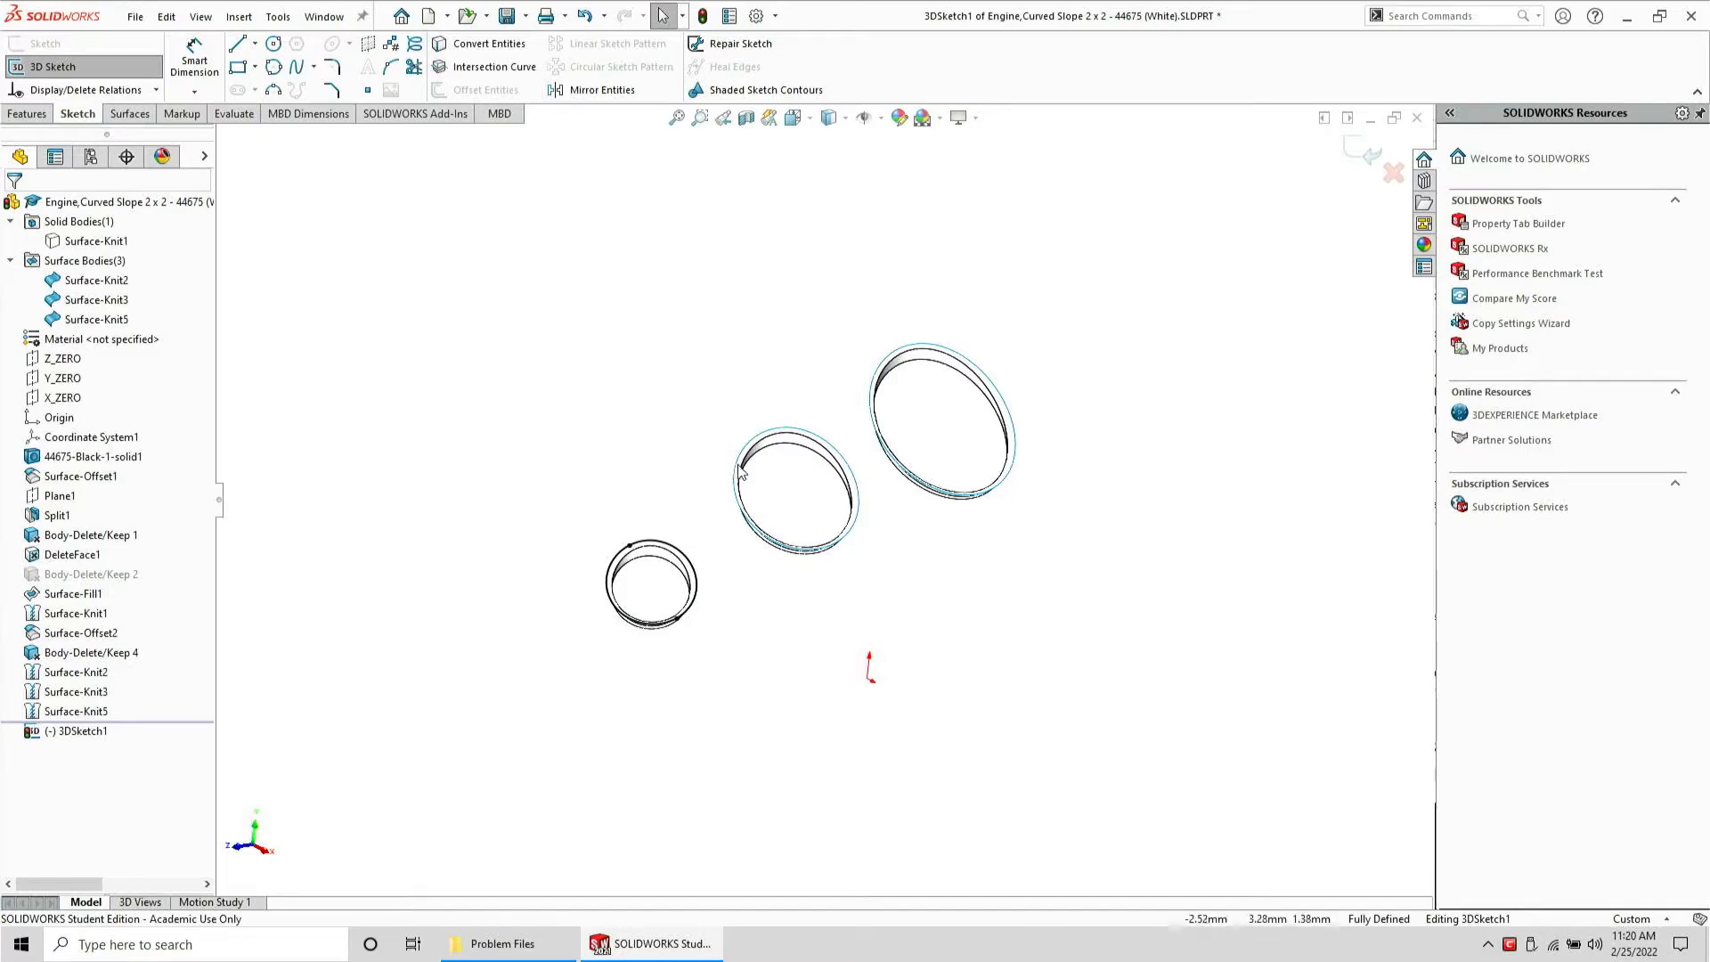
Convert the open edge loops of the middle and largest hole surfaces into sketch entities
right_click(741, 474)
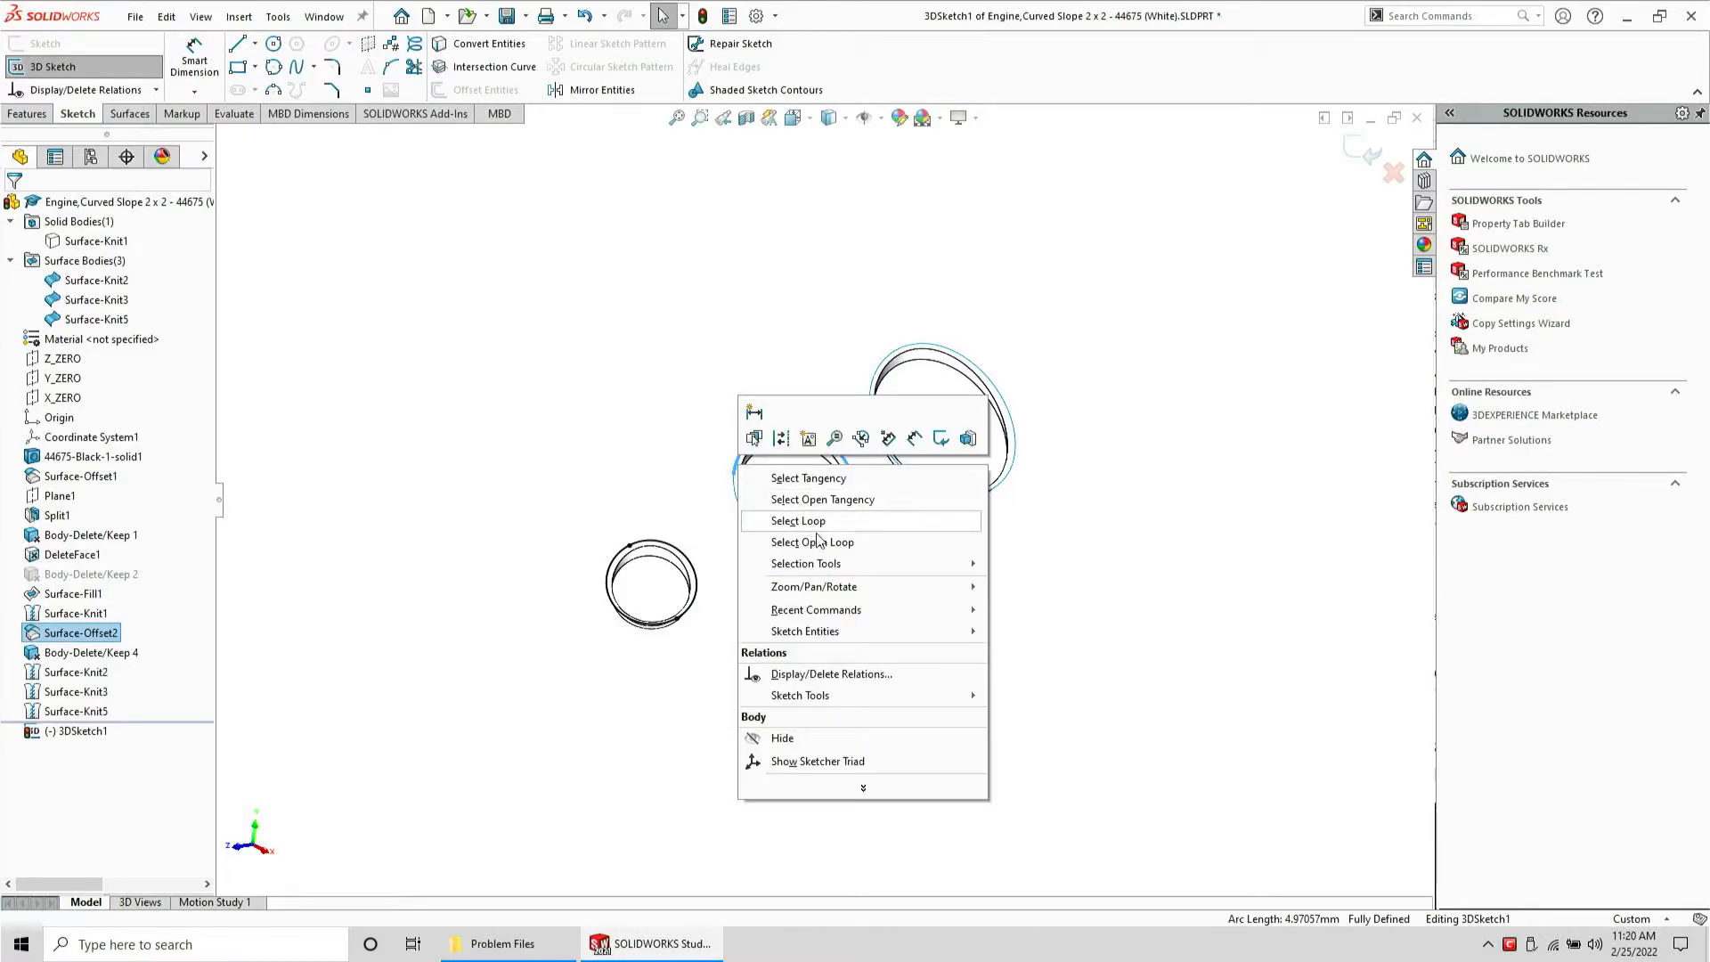
left_click(787, 543)
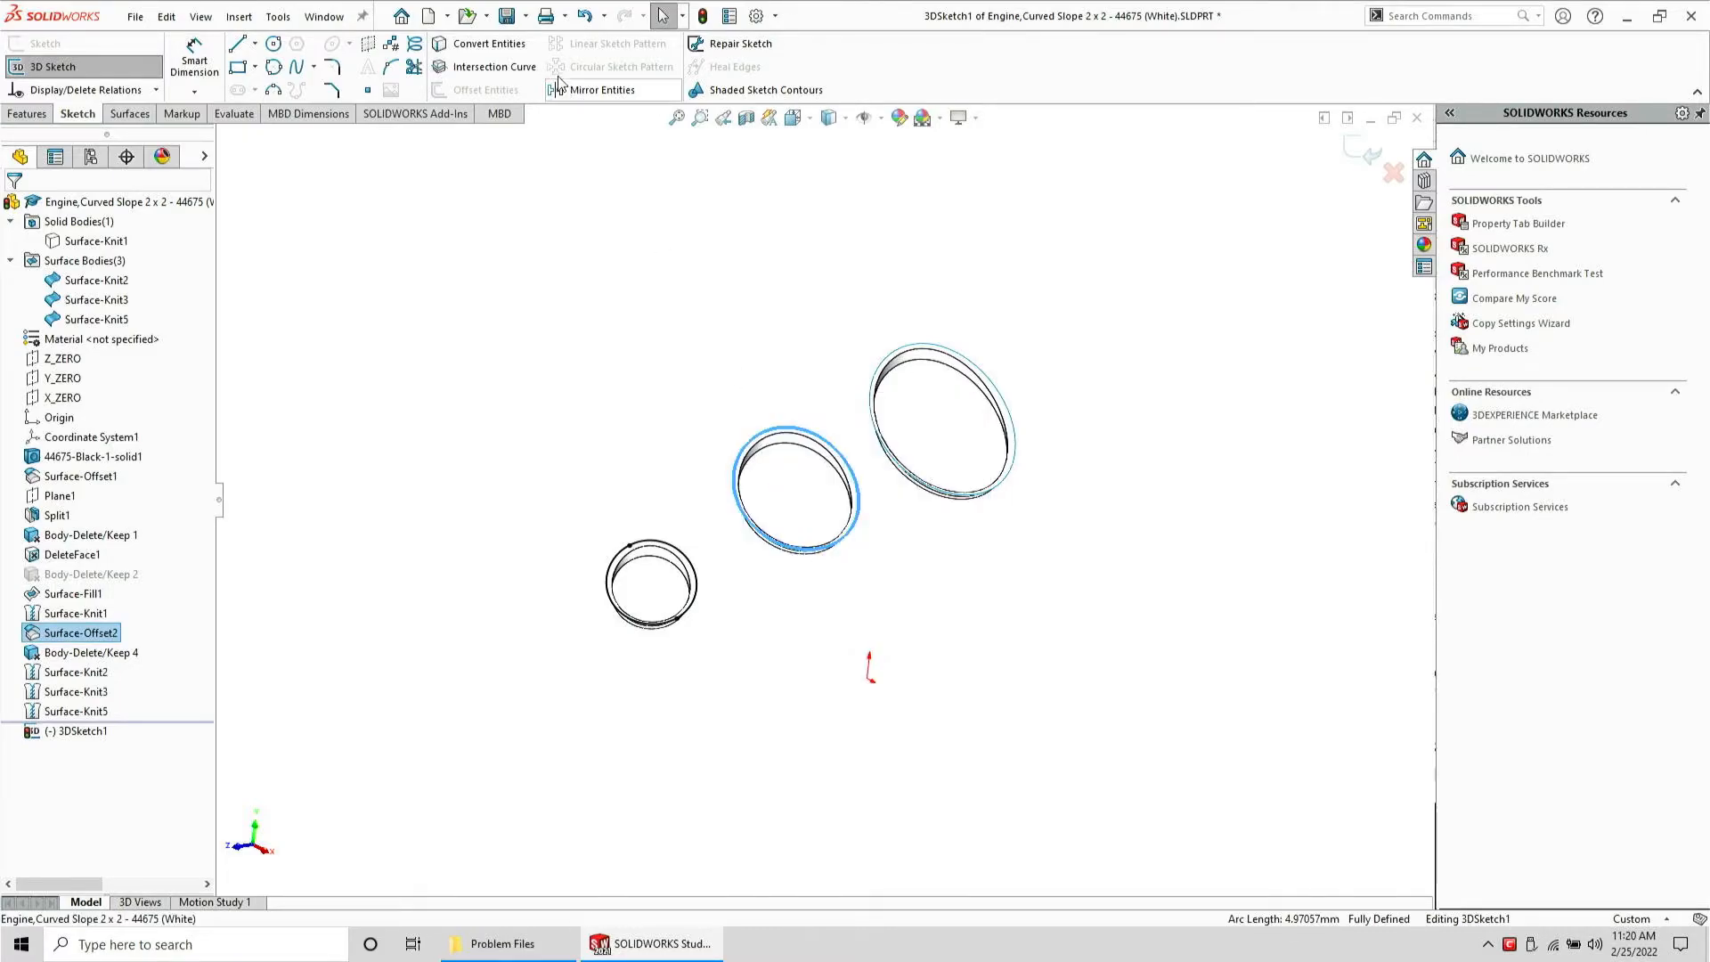
left_click(496, 50)
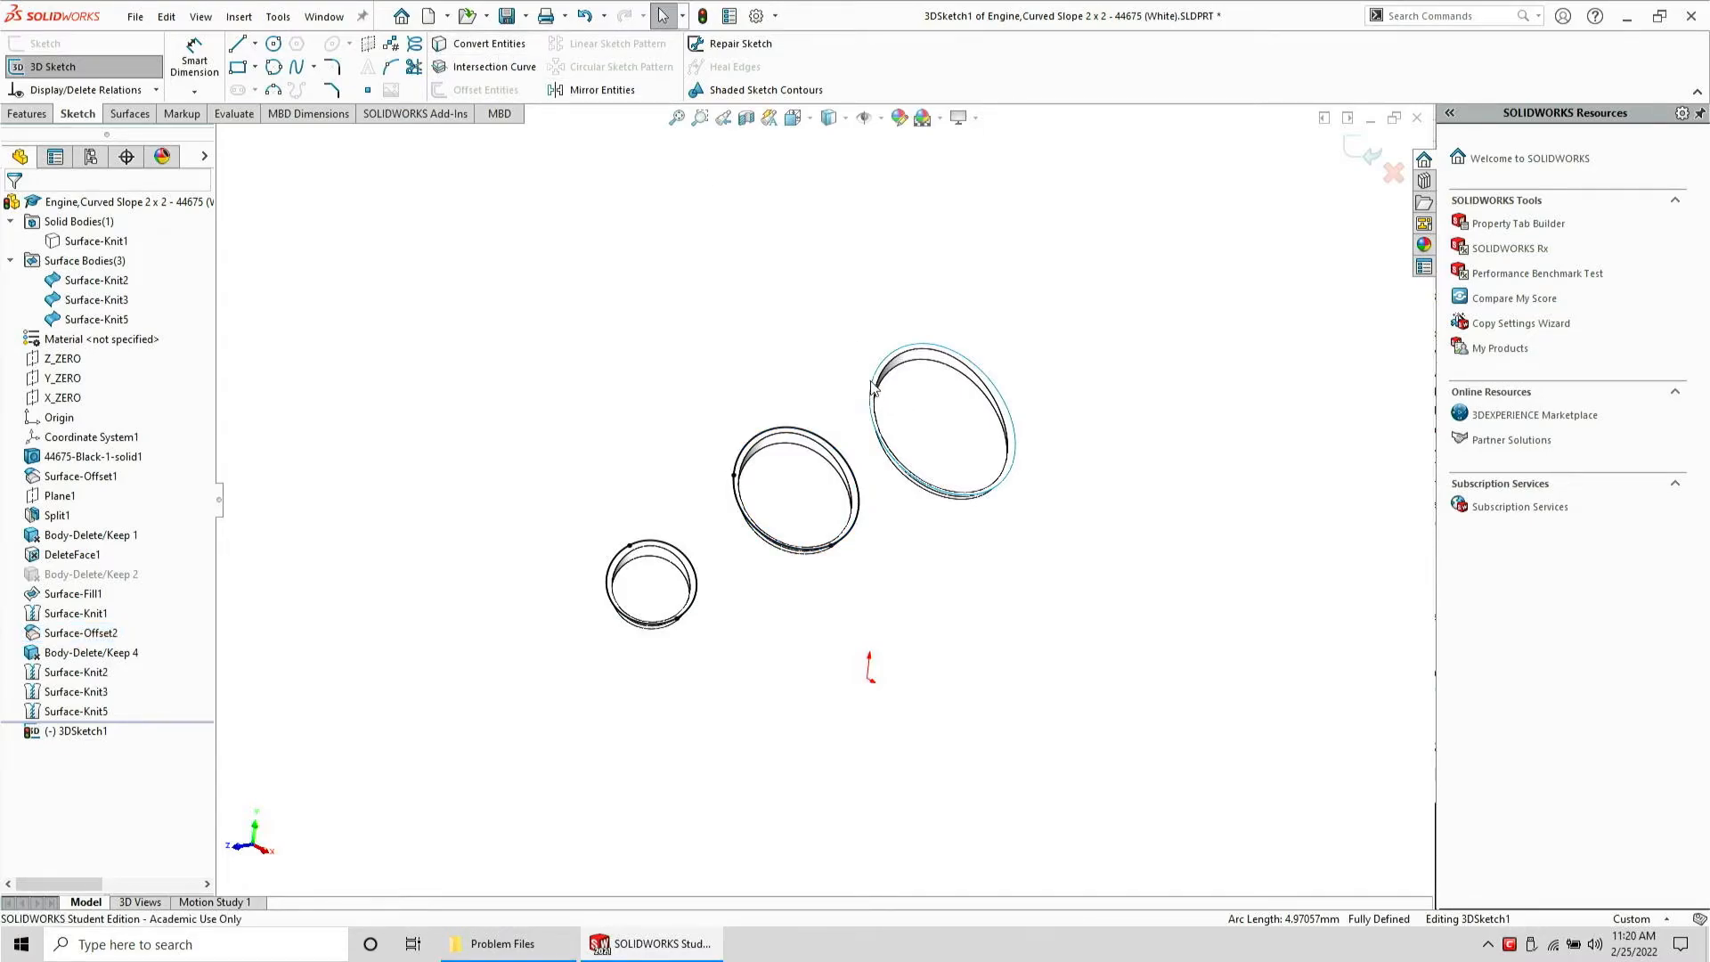
right_click(876, 387)
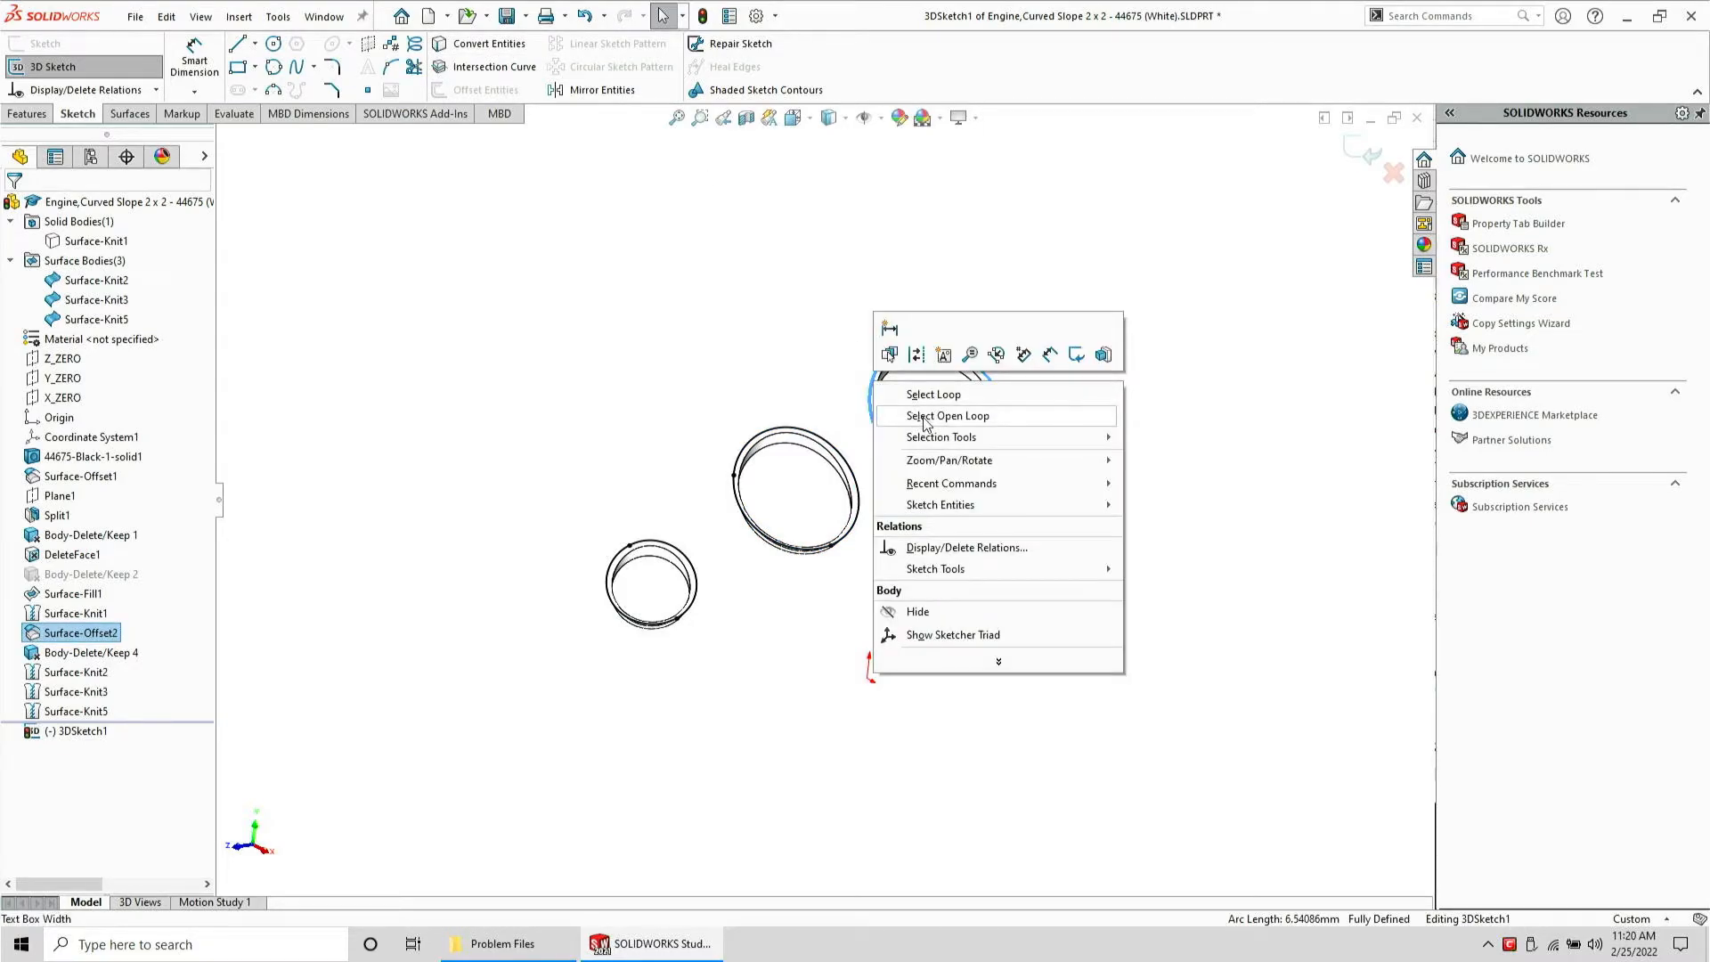
left_click(922, 419)
left_click(466, 45)
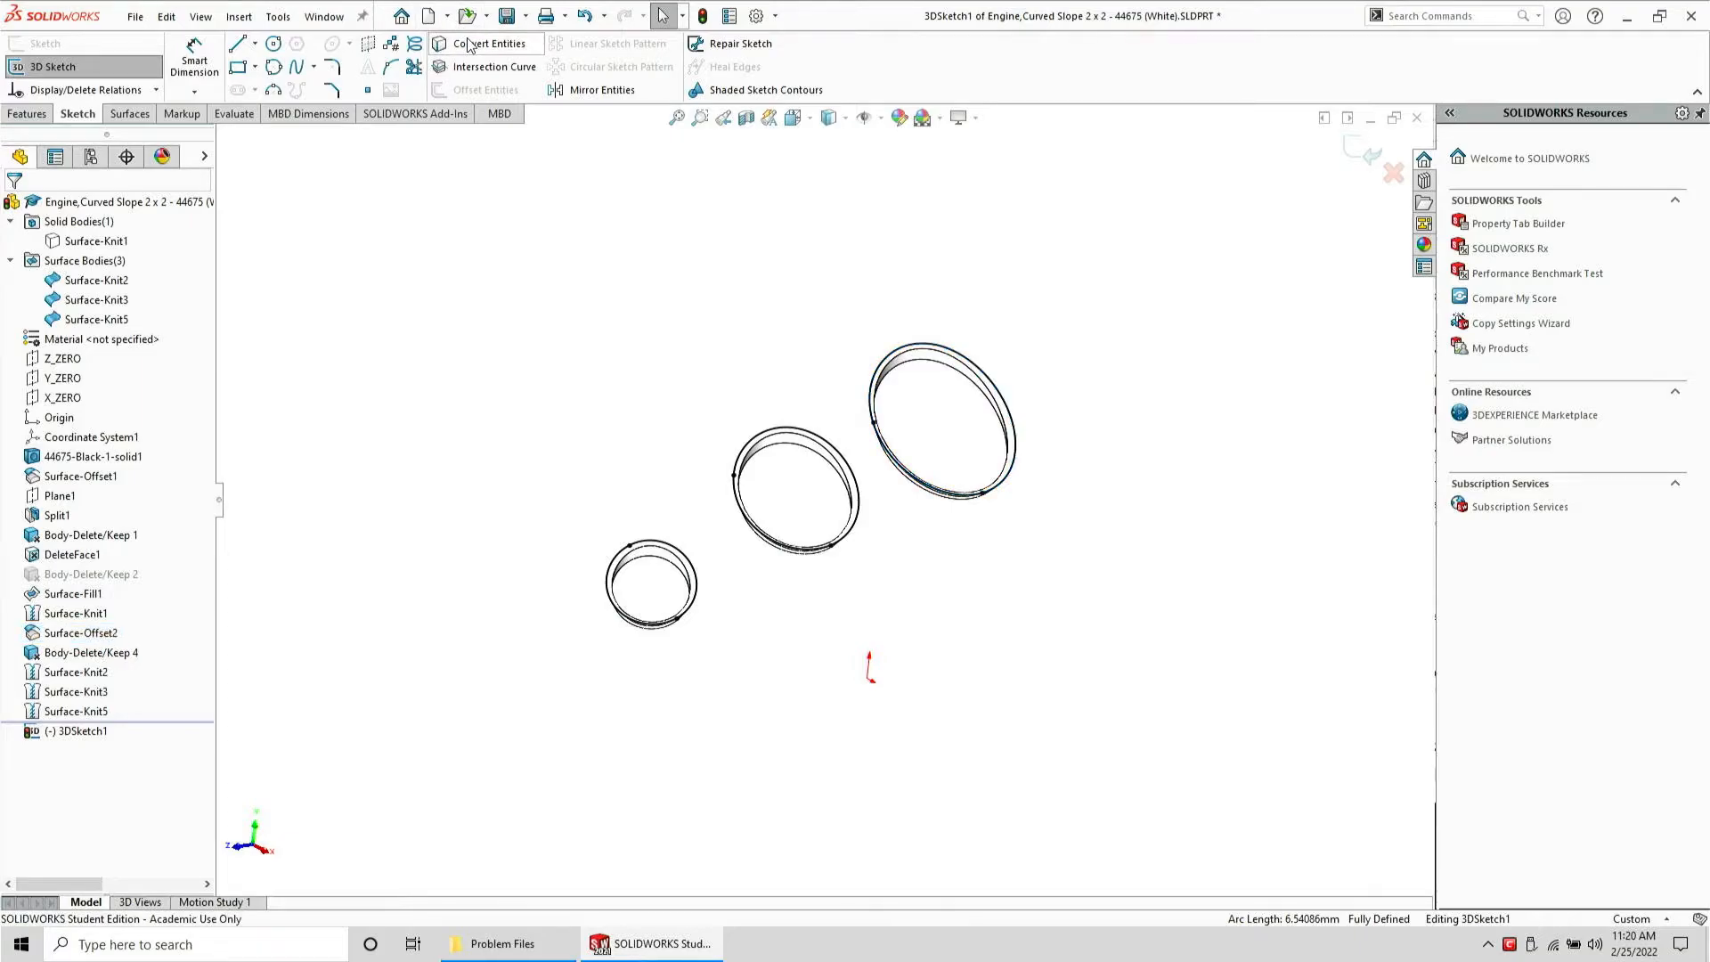
Surface-extrude the 3D sketch loops 2 mm, using the Y_ZERO plane as the direction
left_click(130, 113)
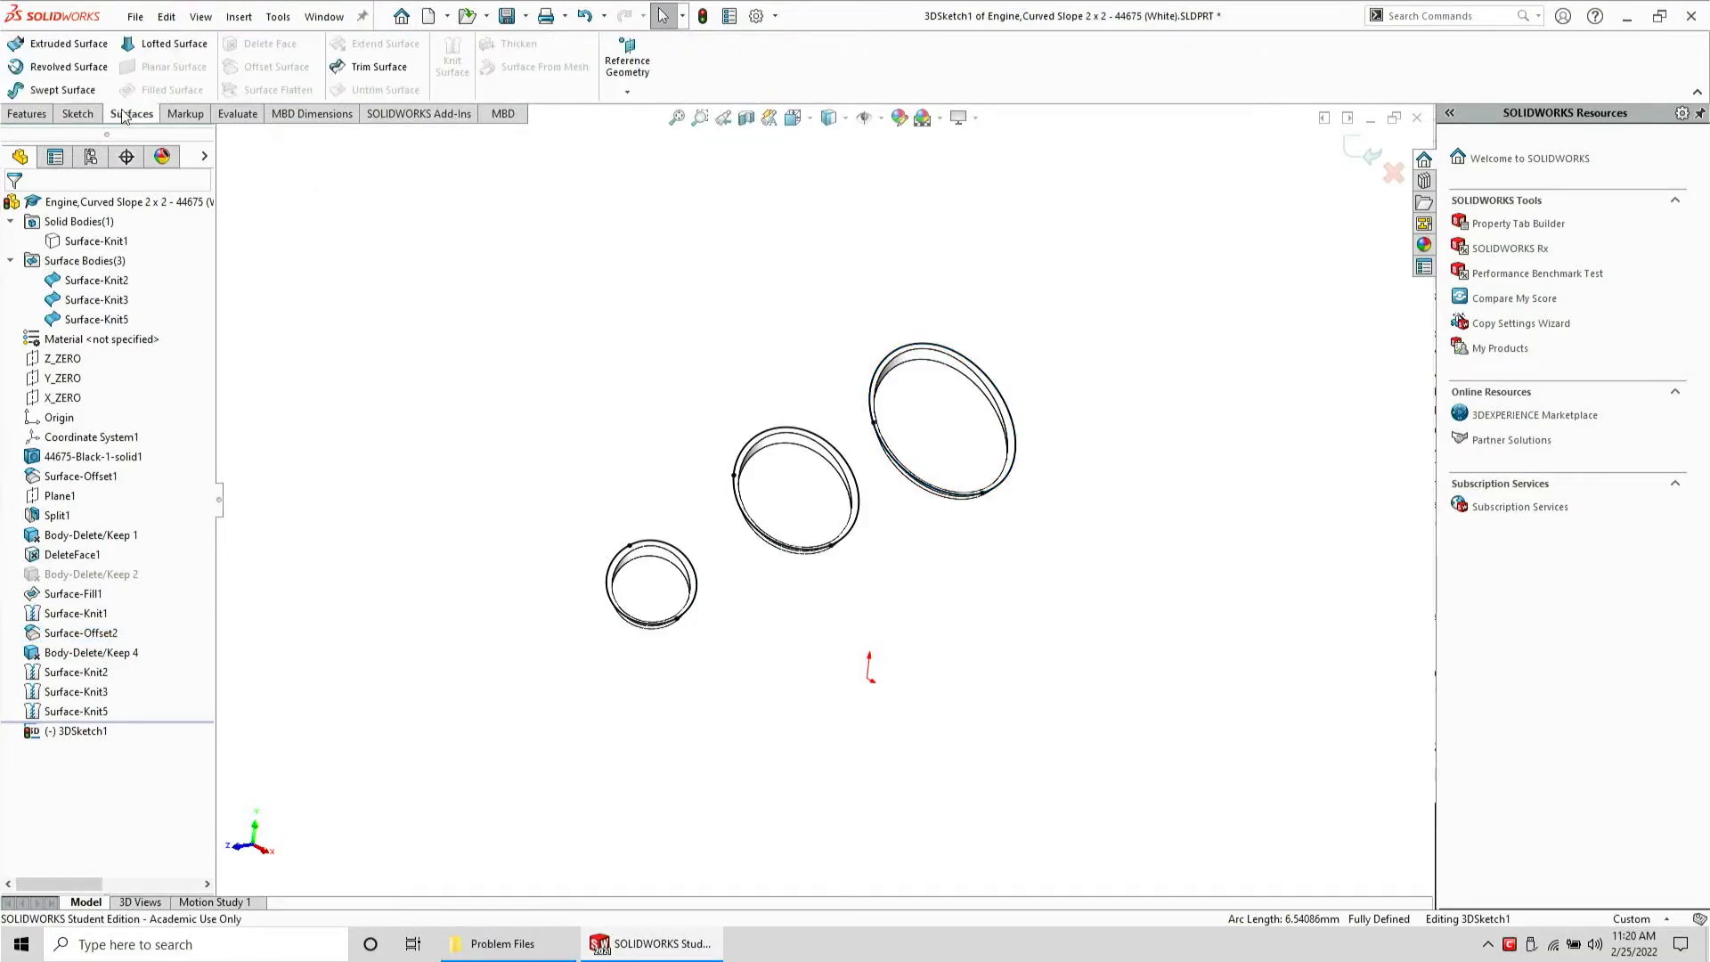
left_click(53, 43)
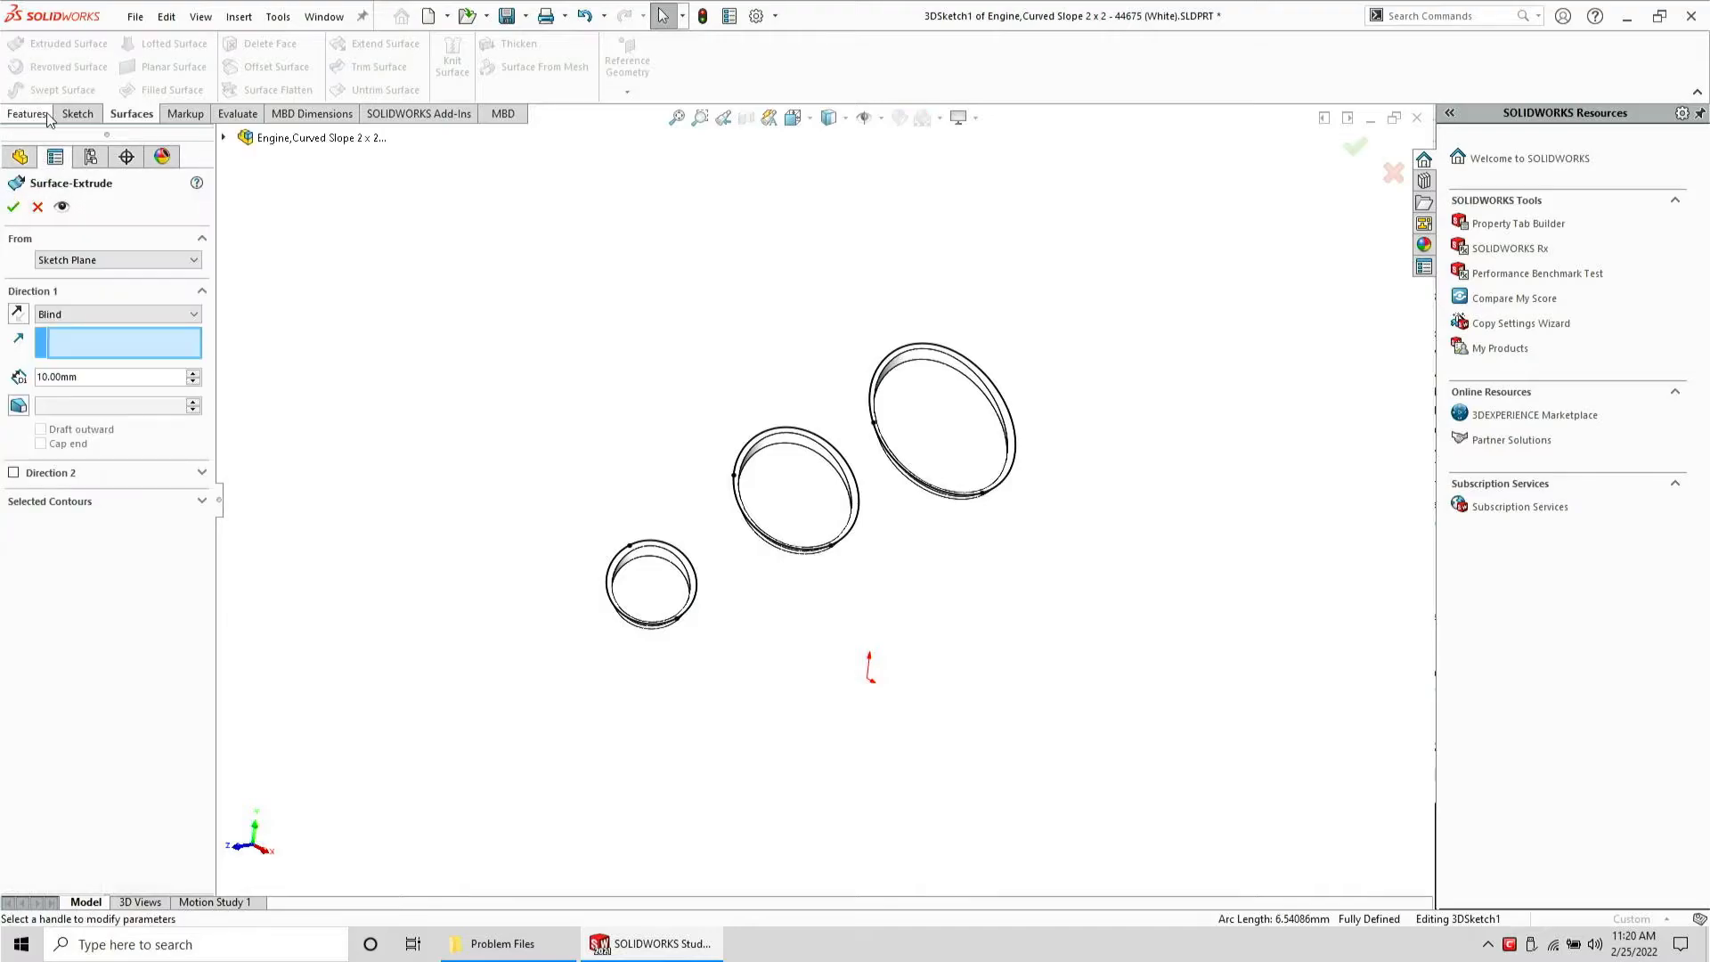
left_click(20, 155)
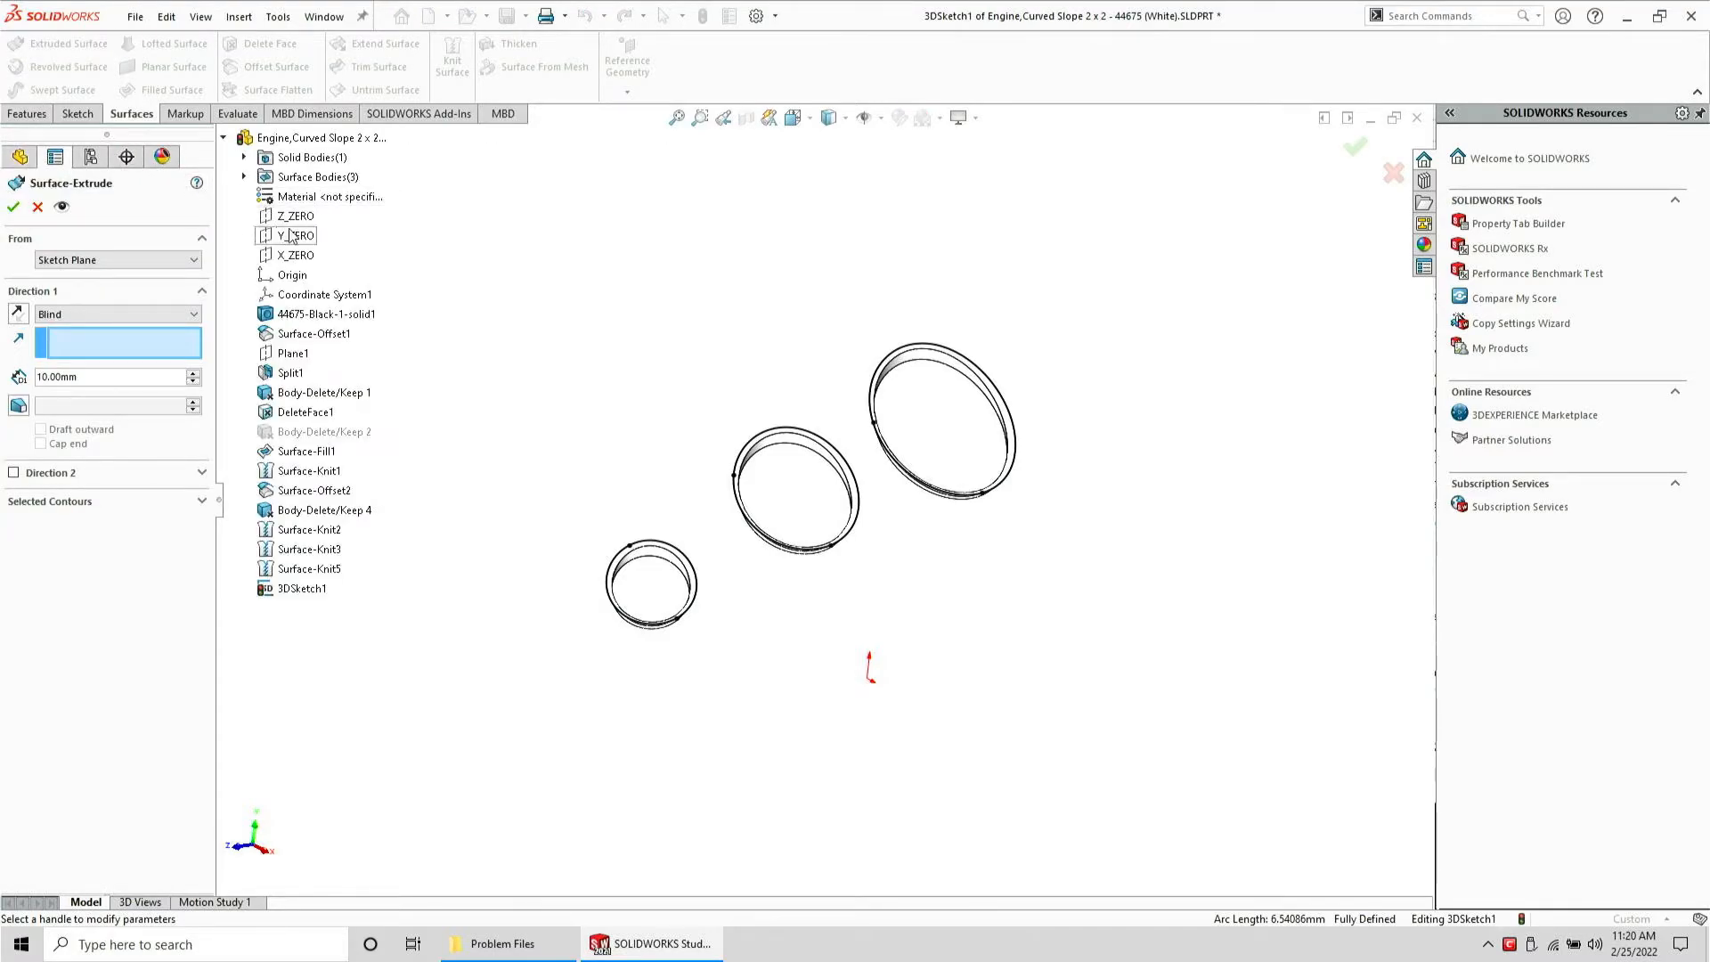
scroll(822, 500, "up", 5)
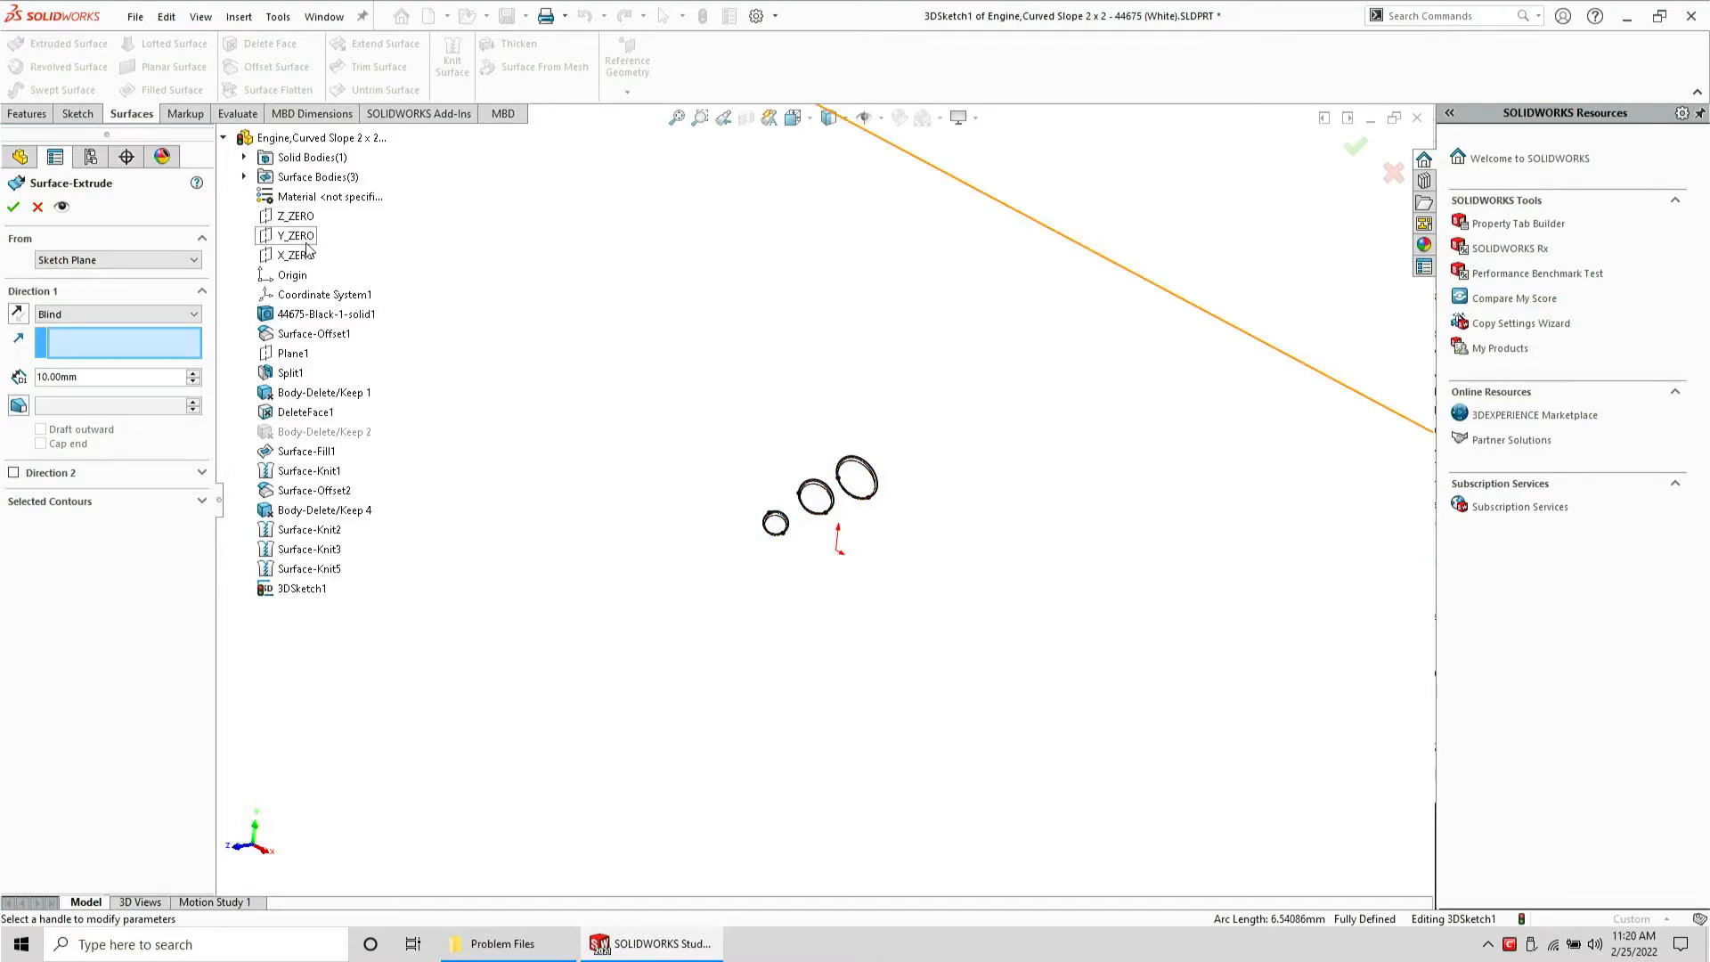
scroll(871, 490, "up", 3)
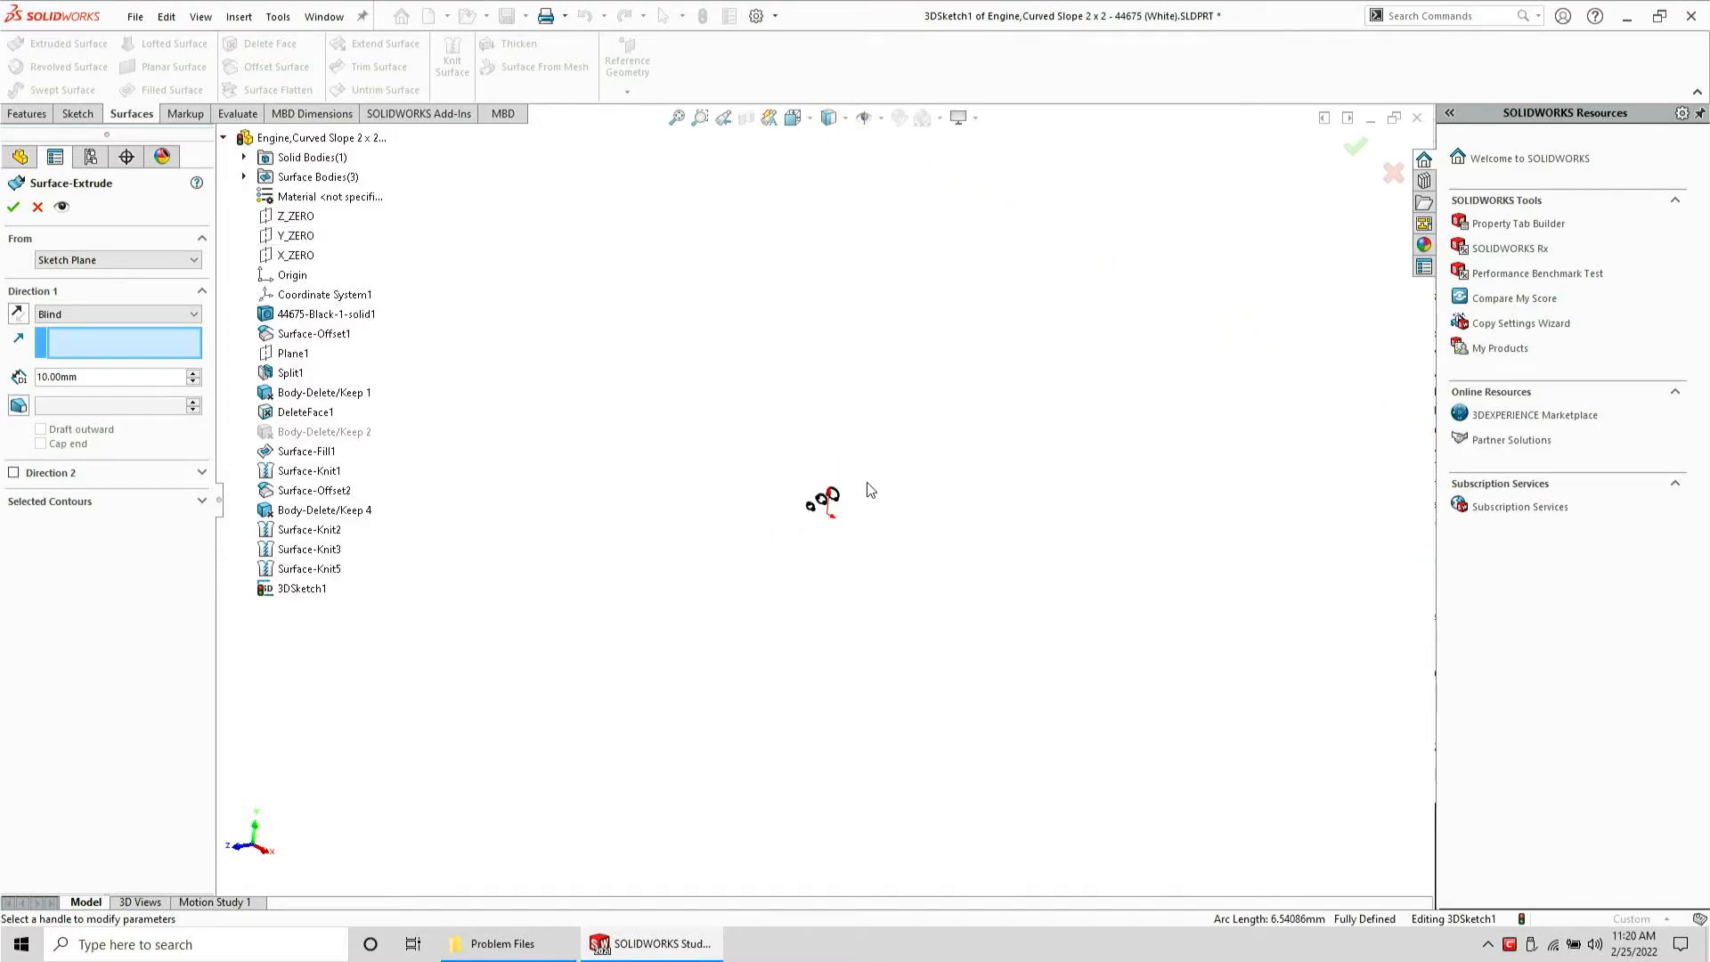
left_click(277, 239)
scroll(831, 526, "down", 5)
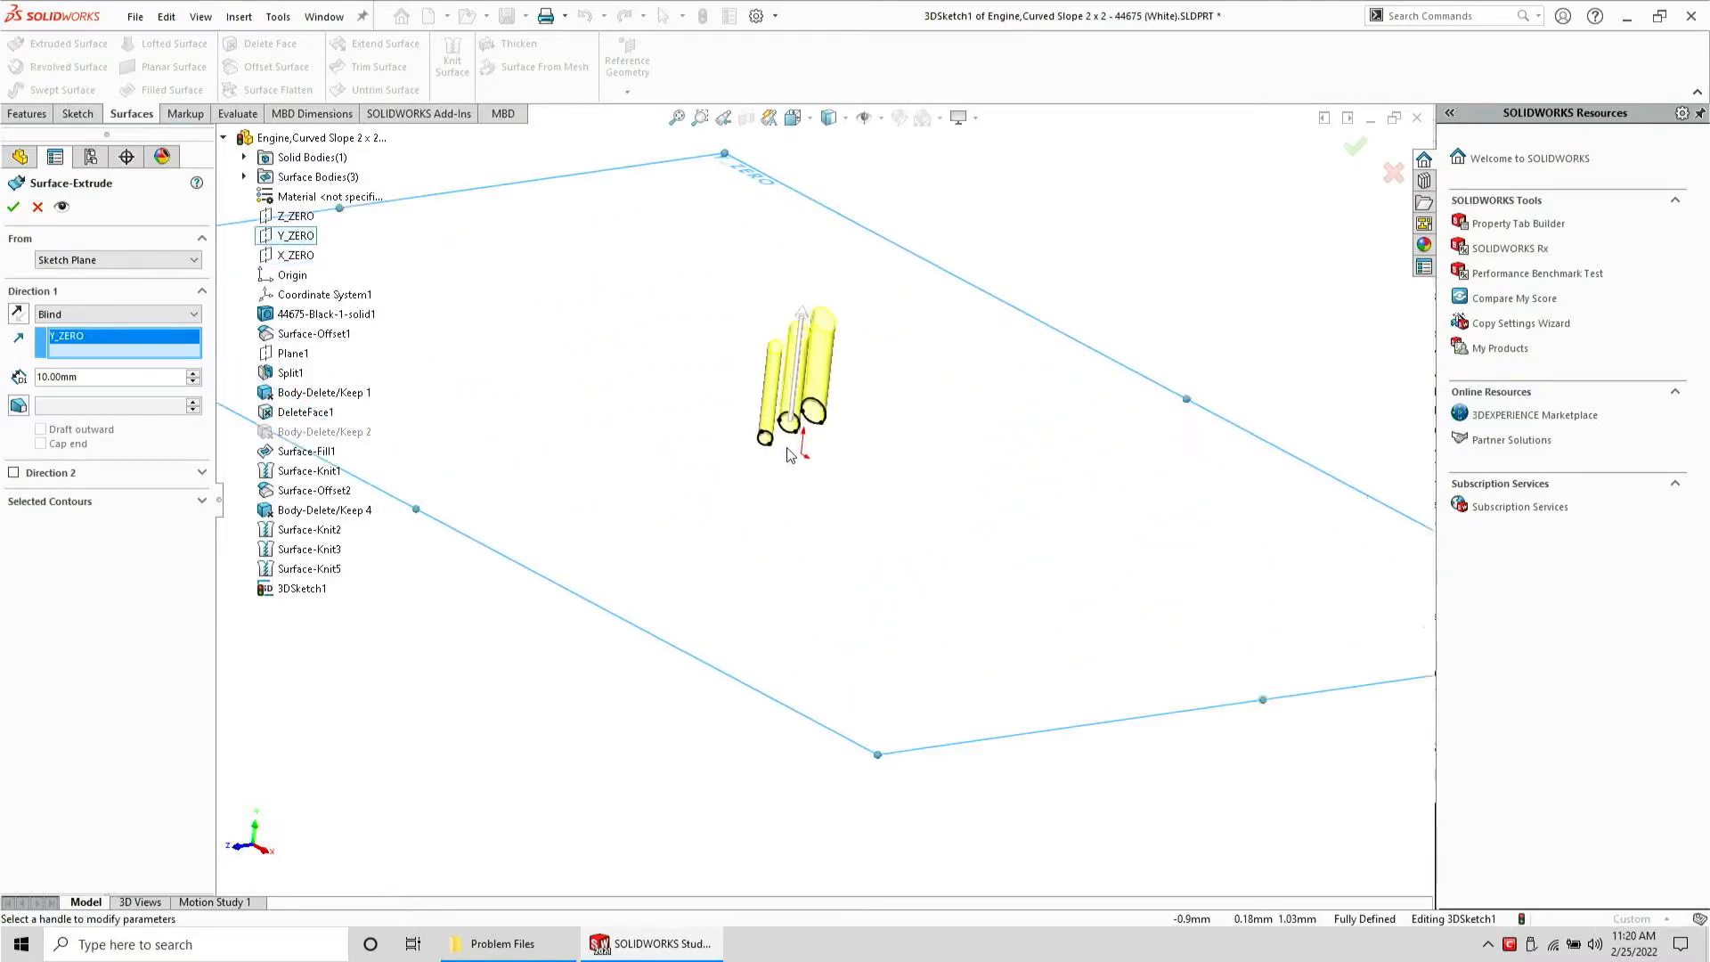
scroll(787, 456, "down", 5)
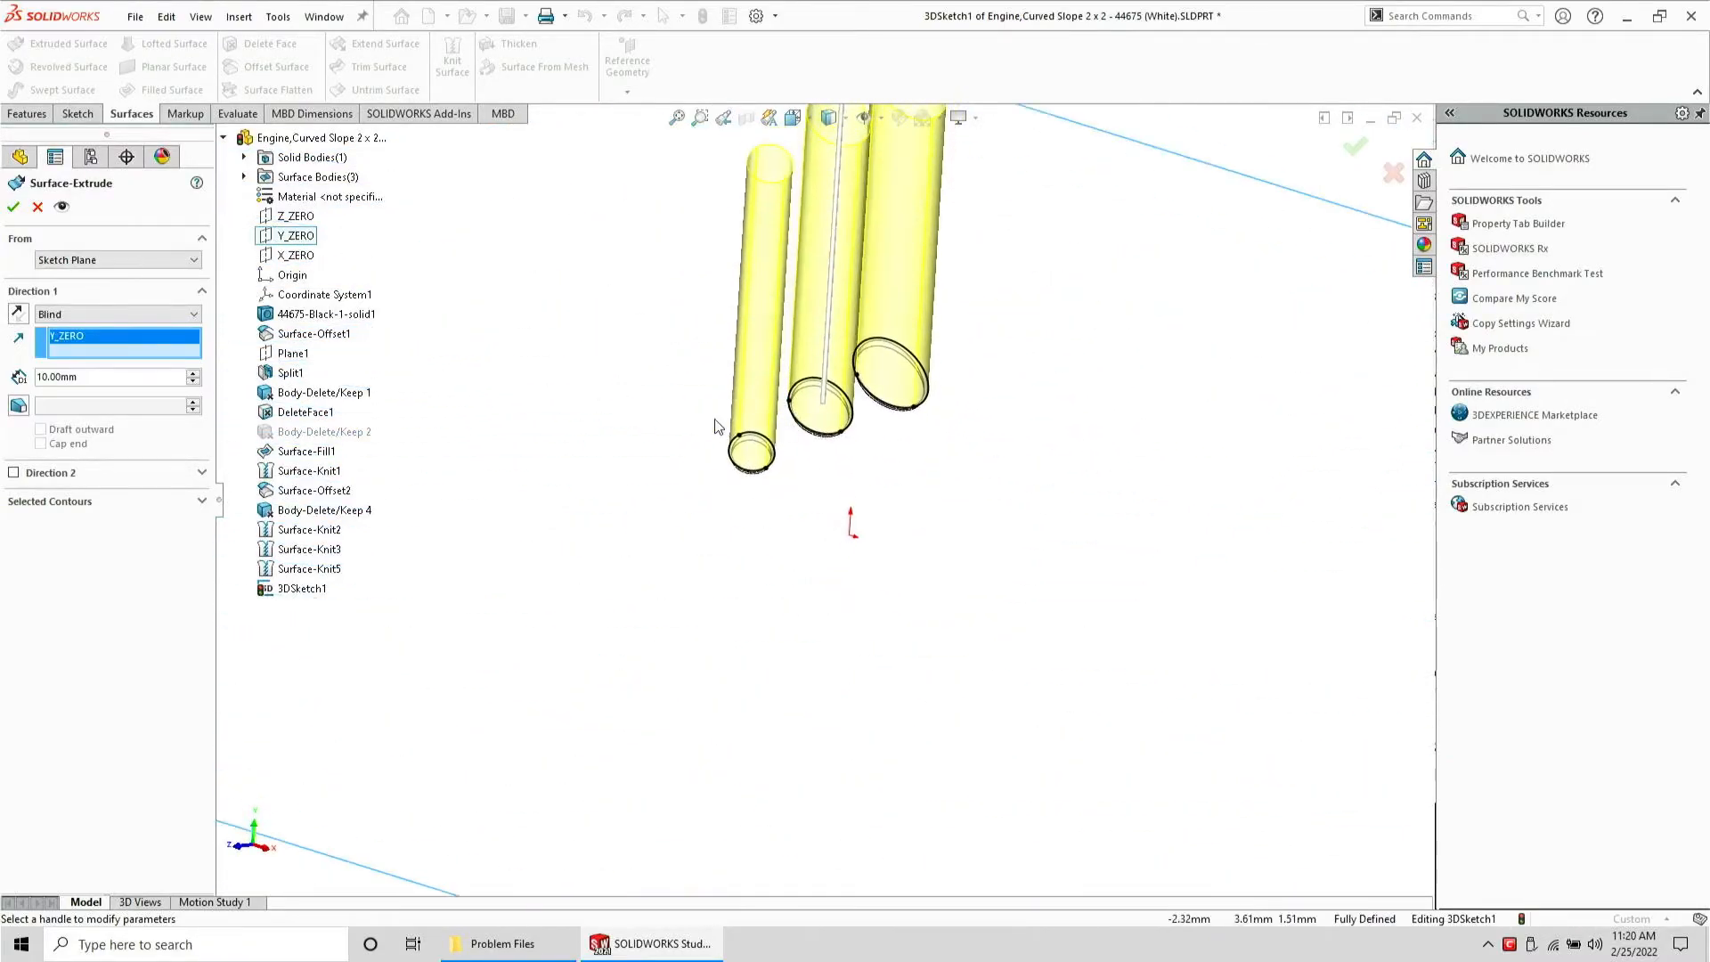
type("5")
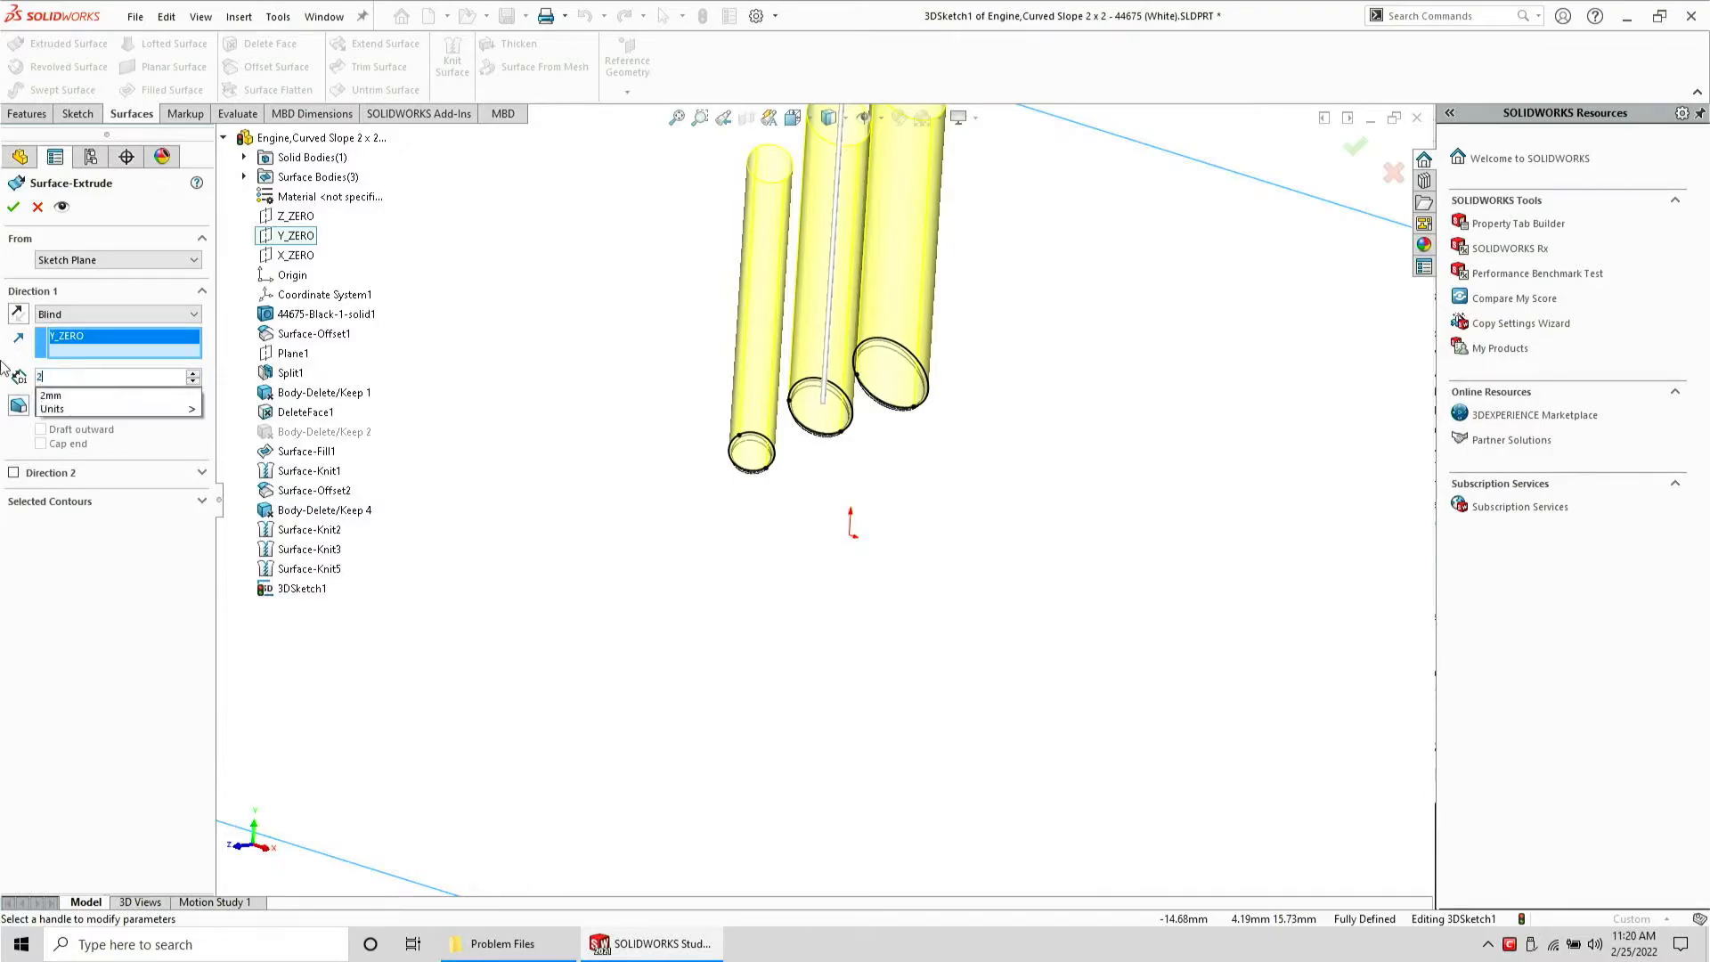
key("Return")
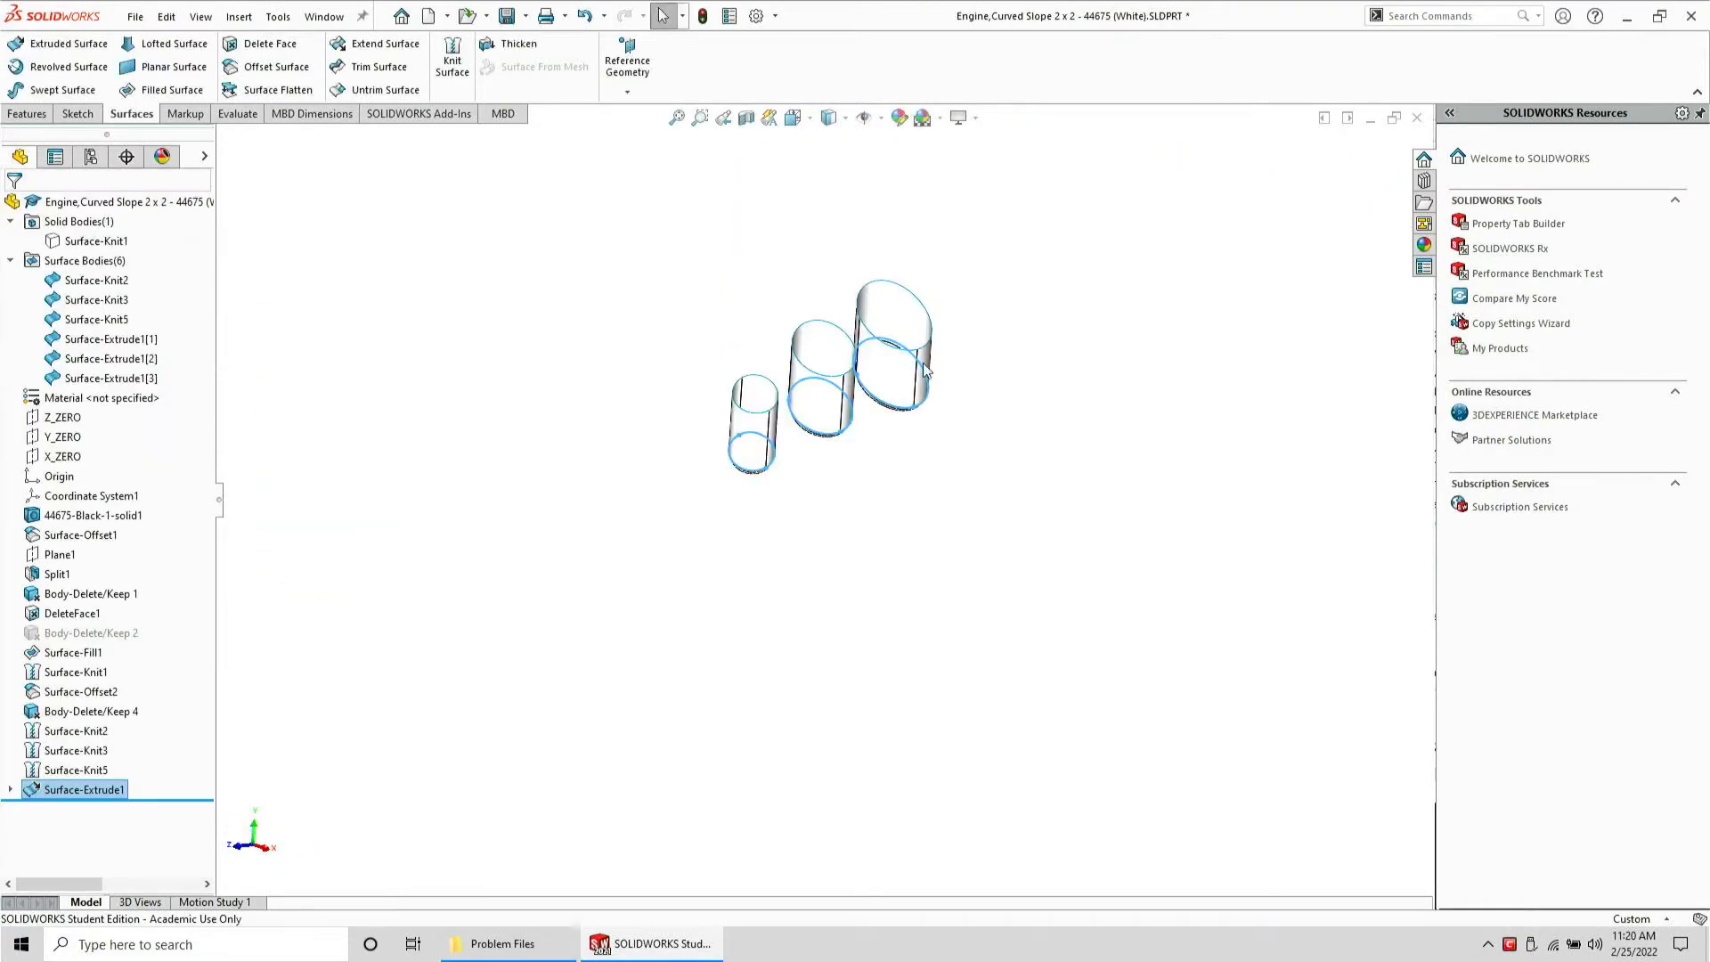
Inspect the three extruded cylinder surfaces
scroll(873, 347, "down", 5)
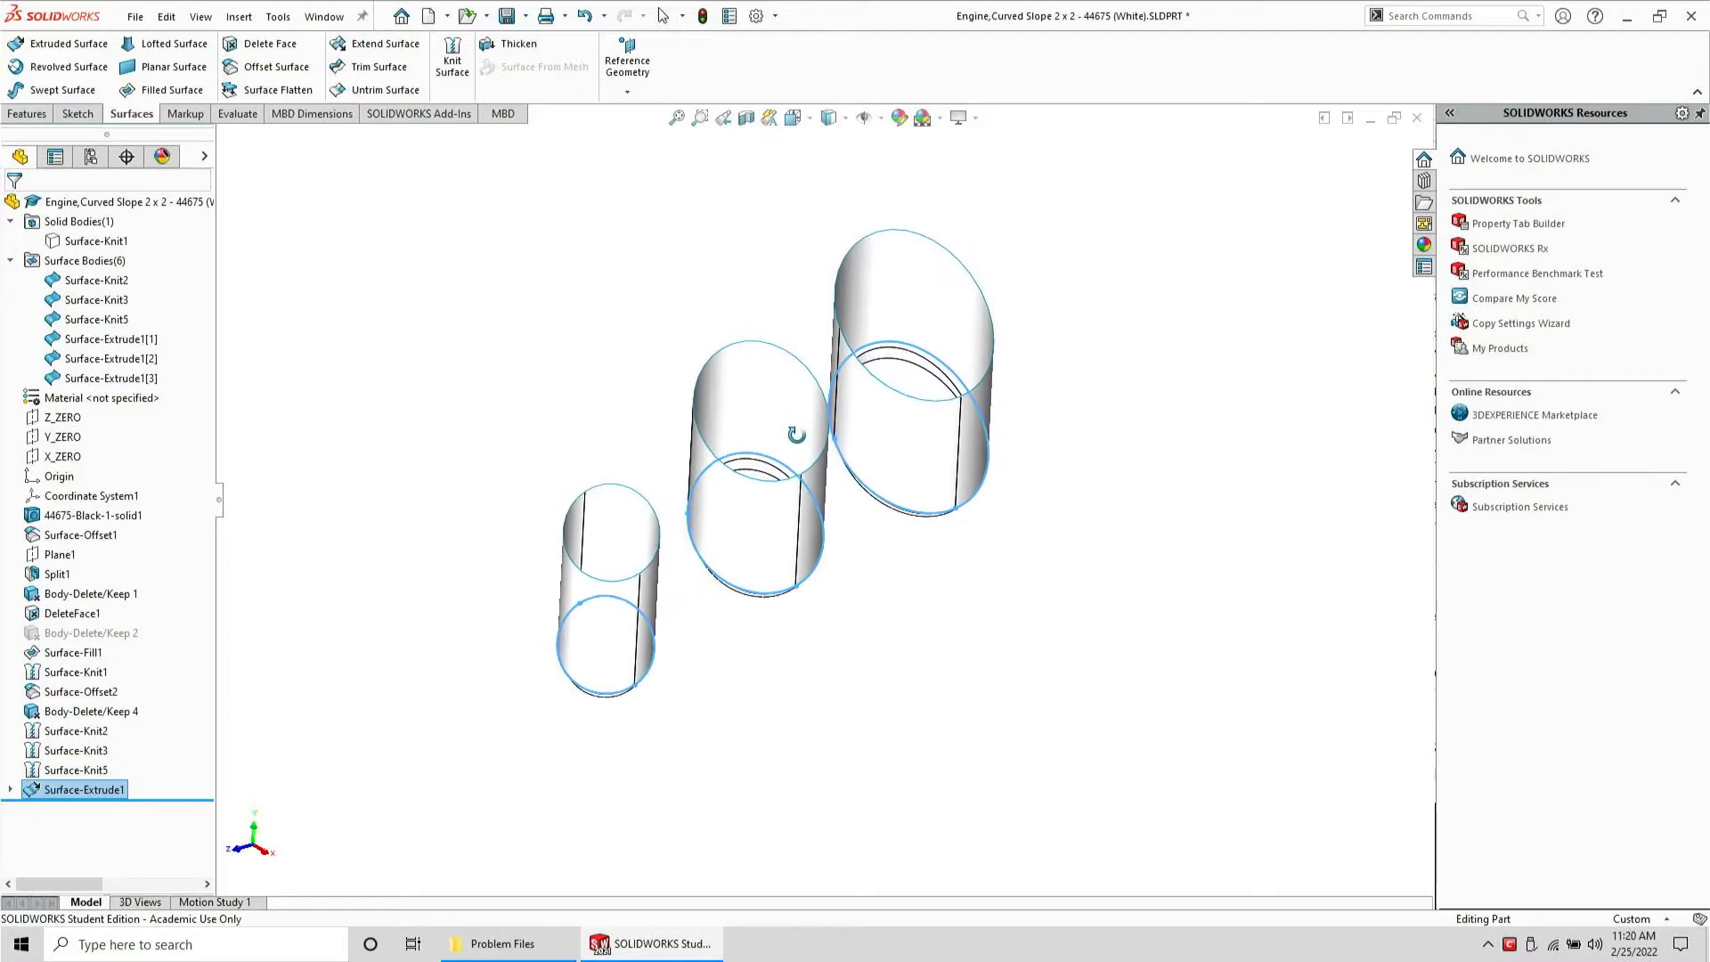
middle_click_drag(820, 505, 792, 449)
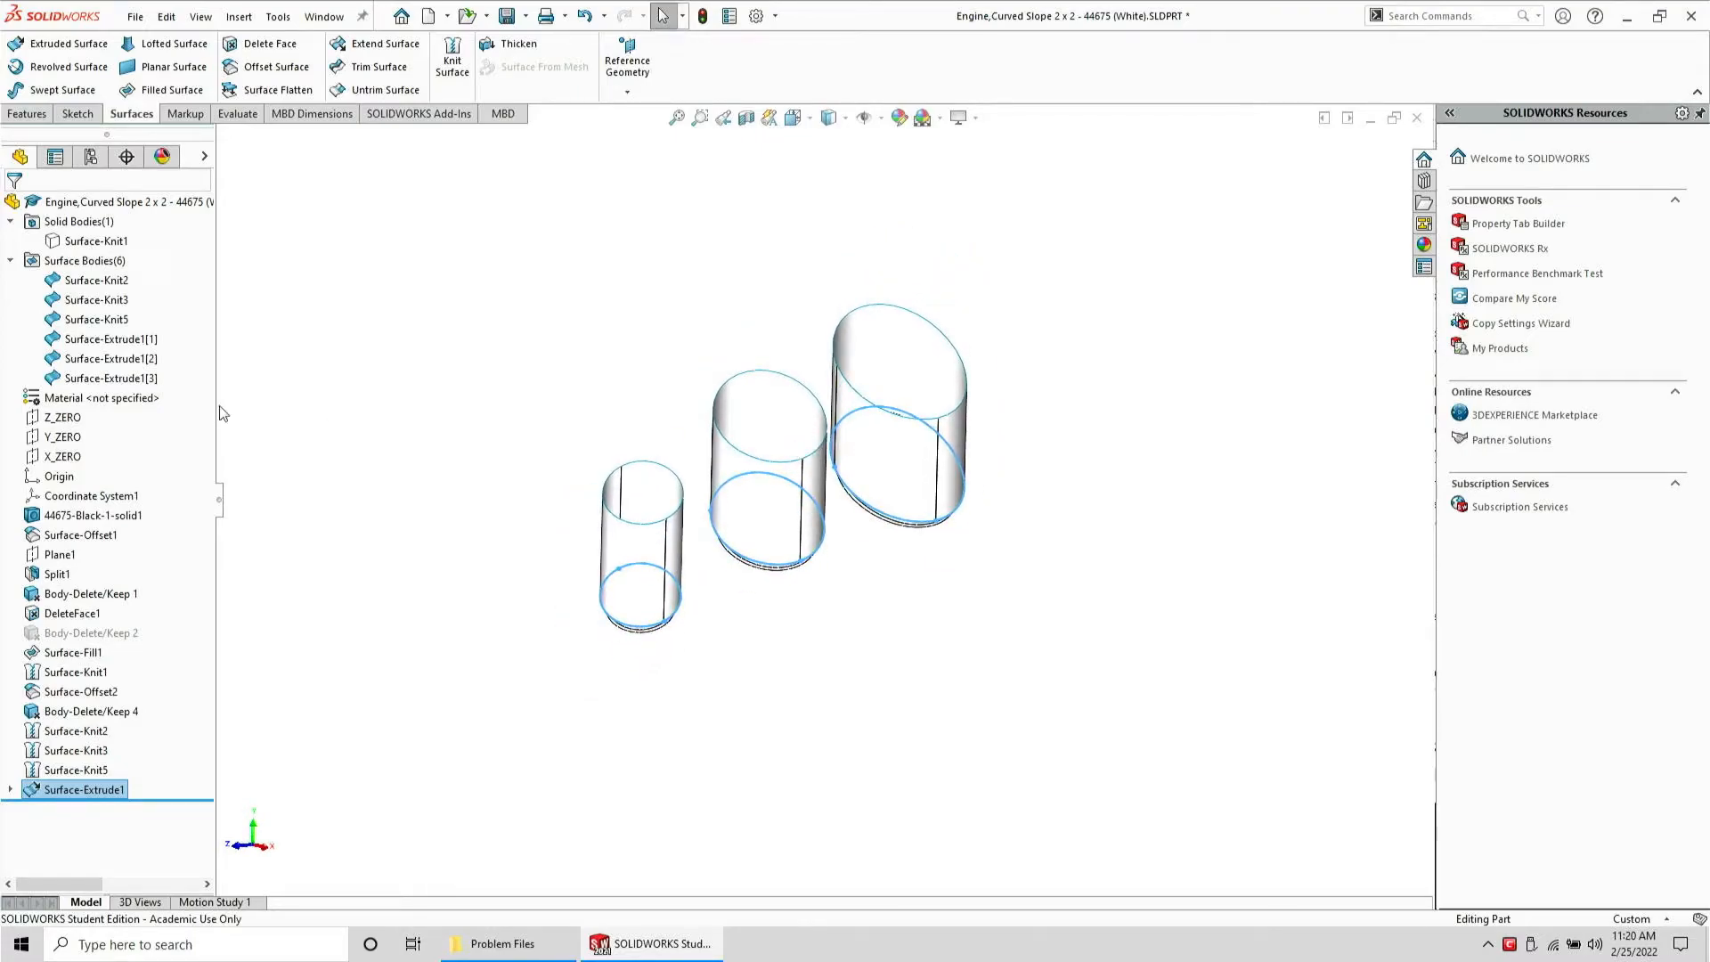
key("z")
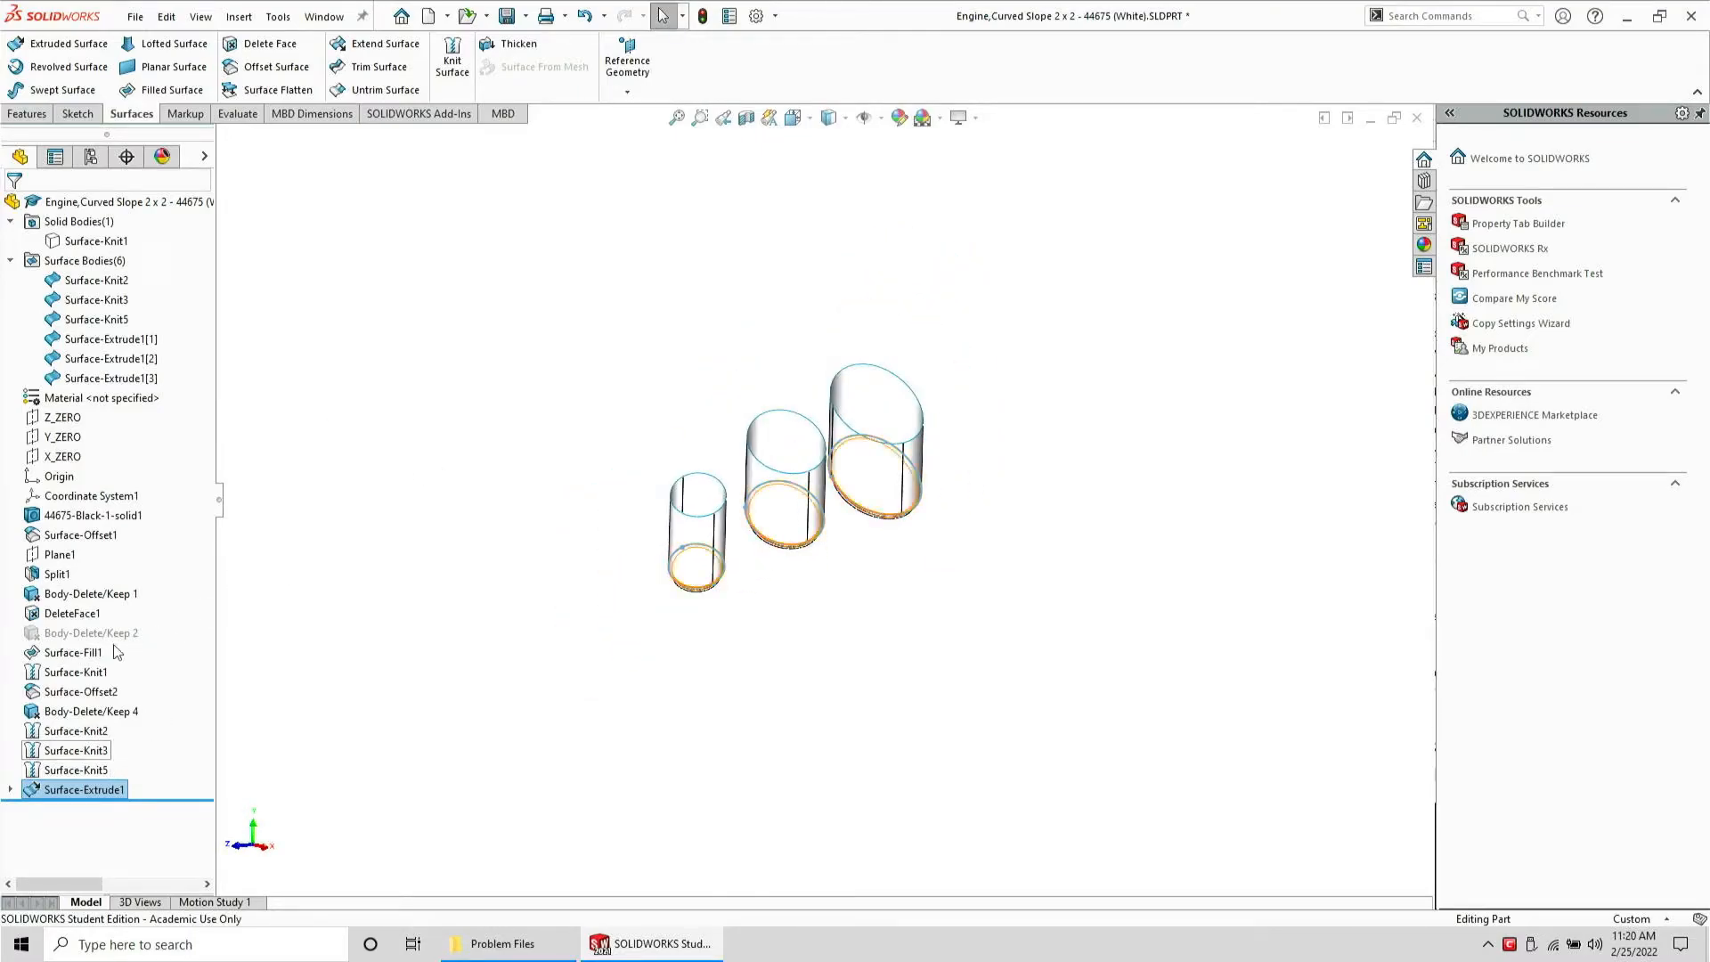
Zoom in on the three cylinder surfaces and examine the extrusion depth of the largest one
left_click(62, 437)
key("z")
middle_click_drag(577, 463, 588, 404)
scroll(626, 504, "down", 5)
scroll(909, 523, "down", 2)
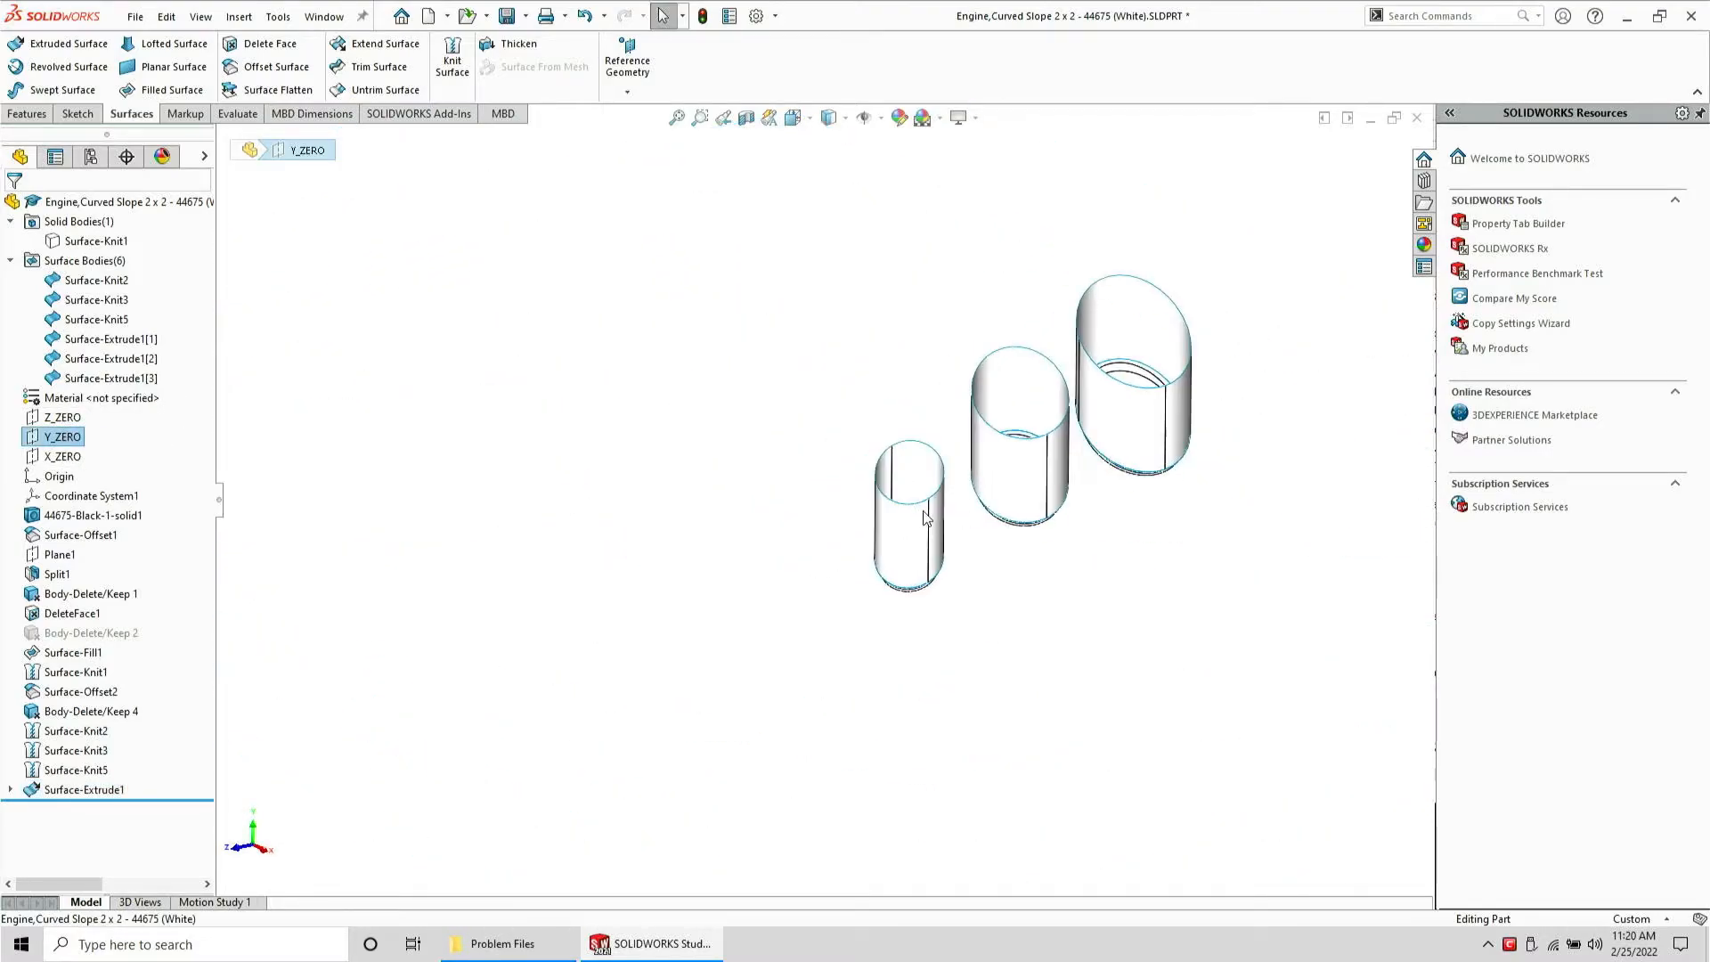
left_click(930, 509, "ctrl")
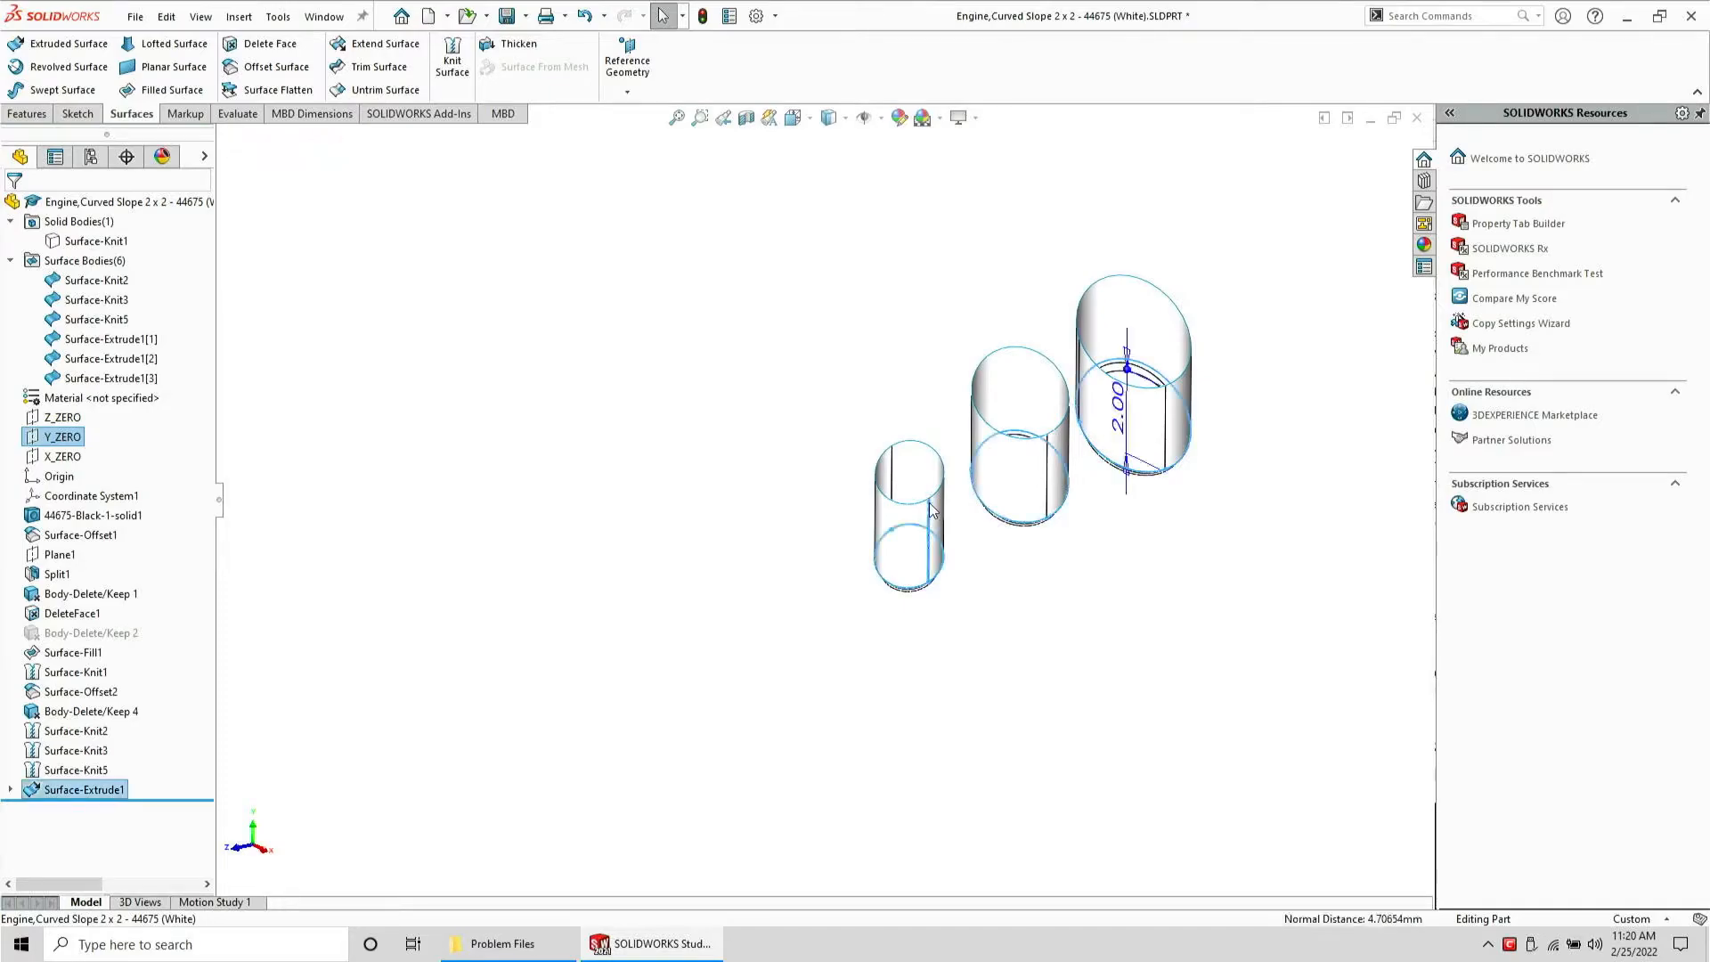
key("Escape")
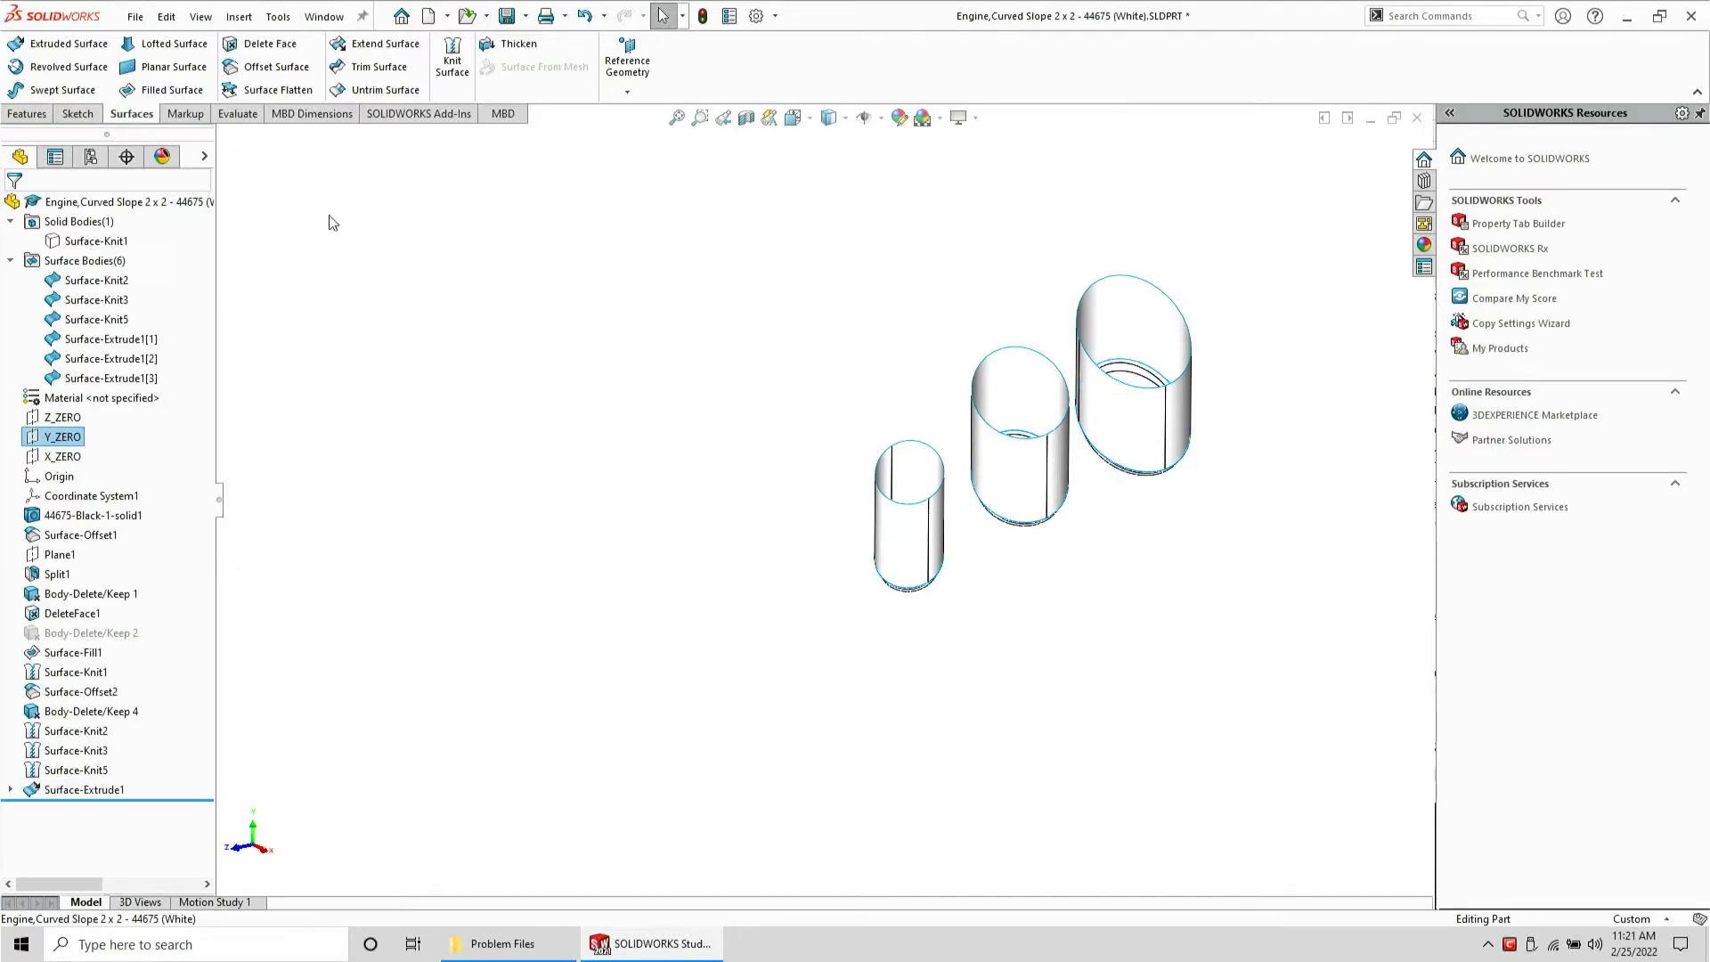
Create a 3D sketch with a single point on the smallest cylinder surface, then exit the sketch
left_click(78, 113)
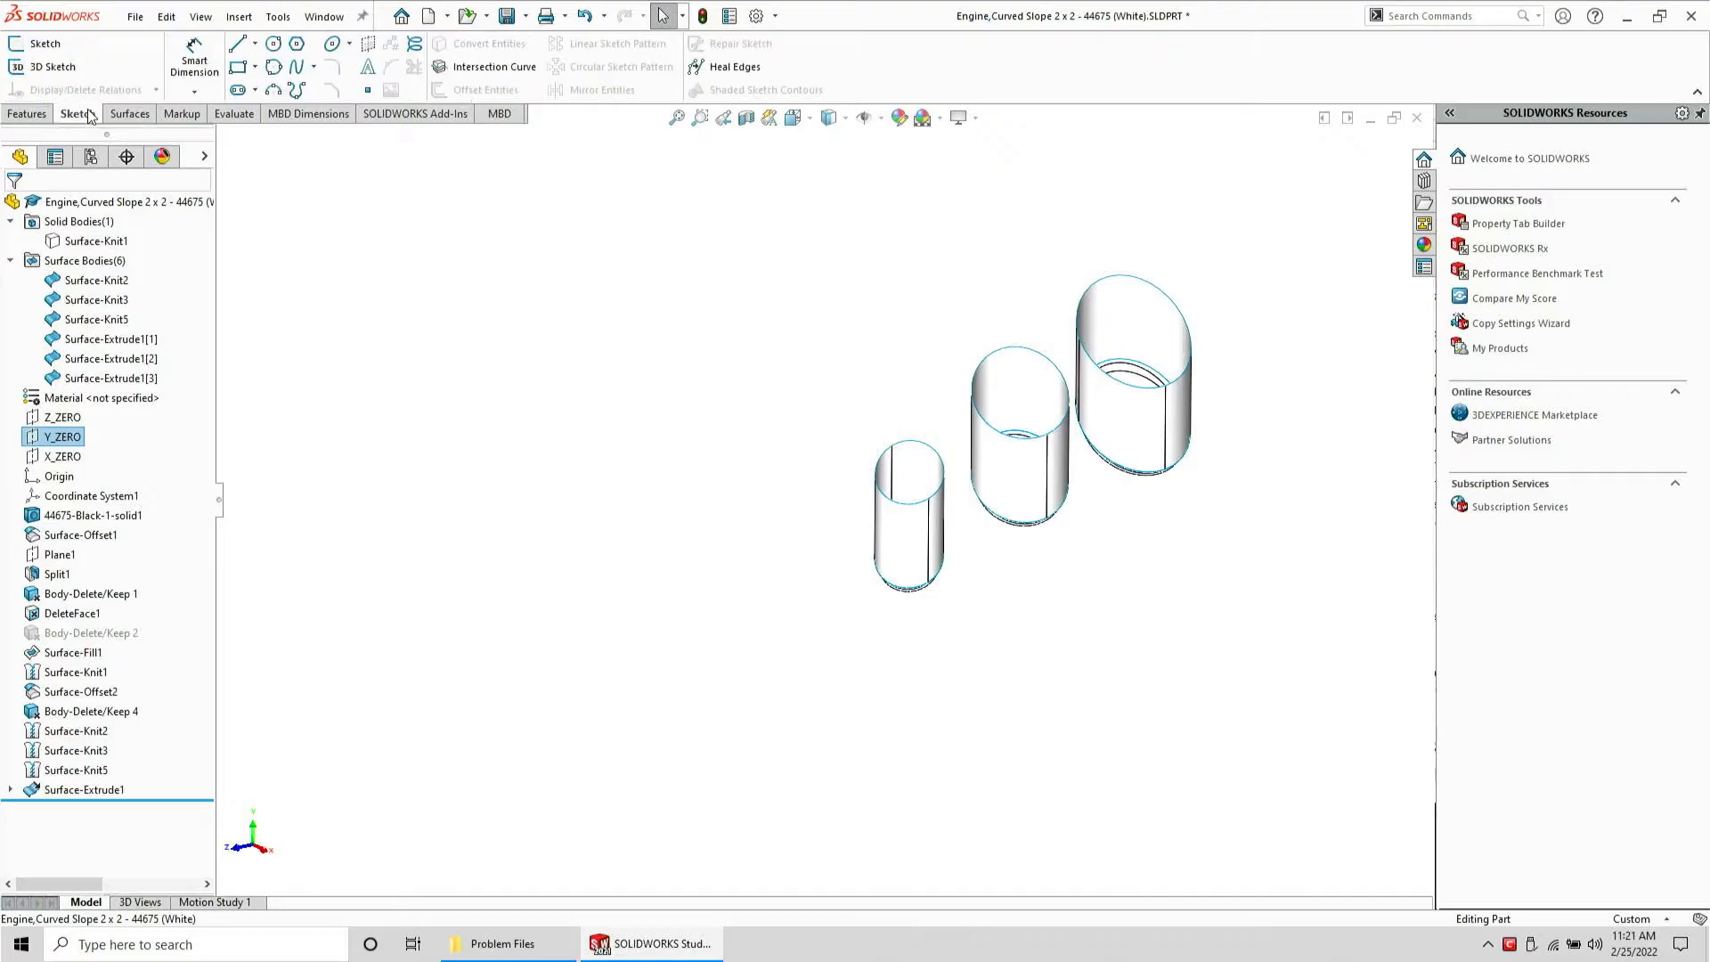
left_click(49, 69)
left_click(368, 91)
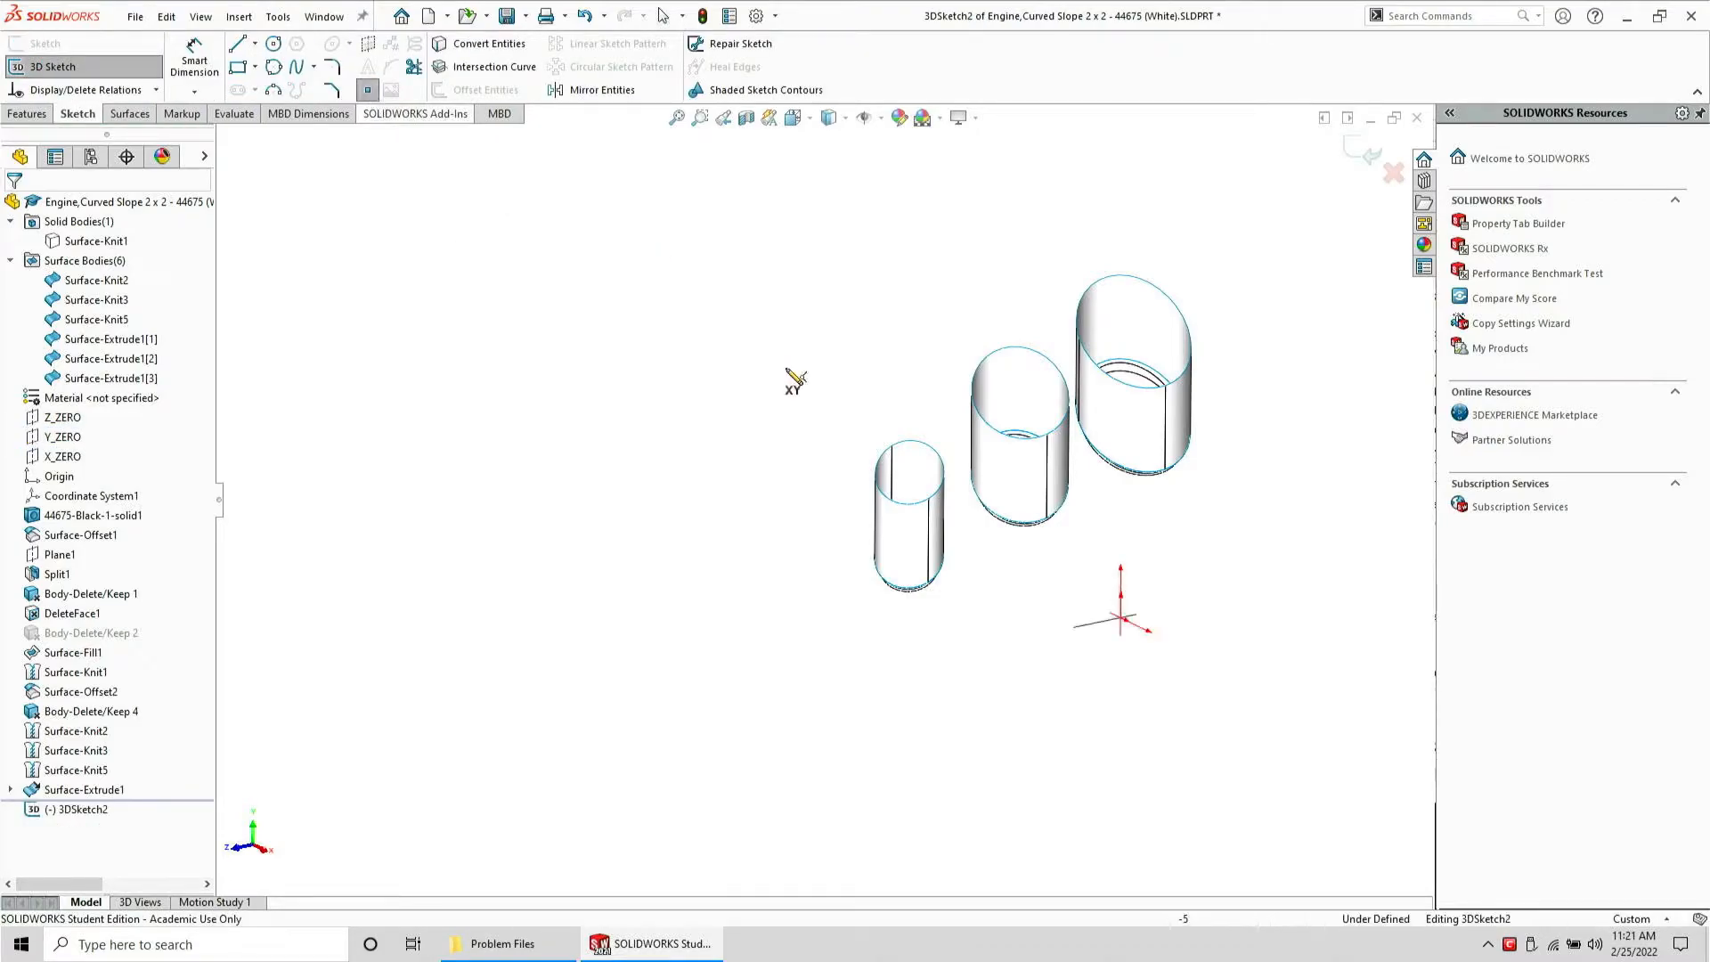
left_click(927, 540)
key("Escape")
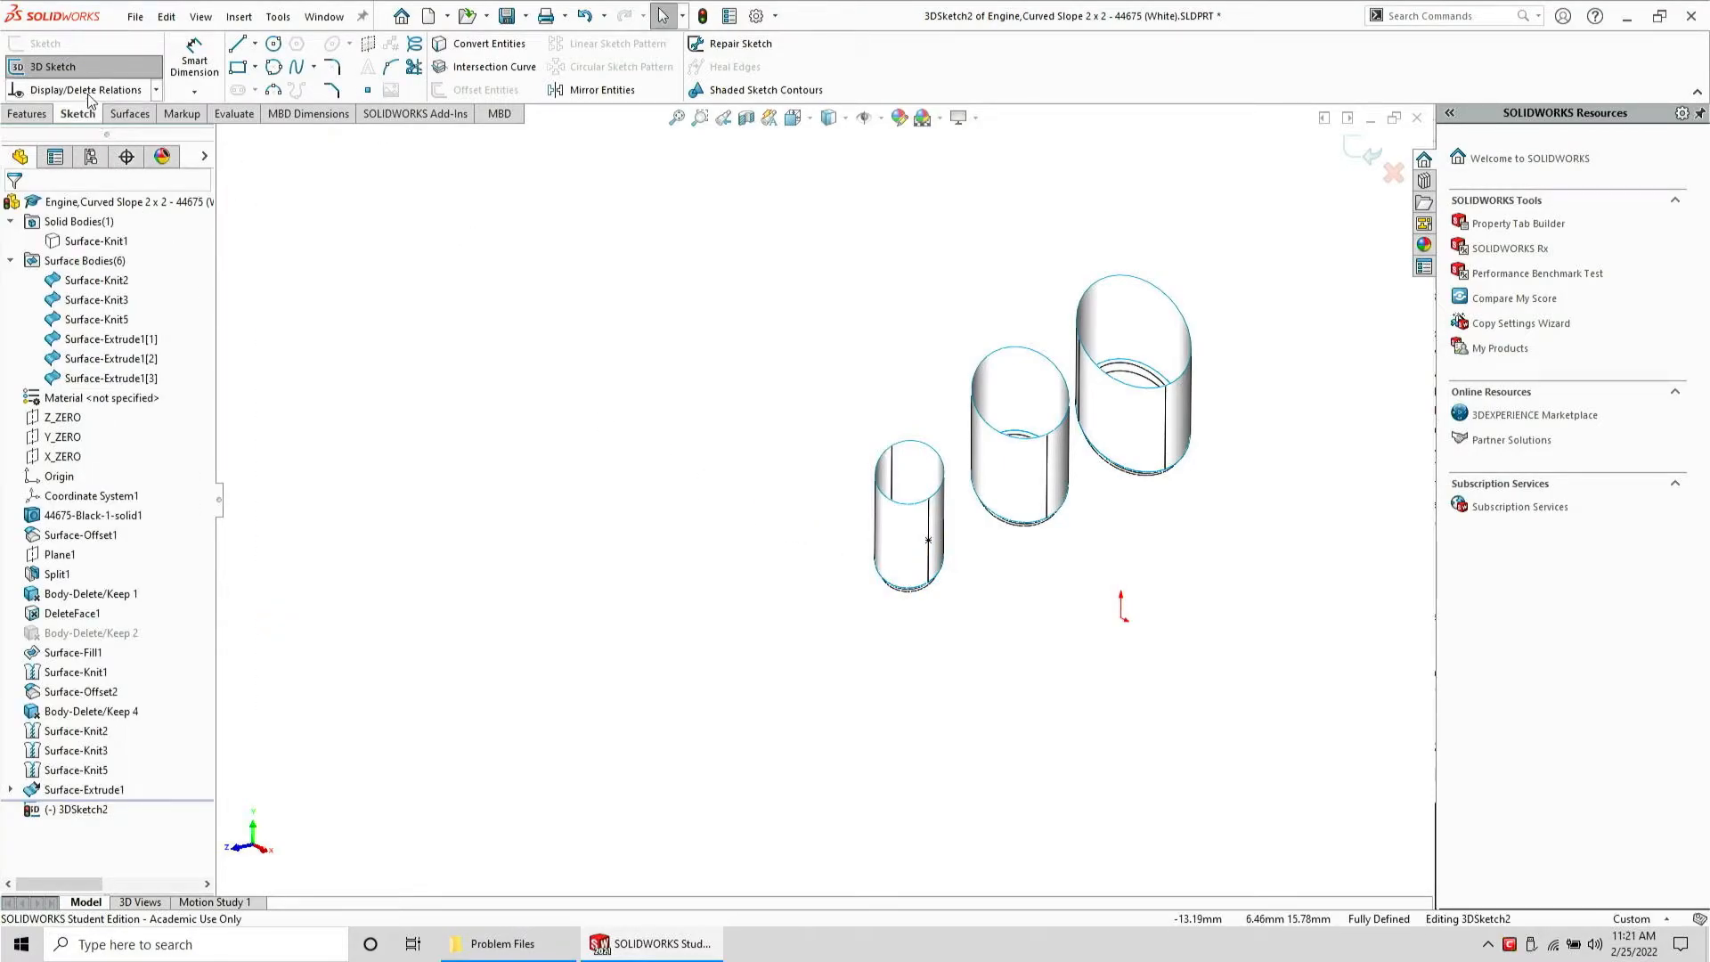
left_click(66, 70)
Create a reference plane parallel to Y_ZERO passing through the new sketch point
scroll(775, 460, "up", 2)
scroll(779, 467, "up", 3)
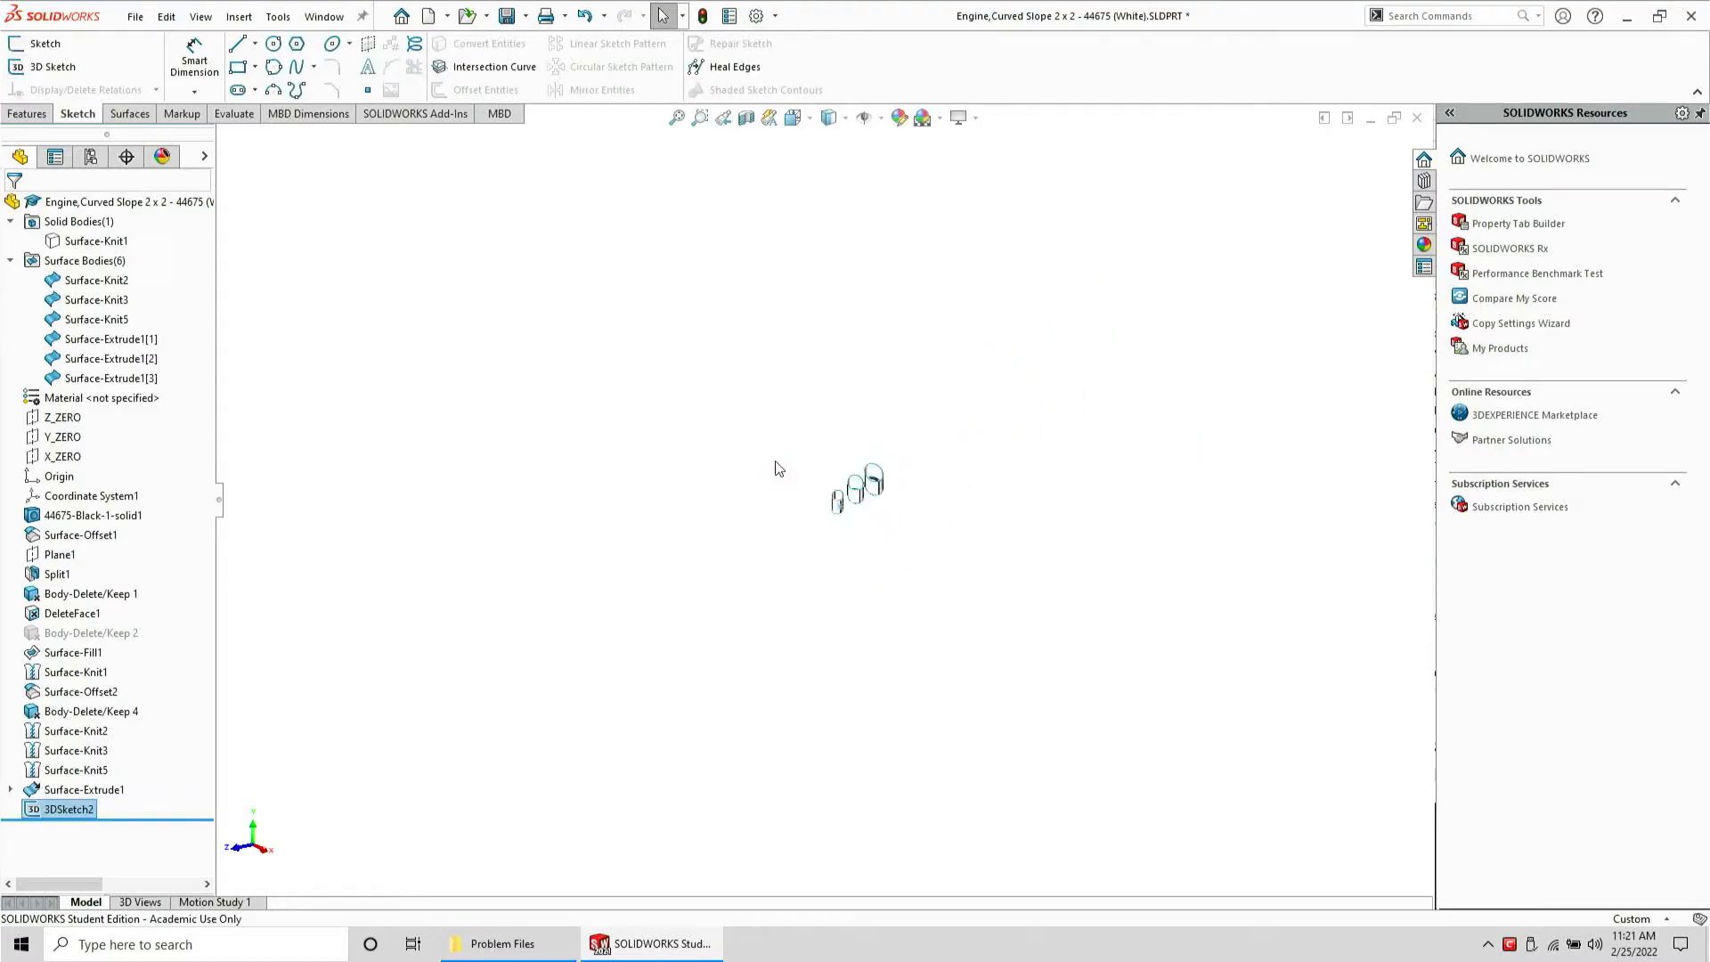
left_click(50, 439)
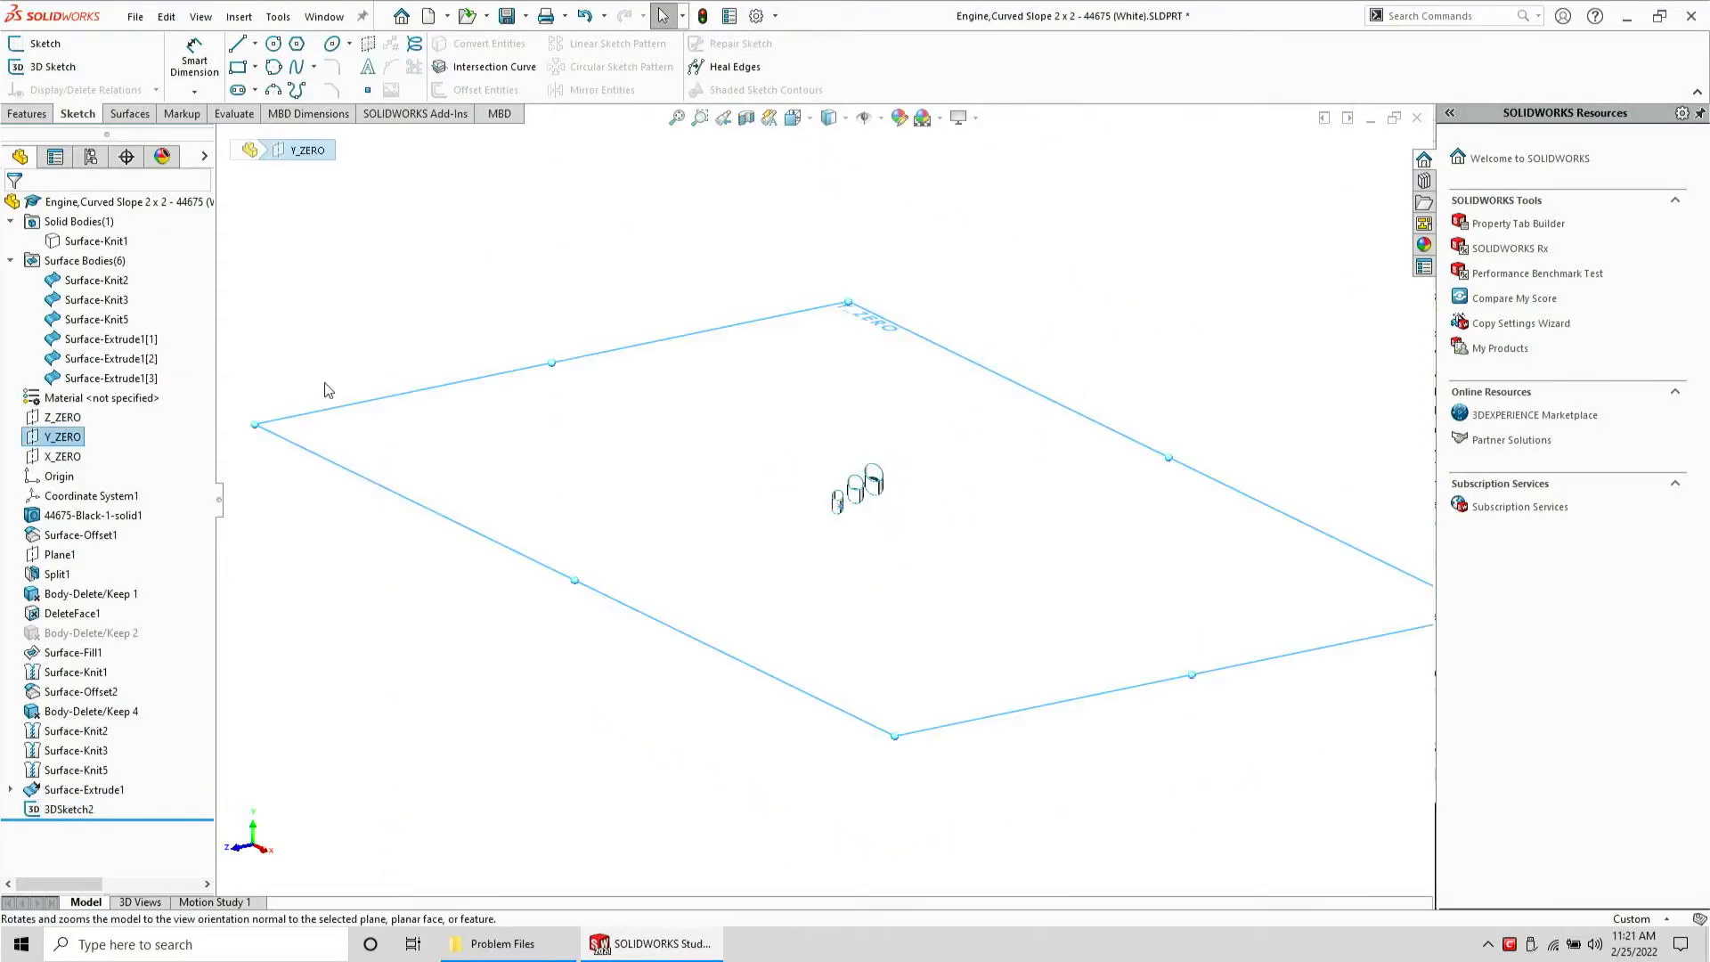
left_click(24, 114)
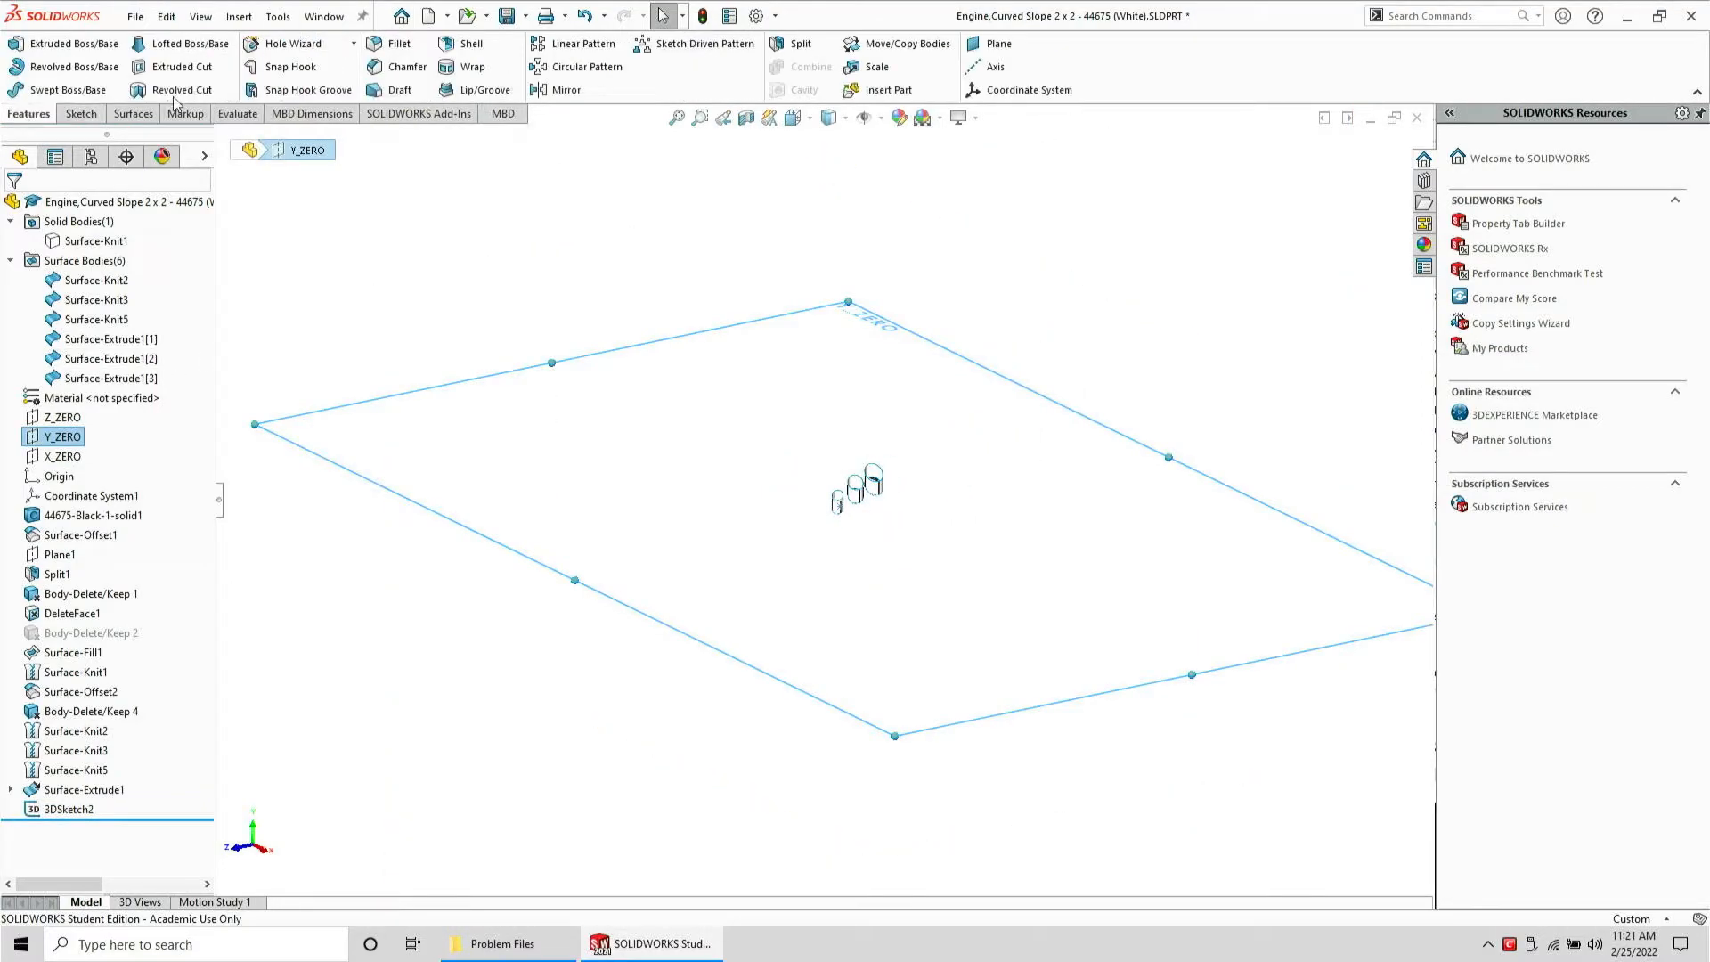
left_click(1000, 43)
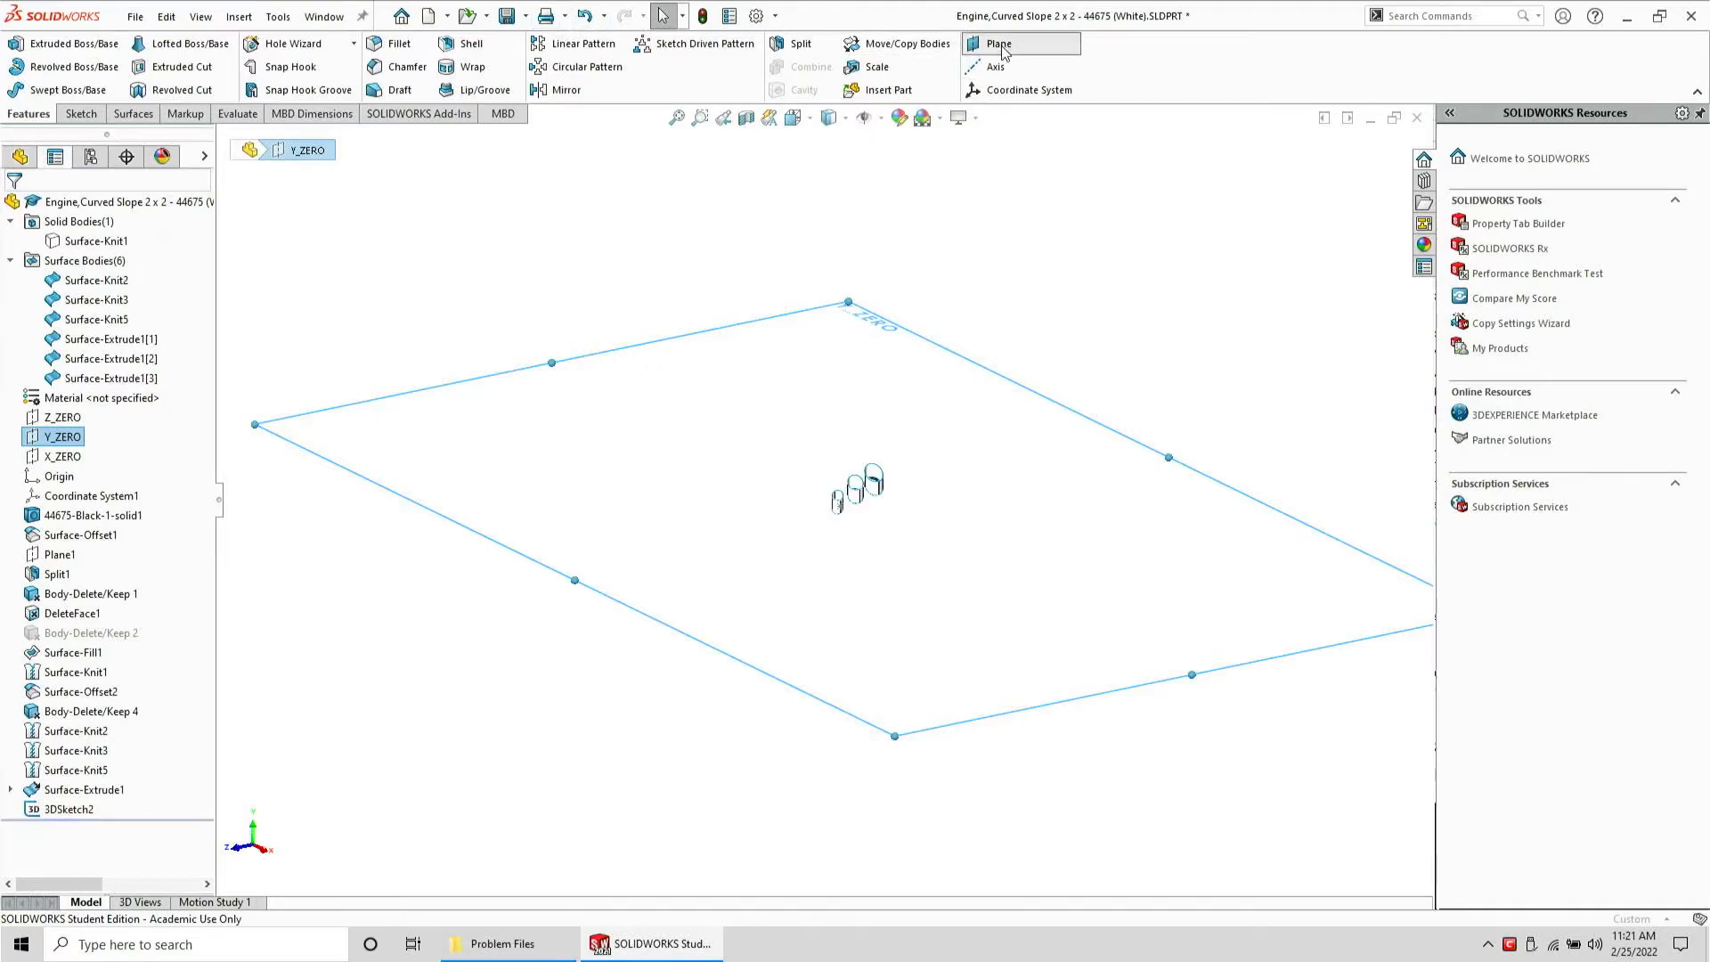
scroll(829, 499, "down", 5)
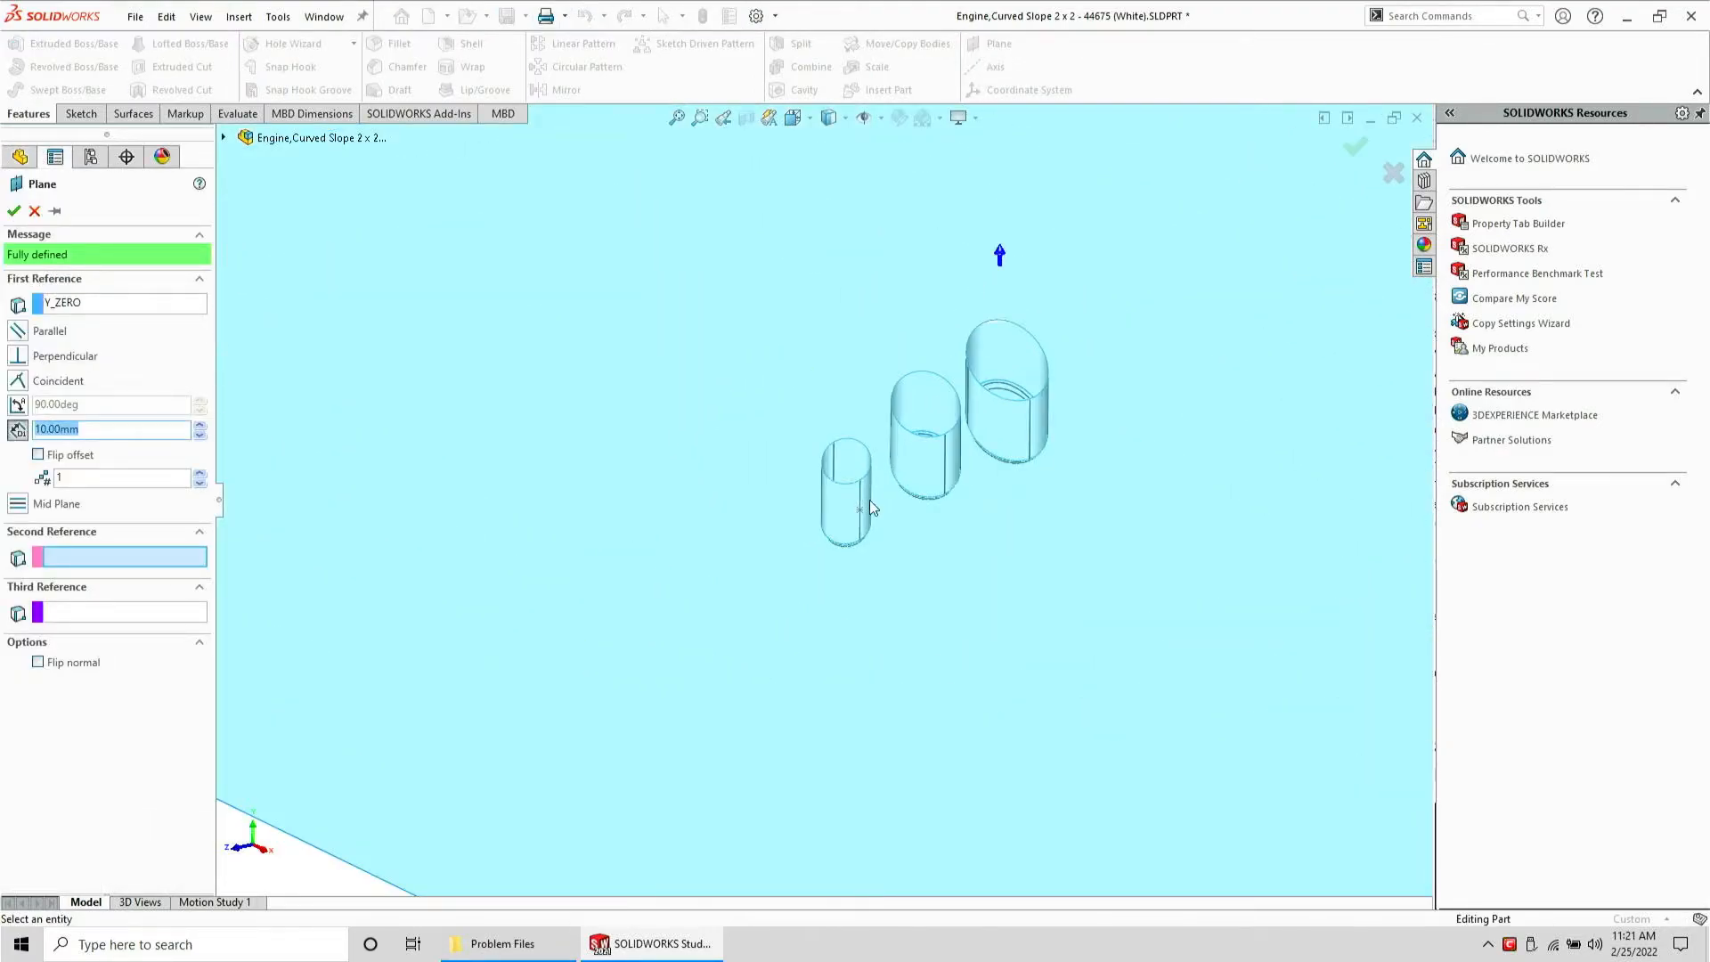
left_click(858, 510)
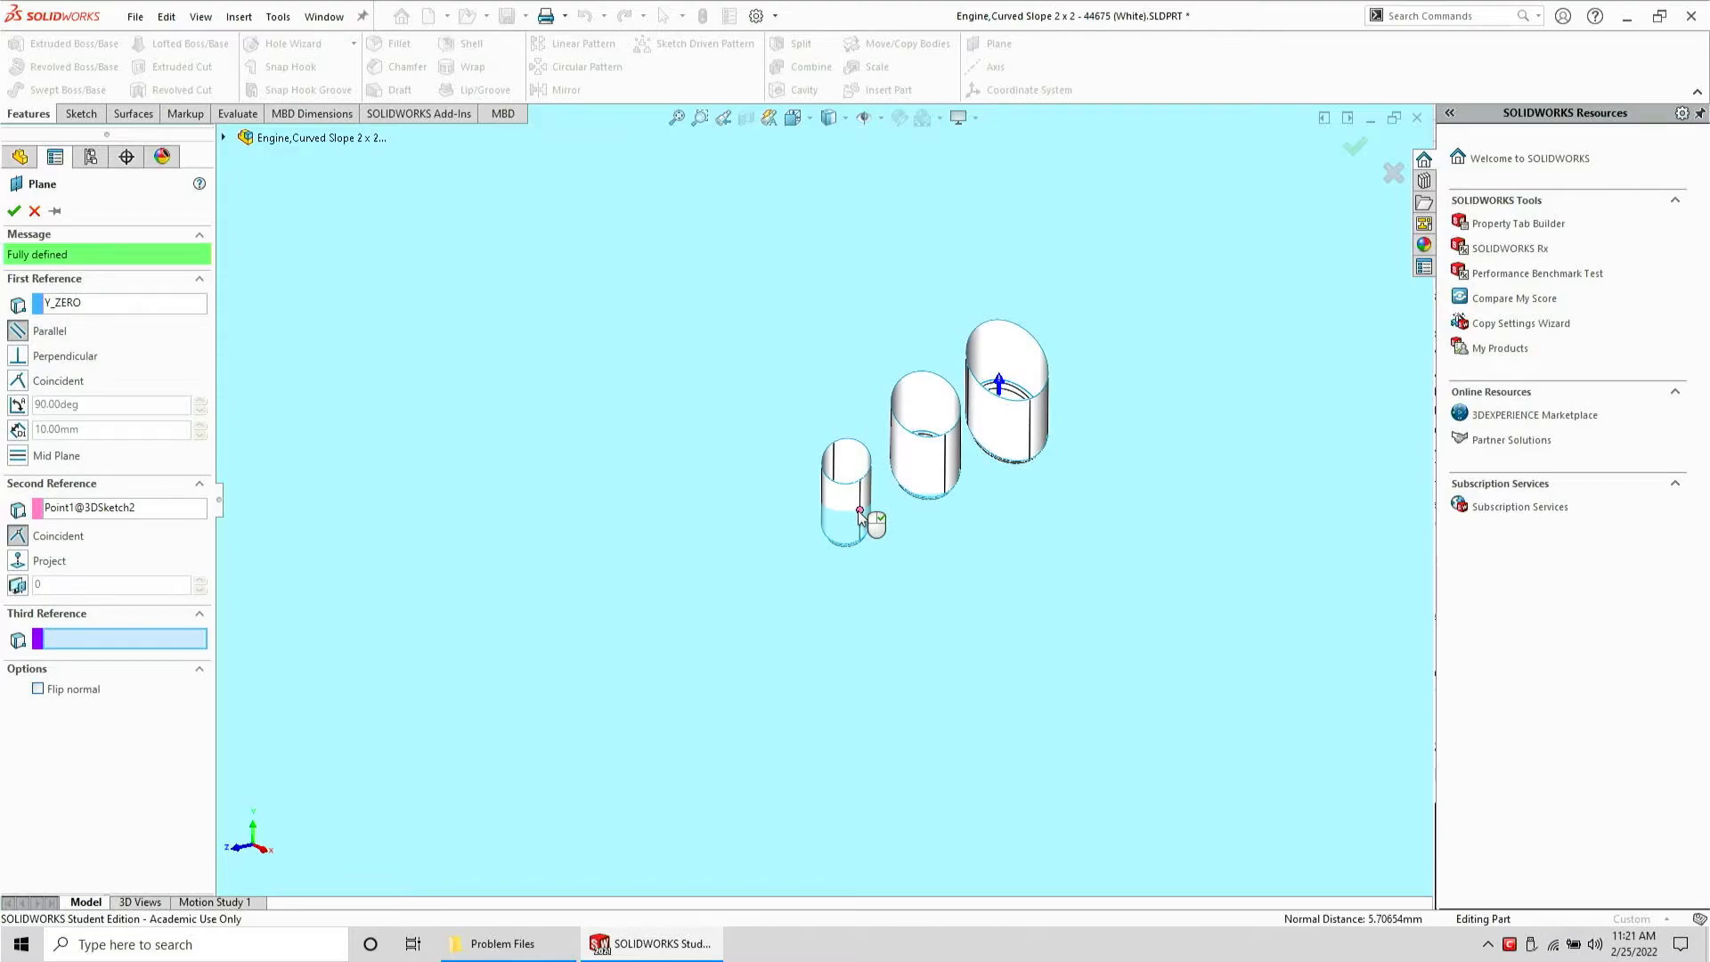
left_click(15, 210)
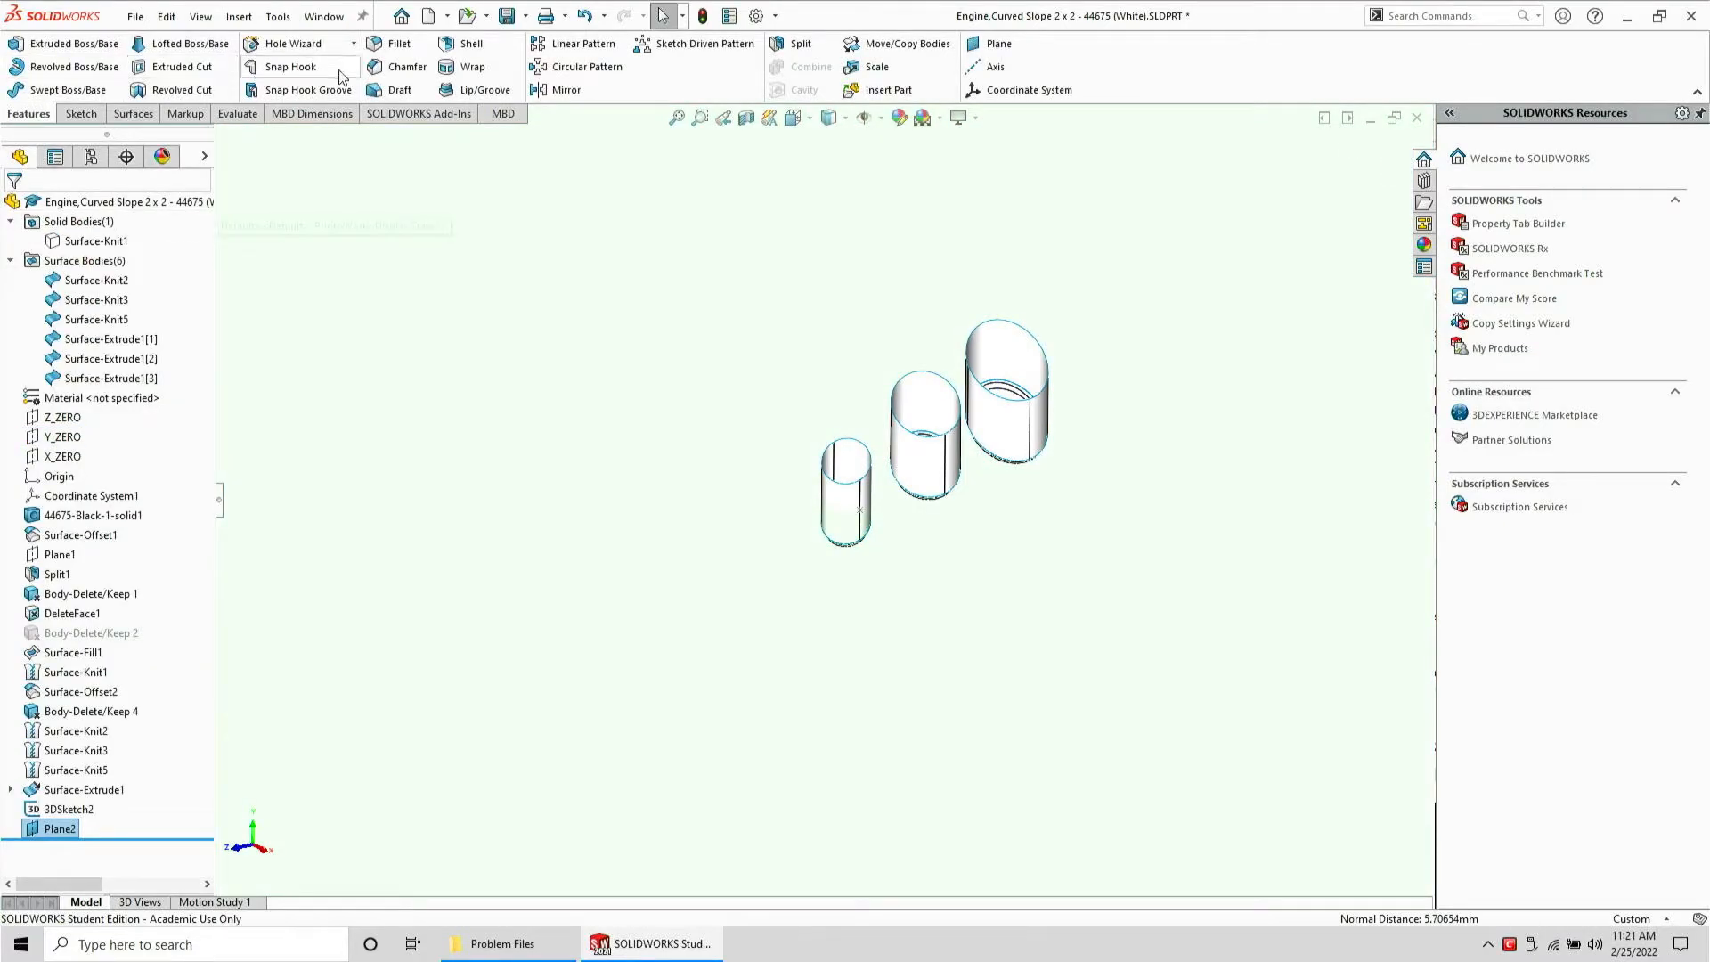
Split the three extruded cylinder surfaces with Plane2, keeping all resulting bodies
left_click(800, 43)
left_click(76, 471)
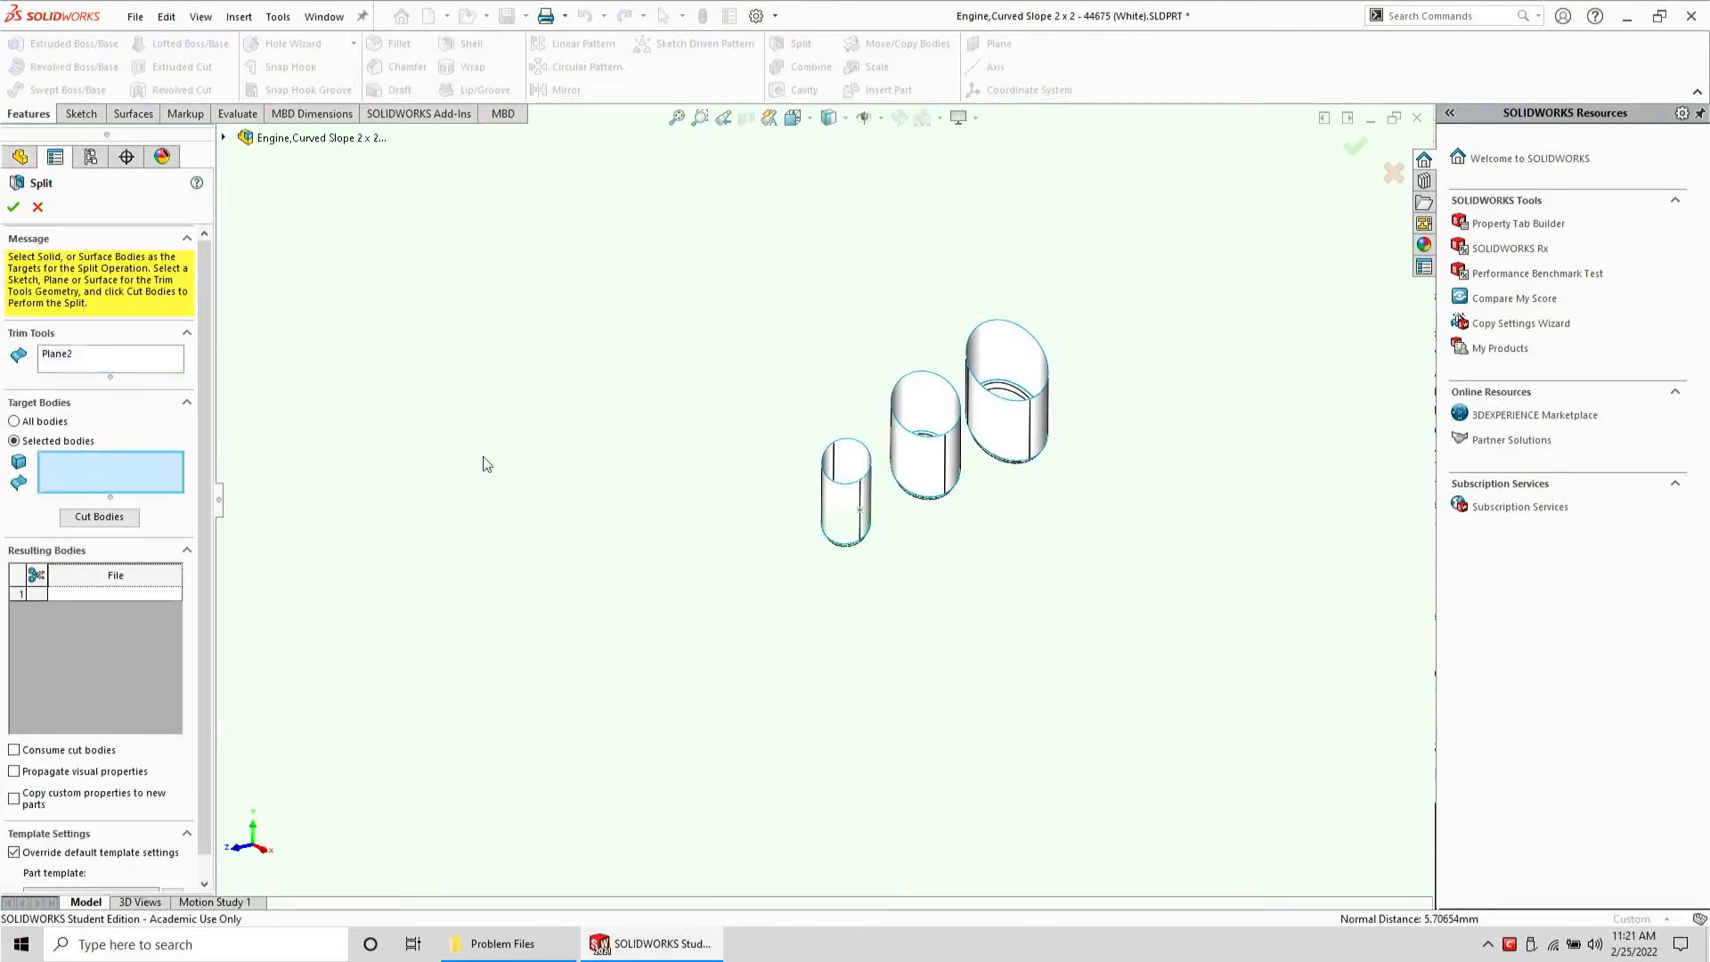
left_click(837, 490)
left_click(926, 445)
left_click(1002, 397)
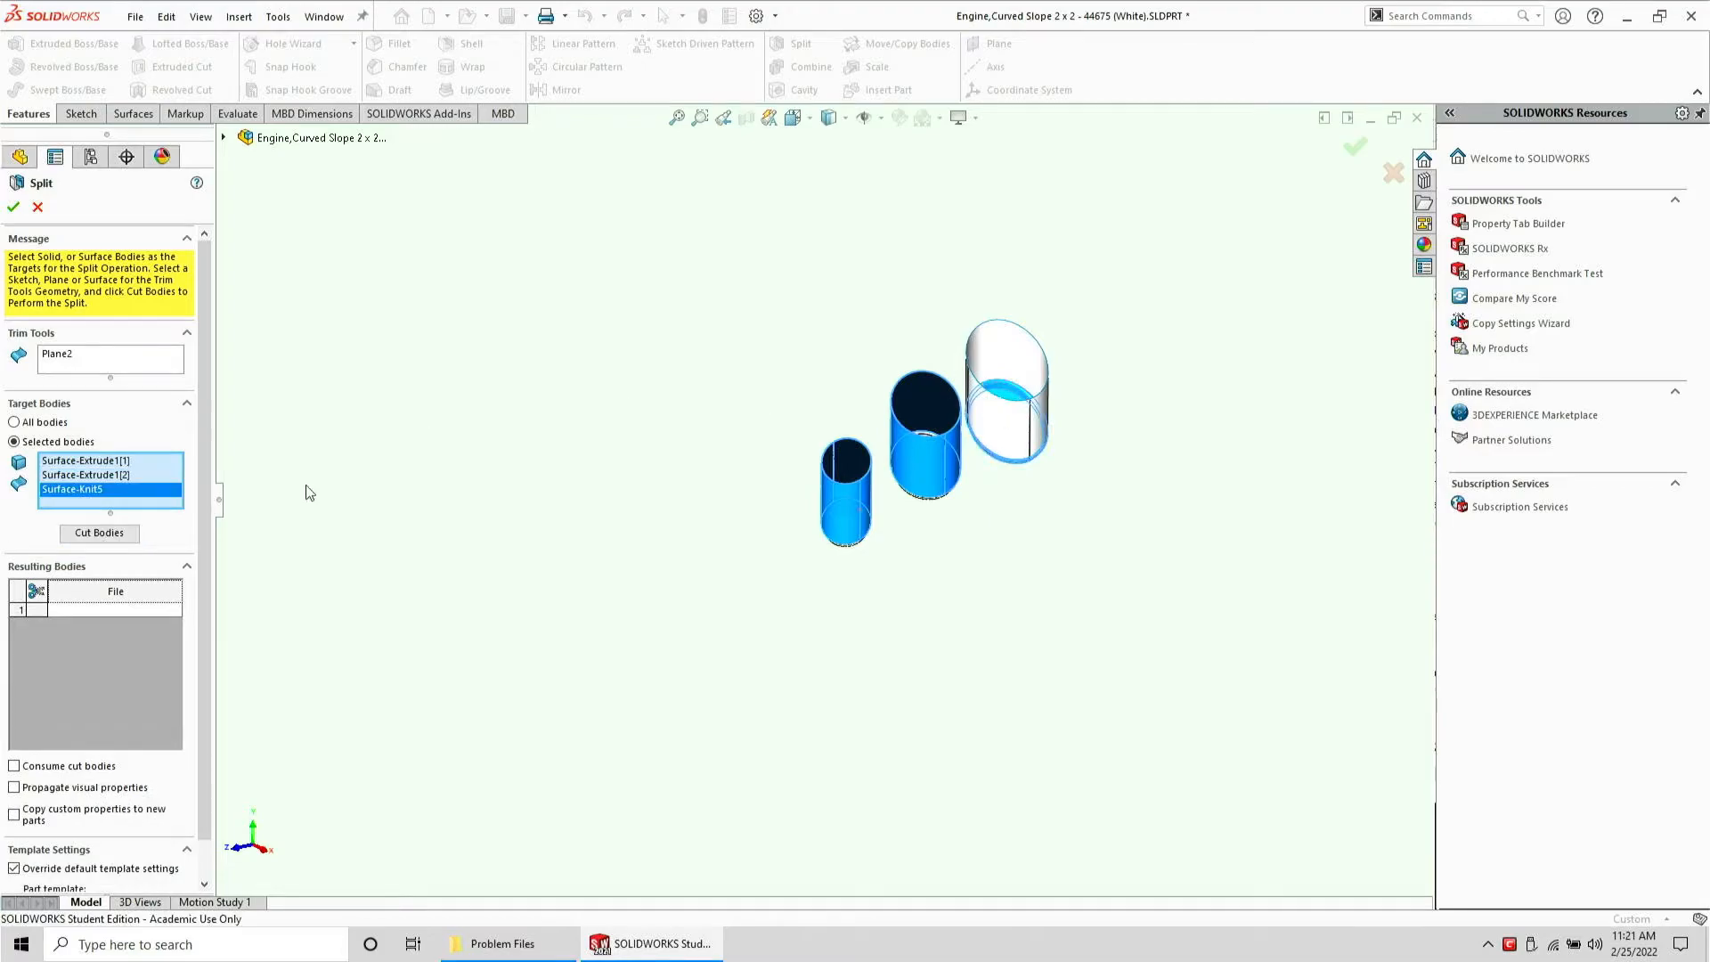
left_click(1005, 405)
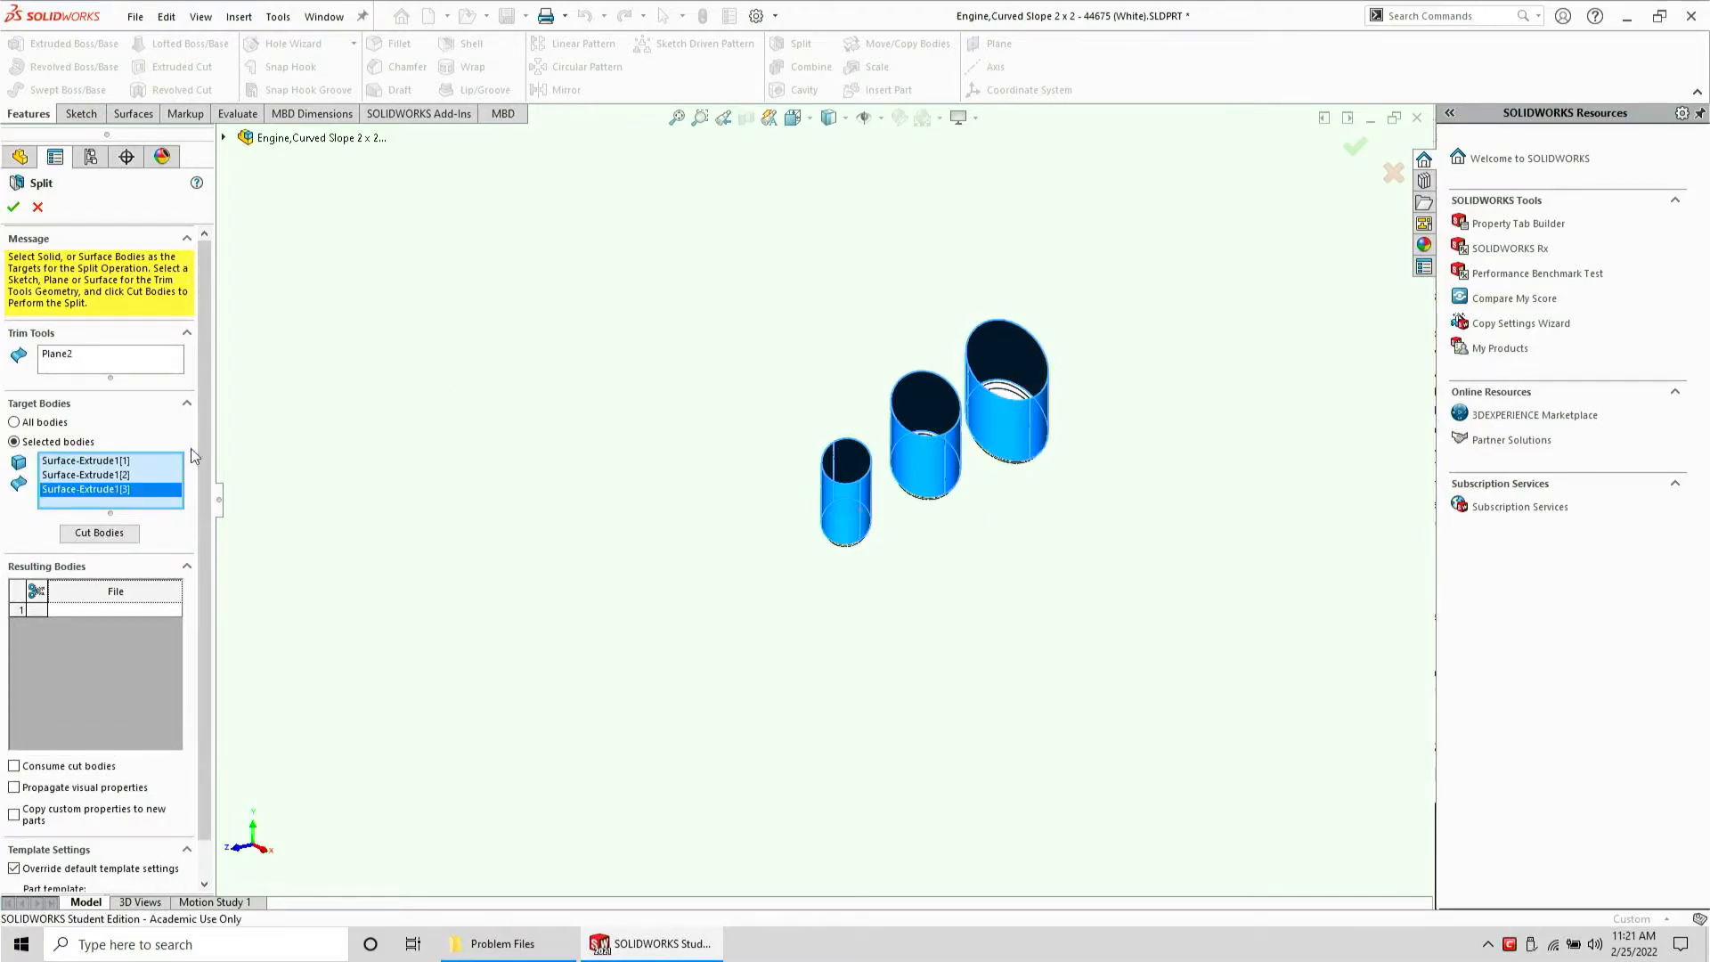
left_click(101, 533)
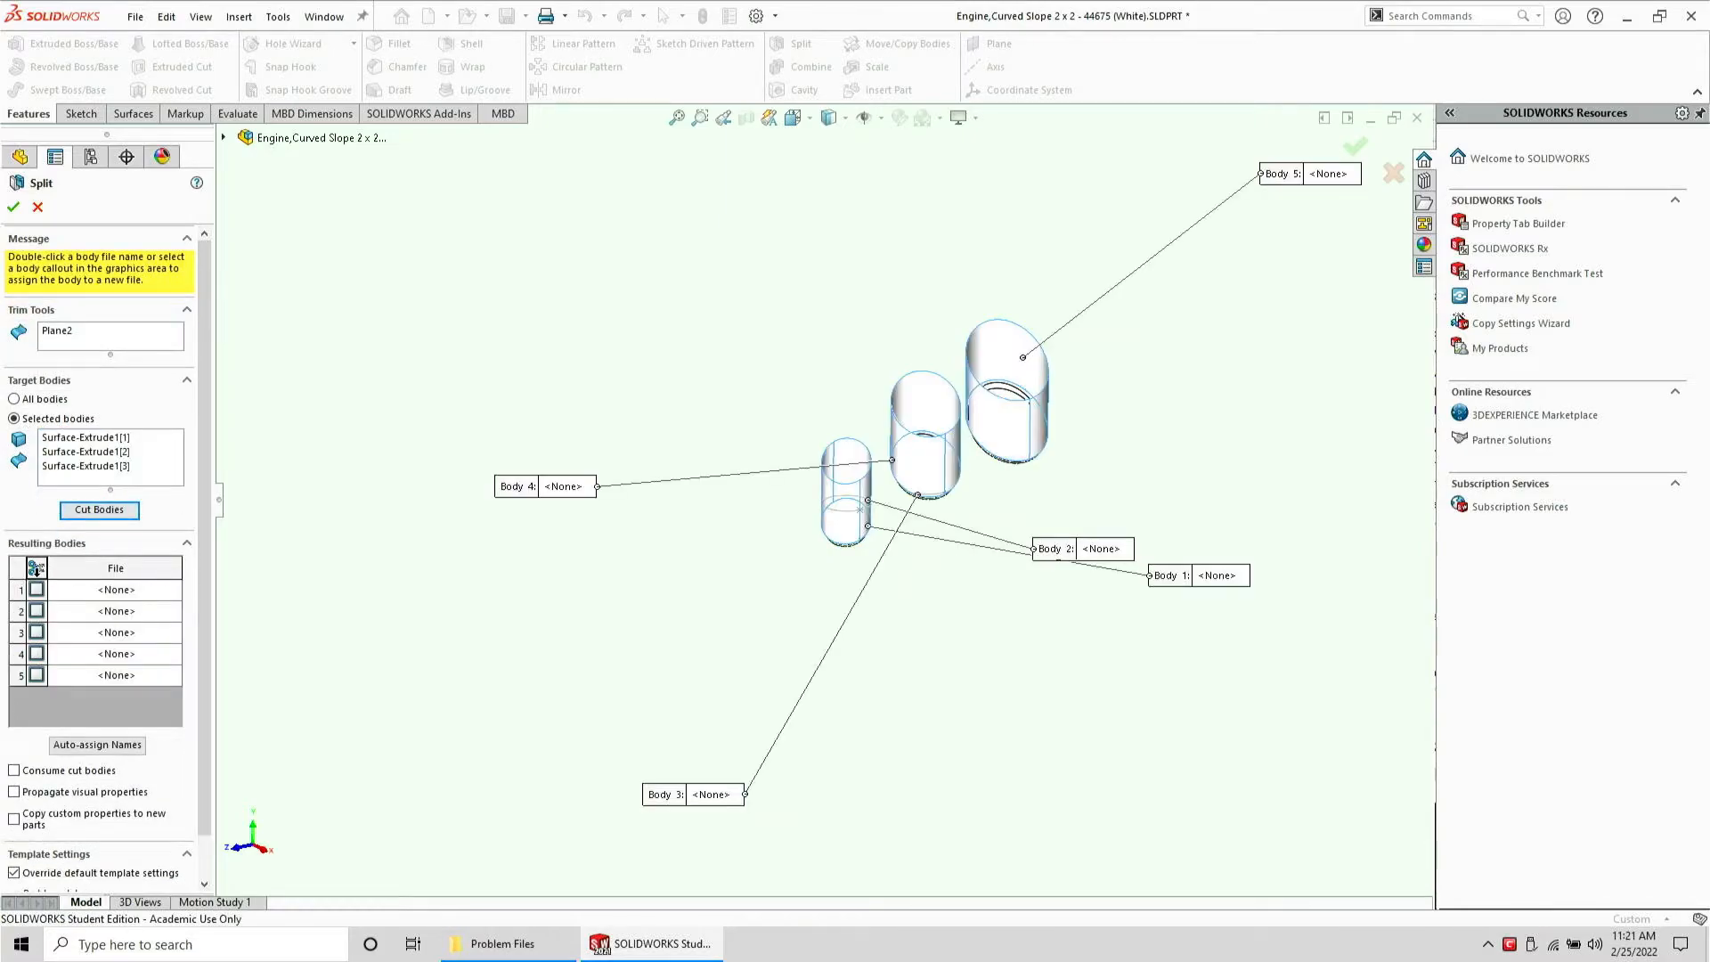
left_click(37, 567)
left_click(14, 208)
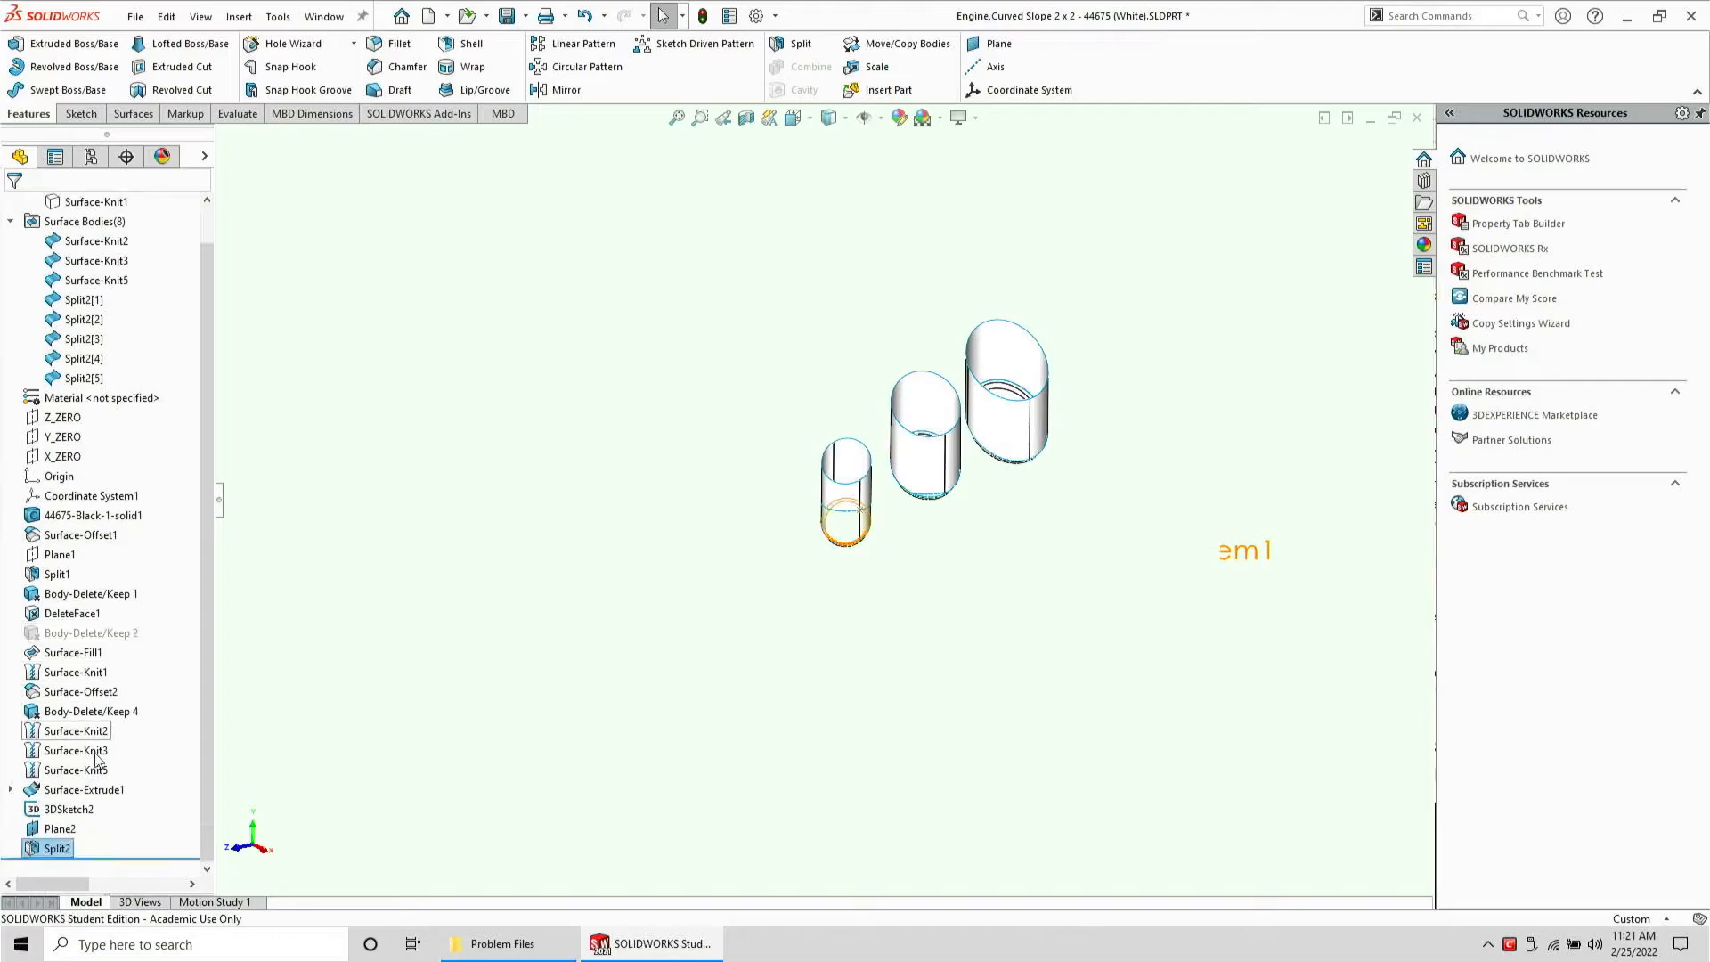
Hide the 3D sketch and Plane2
left_click(60, 809)
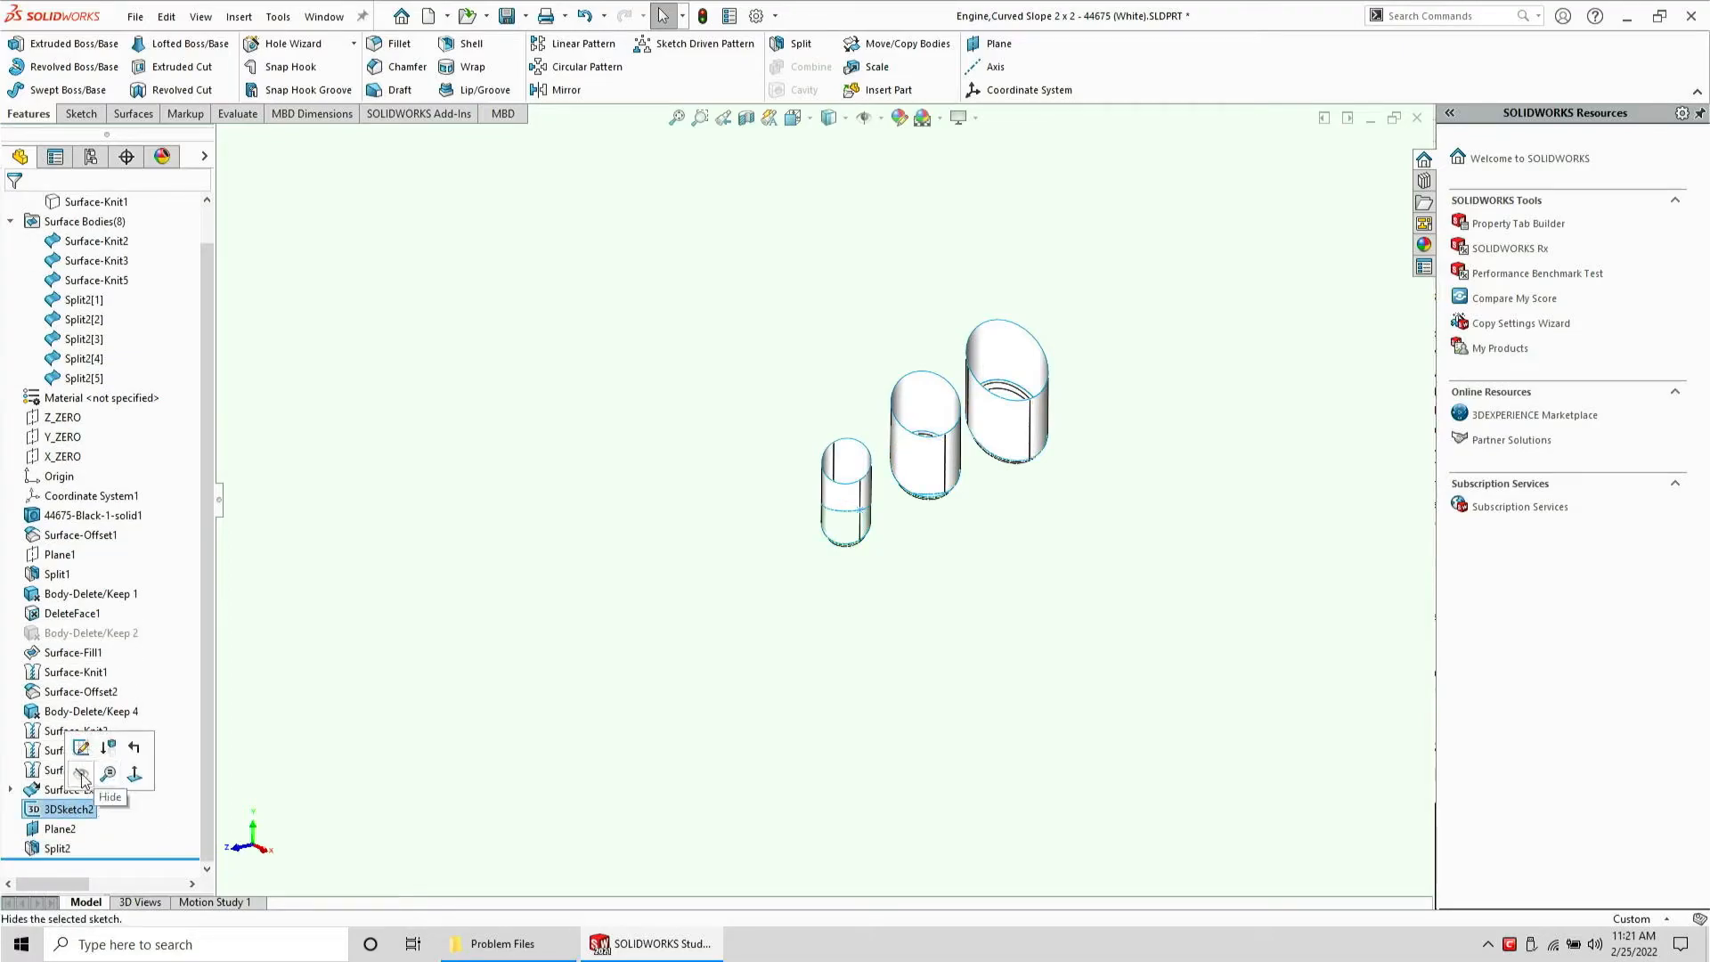
left_click(59, 828)
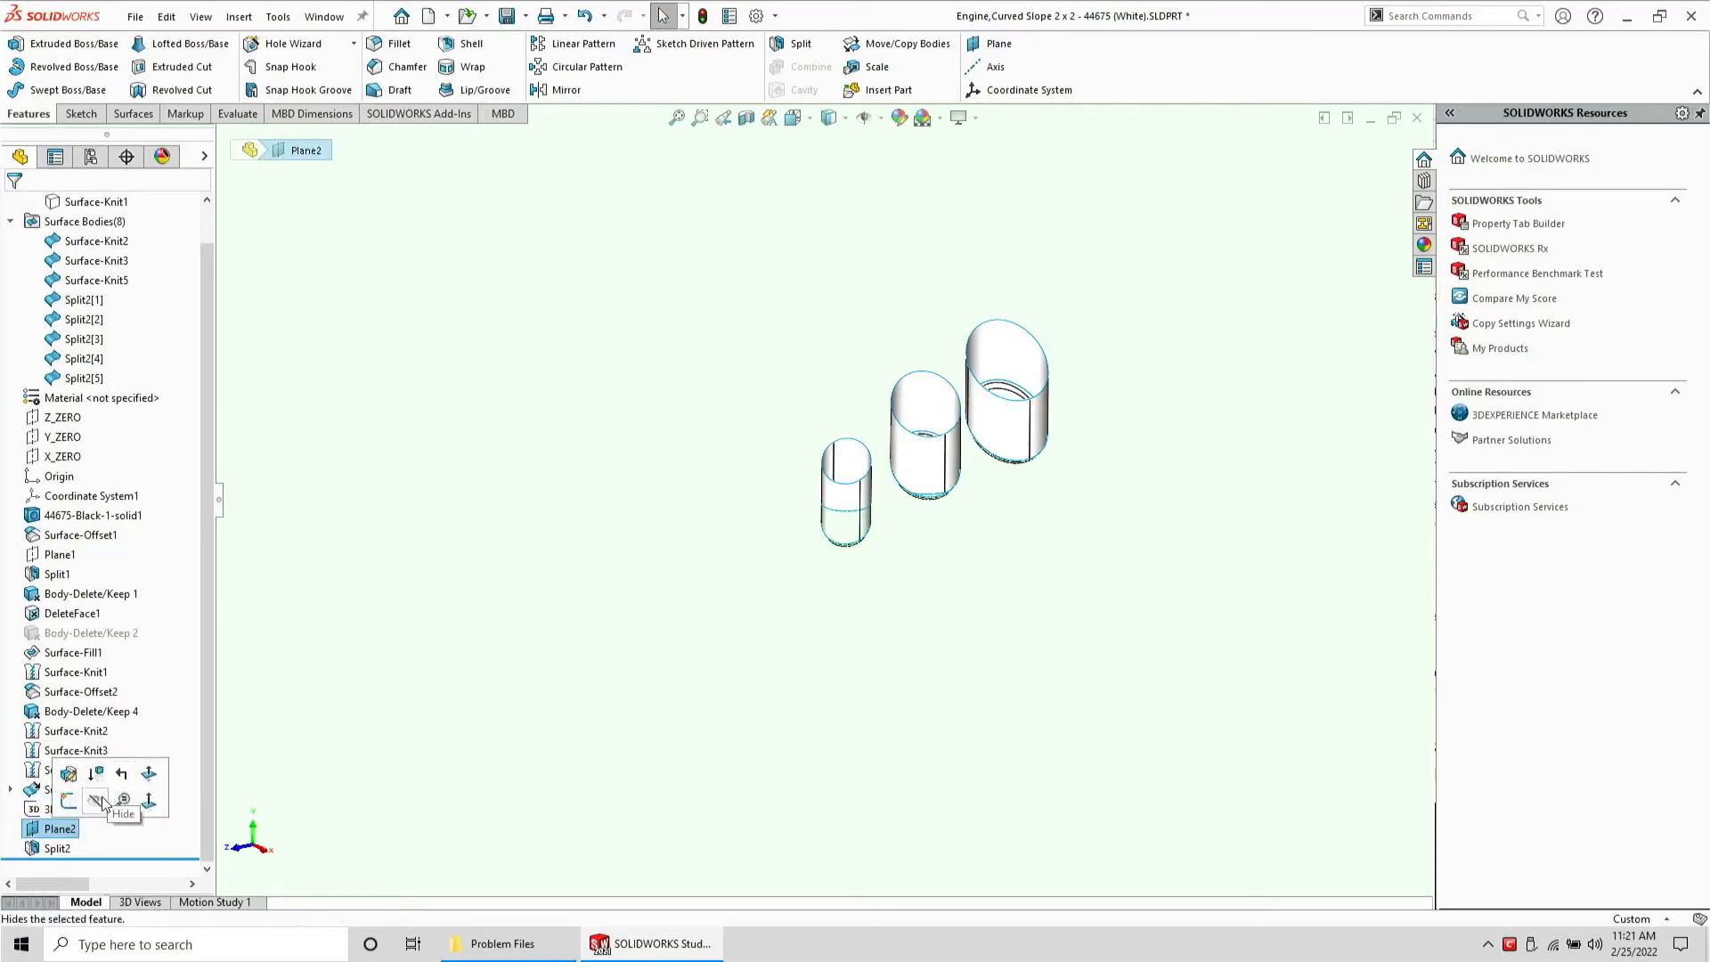
left_click(692, 563)
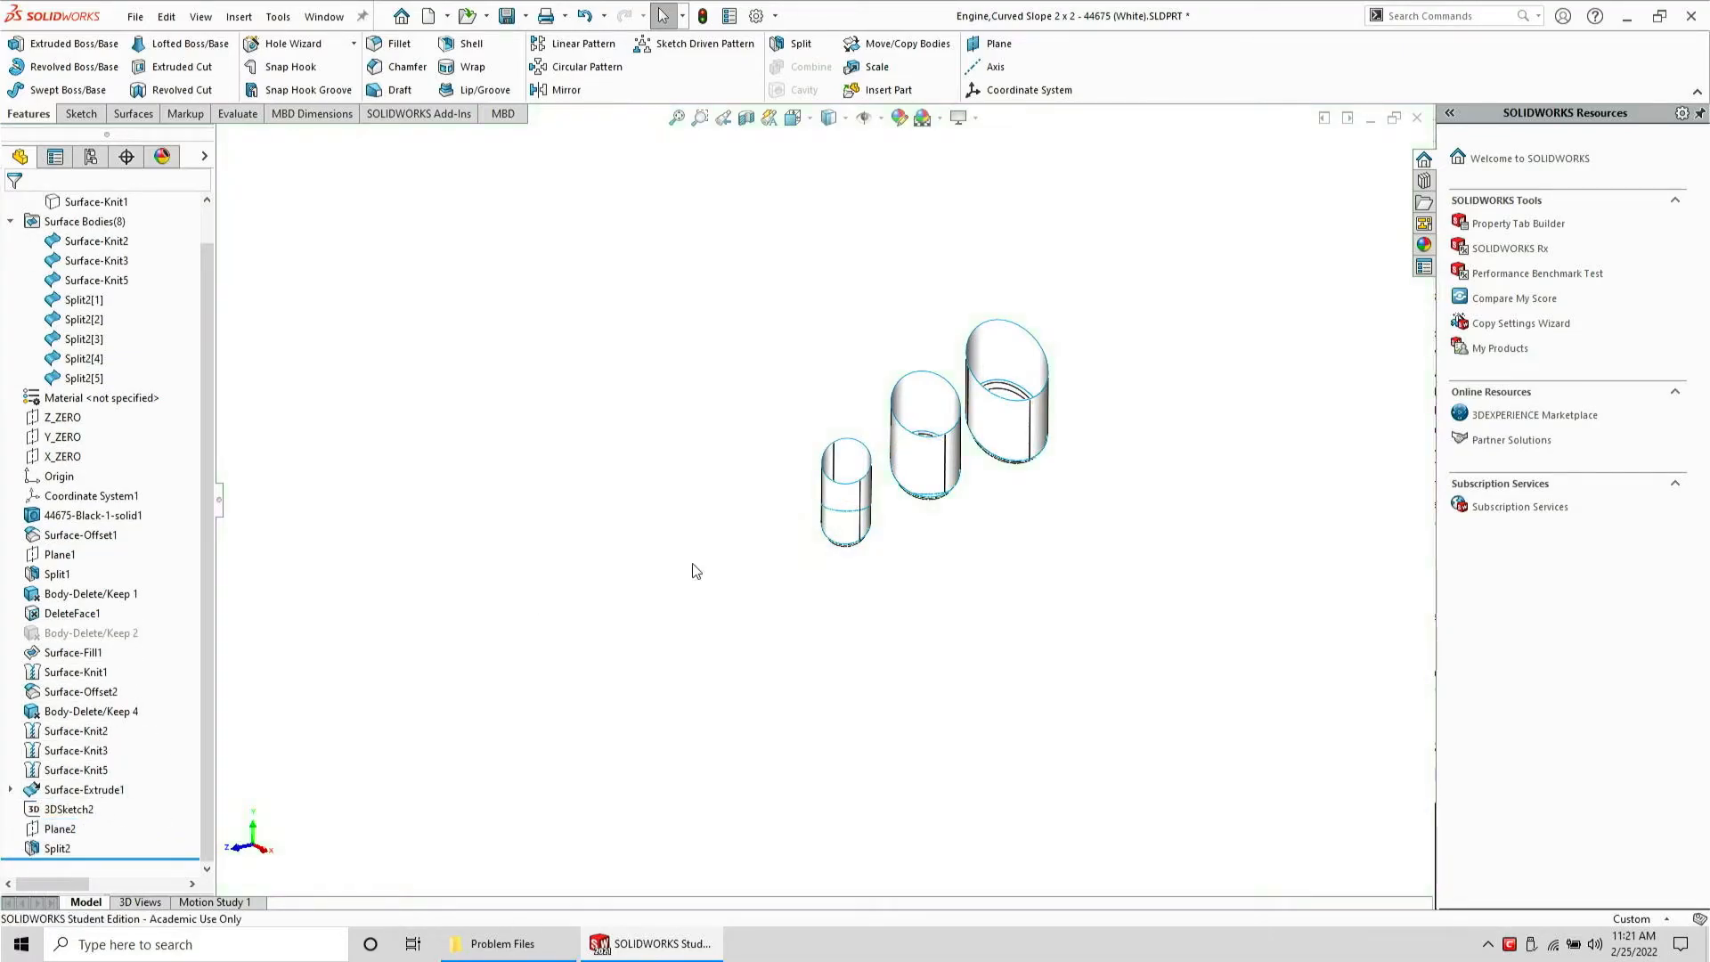
Select split bodies in the tree and zoom in to examine how the cylinders were divided
left_click(105, 340)
left_click(98, 366)
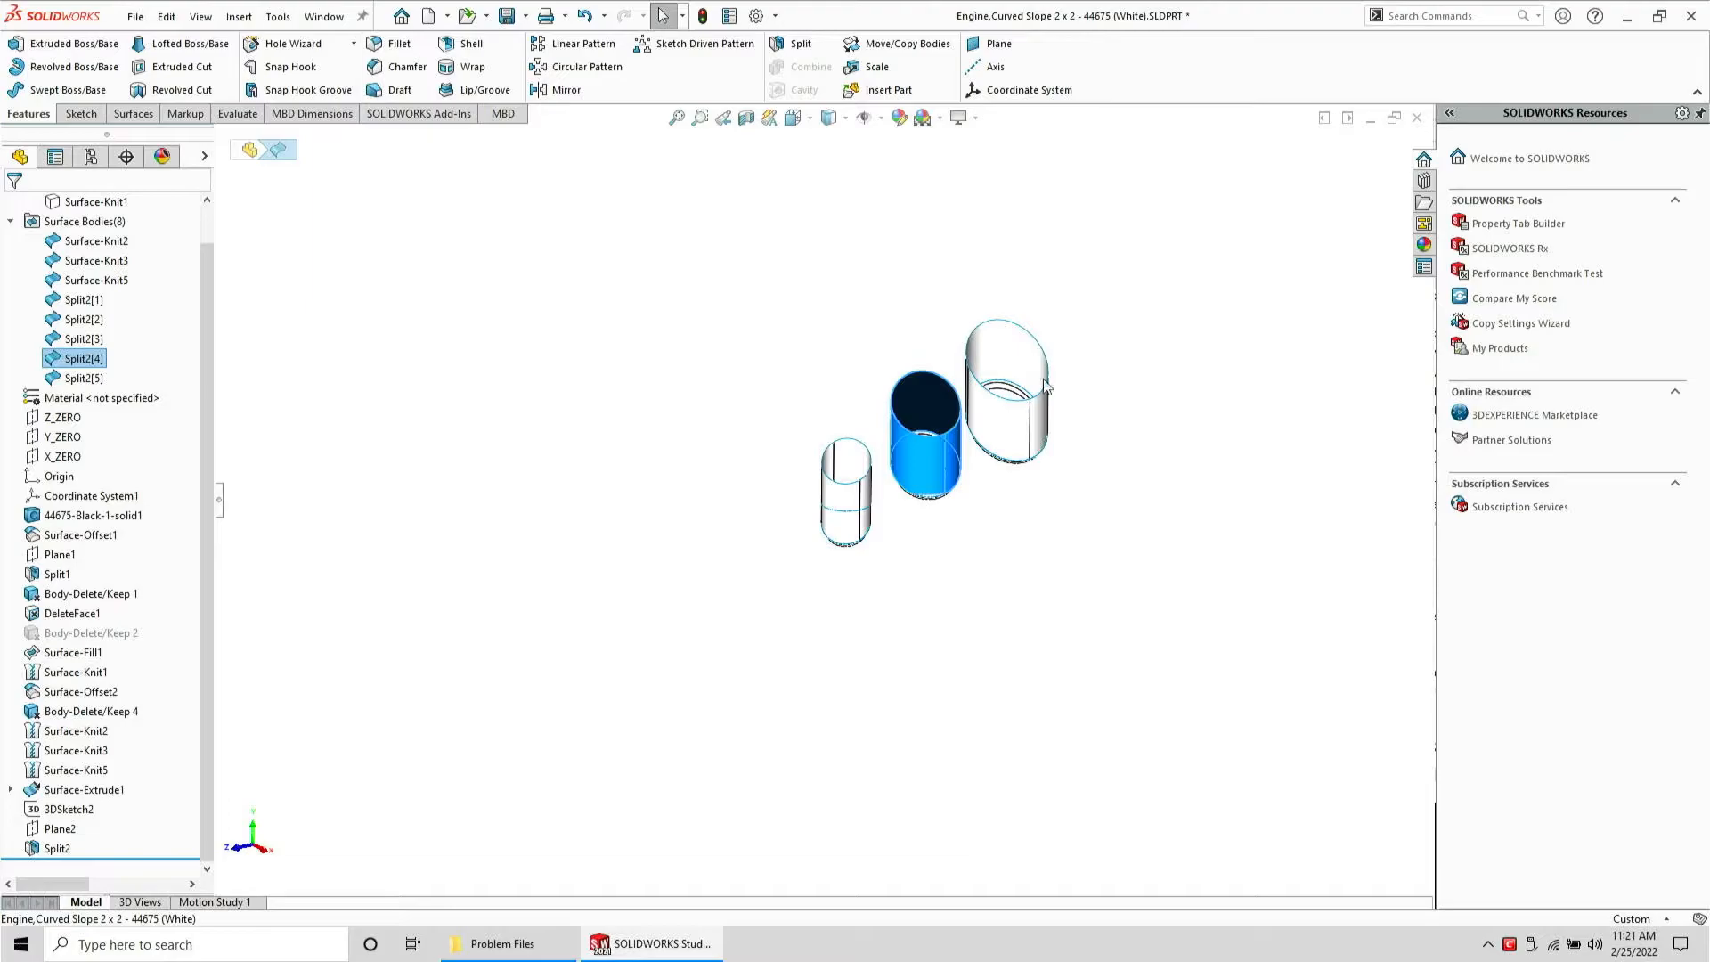
scroll(1043, 385, "down", 6)
middle_click_drag(821, 504, 422, 613)
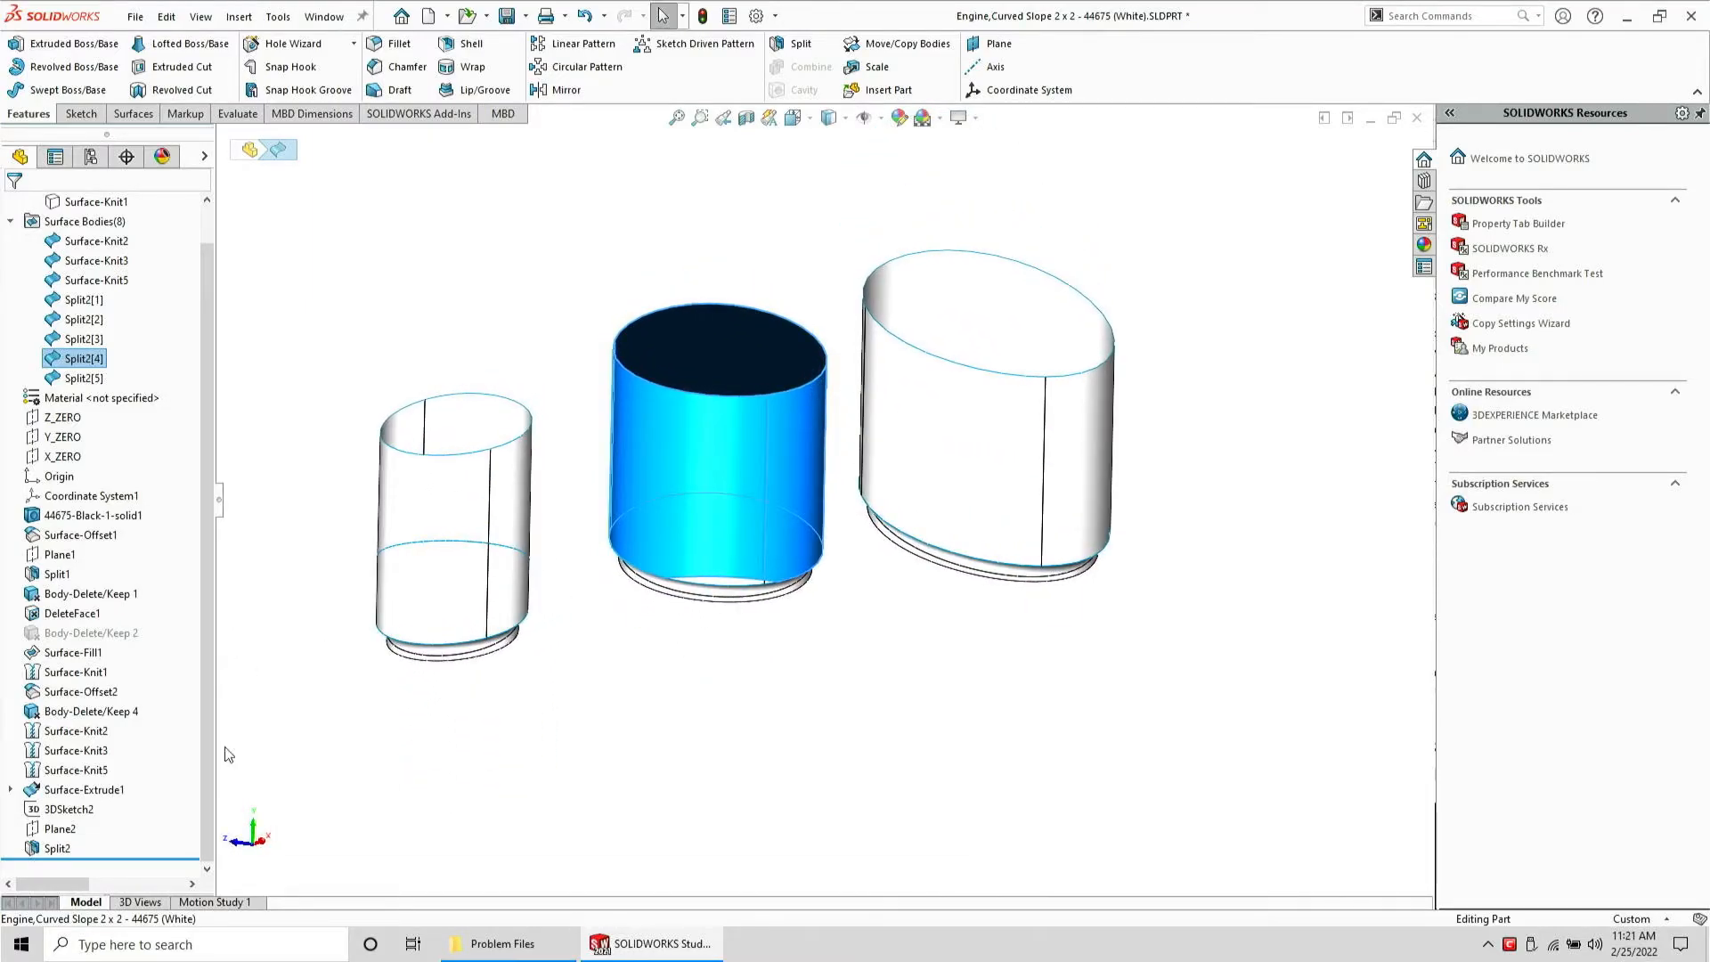
middle_click_drag(590, 624, 558, 691)
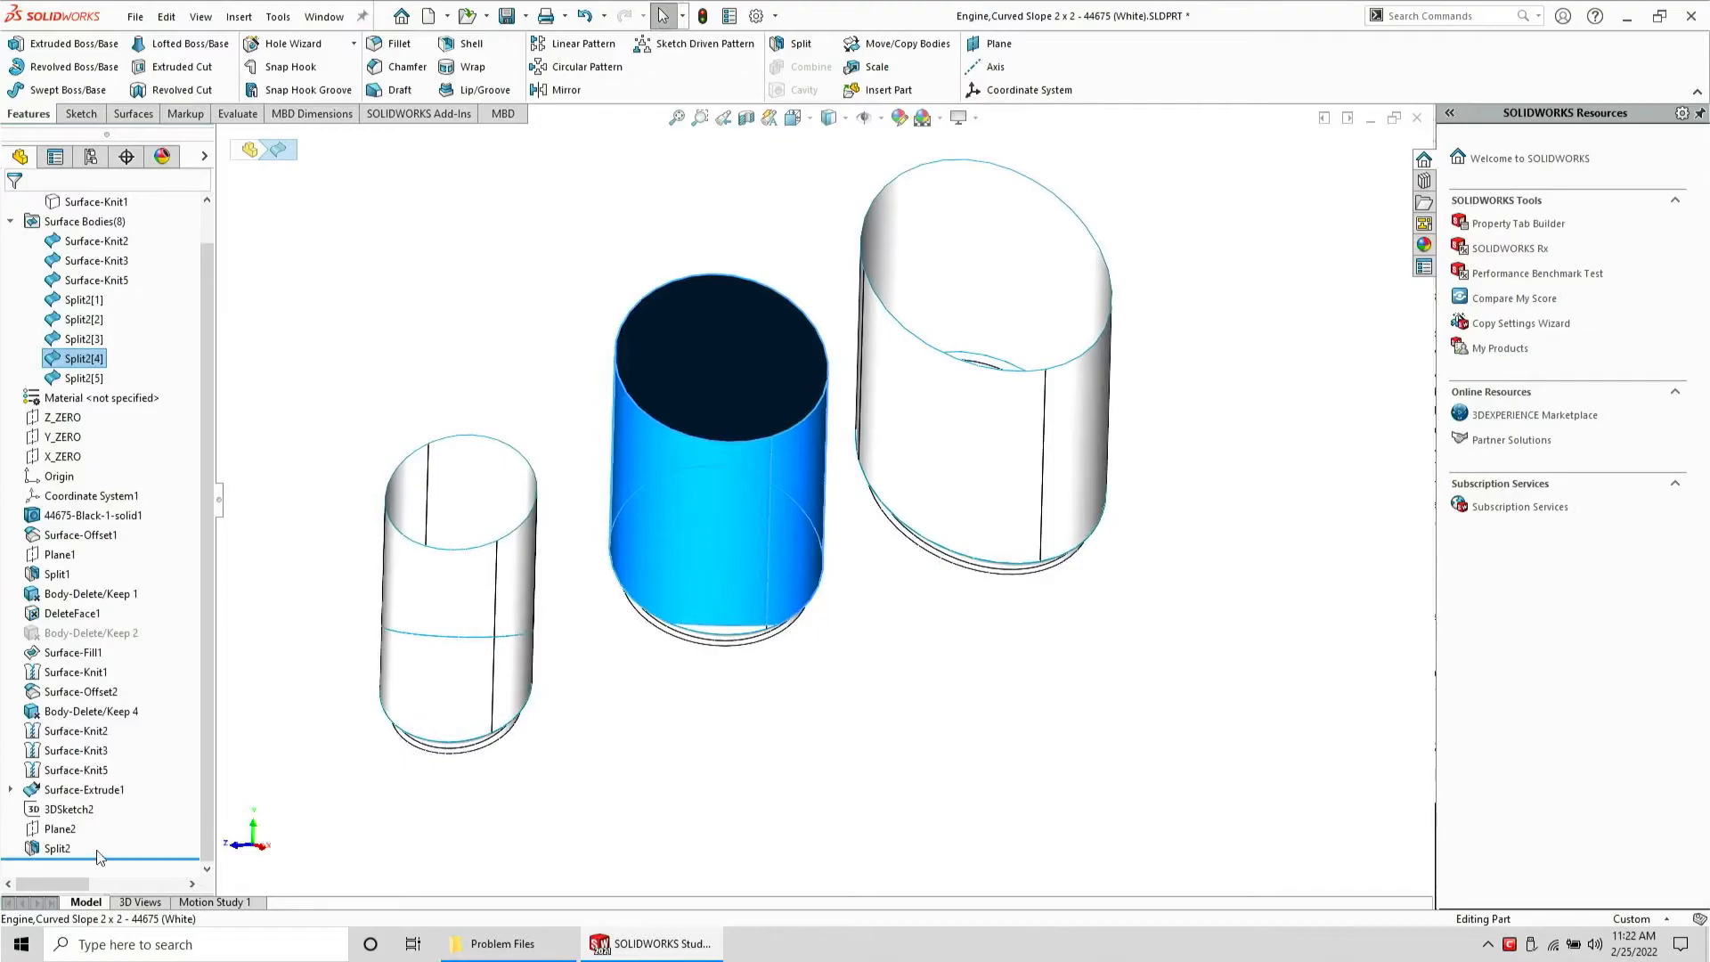
Edit Surface-Extrude1 and set its extrusion depth to 10 mm
left_click(55, 789)
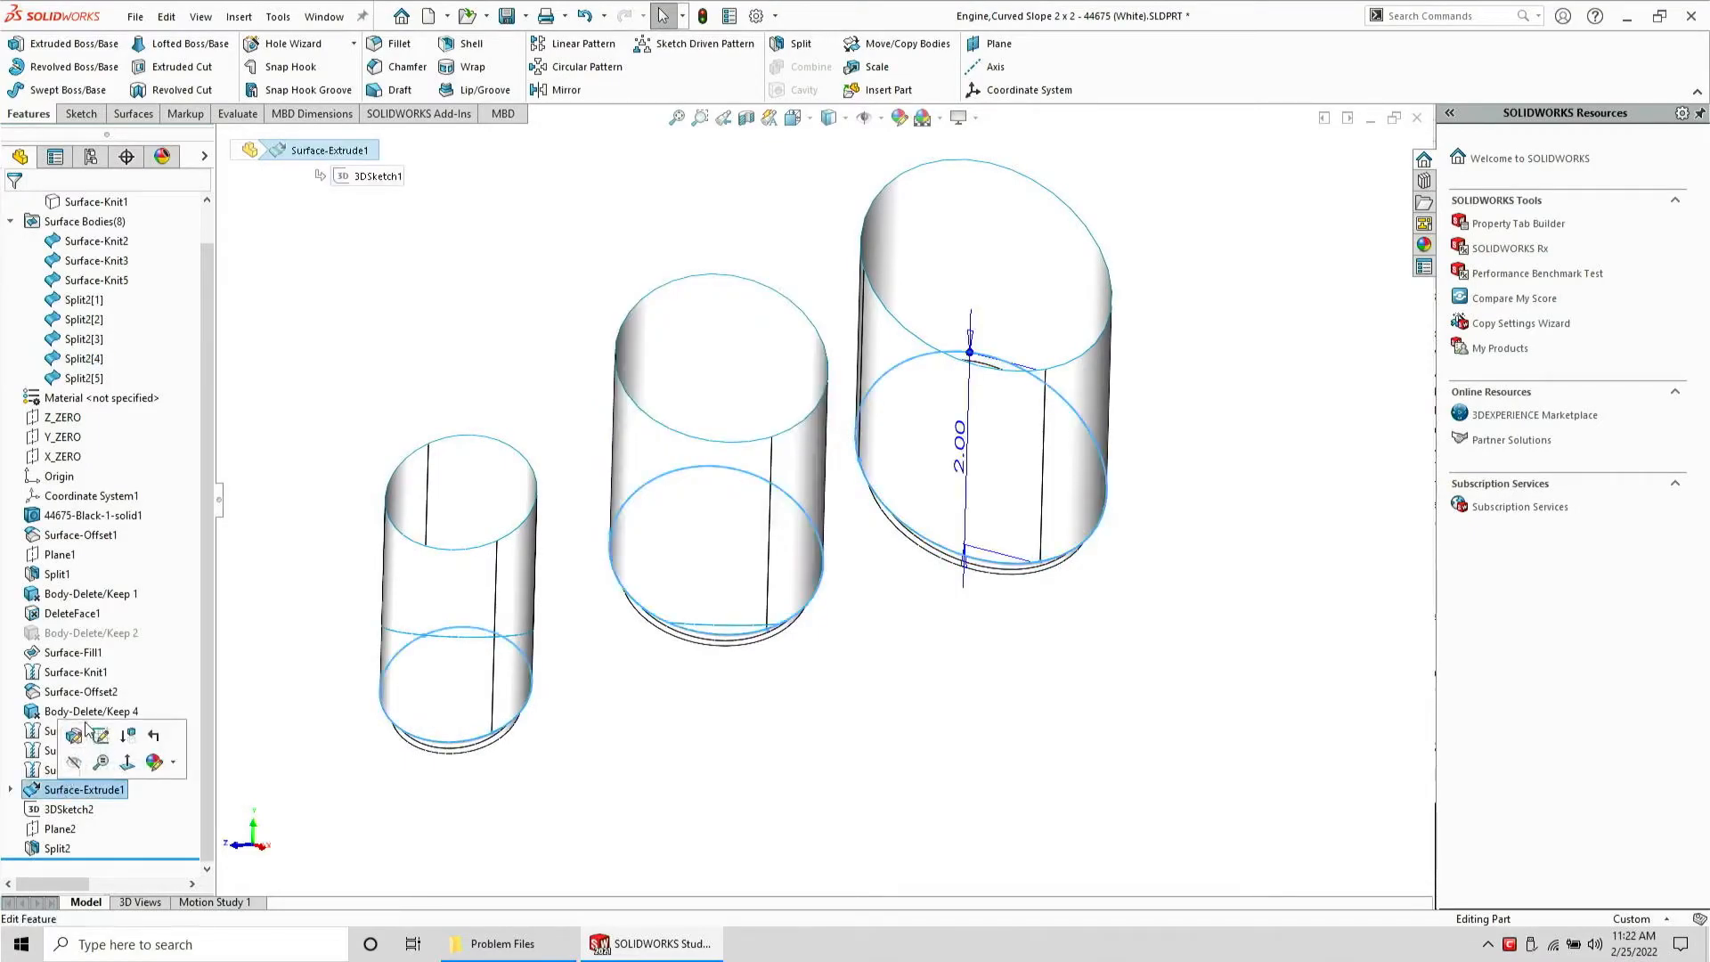
left_click(80, 735)
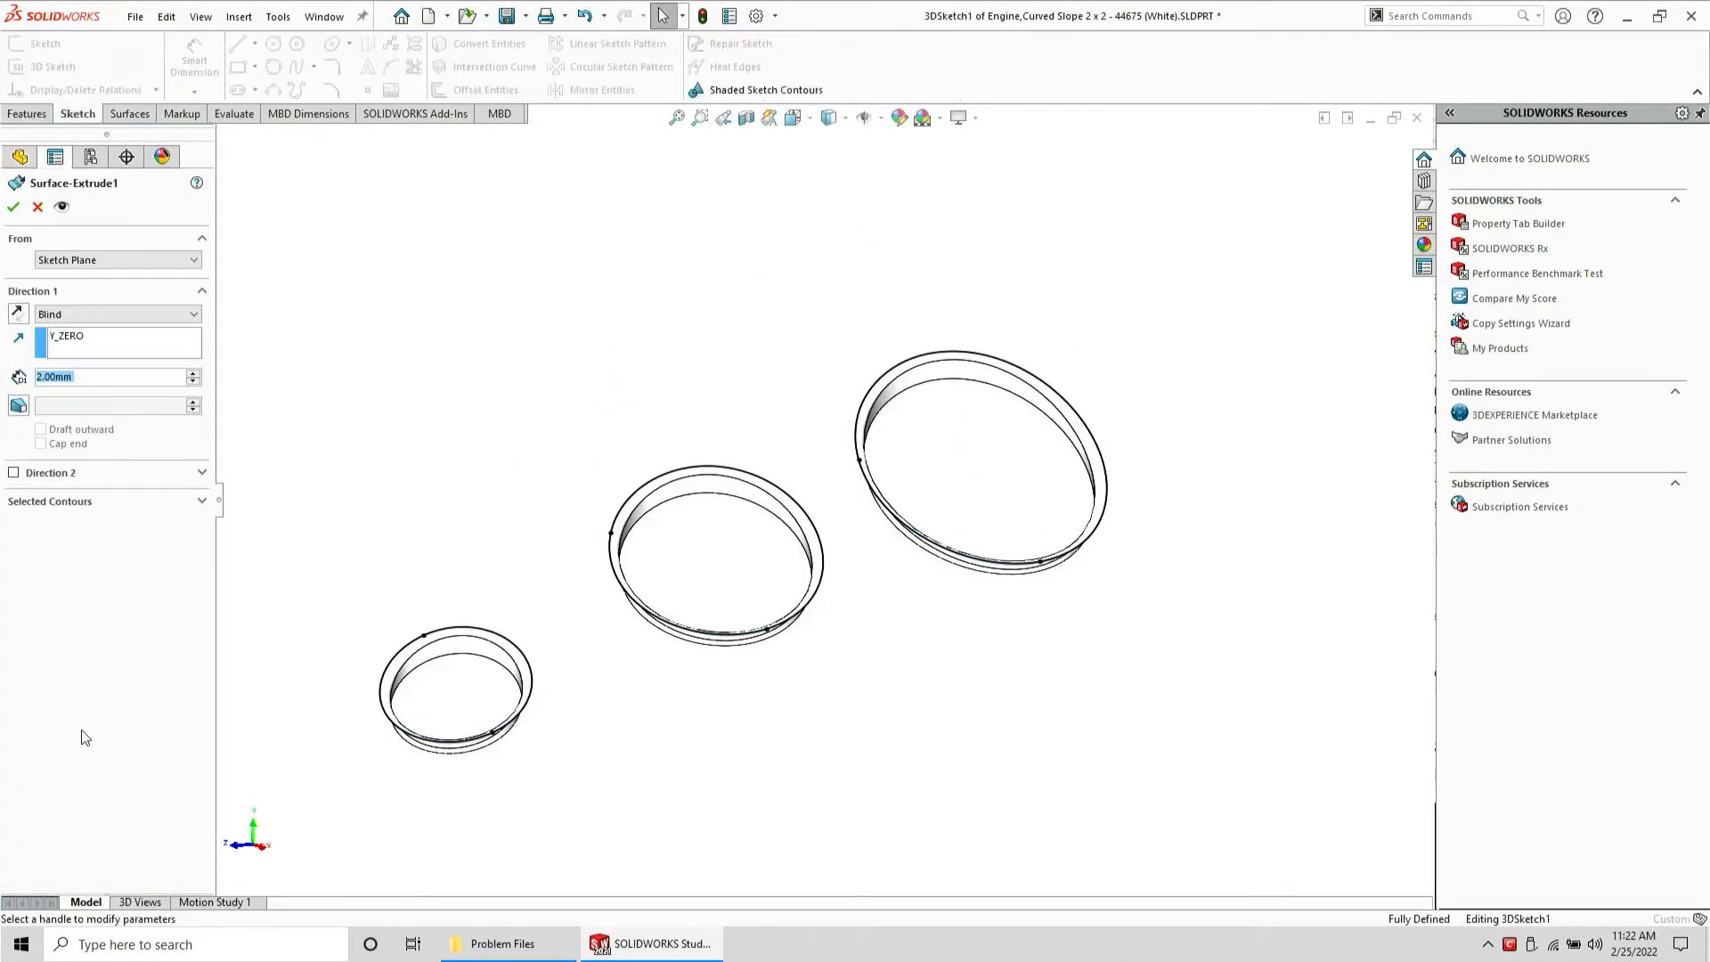
type("10")
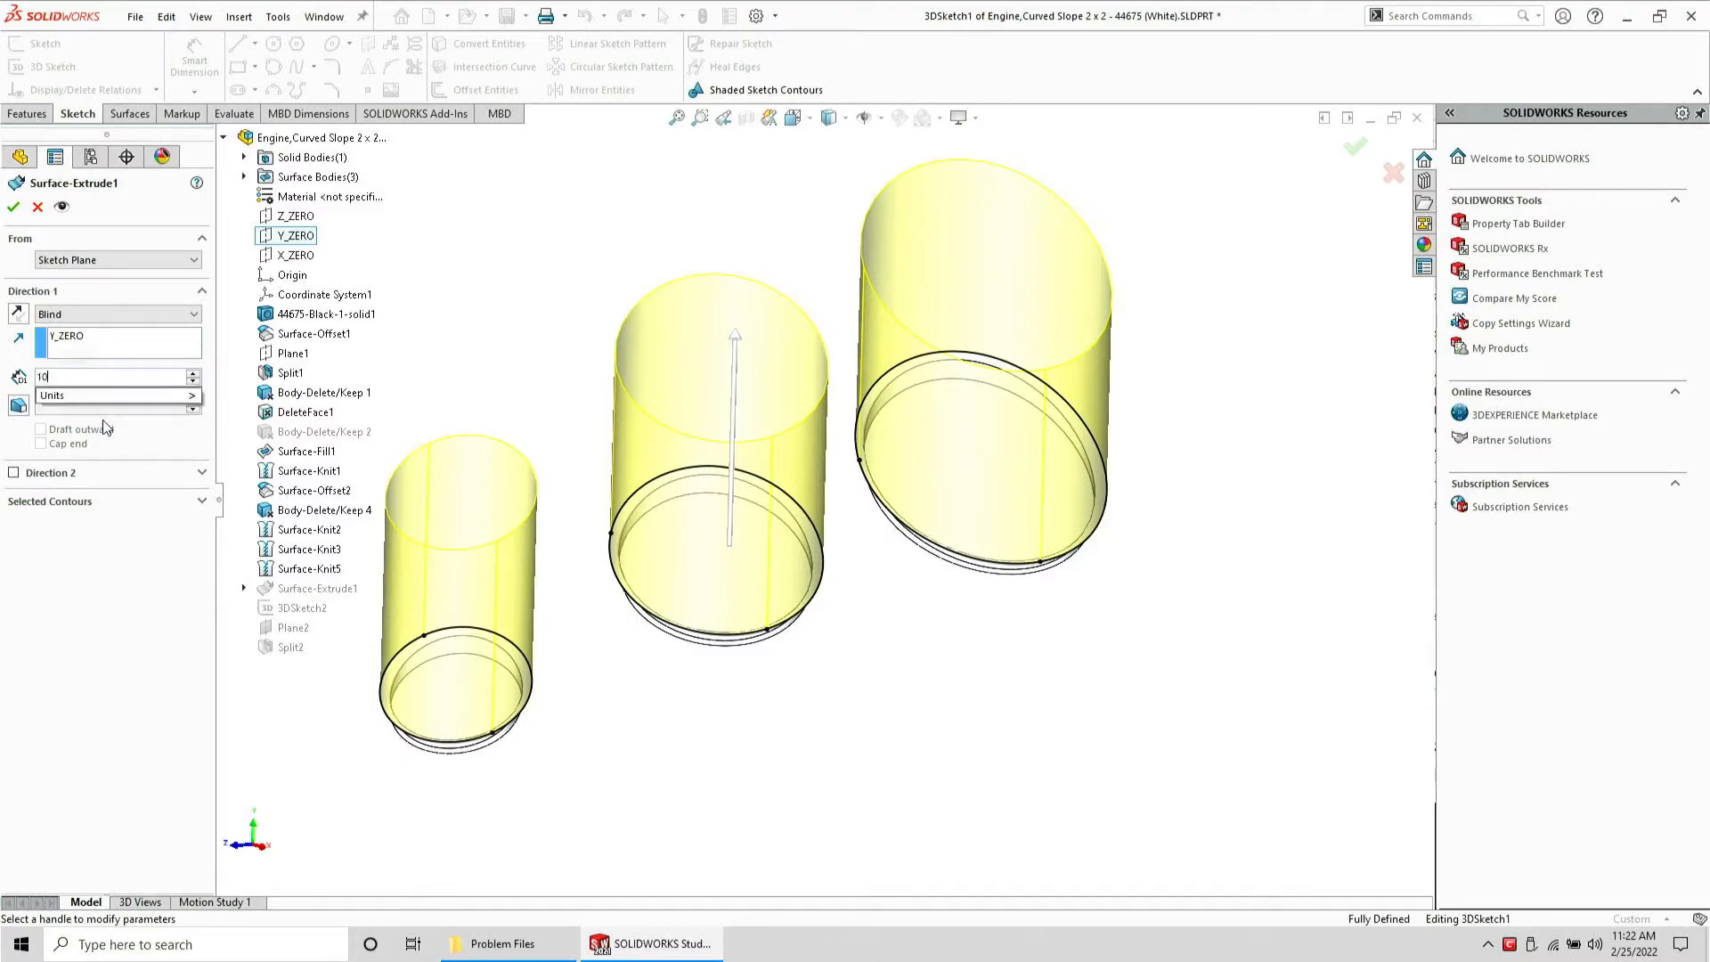
key("Return")
key("Return")
Delete the three upper split pieces of the cylinder surfaces, keeping the lower portions
mouse_move(634, 445)
middle_mouse_down()
mouse_move(727, 454)
mouse_move(650, 470)
mouse_move(821, 315)
middle_mouse_up()
left_click(85, 320)
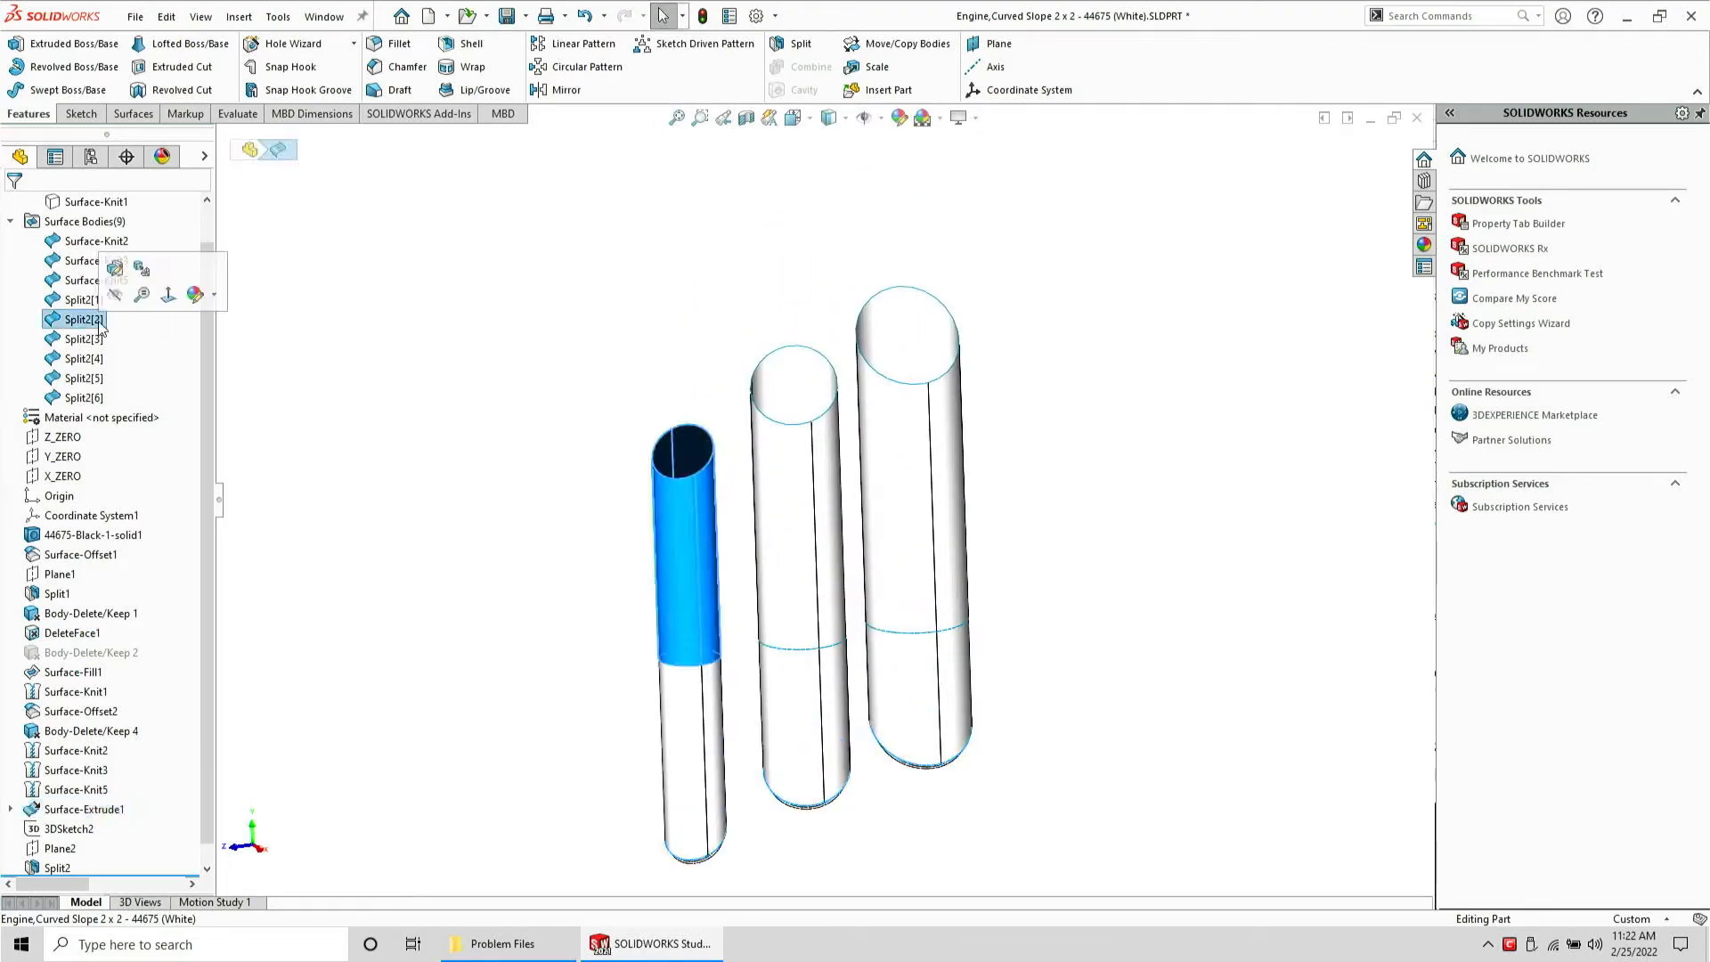
key("Delete")
left_click(819, 502)
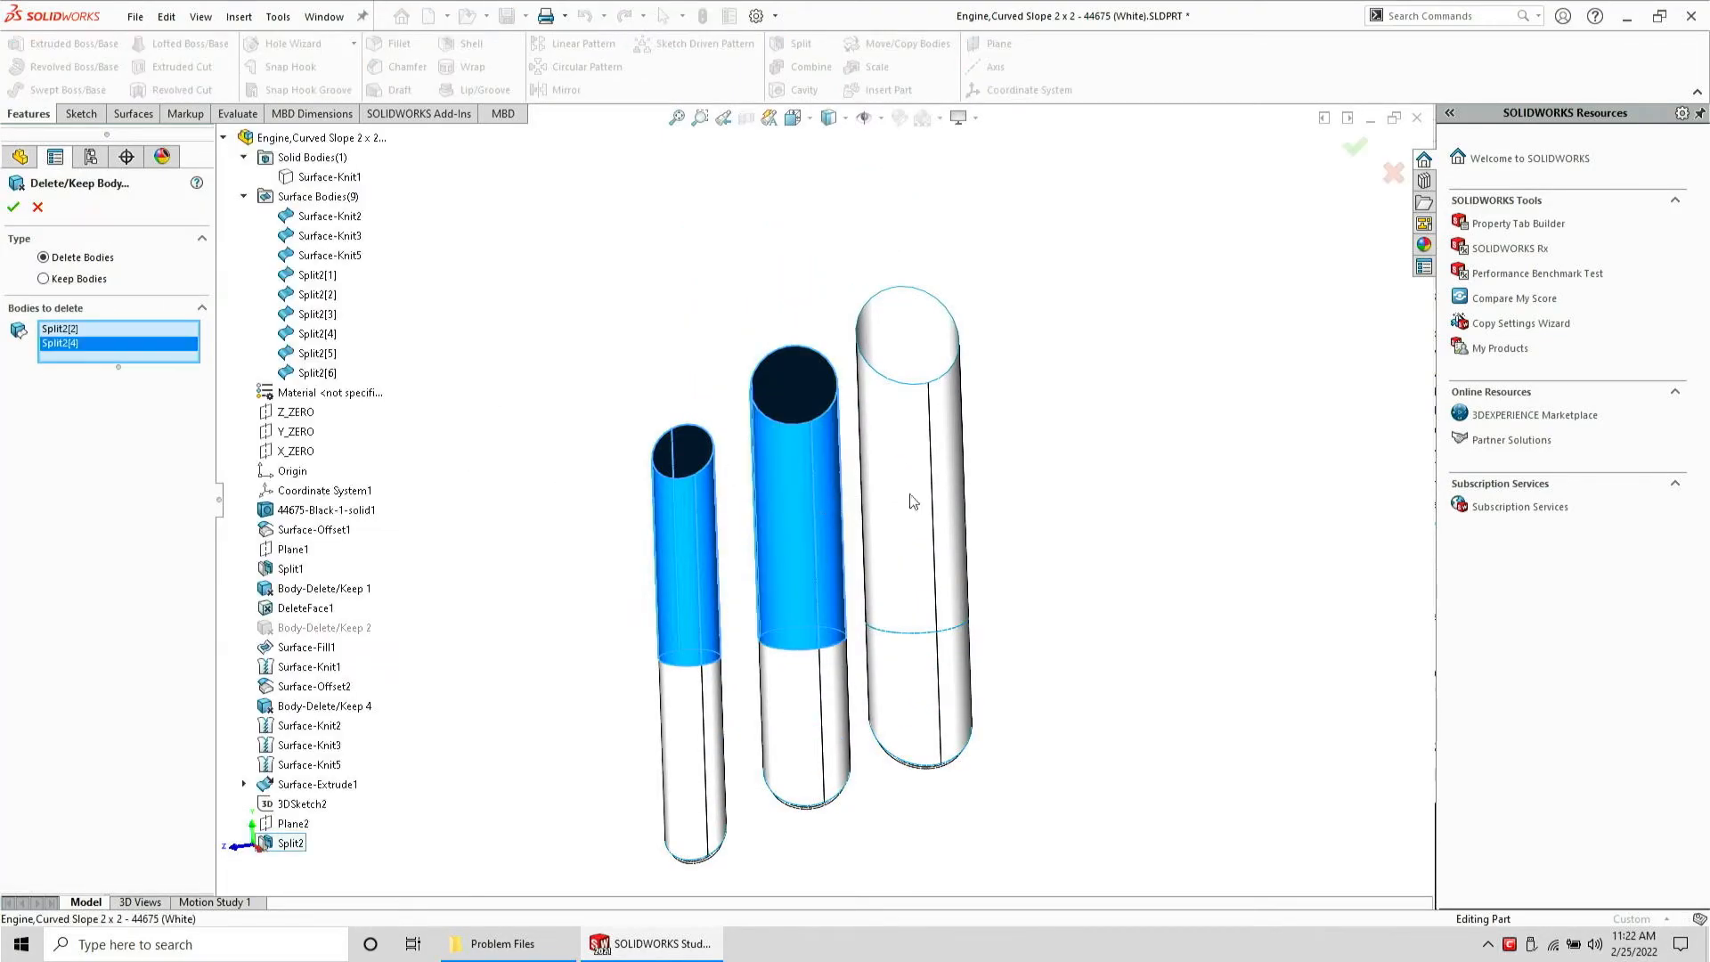
left_click(927, 552)
right_click(926, 553)
middle_click_drag(926, 557, 913, 788)
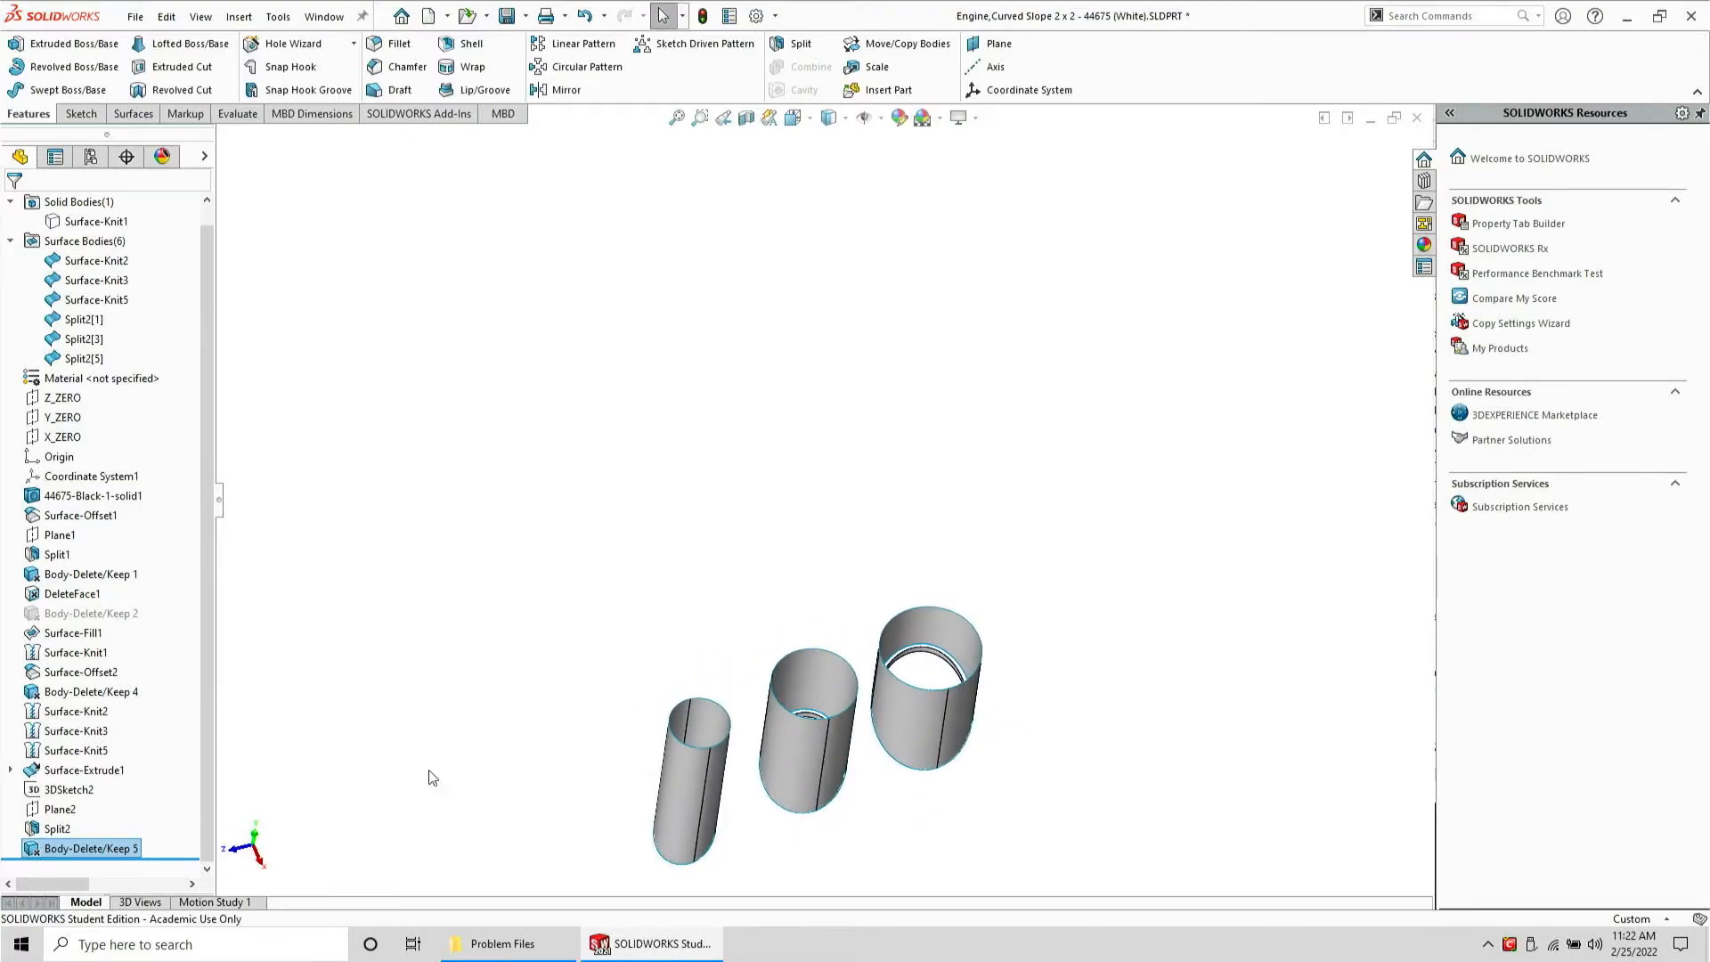
Start a sketch on Plane2 and create intersection curves from the three split cylinder surfaces
left_click(59, 809)
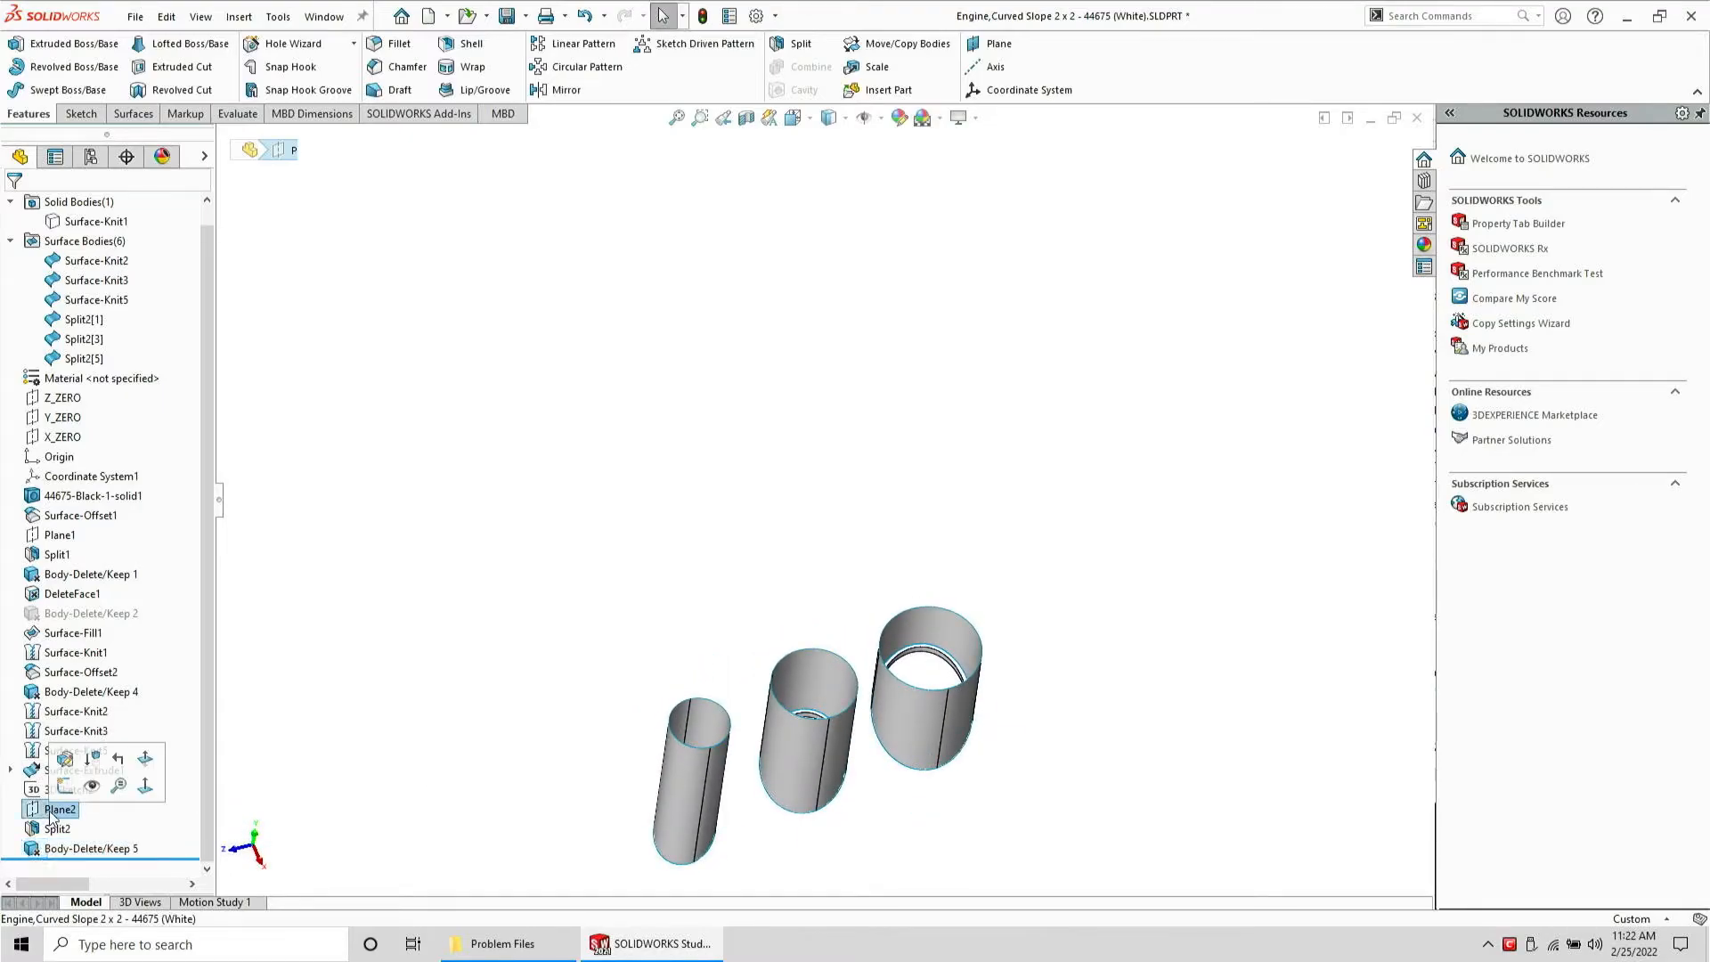
left_click(82, 115)
left_click(32, 51)
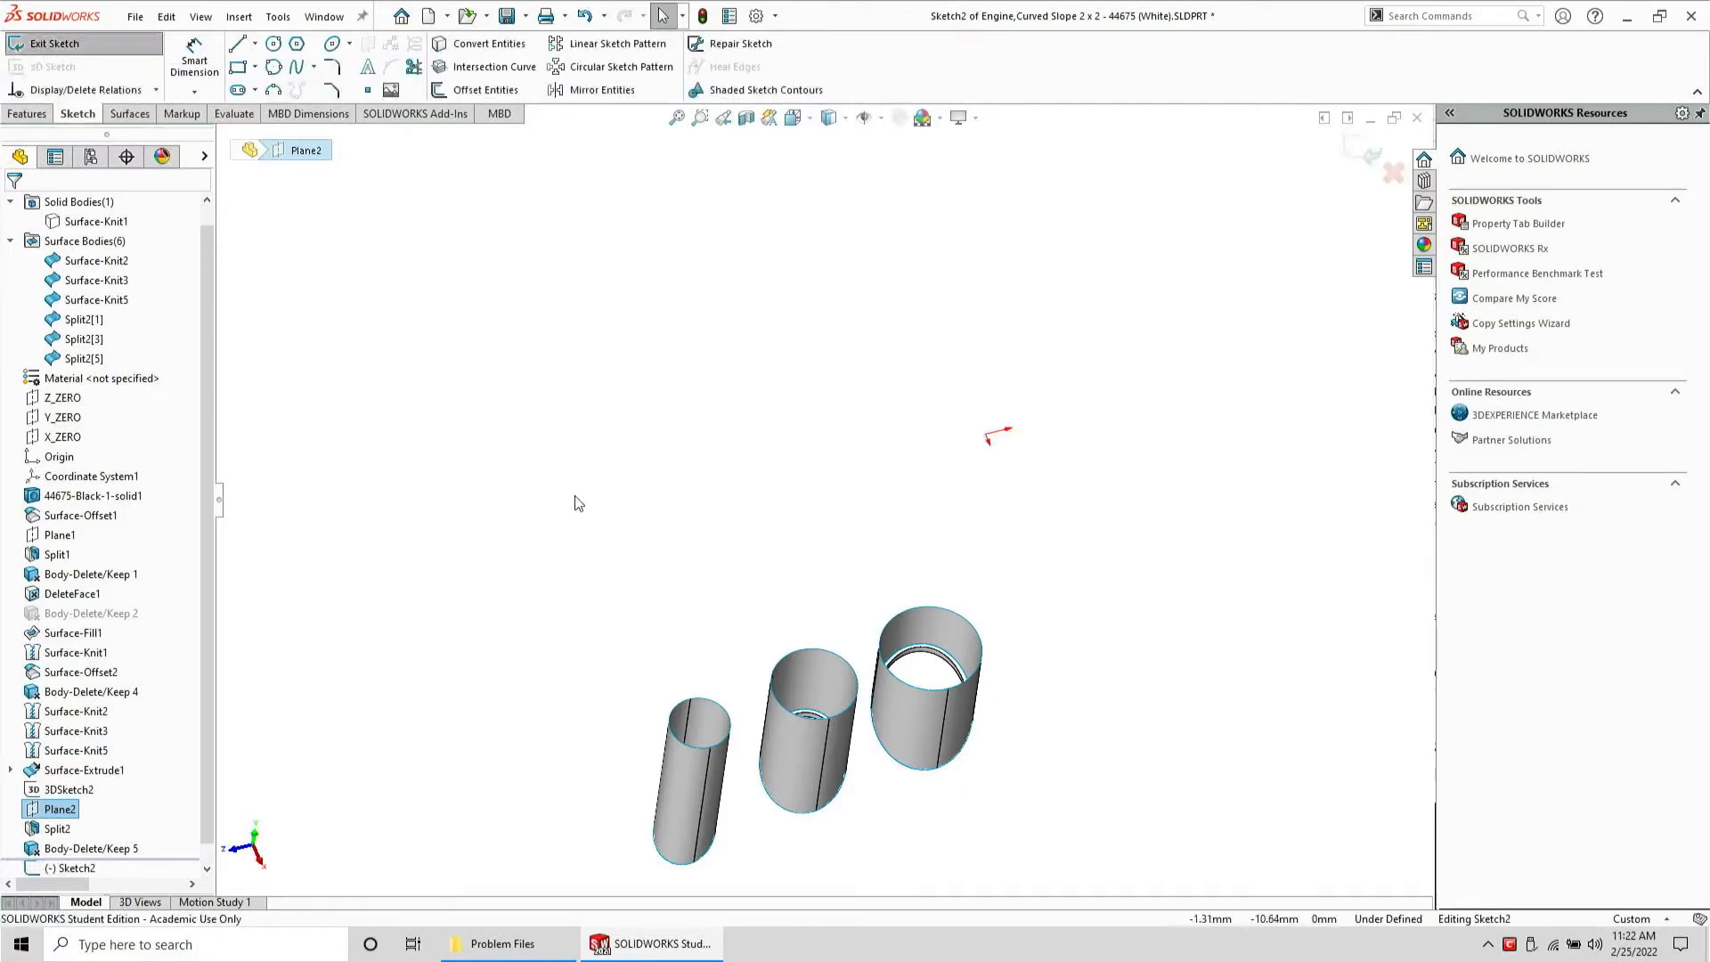
left_click(87, 321)
left_click(85, 358, "shift")
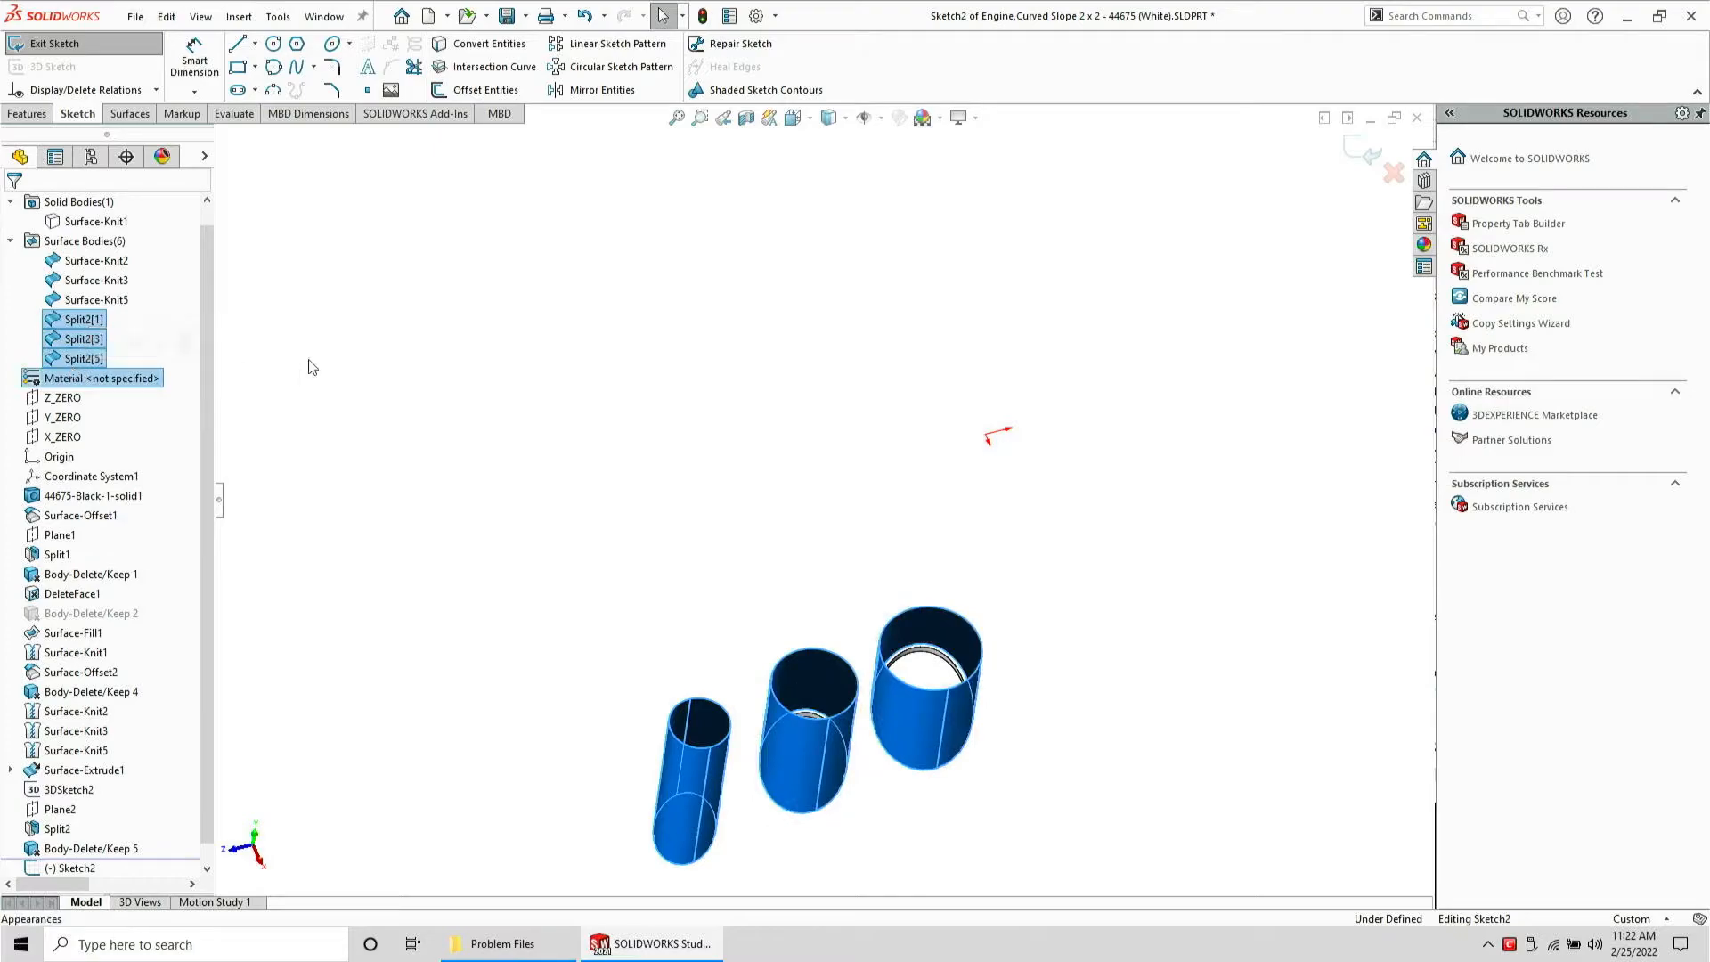
left_click(311, 367)
left_click(85, 358)
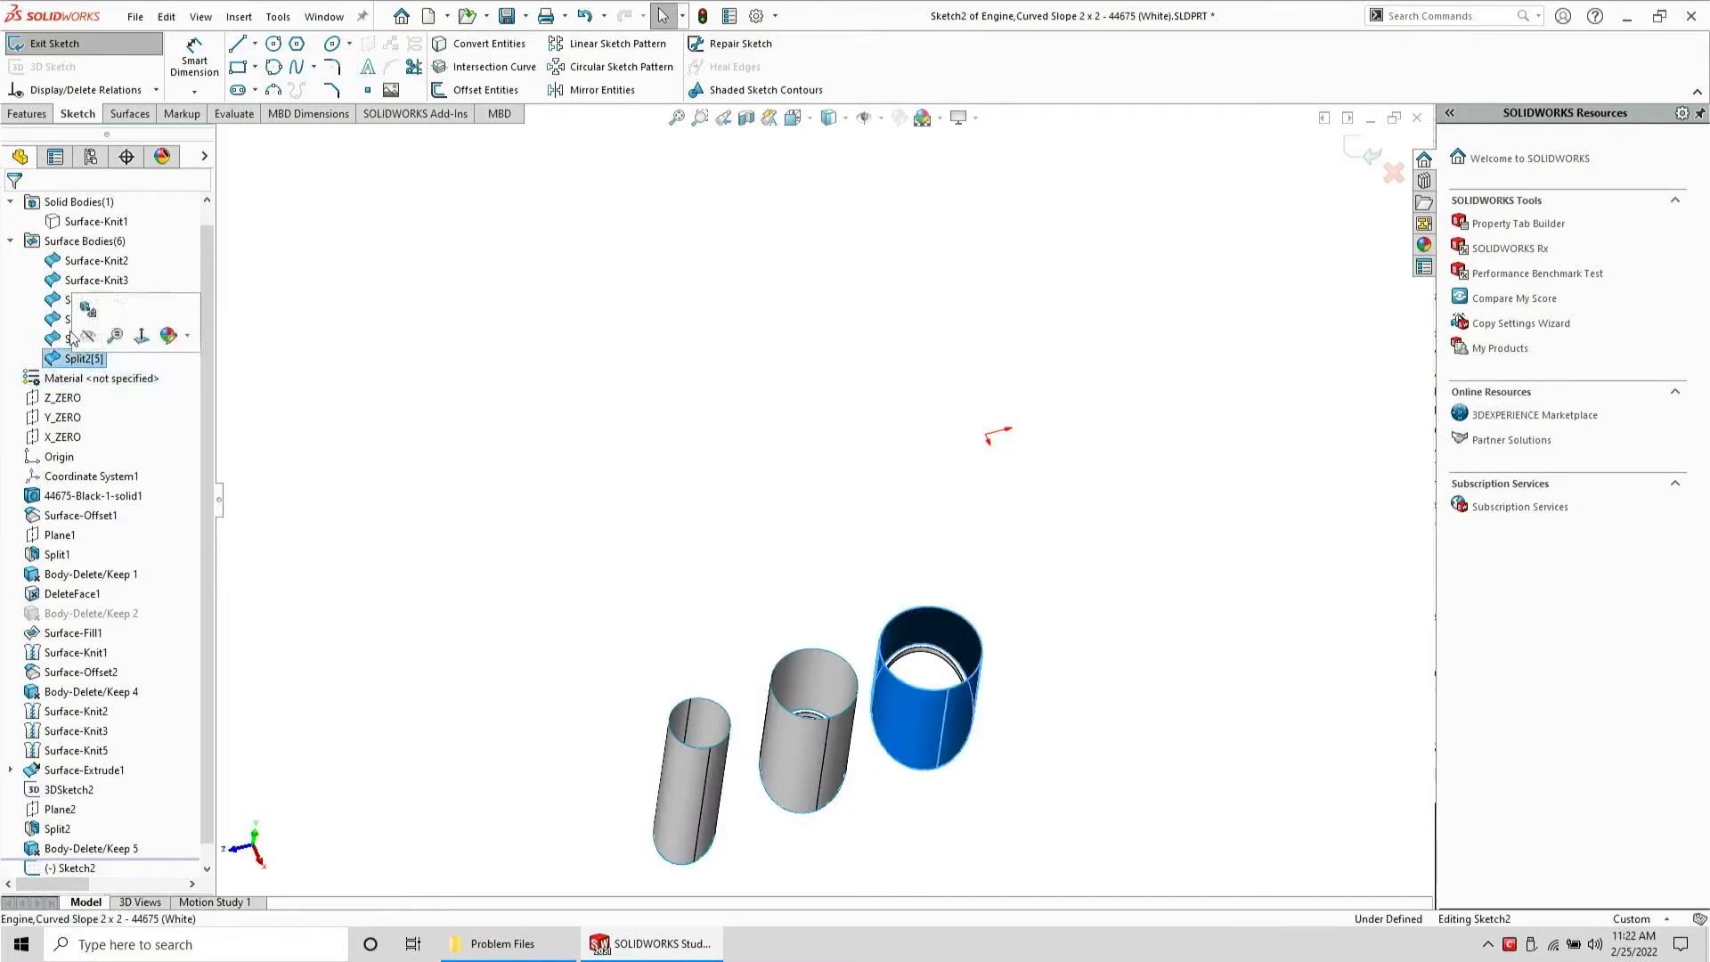
left_click(71, 319, "shift")
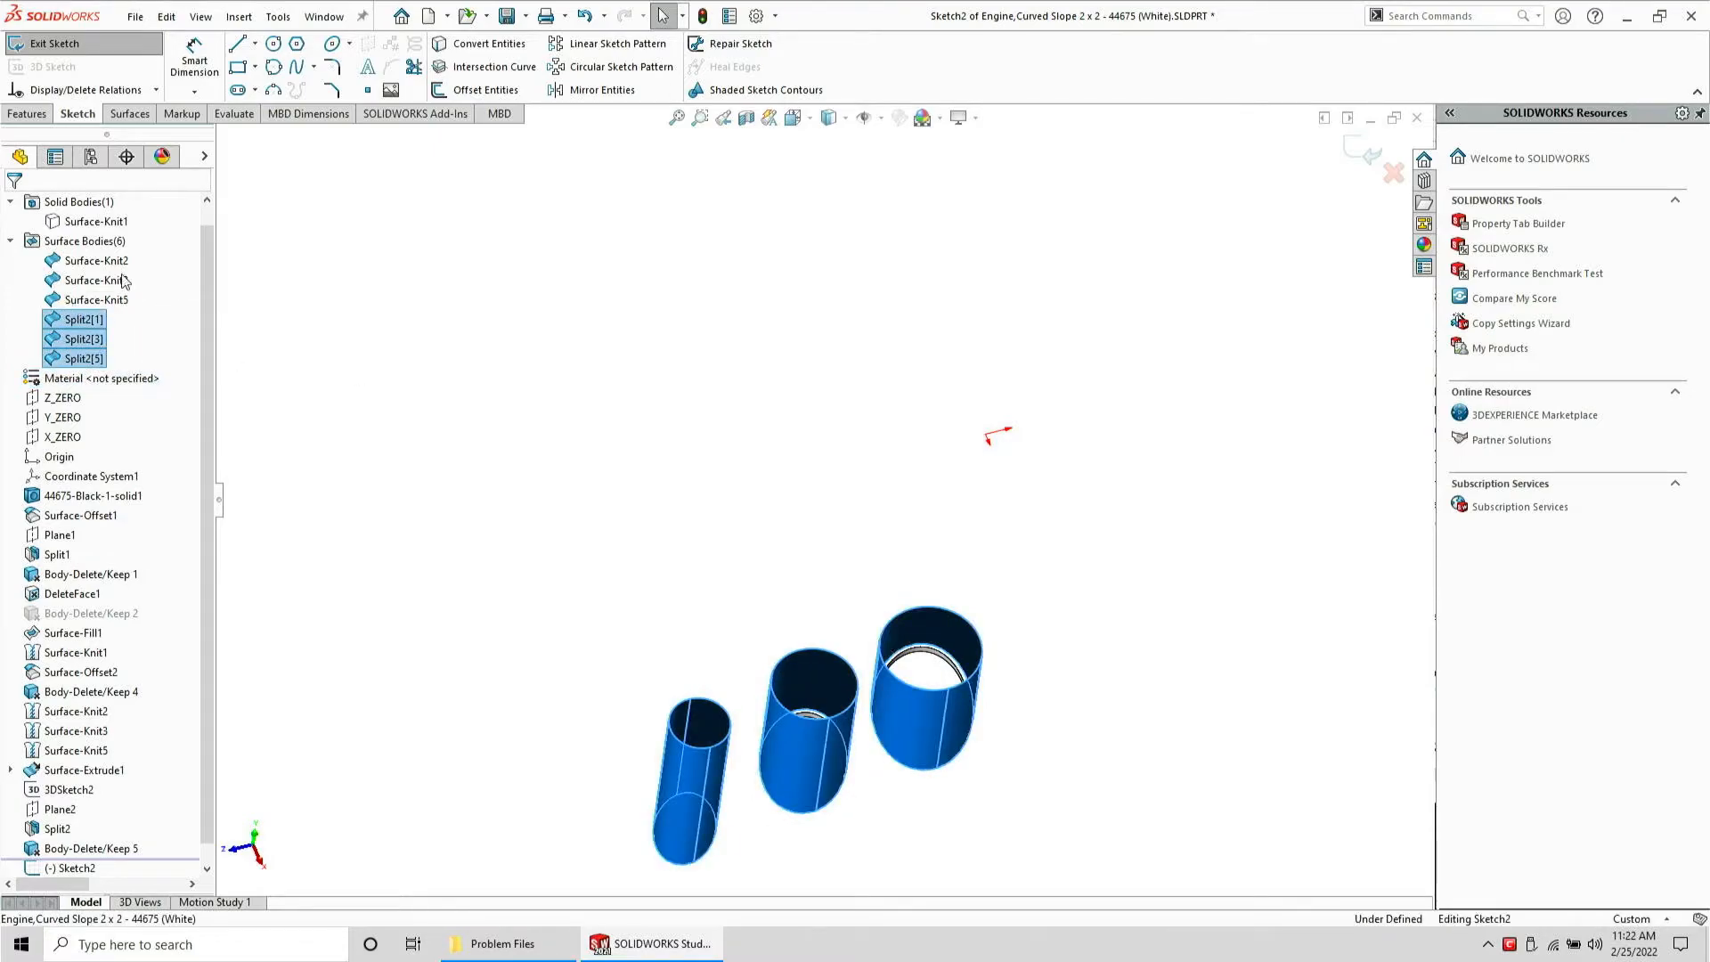
left_click(520, 66)
Create planar surfaces from the current sketch to cap the three cylinders
left_click(130, 113)
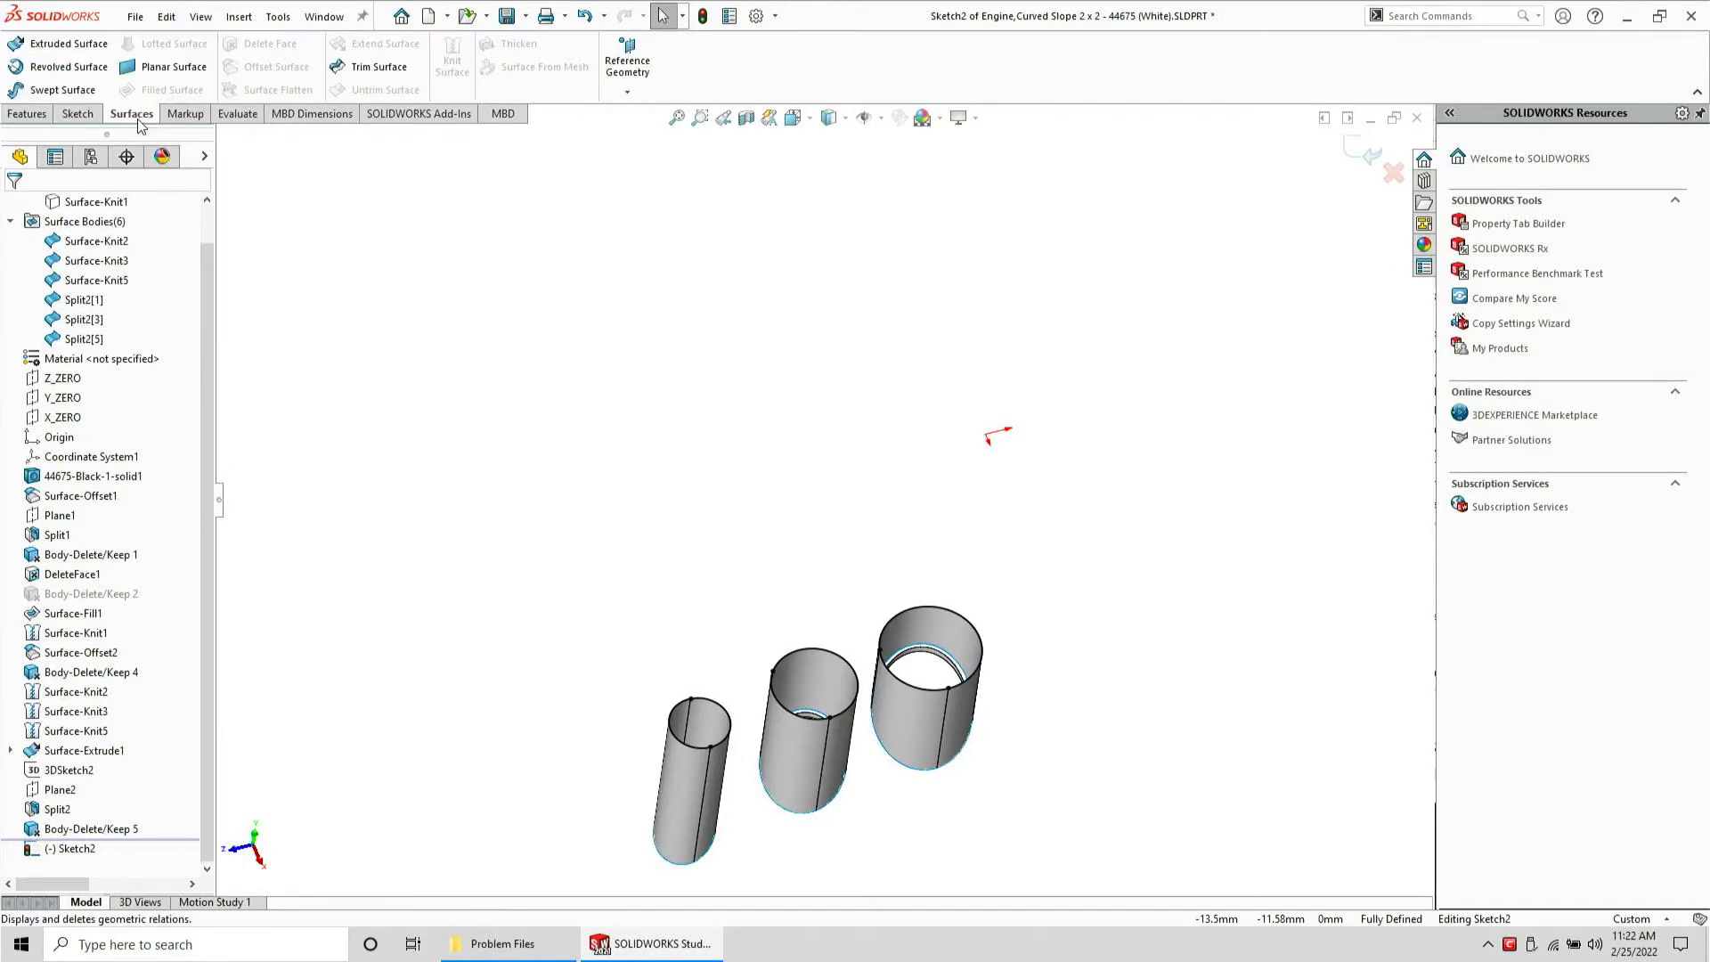
left_click(150, 74)
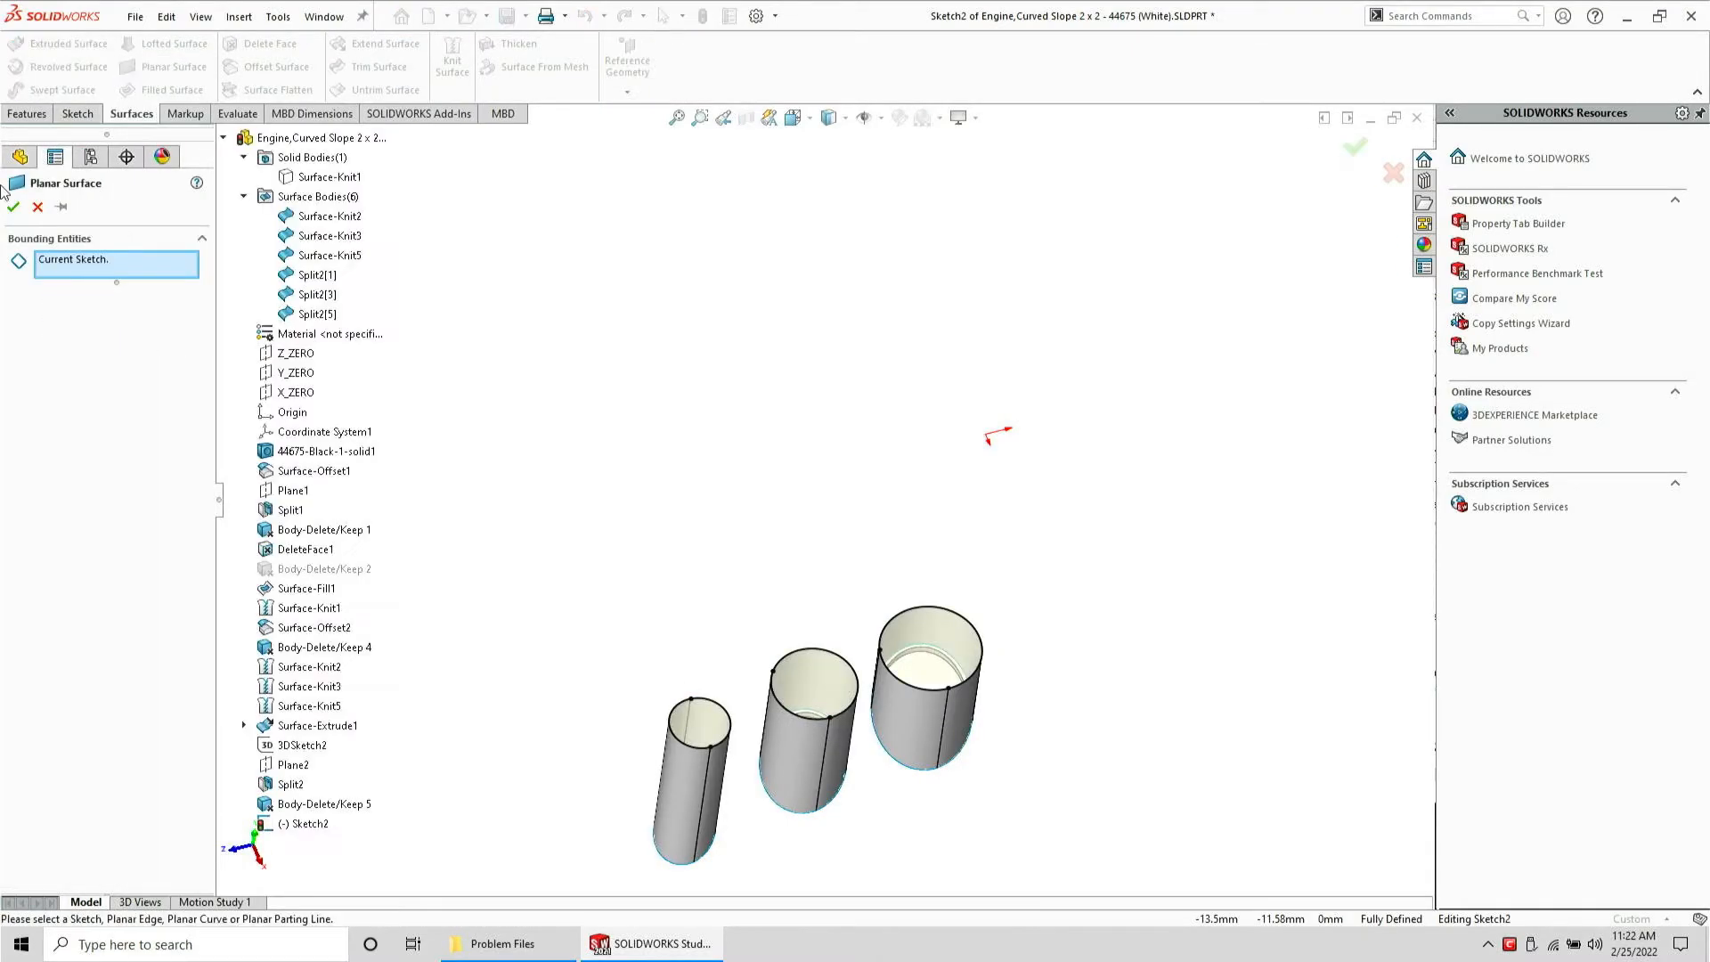
left_click(13, 208)
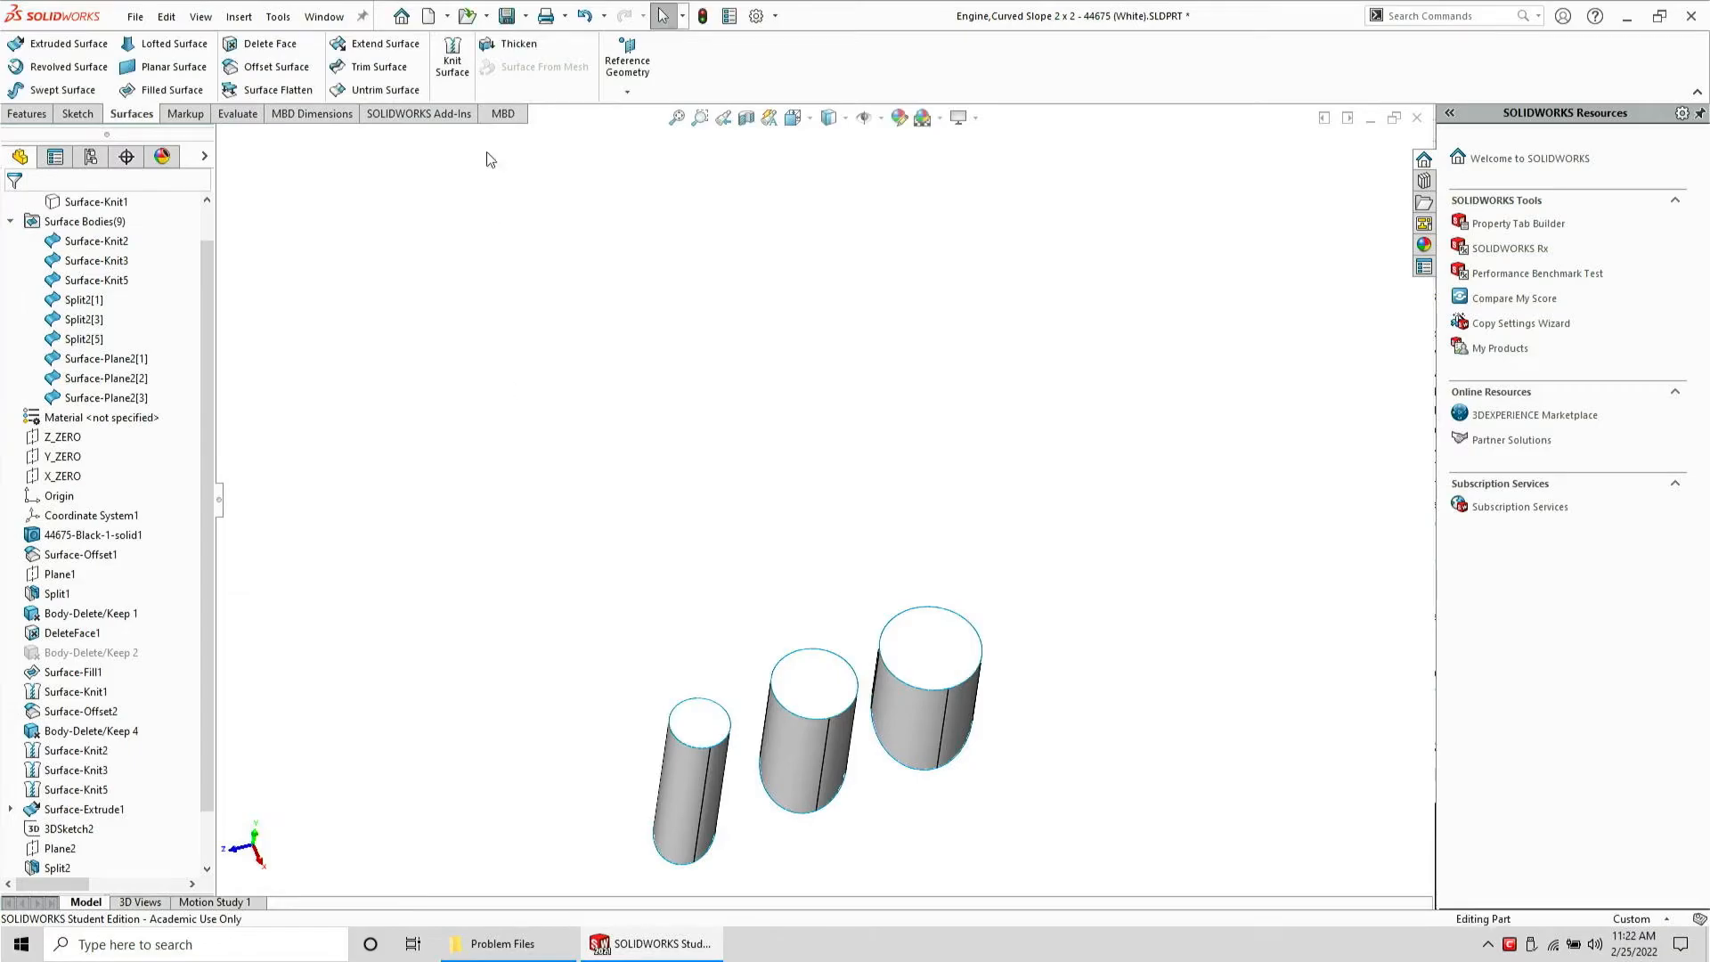
Knit the smallest cylinder's side and cap surfaces into a solid body
left_click(450, 55)
middle_click_drag(729, 454, 706, 532)
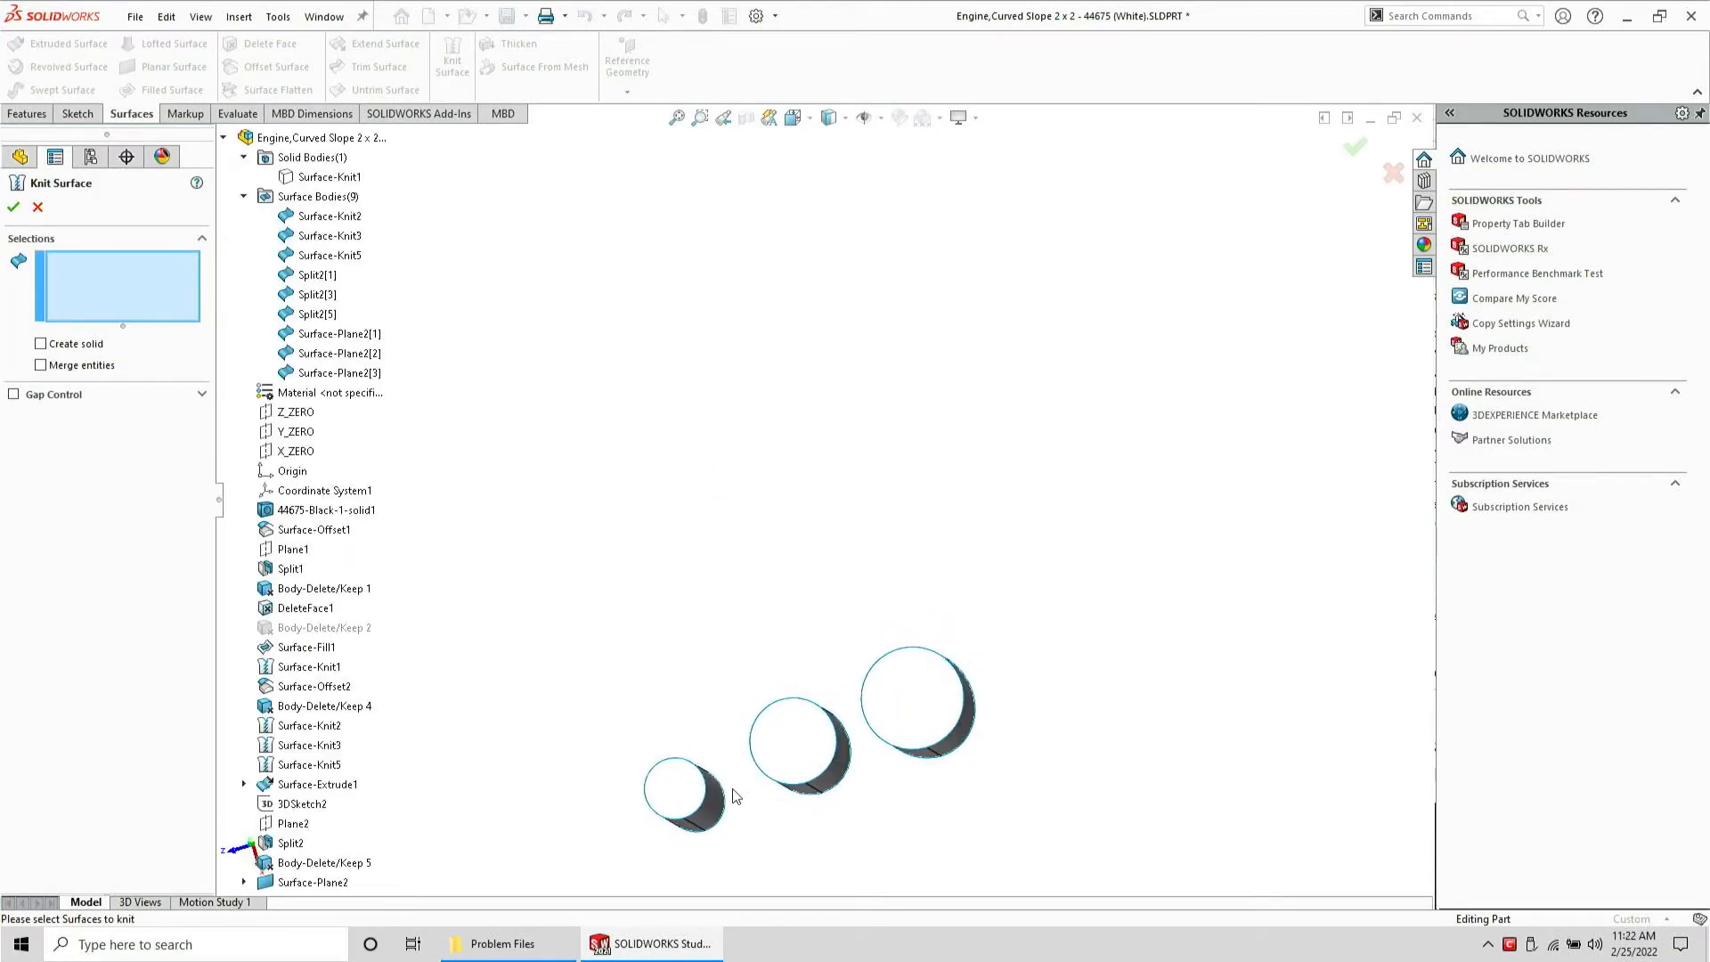
scroll(732, 789, "down", 2)
mouse_move(831, 831)
left_mouse_down()
mouse_move(694, 622)
mouse_move(529, 873)
mouse_move(784, 855)
left_mouse_up()
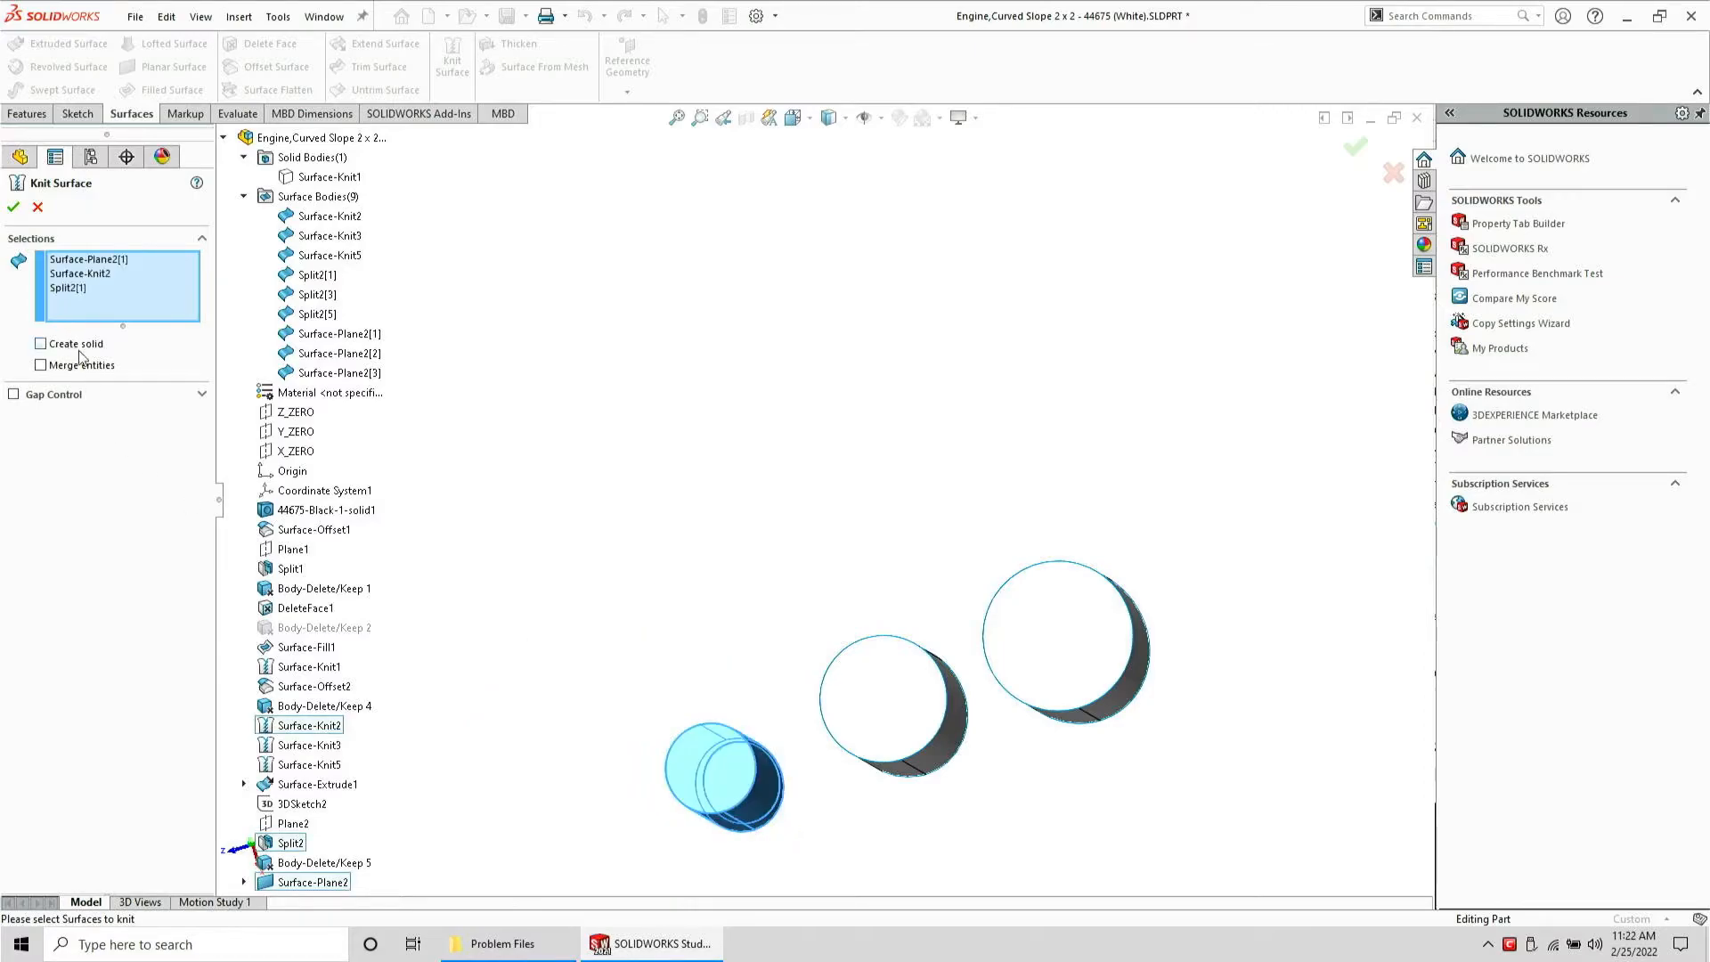
key("Return")
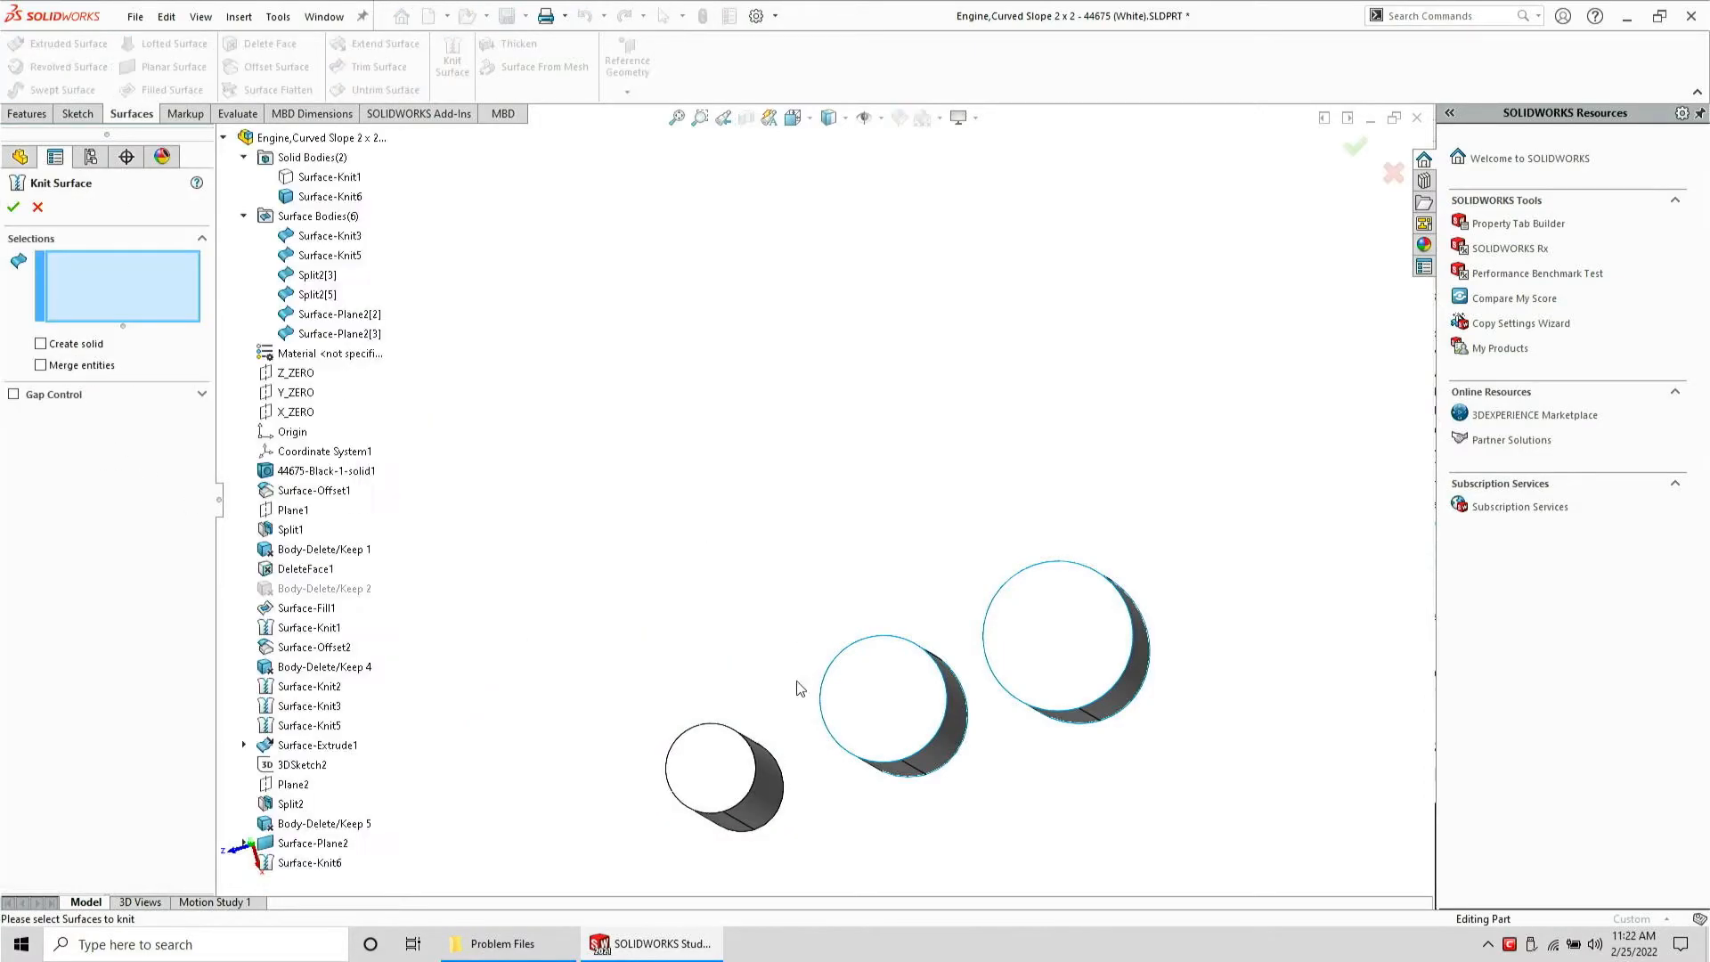
Knit the middle and largest cylinders' side and cap surfaces into solid bodies as well
mouse_move(835, 808)
left_mouse_down()
mouse_move(1022, 864)
mouse_move(1002, 720)
mouse_move(945, 636)
mouse_move(833, 545)
left_mouse_up()
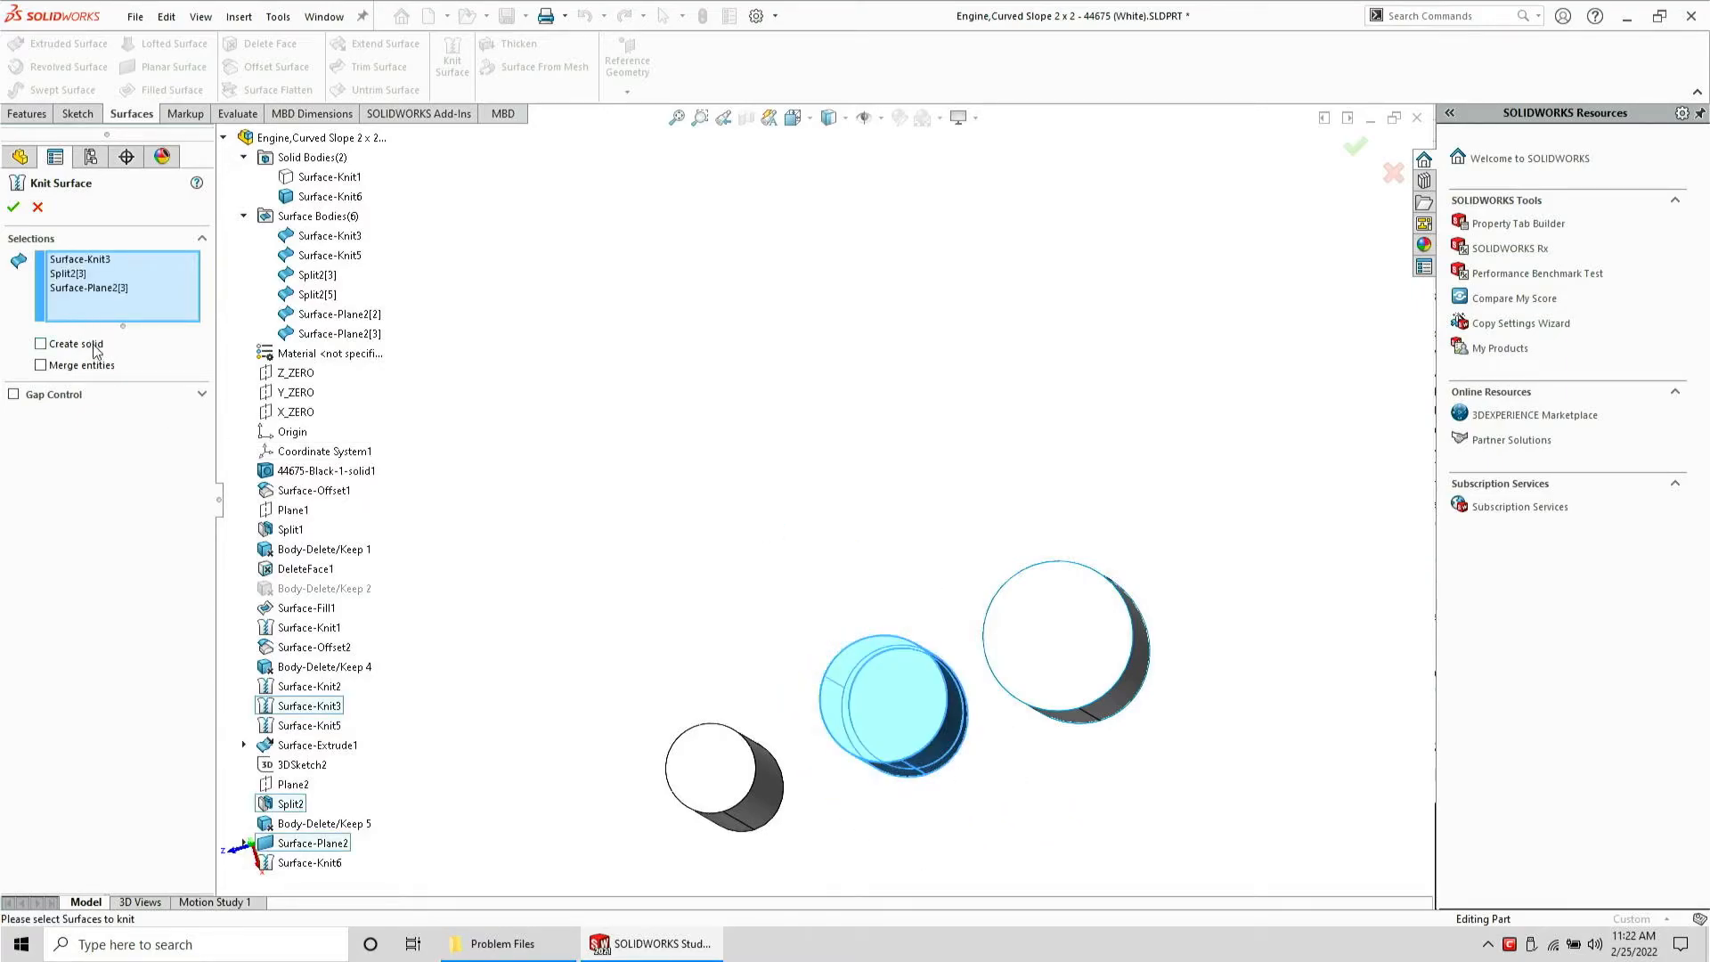
key("Return")
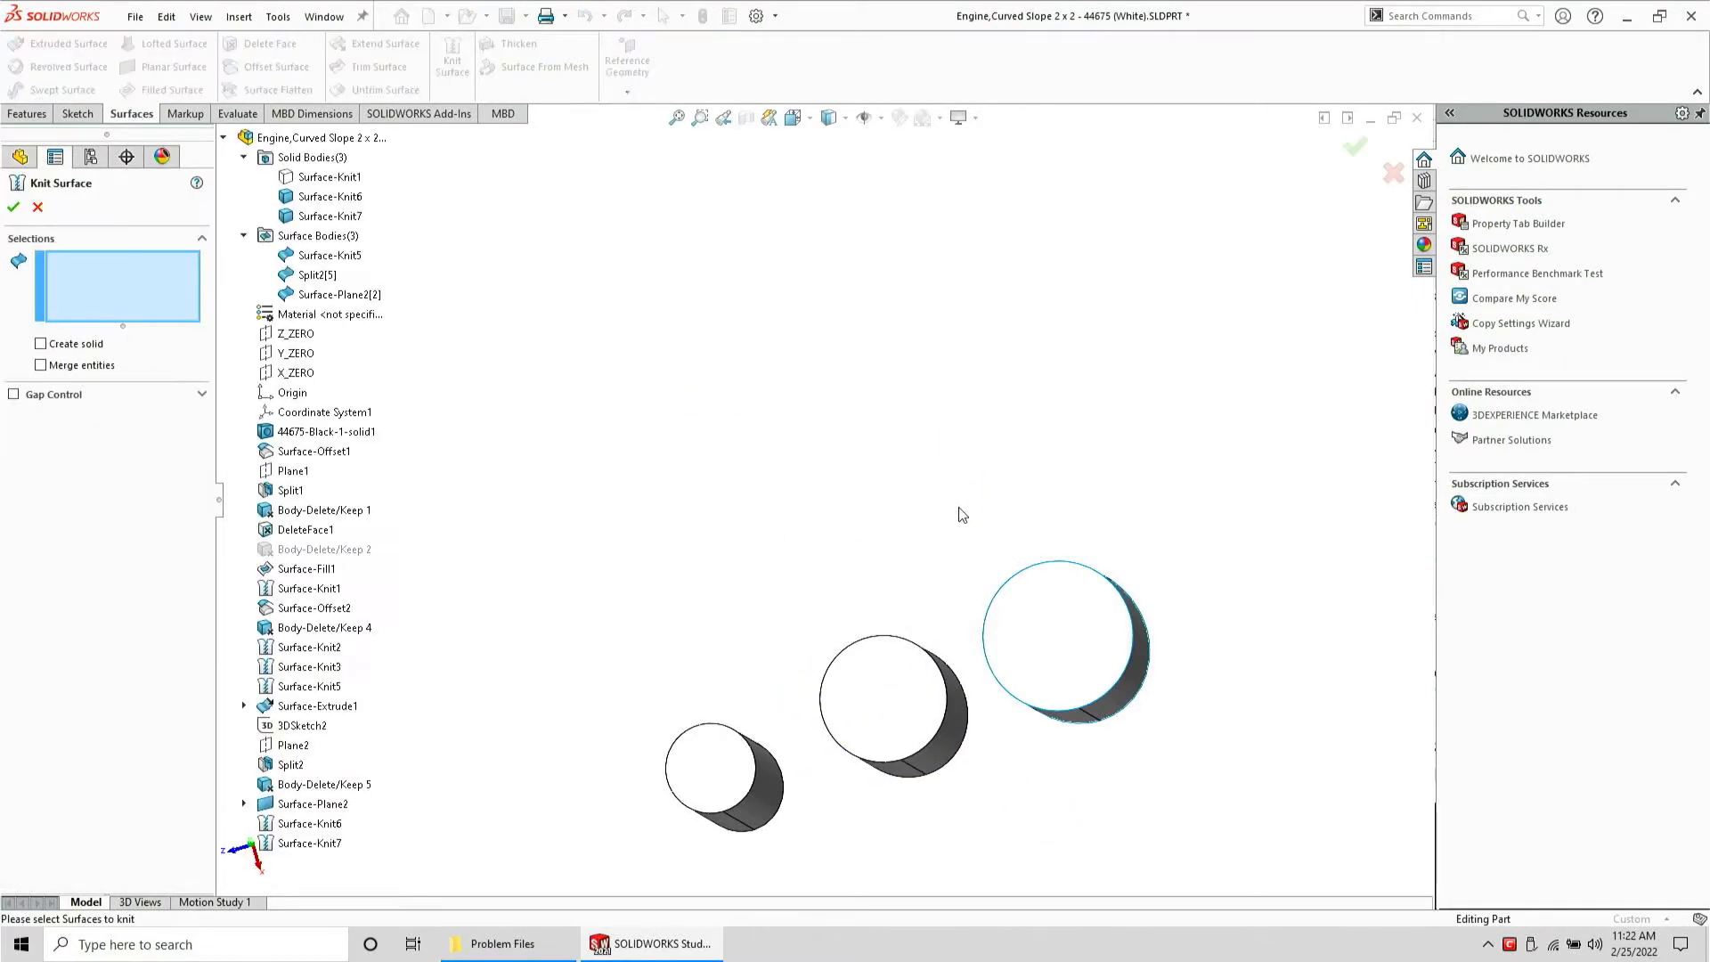
mouse_move(988, 735)
left_mouse_down()
mouse_move(1260, 783)
mouse_move(980, 396)
mouse_move(951, 509)
left_mouse_up()
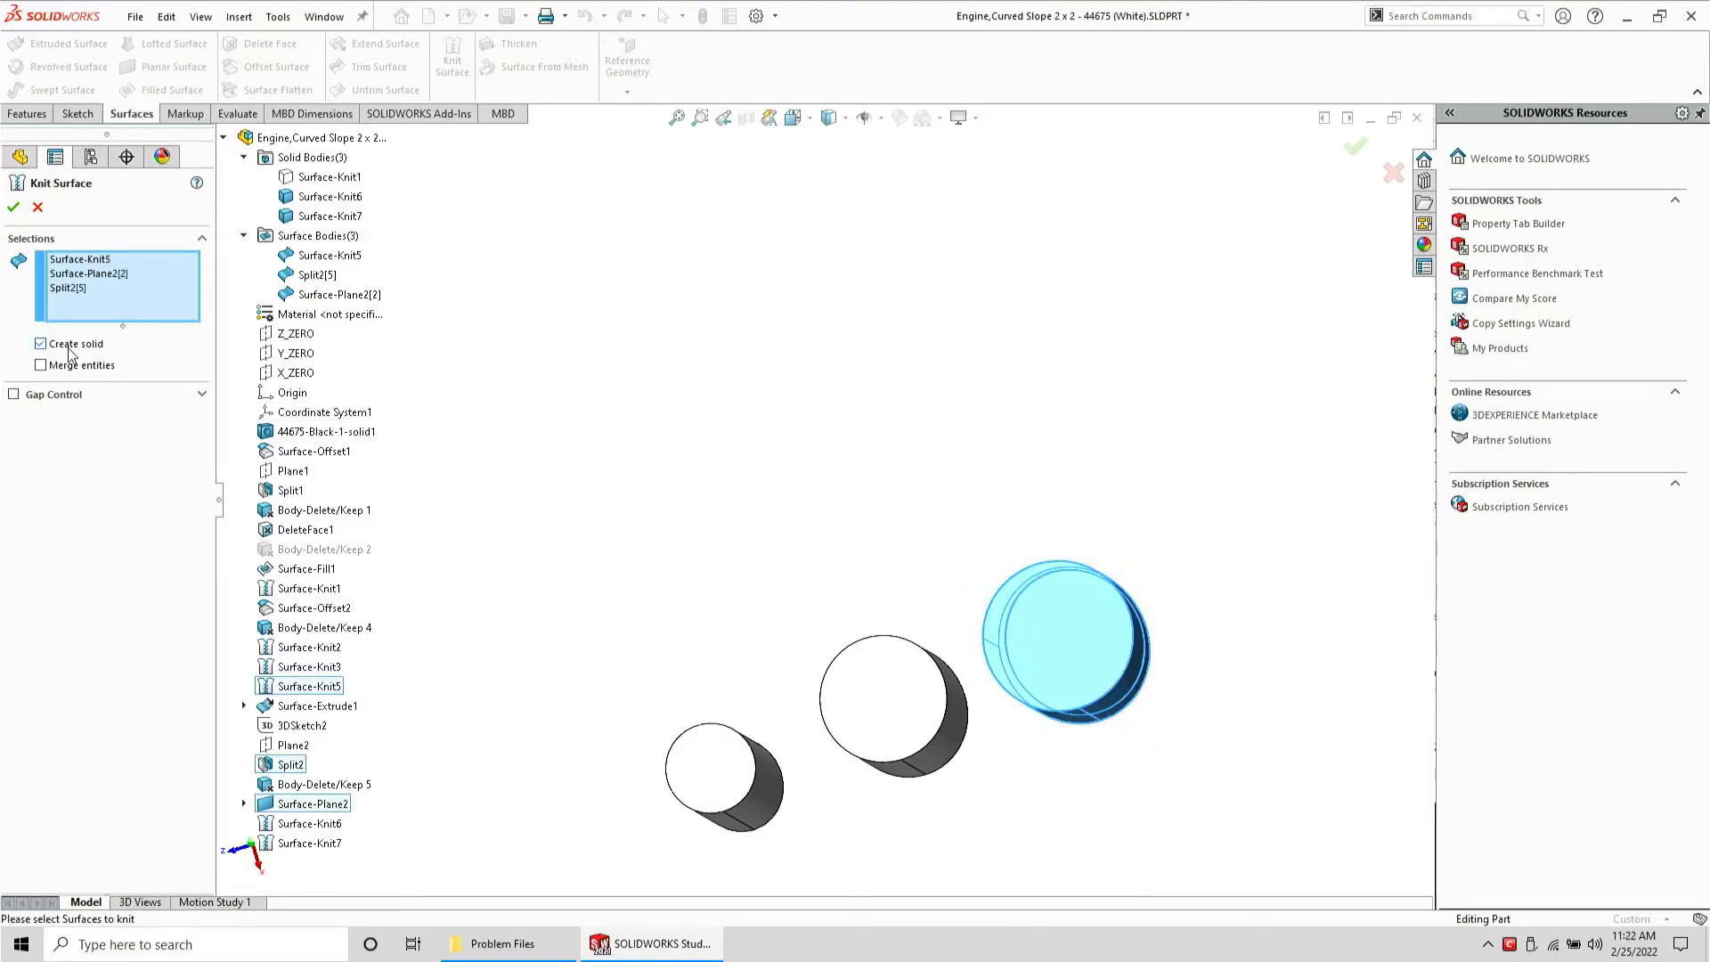
key("Return")
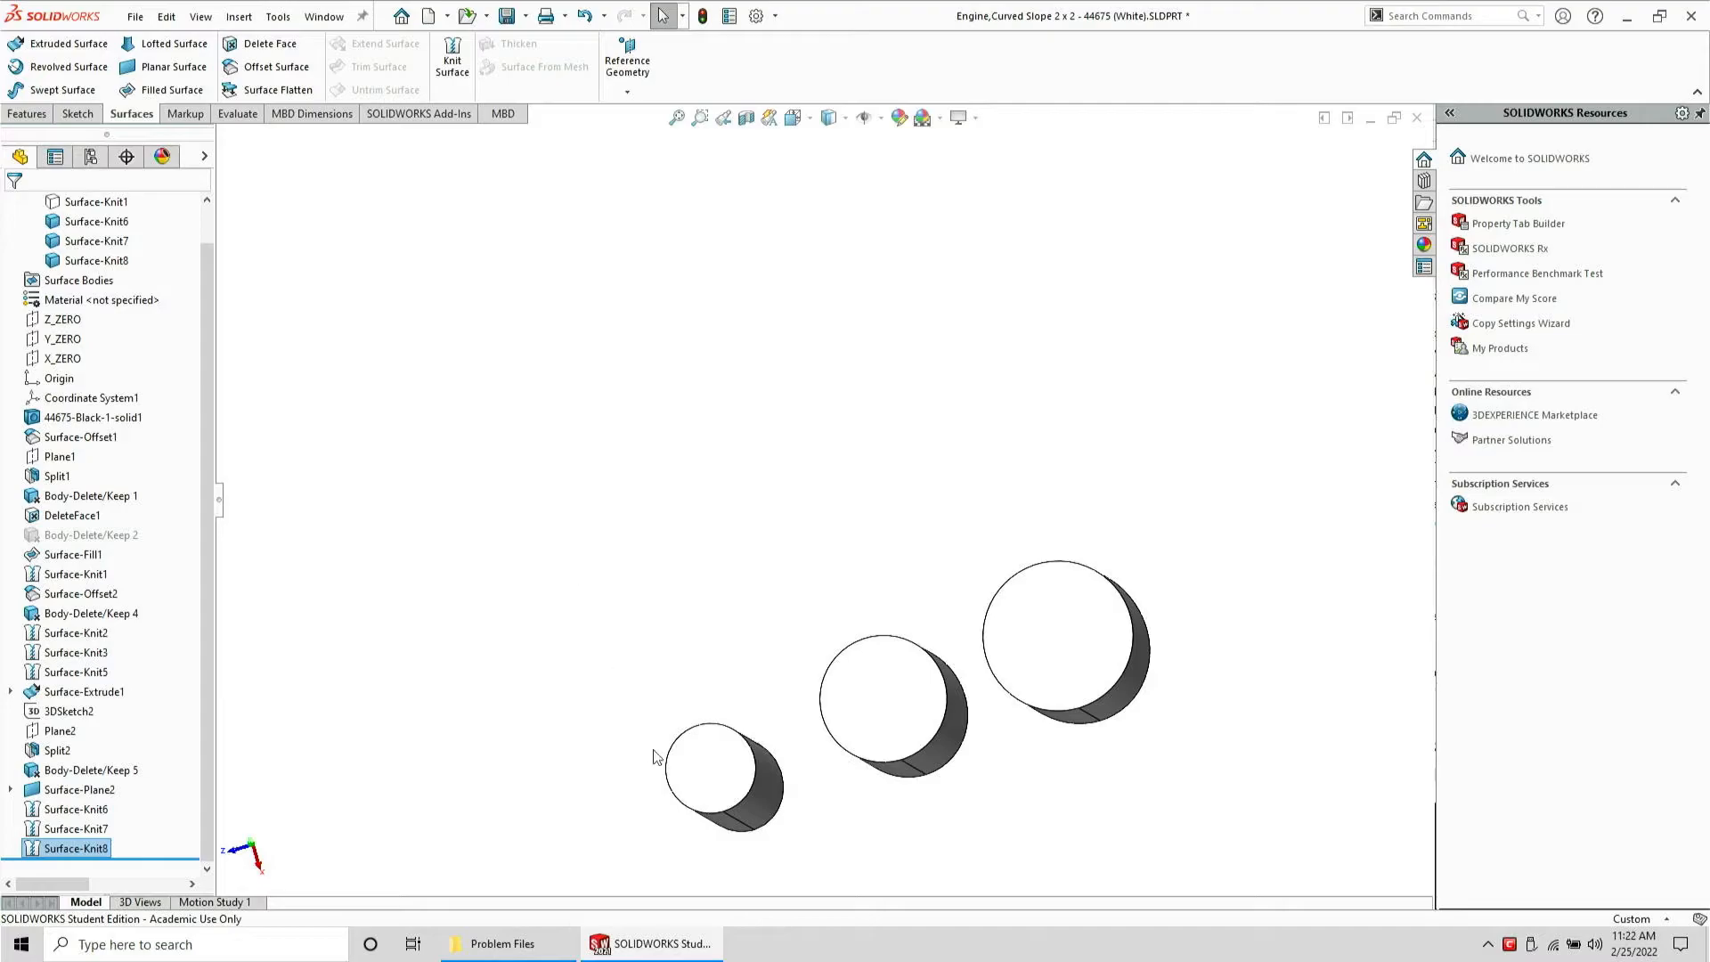
Start a sketch on the three cylinder end faces and convert their circular edges into sketch entities
left_click(695, 784)
left_click(36, 114)
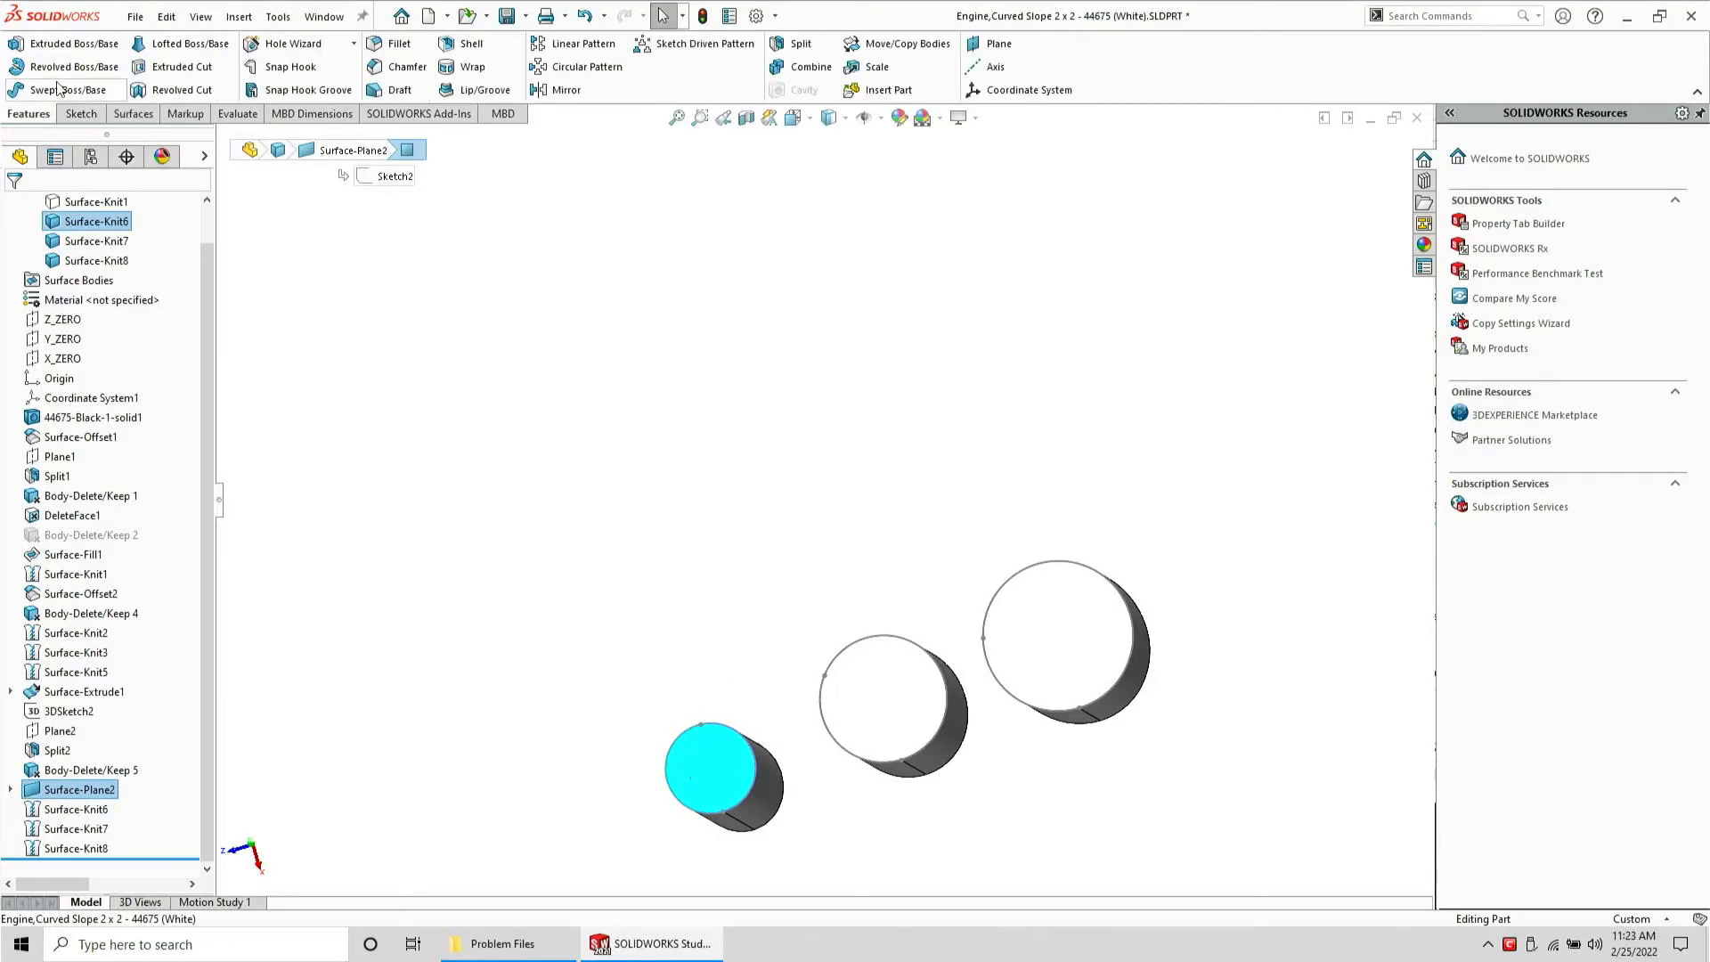
left_click(78, 114)
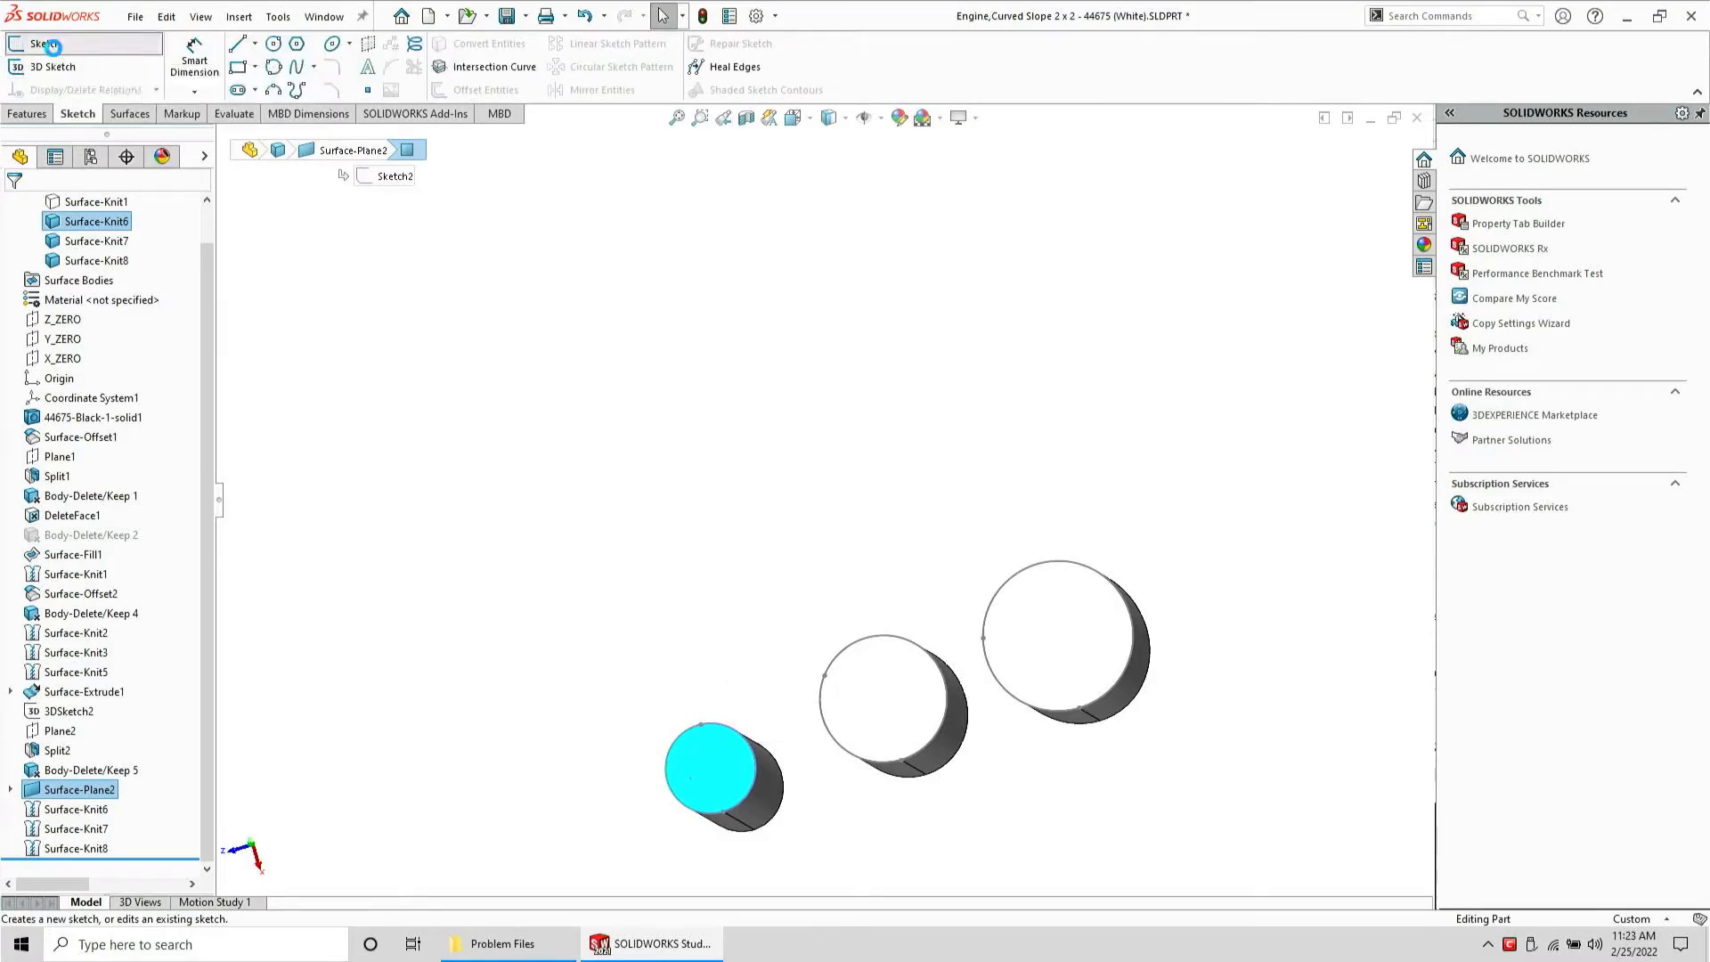
left_click(40, 43)
left_click(888, 721, "ctrl")
left_click(1057, 663, "ctrl")
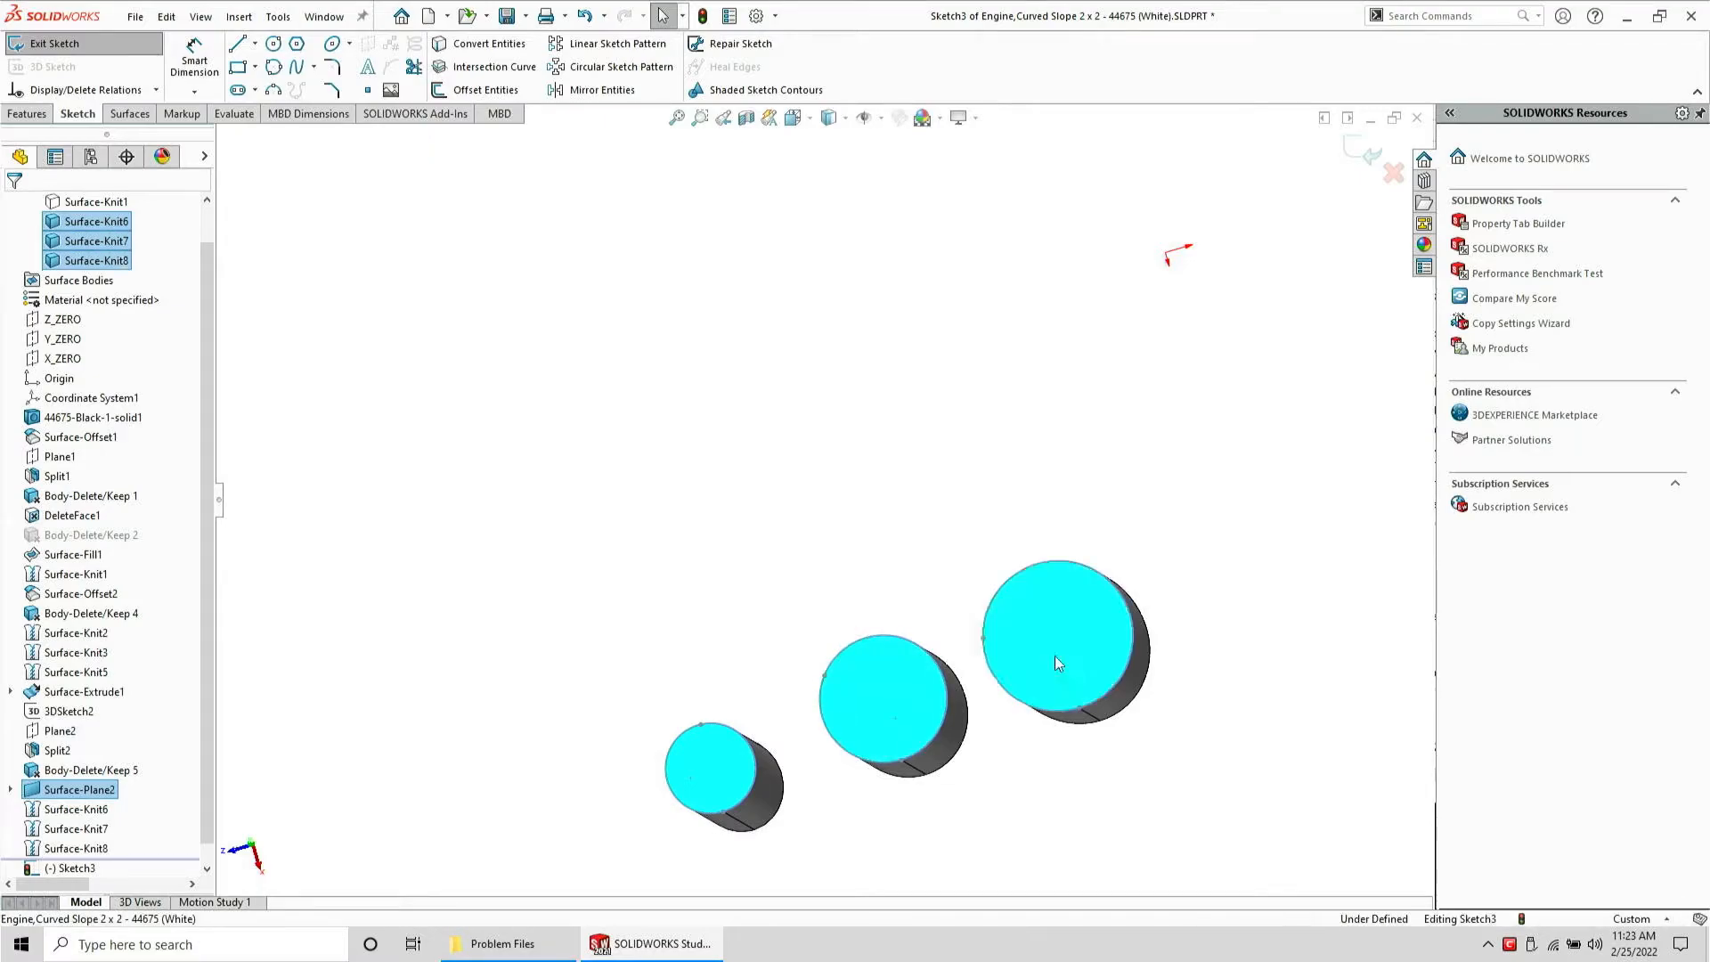
left_click(462, 46)
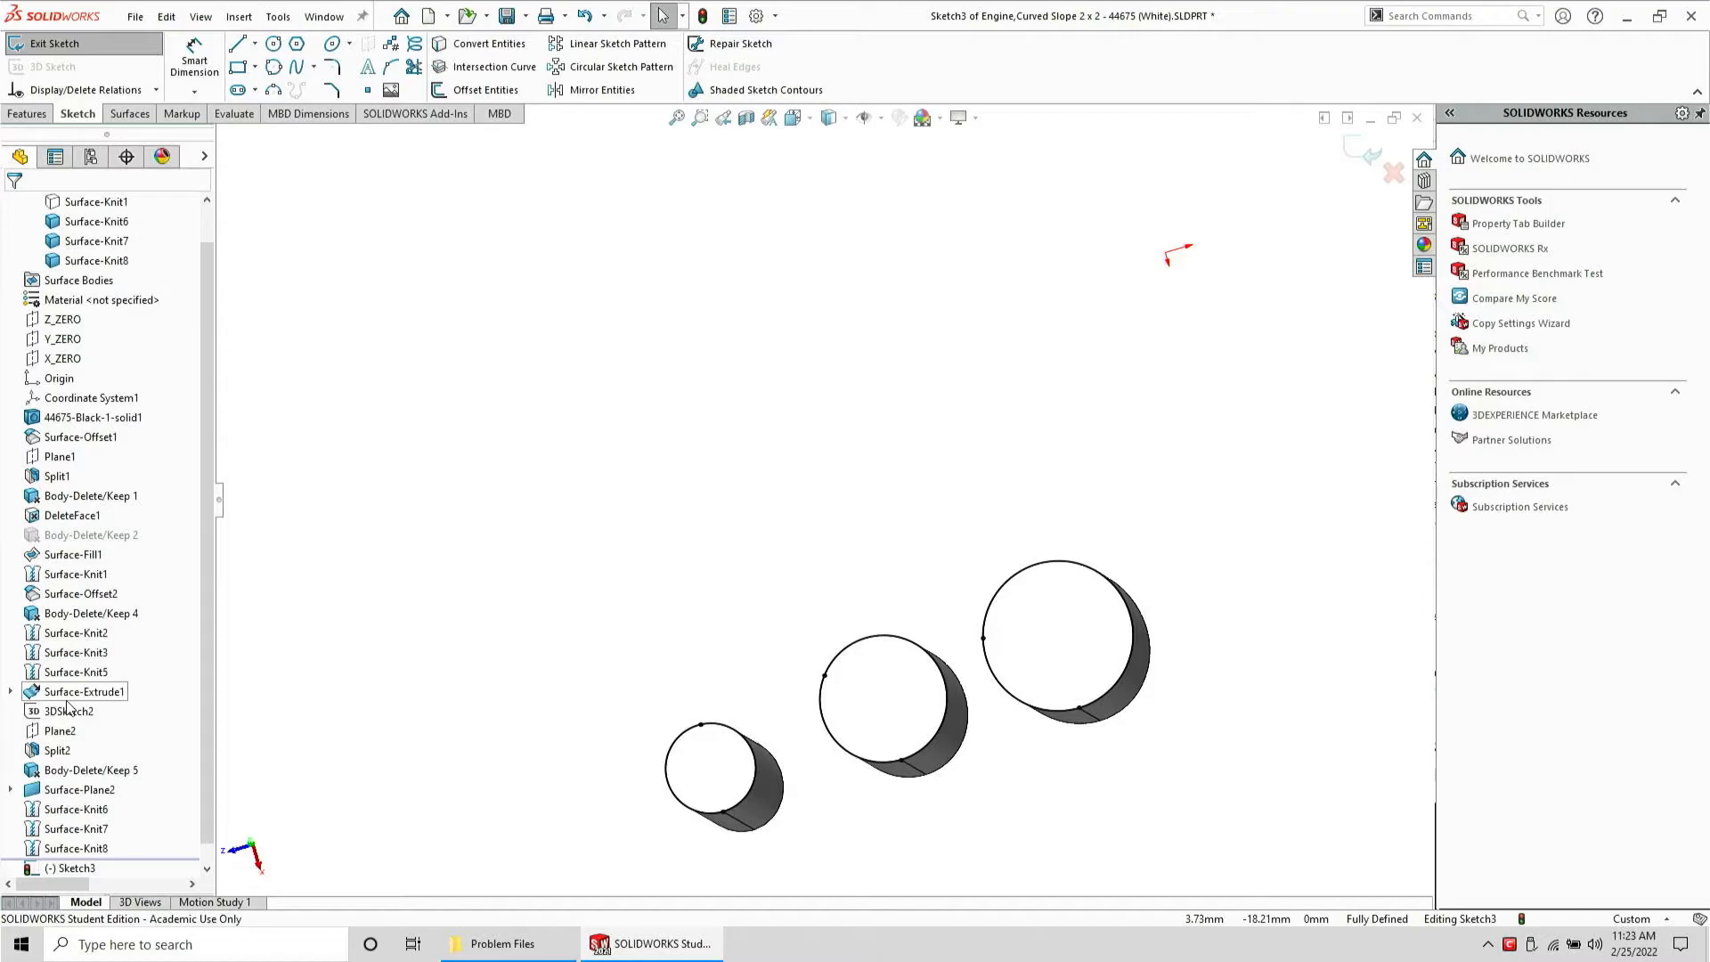
Offset all converted circles by 0.05 mm in the reversed direction
scroll(69, 706, "down", 1)
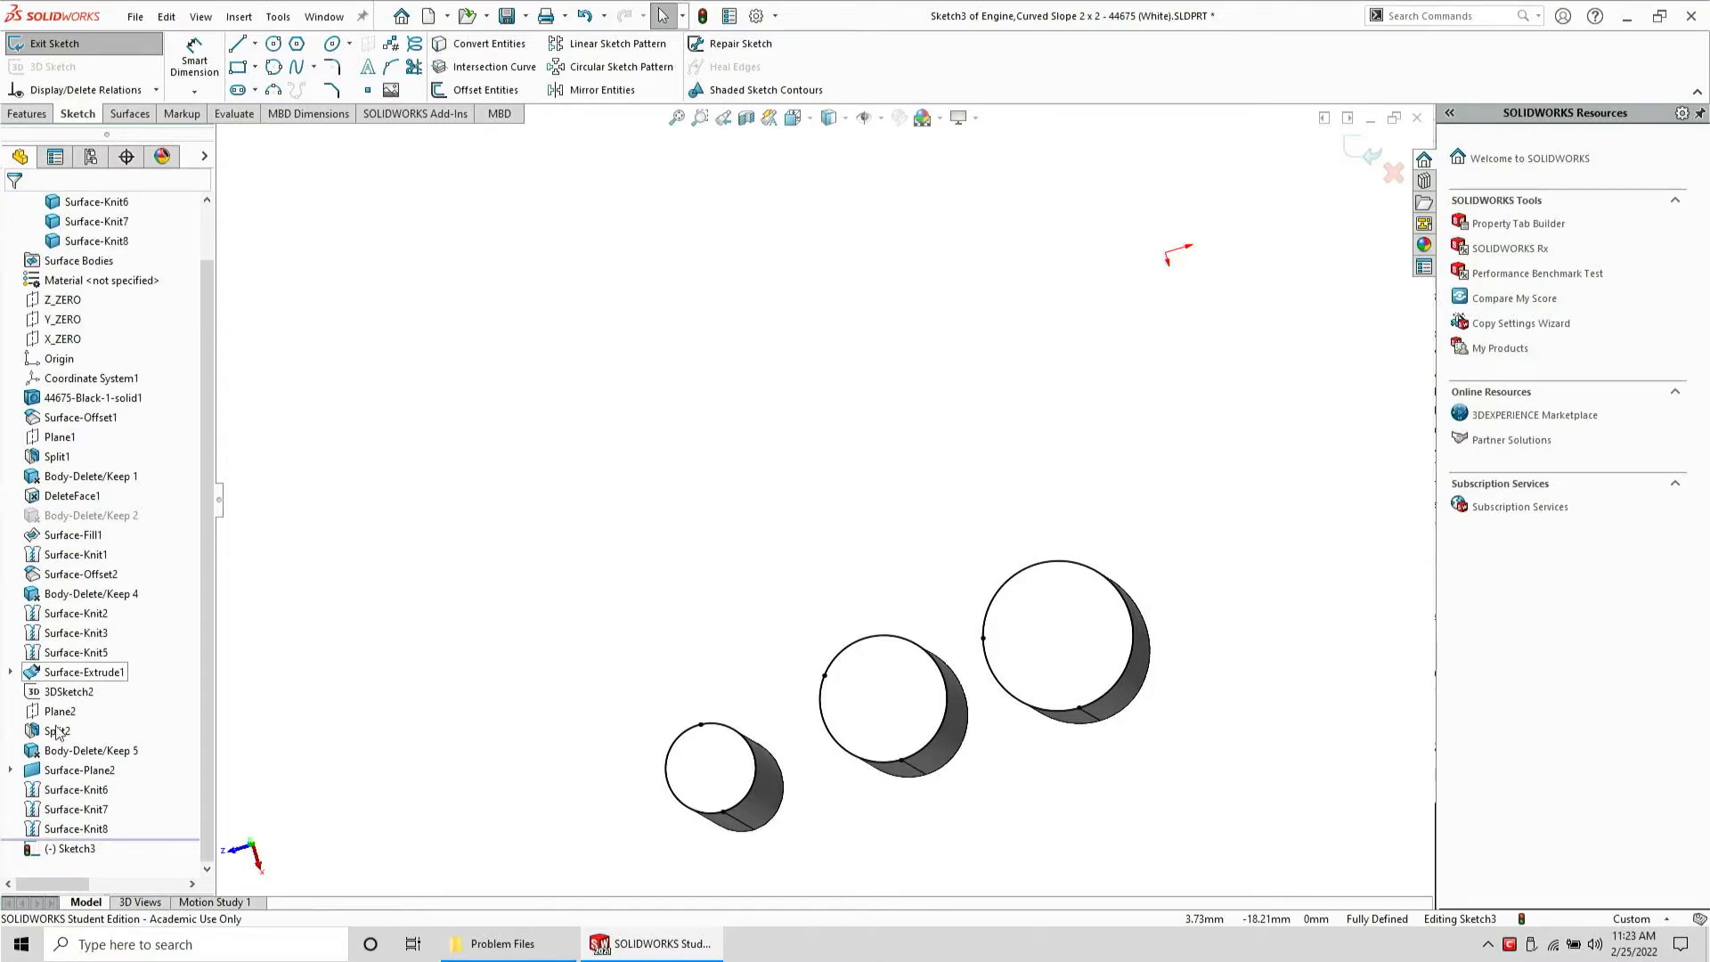
left_click(11, 769)
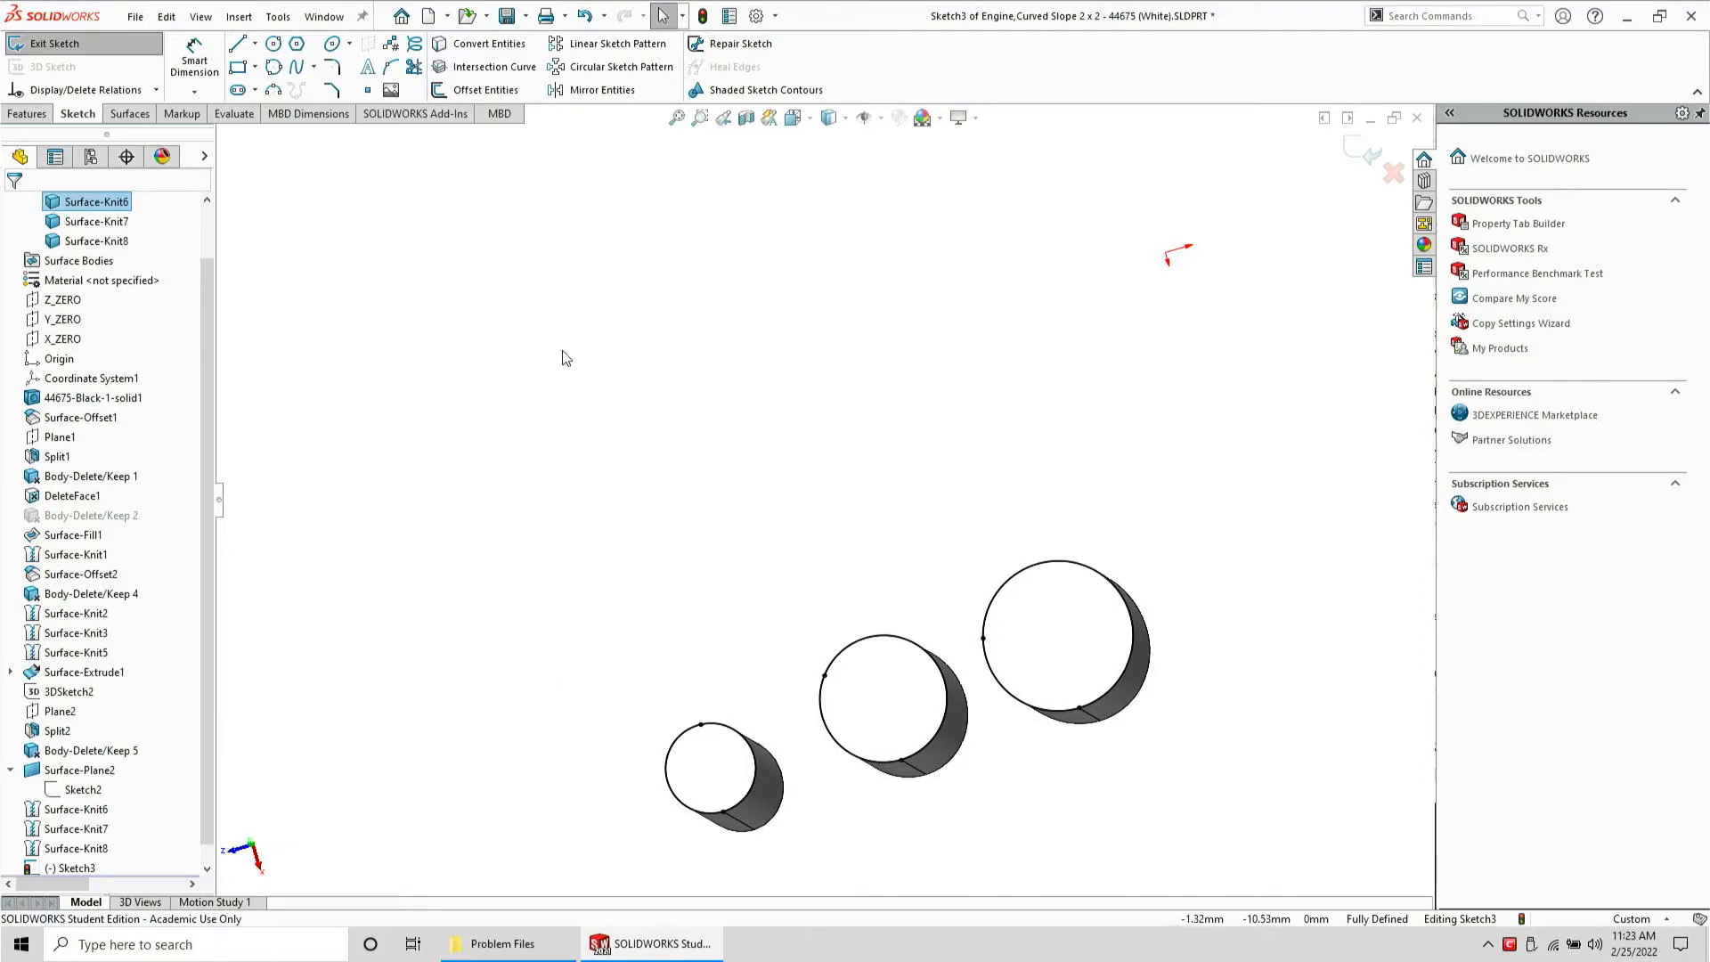
key("ctrl+a")
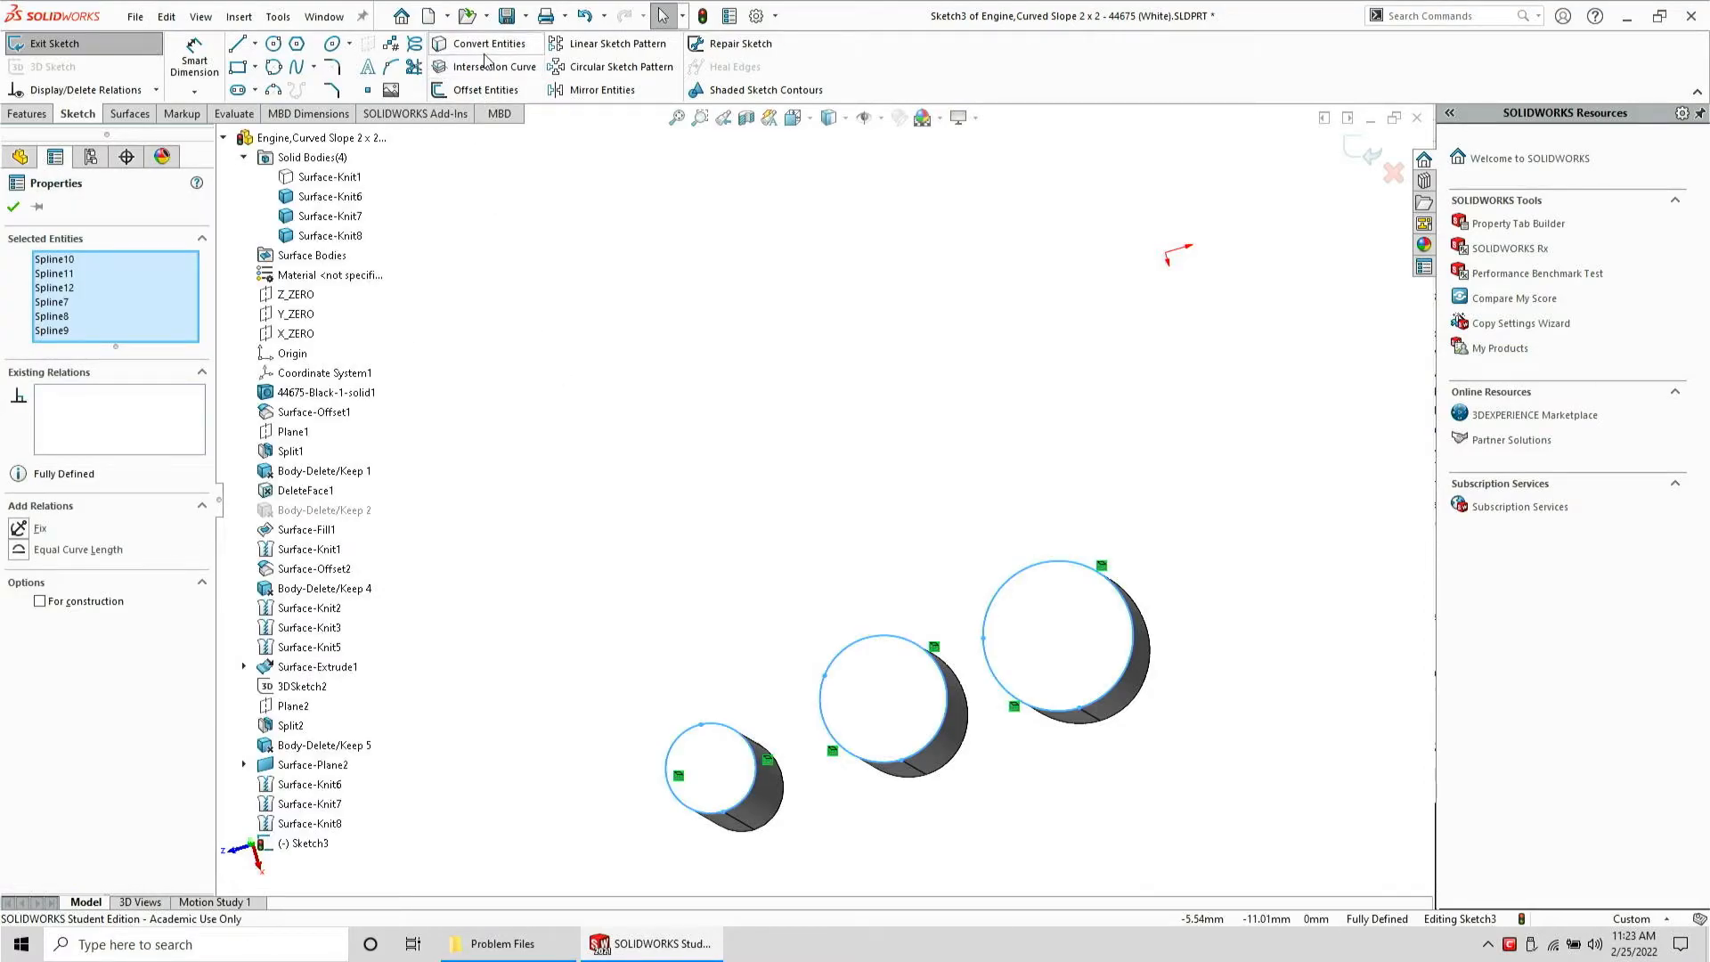
left_click(497, 90)
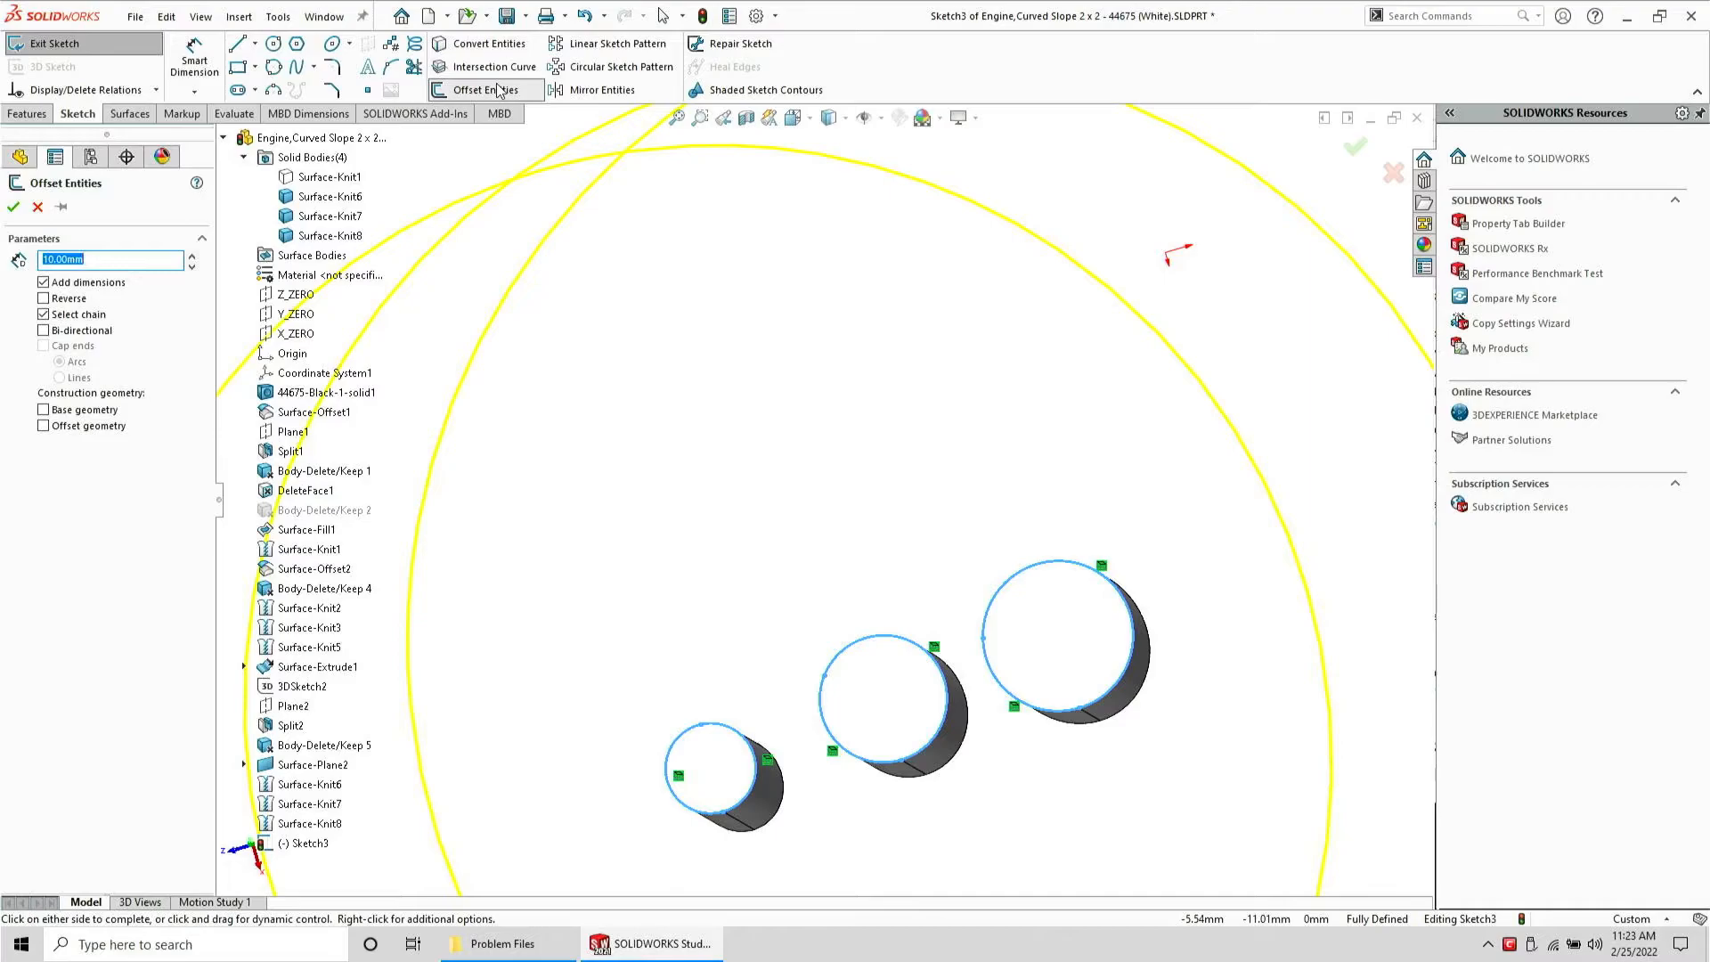
type(".05")
key("Return")
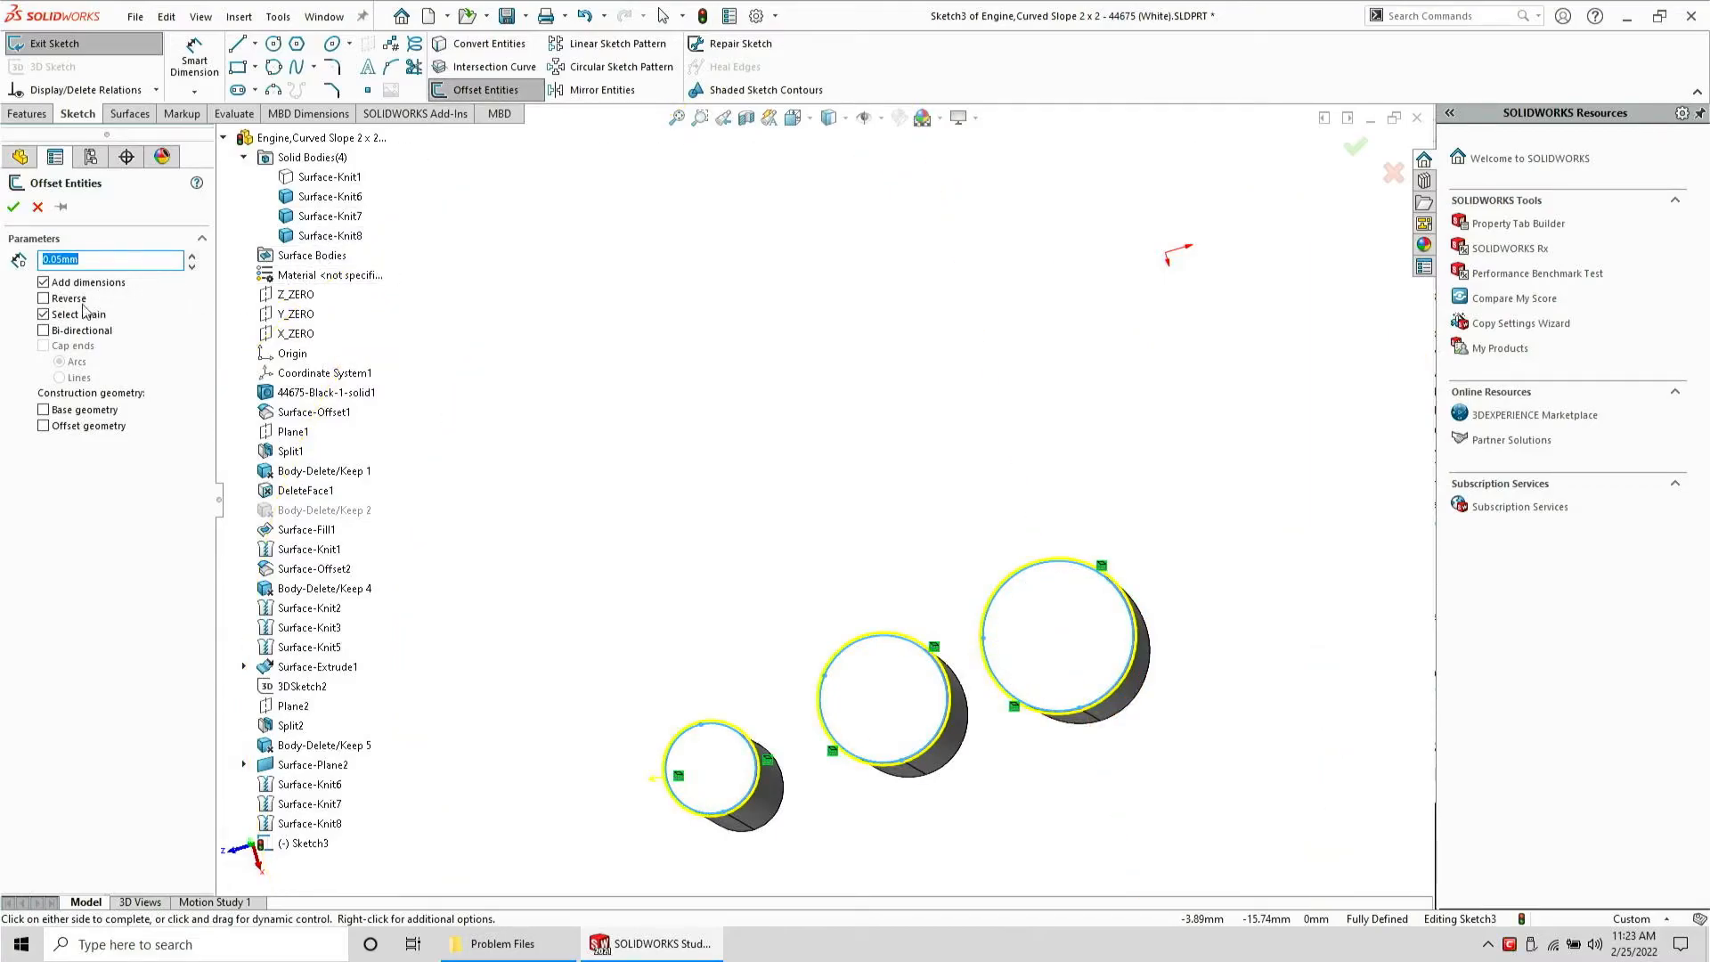
left_click(53, 300)
key("Return")
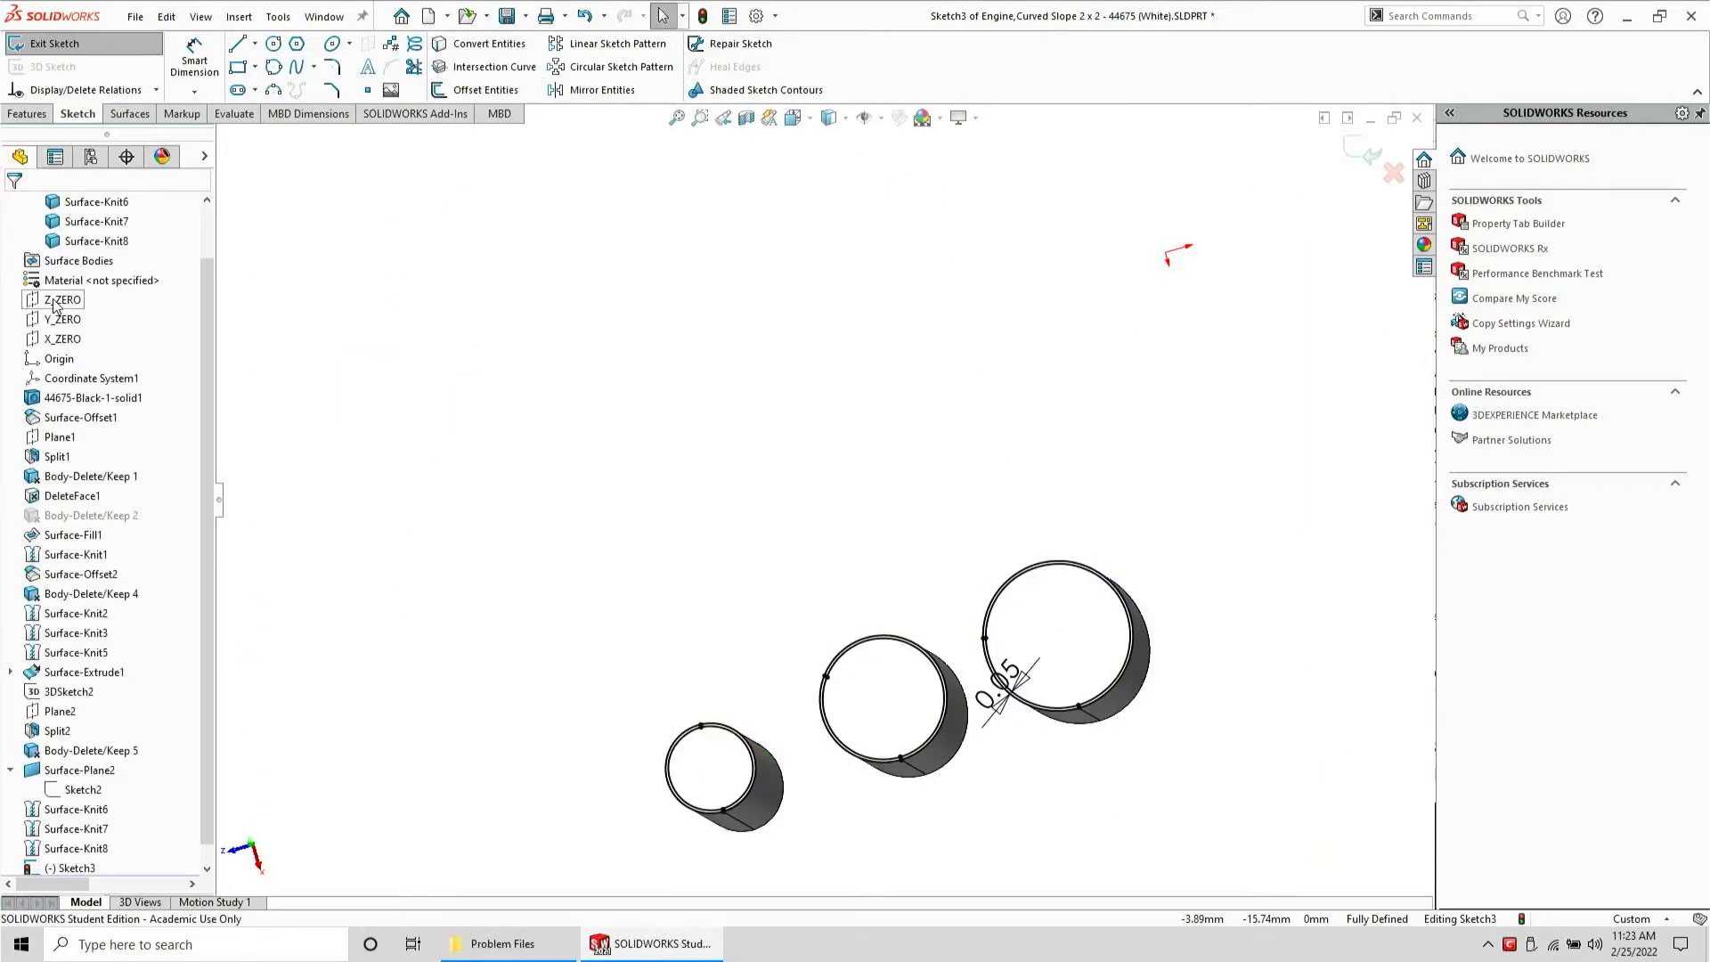
Extruded-cut the offset sketch Through All
left_click(26, 114)
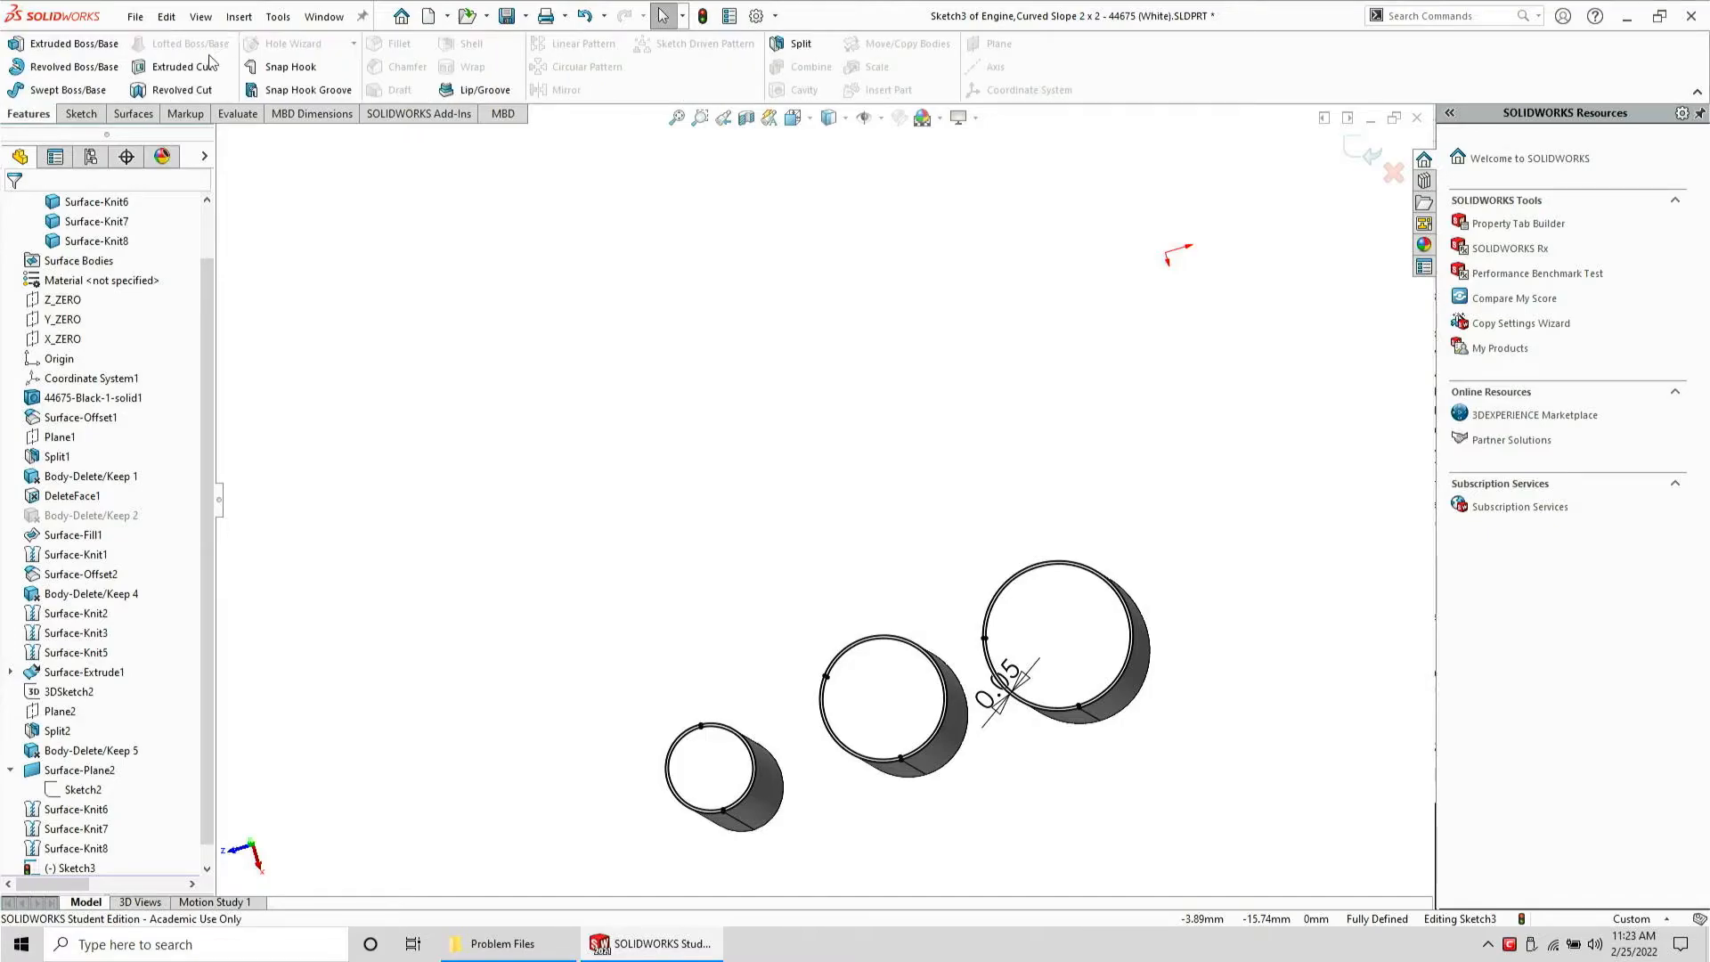
left_click(205, 68)
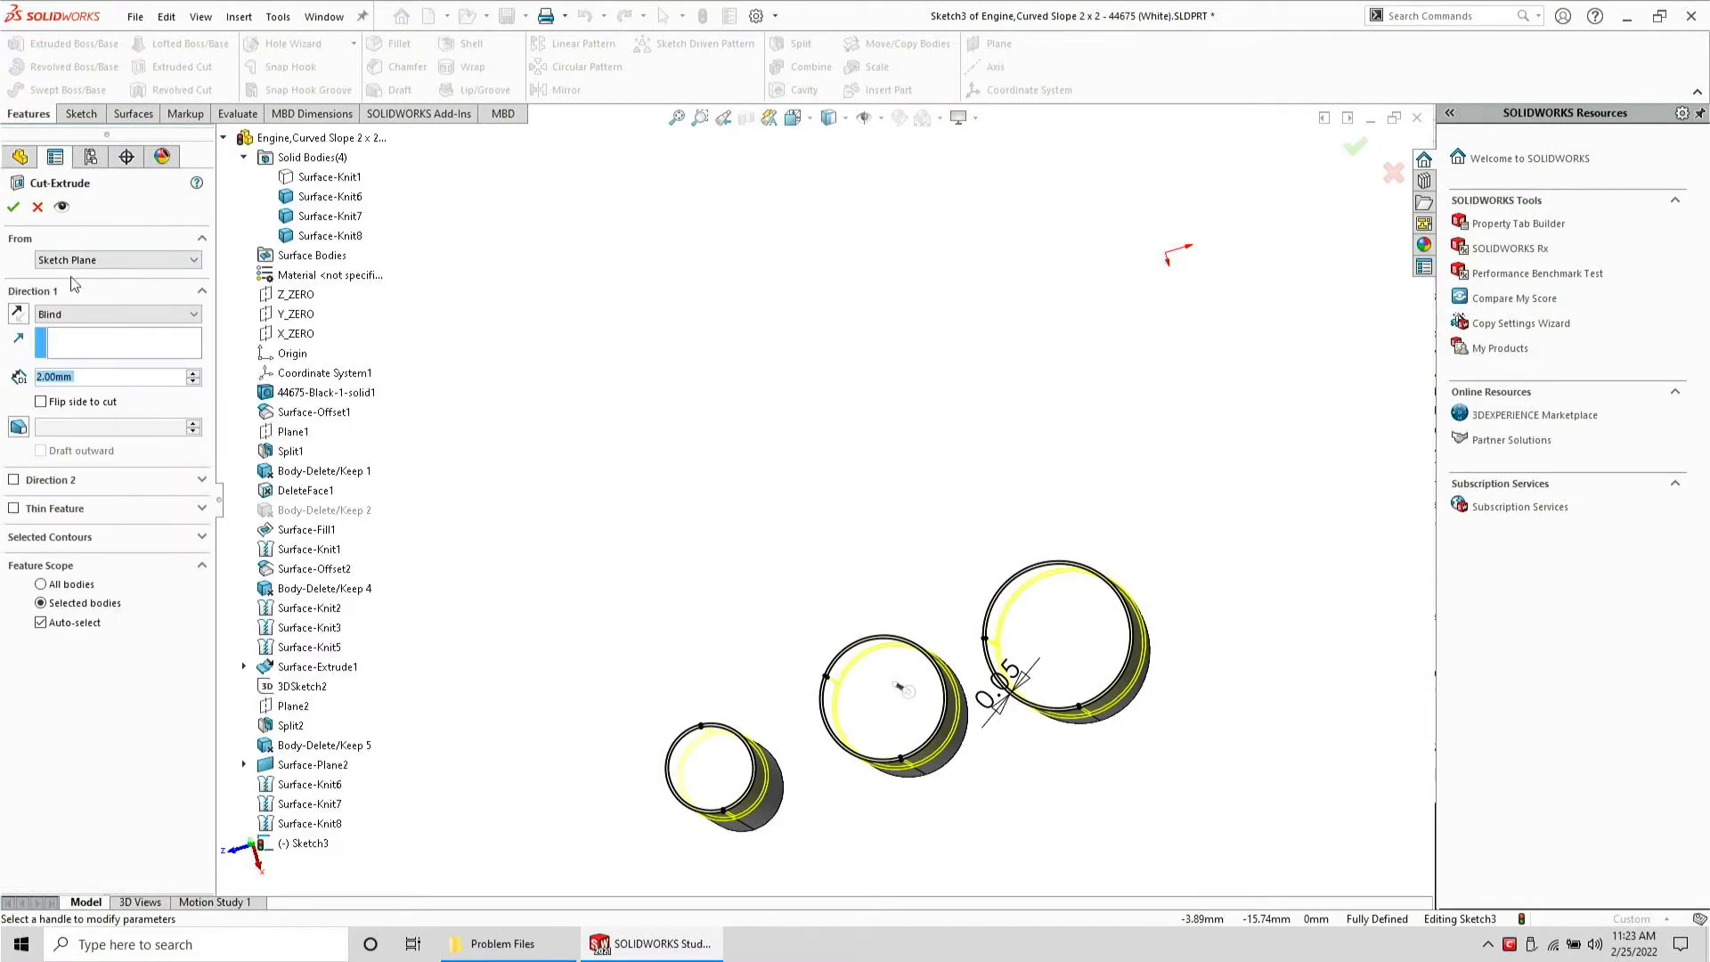
left_click(70, 315)
left_click(69, 343)
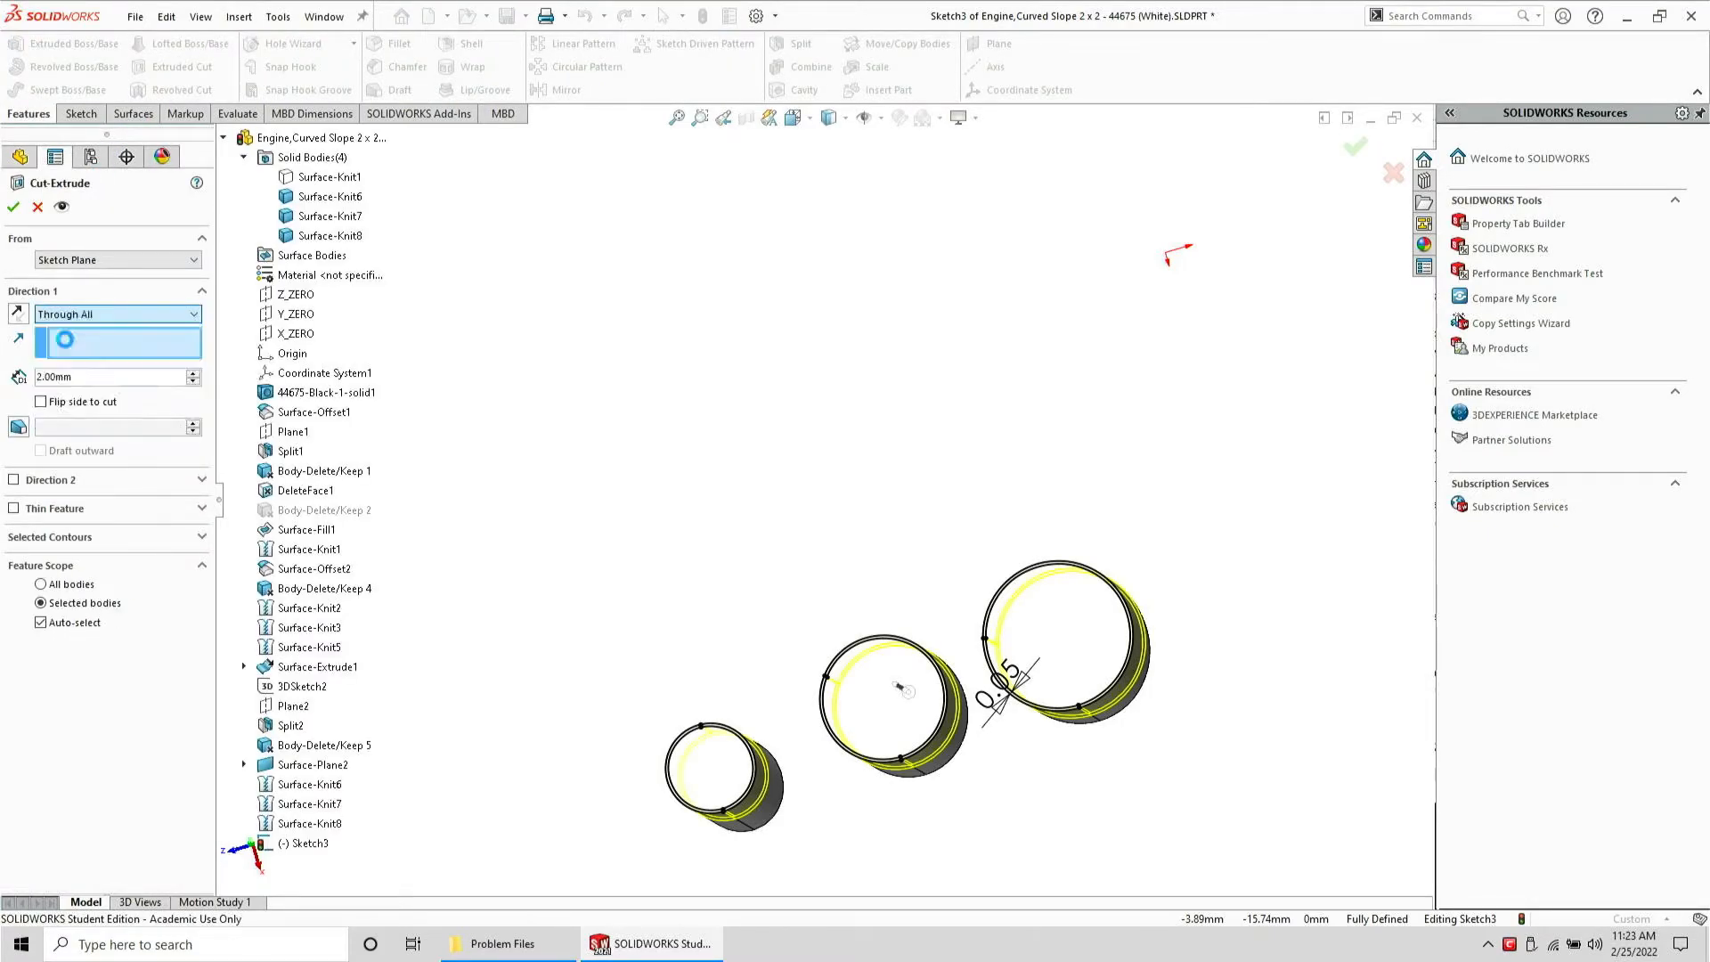
key("Return")
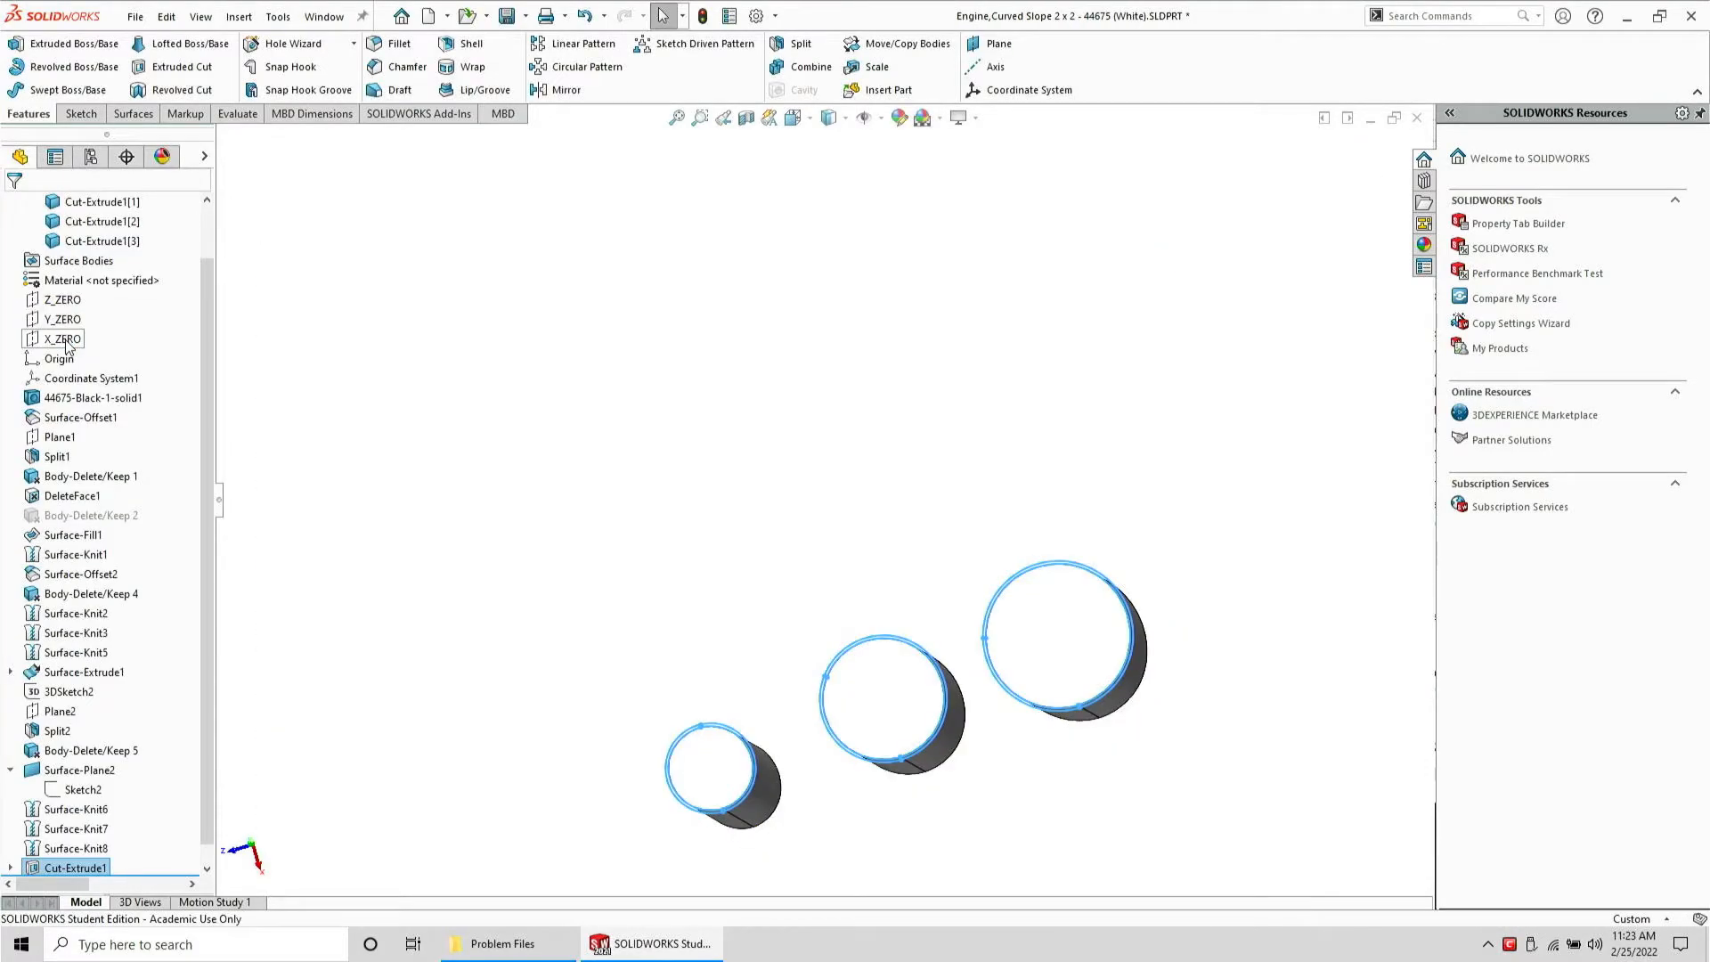
Show the main part body together with the three cut pins and inspect the result from an angle
scroll(87, 285, "up", 1)
left_click(93, 240)
left_click(92, 211)
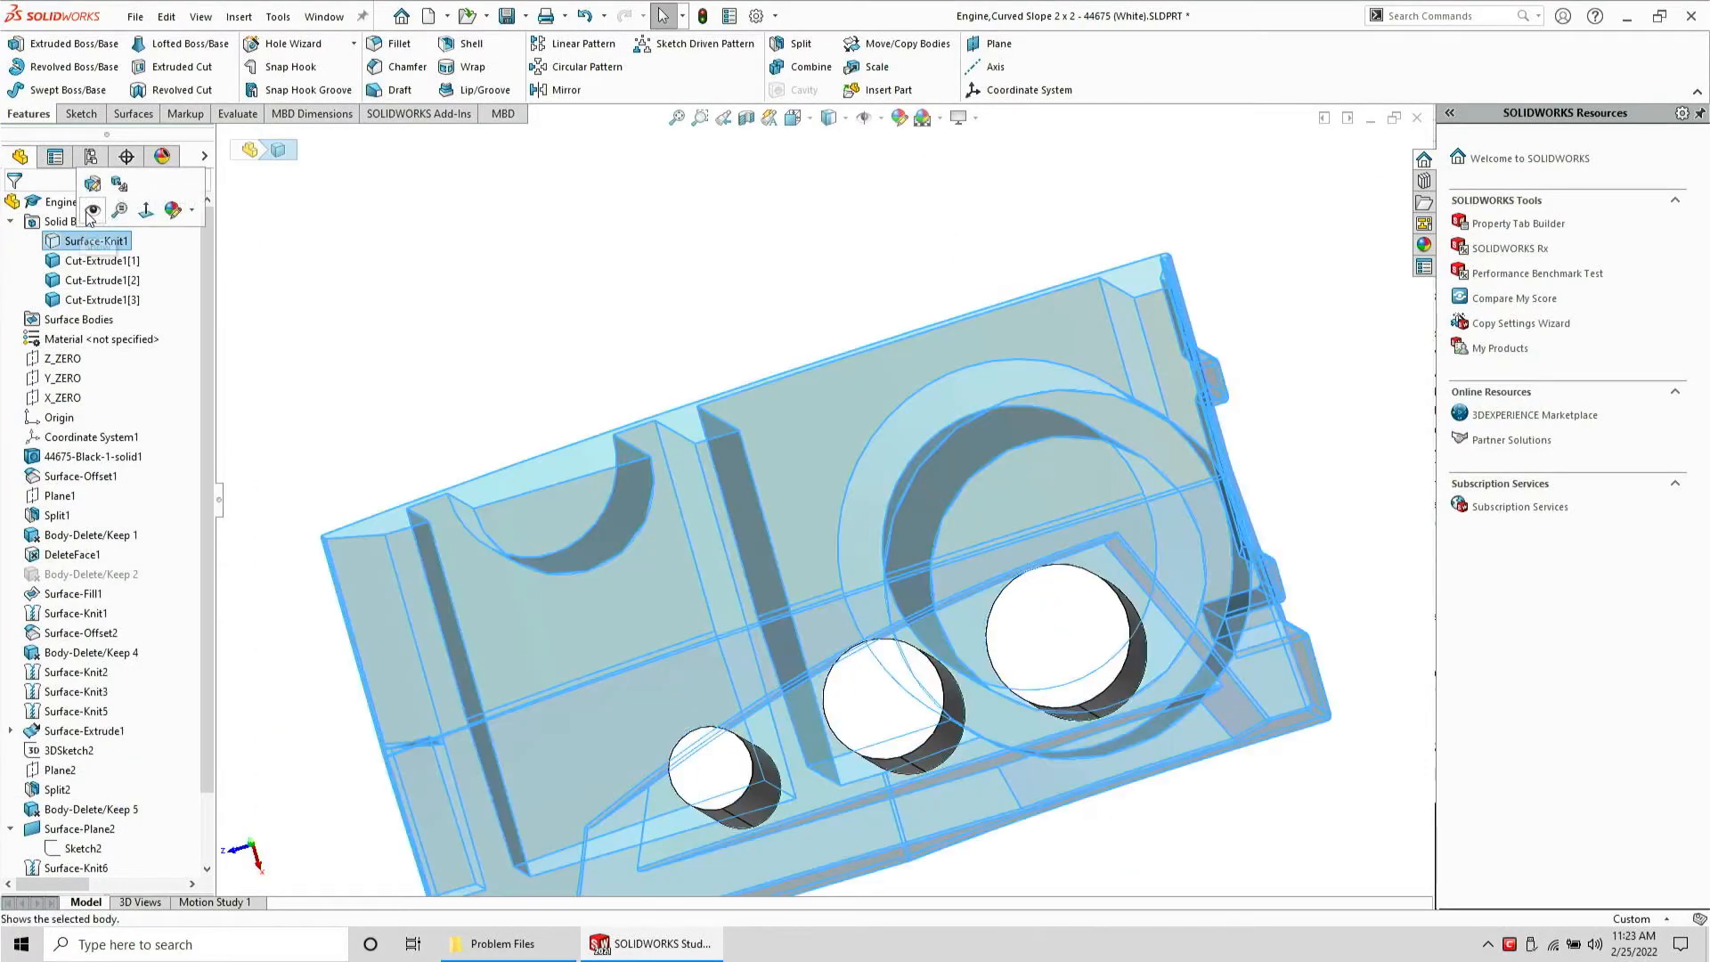
left_click(91, 211)
scroll(79, 824, "down", 2)
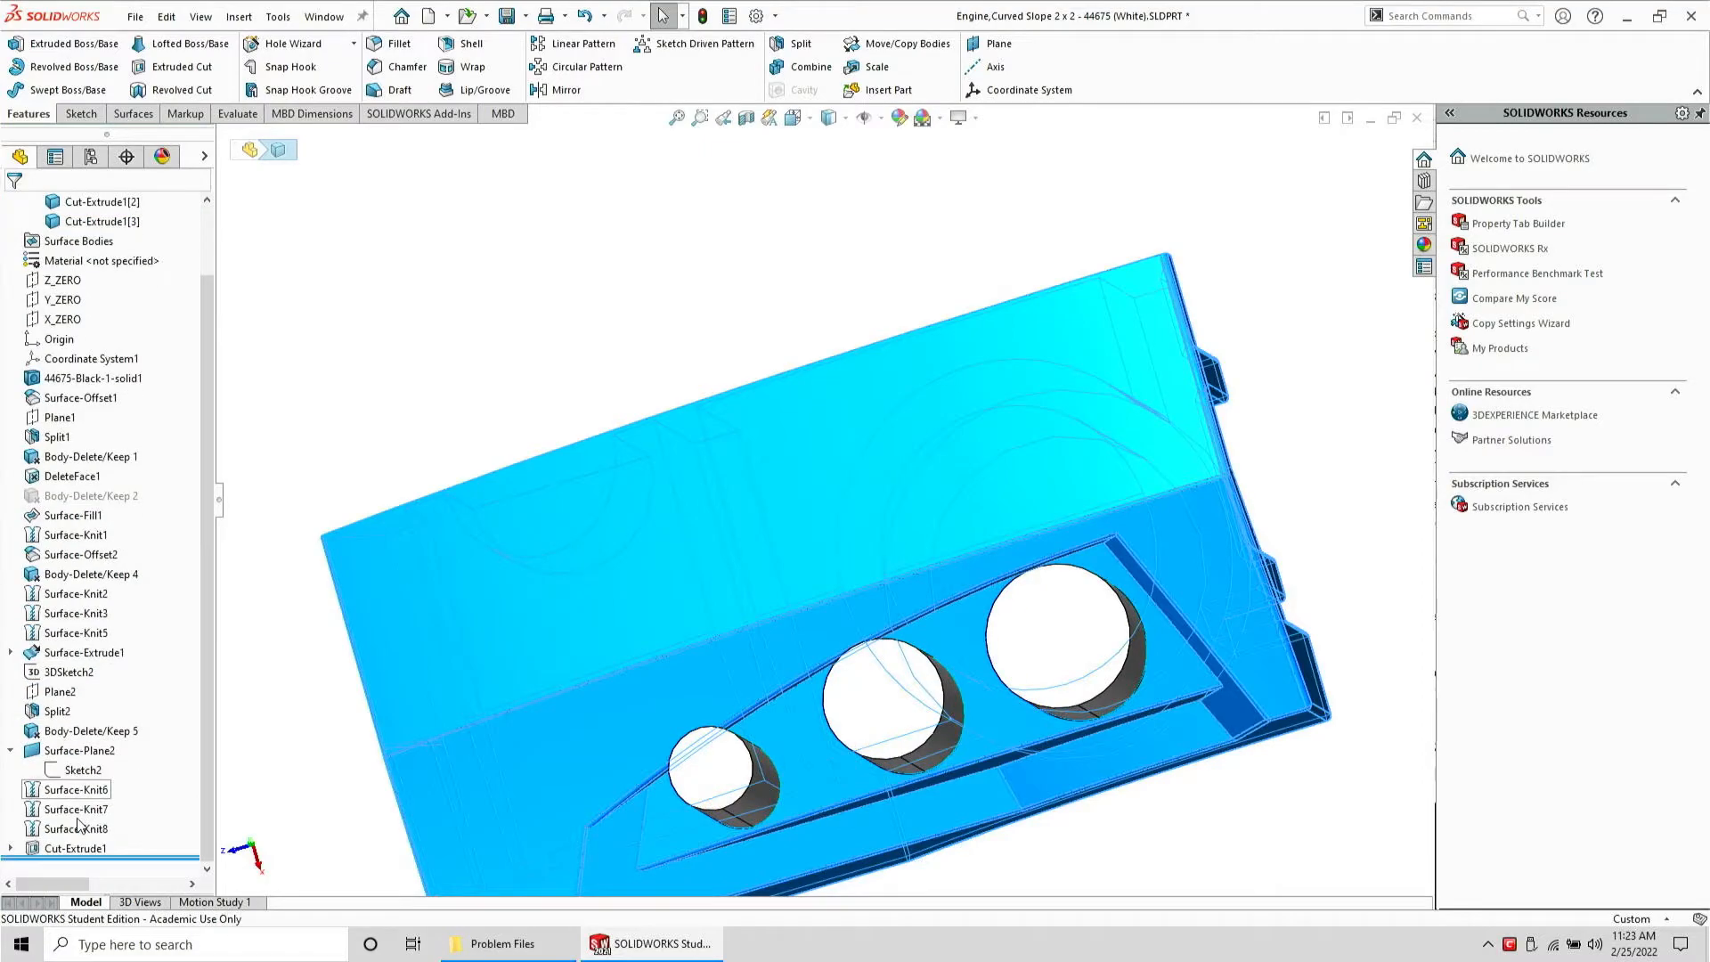
left_click(76, 848)
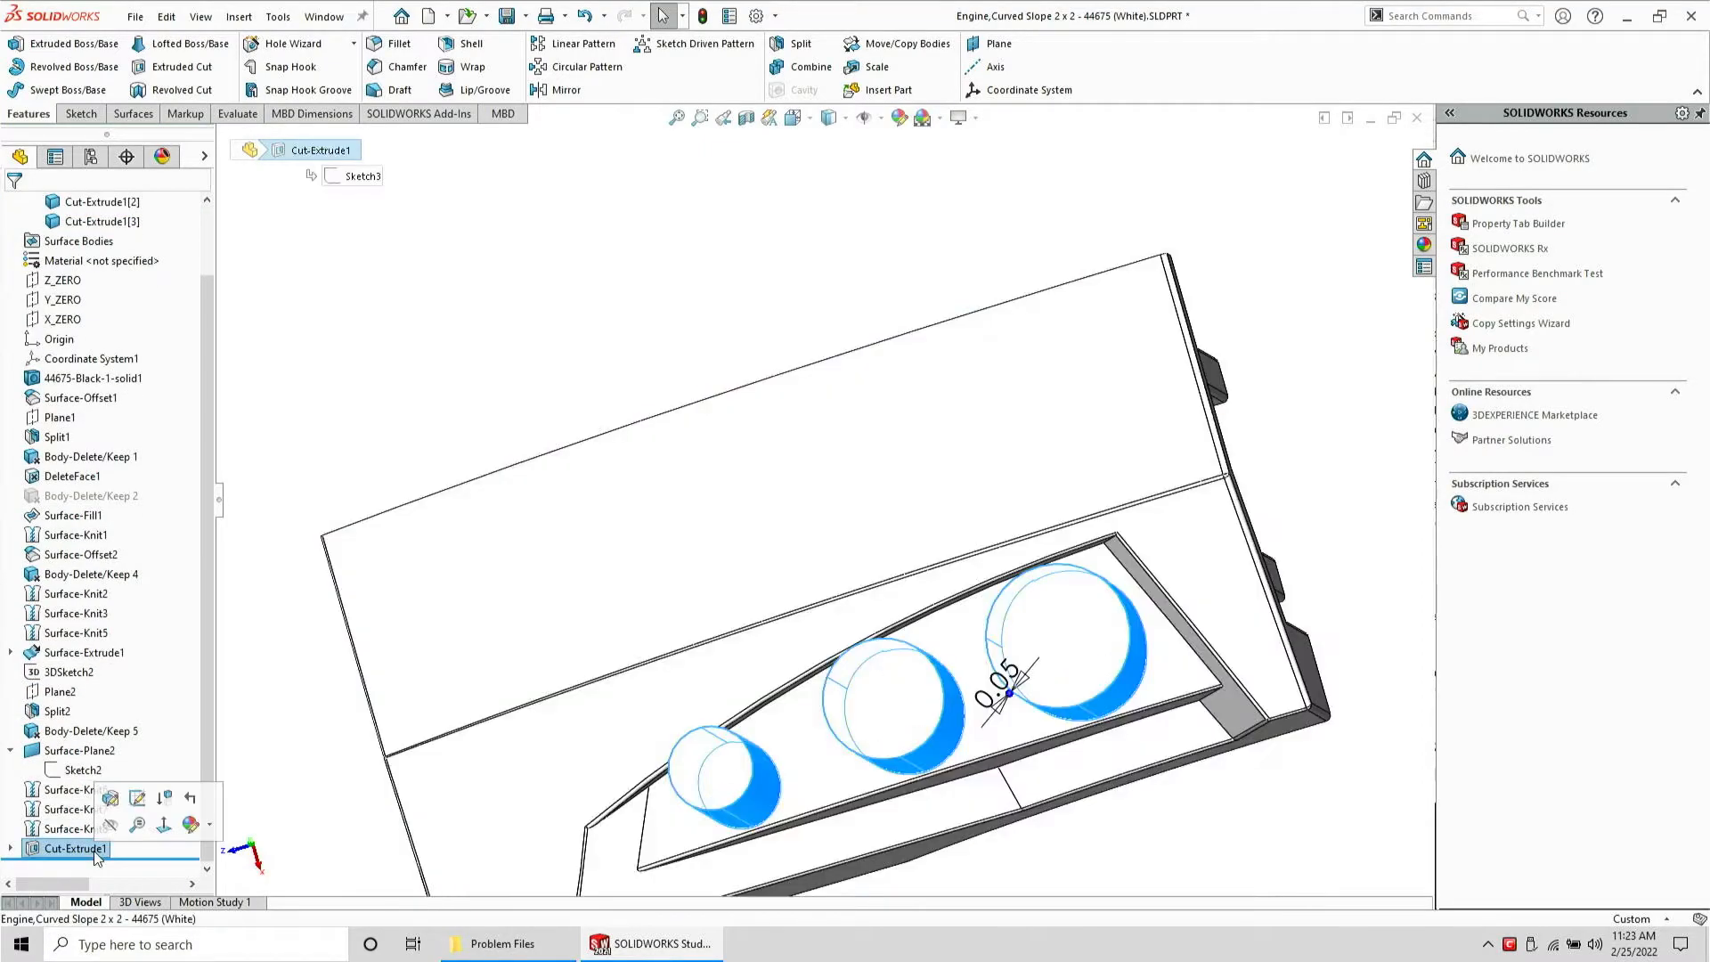
left_click(128, 810)
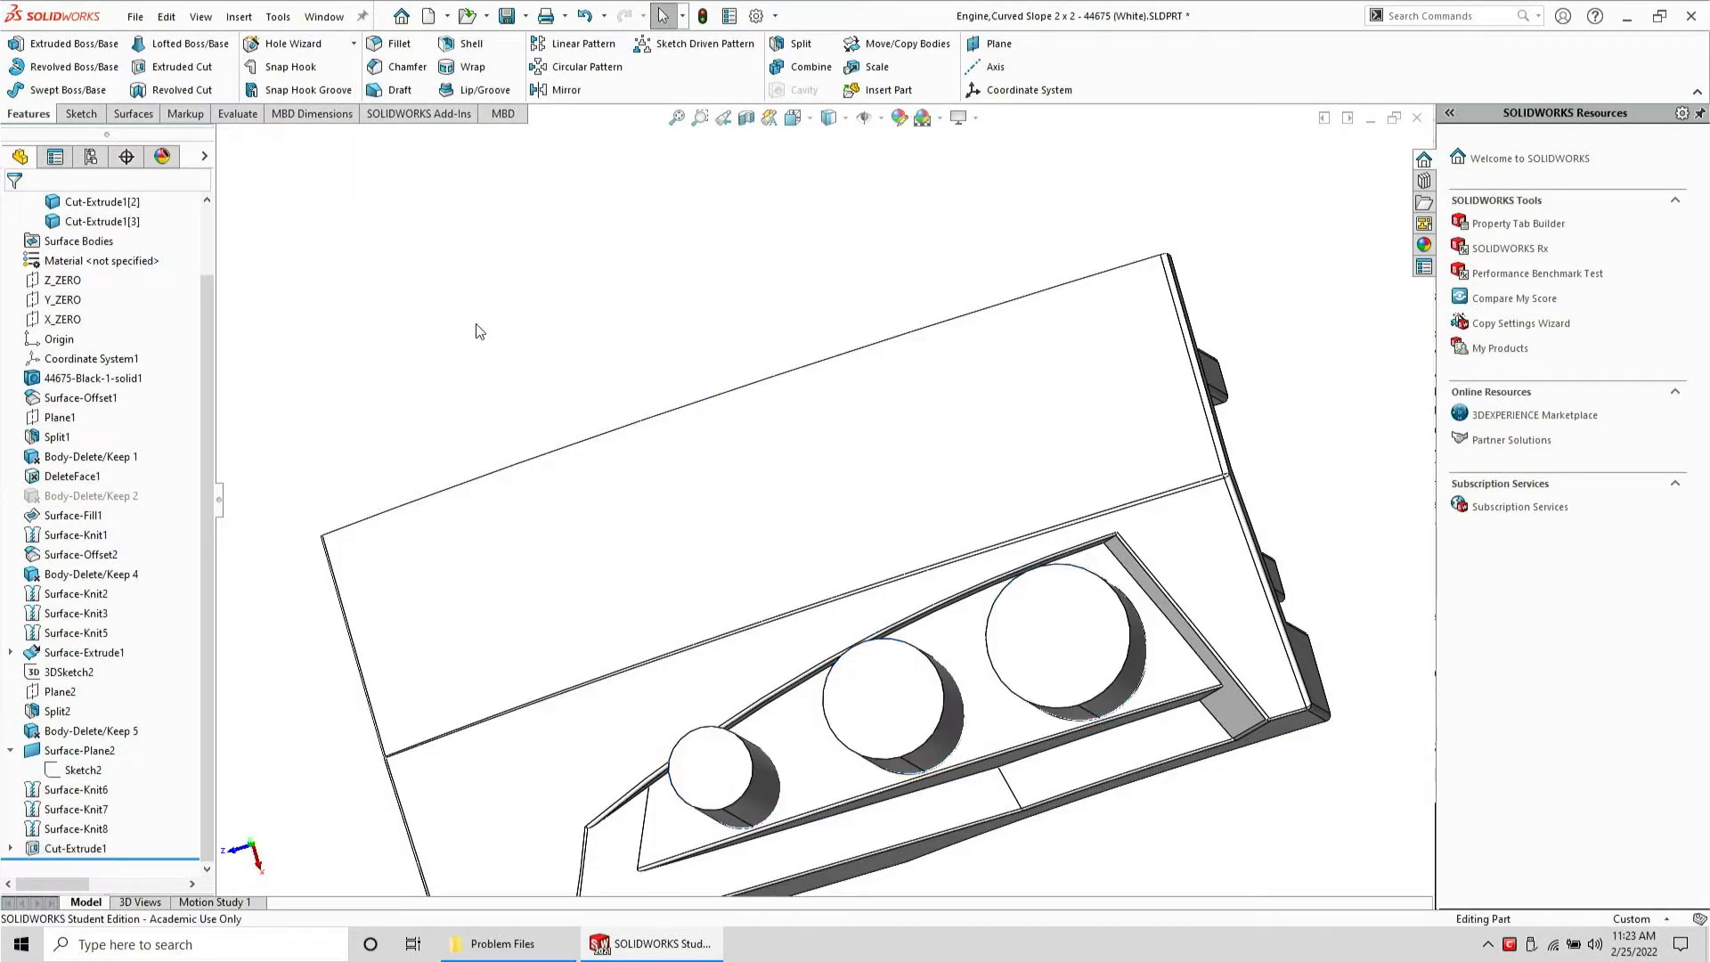
middle_click_drag(697, 500, 675, 406)
scroll(741, 492, "up", 4)
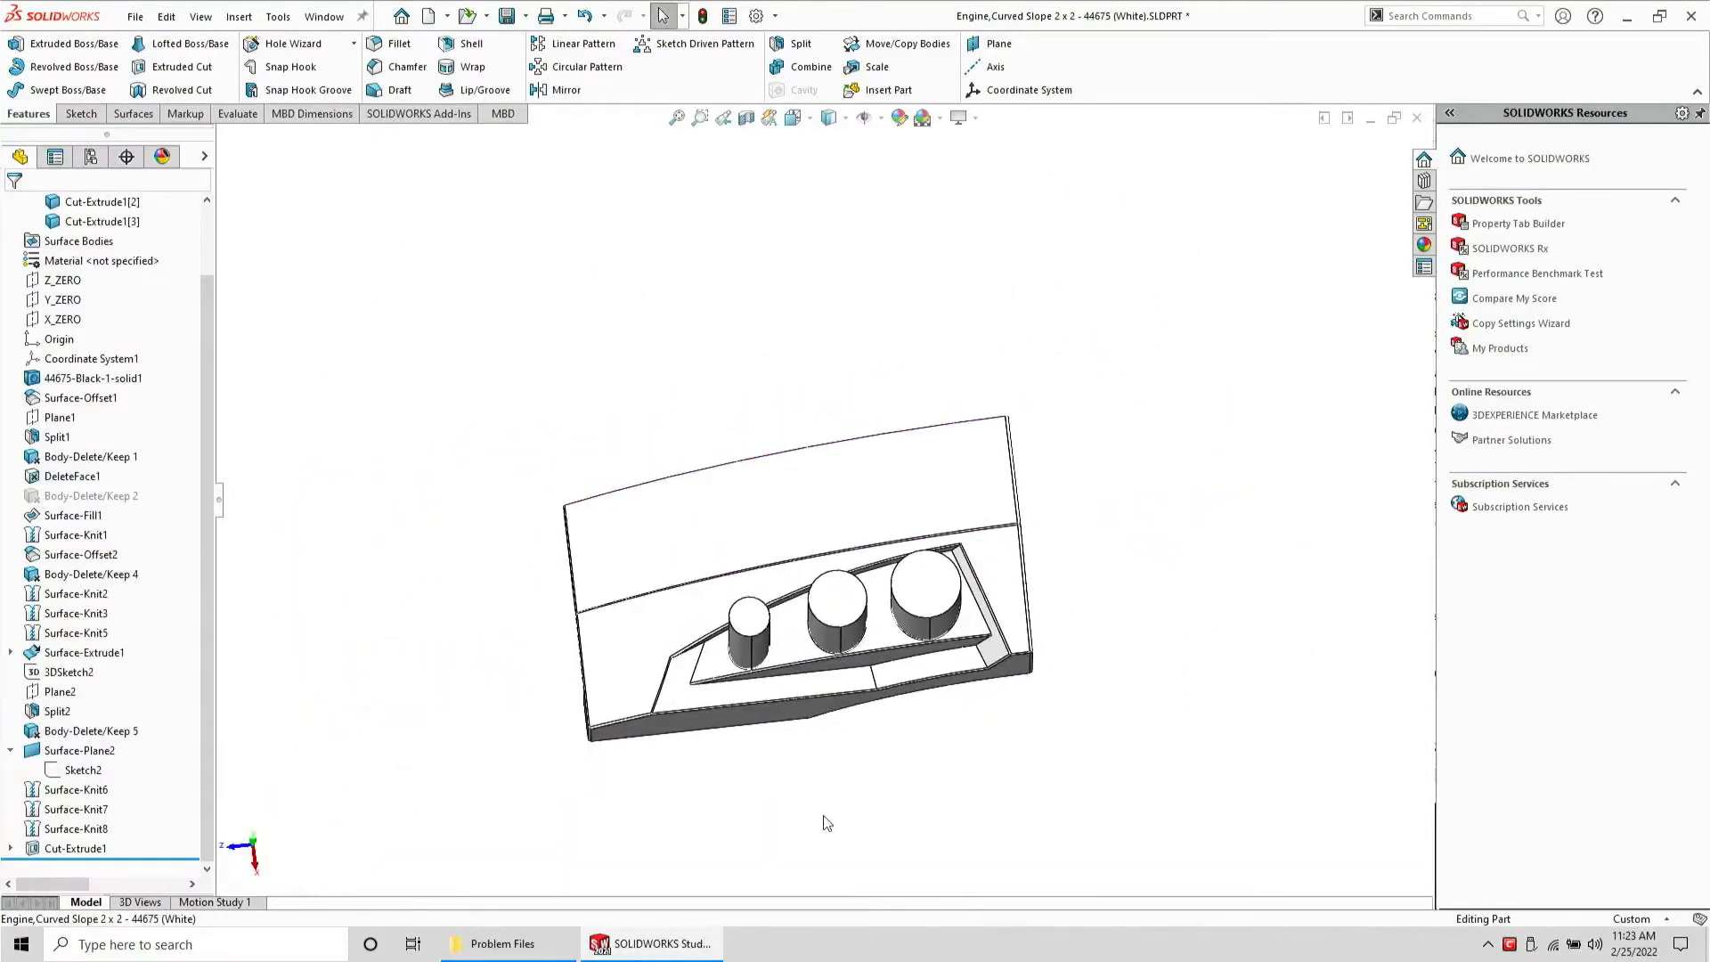
middle_click_drag(823, 818, 846, 627)
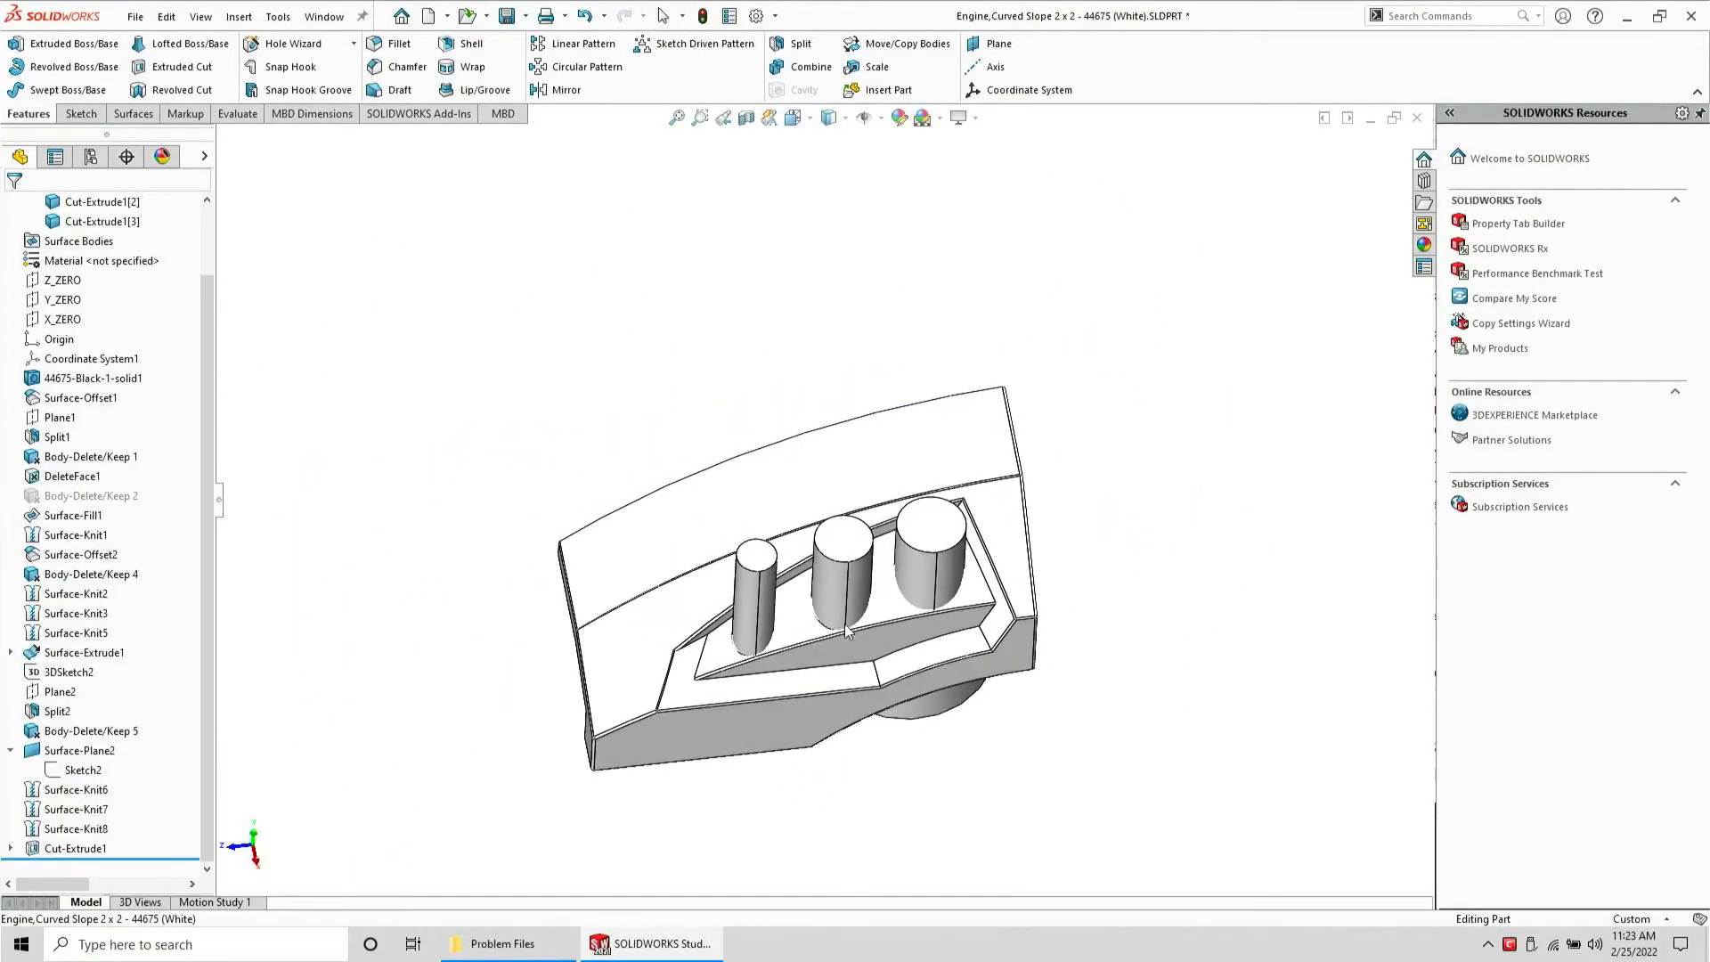
Combine by subtracting the three cut pins from the main part body
left_click(813, 71)
left_click(70, 277)
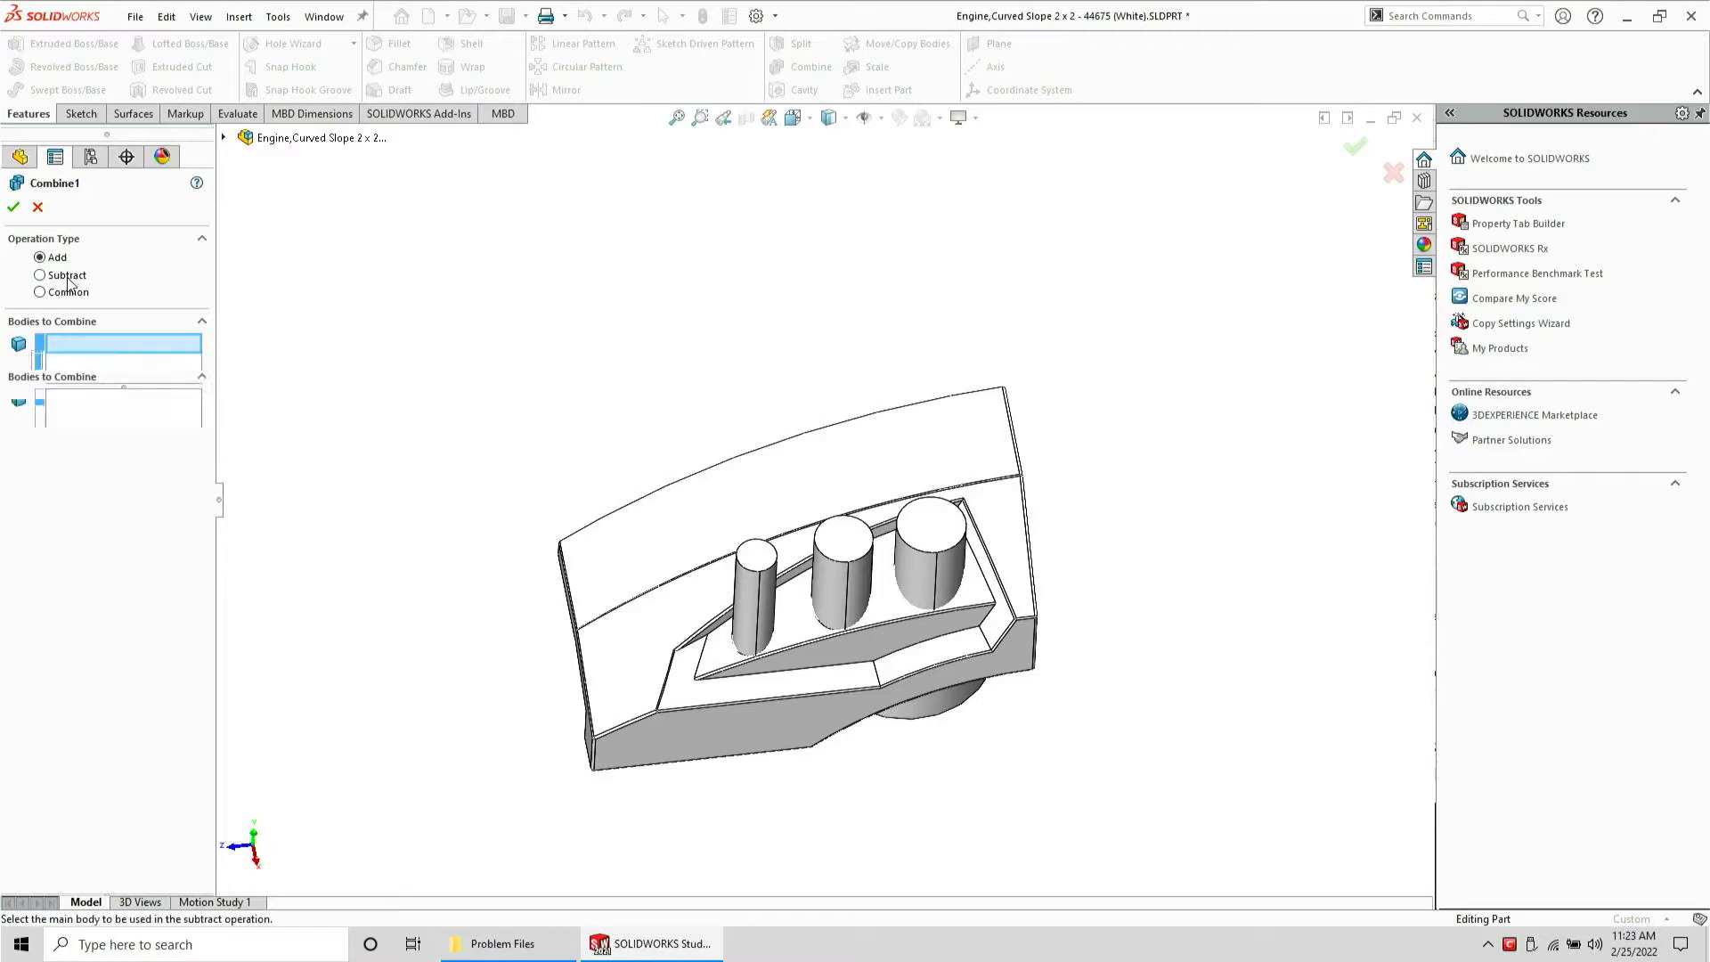
left_click(768, 458)
left_click(757, 595)
left_click(846, 590)
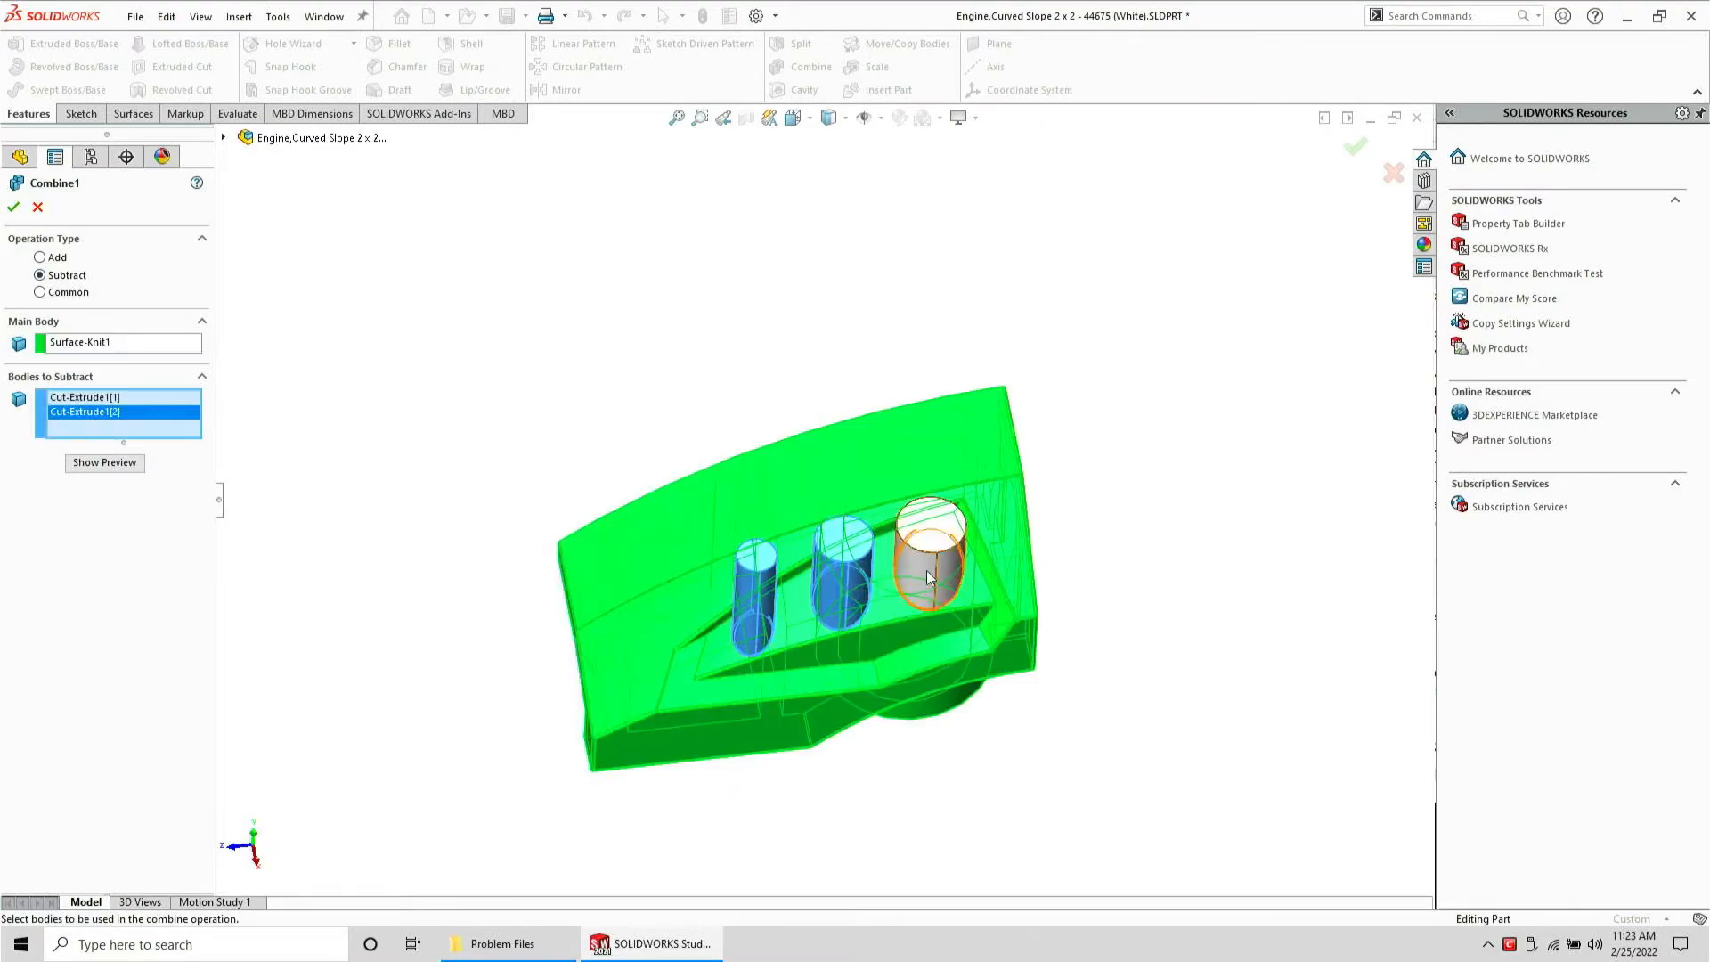
left_click(930, 570)
key("Return")
Edit the cut's sketch and set the circle offset to 0.02 mm
scroll(930, 577, "down", 5)
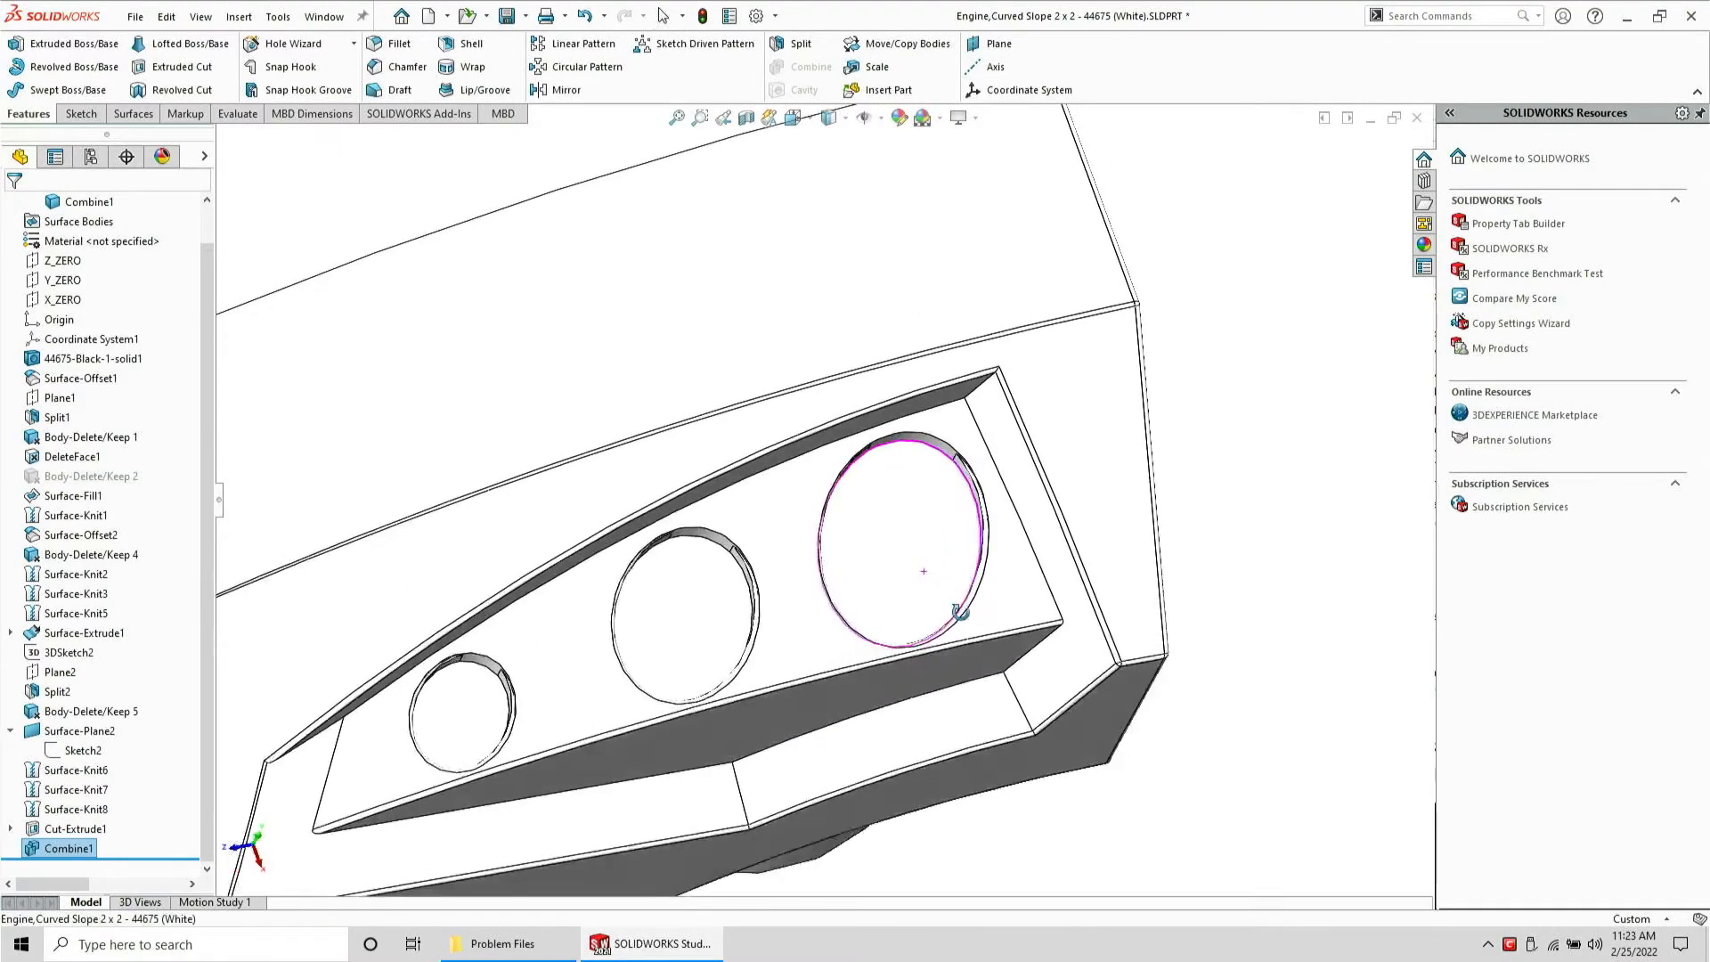
scroll(937, 590, "down", 5)
middle_click_drag(940, 589, 913, 422)
scroll(914, 422, "up", 6)
scroll(787, 372, "up", 3)
scroll(730, 424, "down", 2)
middle_click_drag(723, 427, 691, 485)
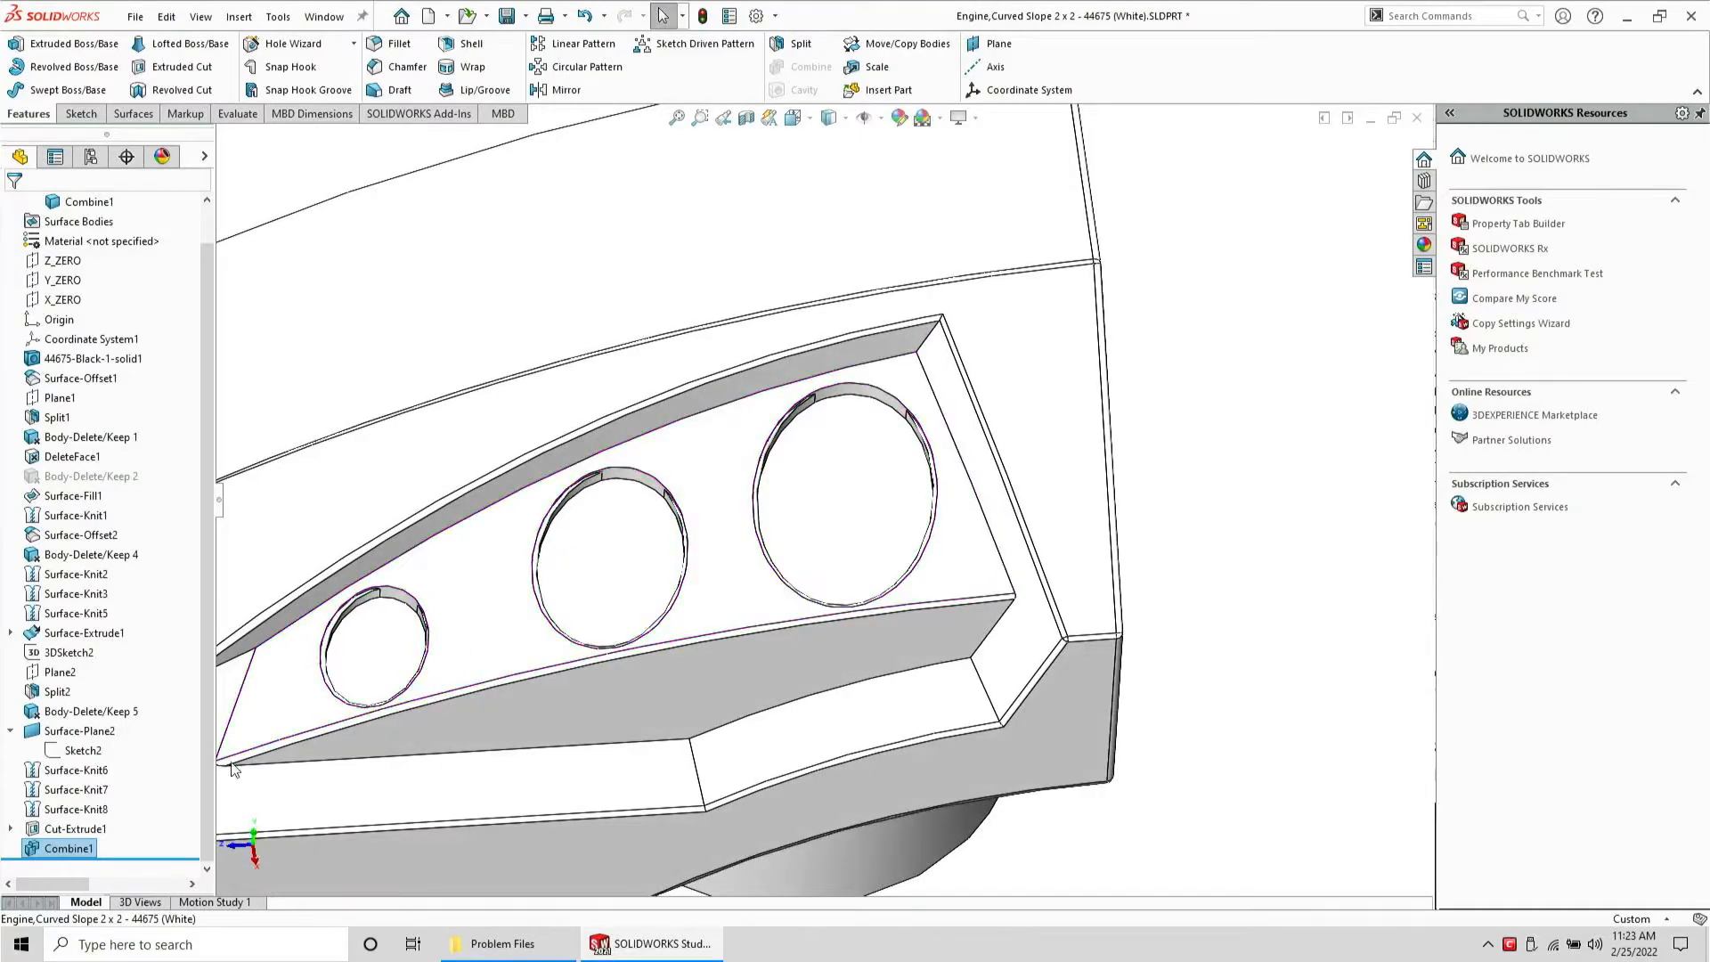
left_click(95, 832)
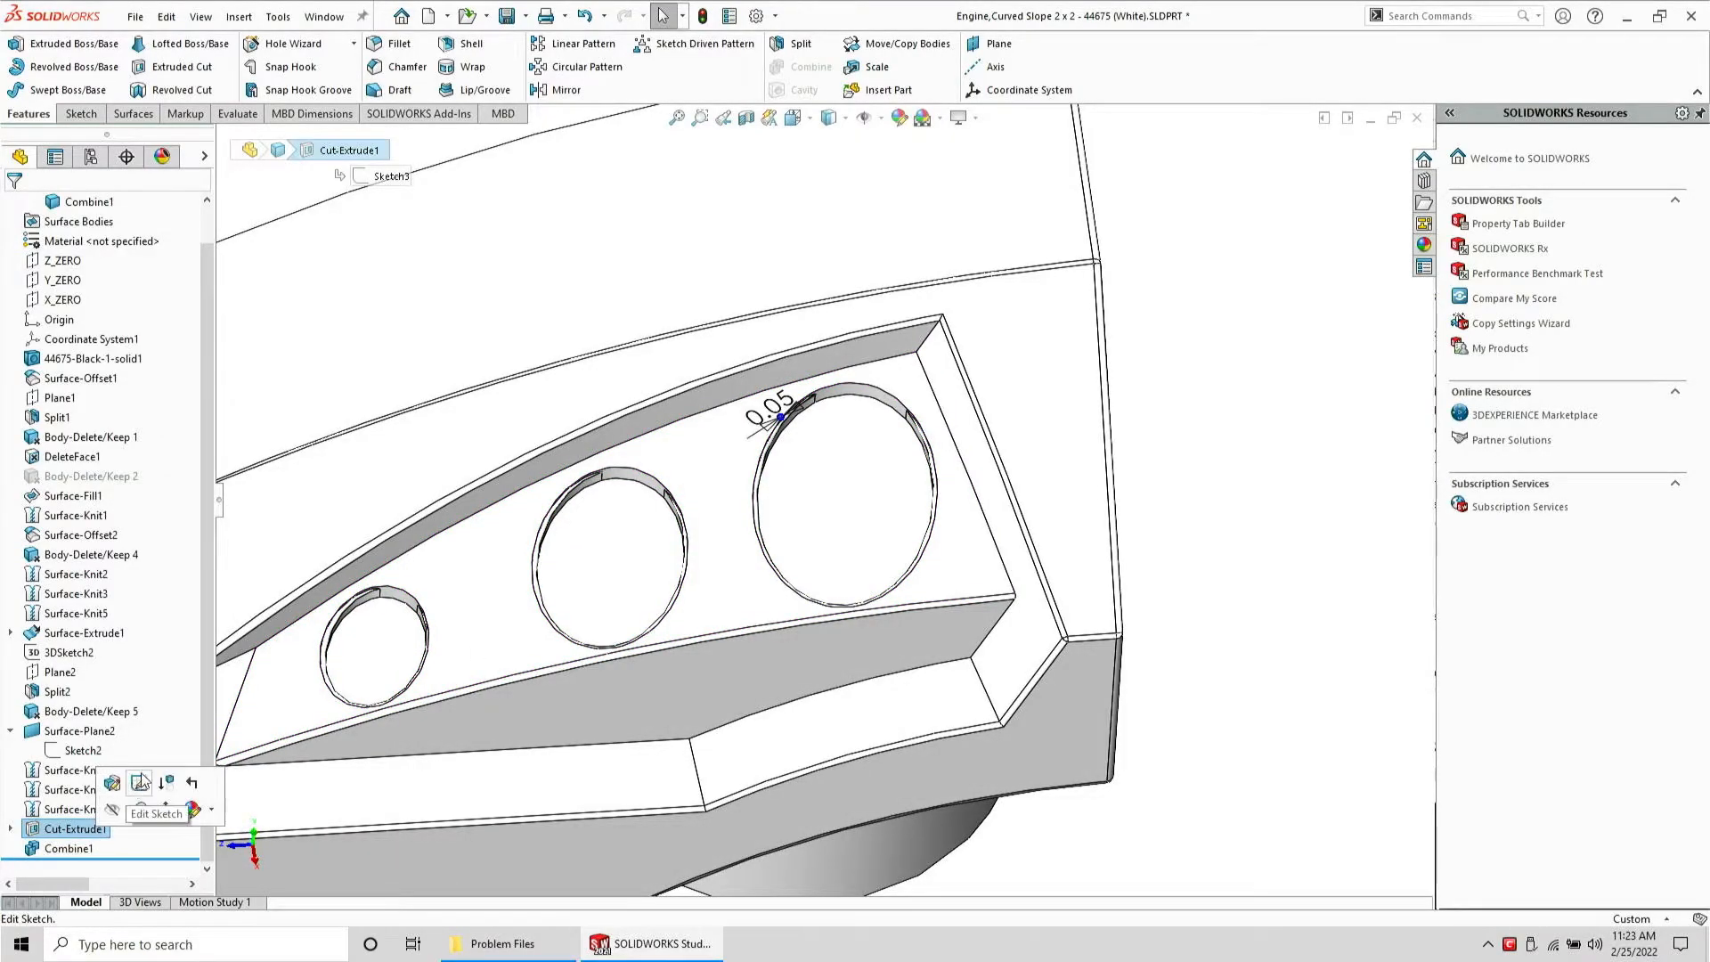
left_click(143, 785)
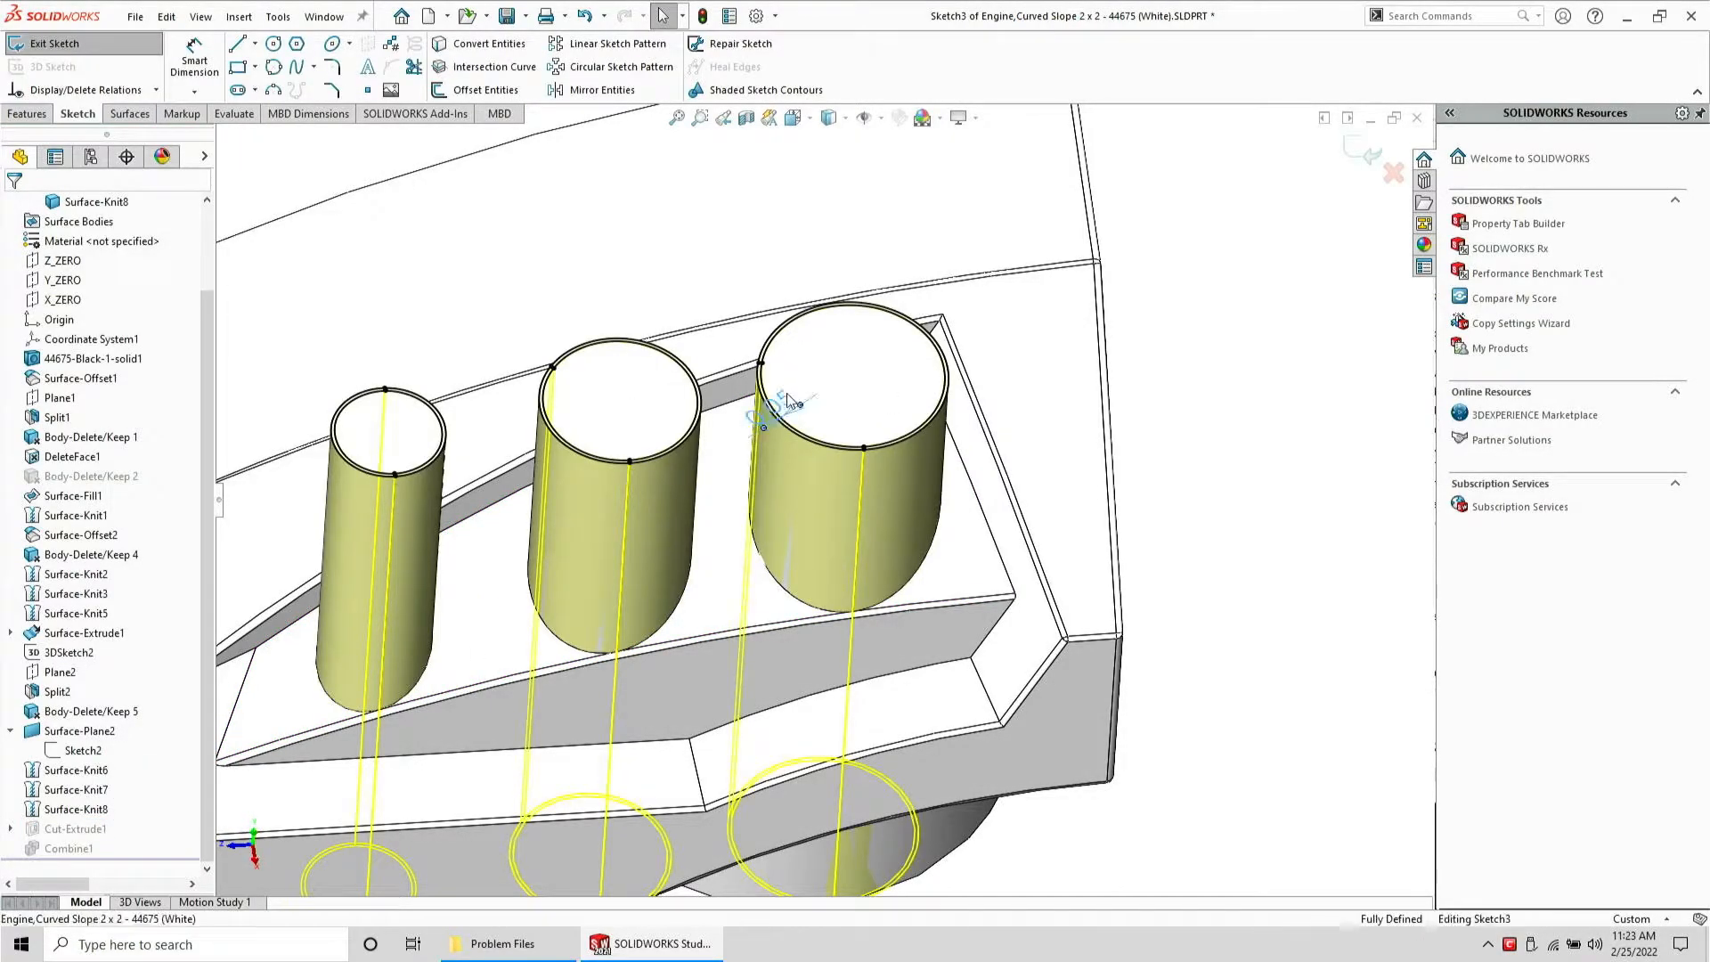
left_click(787, 393)
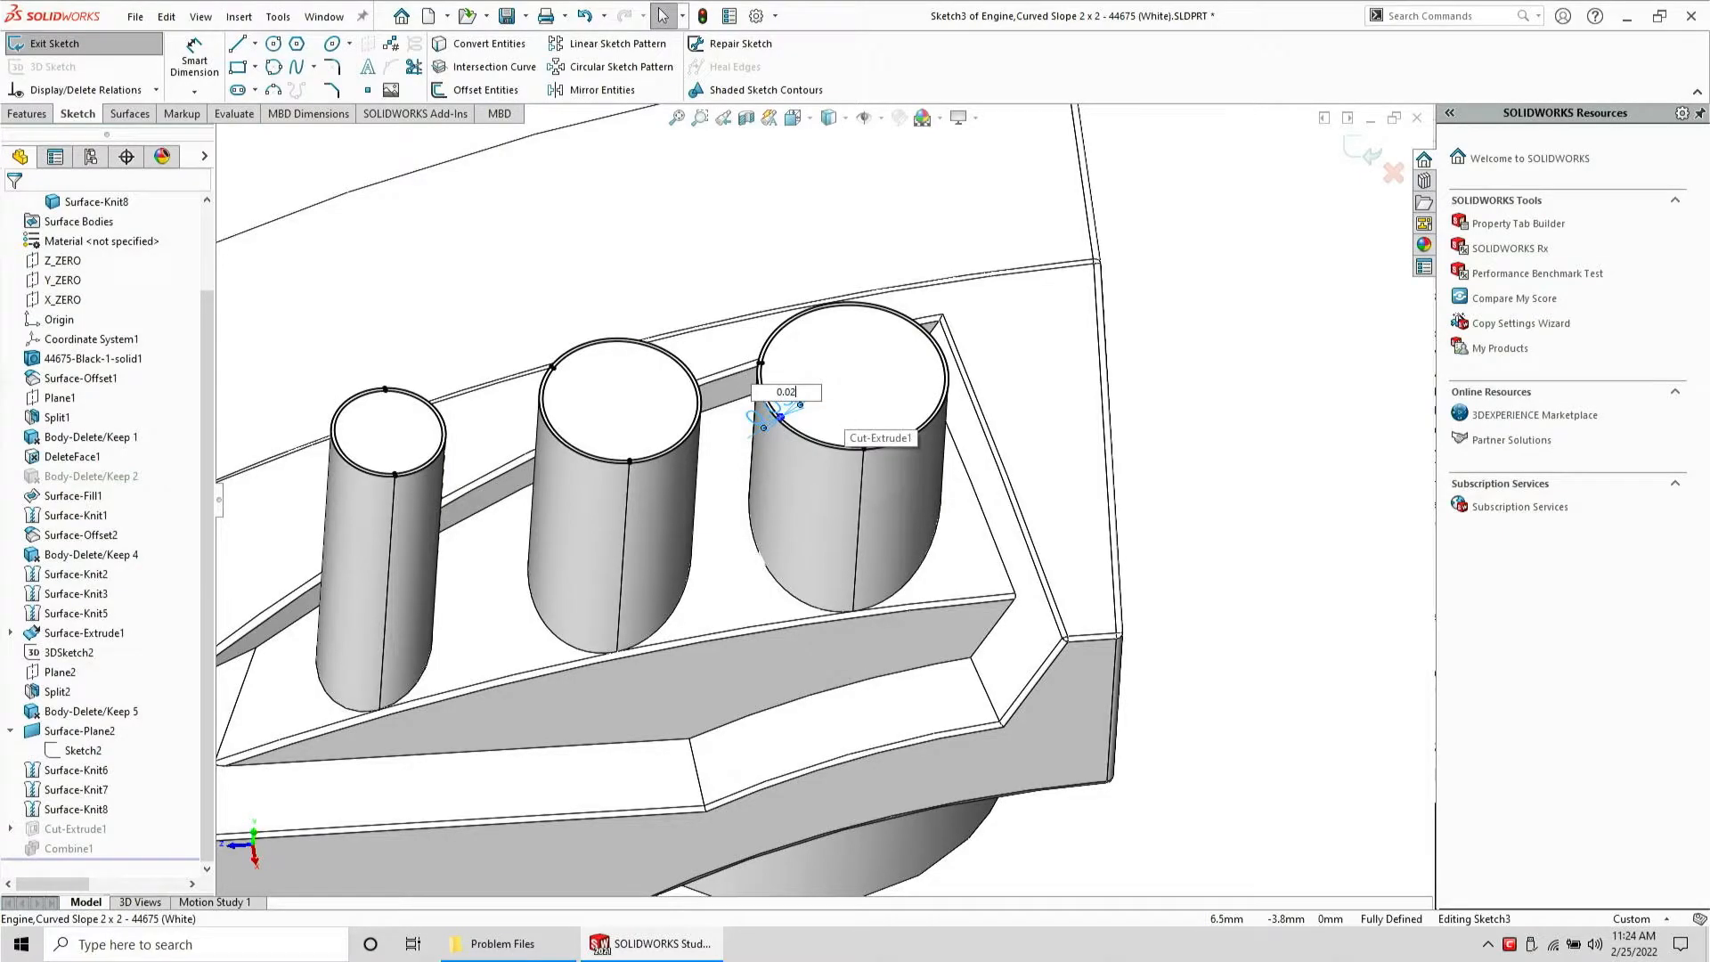
type("0.02")
key("Return")
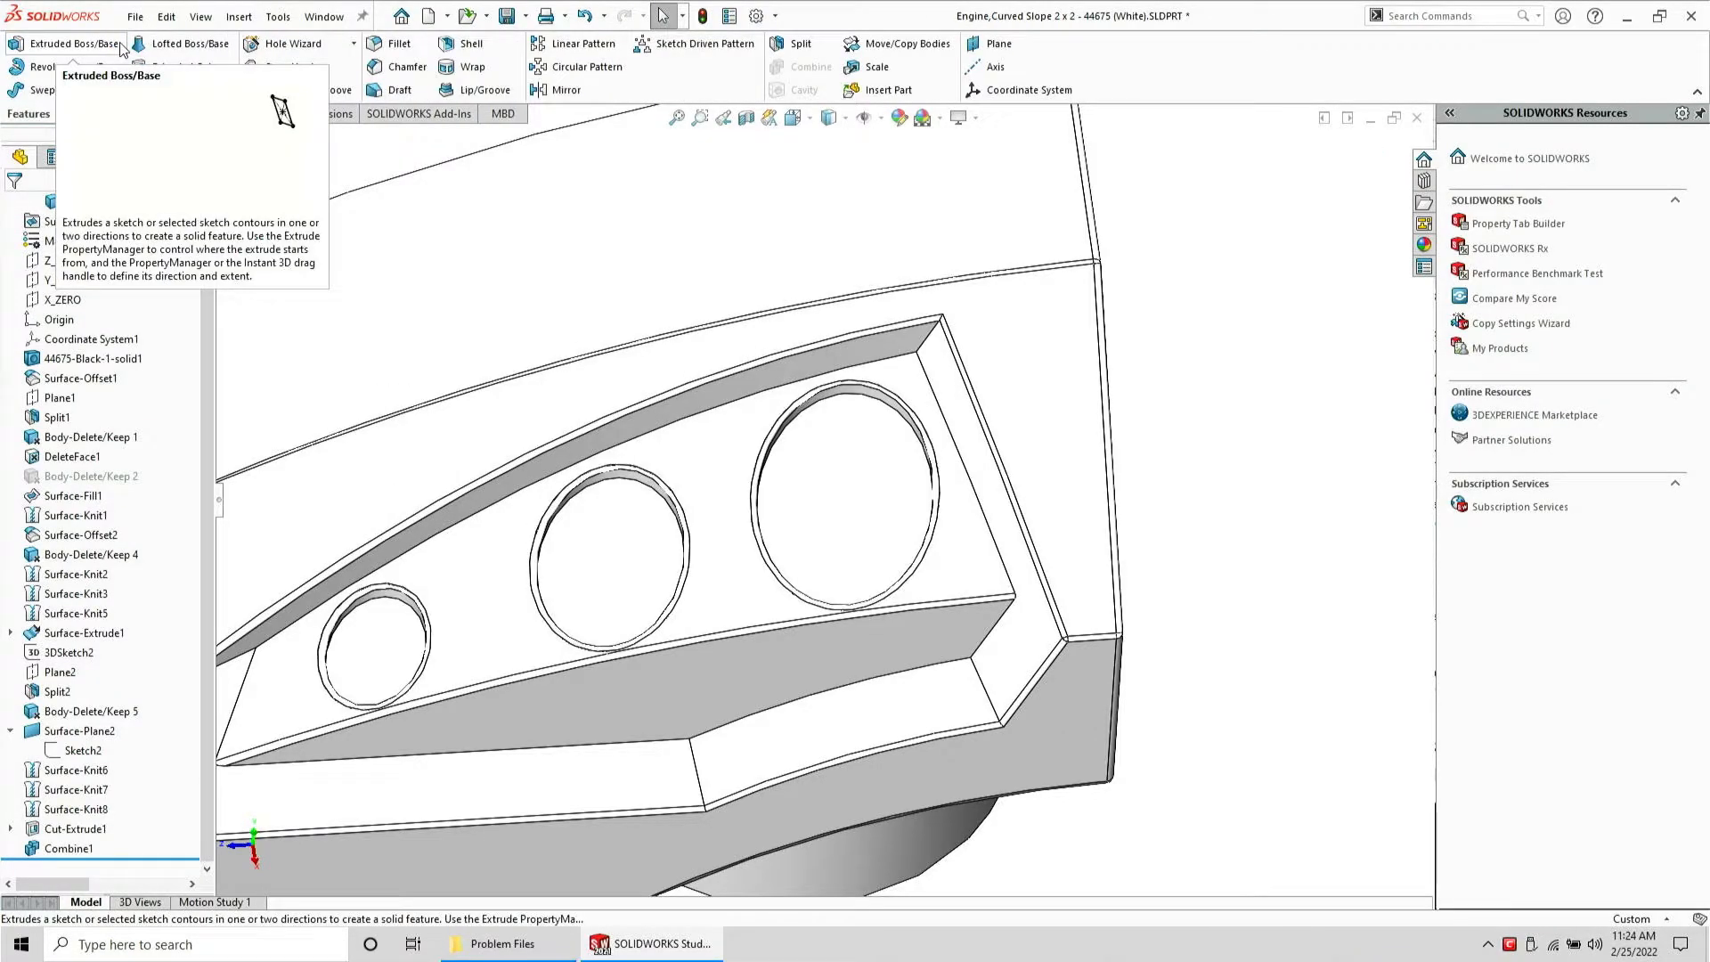
Zoom in to examine the clearance around the pin holes' edges
scroll(837, 469, "up", 3)
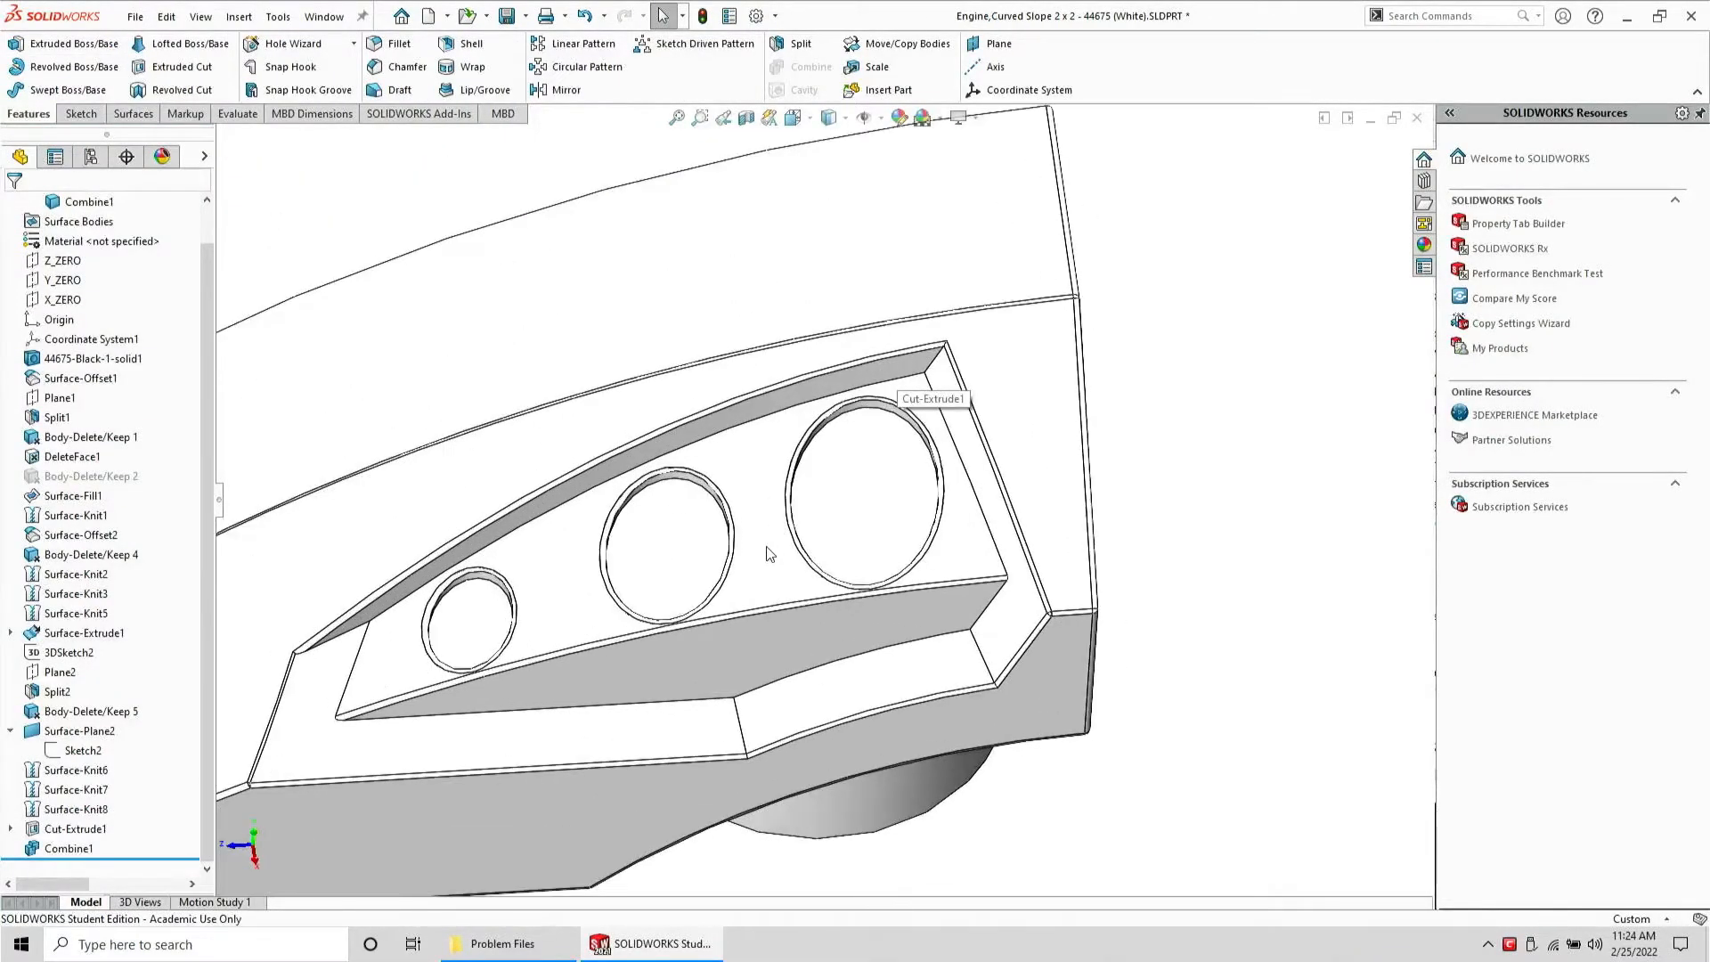
middle_click_drag(771, 554, 792, 514)
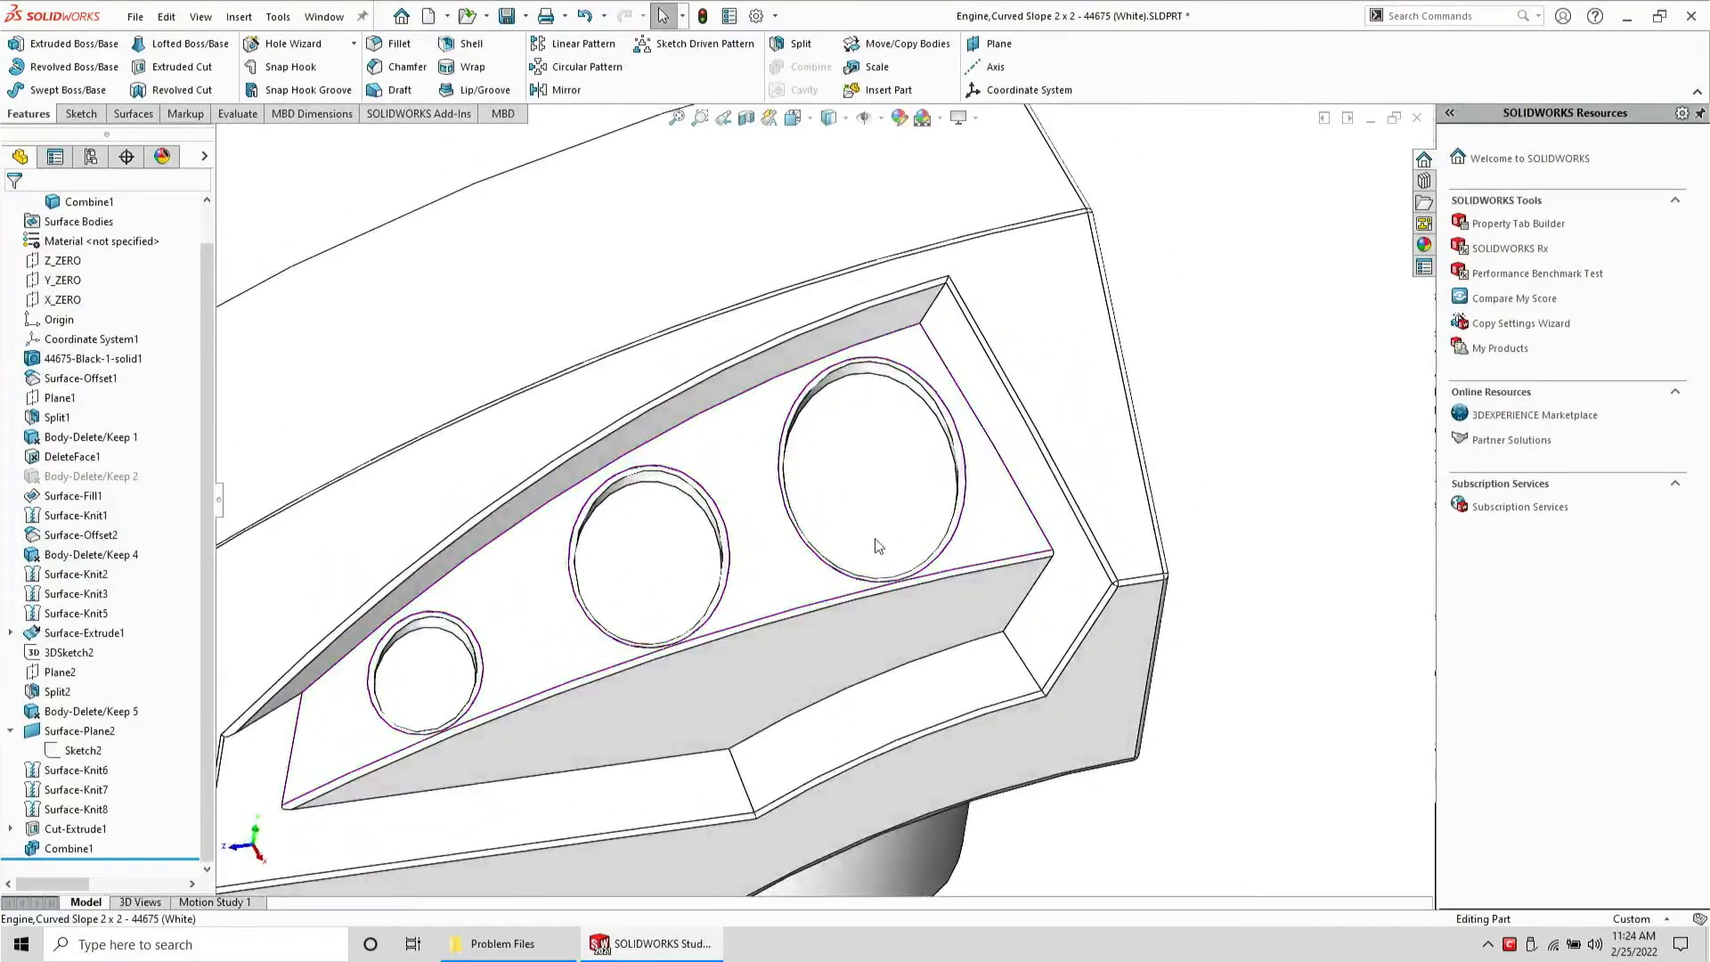
scroll(881, 570, "down", 5)
left_click(879, 589)
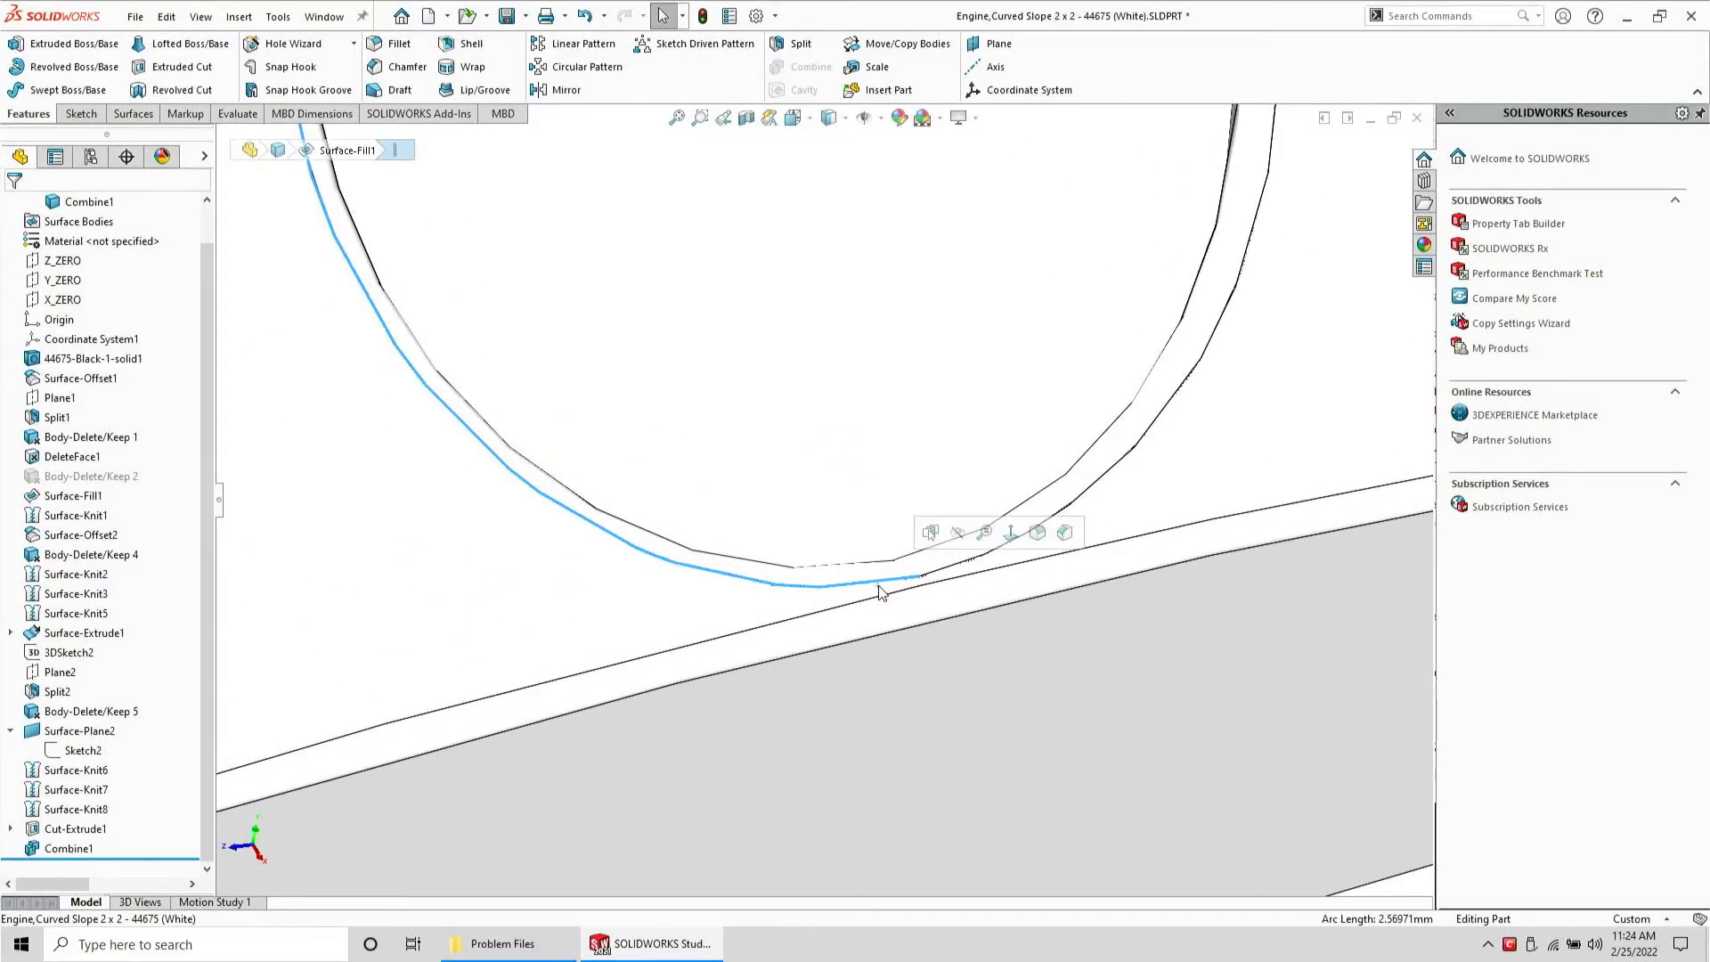
scroll(878, 586, "up", 8)
Mirror the whole body about the selected flat end face, merging the solids
middle_click_drag(629, 516, 679, 654)
left_click(684, 571)
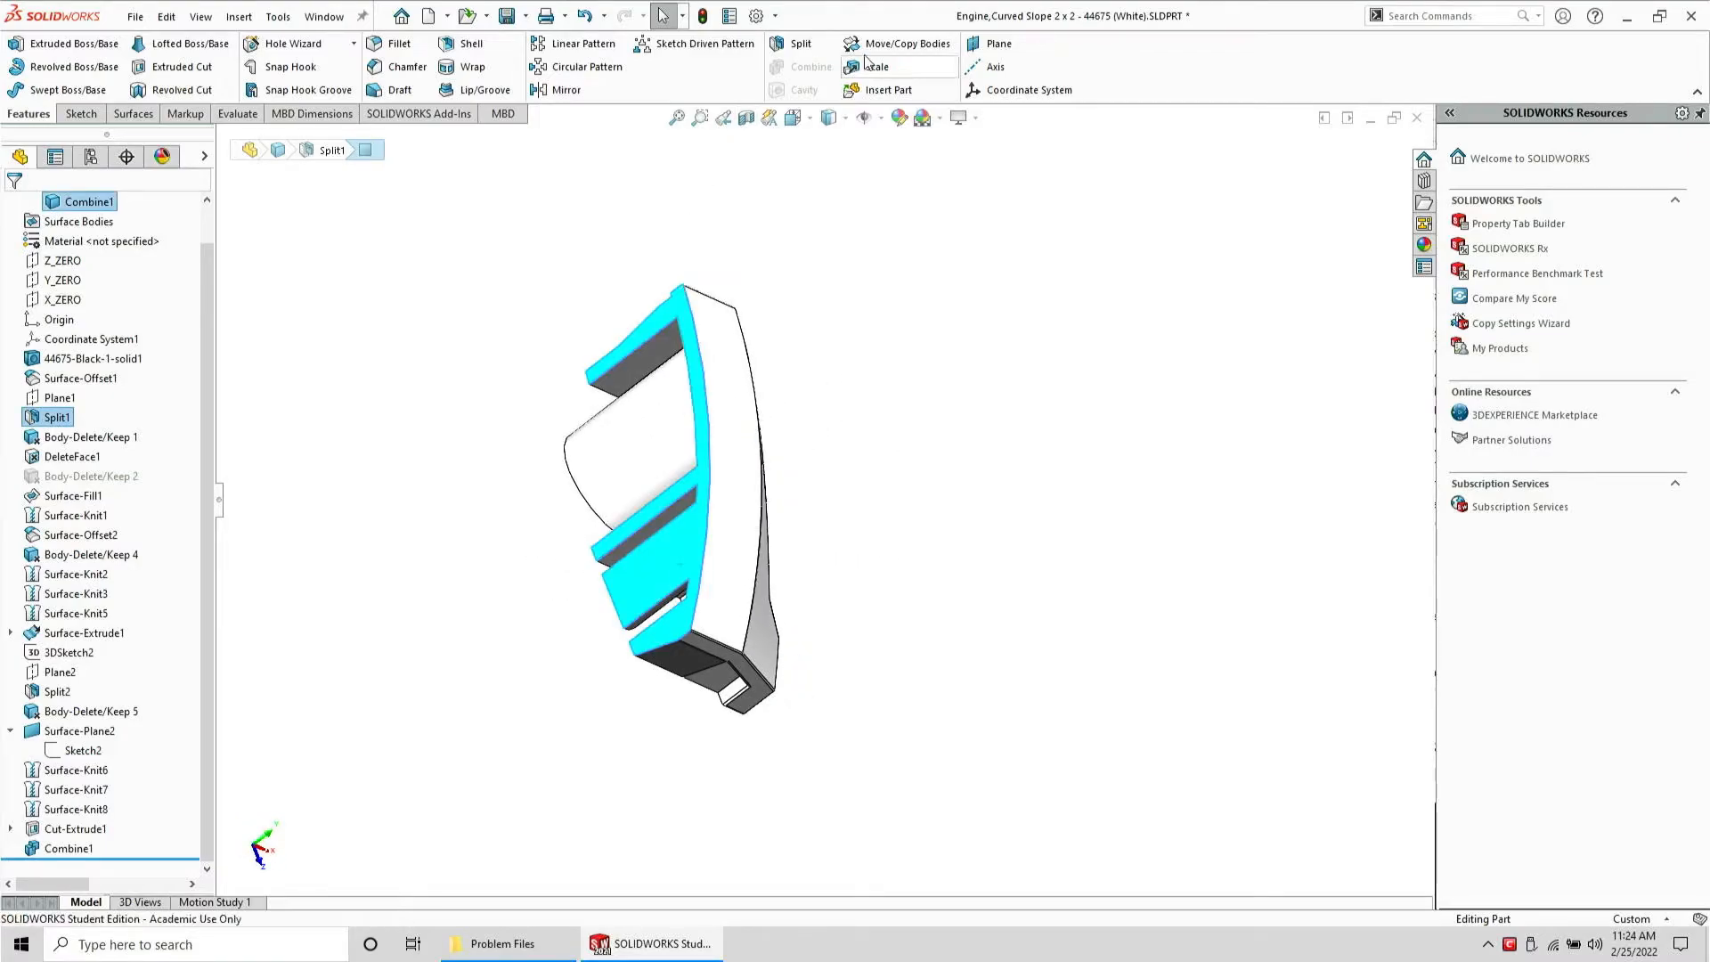
left_click(557, 90)
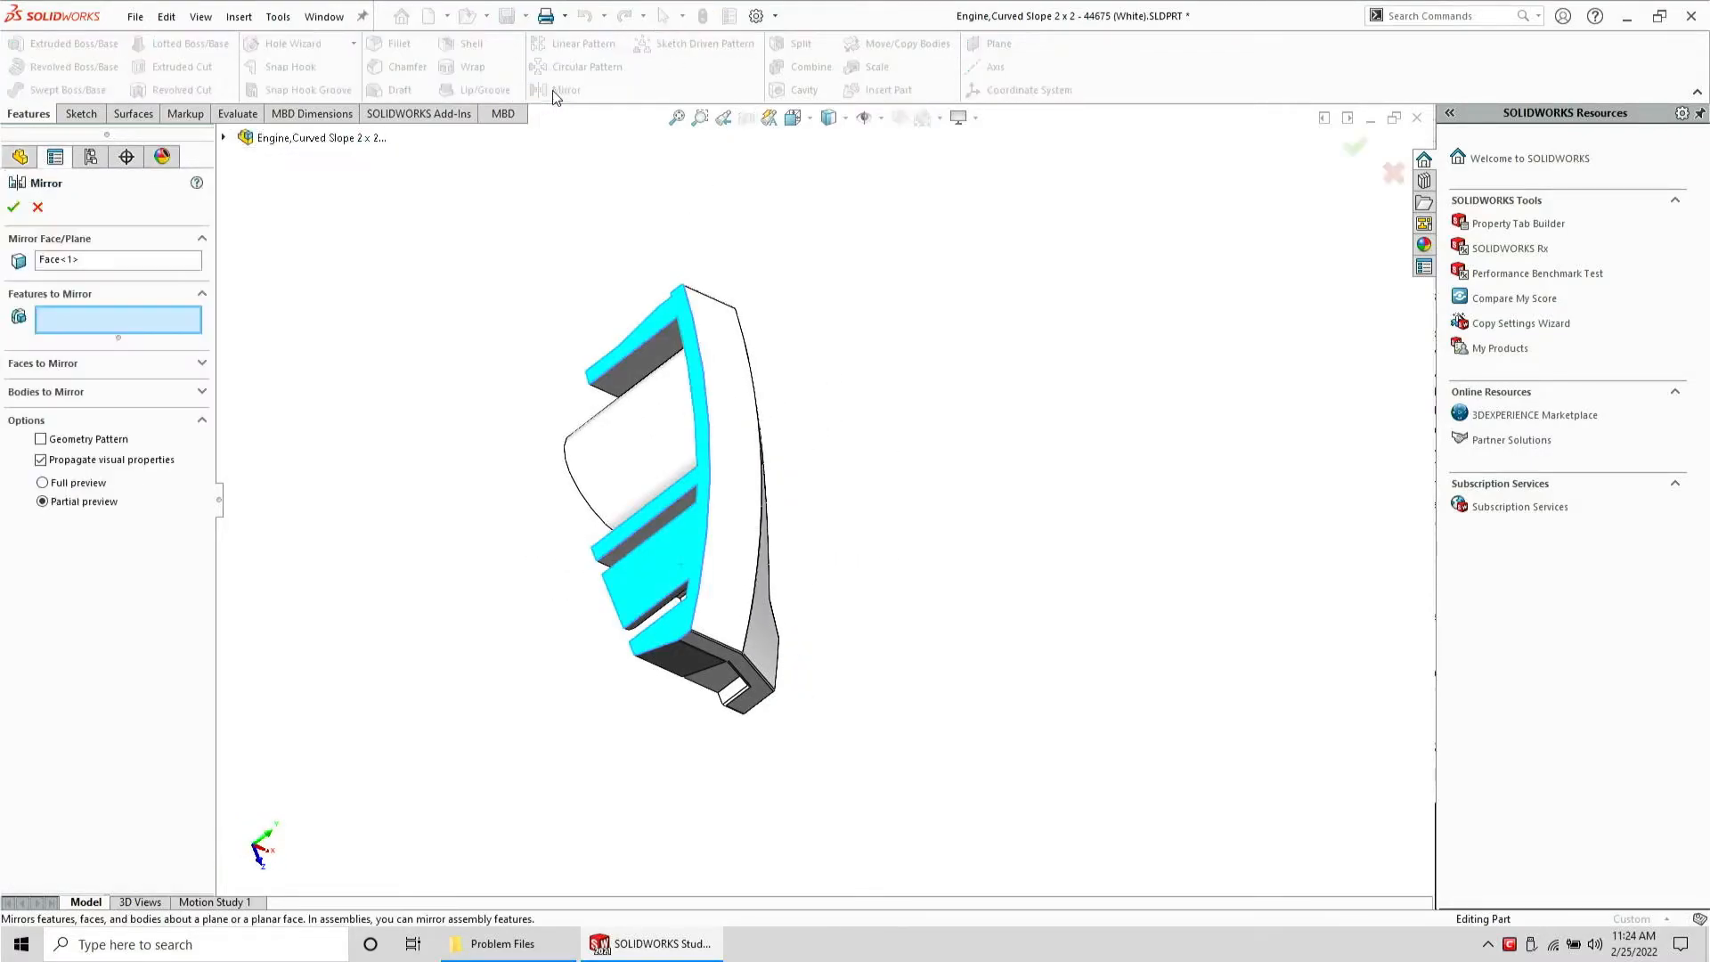
left_click(44, 392)
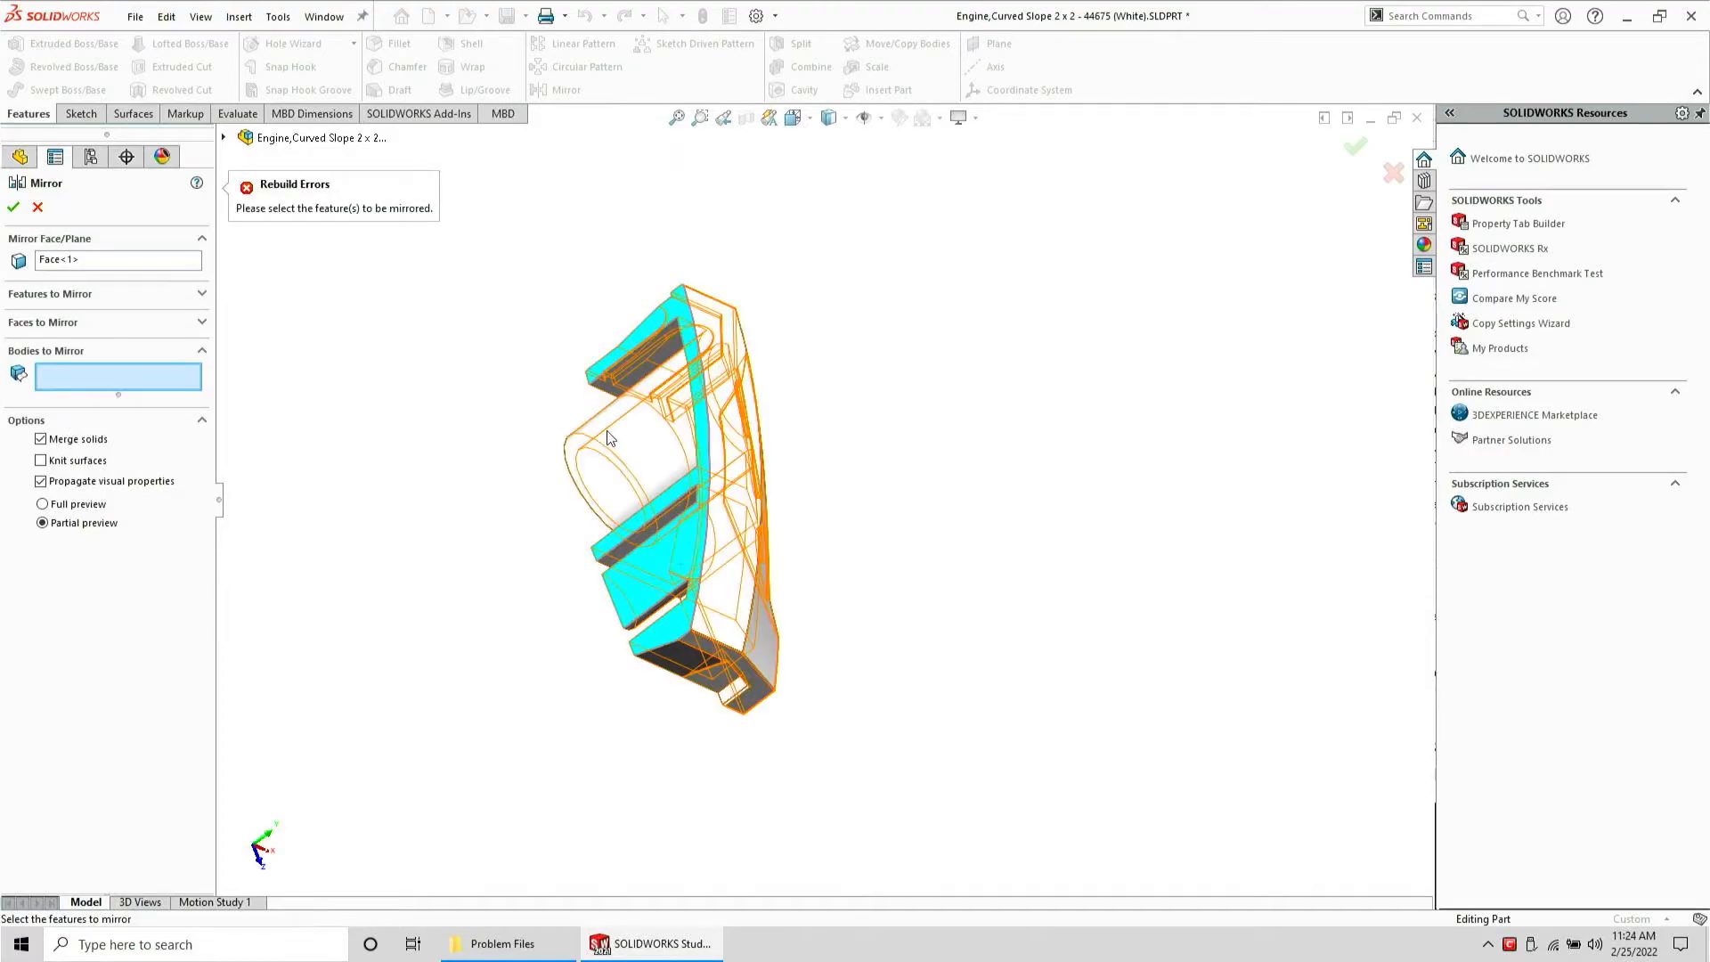
left_click(607, 430)
right_click(606, 430)
middle_click_drag(603, 465, 394, 313)
Save the part and export all bodies as a STEP AP203 file into Problem Files
left_click(135, 17)
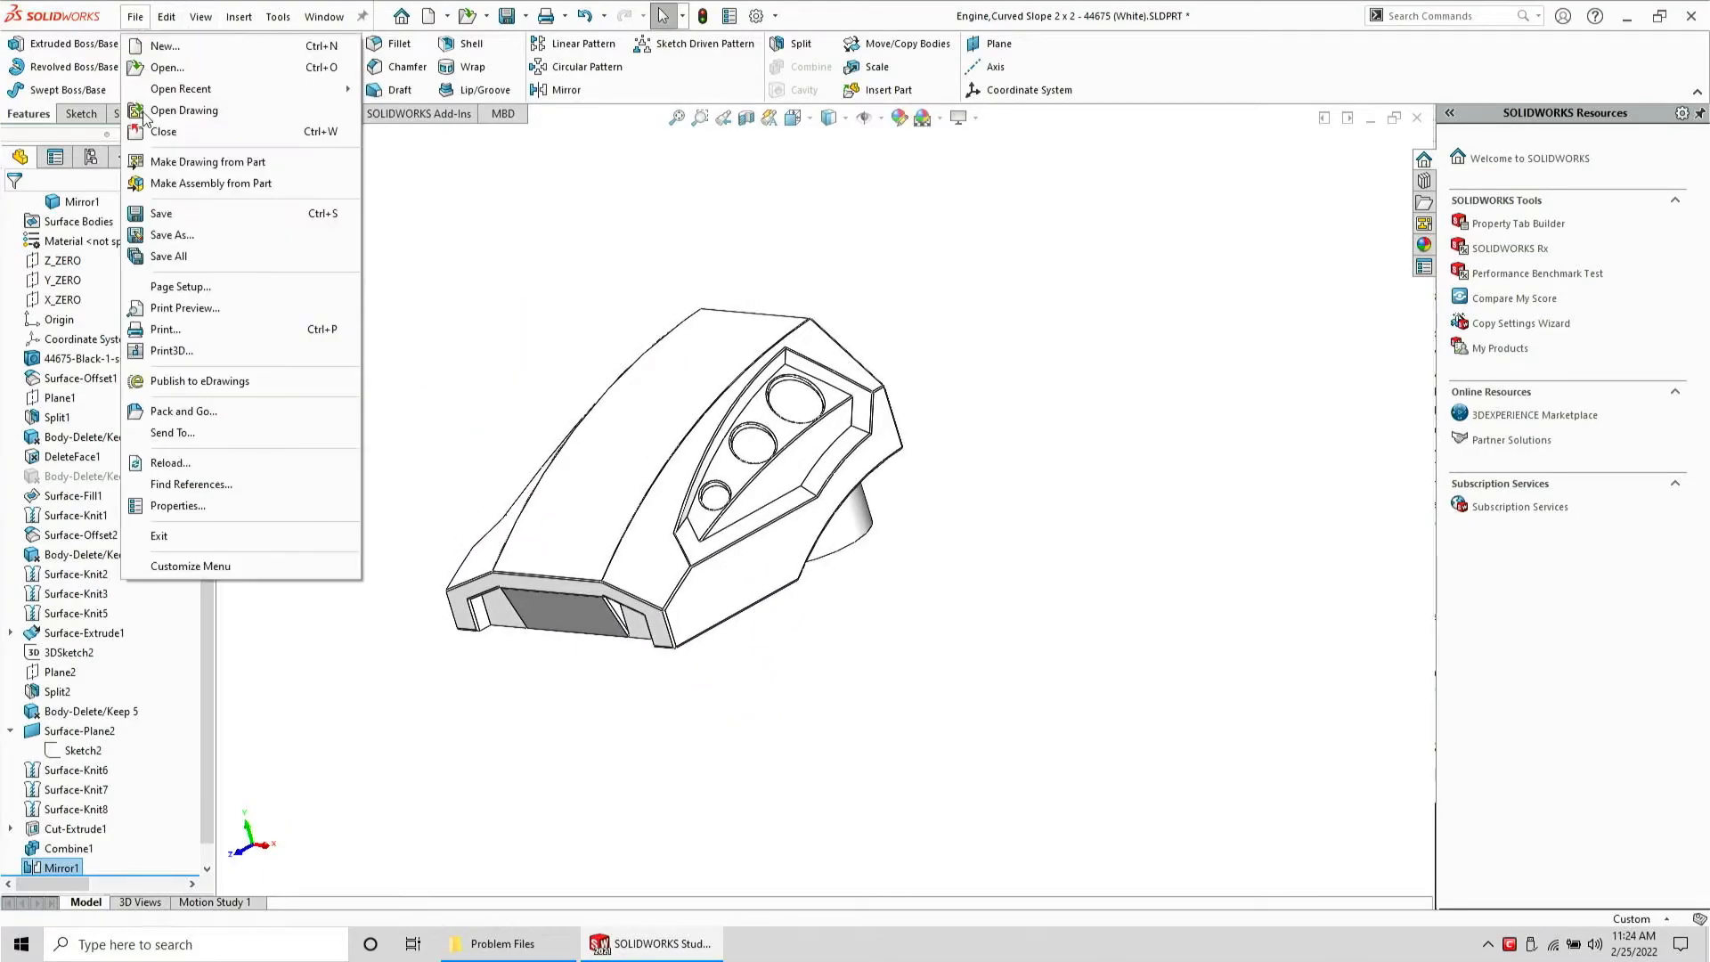
left_click(180, 211)
left_click(134, 17)
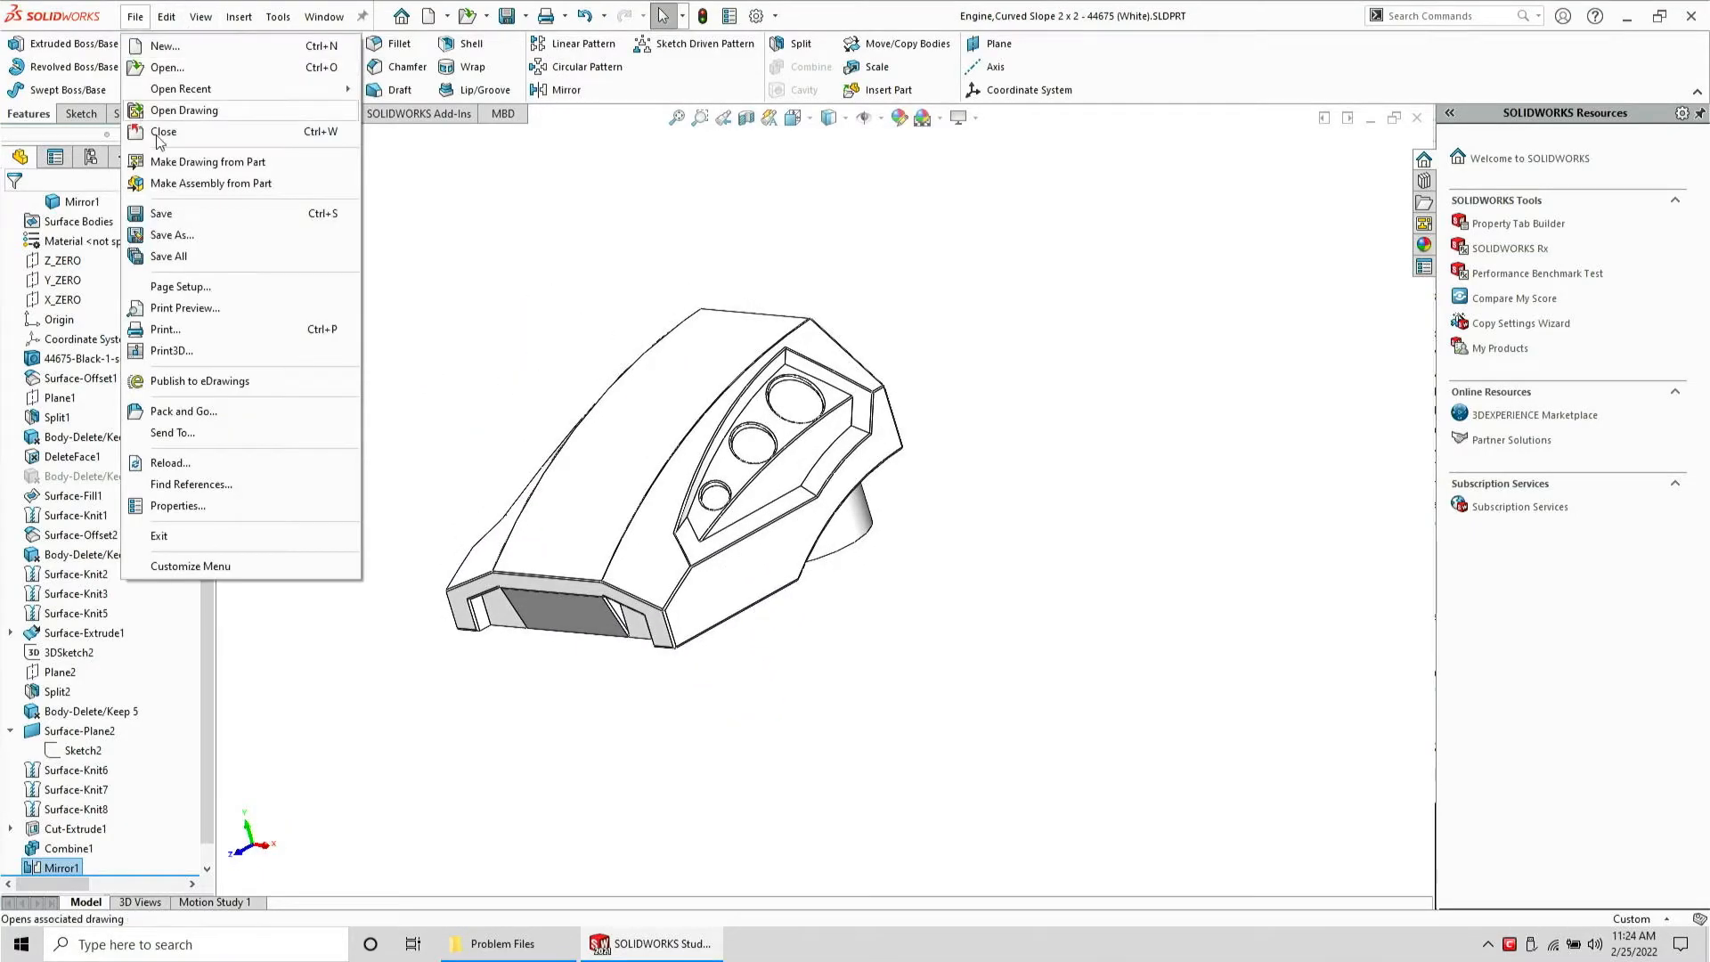
left_click(207, 235)
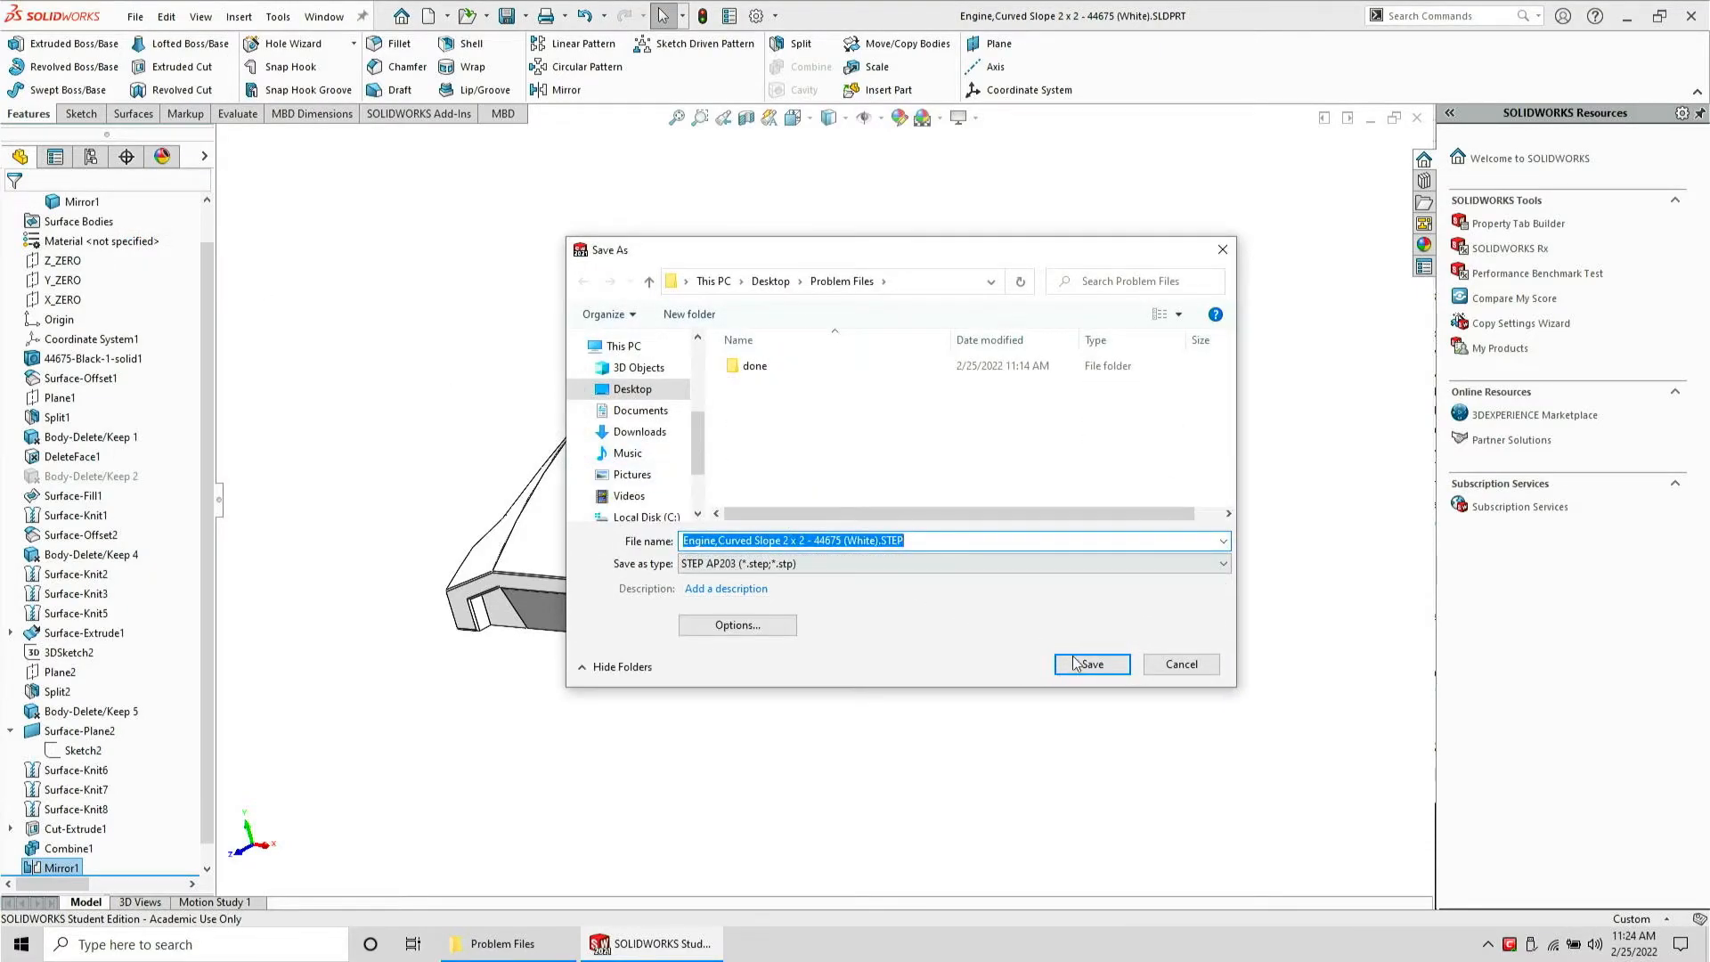
left_click(1078, 663)
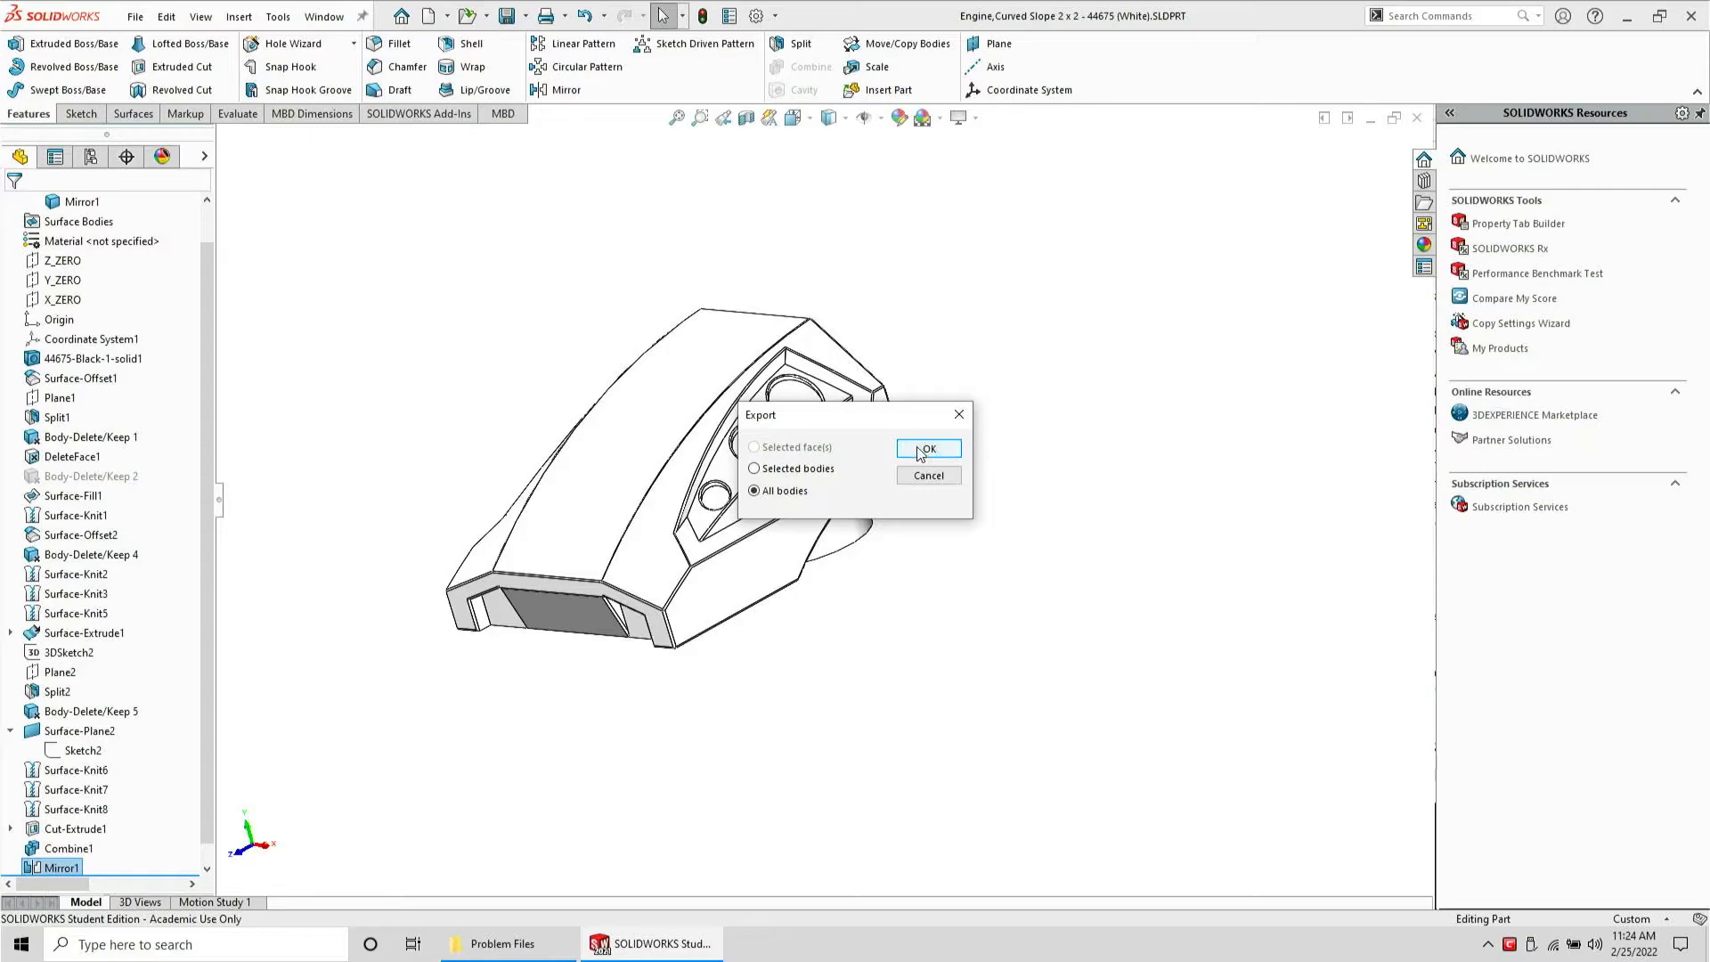
left_click(921, 450)
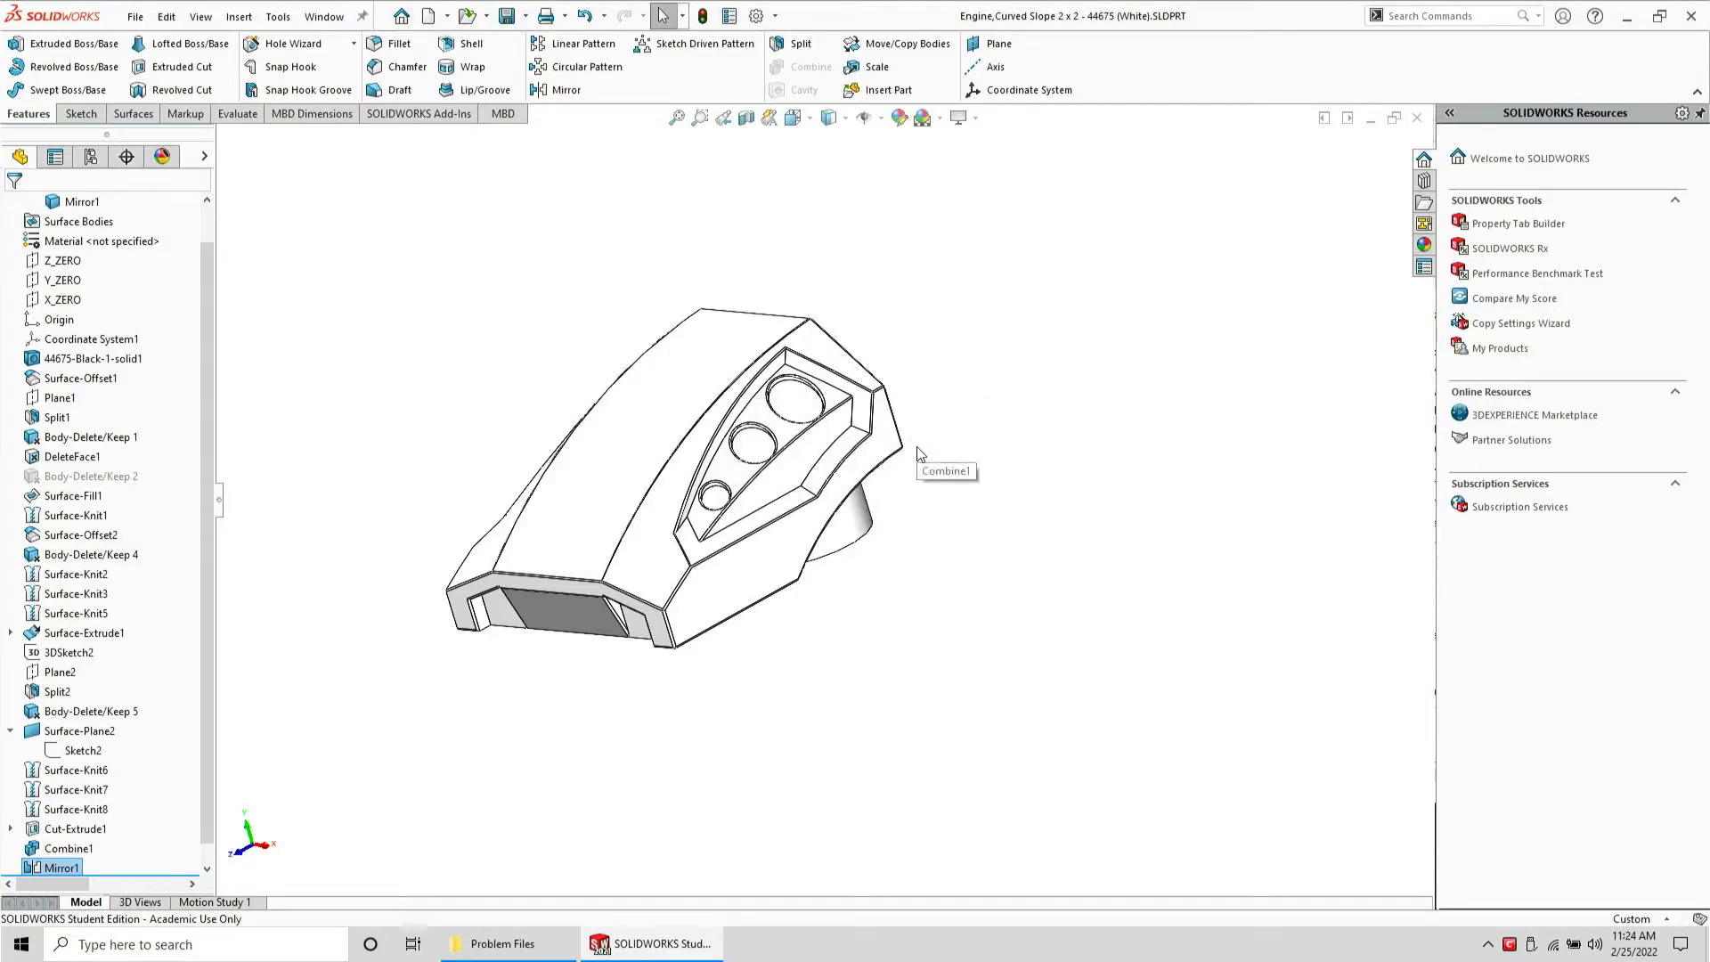
Close the part, open the exported STEP file for review and close it without saving
key("ctrl+w")
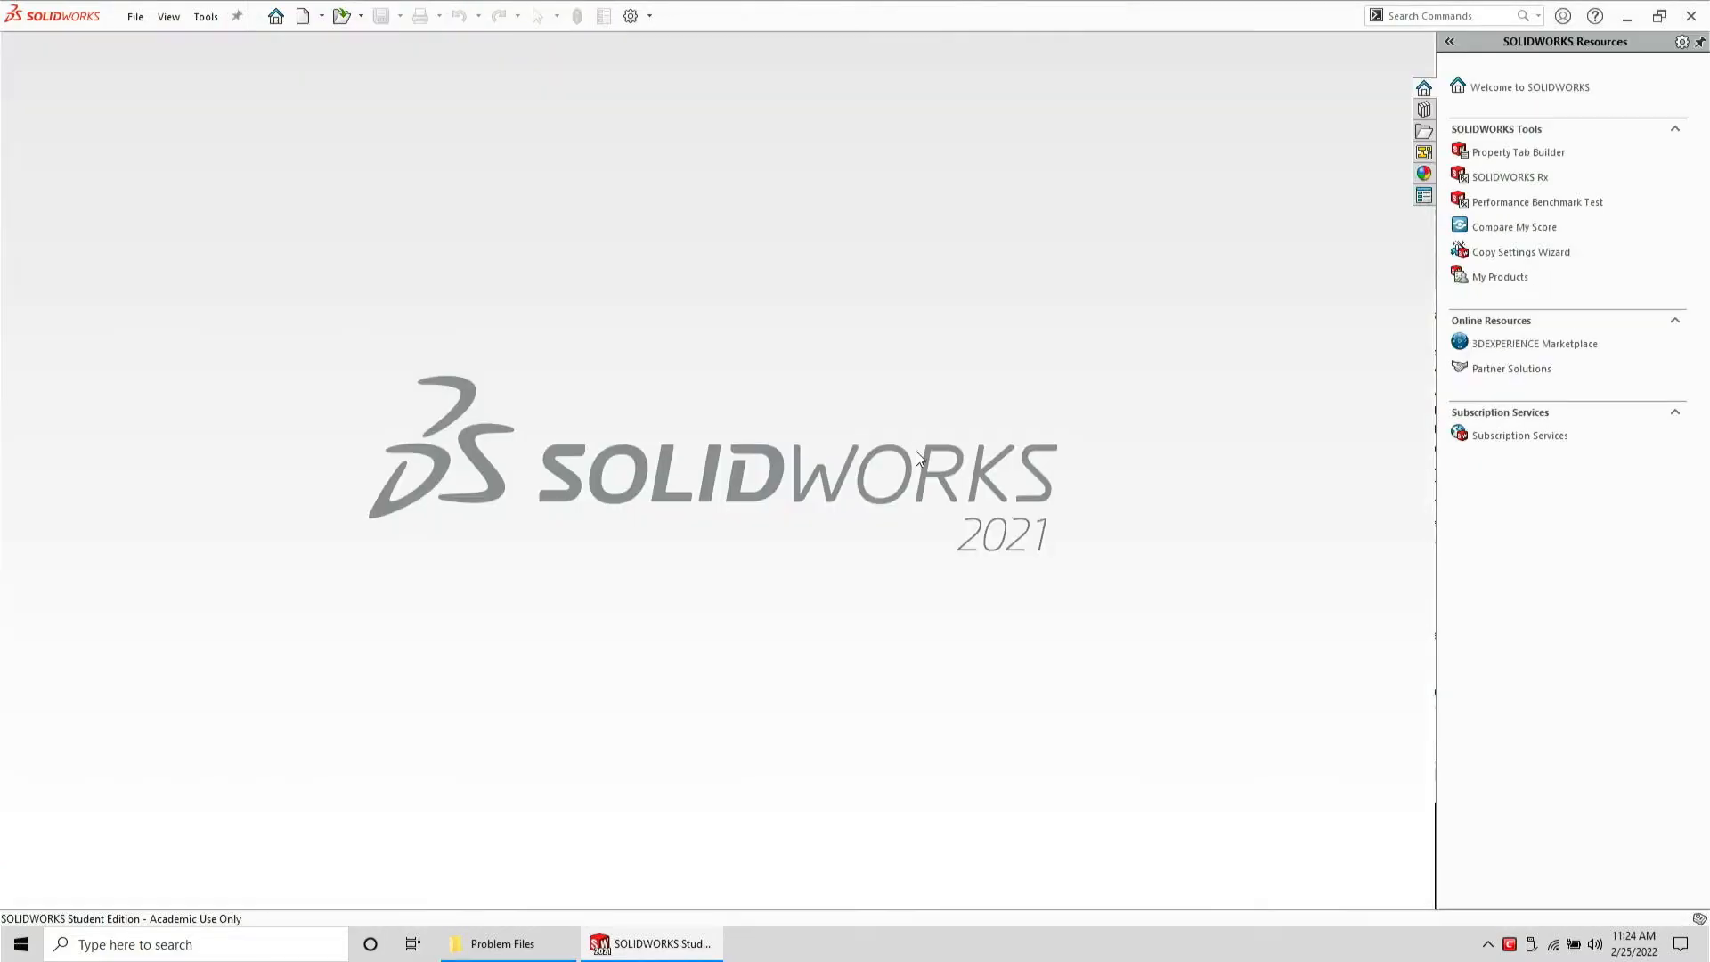
left_click(503, 943)
left_click_drag(1203, 285, 679, 324)
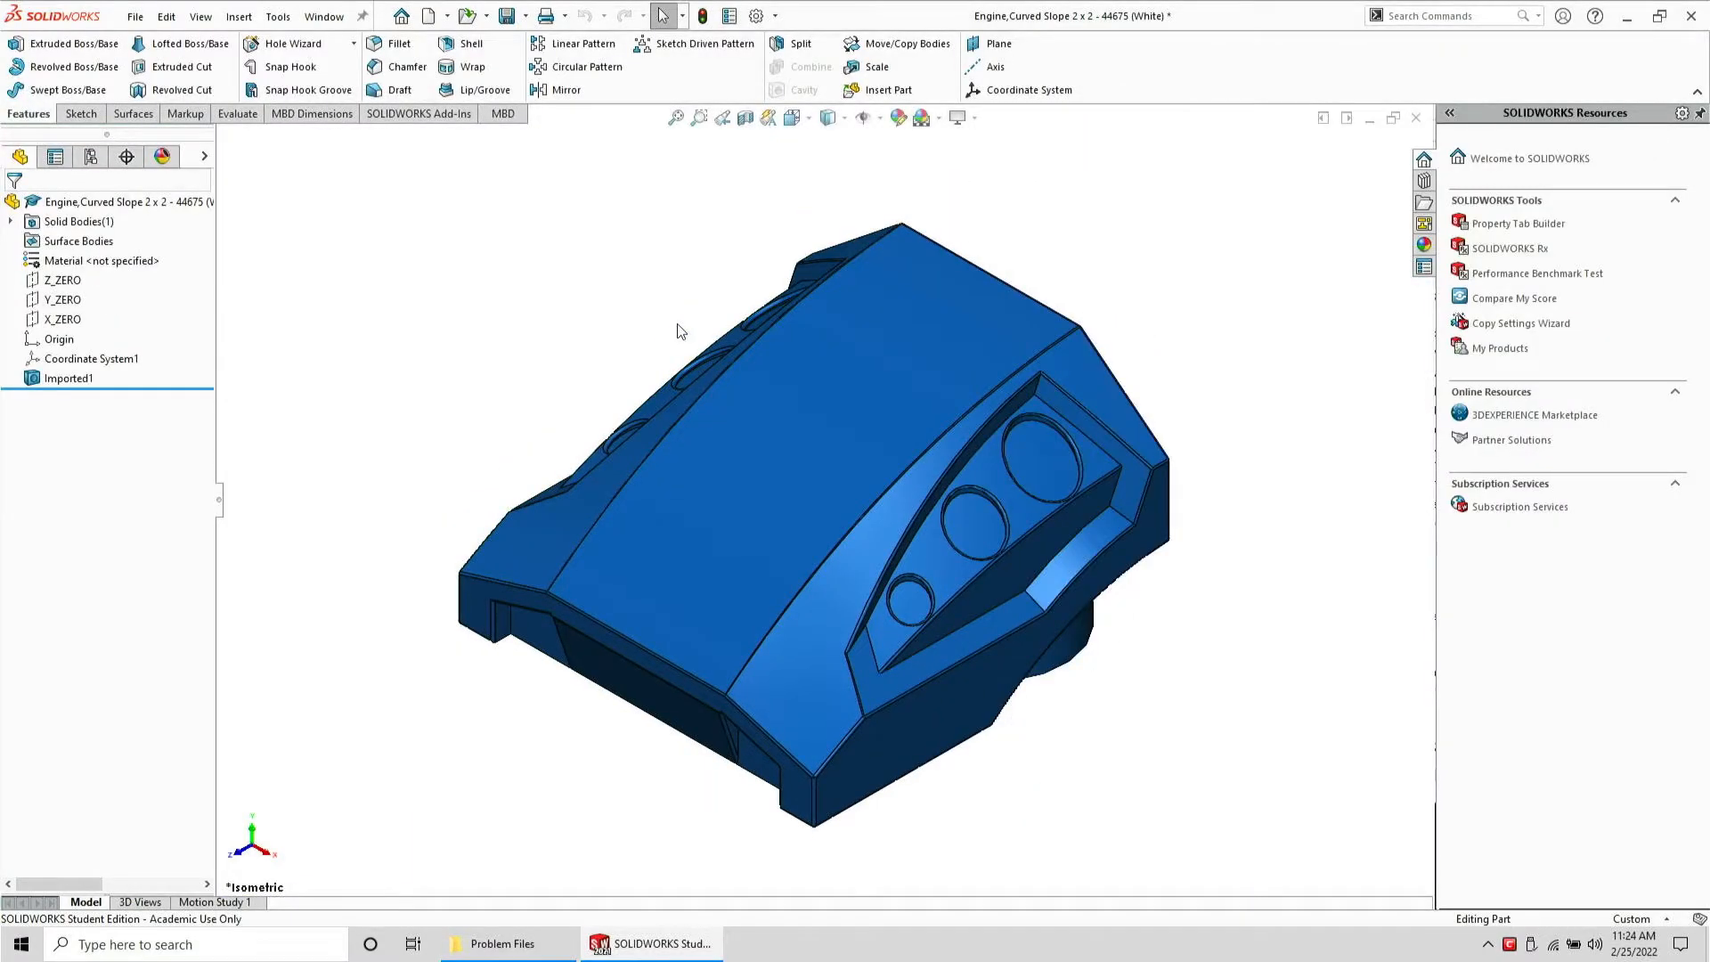
key("ctrl+w")
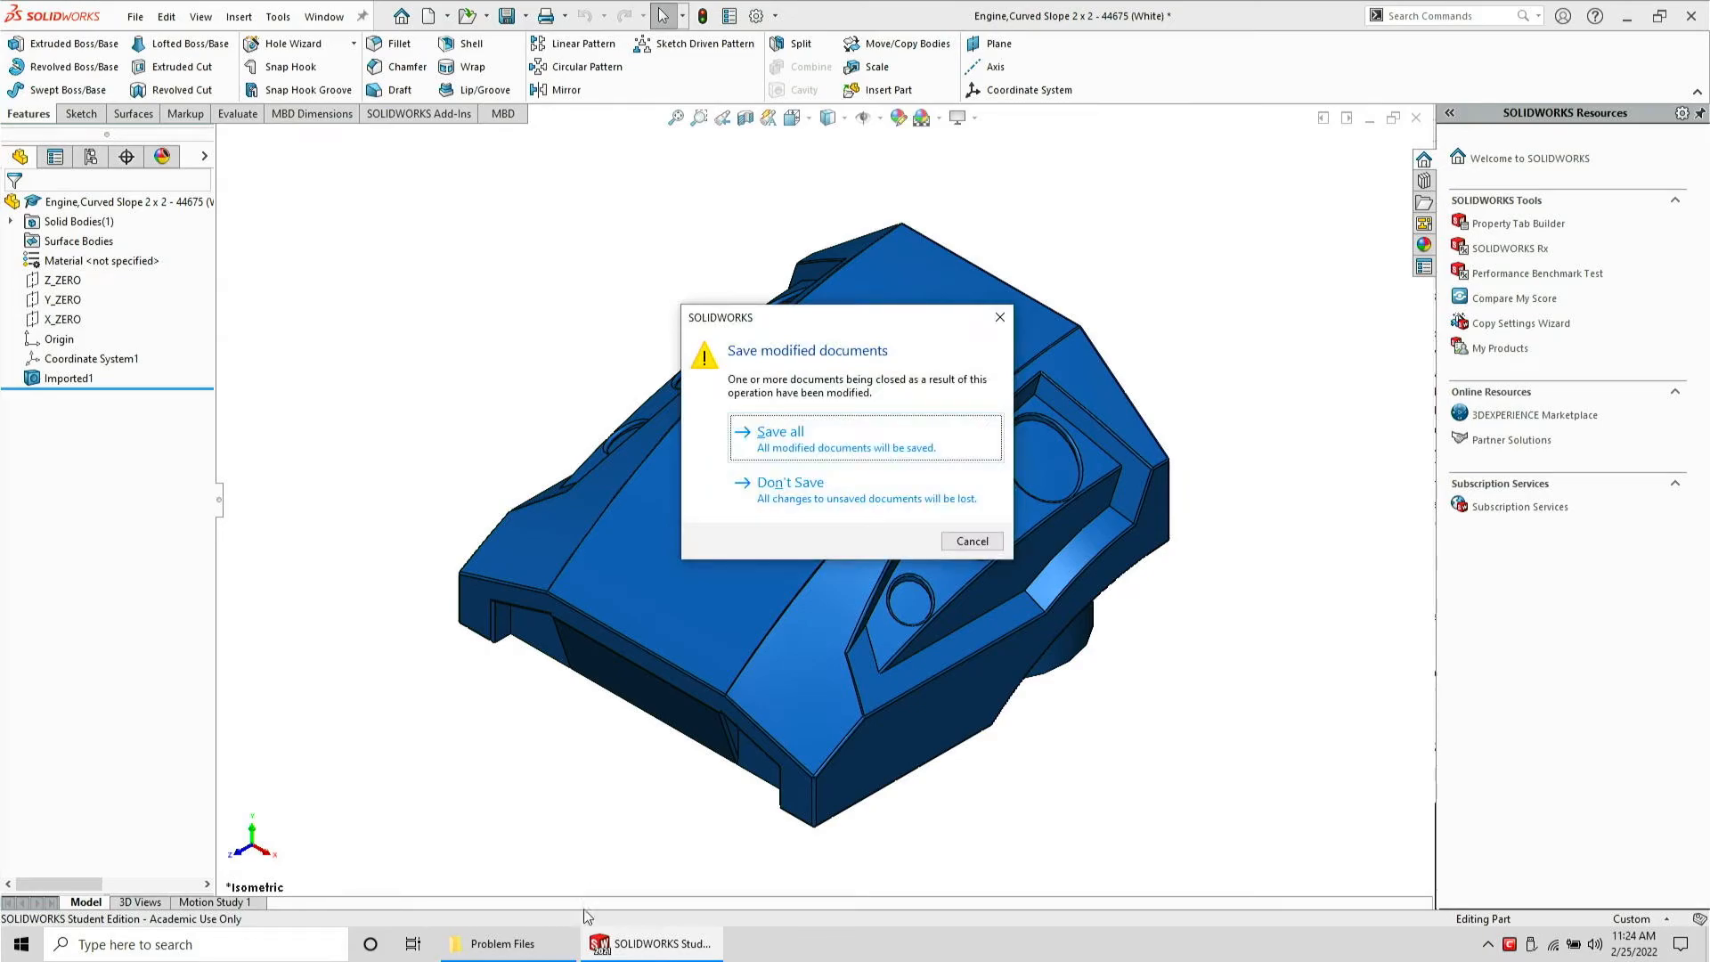
key("n")
Delete the original Engine part file and move its STEP file into the done folder
left_click(557, 949)
left_click(1269, 264)
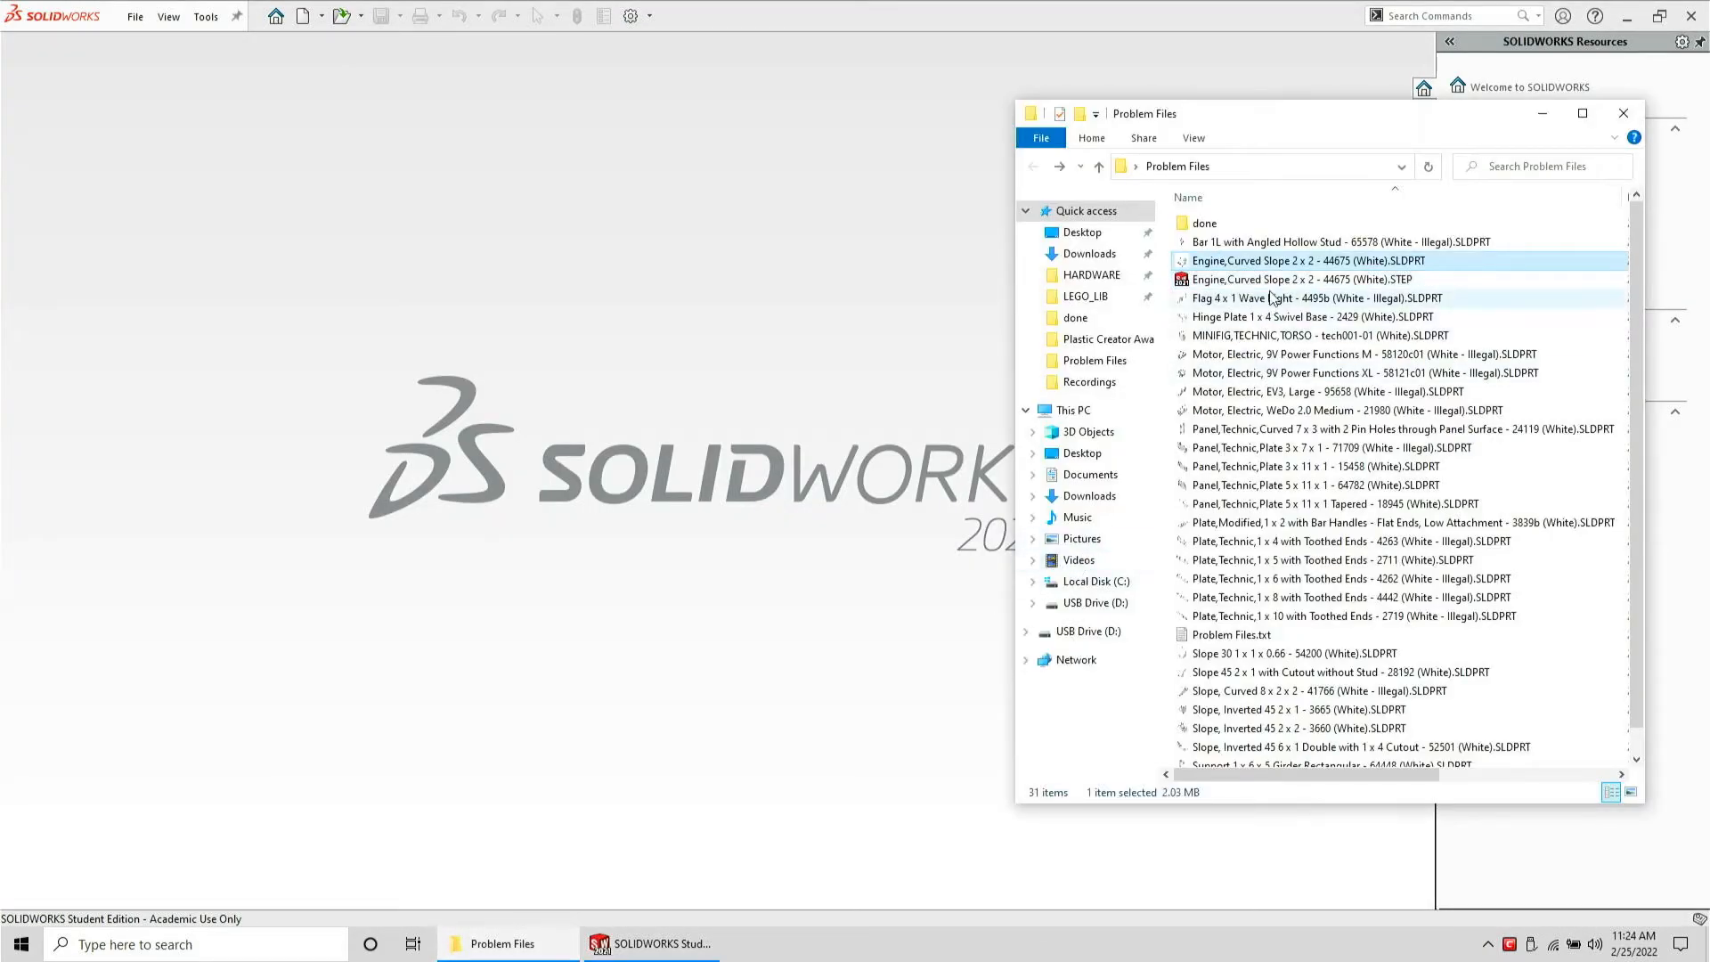
key("Delete")
left_click_drag(1291, 265, 1220, 222)
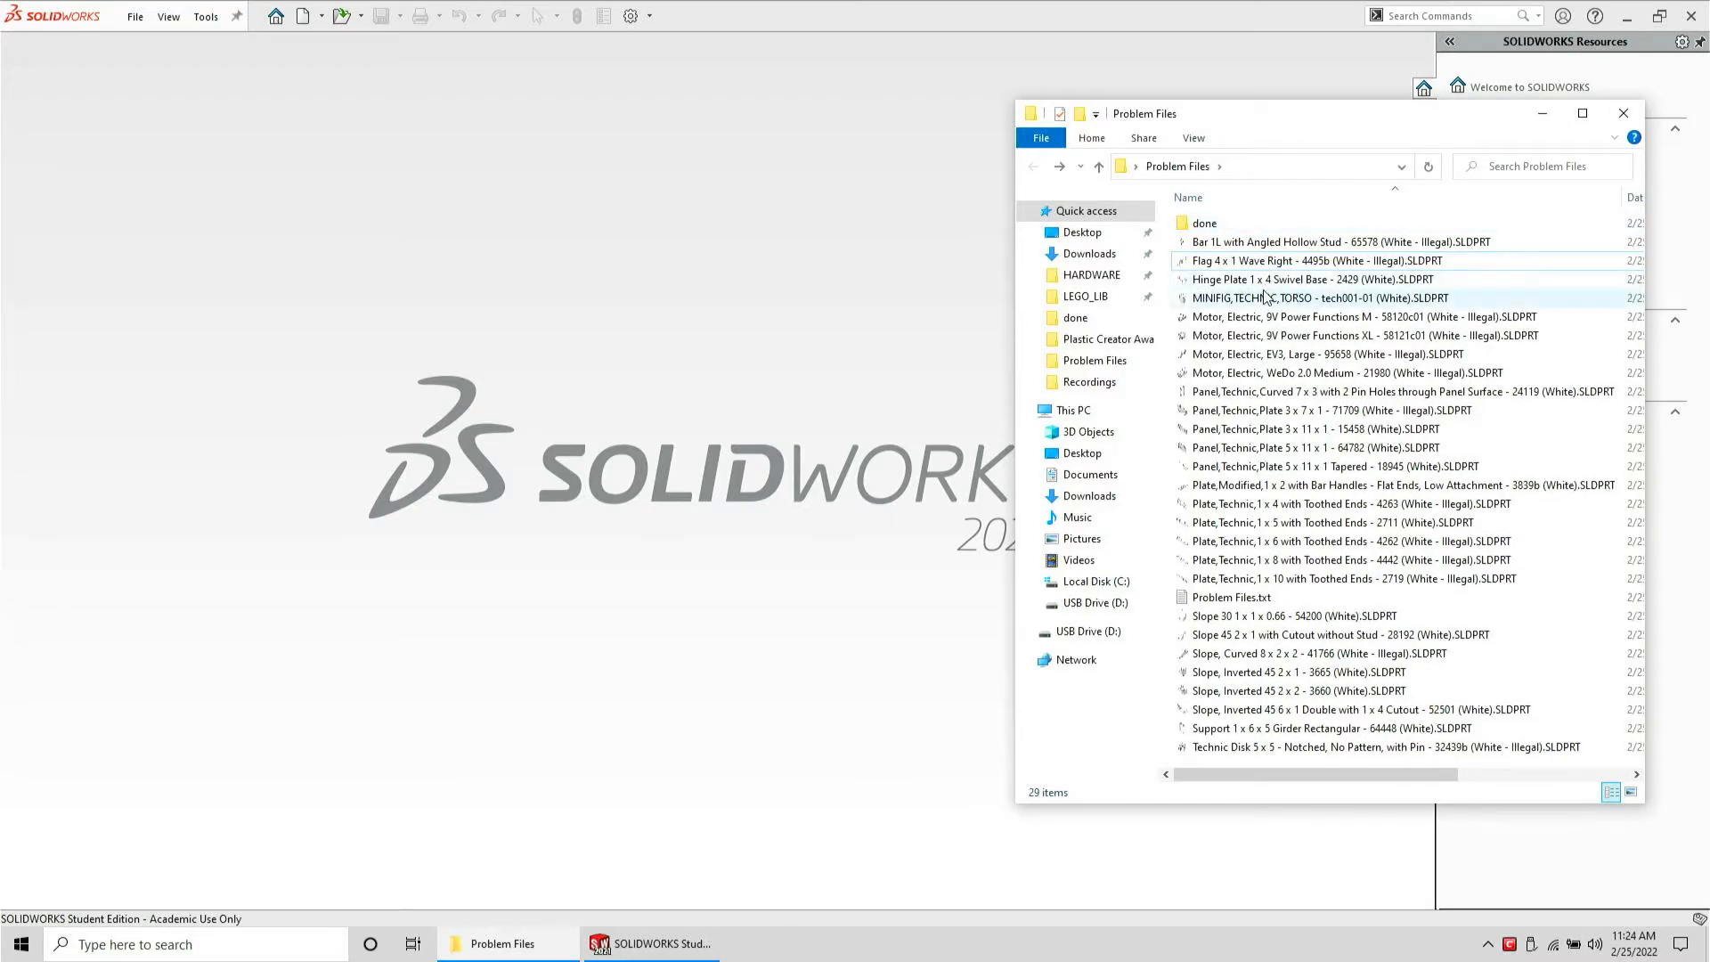
Open MINIFIG,TECHNIC,TORSO - tech001-01 (White).SLDPRT from Problem Files
left_click_drag(1265, 297, 749, 325)
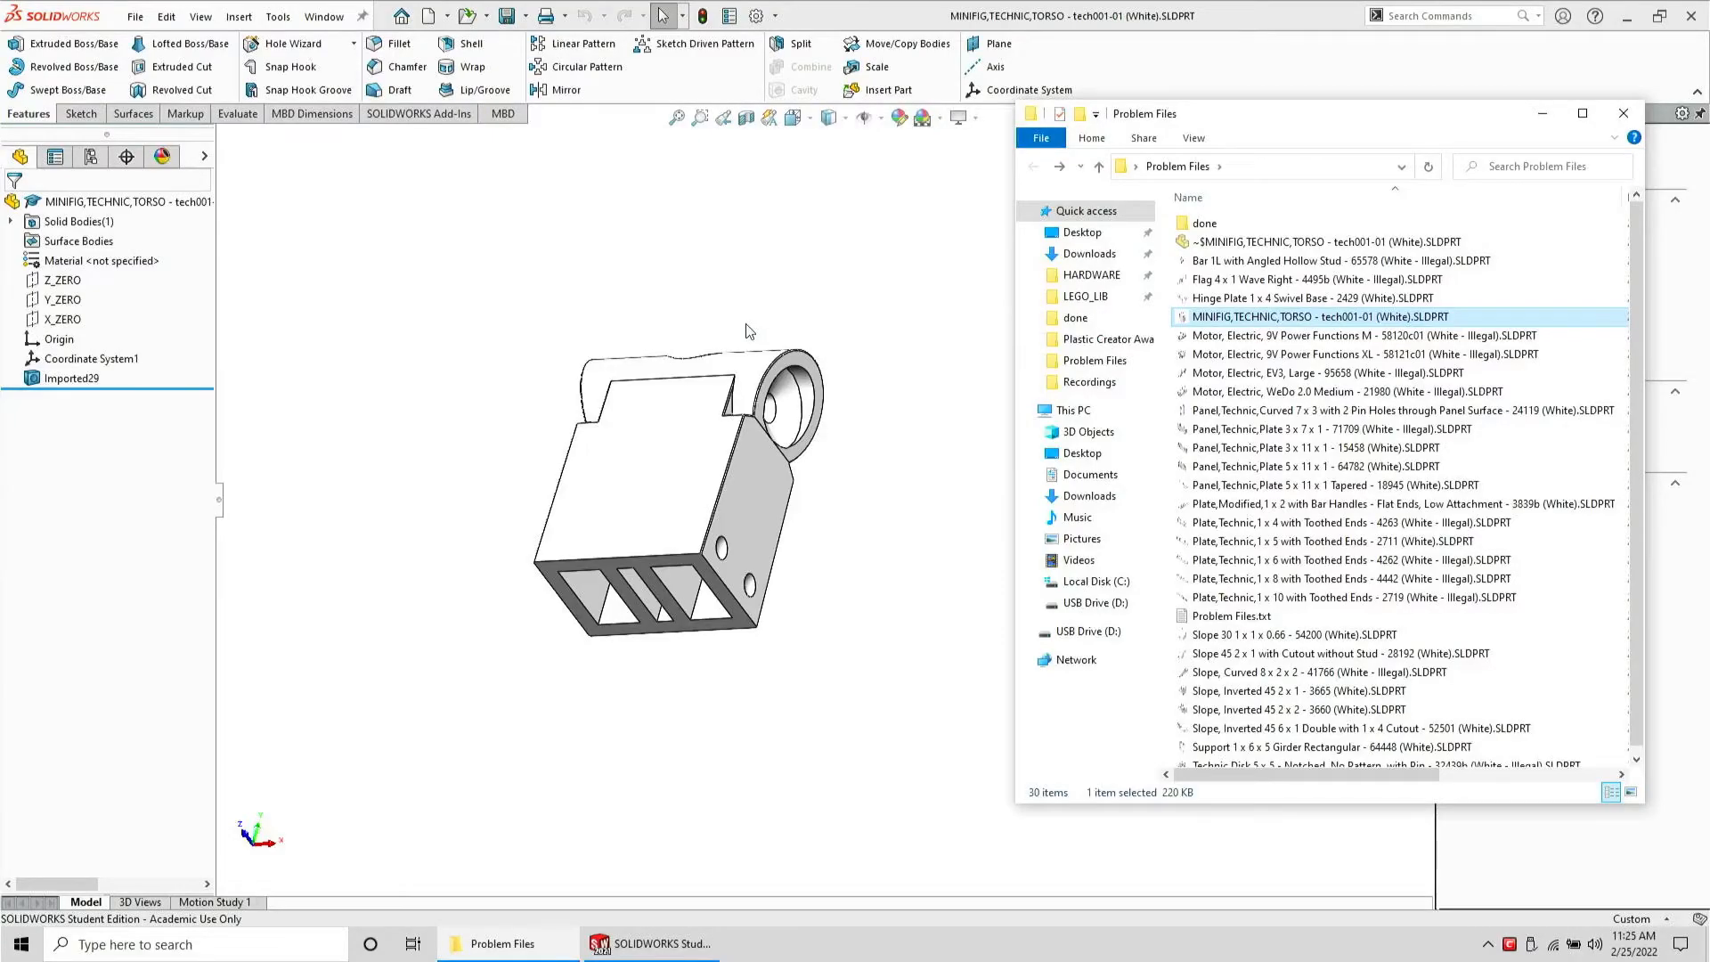
left_click(746, 331)
middle_click_drag(710, 320, 582, 496)
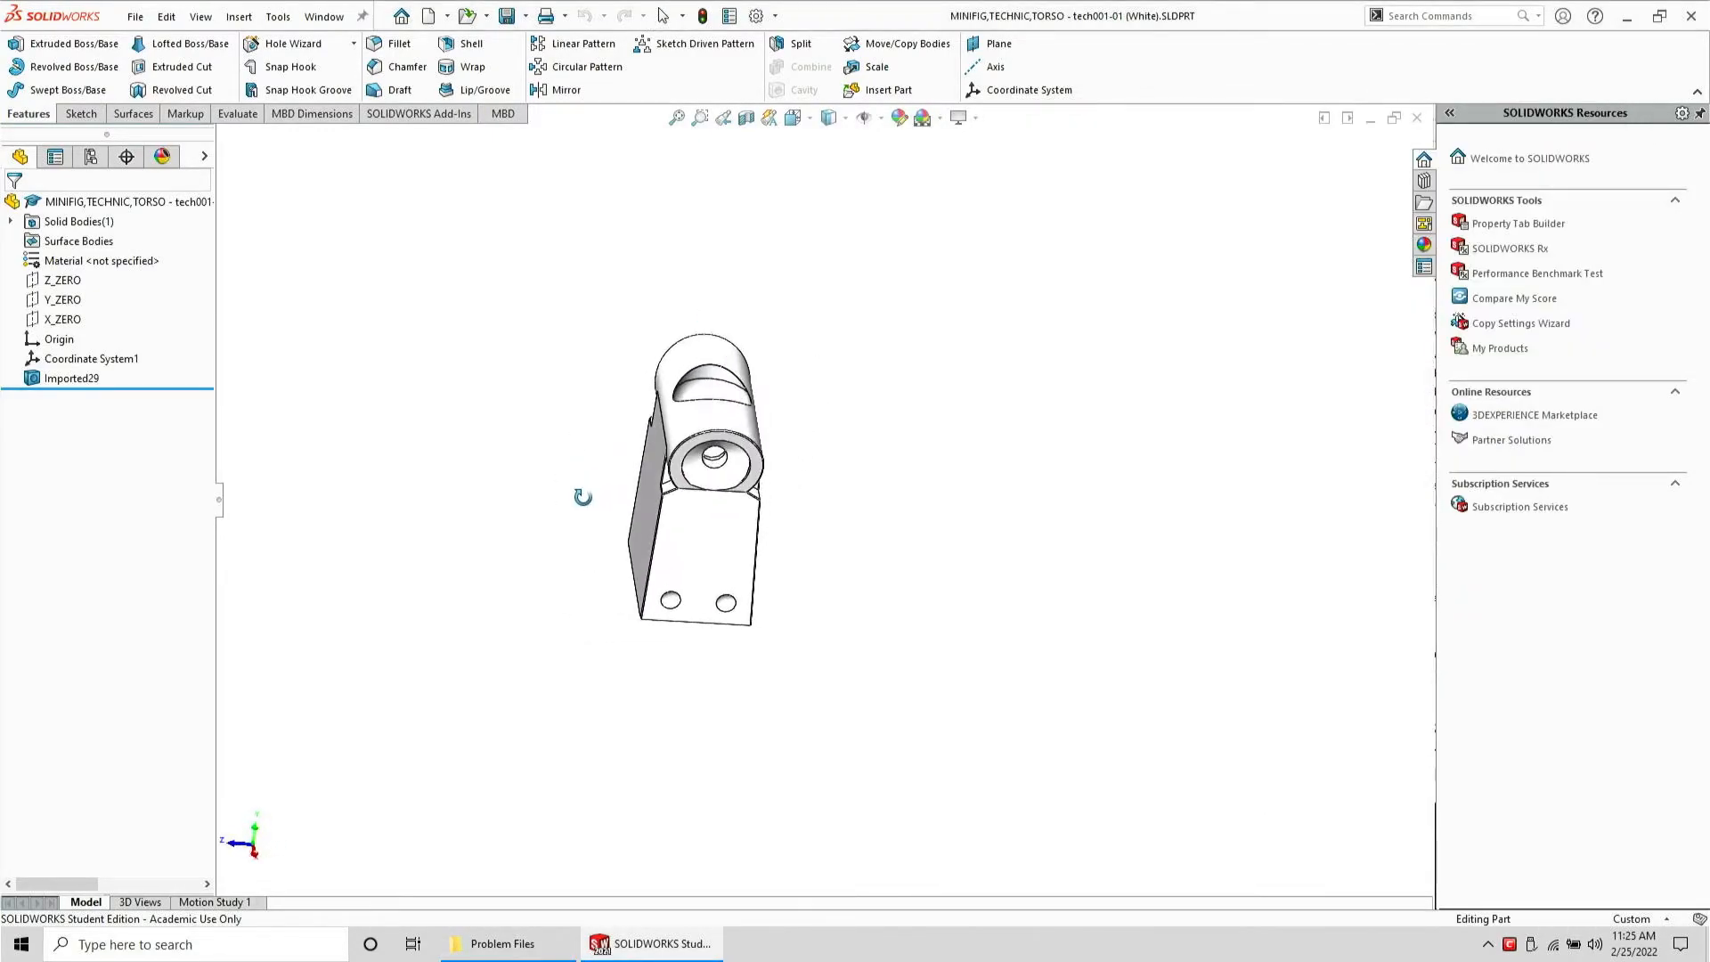
Zoom and rotate to inspect the joint between the cylindrical boss and the torso block
scroll(710, 498, "down", 5)
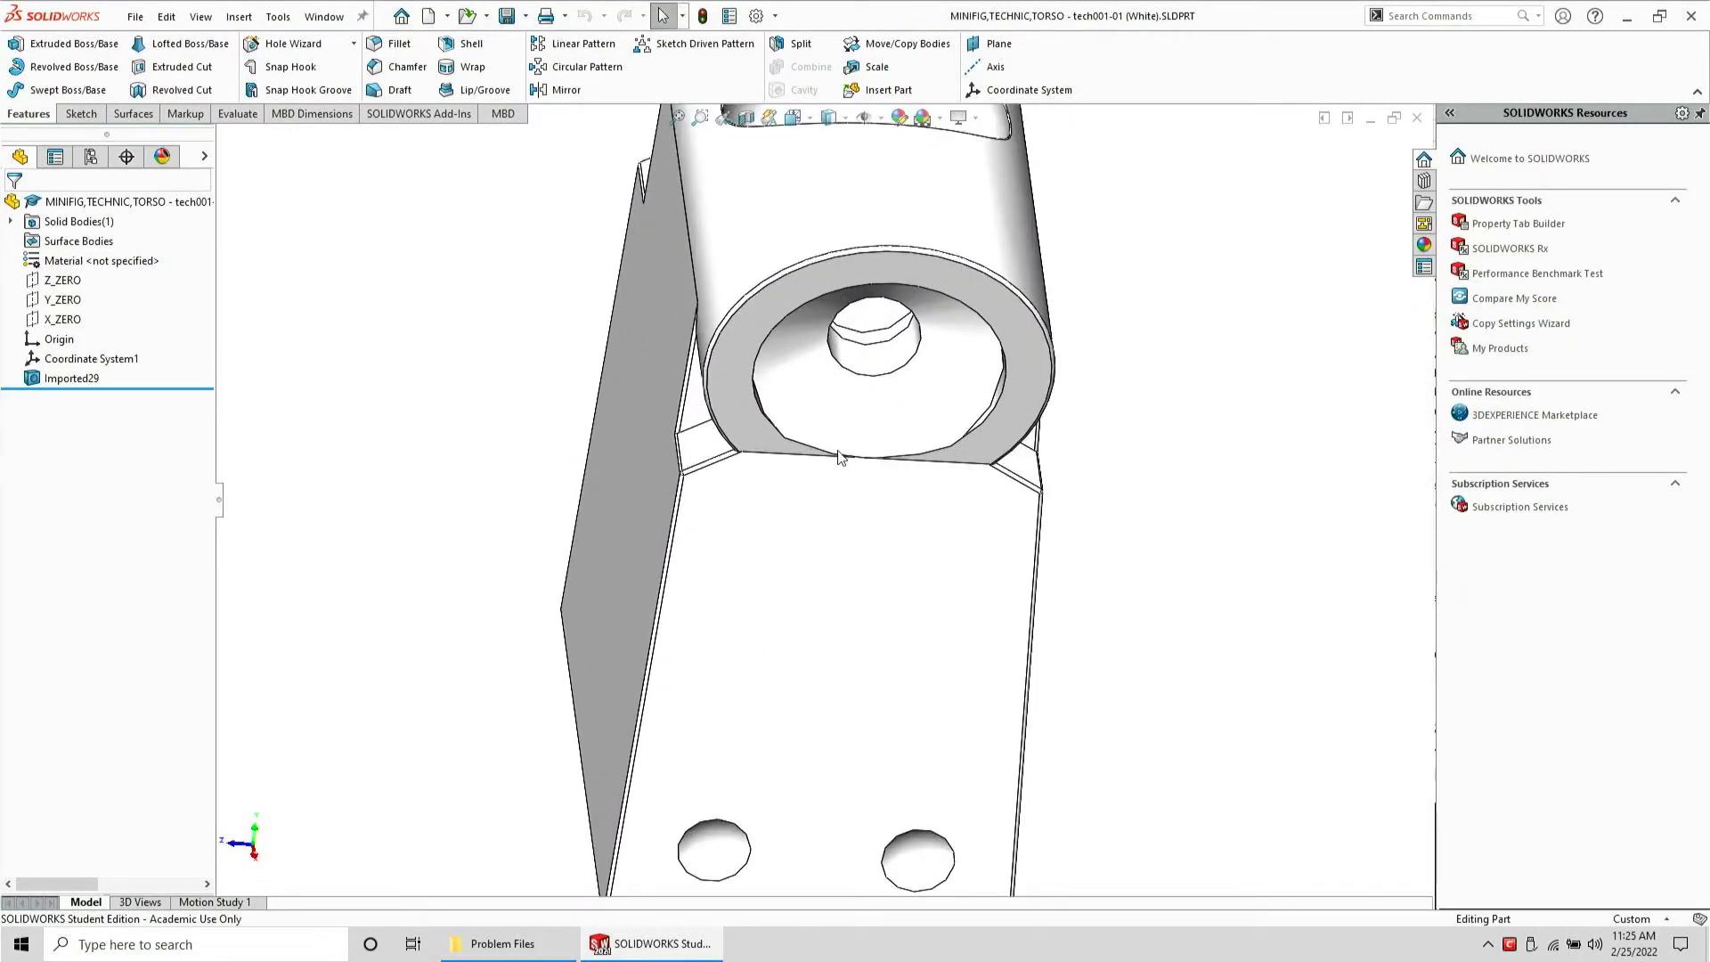
middle_click_drag(839, 457, 915, 358)
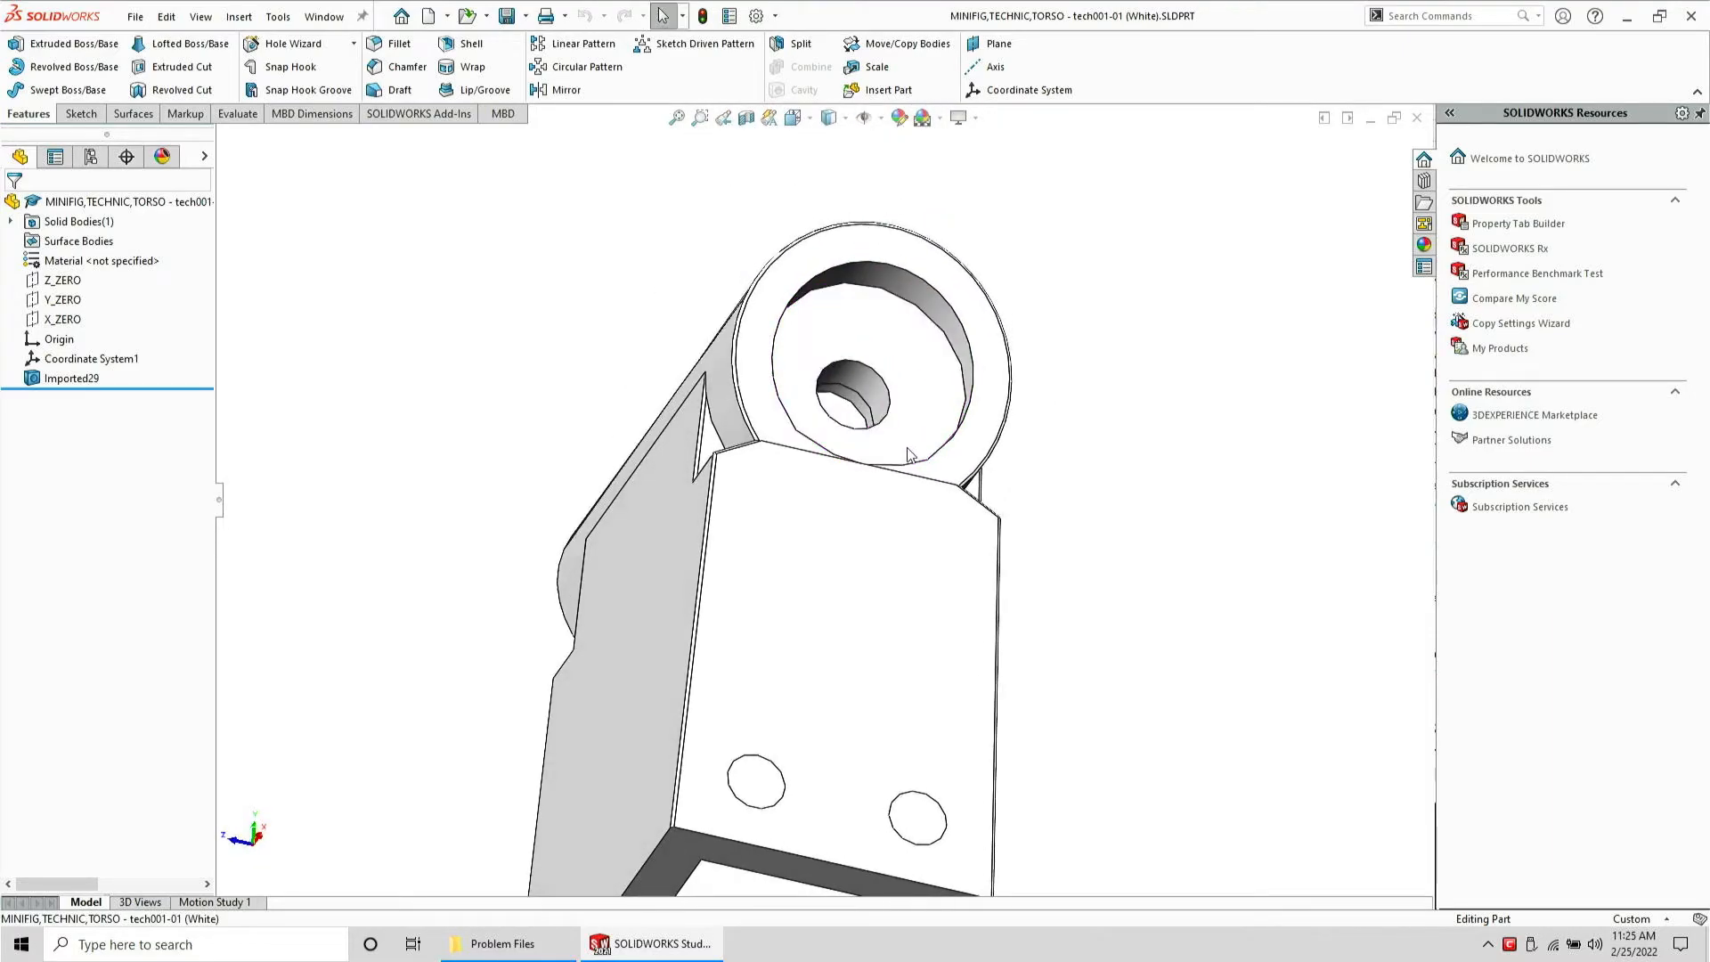
middle_click_drag(890, 470, 940, 612)
scroll(883, 513, "up", 8)
scroll(667, 502, "down", 3)
middle_click_drag(648, 499, 851, 586)
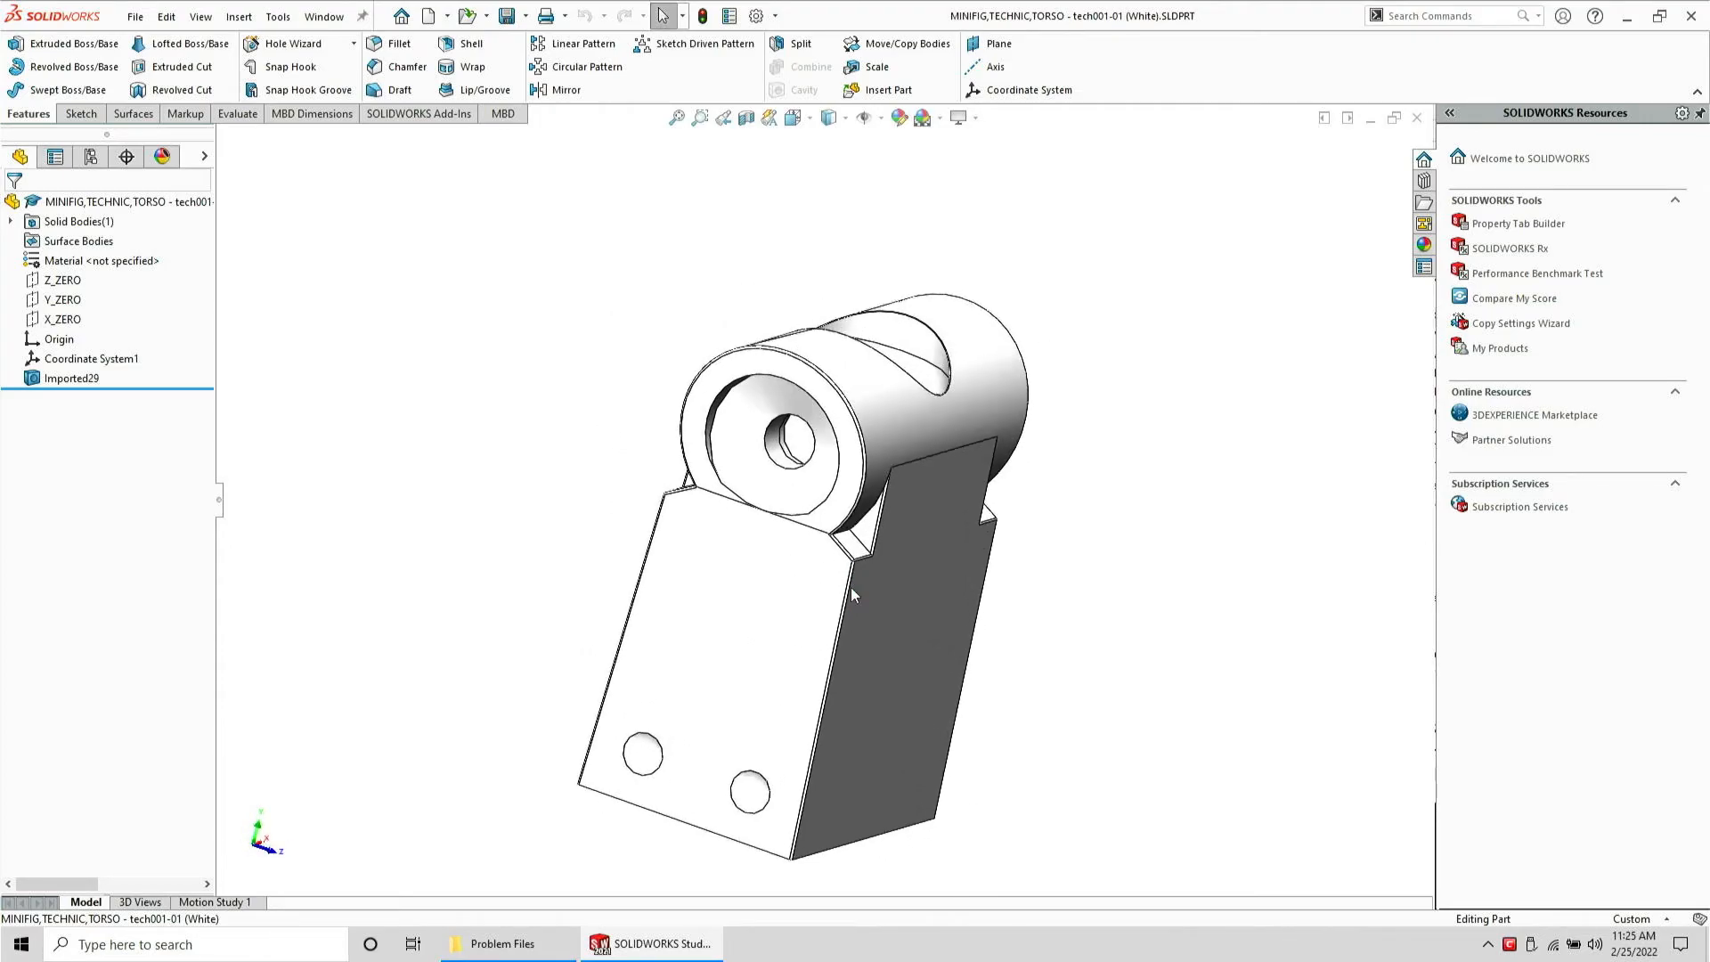
scroll(787, 529, "down", 5)
middle_click_drag(797, 499, 873, 439)
scroll(846, 471, "up", 5)
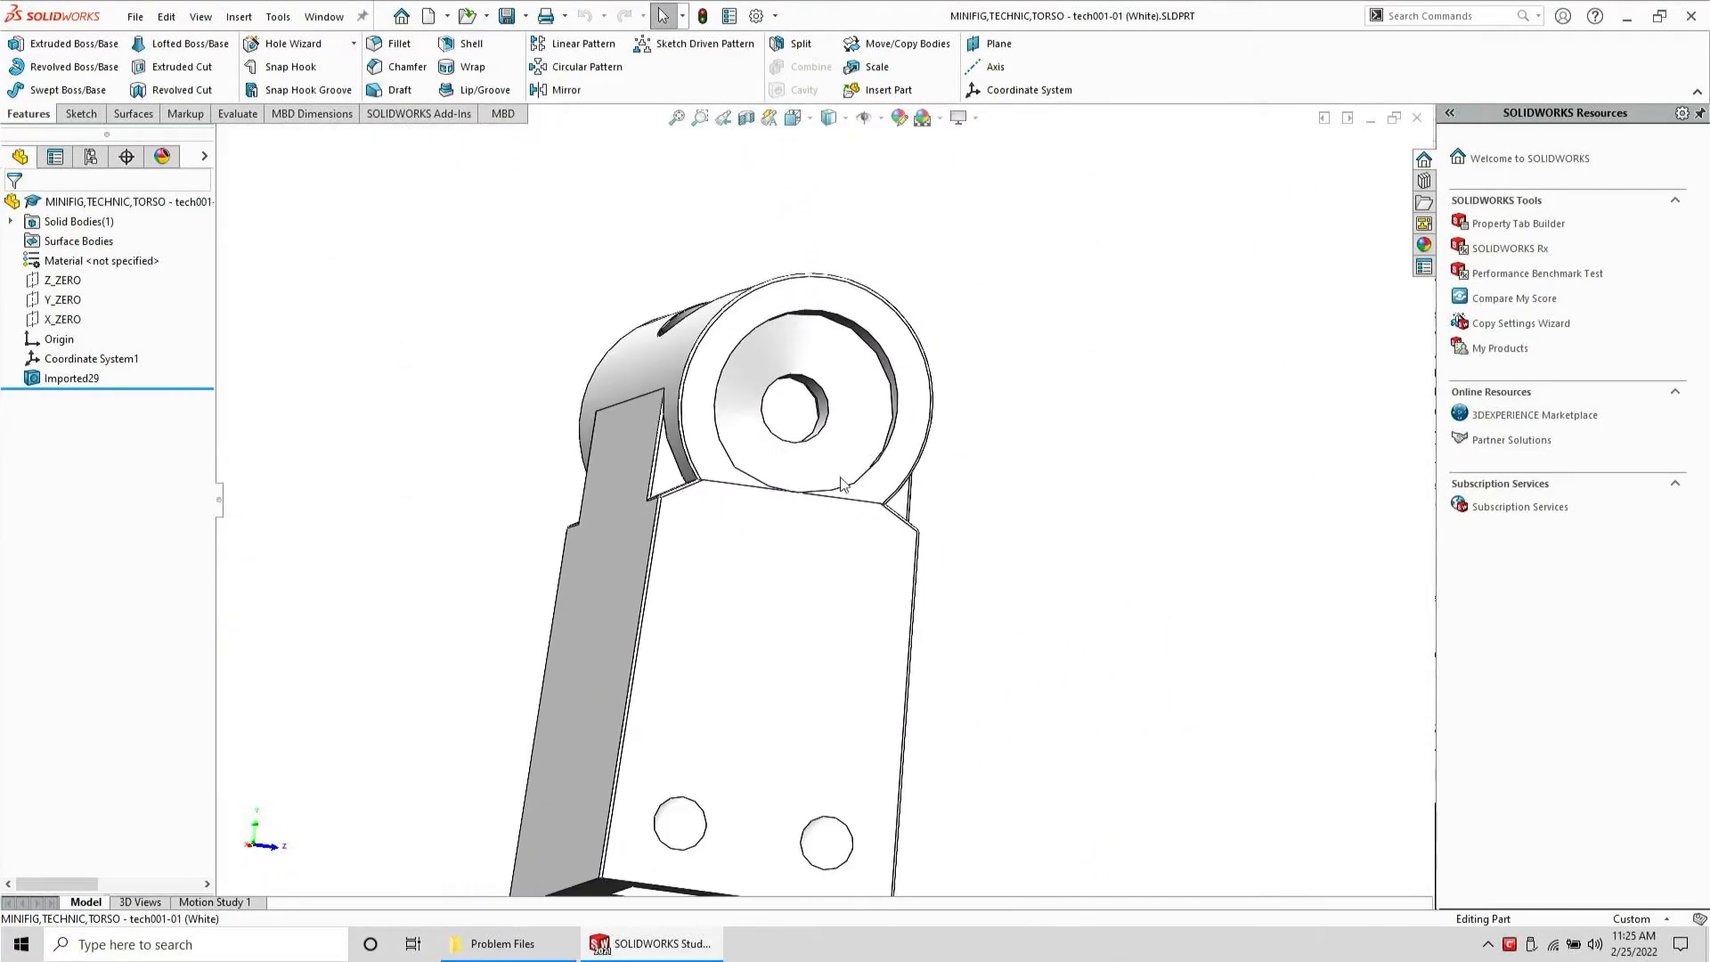
scroll(819, 503, "down", 2)
scroll(819, 503, "down", 2)
scroll(828, 525, "down", 2)
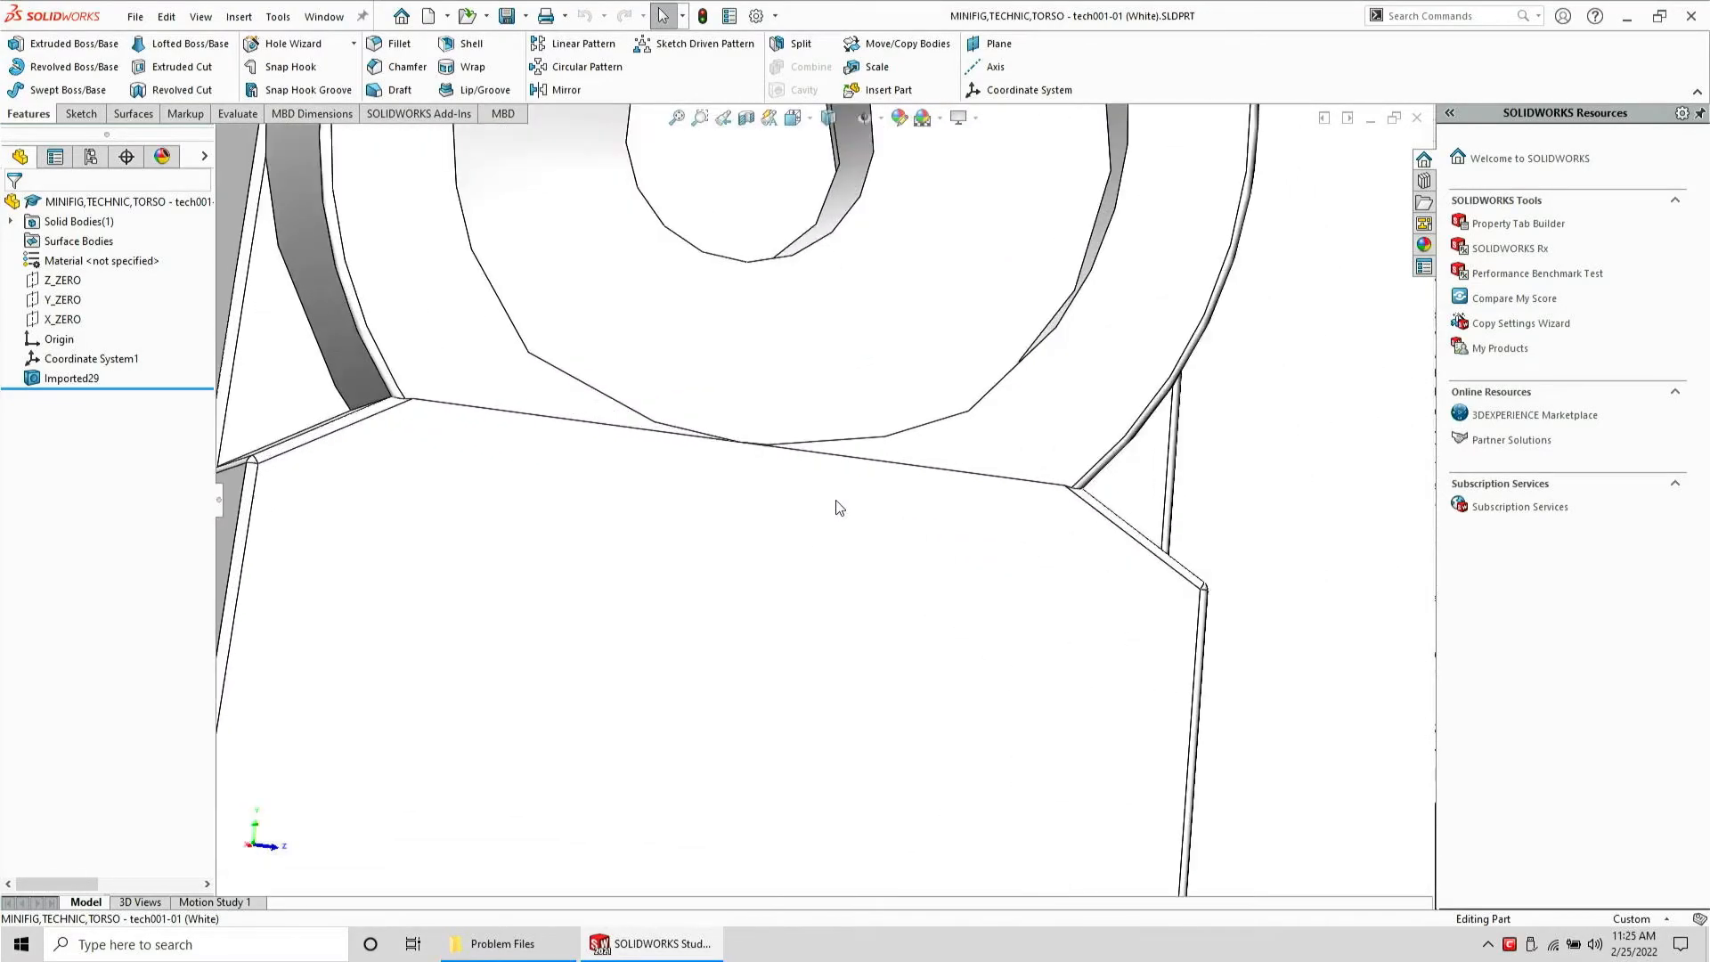
Start a new sketch on the end face of the cylindrical boss
left_click(435, 283)
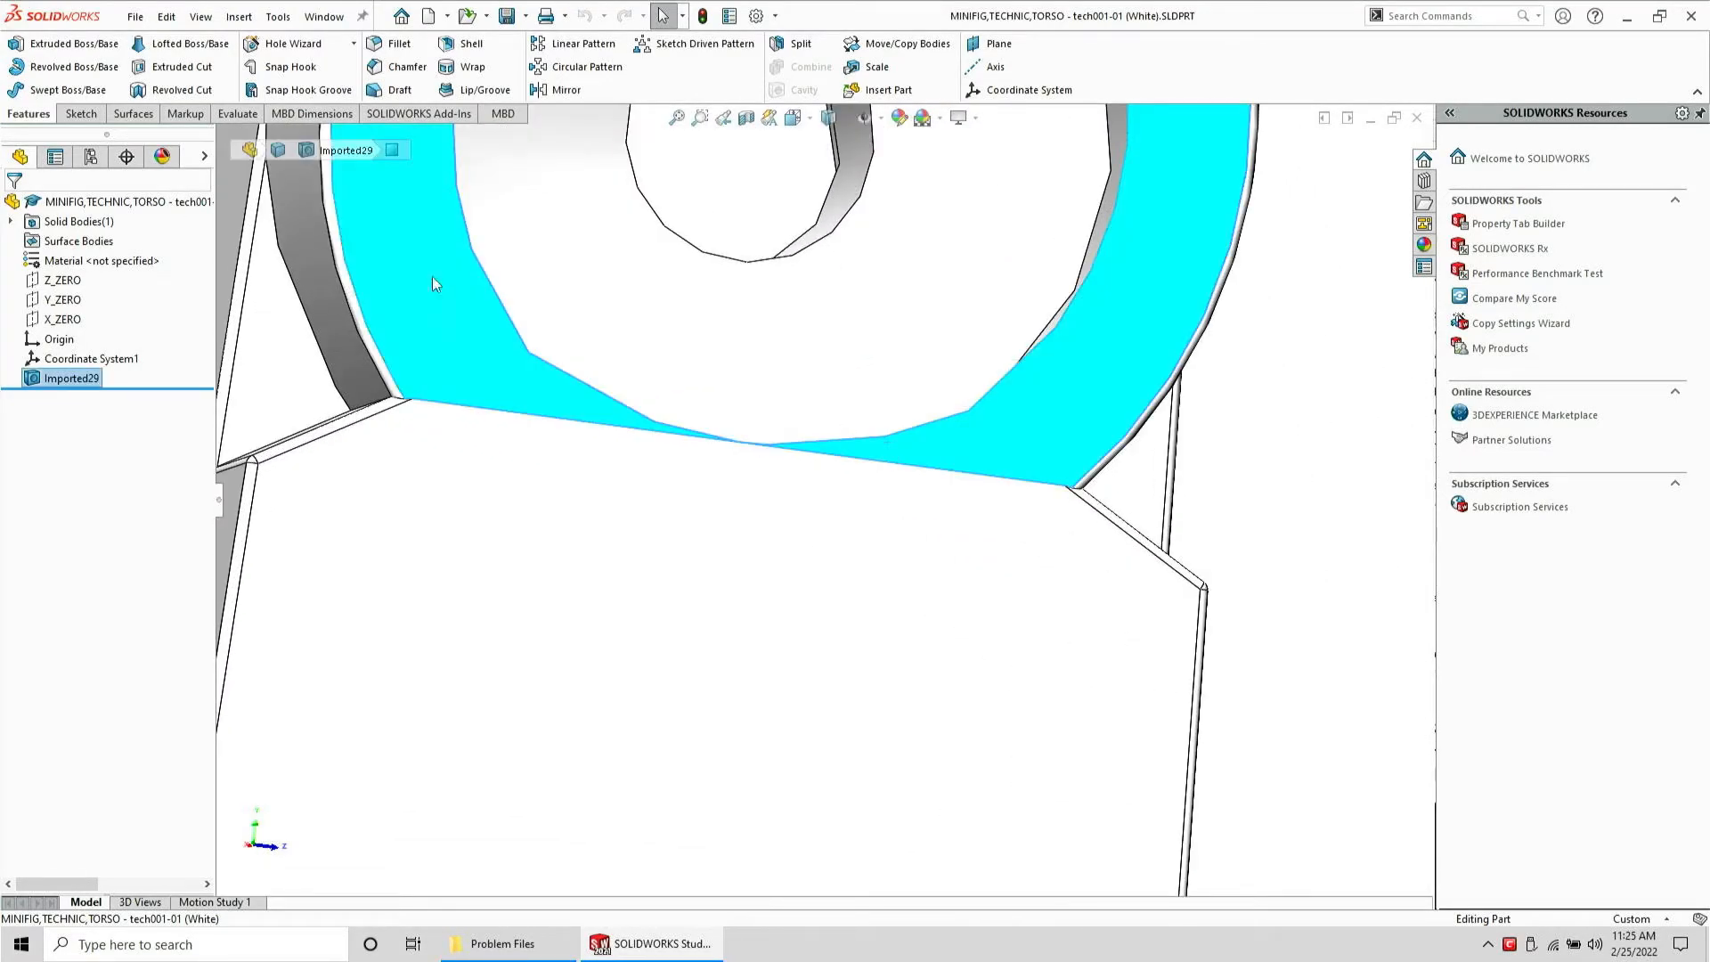
left_click(79, 115)
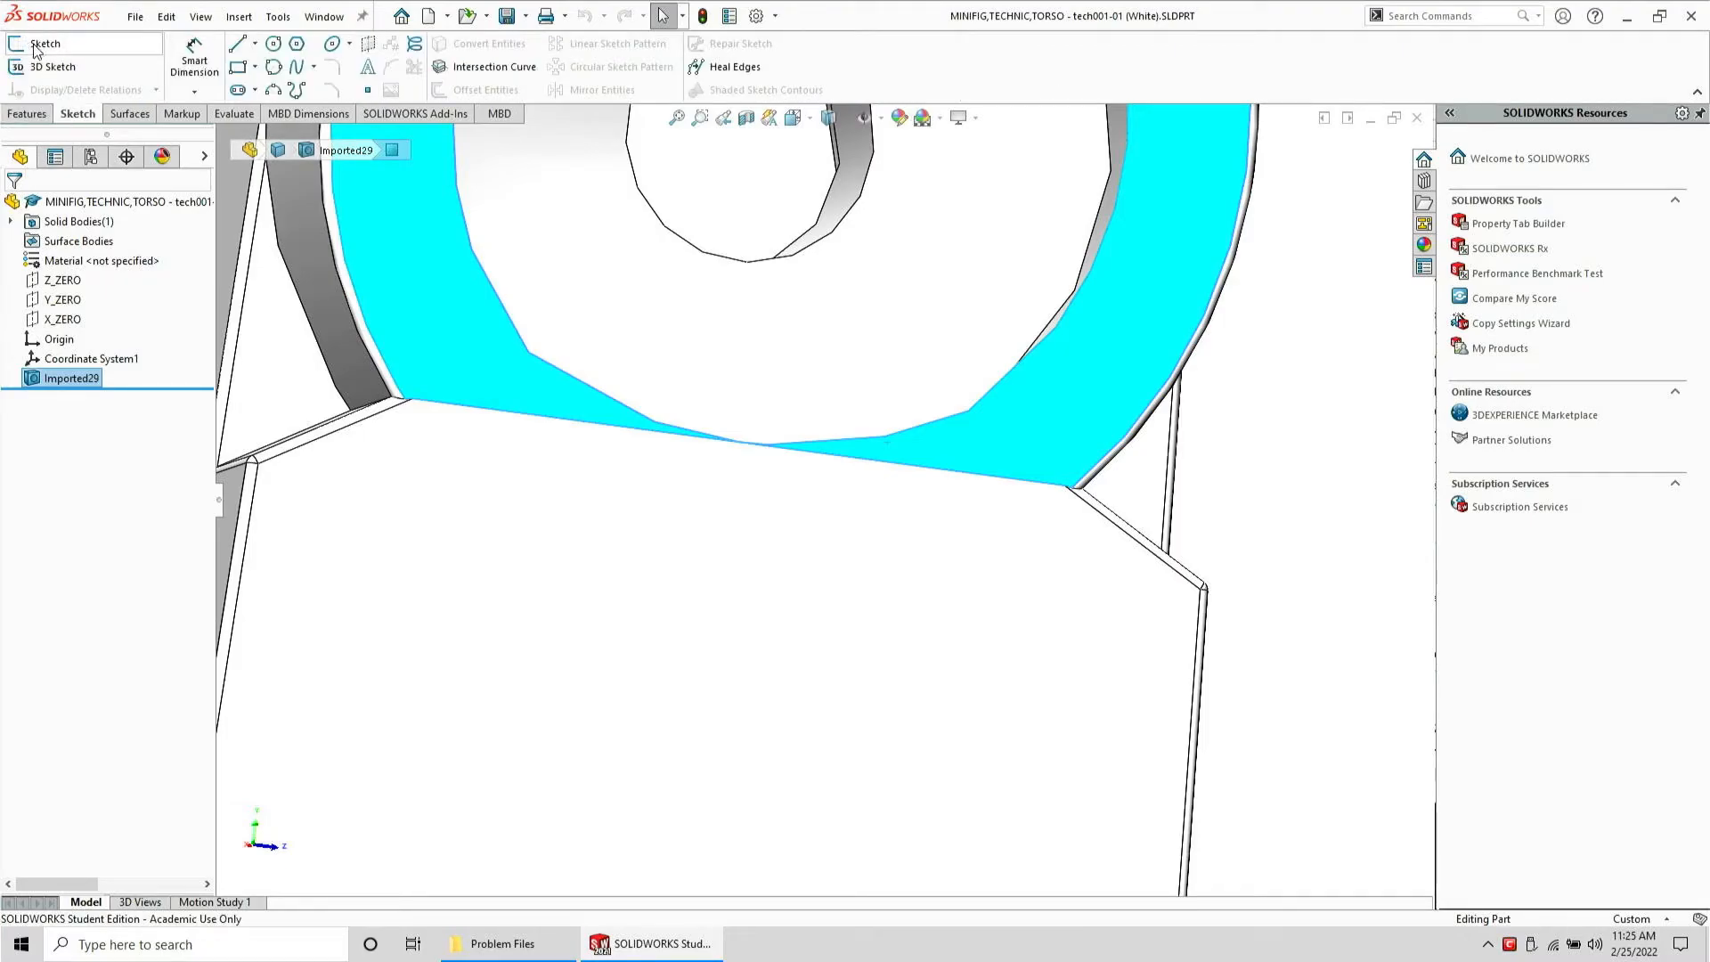
left_click(37, 46)
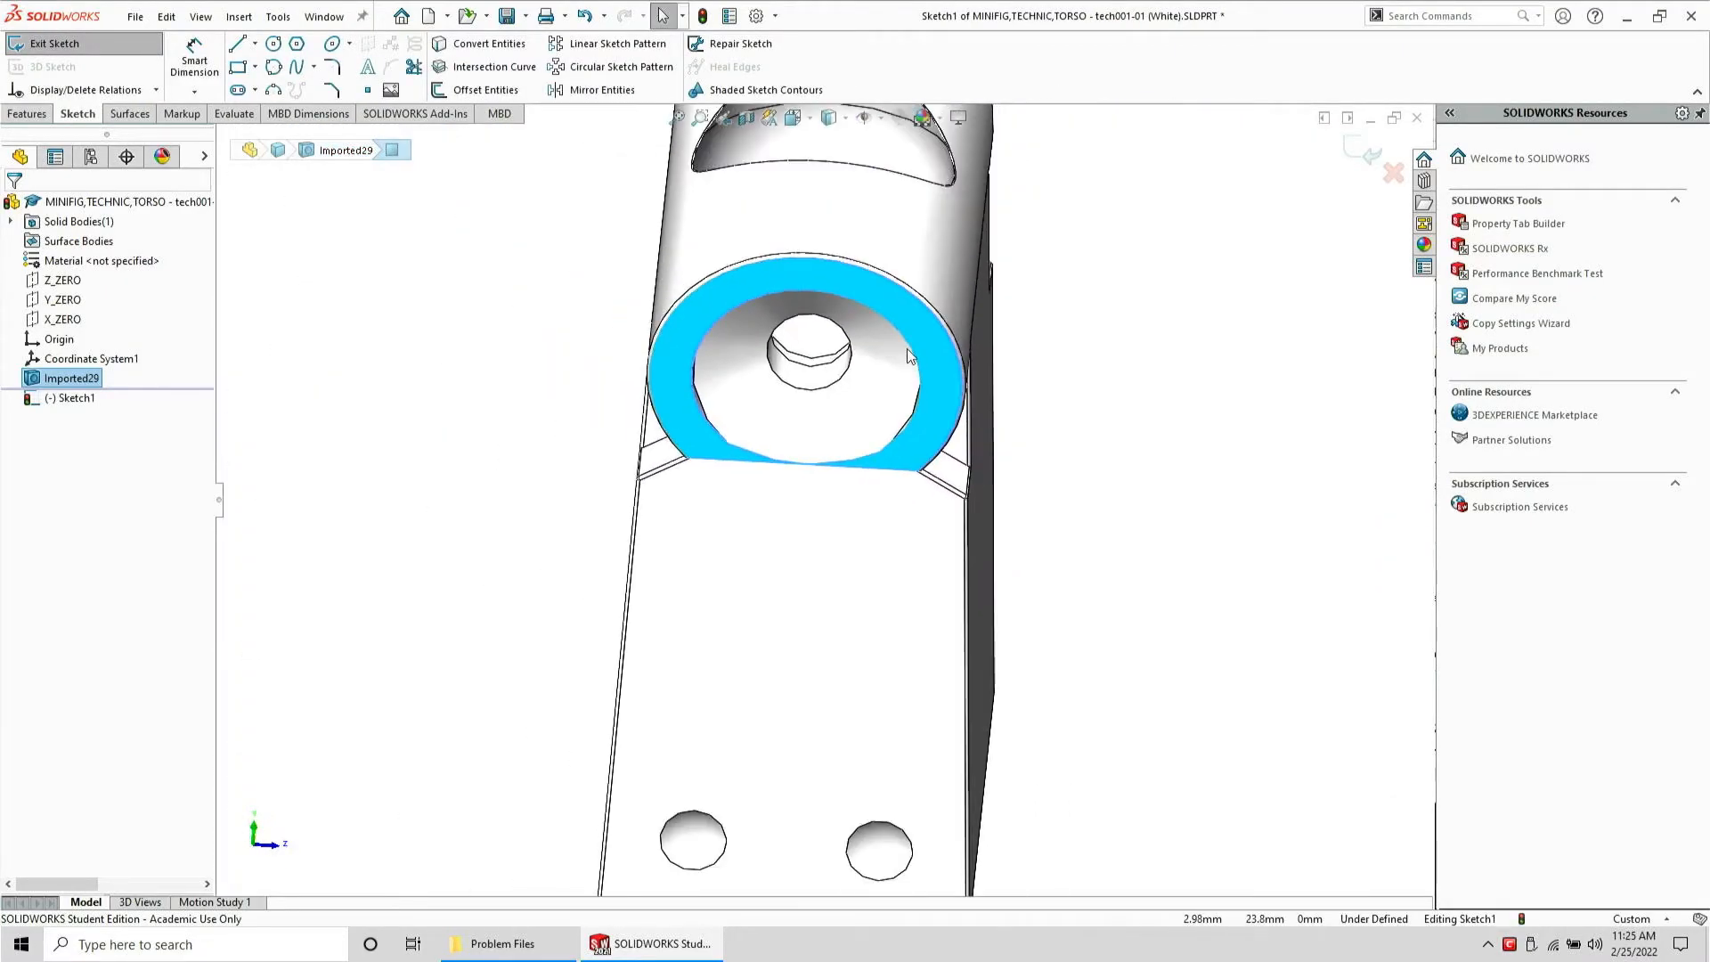
Draw a thin rectangle spanning the gap where the boss meets the torso block
scroll(909, 355, "down", 2)
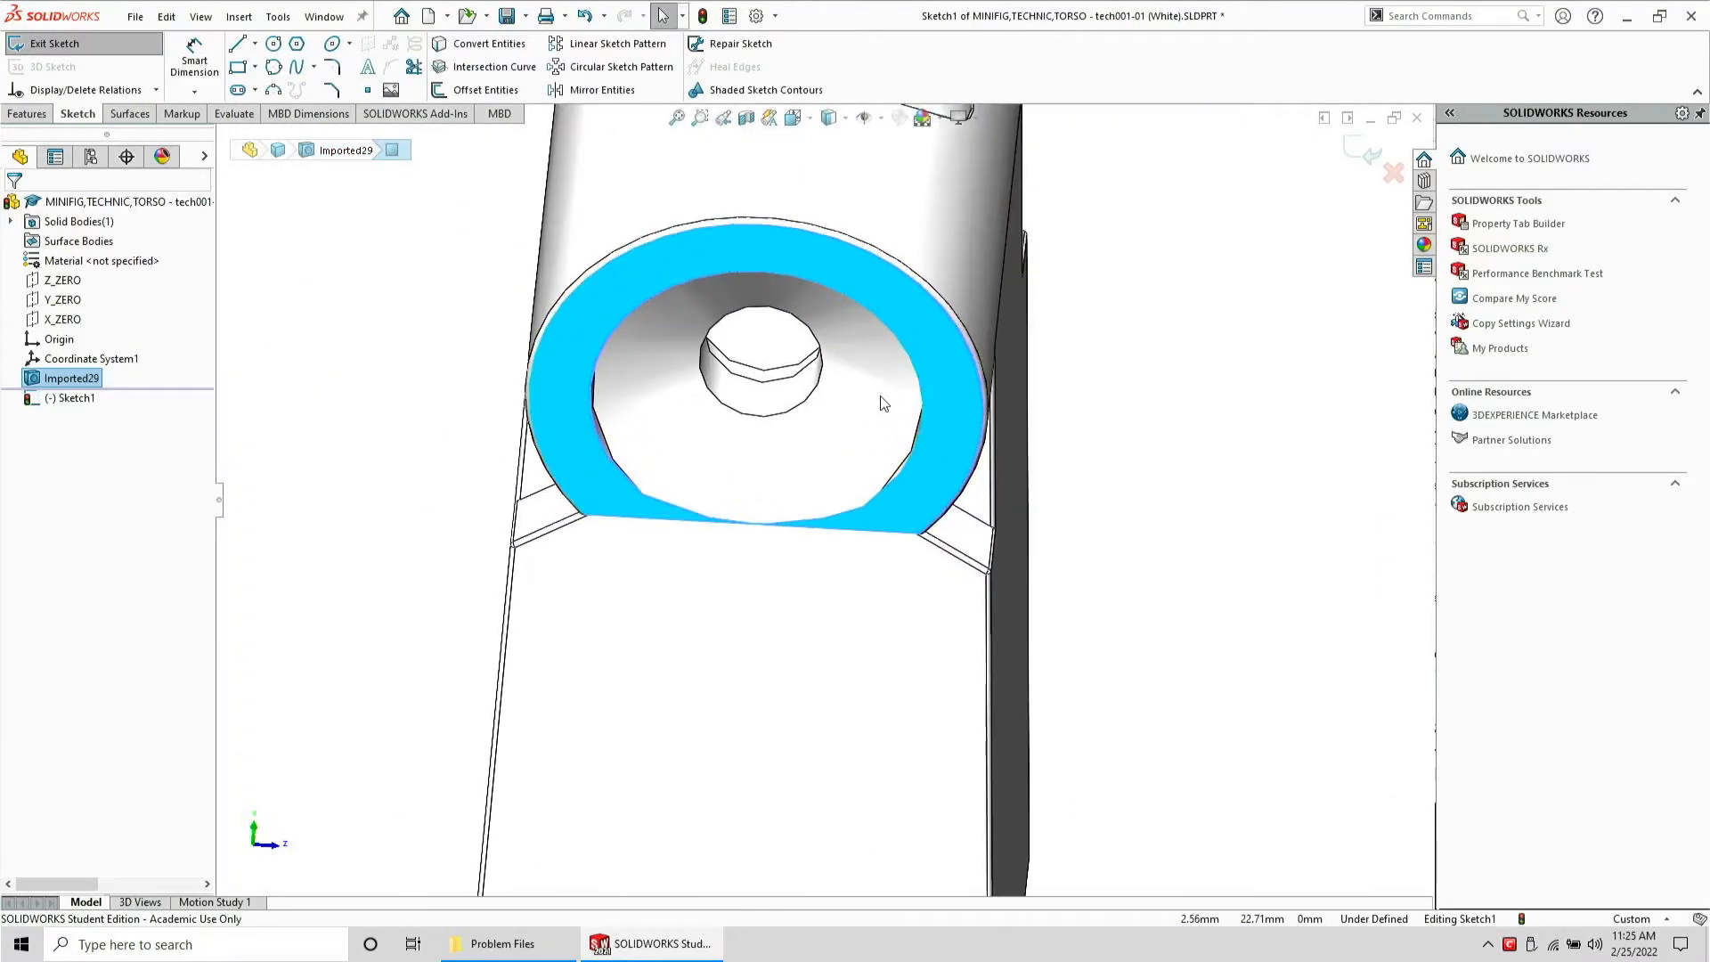
left_click(239, 68)
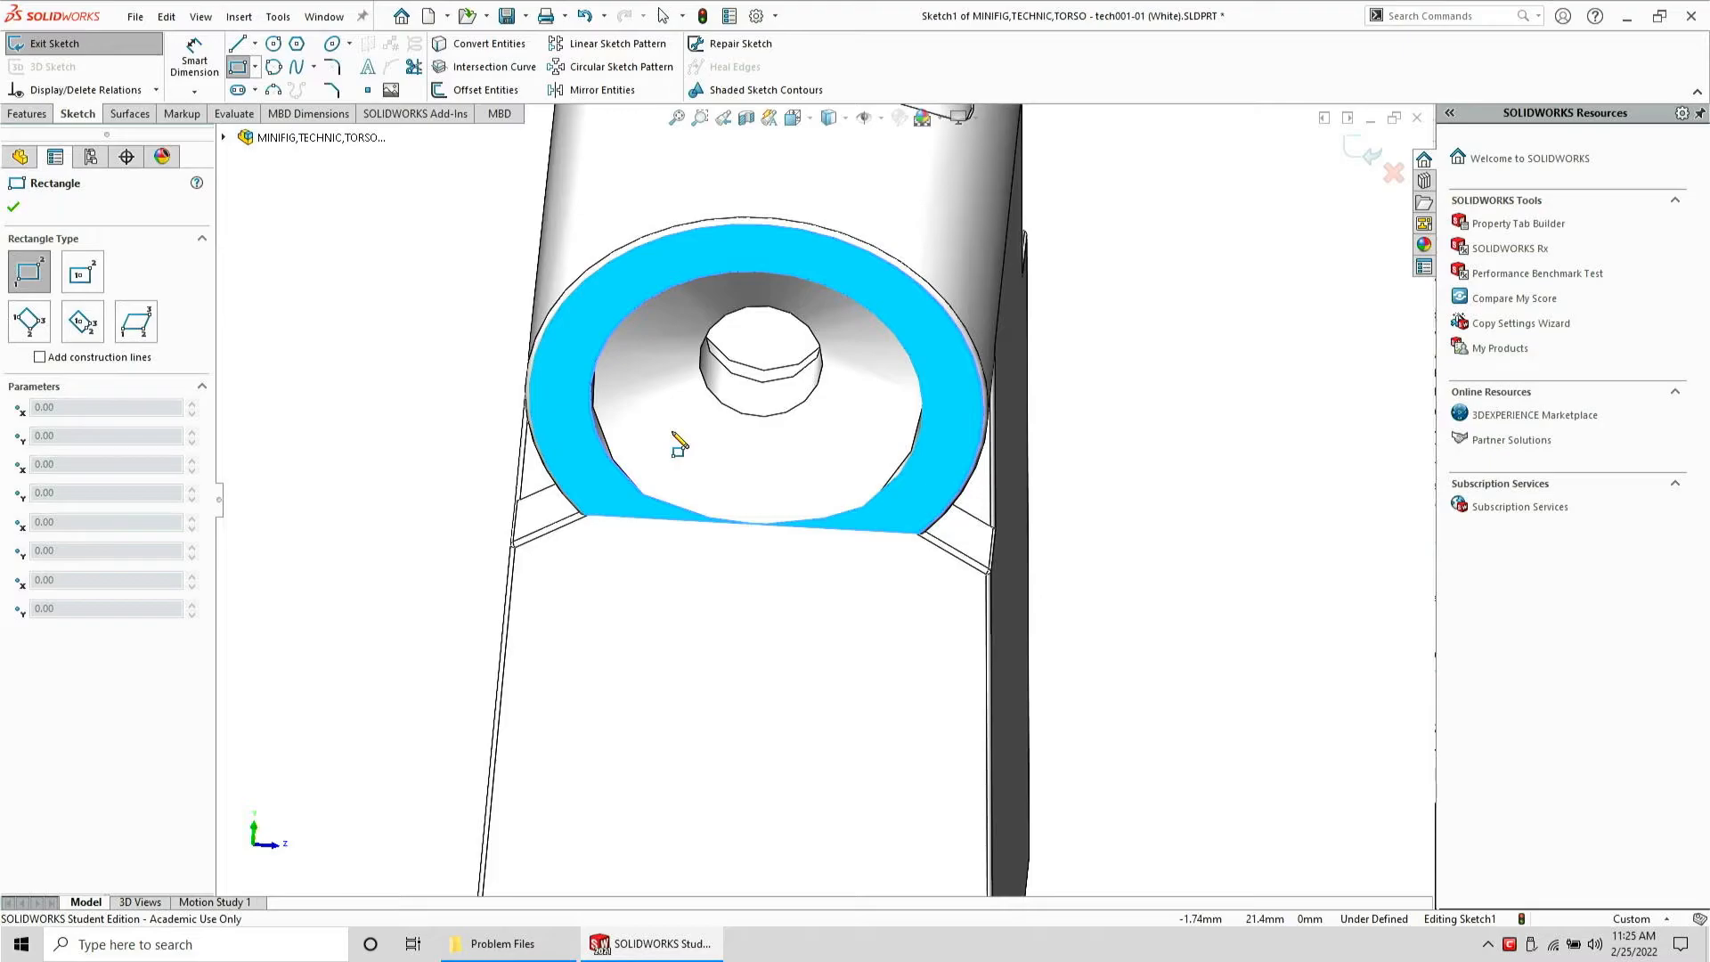
left_click(829, 529)
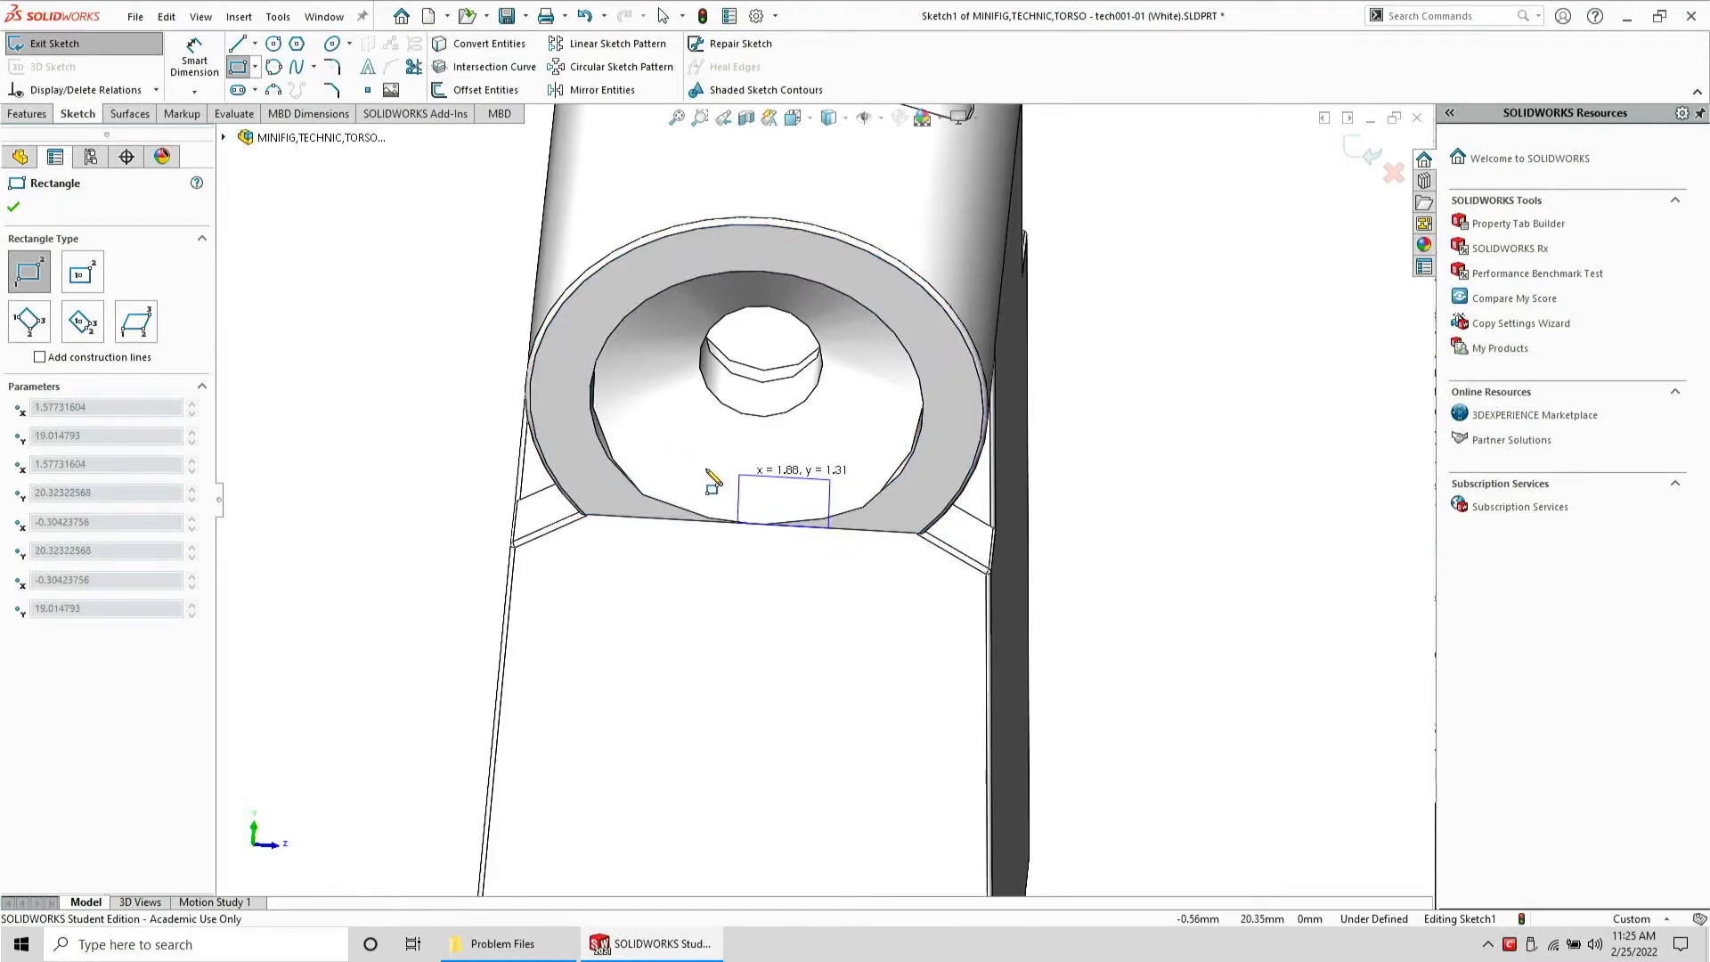
left_click(648, 496)
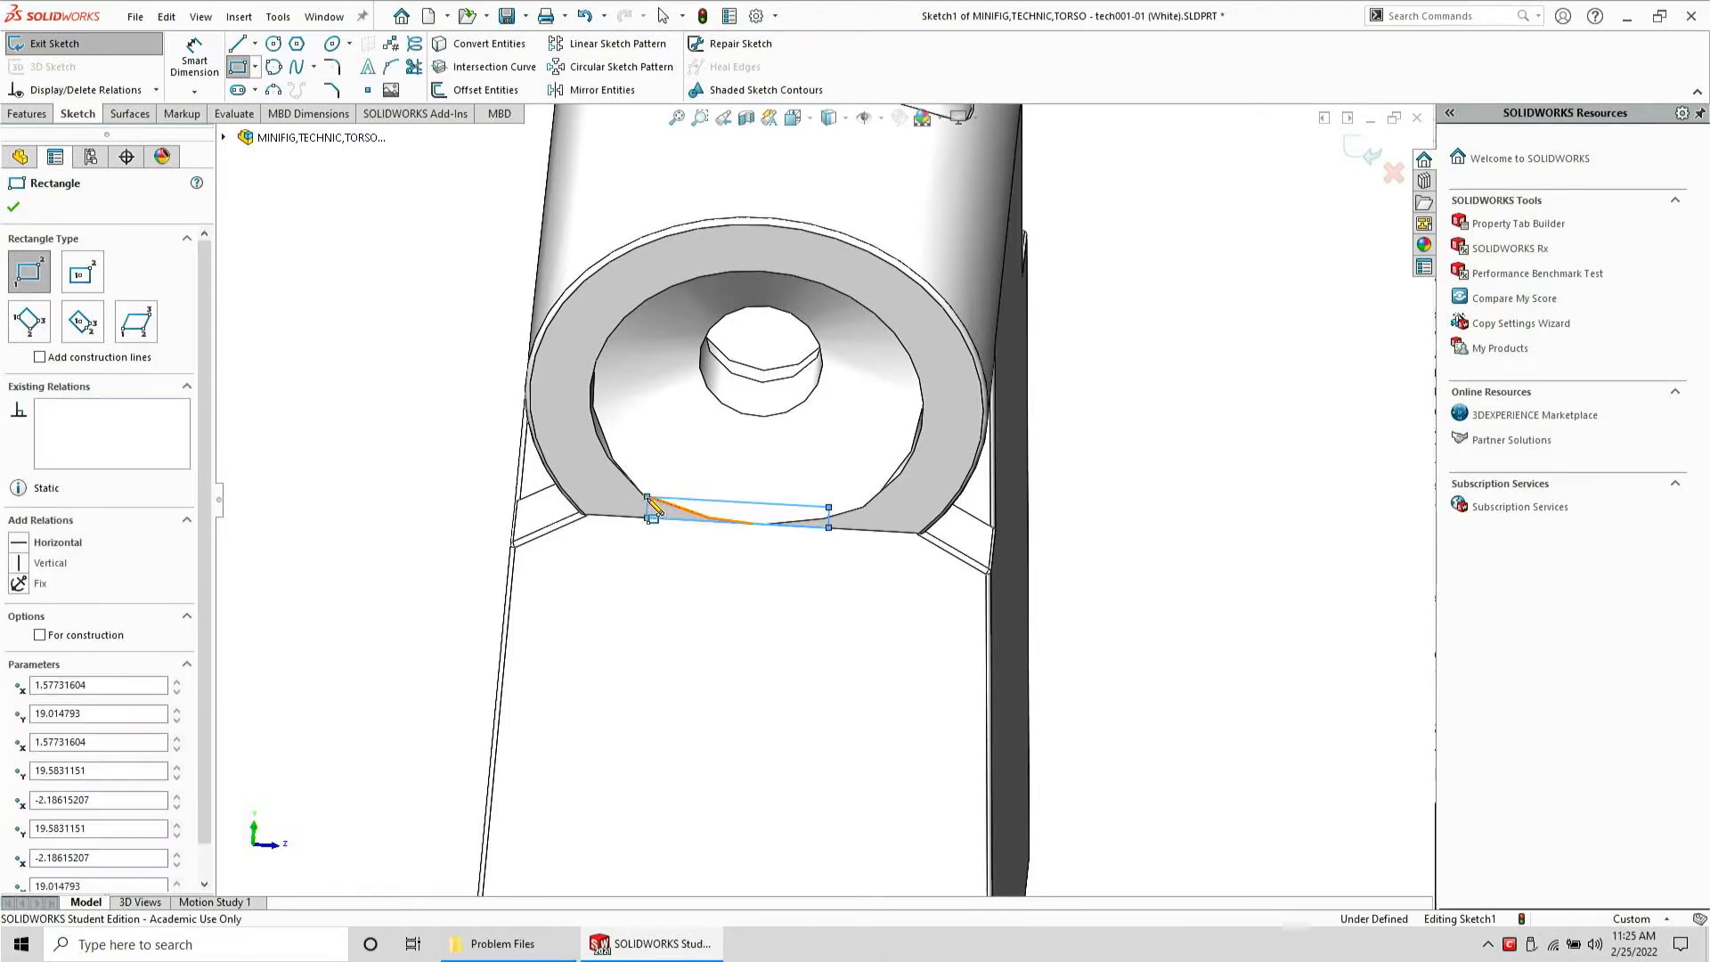
key("Escape")
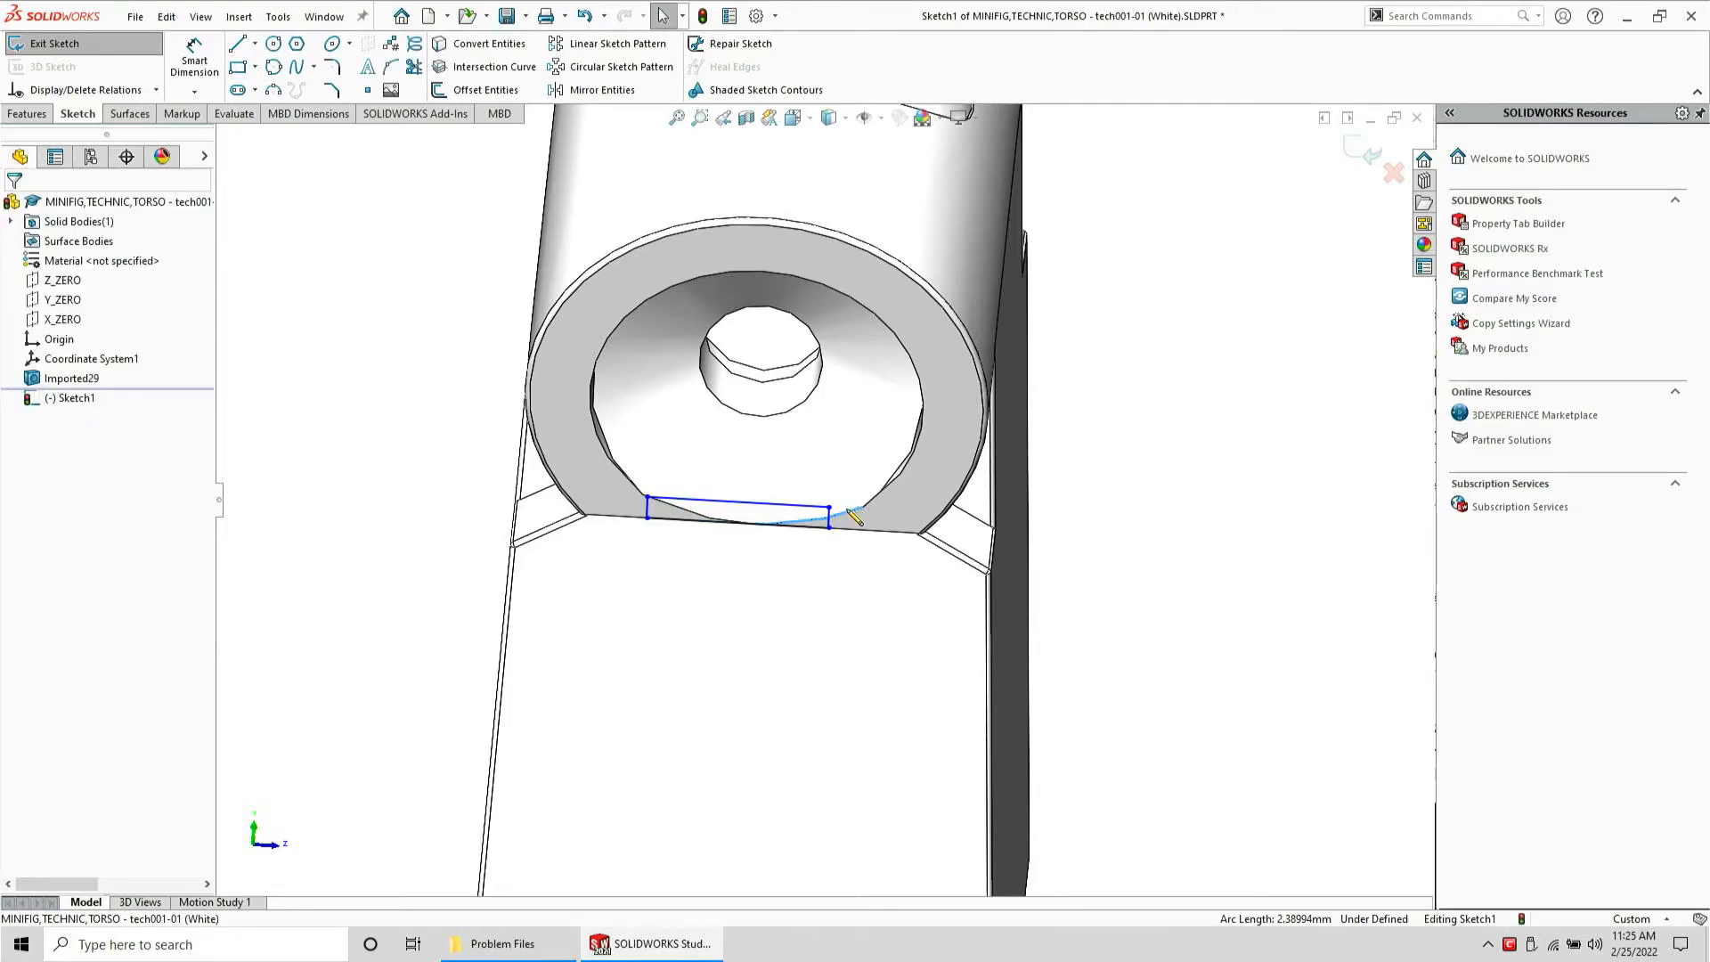
Add a coincident relation between a rectangle corner and the boss's curved edge
left_click(825, 510)
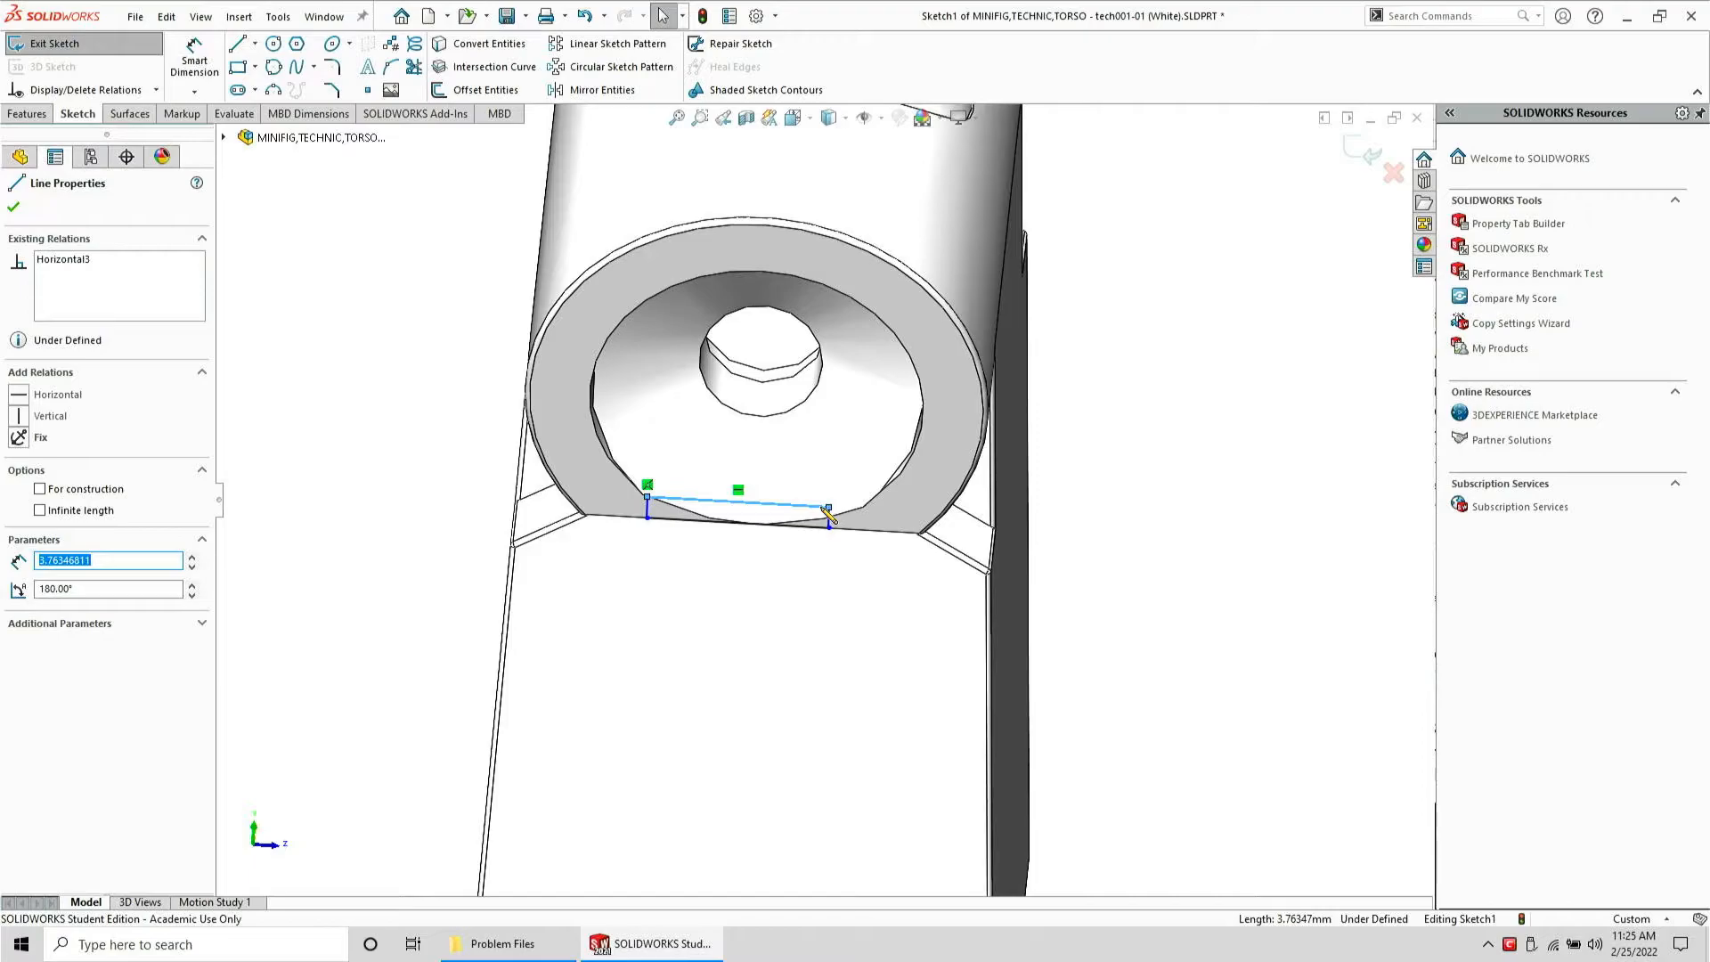
key("Escape")
left_click(829, 507)
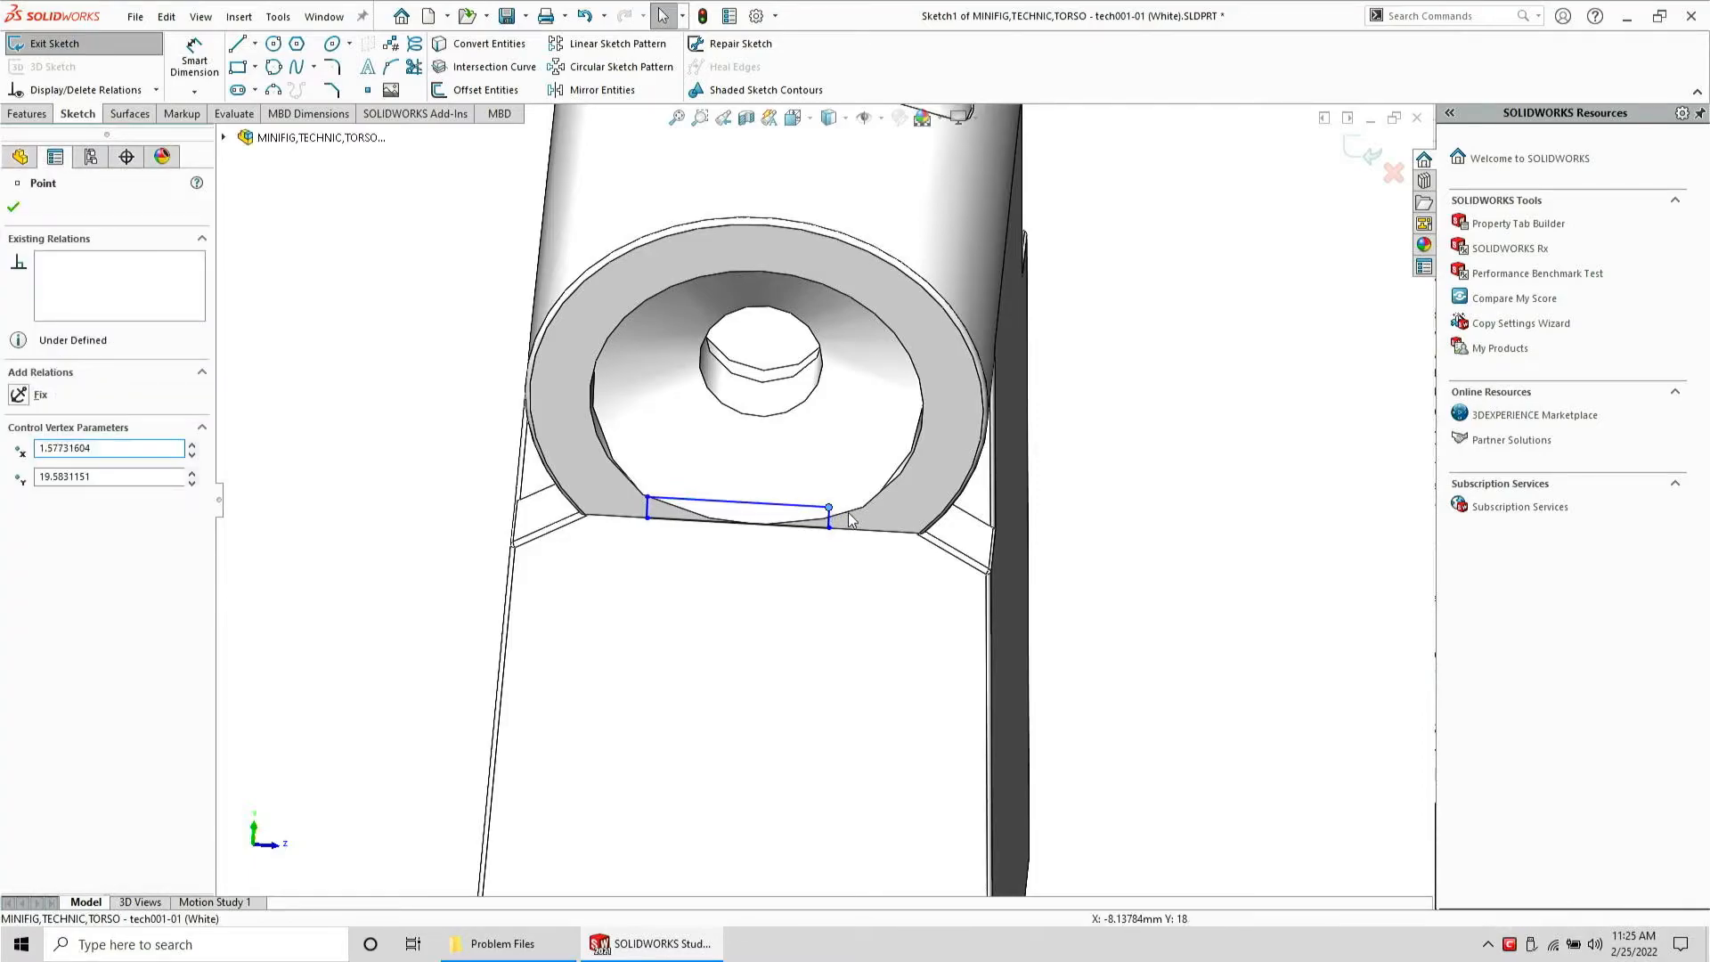
left_click(848, 511, "ctrl")
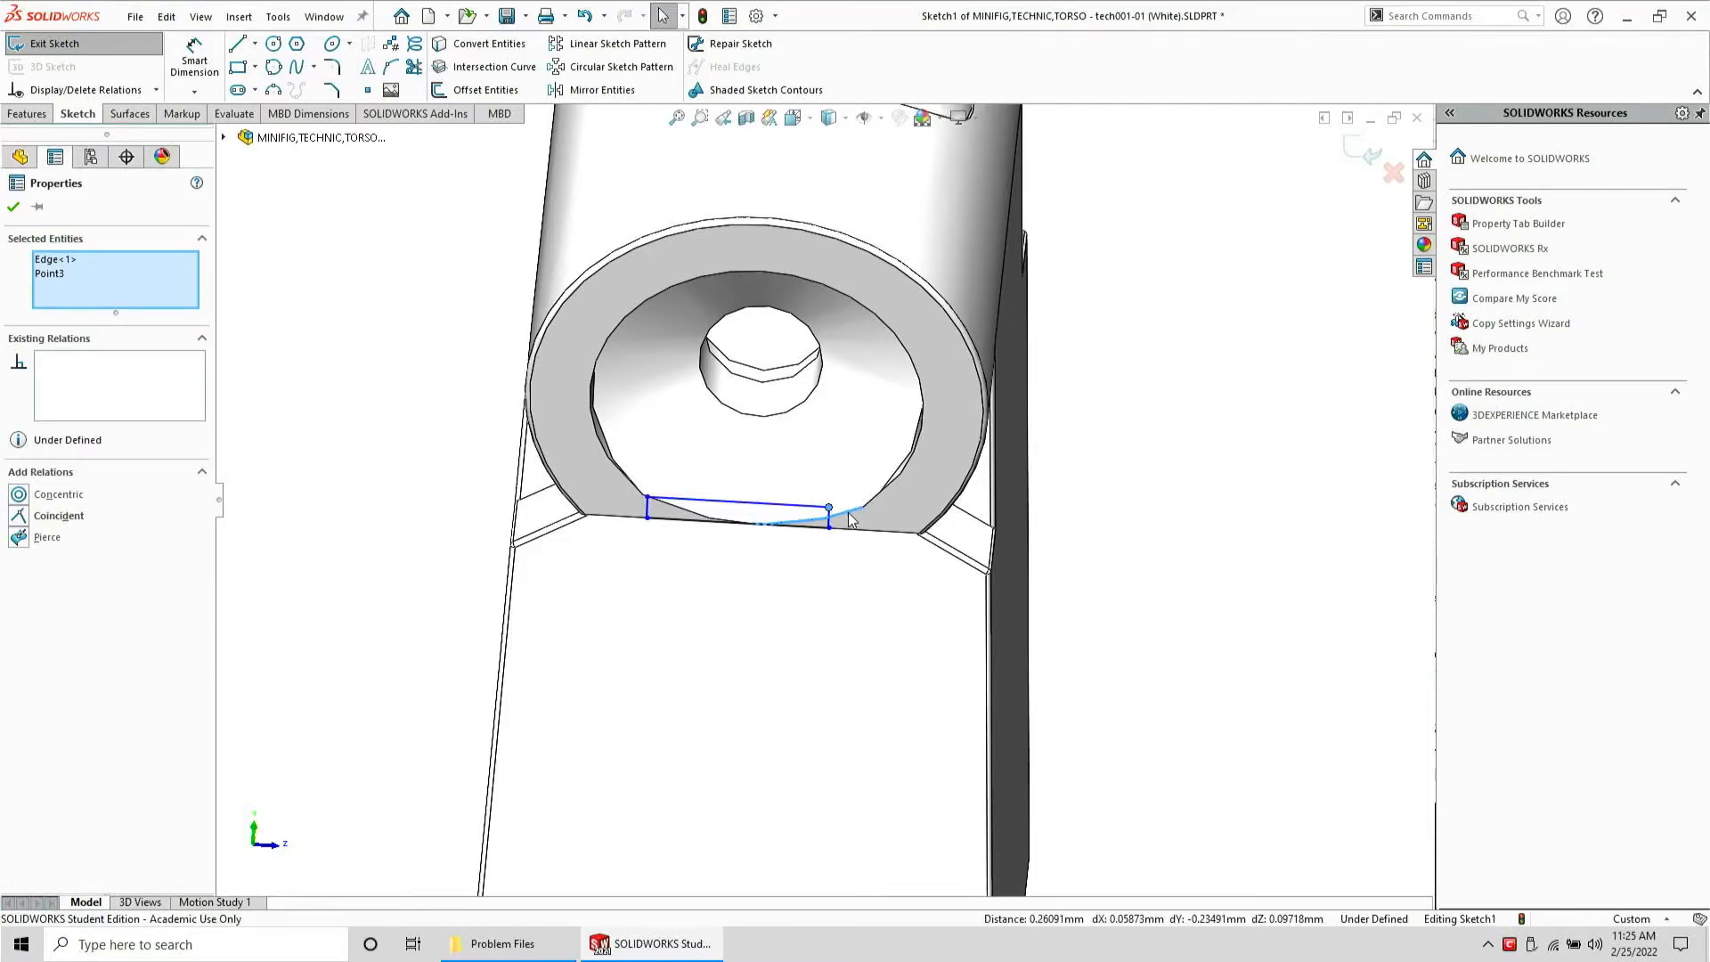
left_click(66, 524)
key("Escape")
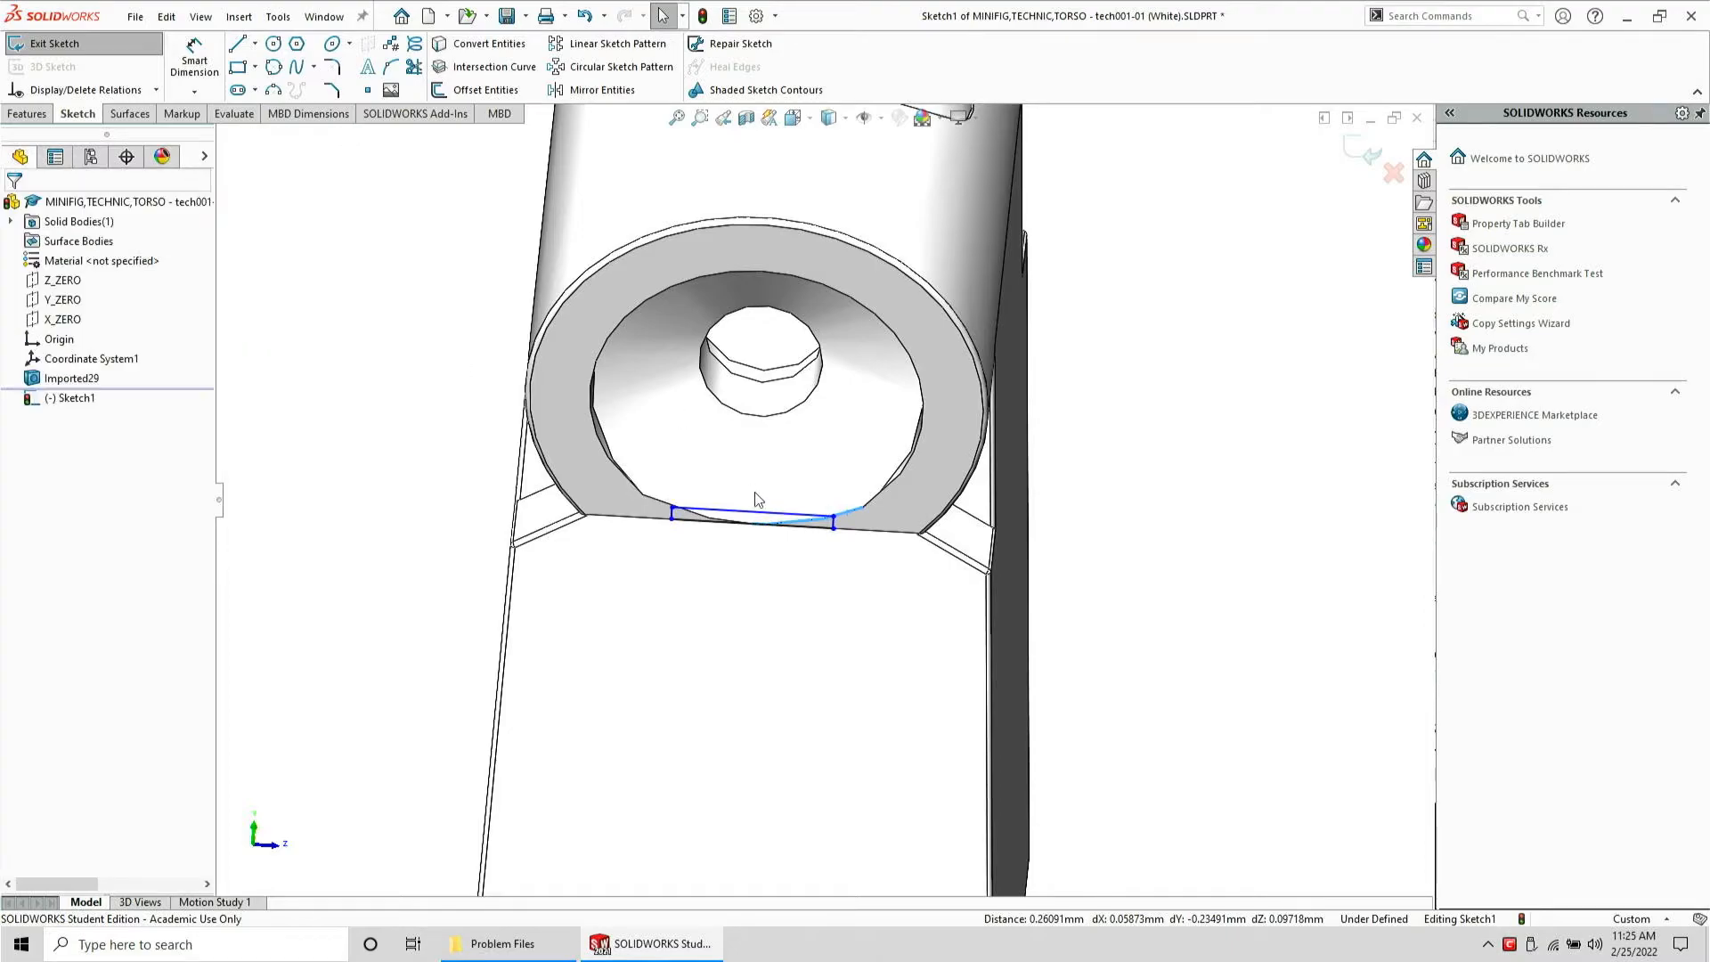
left_click(196, 59)
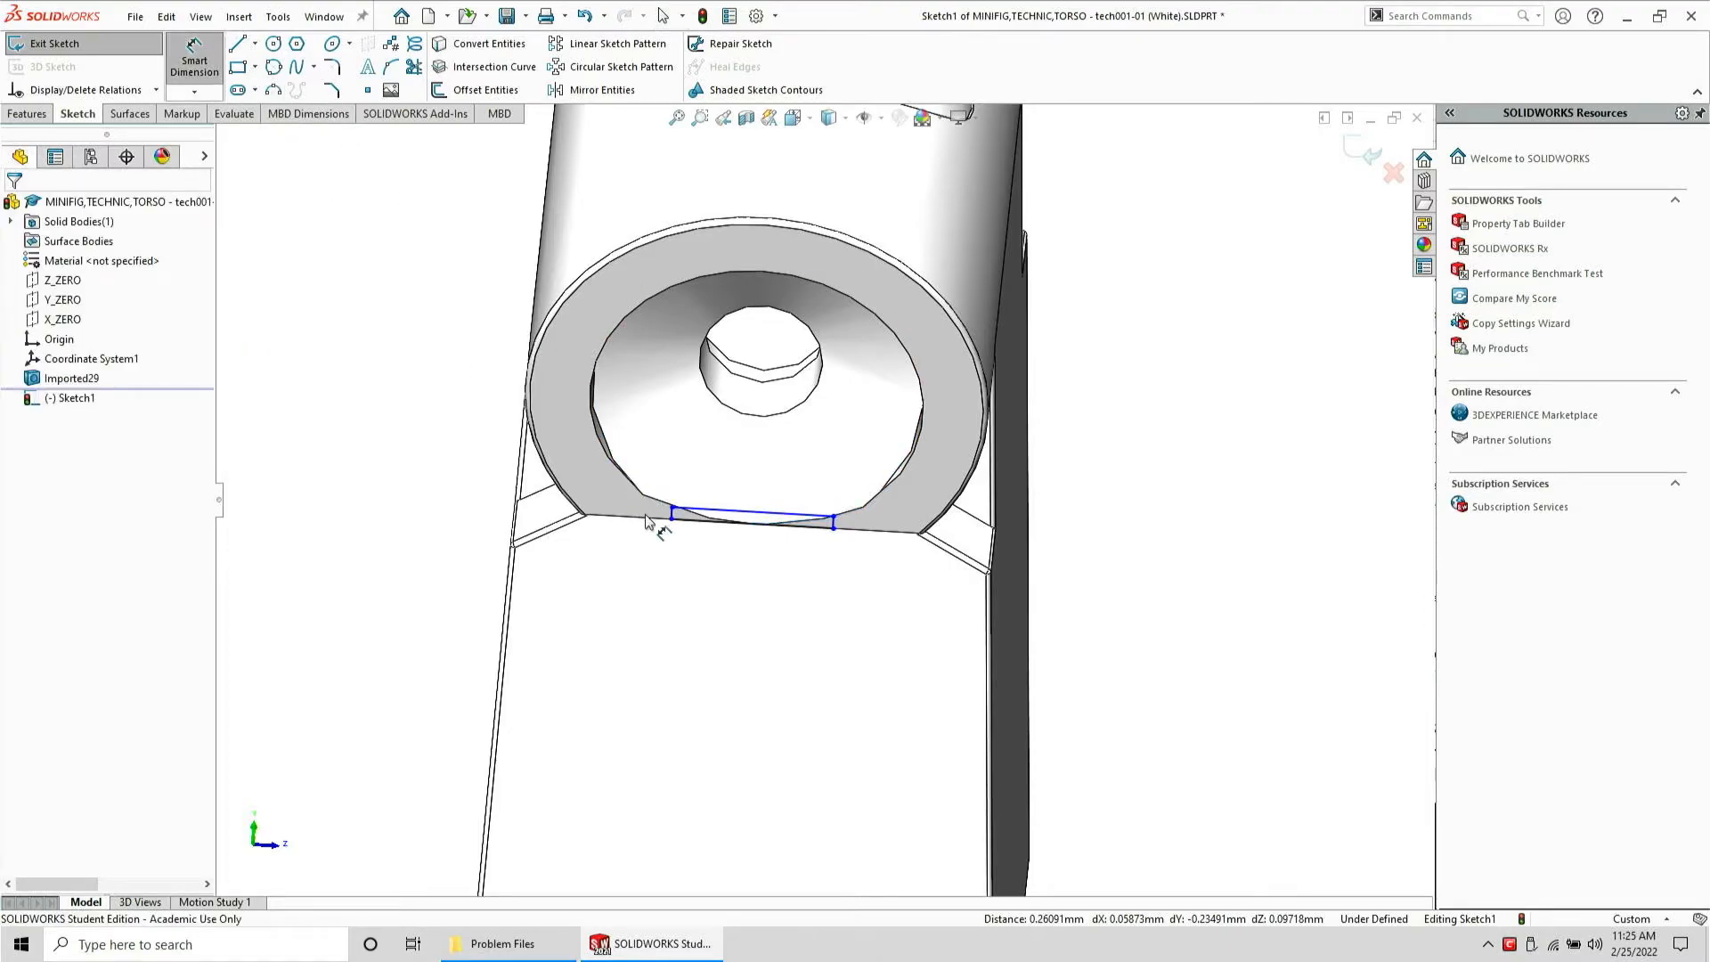
left_click(673, 511)
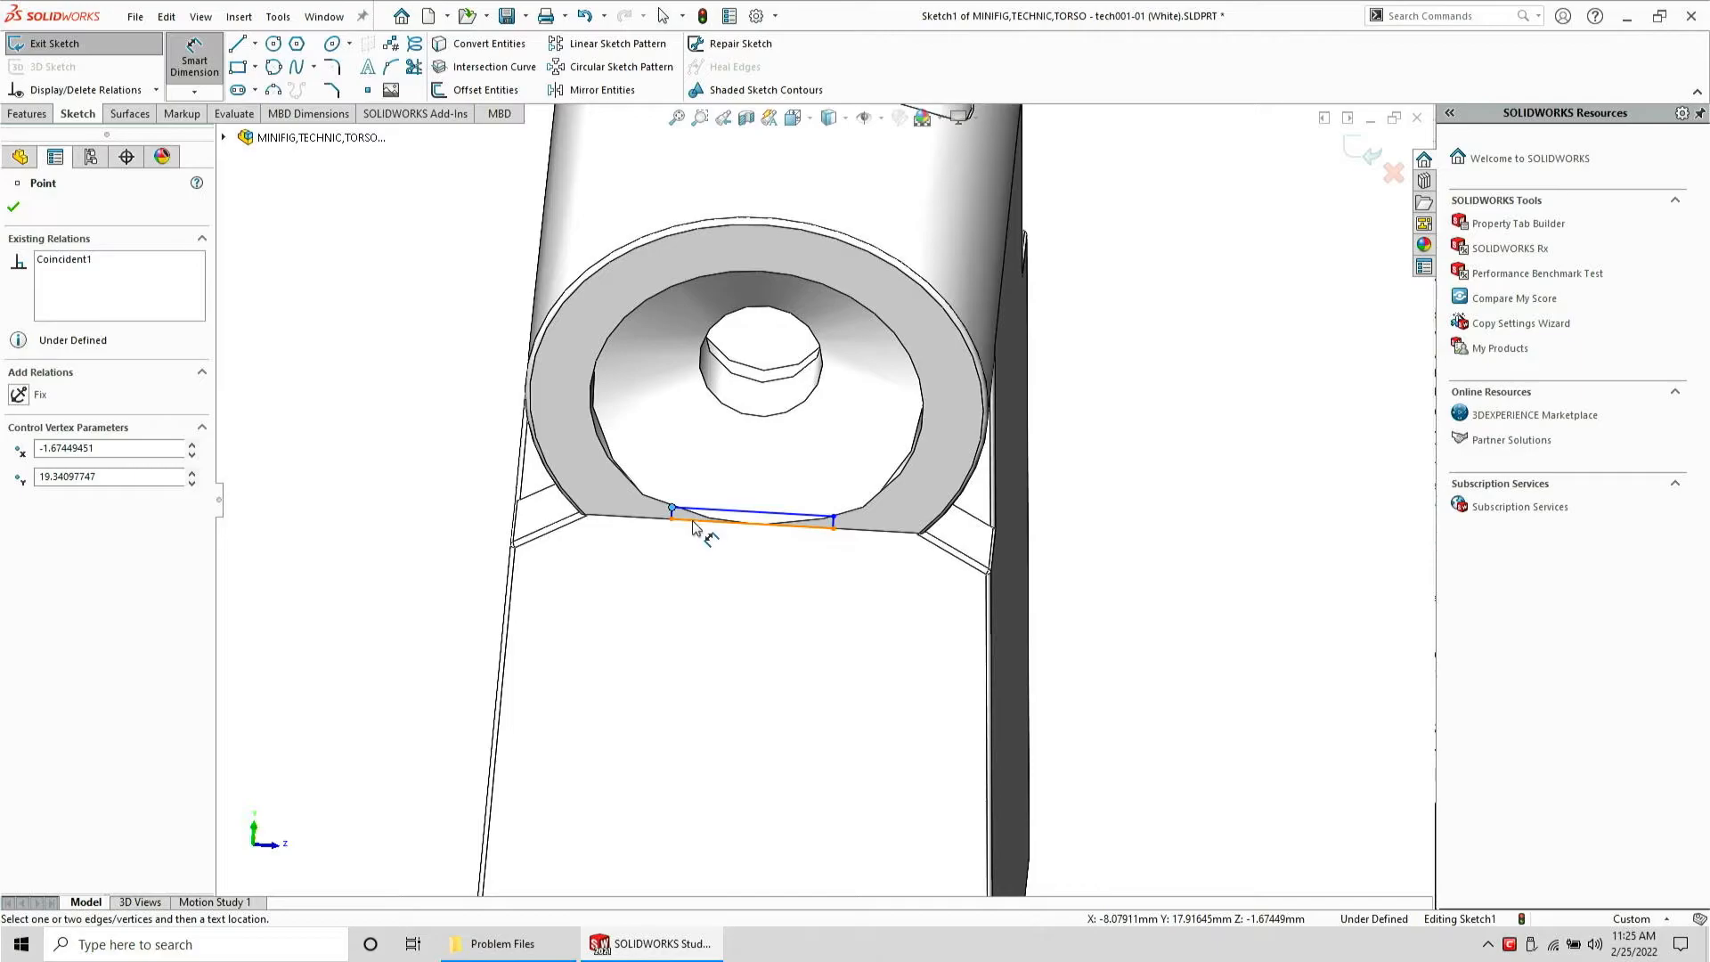
key("Escape")
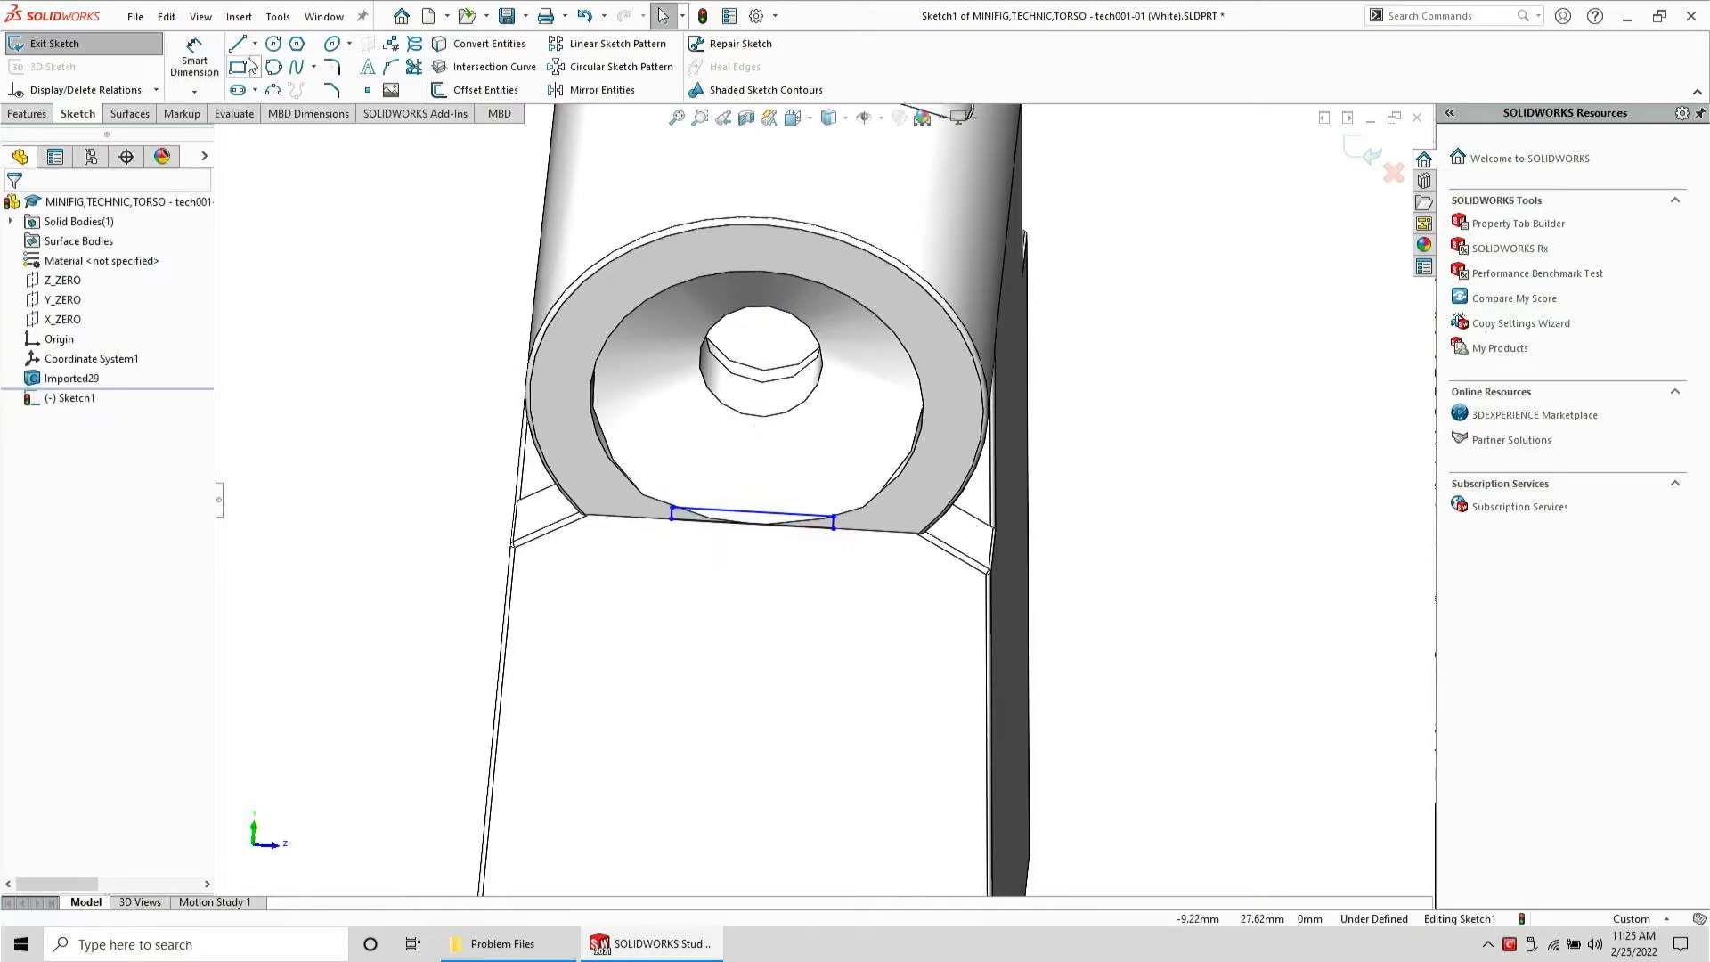
Dimension the rectangle's height and set it to 0.002 mm
left_click(194, 55)
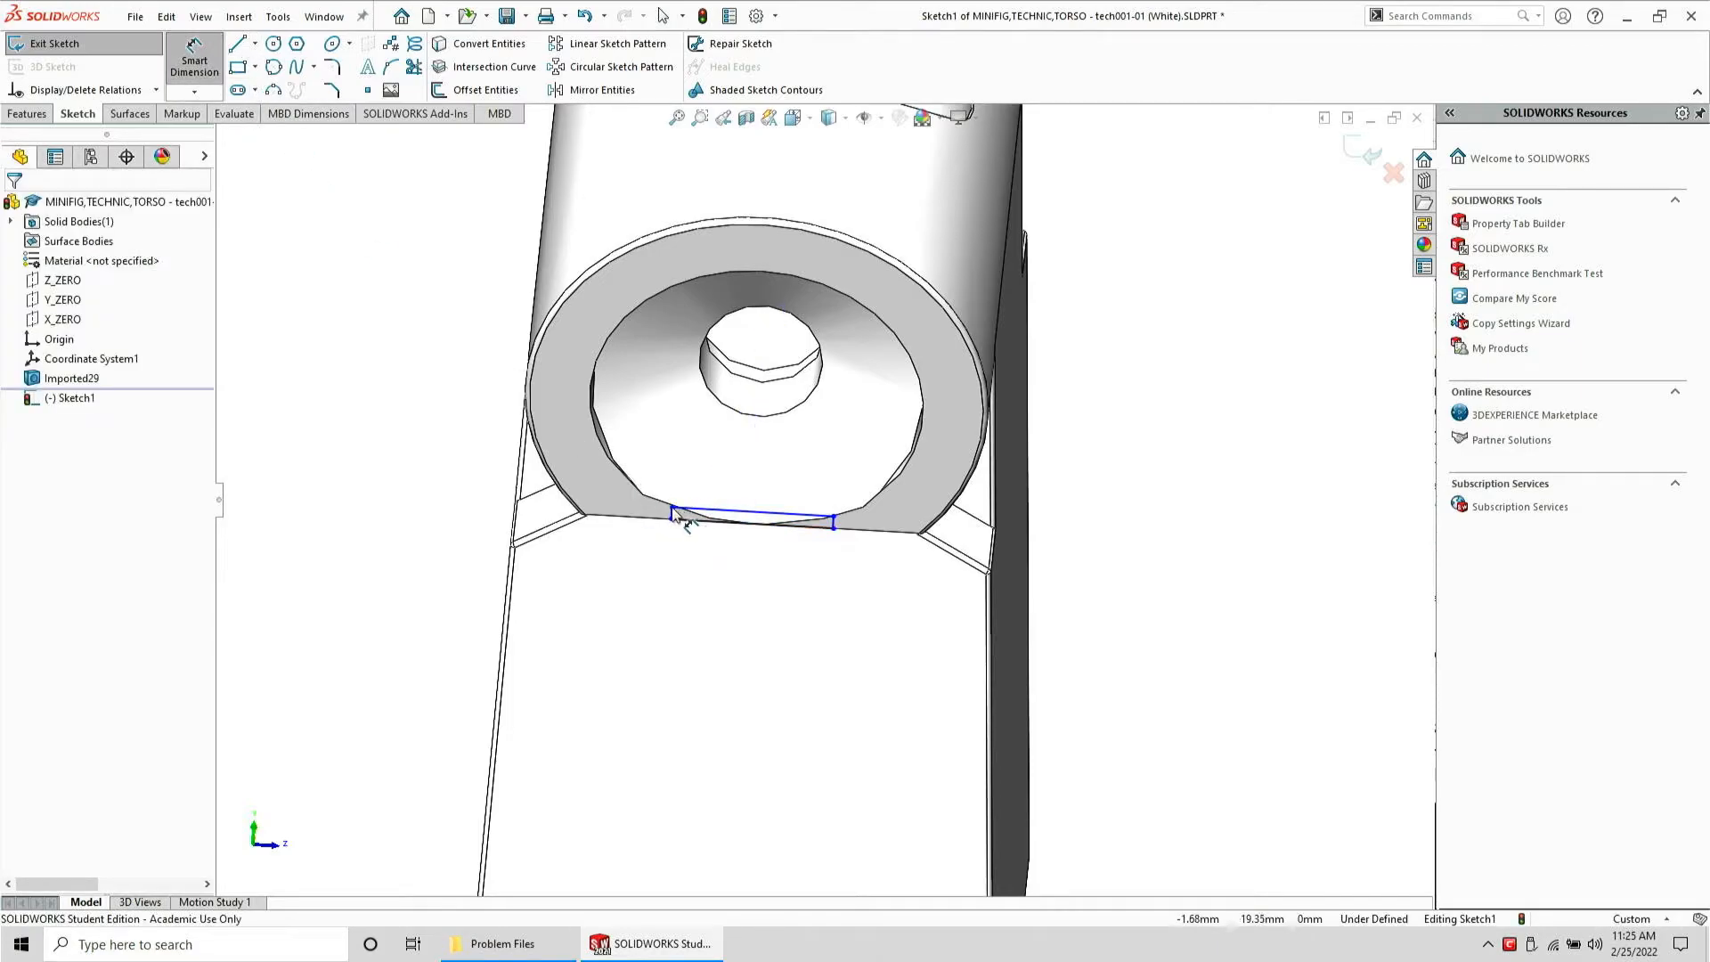
left_click(673, 511)
left_click(679, 522)
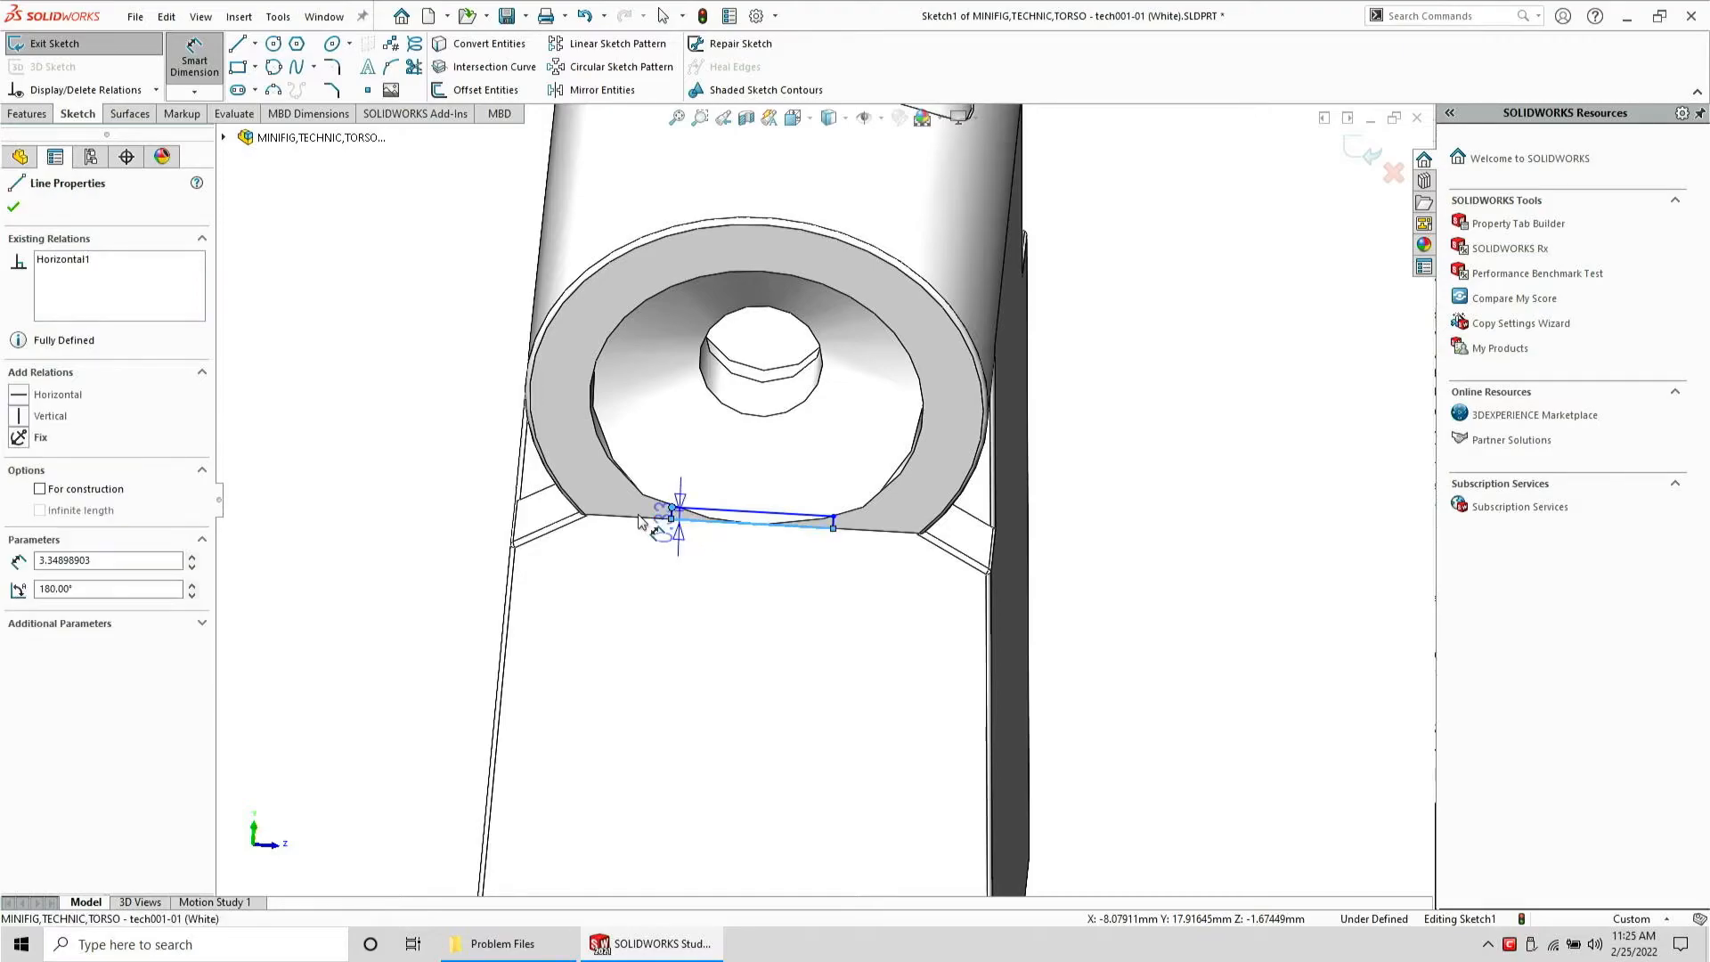
left_click(403, 495)
type("0.002")
key("Return")
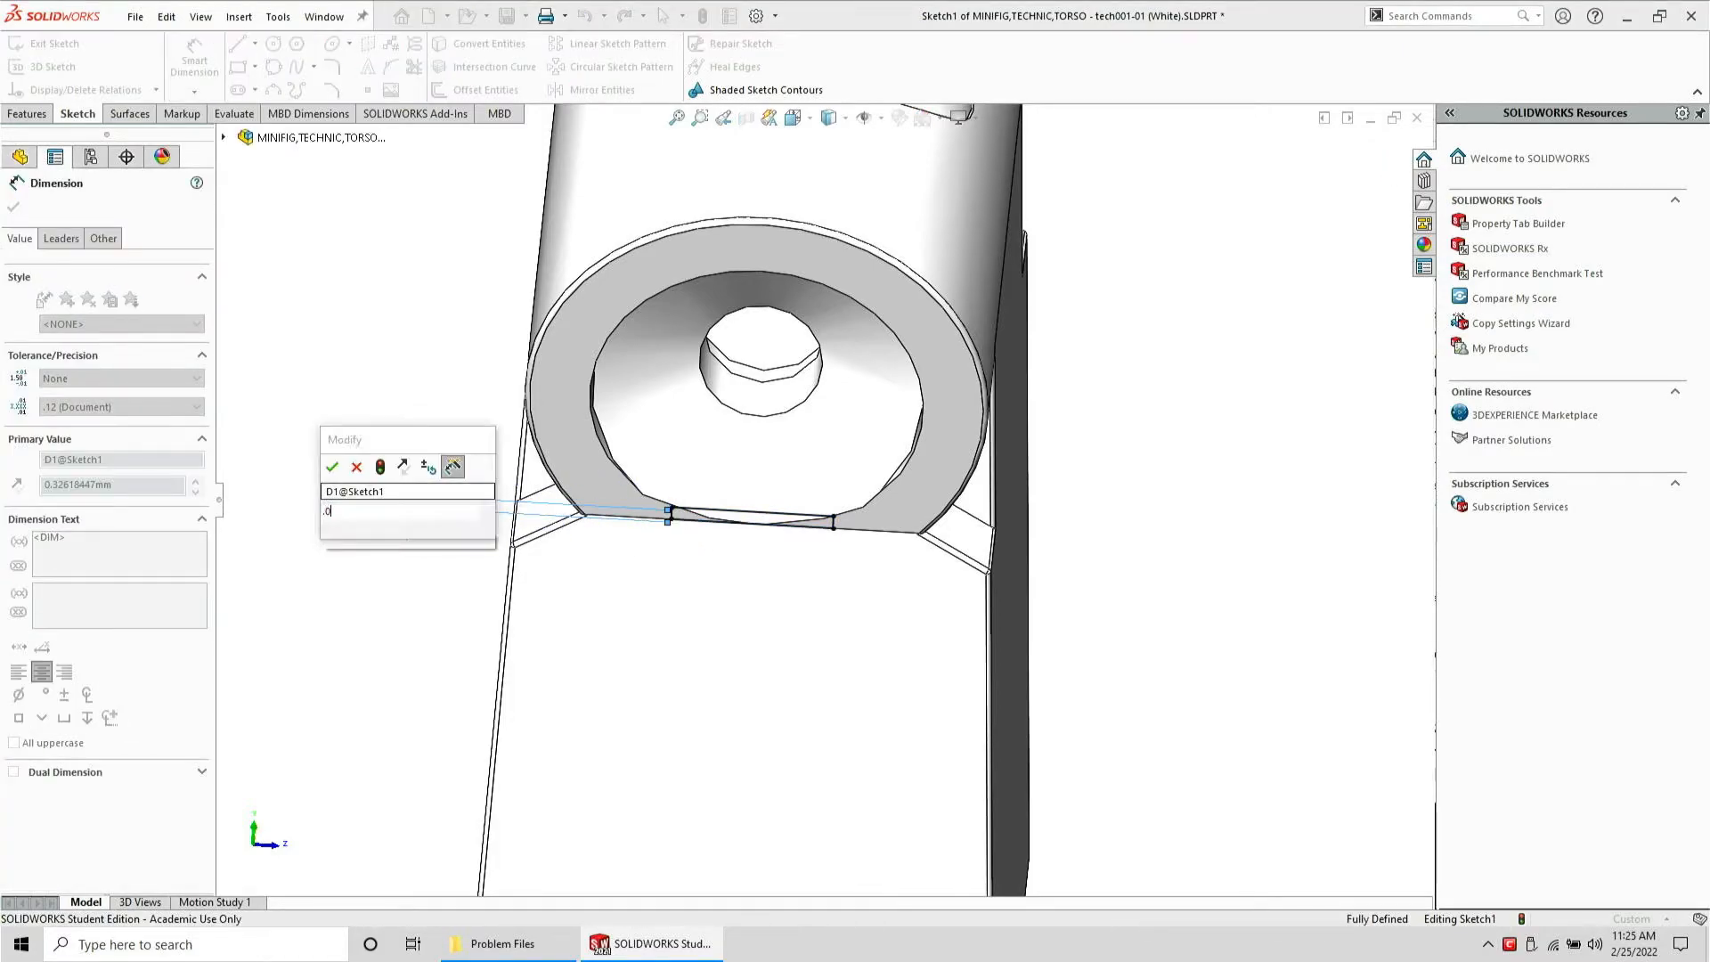
key("Escape")
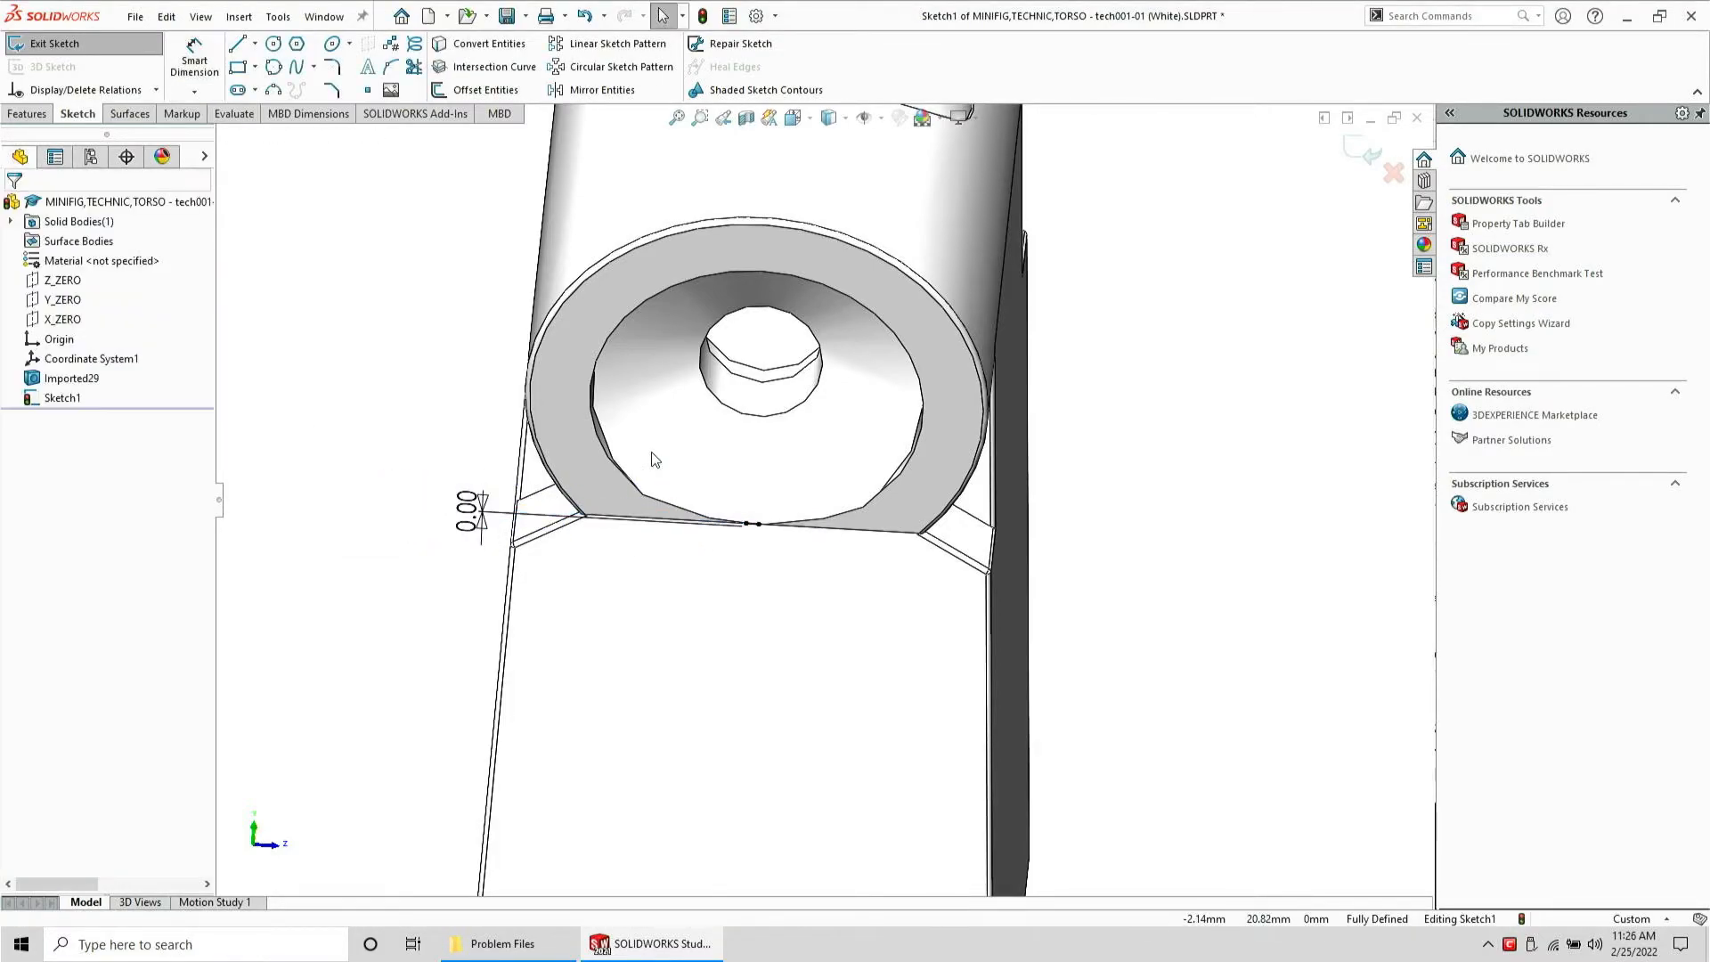
Start a Boss-Extrude of the sketch with end condition Up To Surface, picking the boss's end face
scroll(651, 452, "up", 2)
mouse_move(651, 452)
middle_mouse_down()
mouse_move(656, 350)
mouse_move(763, 382)
mouse_move(549, 461)
middle_mouse_up()
scroll(549, 460, "down", 2)
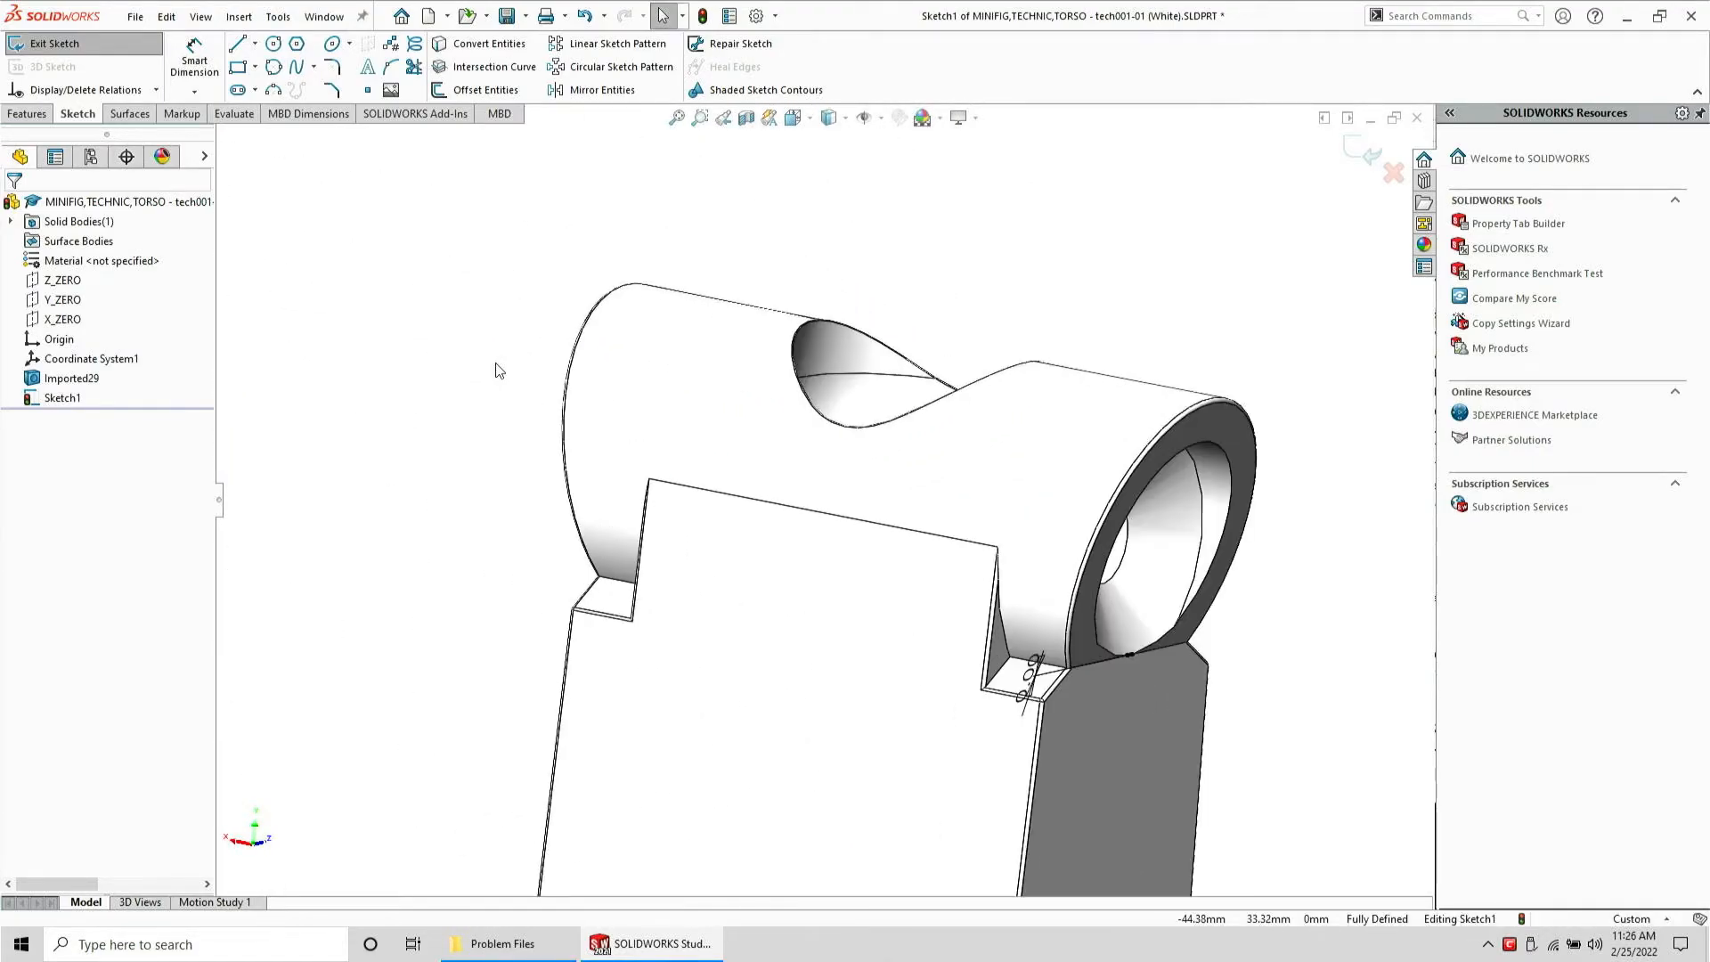
mouse_move(564, 373)
middle_mouse_down()
mouse_move(508, 668)
mouse_move(552, 416)
mouse_move(564, 431)
mouse_move(534, 445)
middle_mouse_up()
left_click(27, 113)
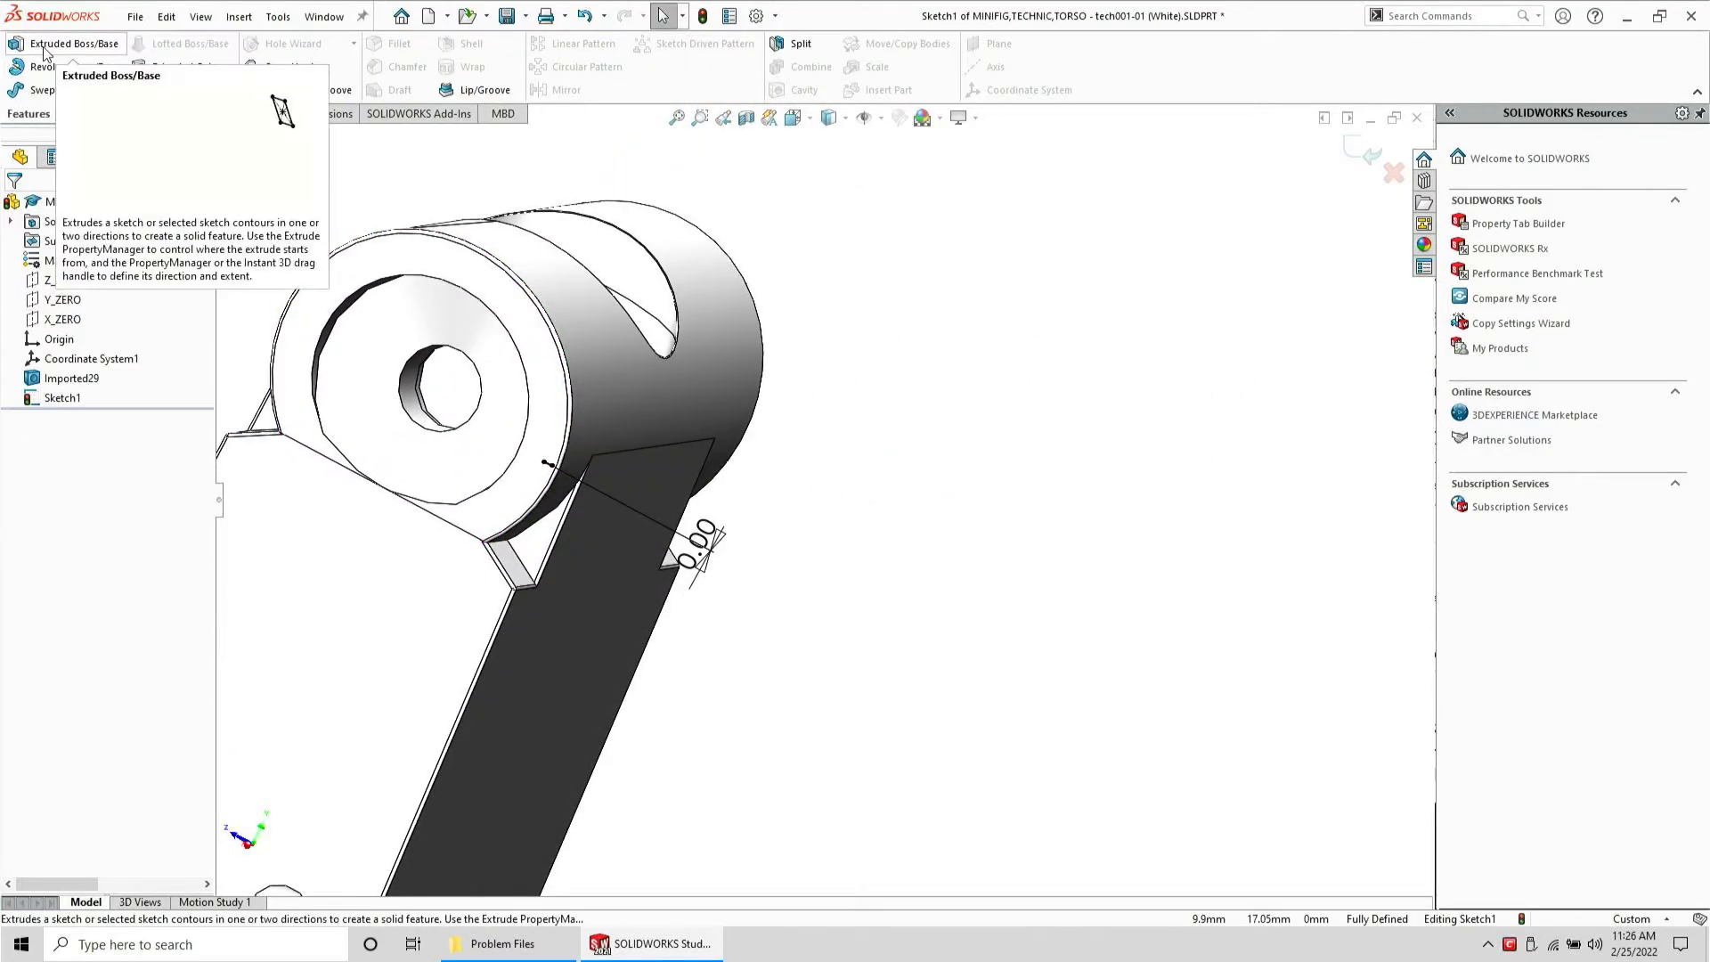
left_click(62, 43)
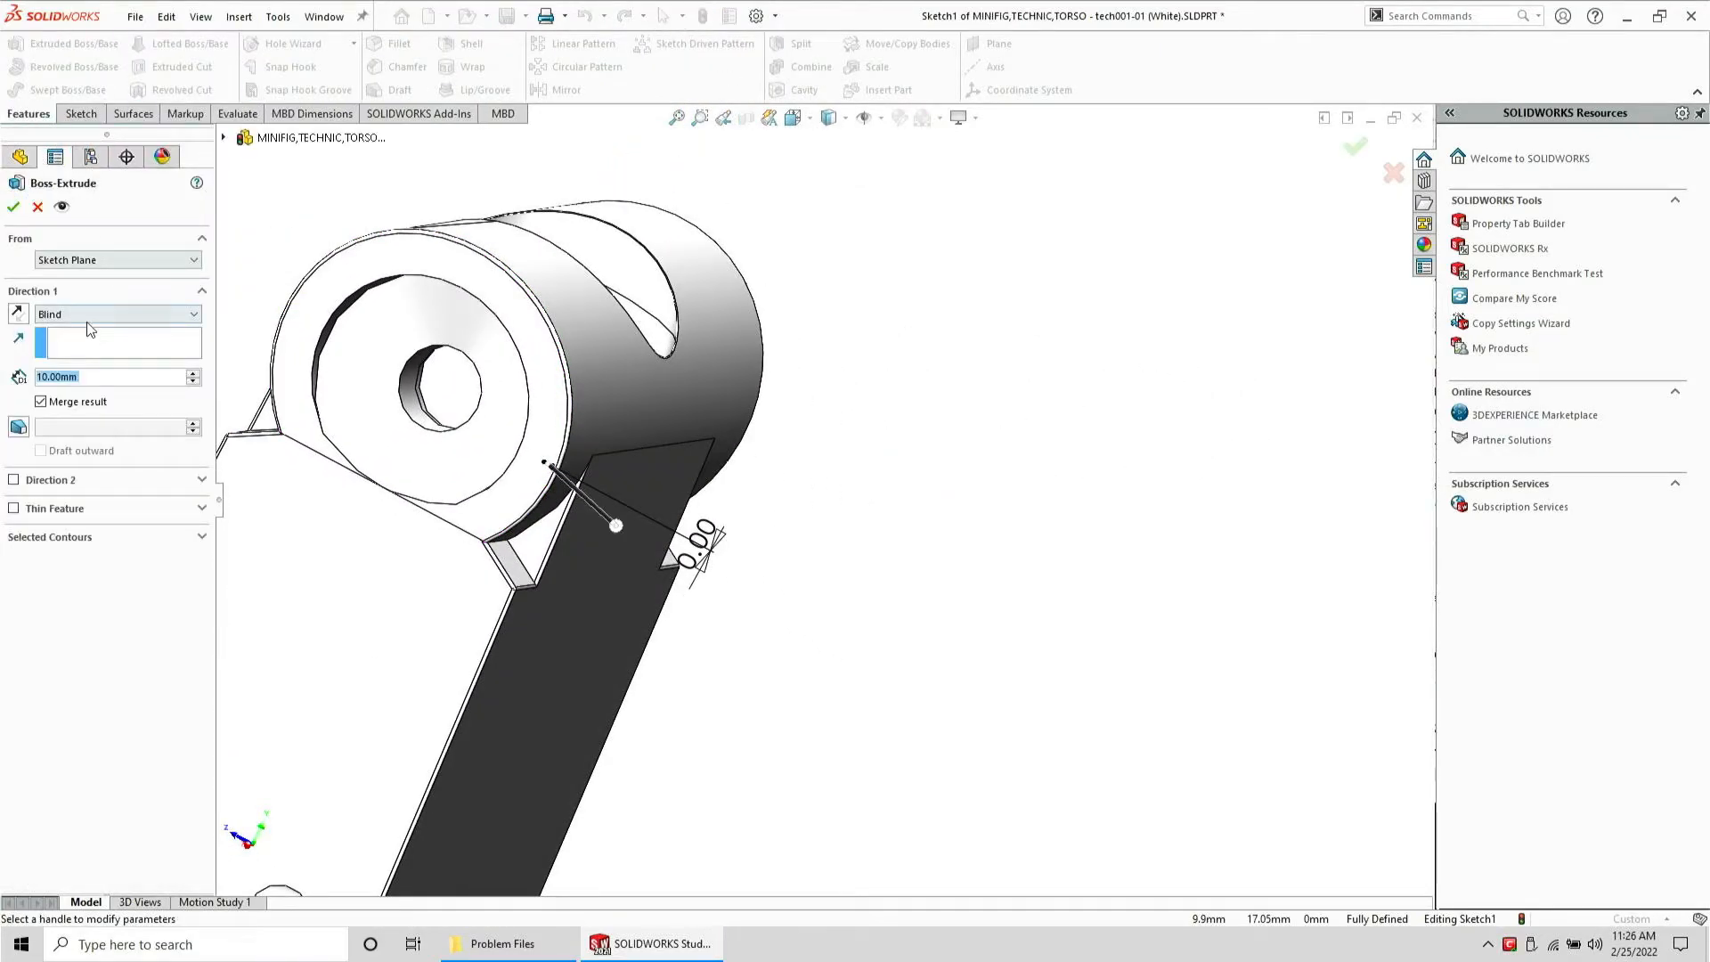
left_click(87, 325)
left_click(72, 385)
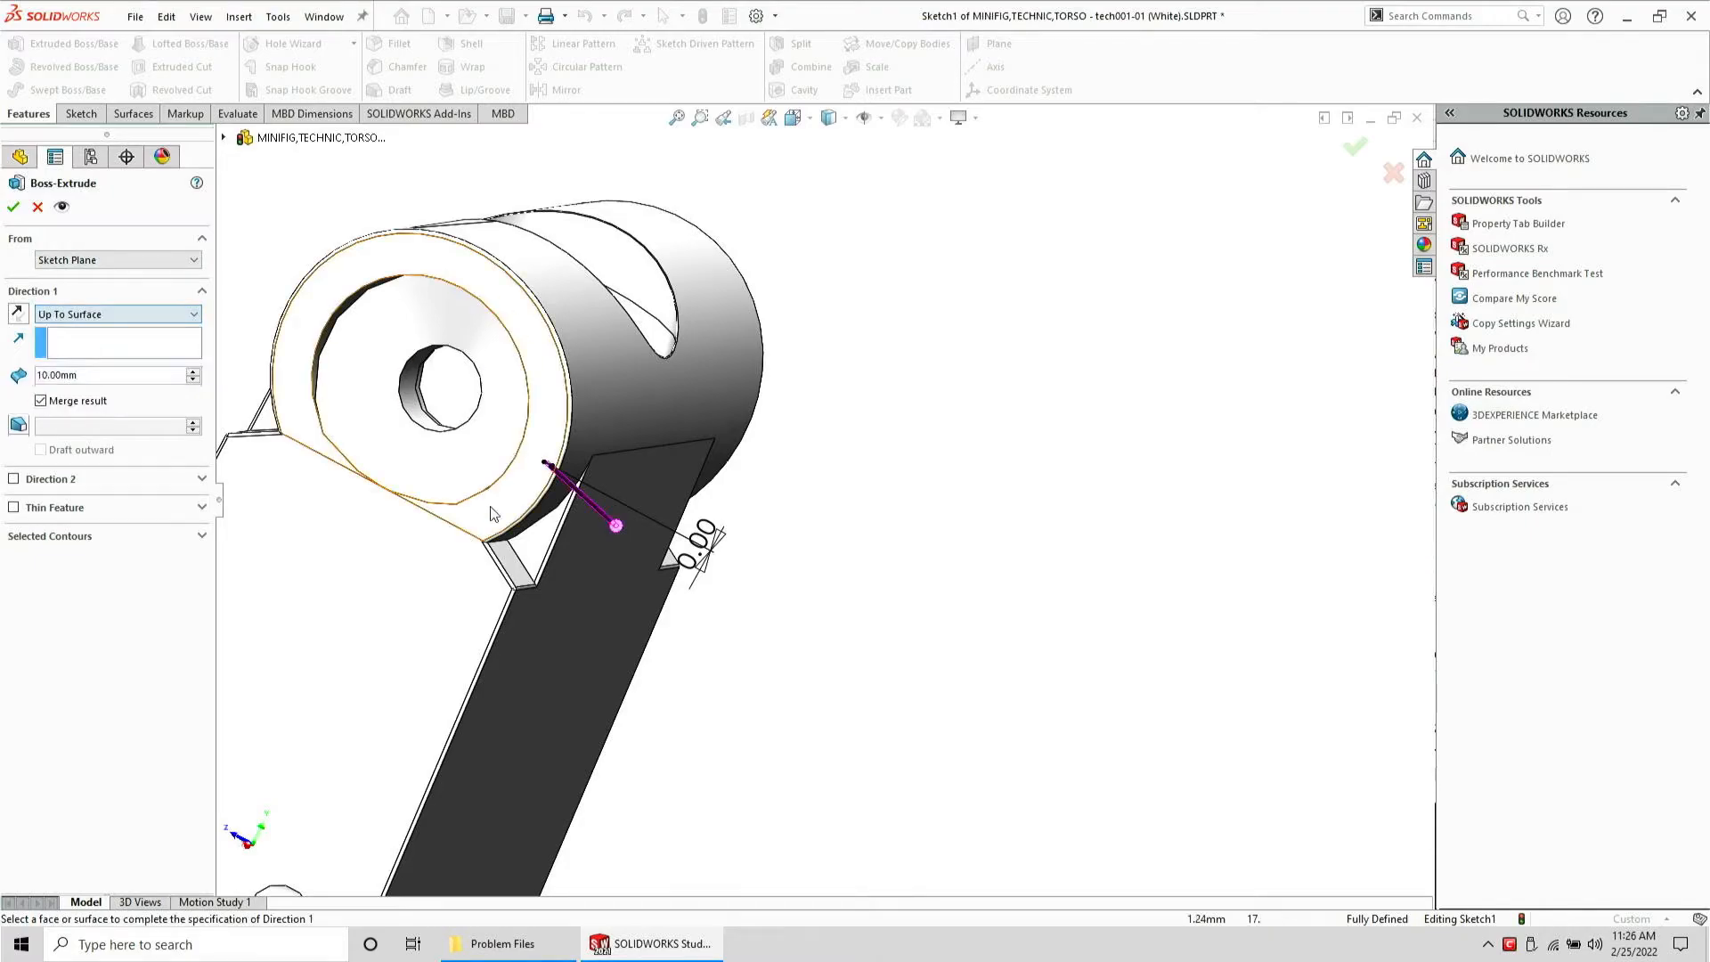
left_click(501, 521)
Set a torso block edge as the extrude direction and confirm the extrusion
middle_click_drag(503, 523, 207, 463)
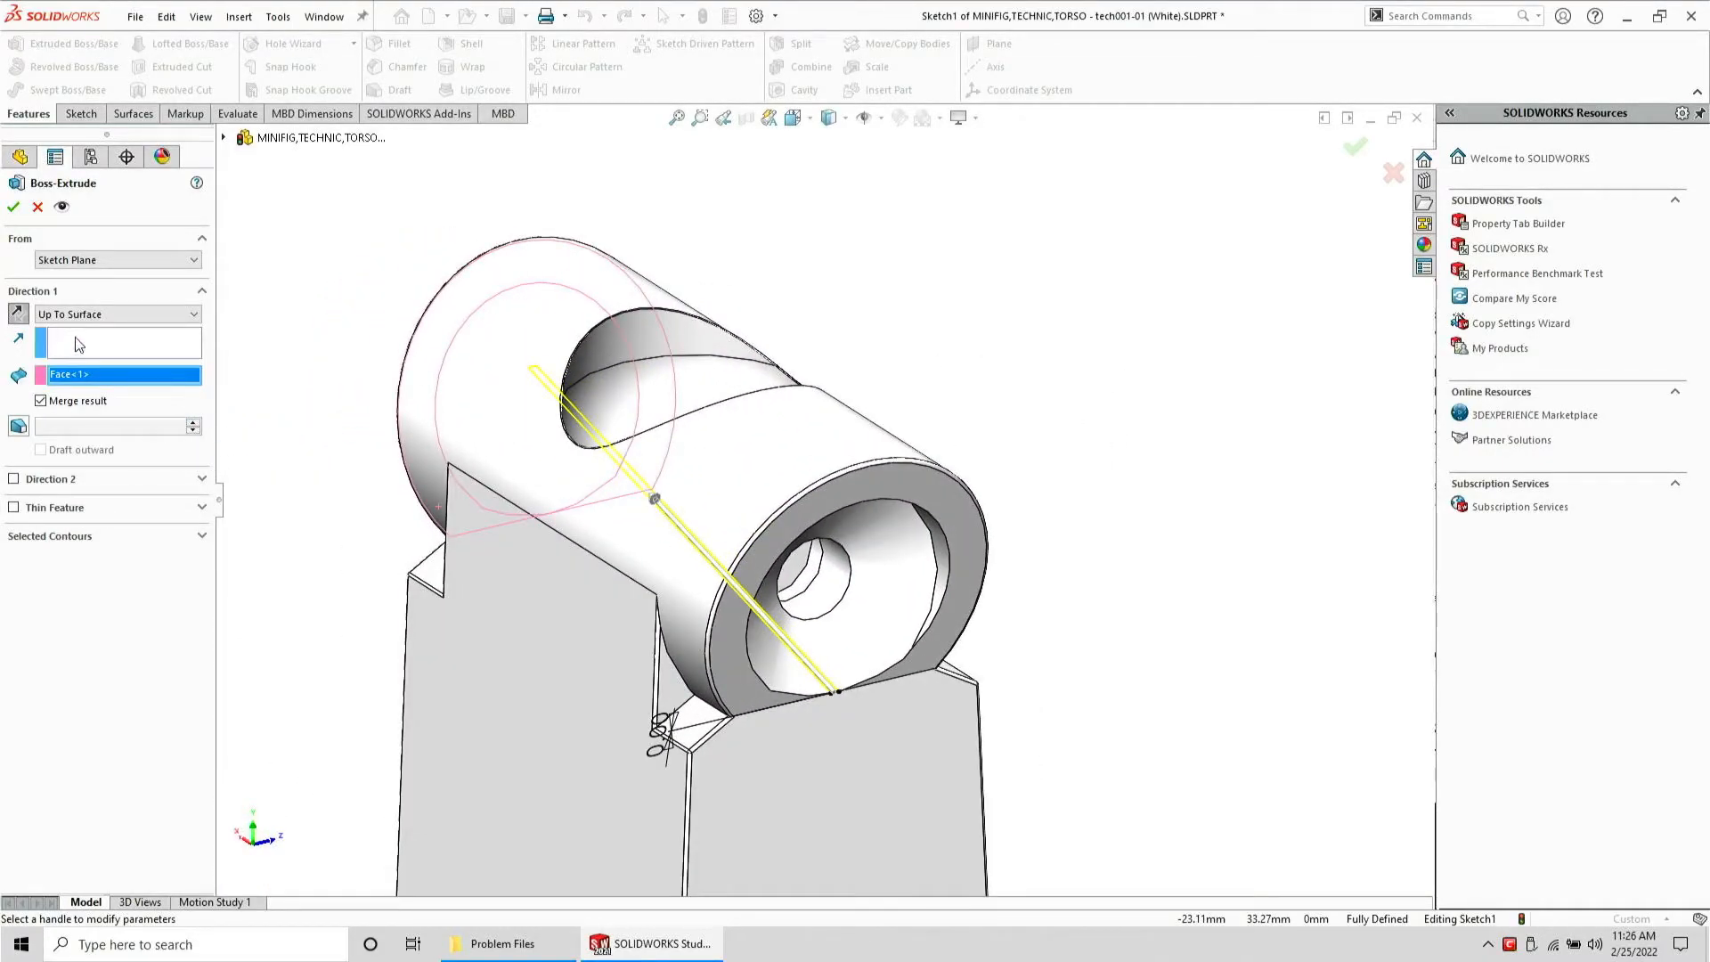
left_click(89, 313)
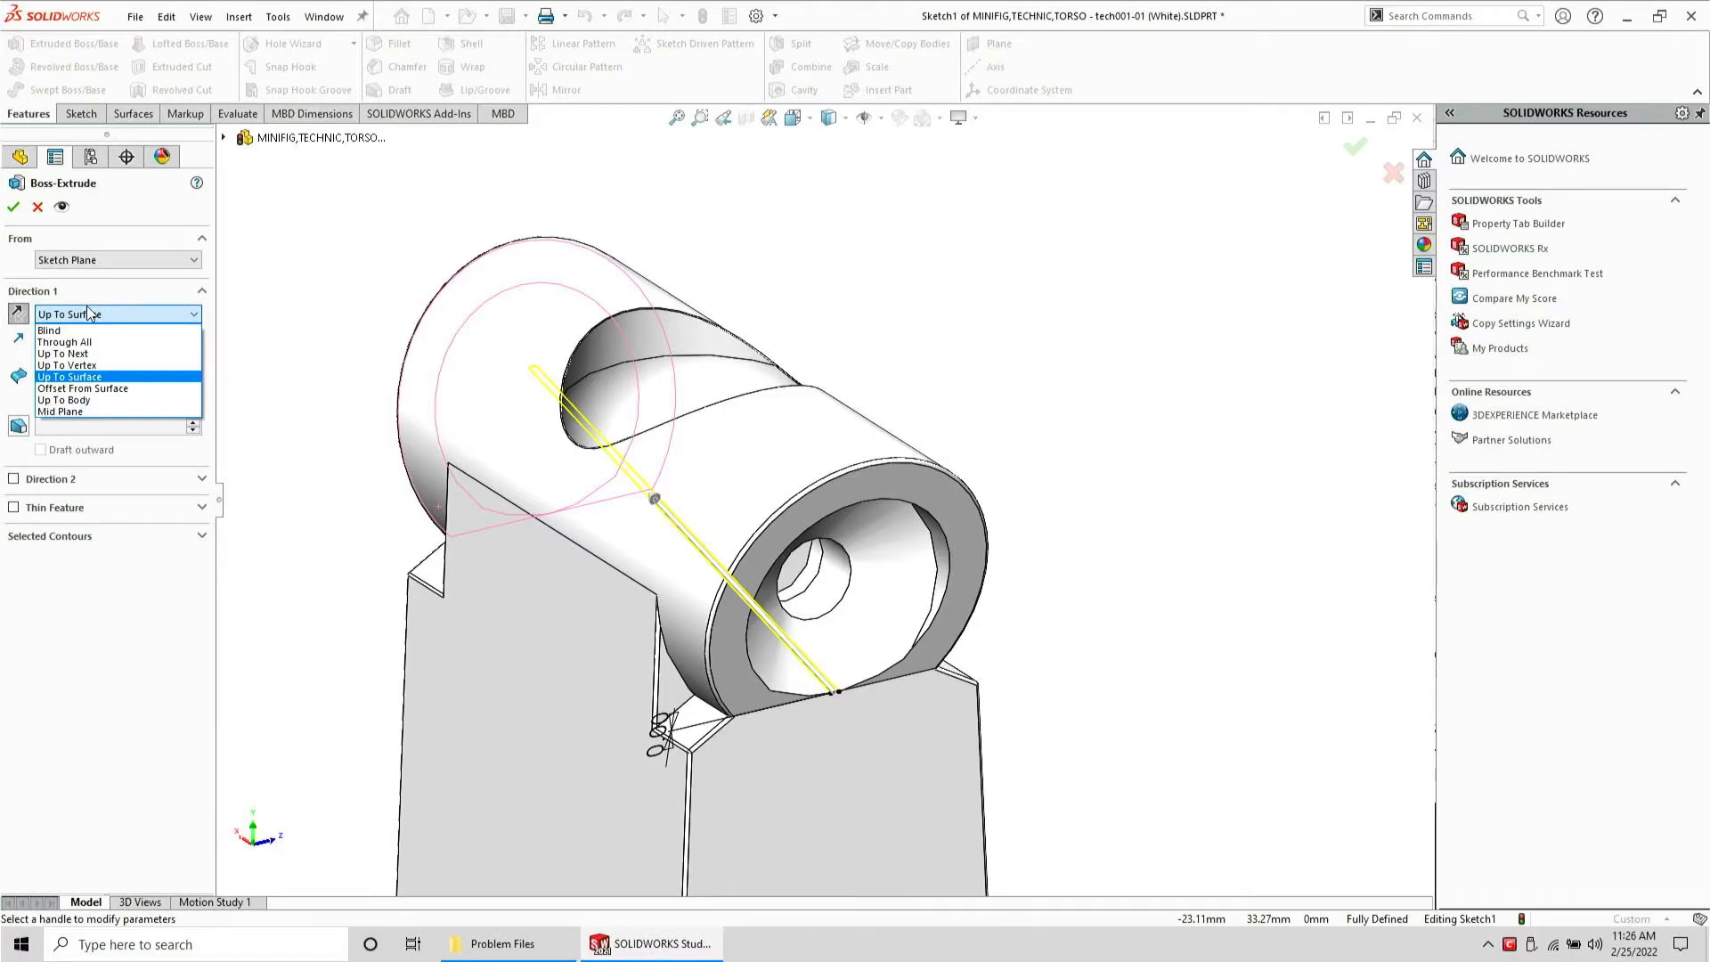
left_click(89, 313)
left_click(80, 345)
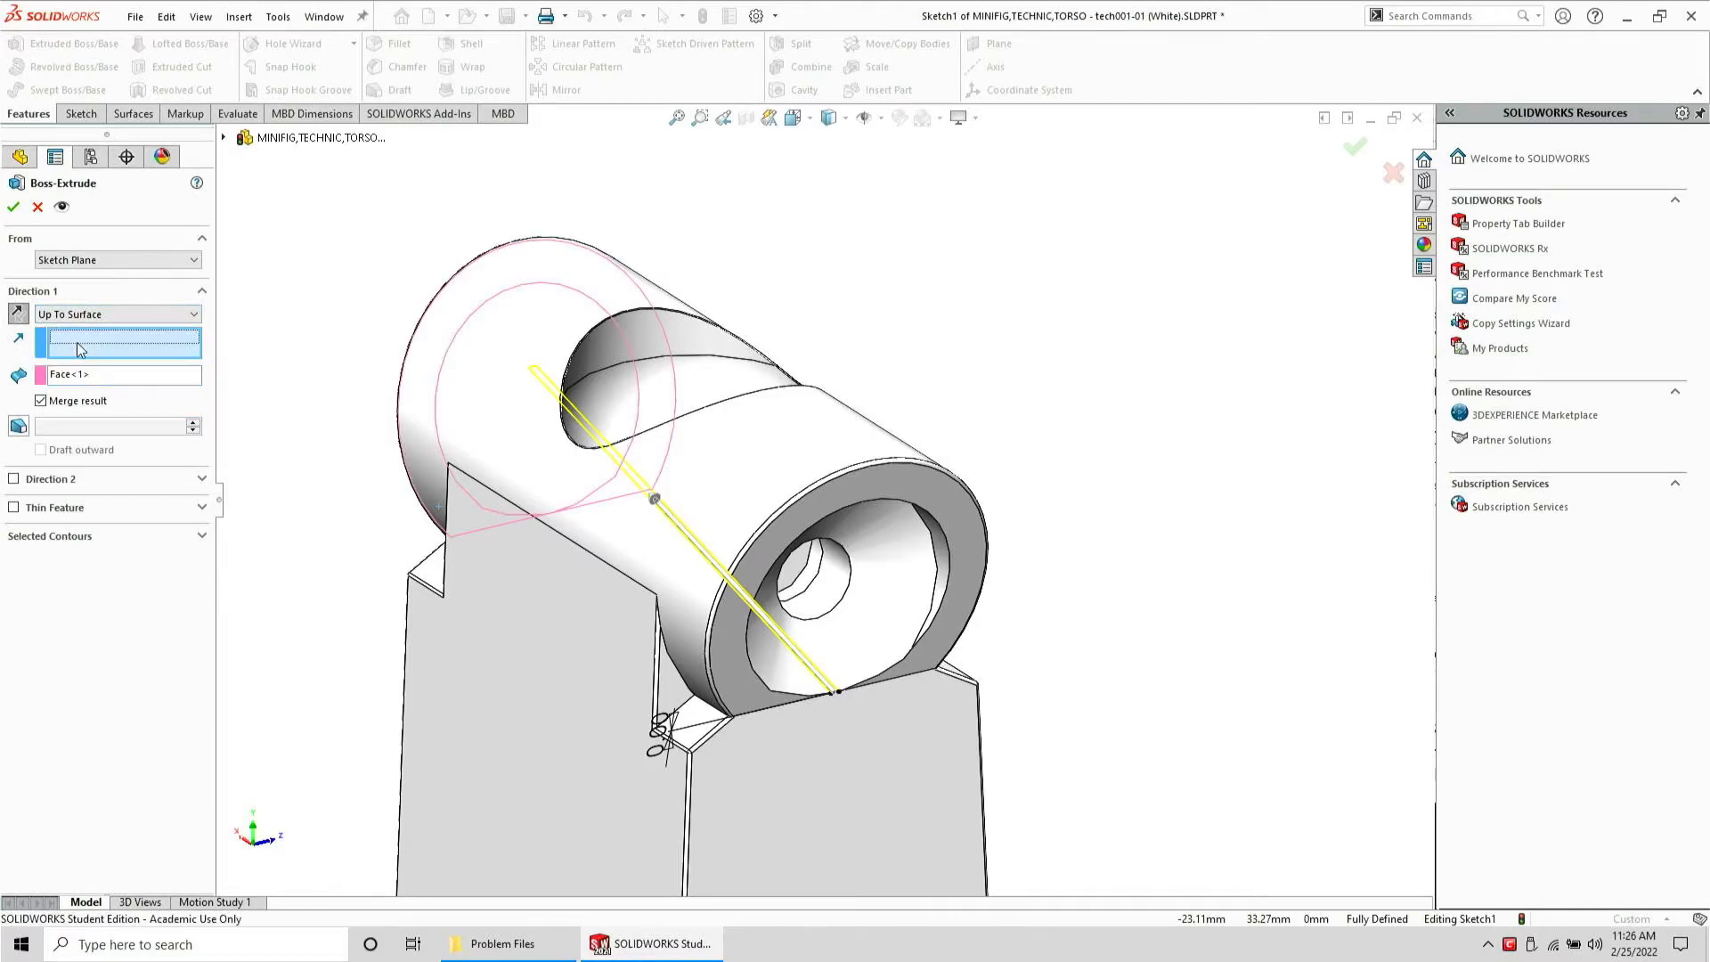
left_click(543, 529)
middle_click_drag(545, 529, 350, 496)
scroll(276, 516, "down", 5)
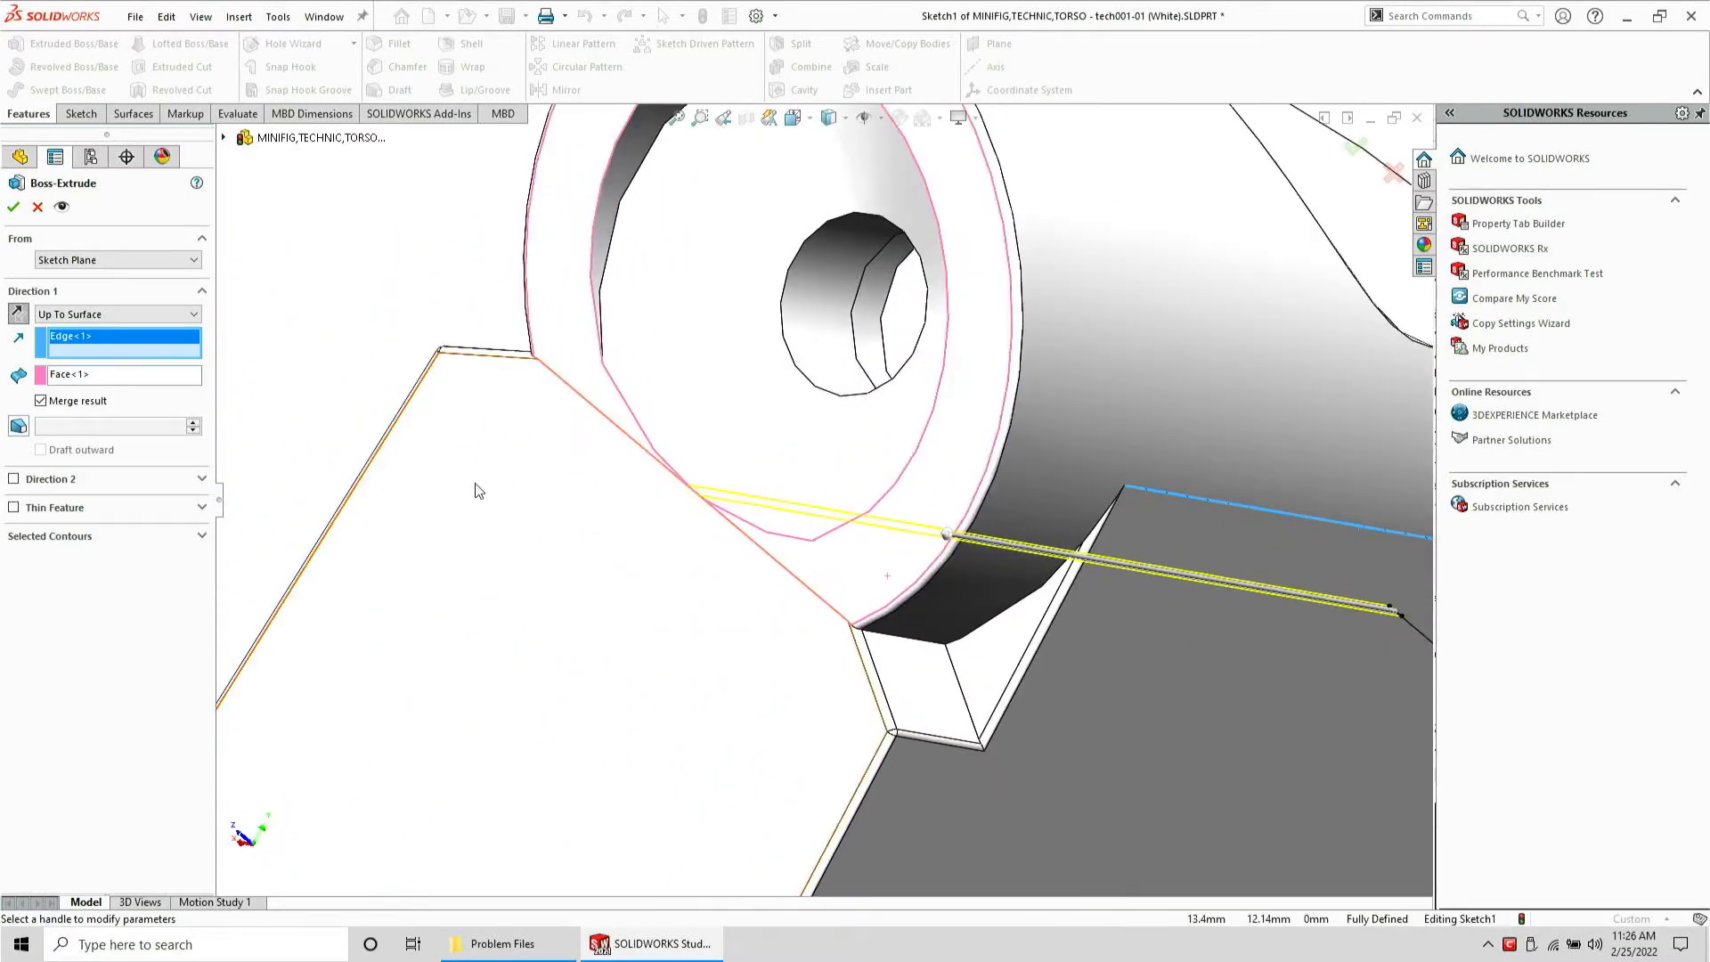
left_click(14, 208)
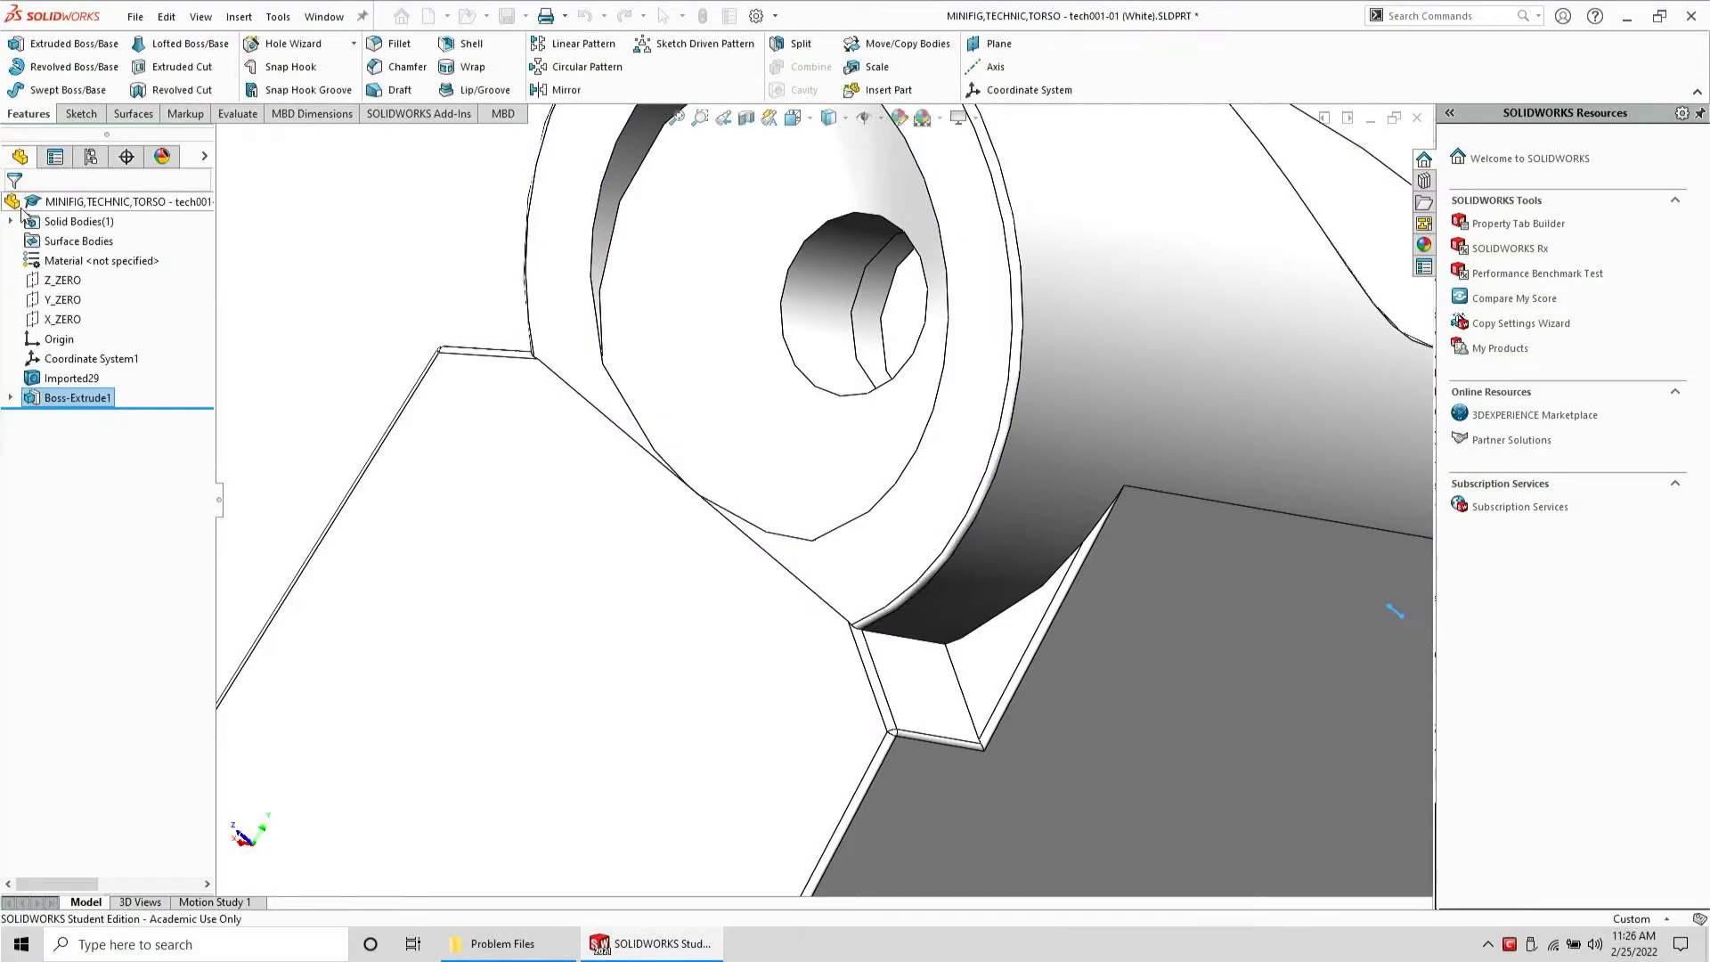
Edit the extrusion's sketch and set the rectangle's height dimension to 0.02 mm
scroll(733, 508, "down", 6)
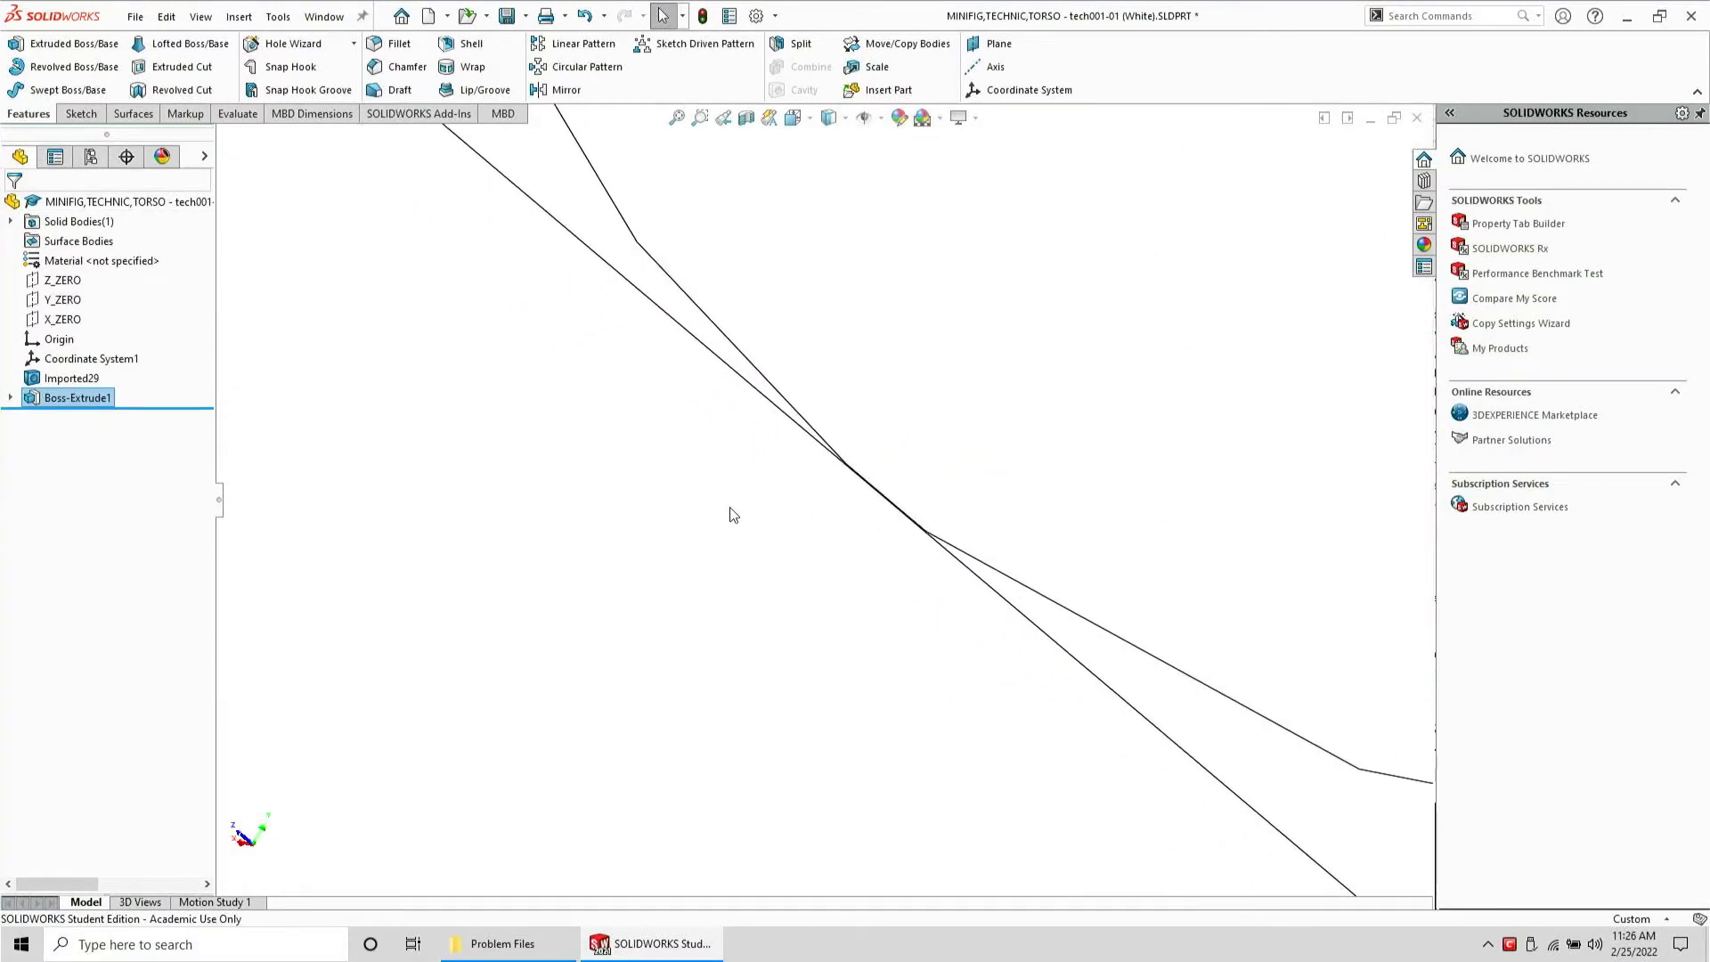
scroll(893, 556, "up", 10)
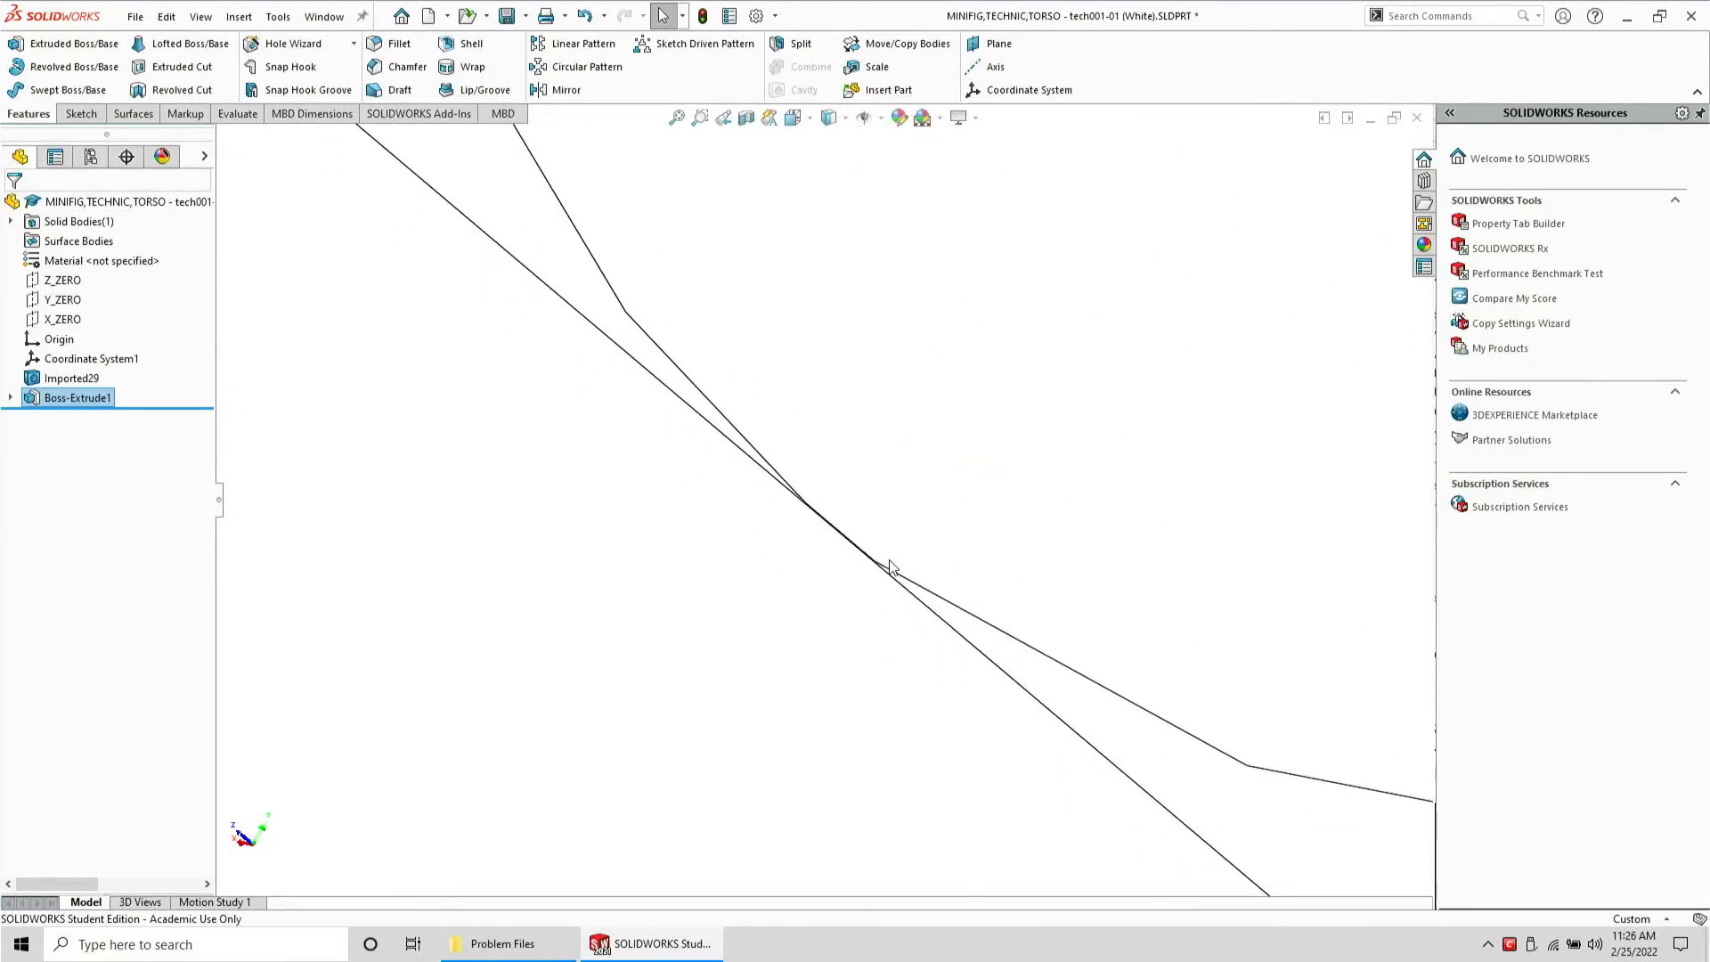
middle_click_drag(888, 559, 752, 401)
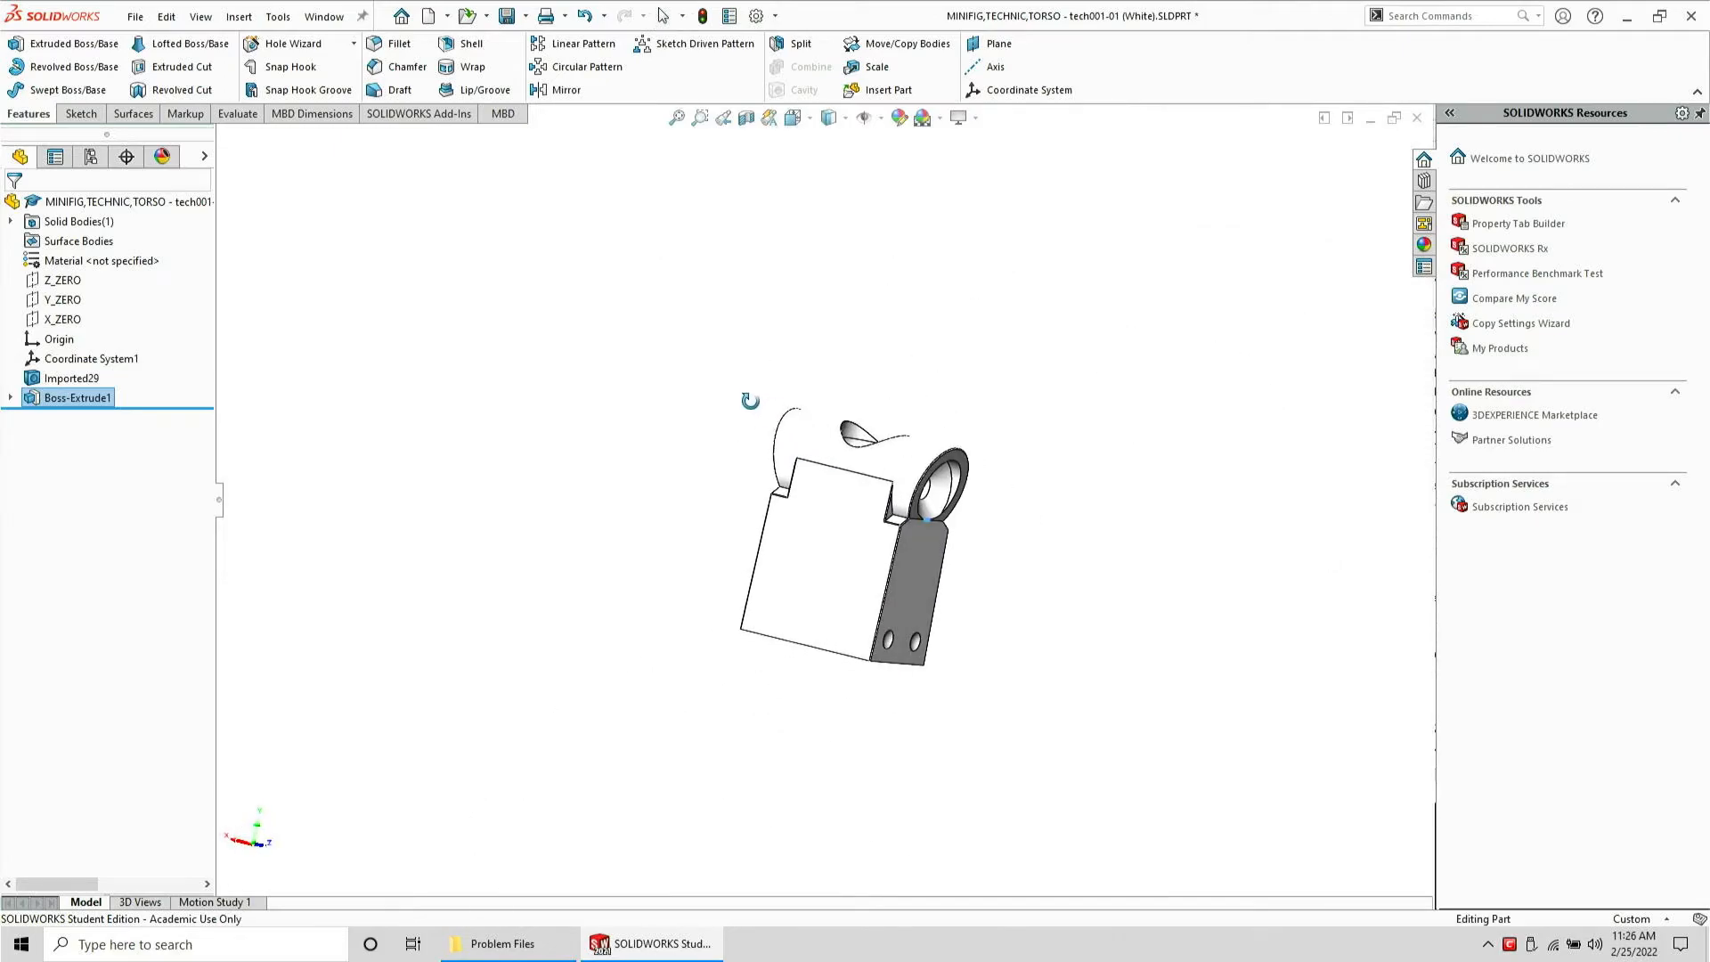
scroll(942, 517, "down", 7)
middle_click_drag(940, 524, 799, 565)
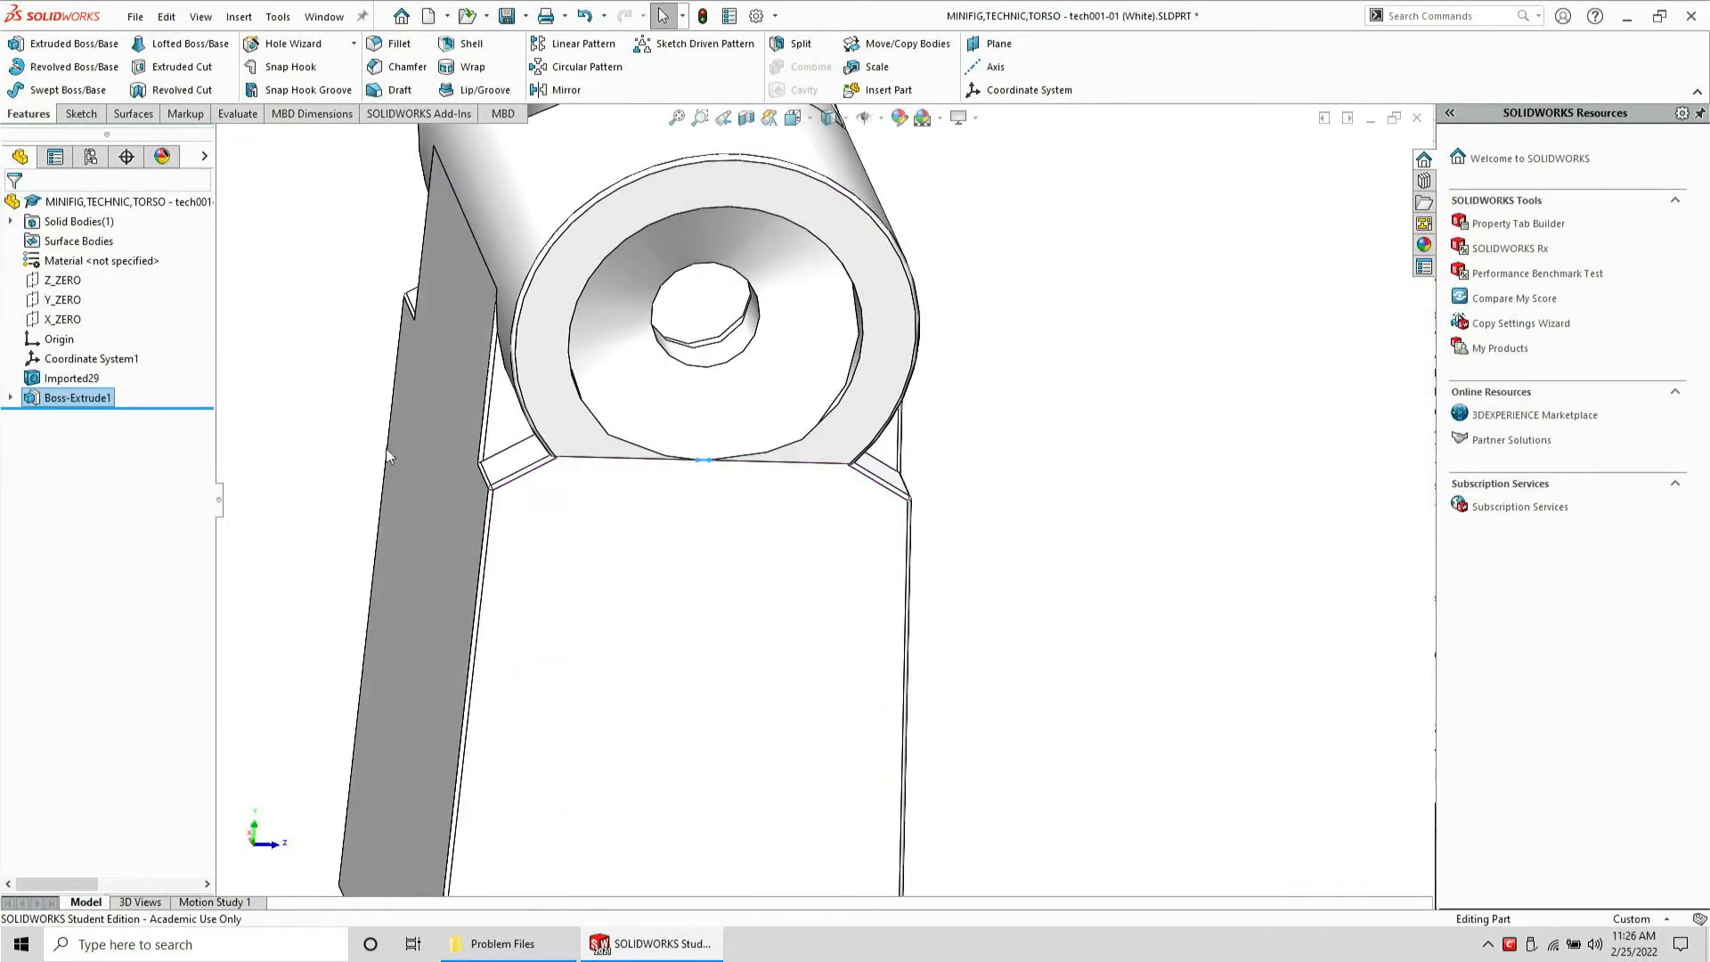
left_click(76, 397)
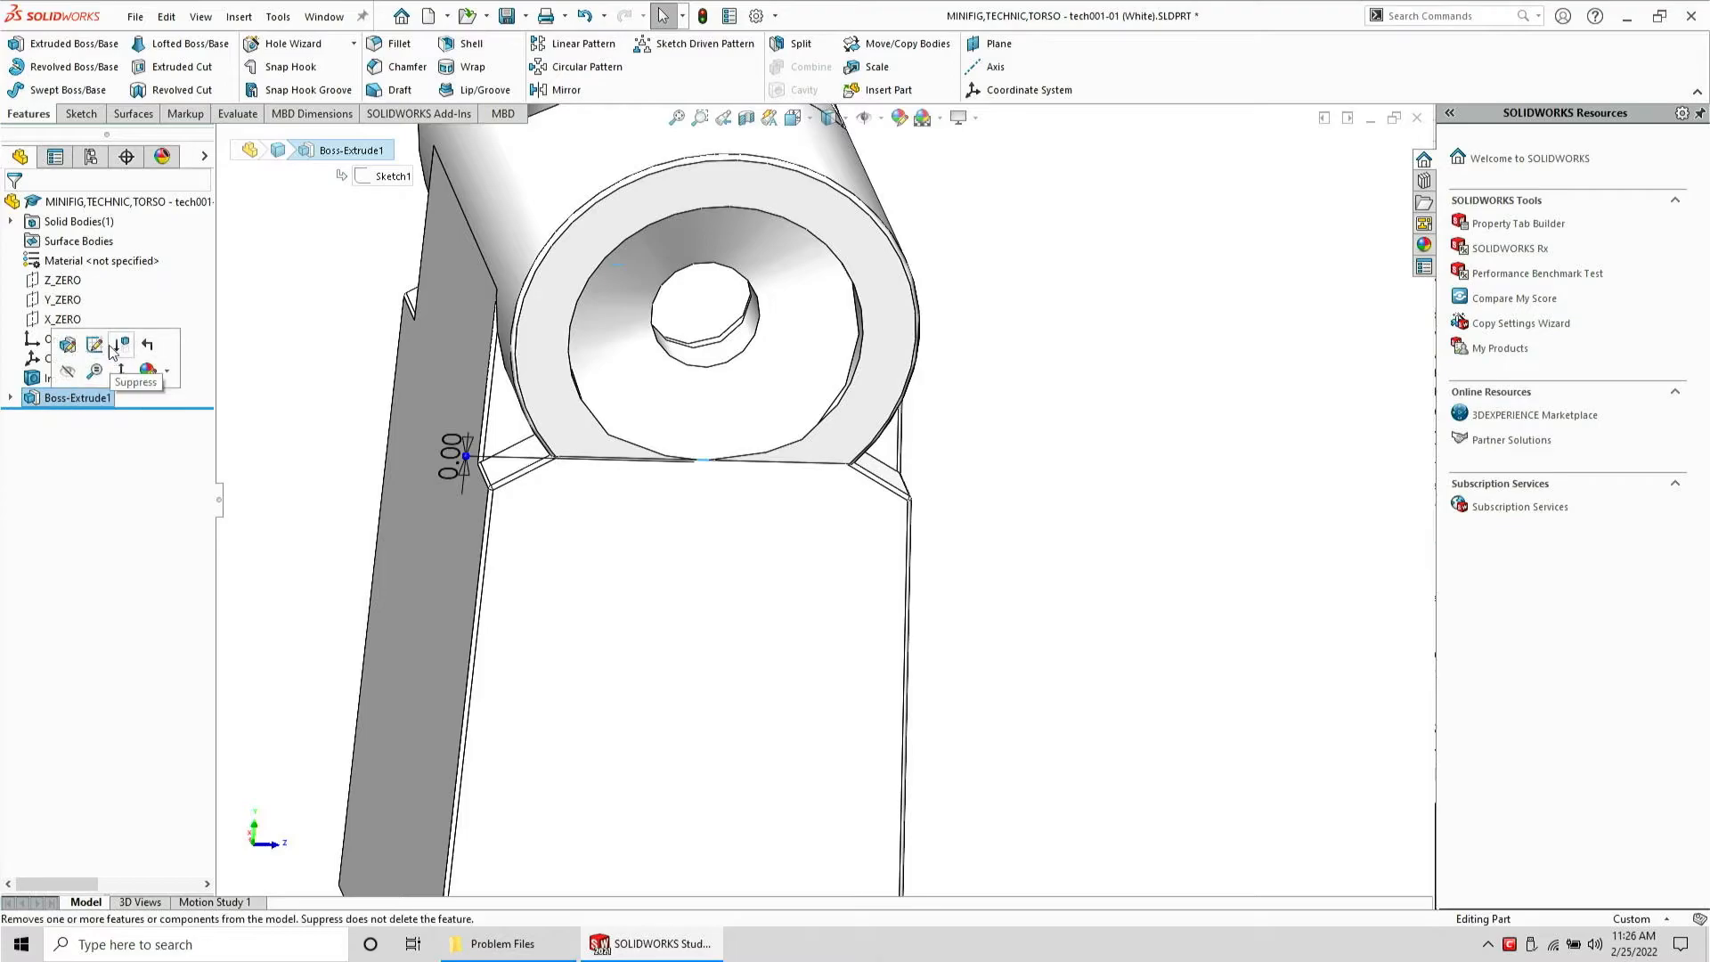
left_click(96, 344)
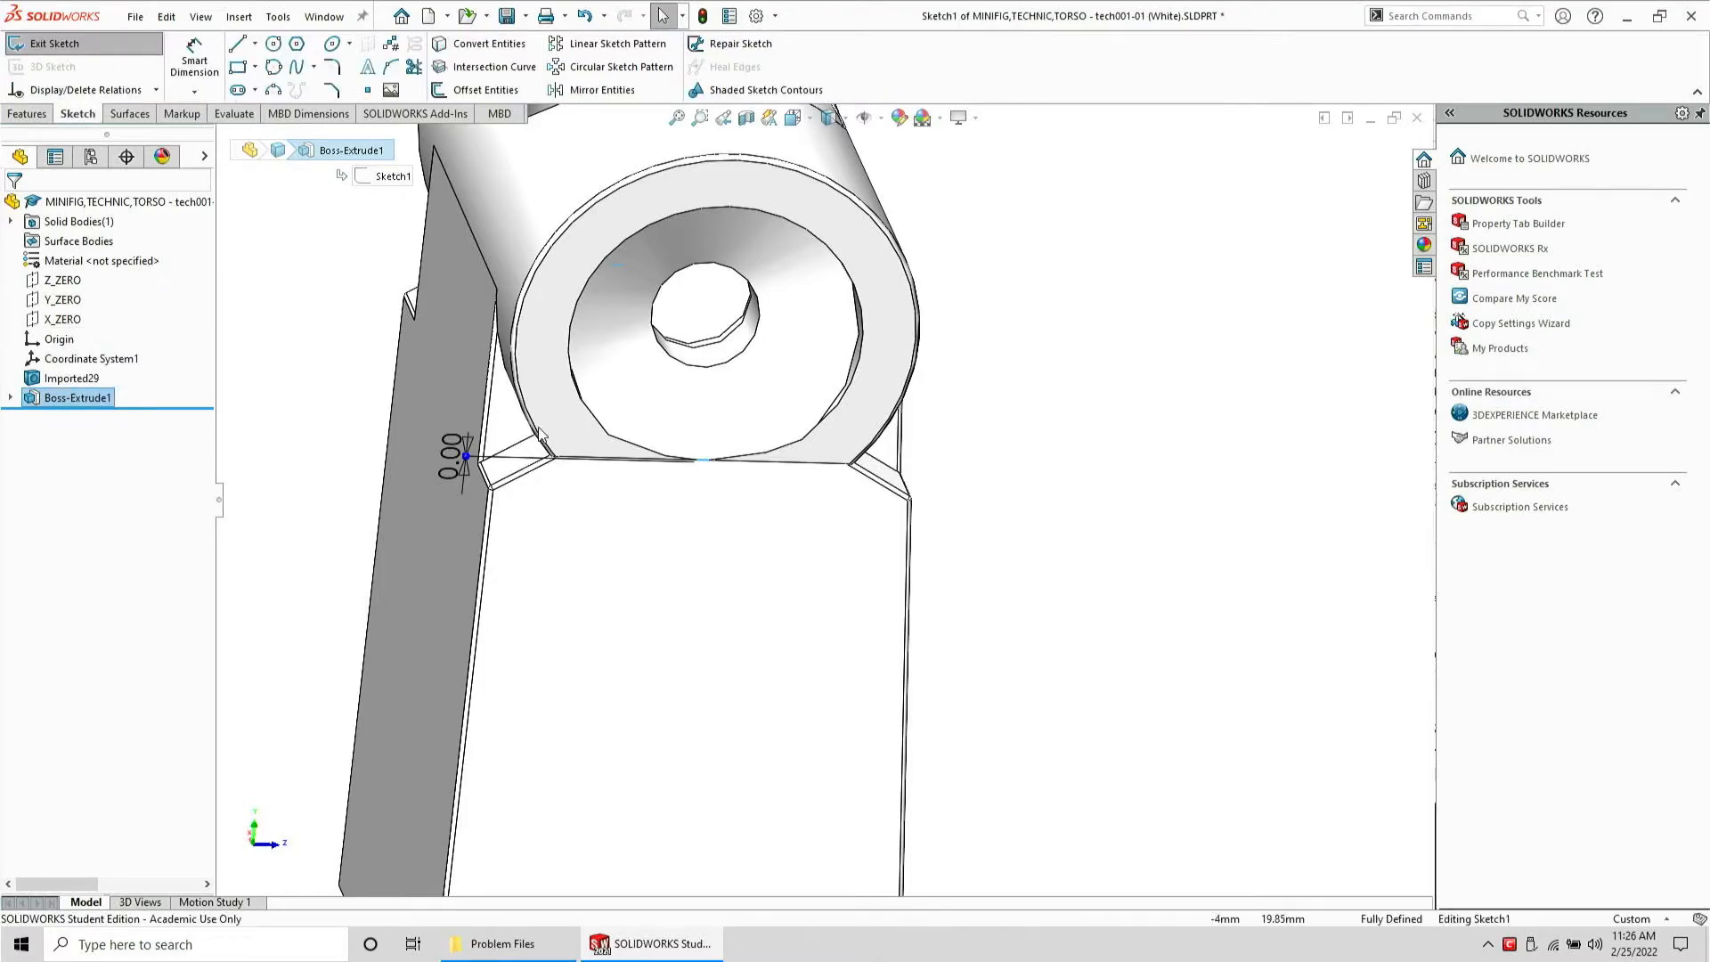
double_click(456, 457)
type(".02")
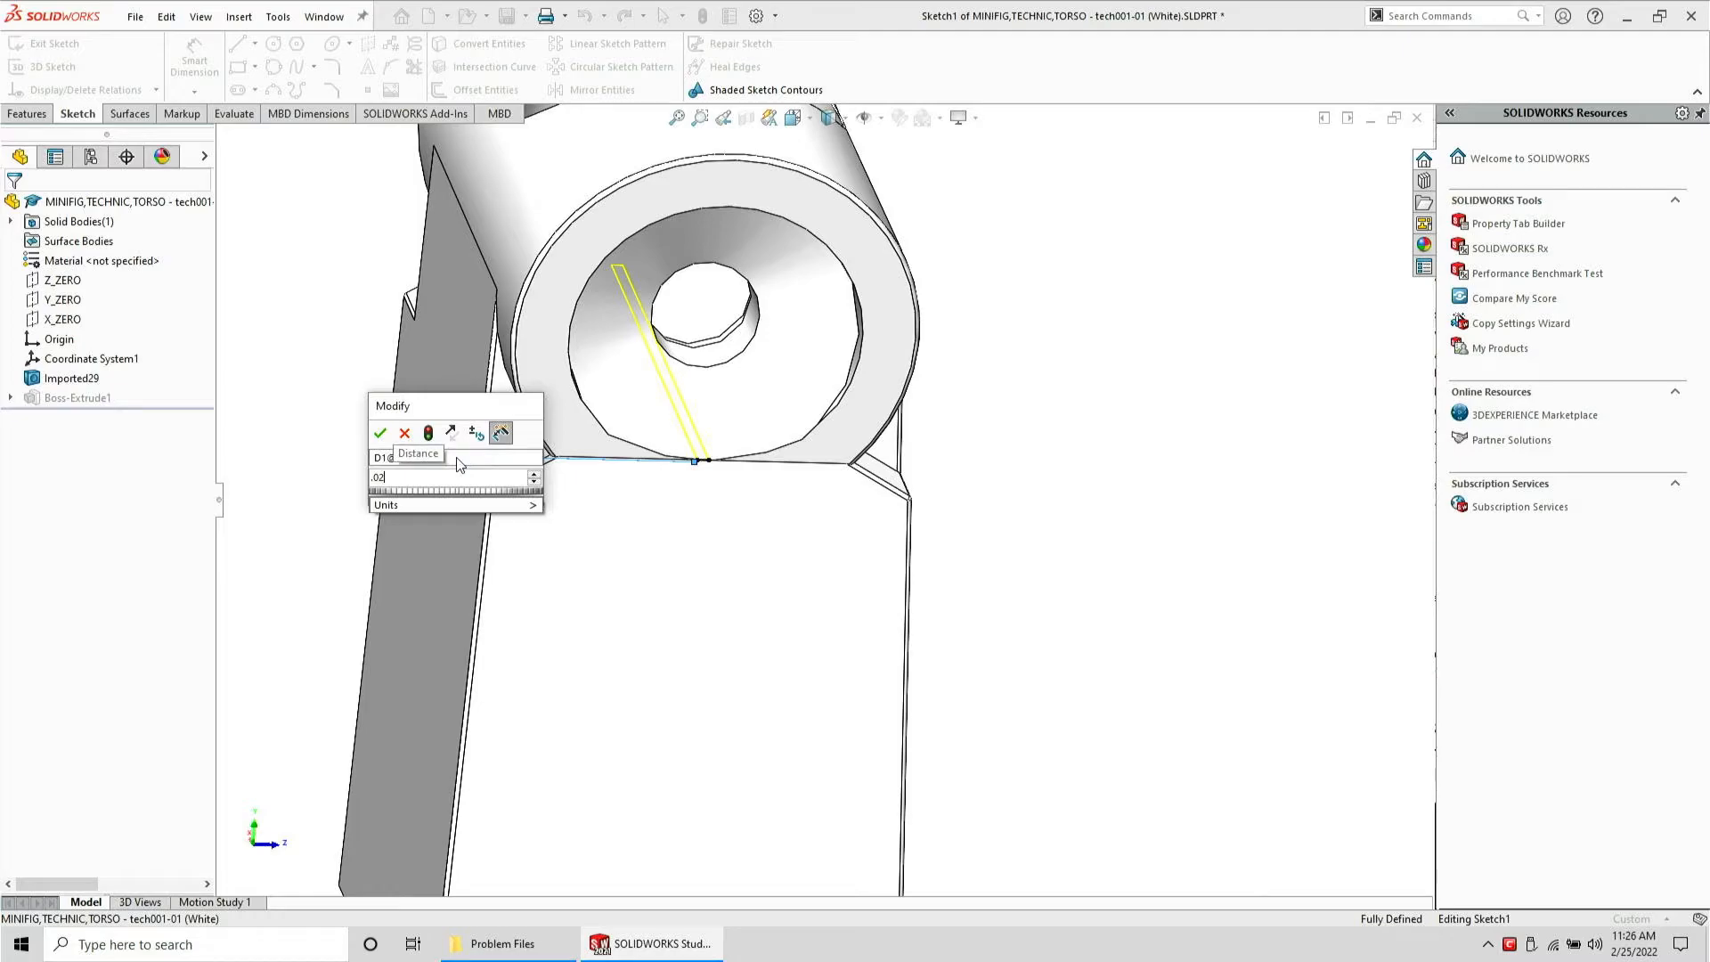
key("Return")
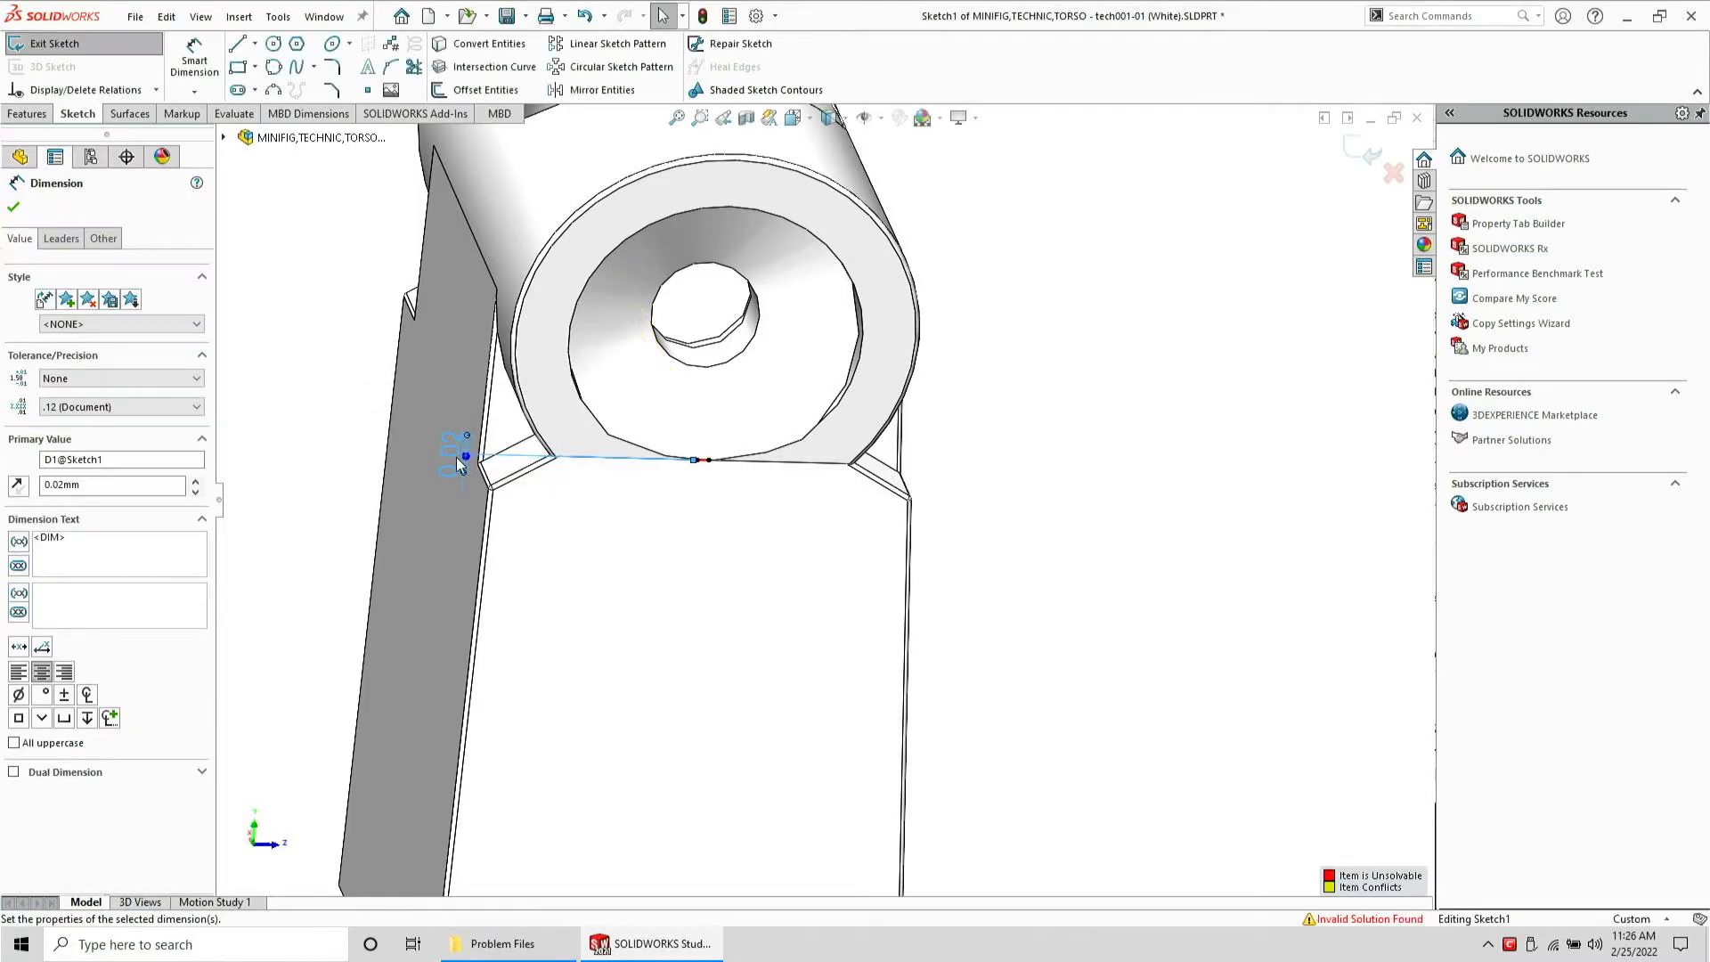
Drag the rectangle's corner point along the boss edge to resolve the sketch's invalid solution
scroll(688, 457, "down", 5)
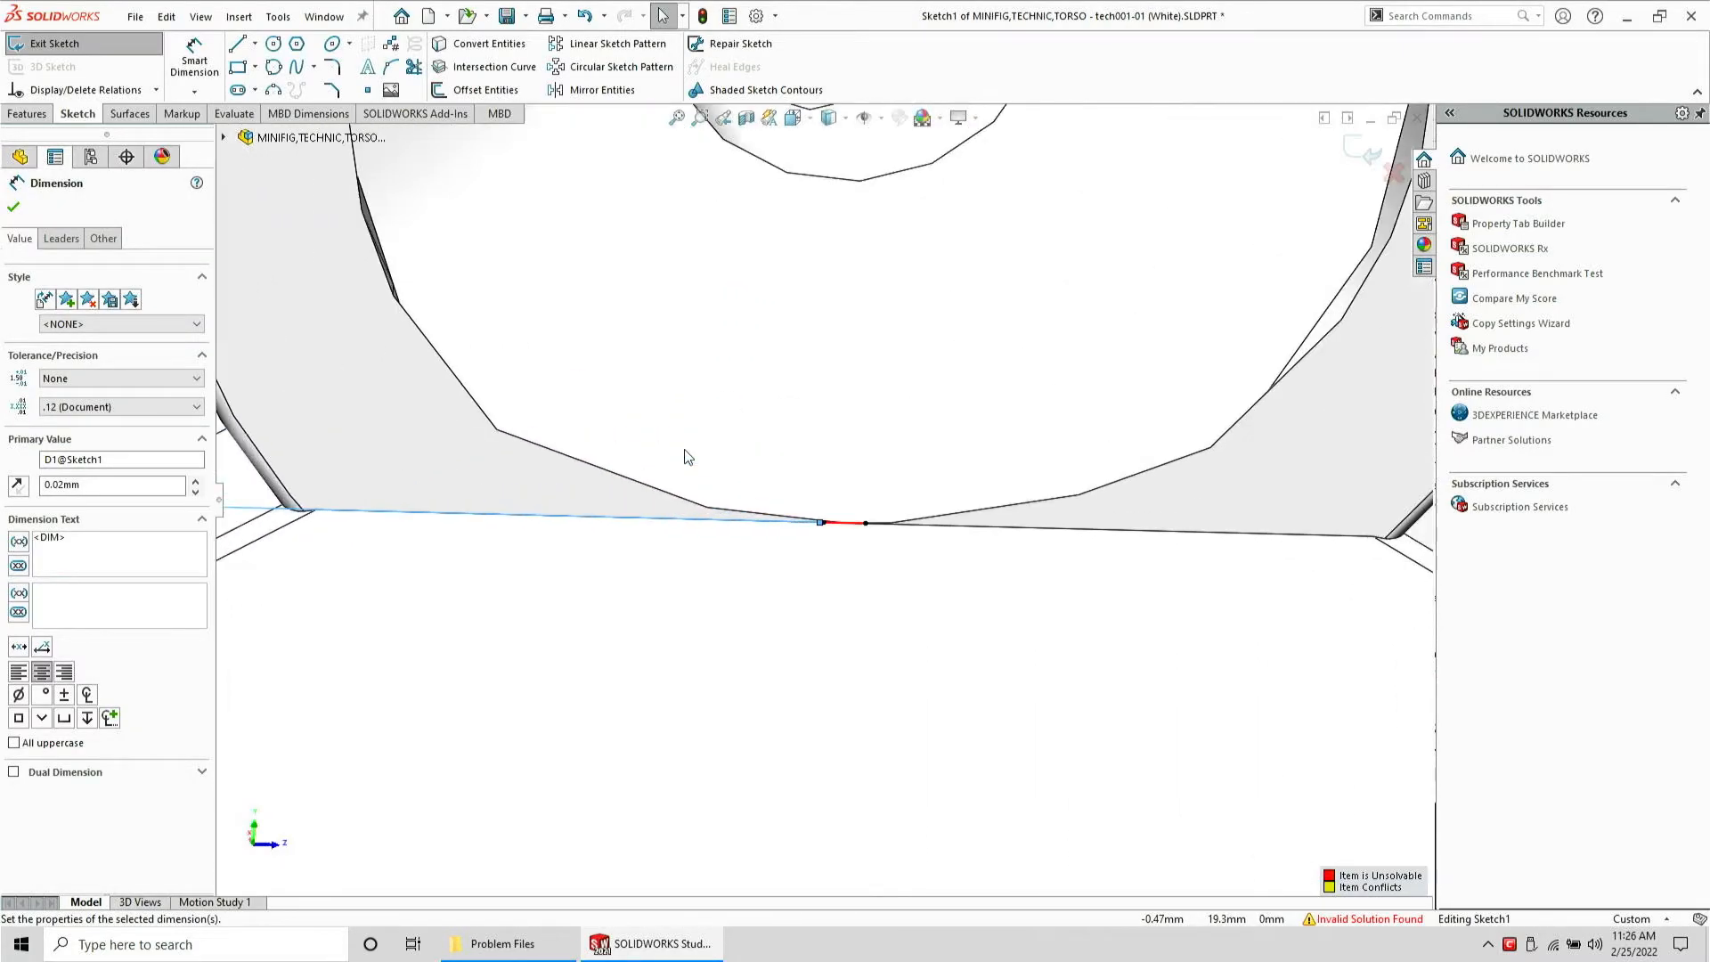
scroll(739, 499, "up", 4)
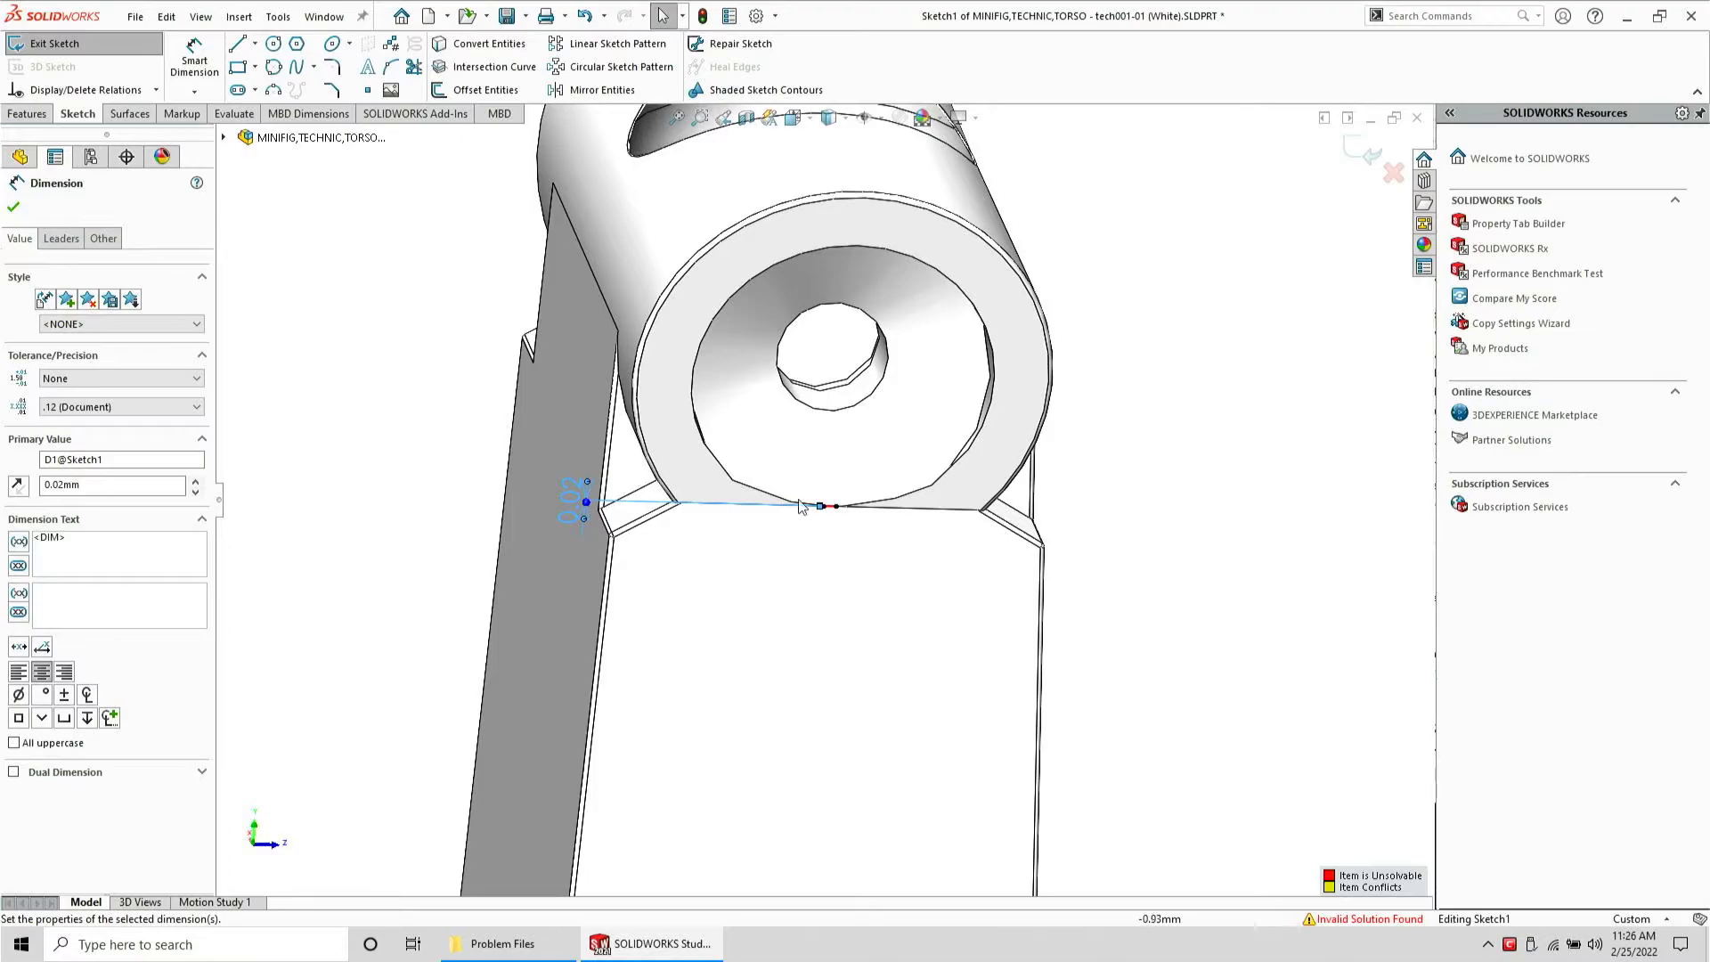
scroll(843, 518, "down", 2)
scroll(843, 518, "down", 4)
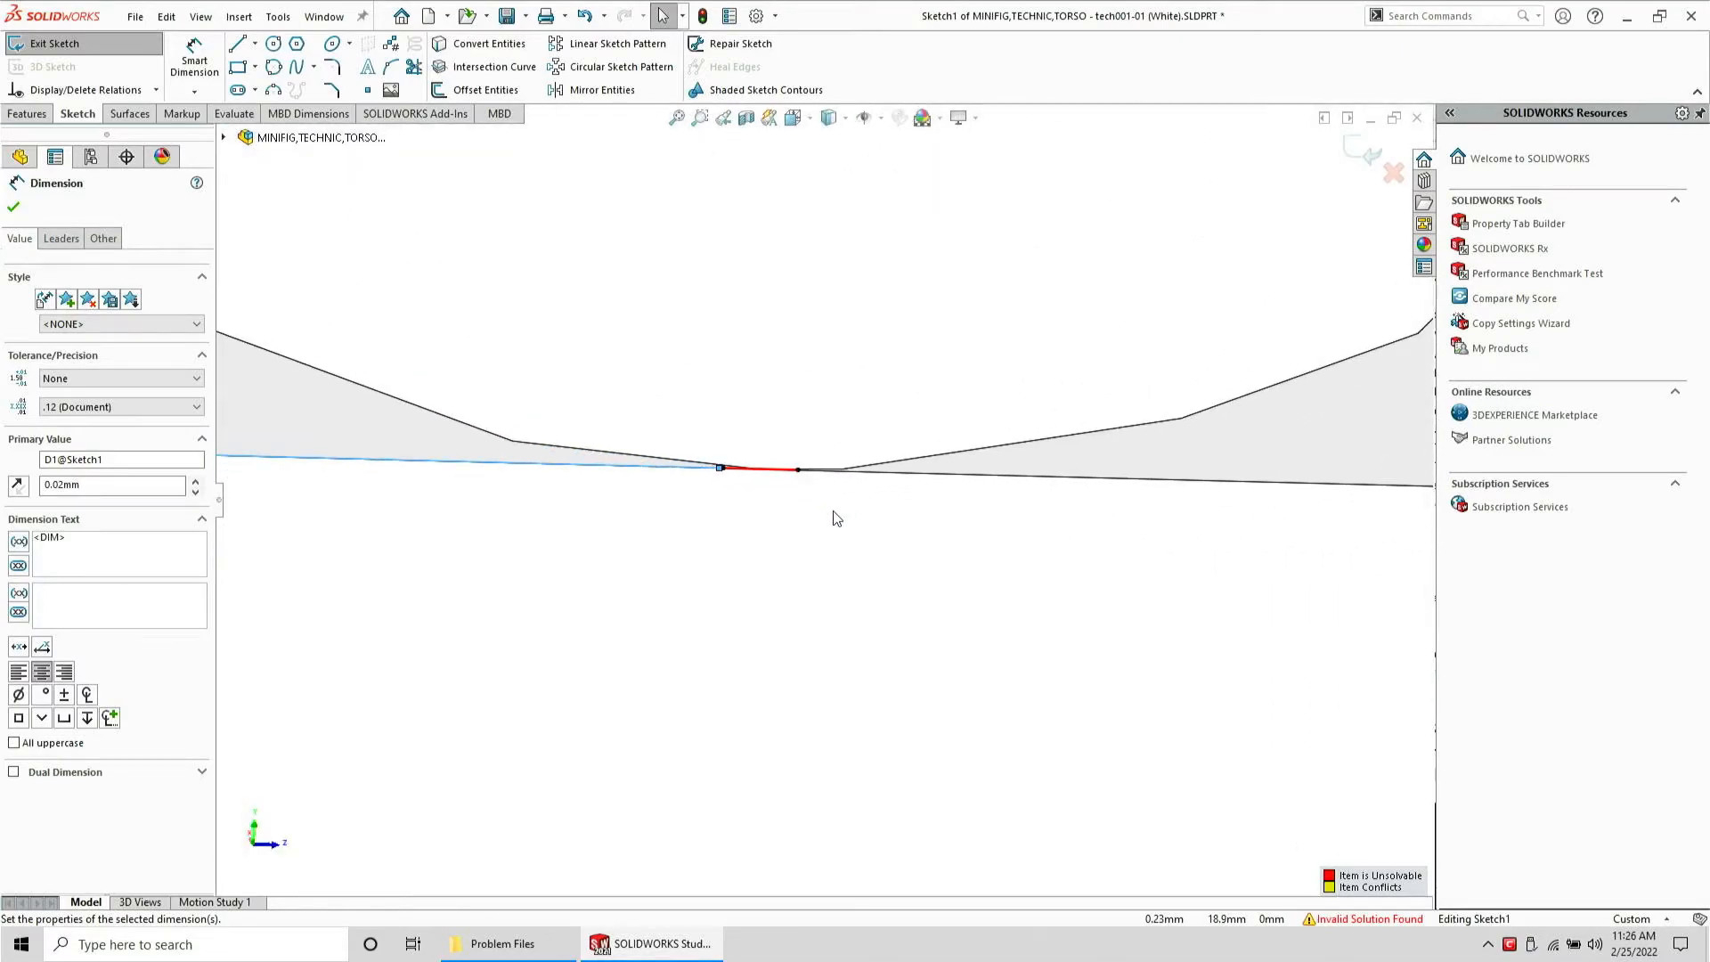
left_click(797, 474)
left_click_drag(985, 409, 985, 410)
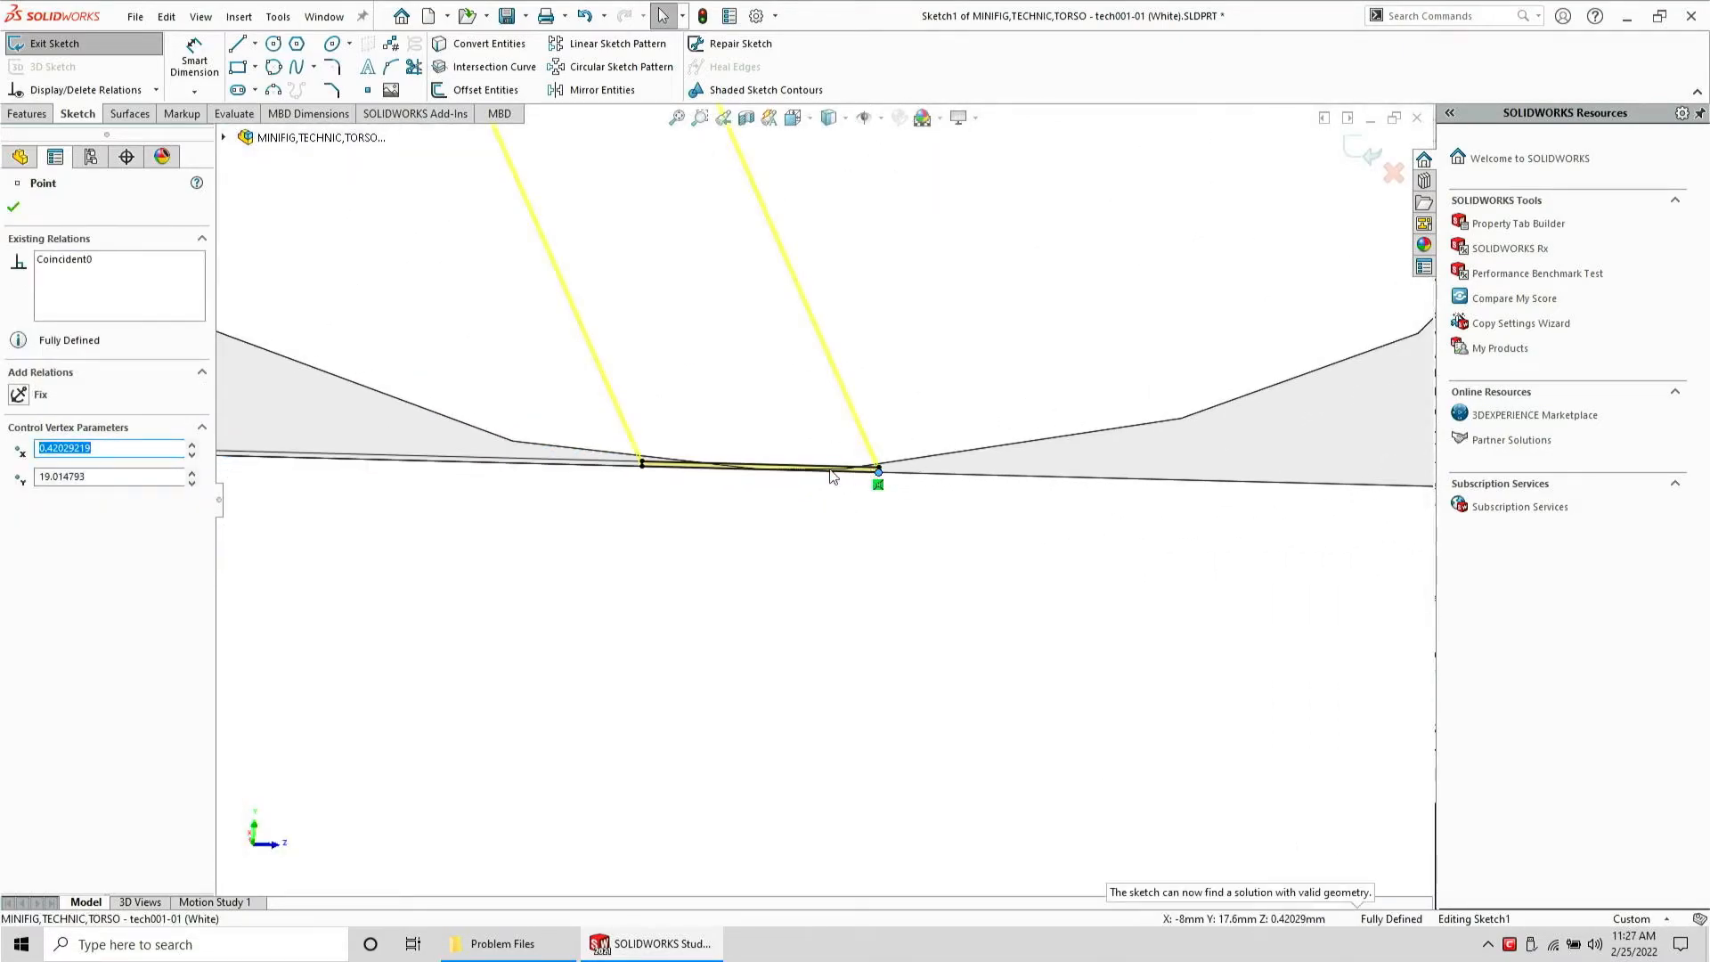
scroll(830, 468, "up", 8)
scroll(823, 469, "up", 2)
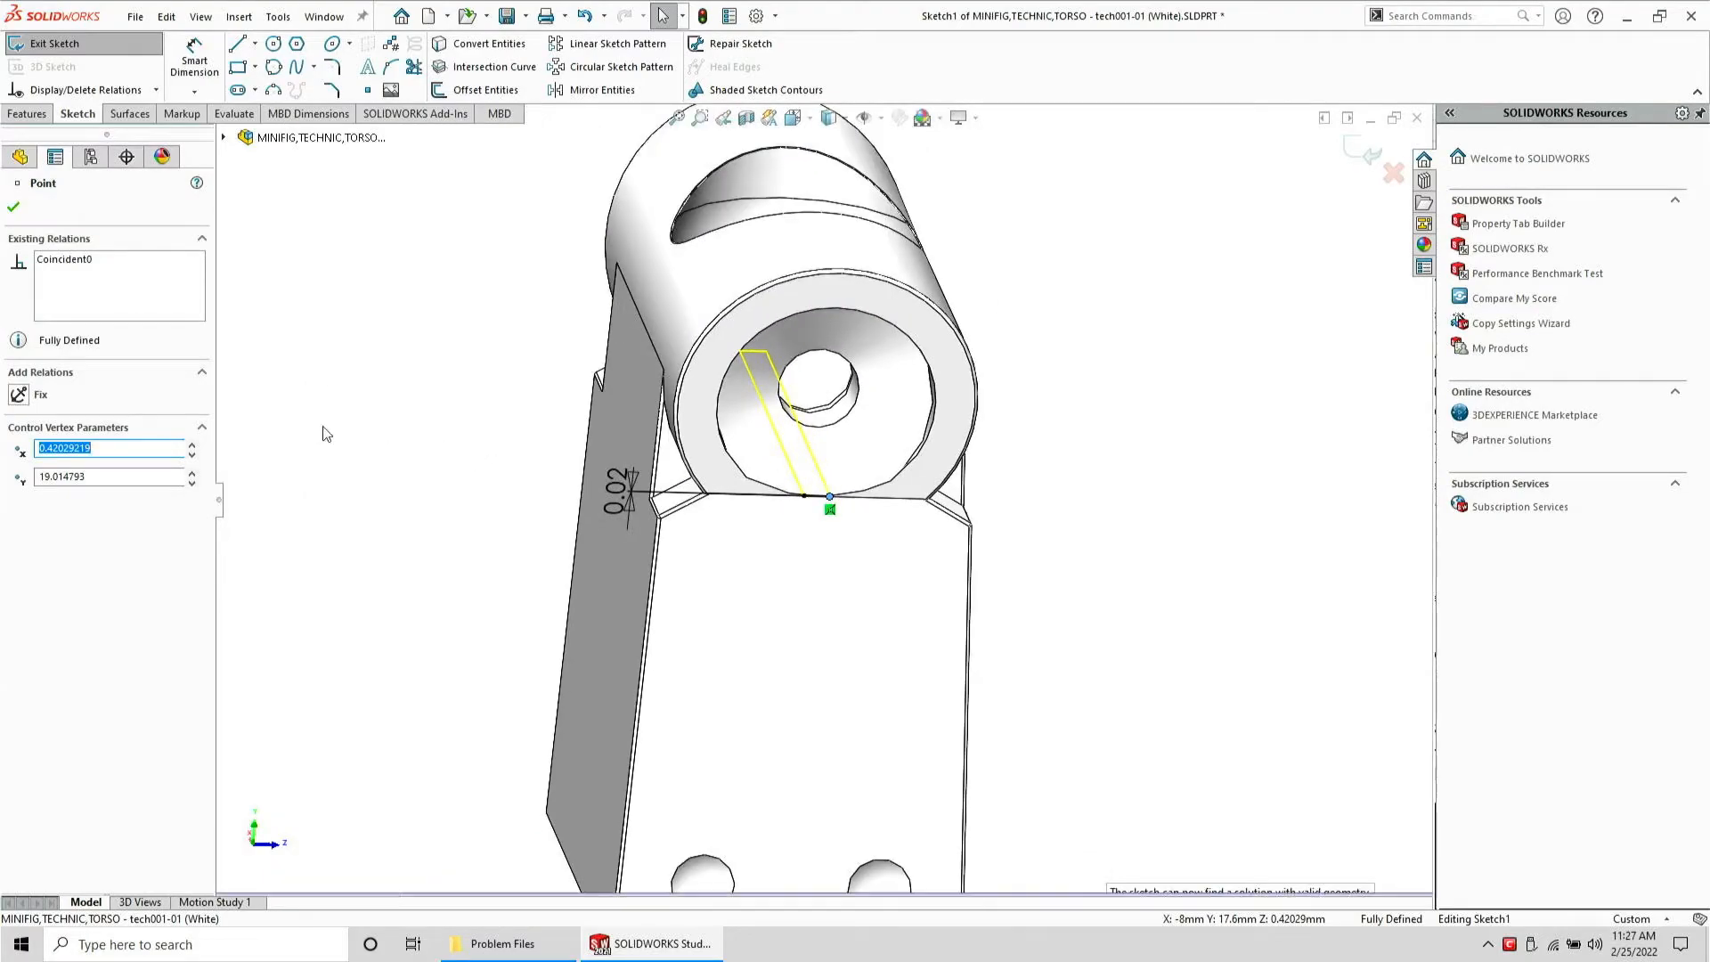
left_click(297, 299)
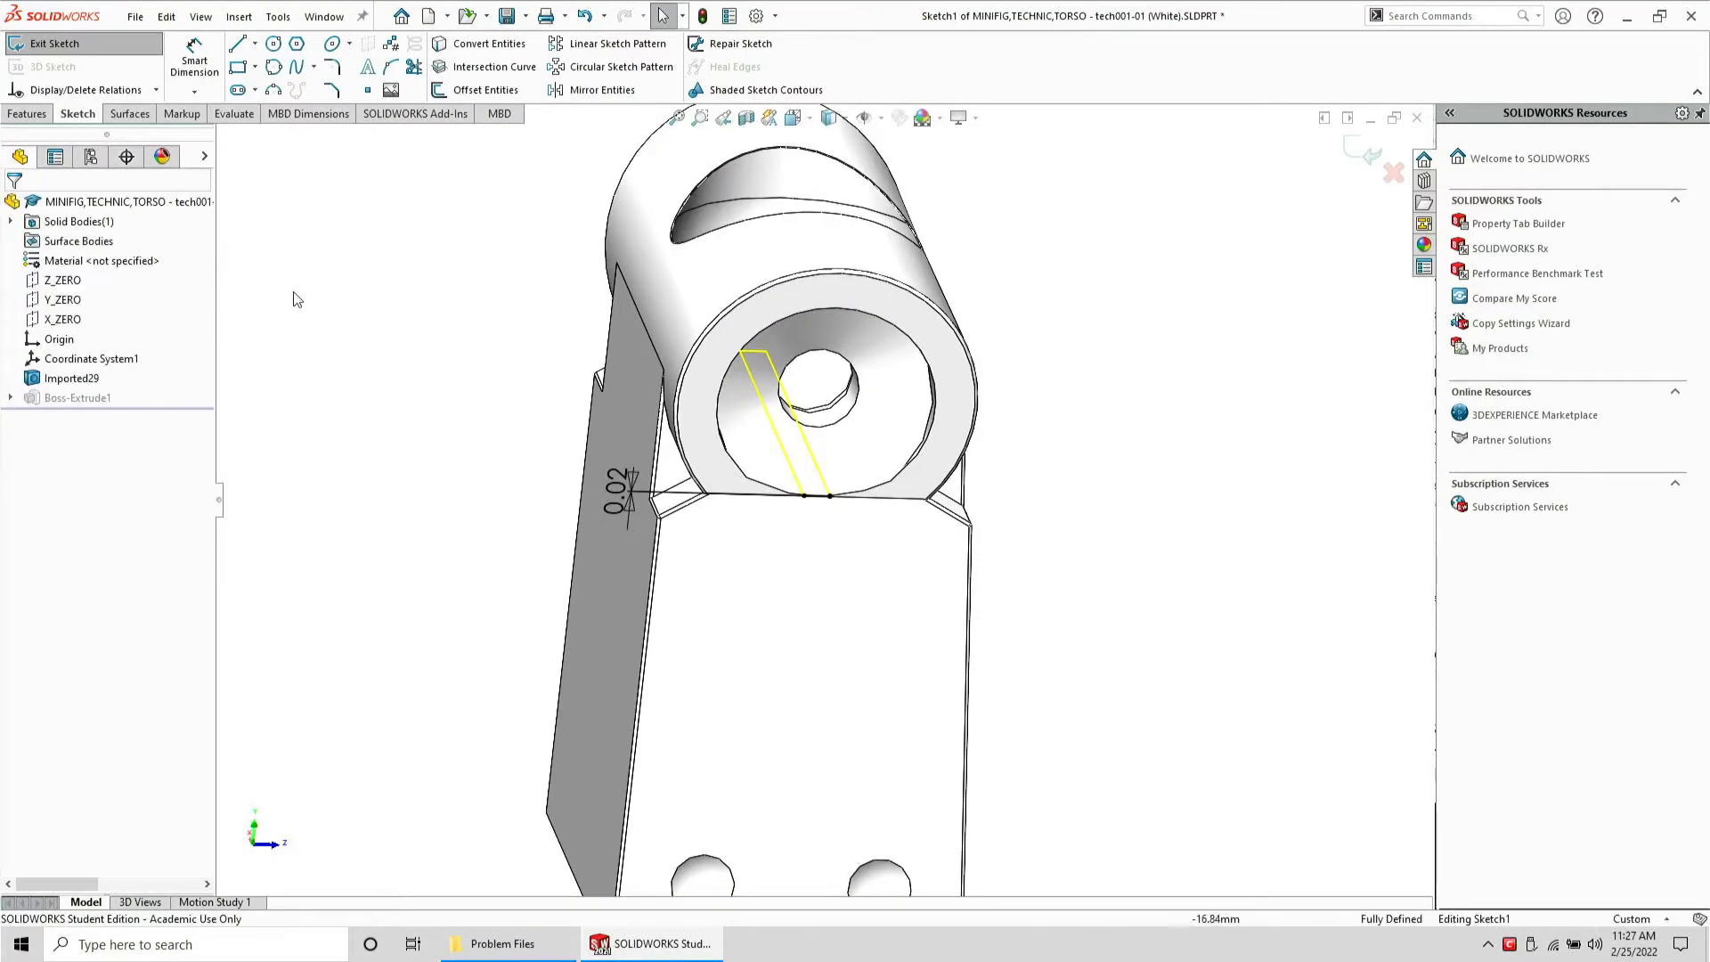
Exit the sketch to rebuild the extrusion and save the part
left_click(88, 46)
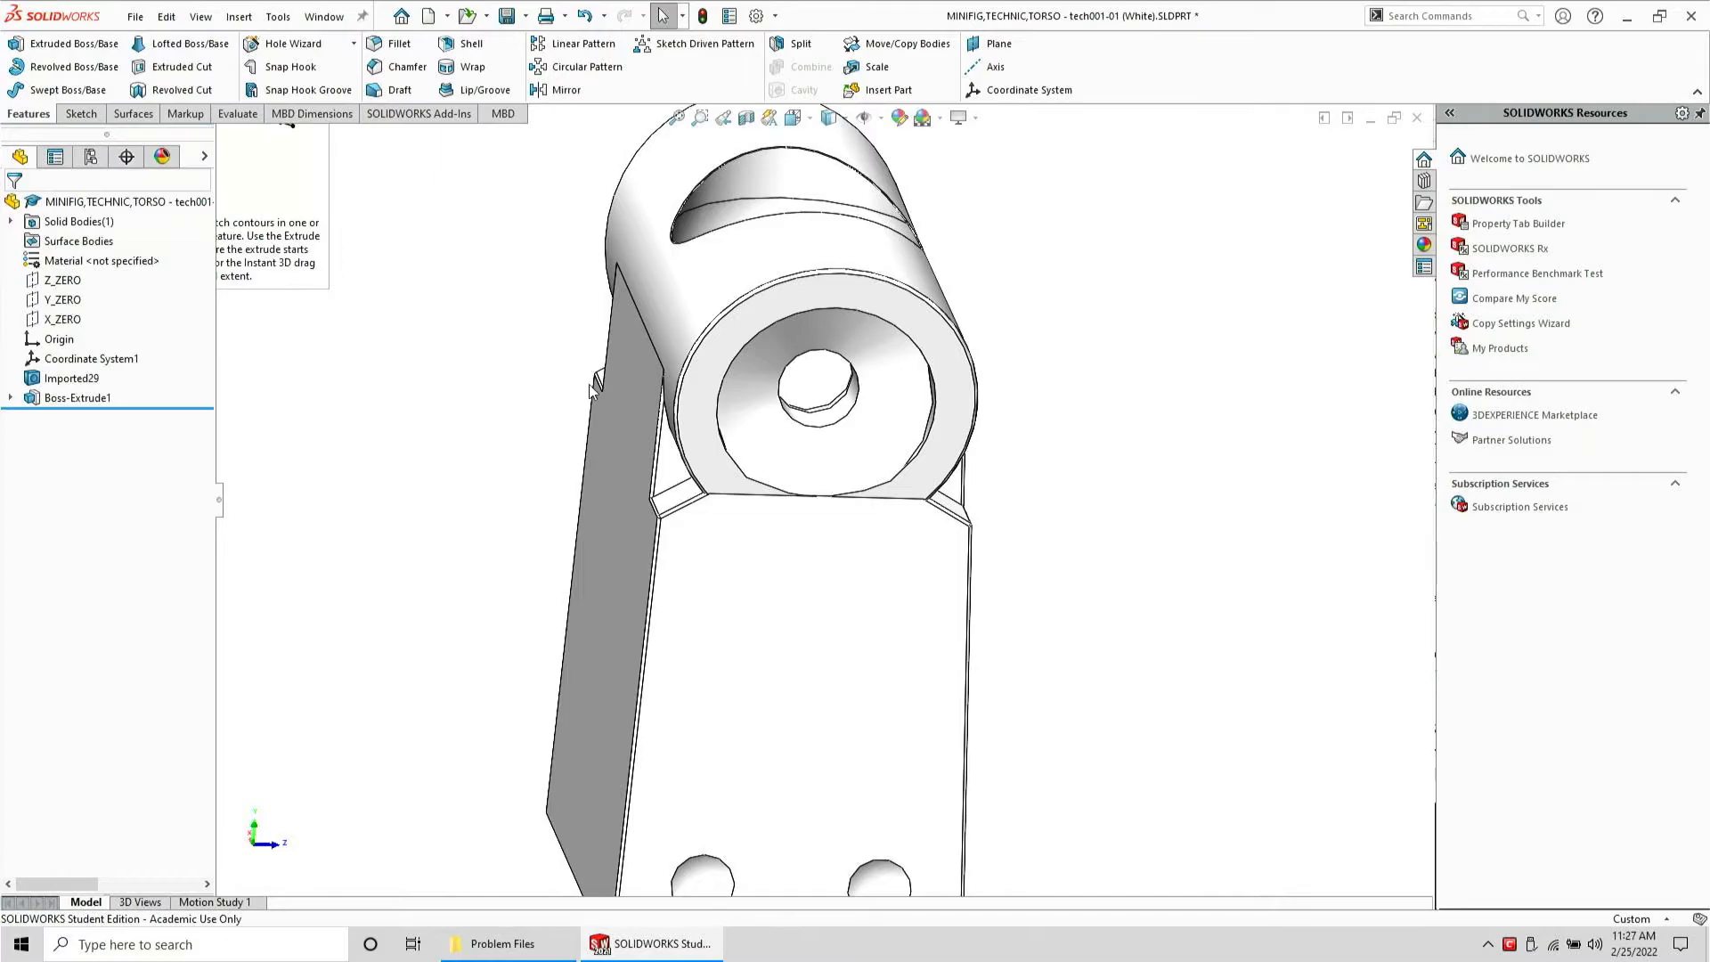
scroll(597, 396, "down", 5)
middle_click_drag(1030, 650, 1102, 670)
scroll(1102, 670, "up", 7)
middle_click_drag(712, 542, 557, 175)
left_click(506, 16)
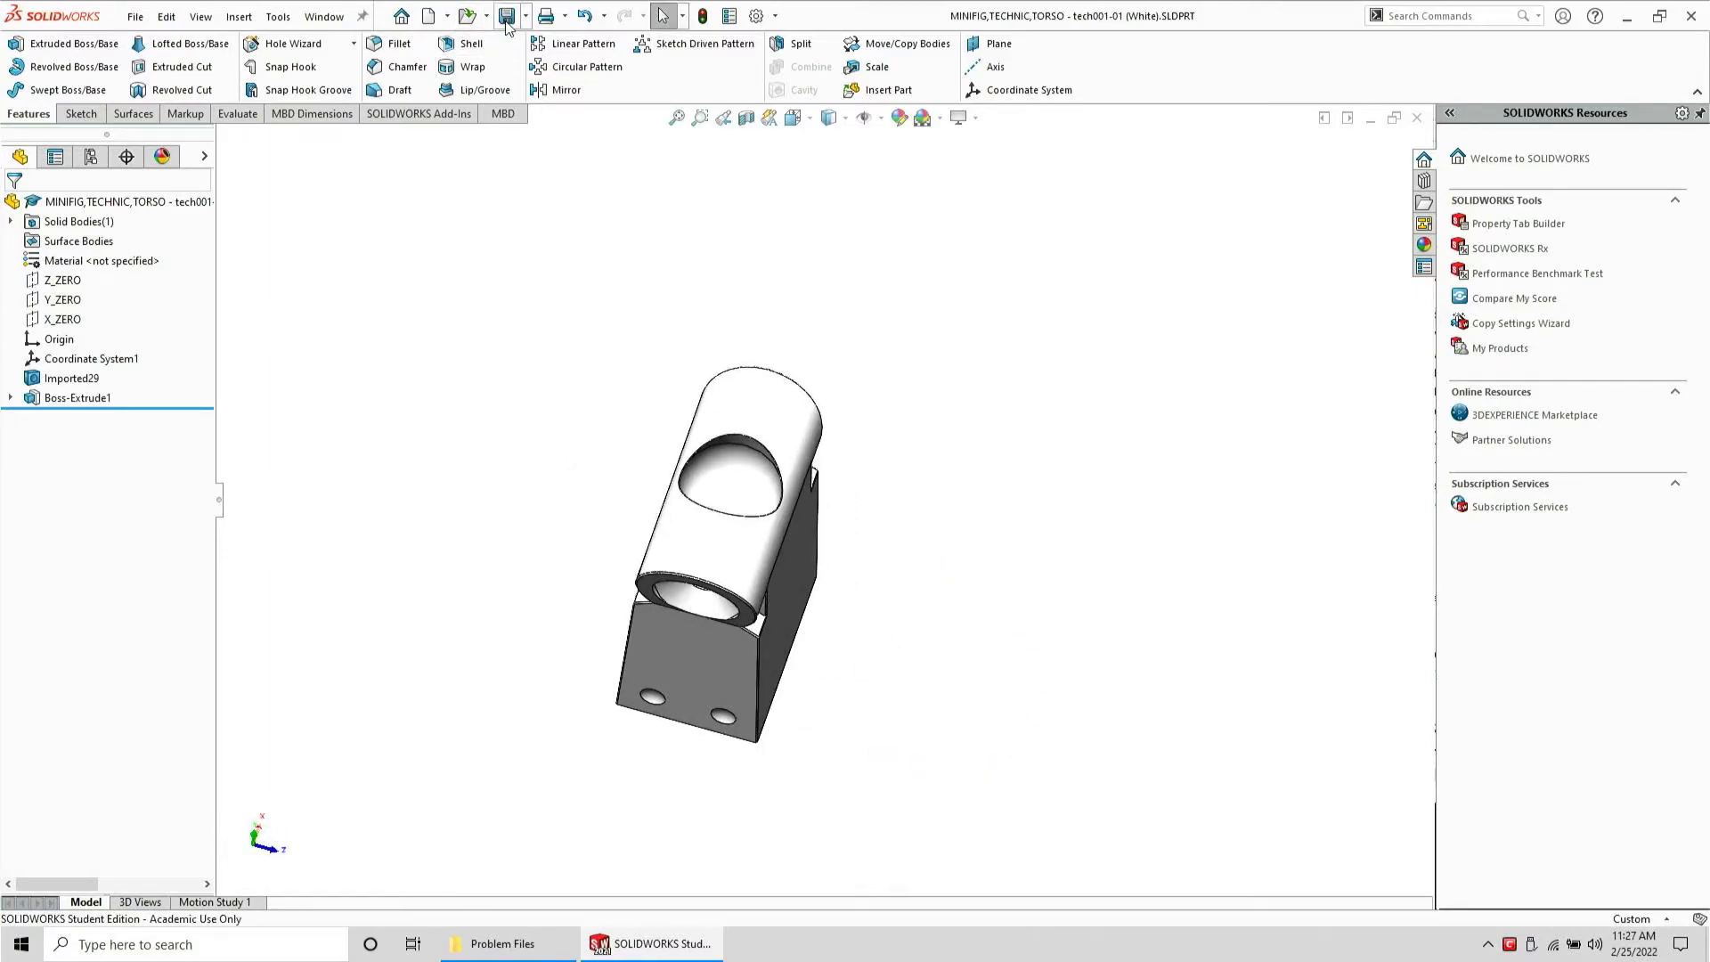
Save the part as a STEP AP203 file in the Problem Files folder and close it
left_click(134, 17)
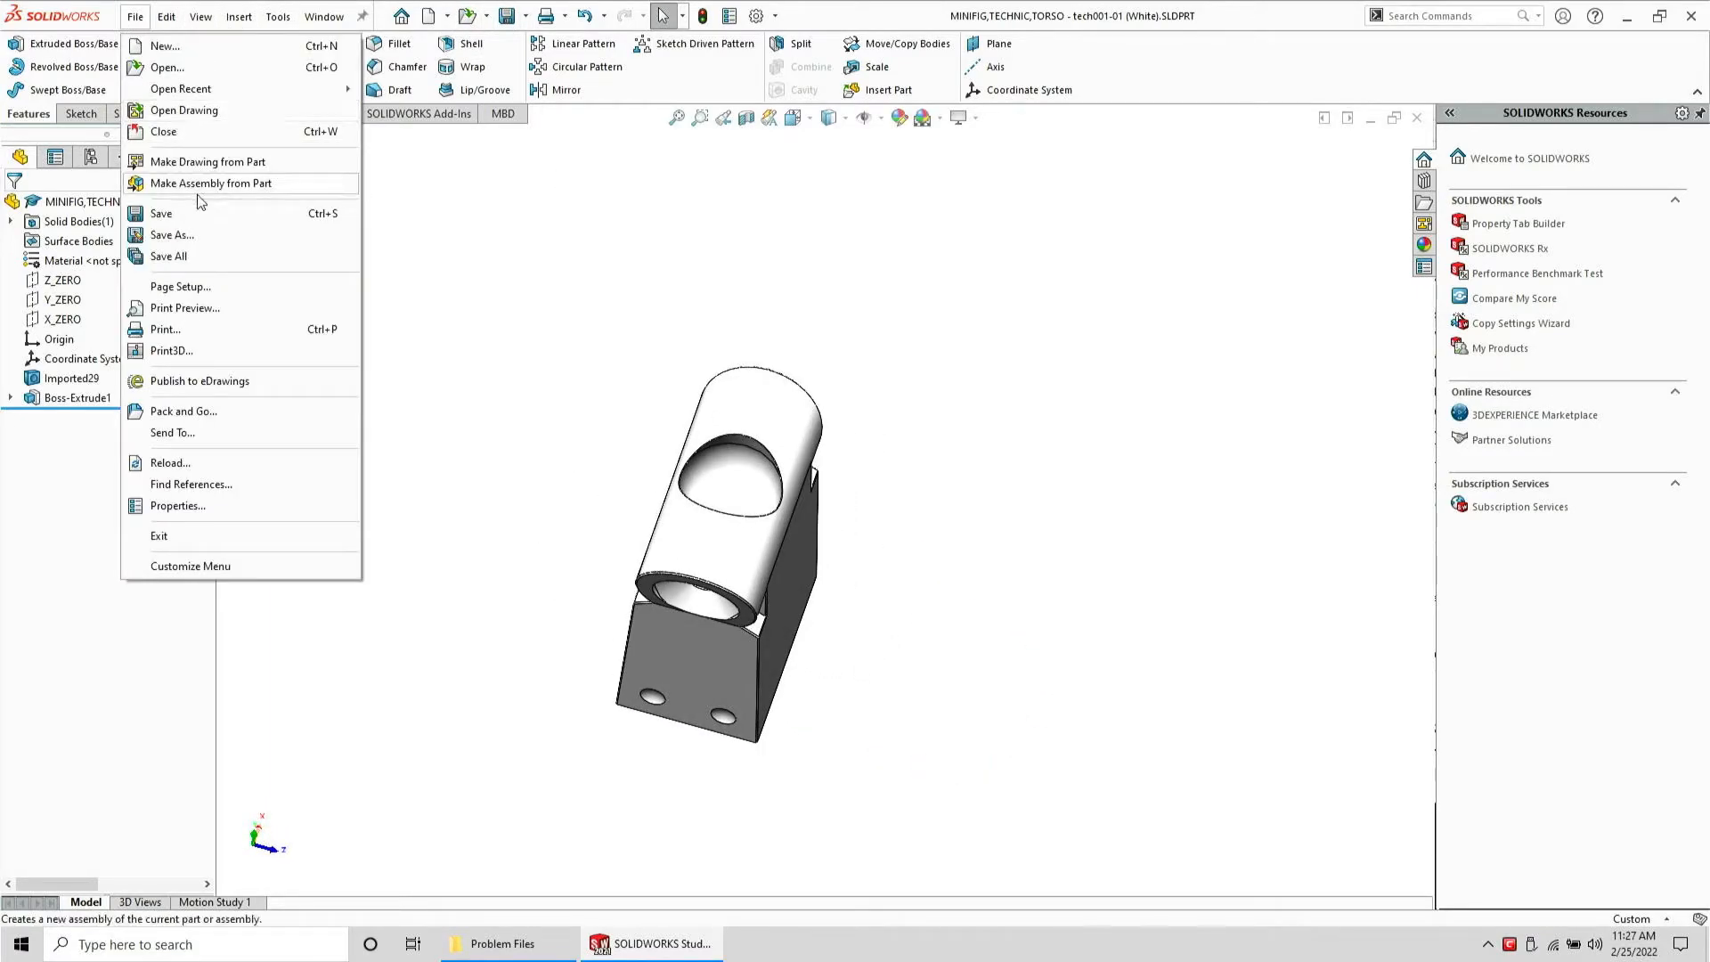
left_click(215, 236)
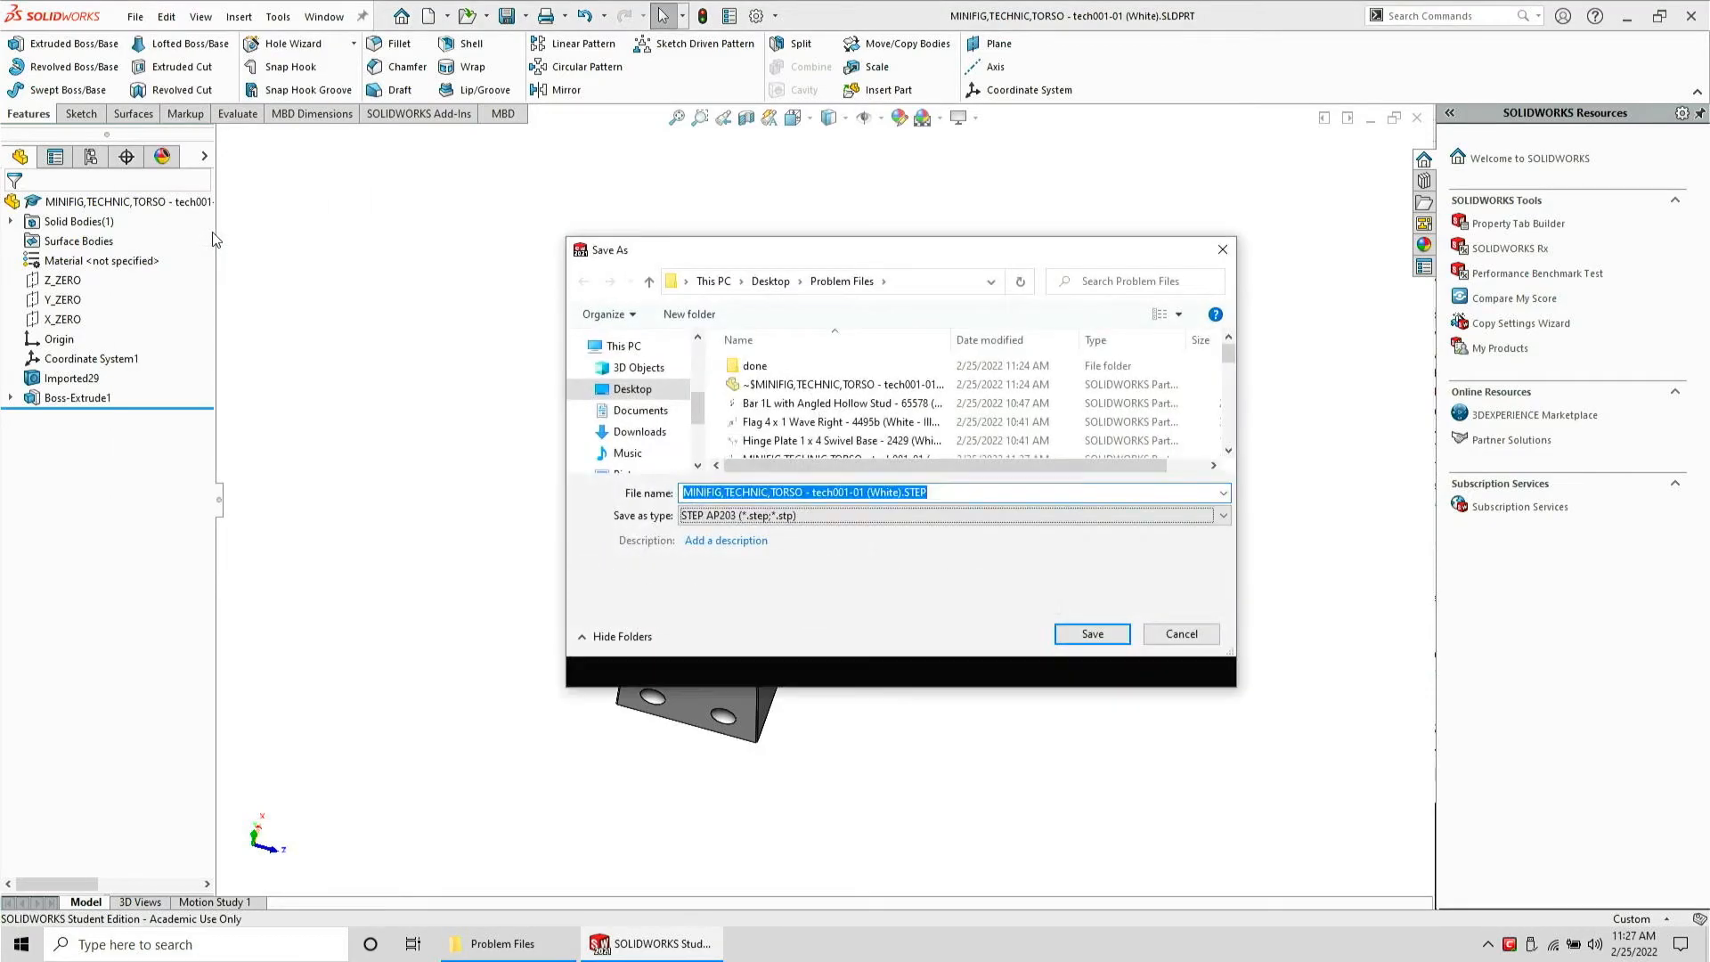
left_click(1106, 666)
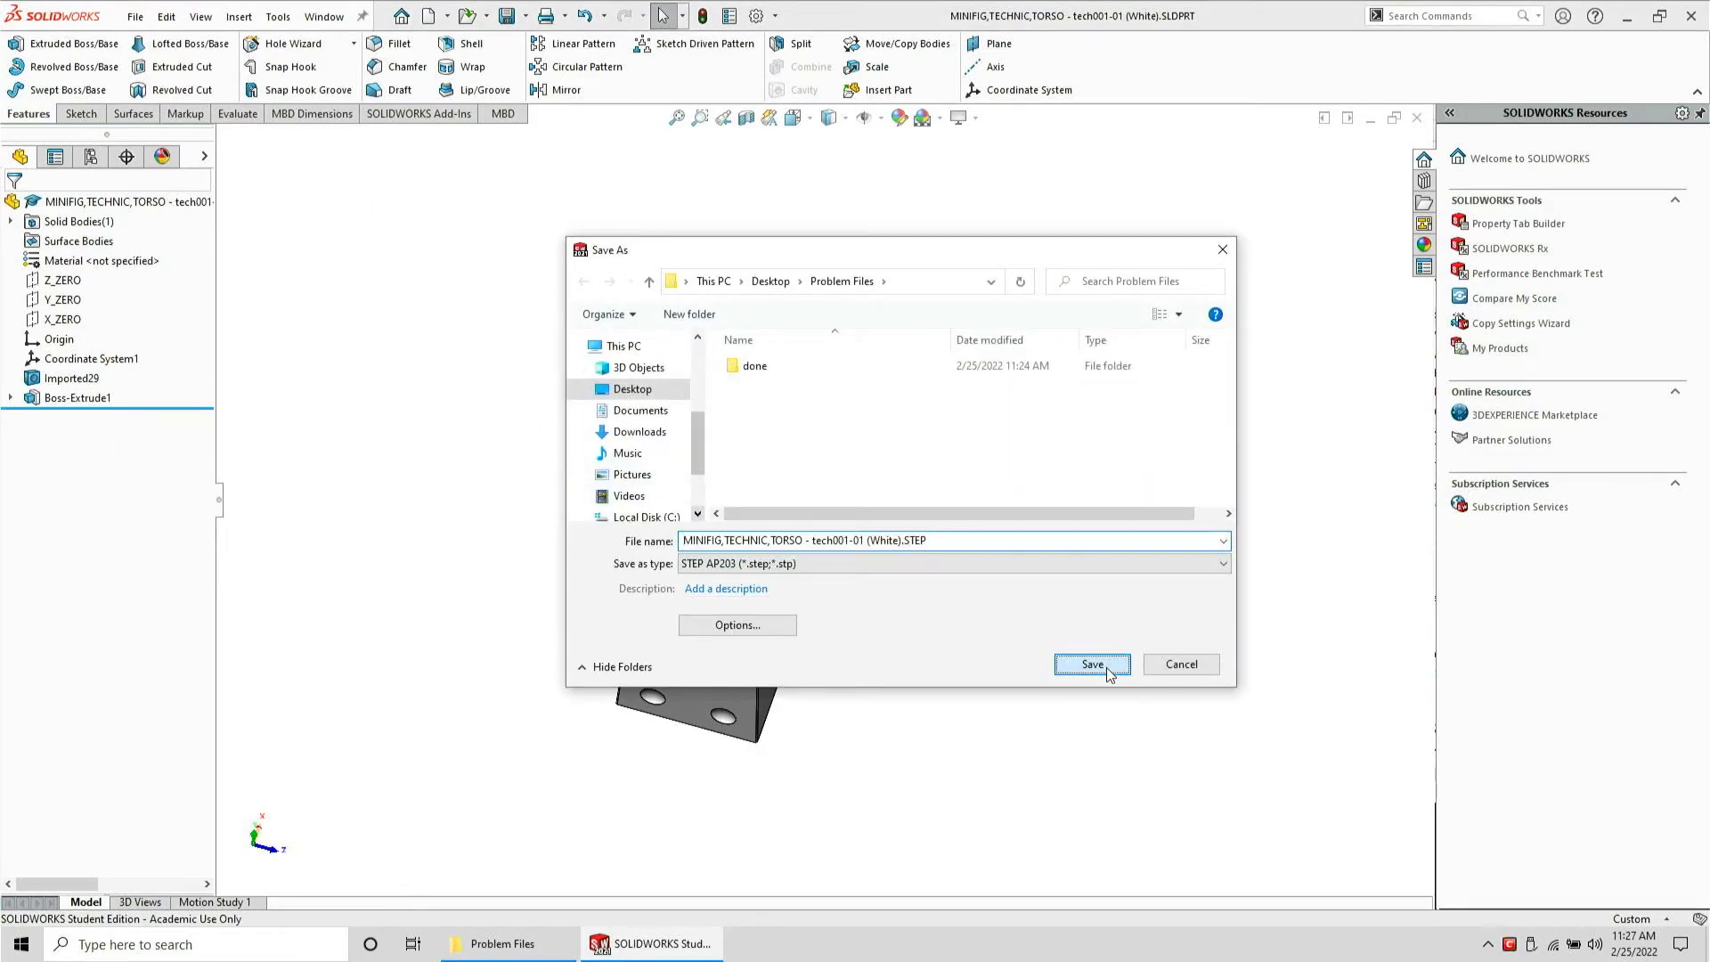
key("ctrl+w")
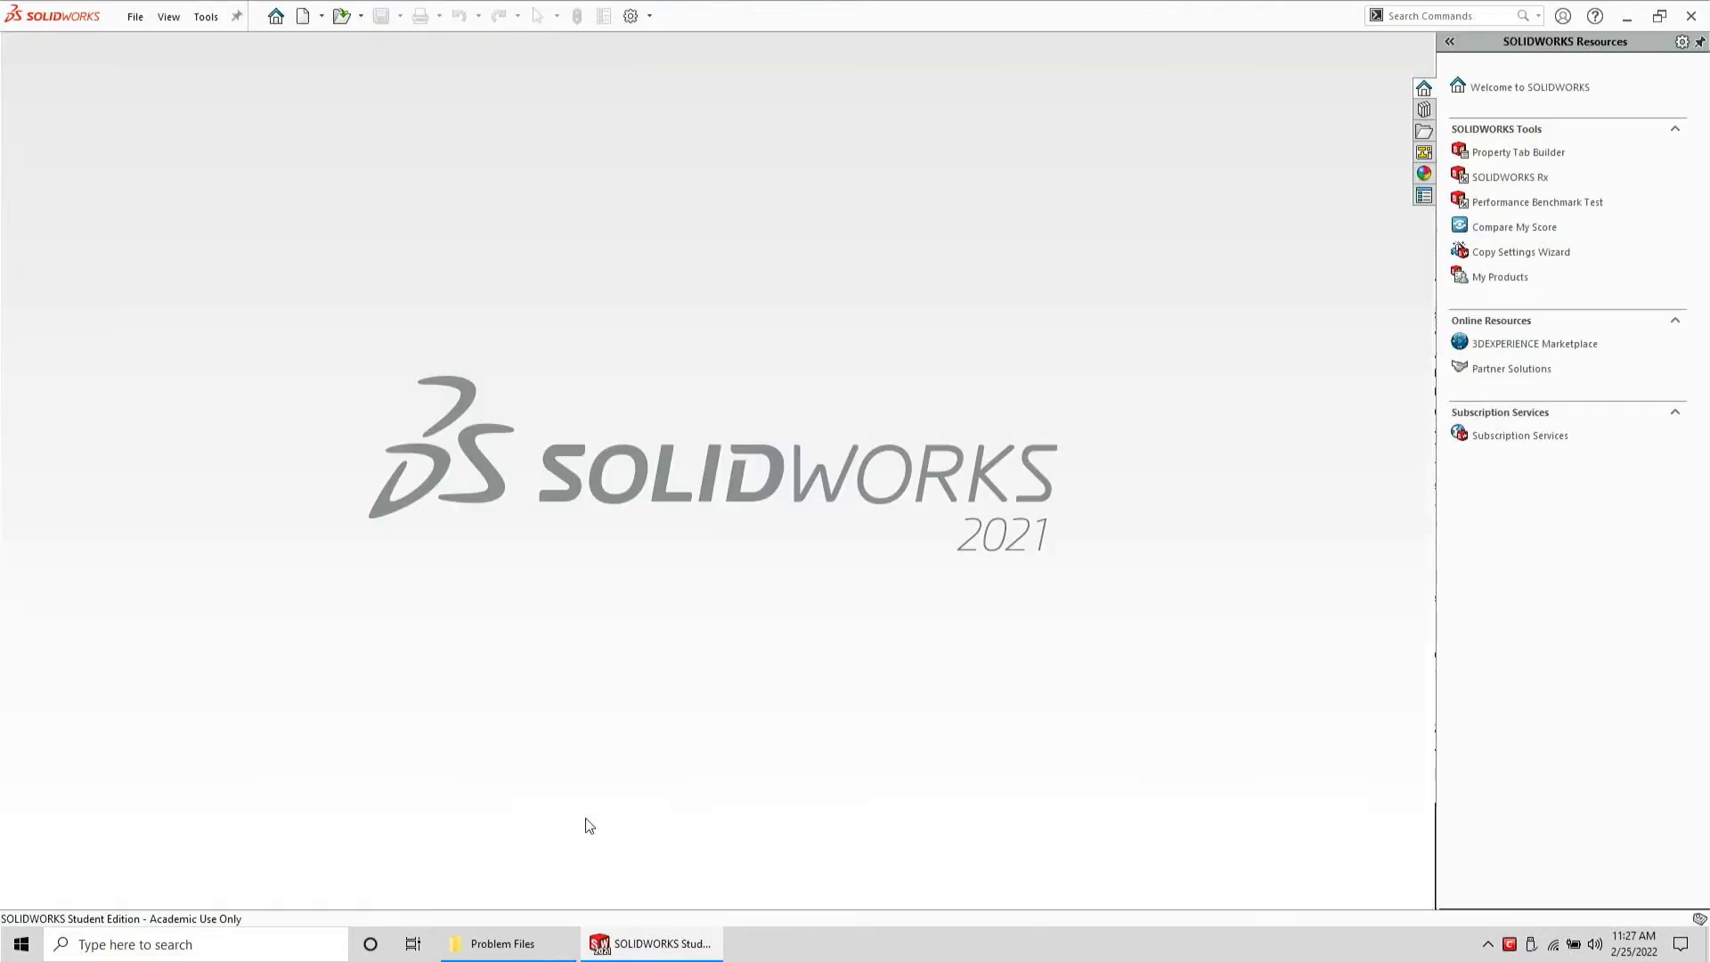
Open the exported STEP file in SolidWorks from the Problem Files folder
left_click(512, 941)
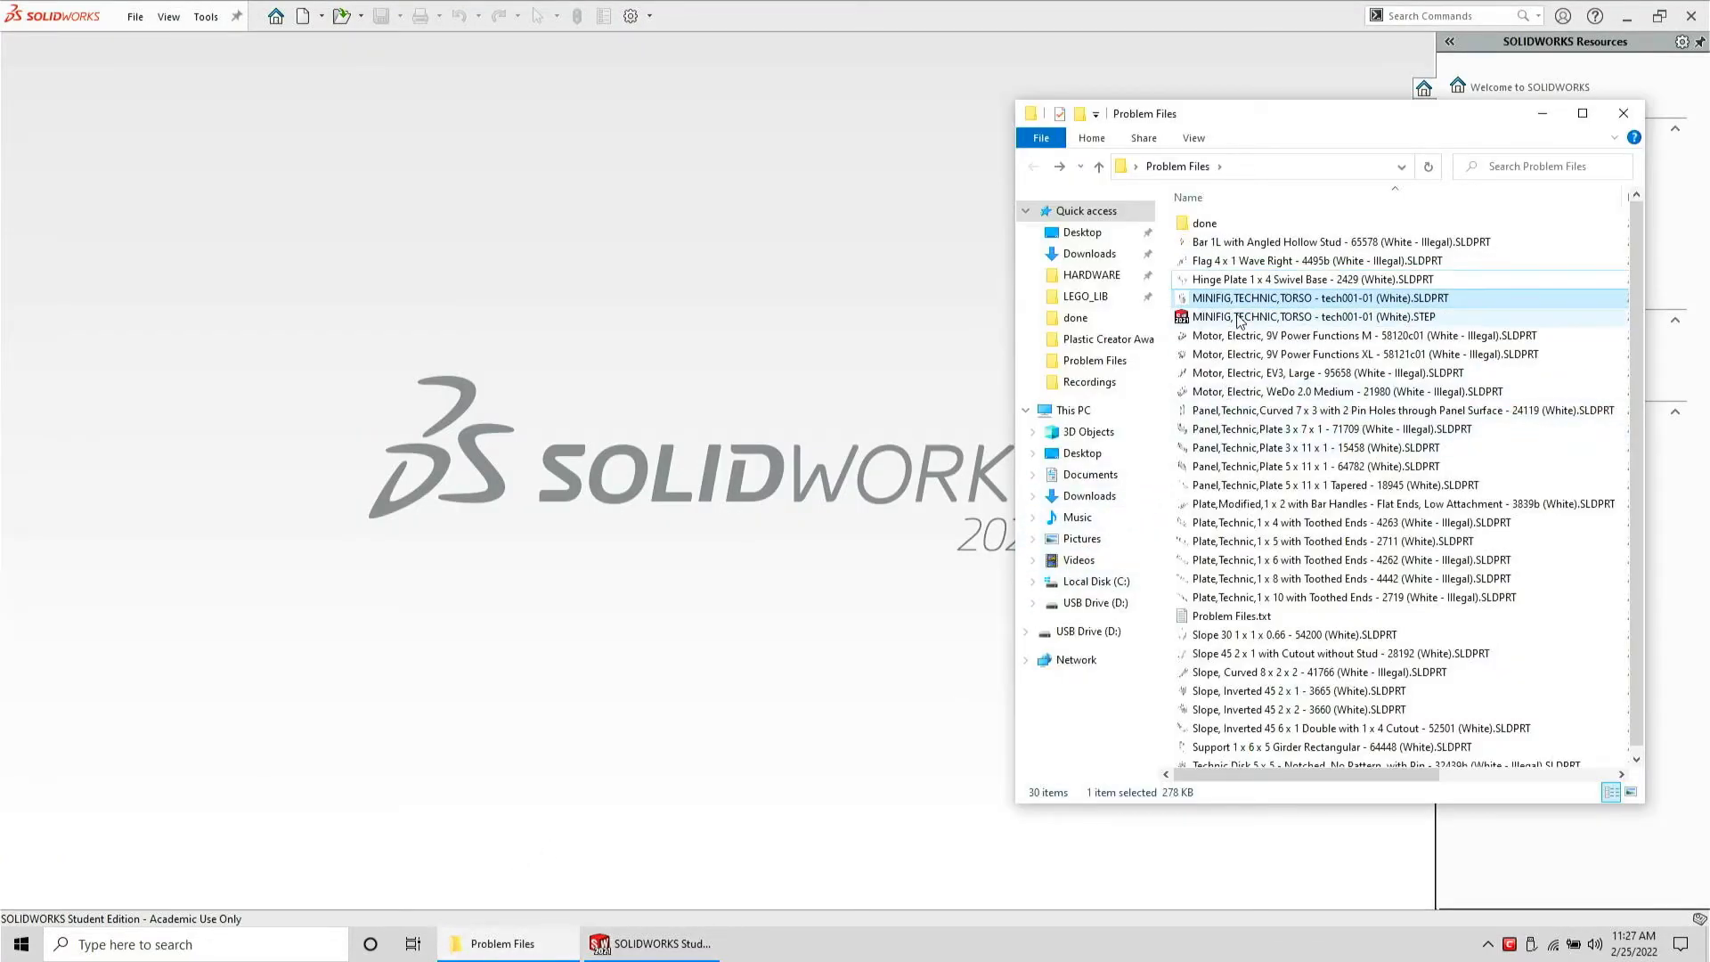
left_click_drag(1237, 319, 626, 365)
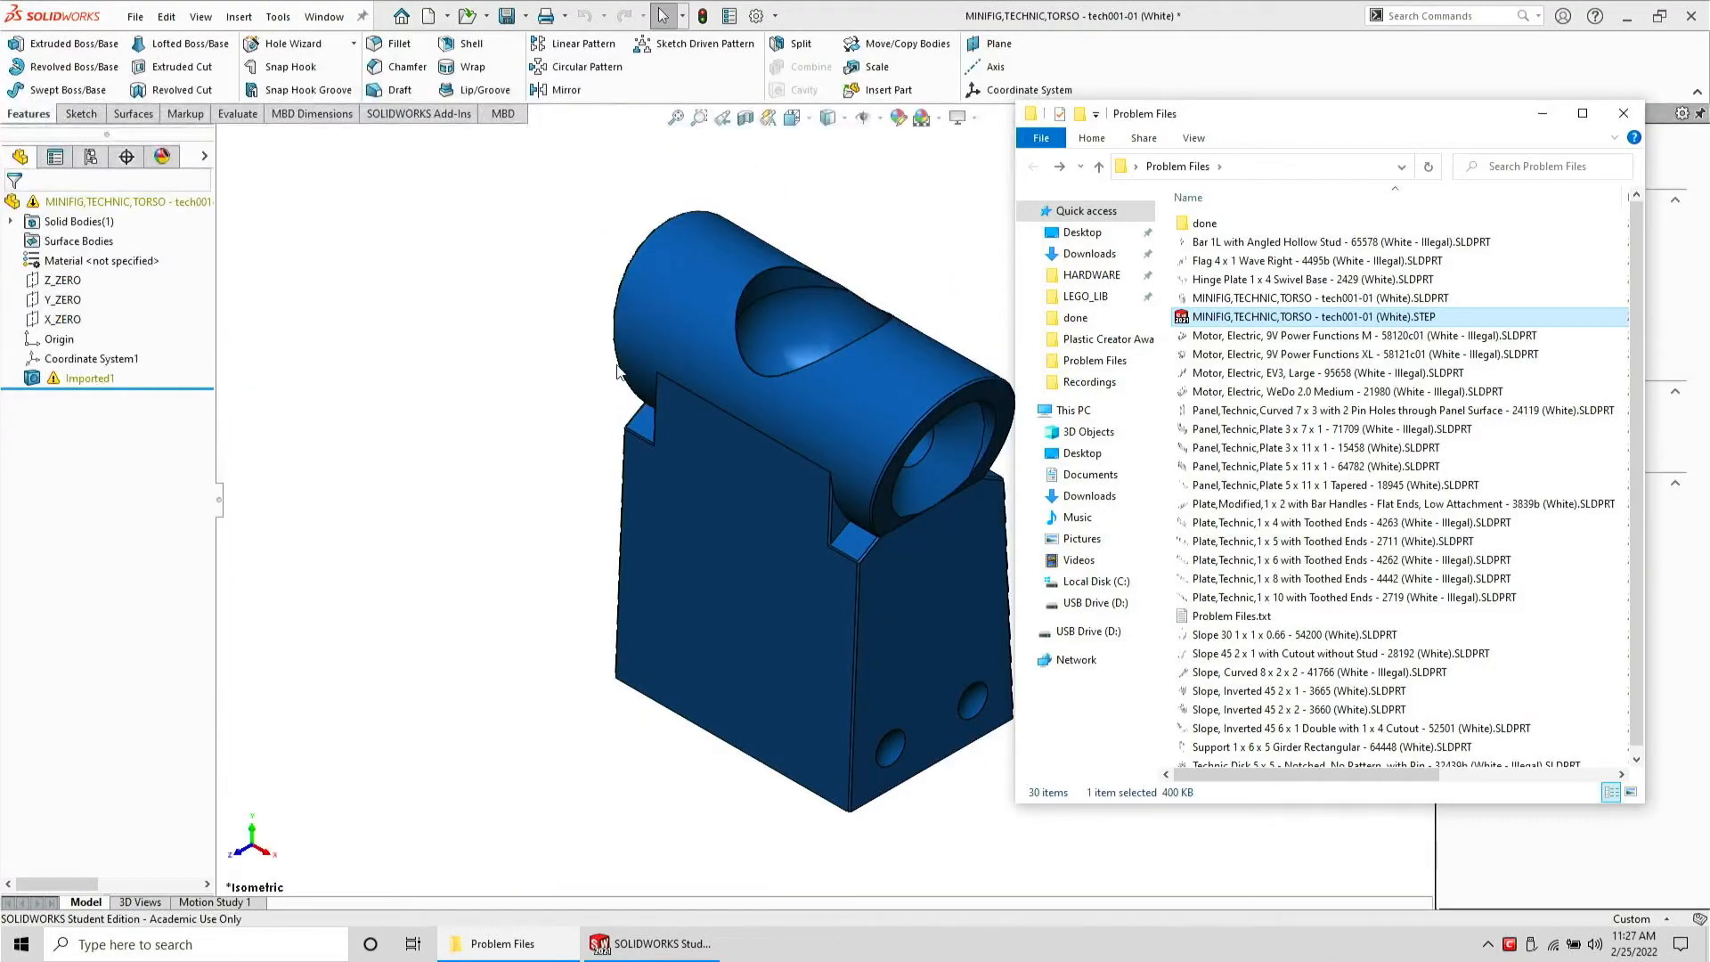
Run Import Diagnostics on the imported feature and examine each listed faulty face on the model
left_click(94, 380)
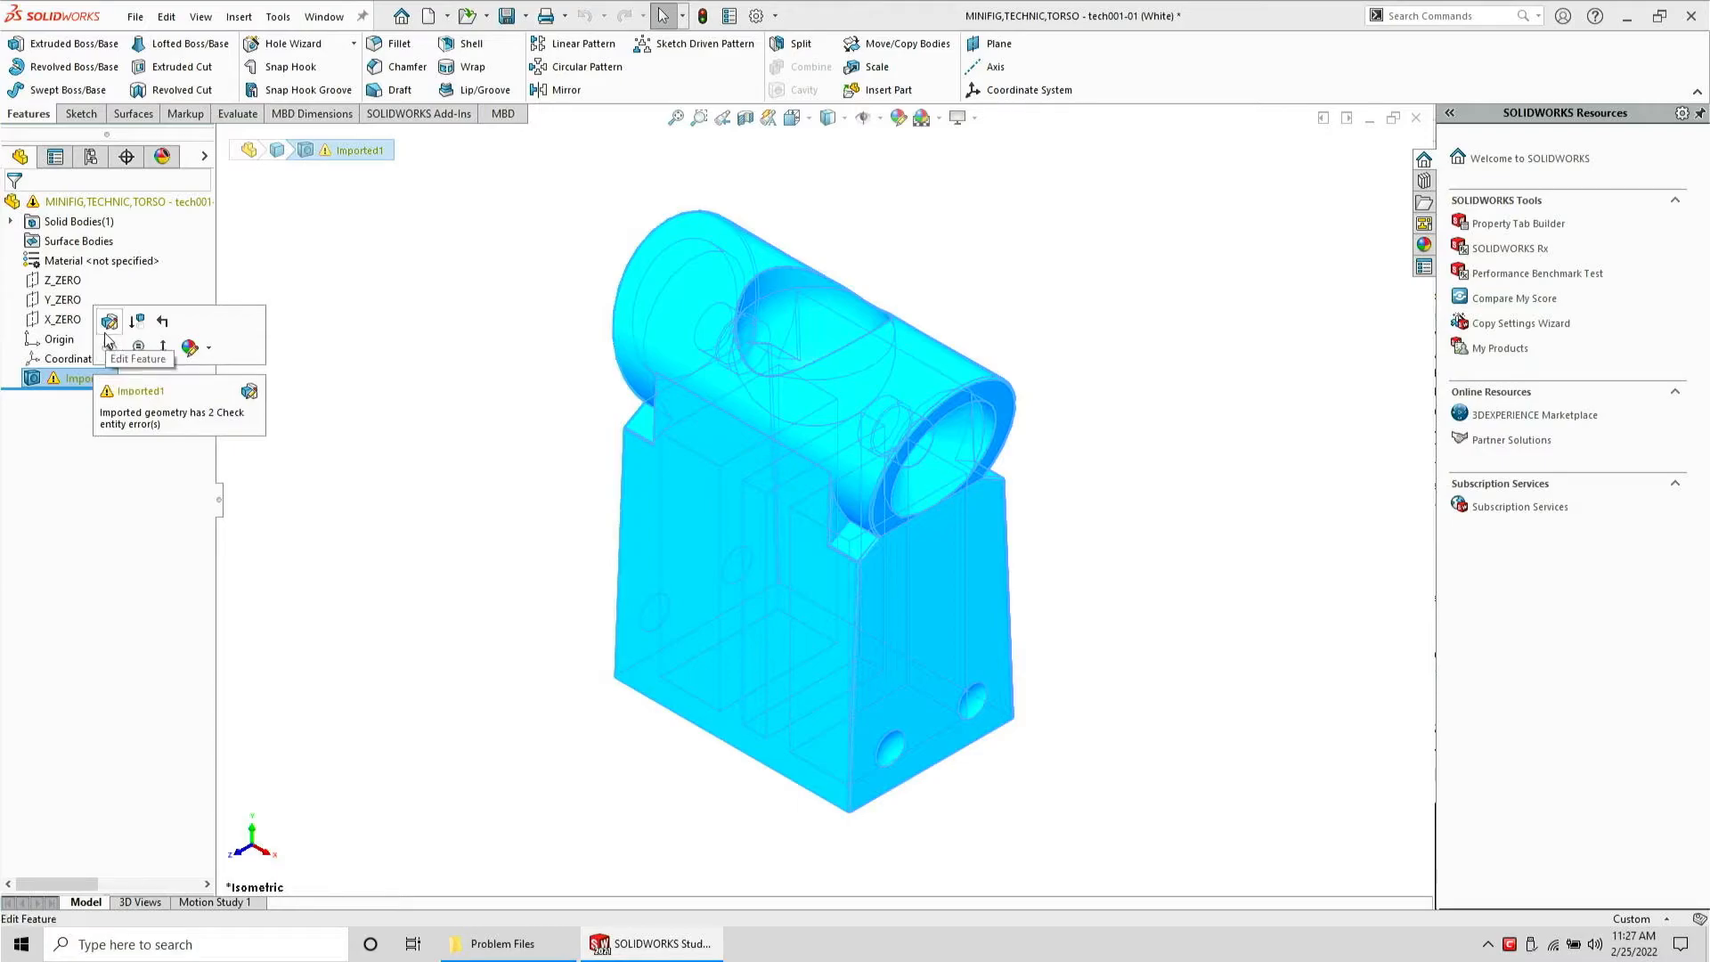
right_click(84, 385)
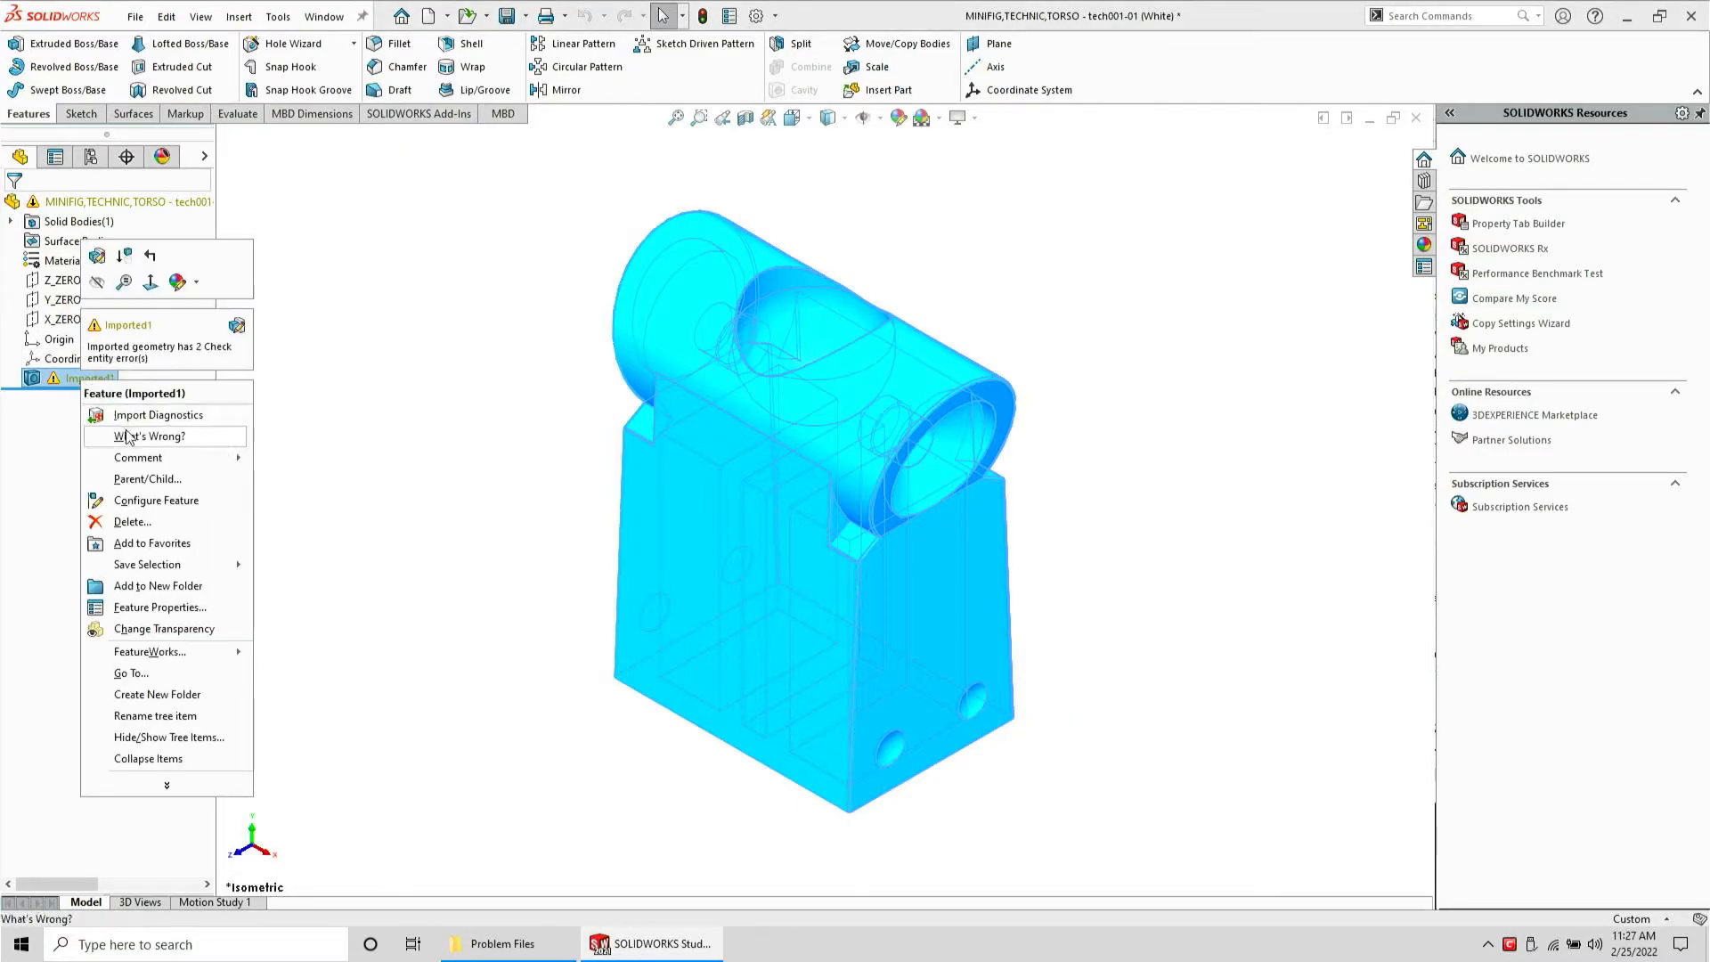
left_click(127, 415)
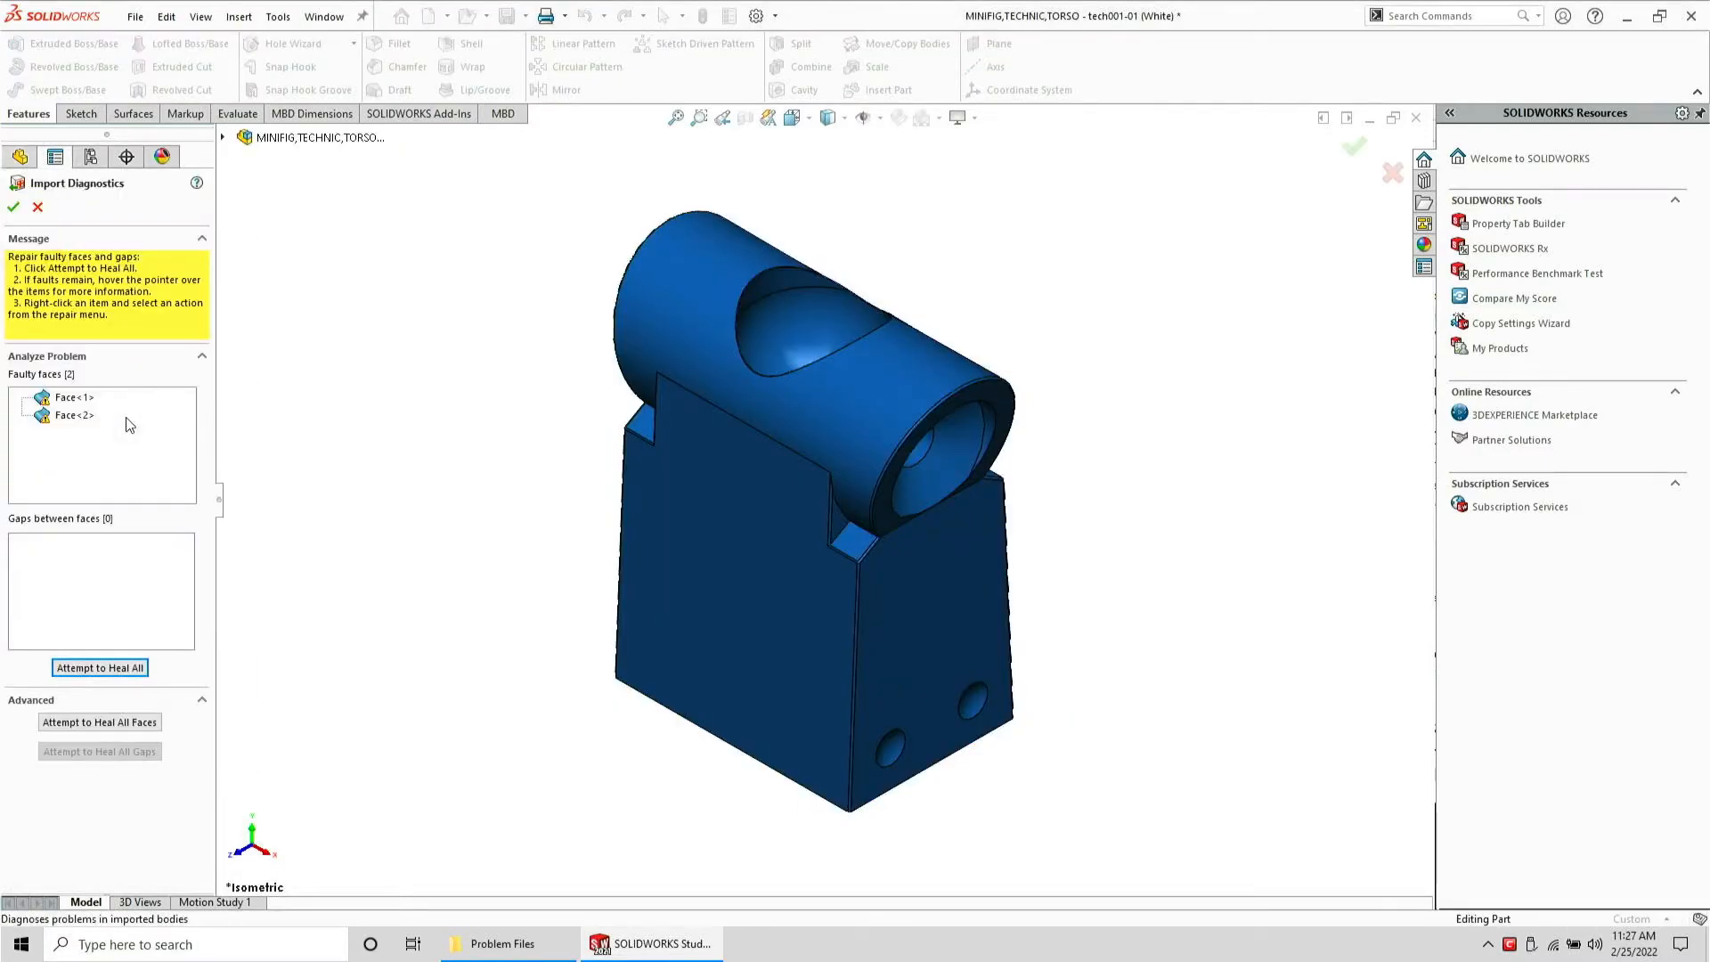
left_click(79, 396)
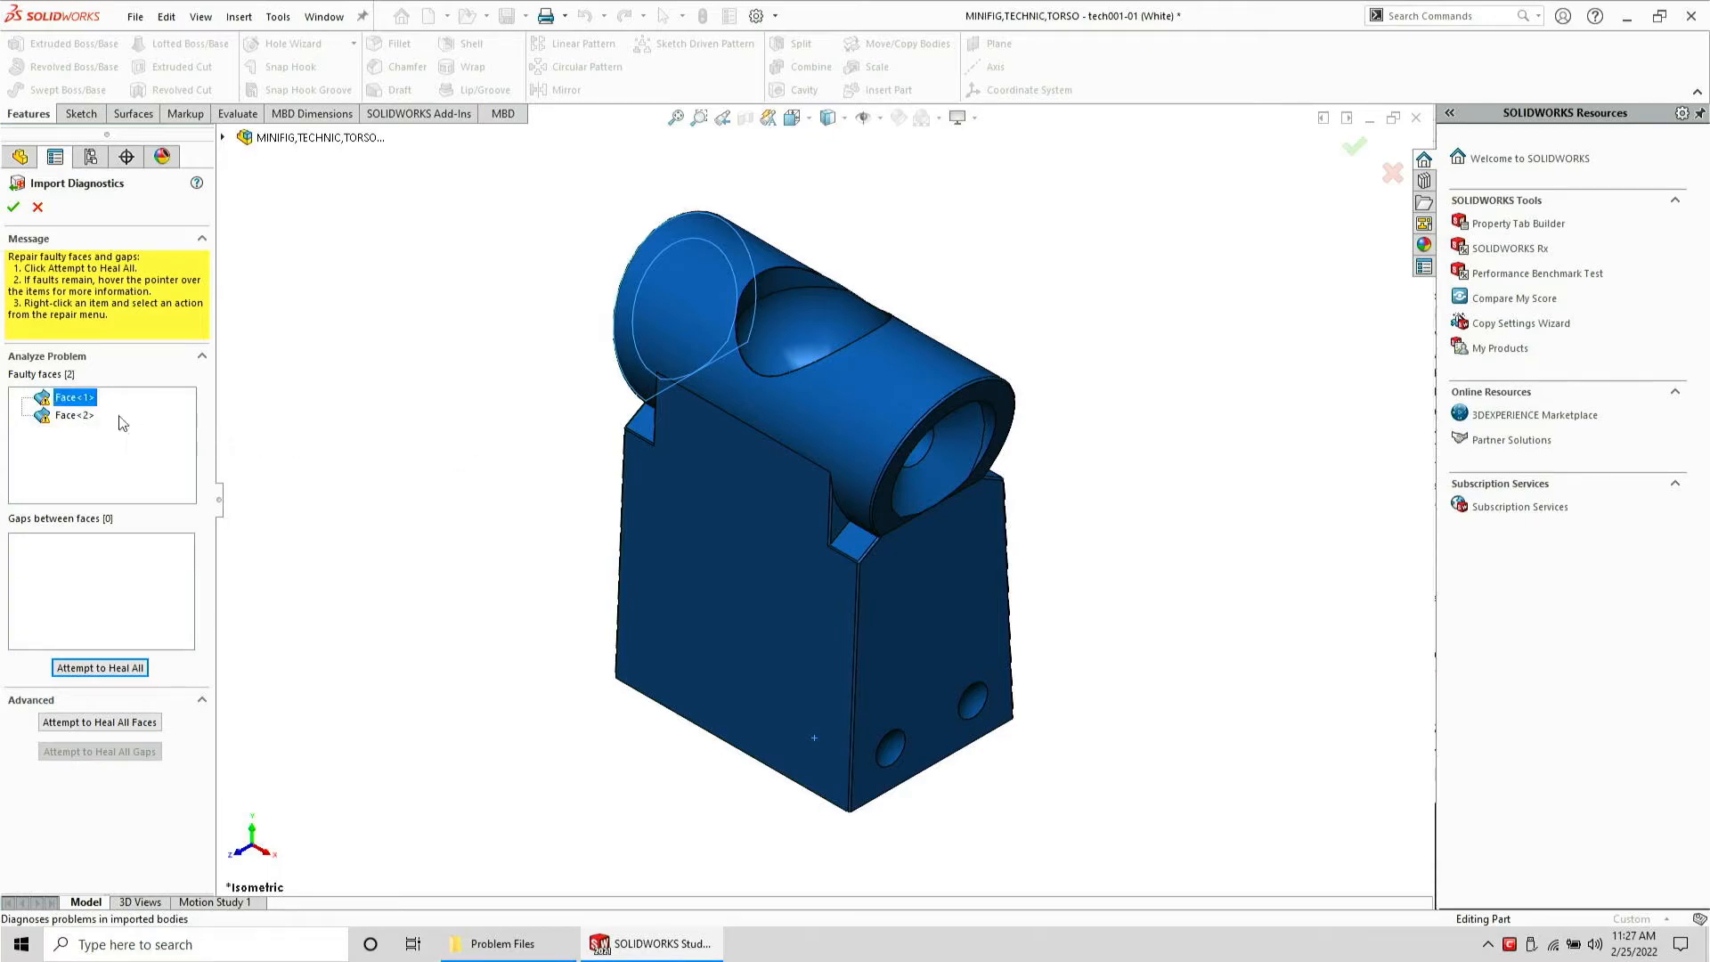
left_click(80, 415)
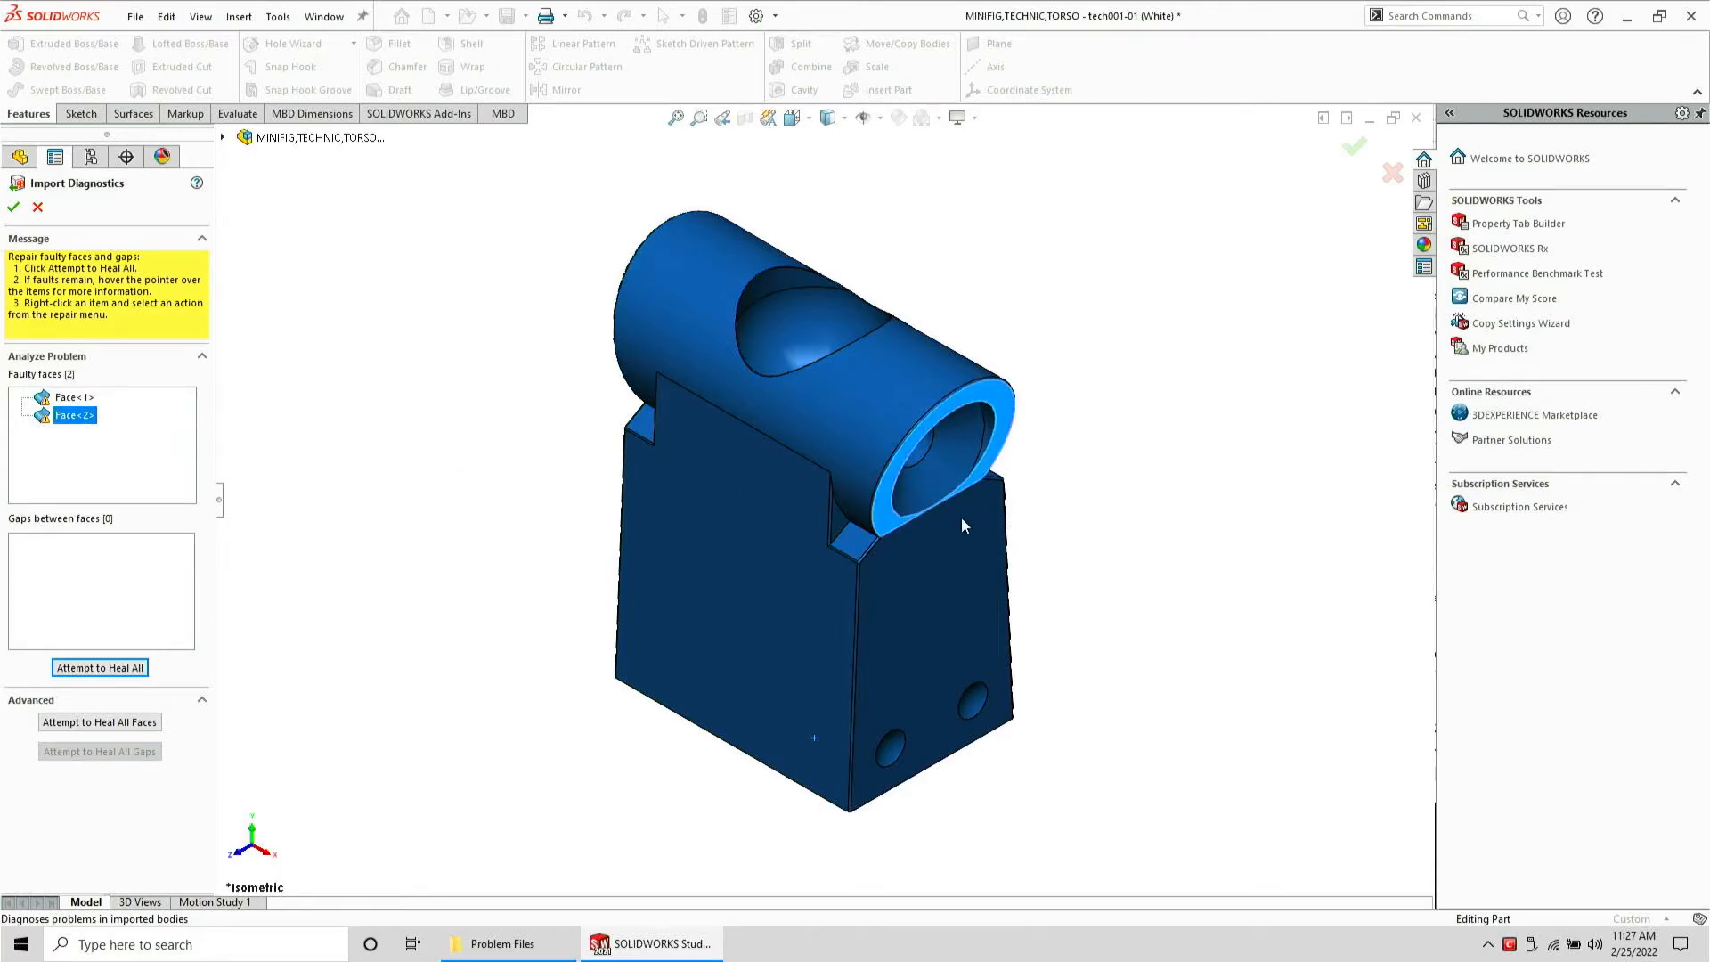
scroll(970, 523, "down", 10)
middle_click_drag(723, 403, 670, 527)
scroll(669, 528, "up", 8)
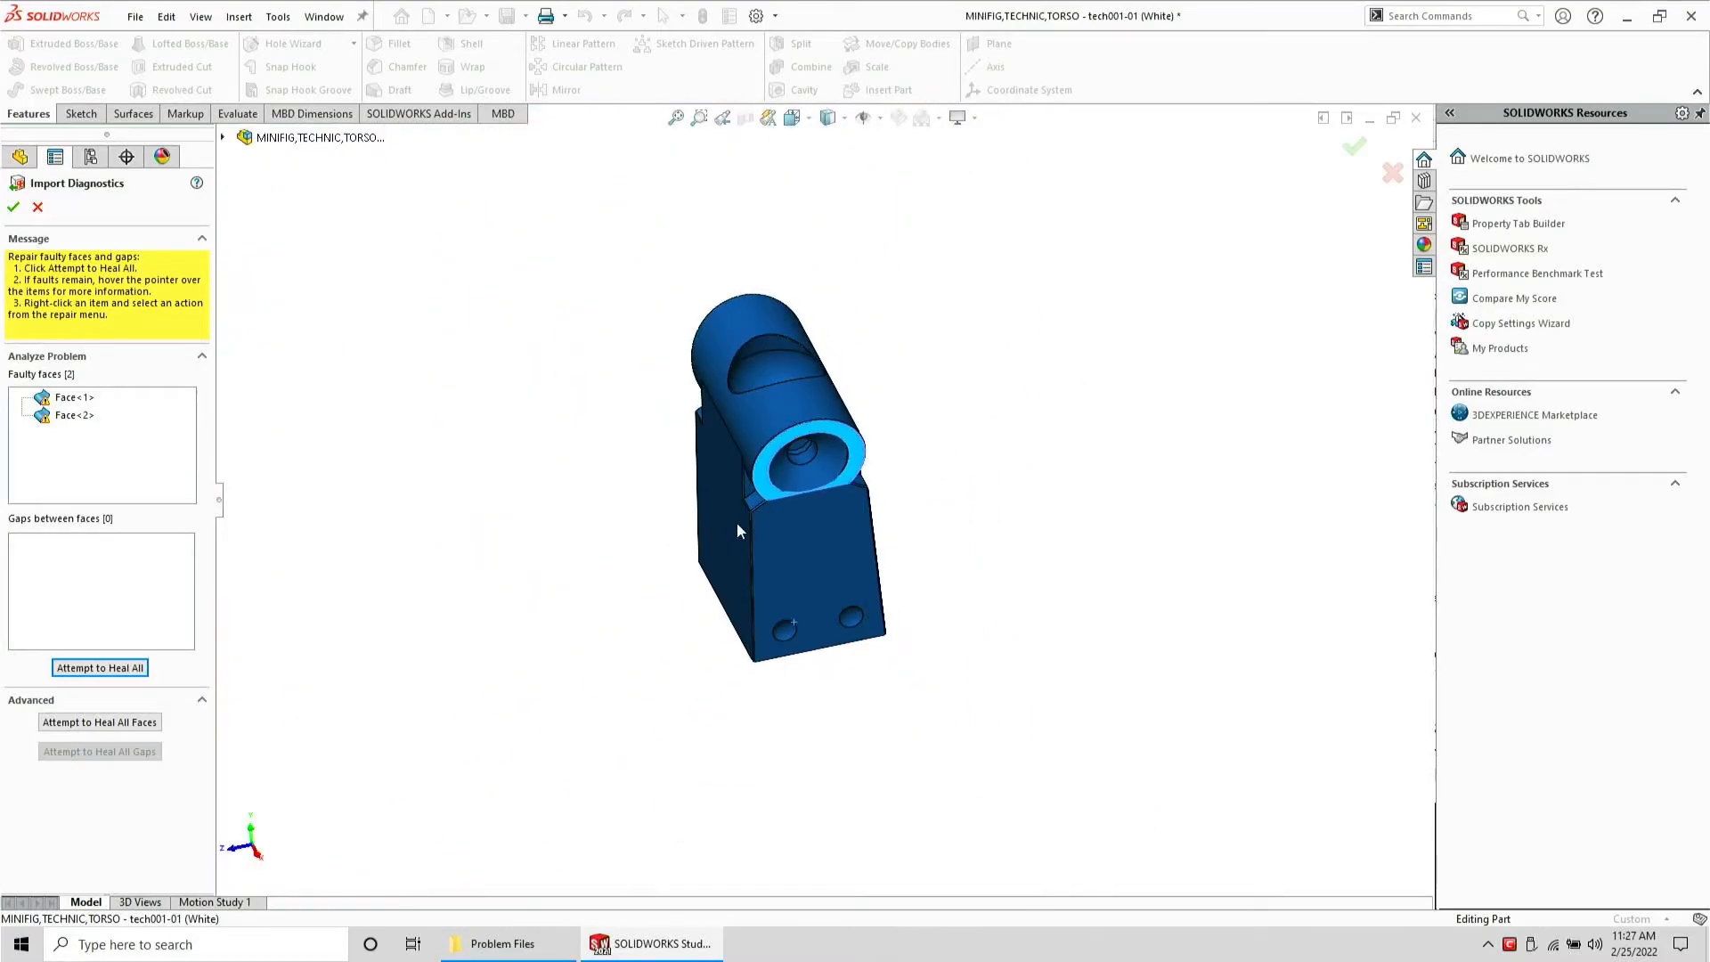
Close the imported STEP part without saving
key("Escape")
key("ctrl+w")
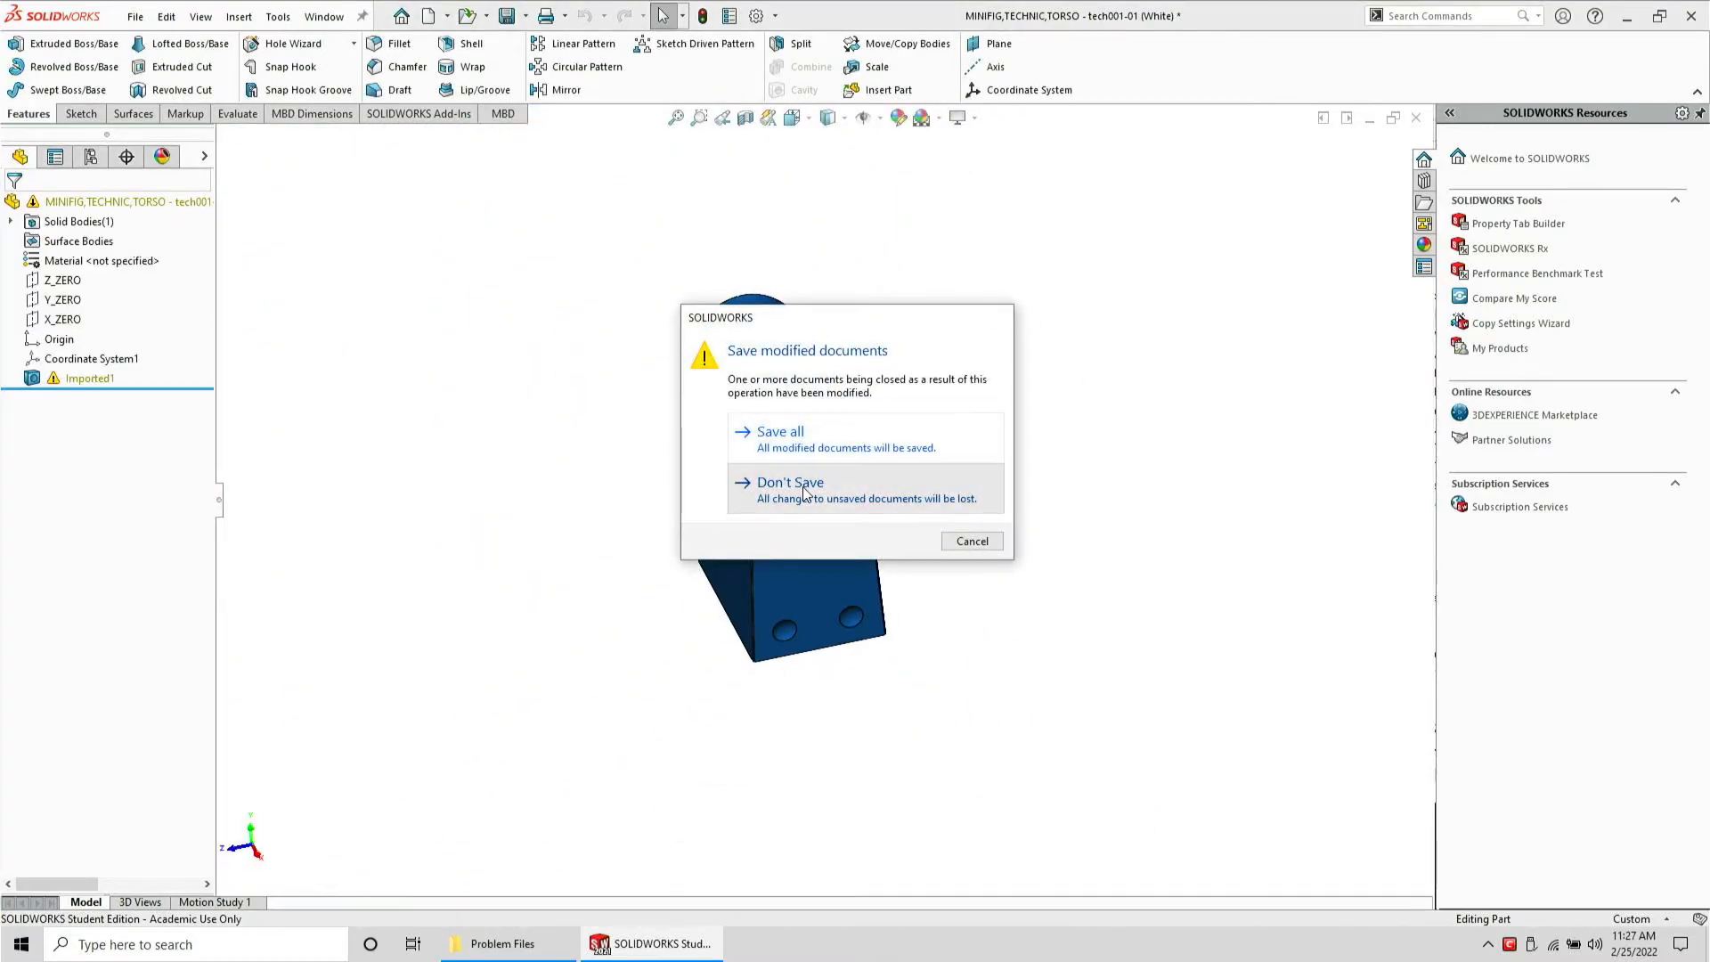
left_click(790, 486)
Remove the exported STEP file from Problem Files and reopen the torso SLDPRT part
left_click(614, 944)
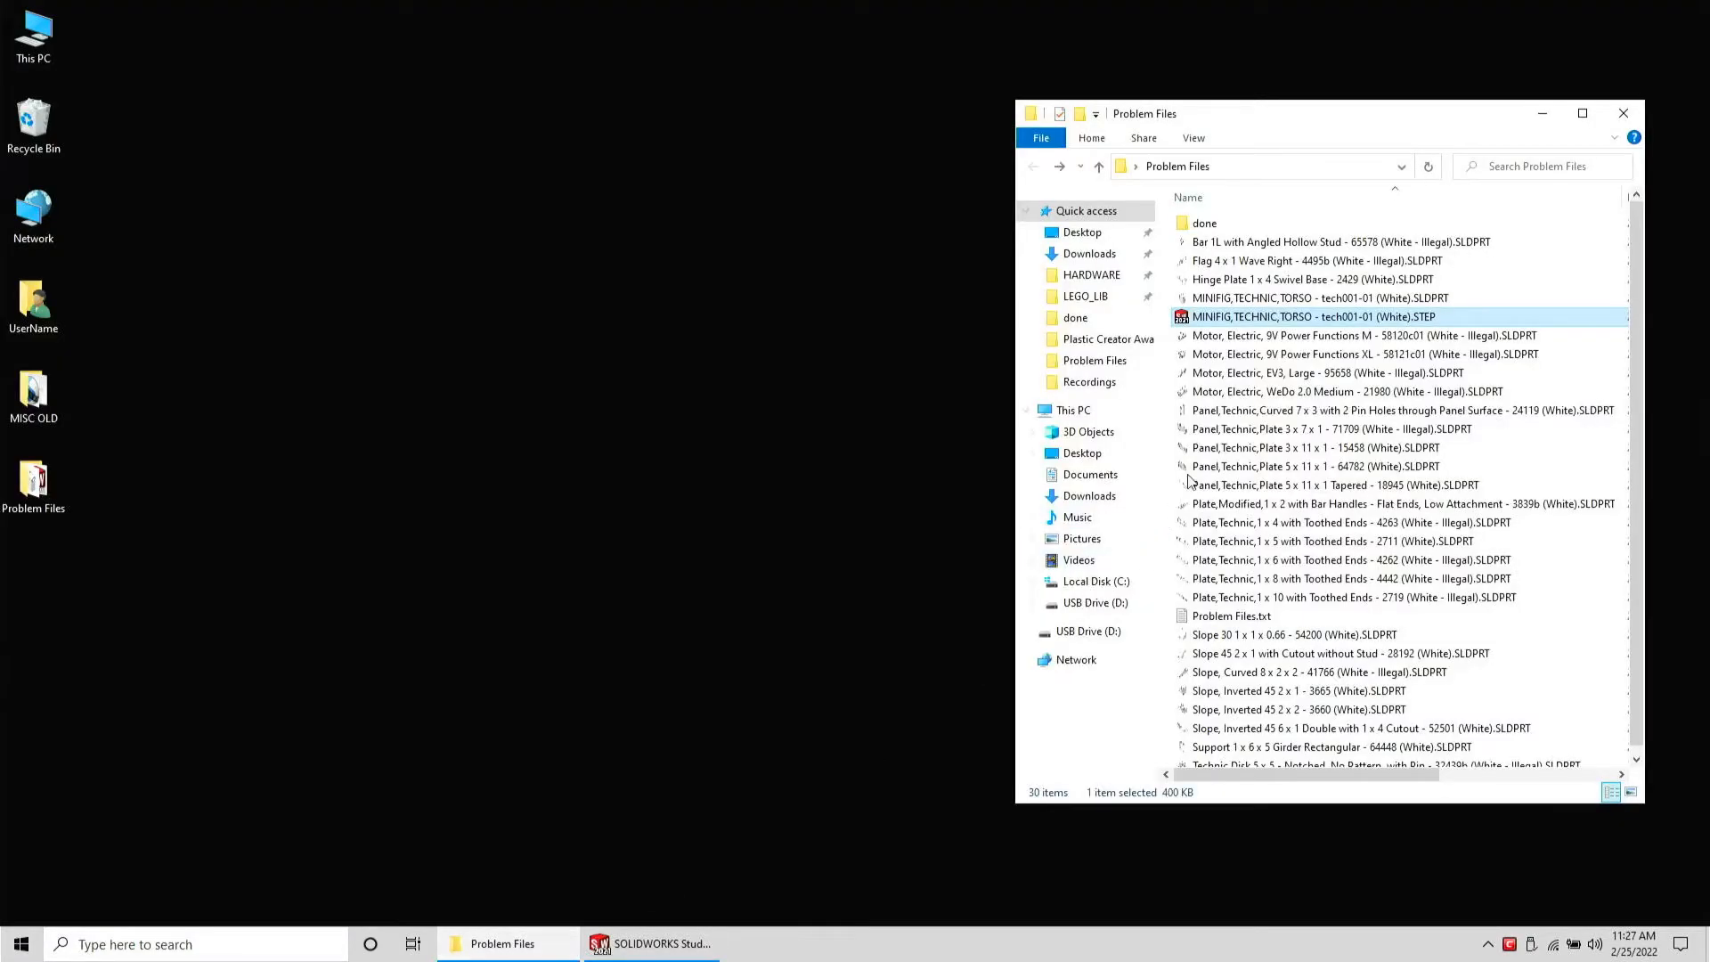
left_click(1245, 324)
key("BackSpace")
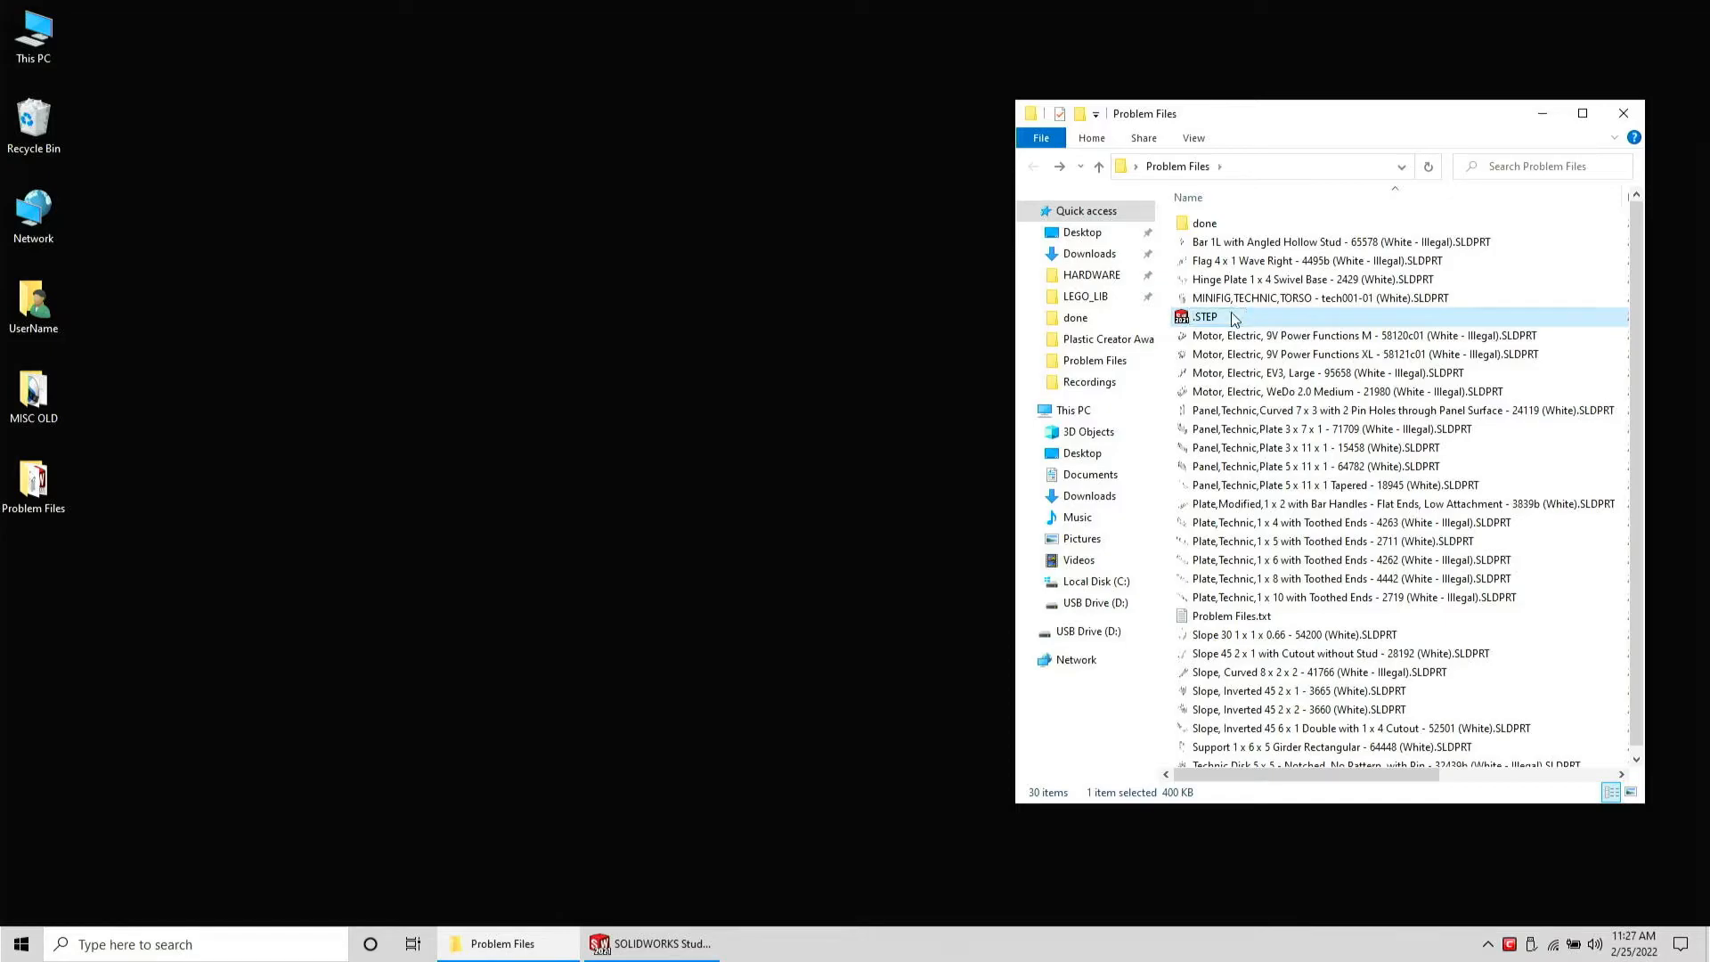
key("Return")
double_click(1248, 298)
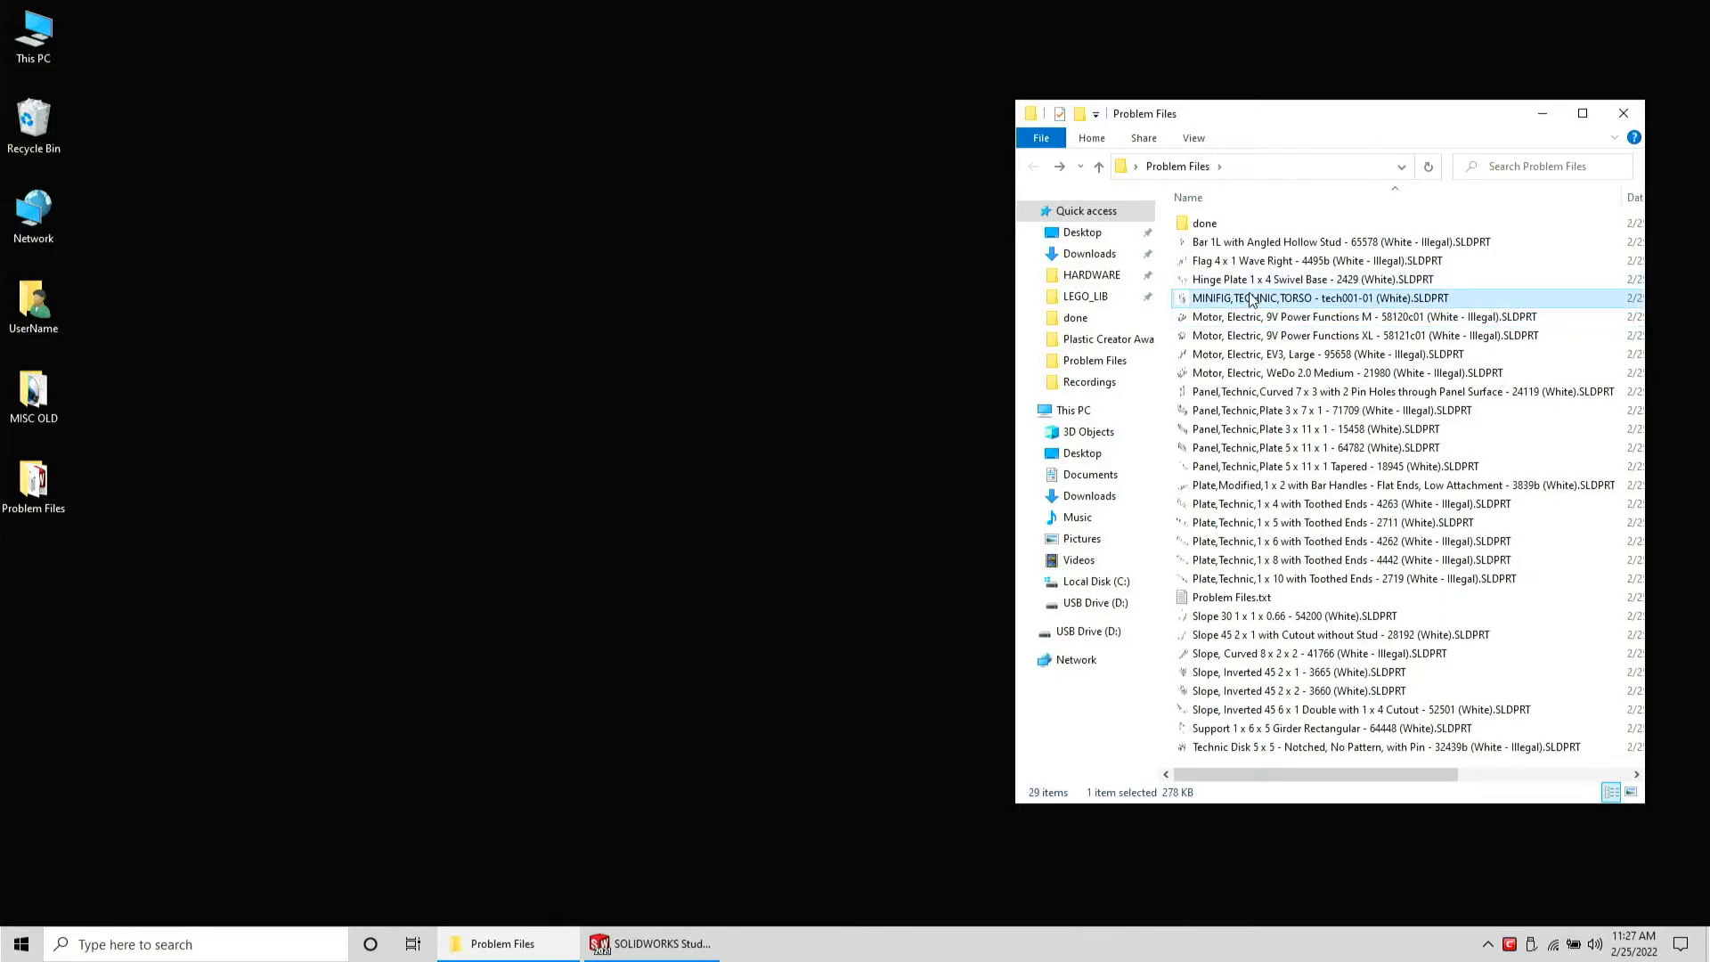
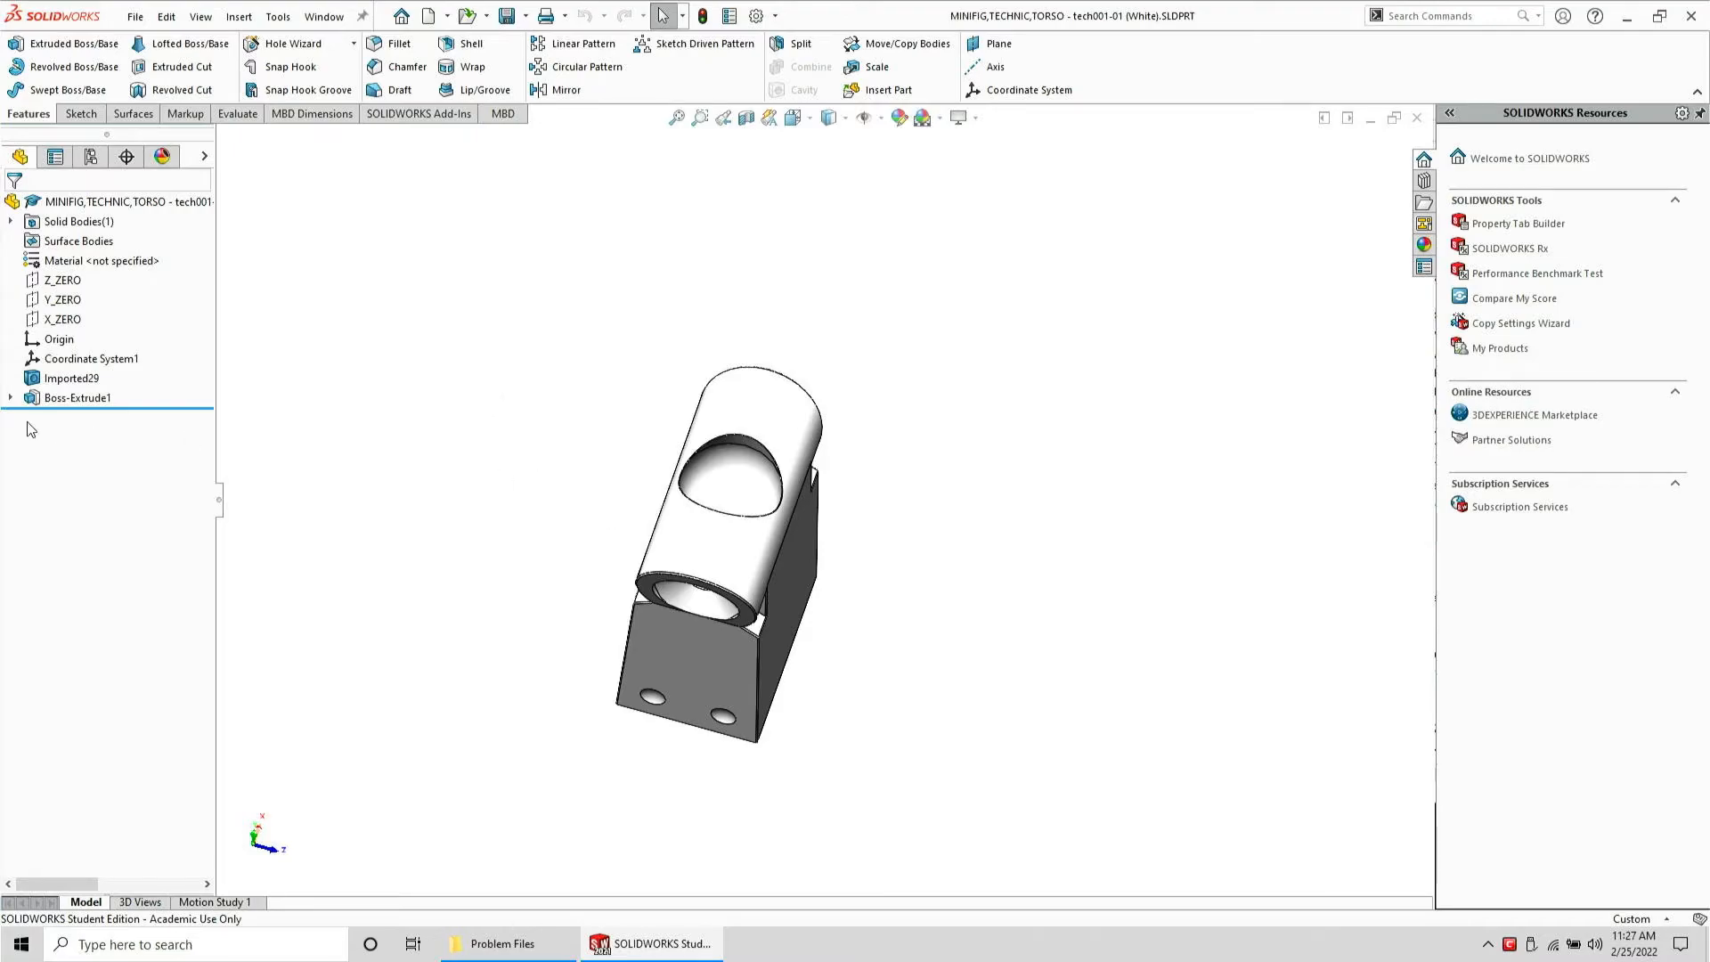
Edit the sketch of Boss-Extrude1, set its 0.02 dimension to 0.05 mm, and exit the sketch
left_click(67, 398)
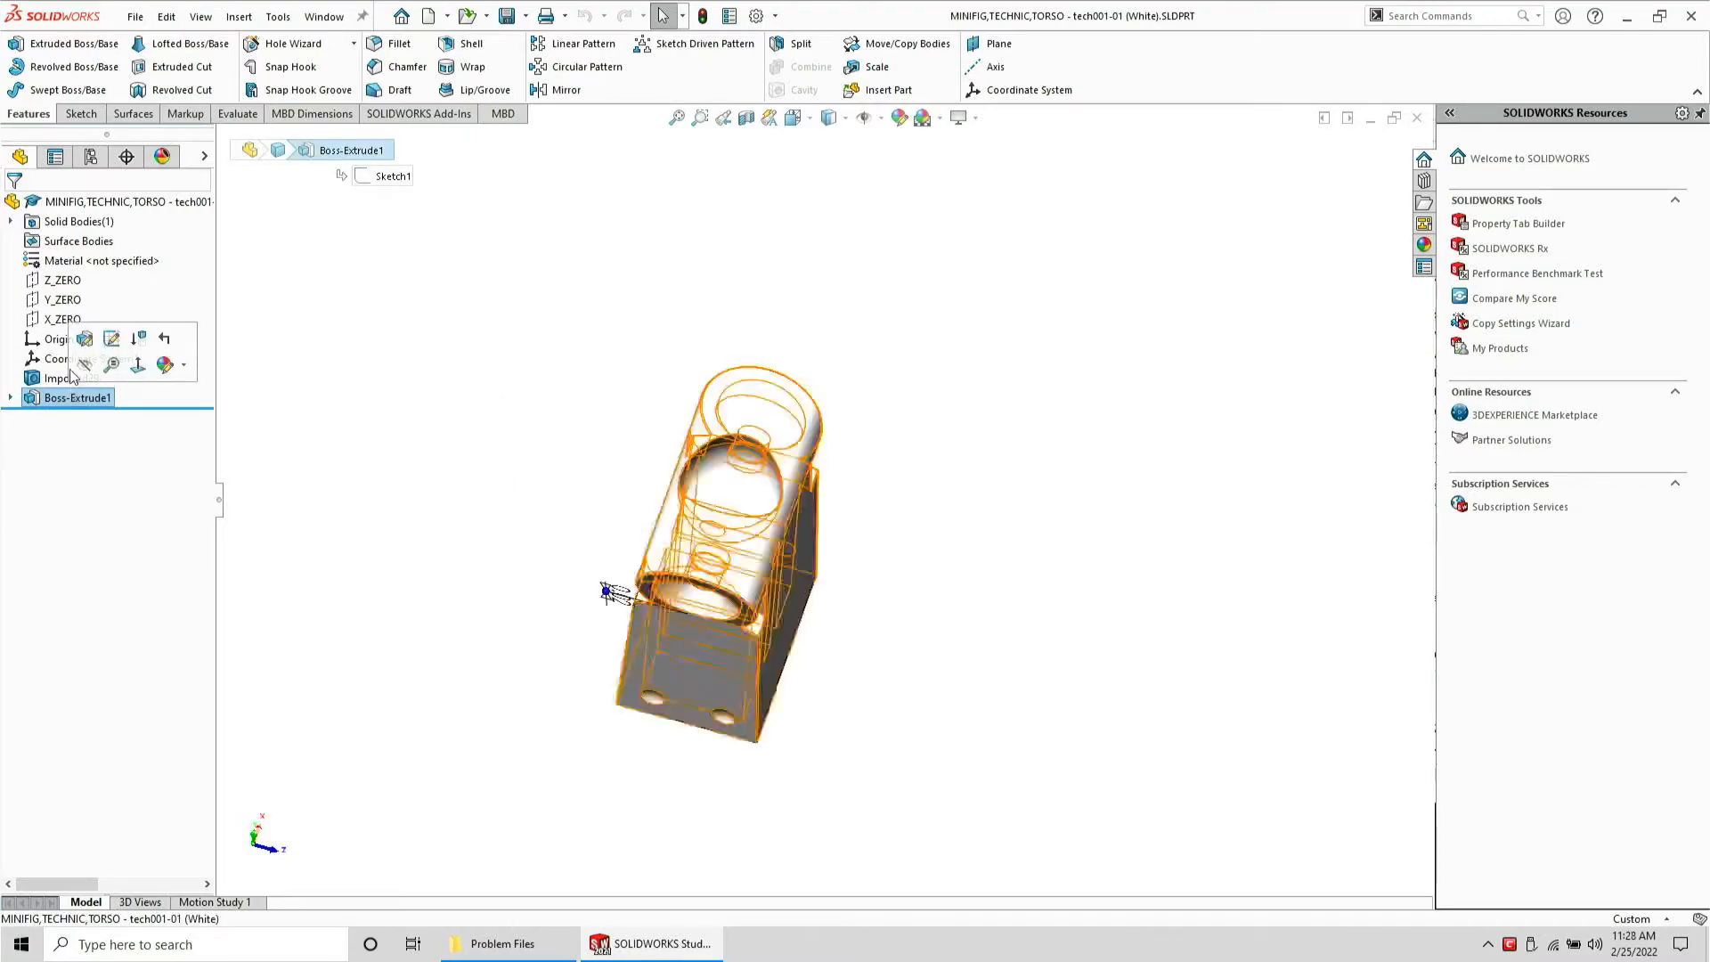
left_click(110, 342)
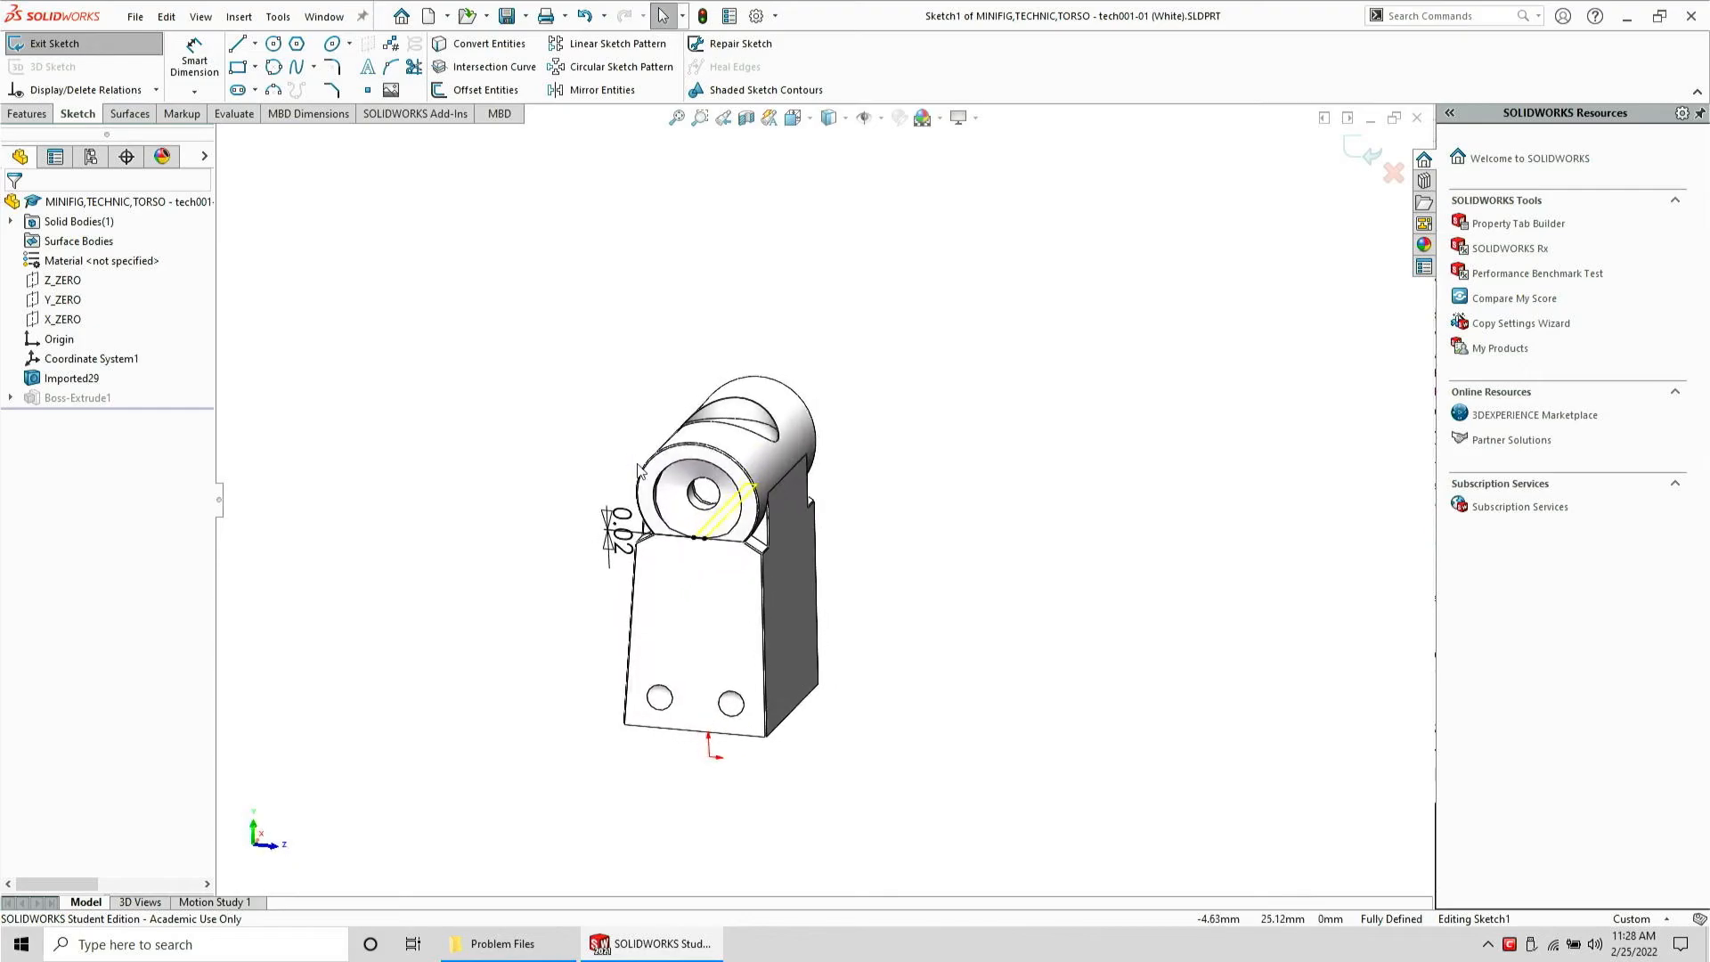
double_click(620, 530)
type(".05")
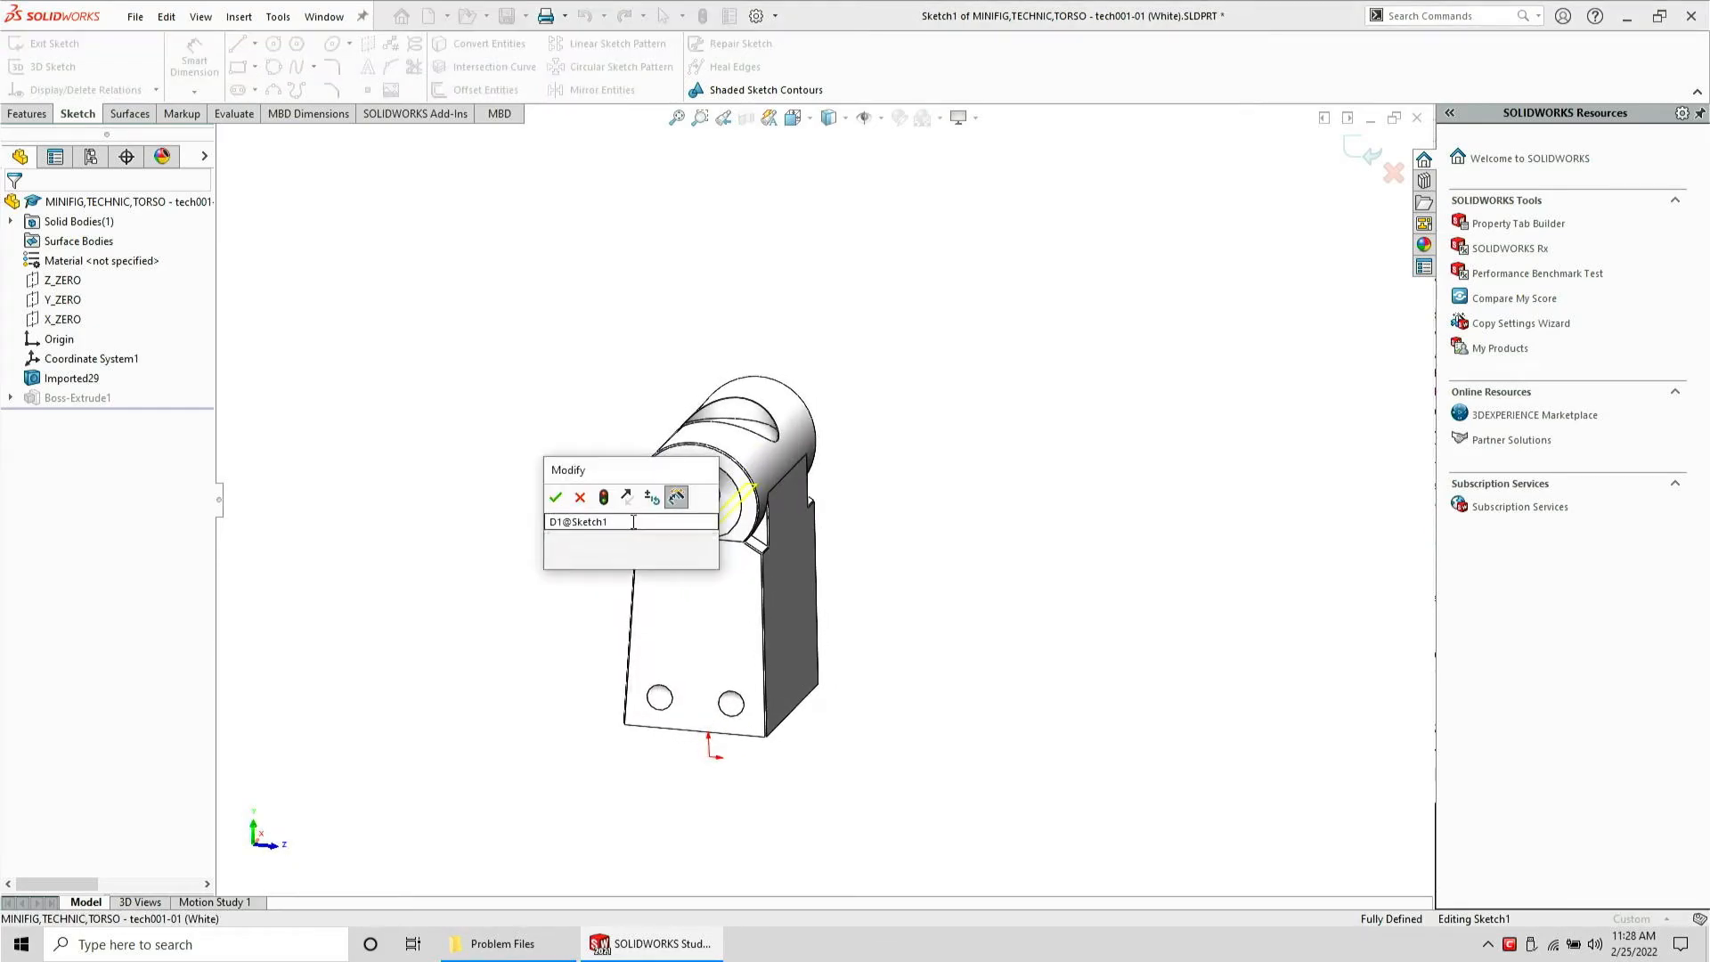
key("Return")
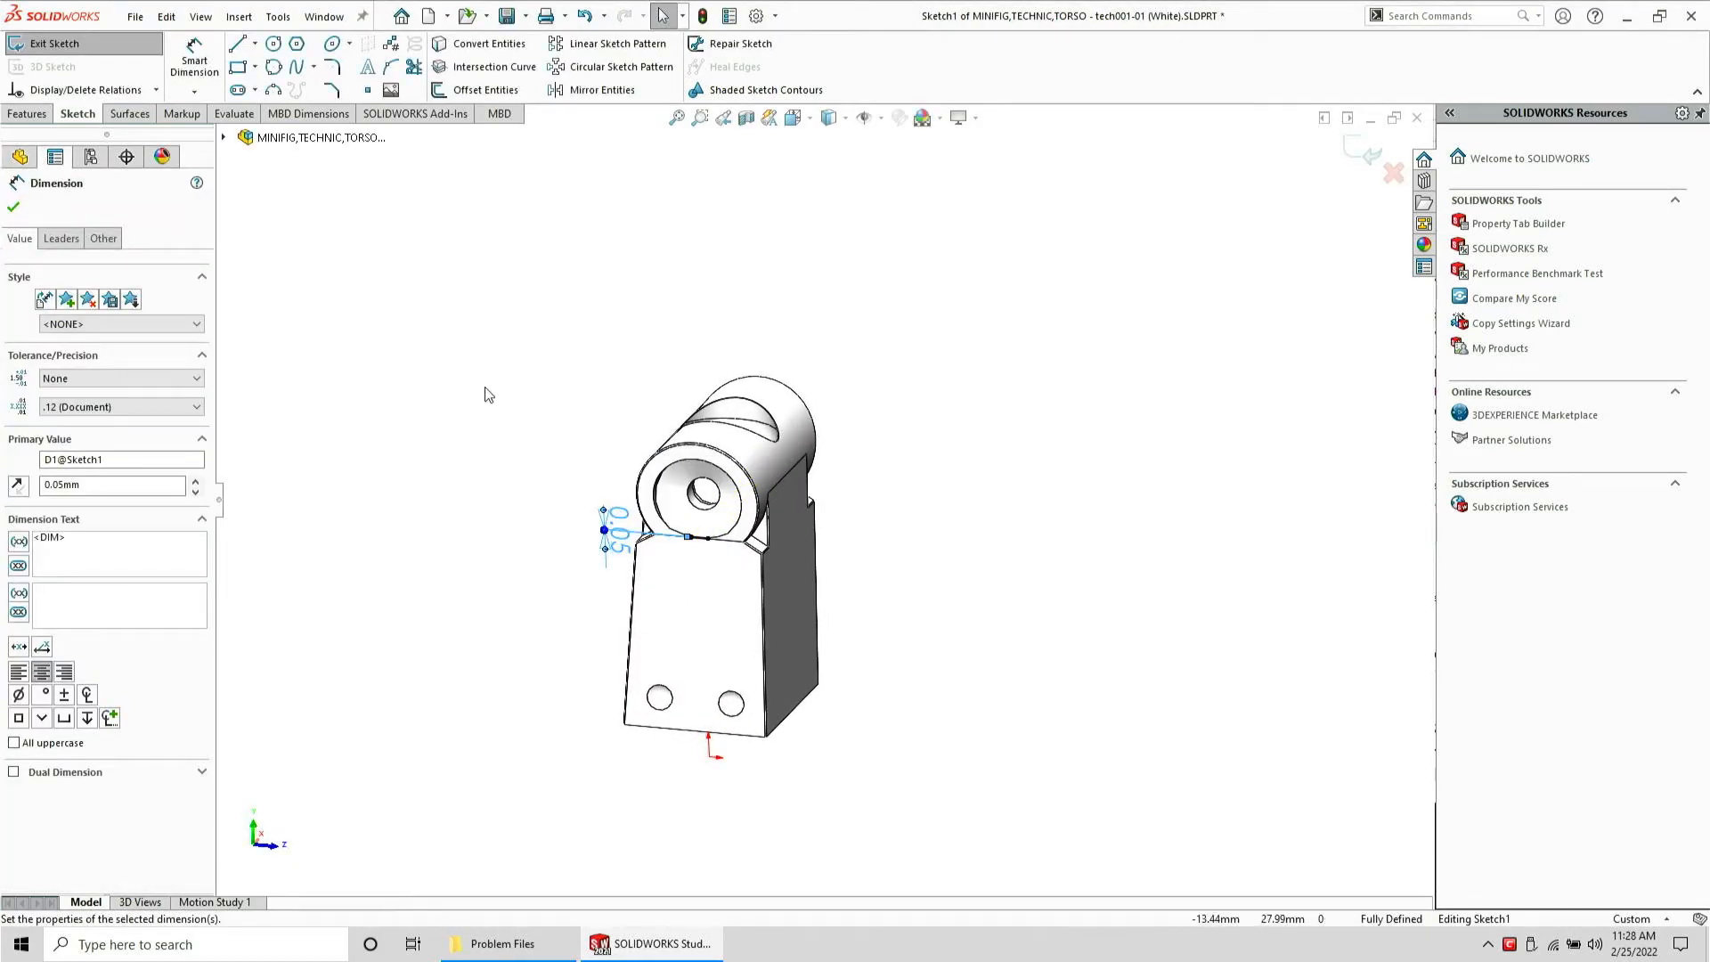
left_click(142, 44)
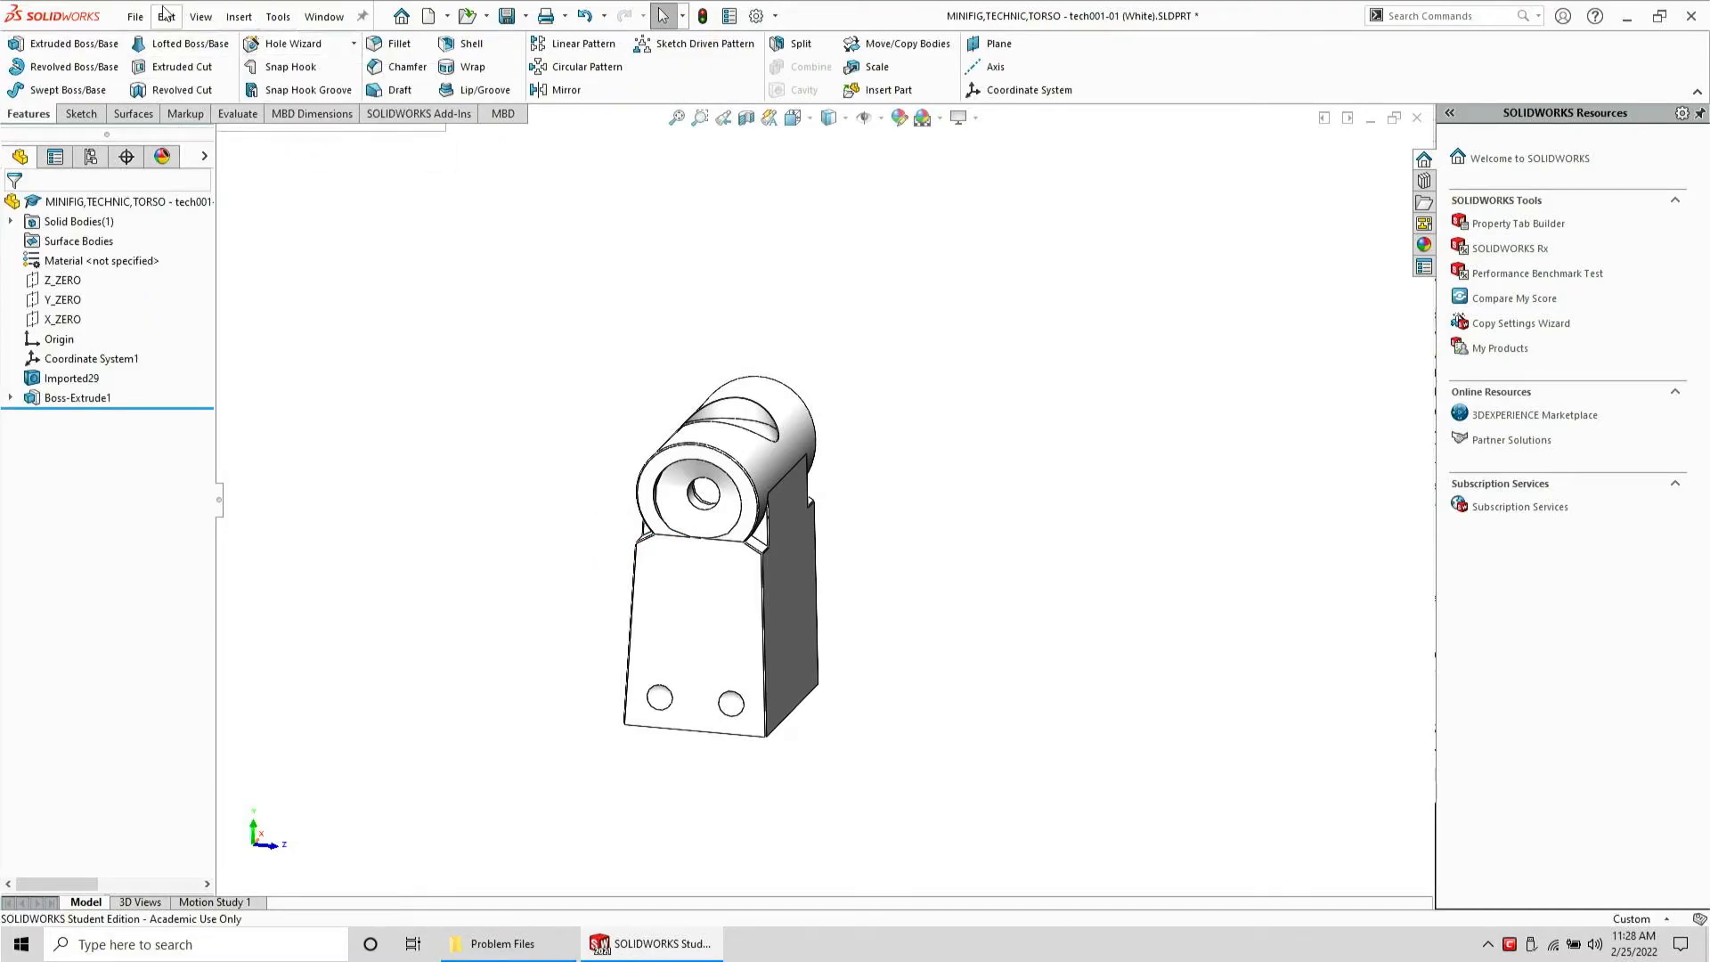
Save the torso part and close its document
left_click(135, 16)
left_click(181, 241)
left_click(1091, 663)
key("ctrl+w")
left_click(862, 431)
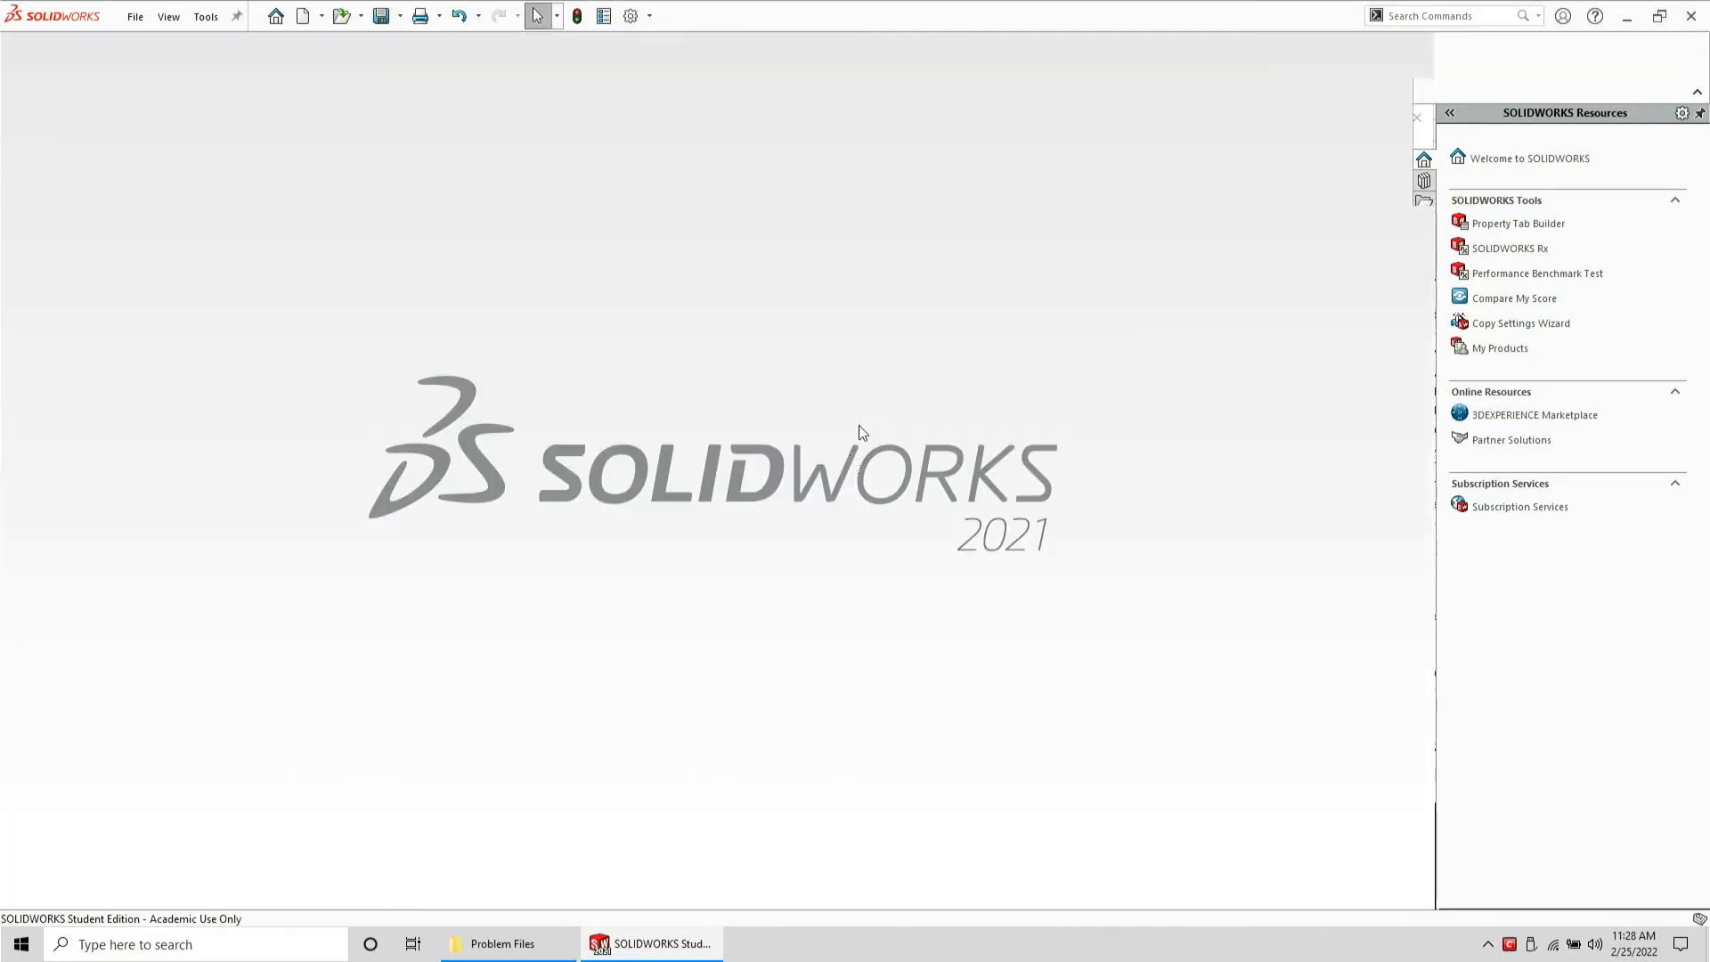
Open the torso STEP file from the Problem Files folder to inspect it, then close it without saving
left_click(521, 942)
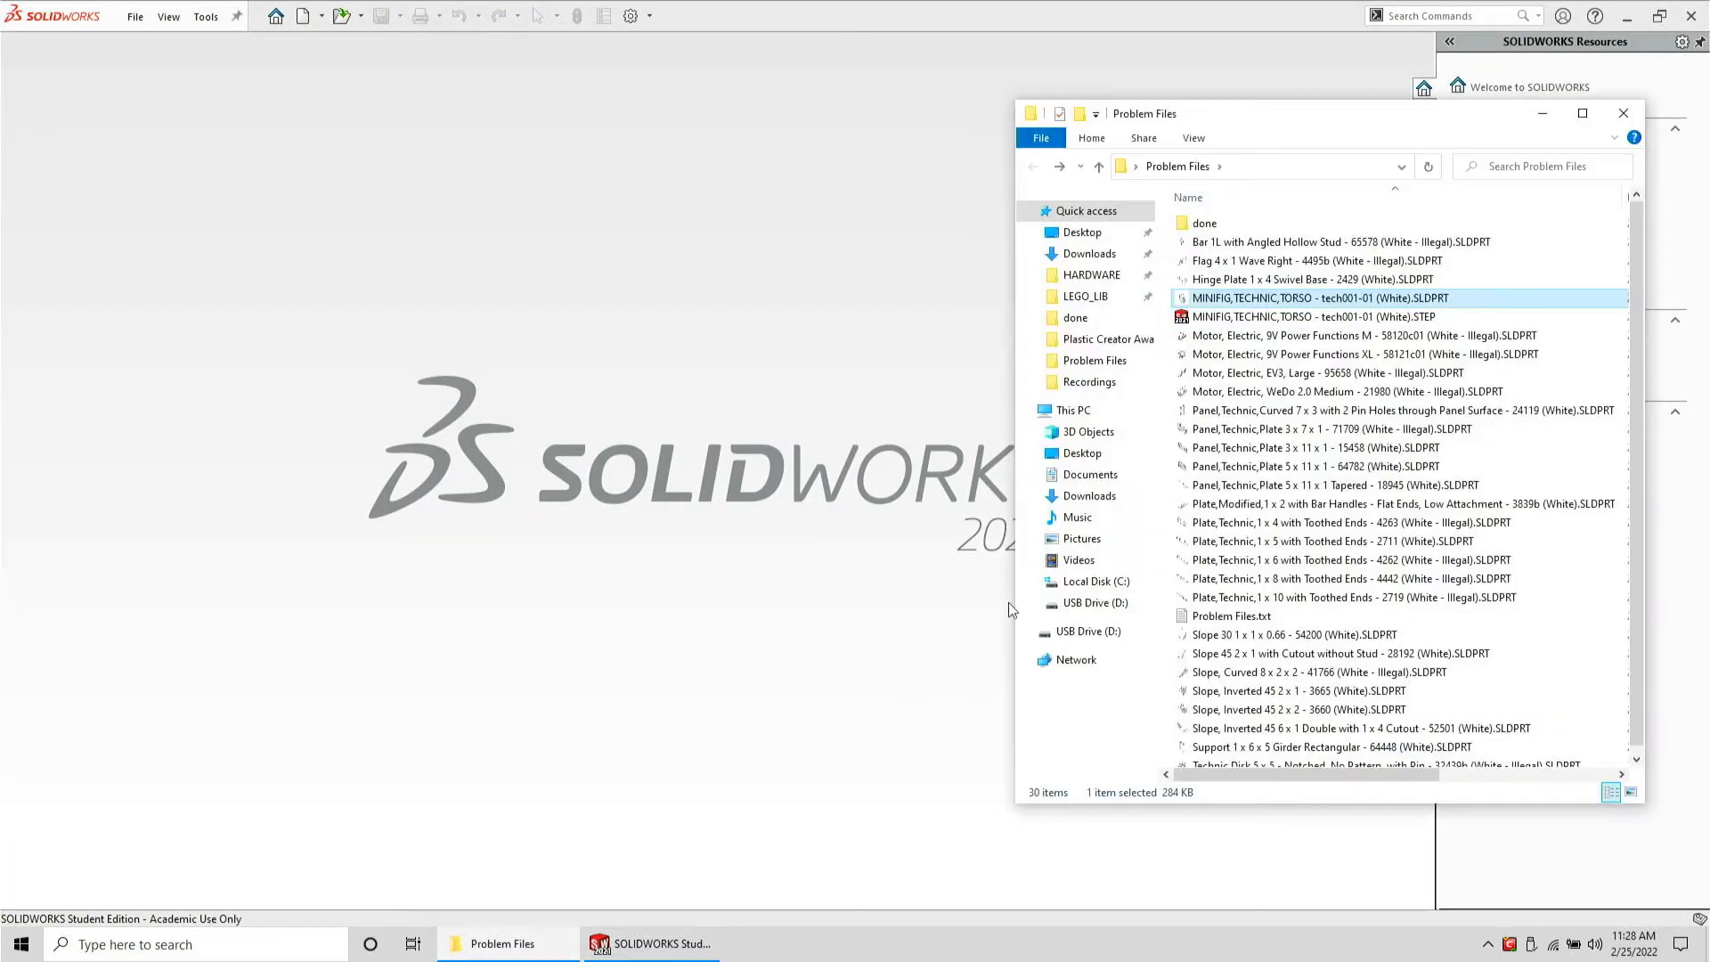
double_click(1291, 319)
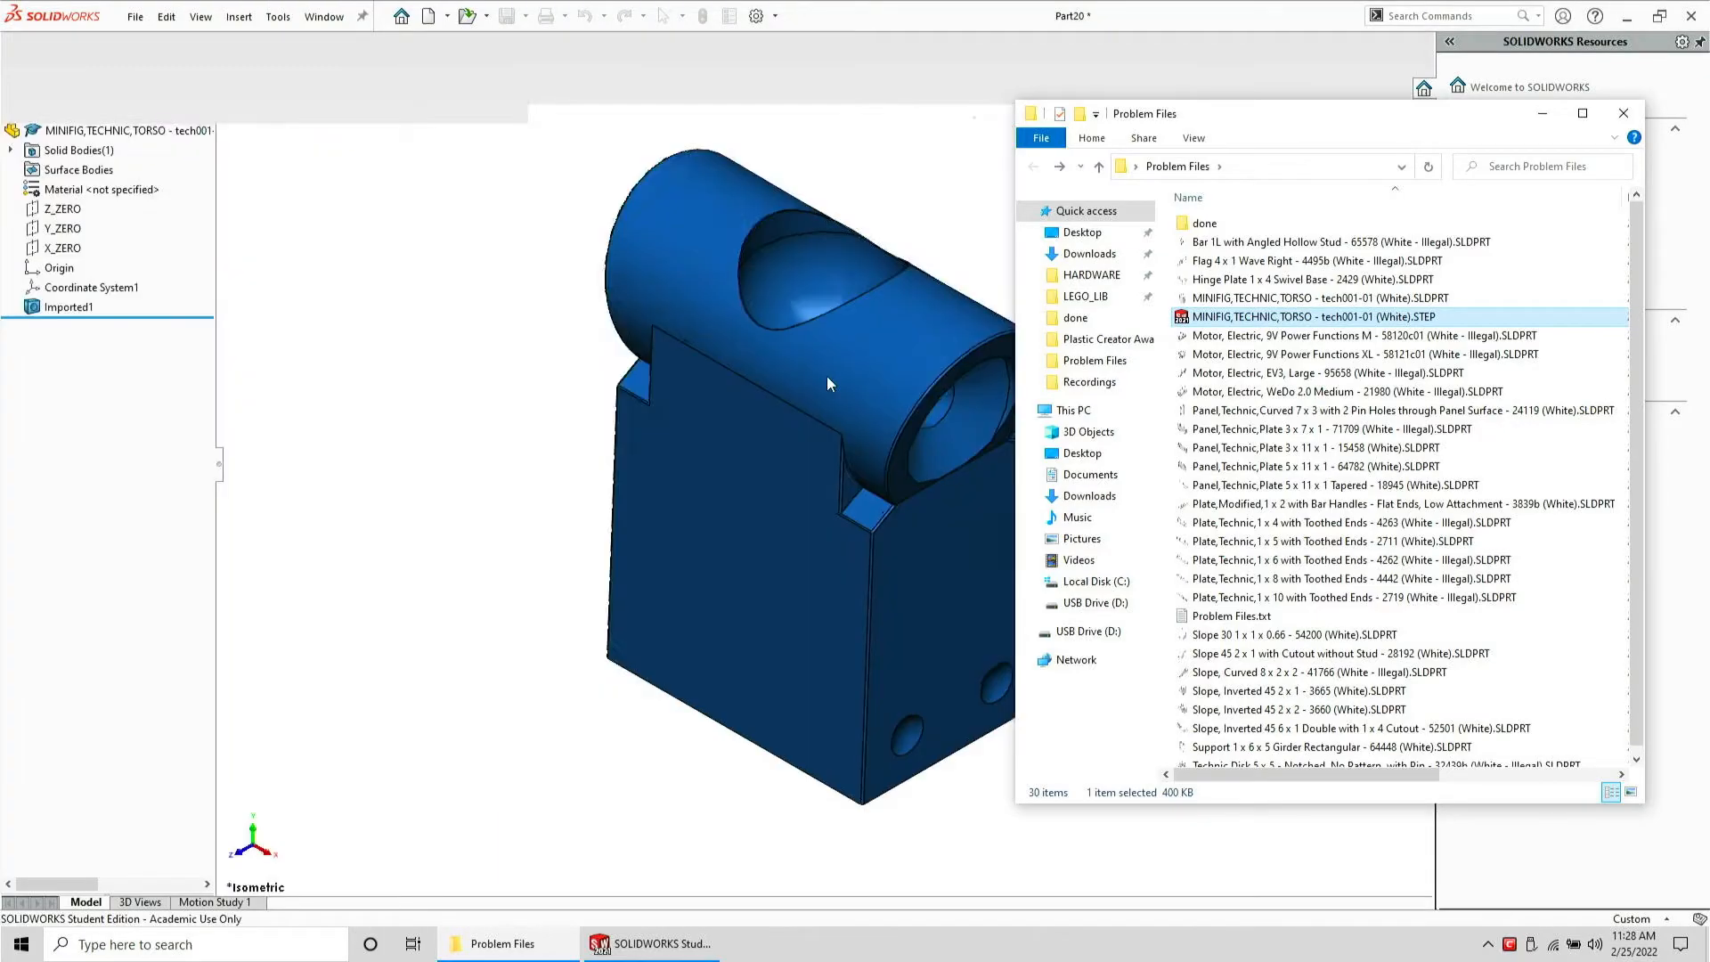
left_click(826, 376)
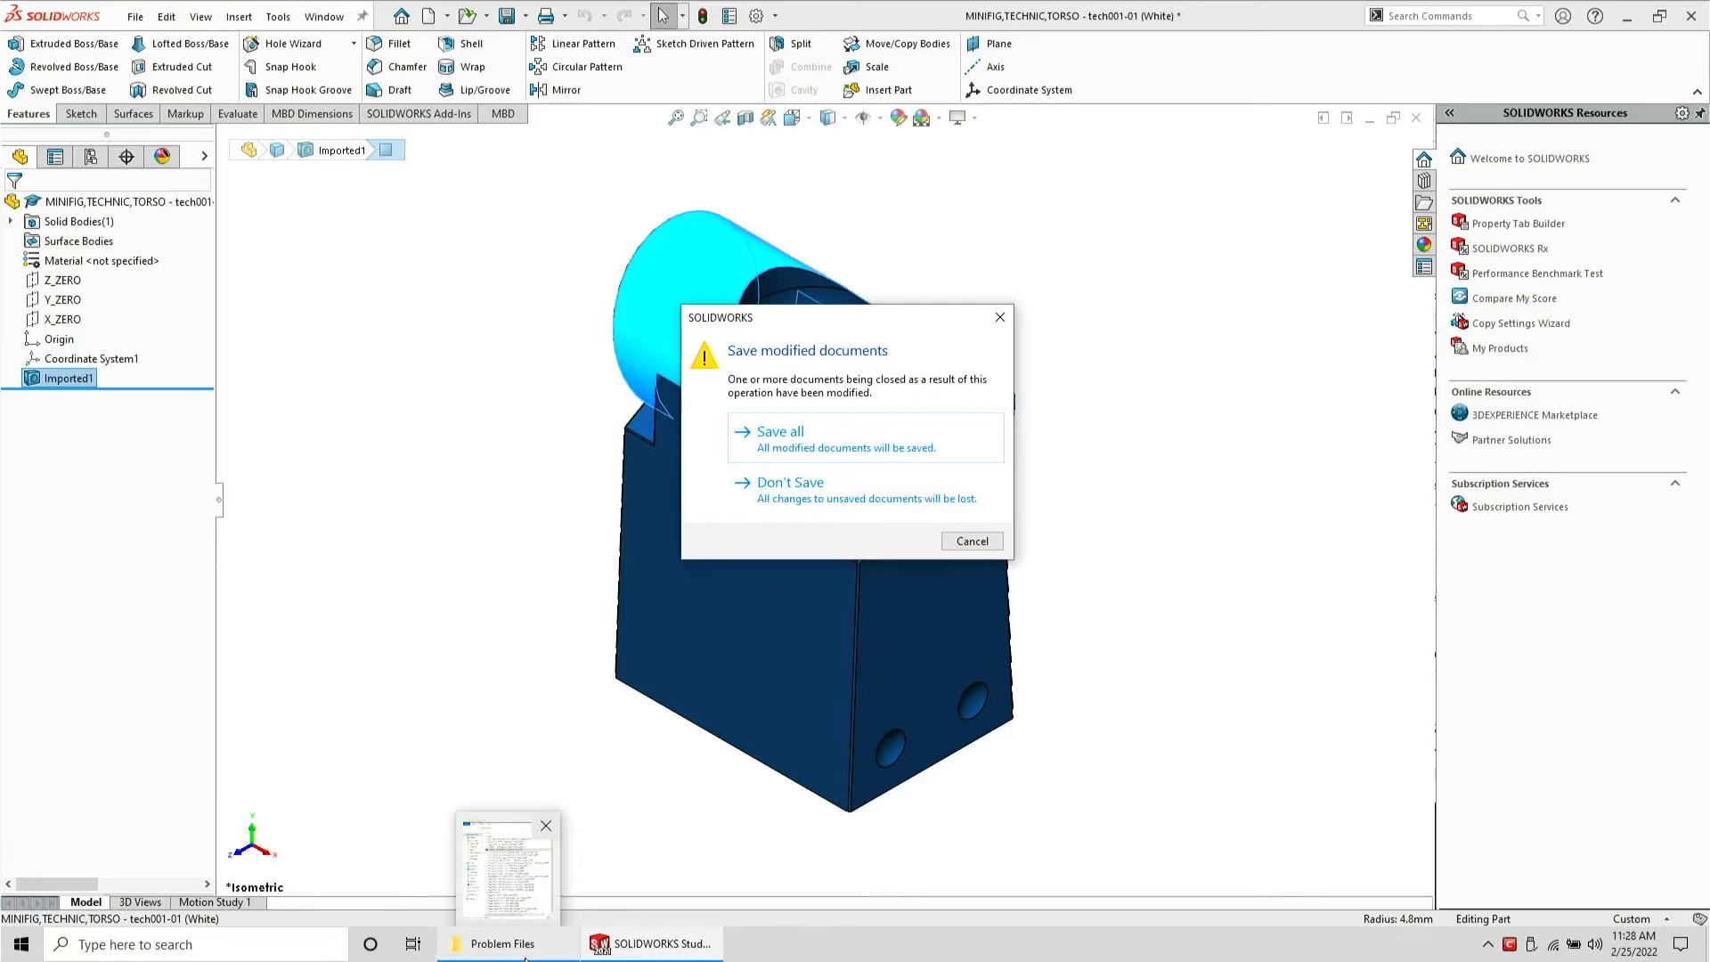
left_click(790, 481)
Delete the torso SLDPRT file and move the remaining torso file into the done folder
key("Up")
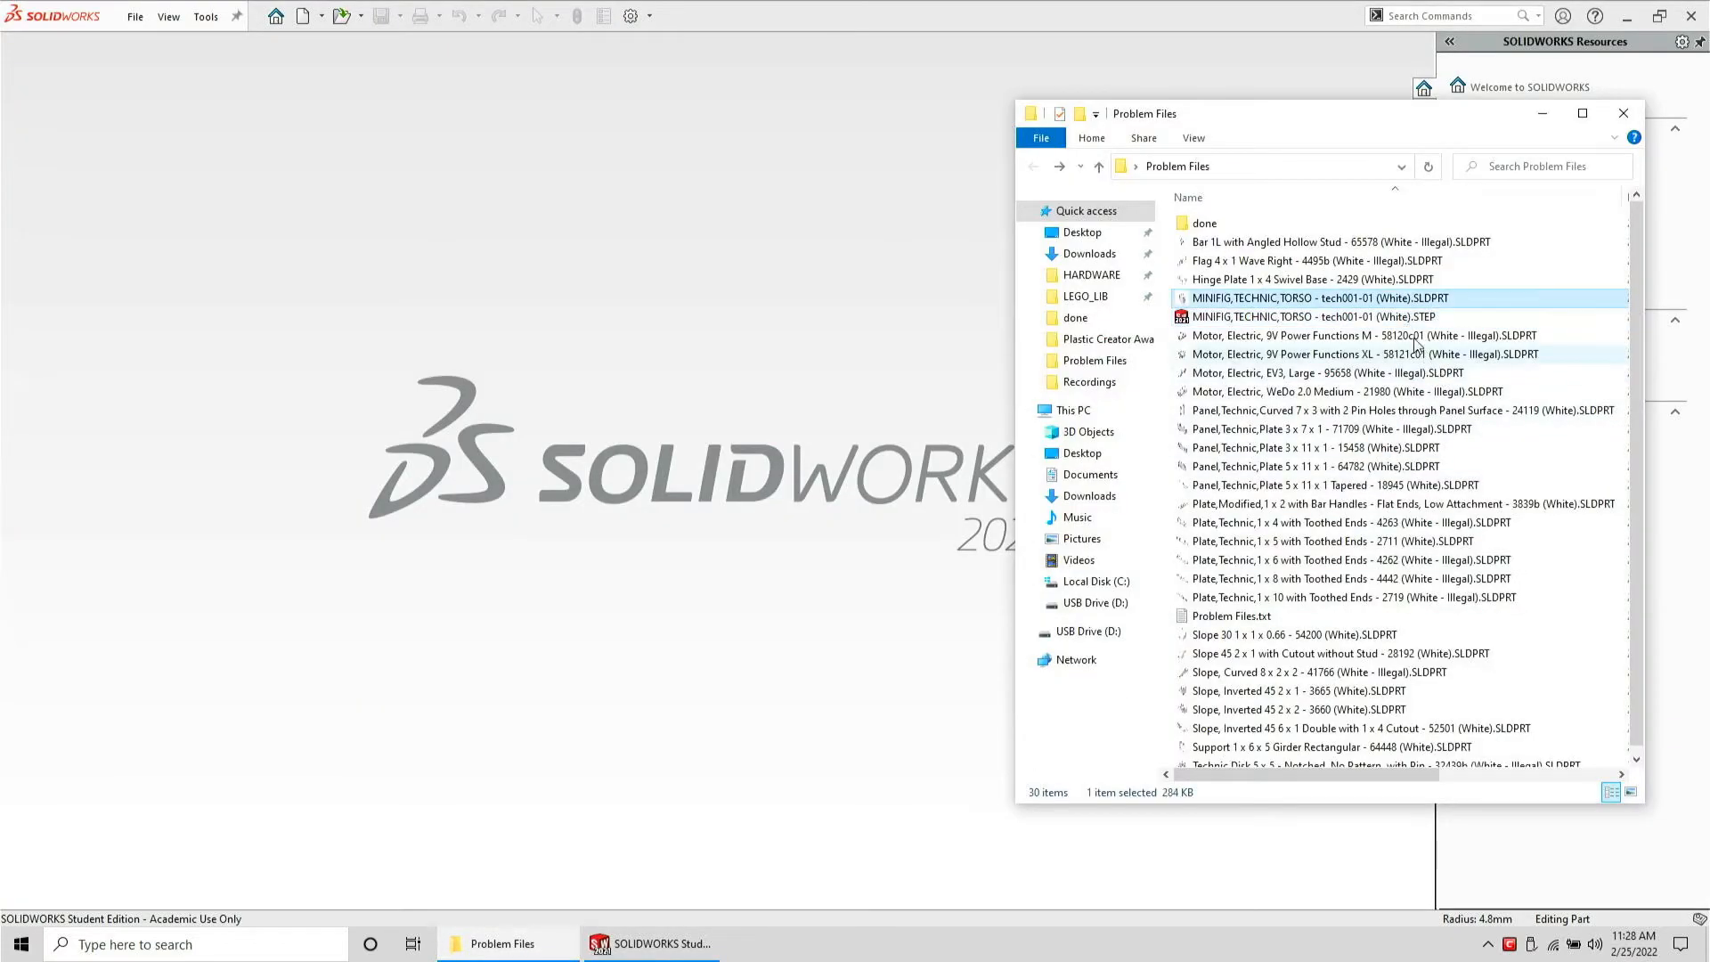
key("Delete")
left_click_drag(1344, 298, 1239, 219)
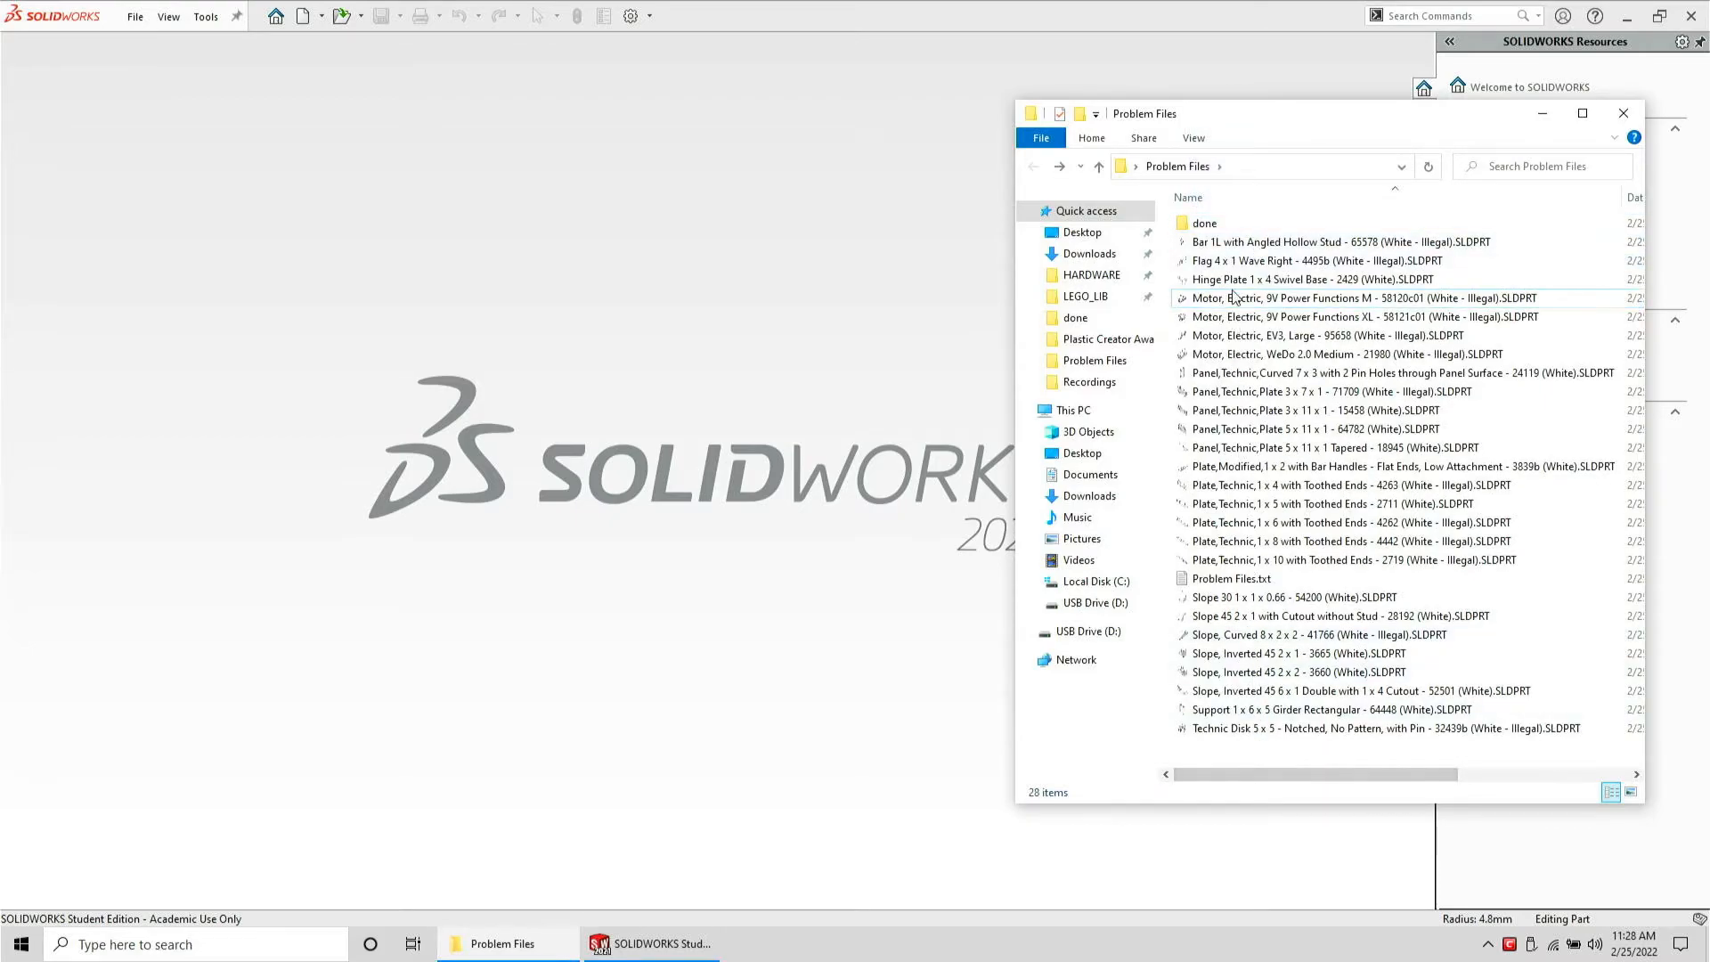
Open the Bar 1L with Angled Hollow Stud part and add a reference axis through the upper stud's cylindrical face
left_click_drag(1248, 240, 688, 280)
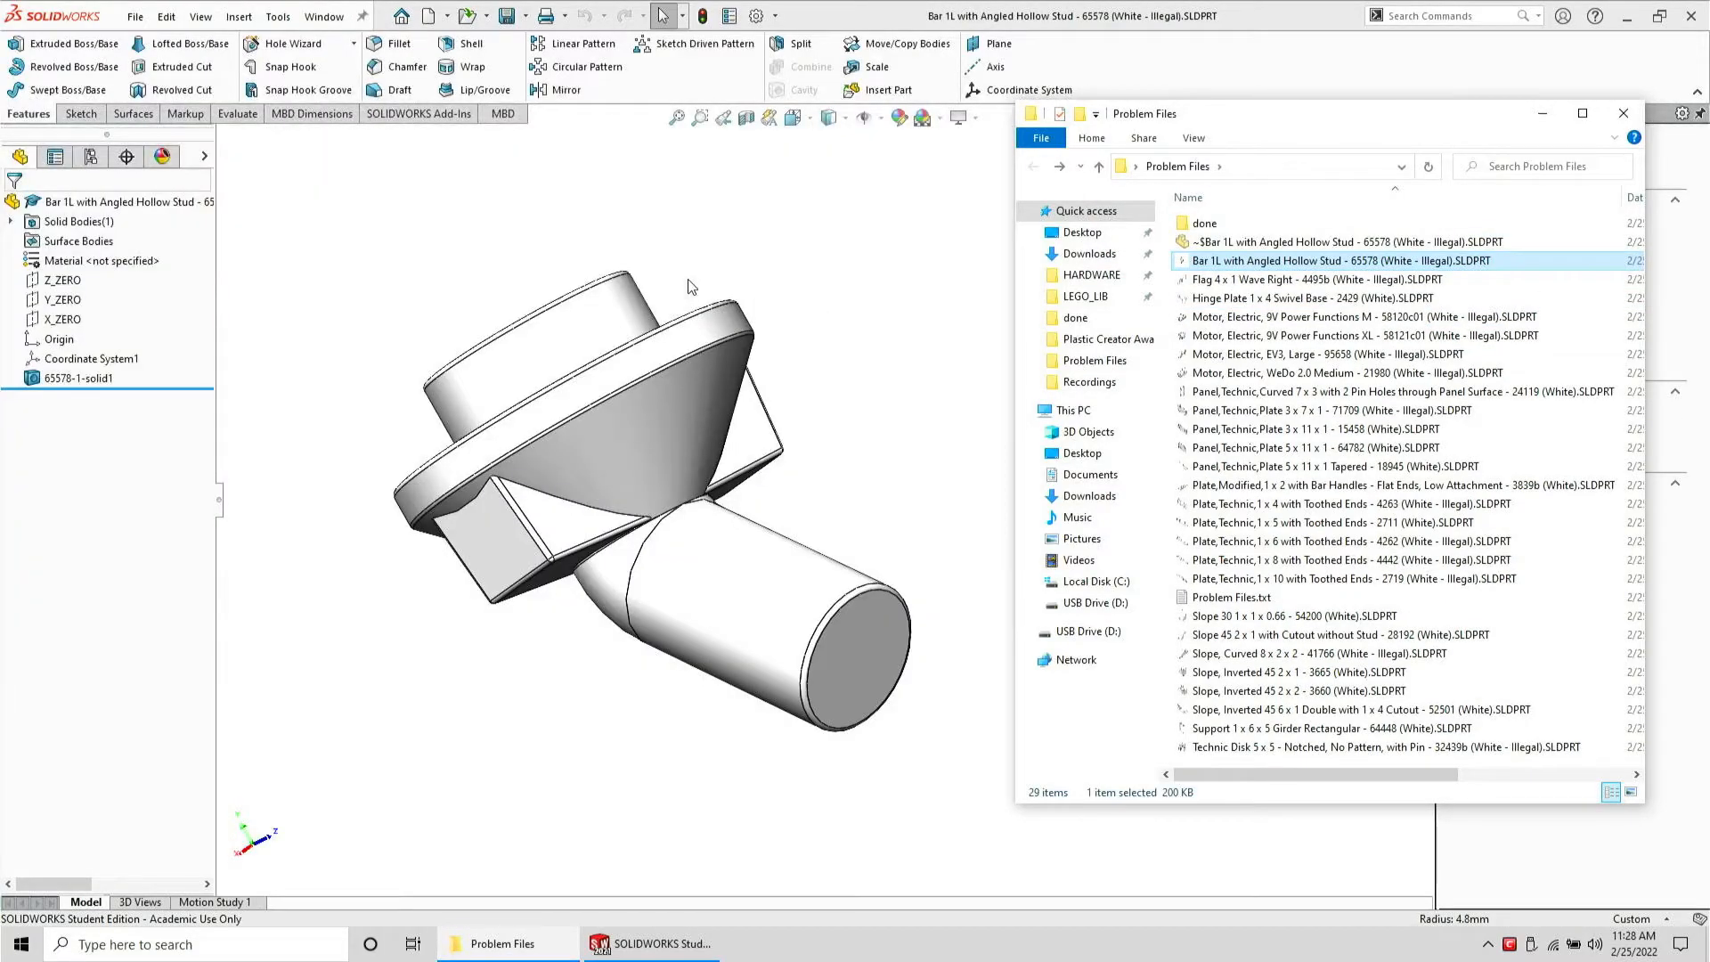
left_click(826, 442)
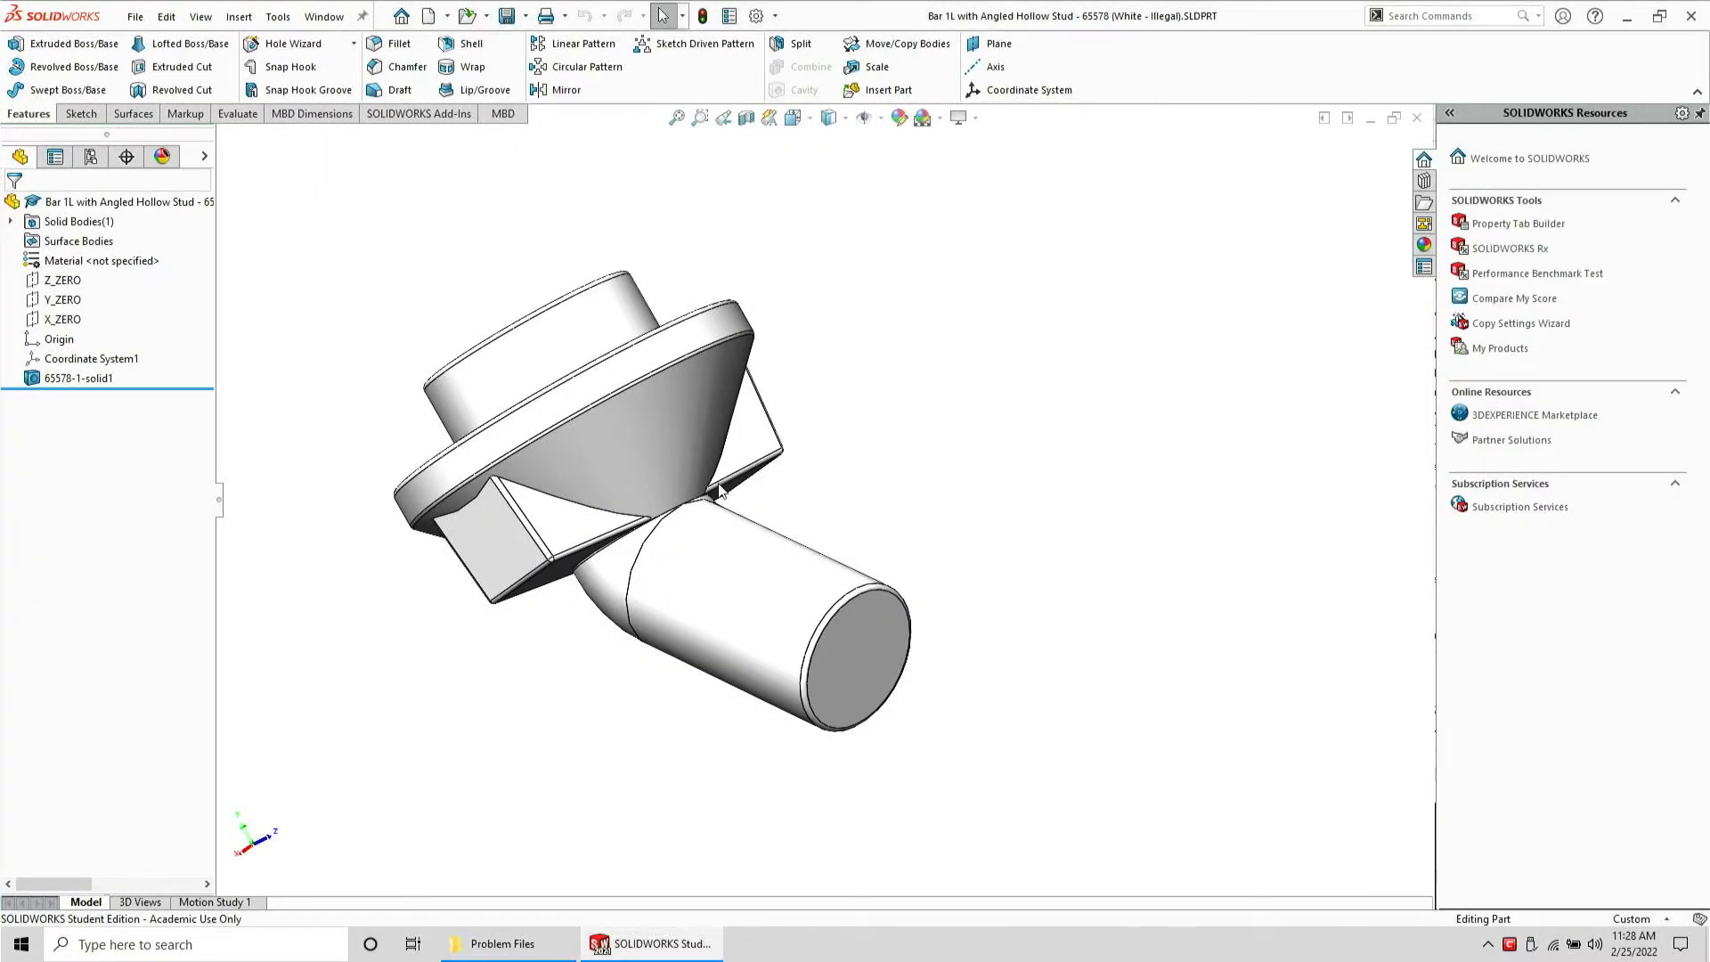
scroll(659, 513, "down", 4)
middle_click_drag(659, 513, 657, 366)
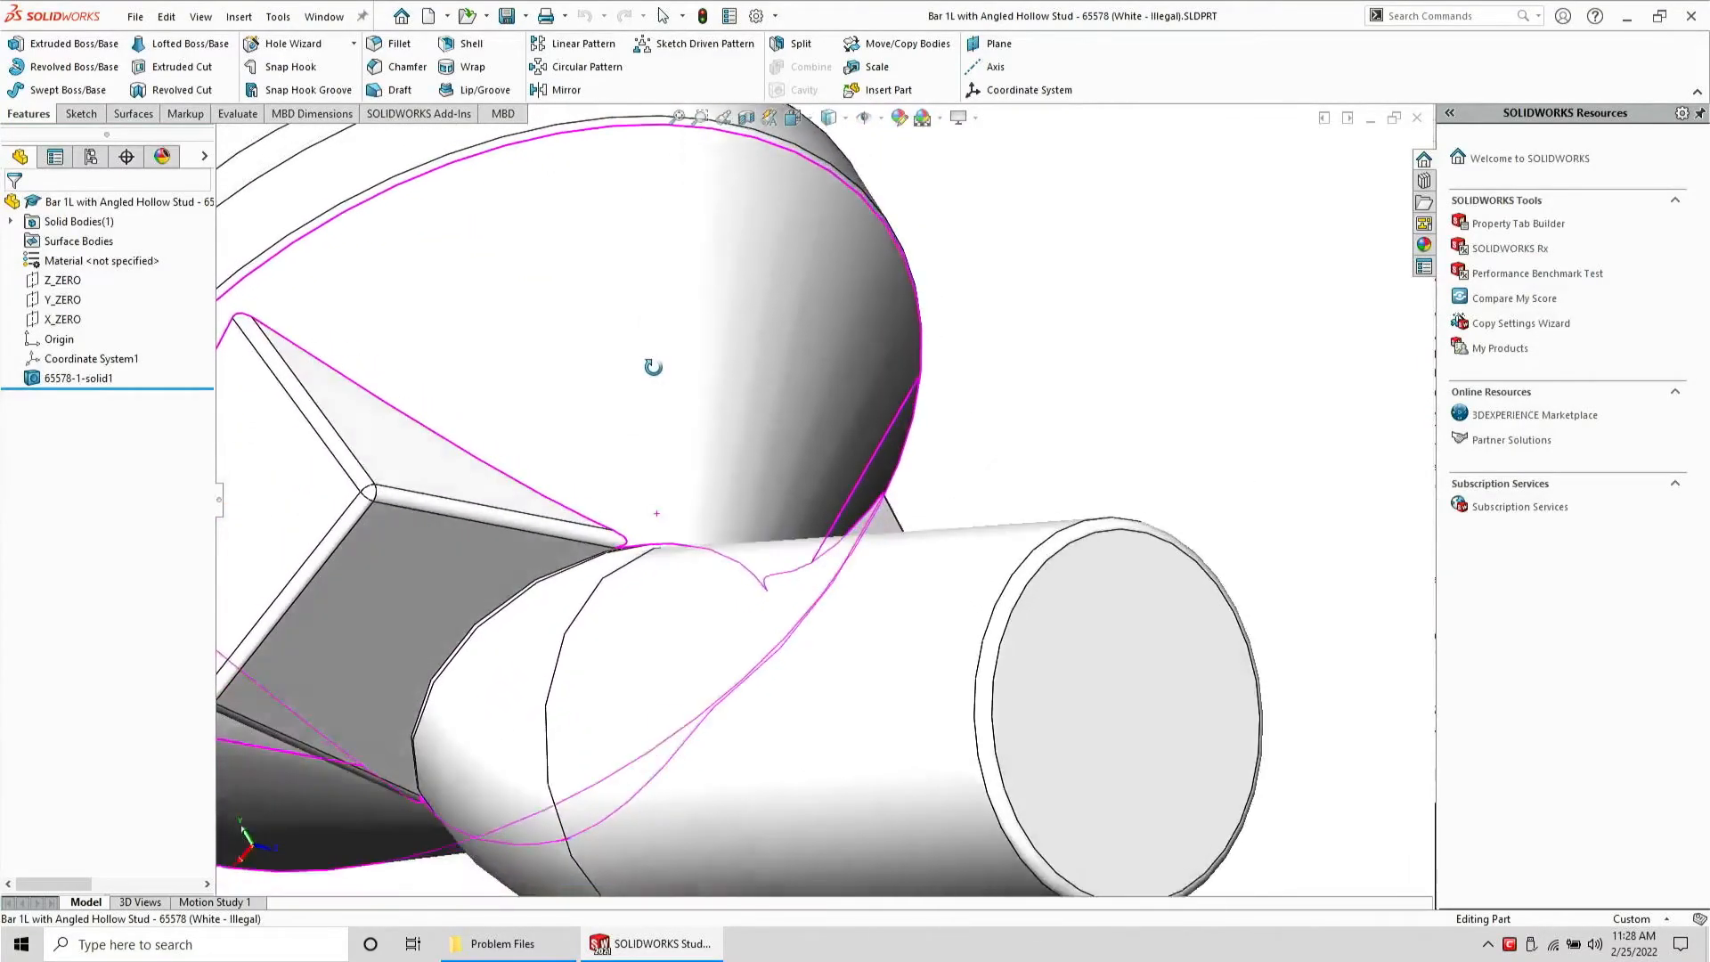
scroll(637, 356, "up", 5)
left_click(663, 369)
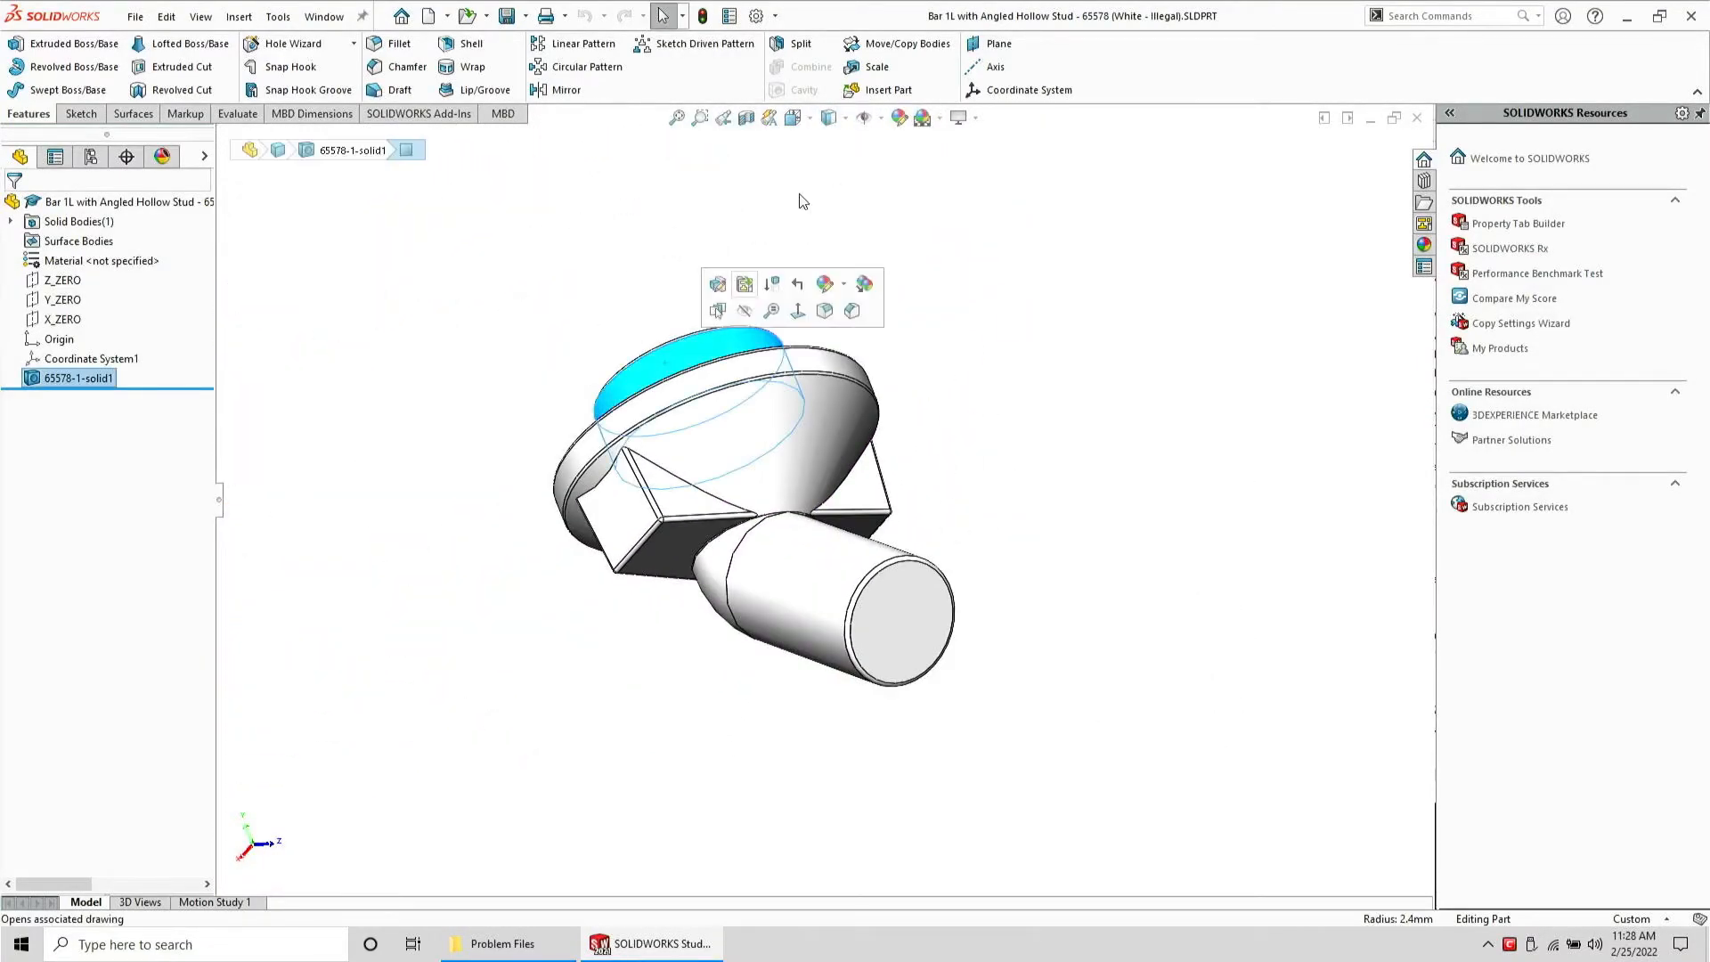
left_click(988, 67)
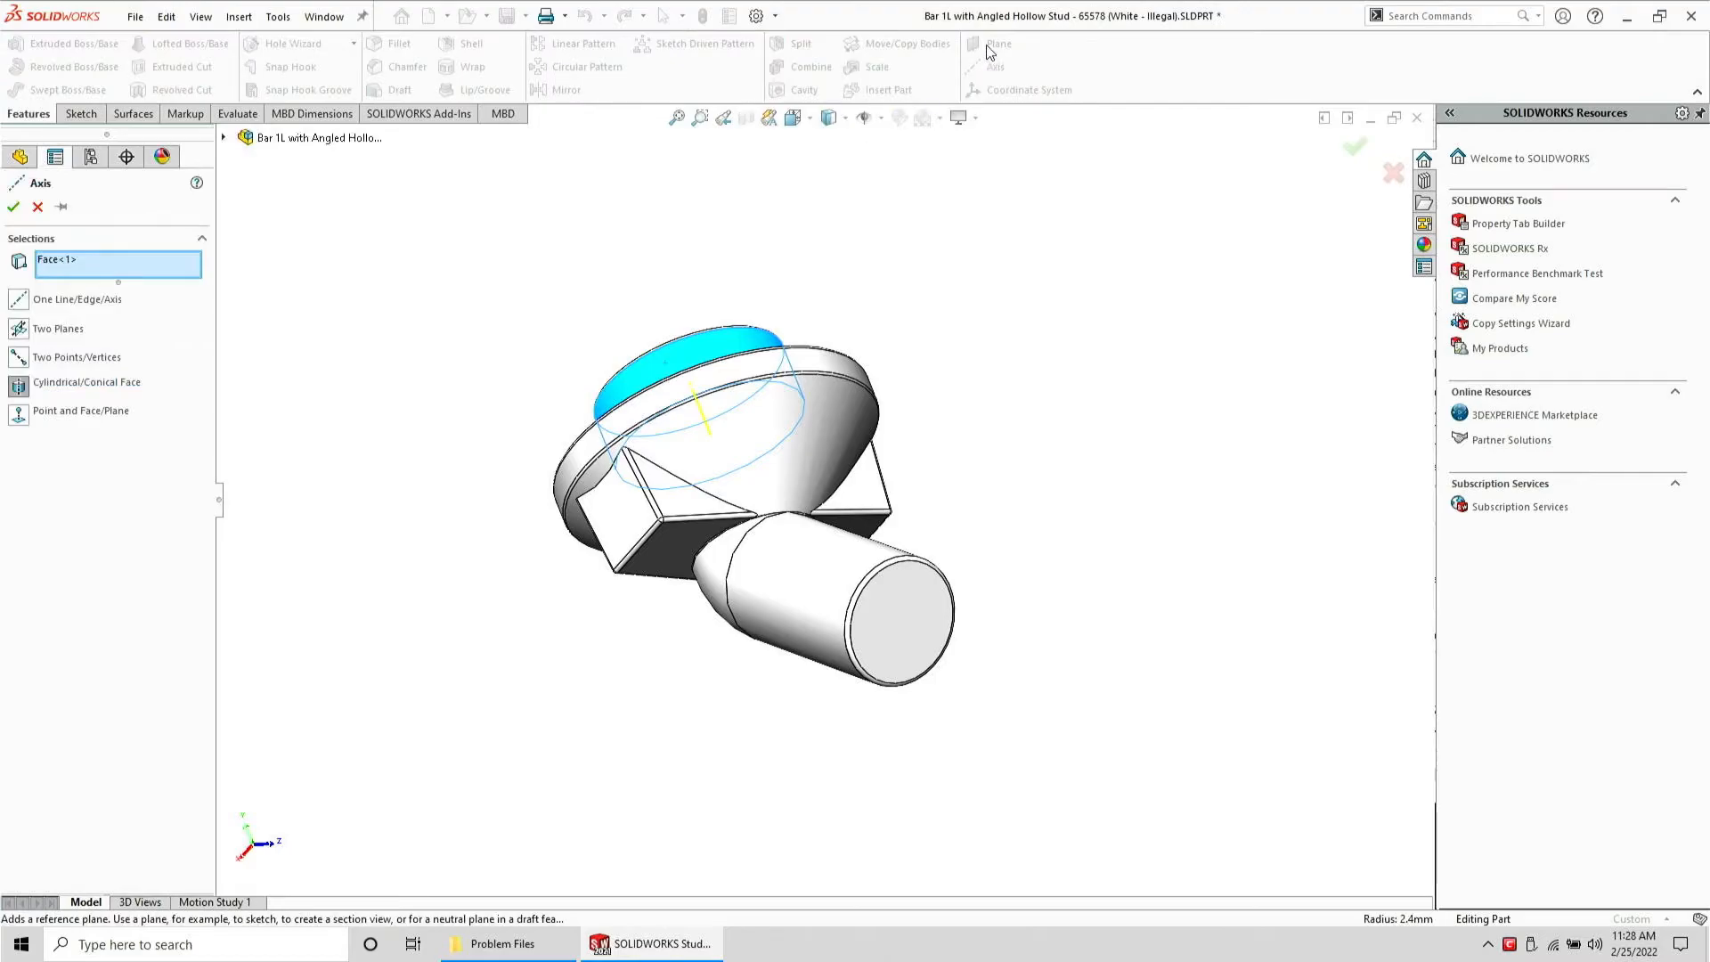
key("Return")
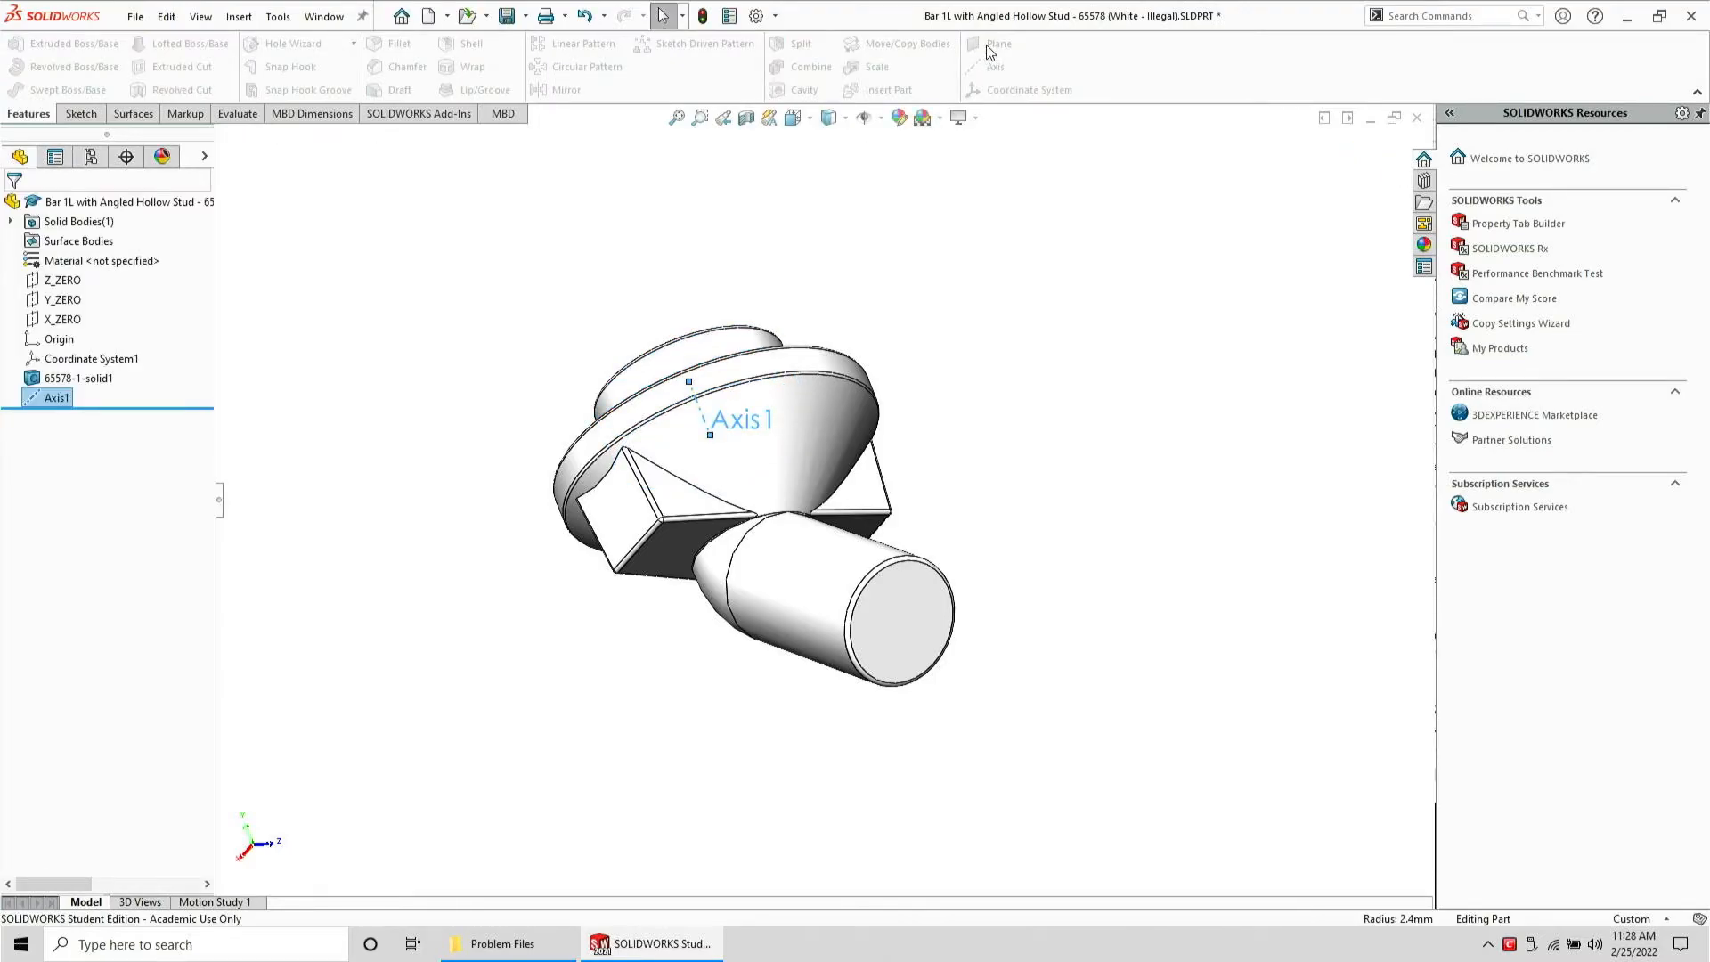
Add a second reference axis through the angled bar's cylindrical face
left_click(770, 557)
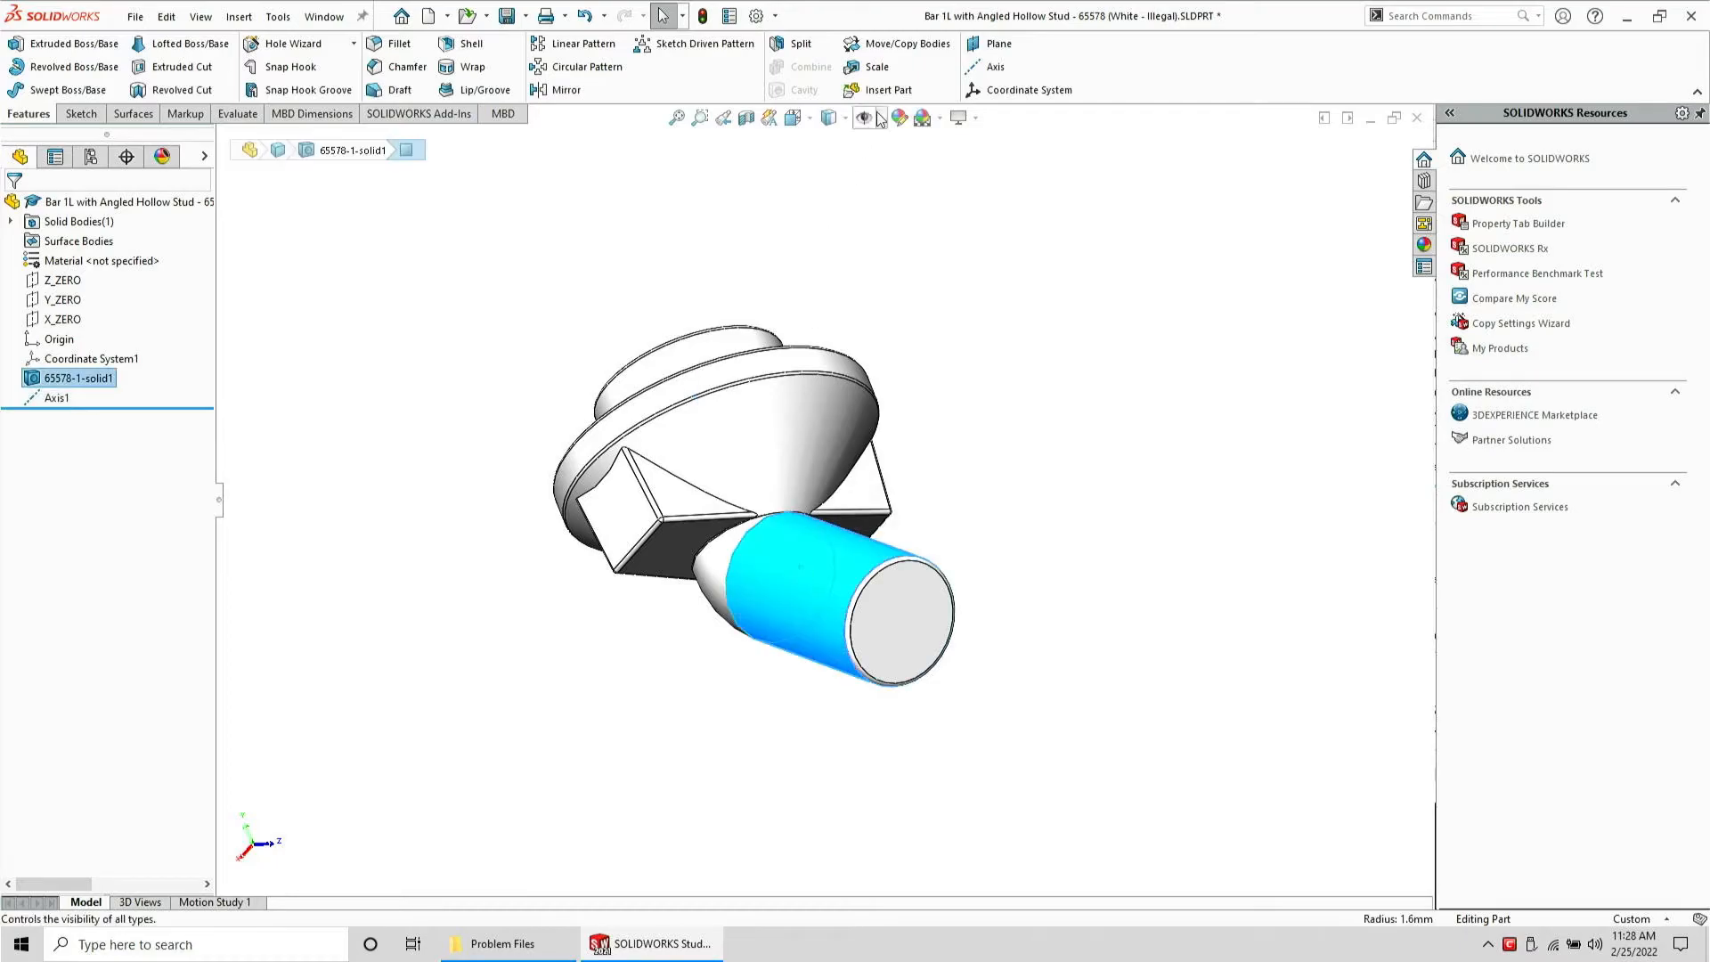
left_click(994, 68)
key("Return")
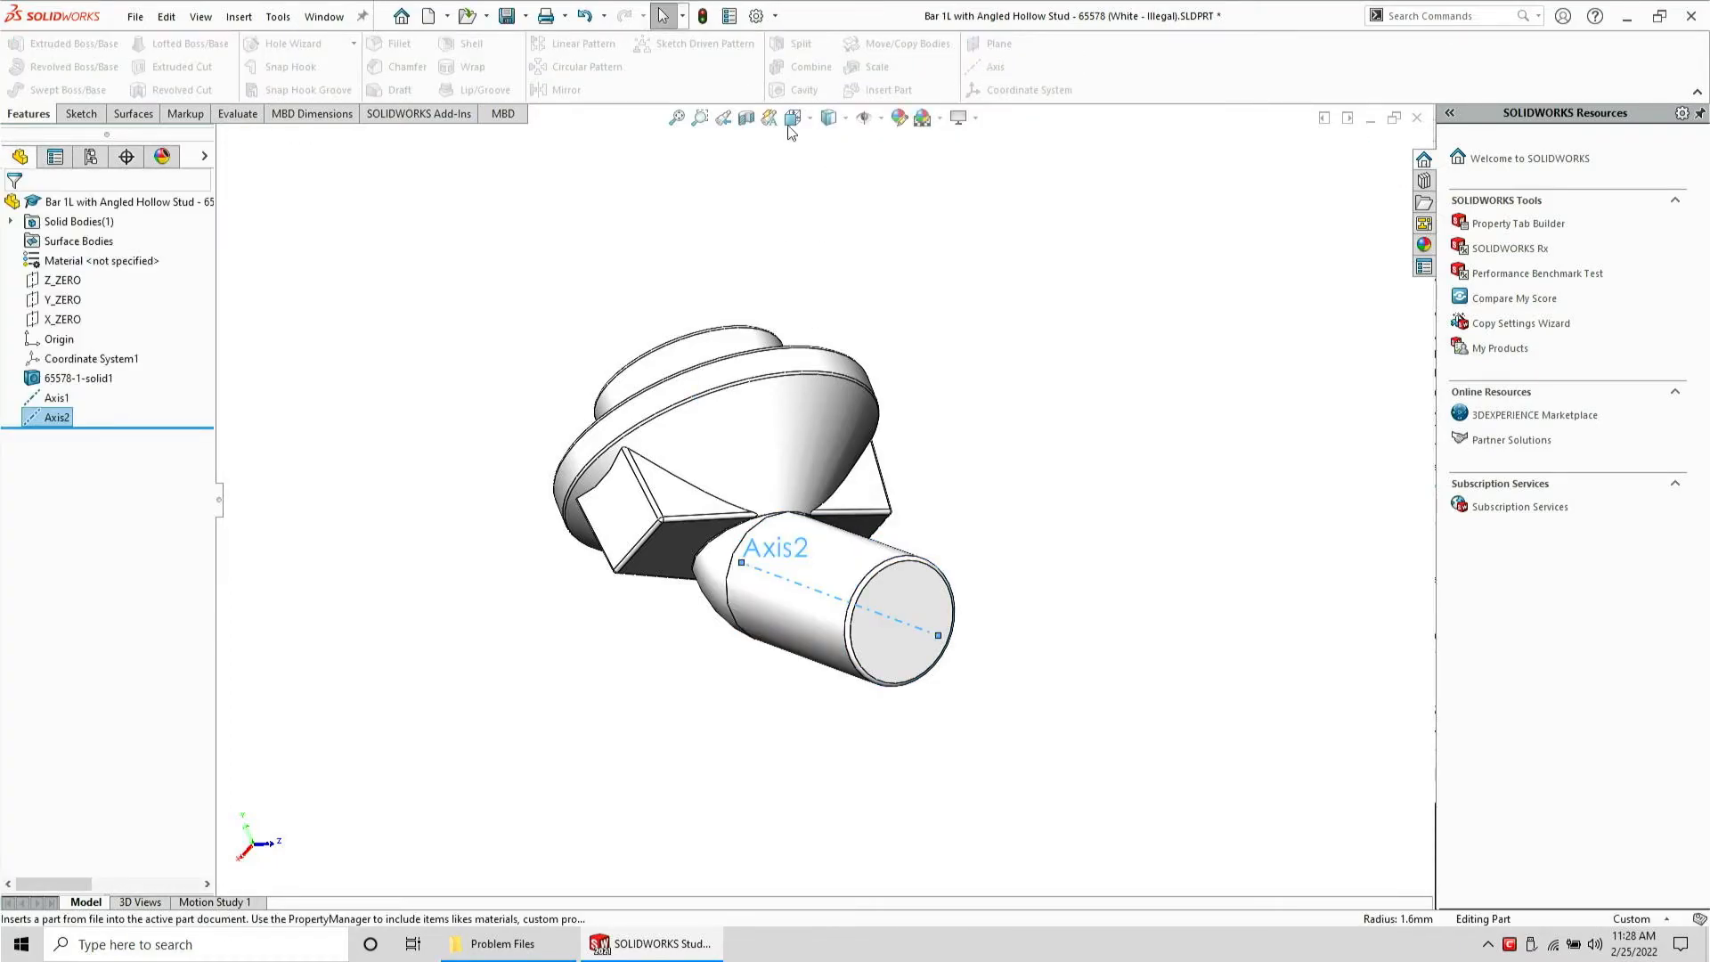
Create a reference plane passing through Axis1 and Axis2
left_click(62, 399, "ctrl")
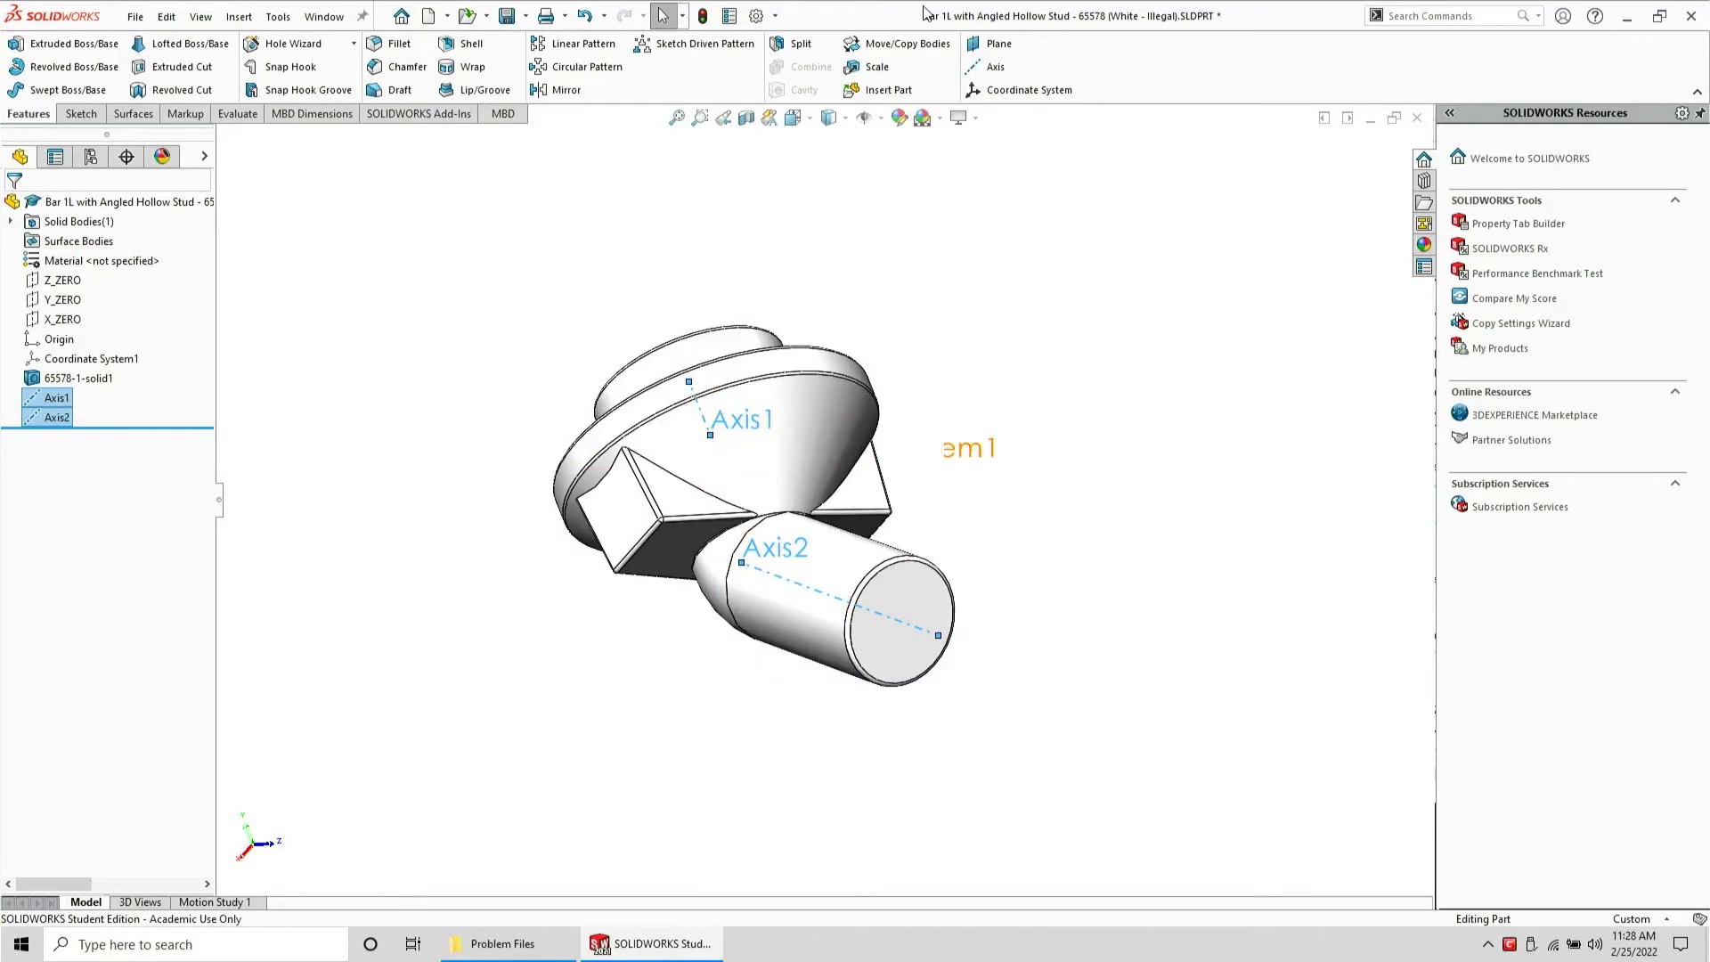
left_click(1022, 49)
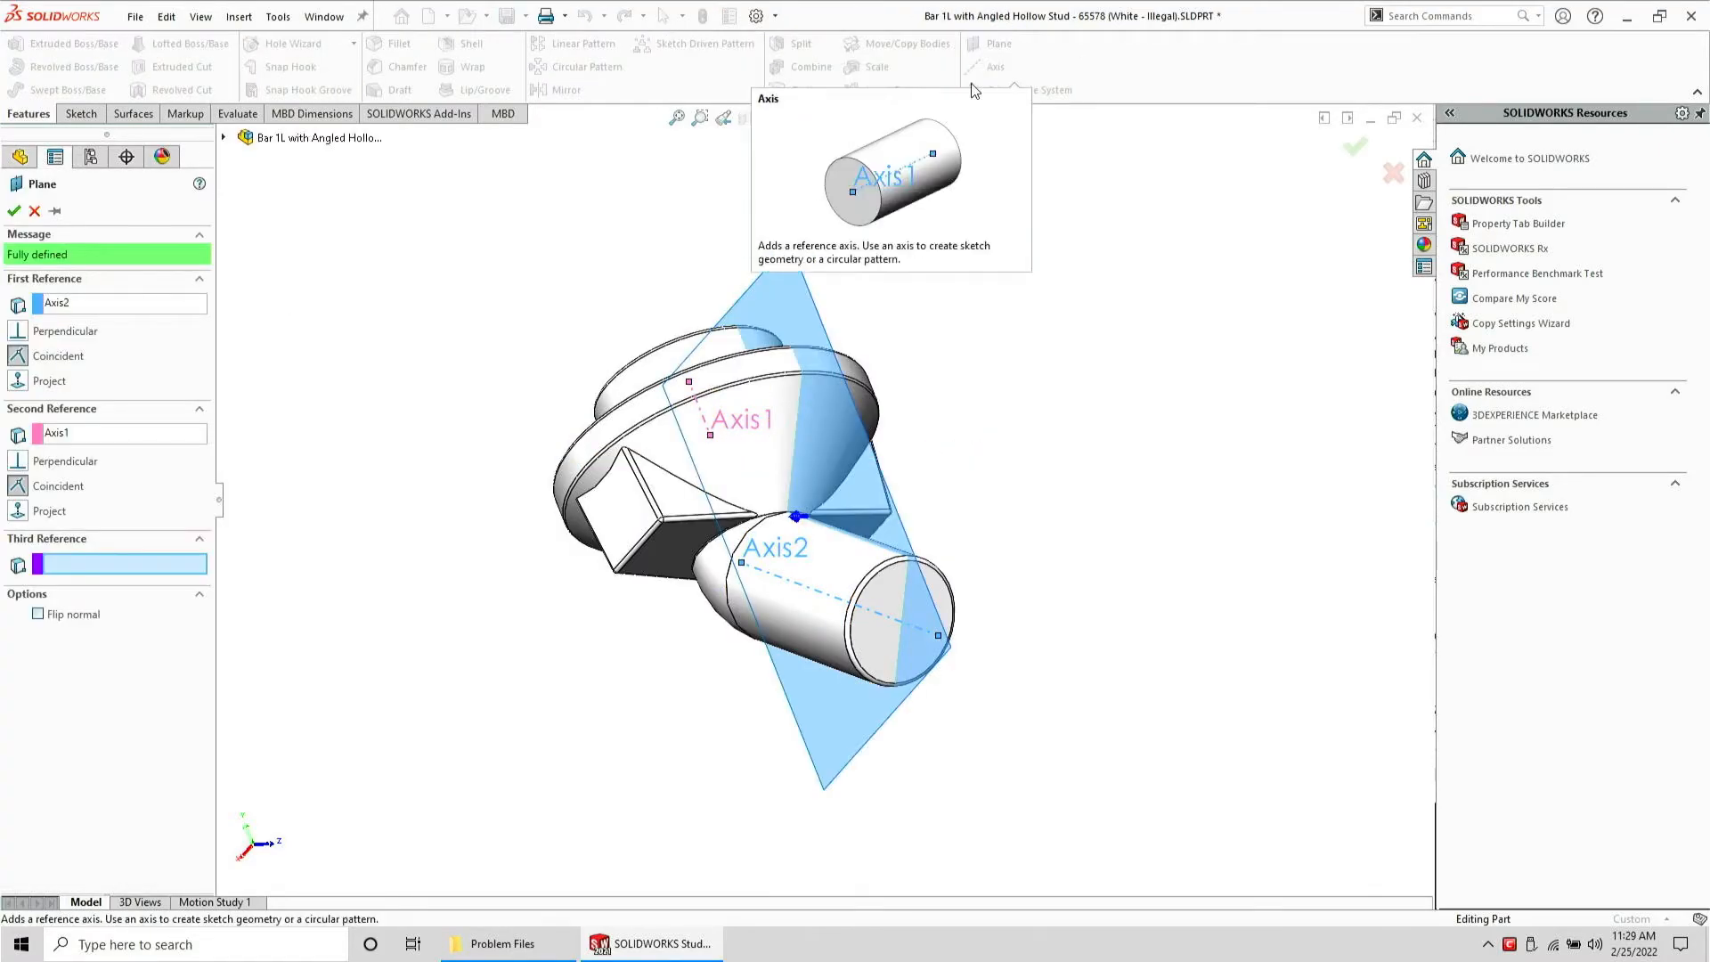
key("Return")
Start a sketch on Plane1 and add an intersection curve where the plane cuts the conical transition face
left_click(82, 114)
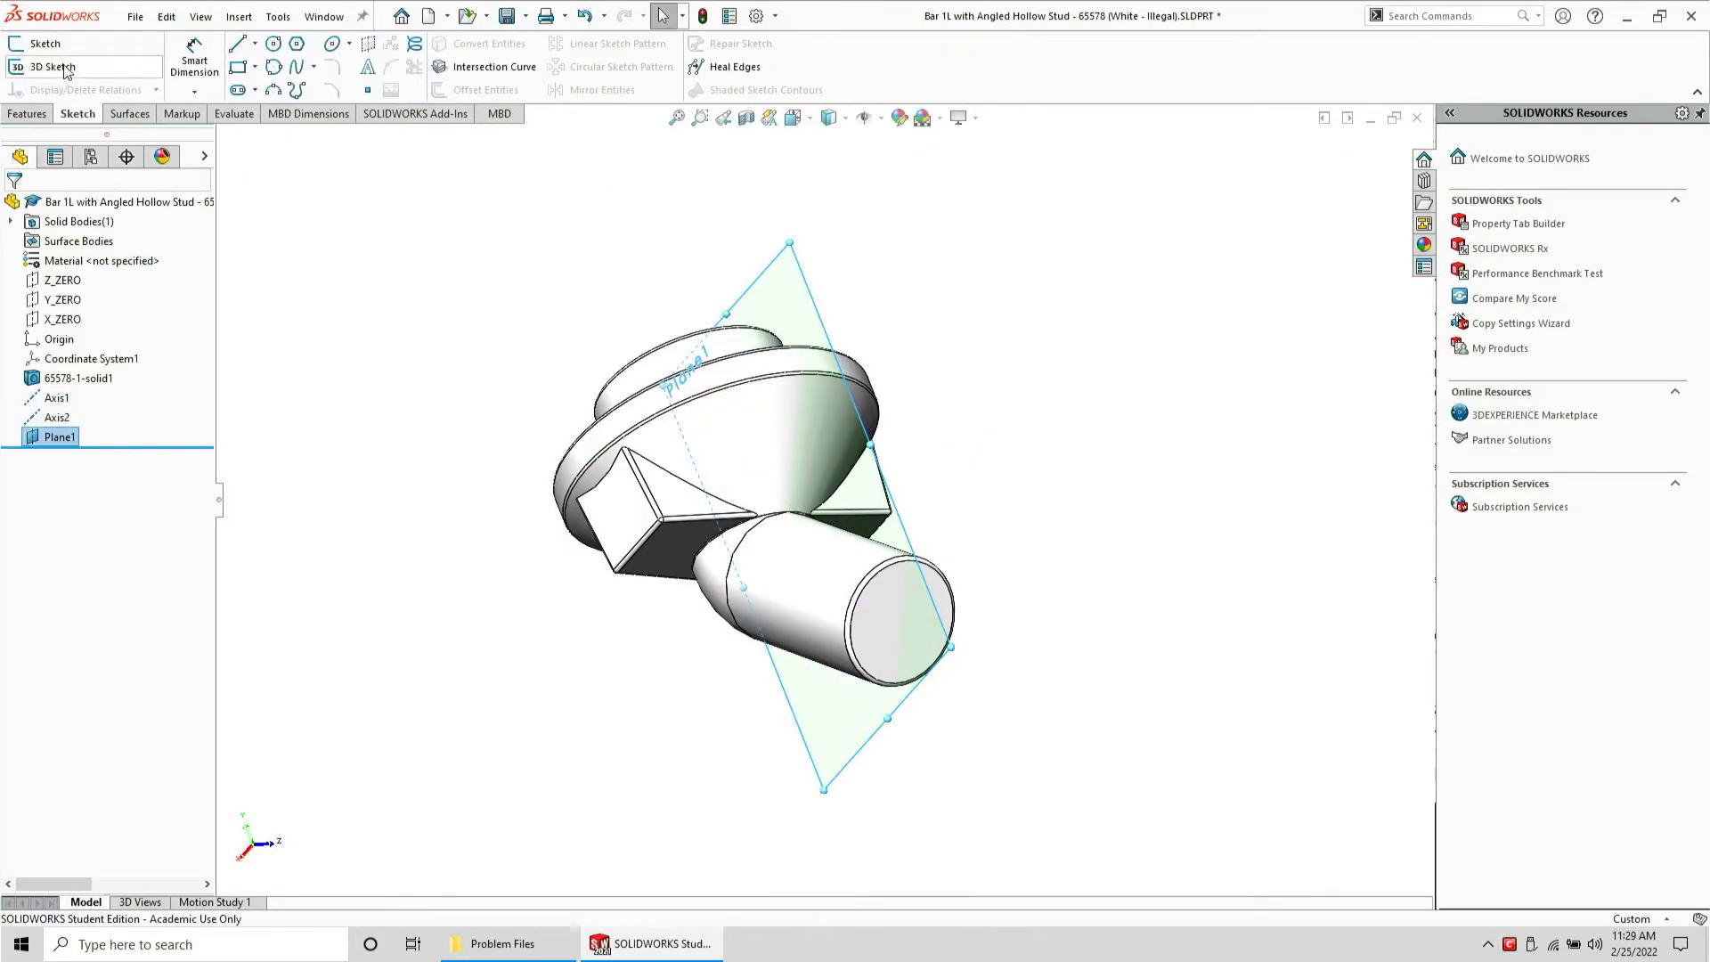
left_click(56, 51)
scroll(773, 488, "down", 5)
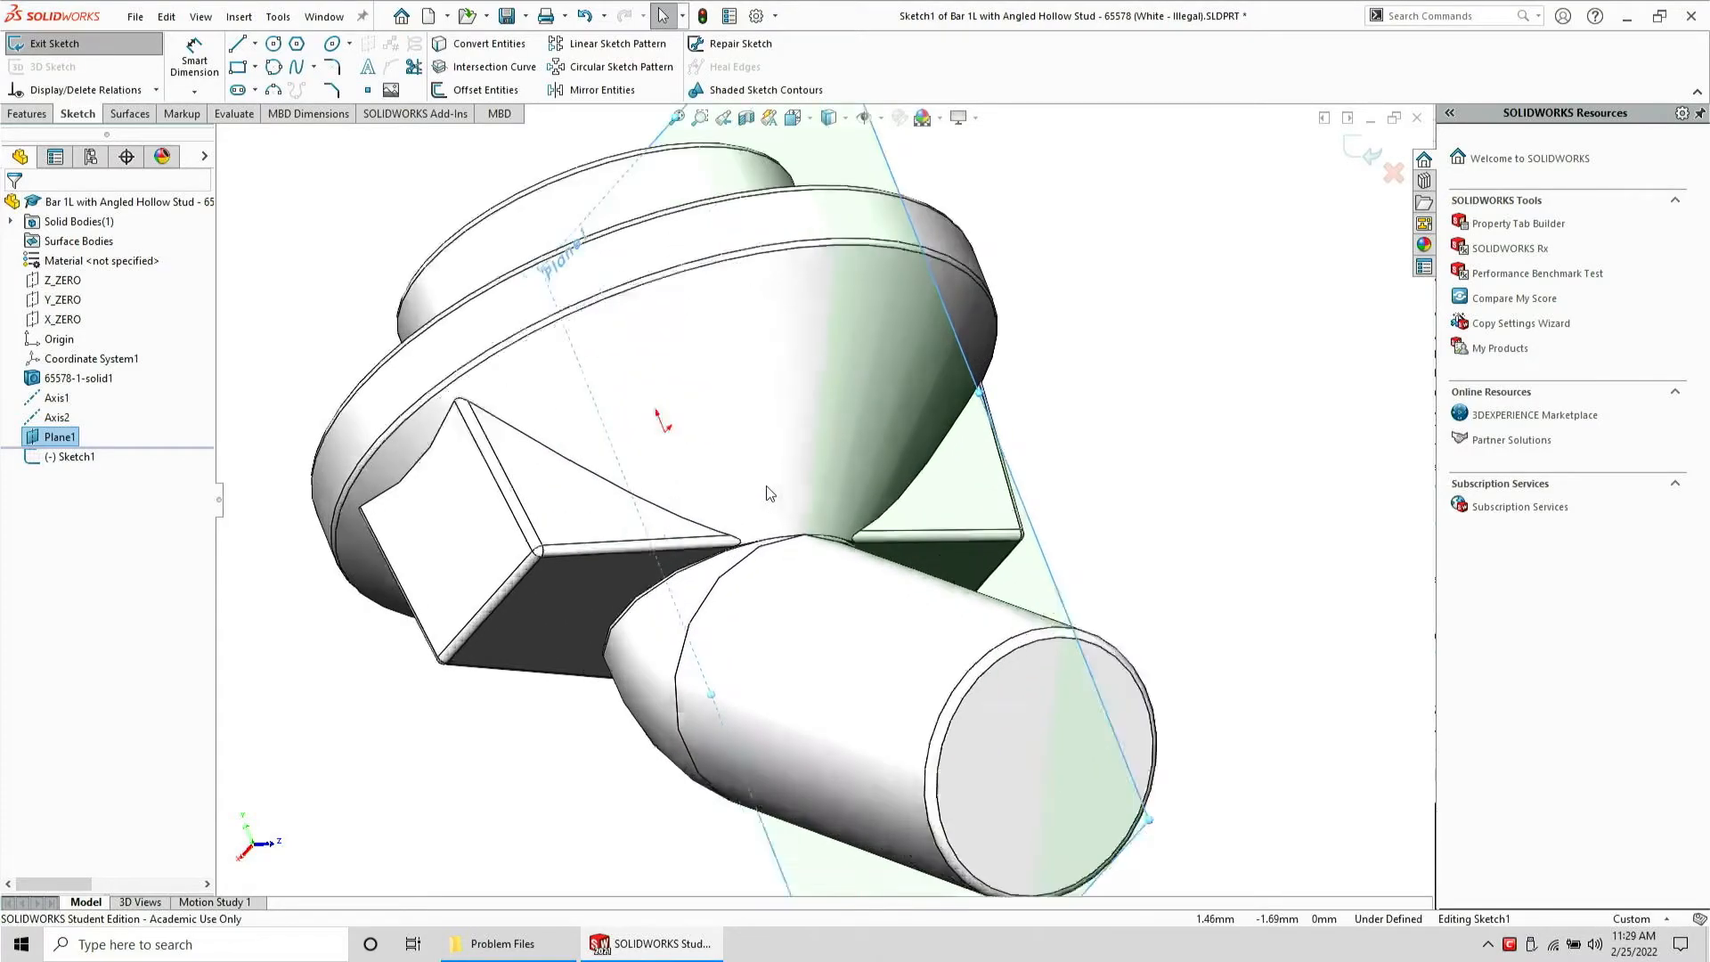
mouse_move(767, 488)
middle_mouse_down()
mouse_move(760, 587)
mouse_move(825, 602)
mouse_move(869, 472)
mouse_move(828, 499)
mouse_move(810, 550)
middle_mouse_up()
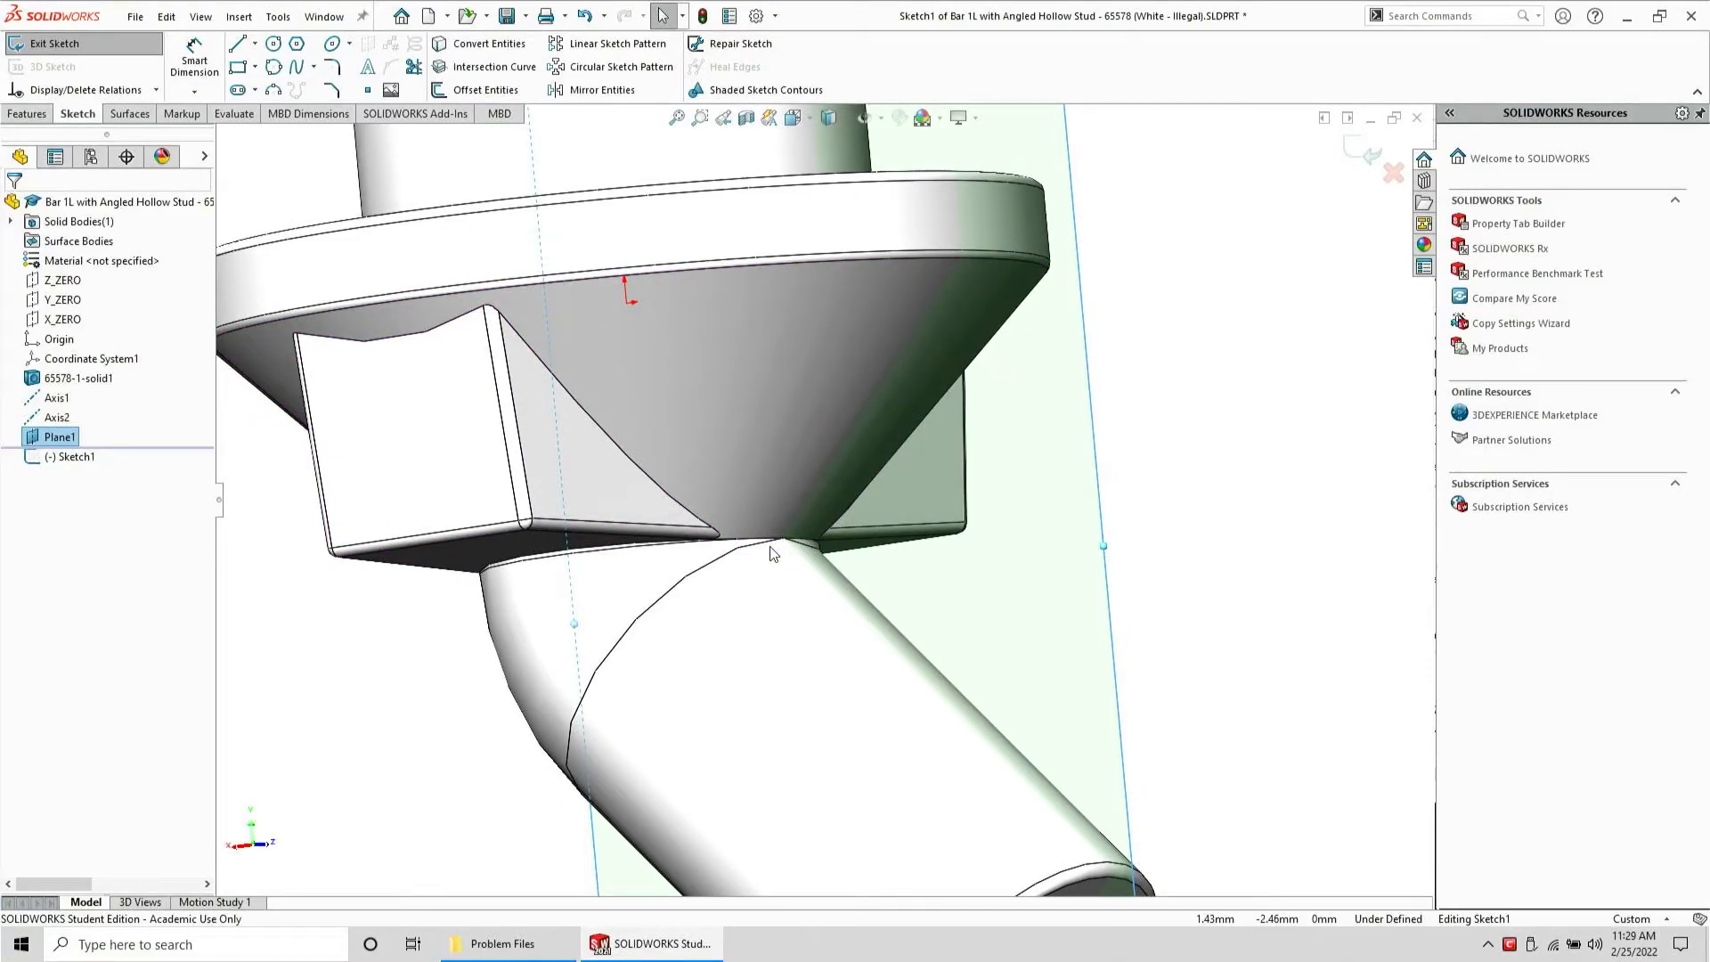
middle_click_drag(773, 553, 860, 434)
middle_click_drag(649, 521, 584, 562)
left_click(584, 563)
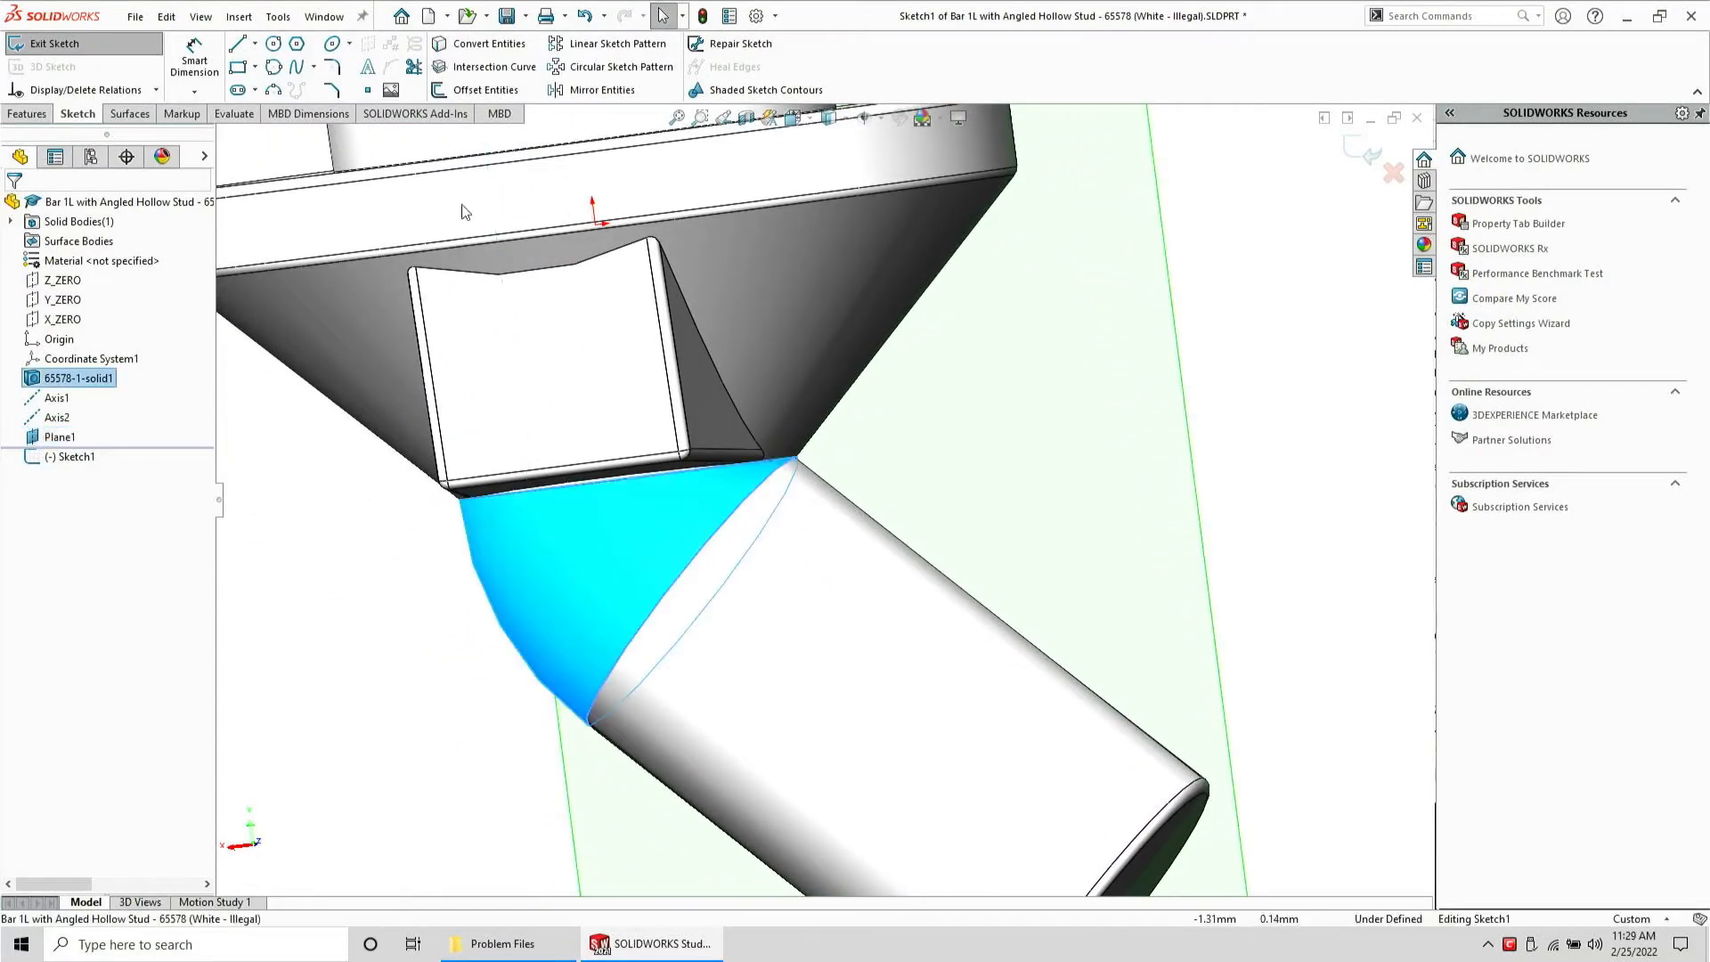
left_click(525, 76)
middle_click_drag(605, 267, 491, 391)
scroll(488, 387, "up", 2)
scroll(501, 526, "down", 2)
middle_click_drag(501, 526, 497, 587)
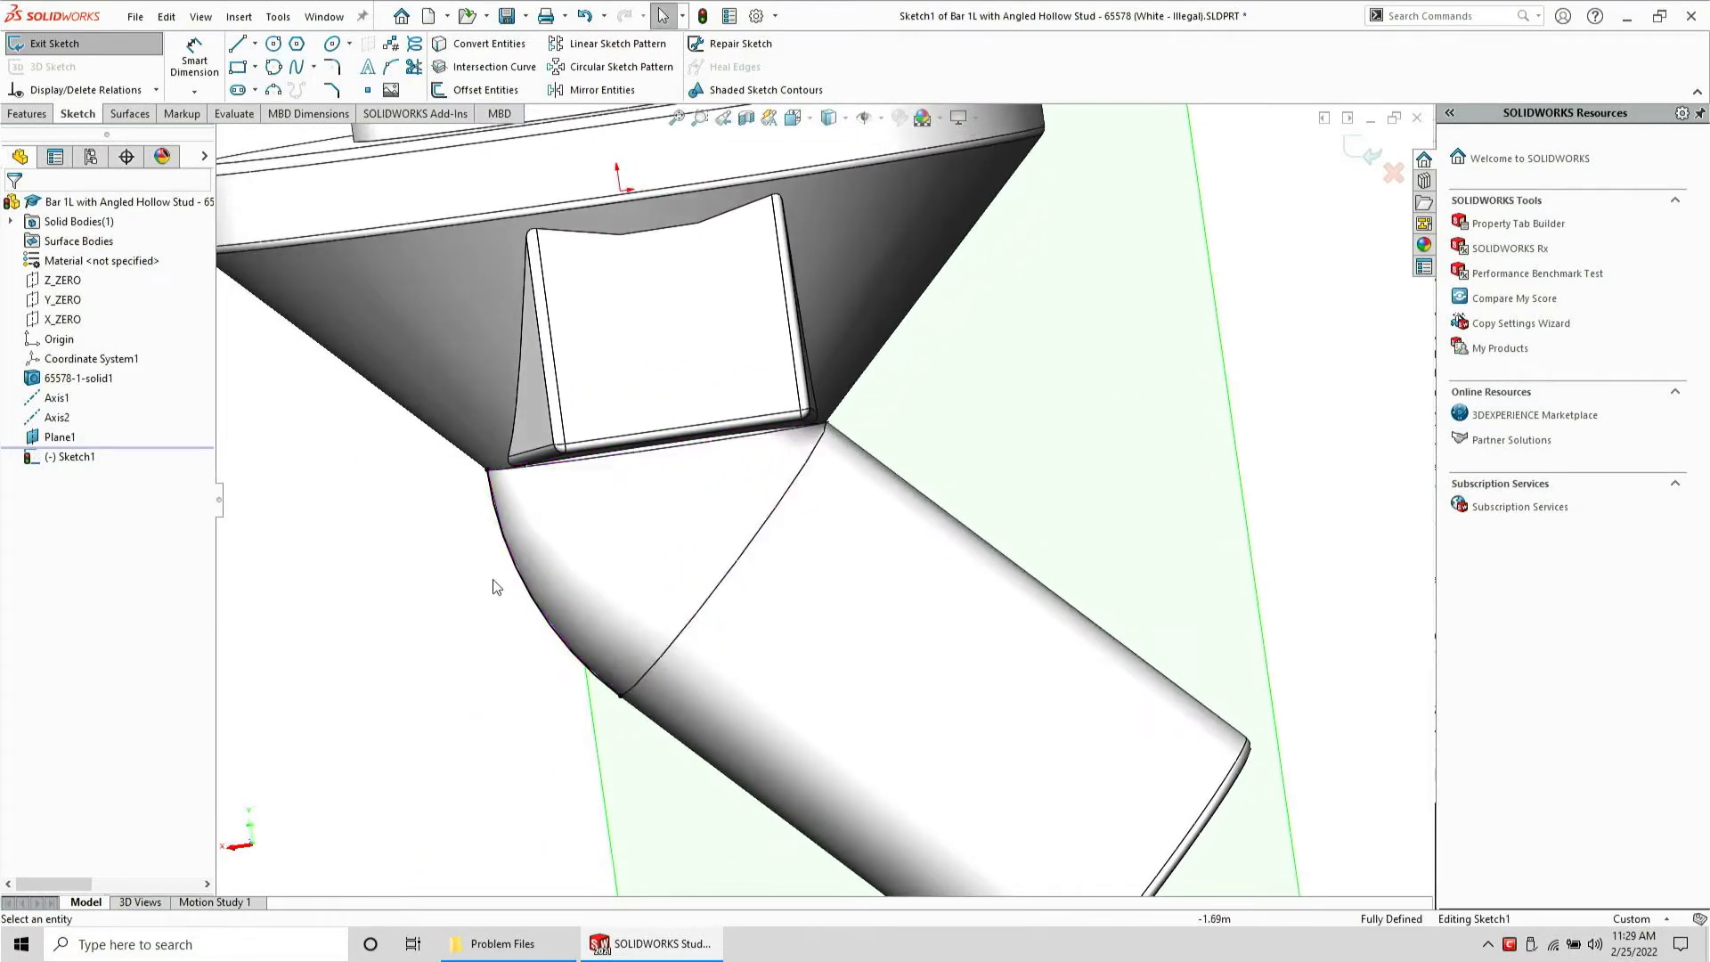
mouse_move(496, 802)
left_mouse_down()
mouse_move(828, 470)
mouse_move(223, 296)
mouse_move(151, 376)
left_mouse_up()
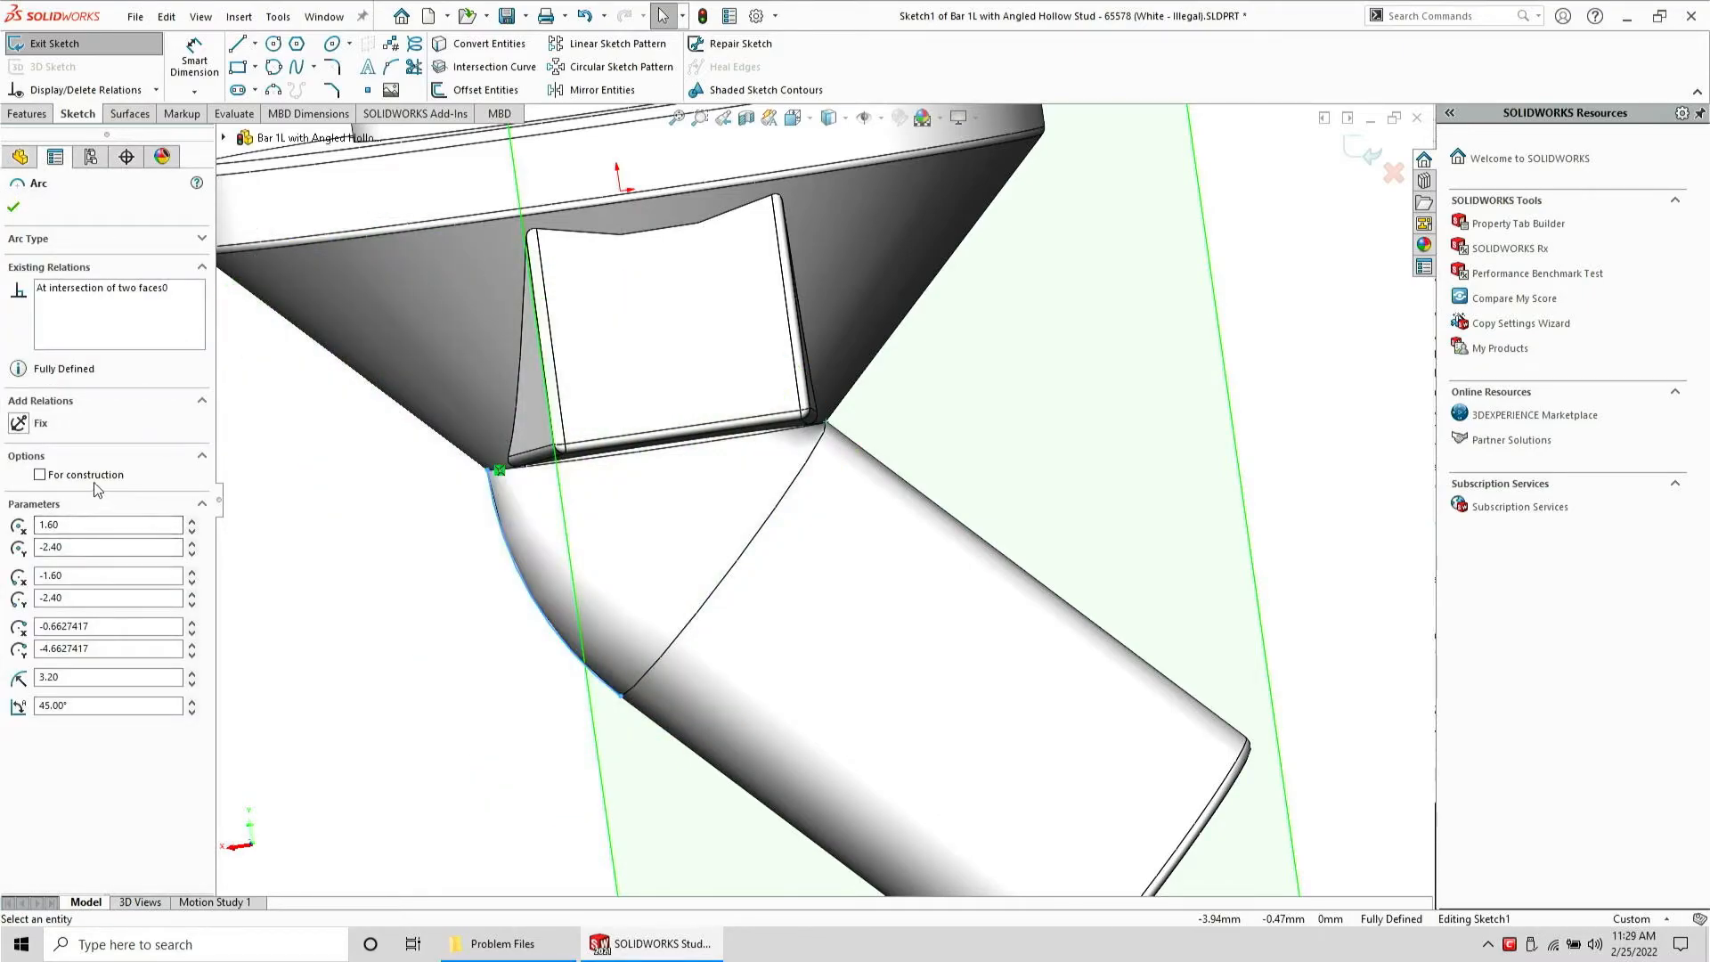
Sketch a small closed triangle of lines at the upper end of the intersection arc
left_click(246, 46)
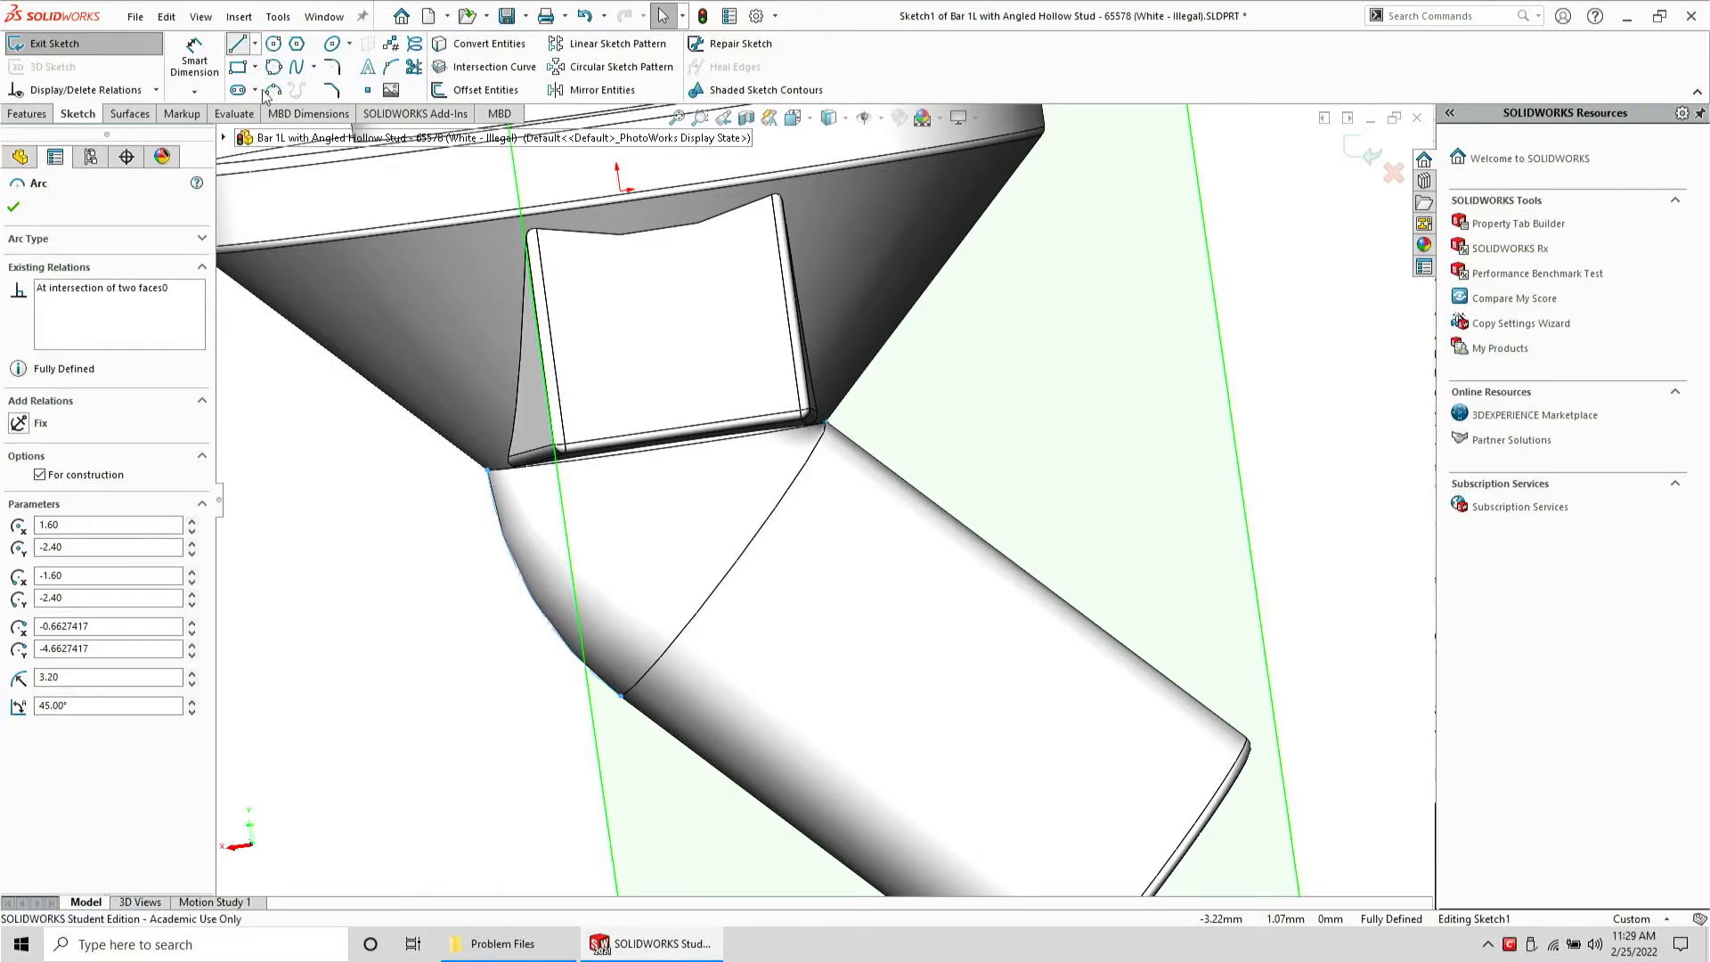
left_click(487, 470)
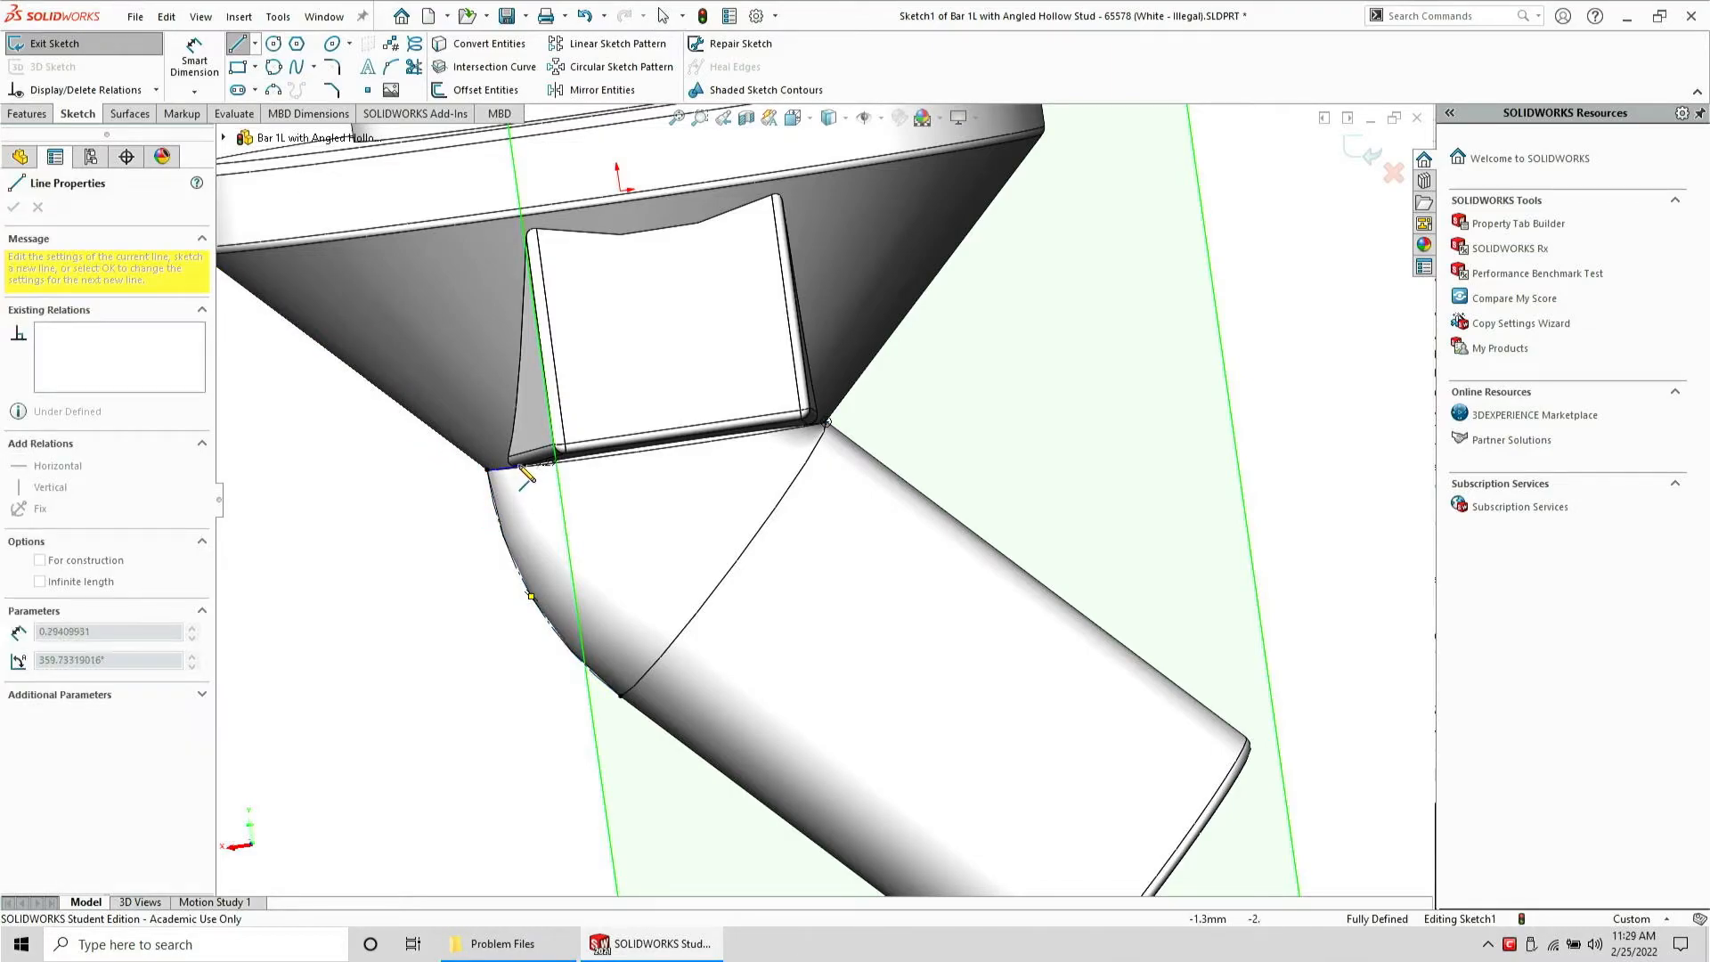
left_click(520, 463)
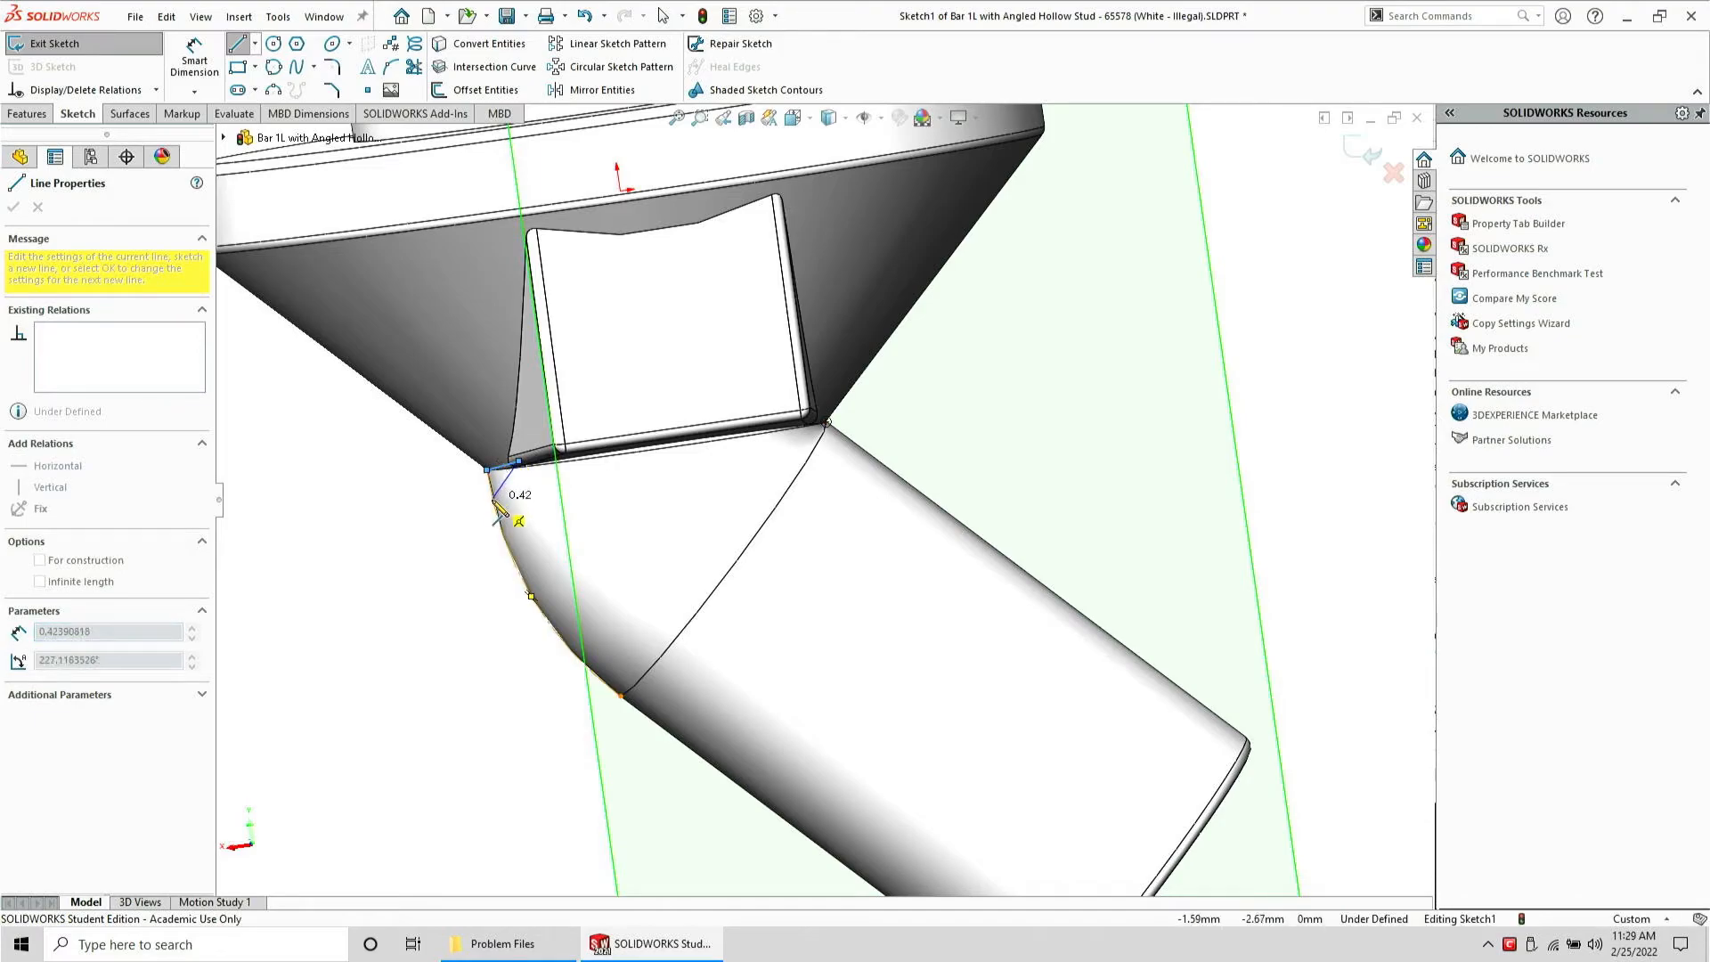
left_click(483, 511)
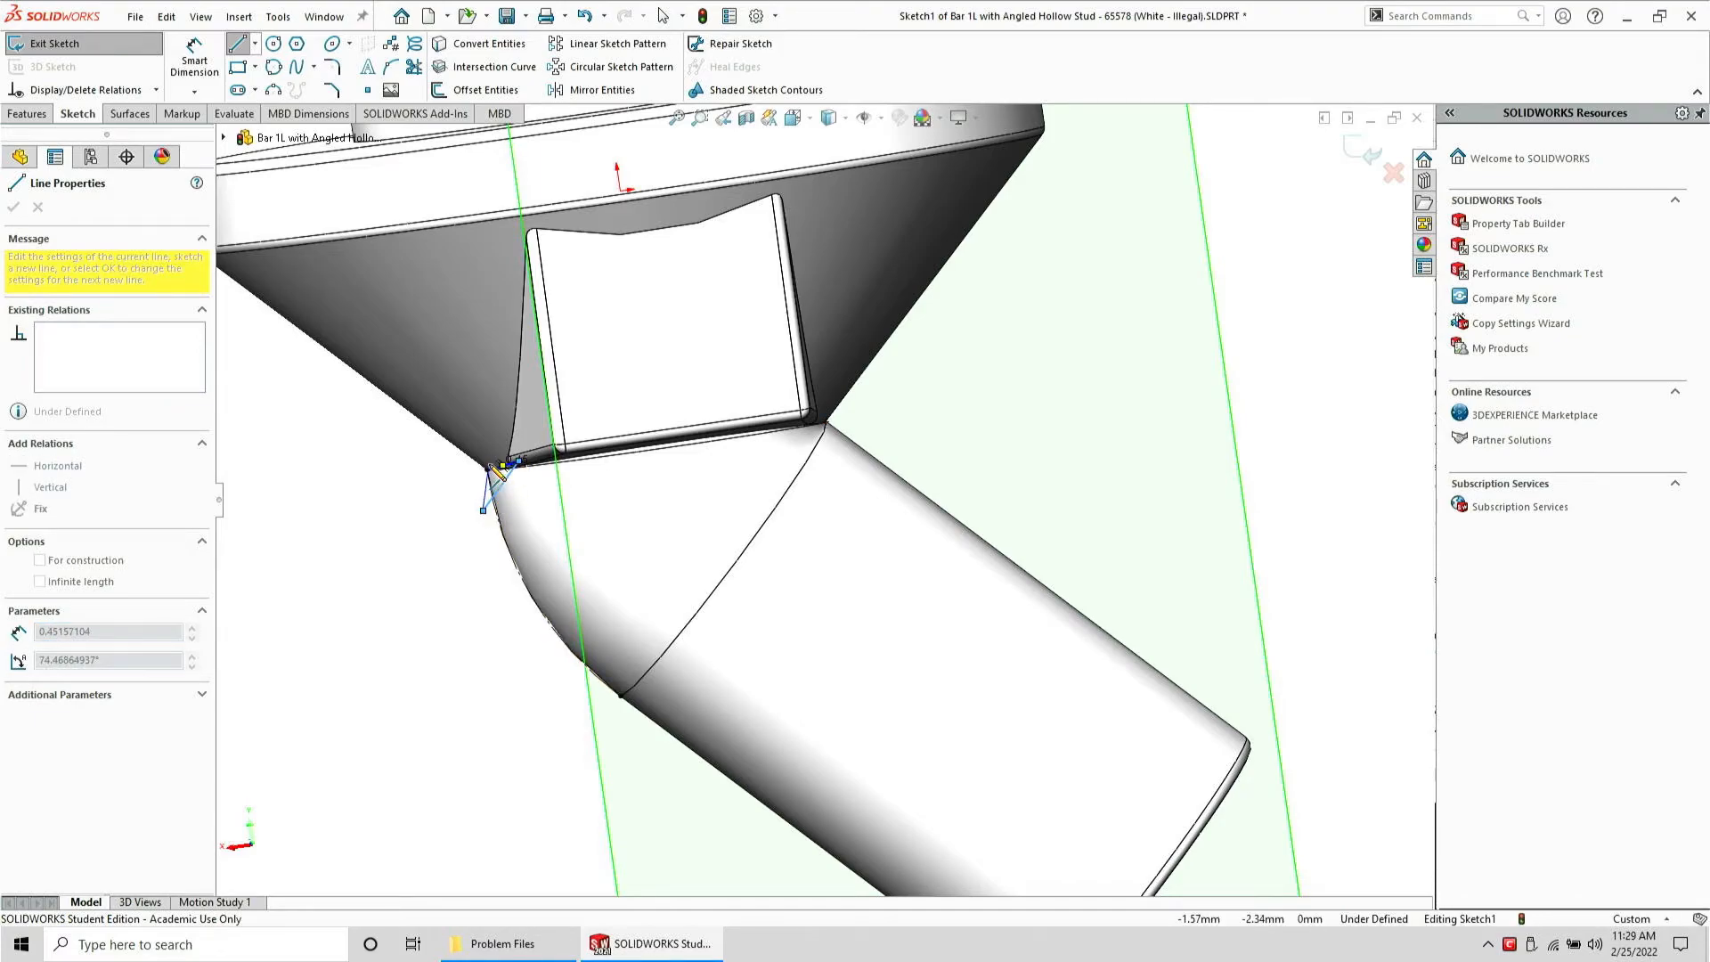
left_click(487, 470)
scroll(509, 386, "up", 1)
key("Escape")
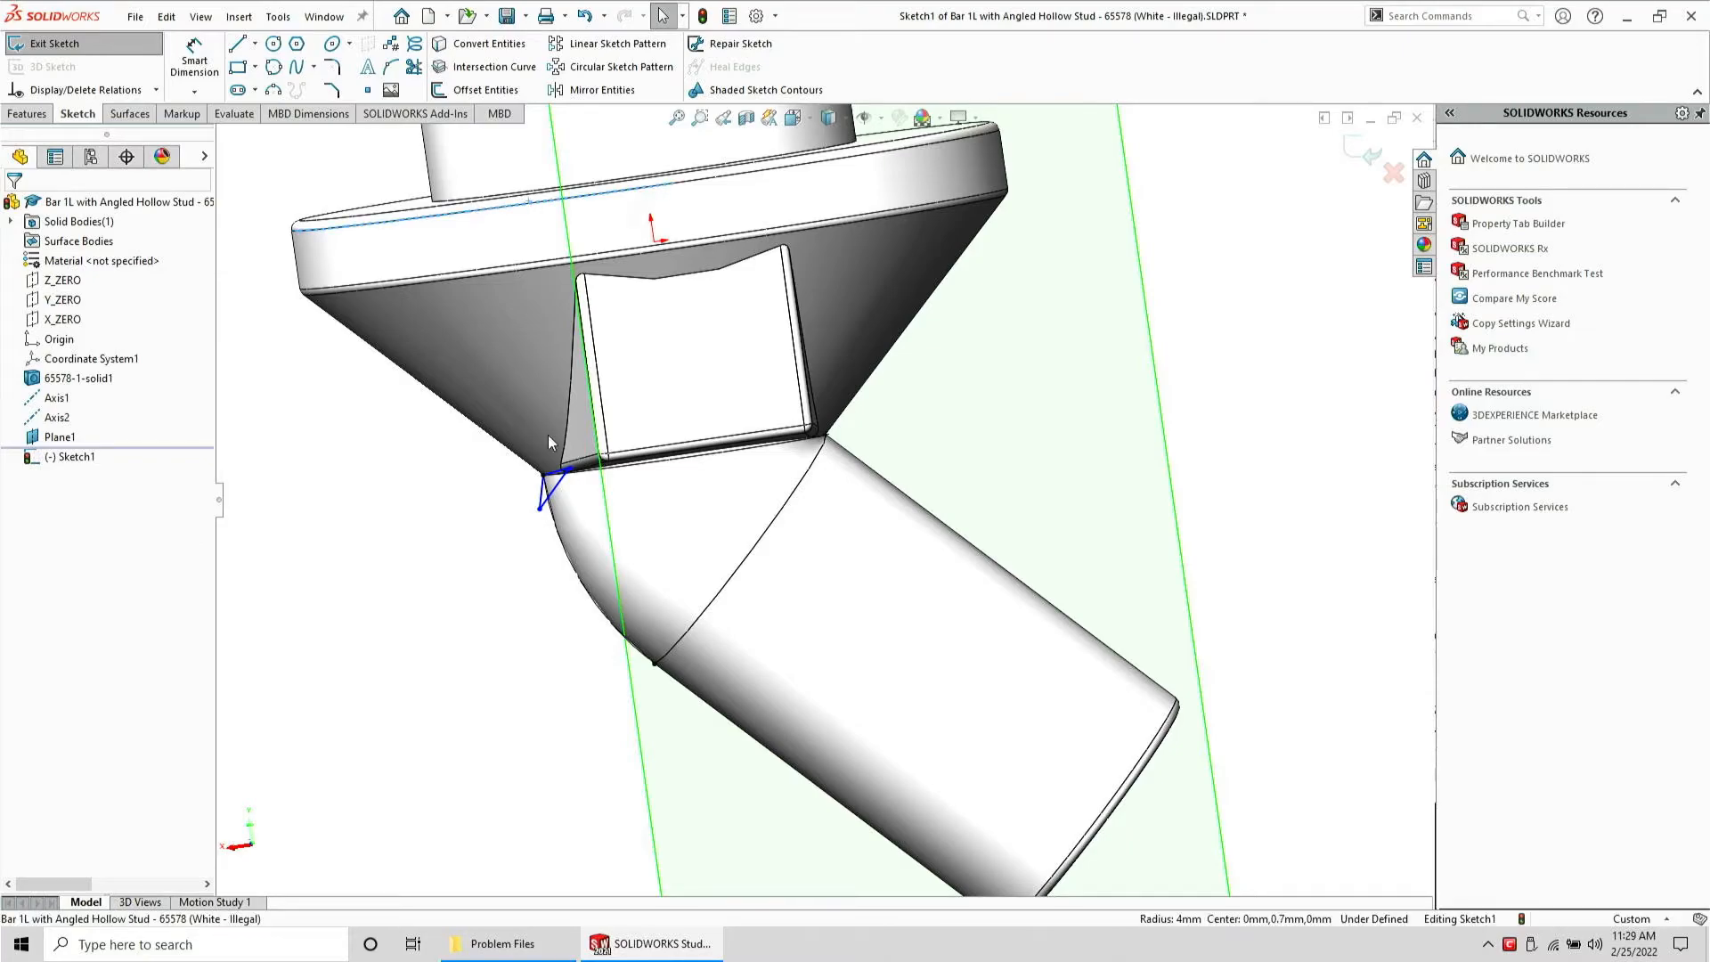
Make the triangle's top line parallel to the flange edge
left_click(554, 481, "ctrl")
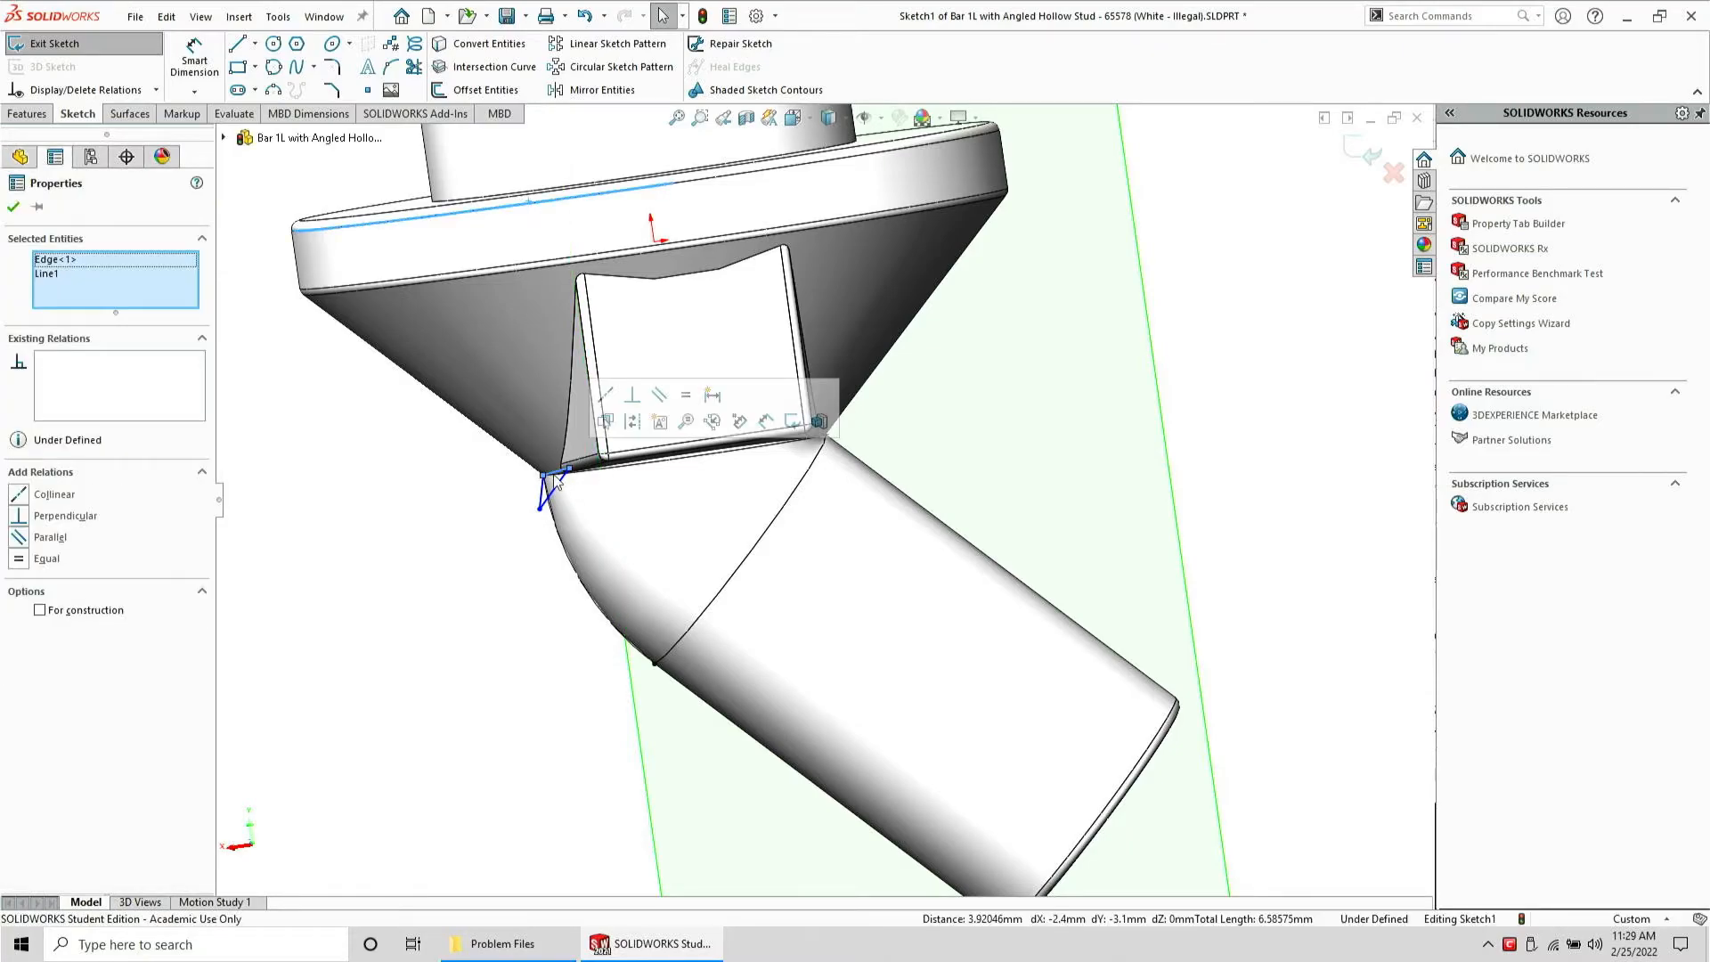
left_click(658, 395)
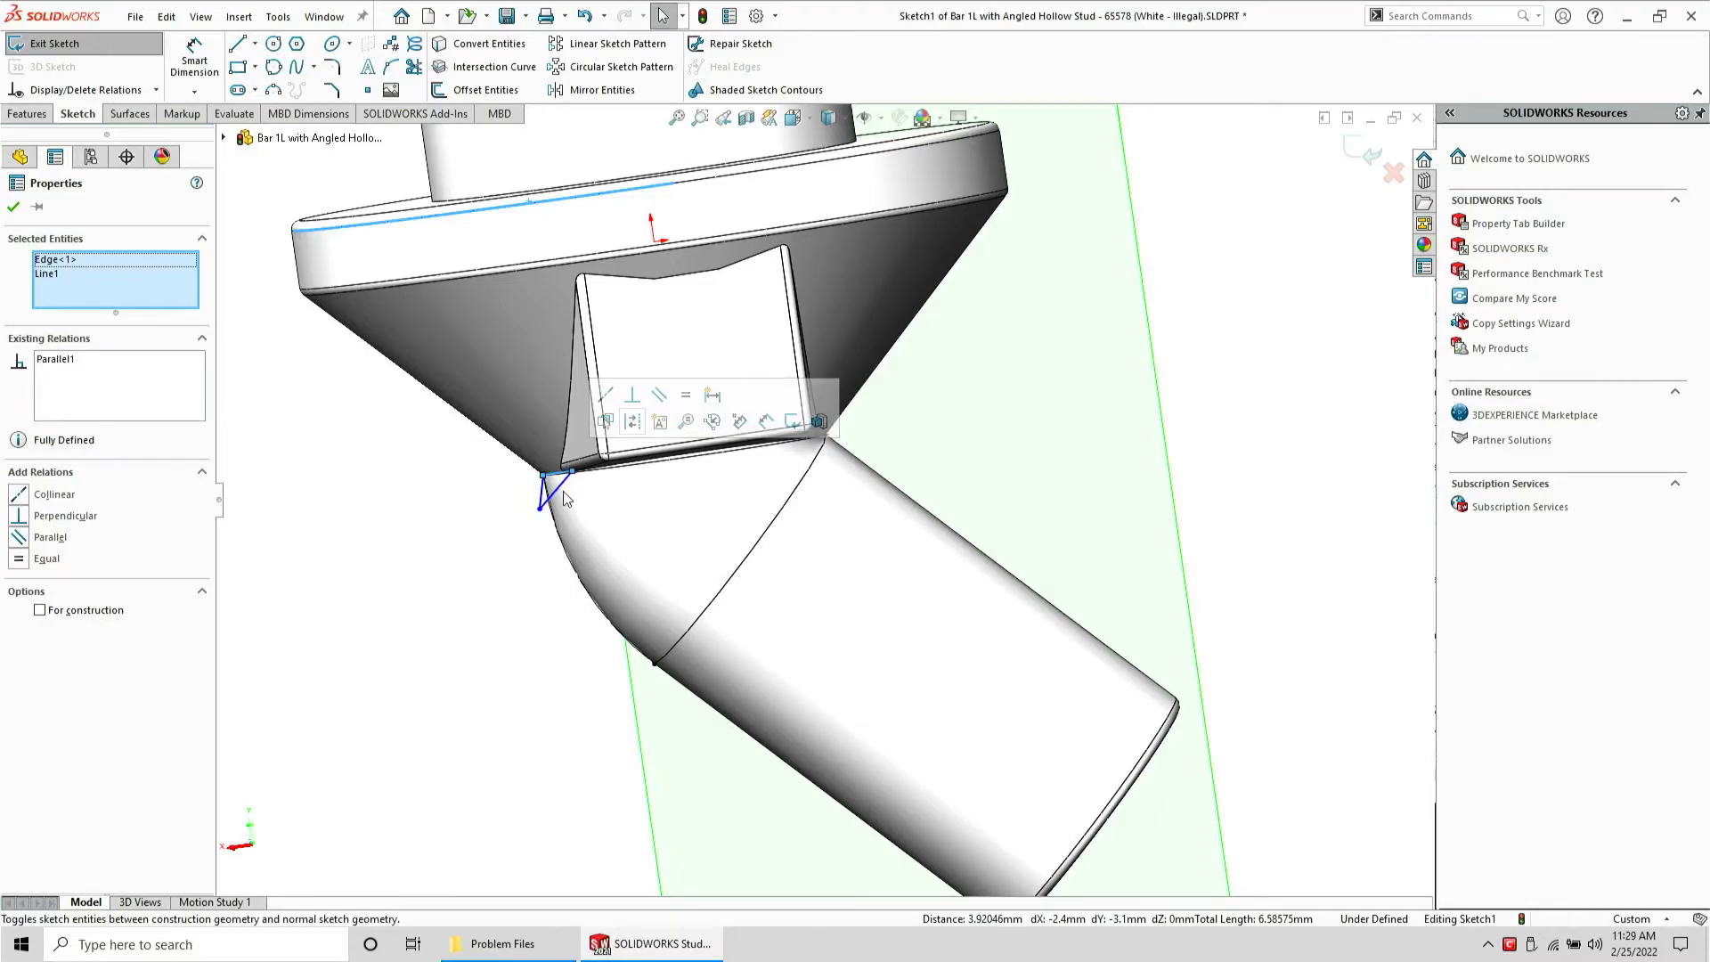
Make the triangle's short side line perpendicular and equal to its top line
scroll(561, 492, "down", 5)
left_click(636, 505)
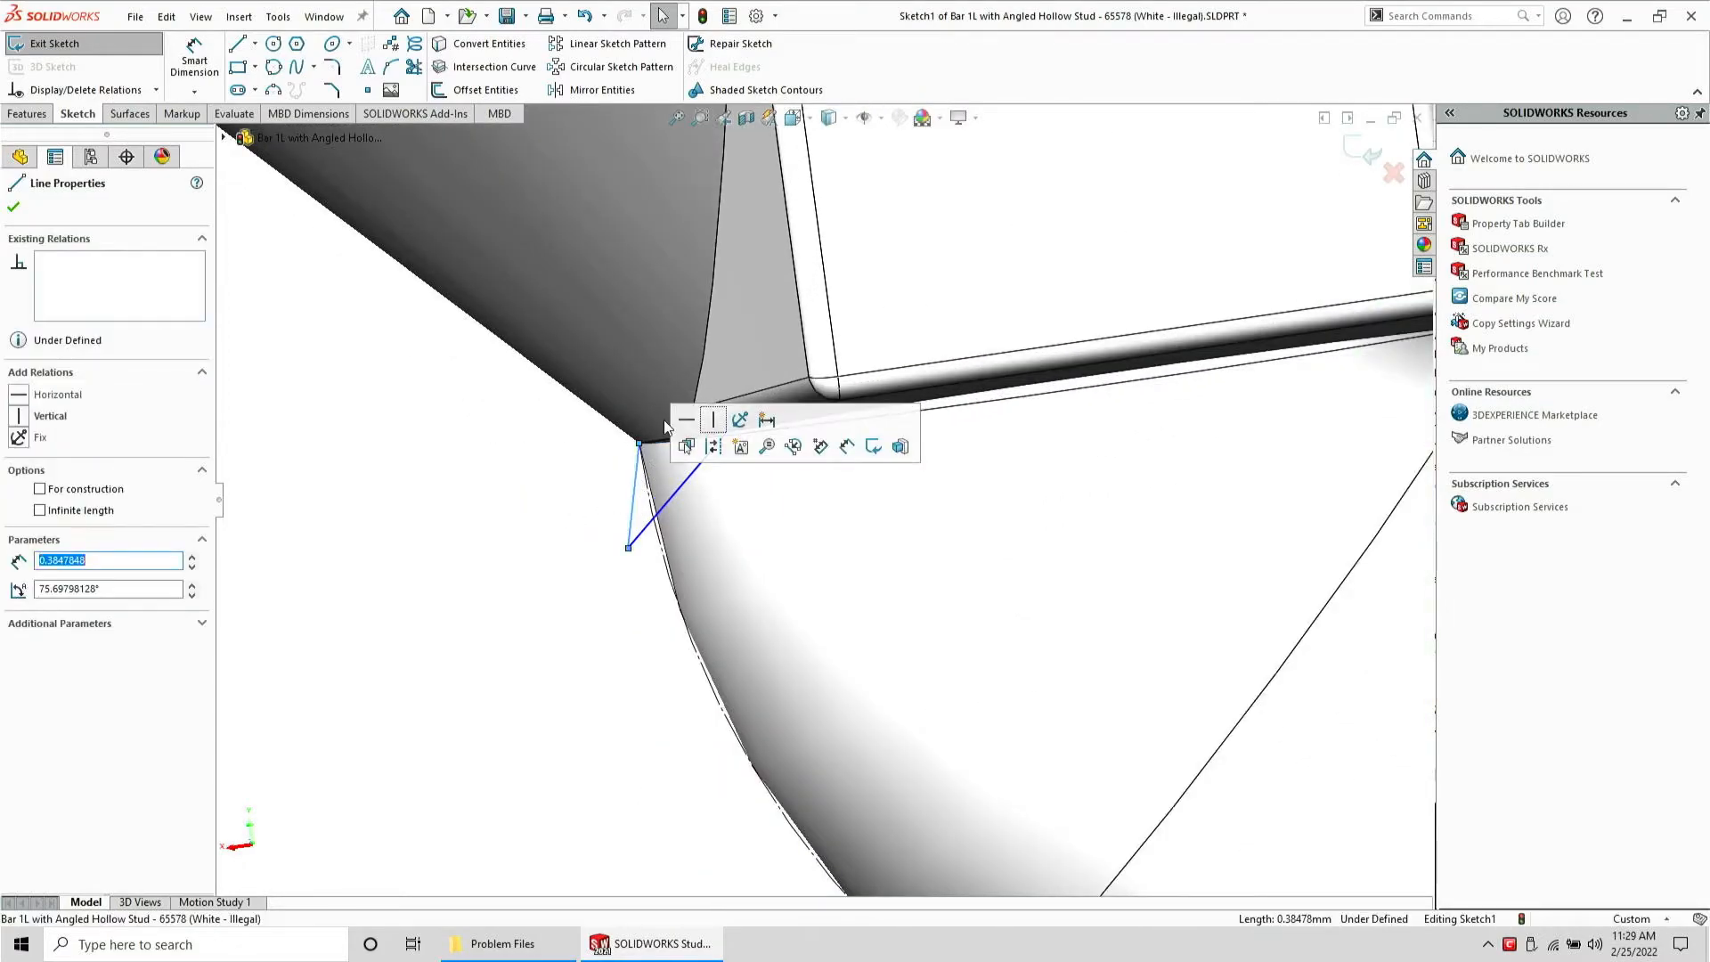
left_click(666, 441, "ctrl")
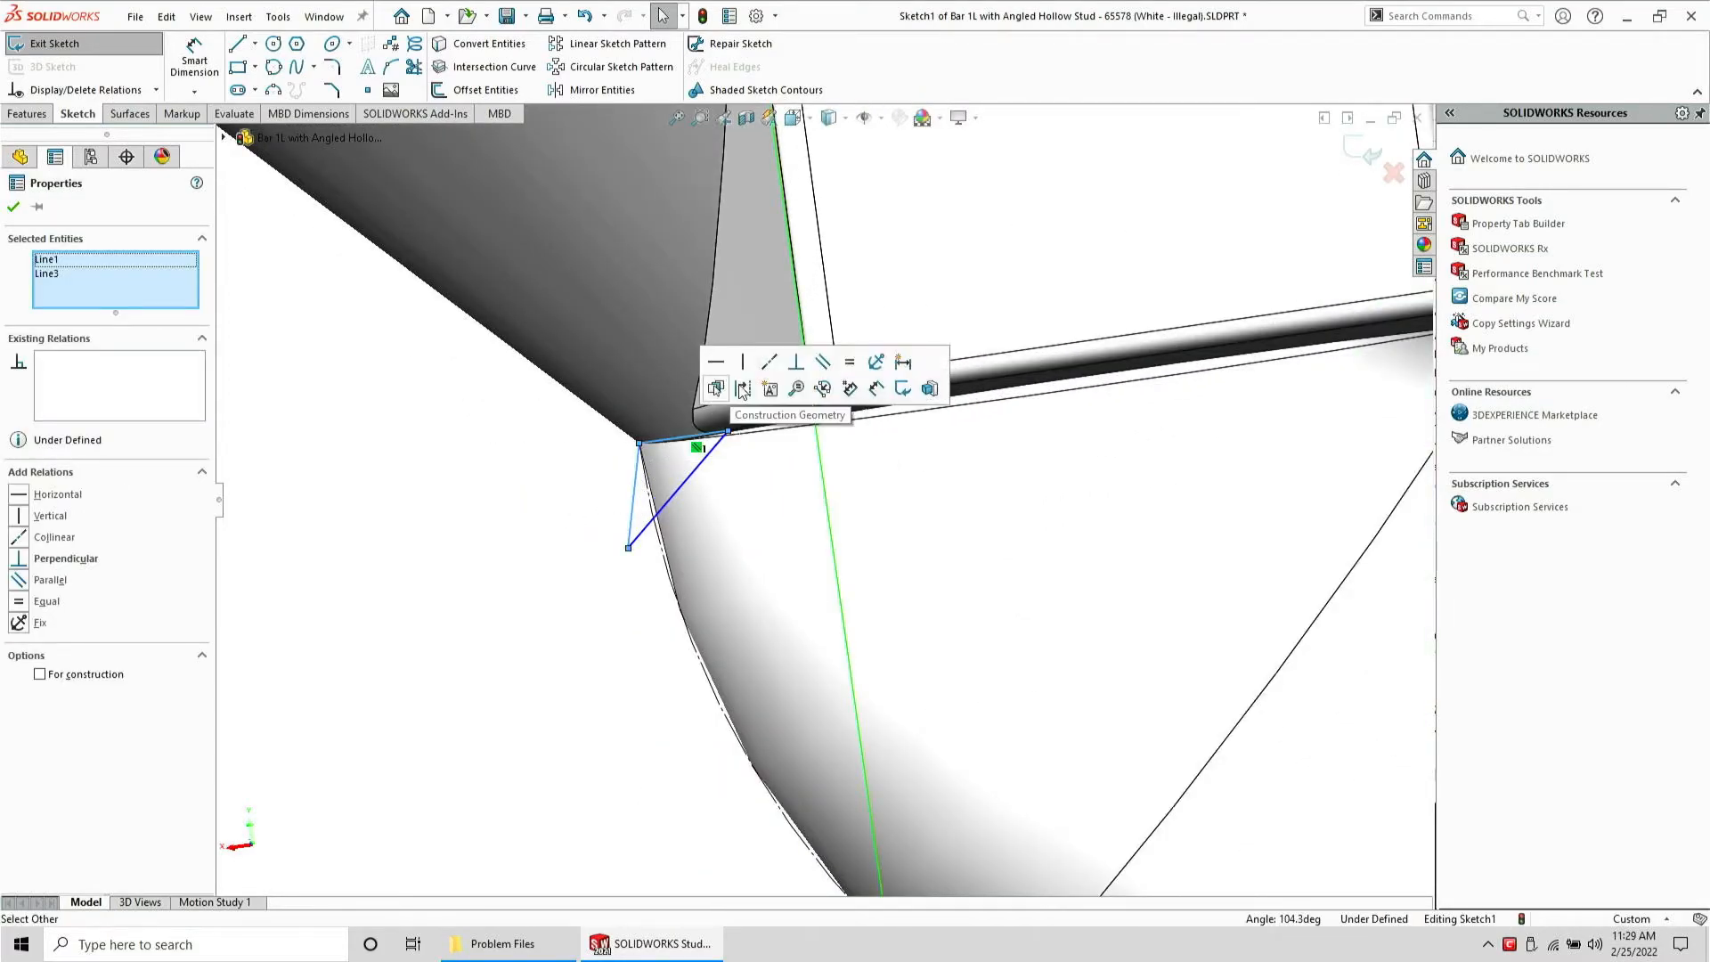
left_click(806, 367)
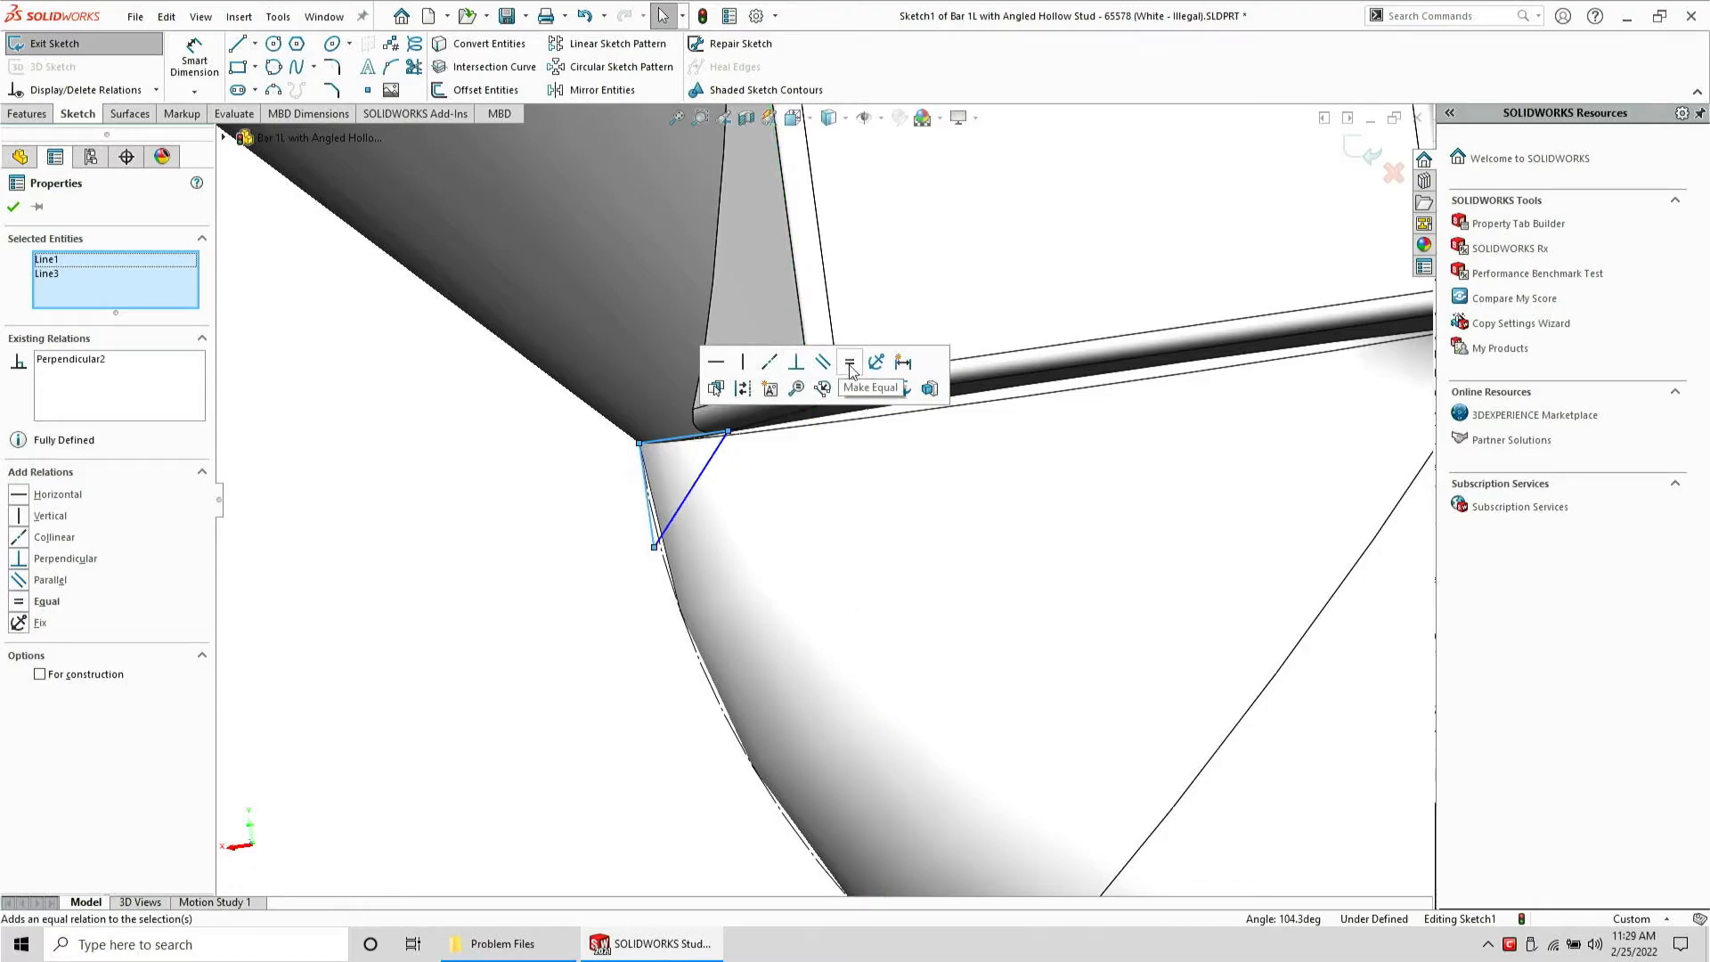
left_click(849, 361)
left_click(333, 545)
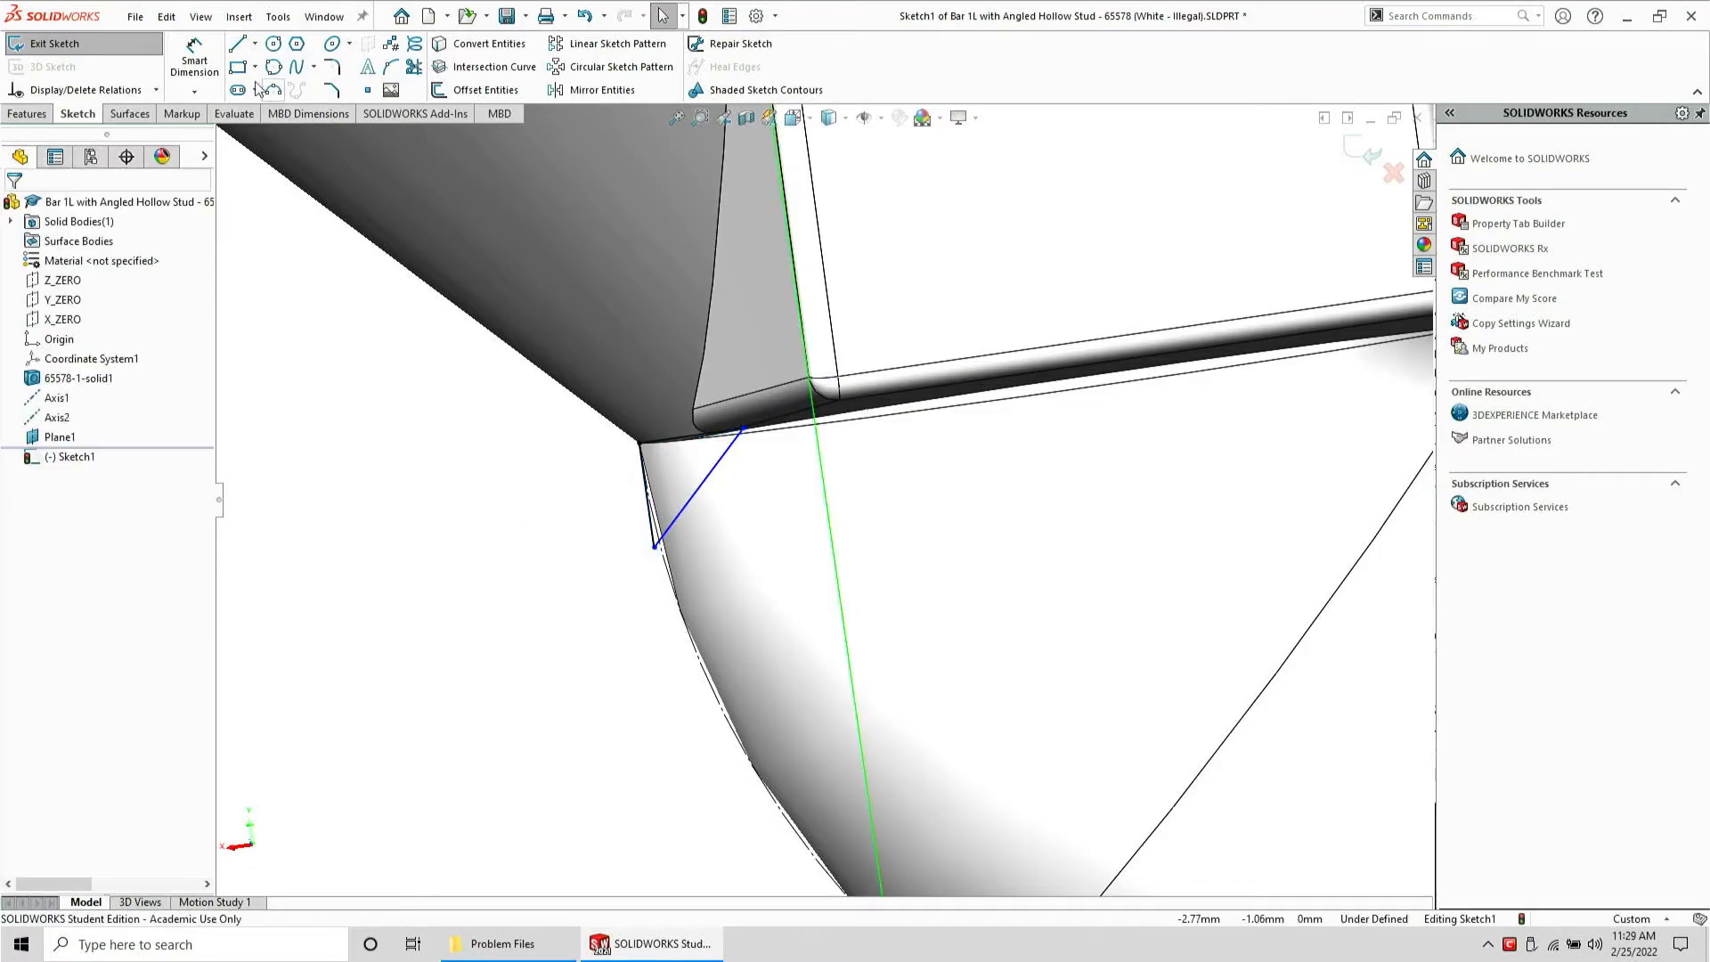
Dimension the triangle's short side line to 0.05 mm with Smart Dimension
left_click(189, 52)
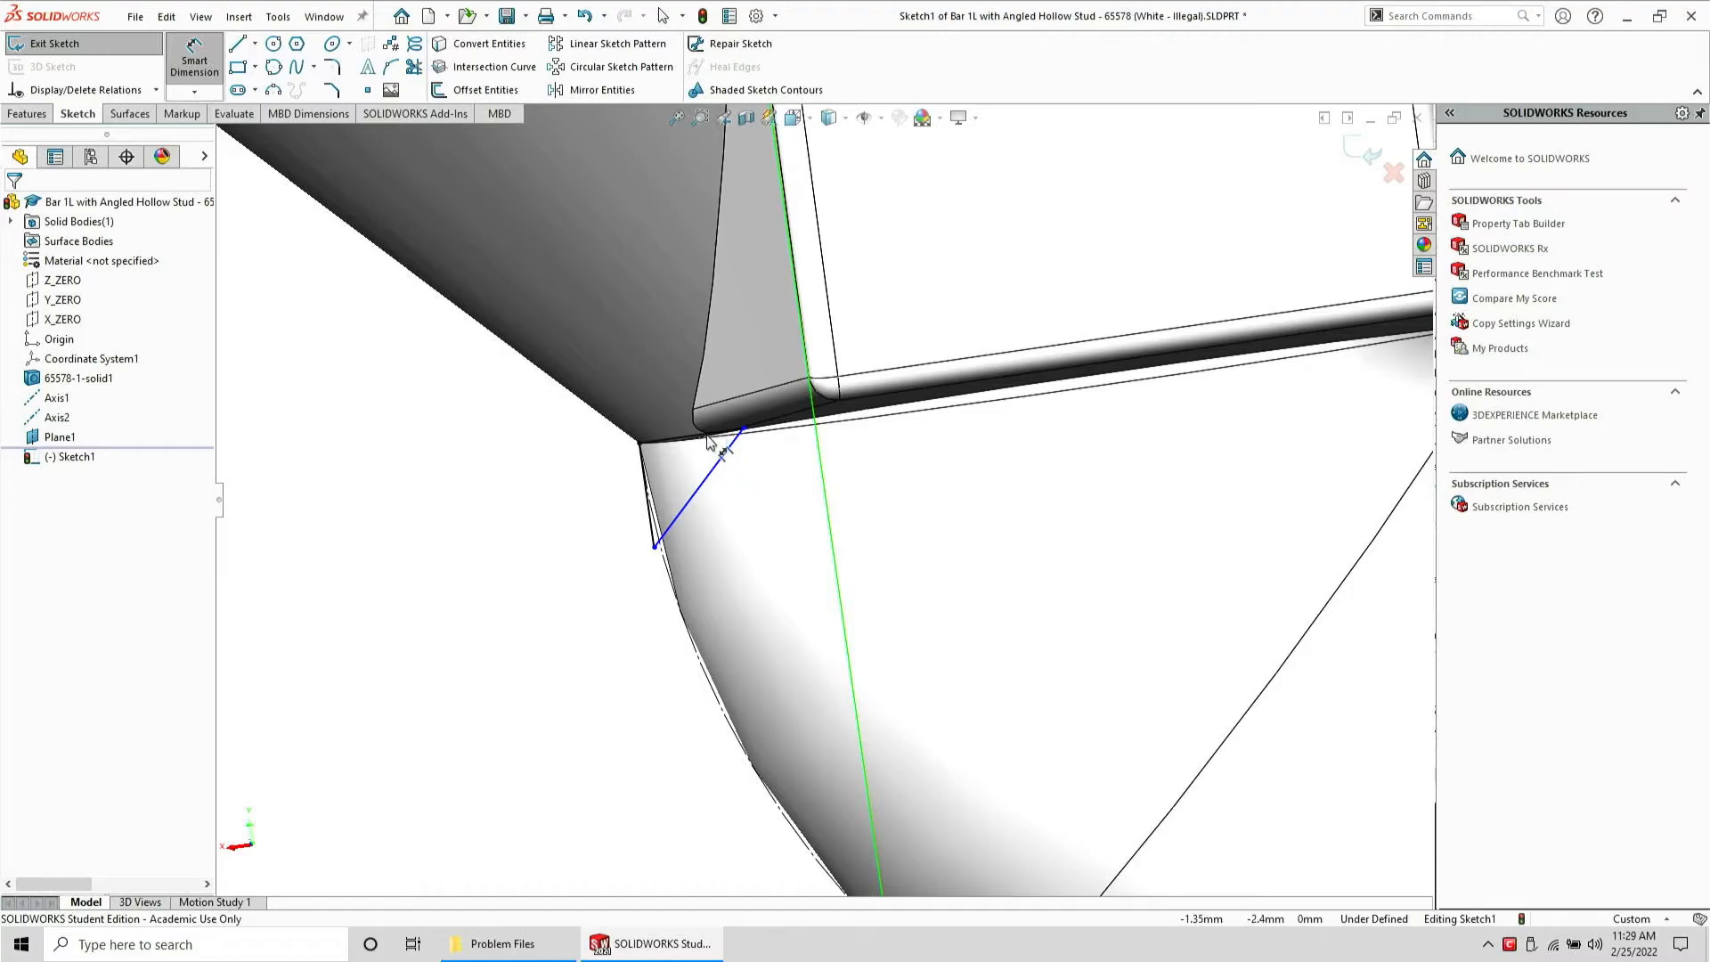
left_click(721, 452)
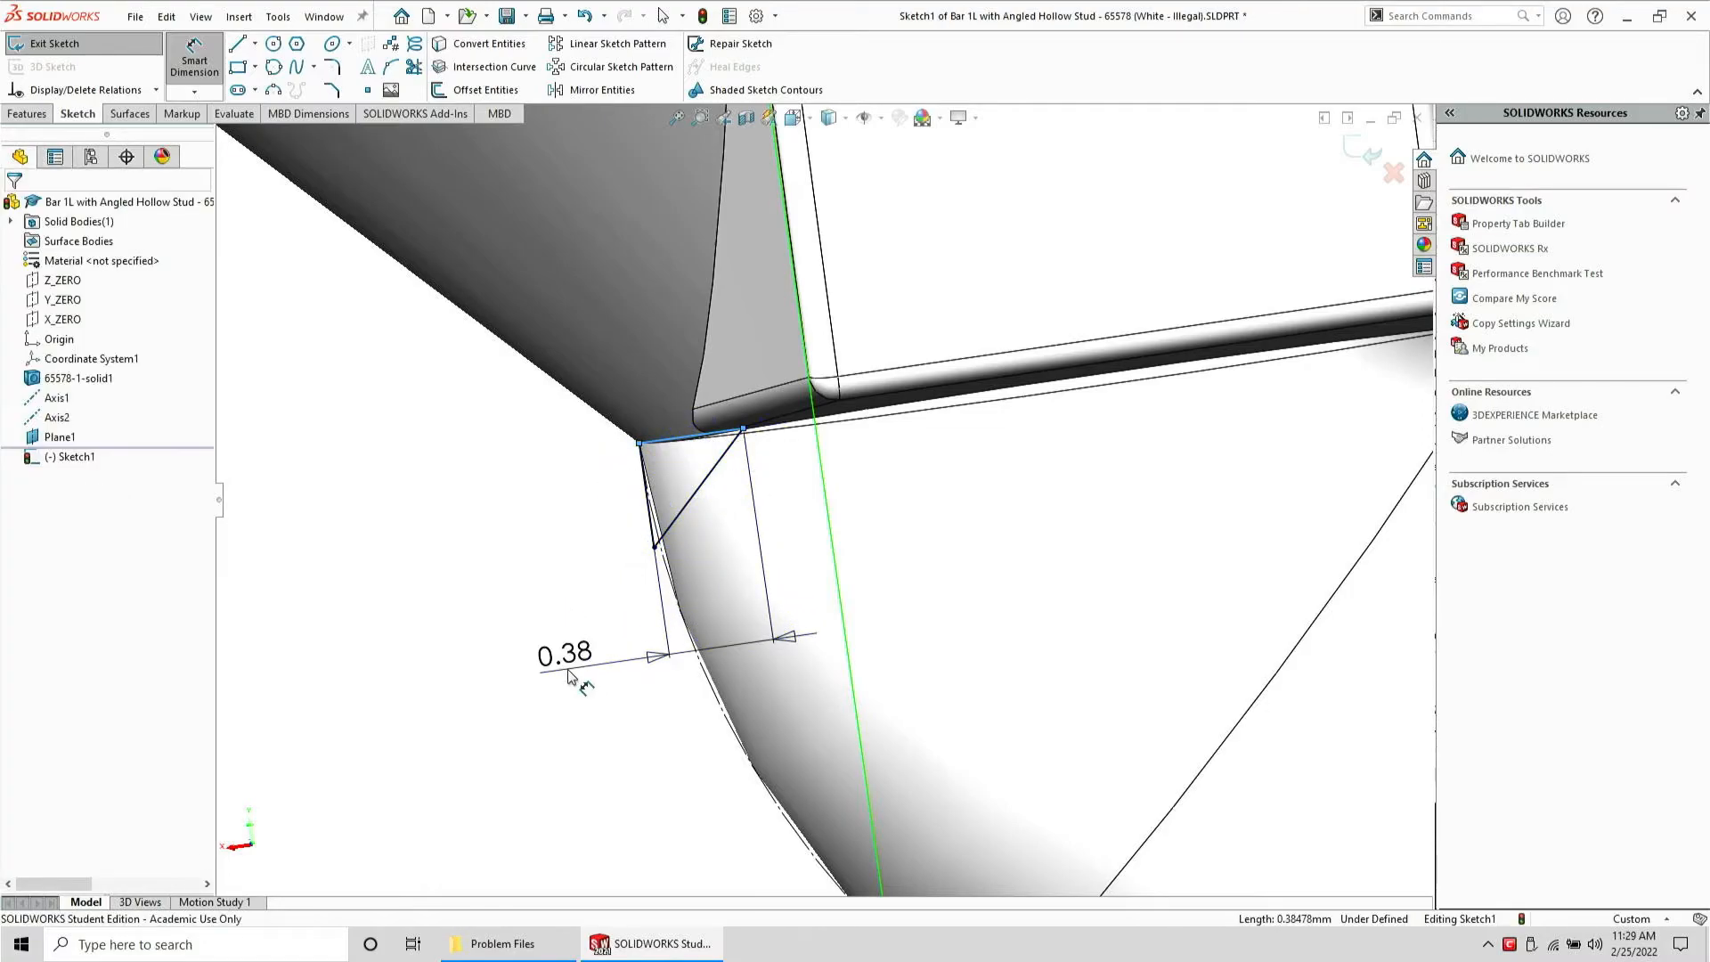
left_click(572, 685)
type(".05")
key("Return")
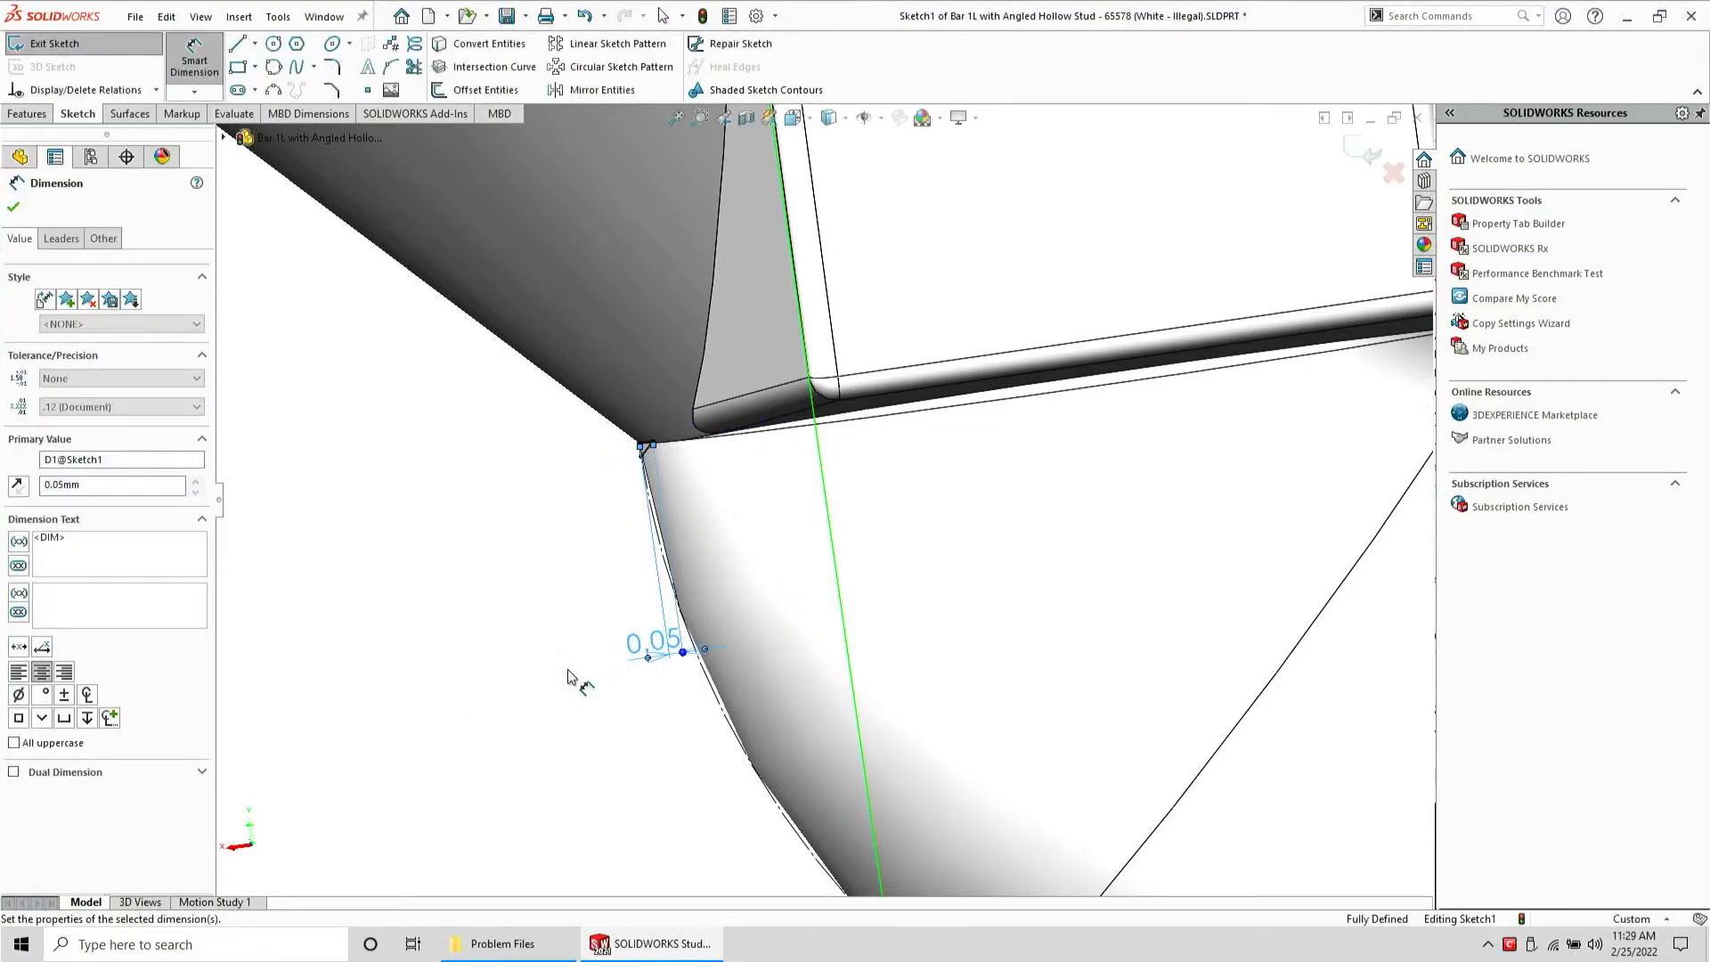
Exit the sketch and return to the part features
key("f")
scroll(810, 401, "down", 8)
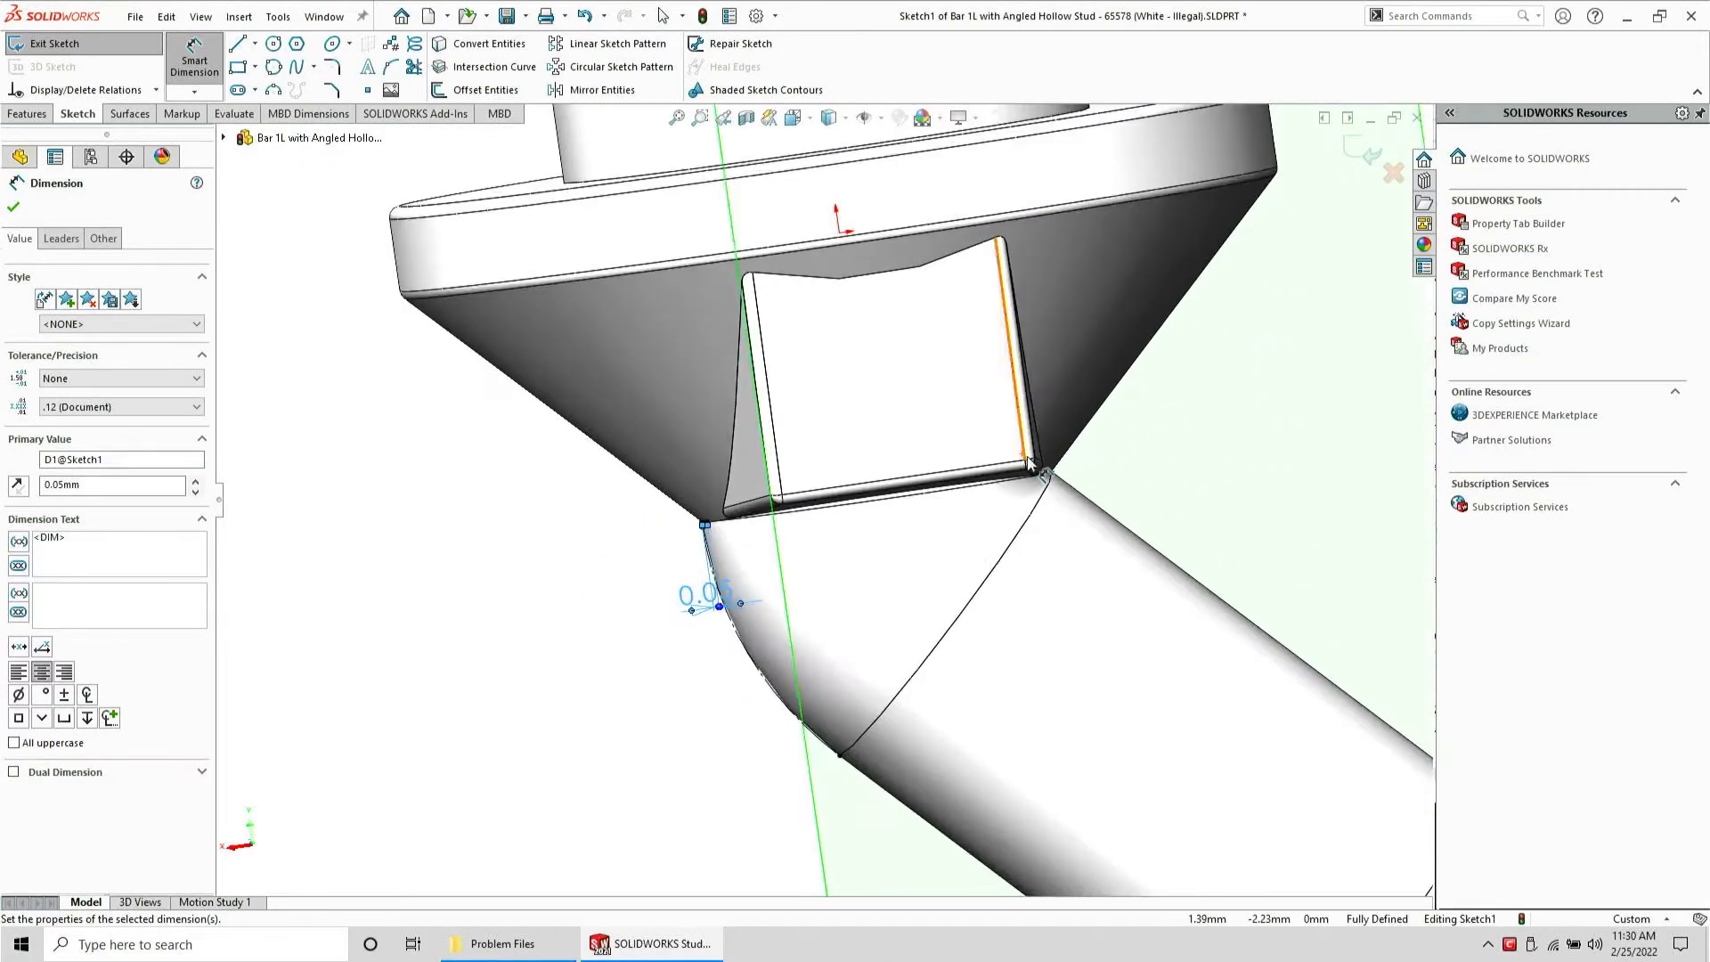
middle_click_drag(958, 446, 1031, 461)
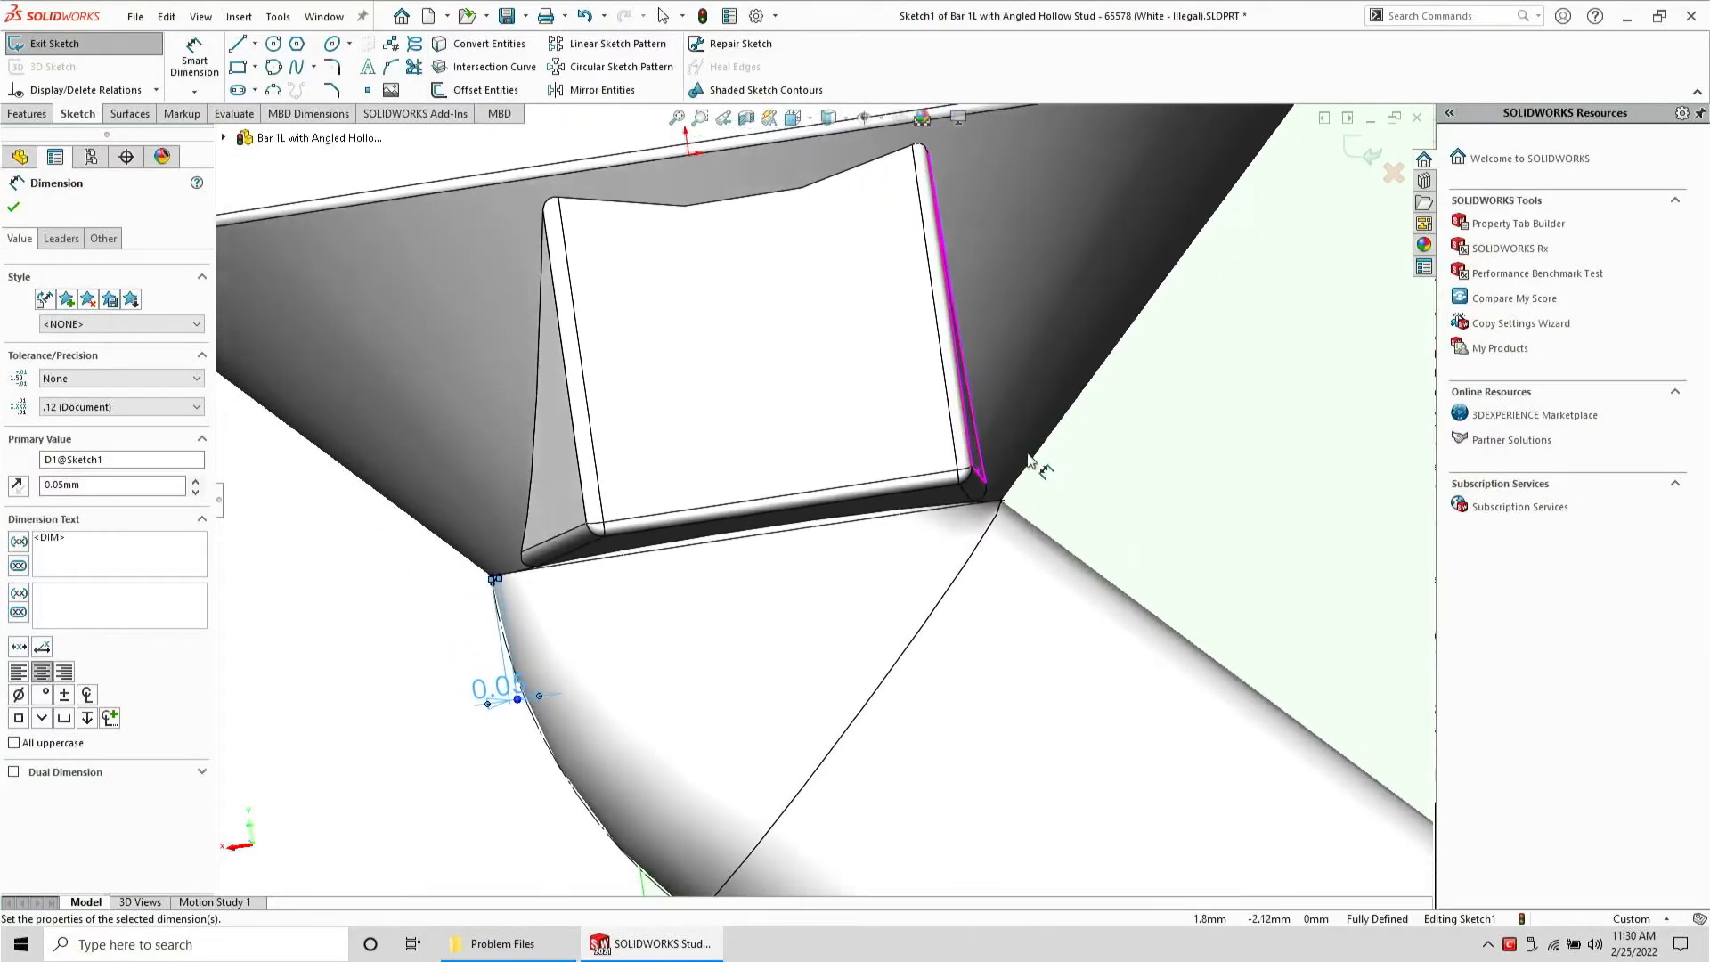
scroll(696, 549, "up", 2)
scroll(697, 549, "down", 2)
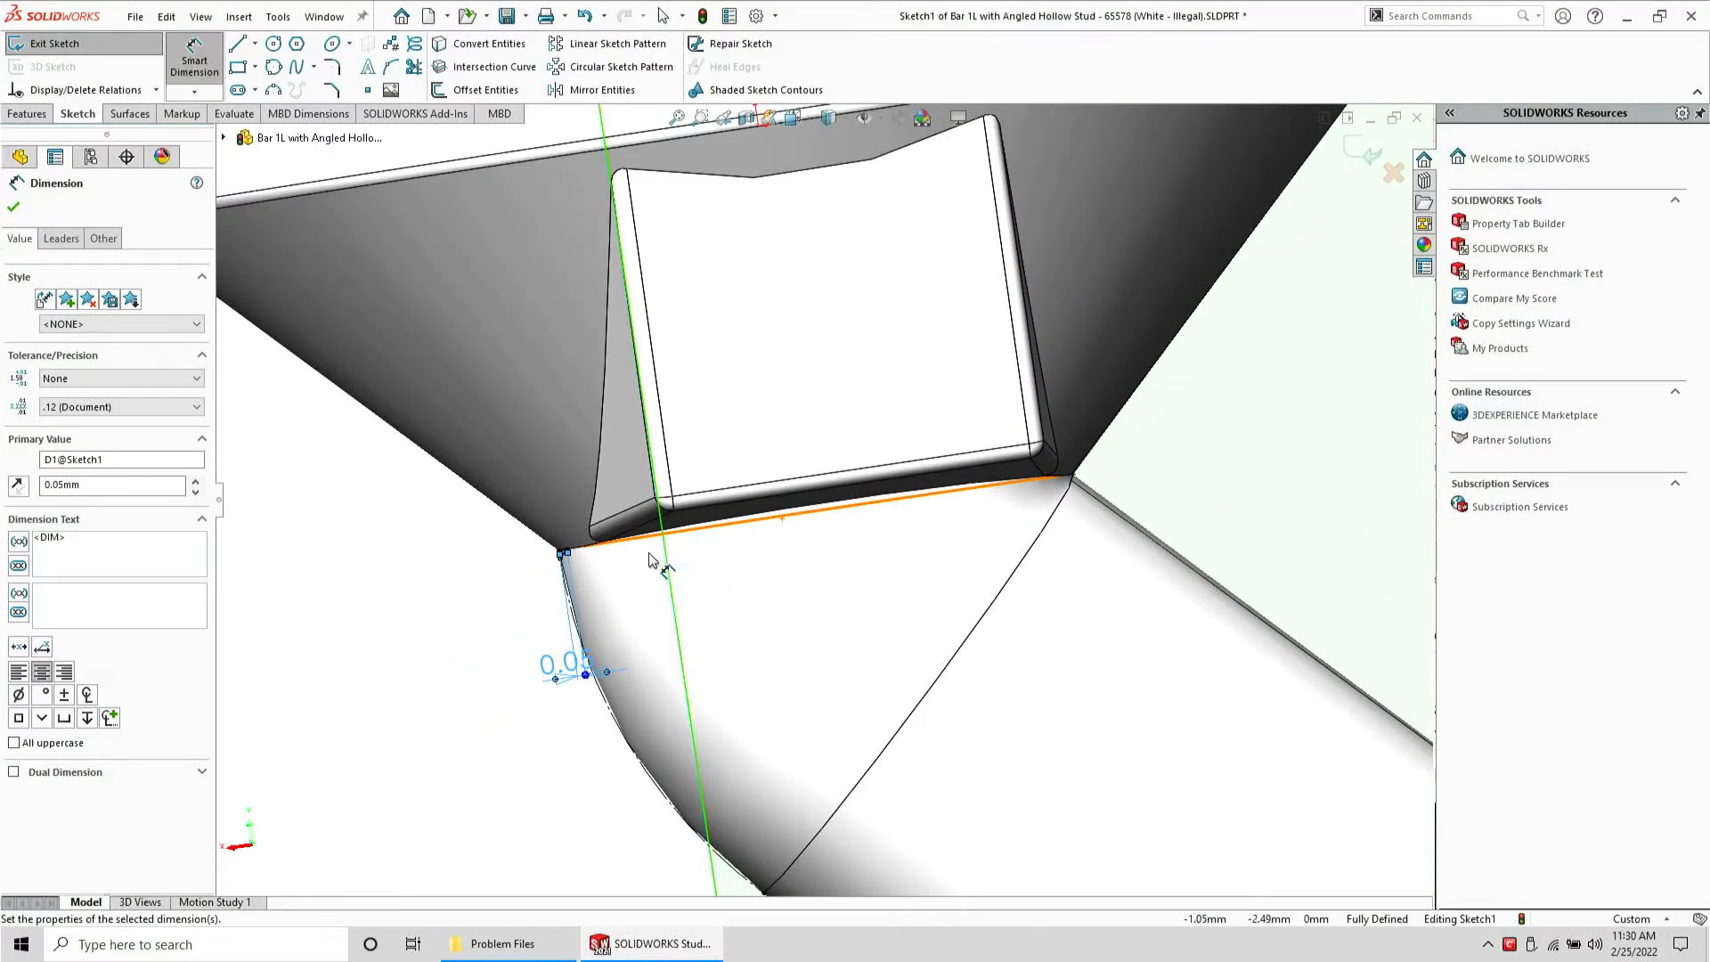
middle_click_drag(607, 574, 718, 369)
scroll(657, 550, "up", 3)
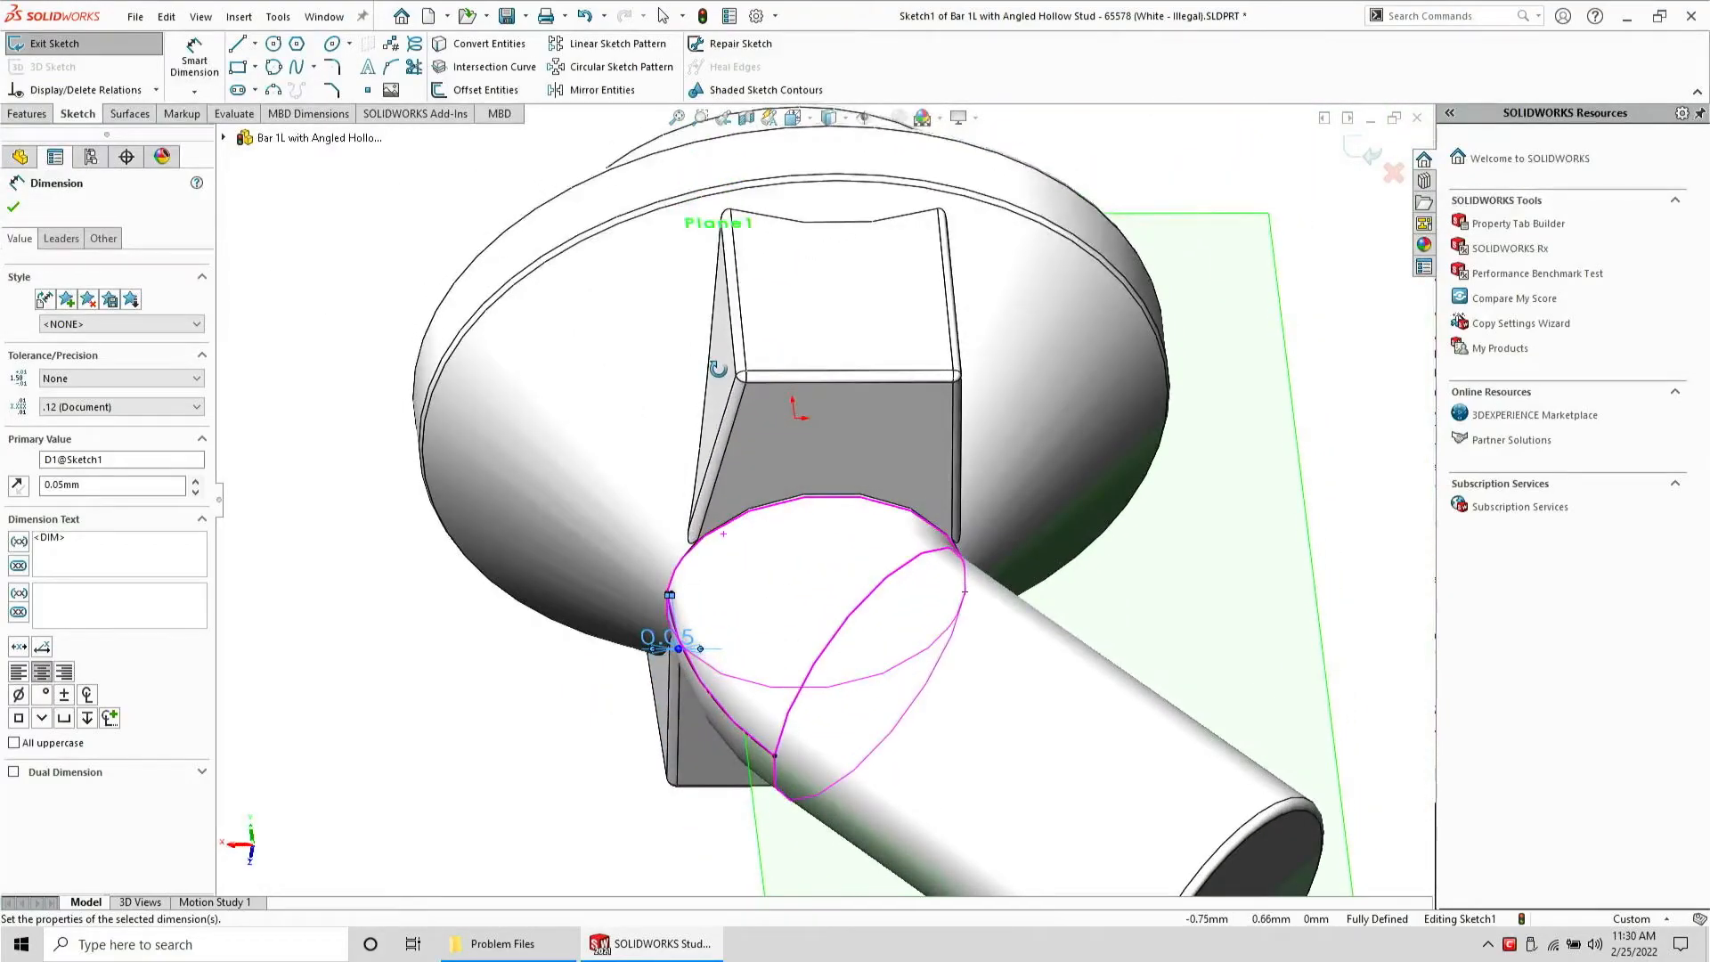
left_click(55, 44)
left_click(35, 116)
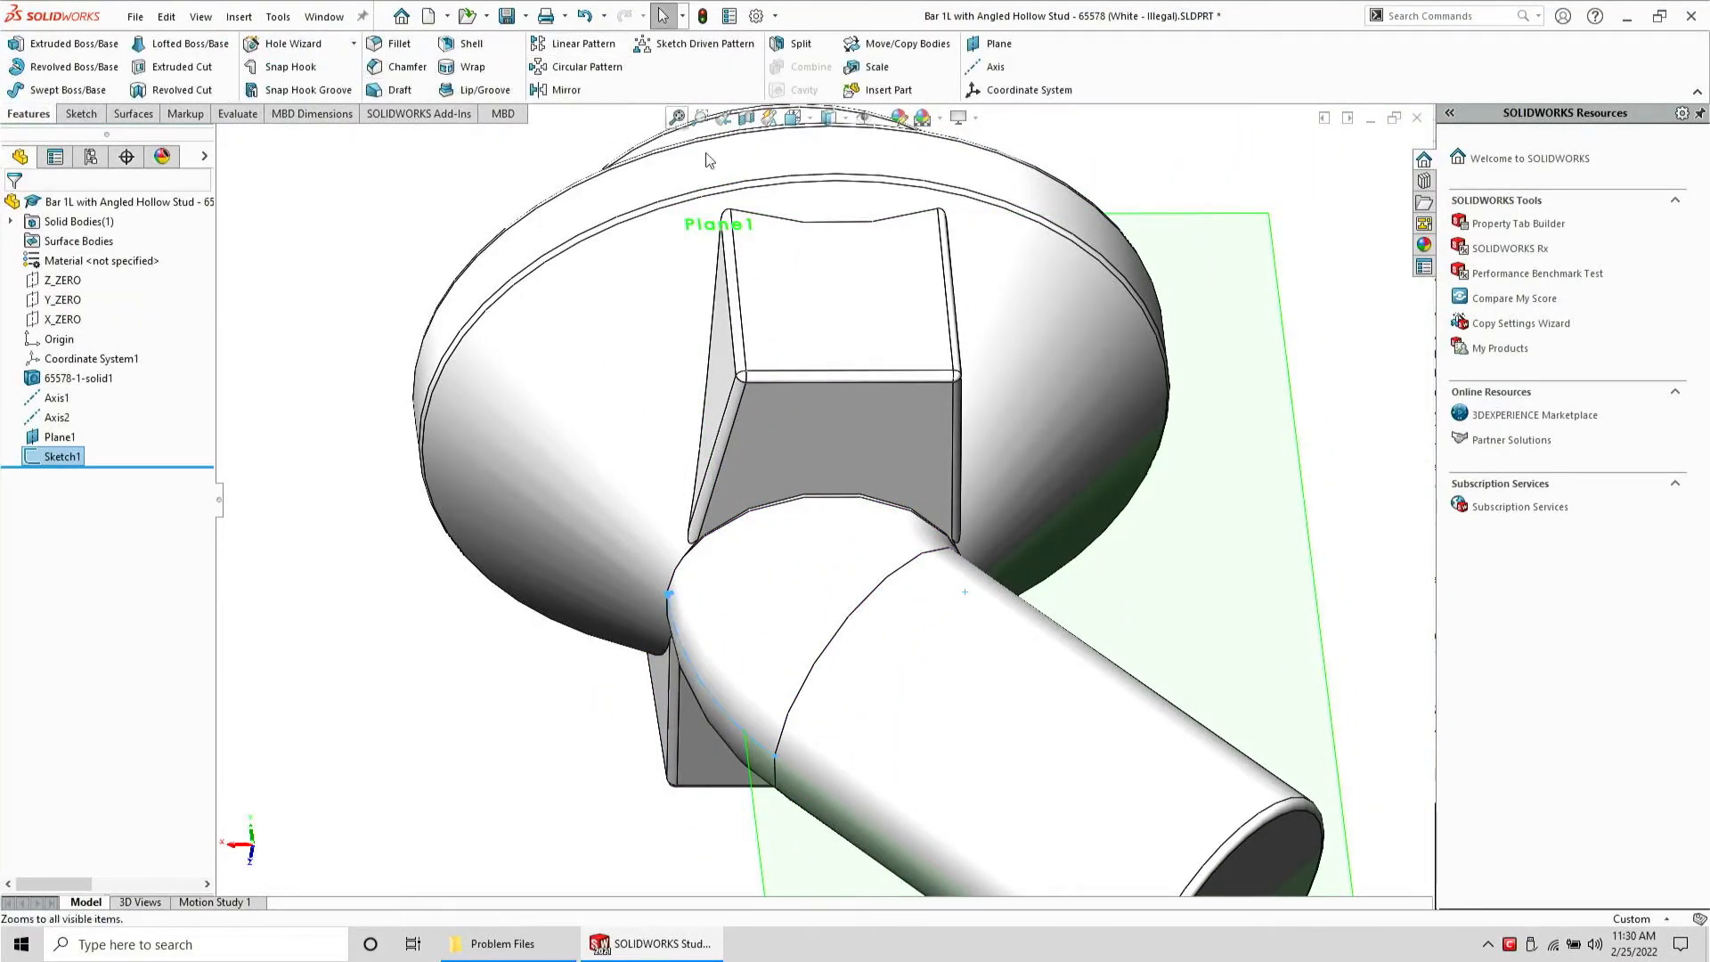
Try cutting Sketch1 with an extruded cut and then a revolved cut about Axis1, cancelling both
mouse_move(820, 508)
middle_mouse_down()
mouse_move(855, 383)
mouse_move(855, 718)
mouse_move(881, 643)
mouse_move(846, 623)
middle_mouse_up()
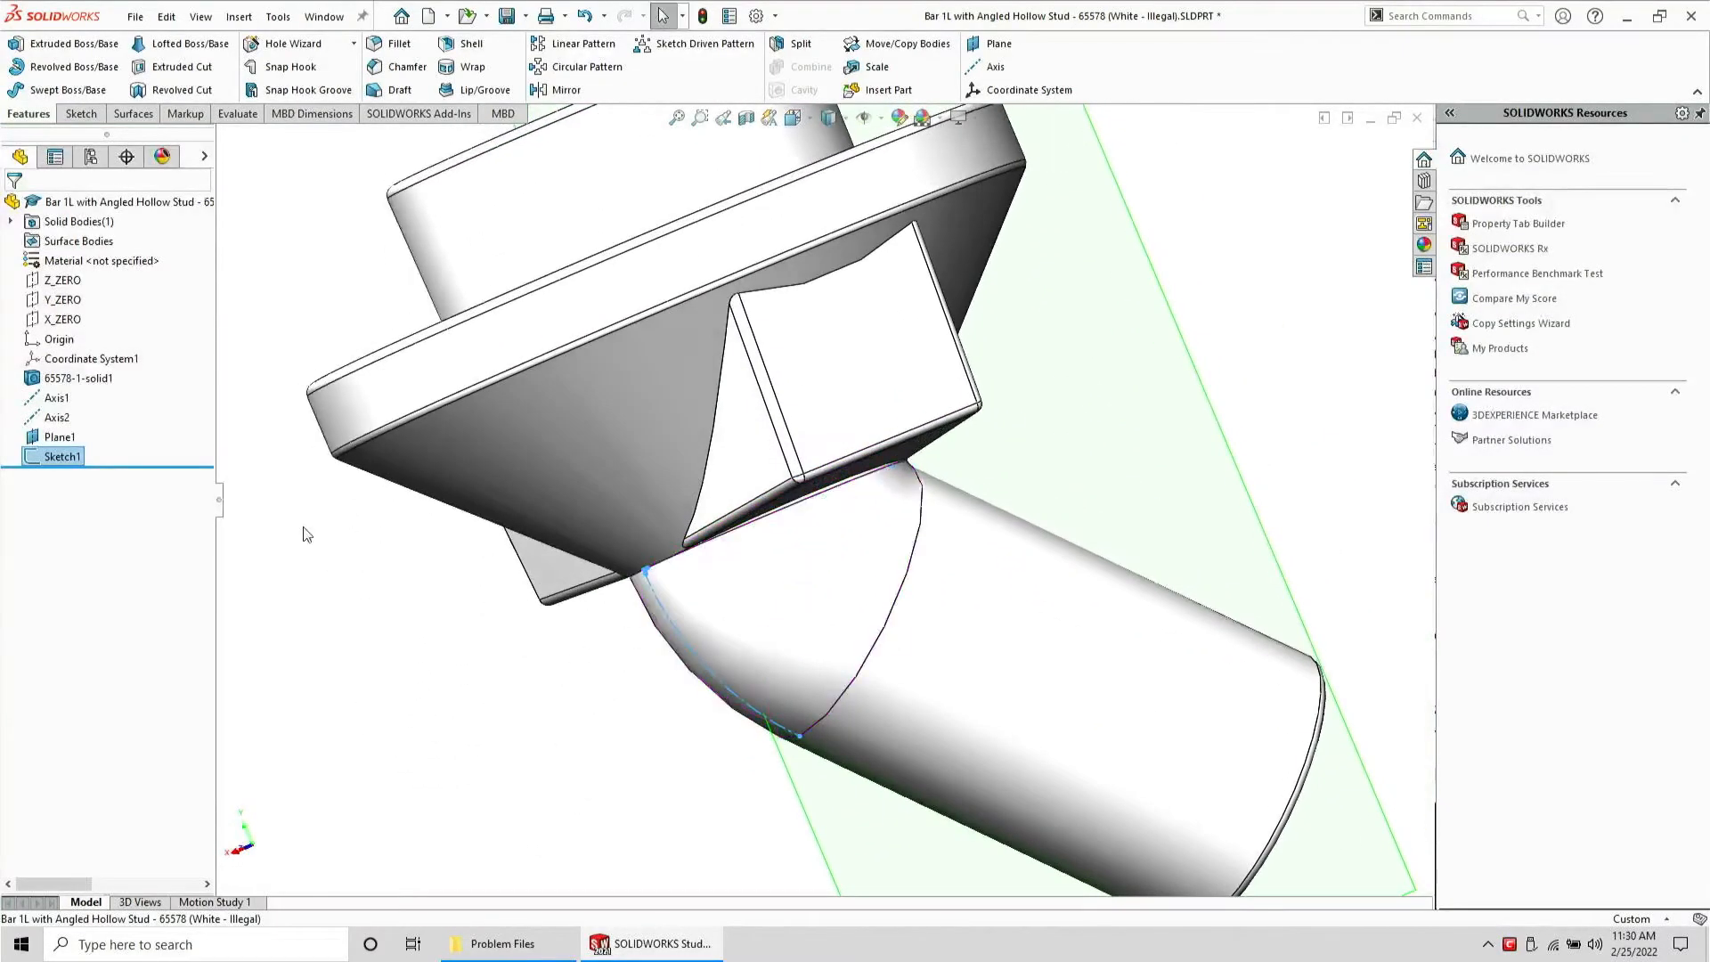
left_click(58, 398)
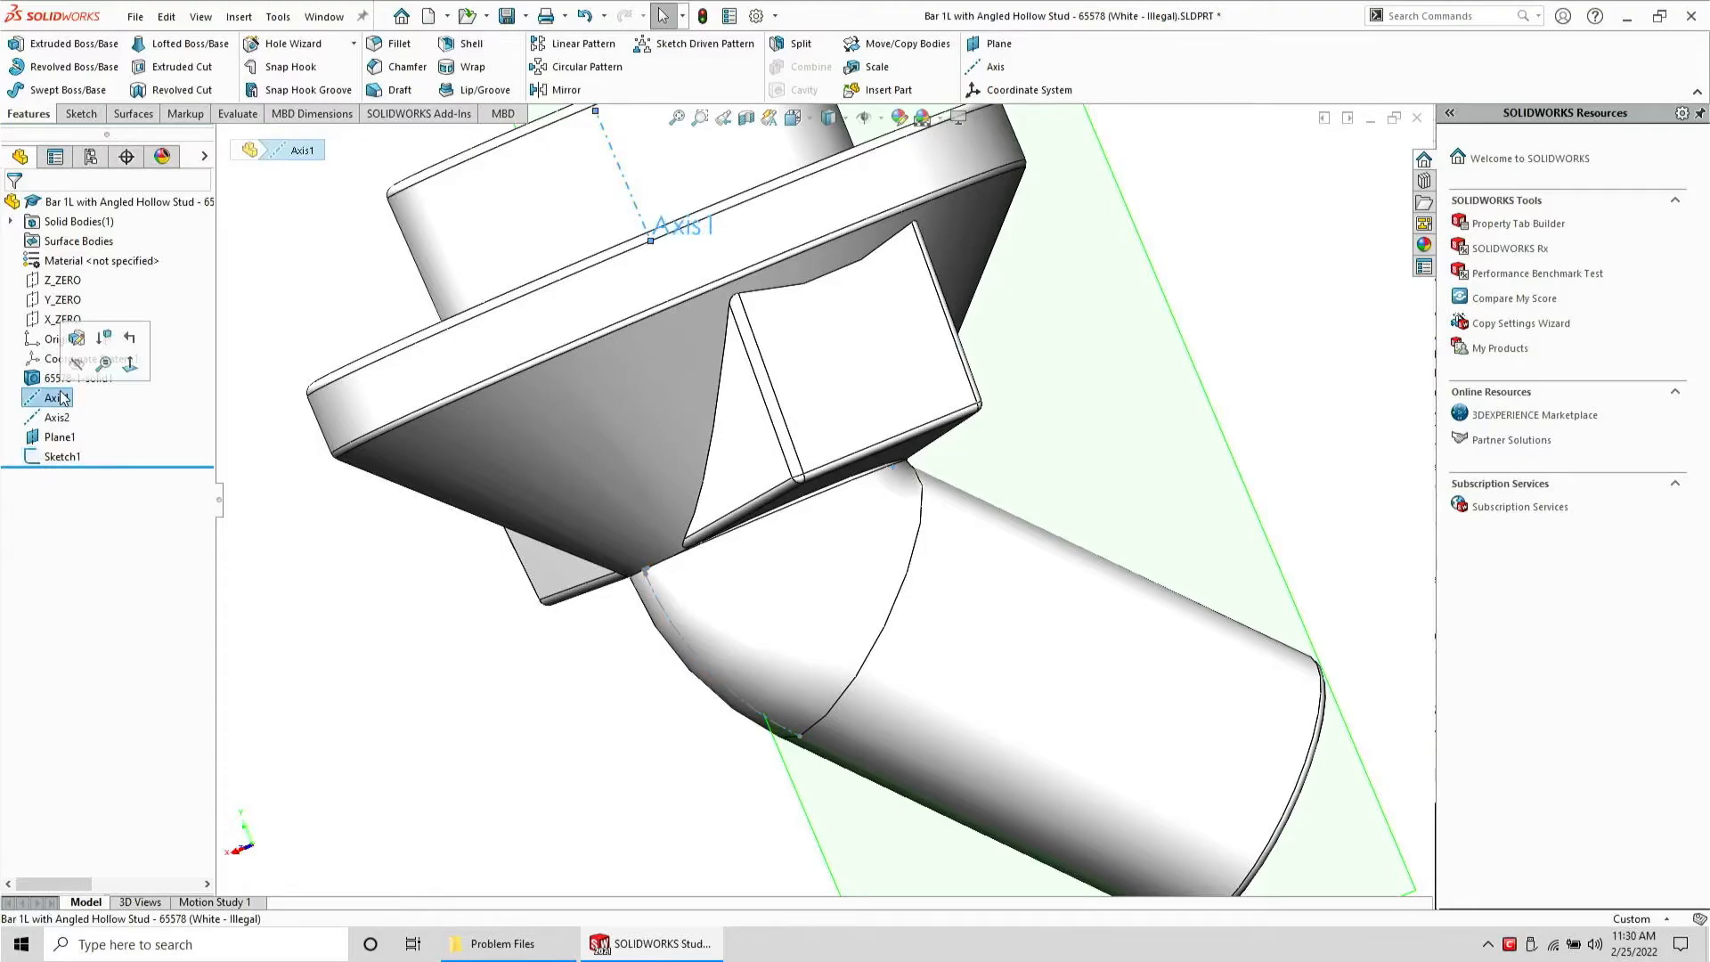
left_click(61, 457, "ctrl")
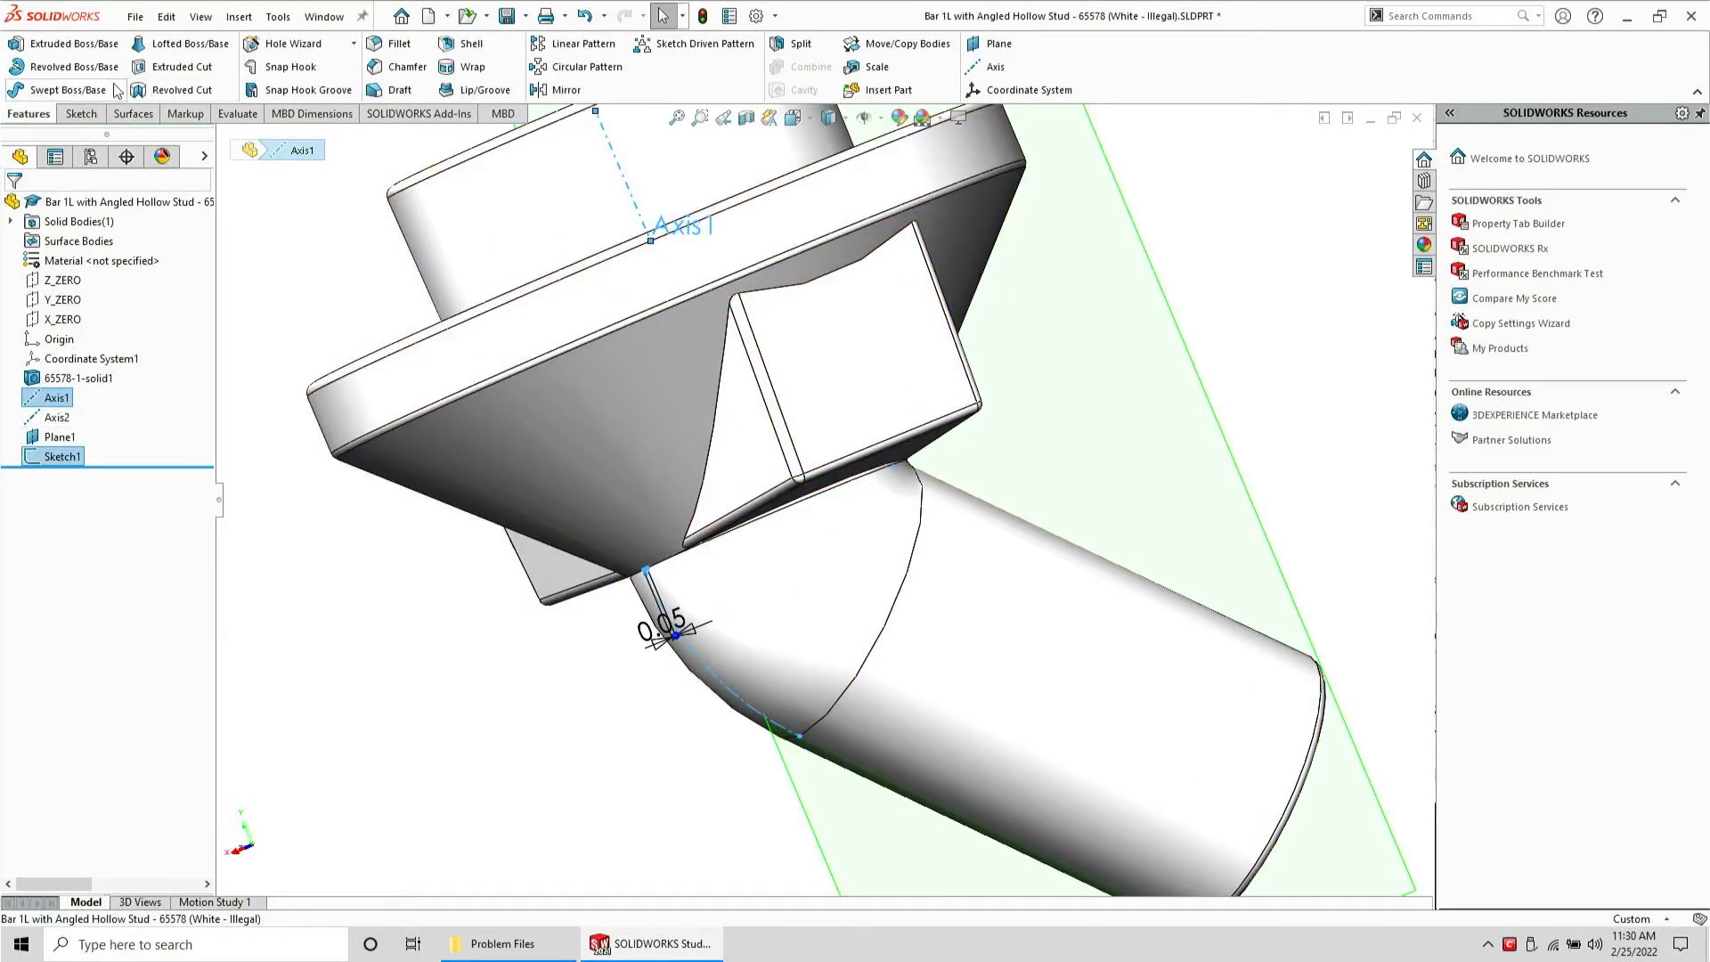
left_click(176, 67)
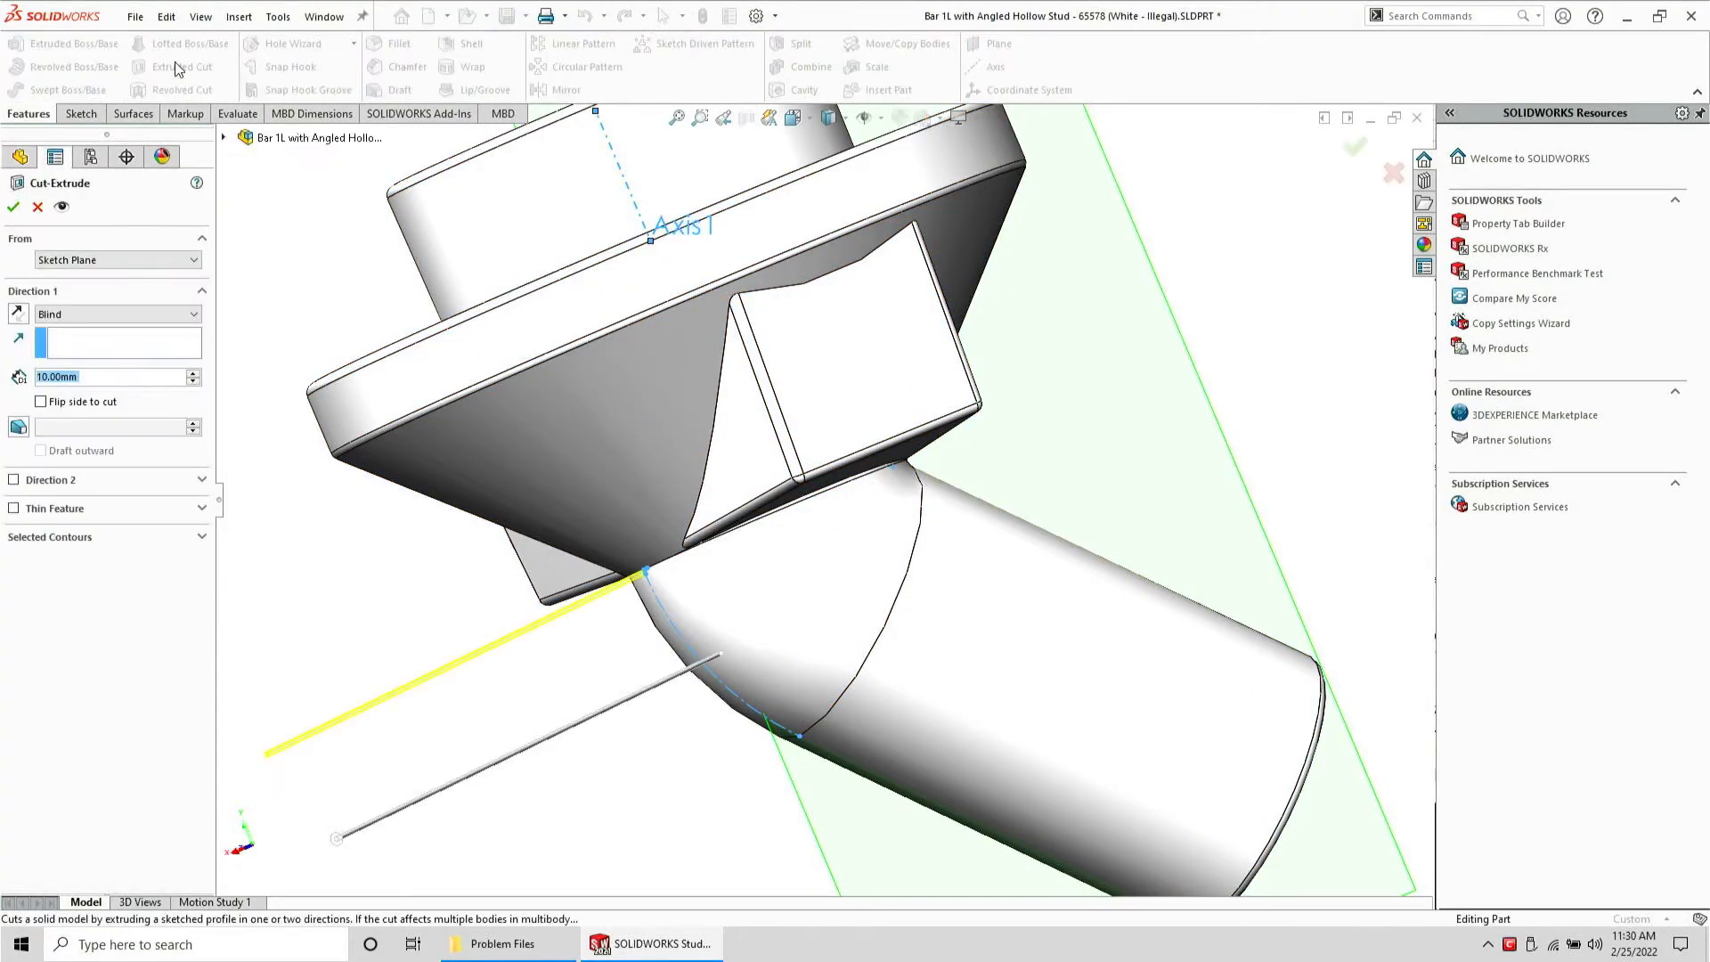
left_click(40, 207)
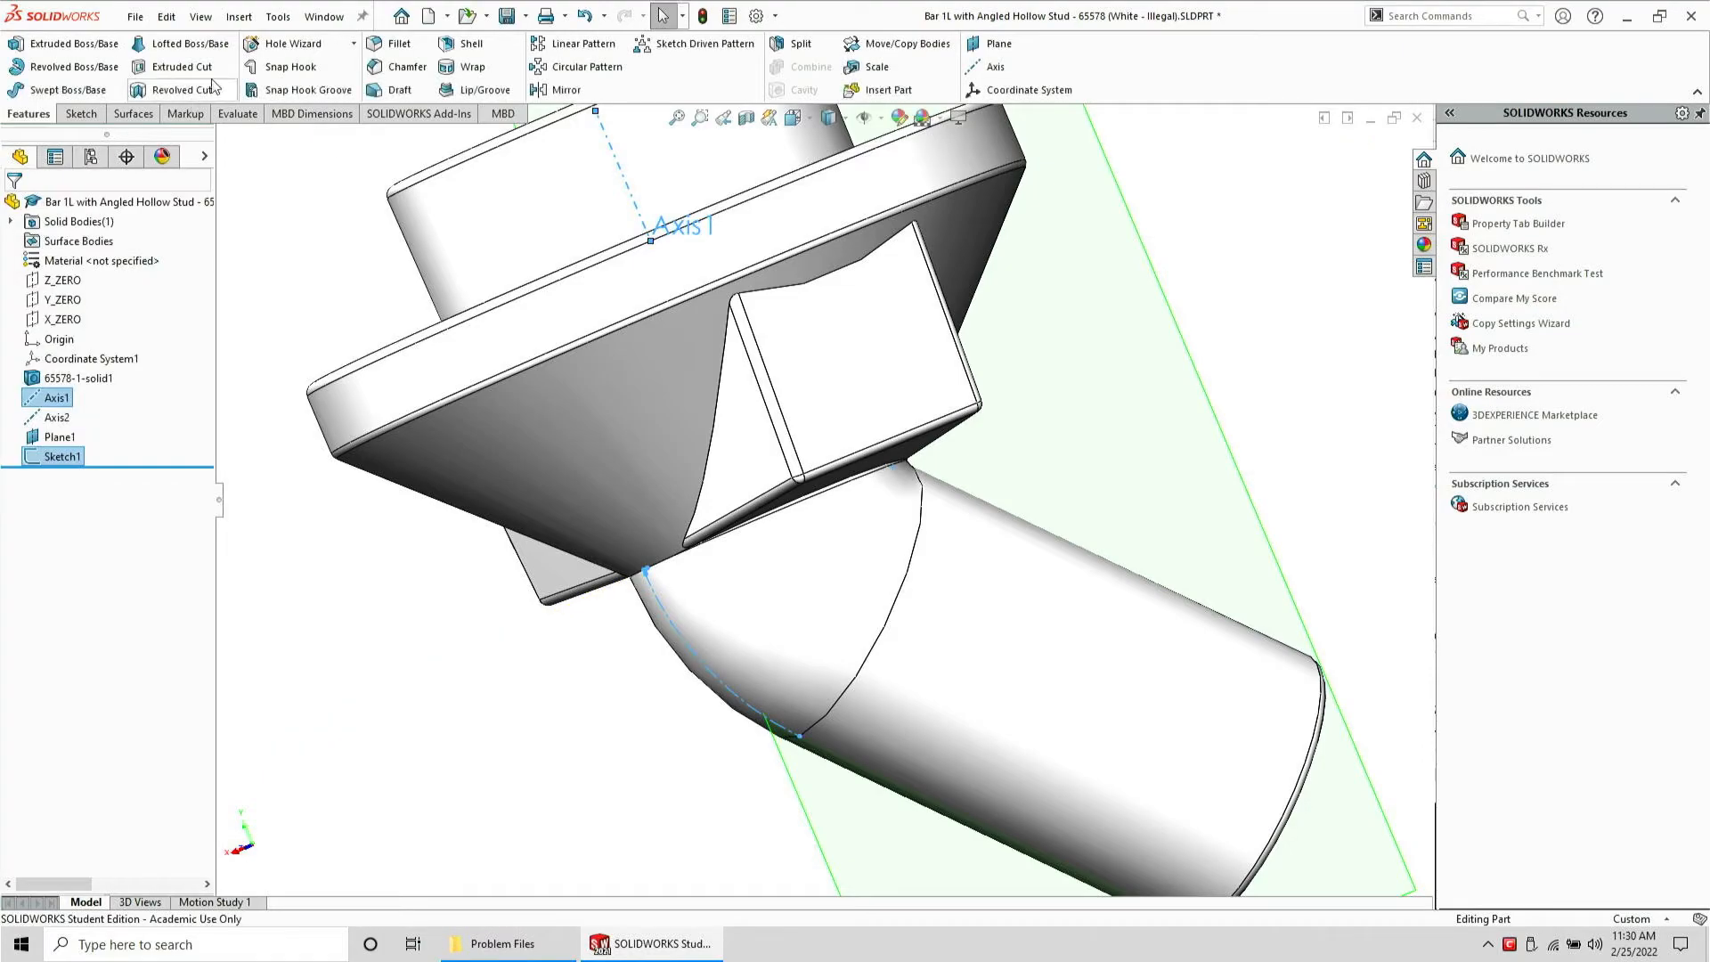
left_click(205, 92)
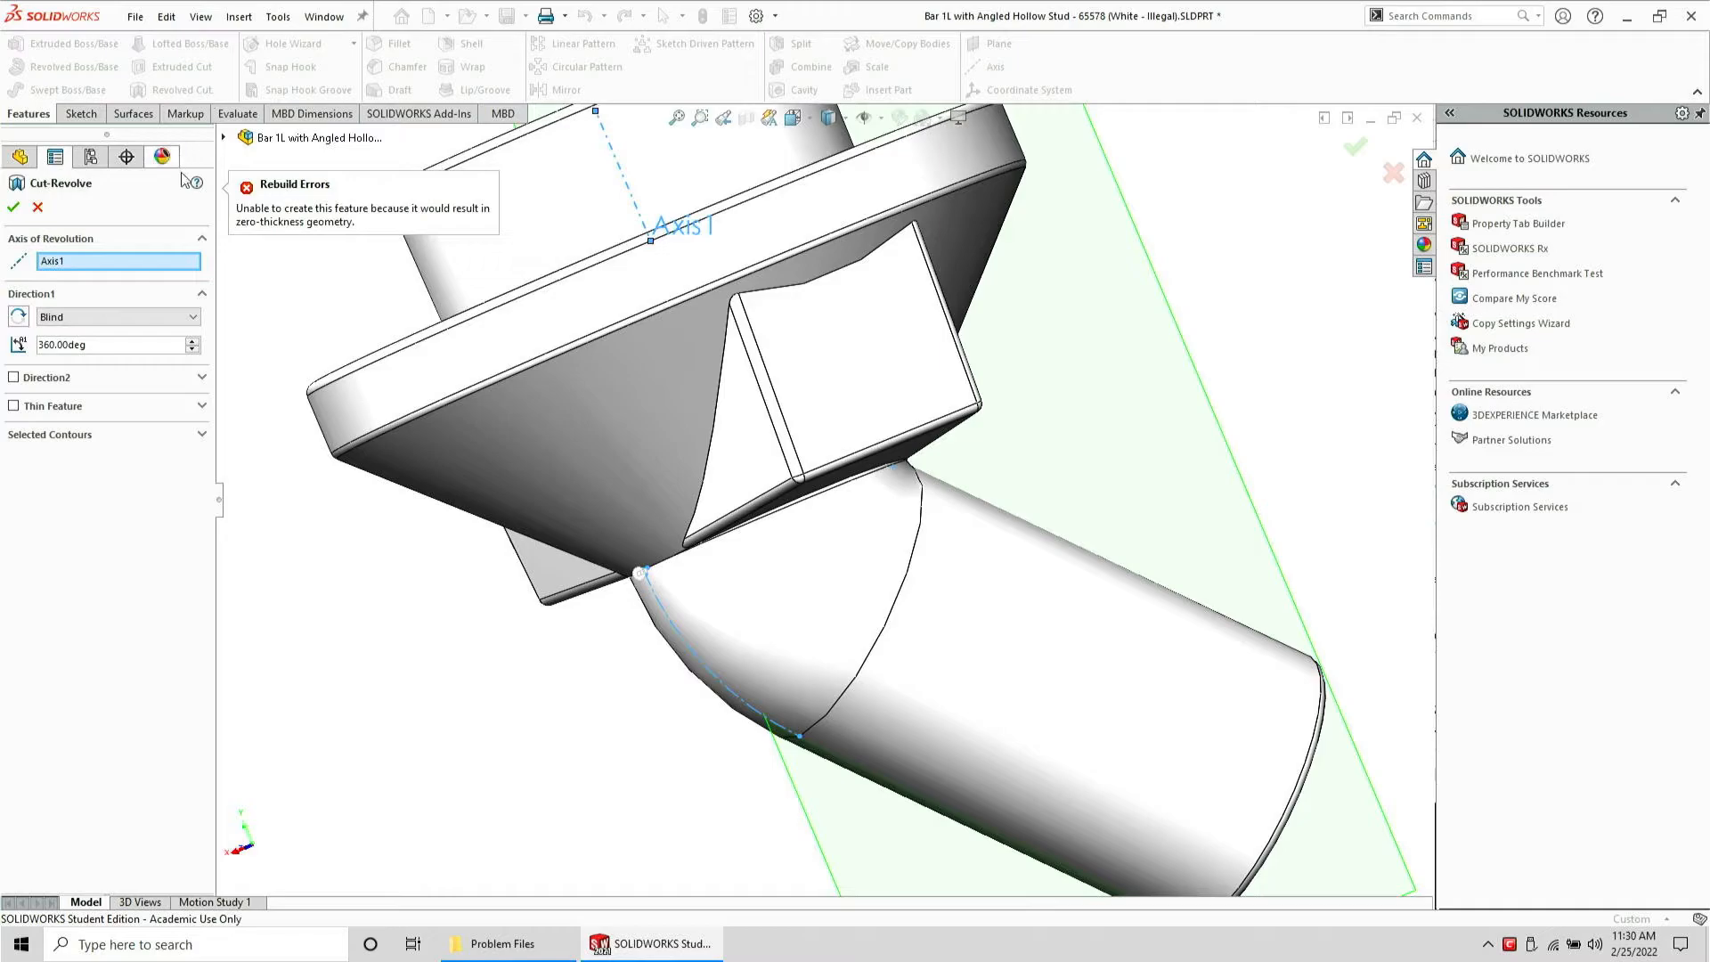
middle_click_drag(708, 415, 828, 436)
scroll(942, 413, "down", 4)
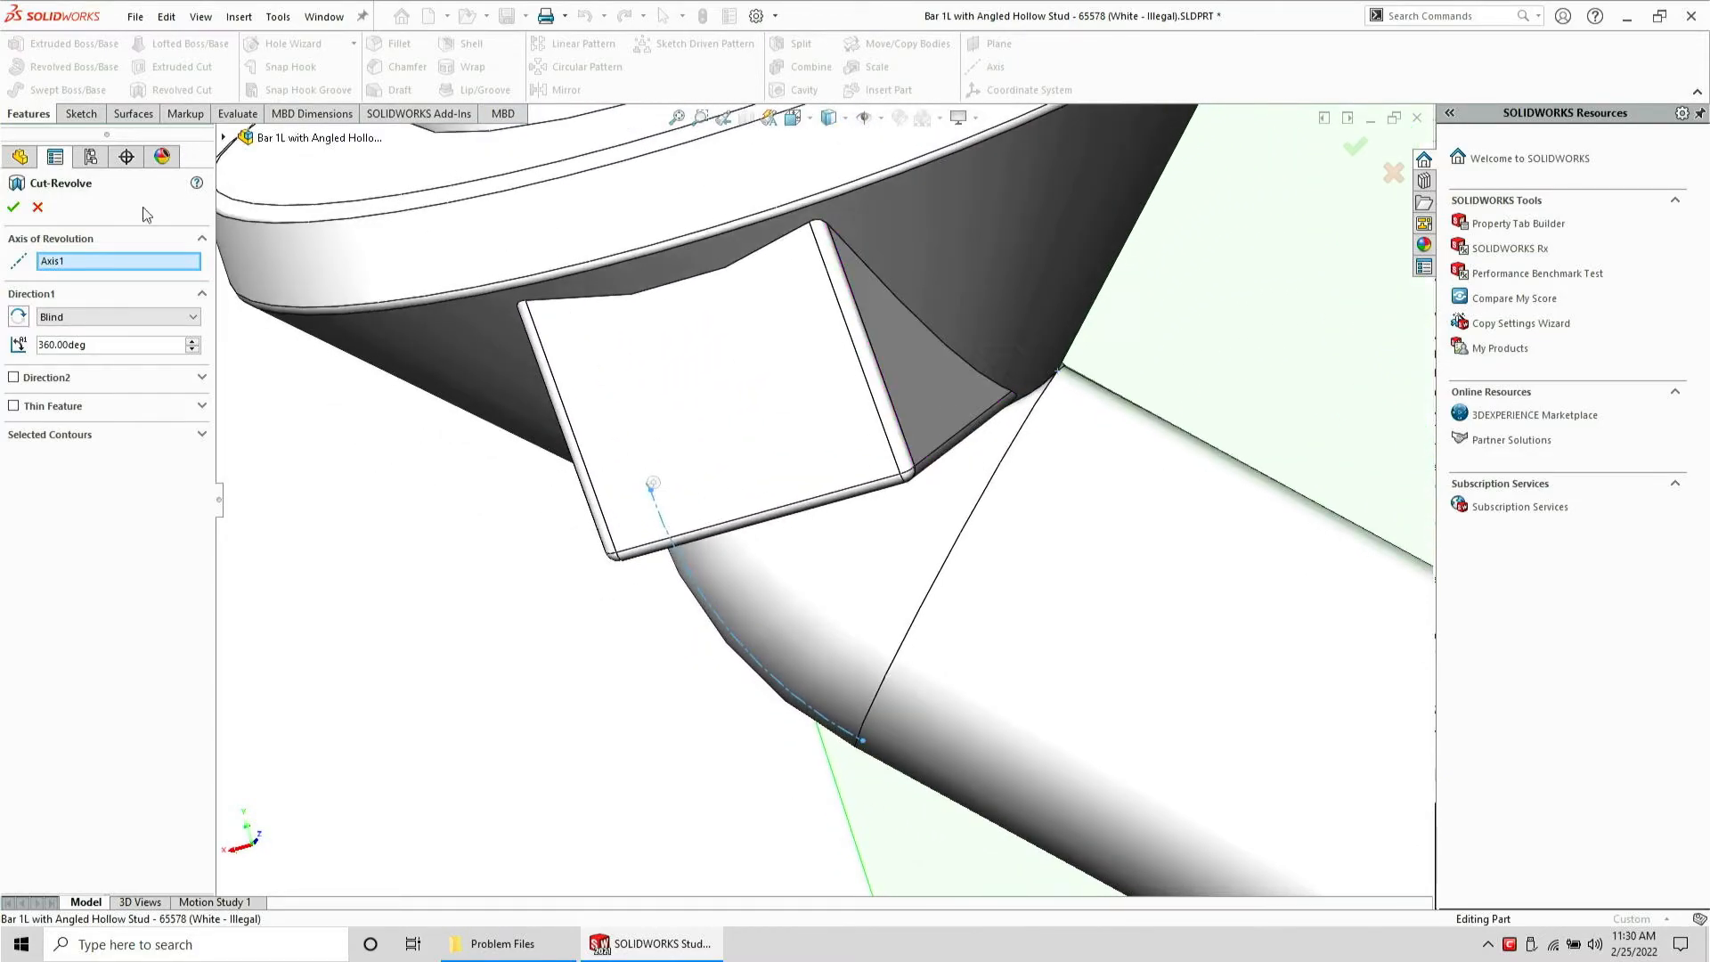
left_click(37, 207)
Reopen Sketch1 for editing and convert all its entities to construction geometry
middle_click_drag(659, 498, 618, 606)
scroll(618, 608, "down", 3)
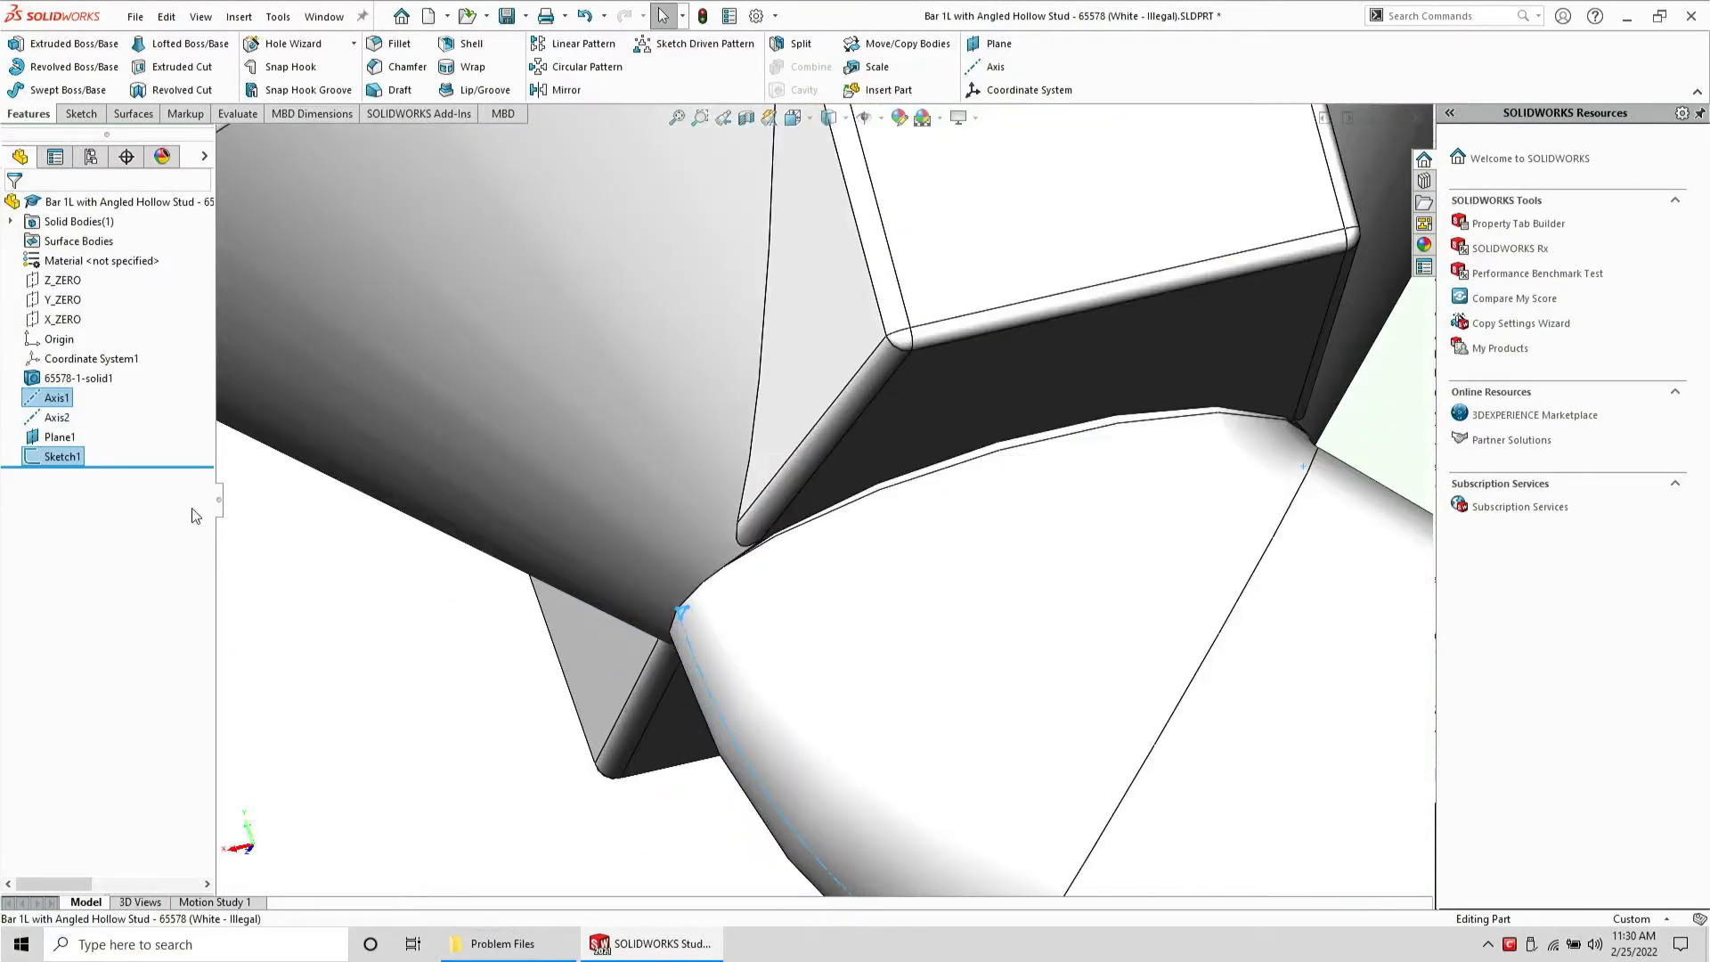
left_click(315, 550)
left_click(62, 456)
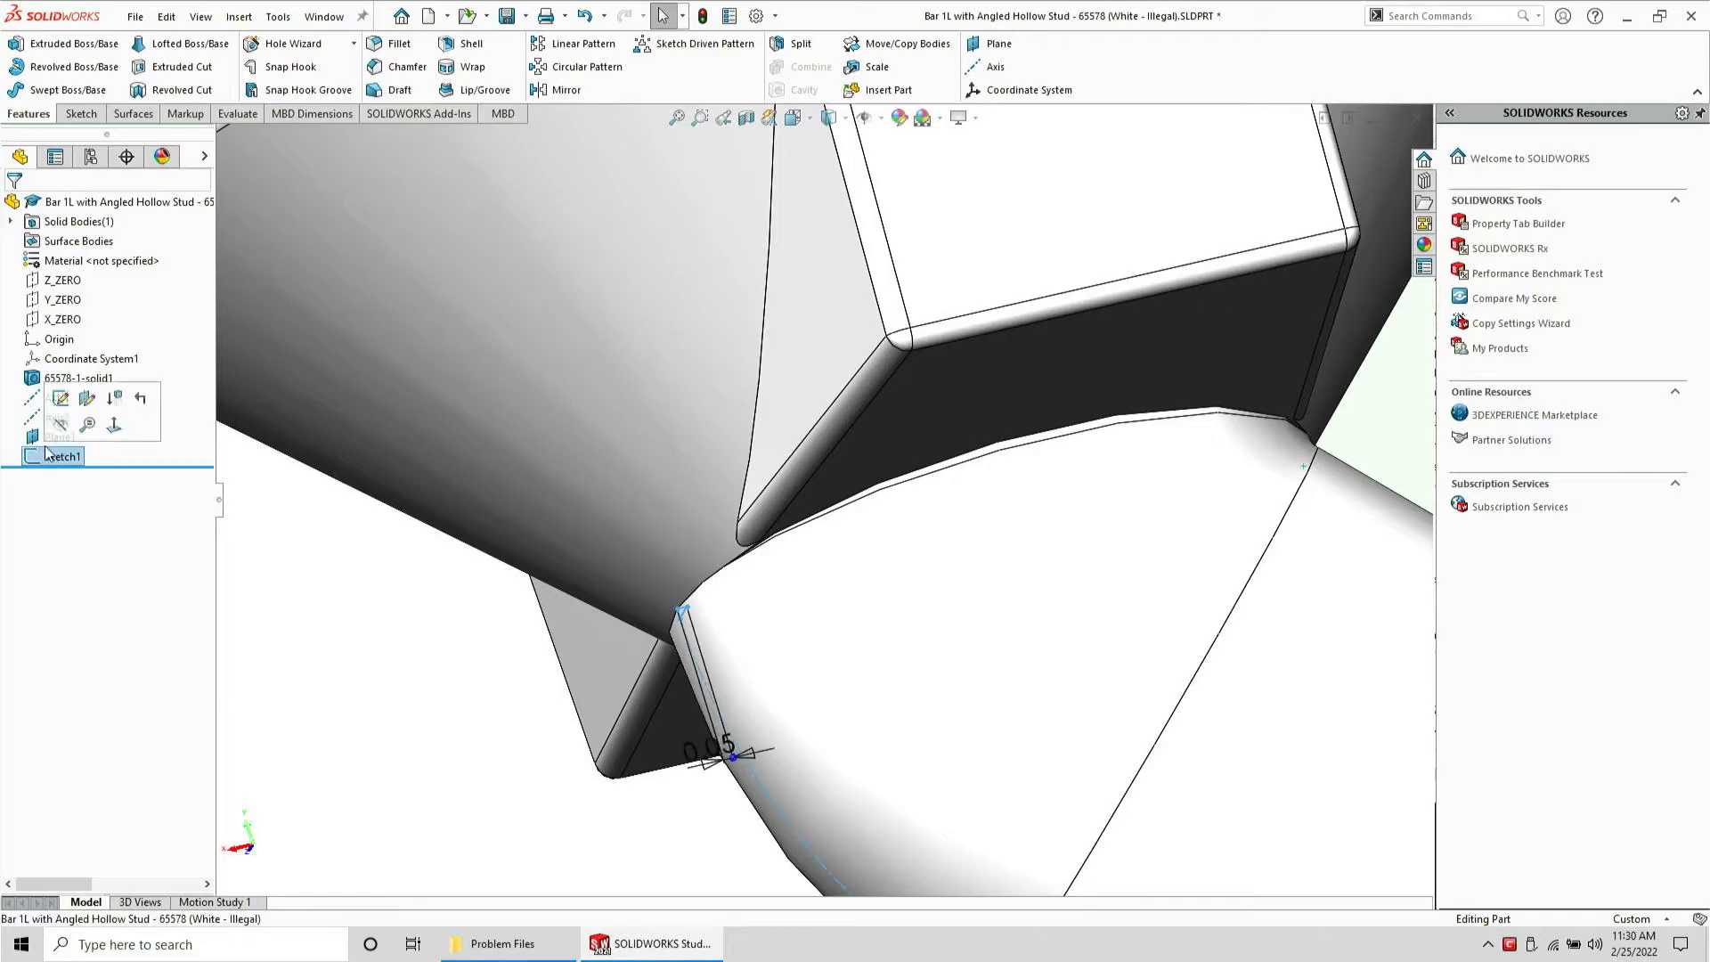
left_click(53, 395)
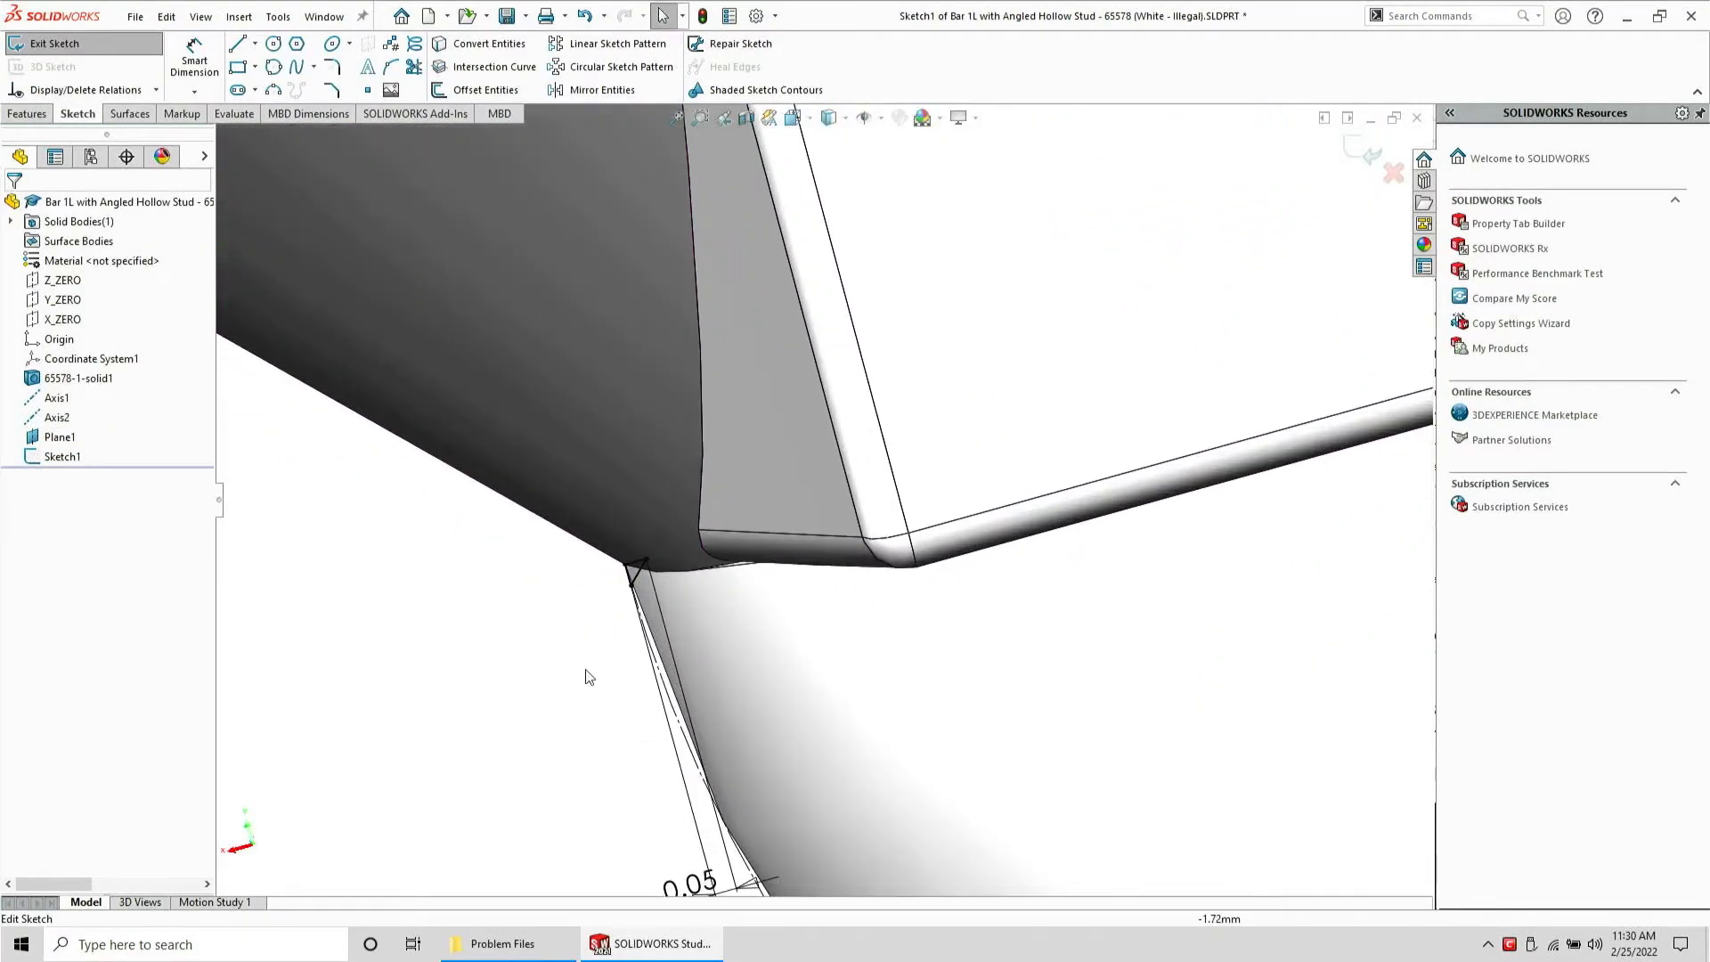
key("l")
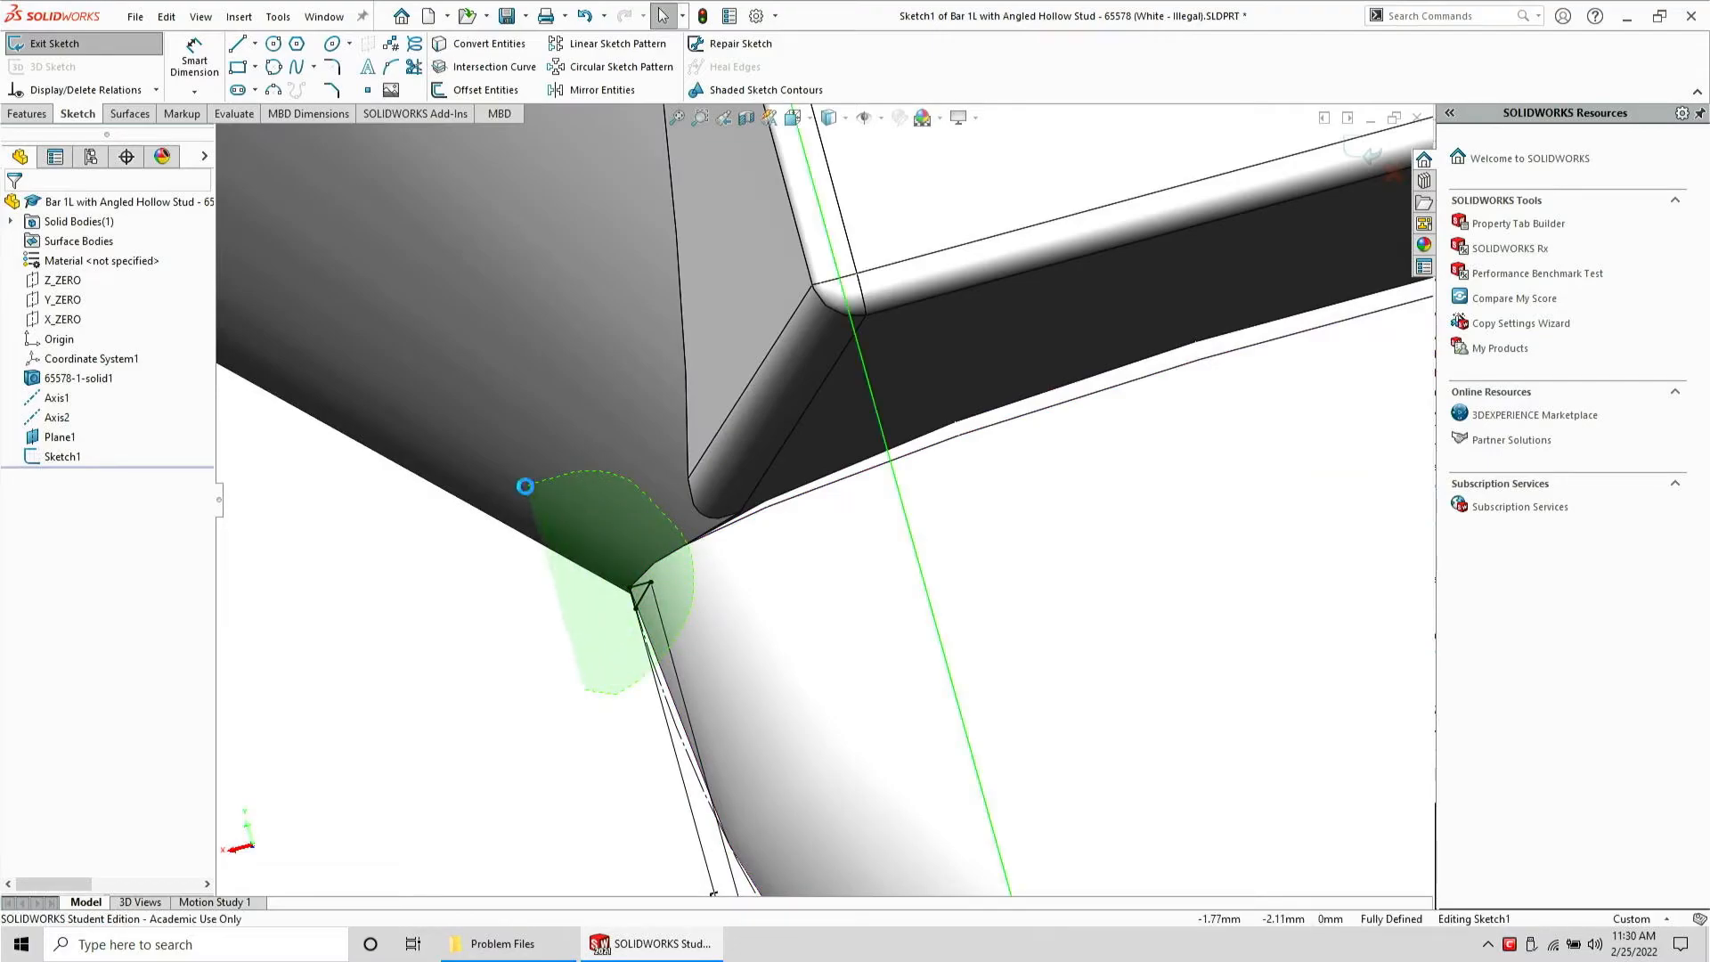
key("Escape")
key("ctrl+a")
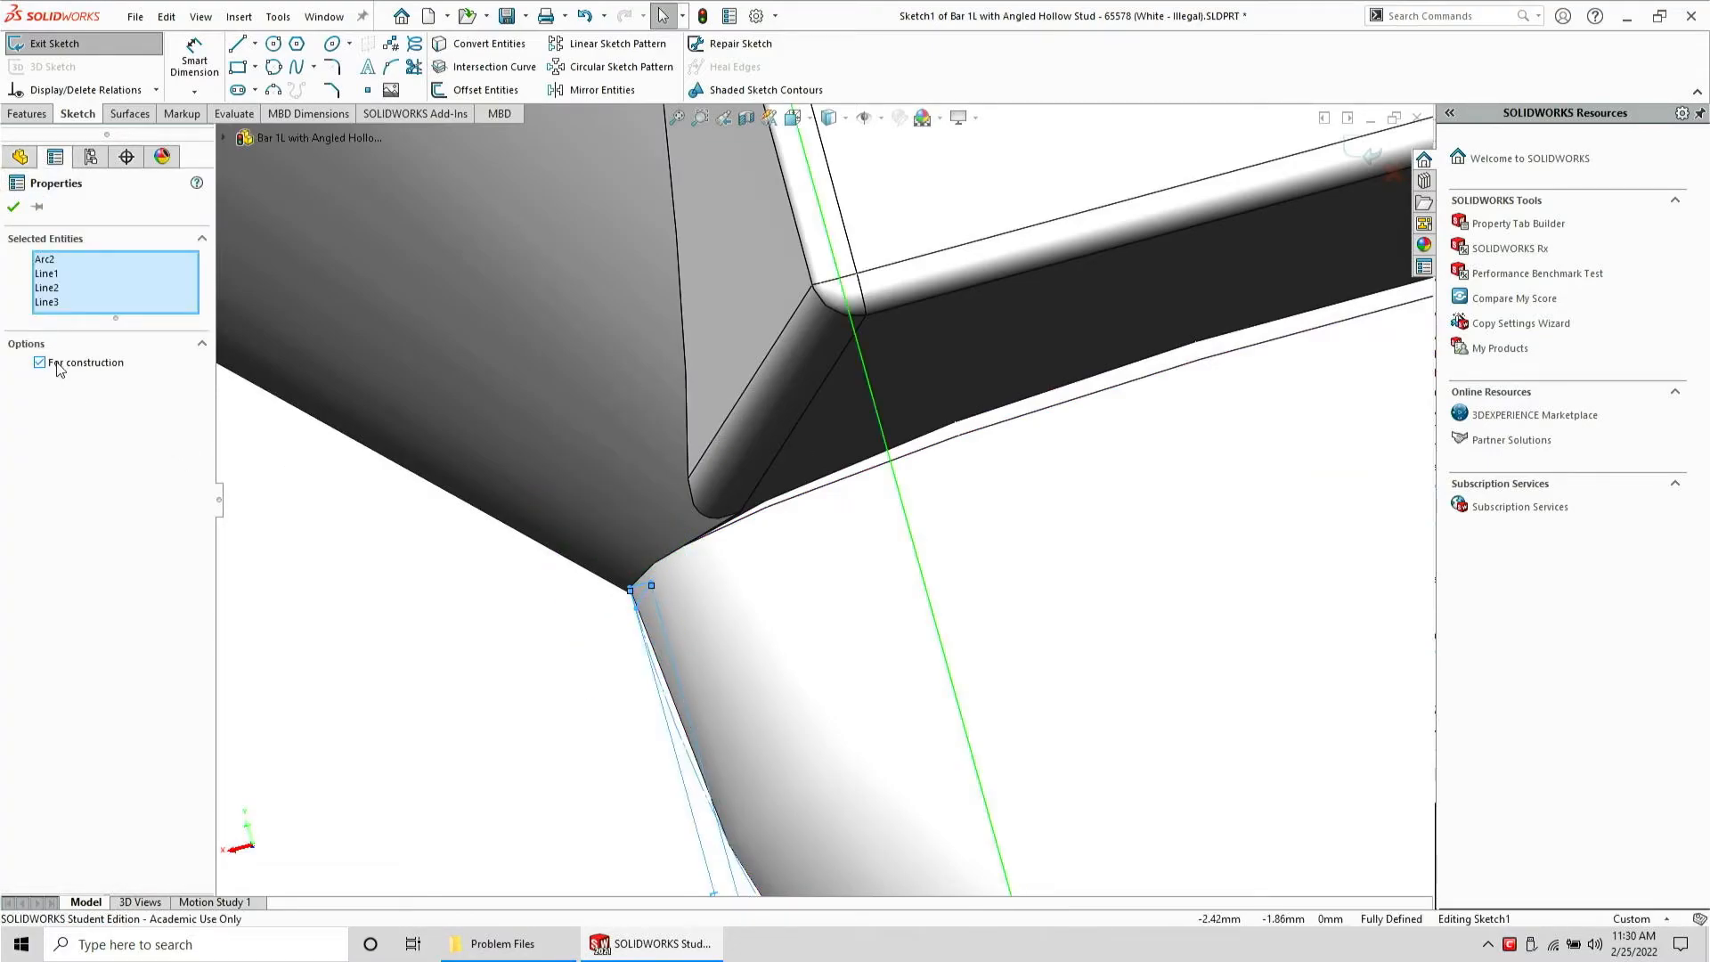
left_click(363, 572)
Sketch a new small closed triangle of lines at the arc's upper end, one side along the conical face edge
left_click(233, 51)
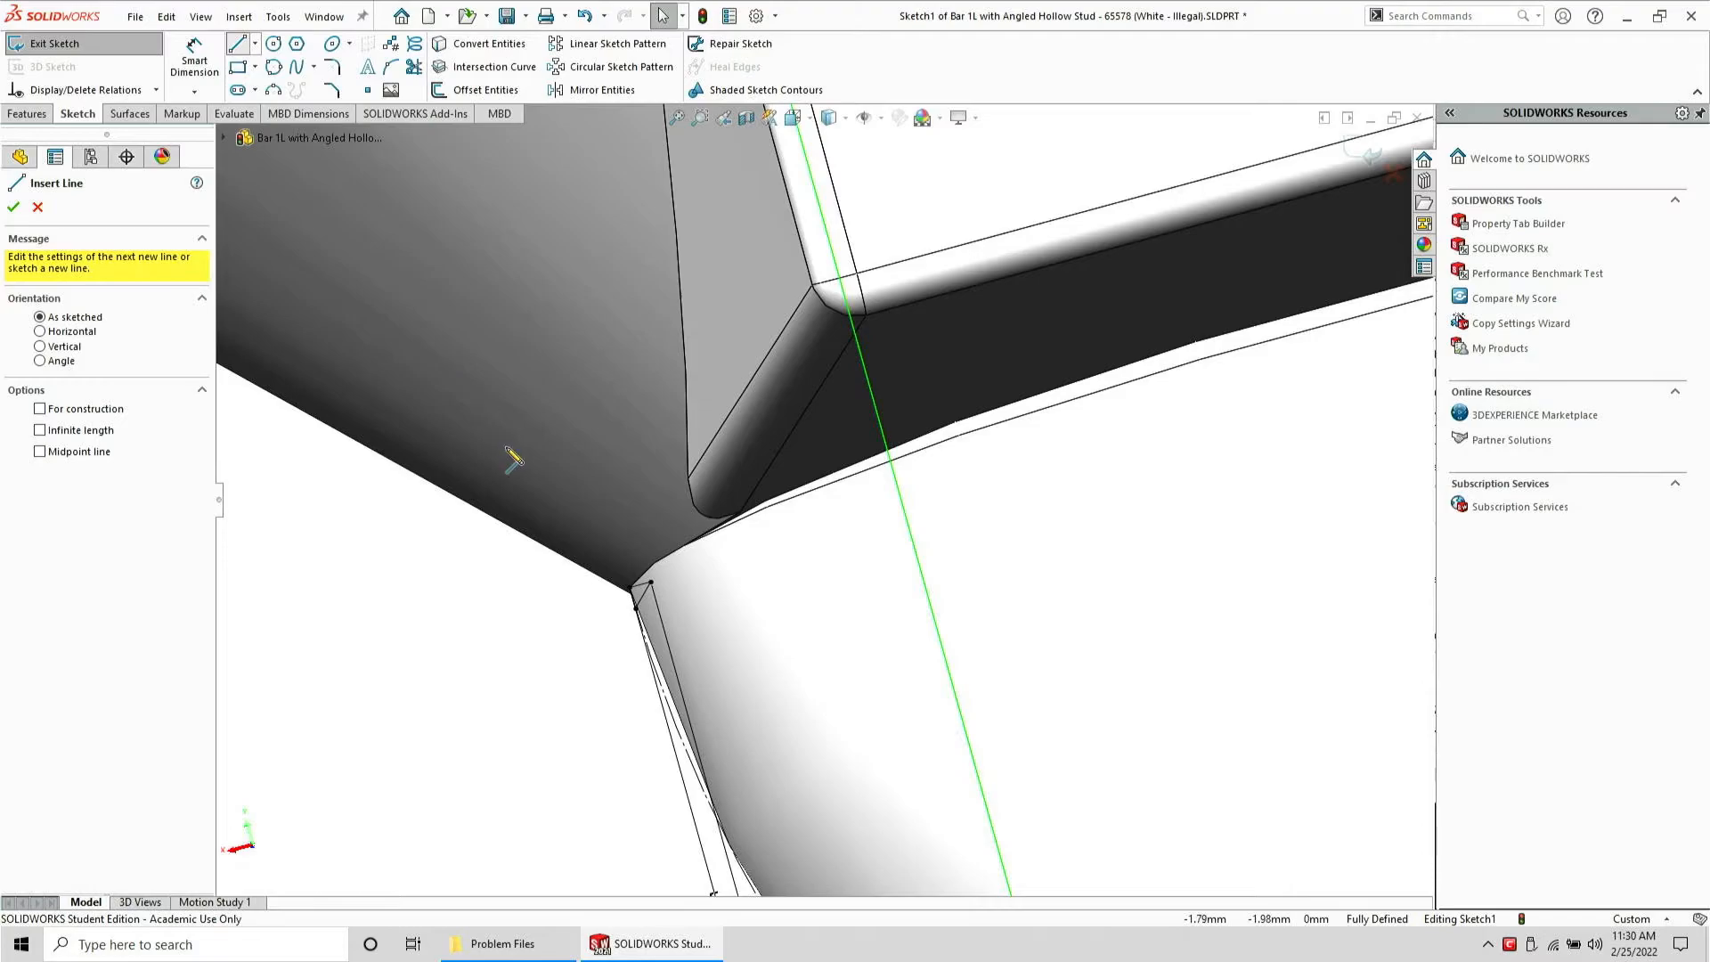
left_click(636, 609)
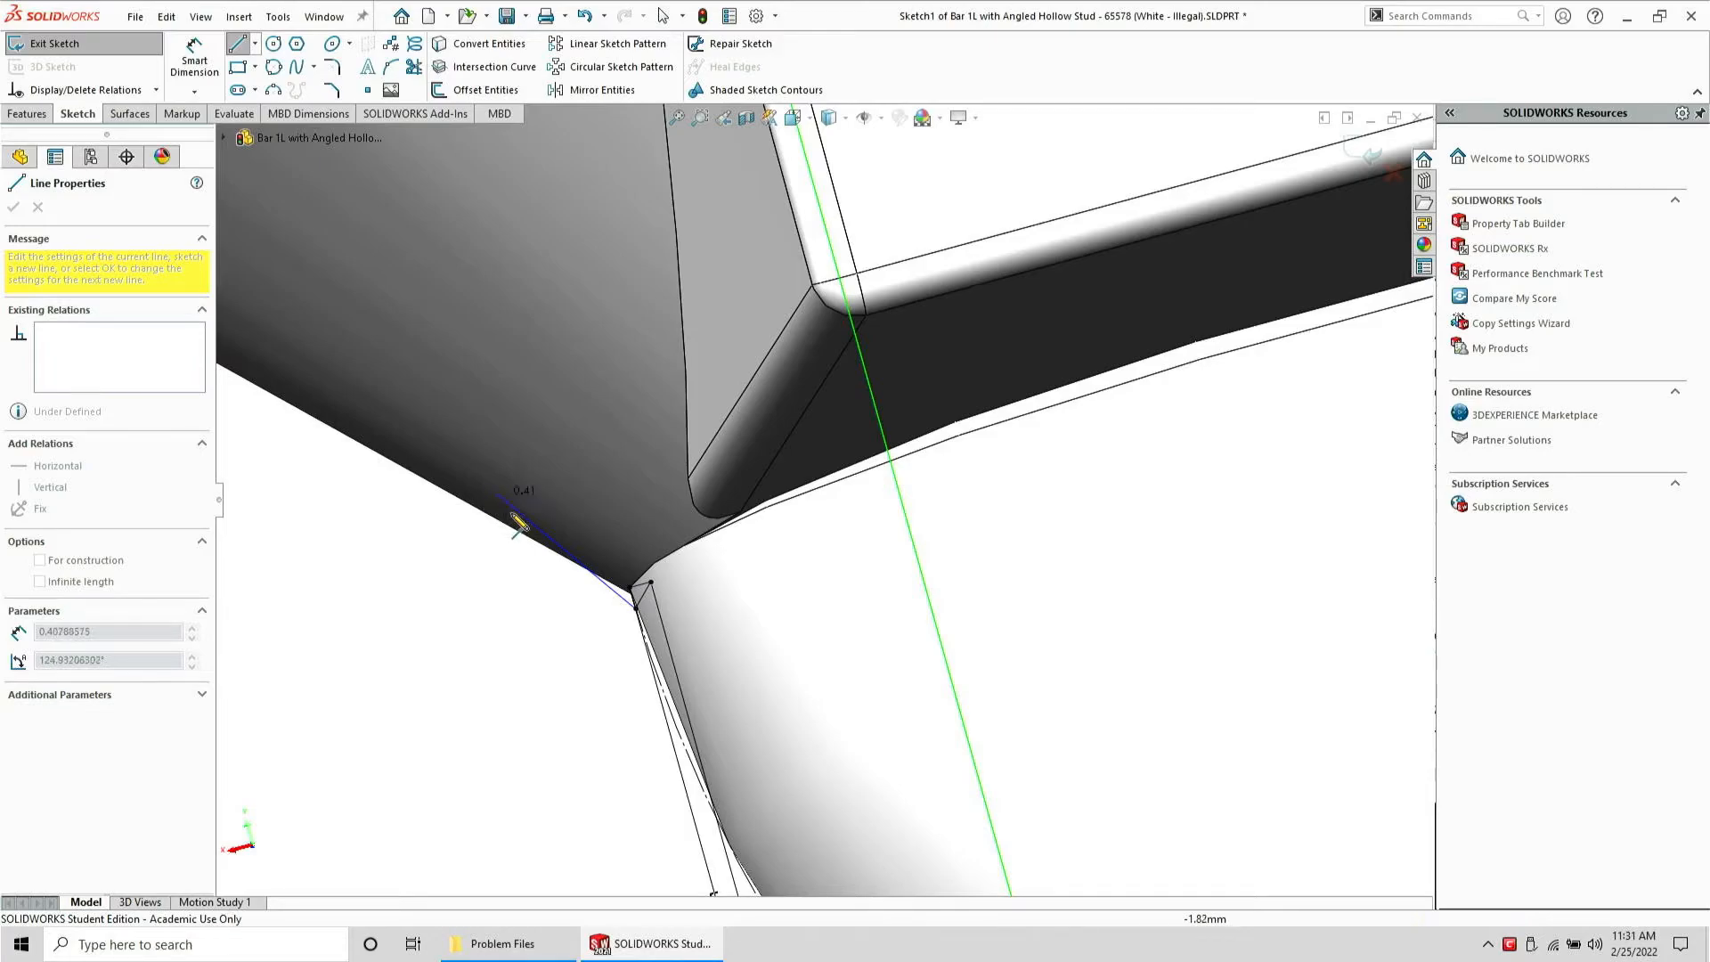
left_click(523, 529)
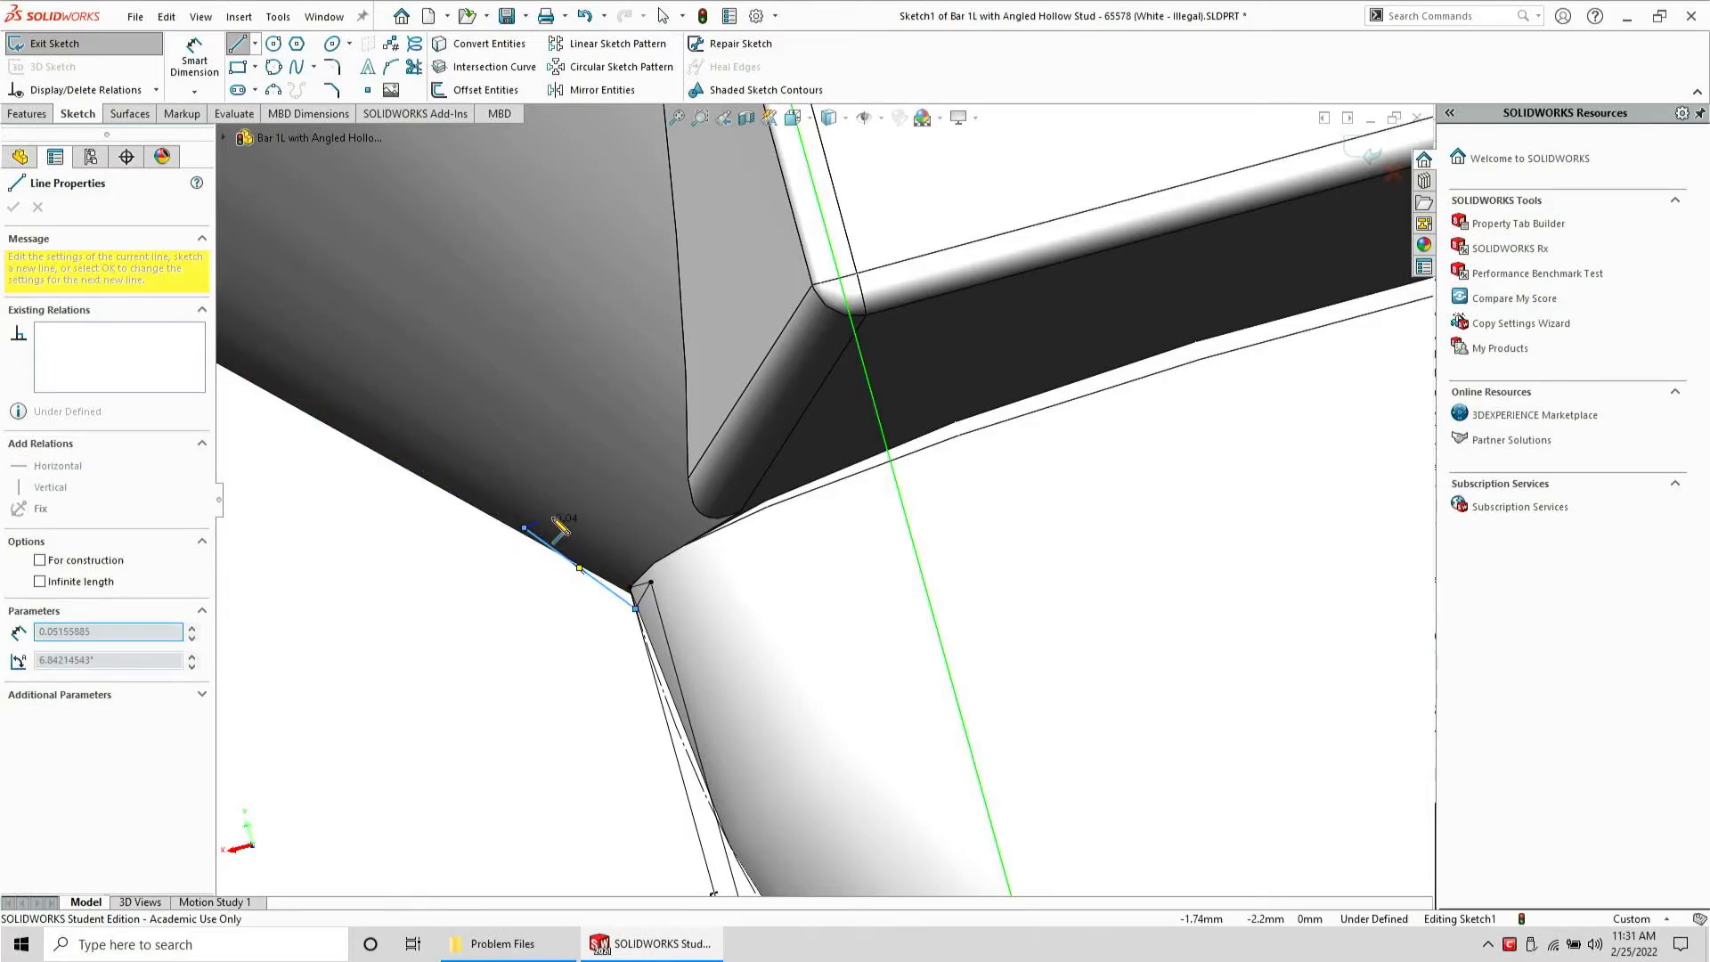
left_click(613, 485)
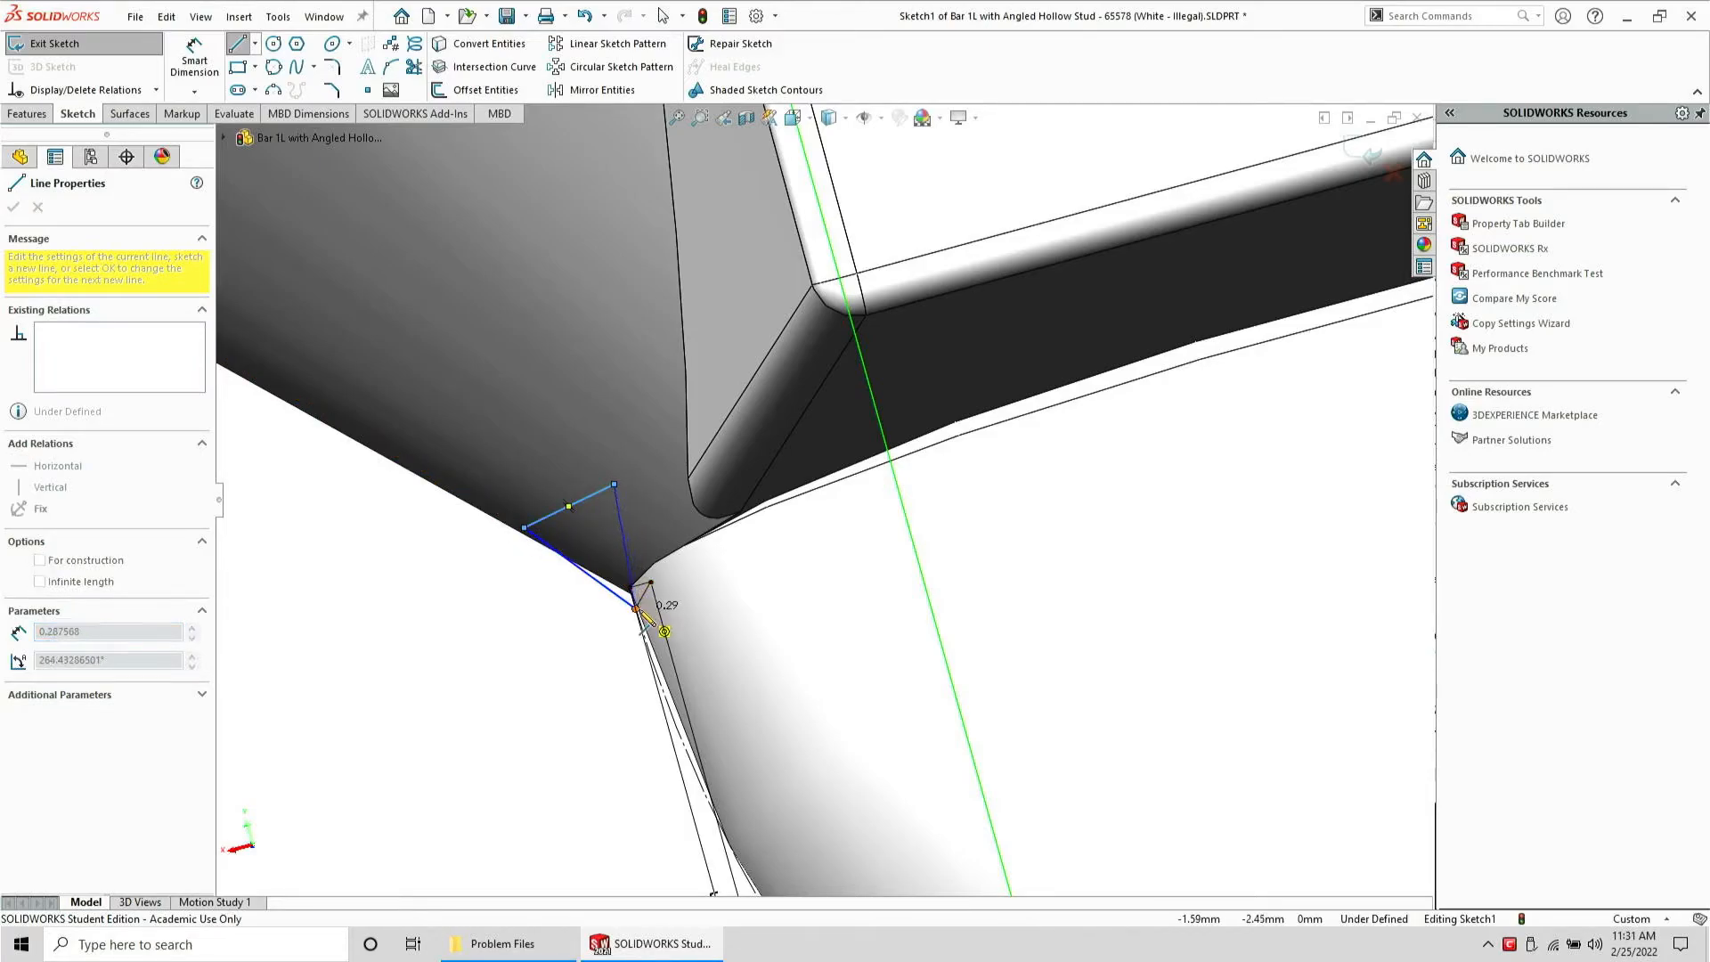
left_click(636, 609)
key("Escape")
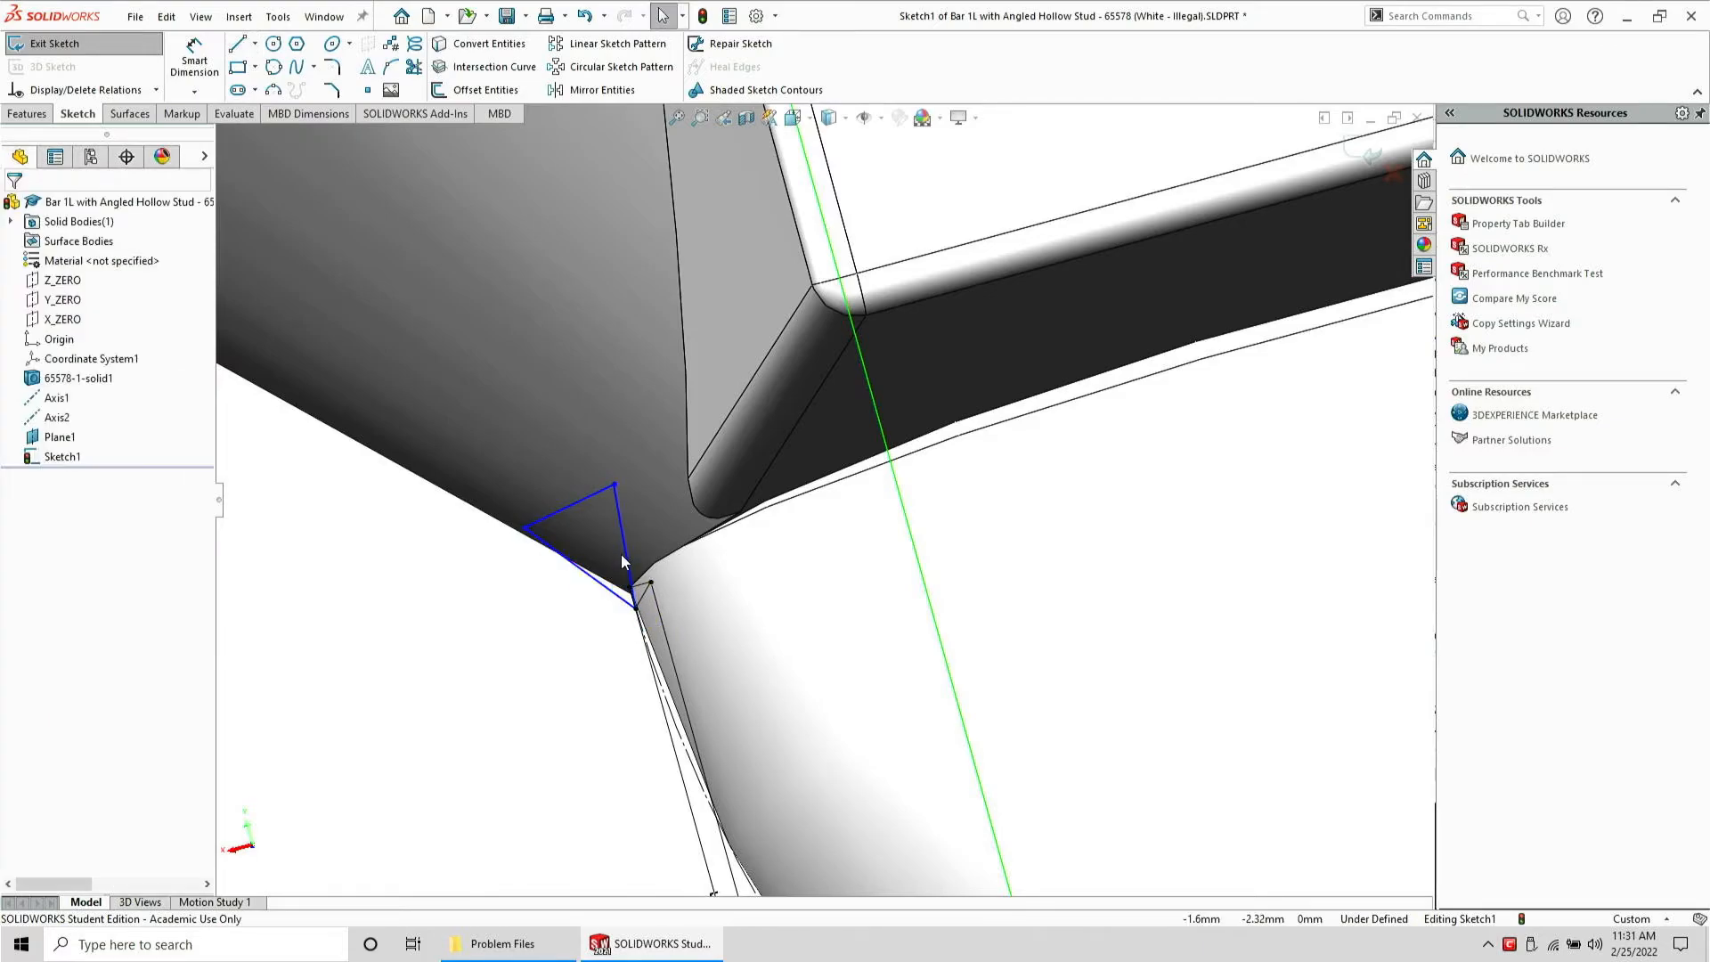
Make the new triangle's right side perpendicular to the construction side line
left_click(621, 554)
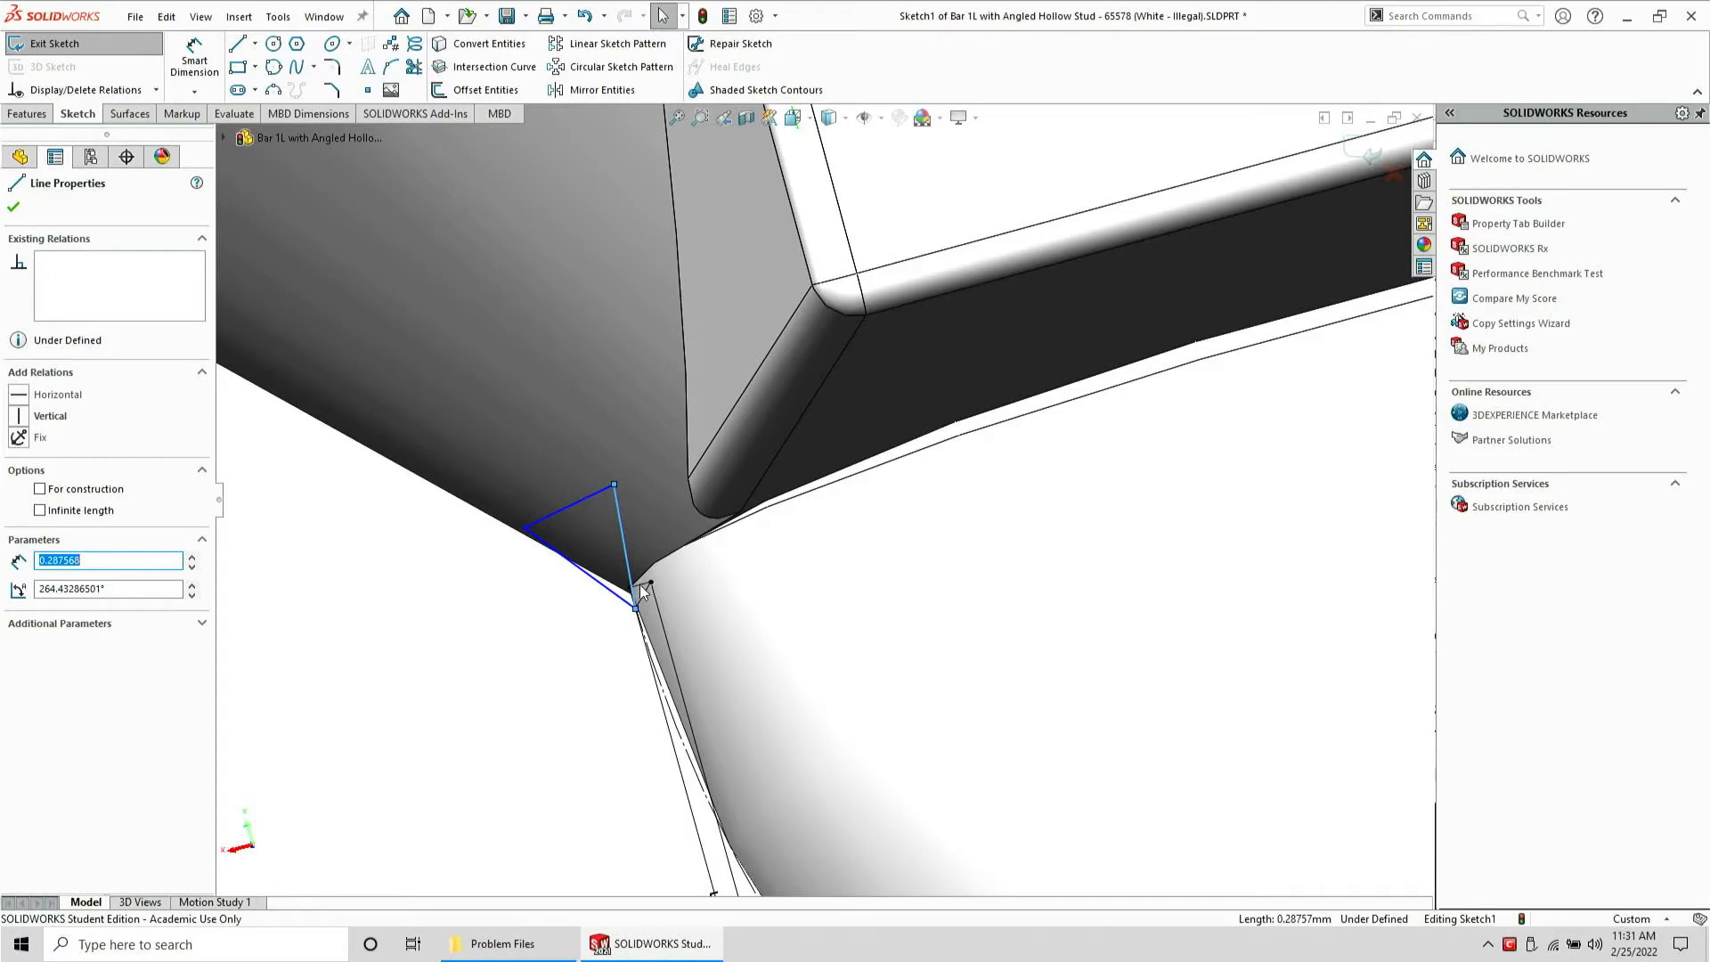
left_click(639, 584, "ctrl")
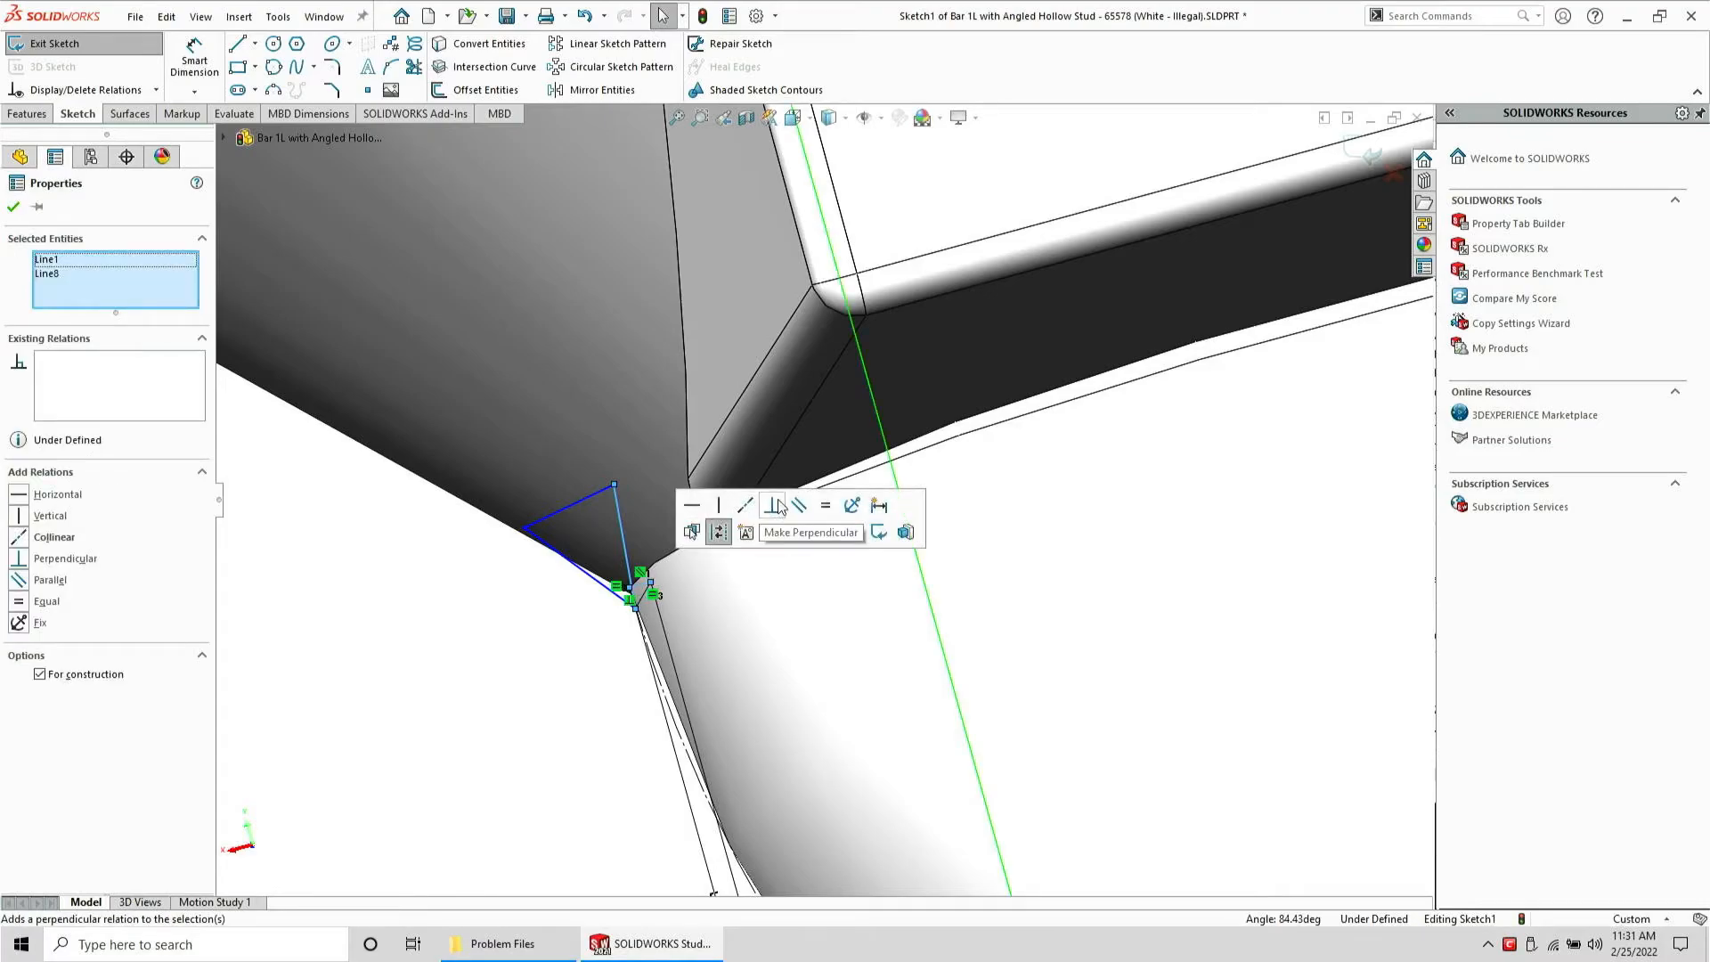
left_click(778, 505)
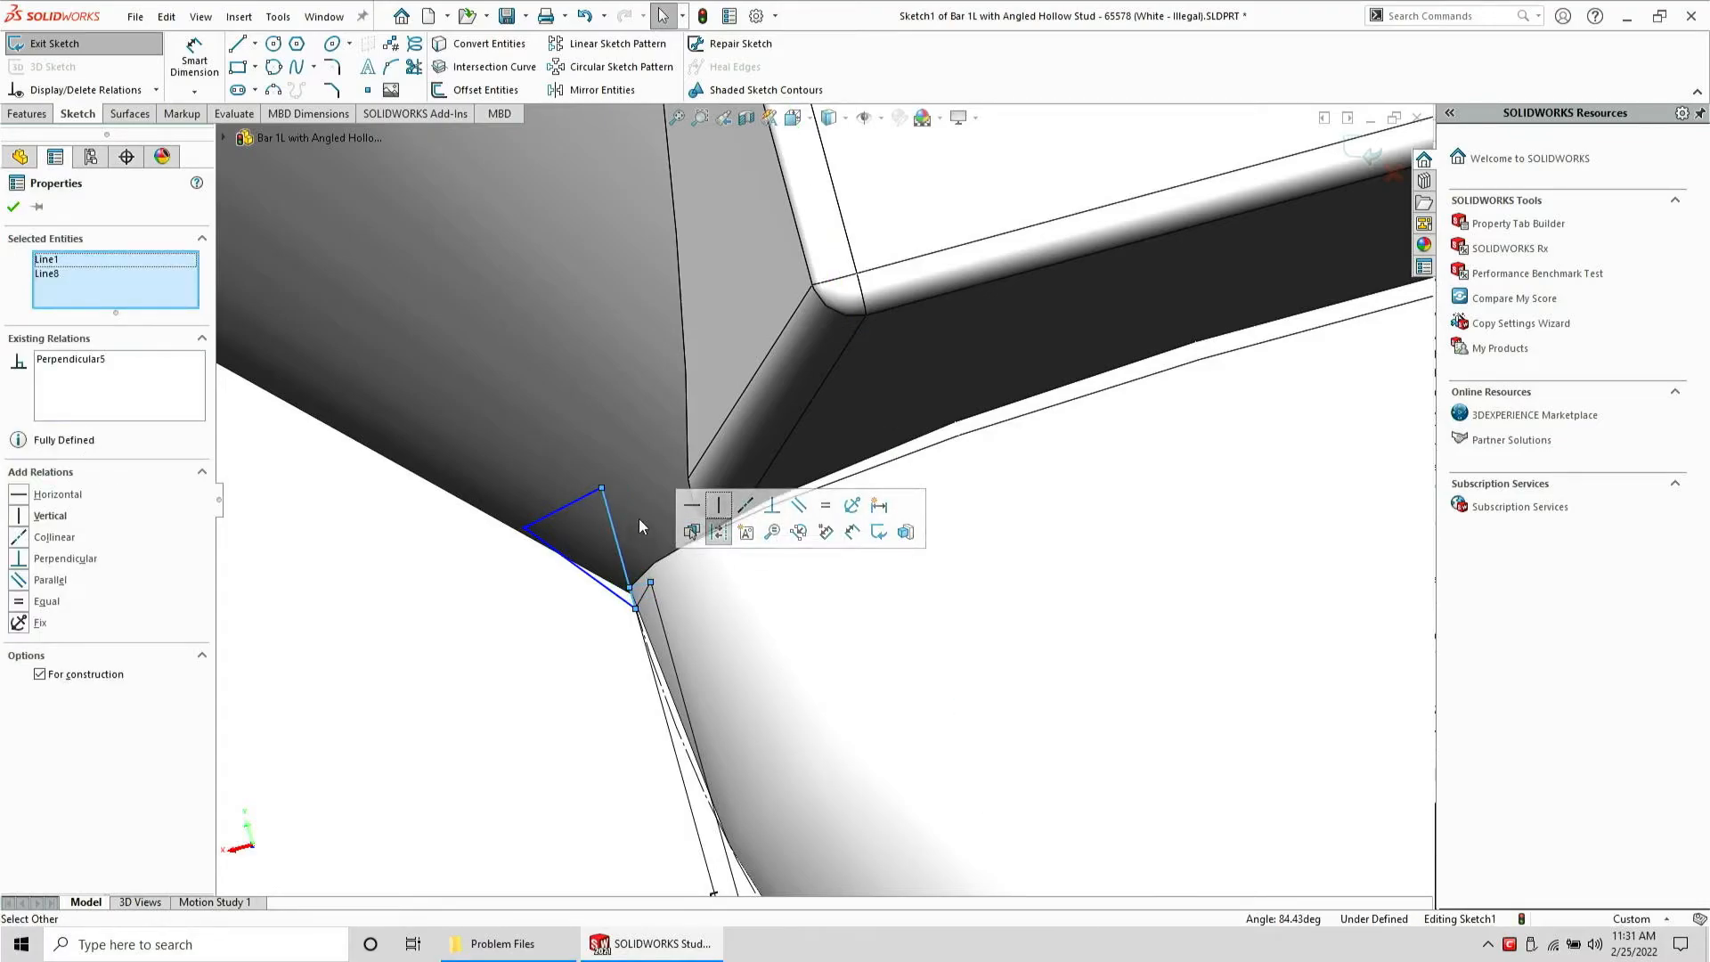
key("Escape")
Make the new triangle's top line perpendicular to its right side
left_click_drag(570, 507, 579, 514)
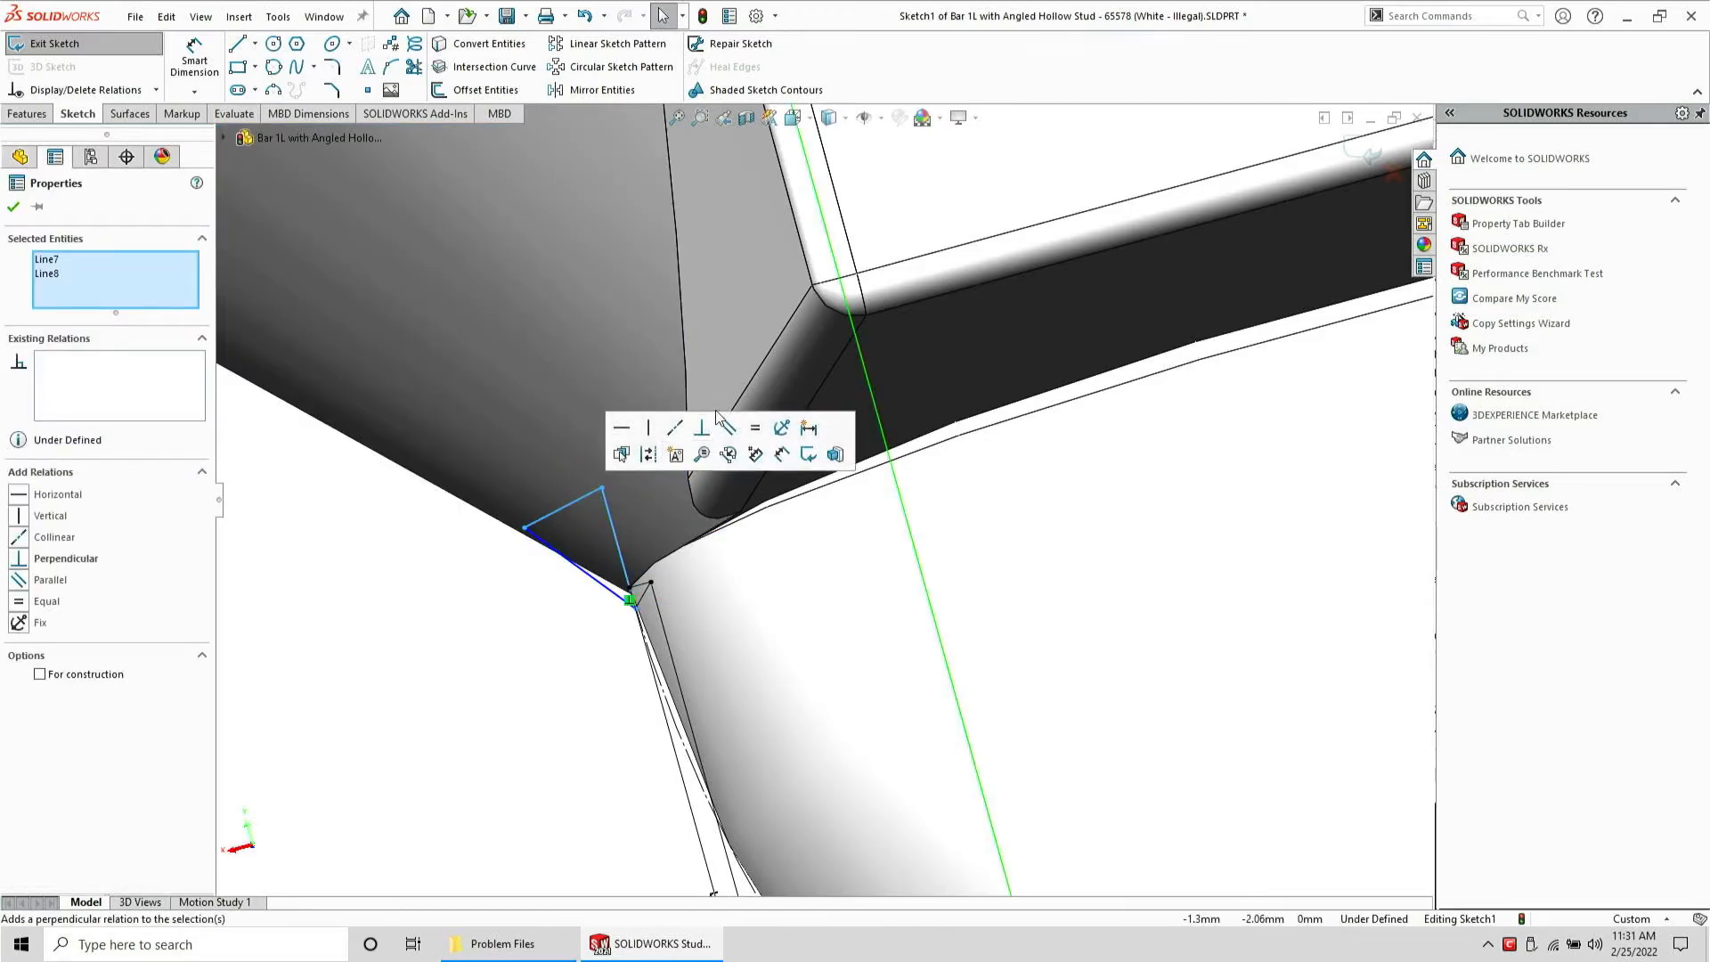
left_click(711, 437)
key("Escape")
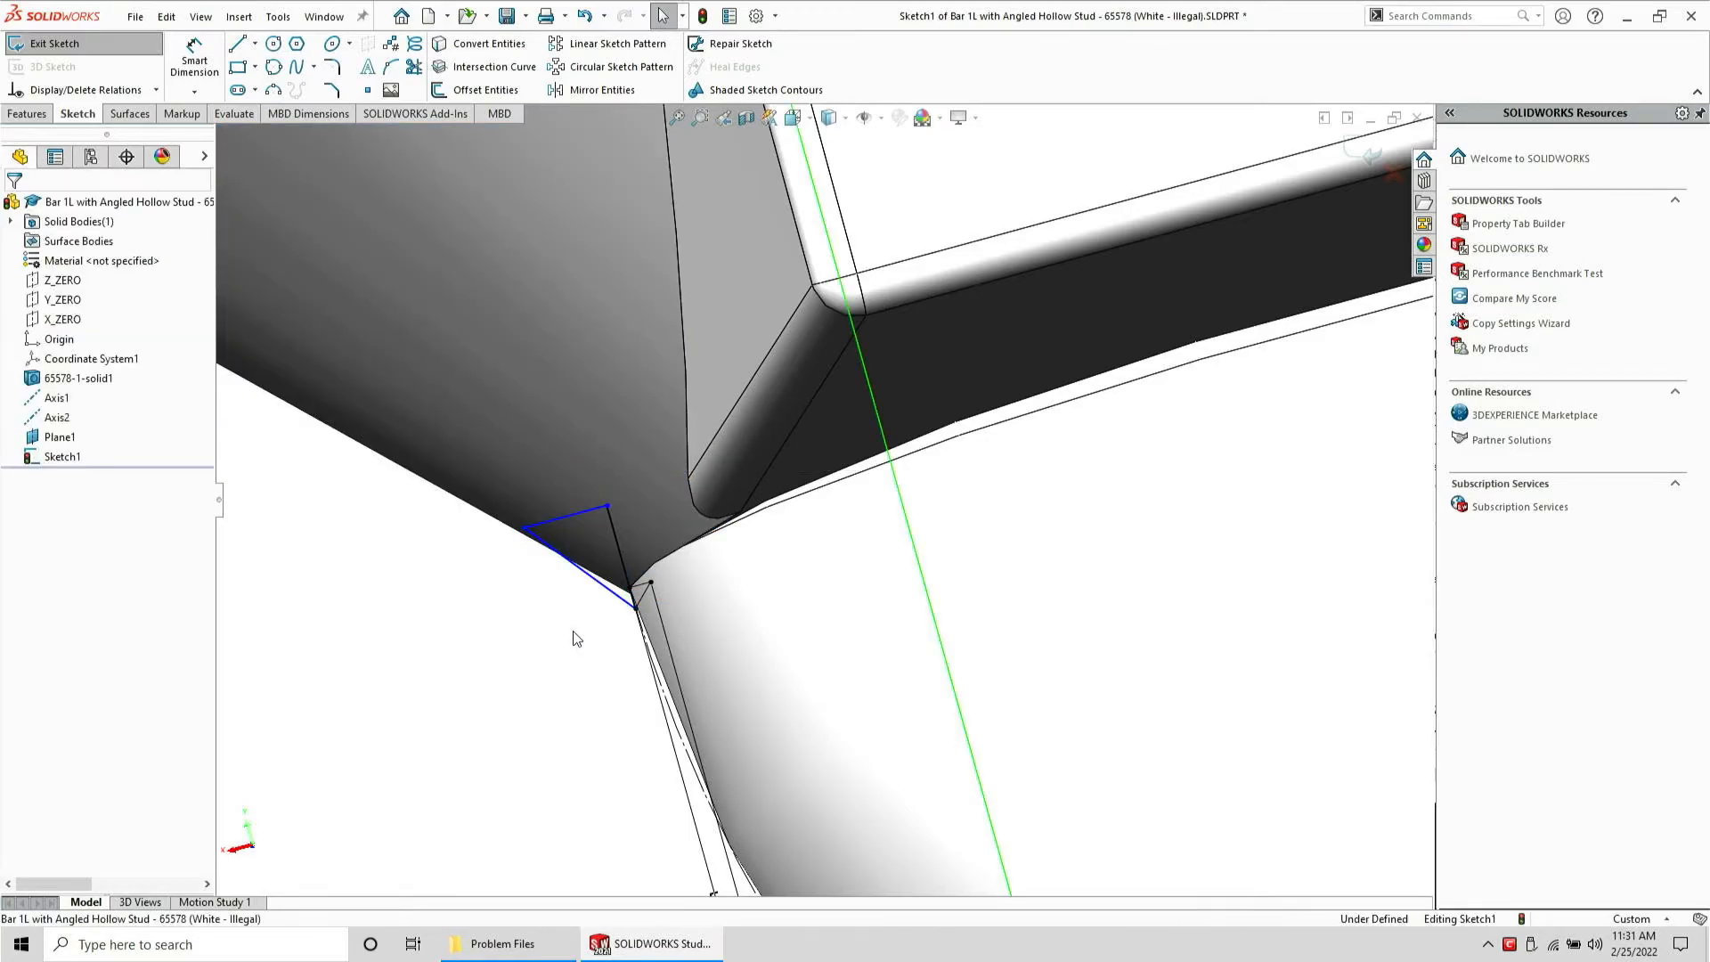
Drag the triangle's left vertex toward the arc end to shrink the triangle
middle_click_drag(575, 628, 543, 518)
mouse_move(529, 527)
left_mouse_down()
mouse_move(661, 513)
mouse_move(255, 356)
mouse_move(248, 371)
mouse_move(586, 538)
left_mouse_up()
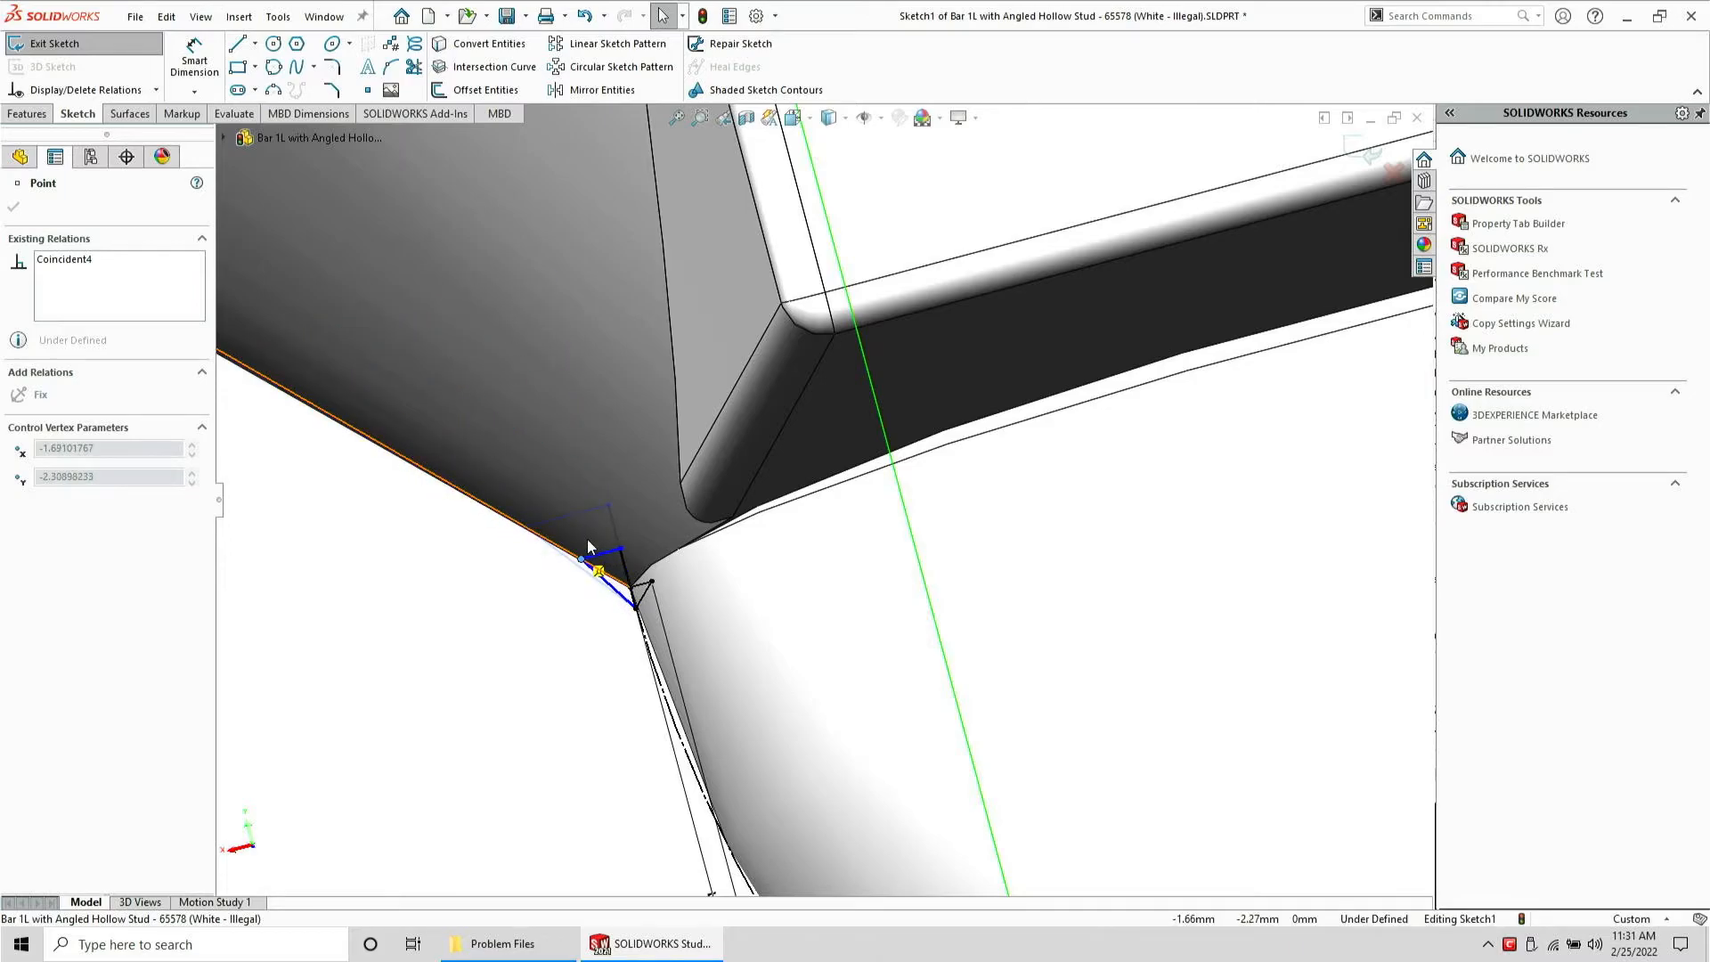
Dimension the new triangle's short side to 0.05 mm
left_click(378, 514)
left_click(194, 55)
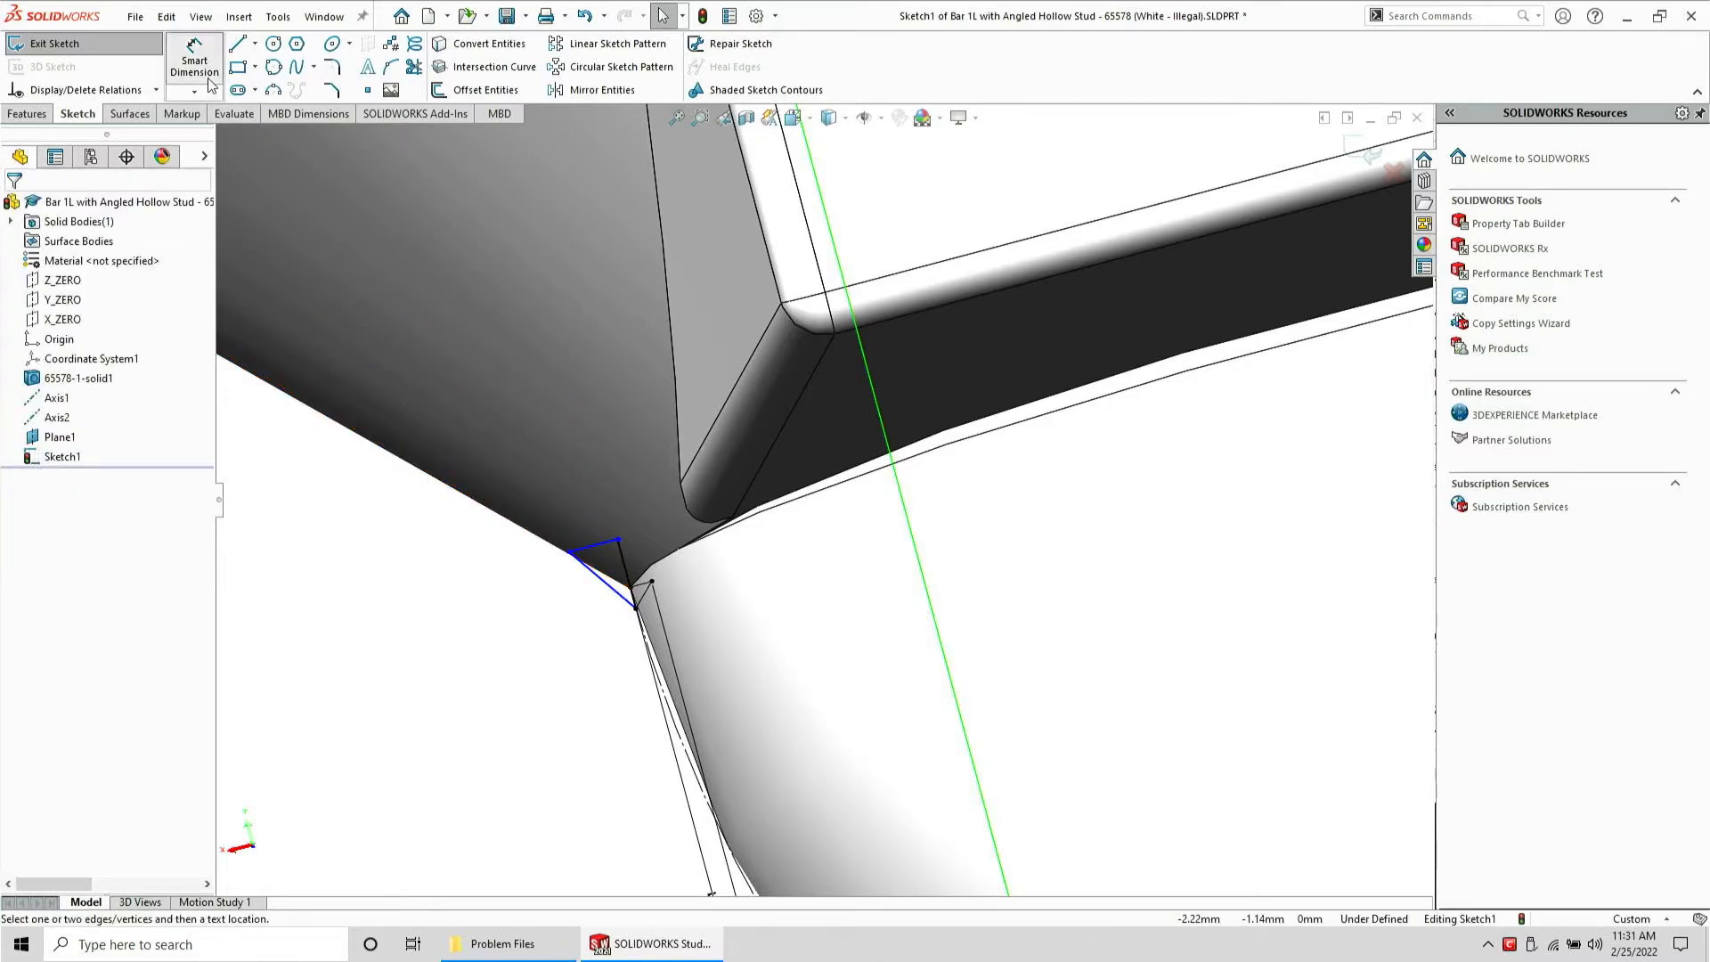
left_click(611, 544)
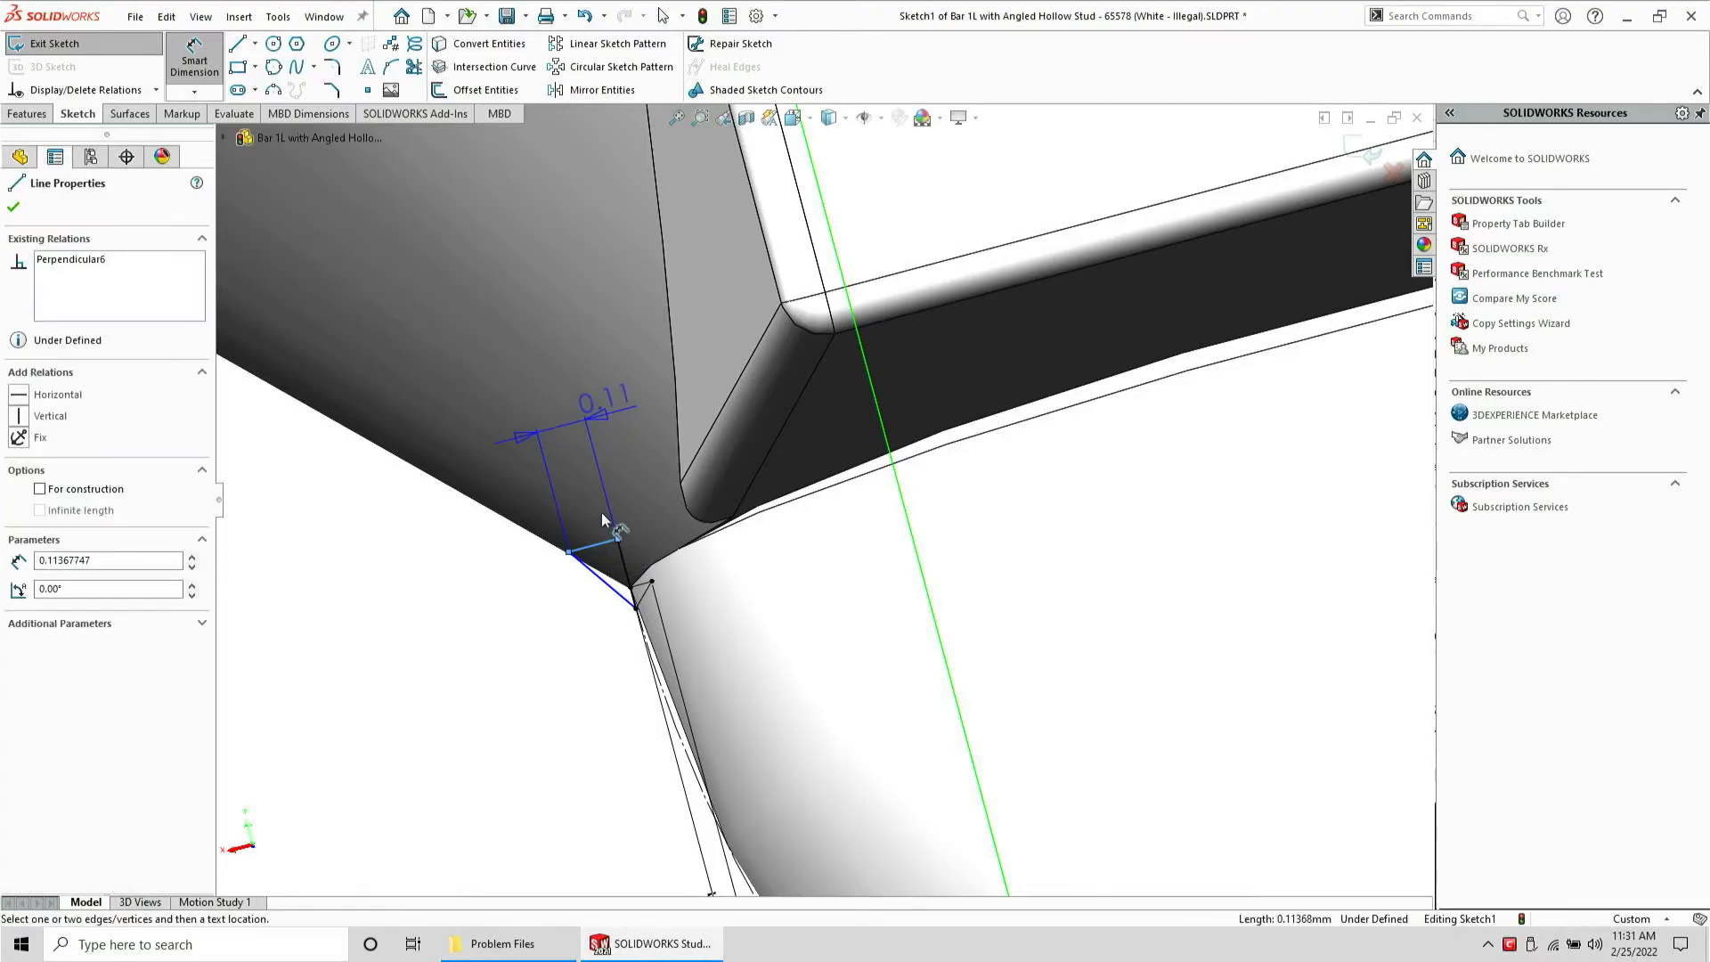
left_click(593, 483)
type(".05")
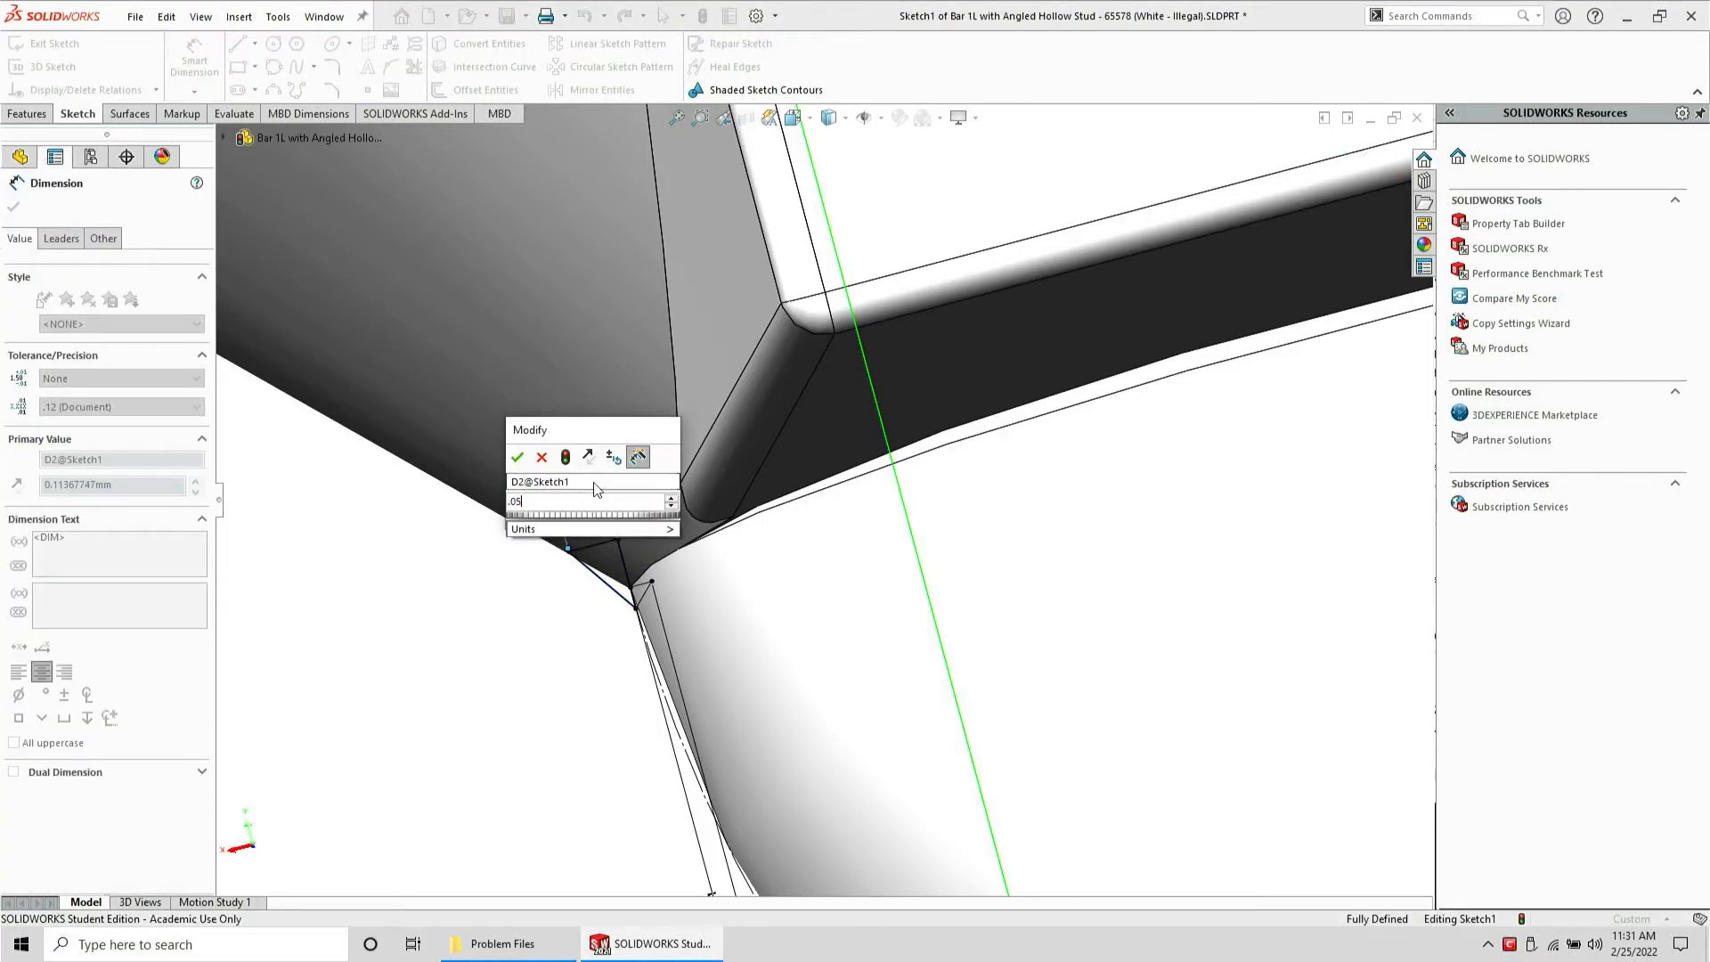
key("Return")
scroll(697, 514, "up", 3)
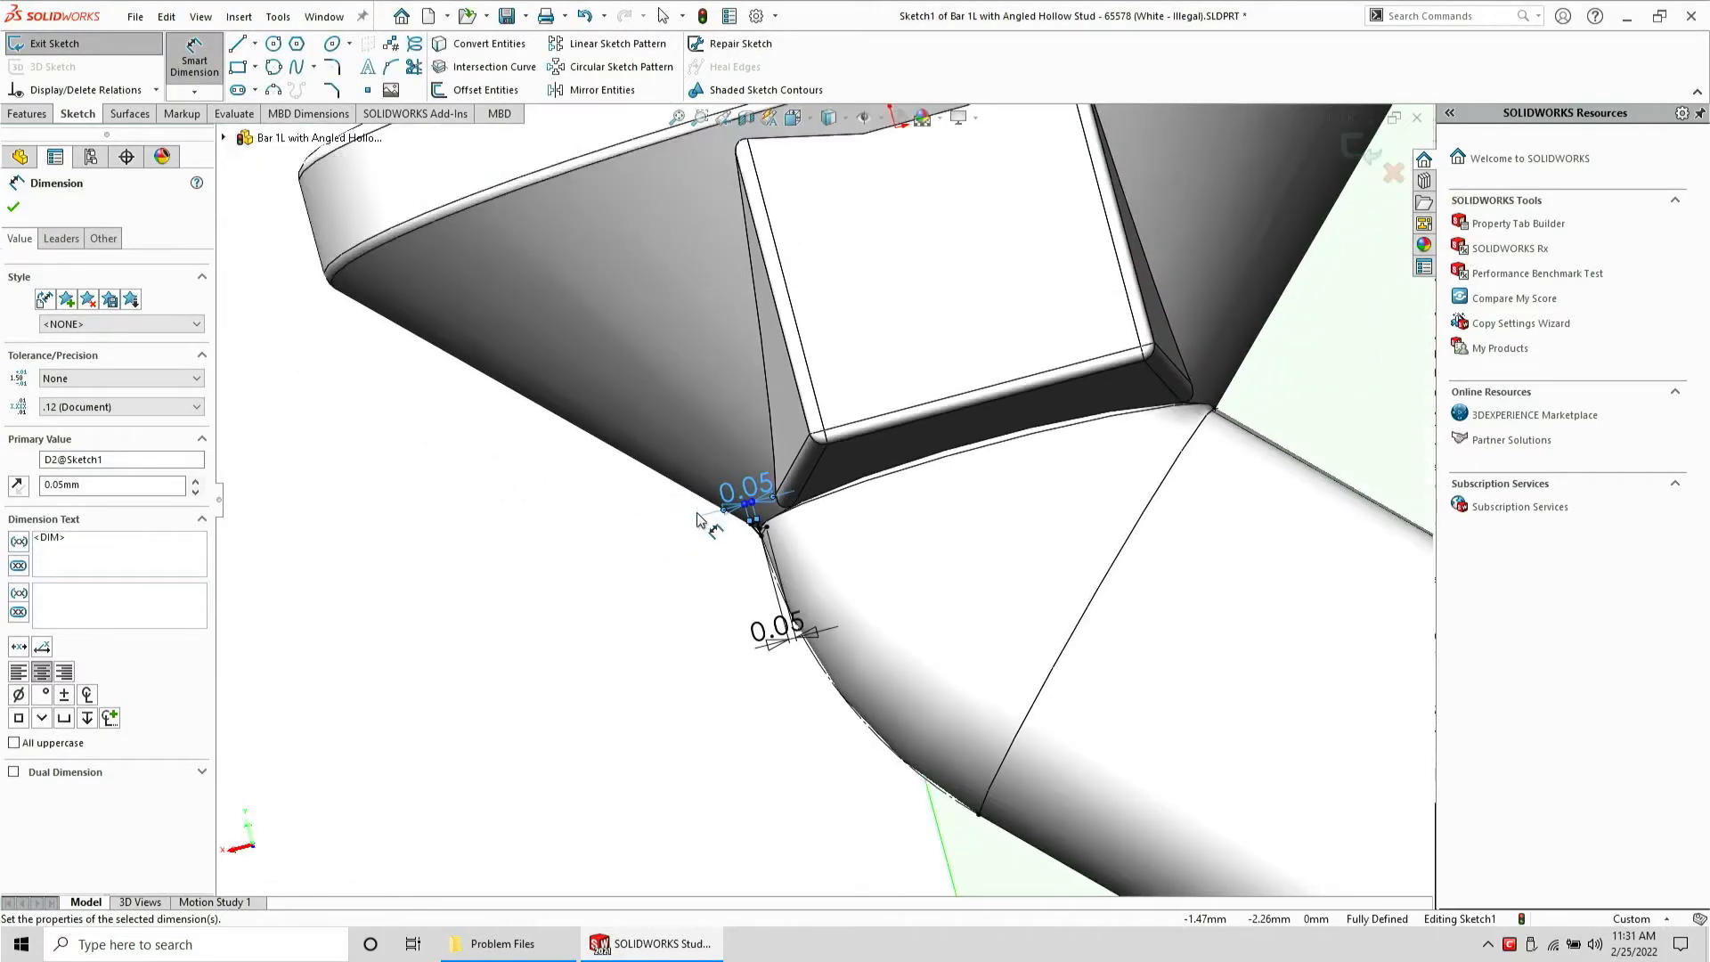
key("Escape")
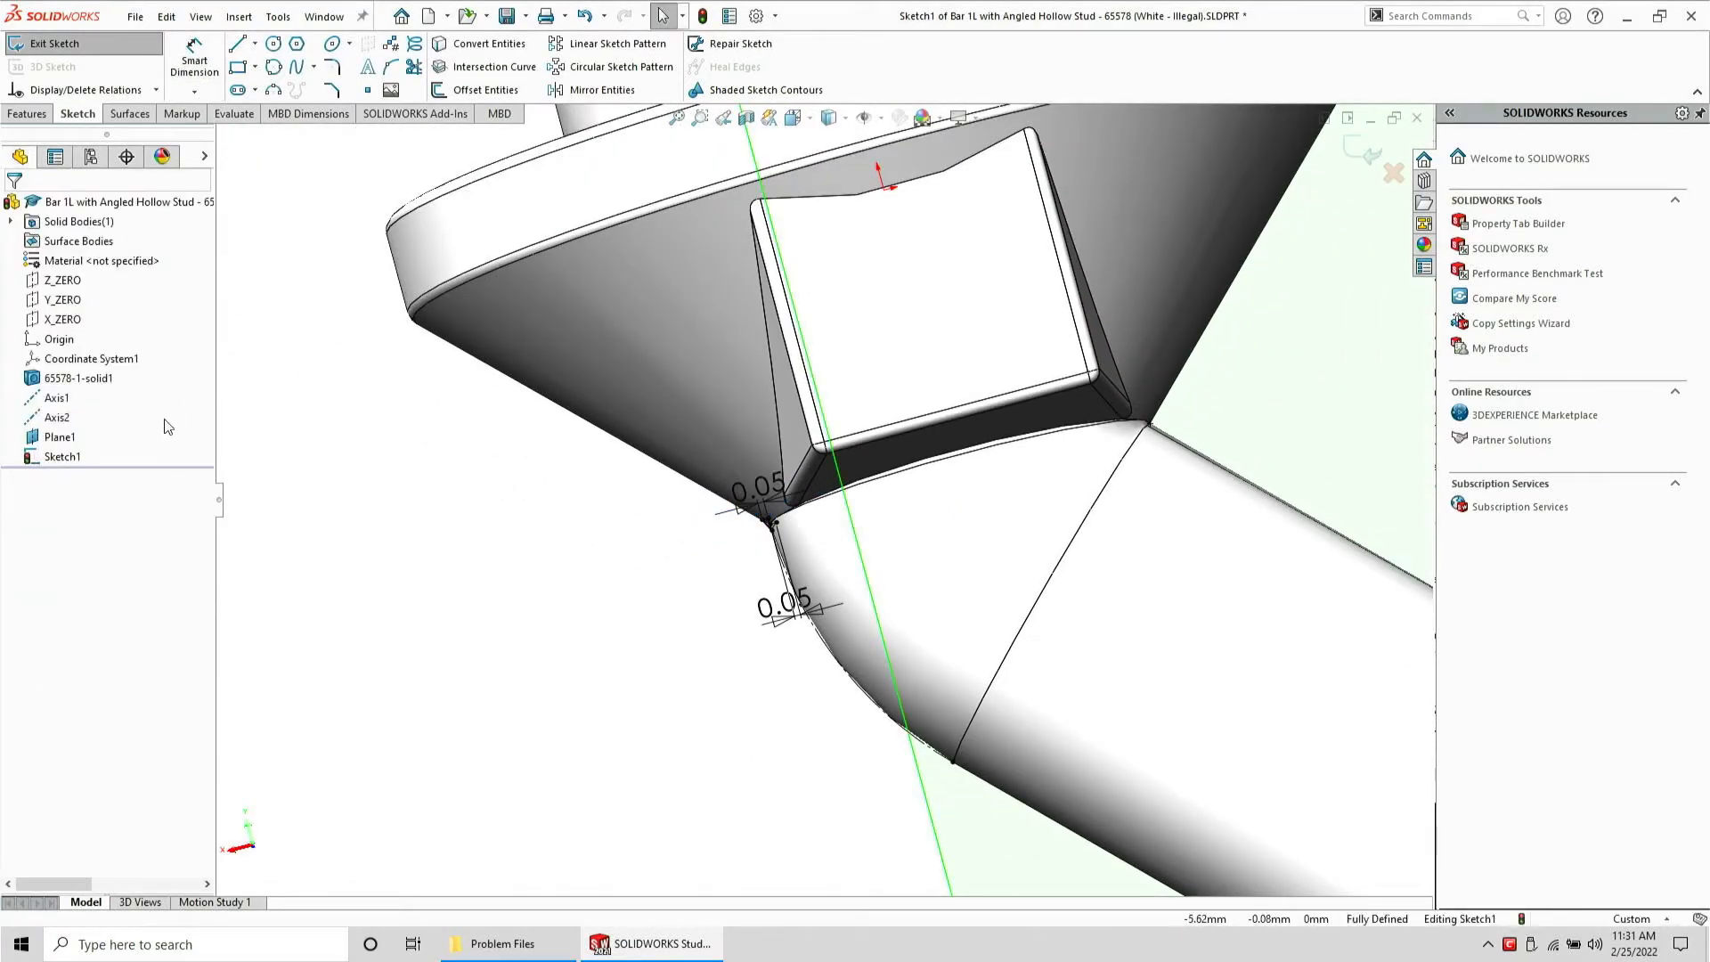
Revolve the sketch a full 360 degrees about Axis1 as a merged boss
left_click(51, 417)
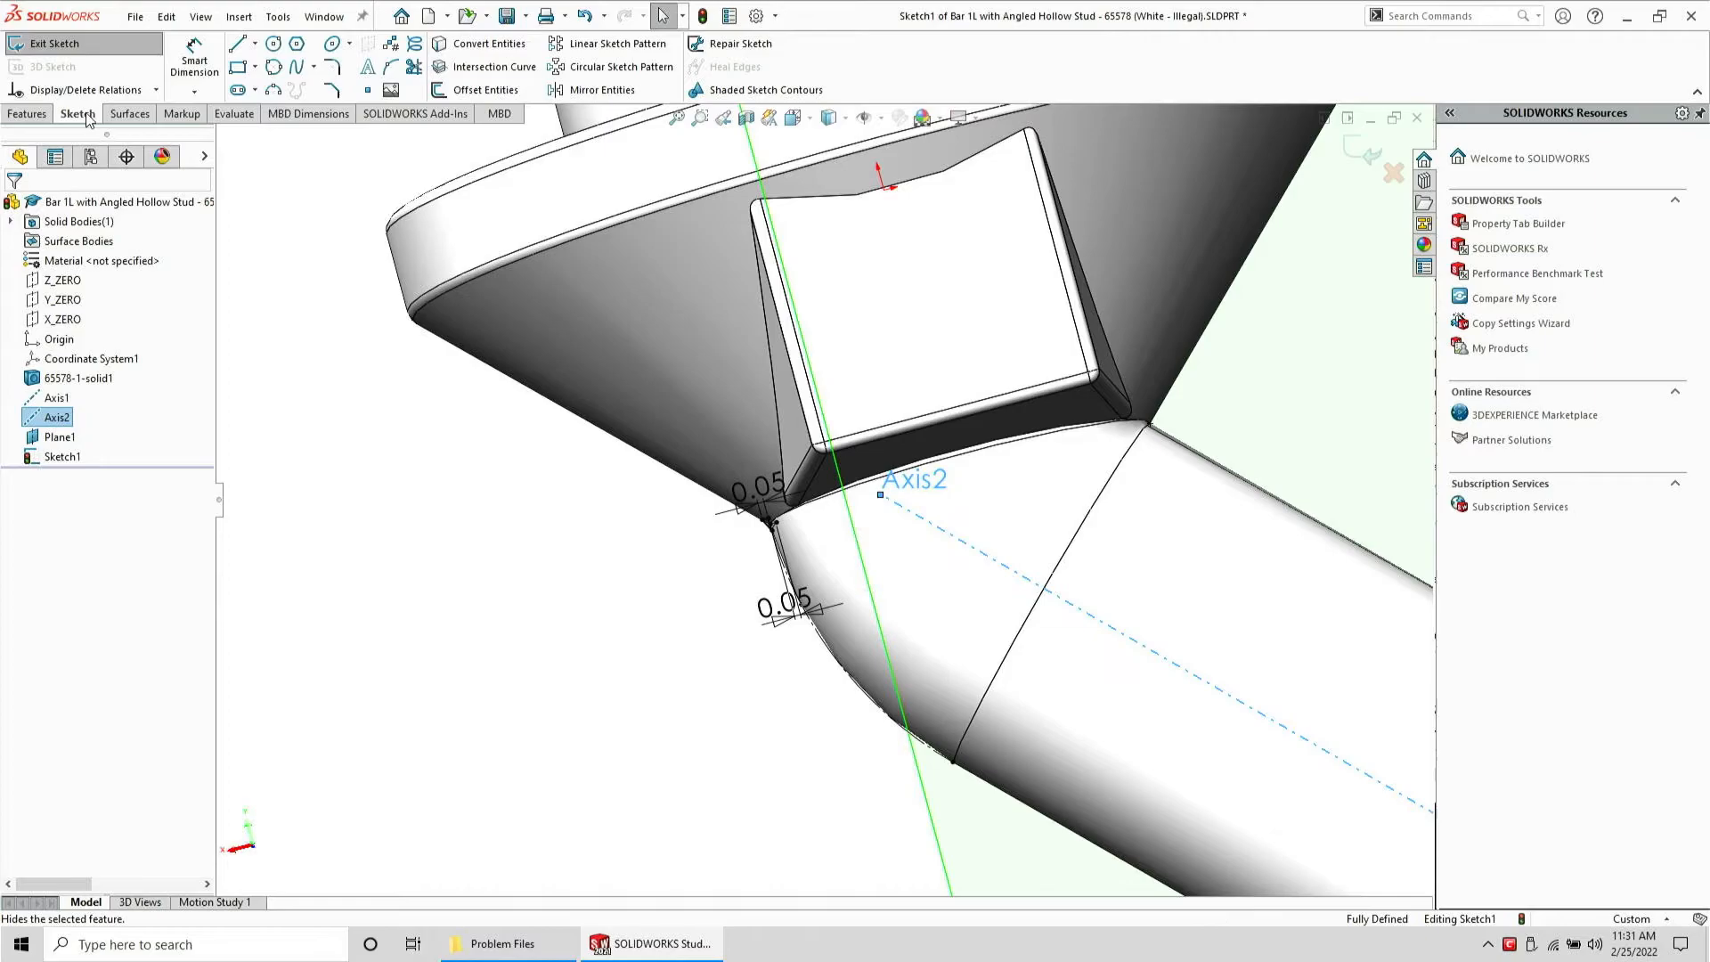
left_click(47, 400)
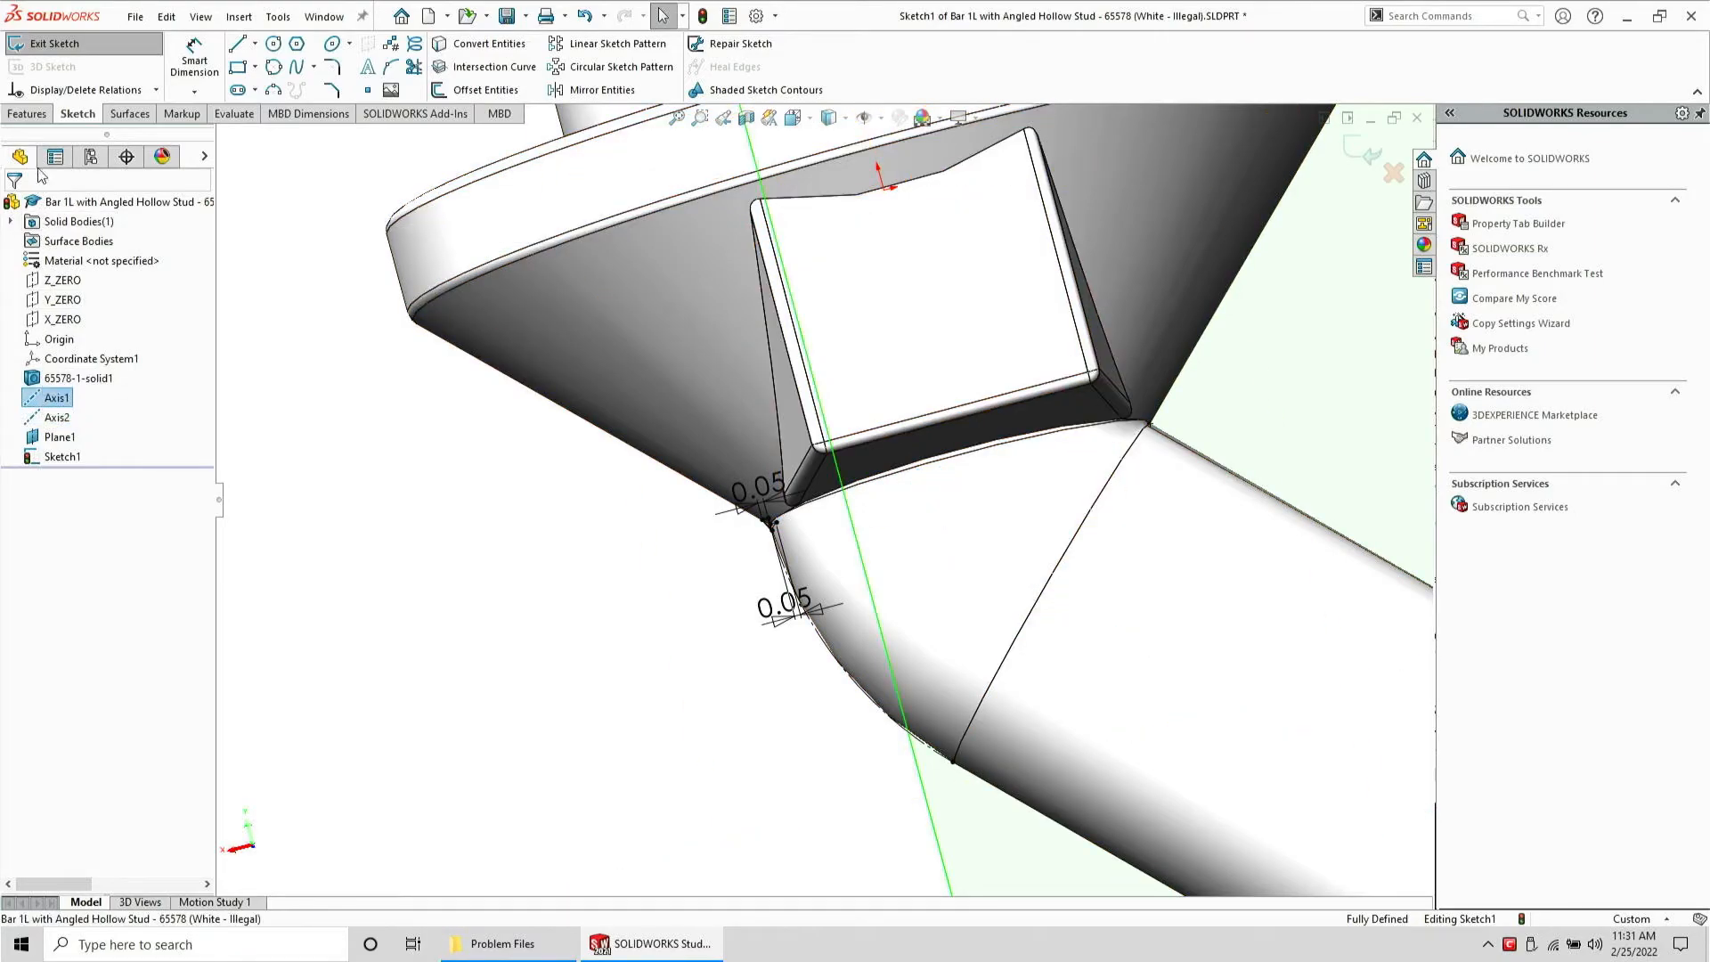
left_click(27, 113)
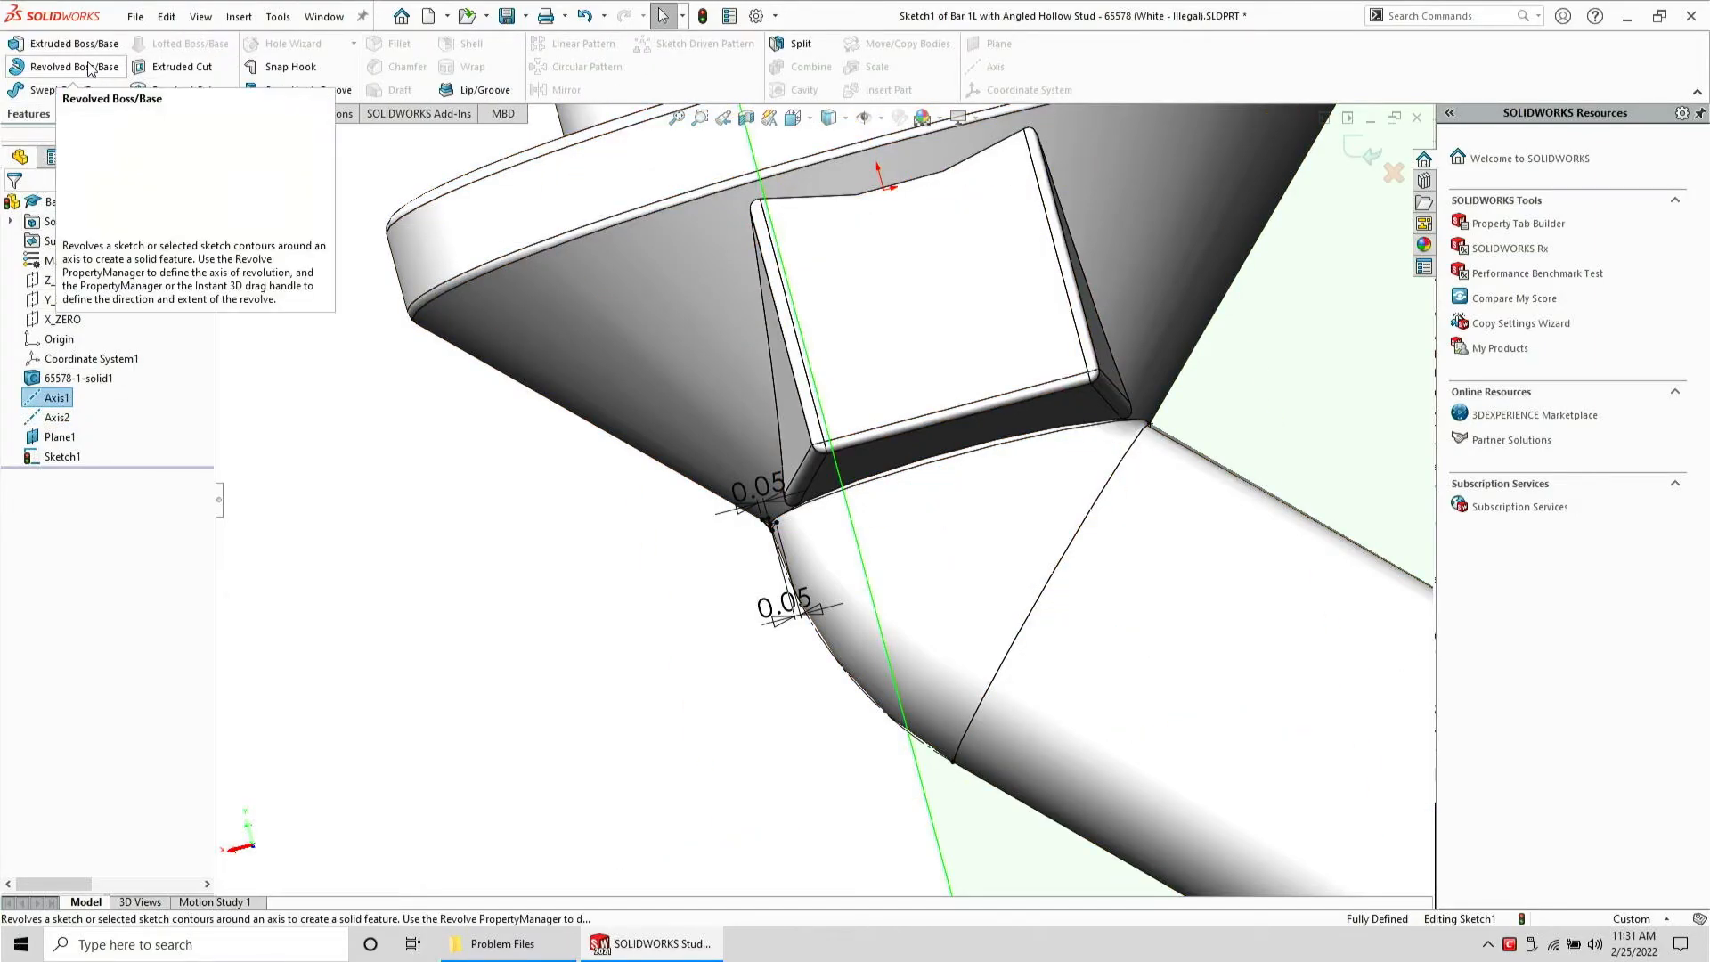
left_click(92, 67)
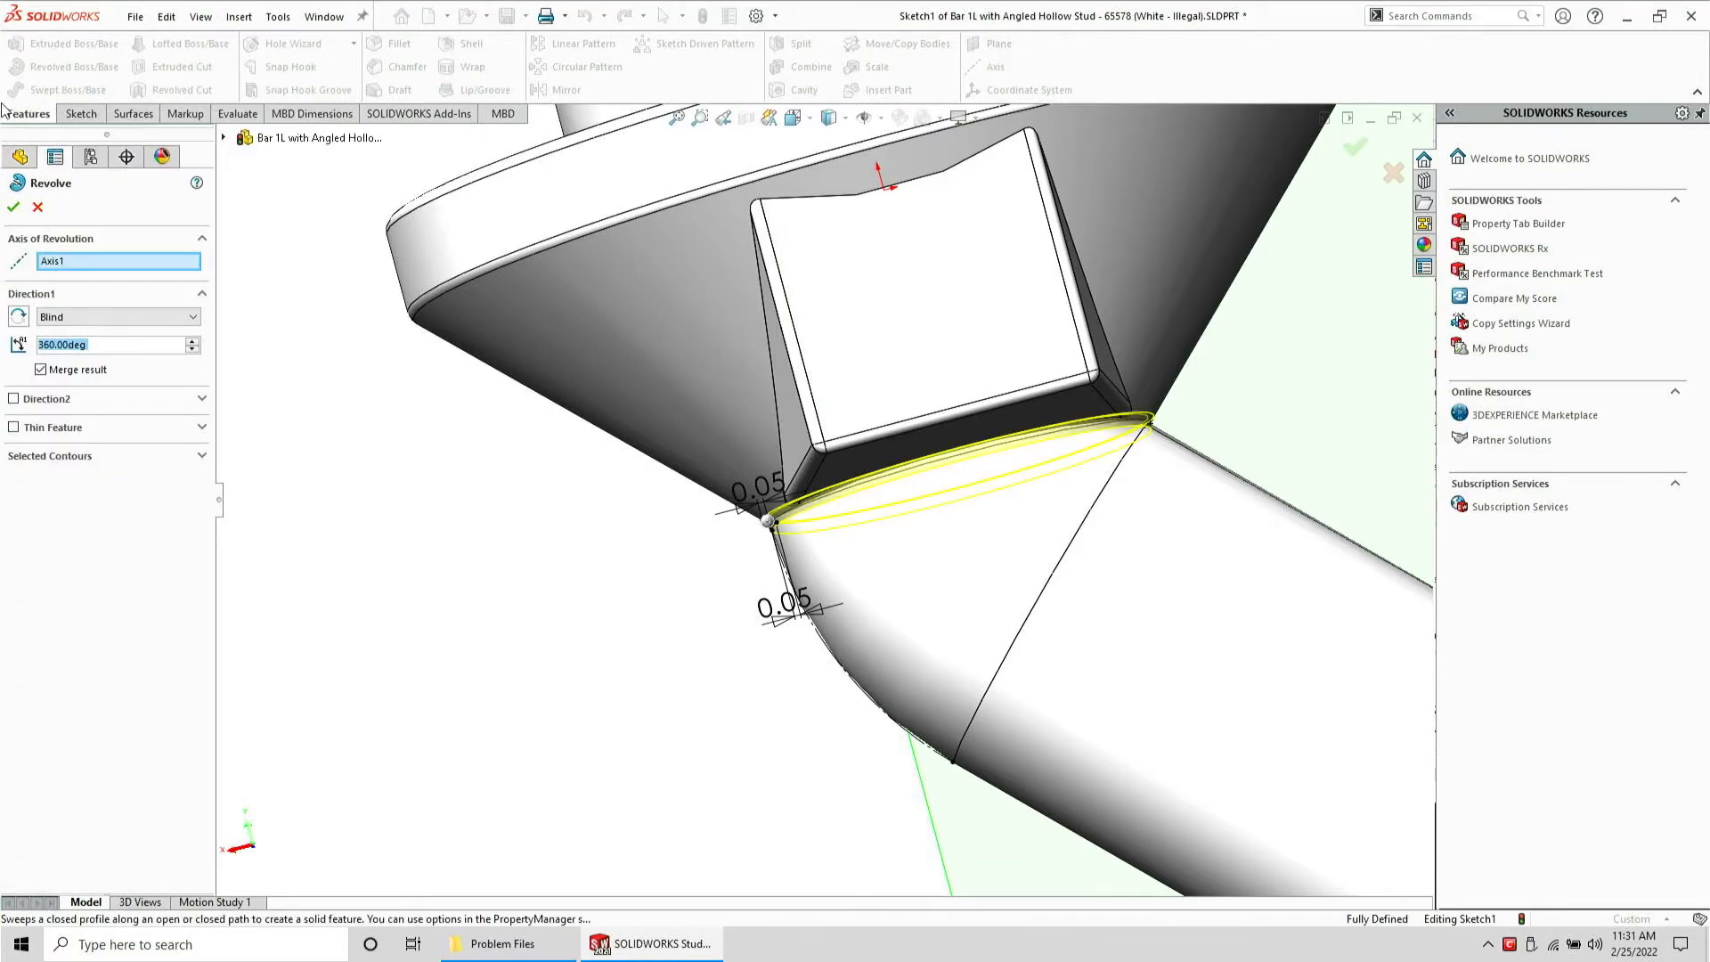
left_click(14, 208)
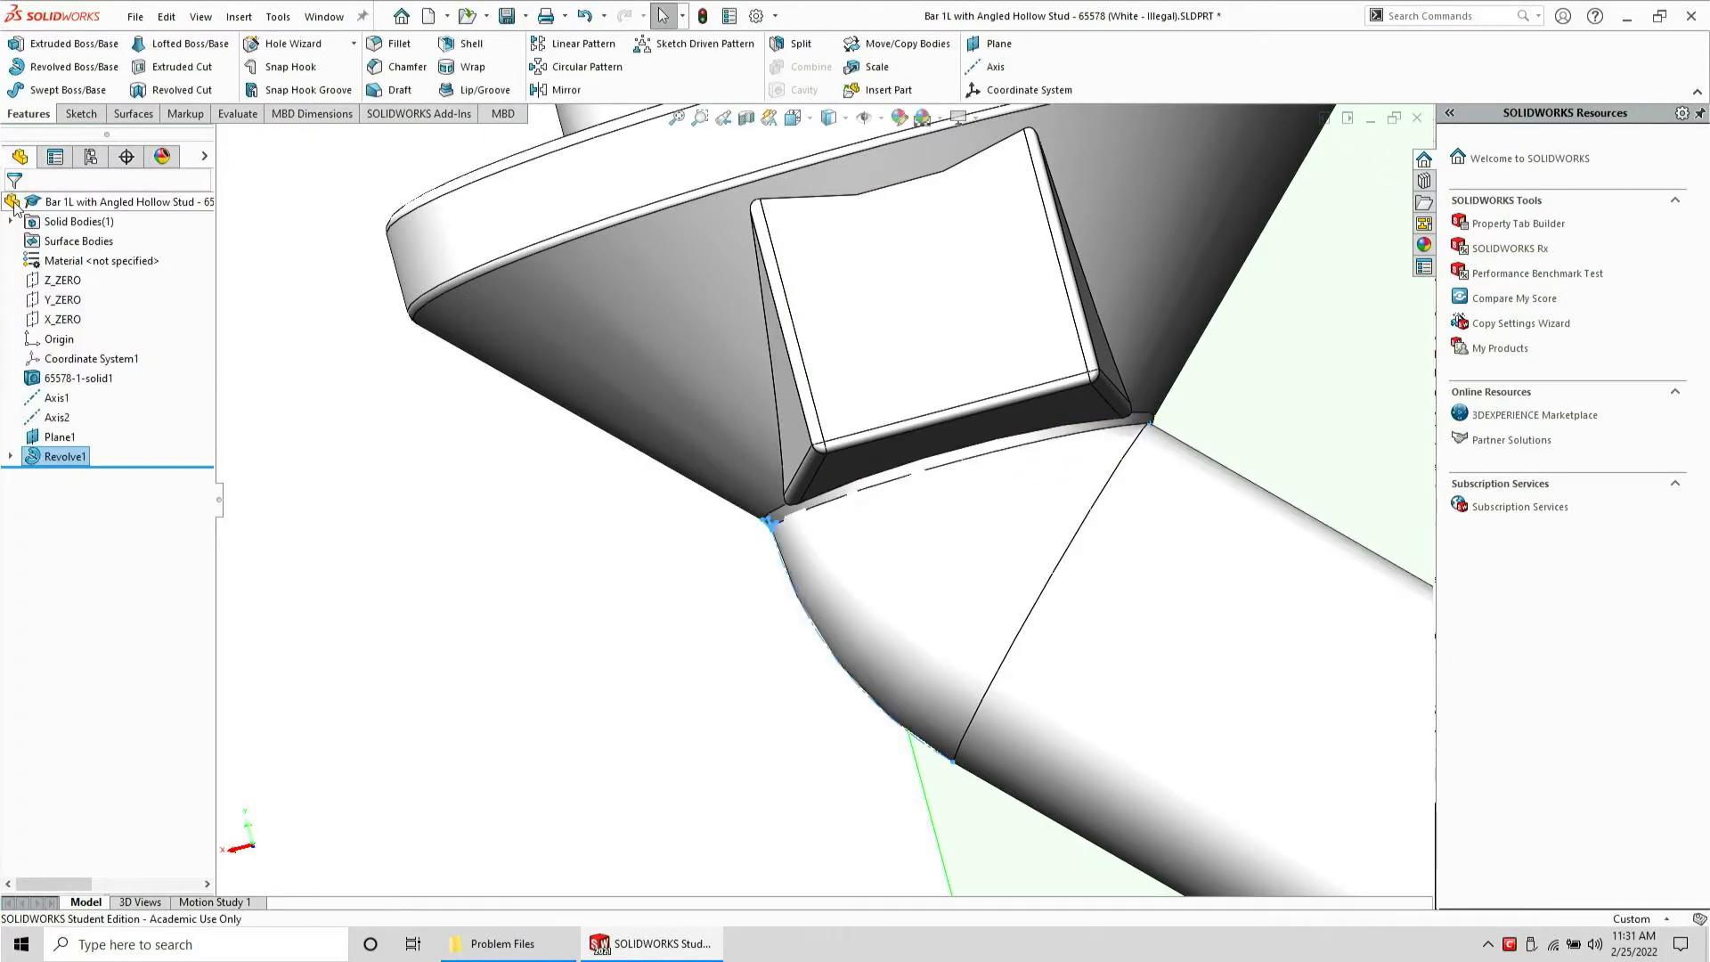
Inspect the revolved transition around the hollow stud from several angles
scroll(801, 559, "down", 5)
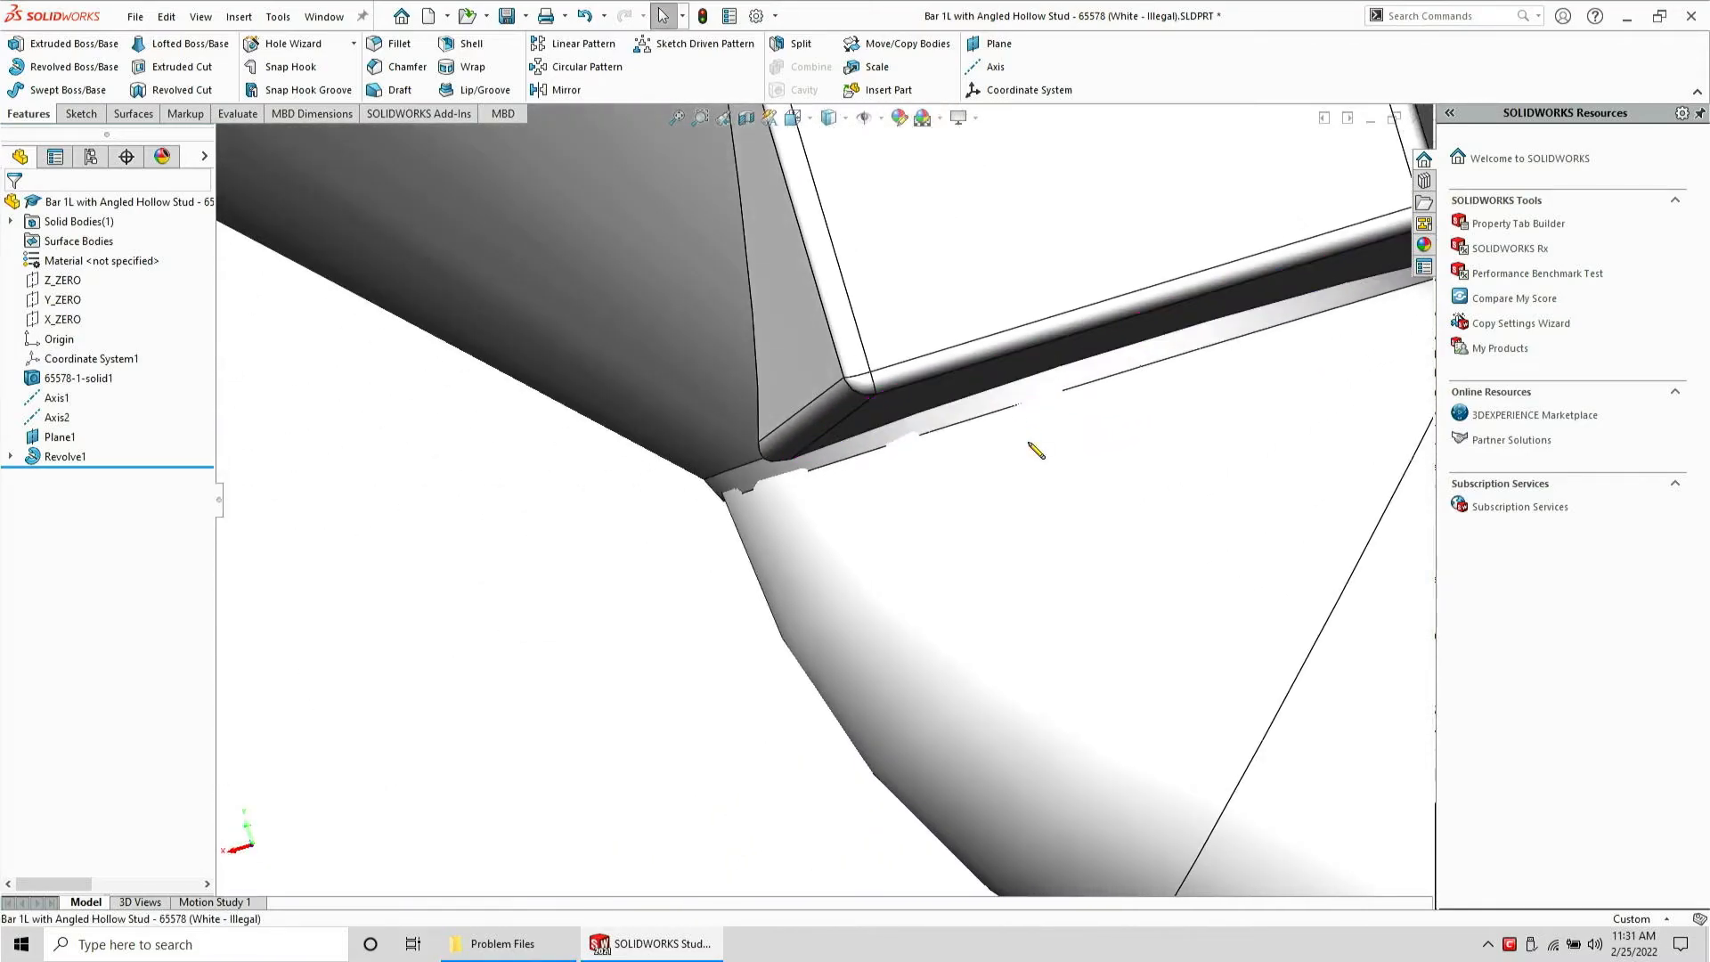
middle_click_drag(1023, 429, 904, 431)
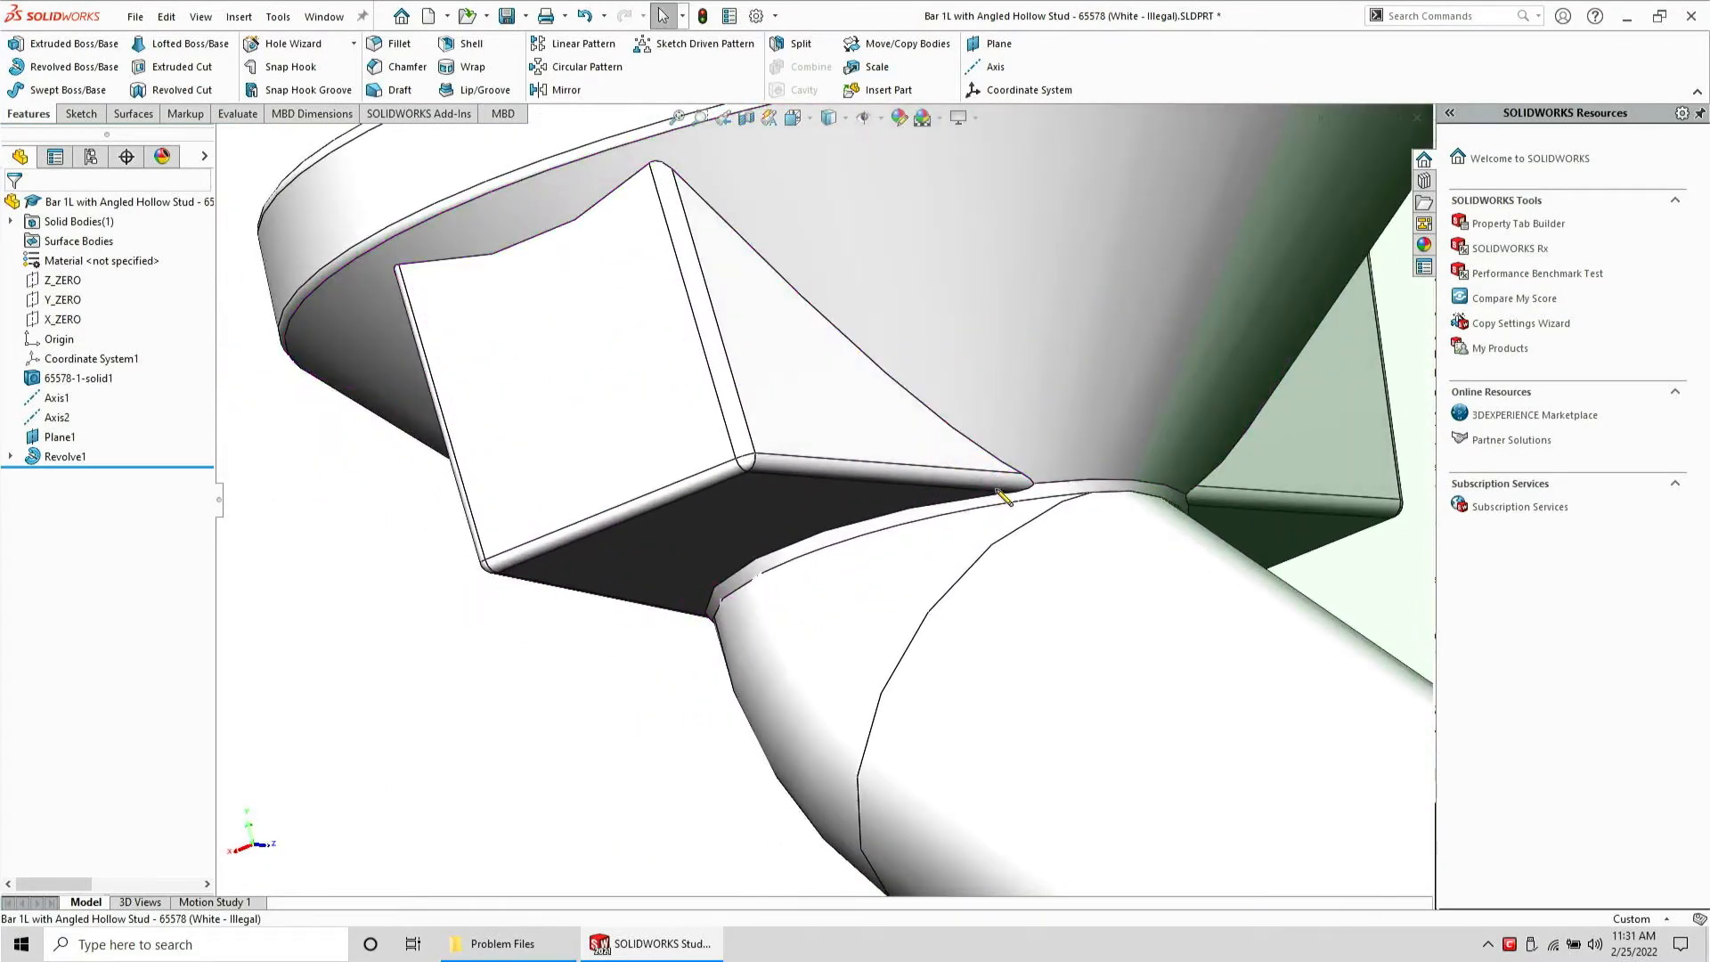
scroll(1017, 494, "down", 3)
middle_click_drag(1016, 494, 965, 496)
key("f")
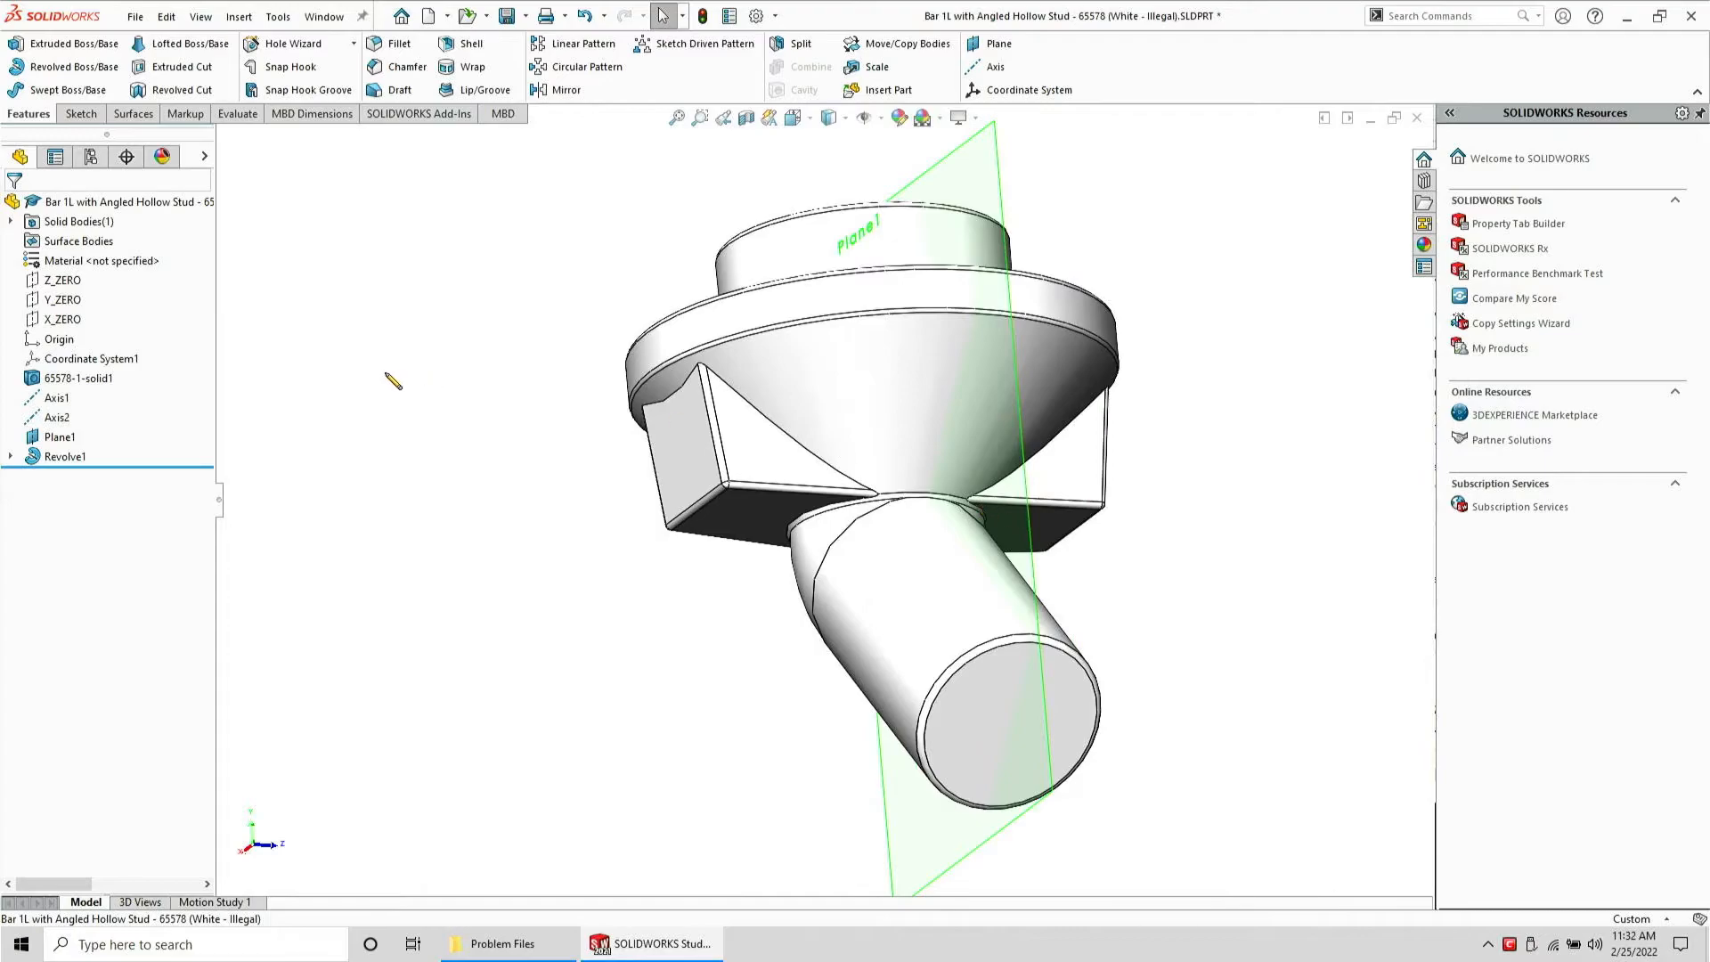
Save the part, then export it as a STEP AP203 file with its default name
left_click(506, 16)
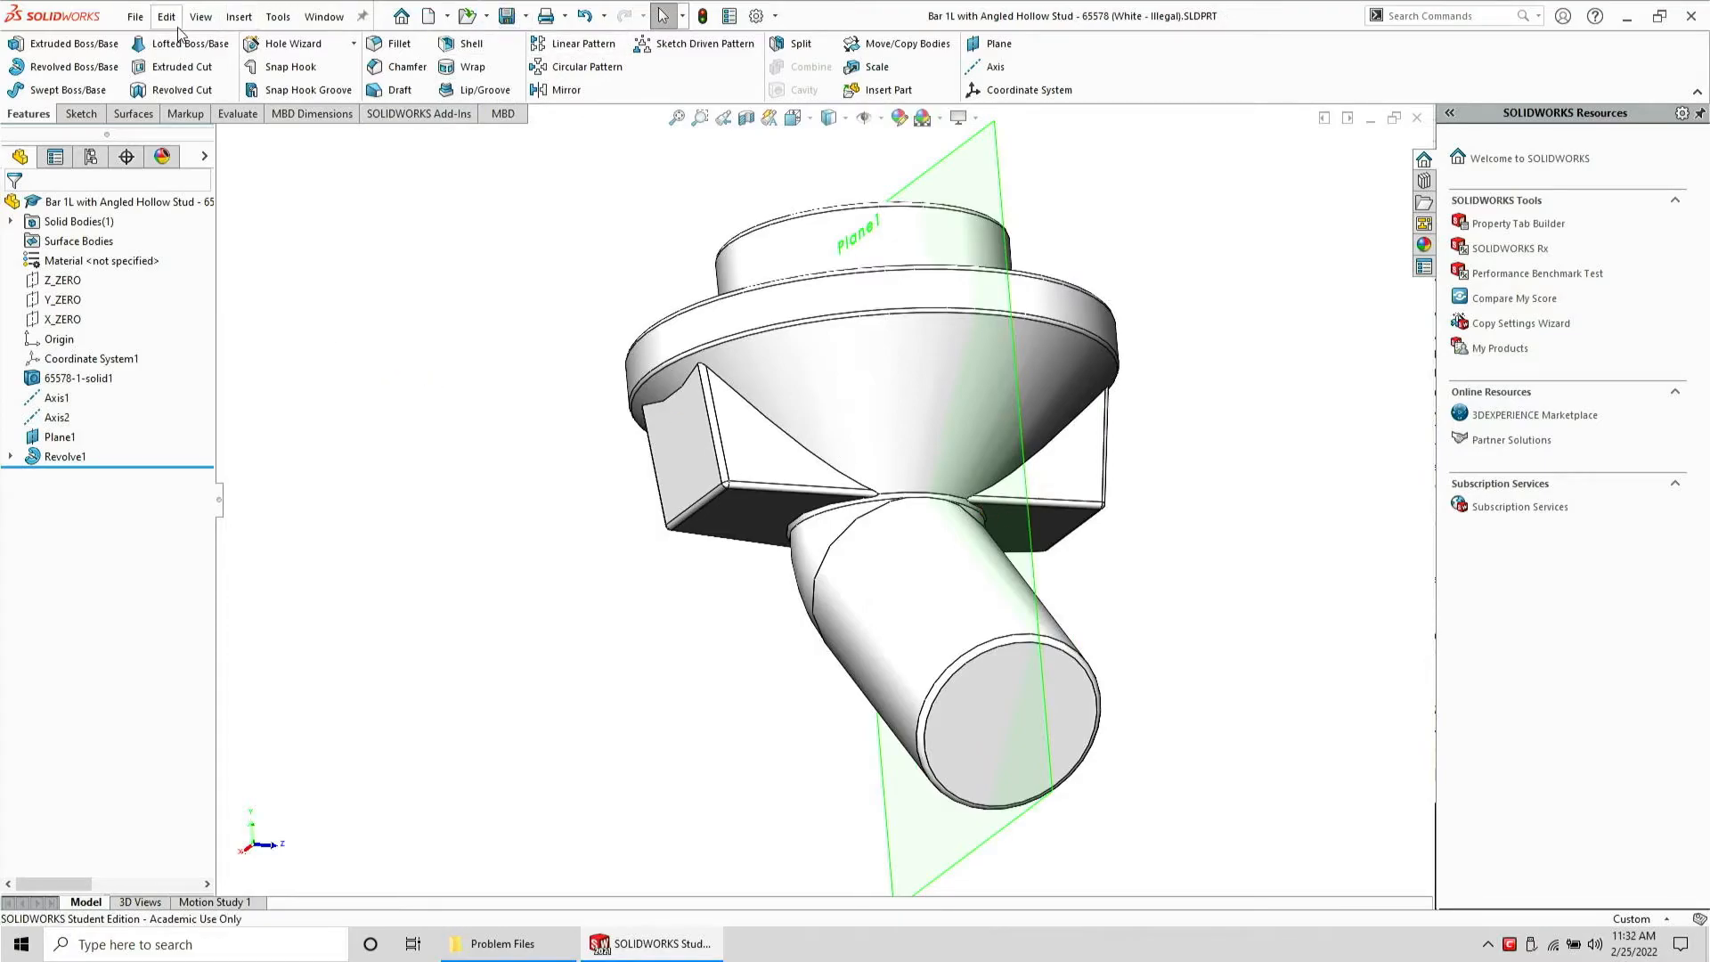
left_click(134, 18)
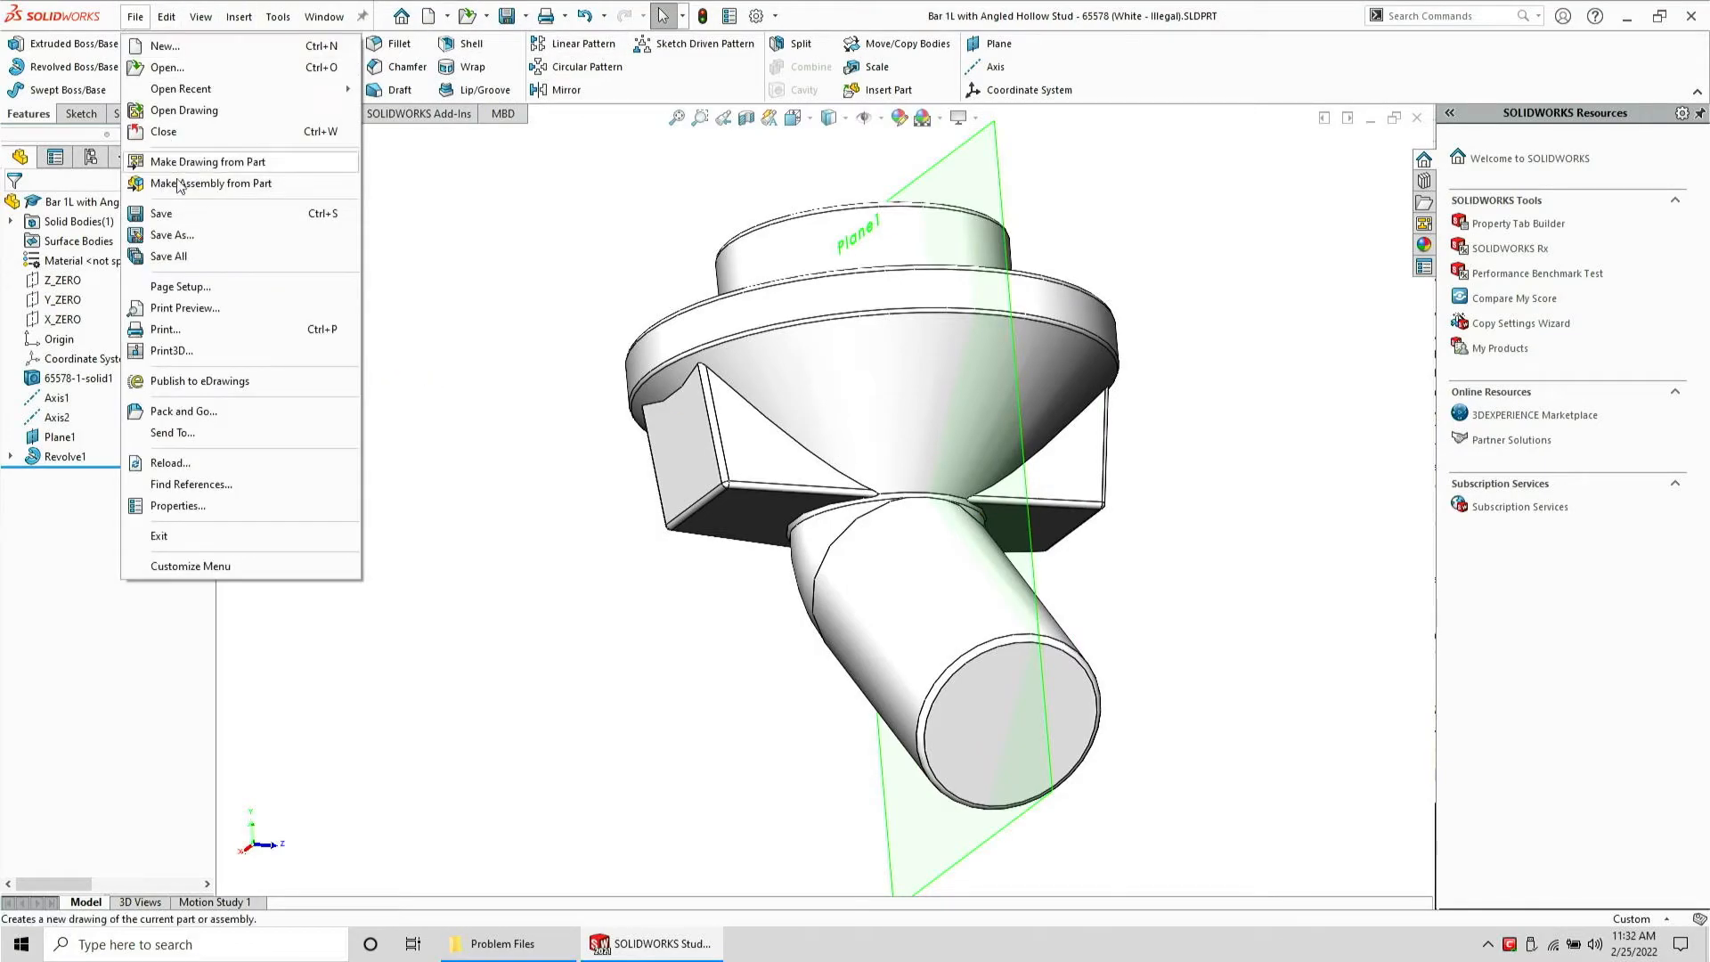
left_click(179, 241)
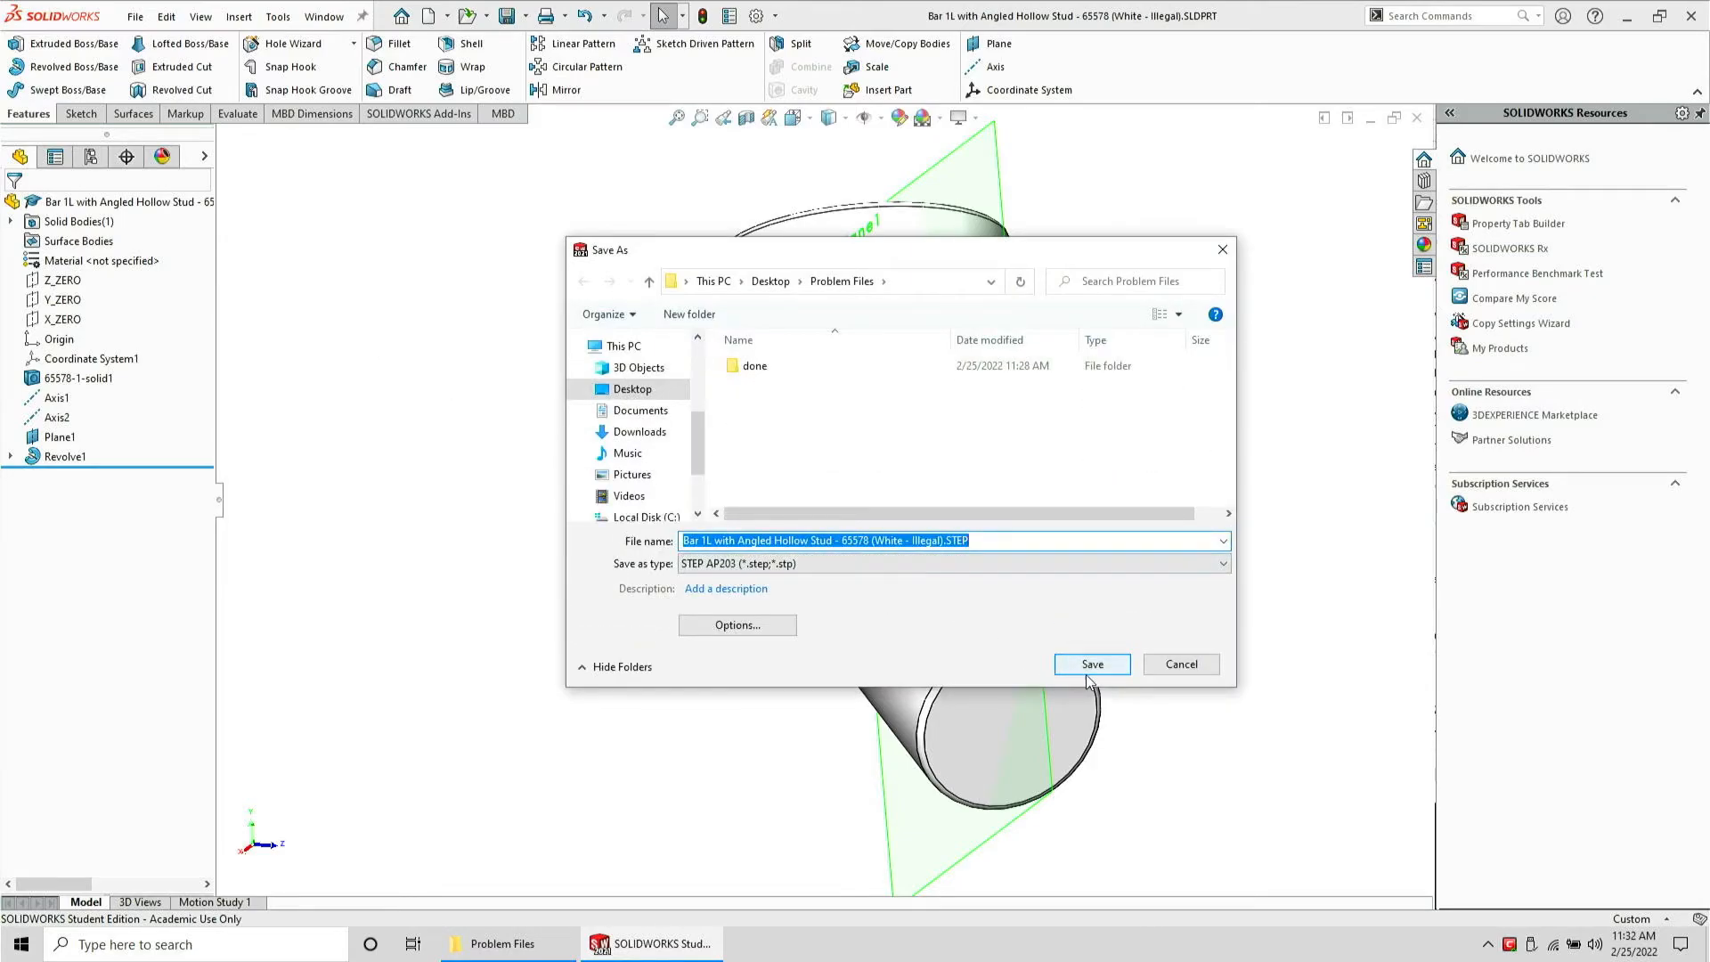
left_click(1090, 670)
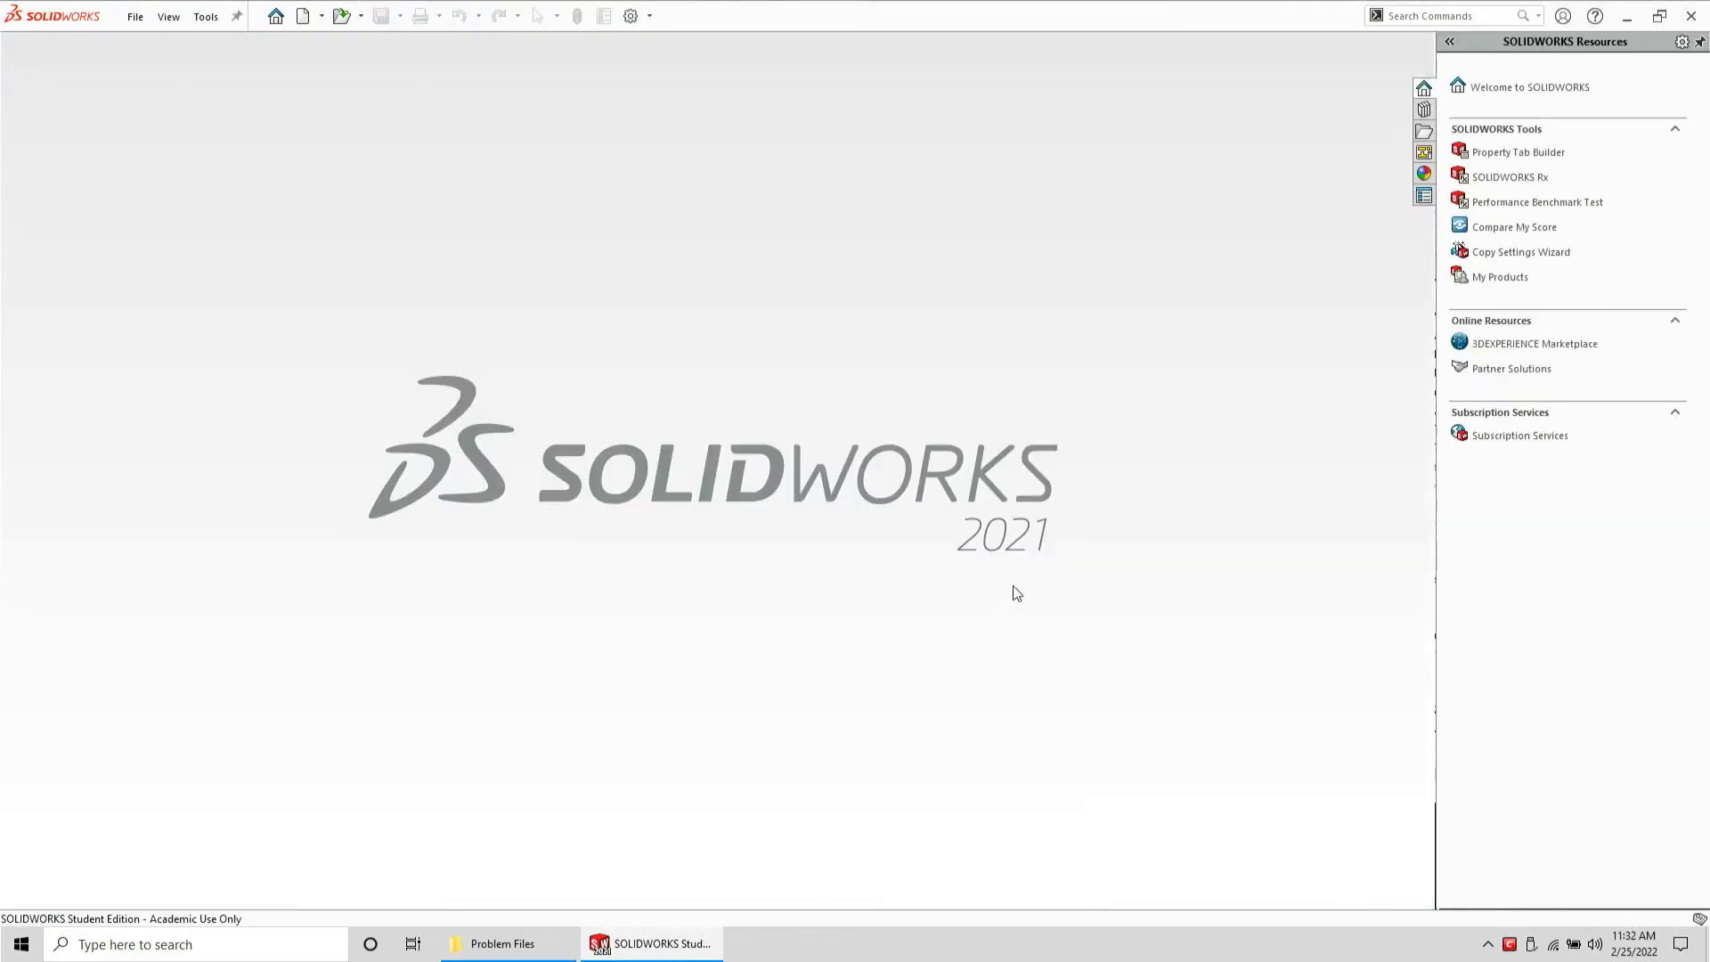
Open the exported STEP file and inspect the imported model's transition from several angles
left_click(502, 943)
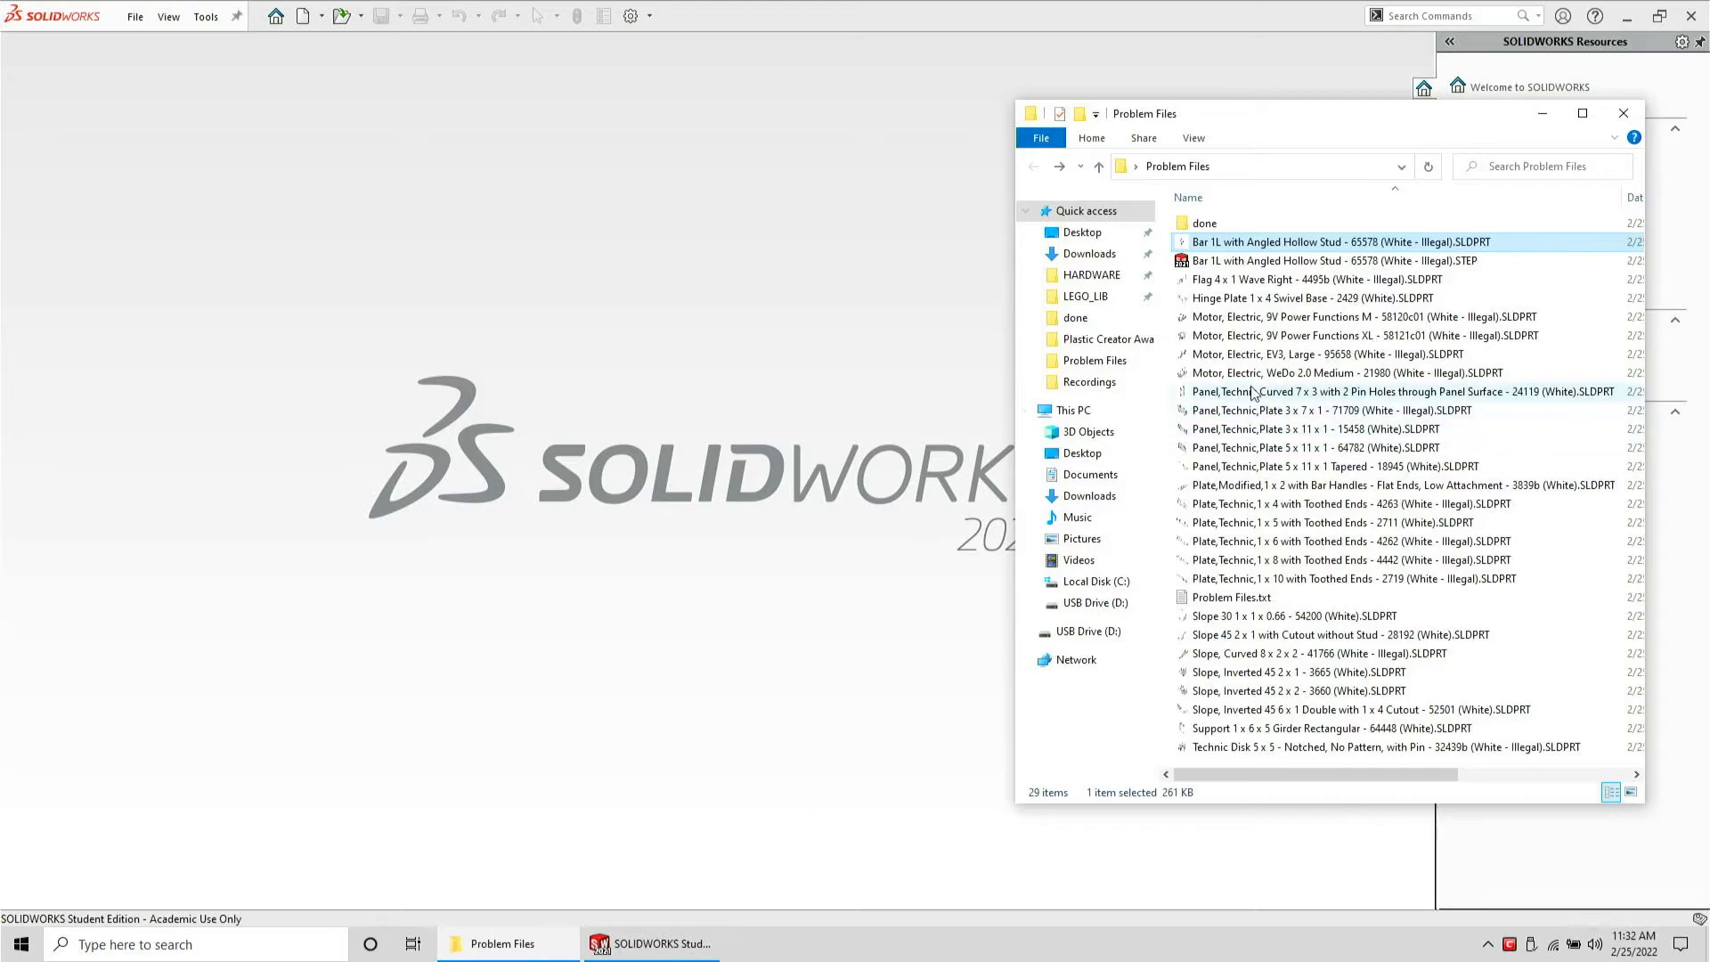
left_click_drag(1279, 267, 791, 376)
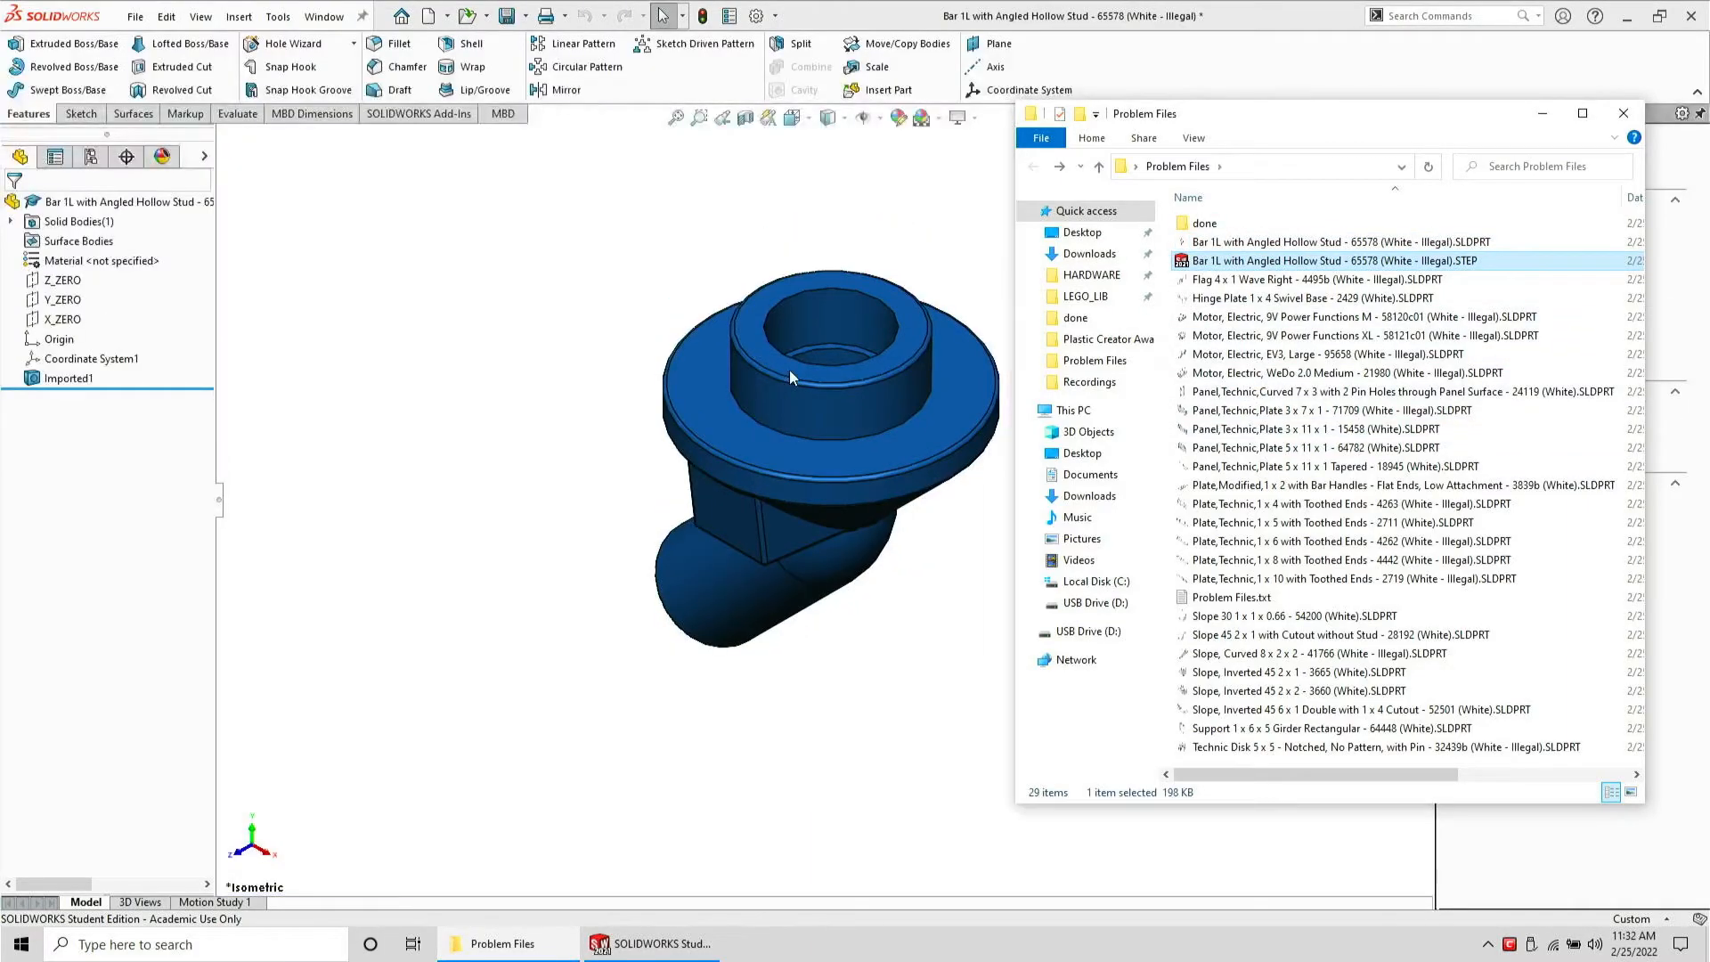
left_click(597, 432)
middle_click_drag(661, 460, 871, 468)
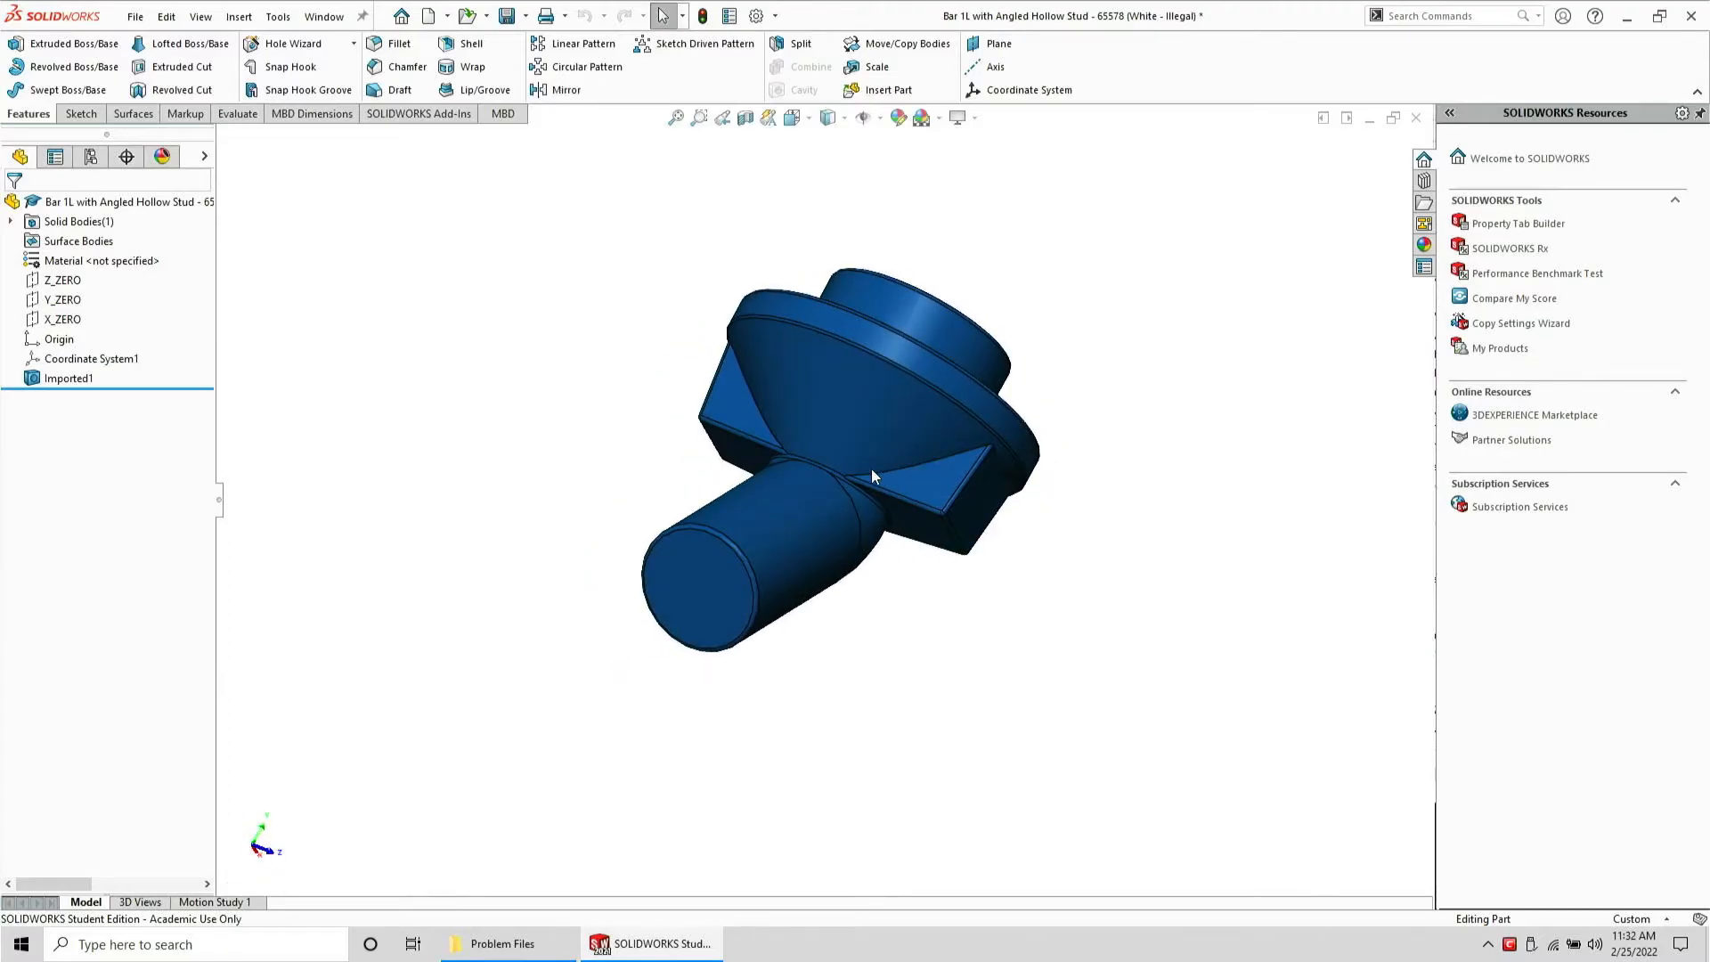
scroll(871, 468, "down", 10)
scroll(702, 543, "up", 10)
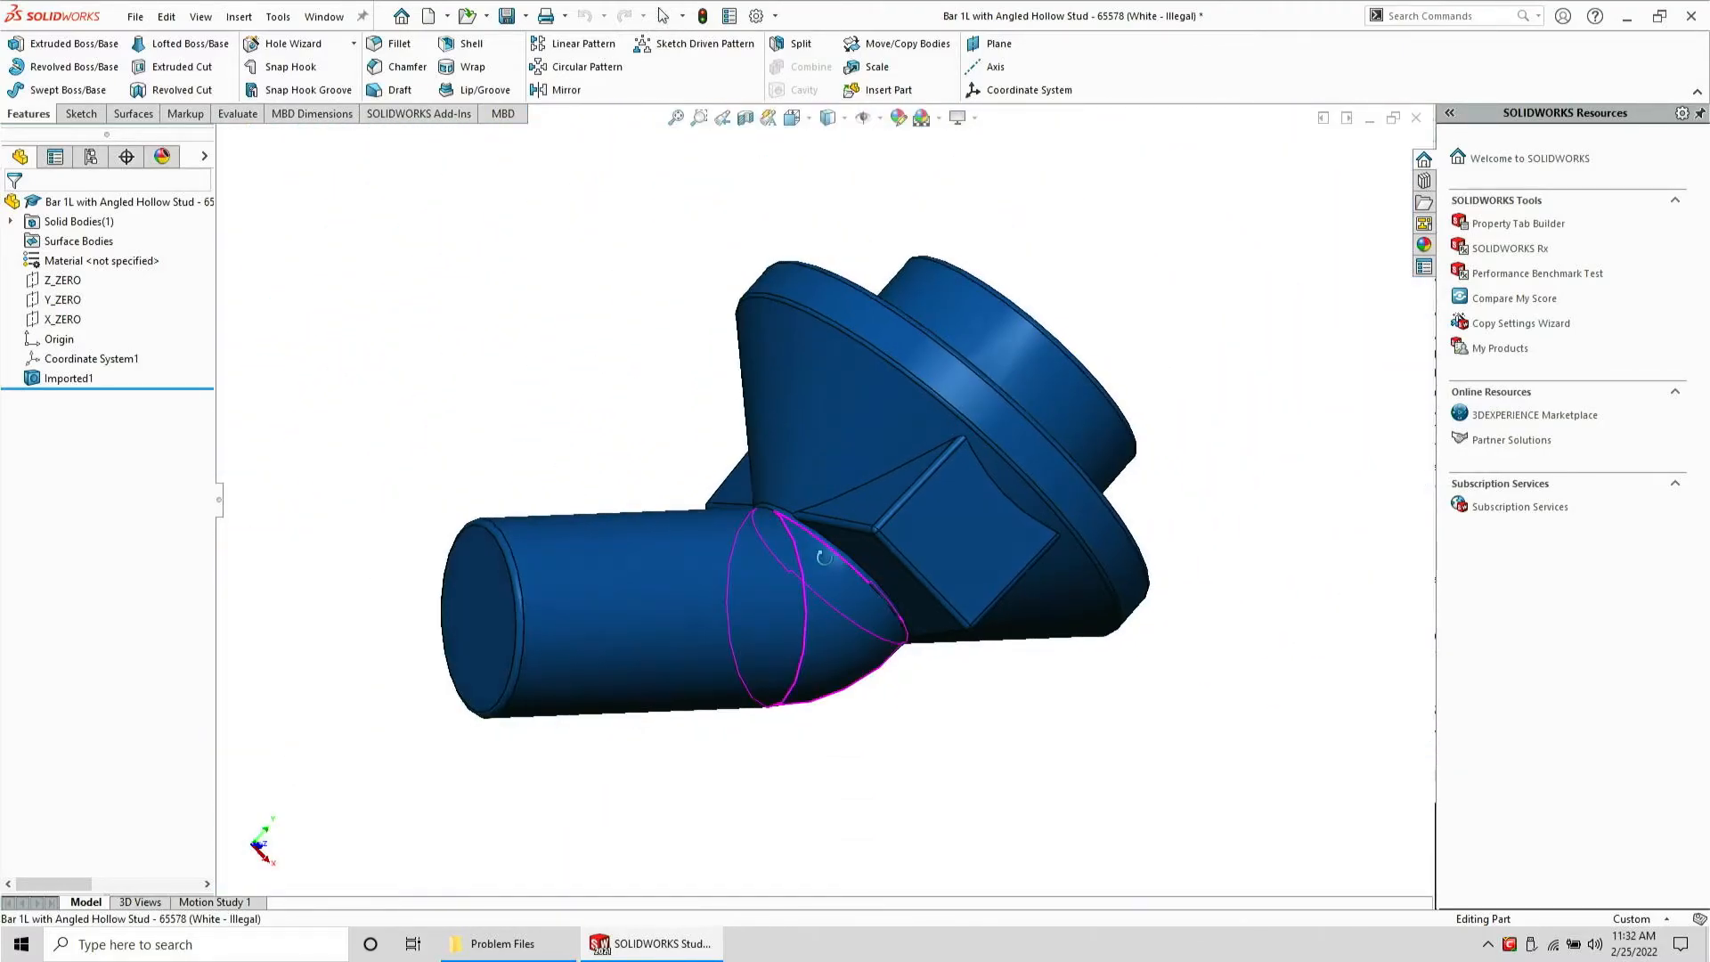
middle_click_drag(771, 552, 912, 683)
Close the STEP model without saving and reopen the Bar 1L with Angled Hollow Stud part file
key("ctrl+w")
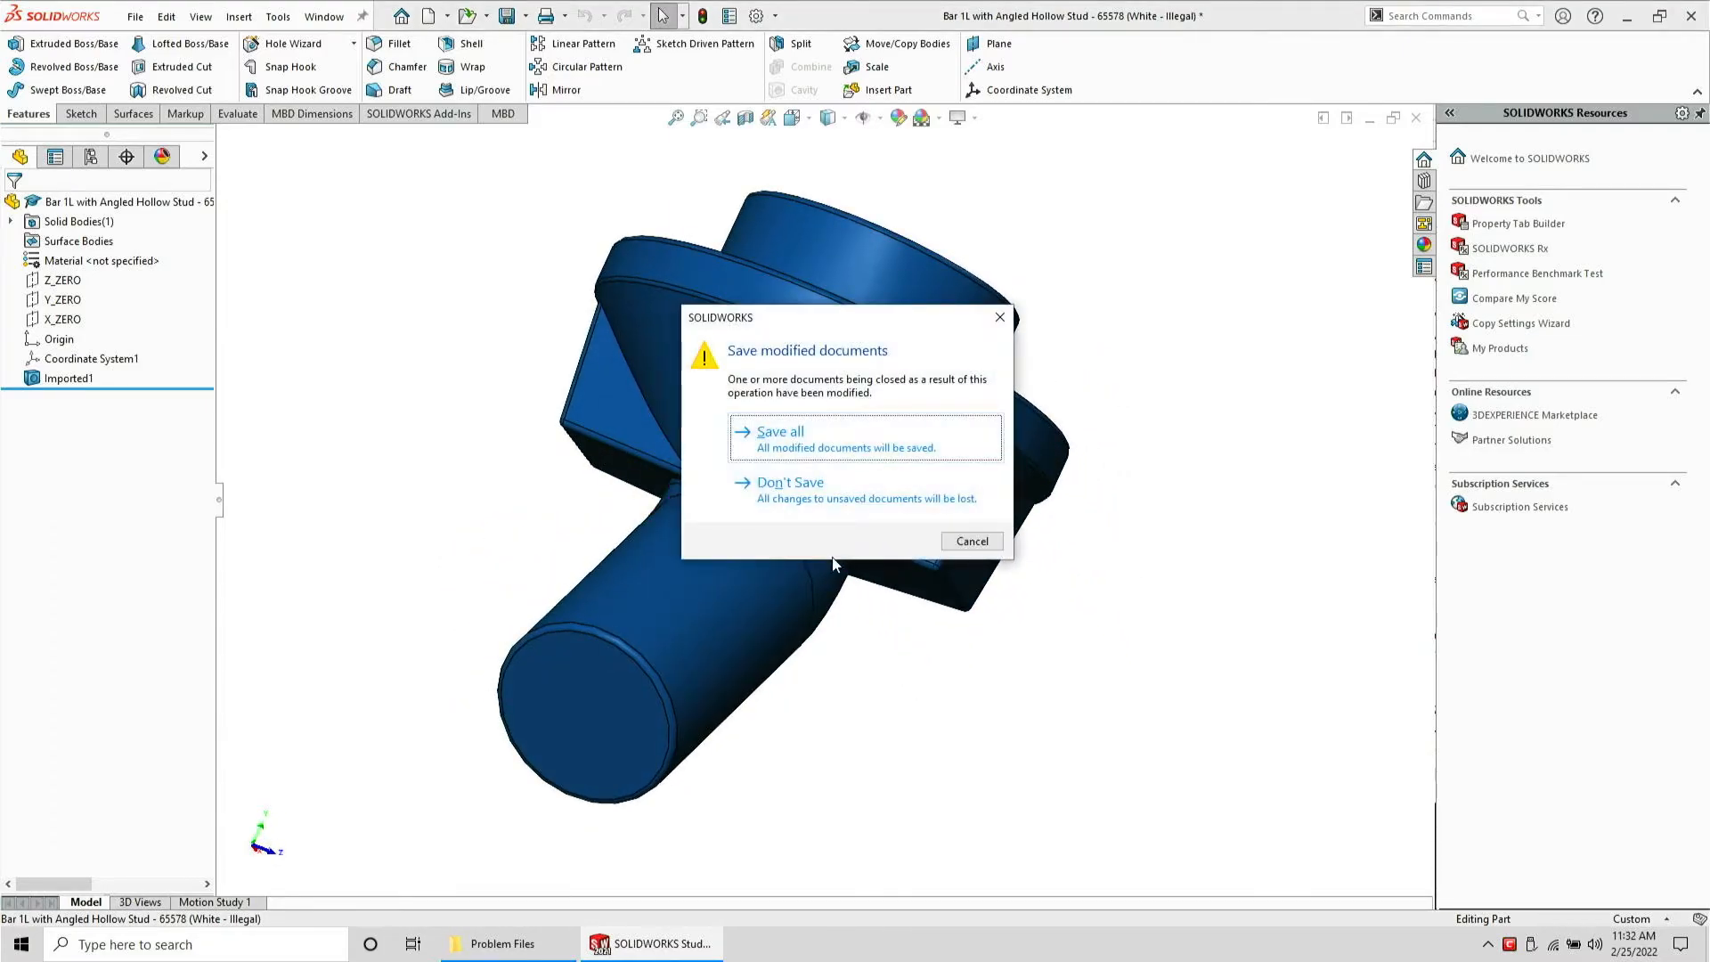
left_click(810, 506)
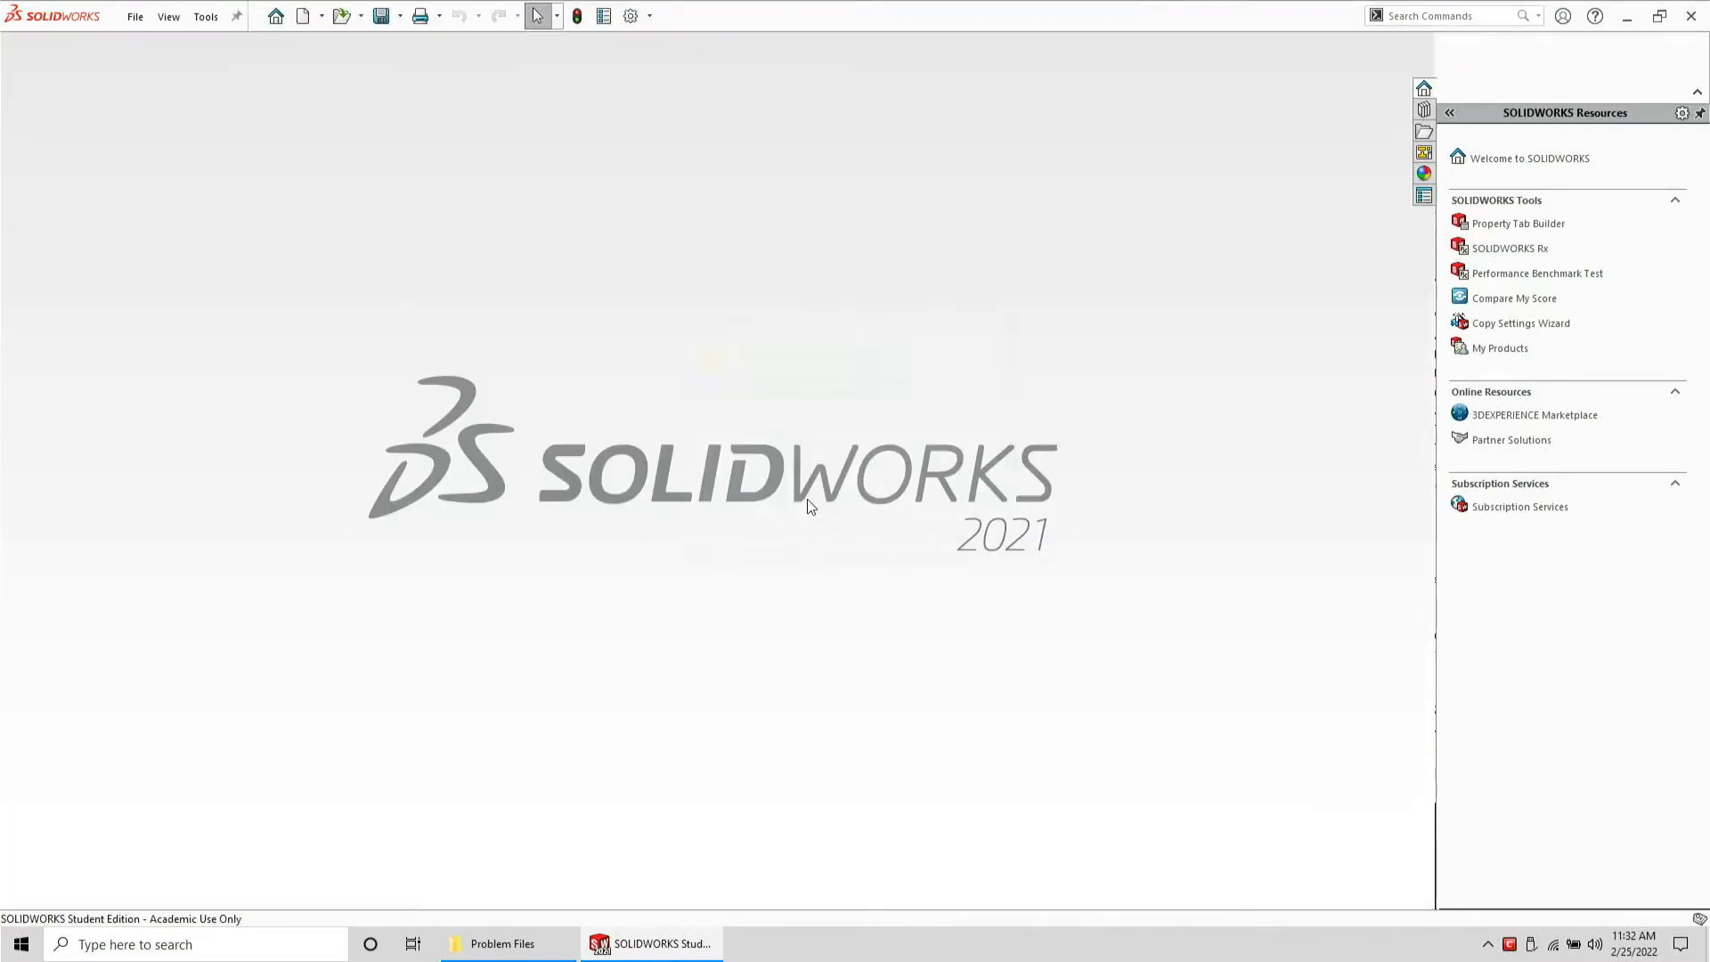
left_click(686, 937)
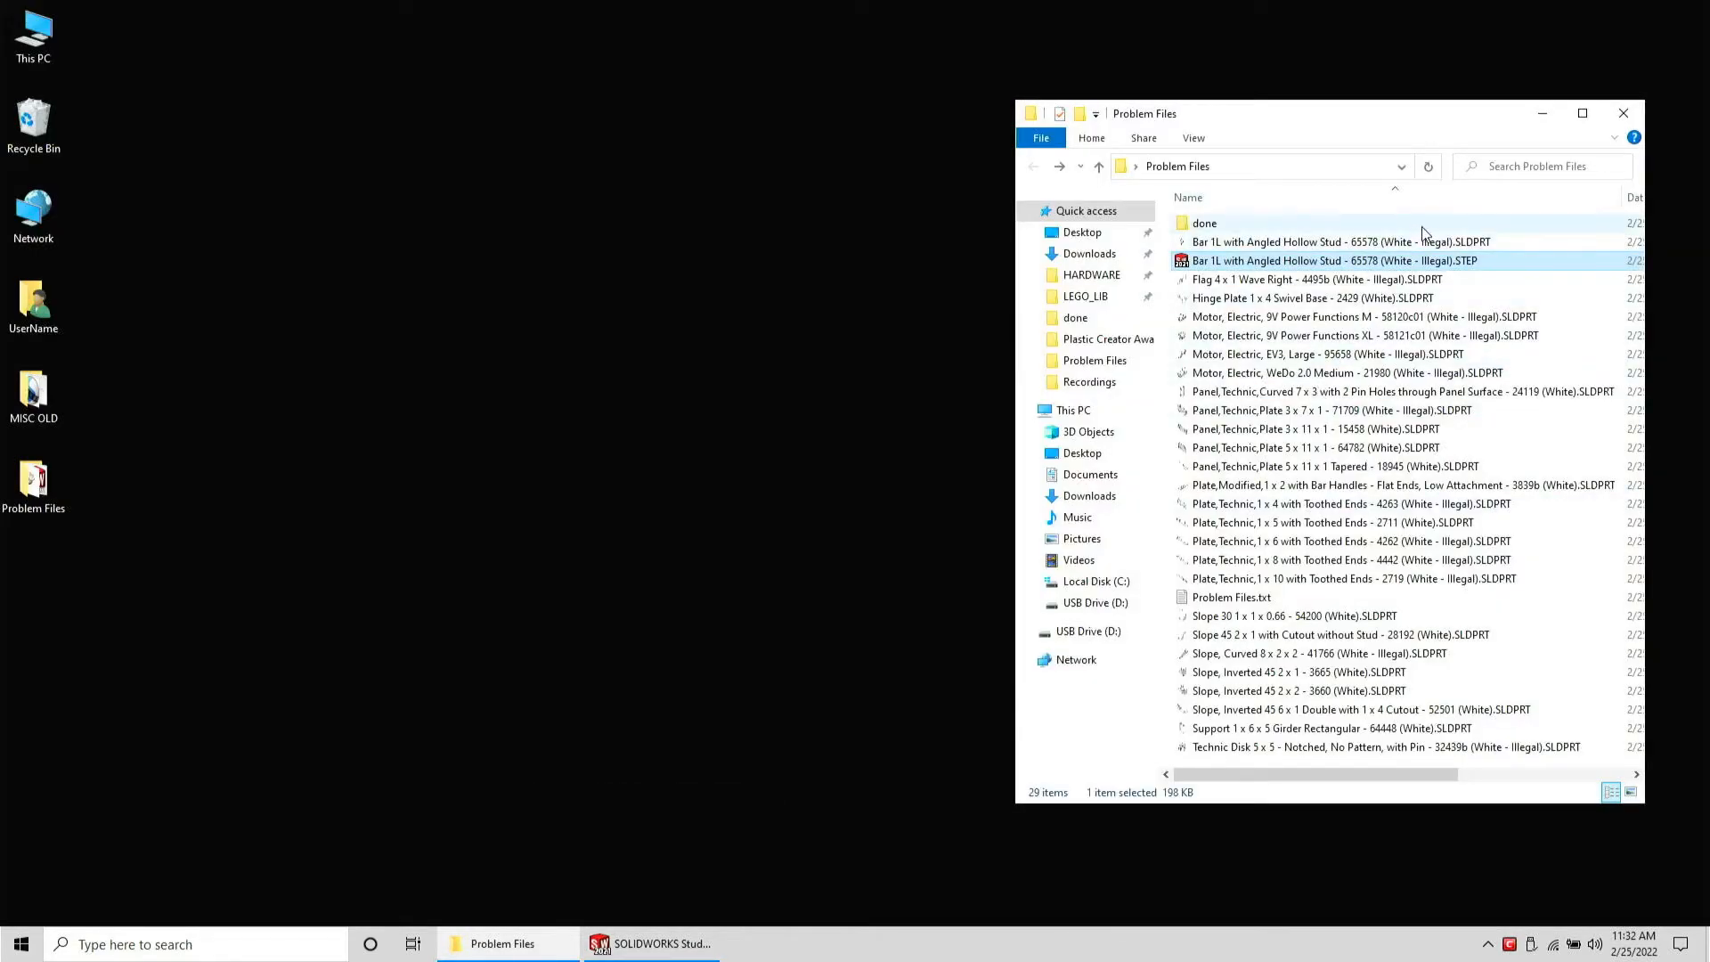
double_click(1443, 242)
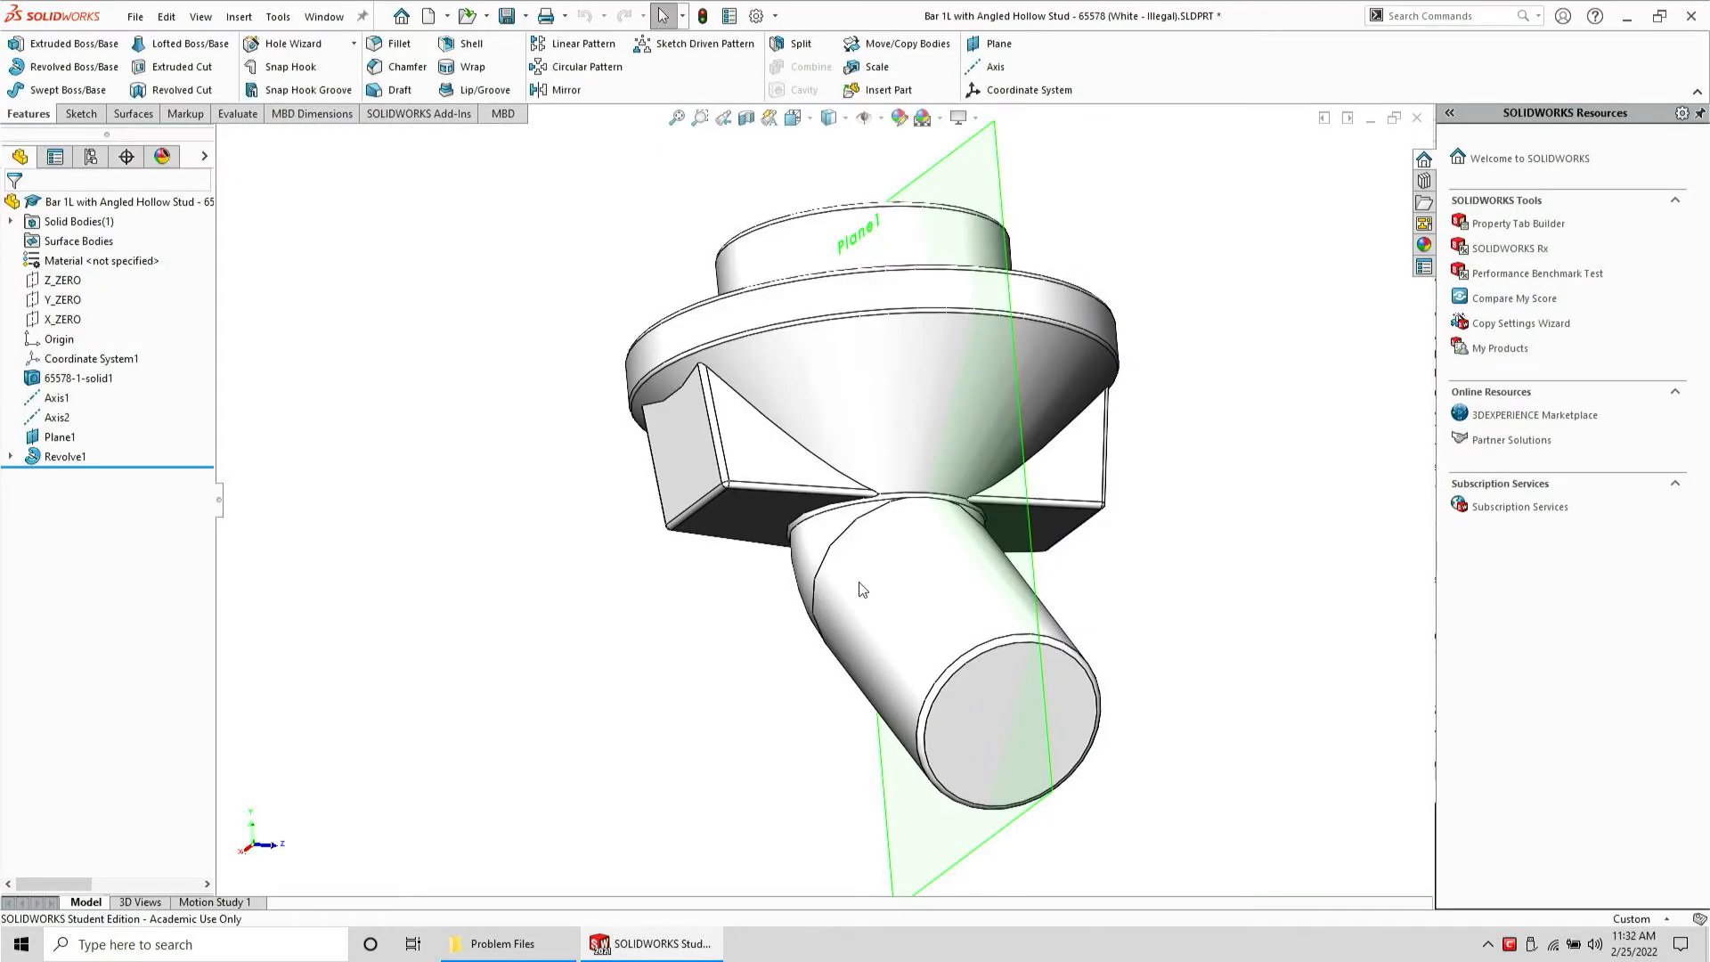
Roll the feature tree back before the axes and examine the original transition geometry
left_click_drag(169, 466, 158, 396)
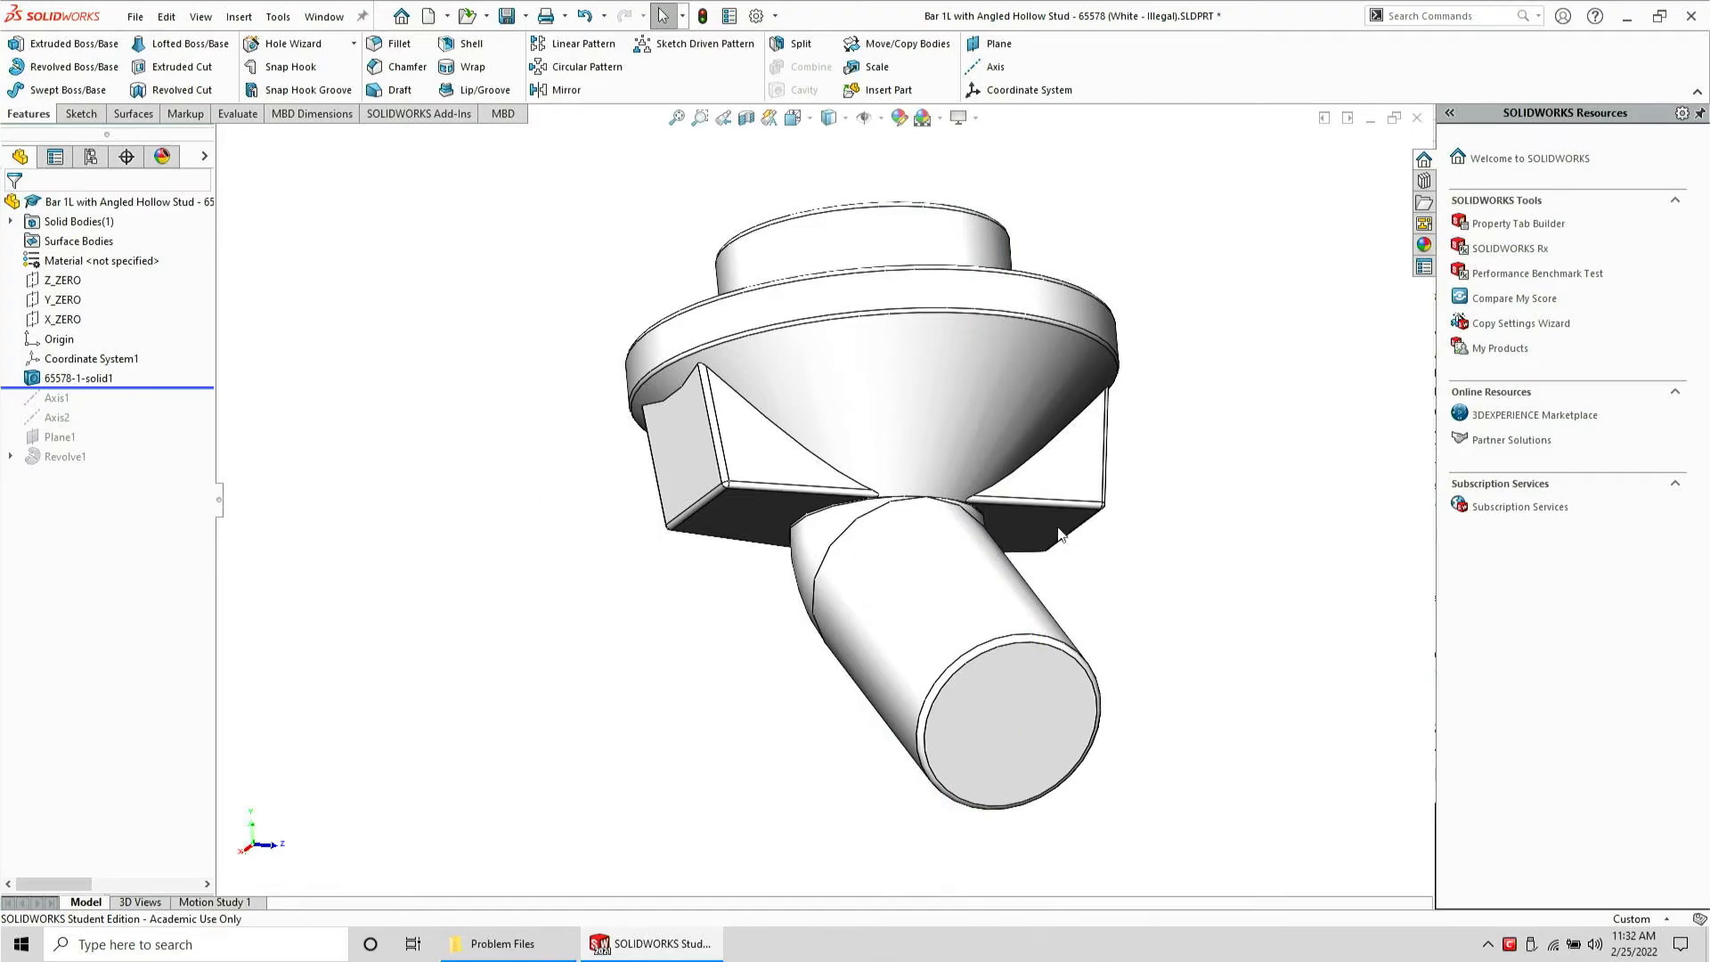
scroll(891, 503, "down", 10)
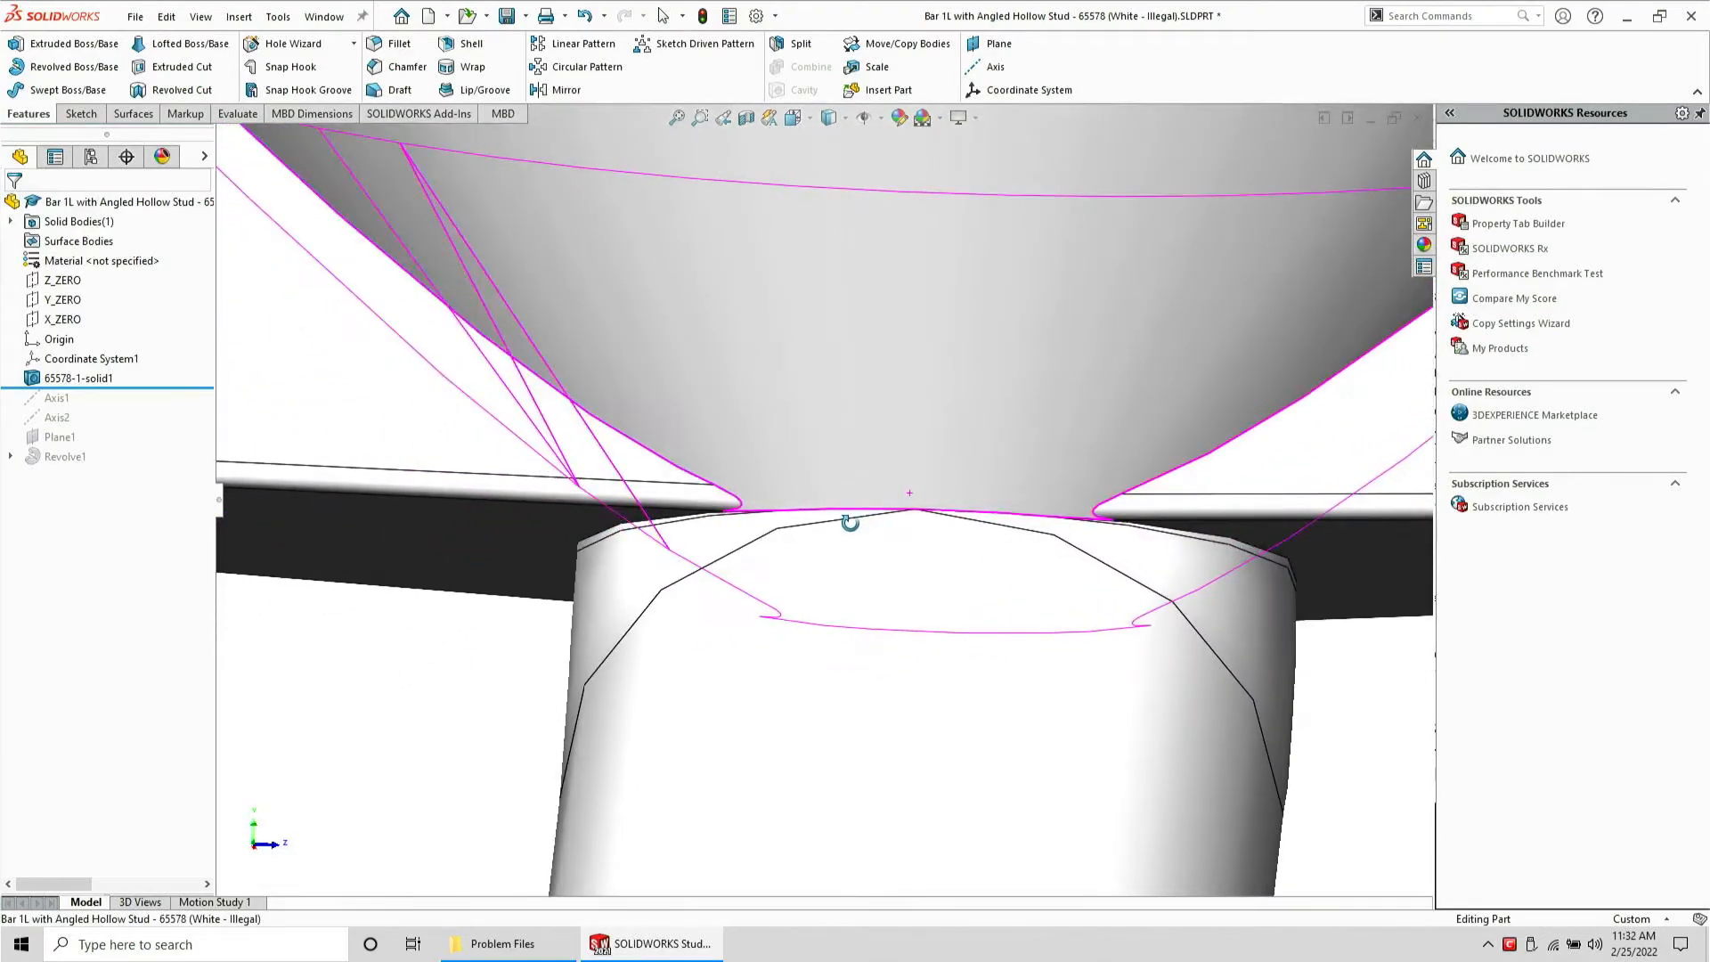
middle_click_drag(851, 523, 939, 545)
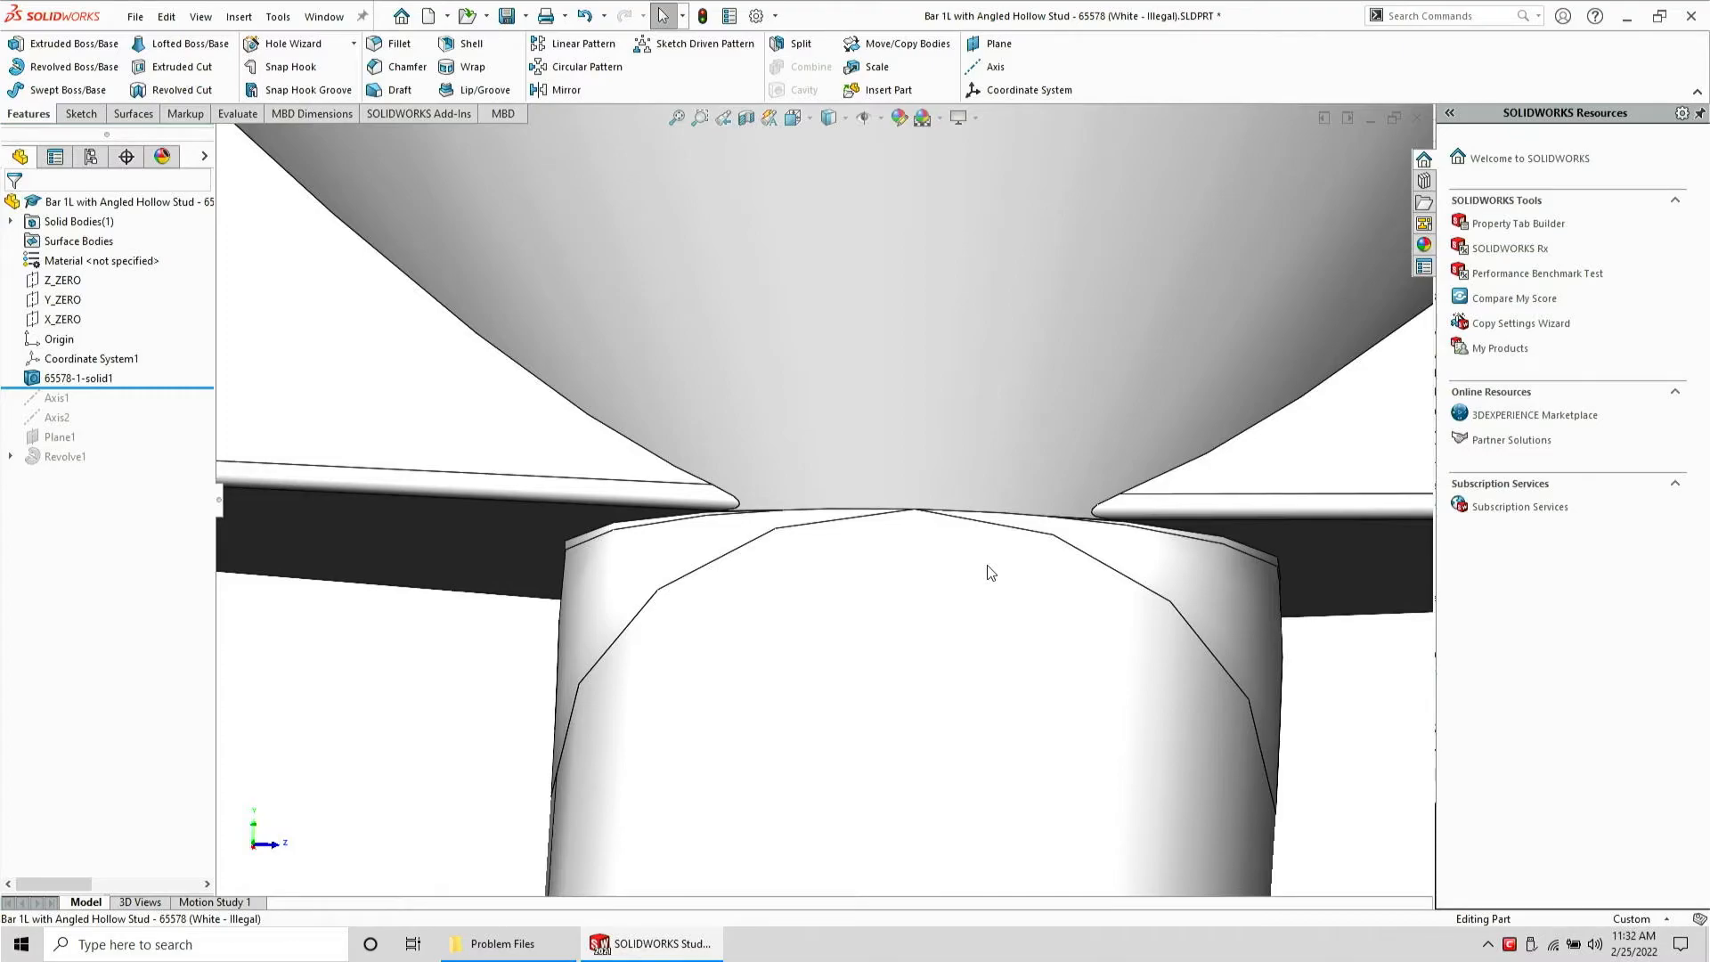
scroll(1001, 543, "up", 5)
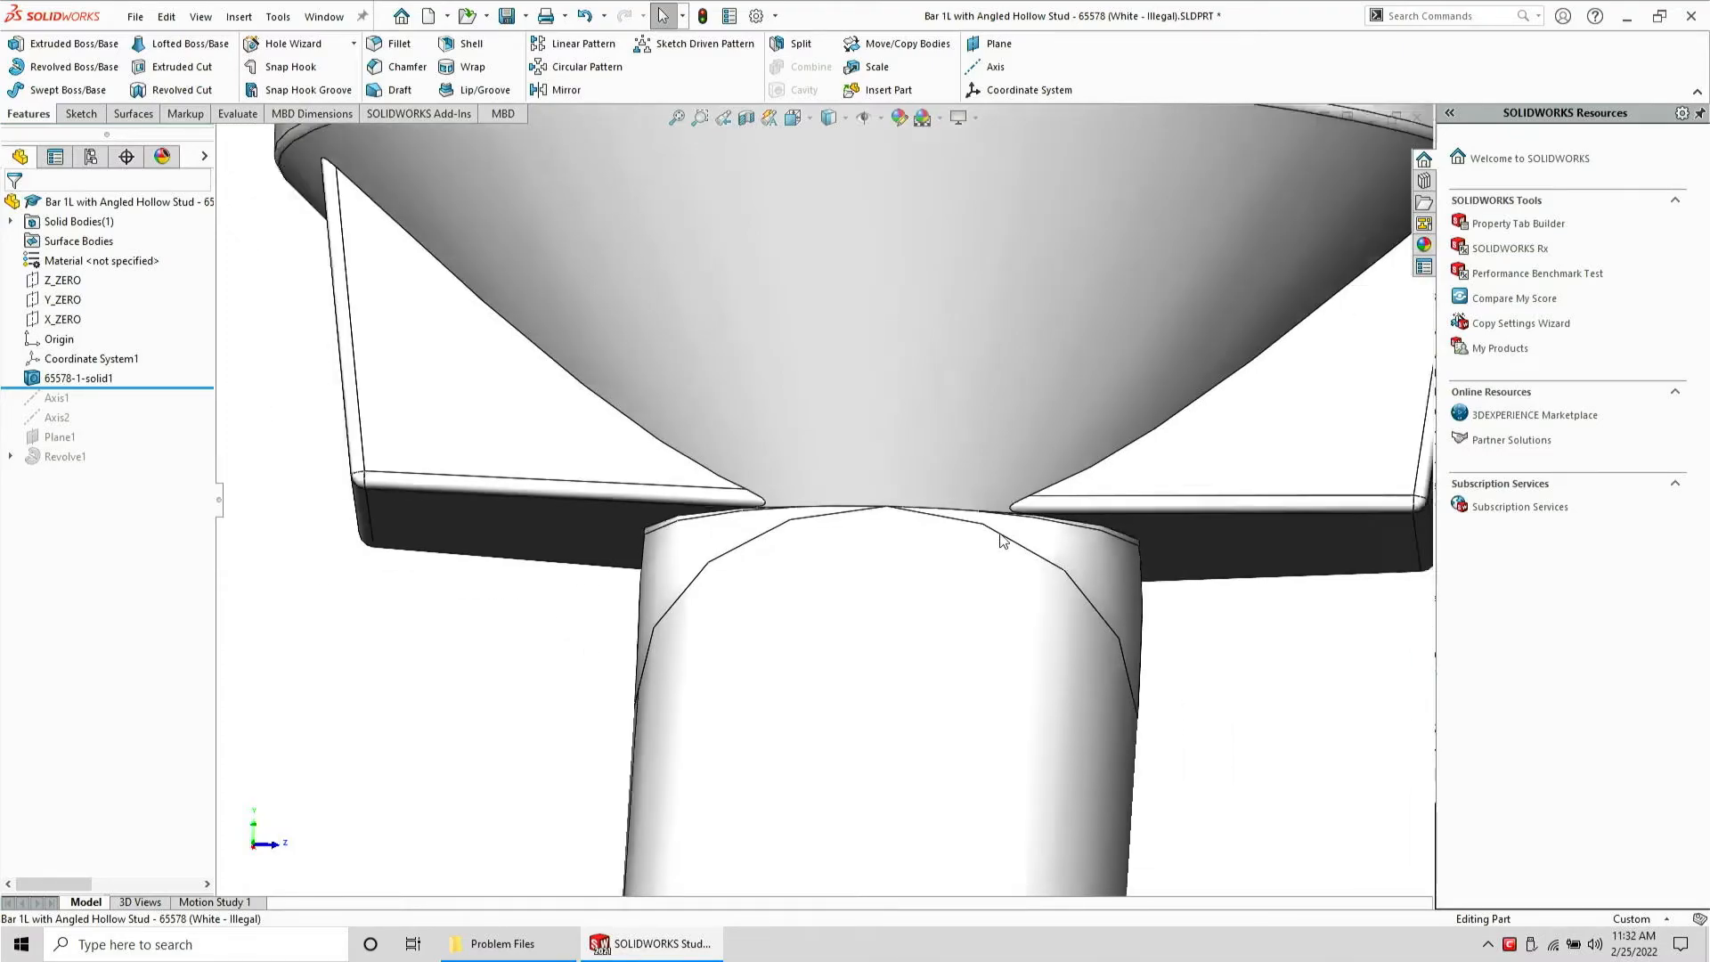
middle_click_drag(768, 509, 886, 445)
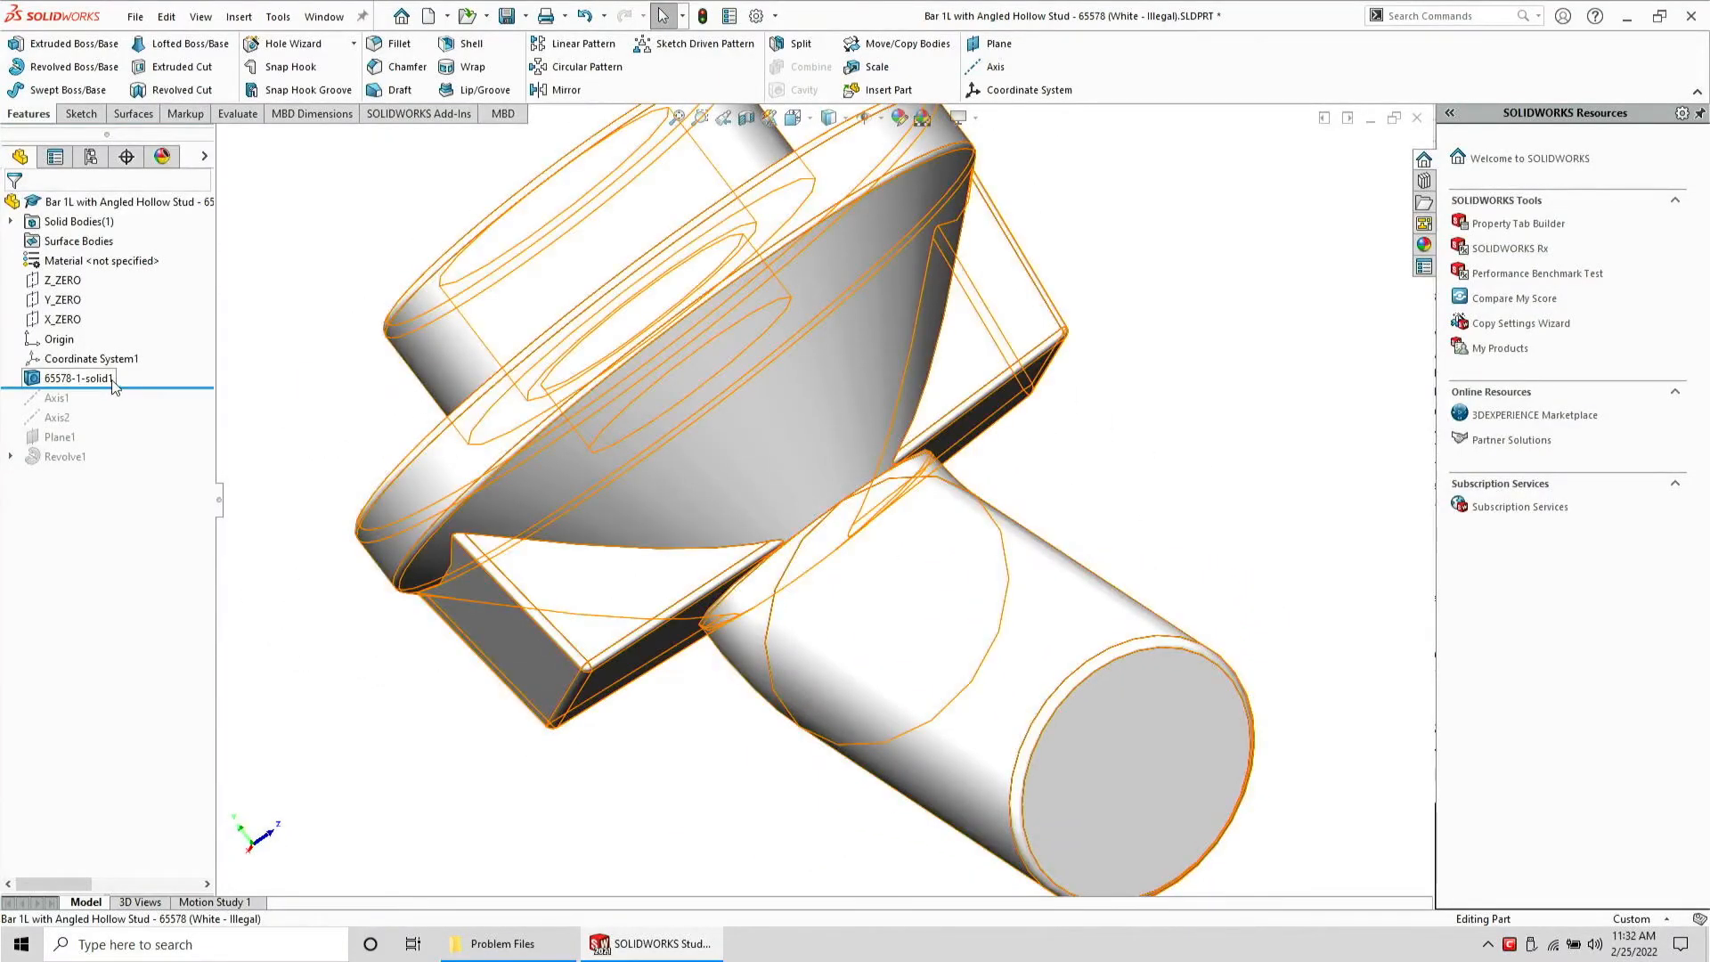
Roll forward to just after Plane1 and create a new plane offset 0.05 mm from Plane1
left_click_drag(139, 388, 146, 442)
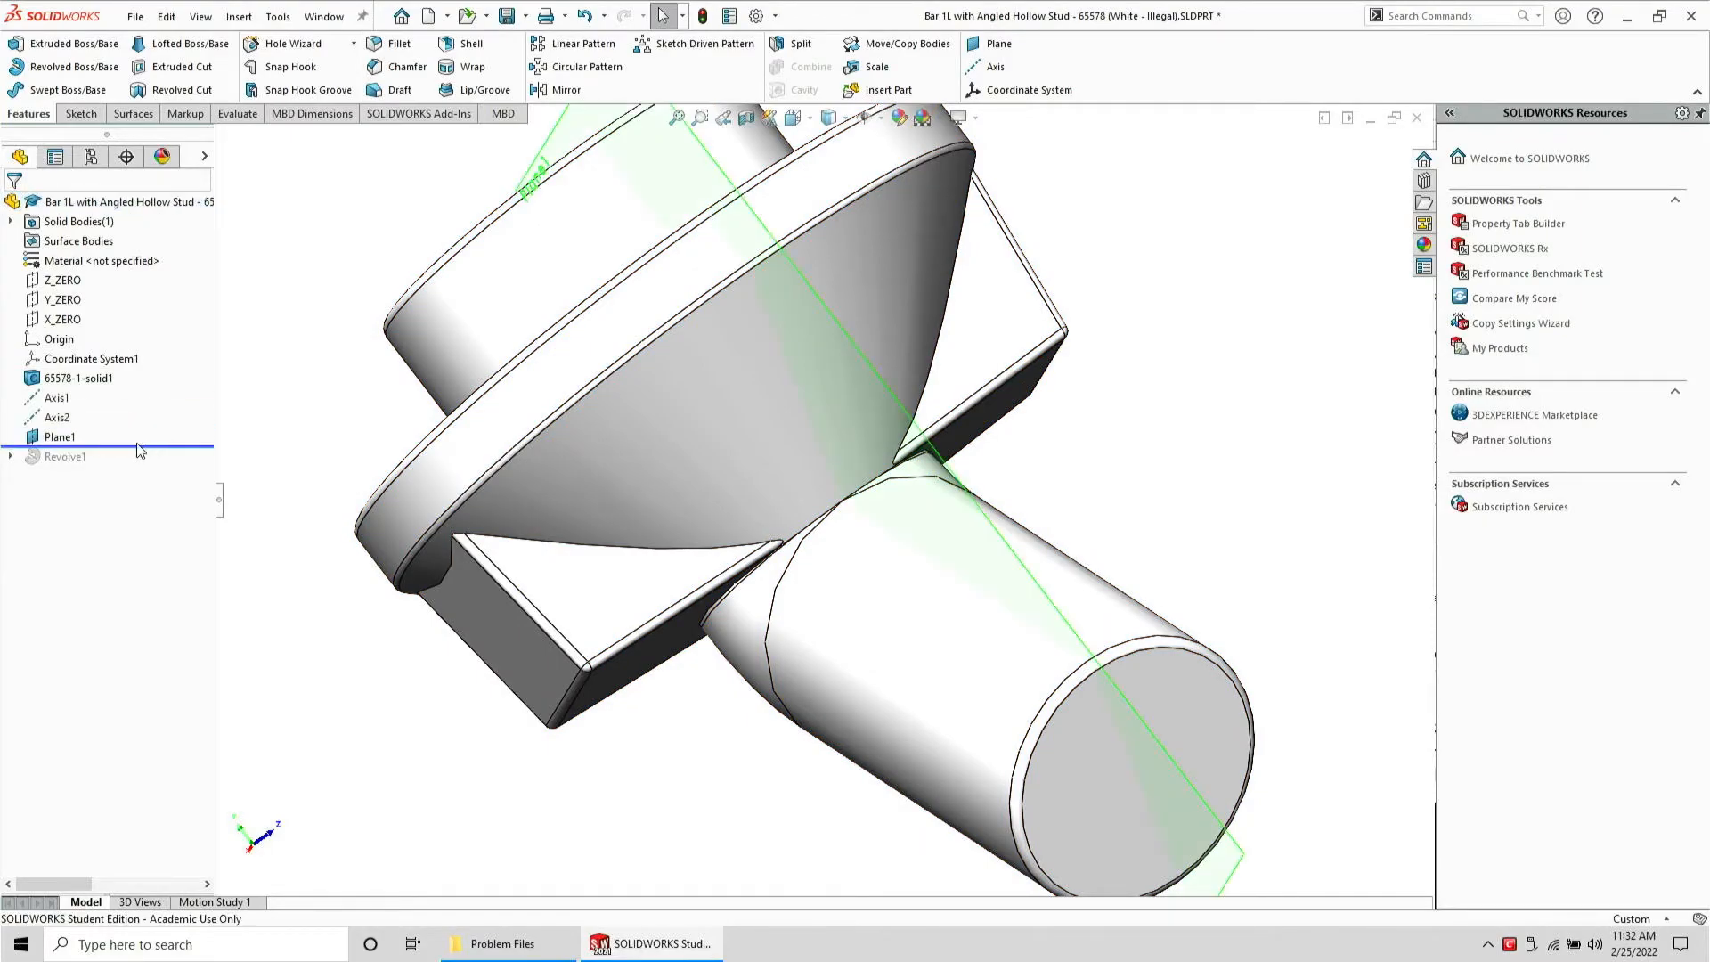
left_click(66, 438)
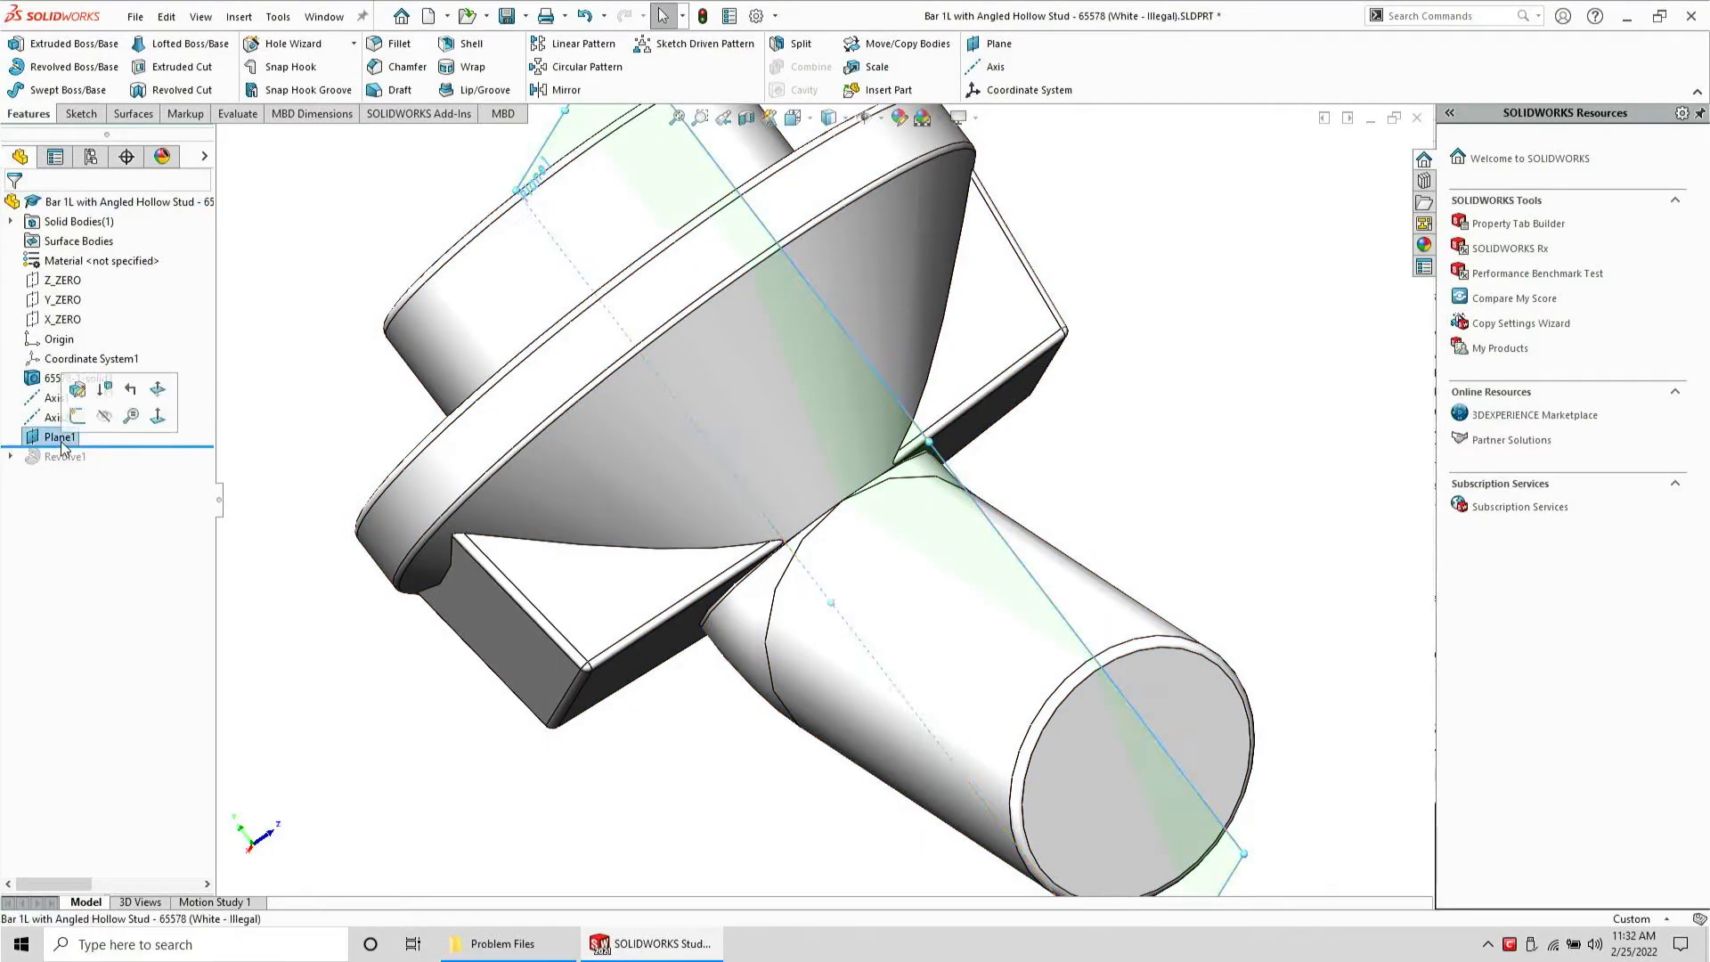
left_click(977, 42)
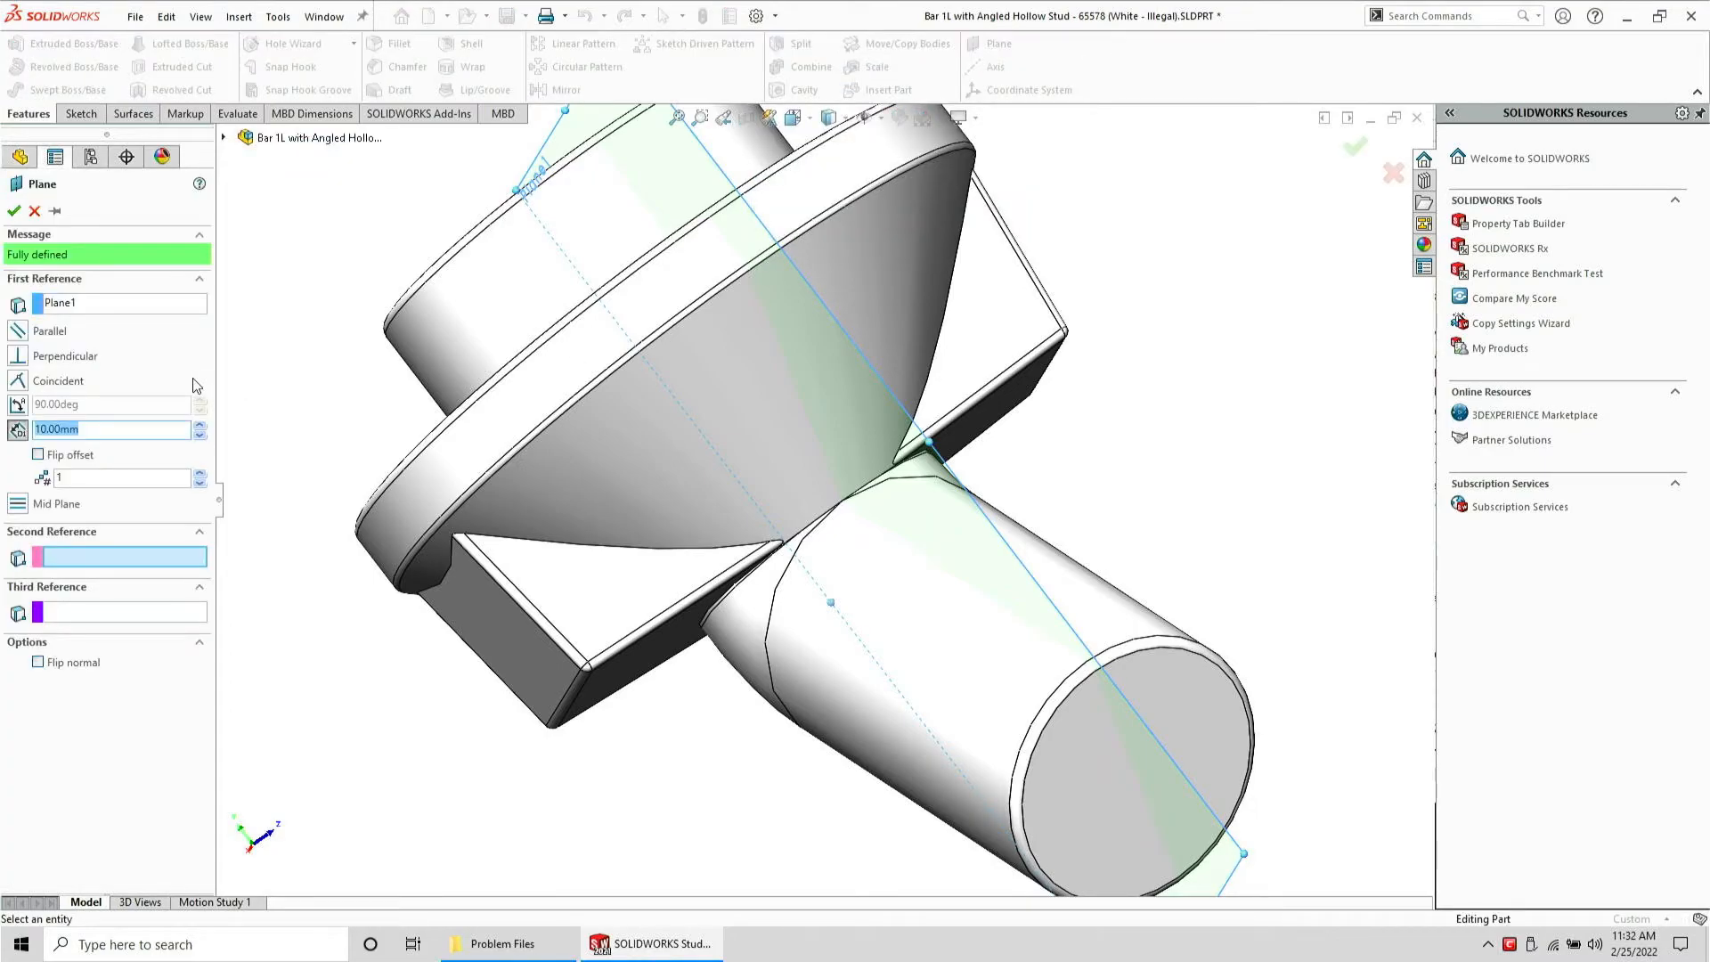
key("Return")
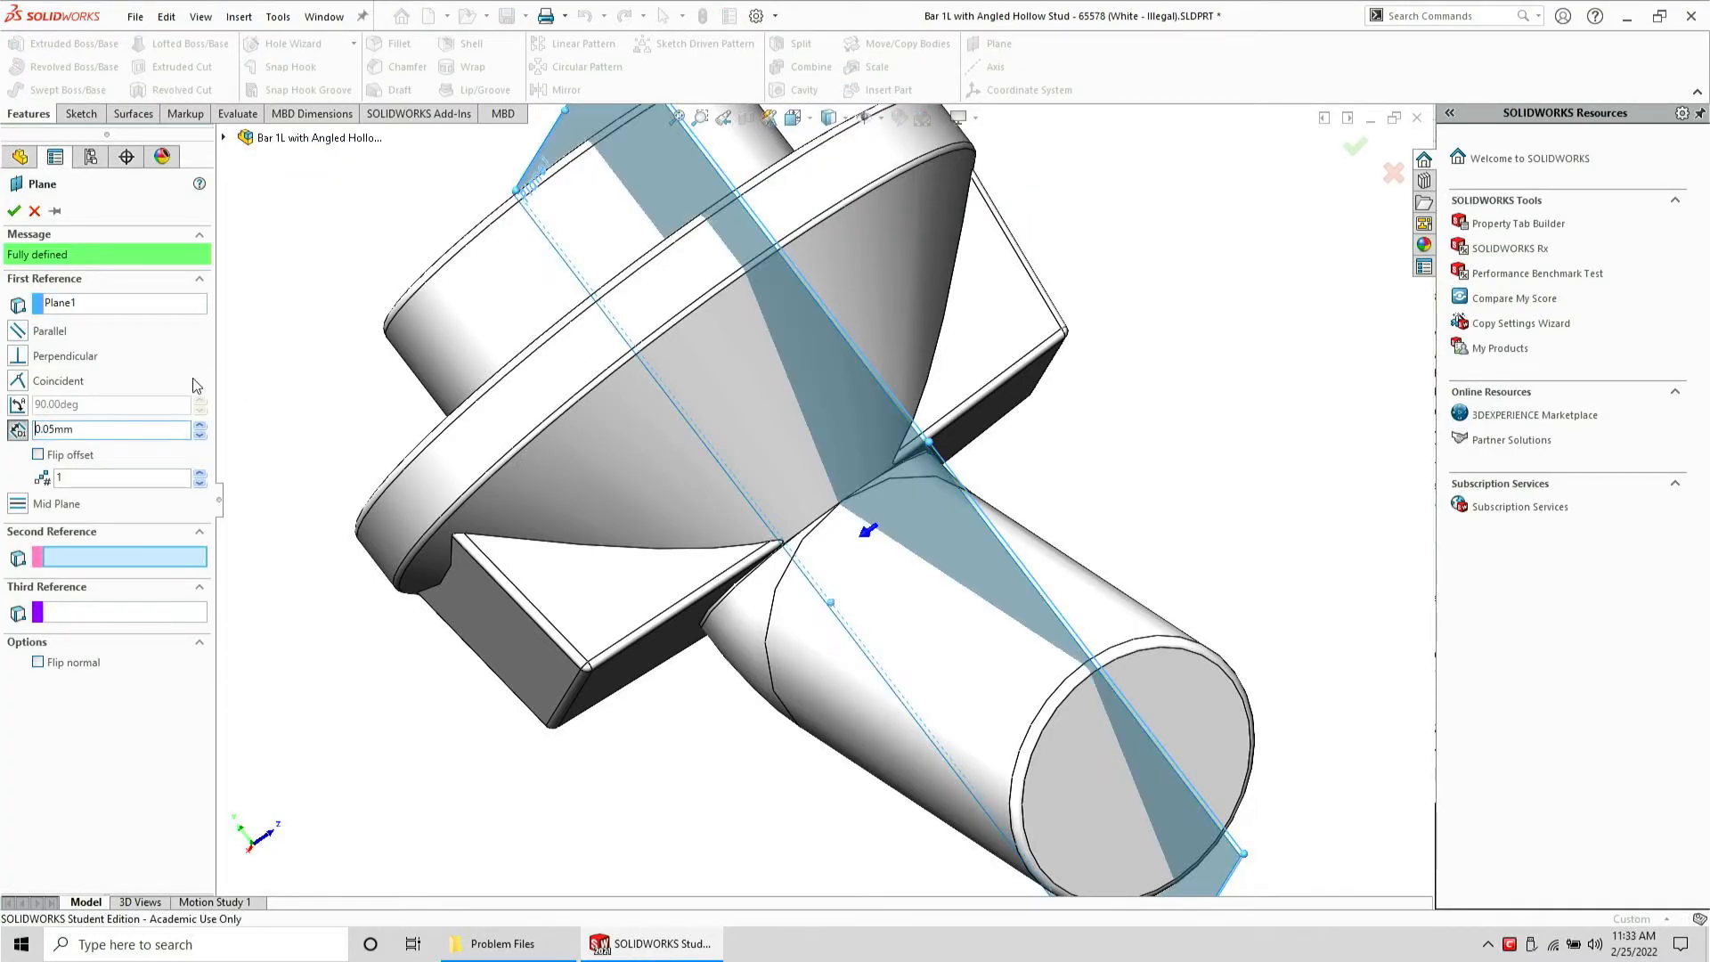
key("Return")
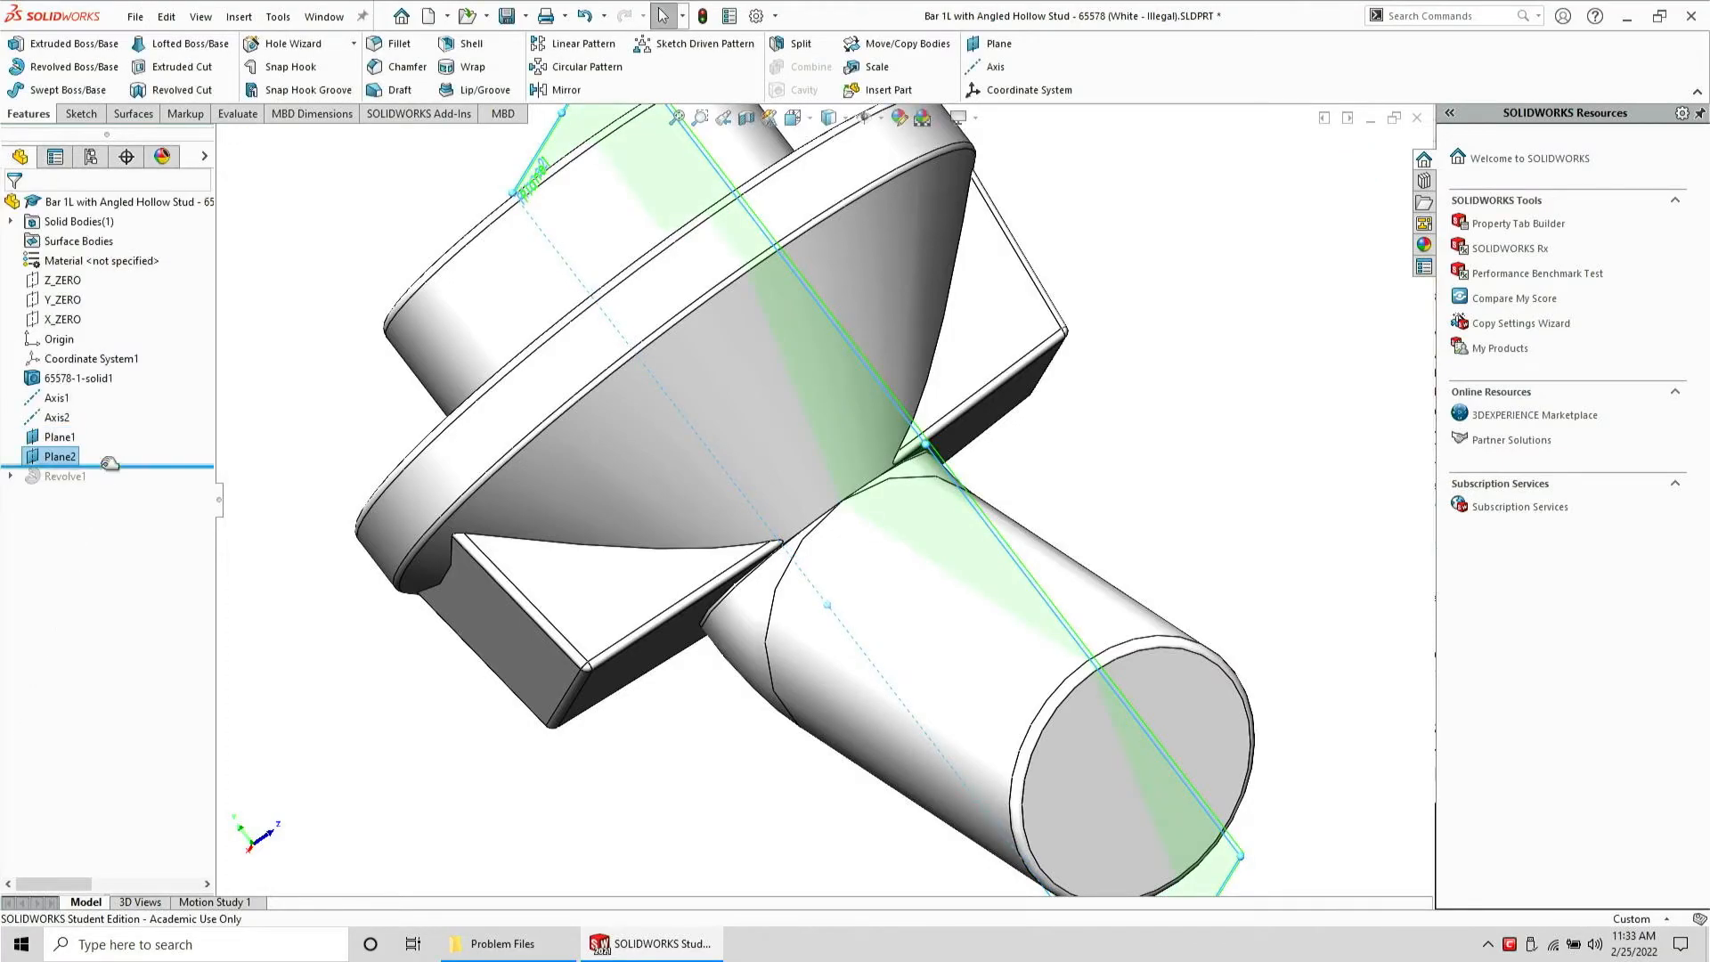
Create a new plane offset 0.05 mm from Plane1, flipped to the opposite side
left_click(59, 436)
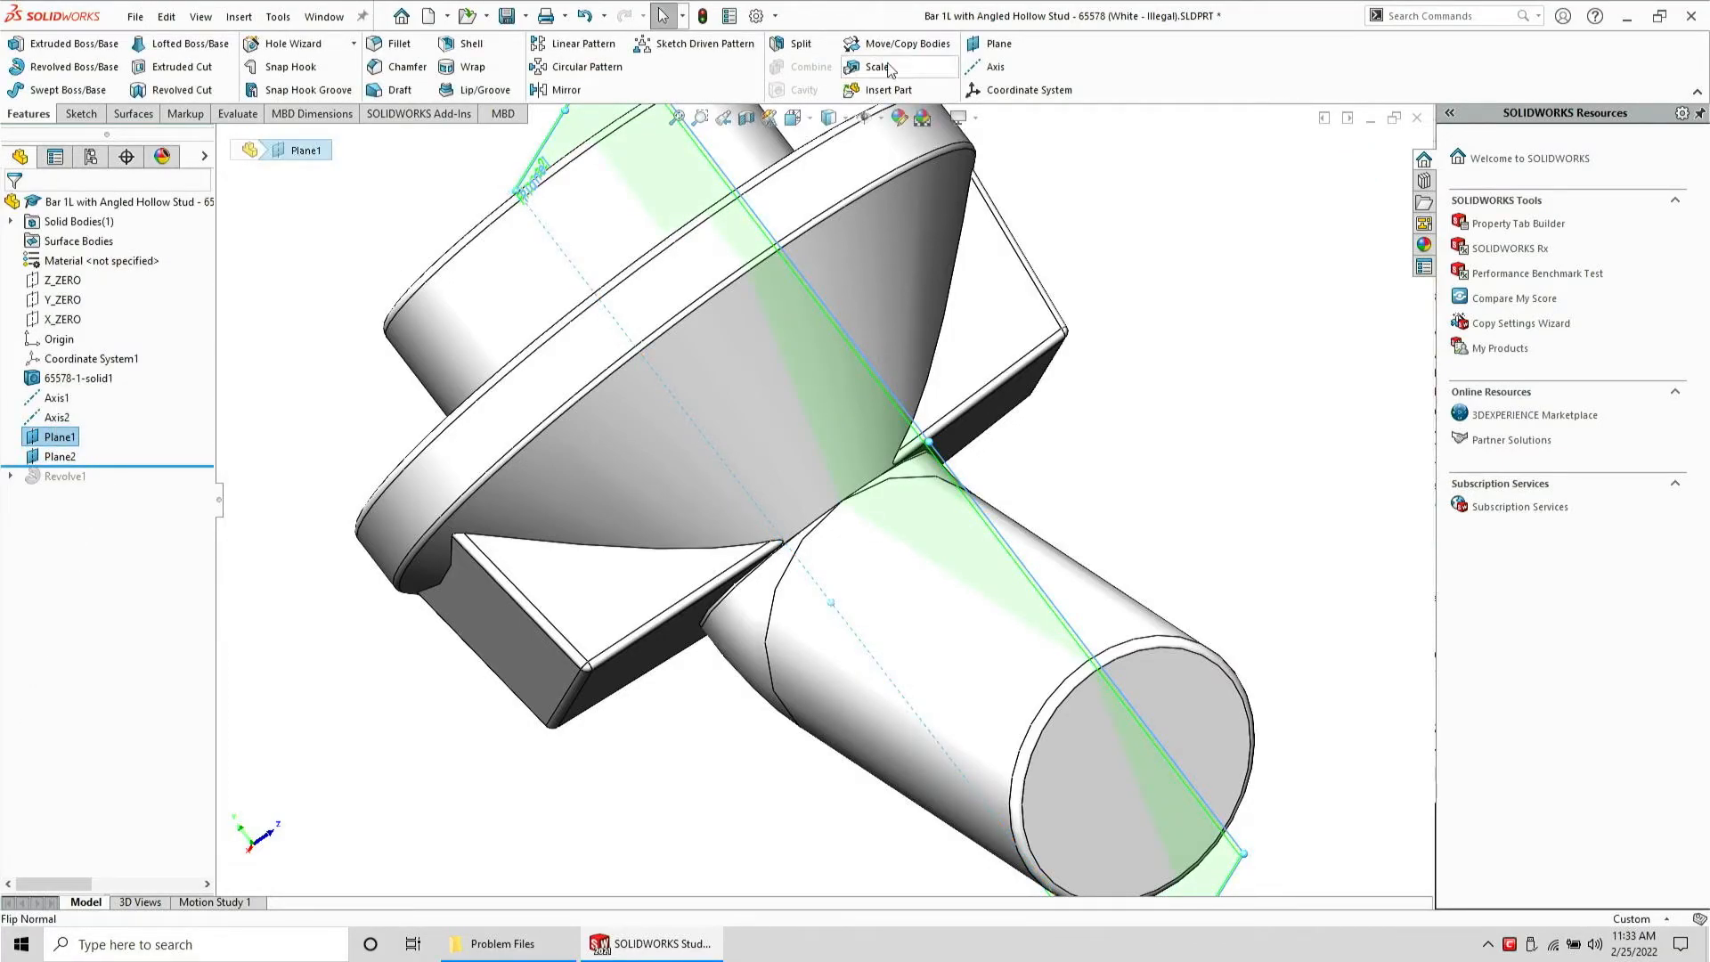
left_click(990, 44)
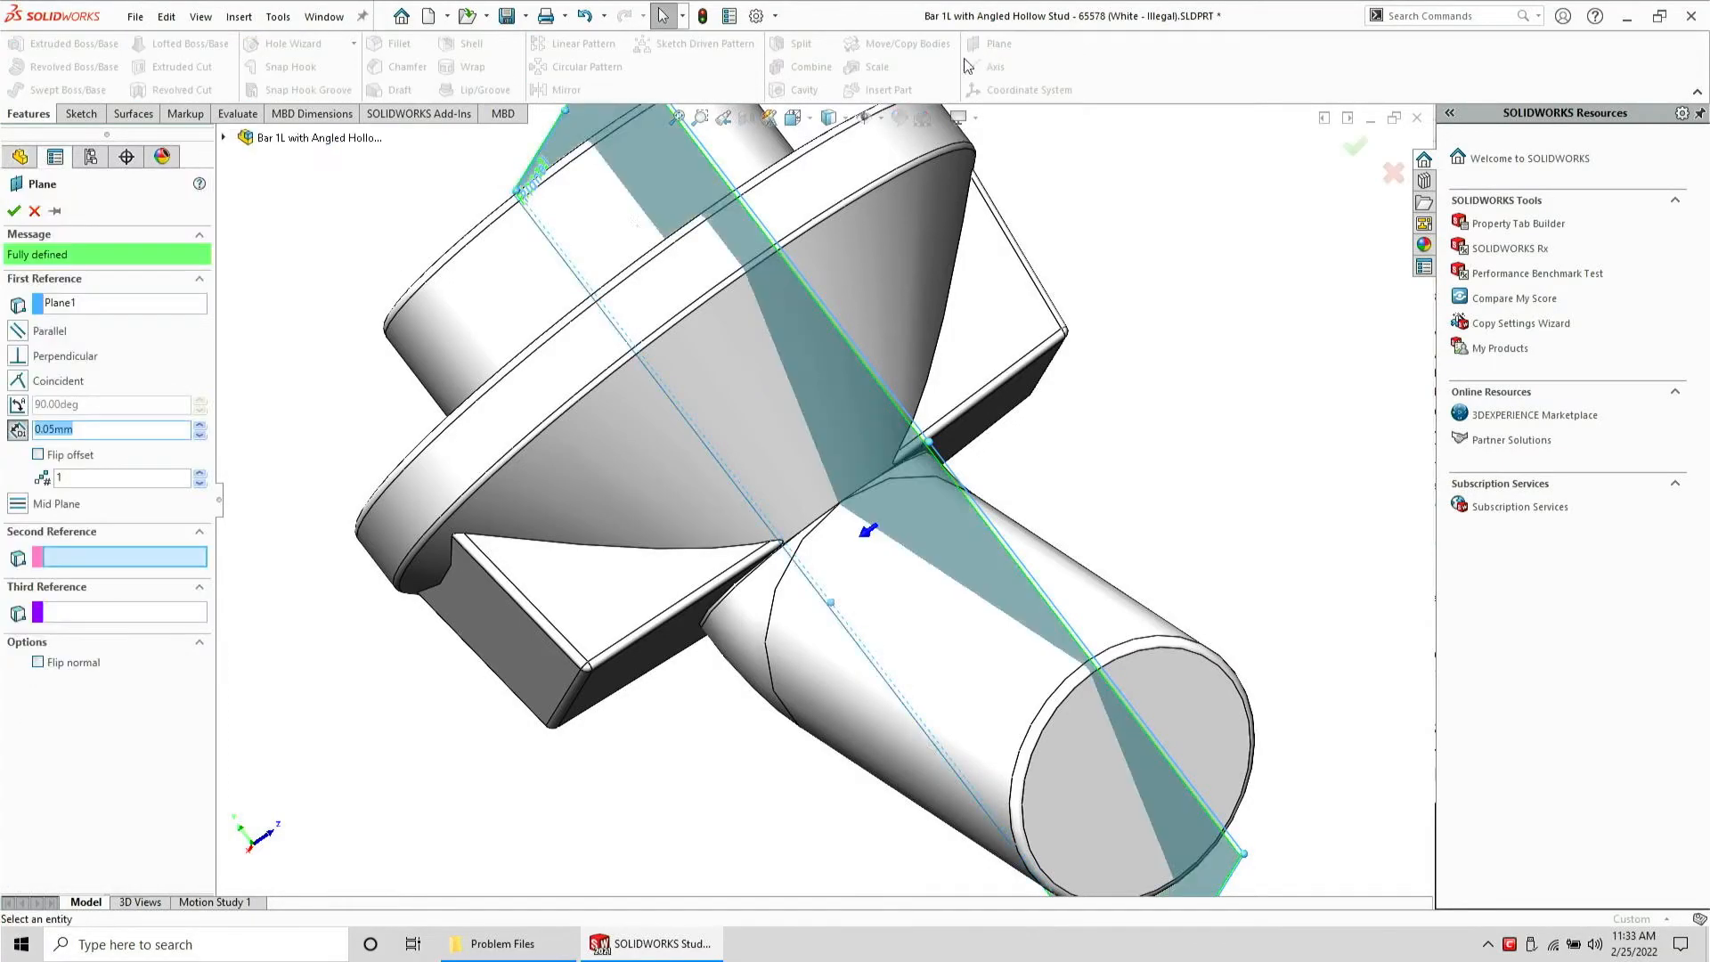
left_click(89, 456)
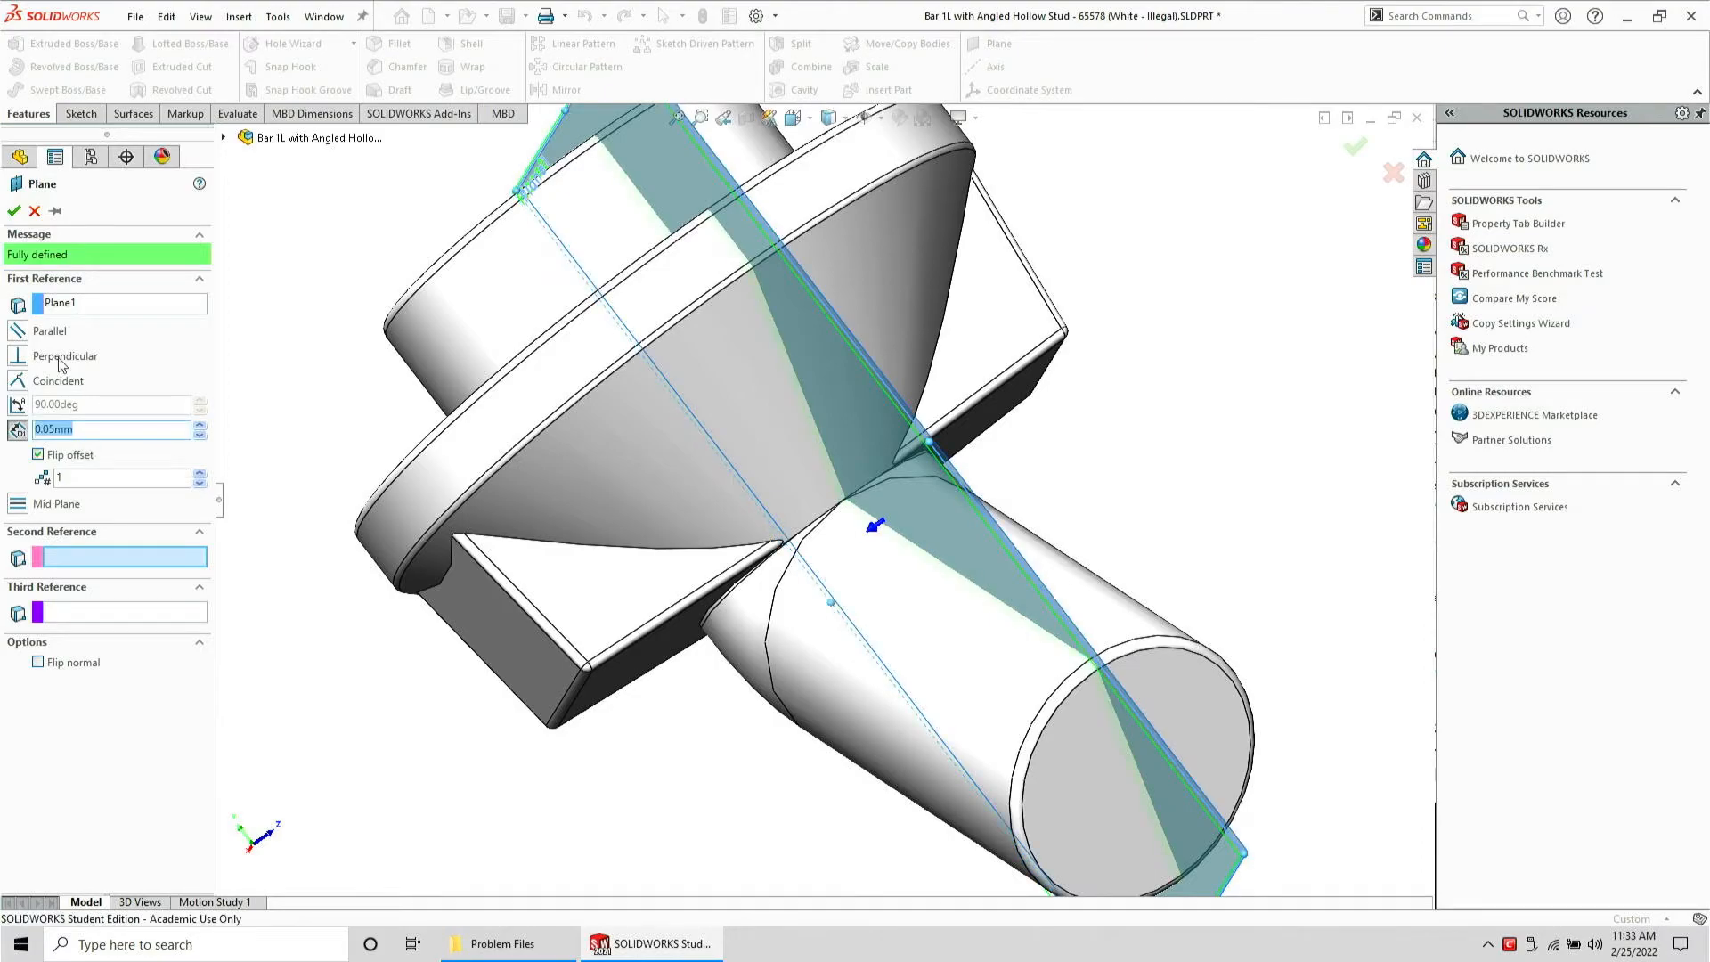
left_click(16, 212)
Try to copy the transition face as an Offset Surface with 0 mm distance, then cancel
left_click(736, 657)
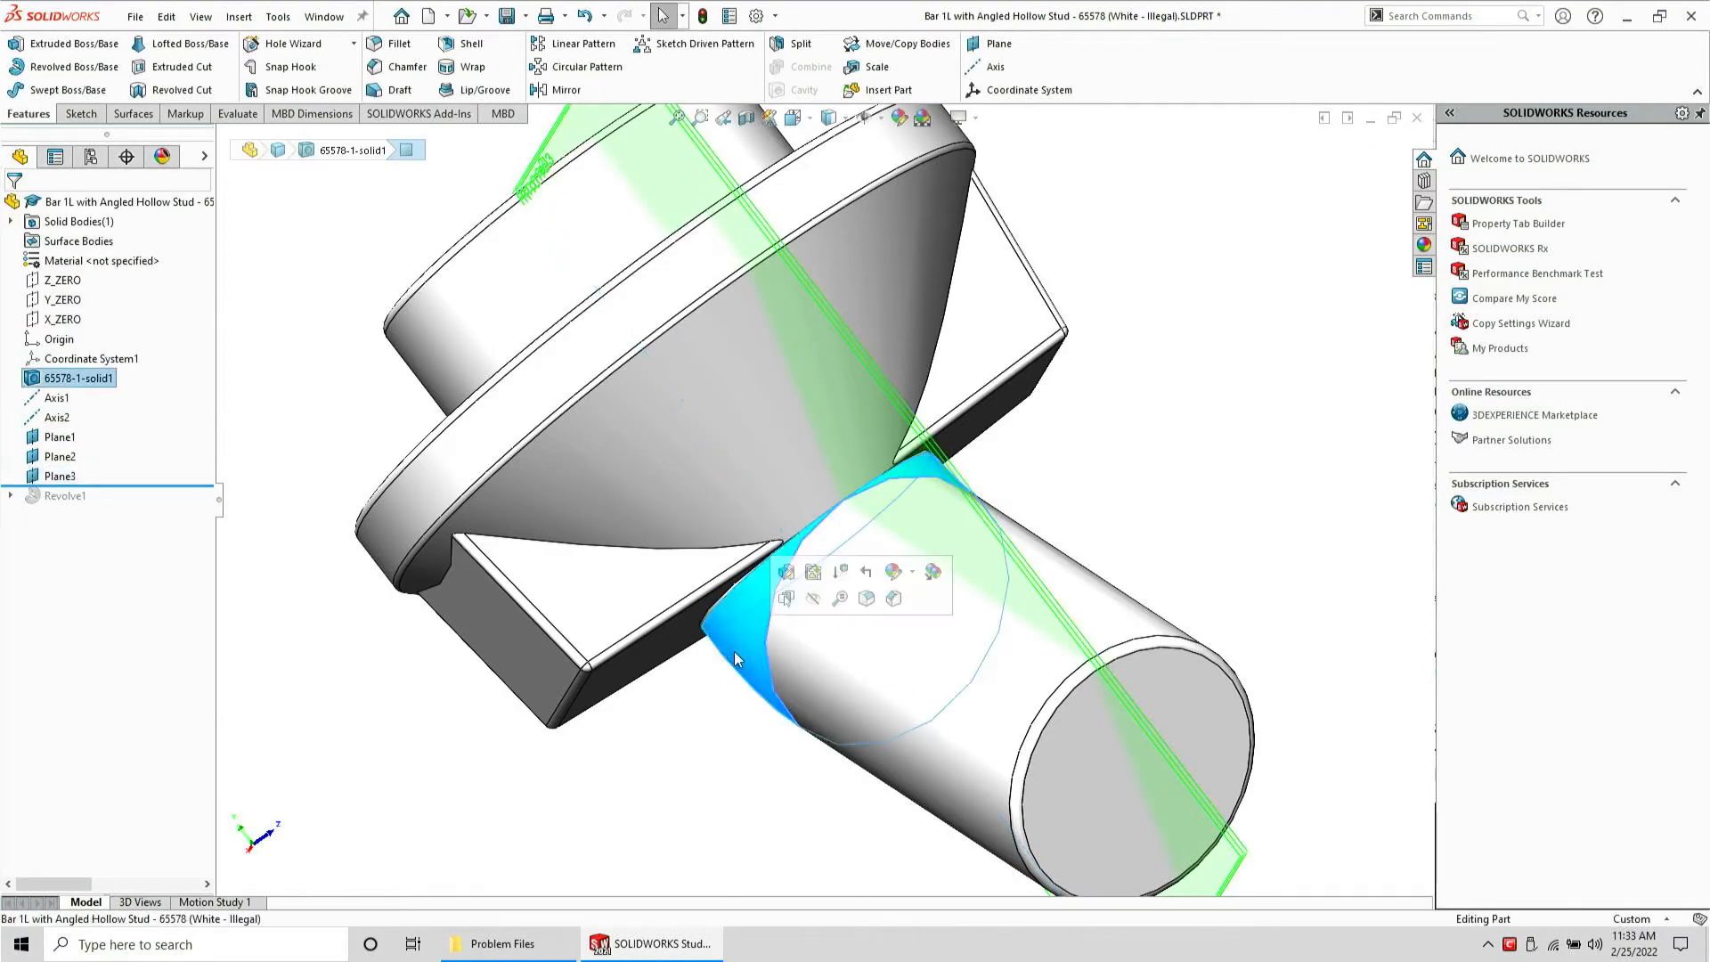
left_click(123, 114)
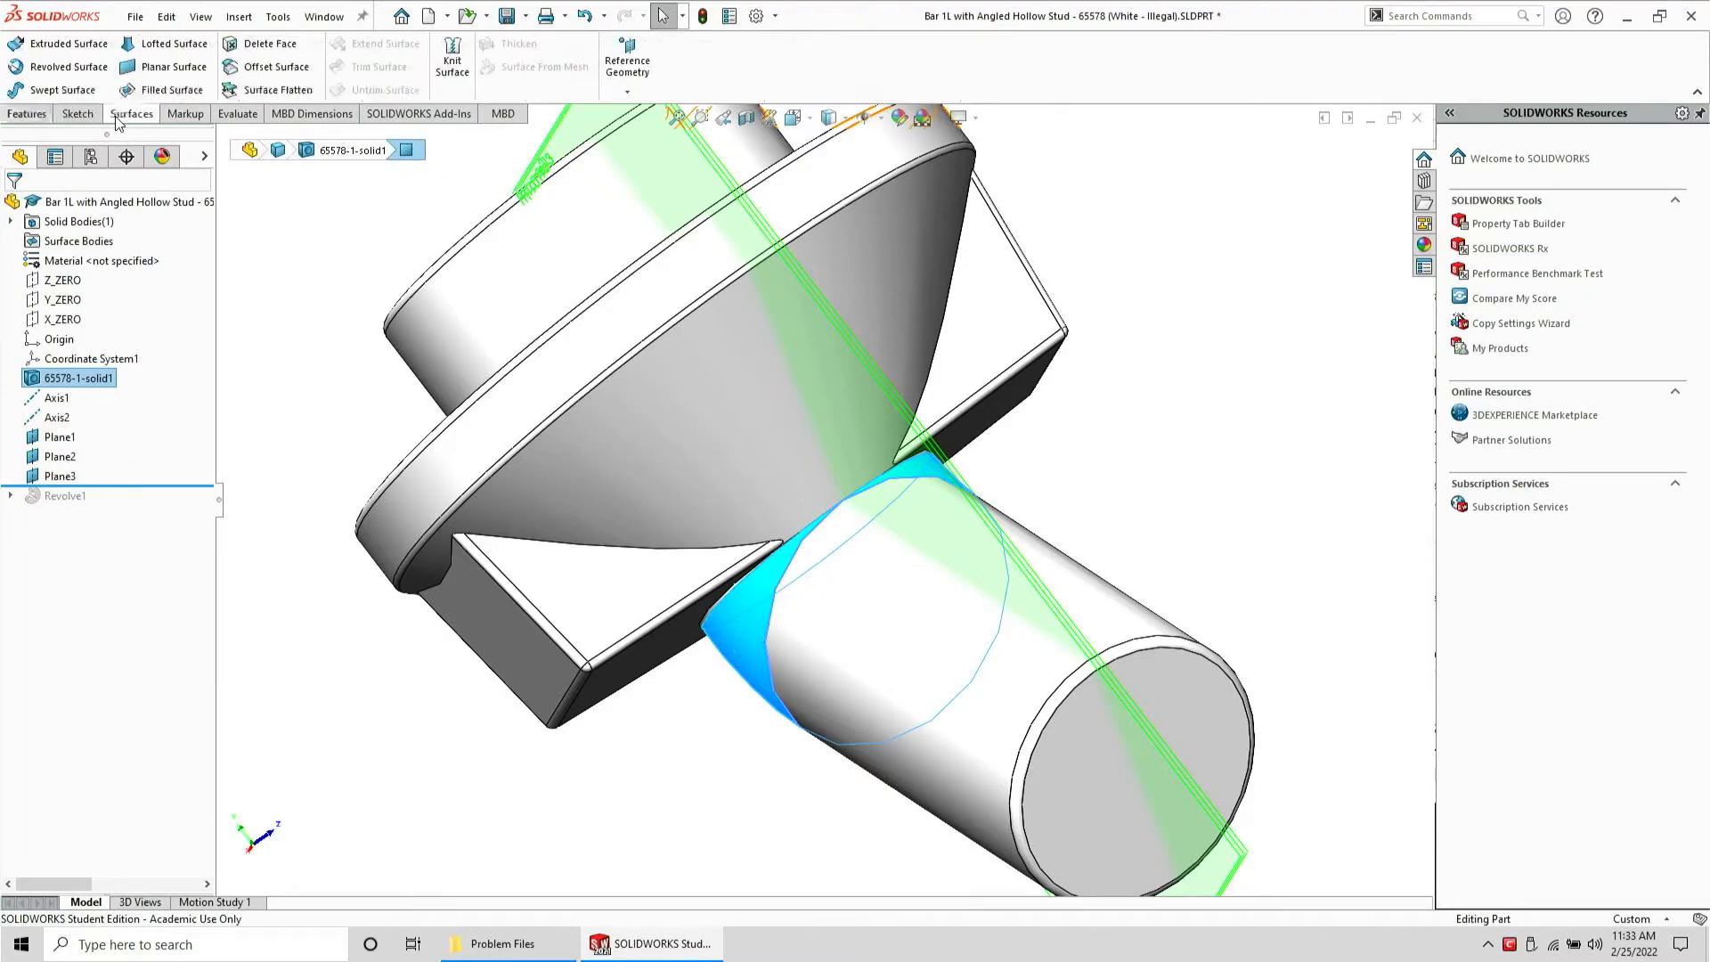
left_click(272, 67)
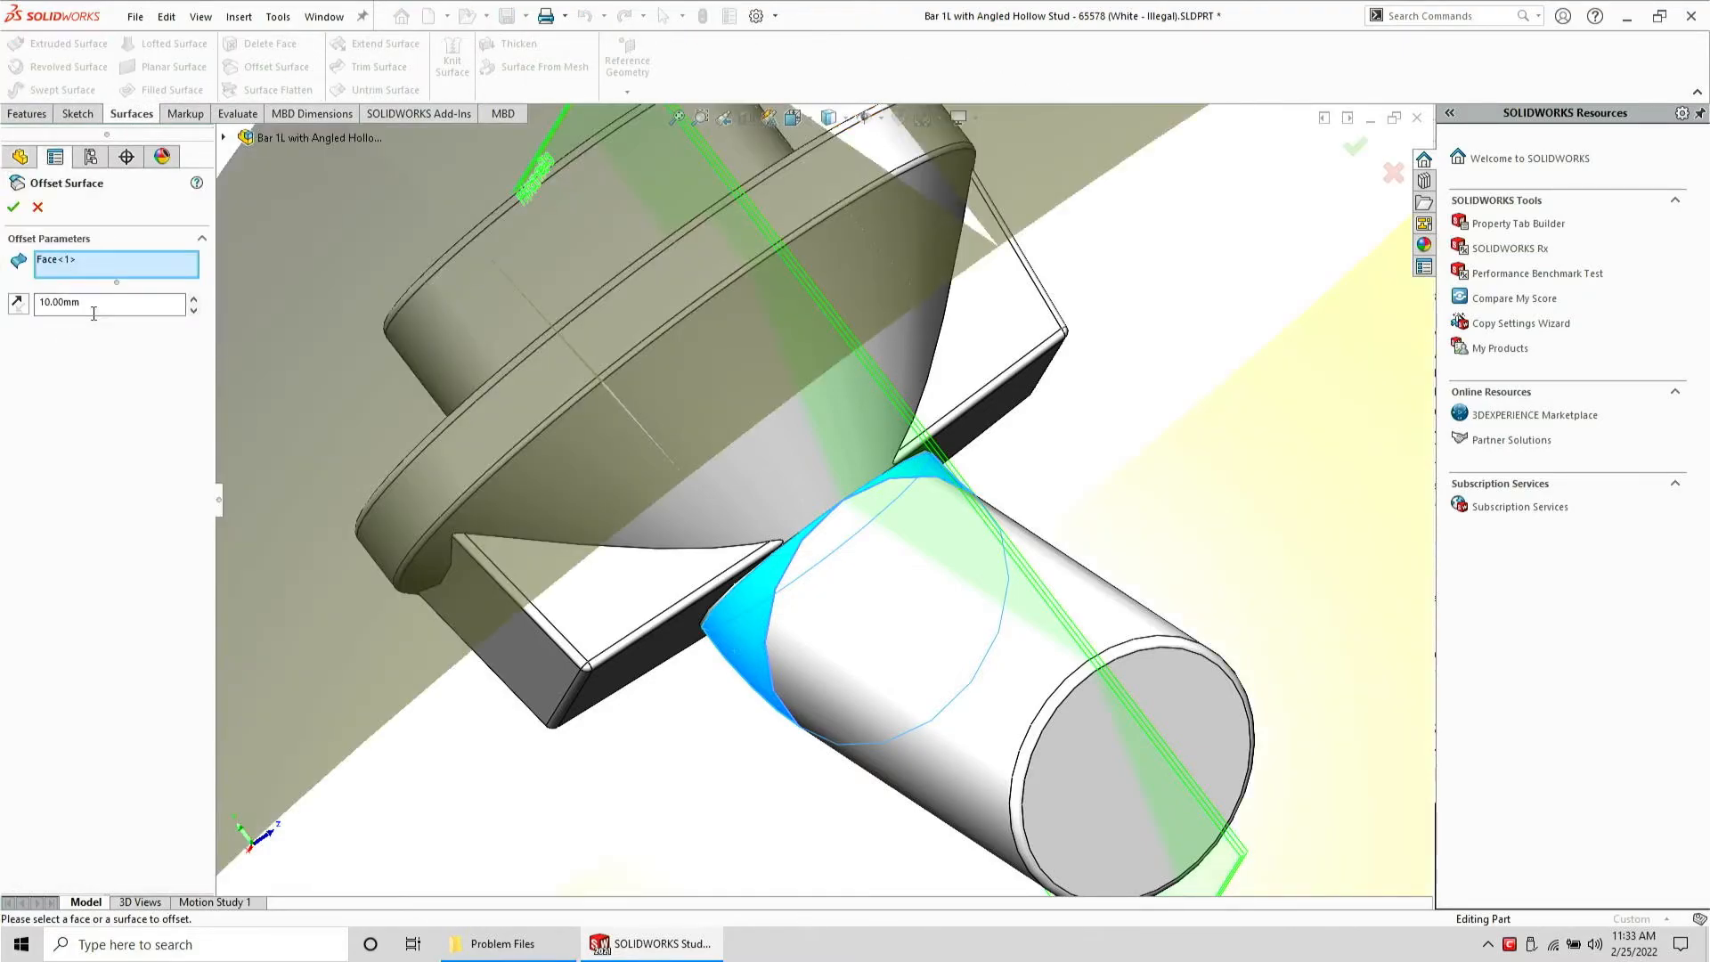
double_click(71, 312)
type("0")
key("Return")
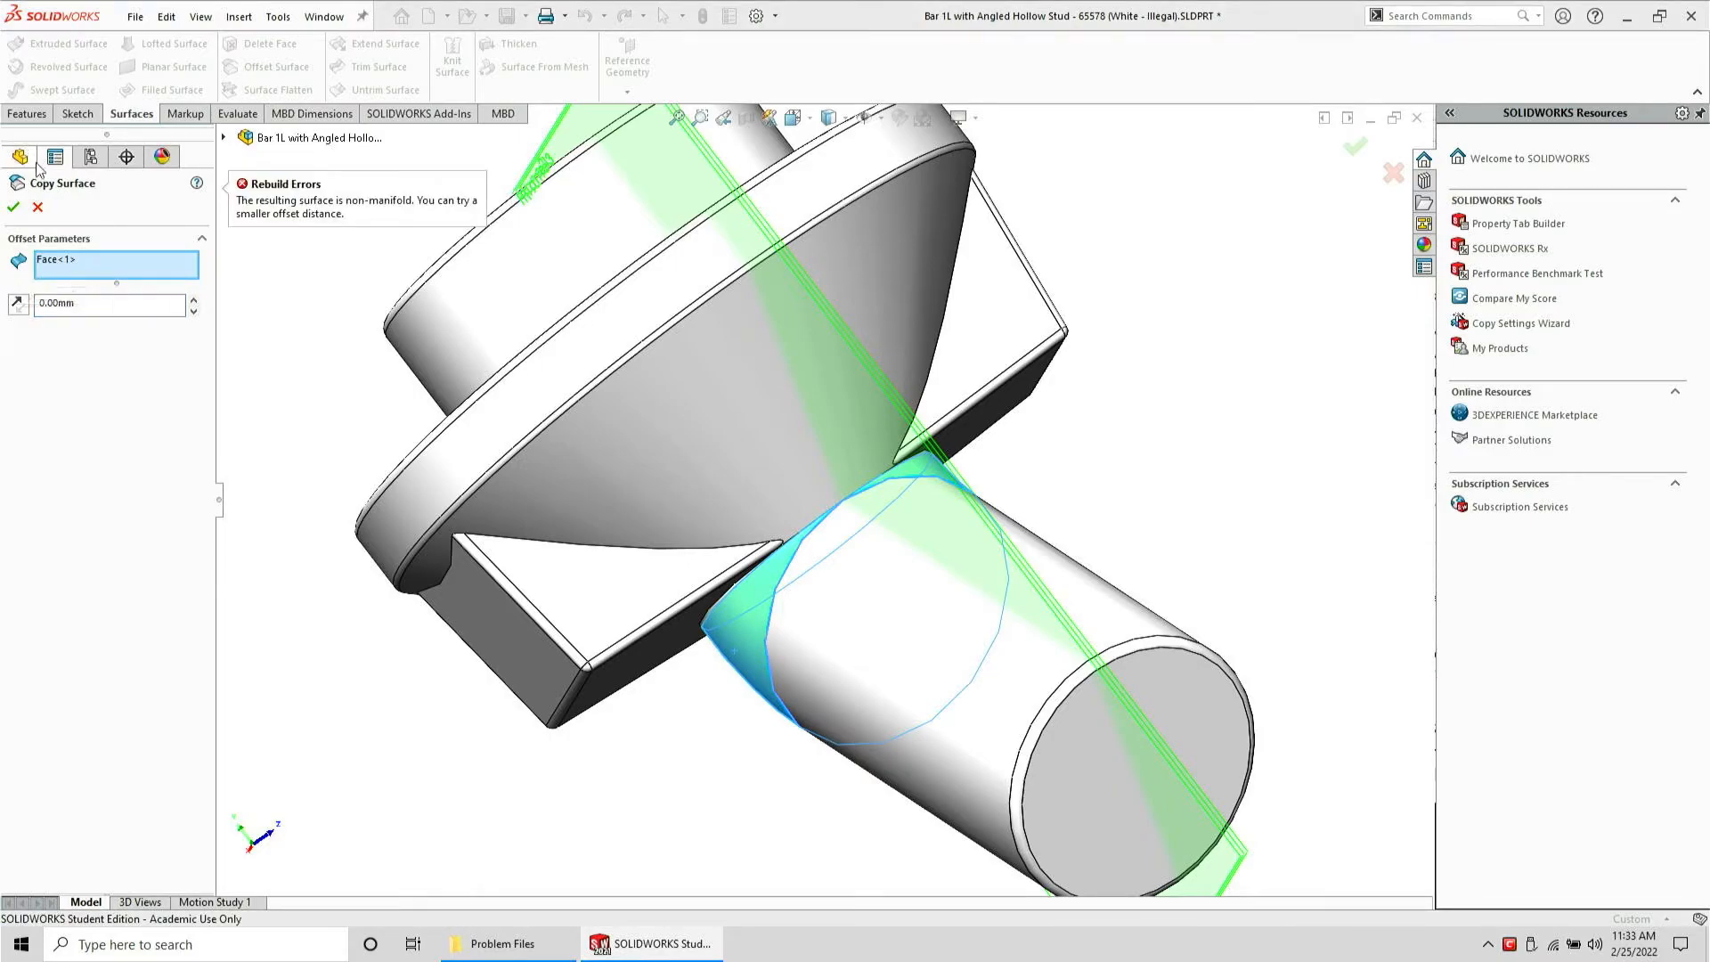
left_click(39, 208)
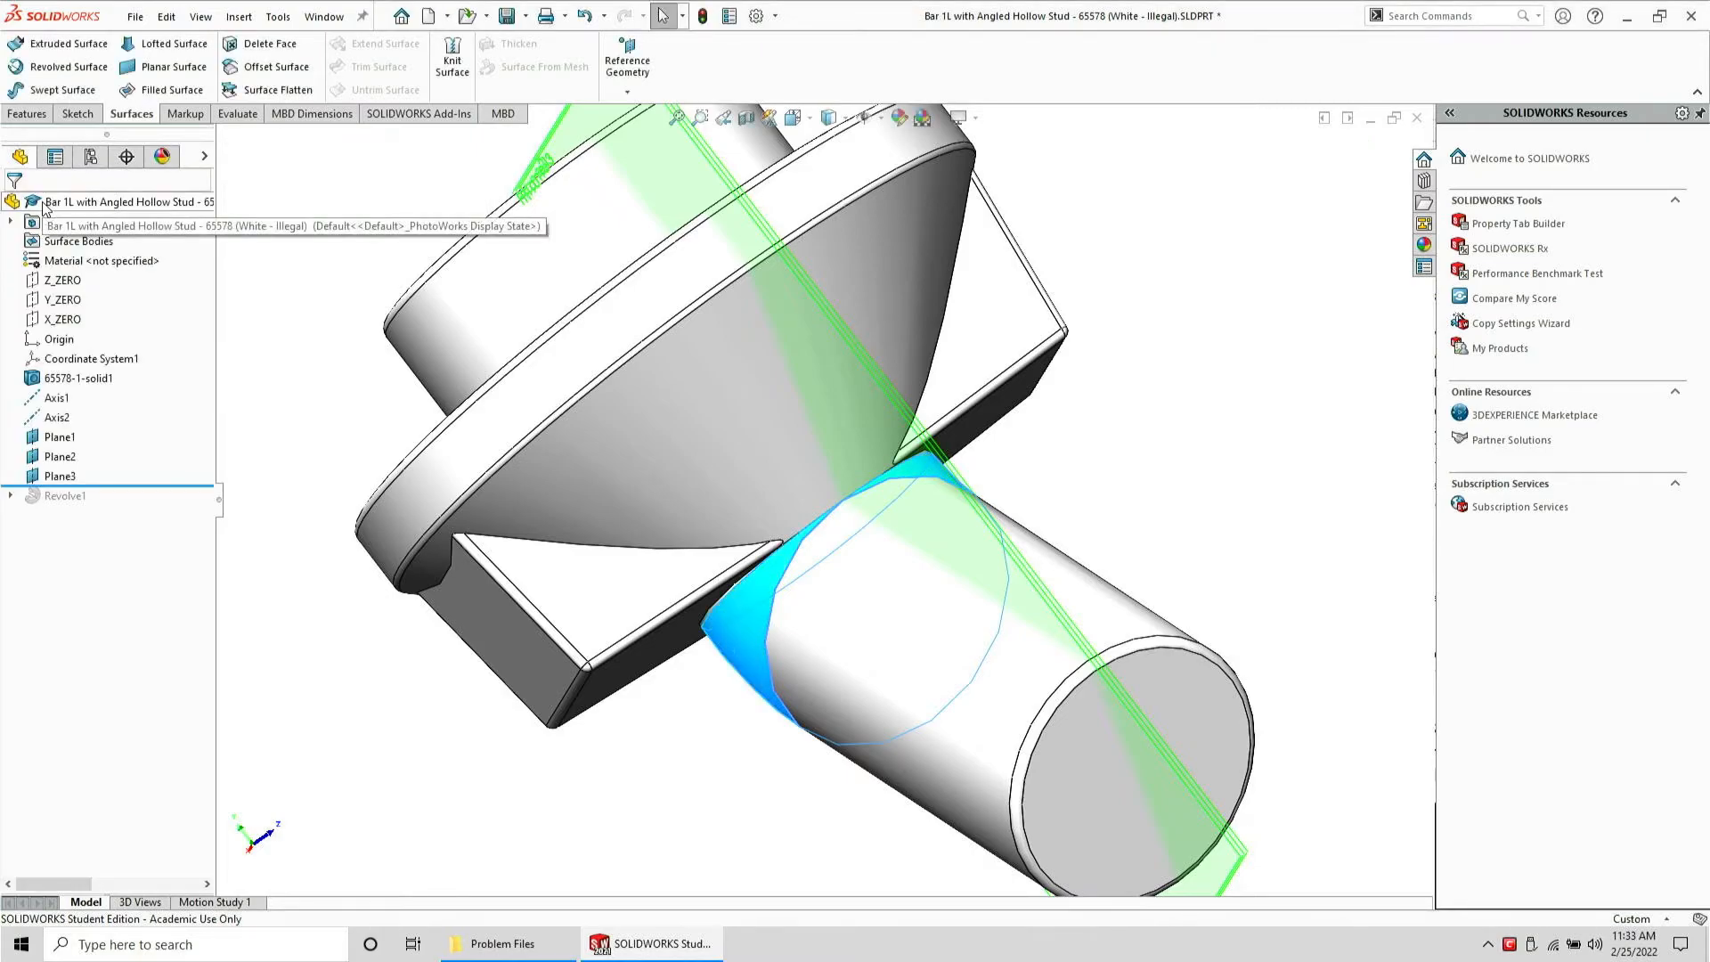
Hide Plane1 and both axes in the feature tree
left_click(59, 439)
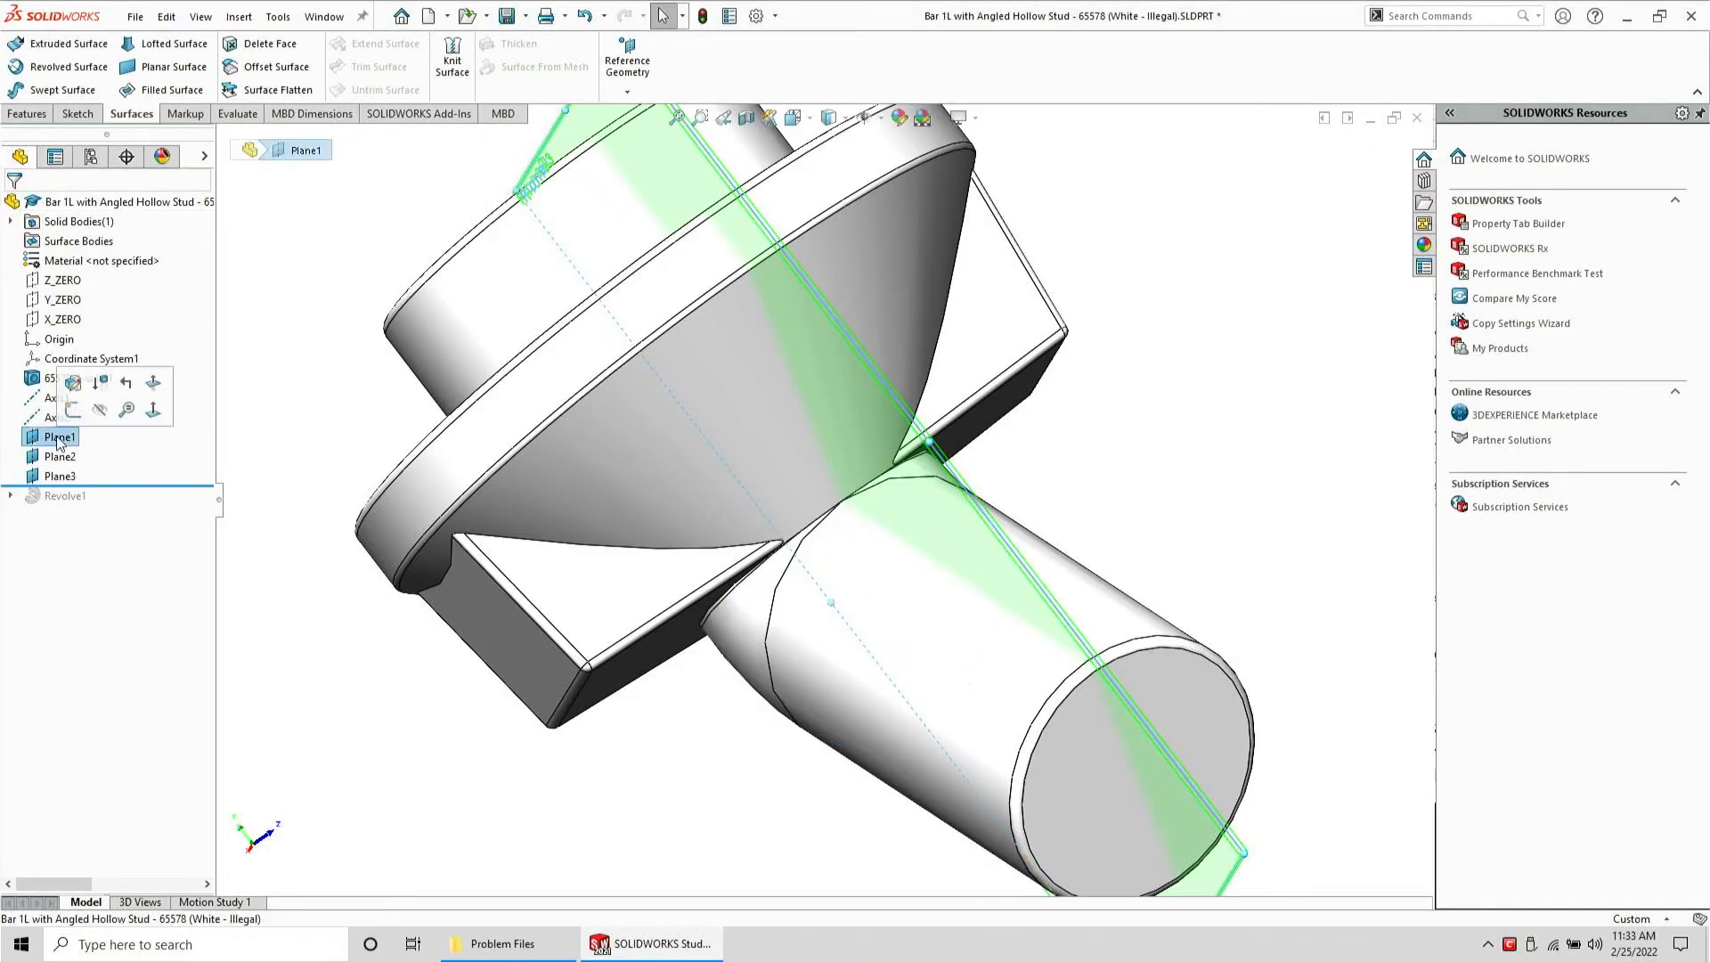
left_click(97, 411)
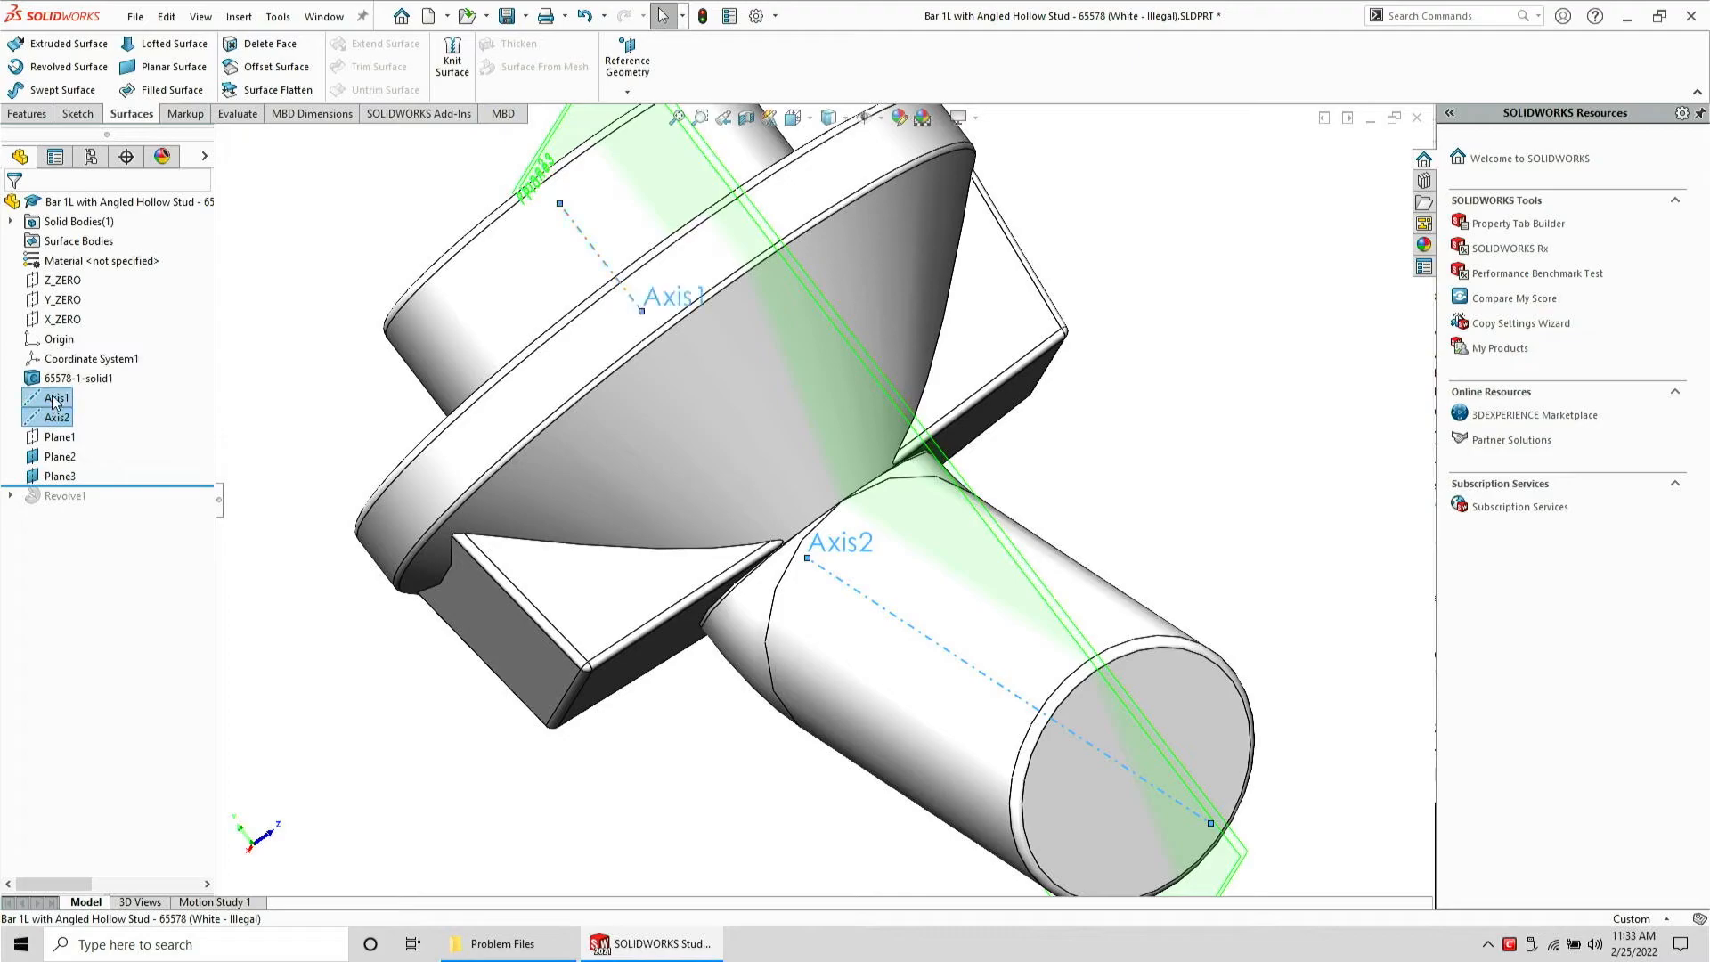
left_click(57, 419)
left_click(75, 383)
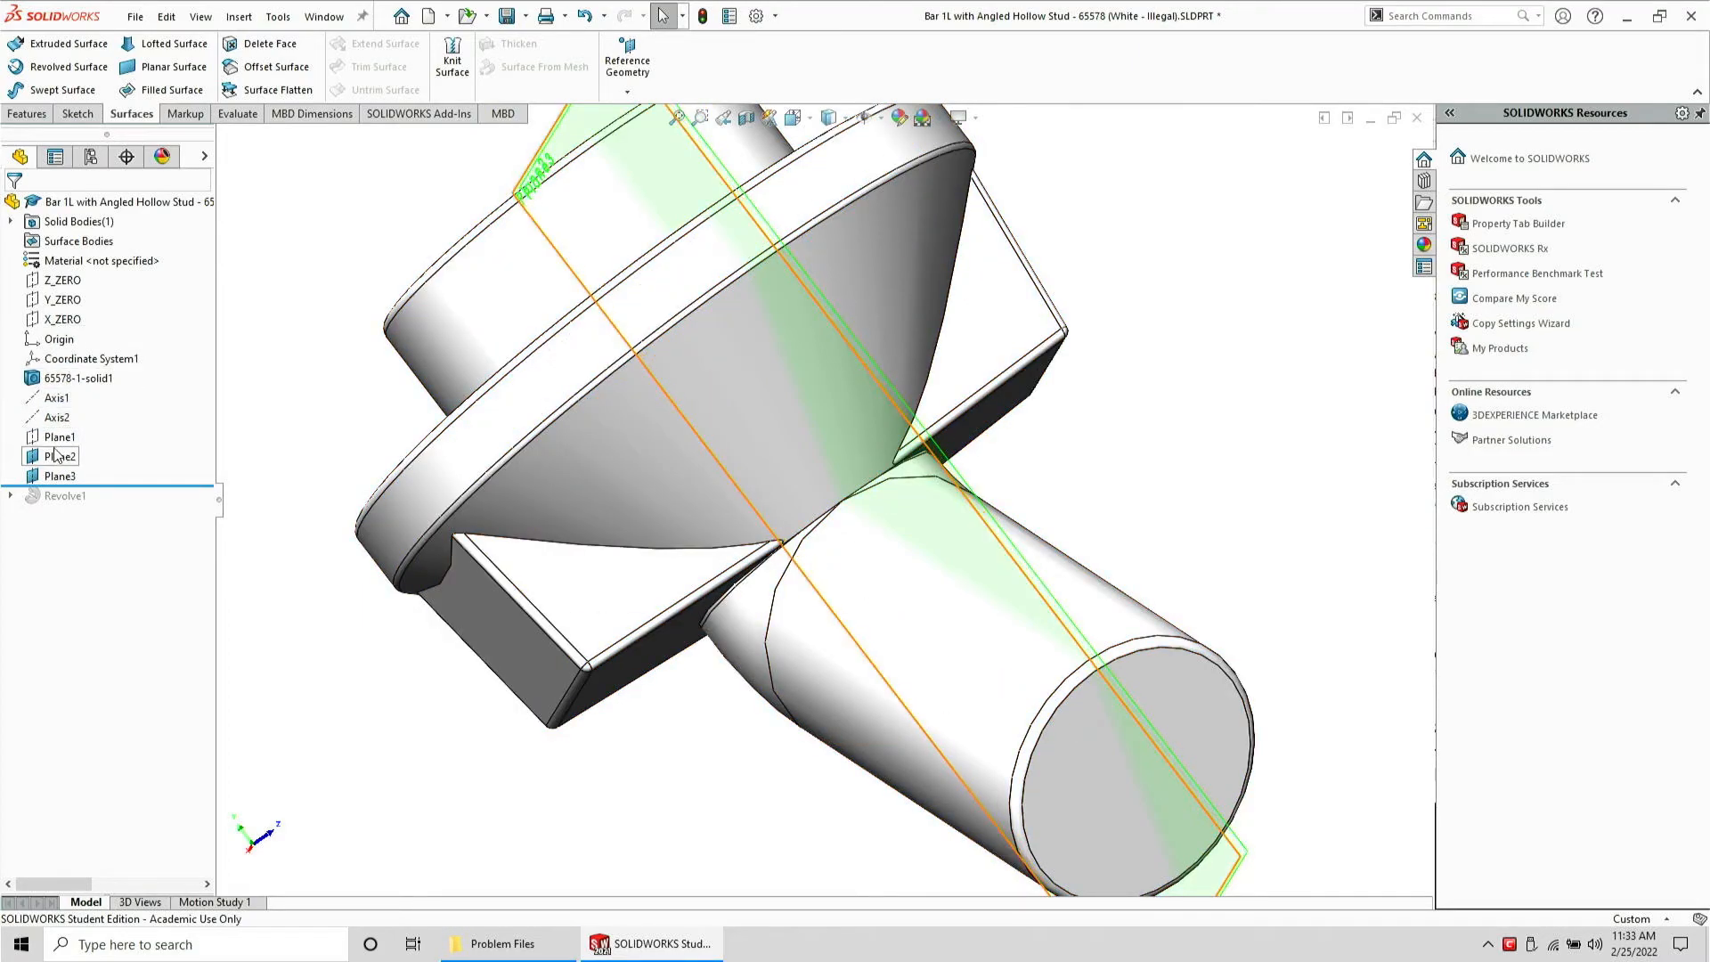
Split the solid body with Plane2 and Plane3 as trim tools, keeping all resulting bodies
left_click(57, 455)
left_click(60, 479, "ctrl")
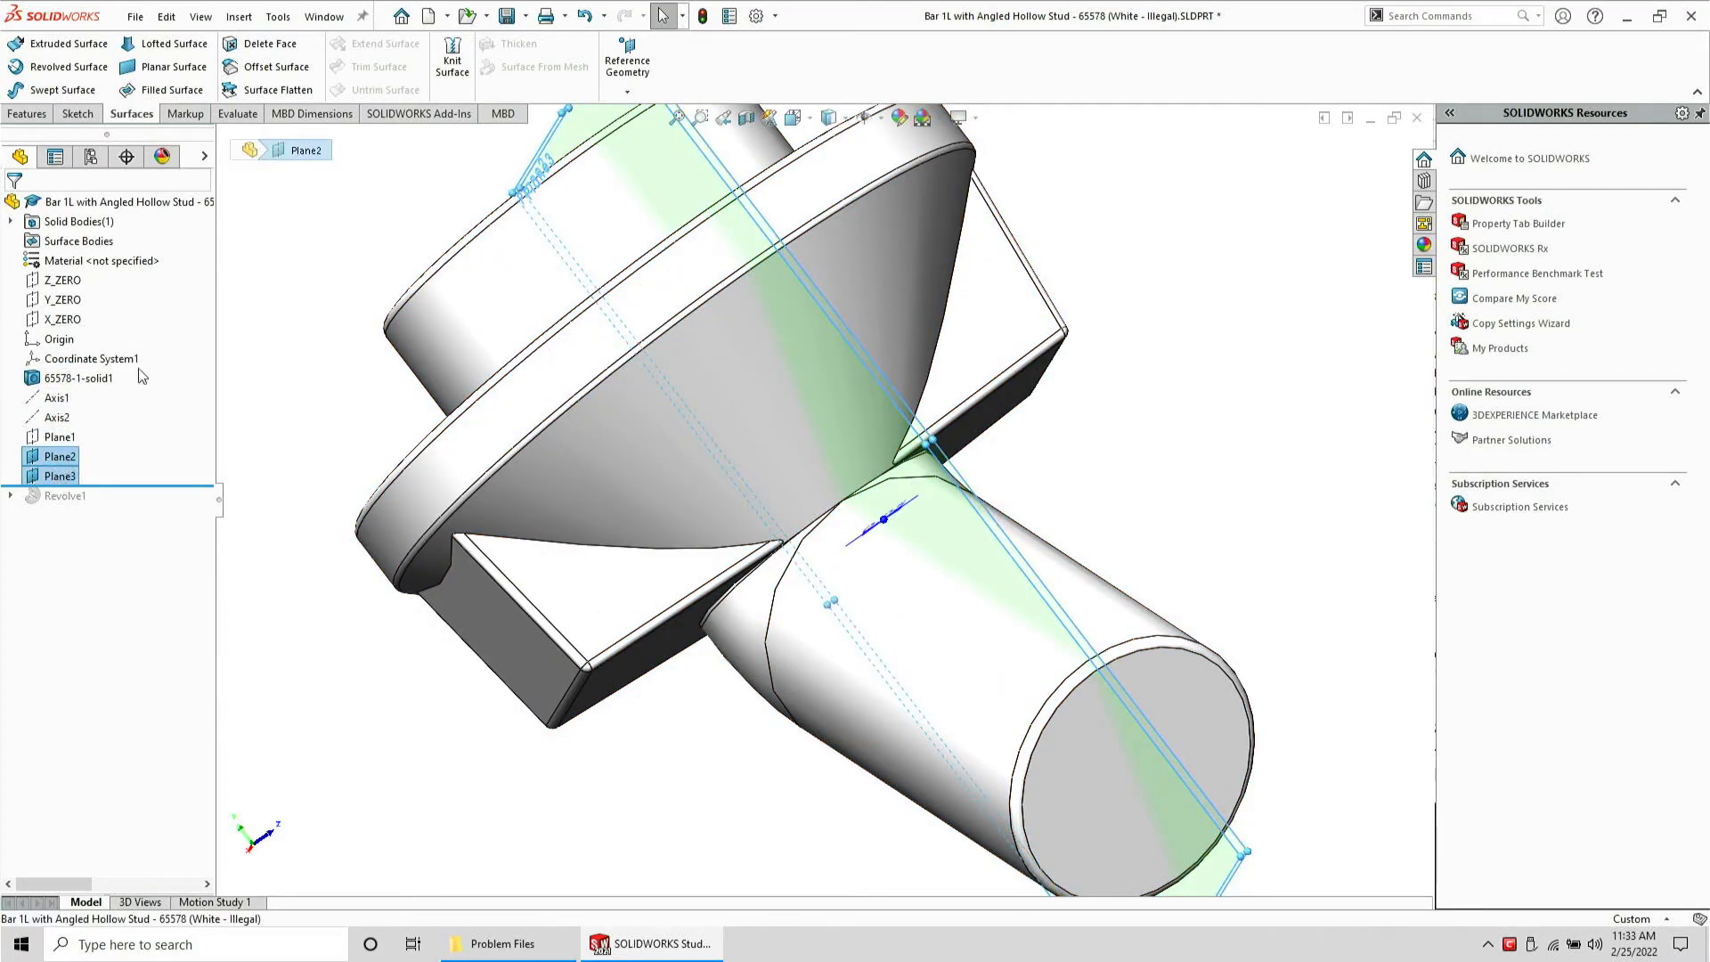
left_click(30, 114)
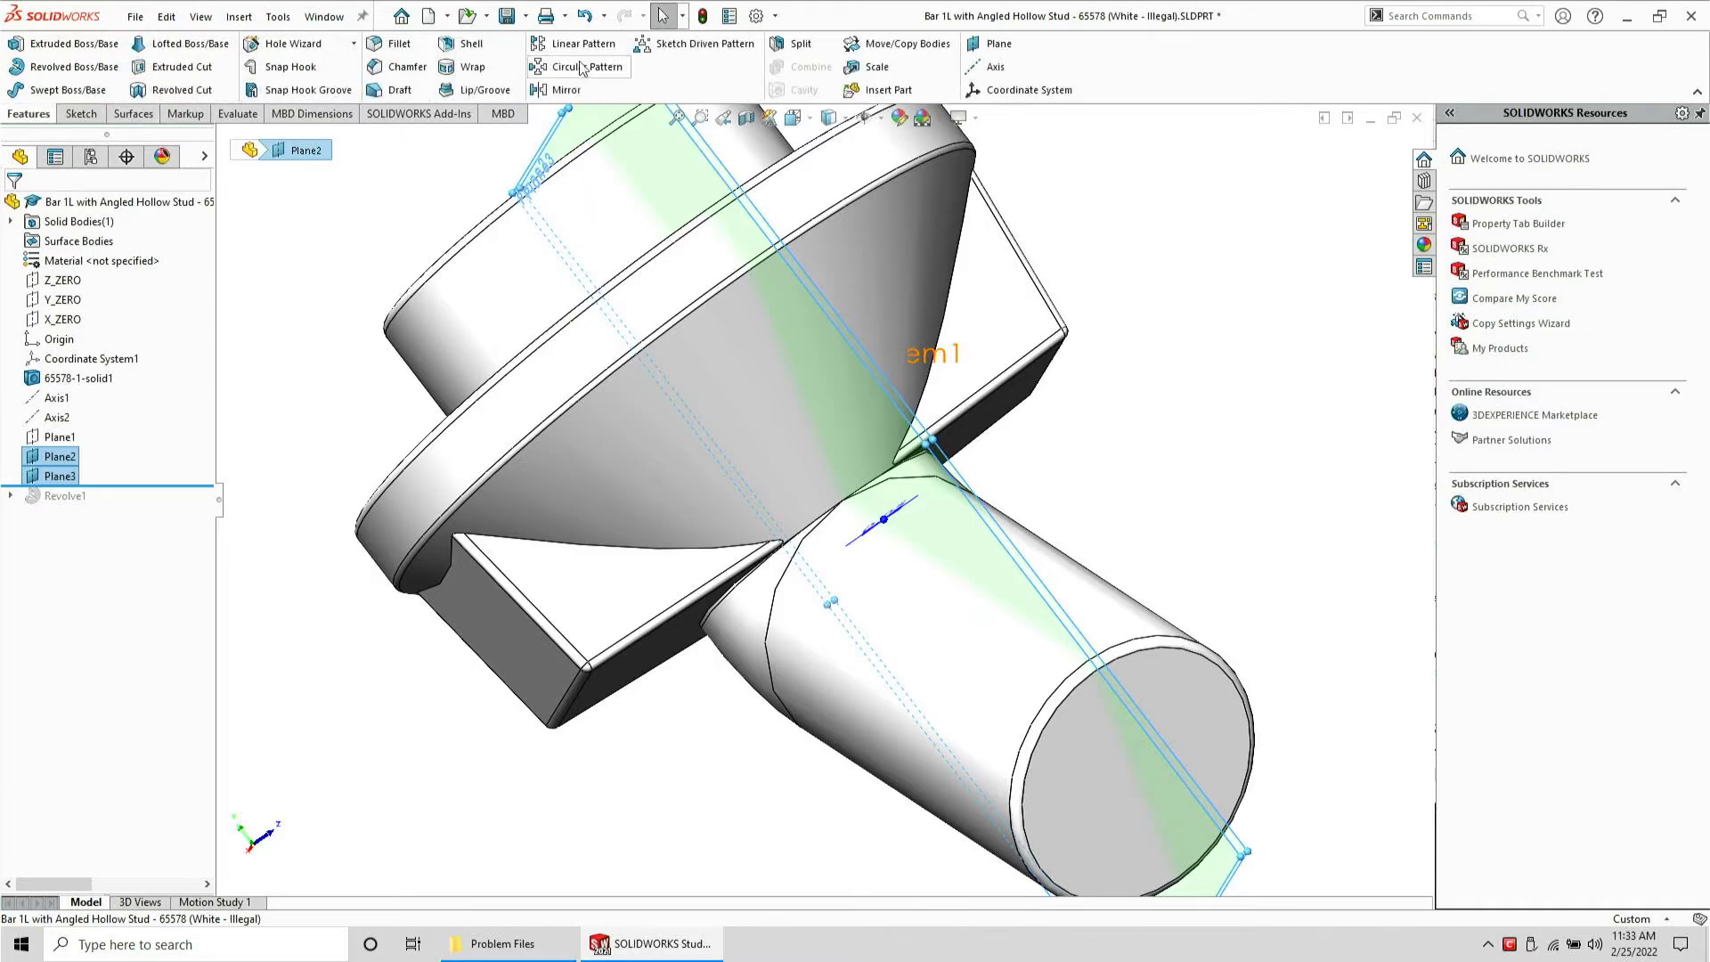
left_click(801, 44)
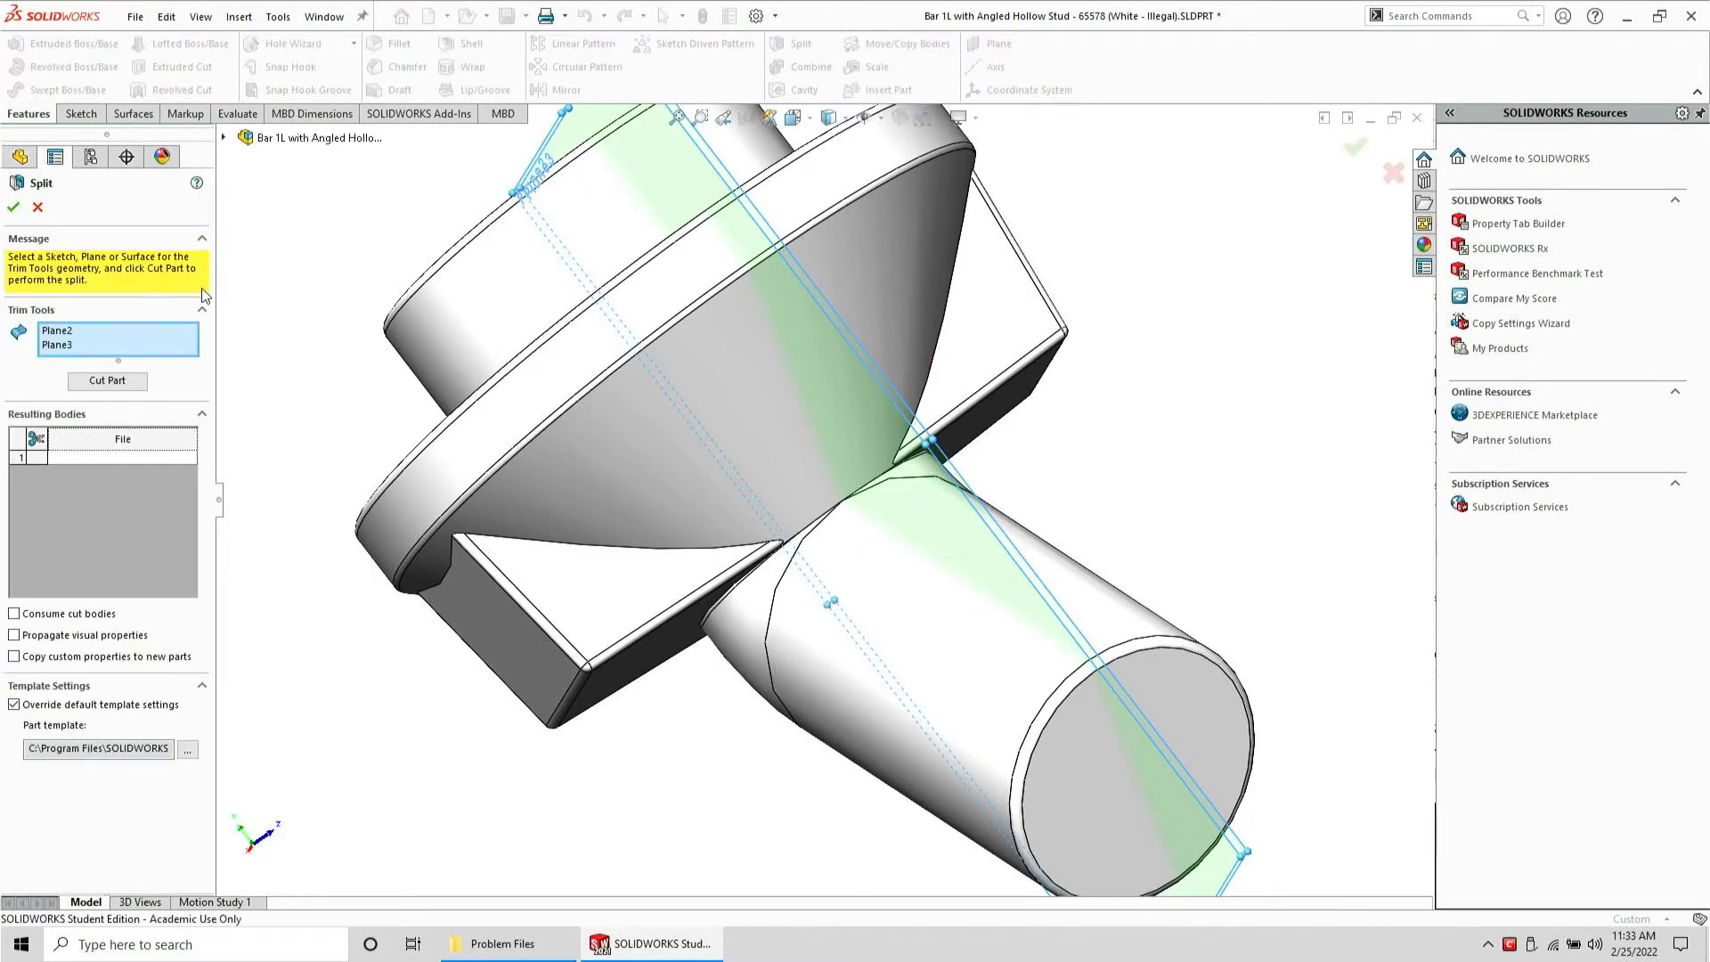
left_click(119, 379)
left_click(35, 437)
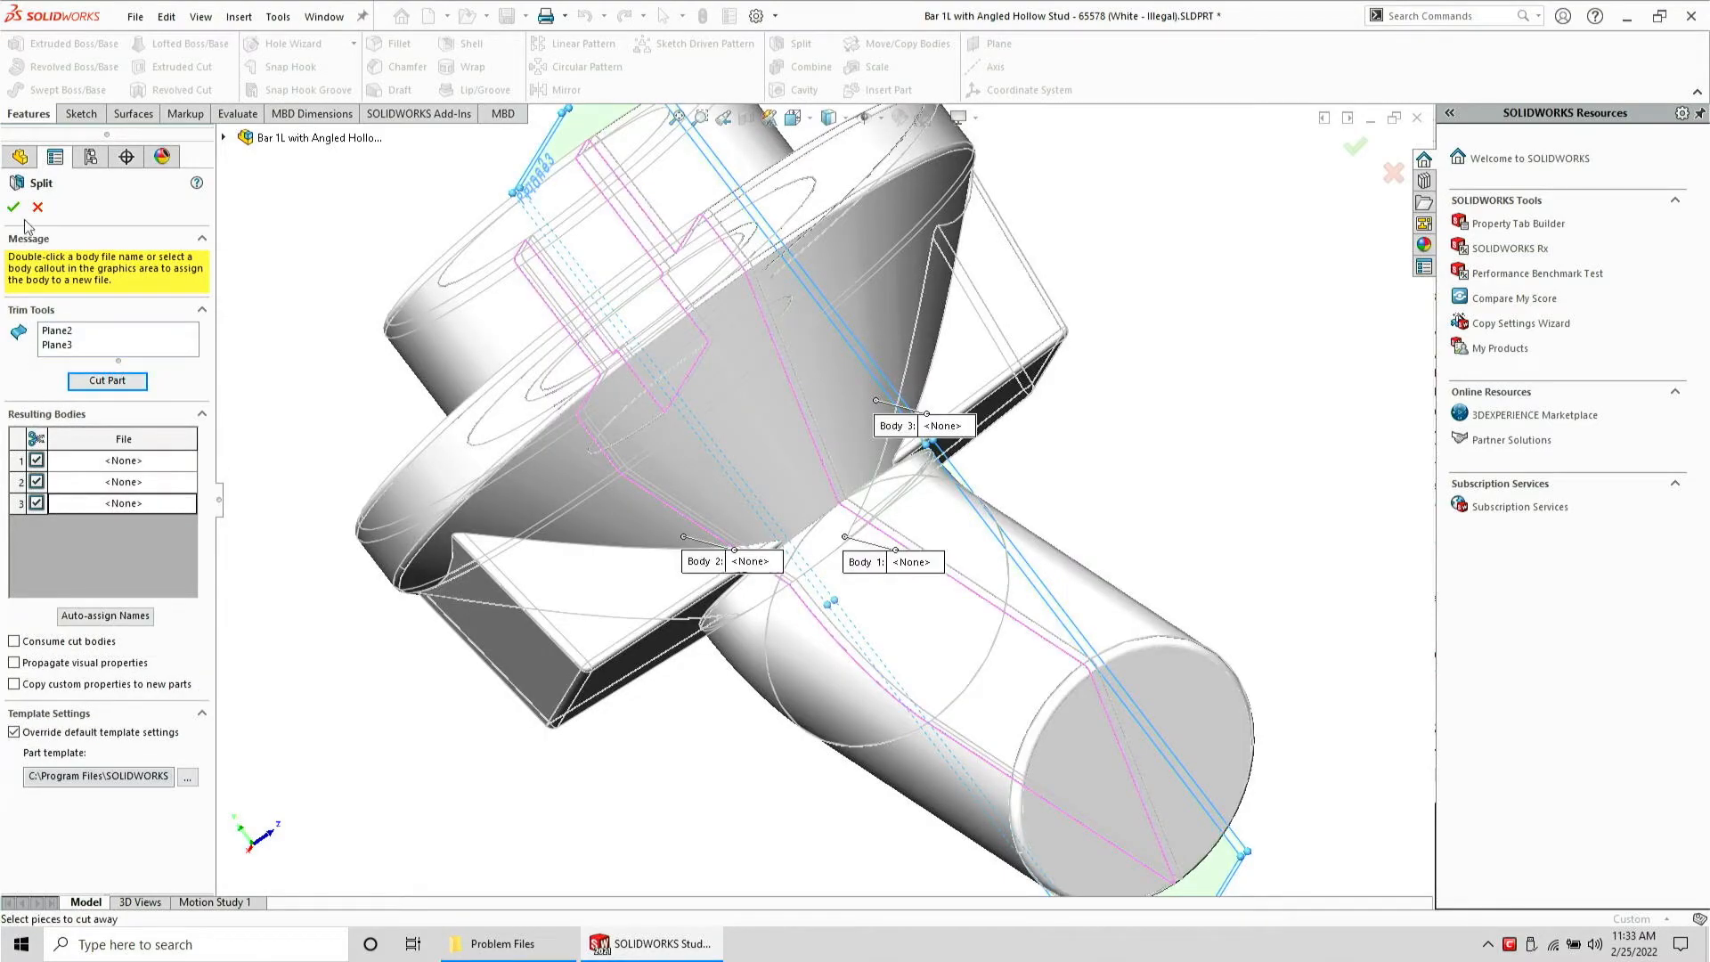
left_click(13, 207)
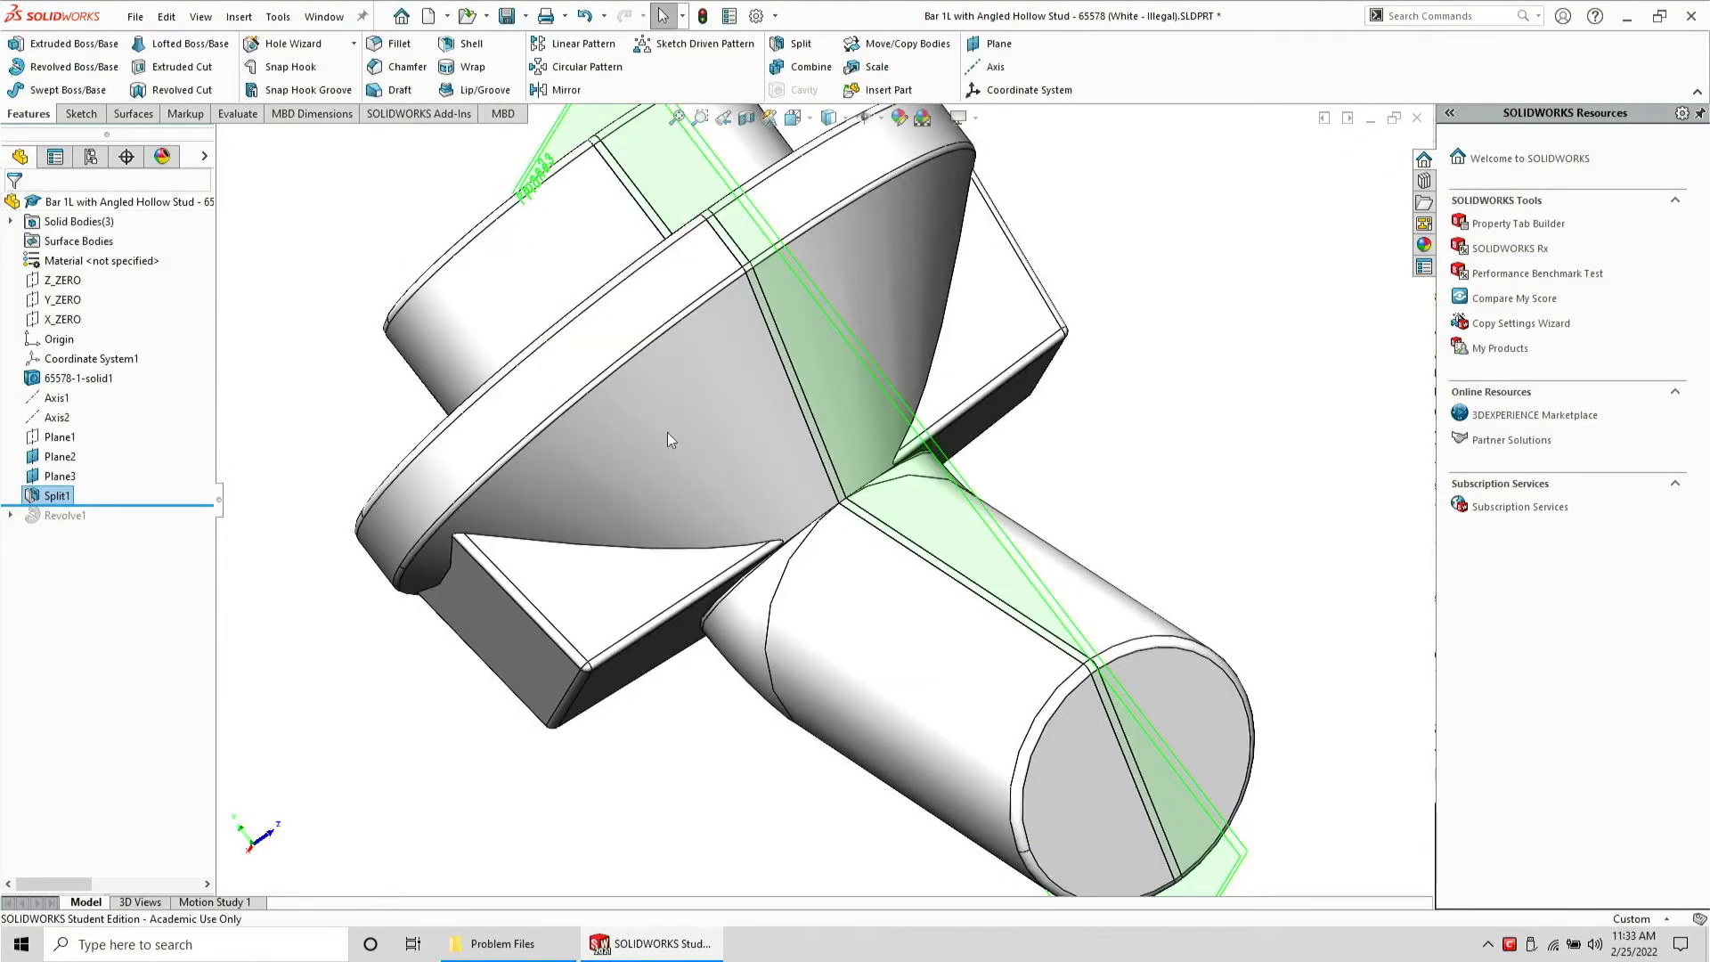
Inspect the split region up close, then delete the Split1 feature
scroll(872, 526, "down", 10)
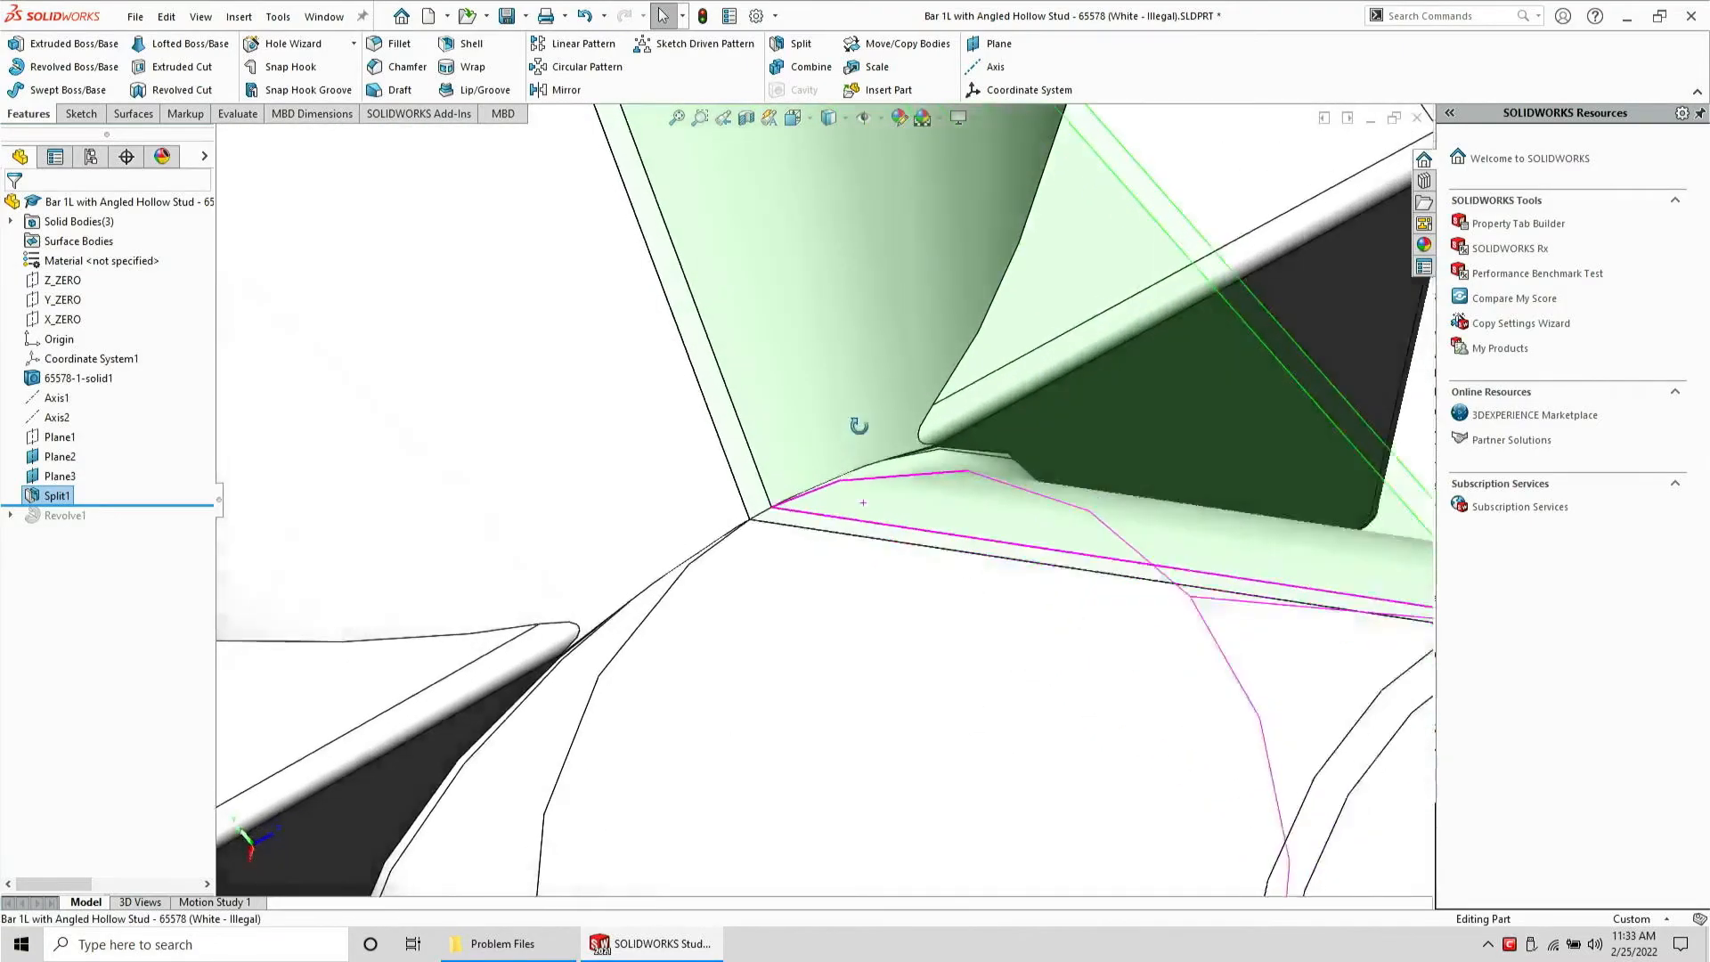
middle_click_drag(913, 410, 853, 473)
scroll(830, 481, "up", 5)
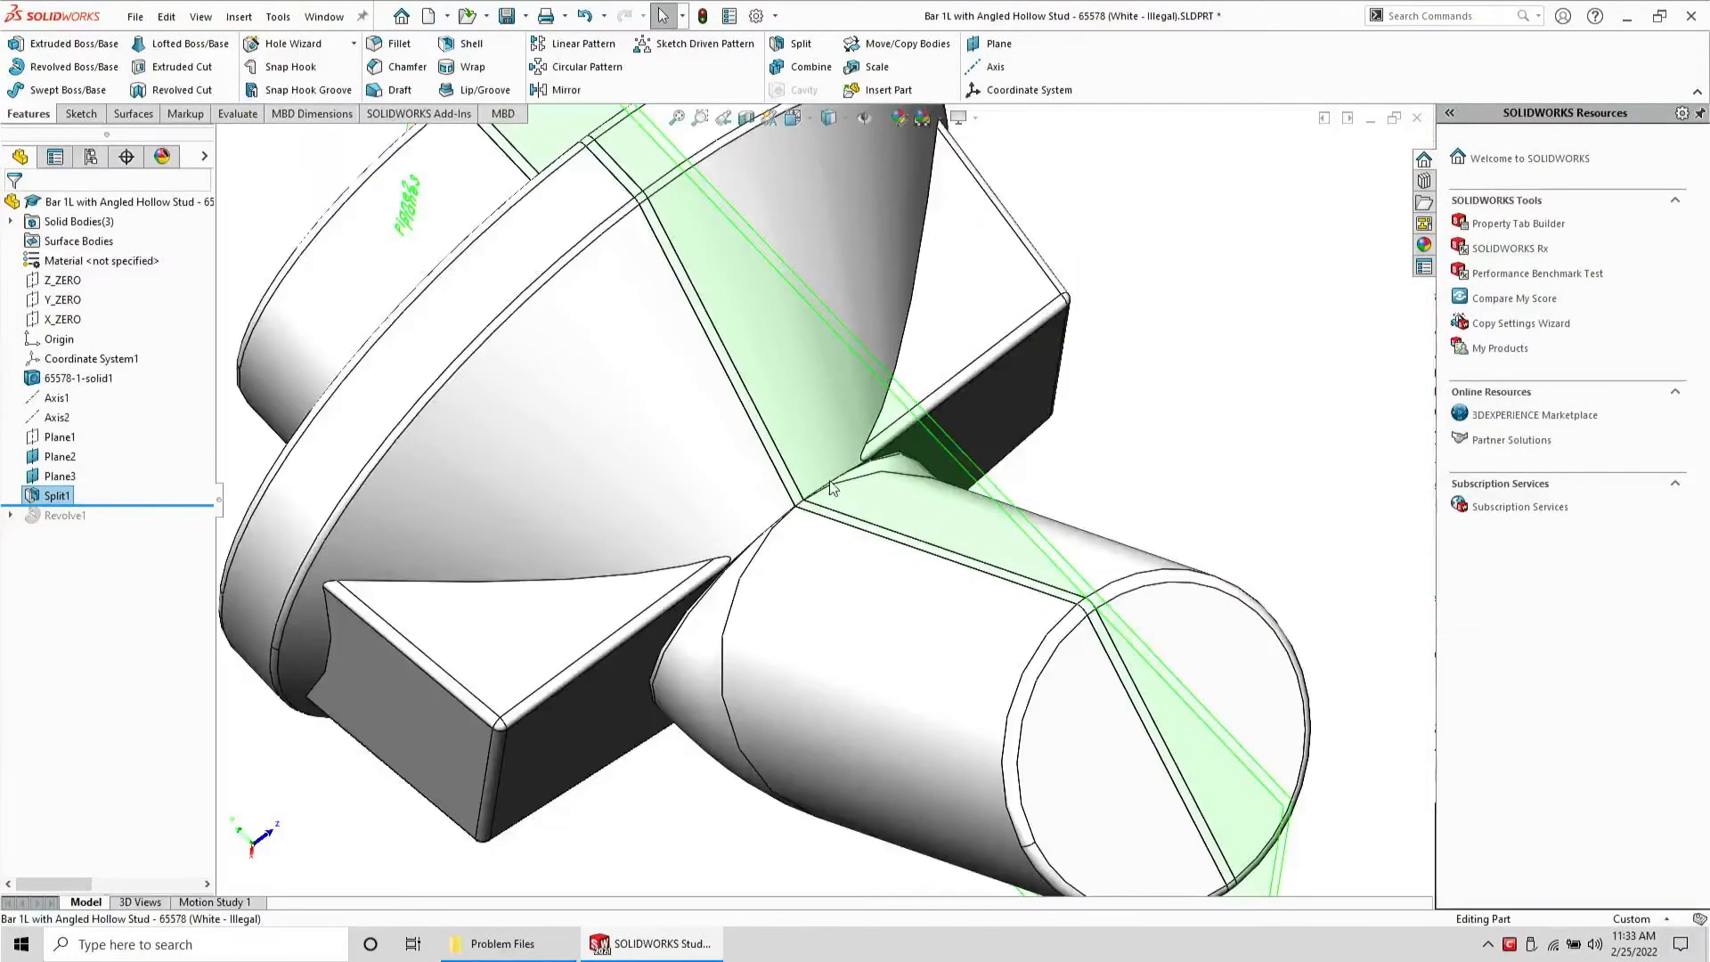
left_click(47, 497)
key("Delete")
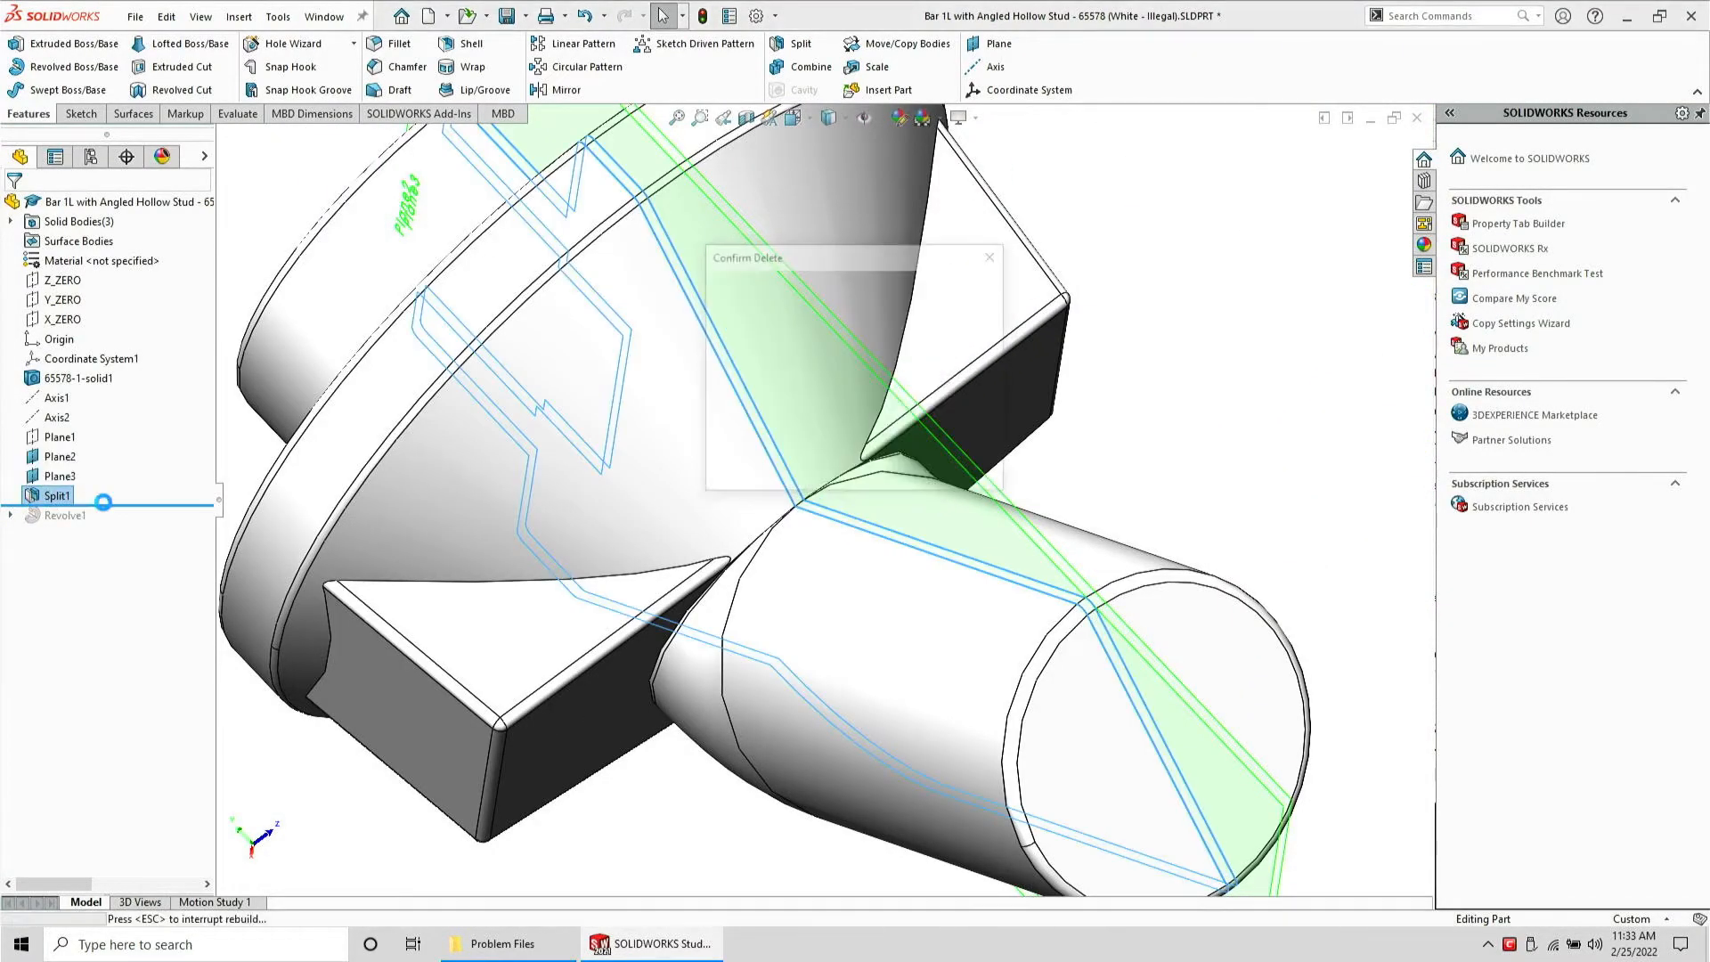
key("Return")
Roll forward and delete the Revolve1 feature along with its sketch
left_click_drag(122, 484, 107, 509)
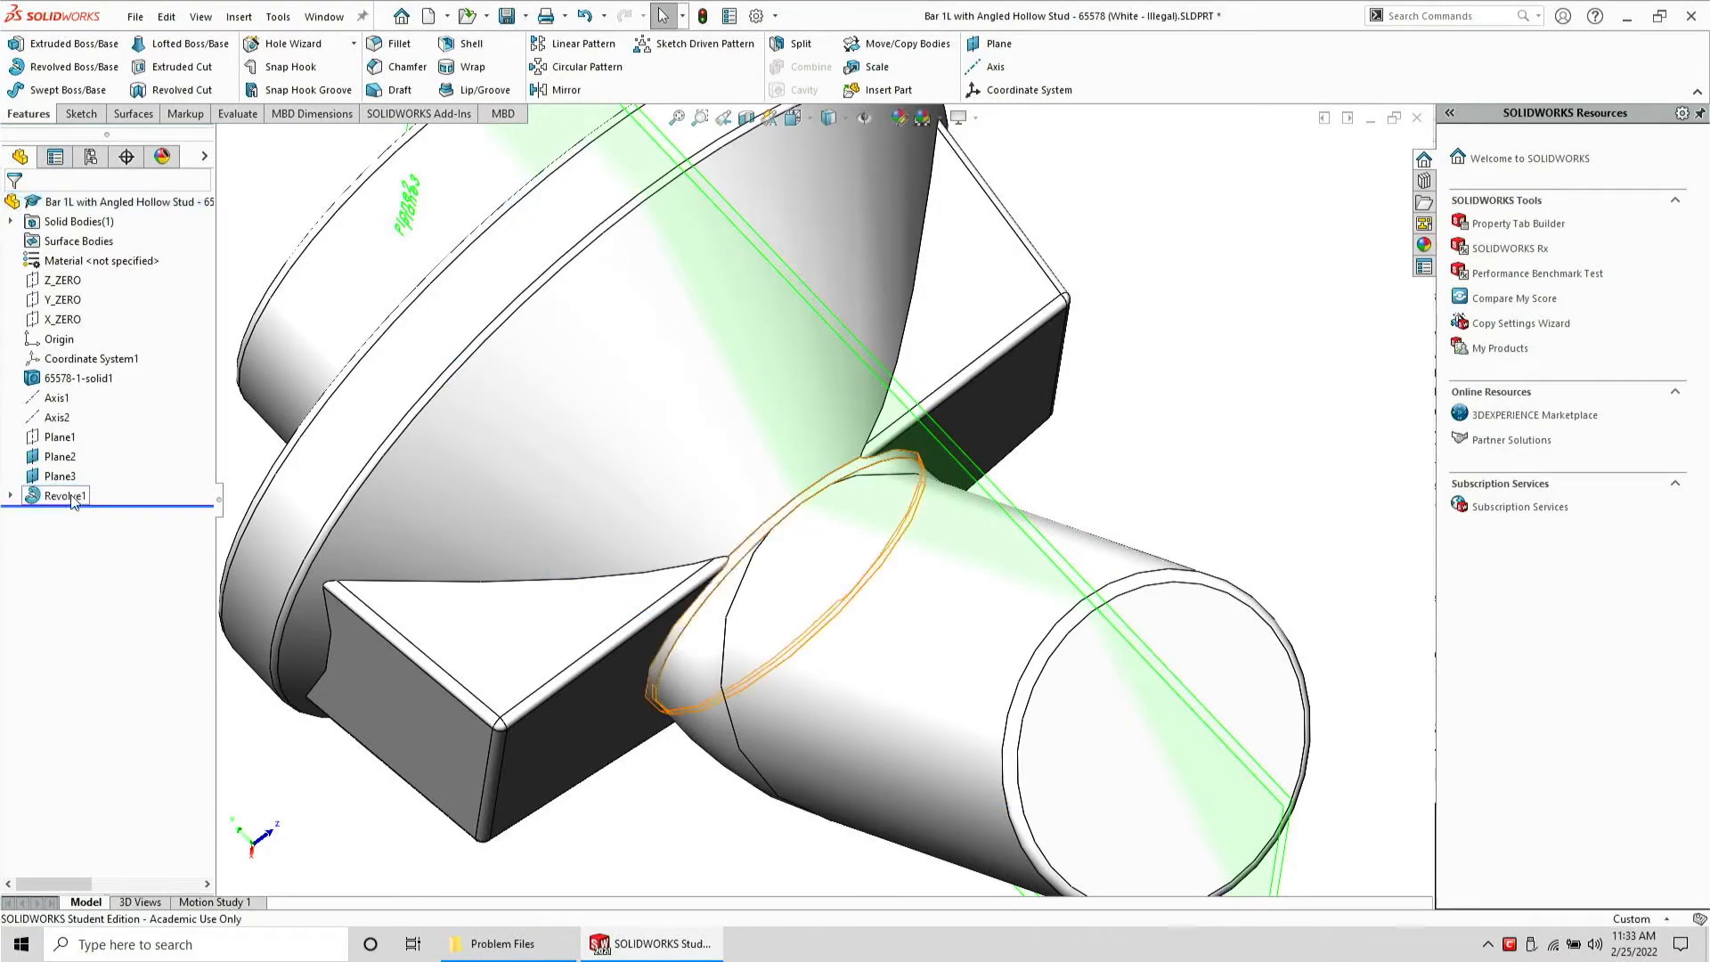
left_click(68, 496)
key("Delete")
key("Return")
left_click(66, 496)
key("Delete")
key("Return")
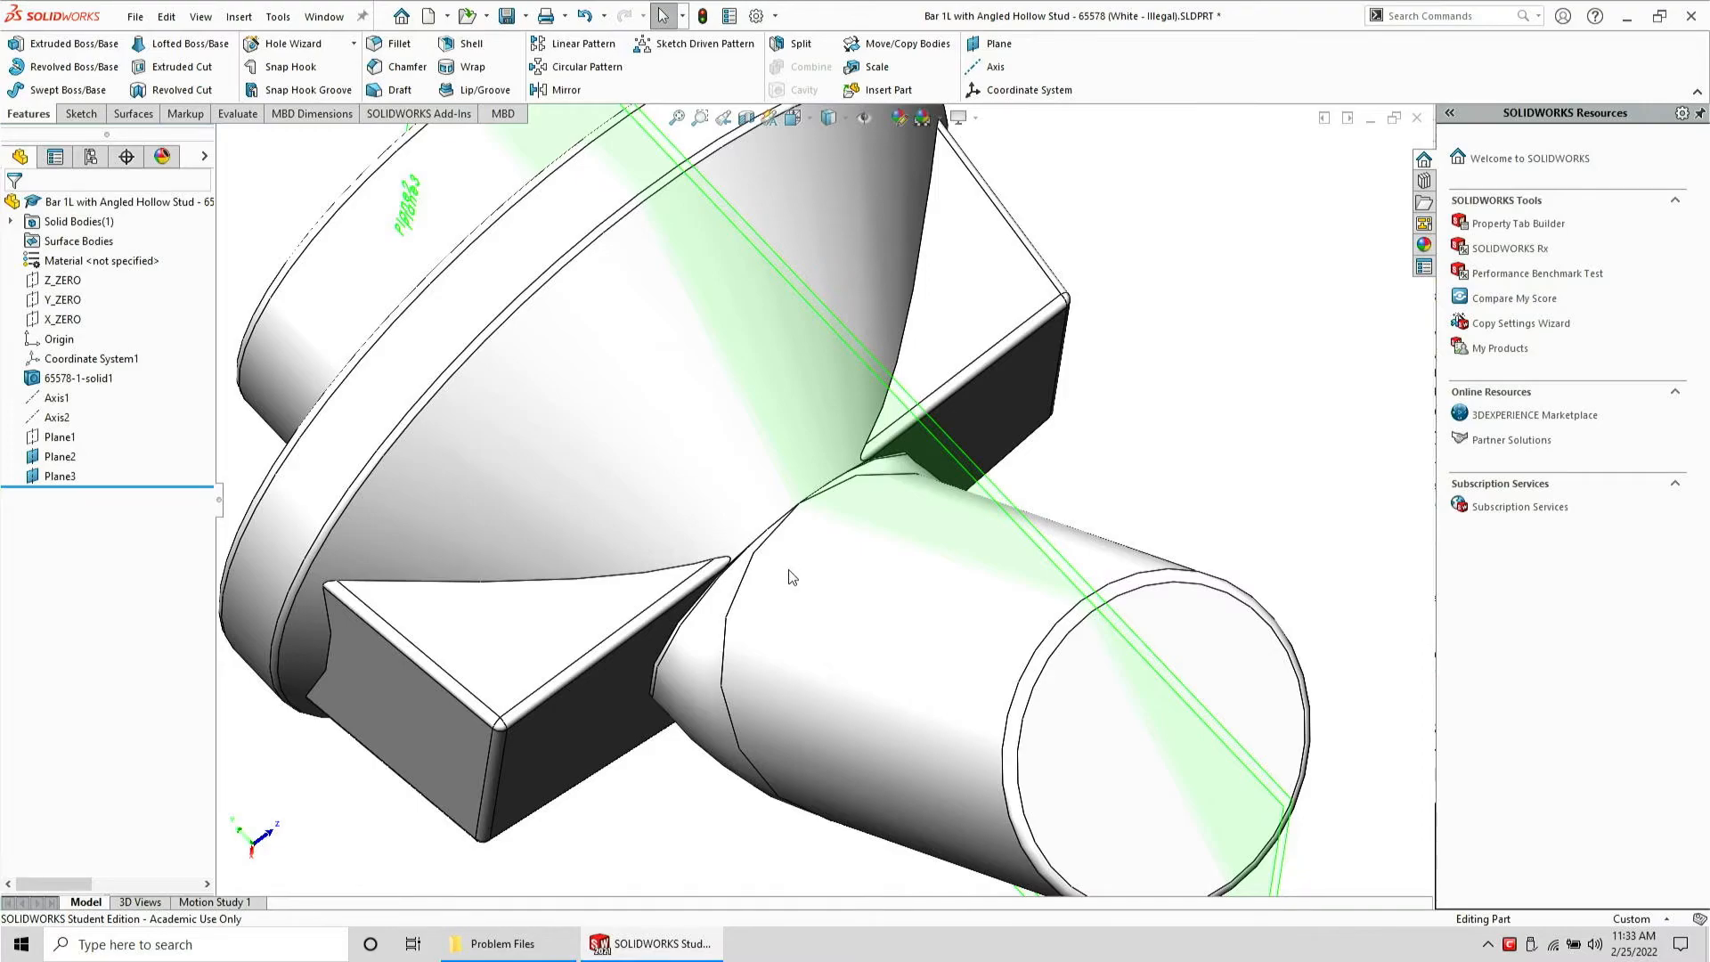
Try to delete the conical transition face with Delete Face, then cancel
middle_click_drag(789, 577, 776, 609)
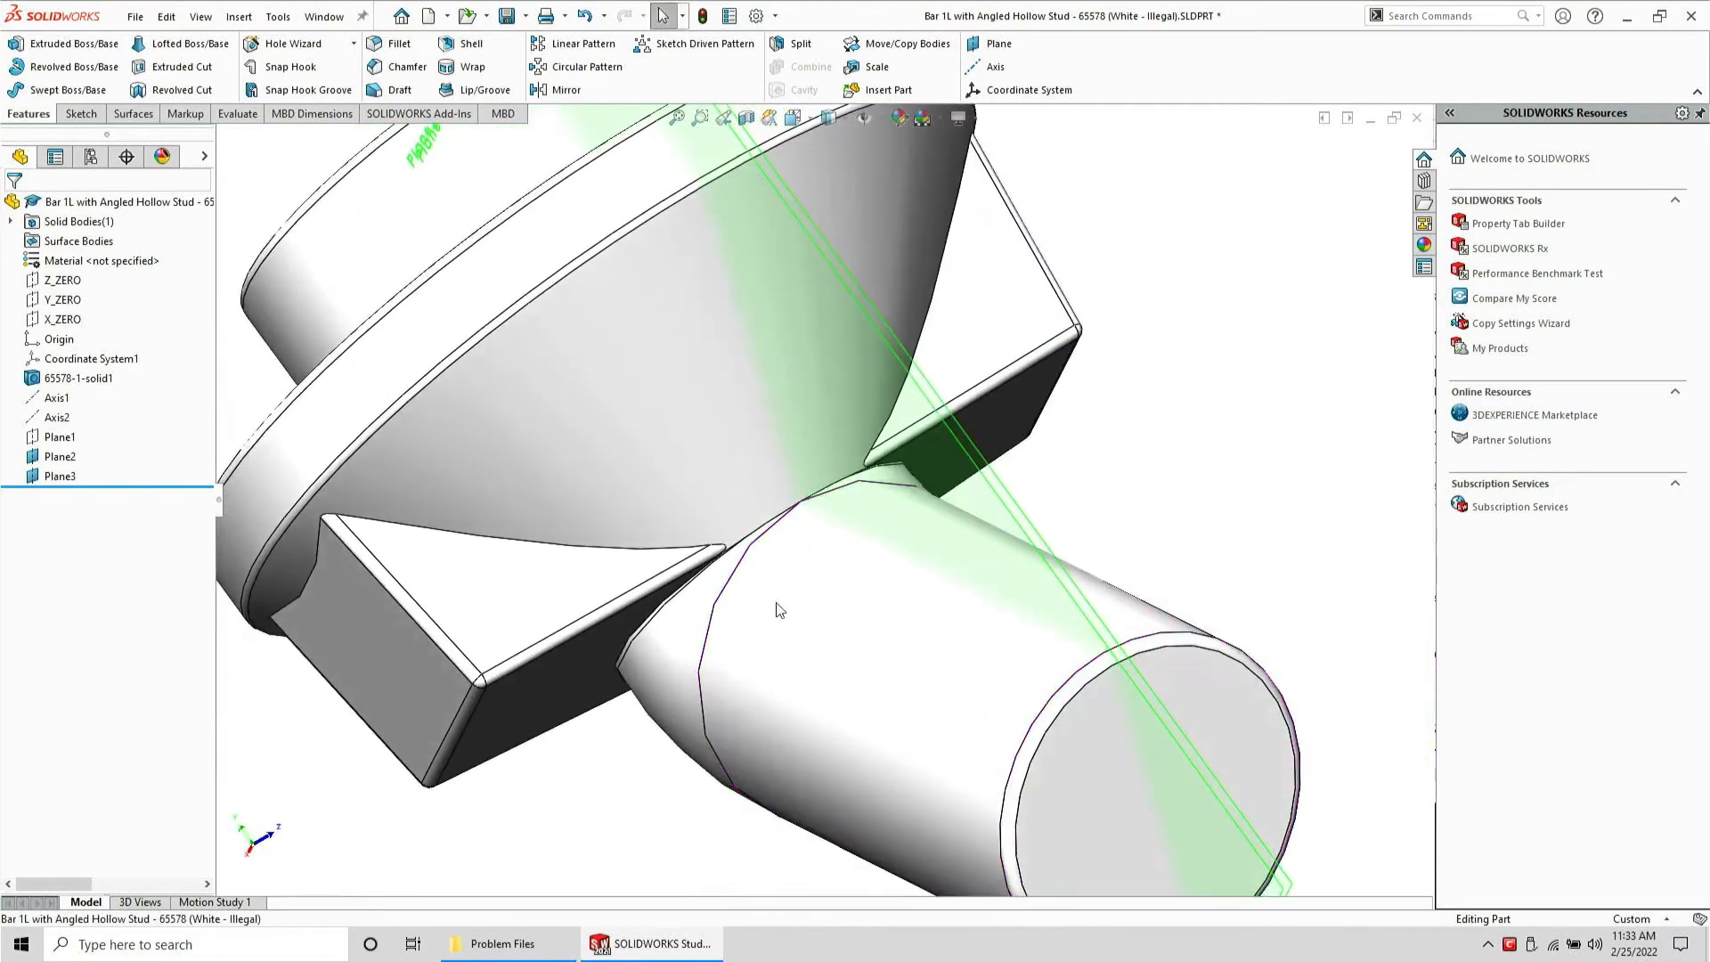
left_click(694, 638)
key("f")
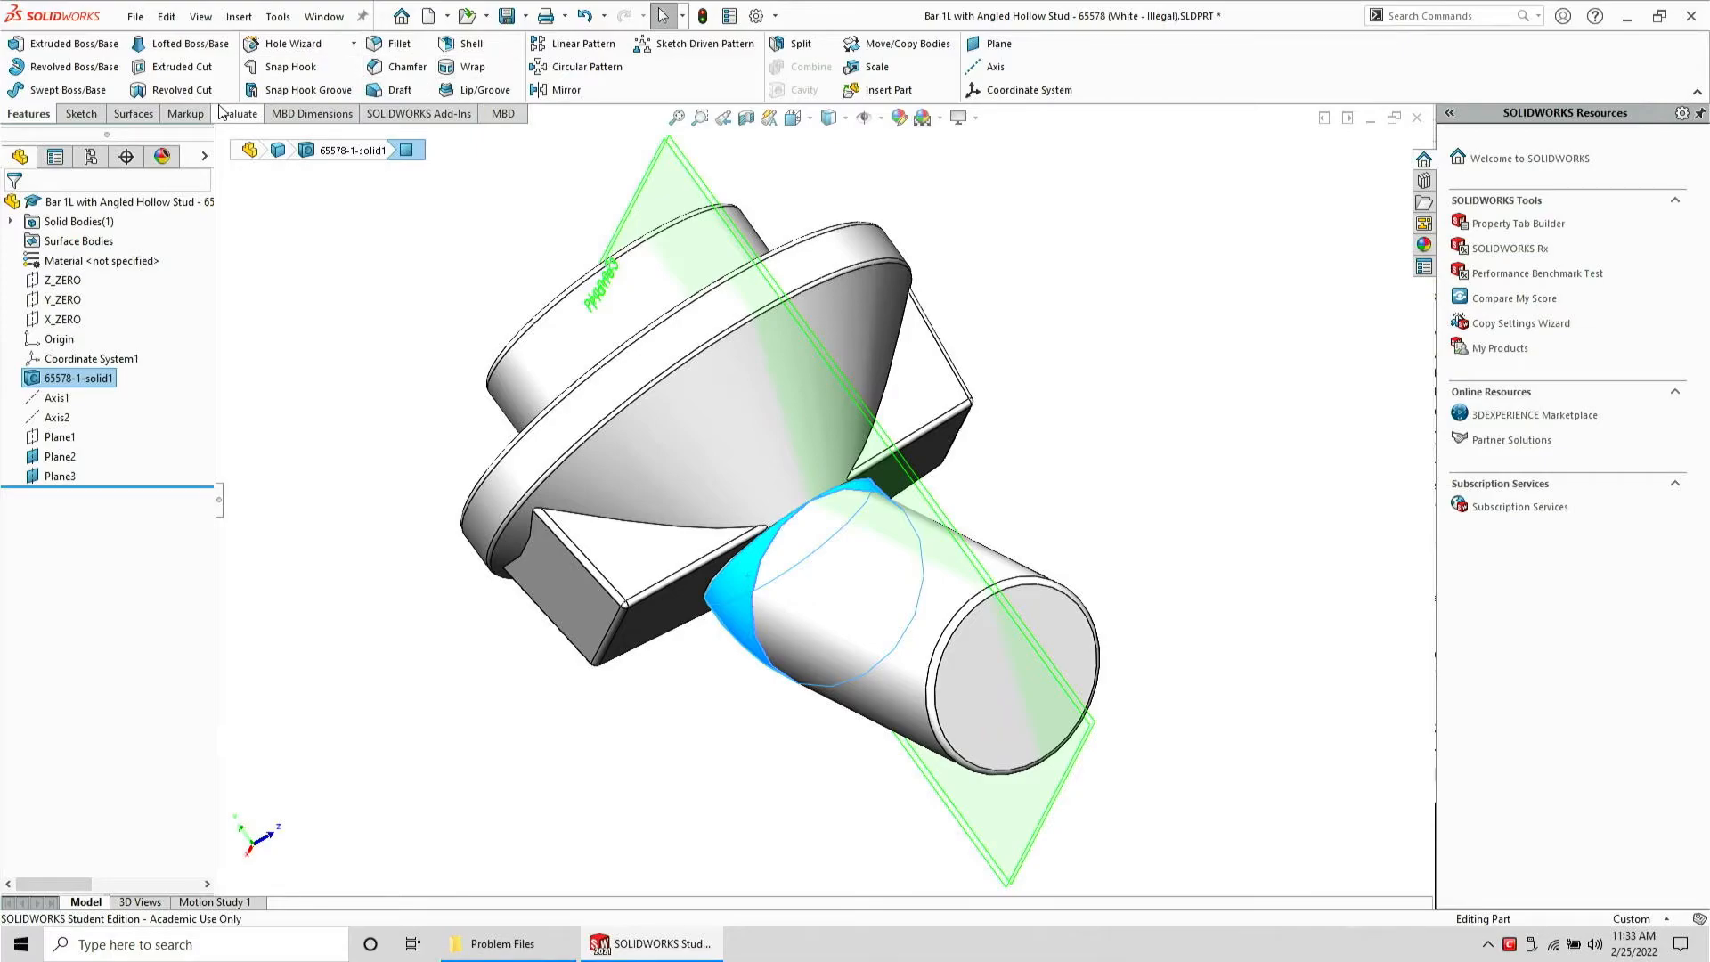
left_click(122, 121)
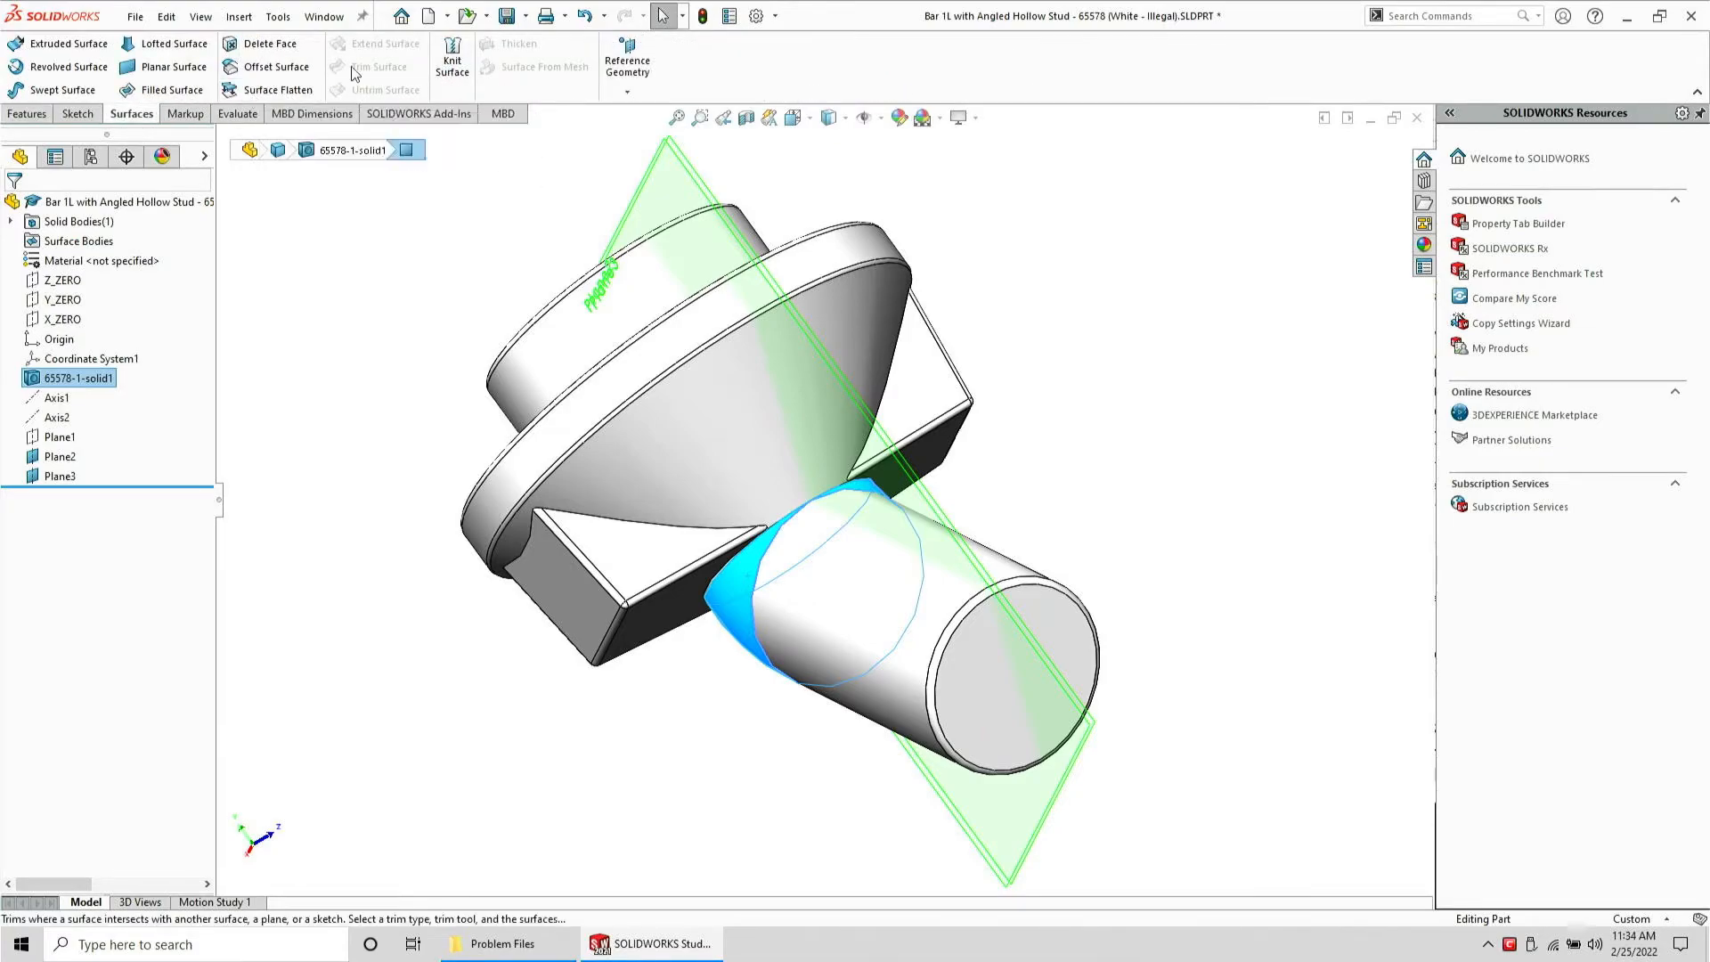
left_click(275, 47)
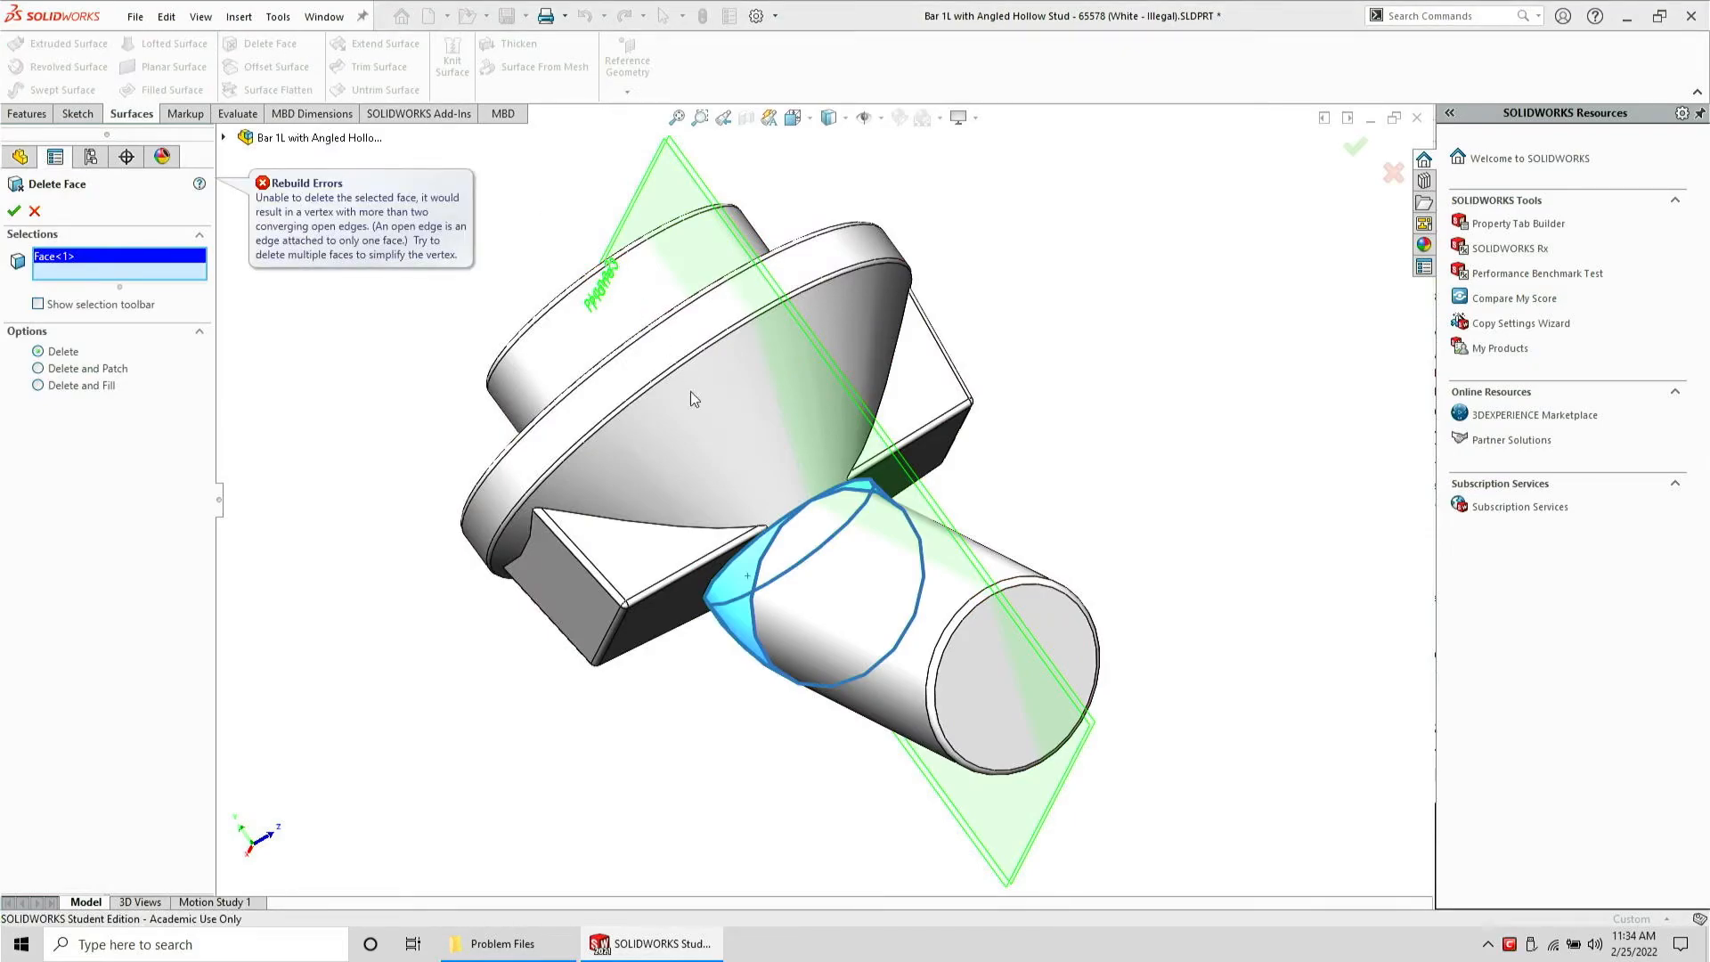
left_click(34, 211)
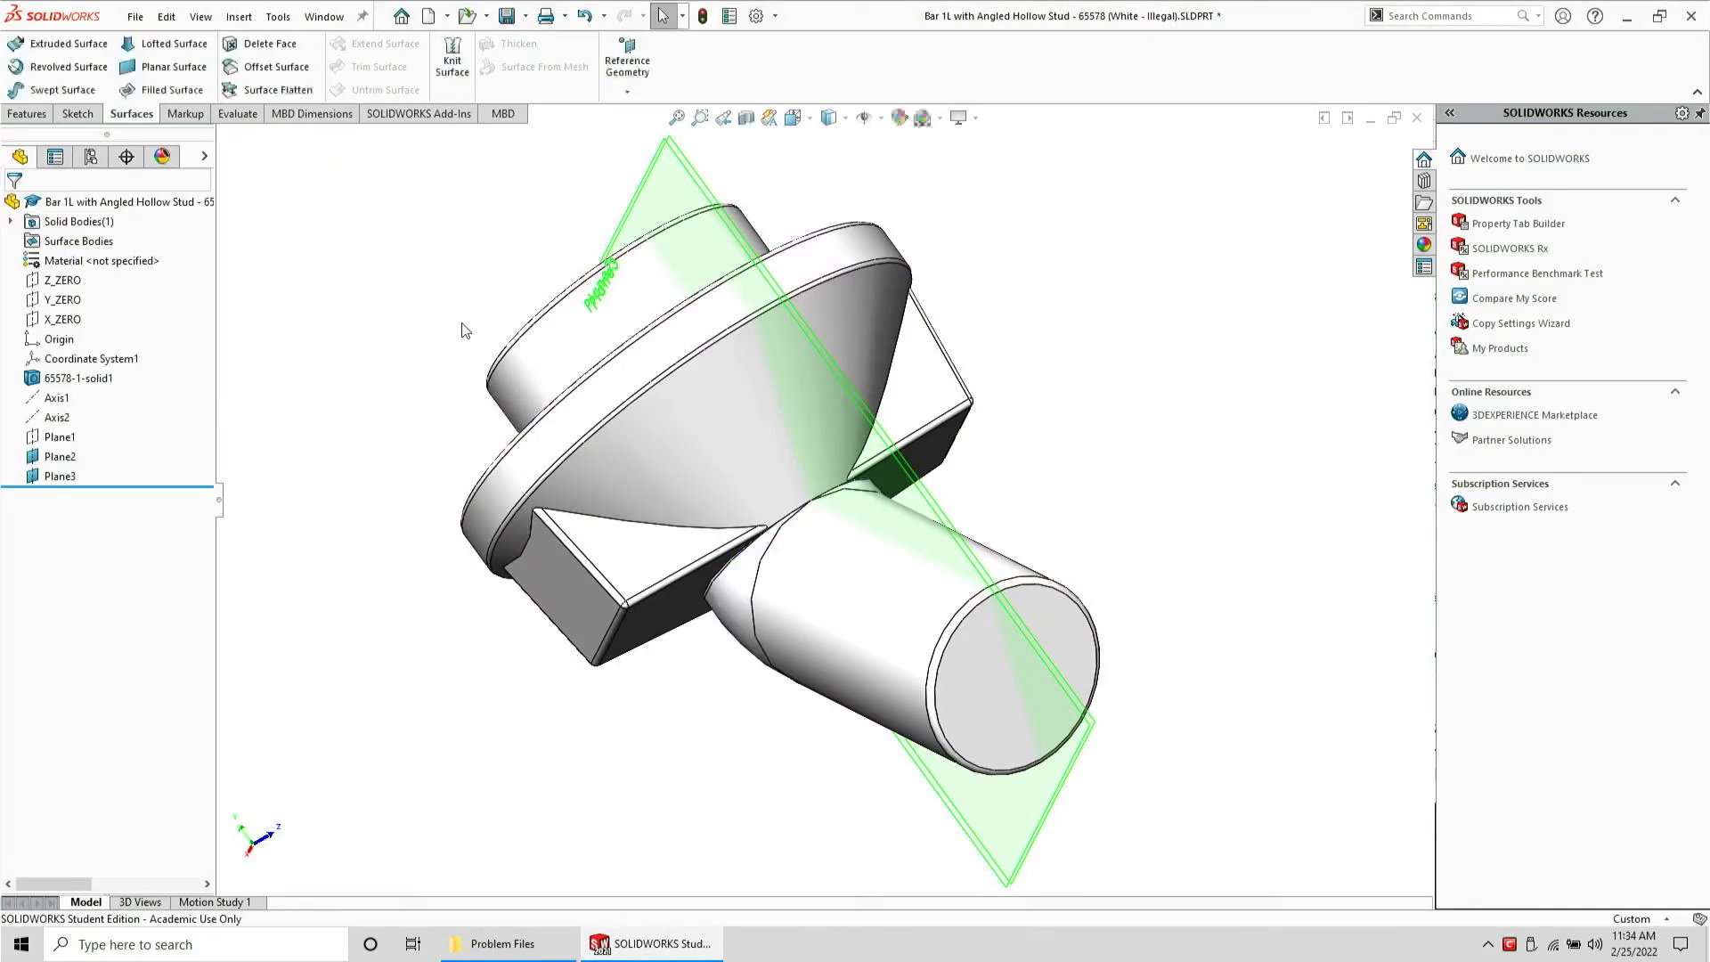
Copy the cylindrical boss face as an Offset Surface with 0 mm distance
left_click(805, 611)
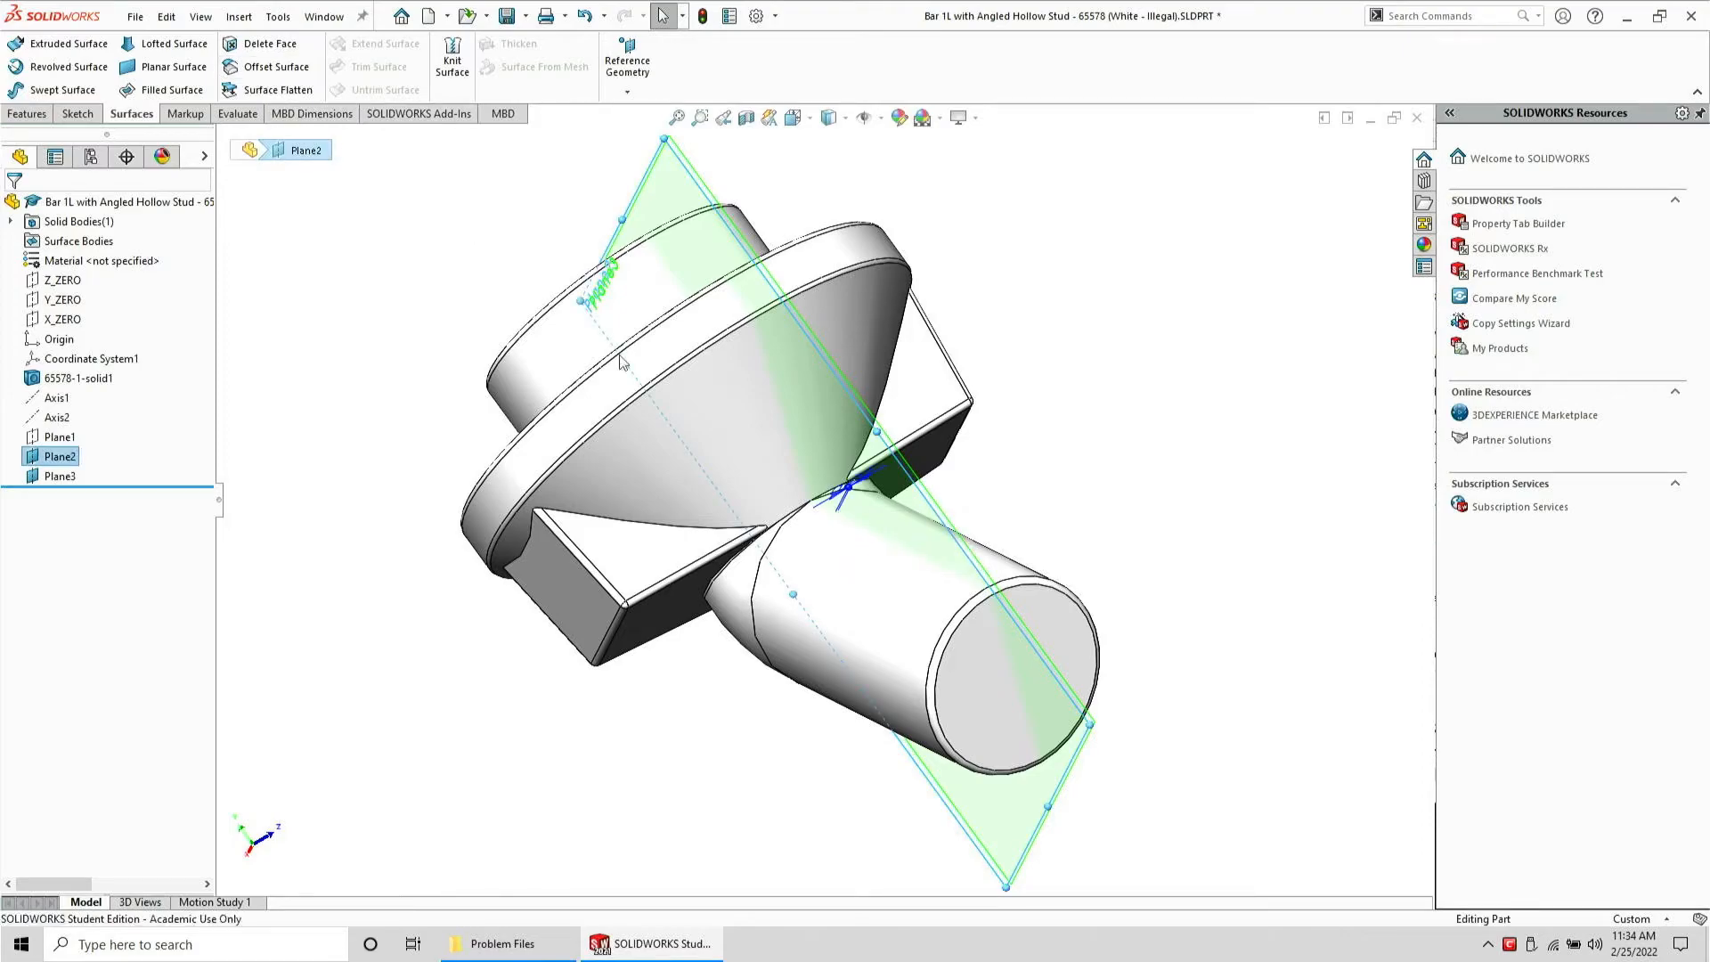
left_click(837, 587)
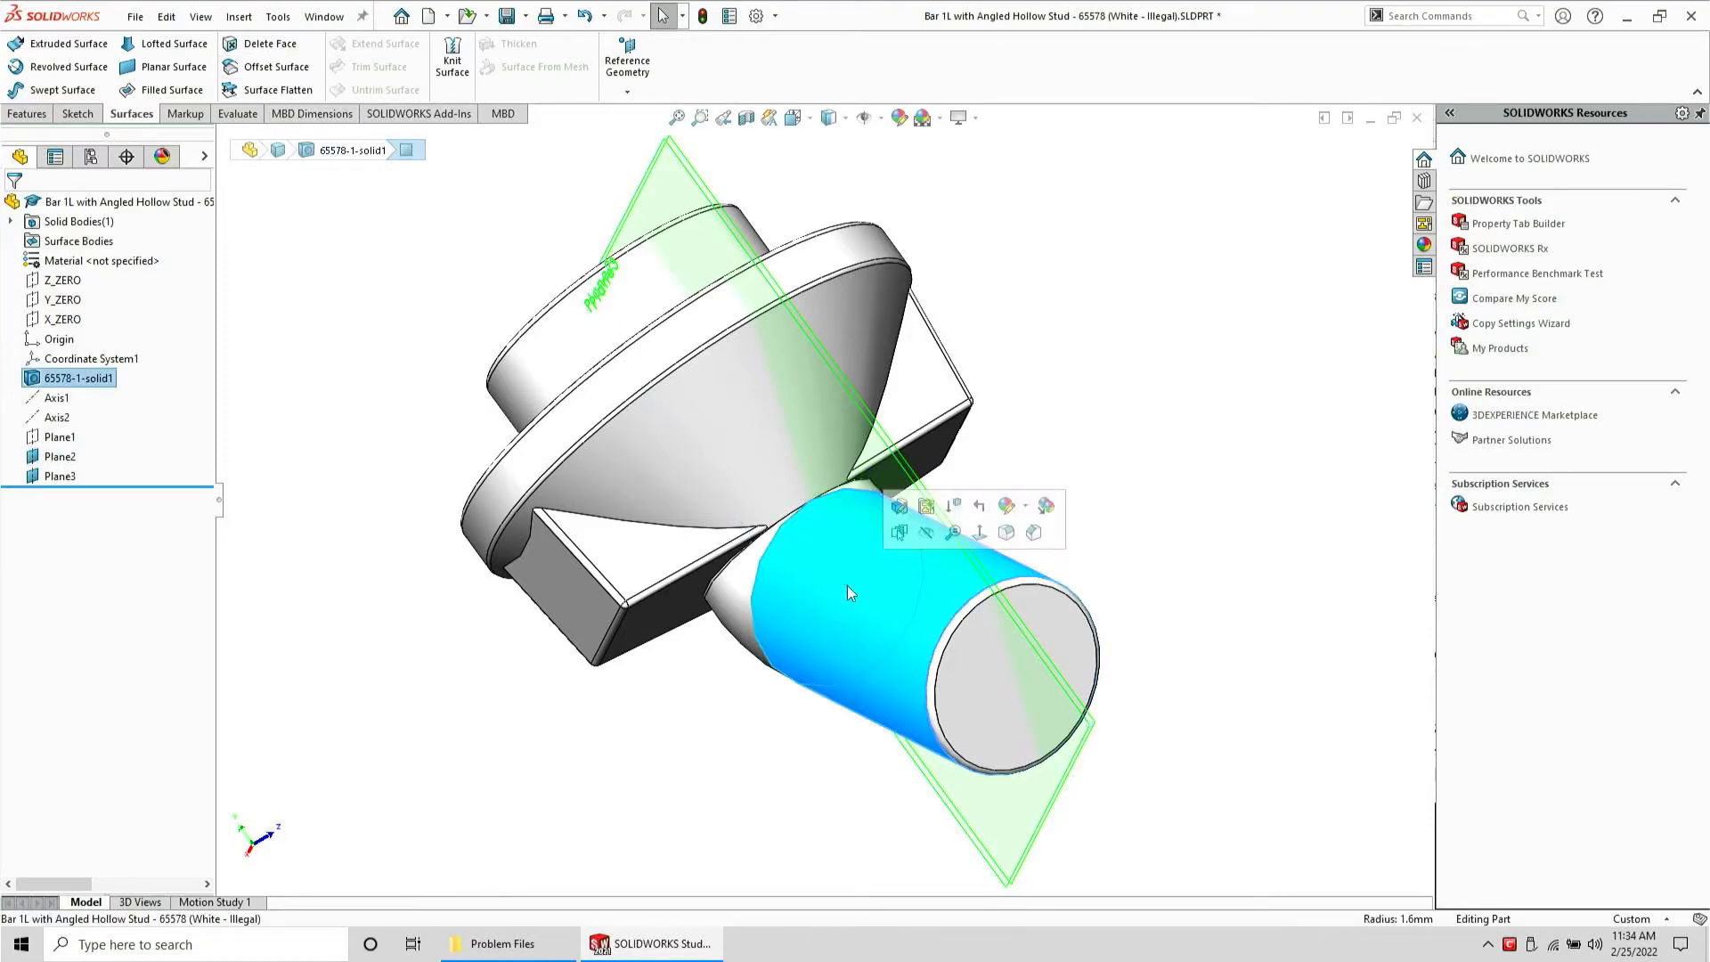
left_click(267, 67)
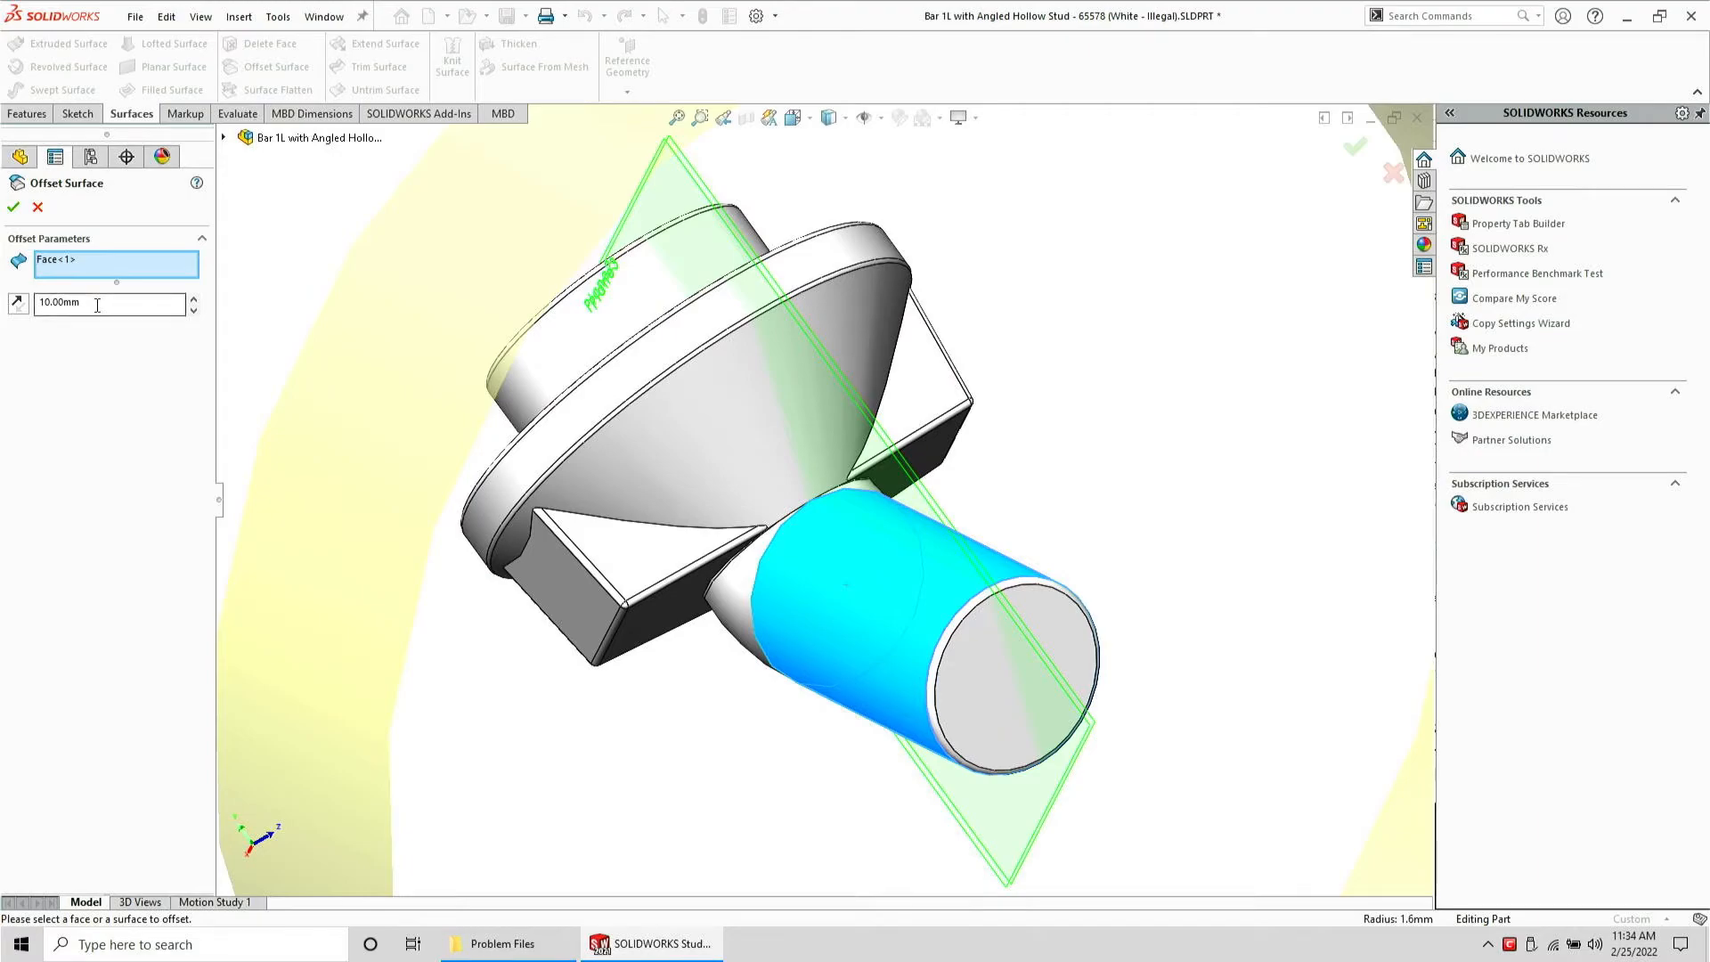
left_click_drag(97, 305, 3, 306)
type("0")
key("Return")
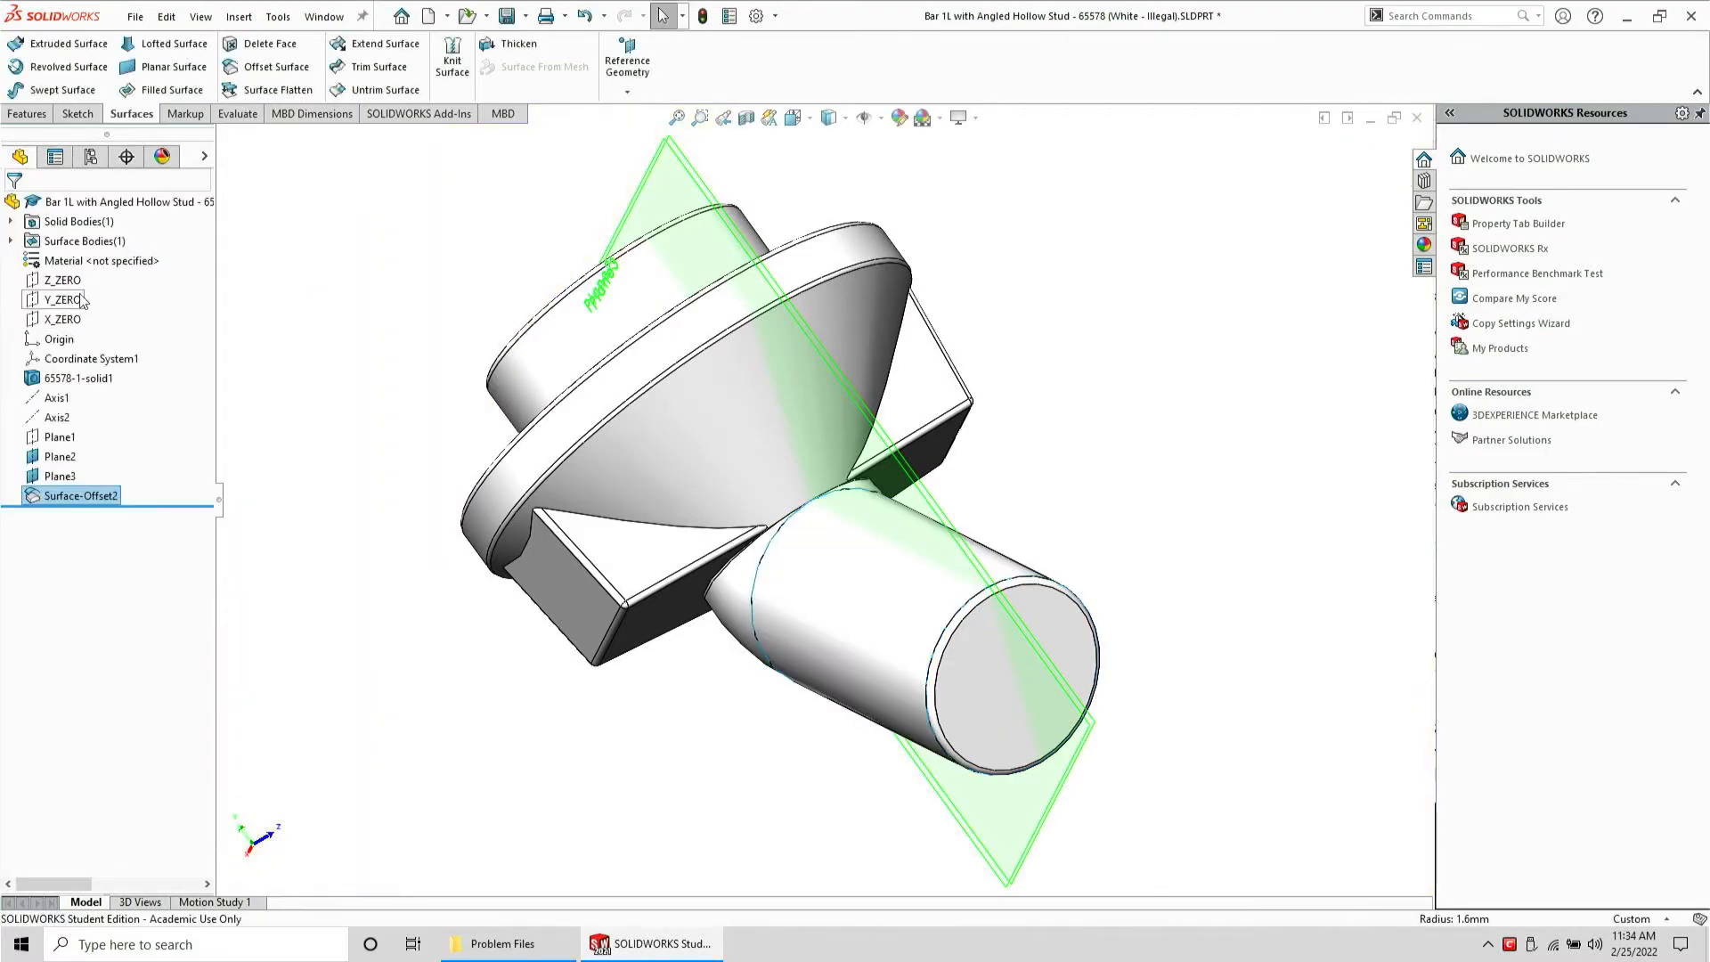
Expand the surface bodies and hide the offset surface
left_click(68, 241)
double_click(68, 245)
left_click(82, 263)
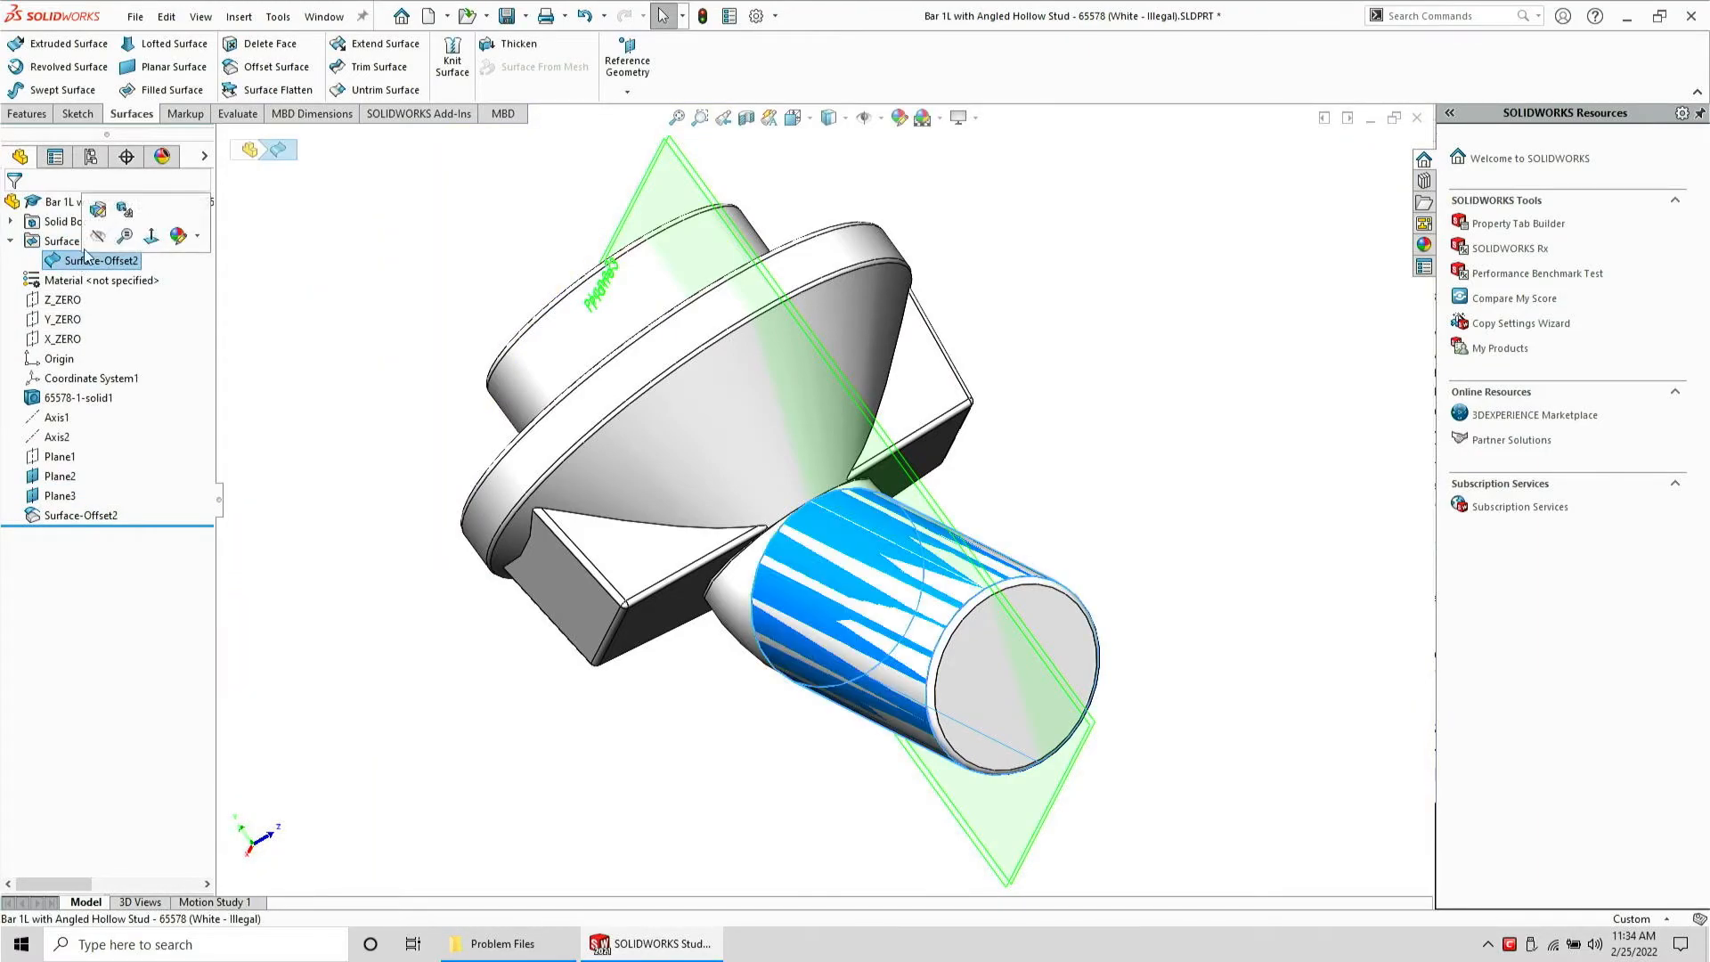
left_click(95, 236)
Delete the cylindrical boss and transition faces from the solid with Delete Face, then show the offset surface again
left_click(750, 595)
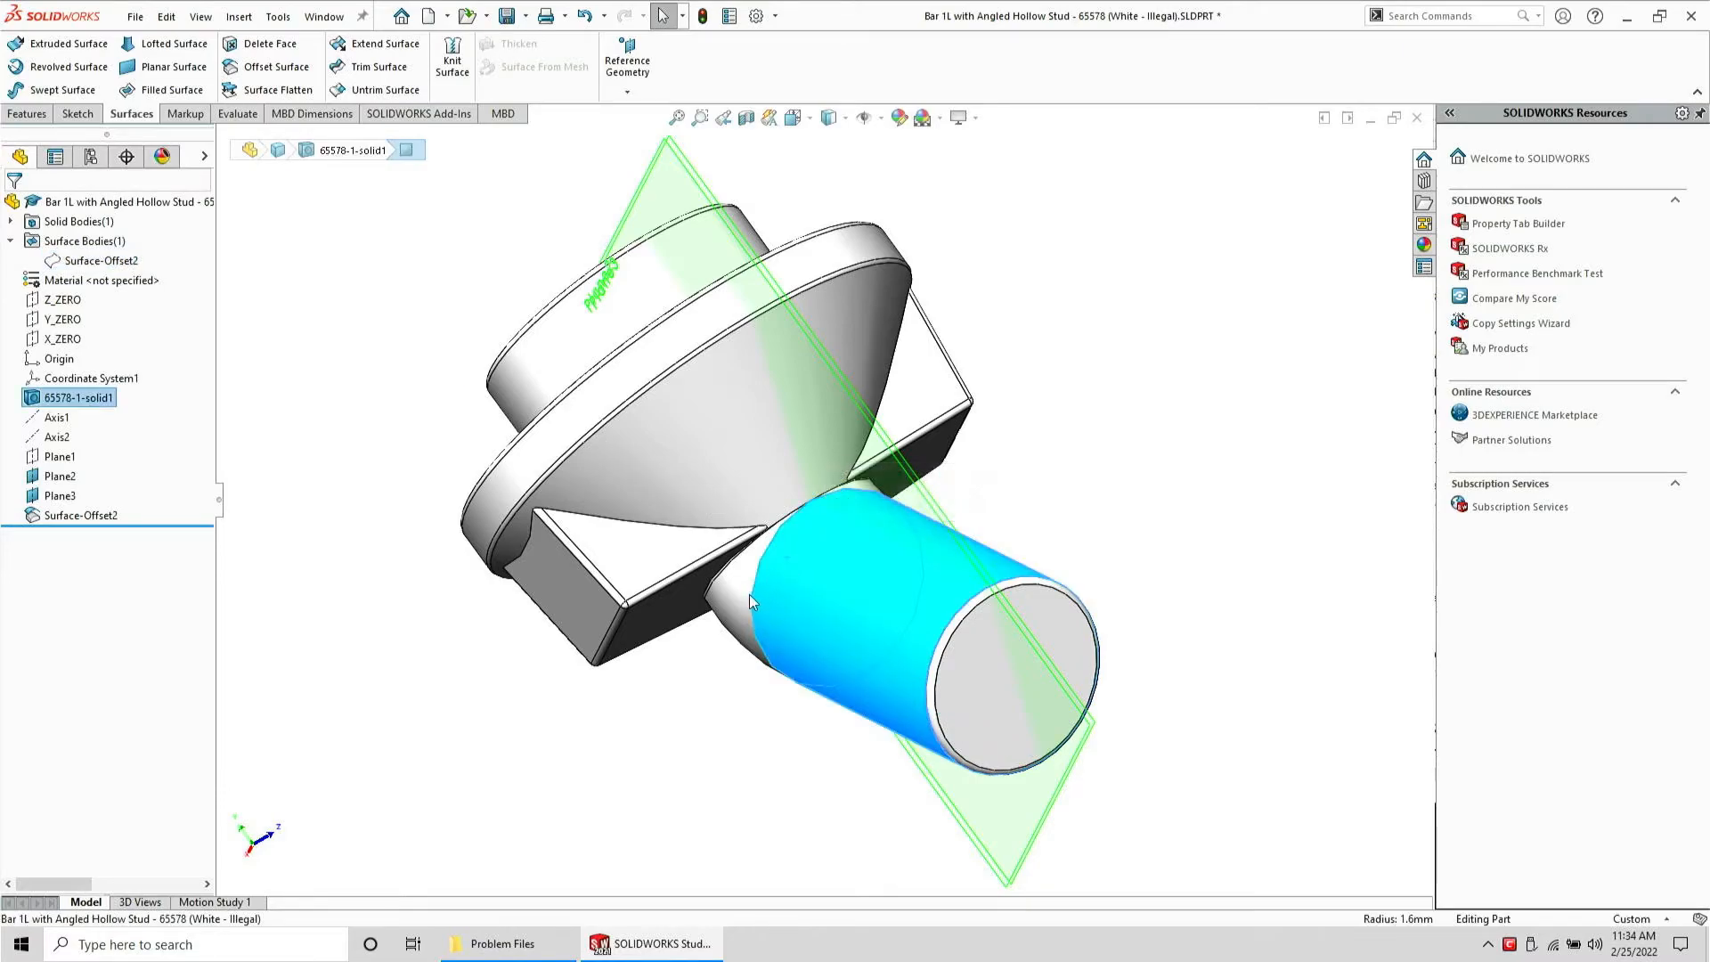
left_click(257, 47)
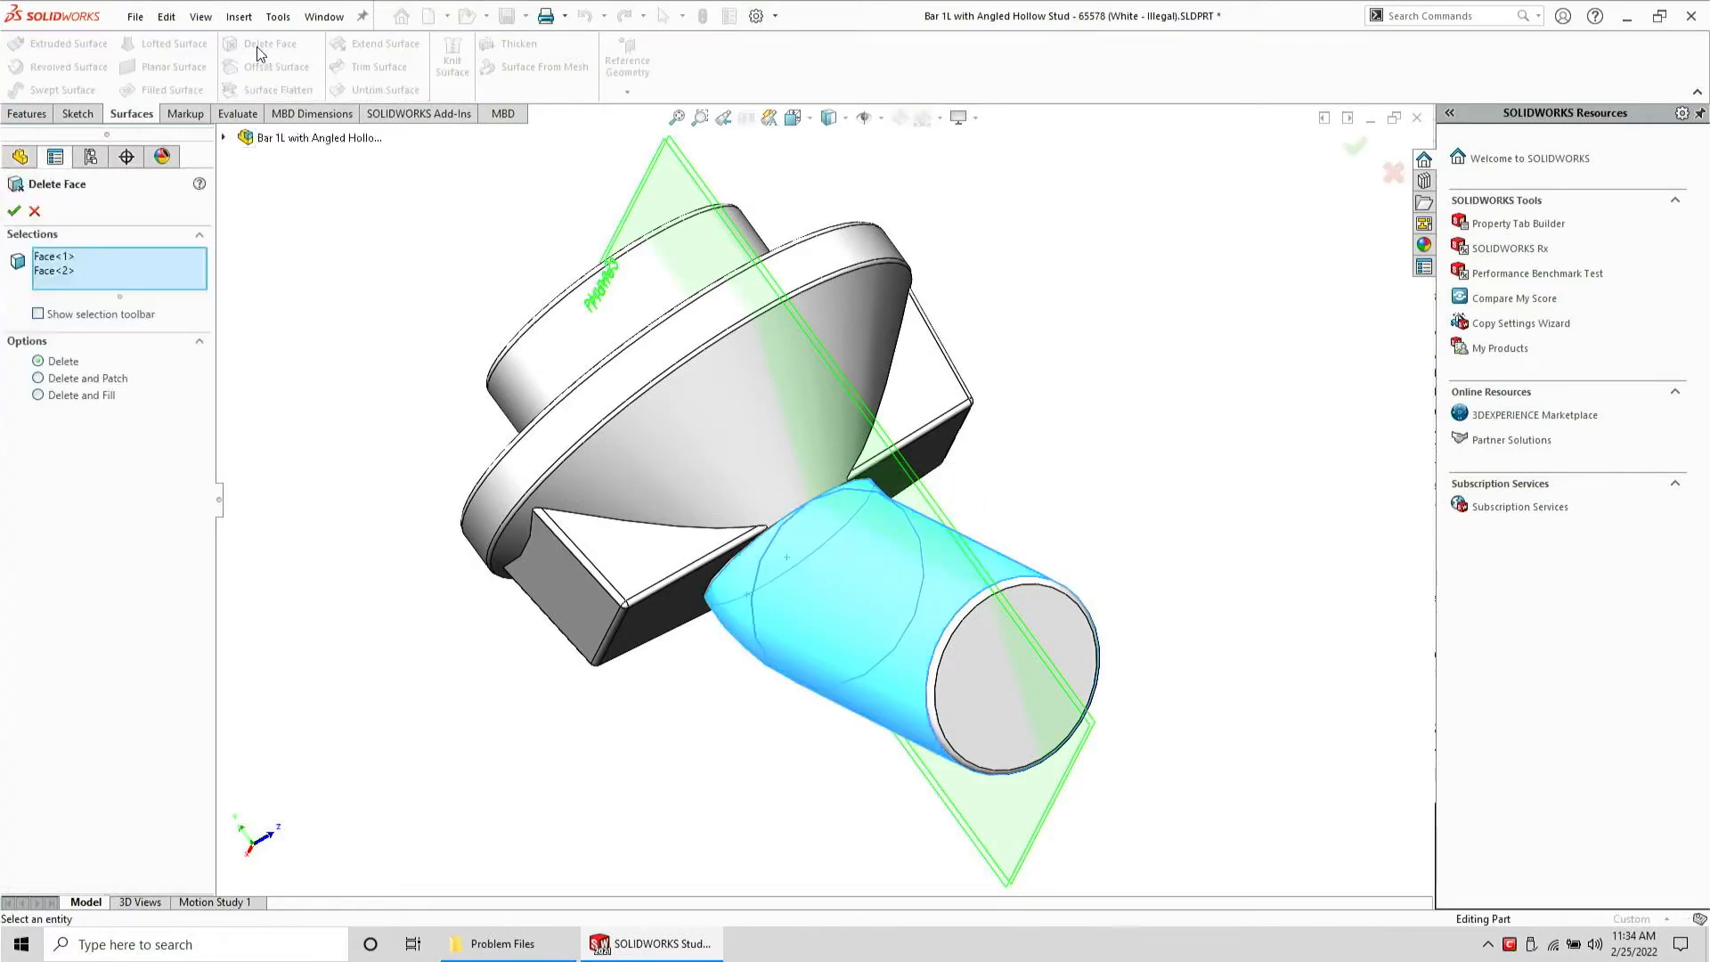
key("Return")
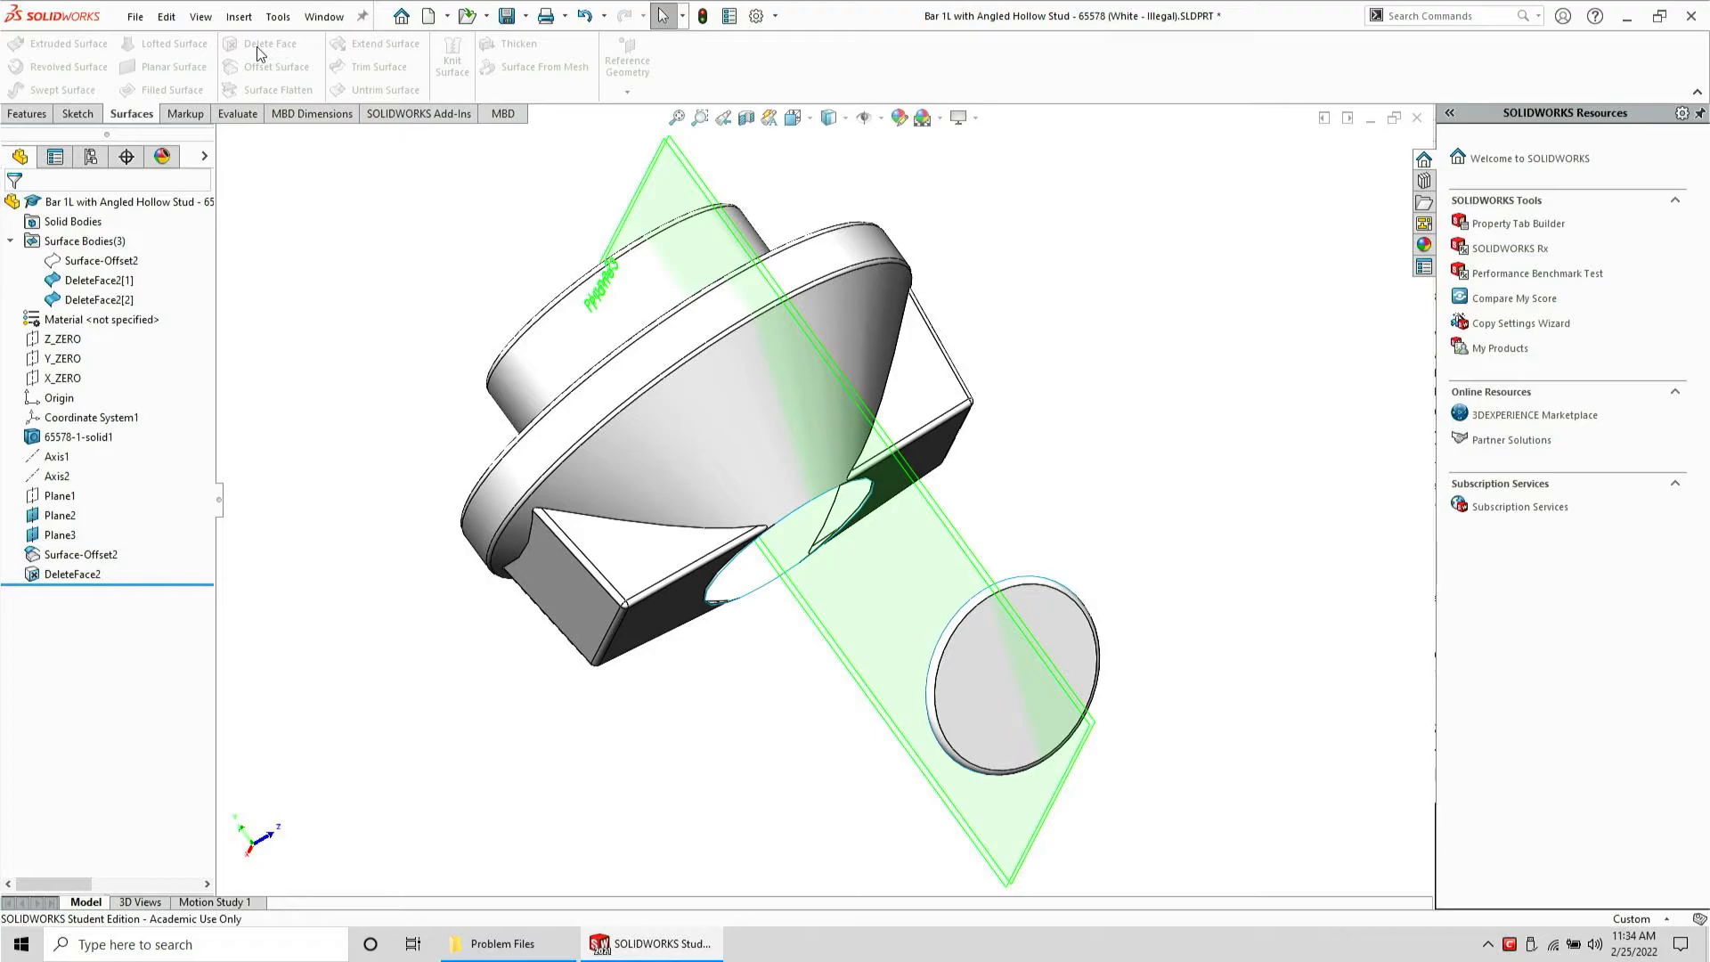
left_click(92, 259)
left_click(100, 233)
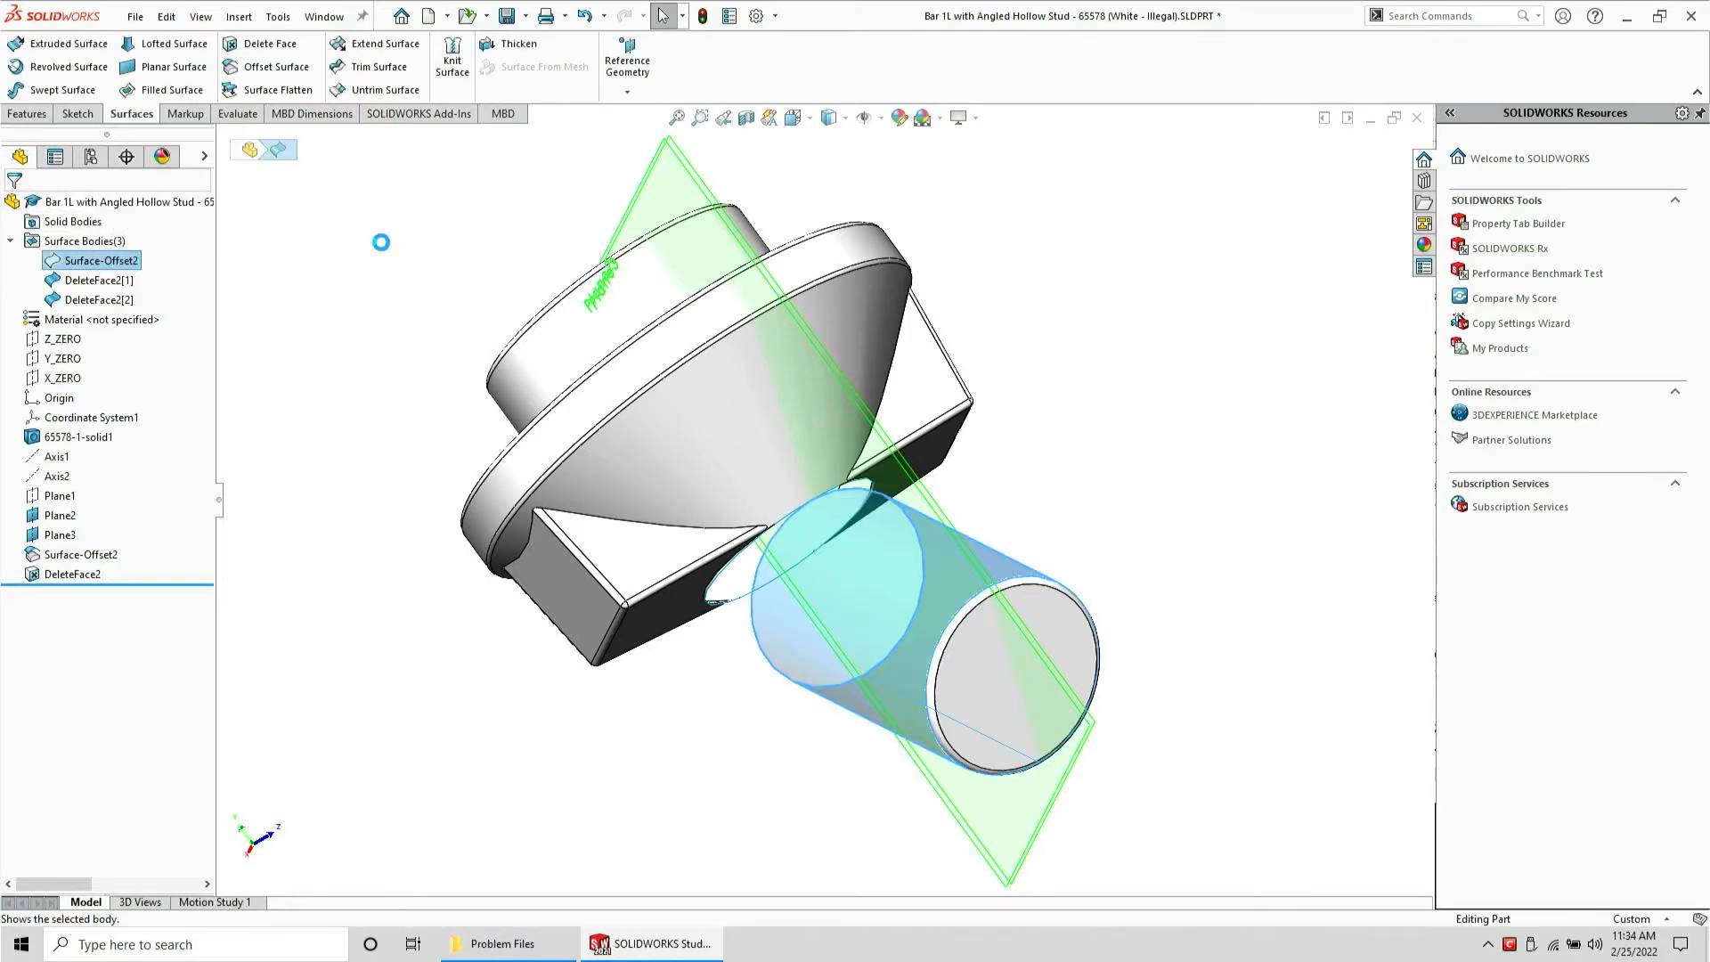
Knit the offset cylindrical surface and the deleted-face surface body into one surface
left_click(445, 78)
left_click(1042, 669)
left_click(898, 602)
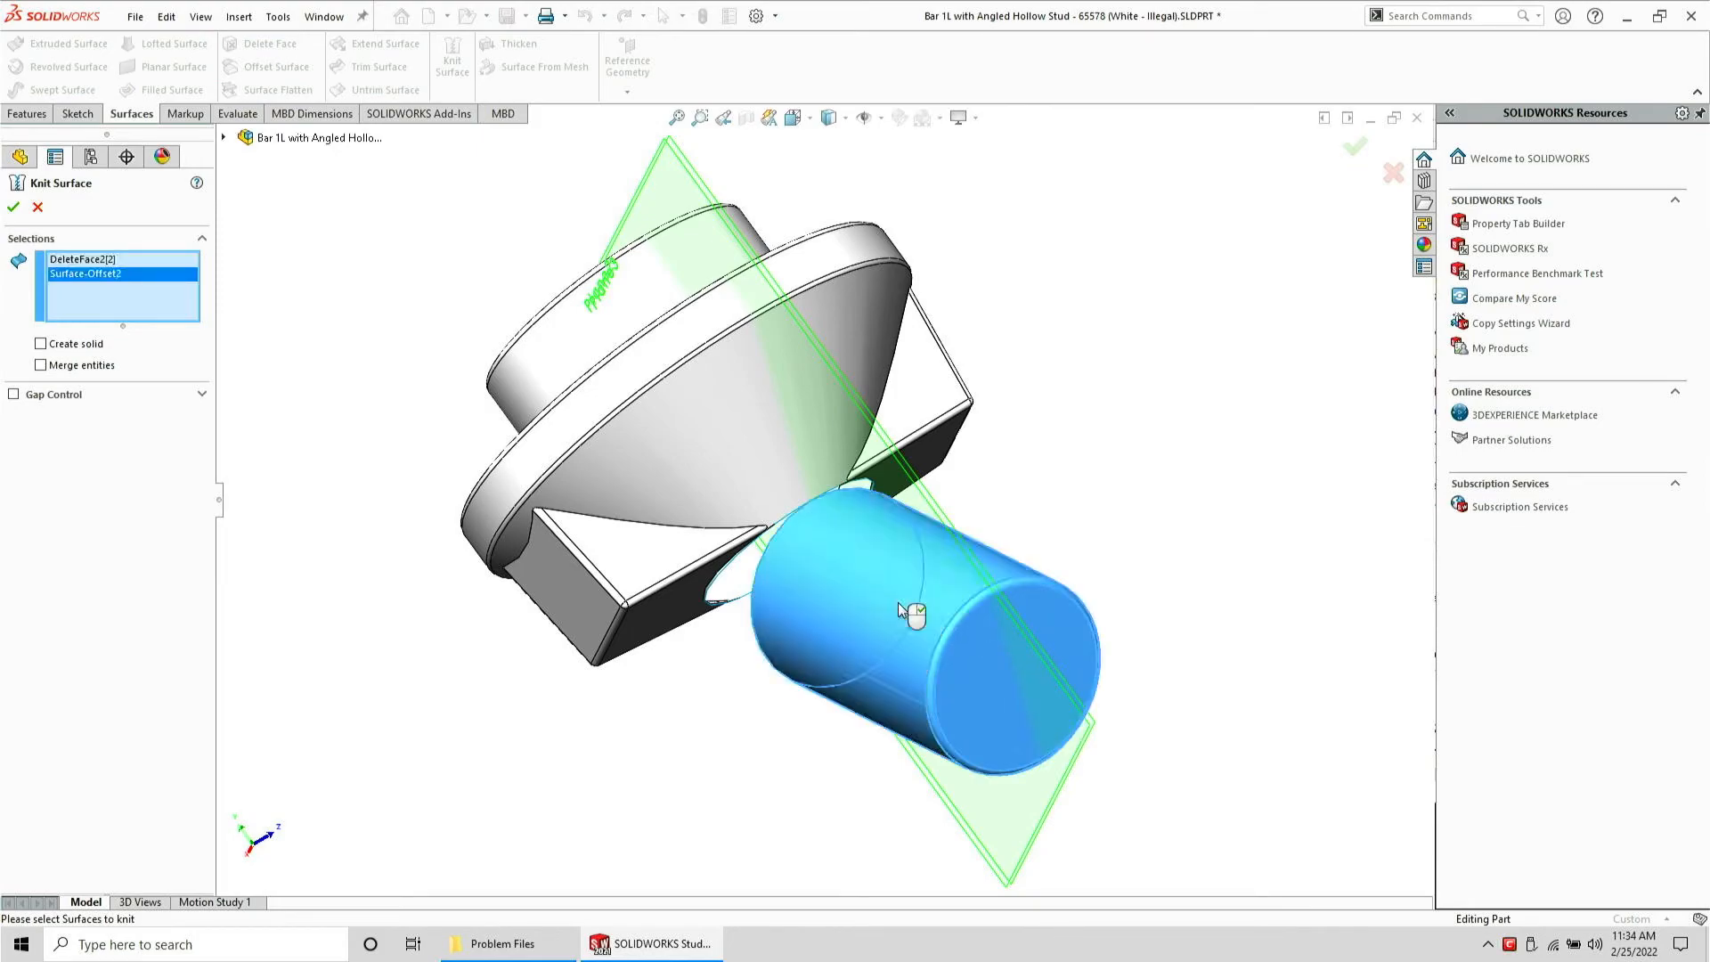
right_click(898, 602)
Create a 3D sketch converting the elliptical edge loop at the base of the cylindrical boss
scroll(709, 587, "down", 3)
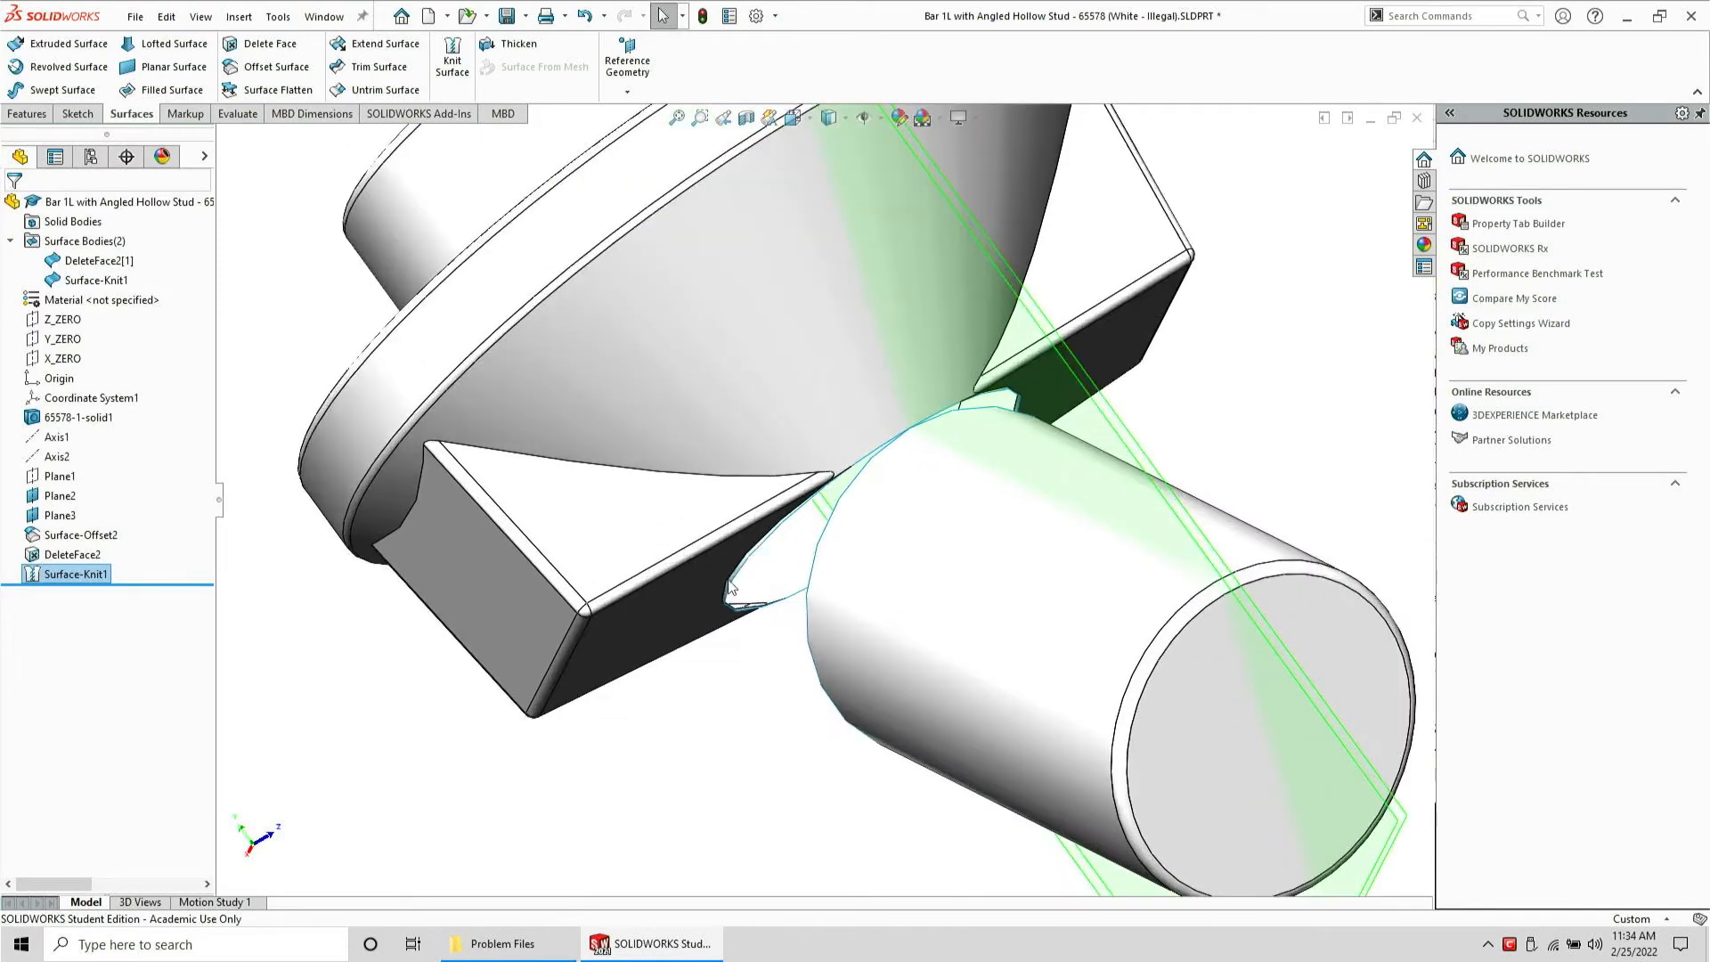
mouse_move(878, 445)
middle_mouse_down()
mouse_move(830, 492)
mouse_move(893, 462)
middle_mouse_up()
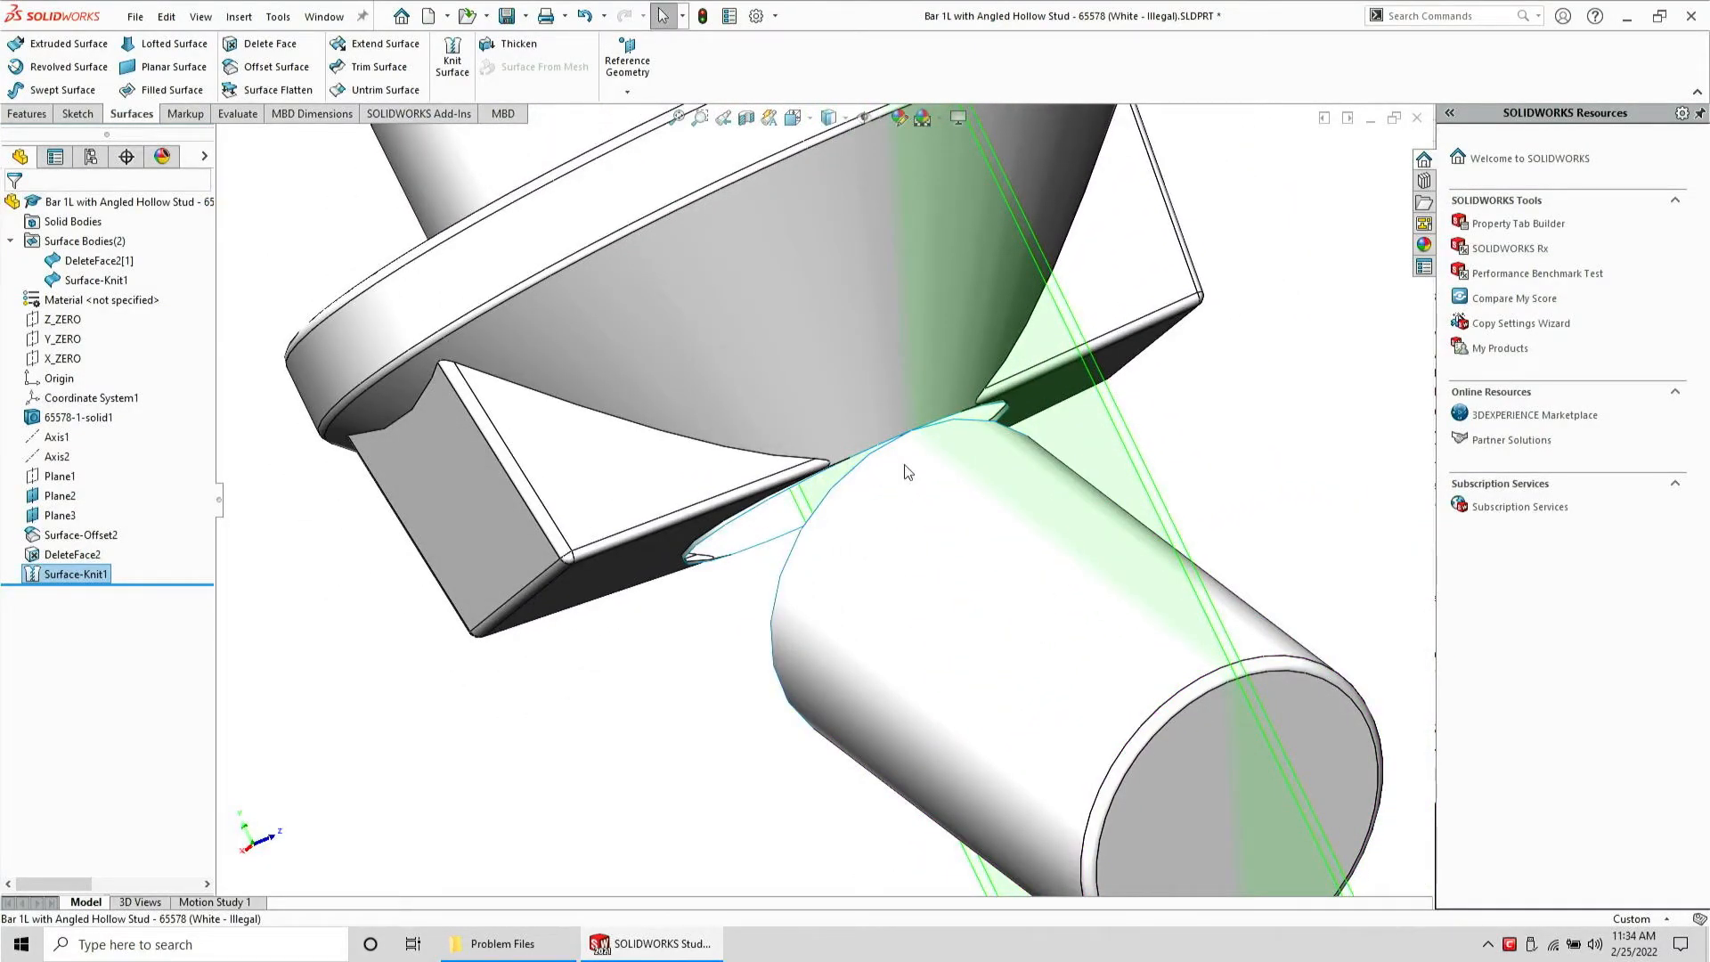
middle_click_drag(786, 582, 820, 525)
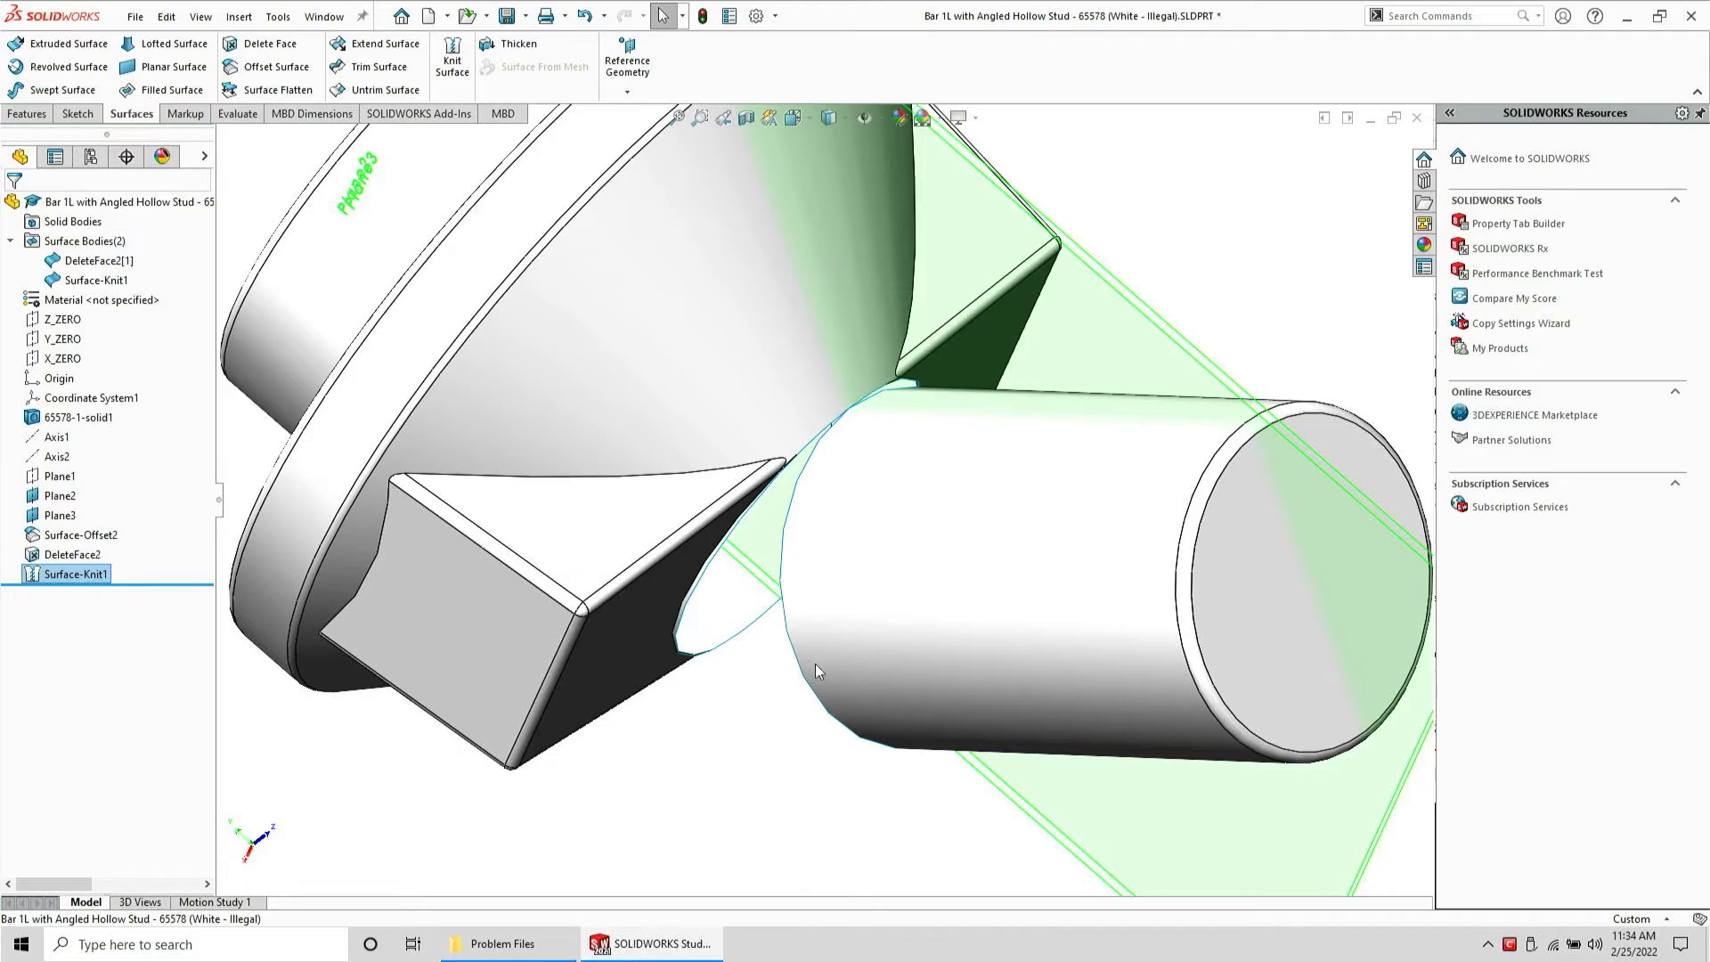
middle_click_drag(726, 656, 826, 457)
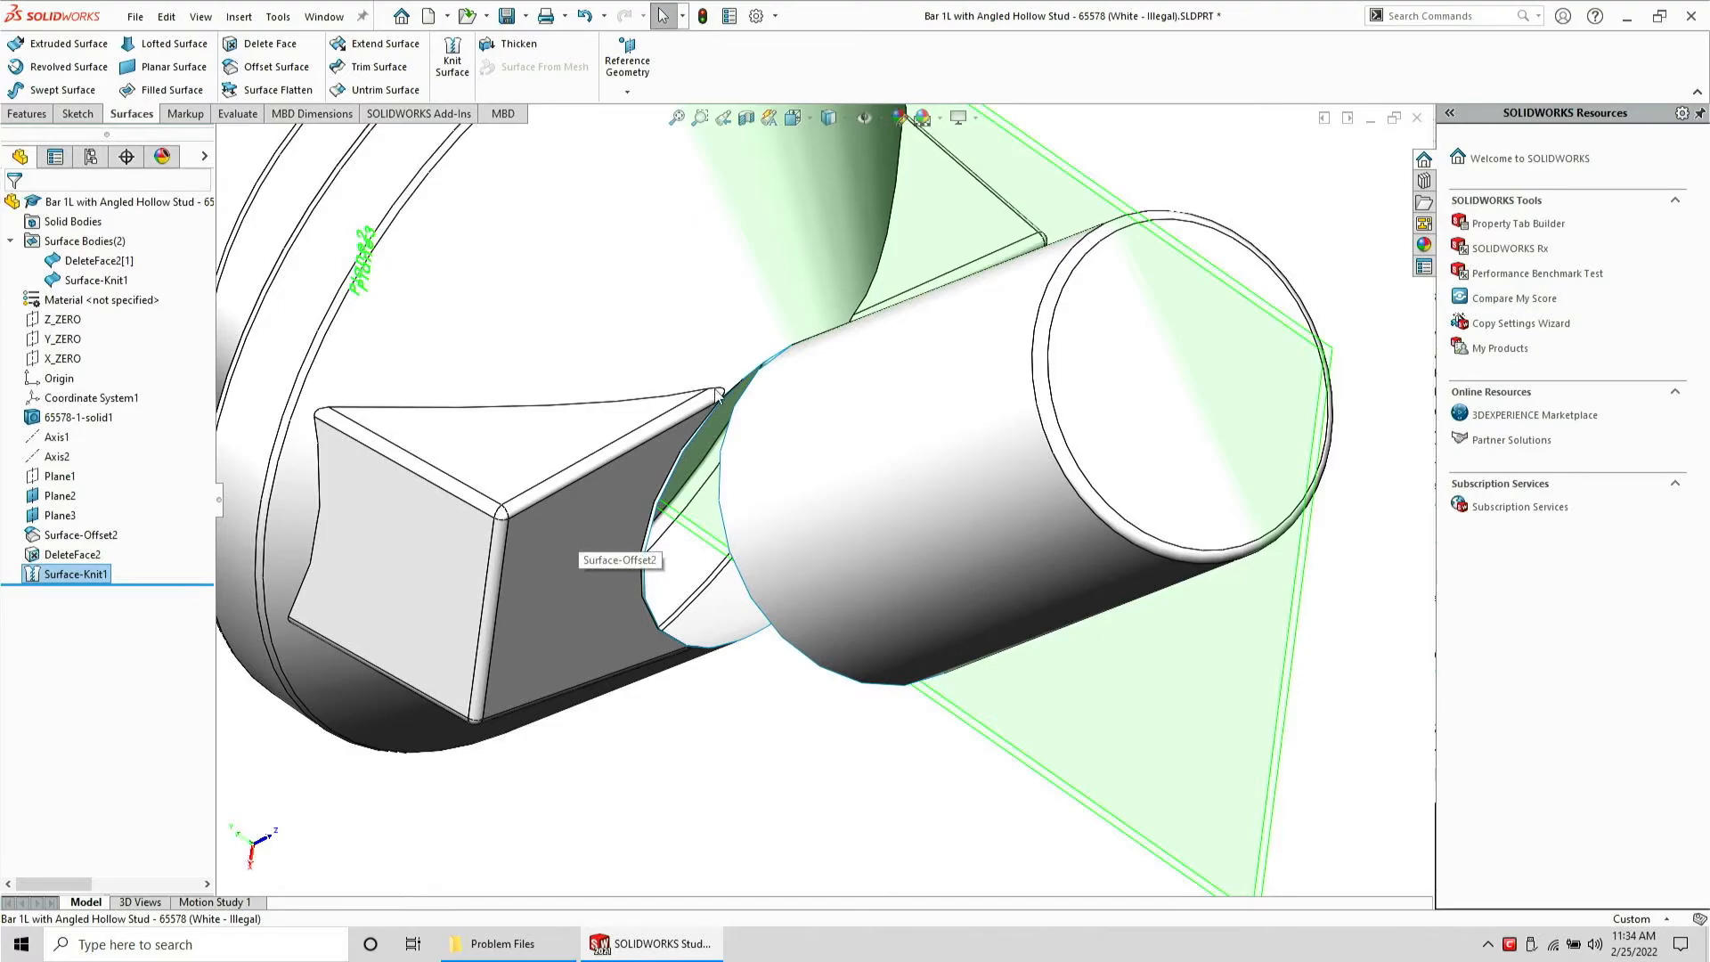
middle_click_drag(718, 395, 727, 704)
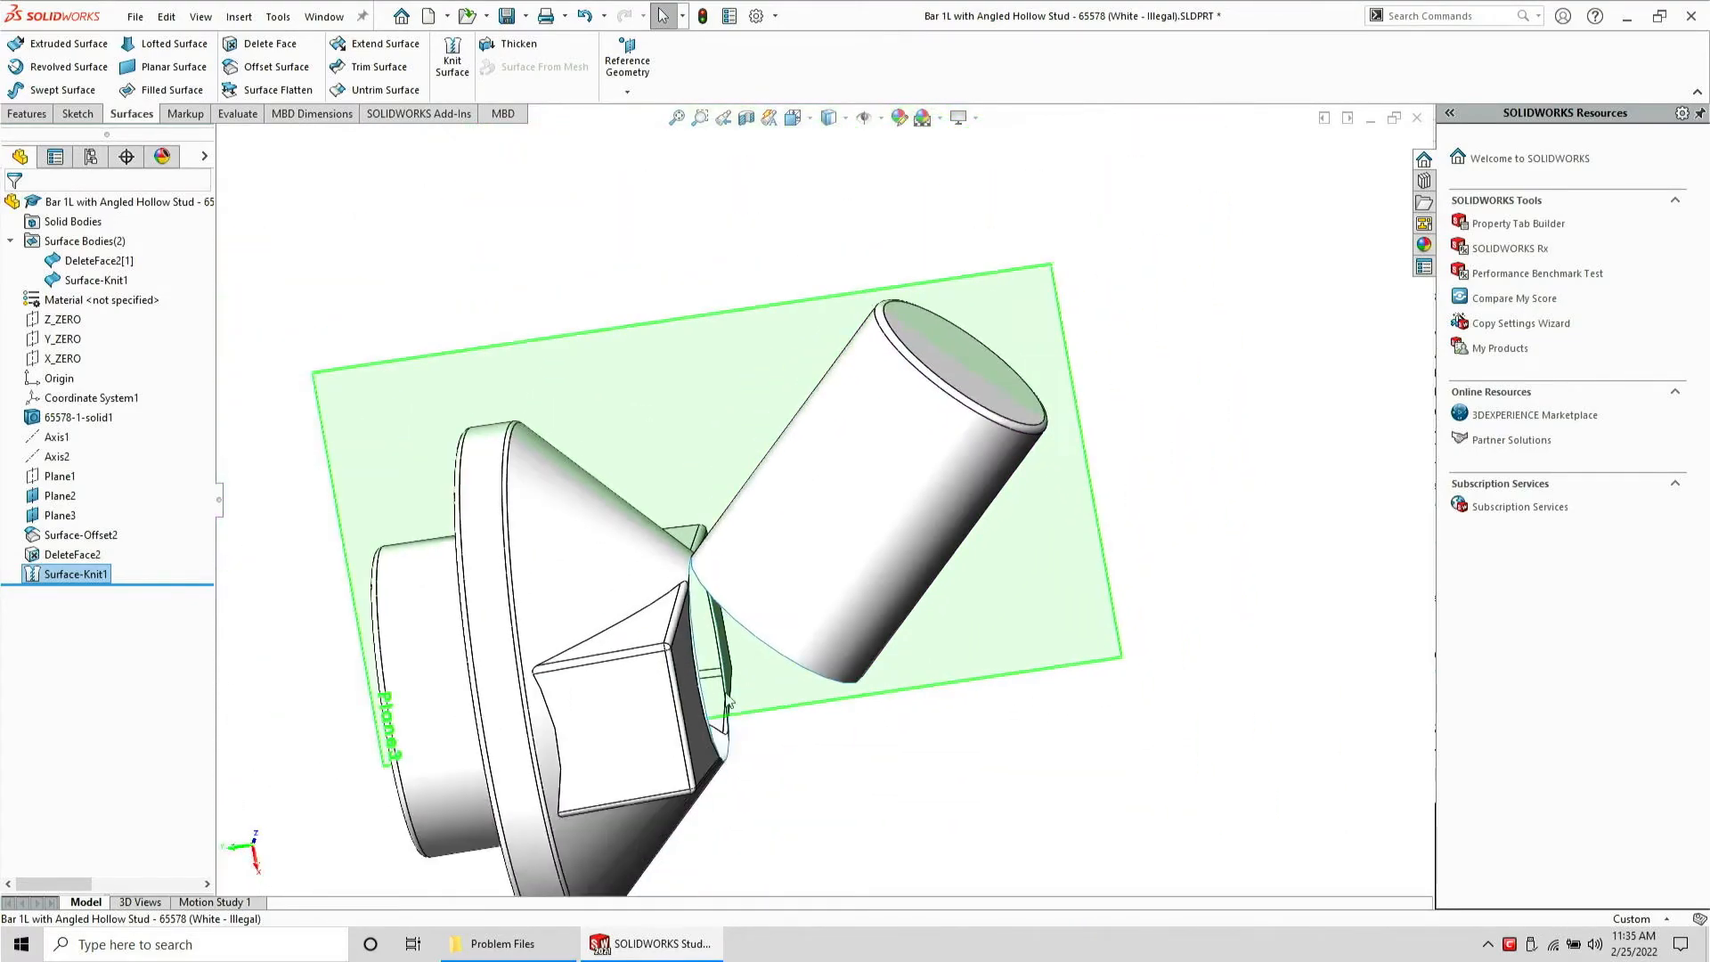
scroll(685, 699, "down", 5)
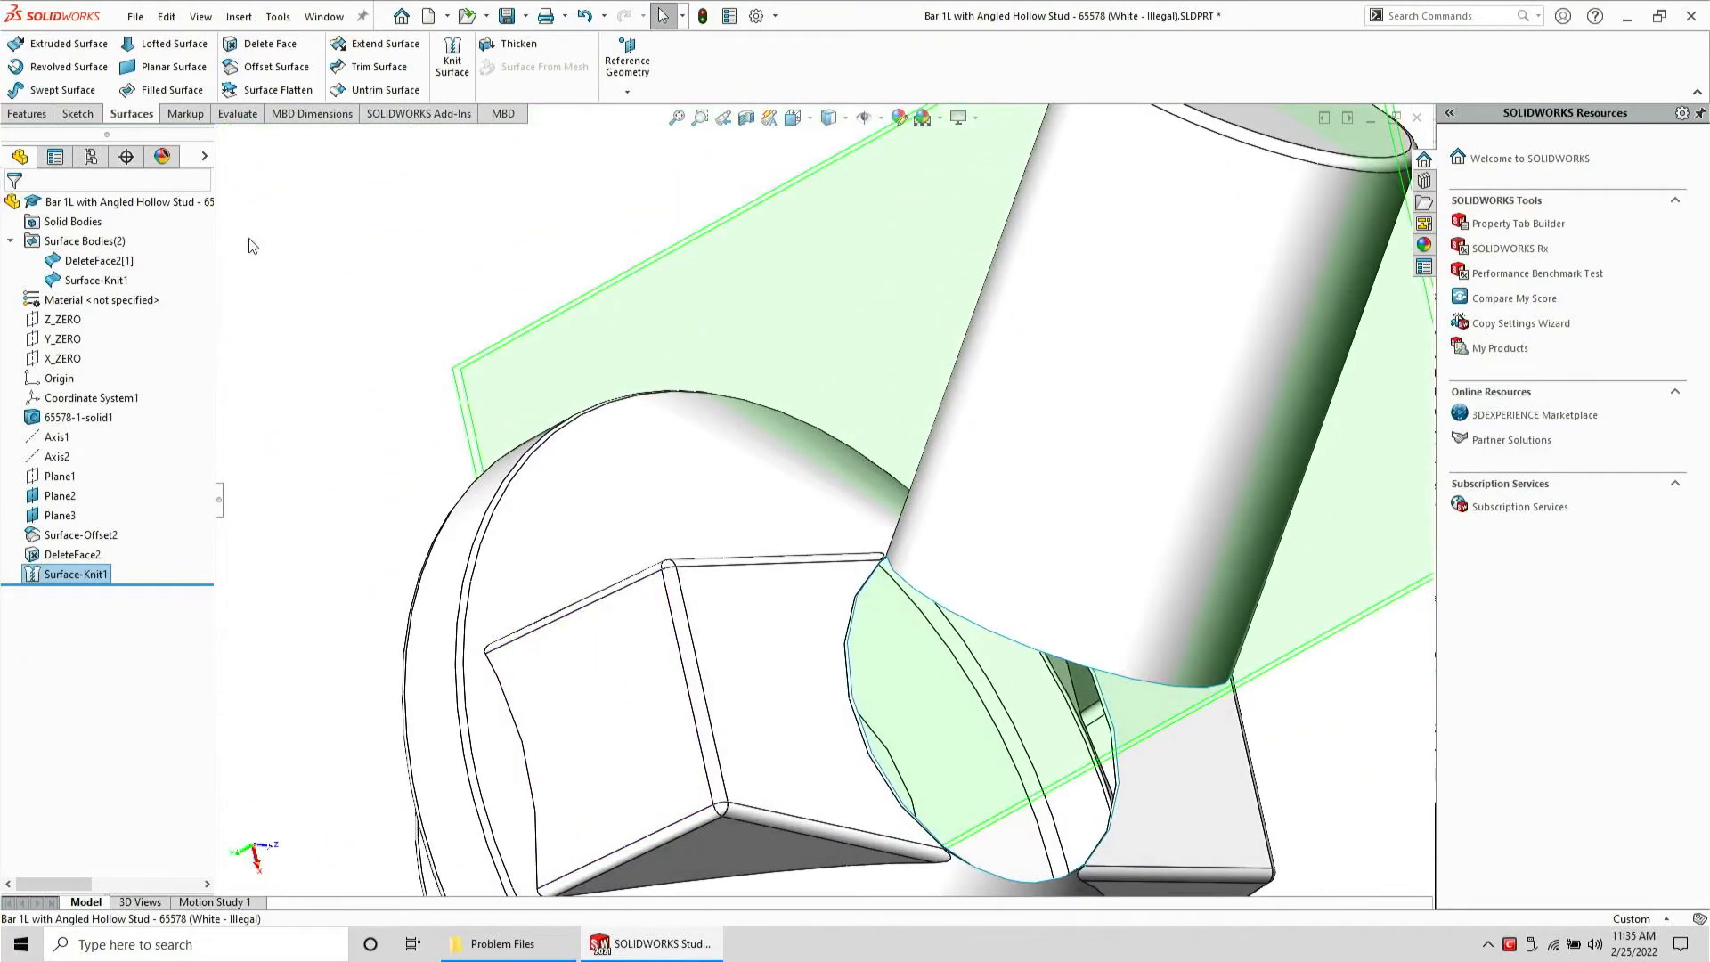
left_click(250, 246)
left_click(78, 113)
left_click(64, 71)
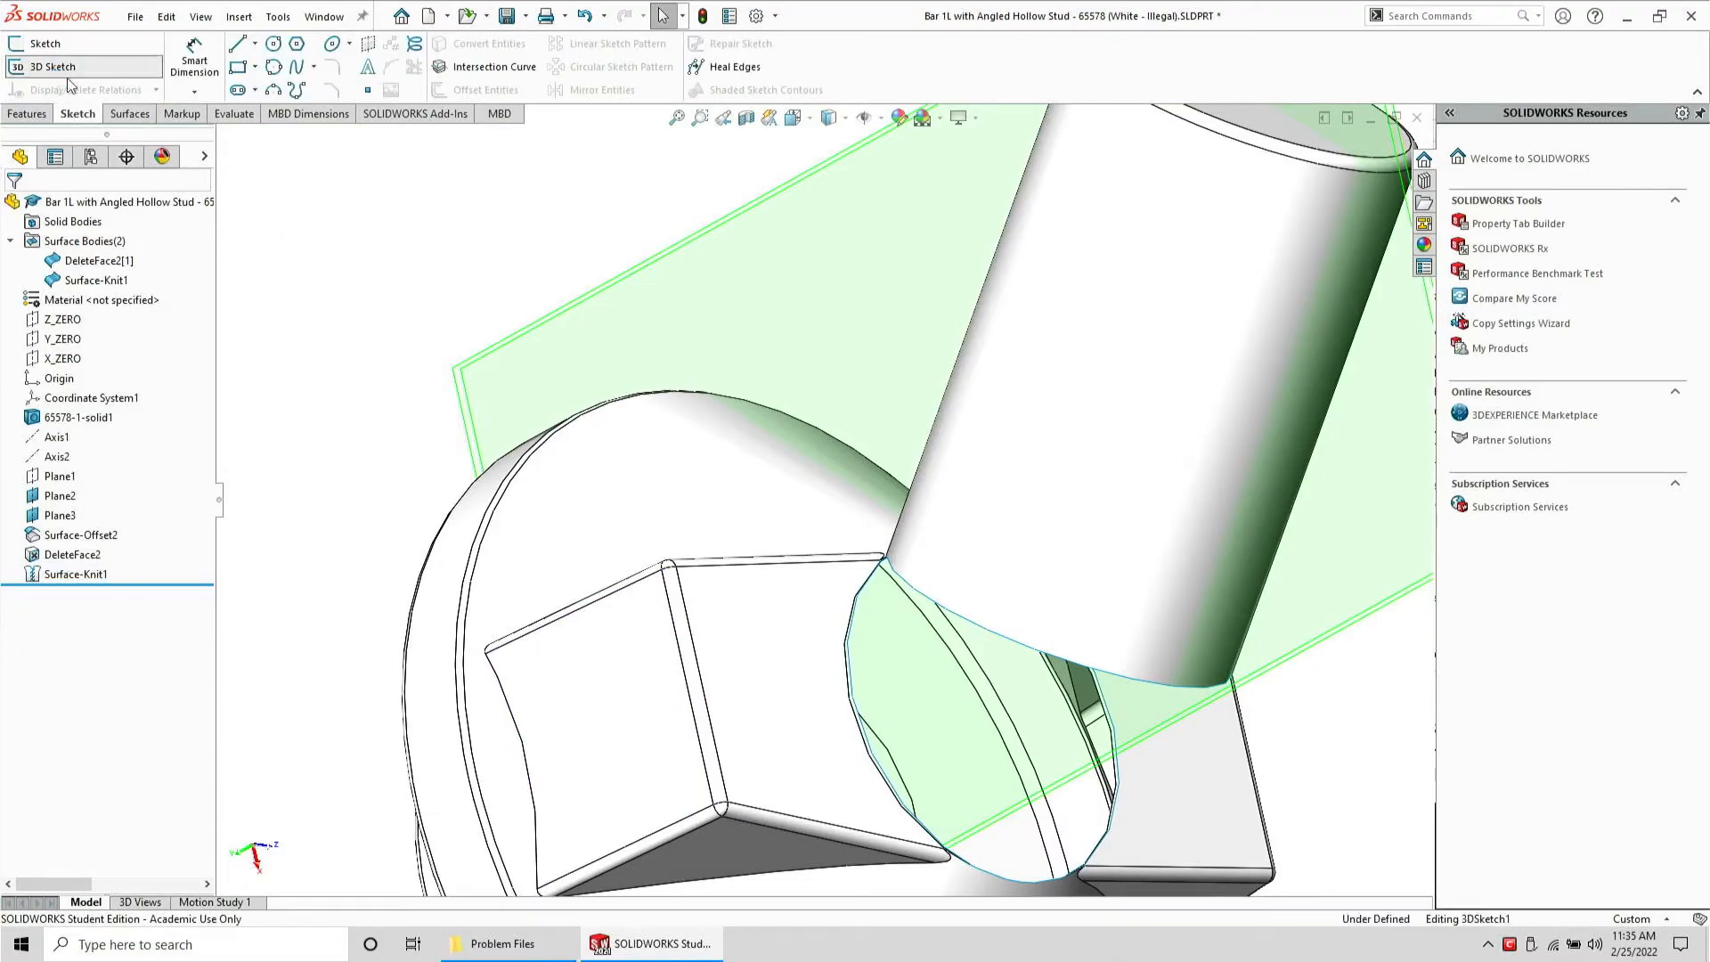
left_click(1008, 637)
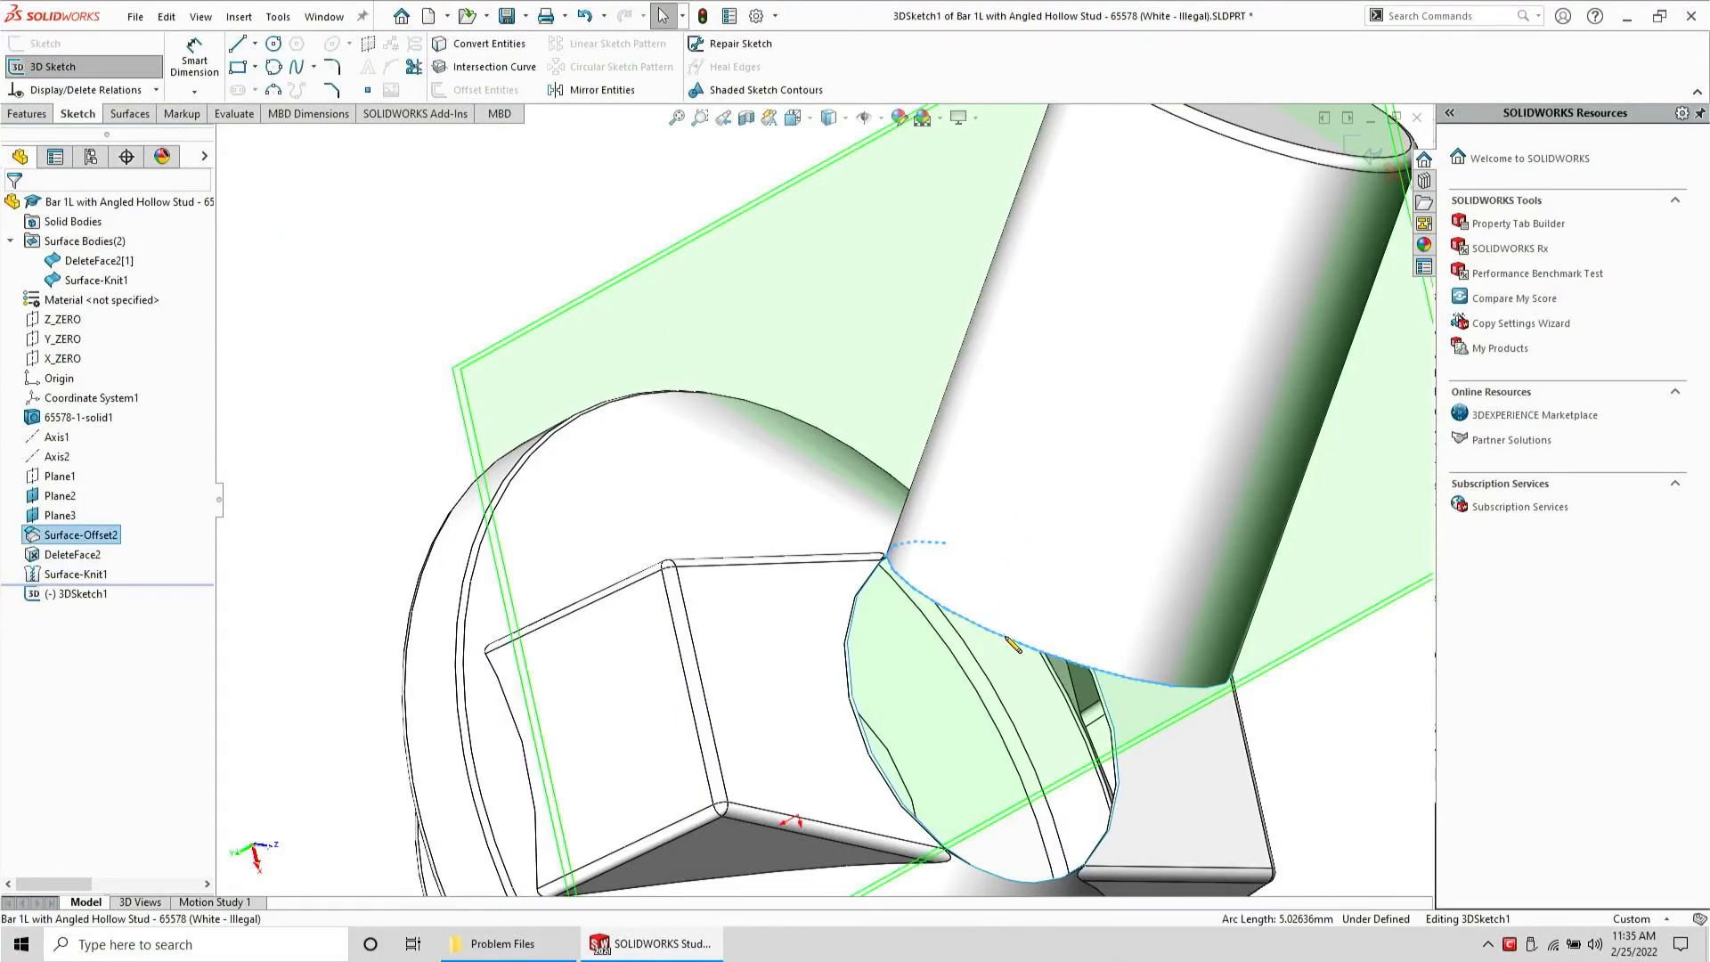
right_click(1007, 628)
left_click(1079, 704)
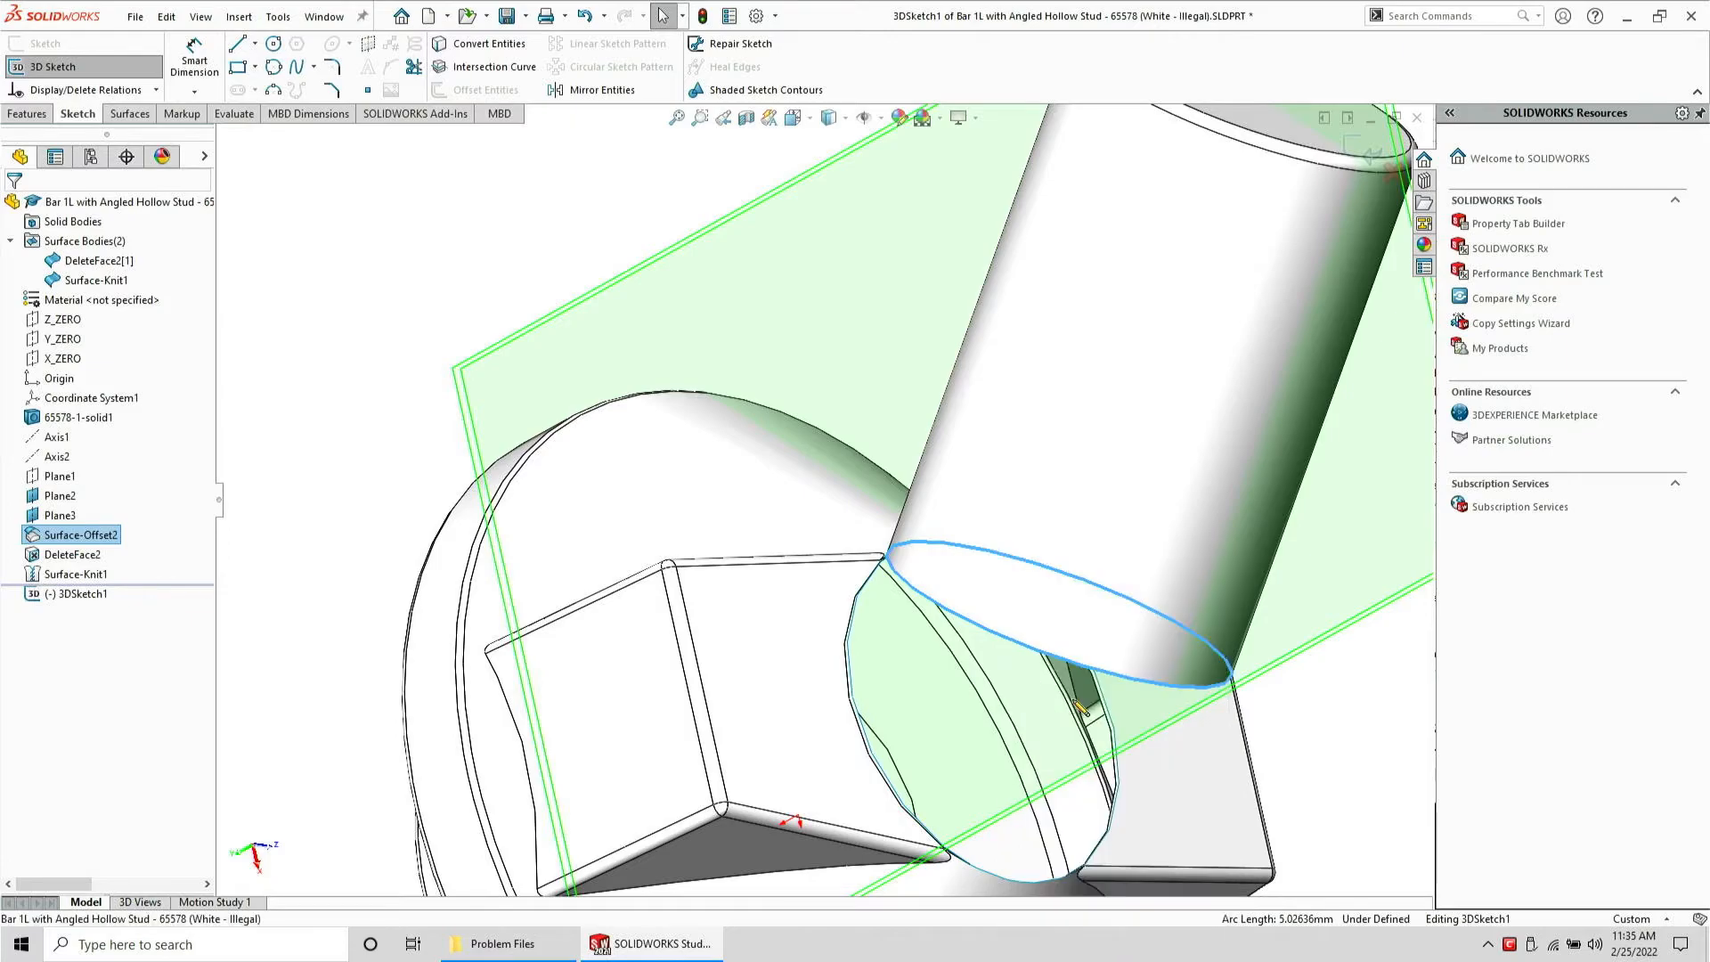
left_click(490, 44)
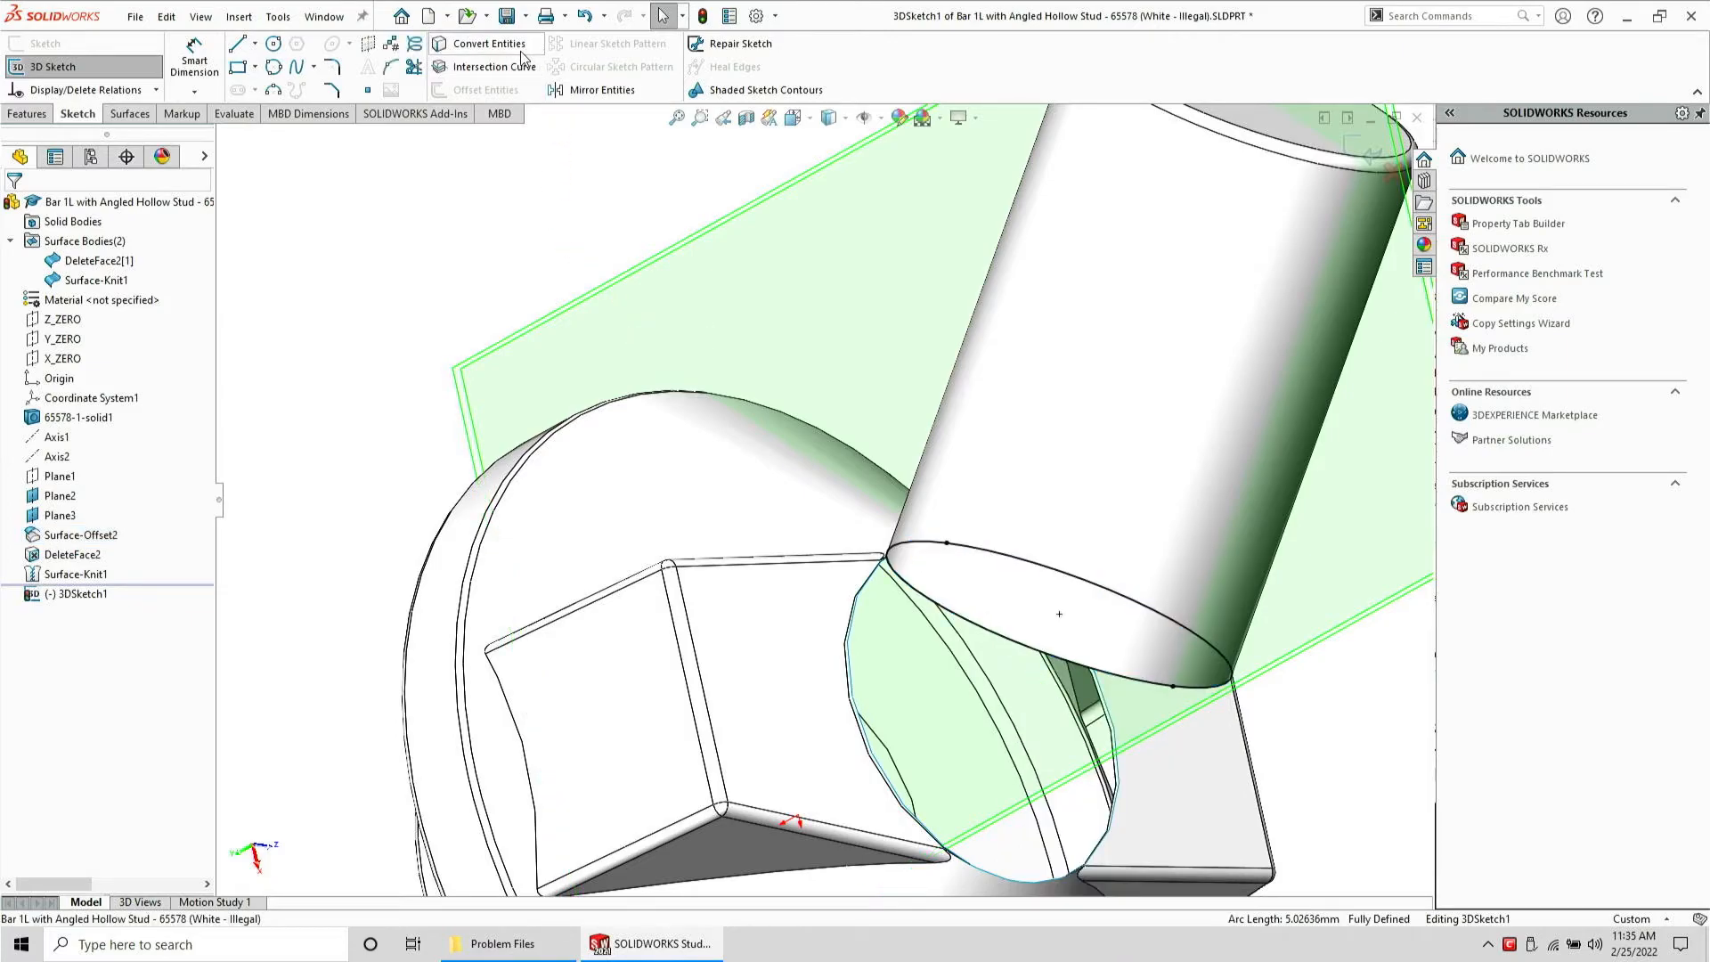
left_click(53, 67)
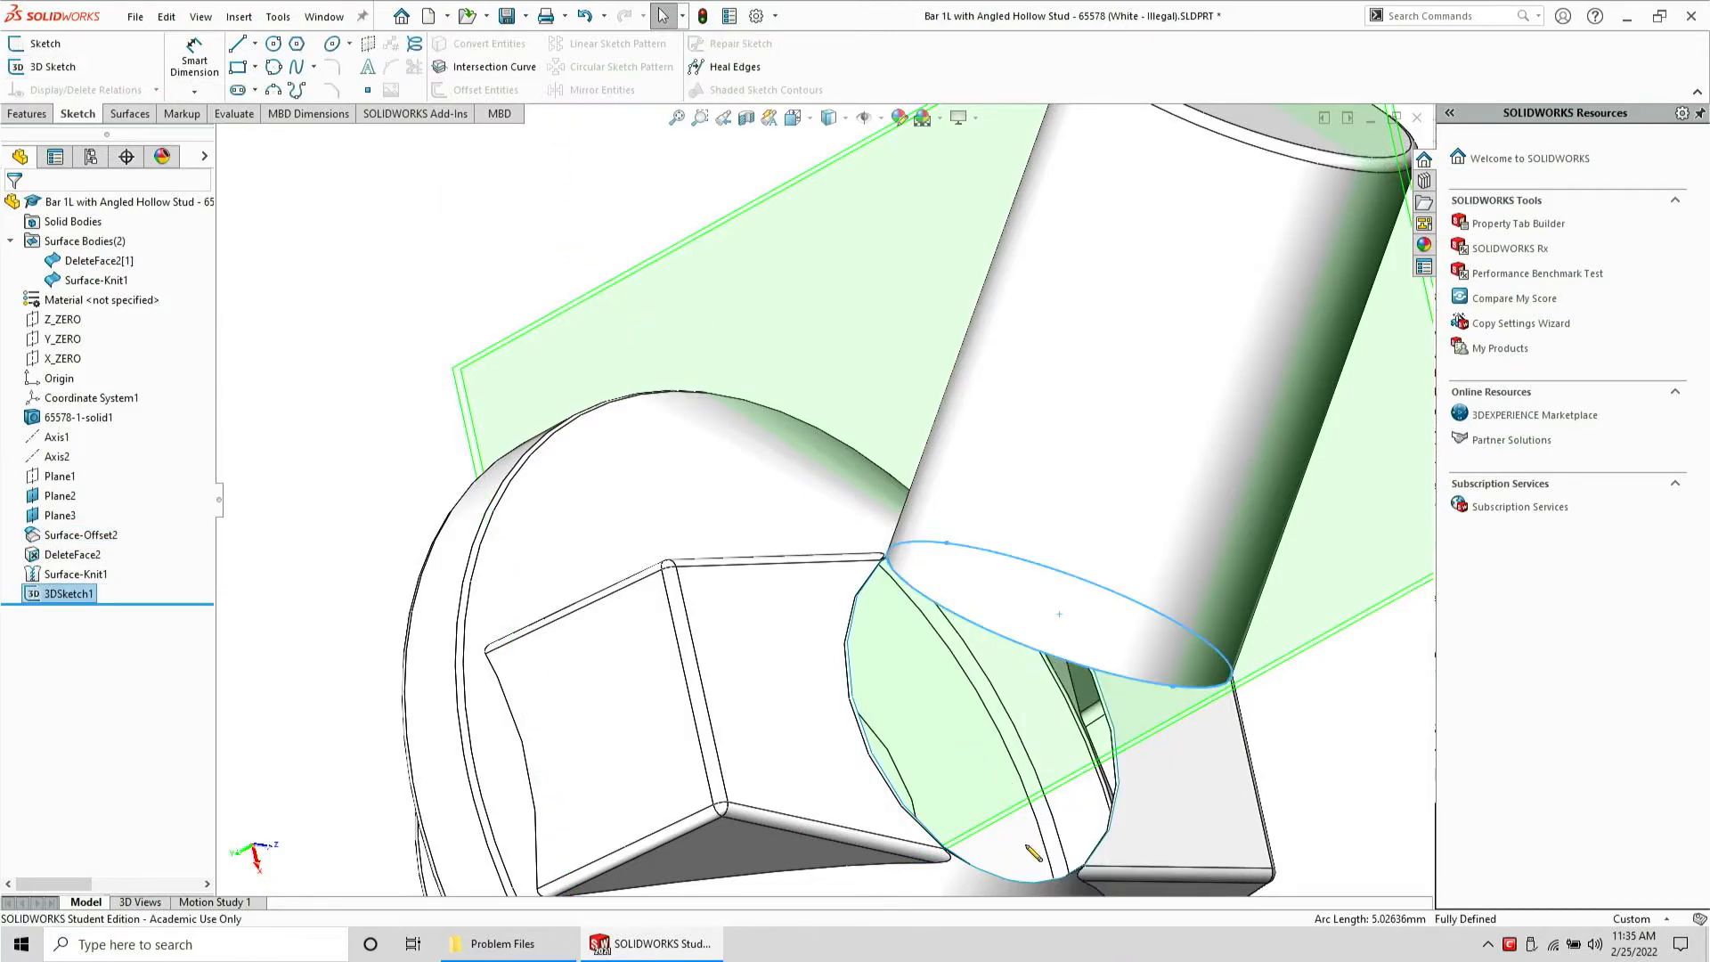
Create a second 3D sketch converting the open edge loop left on the solid where the transition face was removed
left_click(53, 66)
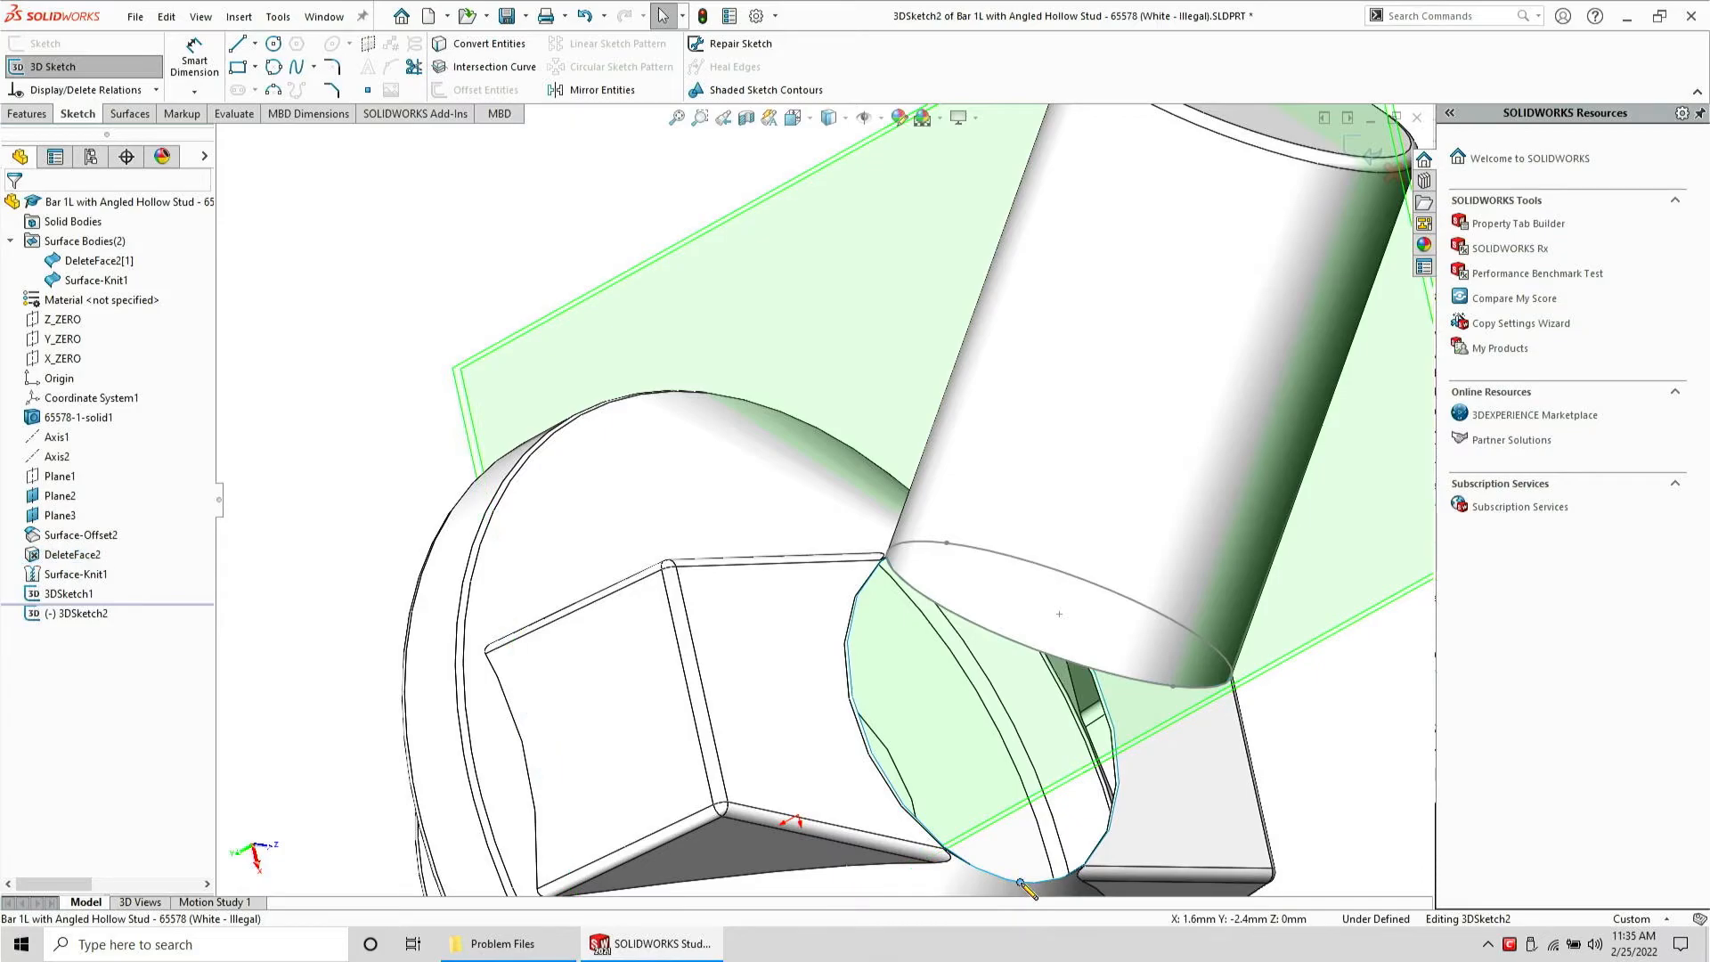
right_click(1038, 891)
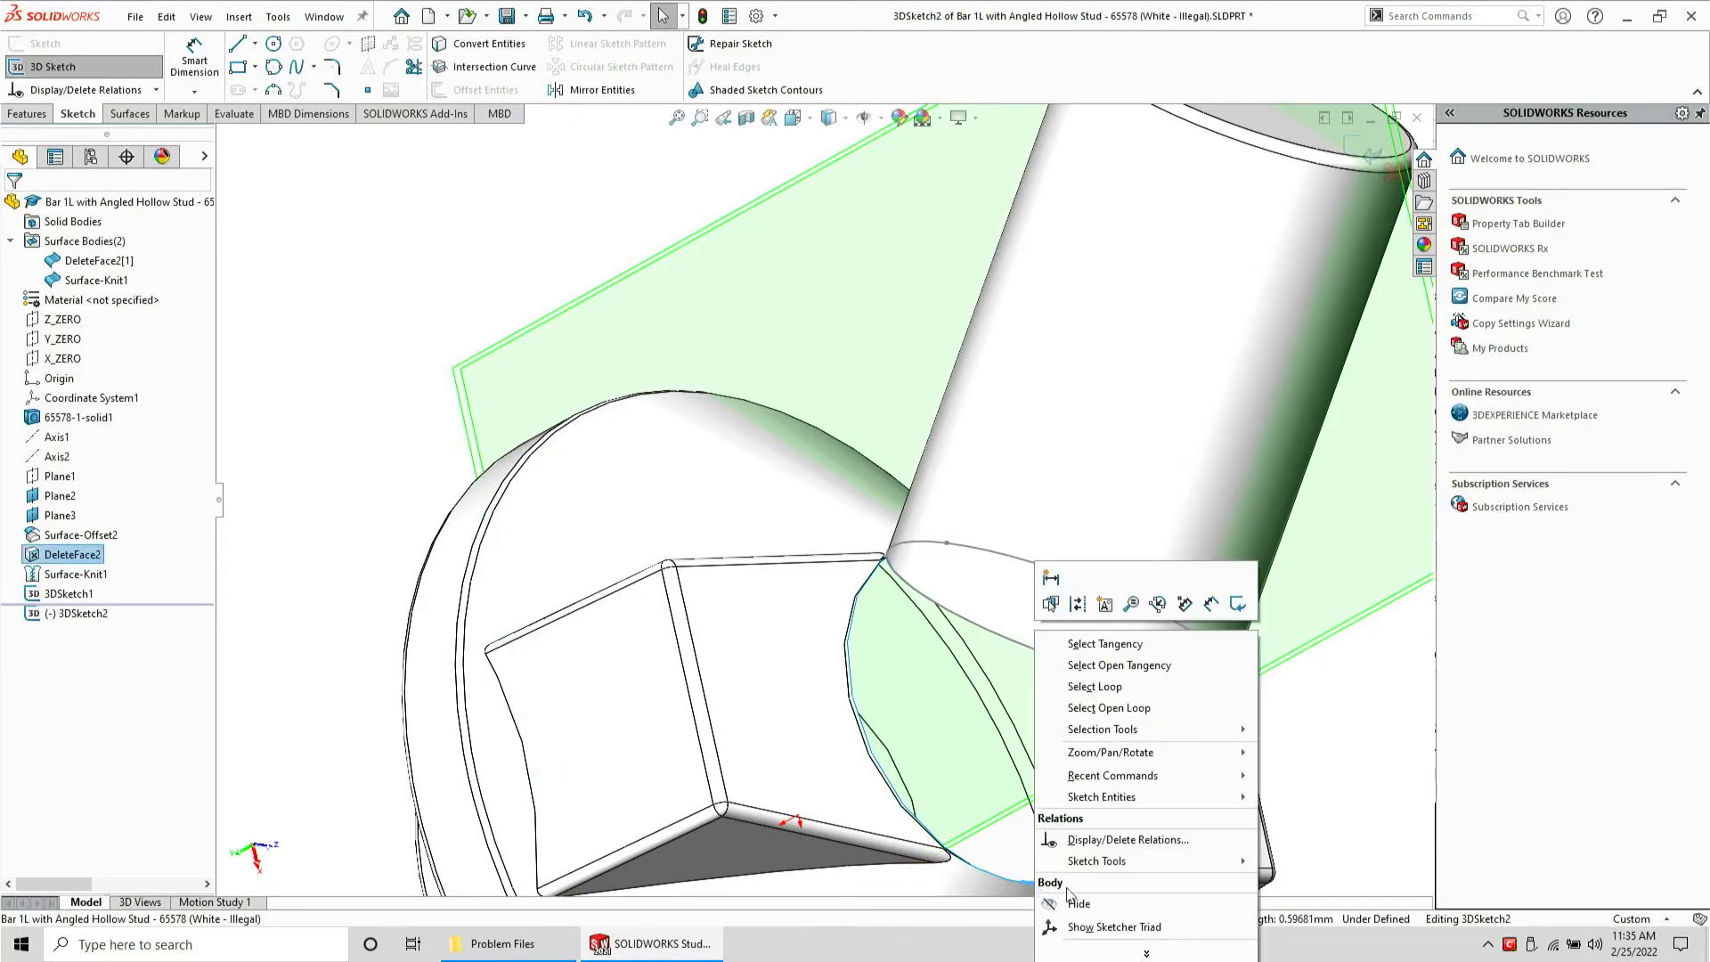
left_click(1113, 708)
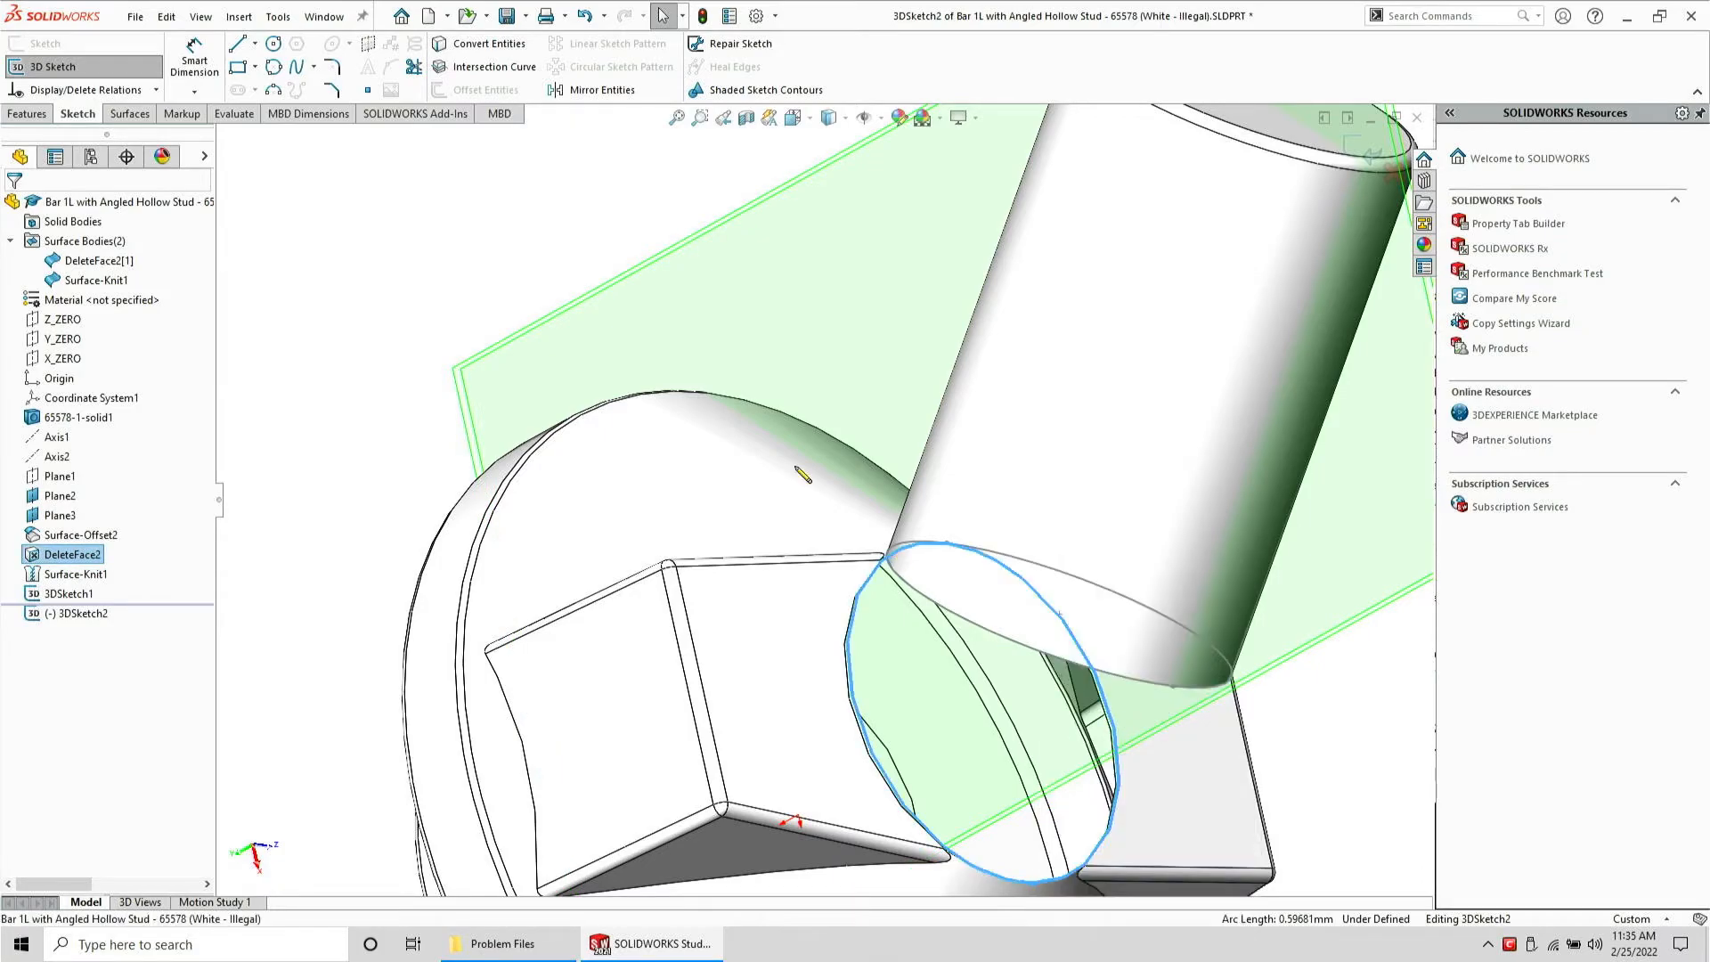
left_click(511, 42)
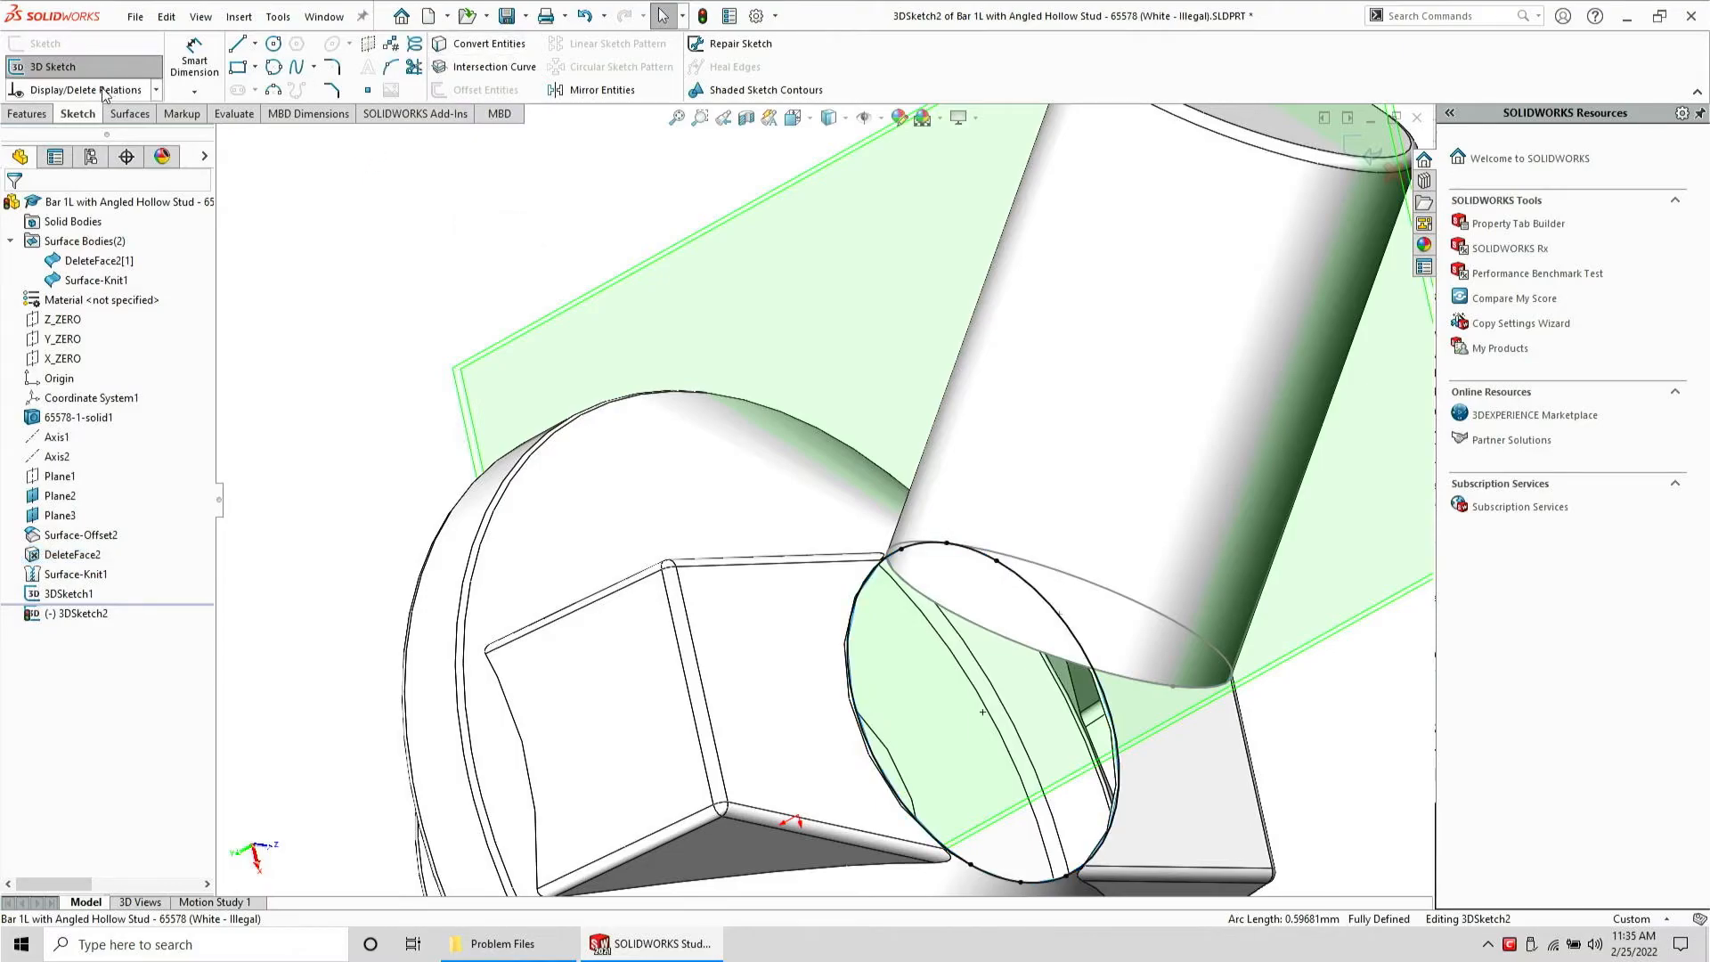
left_click(52, 67)
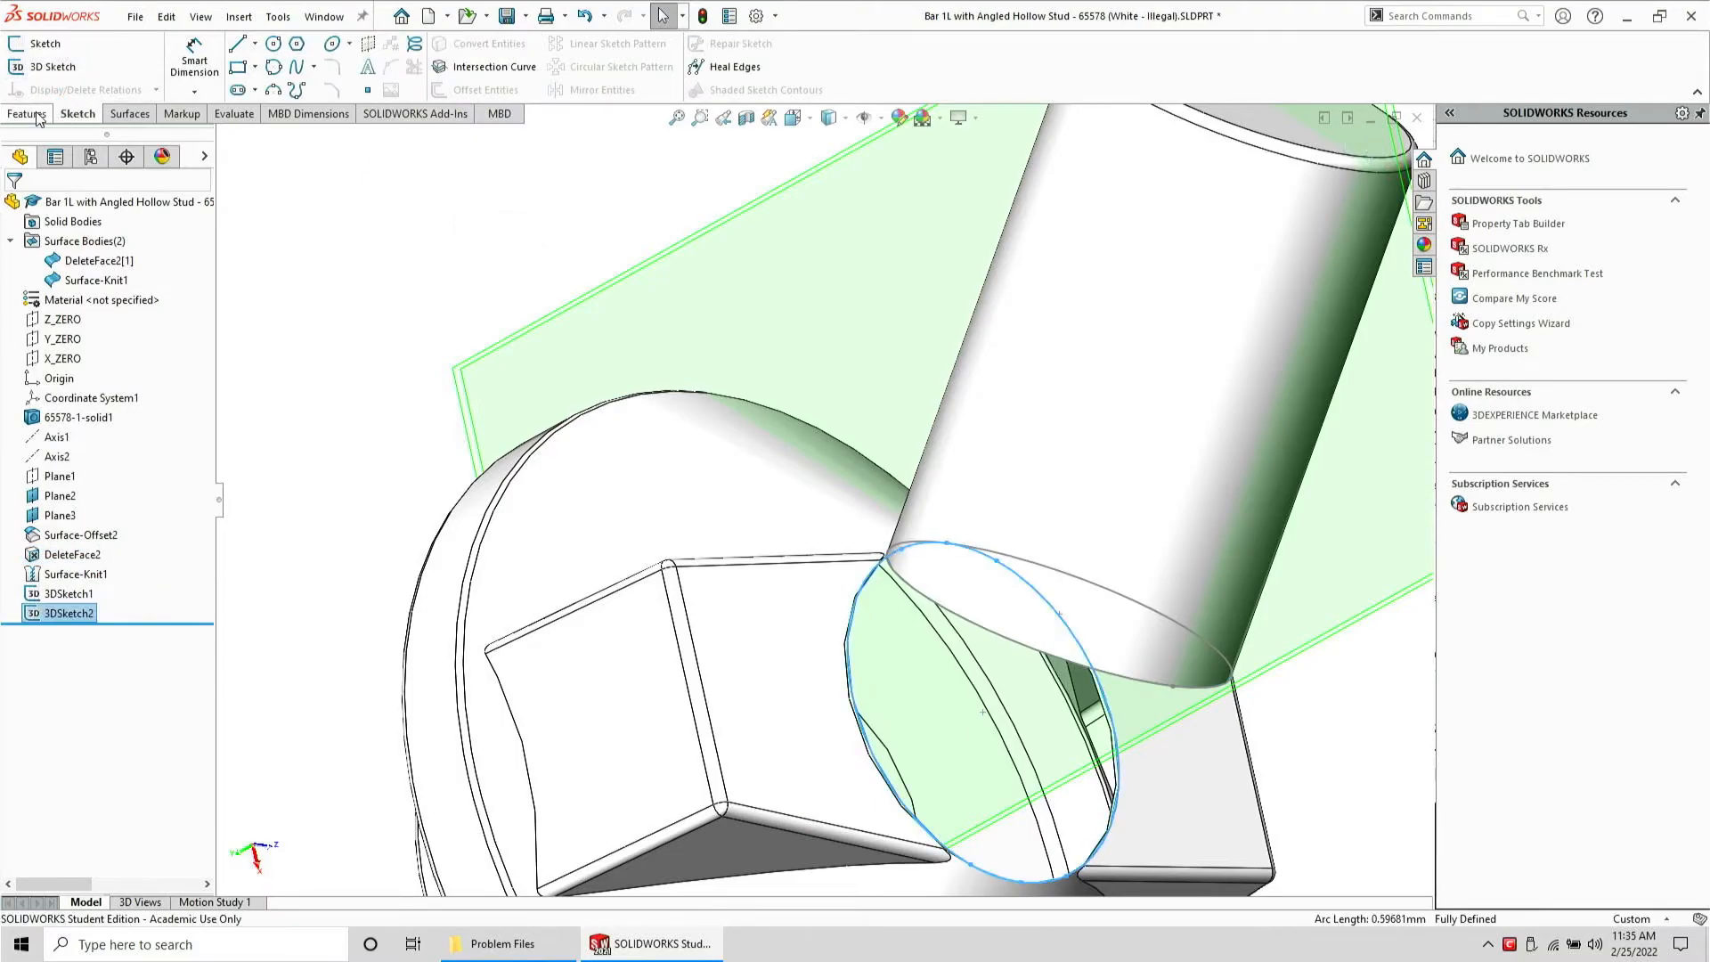
Try to create a lofted surface between the two 3D sketches, then cancel
left_click(130, 114)
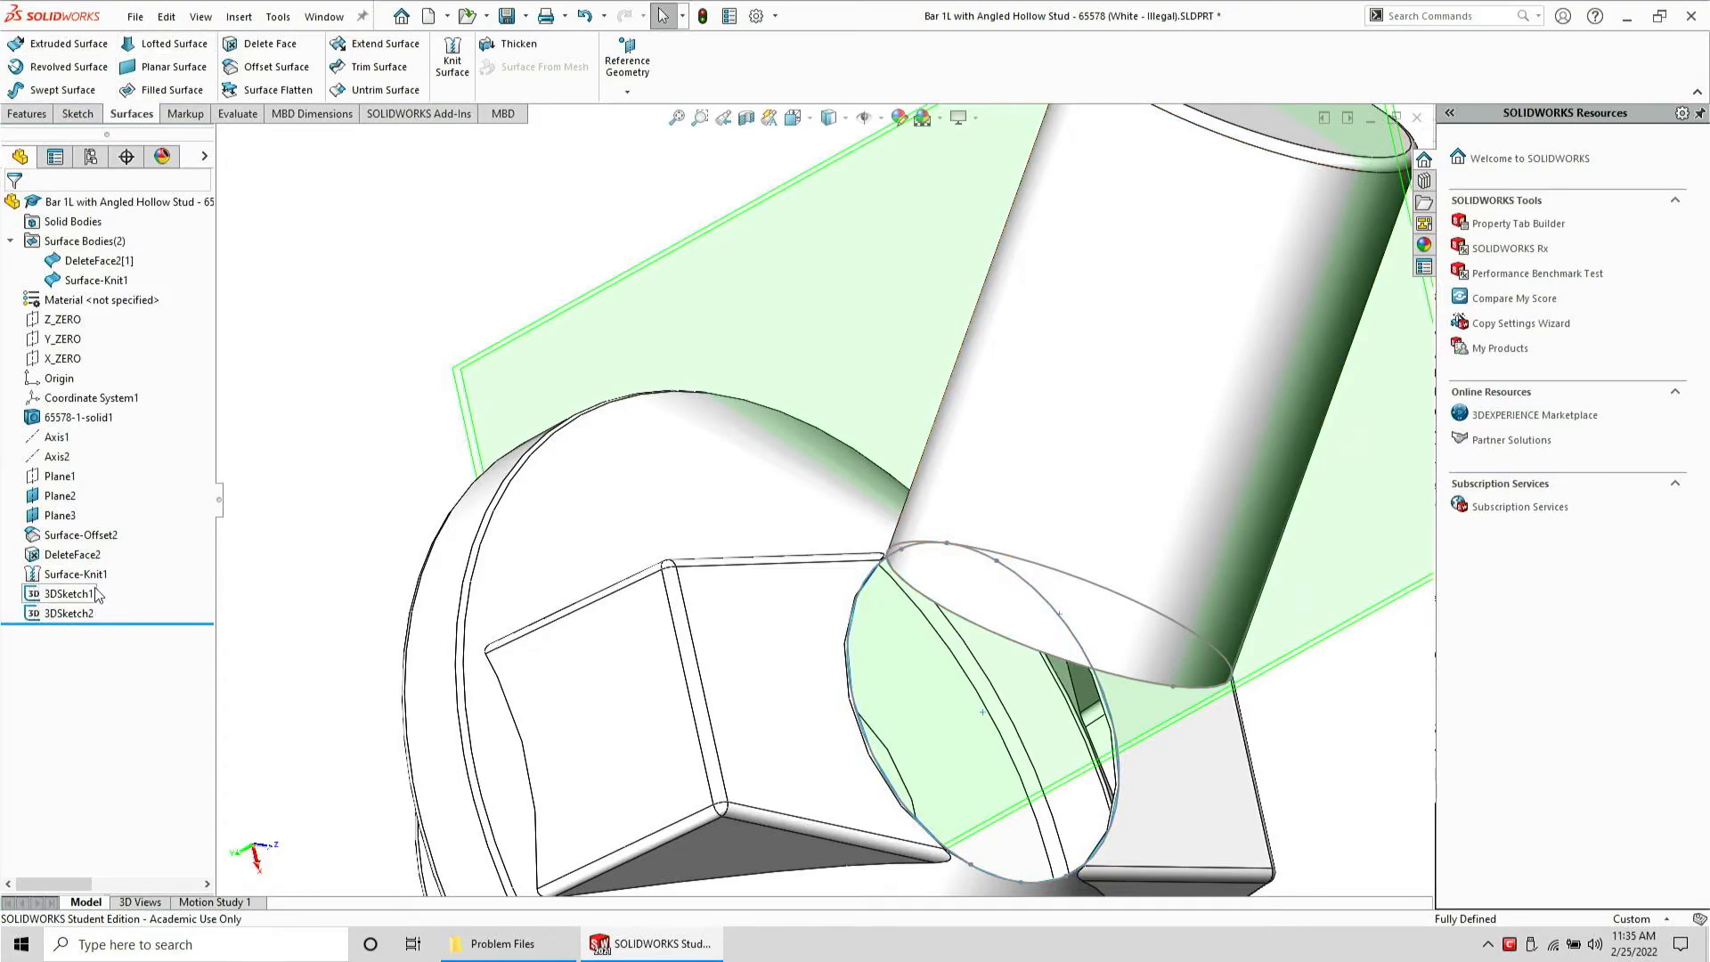
left_click(90, 594)
left_click(80, 613, "ctrl")
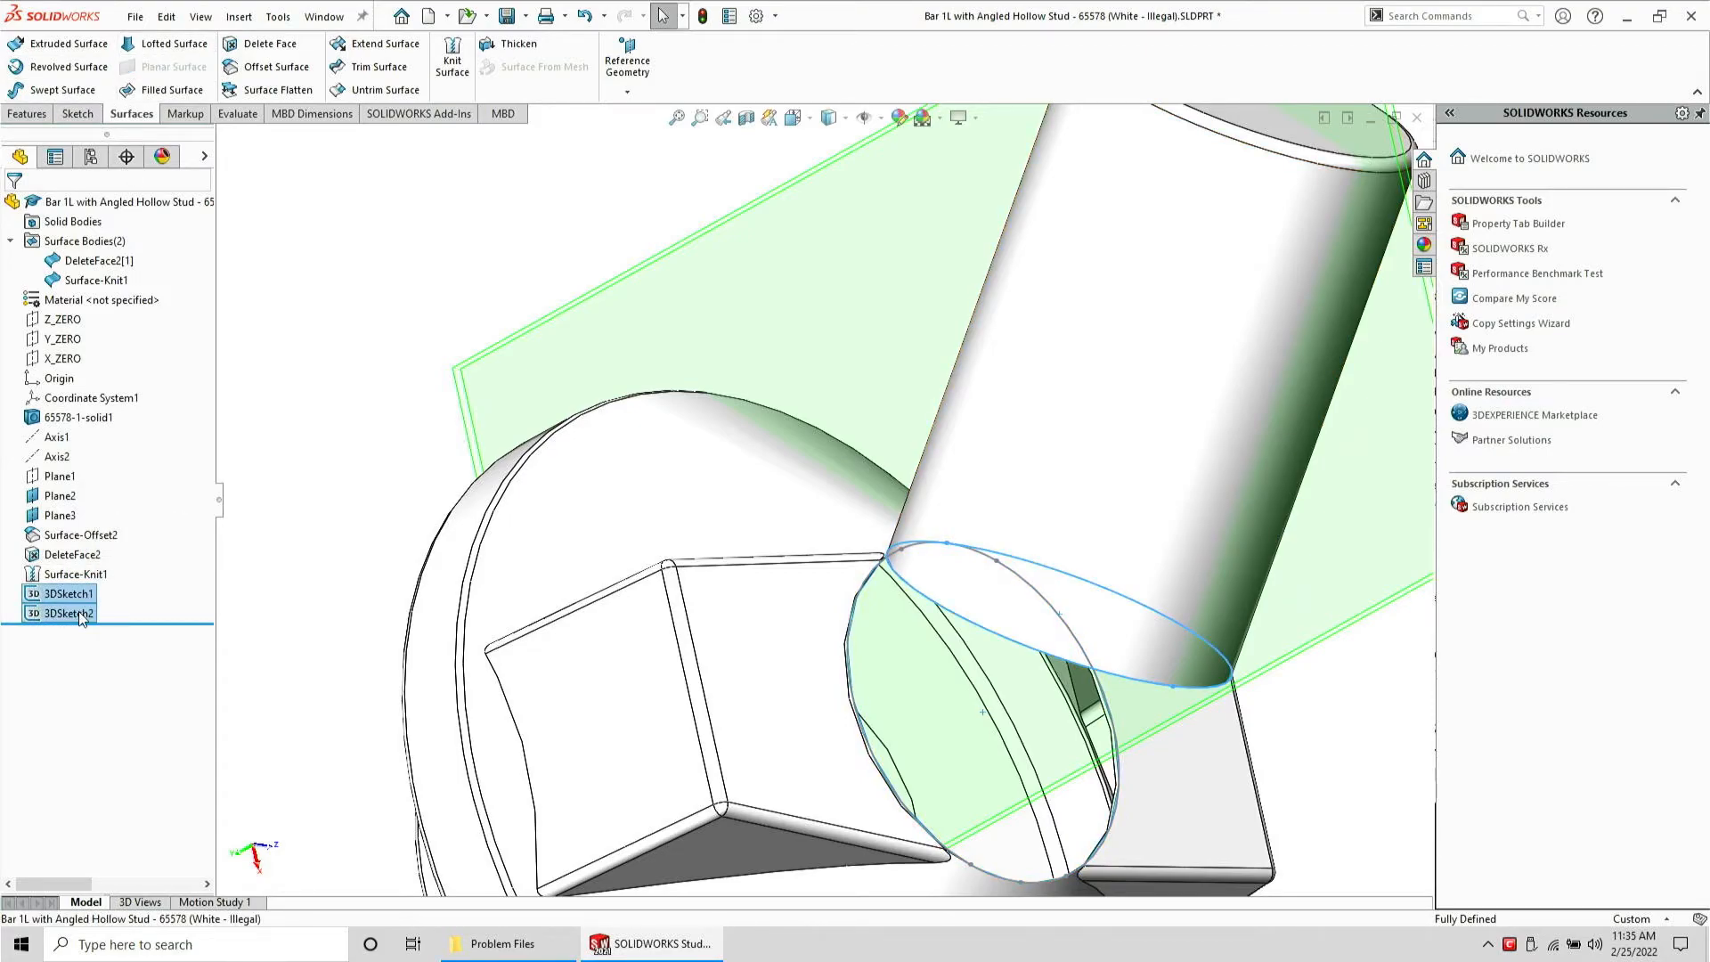
left_click(173, 42)
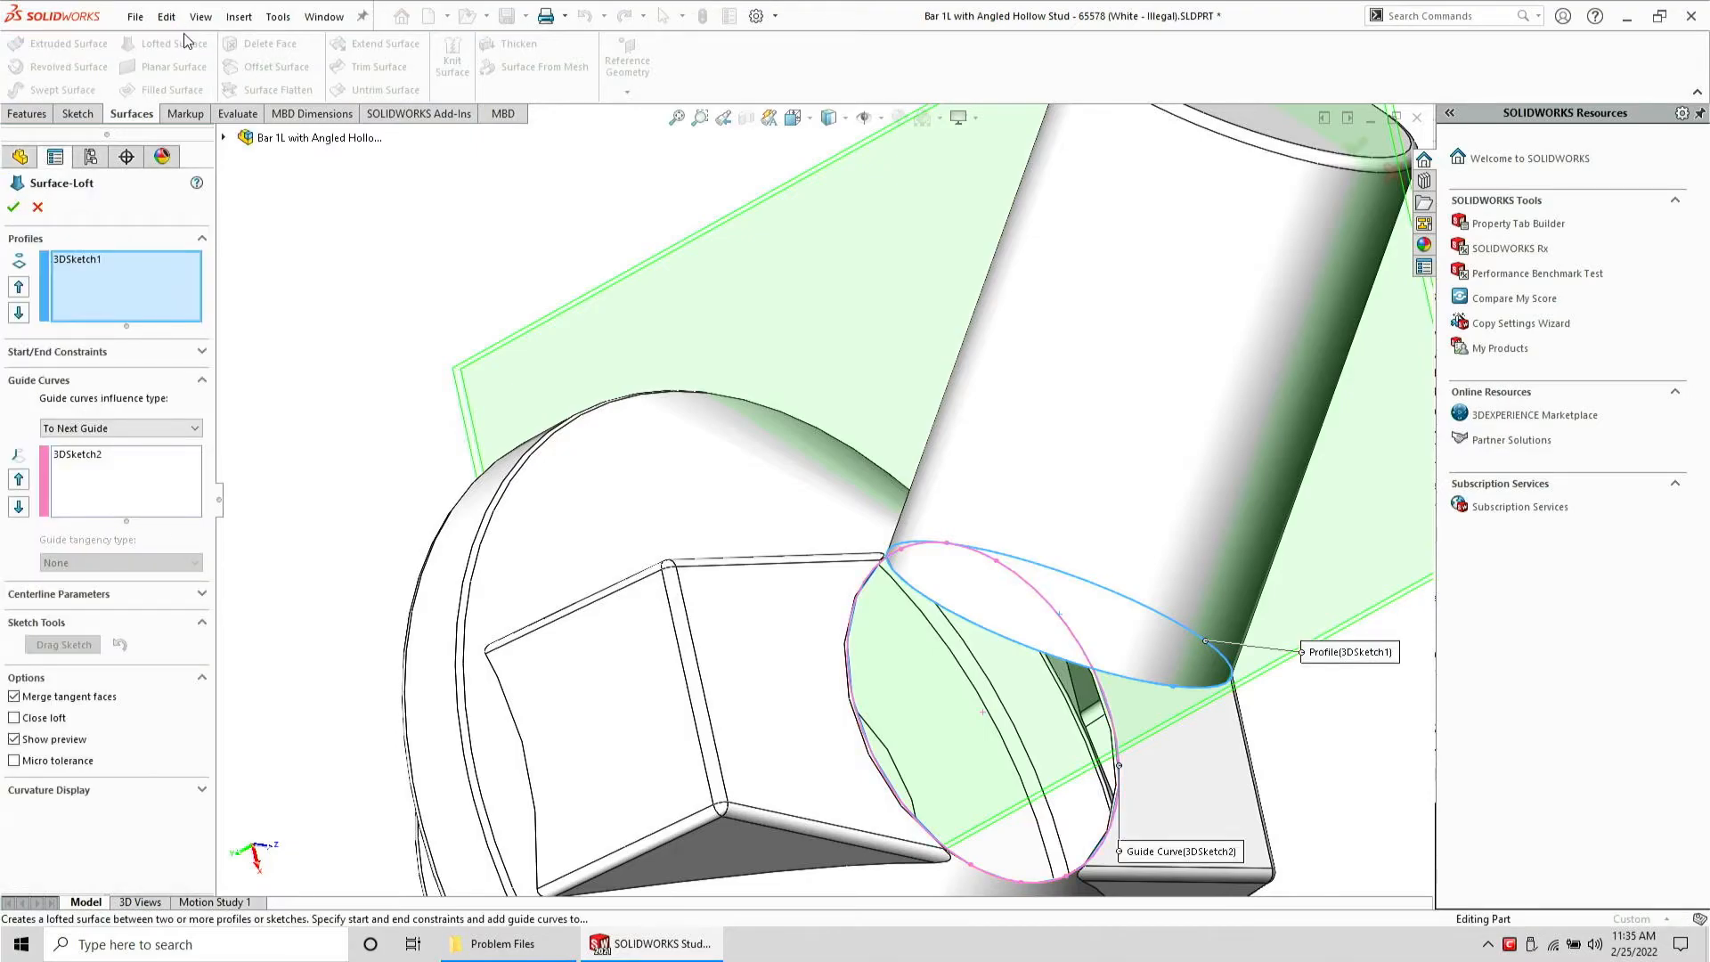
left_click(38, 207)
Roll the feature tree back to just after the offset surface, before the face deletion
middle_click_drag(979, 419, 988, 597)
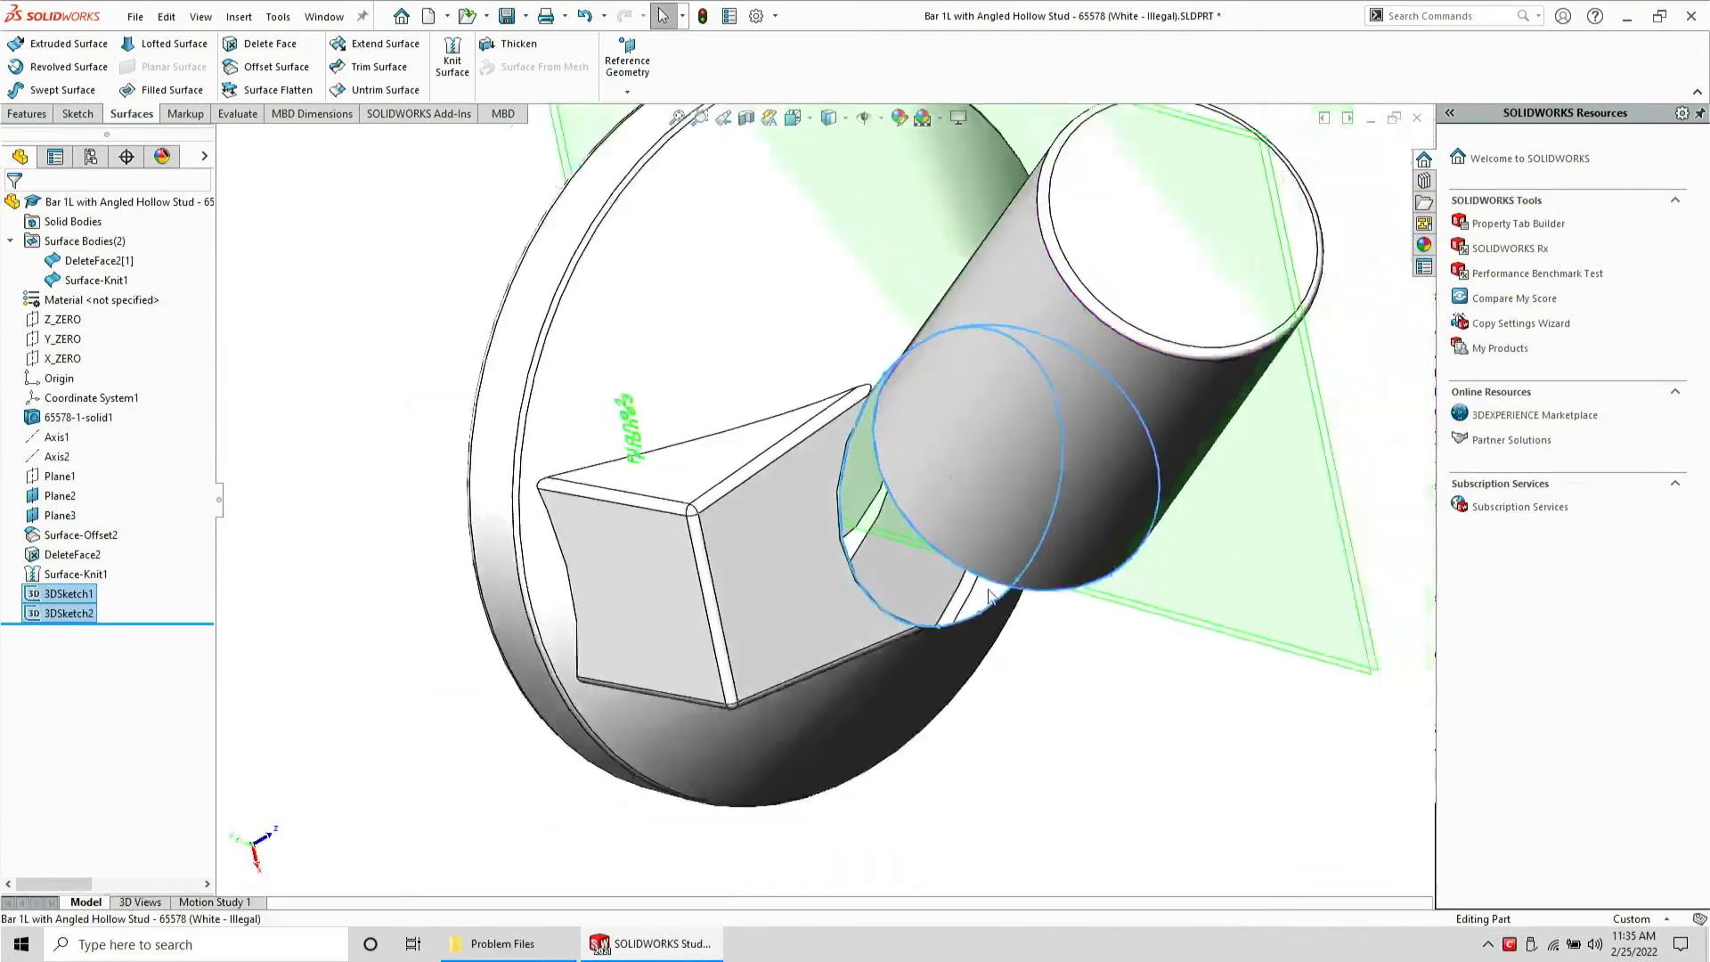
scroll(989, 595, "up", 6)
scroll(935, 409, "down", 1)
left_click(433, 544)
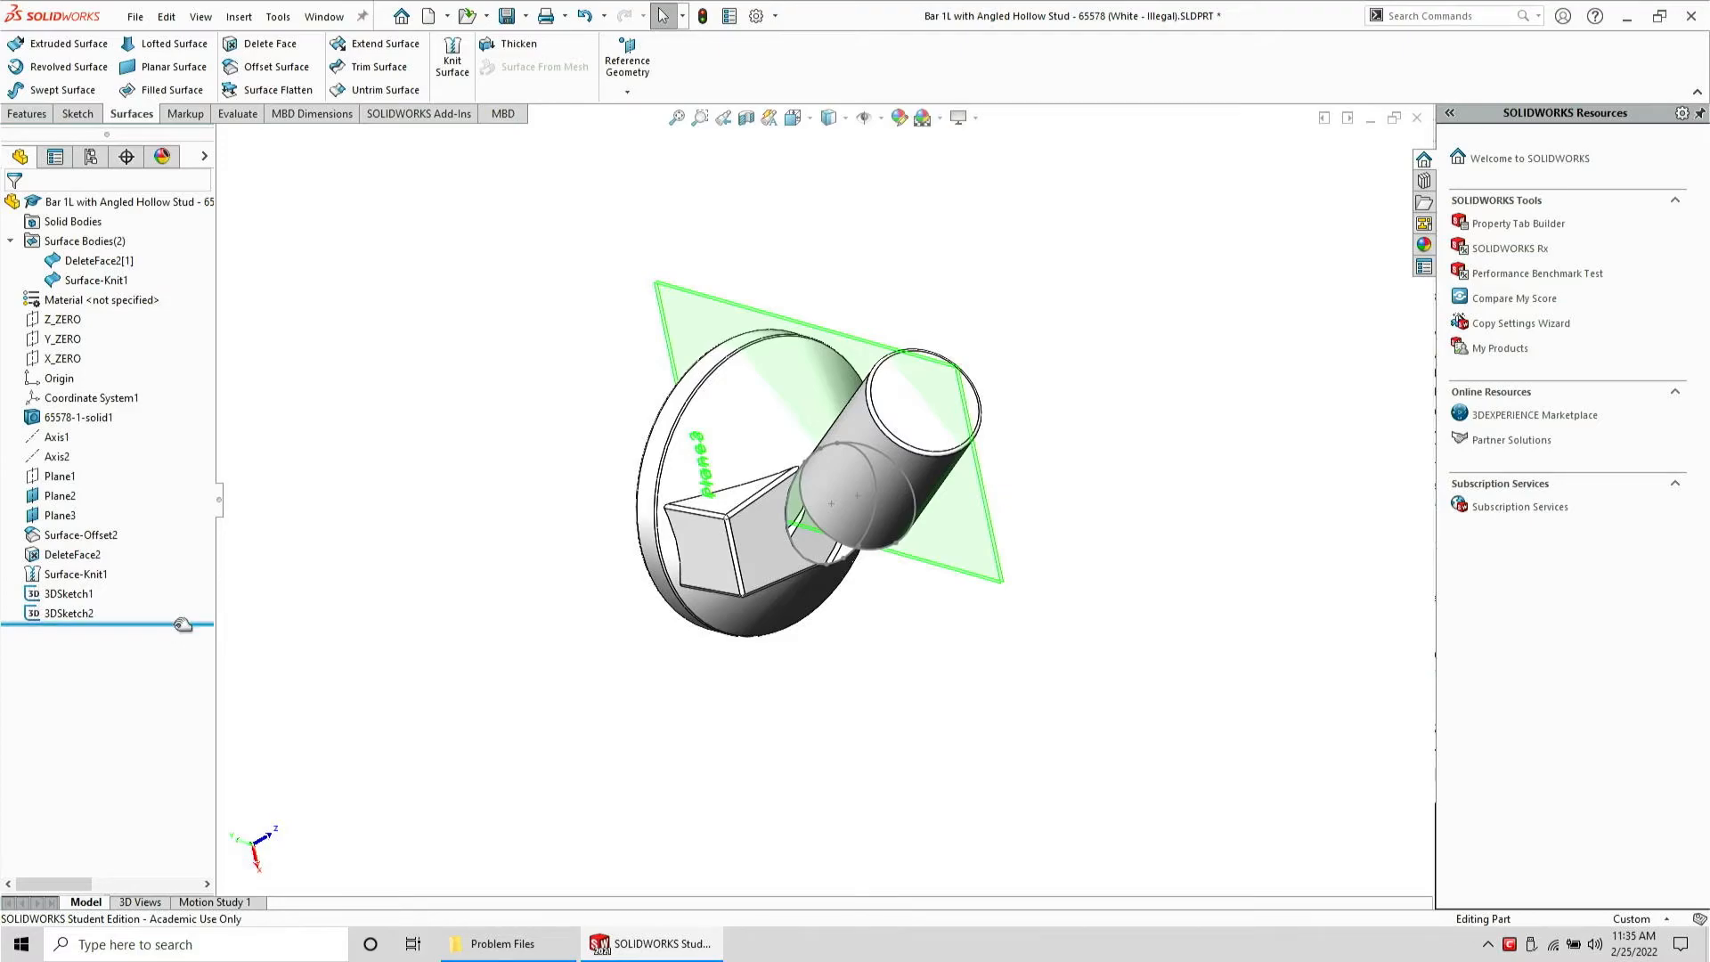
left_click_drag(183, 623, 183, 548)
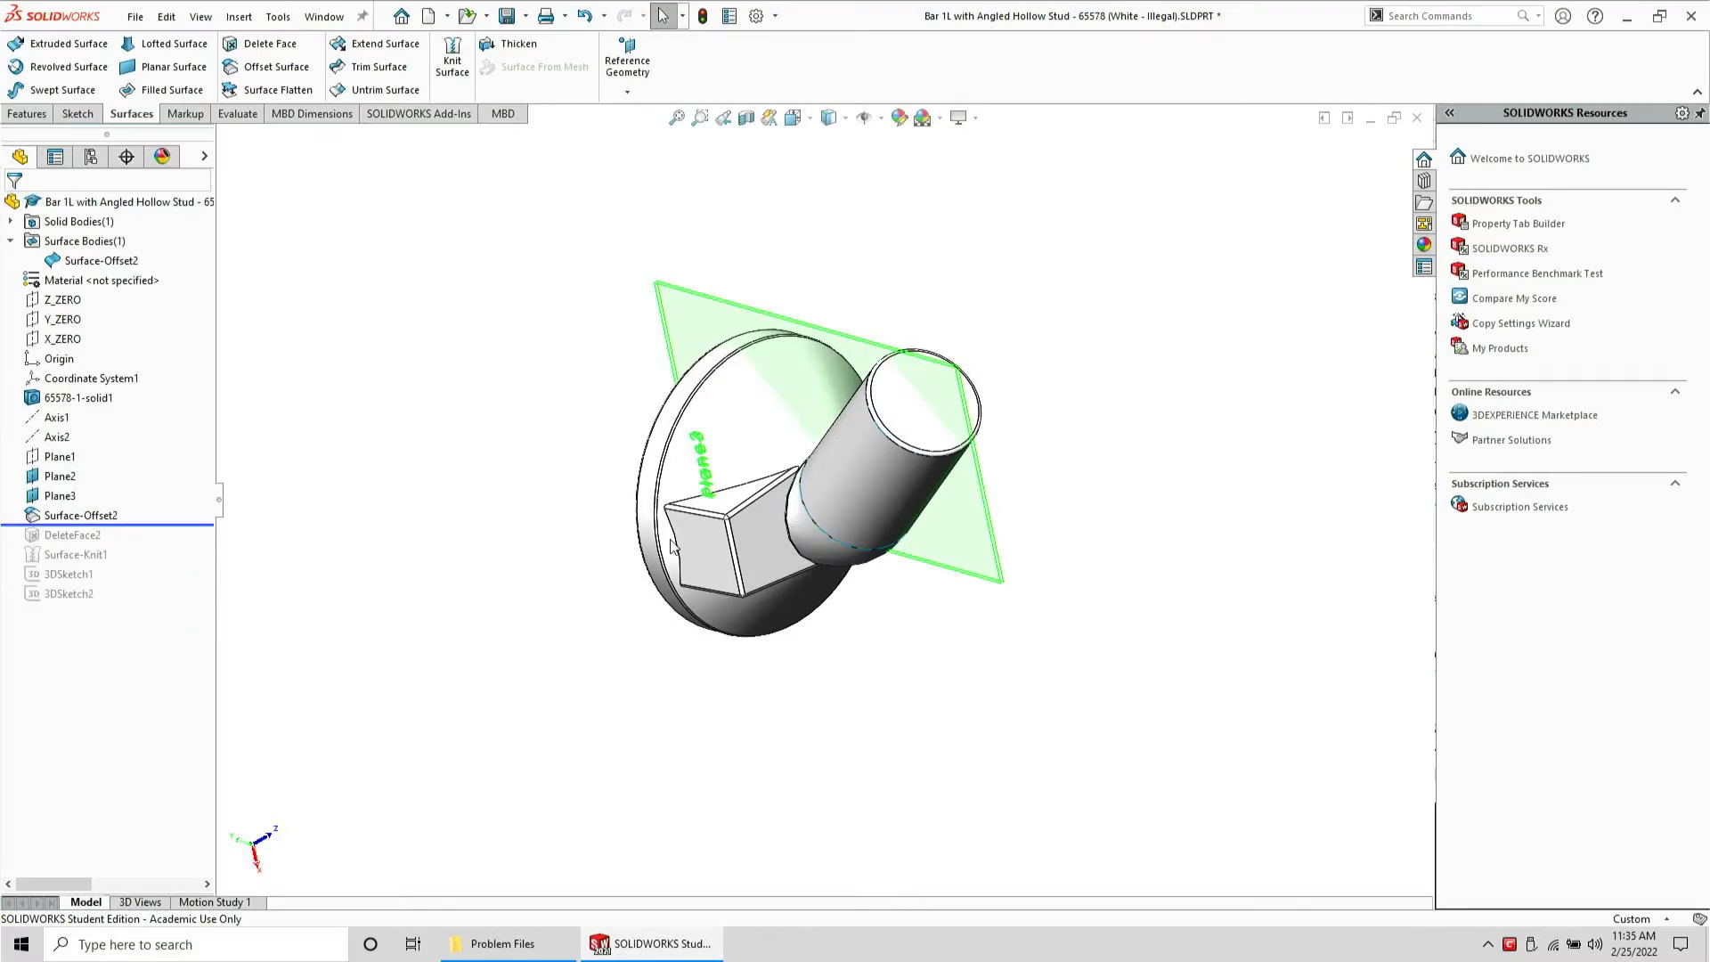
Inspect the conical transition face, Axis1 and the reference planes on the rolled-back solid
scroll(798, 509, "down", 5)
middle_click_drag(864, 431, 853, 537)
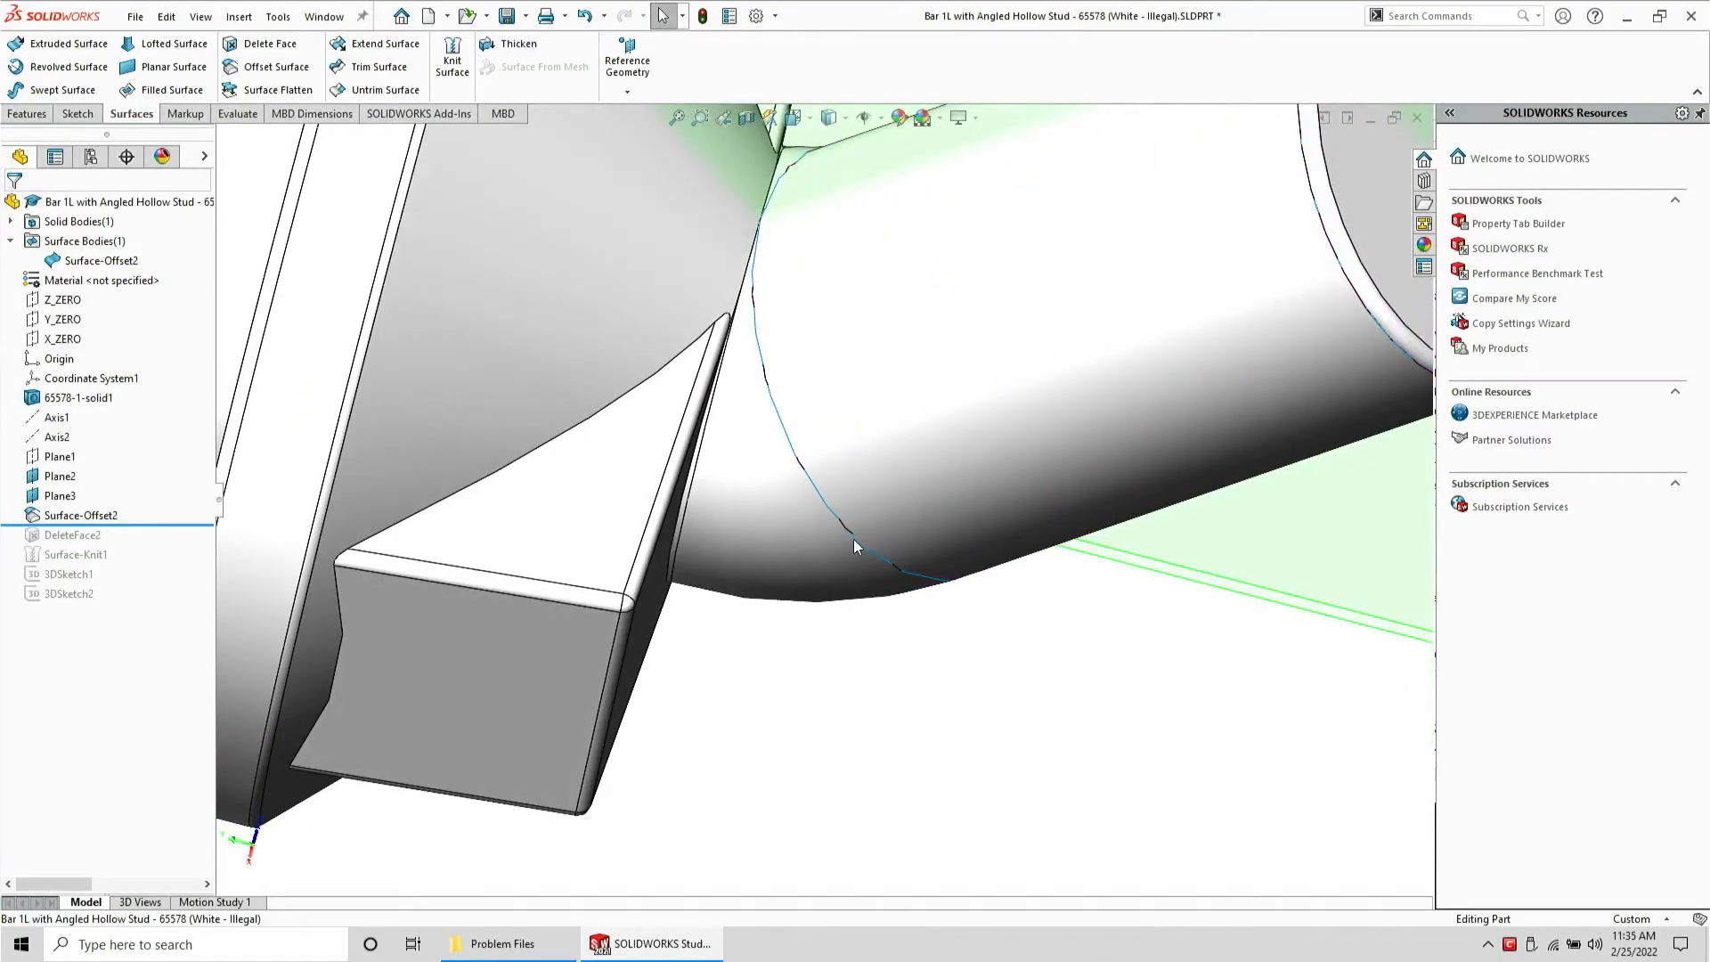
left_click(753, 524)
scroll(751, 499, "up", 6)
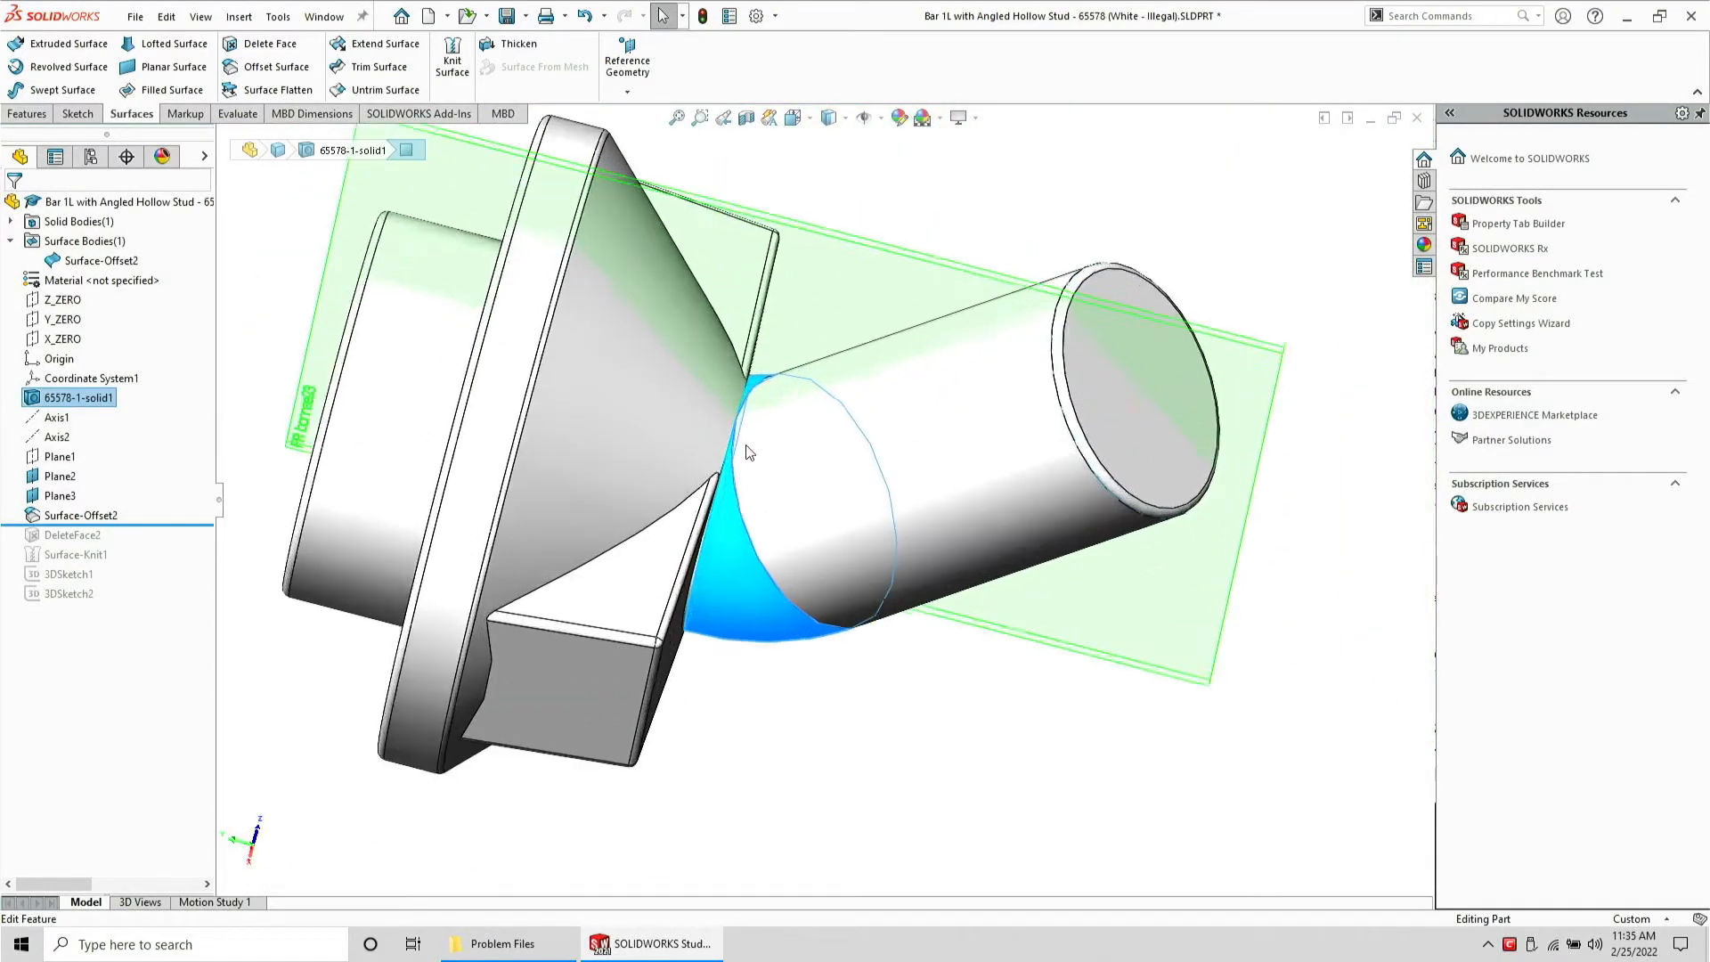
middle_click_drag(737, 447, 772, 298)
scroll(880, 598, "up", 3)
middle_click_drag(858, 591, 819, 575)
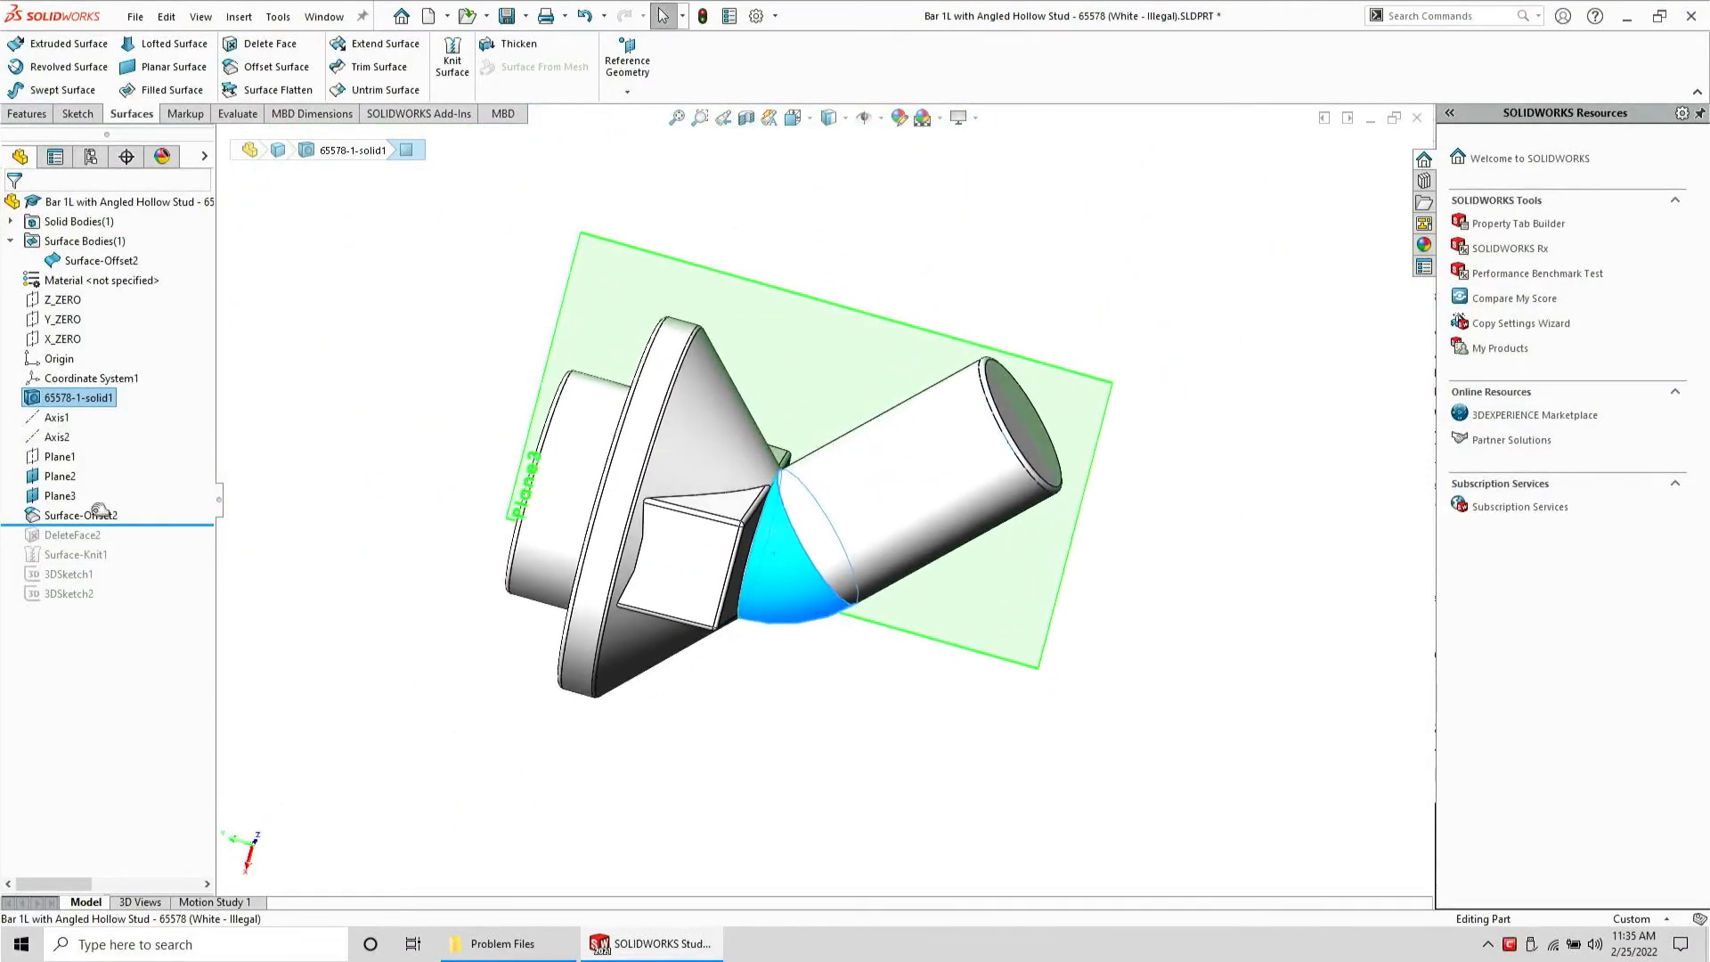
left_click(58, 417)
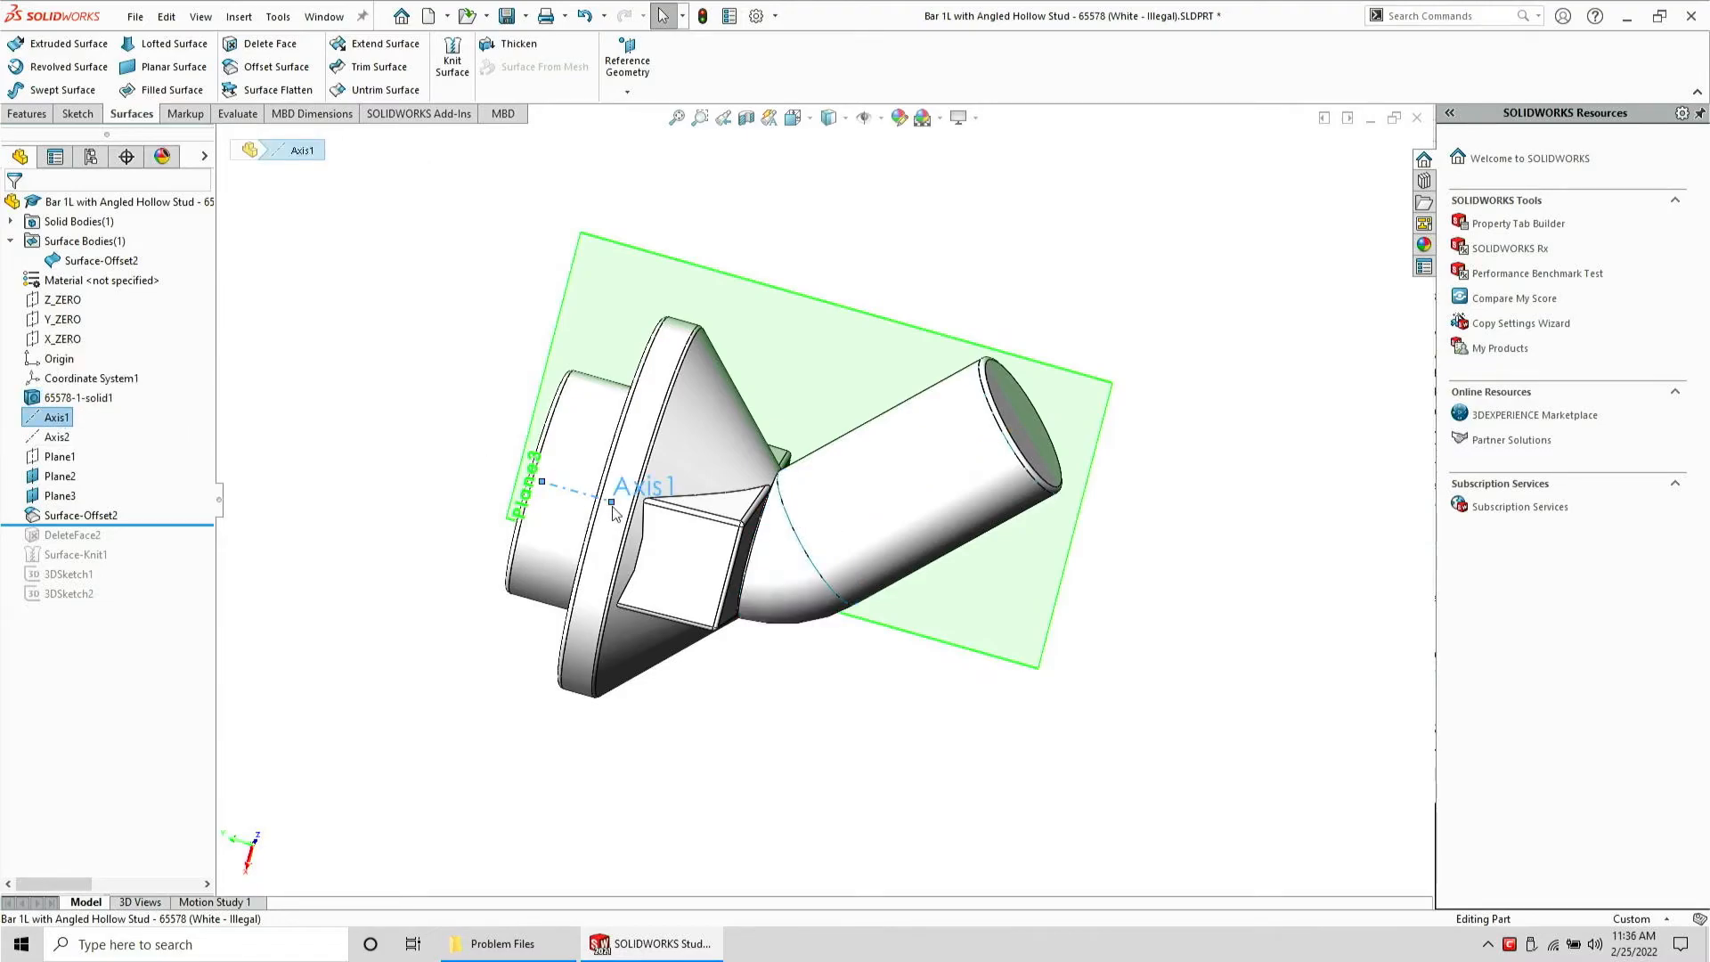
middle_click_drag(753, 509, 647, 602)
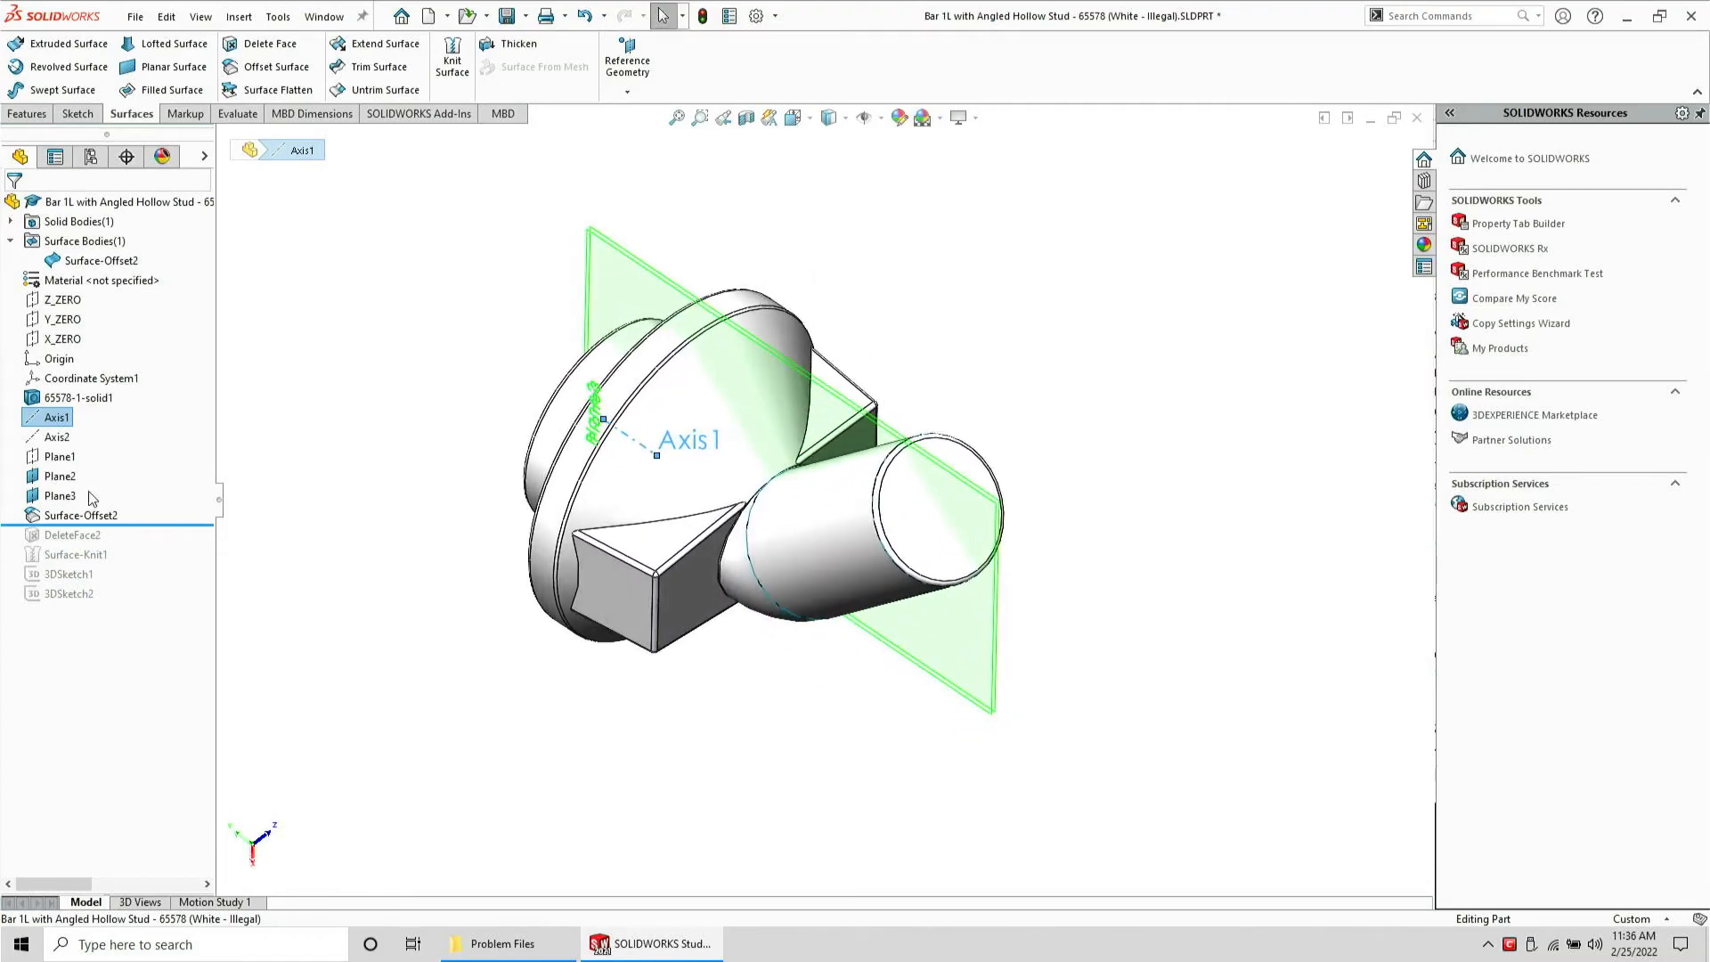
left_click(51, 478)
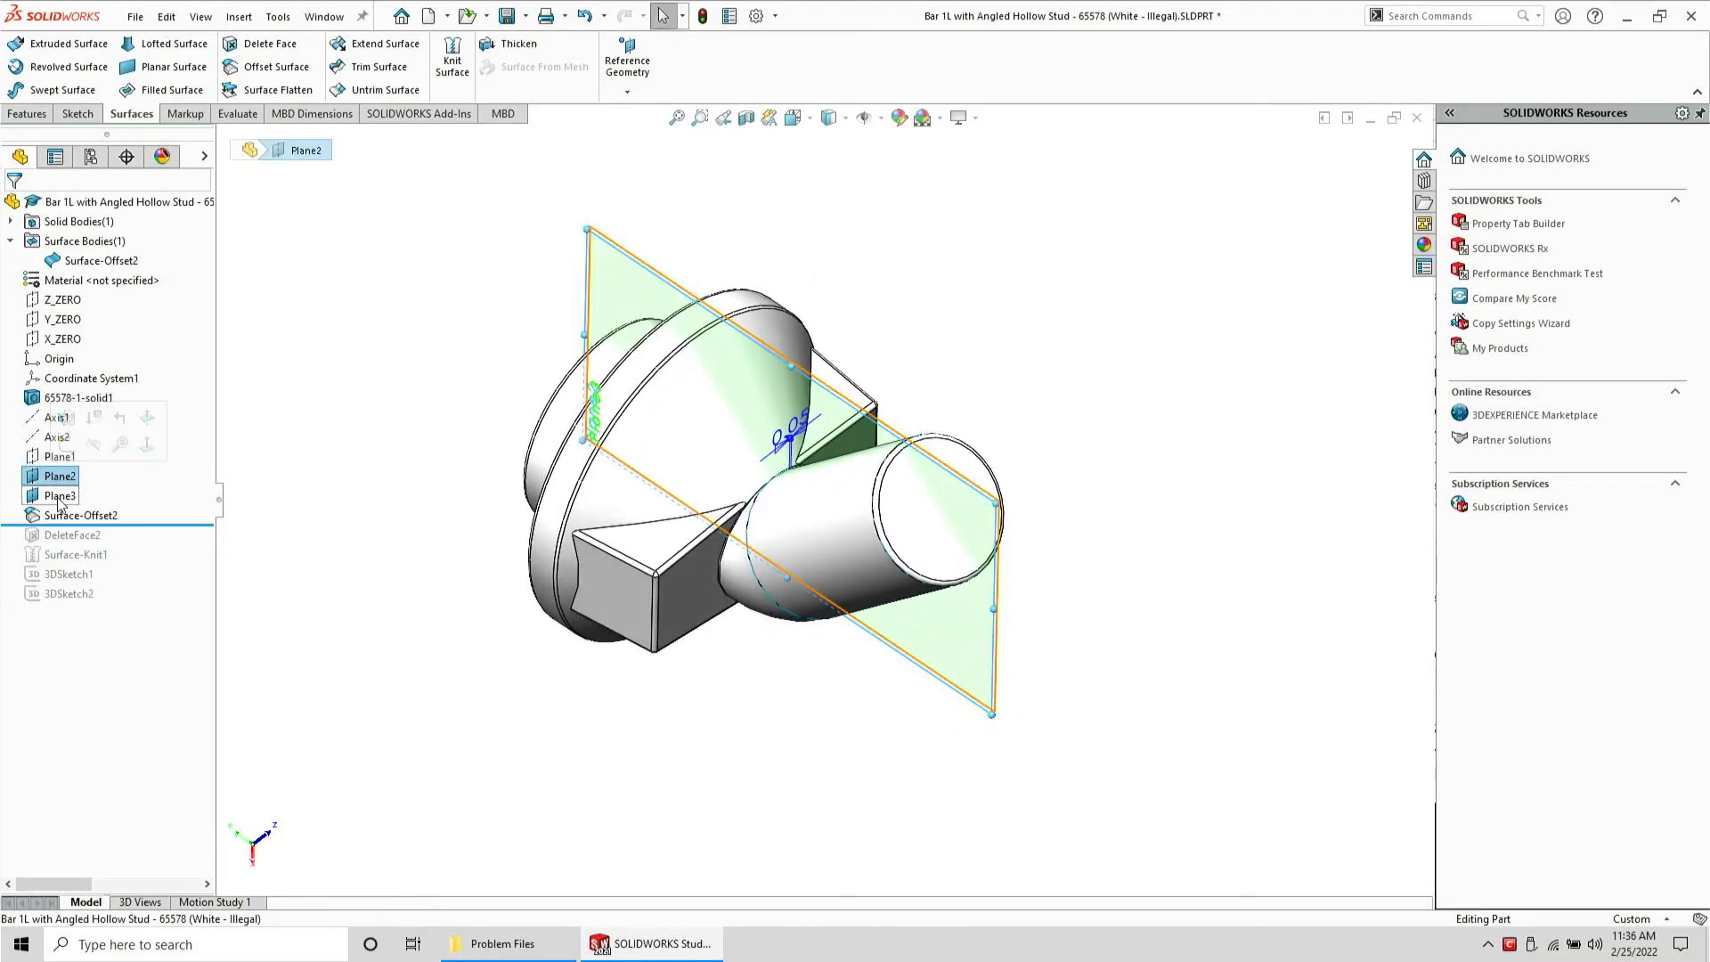
left_click(735, 594)
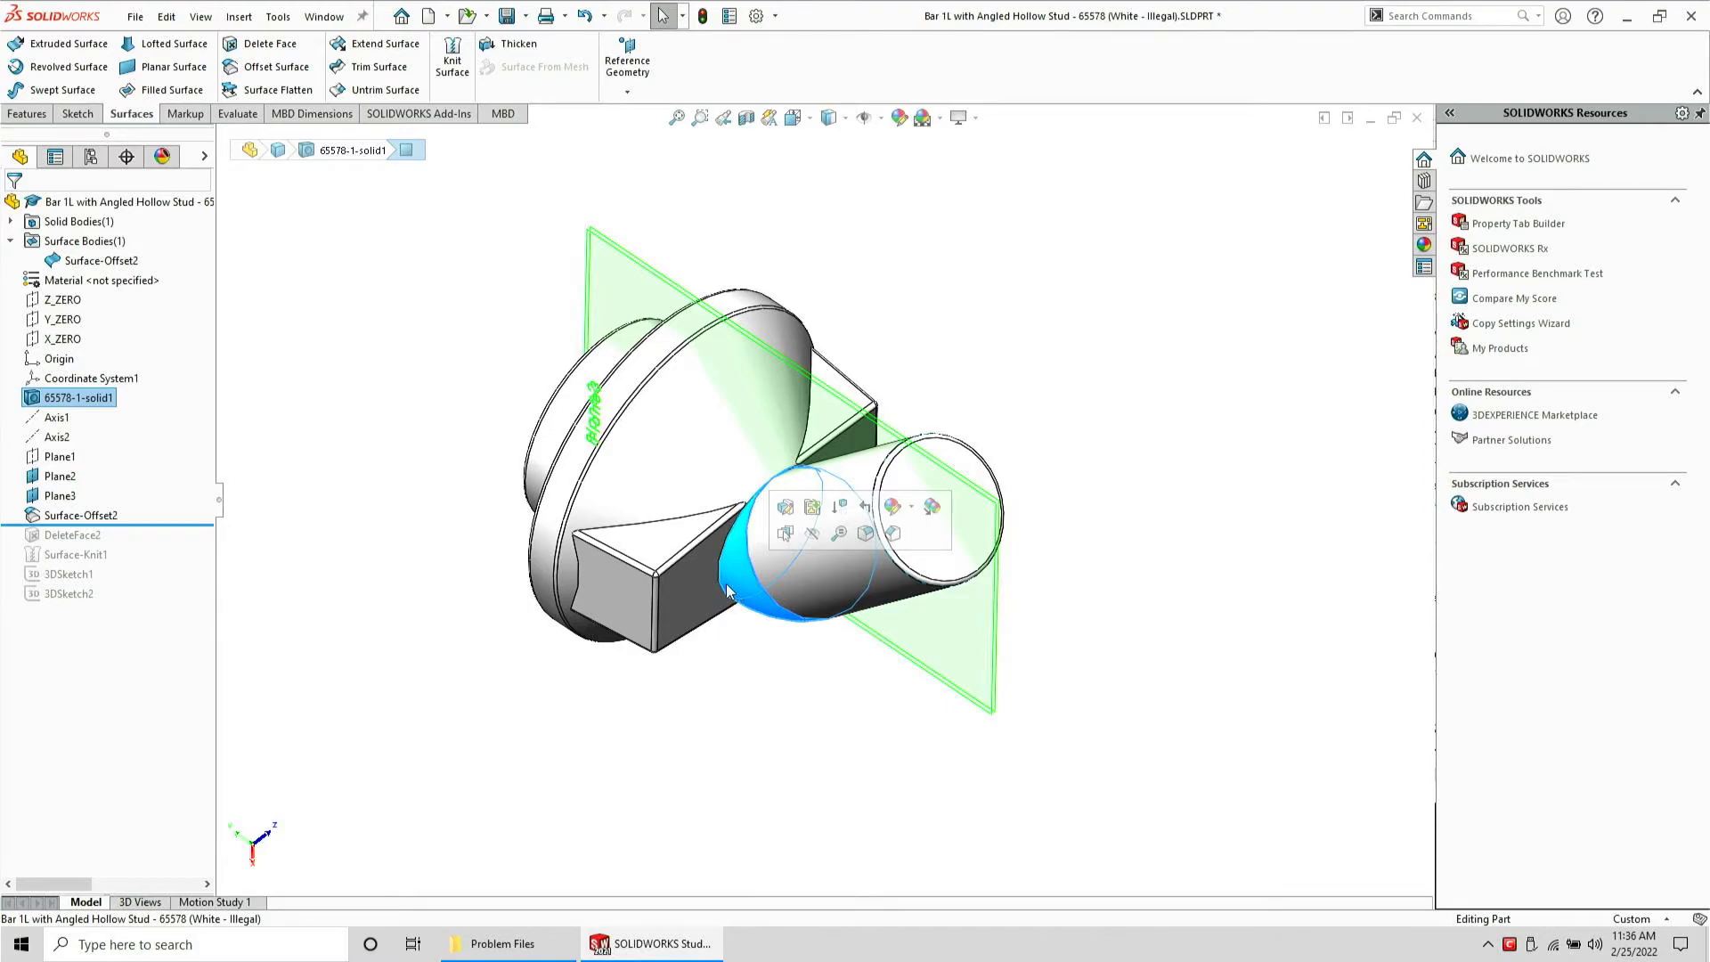
Split the solid body with Plane1 into two bodies
left_click(62, 456)
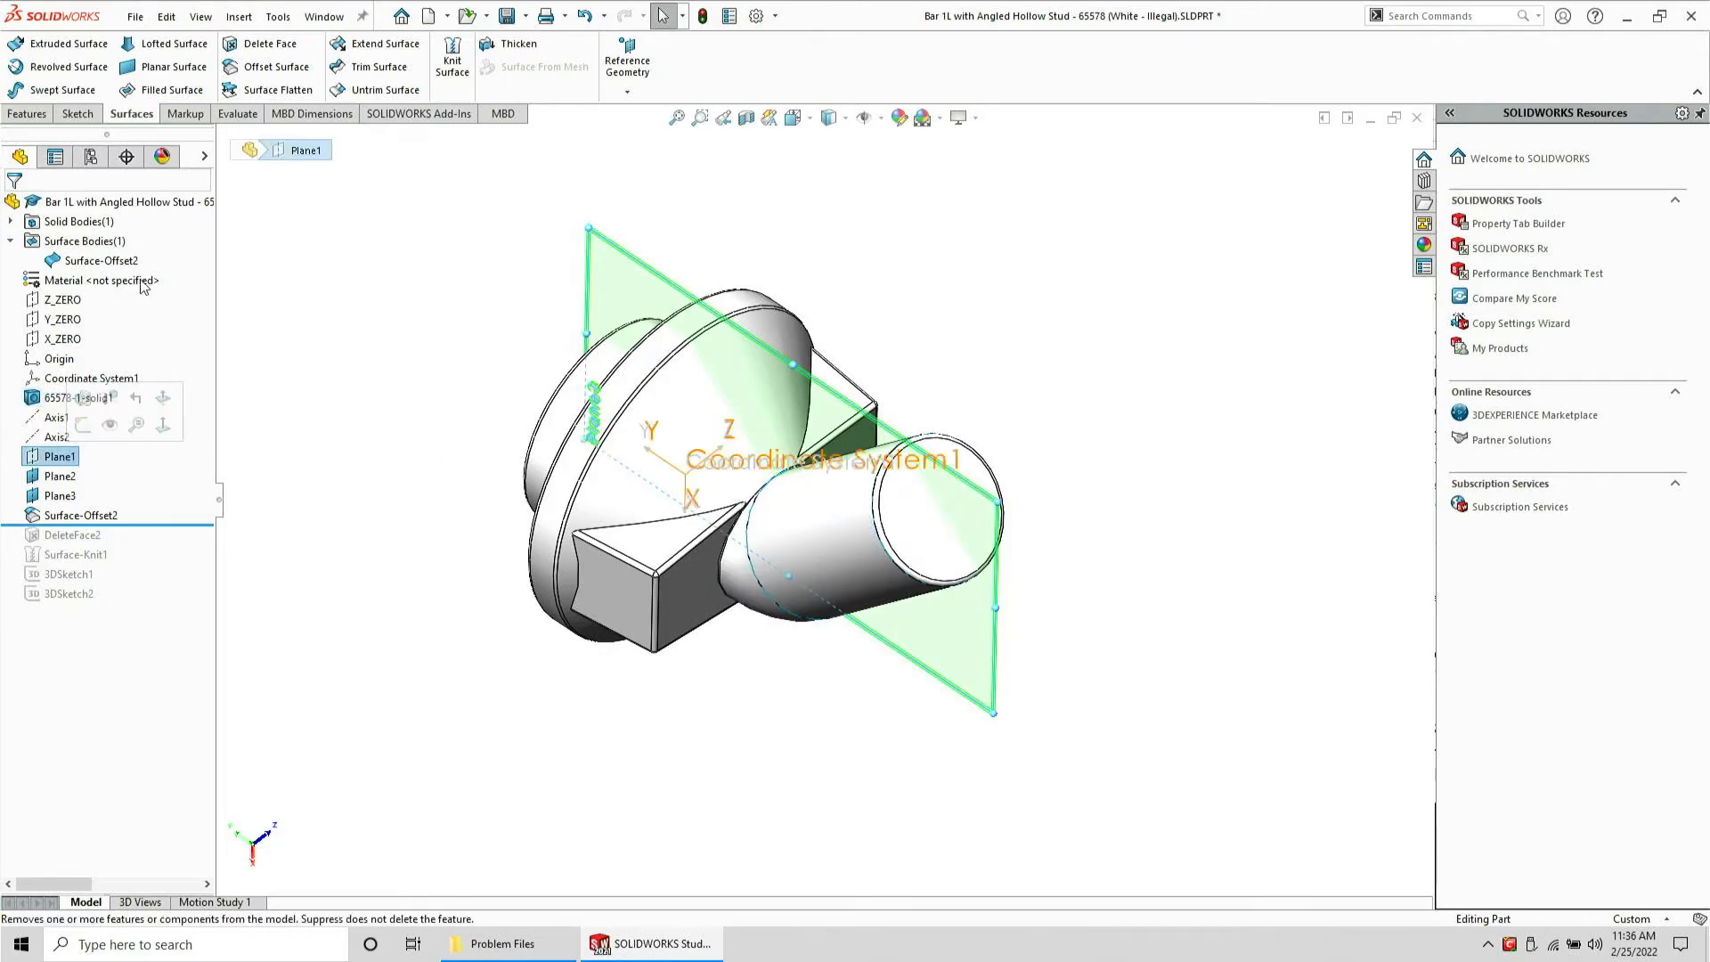
left_click(27, 114)
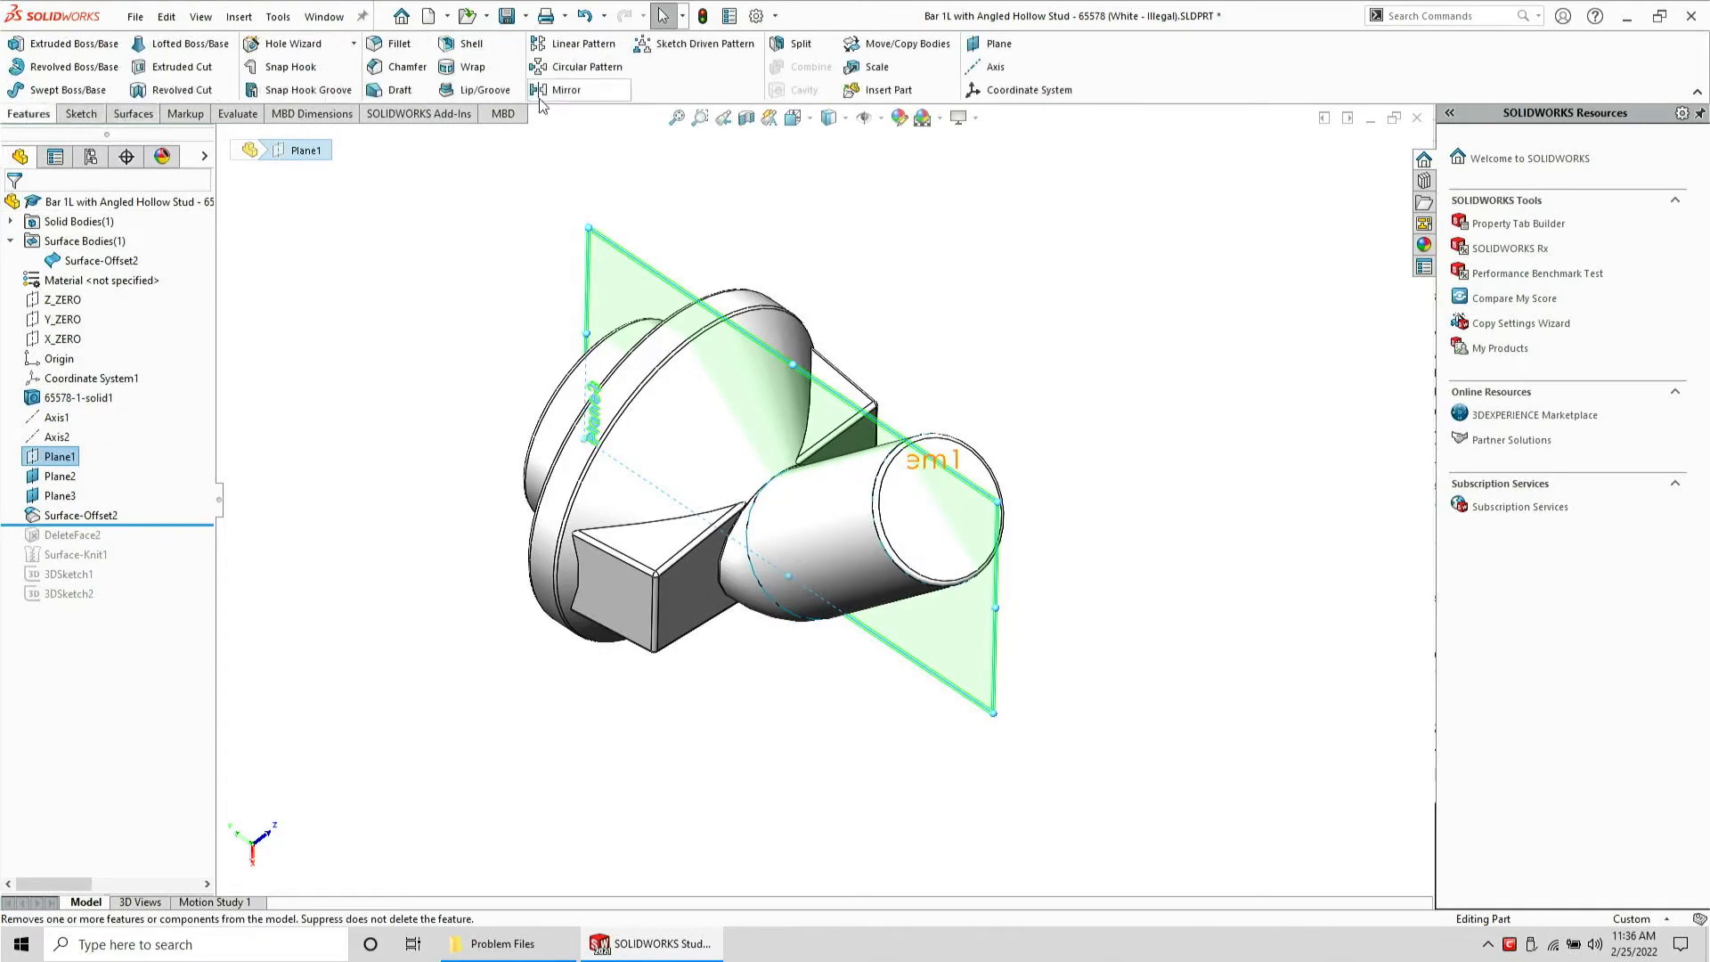
left_click(795, 45)
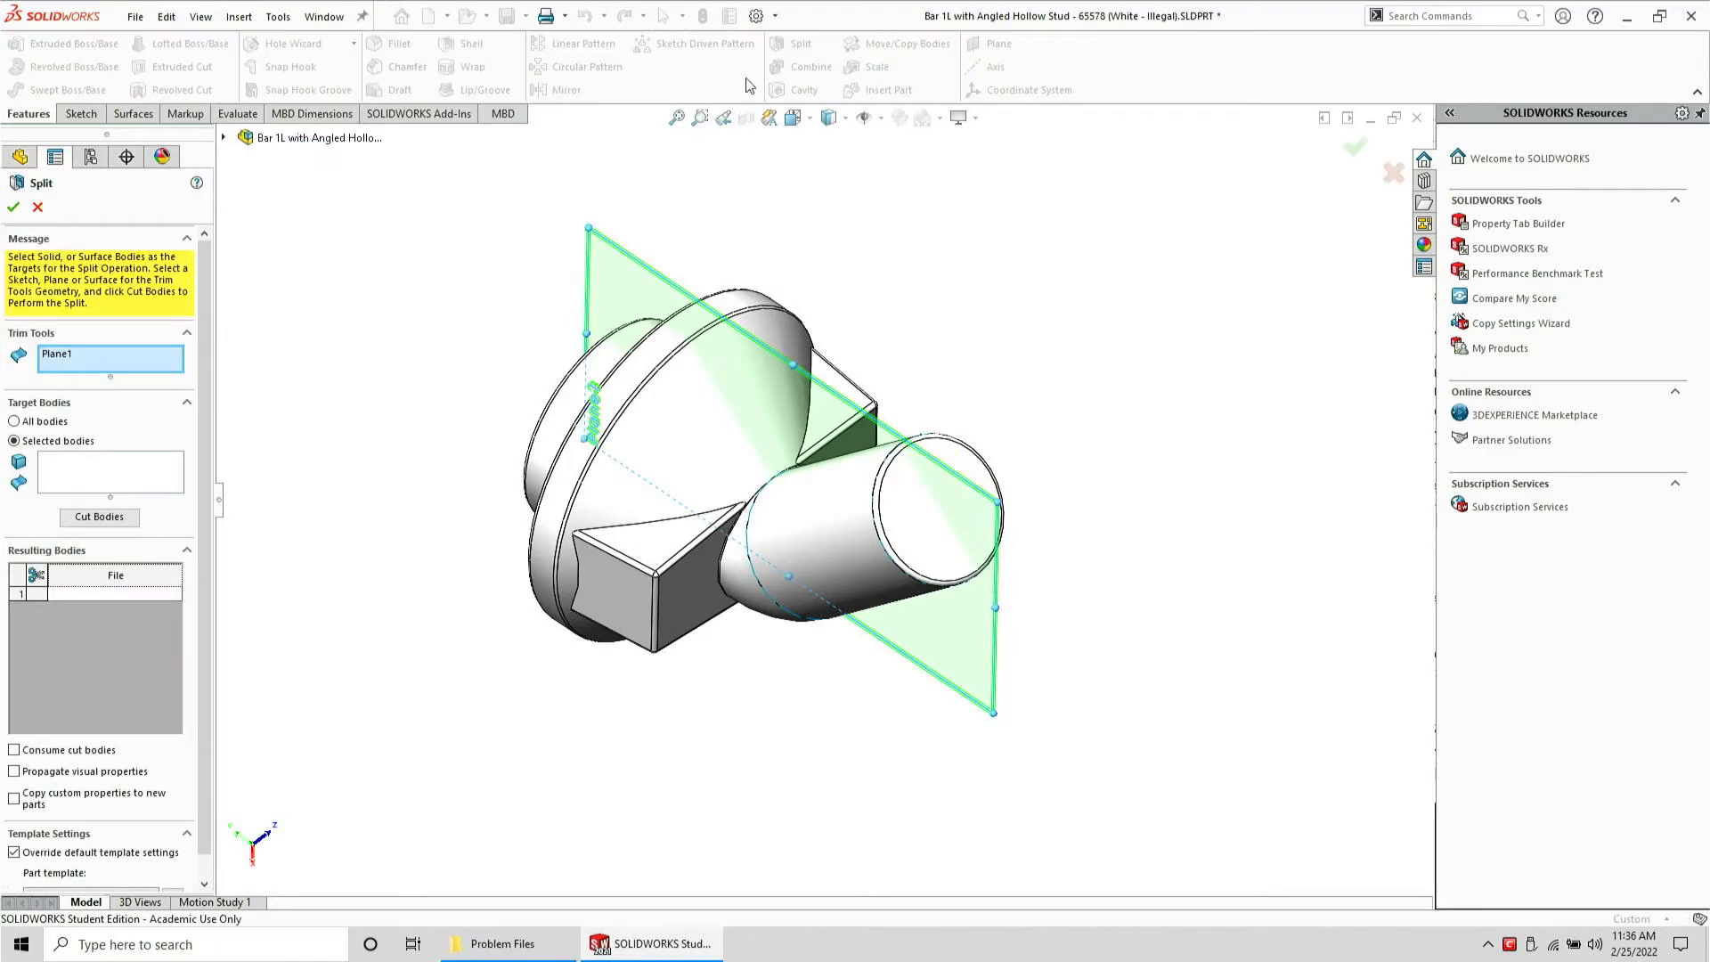
left_click(118, 479)
left_click(534, 534)
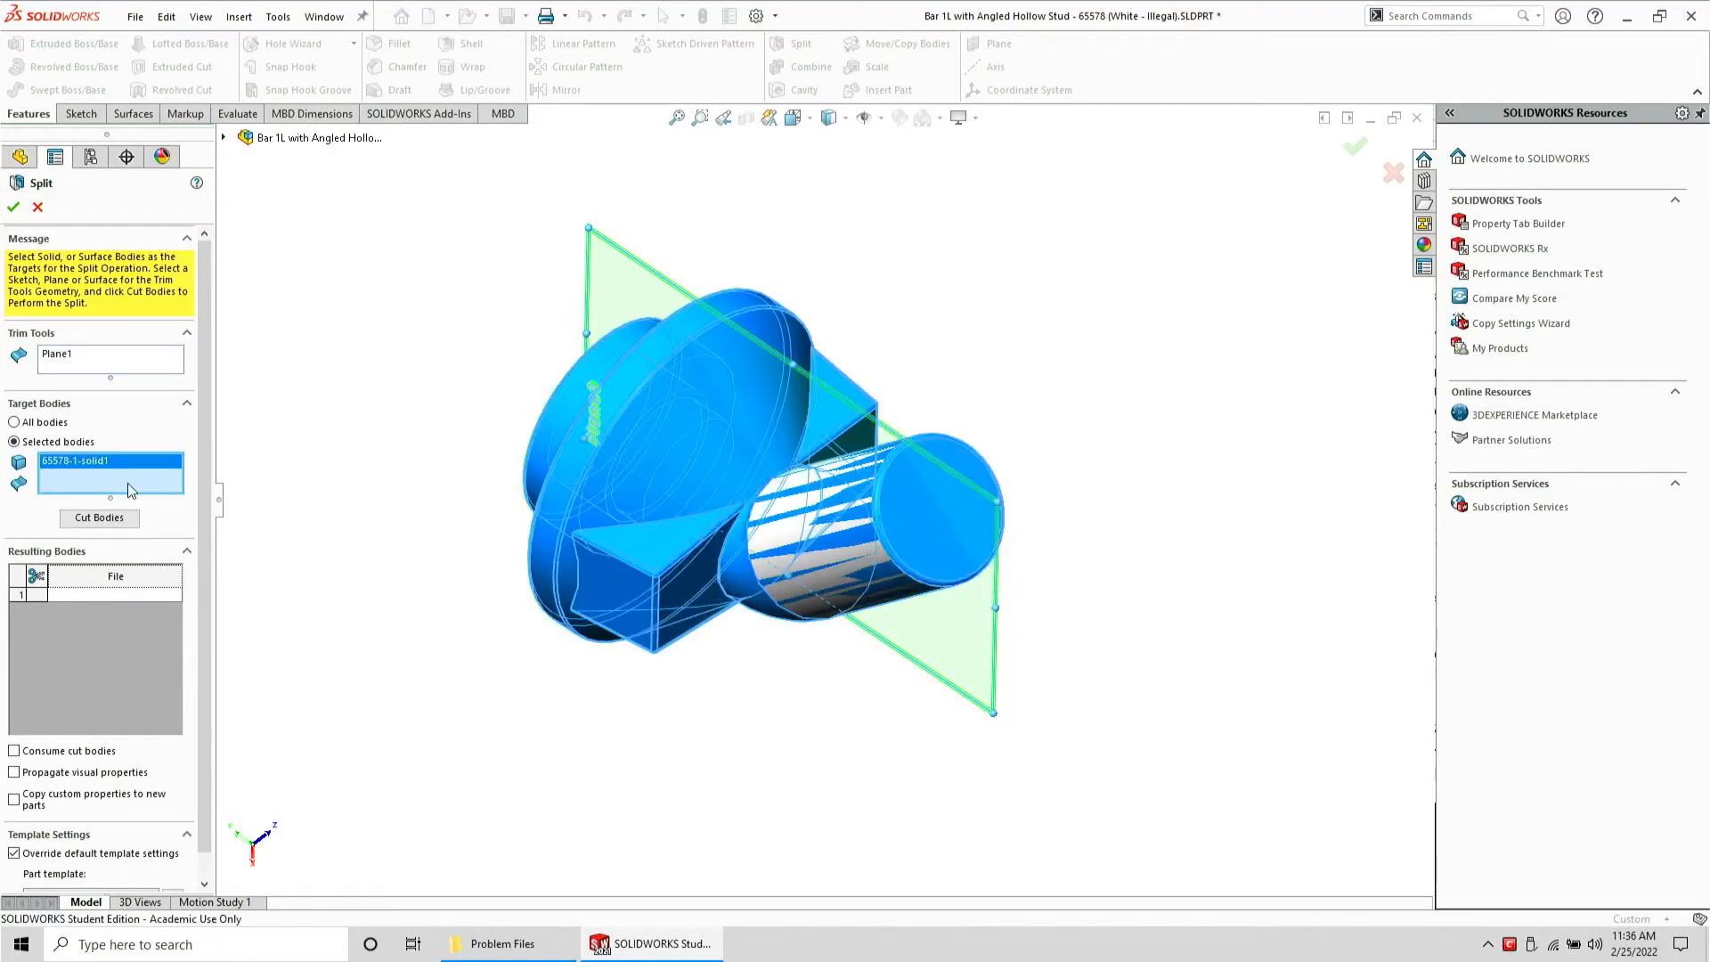
left_click(82, 516)
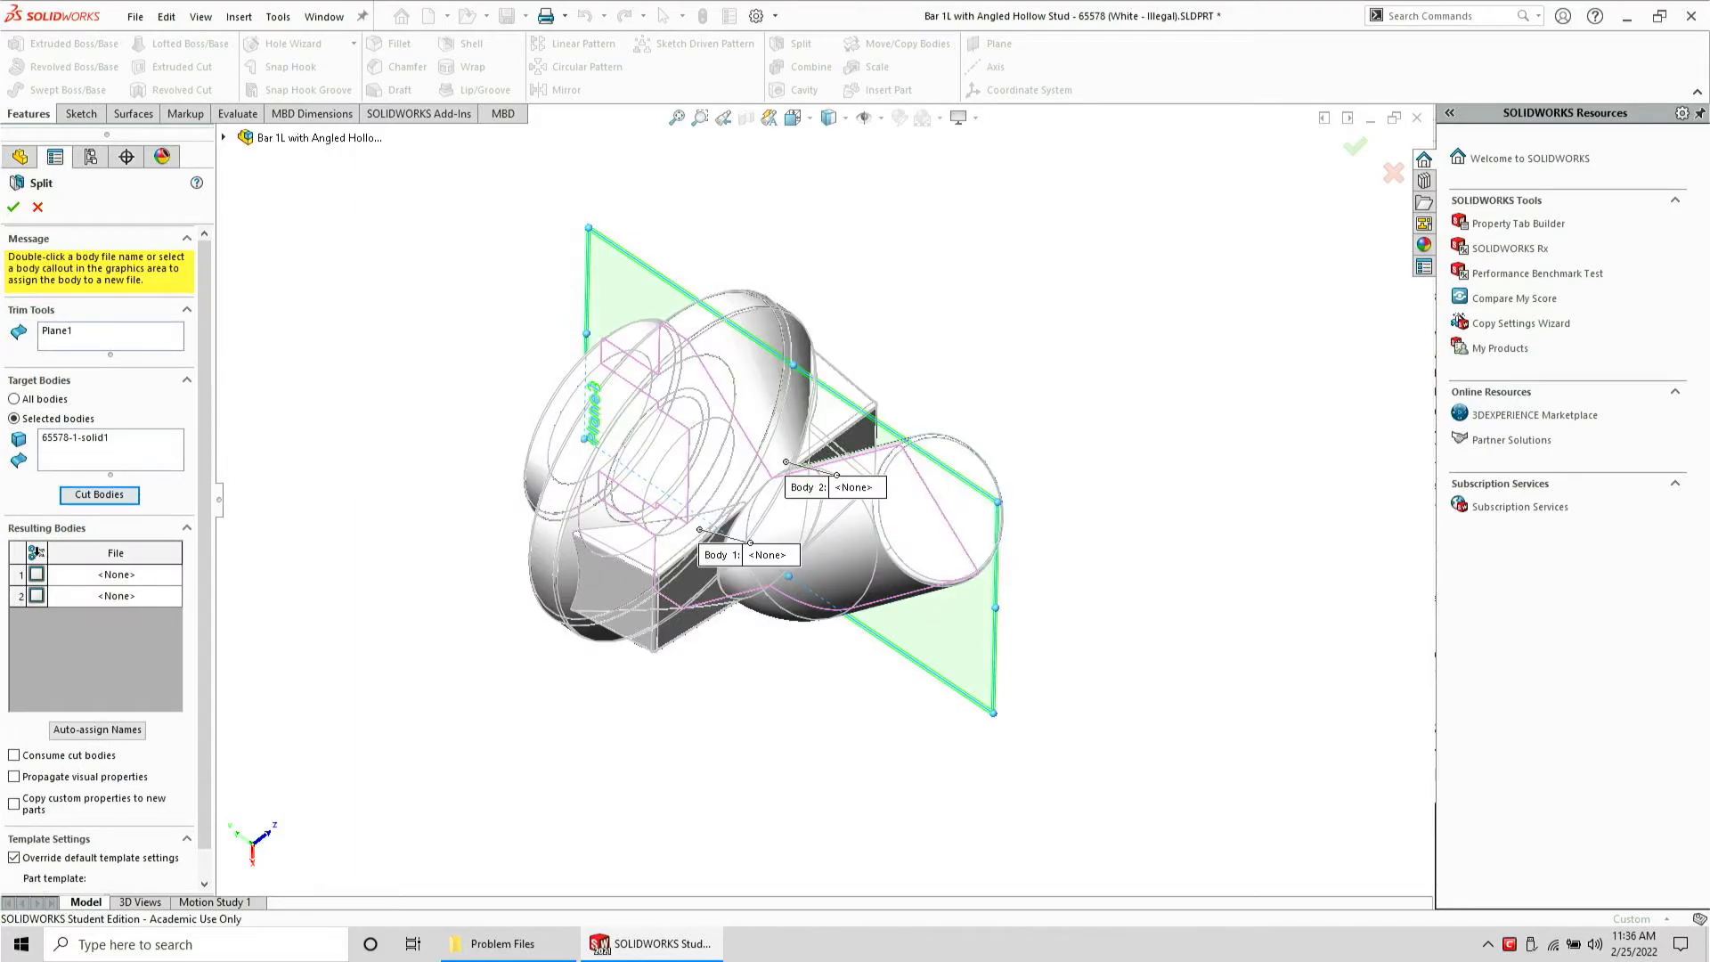
left_click(36, 553)
left_click(14, 208)
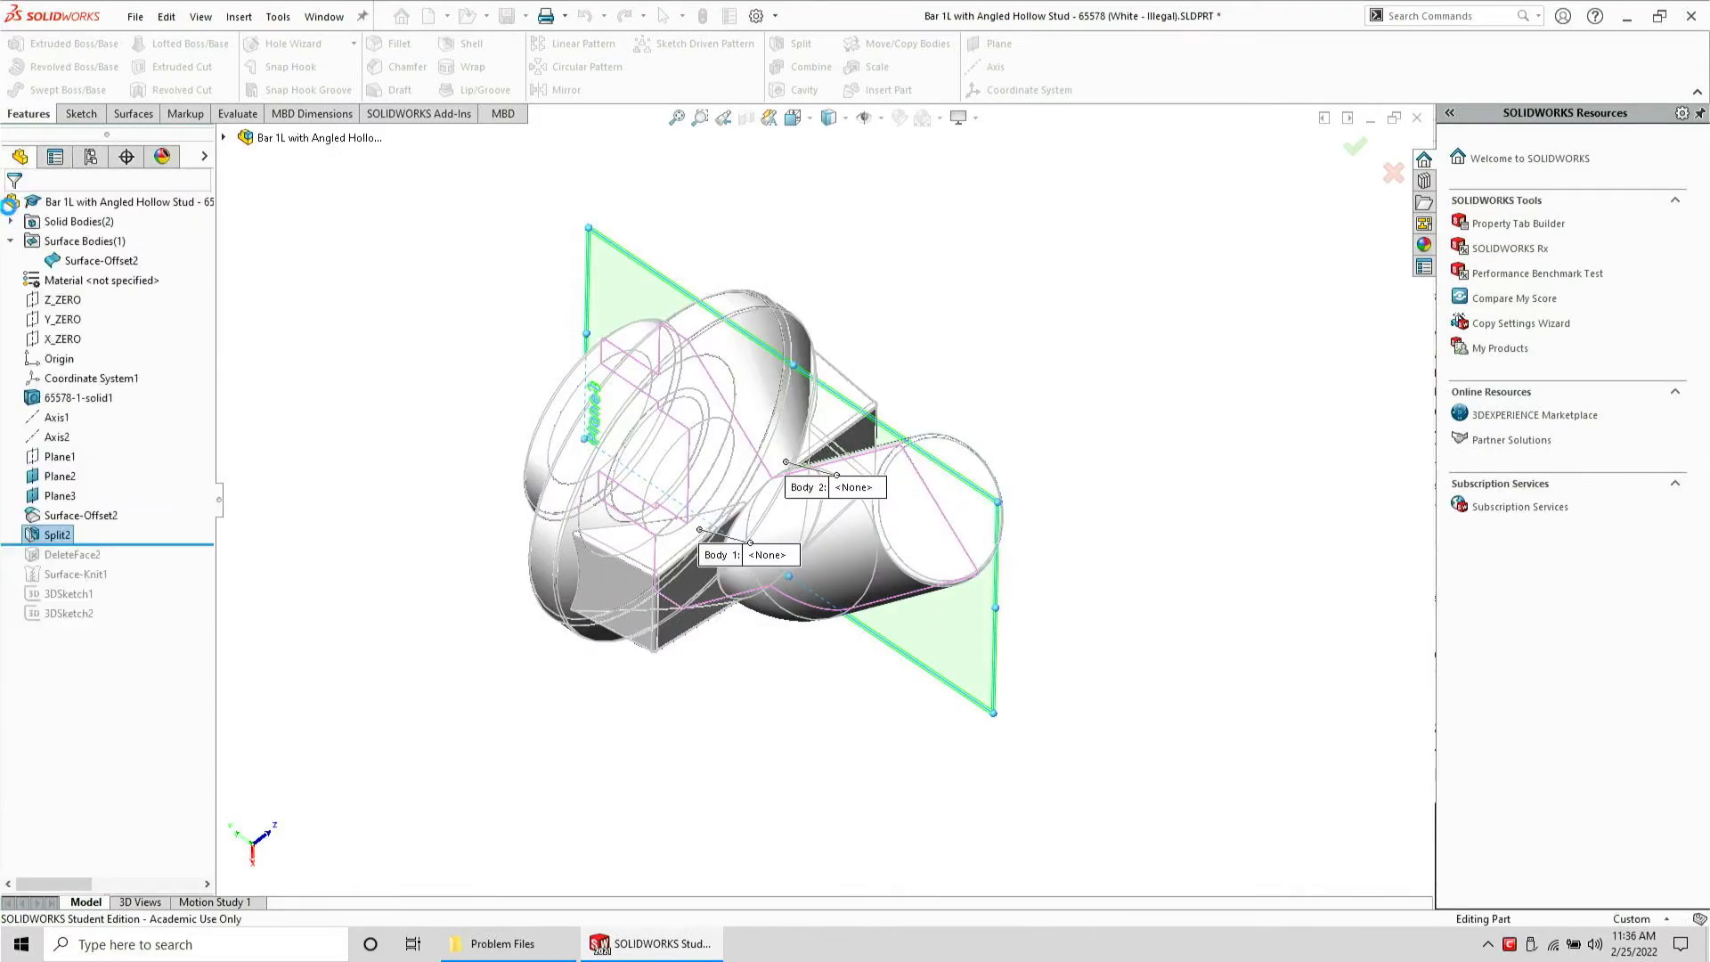
Hide one of the split bodies to isolate the half with the transition
scroll(780, 520, "down", 3)
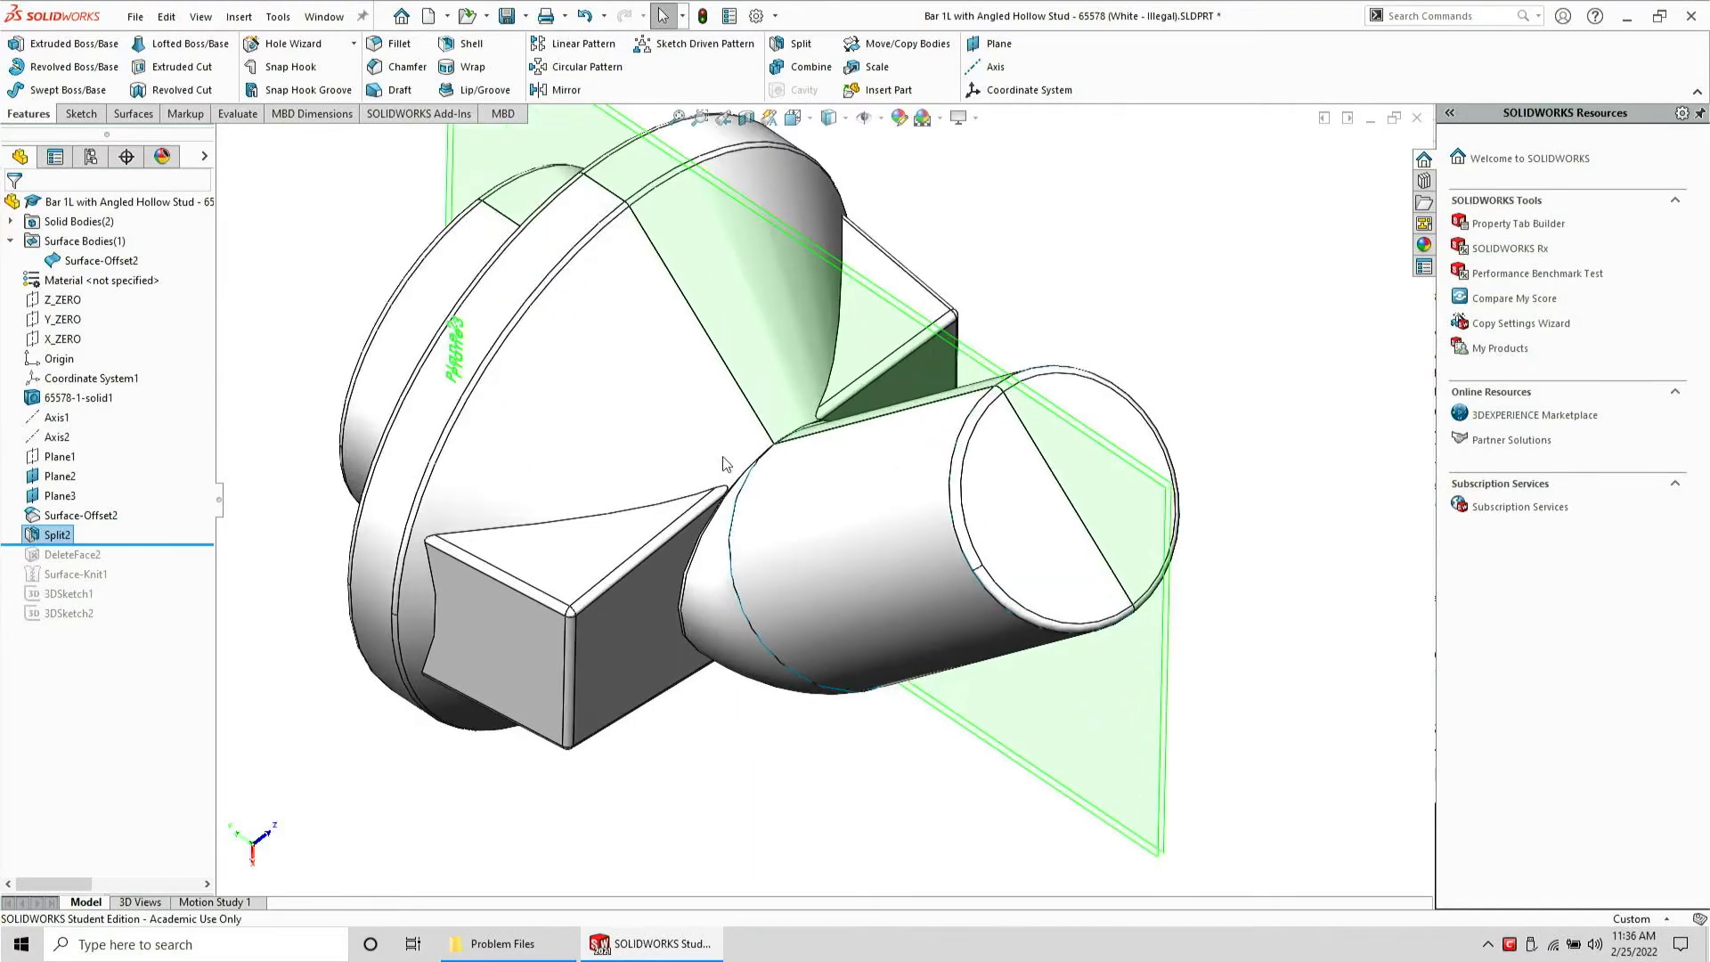
left_click(537, 414)
left_click(617, 362)
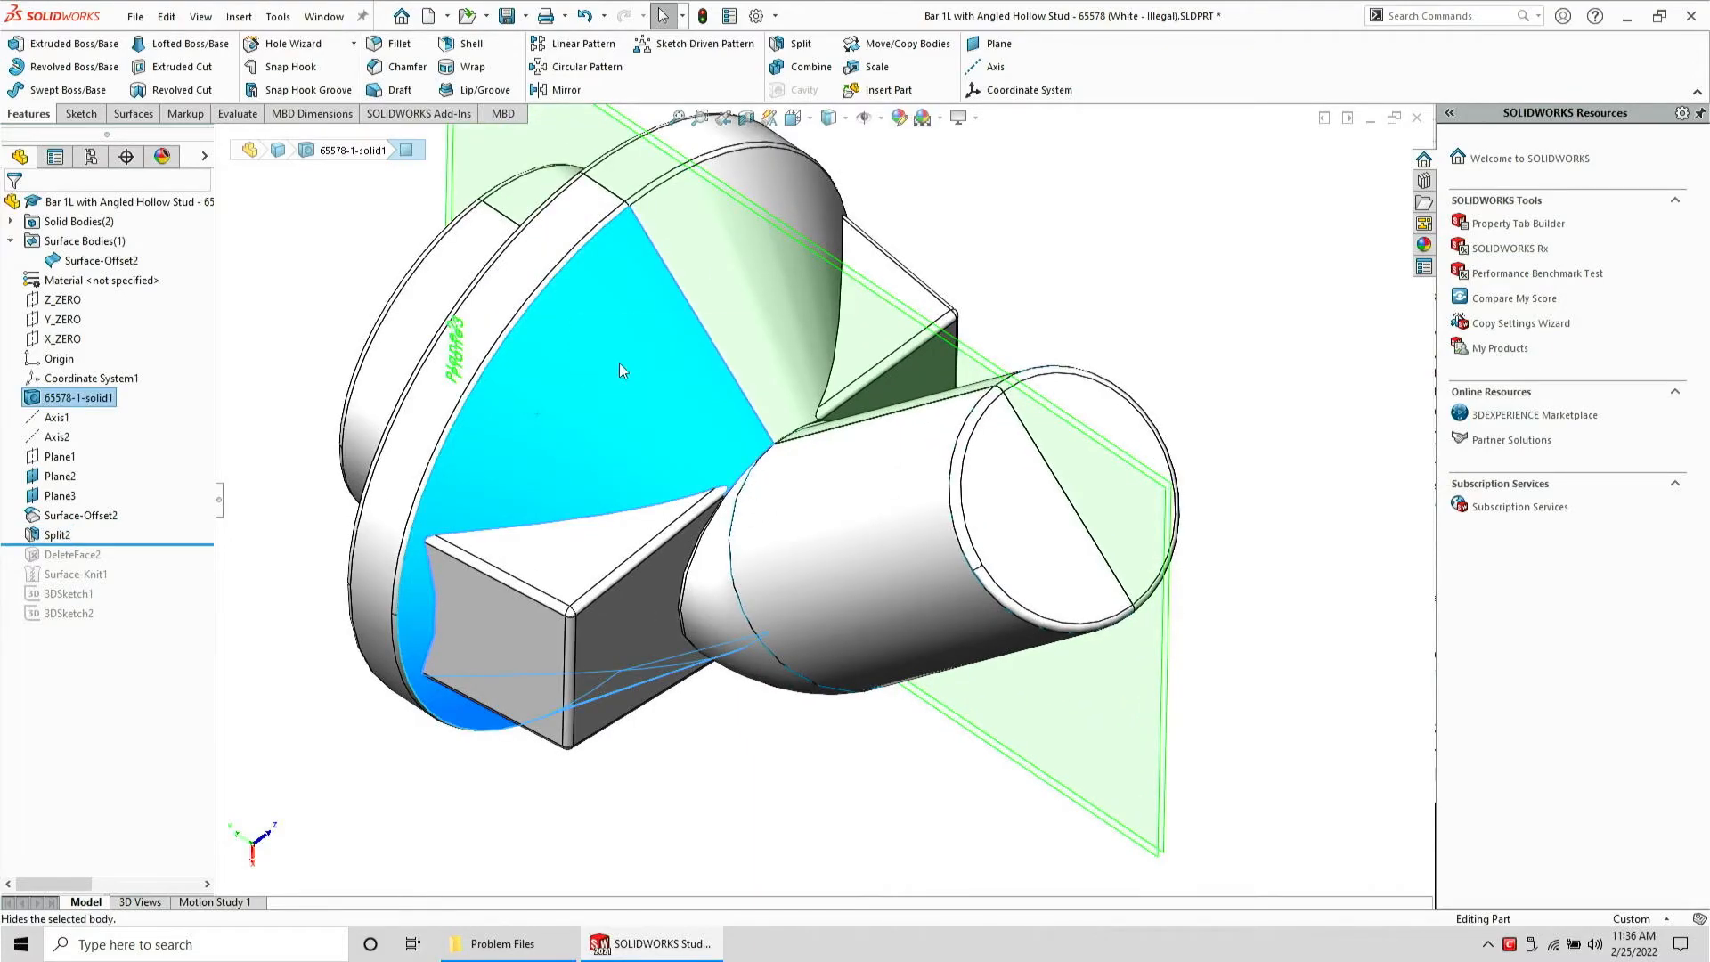
middle_click_drag(801, 527, 884, 536)
left_click(861, 569)
left_click(949, 521)
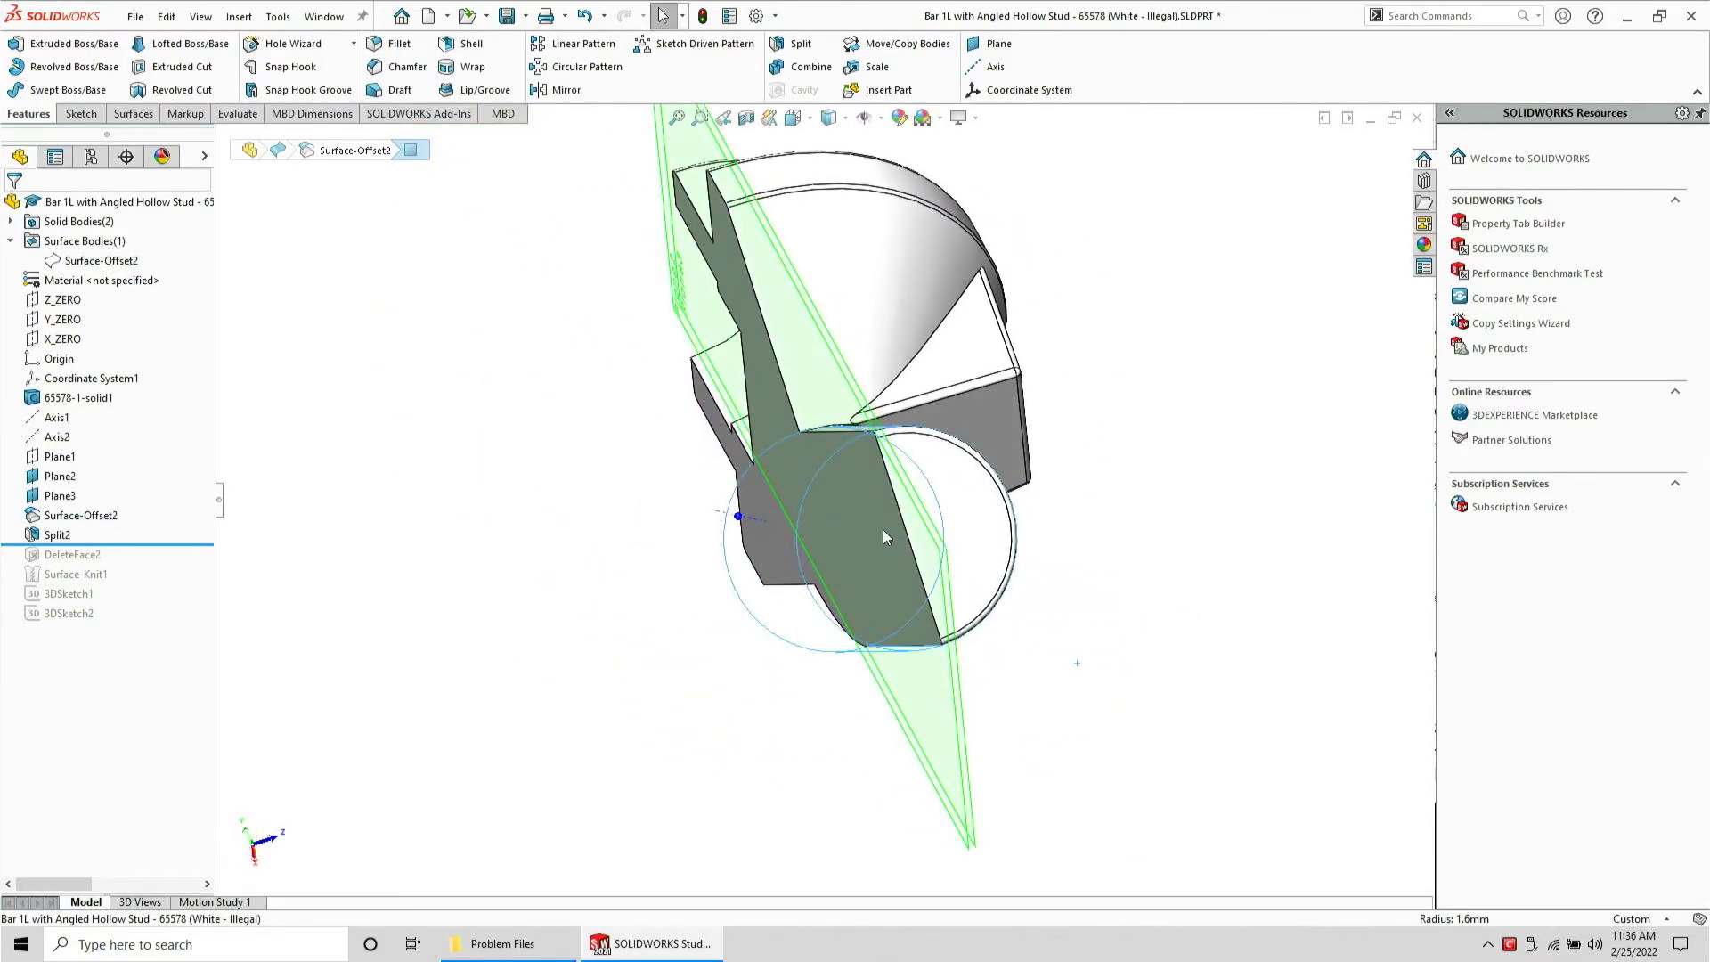
Try to copy the conical transition face as a 0 mm offset surface, then cancel
middle_click_drag(801, 414, 858, 525)
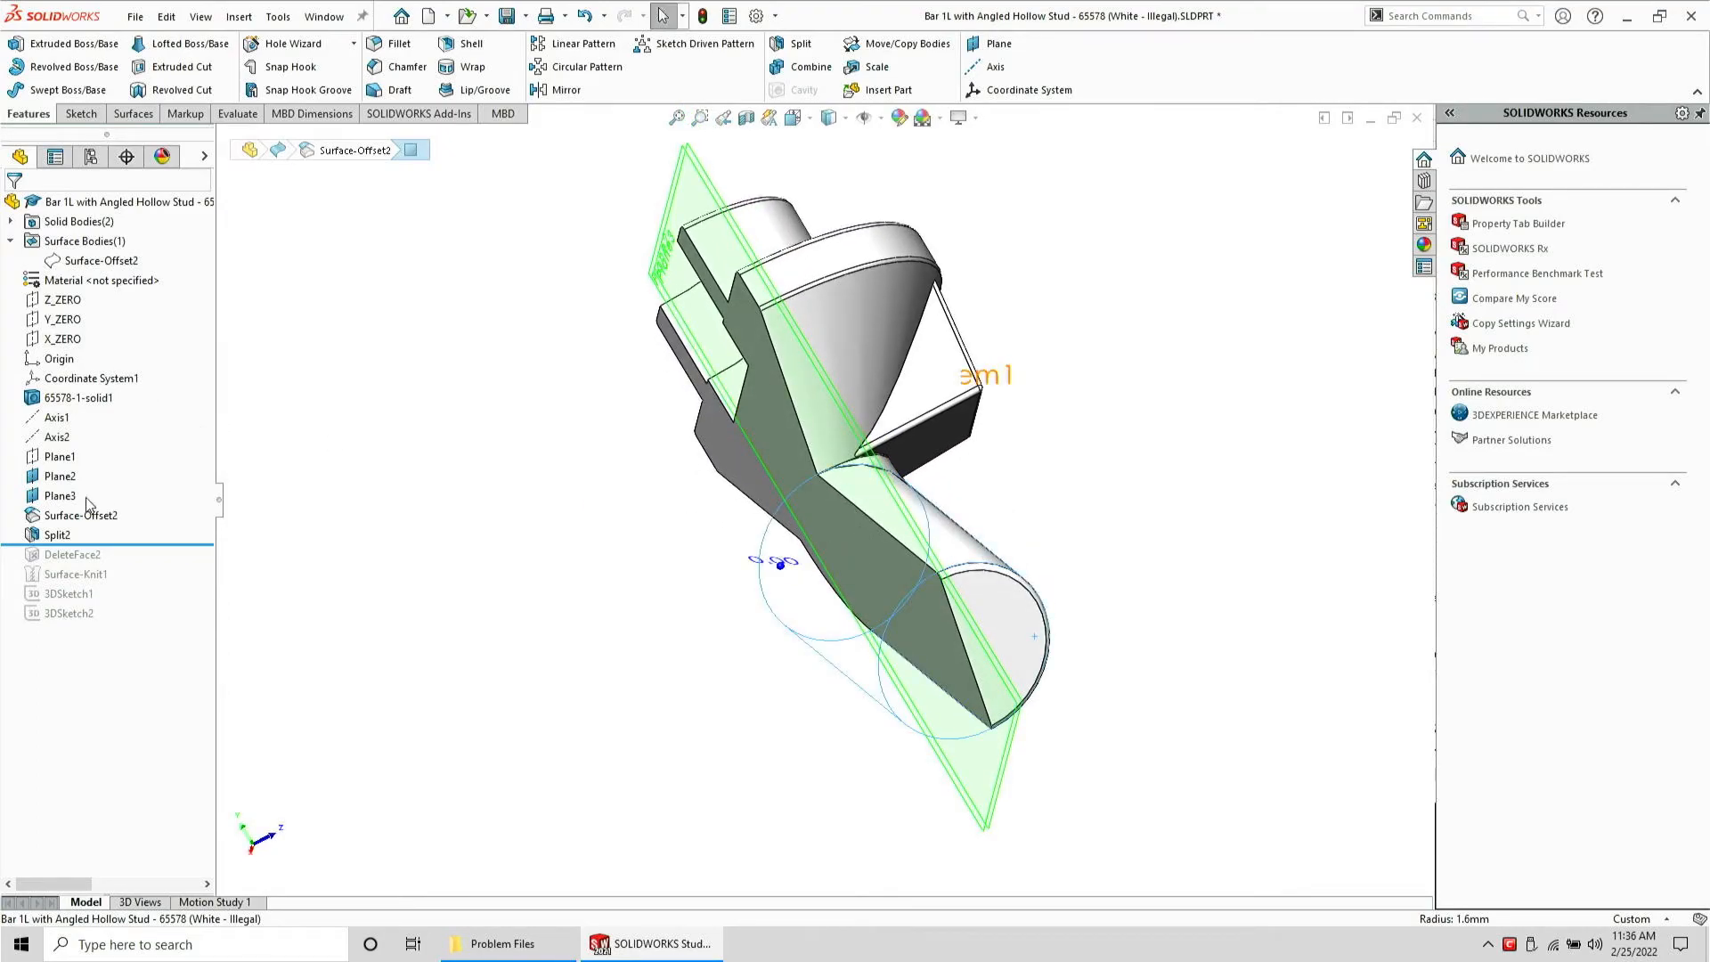
left_click(60, 496)
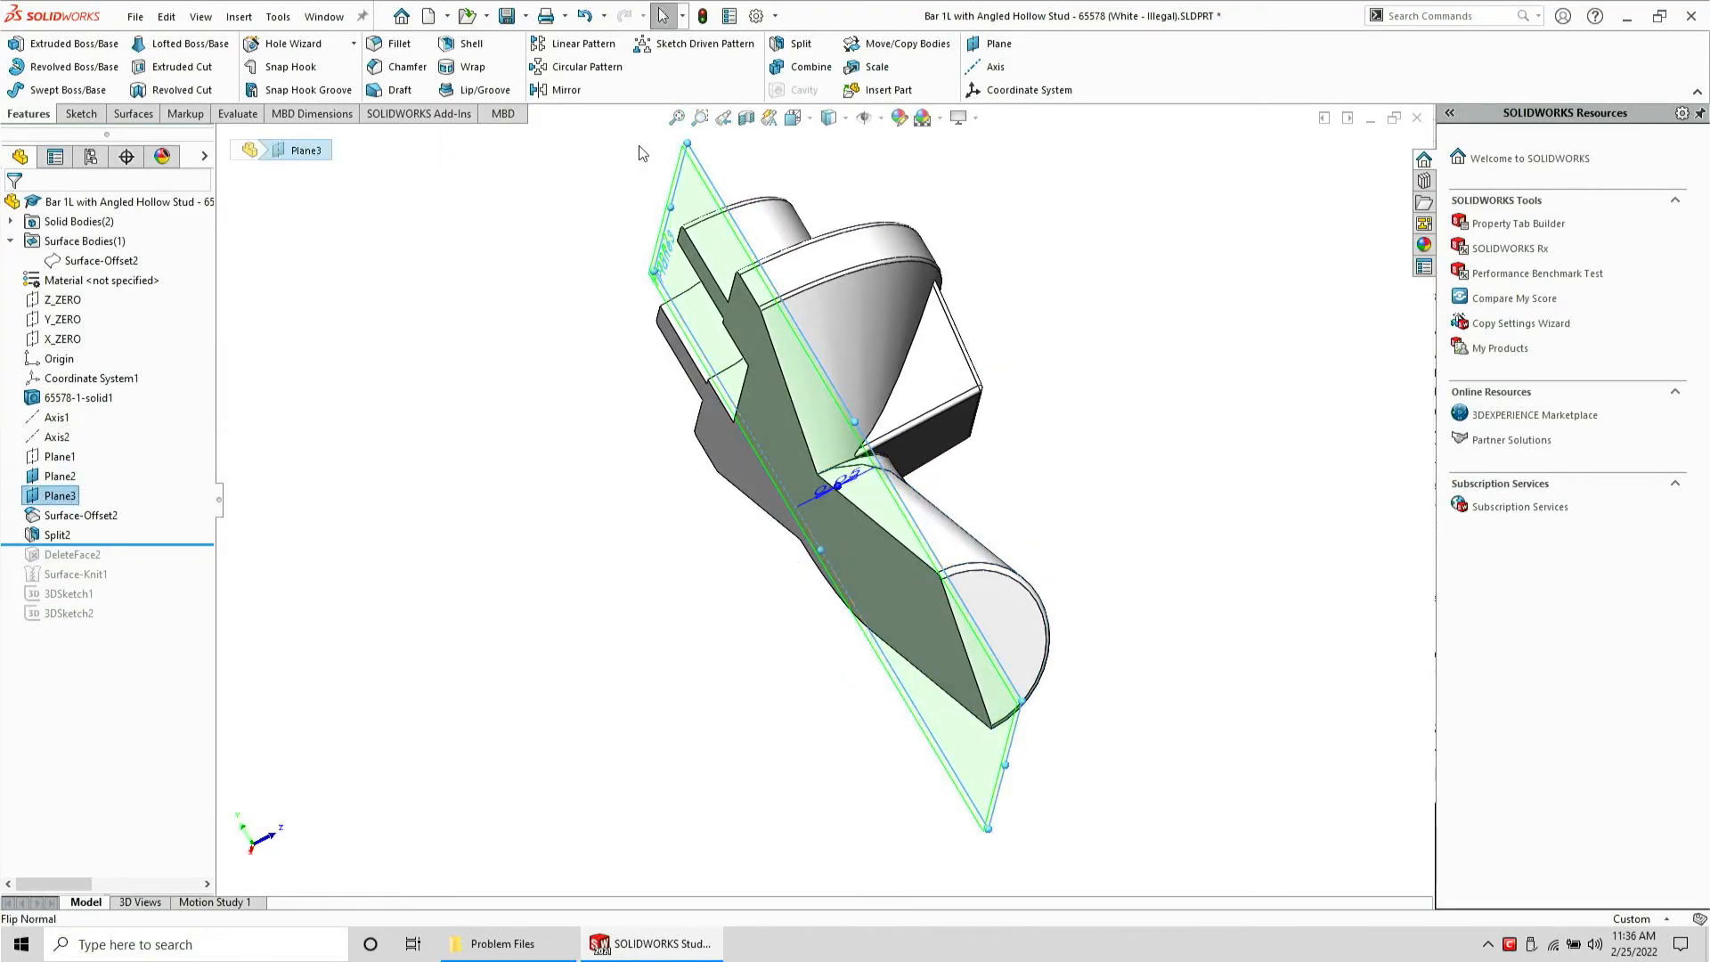
left_click(895, 474)
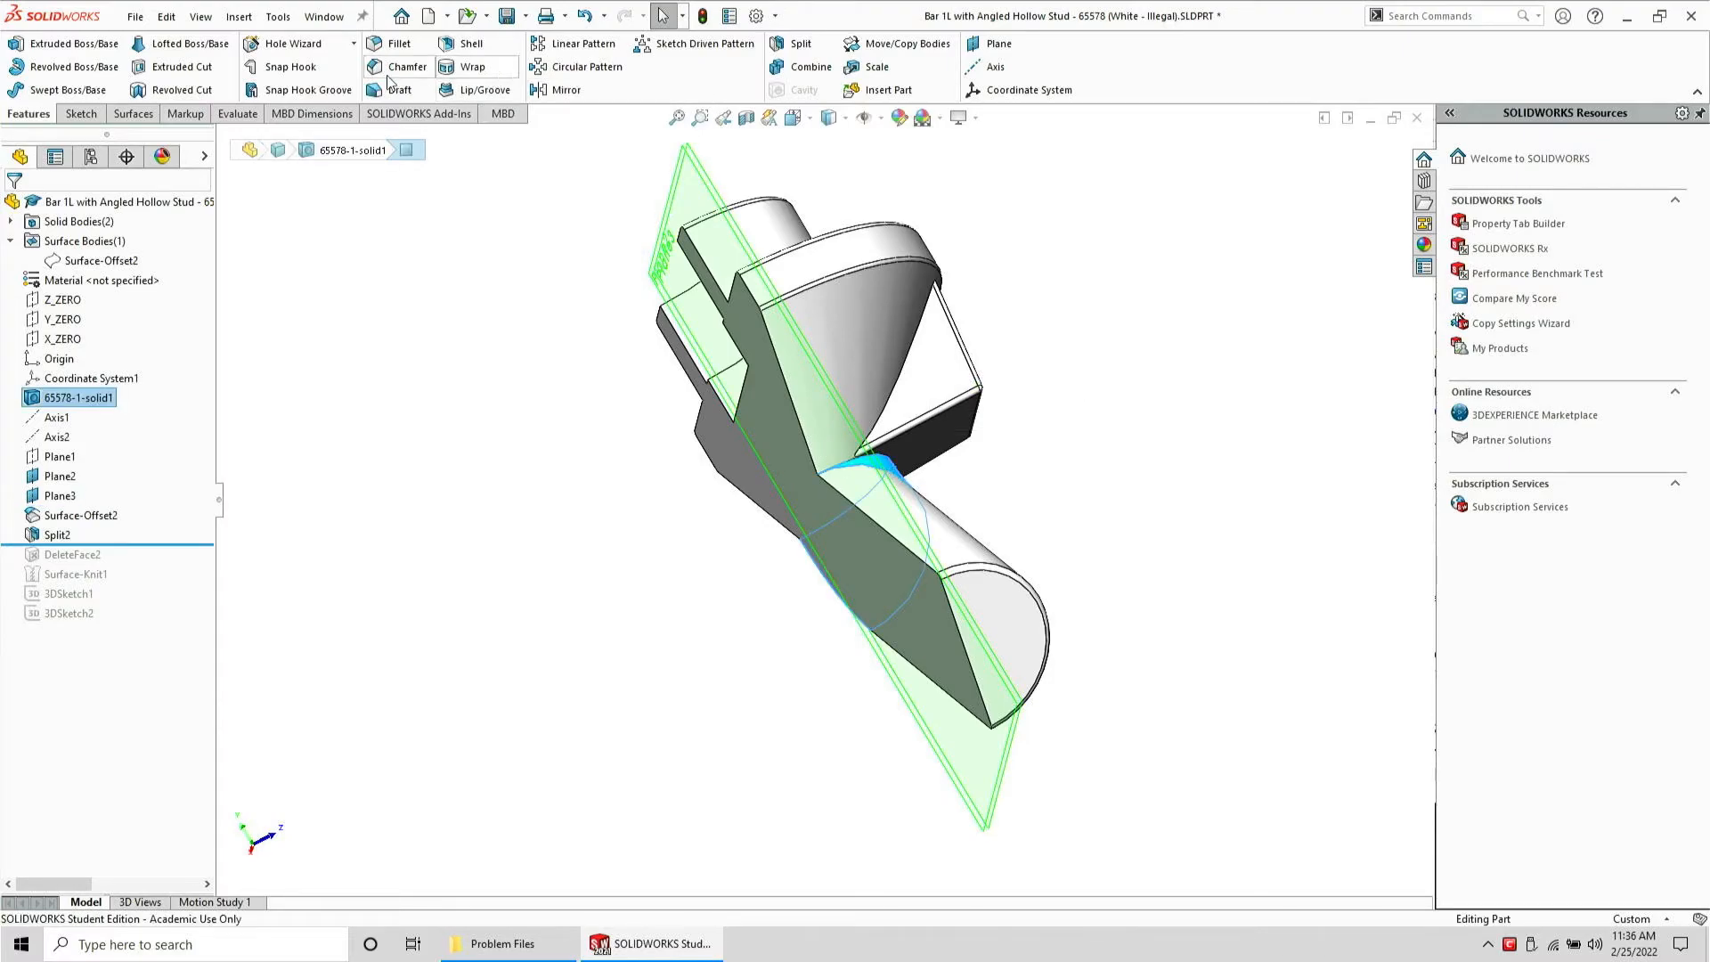
left_click(143, 114)
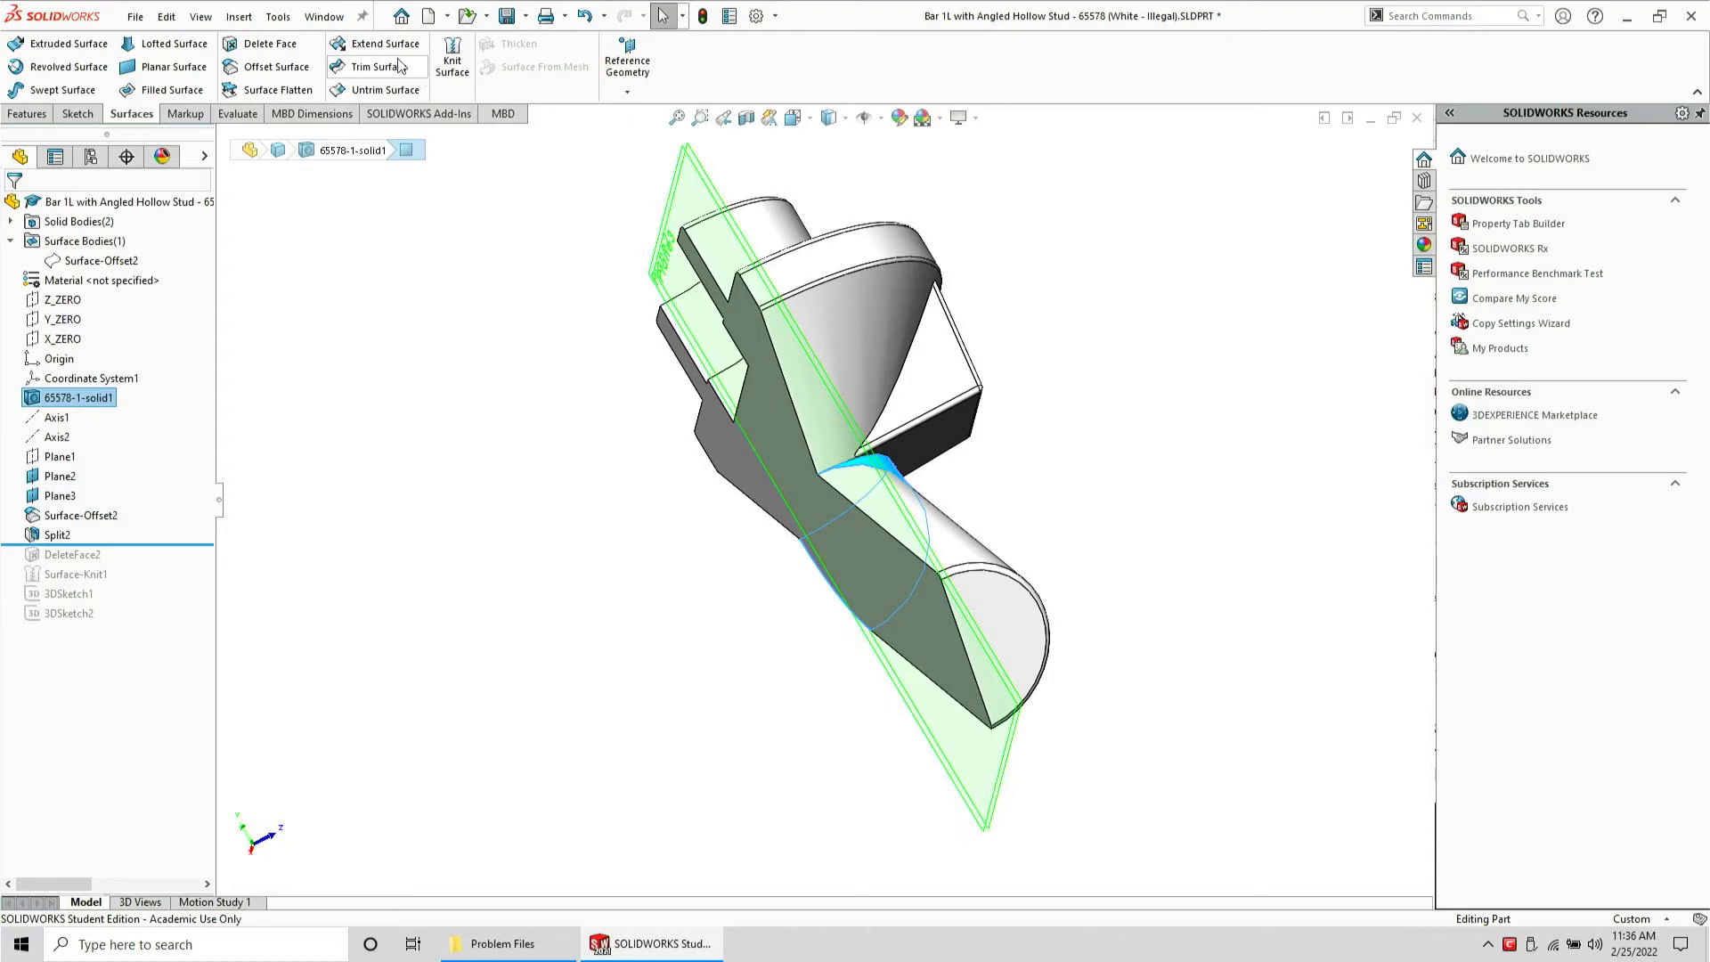
left_click(267, 70)
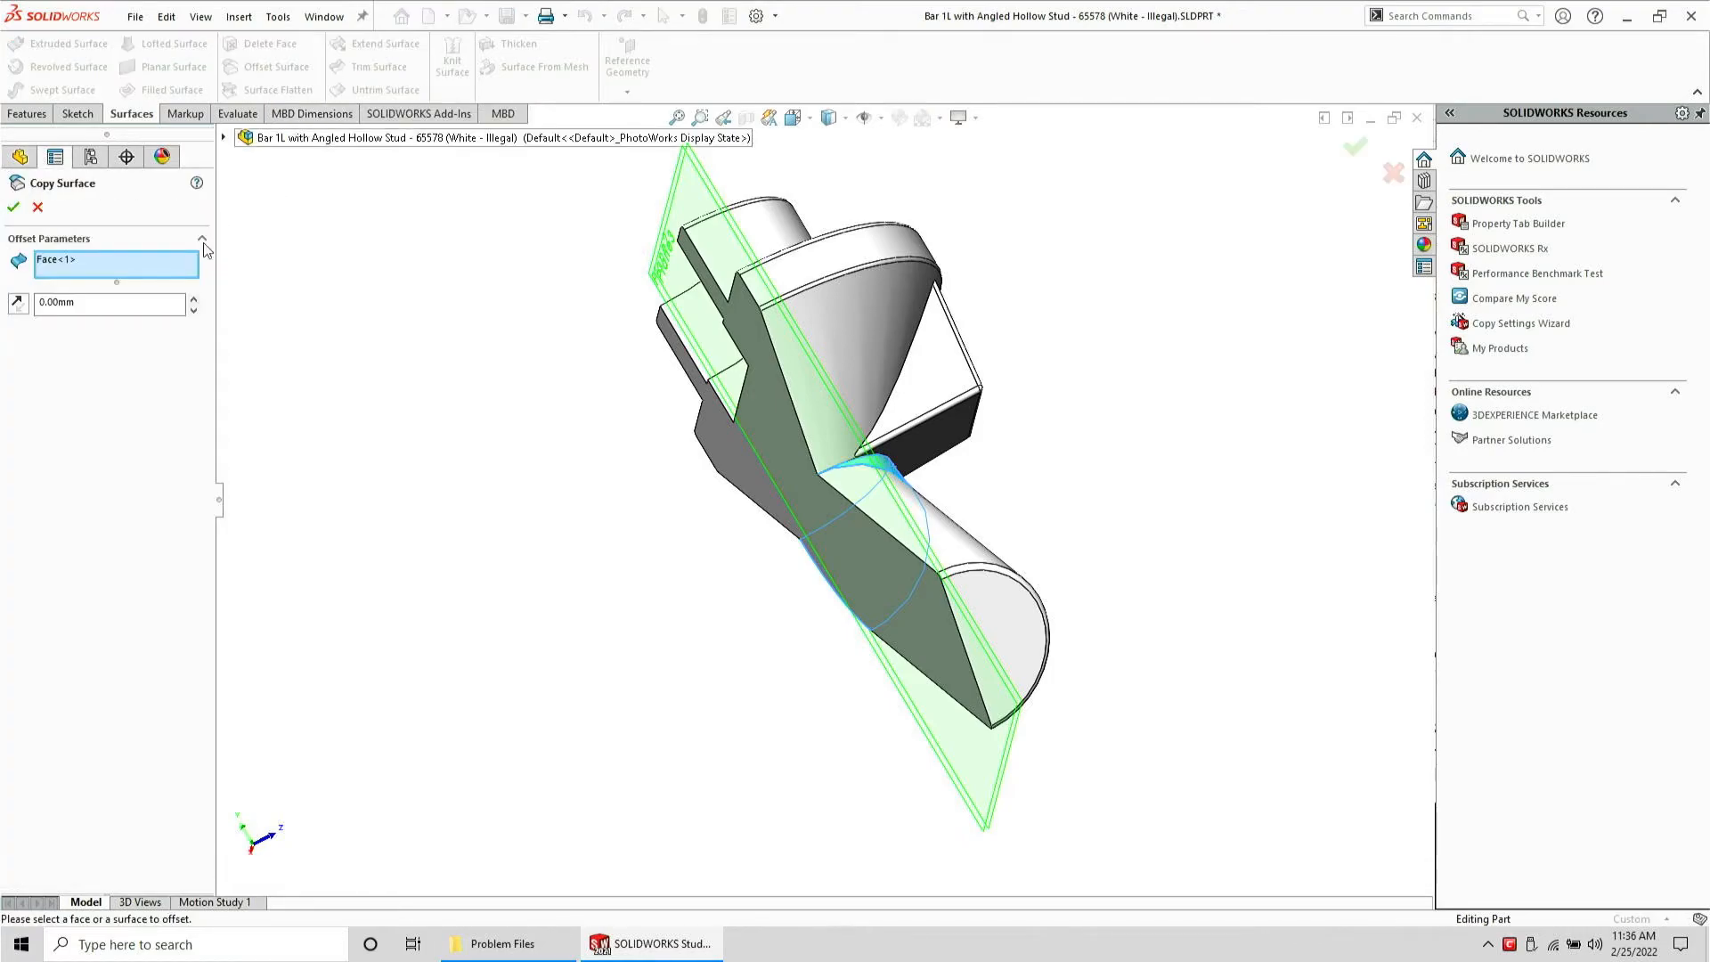
left_click(14, 207)
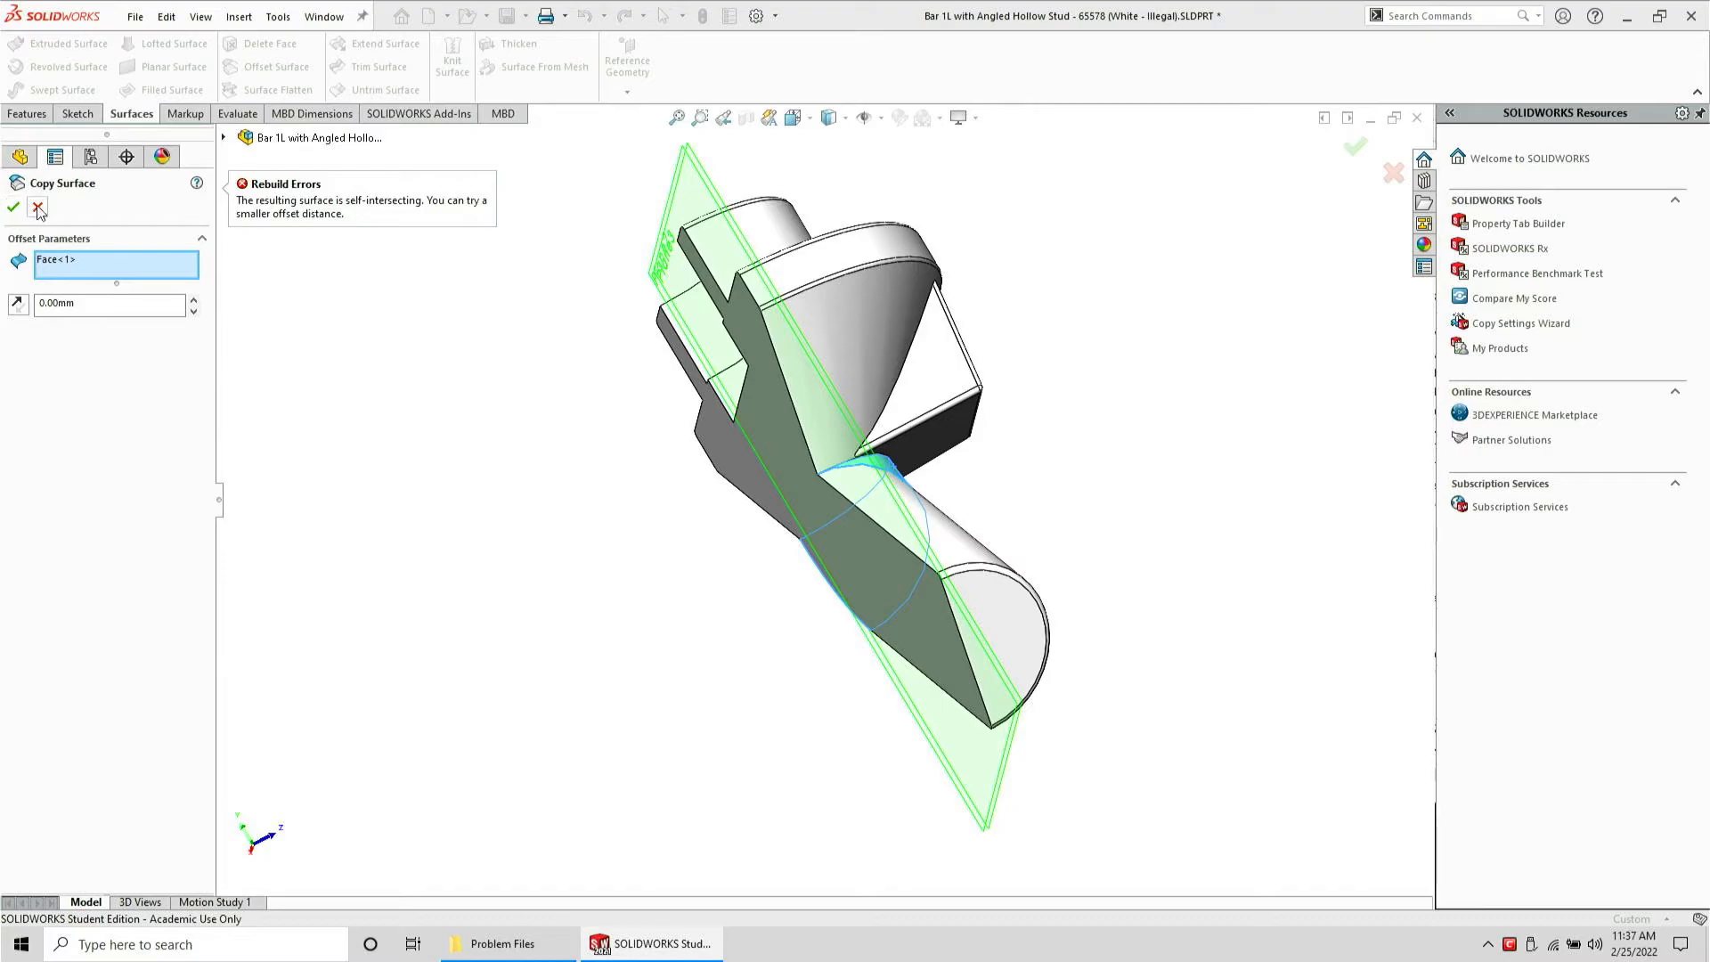
left_click(38, 208)
Split the visible body again with Plane3 into two bodies
middle_click_drag(572, 515, 419, 396)
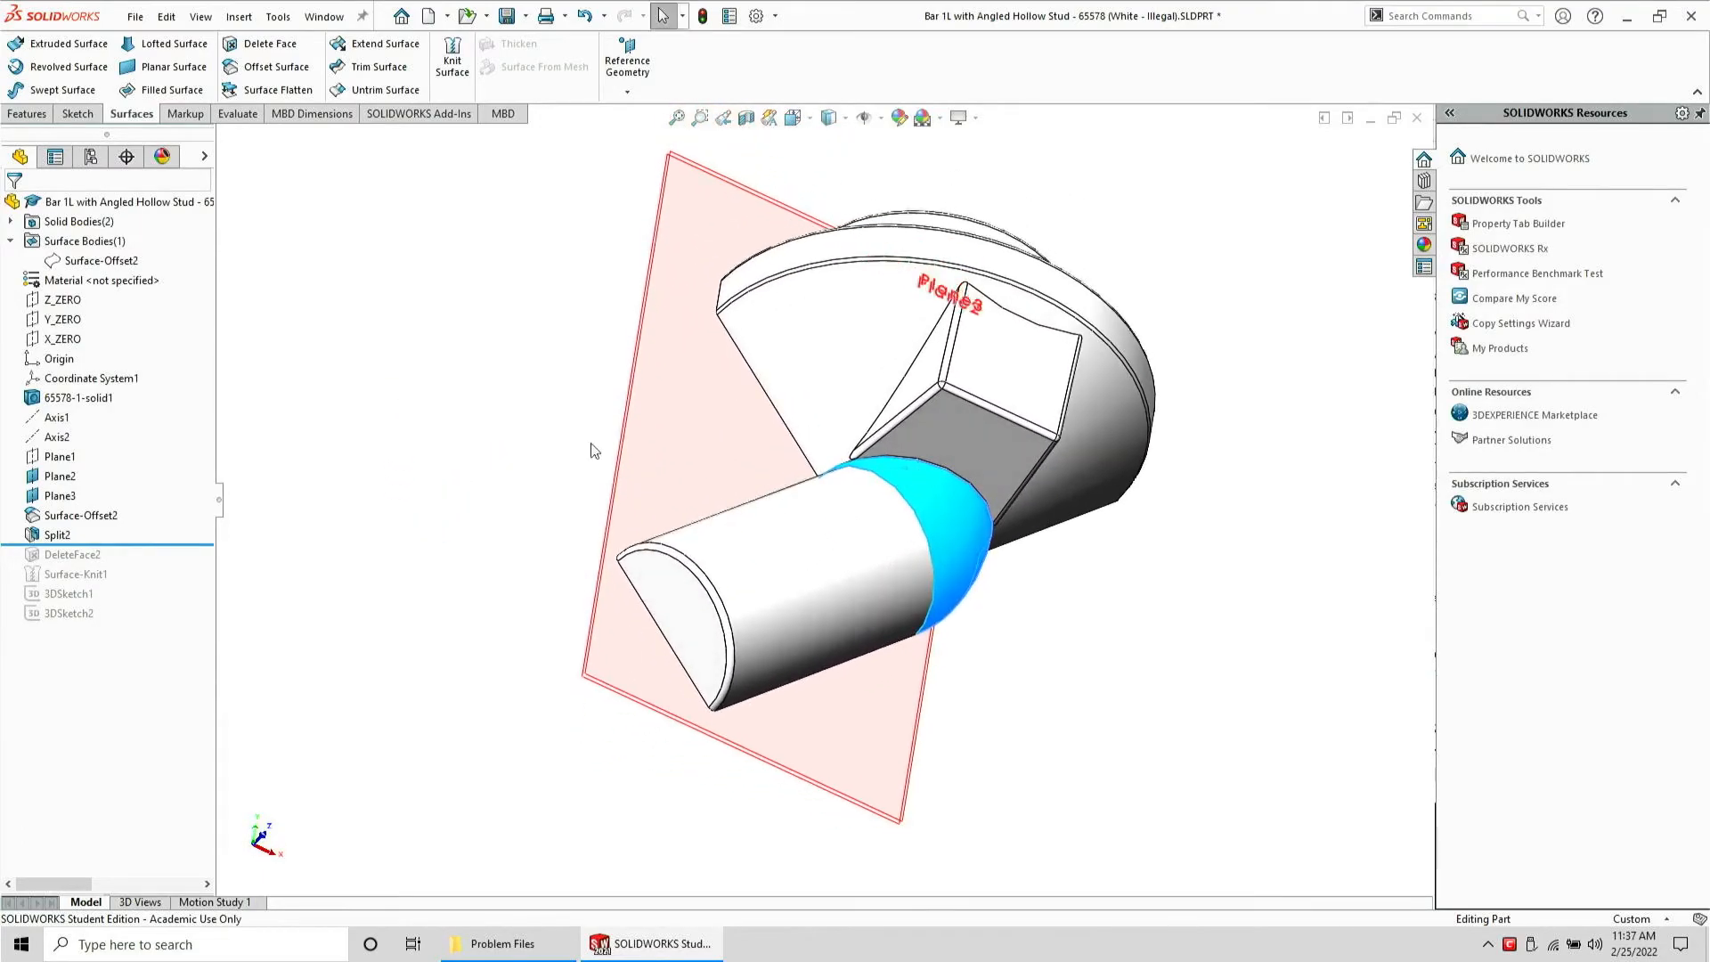
left_click(1019, 568)
scroll(931, 453, "down", 2)
middle_click_drag(932, 453, 929, 558)
left_click(926, 557)
scroll(819, 512, "up", 1)
middle_click_drag(694, 472, 766, 489)
scroll(770, 518, "up", 2)
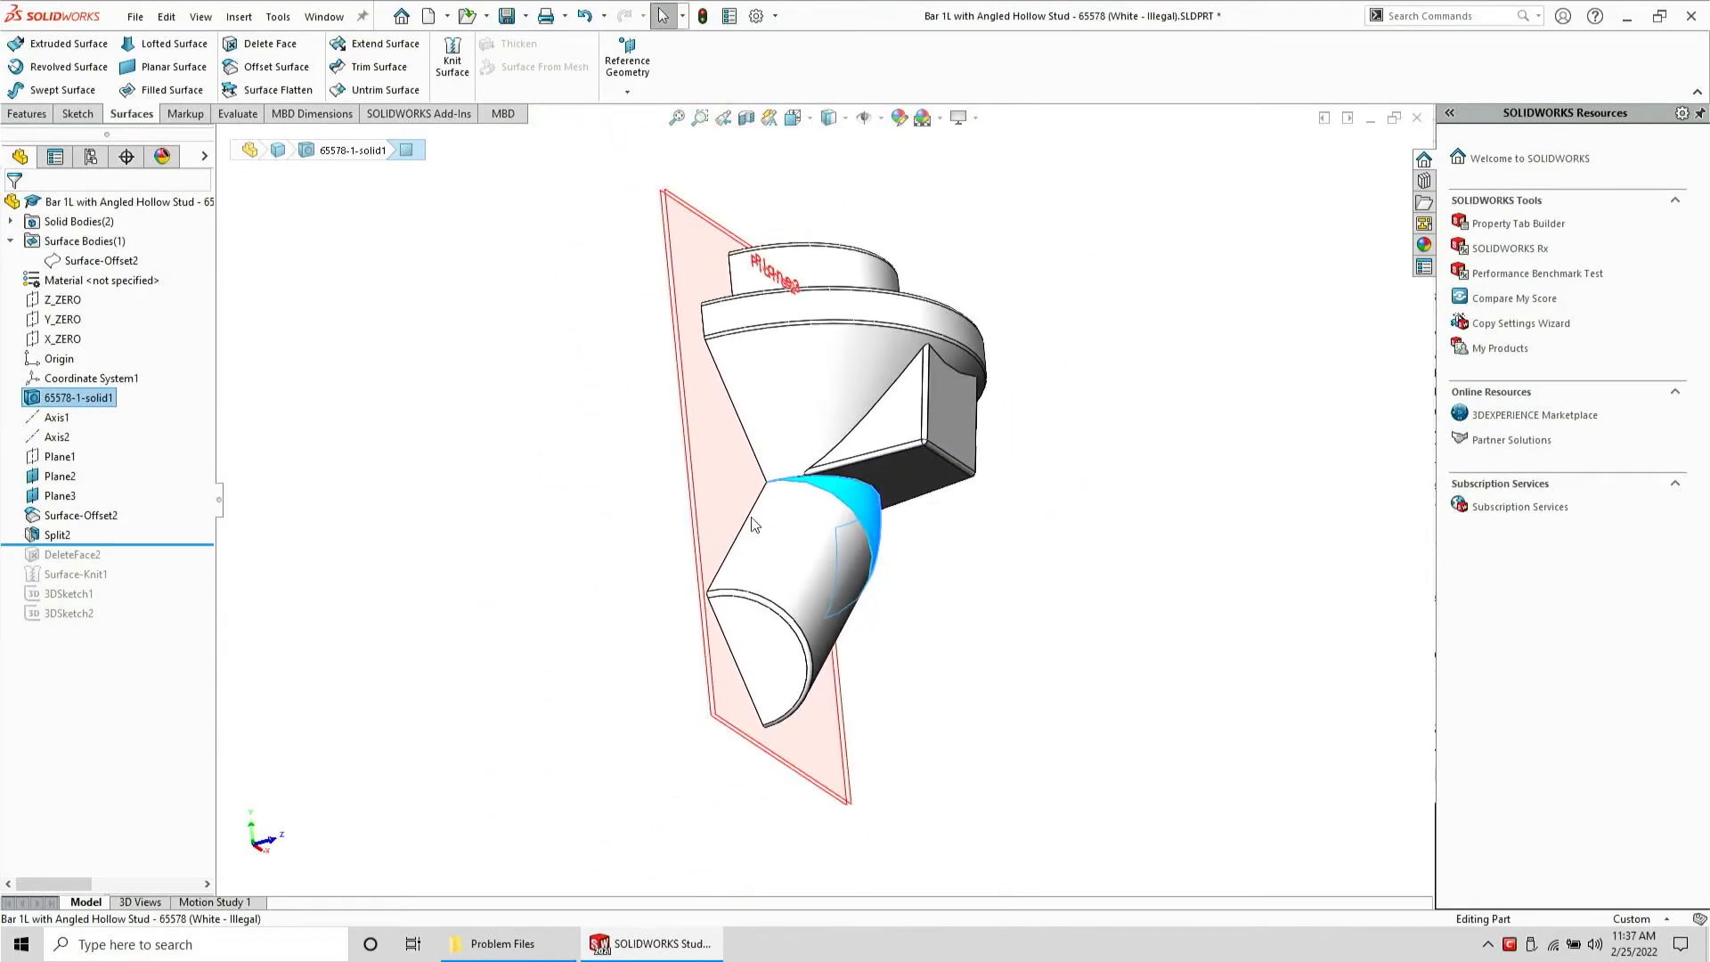
left_click(691, 501)
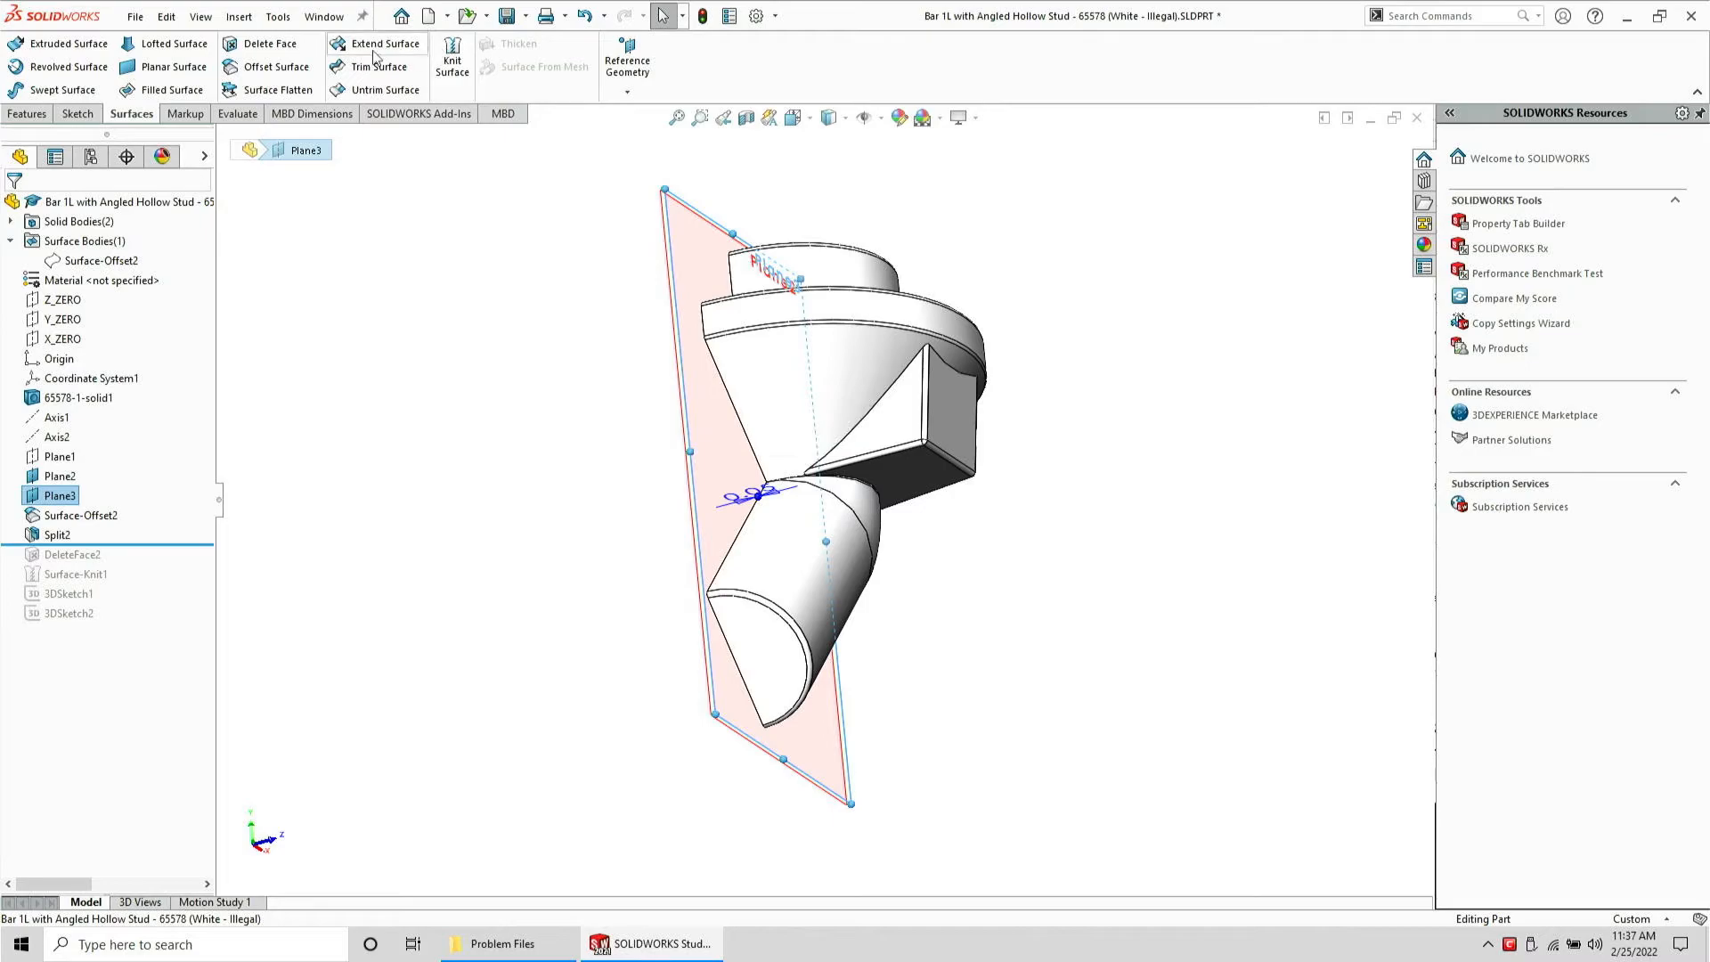
left_click(40, 116)
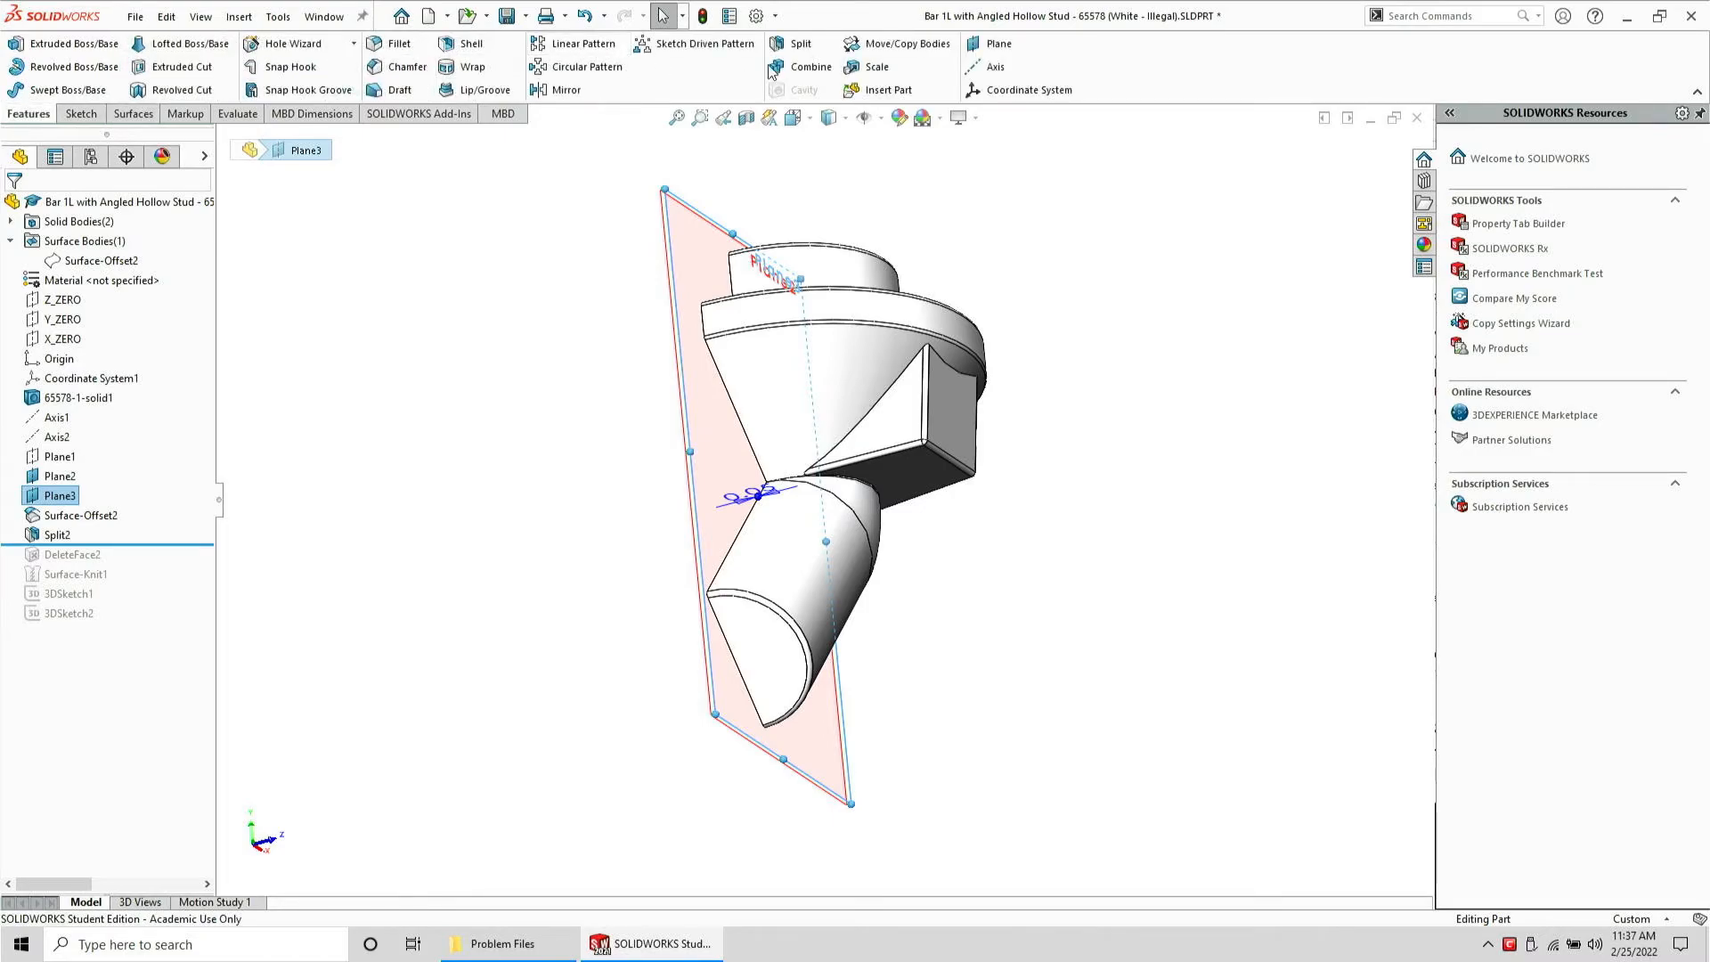
left_click(801, 44)
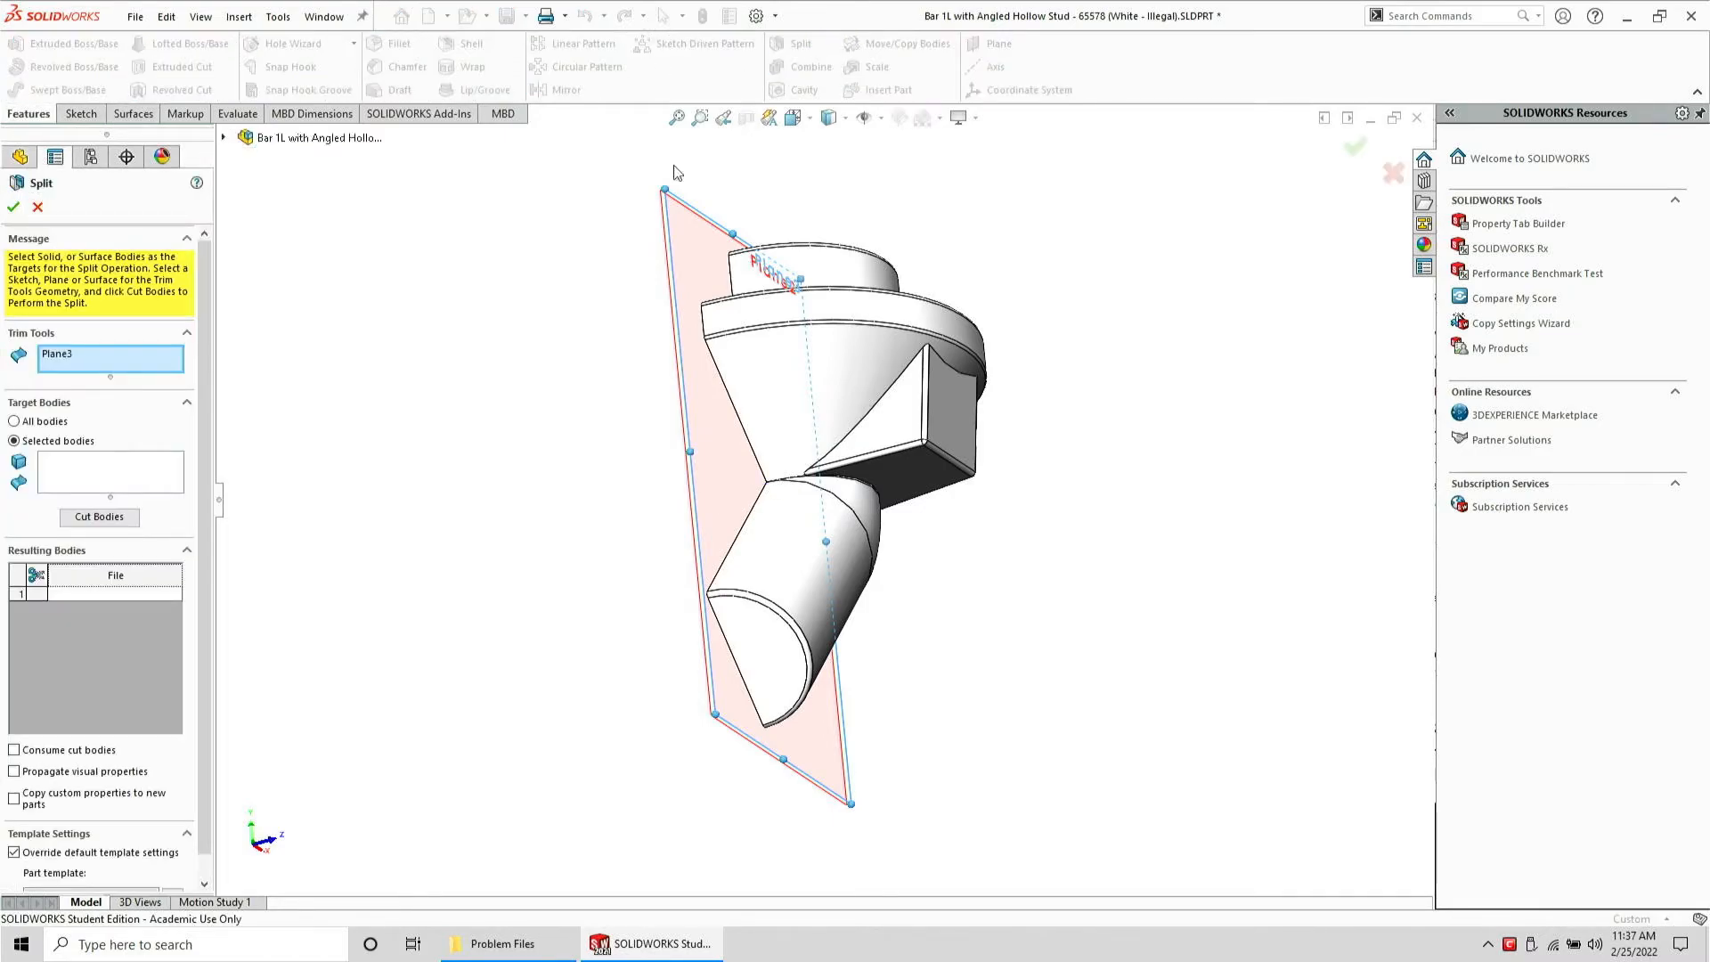
left_click(123, 476)
left_click(784, 441)
left_click(98, 516)
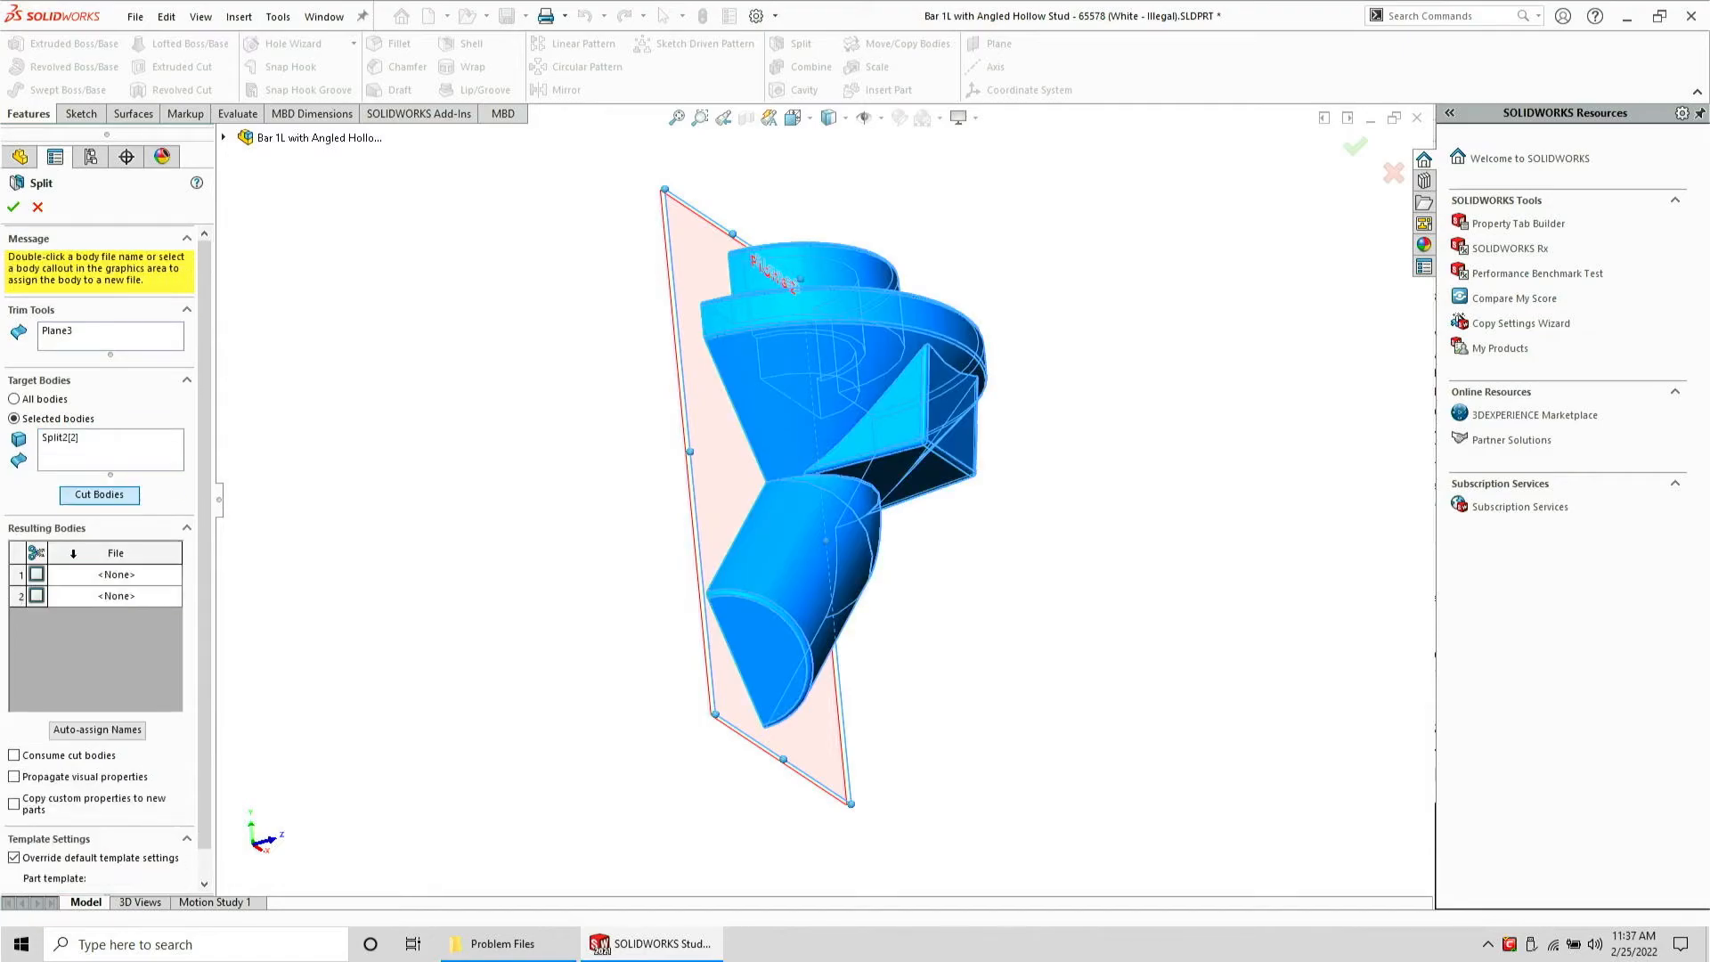
left_click(36, 551)
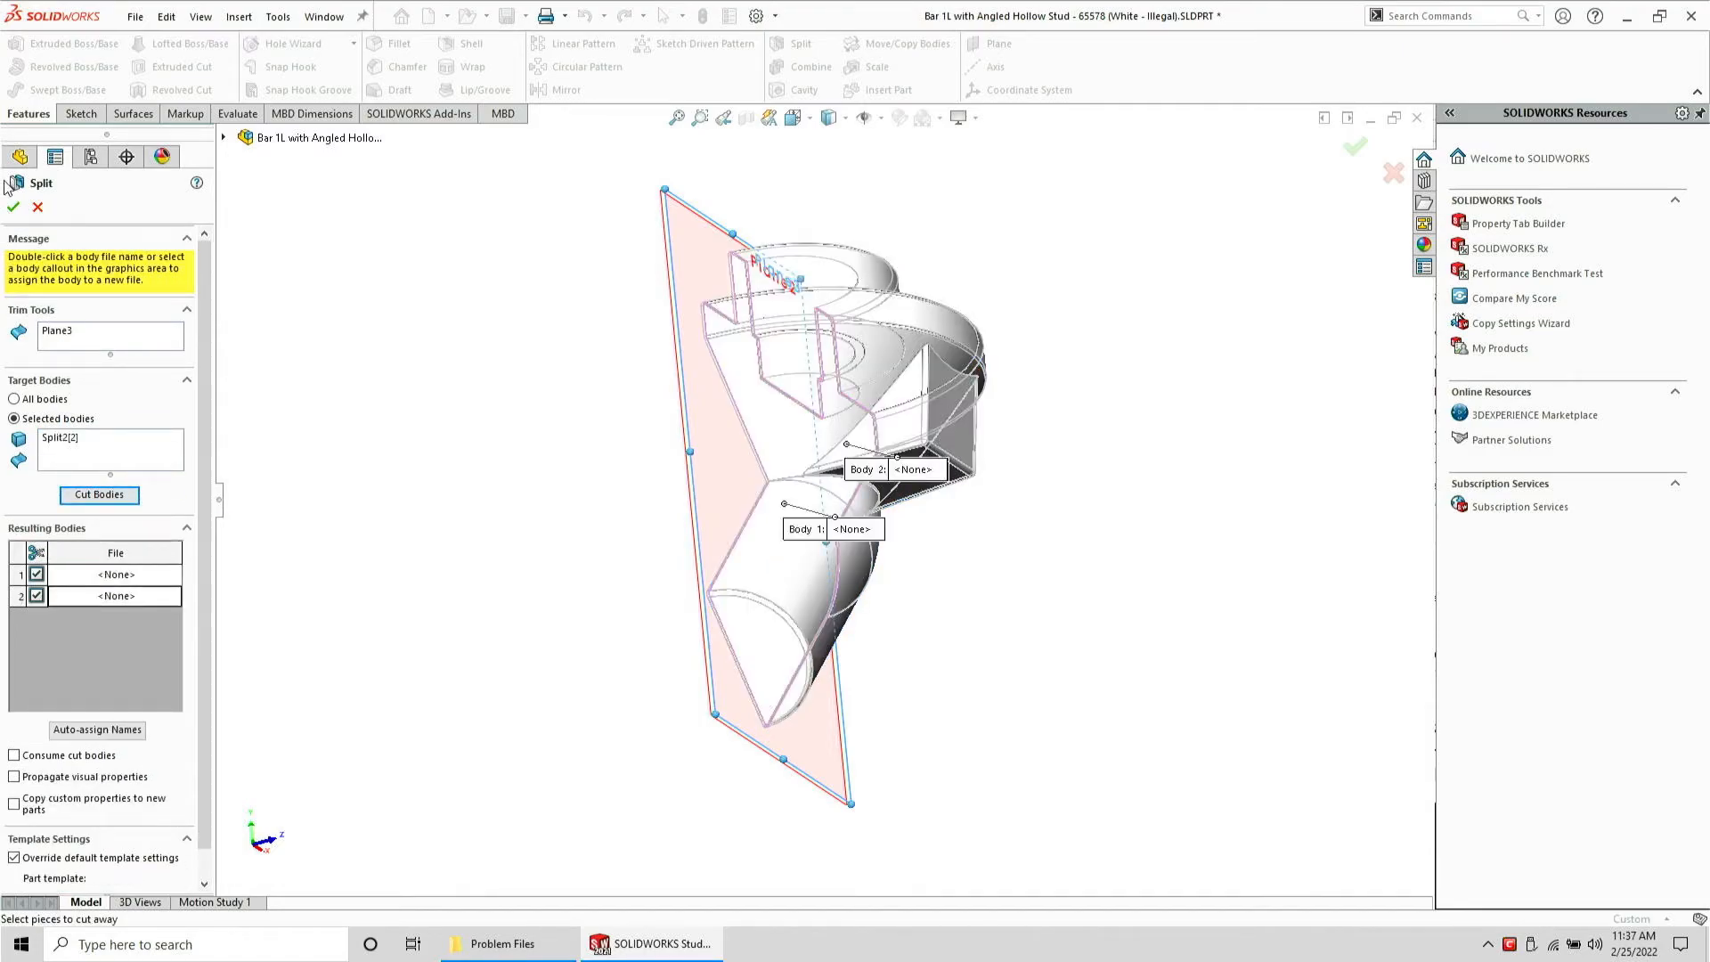
left_click(12, 209)
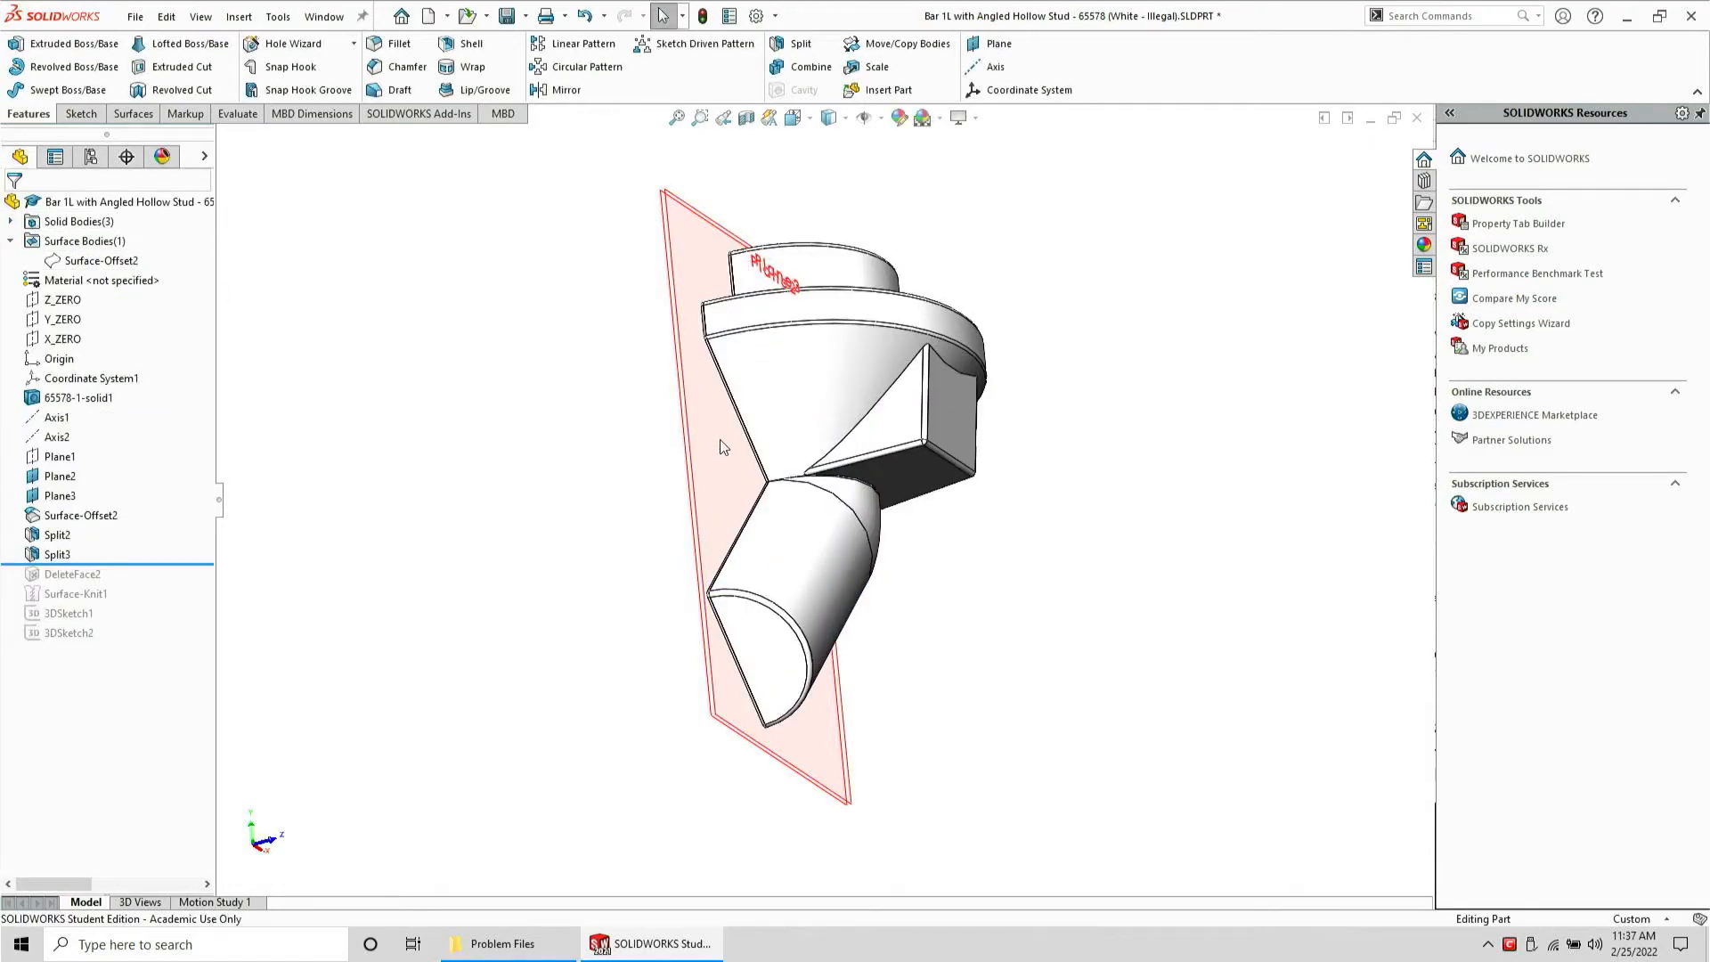
Try again to copy the split transition face as a 0 mm offset surface, then cancel
scroll(765, 492, "down", 2)
left_click(894, 517)
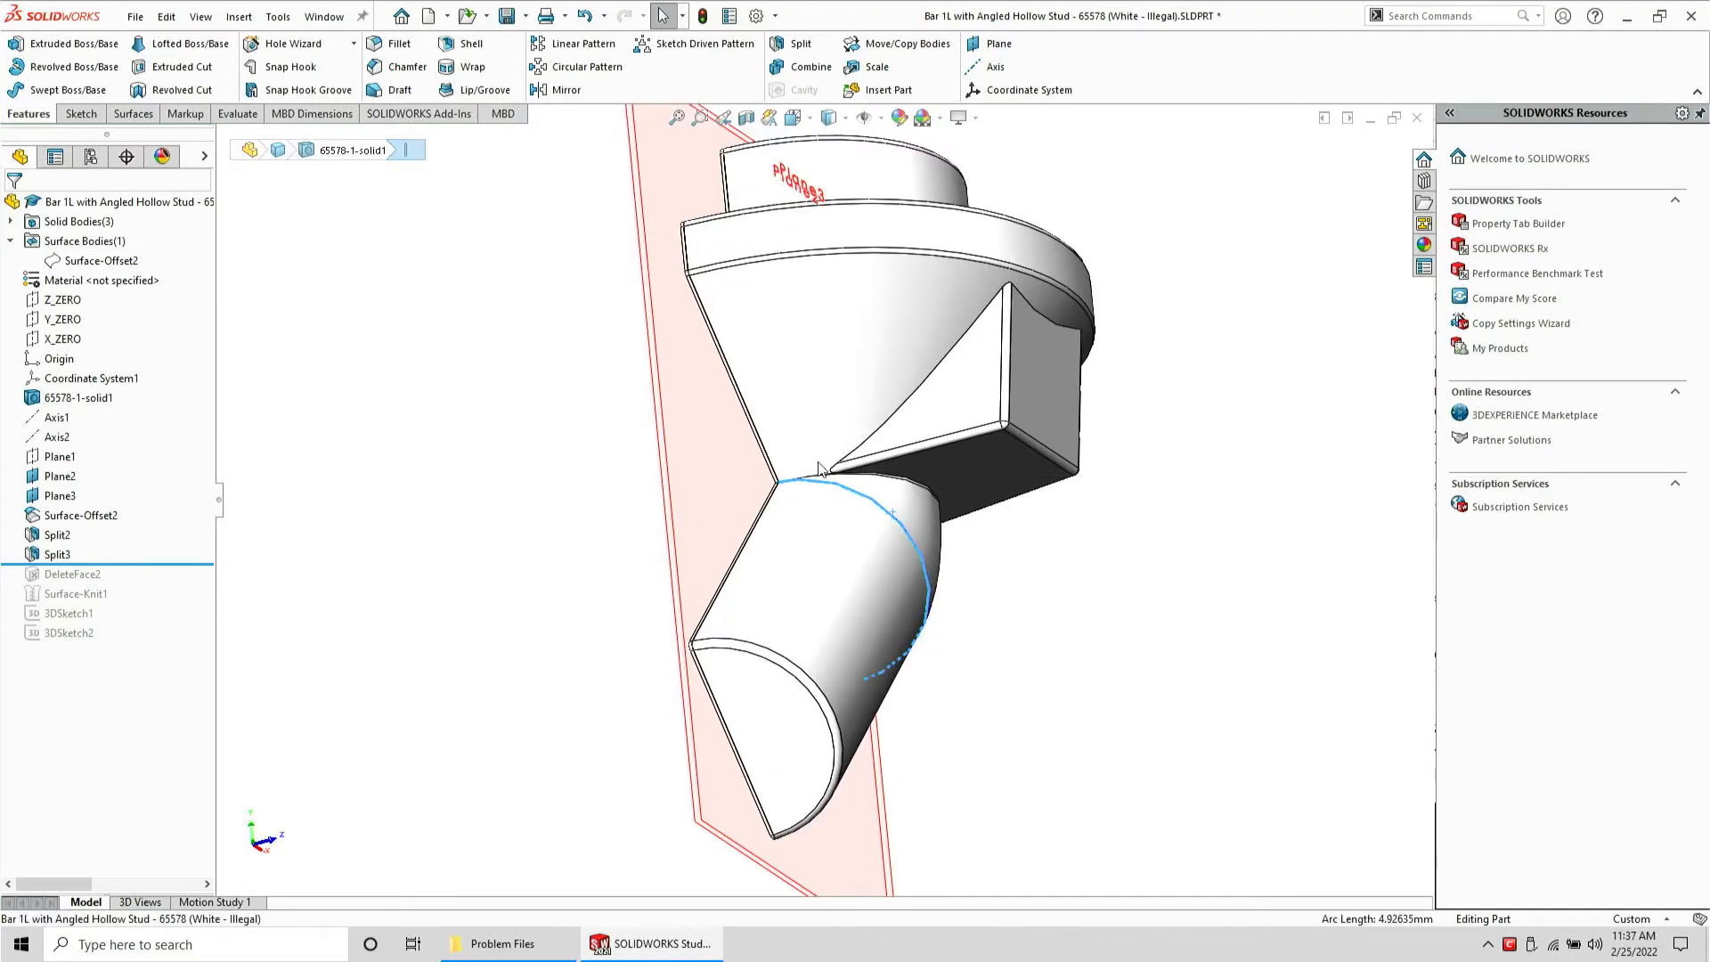
left_click(888, 491)
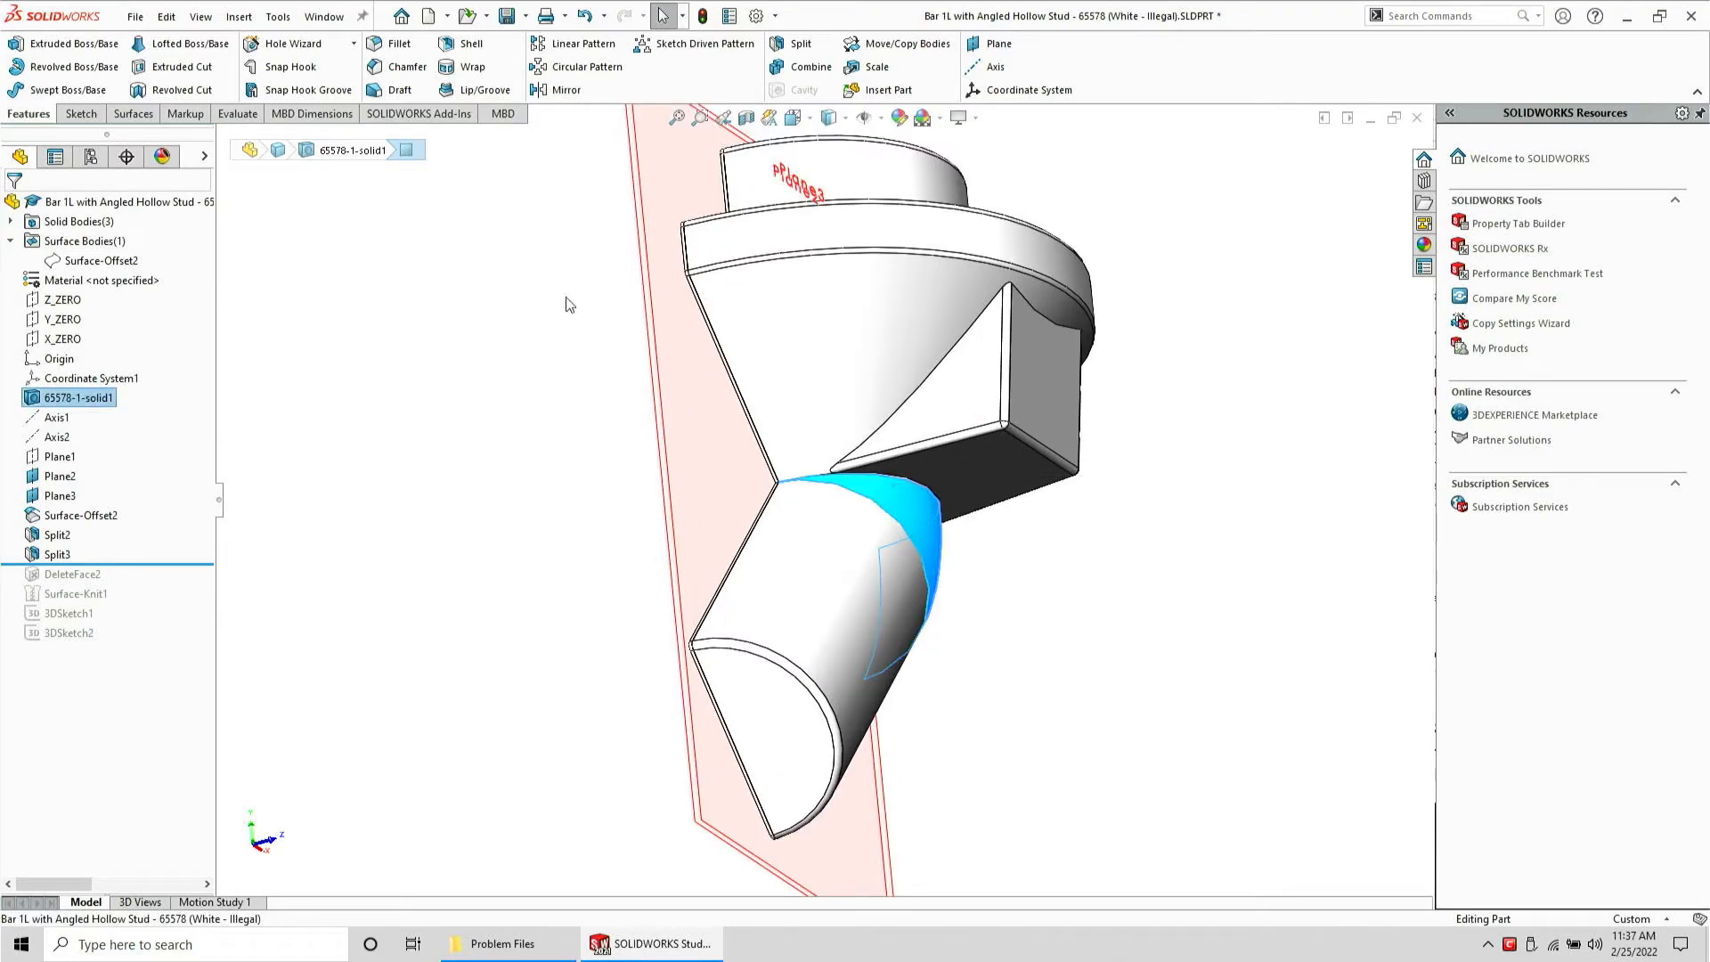
left_click(132, 113)
left_click(307, 67)
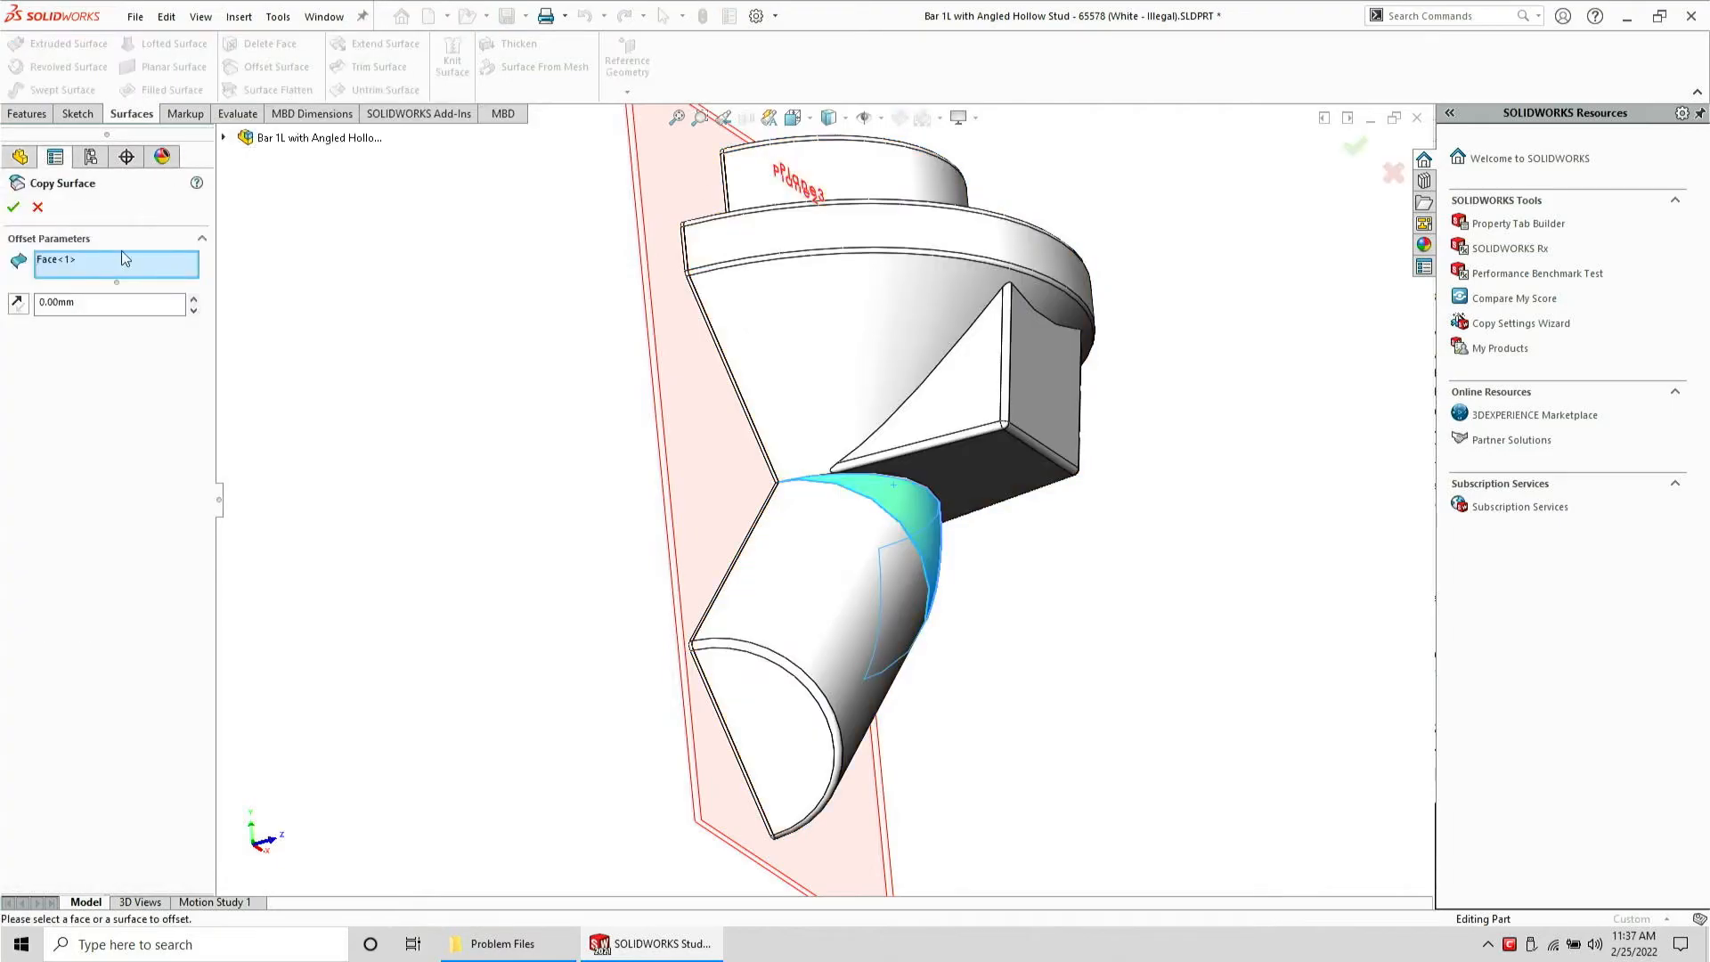
left_click(15, 209)
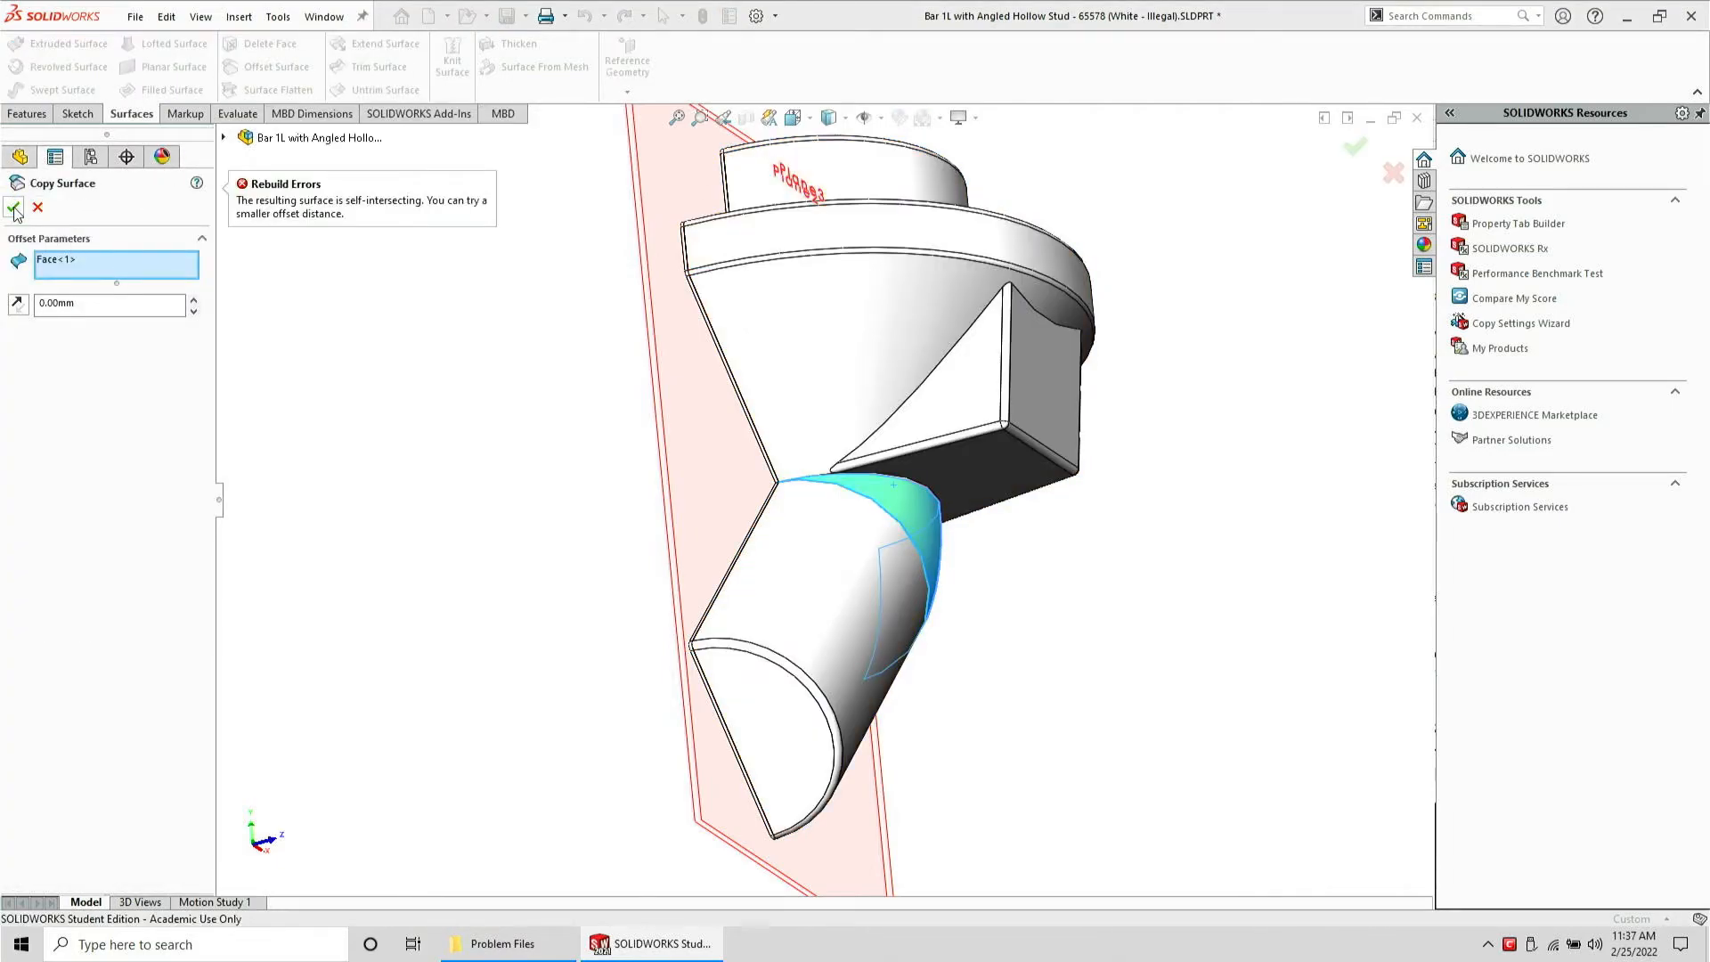
left_click(36, 209)
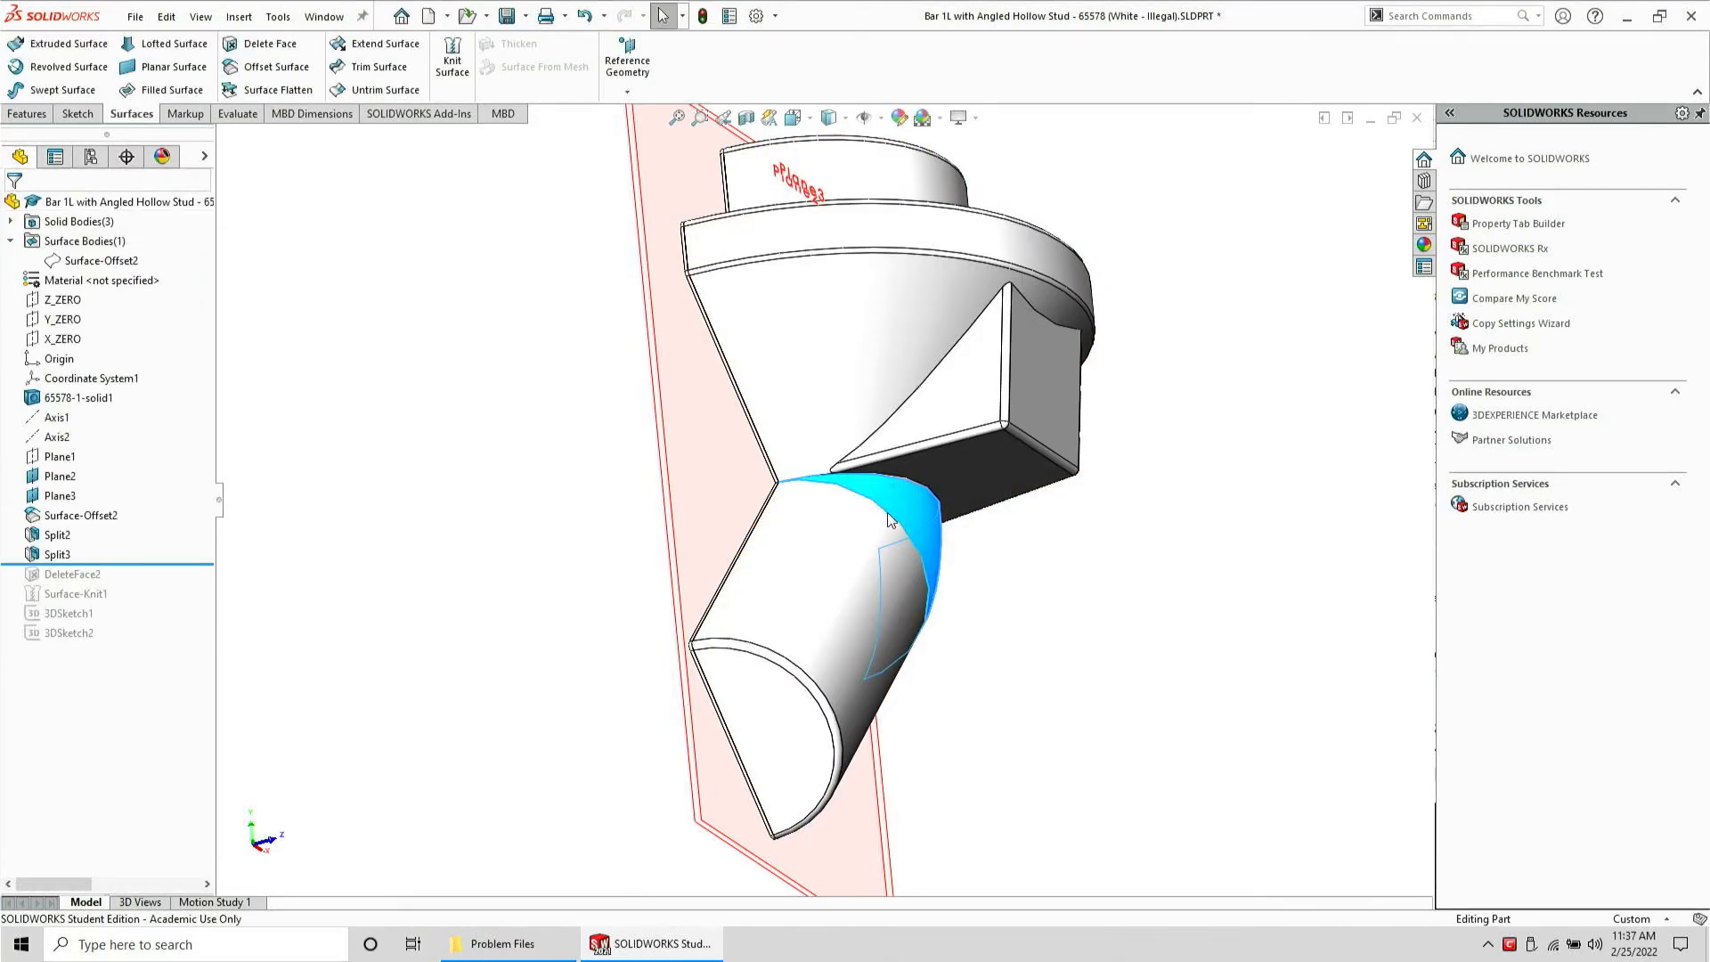
Delete the split conical transition face from the body
middle_click_drag(919, 634, 766, 330)
left_click(1003, 686)
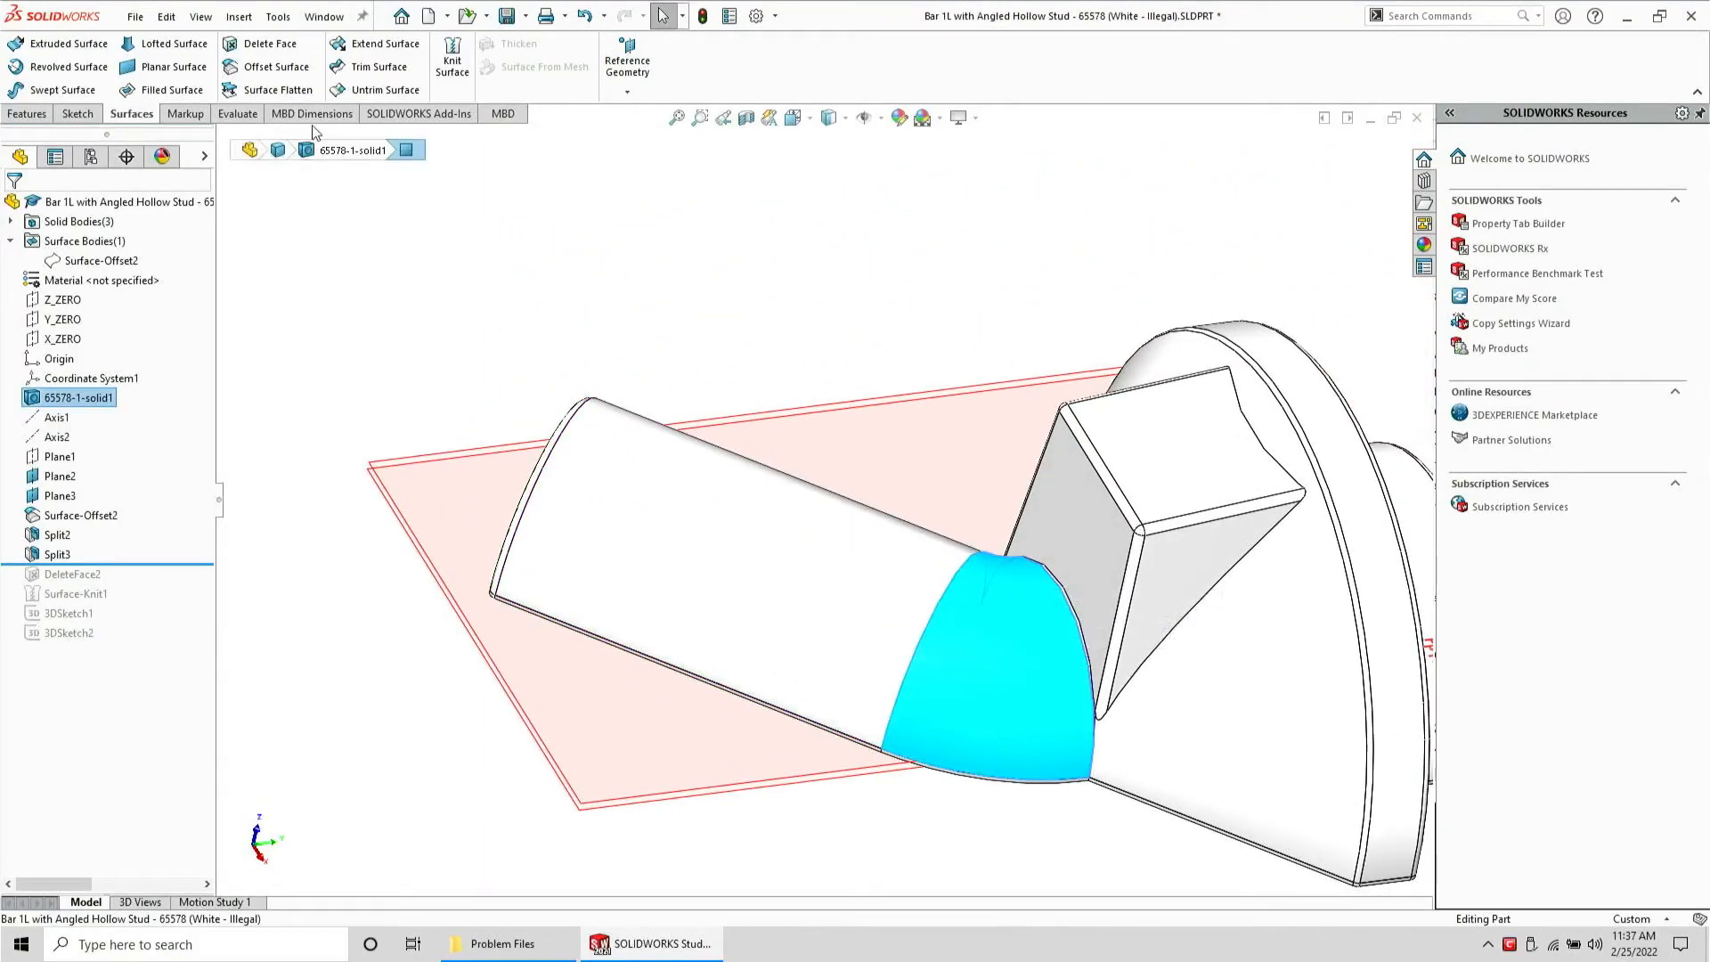
left_click(273, 49)
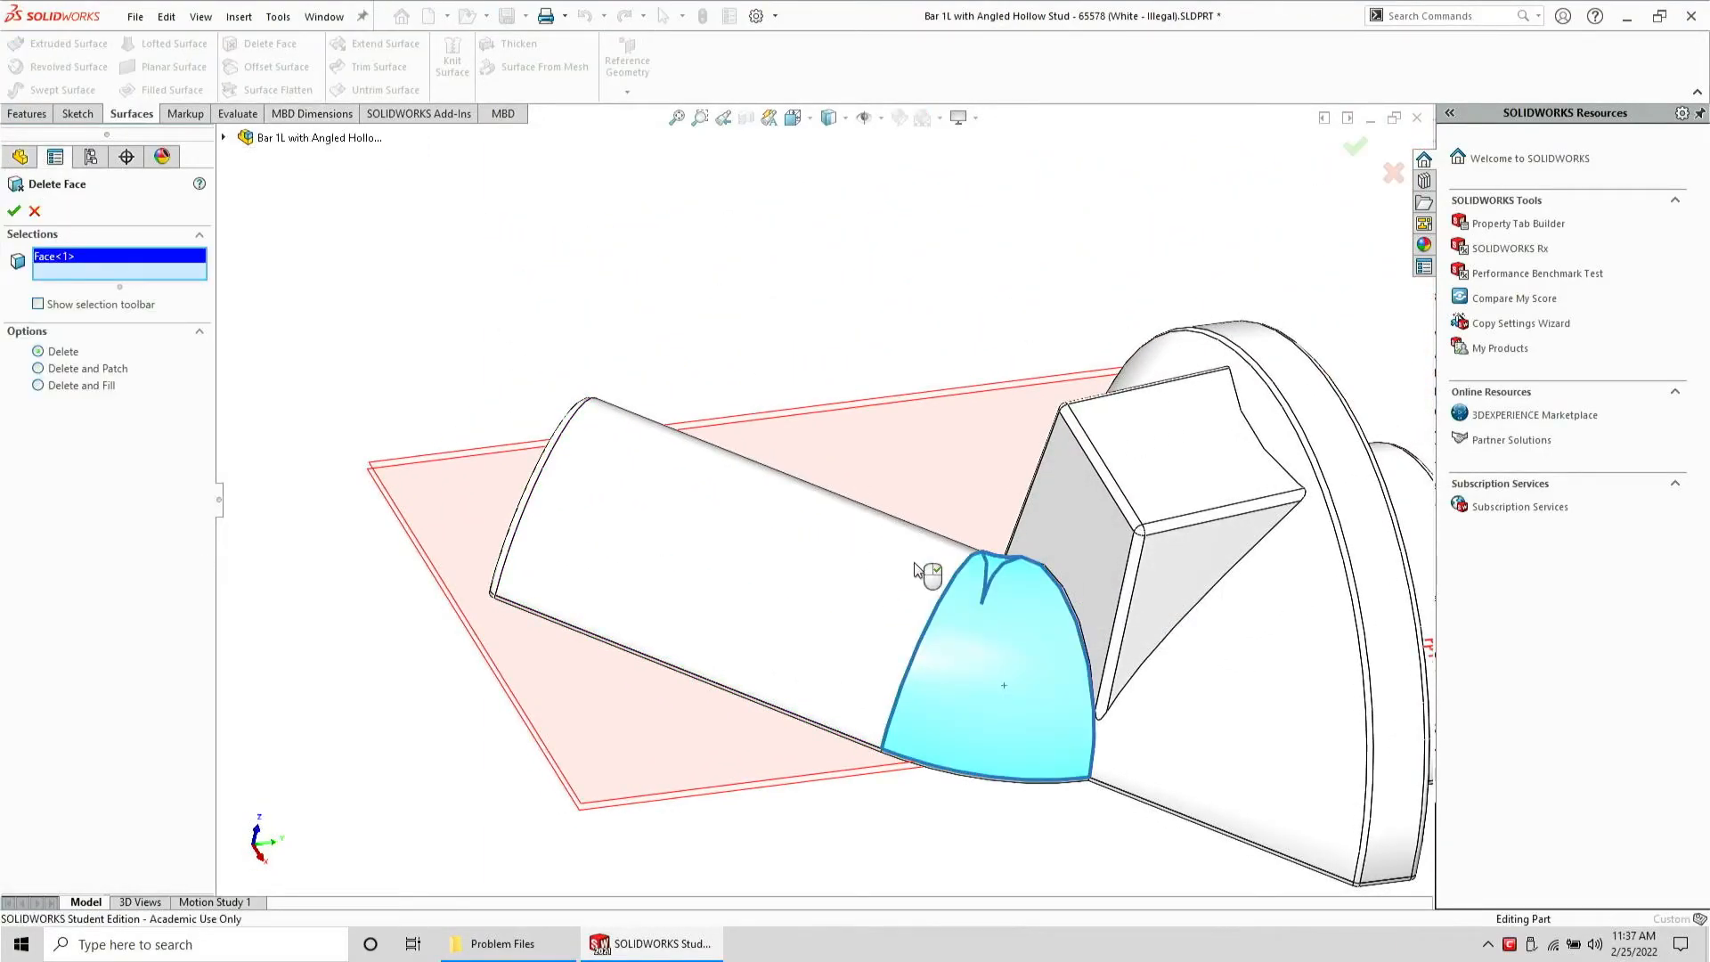
key("Return")
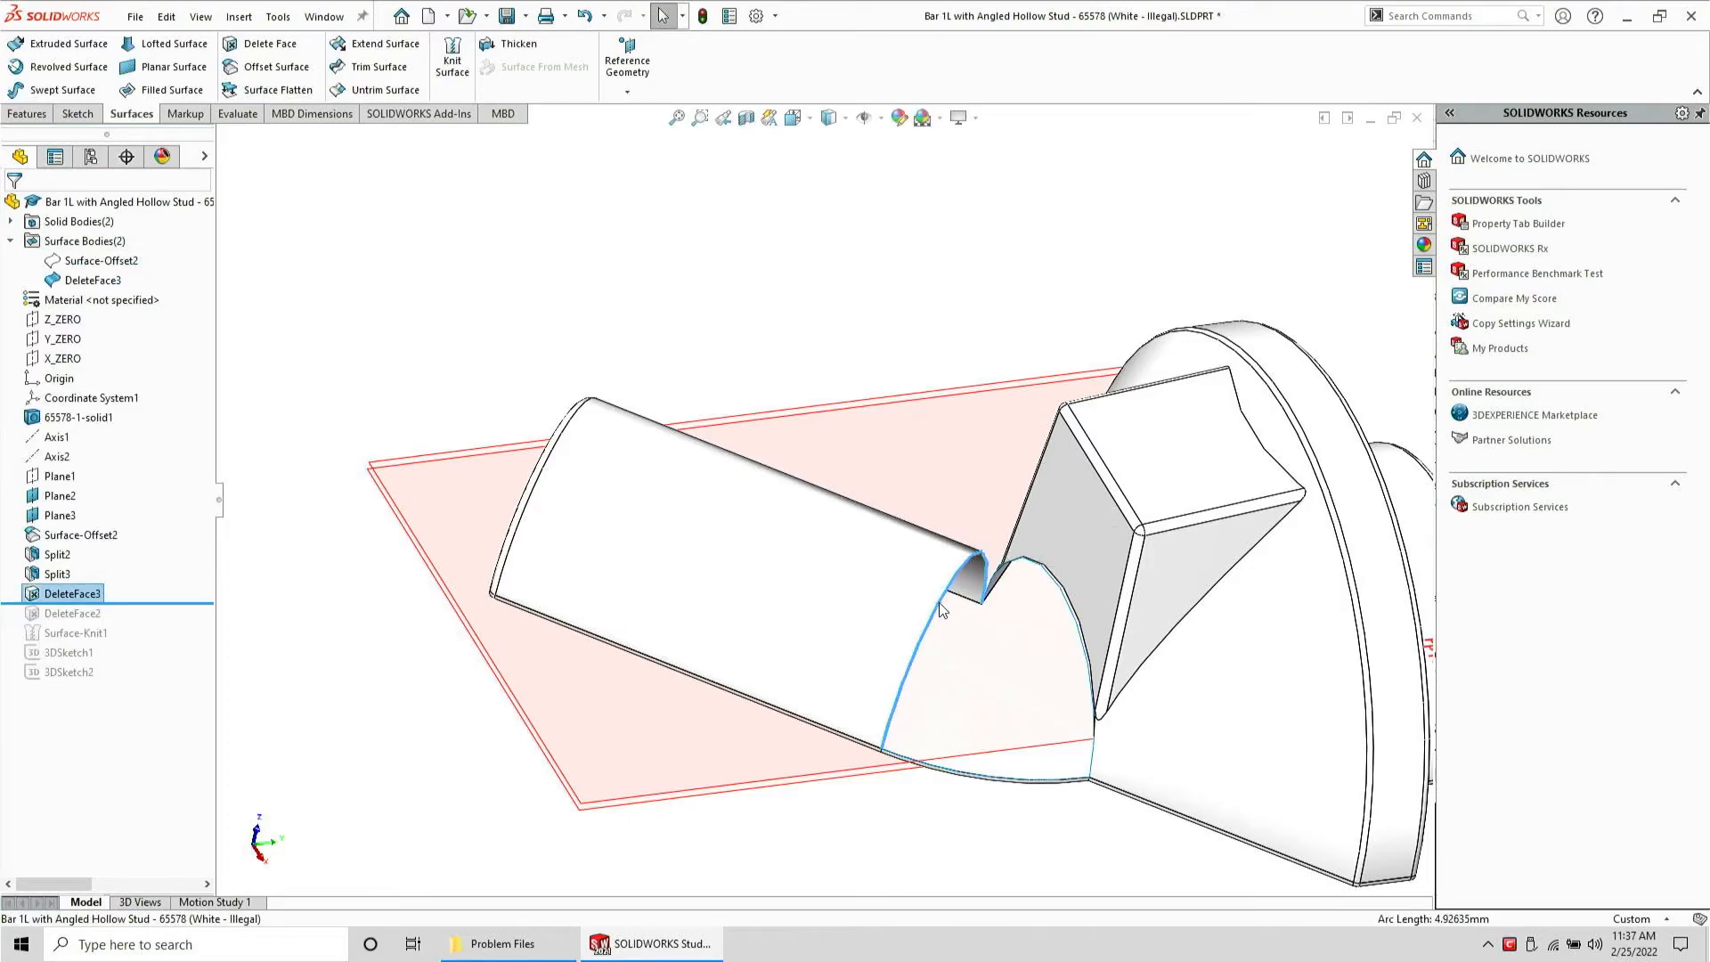
Try to patch the opening left by the deleted face with a Filled Surface, then cancel
right_click(939, 602)
left_click(1015, 680)
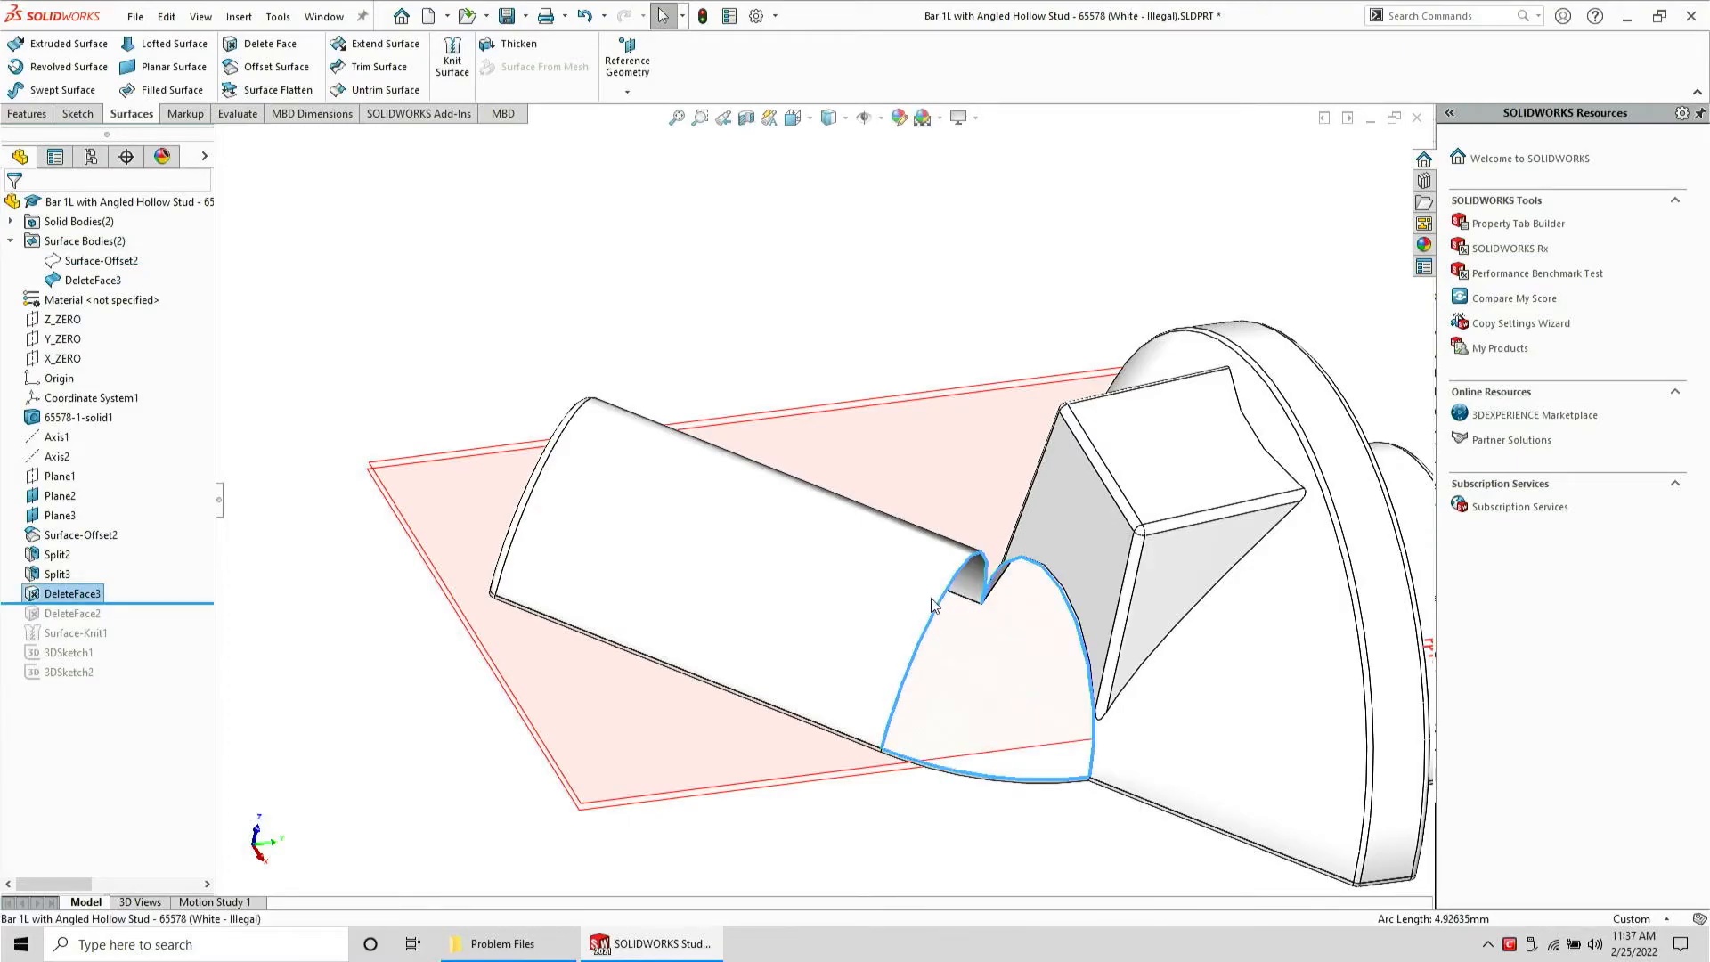
left_click(176, 90)
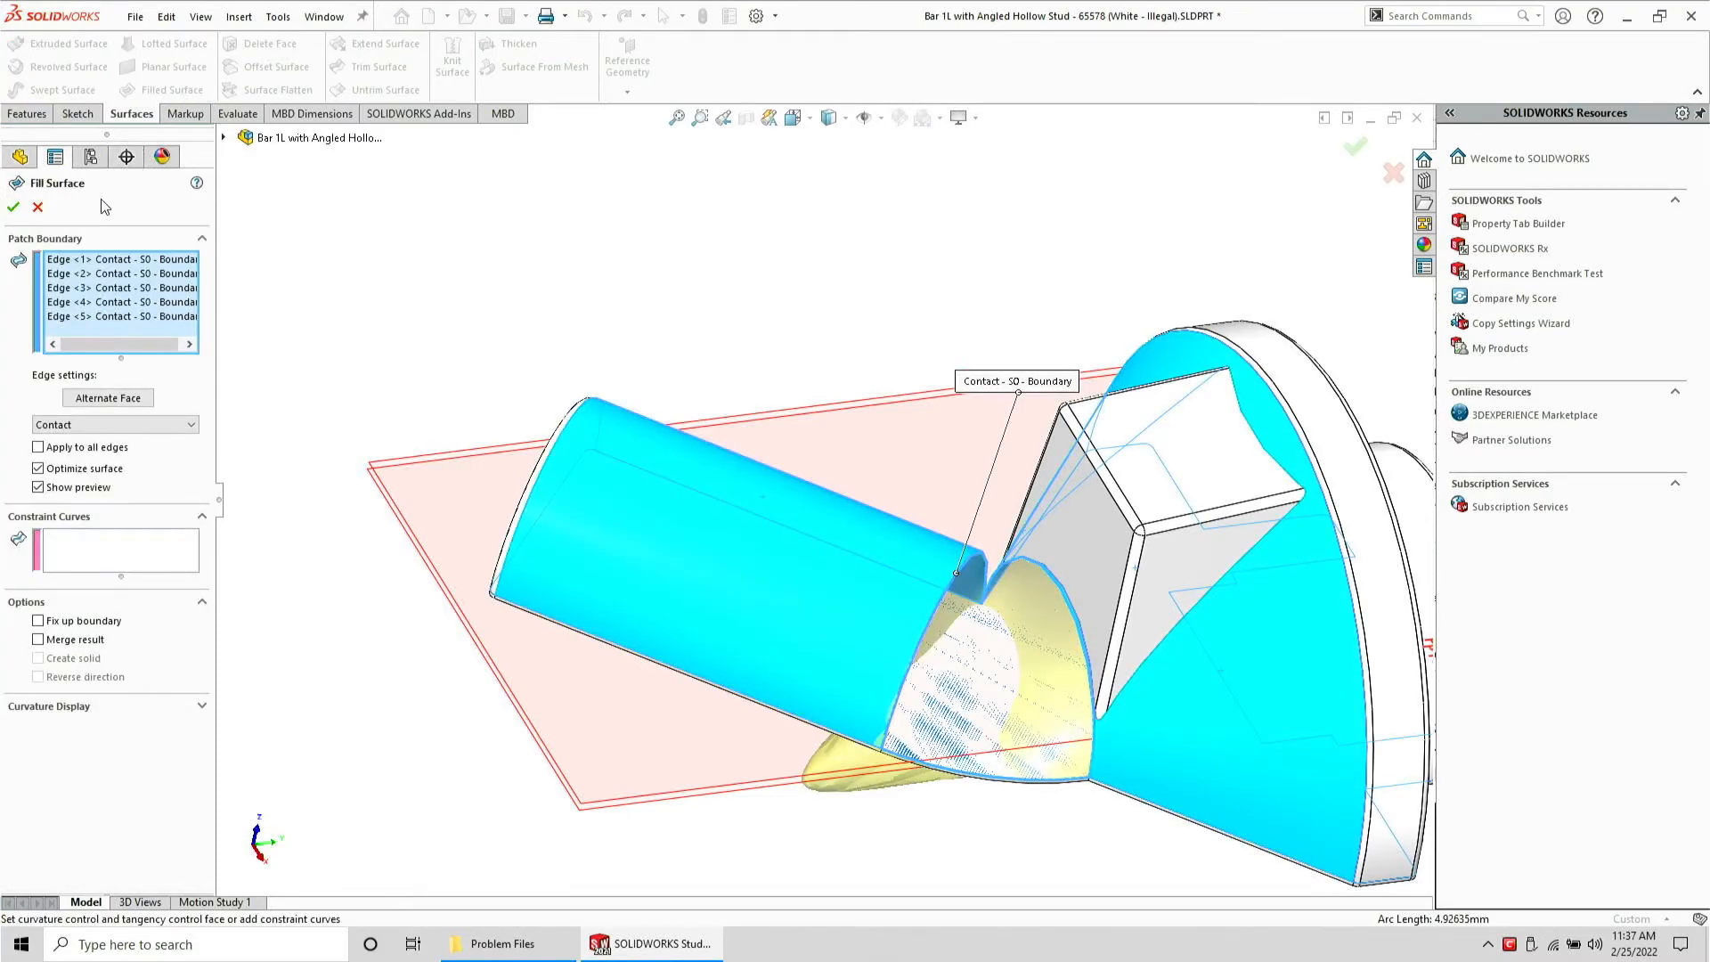
left_click(36, 209)
Delete the latest Delete Face feature from the bar's feature tree
middle_click_drag(921, 452, 920, 702)
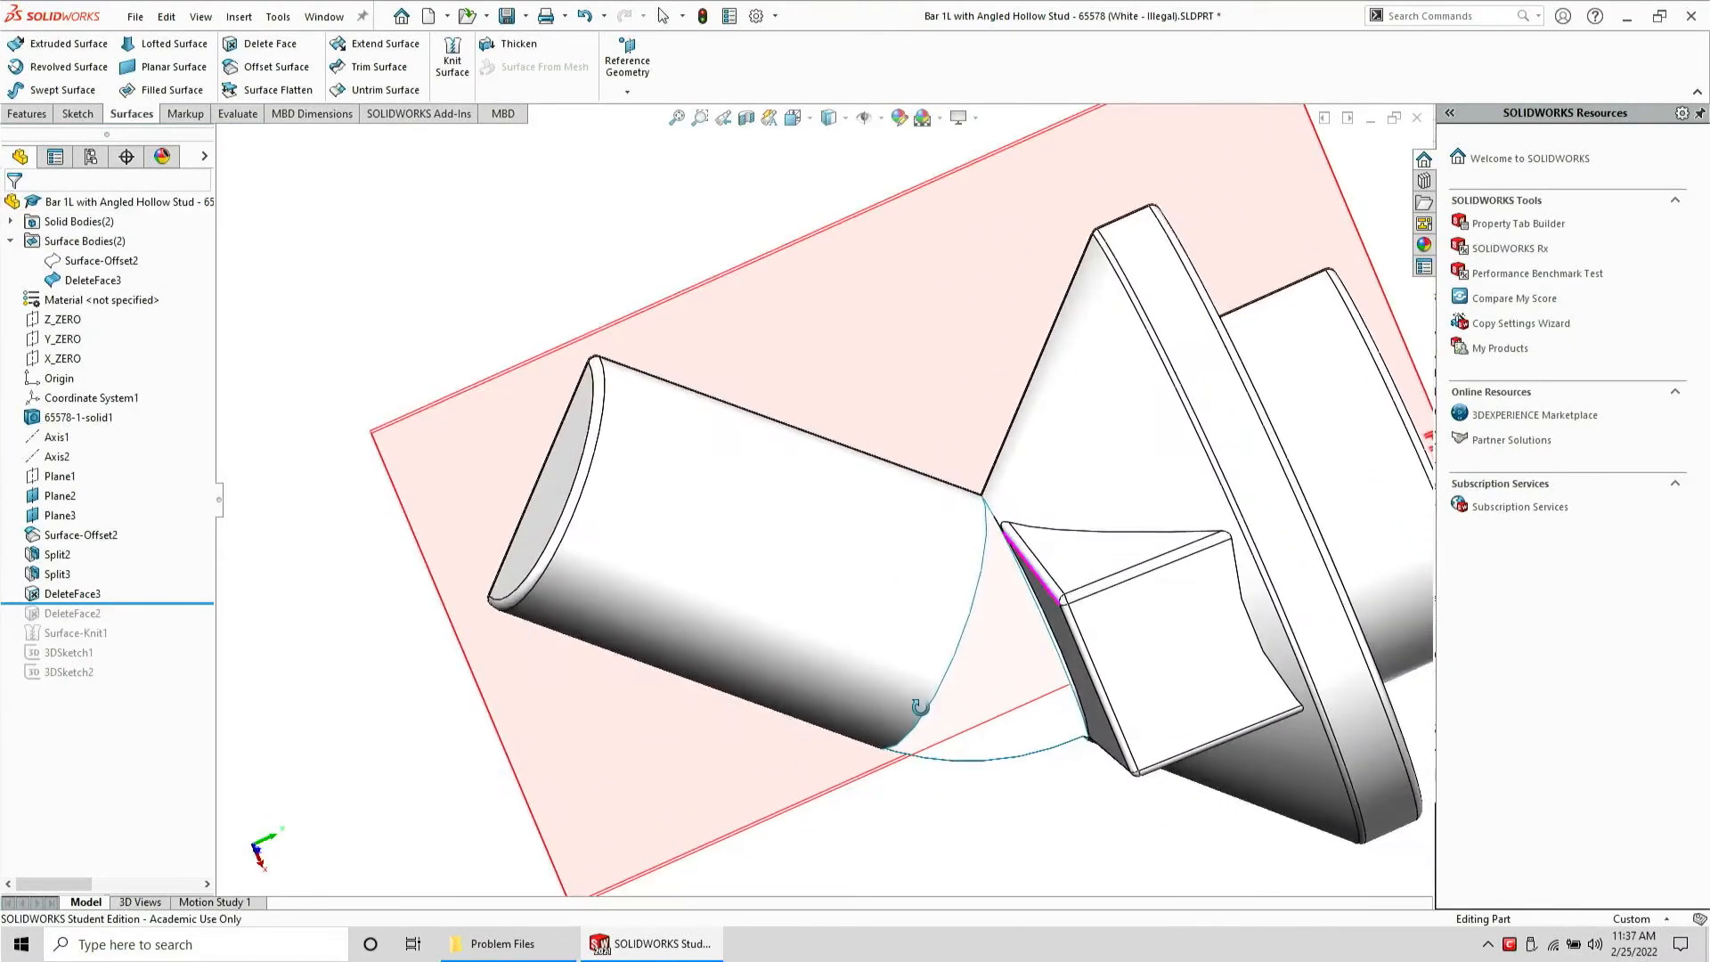
left_click(55, 593)
key("Delete")
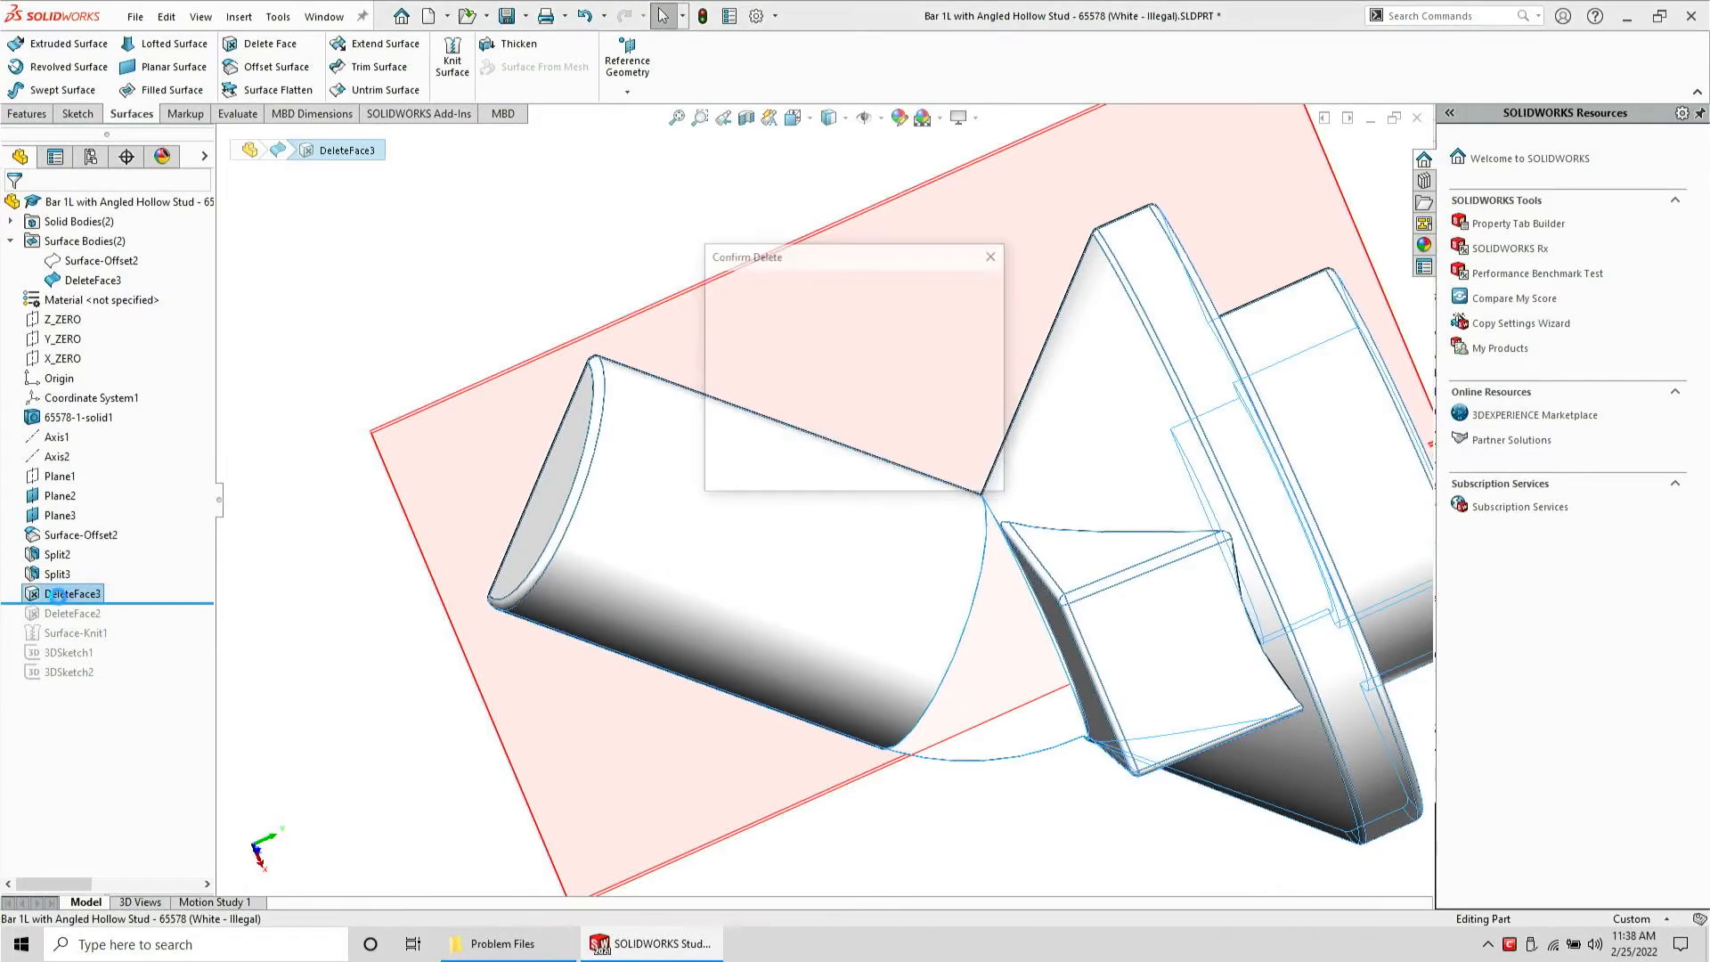
key("Return")
Close the angled hollow stud bar part document
middle_click_drag(784, 681, 857, 546)
key("ctrl+w")
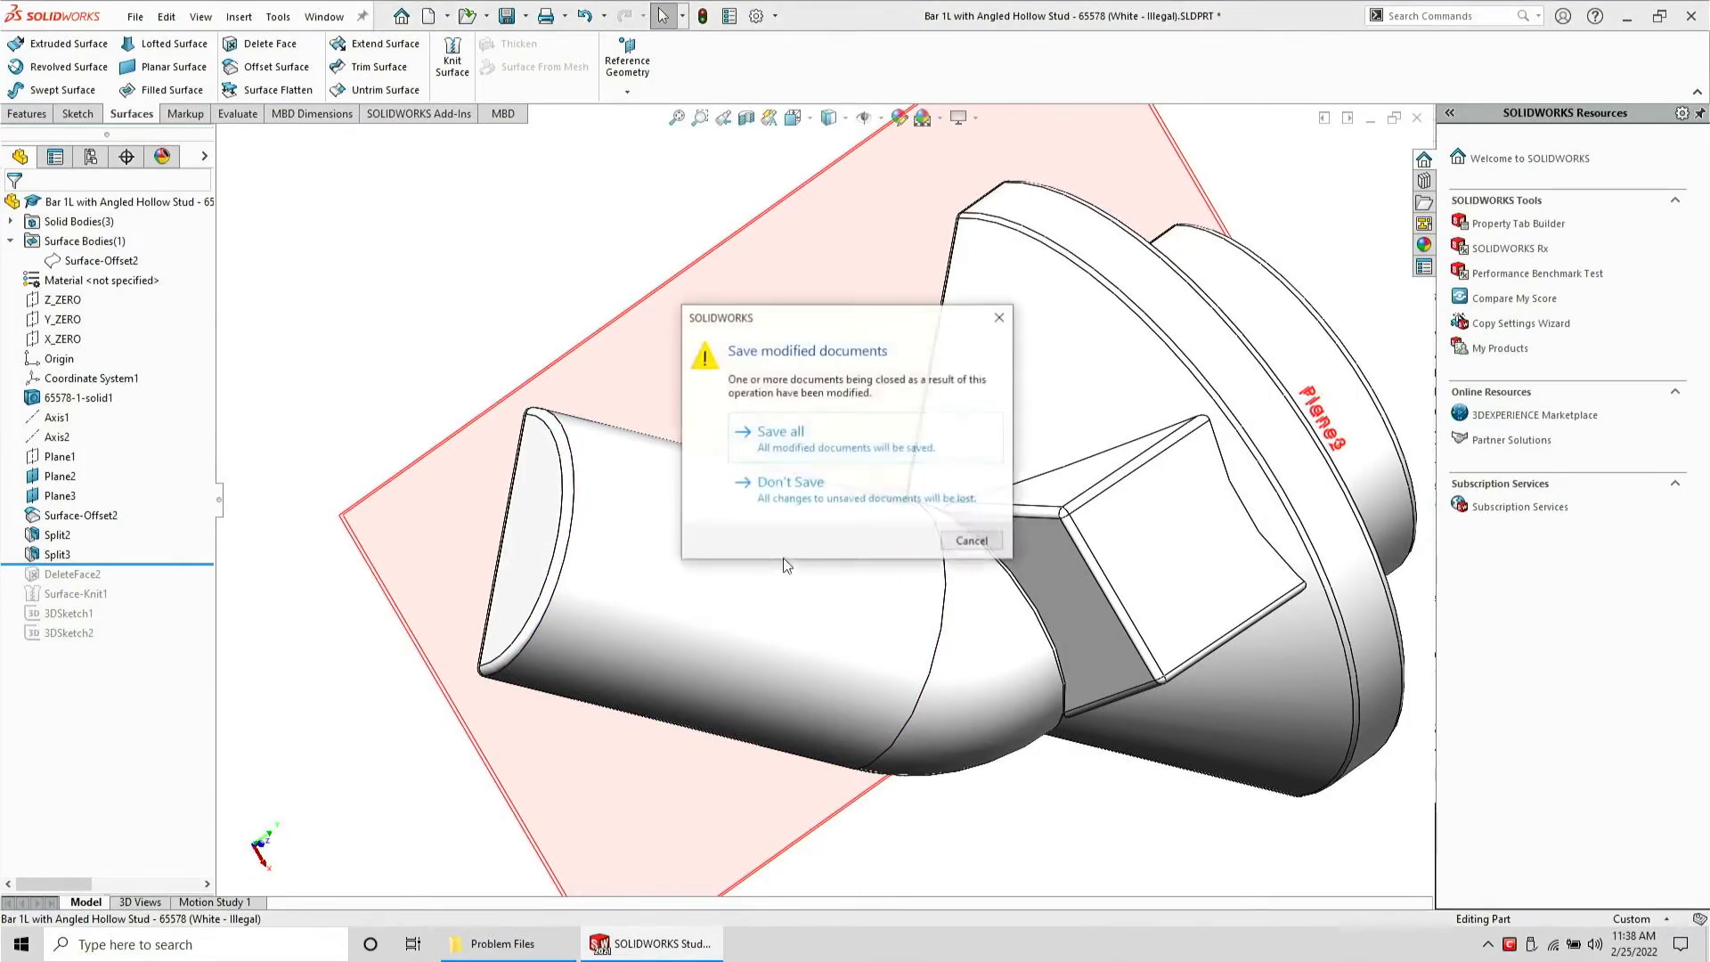
left_click(868, 589)
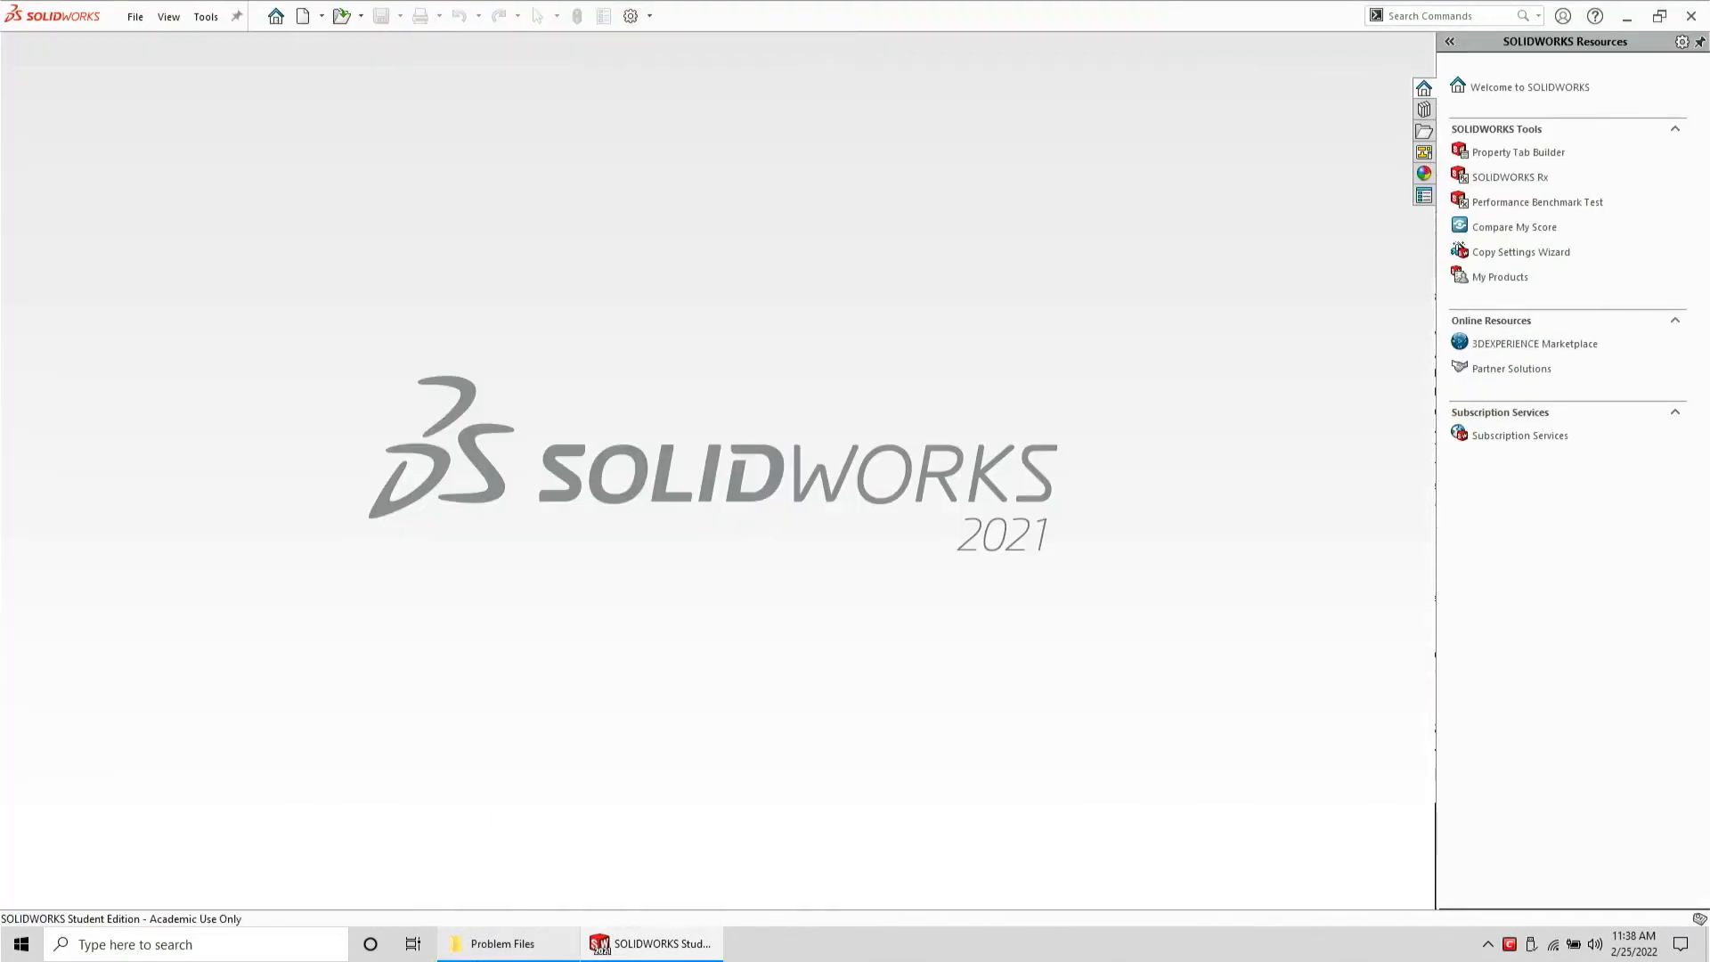
Open the Flag 4 x 1 Wave Right part from the Problem Files folder
left_click(504, 943)
left_click_drag(1269, 242, 760, 235)
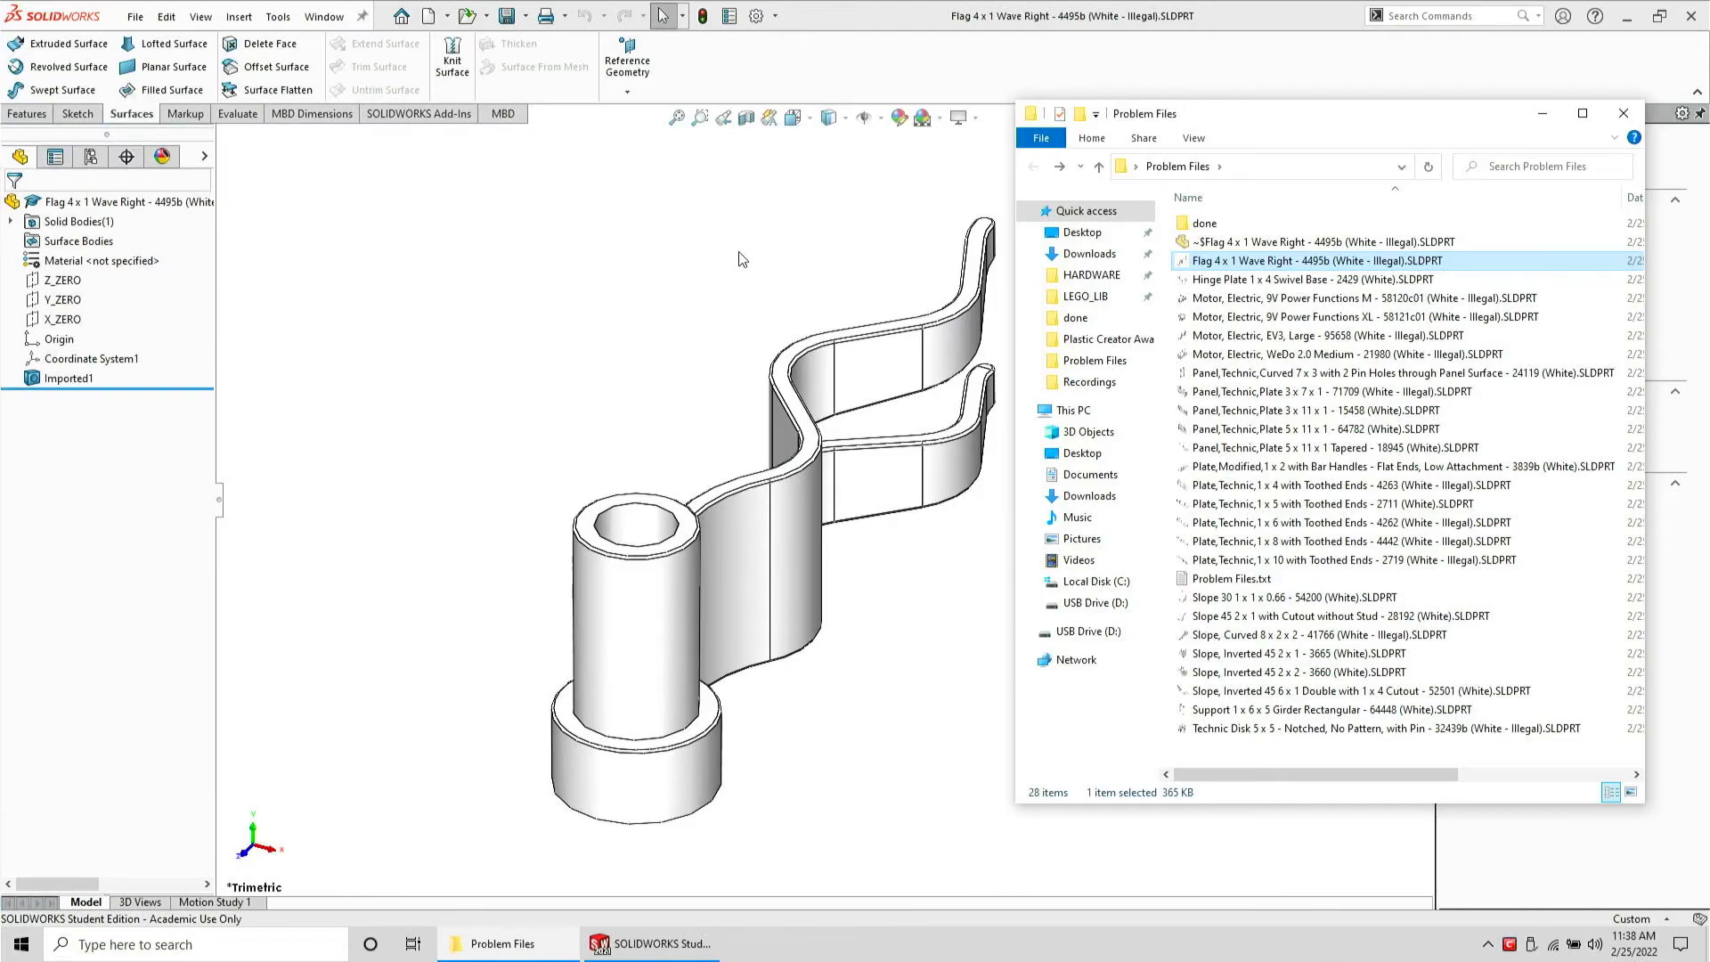
left_click(742, 259)
Save the flag part as a STEP AP203 file in Problem Files and close it
left_click(137, 17)
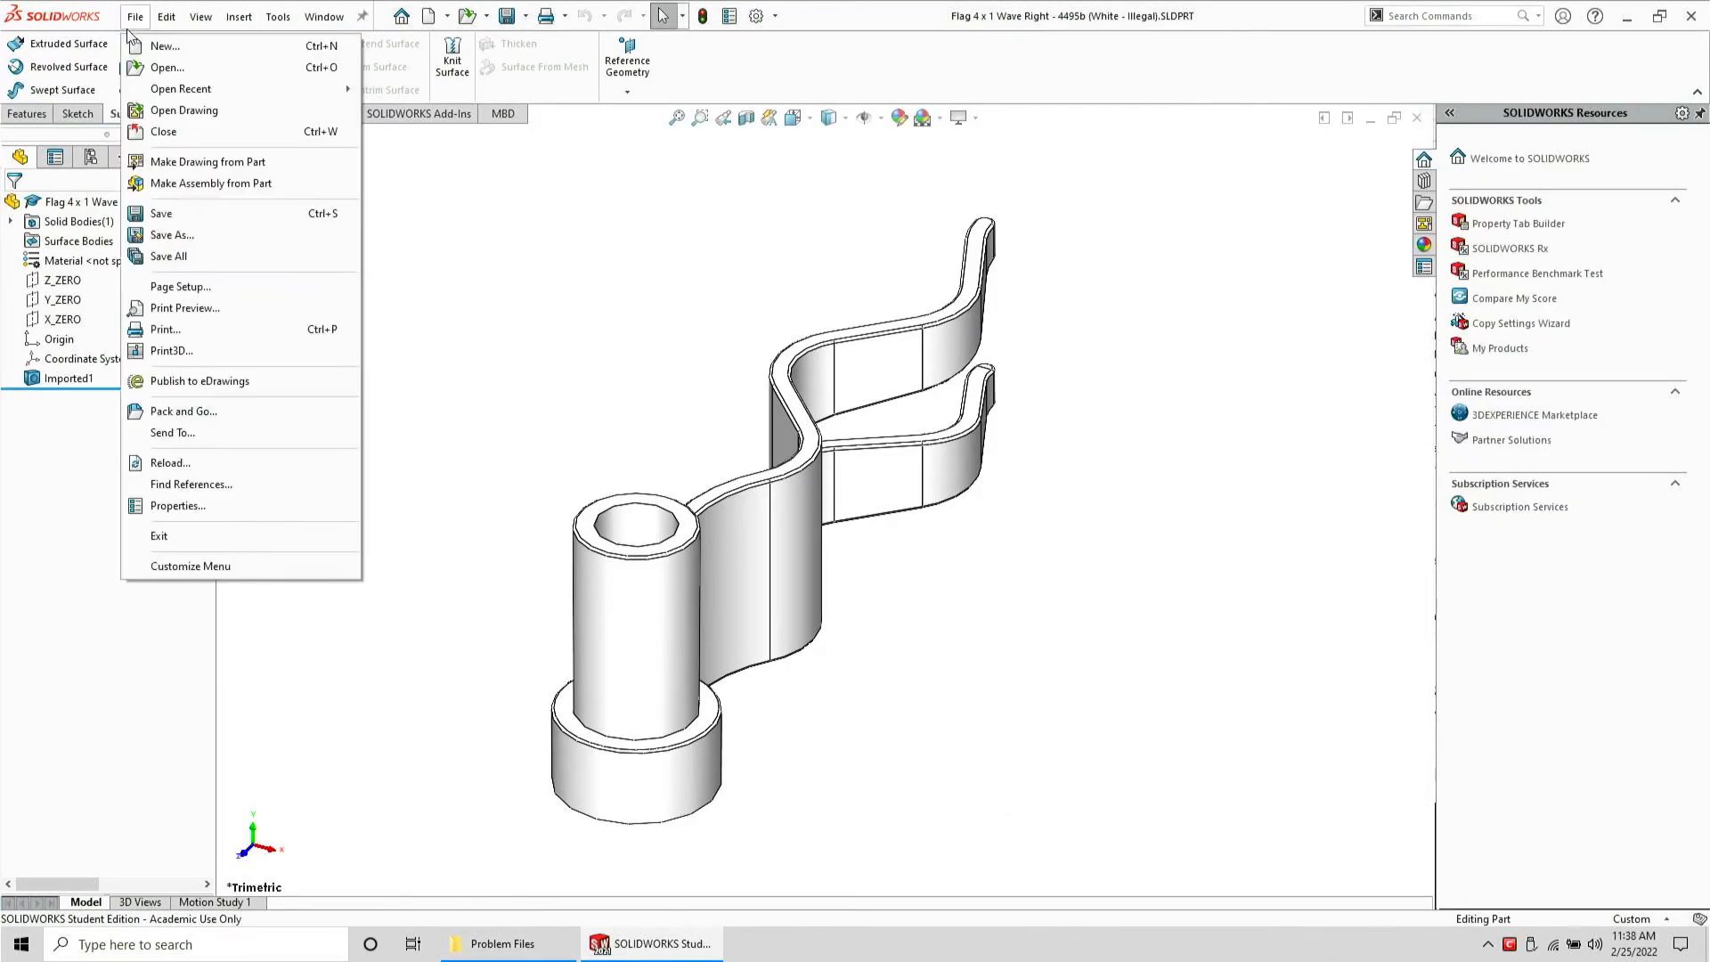
left_click(203, 233)
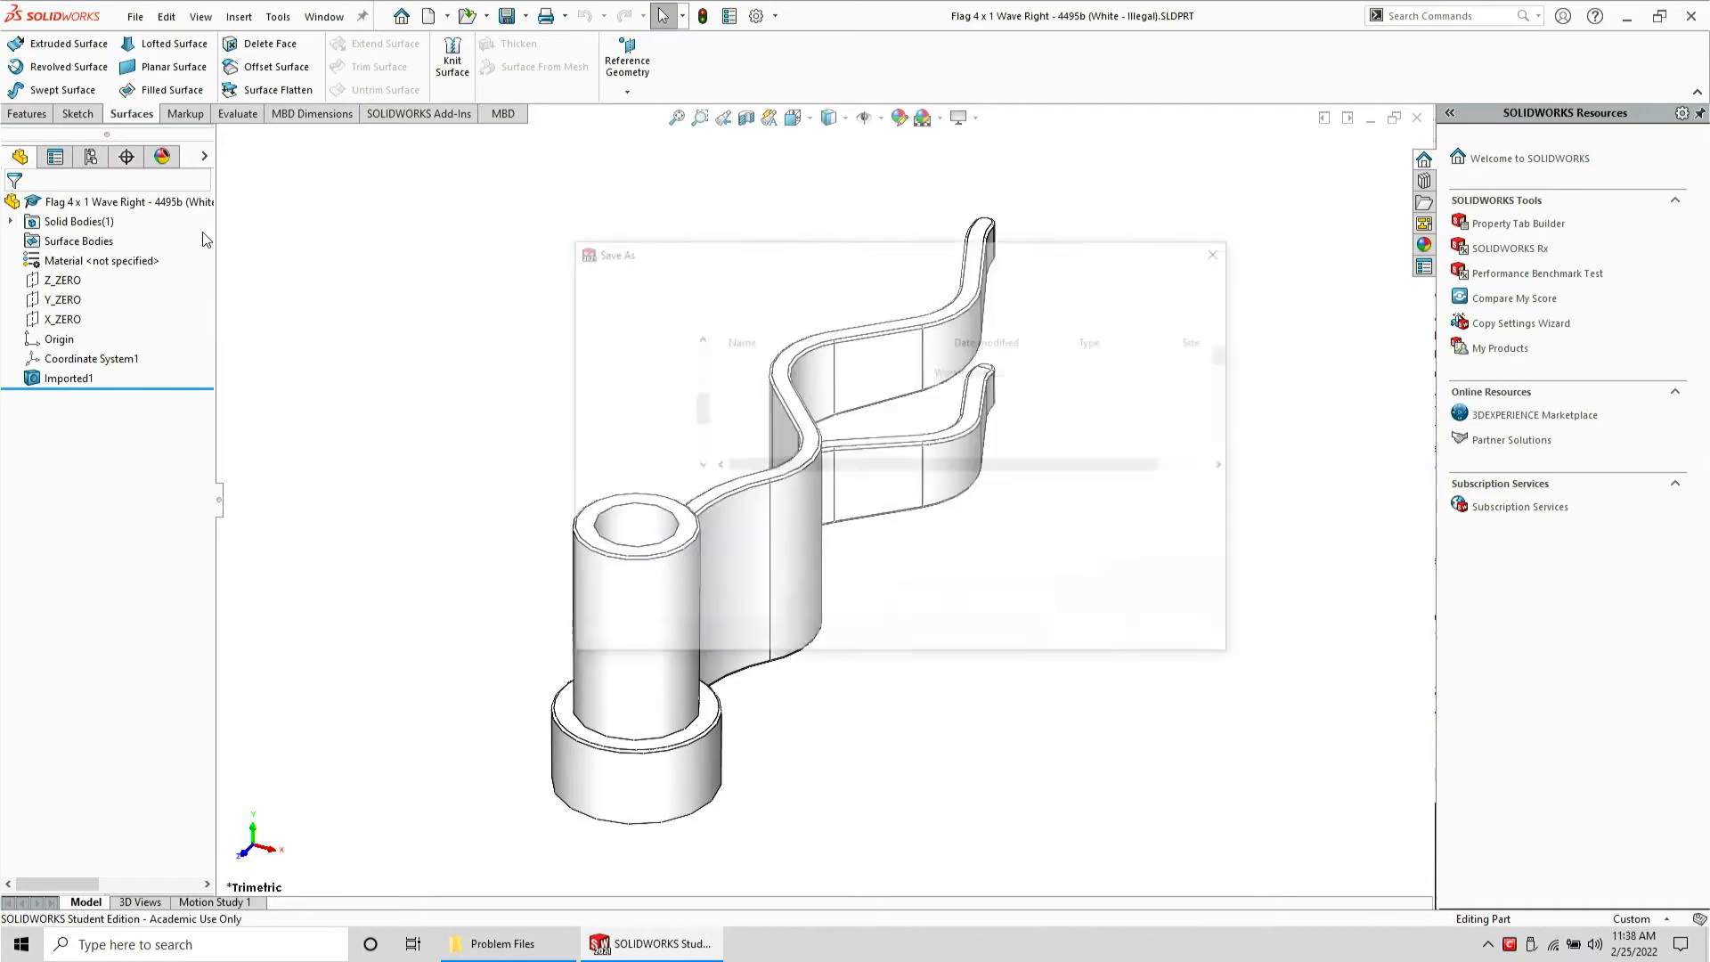
key("Tab")
key("s")
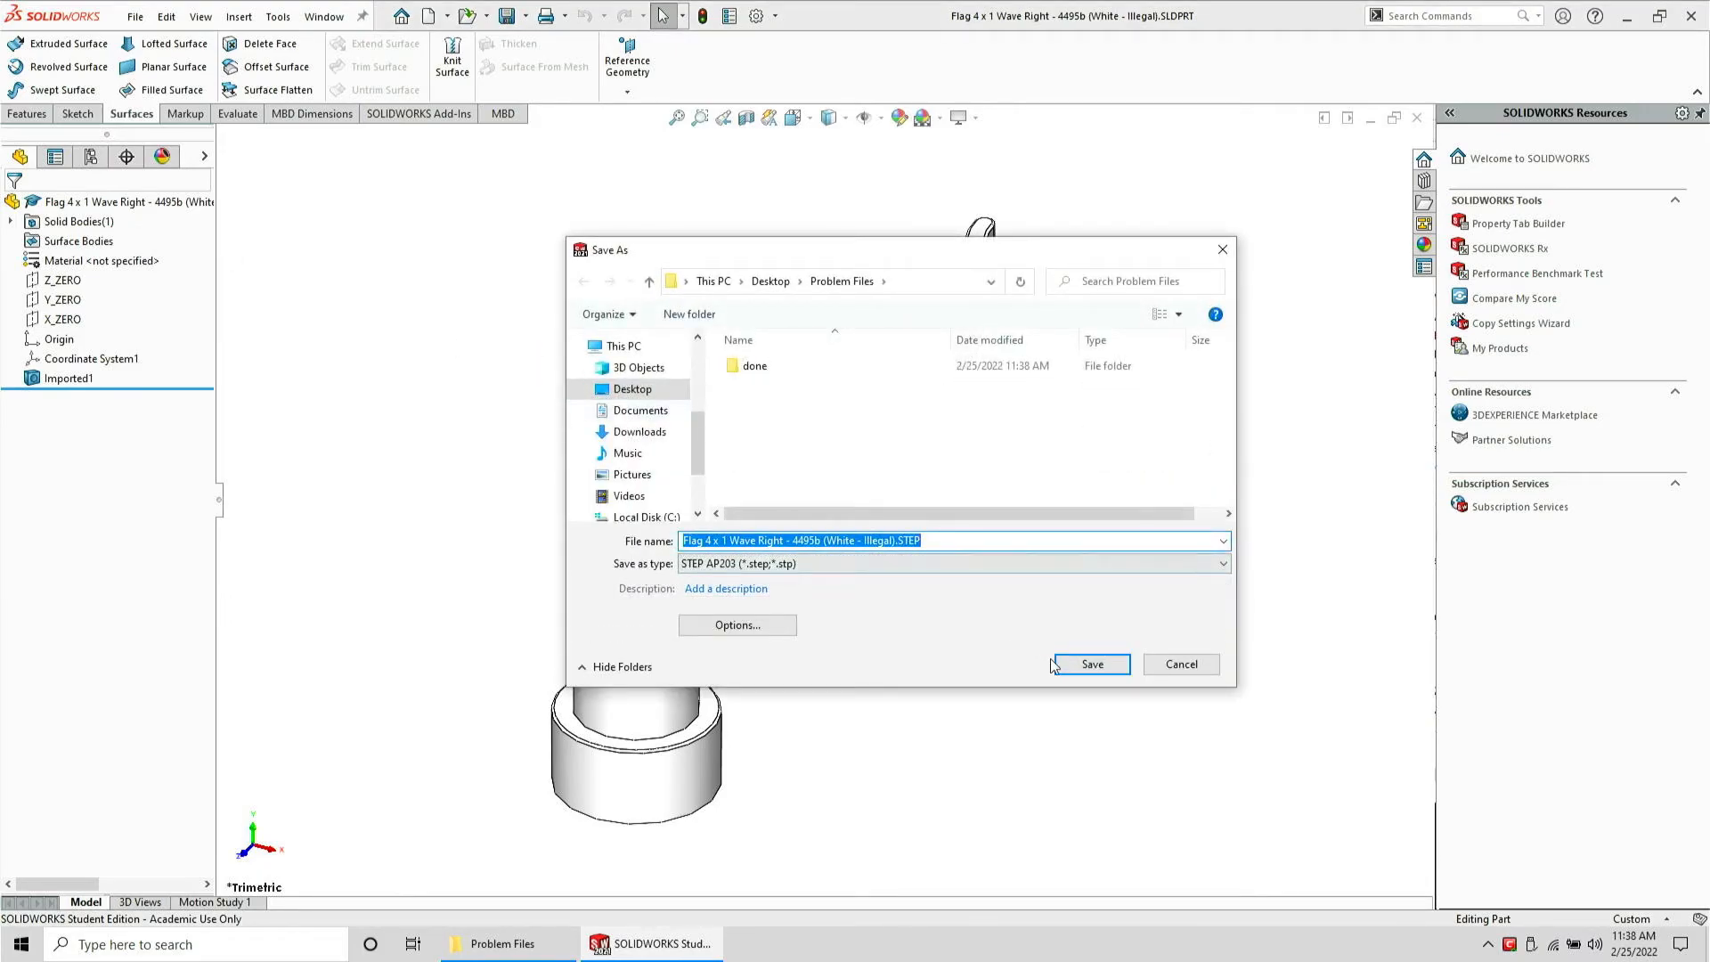
left_click(1092, 665)
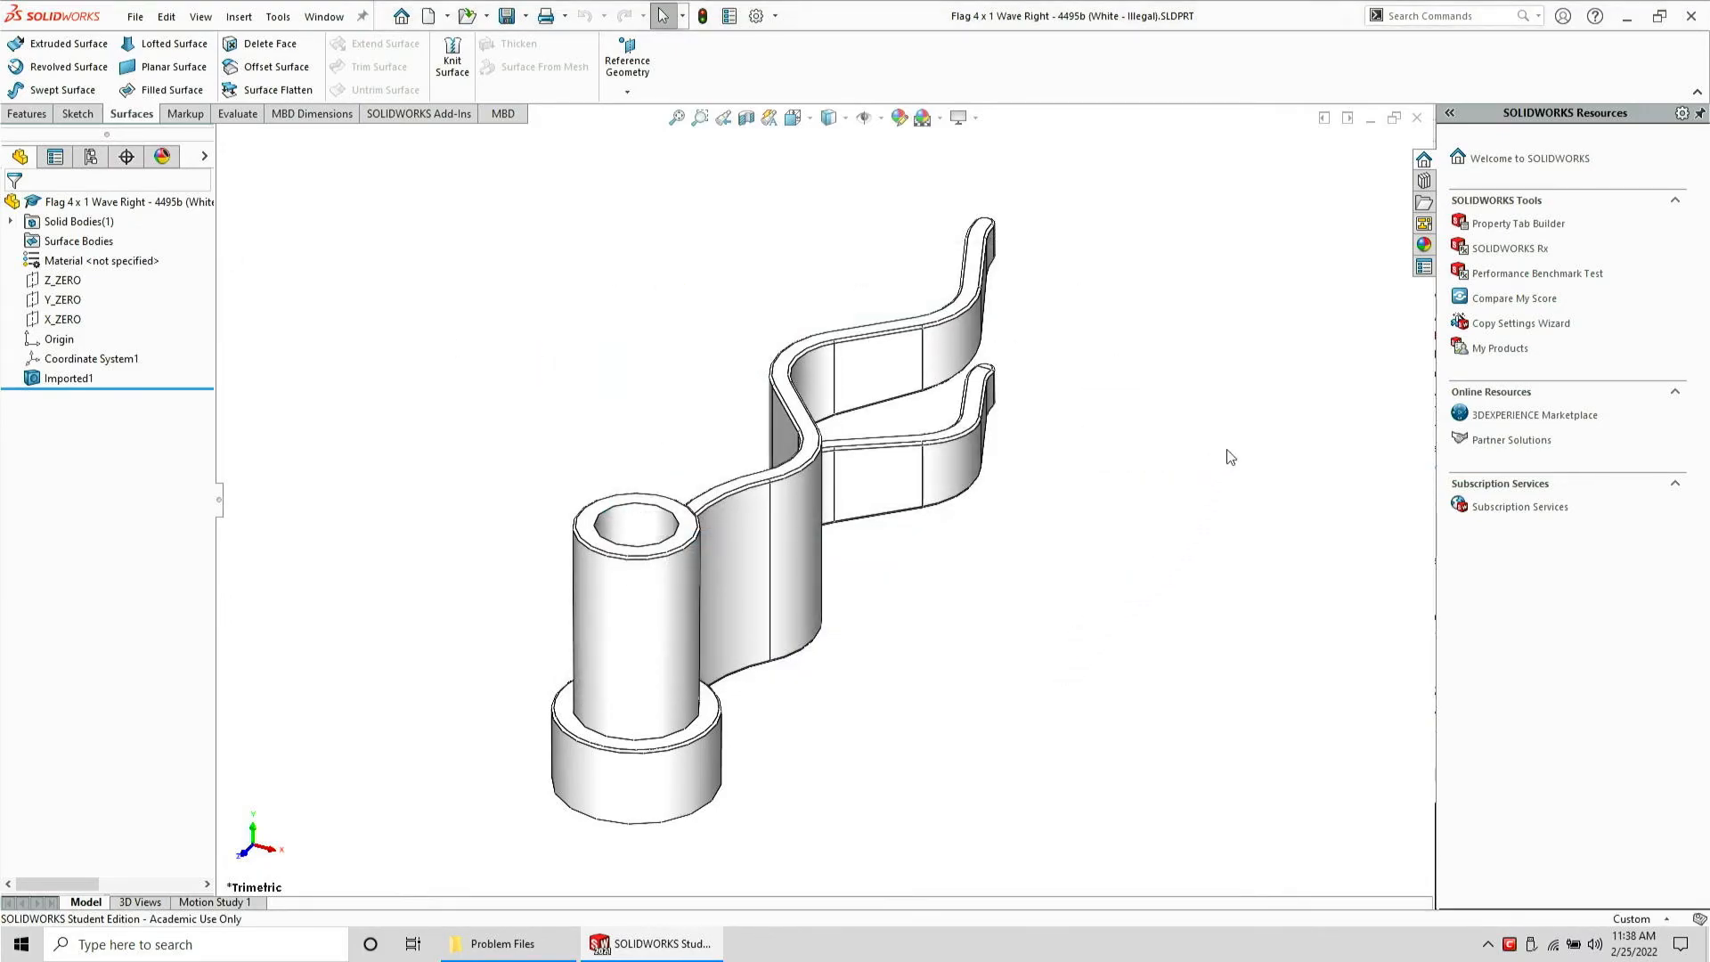
key("ctrl+w")
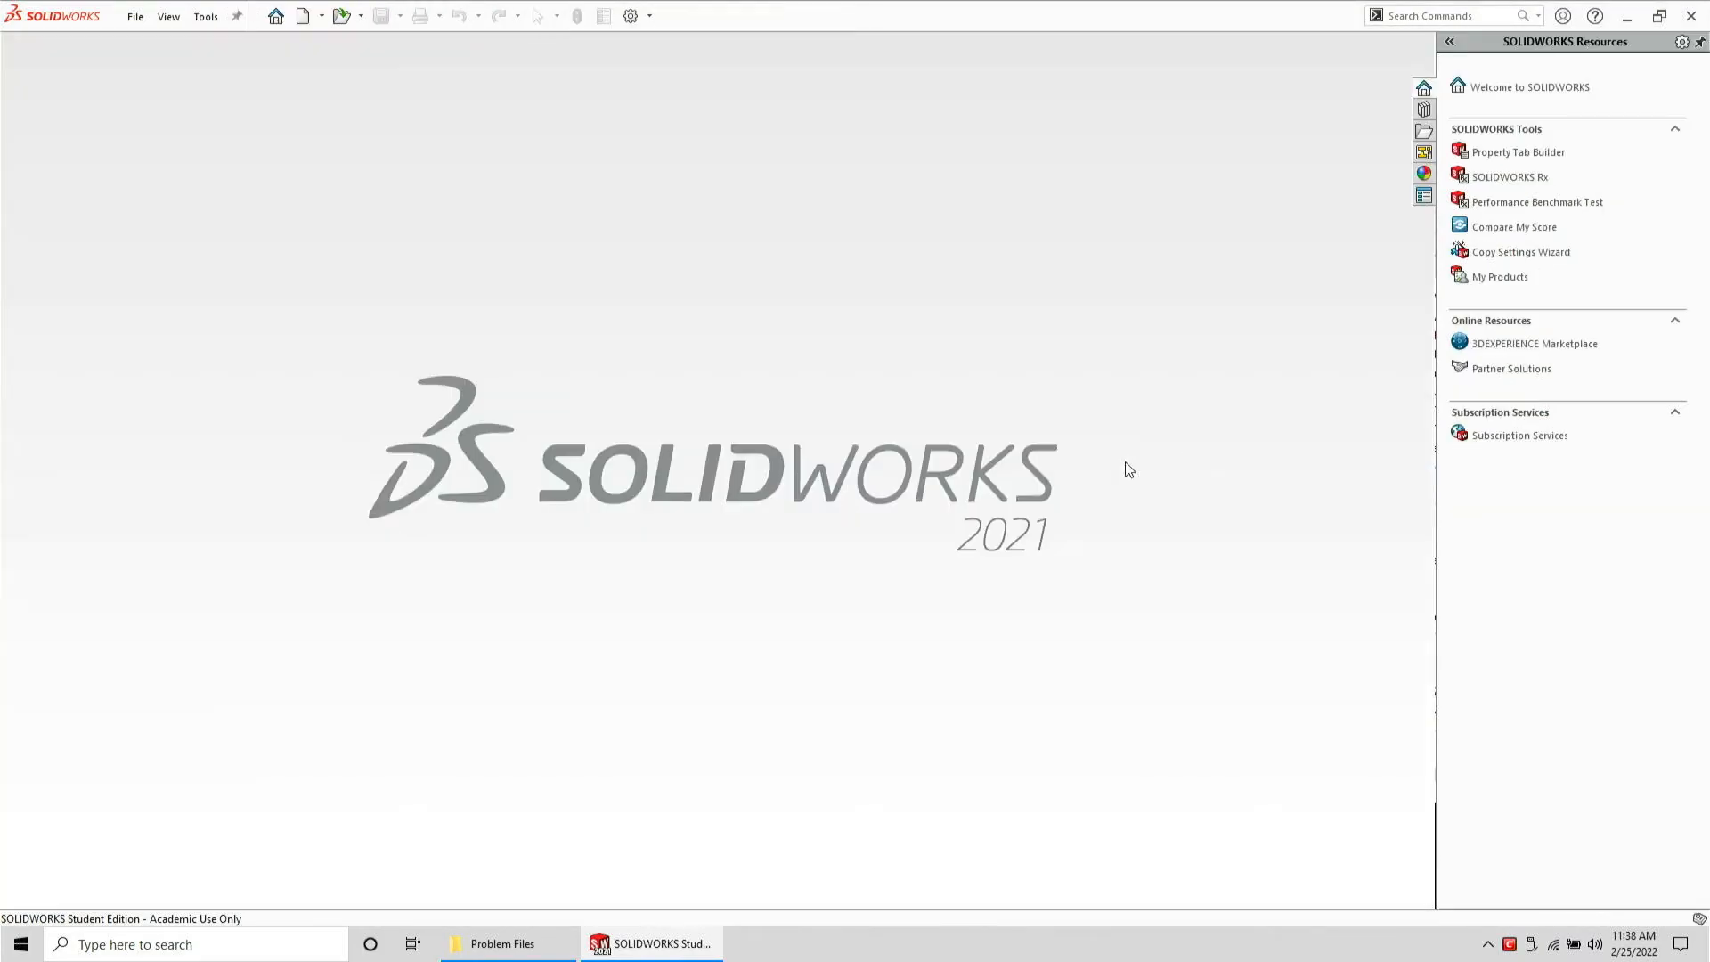
Open the exported Flag 4 x 1 Wave Right STEP file
left_click(551, 946)
left_click_drag(1425, 260, 675, 298)
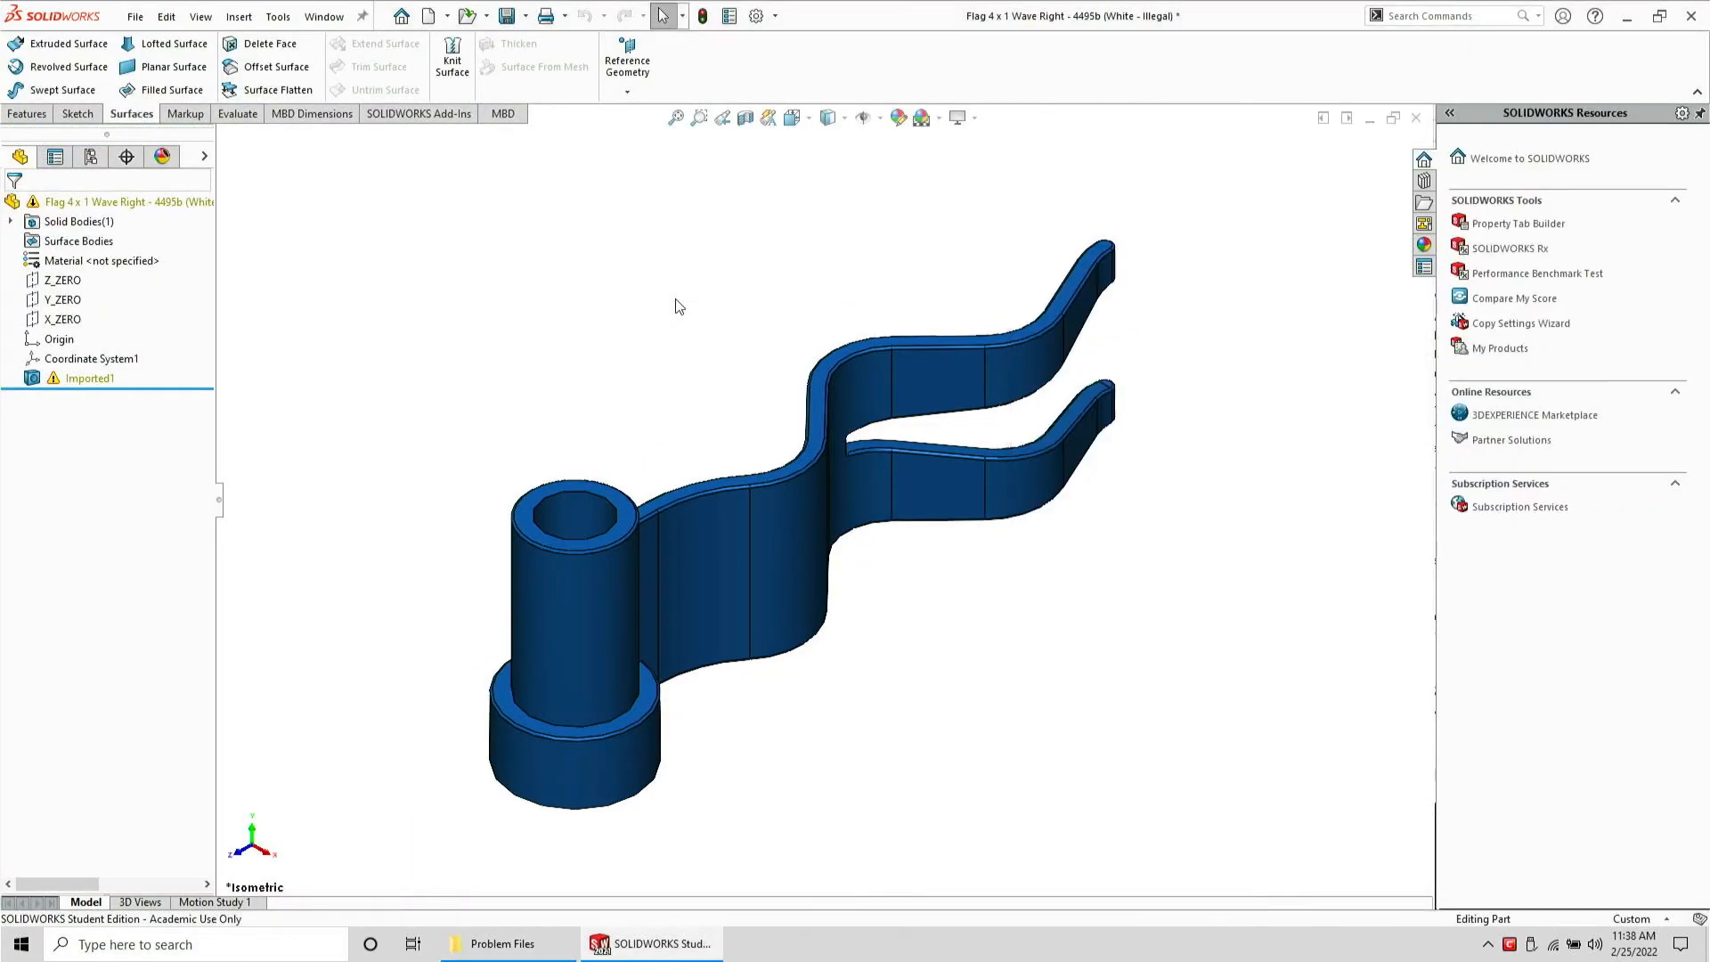
Run Import Diagnostics on the imported flag geometry
scroll(744, 607, "down", 3)
middle_click_drag(745, 607, 432, 113)
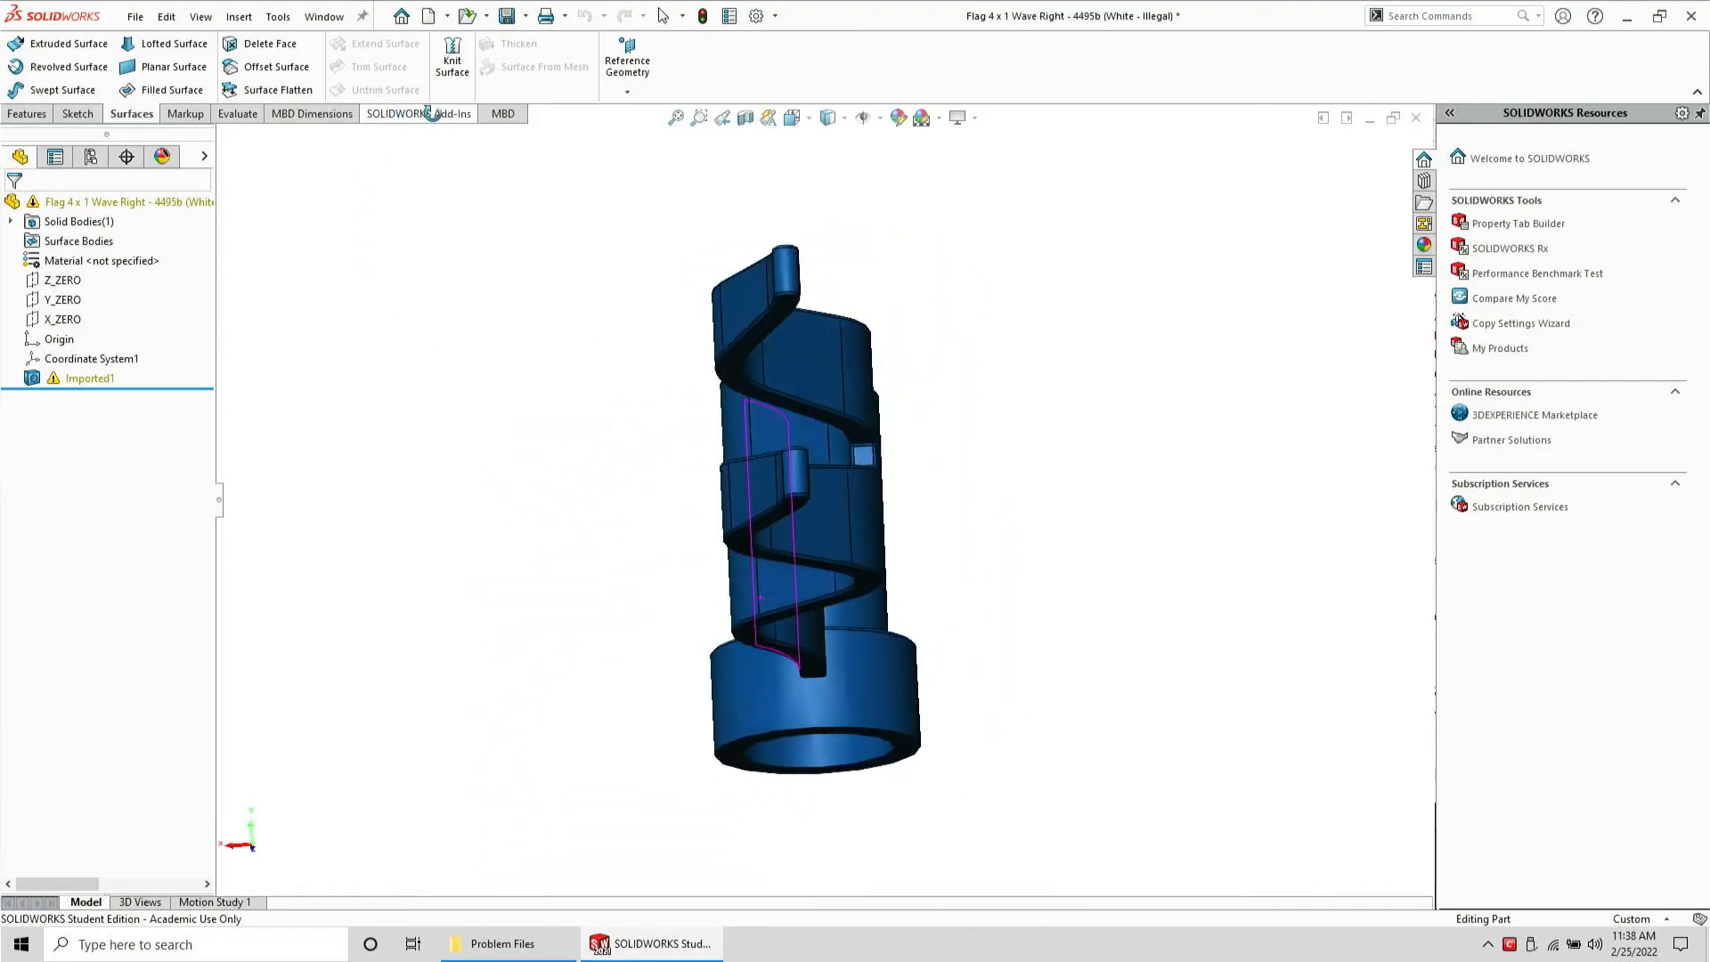
key("ctrl+7")
right_click(110, 378)
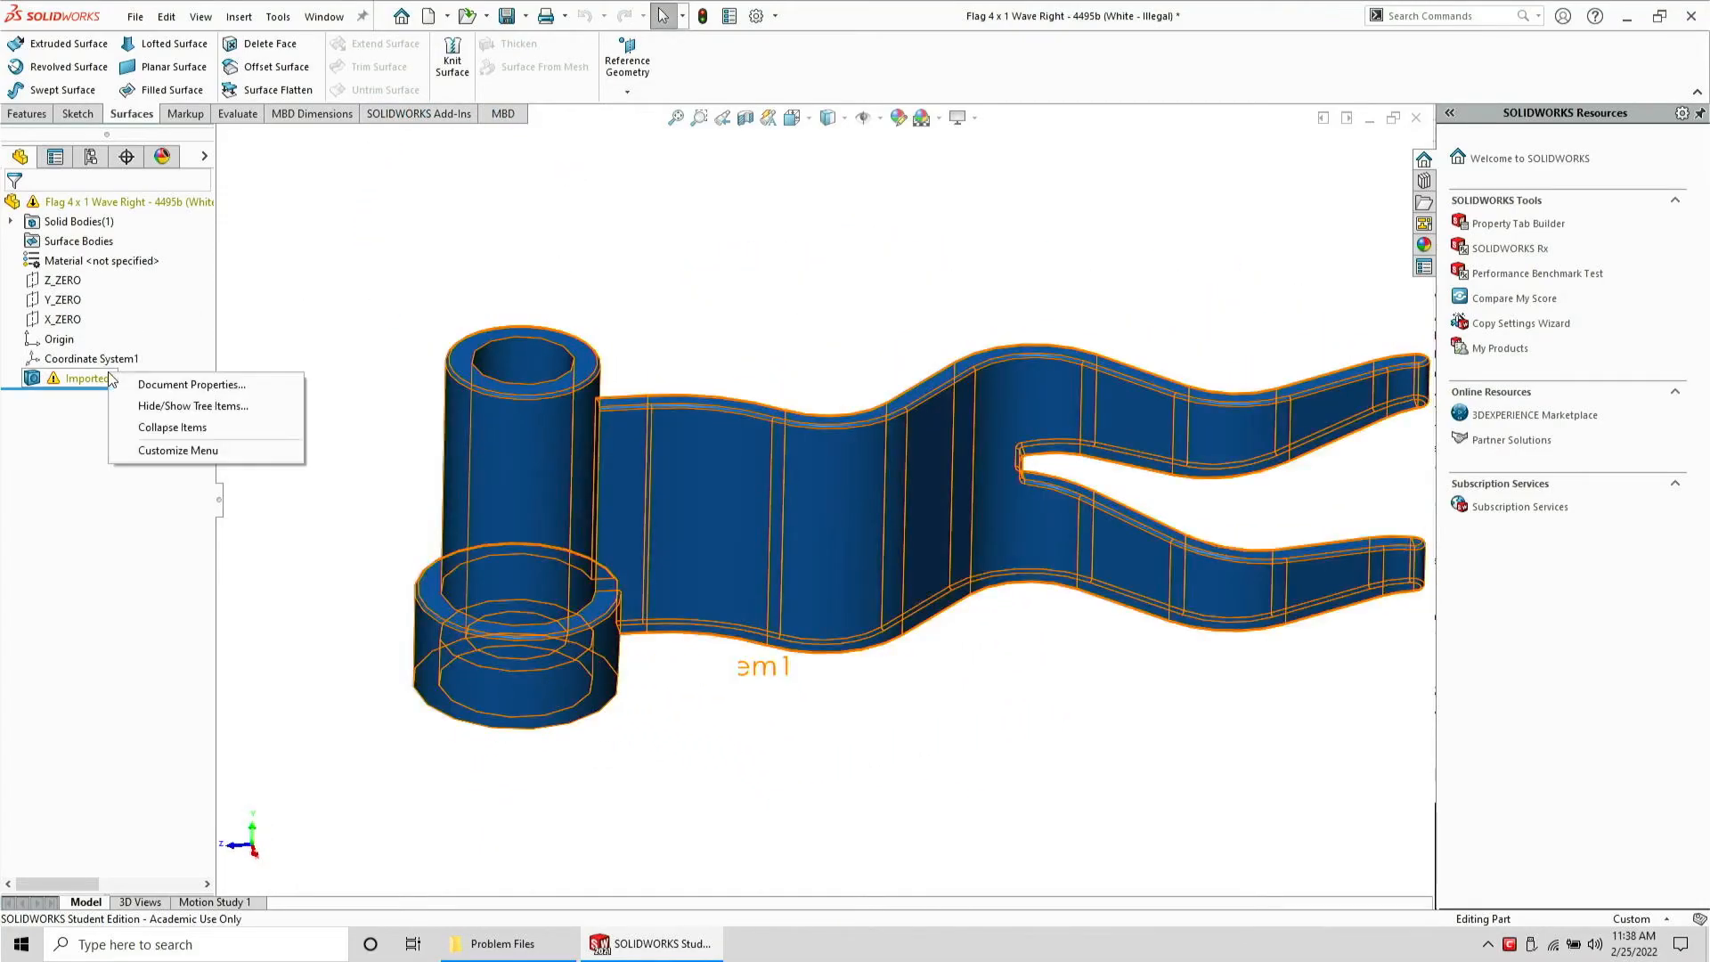
right_click(92, 381)
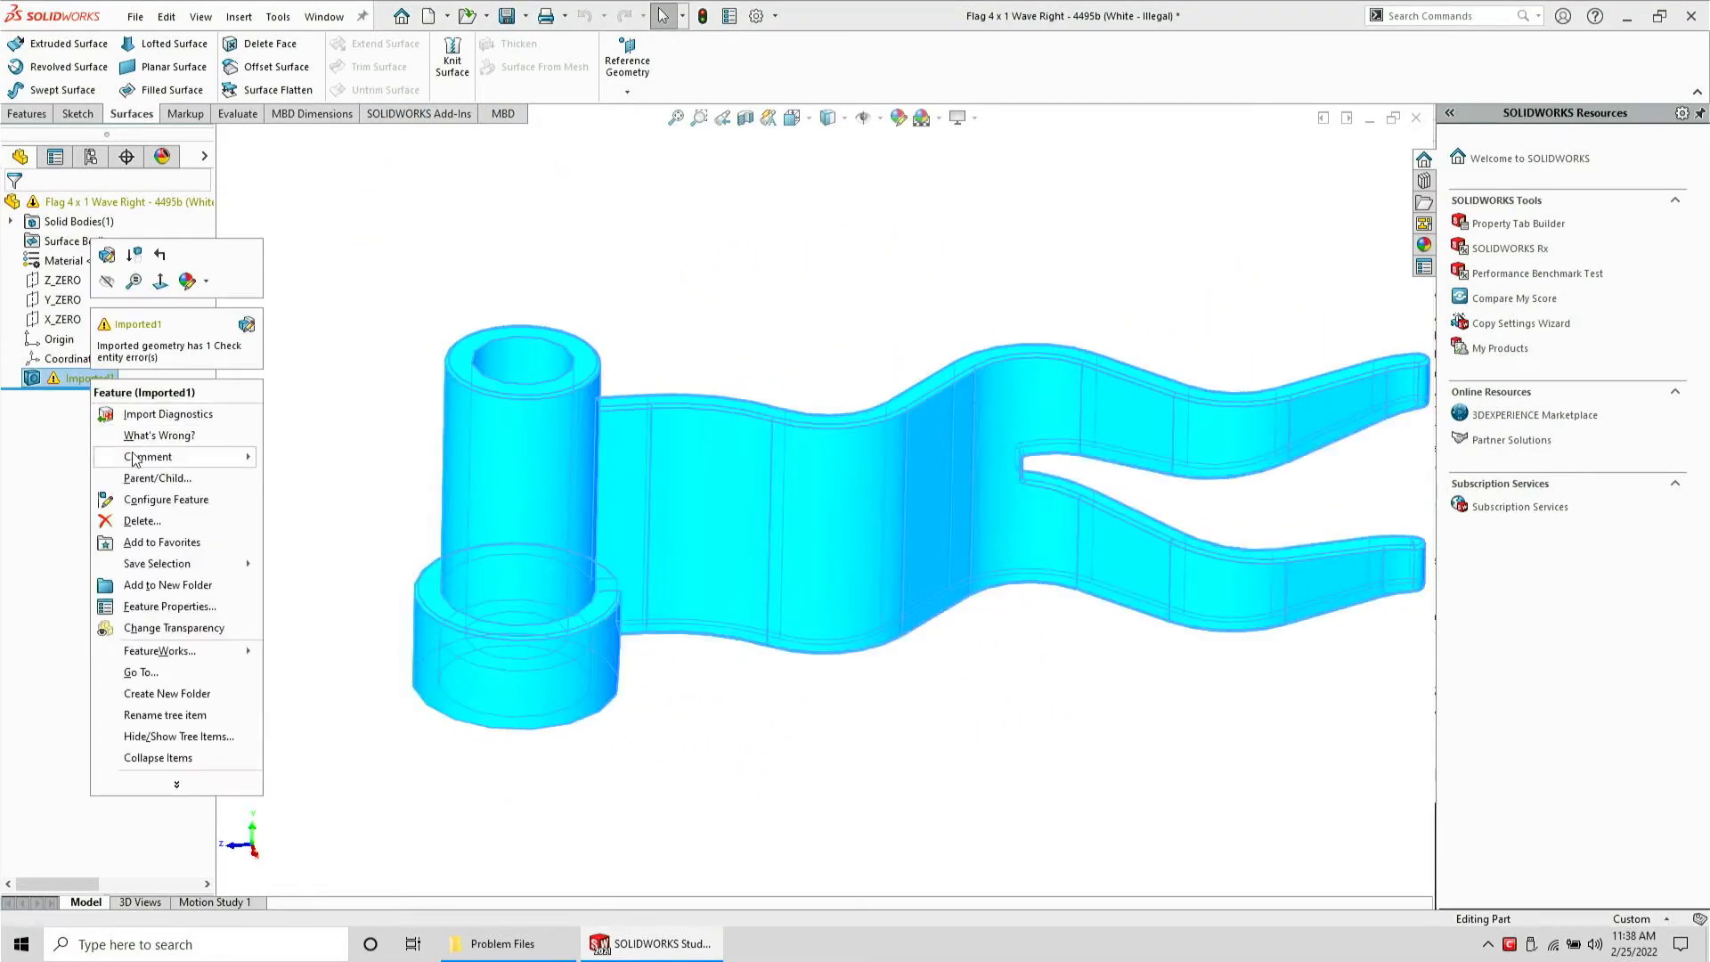
left_click(159, 411)
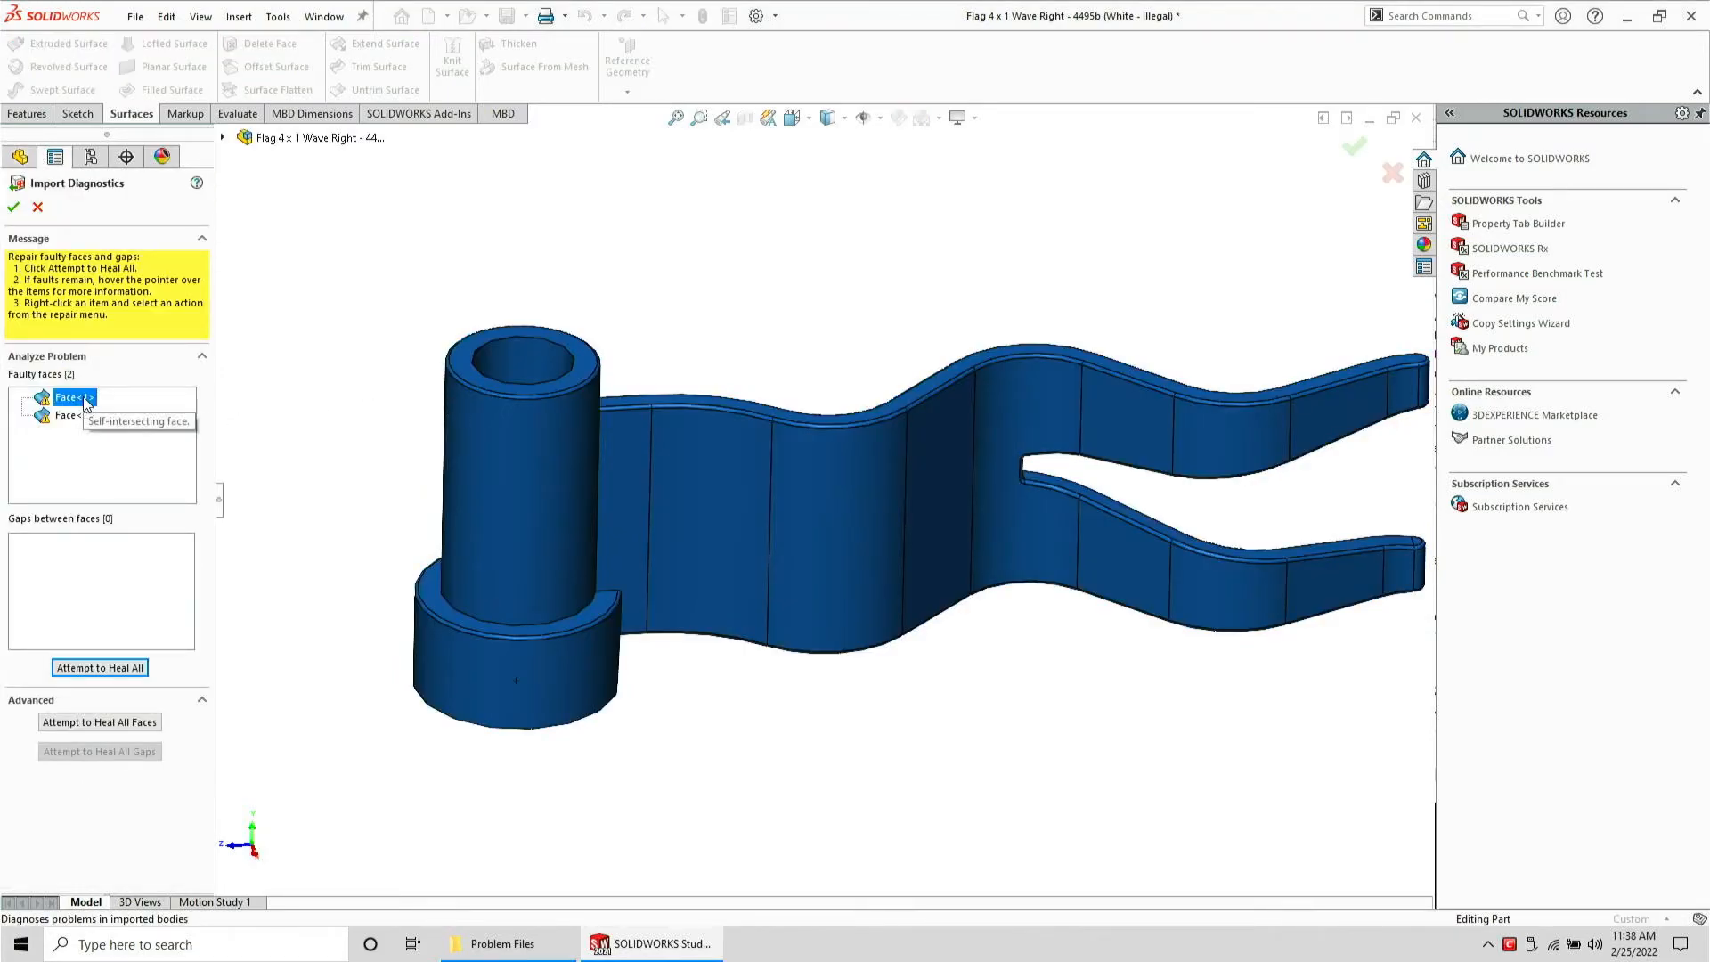
Inspect each faulty face listed by Import Diagnostics on the flag model
middle_click_drag(535, 405, 1072, 7)
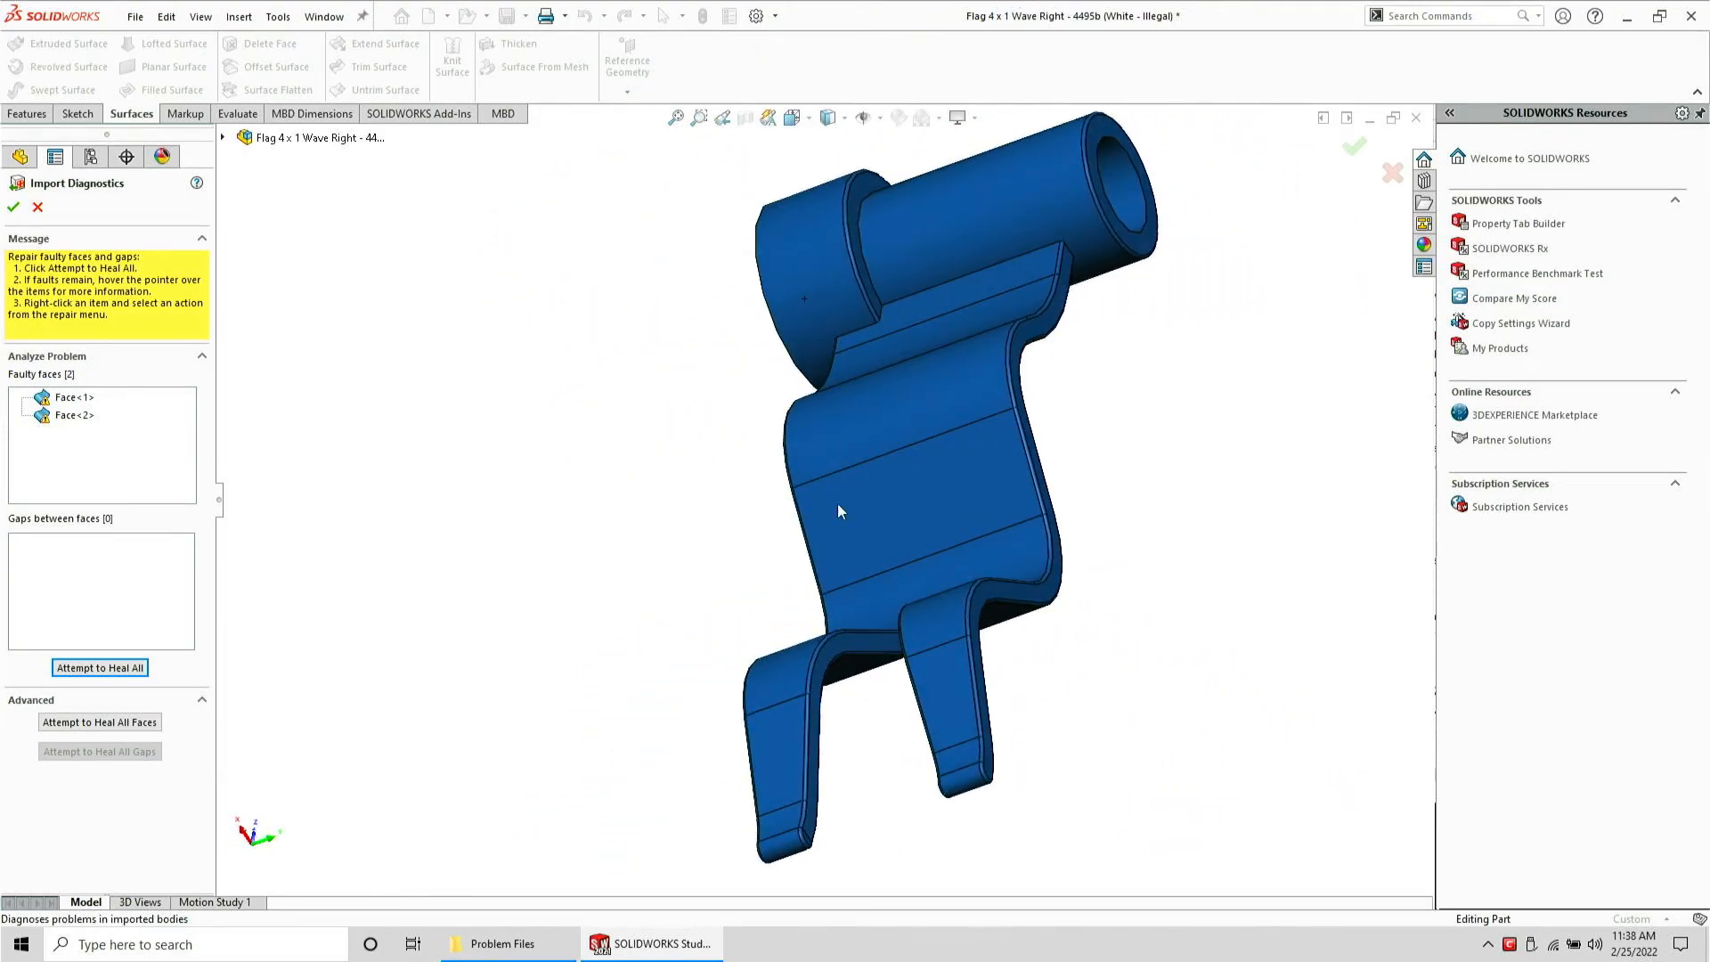
middle_click_drag(832, 507, 436, 217)
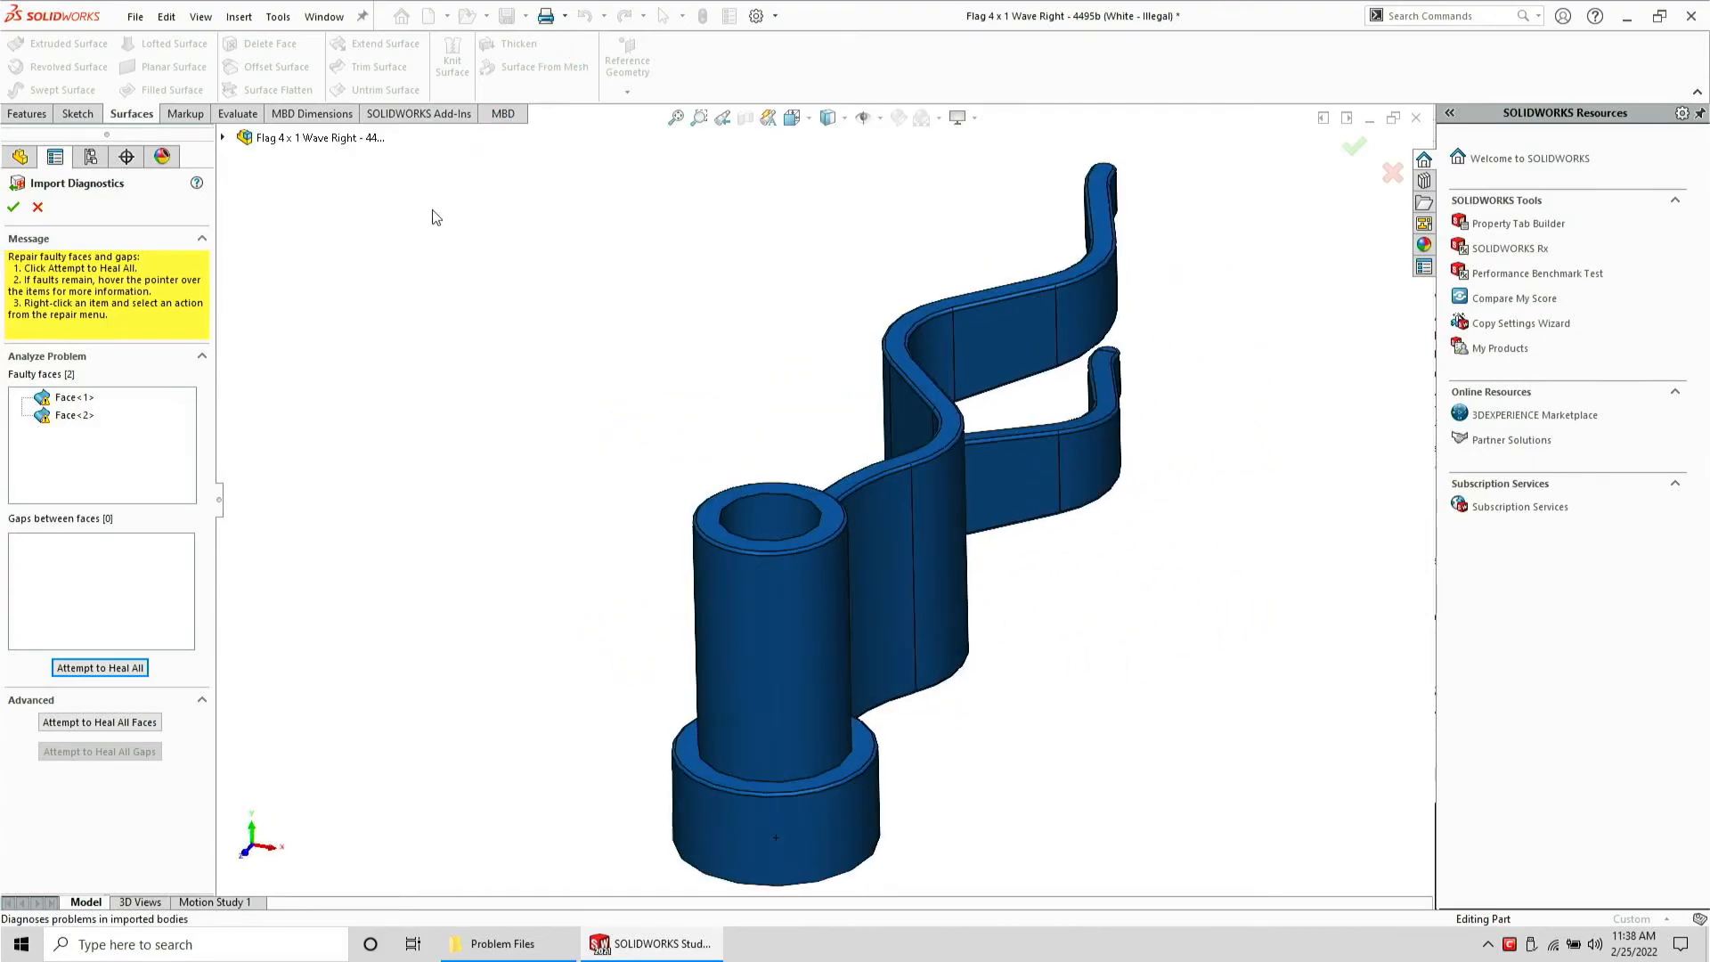
left_click(67, 416)
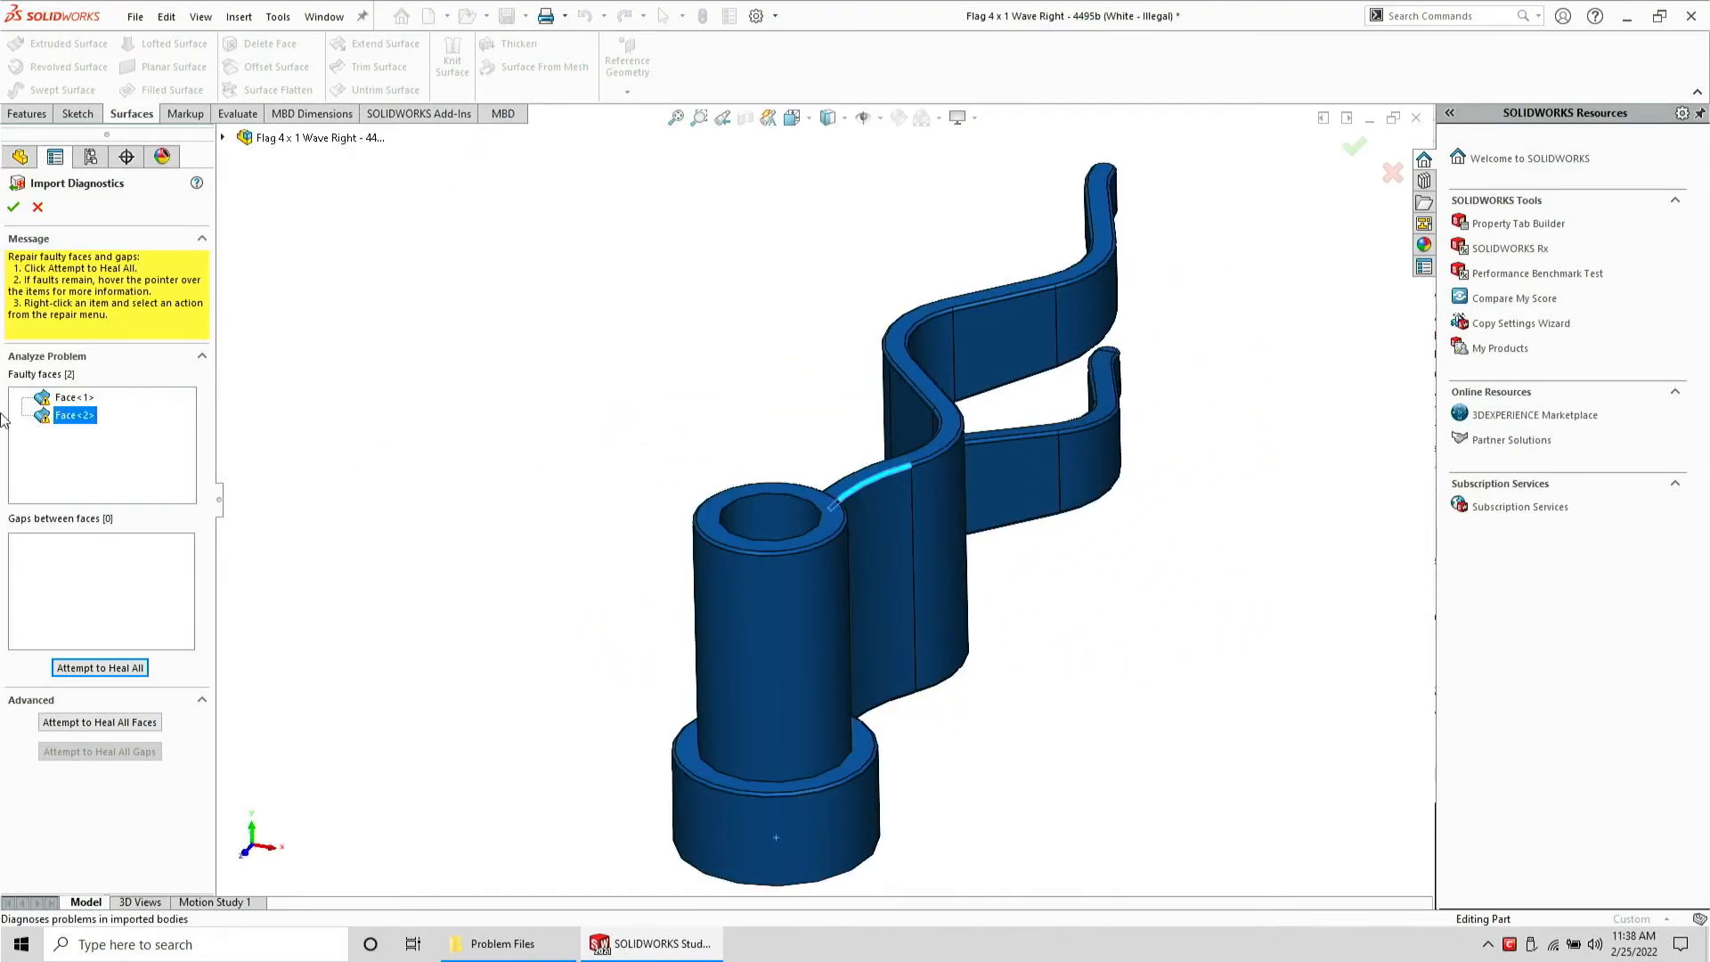
left_click(70, 399)
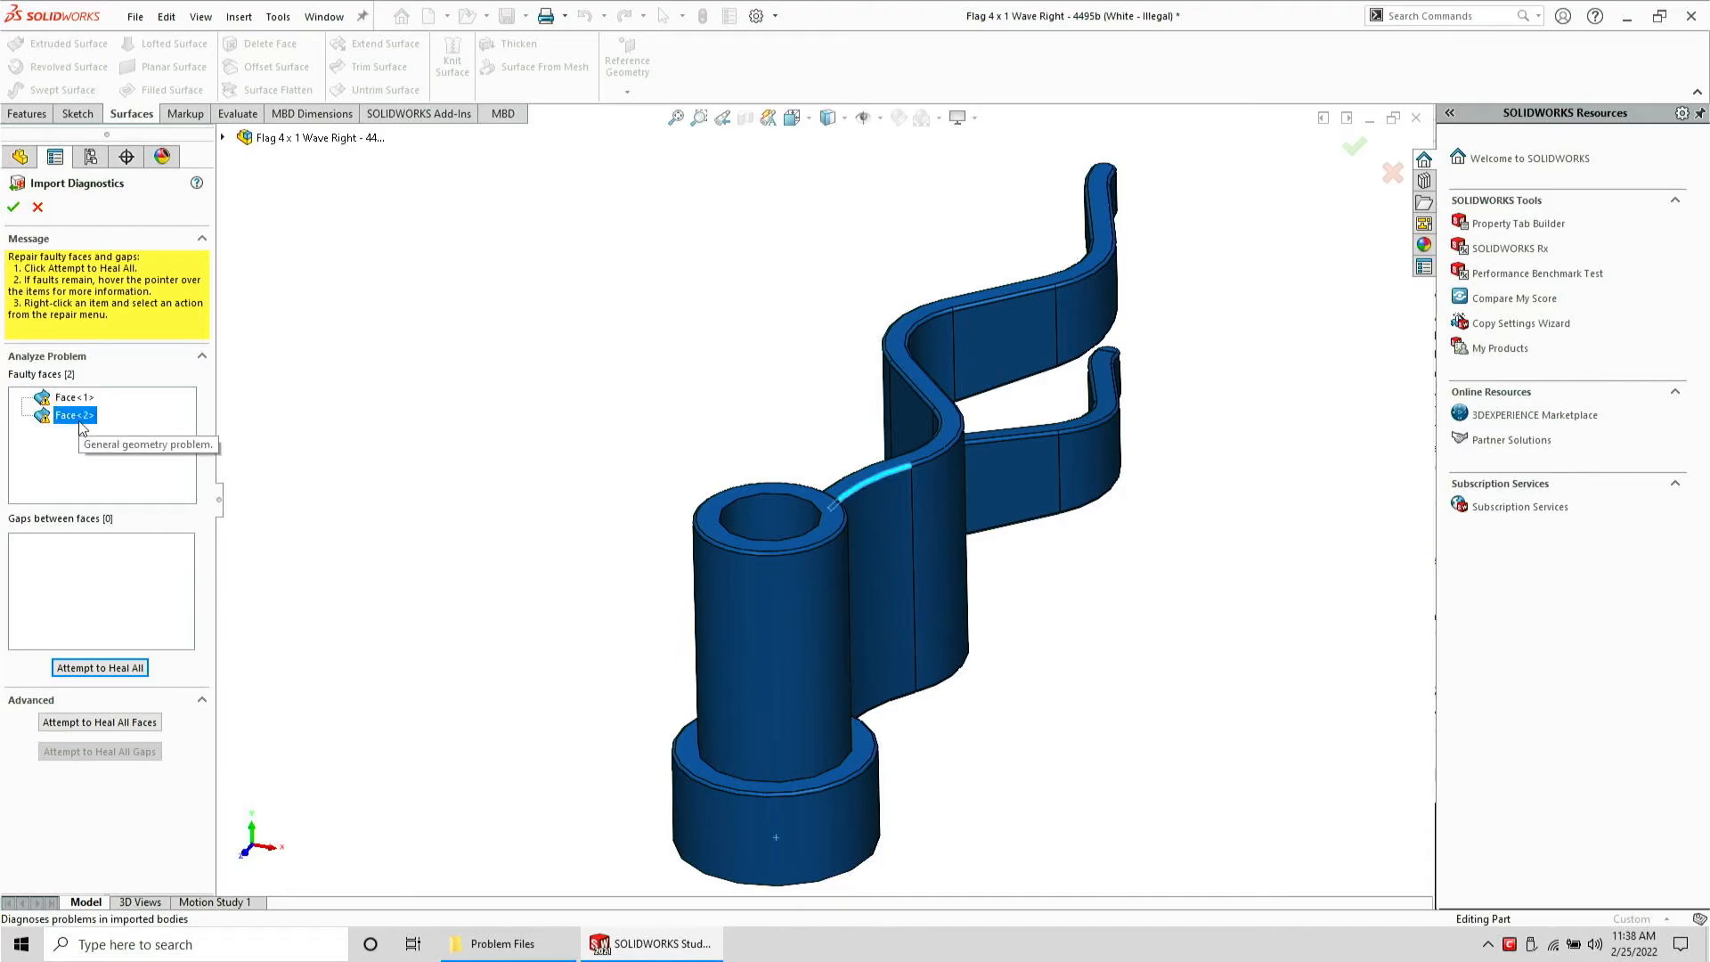
scroll(1013, 609, "down", 6)
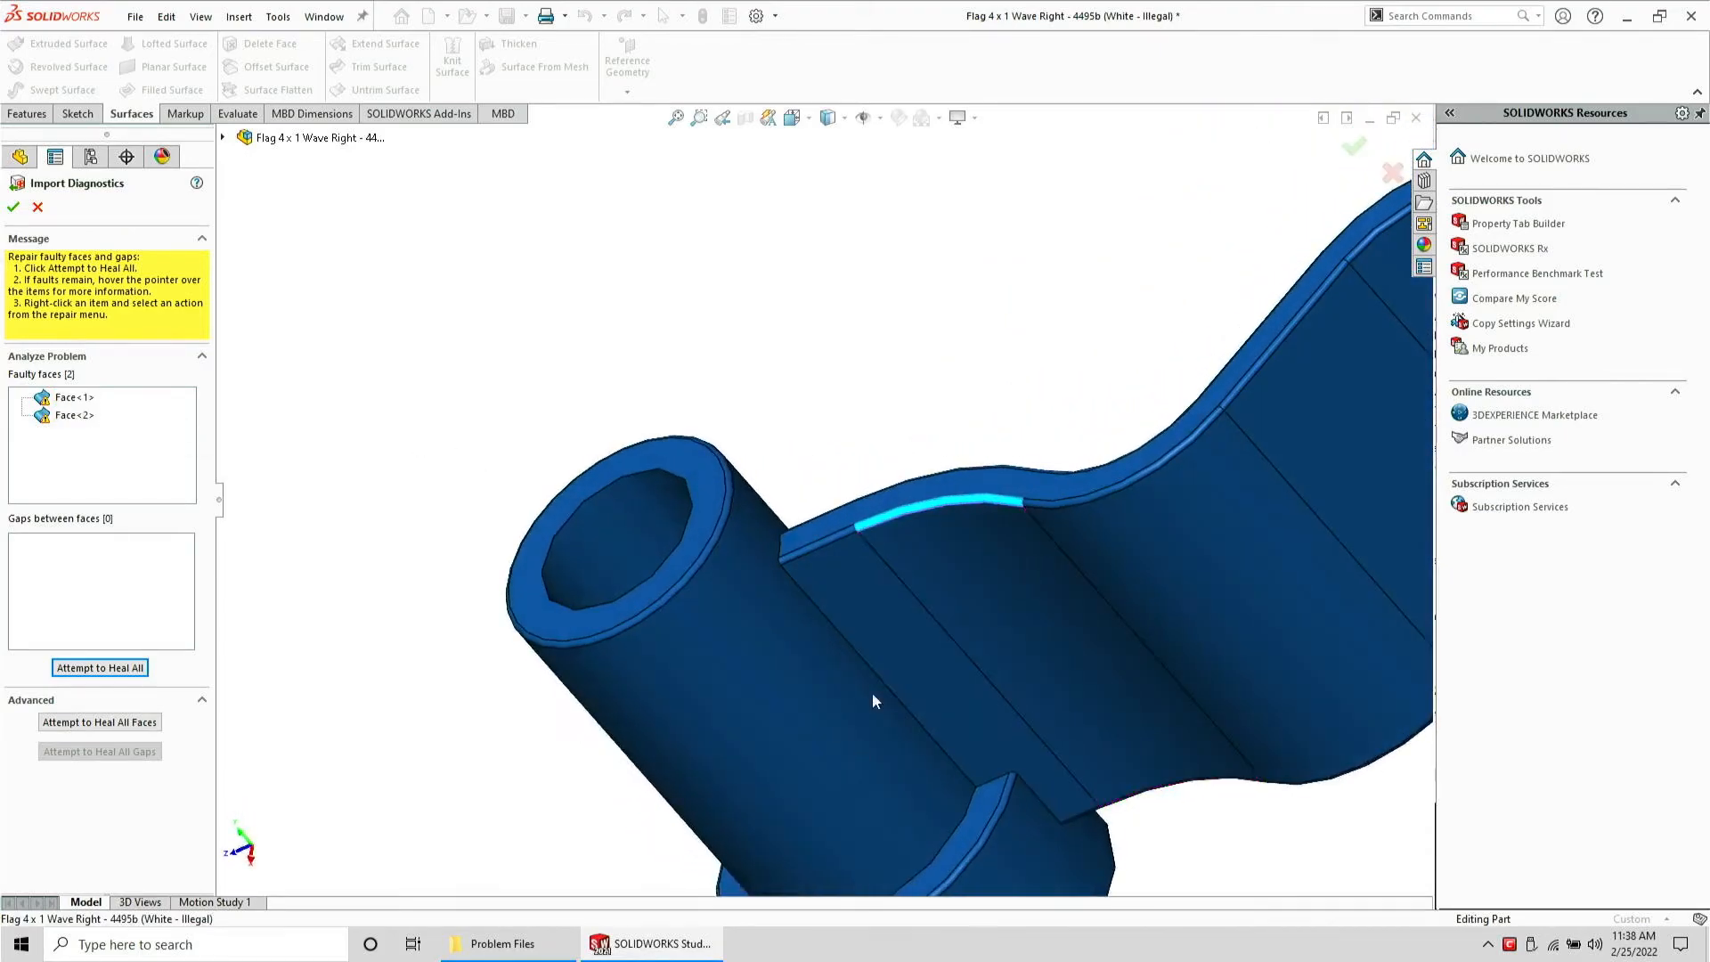
scroll(862, 514, "down", 4)
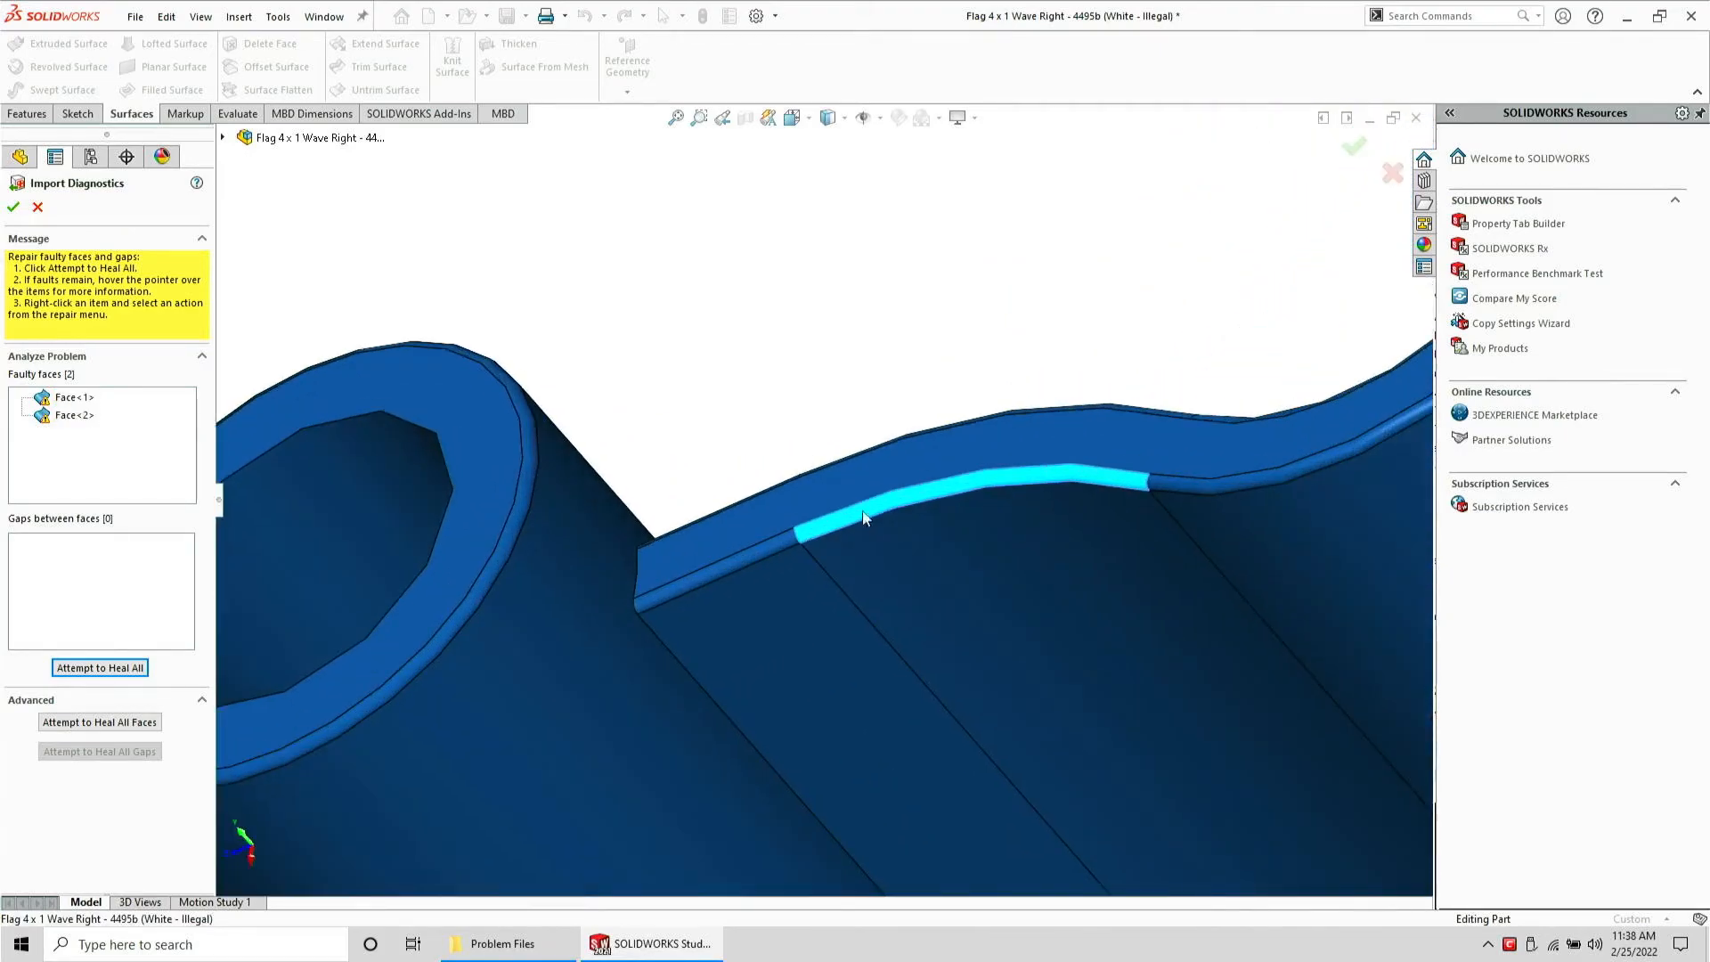
left_click(82, 415)
scroll(912, 507, "up", 8)
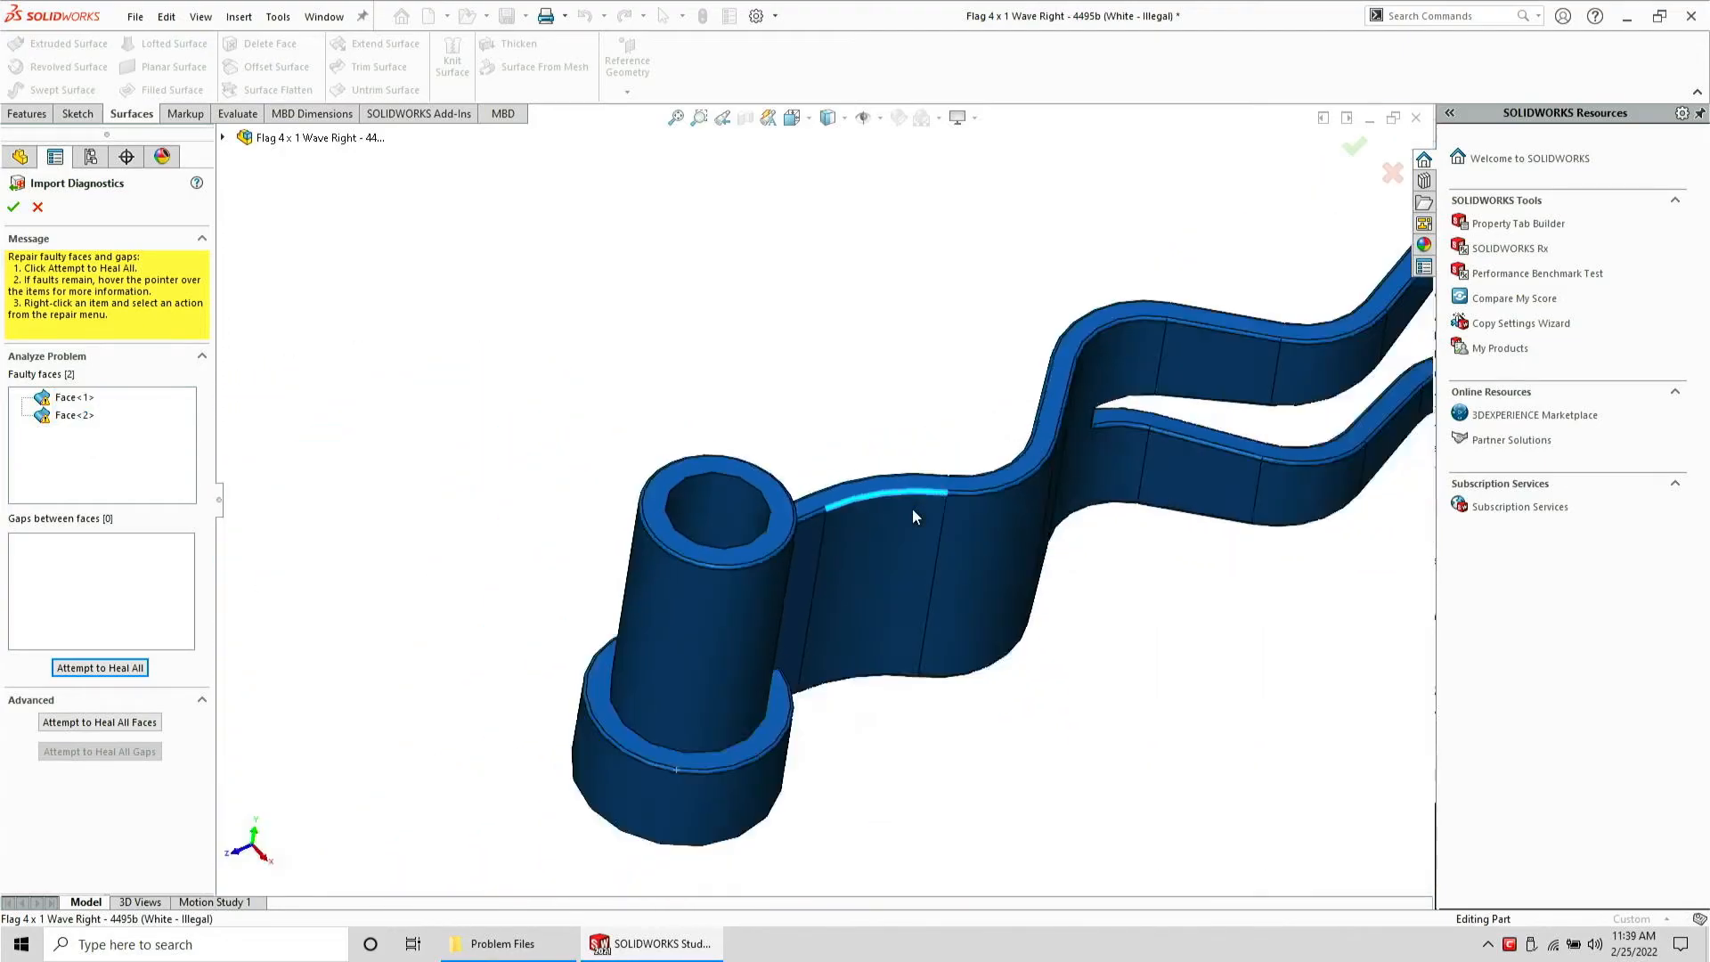
scroll(912, 507, "down", 4)
middle_click_drag(889, 552, 968, 550)
scroll(827, 495, "up", 4)
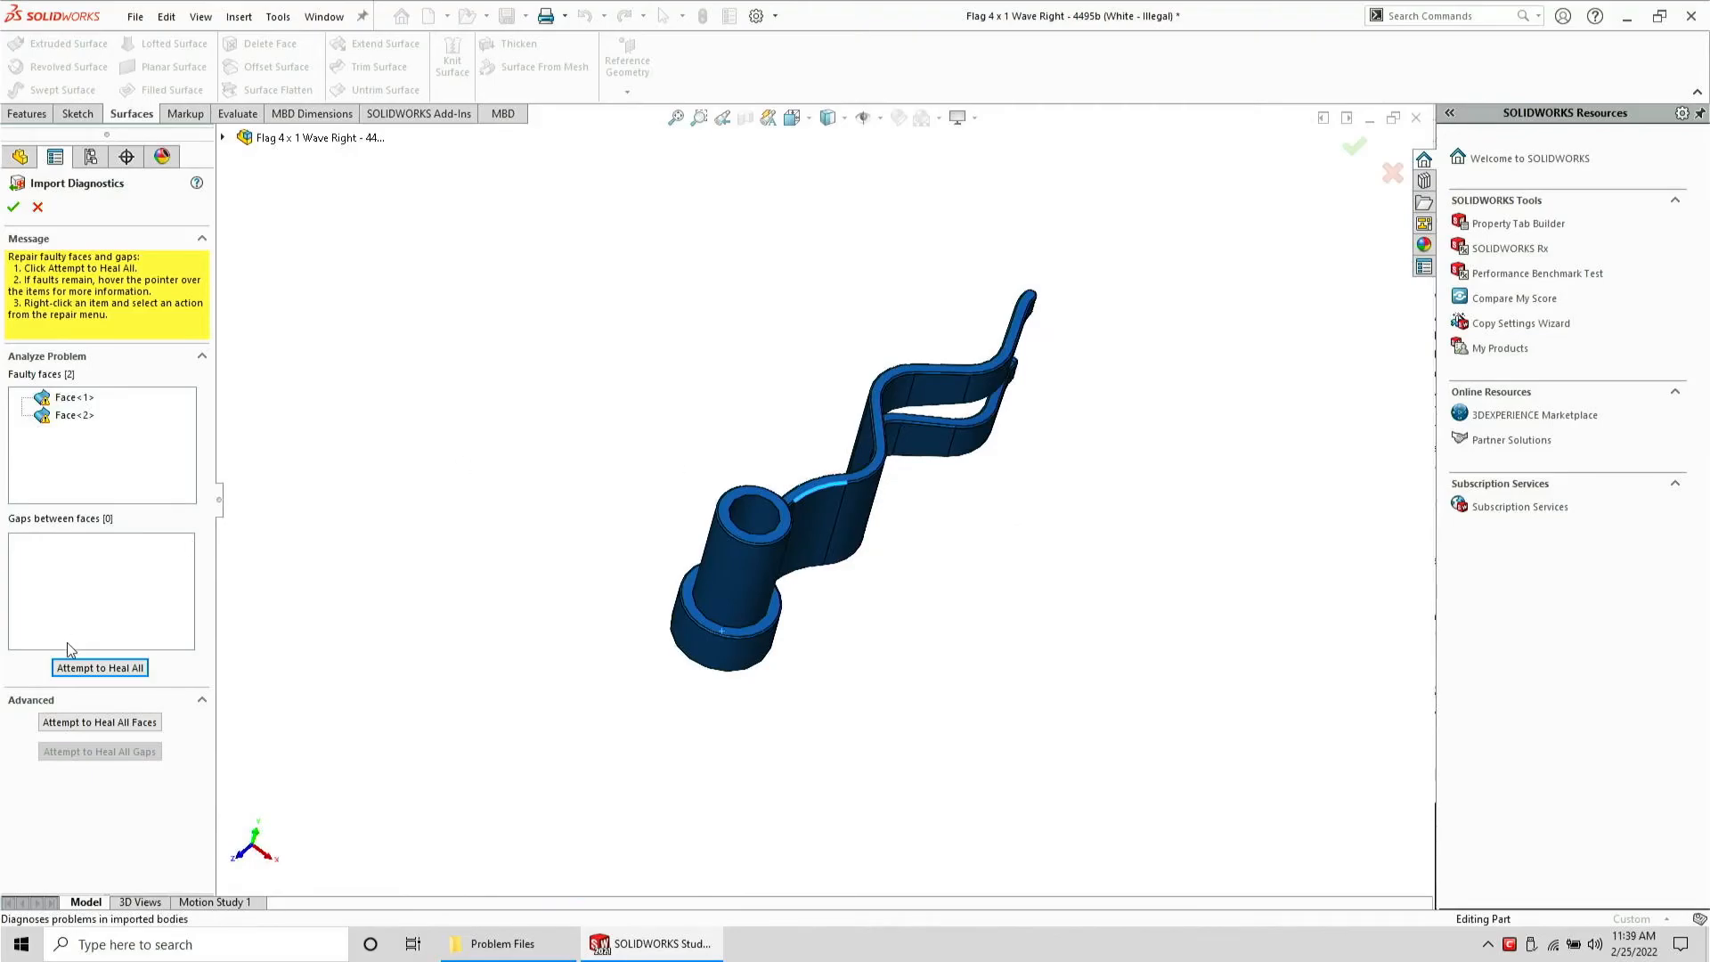
Heal all faulty faces and accept the Import Diagnostics
left_click(98, 668)
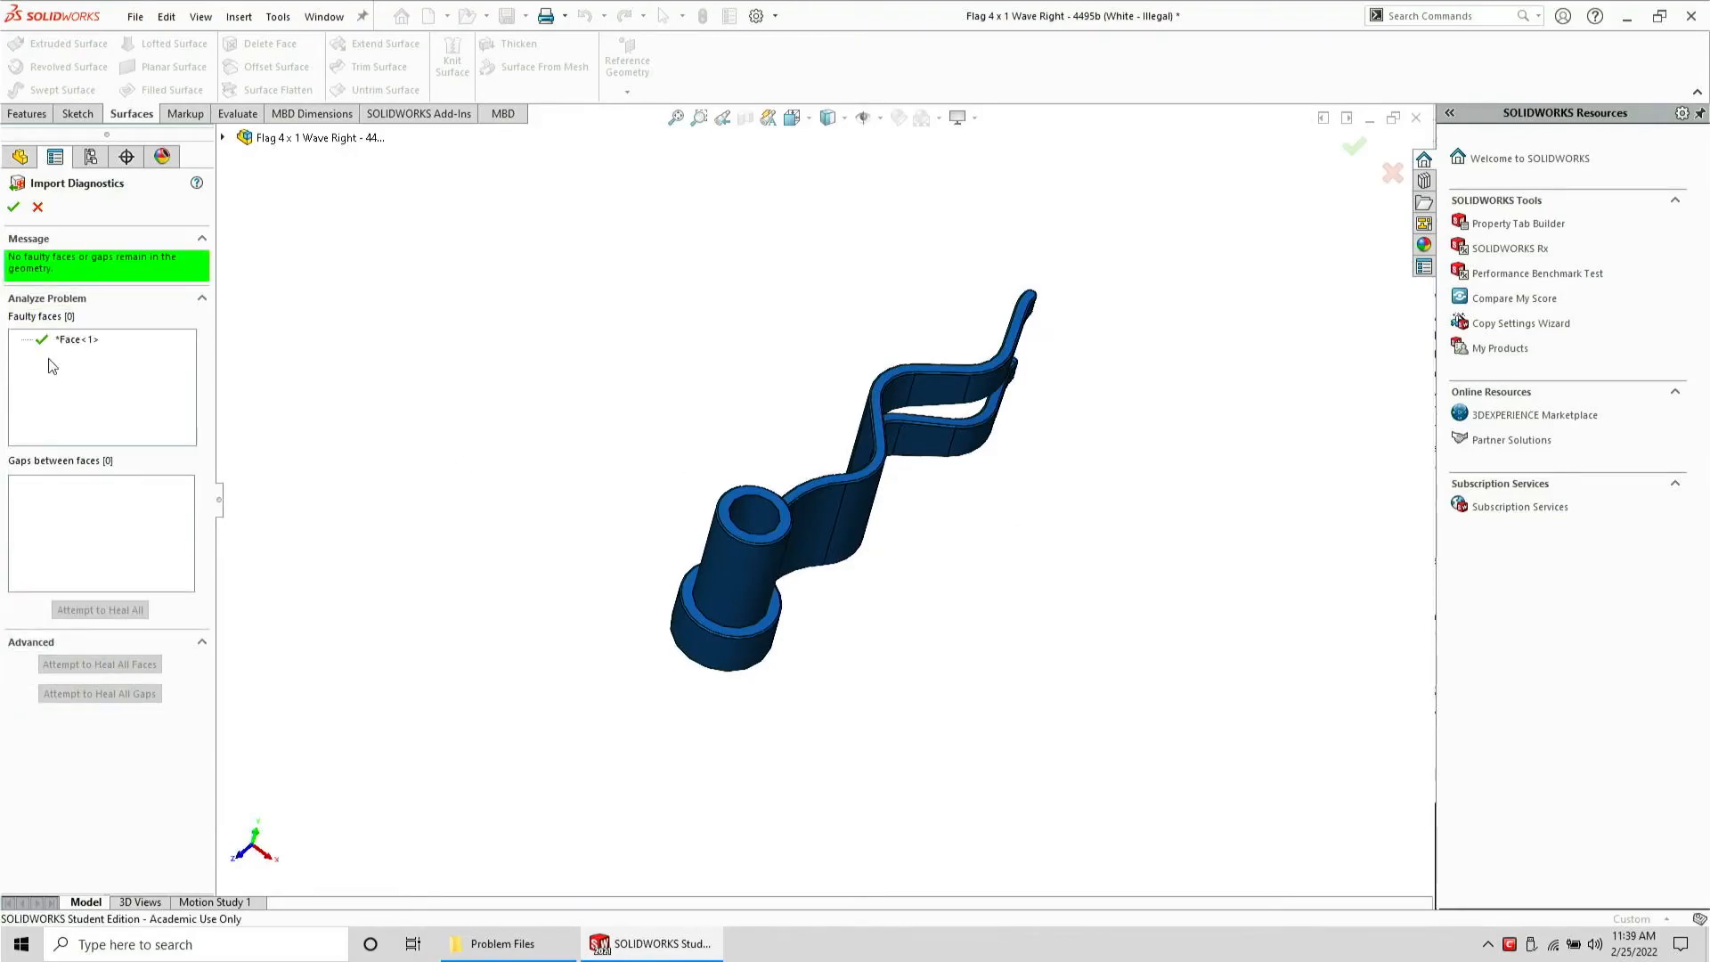
left_click(13, 207)
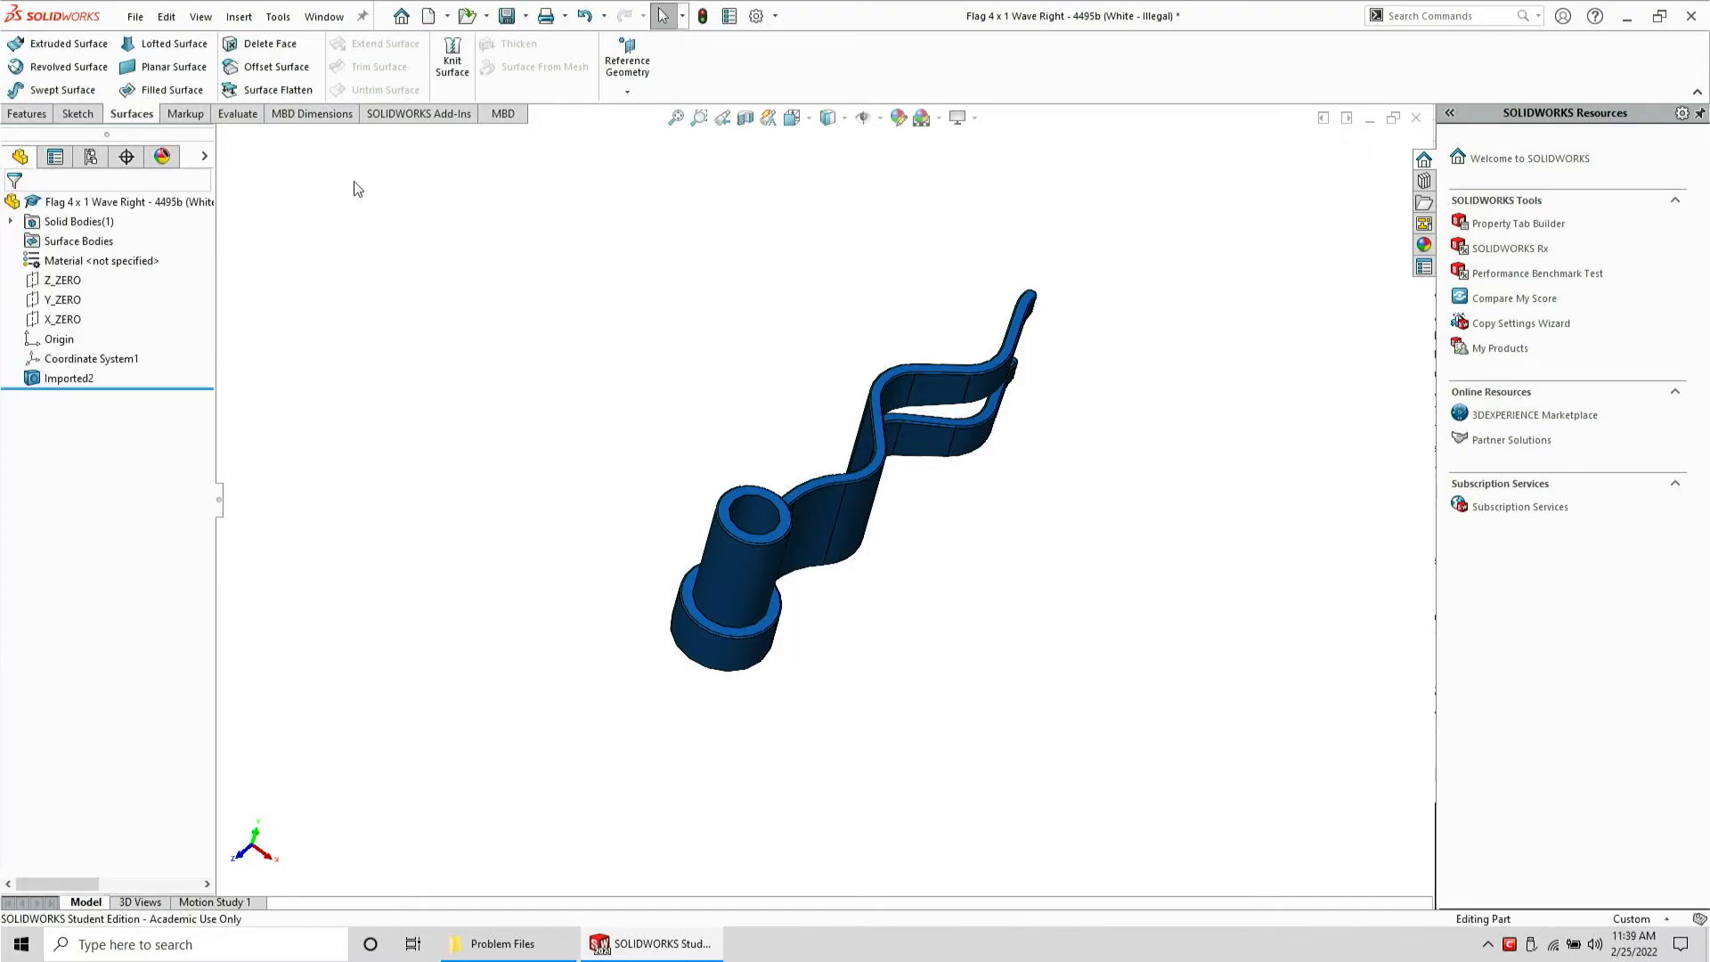
Save the healed flag over its STEP file, confirming the replacement
left_click(135, 16)
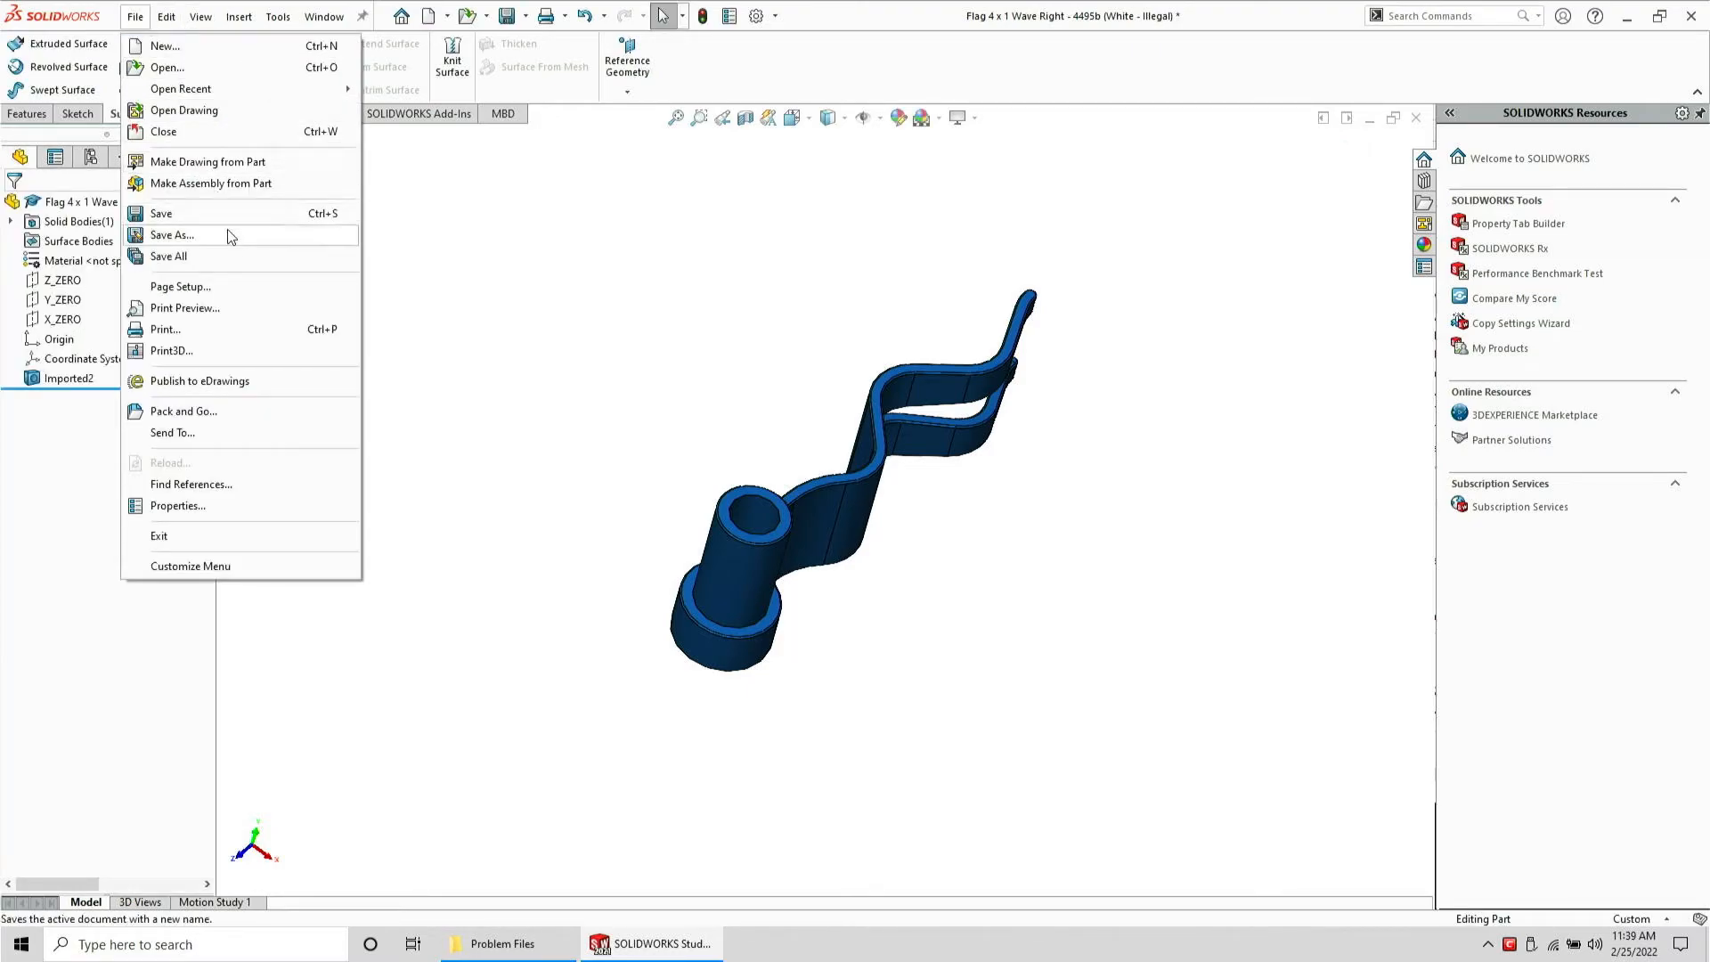
left_click(171, 236)
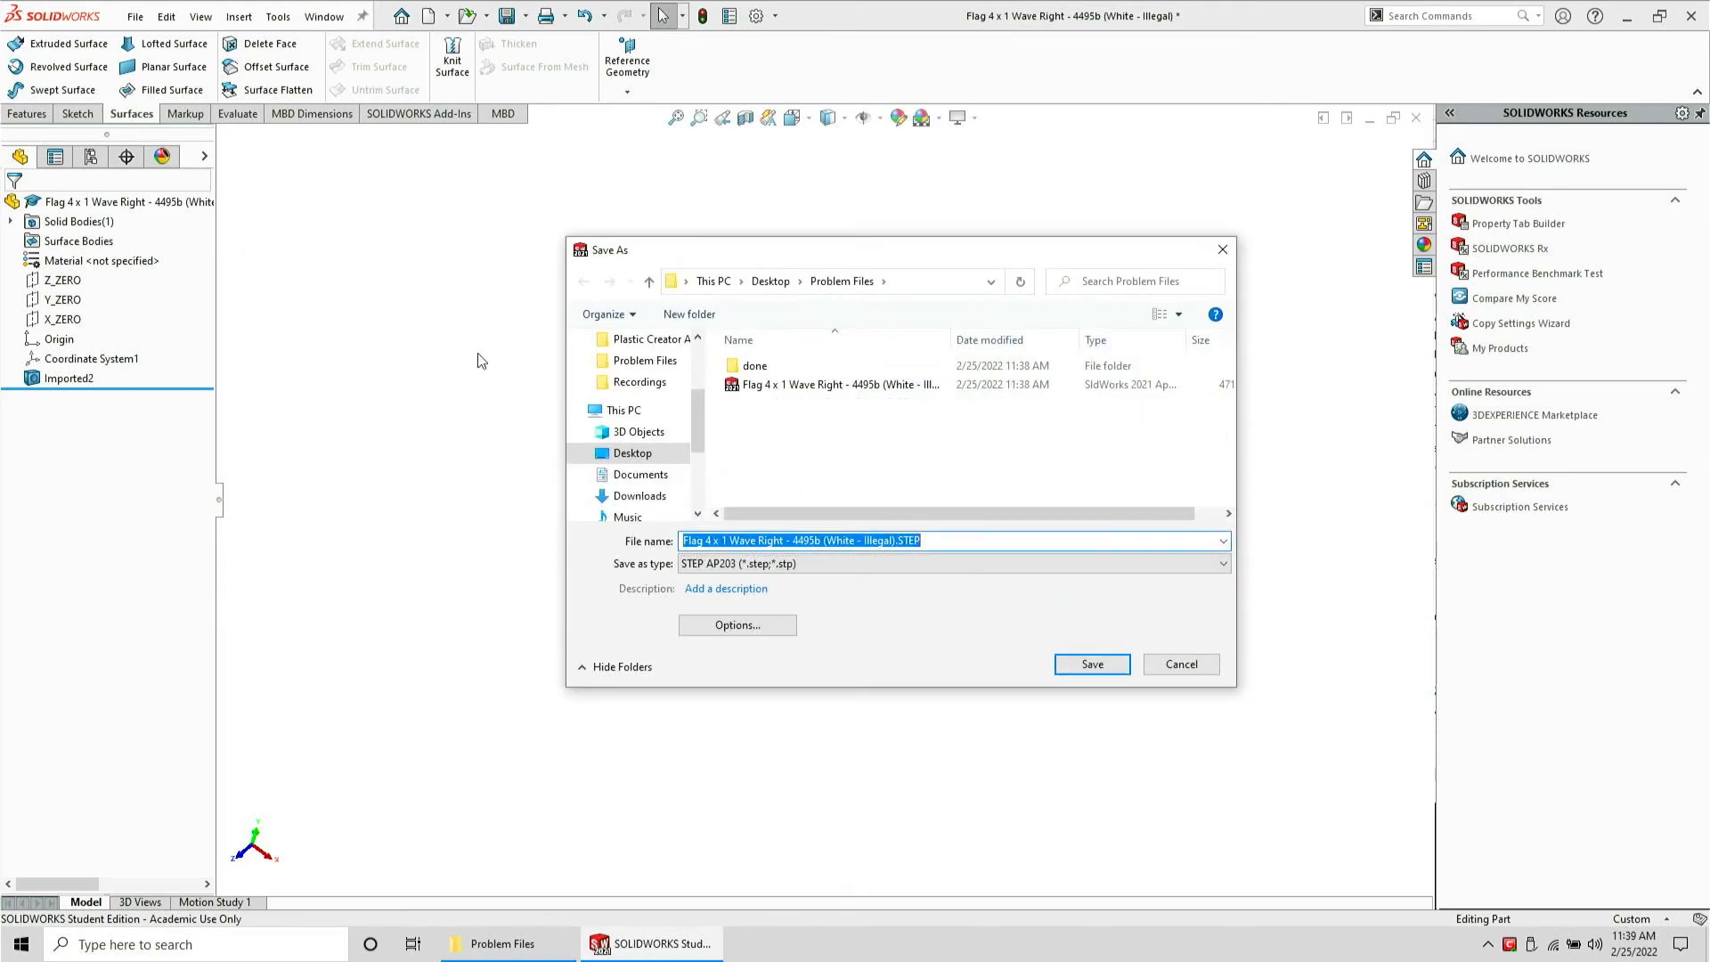
key("Return")
key("y")
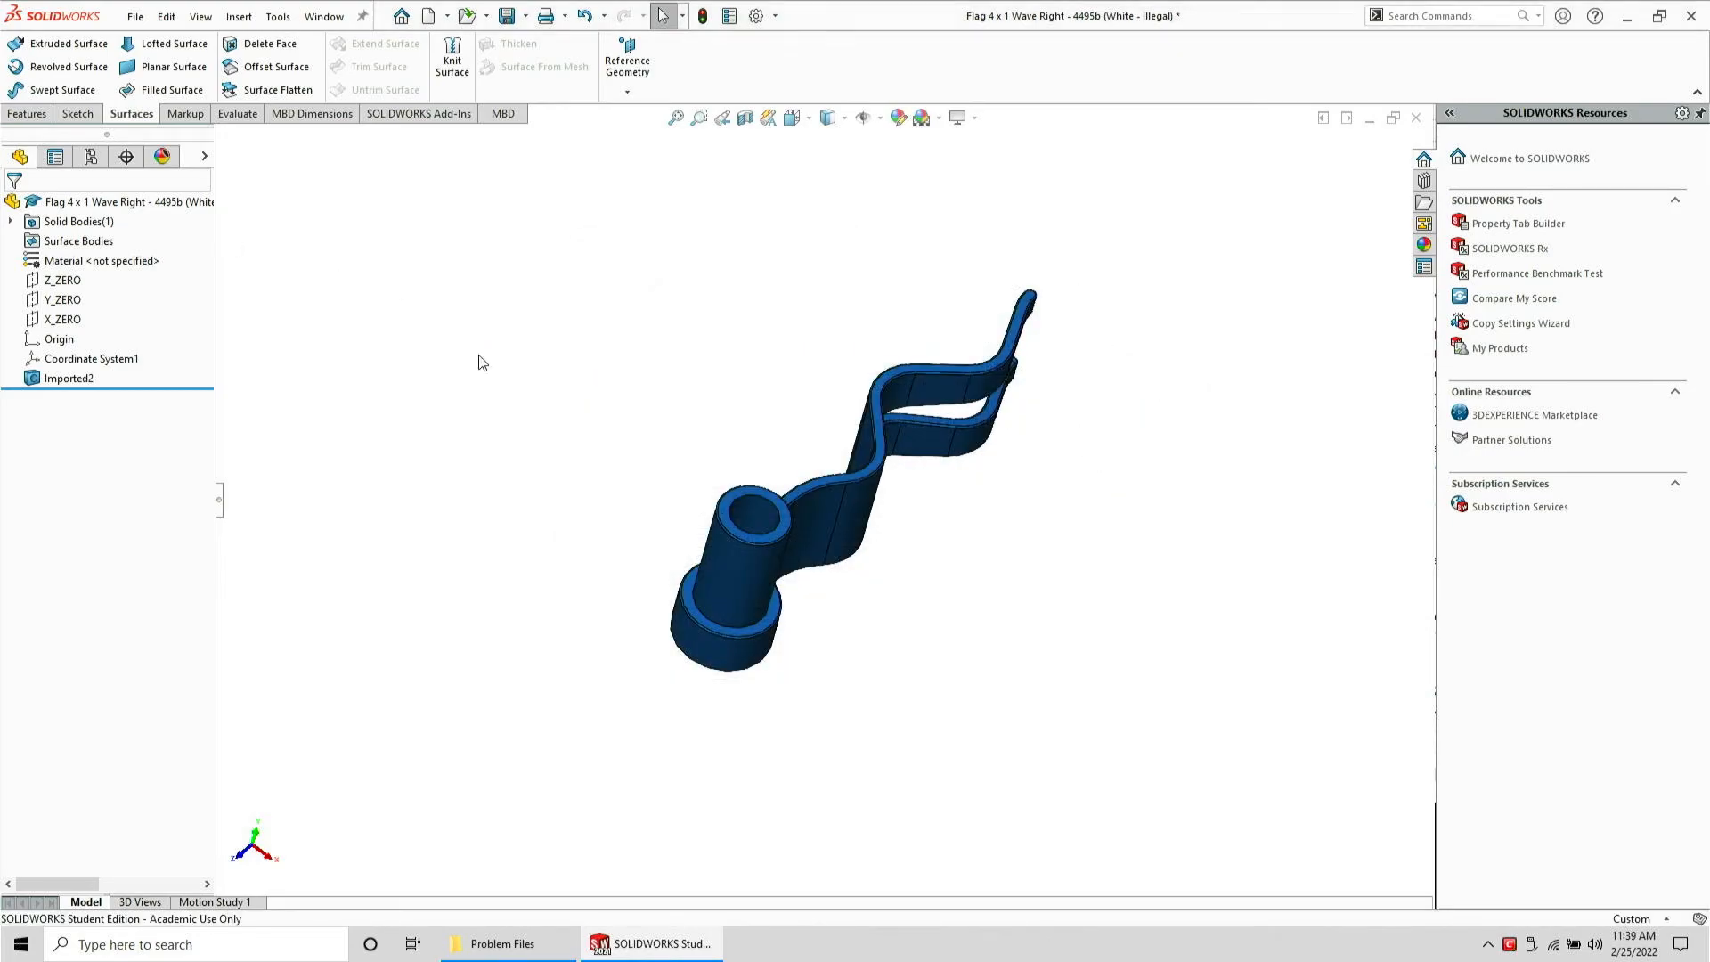
Close the part without saving and reopen the healed flag STEP file
key("ctrl+w")
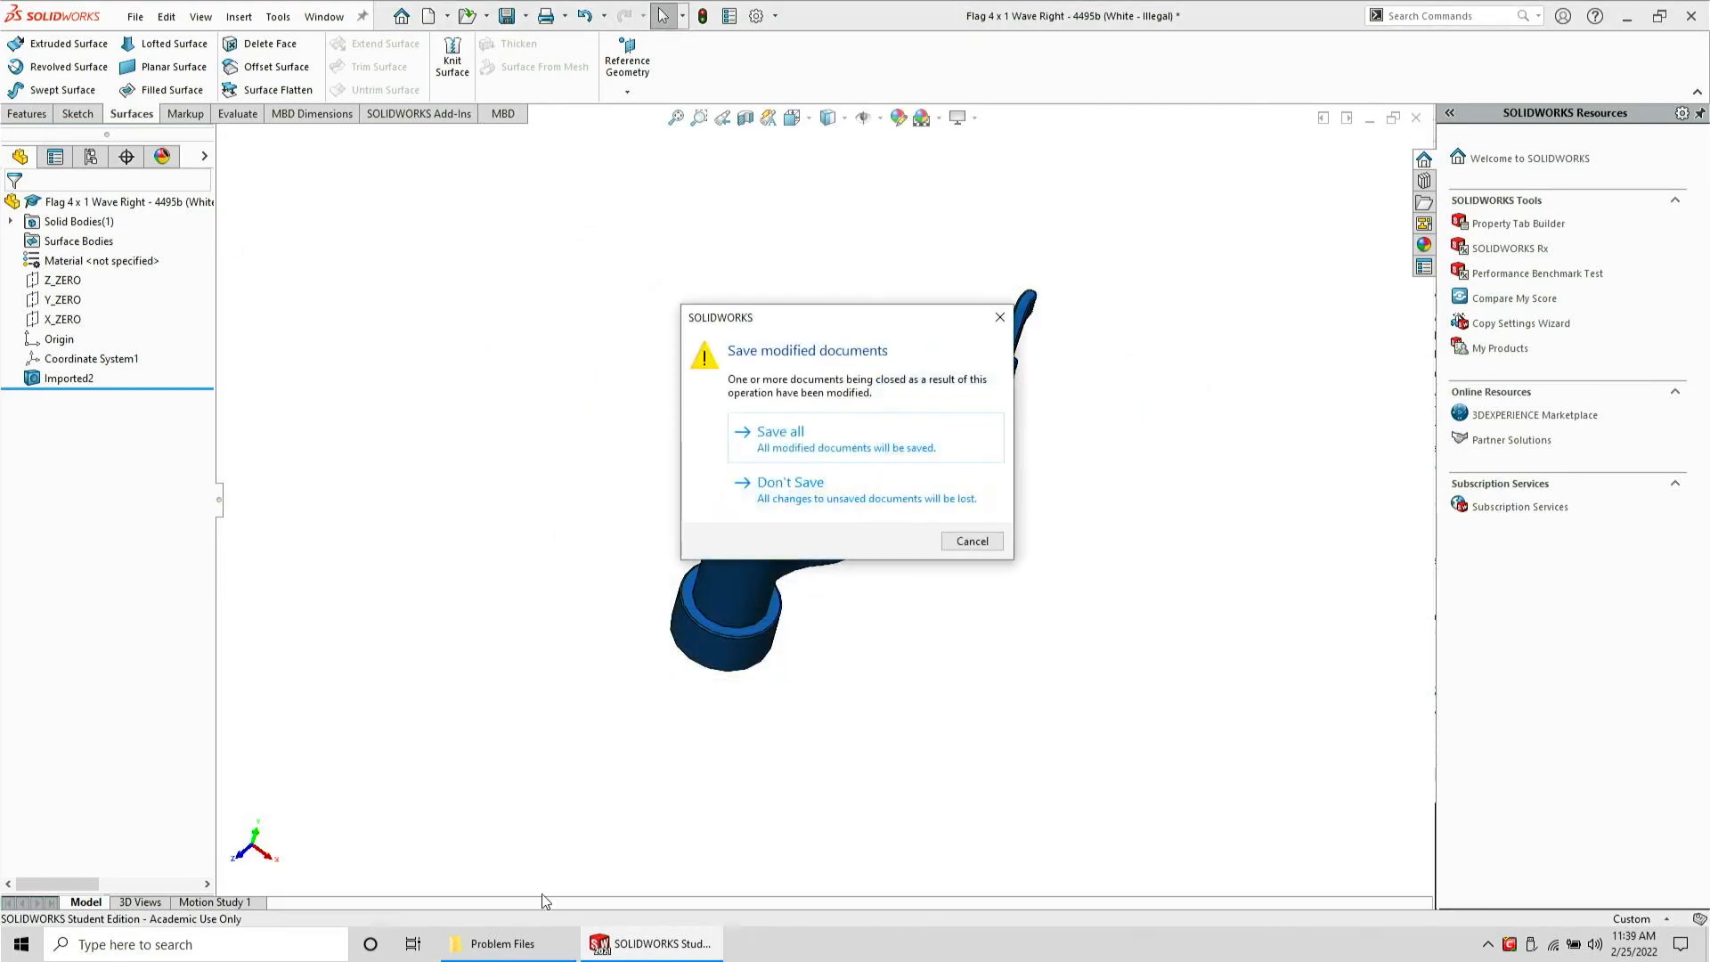
key("n")
left_click(527, 957)
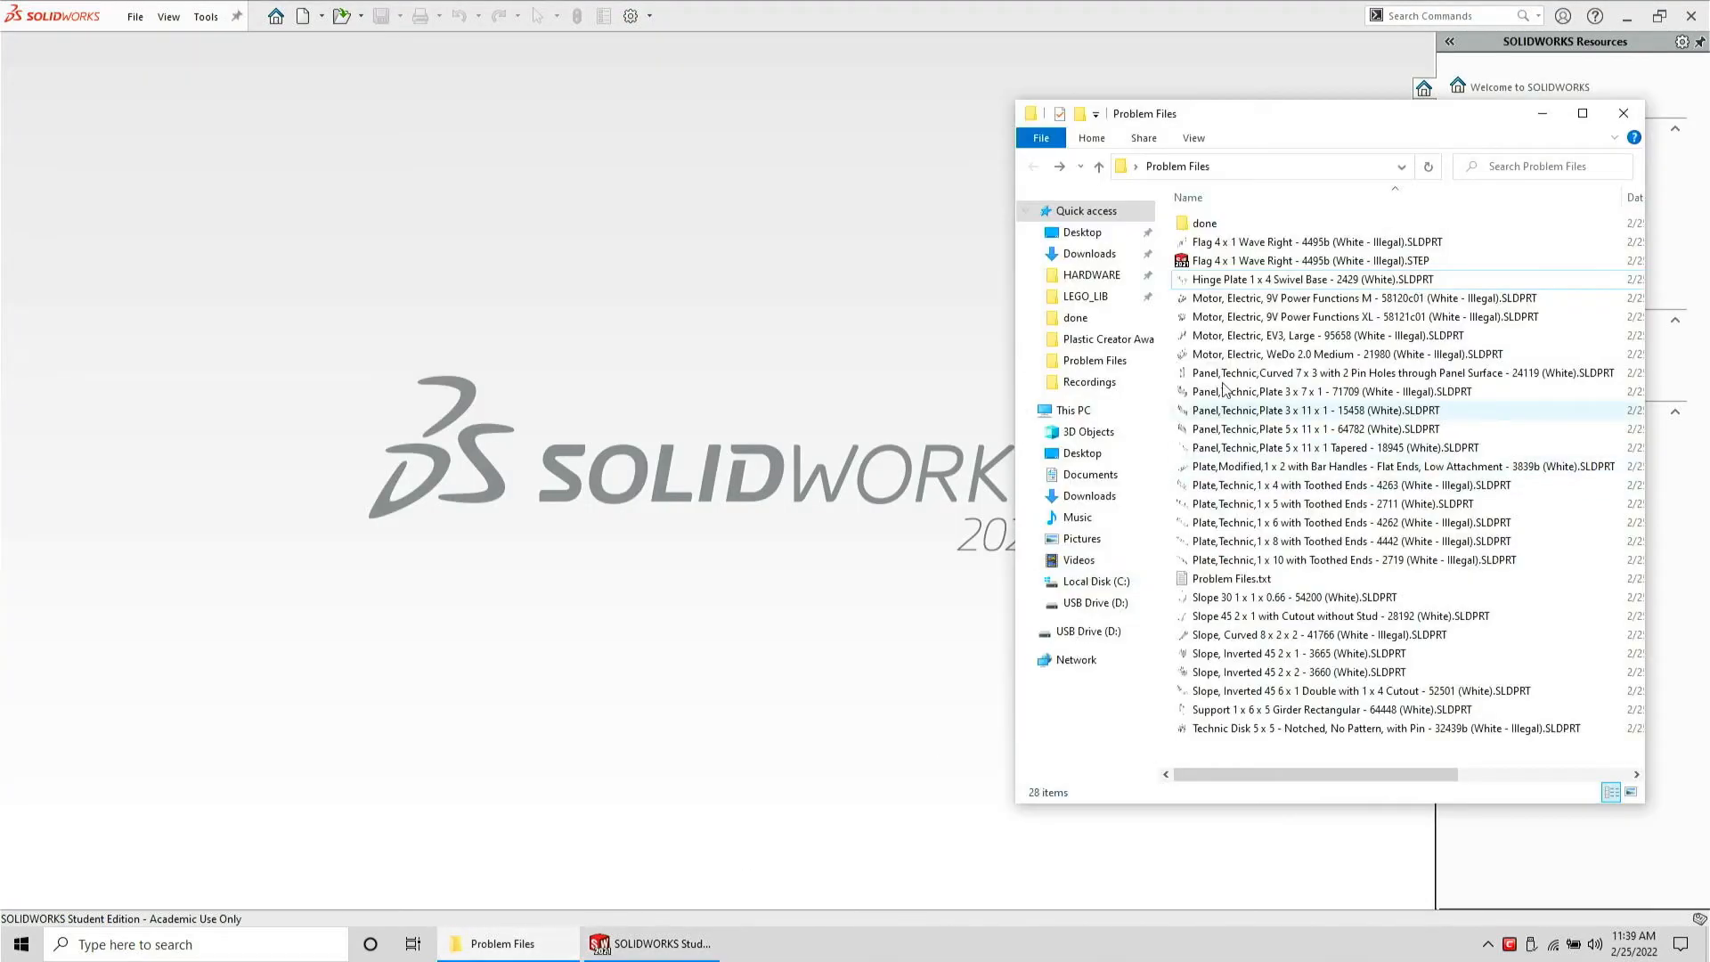
left_click(1341, 263)
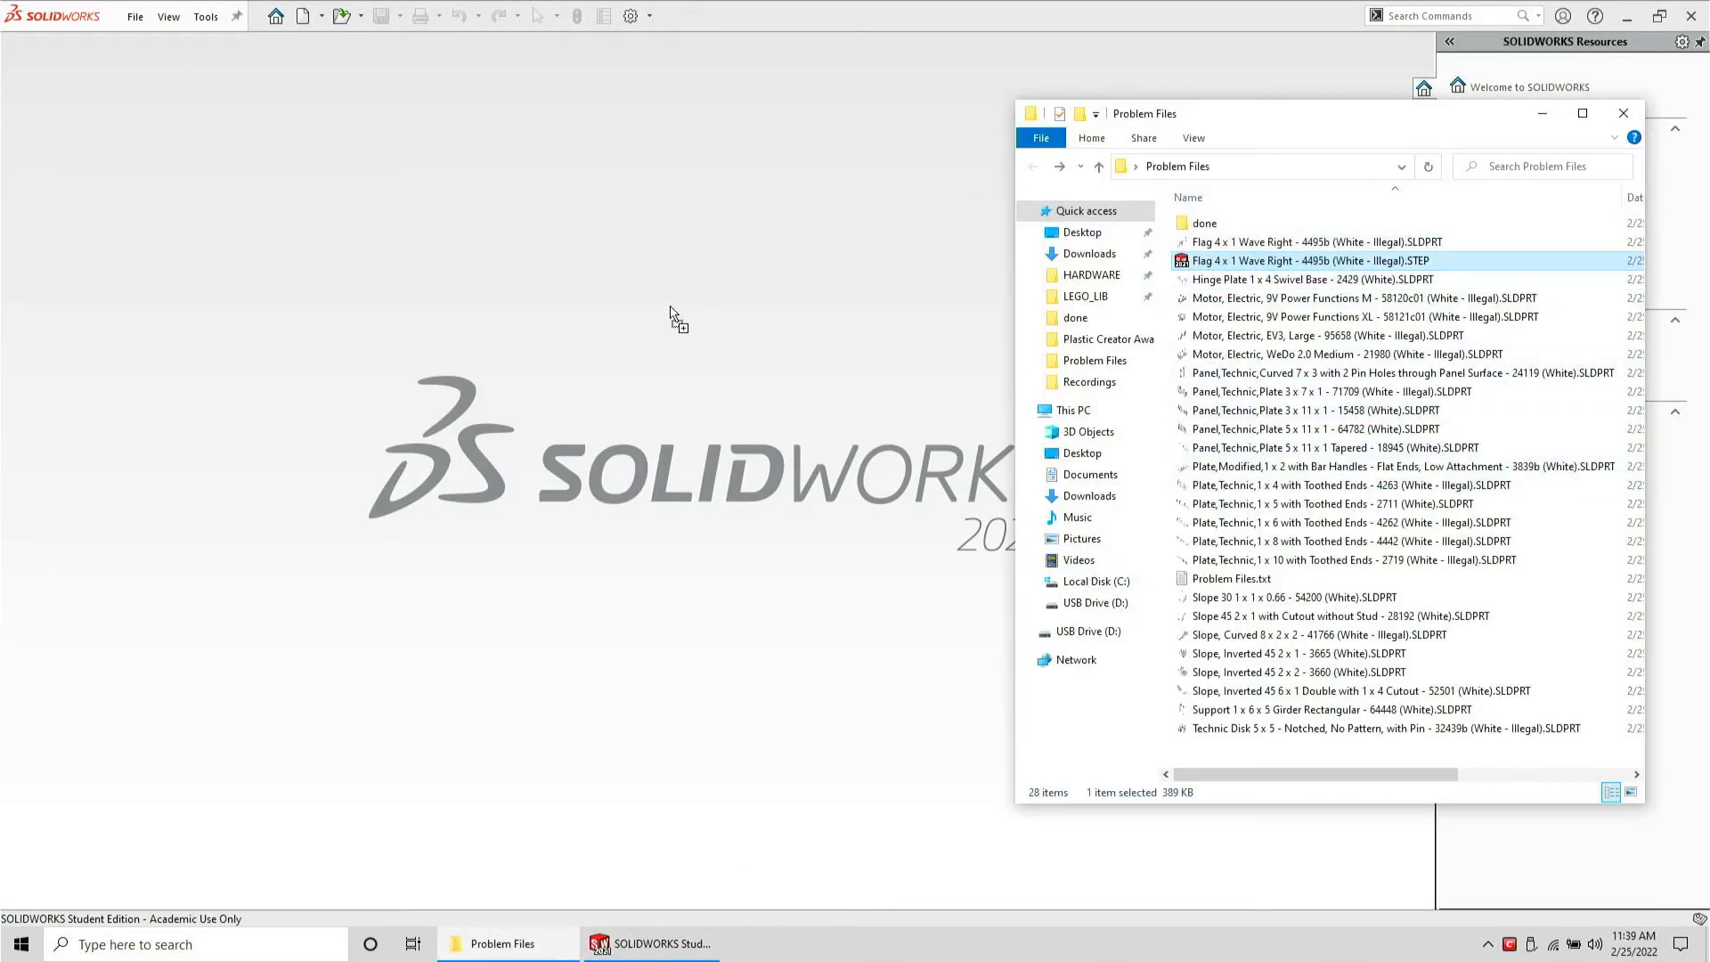
left_click_drag(670, 305, 669, 306)
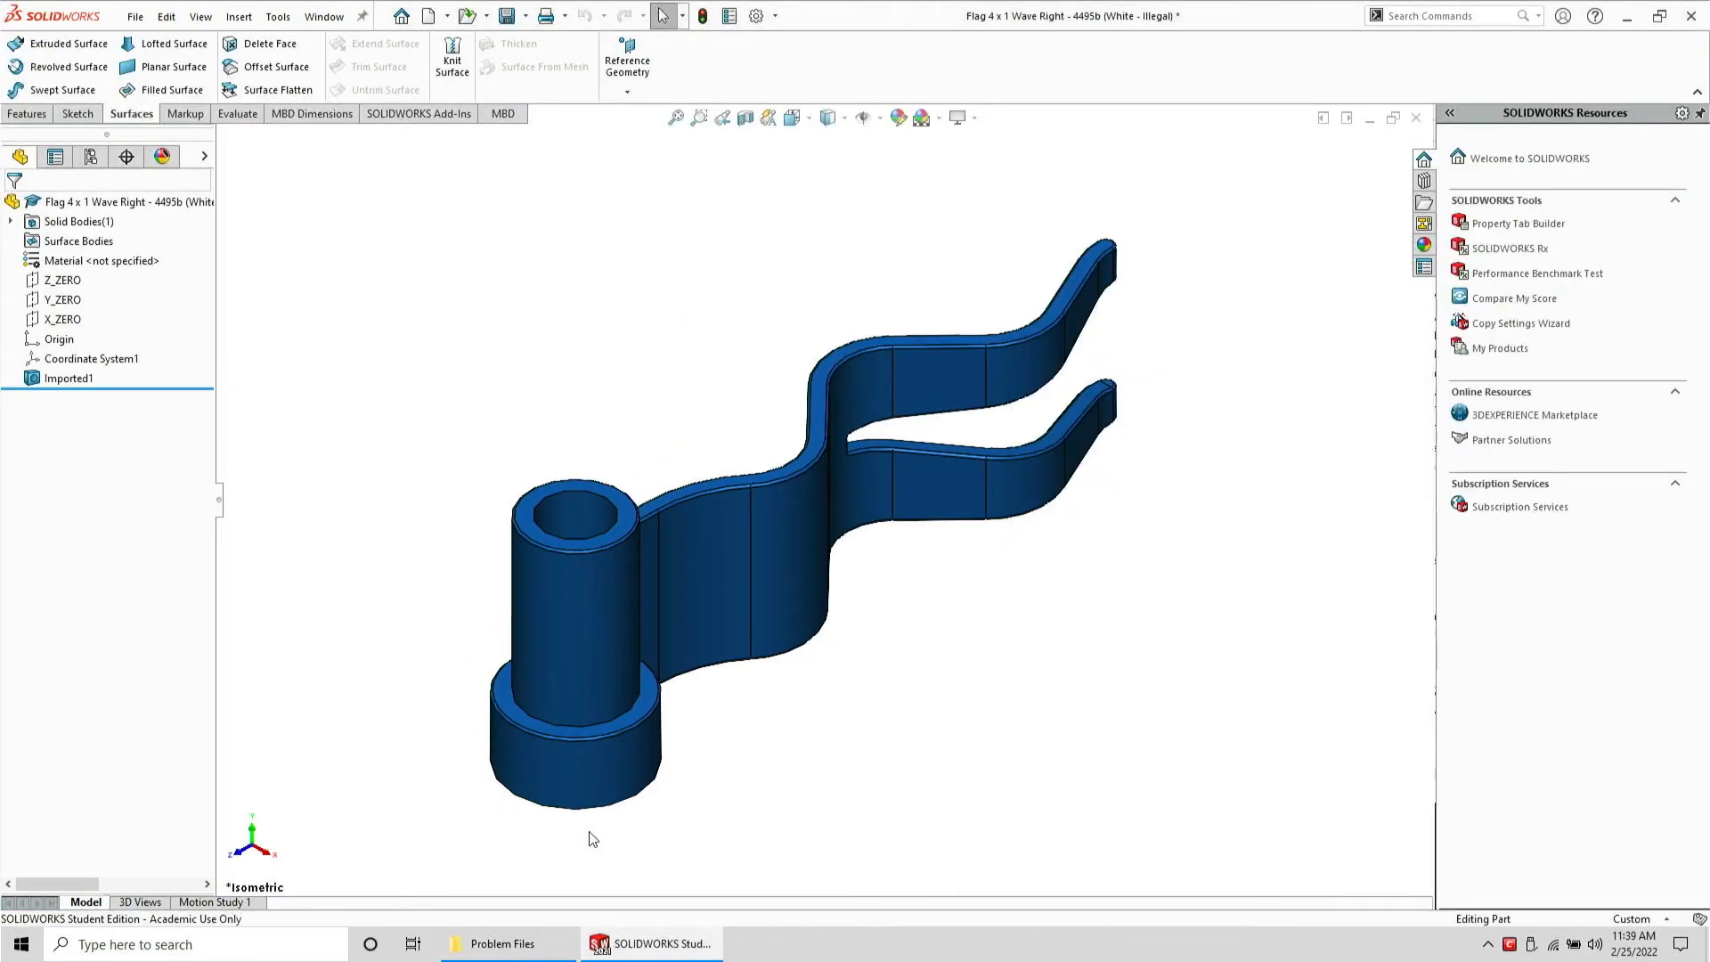
Close the reopened flag part without saving
key("ctrl+w")
key("n")
left_click(488, 944)
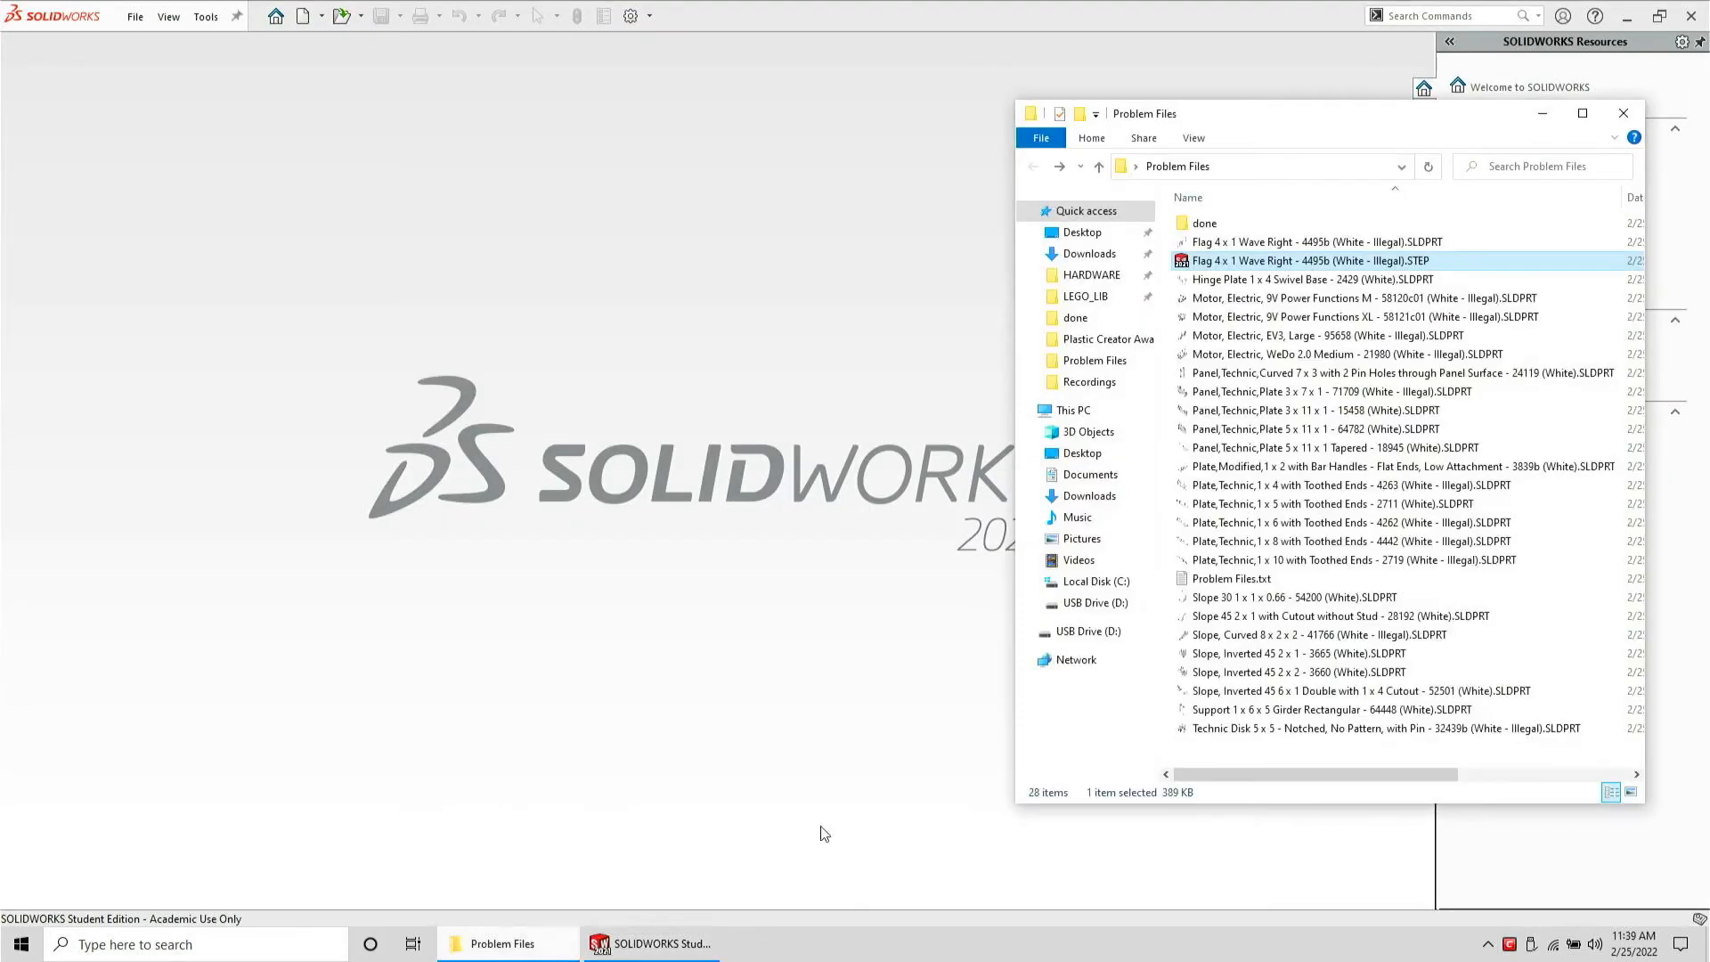
Move the flag SLDPRT file into the done folder and open that folder
mouse_move(1233, 242)
left_mouse_down()
mouse_move(1252, 233)
mouse_move(1236, 224)
left_mouse_up()
double_click(1204, 223)
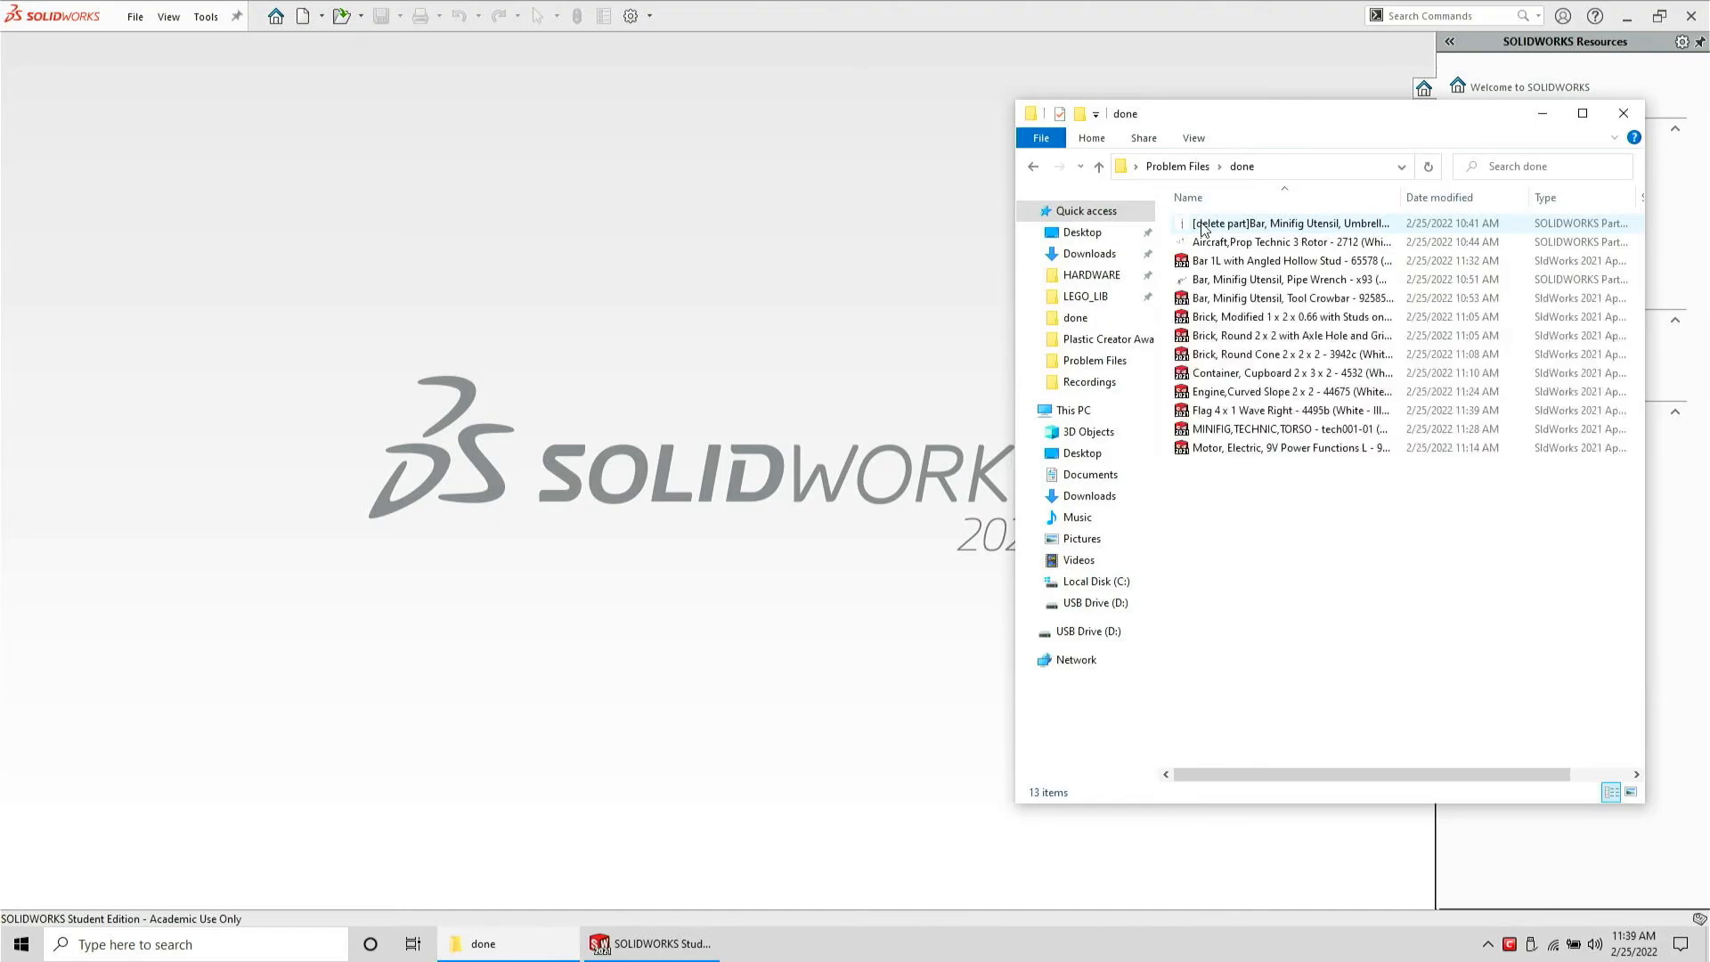
left_click(1225, 249)
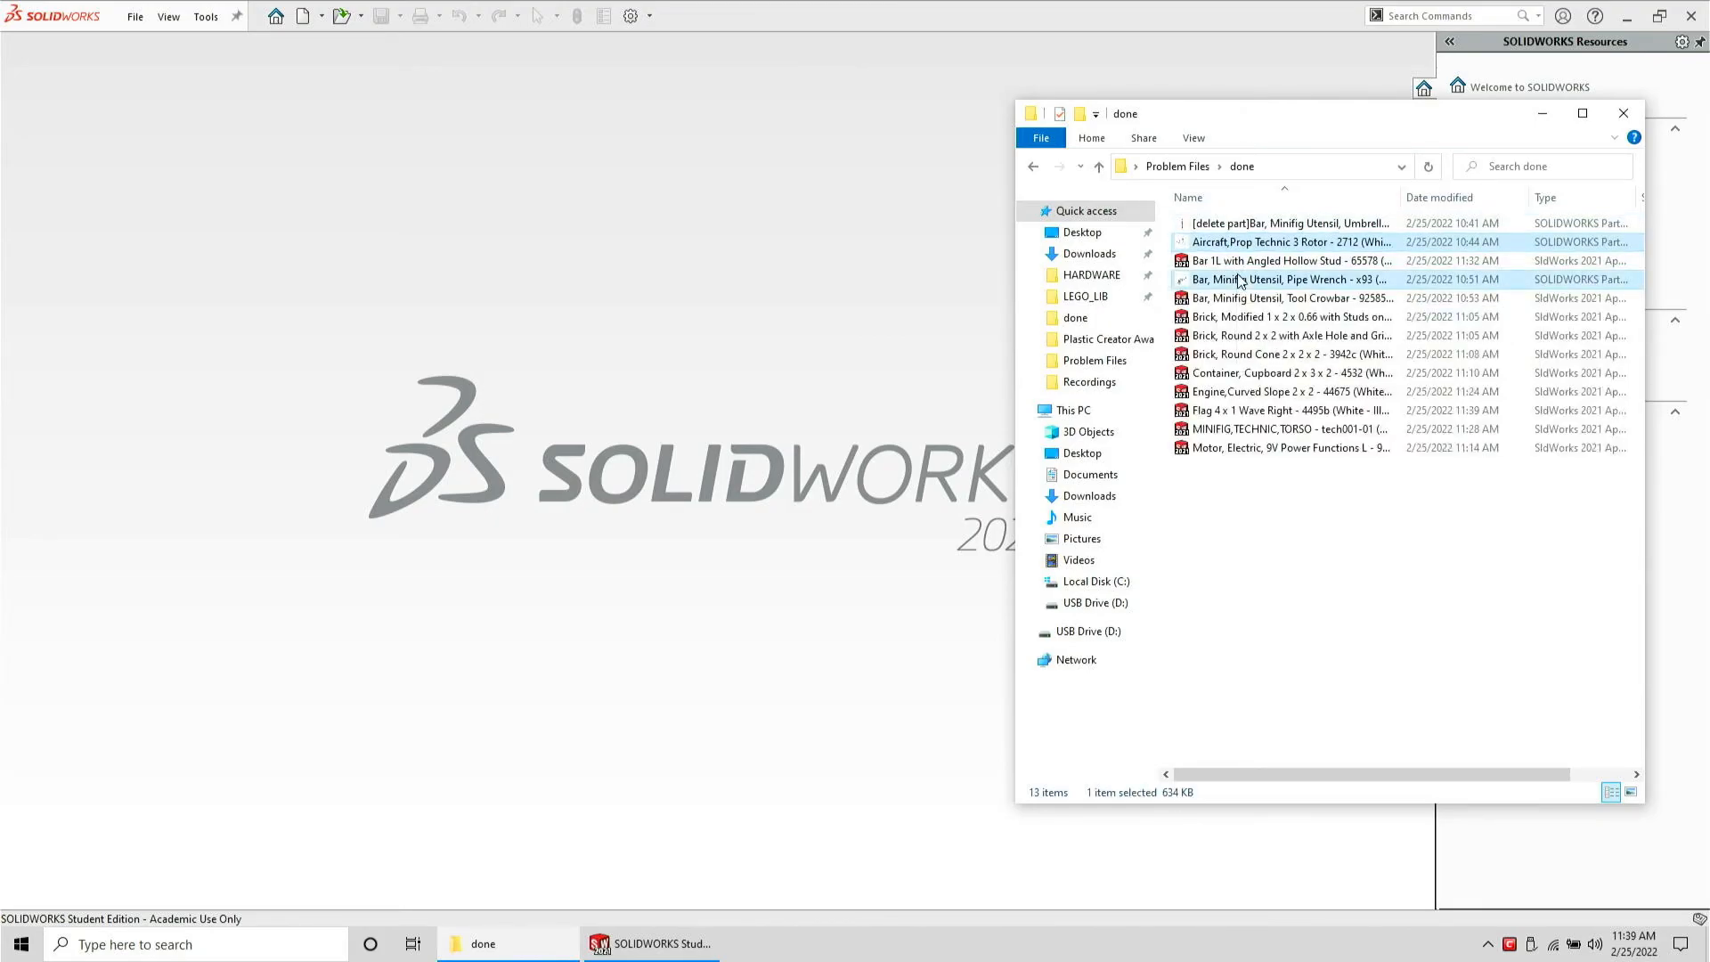
Move the Aircraft Prop and Pipe Wrench part files back into the Problem Files folder and open that folder
left_click_drag(1245, 215, 1177, 166)
left_click(1178, 166)
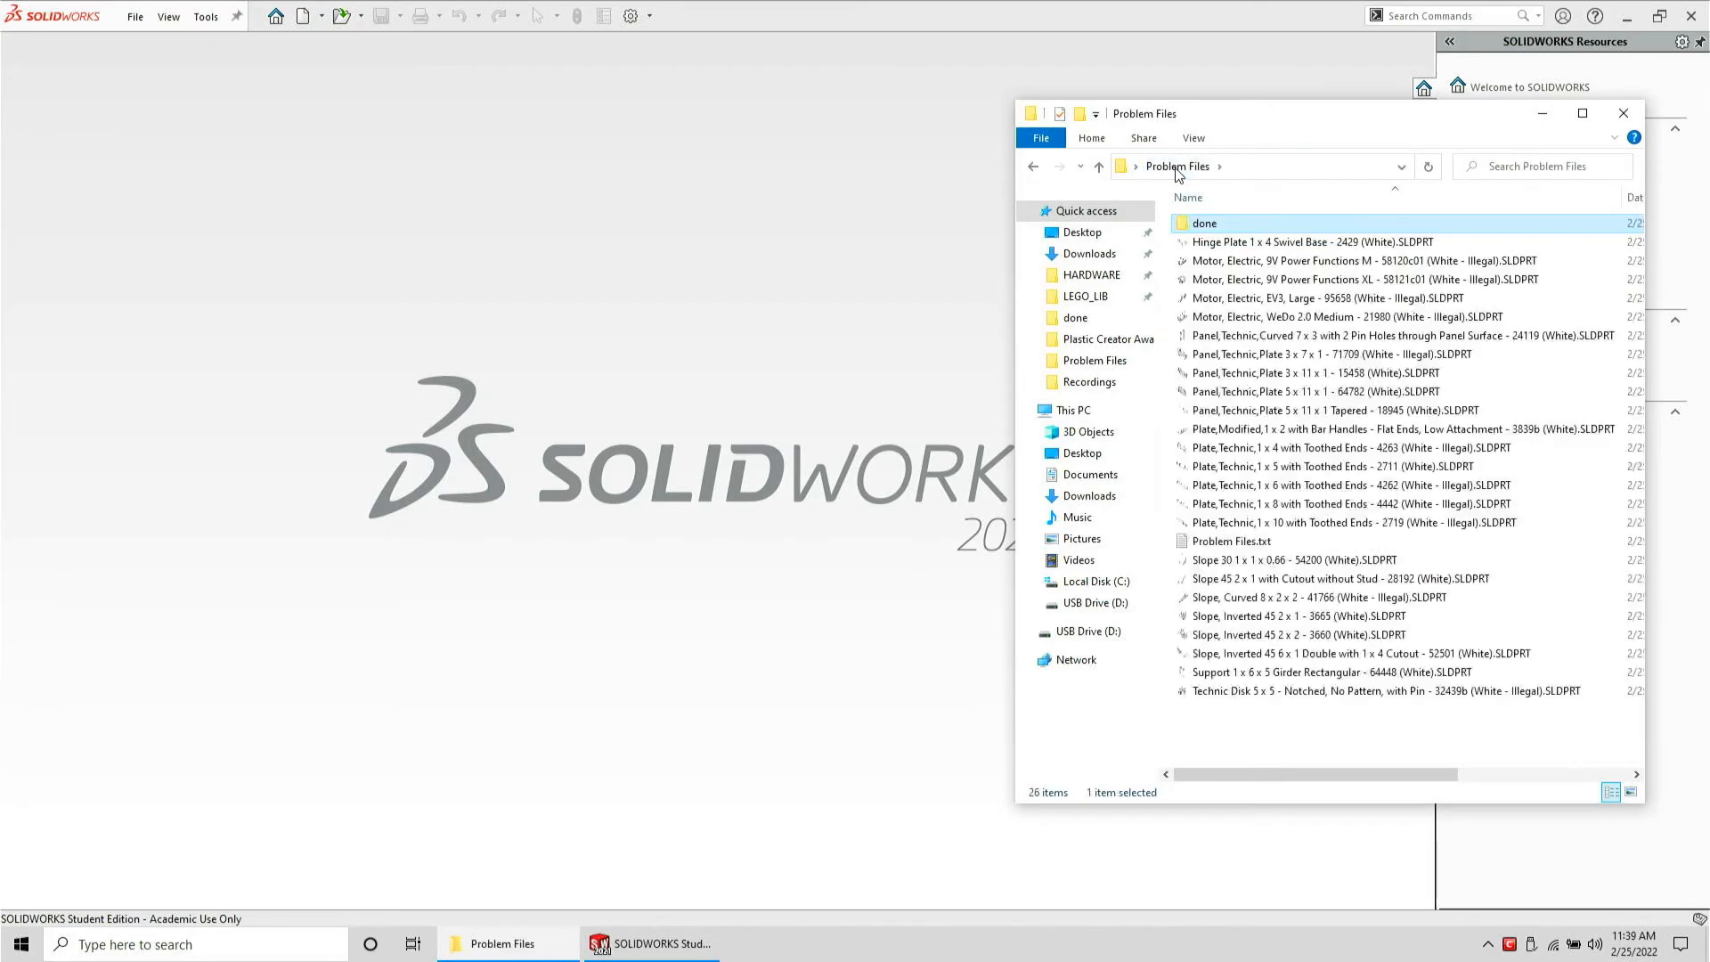
Open the Aircraft Prop Technic 3 Rotor part and save it as a STEP file in Problem Files
left_click(1234, 283)
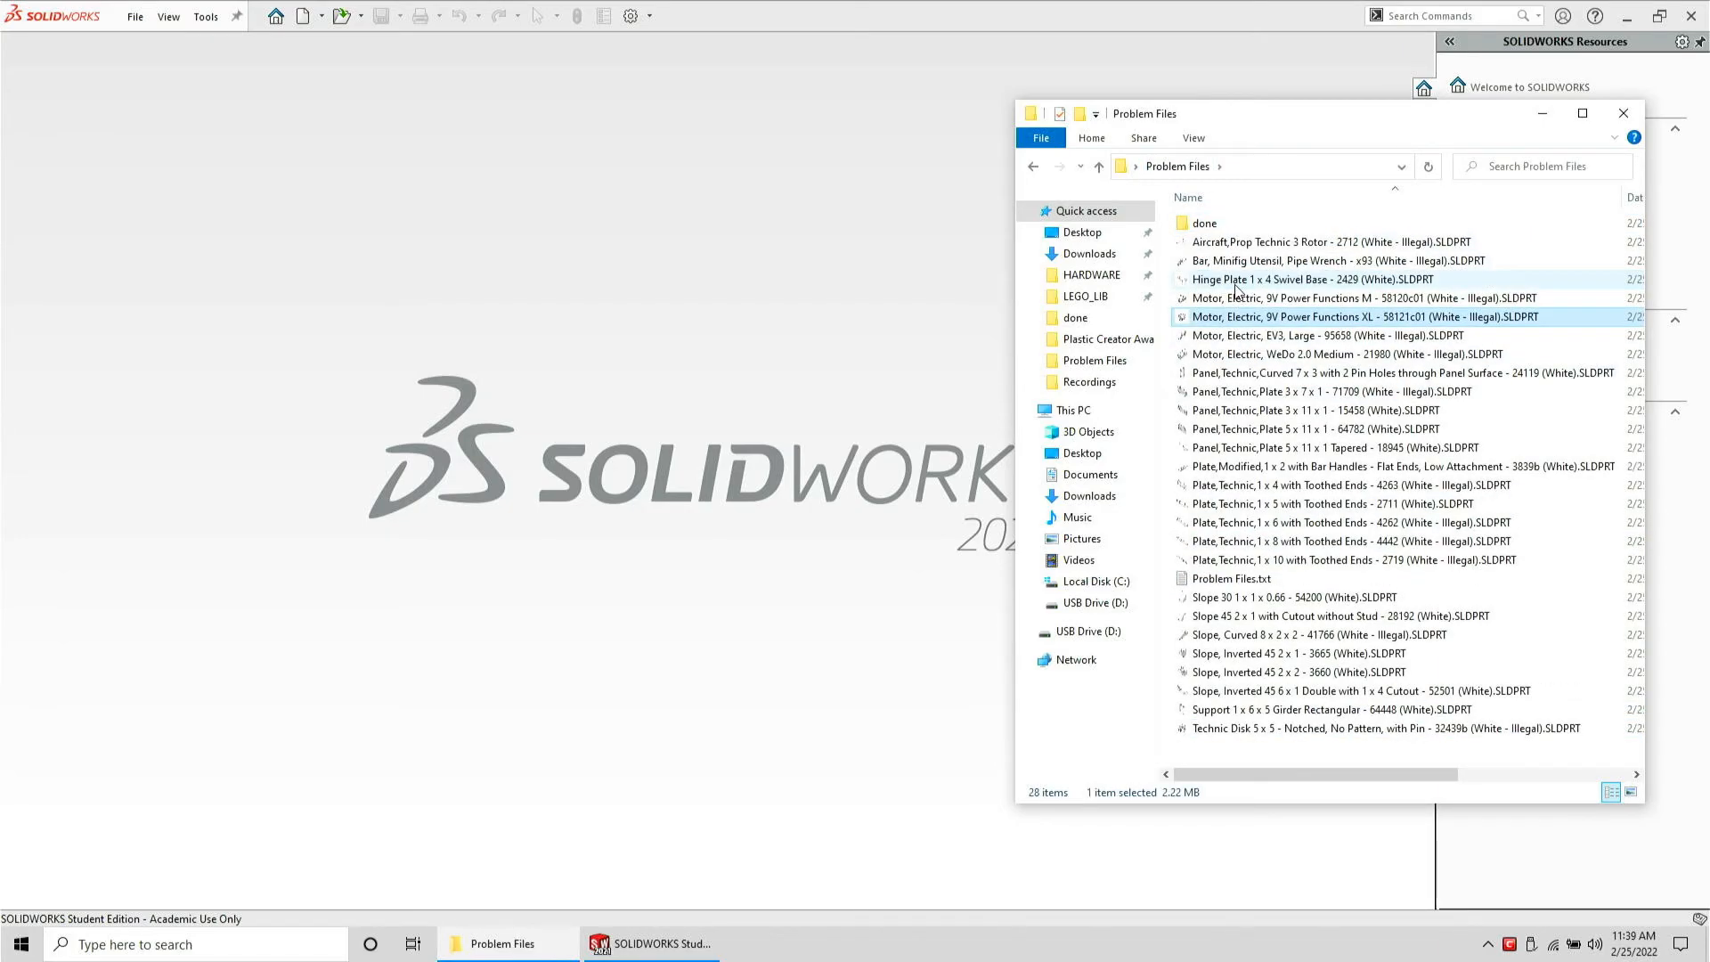
left_click(1203, 248)
left_click_drag(1201, 257, 664, 303)
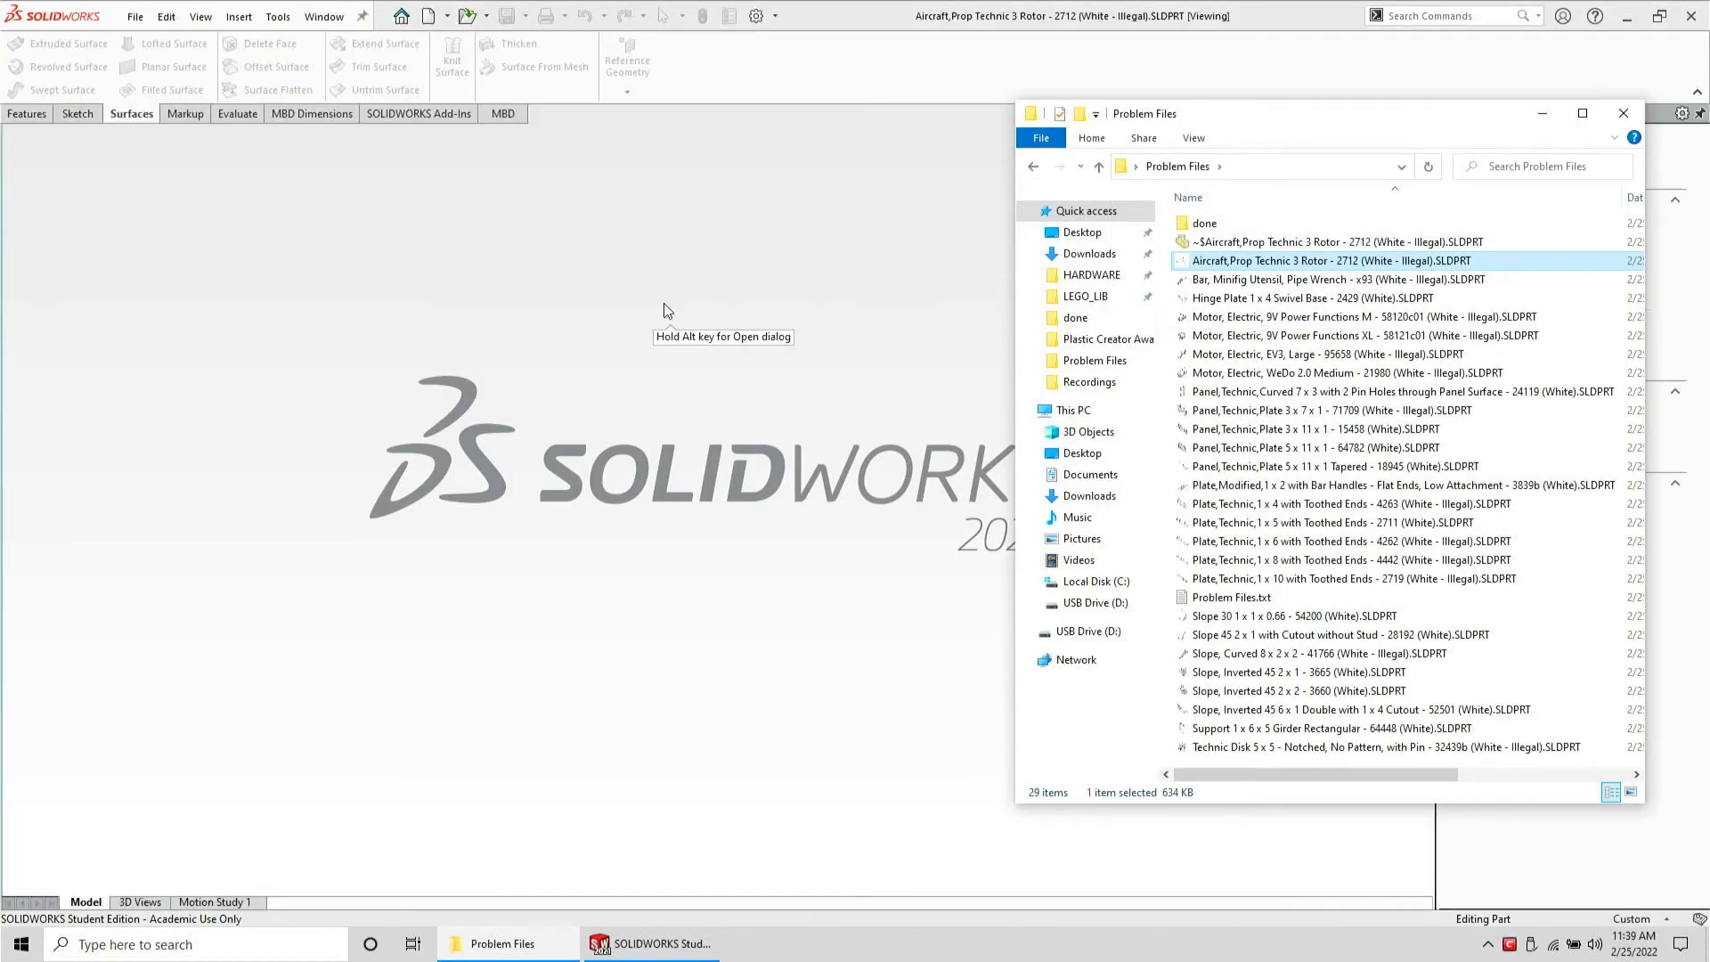
left_click(420, 189)
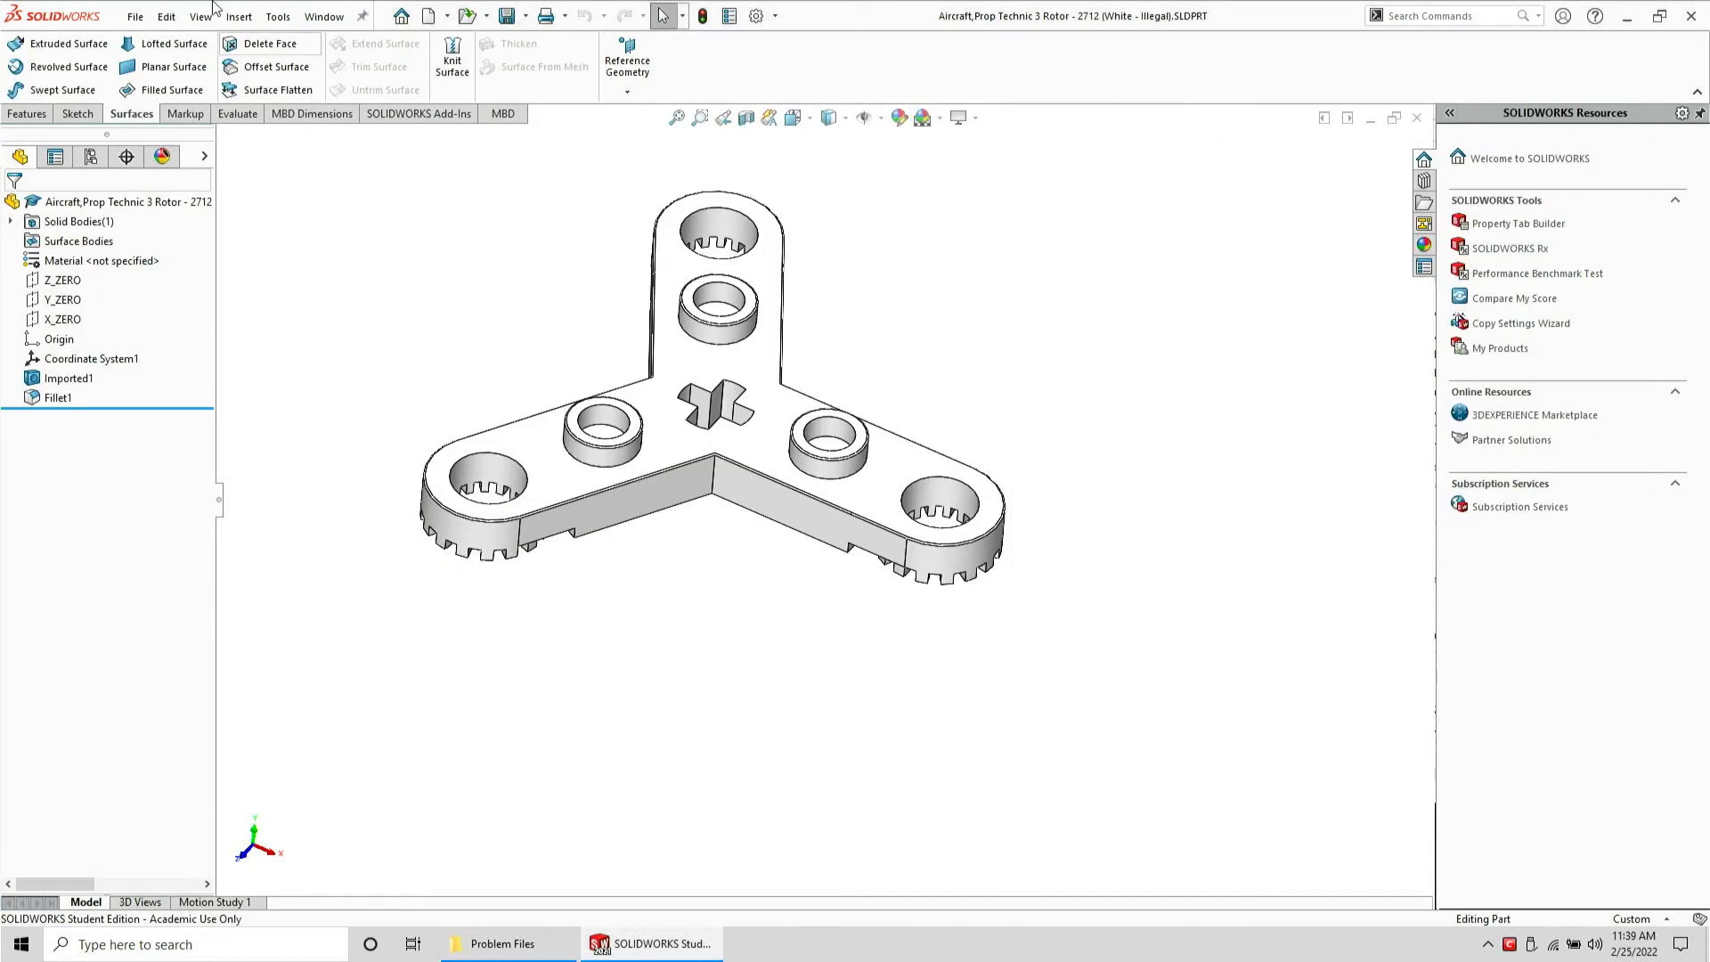
left_click(136, 17)
left_click(227, 233)
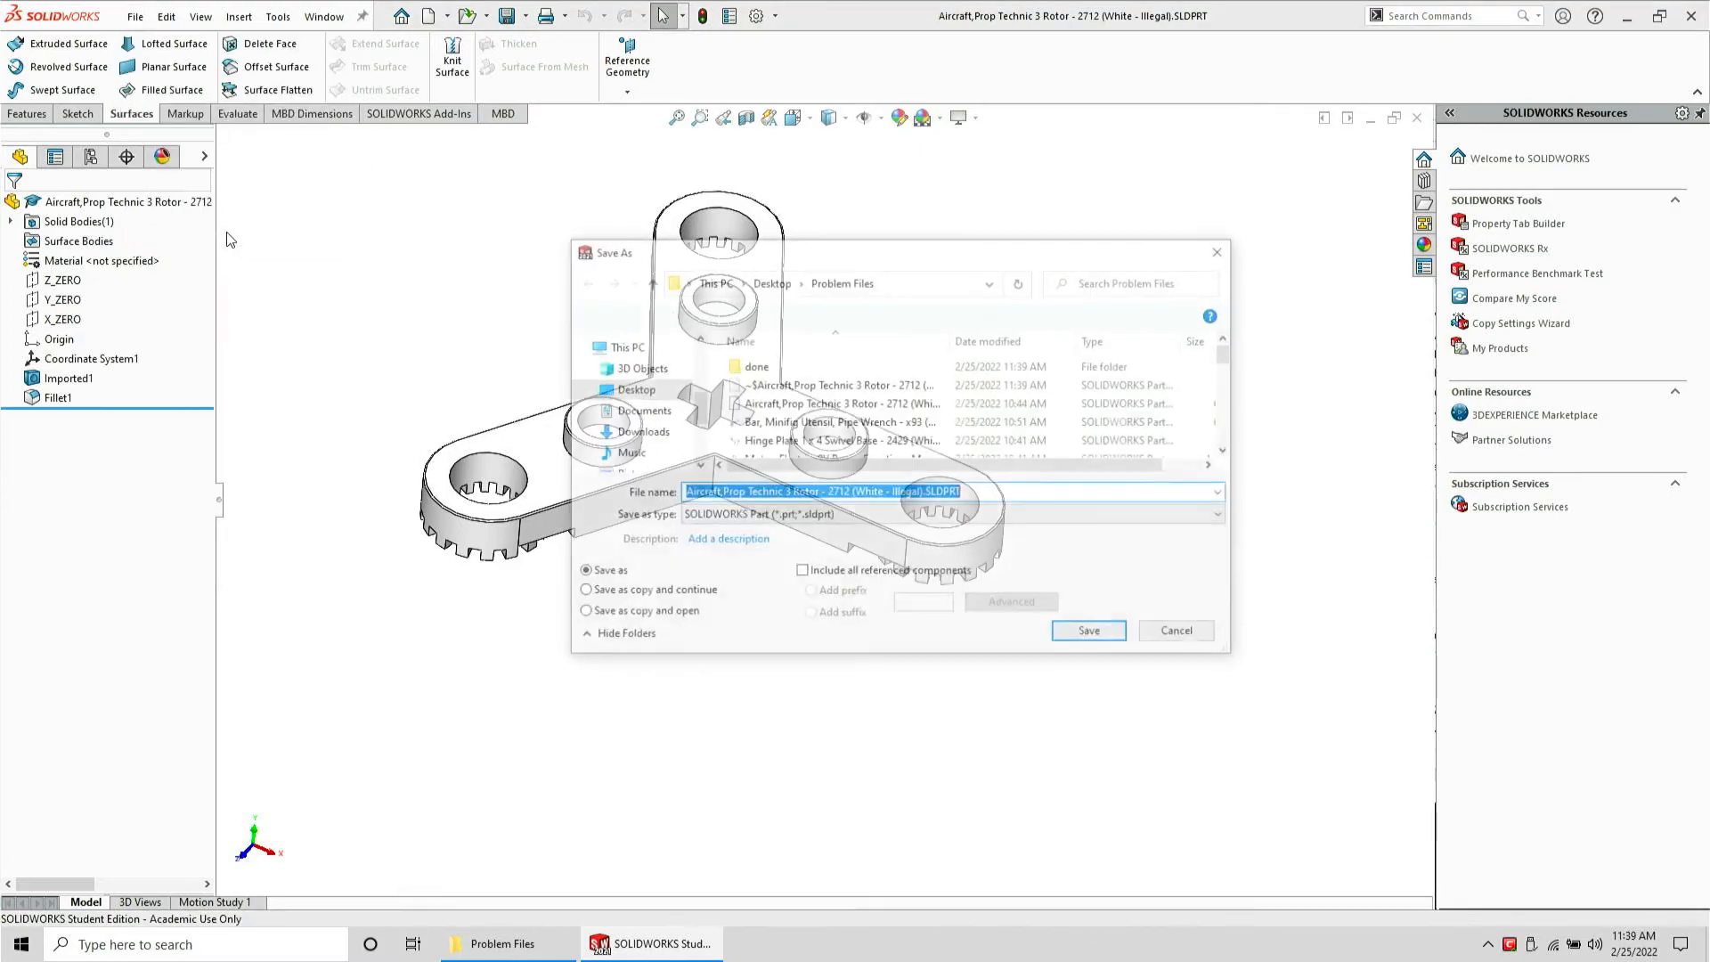
key("Return")
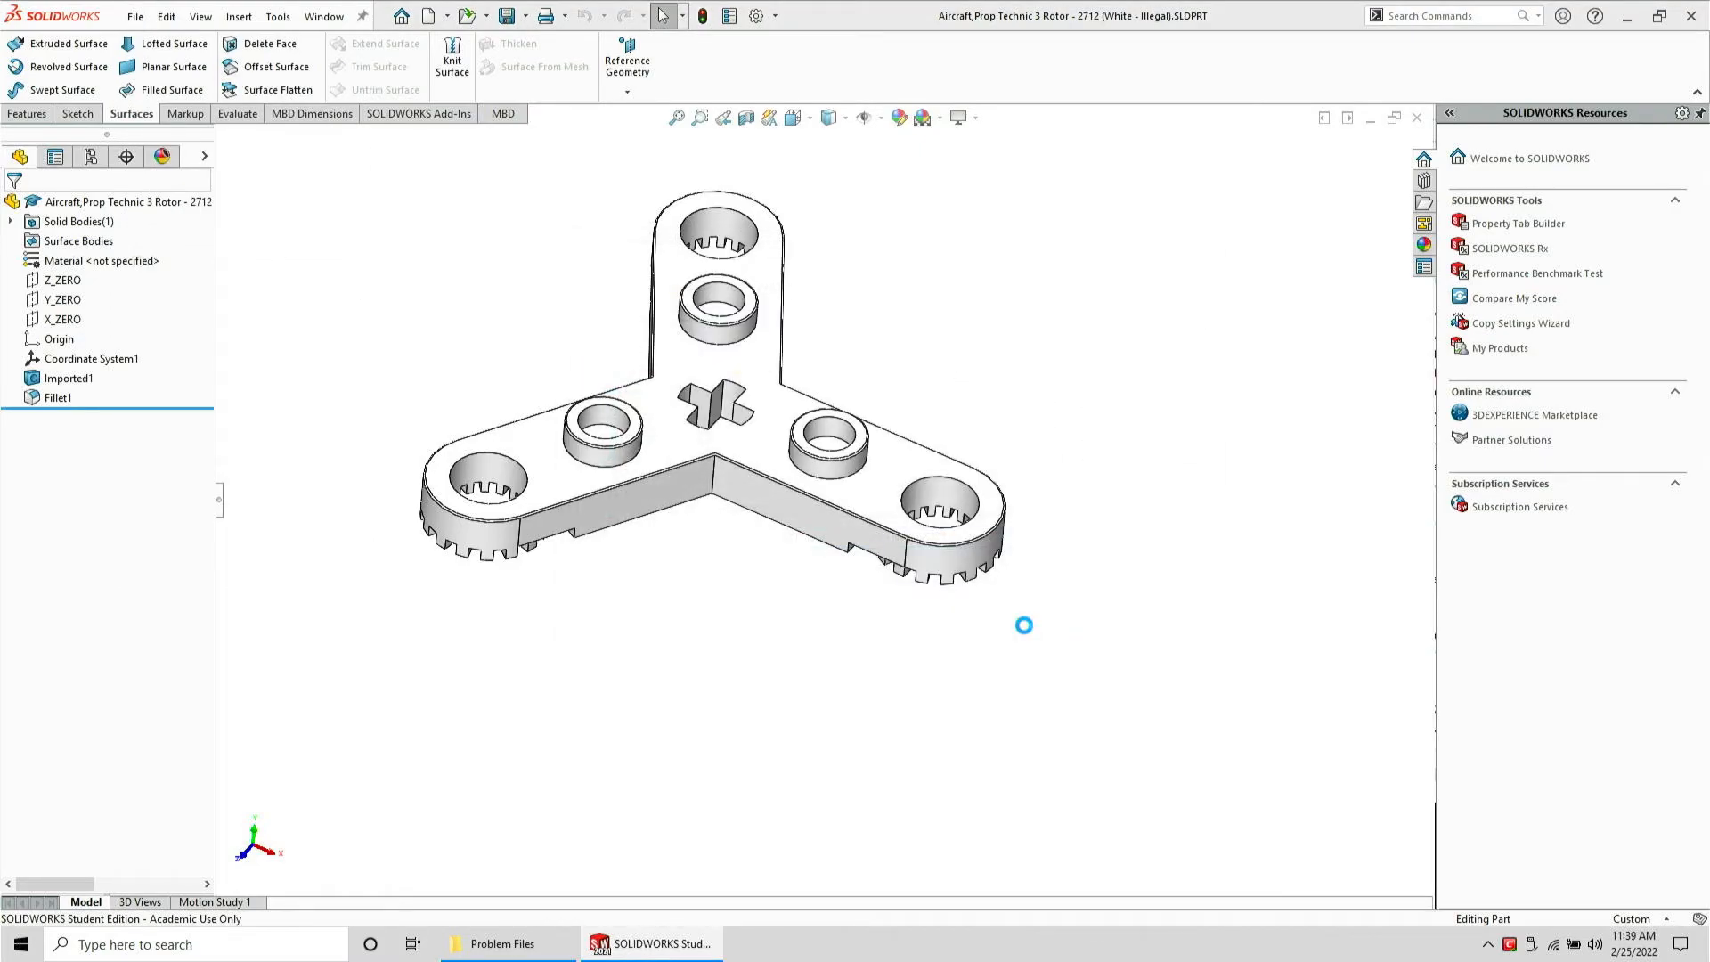
Close the rotor part and delete its SLDPRT file from the Problem Files folder
key("ctrl+w")
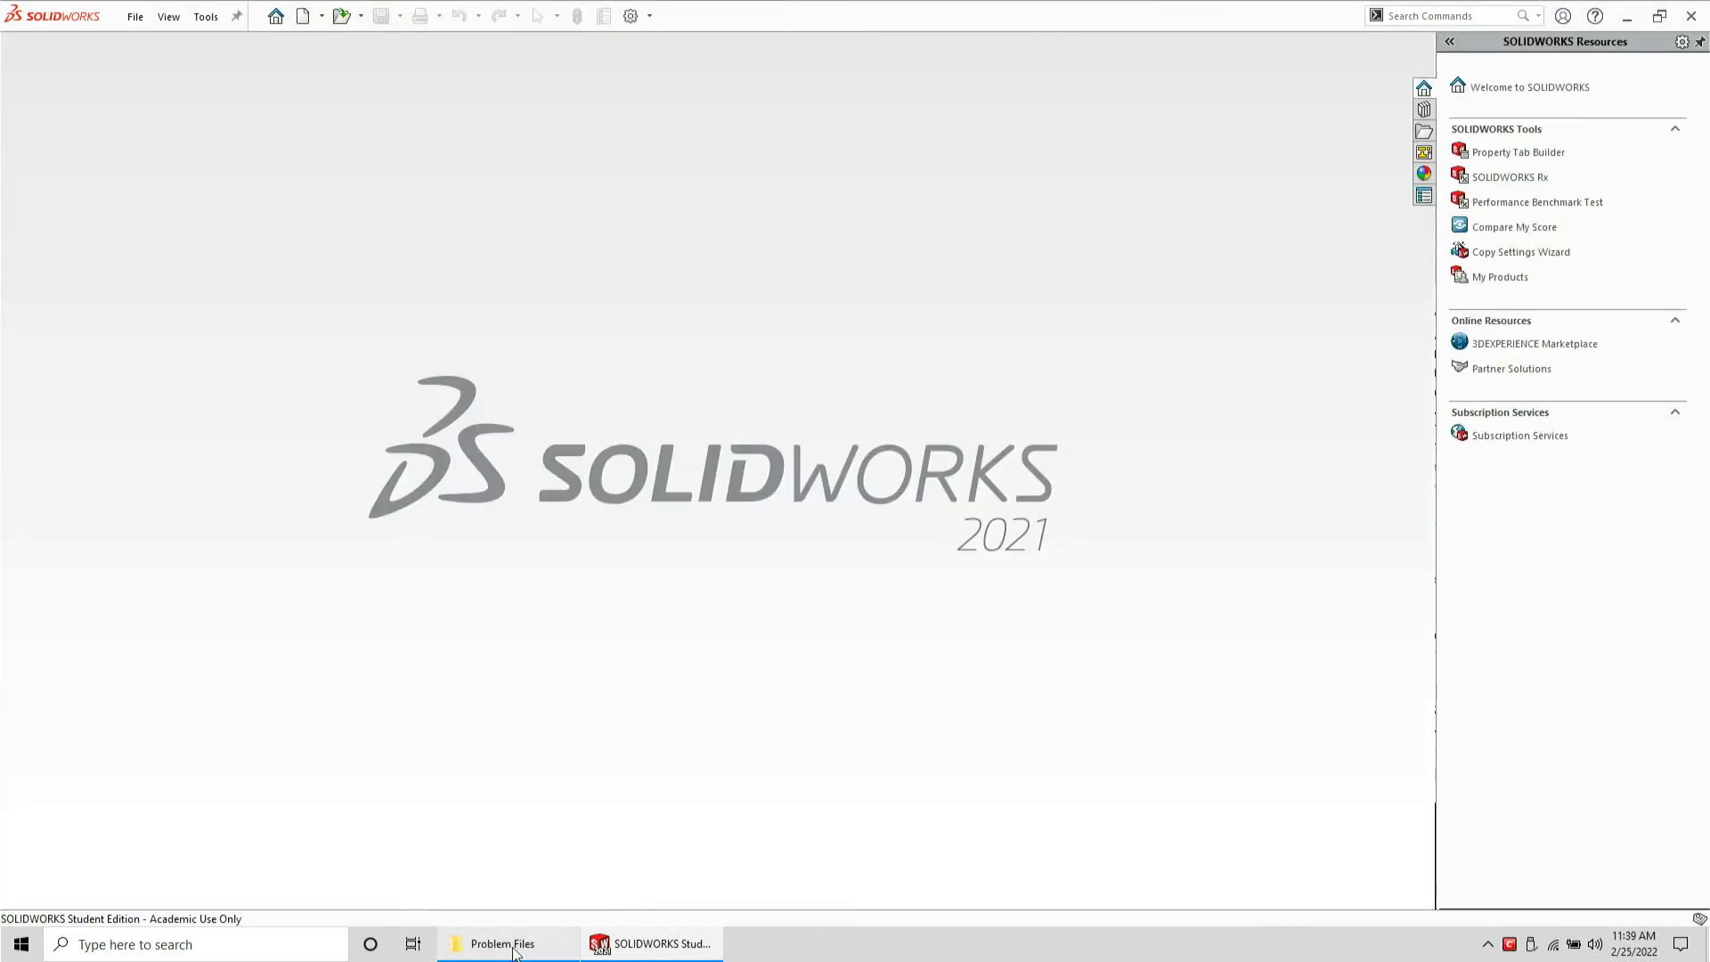
left_click(507, 943)
key("Delete")
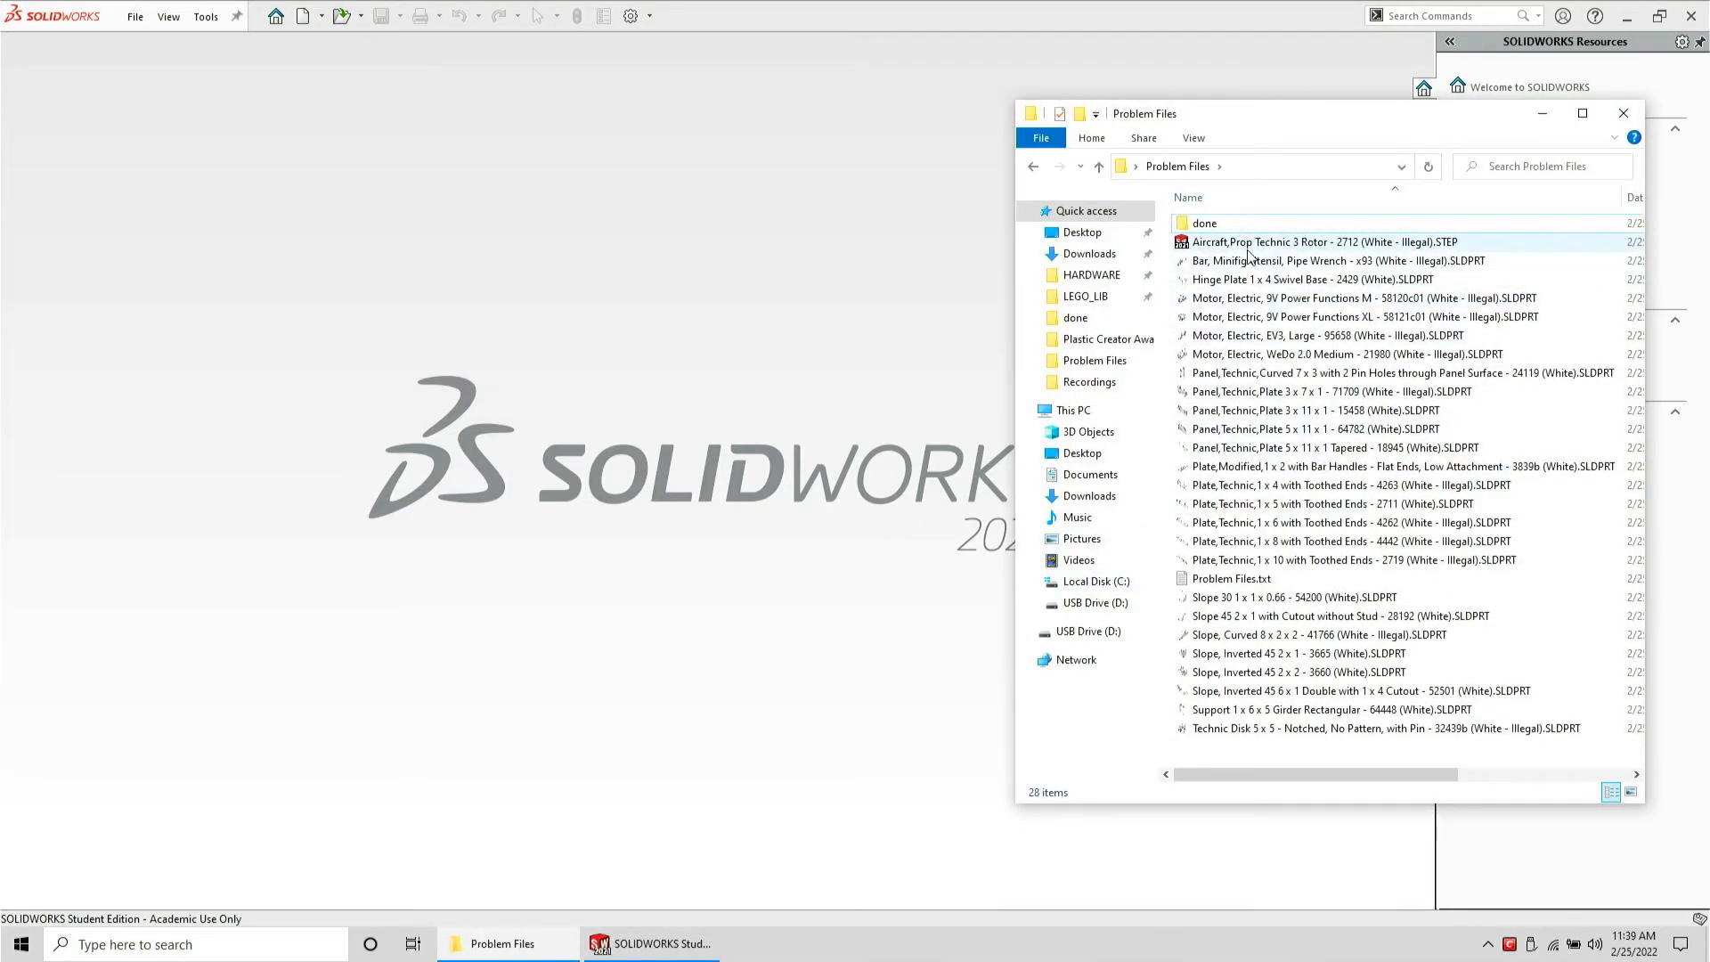
Reopen the rotor STEP file to check it, then close it without saving
left_click_drag(1246, 249, 614, 338)
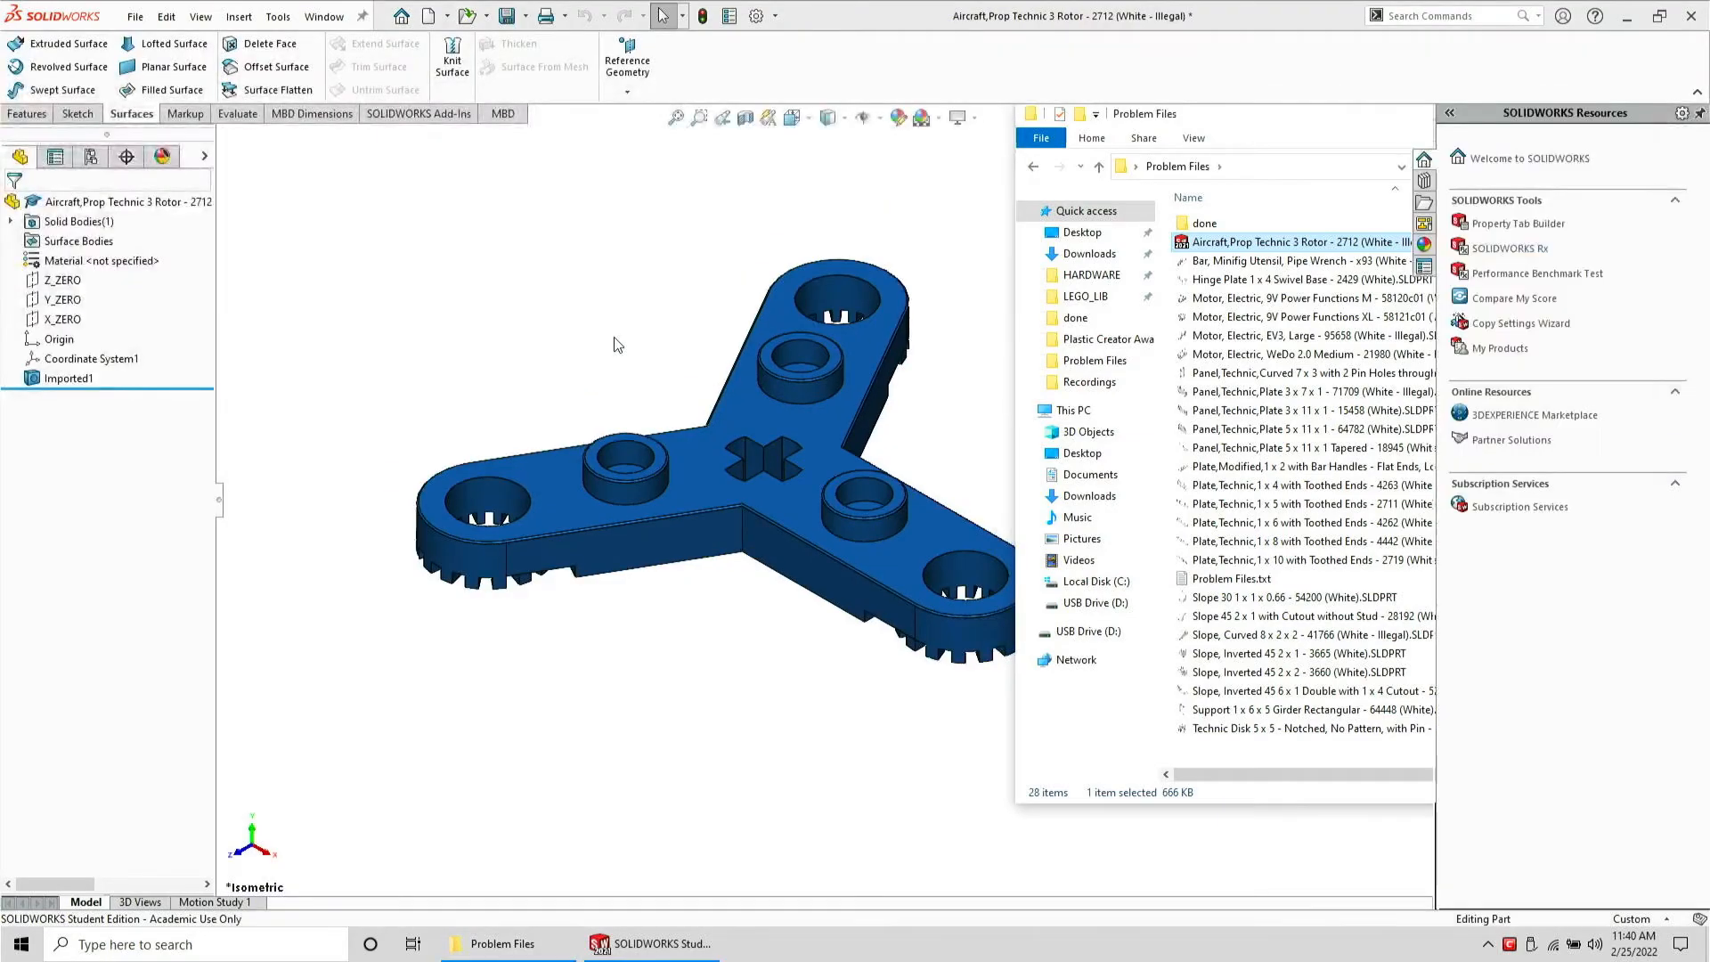
key("n")
left_click(528, 935)
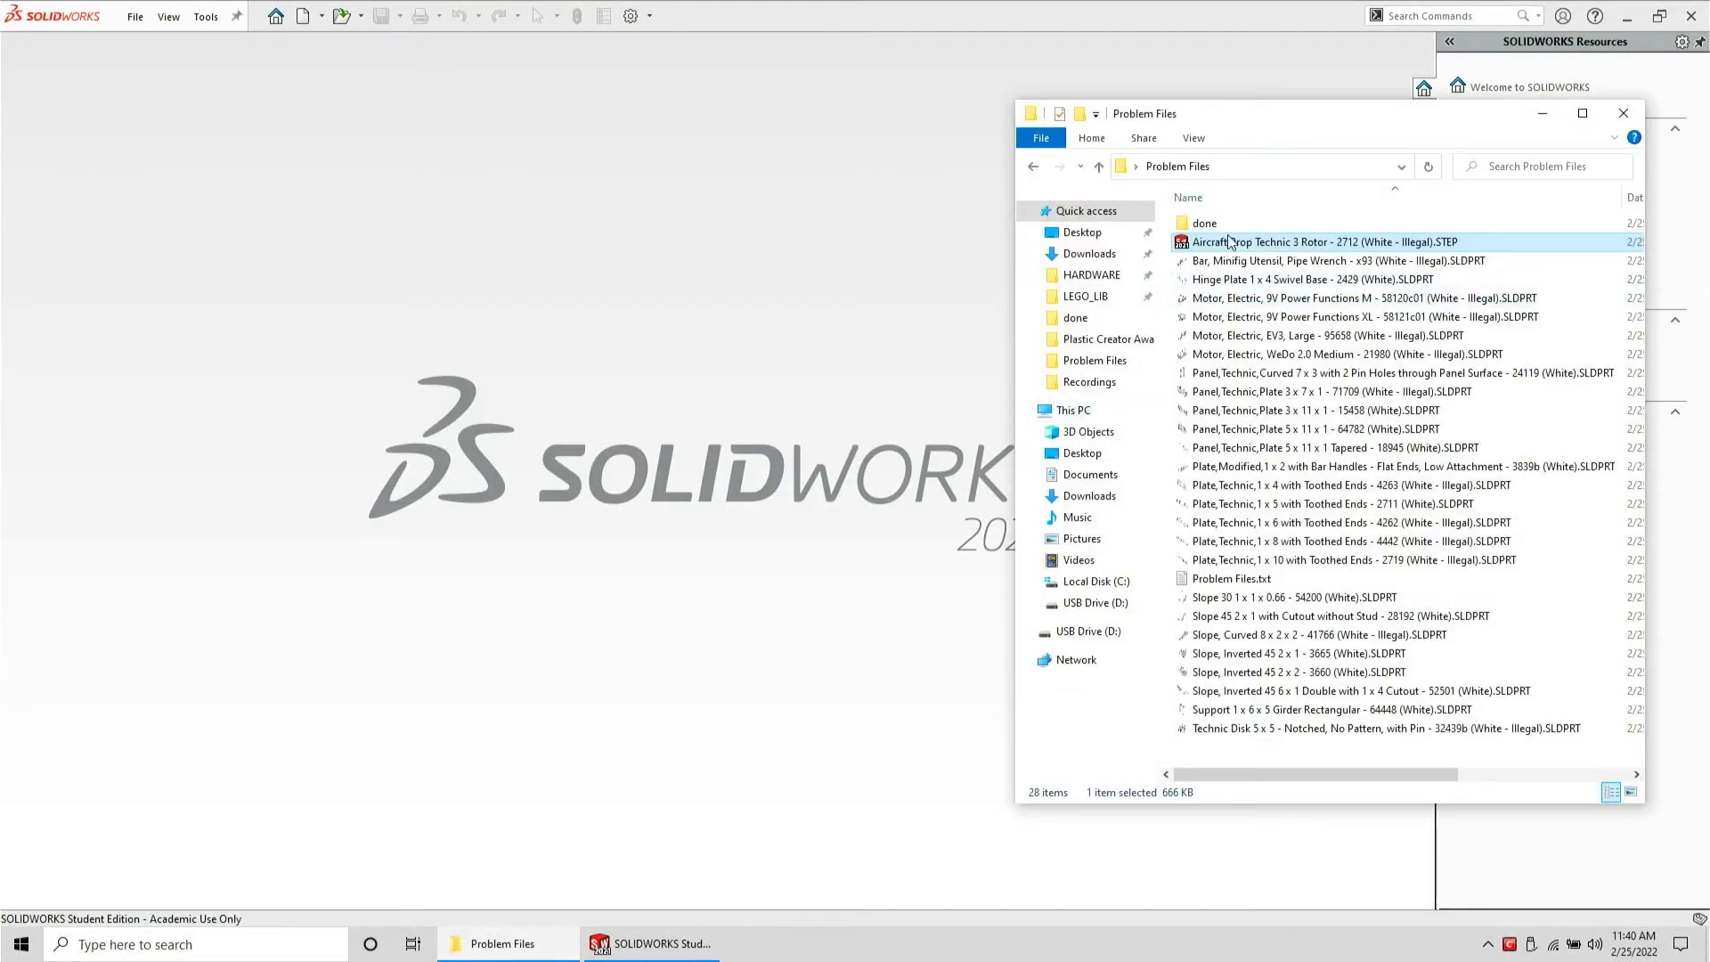
Open the Bar, Minifig Utensil, Pipe Wrench part and save it as a STEP AP203 file
left_click_drag(1230, 241, 740, 284)
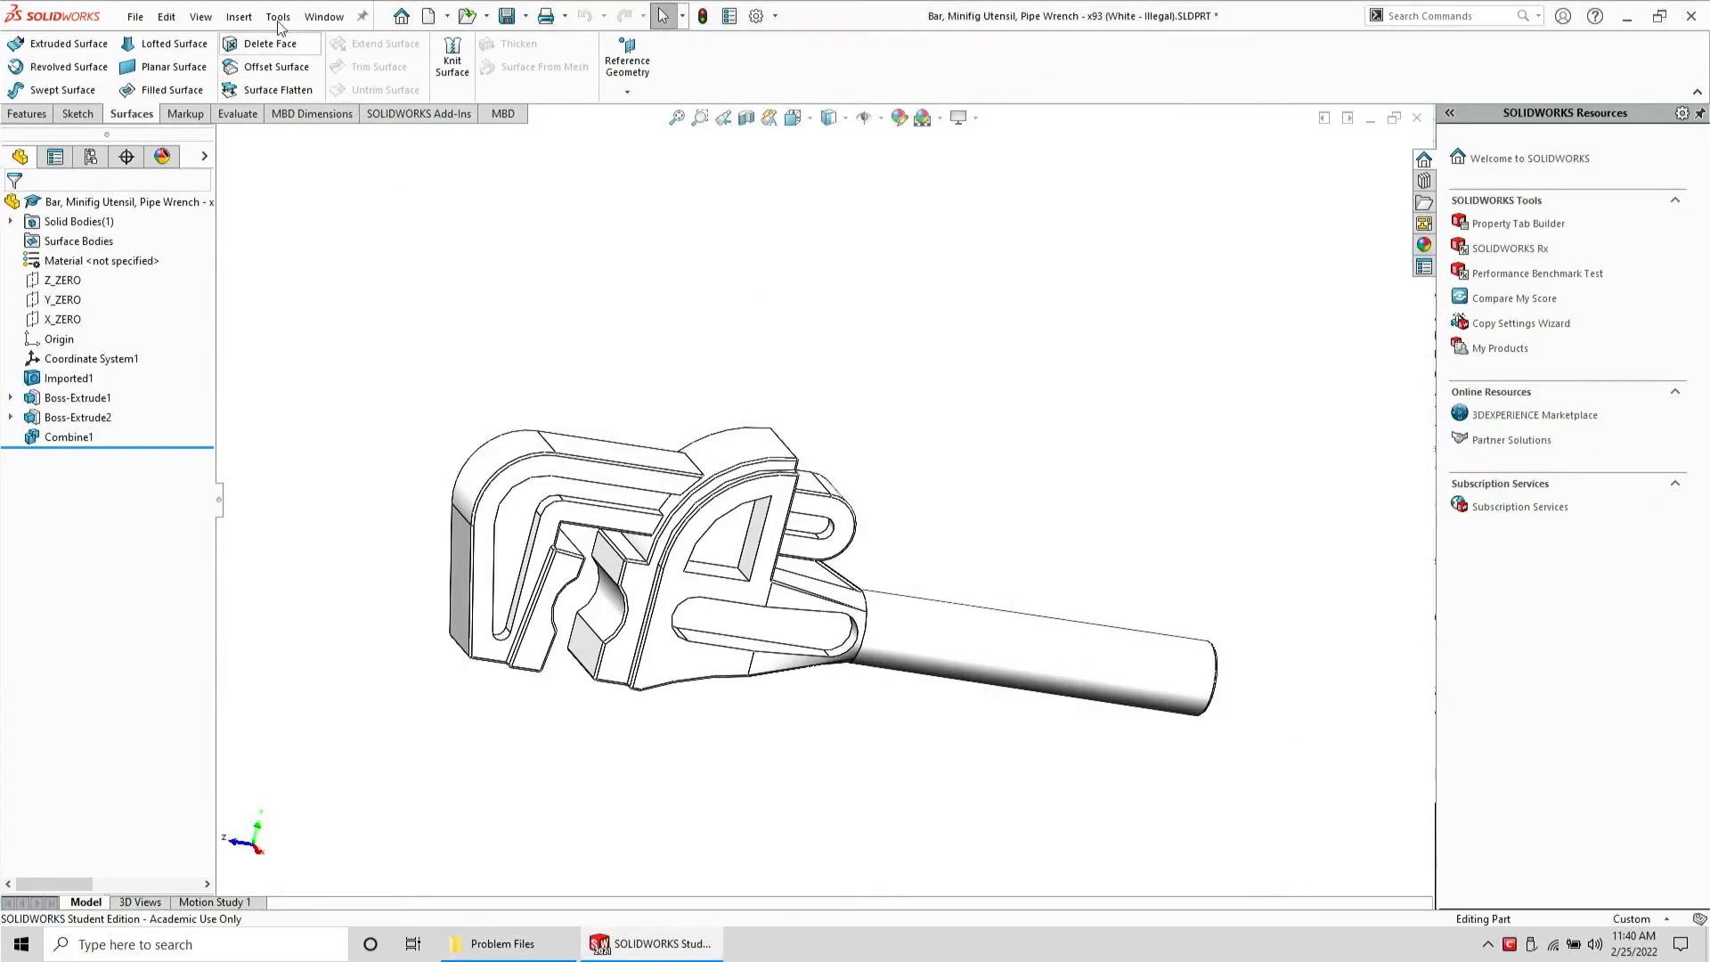
left_click(136, 16)
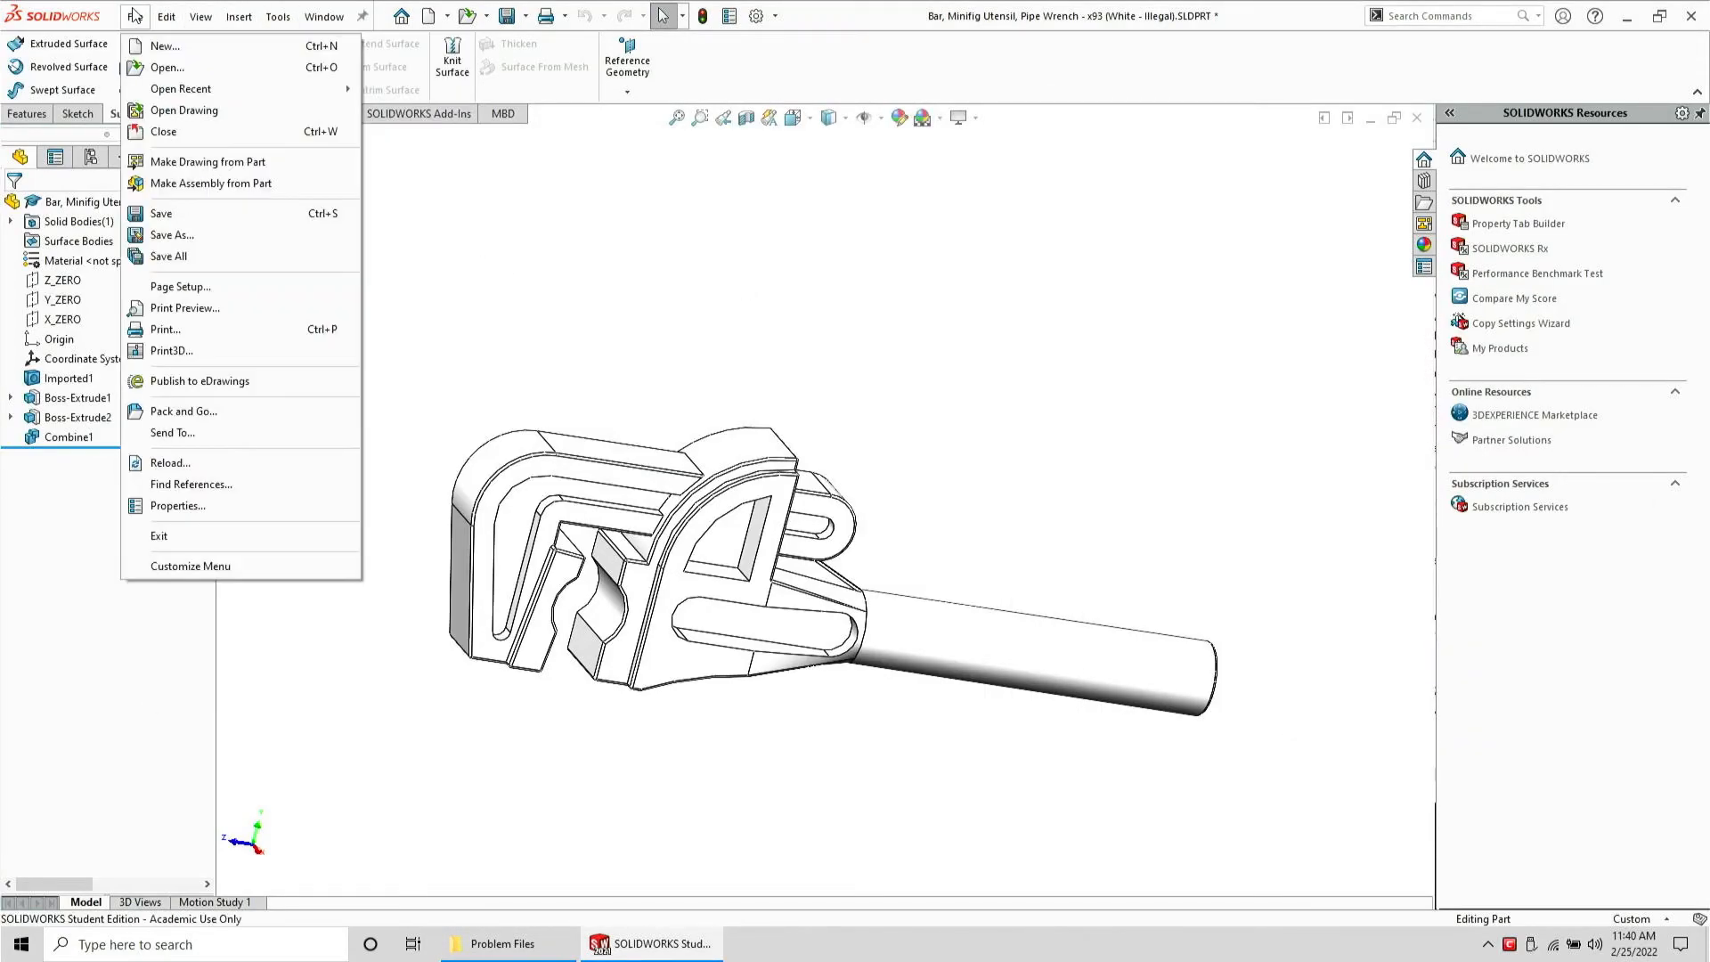
left_click(172, 235)
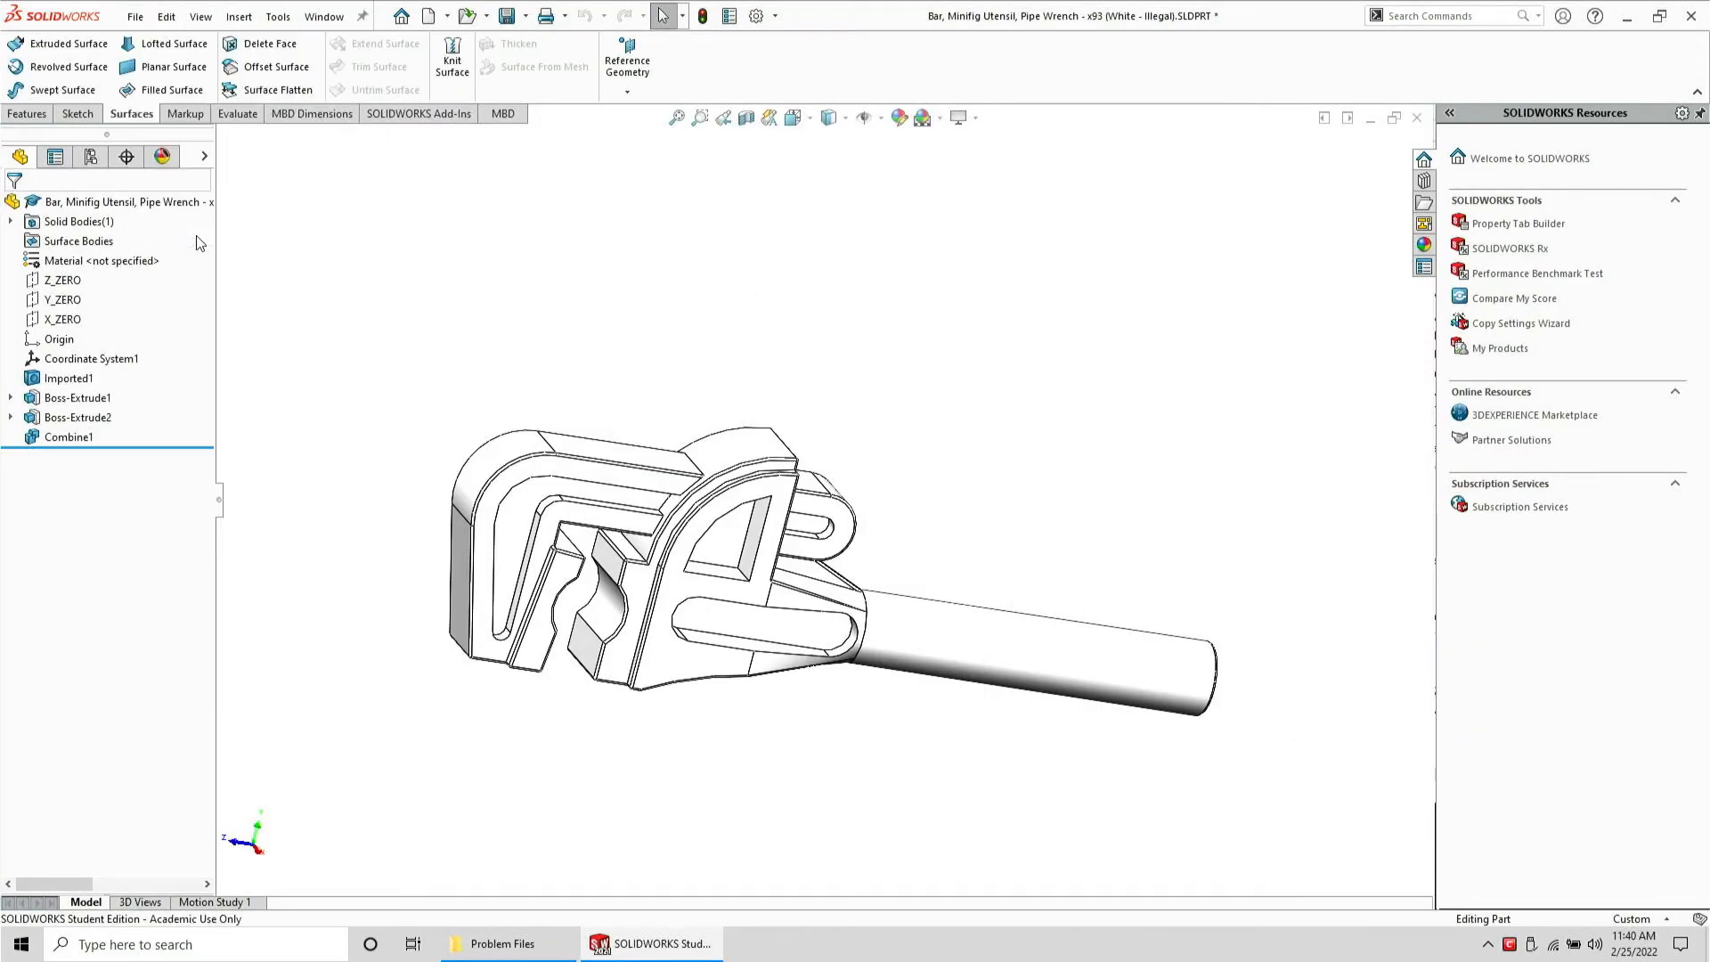
key("Tab")
key("s")
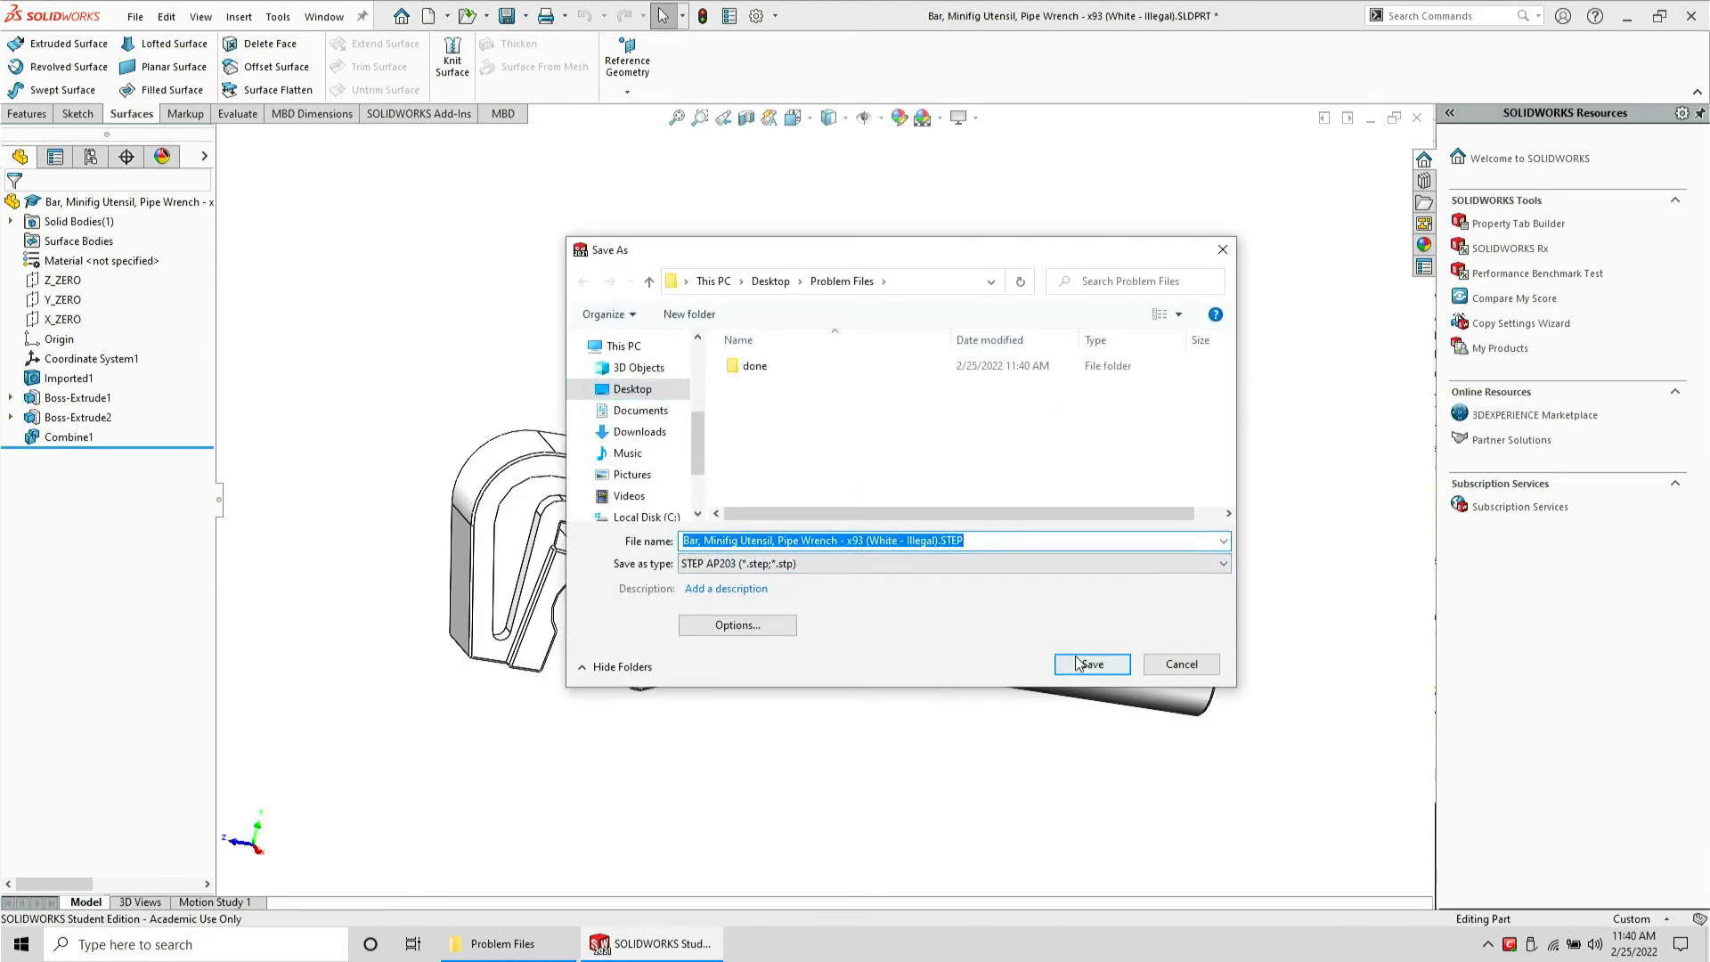
left_click(1088, 665)
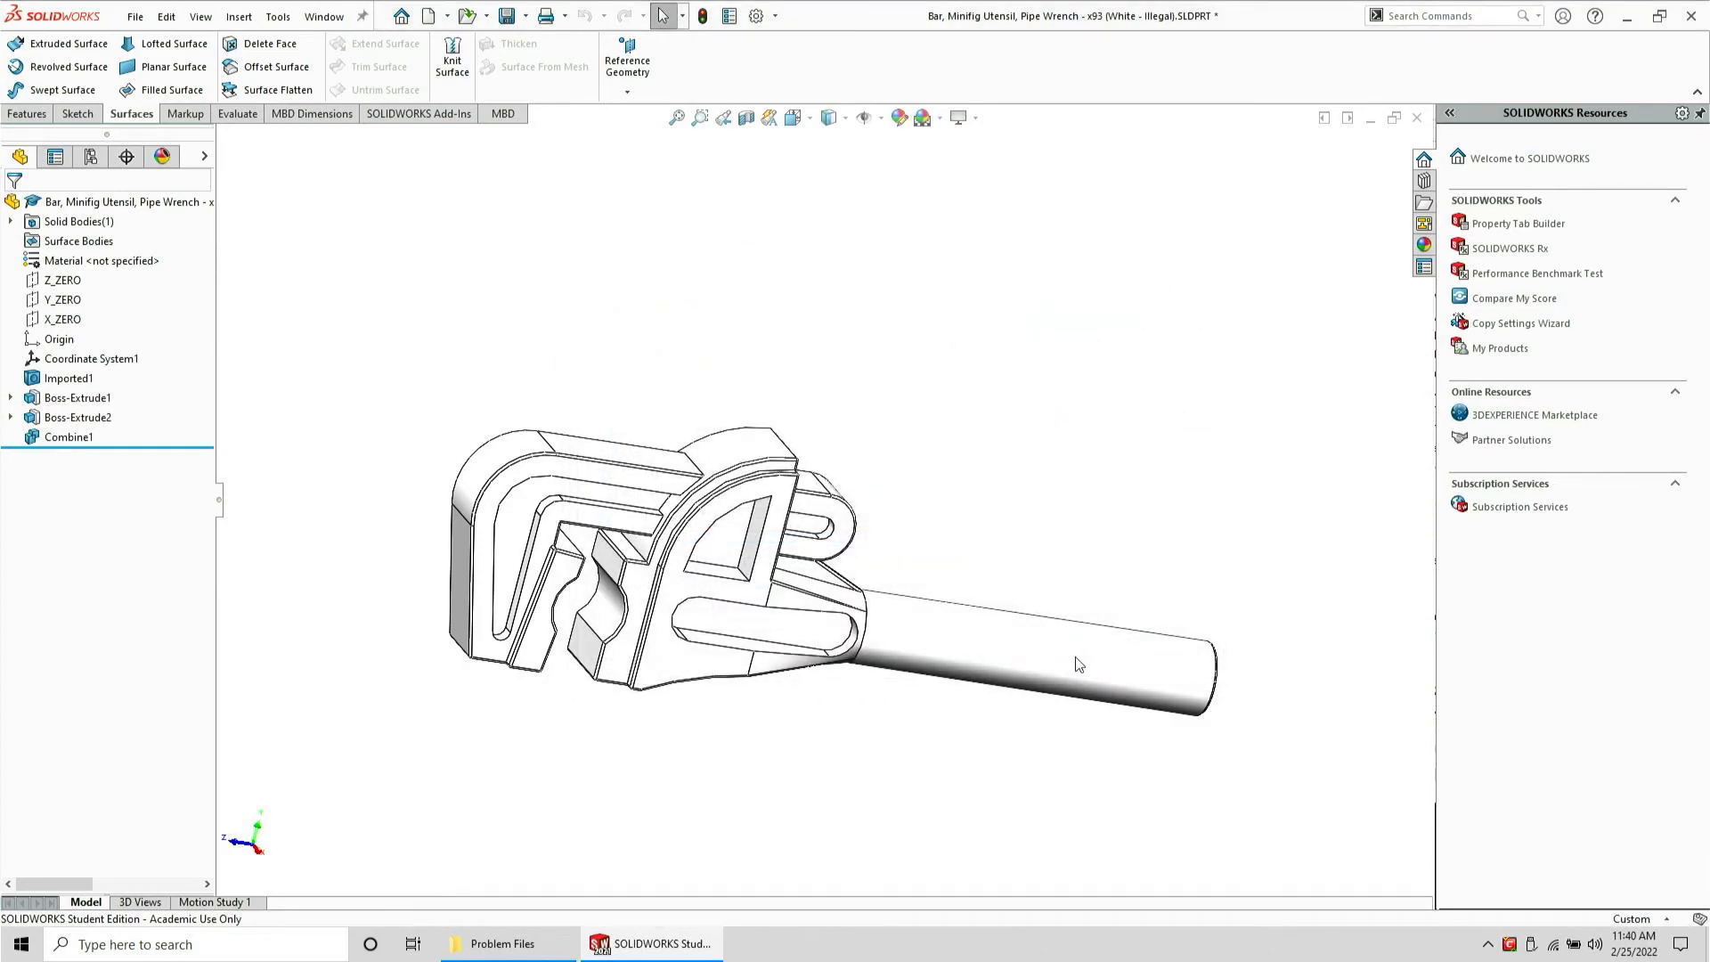
Close the pipe wrench part and delete its SLDPRT file from the Problem Files folder
key("ctrl+w")
left_click(867, 497)
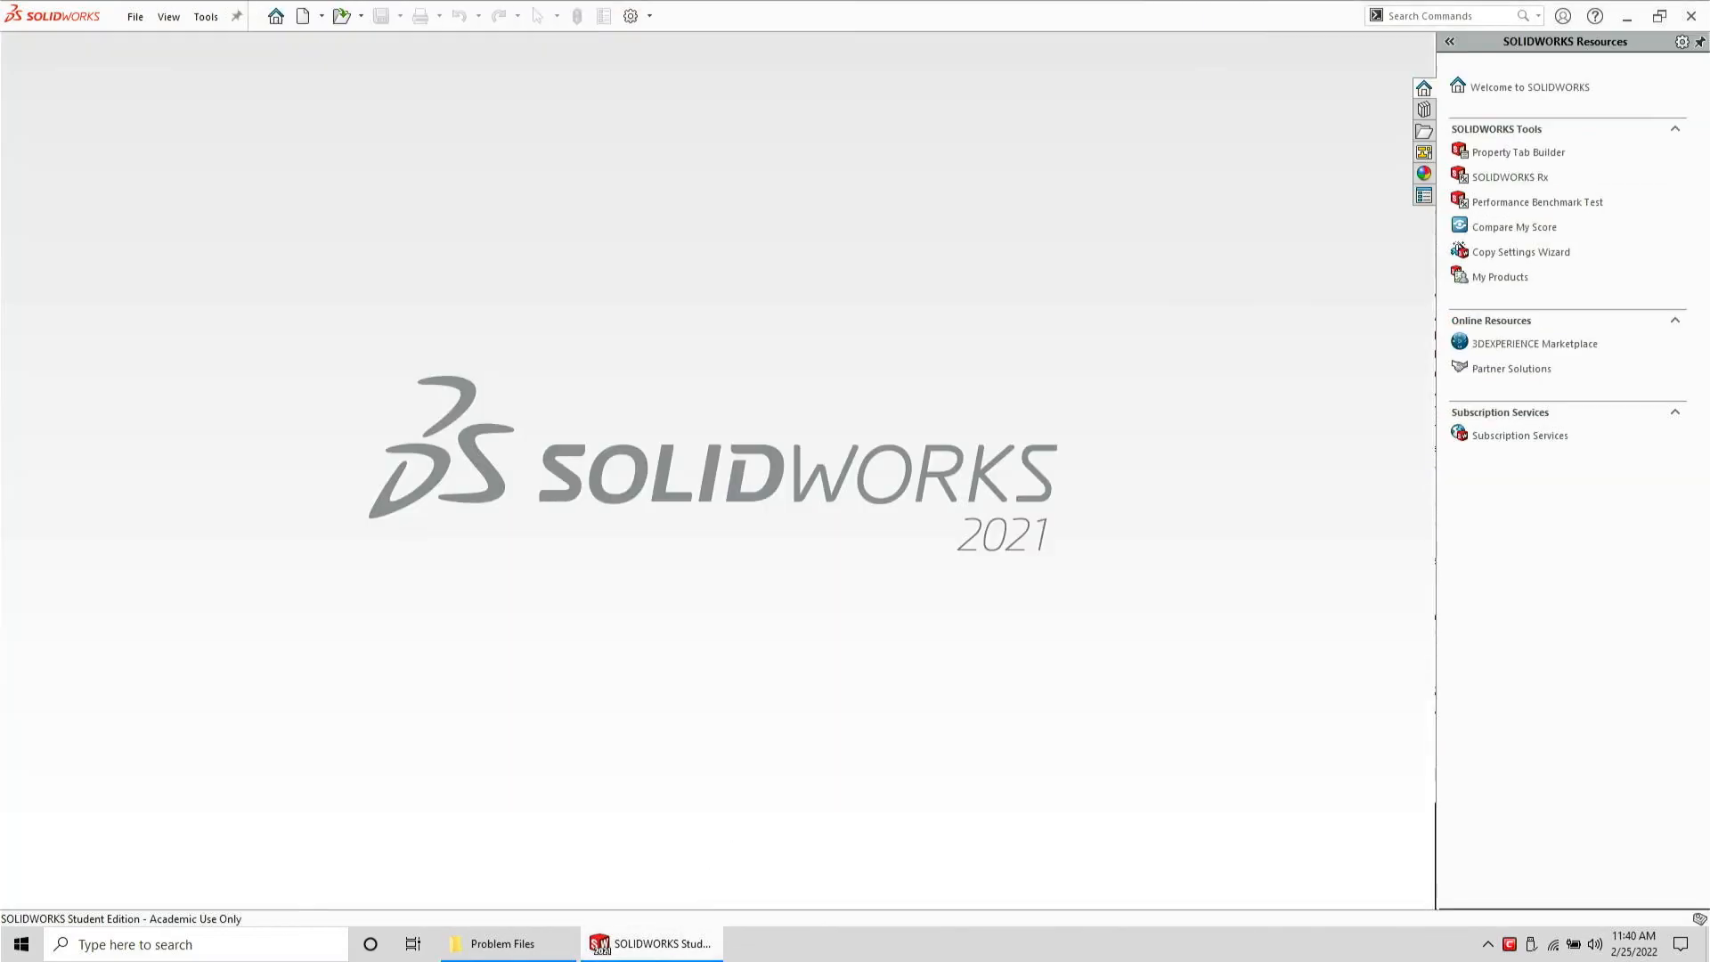
left_click(503, 943)
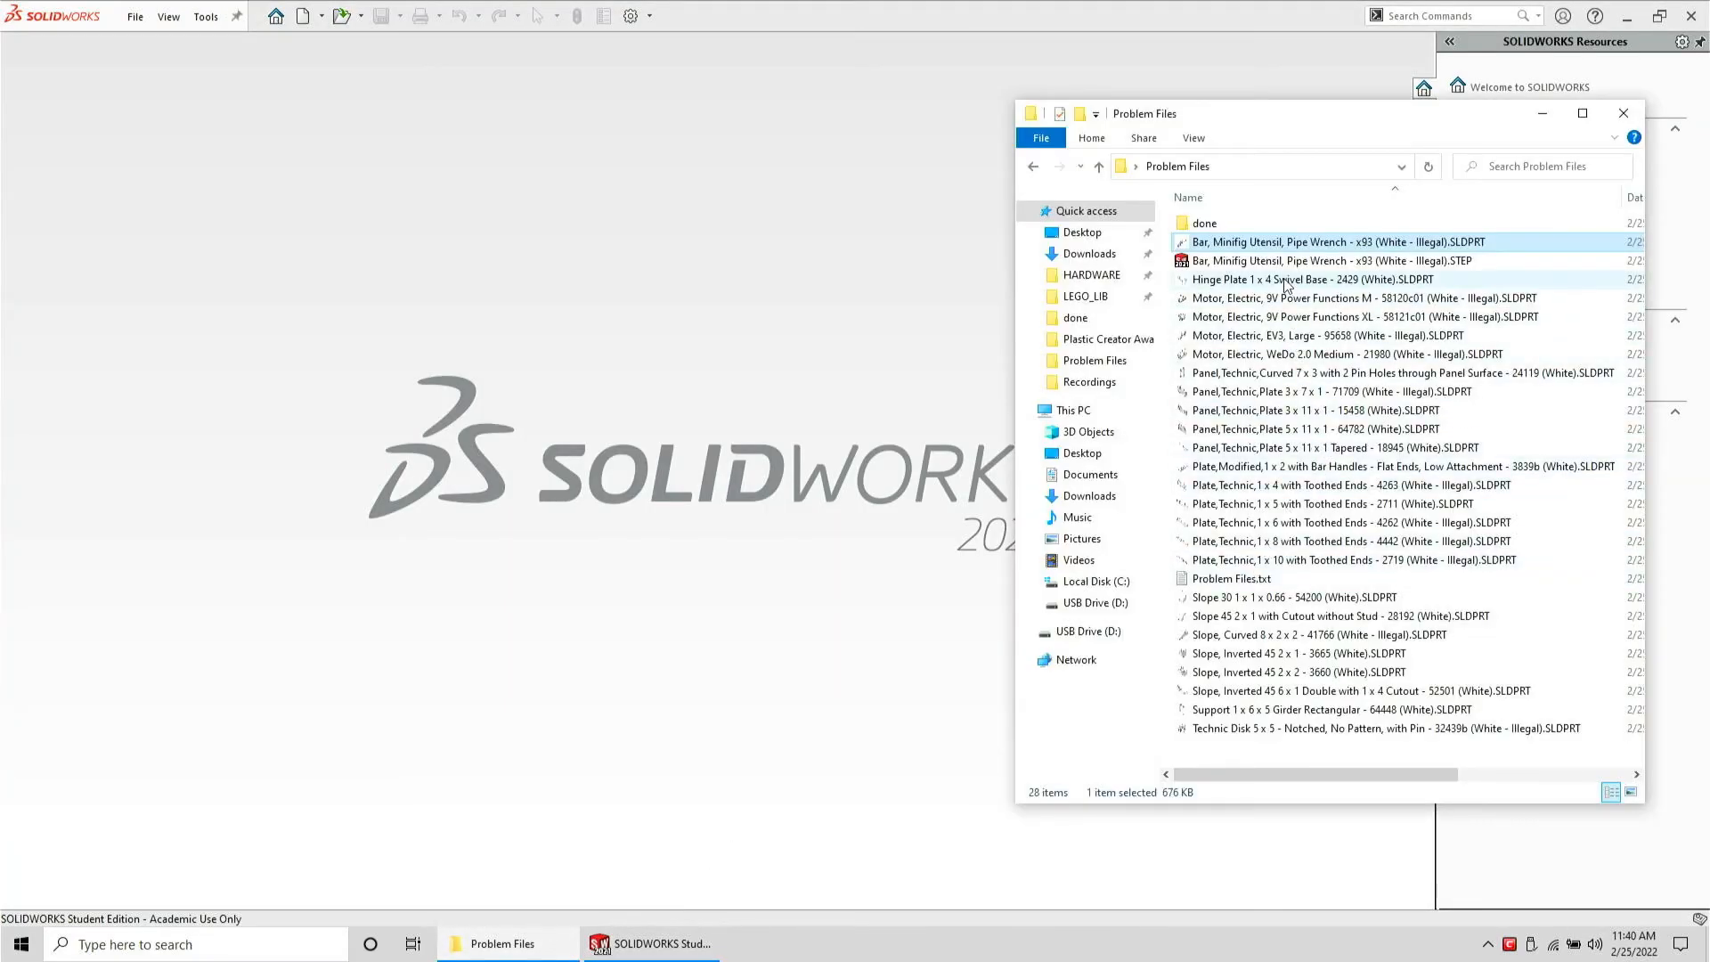
key("Delete")
Reopen the pipe wrench STEP file to check it, then close it without saving
left_click_drag(679, 283, 679, 283)
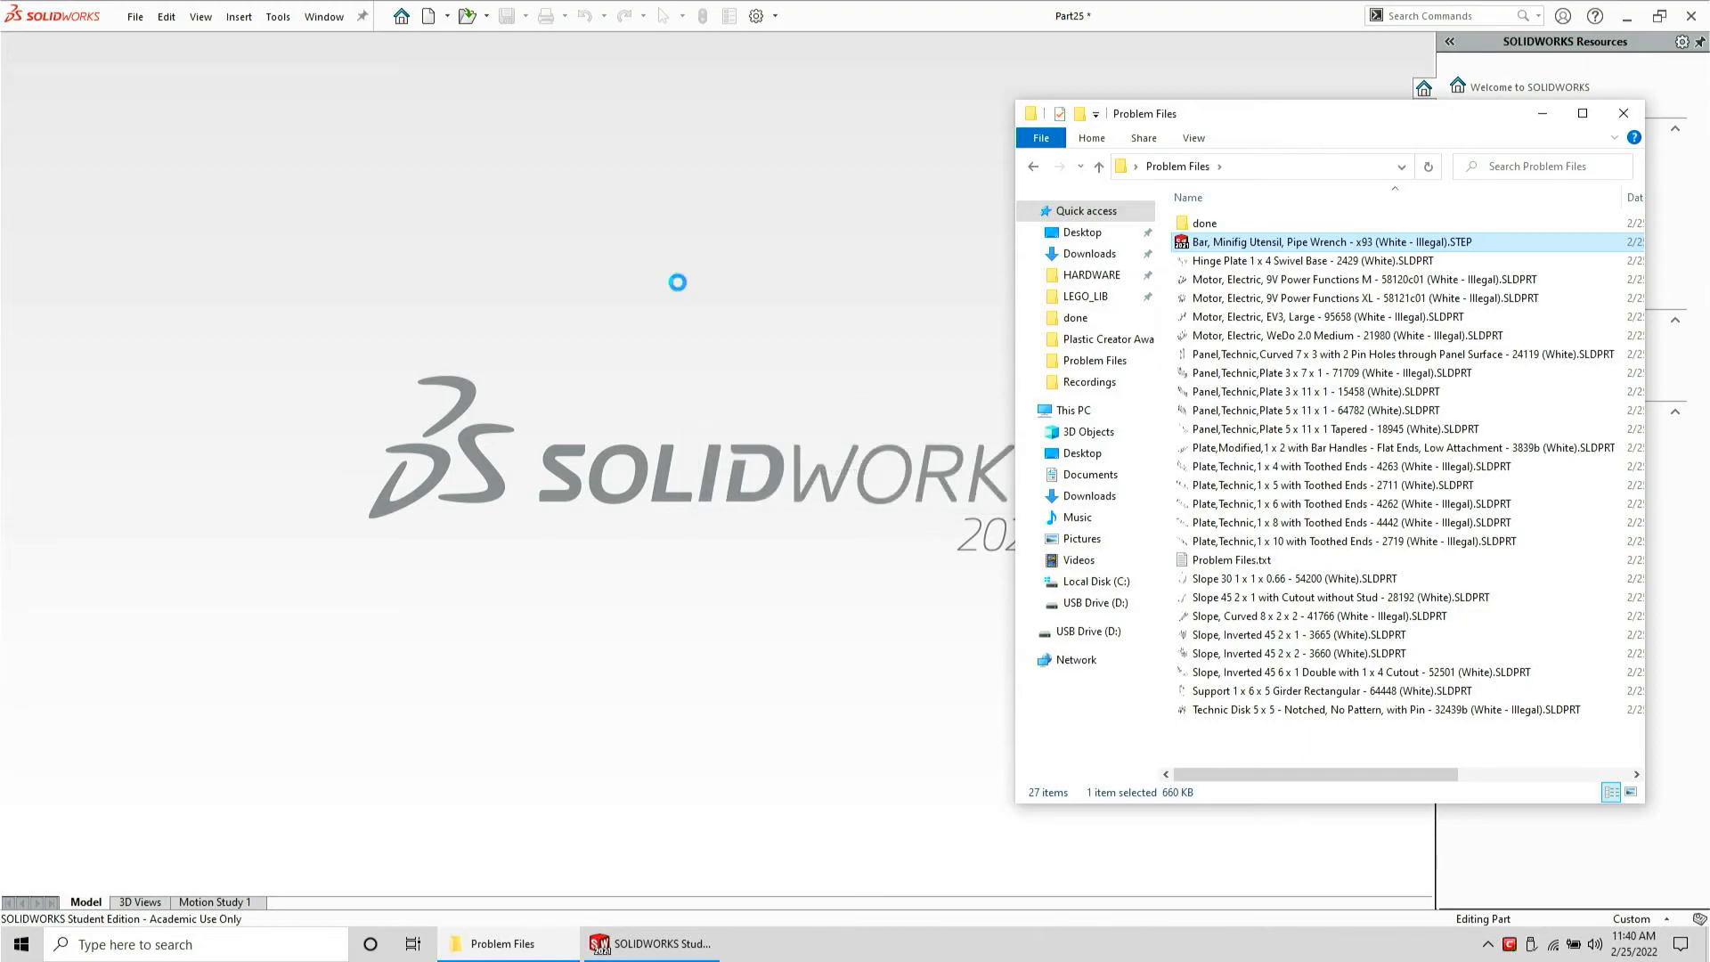
left_click(682, 291)
key("ctrl+w")
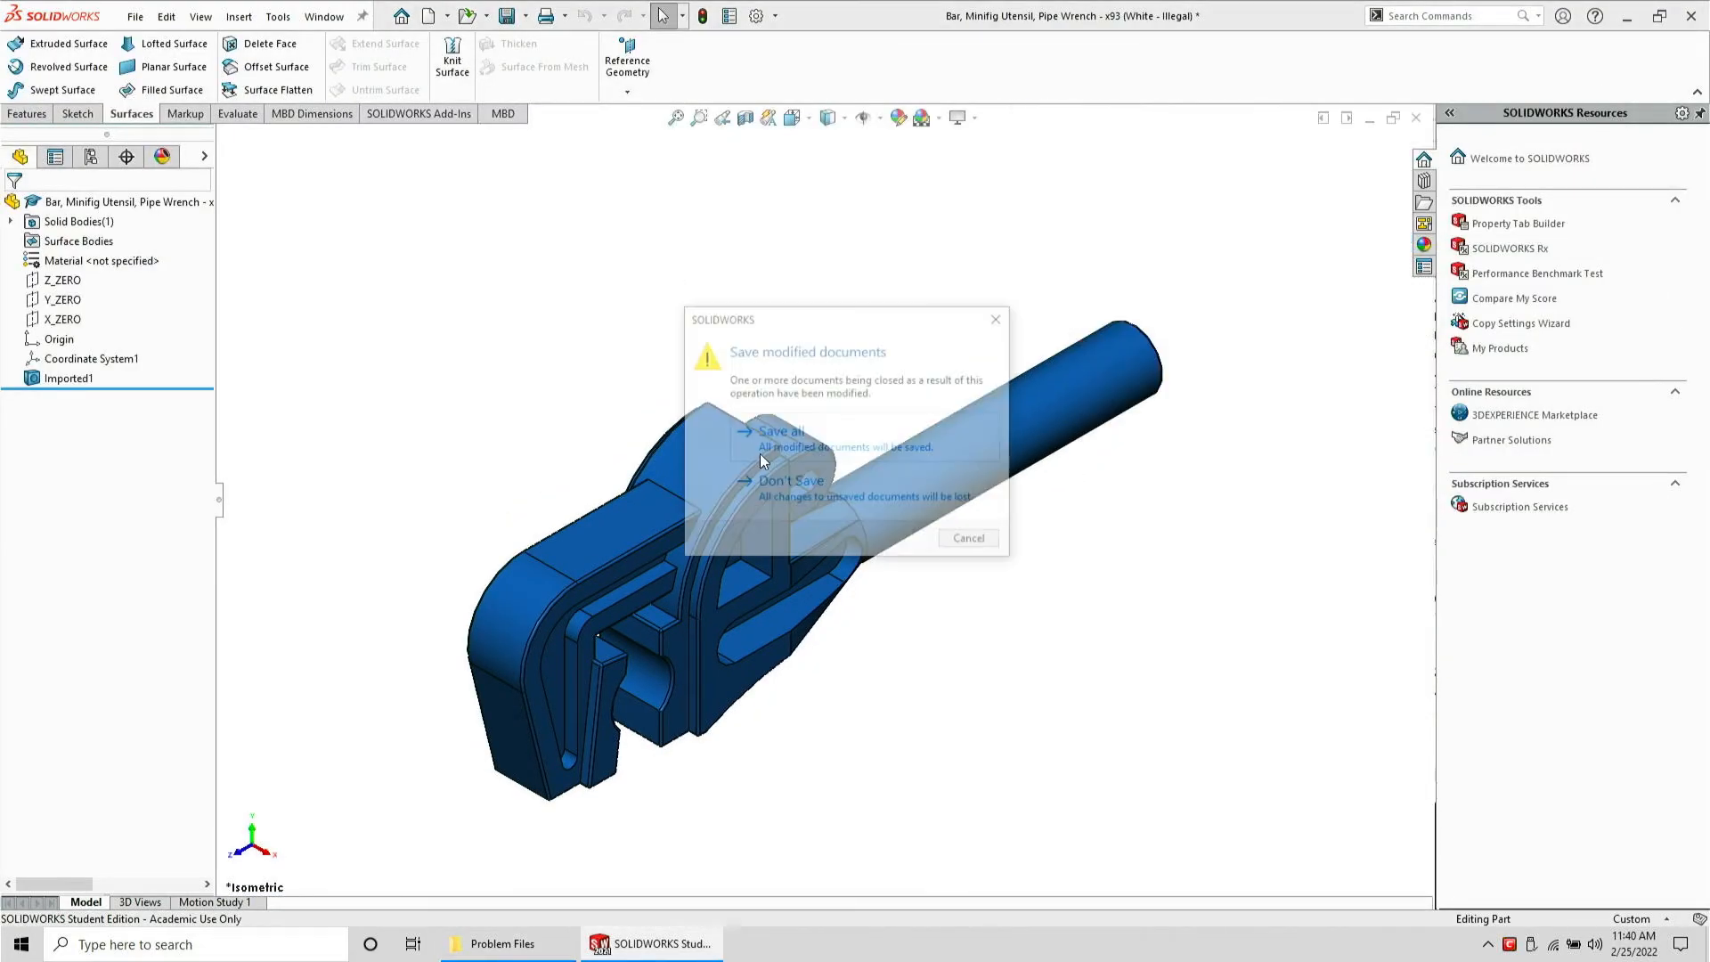
left_click(788, 468)
left_click(502, 943)
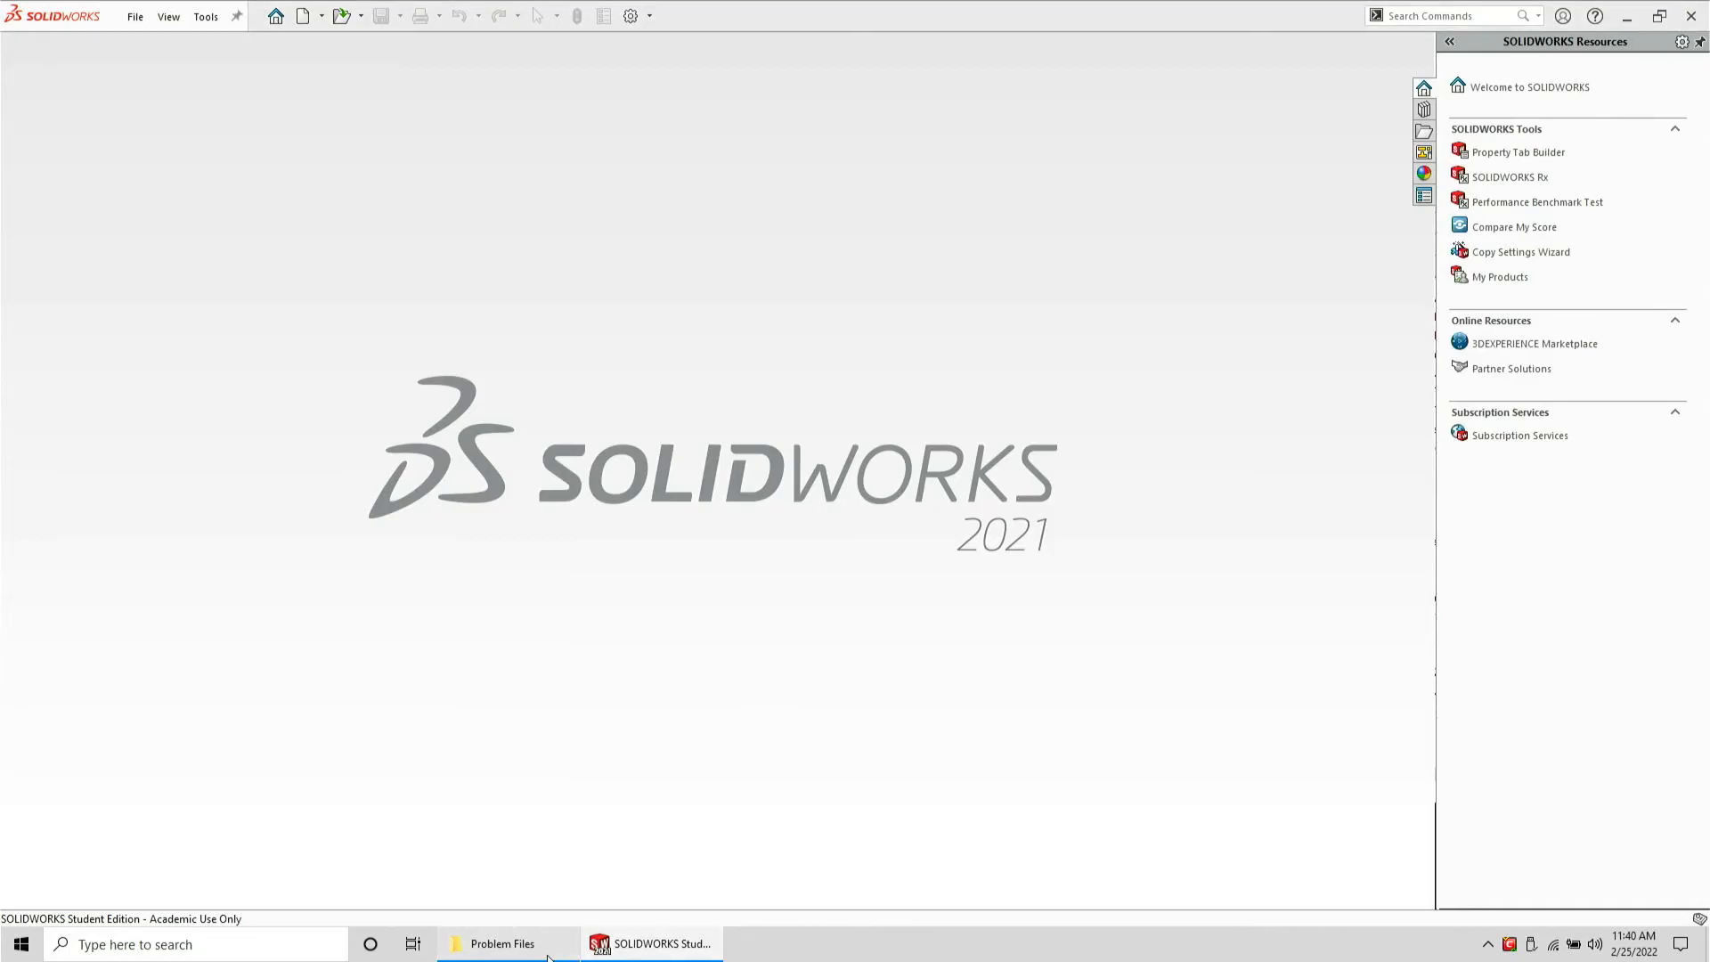
Open the Hinge Plate 1 x 4 Swivel Base part and save it as a STEP file
left_click_drag(1245, 252, 691, 292)
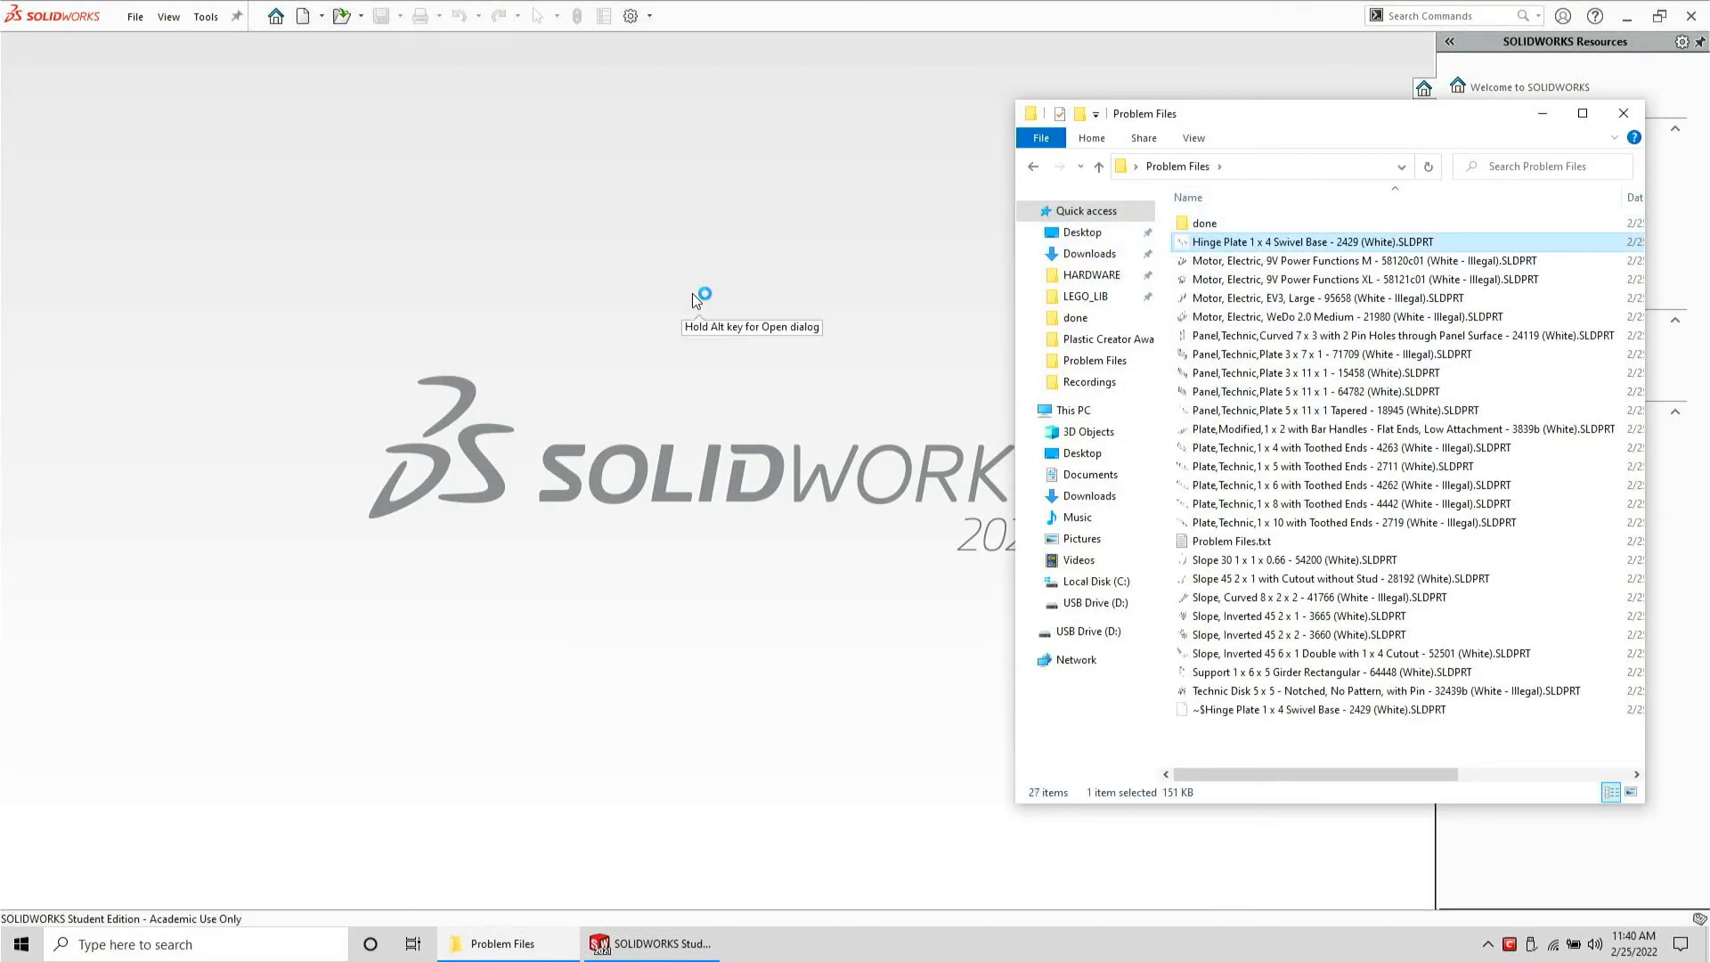
left_click(783, 272)
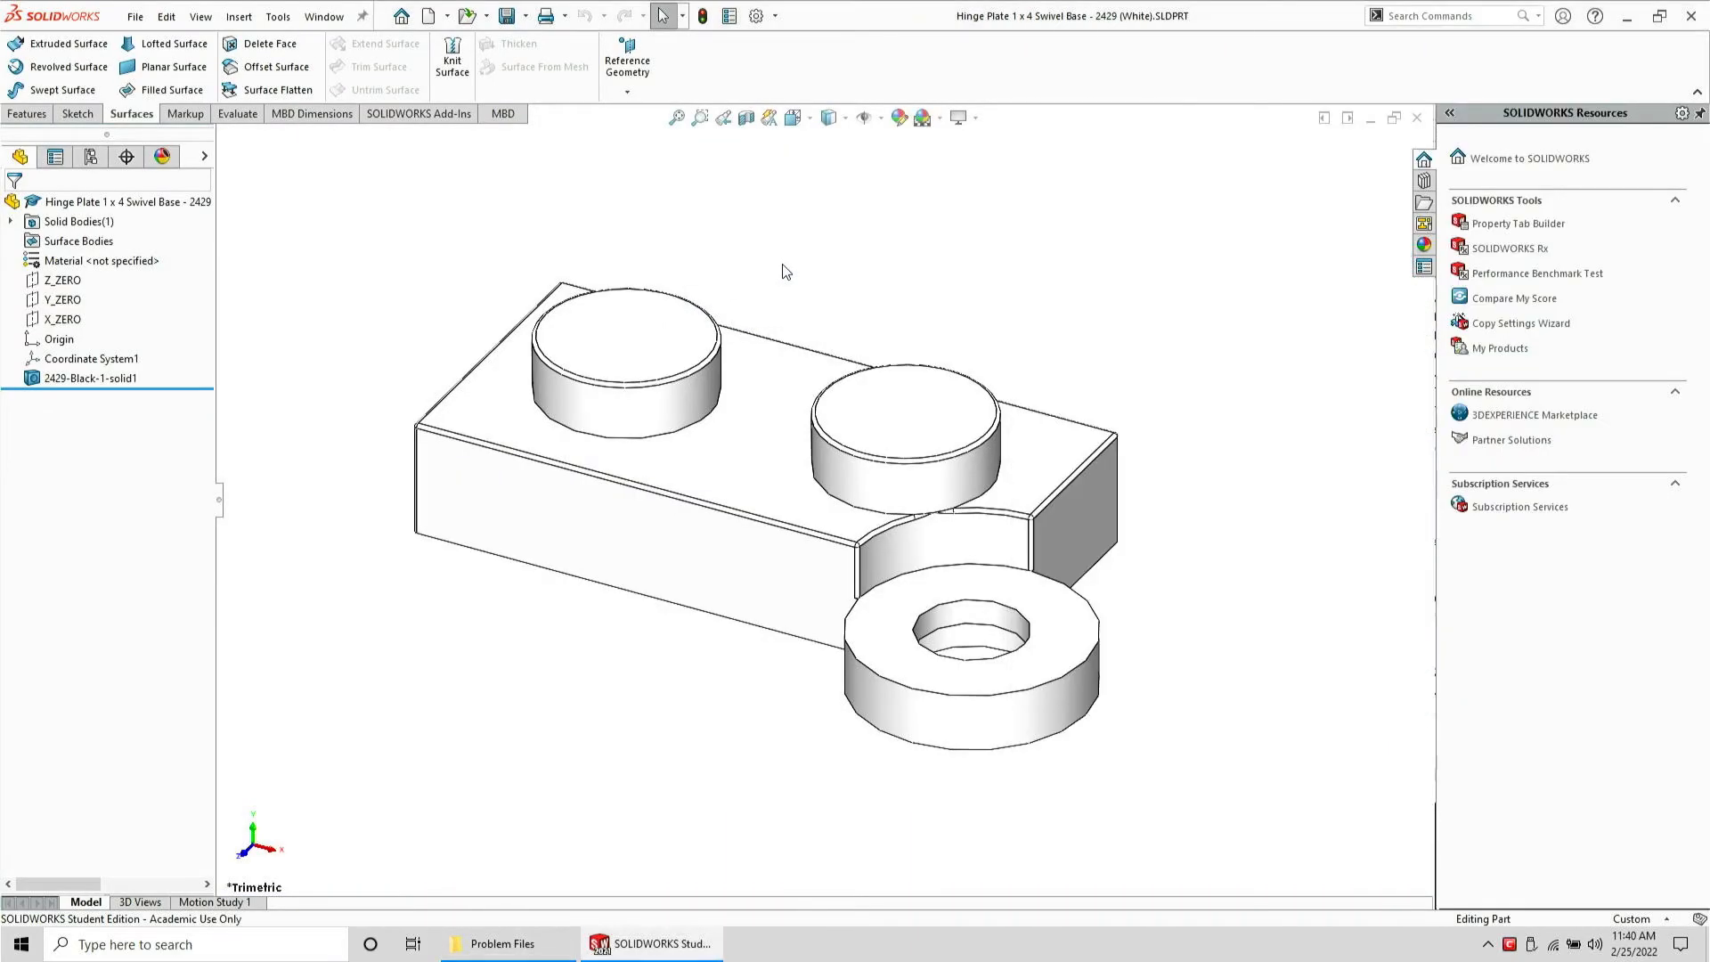
left_click(124, 19)
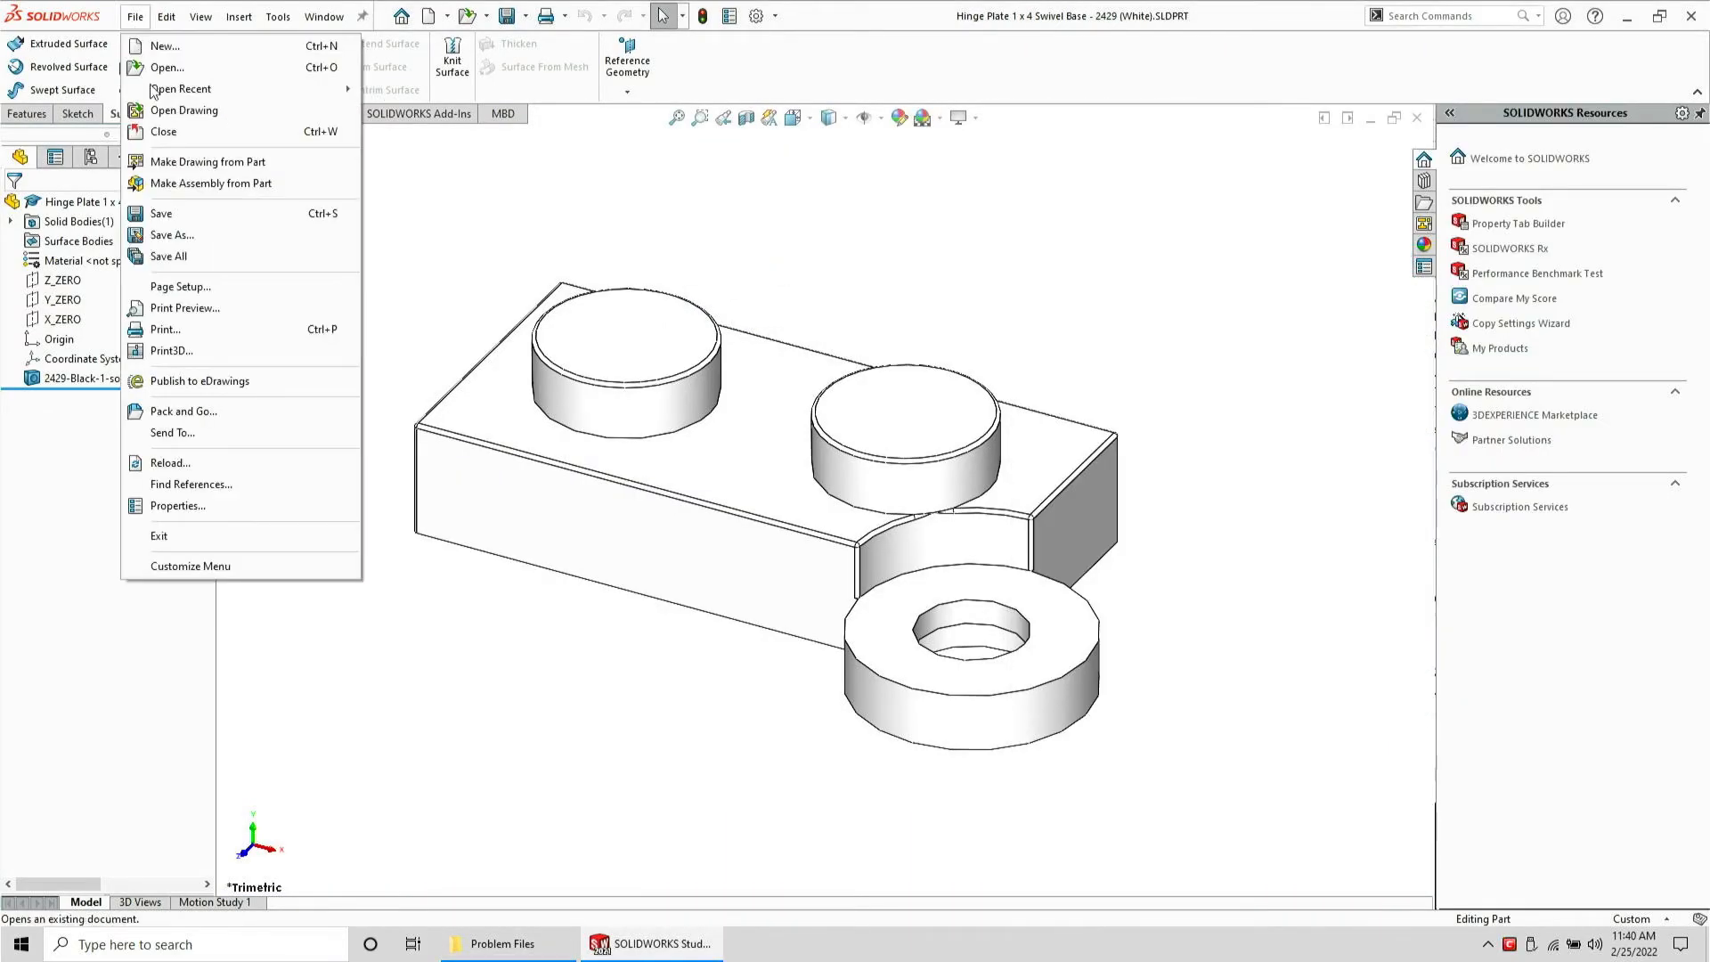
left_click(177, 244)
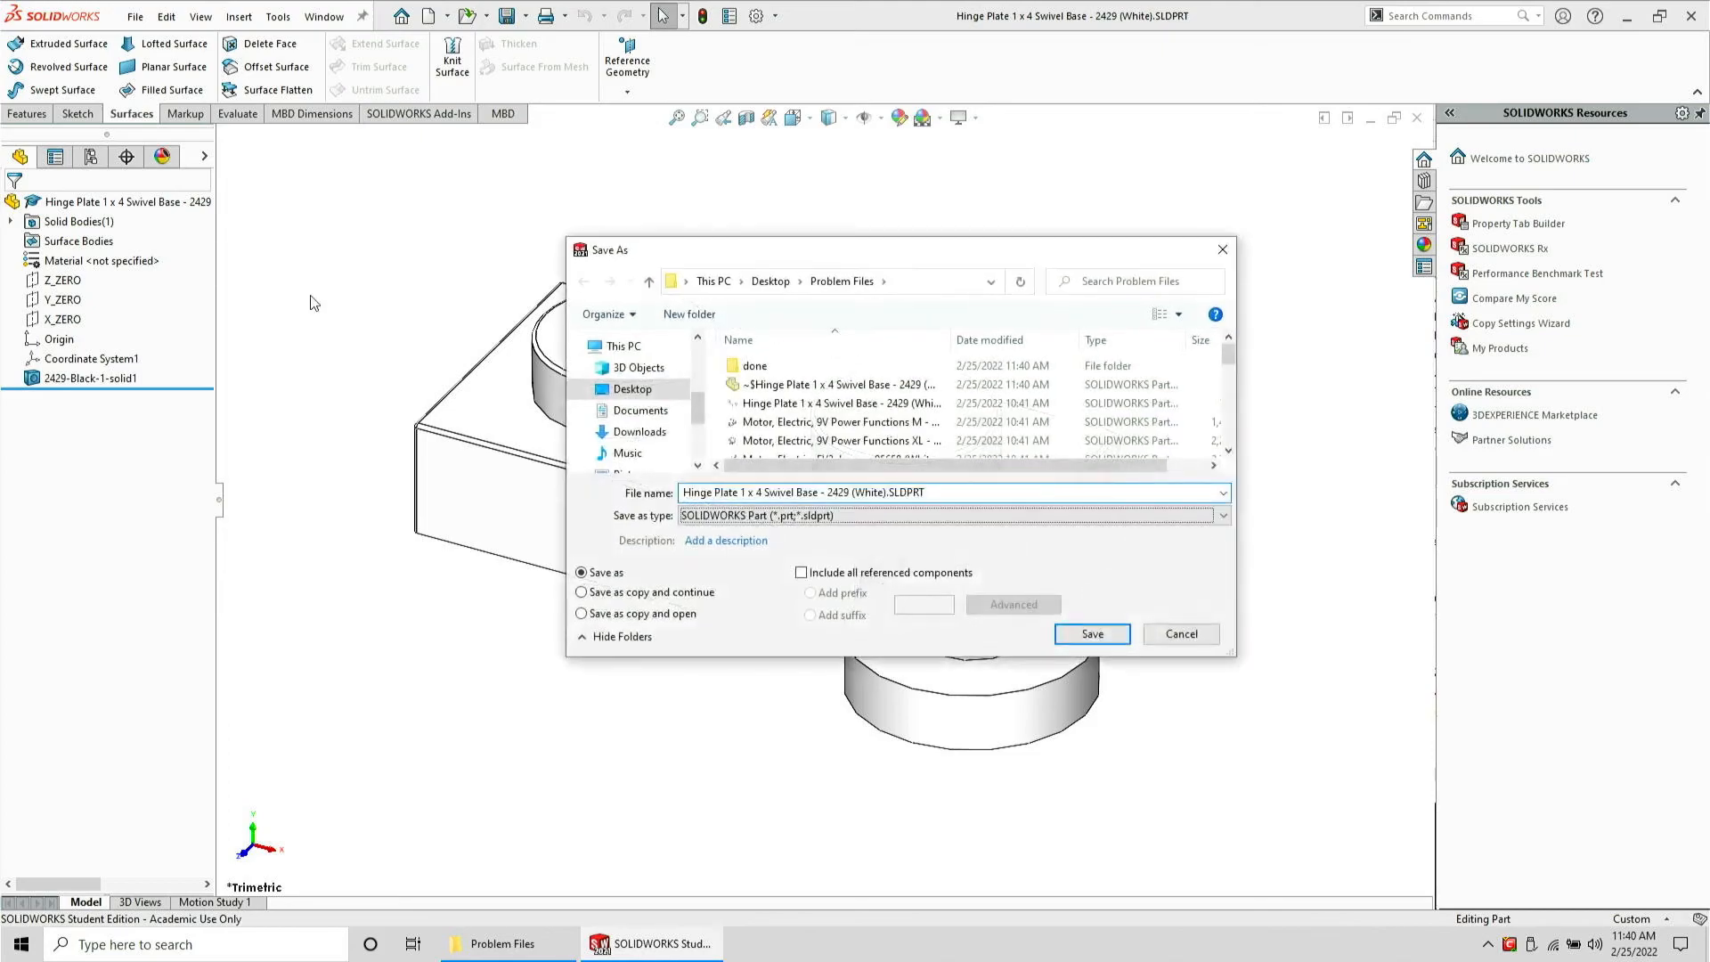
left_click(980, 623)
left_click(966, 565)
left_click(1078, 667)
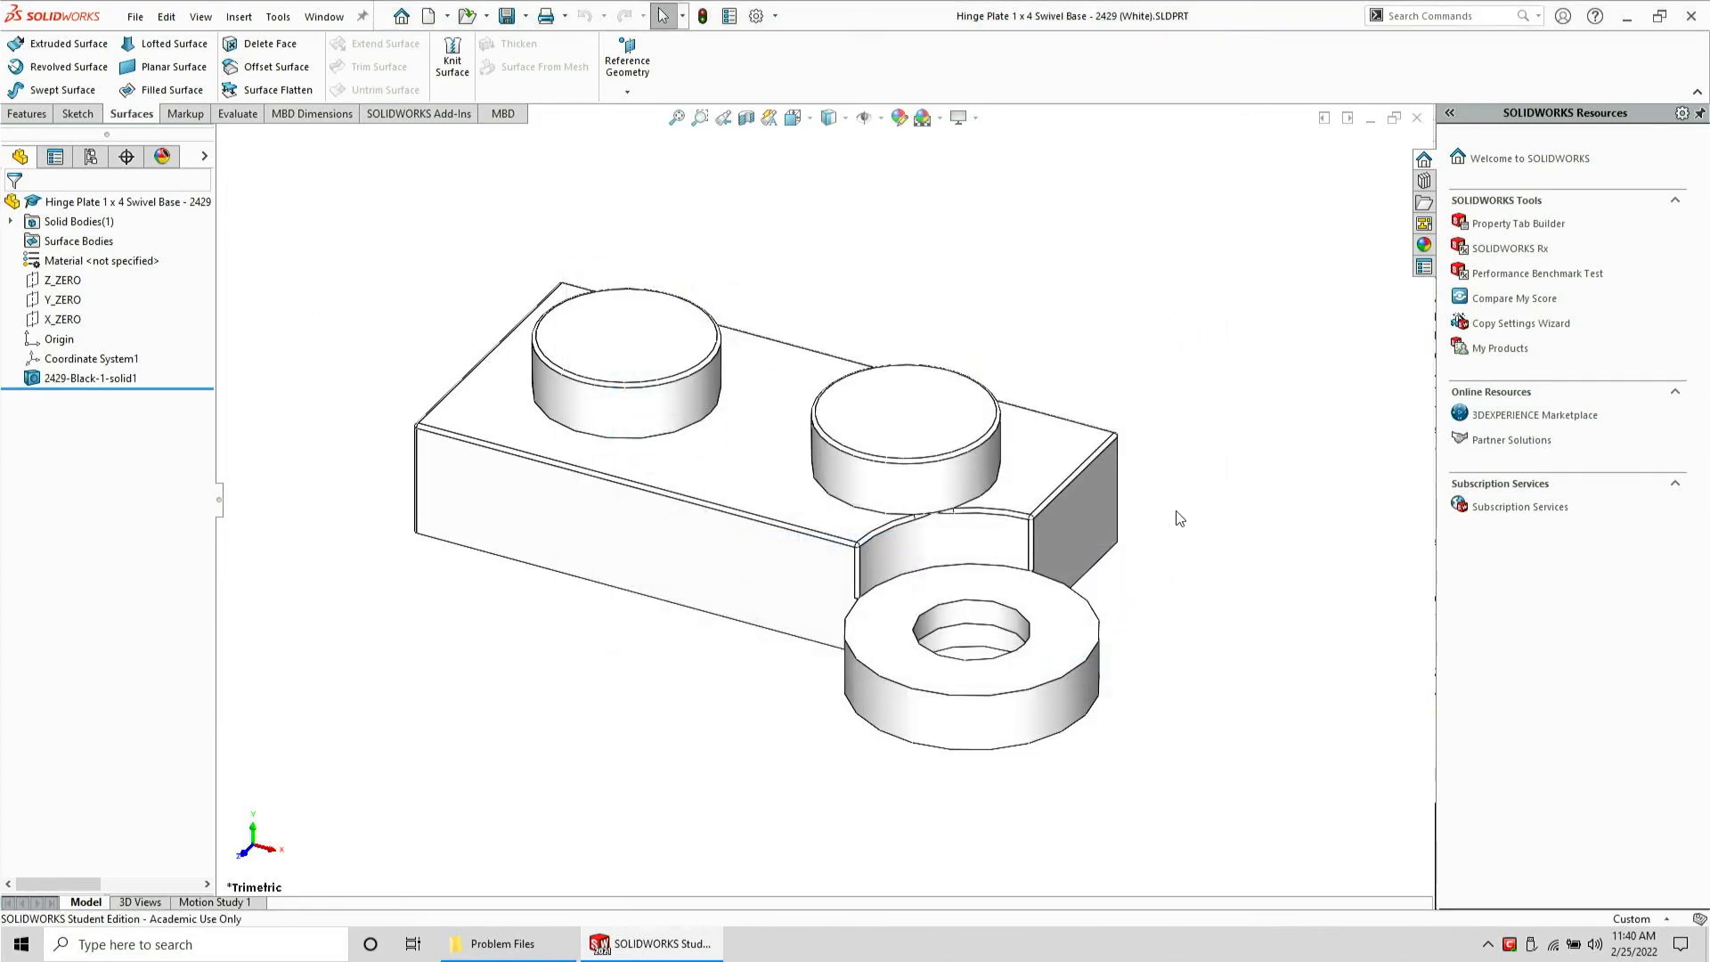
Close the hinge plate part and open its newly saved STEP file
key("ctrl+w")
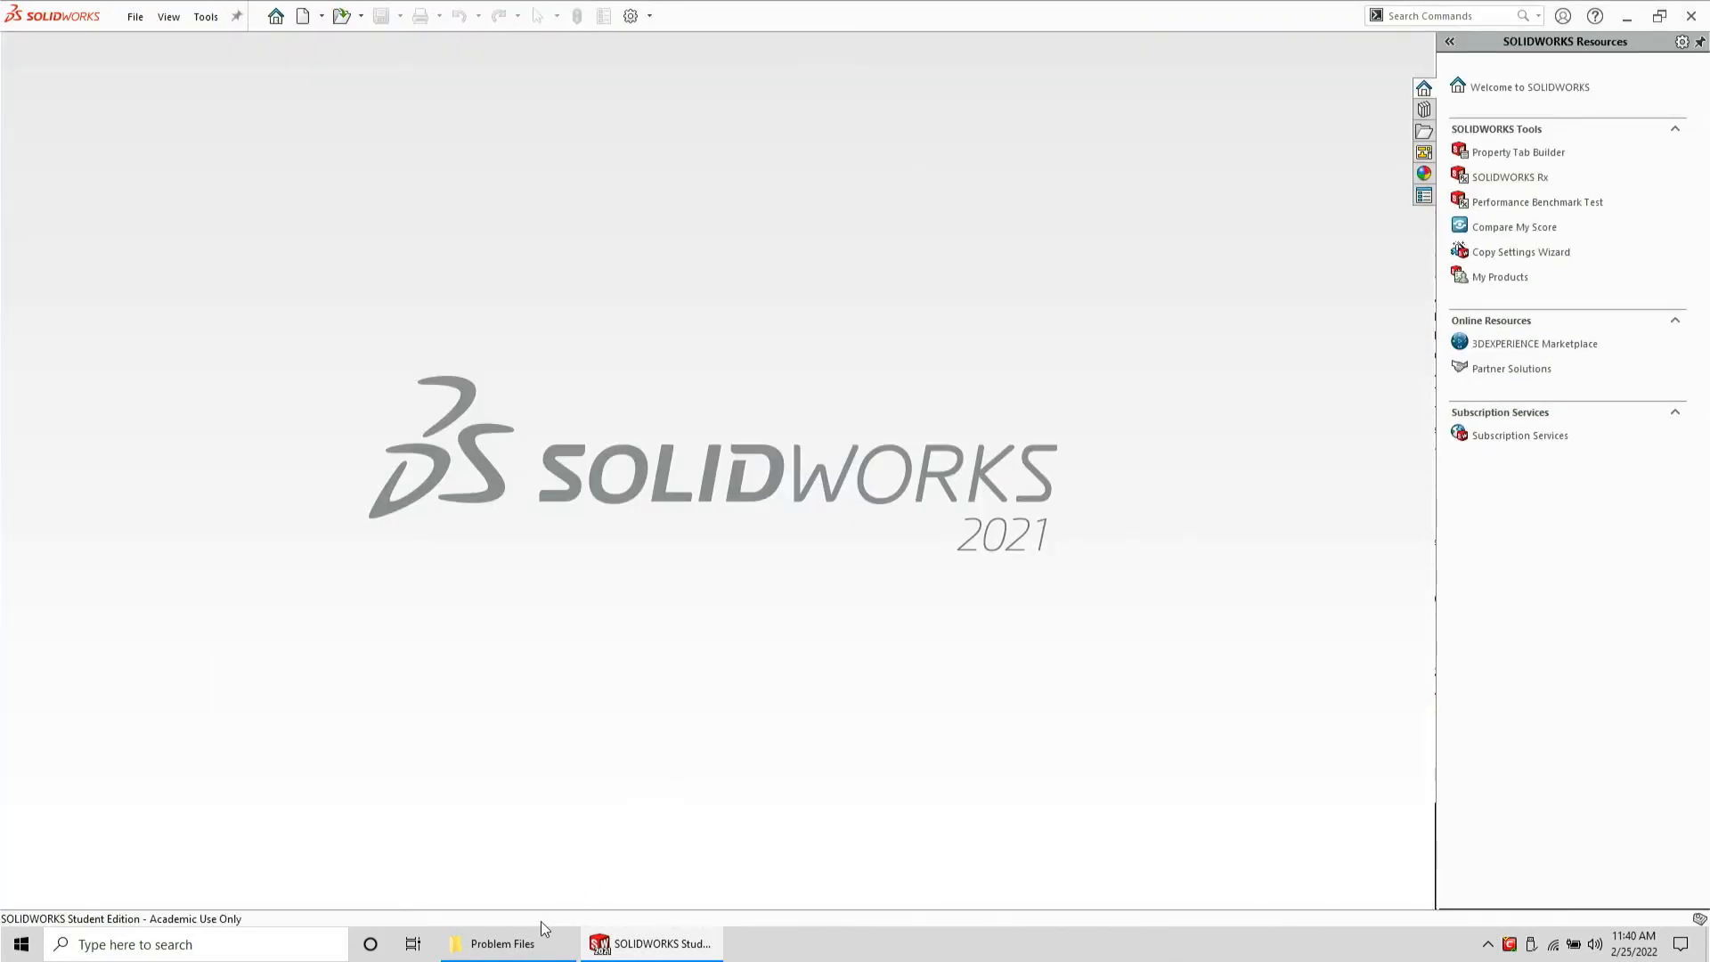
left_click(540, 937)
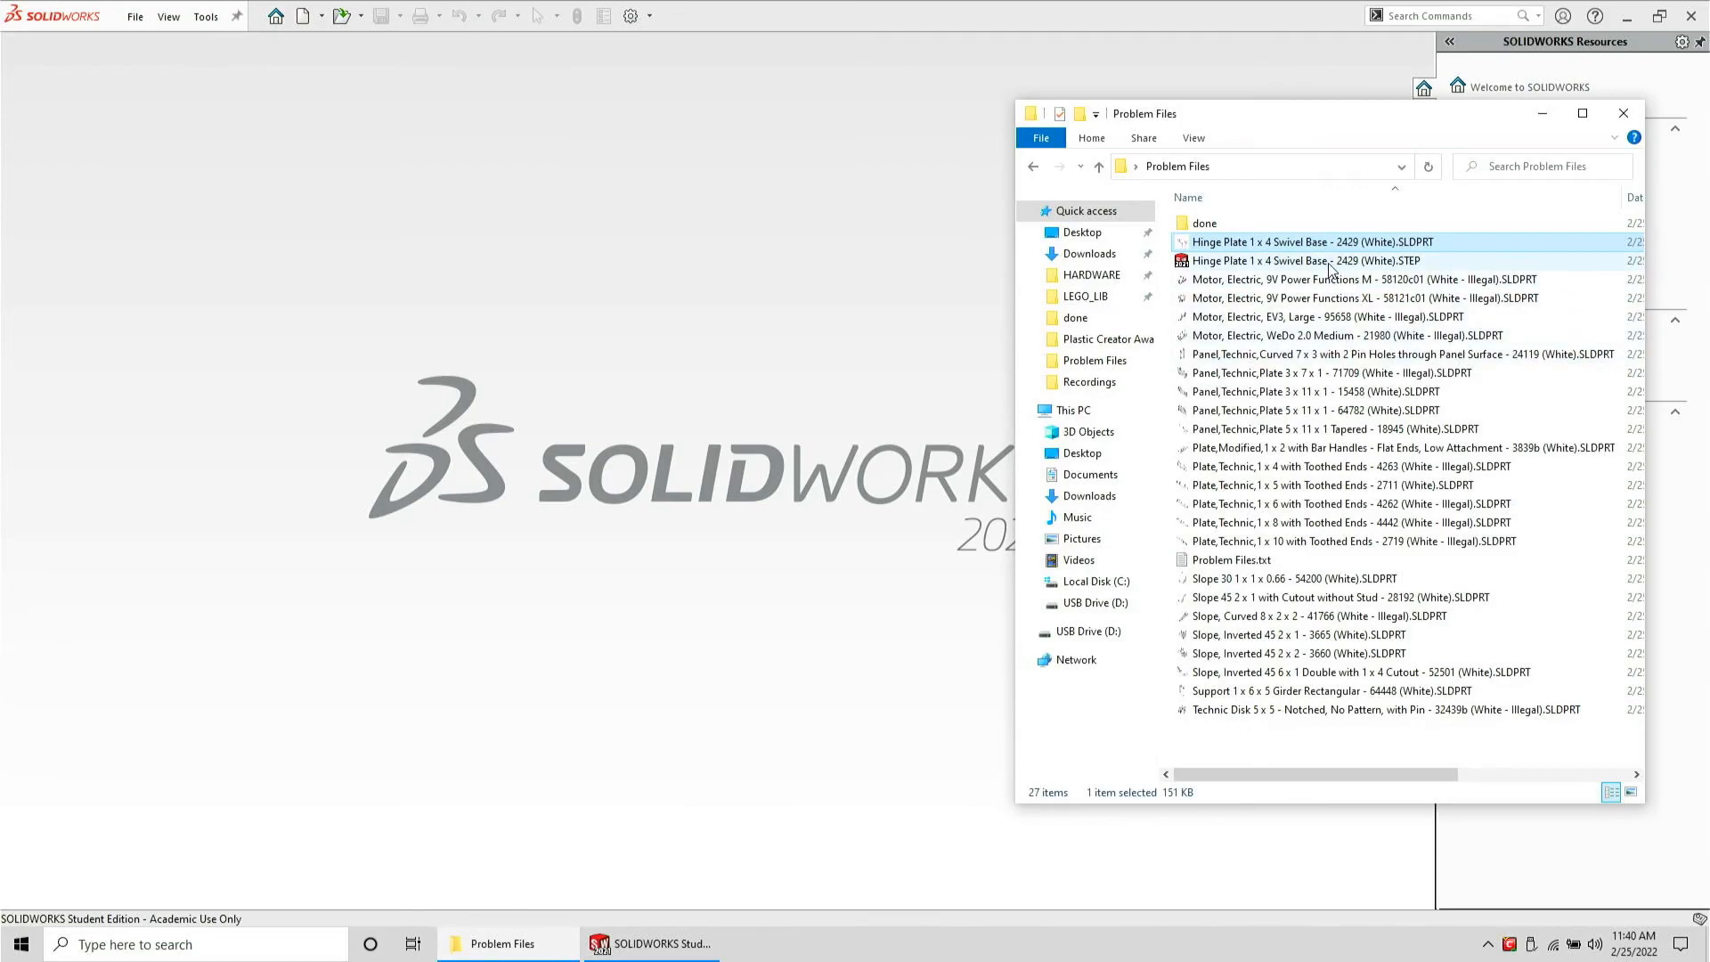
left_click_drag(1330, 260, 554, 356)
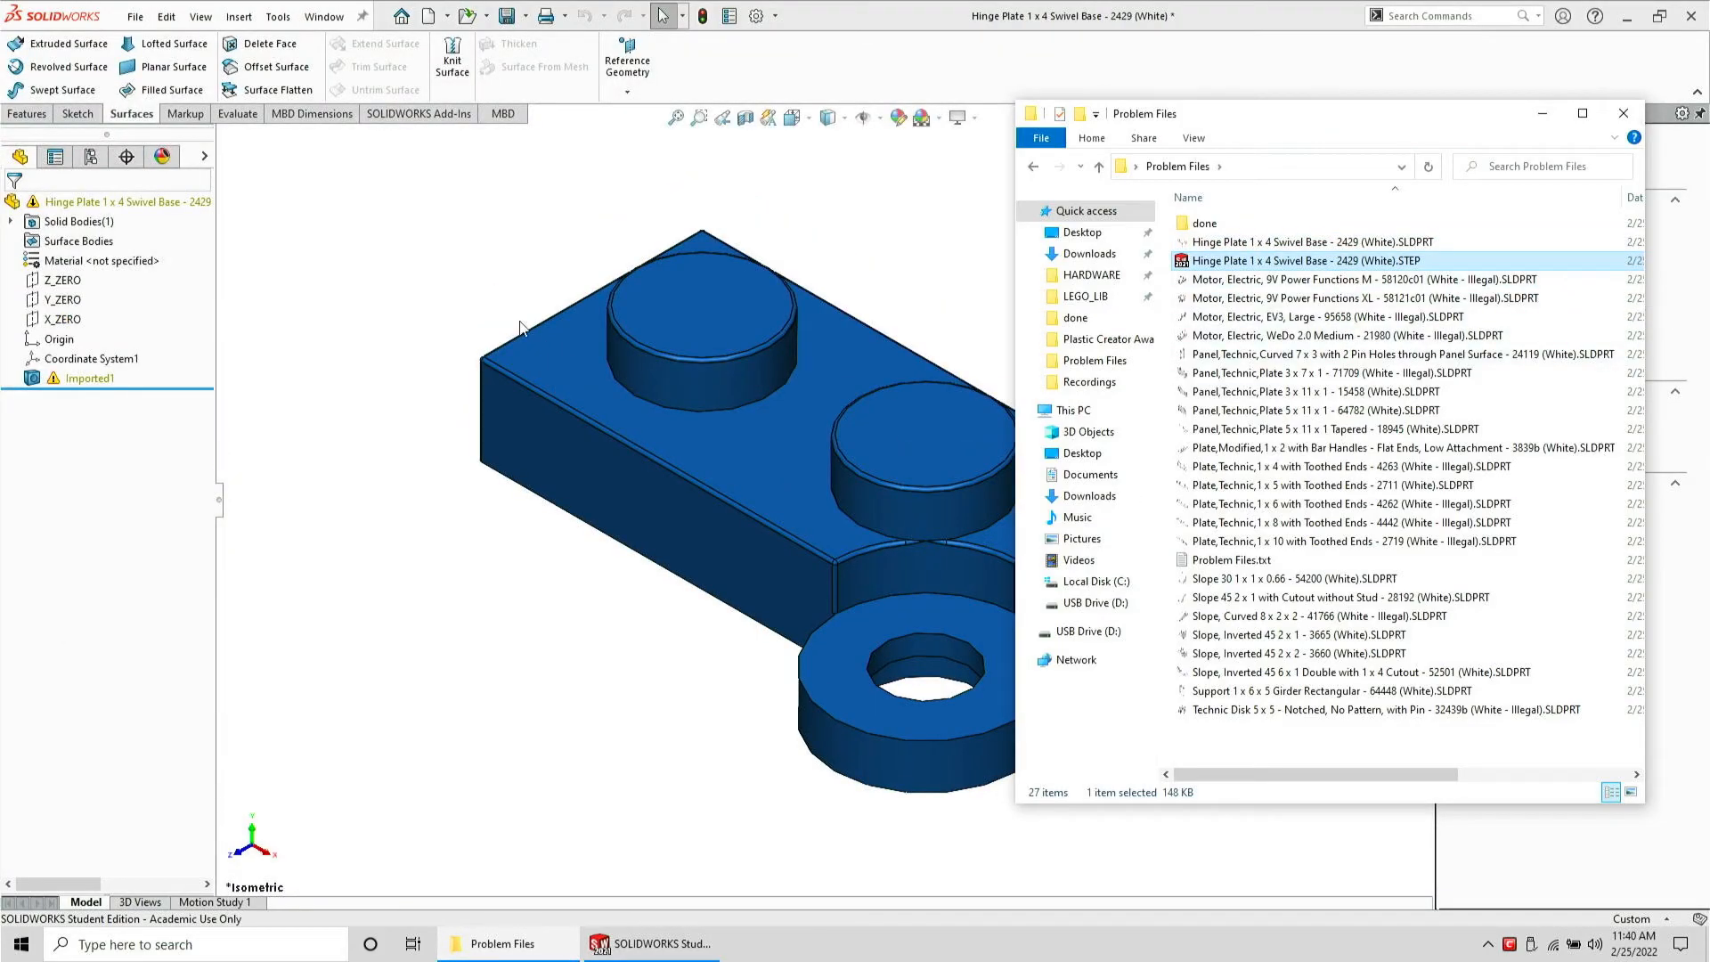
left_click(463, 302)
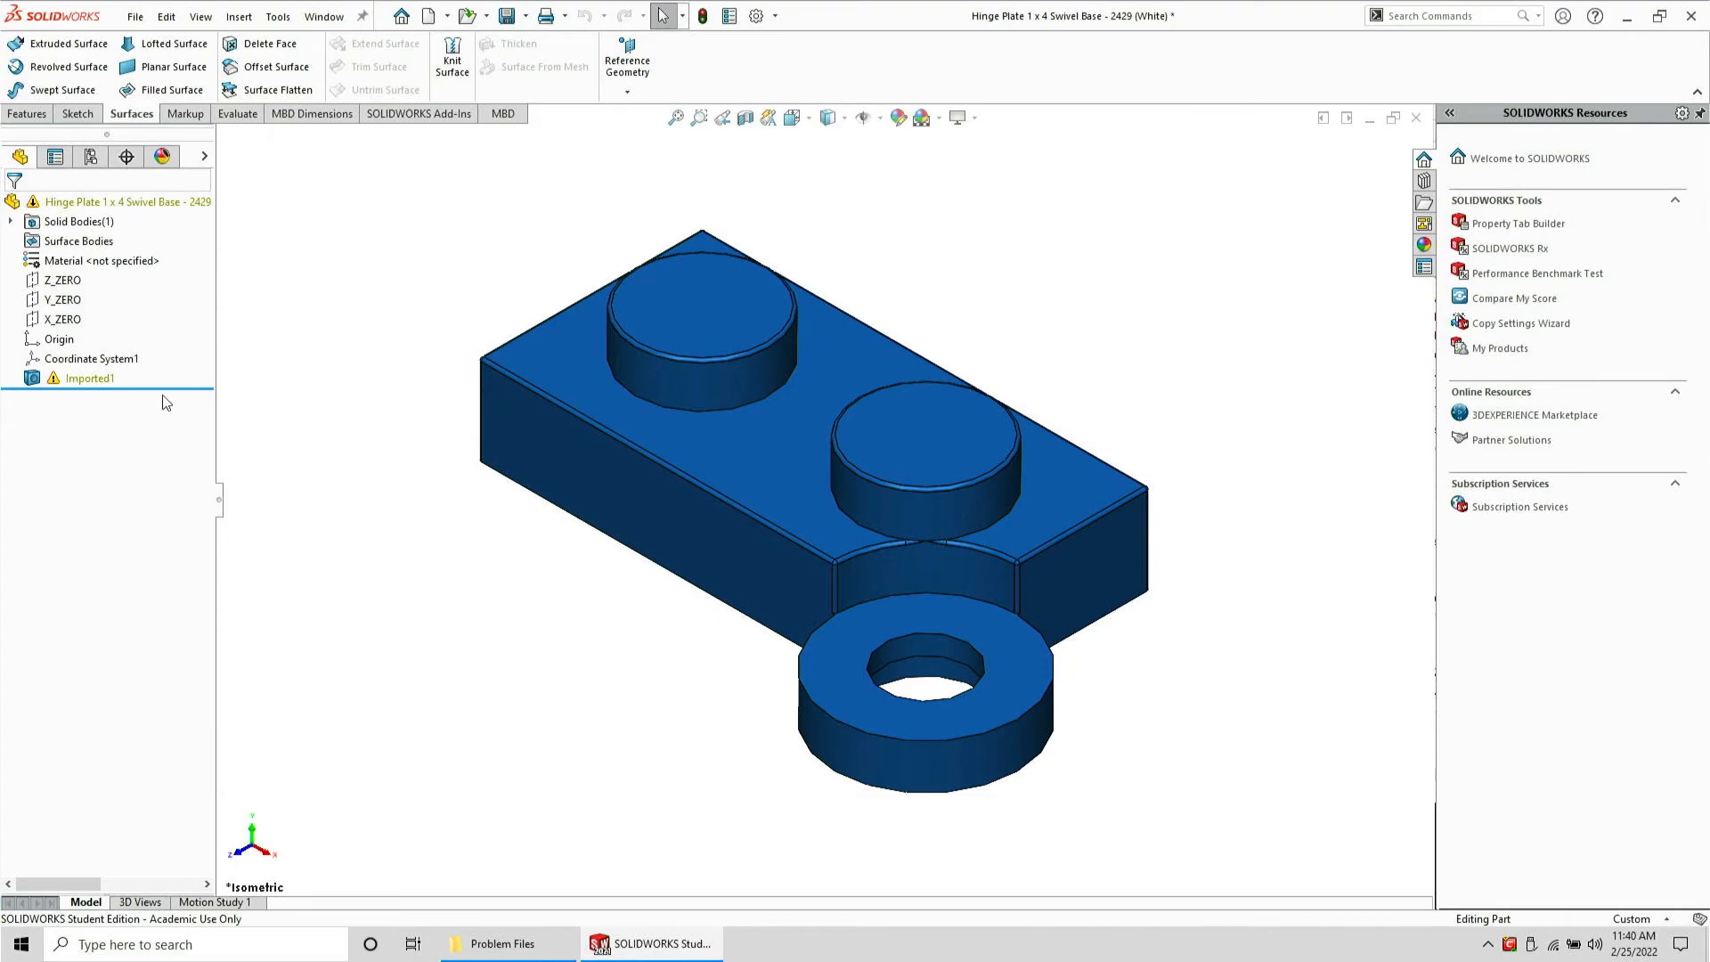
Open Import Diagnostics on the hinge plate's imported feature and inspect each listed faulty face on the model
right_click(89, 377)
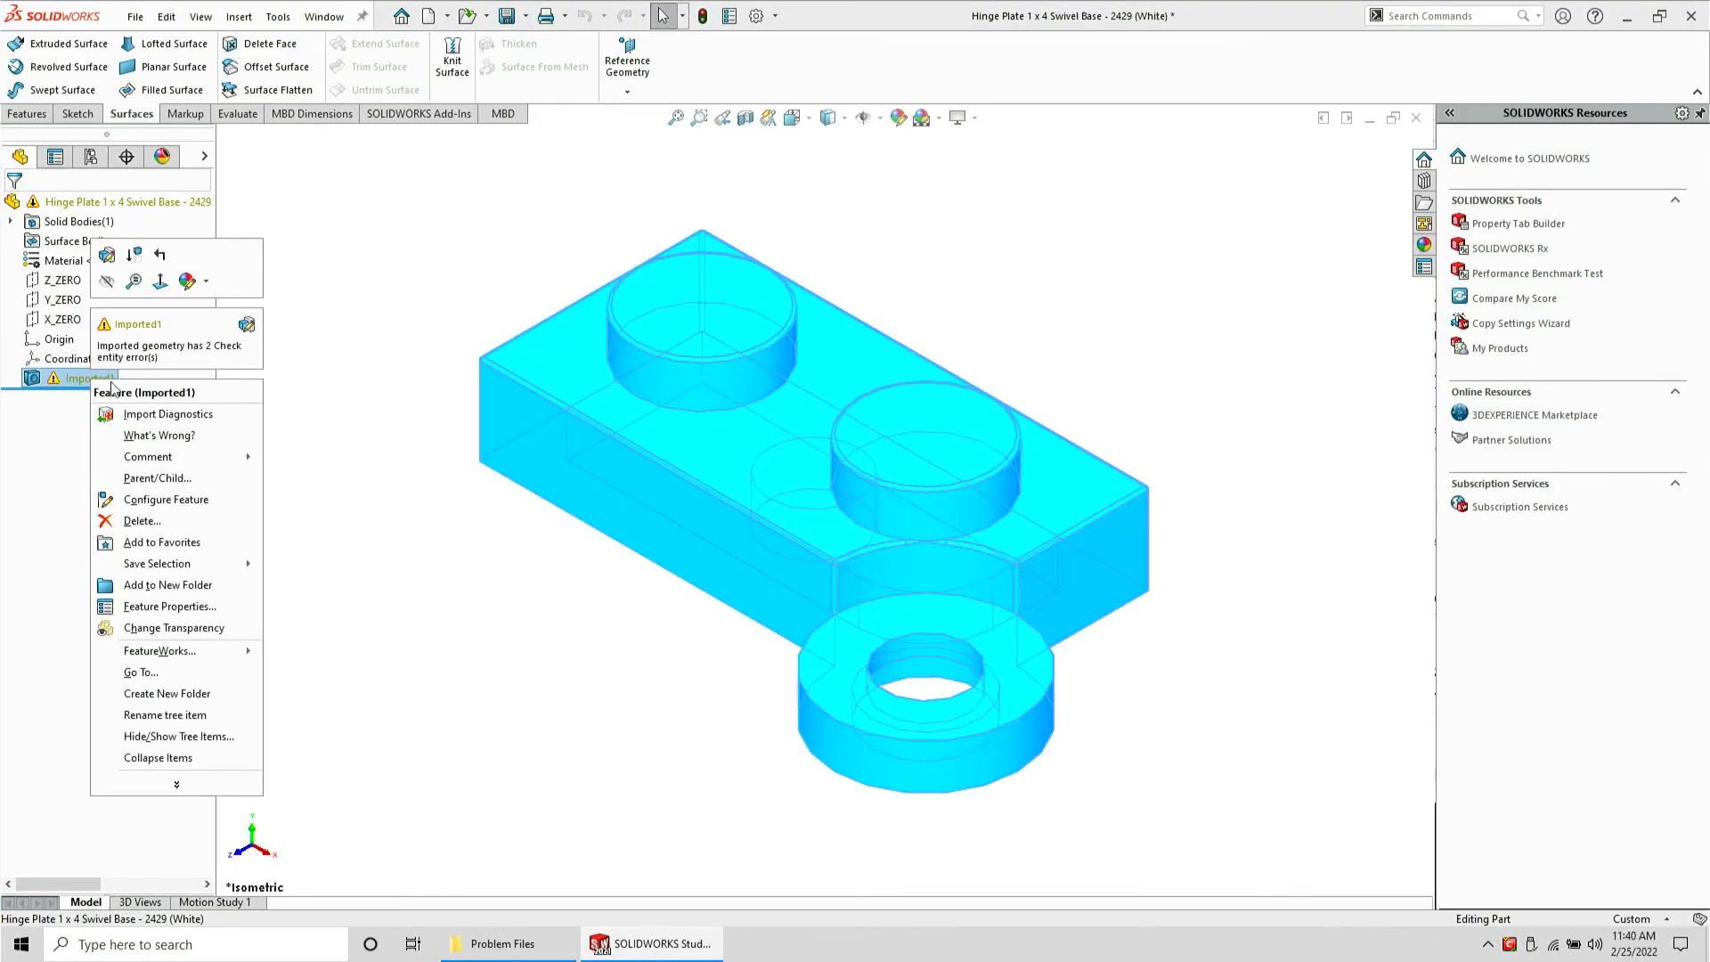
left_click(142, 414)
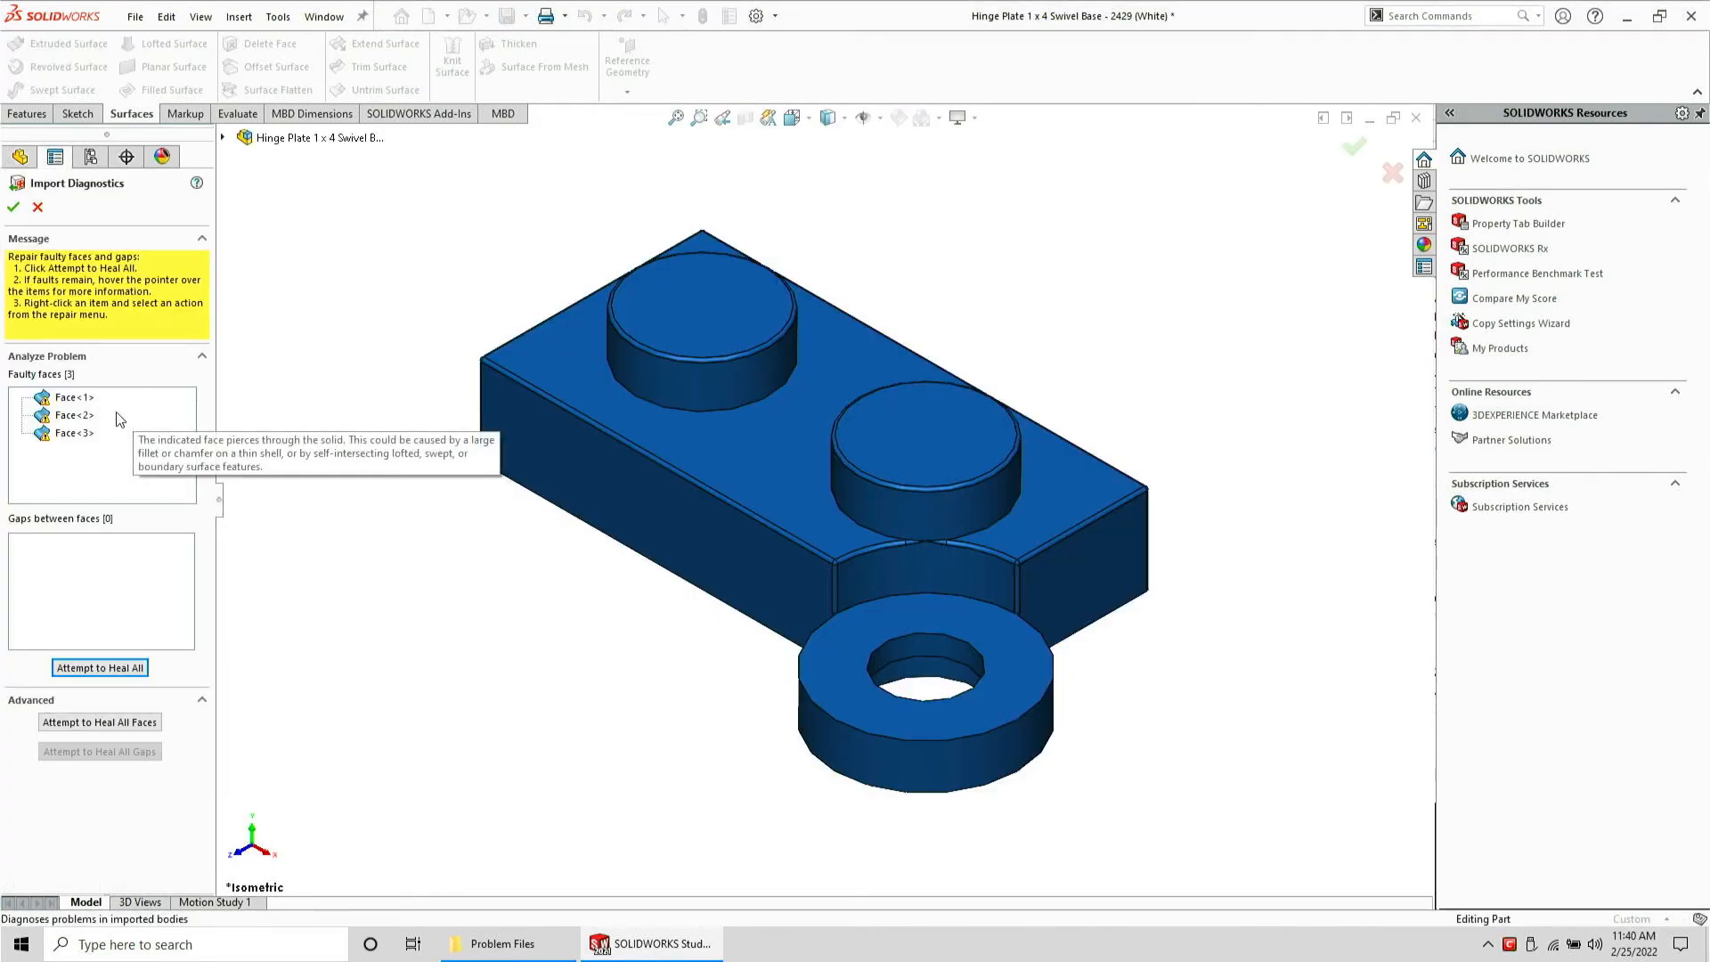
left_click(86, 401)
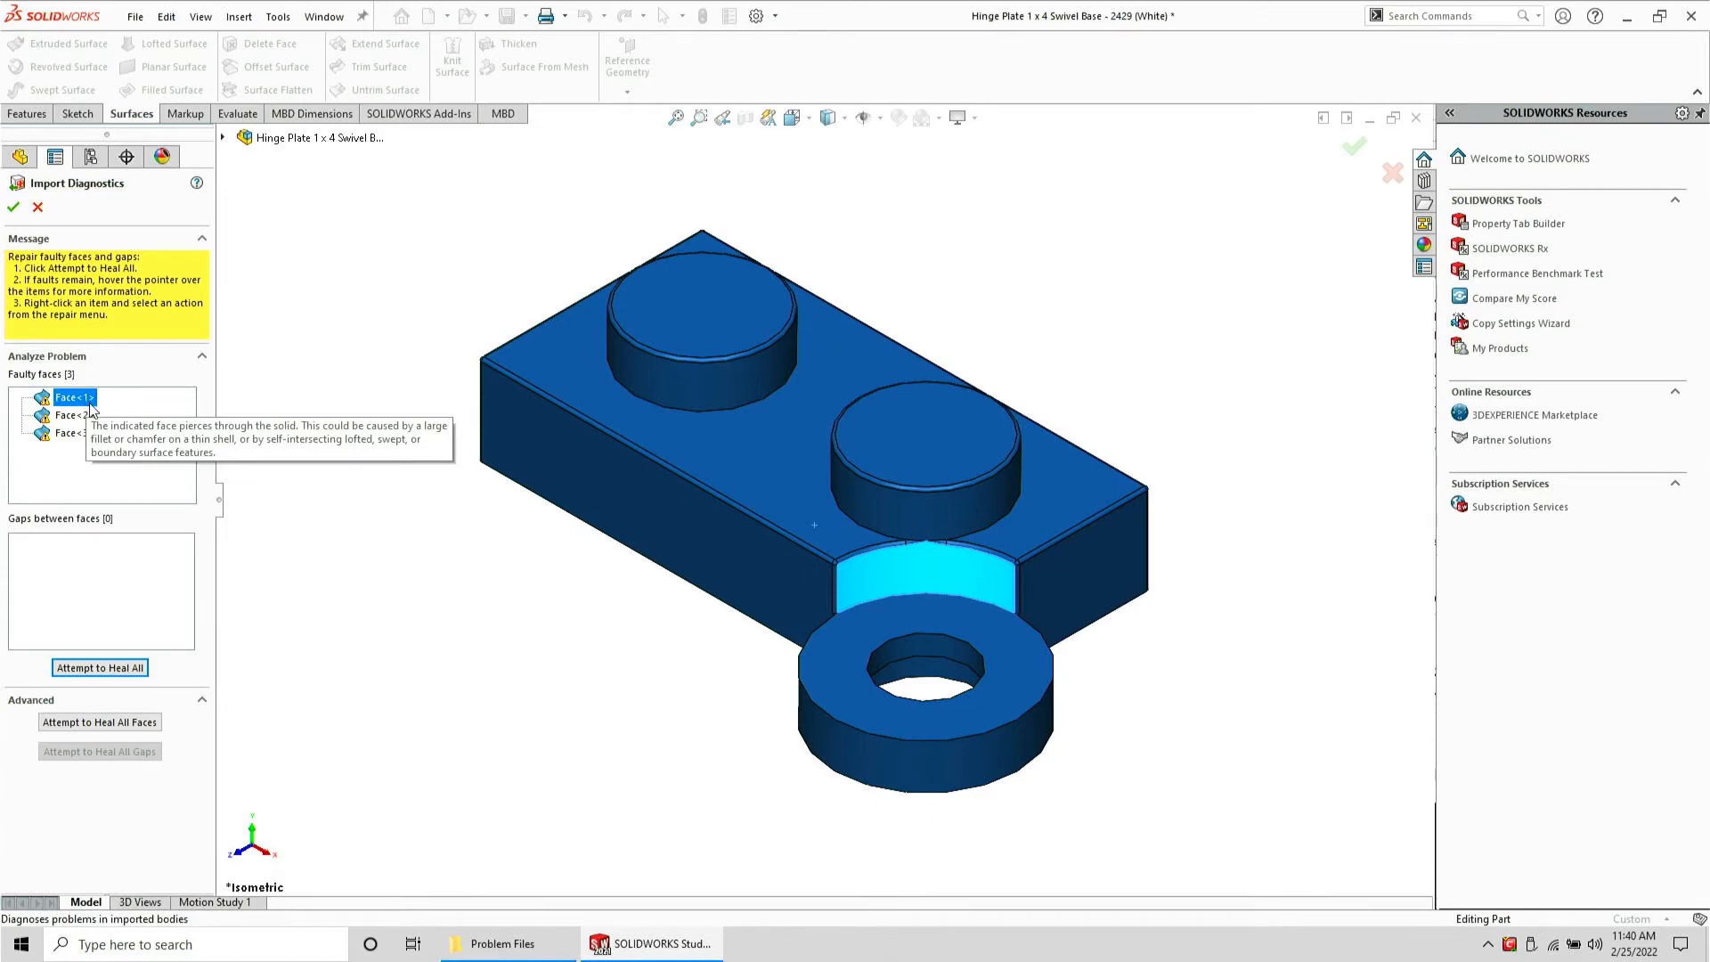
left_click(89, 413)
middle_click_drag(387, 592, 850, 641)
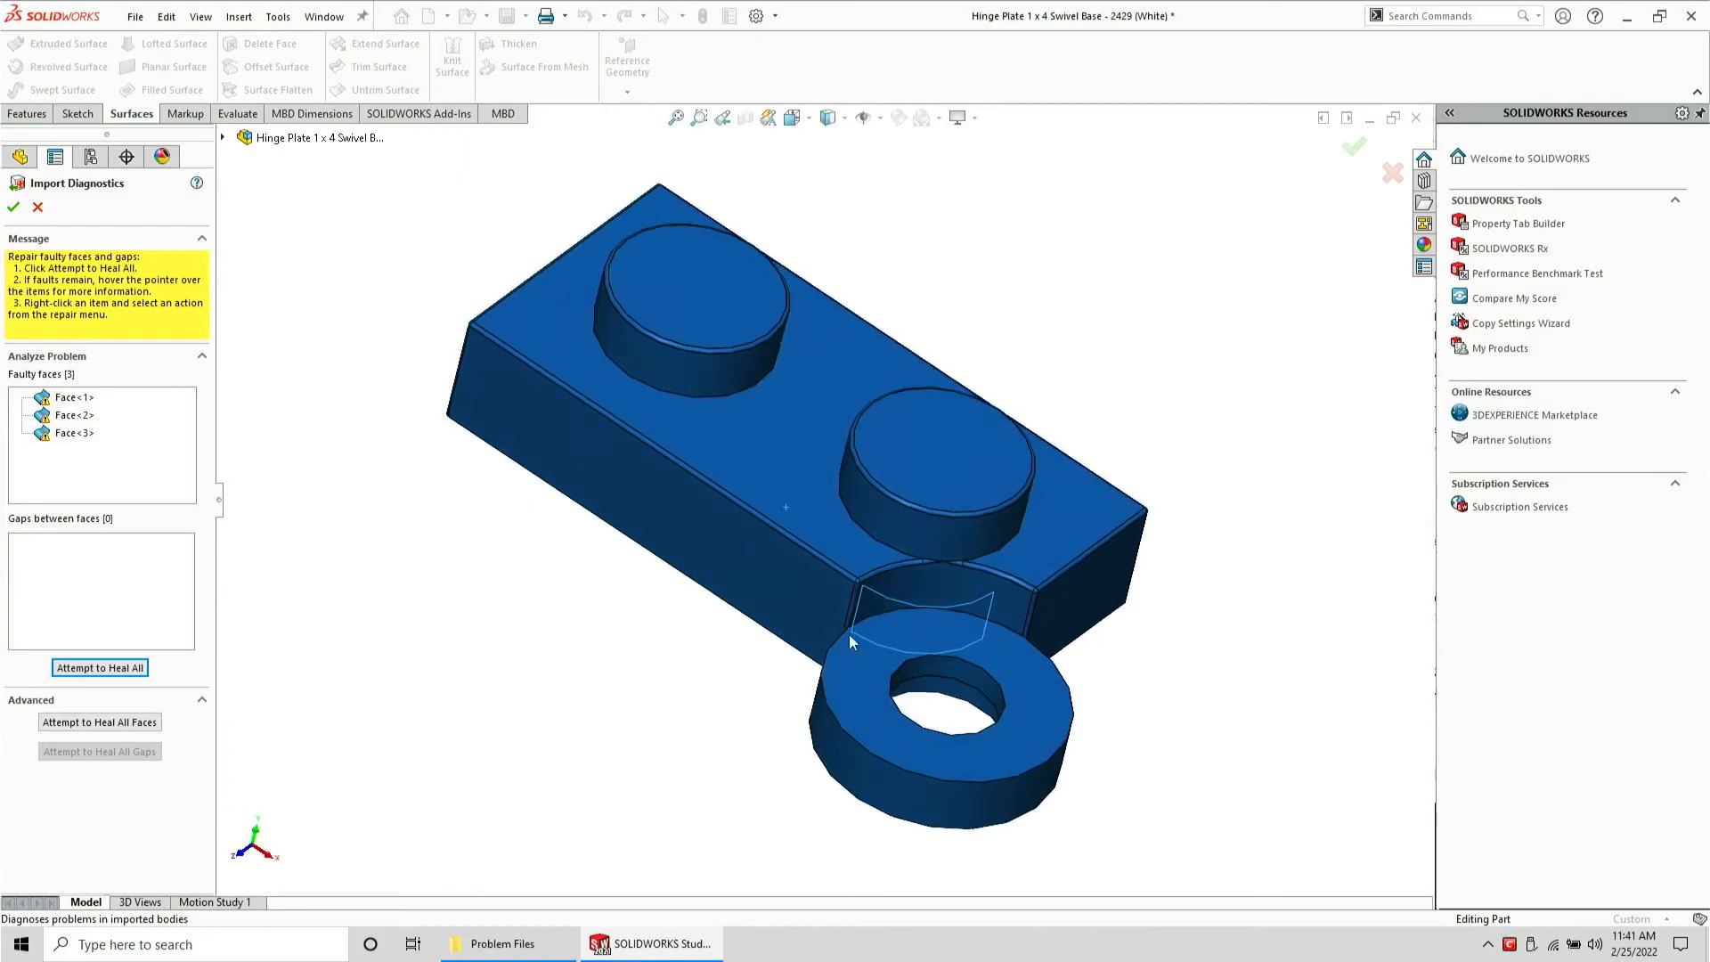
left_click(72, 433)
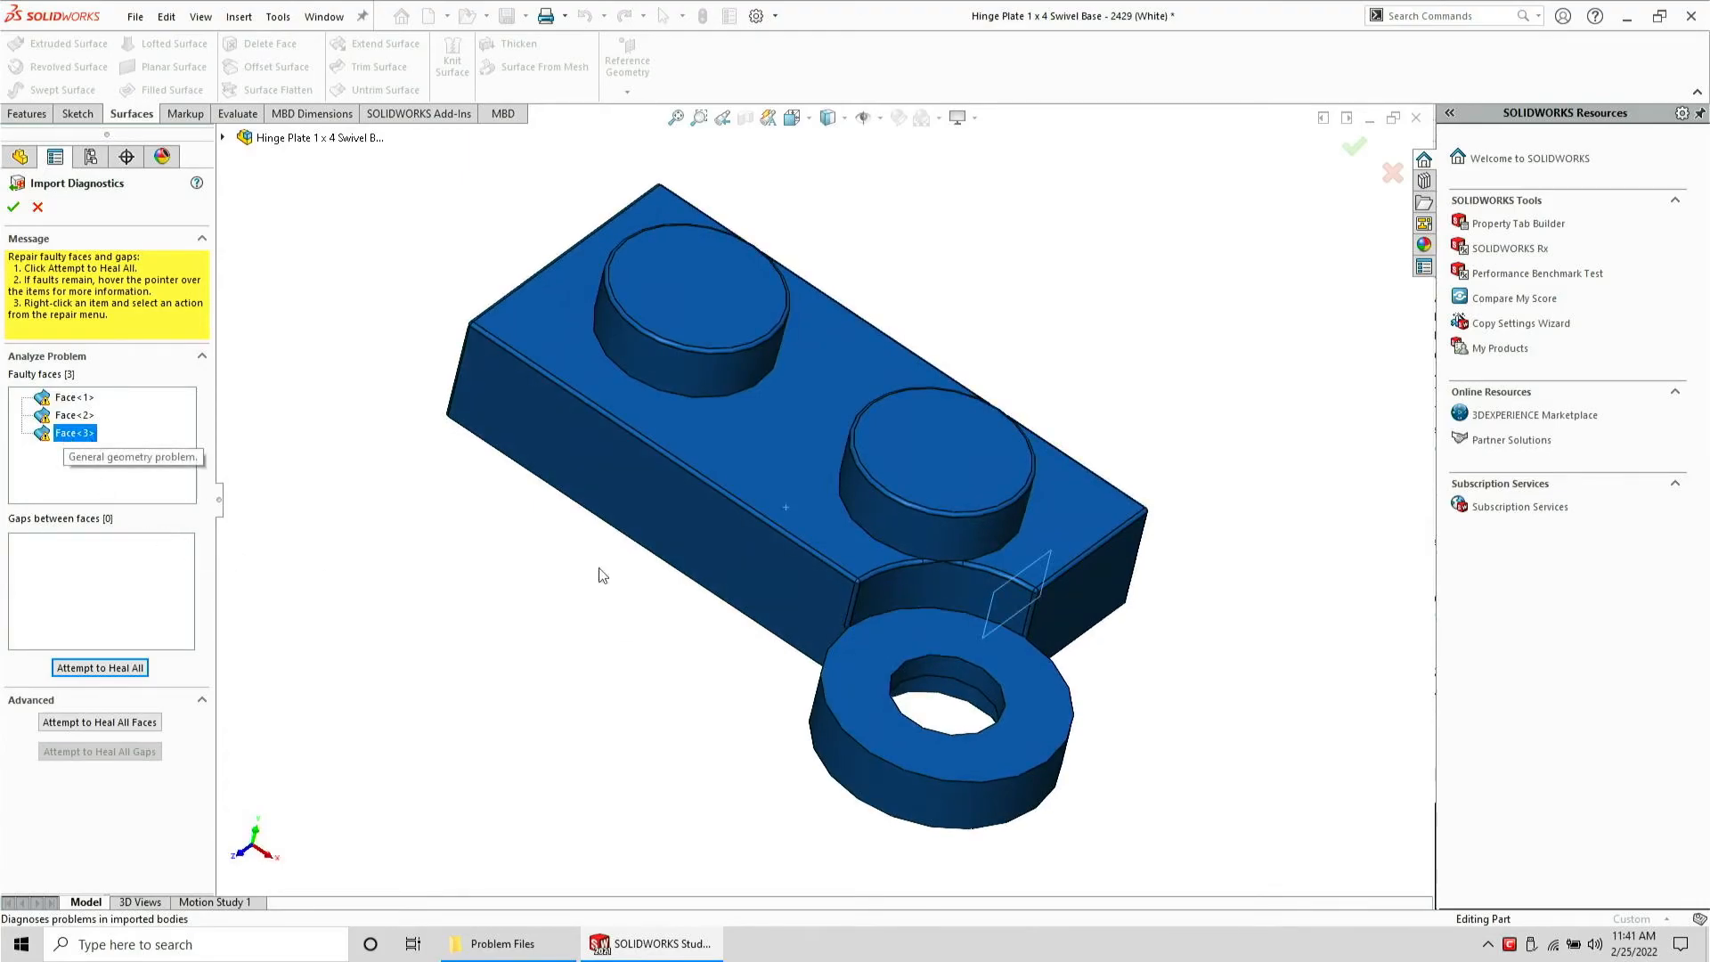
middle_click_drag(600, 573, 893, 753)
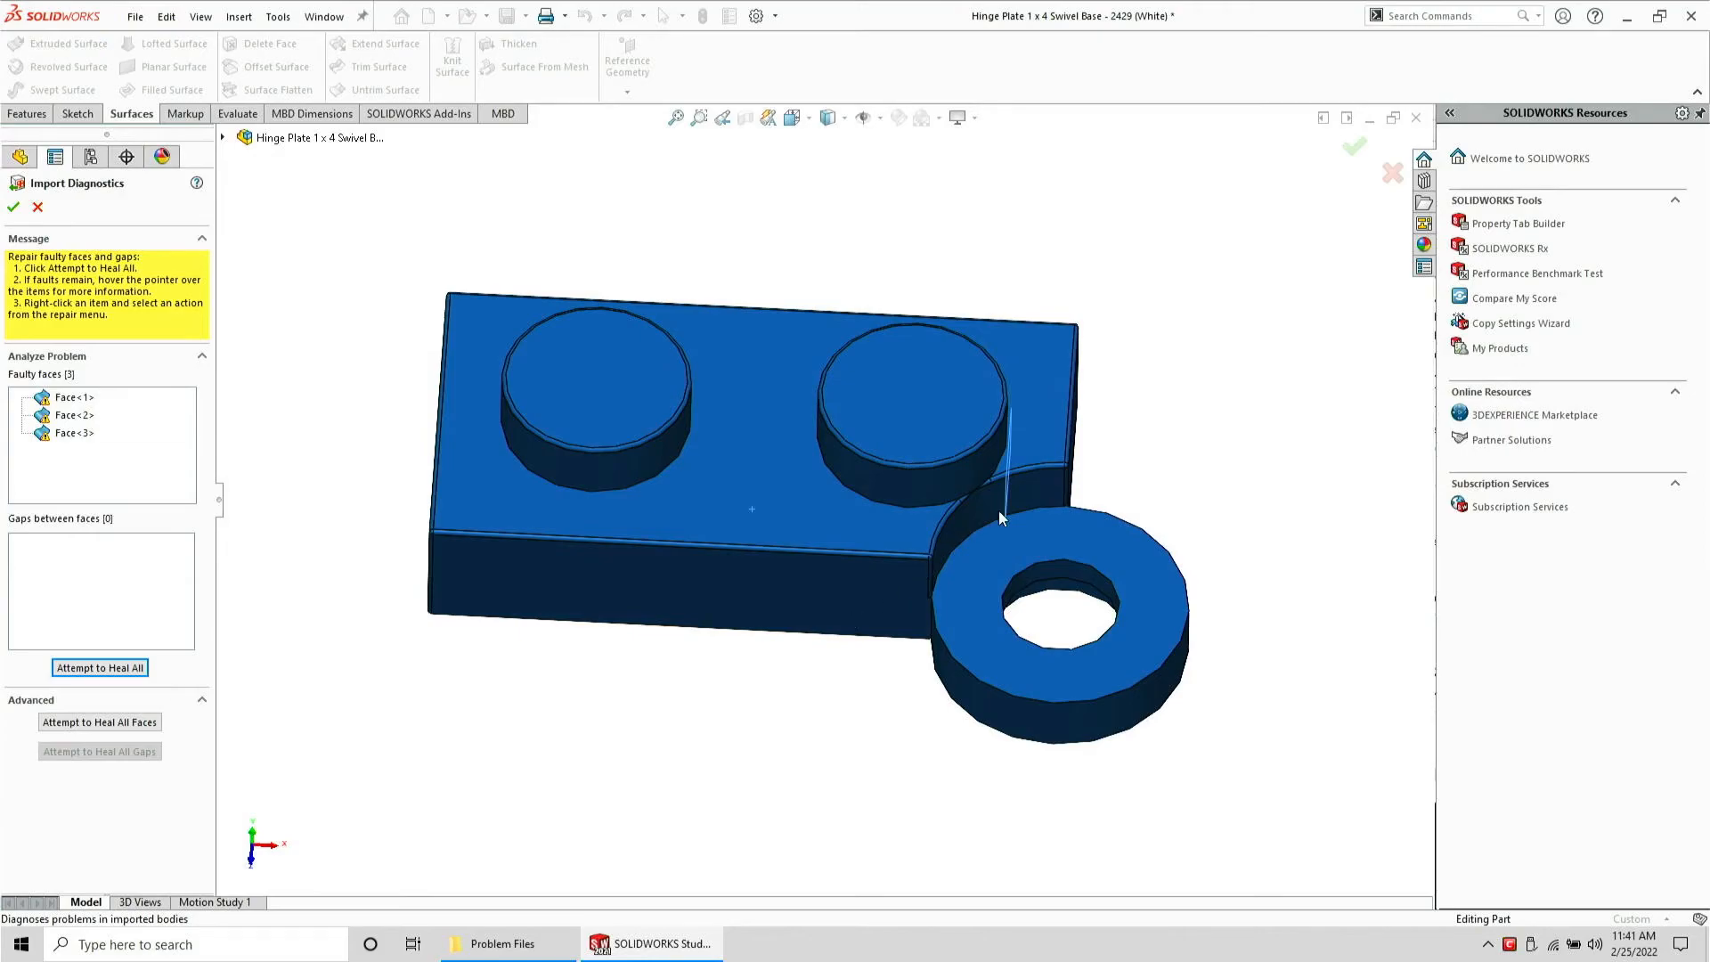
Attempt to heal all faulty faces, then select the second remaining face and retry healing all
left_click(82, 668)
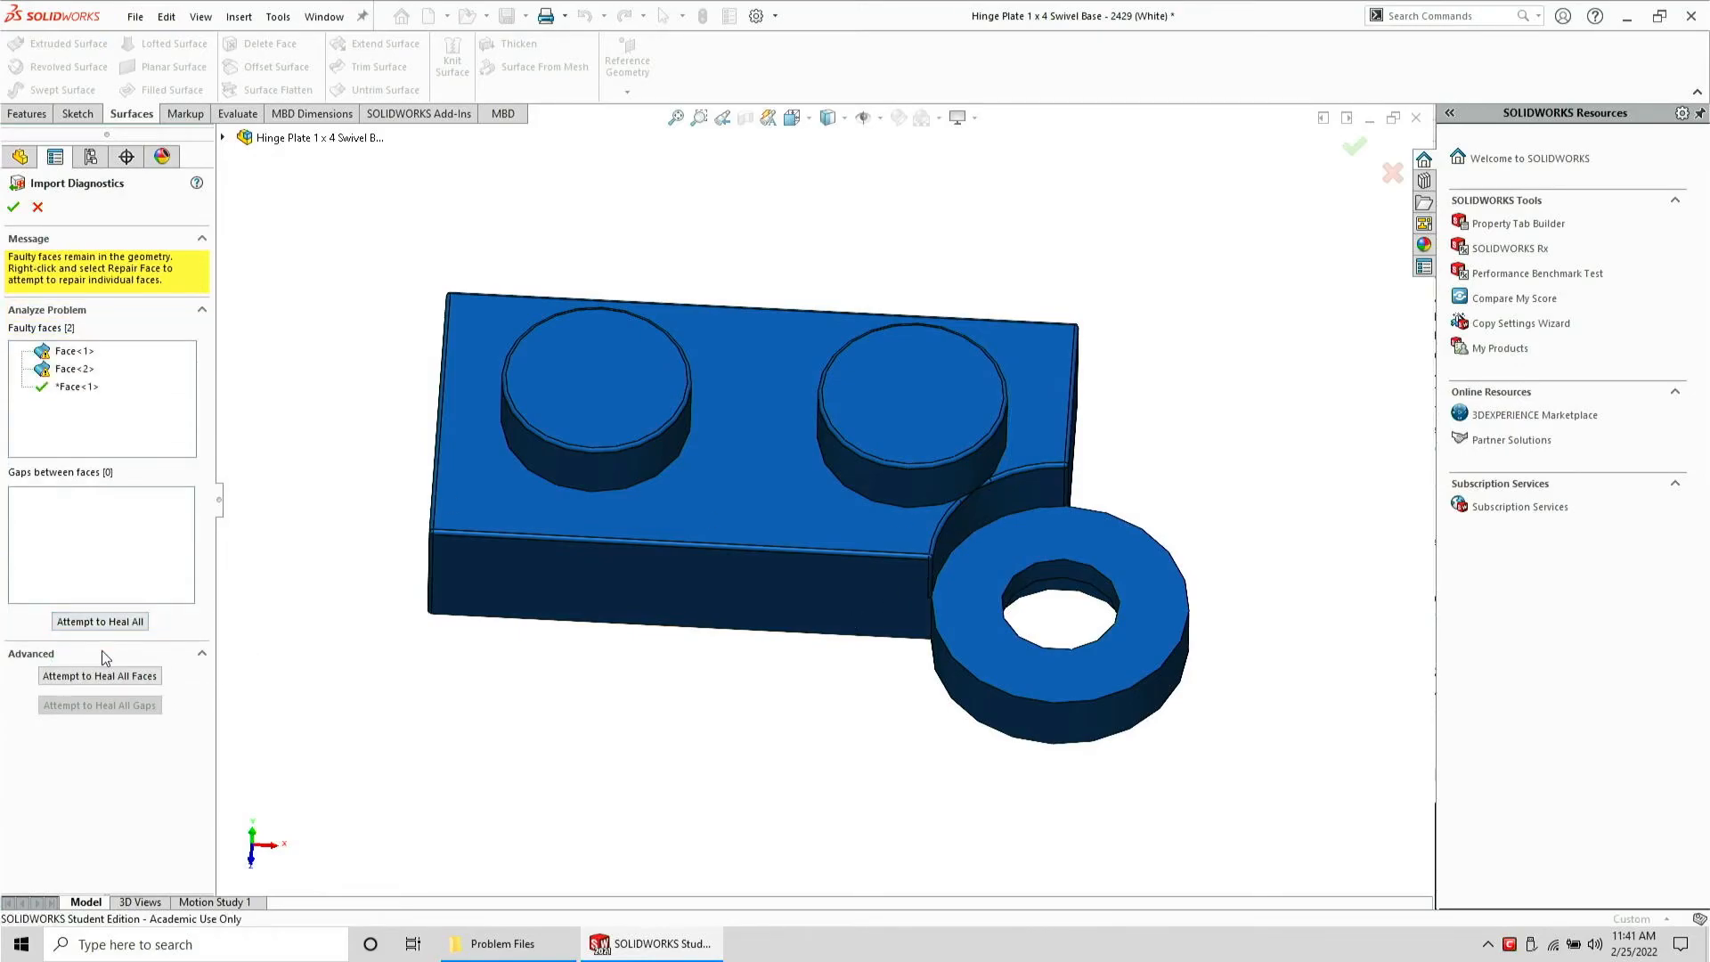
left_click(74, 369)
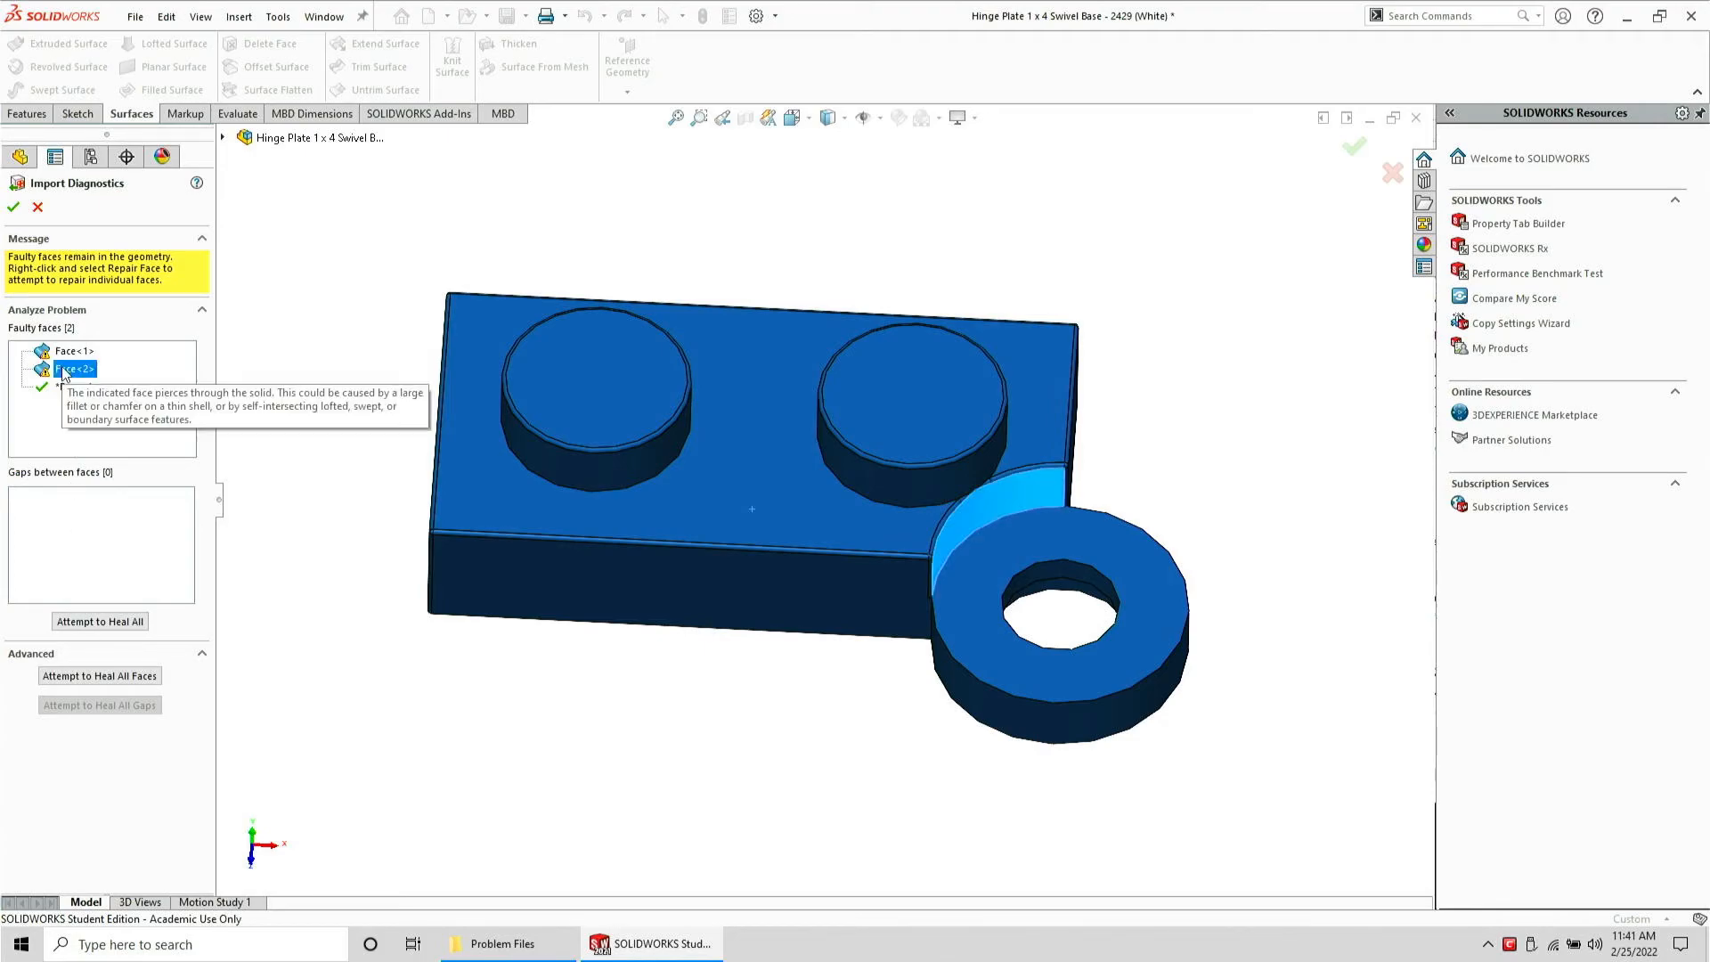
left_click(130, 620)
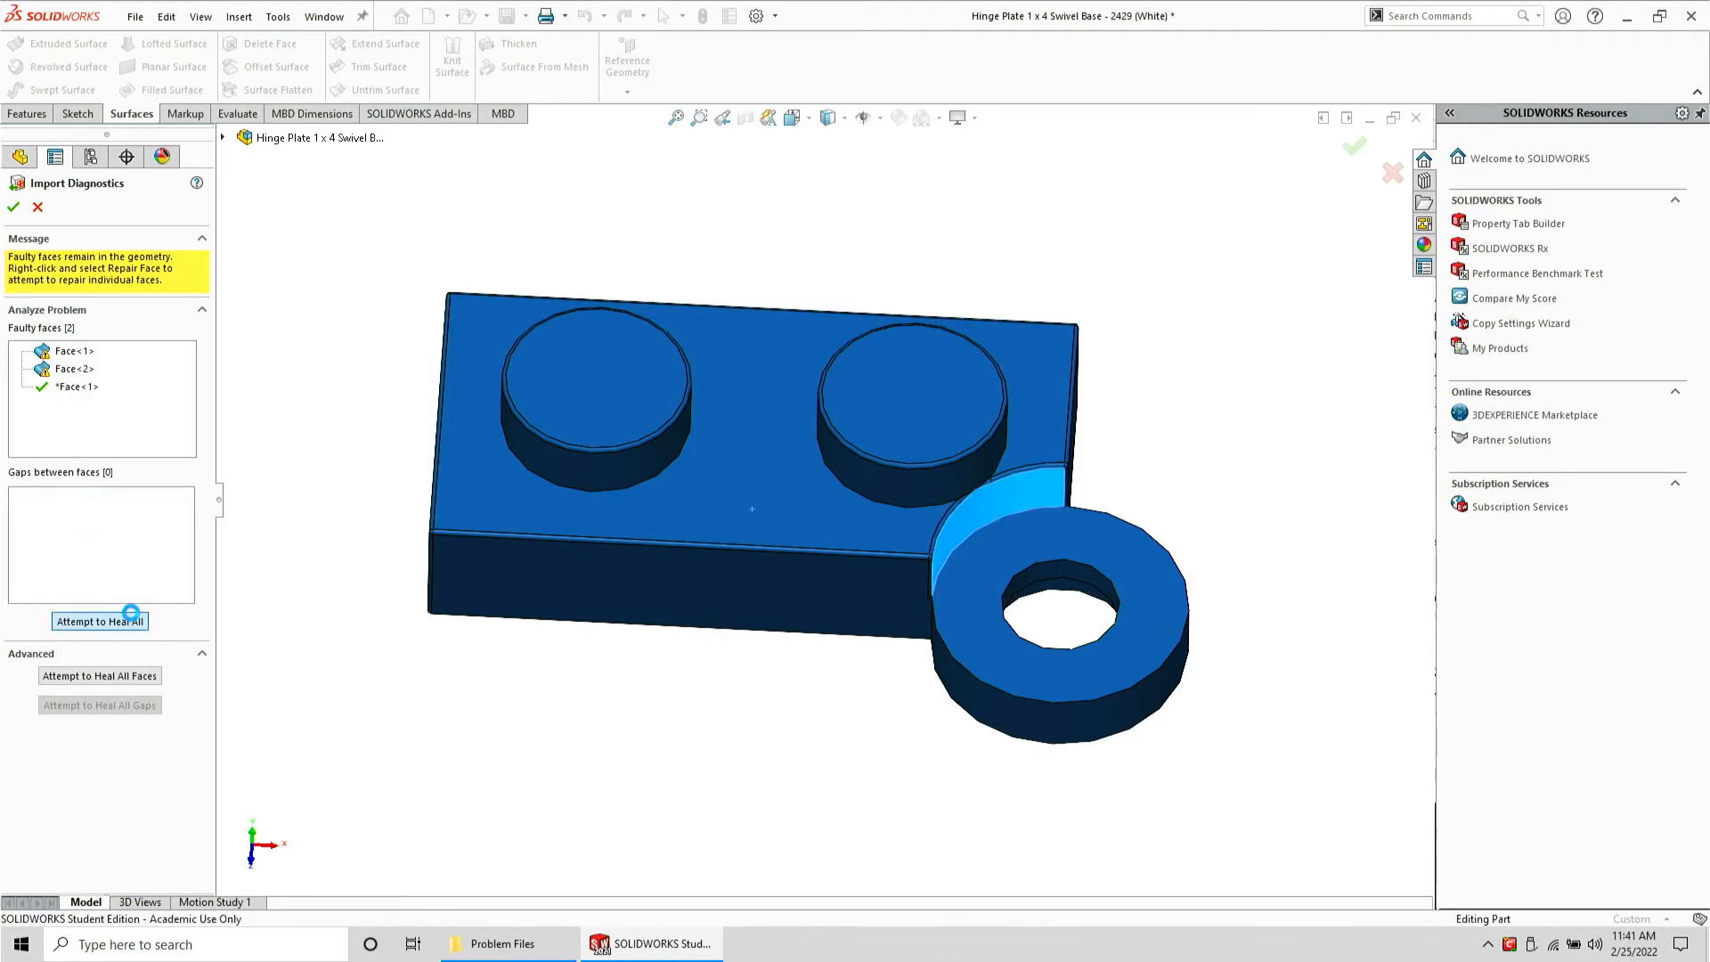
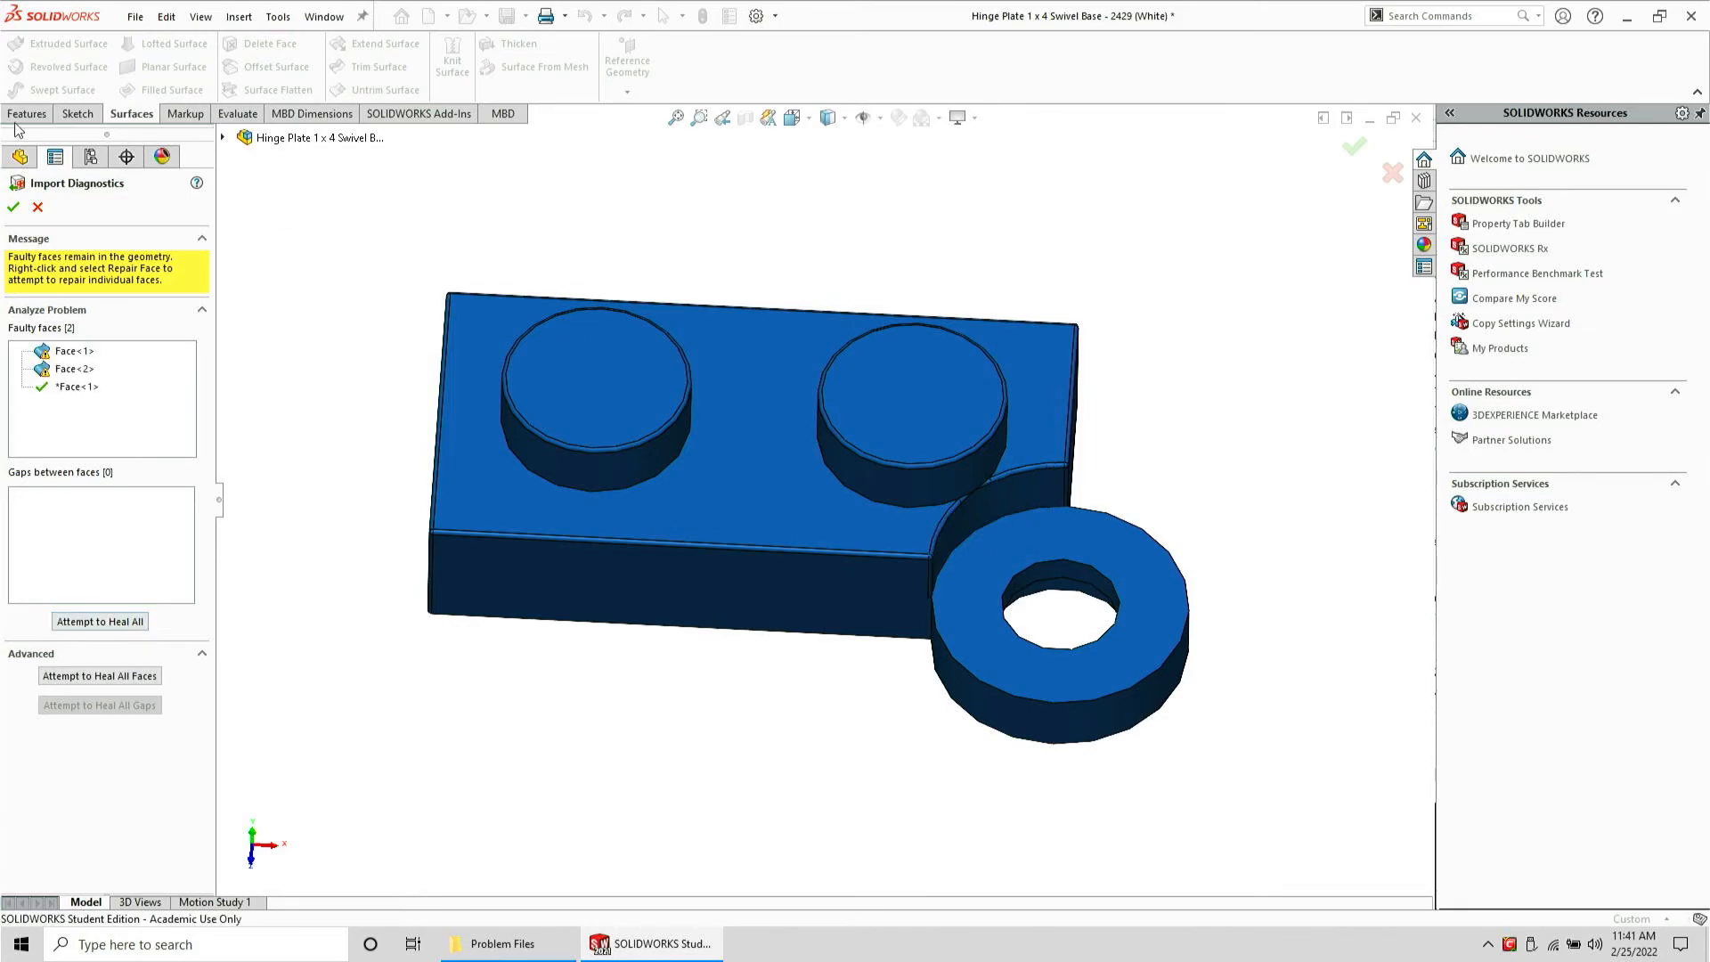
Close Import Diagnostics and save the hinge plate as its STEP file again, replacing the existing one and discarding other changes
left_click(13, 207)
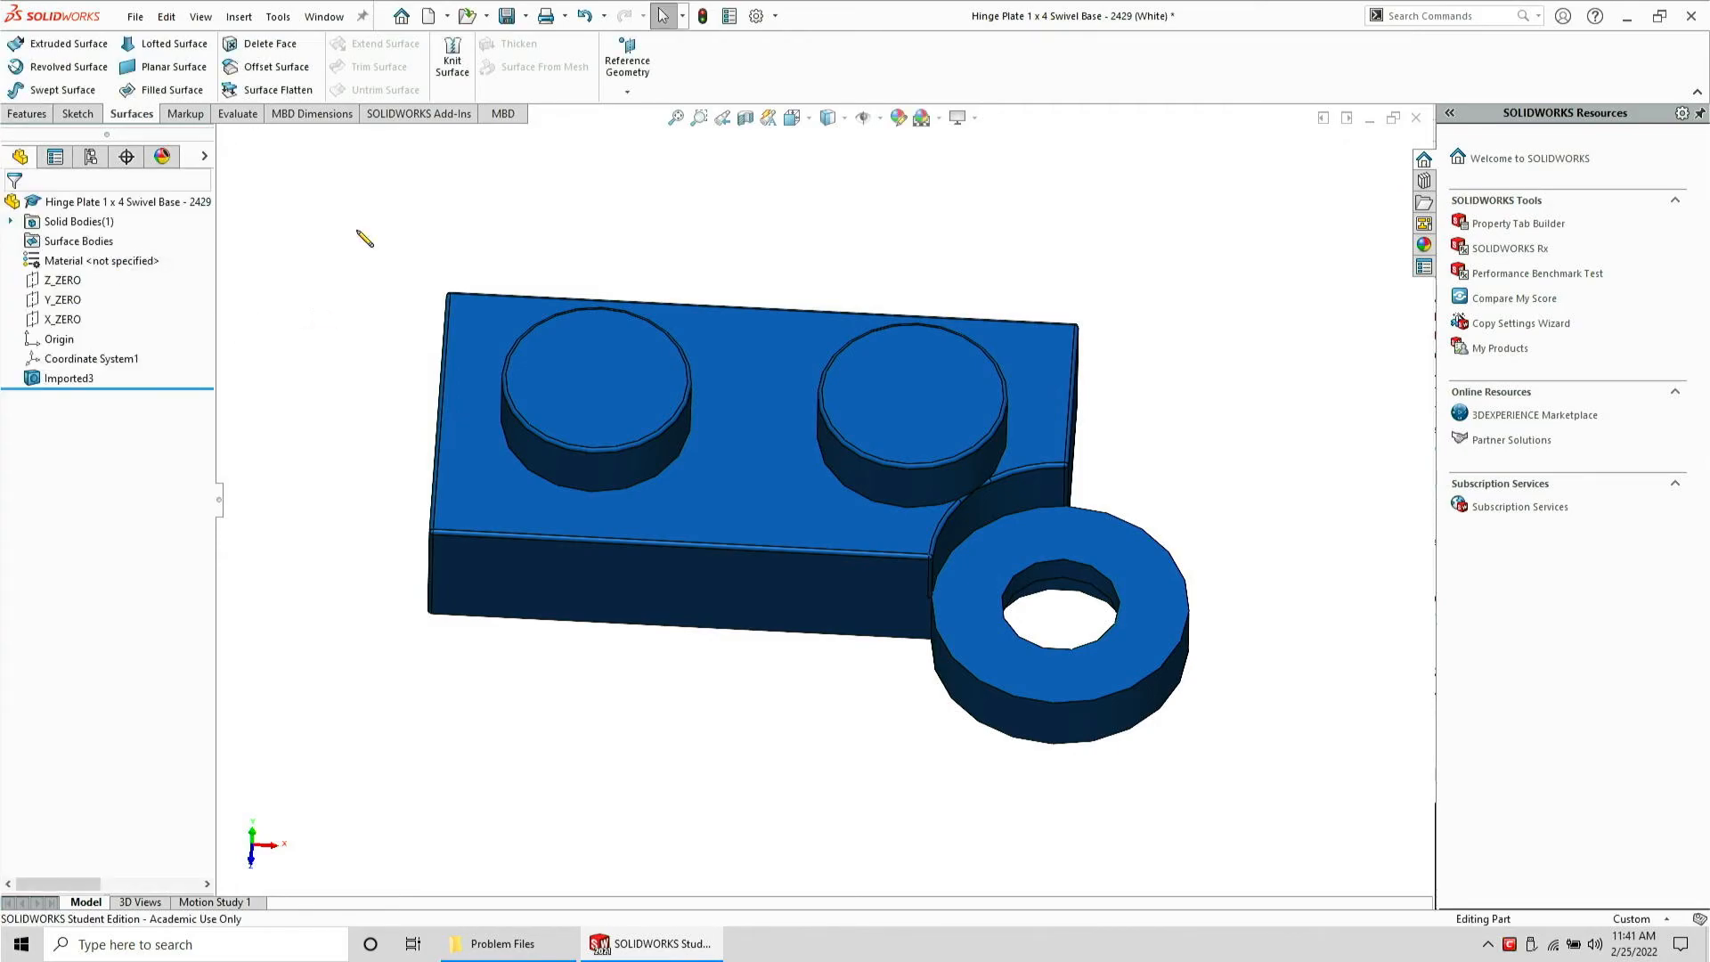
left_click(134, 18)
left_click(191, 234)
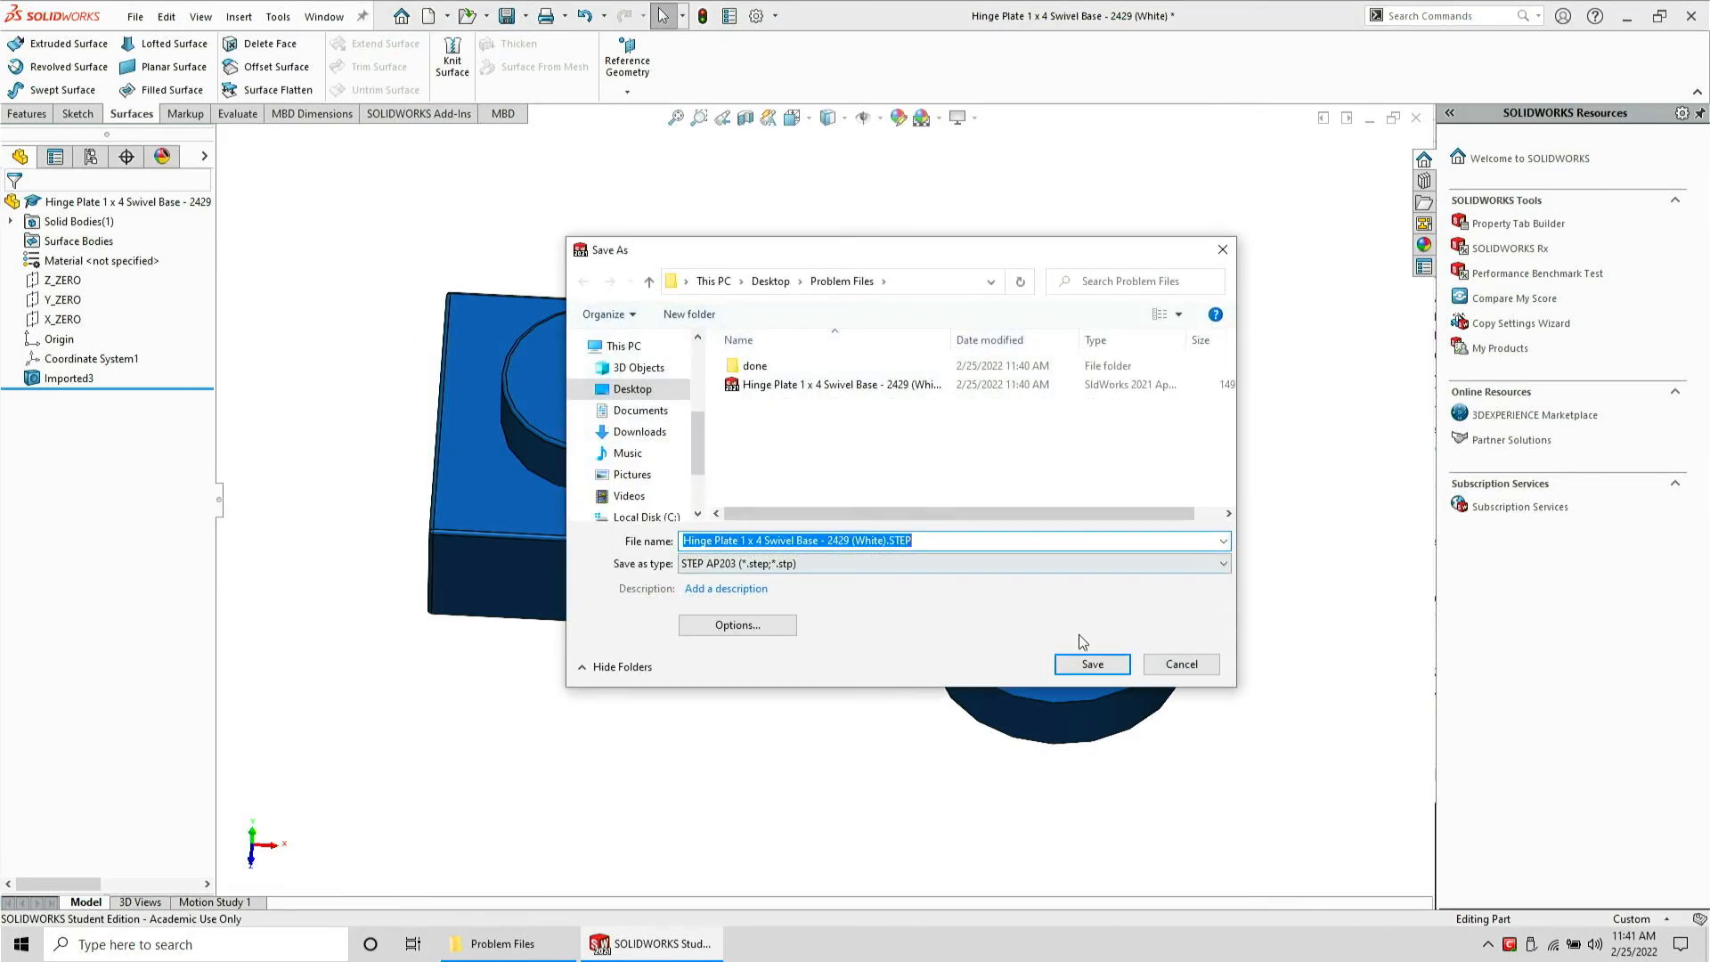
left_click(1089, 660)
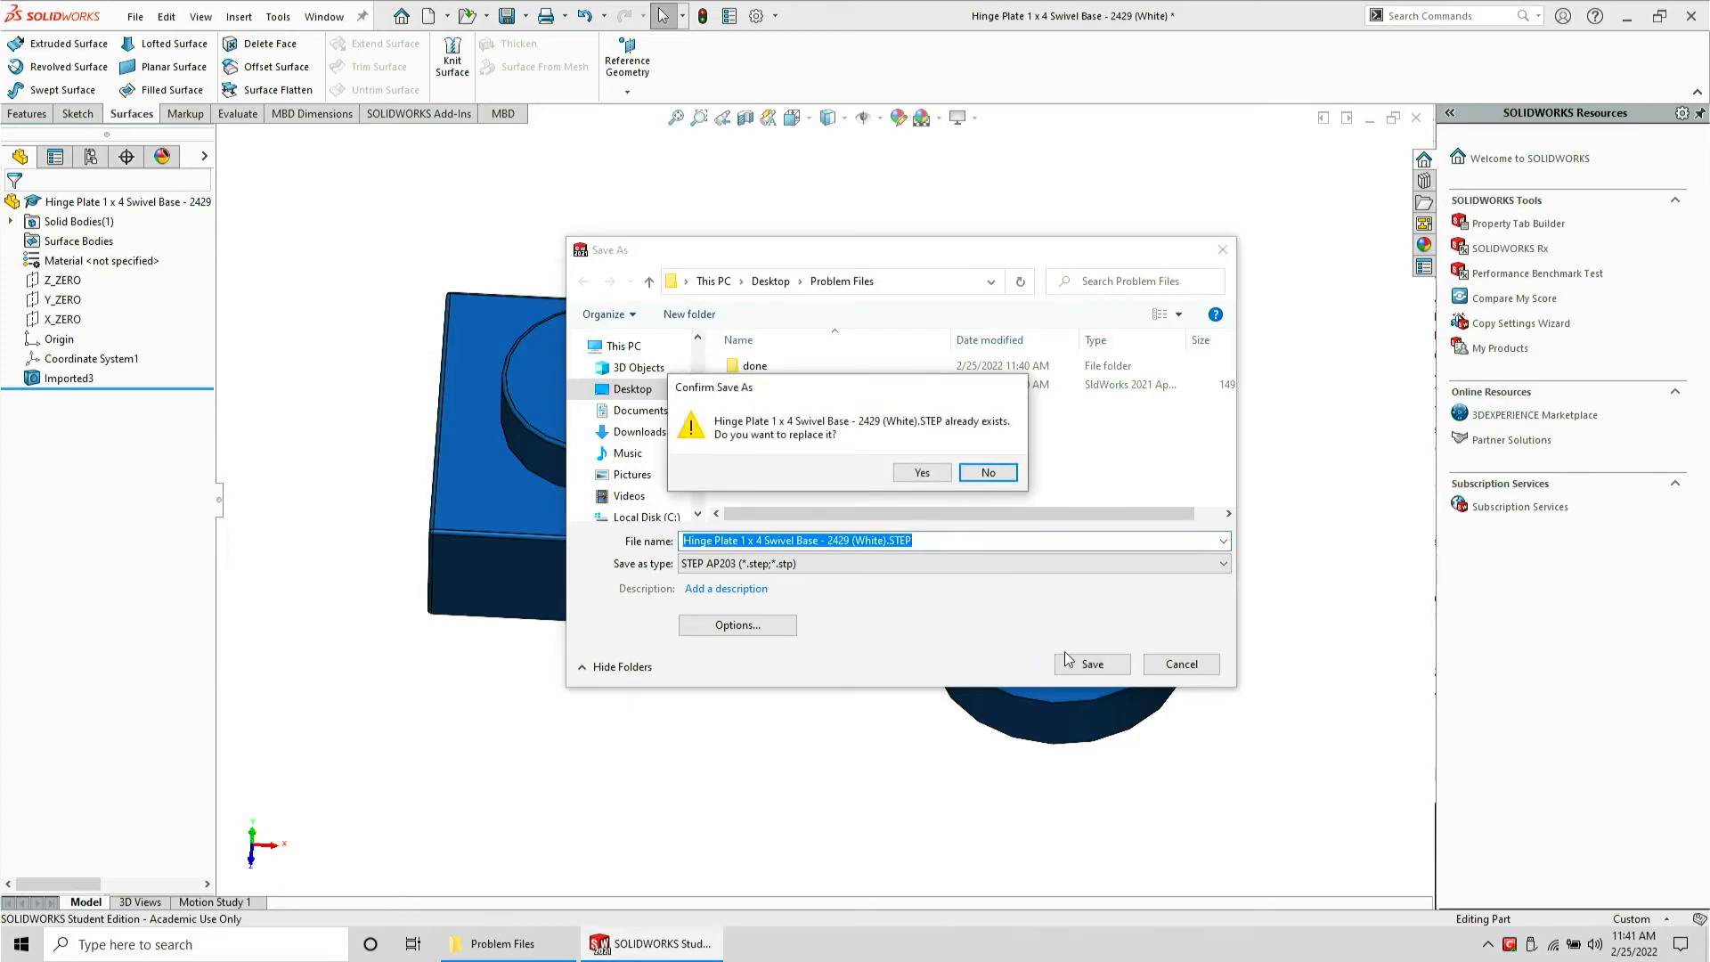
left_click(921, 472)
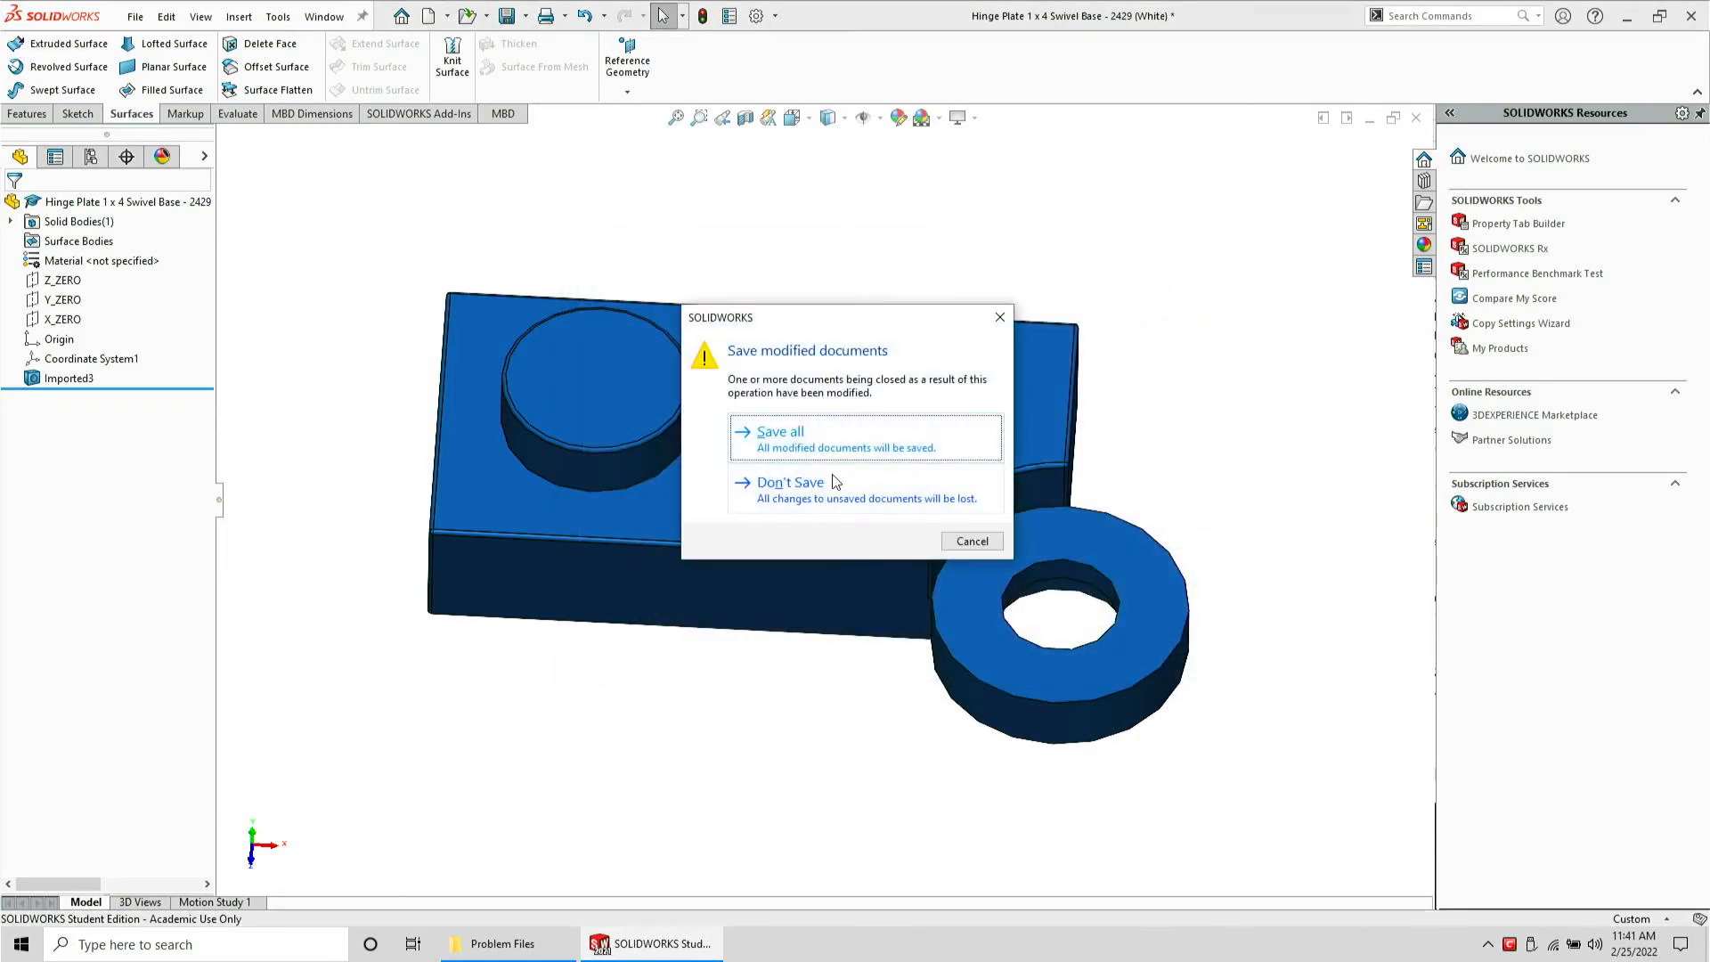
left_click(820, 495)
Open the re-saved hinge plate STEP file from the Problem Files folder
left_click(503, 943)
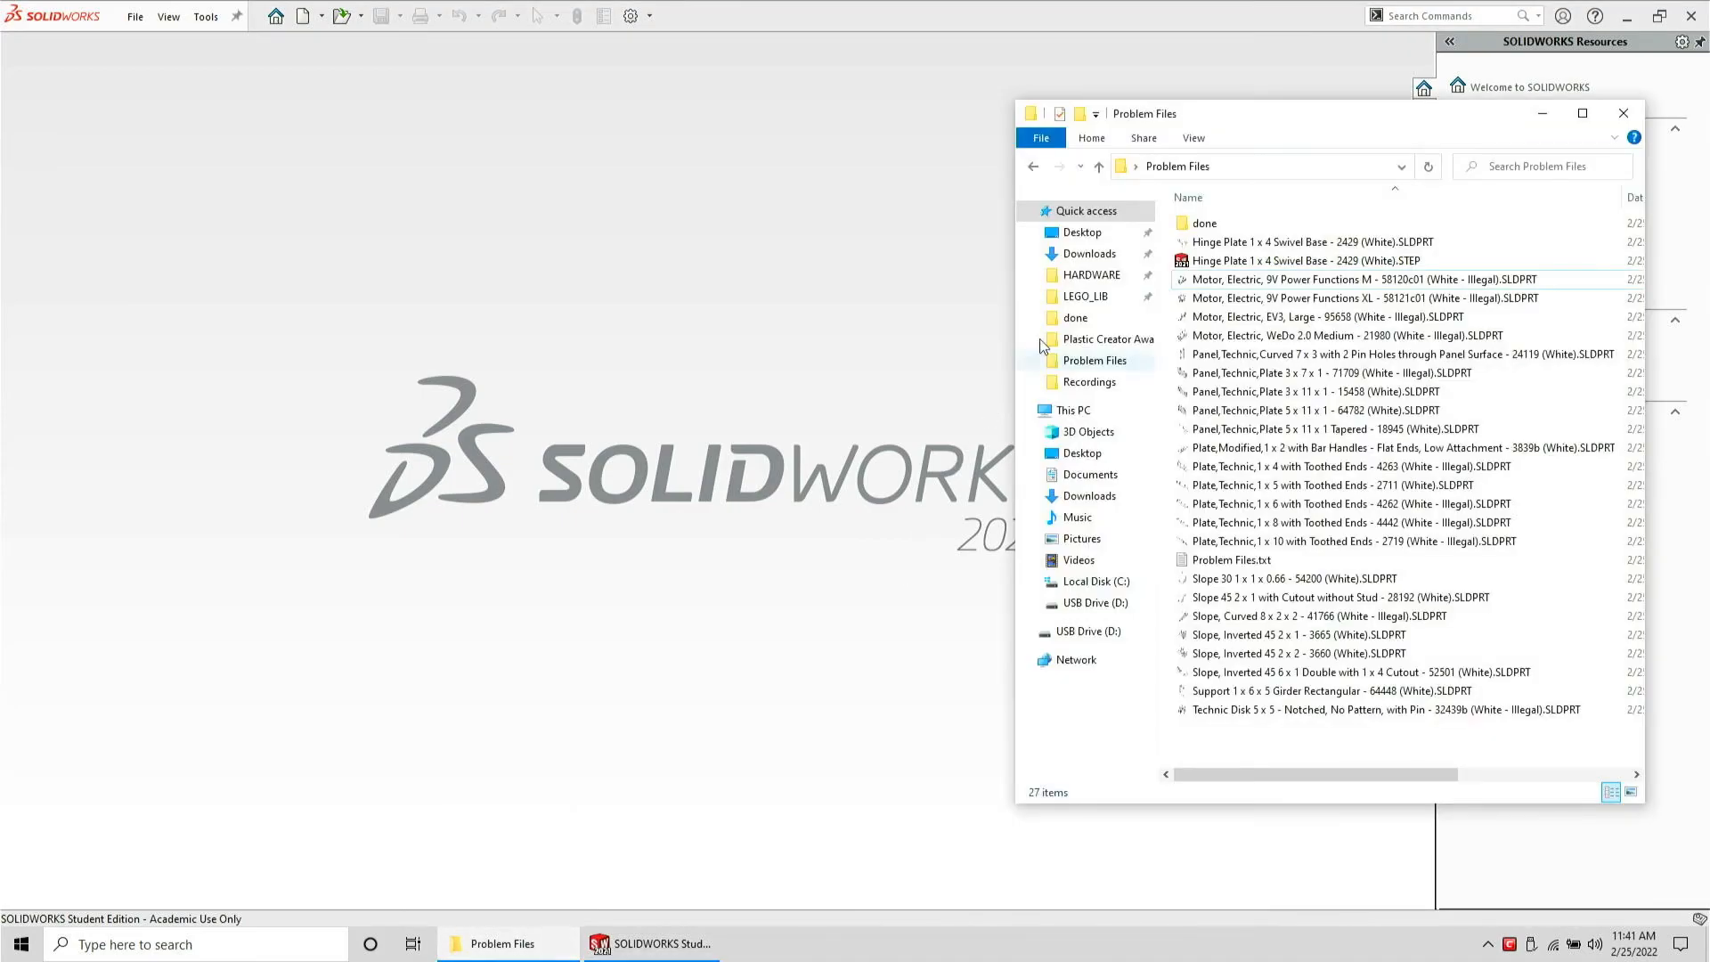
left_click_drag(1209, 264, 1047, 267)
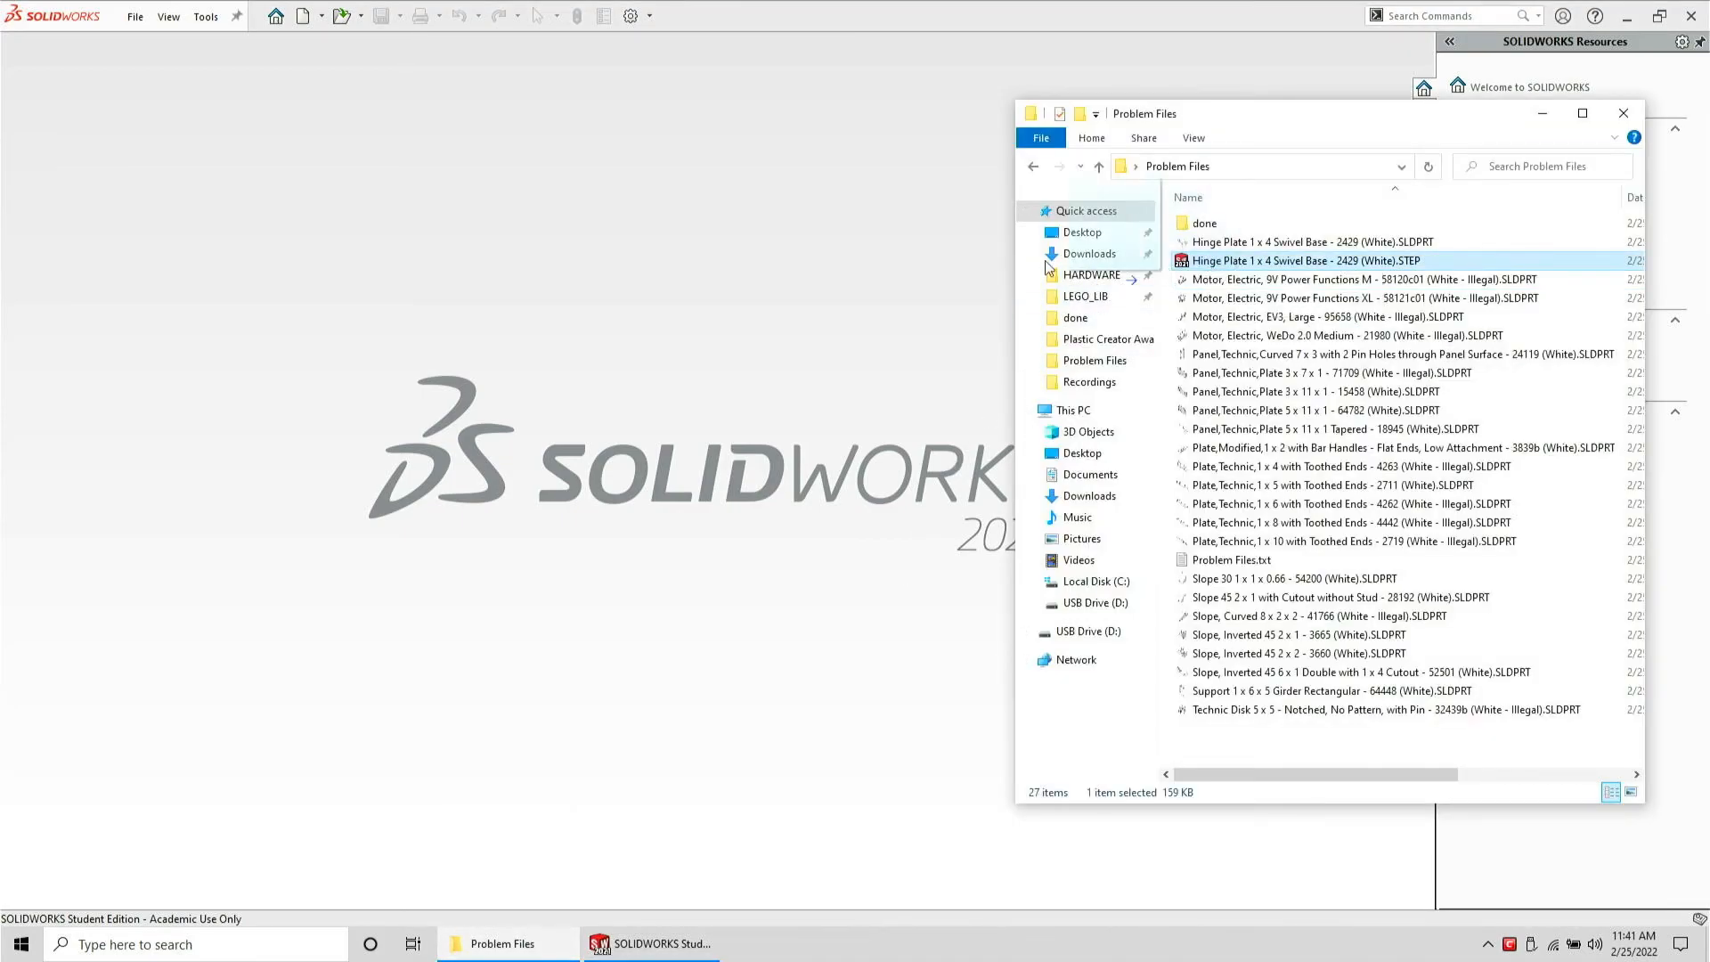
left_click_drag(666, 285, 665, 285)
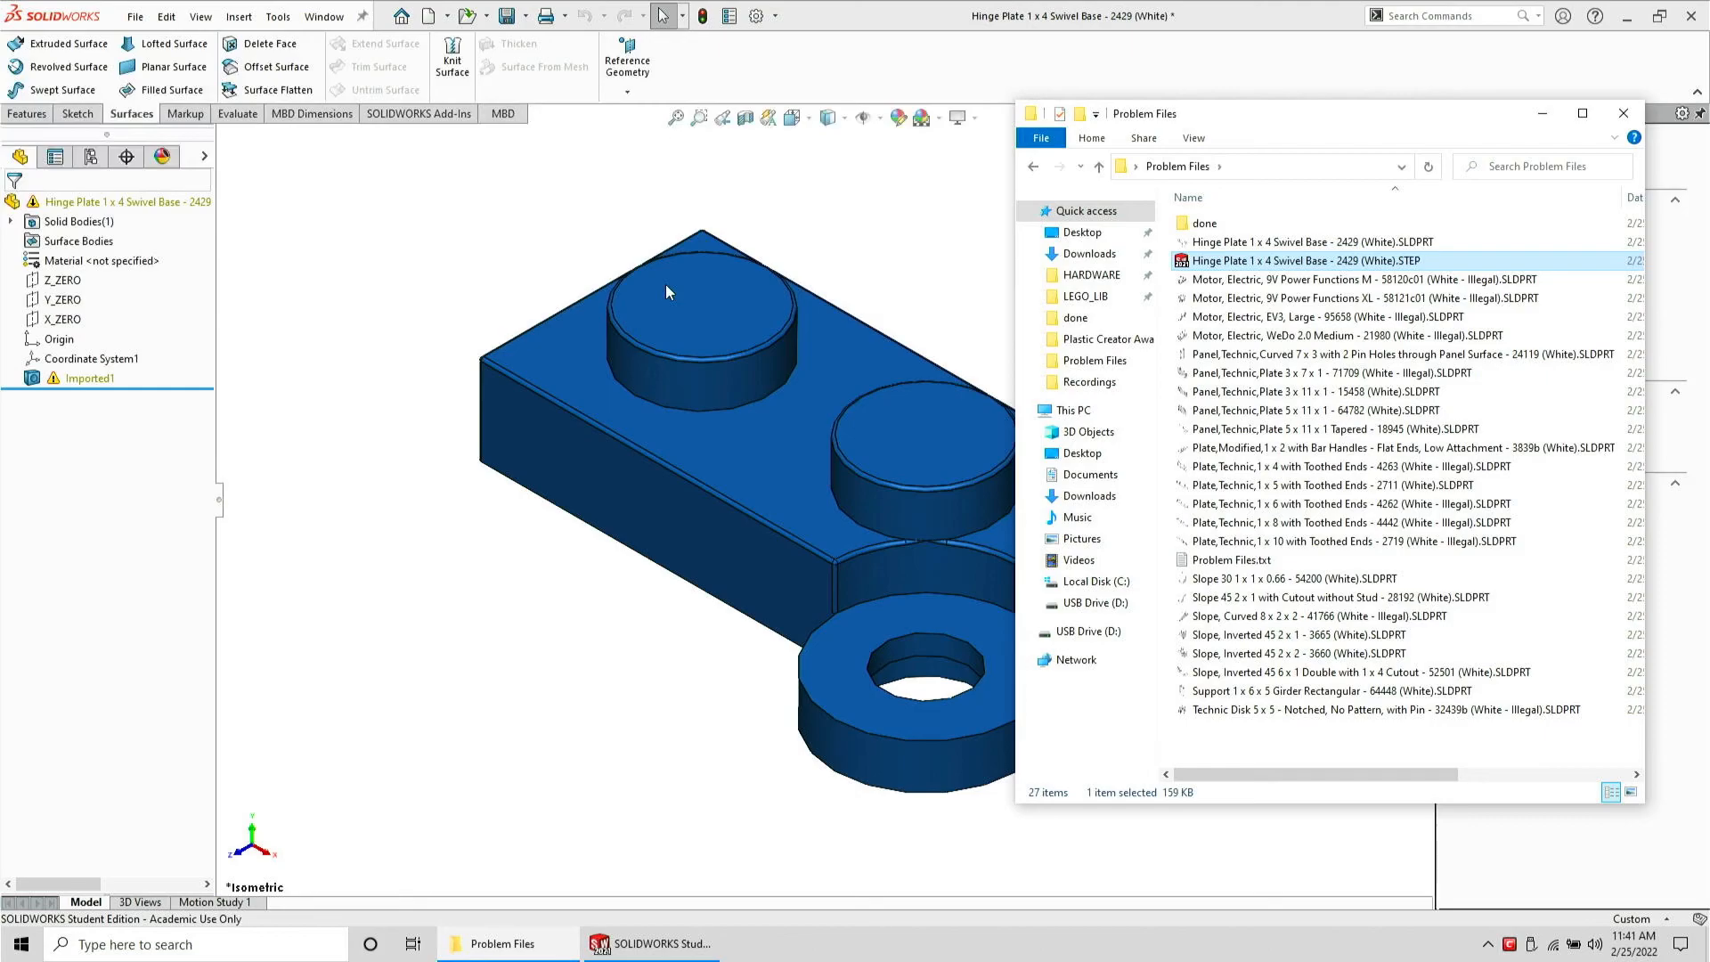
left_click(424, 294)
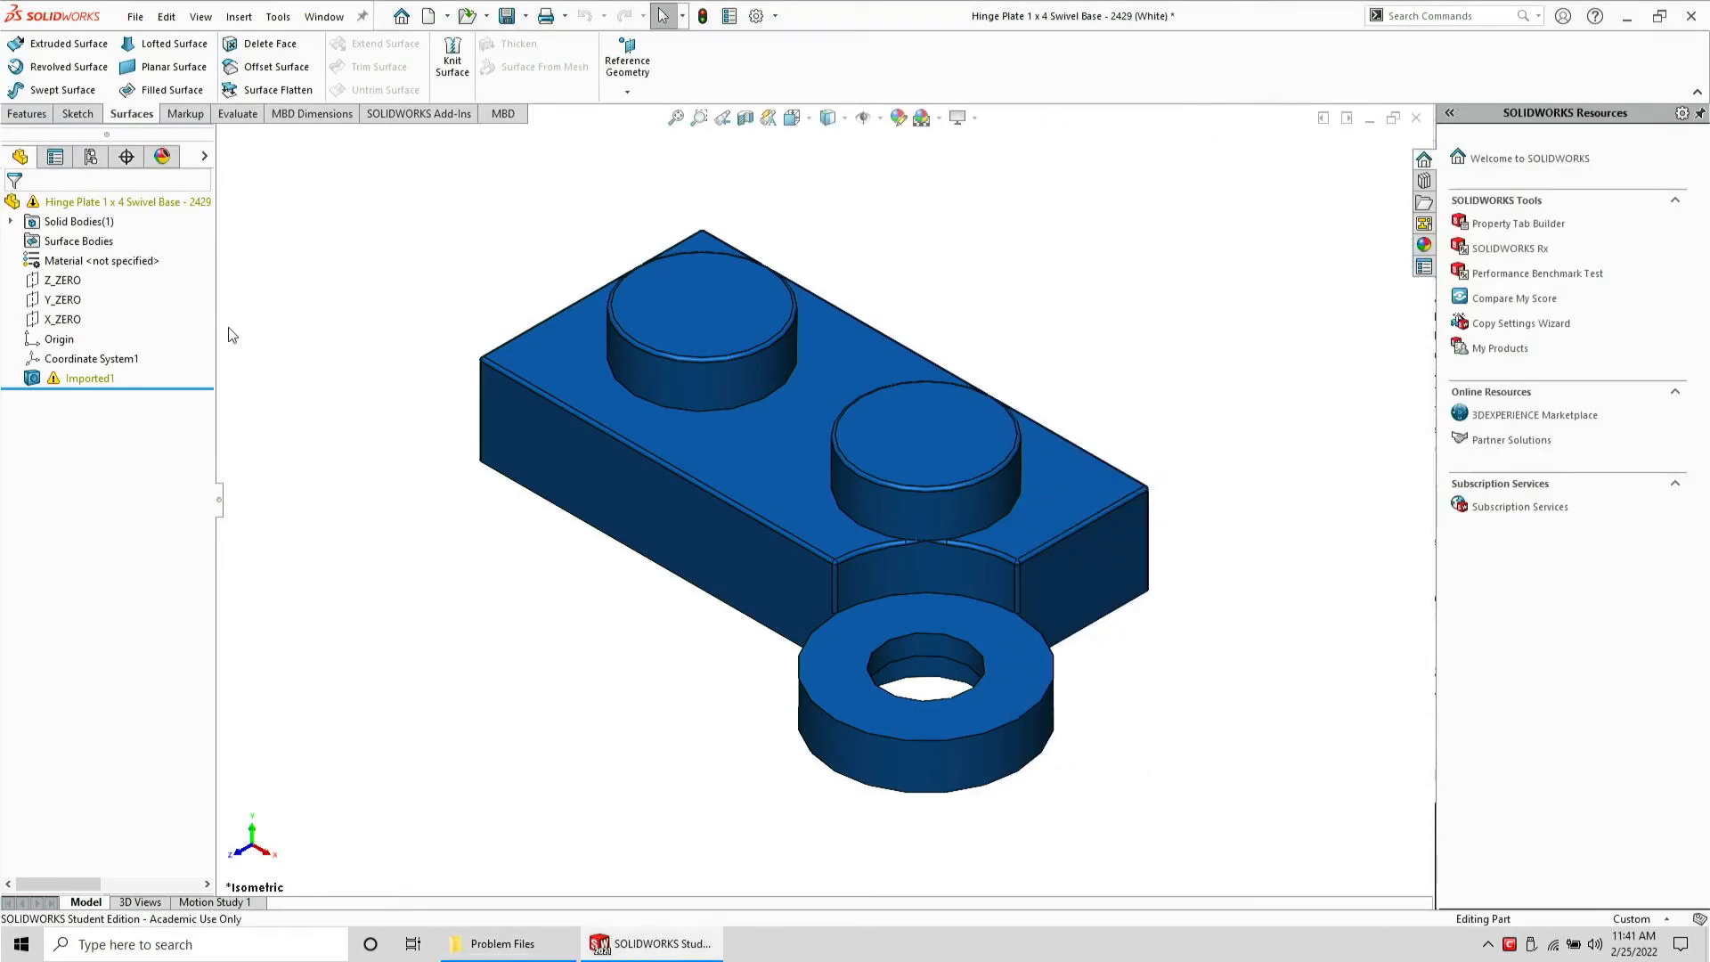
Run Import Diagnostics on the imported feature and attempt to heal all faulty faces
right_click(115, 379)
right_click(97, 379)
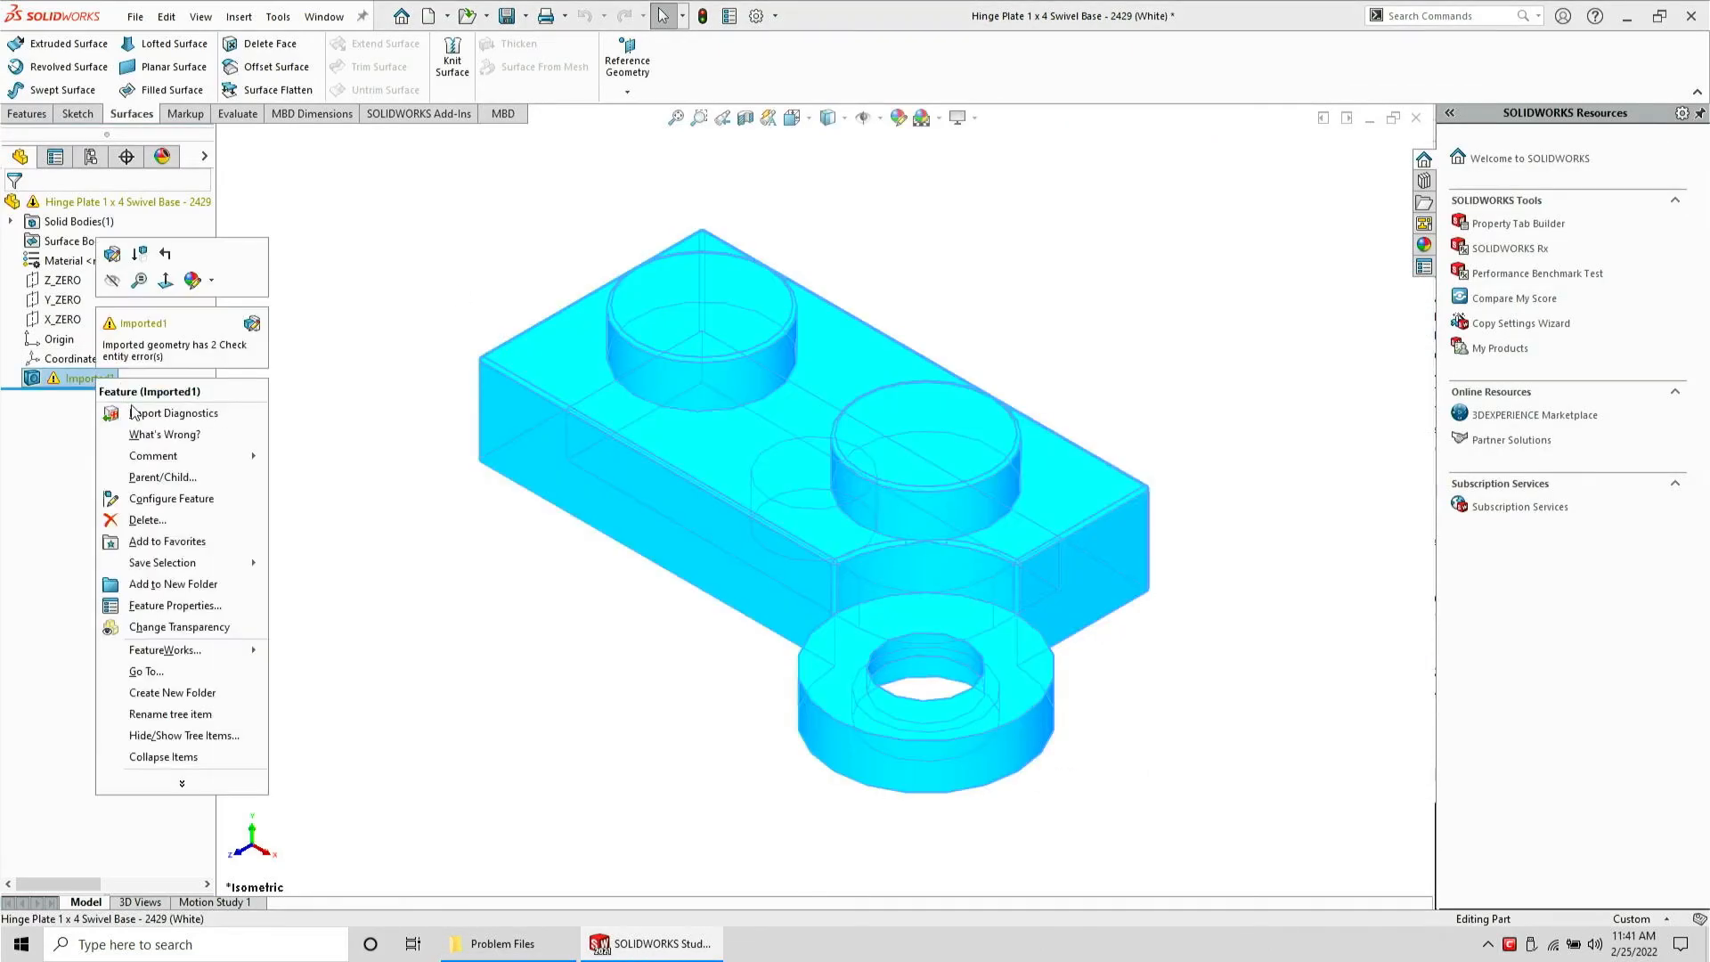
left_click(144, 415)
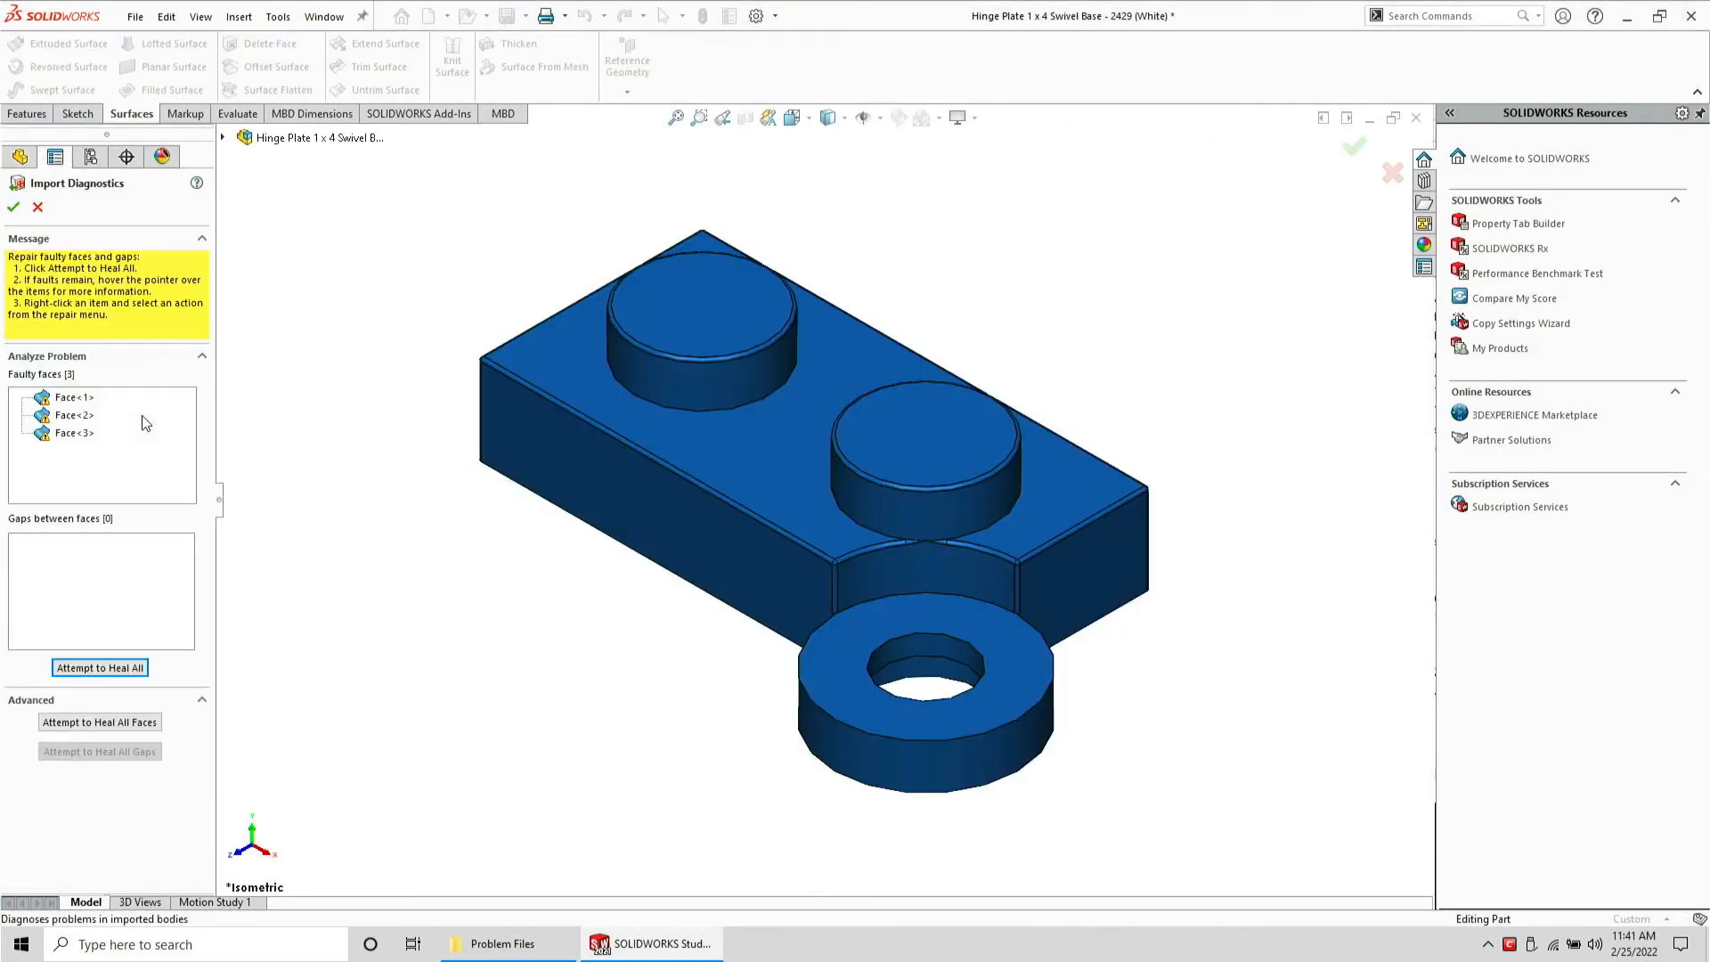
left_click(101, 669)
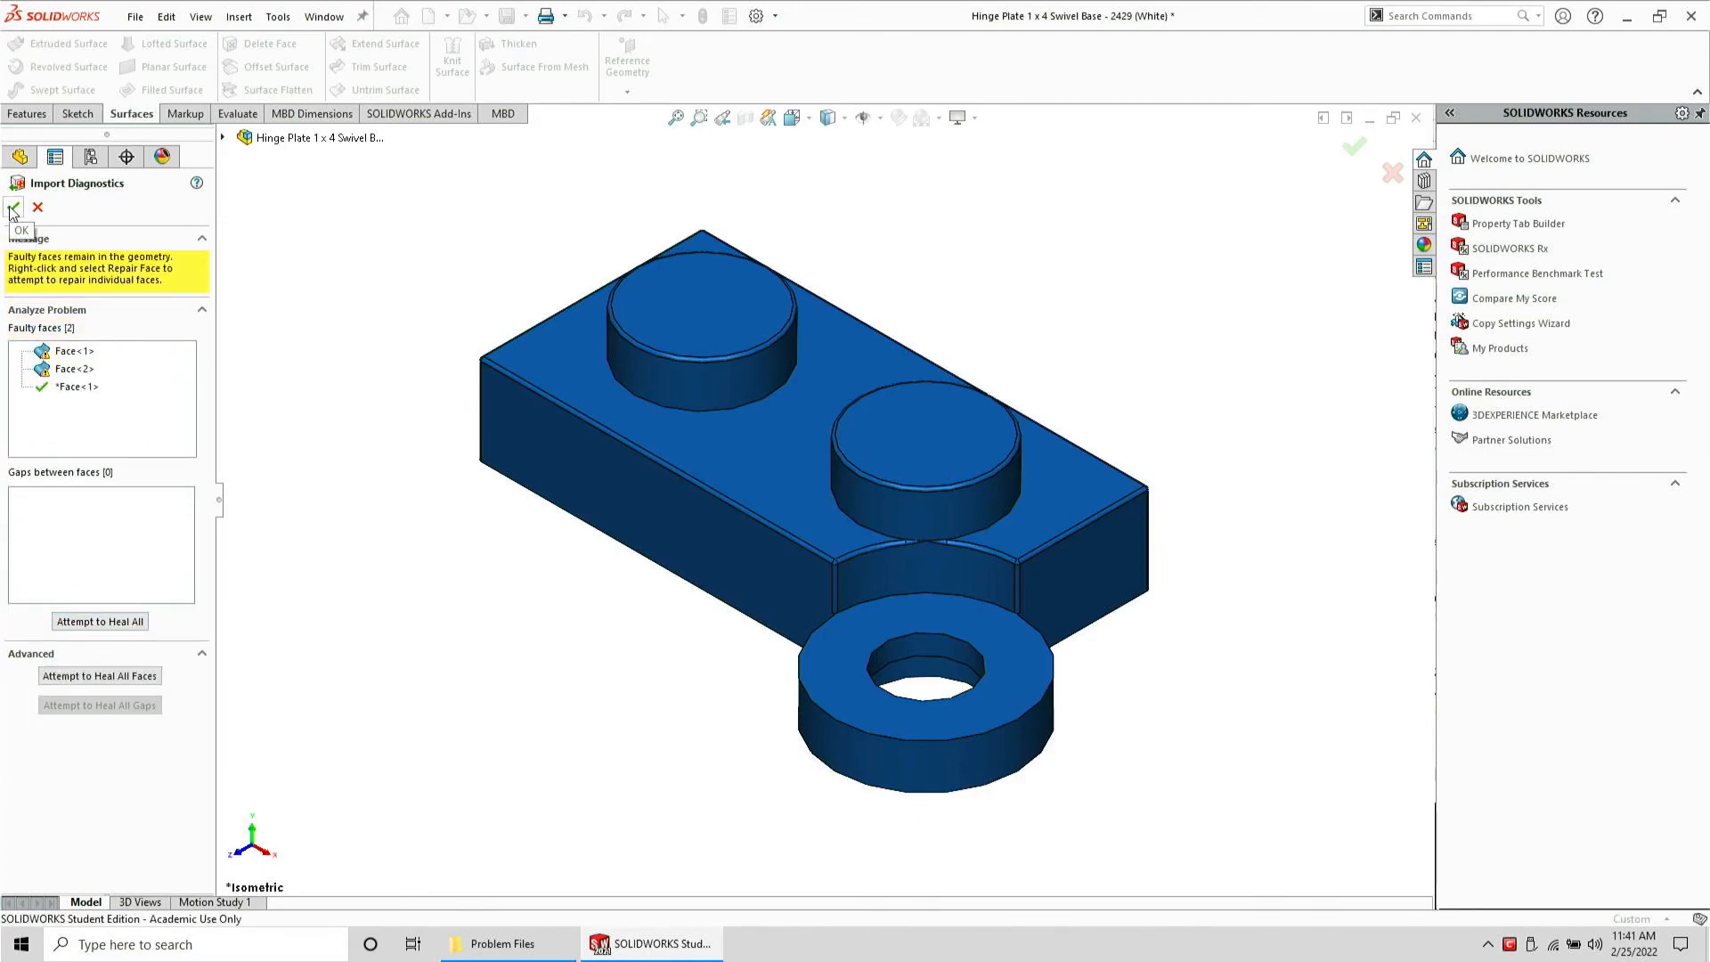
Inspect each remaining faulty face on the model near the hinge ring
left_click(55, 370)
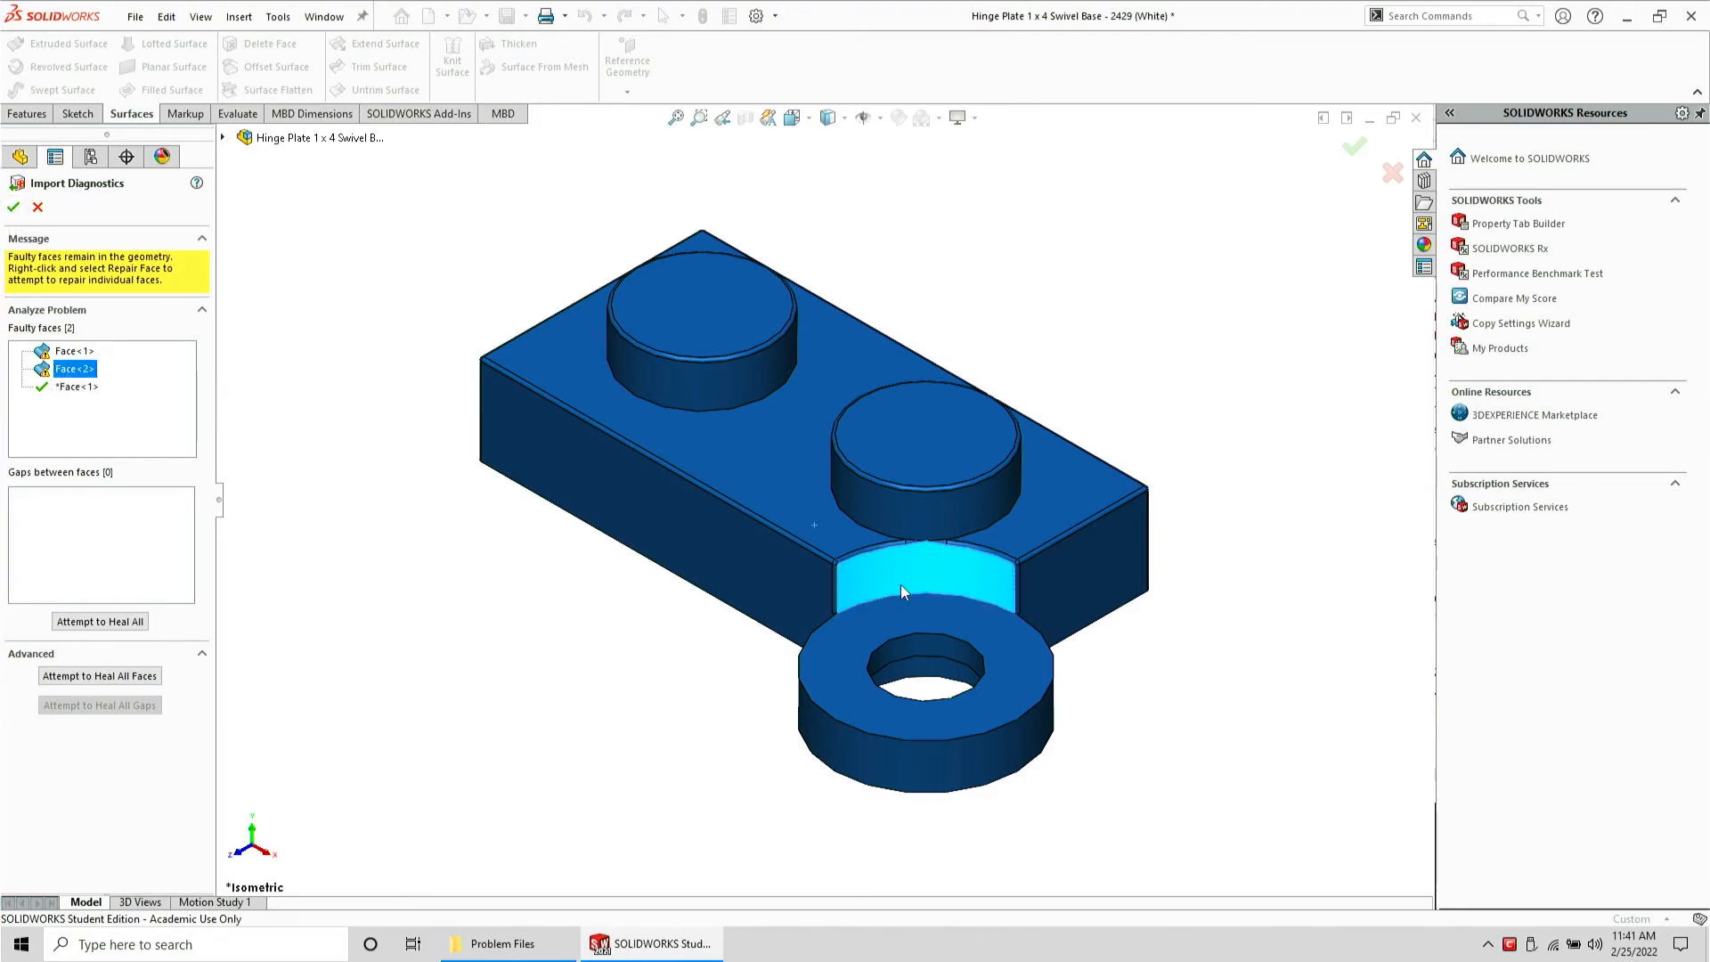
scroll(965, 557, "down", 5)
scroll(850, 512, "down", 5)
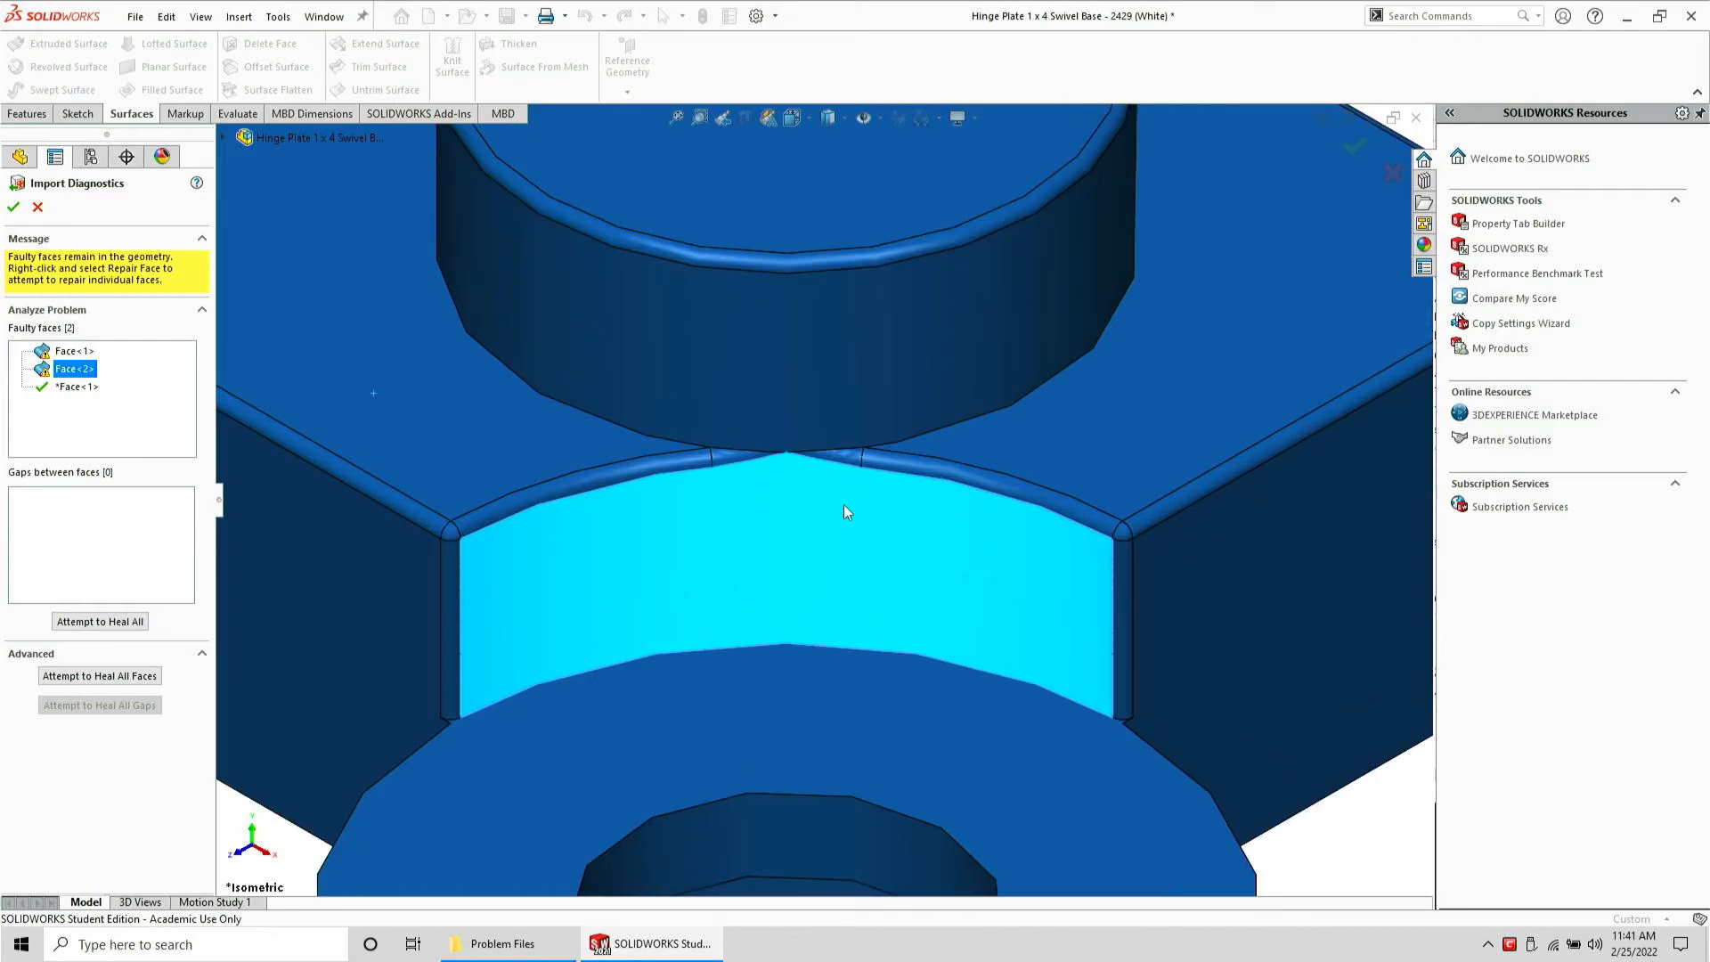
mouse_move(838, 519)
middle_mouse_down()
mouse_move(832, 431)
mouse_move(835, 511)
mouse_move(905, 558)
mouse_move(839, 531)
middle_mouse_up()
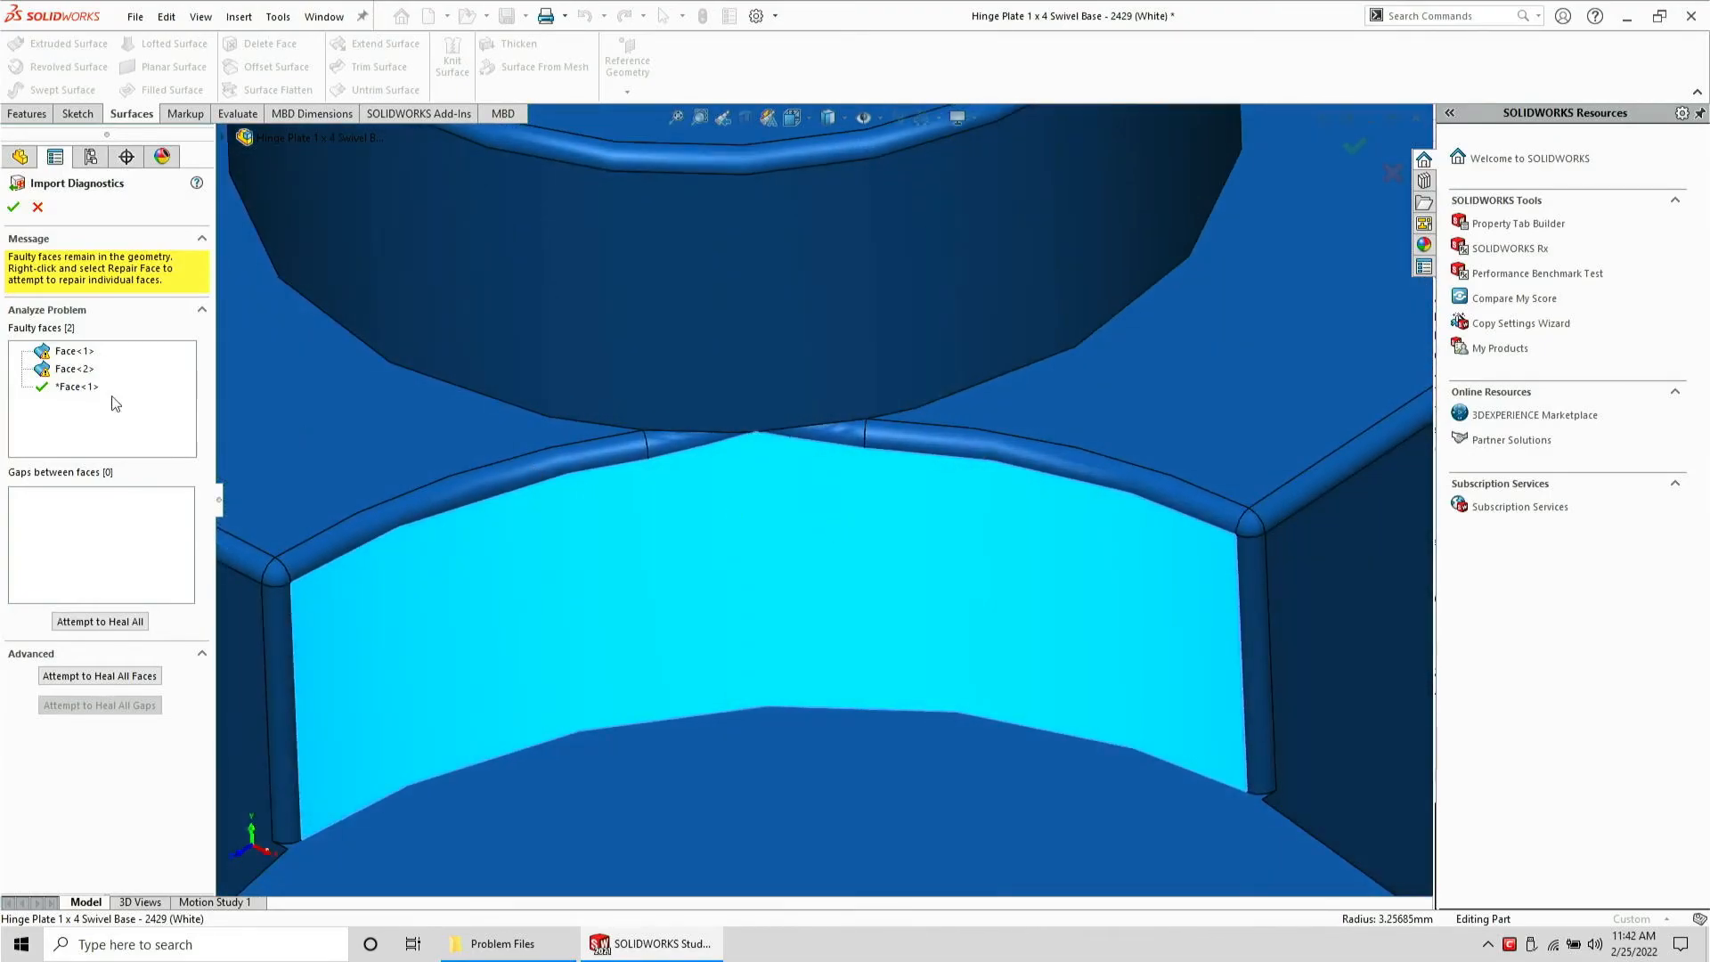
left_click(71, 351)
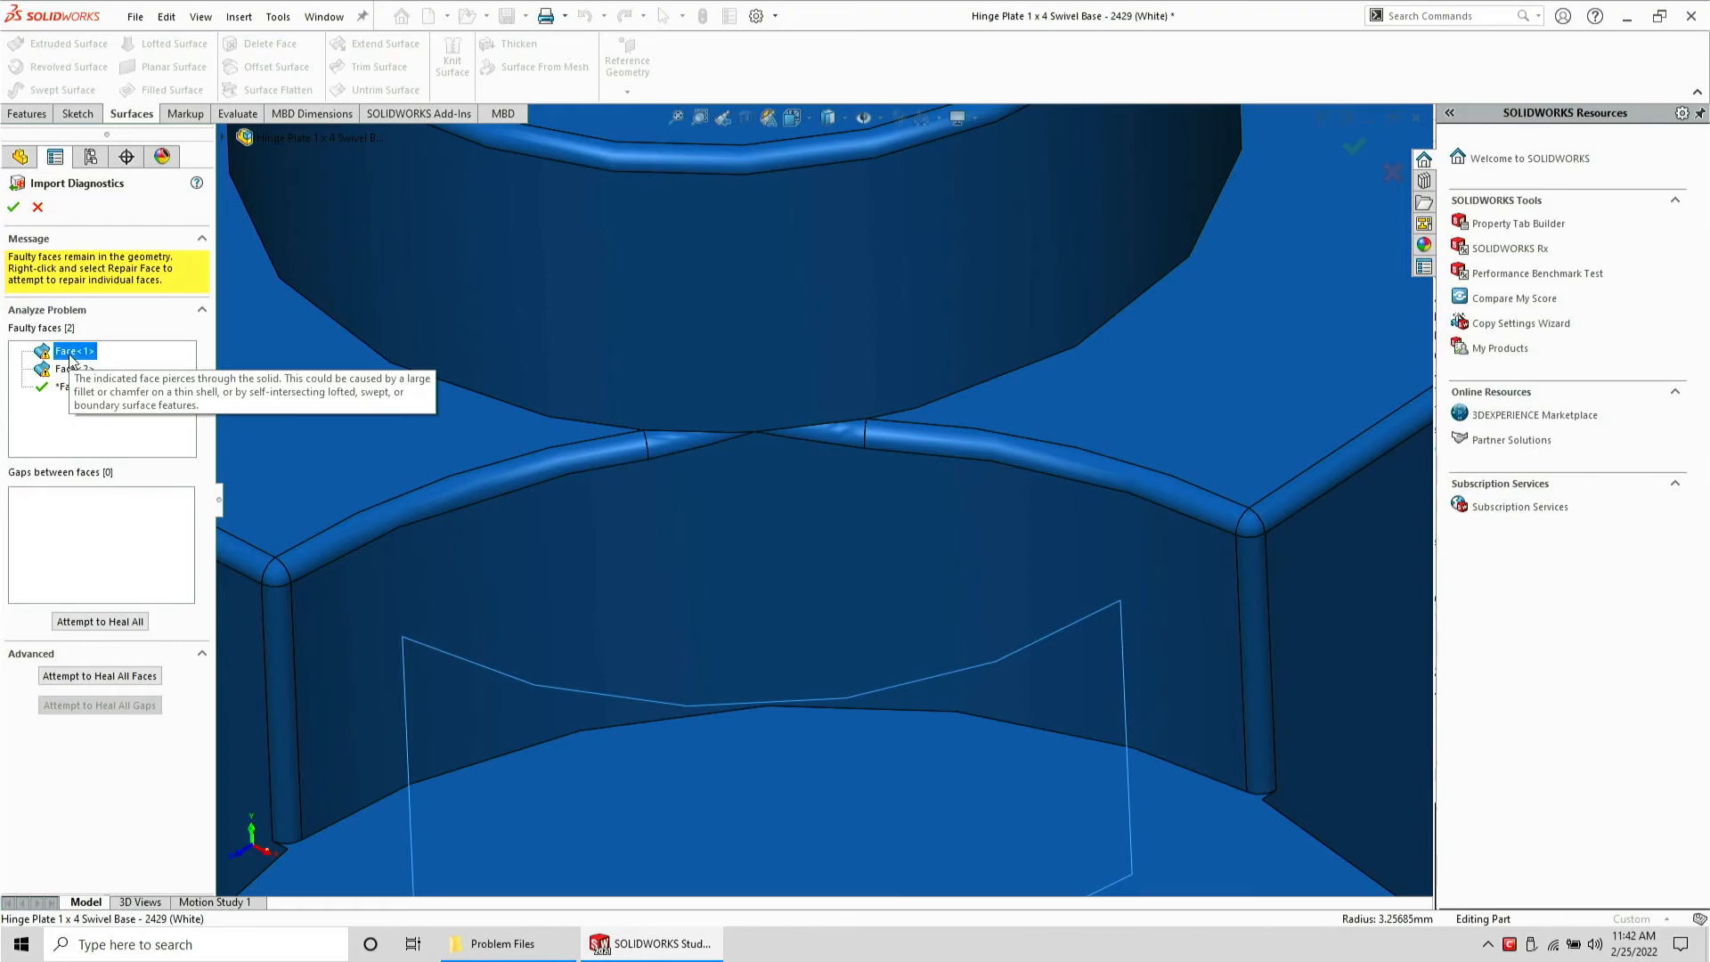
mouse_move(735, 517)
middle_mouse_down()
mouse_move(893, 577)
mouse_move(1145, 537)
mouse_move(1133, 599)
mouse_move(649, 611)
mouse_move(832, 686)
mouse_move(854, 739)
mouse_move(852, 835)
mouse_move(729, 536)
middle_mouse_up()
scroll(729, 544, "up", 3)
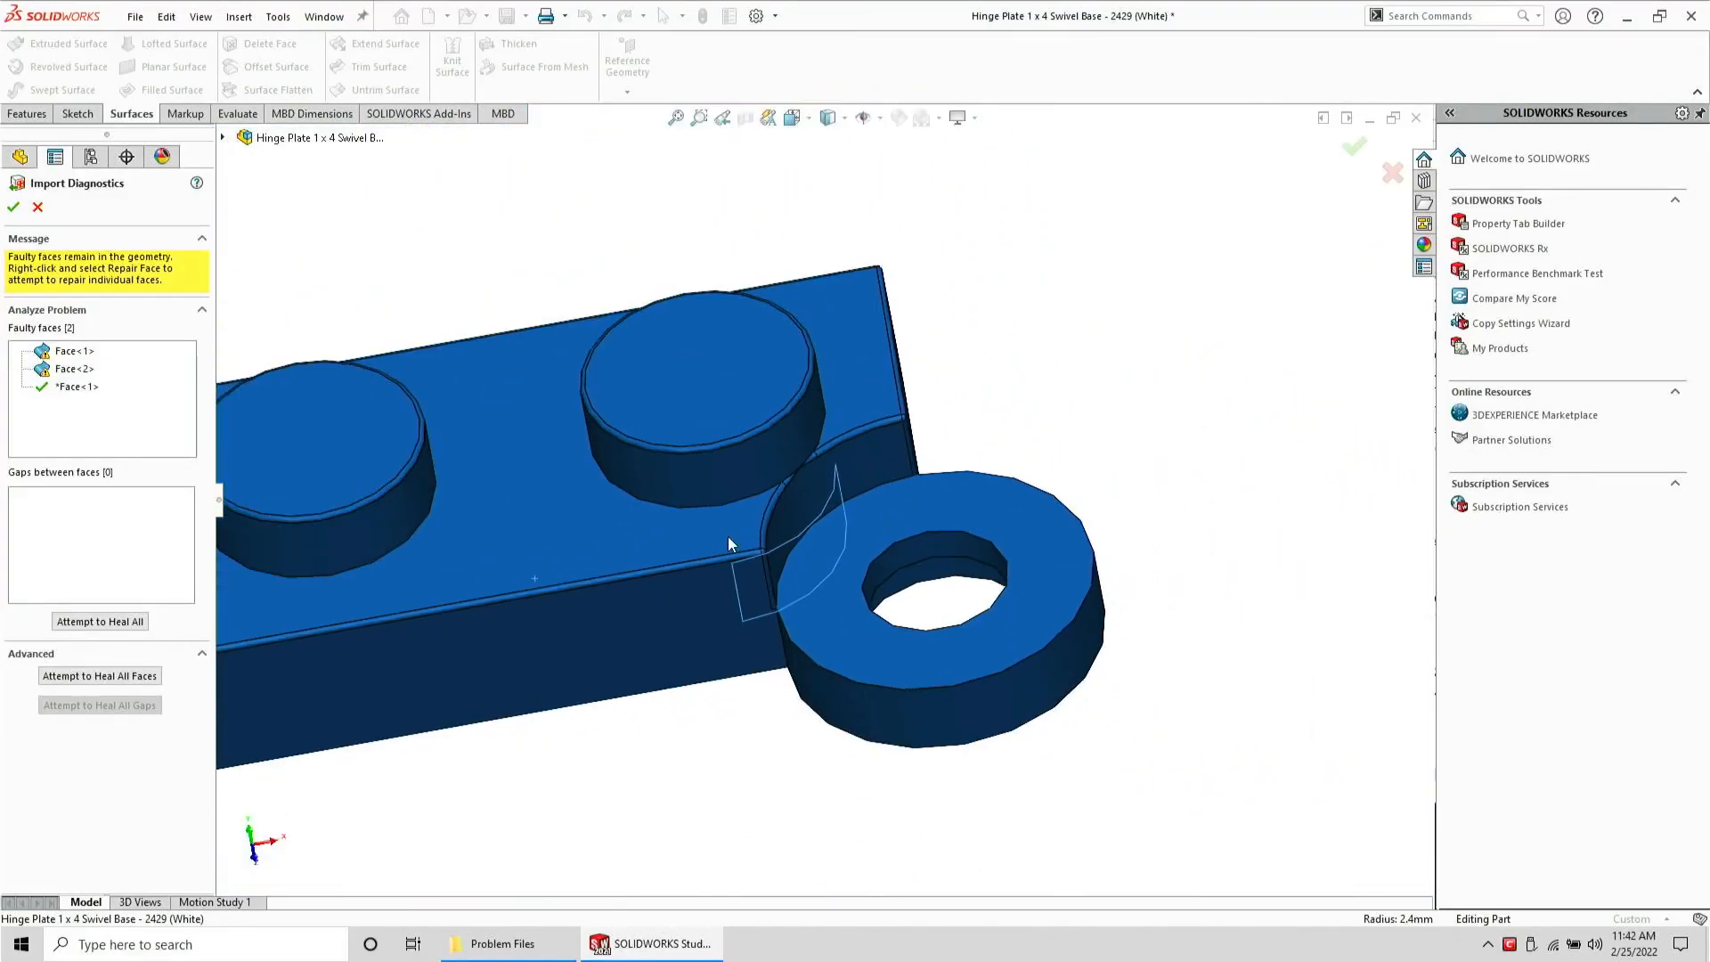
Leave Import Diagnostics and start a sketch on the hinge ring's top face, converting its edges
left_click(37, 205)
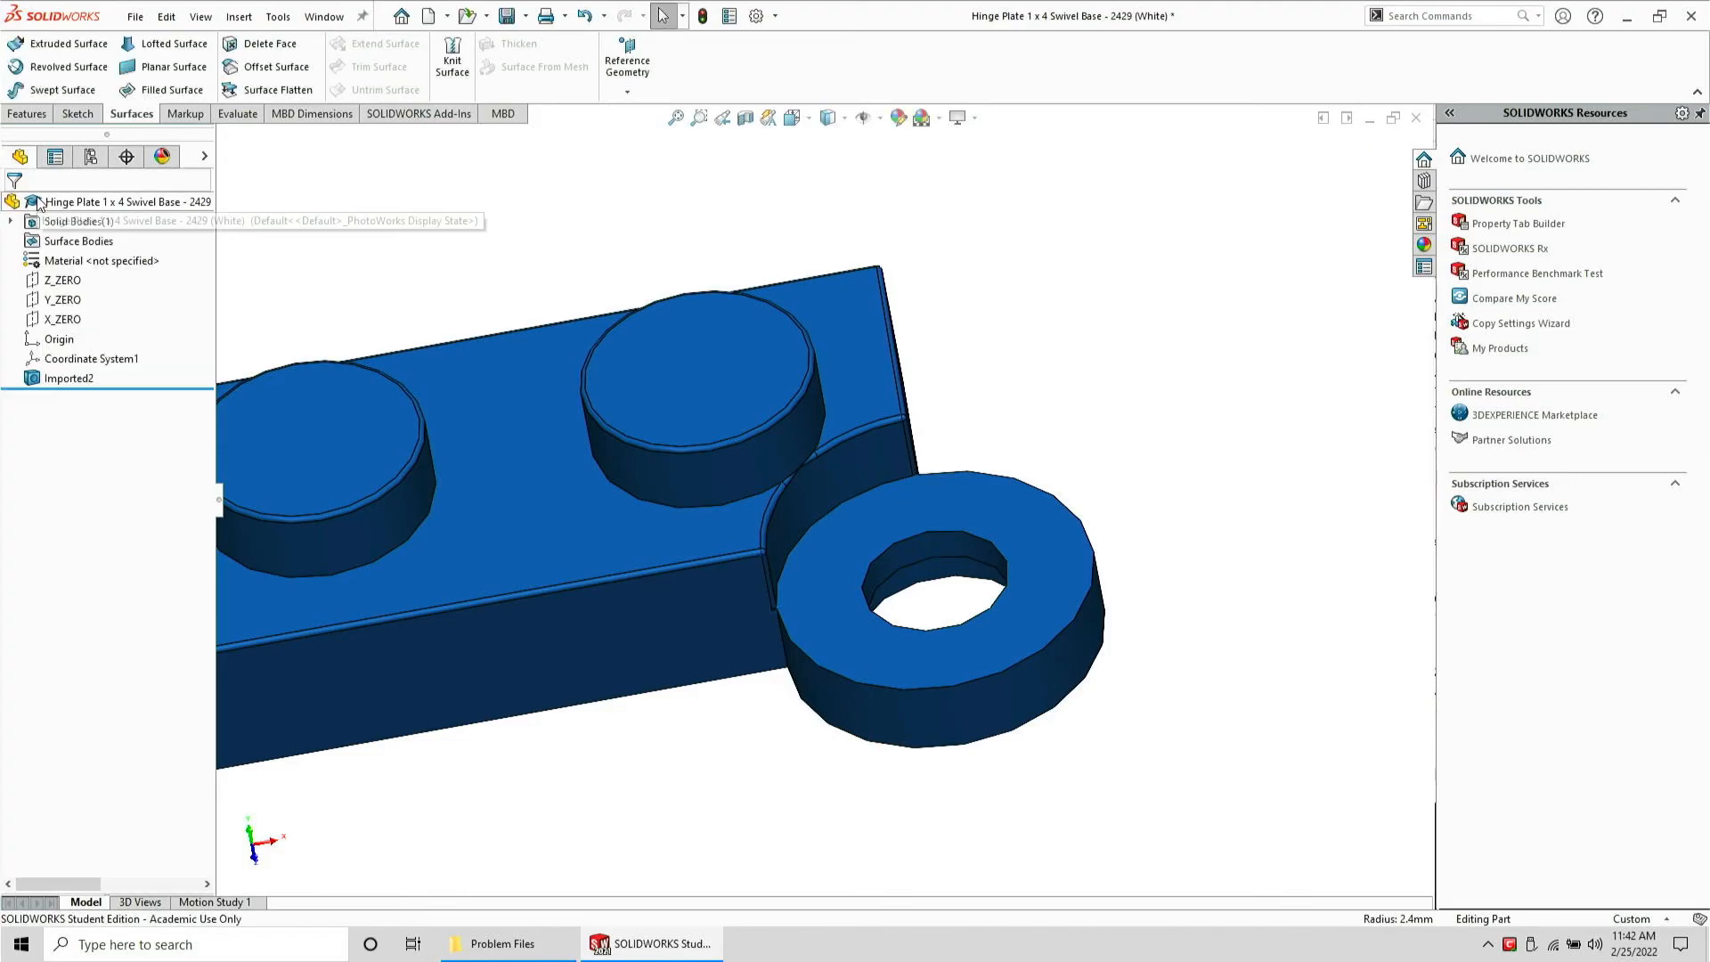
left_click(823, 542)
left_click(60, 114)
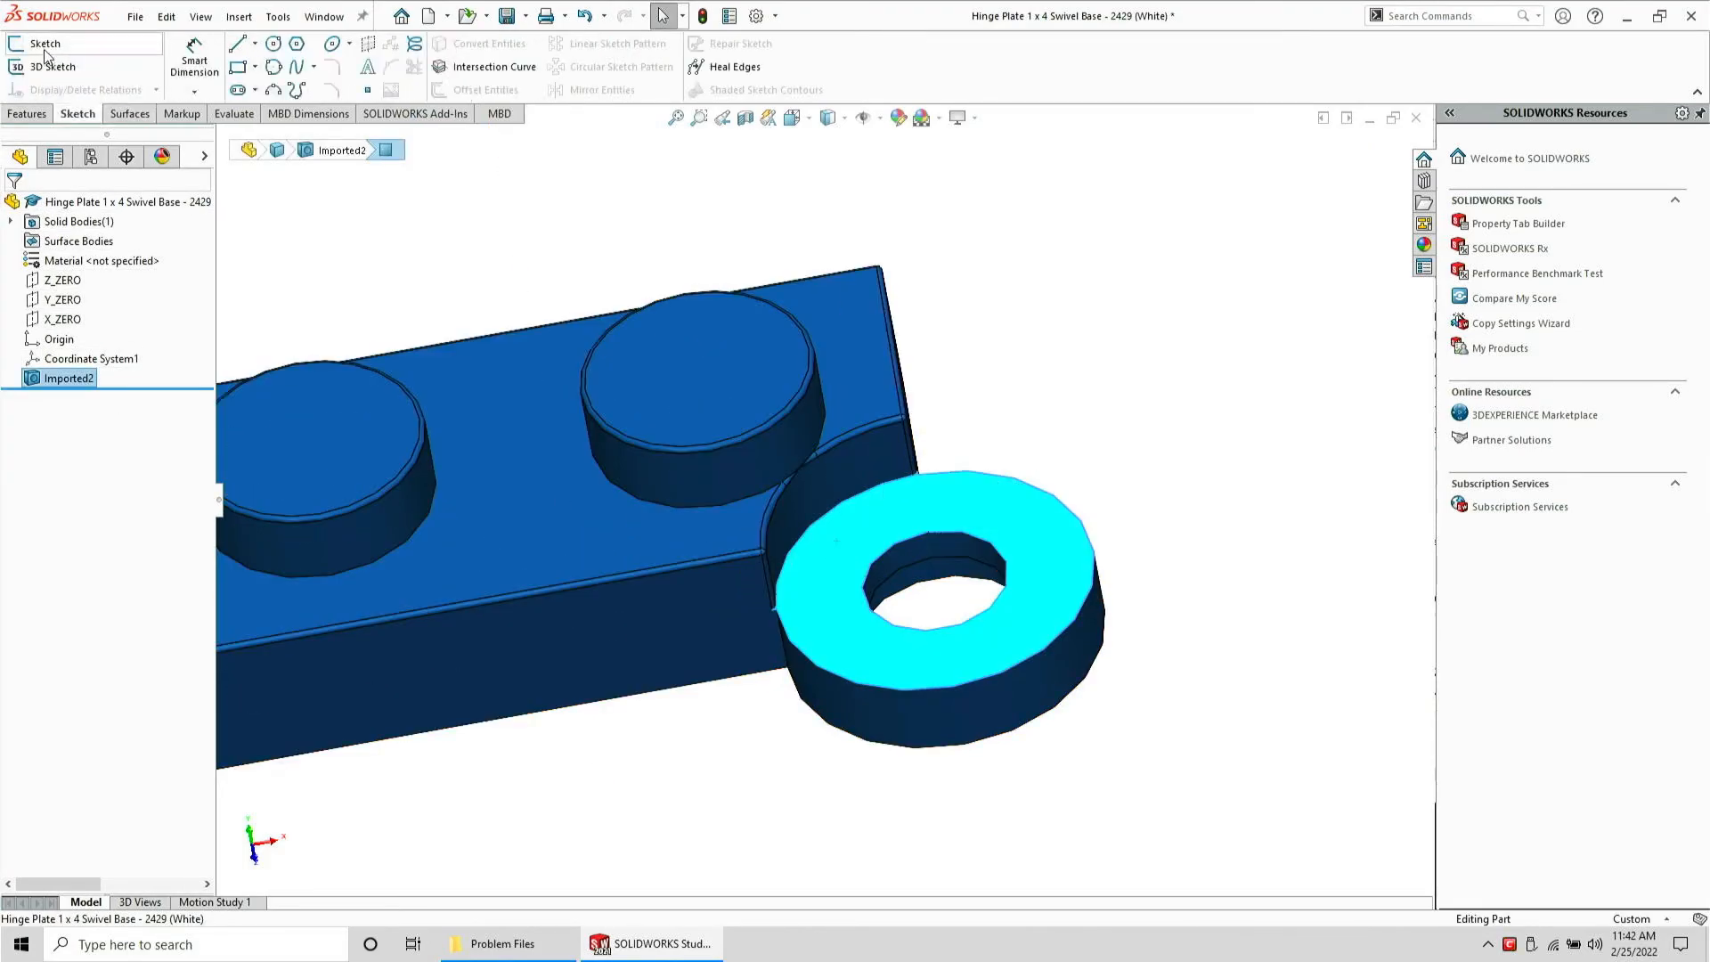
left_click(49, 49)
left_click(451, 44)
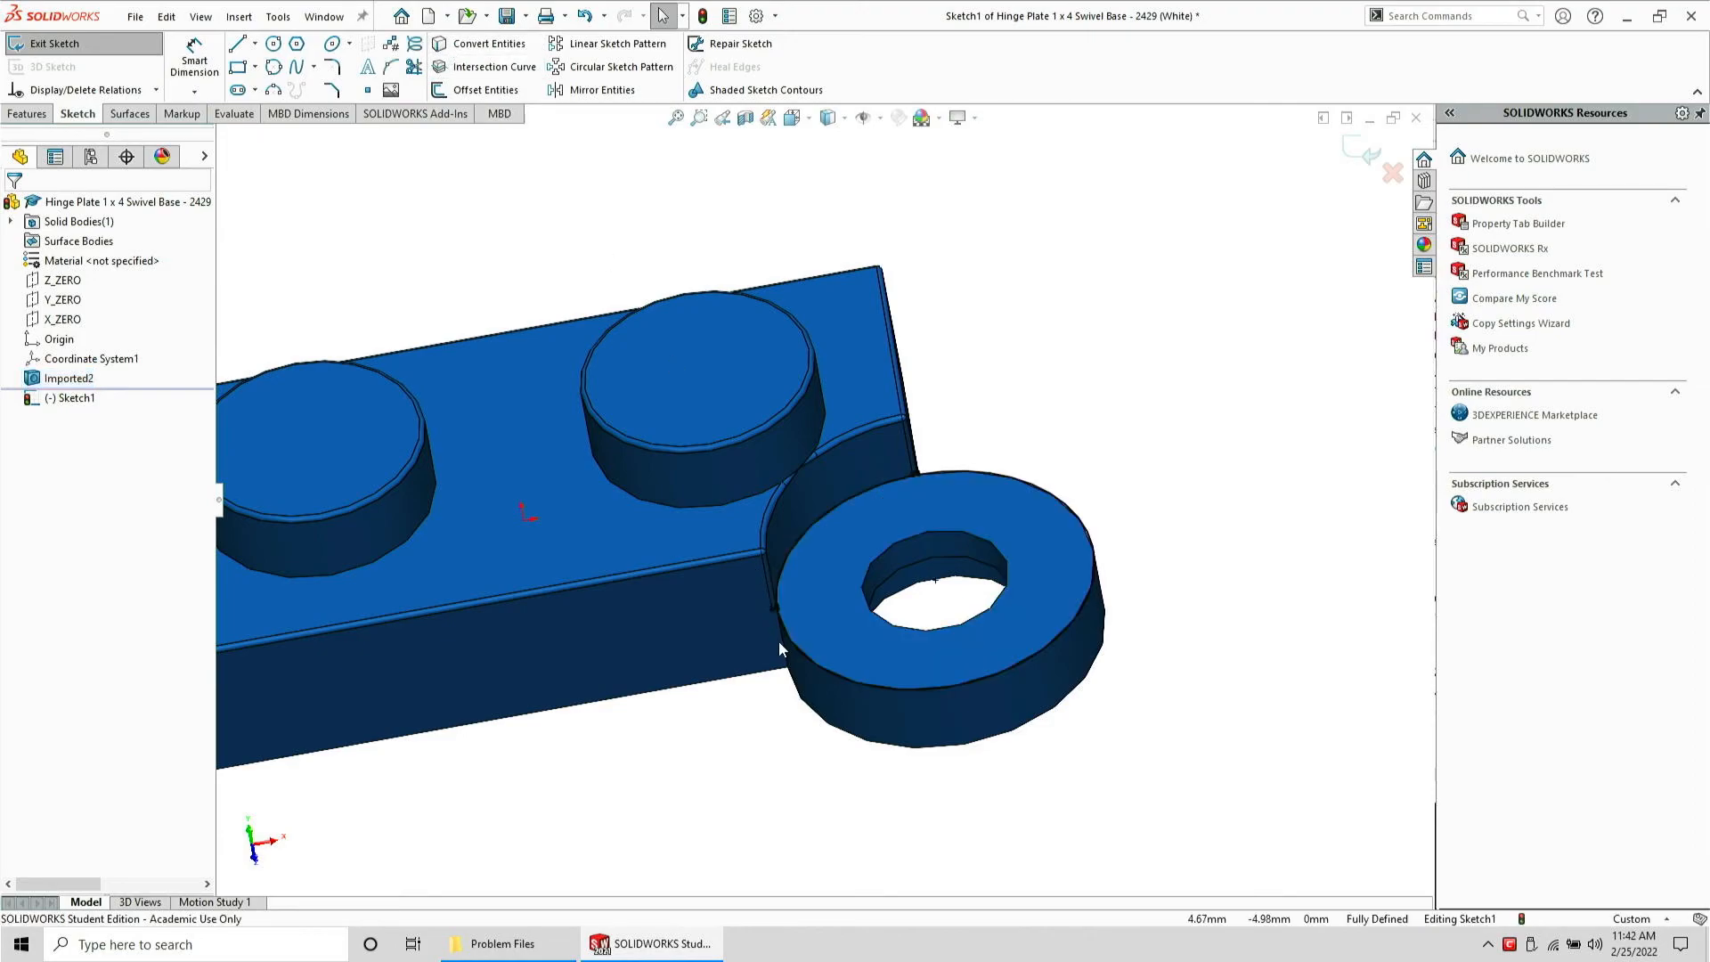
mouse_move(779, 640)
middle_mouse_down()
mouse_move(833, 350)
mouse_move(837, 378)
middle_mouse_up()
left_click(720, 686)
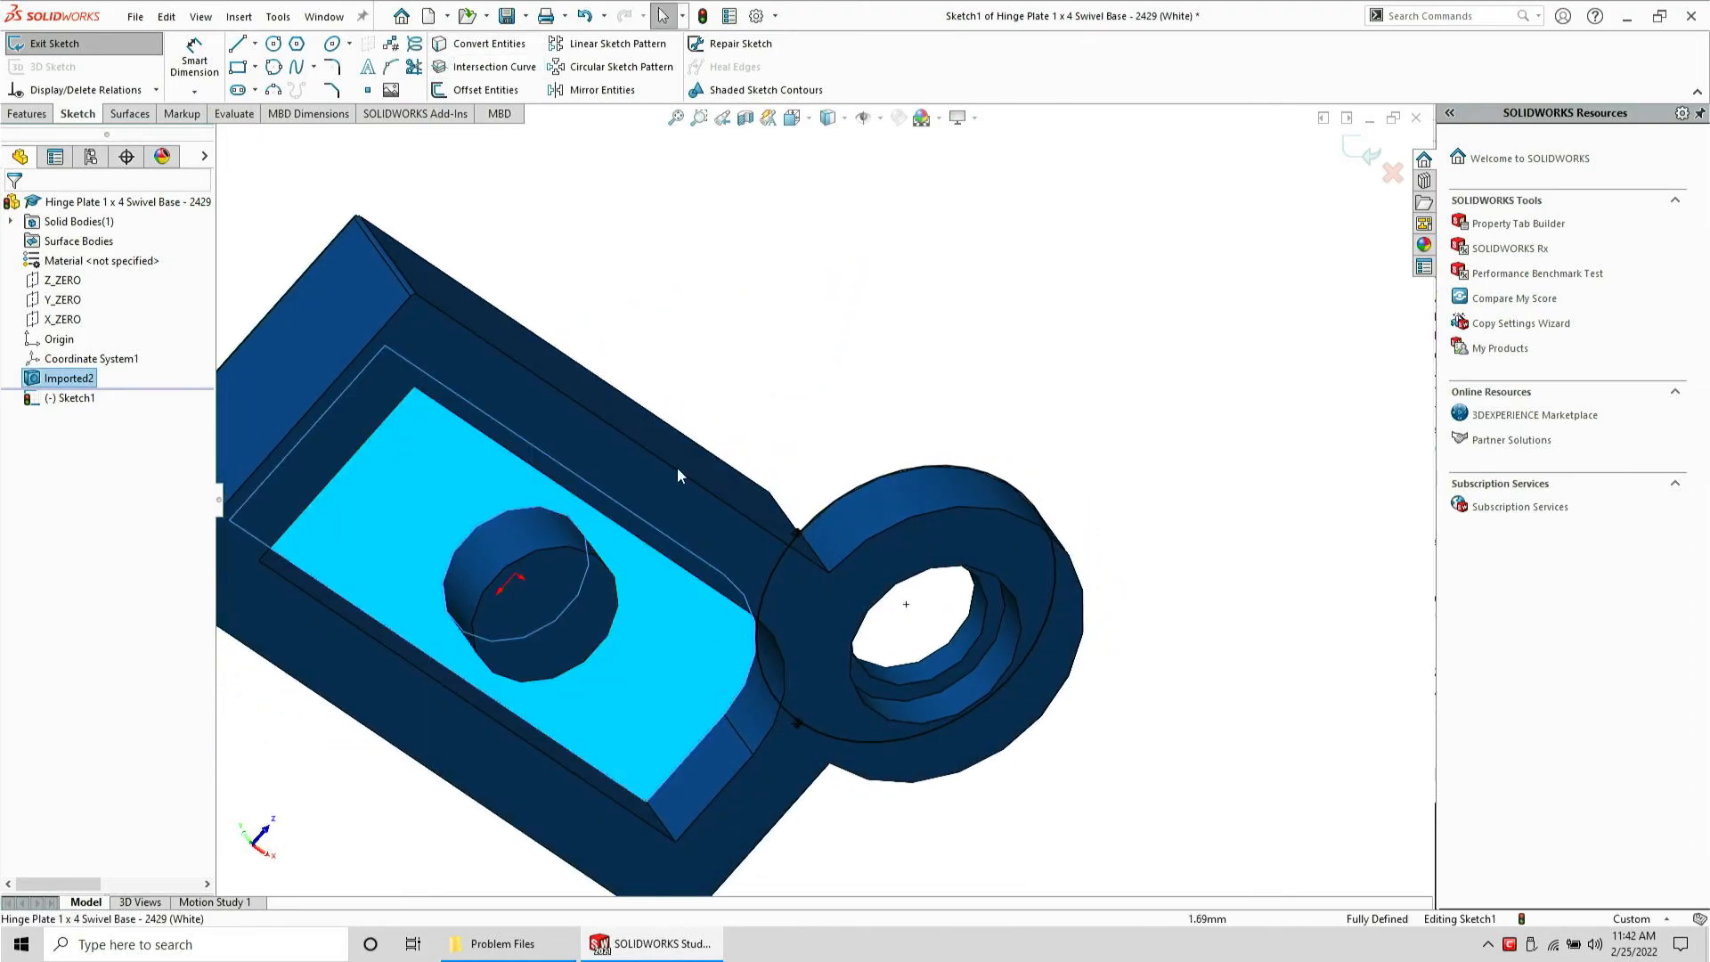
left_click(496, 49)
Drag the sketch arcs at the ring junction and make them tangent, then close the part without saving
middle_click_drag(580, 378, 614, 672)
scroll(772, 302, "up", 4)
scroll(774, 285, "down", 5)
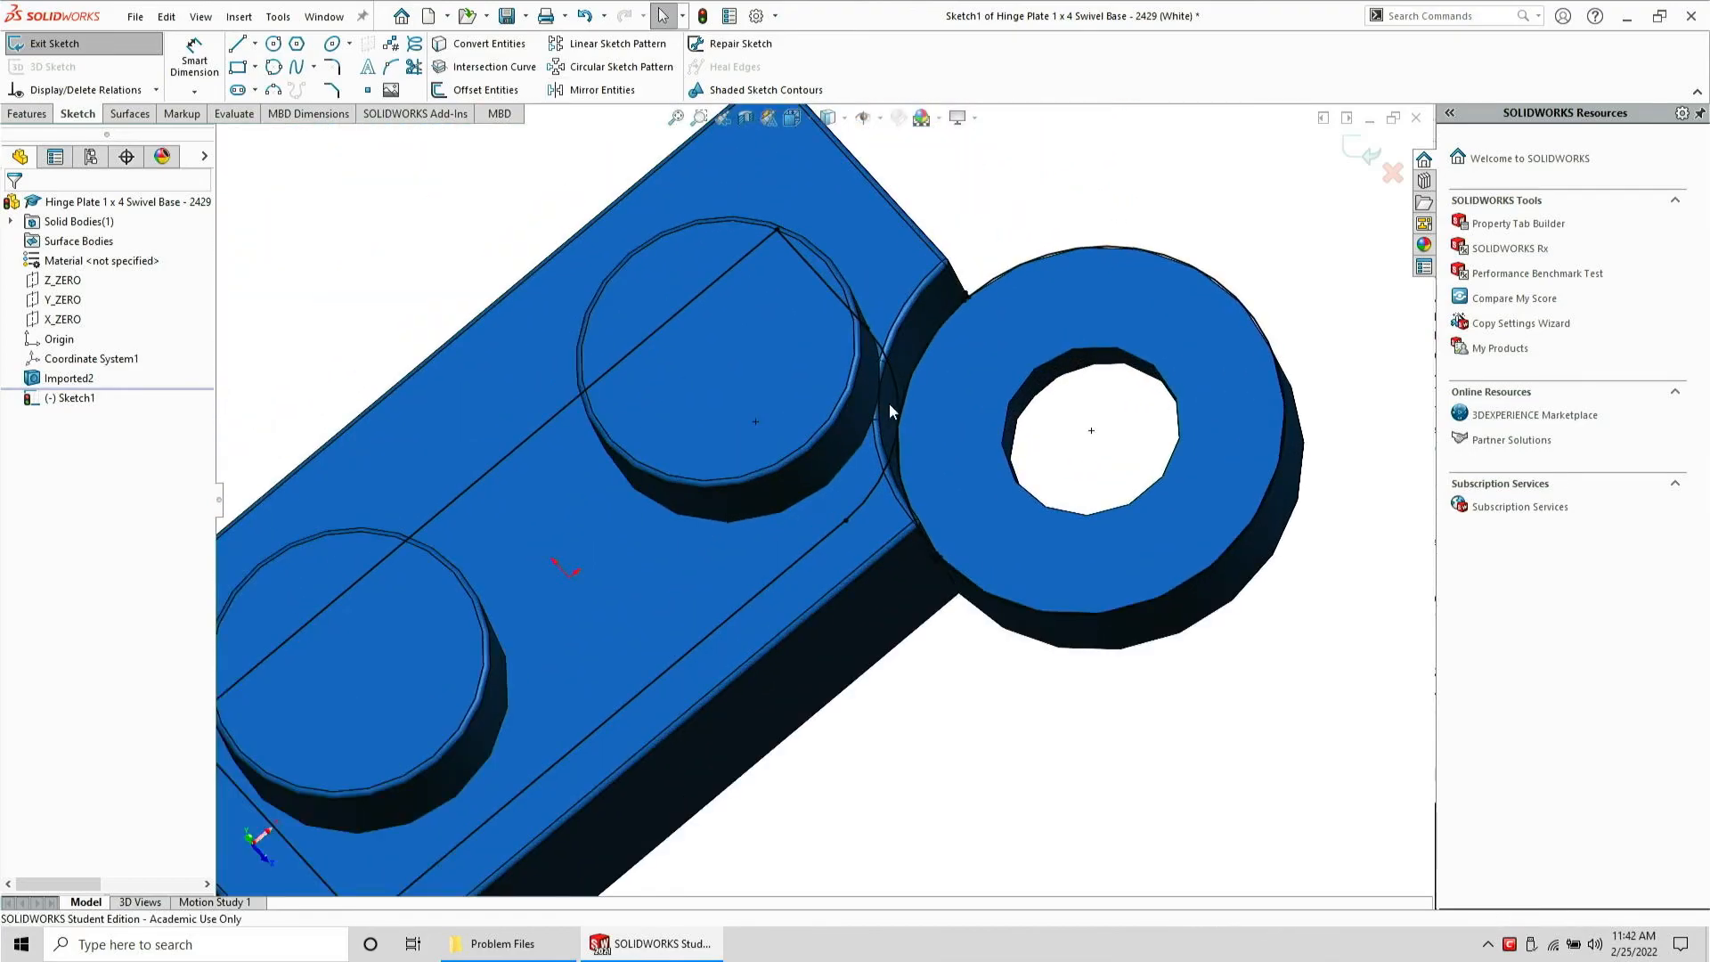
middle_click_drag(928, 540, 954, 455)
left_click_drag(953, 451, 847, 489)
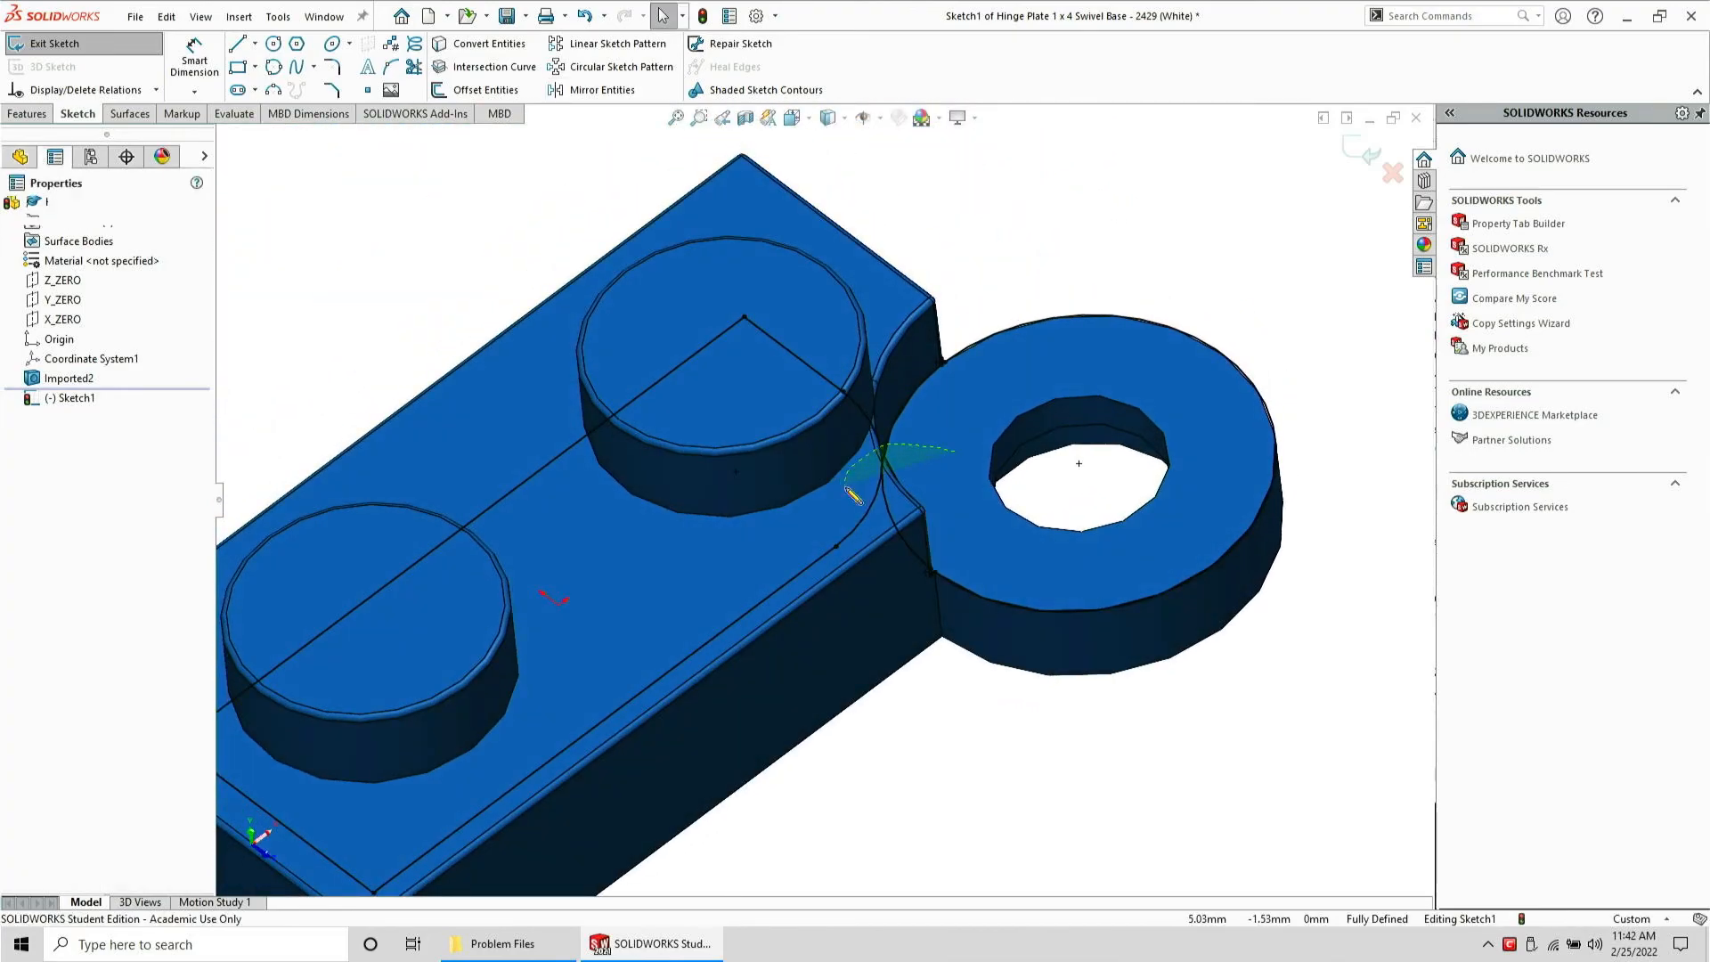
left_click(923, 412)
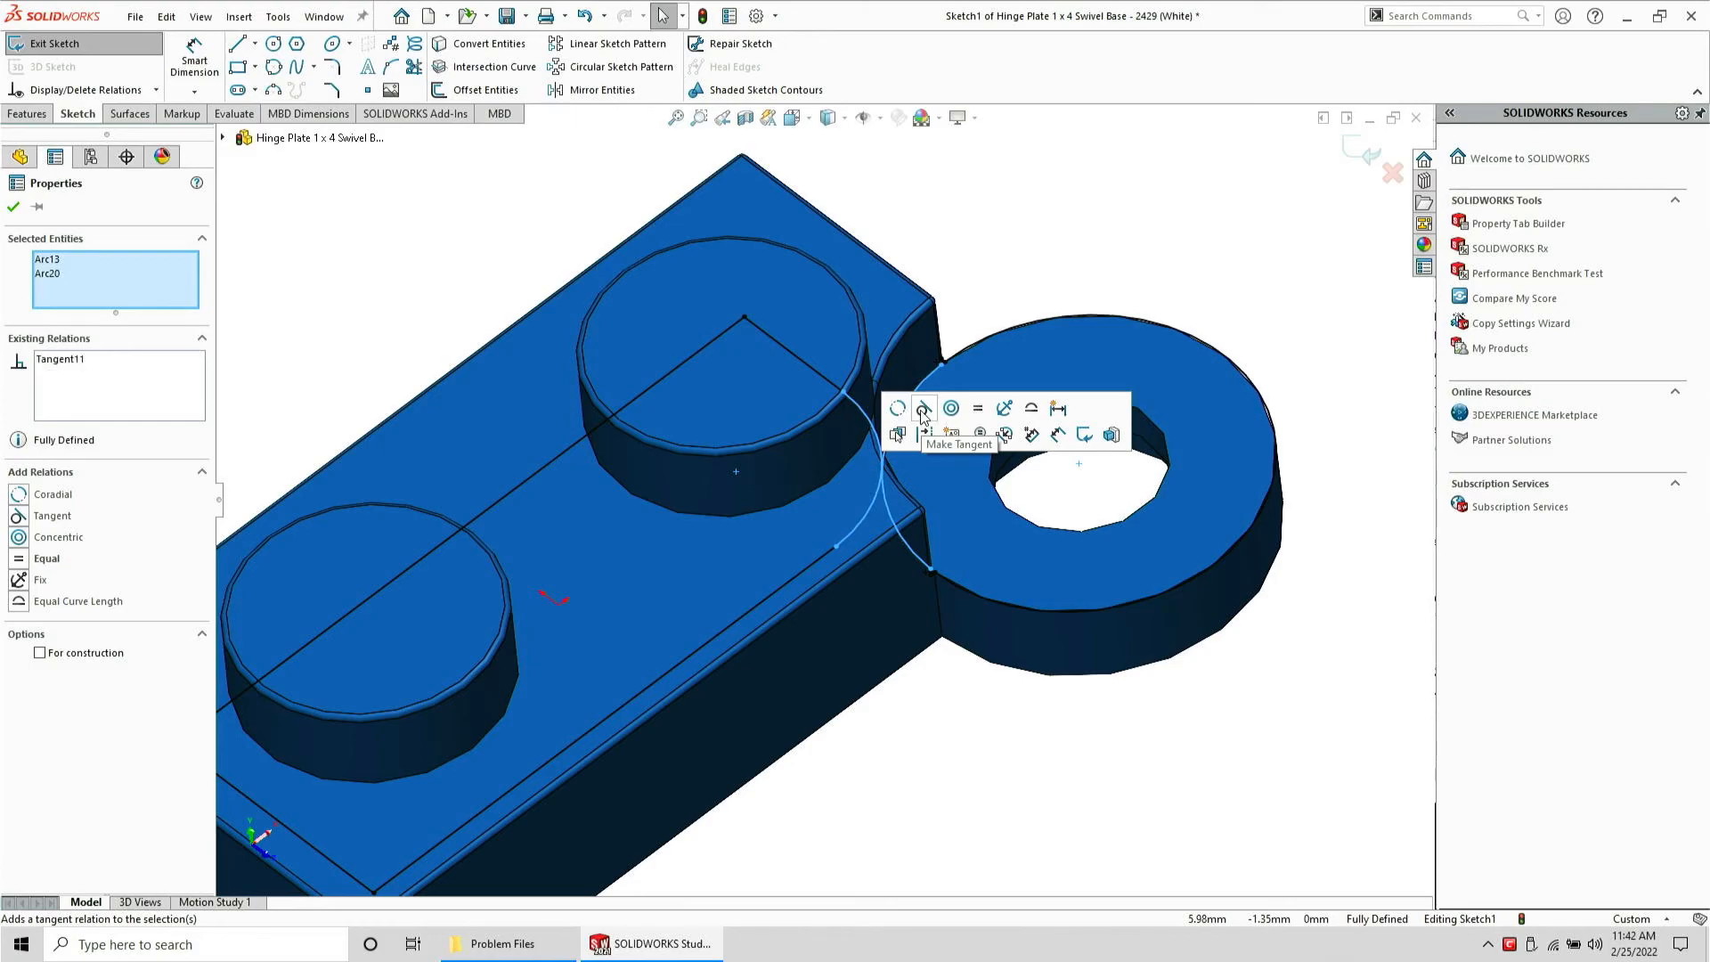
left_click(982, 797)
scroll(941, 572, "up", 3)
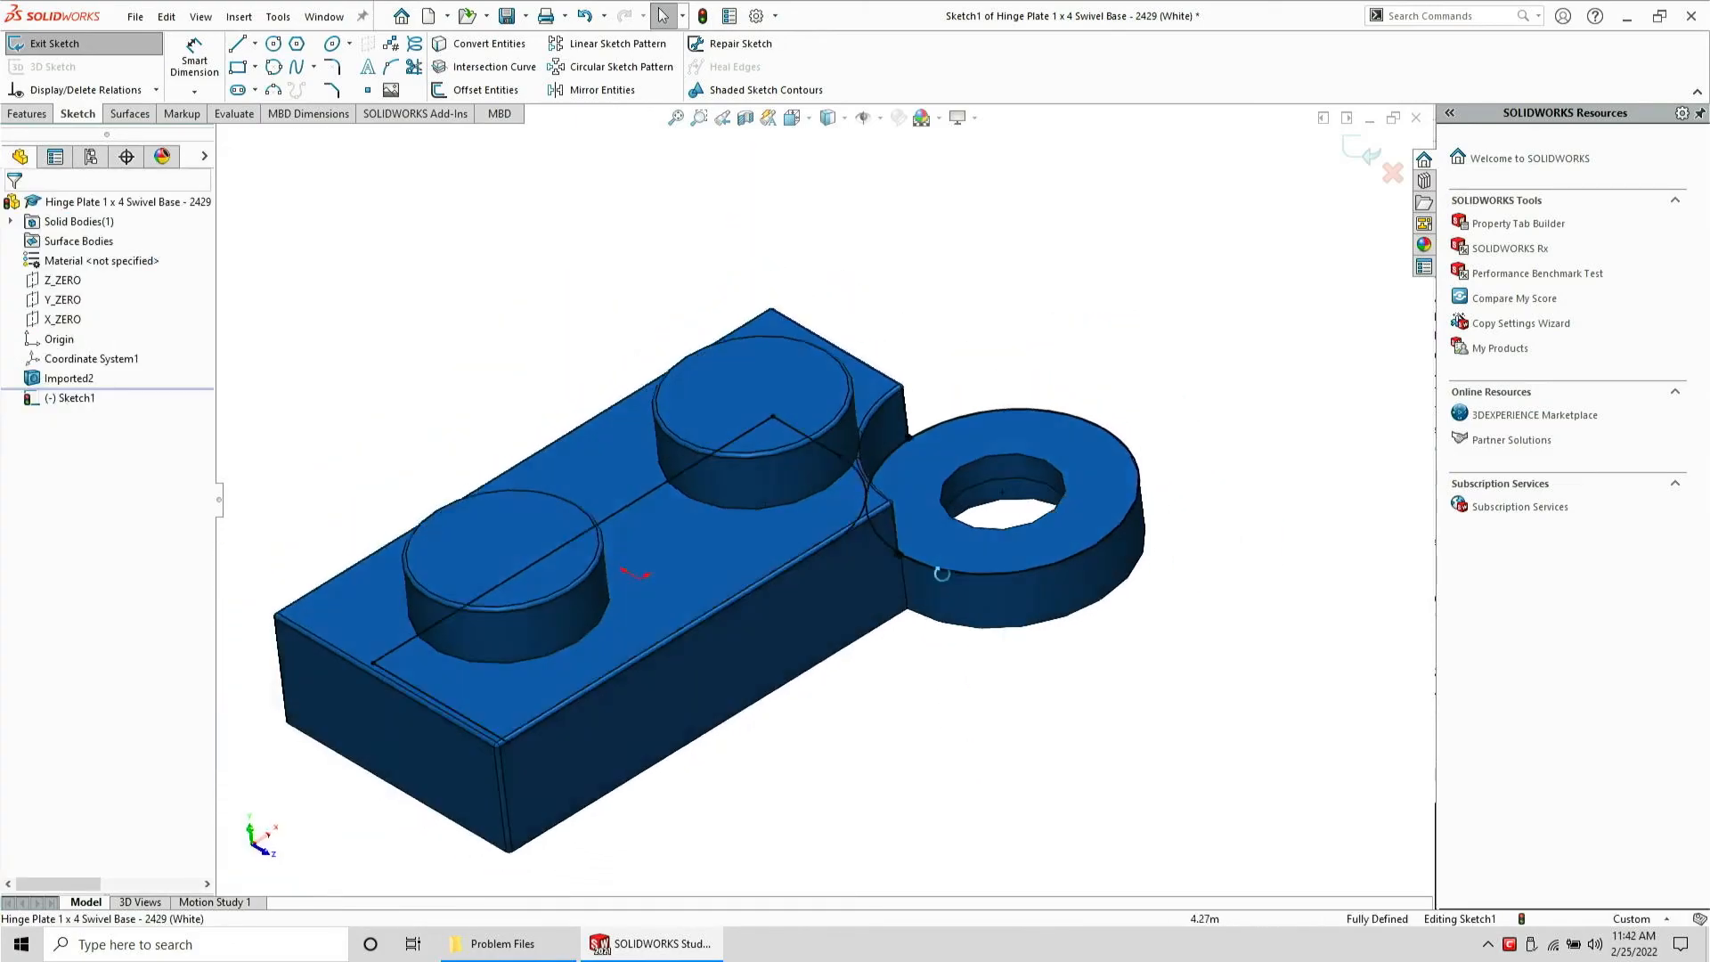
mouse_move(941, 573)
middle_mouse_down()
mouse_move(938, 332)
mouse_move(943, 382)
mouse_move(962, 275)
mouse_move(989, 280)
mouse_move(909, 660)
mouse_move(936, 736)
mouse_move(953, 629)
mouse_move(890, 558)
middle_mouse_up()
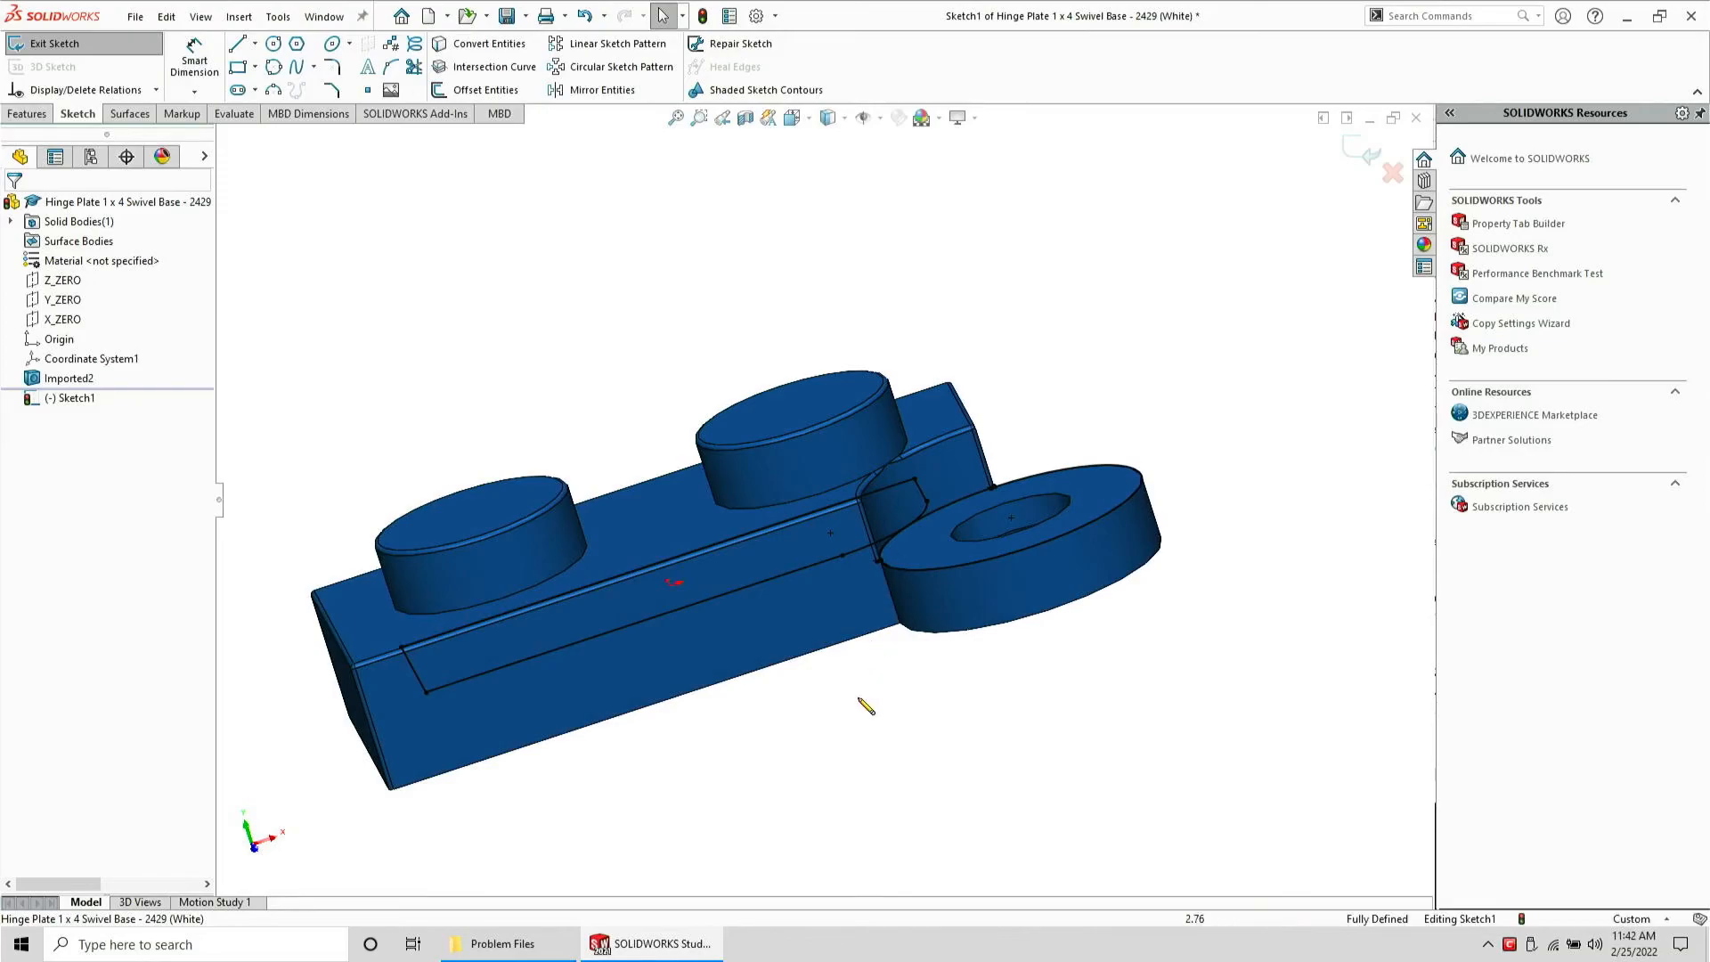
key("ctrl+w")
left_click(820, 495)
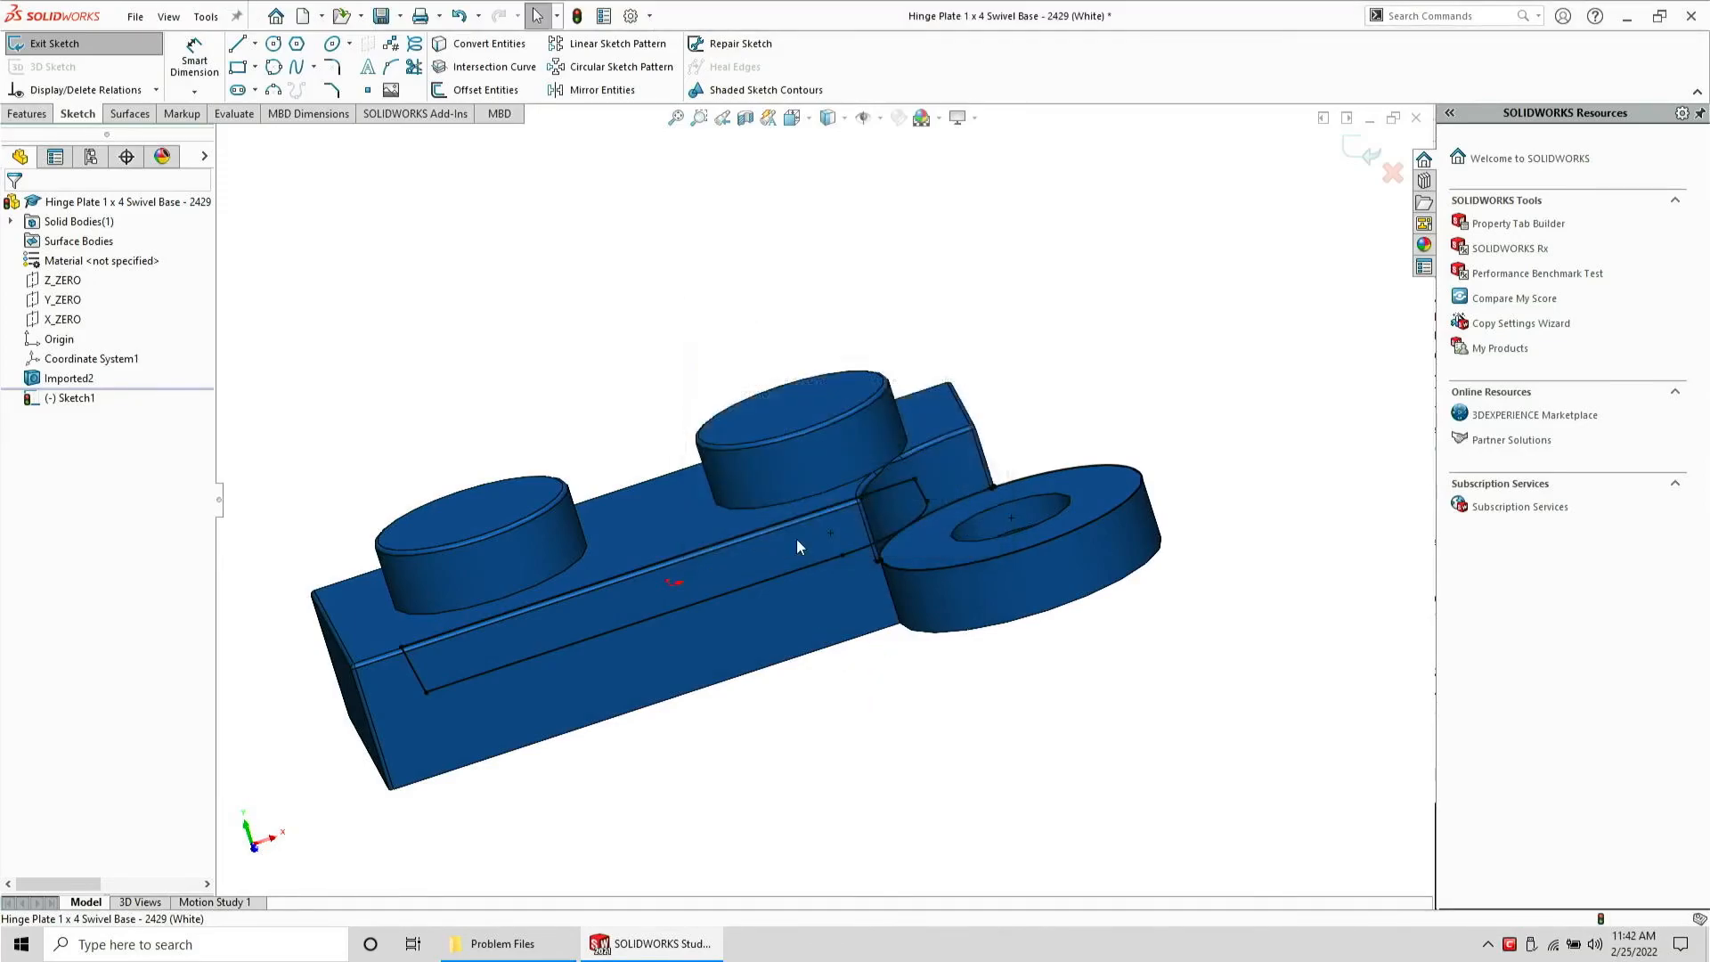
Delete the hinge plate STEP file from Problem Files and open the original hinge plate SLDPRT part
left_click(545, 942)
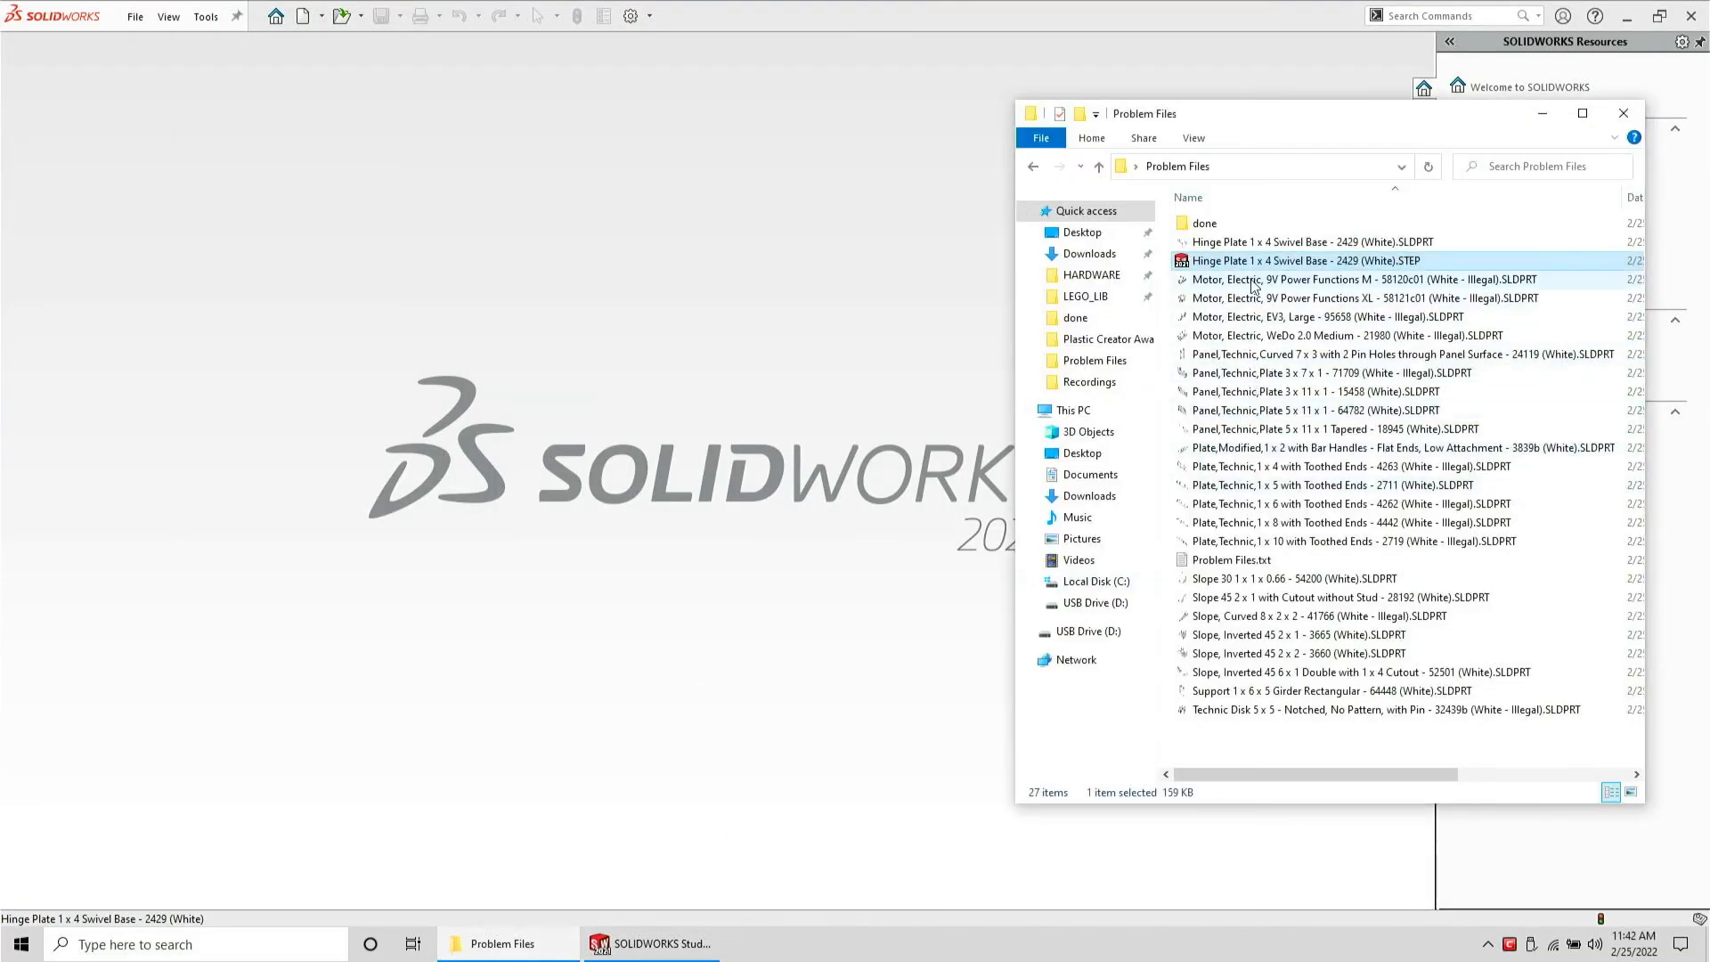
key("Delete")
left_click_drag(1254, 242, 550, 338)
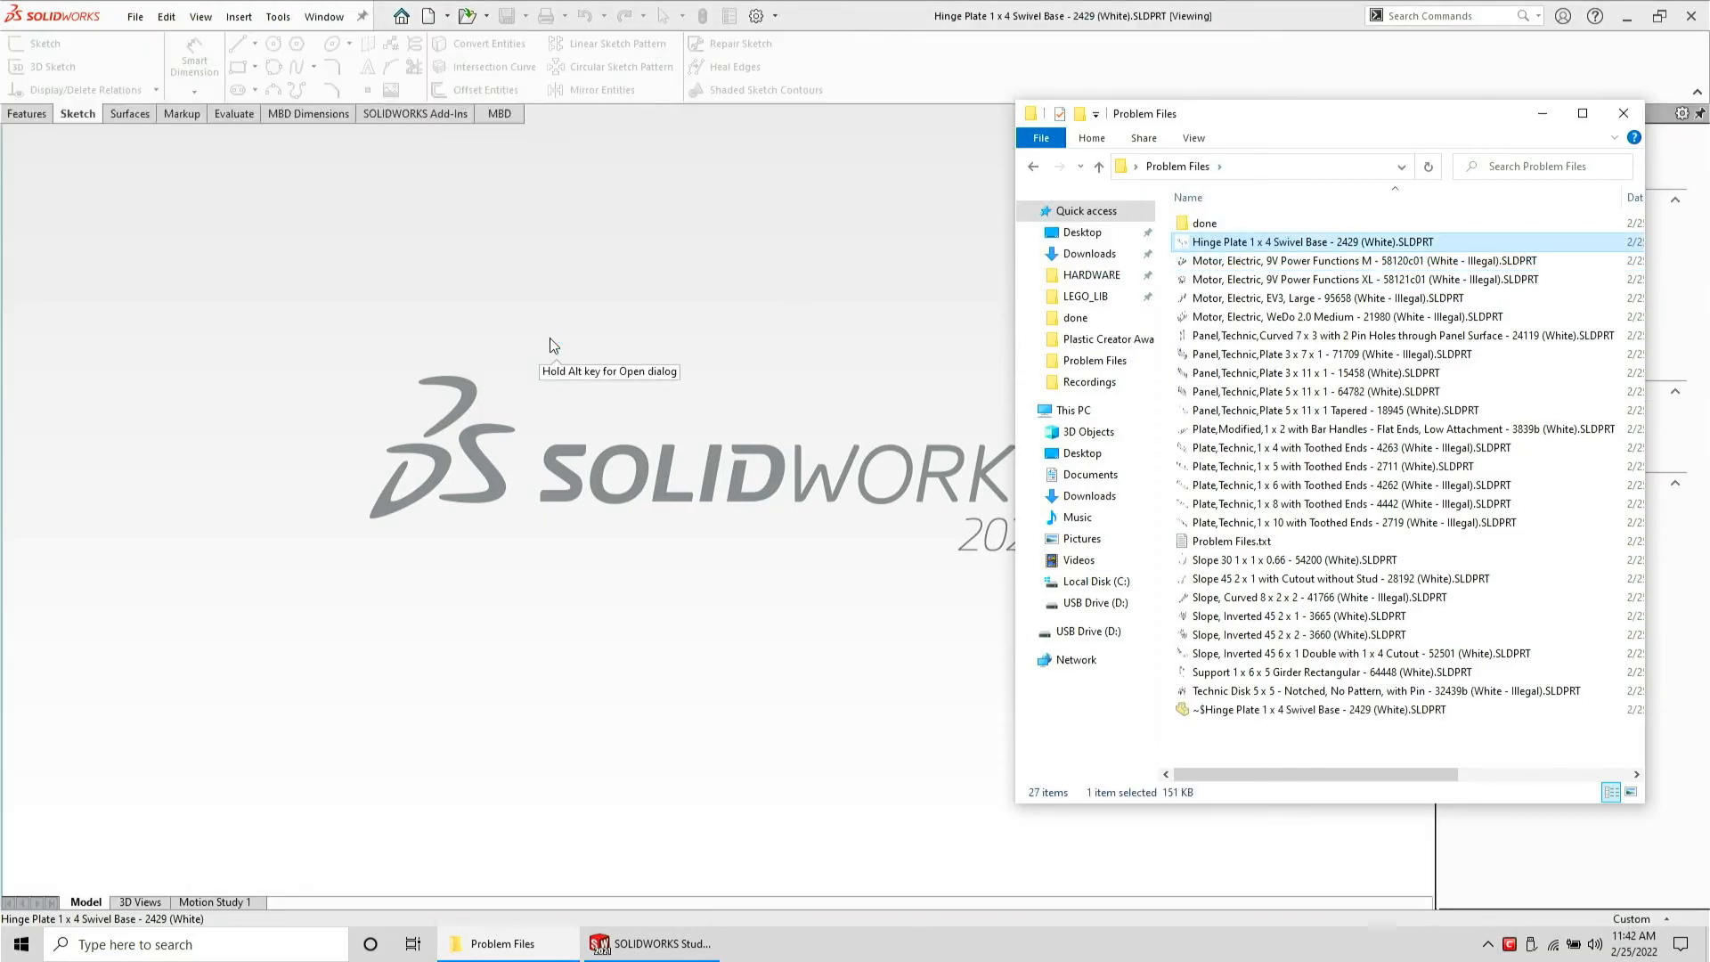
mouse_move(786, 385)
middle_mouse_down()
mouse_move(875, 554)
mouse_move(872, 623)
mouse_move(805, 553)
mouse_move(793, 570)
middle_mouse_up()
Fillet the edges around the underside recess of the hinge plate with a 0.1 mm radius
left_click(39, 120)
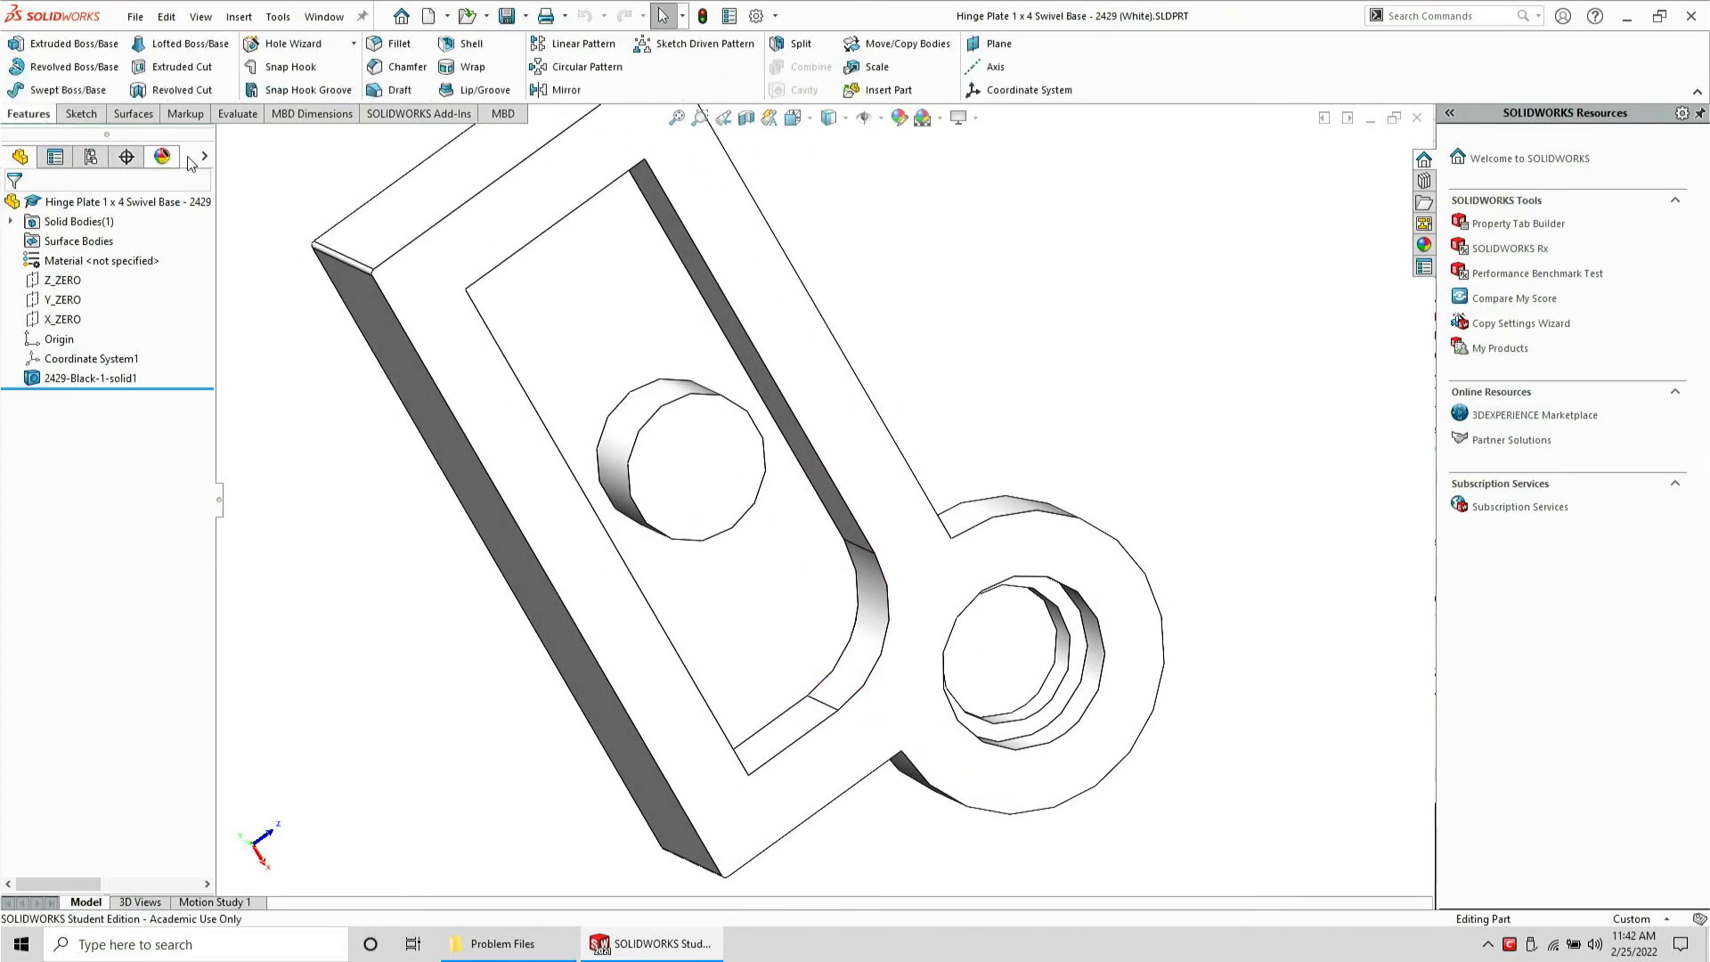
left_click(398, 45)
type(".10mm")
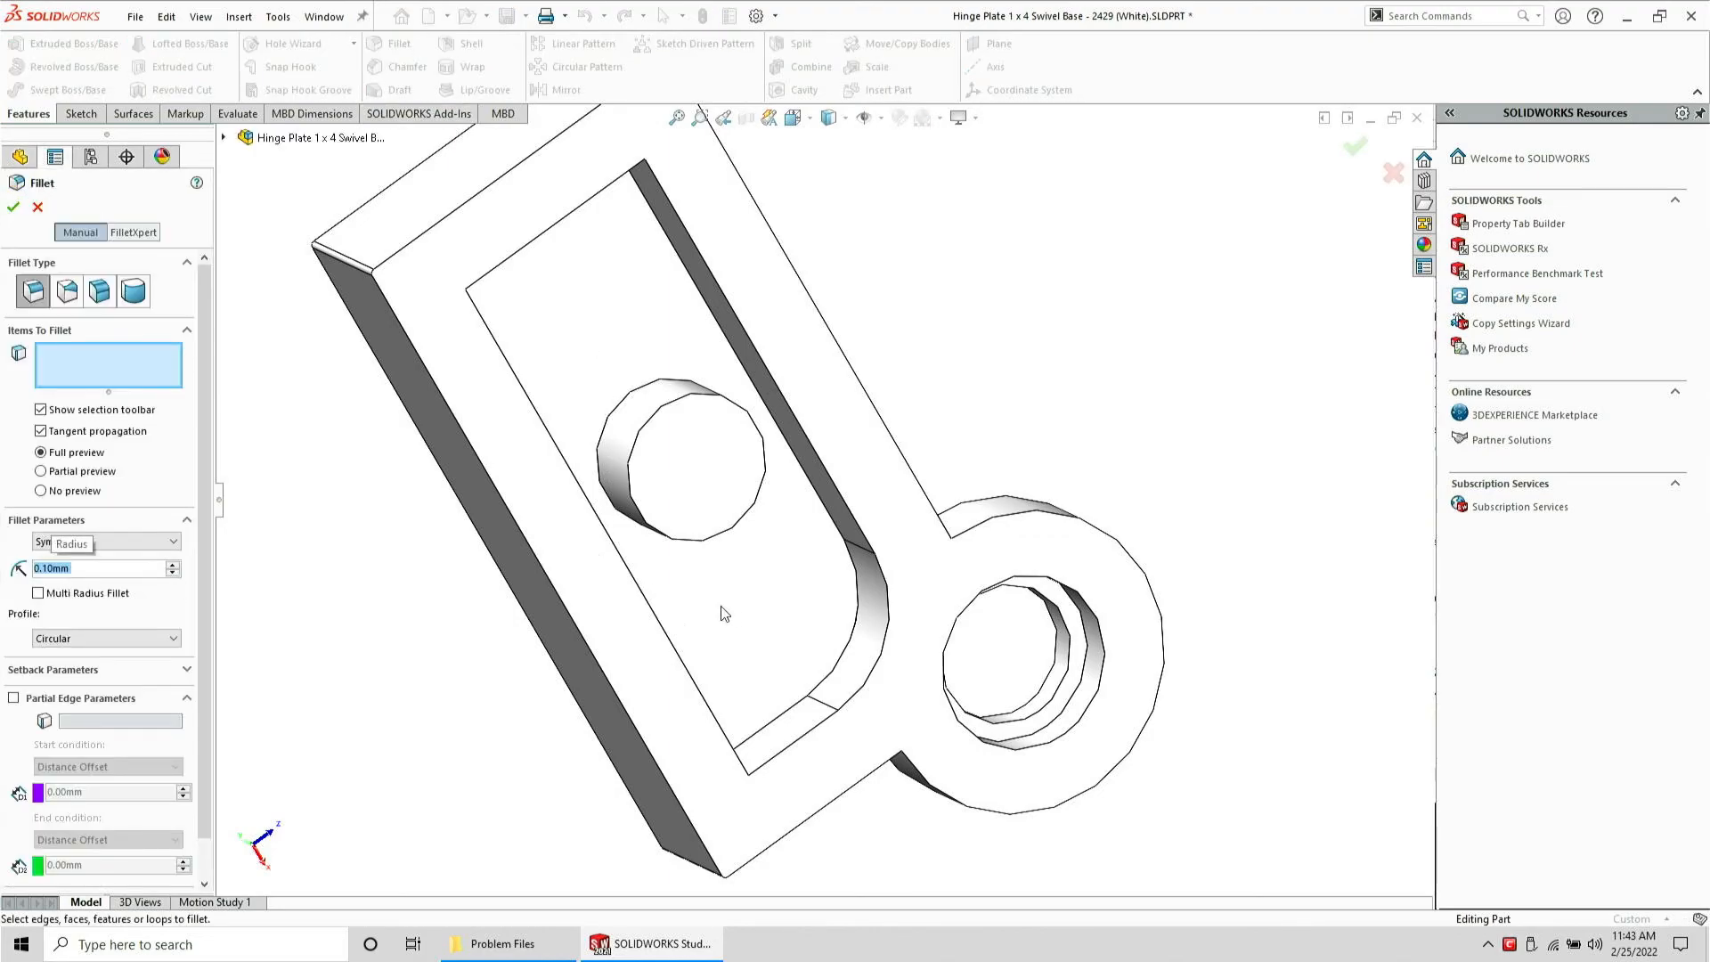
left_click(843, 663)
middle_click_drag(829, 664, 634, 312)
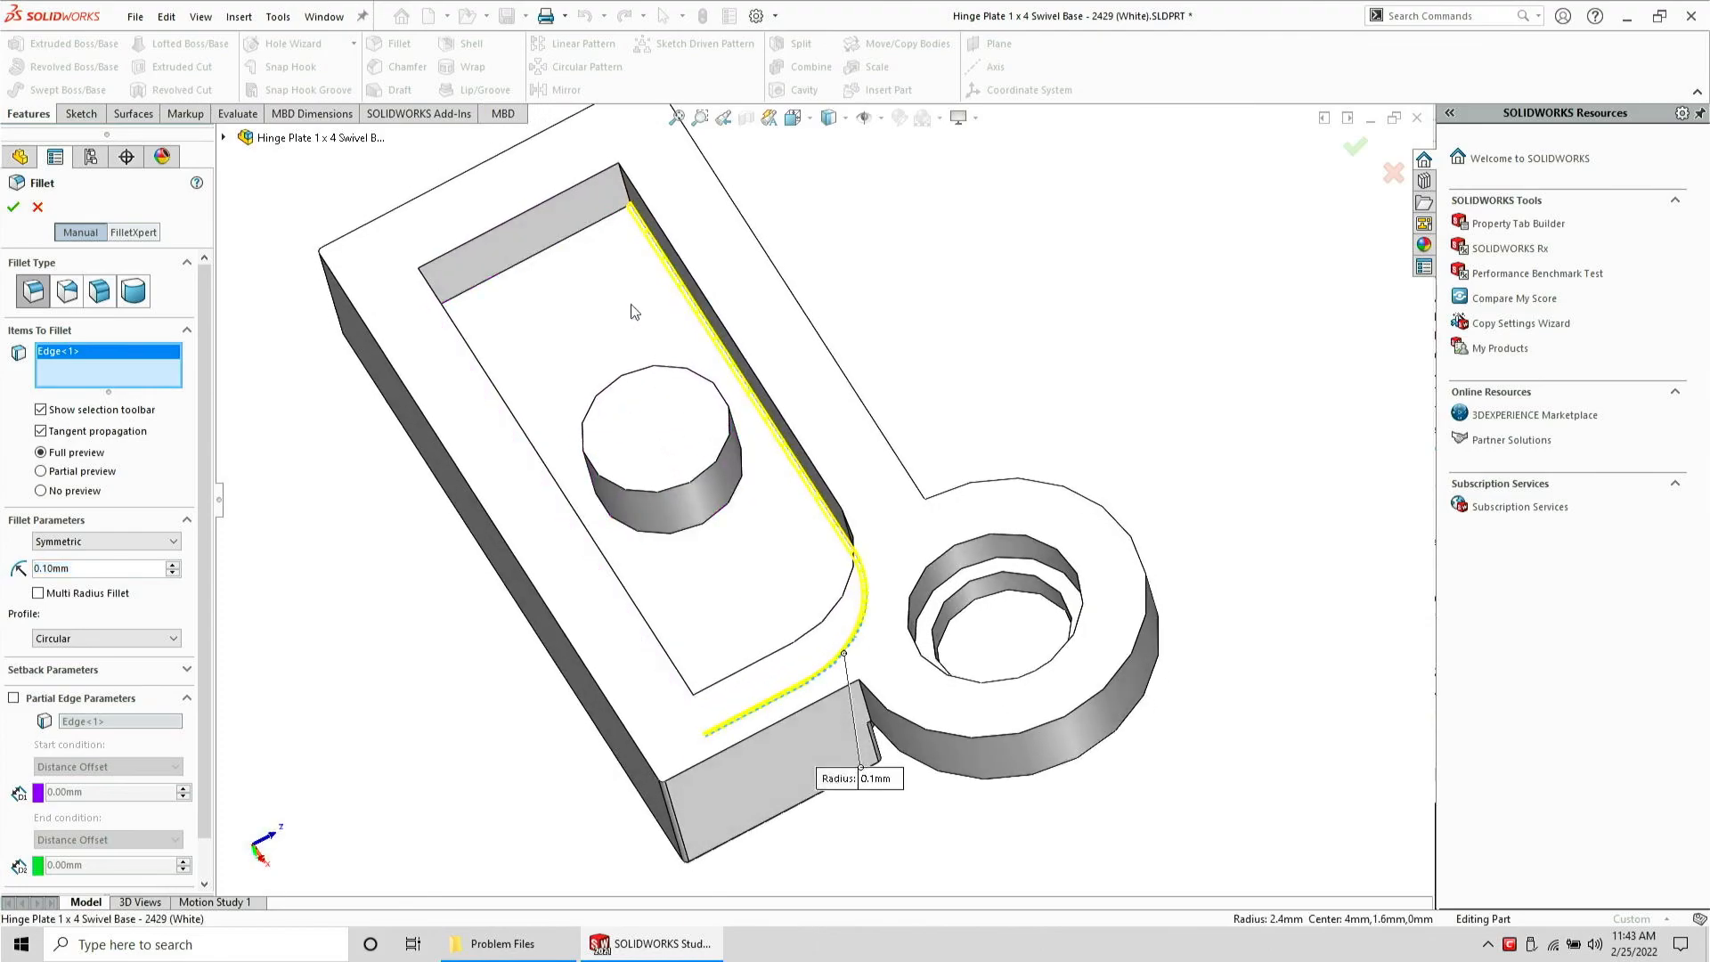
left_click(605, 223)
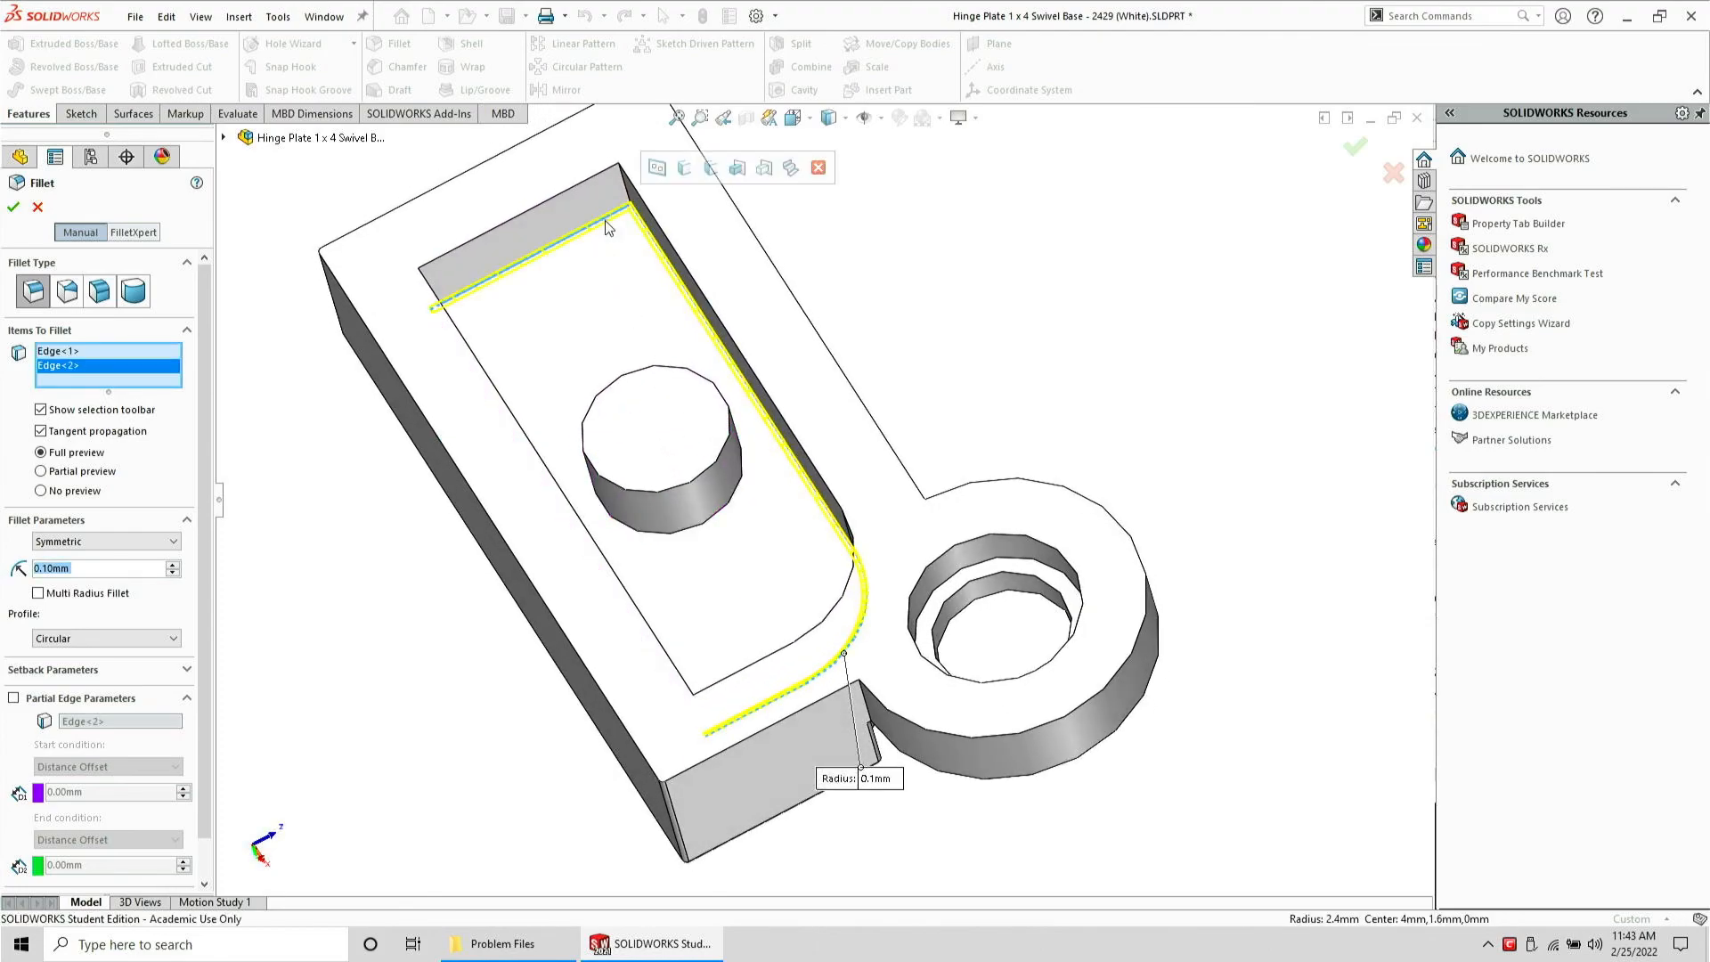
middle_click_drag(606, 223, 456, 426)
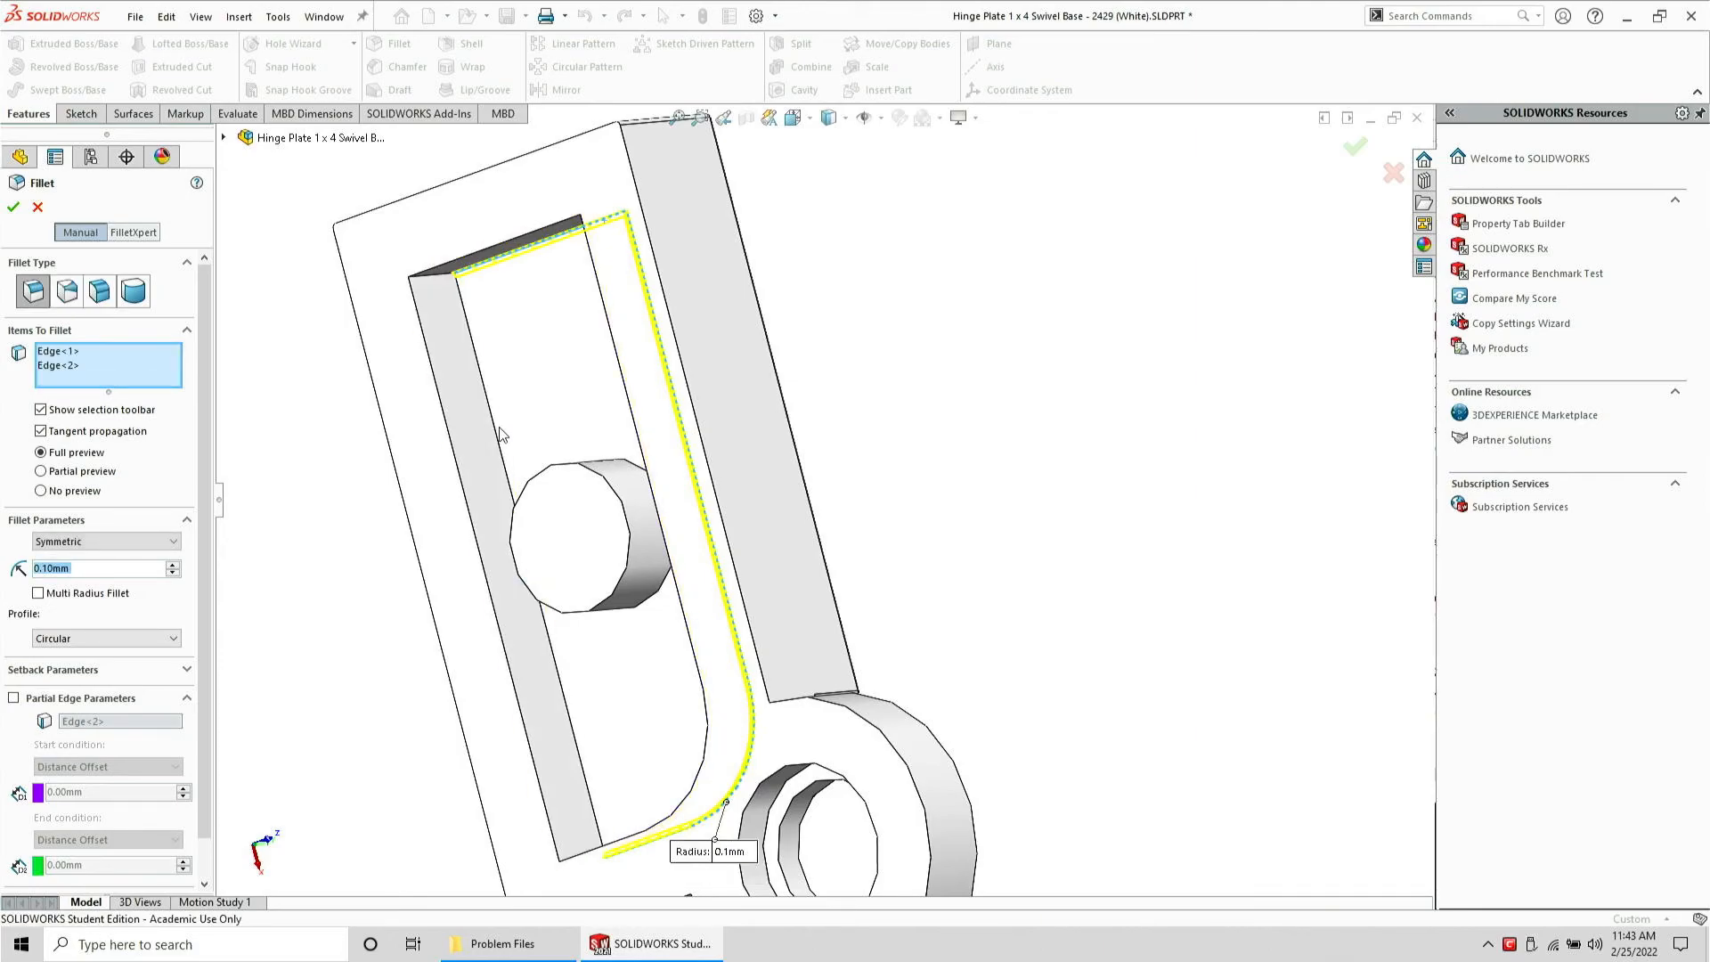
left_click(496, 434)
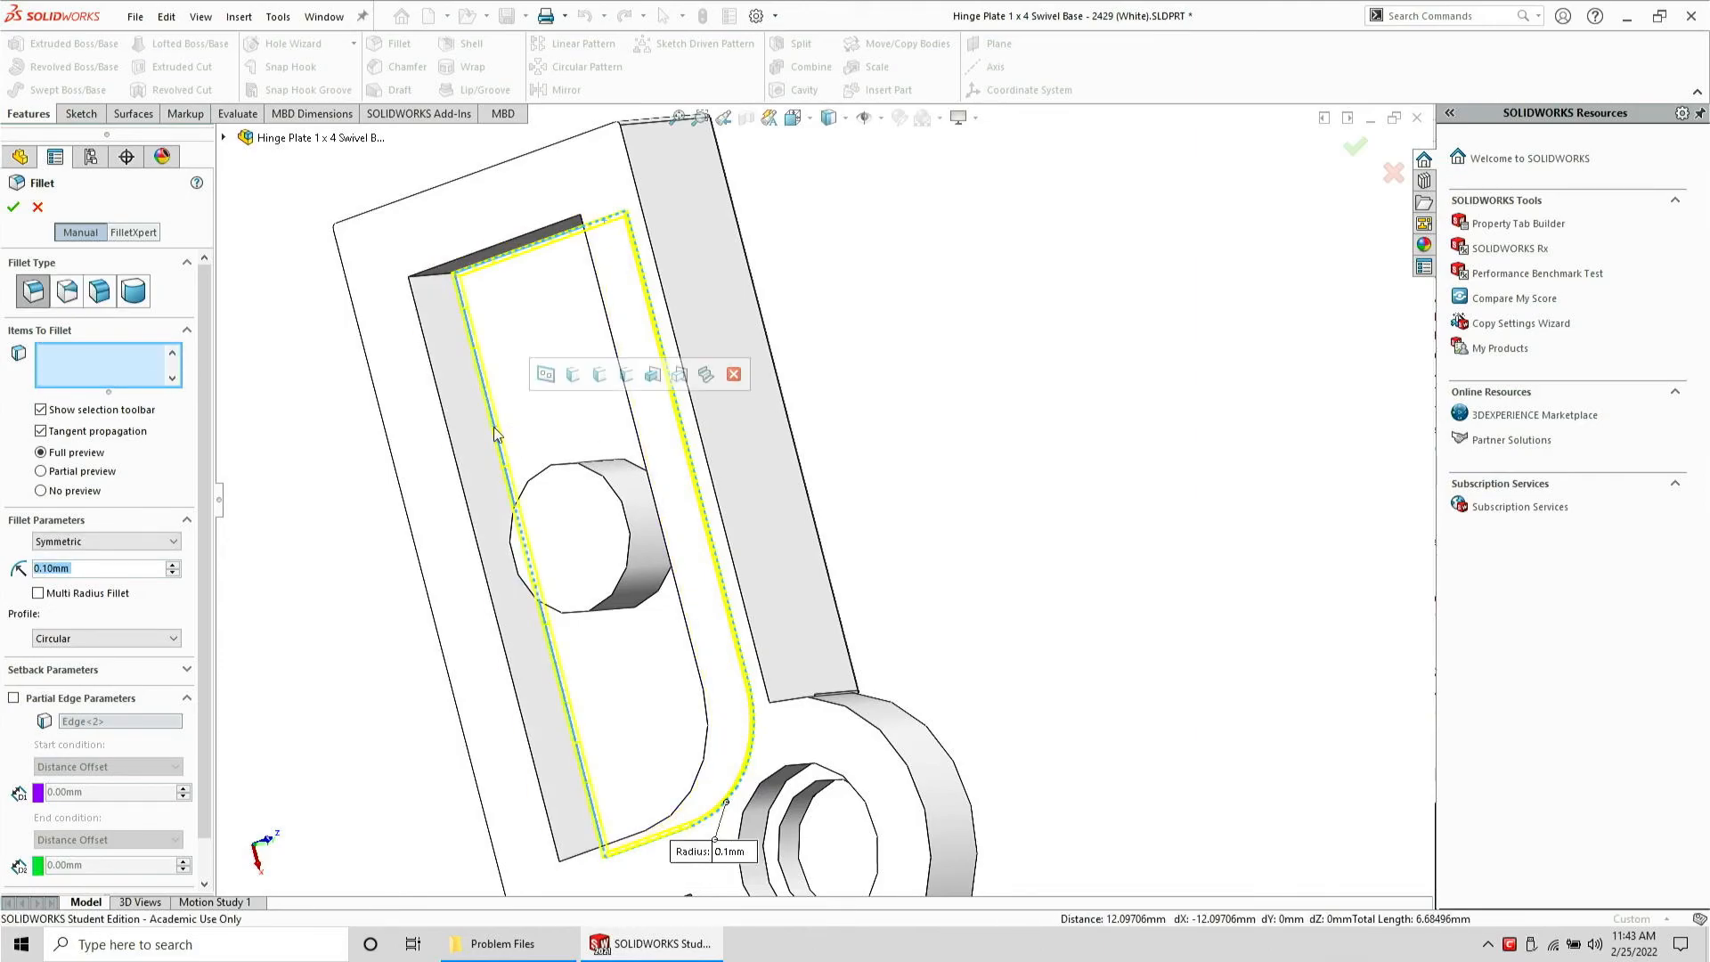
middle_click_drag(496, 433, 762, 717)
key("Return")
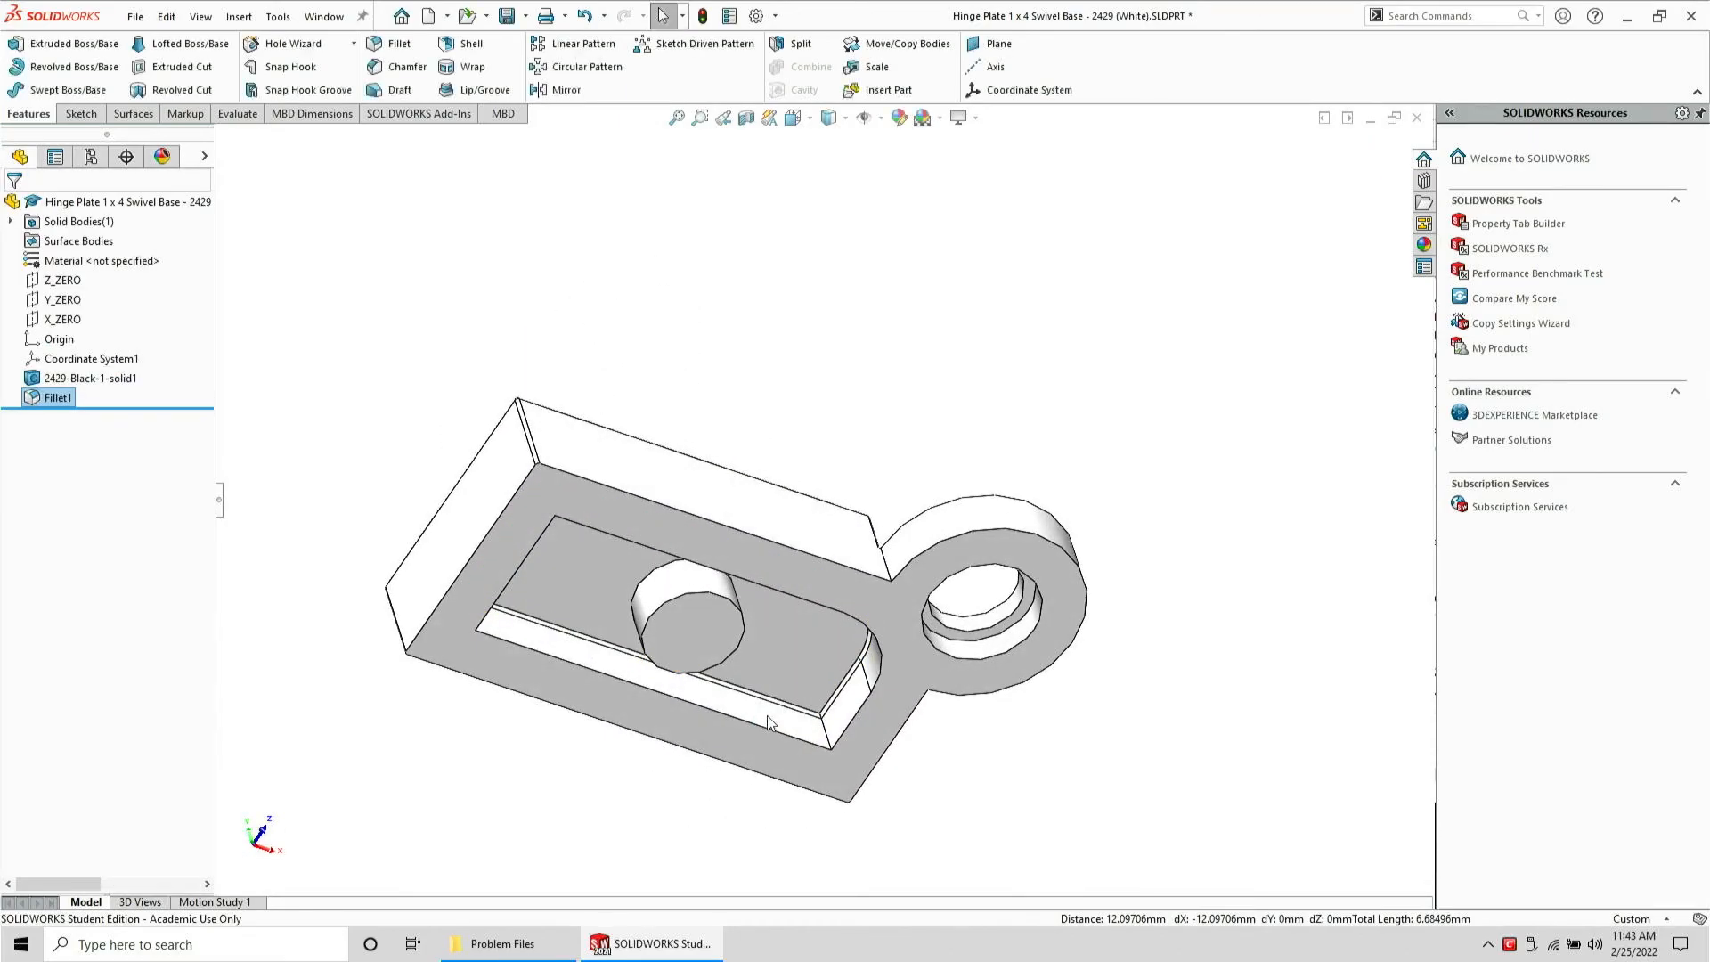
middle_click_drag(796, 611, 605, 597)
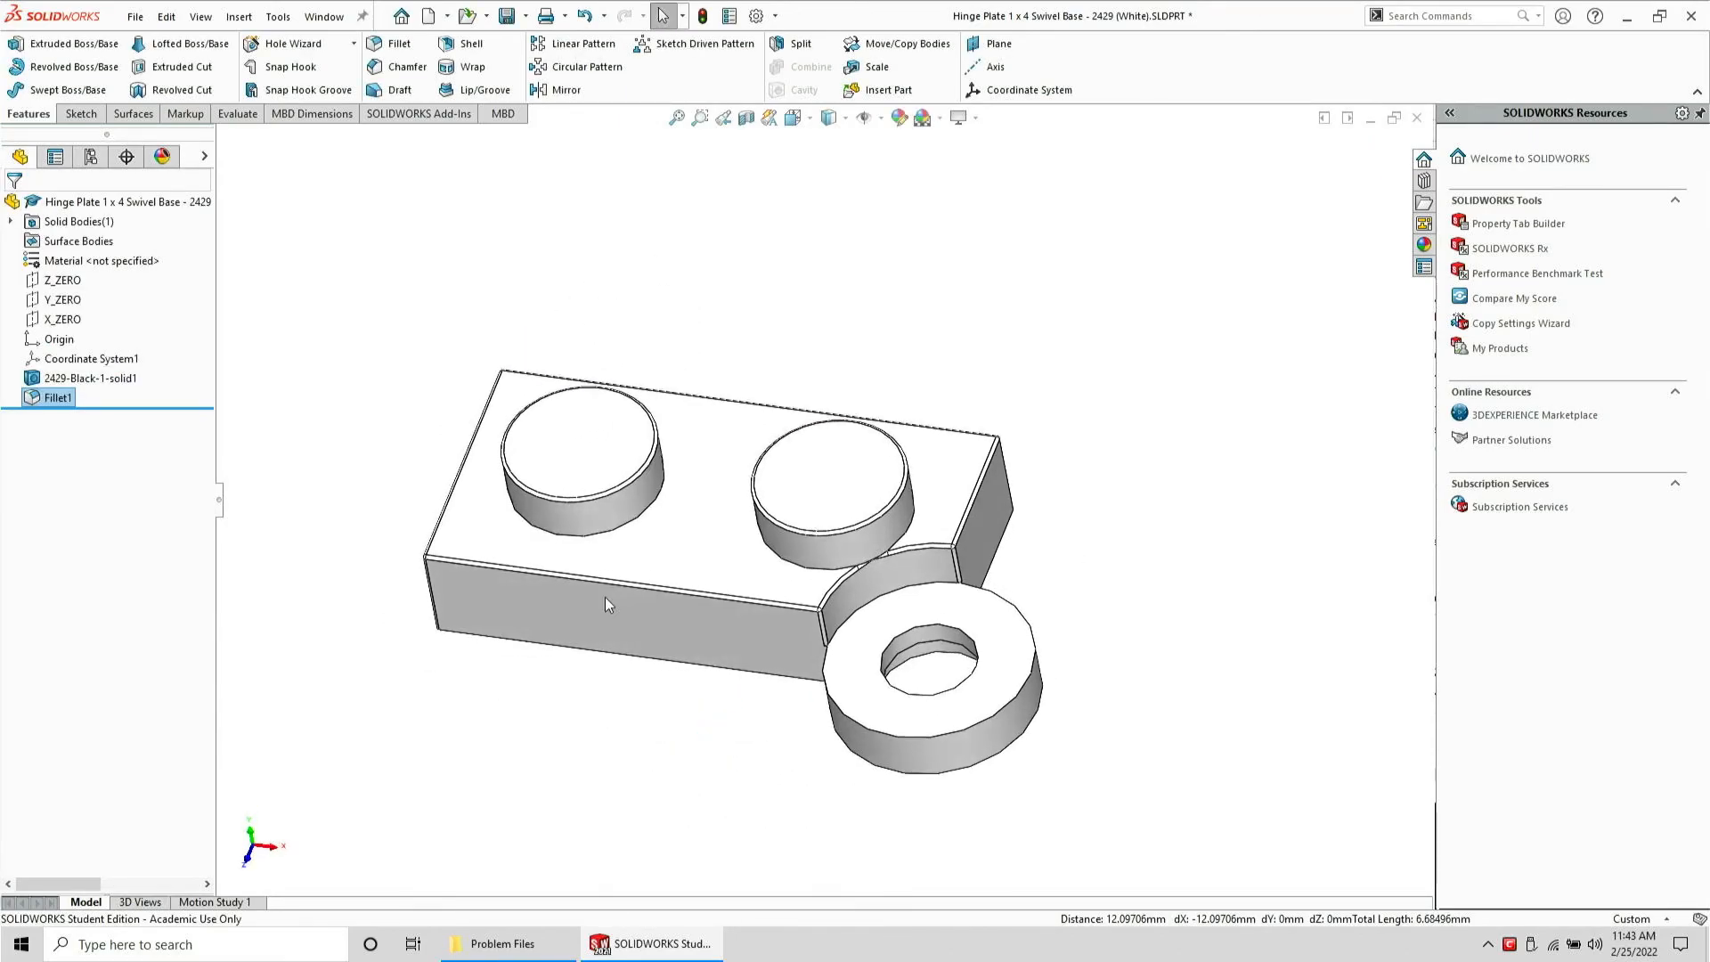
left_click(134, 17)
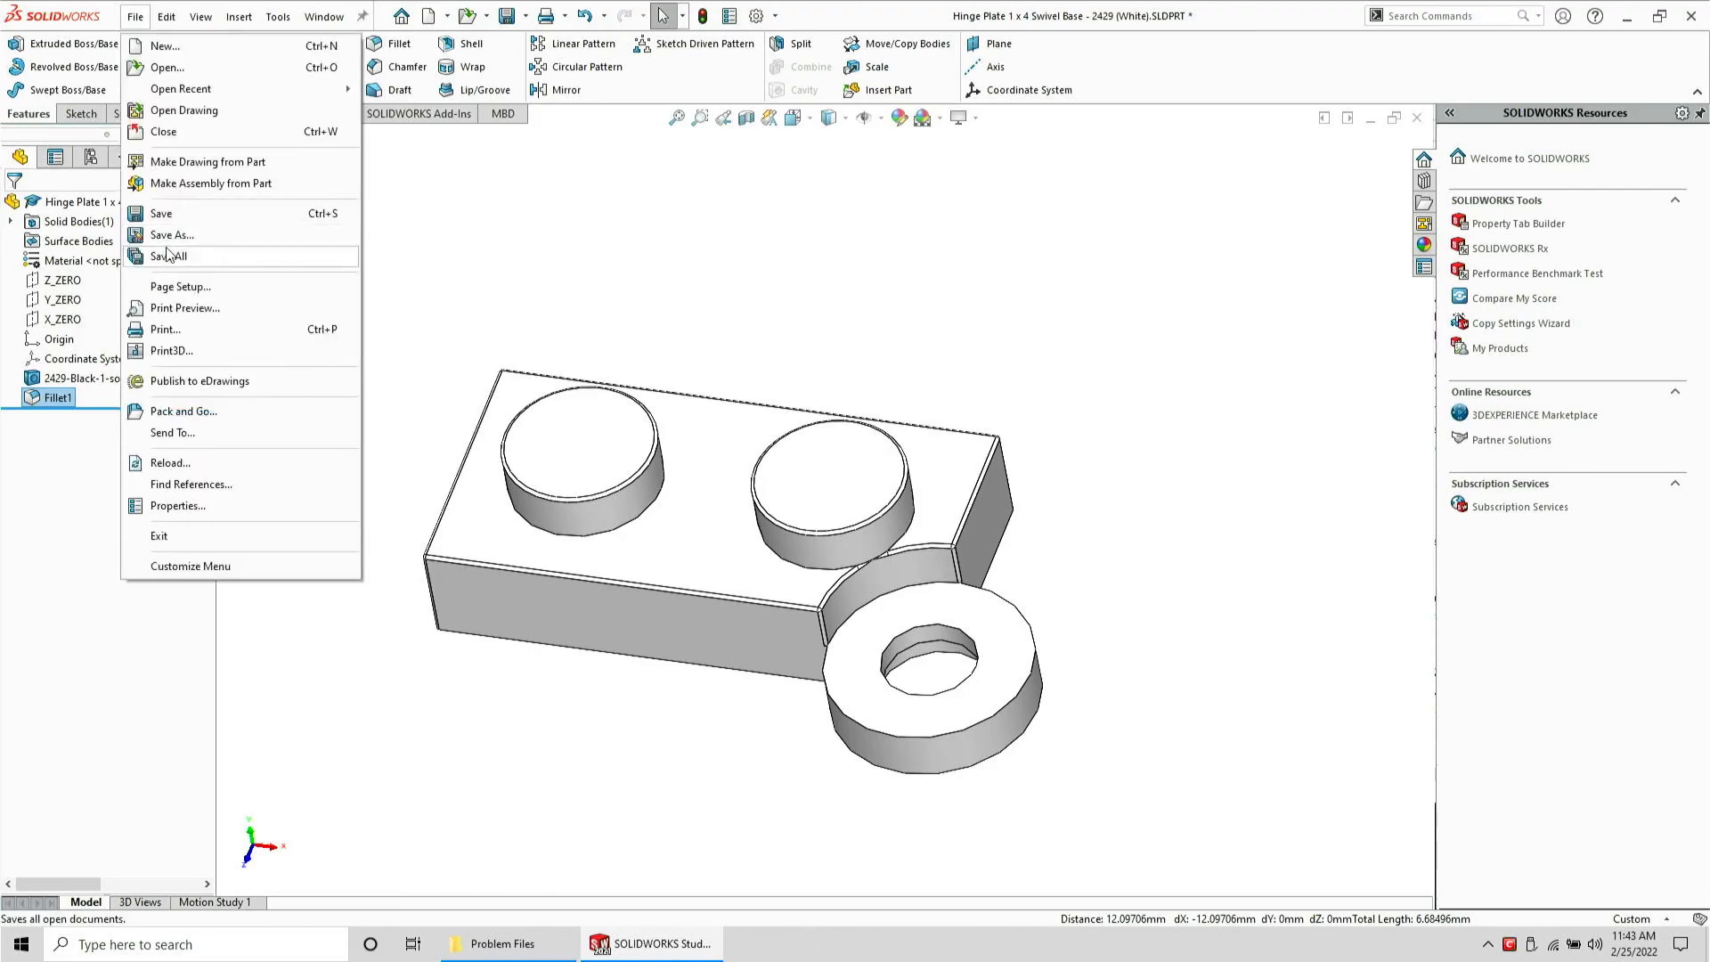
left_click(158, 238)
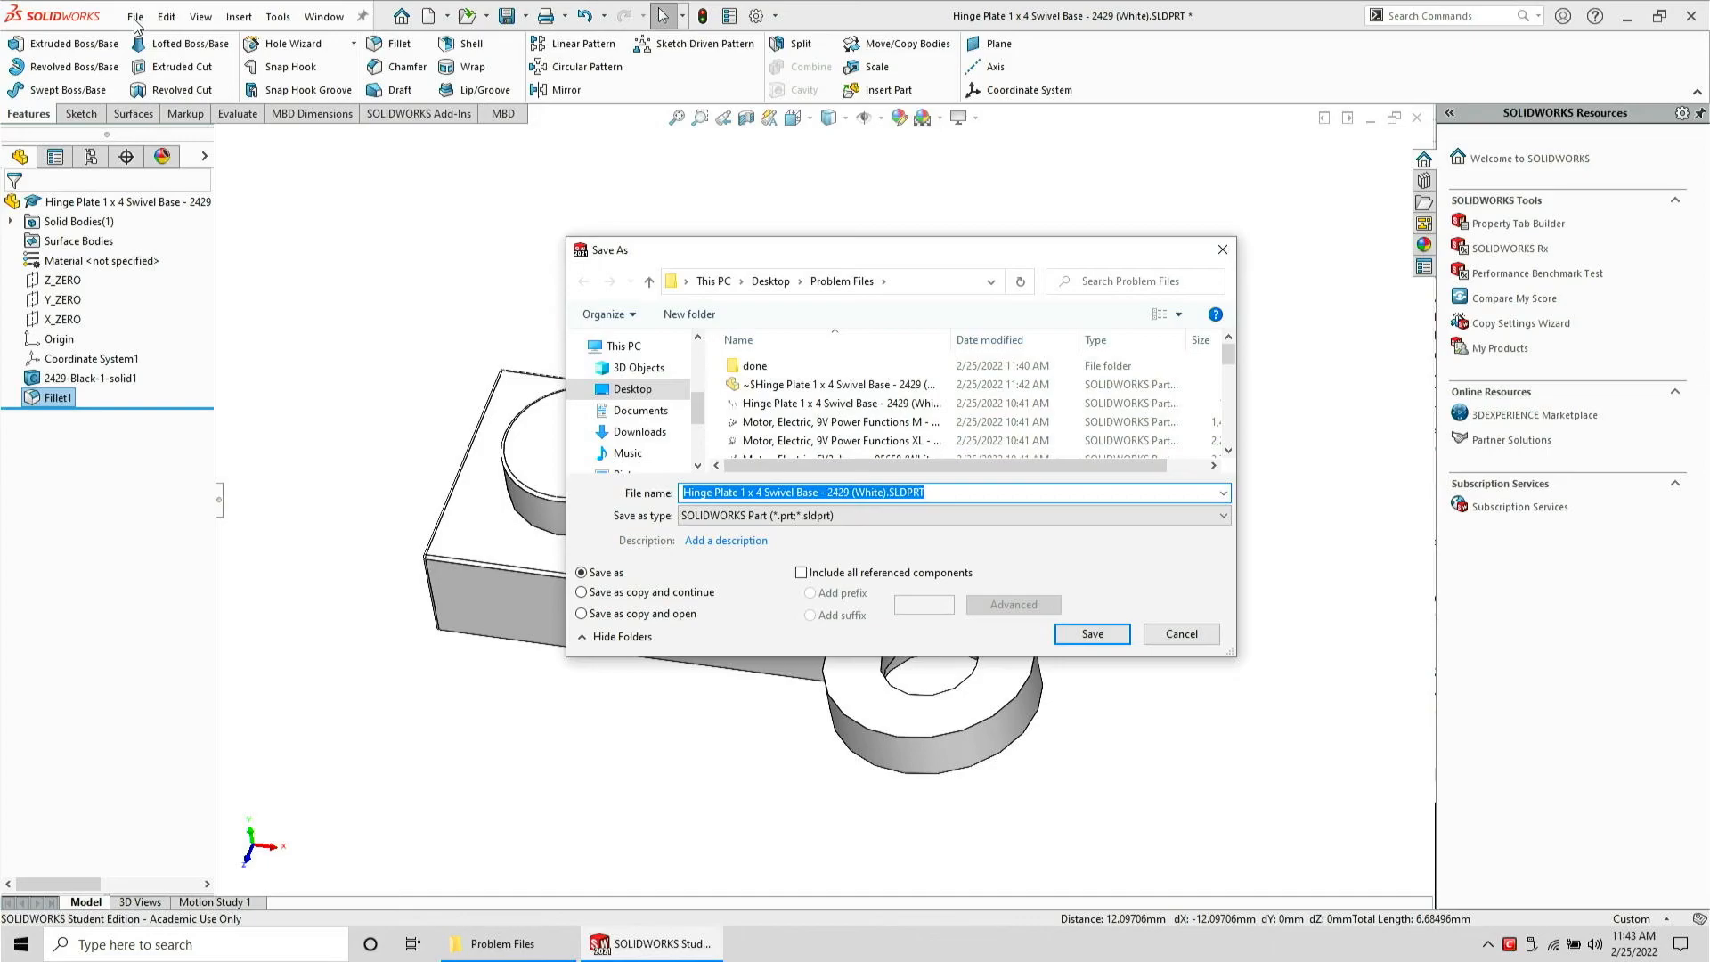
key("Escape")
Save the filleted hinge plate part and save a STEP copy of it into the Problem Files folder
left_click(134, 17)
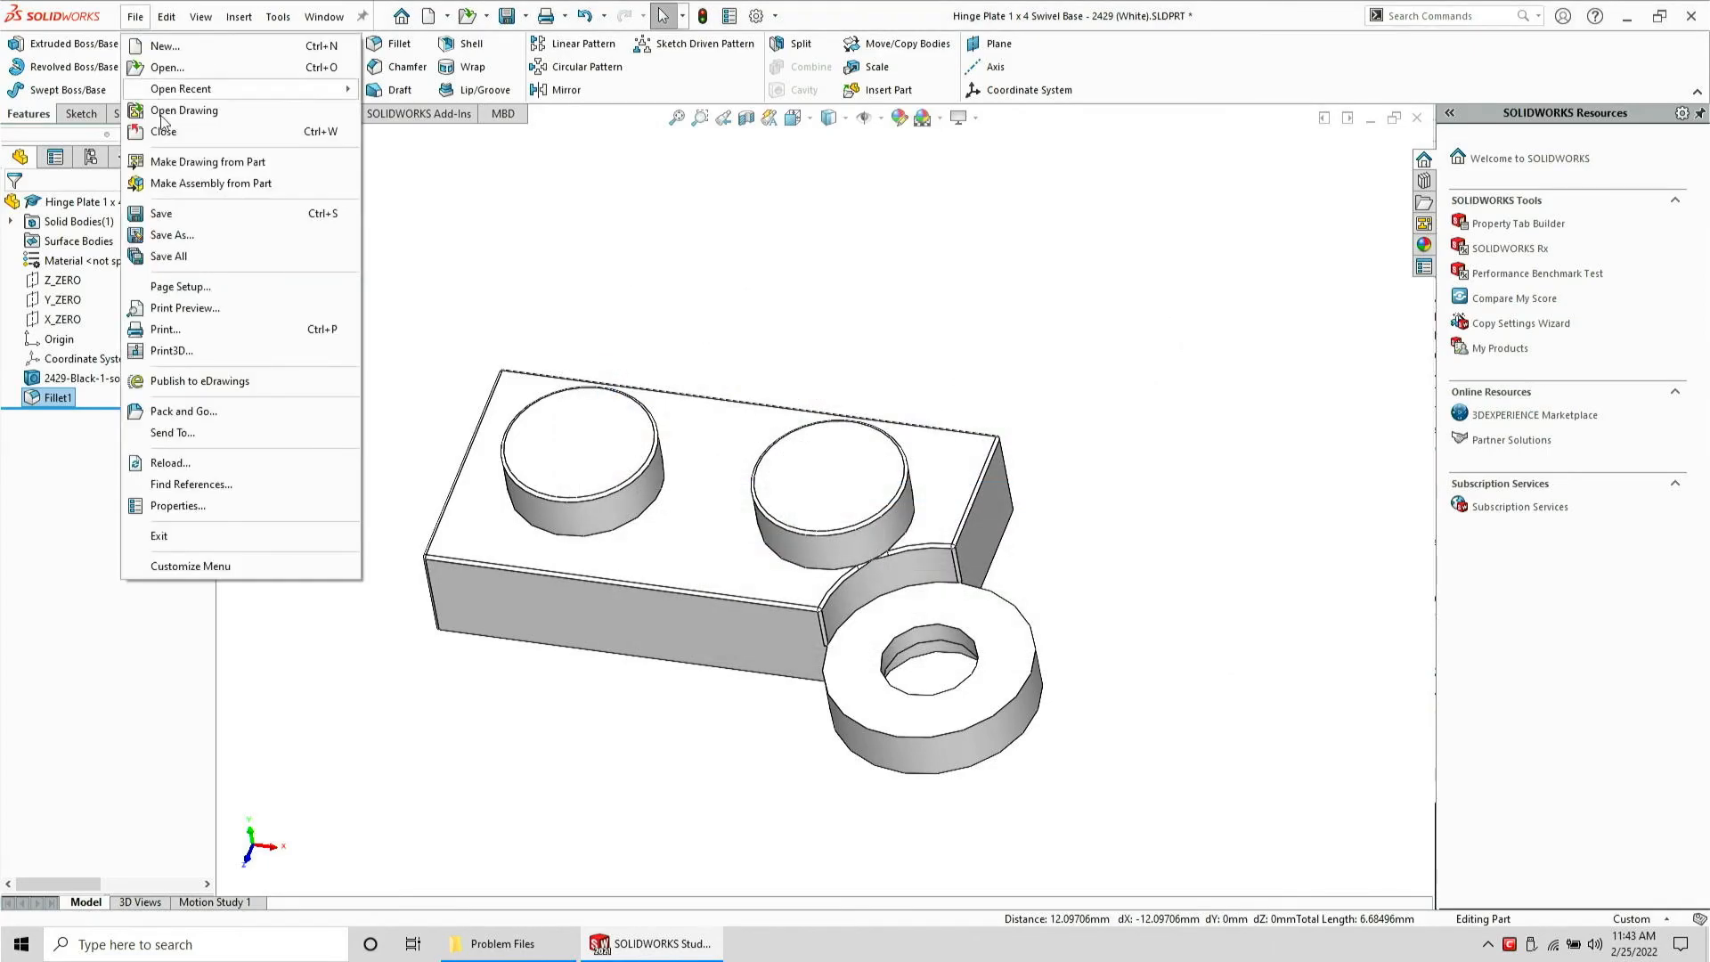
left_click(169, 214)
left_click(136, 17)
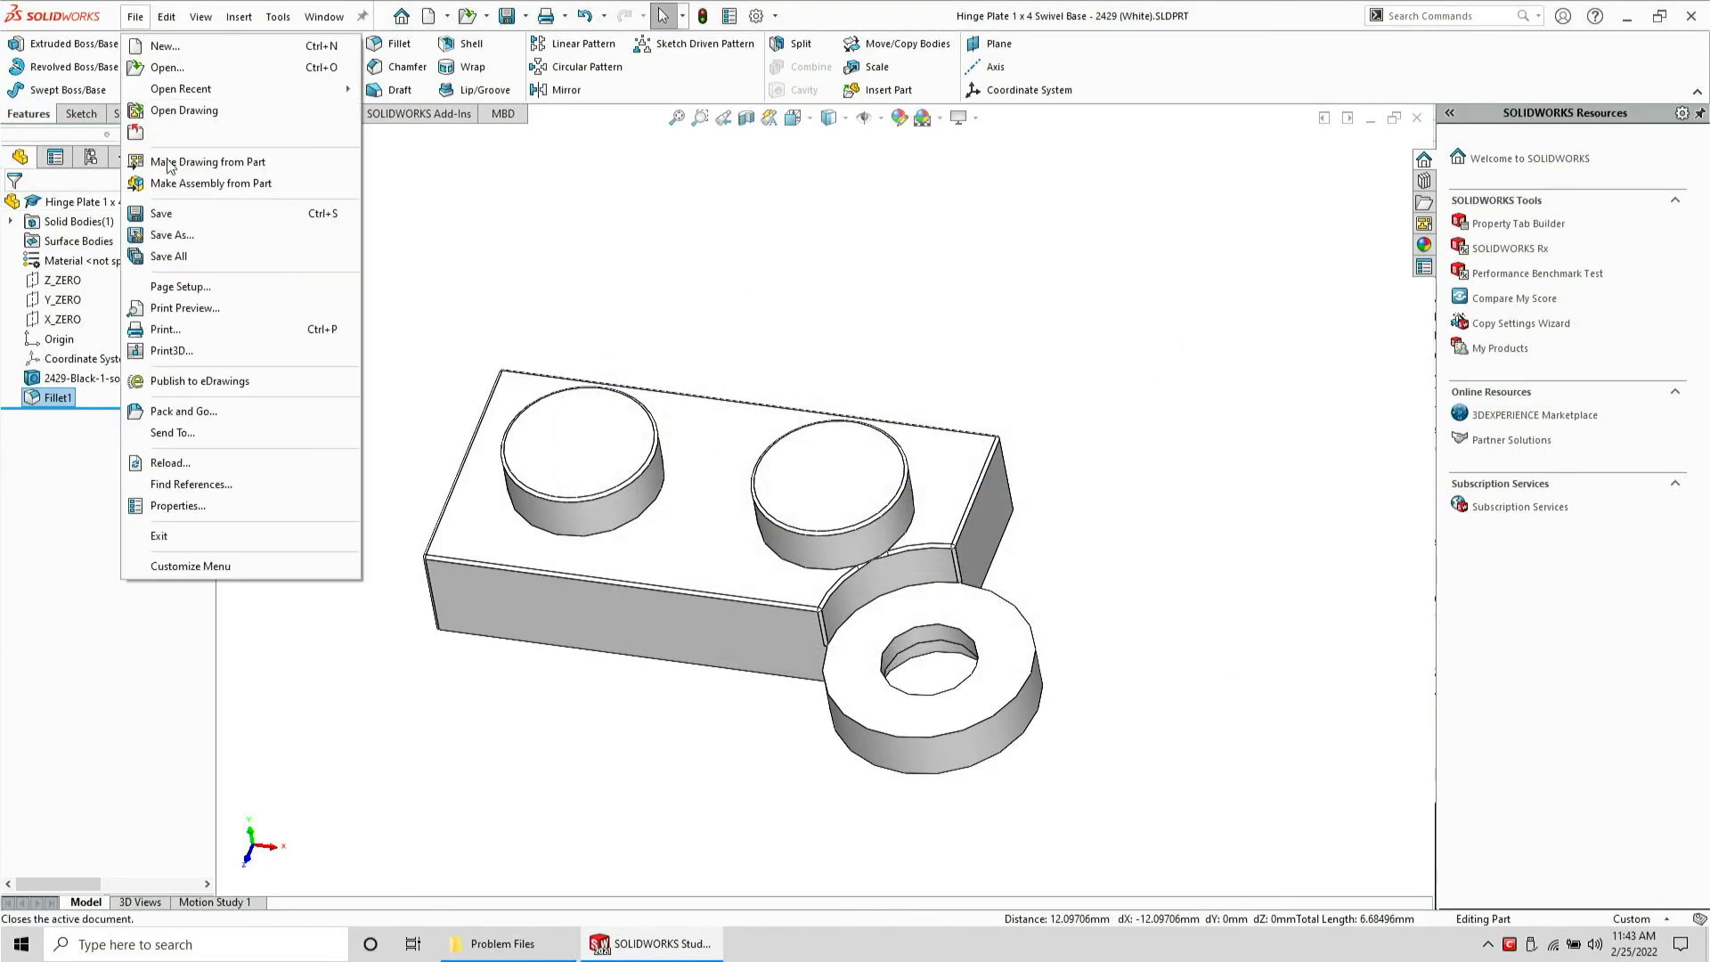
left_click(191, 234)
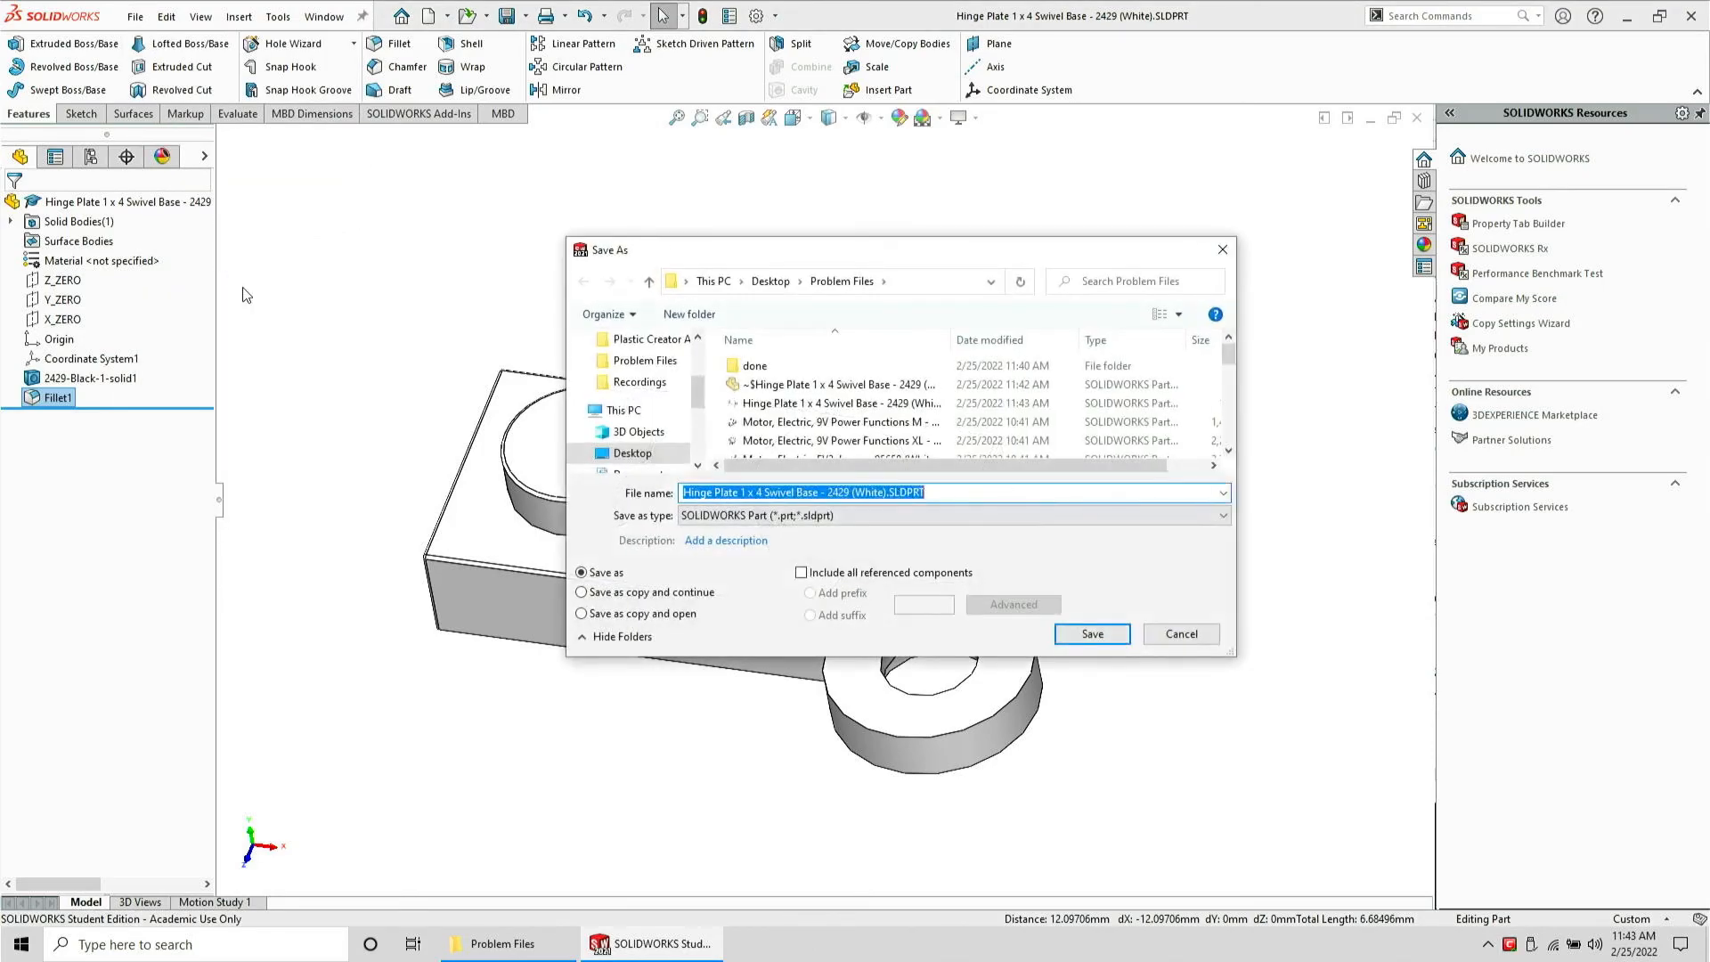
left_click(1068, 662)
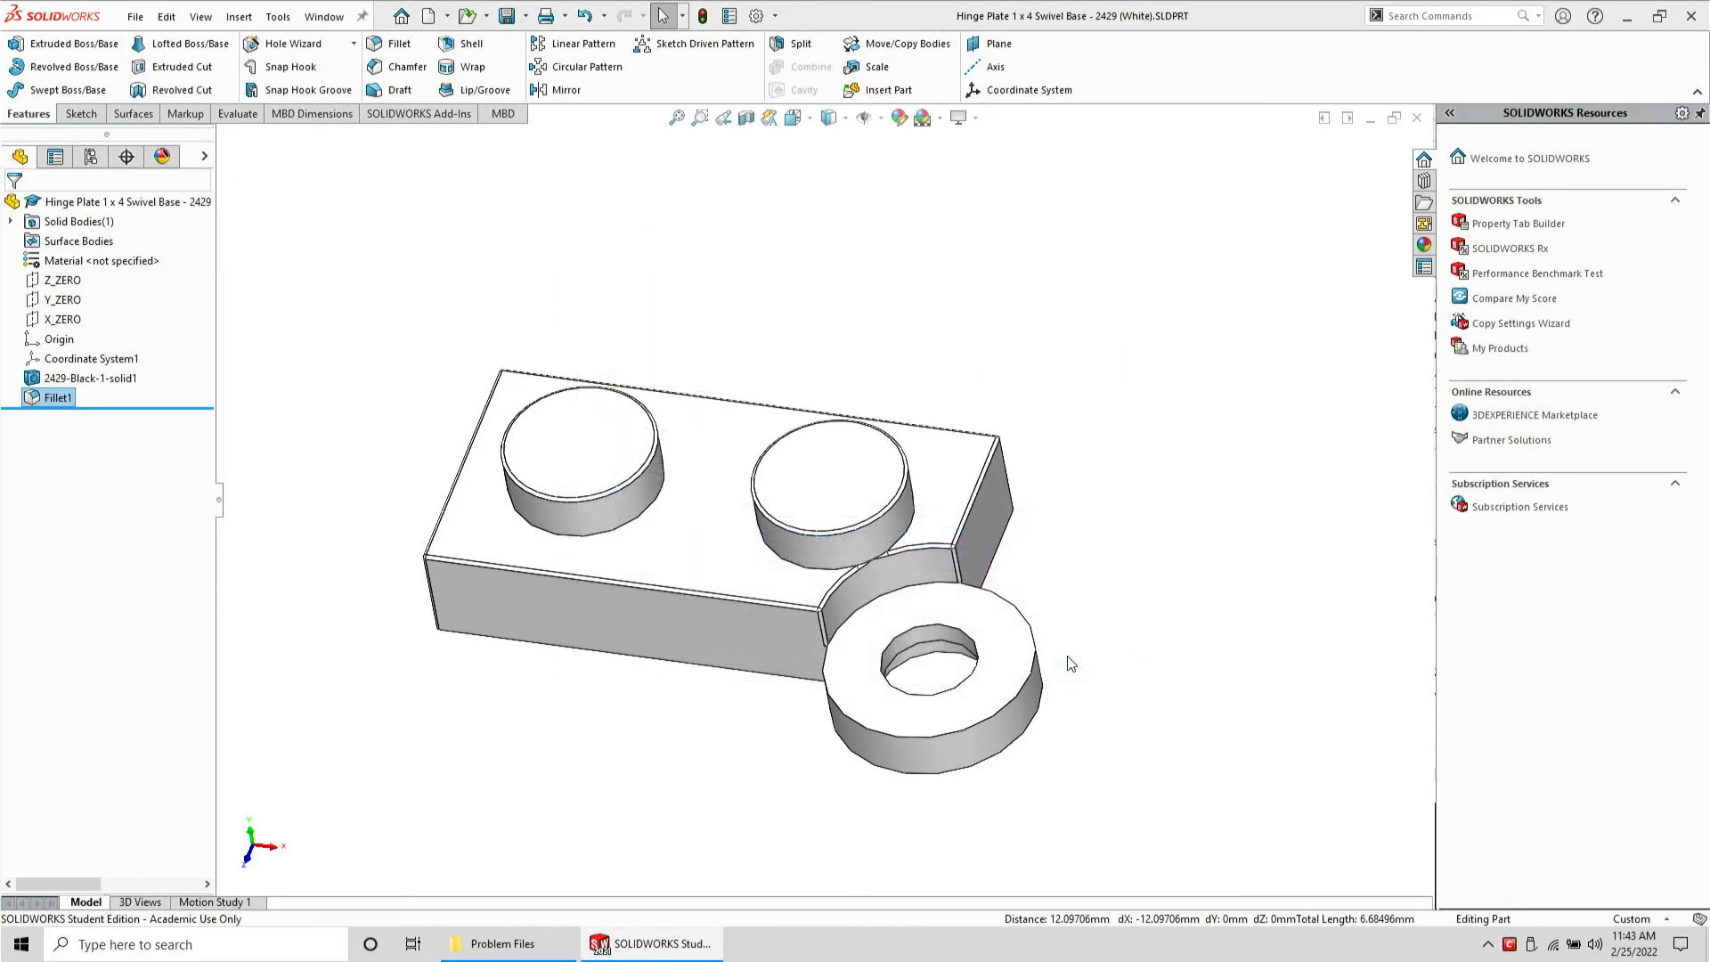
Close the hinge plate part and open the exported hinge plate STEP file from Problem Files
left_click(938, 456)
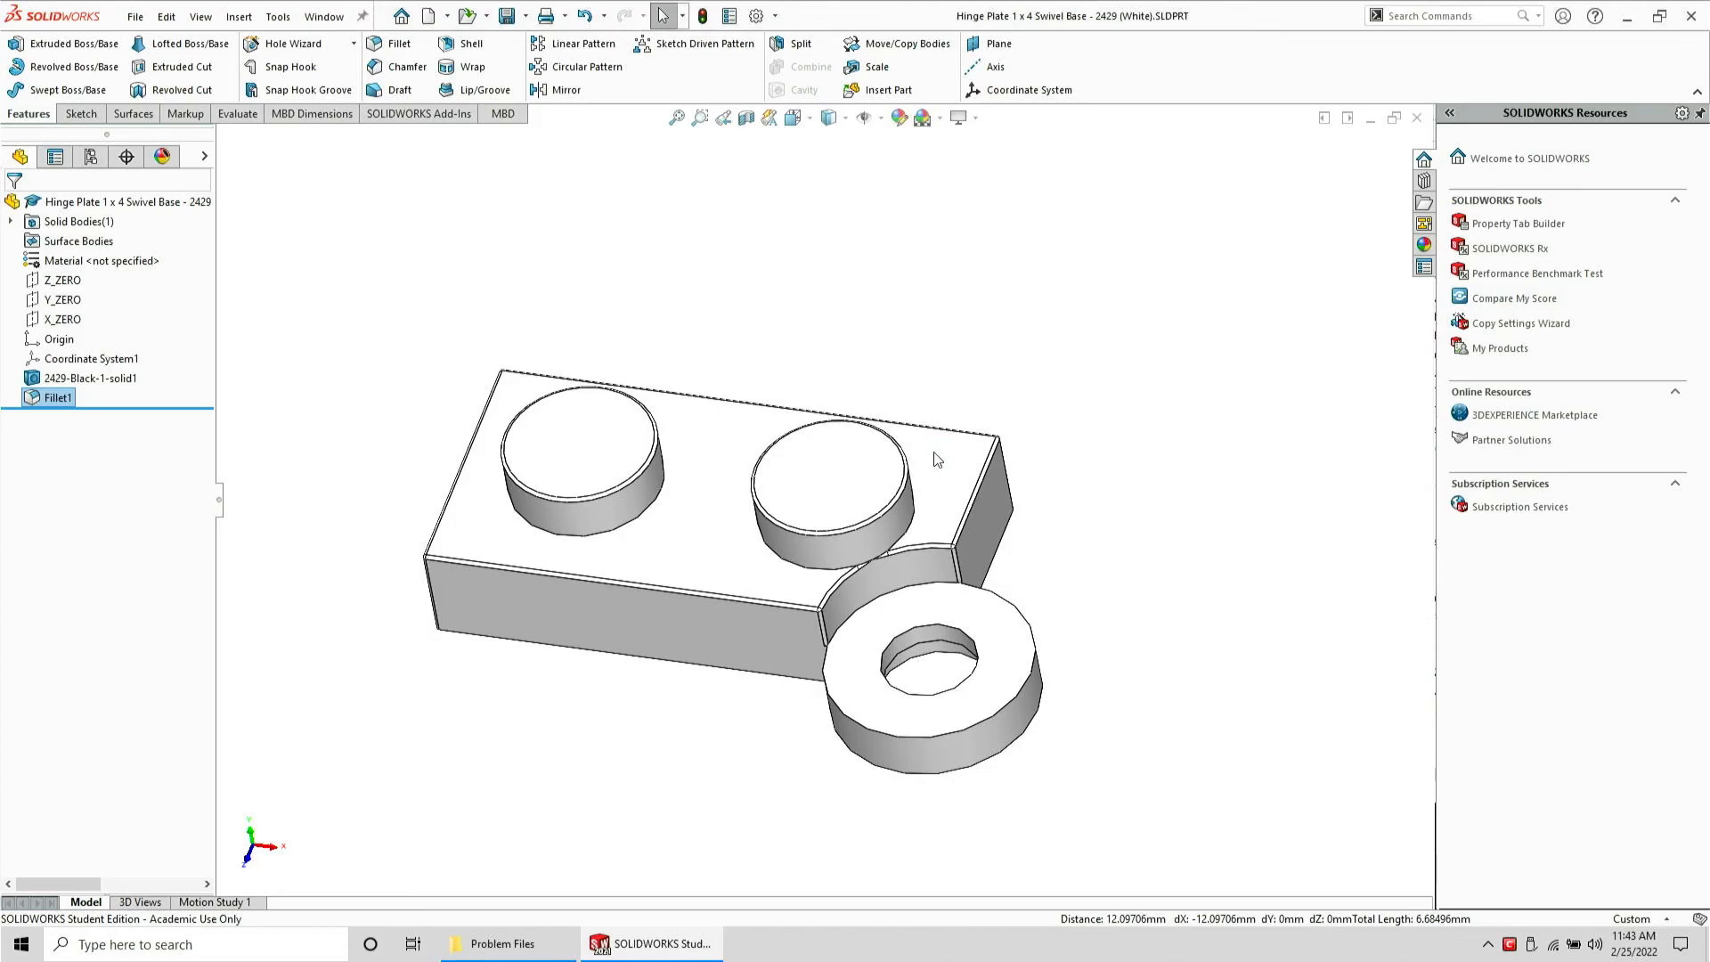
key("ctrl+w")
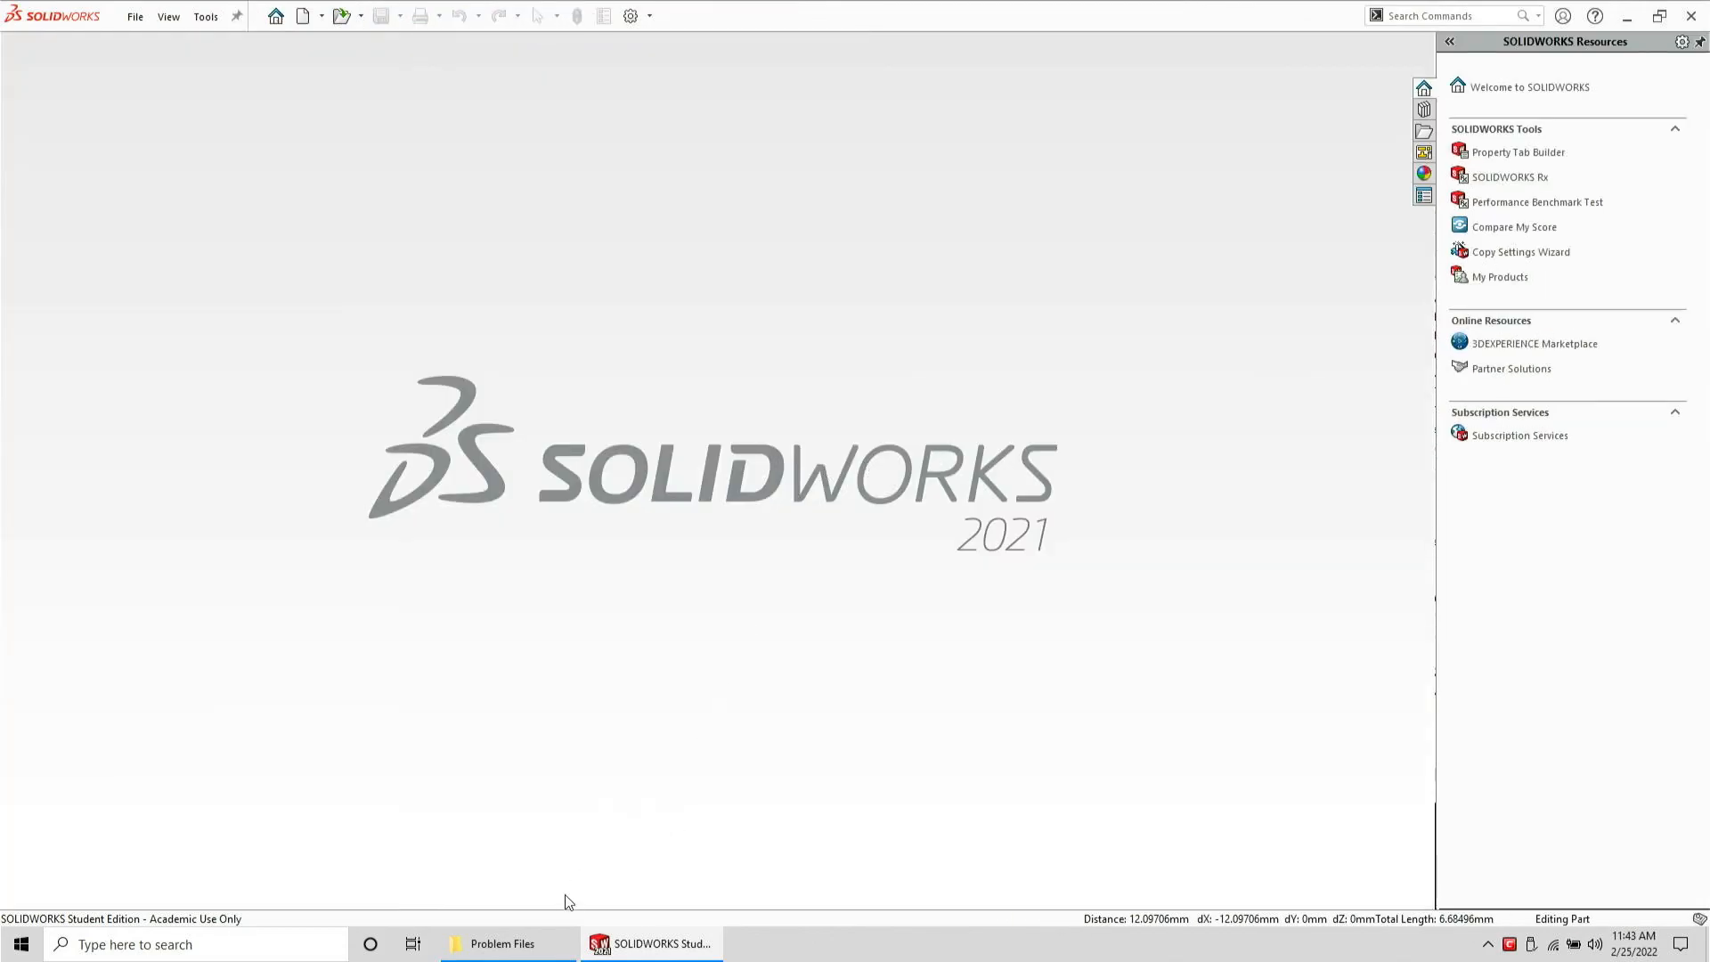
left_click(560, 945)
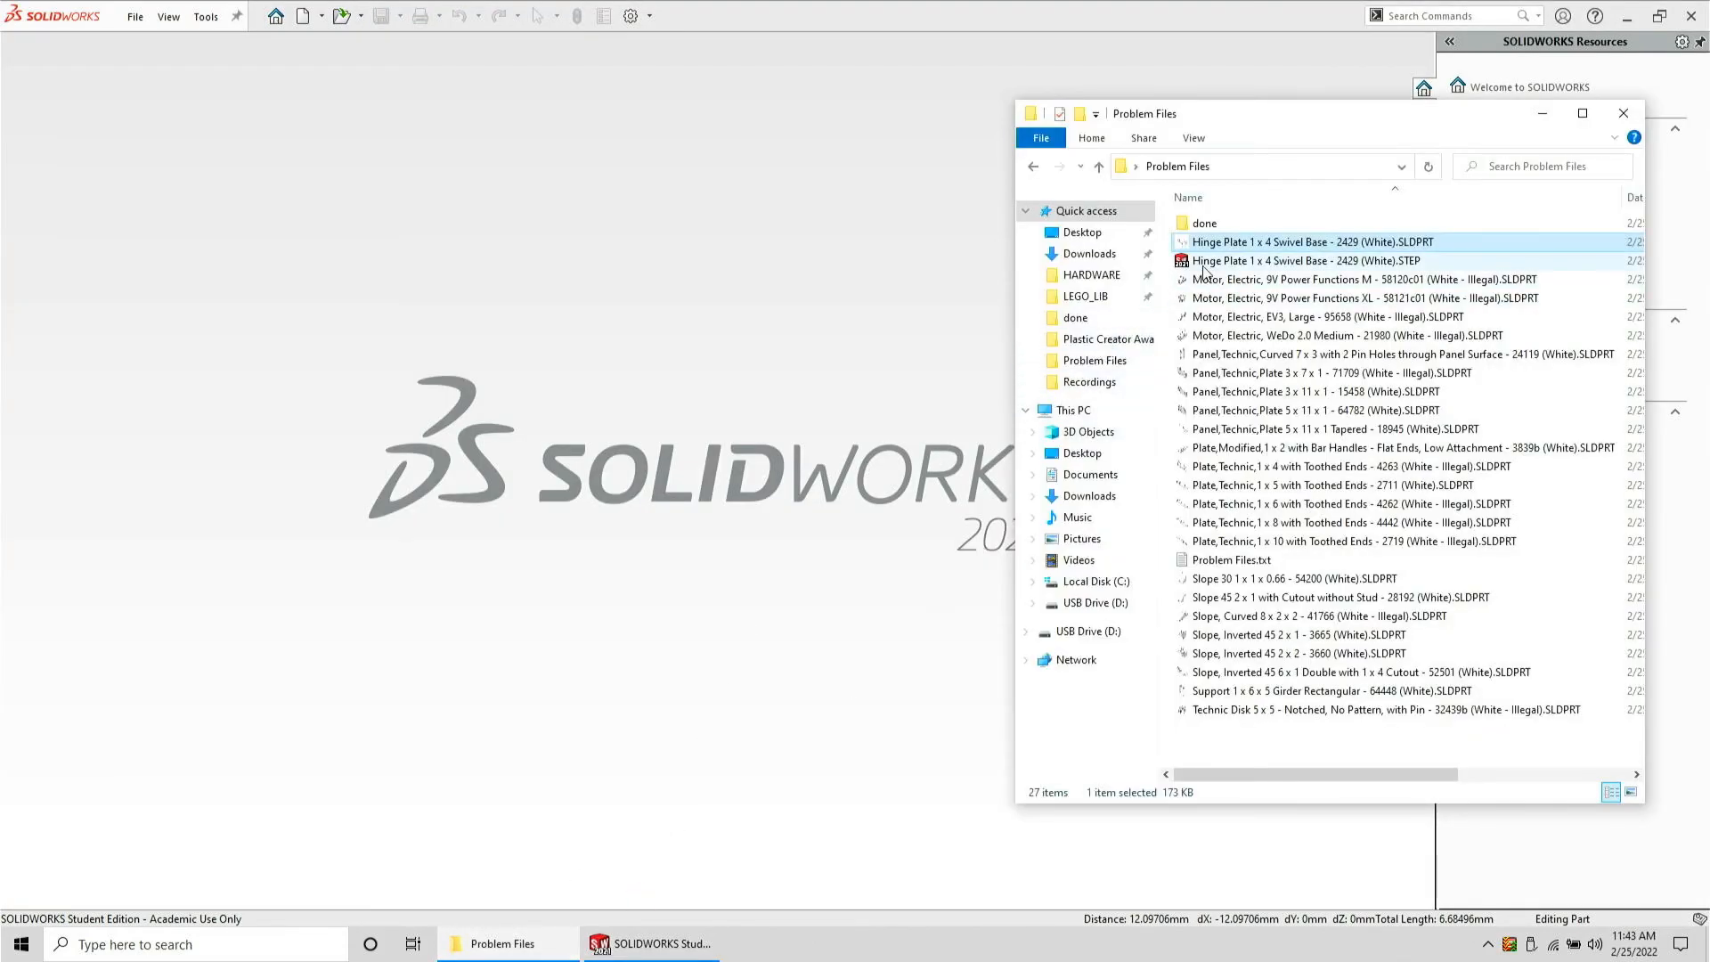
left_click_drag(1247, 260, 868, 280)
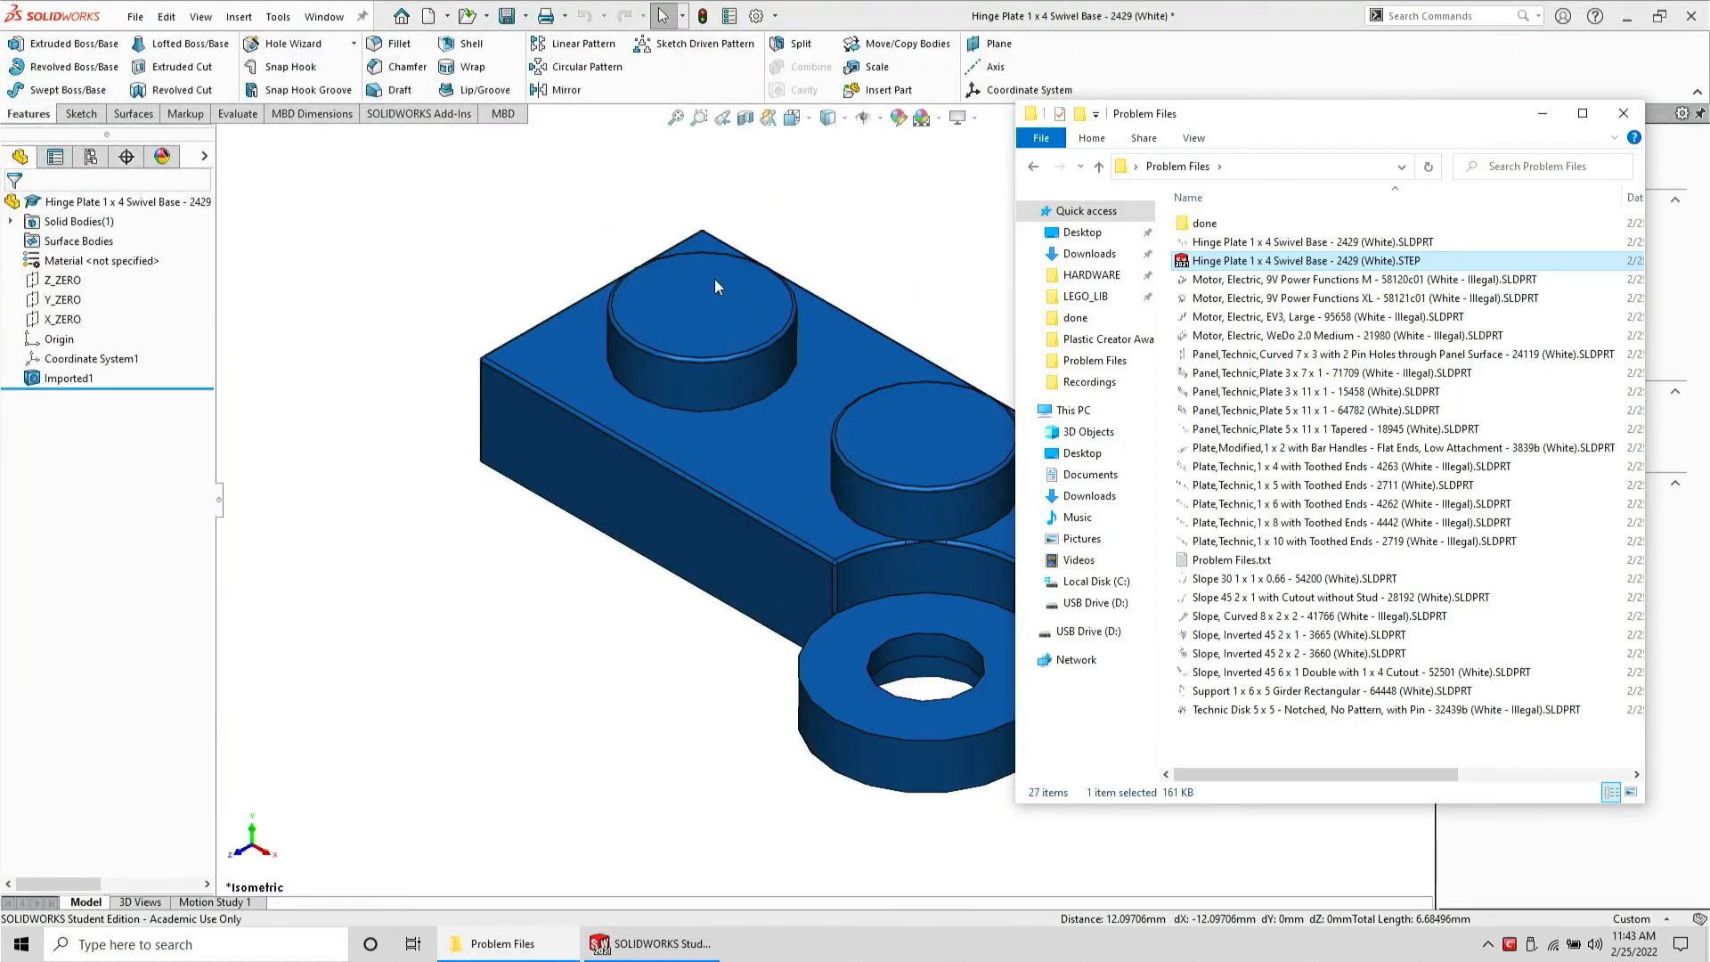
Inspect the imported STEP model's faces and close it without saving changes
left_click(714, 279)
key("ctrl+w")
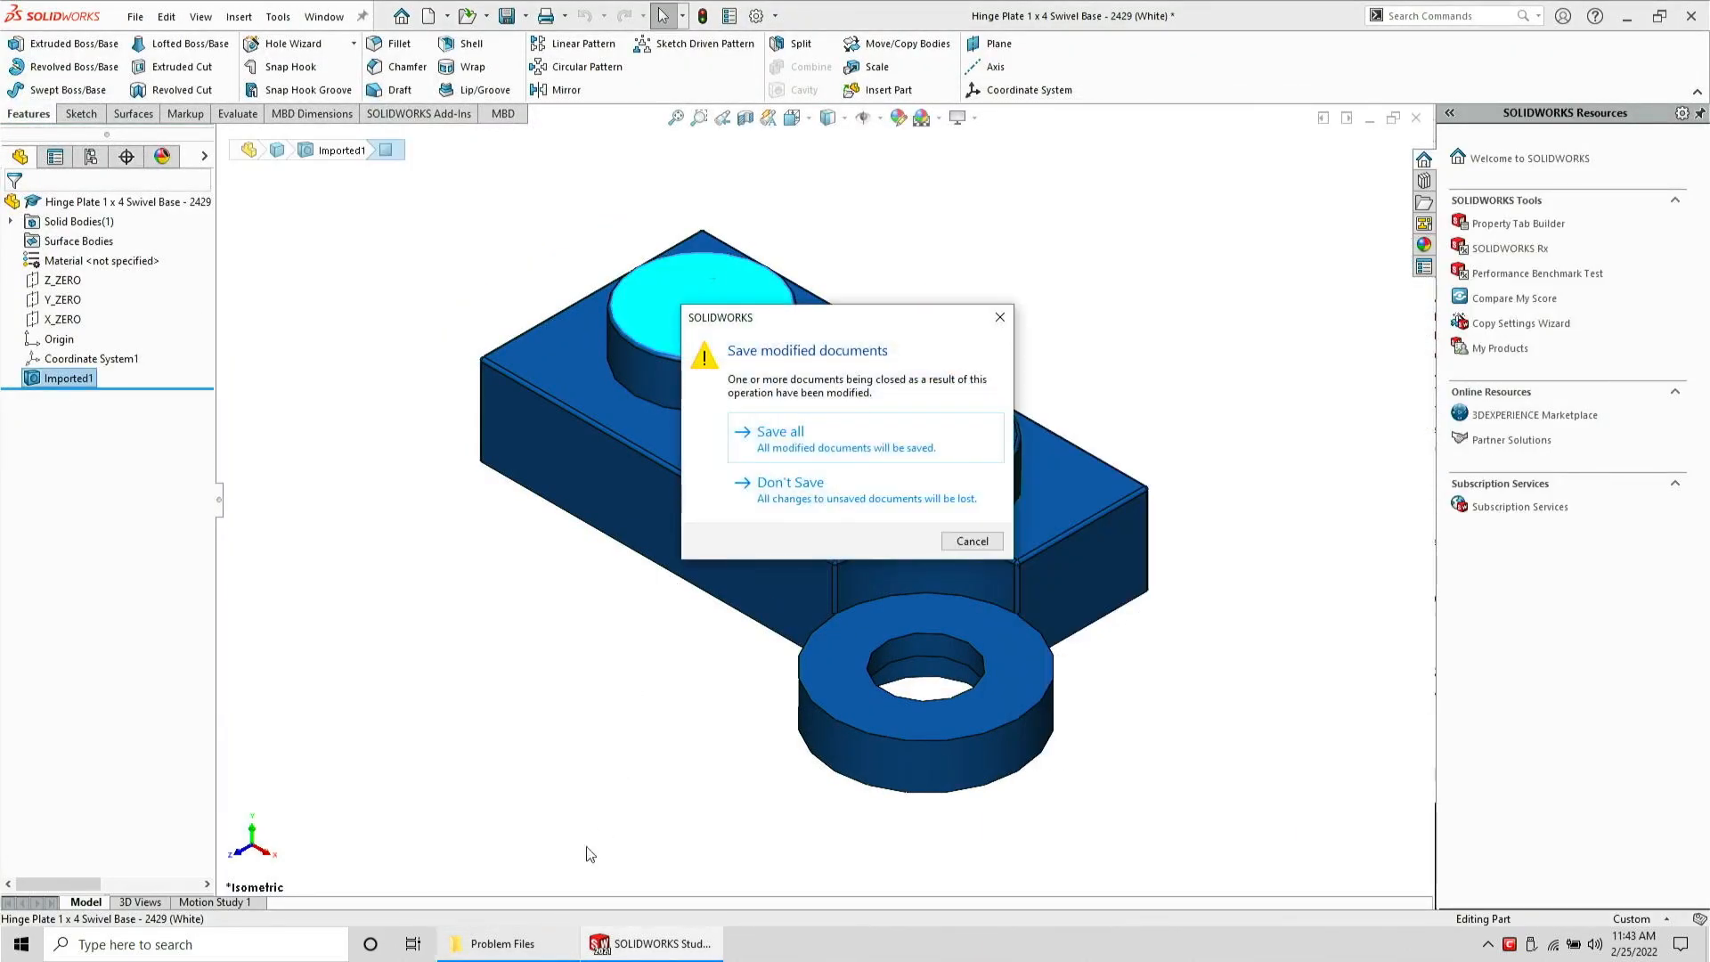
key("Tab")
key("Return")
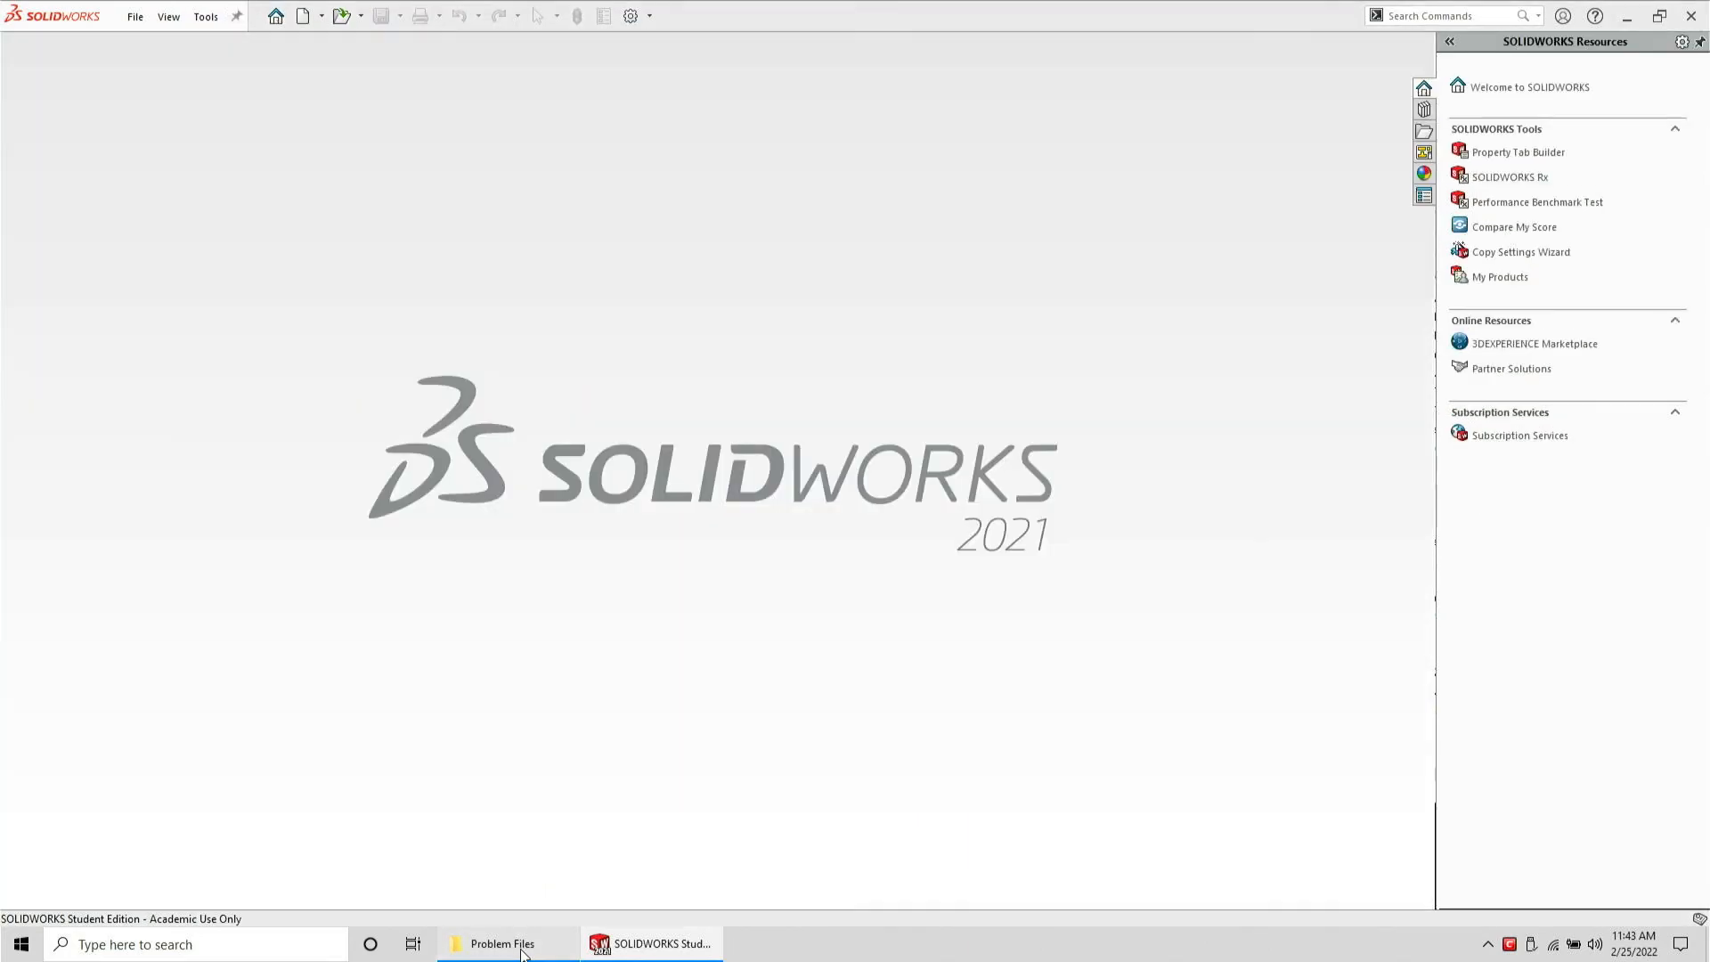
Move the hinge plate SLDPRT file into the done folder and undo the move
left_click(523, 943)
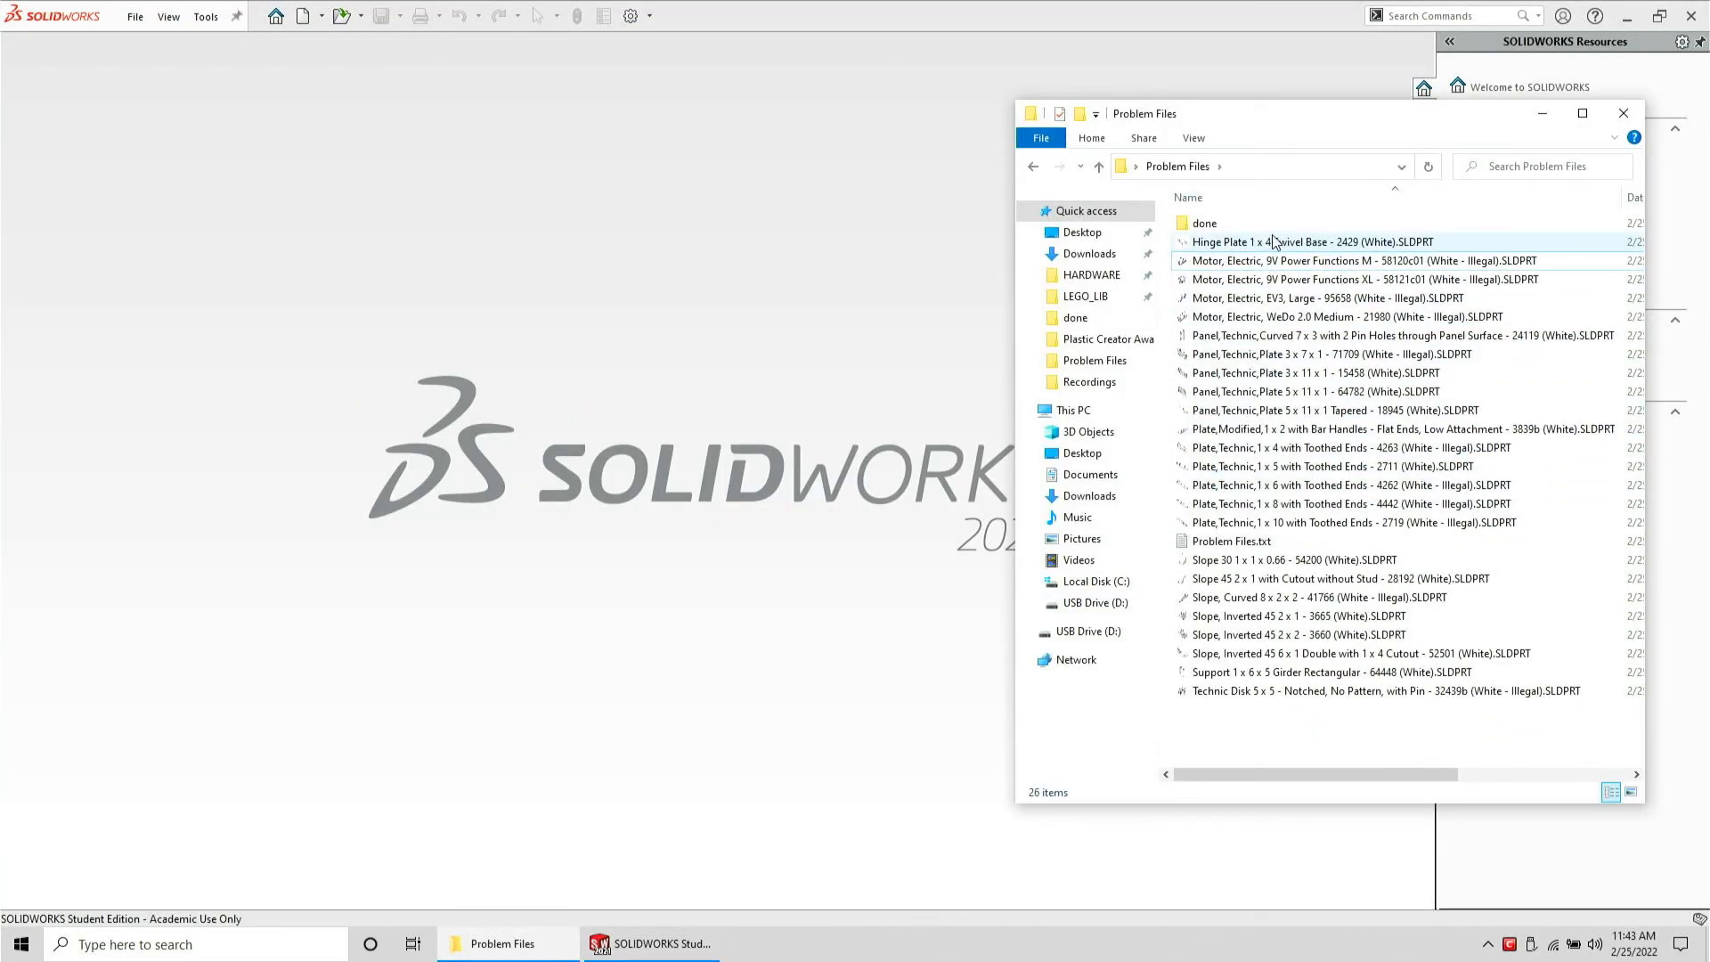
left_click_drag(1273, 242, 1265, 218)
key("ctrl+z")
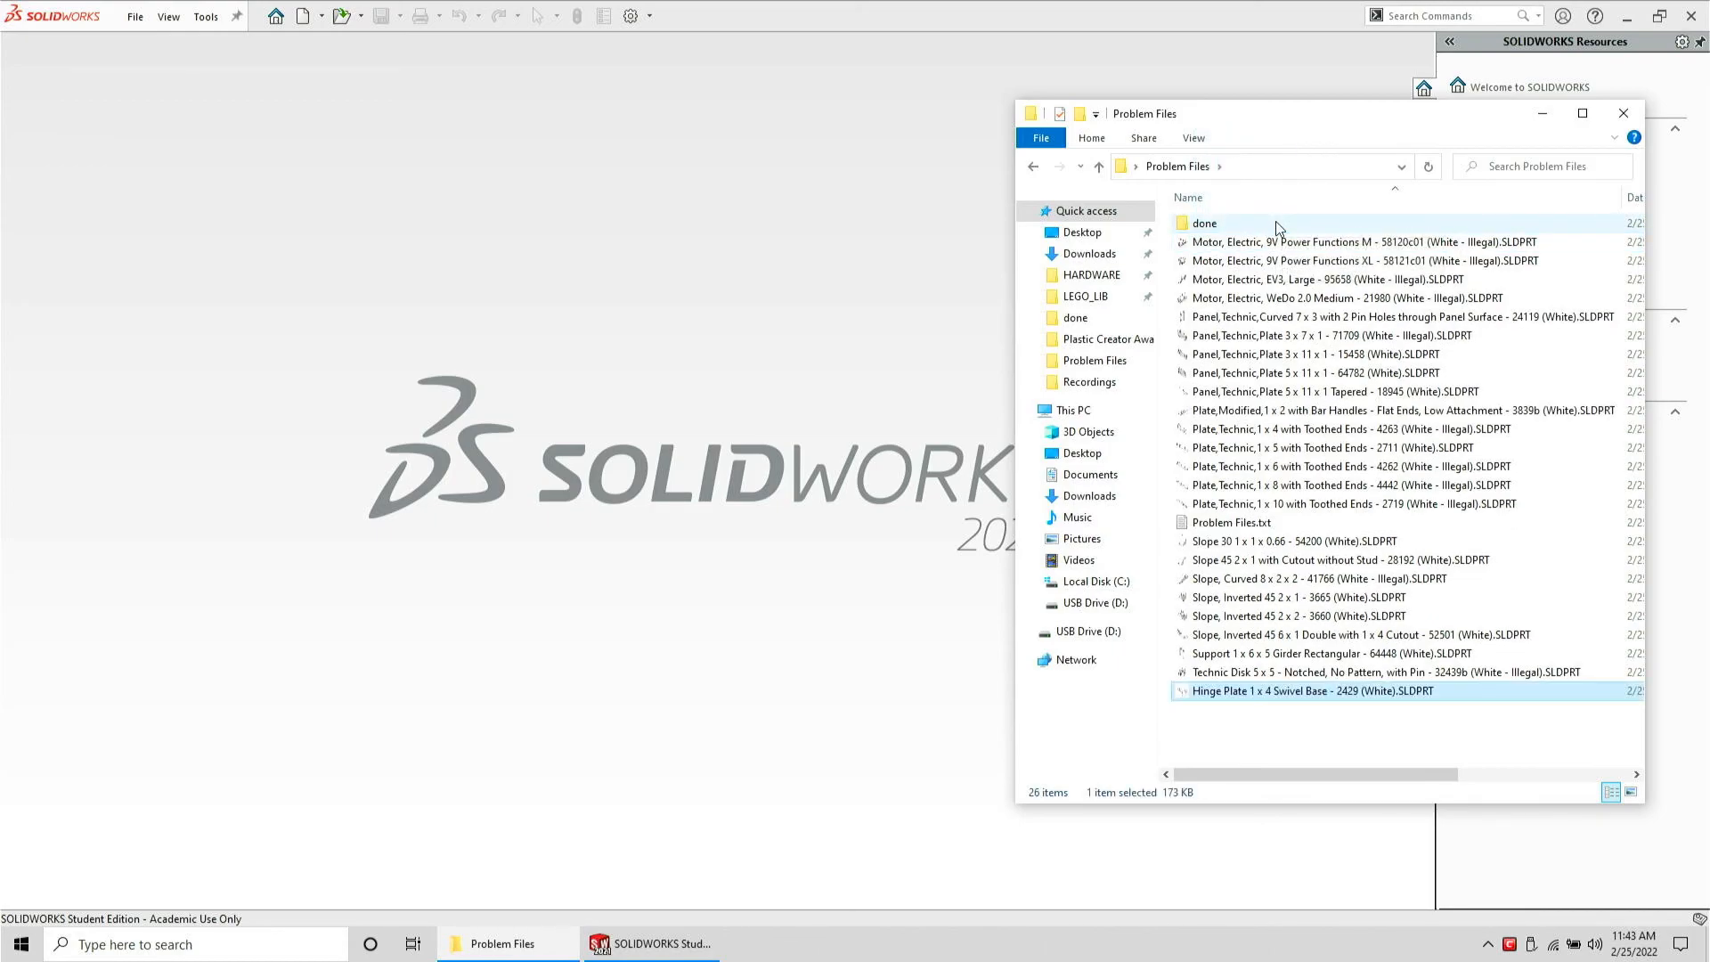